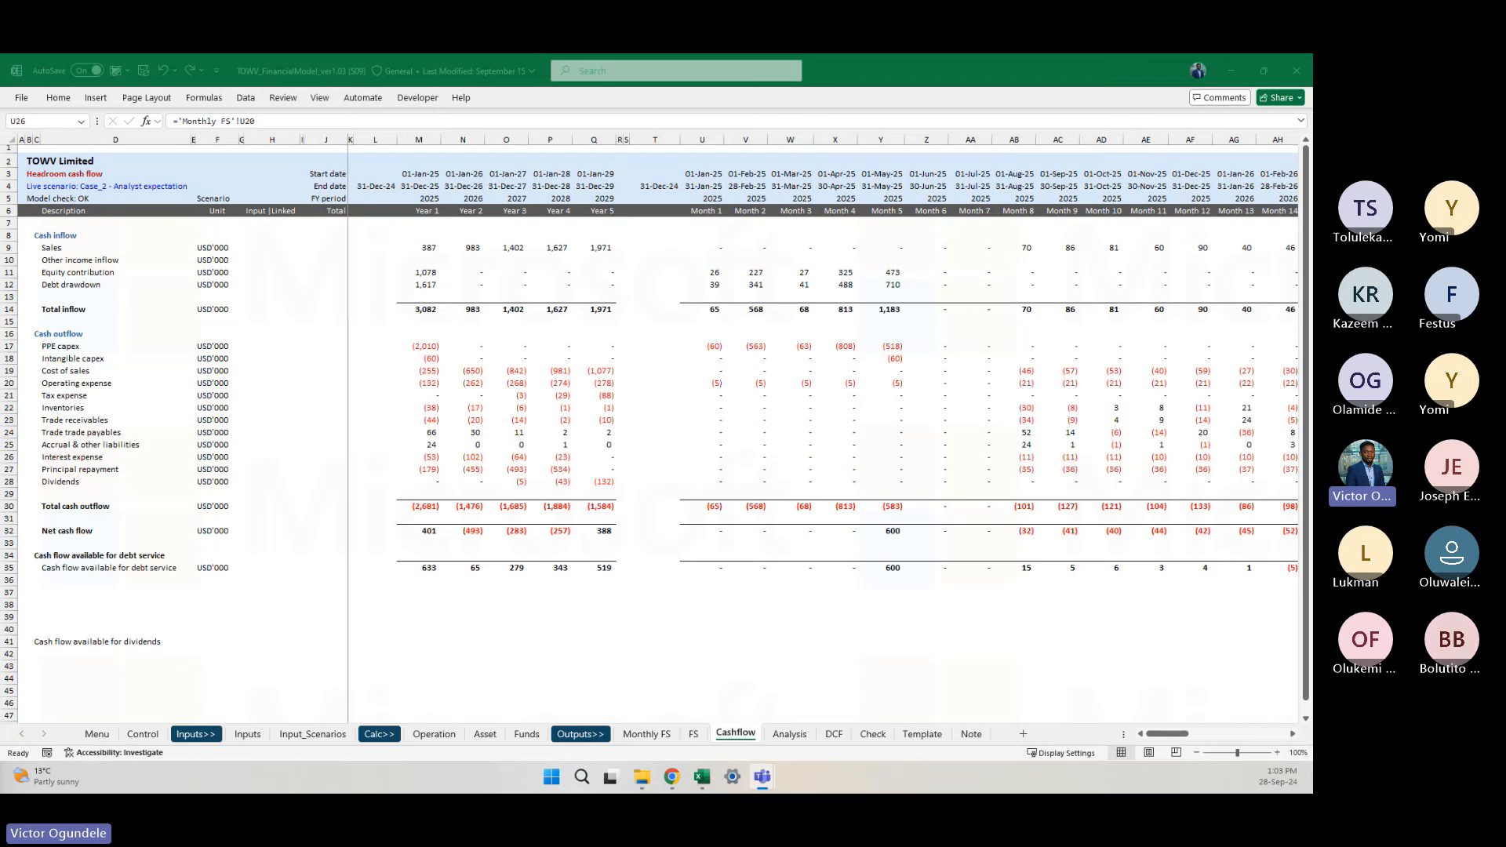
Step: Review the case assumptions on the Input_Scenarios sheet, from timing and operations through to cost of funding
click(461, 531)
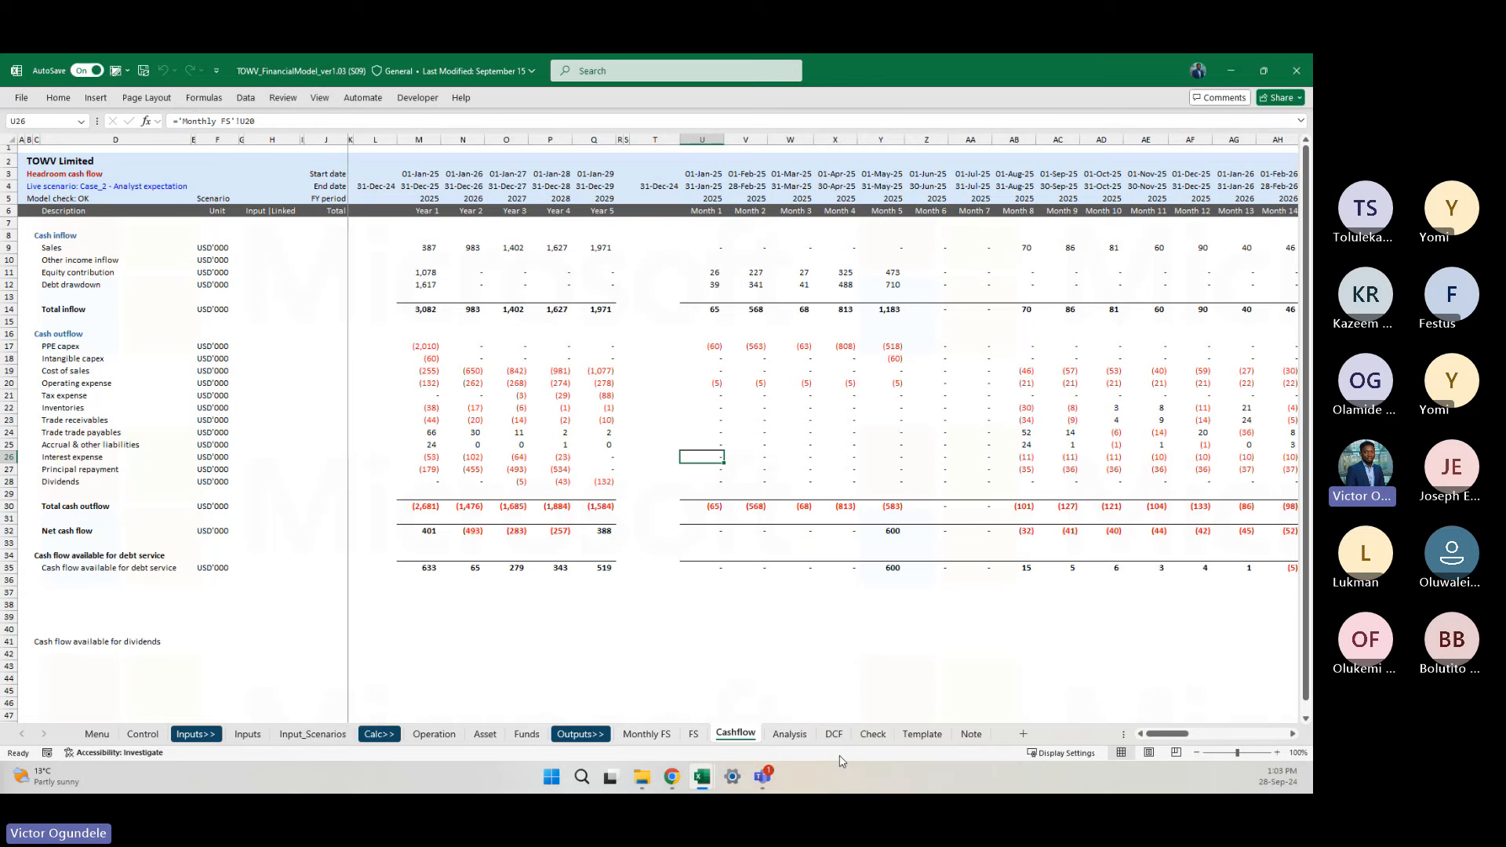
click(312, 734)
scroll(548, 458, down, 4)
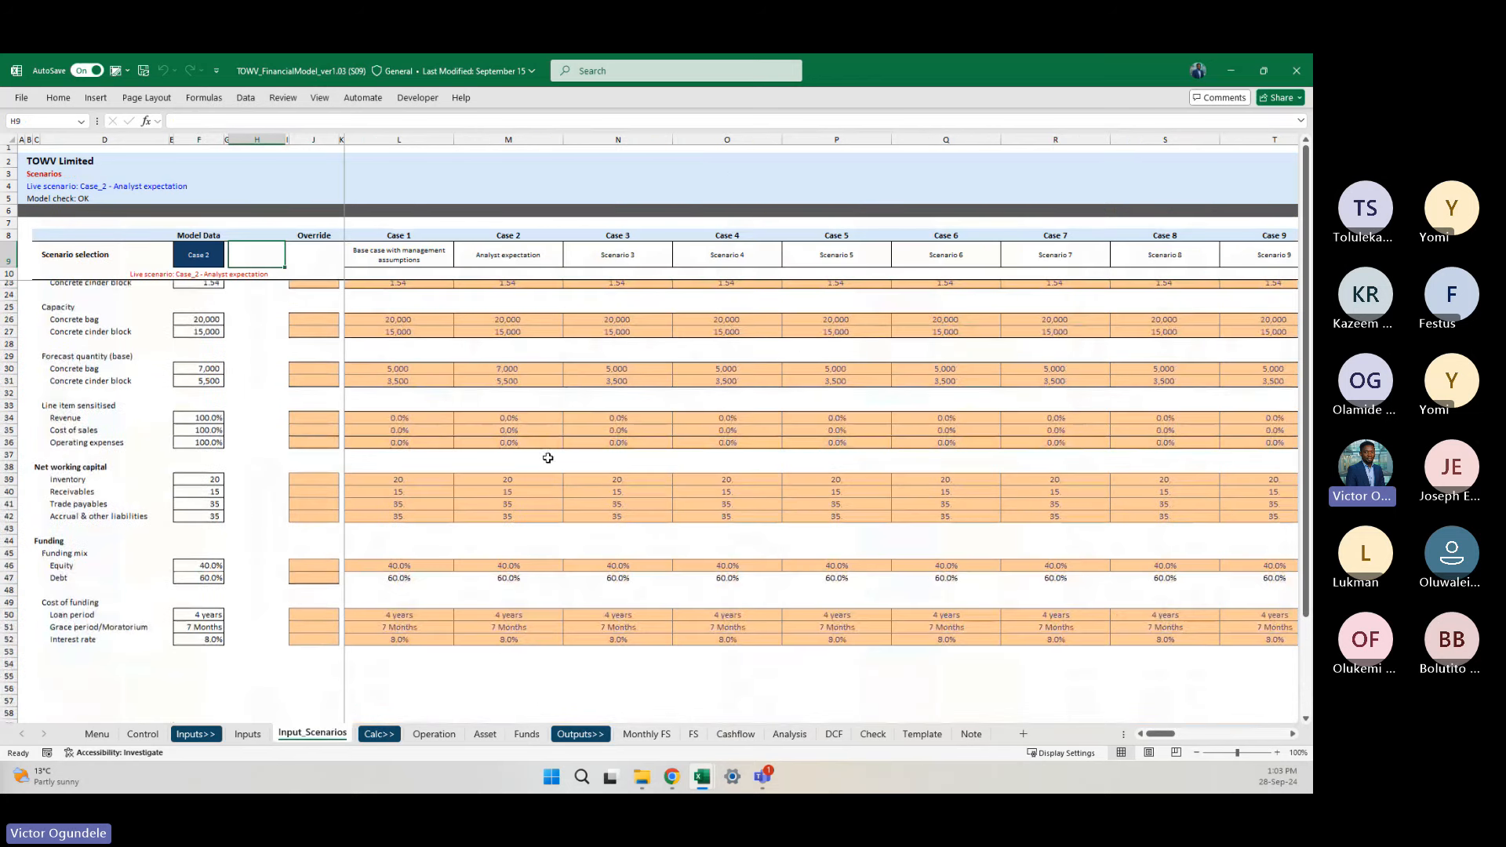
scroll(548, 458, up, 4)
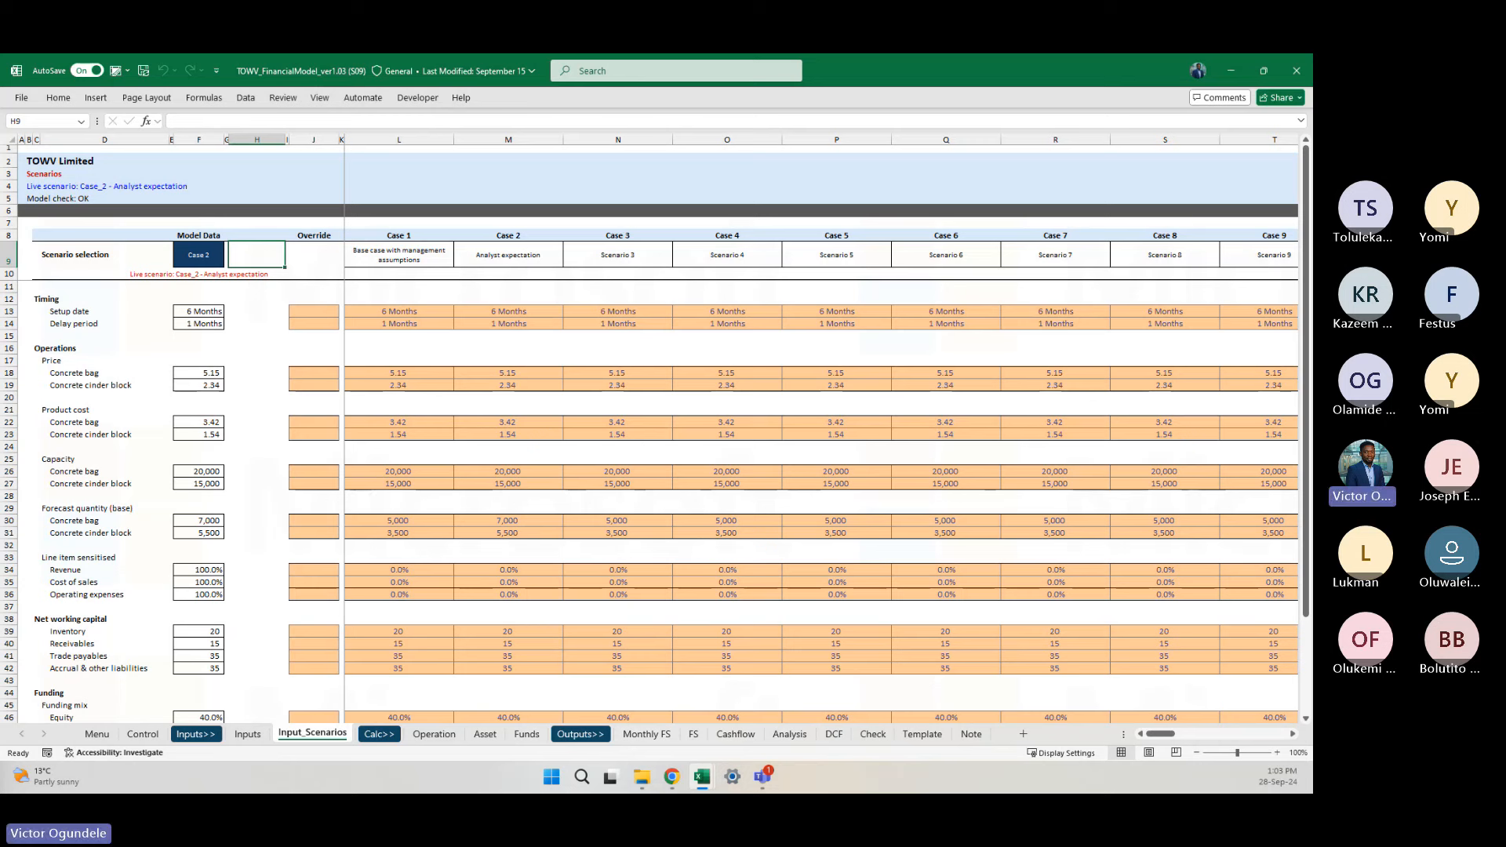
key(alt+Tab)
key(alt+Tab)
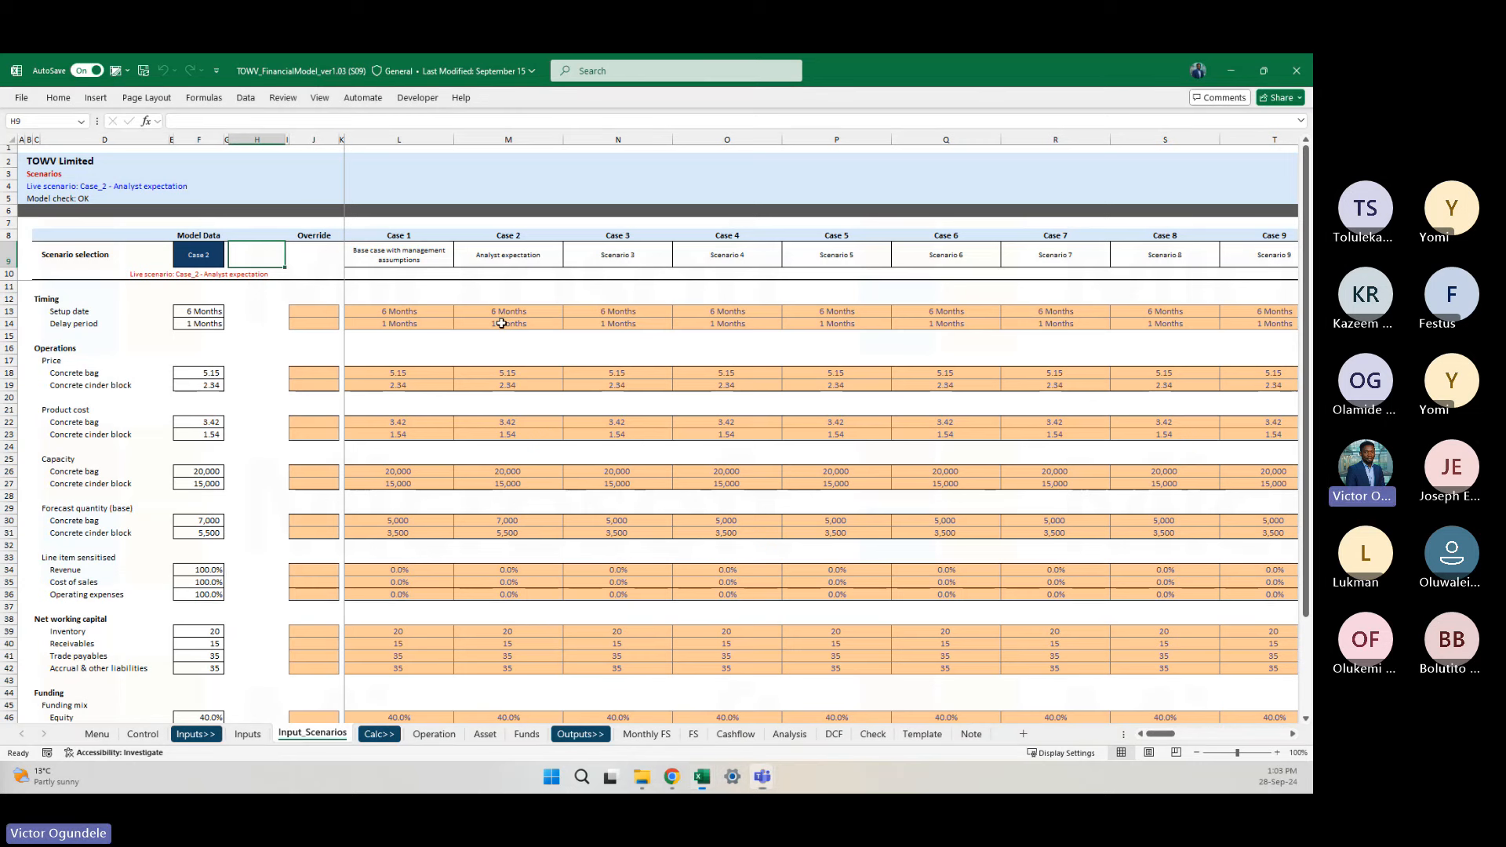
Step: Examine the annual and monthly cash inflows and outflows on the Cashflow sheet
click(726, 734)
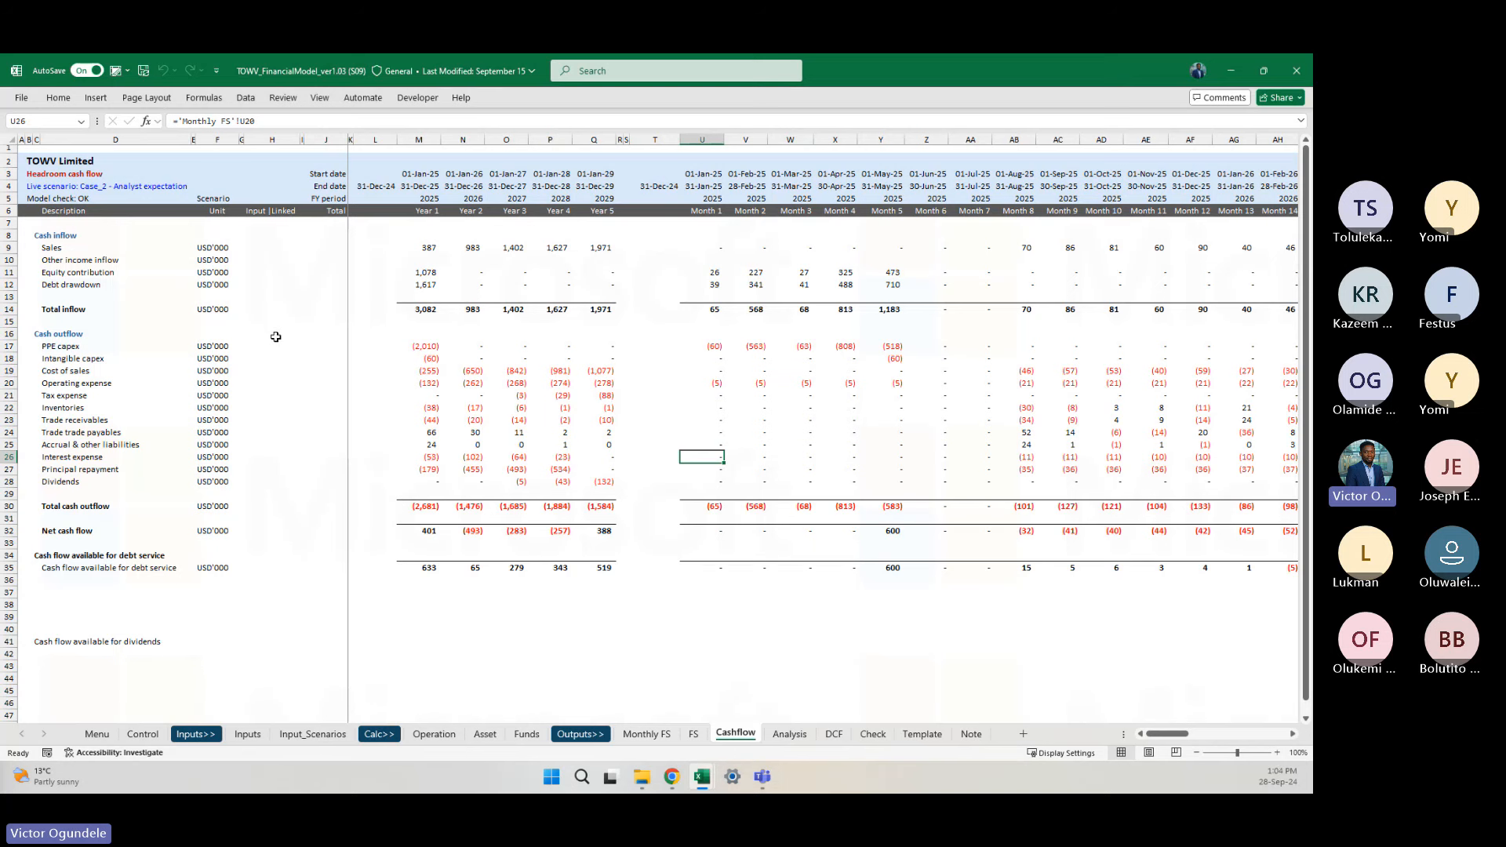
click(245, 262)
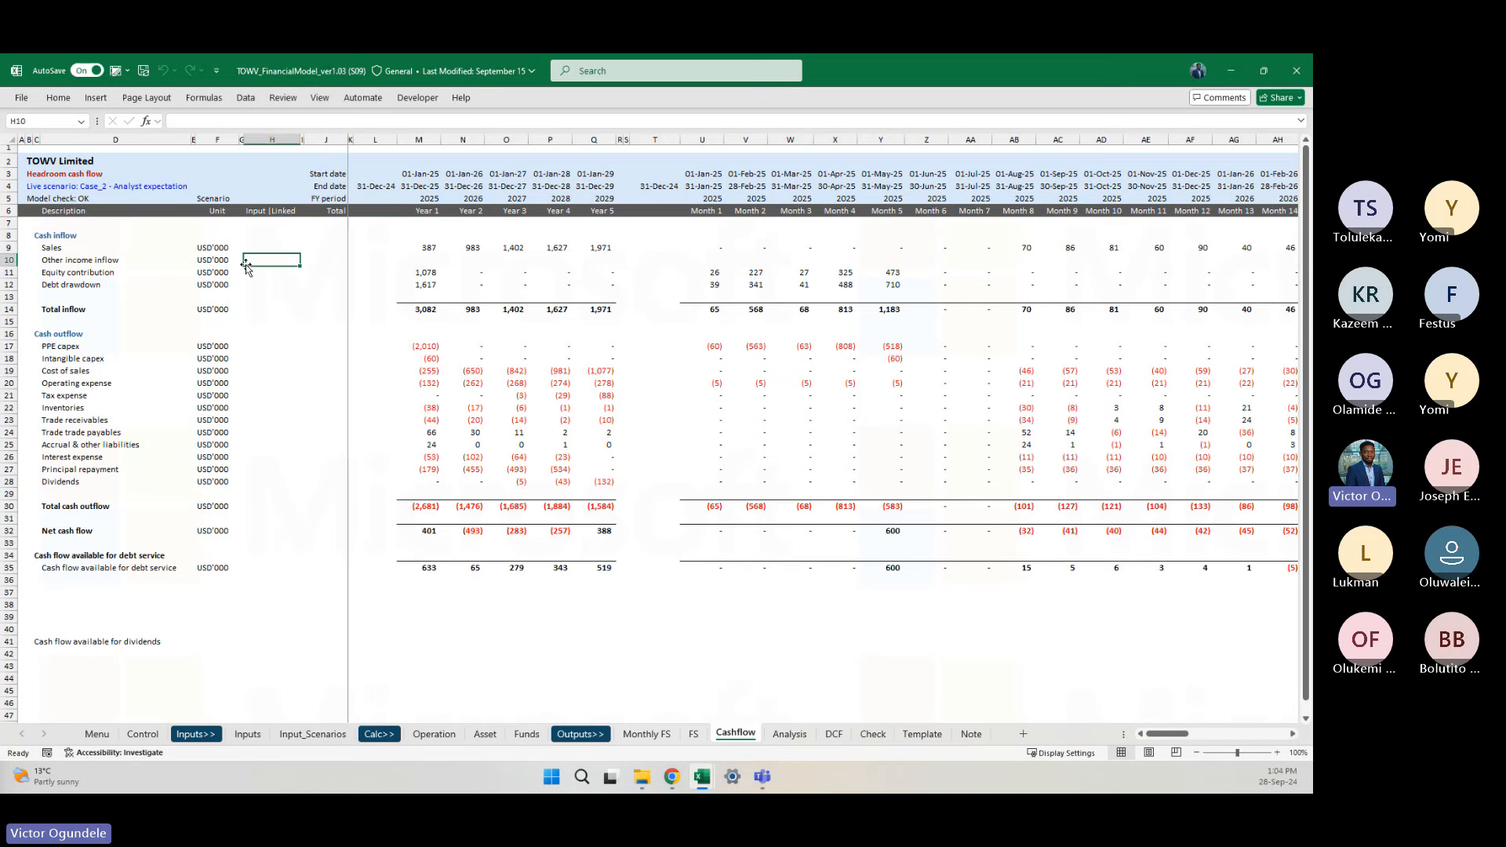
ctrl+scroll(246, 269, up, 1)
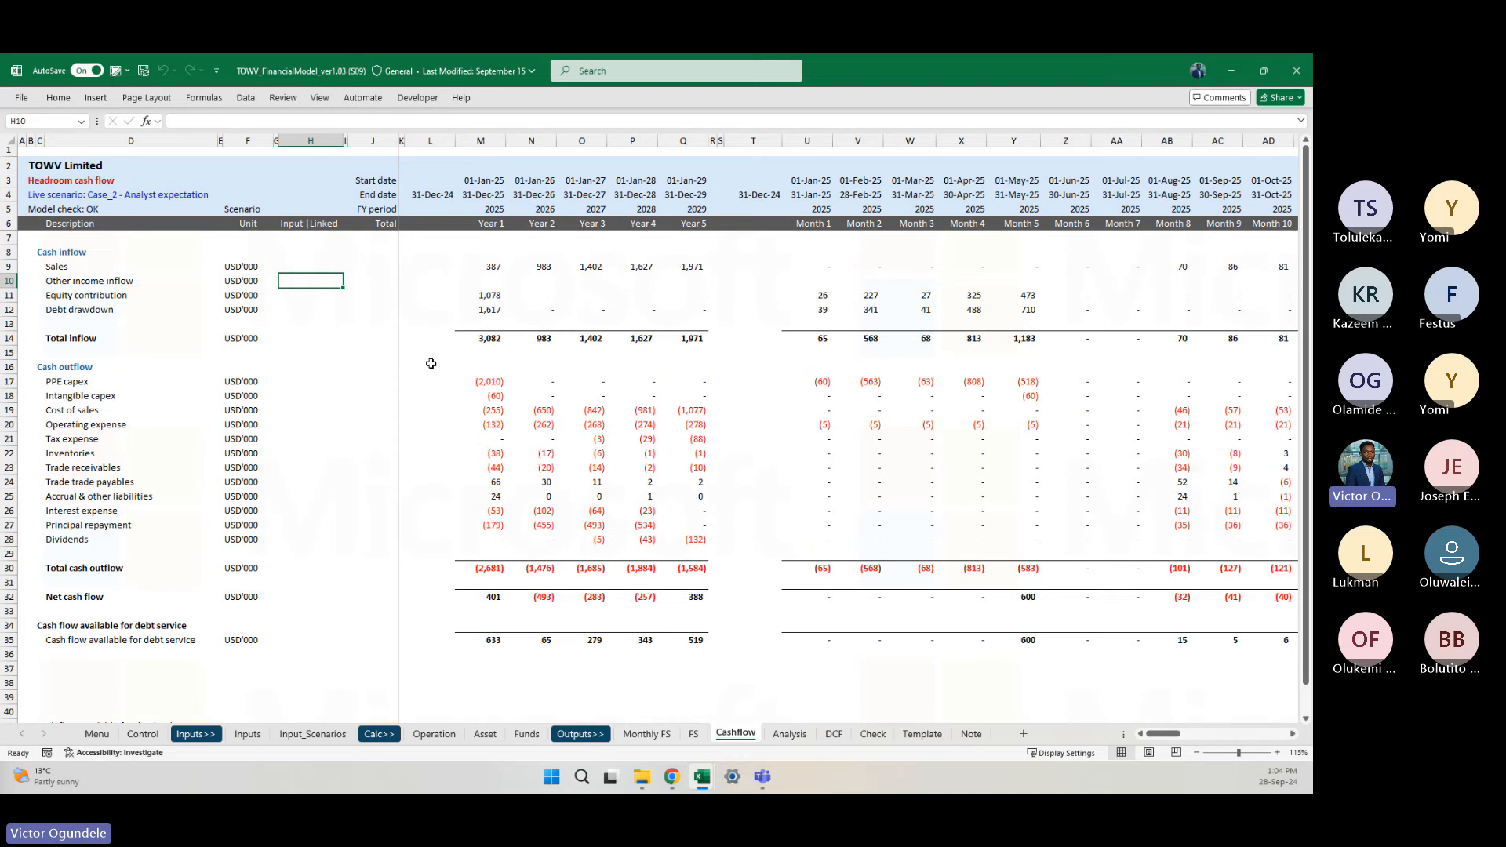
scroll(846, 590, right, 2)
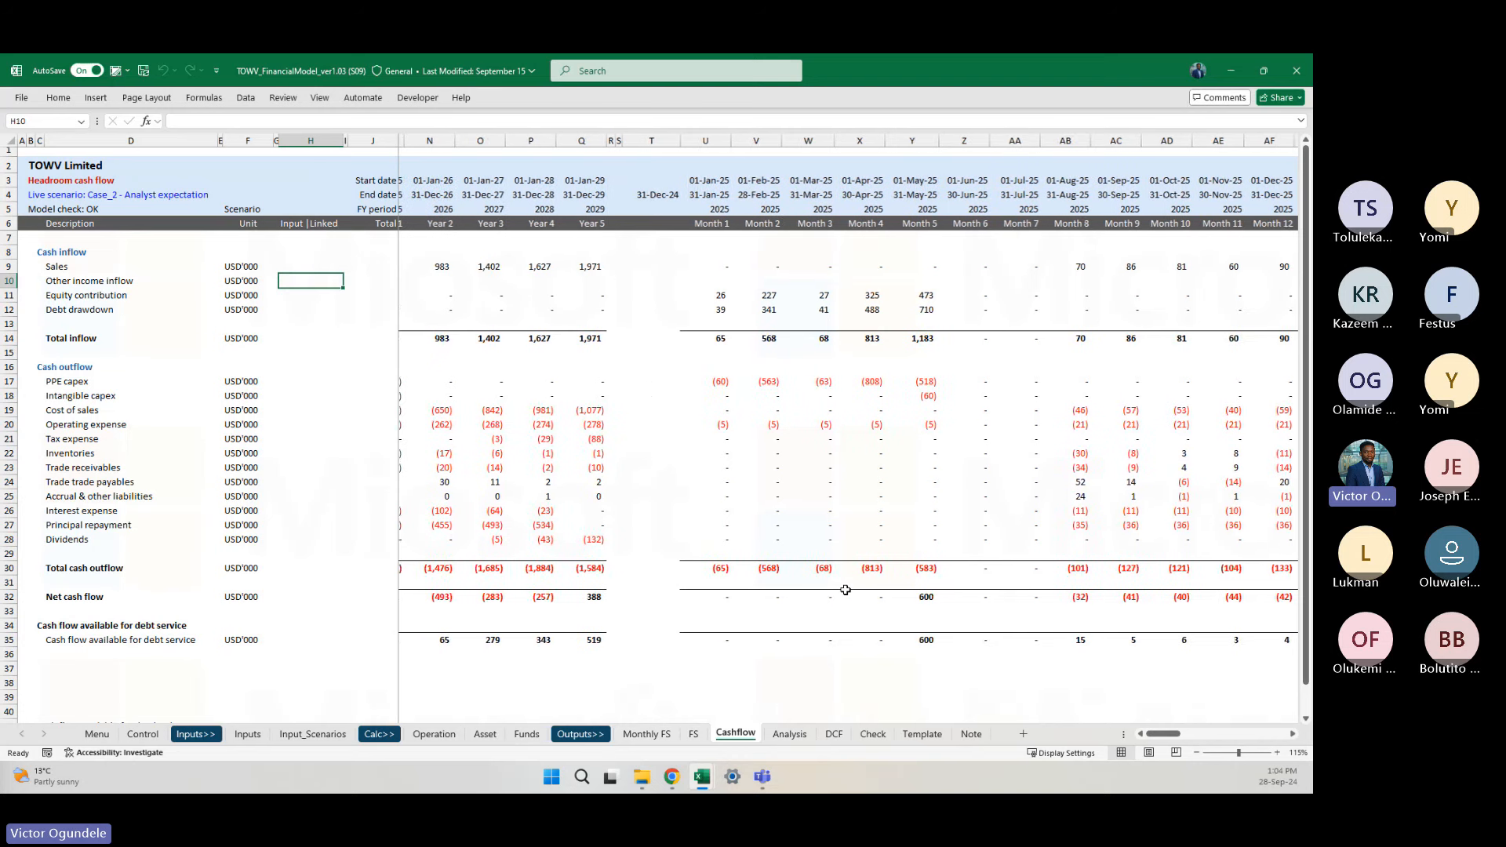
scroll(846, 590, left, 3)
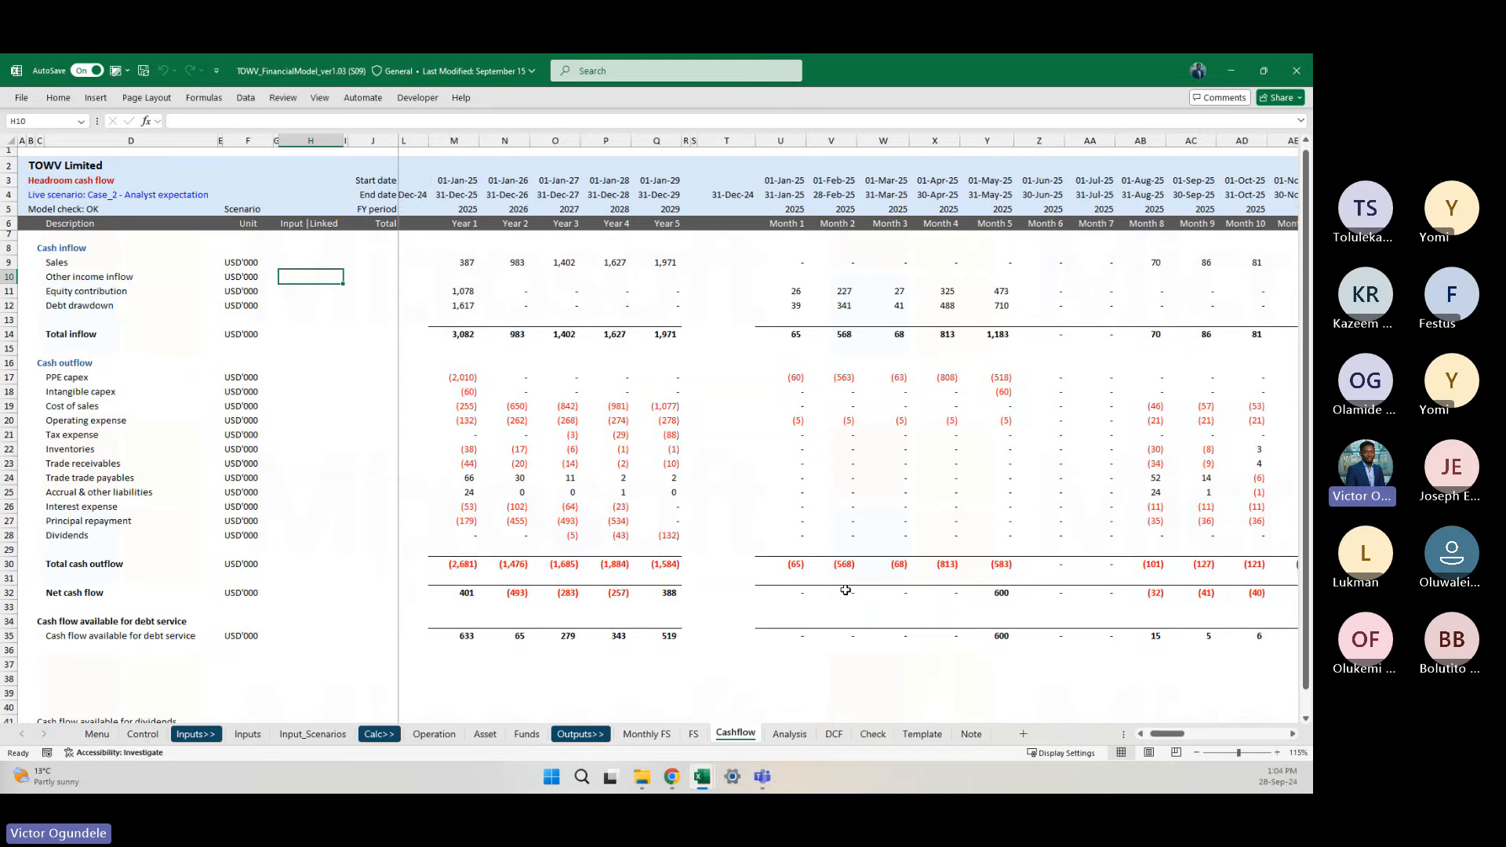
scroll(846, 590, right, 1)
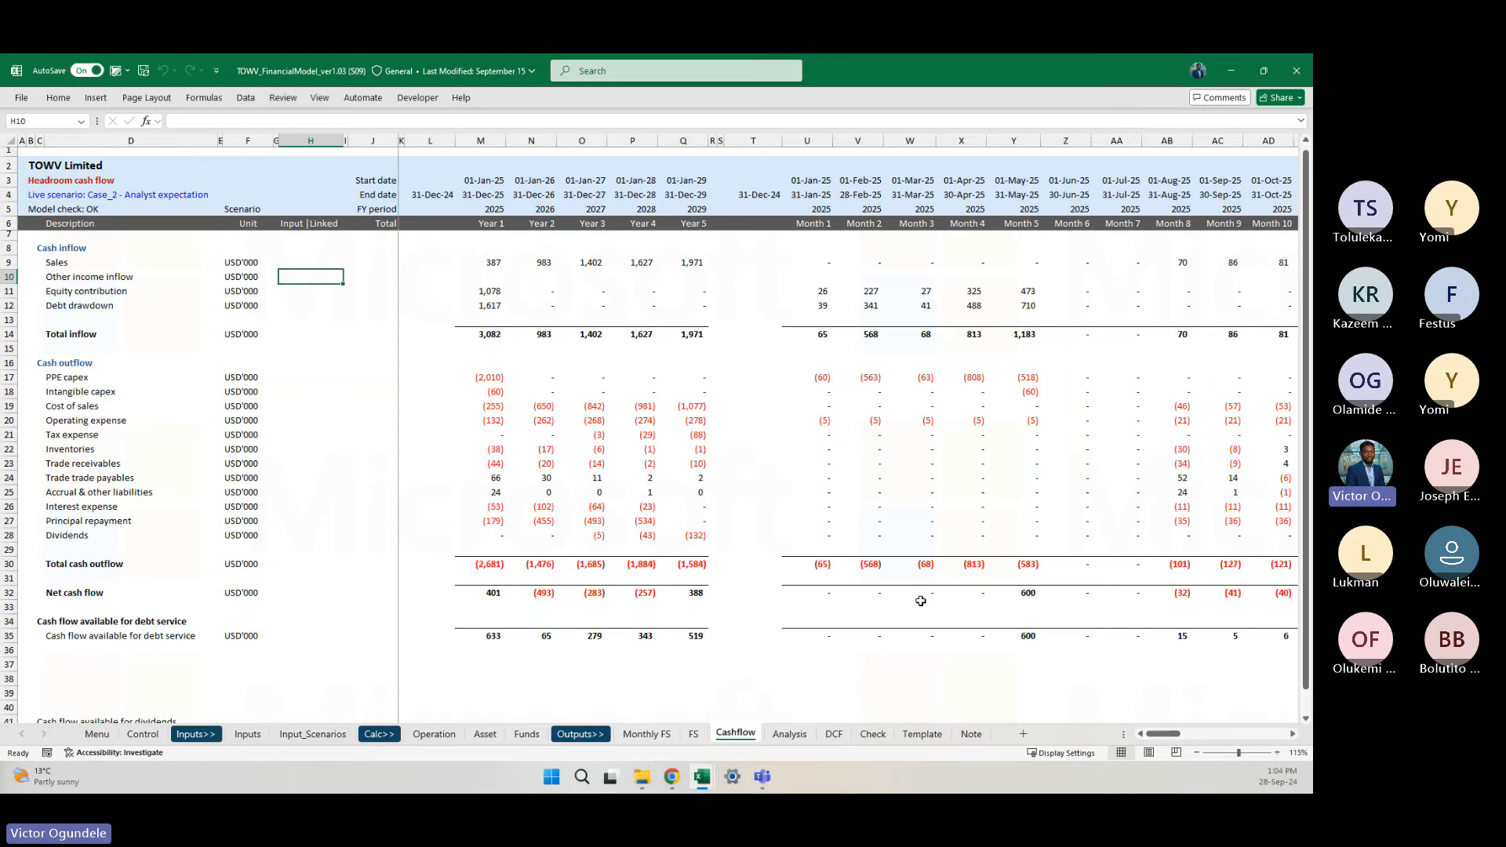
scroll(921, 601, right, 2)
scroll(921, 601, left, 2)
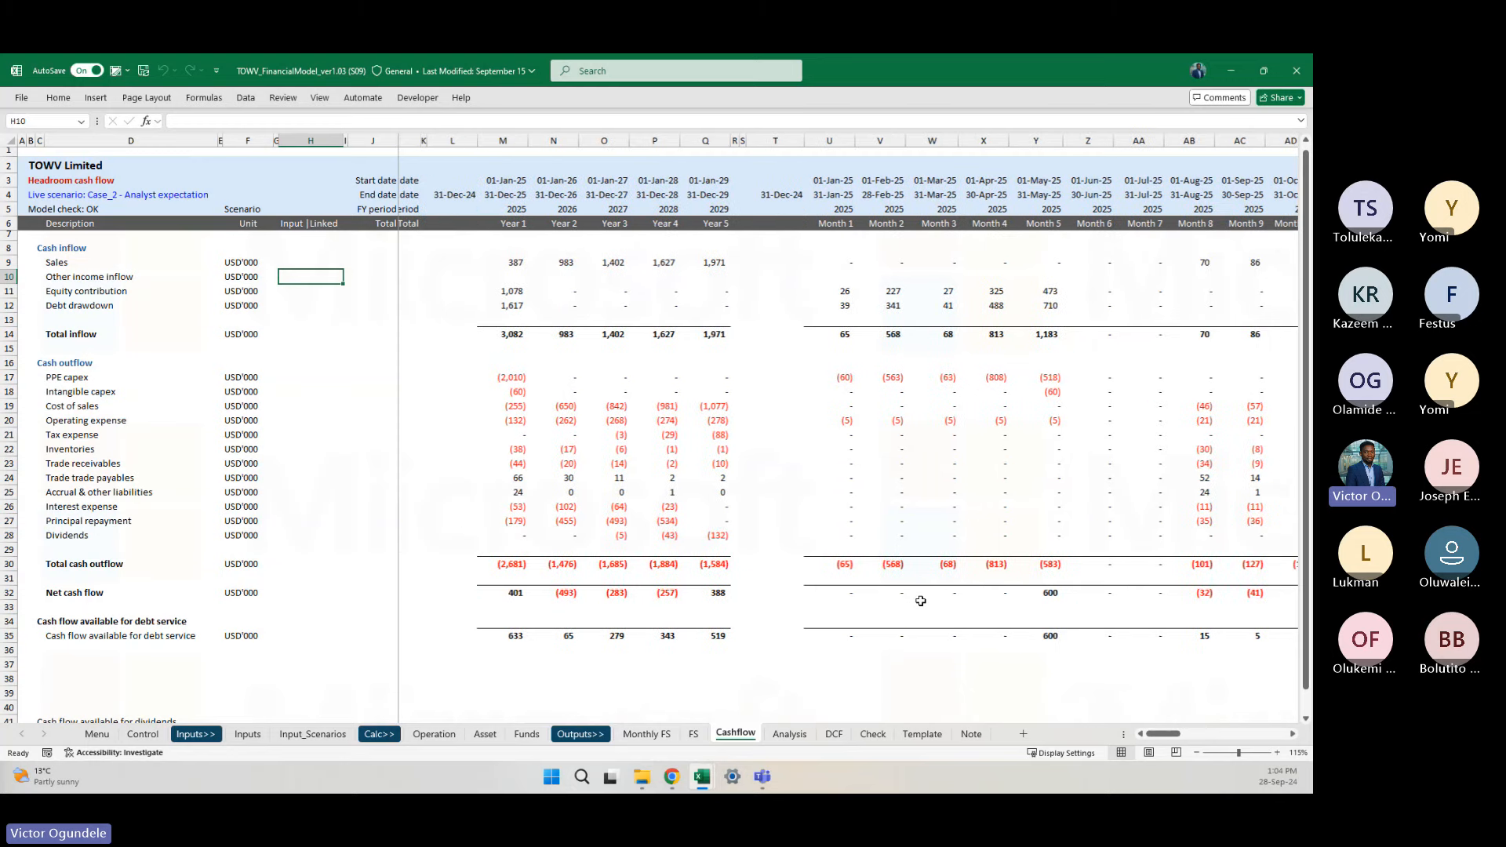
scroll(921, 601, right, 1)
Step: Inspect the Year 1 PPE capex and the net cash flow formulas for Years 1 to 4
click(622, 607)
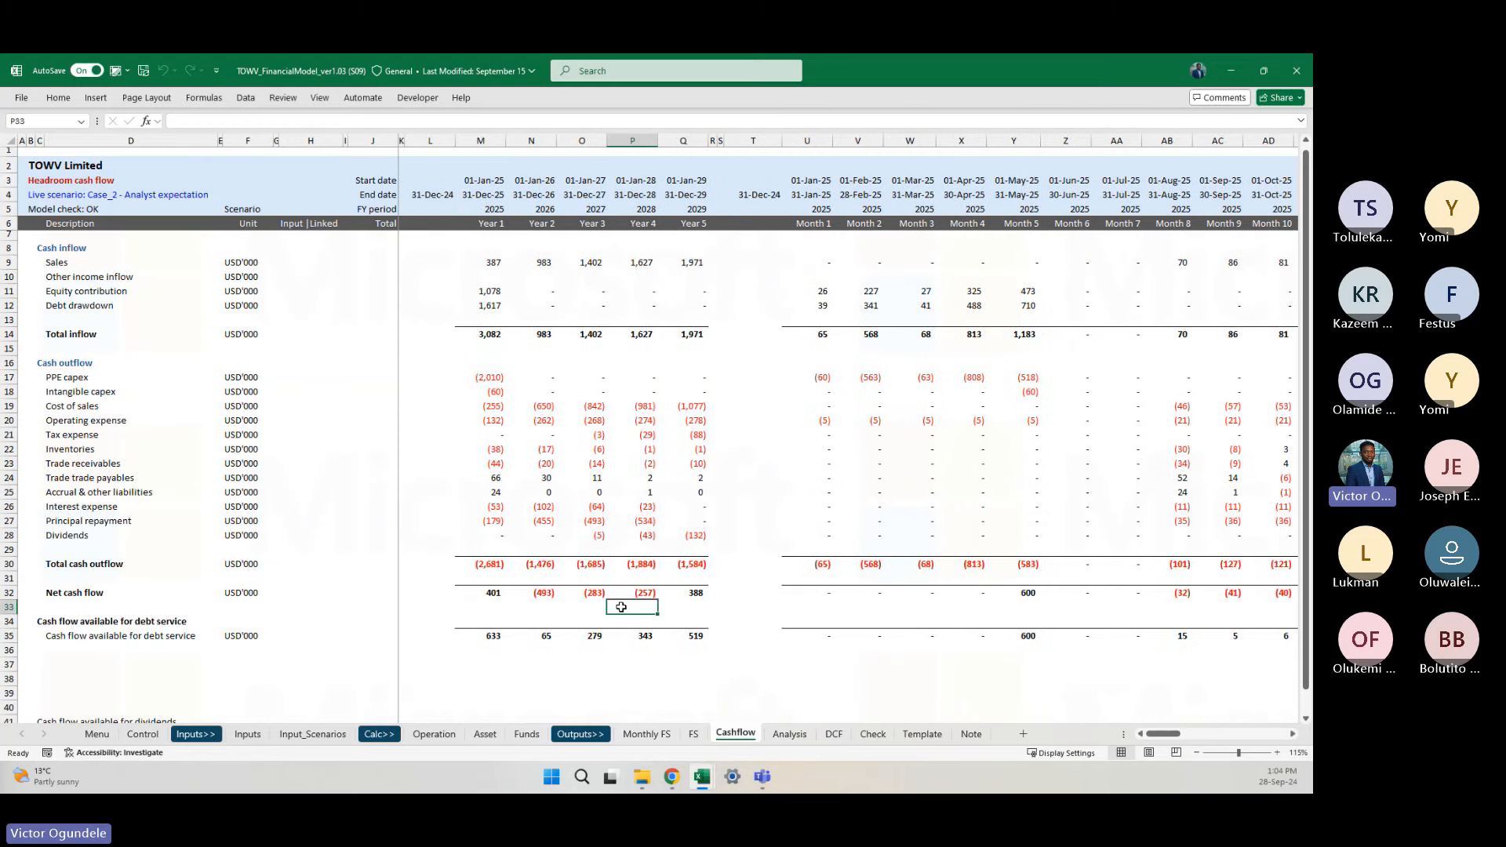
scroll(621, 608, up, 1)
scroll(562, 269, down, 2)
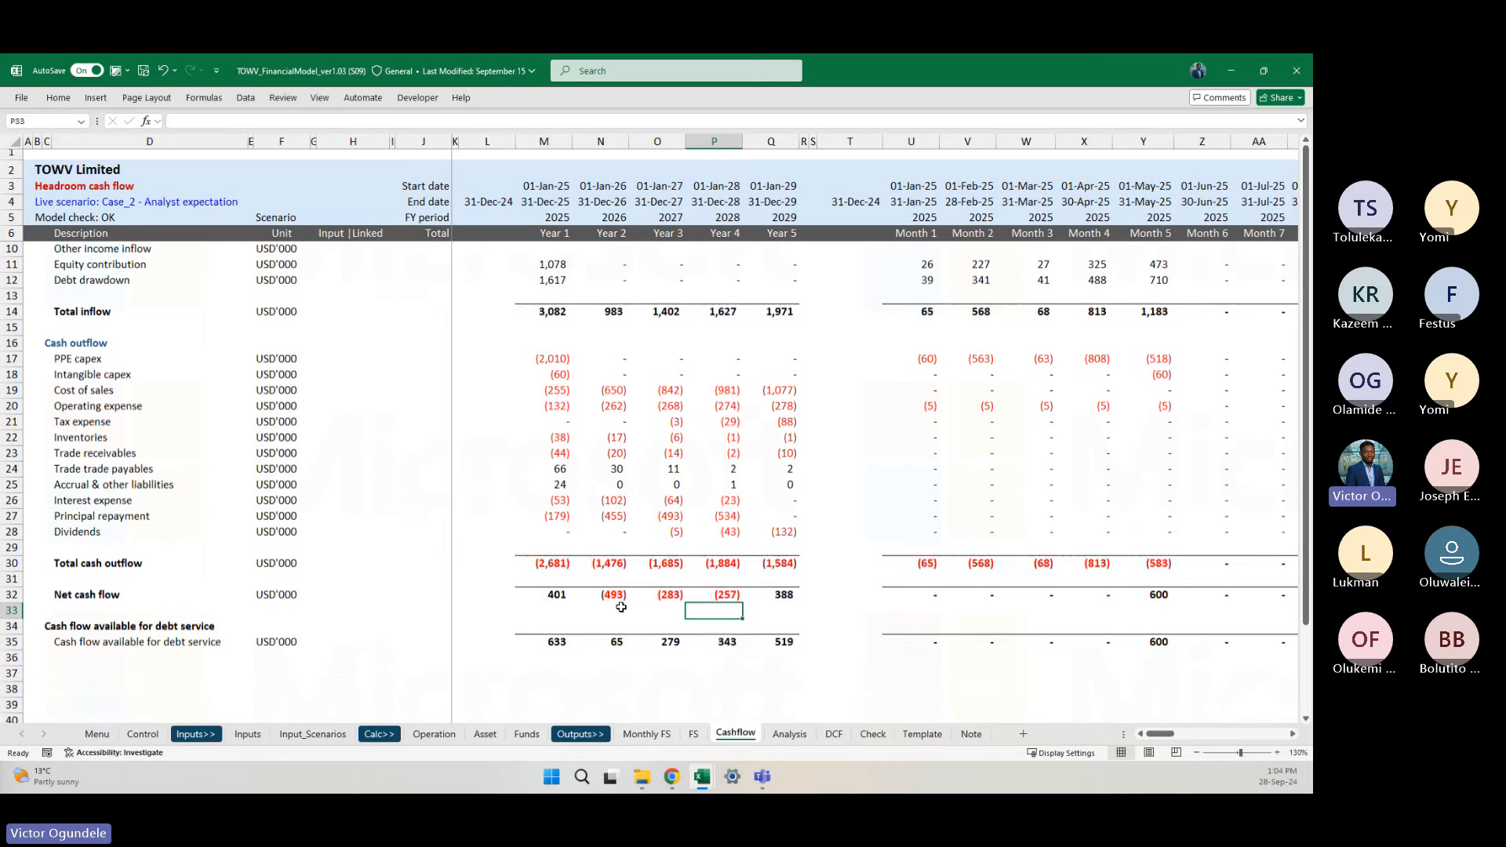
click(540, 317)
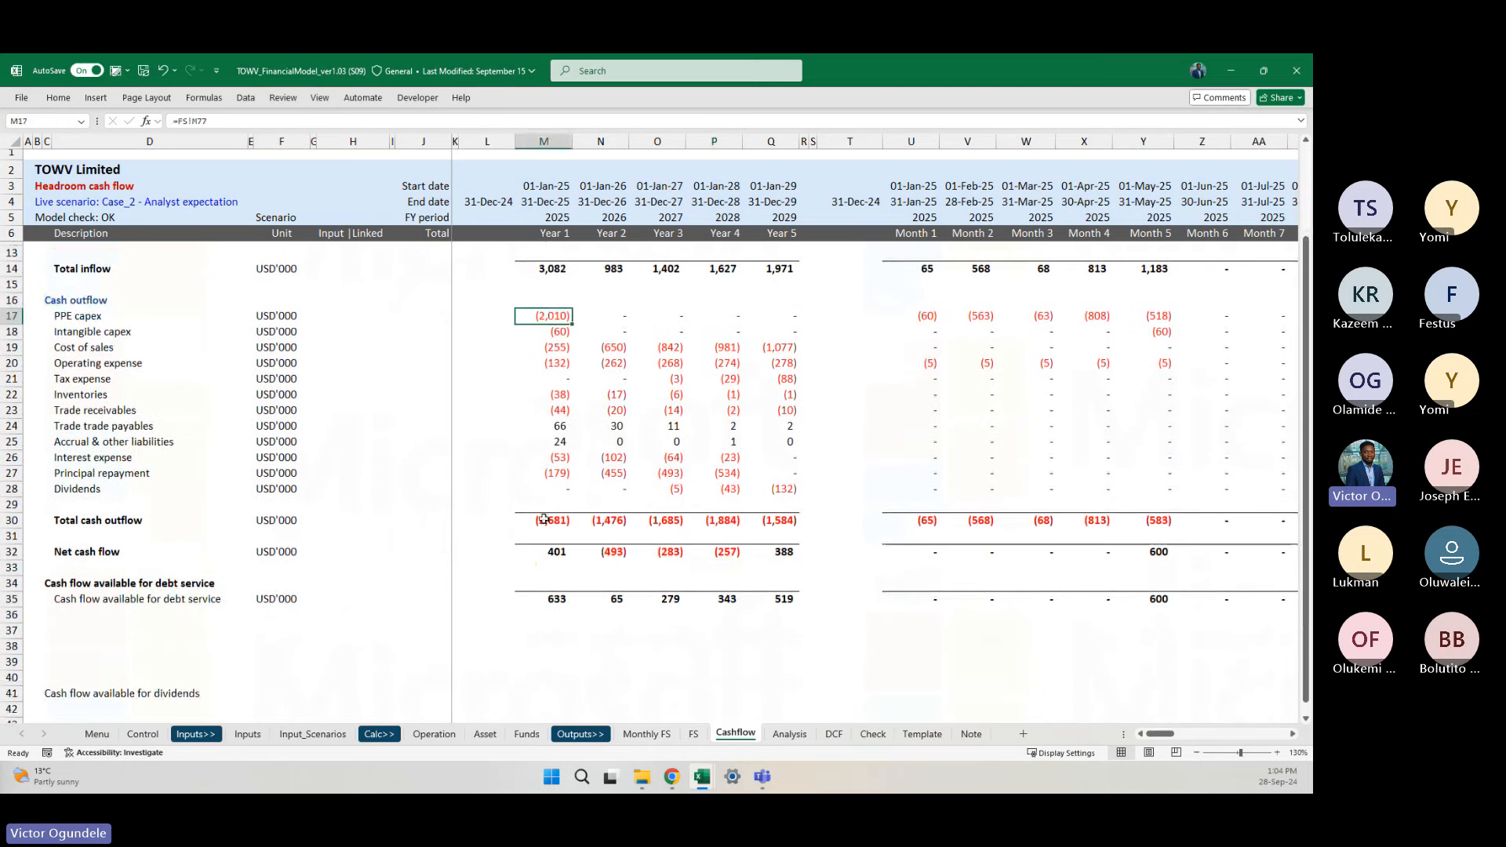
click(535, 550)
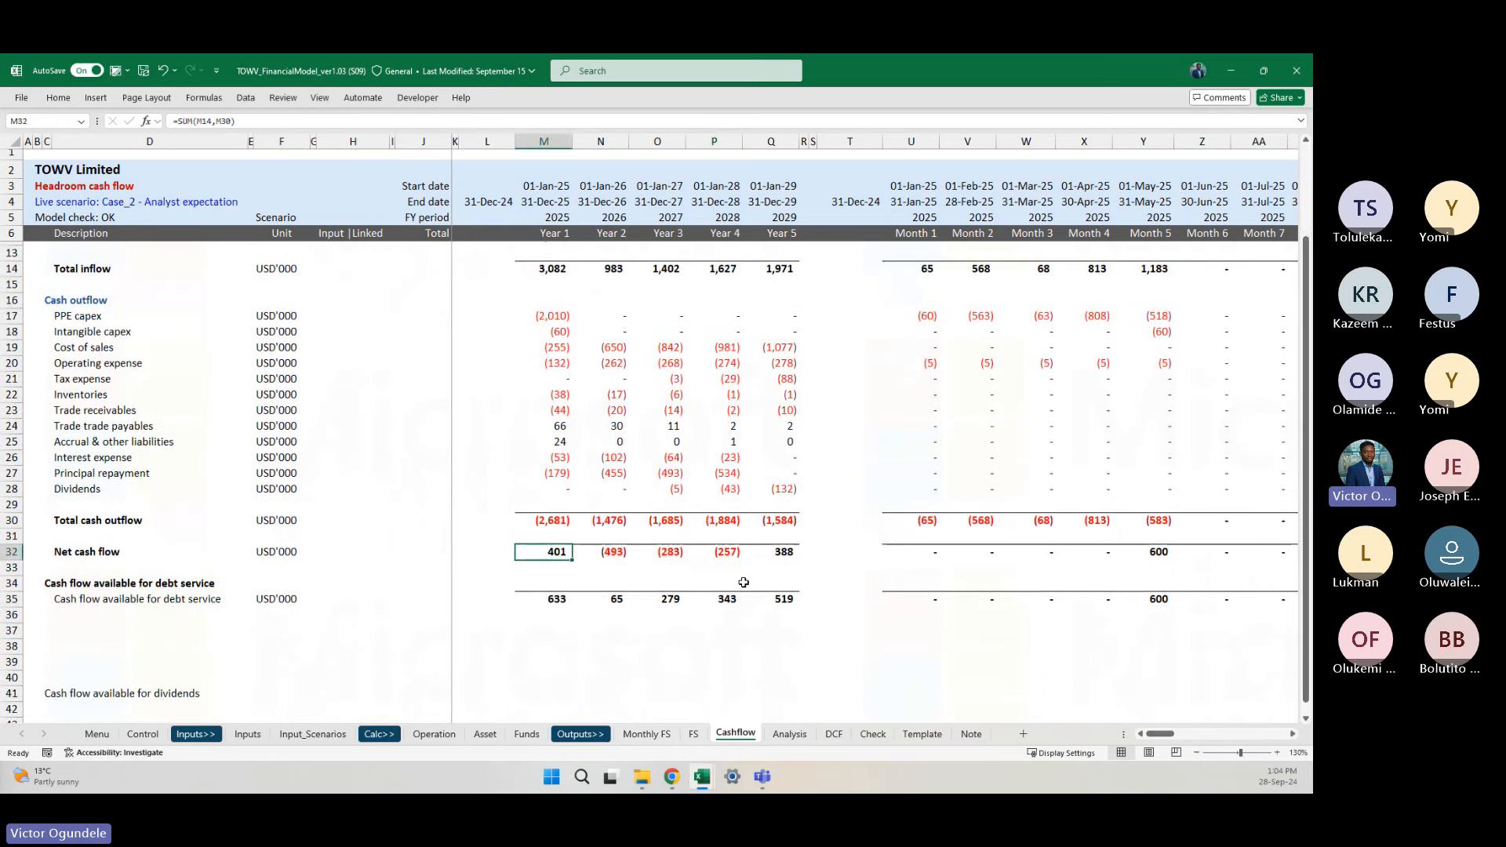
key(Right)
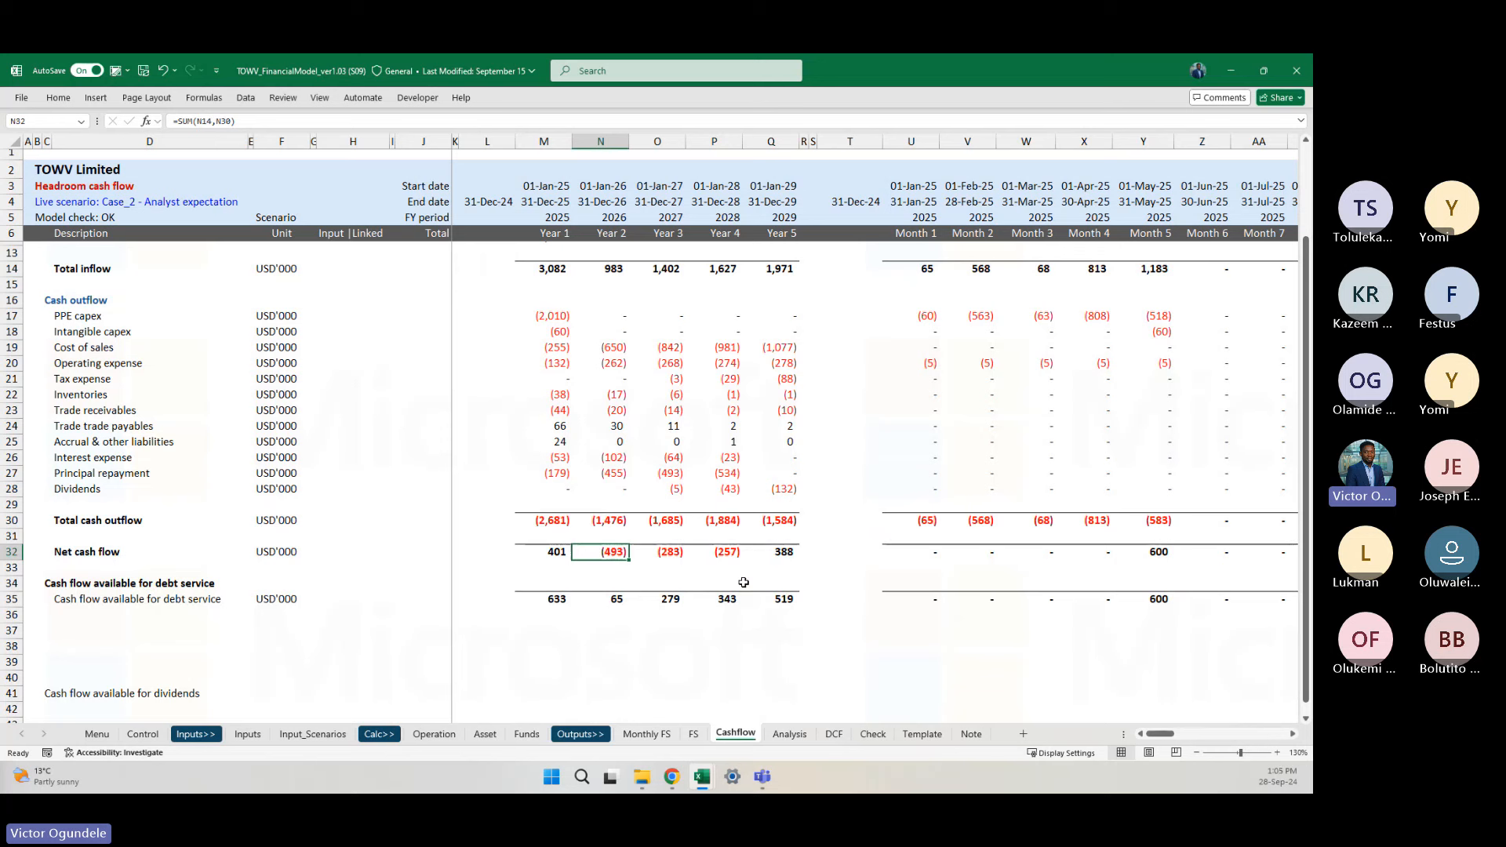
key(Right)
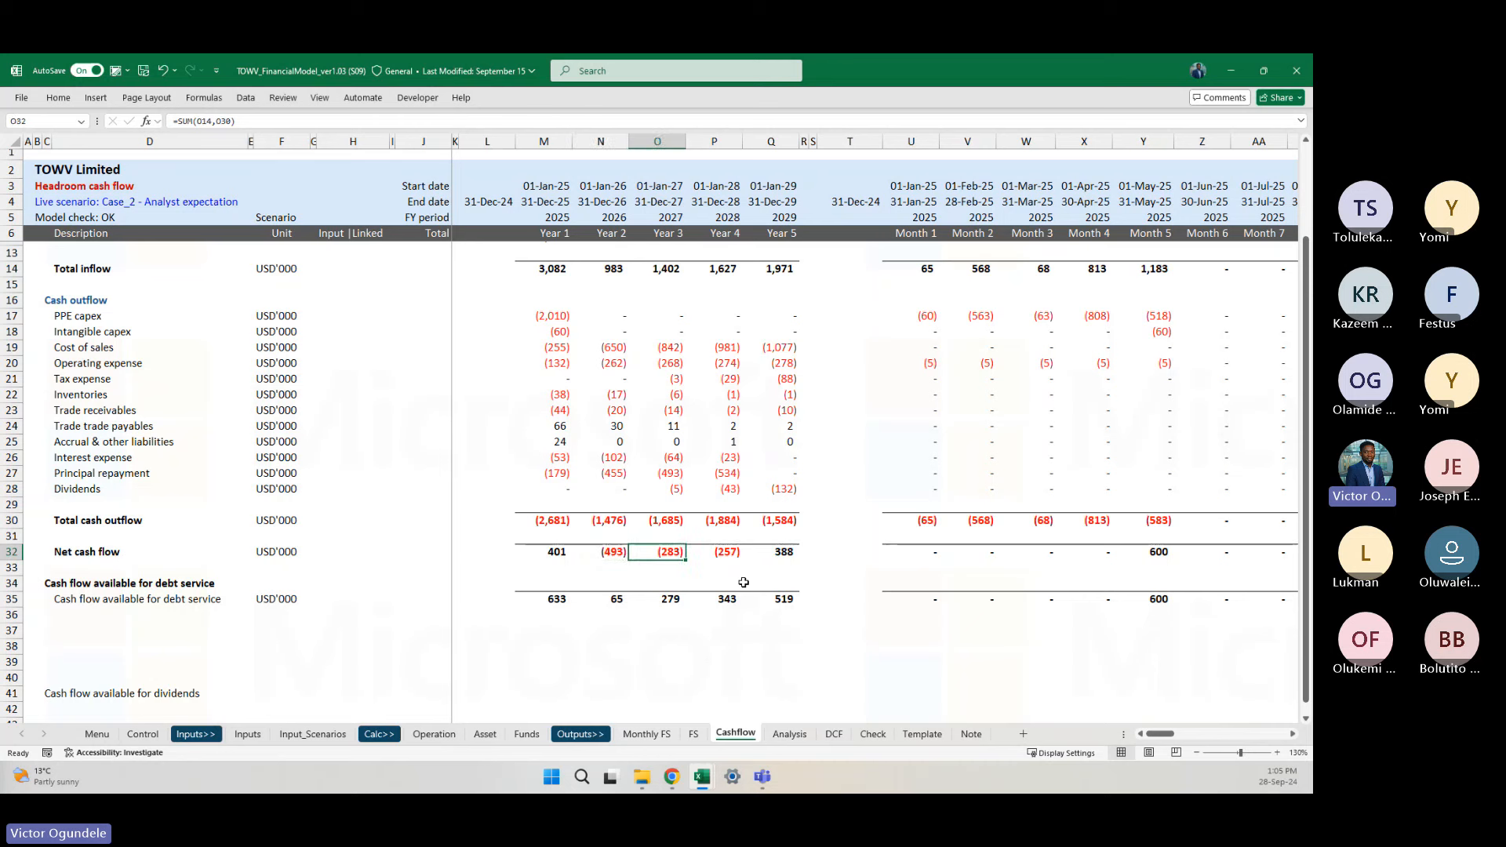
key(Right)
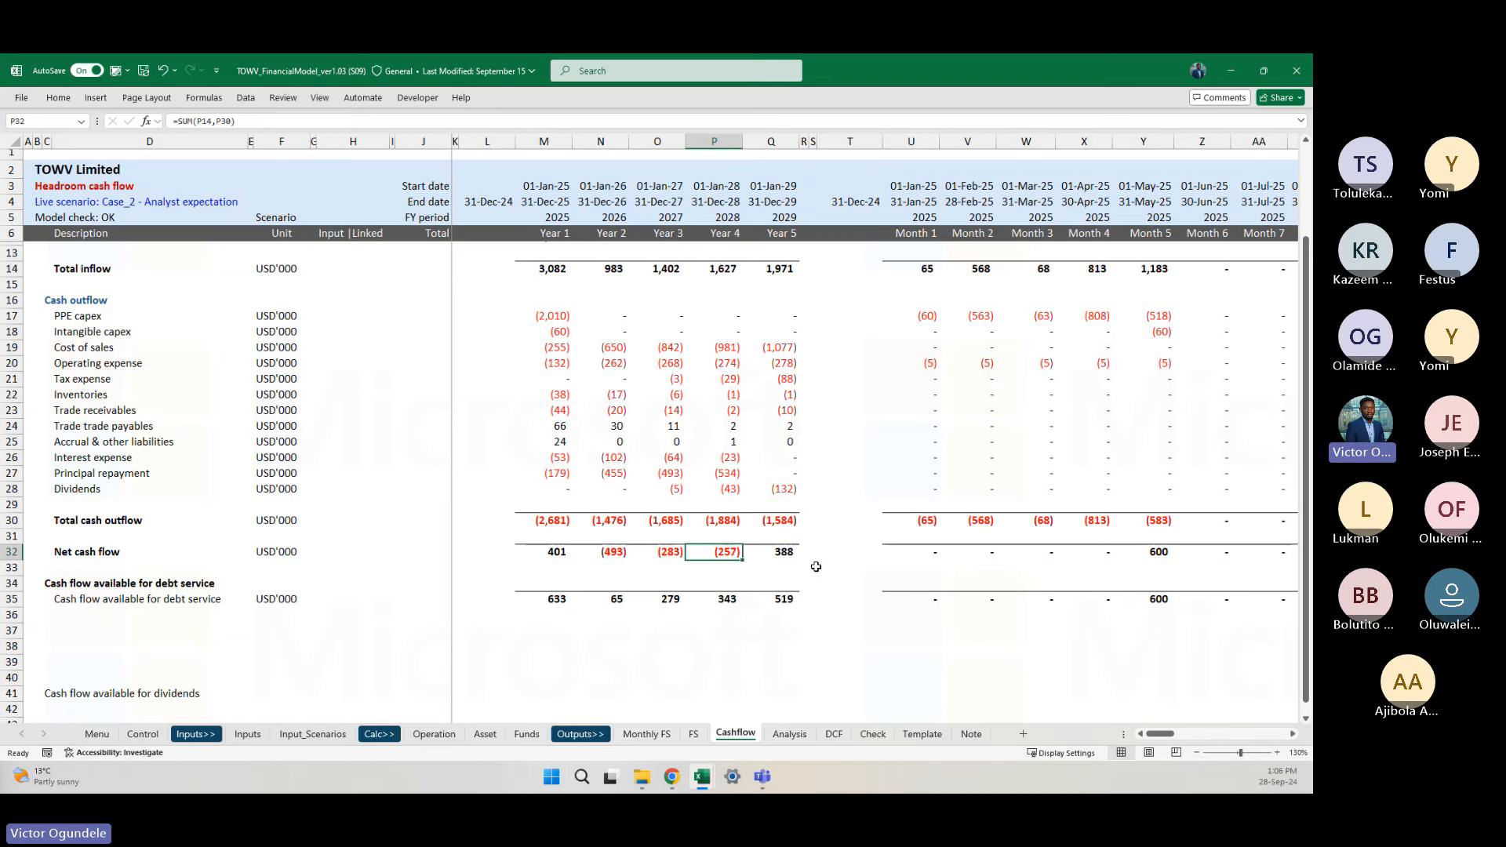
Step: Look through the Inputs, Operation, Asset, Funds, Monthly FS and Analysis sheets to see how the model is built up
click(246, 738)
scroll(403, 600, down, 5)
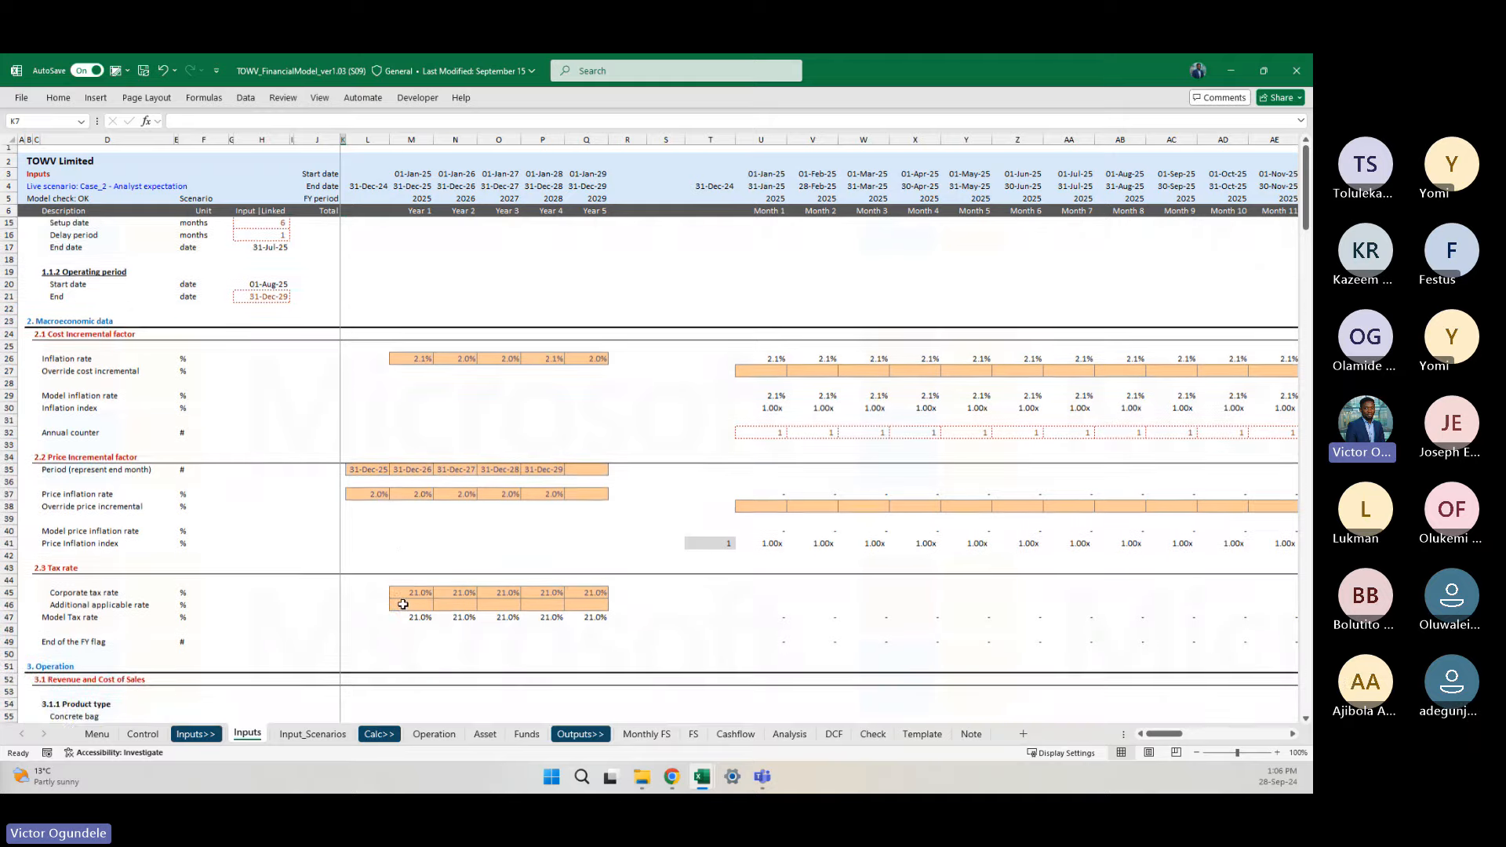
scroll(404, 604, up, 7)
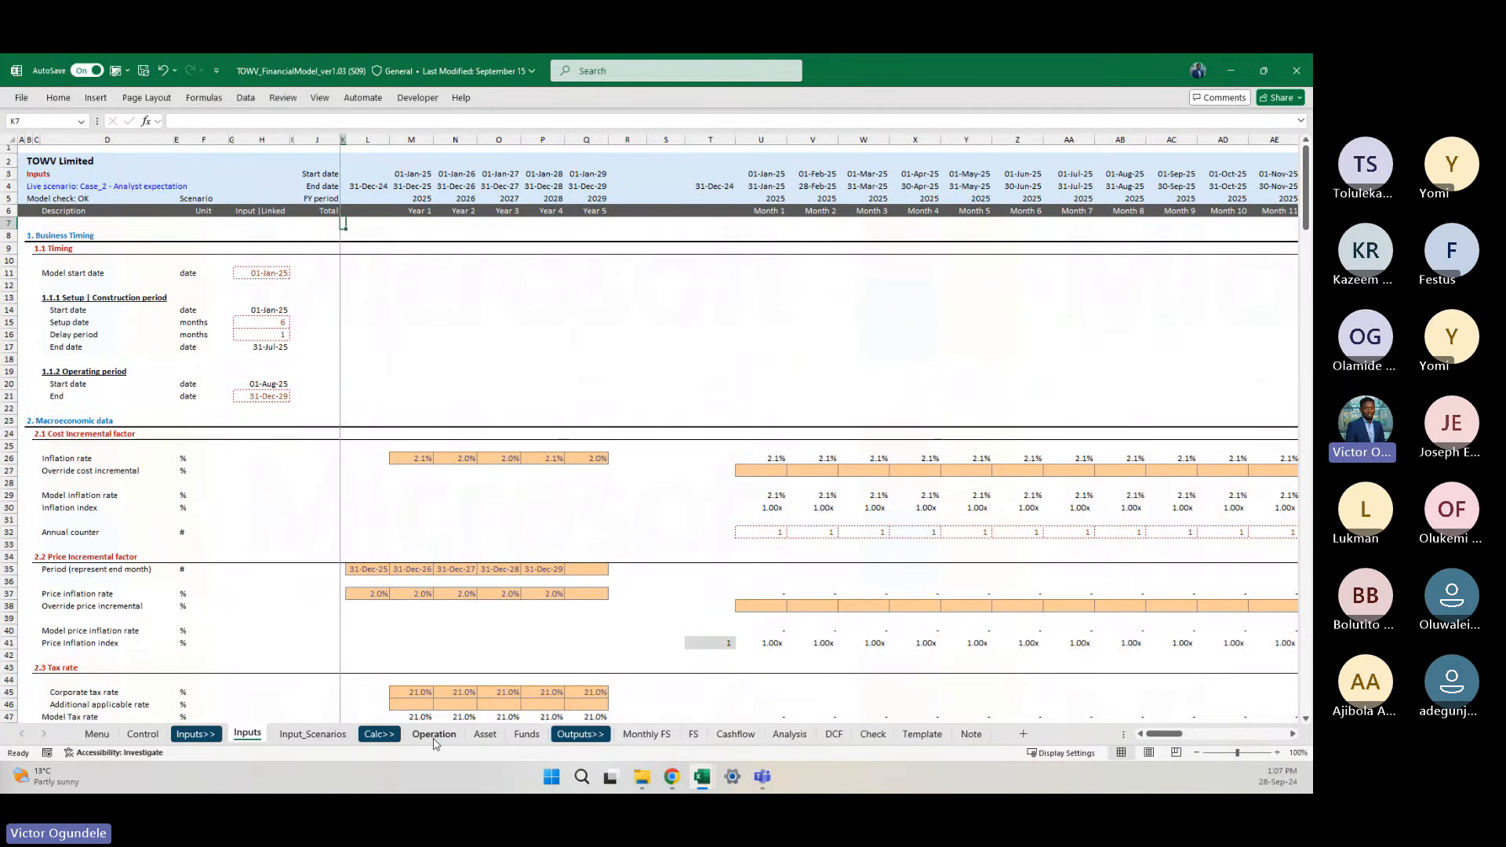
click(435, 742)
click(491, 741)
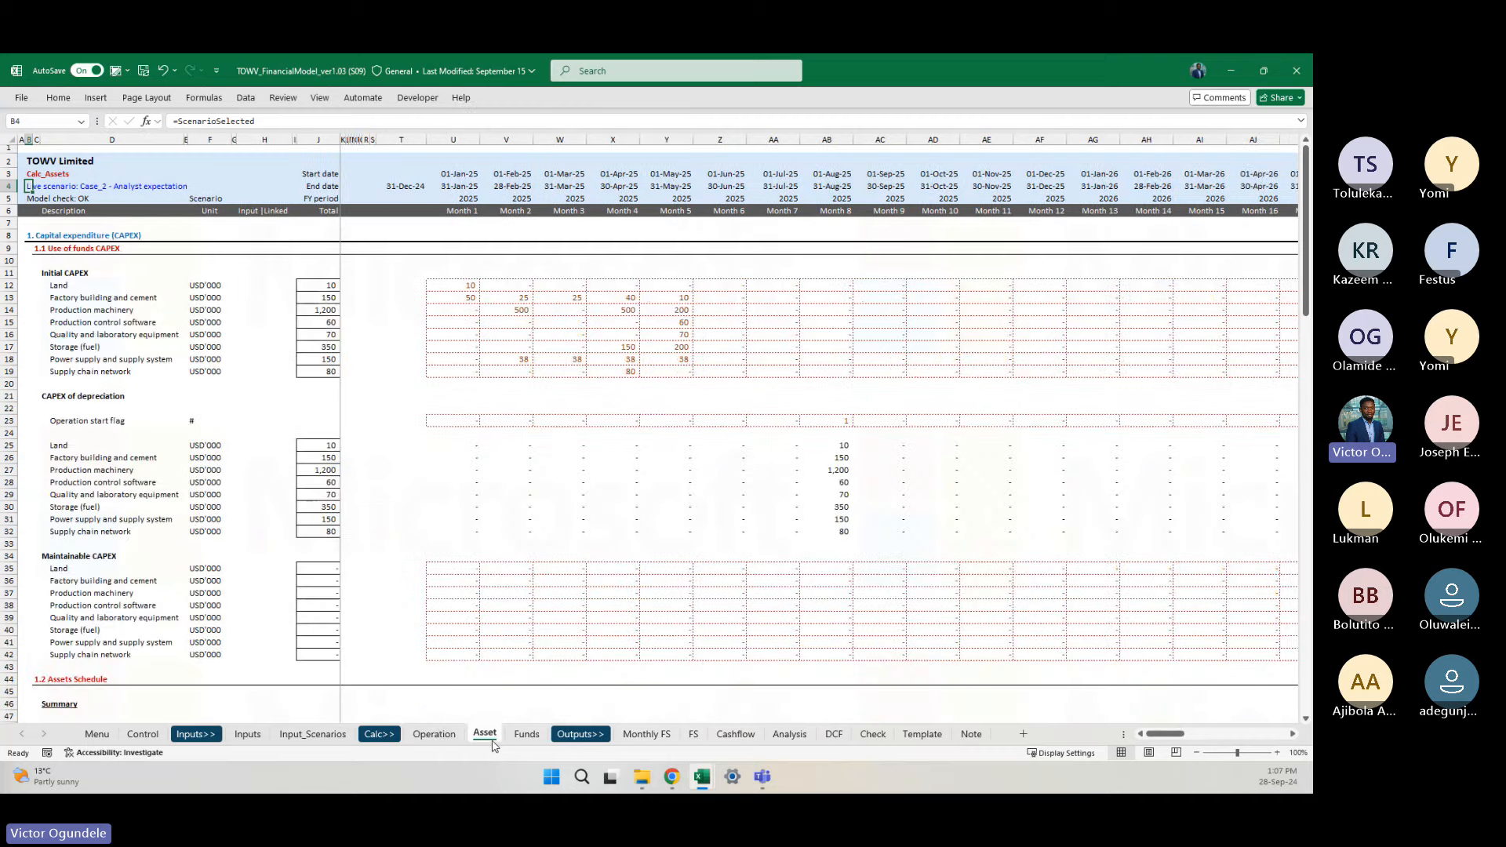
click(525, 735)
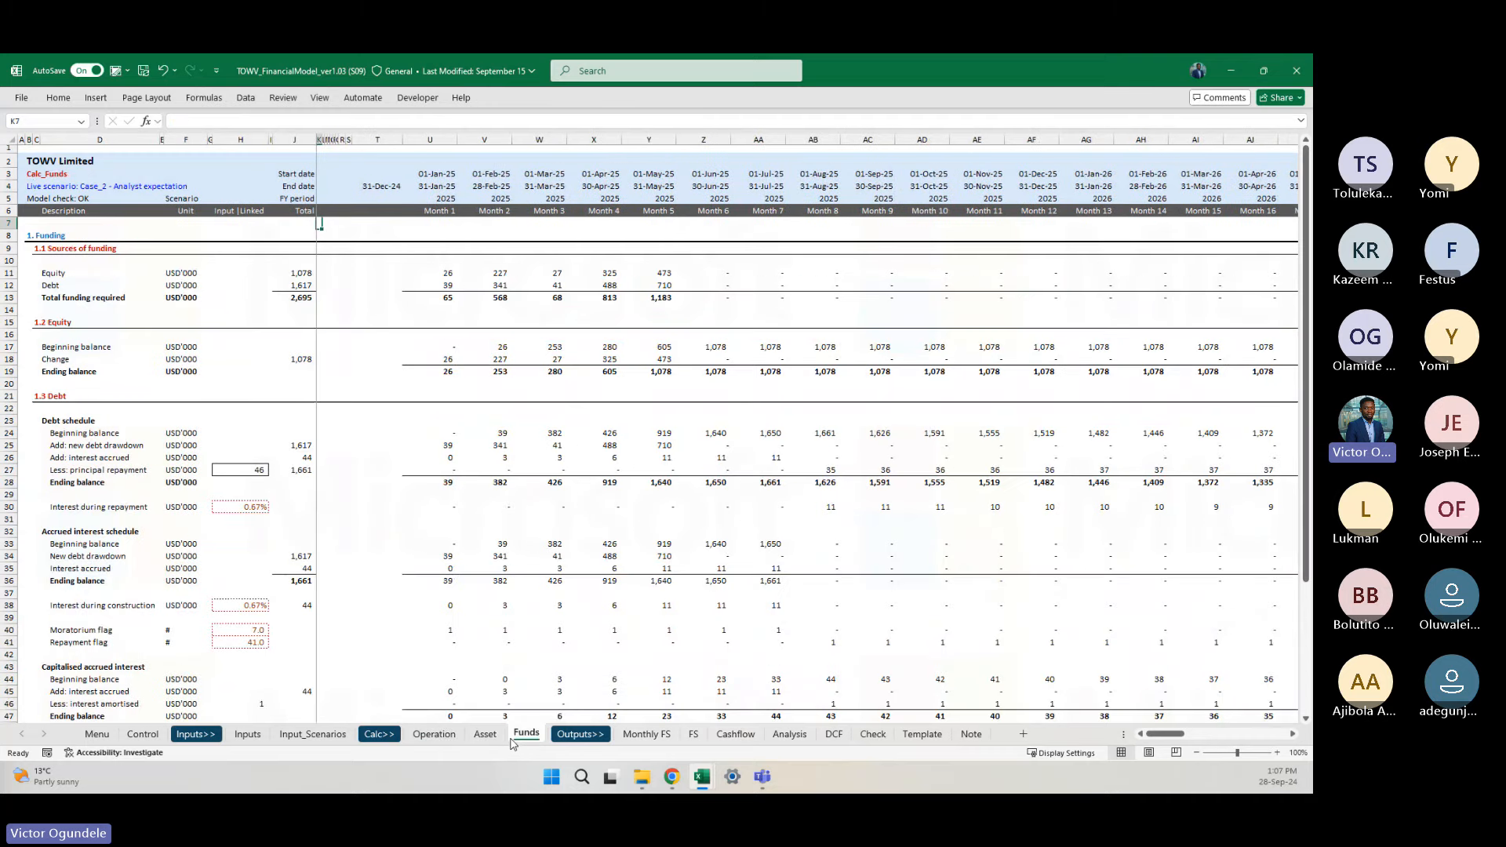
click(646, 735)
click(720, 735)
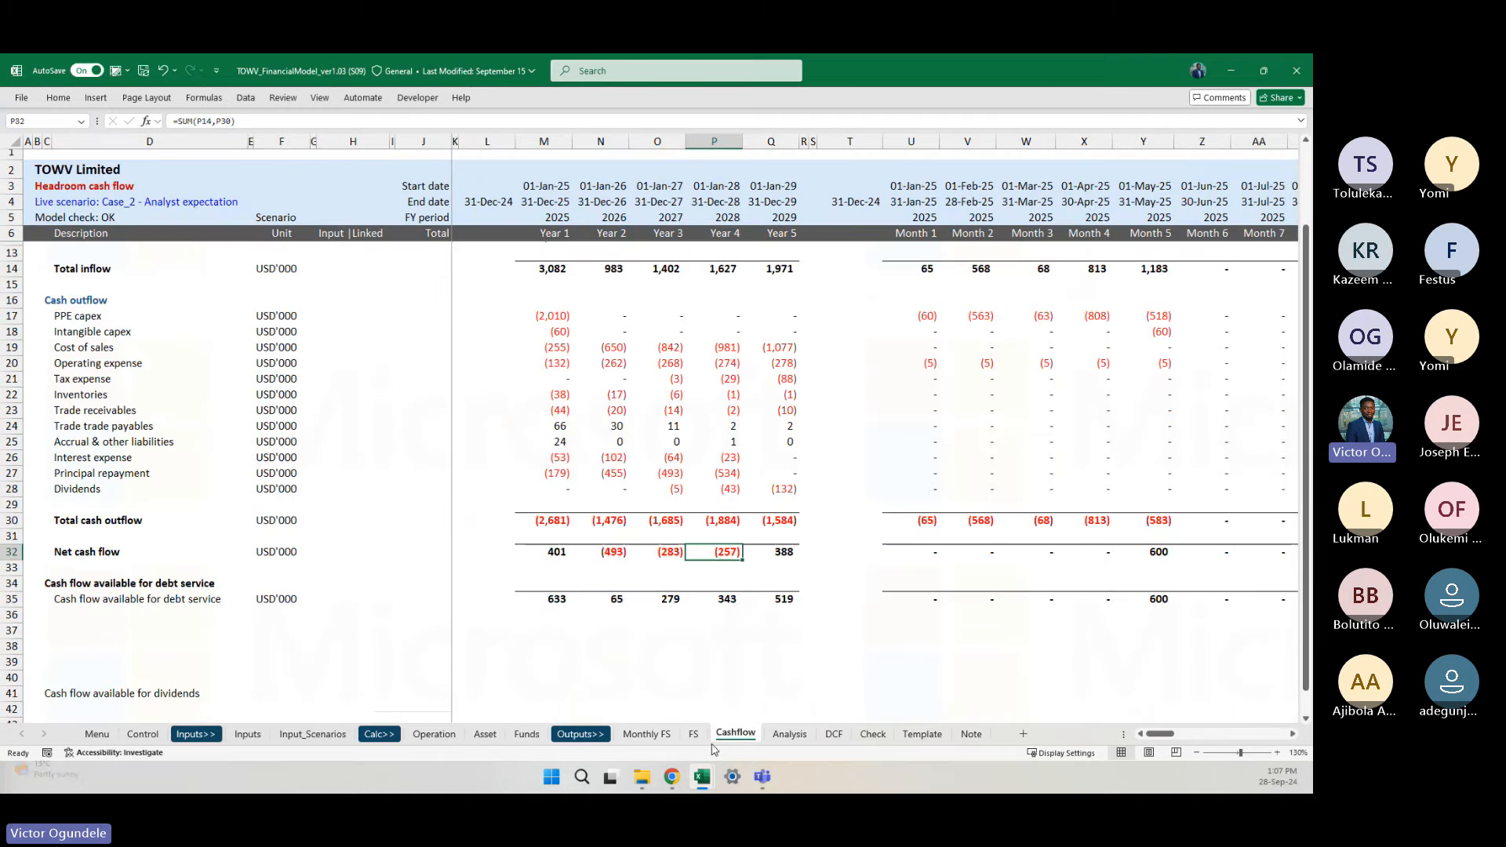
click(787, 734)
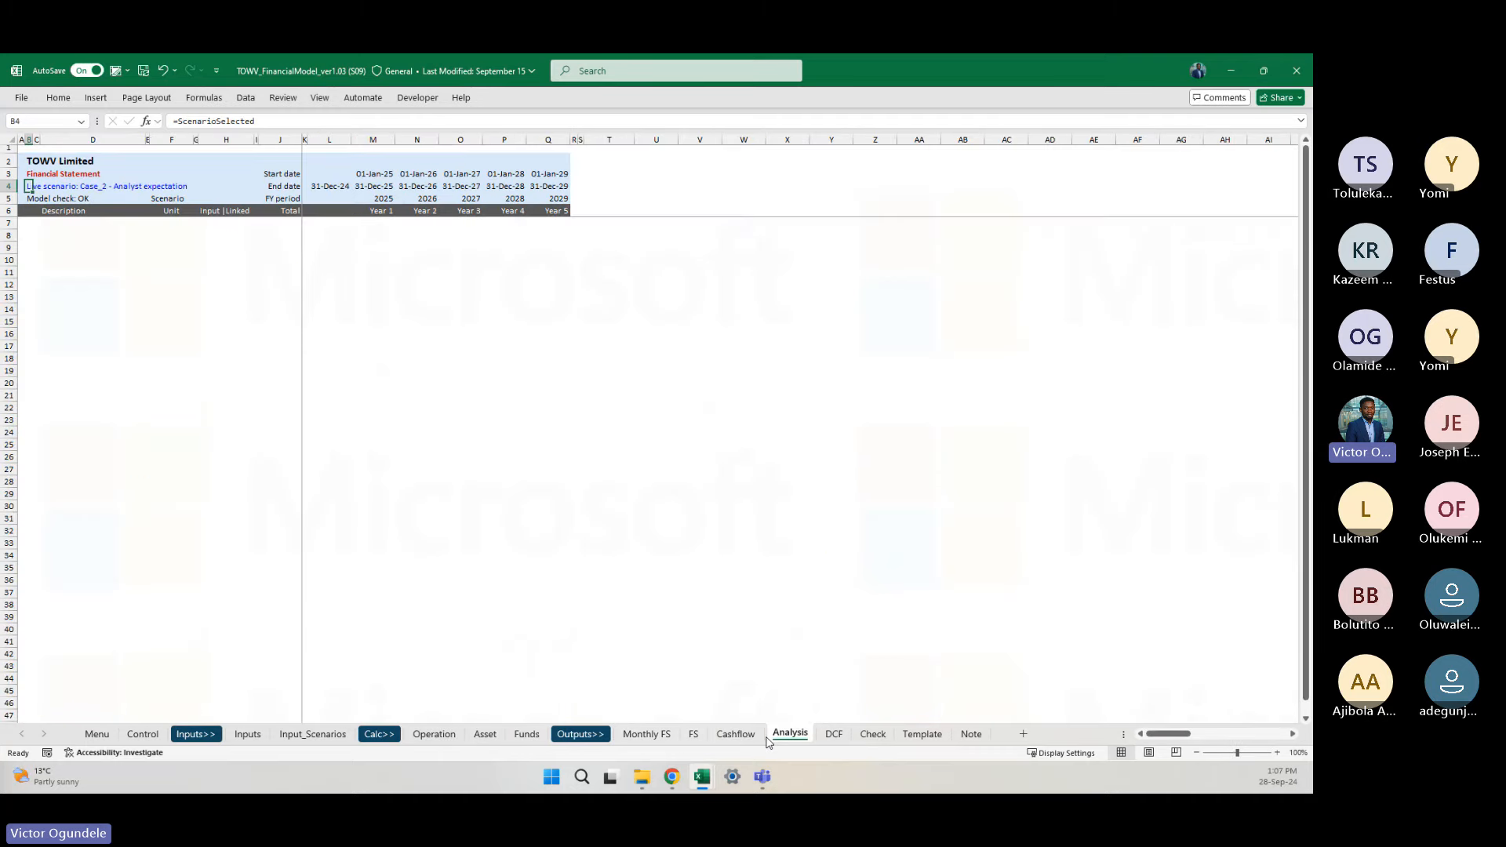
click(646, 736)
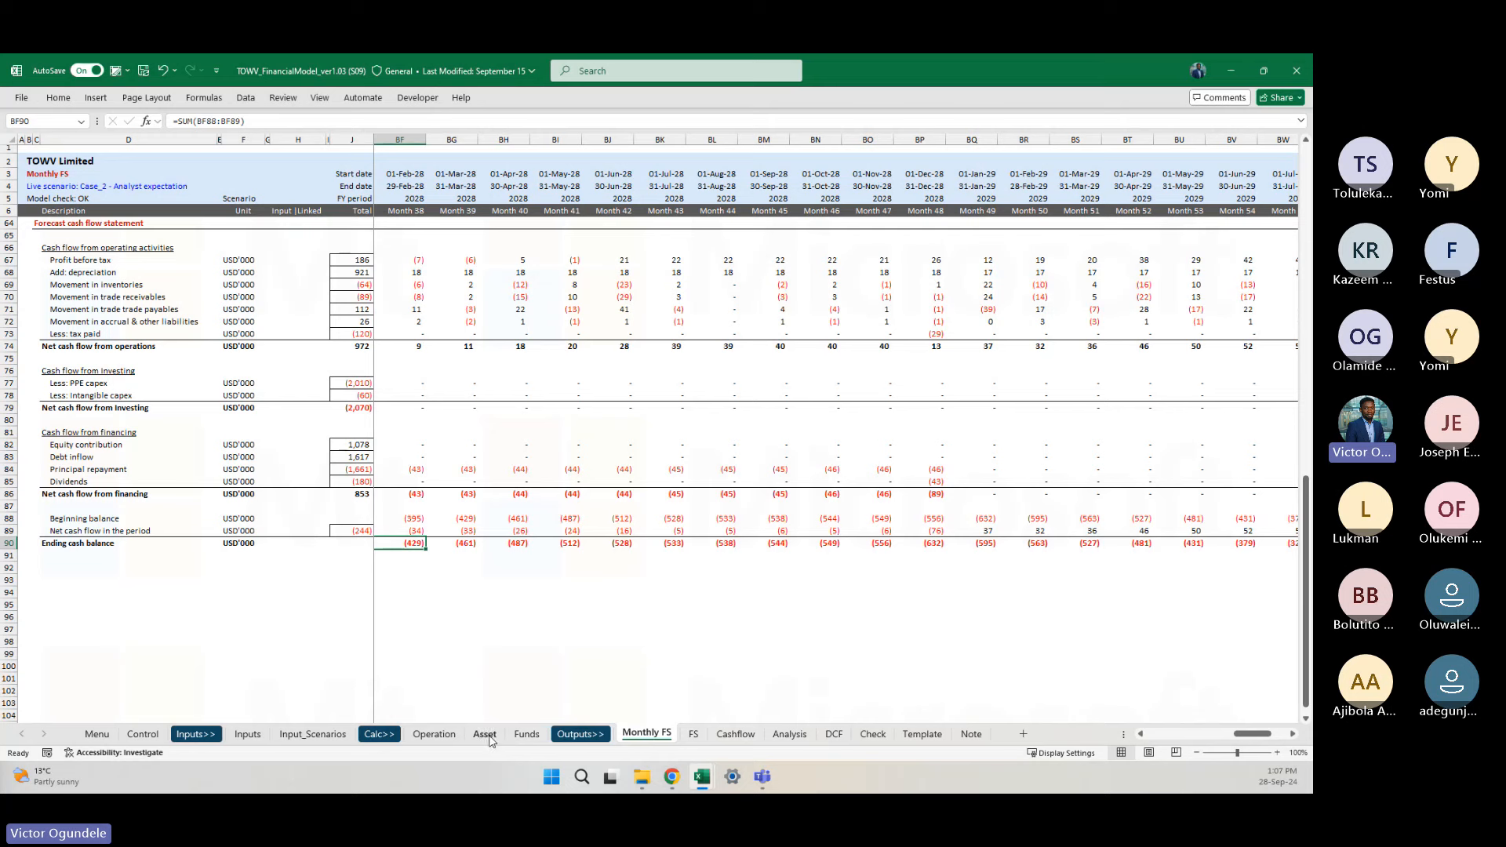
click(434, 733)
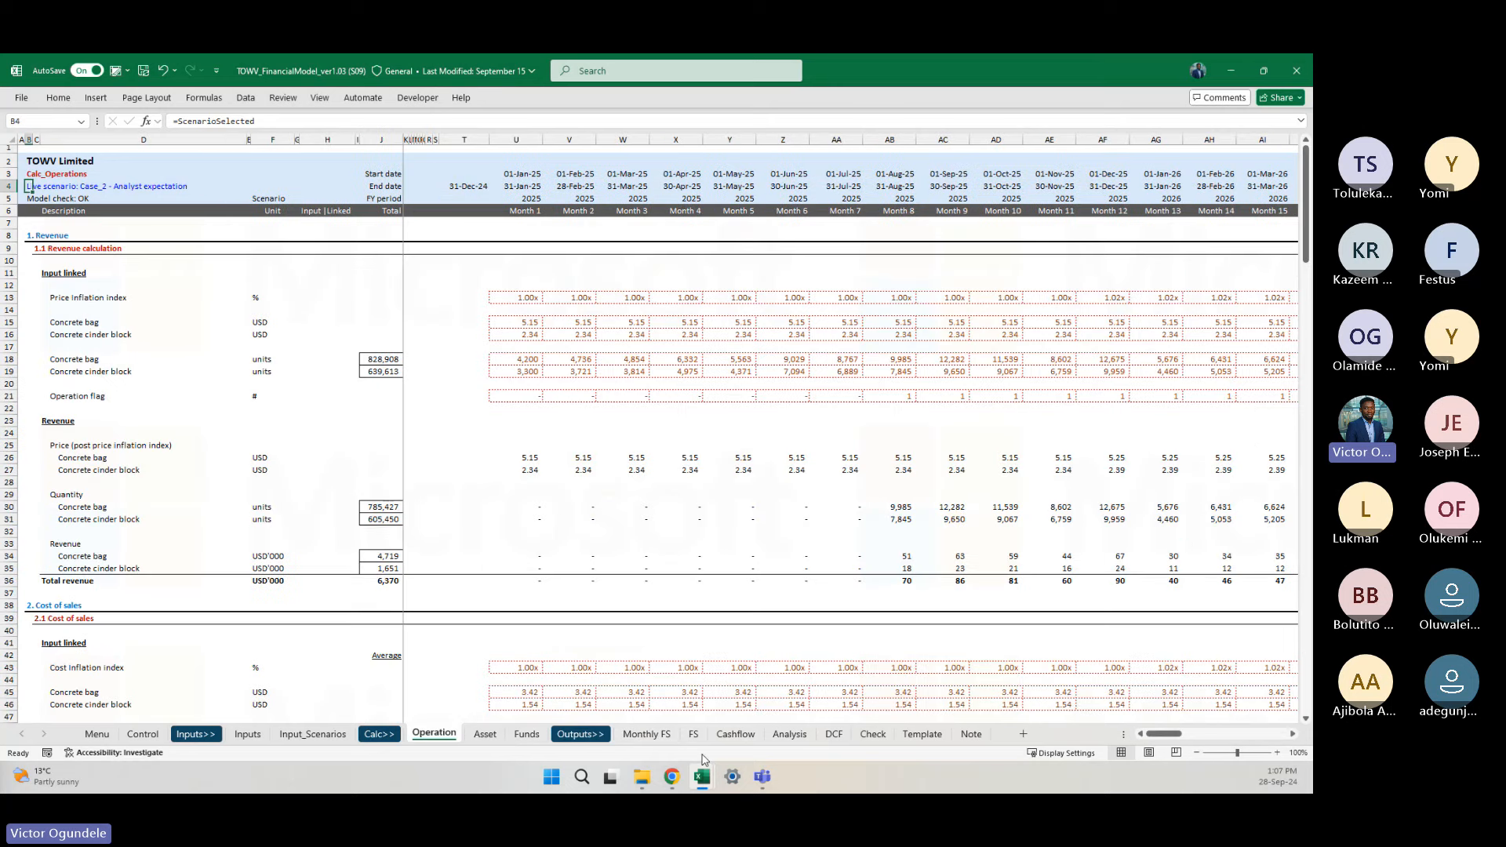
Step: On the Cashflow sheet, enter the label "Debt service" in D37, below the cash flow available for debt service line
click(736, 733)
click(264, 618)
scroll(264, 618, down, 1)
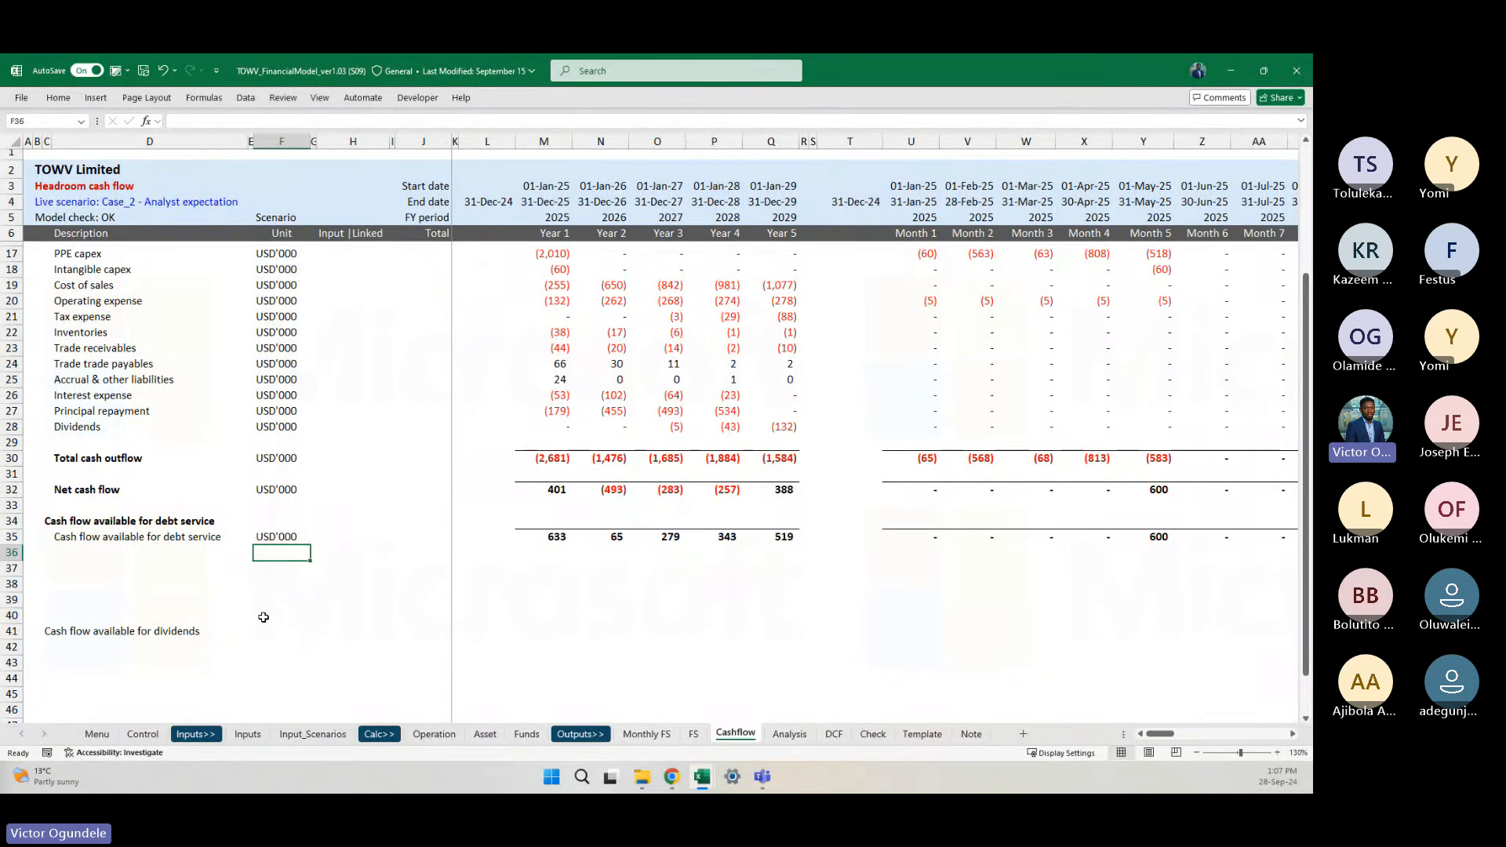
key(Left)
key(Left)
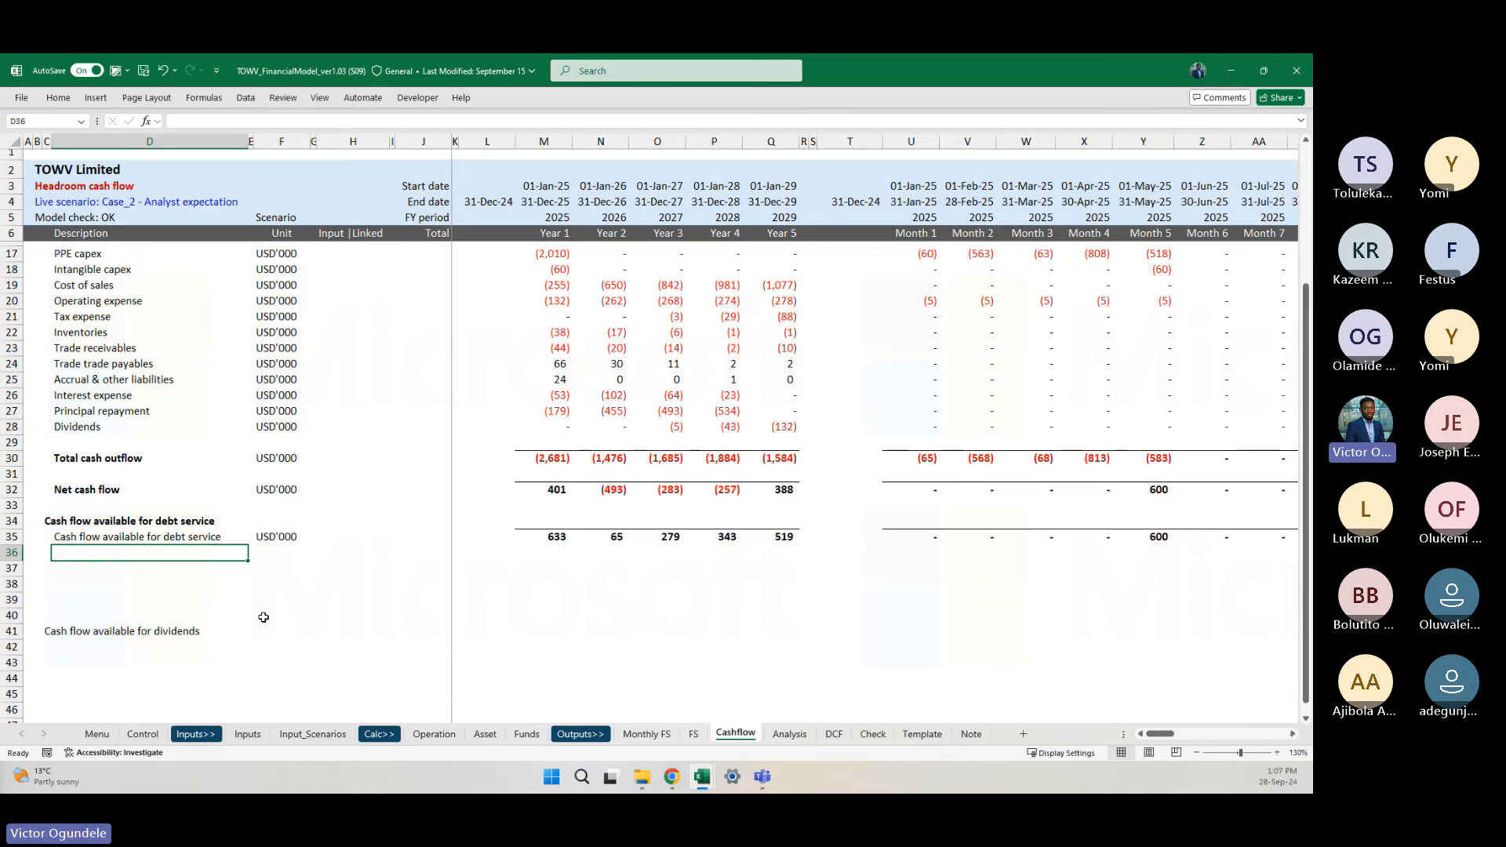
key(Up)
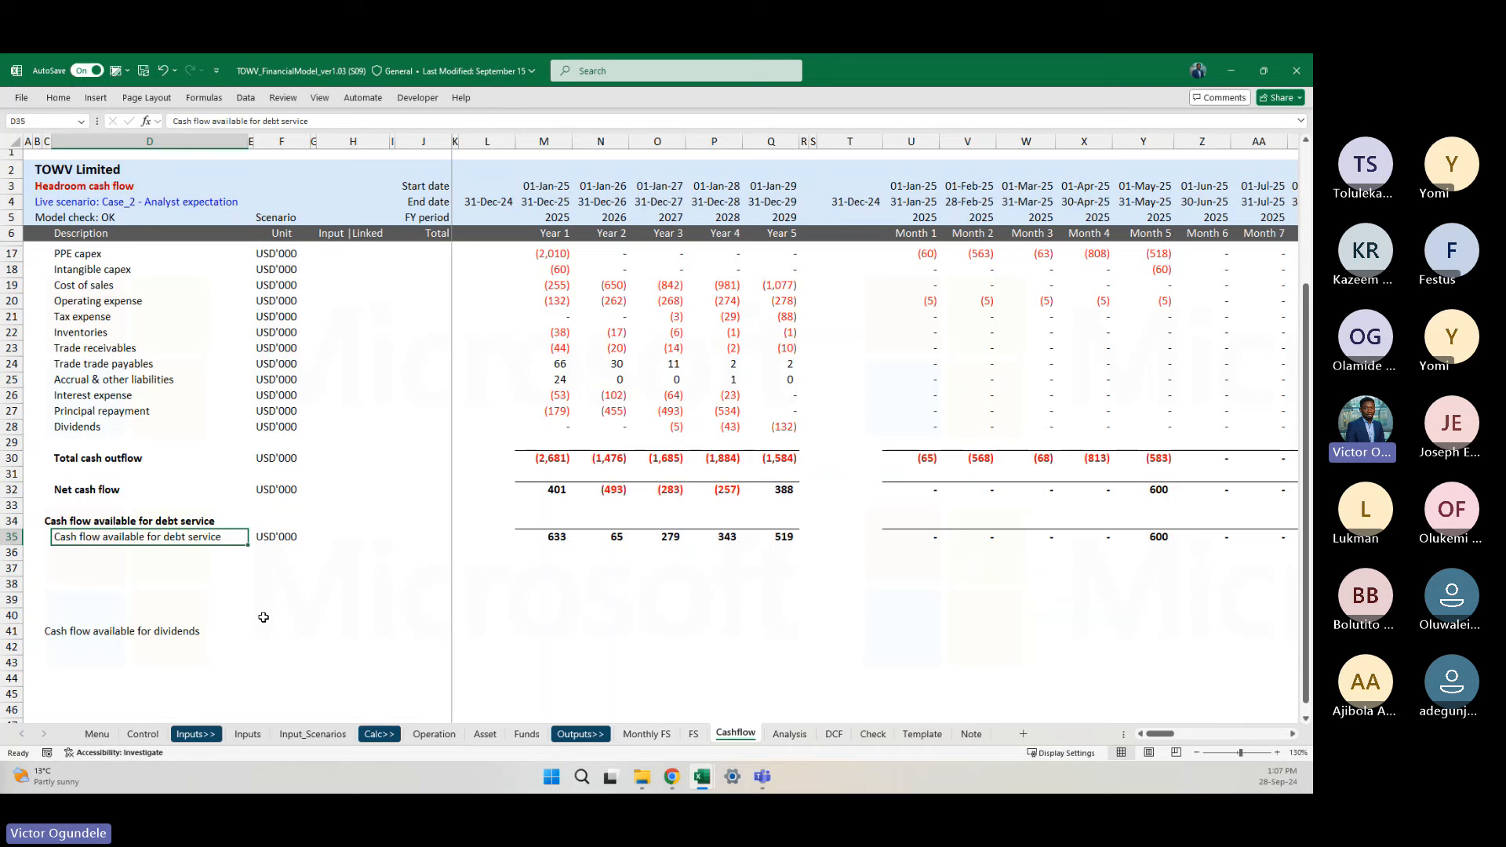
key(Down)
key(Down)
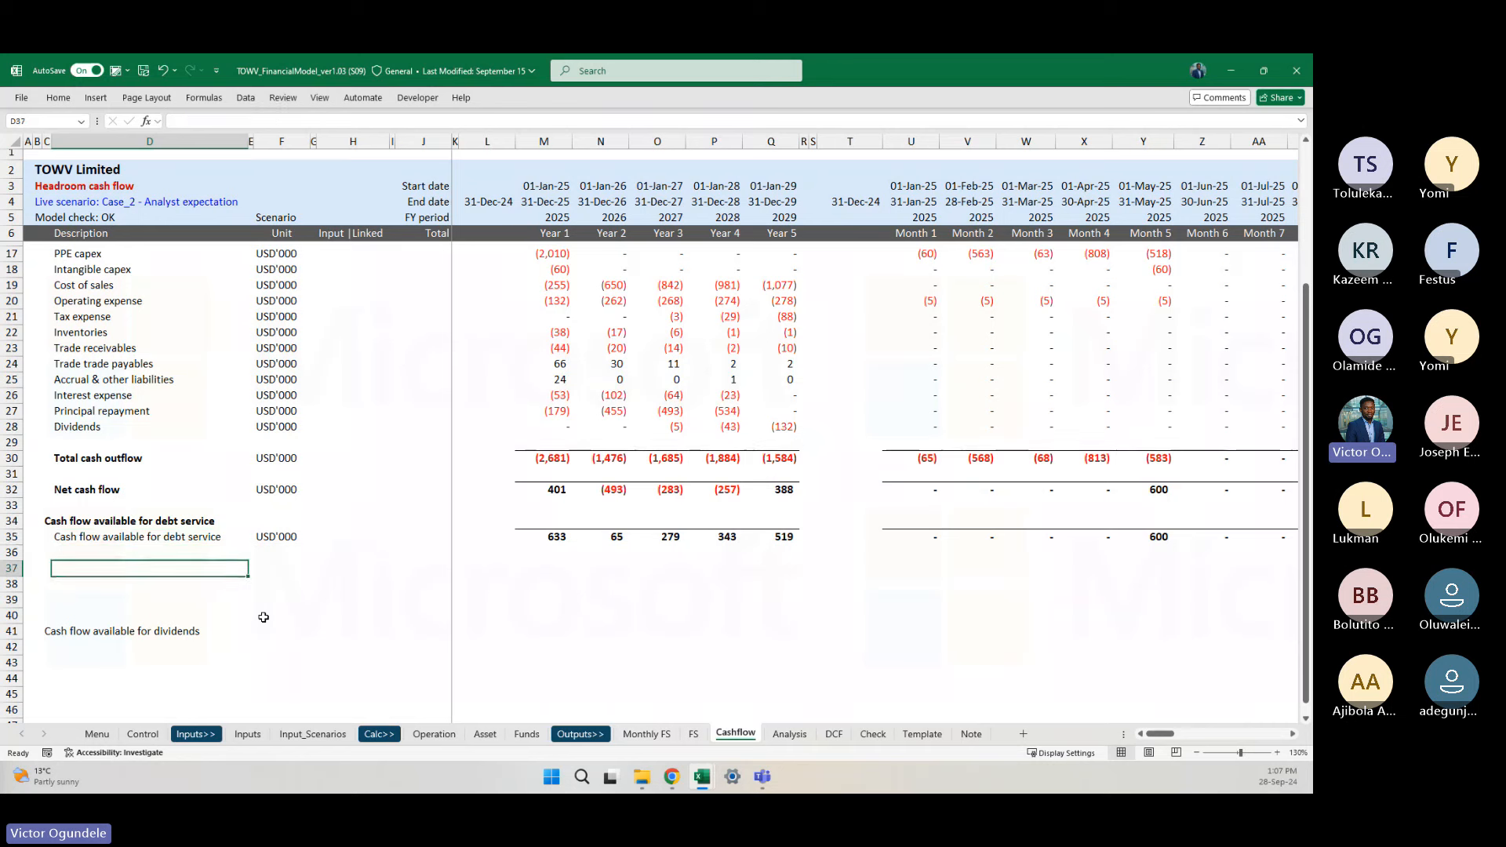
text(D)
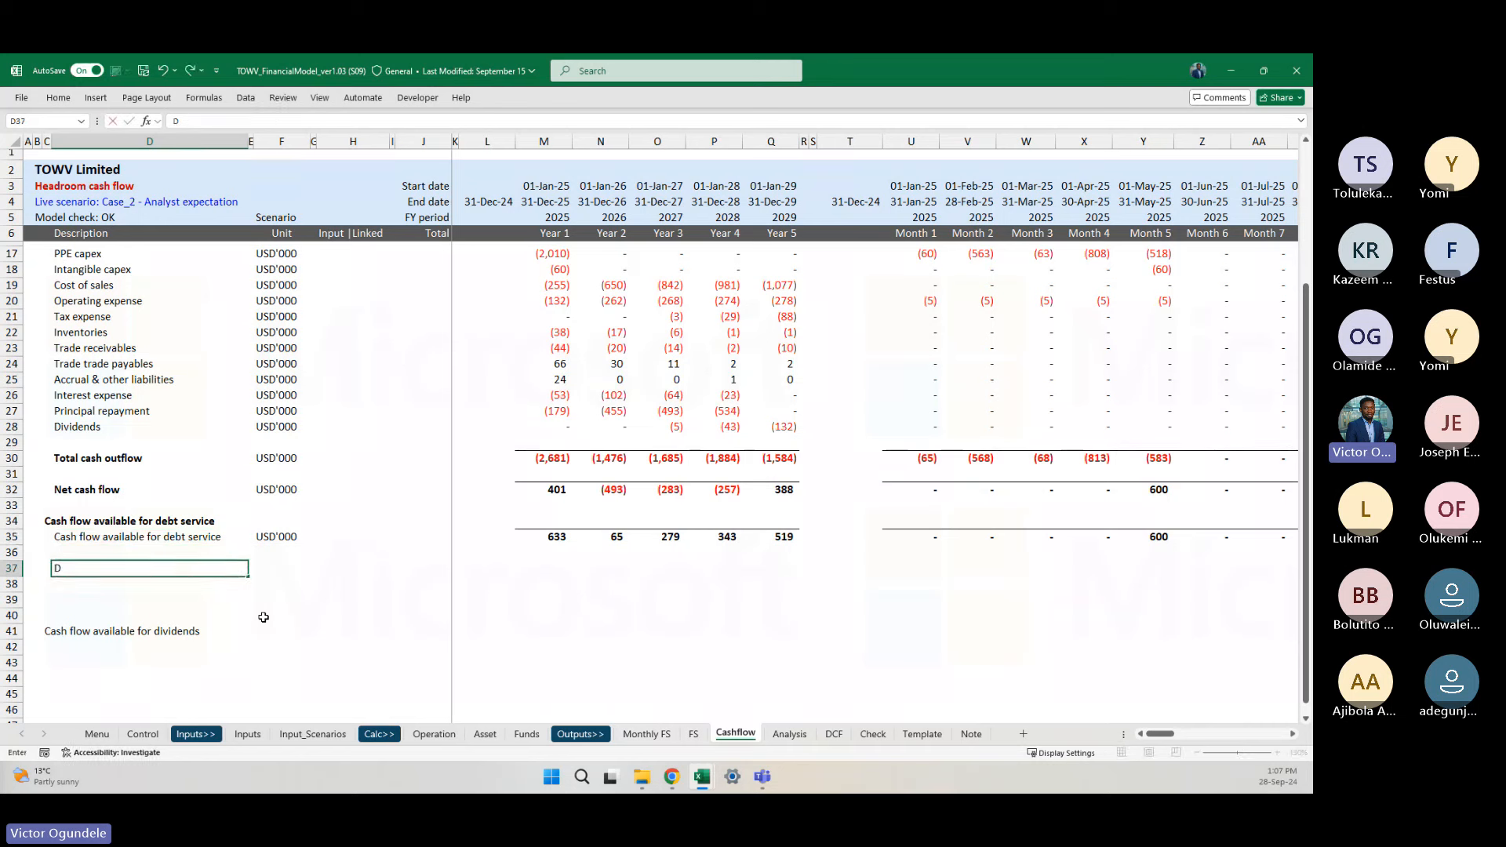
text(ebt service)
key(Return)
Step: Enter the label "Principal repayment" in D38, directly under "Debt service"
text(Pri)
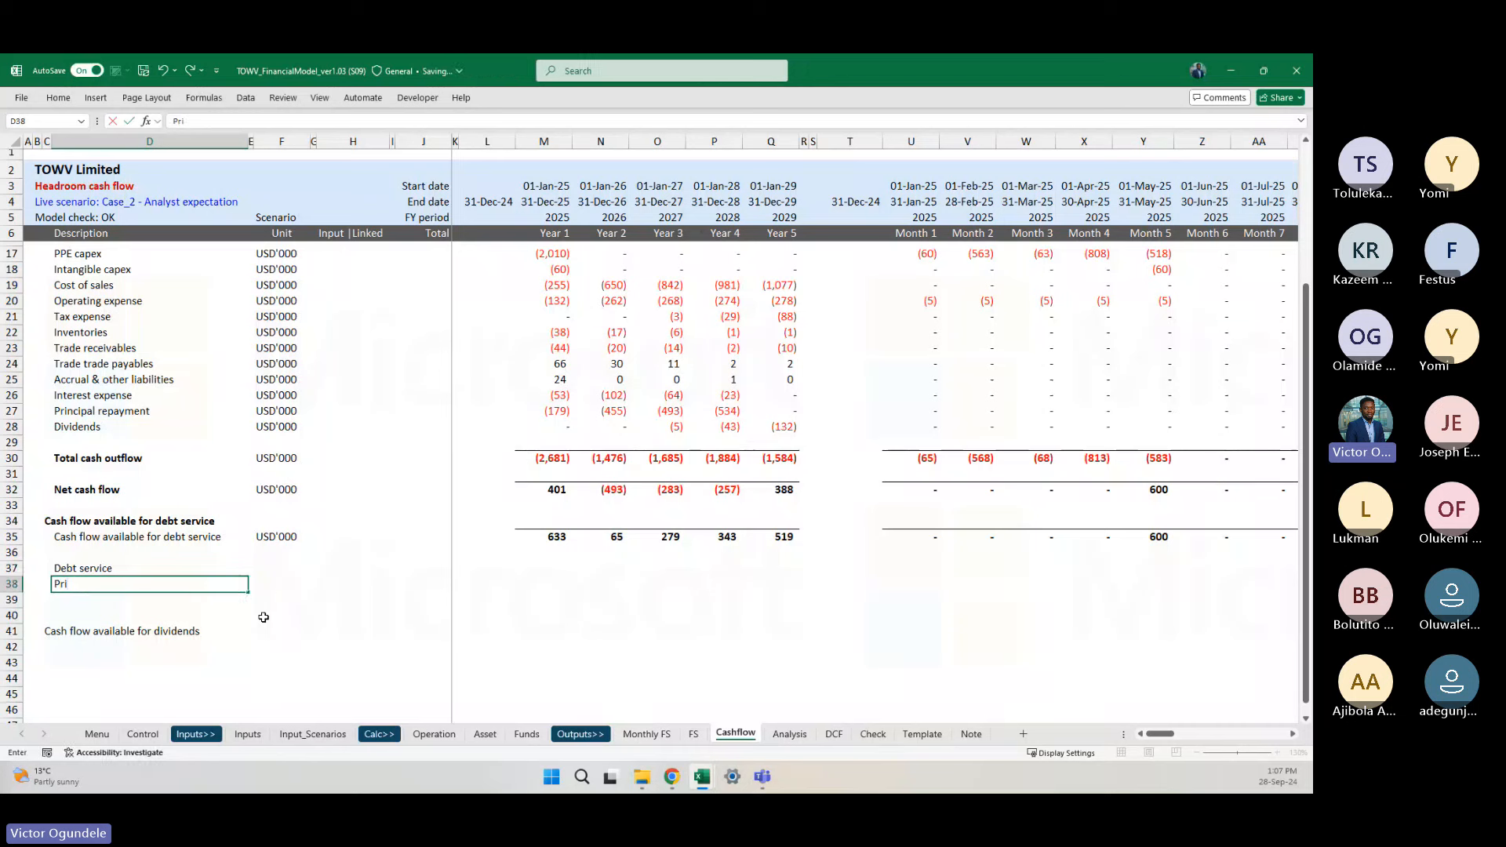
text(ncipal repayment)
key(Return)
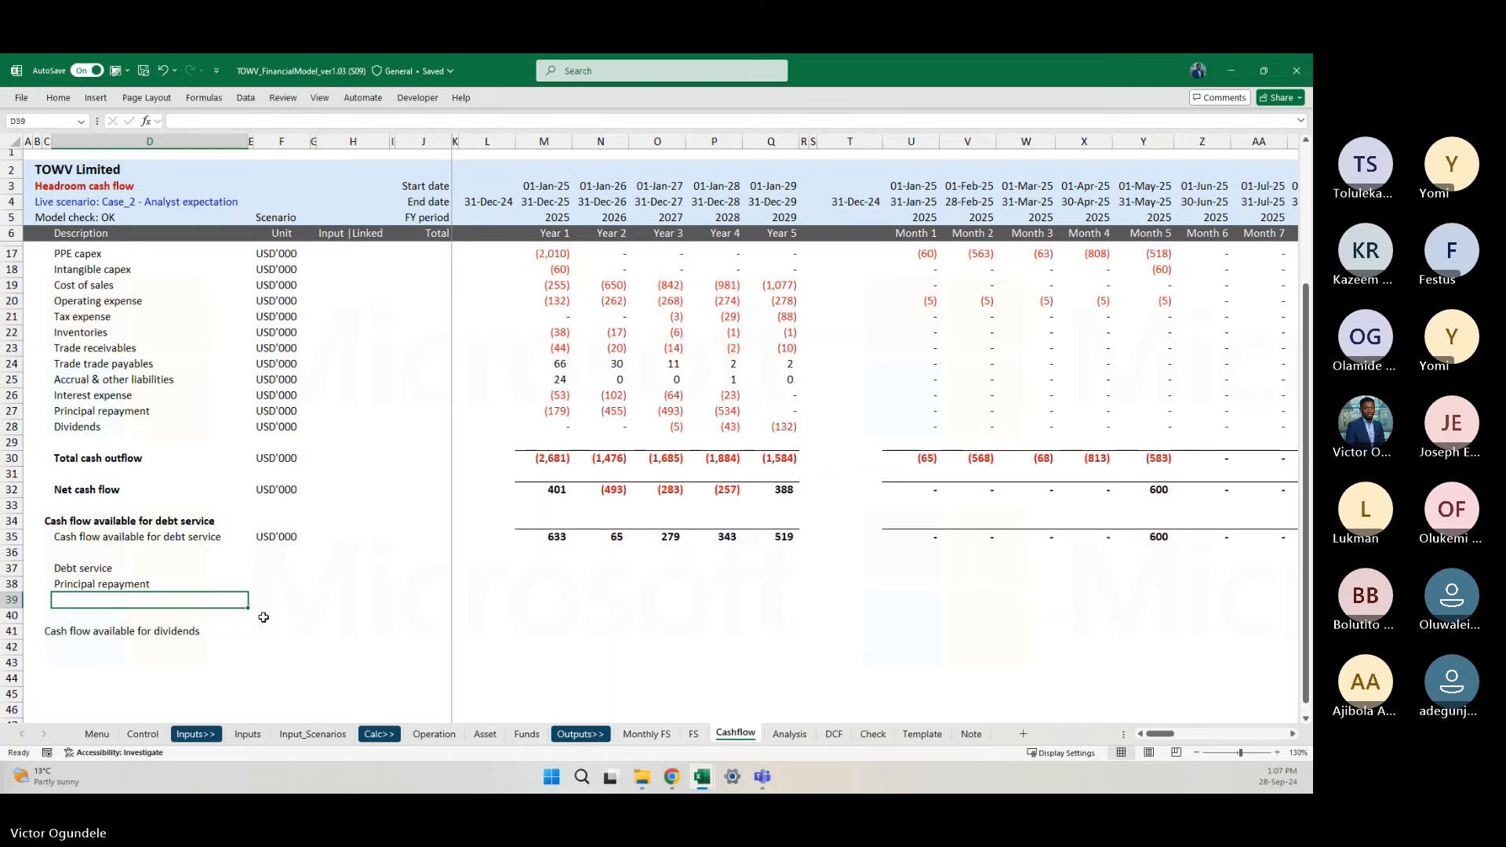
Step: Insert a blank row at row 40, above "Cash flow available for dividends", and return to D39
scroll(263, 618, up, 2)
scroll(264, 617, down, 3)
key(Down)
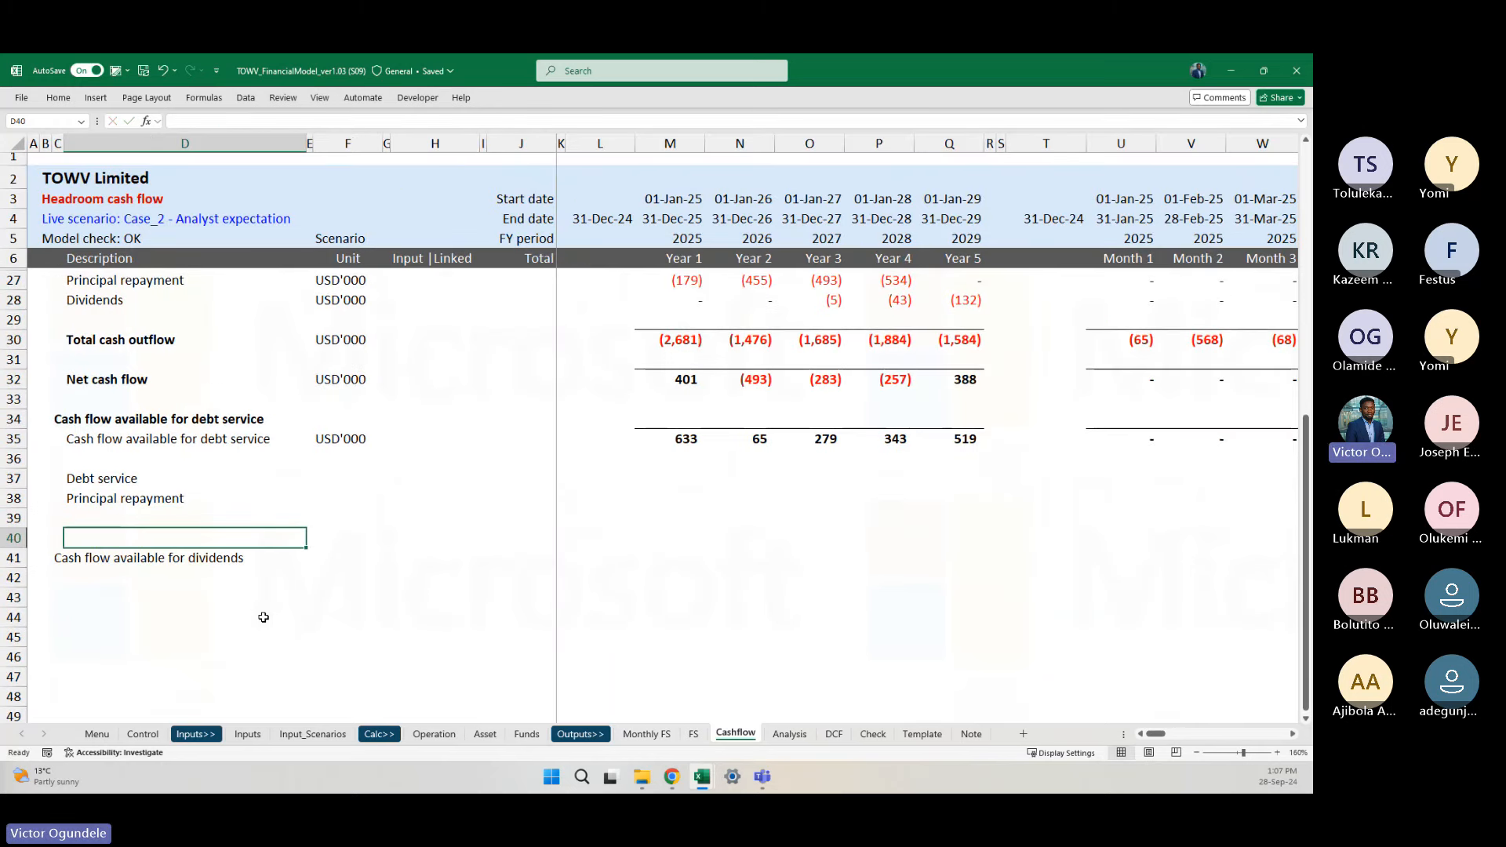
key(shift+space)
key(ctrl+shift+equal)
key(Up)
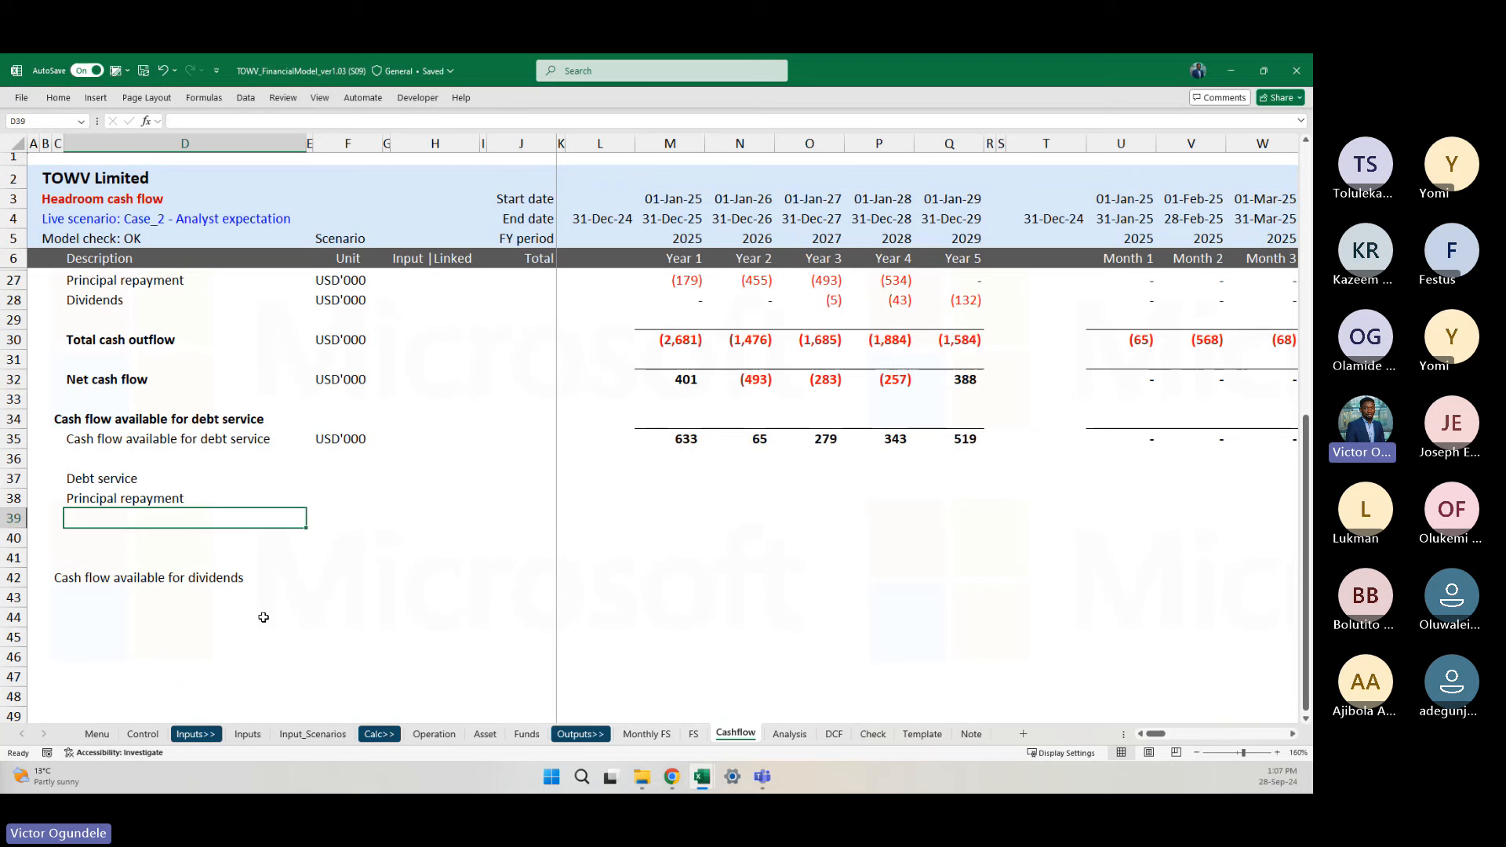
Step: Enter the label "Interest expense" in D39 and indent it together with "Principal repayment" in D38
text(Interest expense)
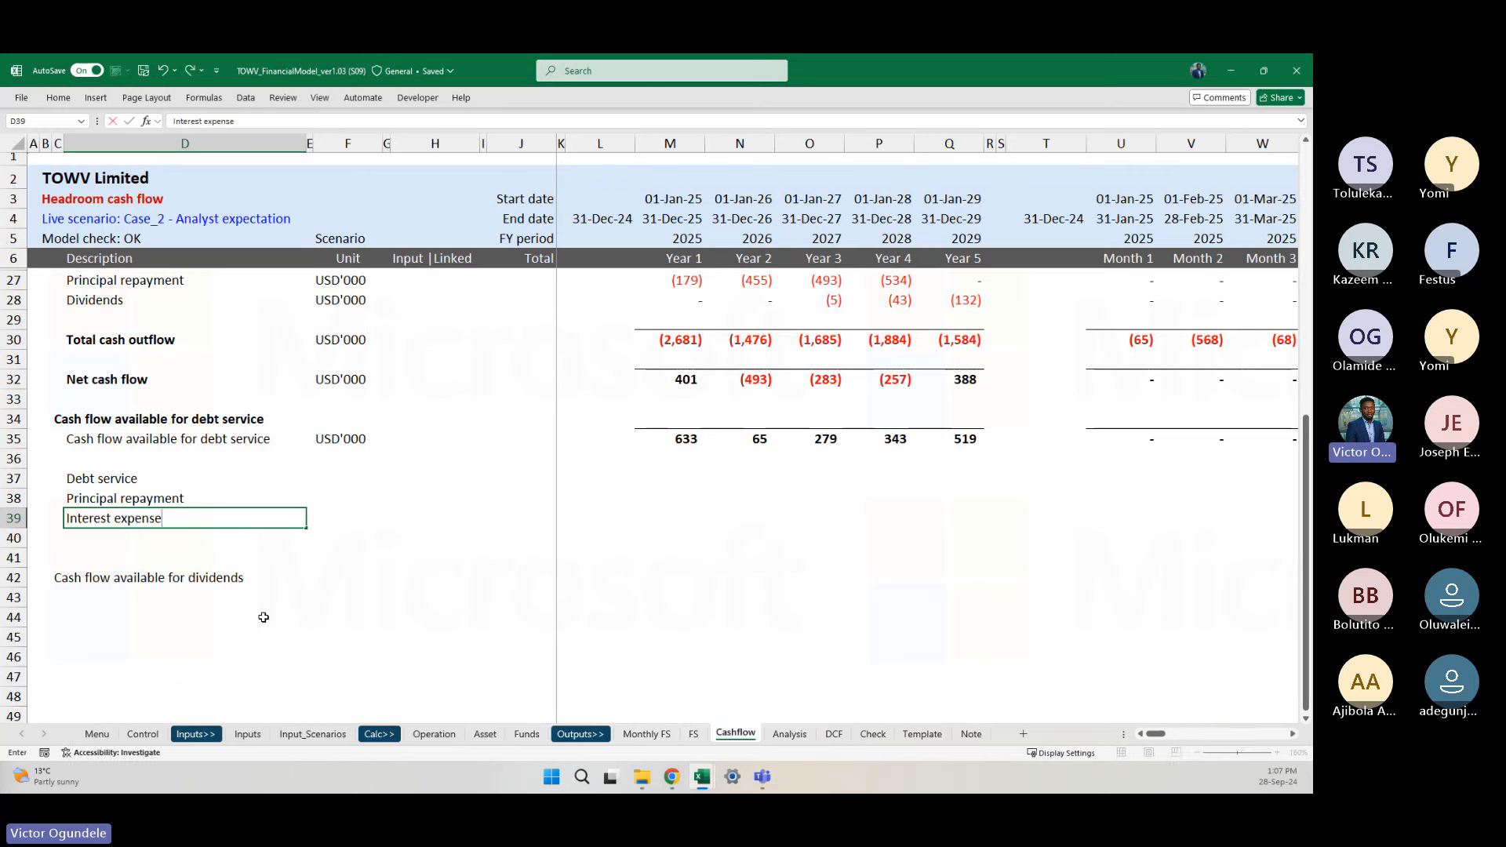
key(ctrl+Return)
key(Up)
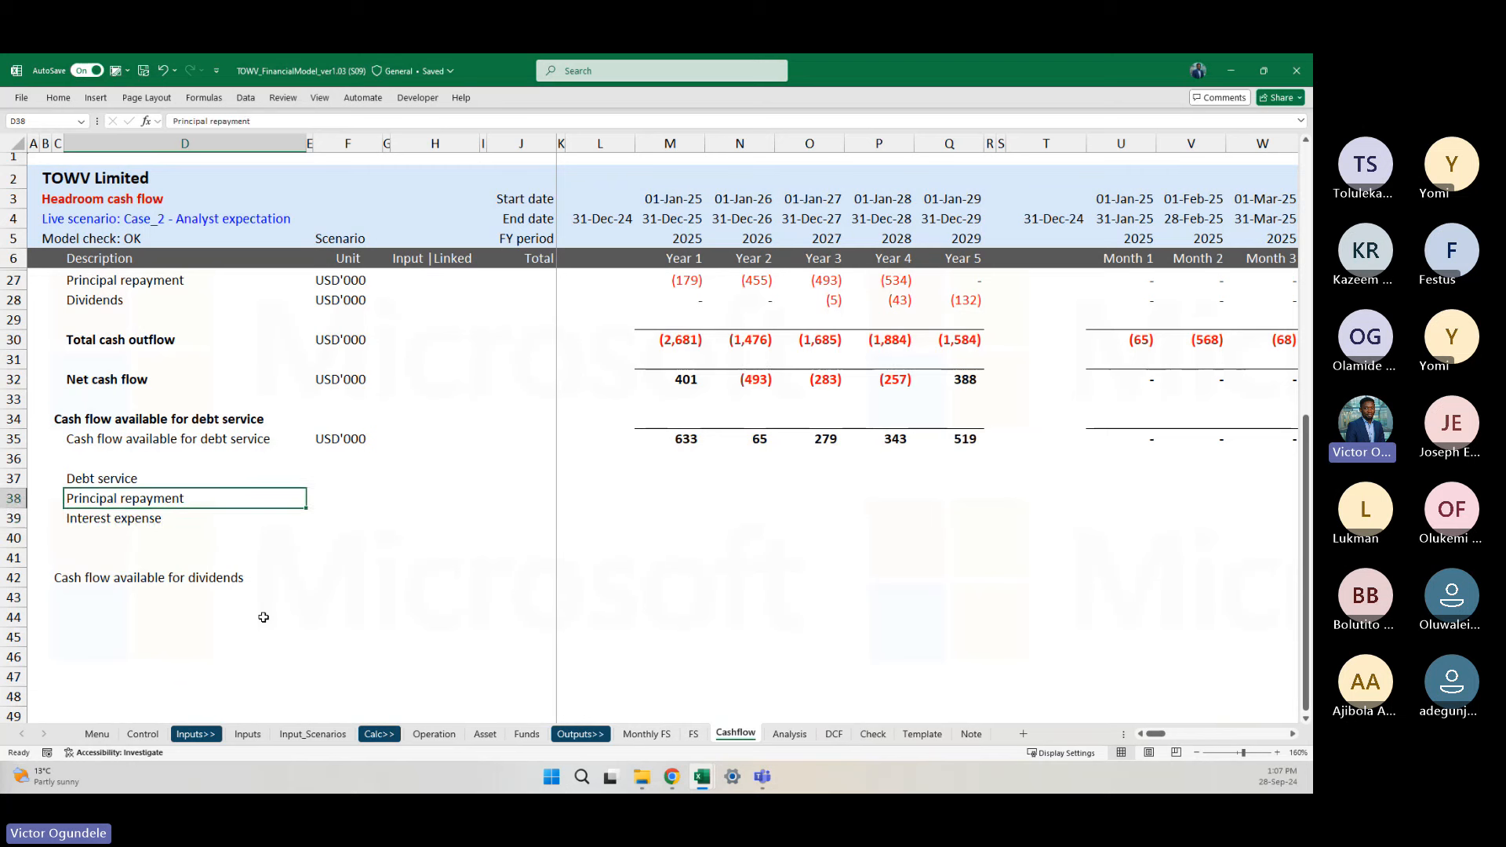
key(shift+Down)
key(alt+h)
key(6)
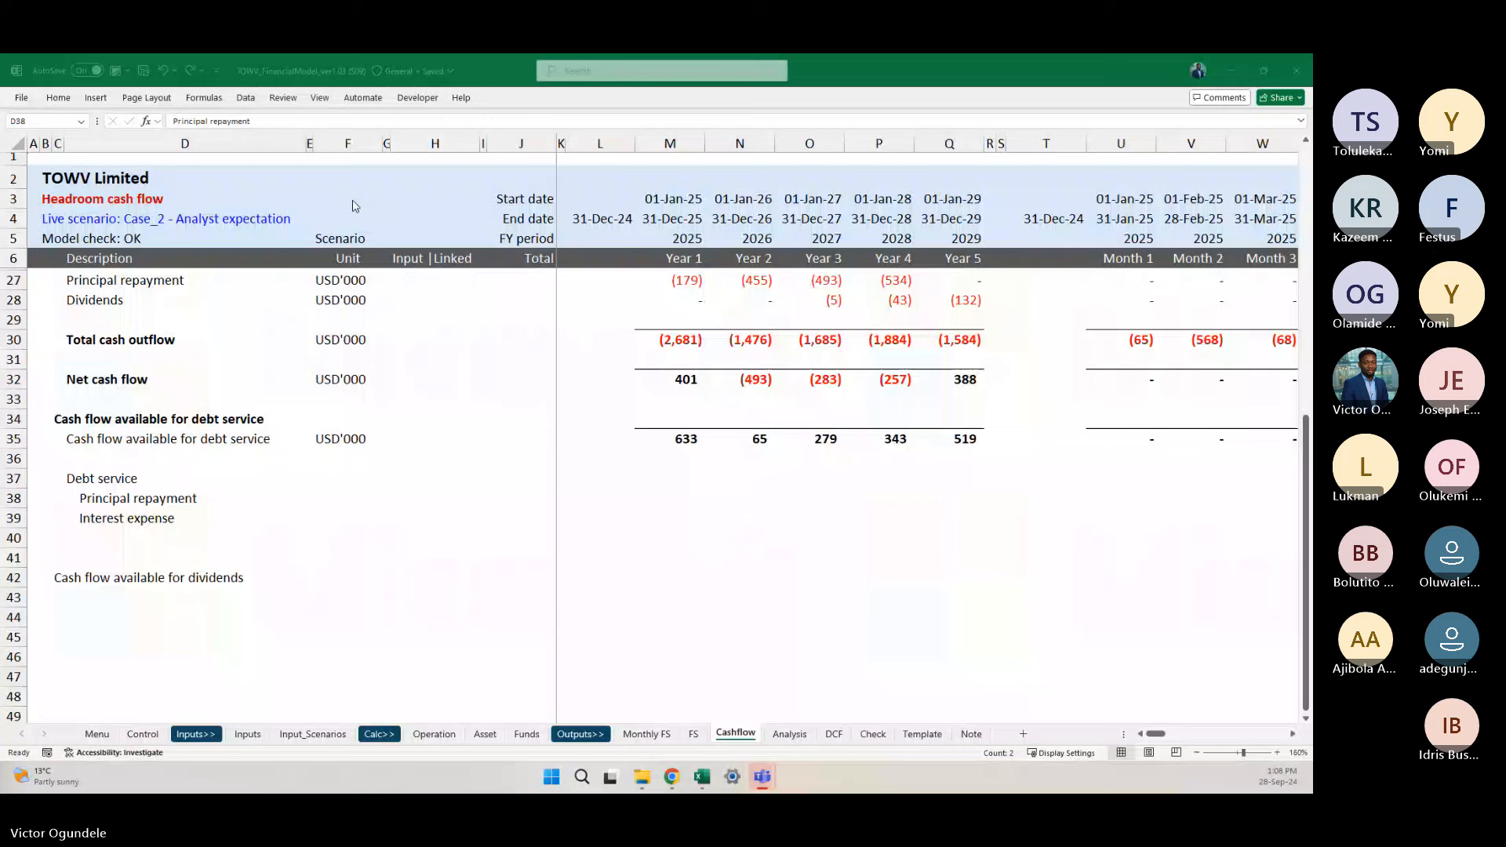
Step: Copy the USD'000 unit from F35 to the principal repayment and interest expense rows in F38:F39
click(491, 449)
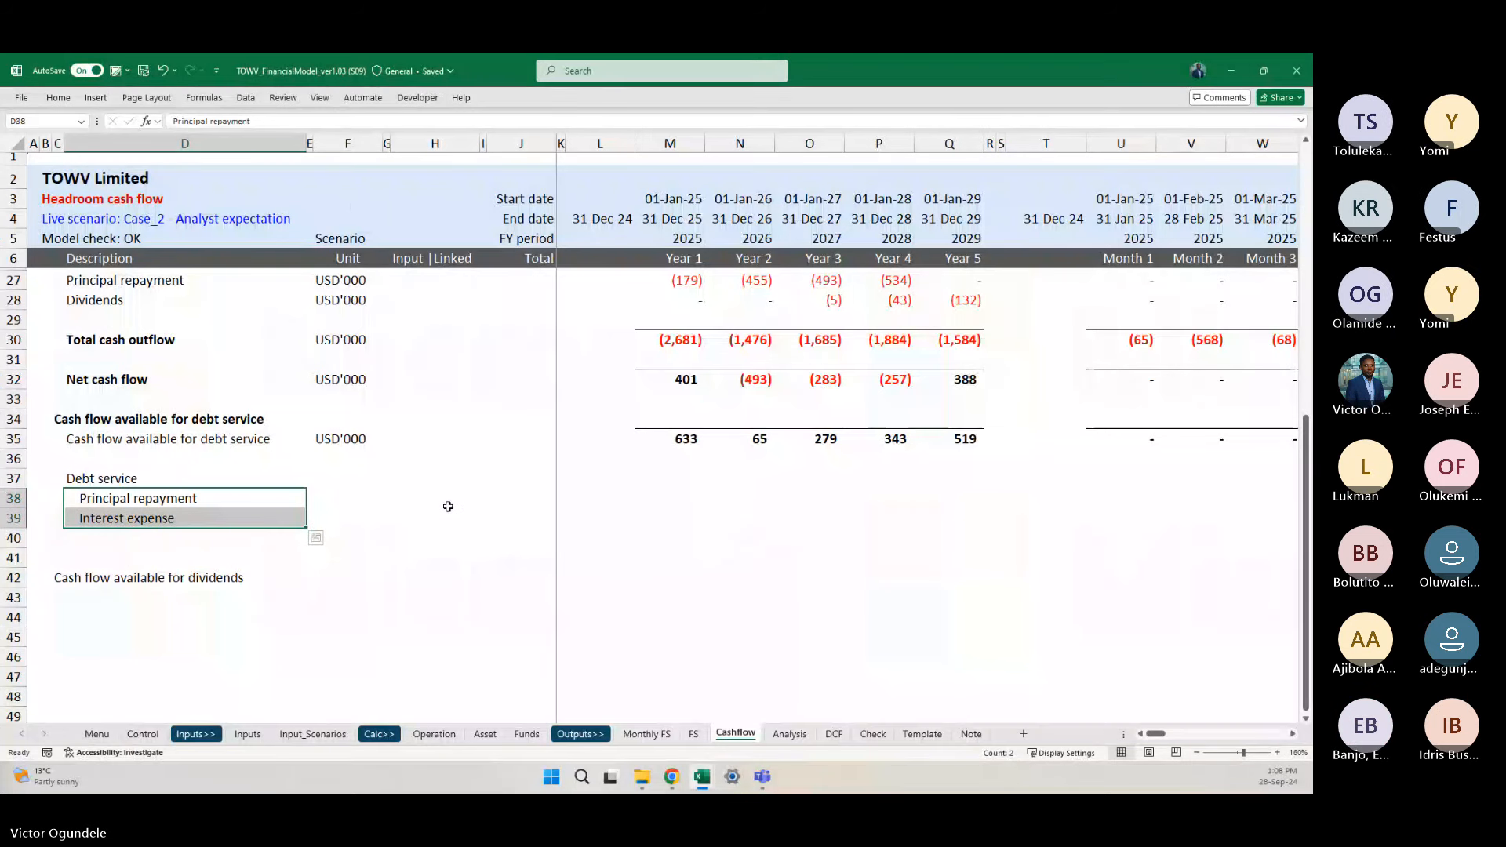
click(360, 474)
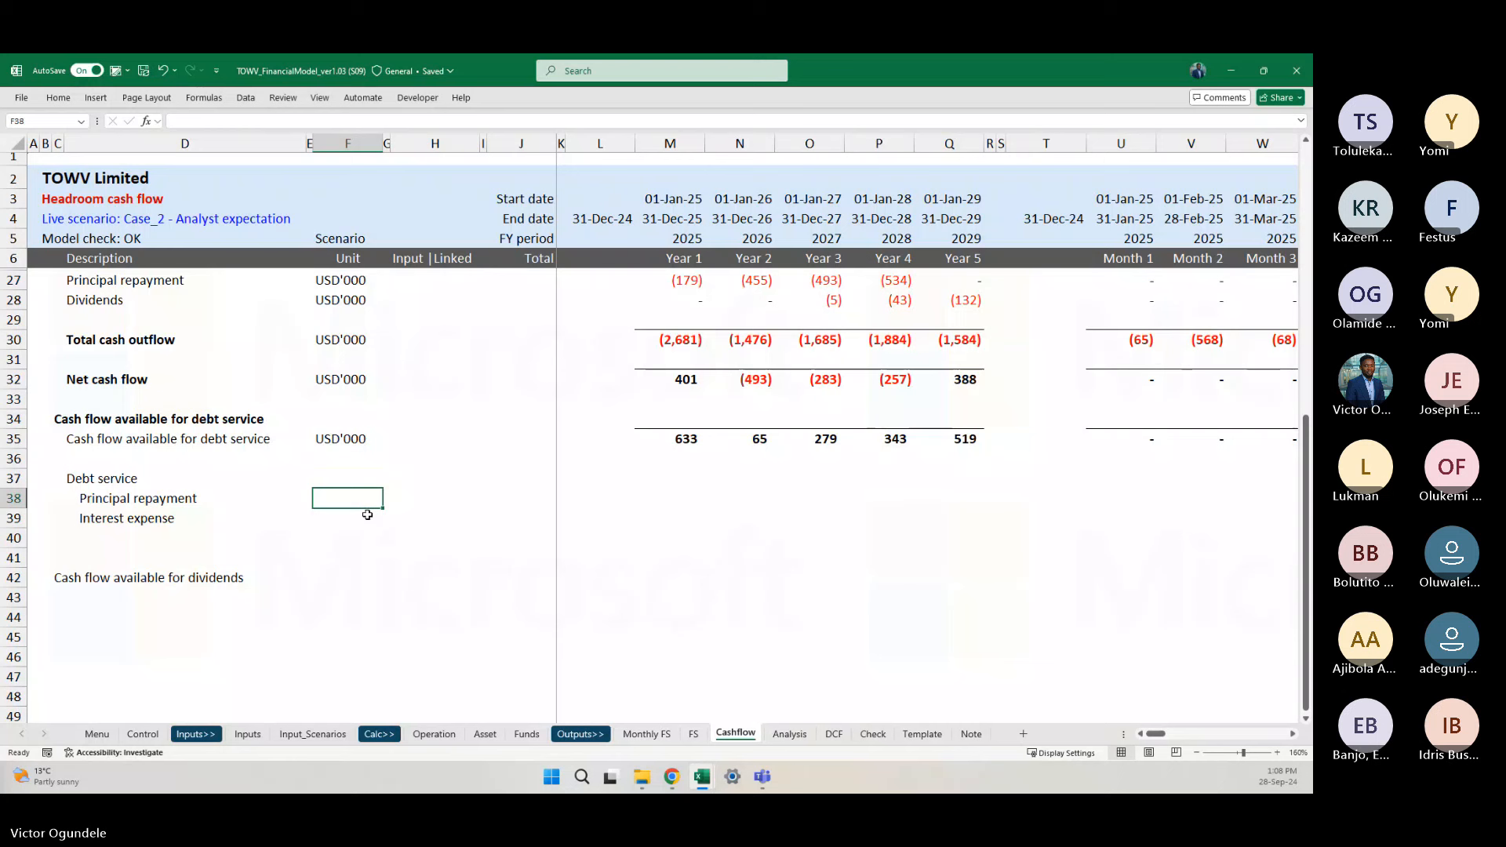
key(Up)
key(Up)
key(ctrl+c)
key(Down)
key(Down)
key(Down)
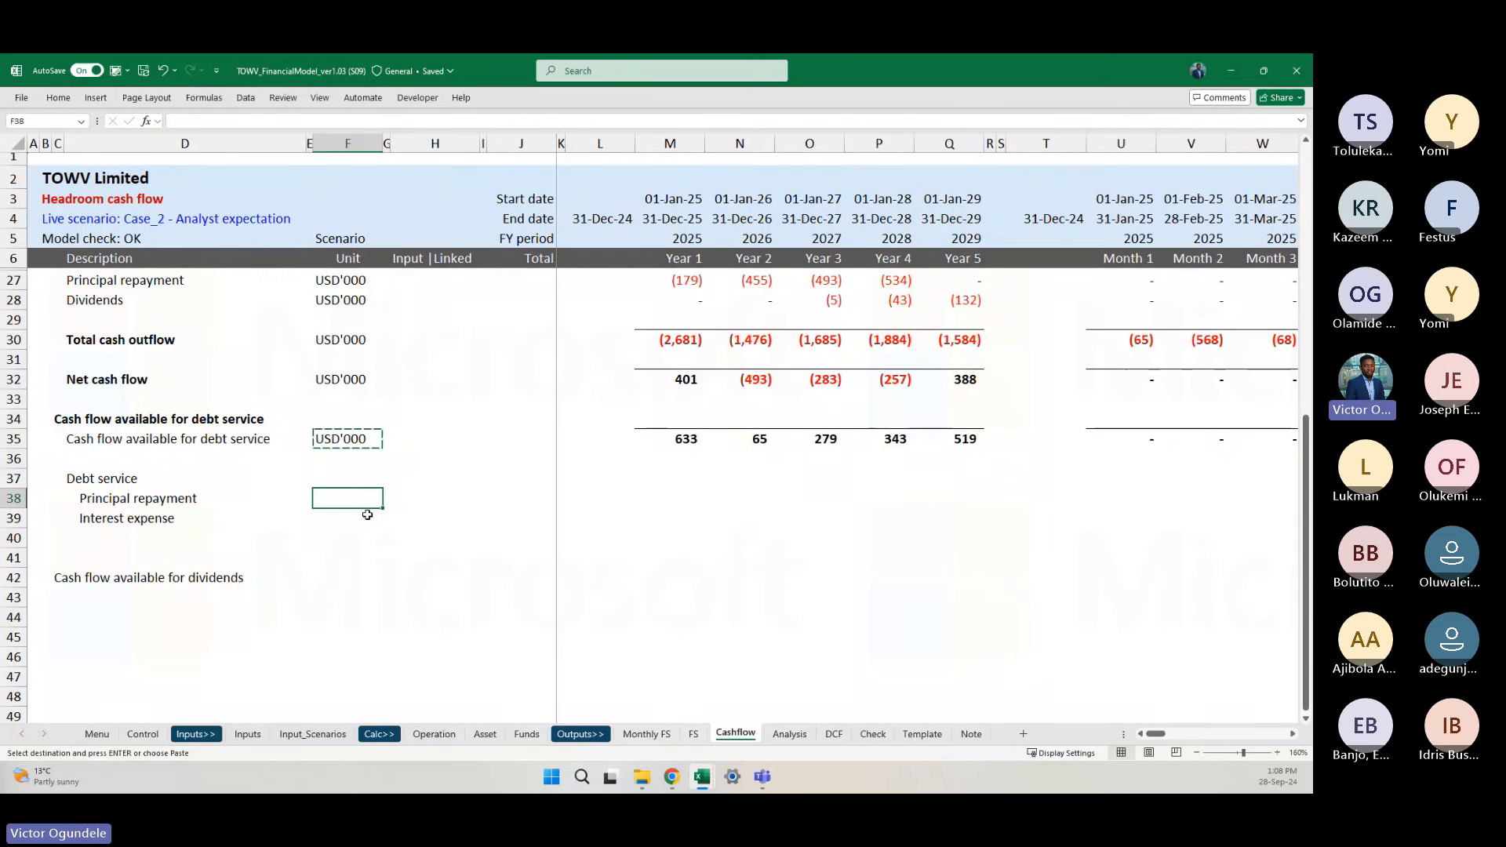
key(shift+Down)
key(ctrl+v)
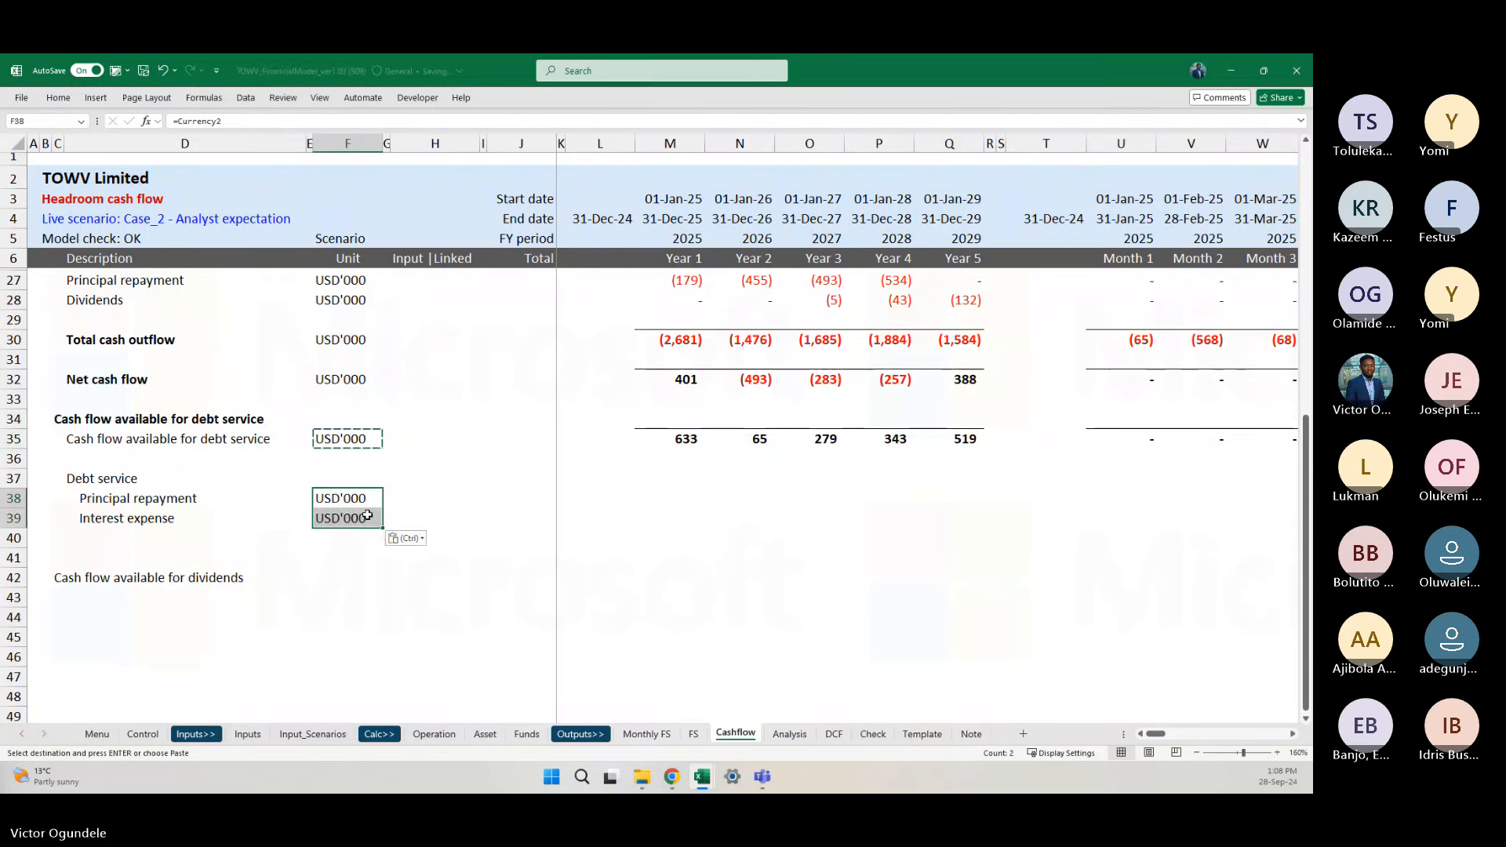
key(Escape)
key(Left)
key(Left)
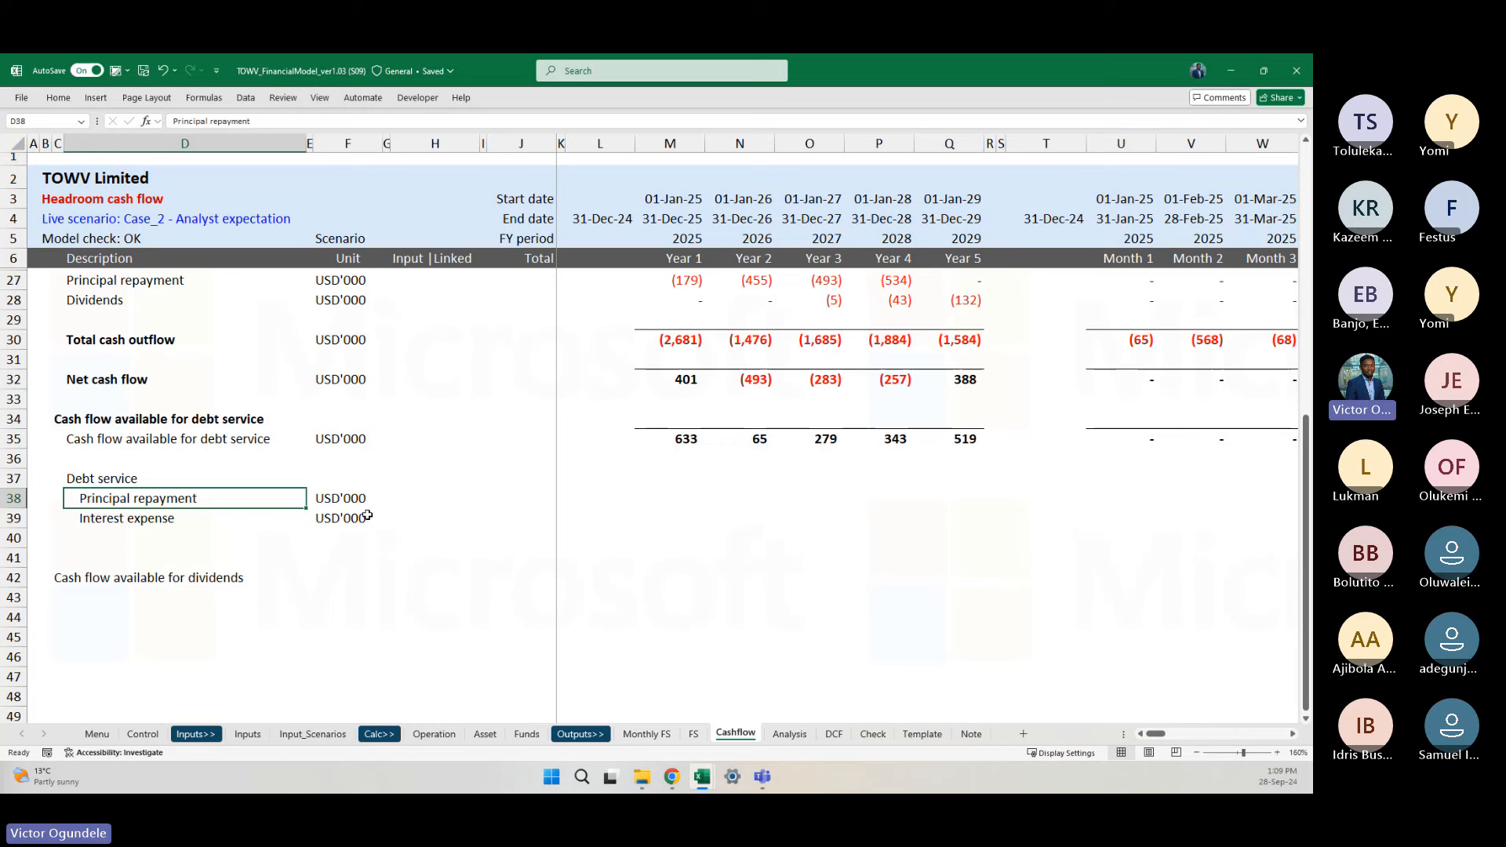
Step: Look through the timing, macroeconomic, tax and operation assumptions on the Inputs sheet, including the annual and monthly columns
click(652, 573)
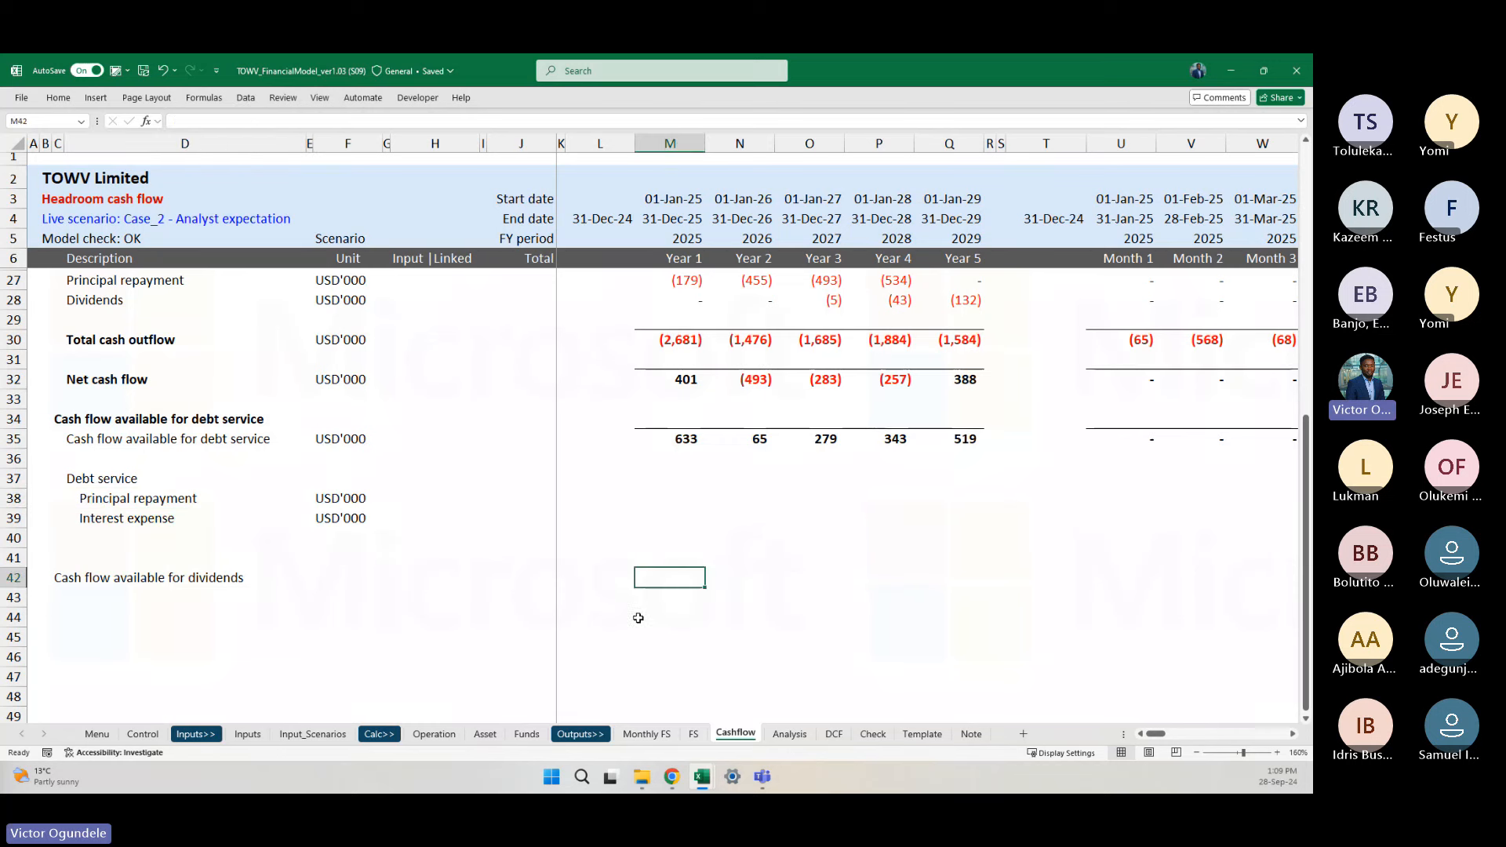
click(247, 733)
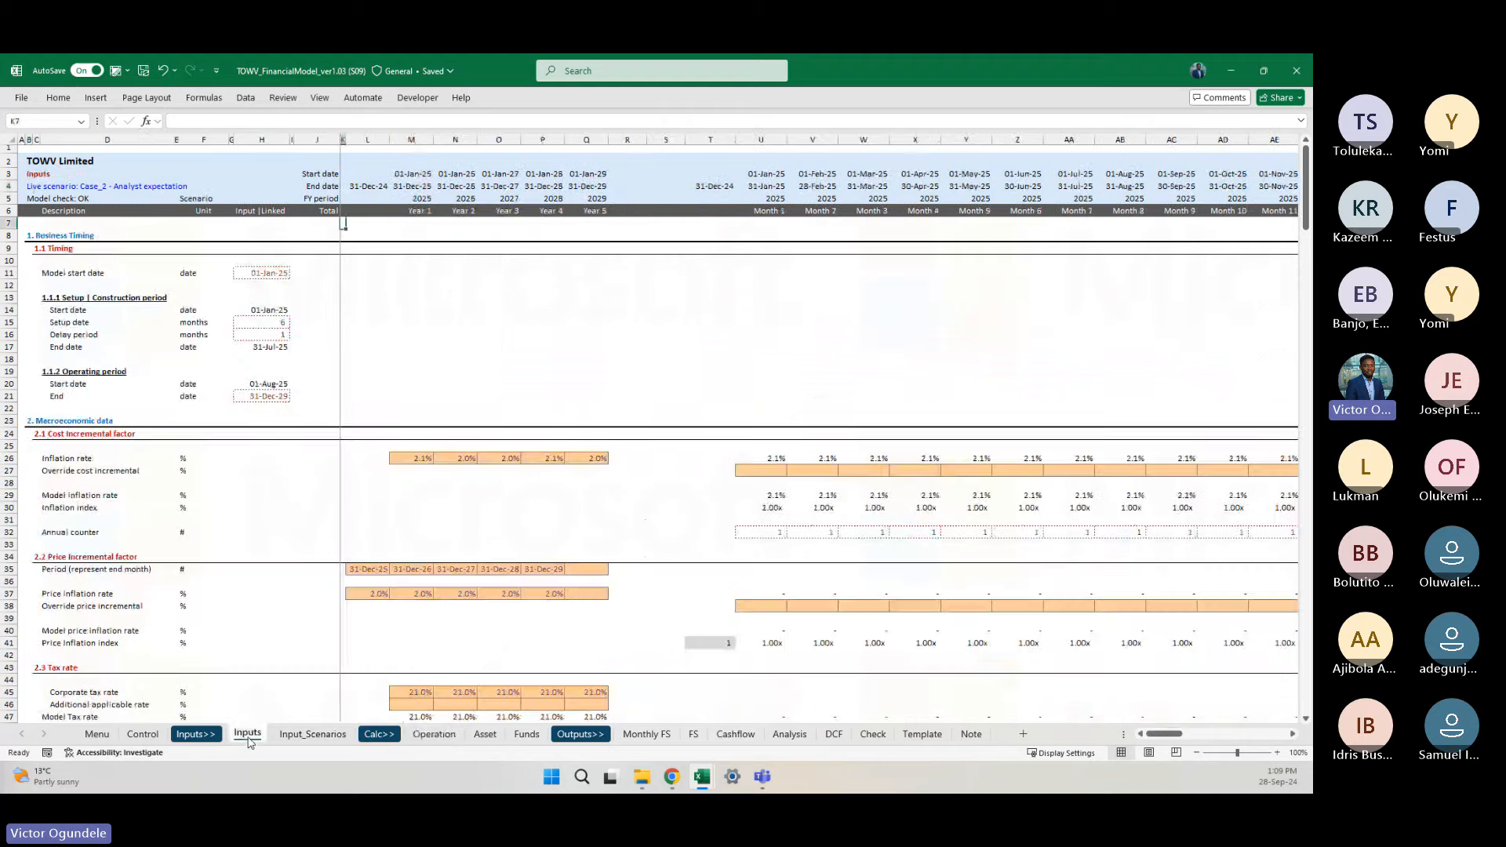
scroll(615, 546, down, 5)
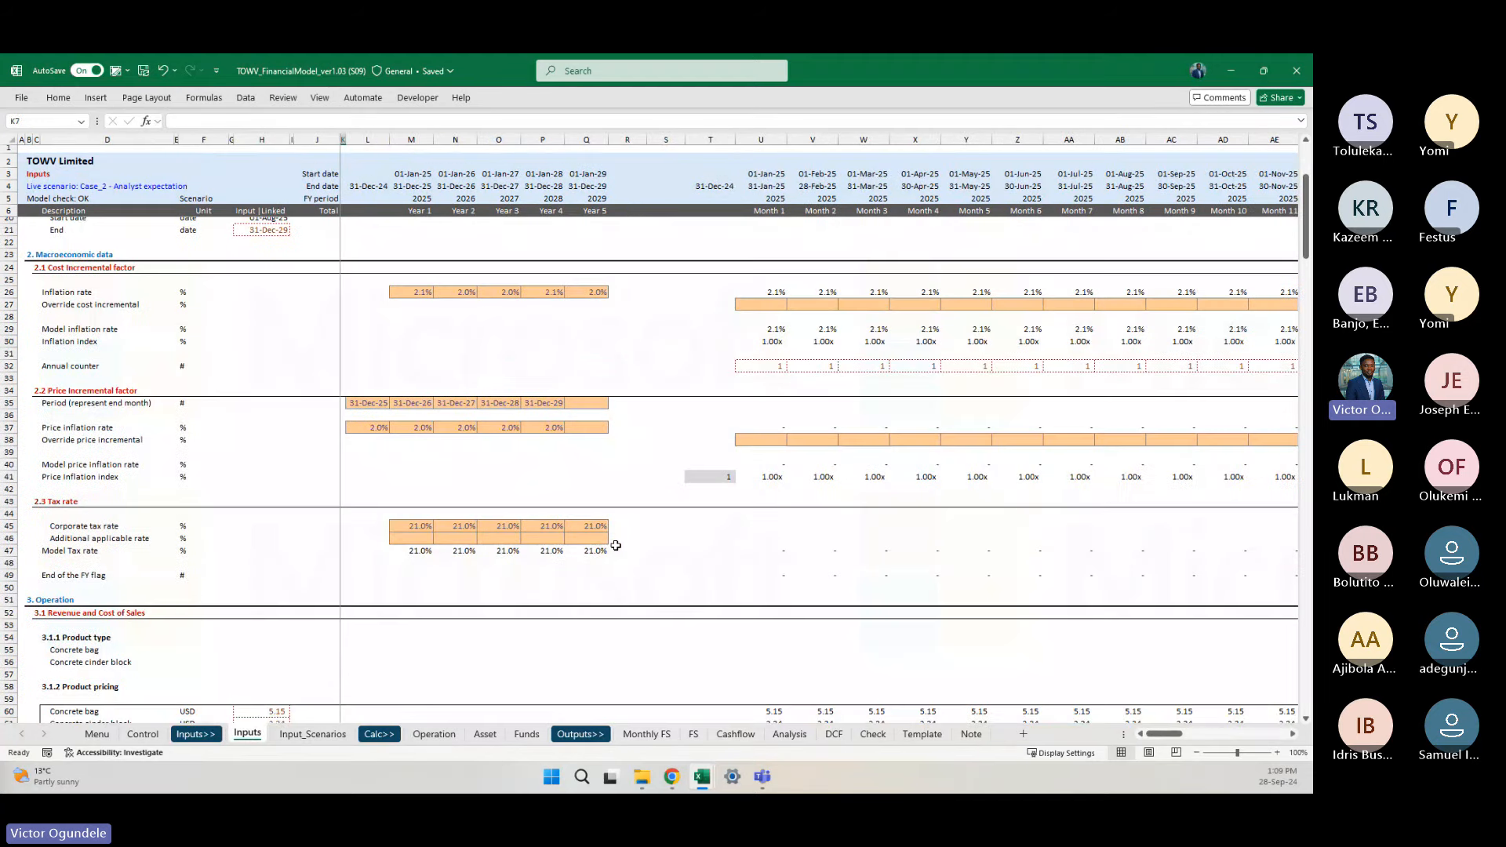
scroll(616, 546, up, 5)
ctrl+scroll(616, 545, up, 1)
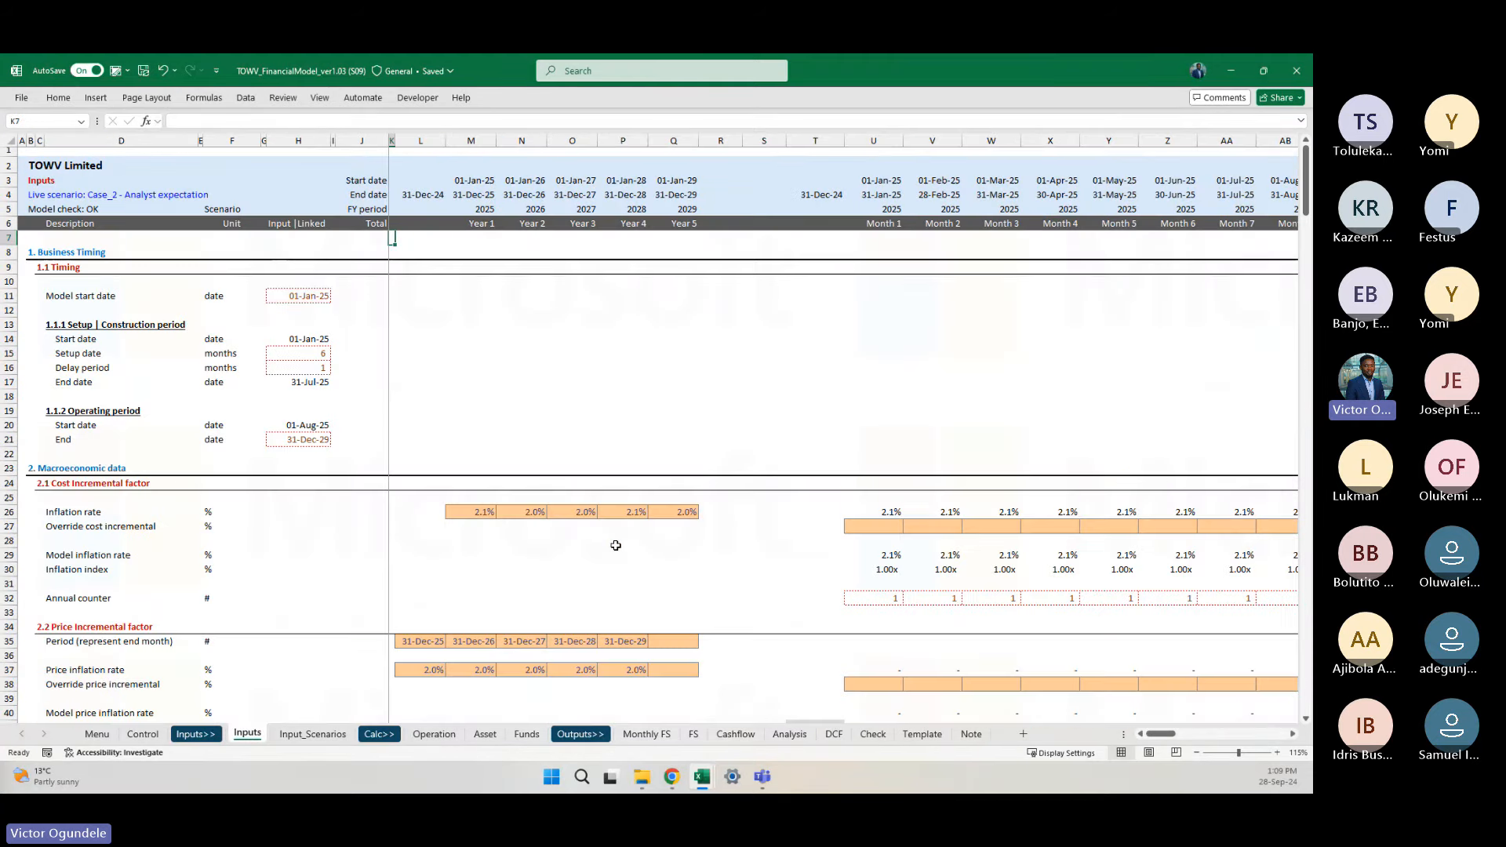
scroll(616, 545, down, 5)
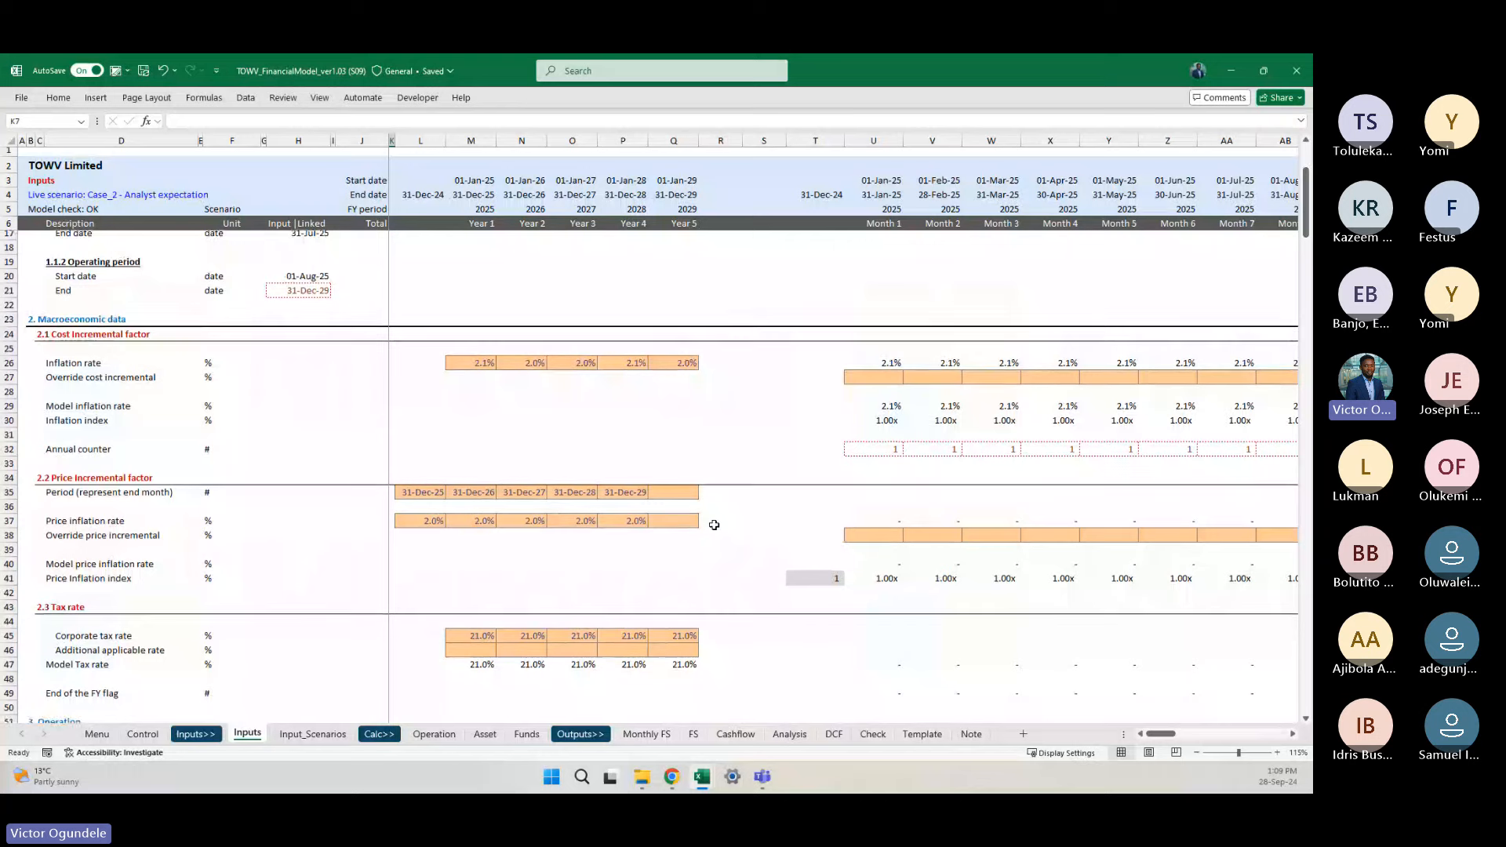
scroll(714, 525, down, 5)
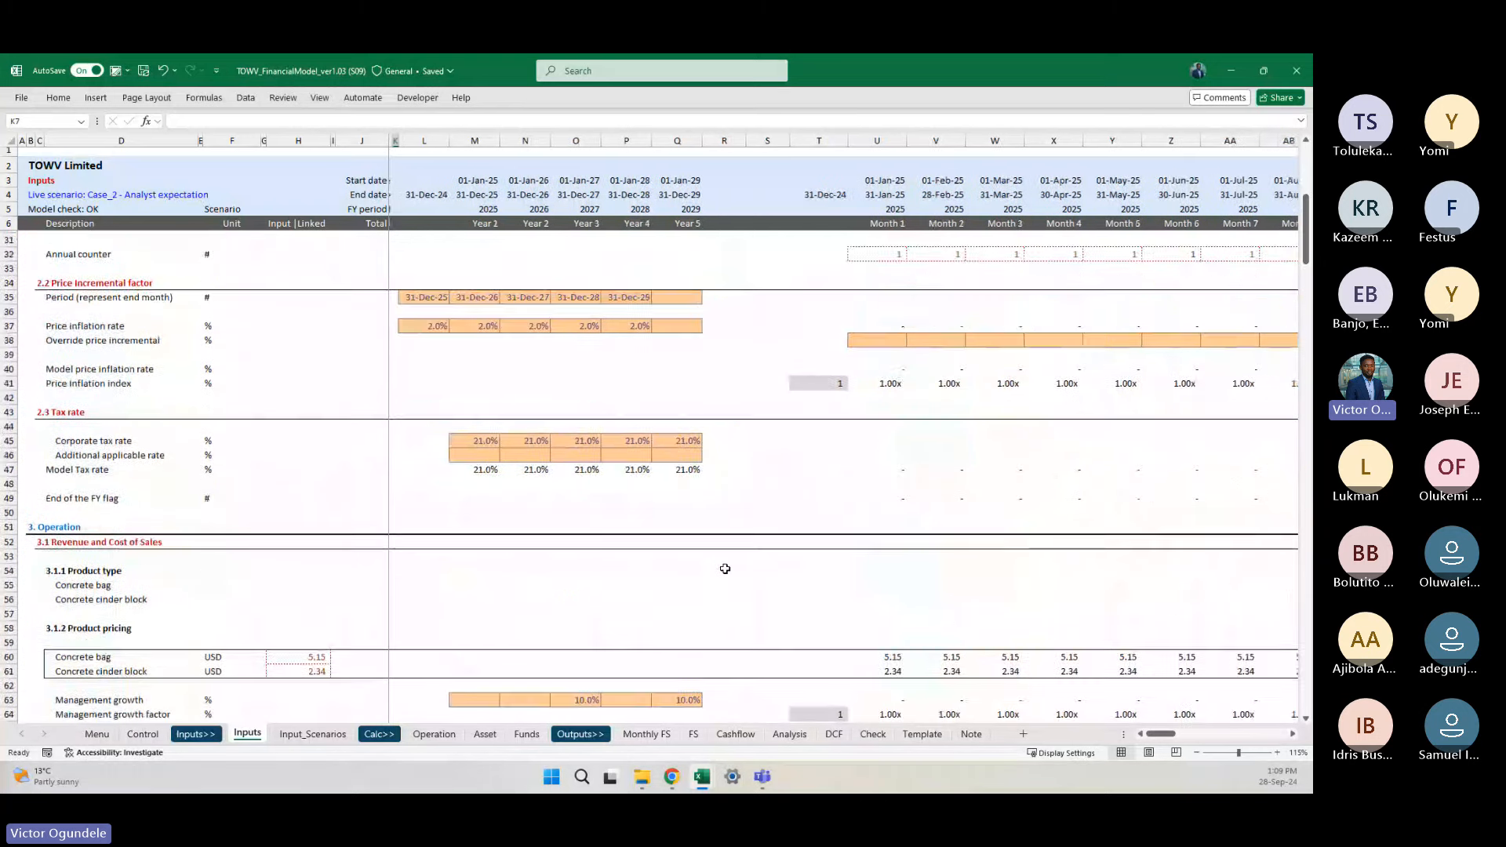
scroll(724, 569, down, 3)
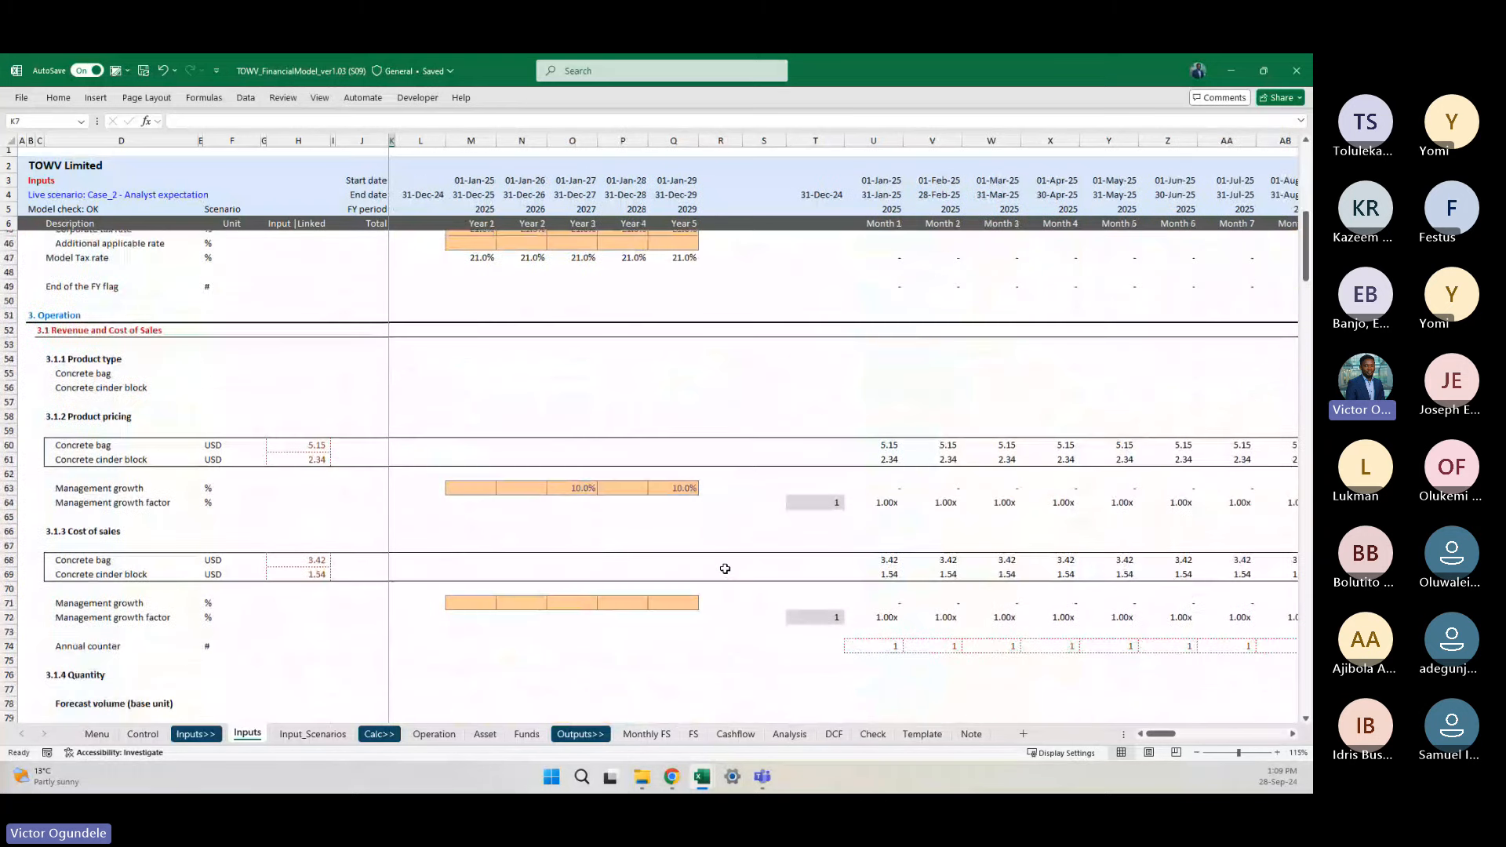
scroll(725, 568, up, 8)
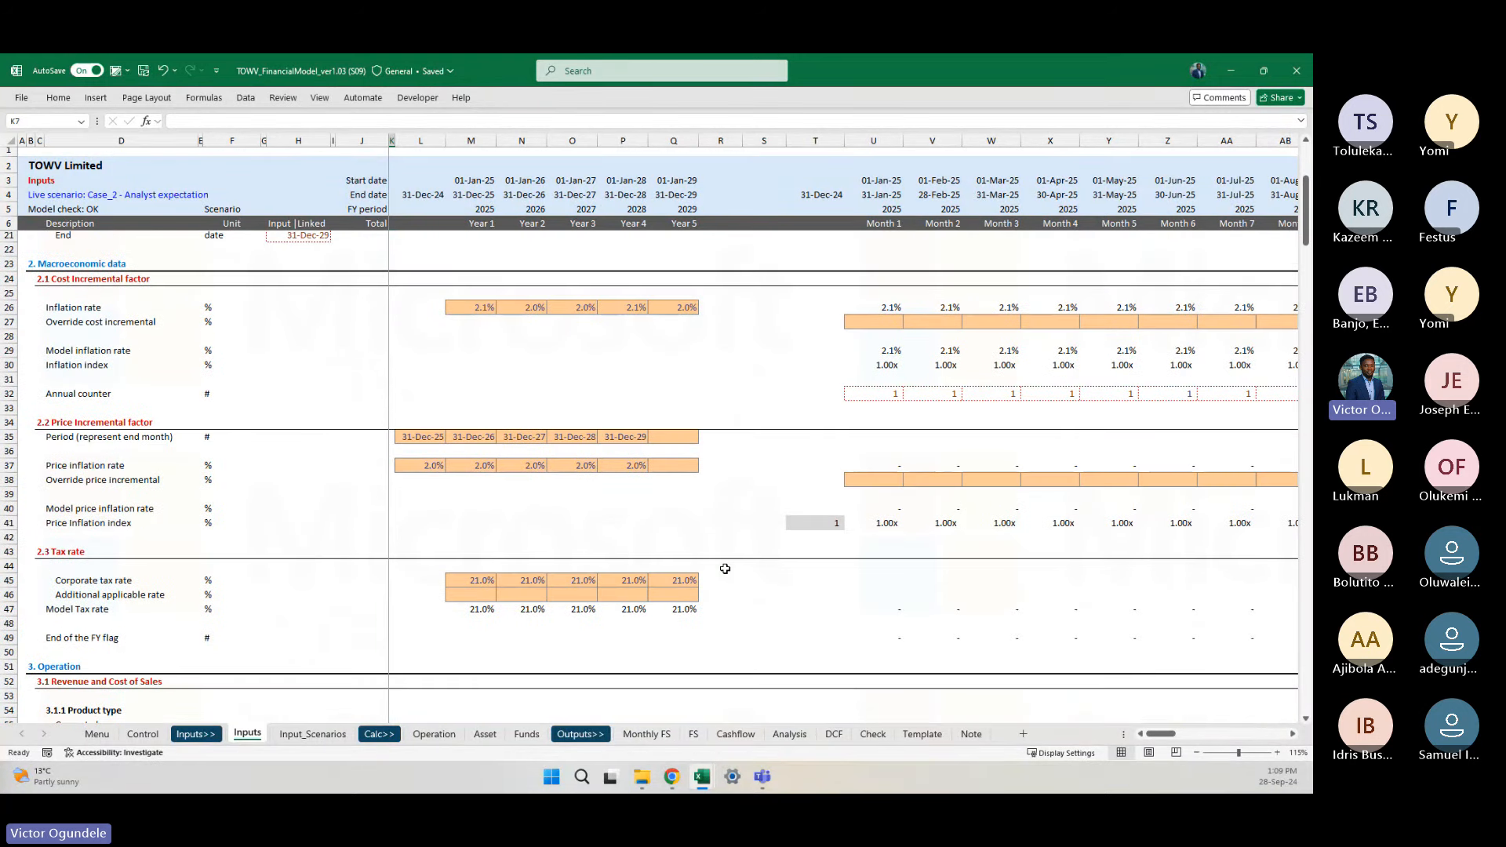
scroll(725, 568, right, 3)
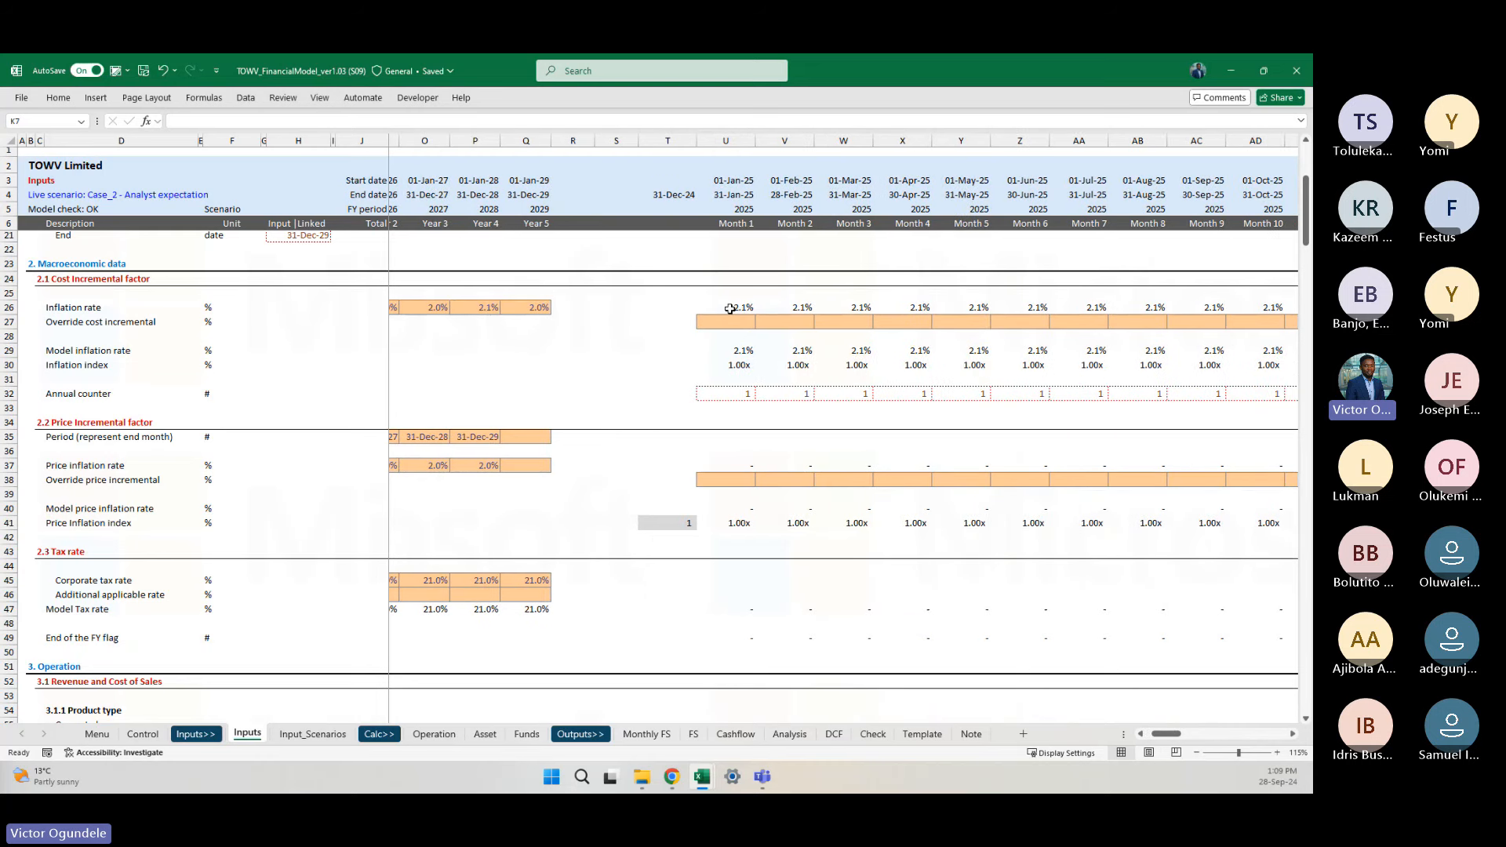
scroll(730, 308, right, 1)
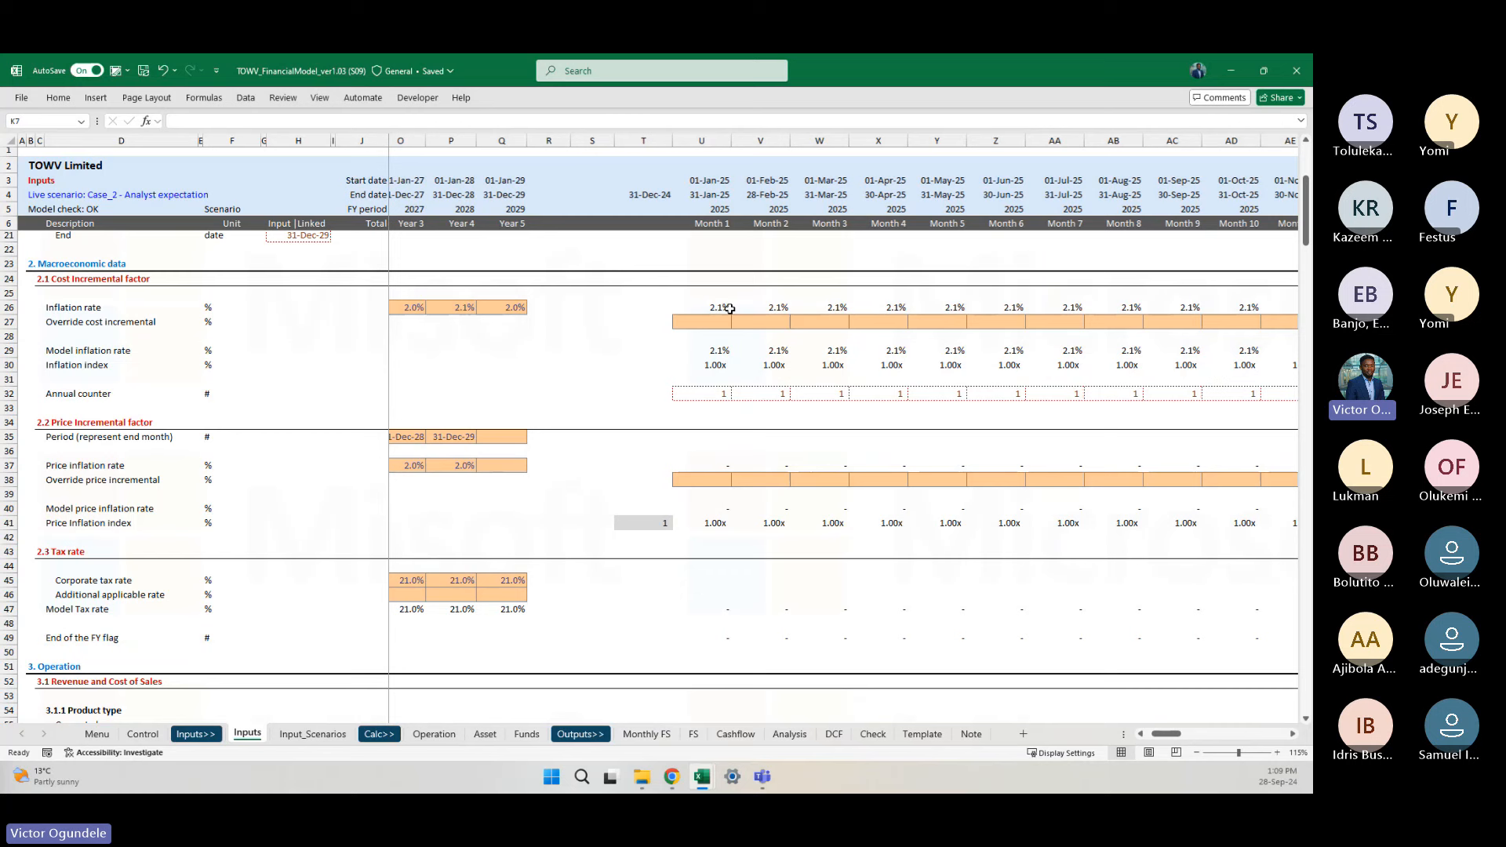
scroll(729, 308, left, 4)
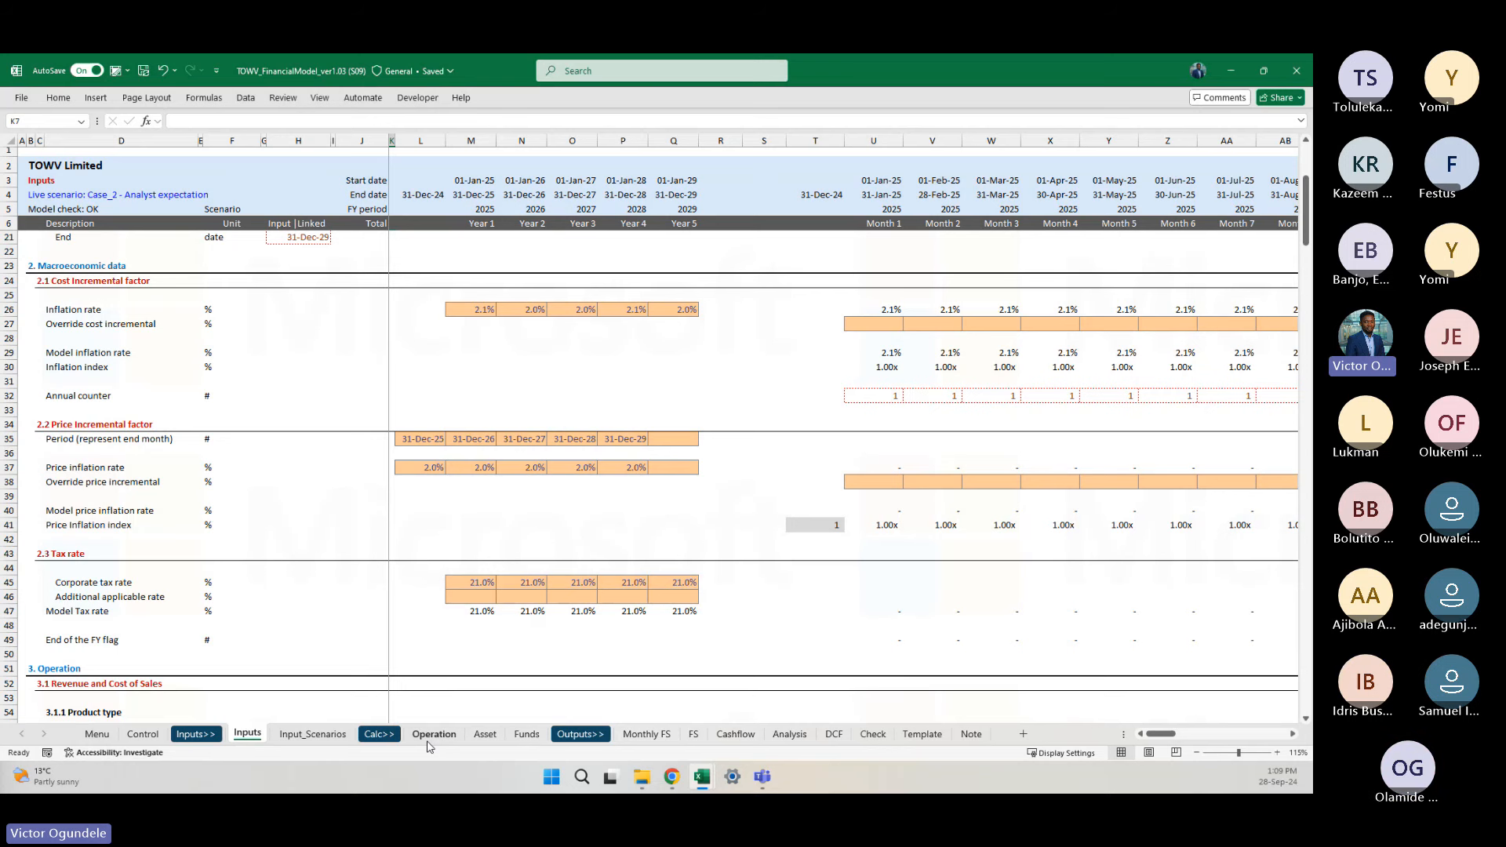
Step: On the Cashflow sheet, link the Year 1 to Year 5 principal repayment in M38:Q38 to row 27 with =M27
click(728, 735)
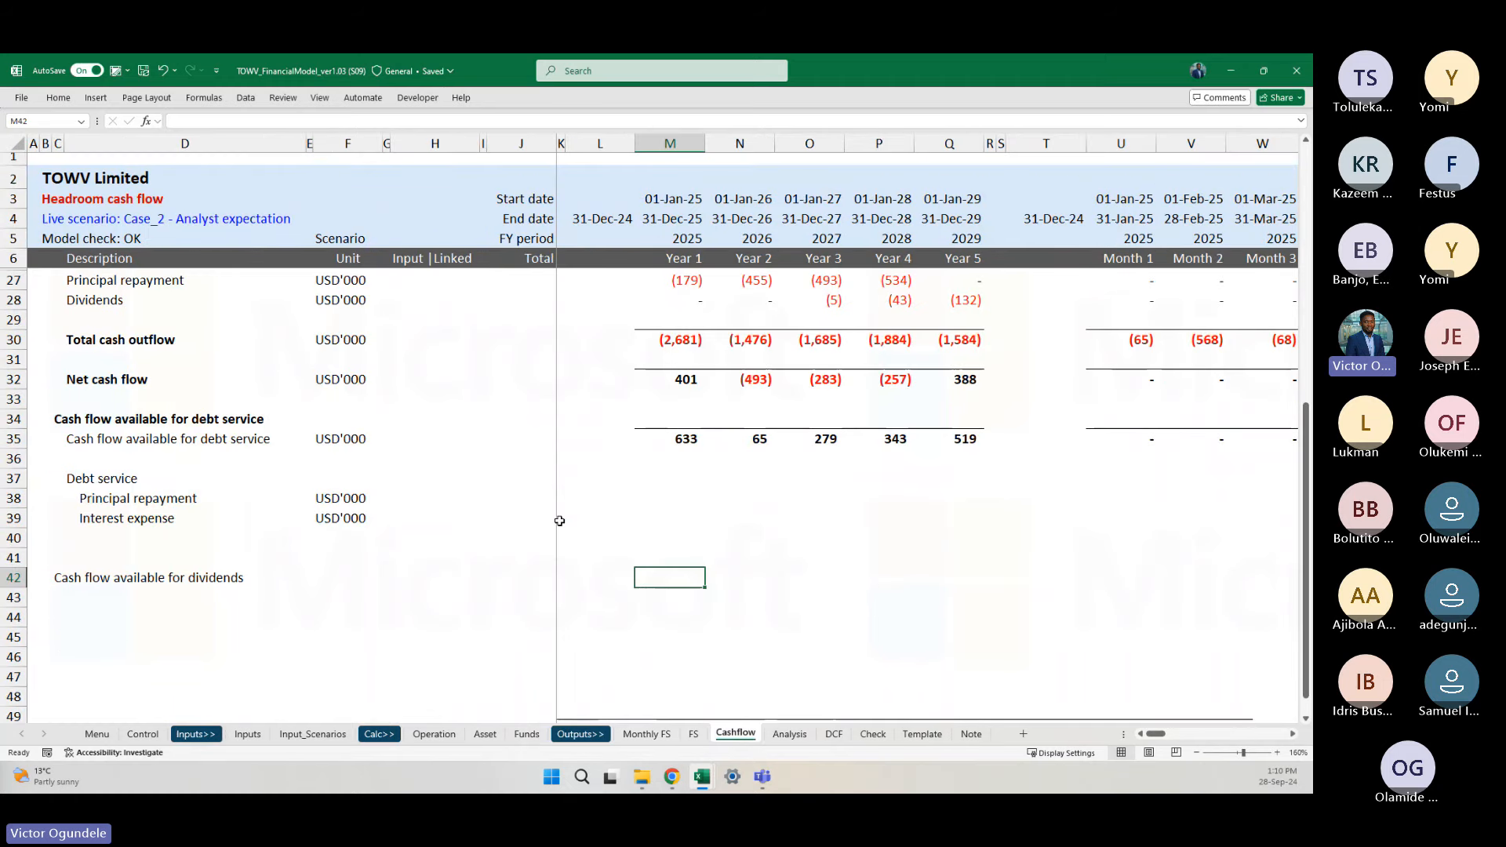
click(723, 500)
key(Left)
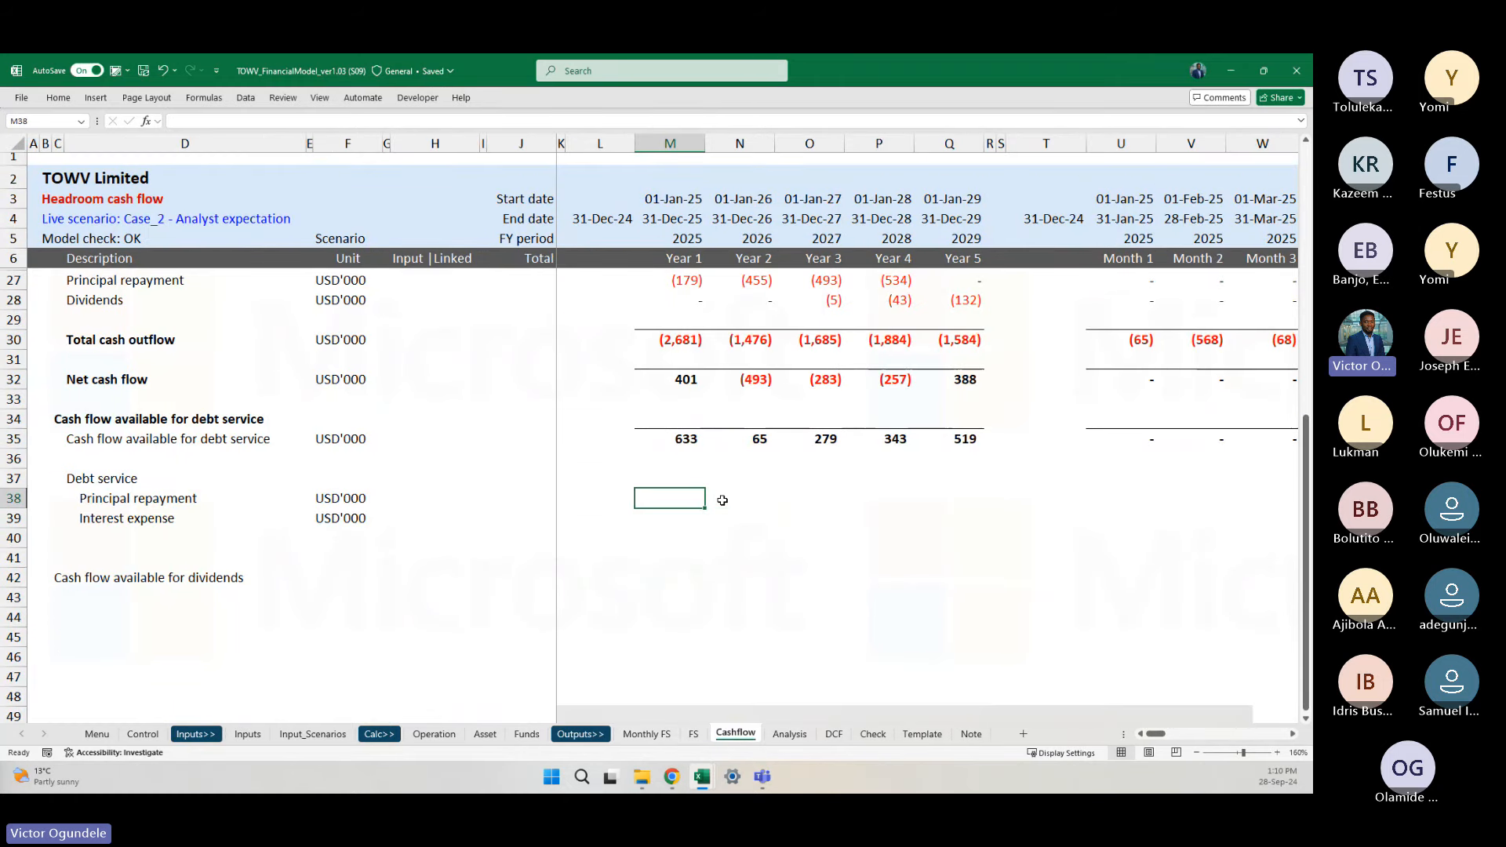
key(shift+Right)
key(shift+Right)
key(shift+Right)
key(shift+Right)
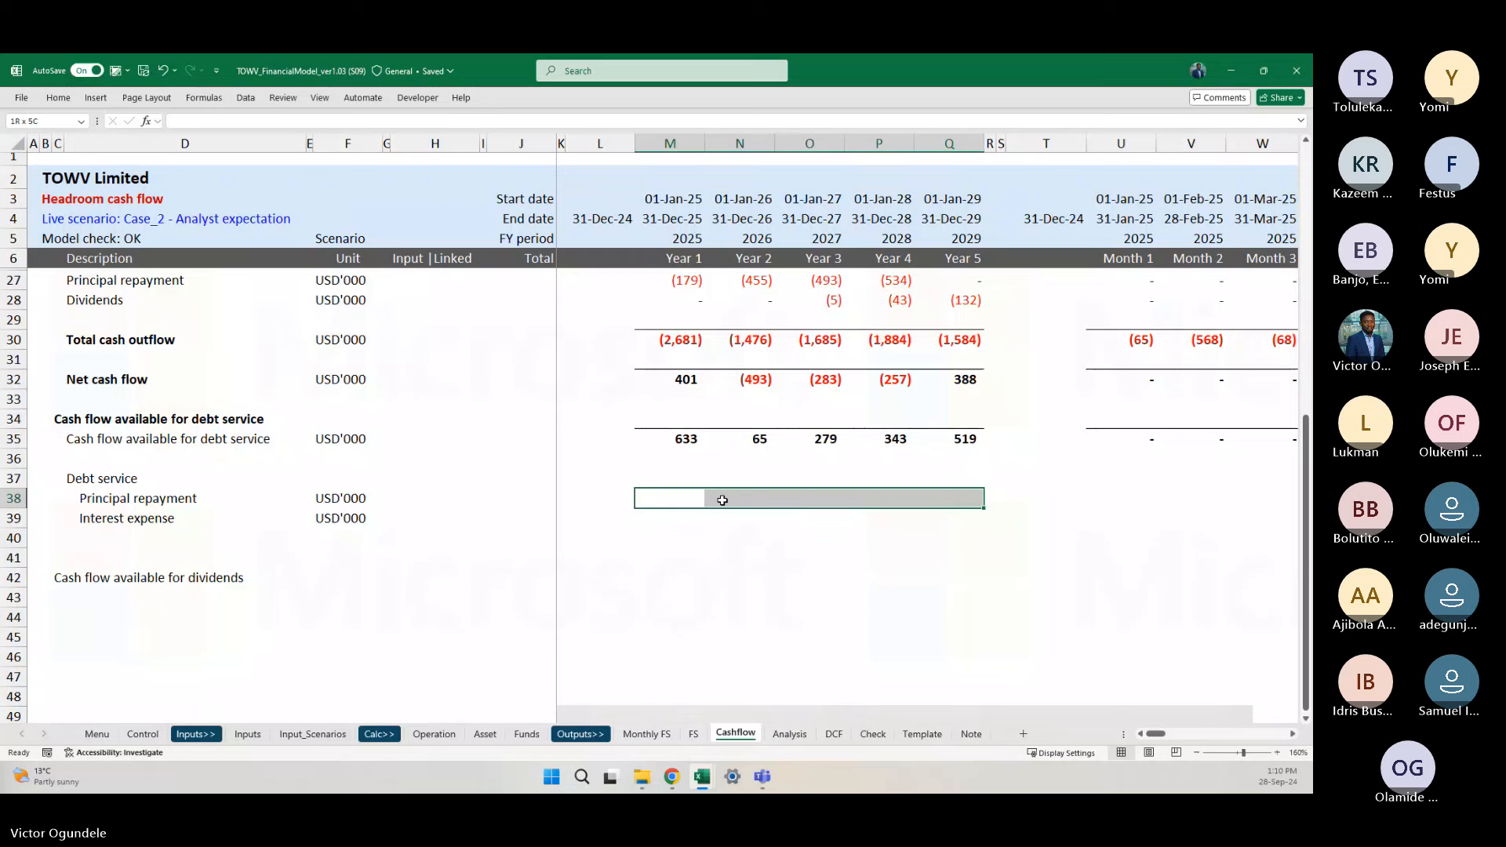
text(=)
scroll(741, 434, up, 1)
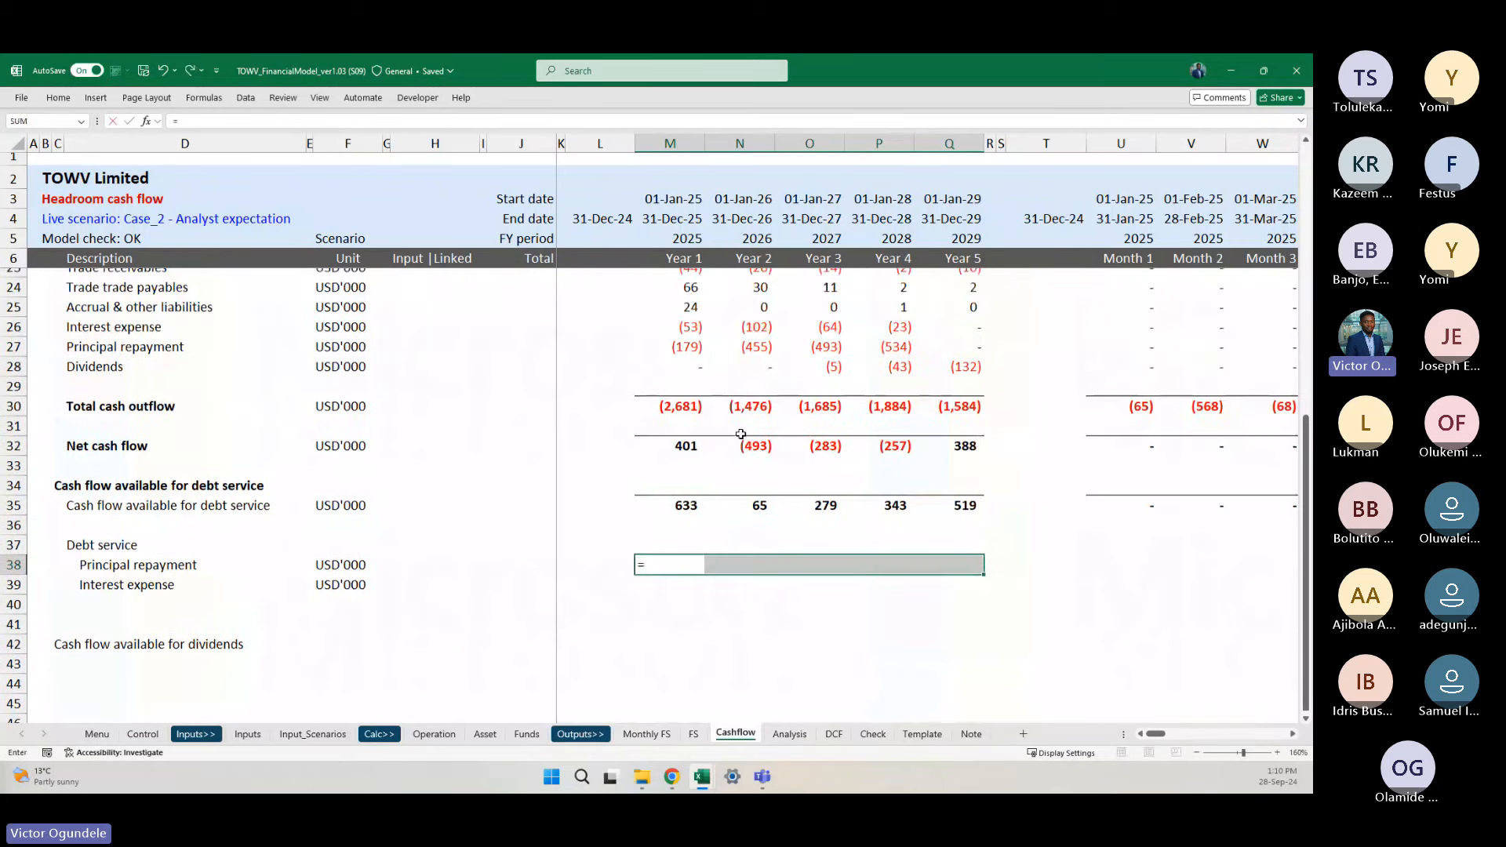
click(683, 346)
scroll(683, 346, up, 2)
scroll(683, 346, up, 1)
scroll(682, 353, down, 1)
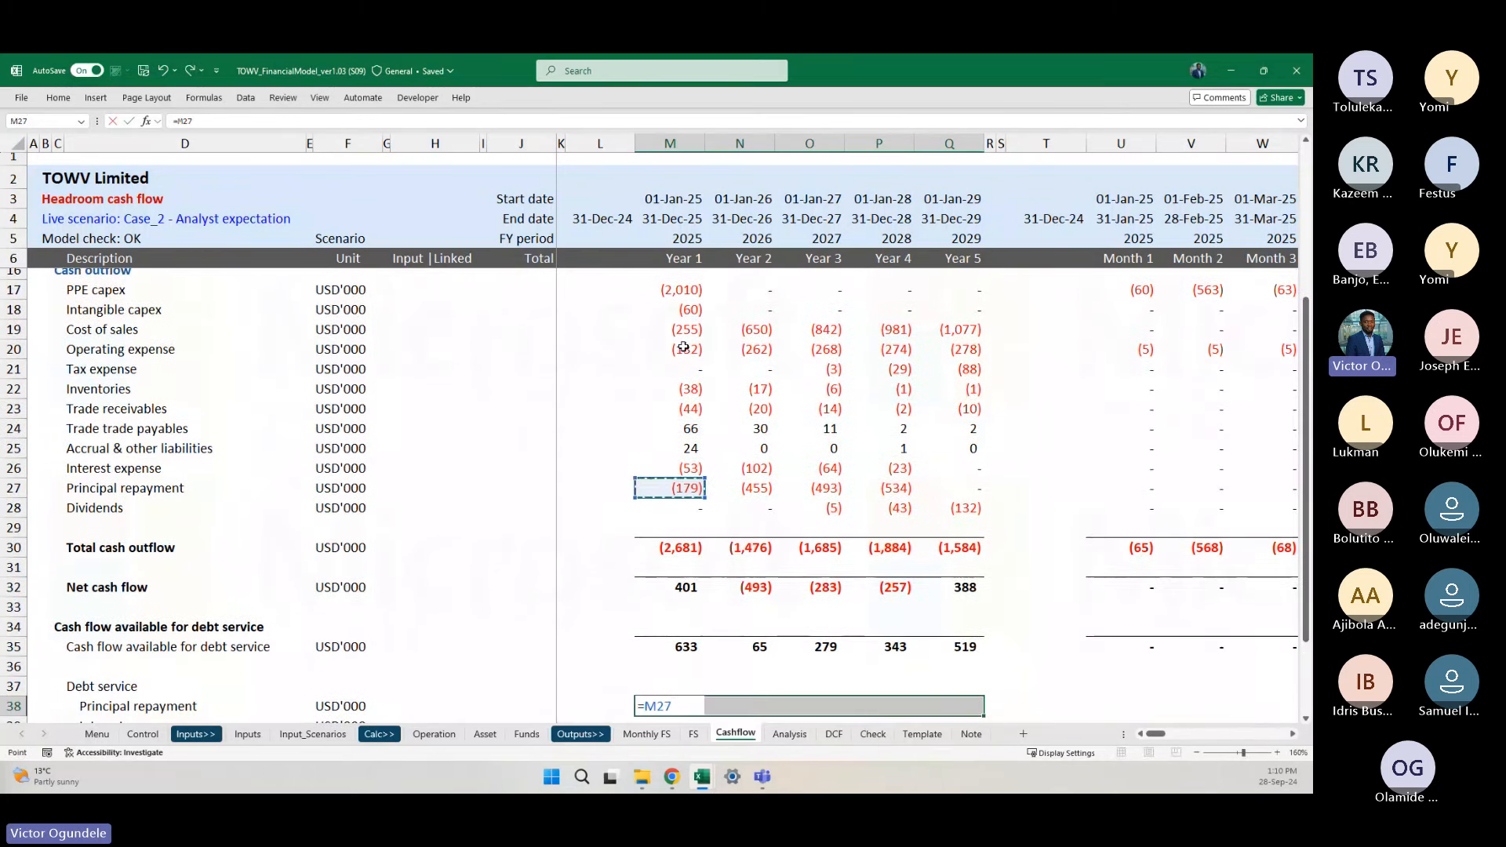
key(ctrl+Return)
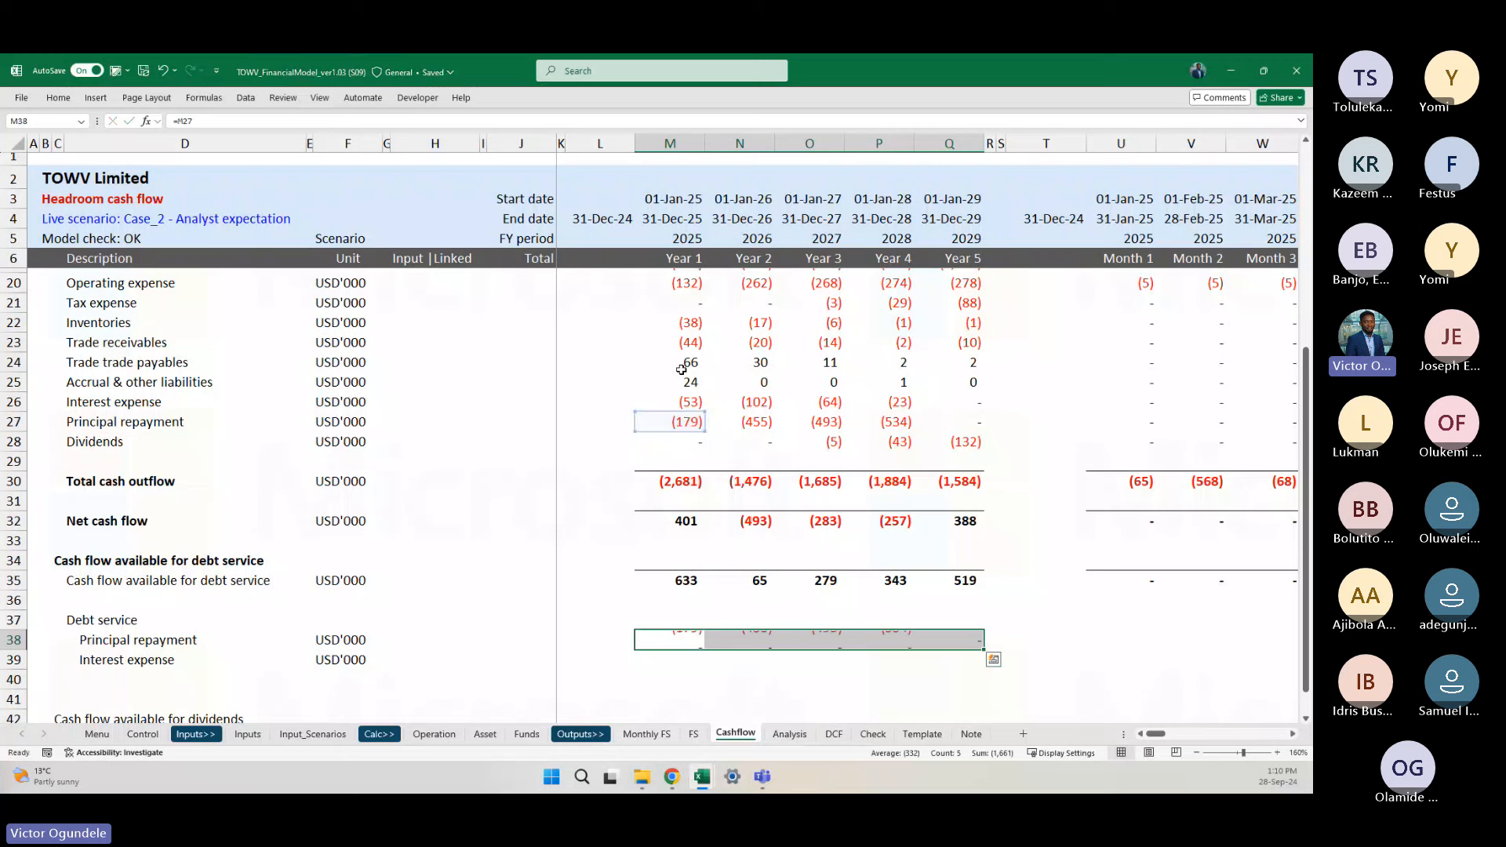
Step: Reverse the sign of the annual principal repayment formulas in M38:Q38 by changing them to =-M27
key(F2)
key(Left)
key(Left)
key(Left)
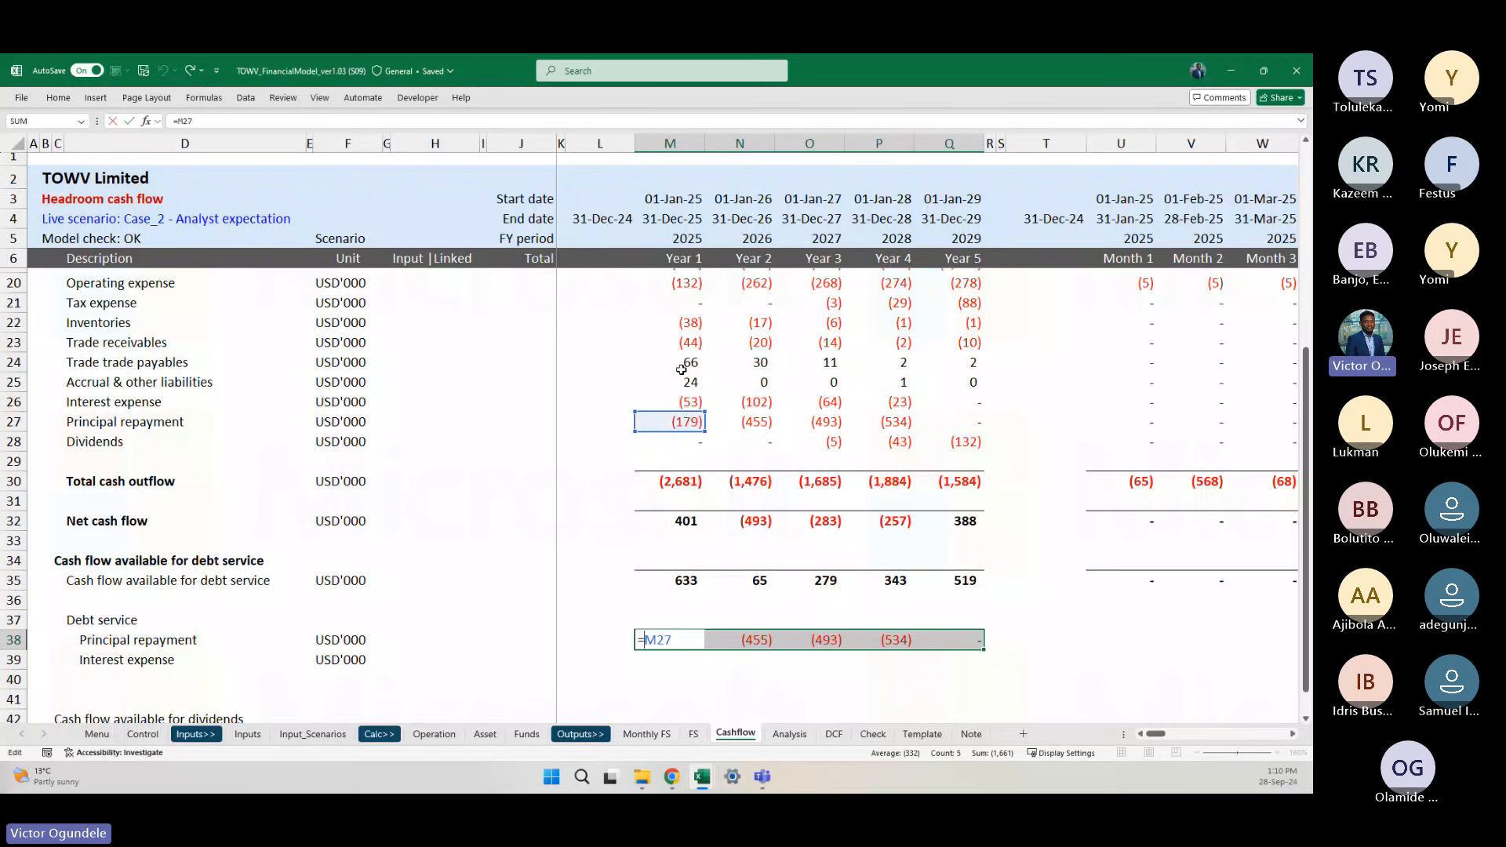
text(-)
key(ctrl+Return)
scroll(681, 369, down, 2)
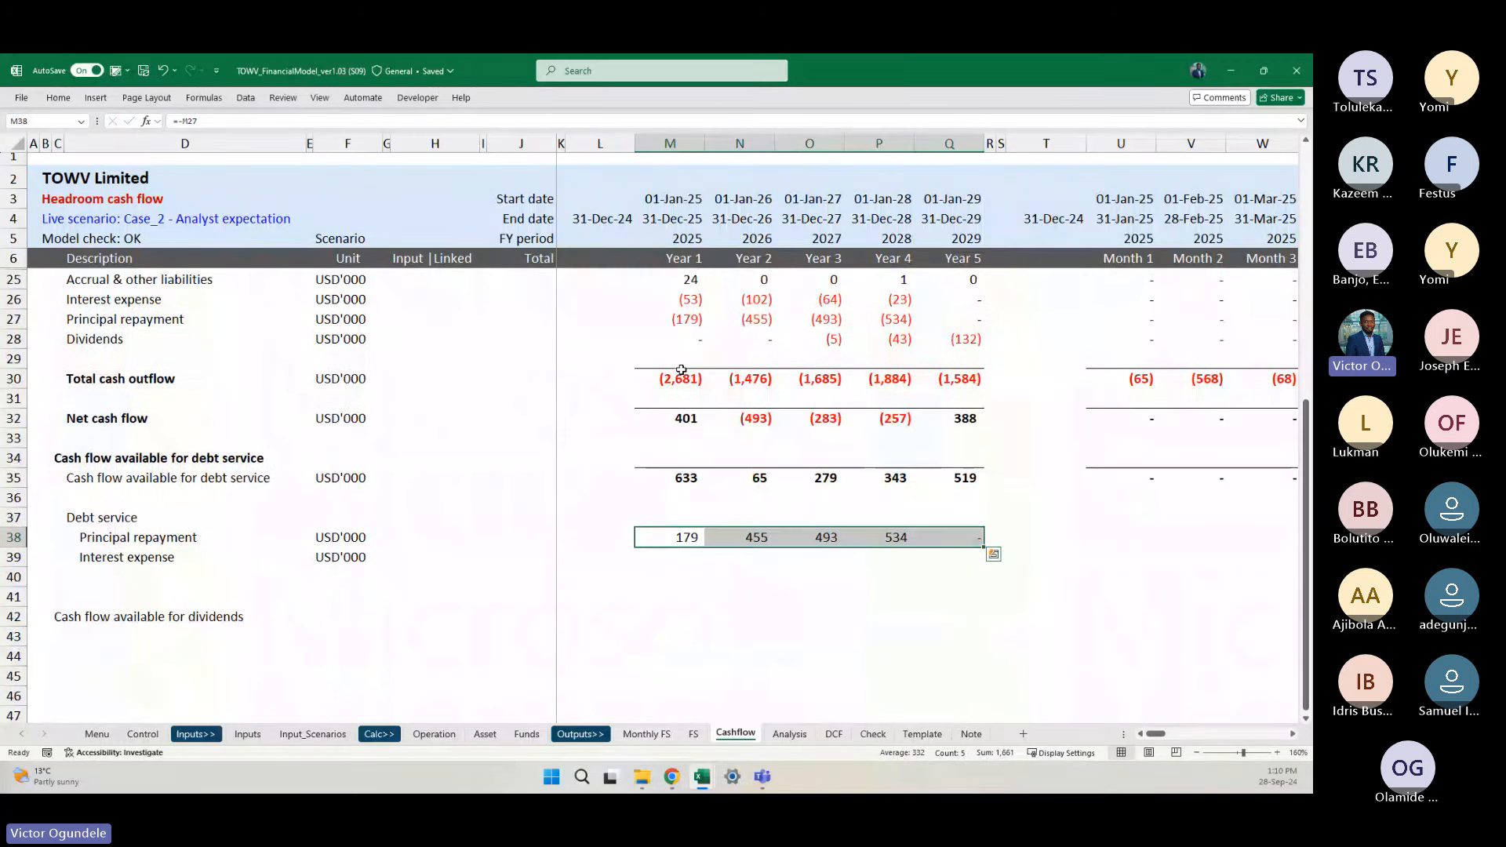
Step: Fill the Year 1 to Year 5 interest expense in M39:Q39 with the sign-reversed link =-M26
key(Down)
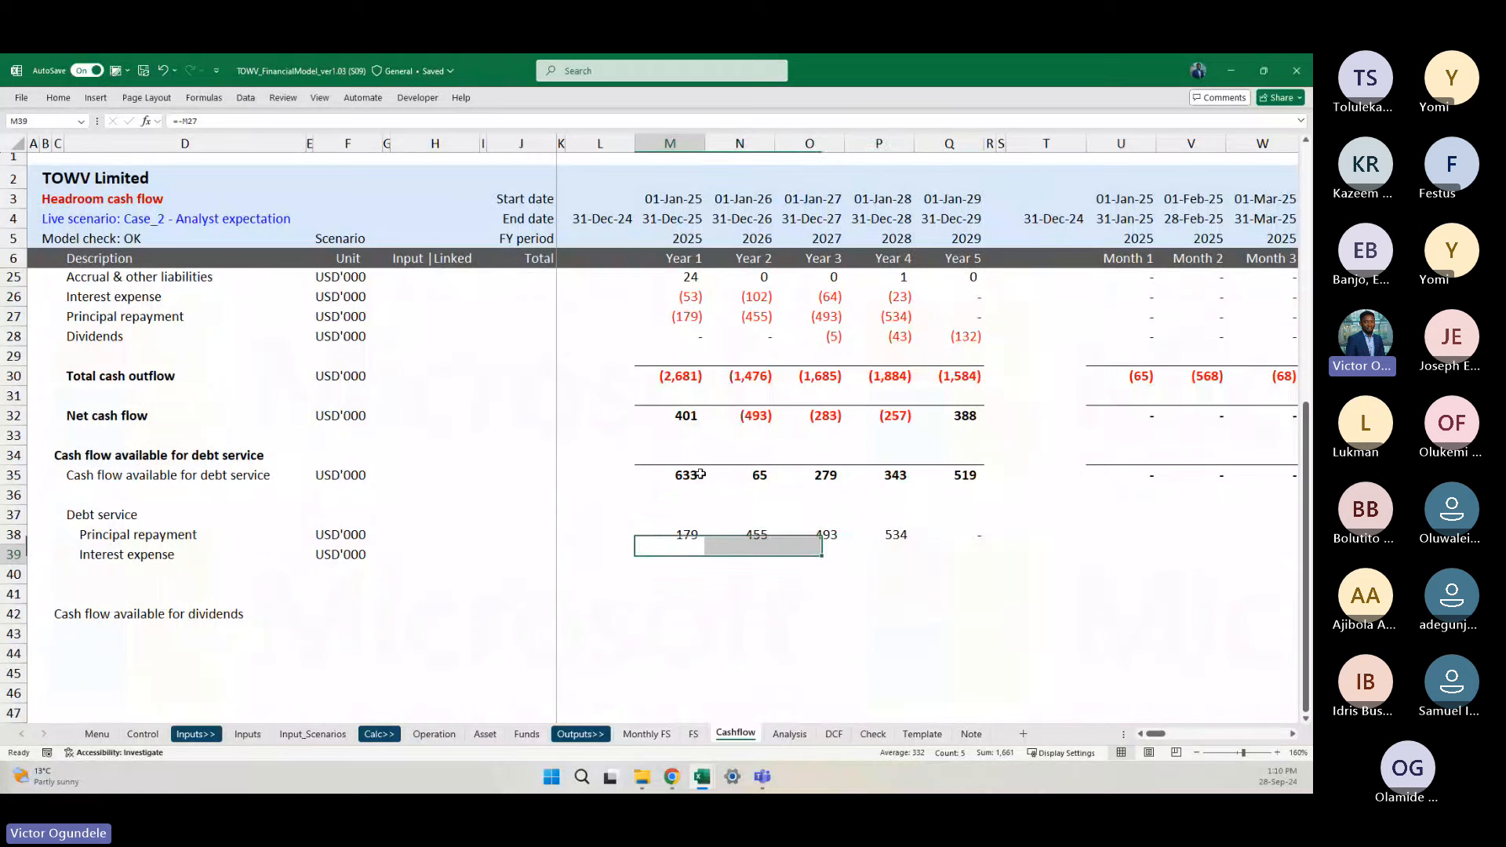
key(shift+Right)
key(shift+Right)
key(shift+Right)
key(shift+Right)
text(=-)
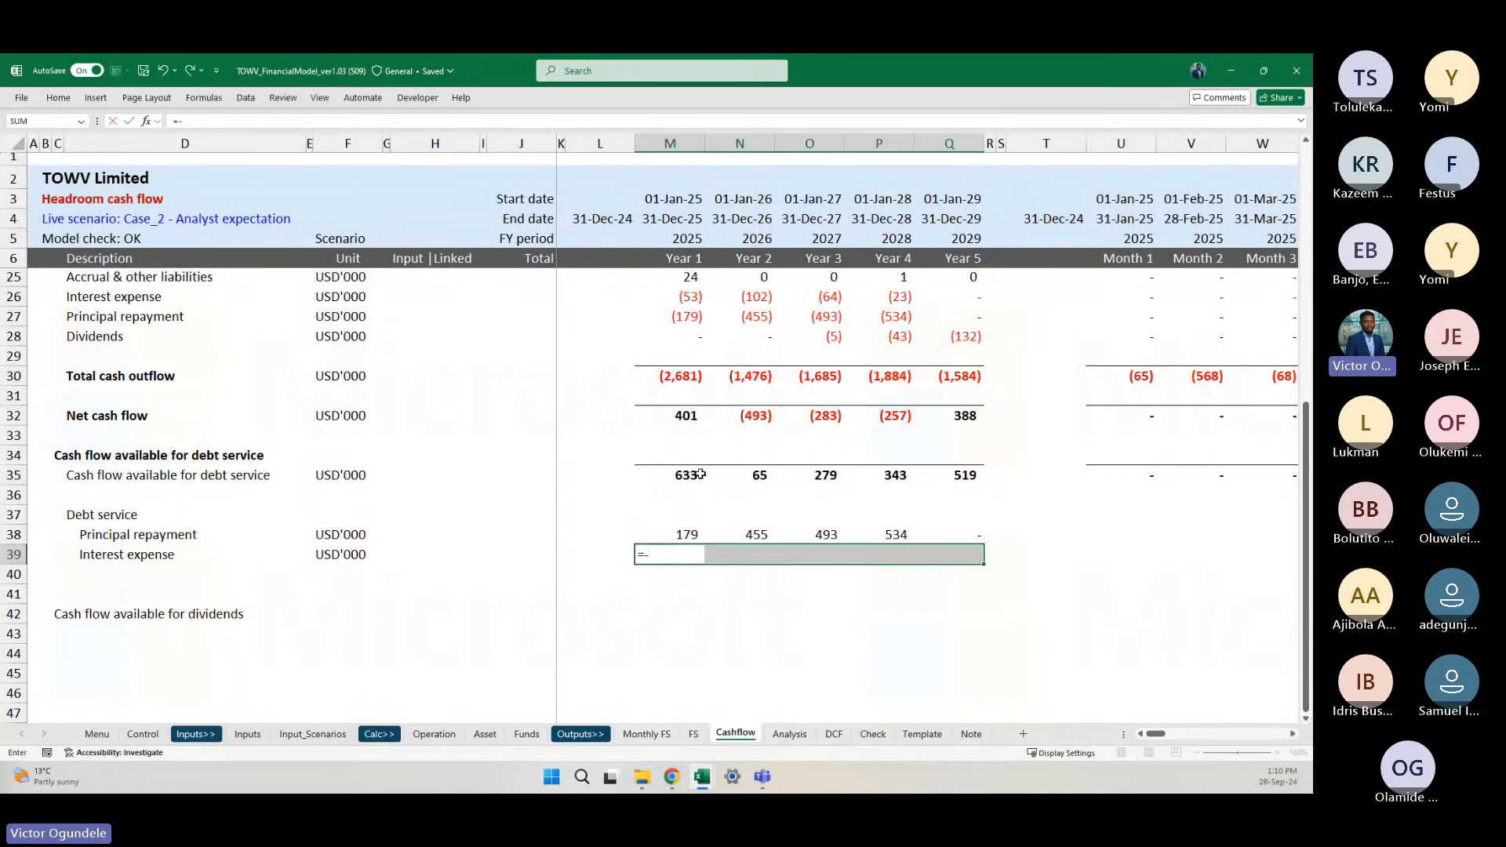
scroll(683, 396, up, 2)
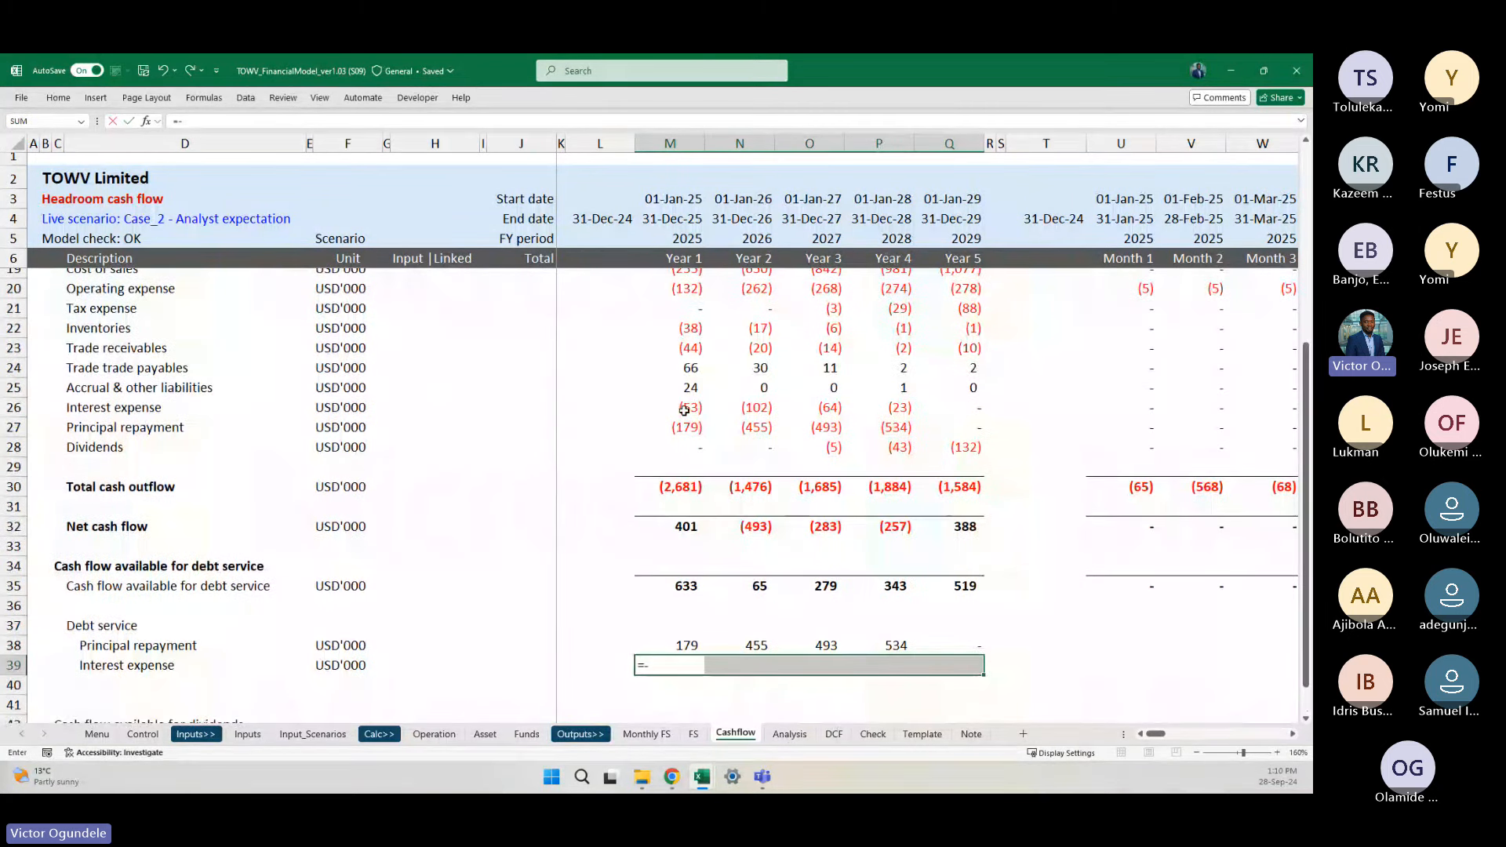
click(685, 409)
key(ctrl+Return)
scroll(685, 410, down, 1)
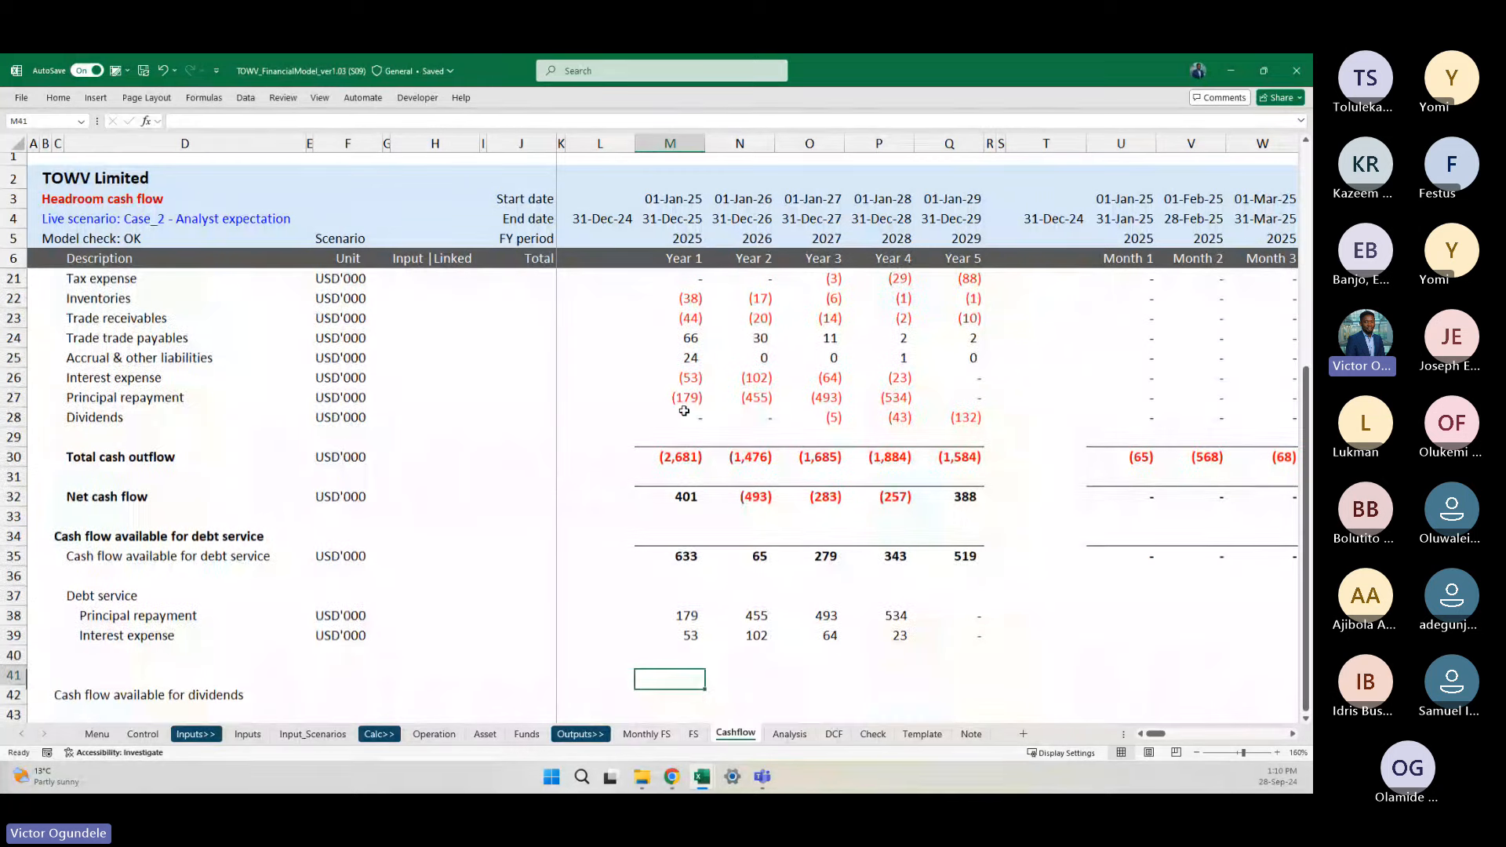
Step: Copy the principal repayment and interest expense formulas from Q38:Q39 across all the monthly columns starting at U38
key(Up)
key(Down)
key(shift+Down)
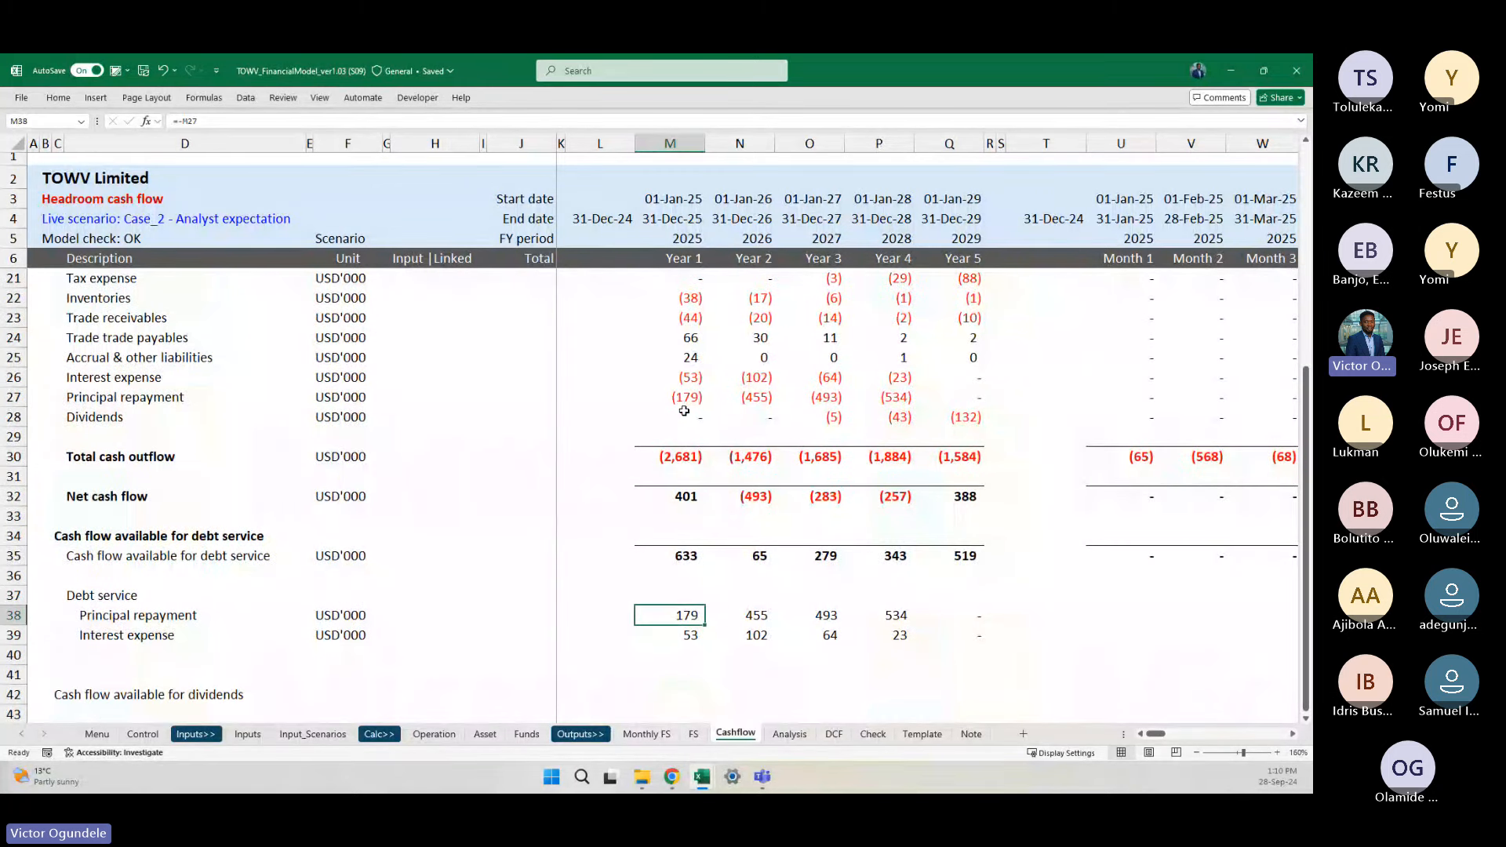
key(shift+Right)
key(shift+Right)
key(shift+Right)
key(shift+Right)
key(ctrl+Right)
key(shift+Down)
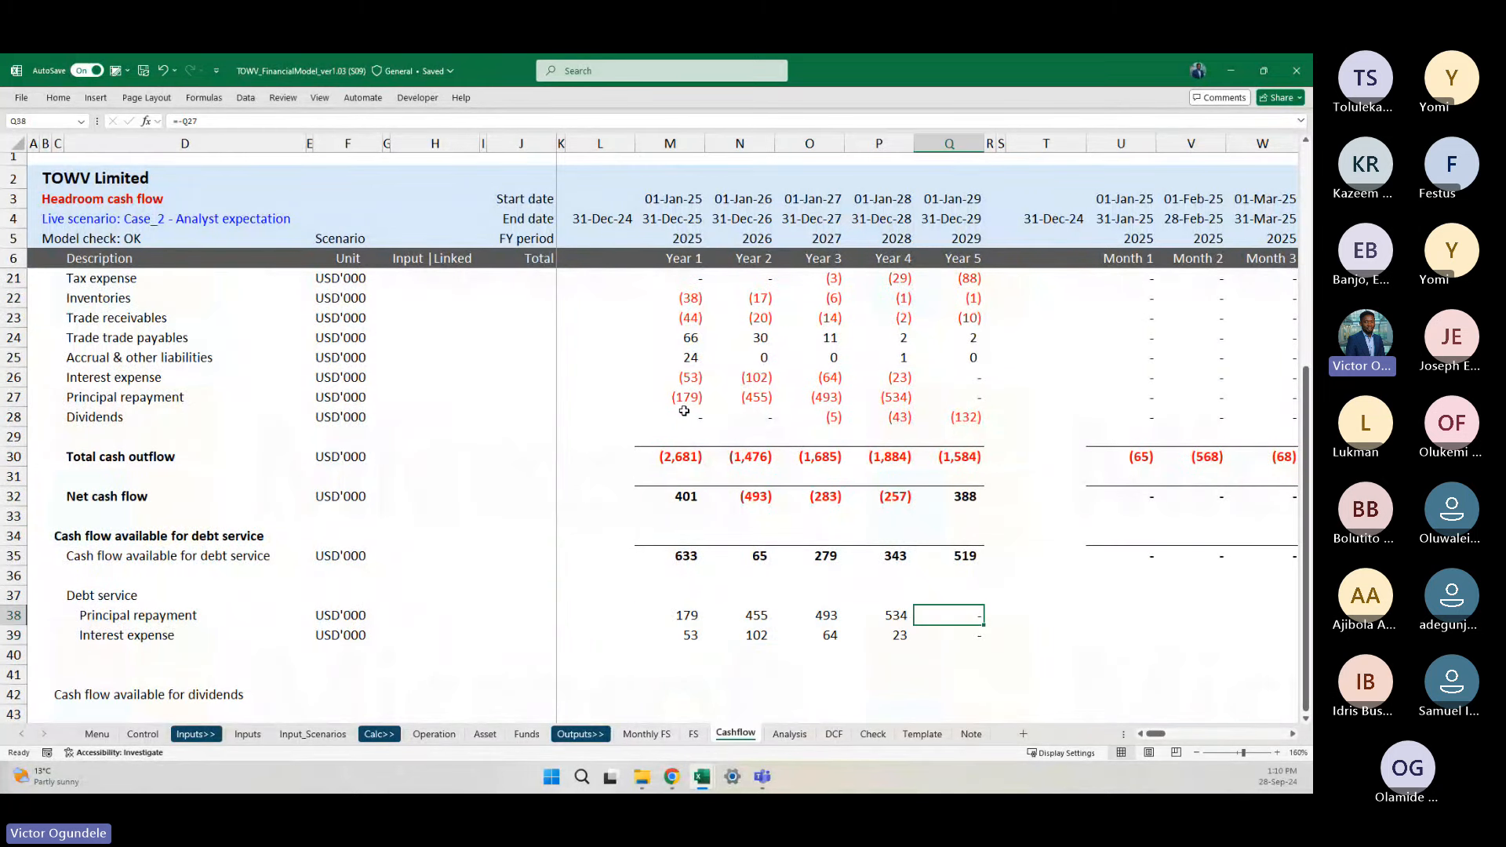
key(ctrl+c)
key(Right)
key(Right)
key(Right)
key(Right)
key(ctrl+v)
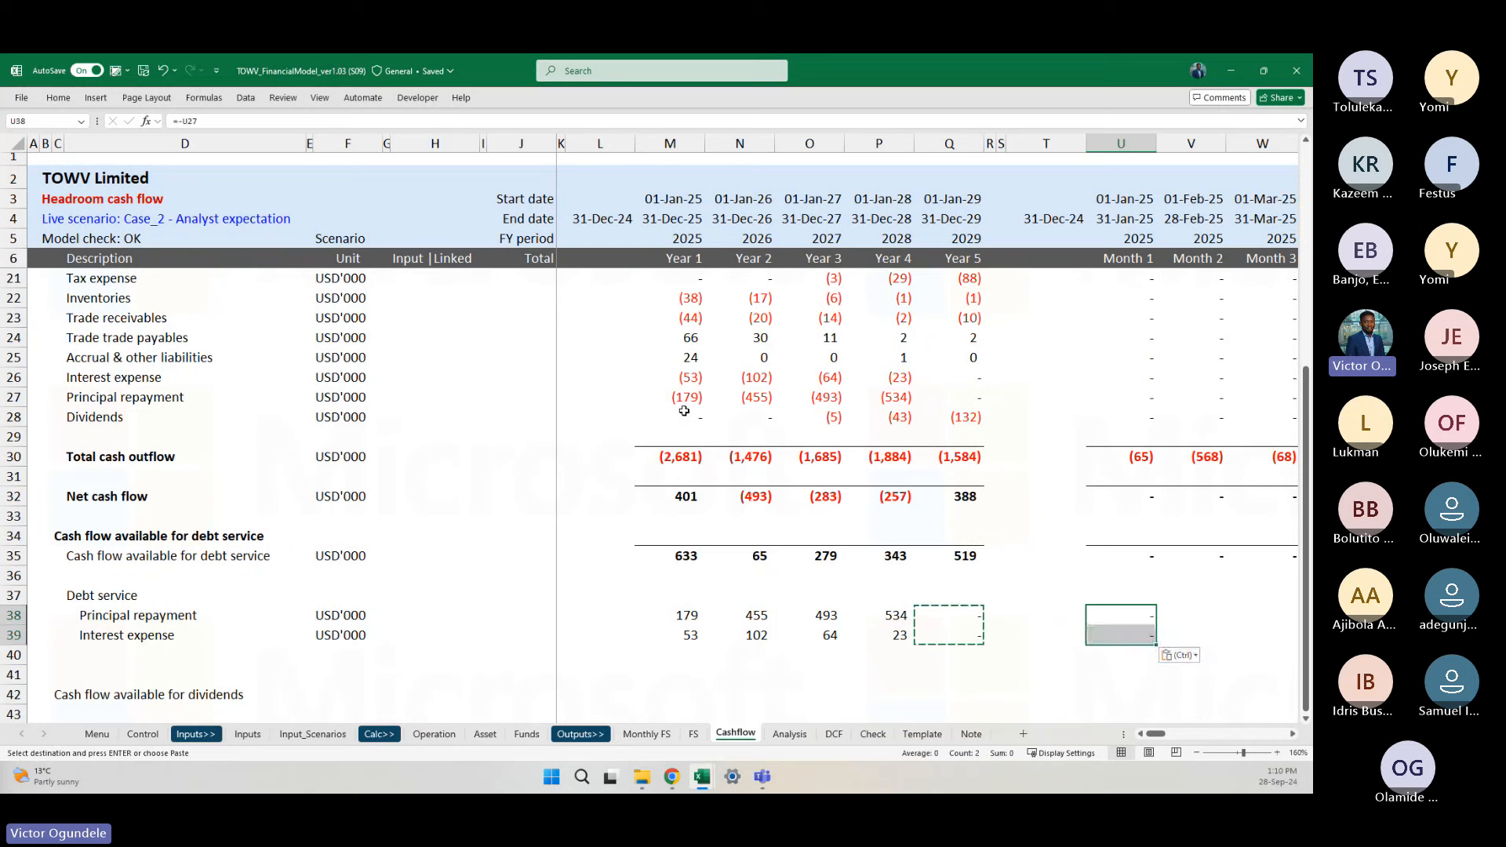
key(ctrl+shift+Right)
key(Return)
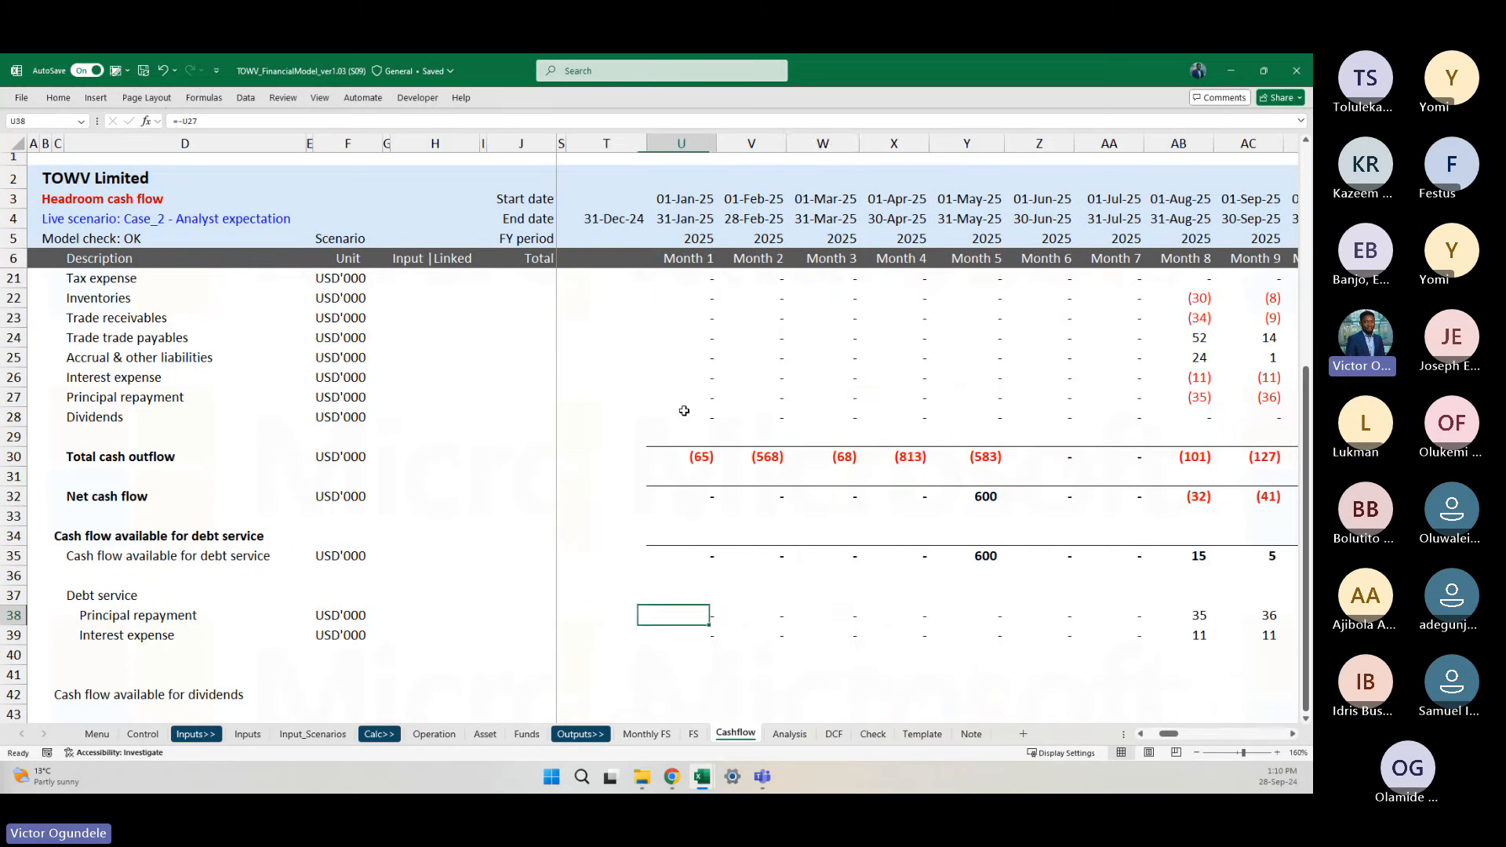
Step: Review the monthly and annual principal repayment and interest expense figures in rows 38 and 39 against the cash flow above
key(Right)
key(Right)
scroll(685, 411, down, 1)
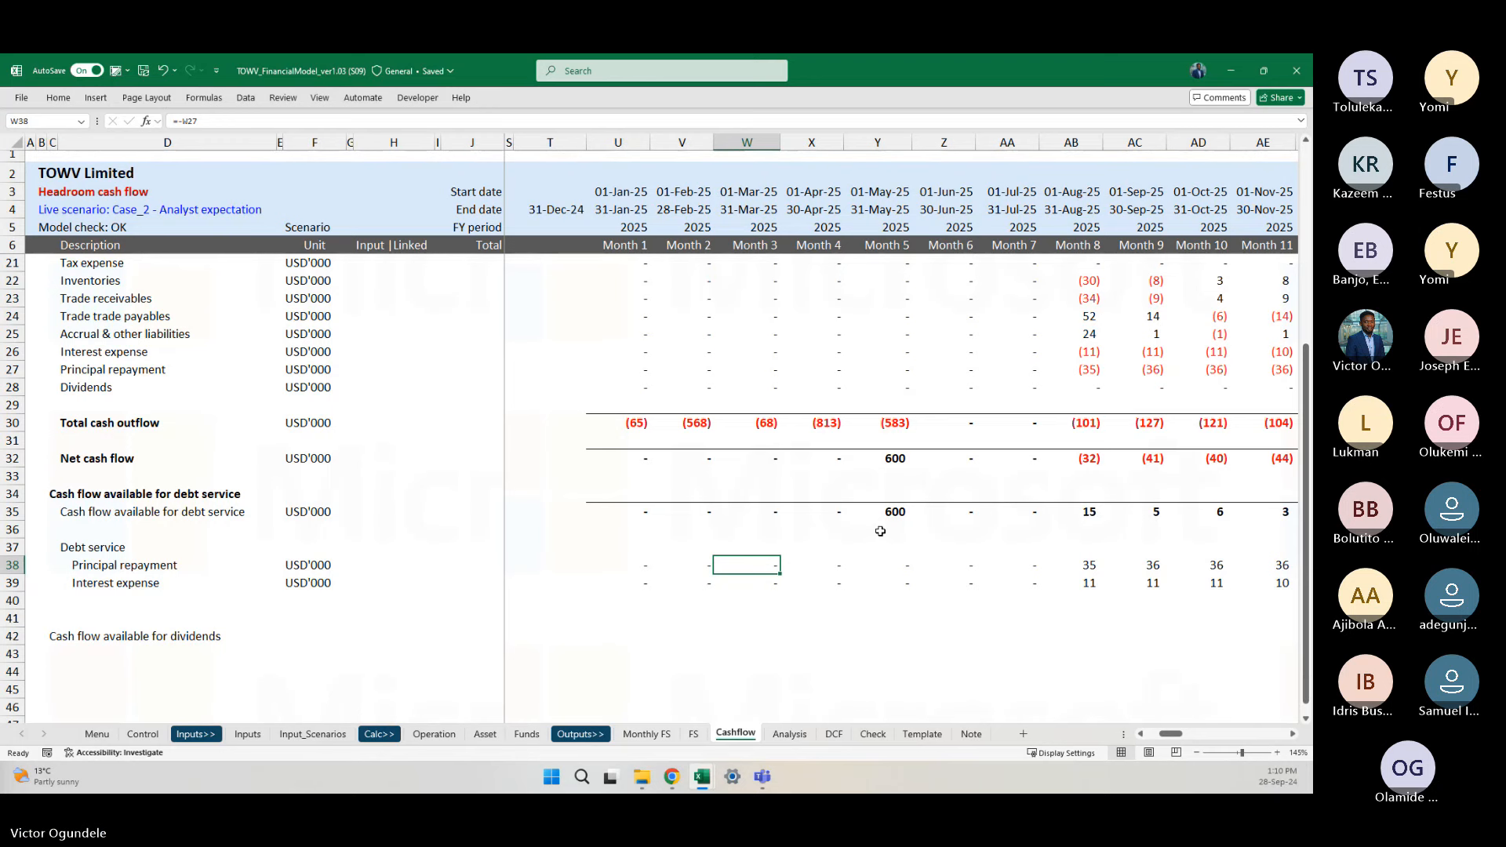
key(ctrl+Left)
key(ctrl+Left)
key(ctrl+Left)
key(ctrl+Left)
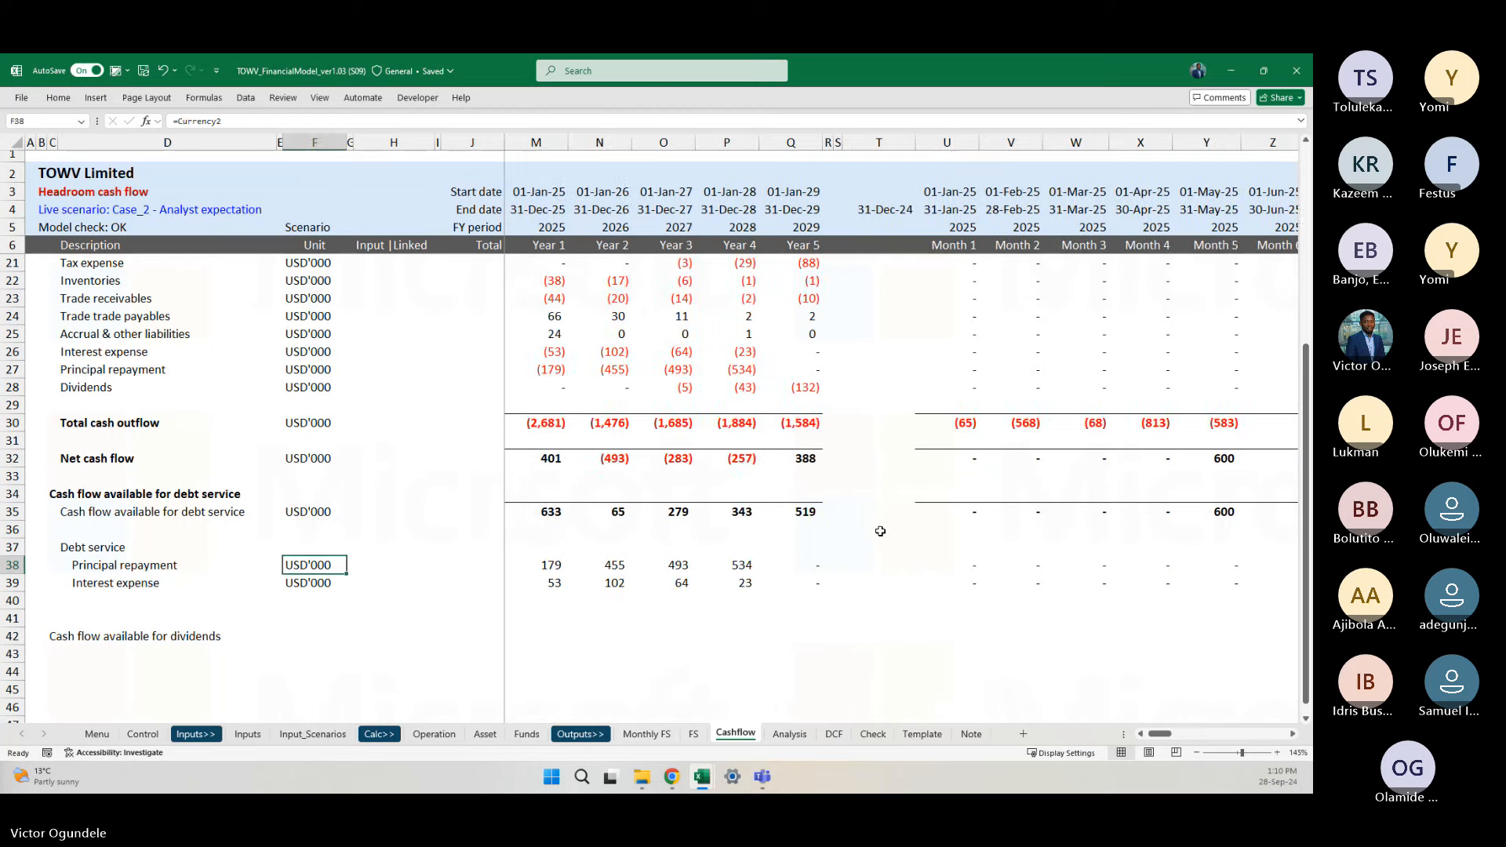
key(ctrl+Right)
ctrl+scroll(880, 531, down, 2)
scroll(881, 531, up, 5)
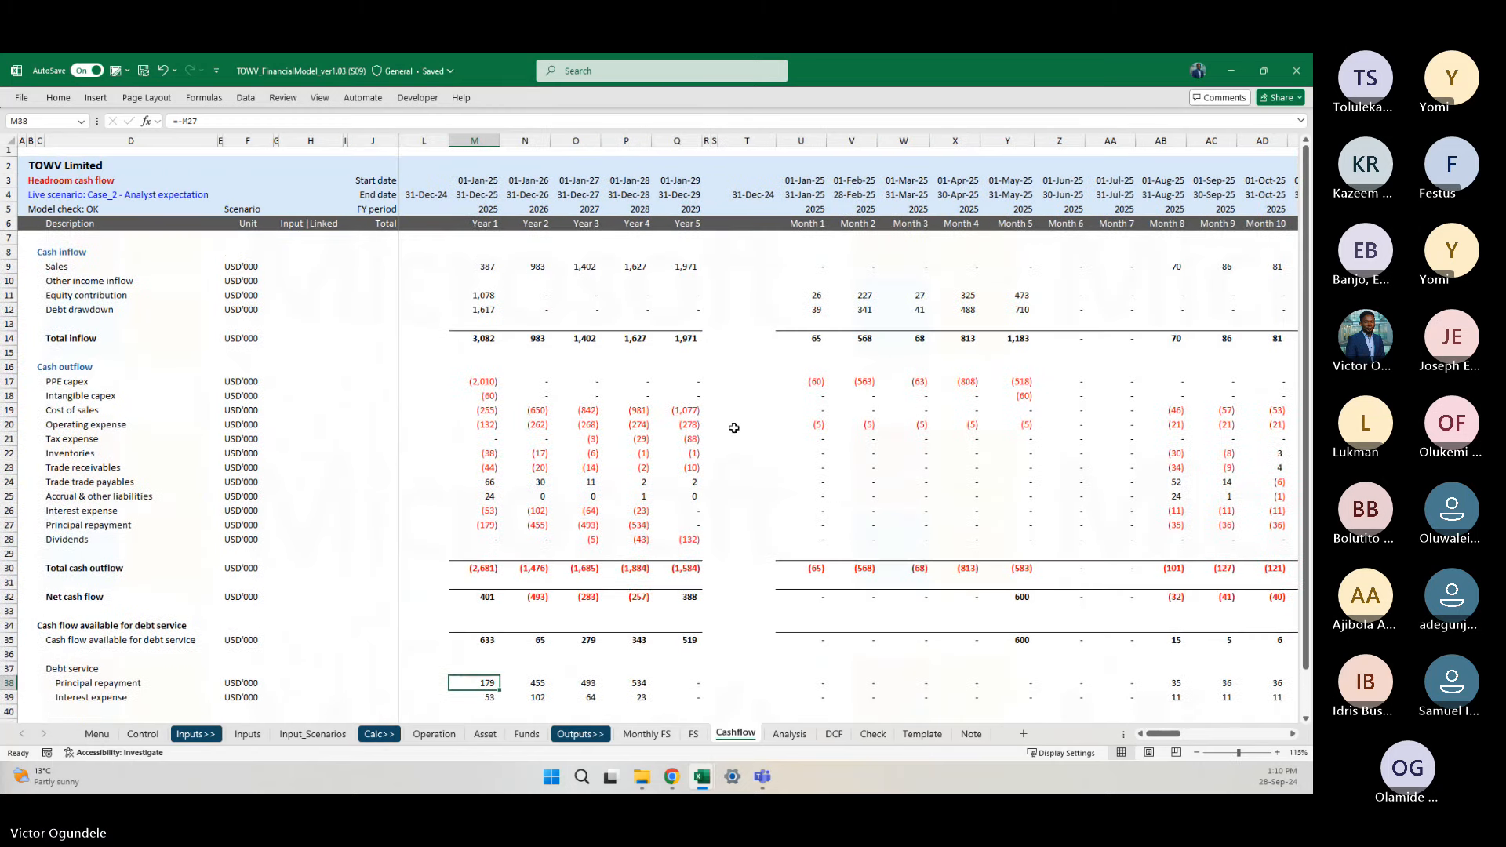
Step: Total the Year 1 to Year 5 cash flow available for debt service in J35 with =SUM(M35:Q35)
click(384, 264)
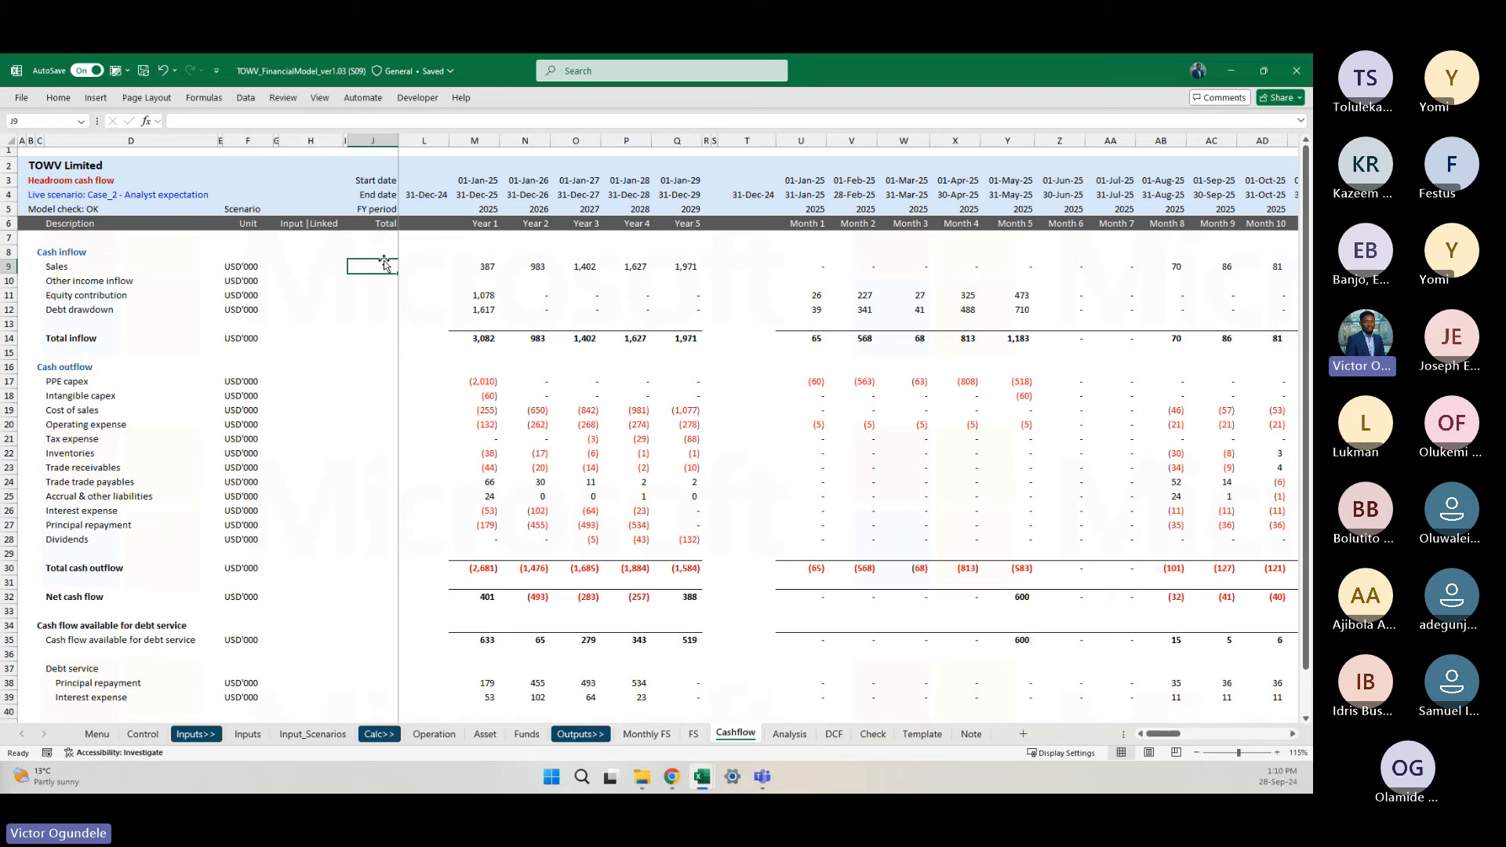
scroll(341, 513, down, 5)
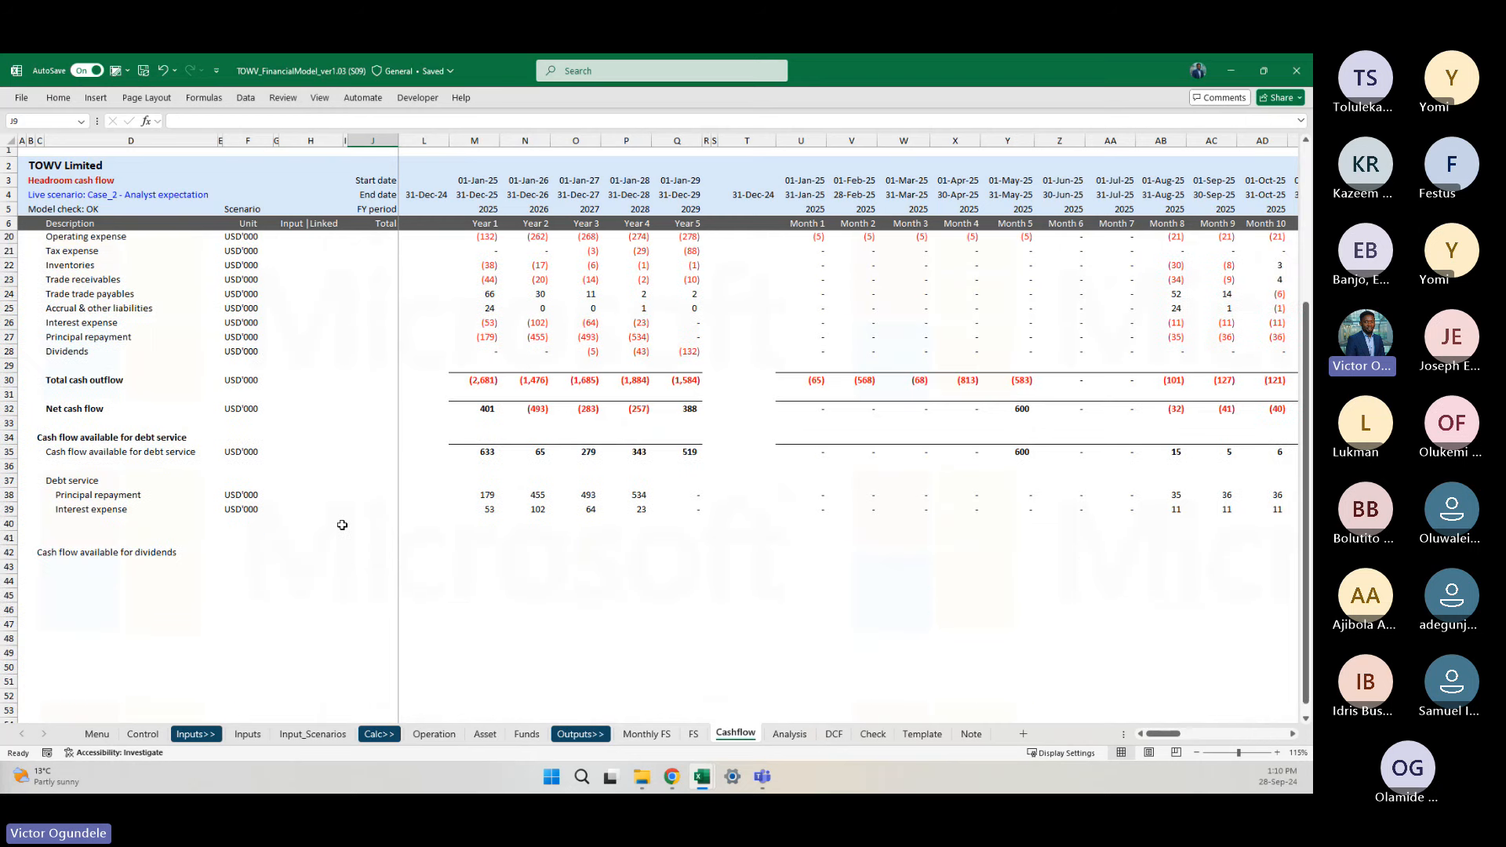
click(383, 438)
text(=sum)
key(Tab)
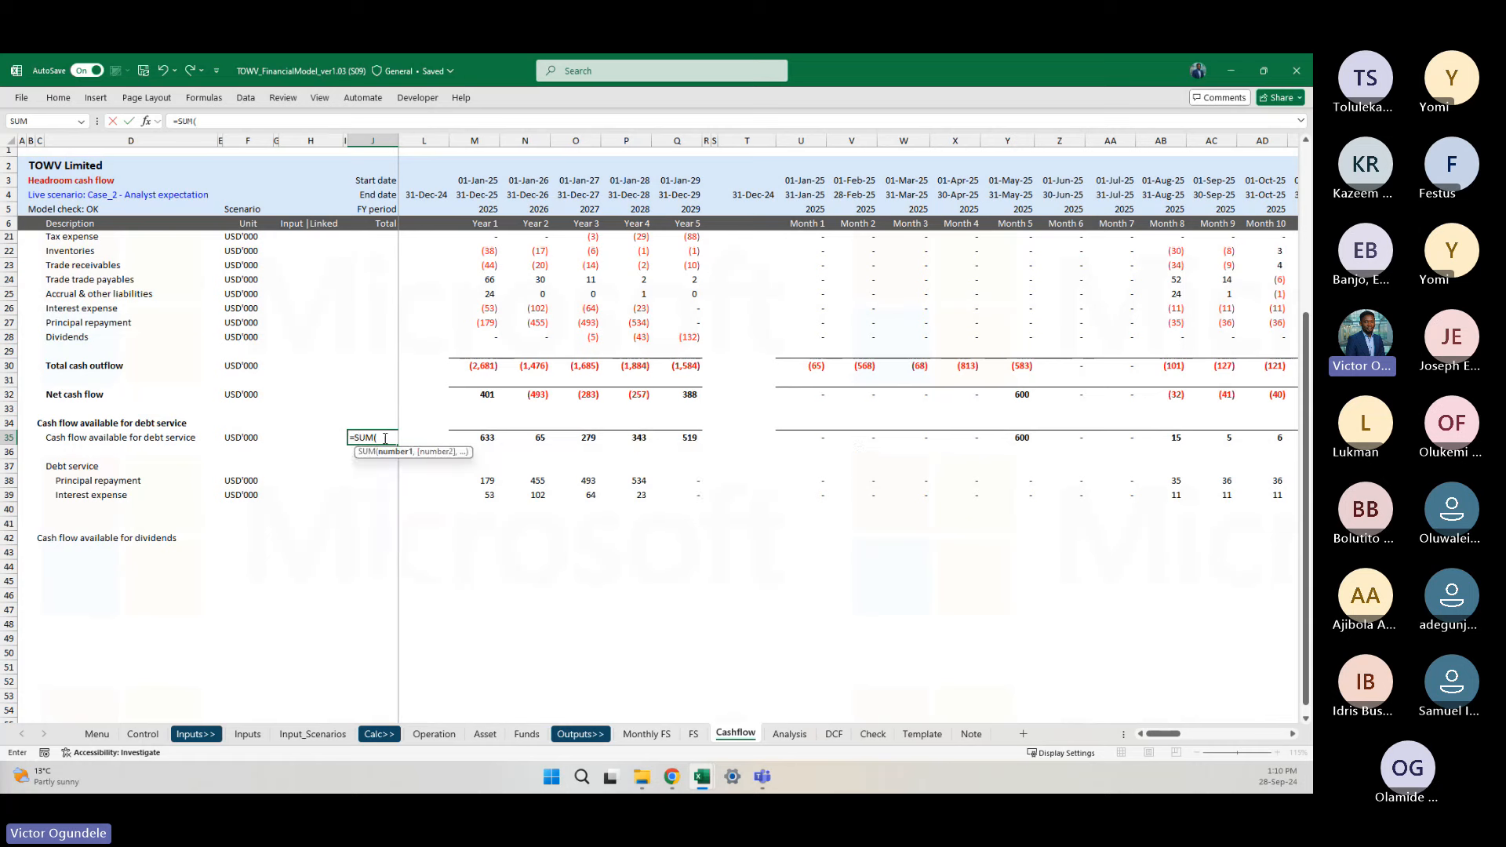
key(ctrl+Right)
key(ctrl+shift+Right)
key(ctrl+Return)
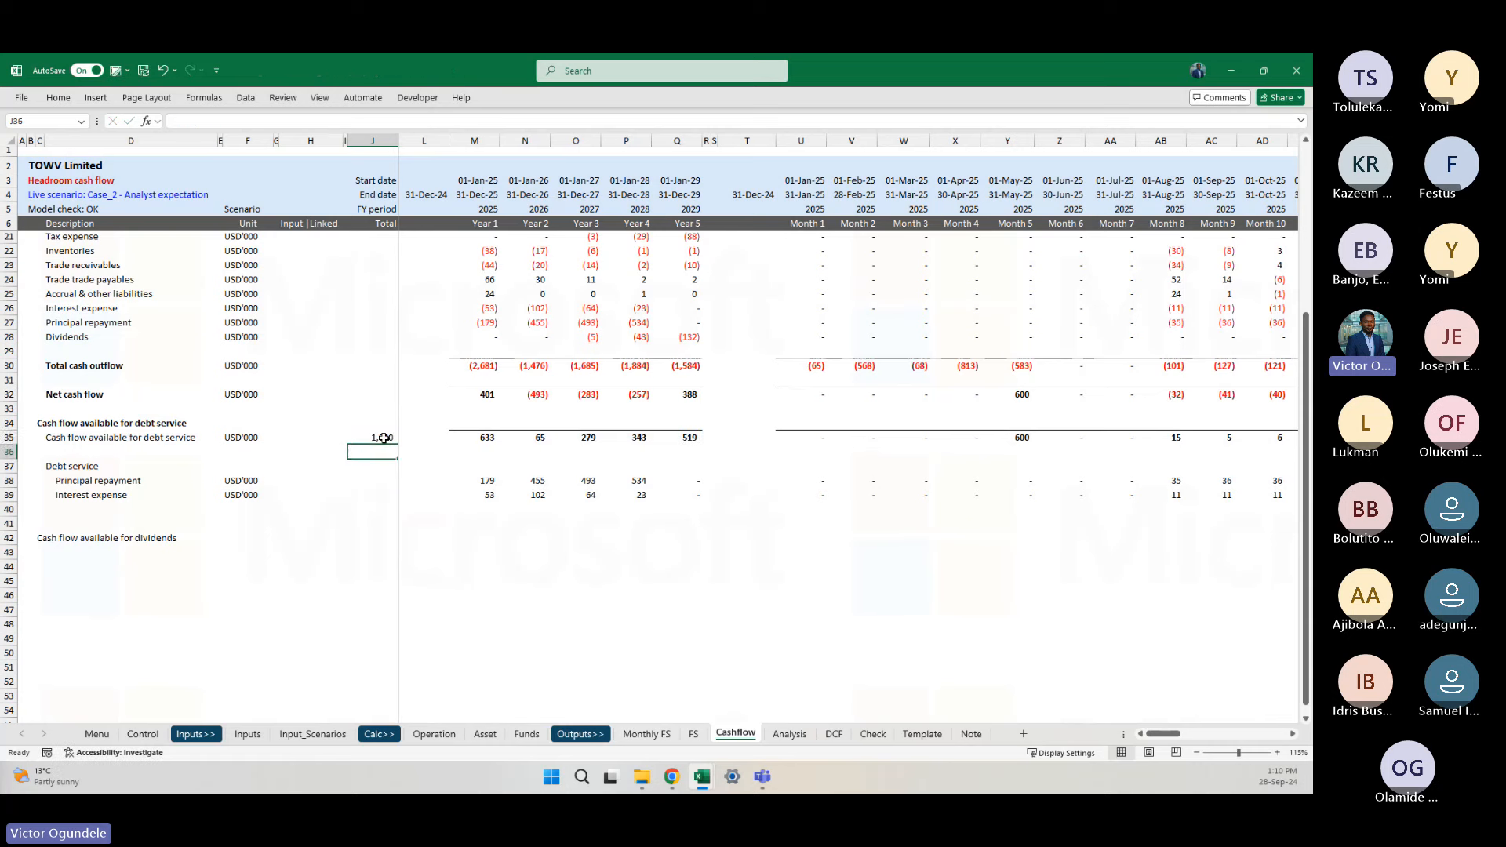
scroll(384, 438, up, 2)
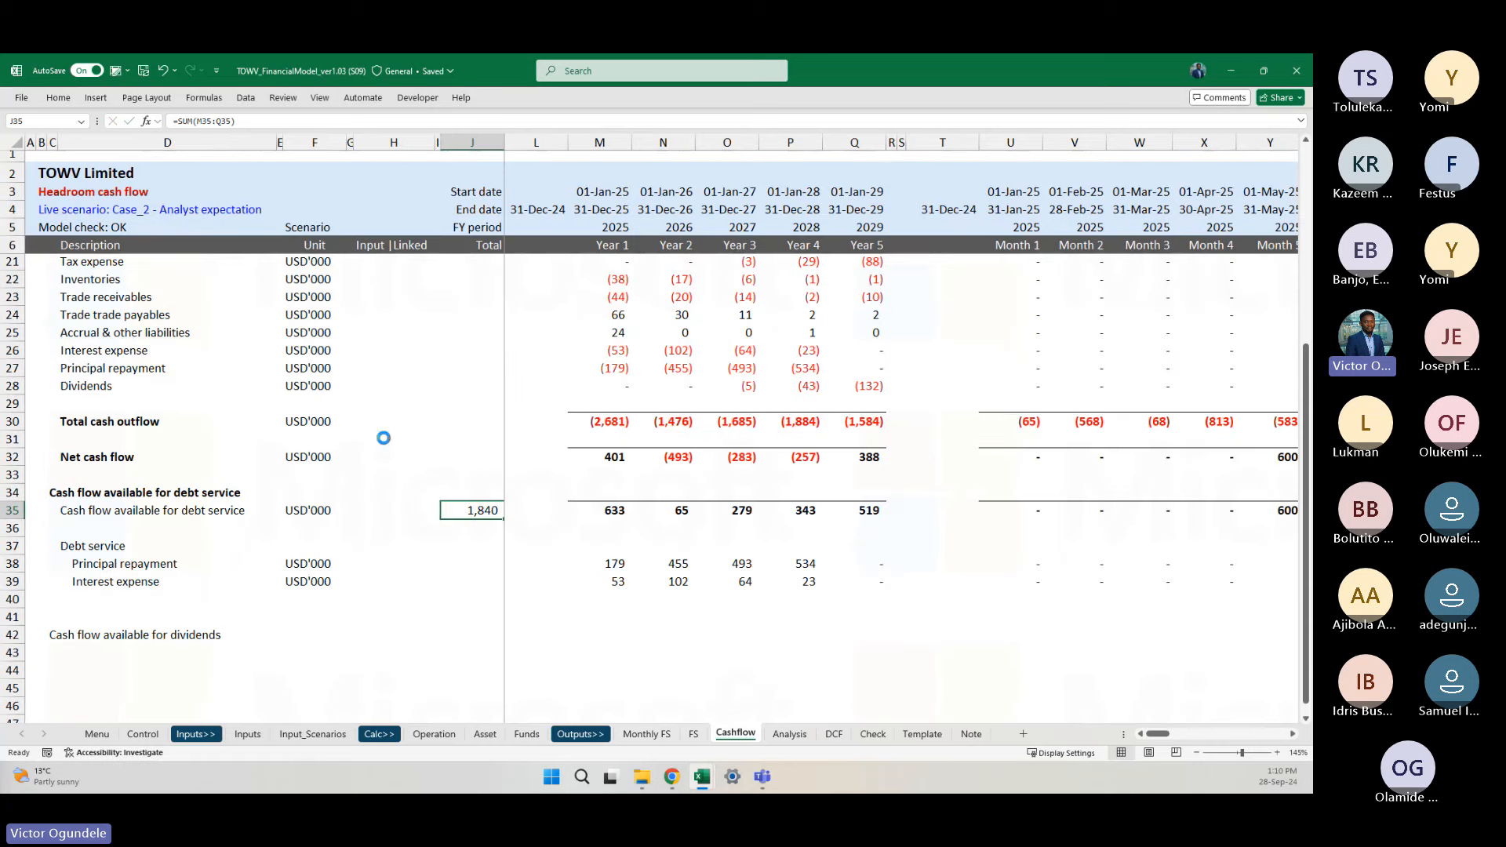
Step: Copy the total formula from J35 to the principal repayment and interest expense totals in J38:J39
key(ctrl+c)
key(Down)
key(Down)
key(Down)
key(shift+Down)
key(Return)
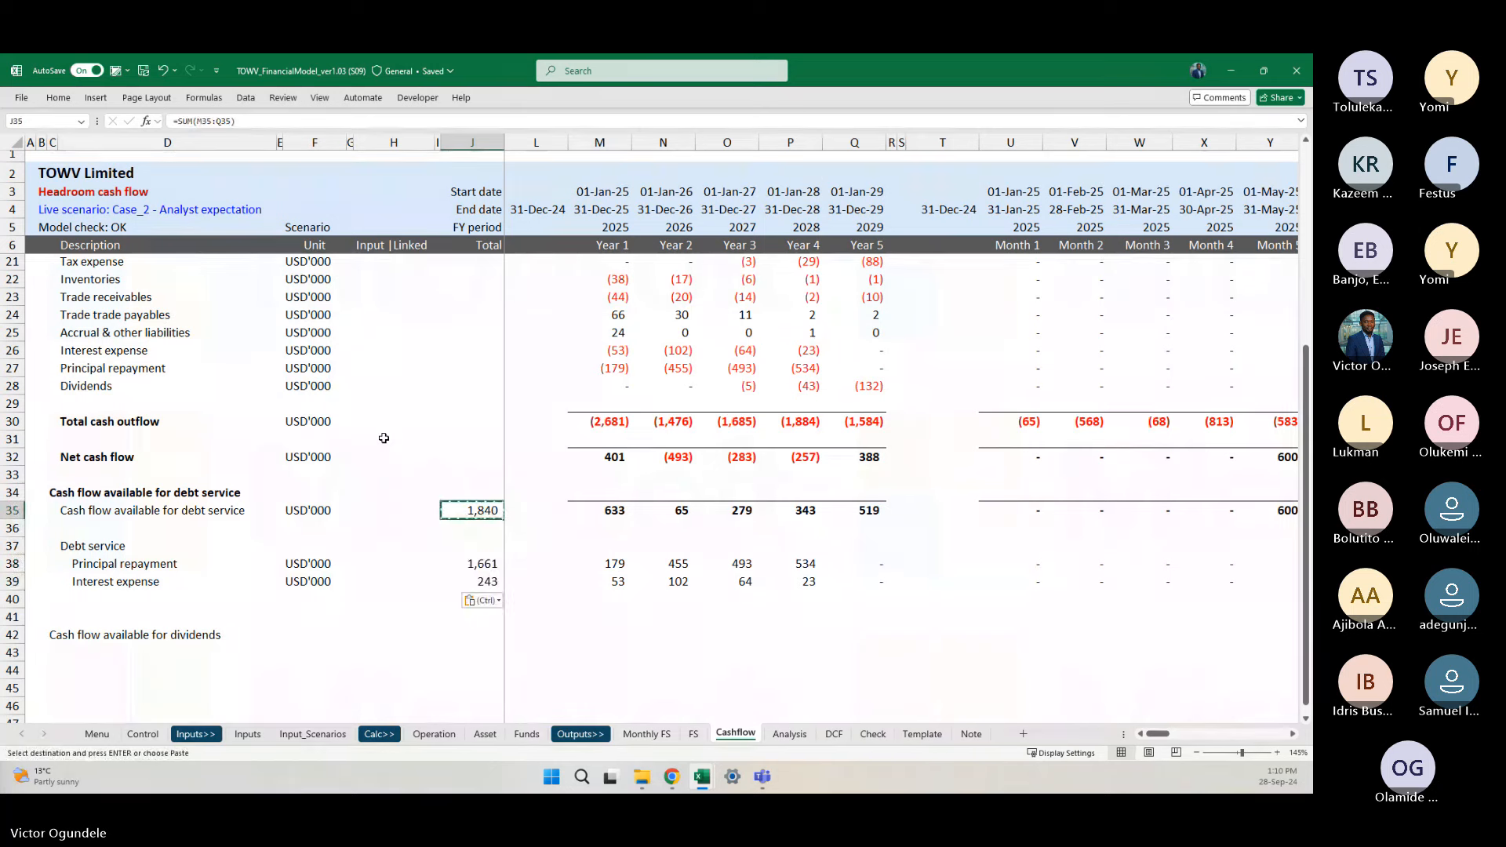
Step: Put an outline border around each of the total cells J35, J38 and J39
key(Up)
key(Up)
key(Down)
key(Down)
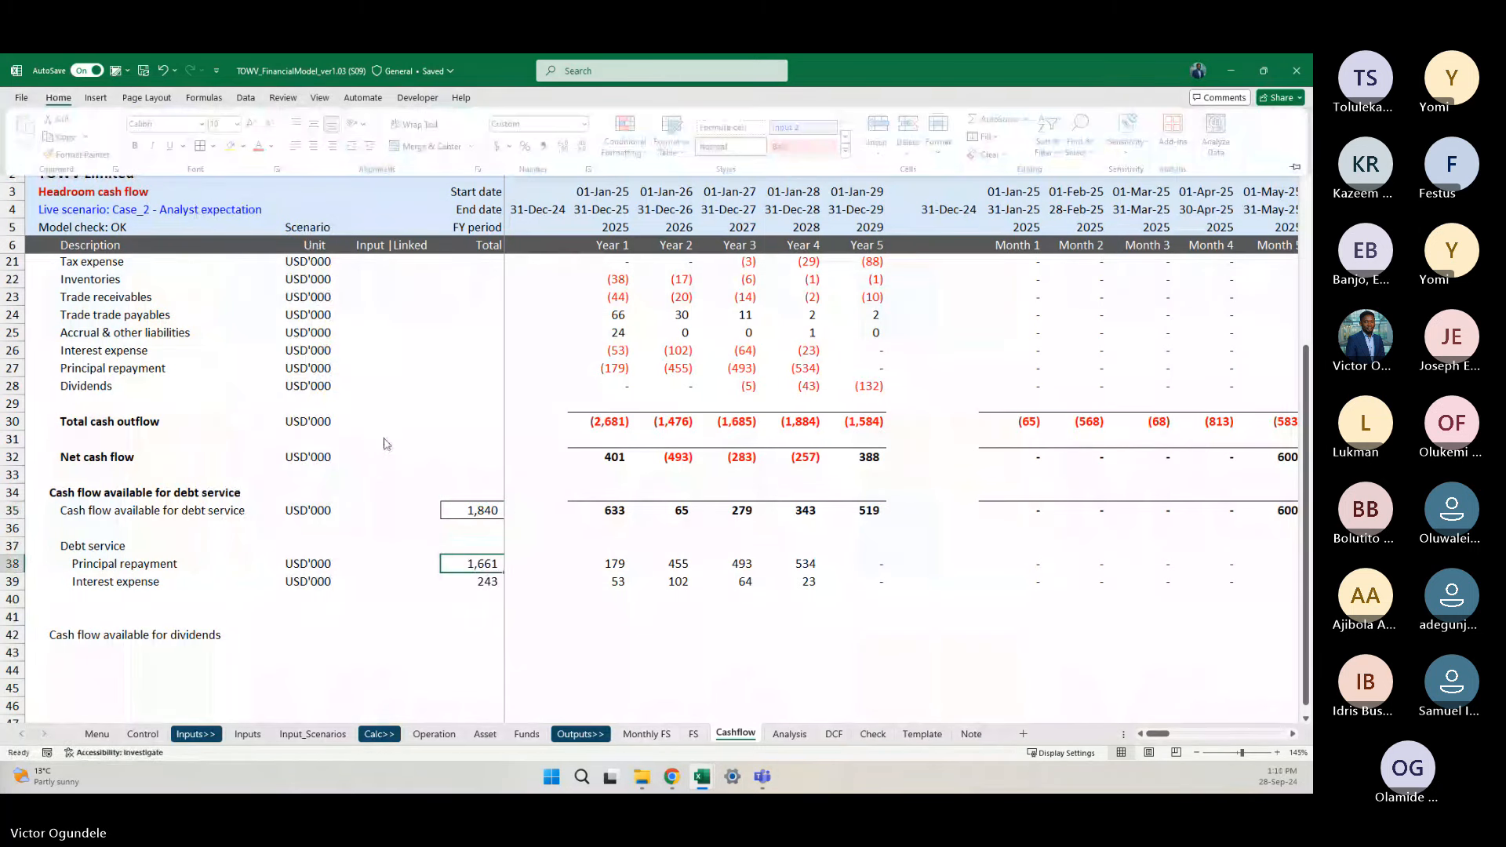
key(Down)
key(Left)
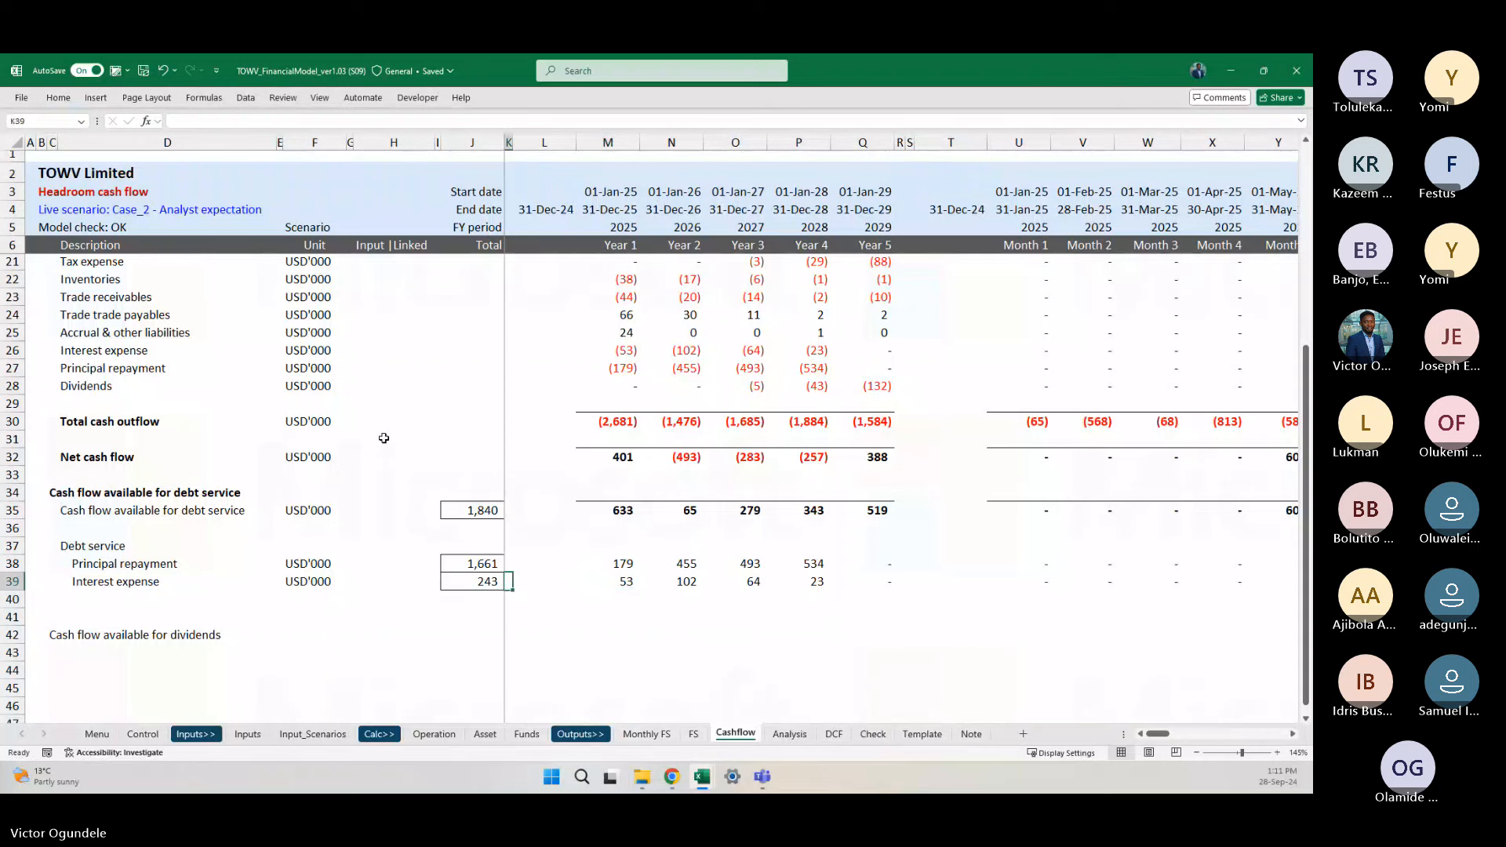
key(Right)
key(Up)
key(Up)
key(Right)
key(Right)
key(Right)
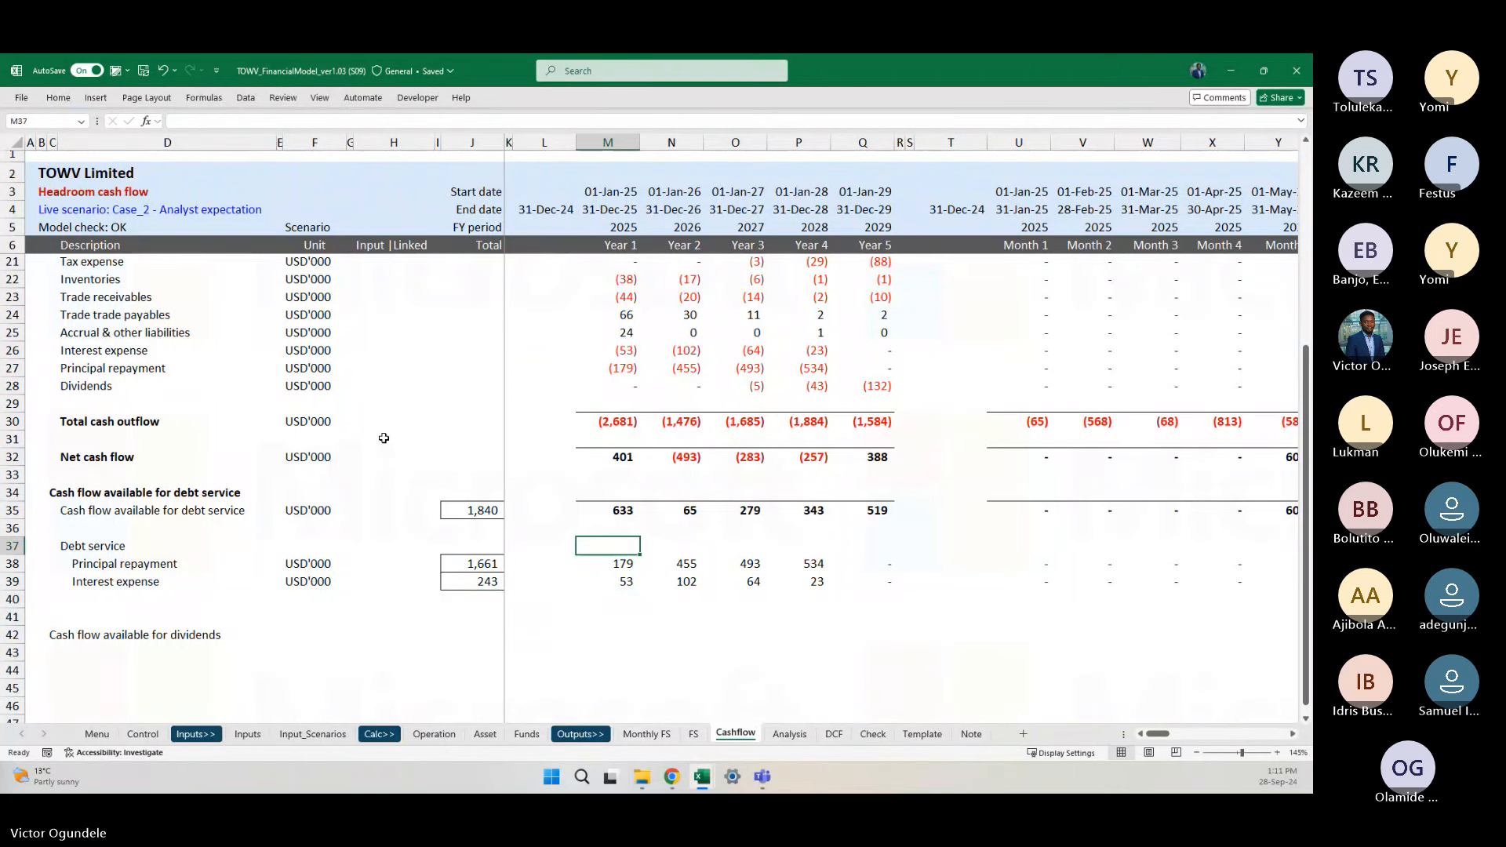
key(Down)
key(Down)
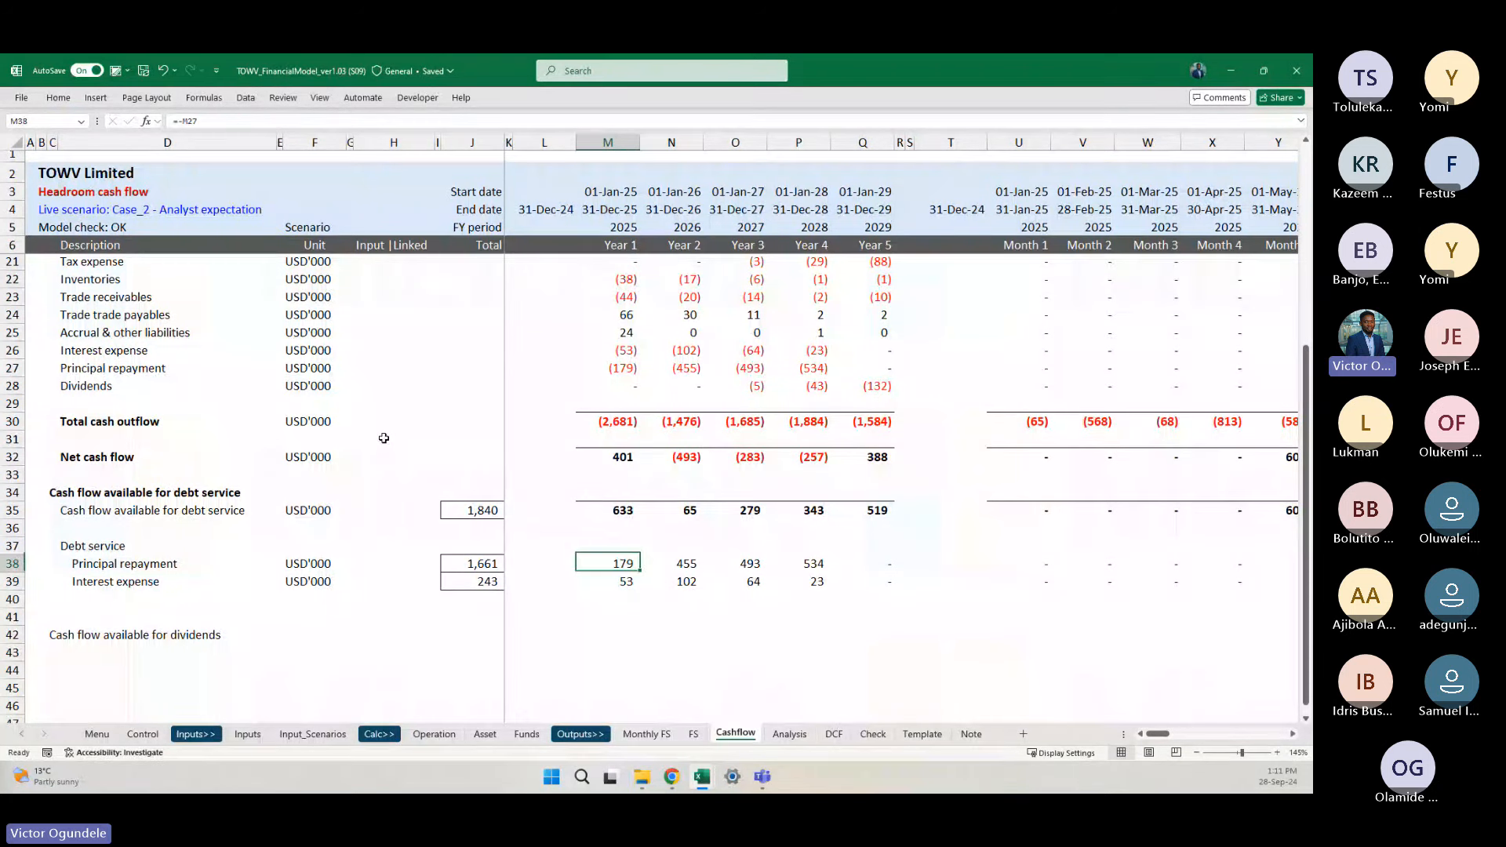
Step: Label D40 as Total debt service and fill the USD'000 unit down into F40
key(ctrl+Left)
key(ctrl+Left)
key(Down)
key(Left)
key(Left)
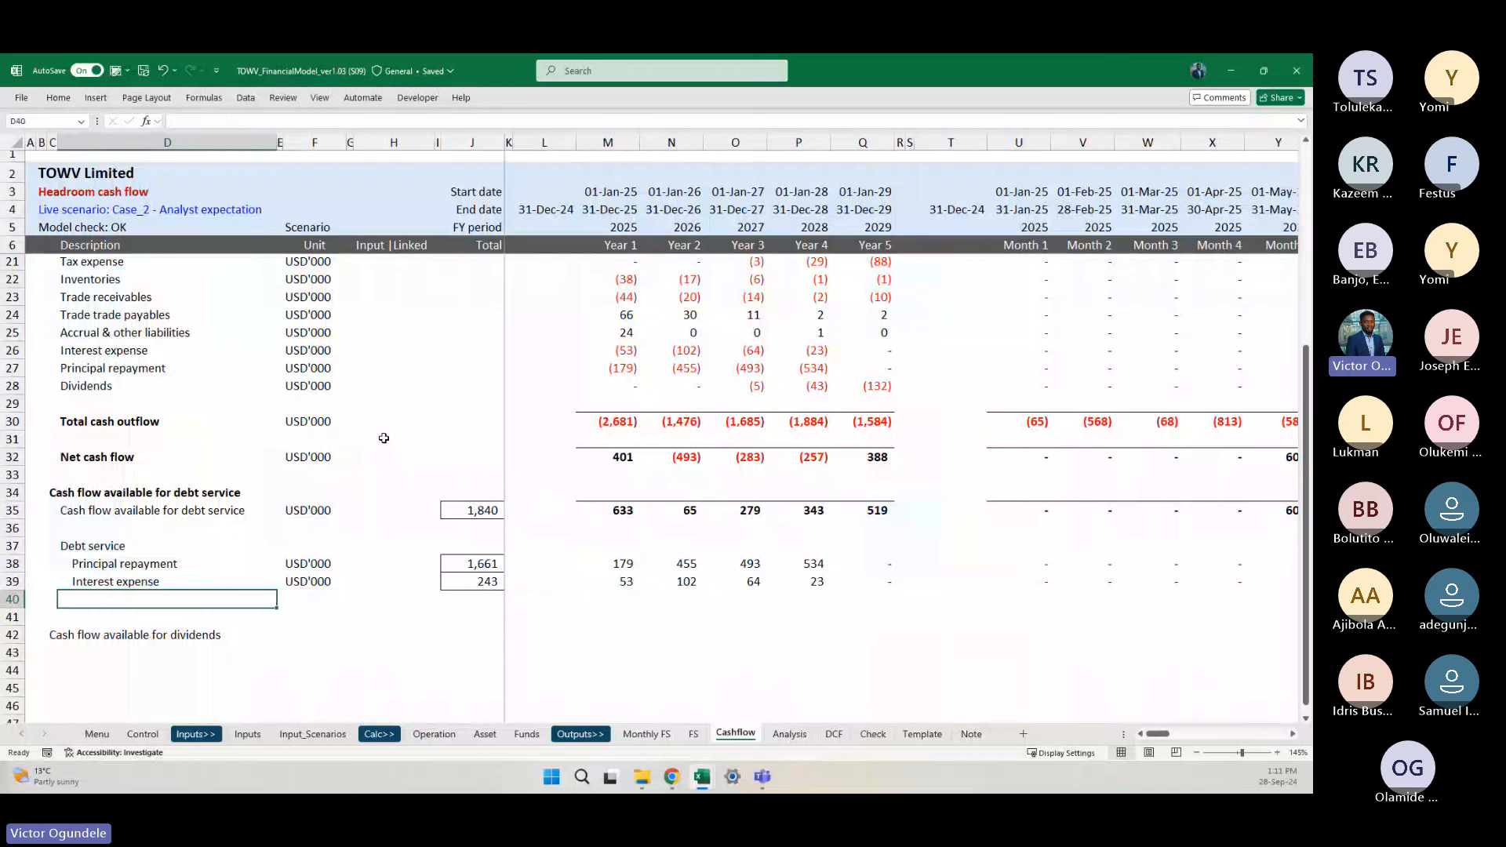
text(Total debt serv)
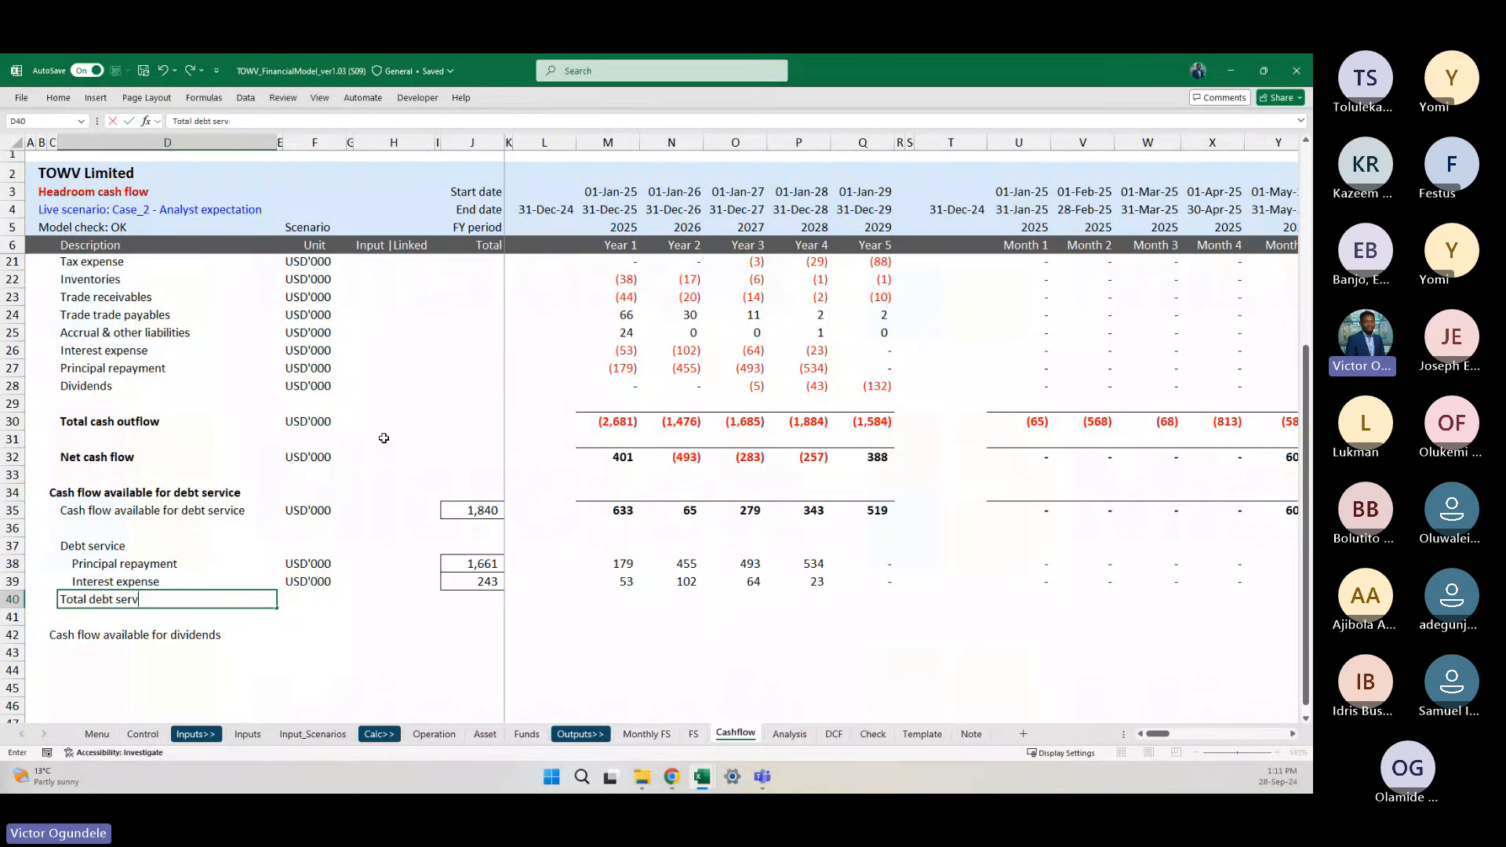
text(ice)
key(Right)
key(Right)
key(ctrl+d)
Step: Sum the Year 1 debt service in M40 with =SUM(M38:M39) and fill the formula across to Year 5 in Q40
key(Right)
key(Right)
key(Right)
key(Right)
key(Right)
key(Right)
key(Right)
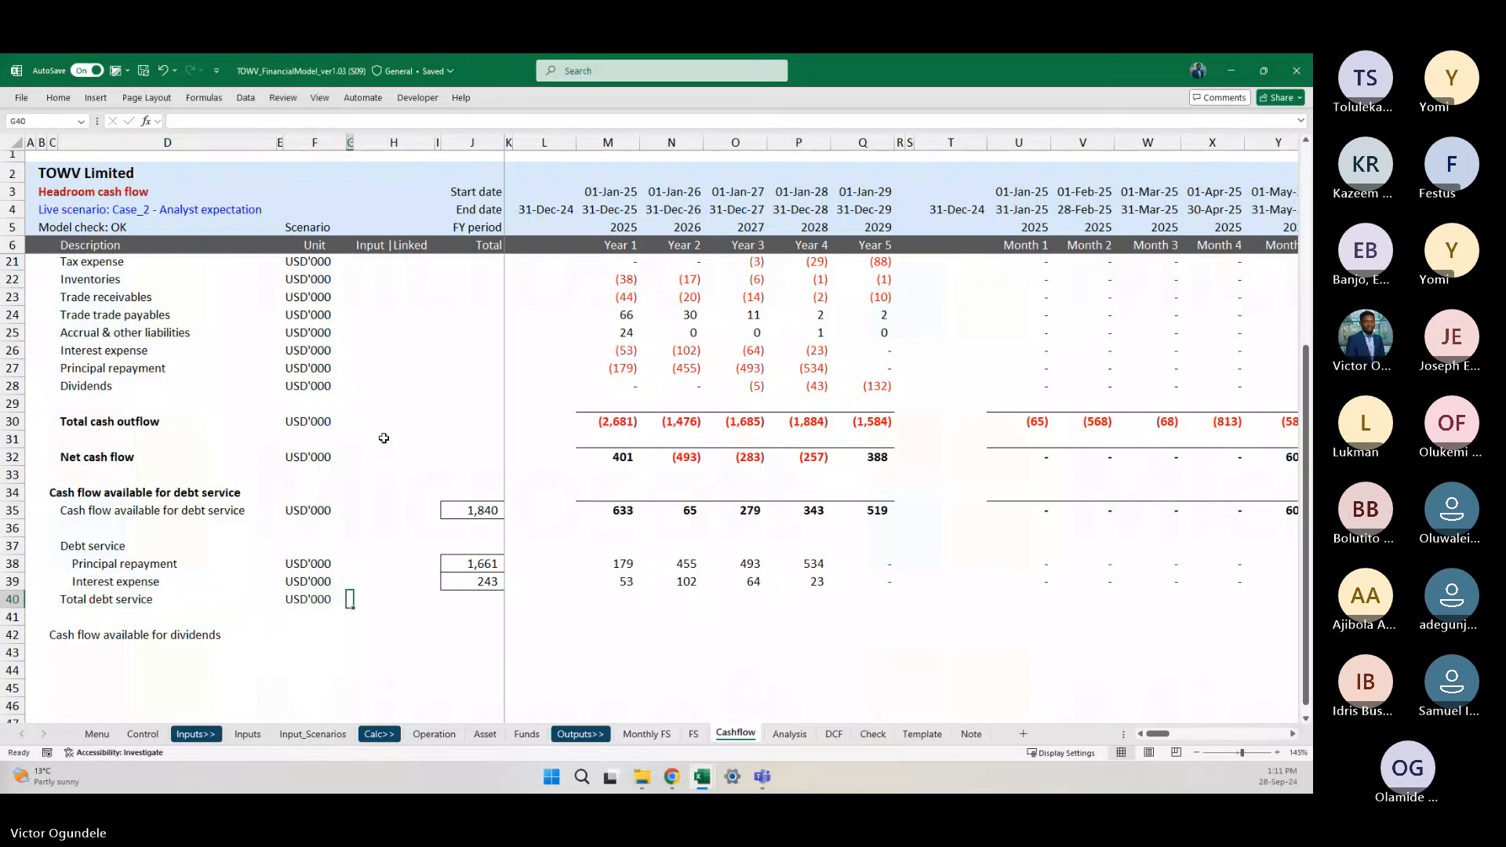
key(alt+equal)
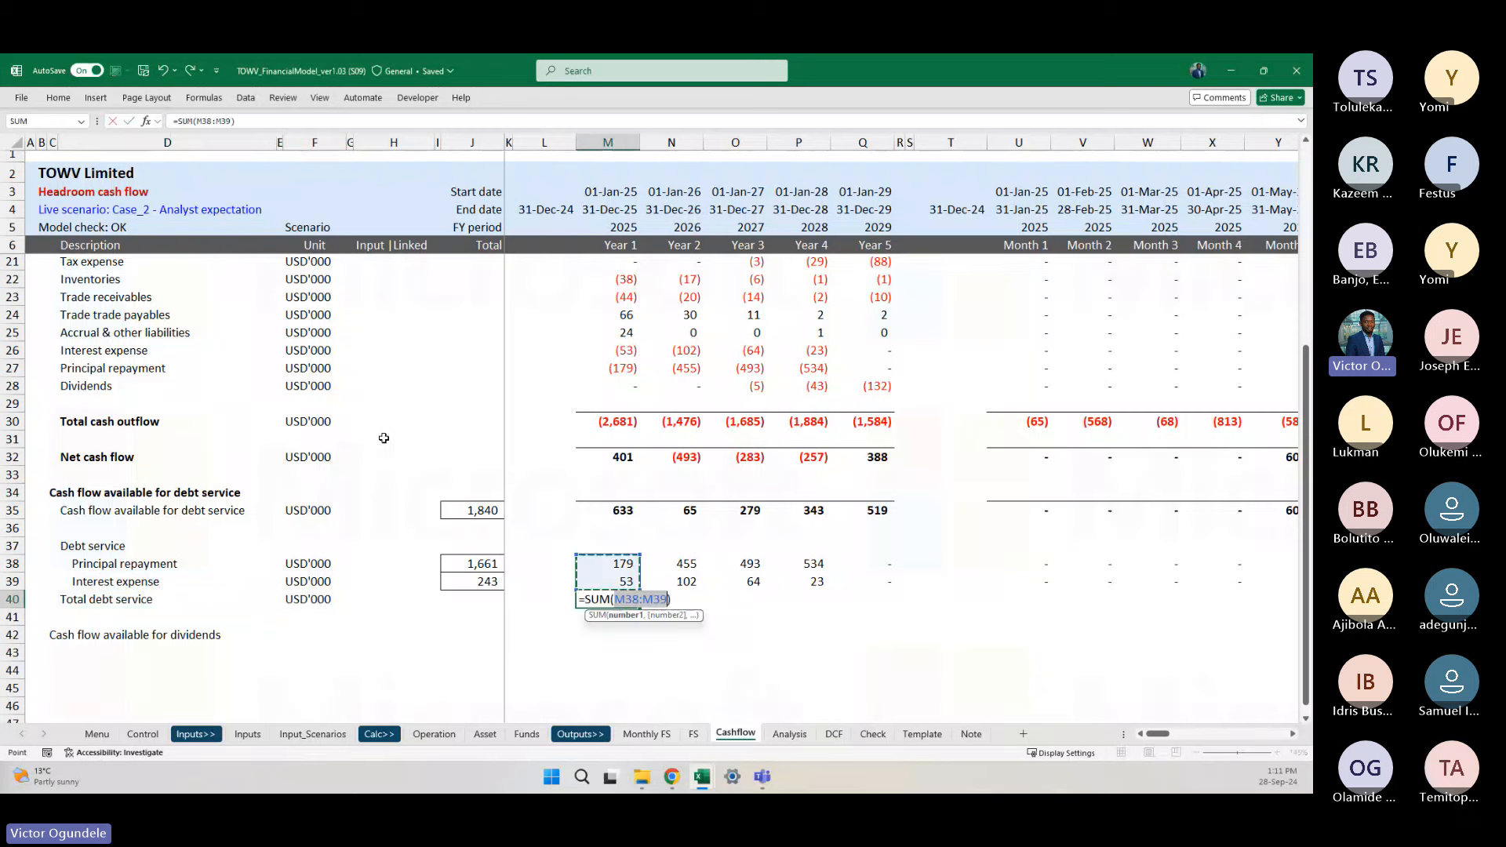
key(ctrl+Return)
key(shift+Right)
key(shift+Right)
key(shift+Right)
key(shift+Right)
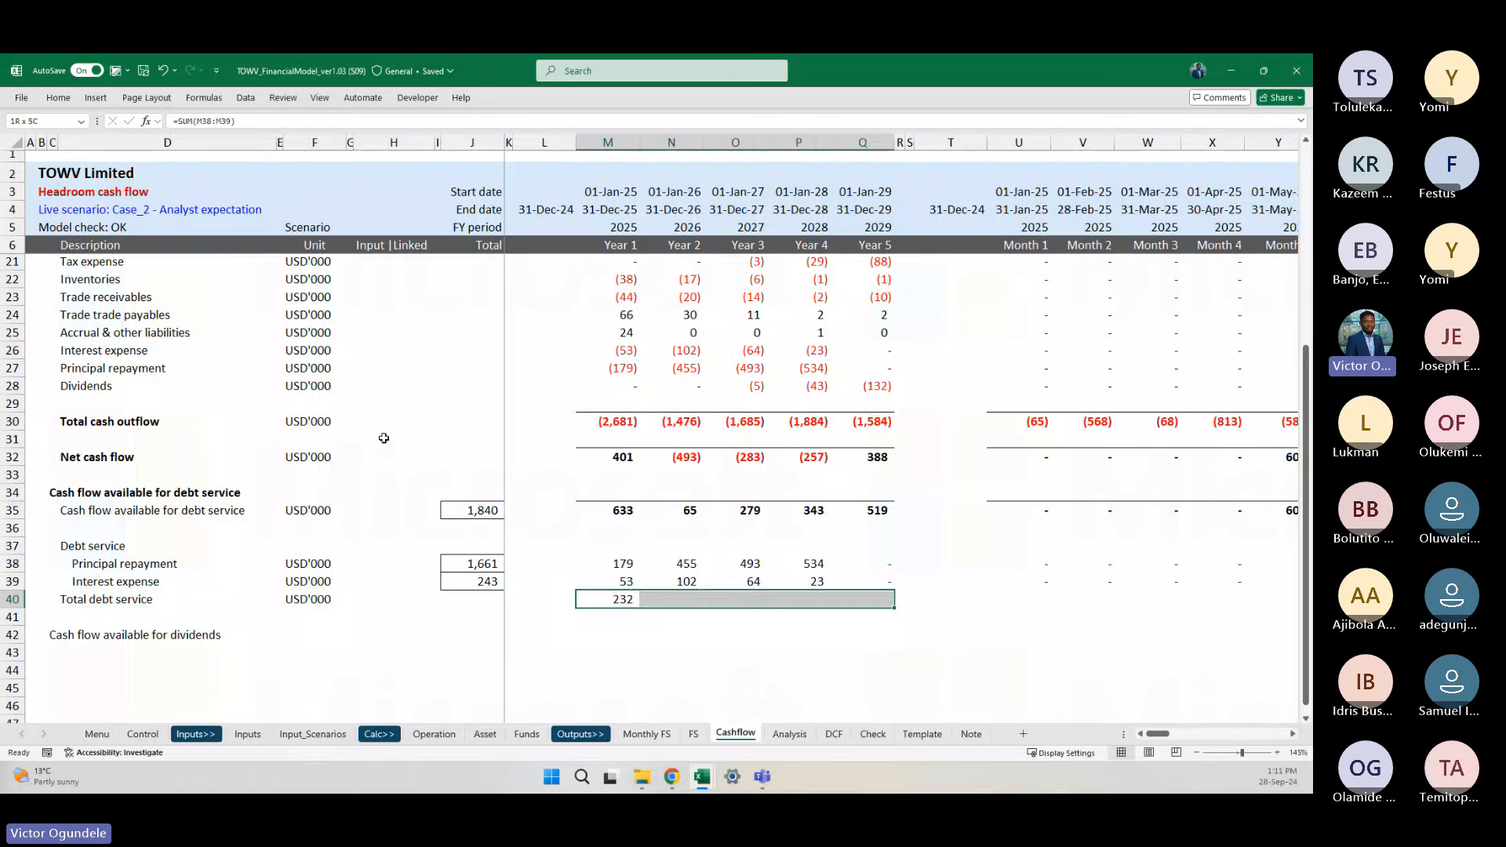
key(ctrl+r)
Step: Add a top border to the annual total debt service cells M40:Q40
key(Left)
key(ctrl+shift+Right)
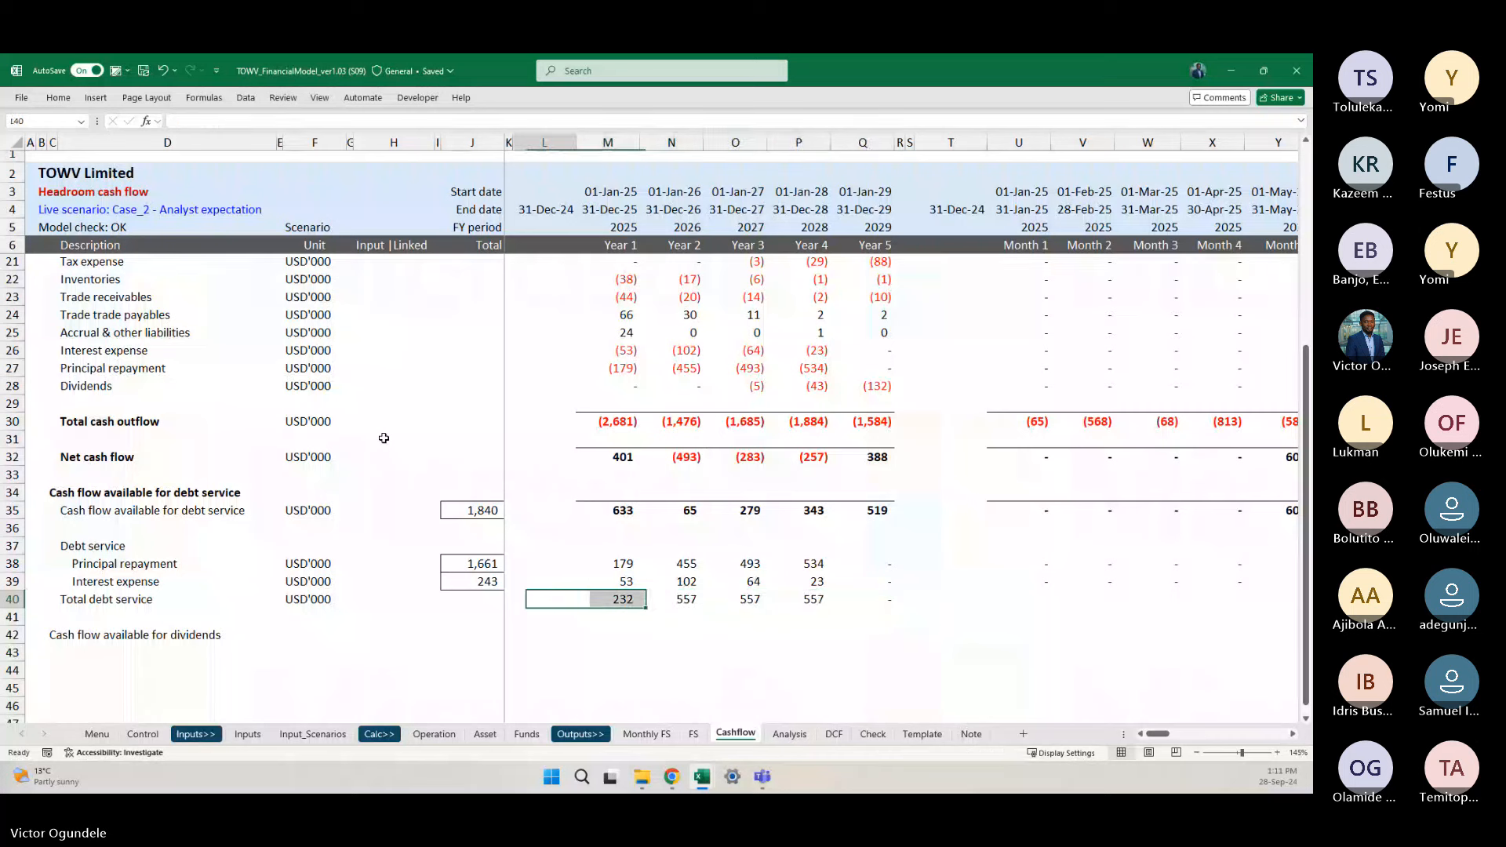
key(Right)
key(ctrl+shift+Right)
key(alt+h)
key(Escape)
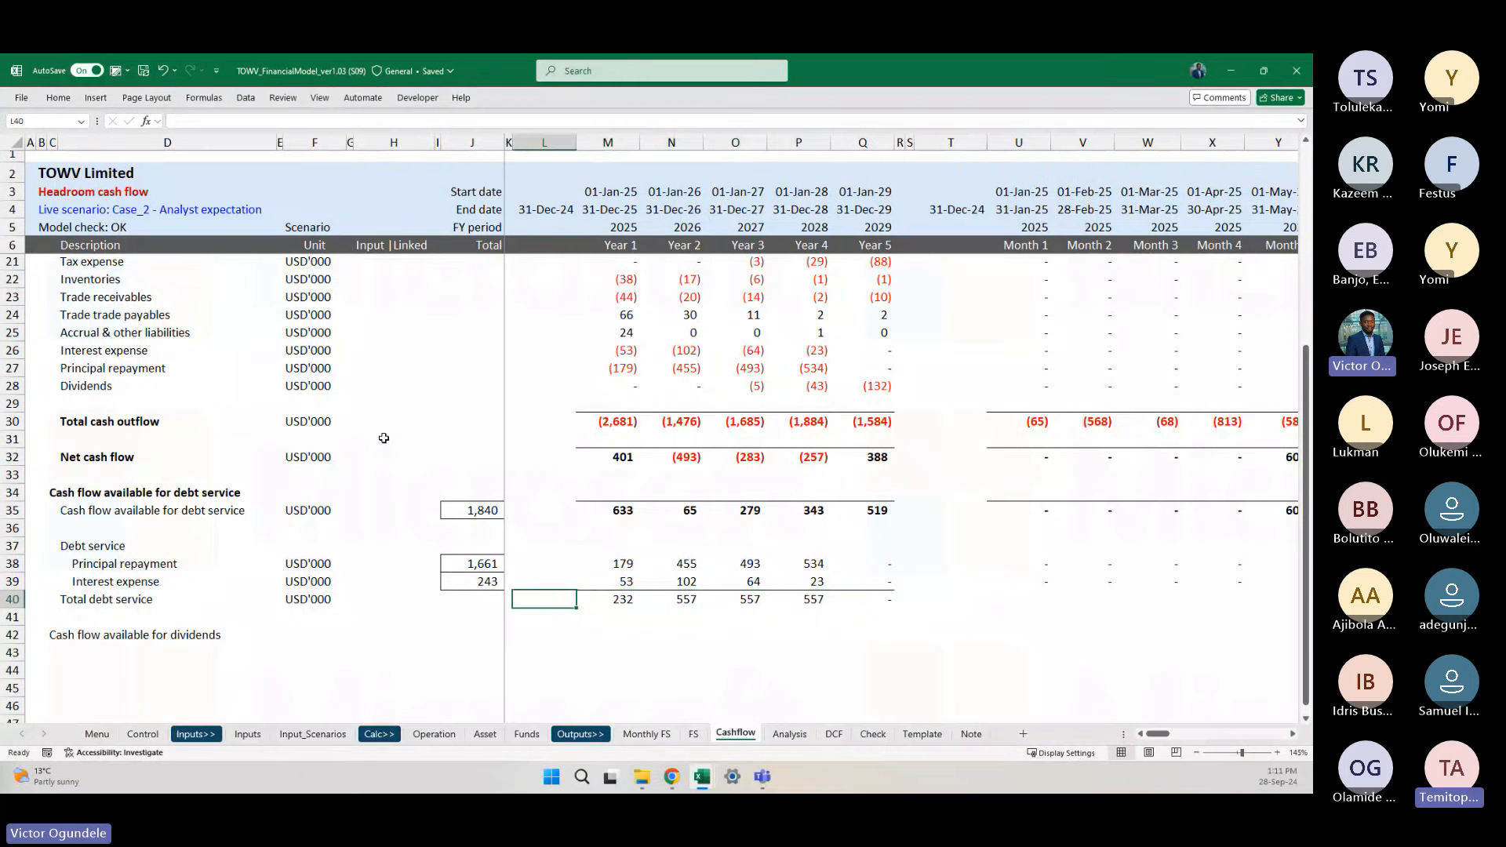
Step: Copy the total debt service formula from Q40 across all the monthly columns starting at U40
key(ctrl+Right)
key(ctrl+c)
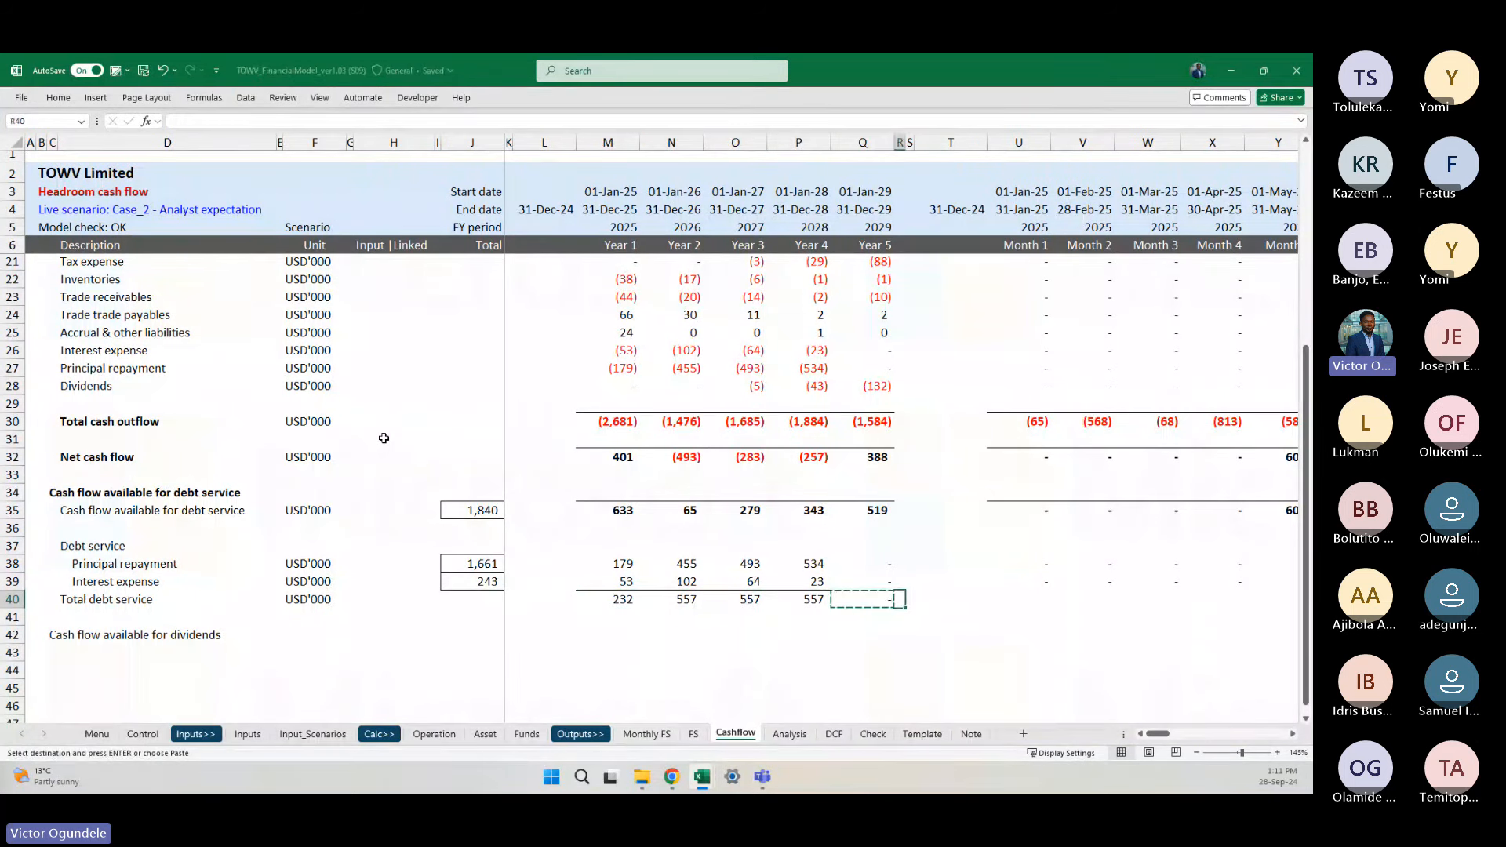
key(Right)
key(Right)
key(Right)
key(Right)
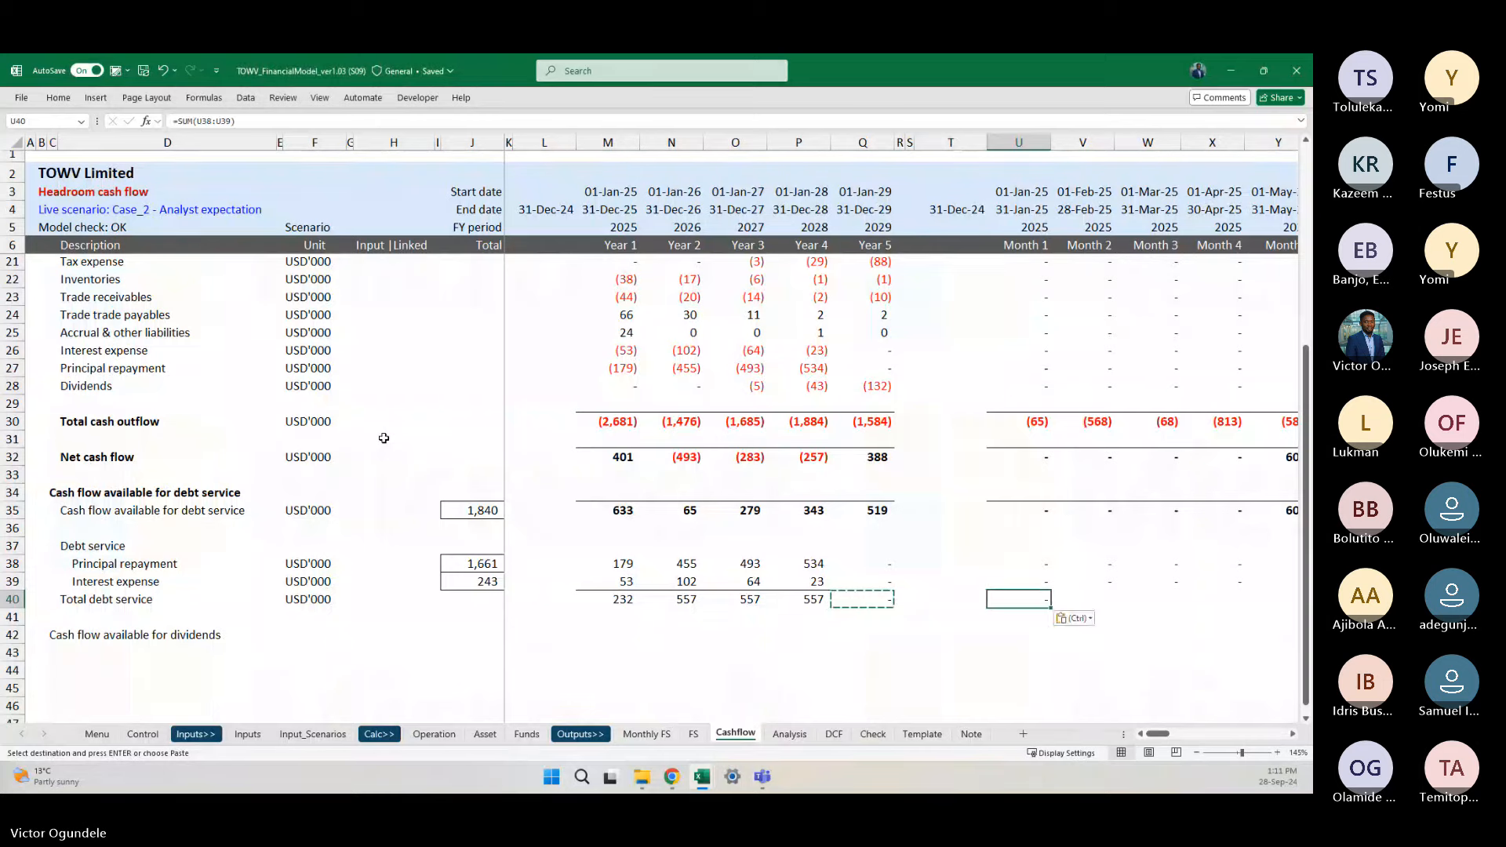
key(ctrl+shift+Right)
key(Return)
Step: Sum the overall total debt service in J40 with =SUM(J38:J39)
key(Left)
key(Left)
key(Left)
key(Left)
key(Left)
key(Left)
key(Left)
key(Left)
key(Left)
key(Left)
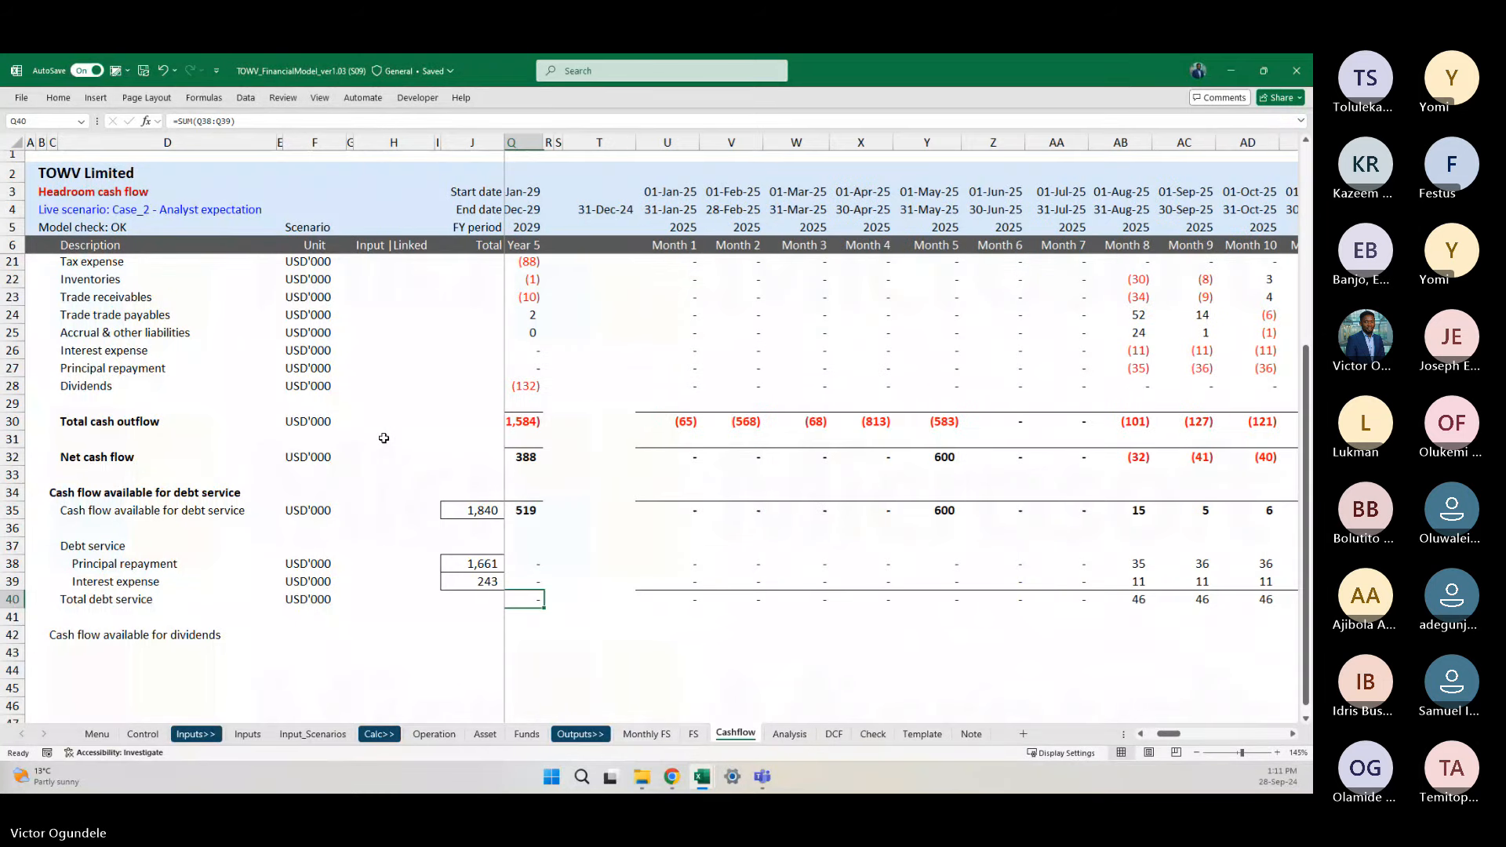
key(alt+equal)
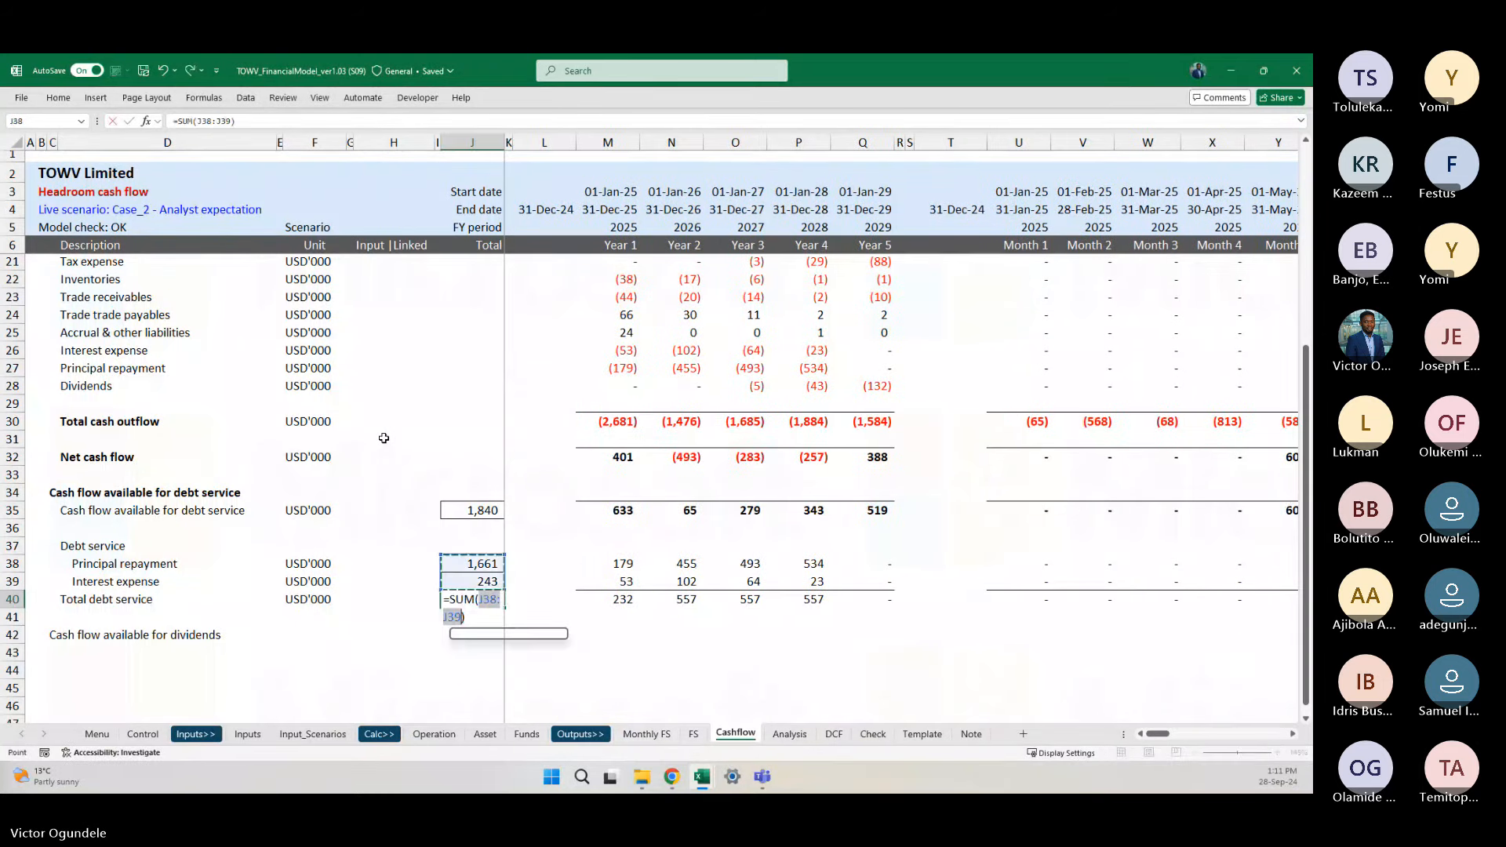
key(ctrl+Return)
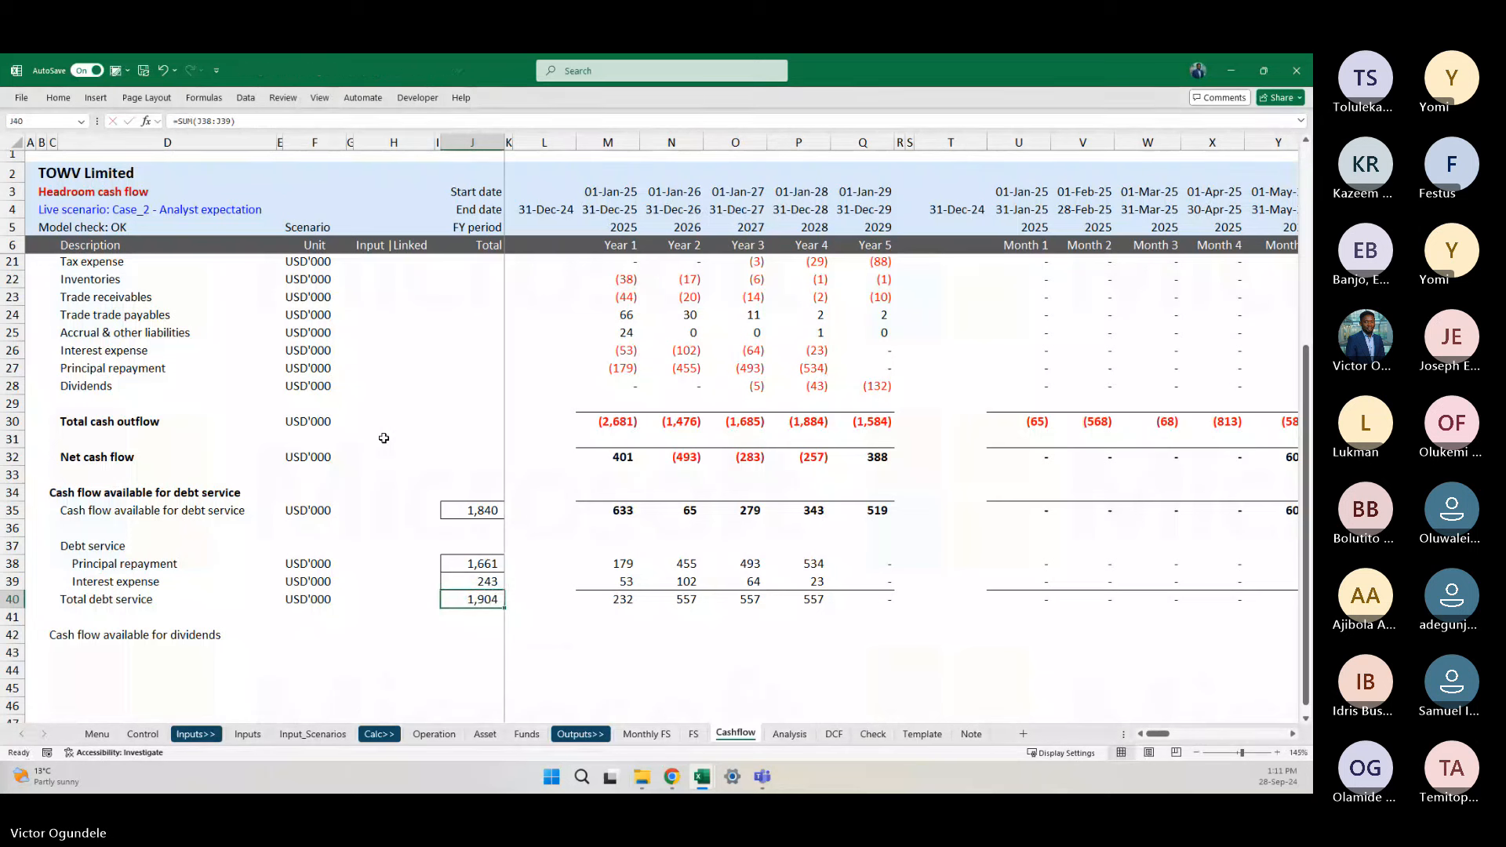
Step: Make the totals in J40 and J35 bold
key(Up)
key(Up)
key(Up)
key(Up)
key(Up)
key(Left)
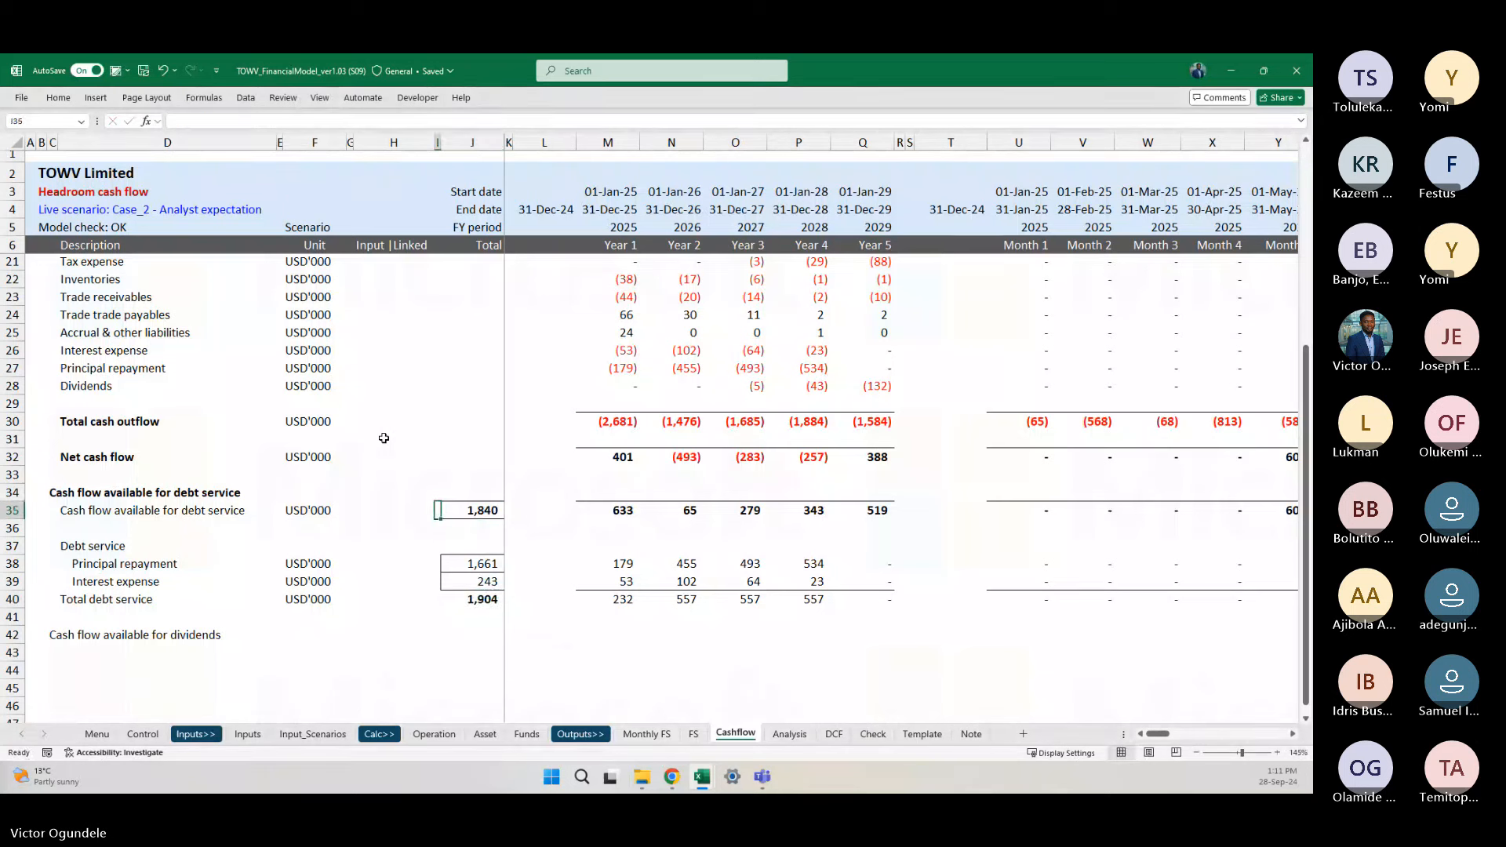
key(Right)
click(417, 673)
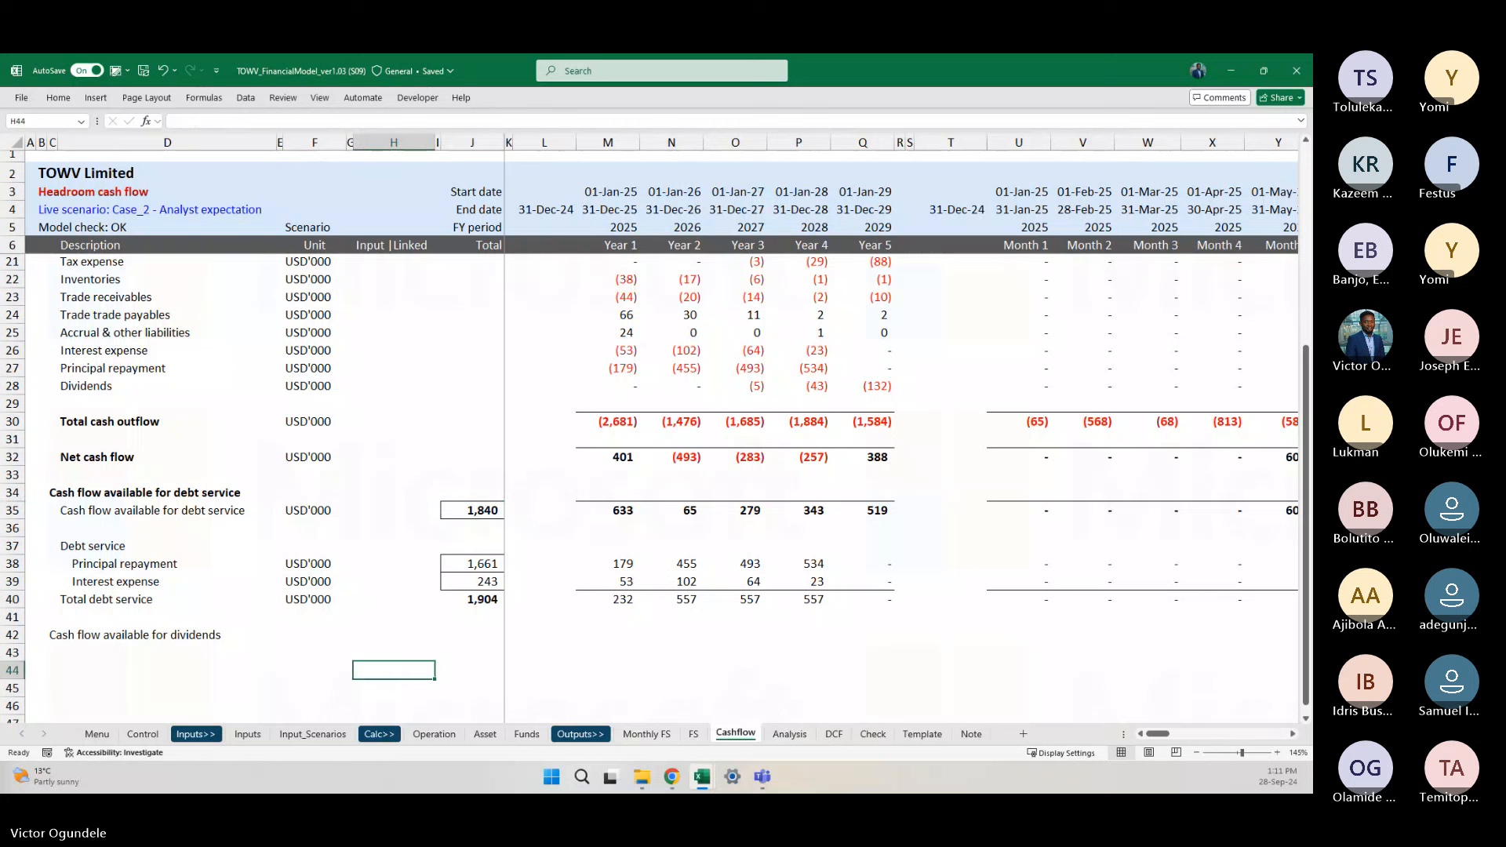
Step: Insert two blank rows at row 42, above the Cash flow available for dividends heading
key(alt+Tab)
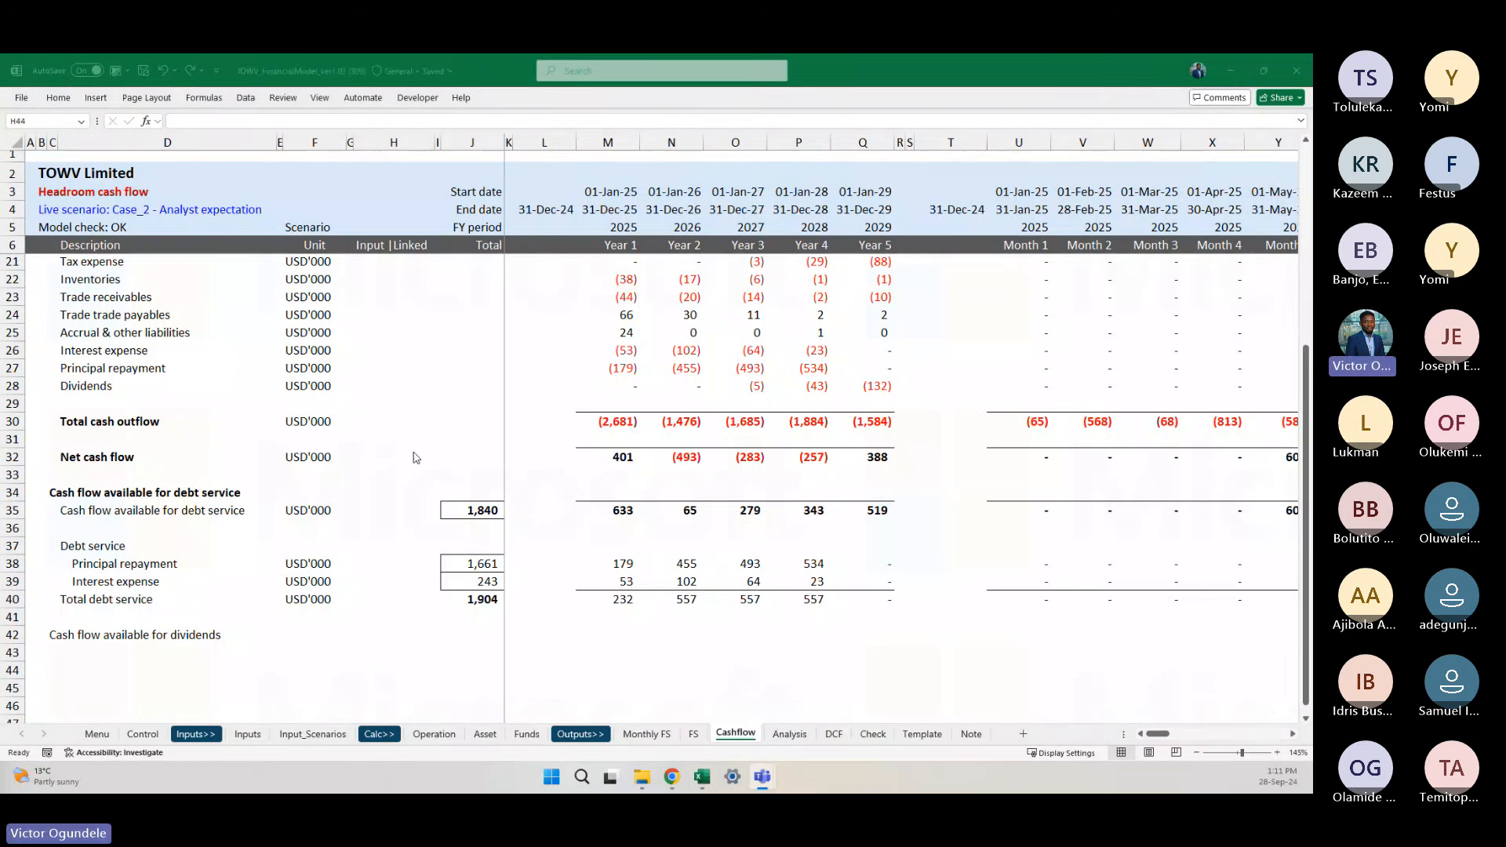
click(473, 617)
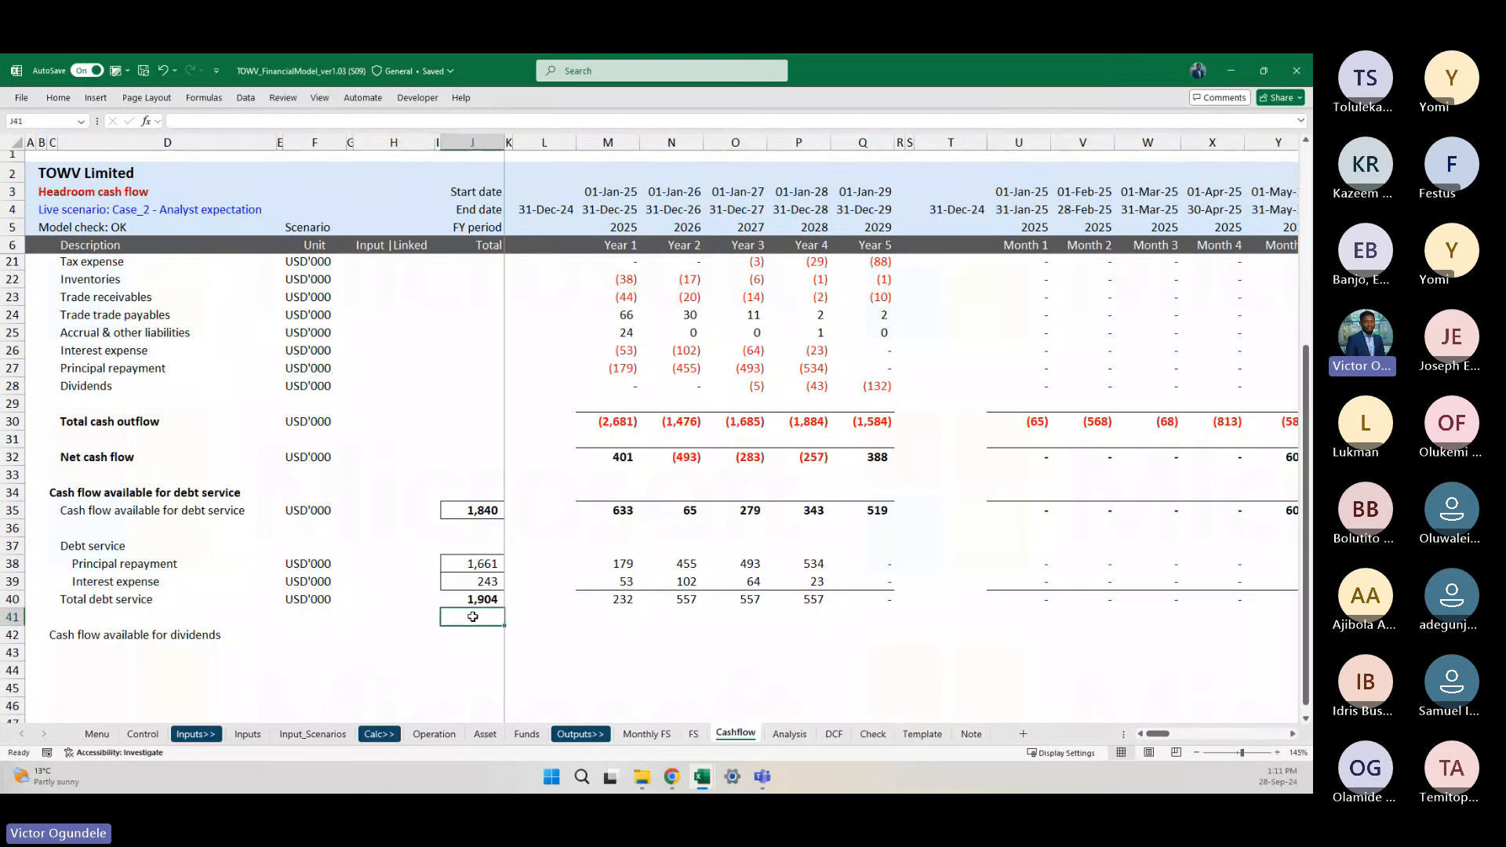
key(Left)
key(Left)
key(Left)
key(Left)
key(Left)
key(Left)
key(Left)
key(Left)
key(Left)
key(Down)
key(shift+space)
key(ctrl+shift+plus)
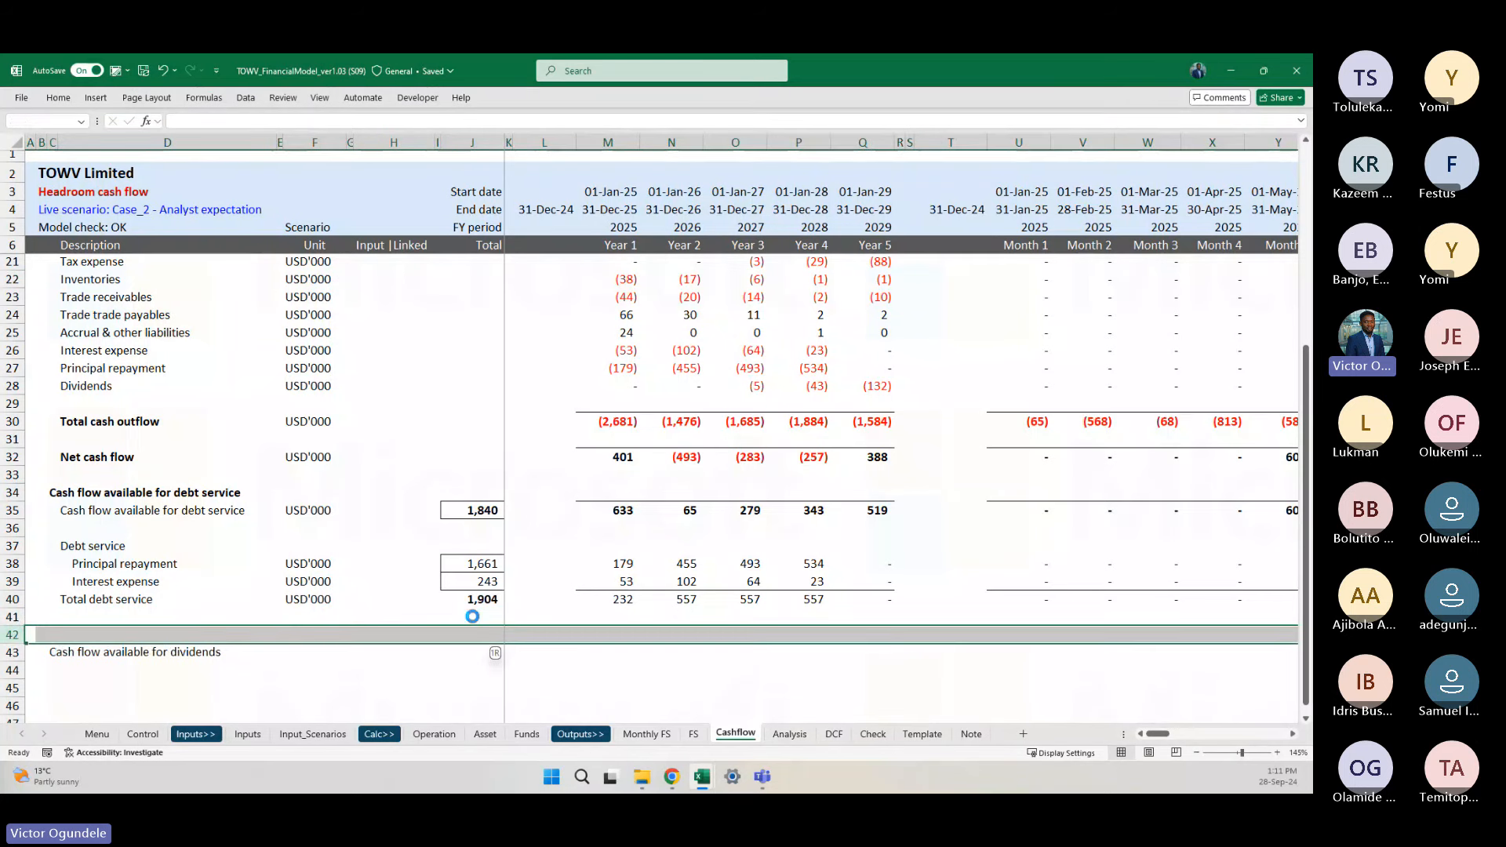
key(ctrl+shift+plus)
Step: Label D42 as Debt service coverage ratio DSCR
key(Right)
key(Right)
key(Right)
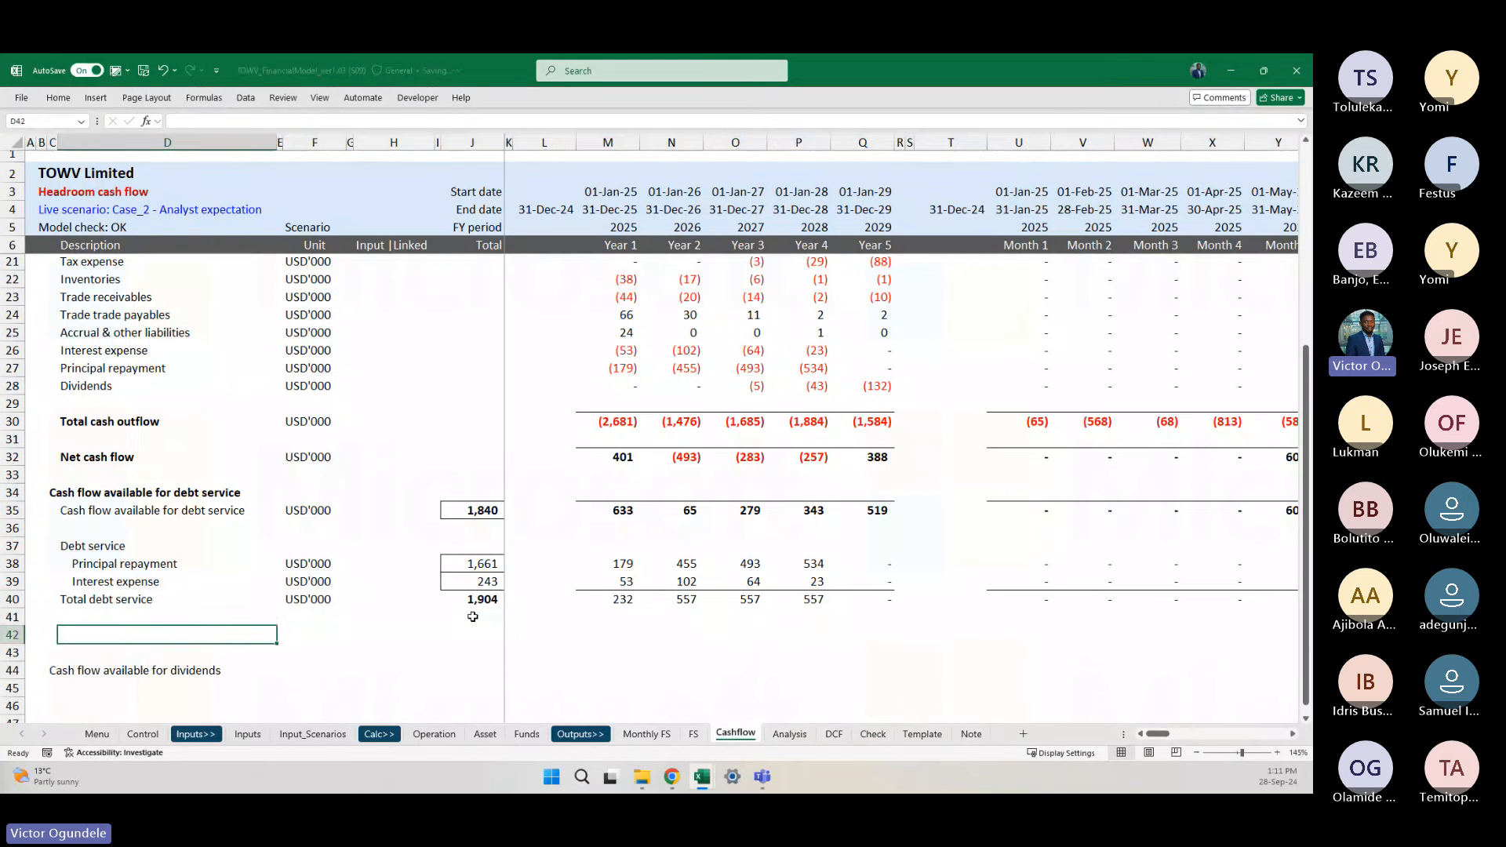
text(De)
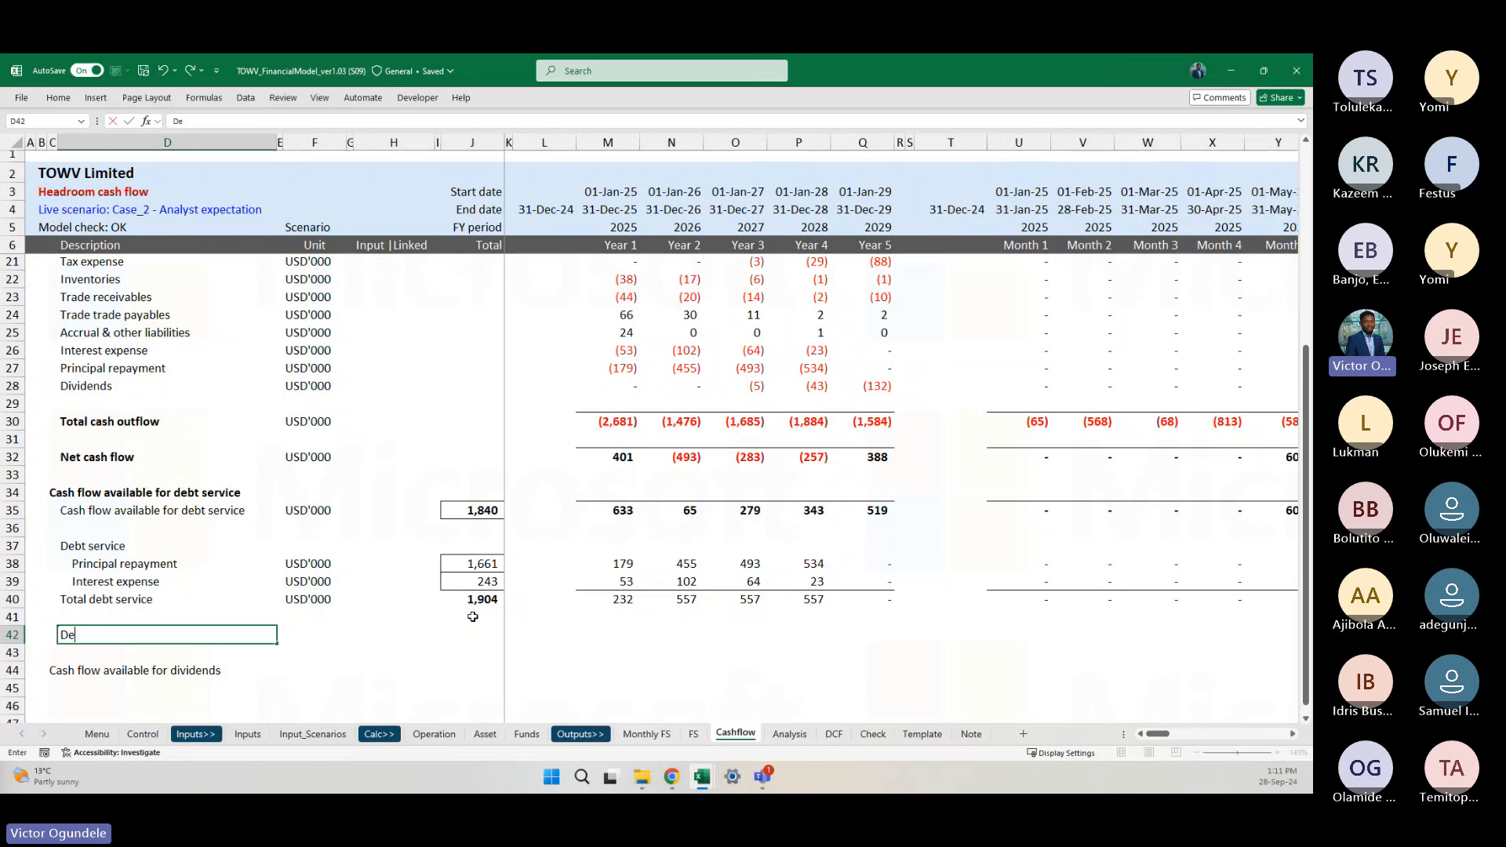
text(bt servcice coverage ra)
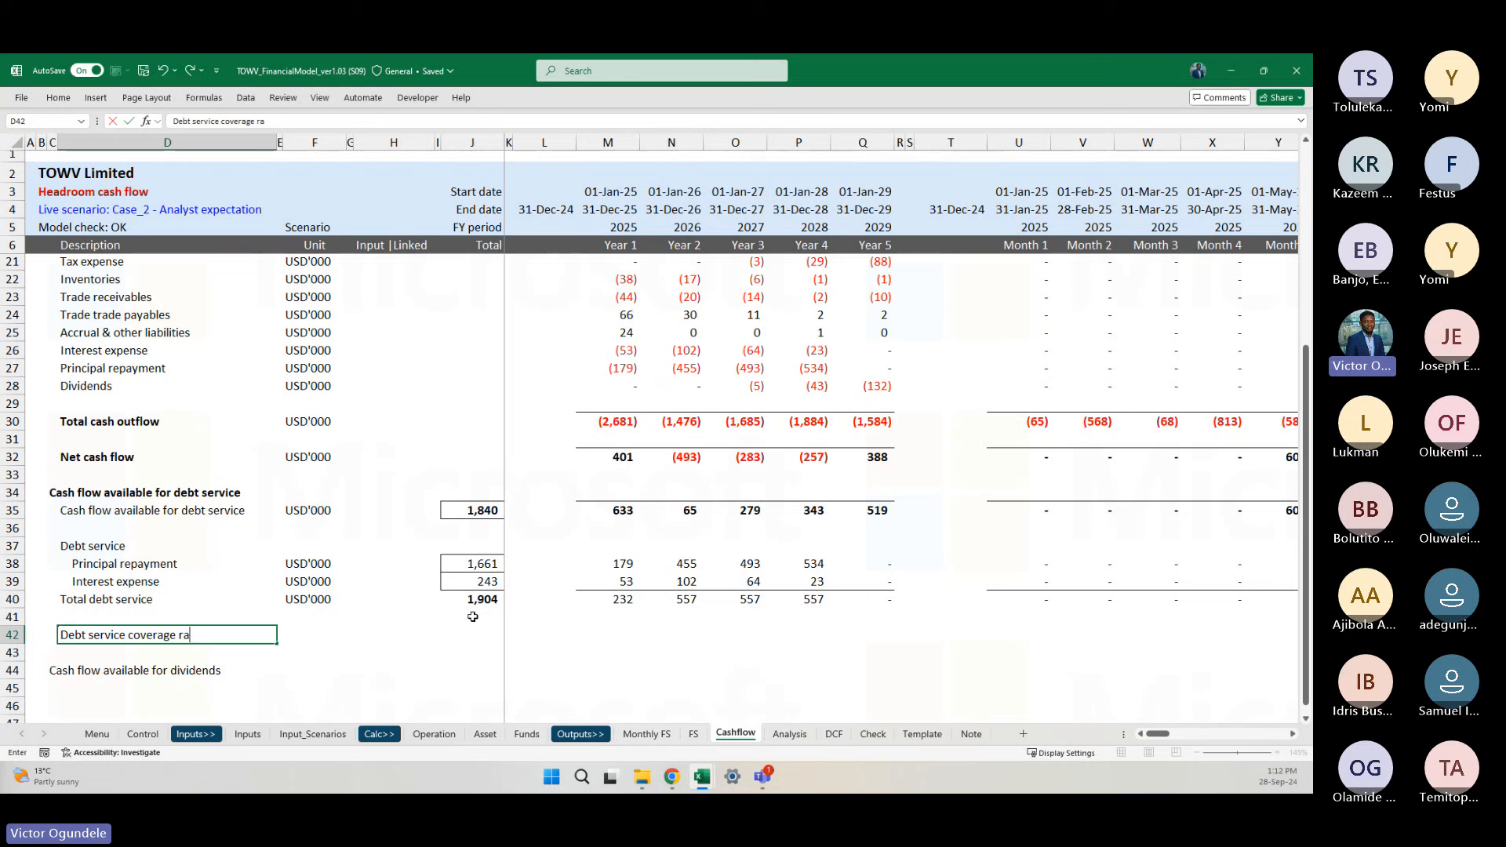
text(tio DSCR)
key(ctrl+Return)
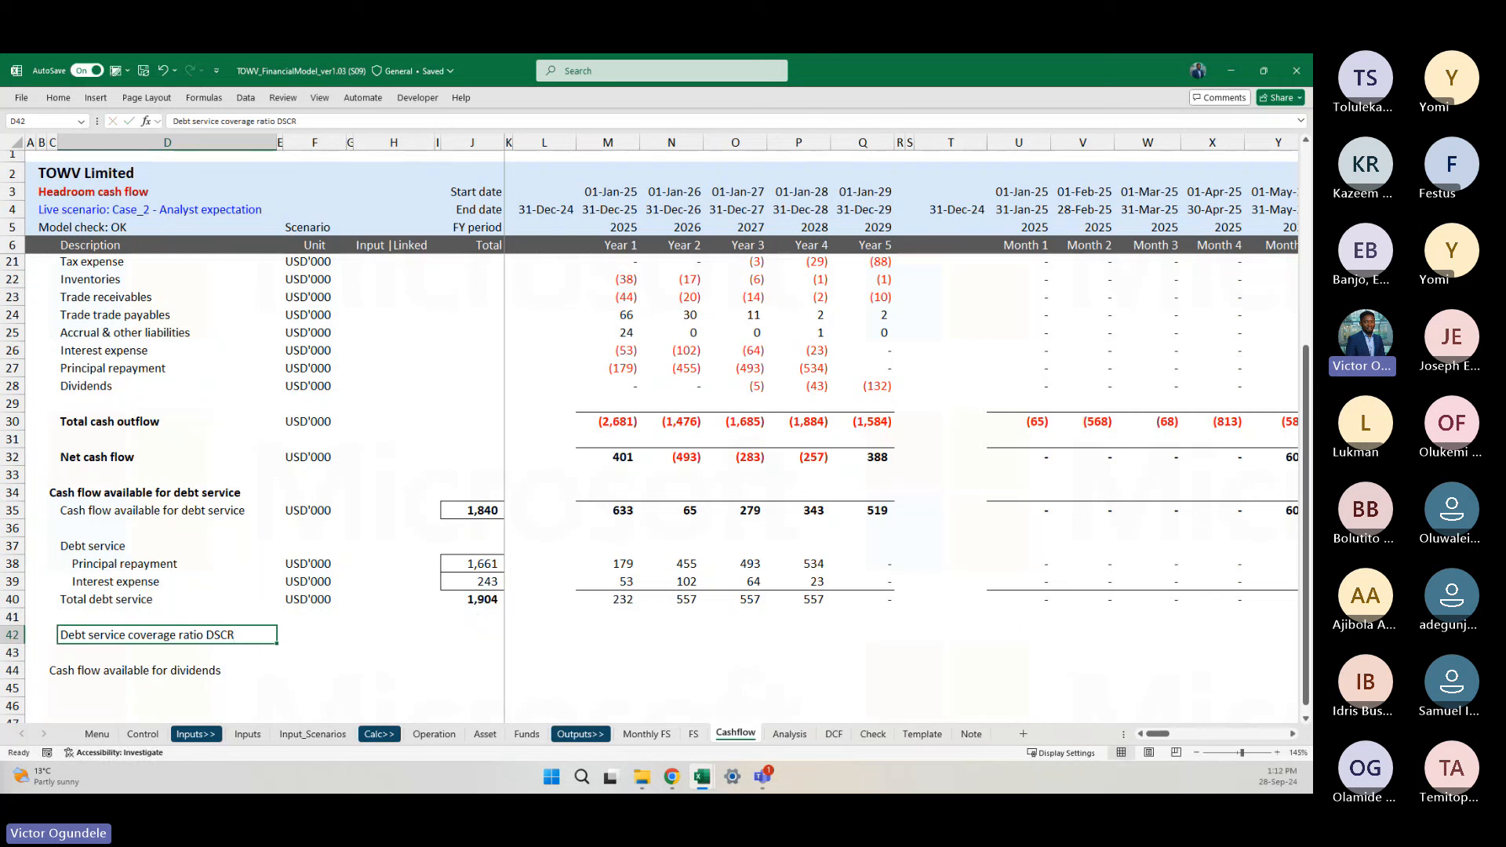
key(alt+Tab)
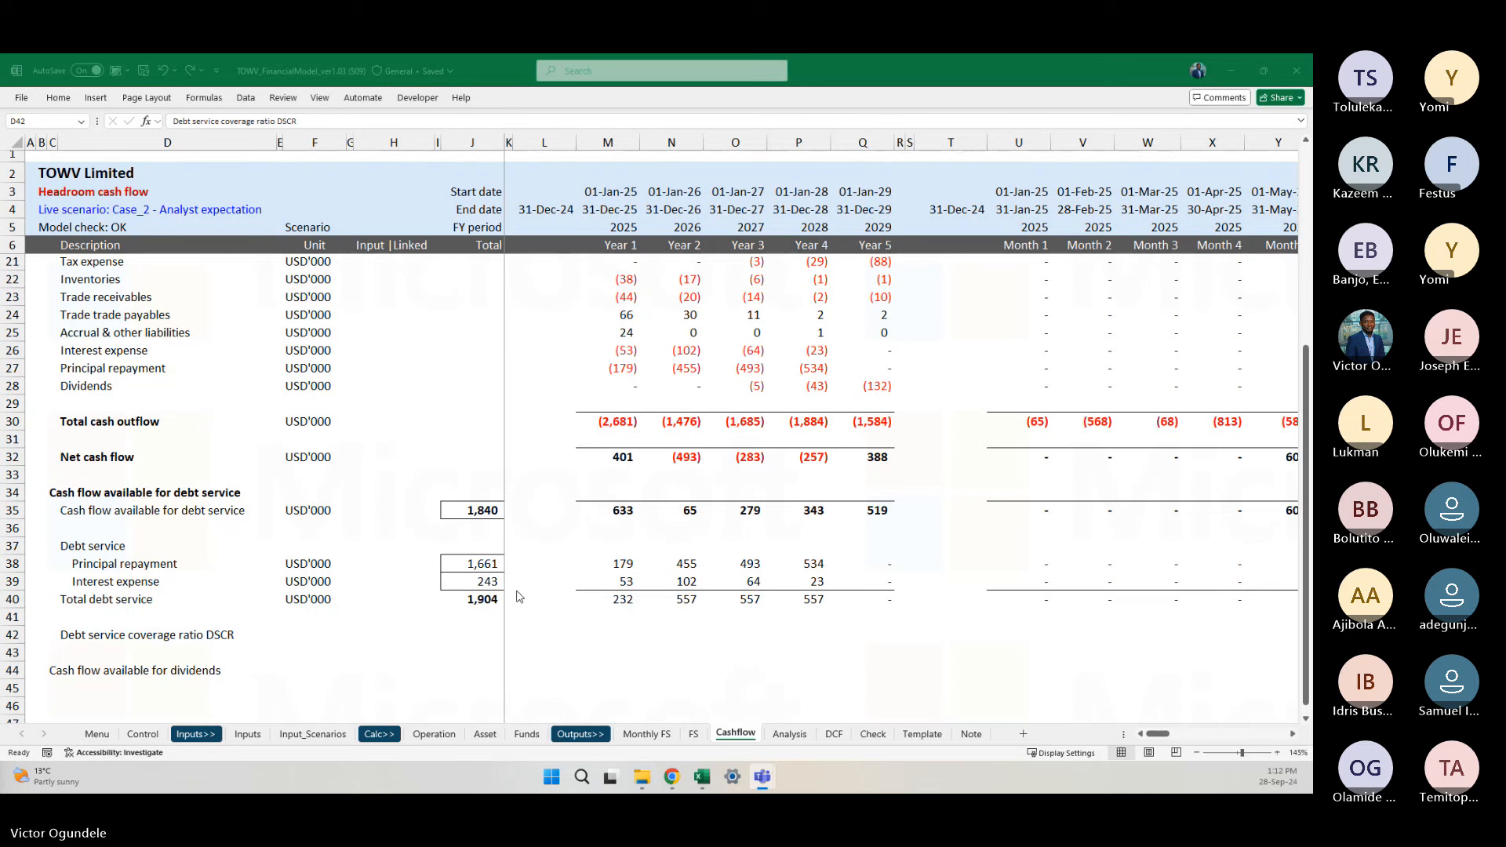
Step: Inspect the Year 1 cash flow available for debt service formula in M35 and the cash flow rows it sums
key(alt+Tab)
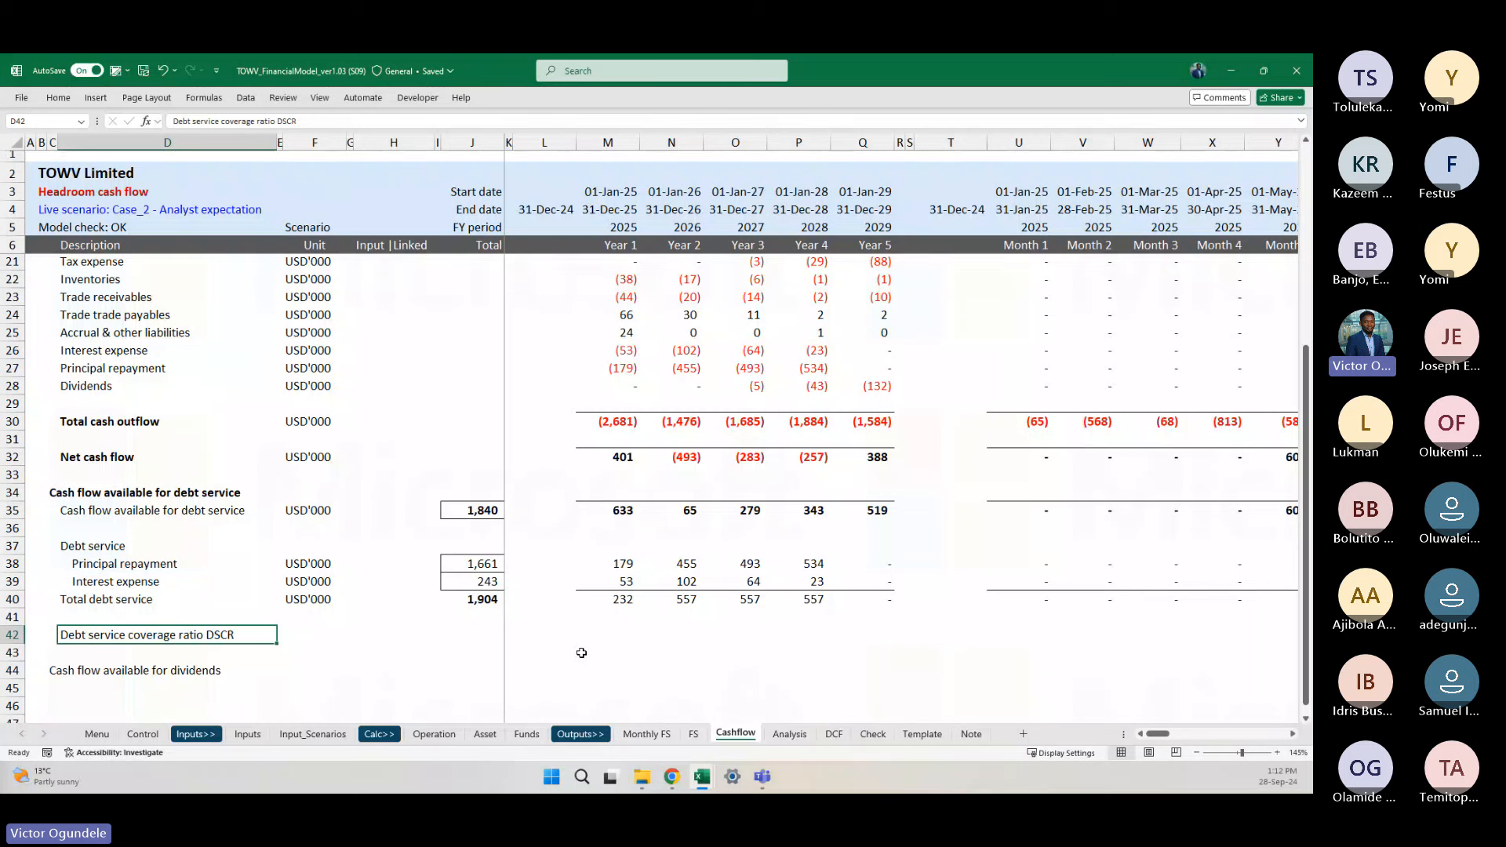
click(619, 511)
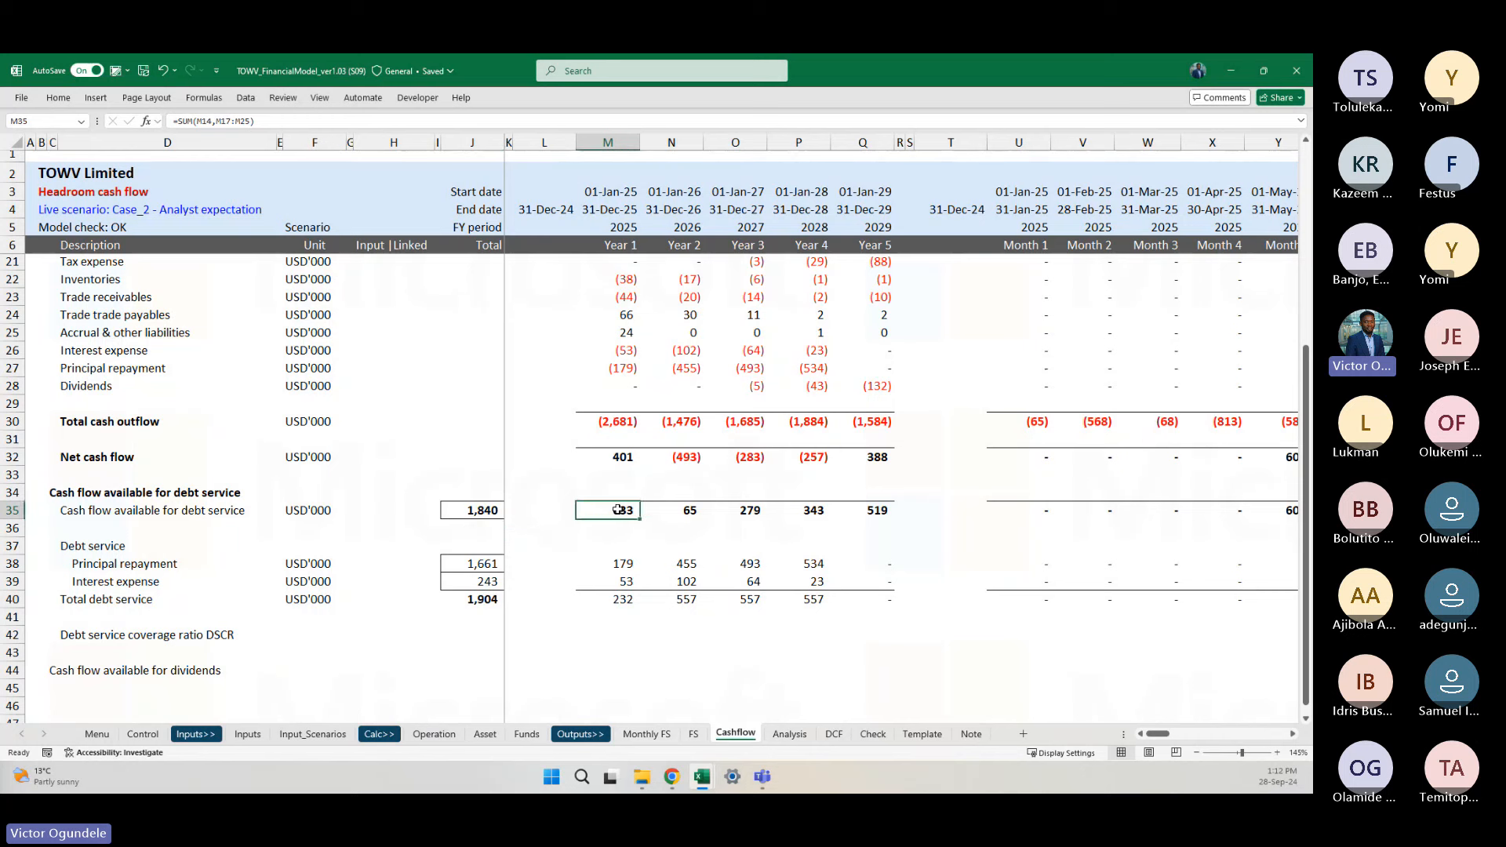
key(F2)
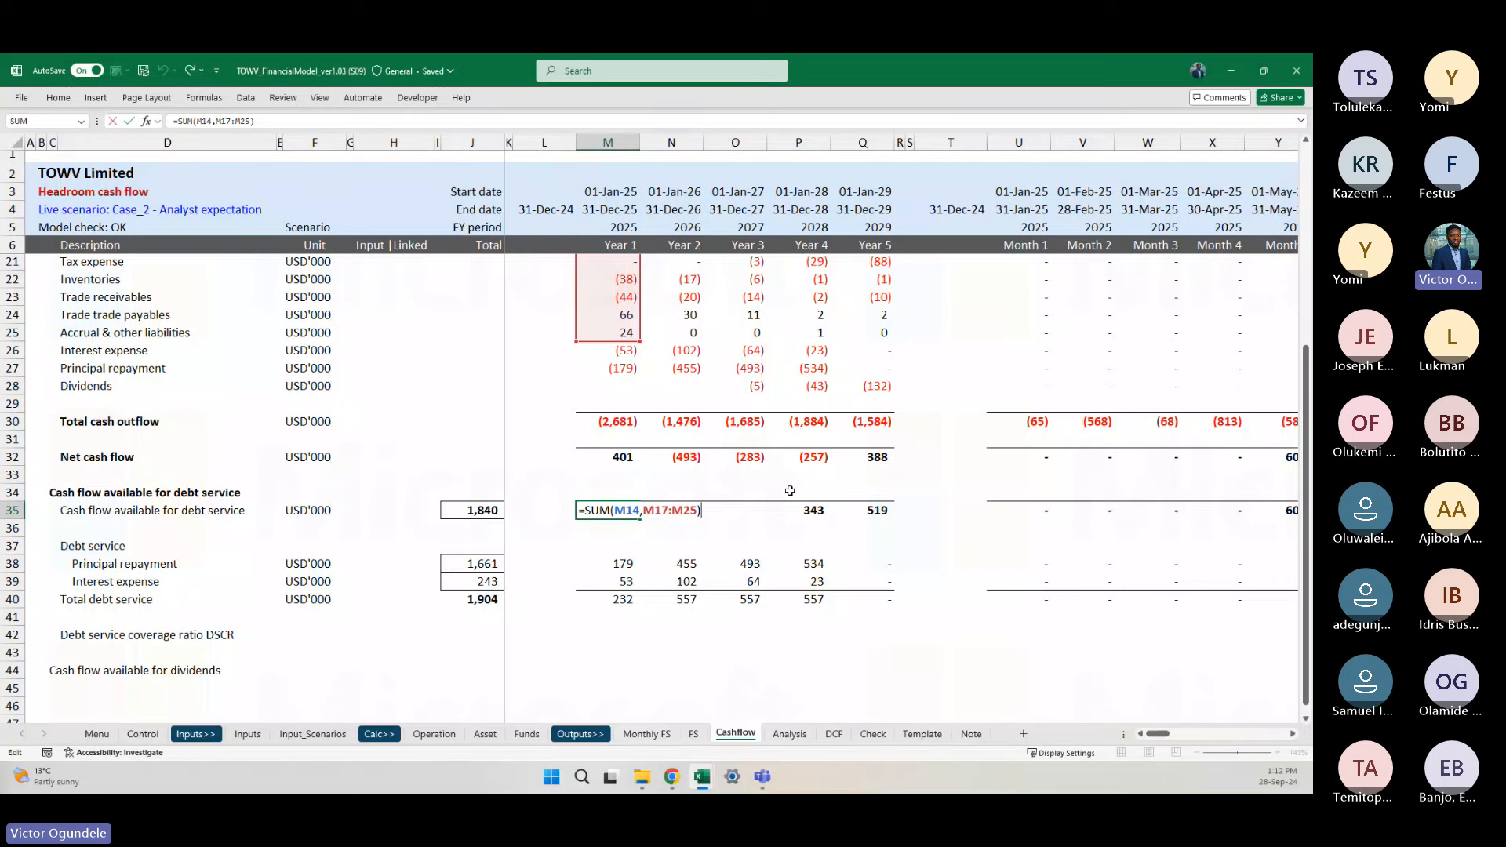
scroll(790, 490, up, 5)
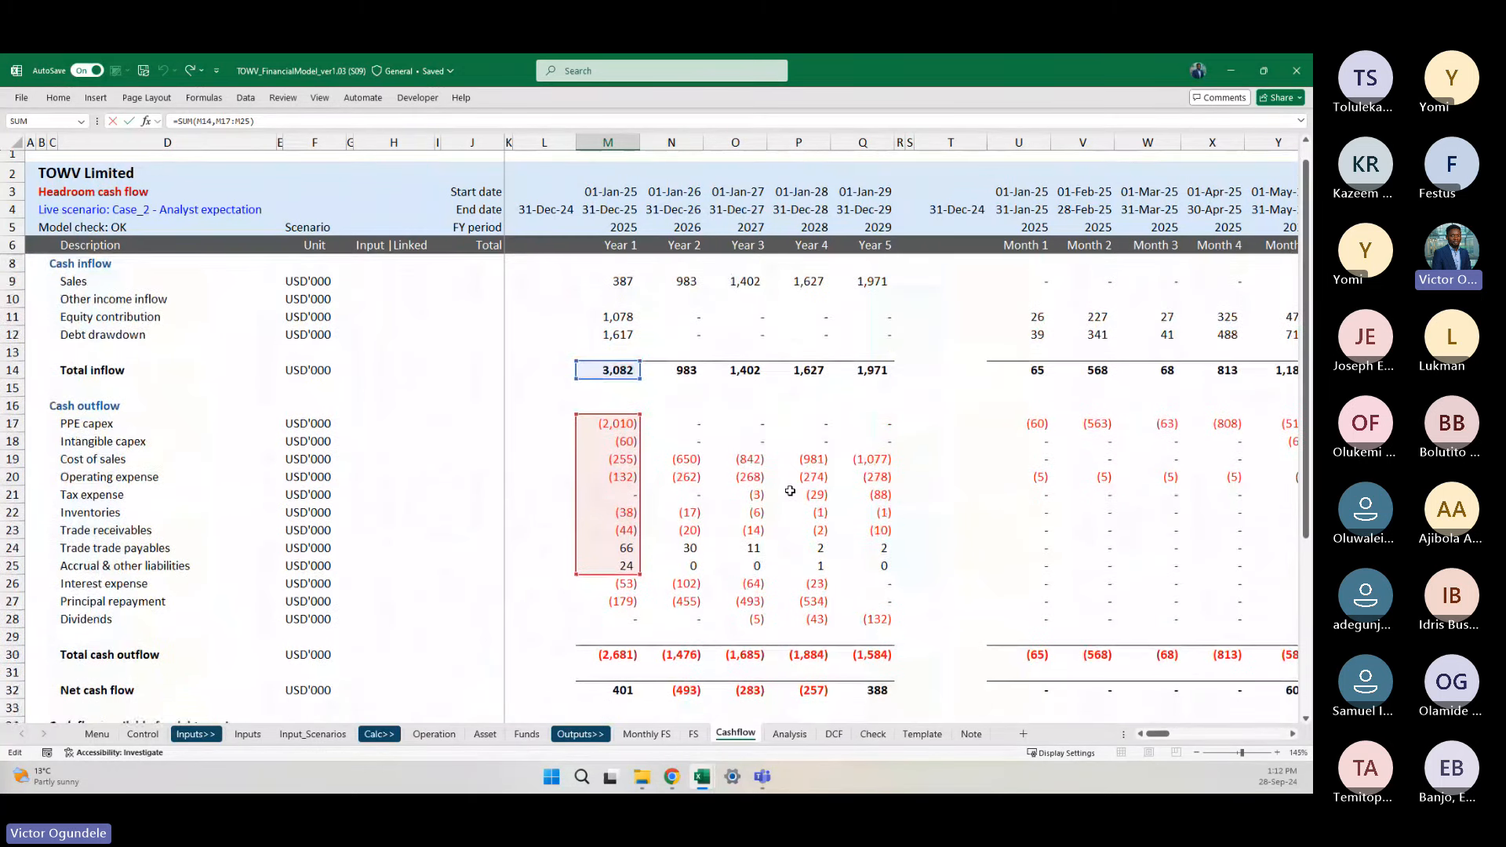
scroll(790, 490, down, 1)
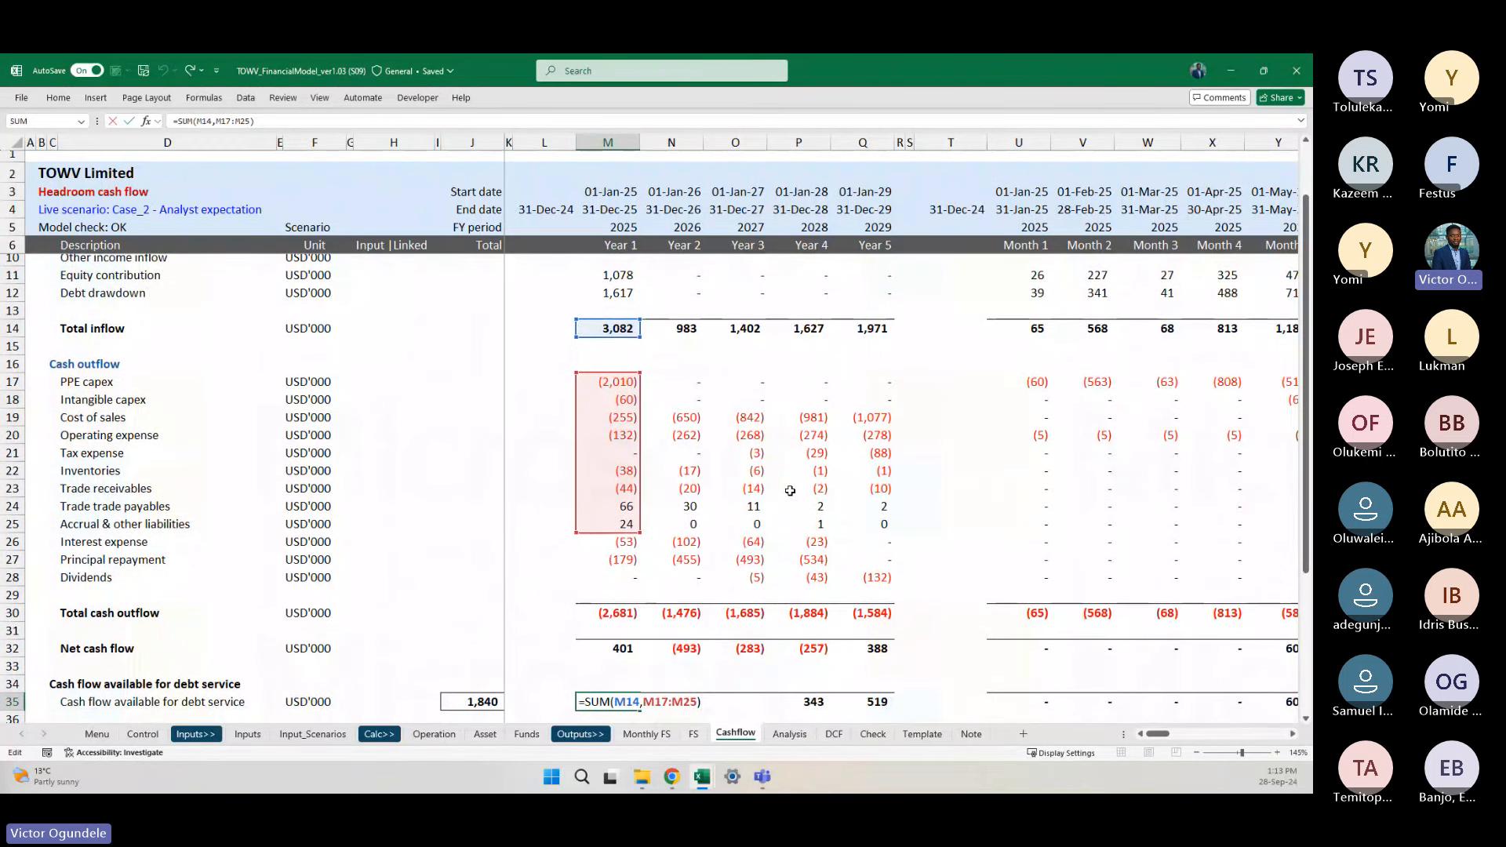
scroll(790, 490, down, 3)
key(ctrl+Return)
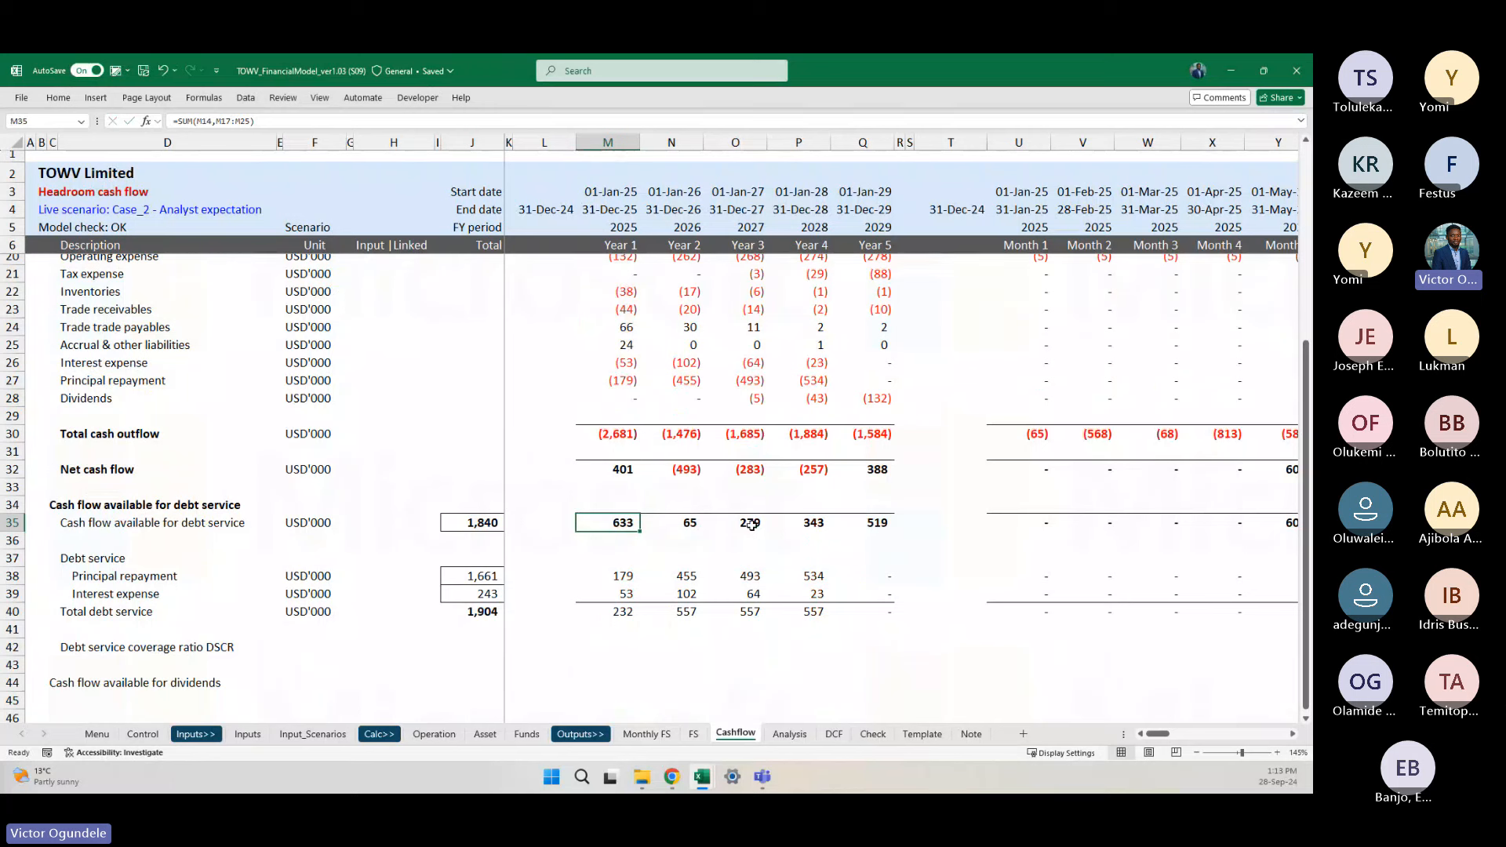
Step: Enter x as the unit of the debt service coverage ratio in F42
click(318, 645)
text(x)
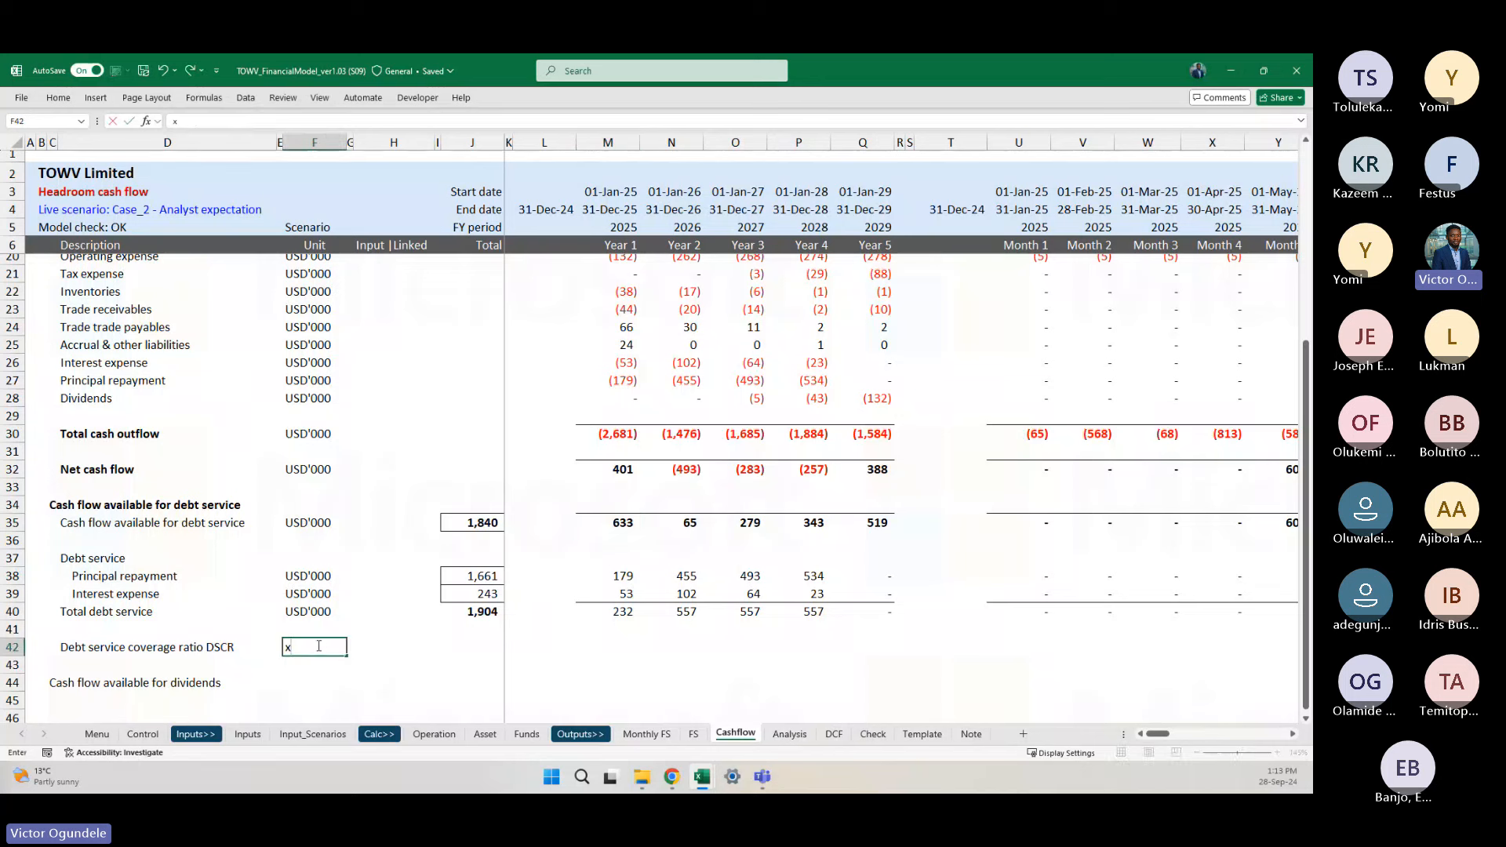
key(Right)
Step: Calculate the Year 1 debt service coverage ratio in M42 with =M35/M40
key(Right)
key(Right)
key(Right)
key(Right)
key(Right)
key(Right)
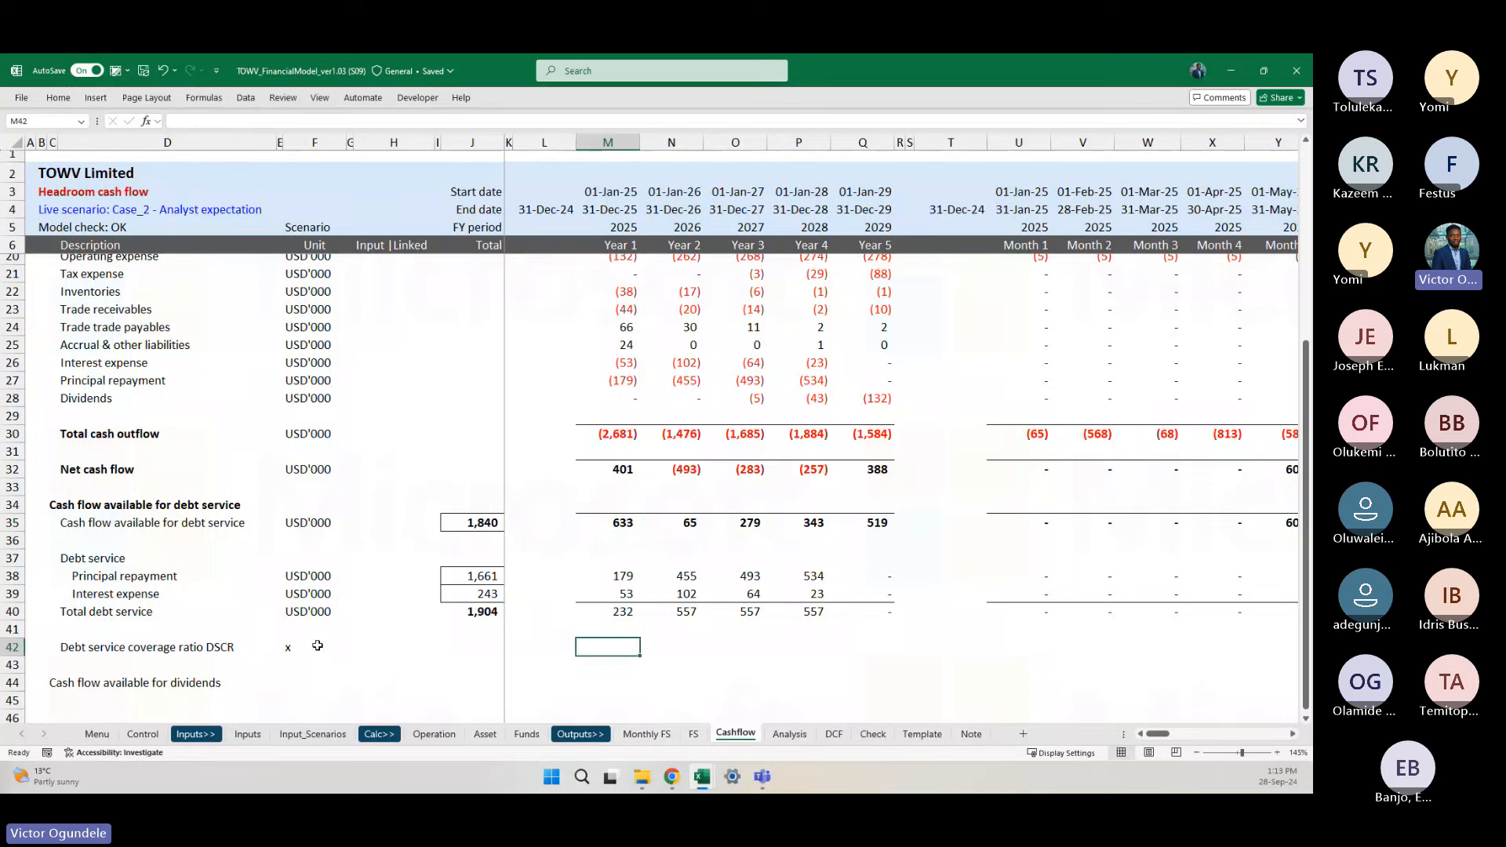
text(=)
key(Up)
key(Up)
key(Up)
key(Up)
key(Up)
key(Up)
key(Up)
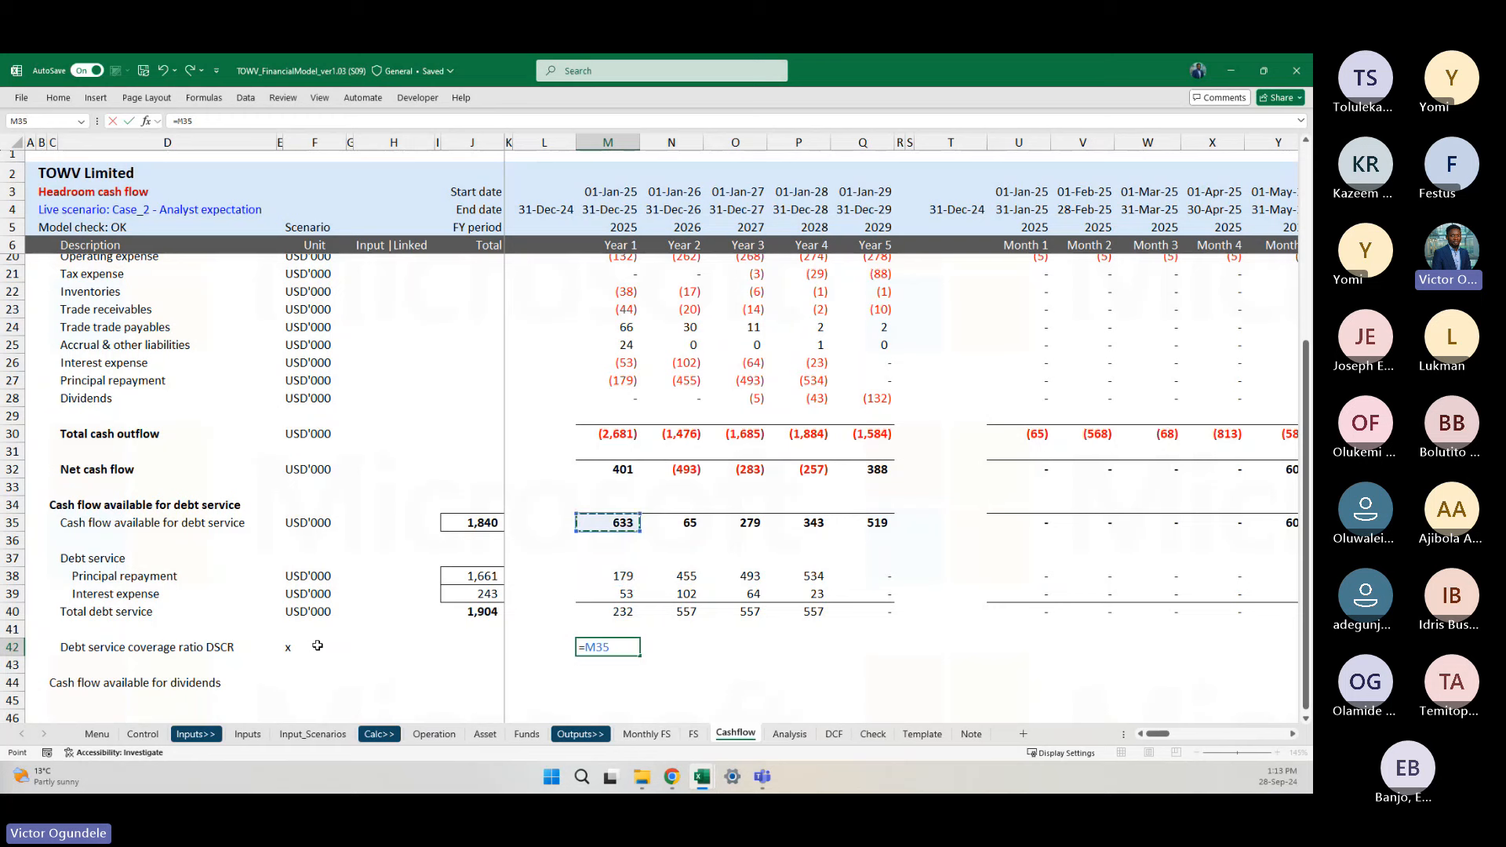
text(/)
key(Up)
key(Up)
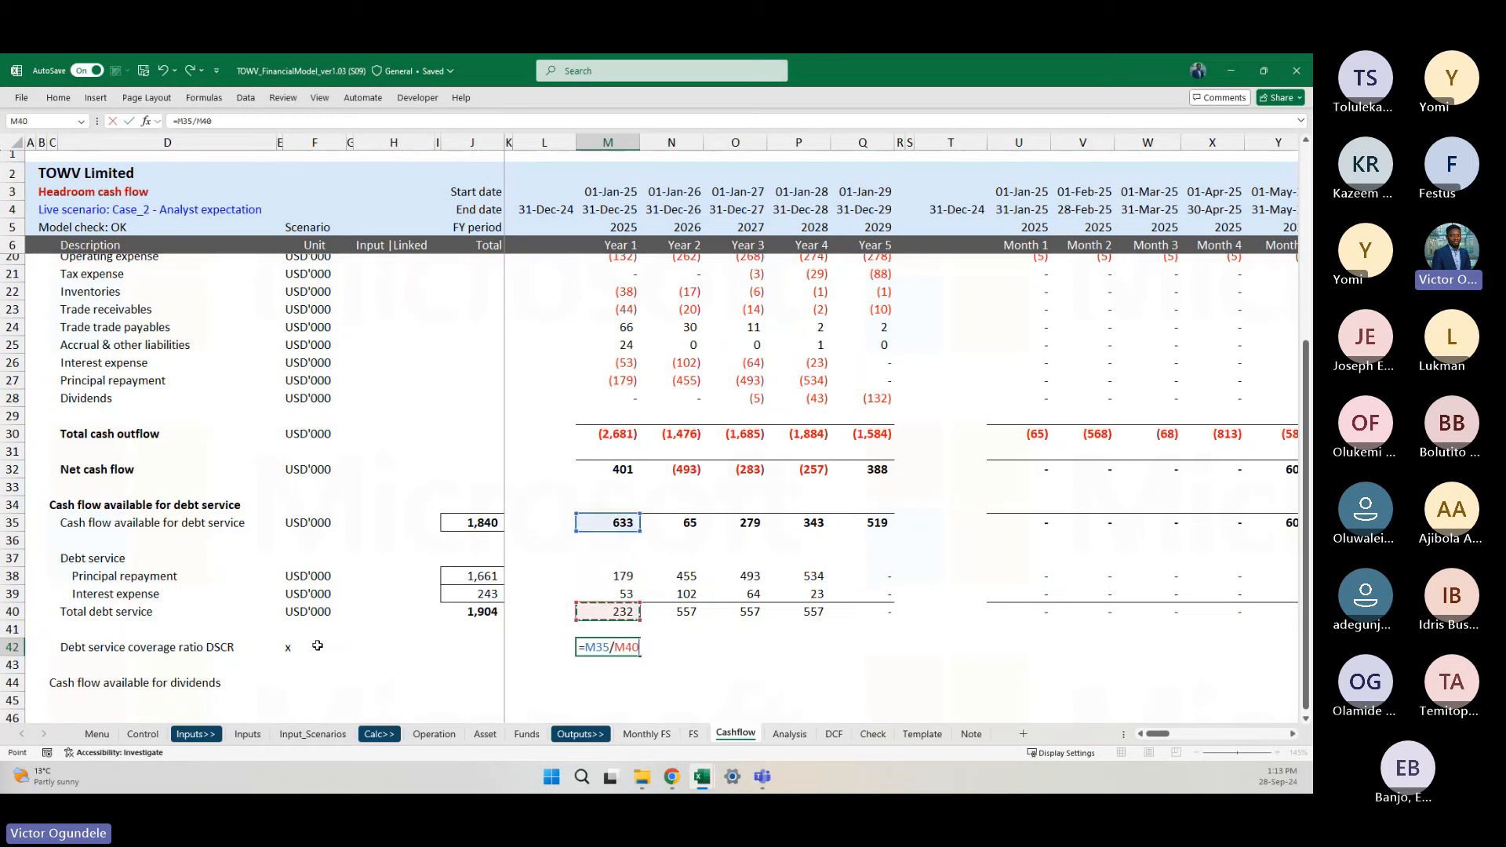
key(ctrl+Return)
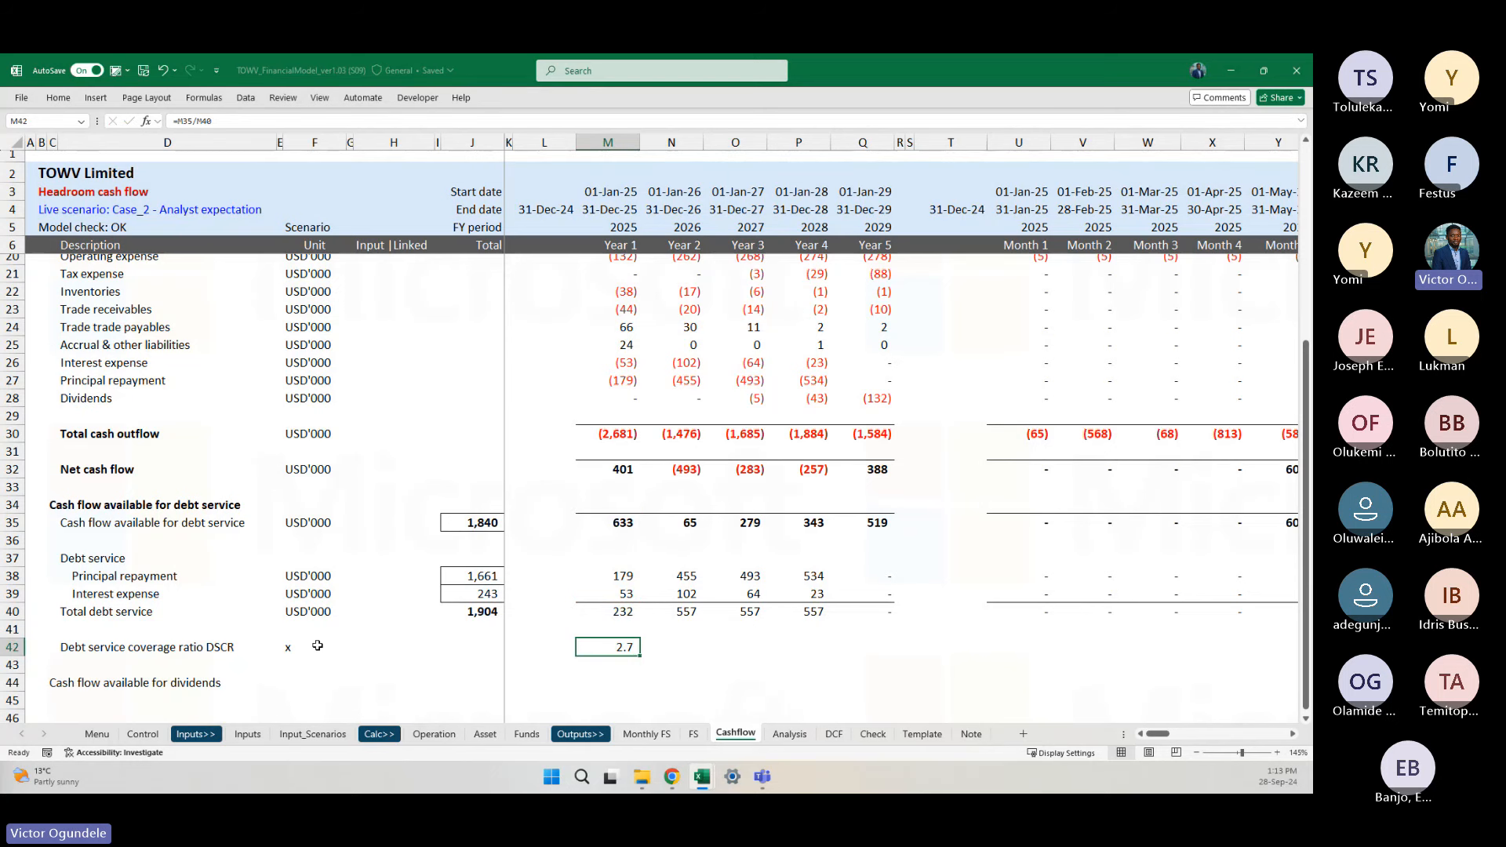
Step: Format M42 with the existing custom number format that shows two decimals and an "x" suffix
key(ctrl+1)
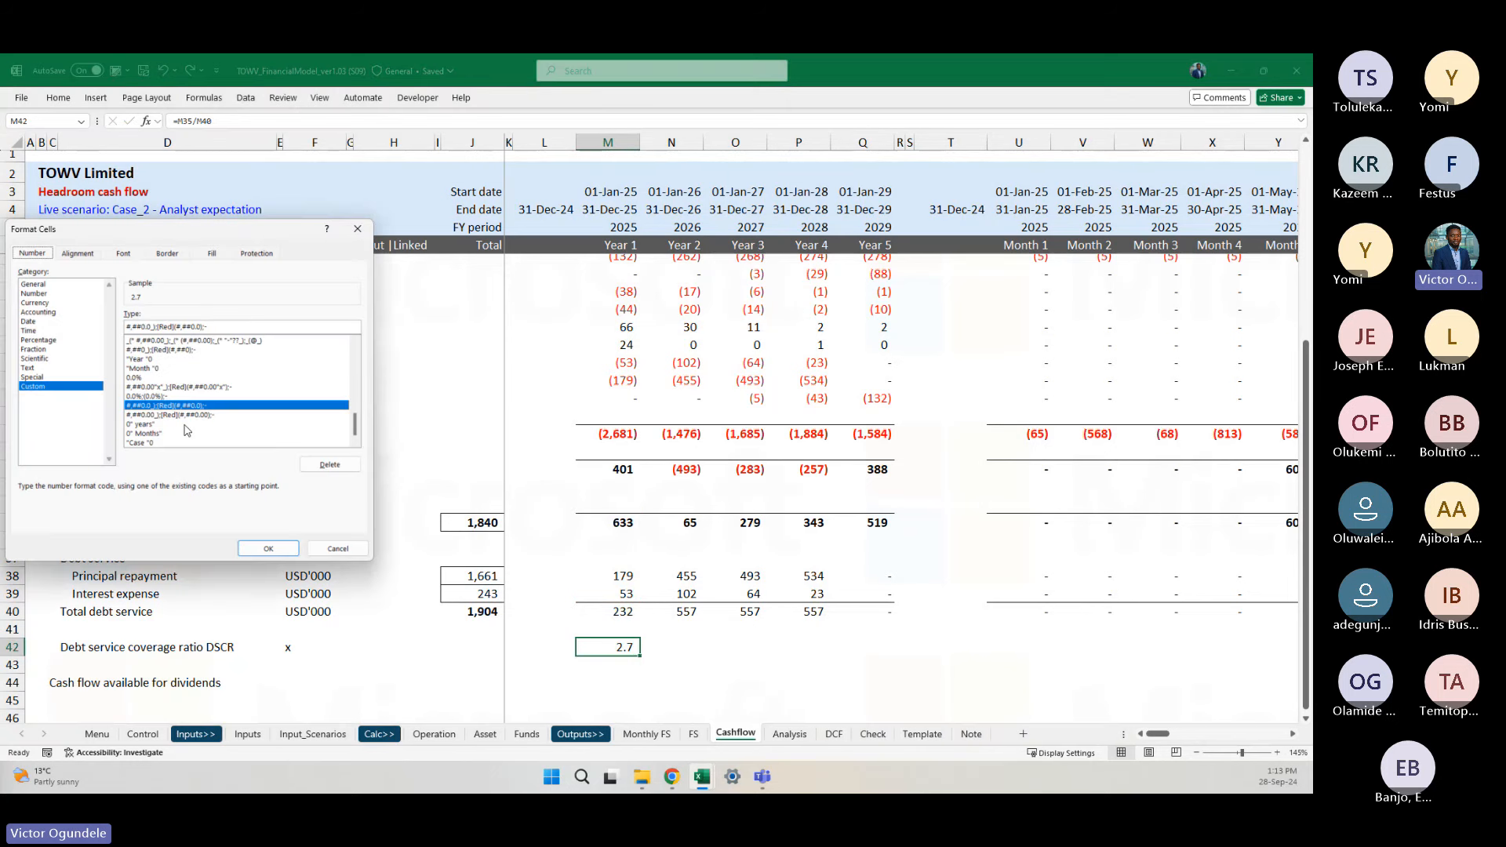
click(176, 386)
click(263, 550)
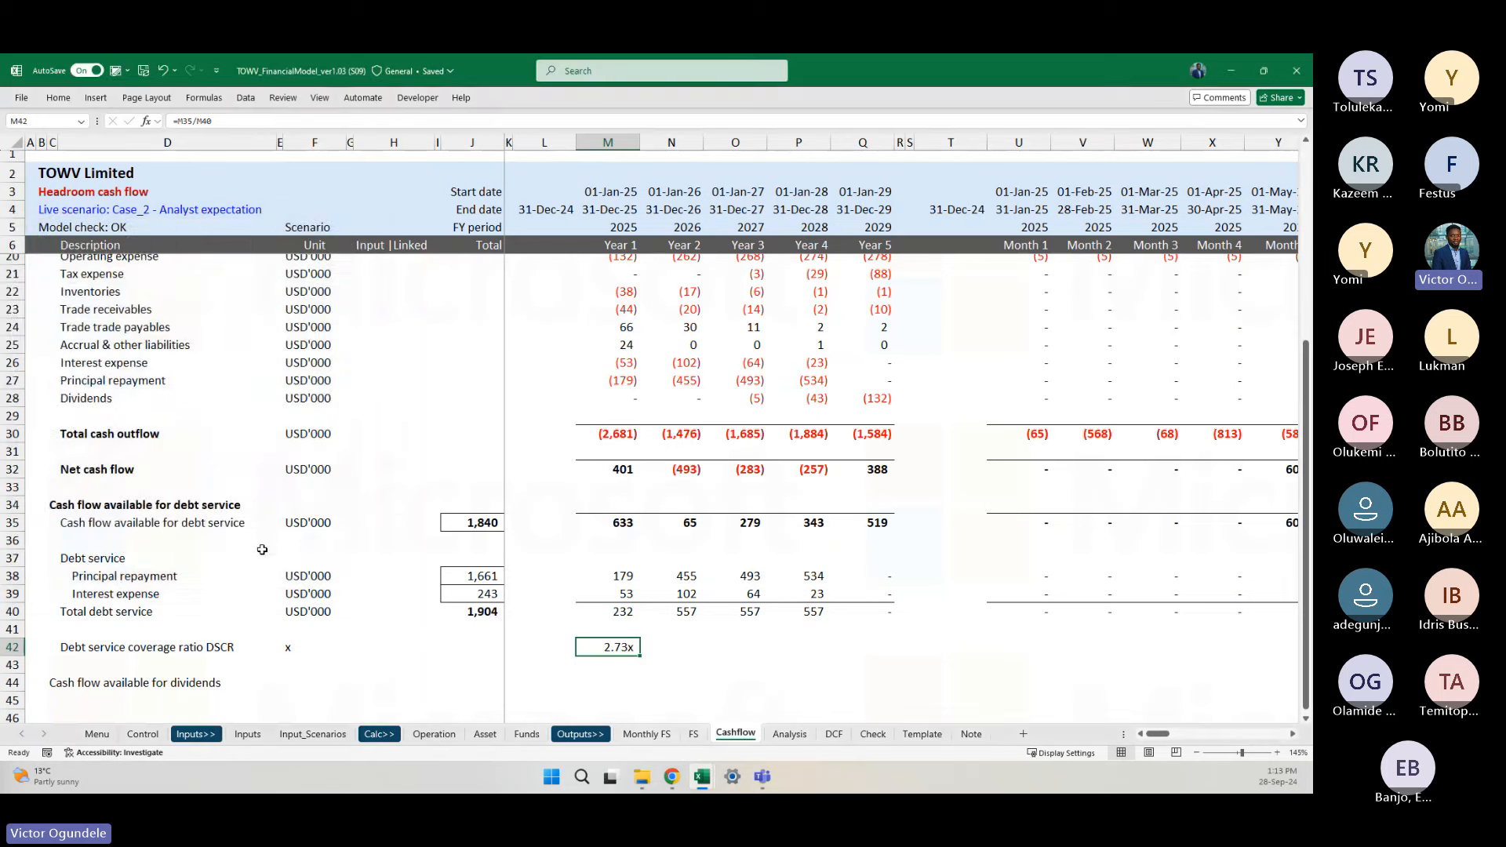
Step: Fill the M42 ratio formula and format across the annual columns to Q42
key(shift+Right)
key(shift+Right)
key(shift+Right)
key(shift+Right)
key(ctrl+r)
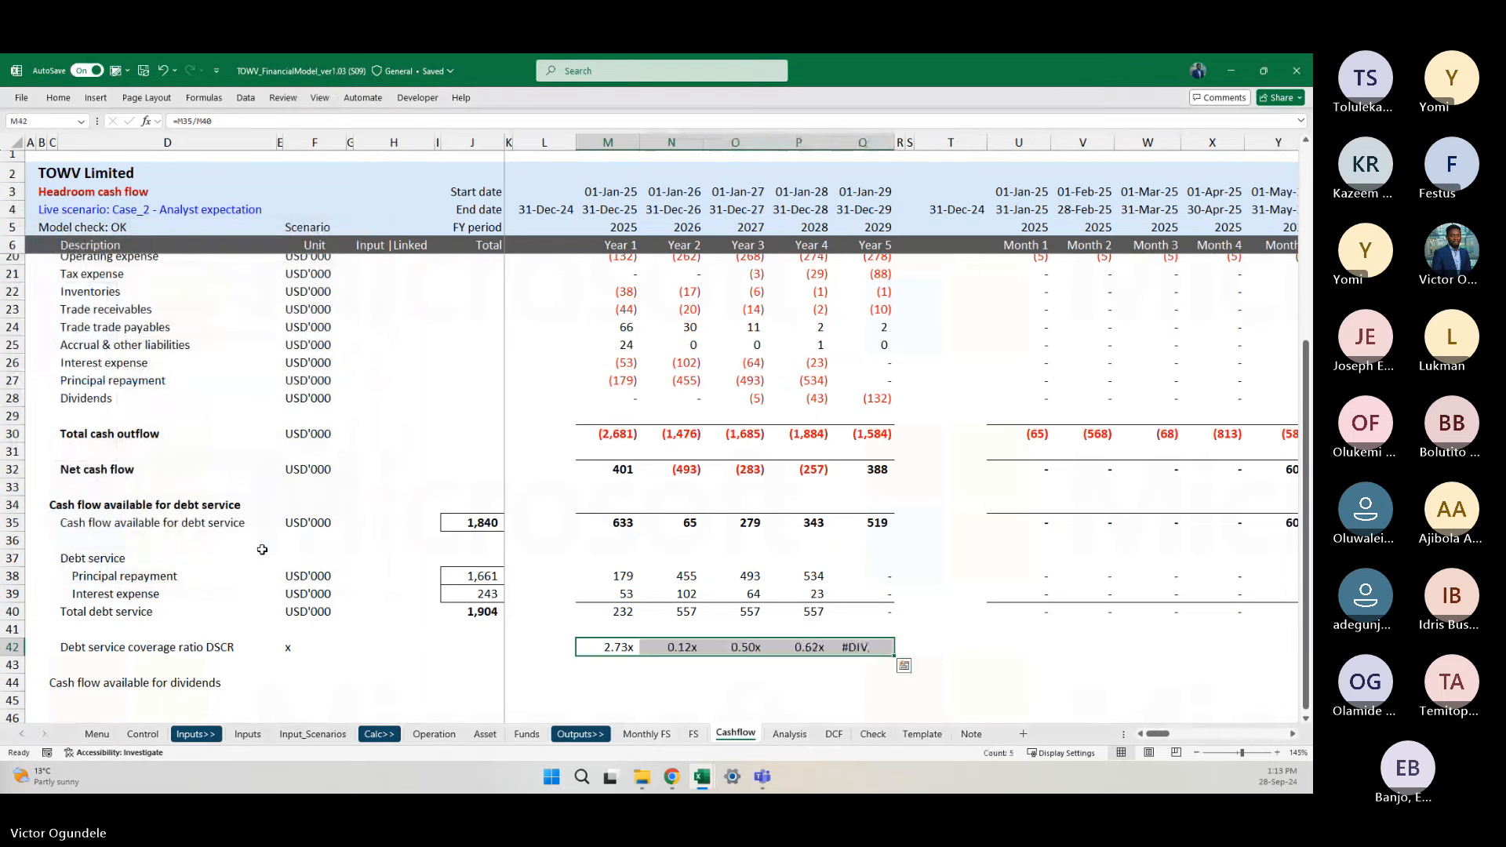
Step: With M42:Q42 selected, wrap the ratio formula in an IF function using the test M40<0
key(shift+Left)
key(shift+Left)
key(shift+Left)
key(shift+Left)
key(ctrl+shift+Right)
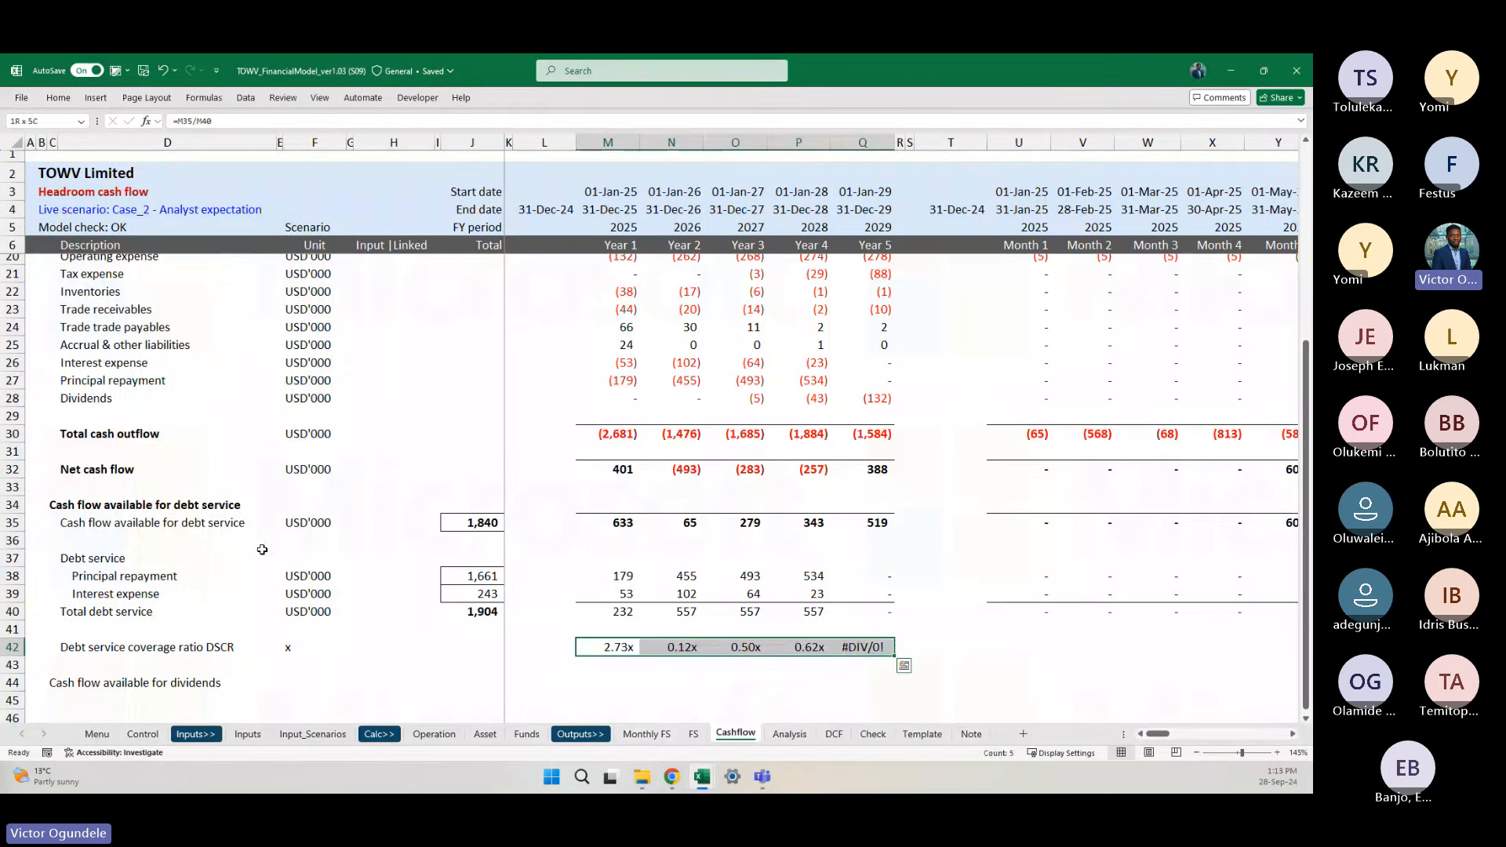
key(F2)
key(Escape)
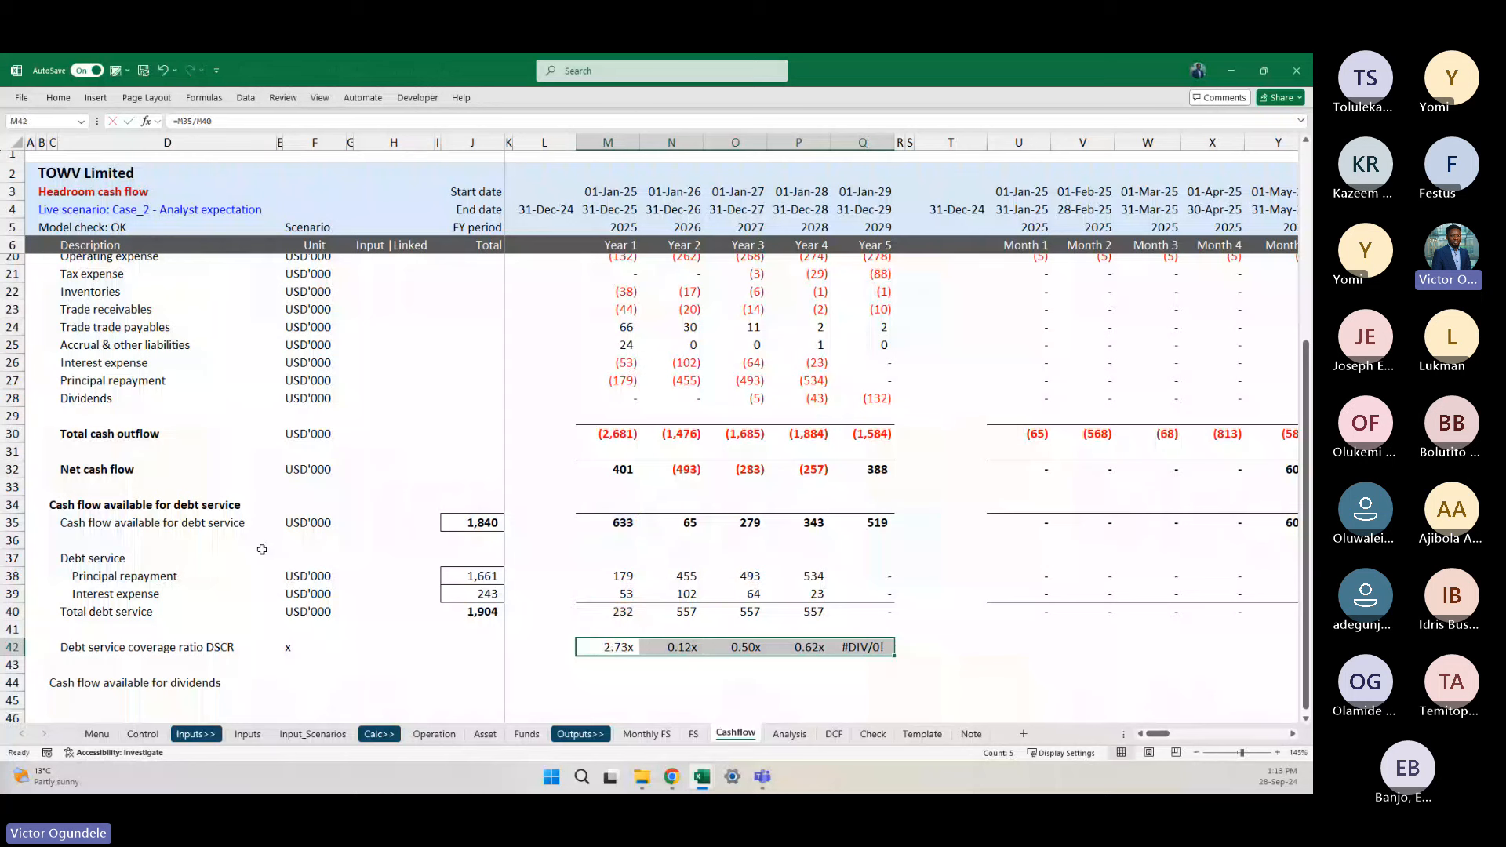
key(F2)
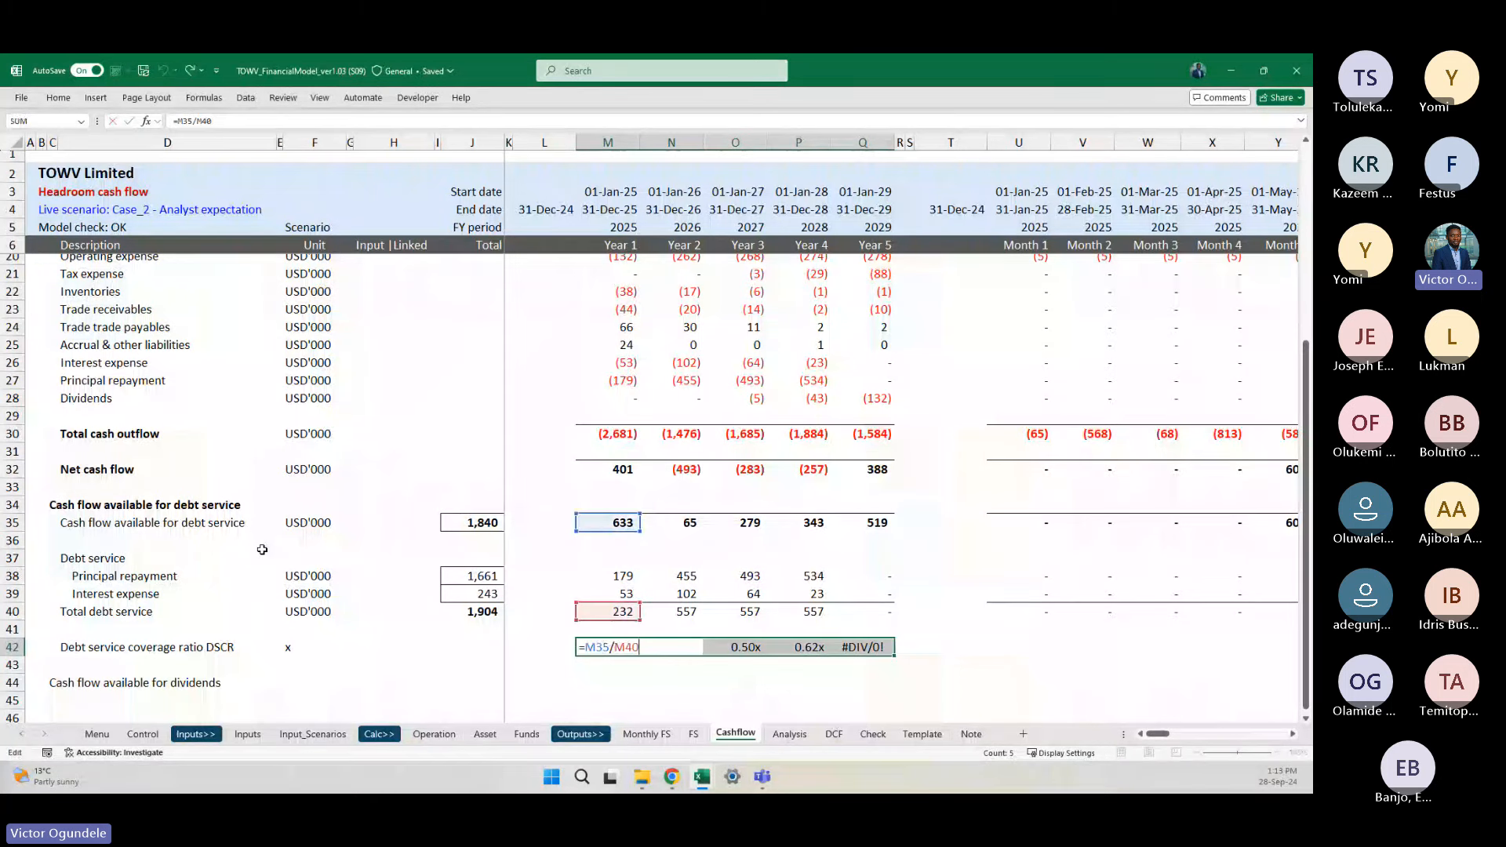
key(Home)
key(Right)
text(IF()
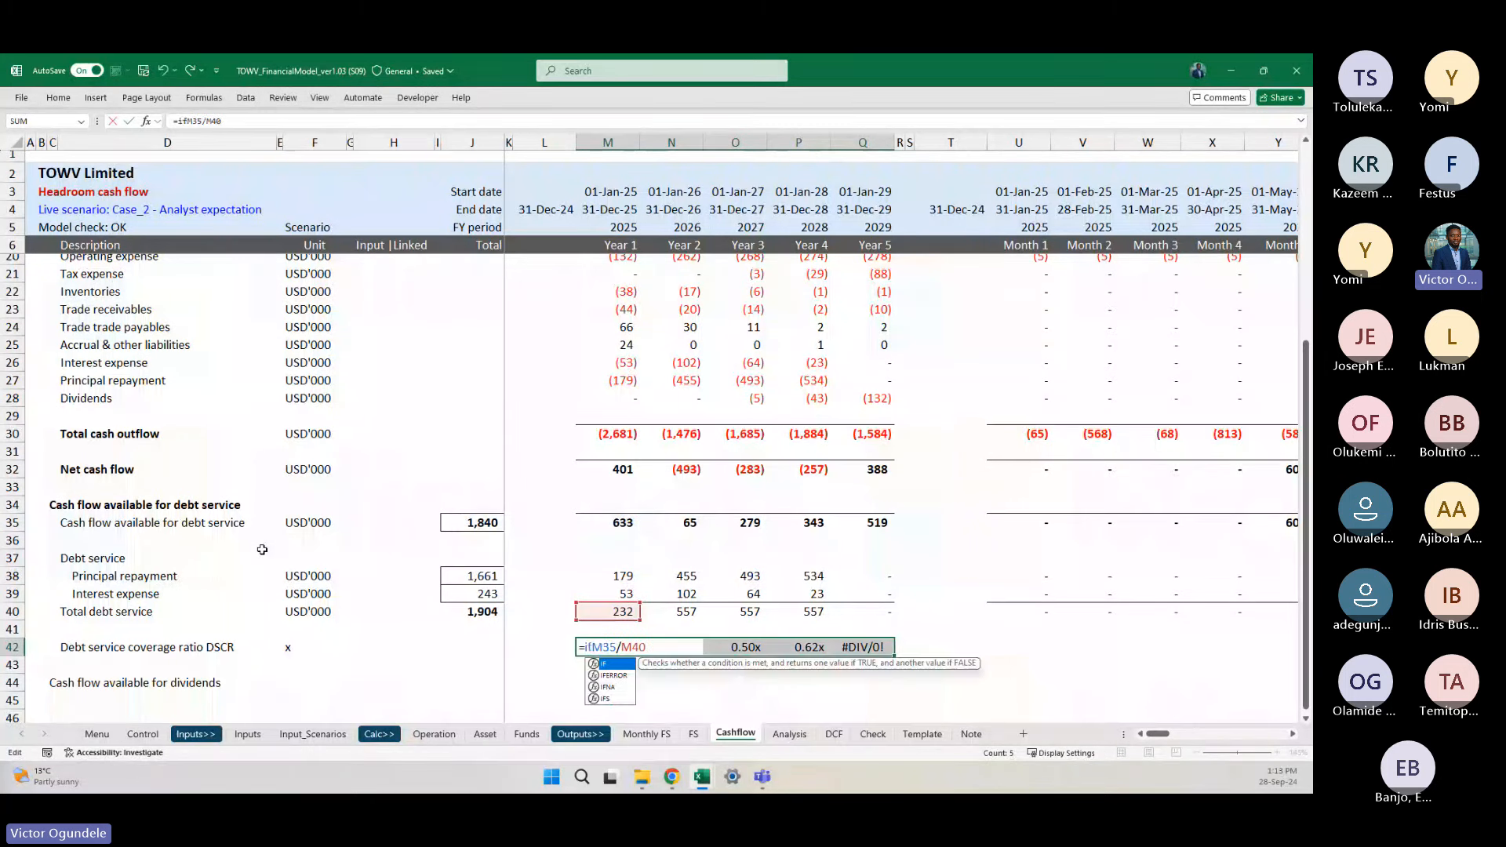
key(F2)
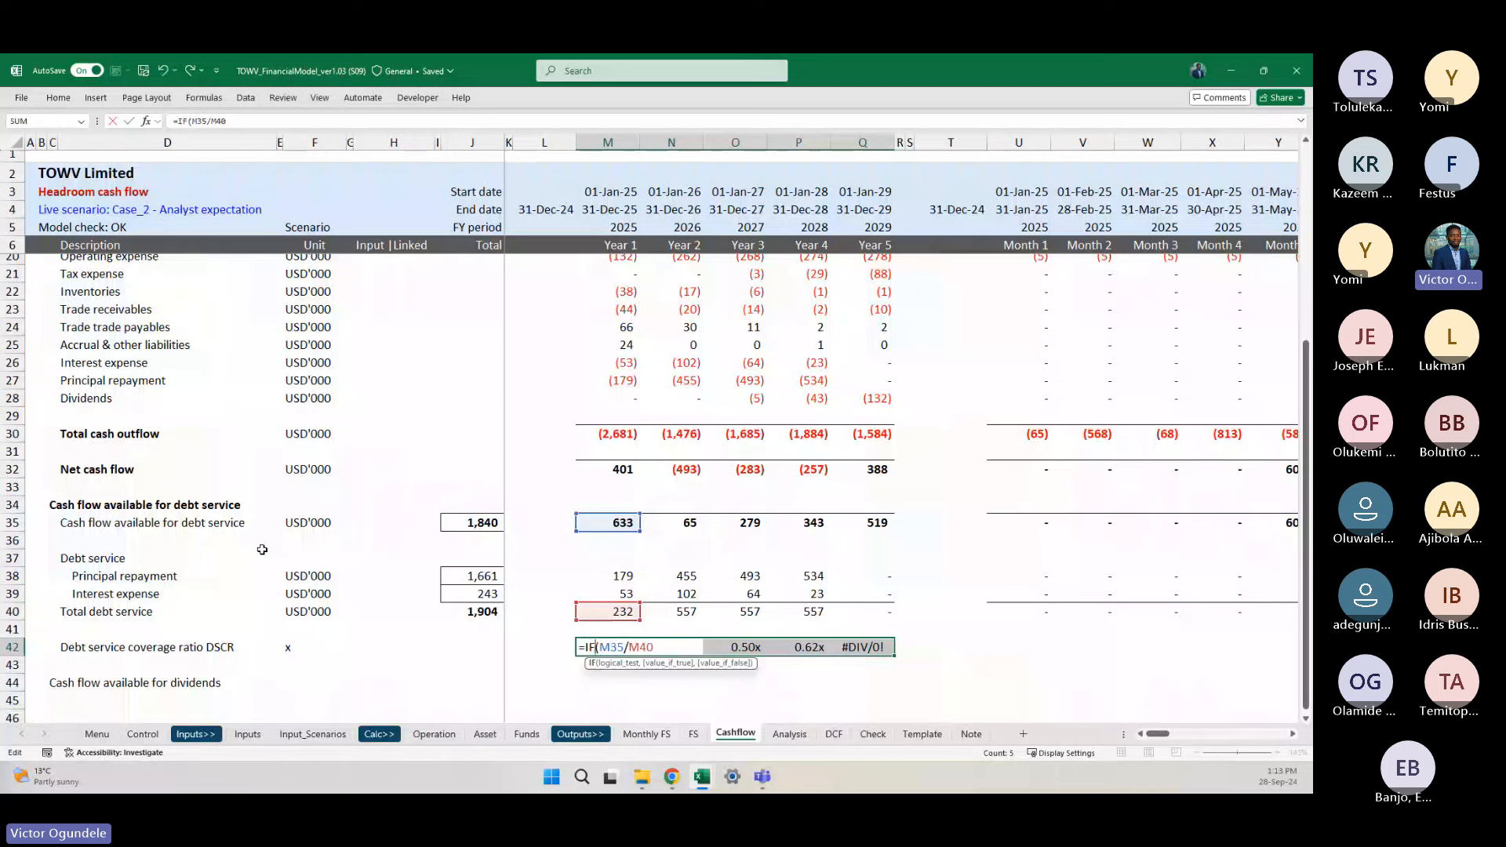
key(Up)
key(Up)
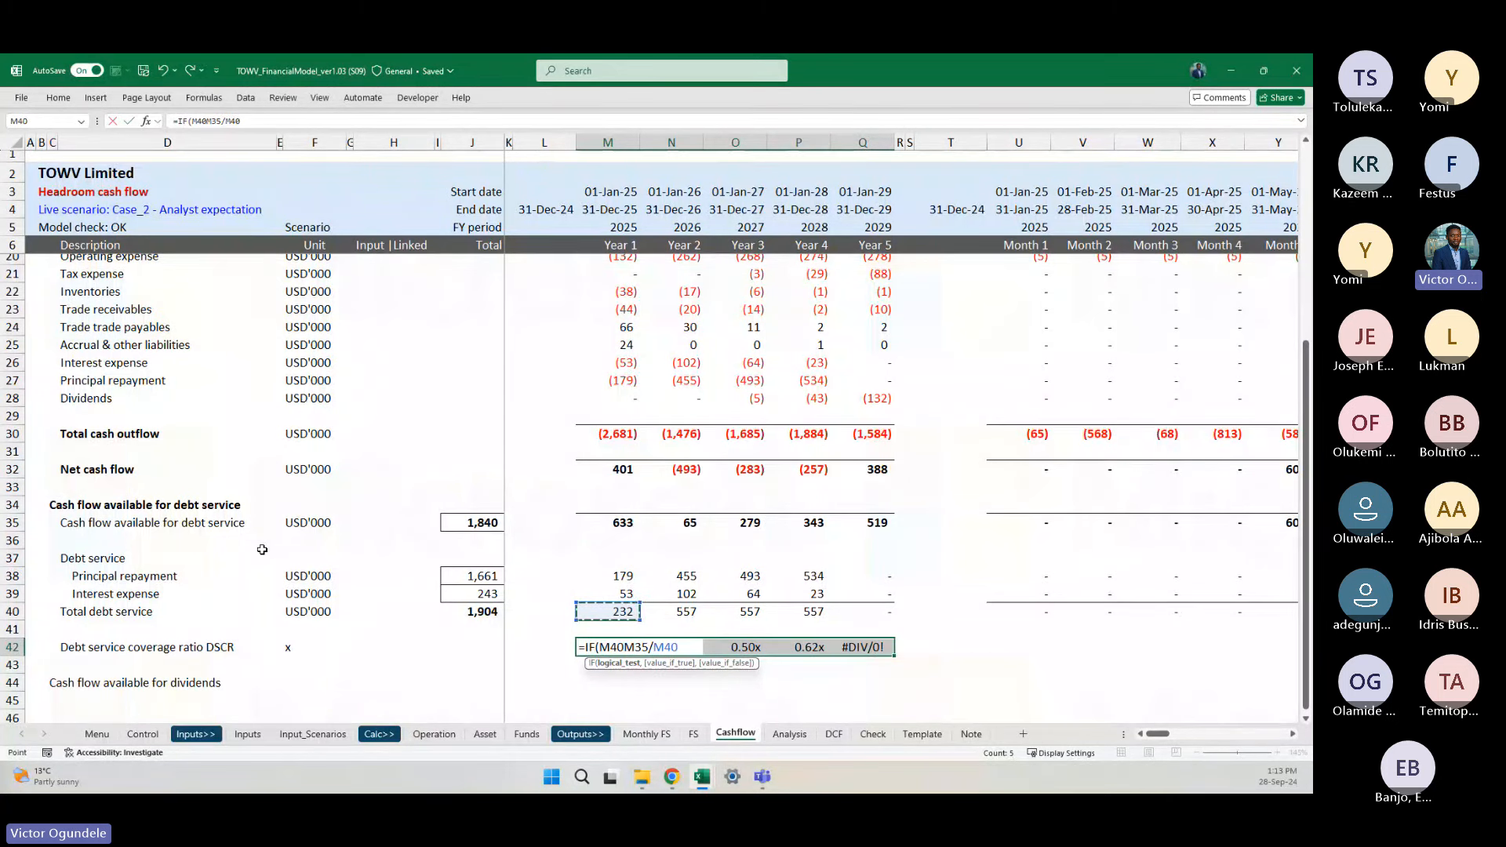
text(<0)
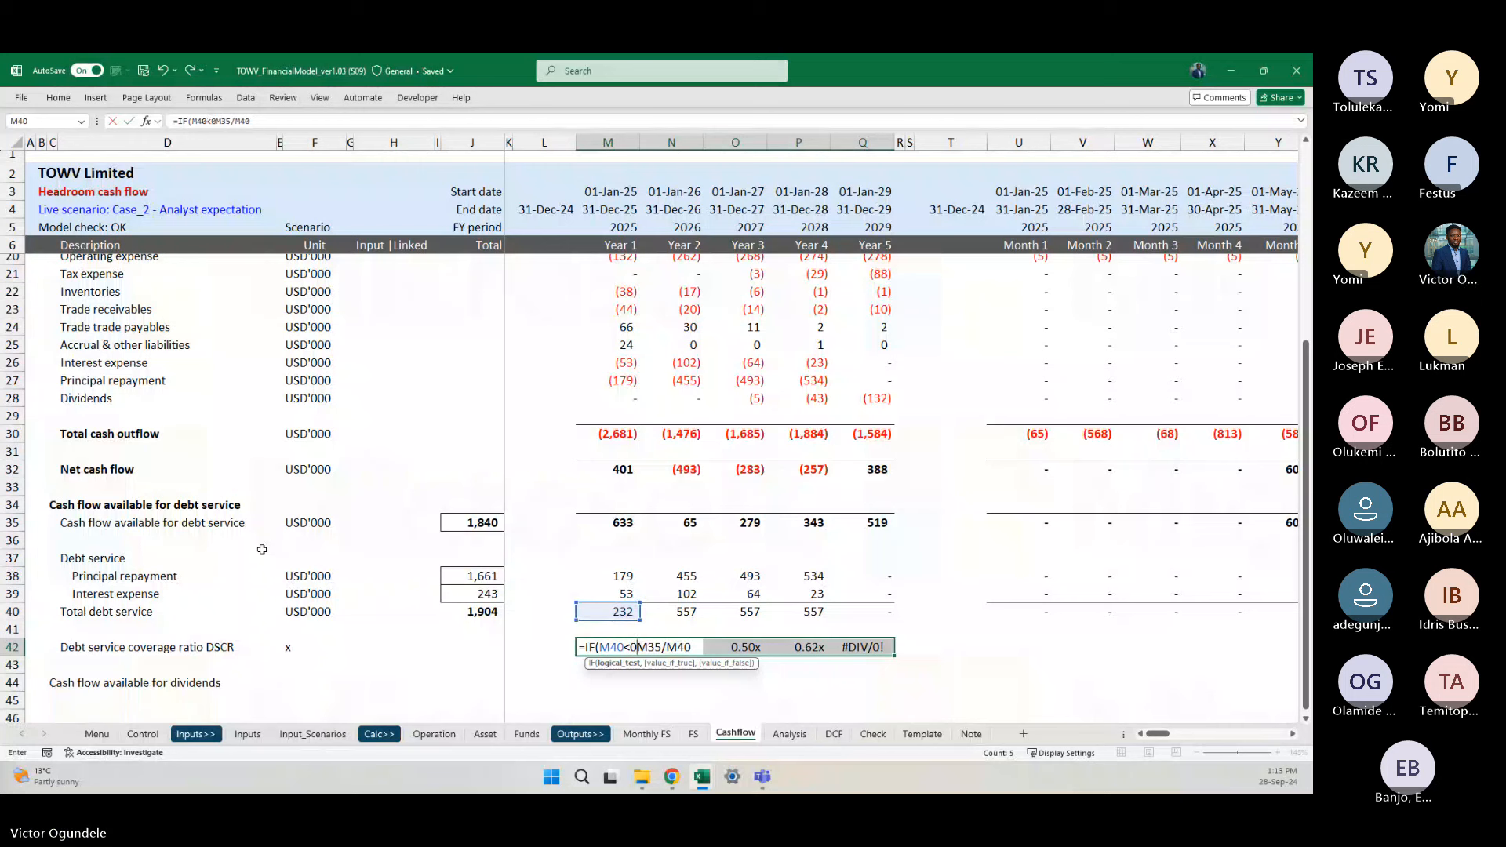
text(,)
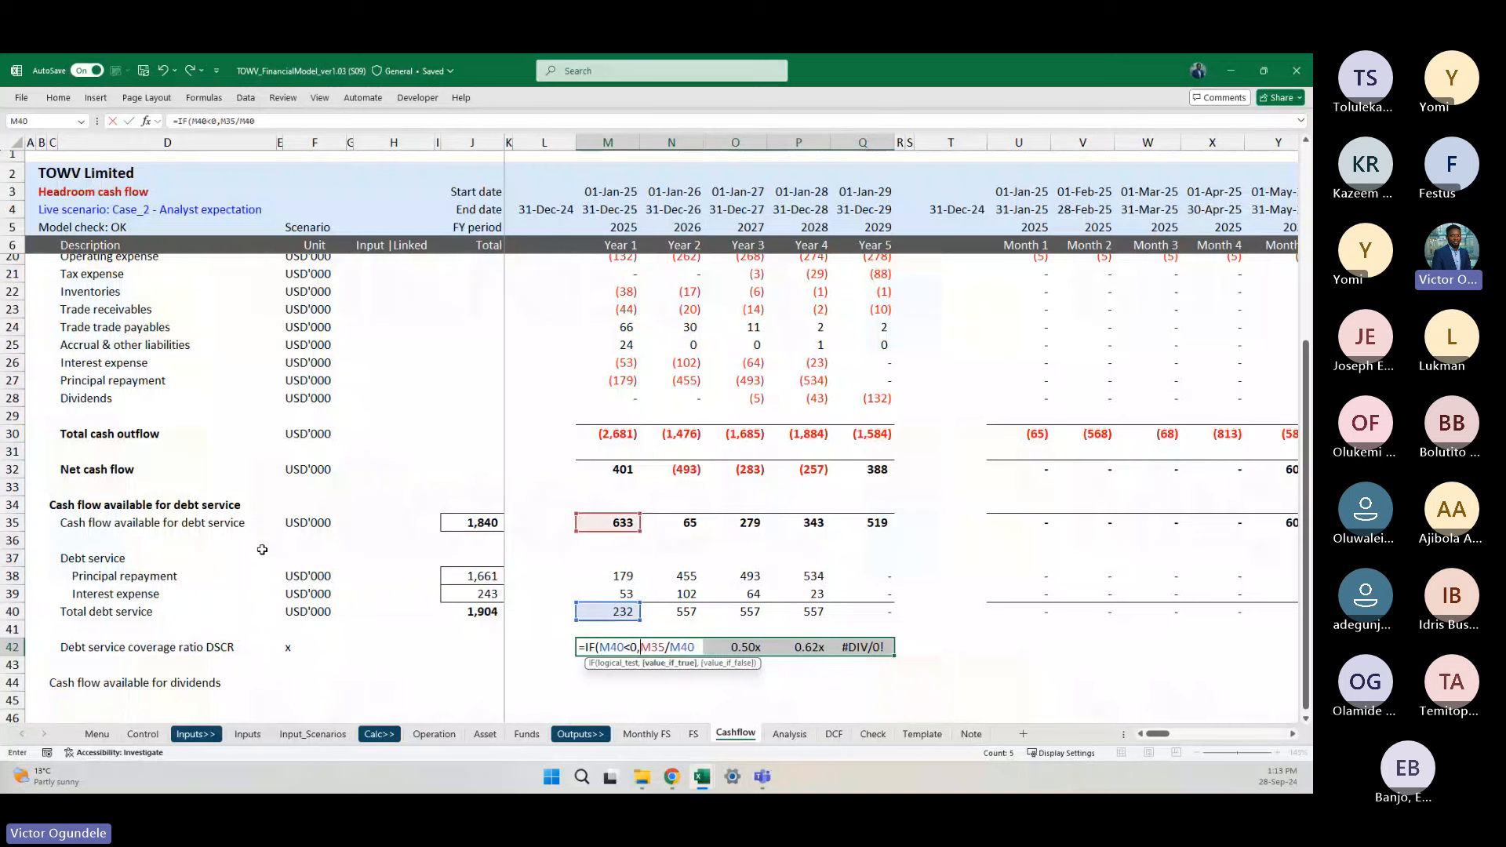
Step: Change the IF test to M40>0 and apply =IF(M40>0,M35/M40) across M42:Q42
key(BackSpace)
key(BackSpace)
key(BackSpace)
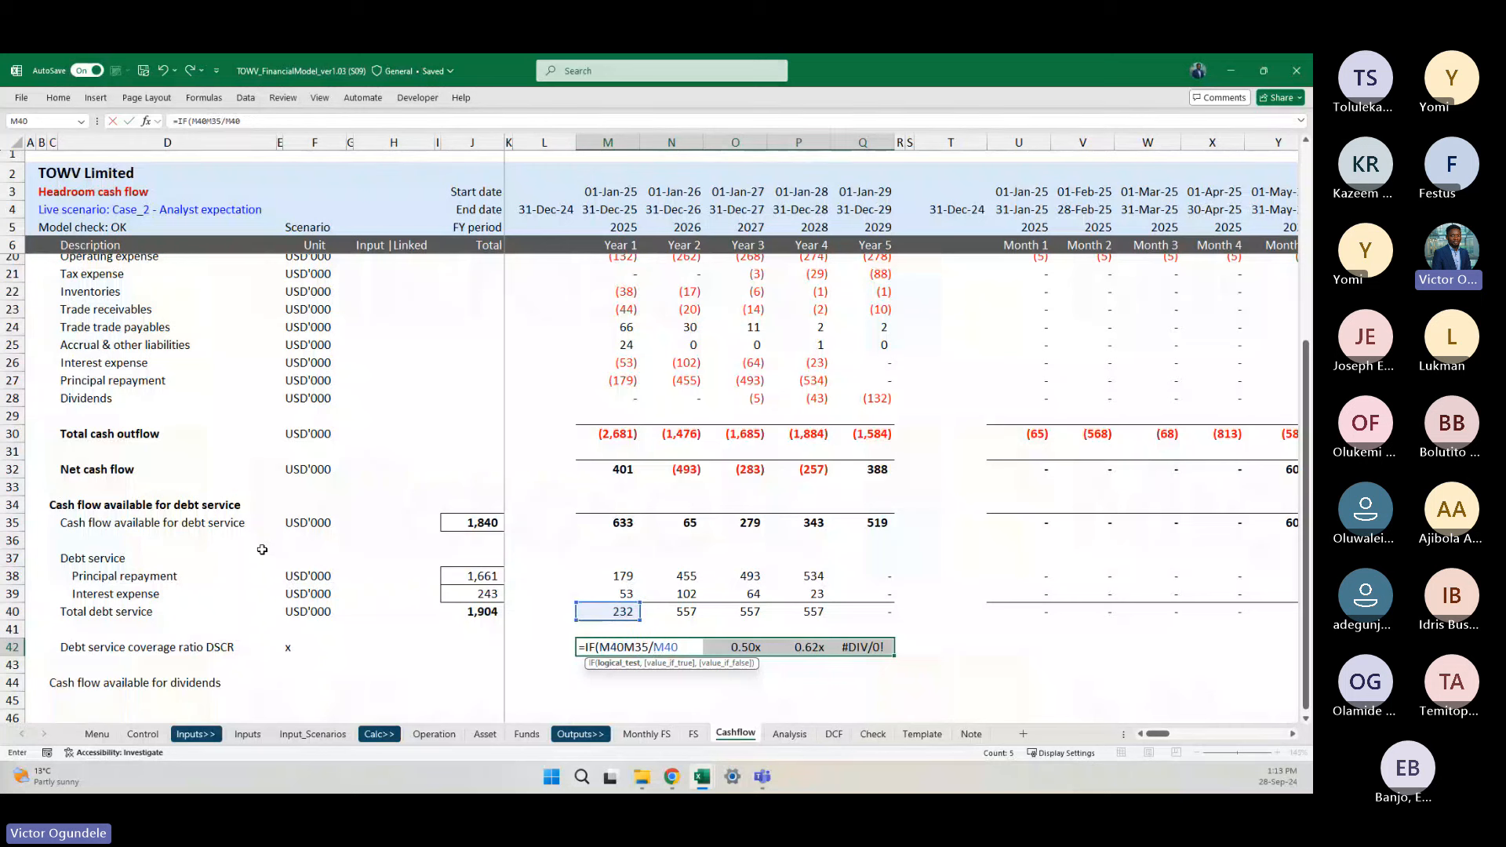
text(>0,)
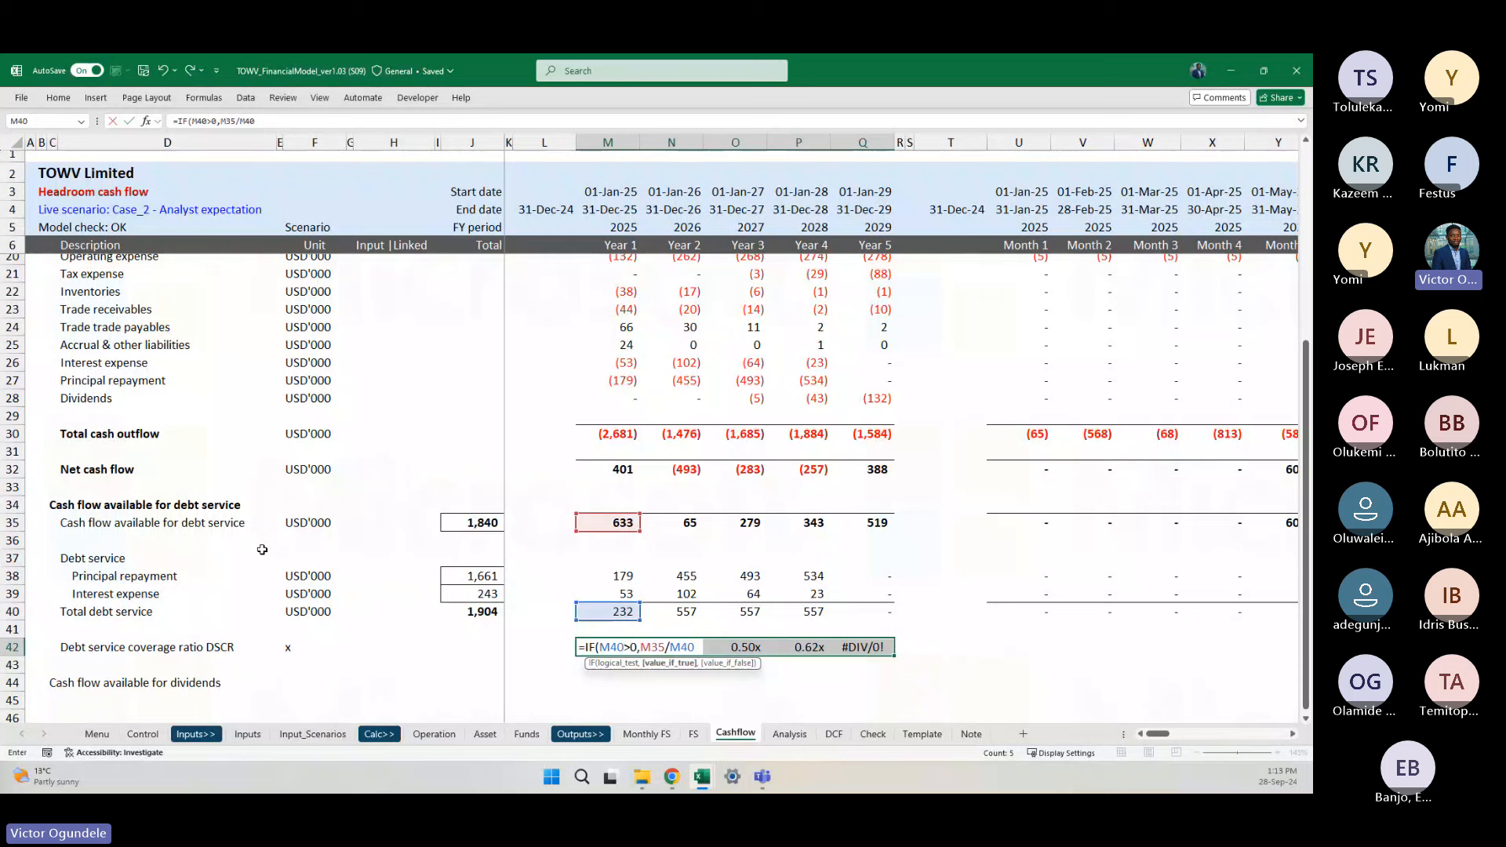
key(Right)
key(Right)
key(BackSpace)
key(BackSpace)
key(BackSpace)
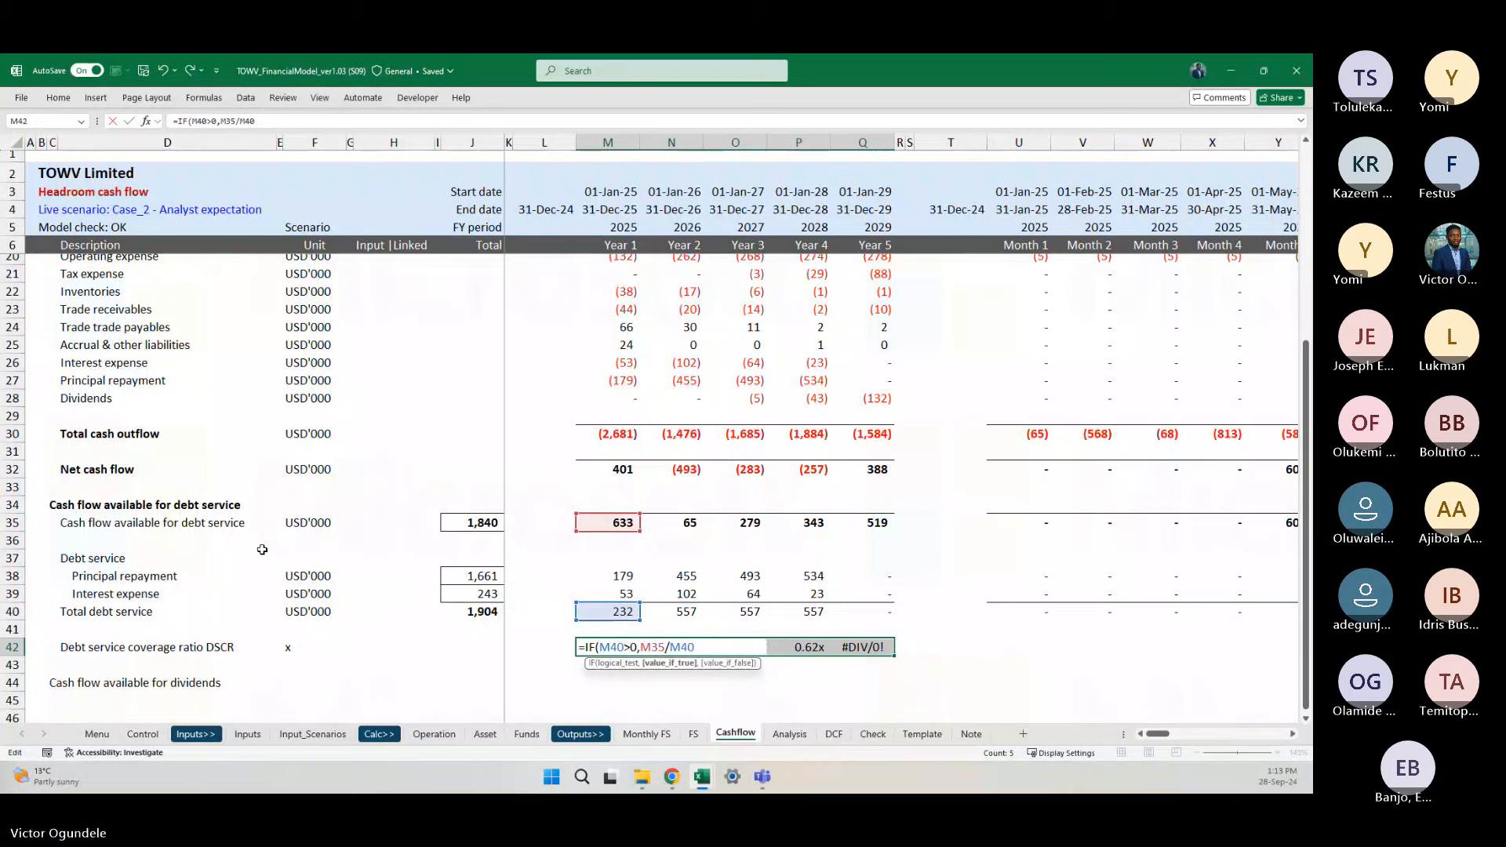
text())
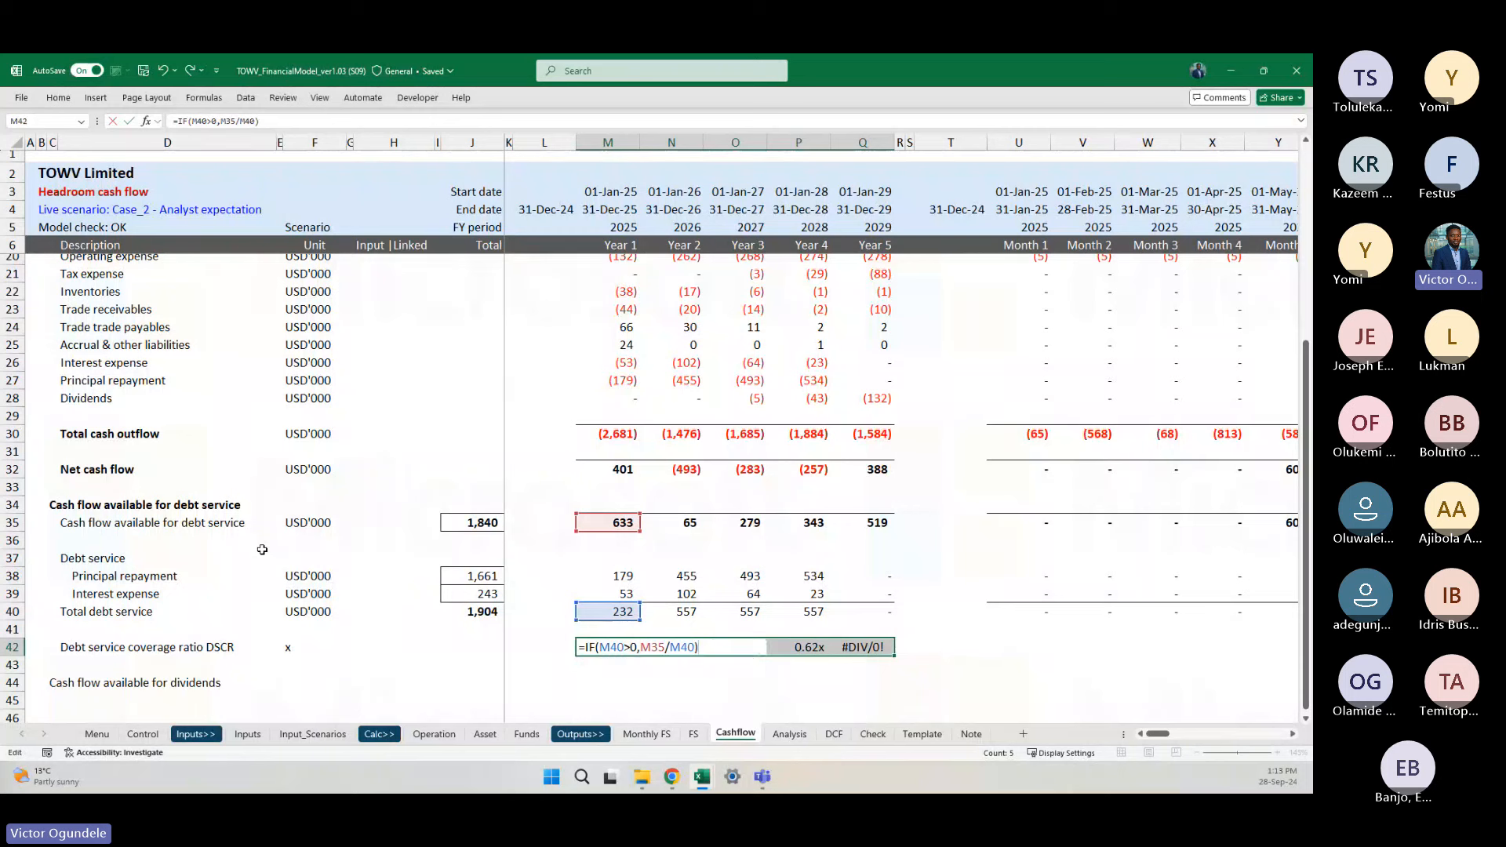
key(ctrl+Return)
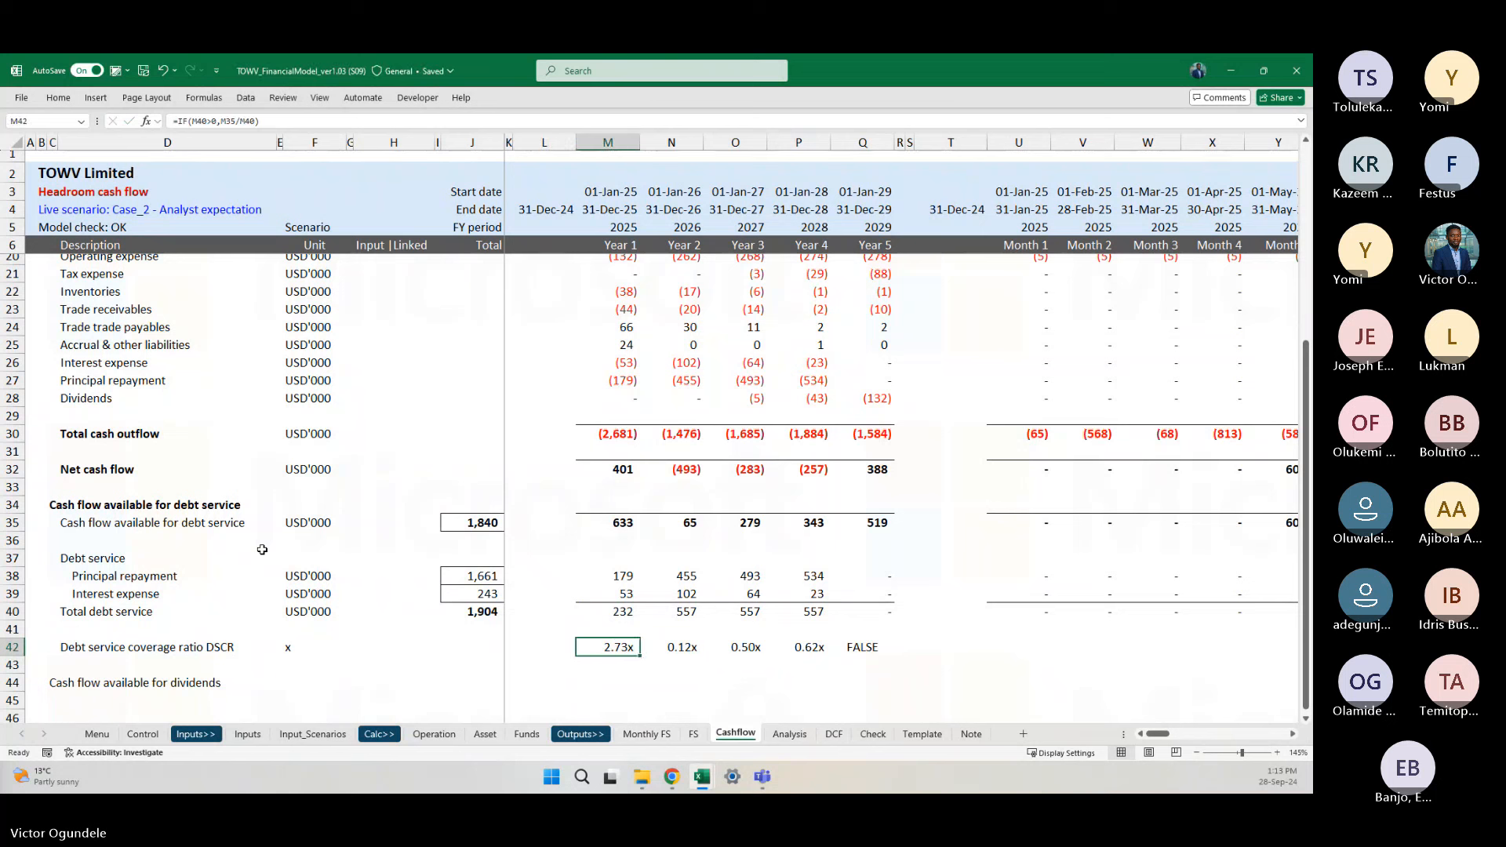
Step: Add an empty text as the false result across M42:Q42, giving =IF(M40>0,M35/M40,"")
key(F2)
key(Left)
text(,)
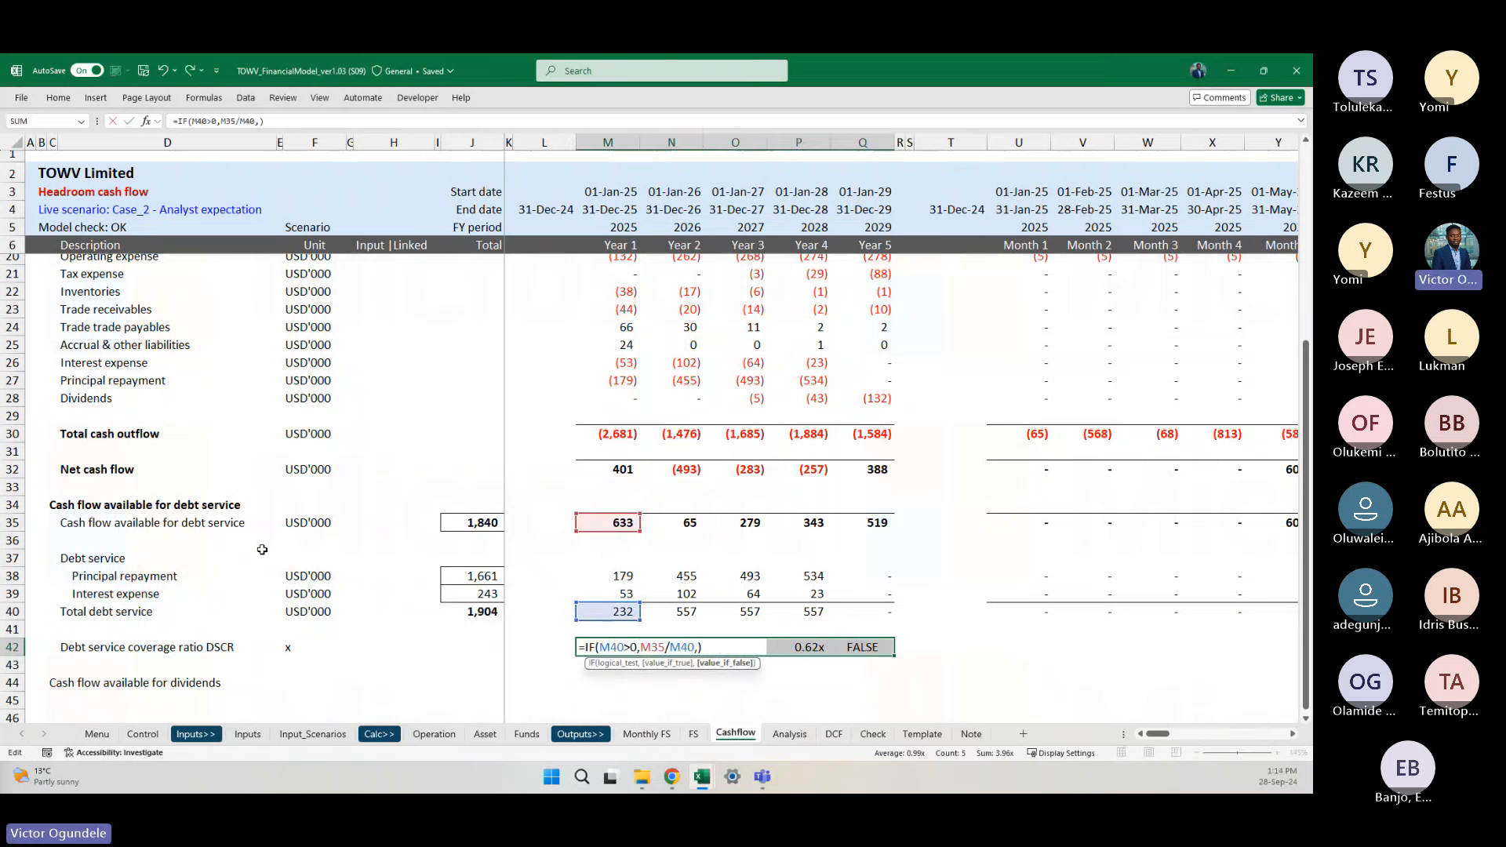
text("")
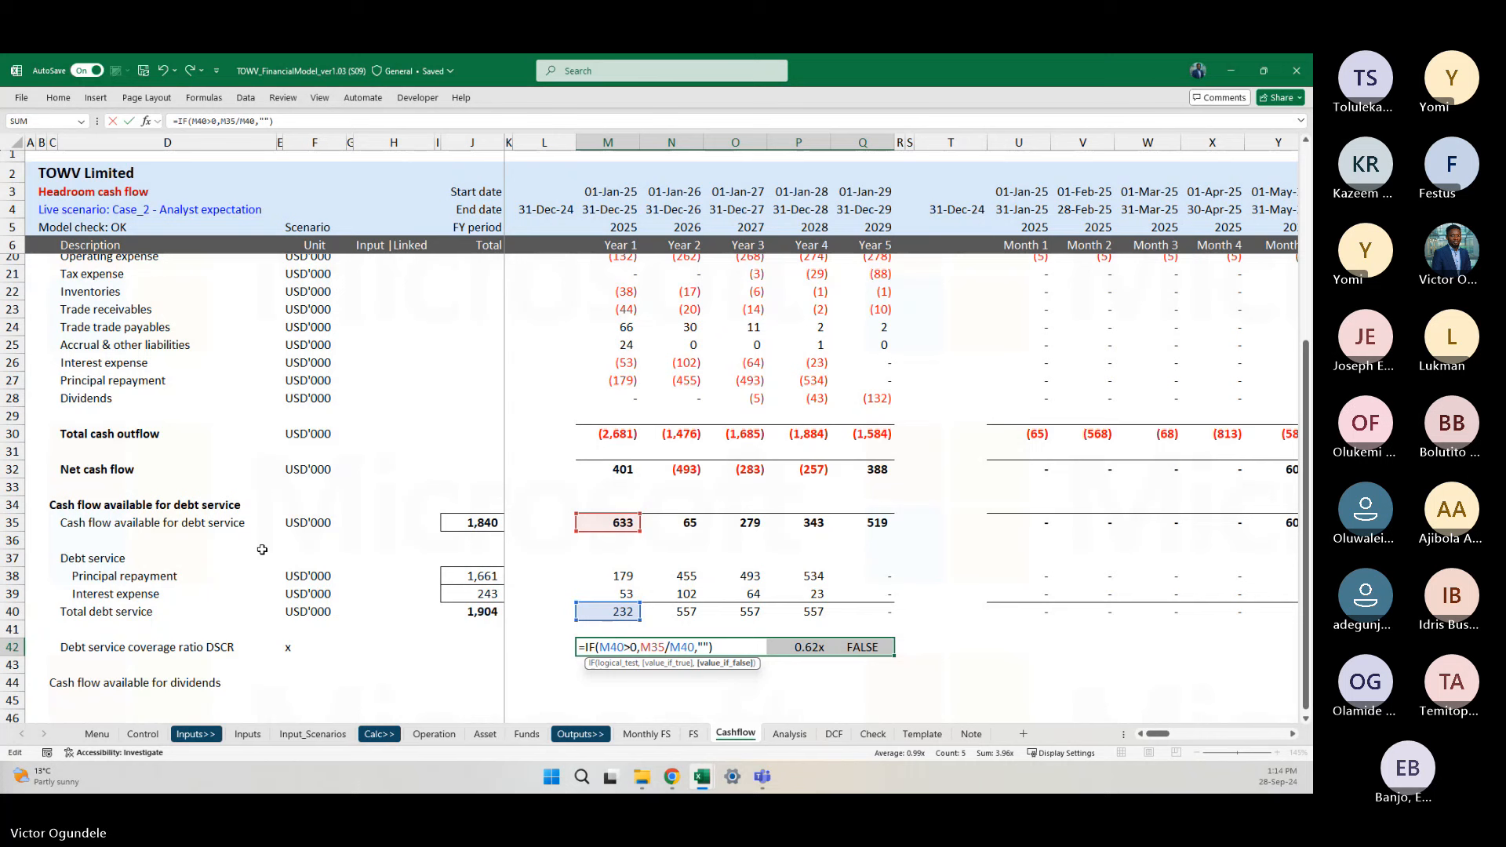
key(ctrl+Return)
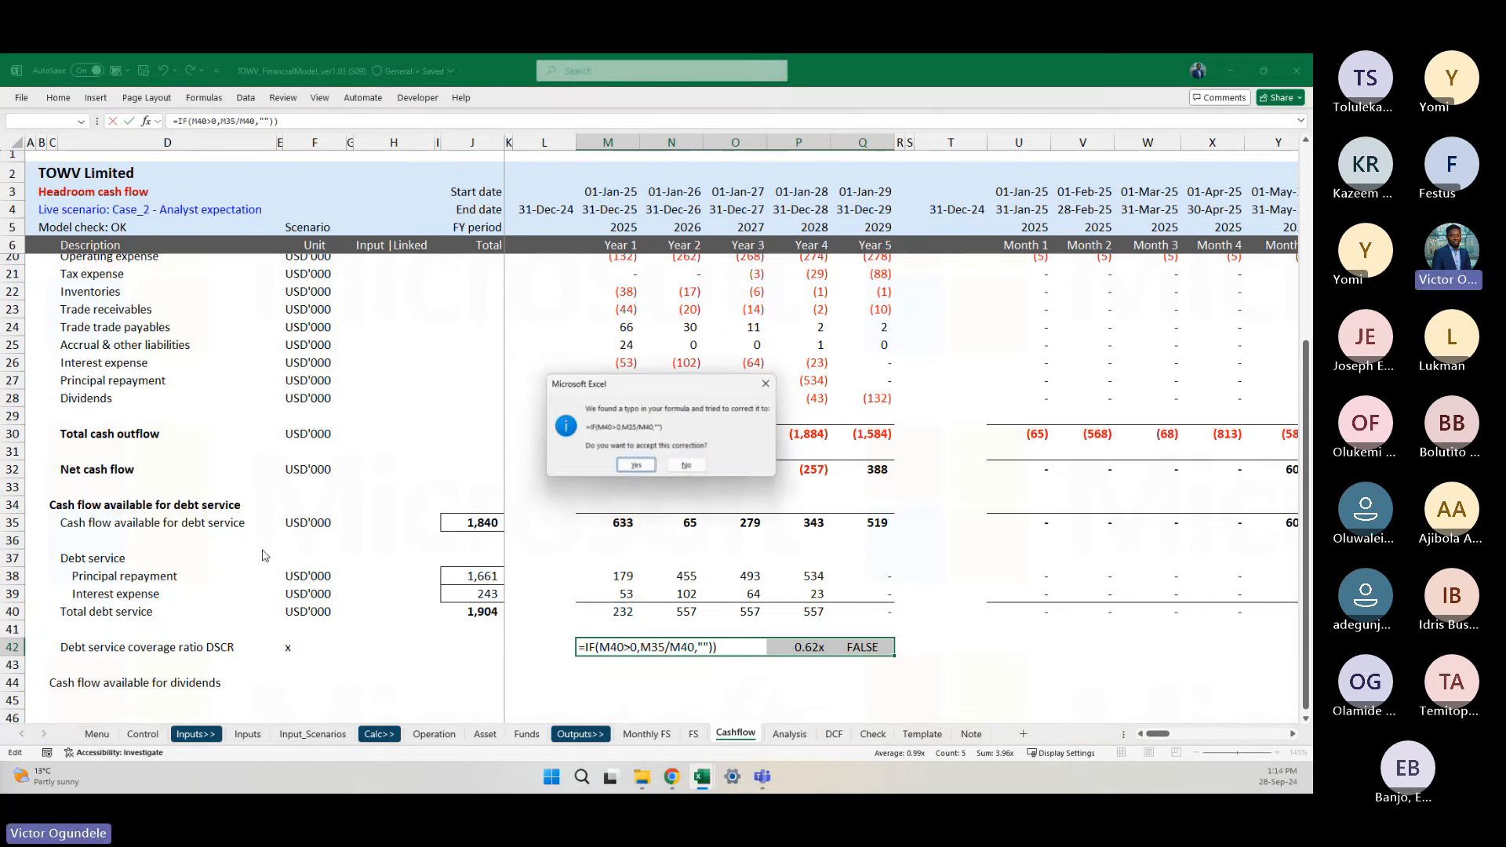
key(Return)
Step: Review the annual debt service coverage ratio cells across row 42
key(Left)
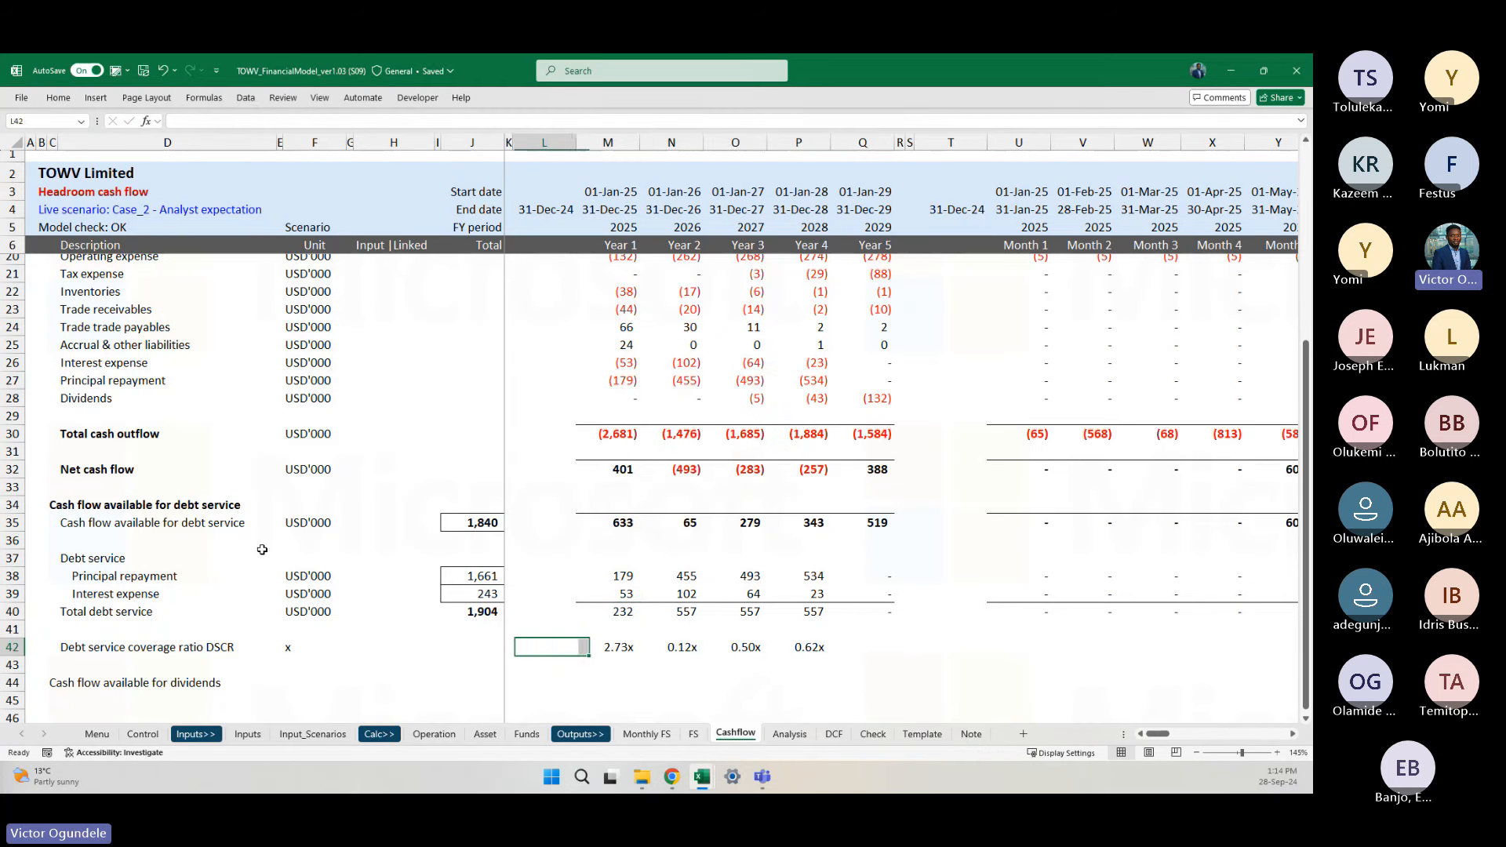
key(Right)
key(Right)
key(Right)
key(Right)
key(Right)
key(Left)
key(Left)
key(Left)
key(Left)
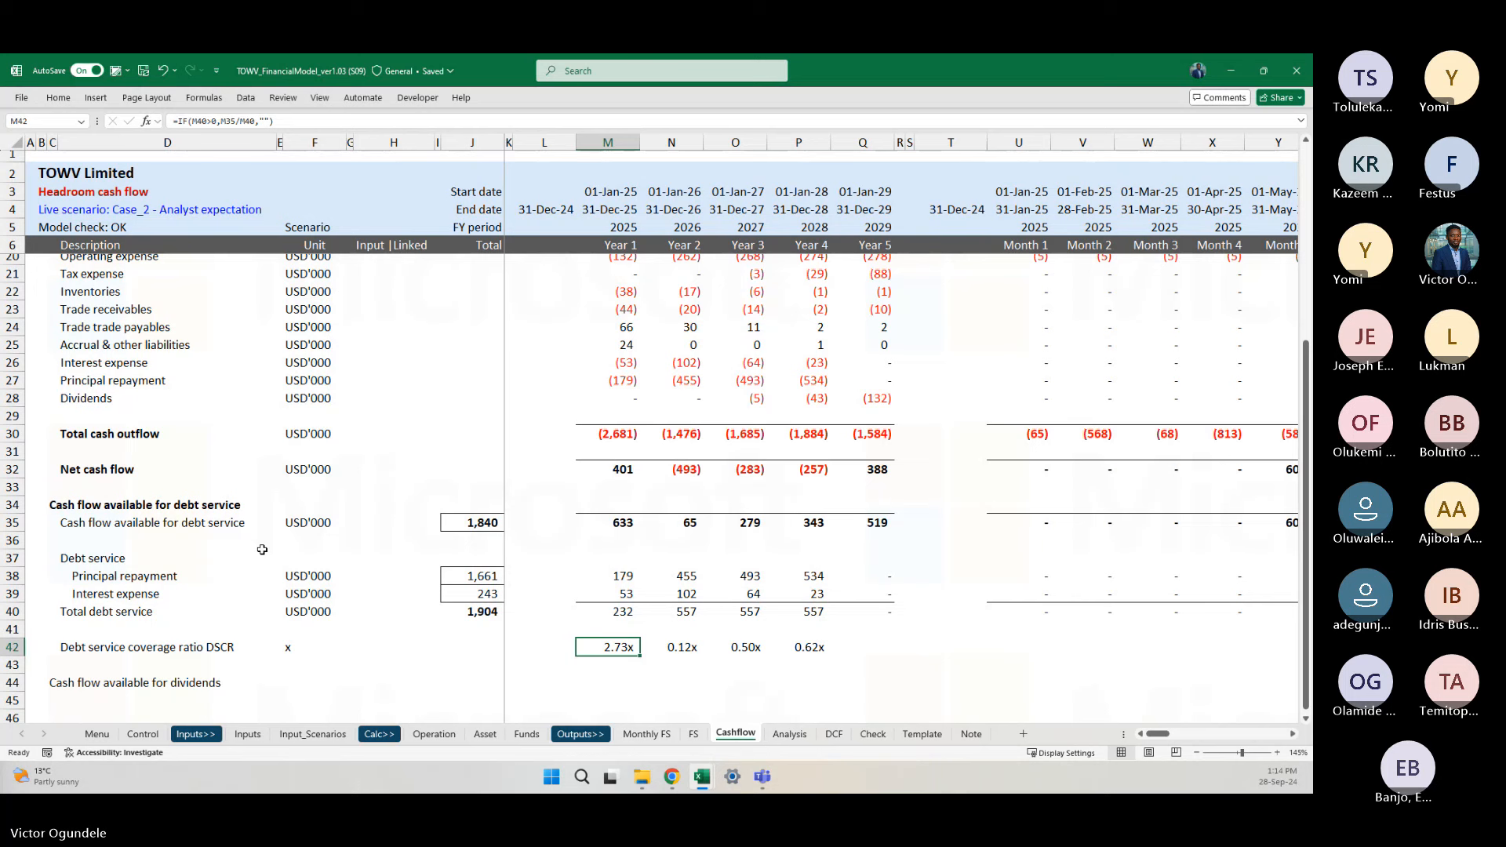
Step: Copy the coverage ratio formula from Q42 to the Month 1 cell U42 and open it to check its references
key(Right)
key(Right)
key(Right)
key(Right)
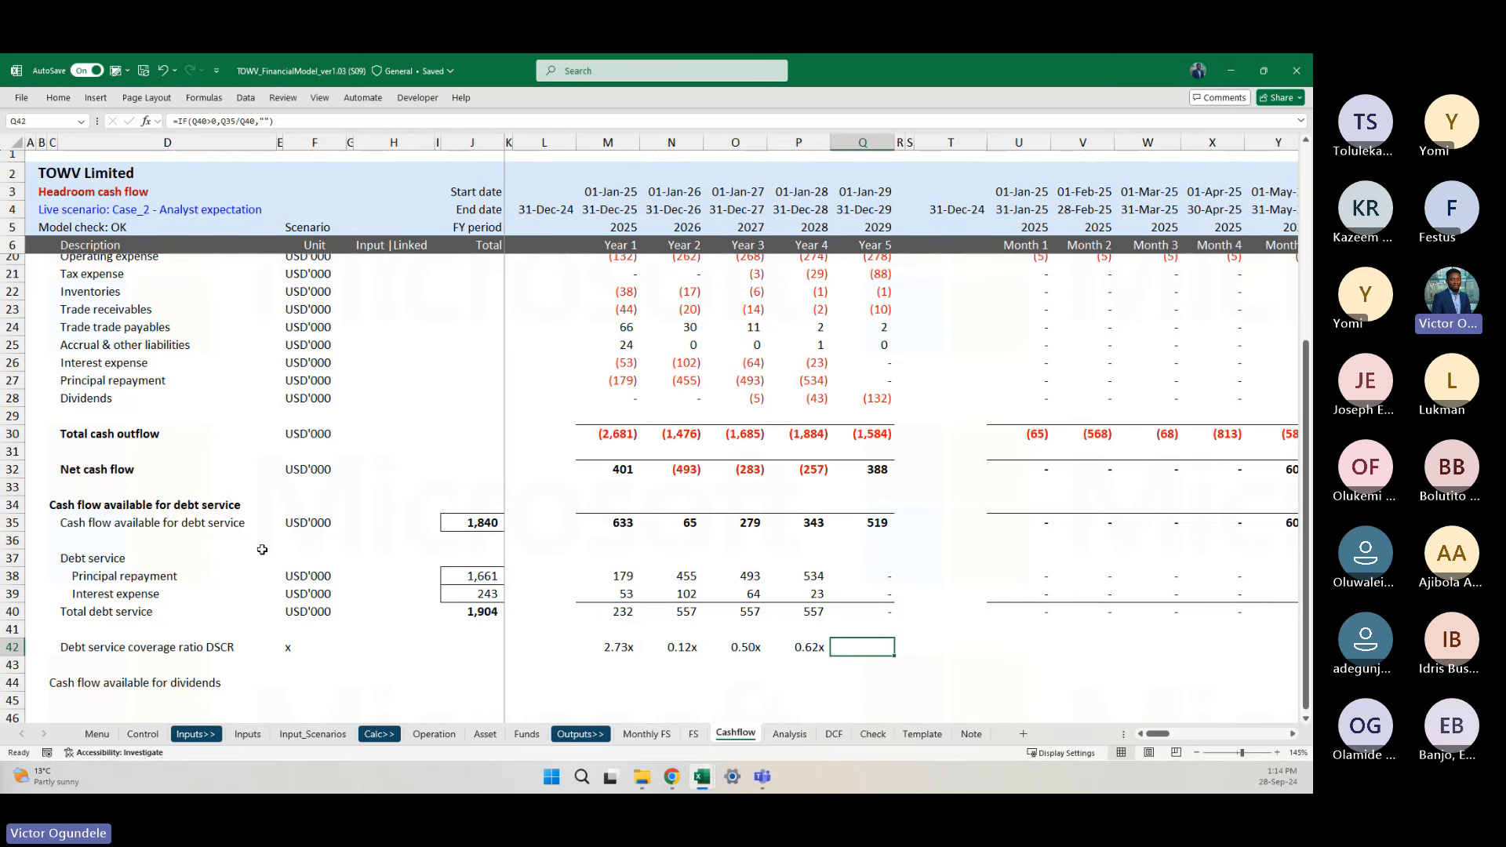
key(ctrl+c)
key(Right)
key(Right)
key(Right)
key(Right)
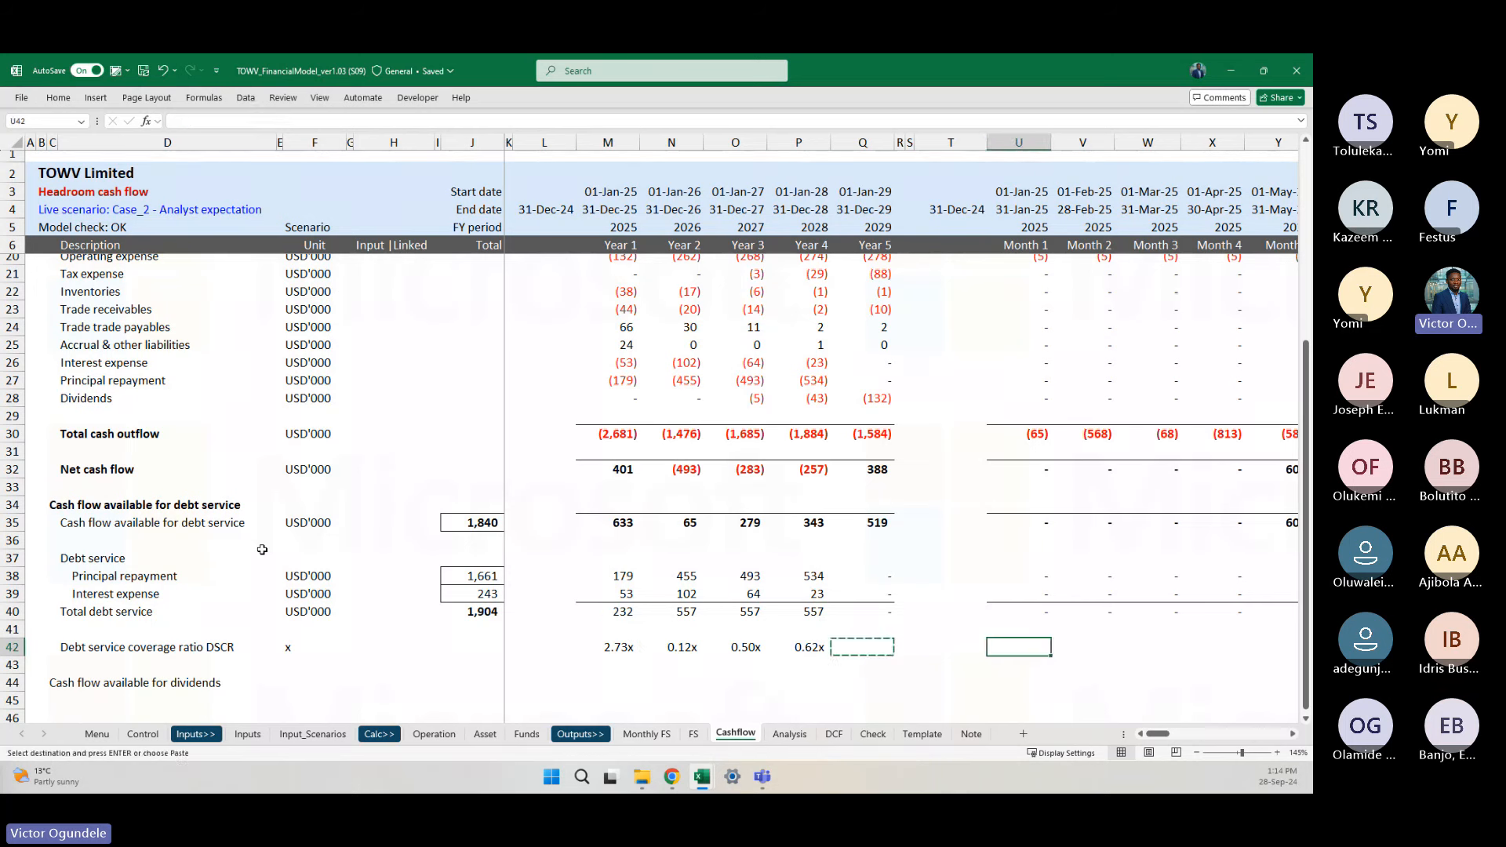
key(ctrl+v)
key(F2)
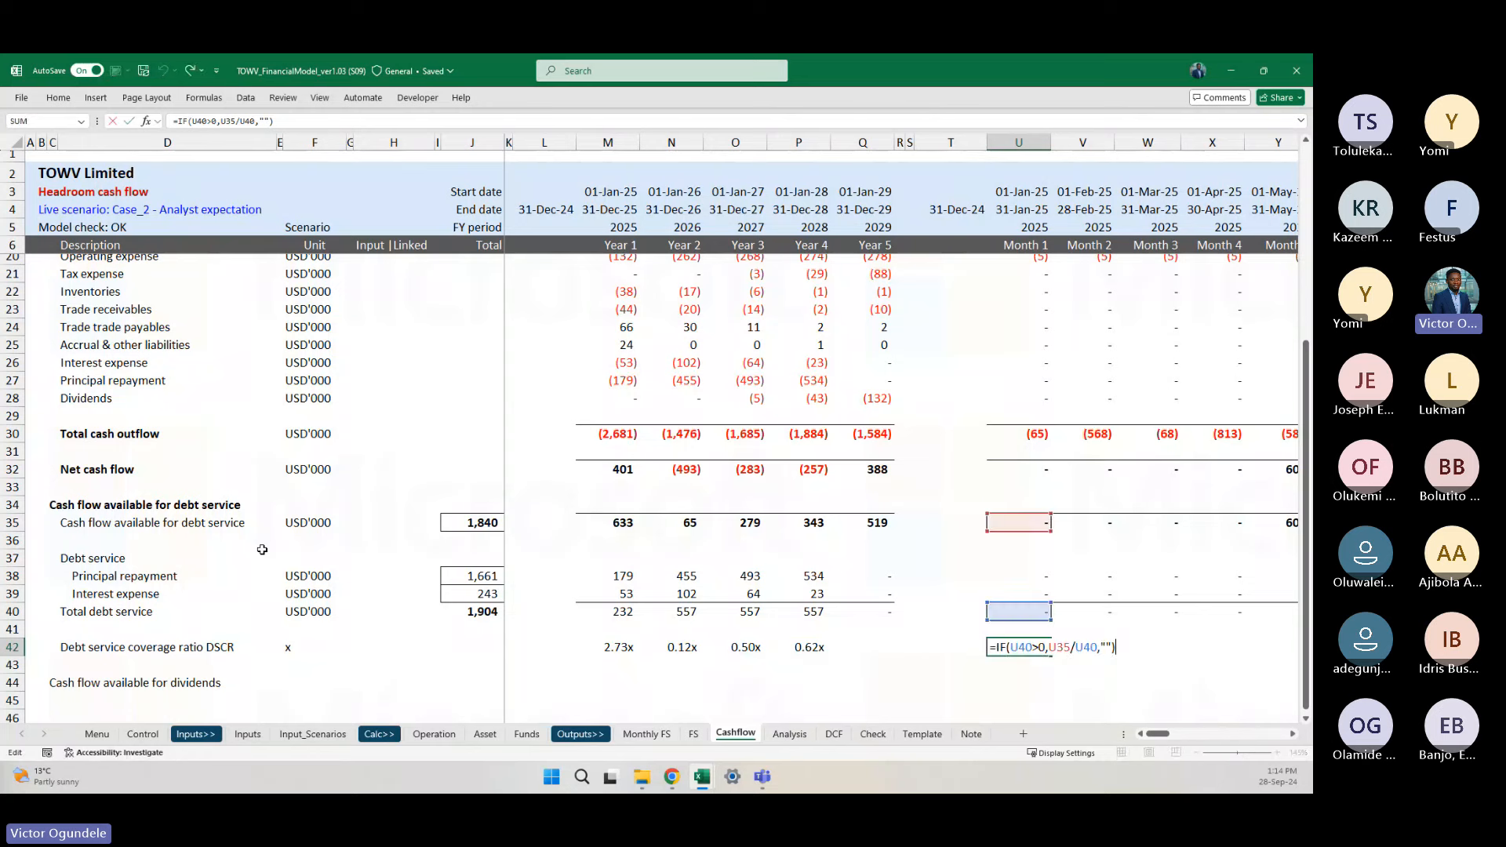
Step: Fill the debt service coverage ratio formula from the Month 1 cell U42 across the monthly columns of row 42
key(ctrl+Return)
key(ctrl+shift+Right)
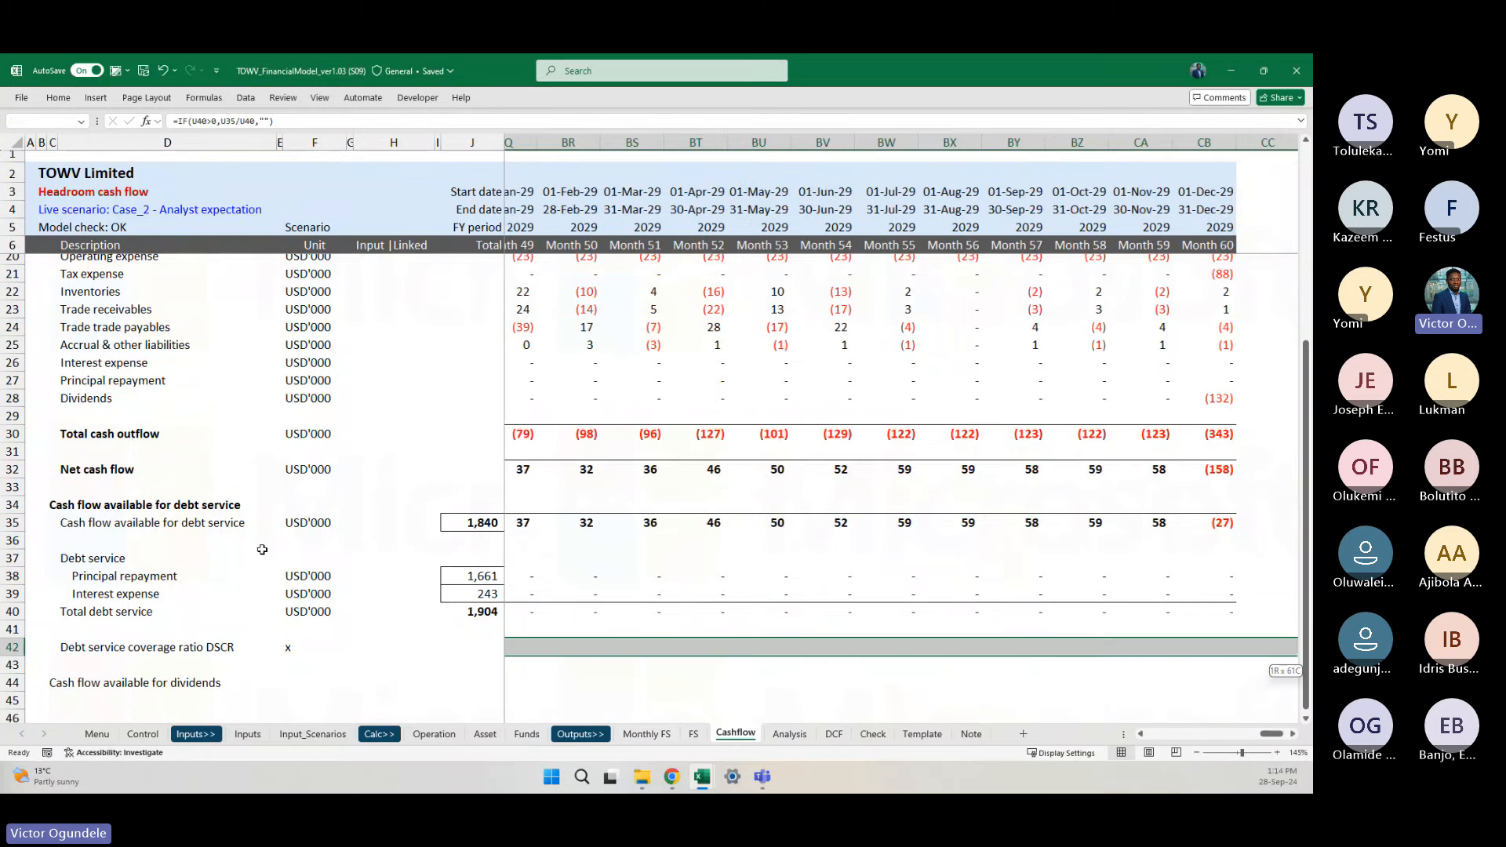
key(ctrl+BackSpace)
key(ctrl+r)
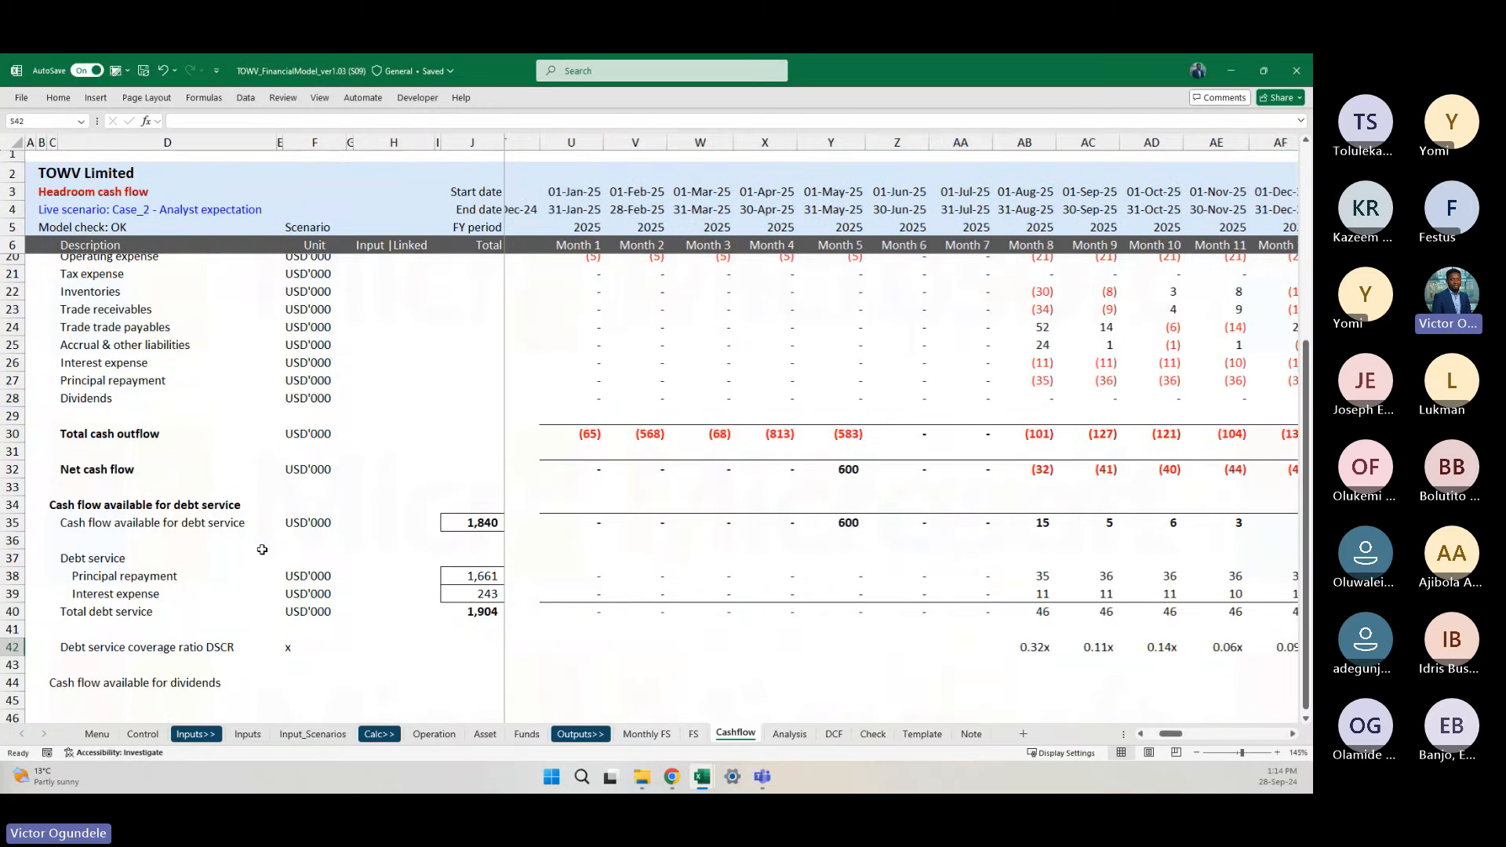
key(Right)
key(Right)
scroll(262, 549, down, 2)
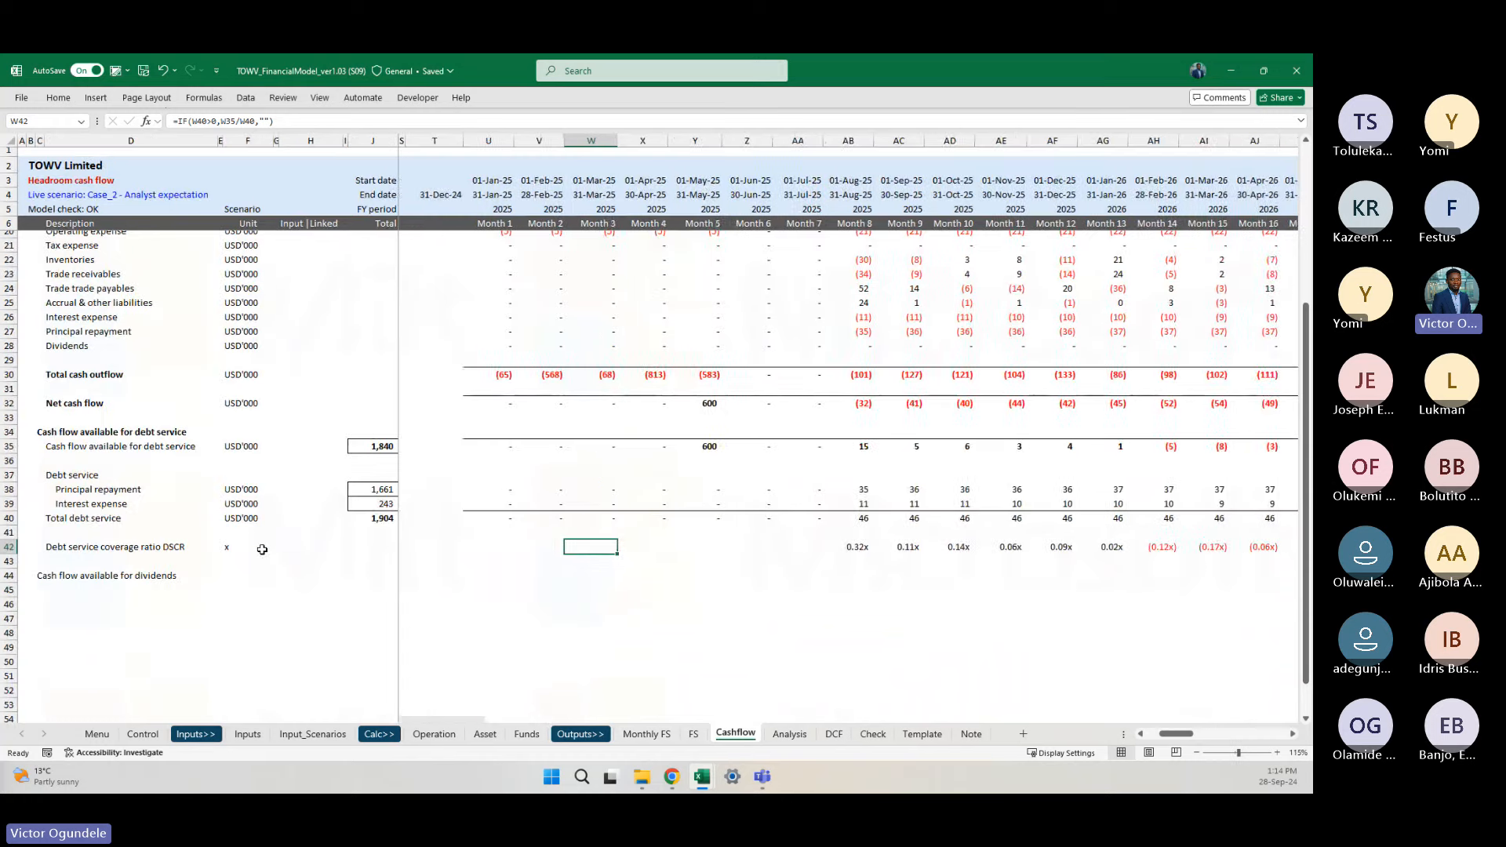
scroll(431, 562, left, 5)
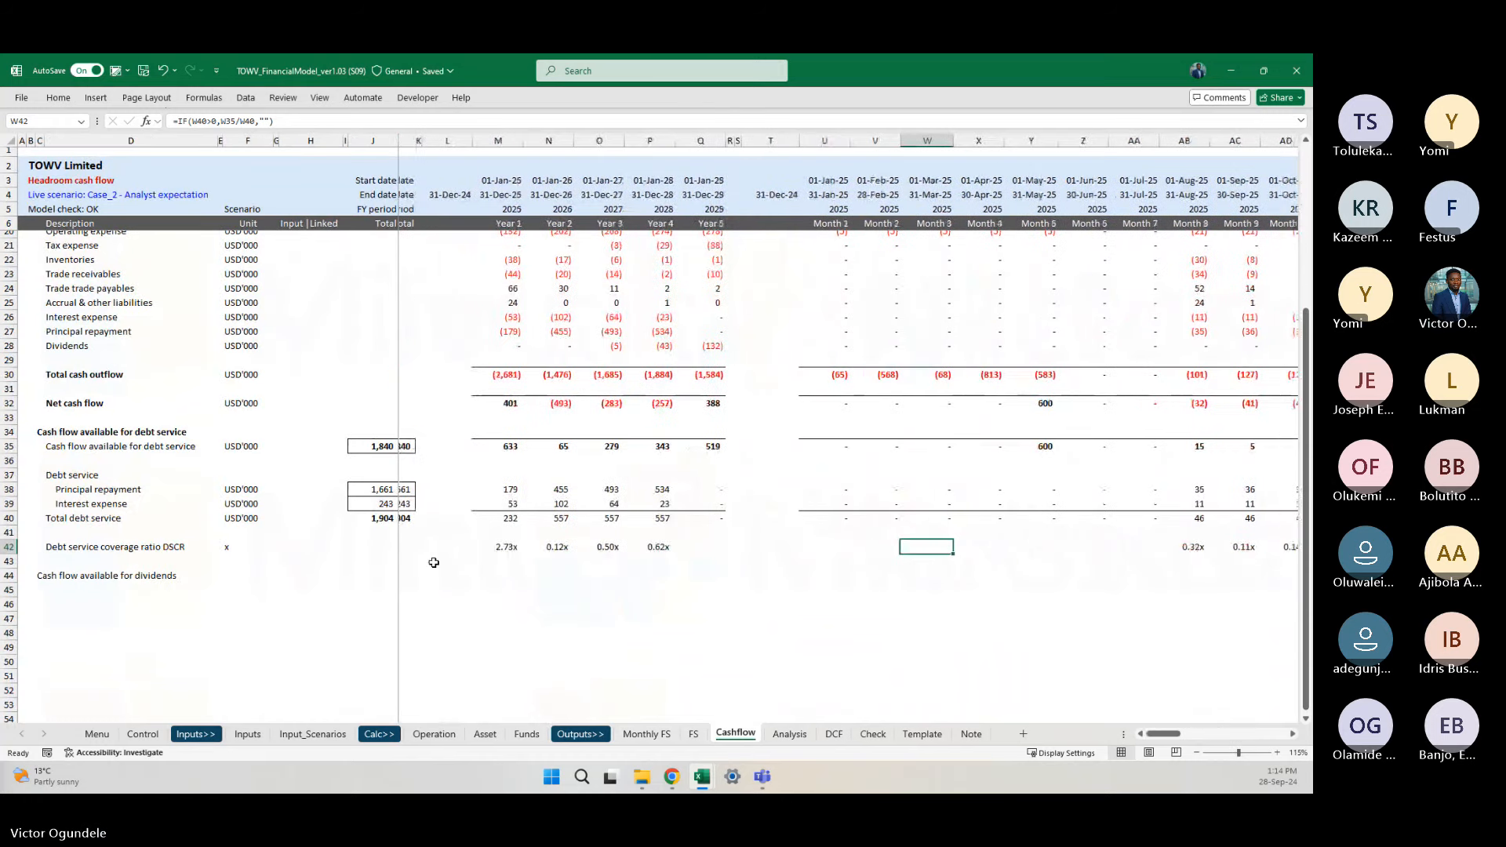
scroll(434, 563, right, 1)
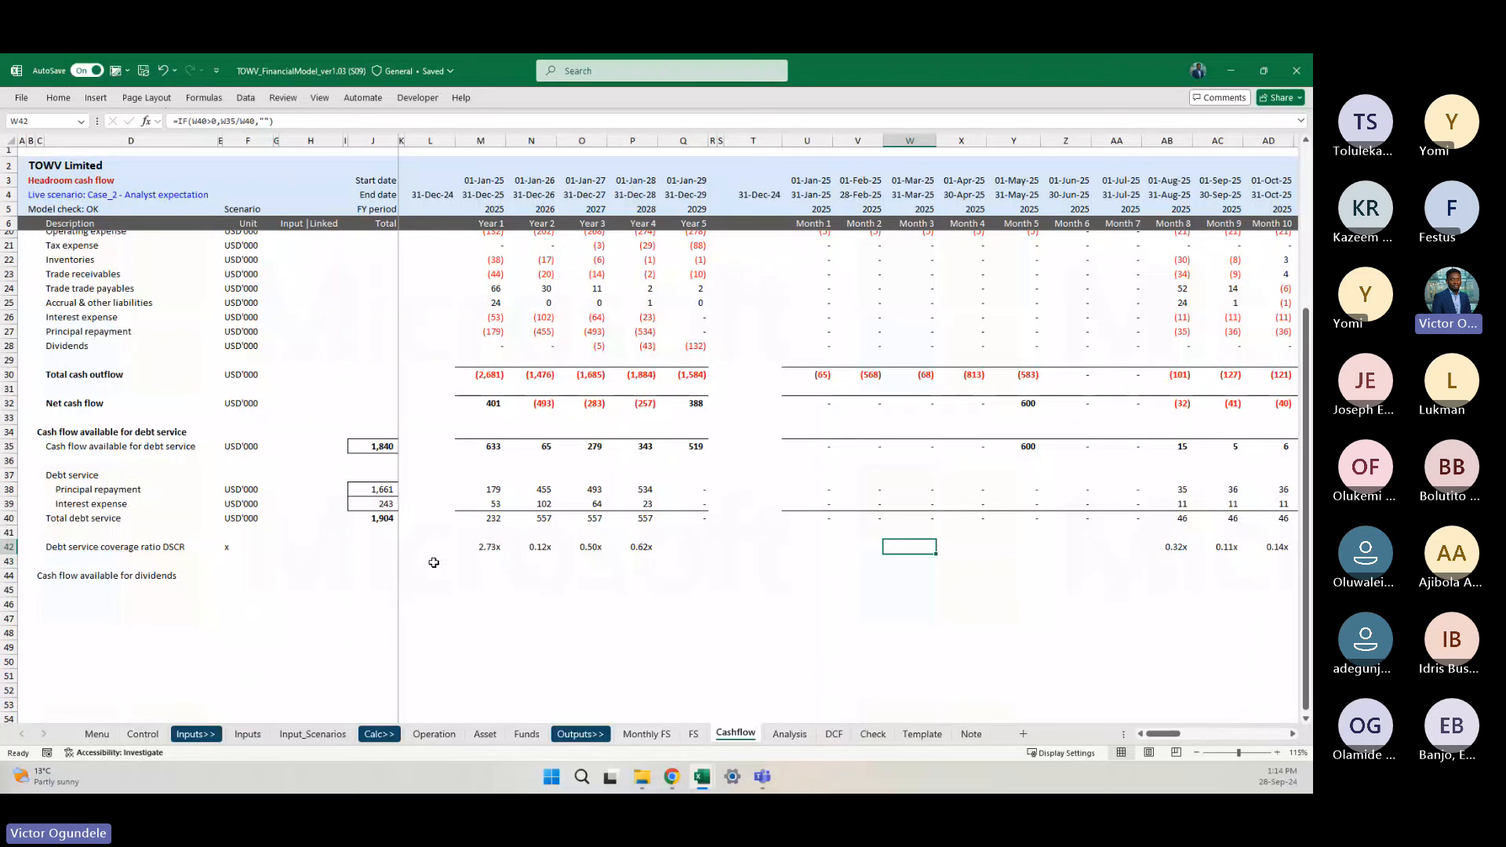
Step: Review the monthly debt service coverage ratios along row 42 from Month 3 to Month 20
key(Right)
key(Right)
key(Right)
key(Right)
key(Right)
key(Right)
key(Right)
key(Right)
key(Right)
key(Right)
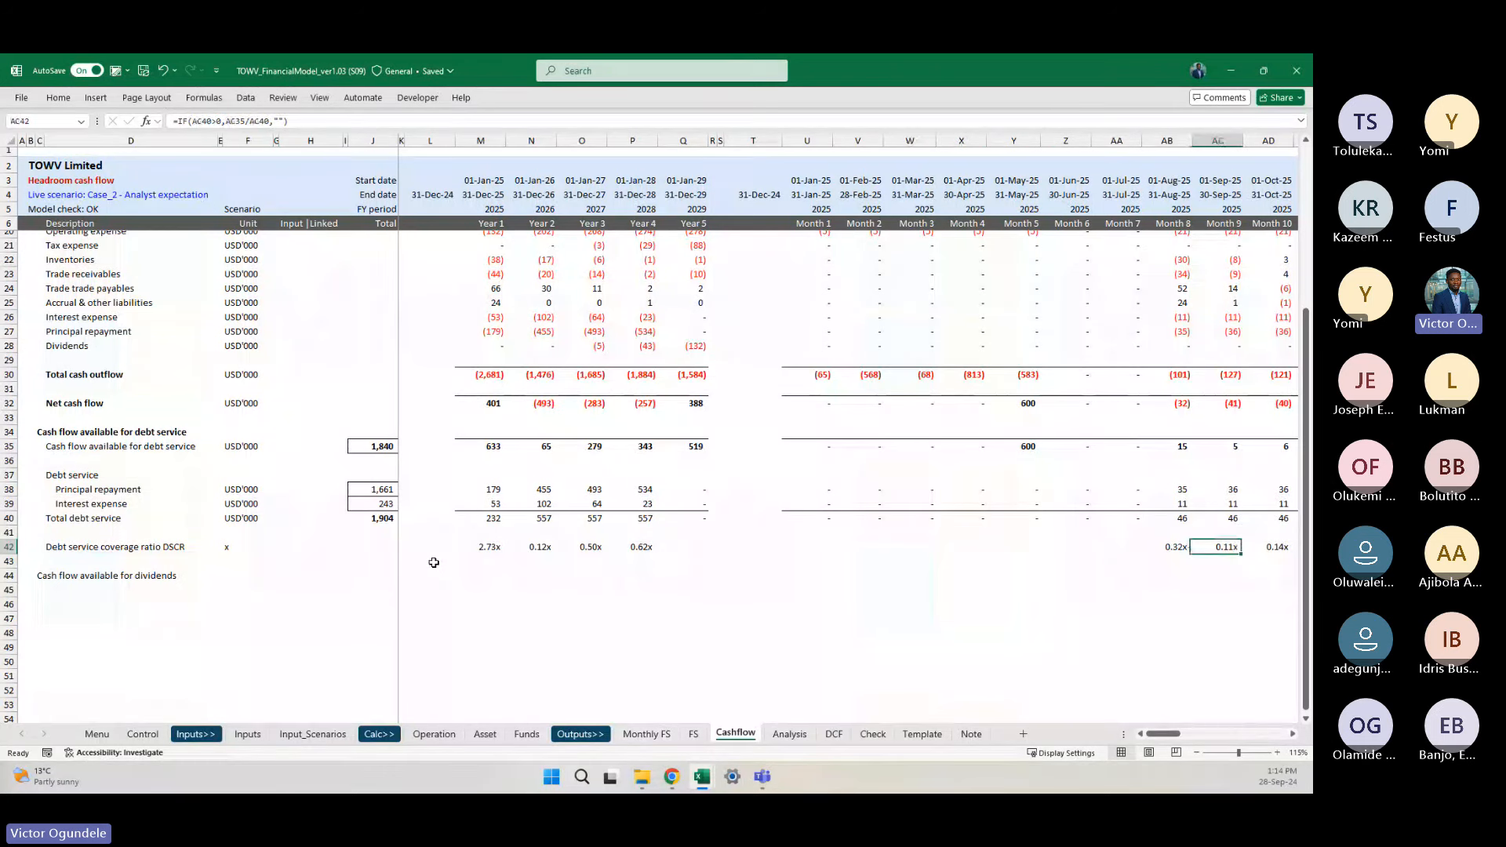
key(Right)
key(Right)
key(Right)
key(Right)
key(Right)
key(Right)
key(Right)
key(Right)
key(Right)
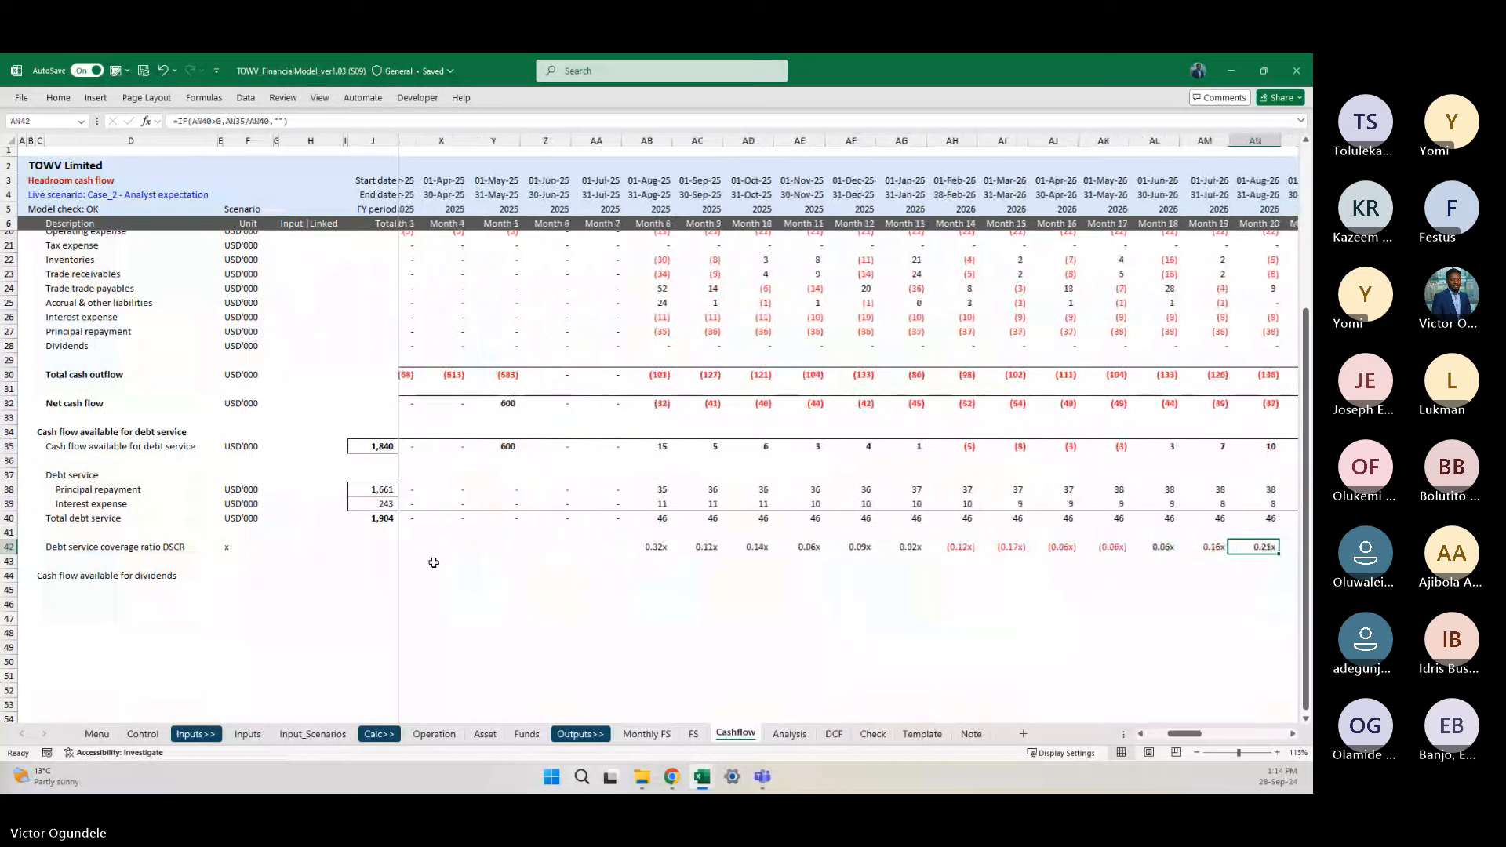
Step: Compare the coverage ratios of Months 10 to 20 in row 42, focusing on Months 14 to 17
key(Left)
key(Left)
key(Left)
key(Left)
key(Left)
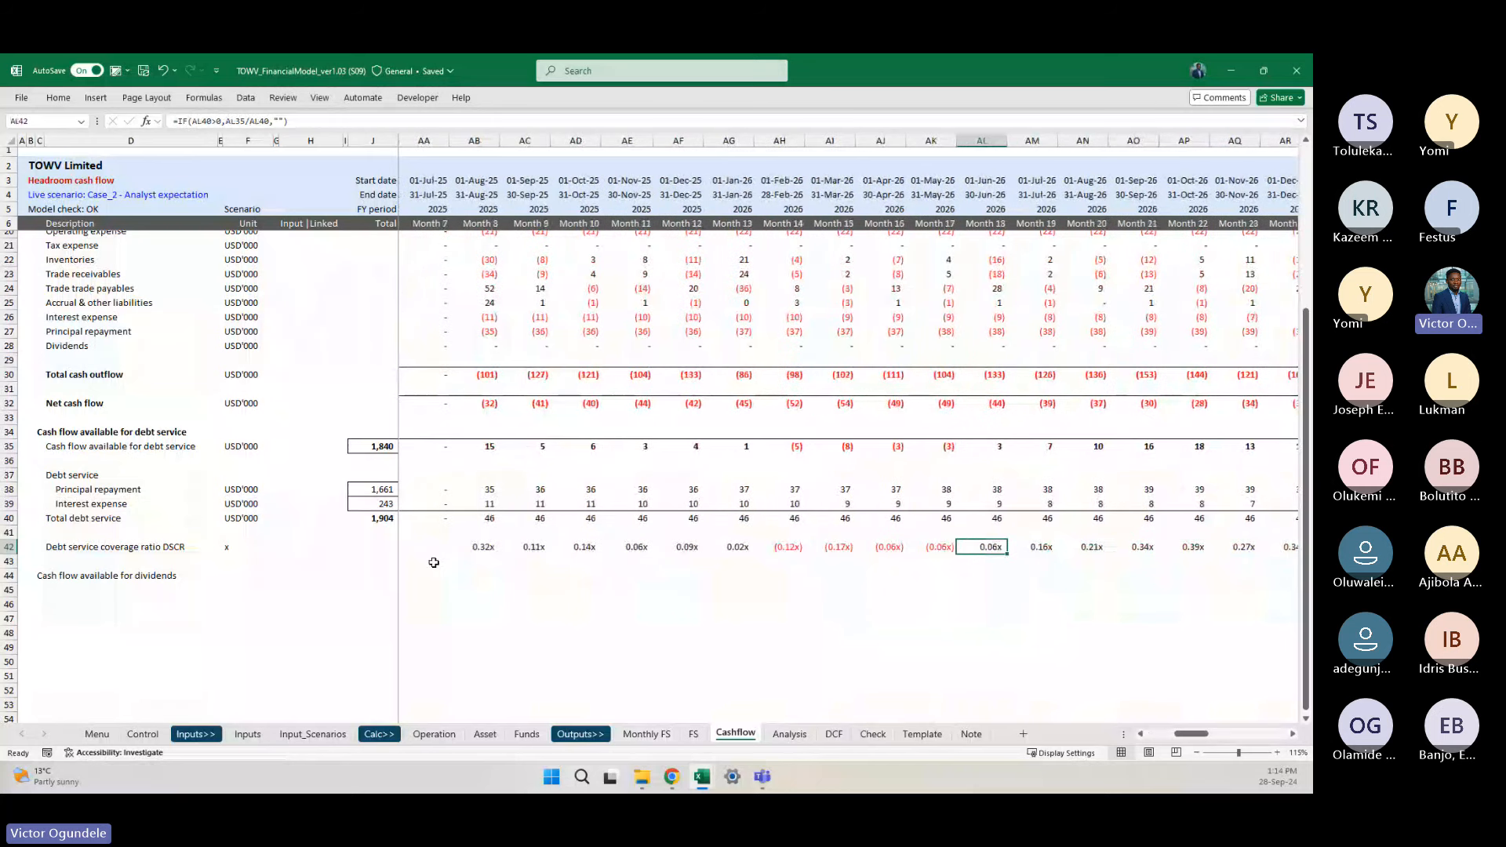
key(Left)
key(Left)
key(Left)
key(Left)
key(Left)
key(Left)
key(Left)
key(Left)
key(Left)
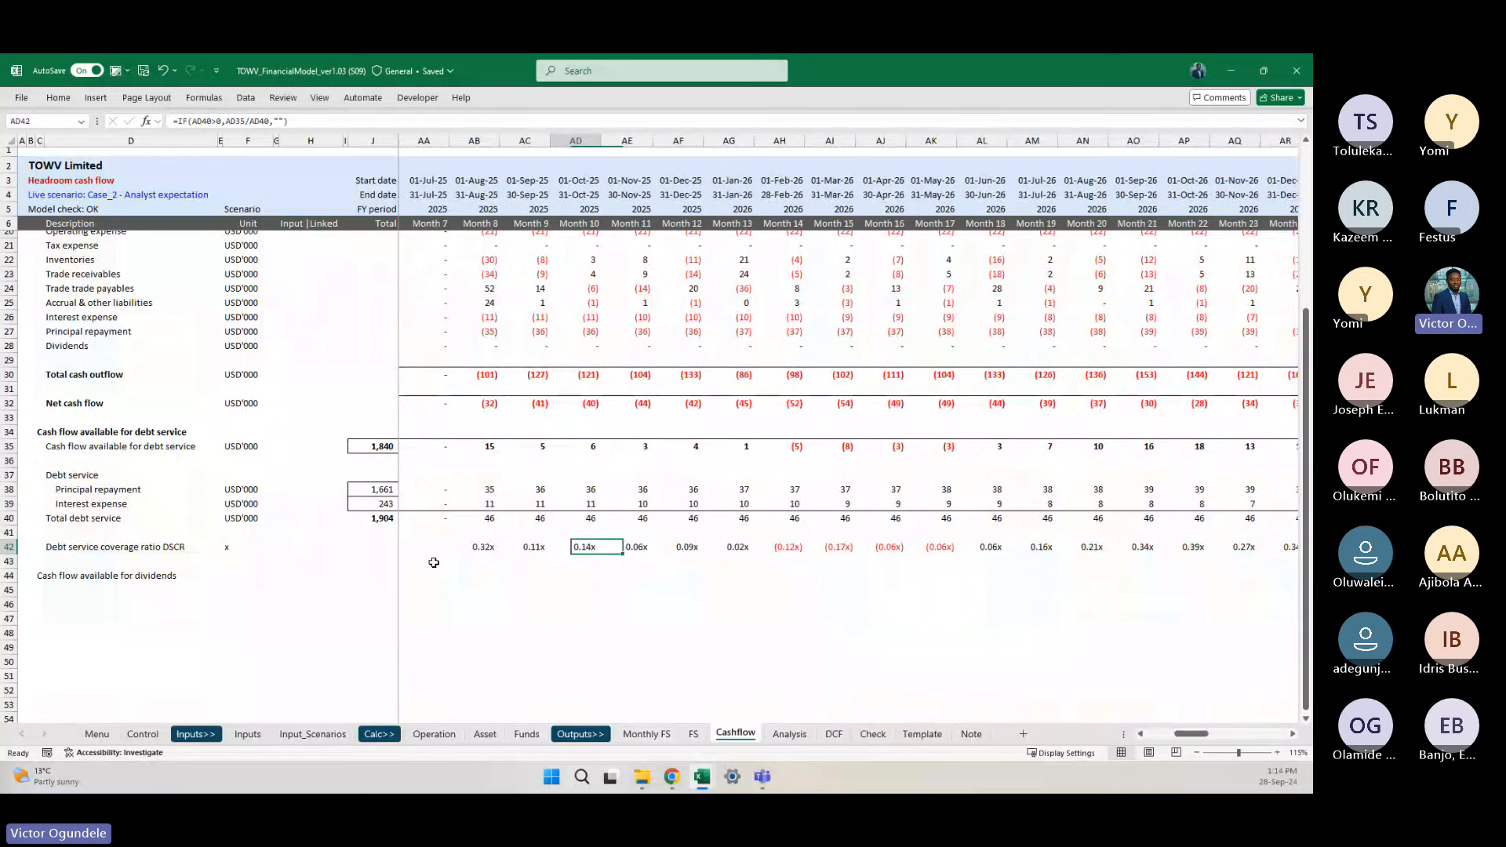
key(Right)
key(Right)
key(Right)
key(Right)
key(Right)
key(Right)
key(Right)
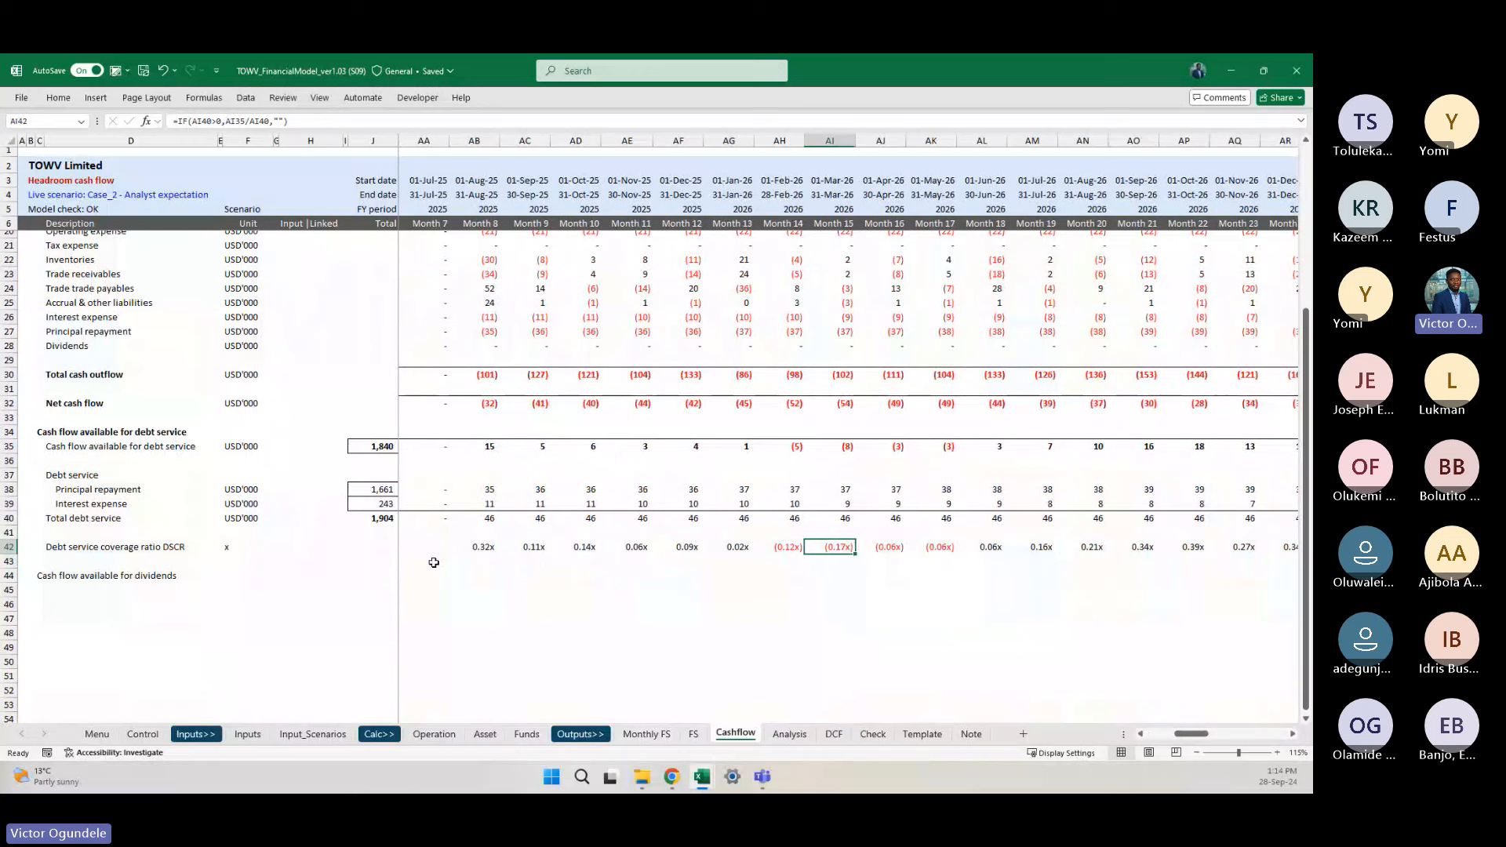
key(Left)
key(Right)
key(Right)
key(Right)
key(Right)
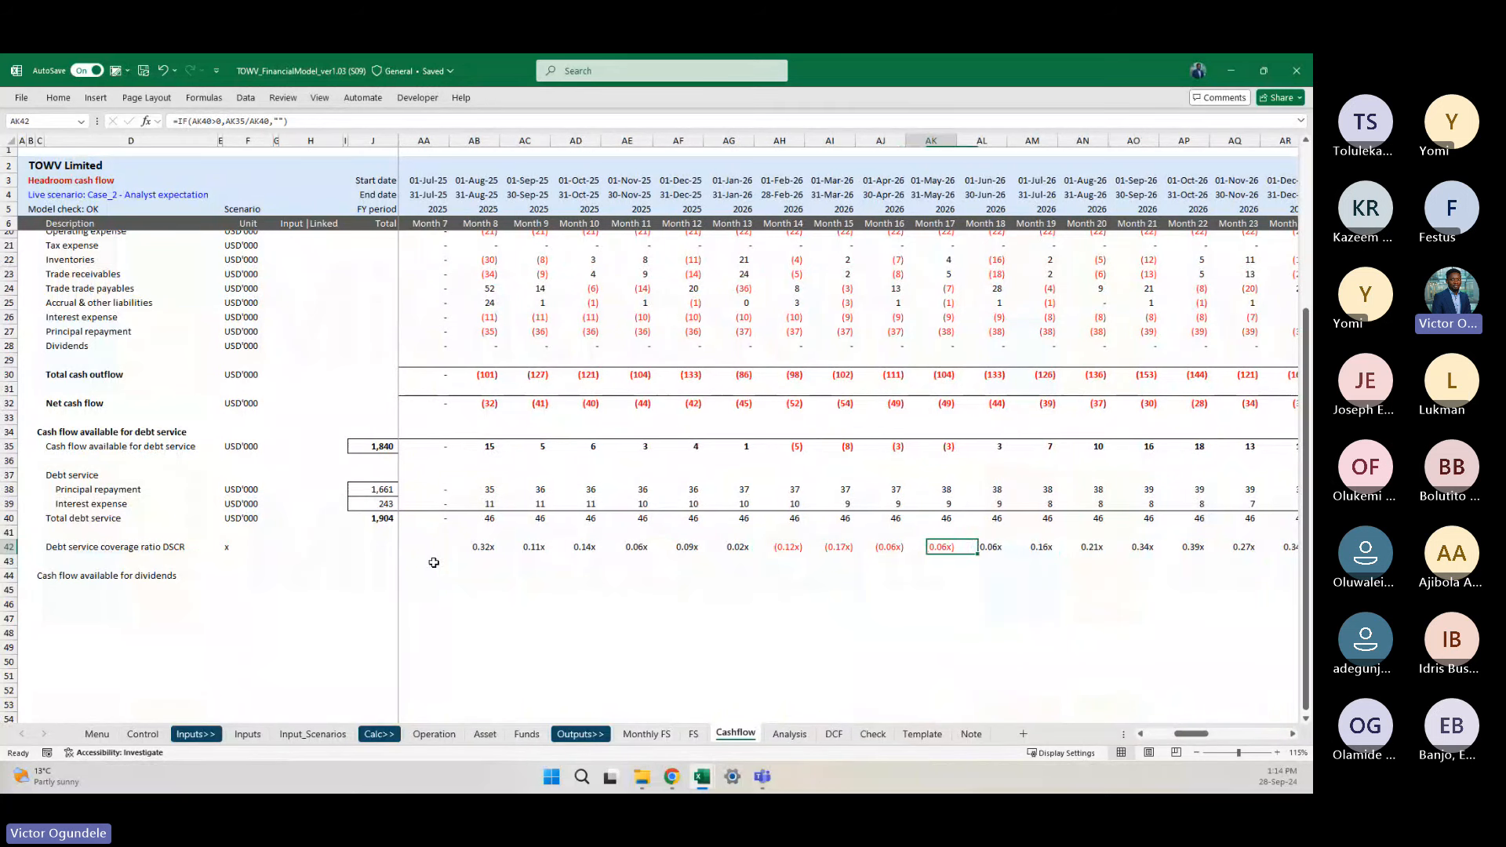
Step: Inspect which cells the Month 14 coverage ratio formula in AH42 refers to, leaving the formula as it is
key(Left)
key(Left)
key(Left)
key(Left)
key(F2)
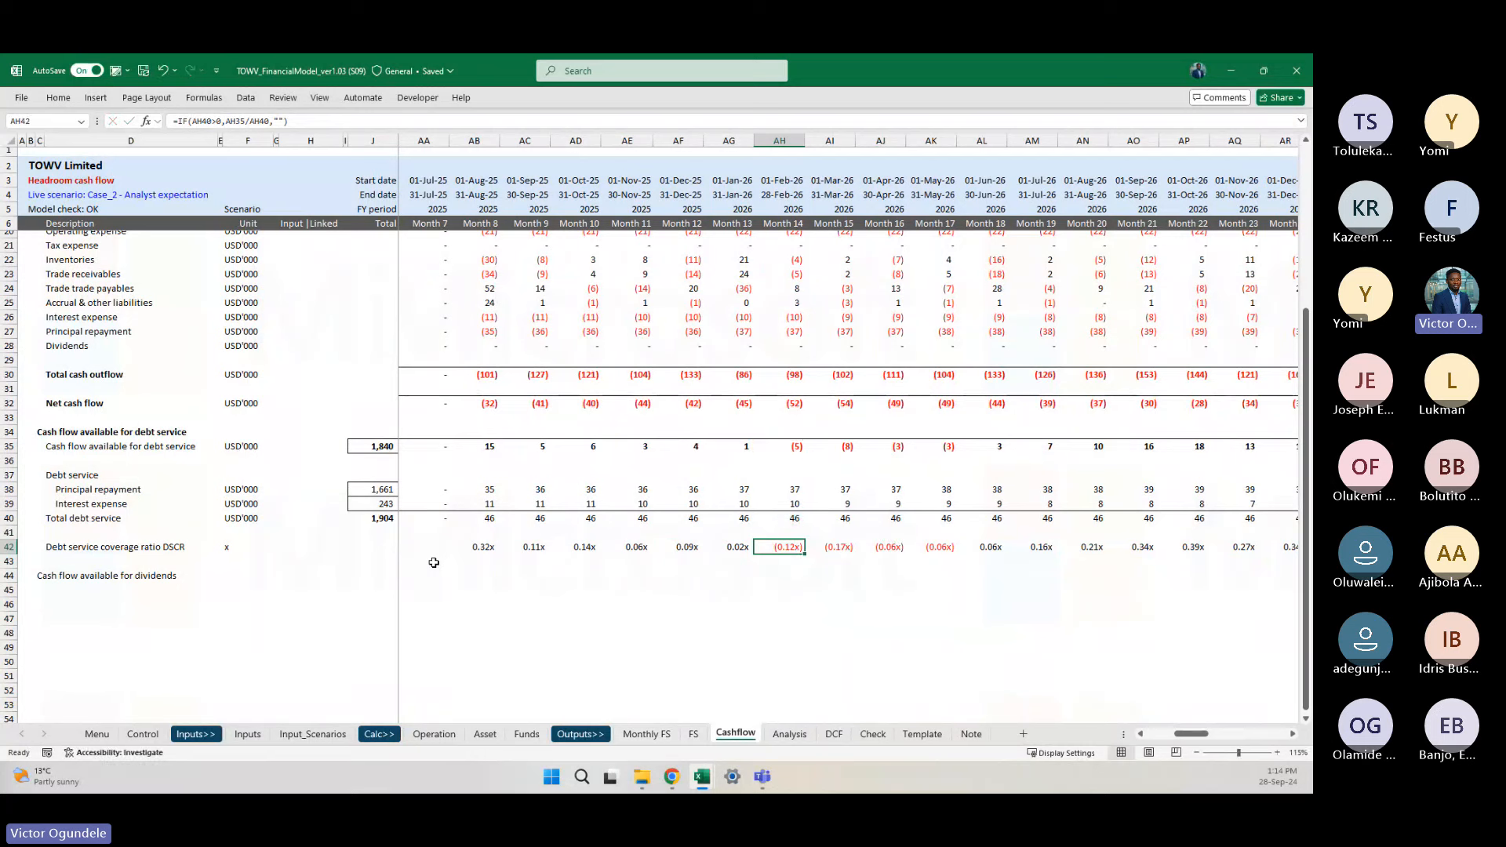
key(Escape)
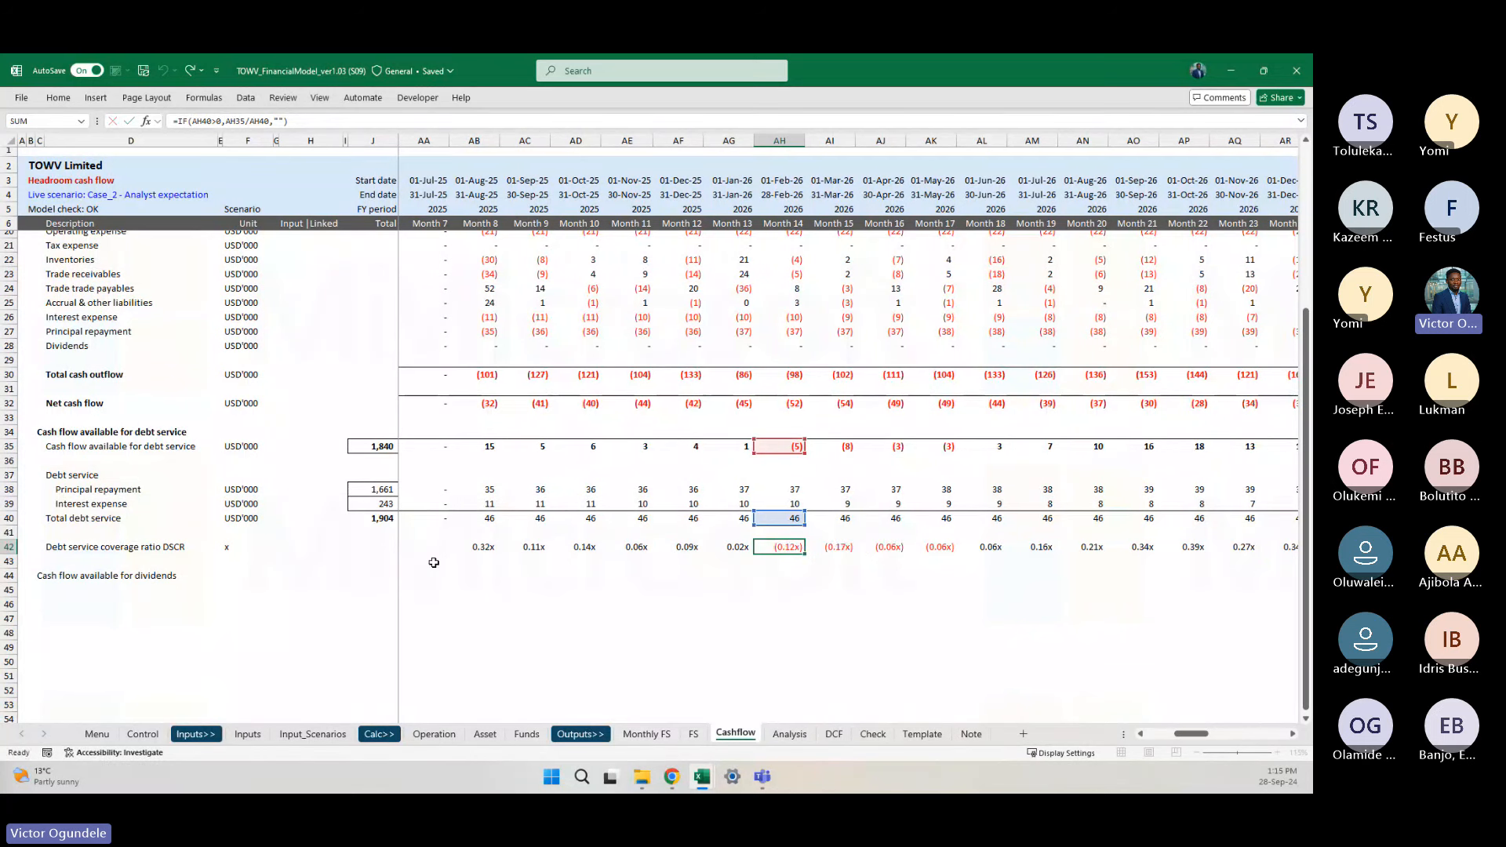
Step: Go back to the Year 1 cash flow available for debt service and review the debt service labels in column D
key(ctrl+Left)
key(ctrl+Left)
key(ctrl+Left)
key(ctrl+Up)
key(ctrl+Up)
key(ctrl+Up)
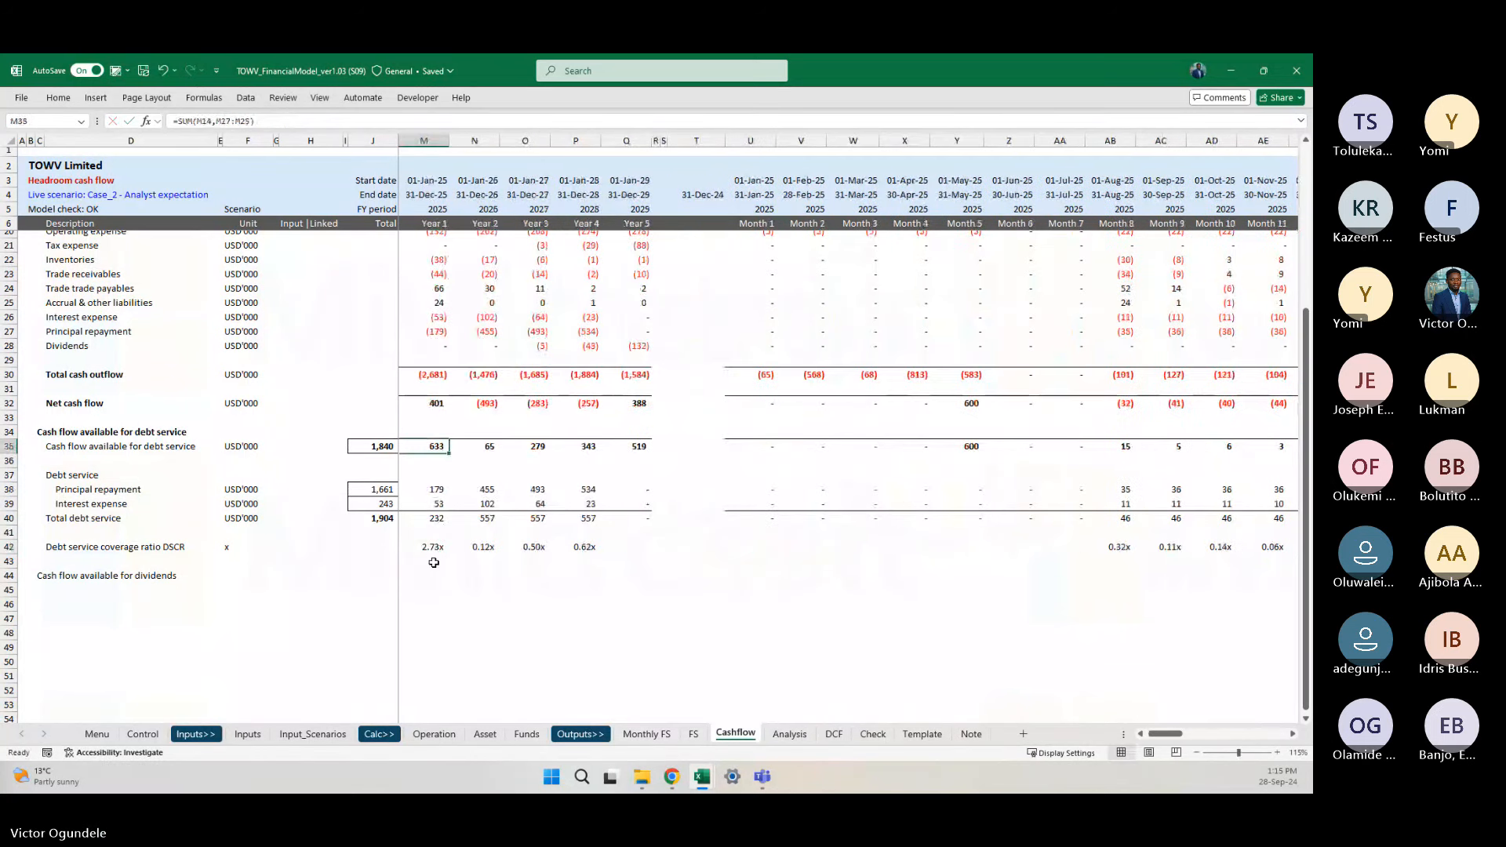
key(ctrl+Left)
key(ctrl+Left)
key(ctrl+Left)
key(Down)
key(Down)
key(Down)
key(Down)
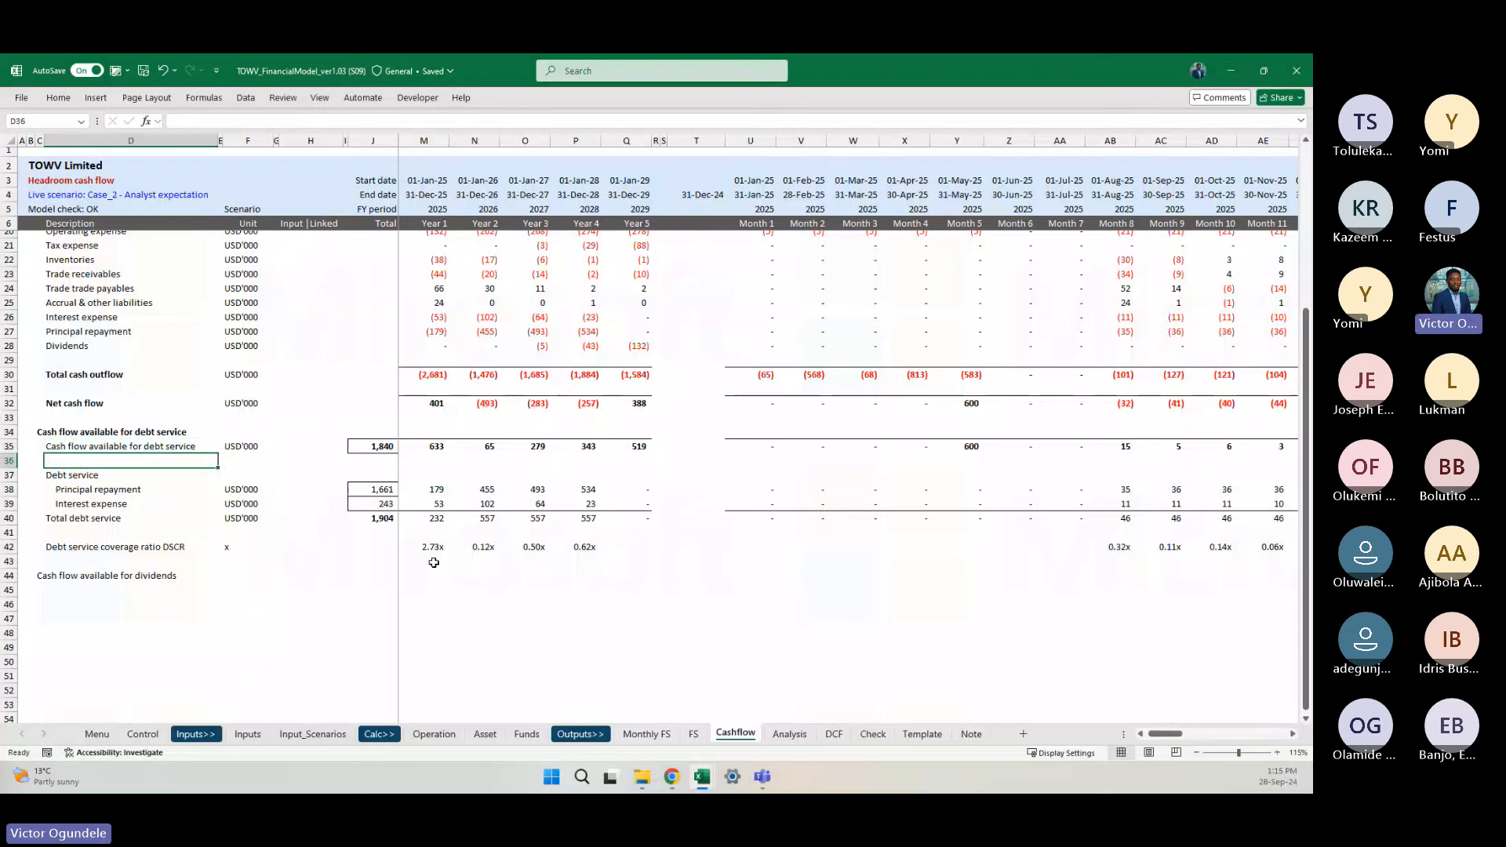
key(Up)
key(Up)
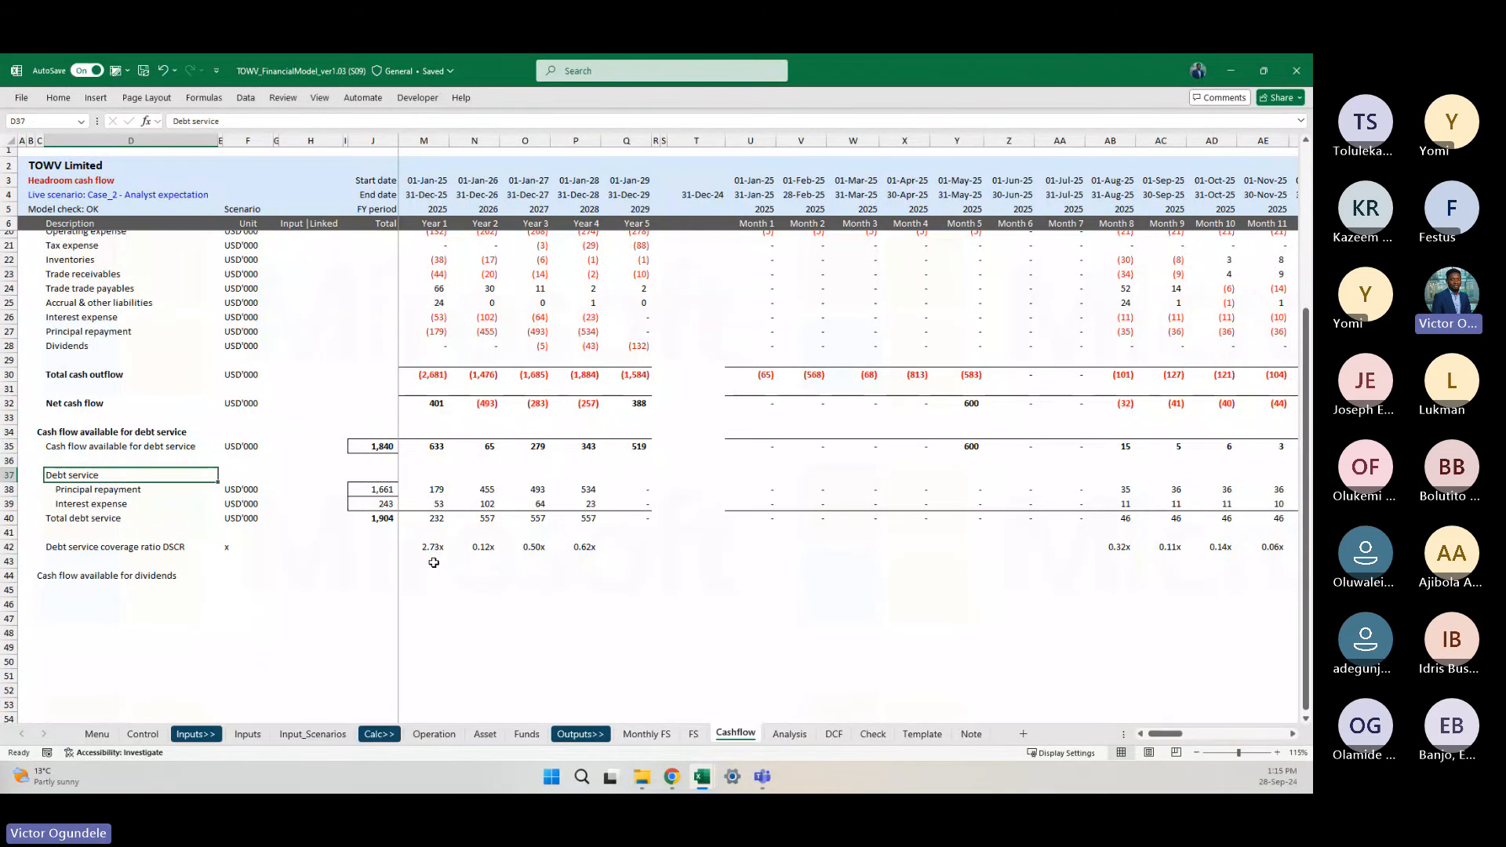
Step: Examine the monthly cash flow available for debt service in row 35 around Months 17 and 18
key(Right)
key(Right)
key(Right)
key(Right)
key(Right)
key(Right)
key(Right)
key(Right)
key(Right)
key(Right)
key(Right)
key(Right)
key(Right)
key(Right)
key(Right)
key(Right)
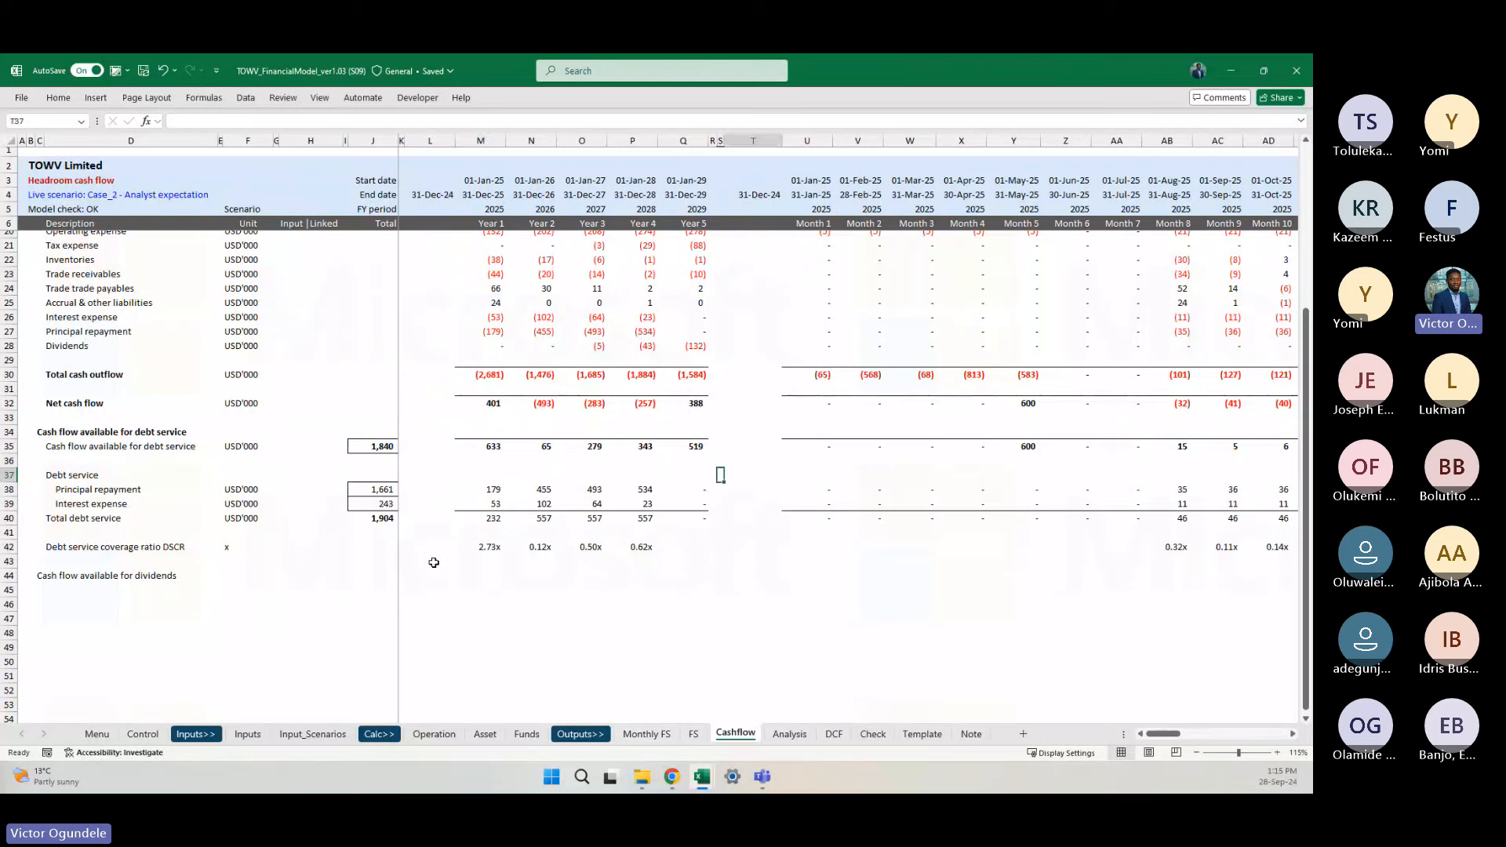
key(Right)
key(Right)
key(Right)
key(Right)
key(Right)
key(Right)
key(Right)
key(Right)
key(Right)
key(Right)
key(Right)
key(Right)
key(Right)
key(Right)
key(Right)
key(Right)
key(Right)
key(Right)
key(Right)
key(Right)
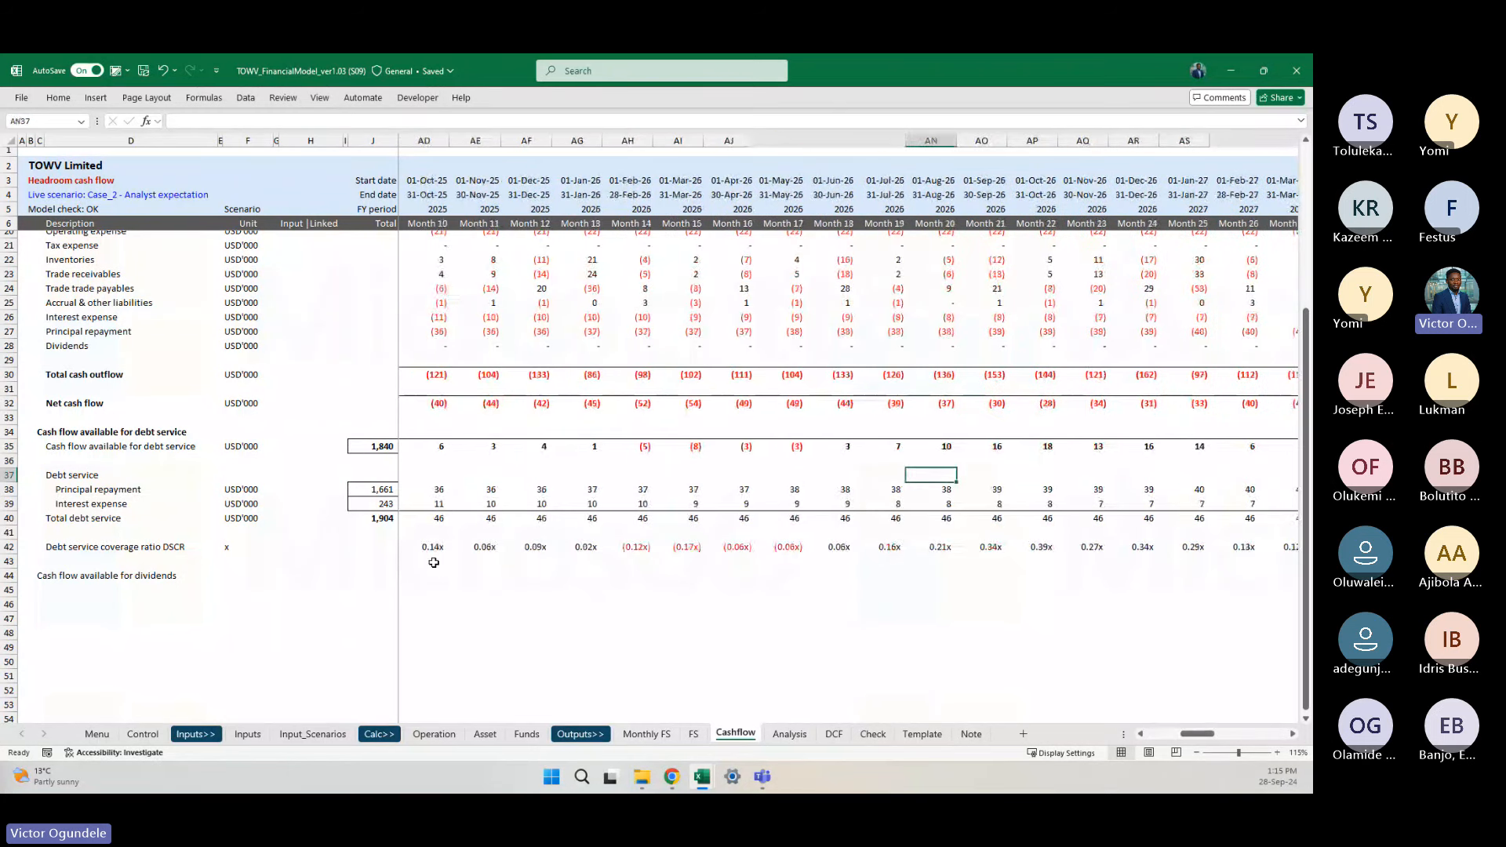
key(Up)
key(Up)
key(Left)
key(Left)
key(Left)
key(Left)
key(Left)
key(Left)
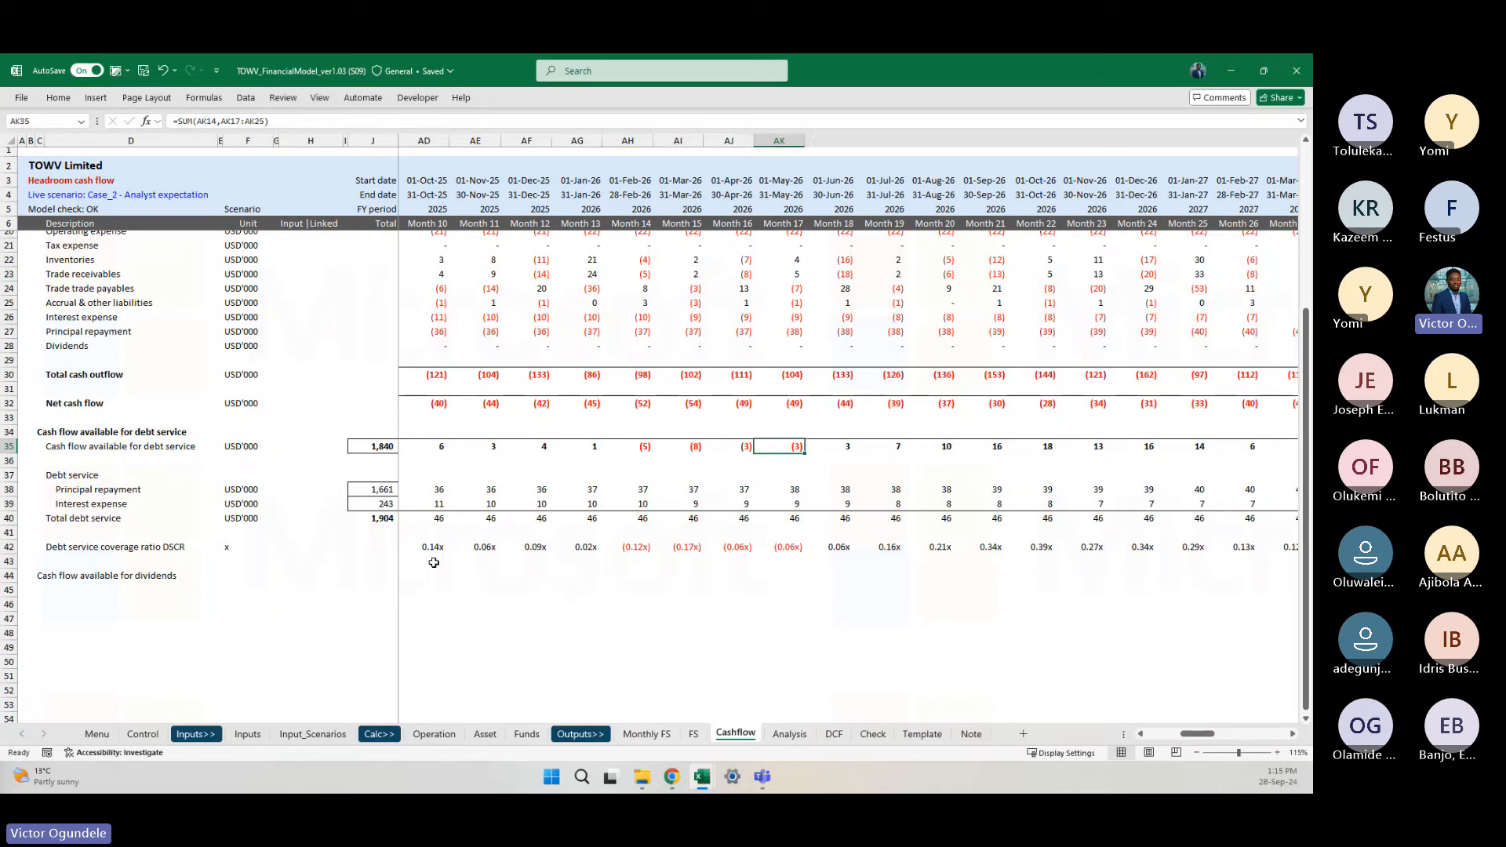
key(Right)
key(Right)
key(Right)
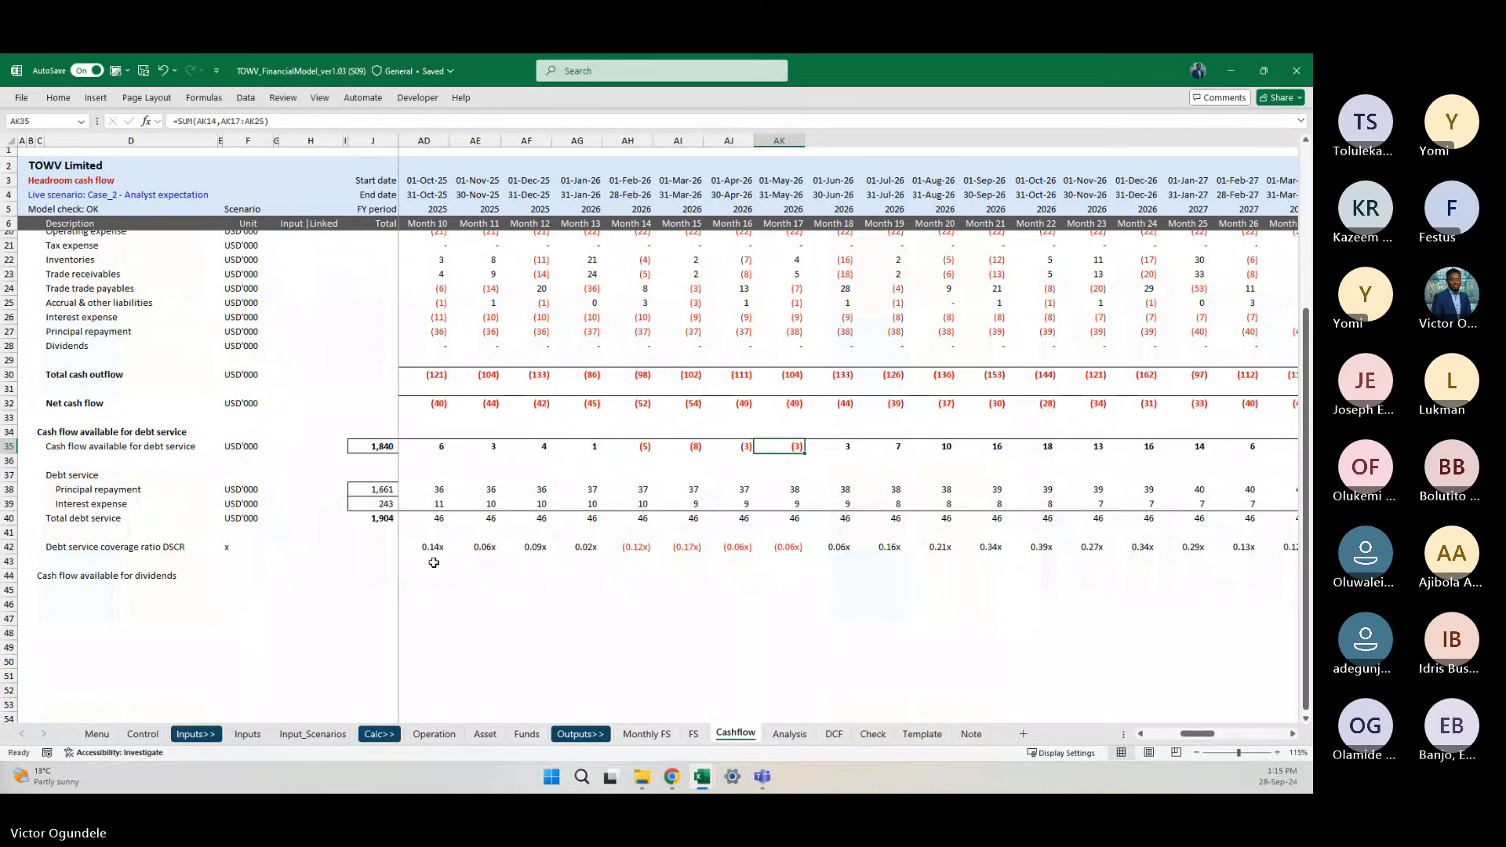
key(Right)
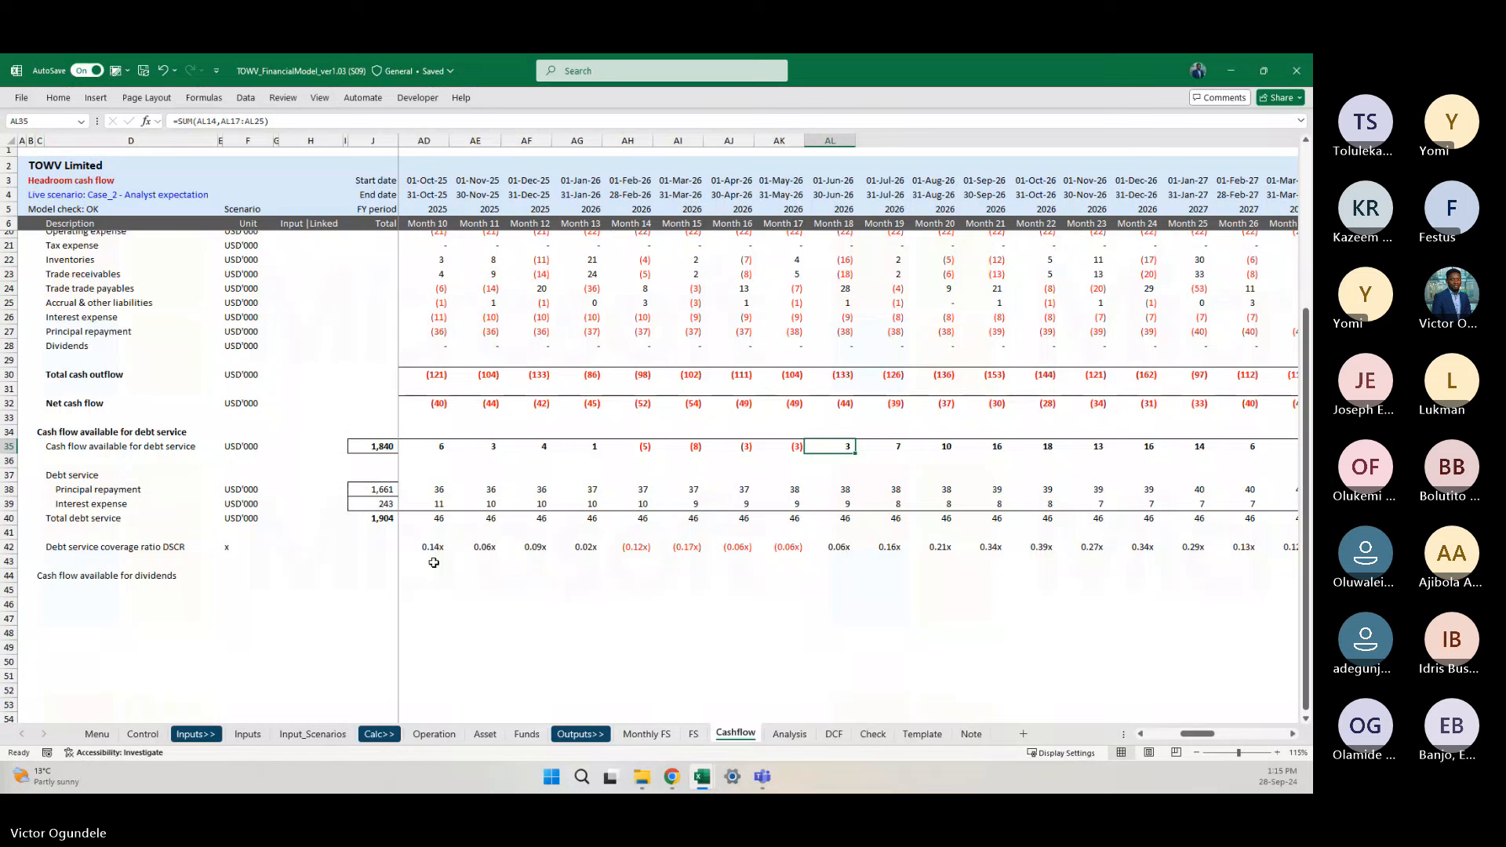
Step: Review the coverage ratios in row 42 from Month 18 through Month 50 and return to the start of the monthly section
key(Down)
key(Down)
key(Down)
key(Down)
key(Down)
key(Down)
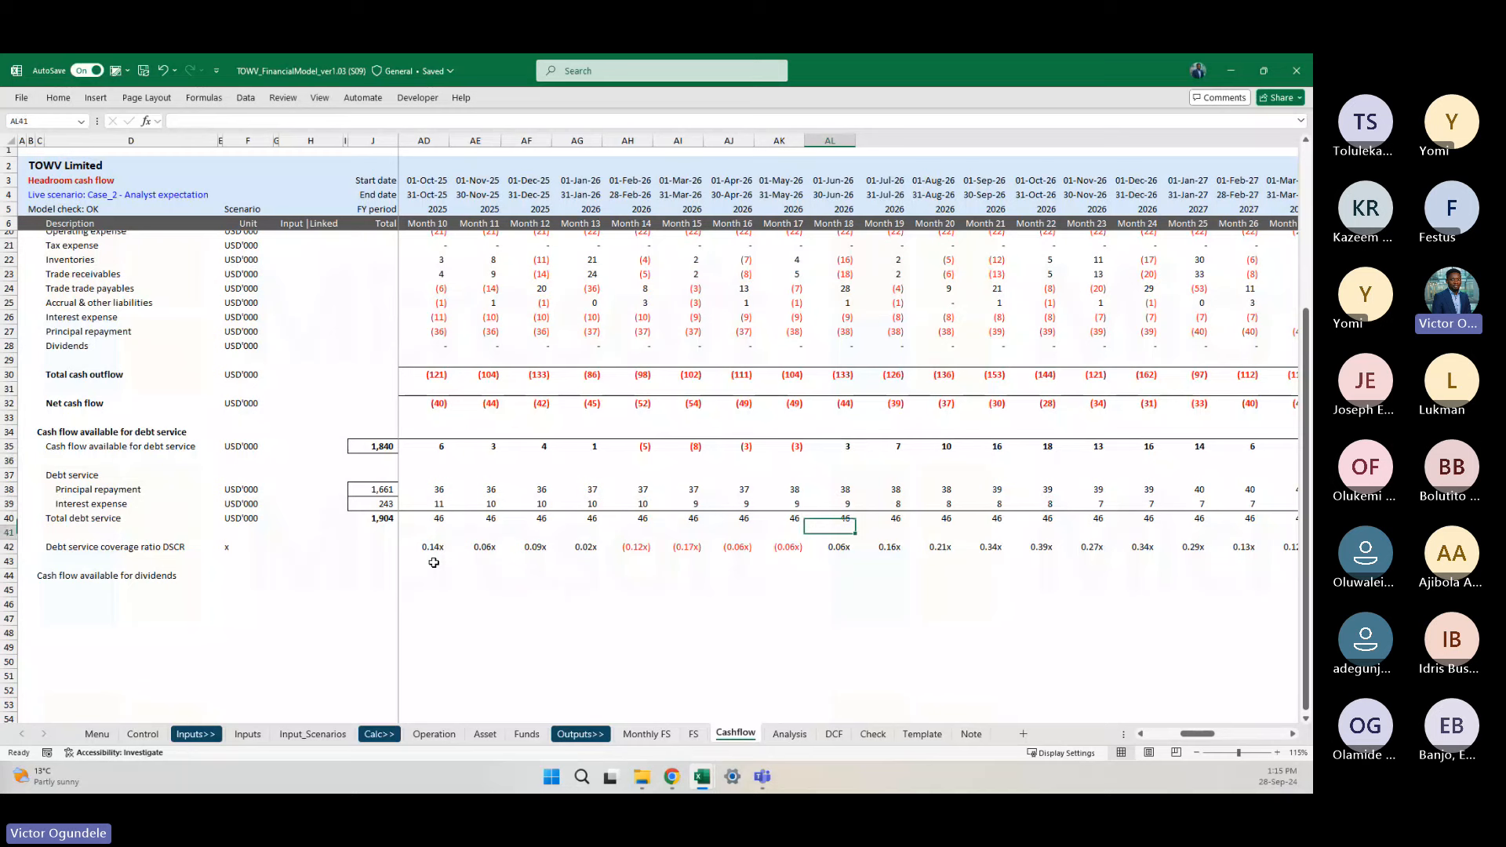
key(Down)
key(Right)
key(Right)
key(Right)
key(Right)
key(Right)
key(Right)
key(Right)
key(Right)
key(Right)
key(Right)
key(Right)
key(Right)
key(Right)
key(Right)
key(Right)
key(Right)
key(Right)
key(Right)
key(Right)
key(Right)
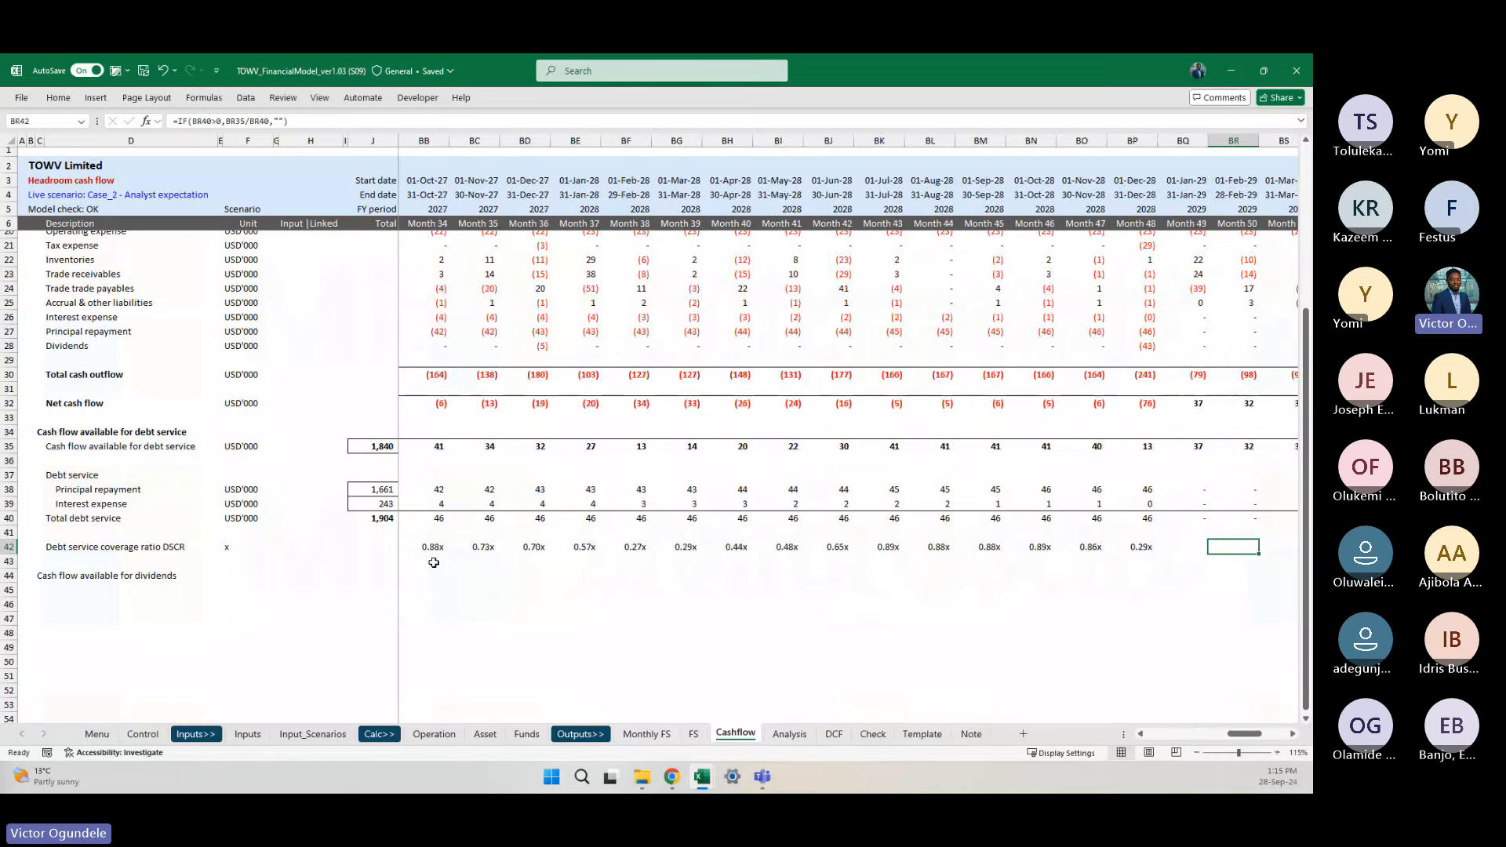
key(Home)
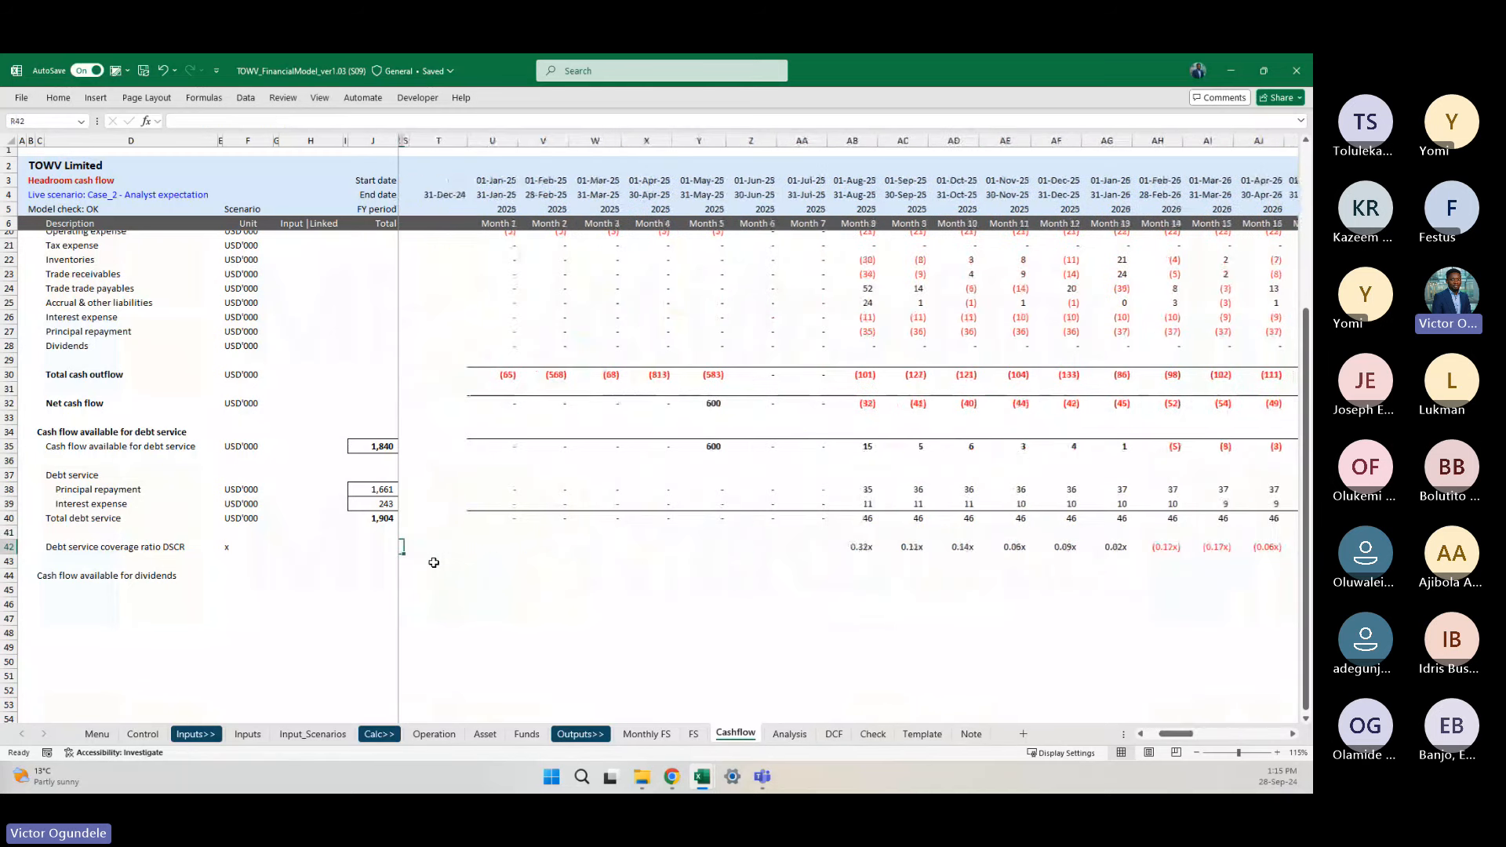
Step: Go back along row 42 to the description column and down to the cash flow available for dividends label
key(Left)
key(Left)
key(Left)
key(Left)
key(Left)
key(Left)
key(Left)
key(Left)
key(Left)
key(Left)
key(Left)
key(Left)
key(Left)
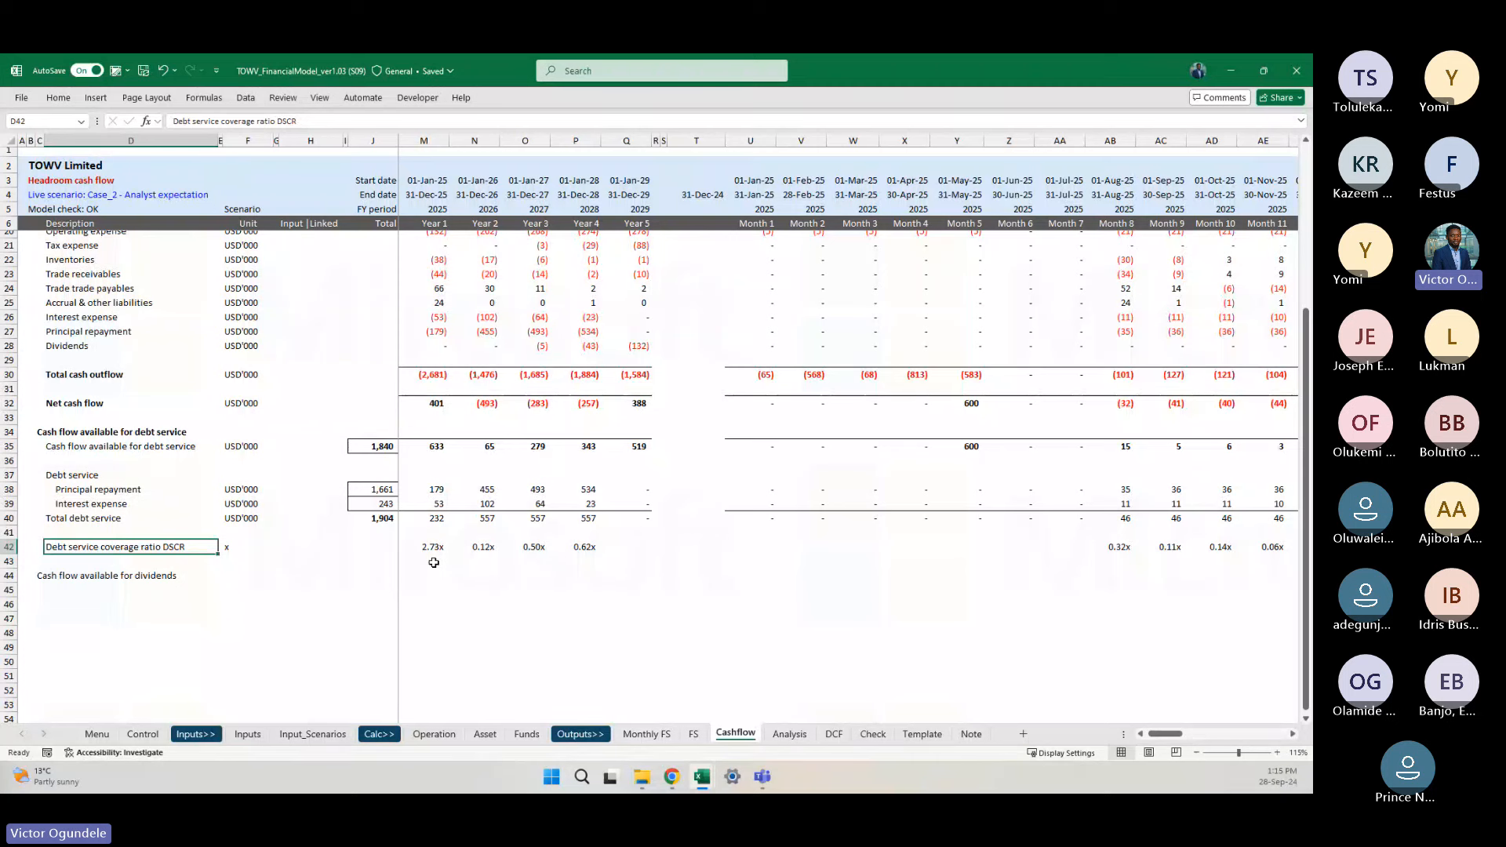
key(Down)
key(Down)
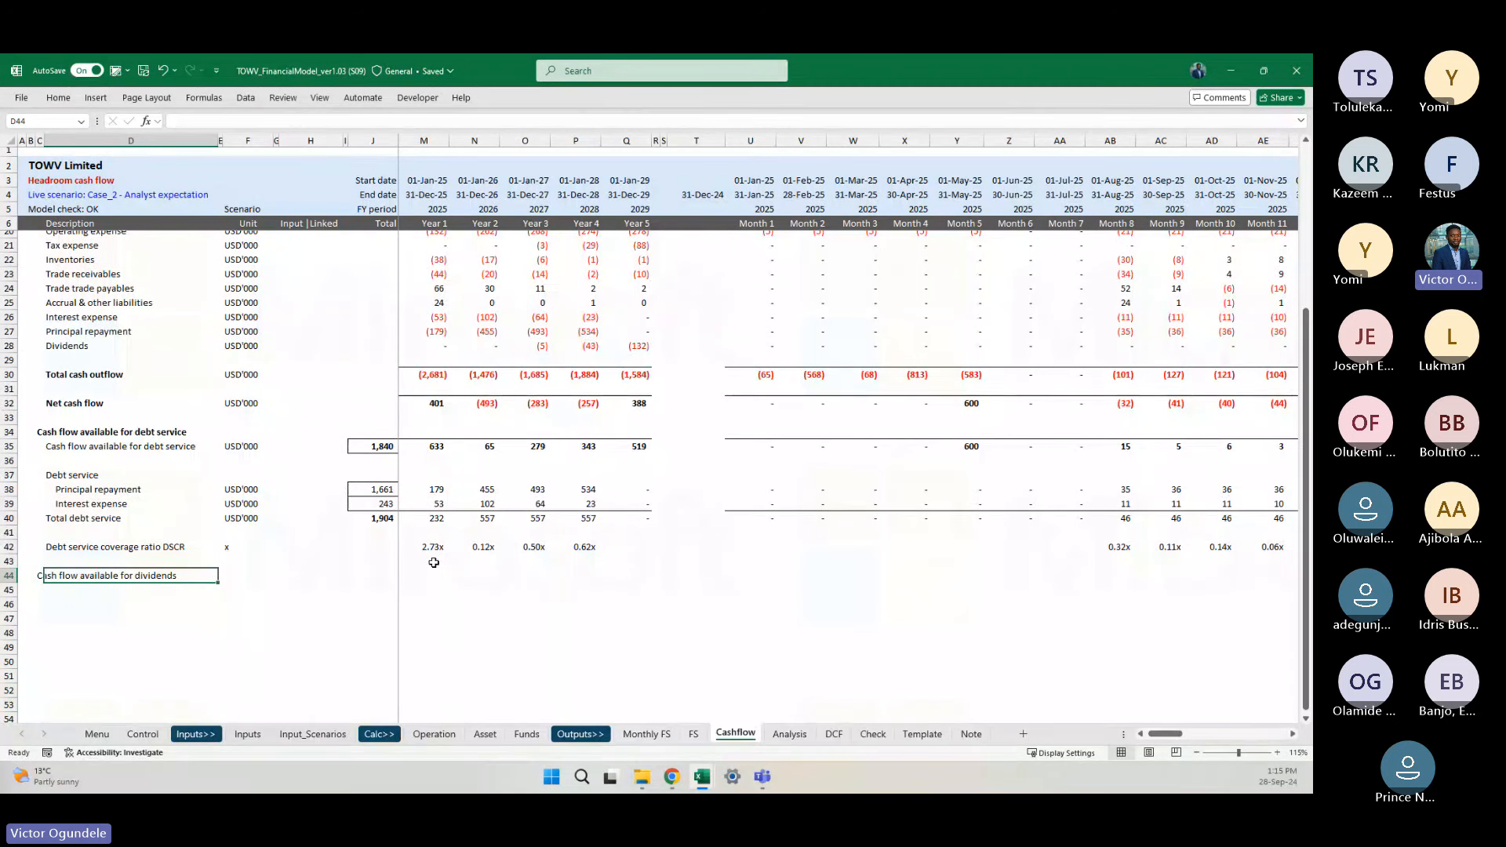
Step: Return to the debt service coverage ratio row and check the Year 1 ratio formula in M42
key(Up)
key(Up)
key(Right)
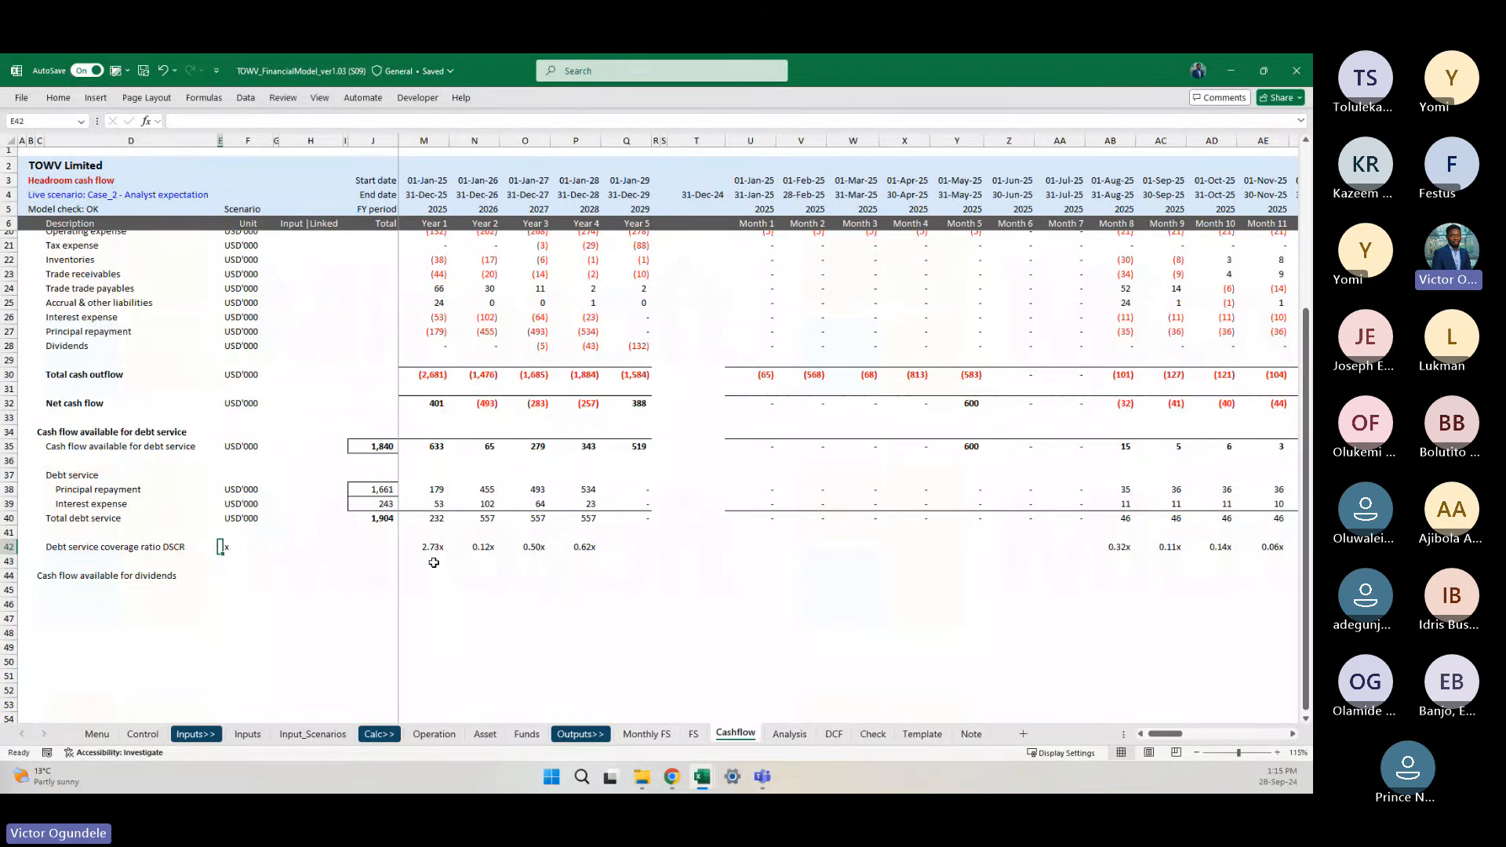
key(Right)
key(Right)
key(Right)
key(Right)
key(Right)
key(Right)
key(Right)
key(Right)
key(Right)
key(Left)
key(Left)
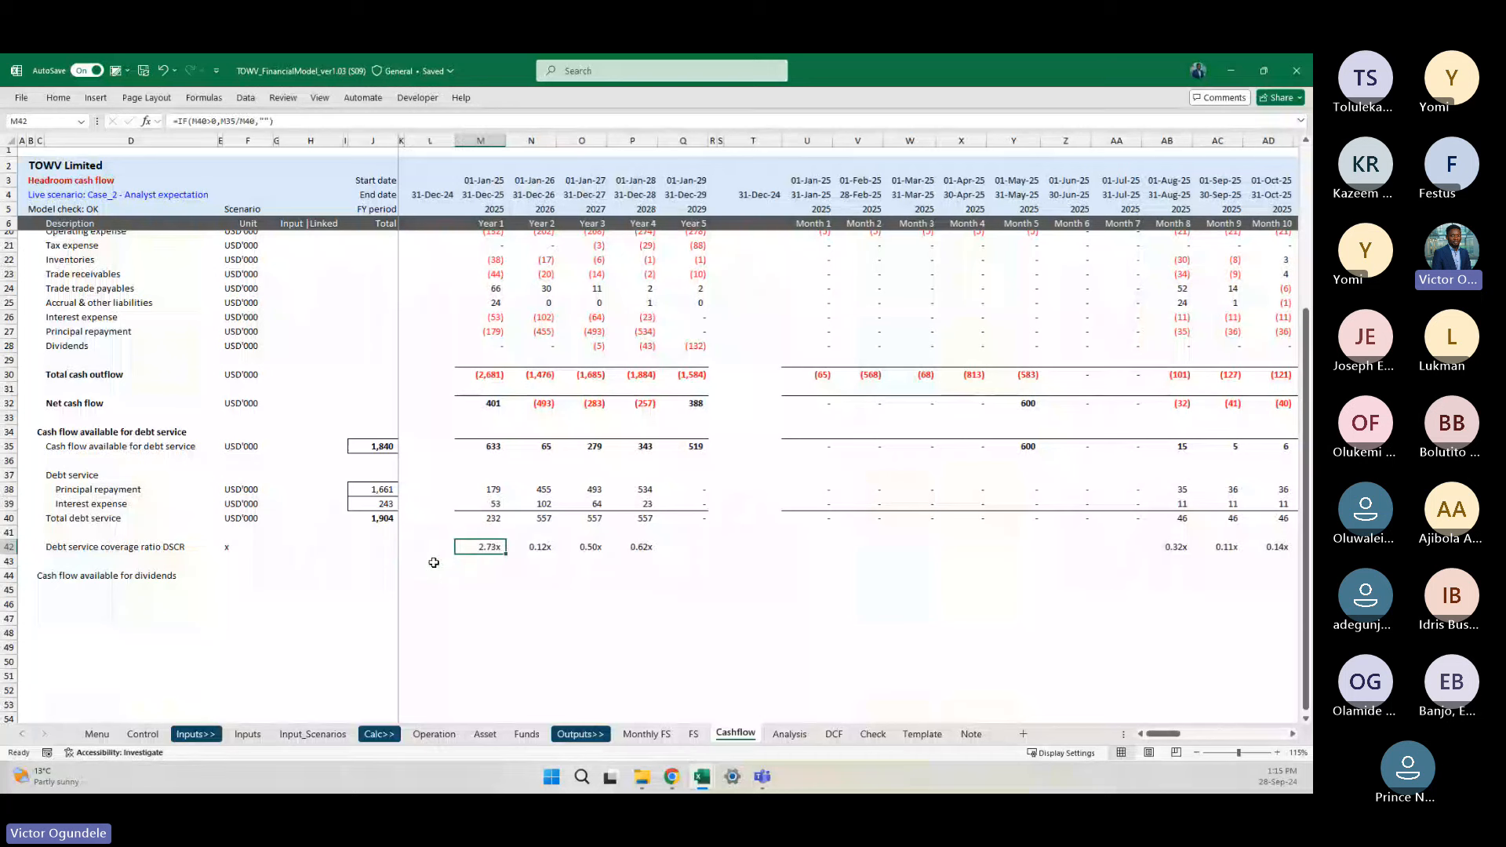
Step: Calculate Year 1 cash flow available for dividends in M44 with the formula =M35-M40
key(Down)
key(Down)
key(Right)
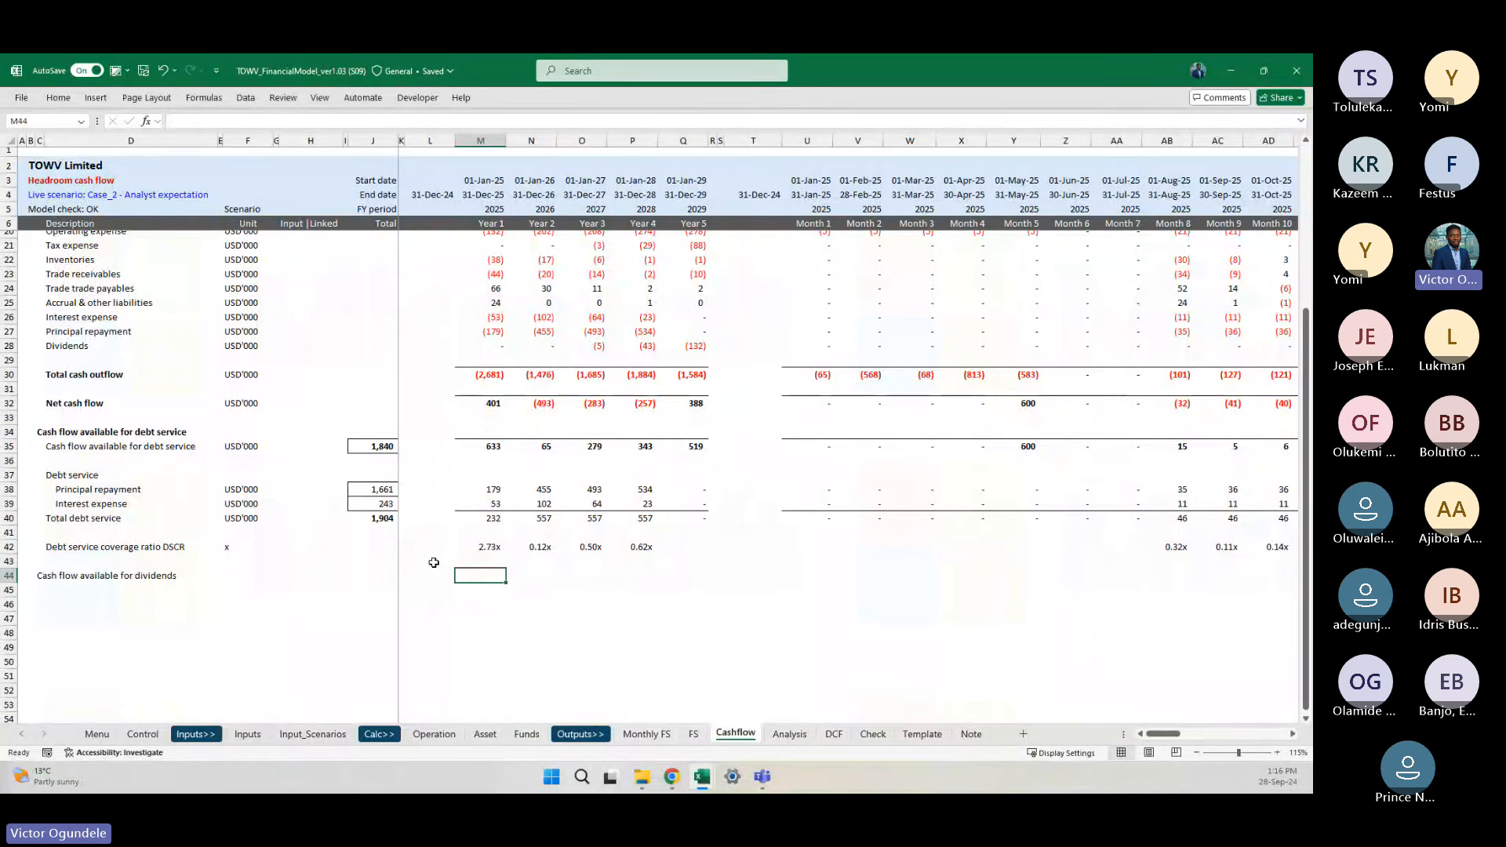
text(=)
key(Up)
key(Up)
key(Up)
key(Up)
key(Up)
key(Up)
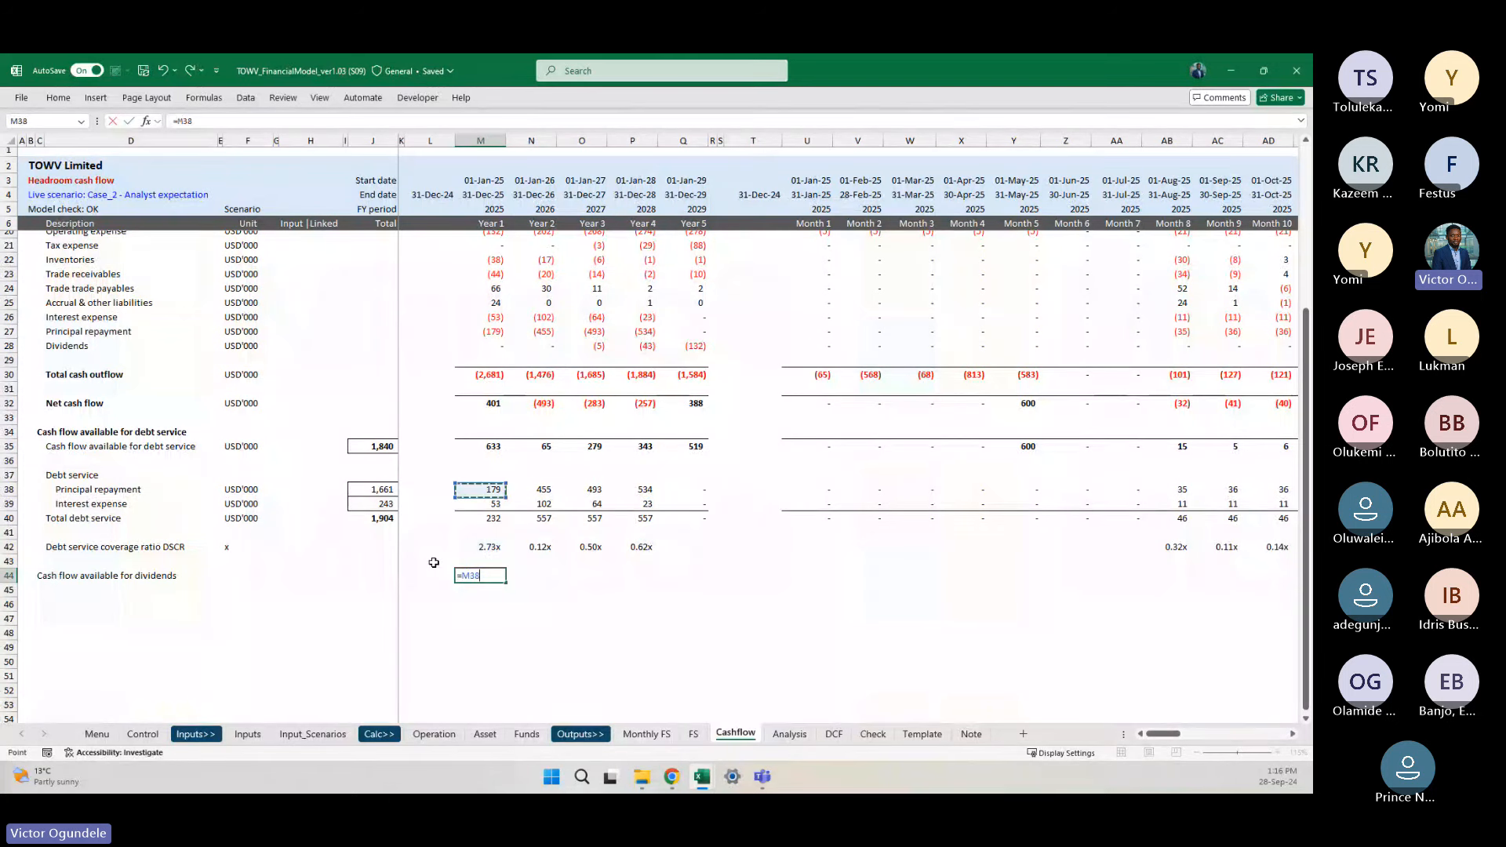
key(Up)
key(Up)
key(Up)
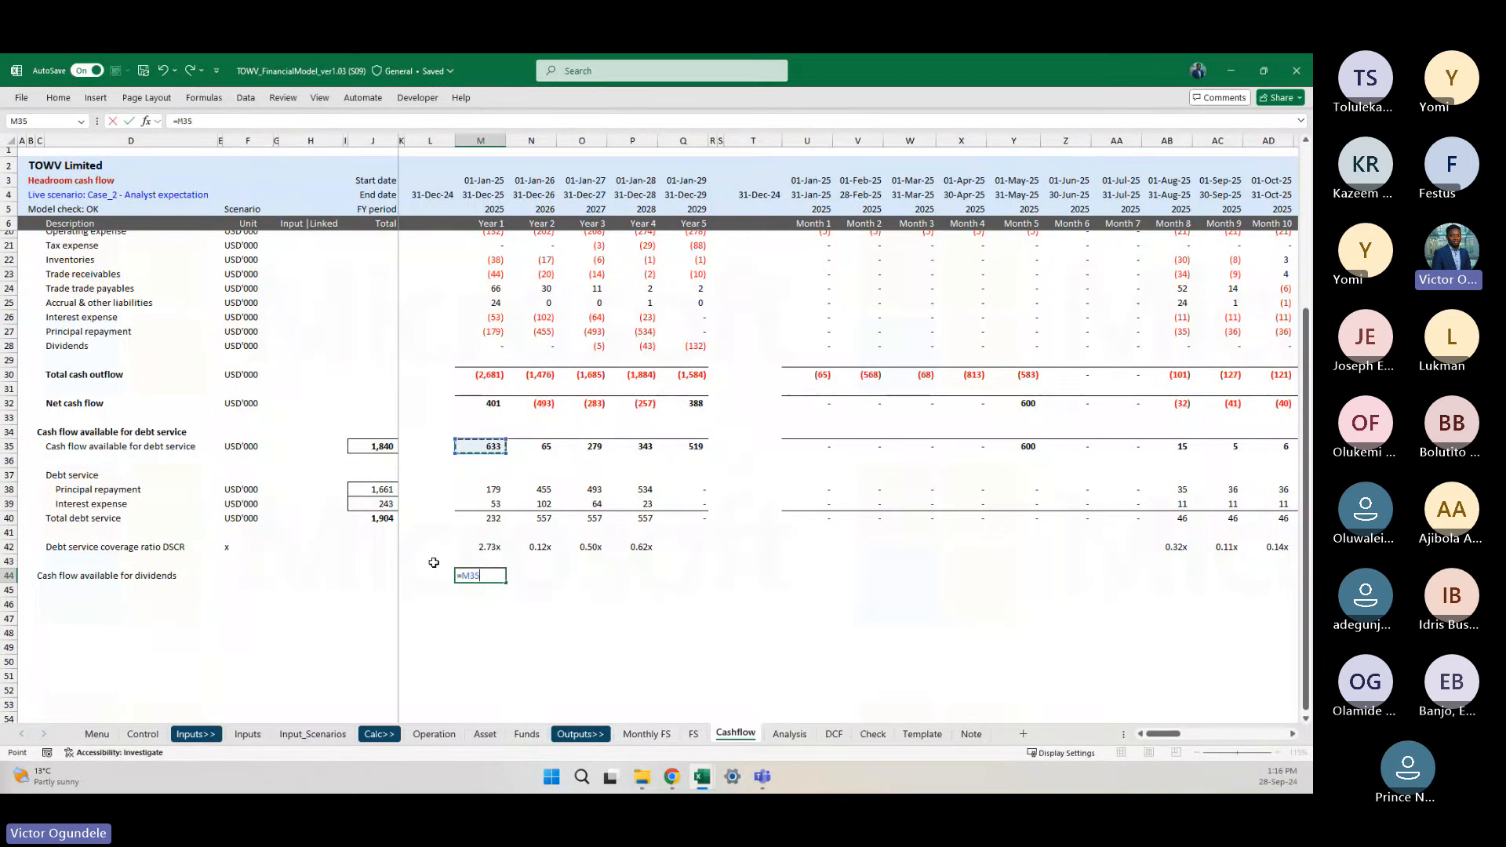
text(-)
key(Up)
key(Up)
key(Up)
key(Up)
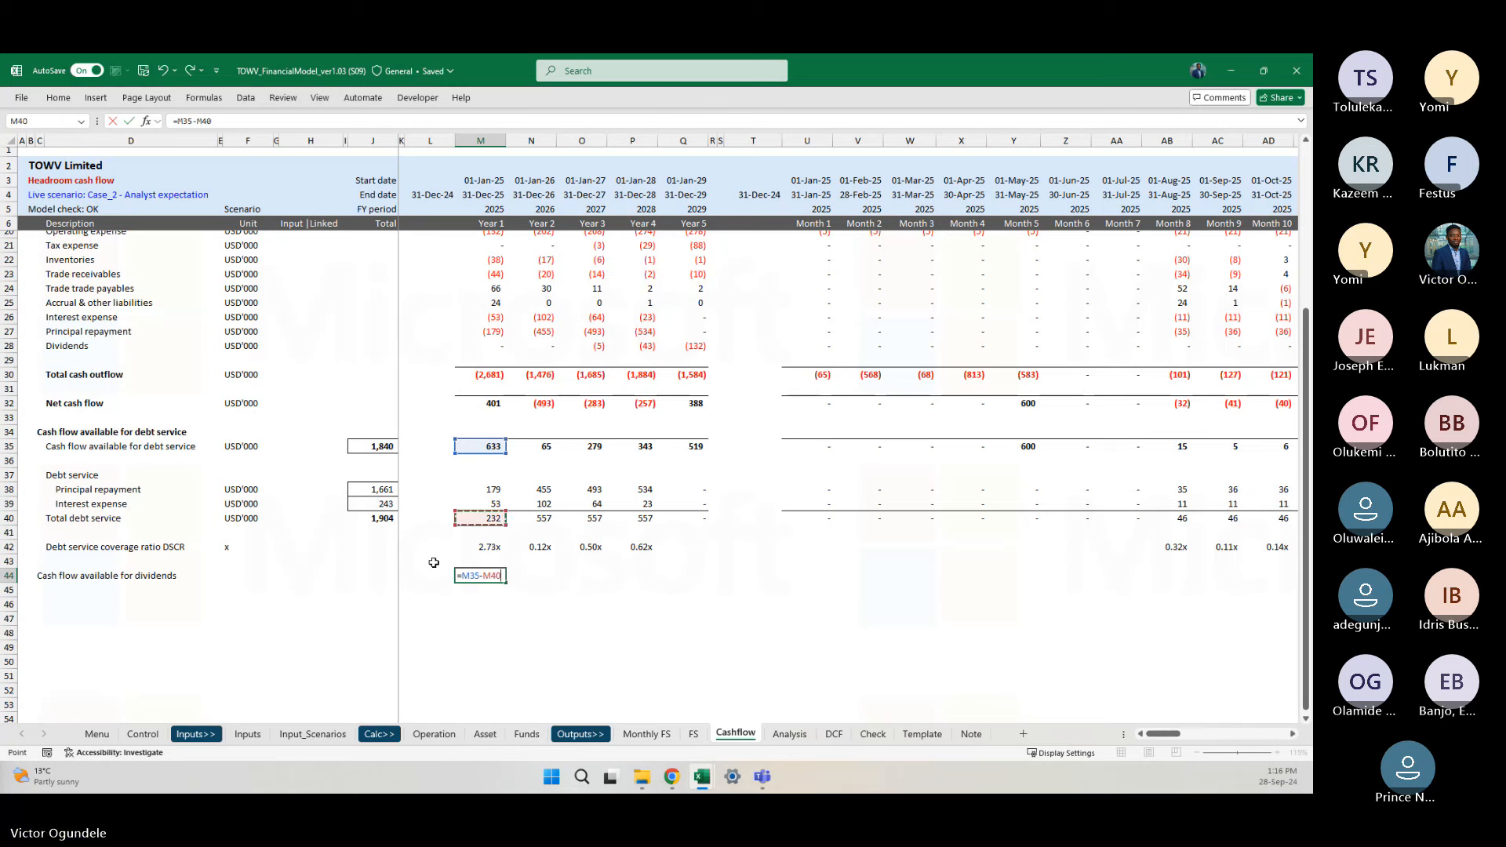
key(ctrl+Return)
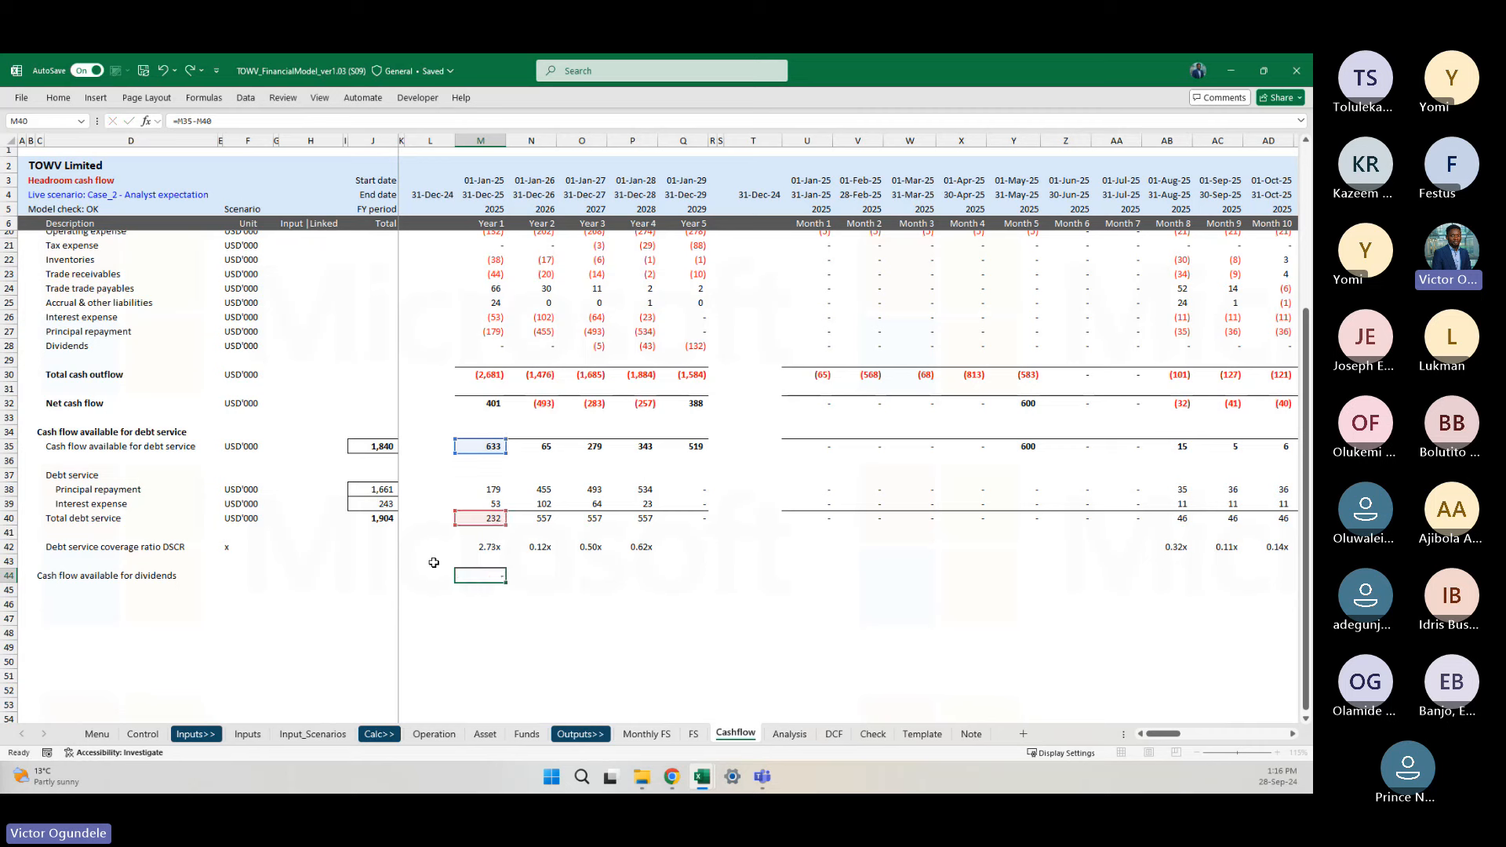
Step: Fill the dividends cash flow formula across Year 1 to Year 5 in row 44 and add a top border
key(shift+Right)
key(shift+Right)
key(shift+Right)
key(shift+Right)
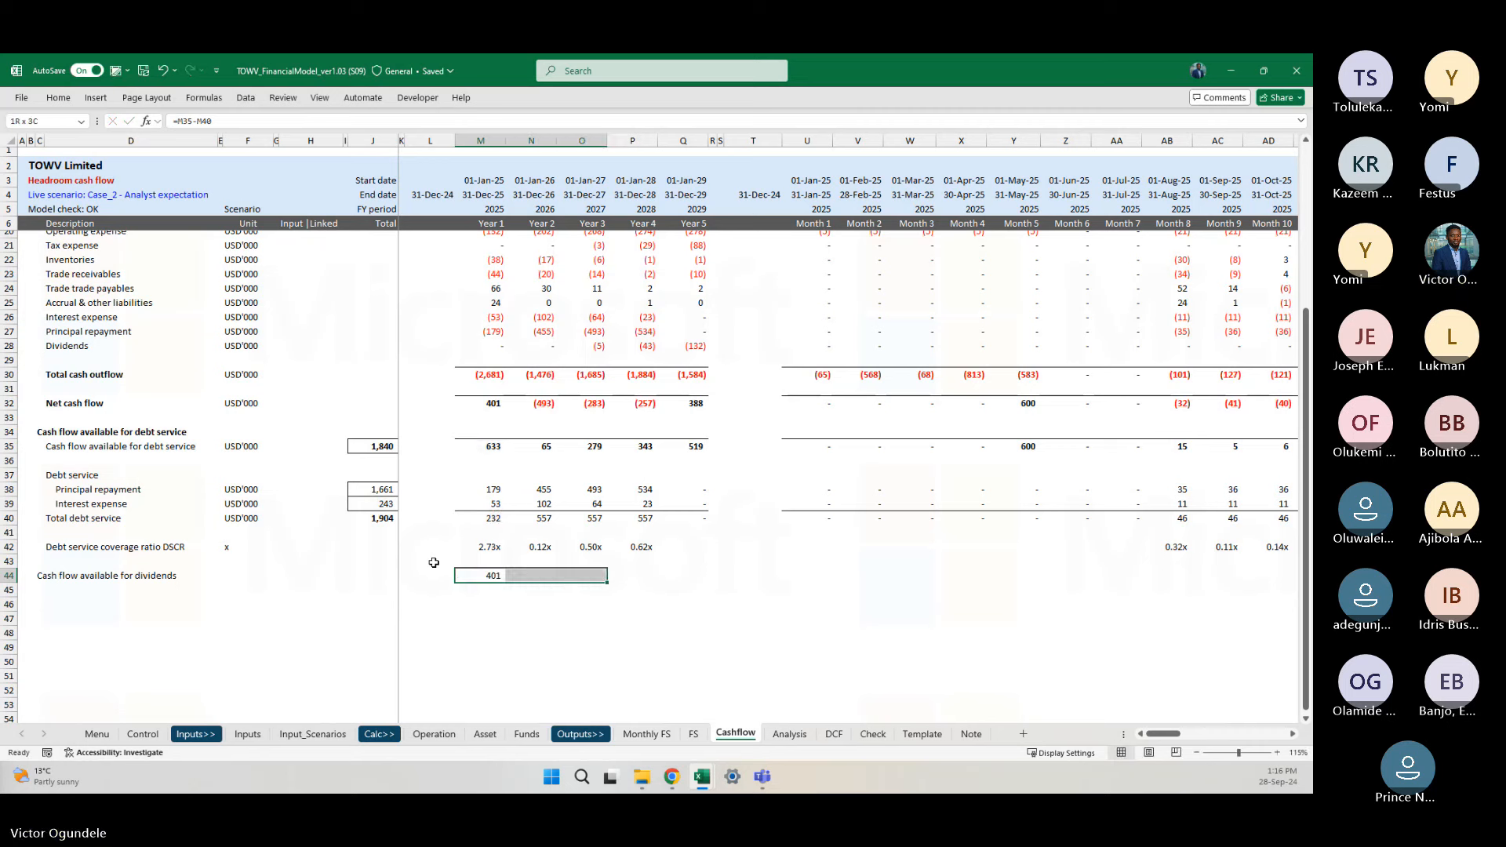
key(ctrl+r)
key(alt+h)
key(b)
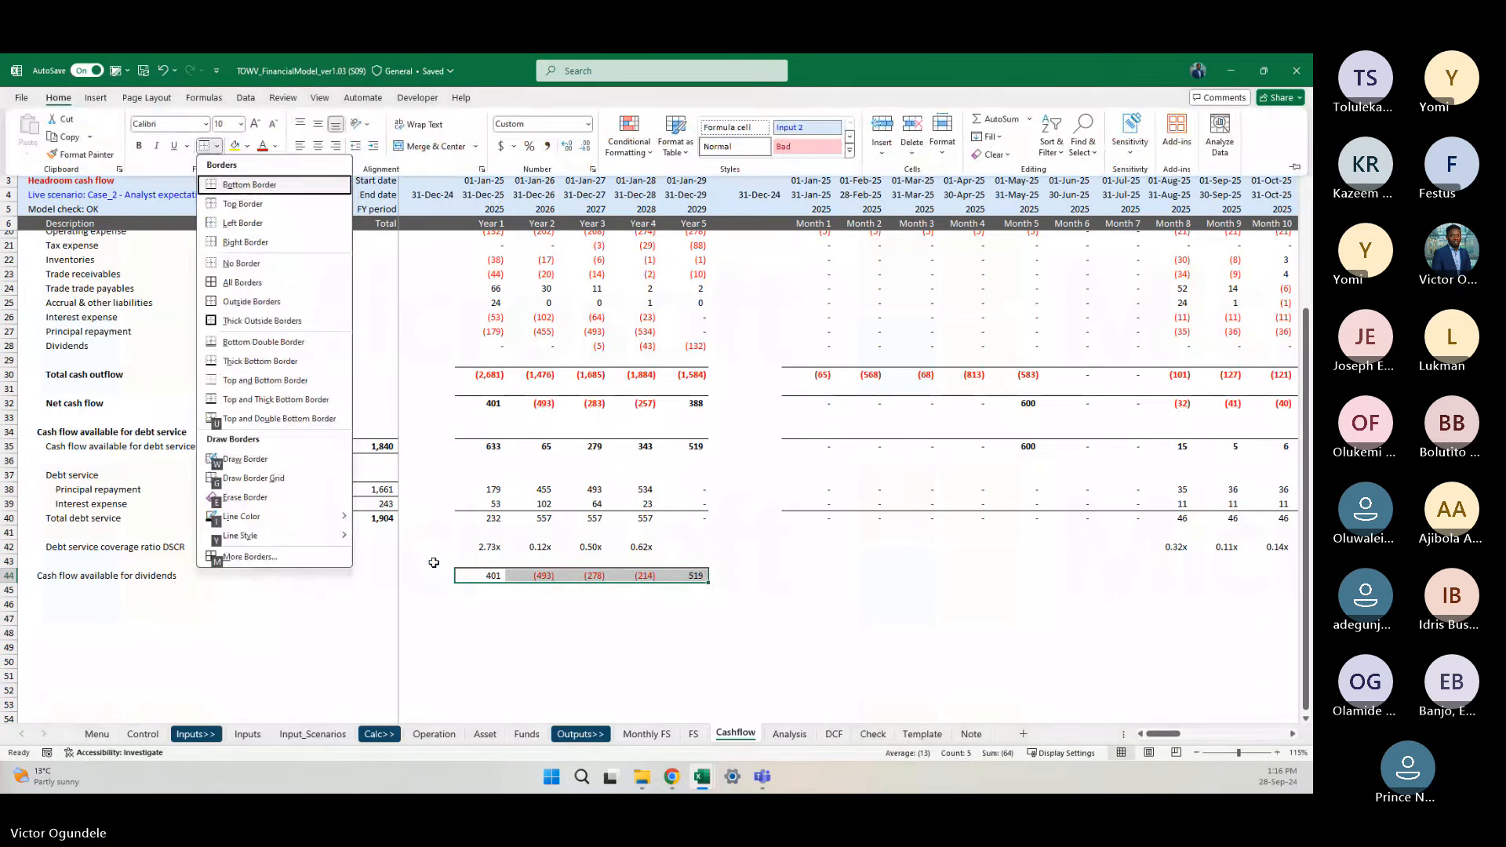
key(p)
Step: Copy the Year 5 cash flow available for dividends formula across all the monthly columns of row 44, starting at Month 1
key(ctrl+Right)
key(ctrl+c)
key(Right)
key(Right)
key(Right)
key(Right)
key(ctrl+v)
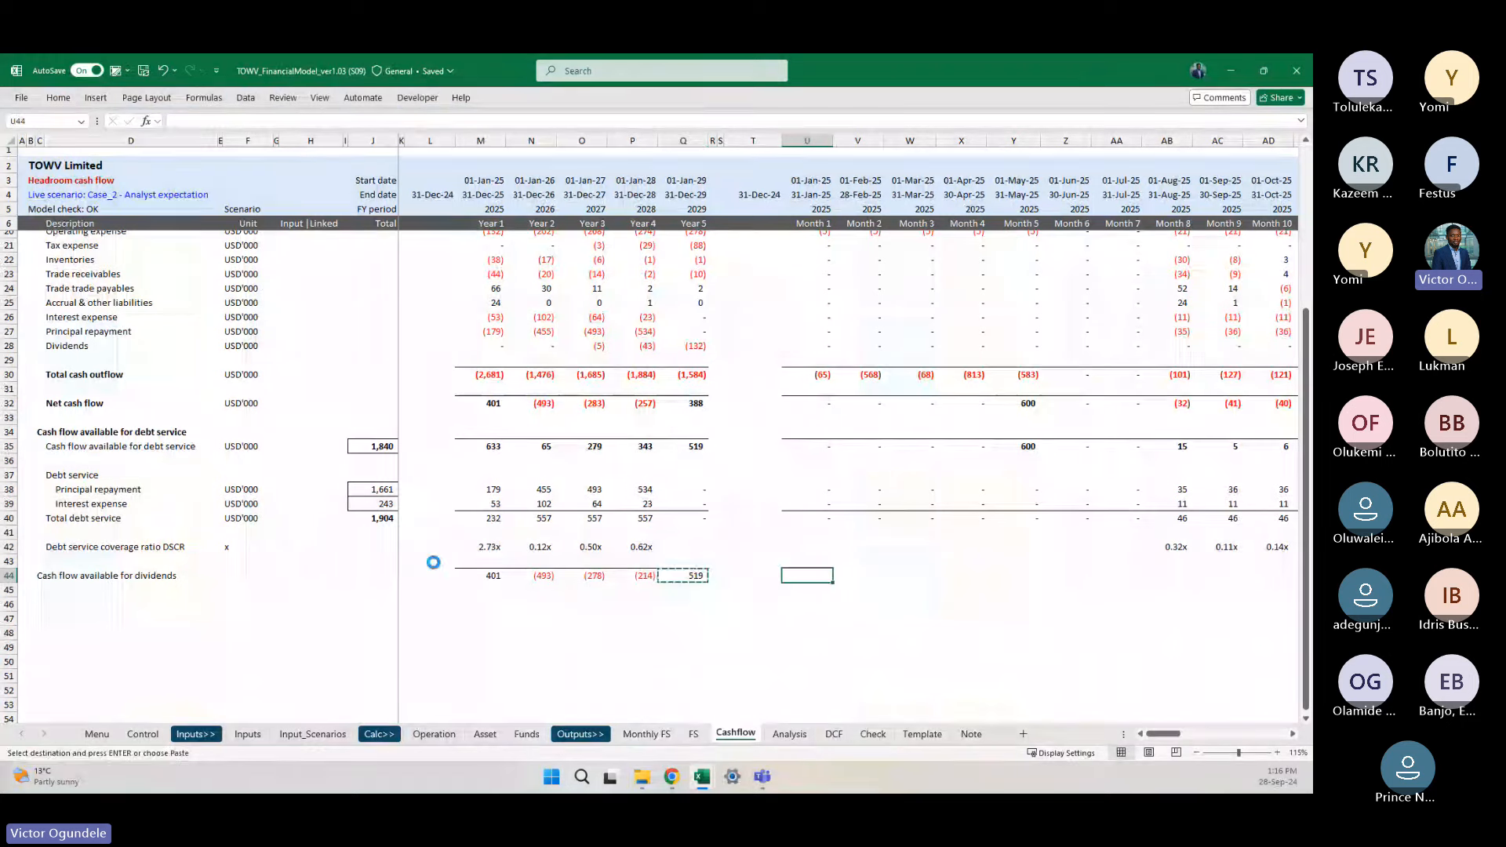
key(ctrl+shift+Right)
key(shift+Left)
key(Return)
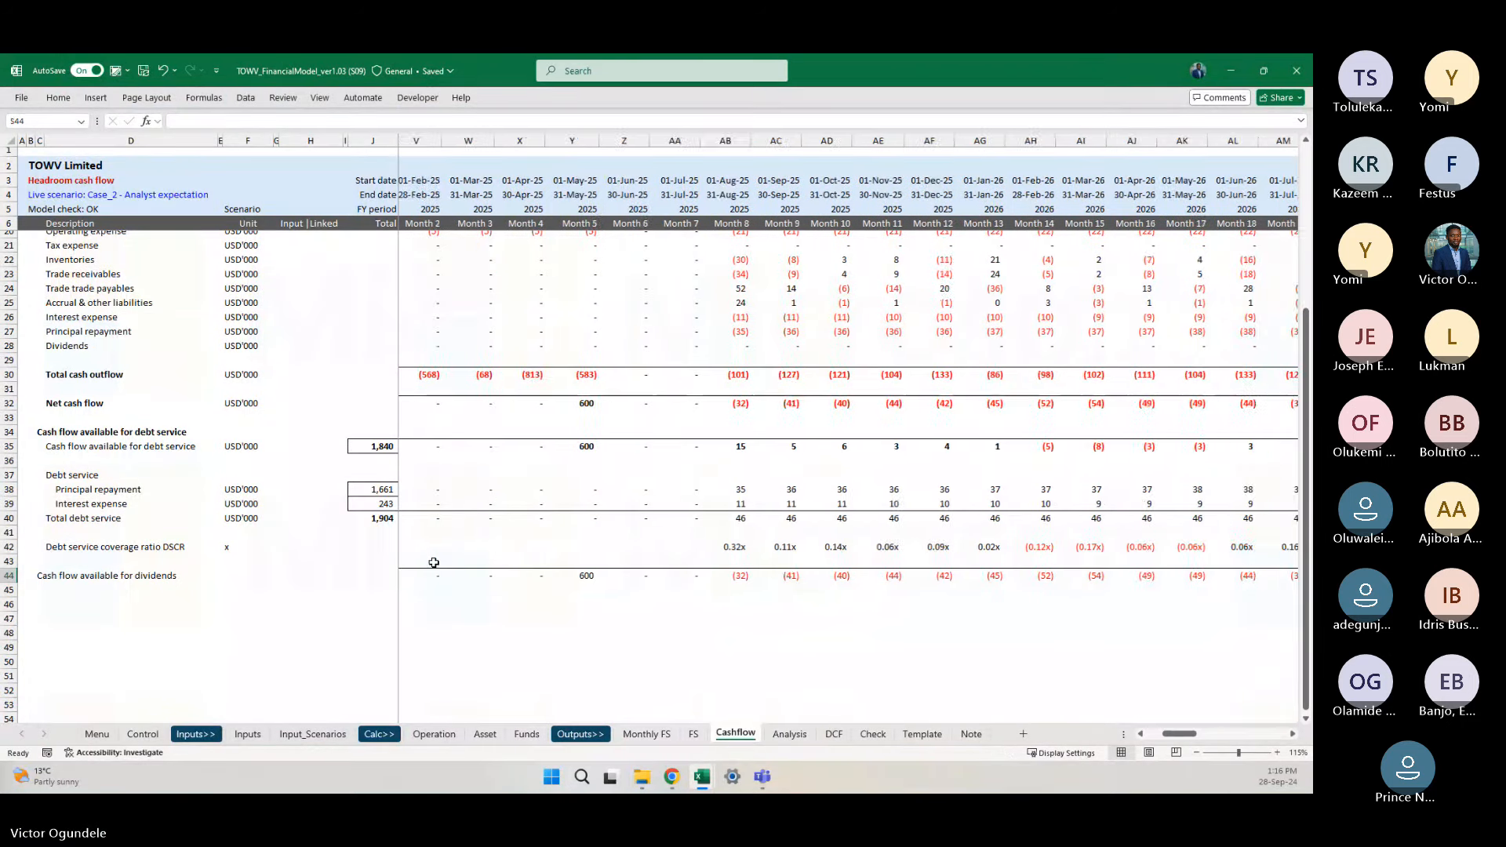
Step: Return to the annual cash flow available for dividends and compare it with the dividends paid in row 28
key(Left)
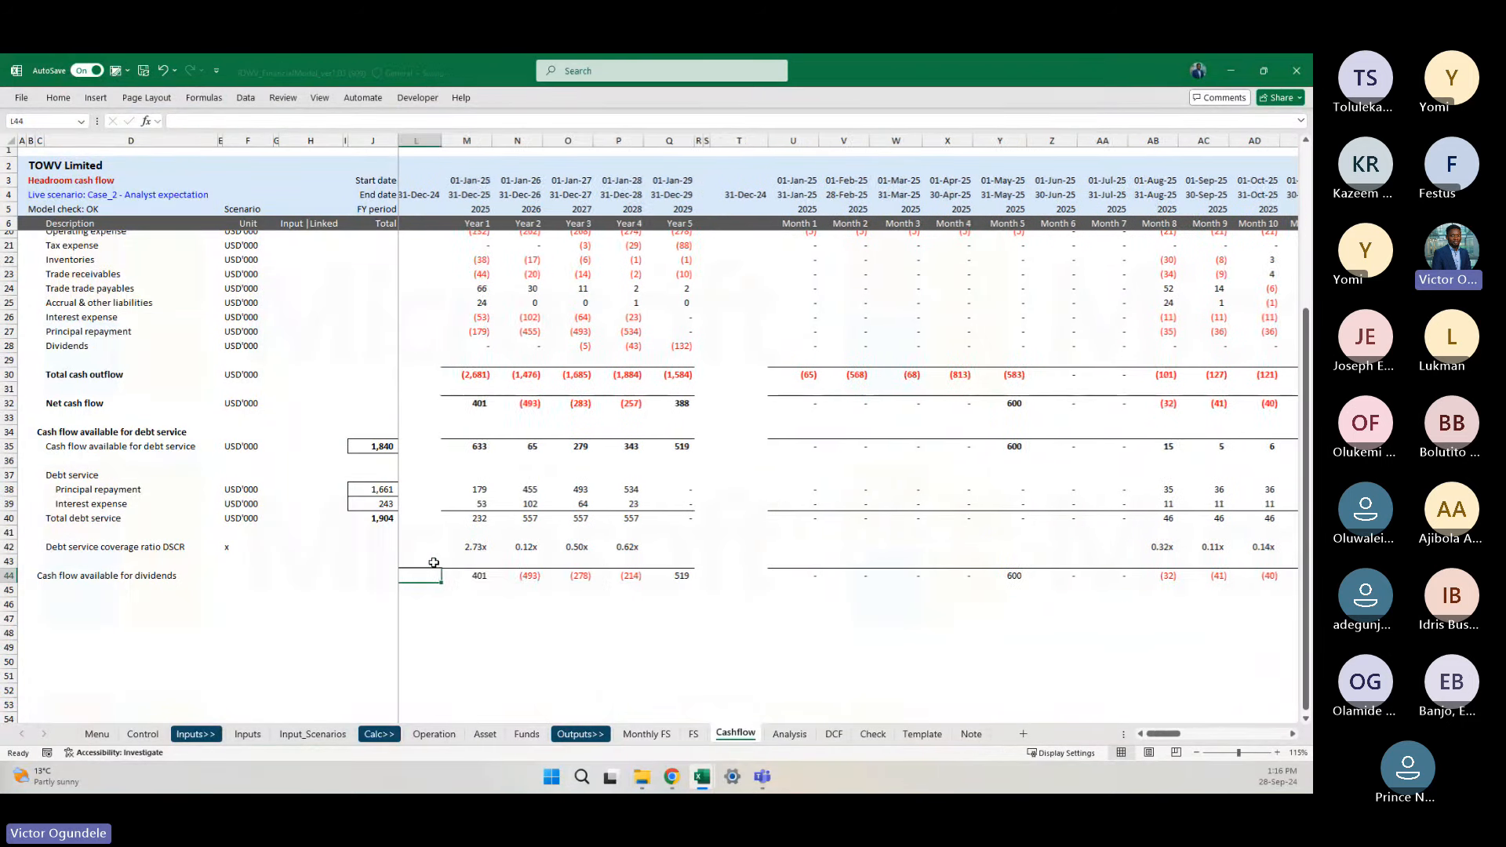
scroll(434, 563, down, 1)
key(Left)
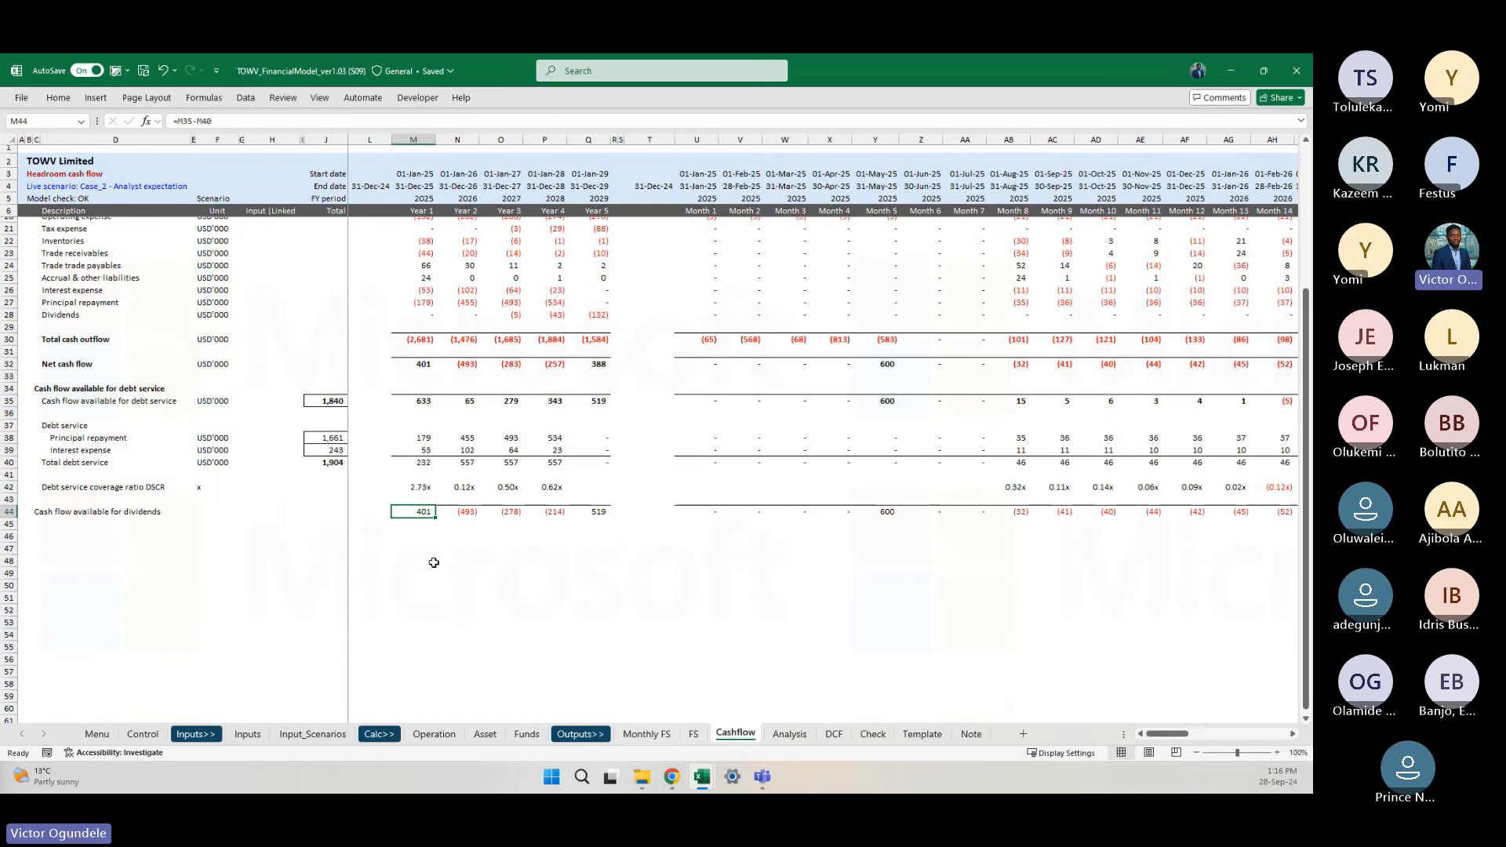
click(553, 511)
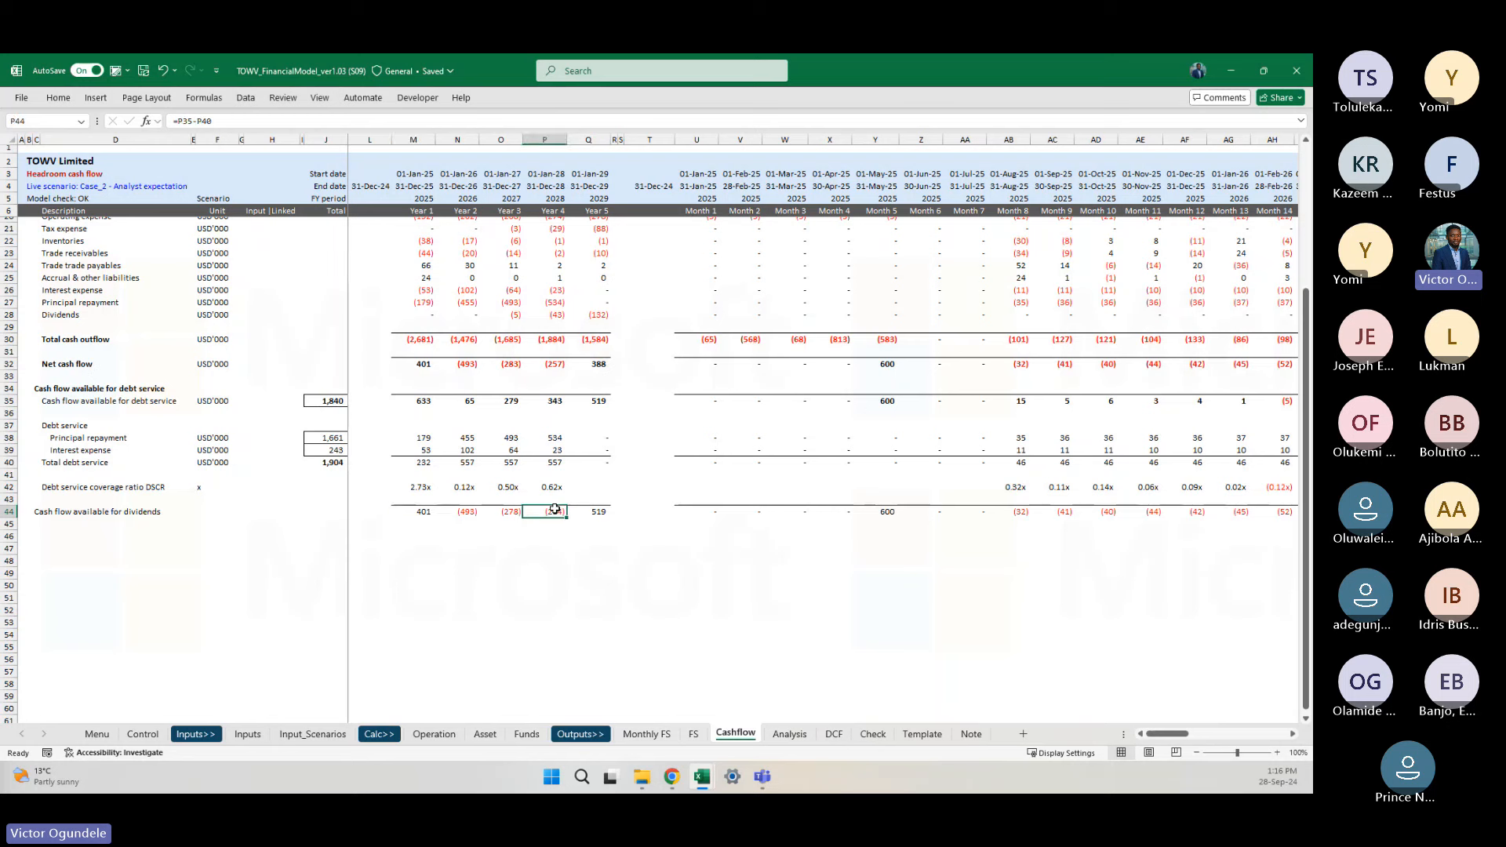
click(547, 314)
key(shift+space)
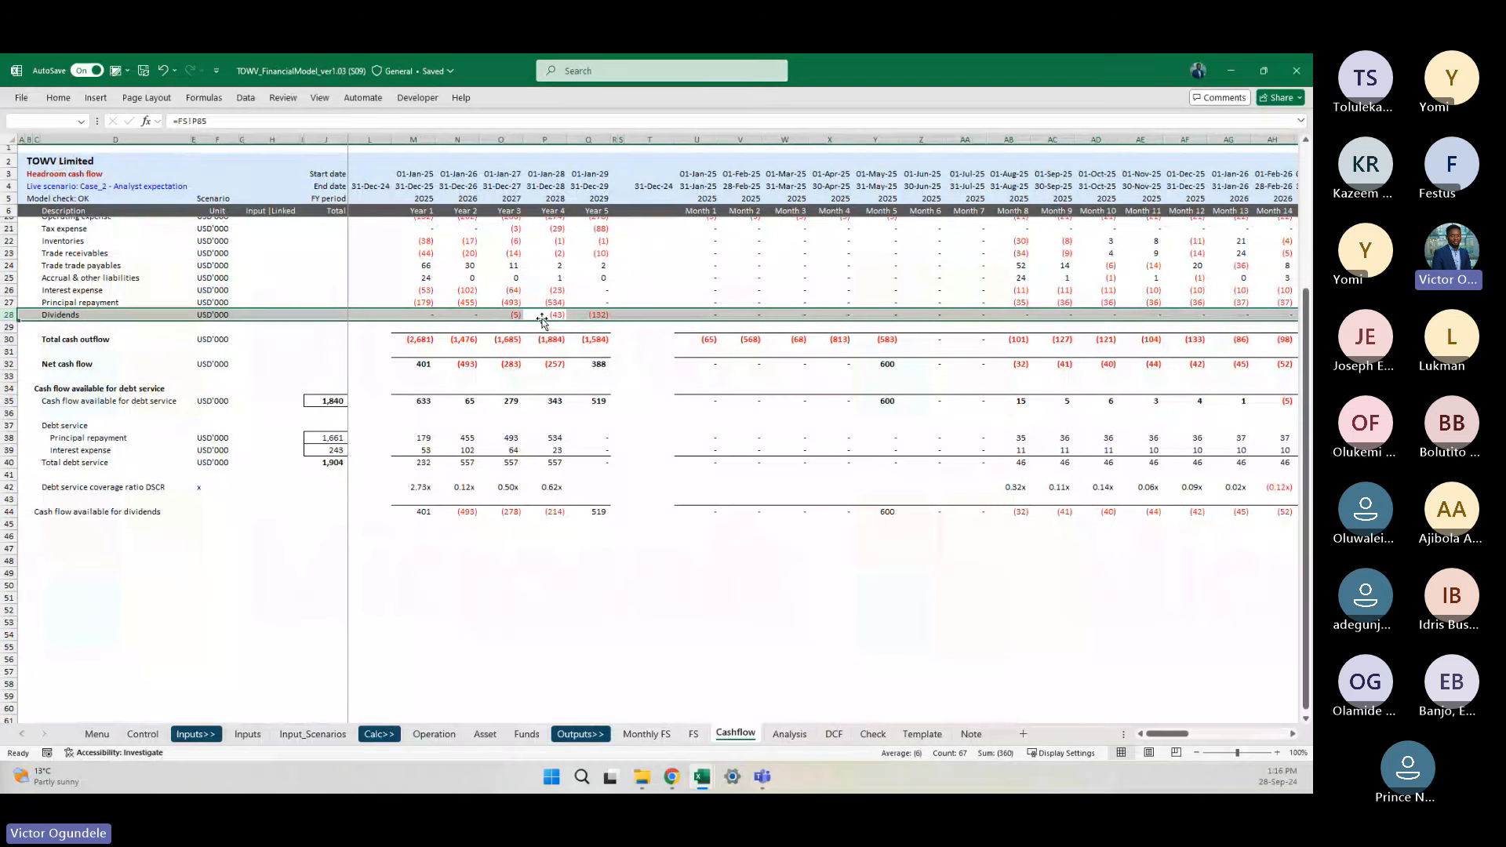
click(417, 510)
drag(419, 519, 454, 506)
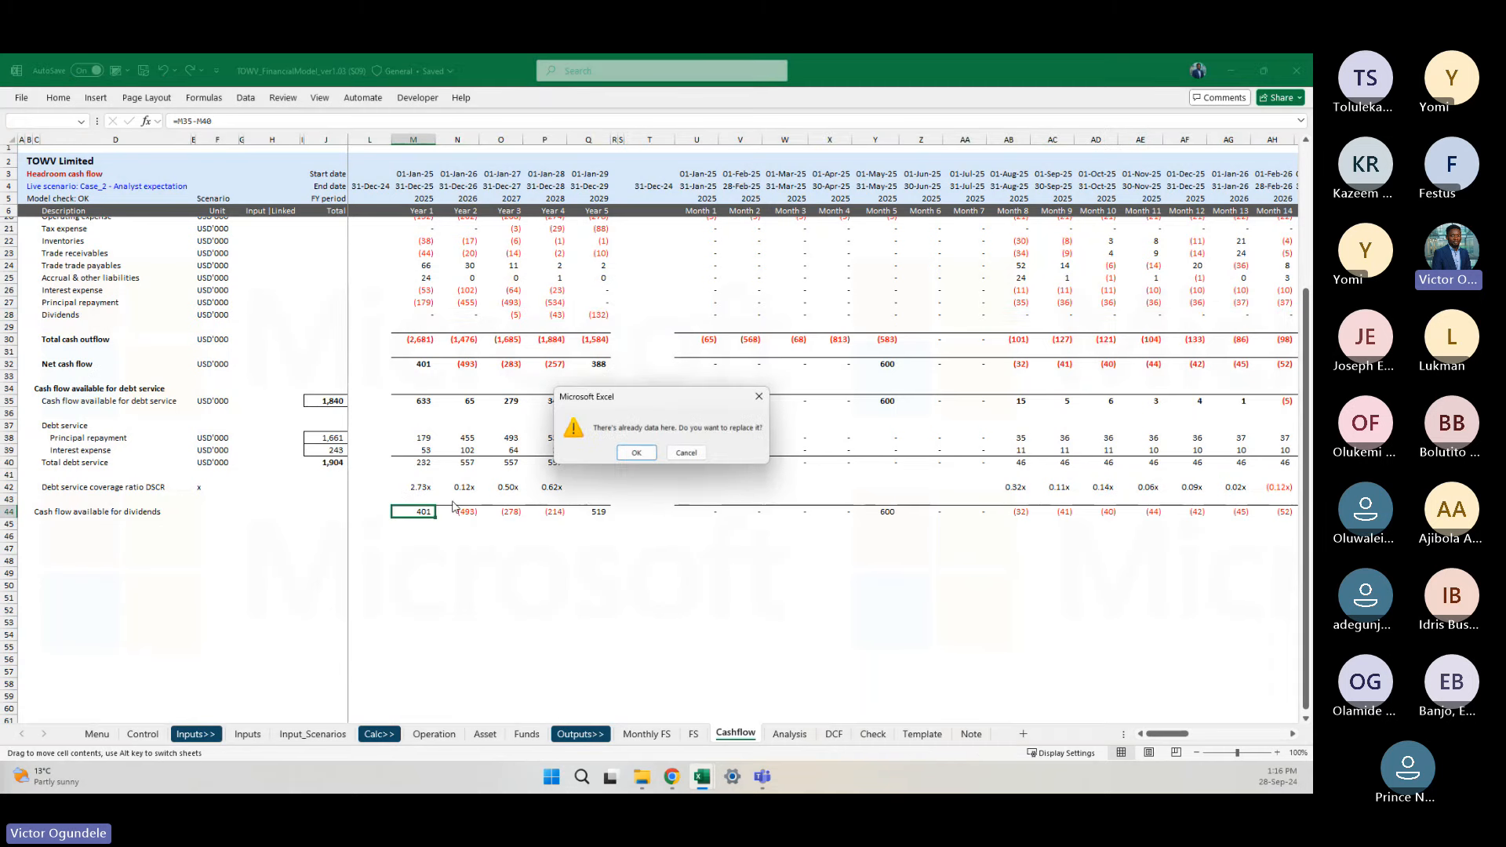
key(Escape)
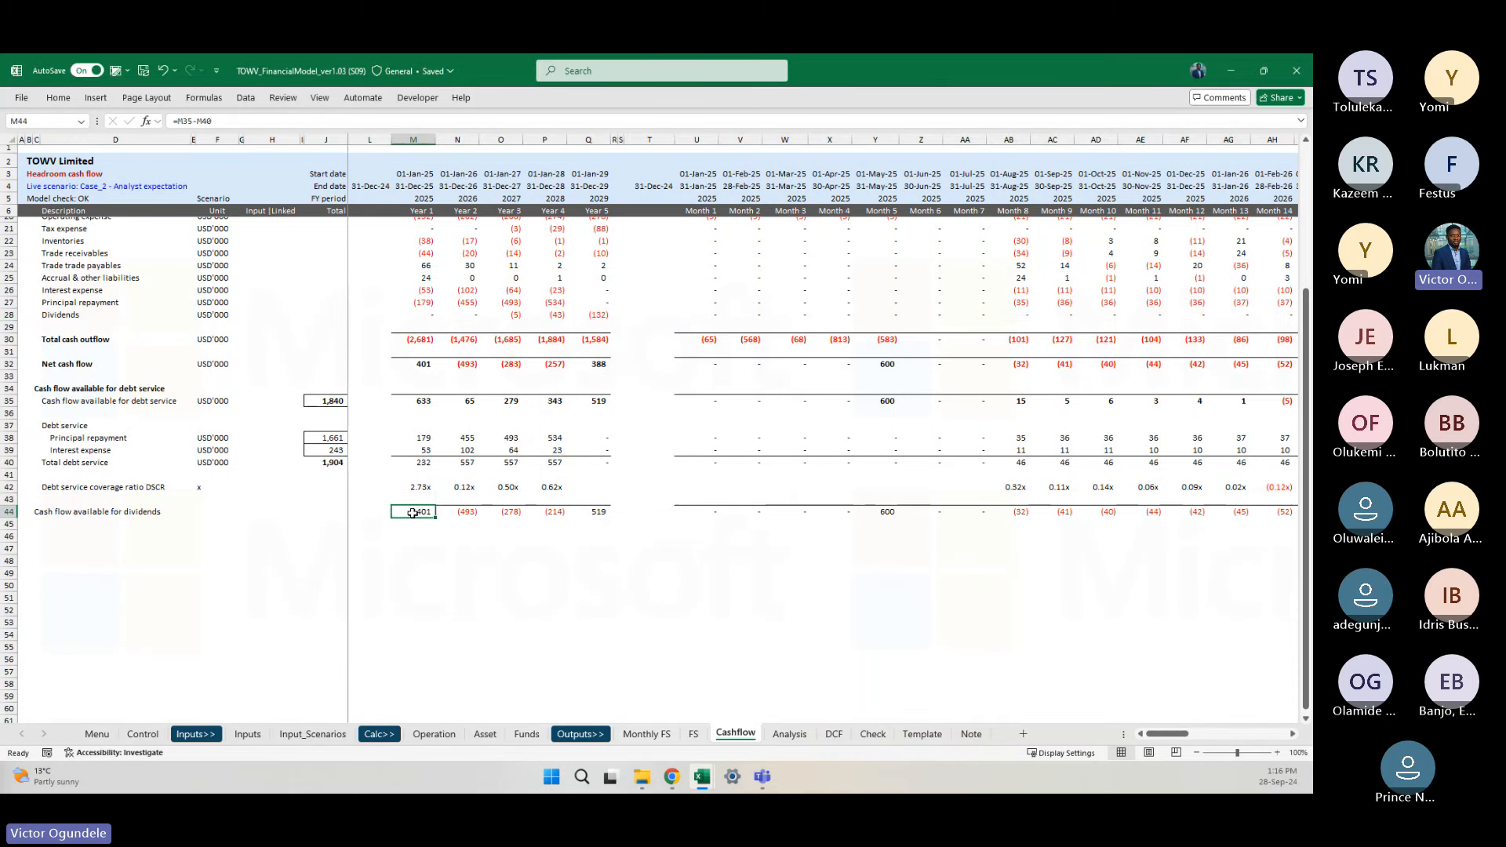
Step: Highlight the Year 1 to Year 5 cash flow available for debt service in row 35 for review
scroll(413, 513, up, 3)
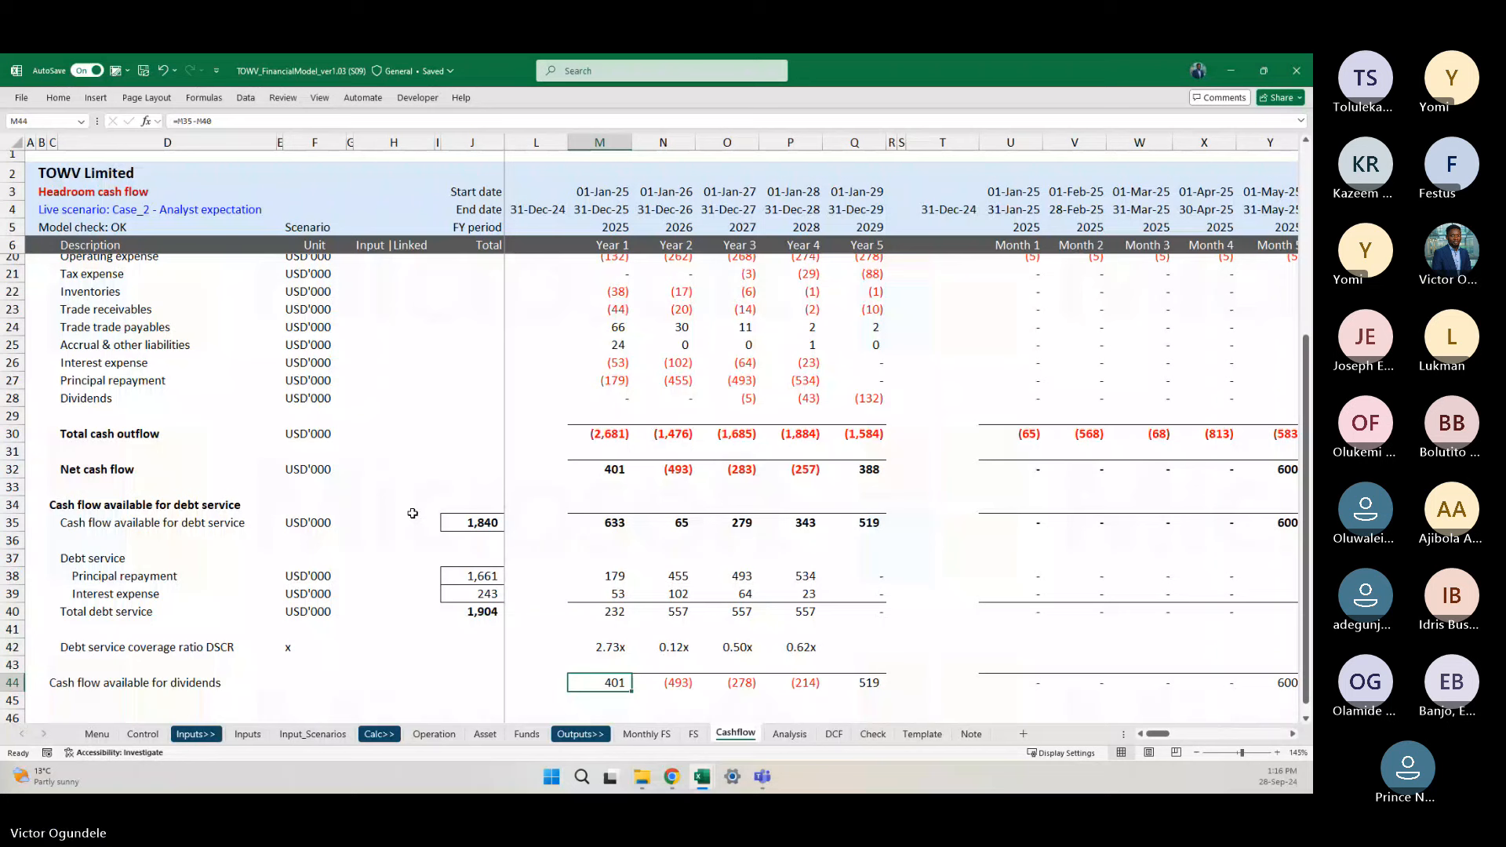
scroll(413, 513, down, 1)
click(612, 479)
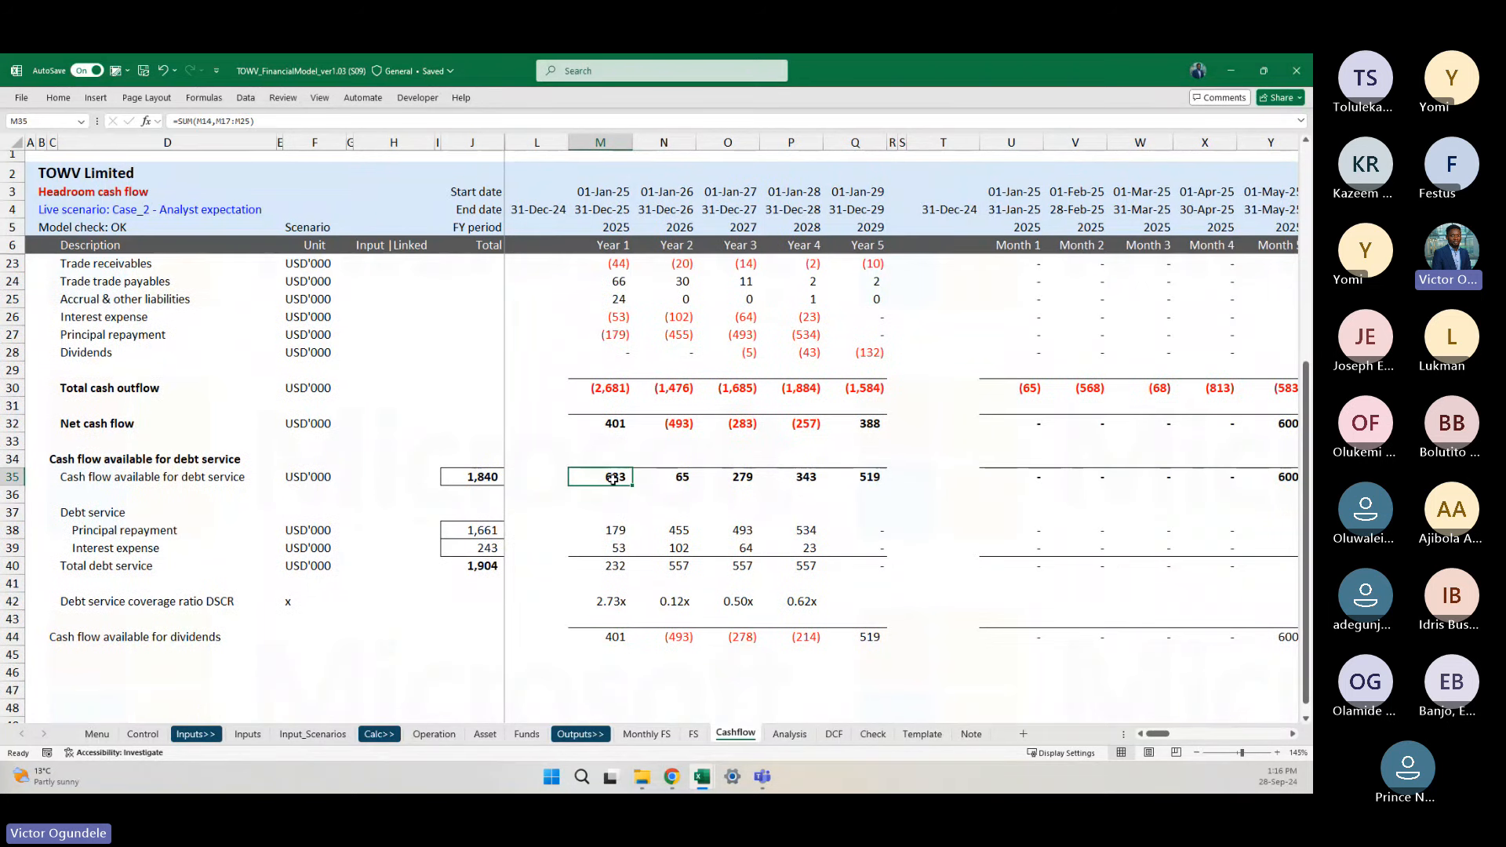
key(shift+Right)
key(shift+Right)
key(shift+Right)
key(shift+Right)
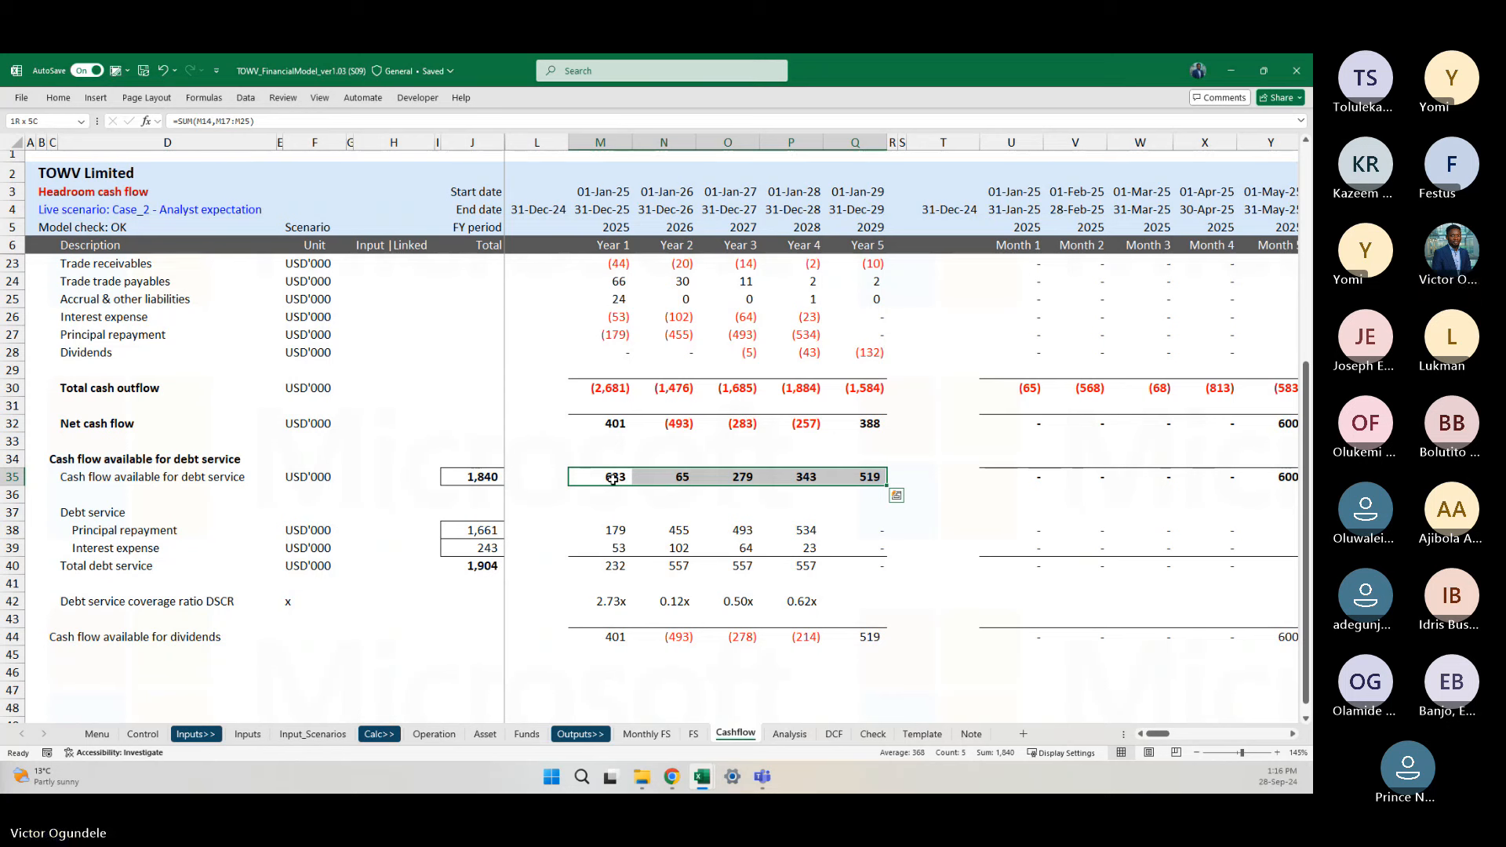
Step: Highlight the total debt service for Year 1 to Year 5 in row 40 for review
key(Down)
key(Down)
key(Down)
key(Down)
key(Down)
key(shift+Right)
key(shift+Right)
key(shift+Right)
key(shift+Right)
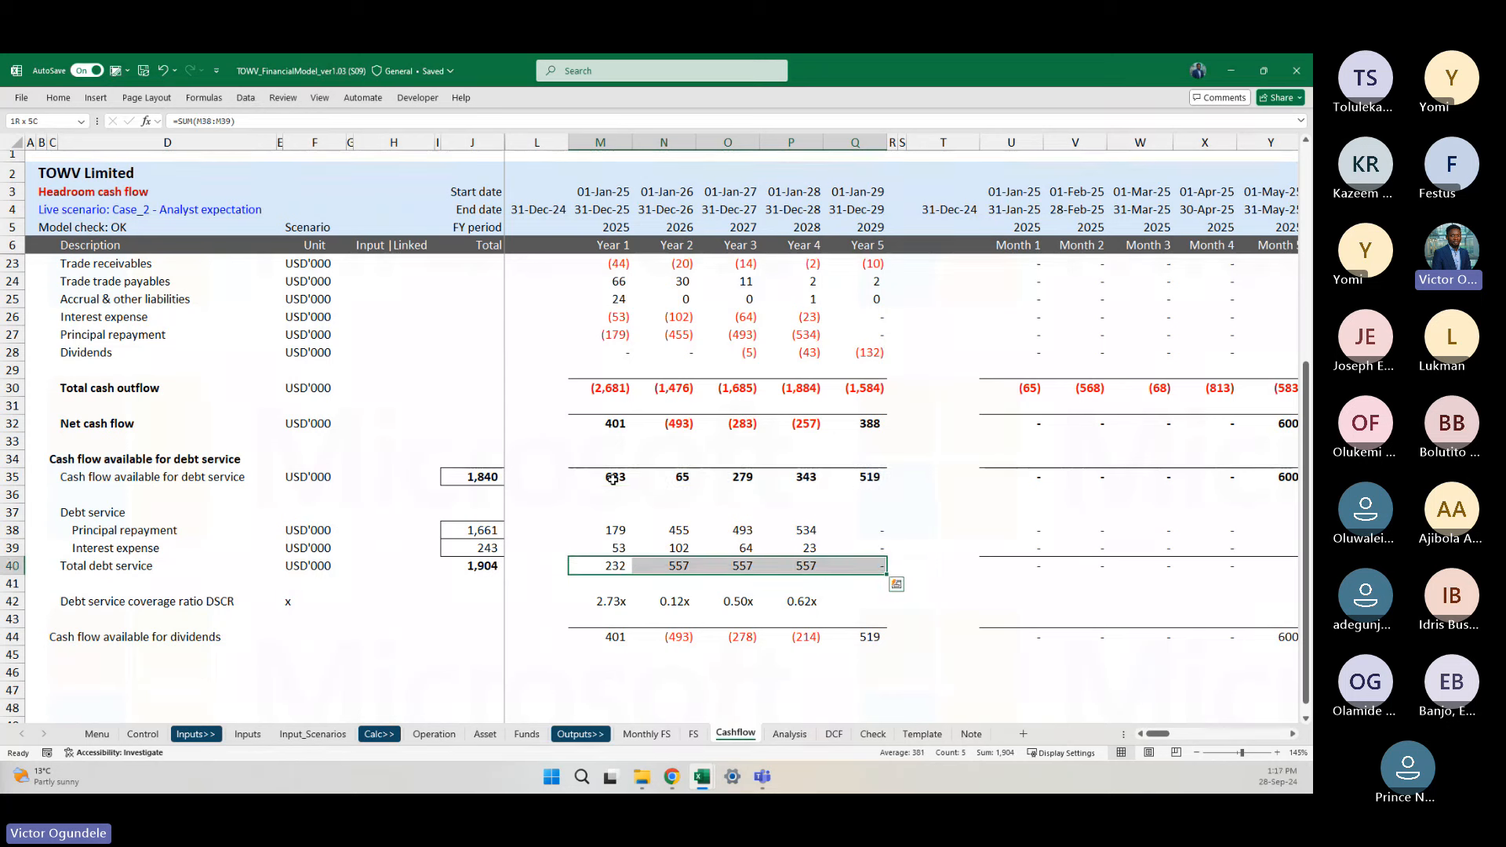
Step: Highlight the resulting cash flow available for dividends for Year 1 to Year 5 in row 44
key(Down)
key(Down)
key(Down)
key(Down)
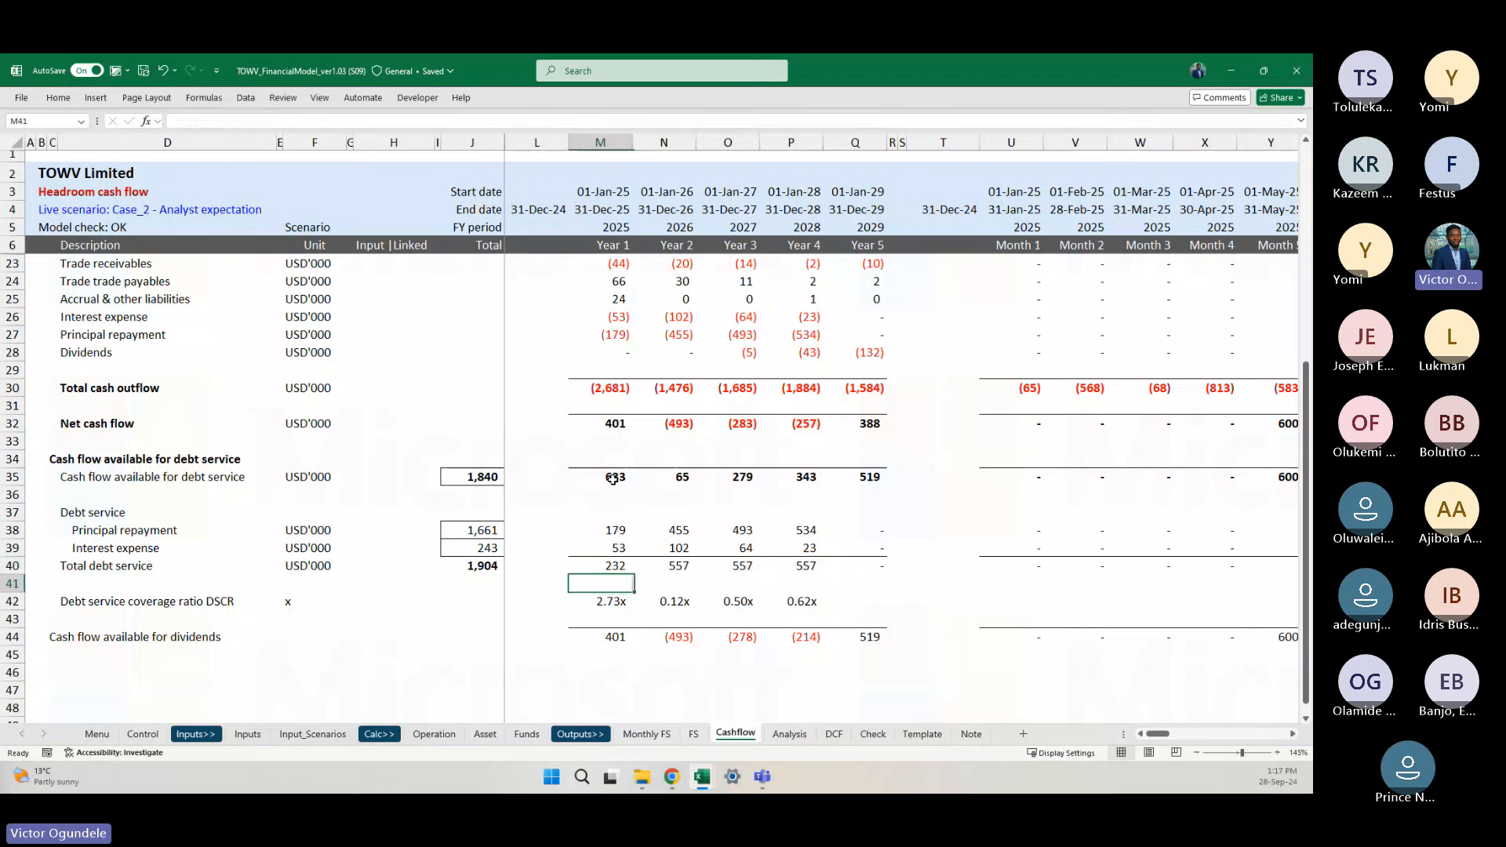
key(shift+Right)
key(shift+Right)
key(shift+Right)
key(shift+Right)
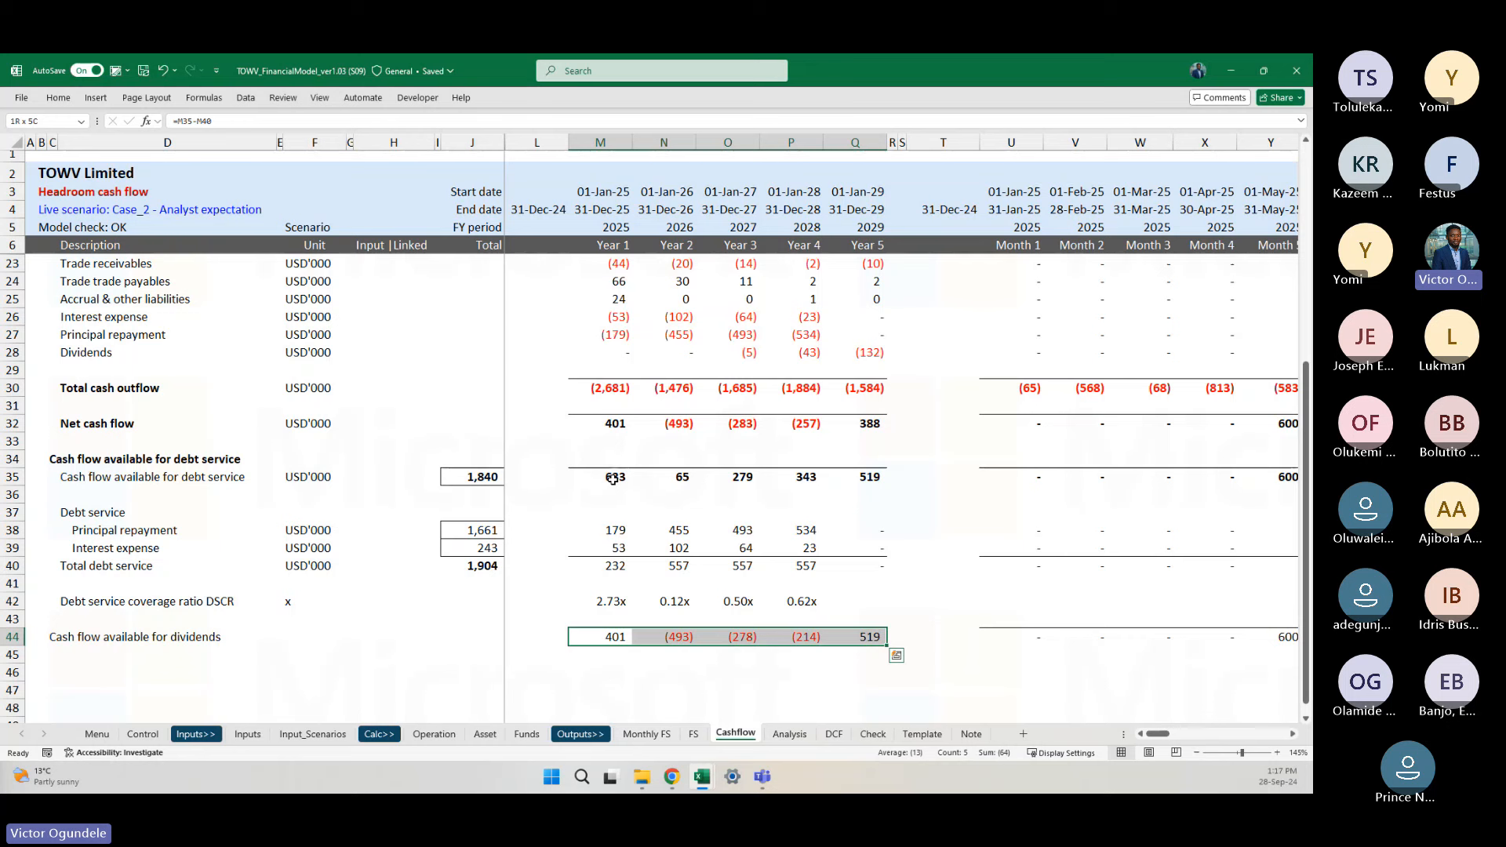
Step: Inspect the cells behind the Year 2 formula in N44, then check the Year 2 and Year 3 dividends in row 28
key(Right)
key(F2)
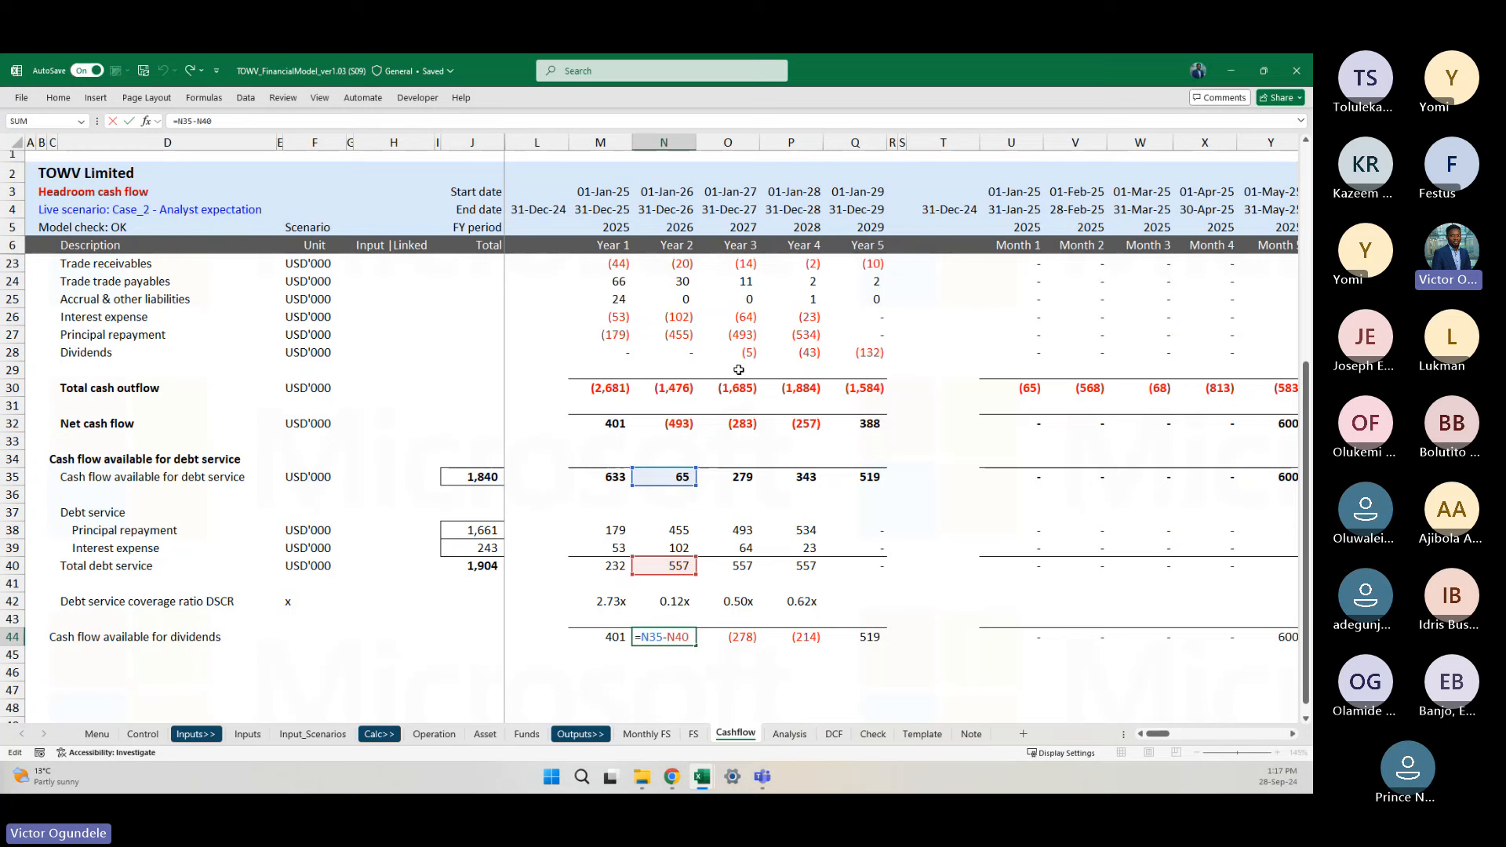
key(Escape)
click(675, 349)
scroll(676, 350, up, 1)
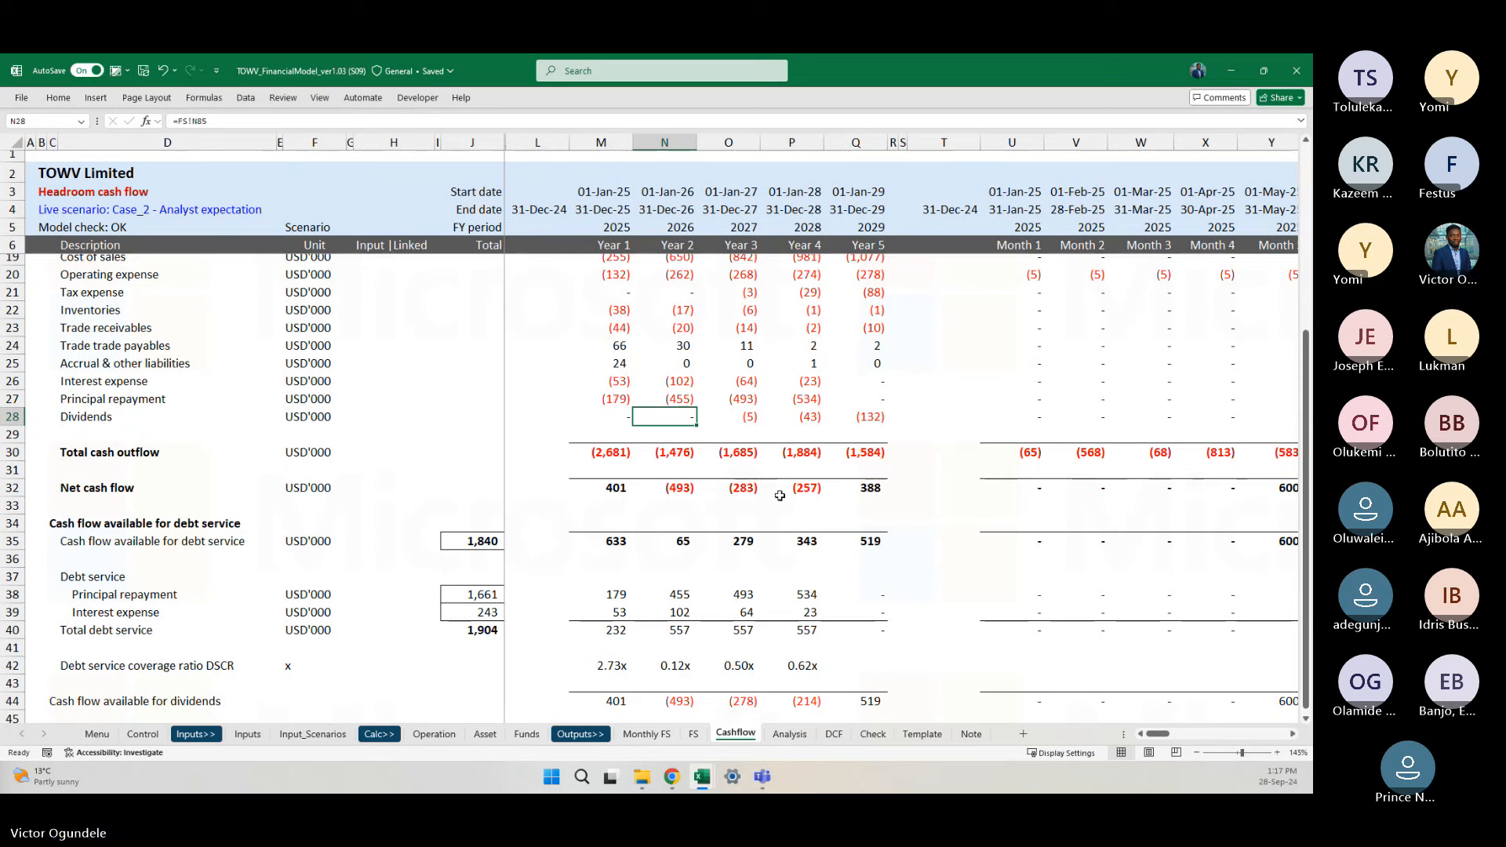
click(746, 413)
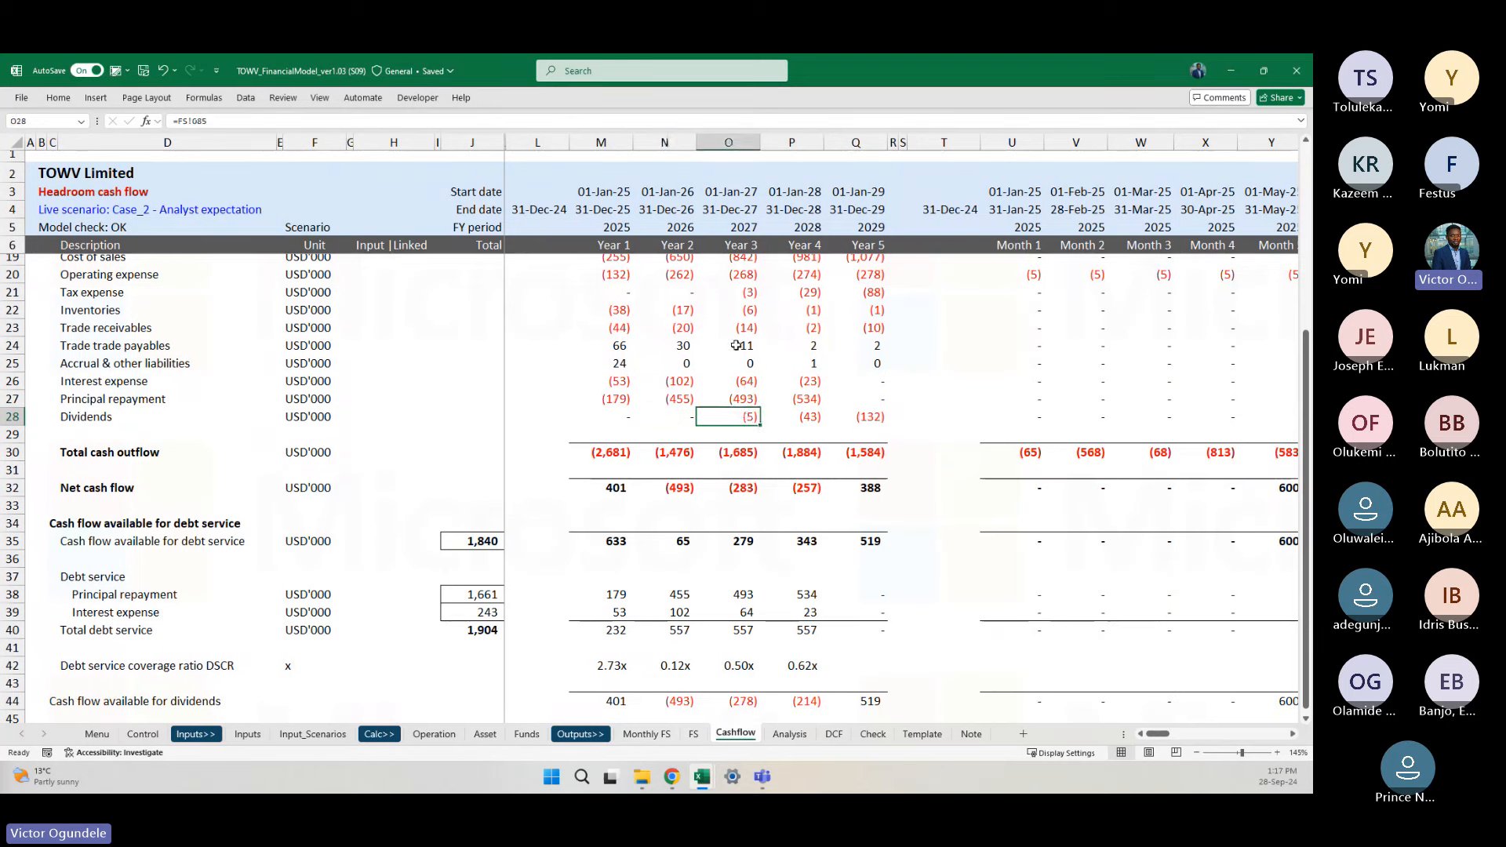
Step: Compare the Year 2 to Year 4 cash flow available for dividends with the Year 4 dividends paid, ending at the row 44 label
click(734, 698)
scroll(776, 697, down, 1)
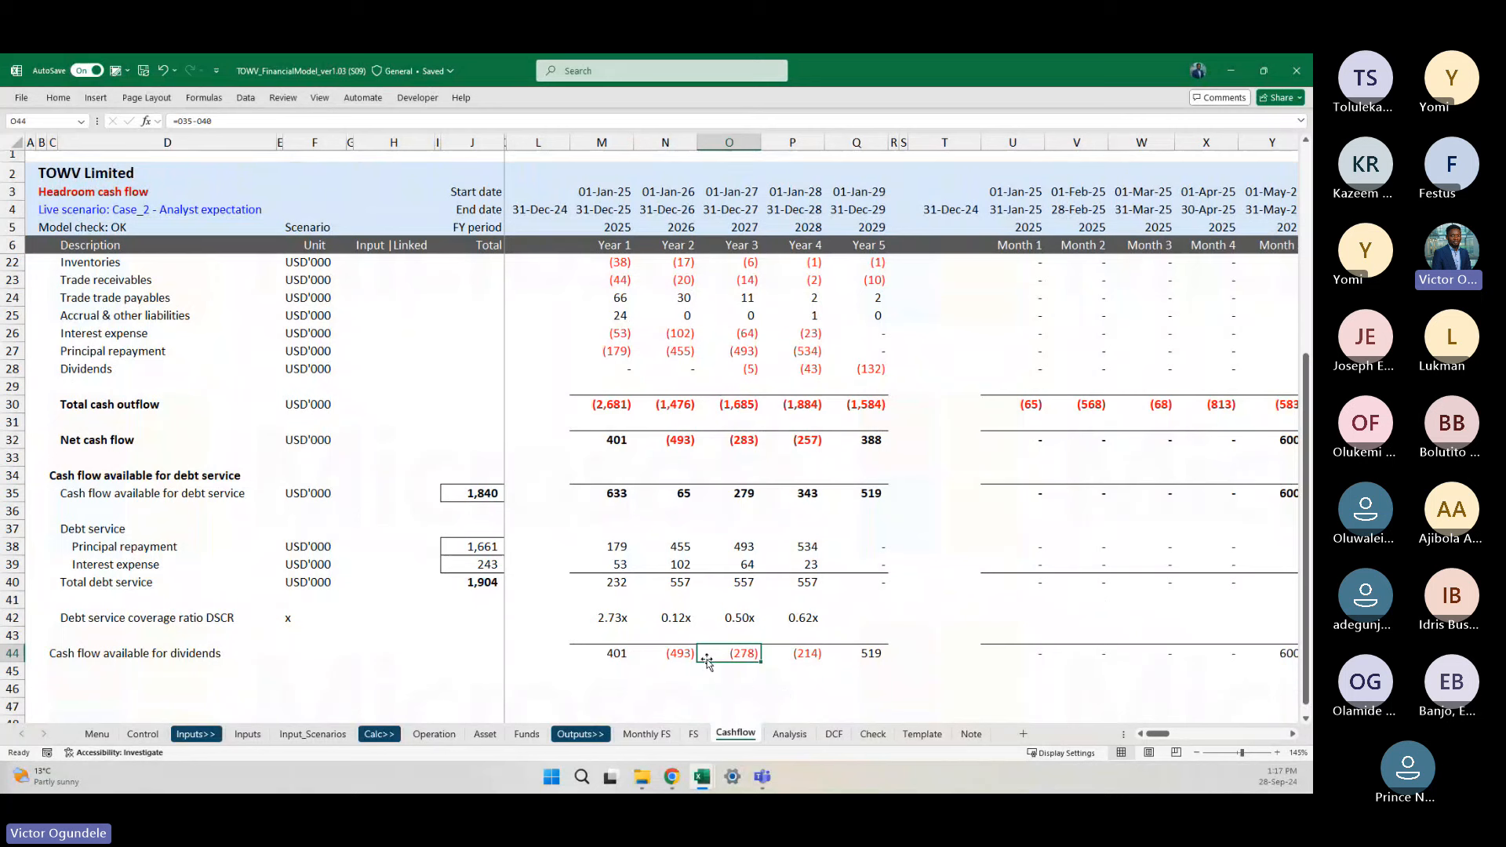
key(Right)
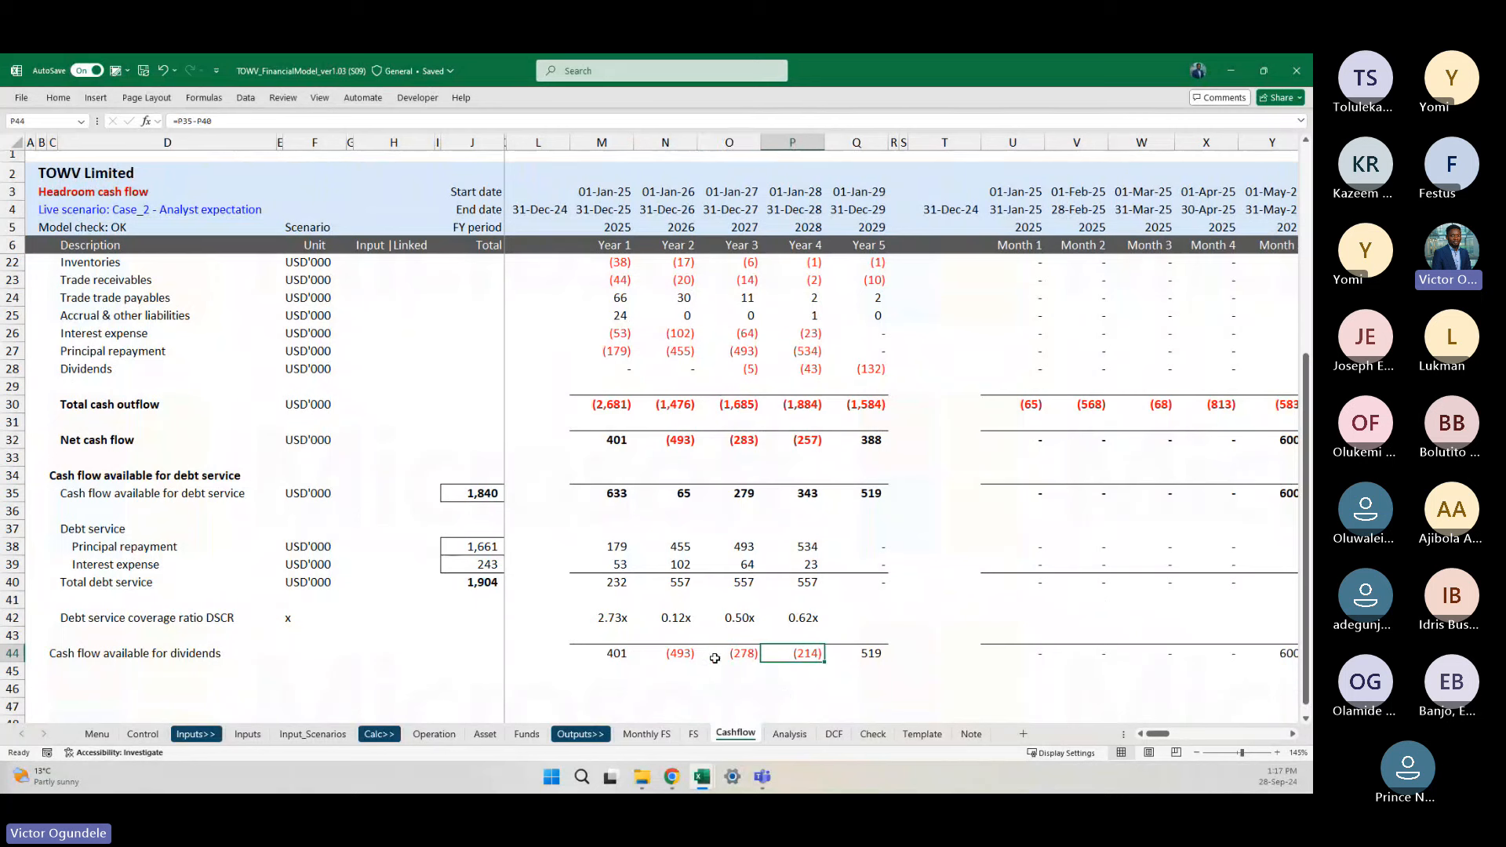
click(808, 376)
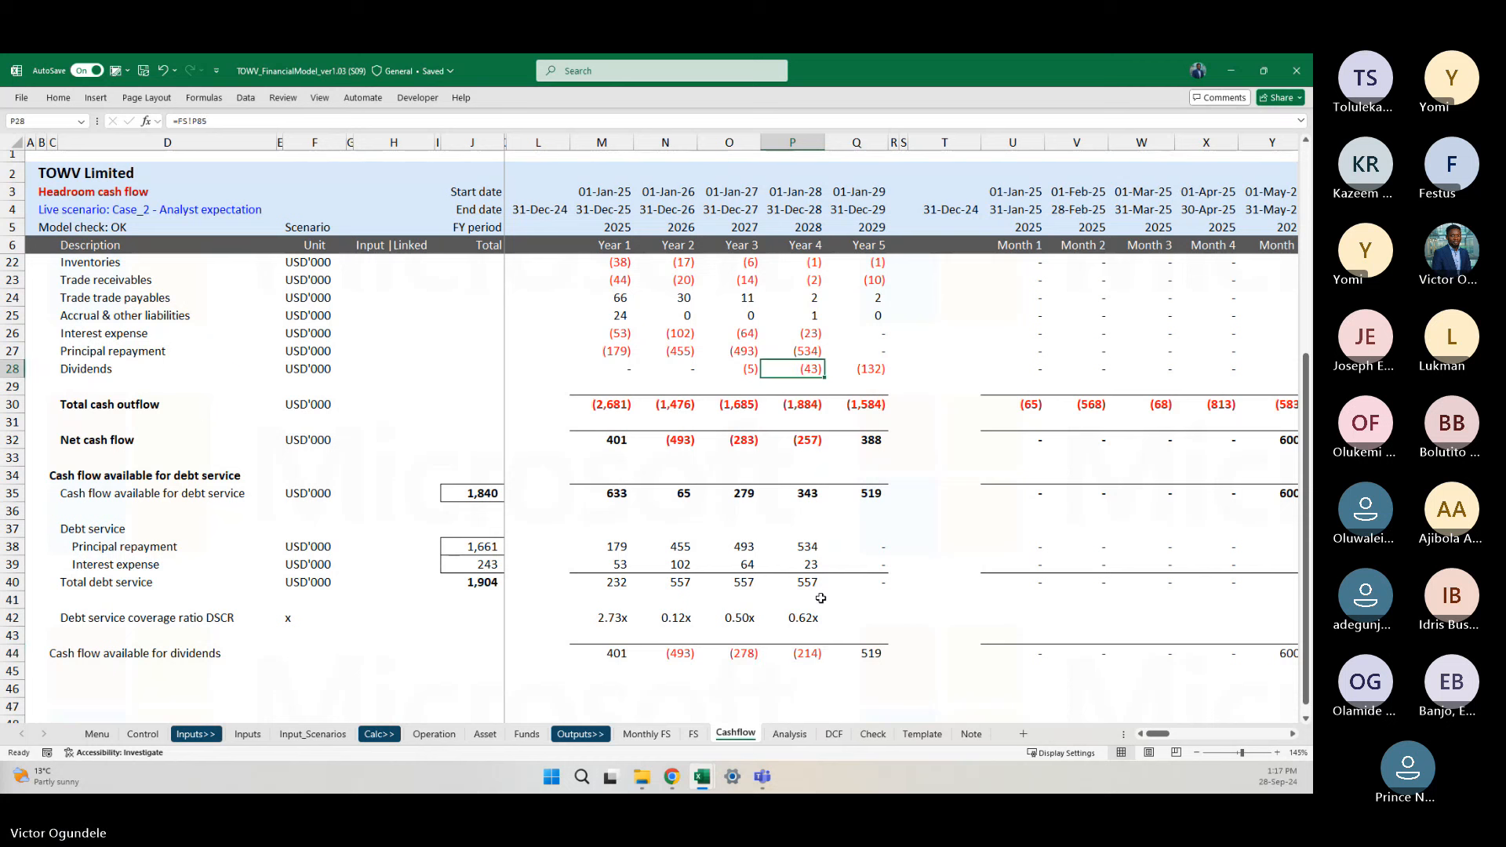
click(793, 652)
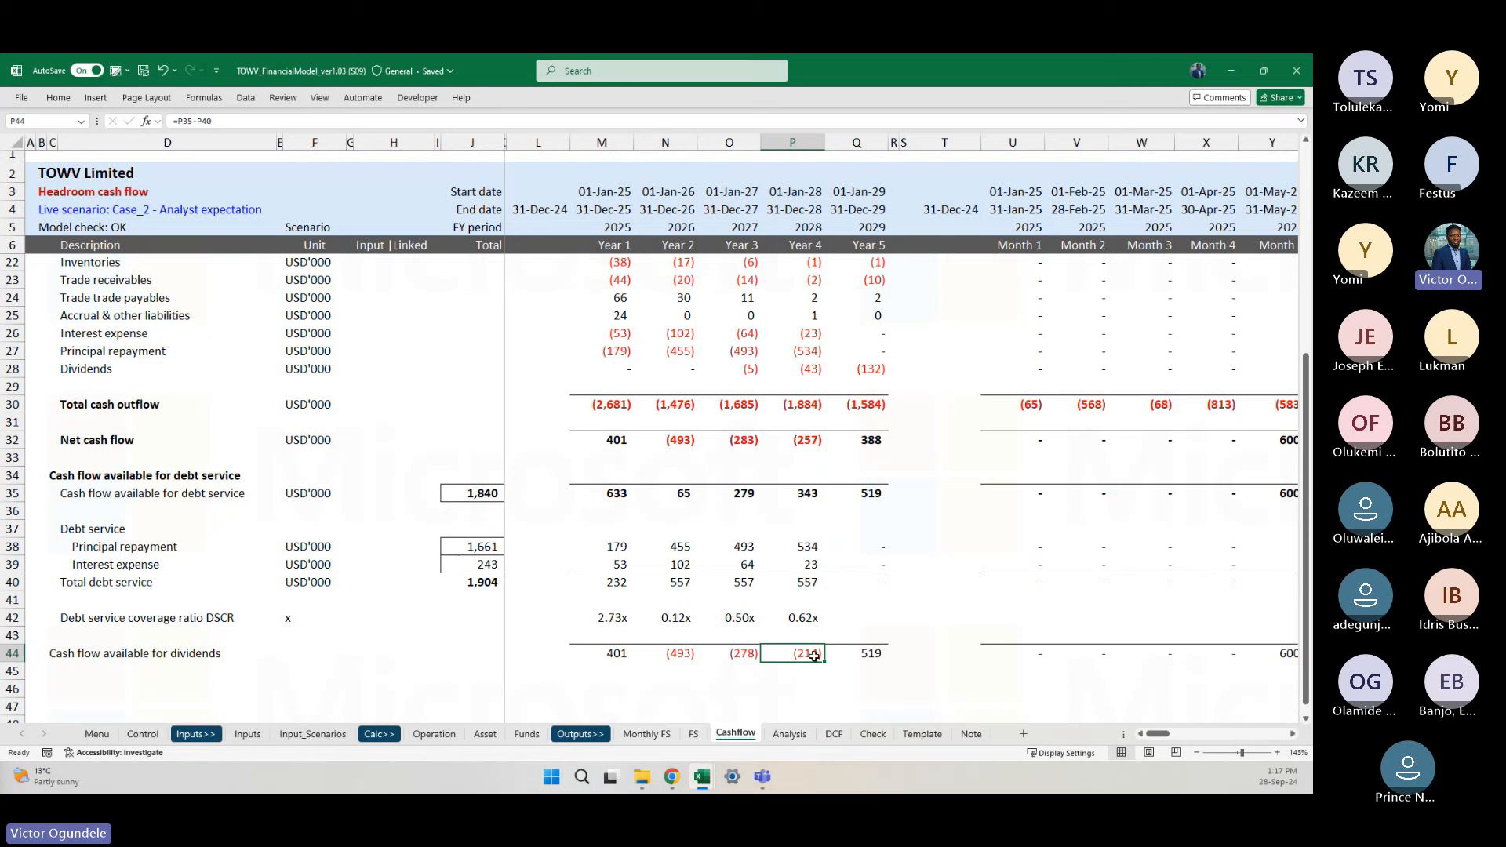
click(662, 651)
key(Right)
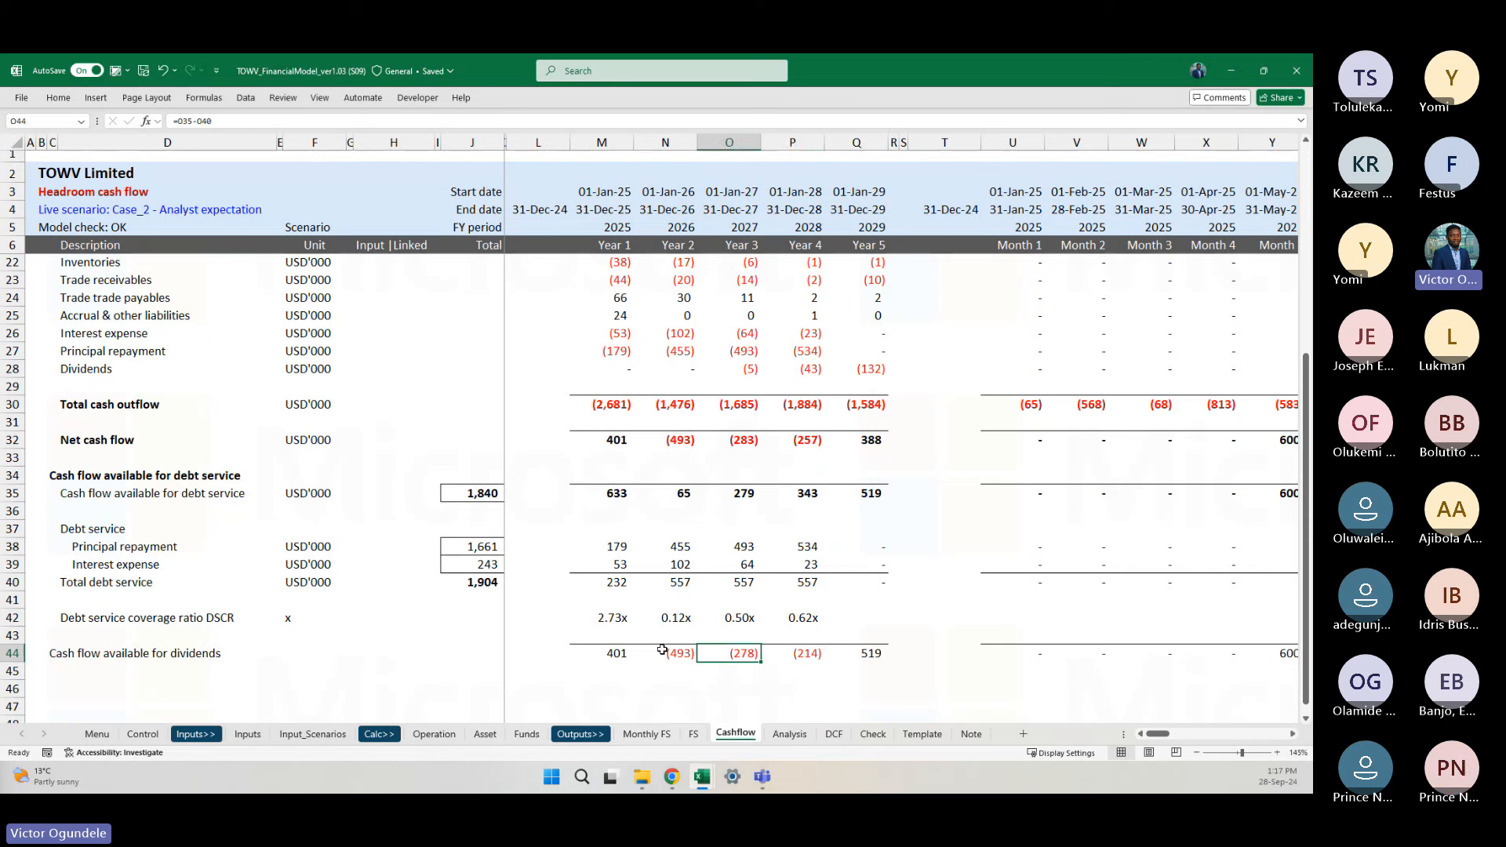
key(Right)
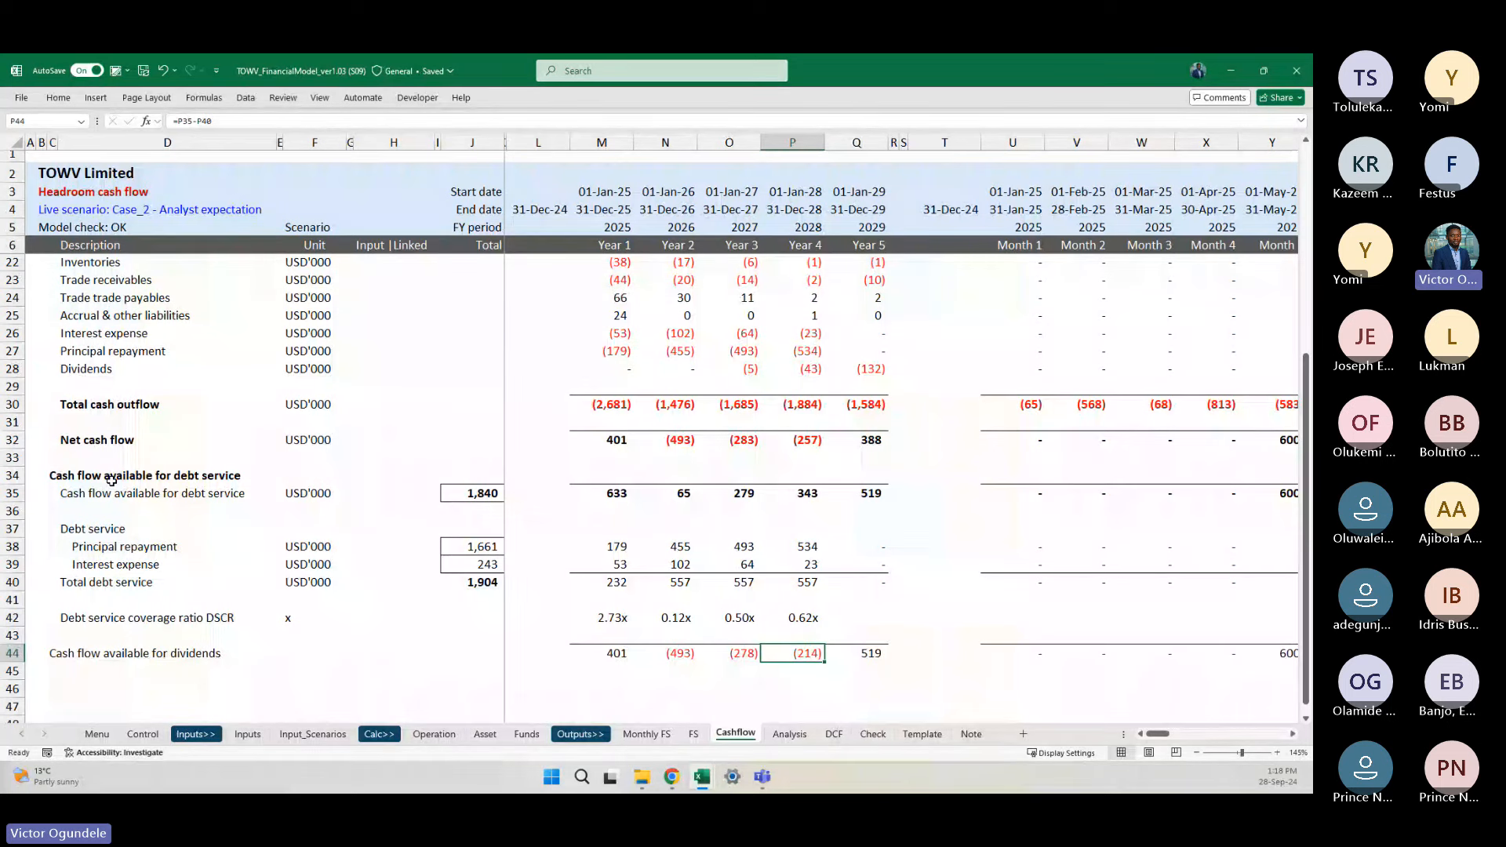
click(110, 652)
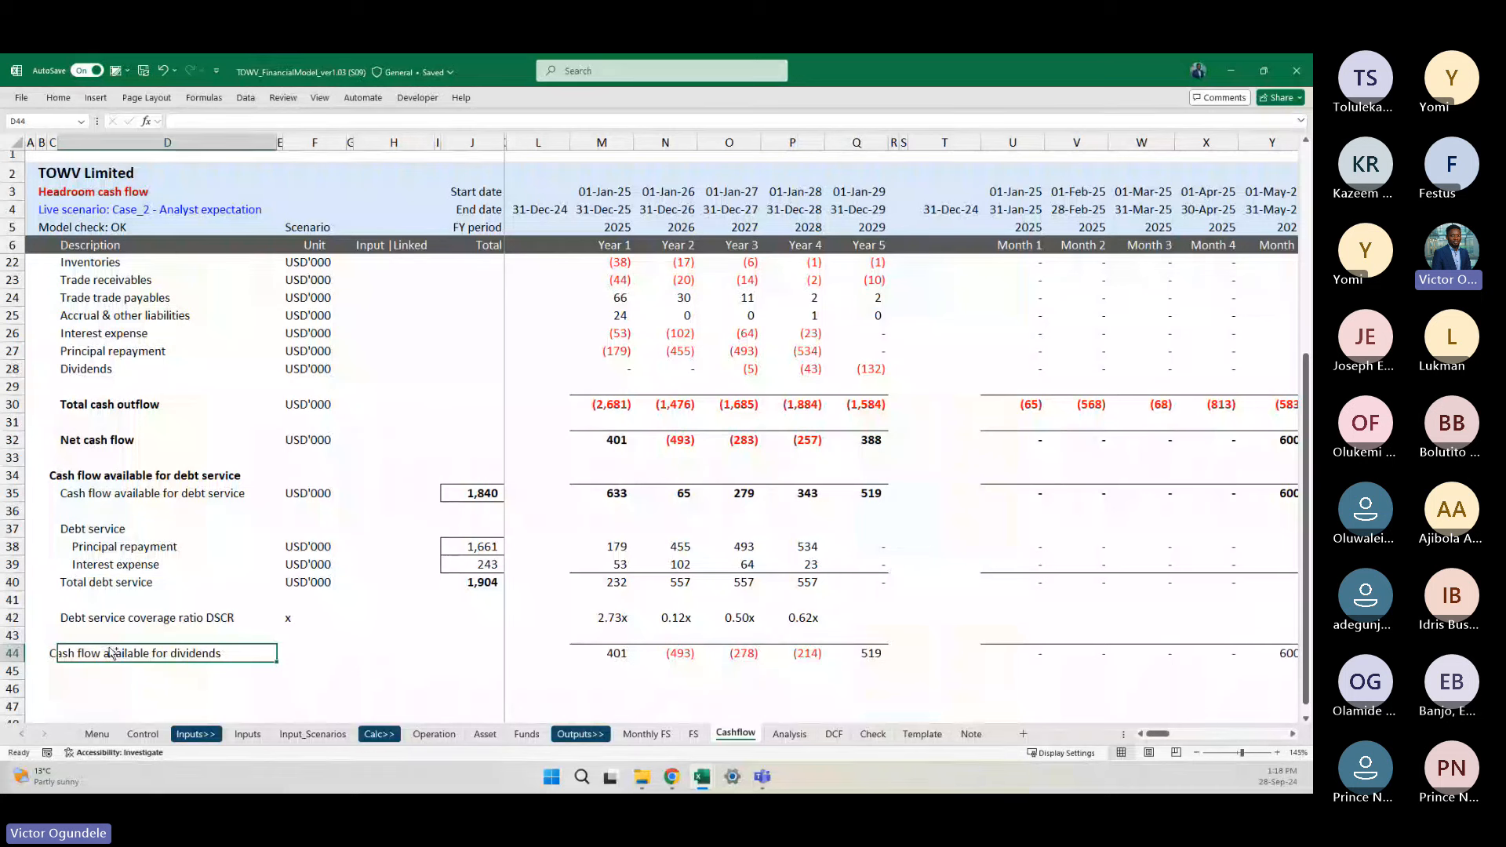
Step: Make the "Cash flow available for dividends" label in row 44 bold
key(ctrl+b)
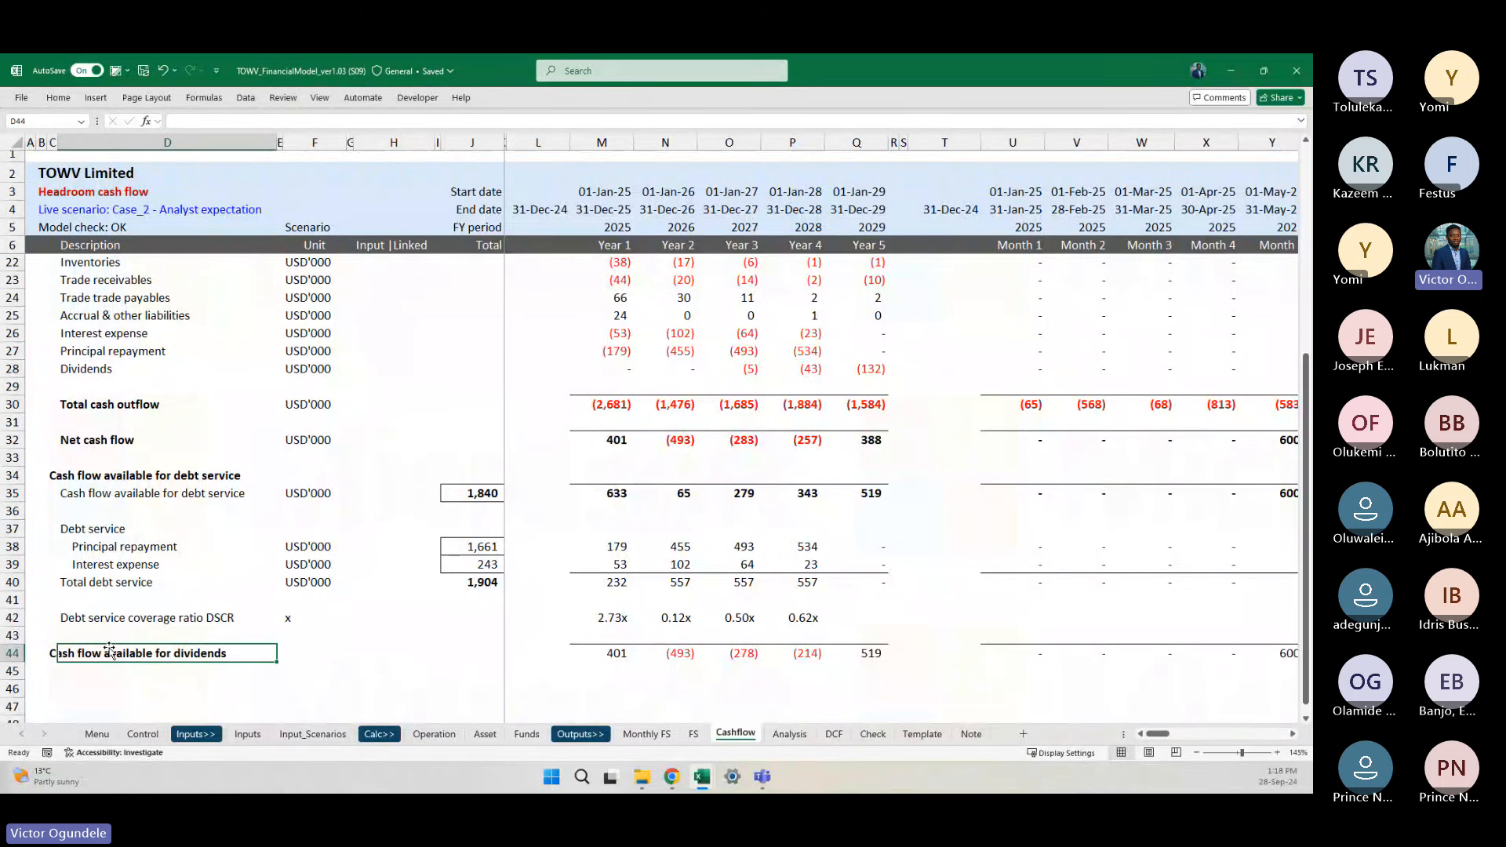
click(196, 565)
click(192, 544)
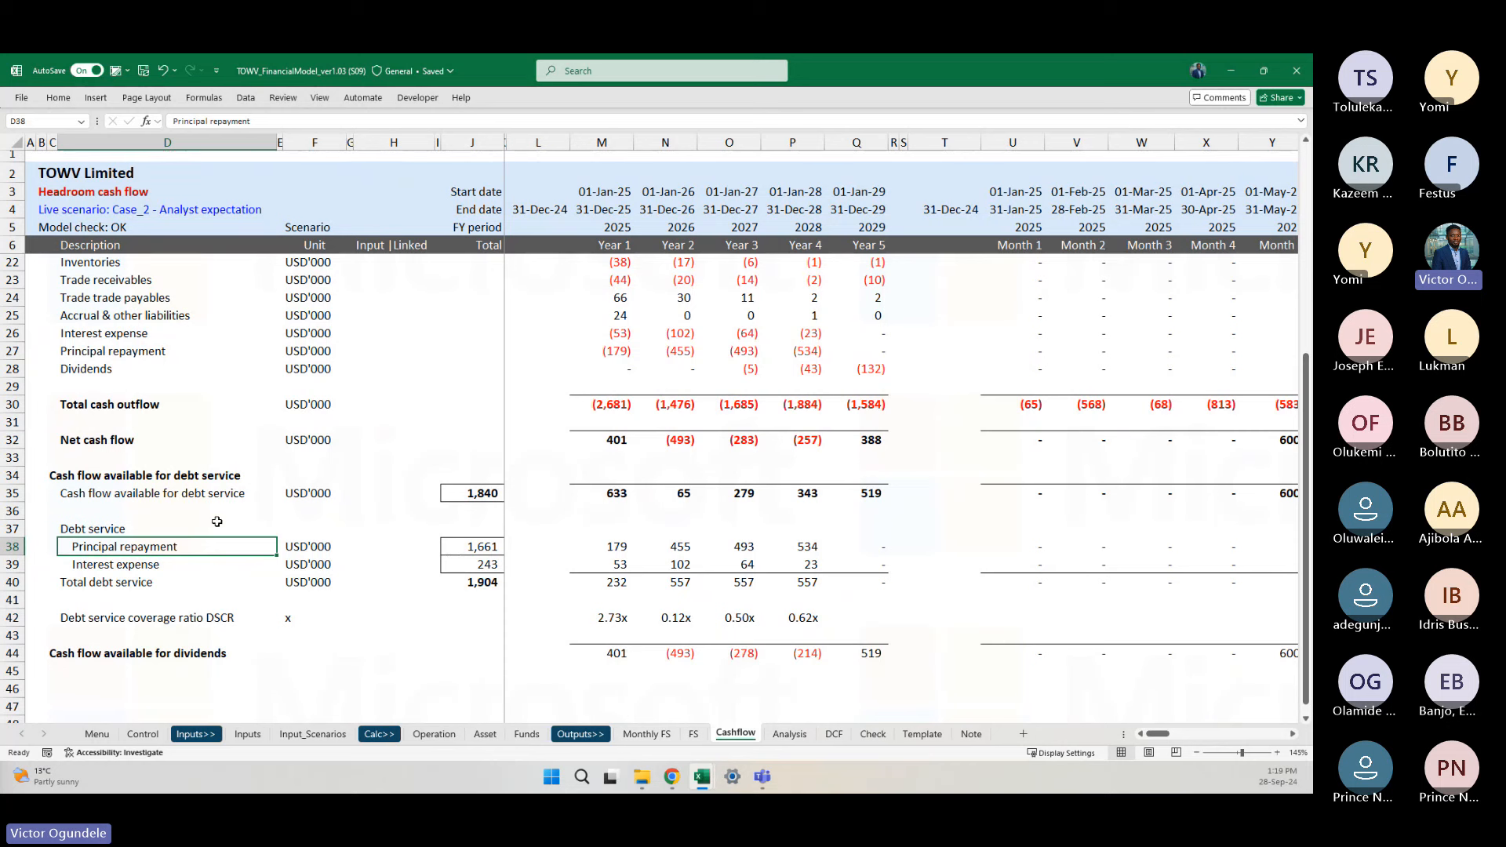
click(209, 514)
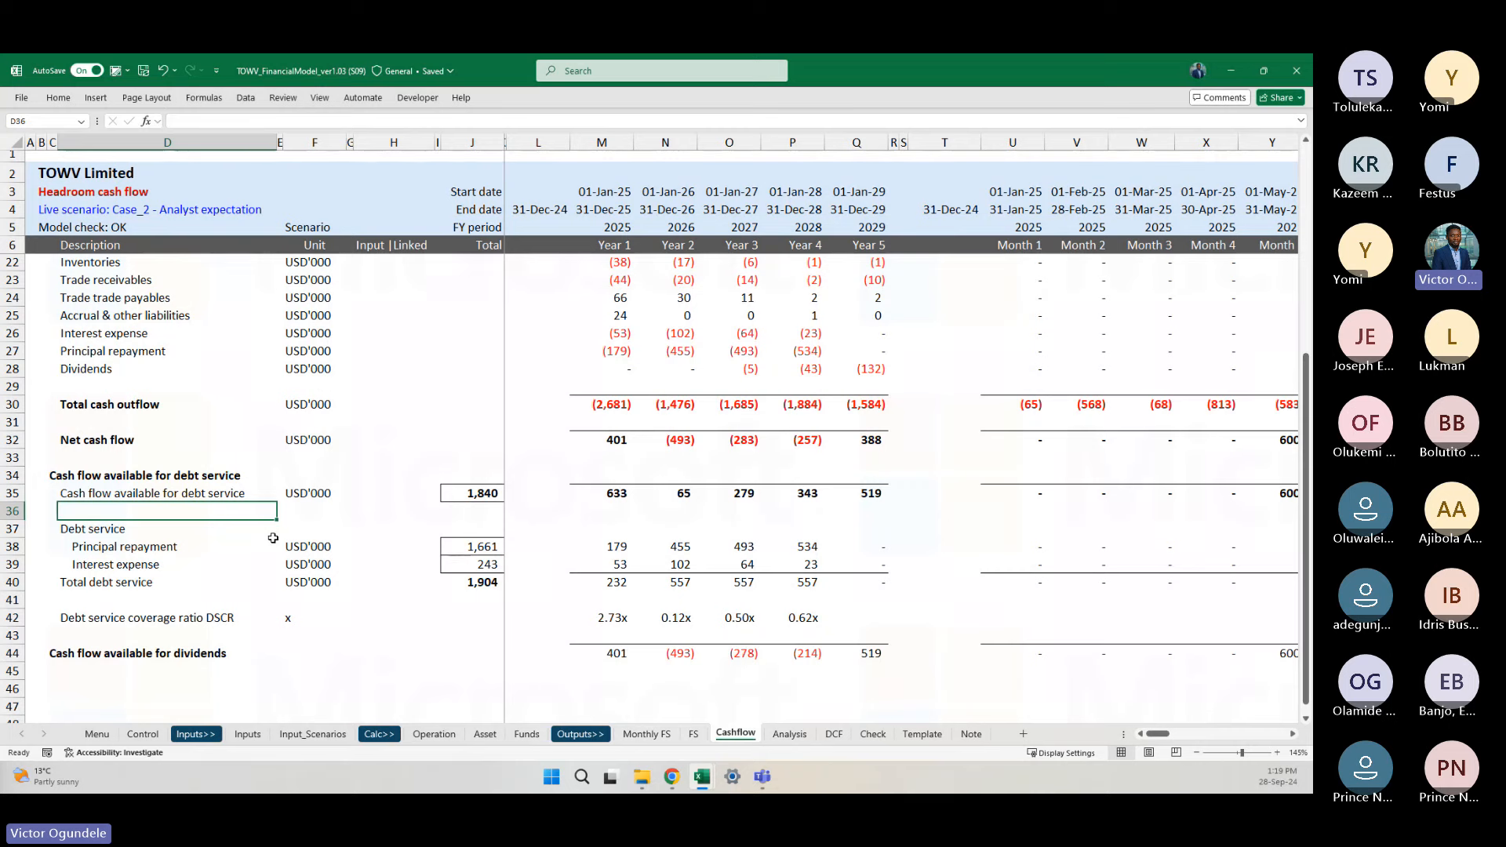
Step: Label the empty row 29 below Dividends "Overdraft, revolver financing, working capital debt"
scroll(273, 538, down, 2)
scroll(461, 439, up, 2)
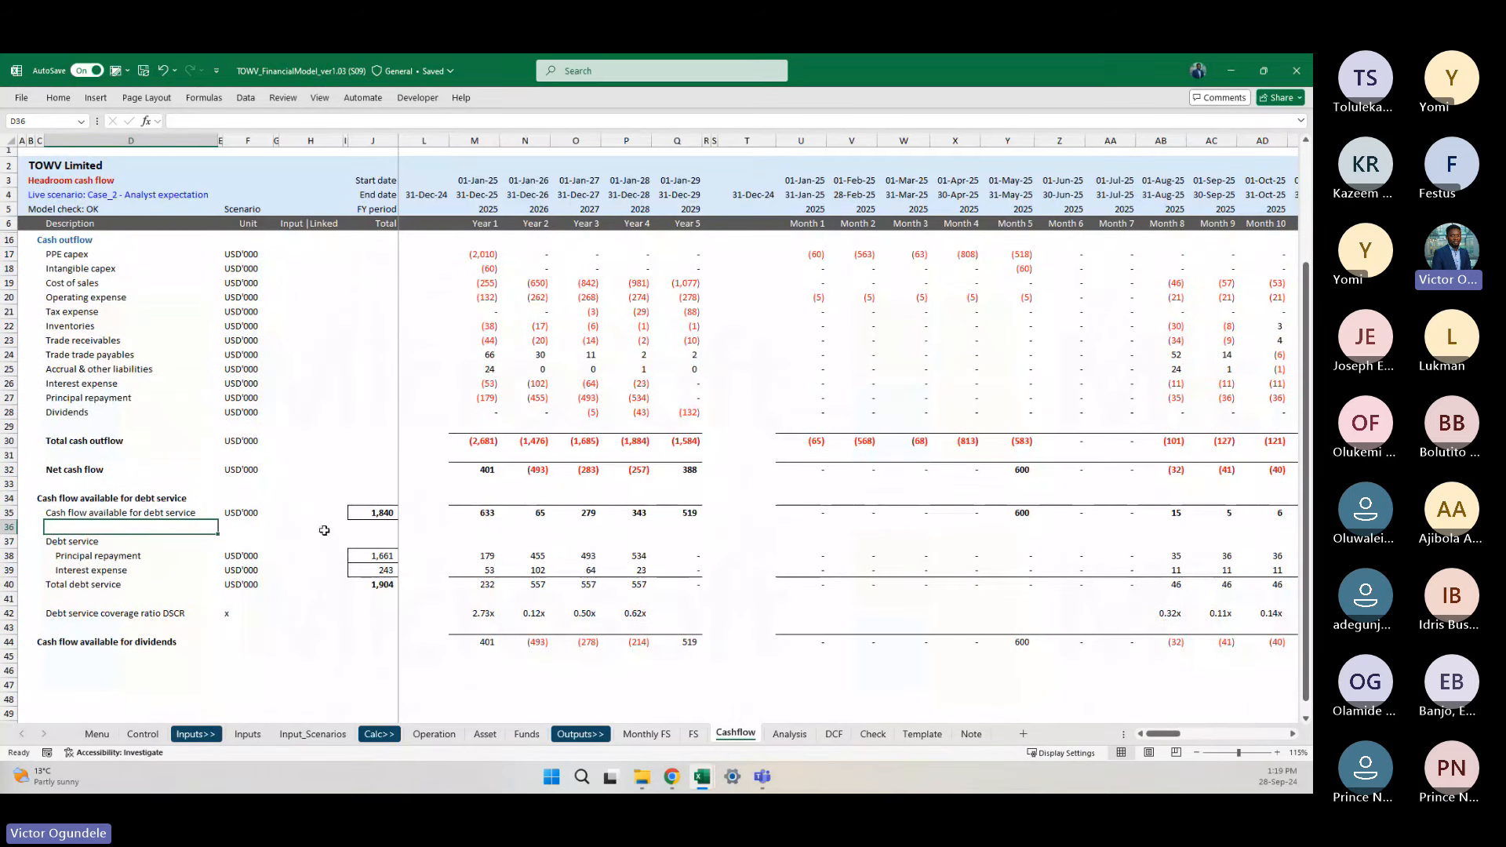
key(Up)
key(Up)
key(Up)
key(Up)
key(Up)
key(Up)
key(Up)
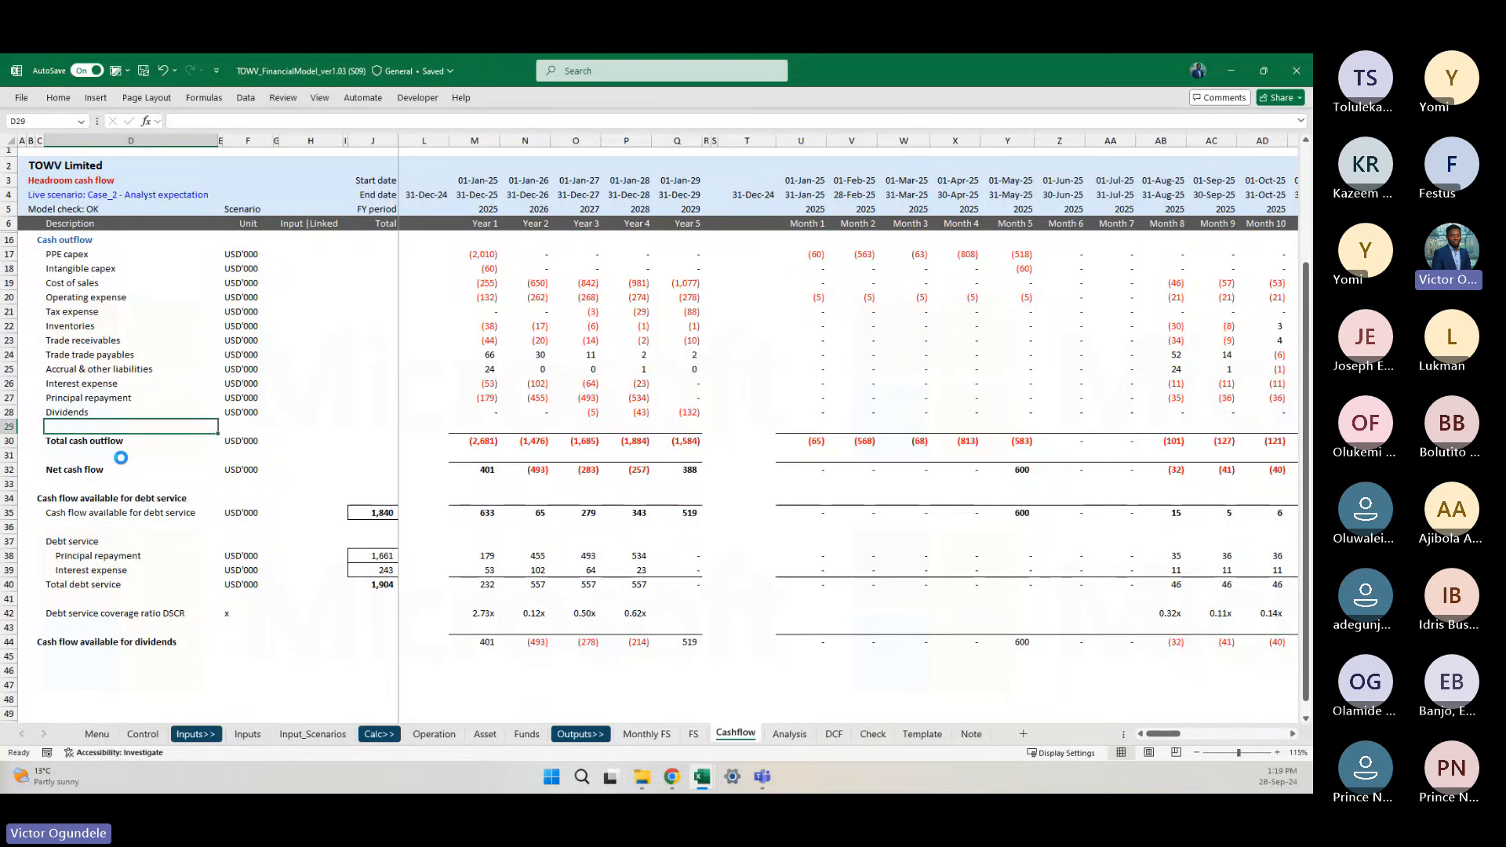
ctrl+scroll(121, 457, up, 2)
text(Overdraf)
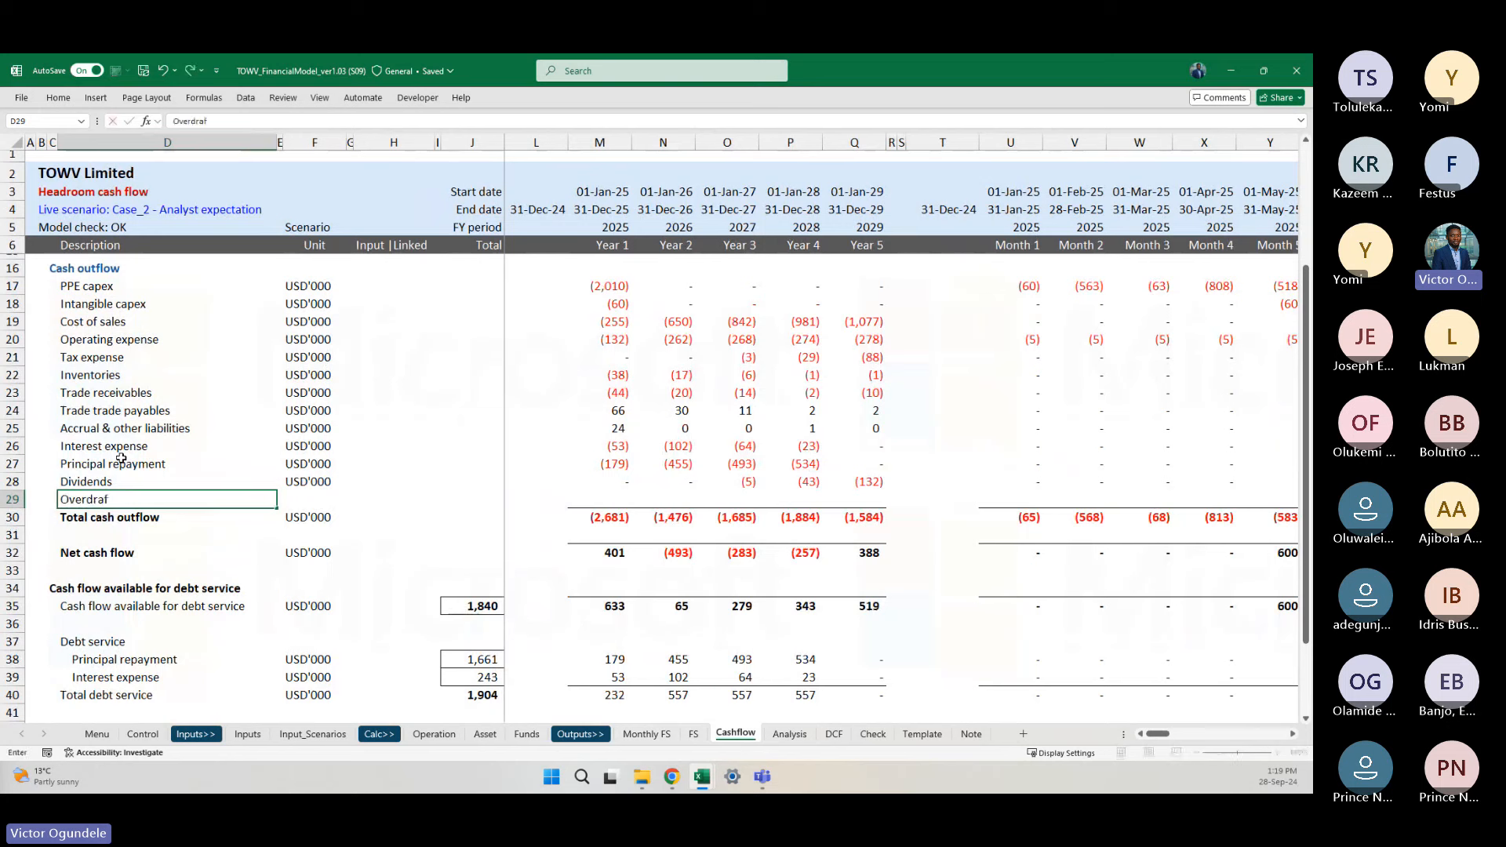
text(t, revolver finance)
key(BackSpace)
text(ing)
text(,)
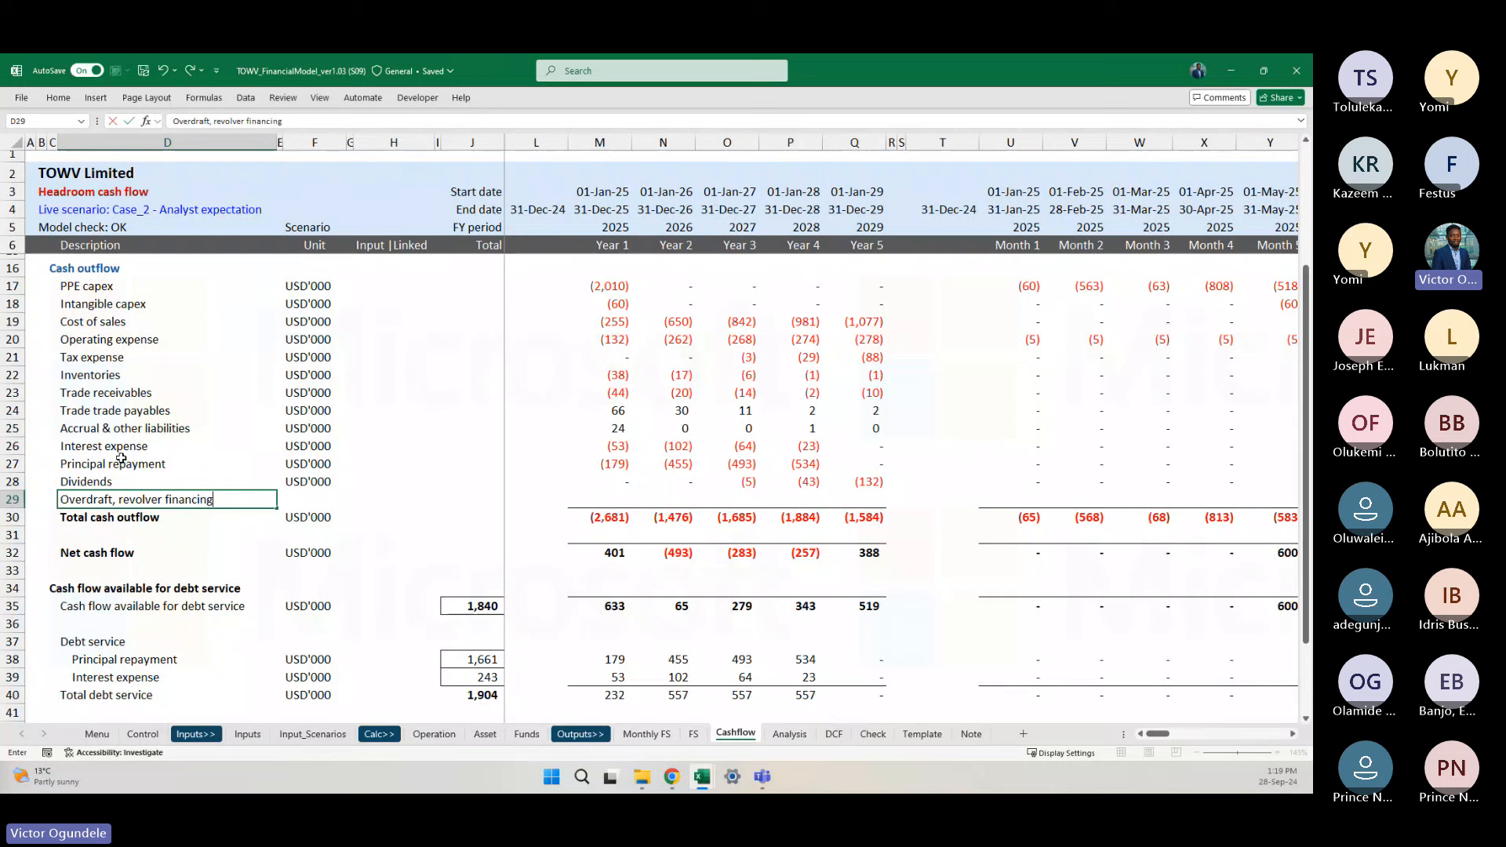
text( workin)
text(g capital)
text( det)
text(bt)
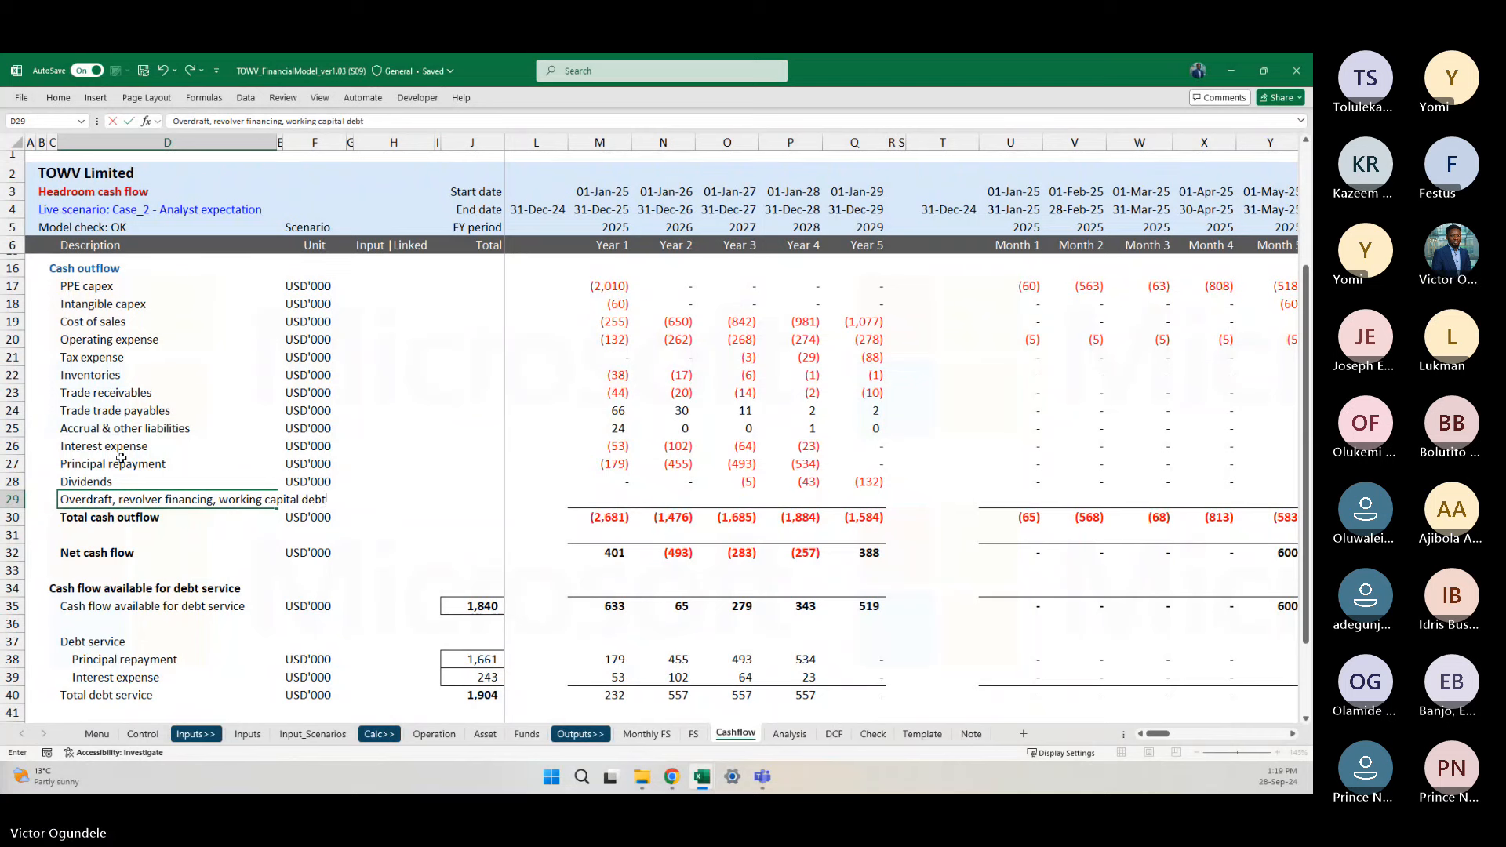
key(ctrl+Return)
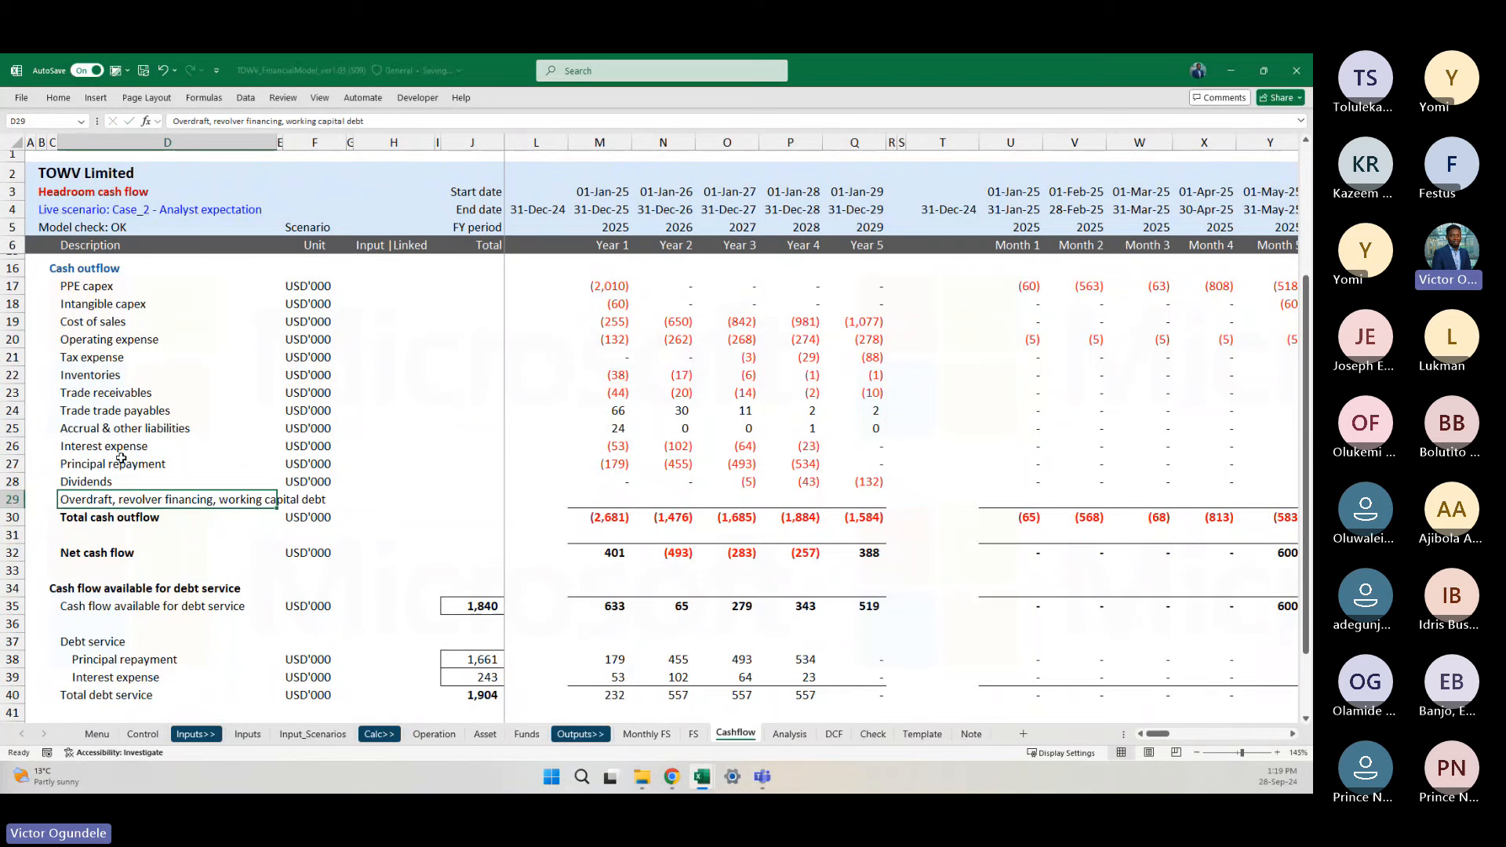
Step: Review the monthly cash flow available for dividends in row 44 from Month 8 through Month 60
scroll(350, 549, down, 2)
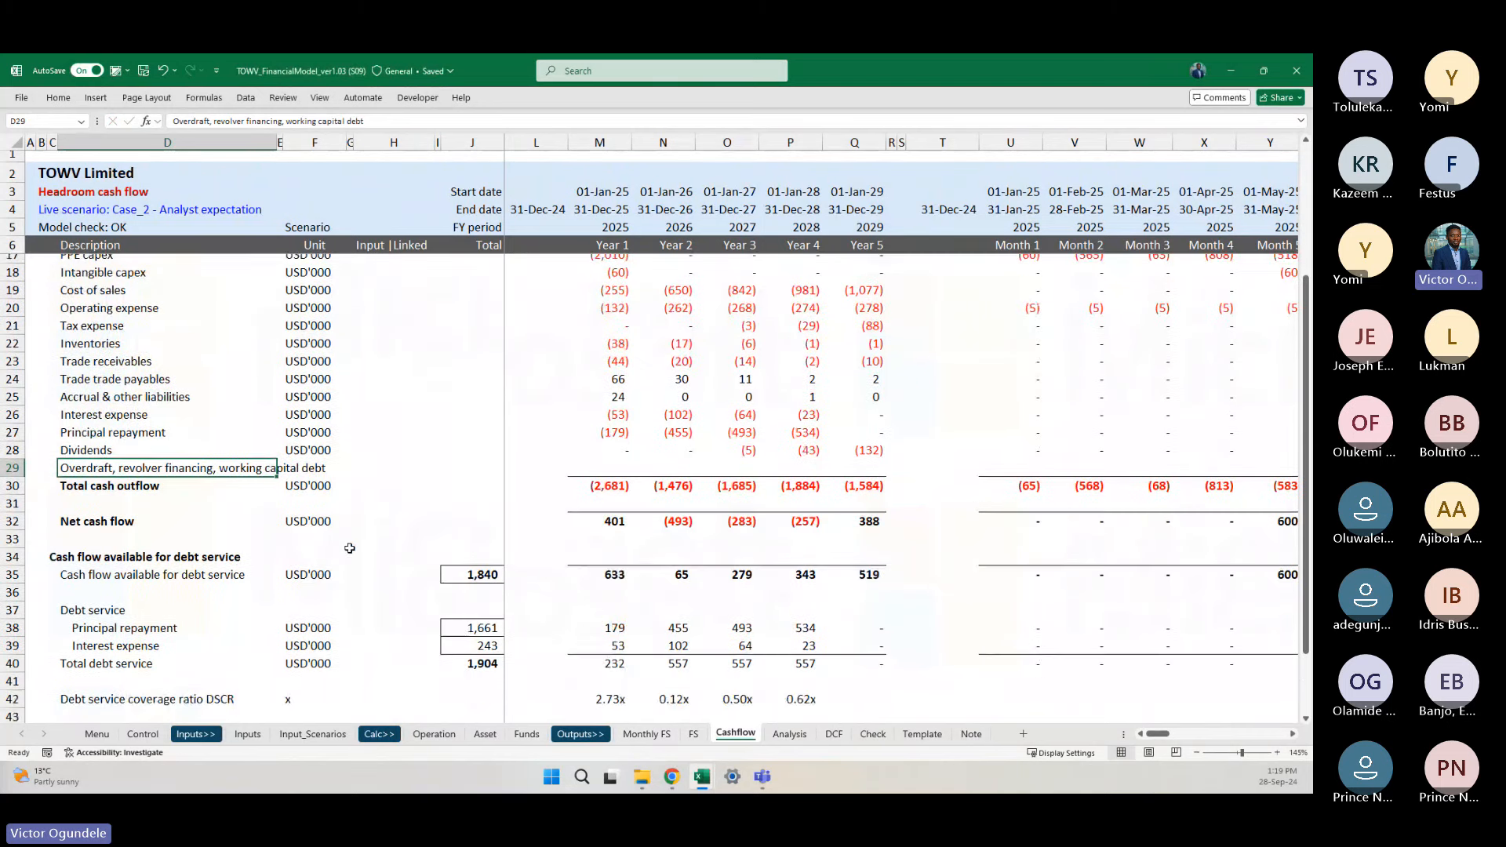
scroll(350, 548, down, 1)
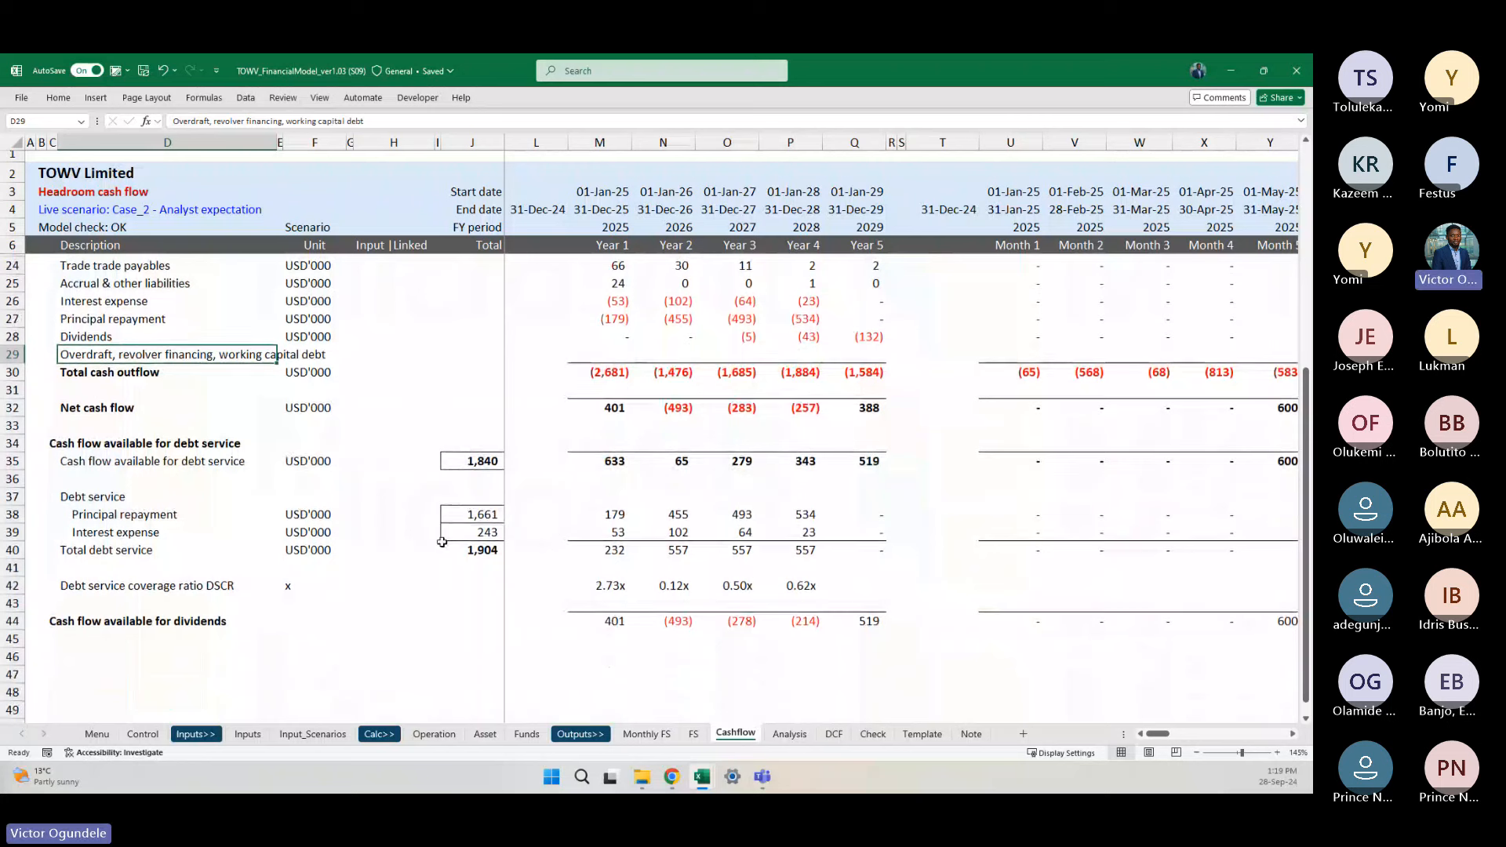
click(14, 620)
scroll(754, 643, right, 2)
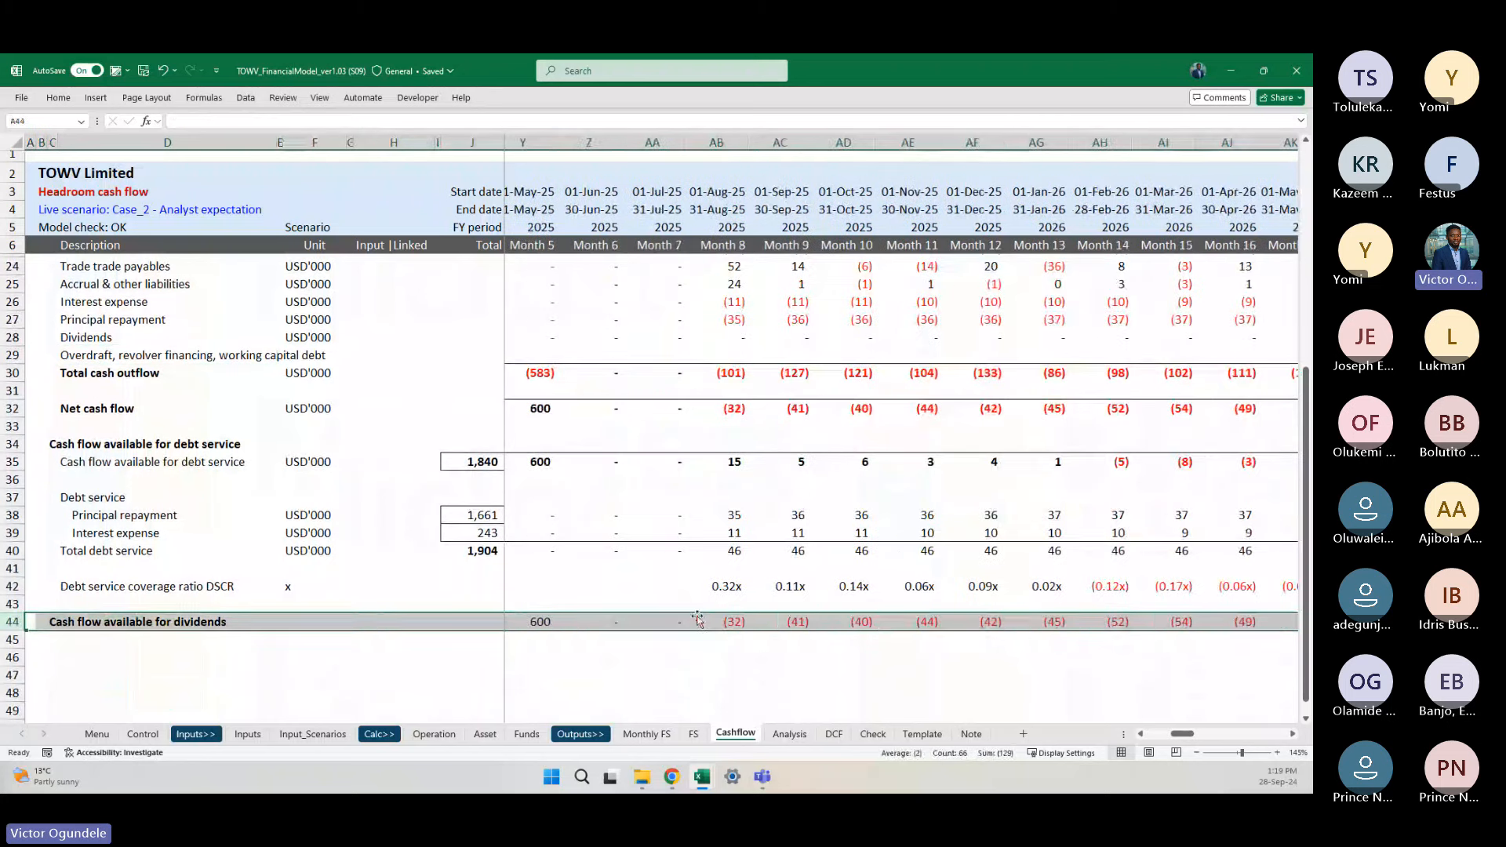
click(777, 622)
scroll(880, 628, right, 1)
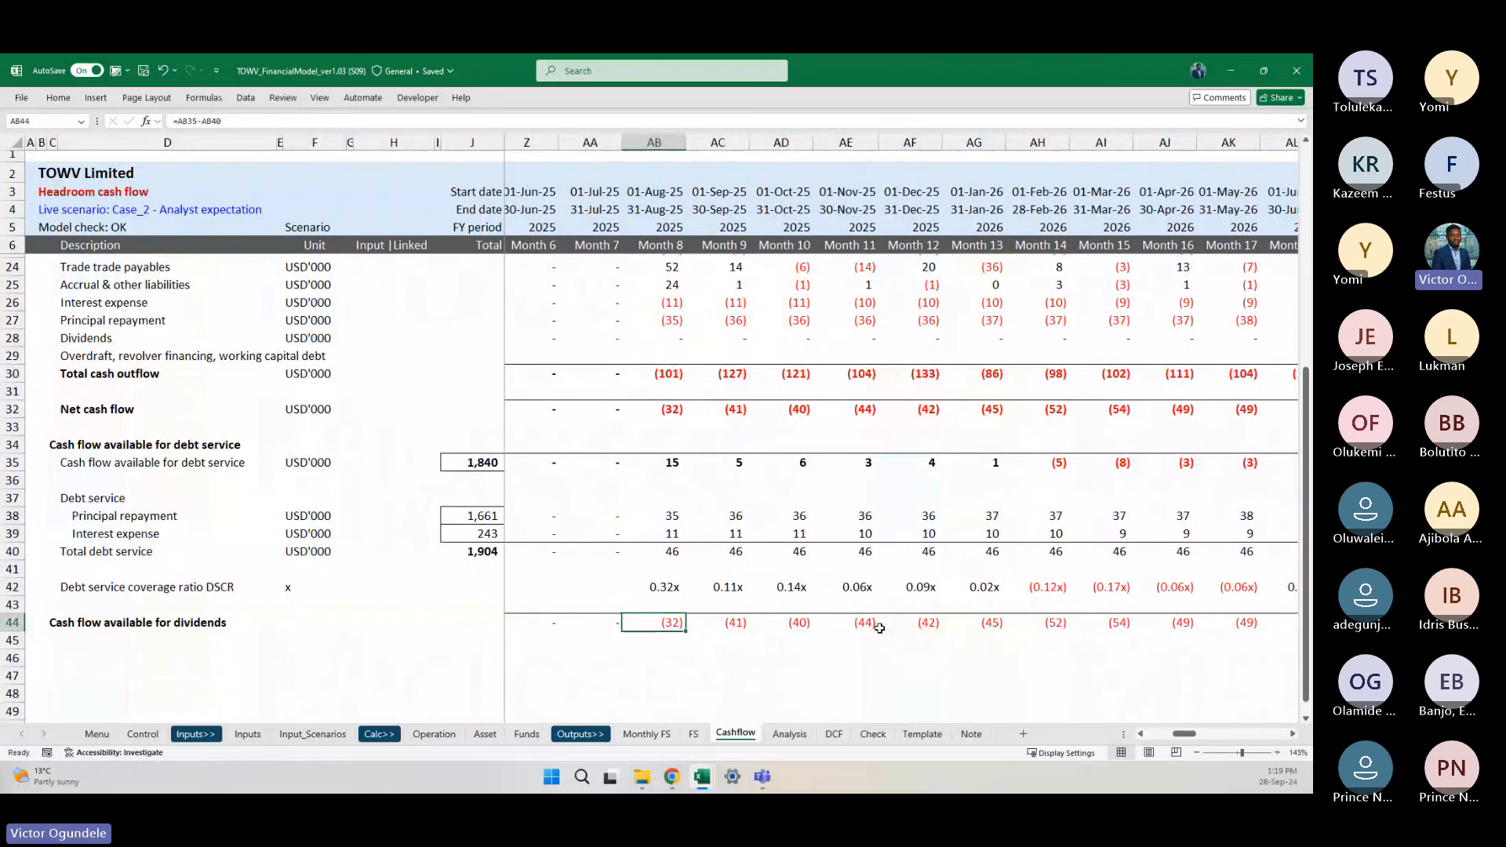
key(ctrl+shift+Right)
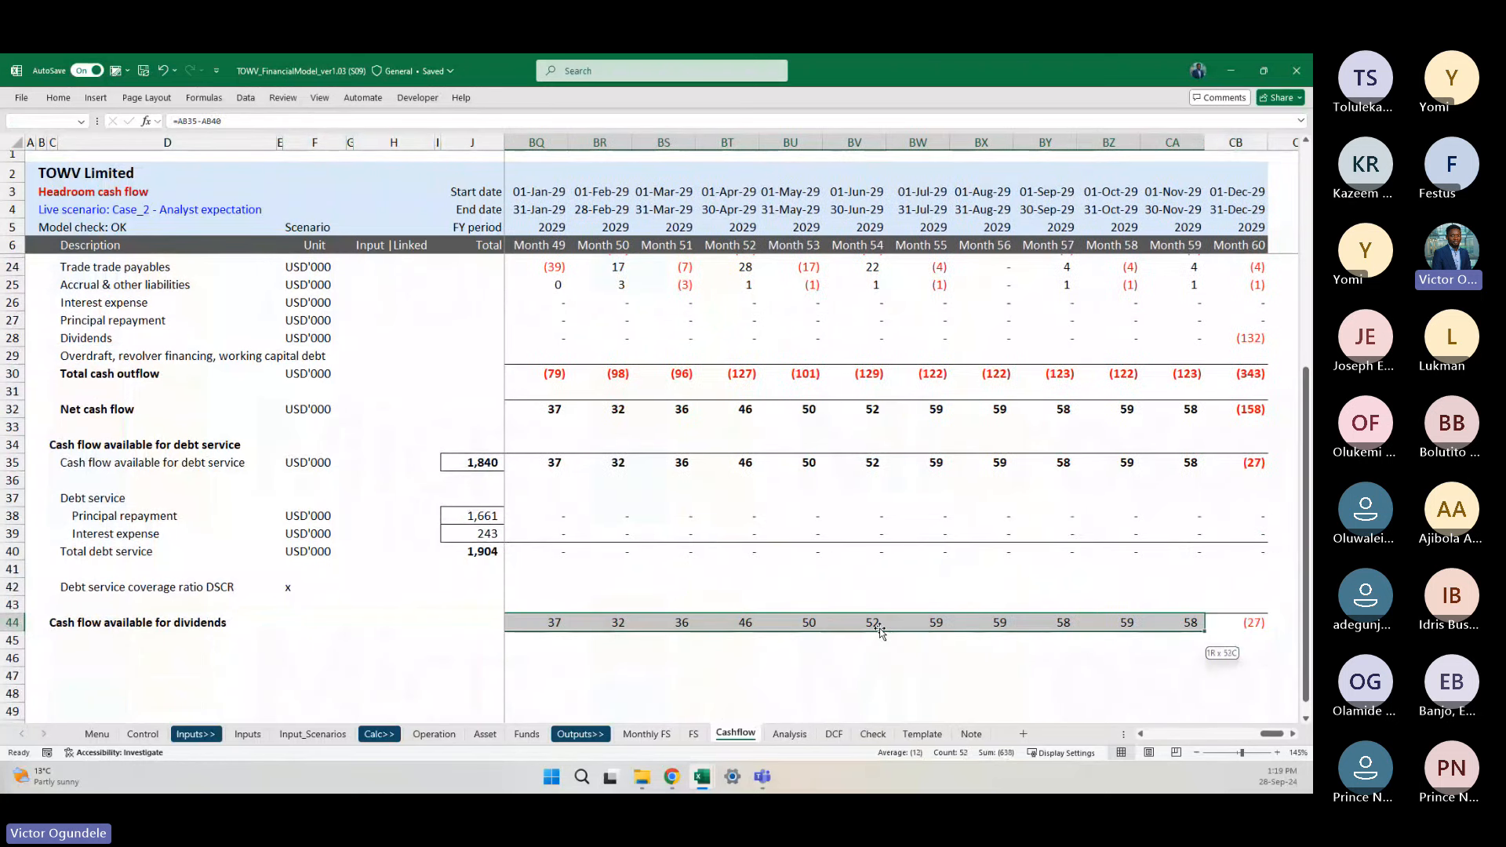
Step: Enter =MIN(-AB44,0) in AB45, beneath the Month 8 cash flow available for dividends
key(Left)
key(Down)
key(Right)
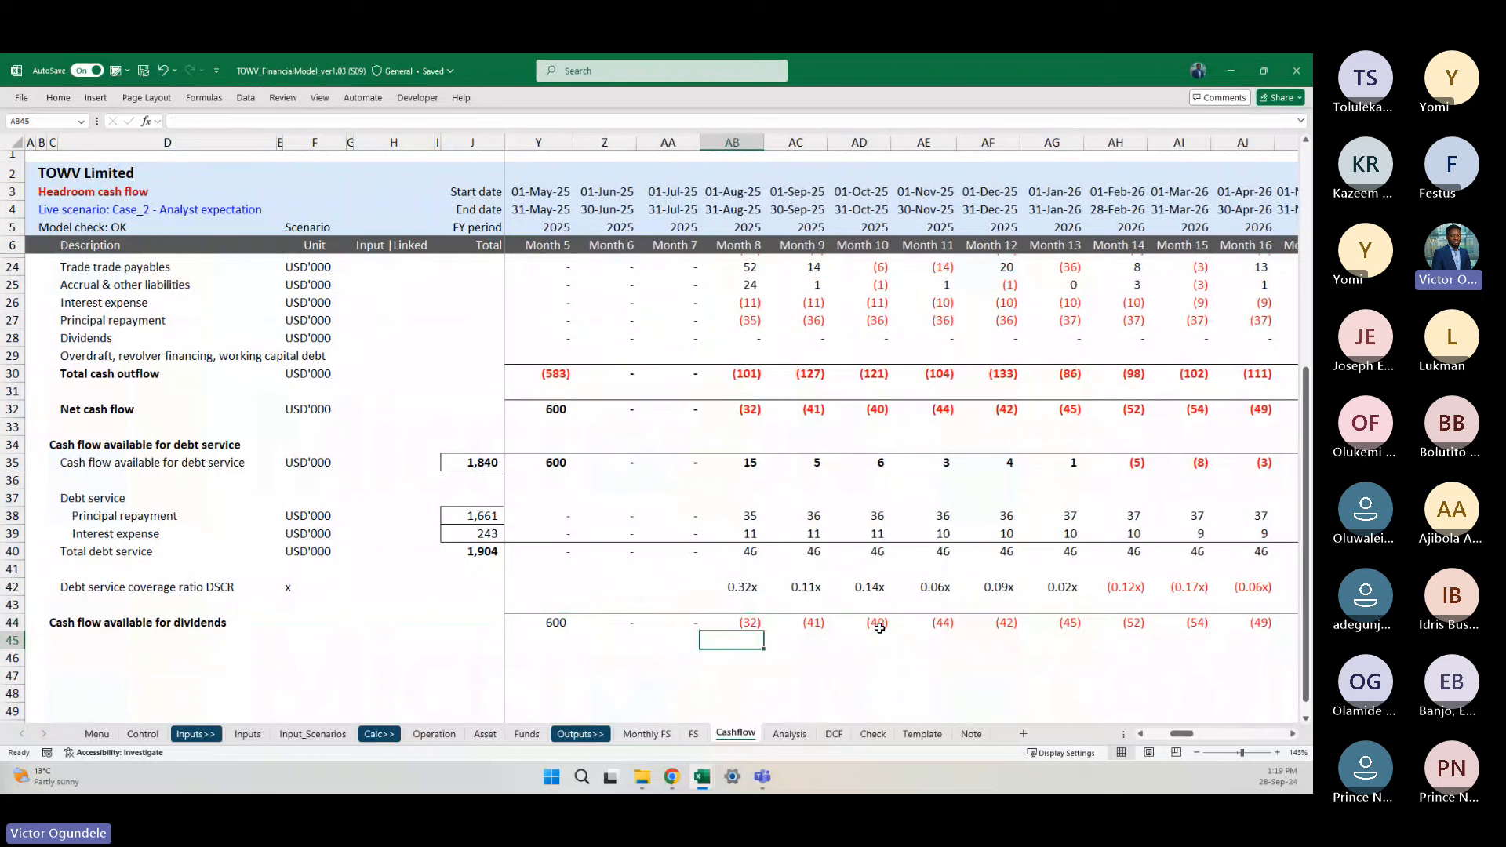
text(=min)
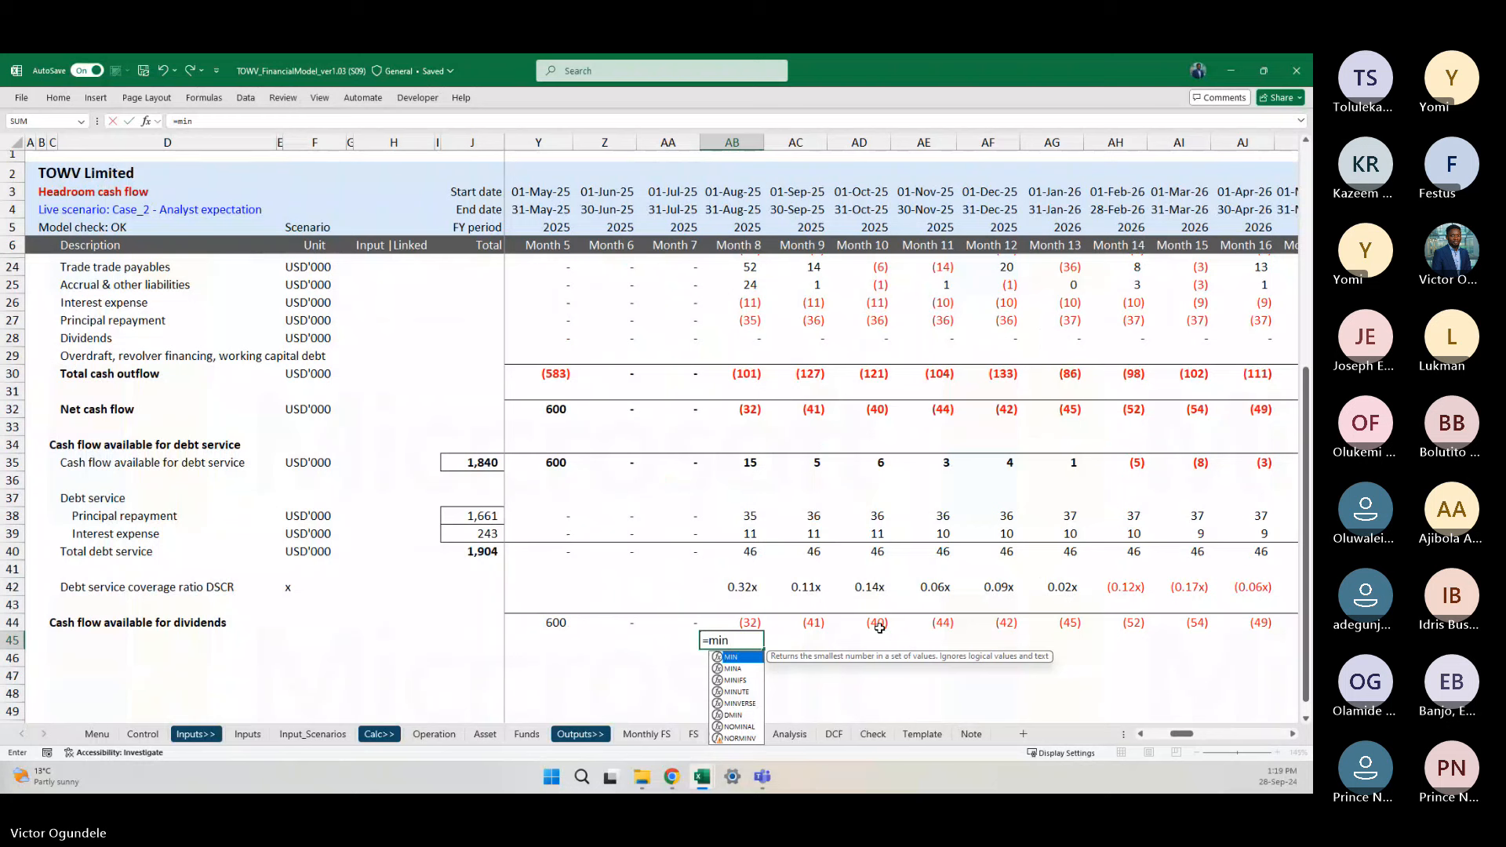
key(Tab)
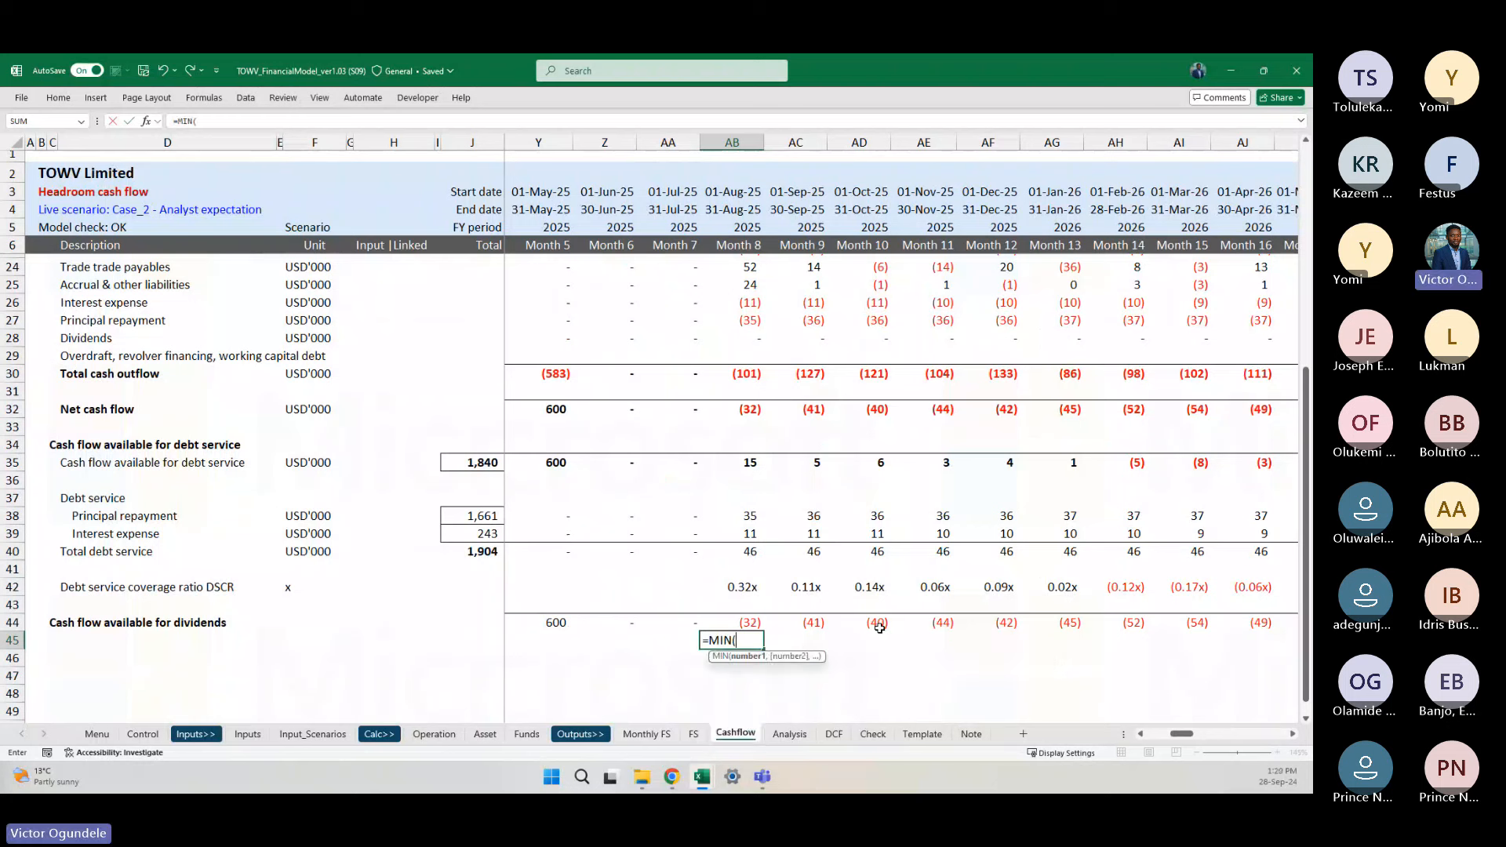
text(-)
key(Up)
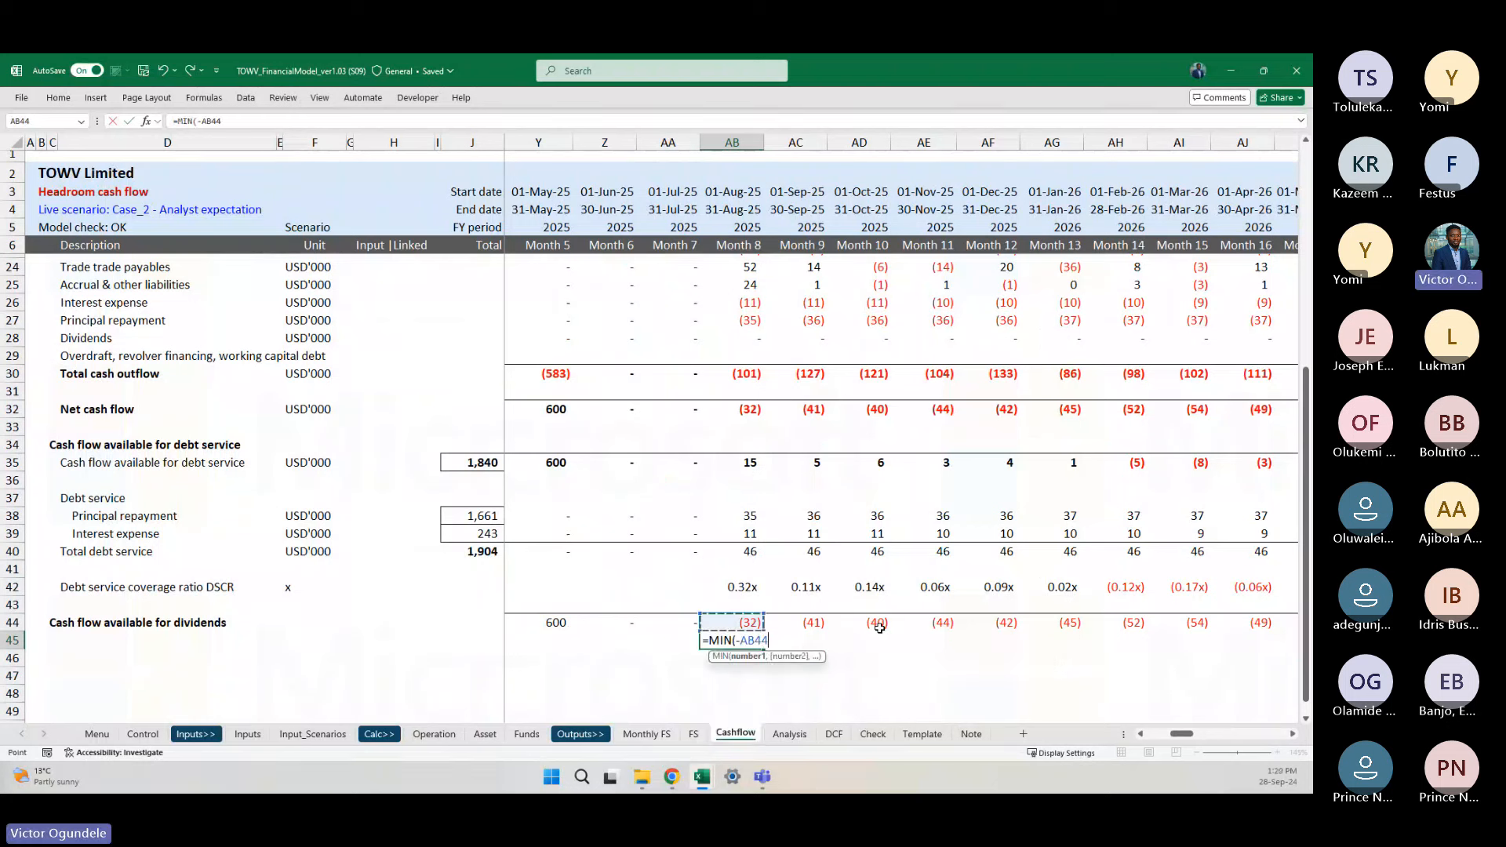
text(,0)
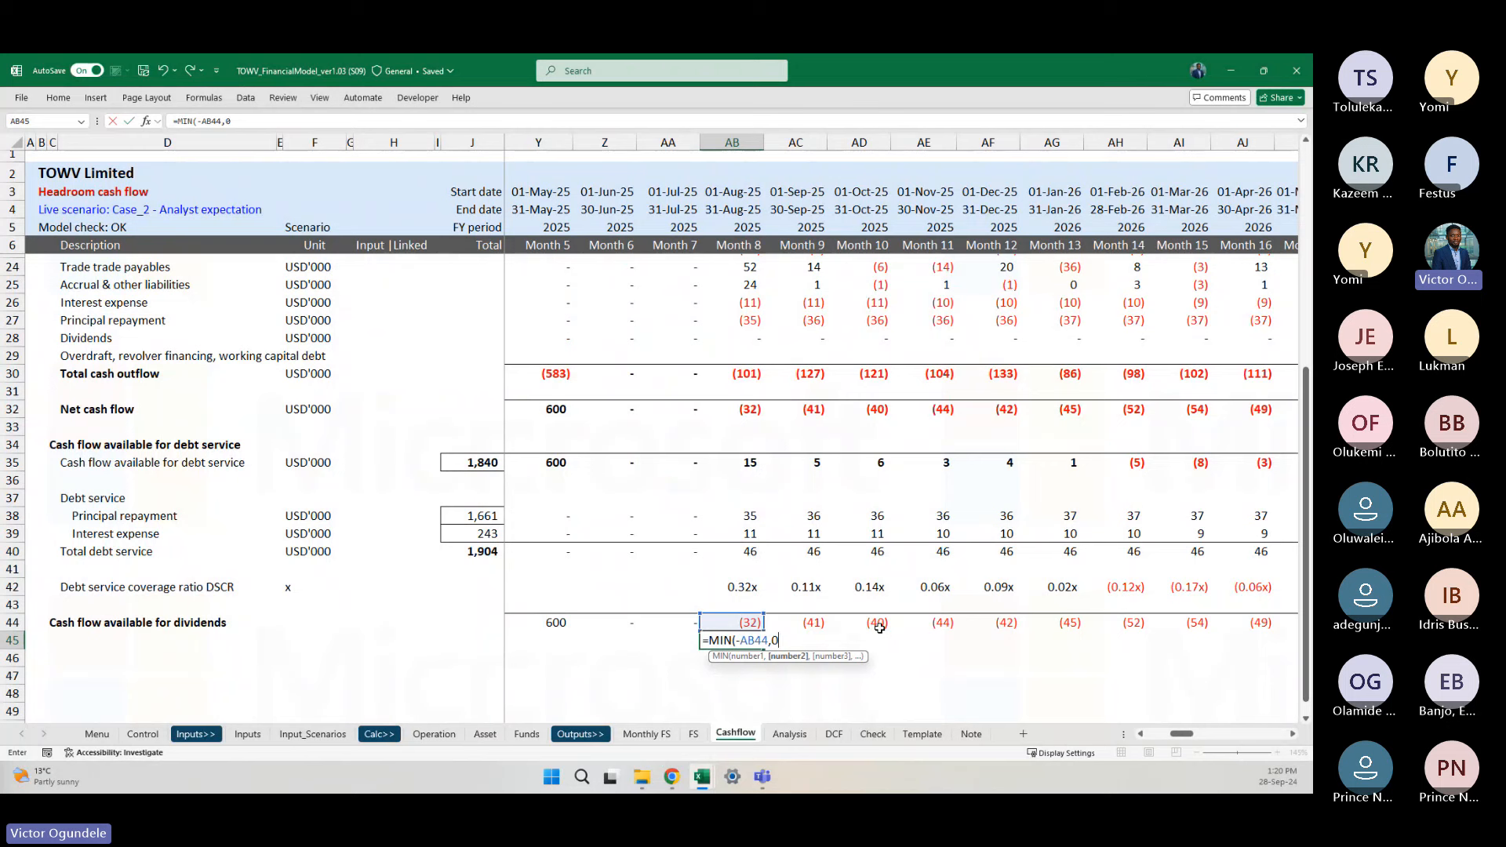
key(ctrl+Return)
Step: Correct the Month 8 formula in AB45 to =-MIN(AB44,0)
key(F2)
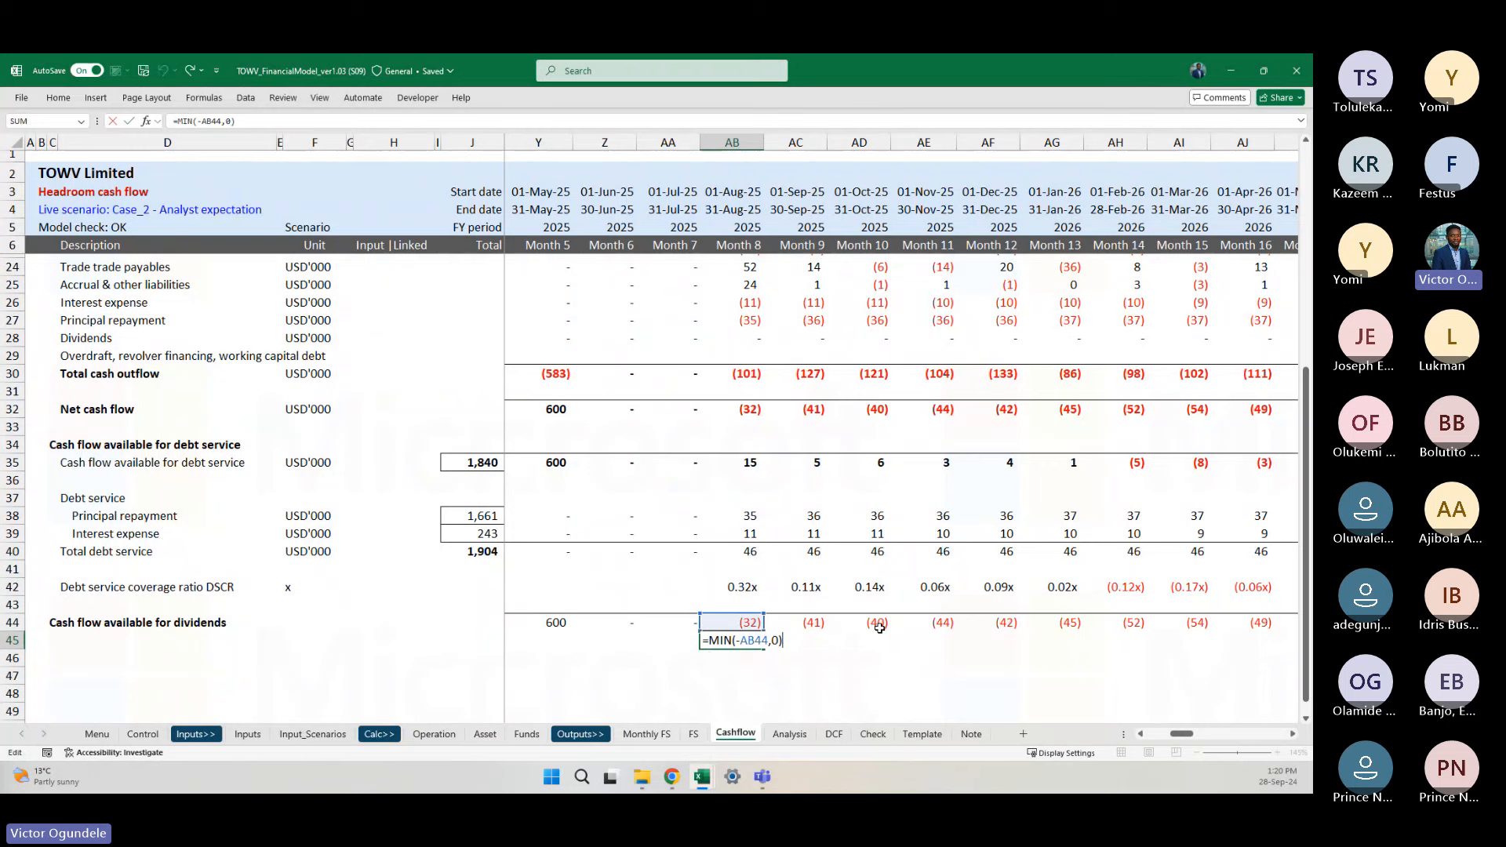
key(BackSpace)
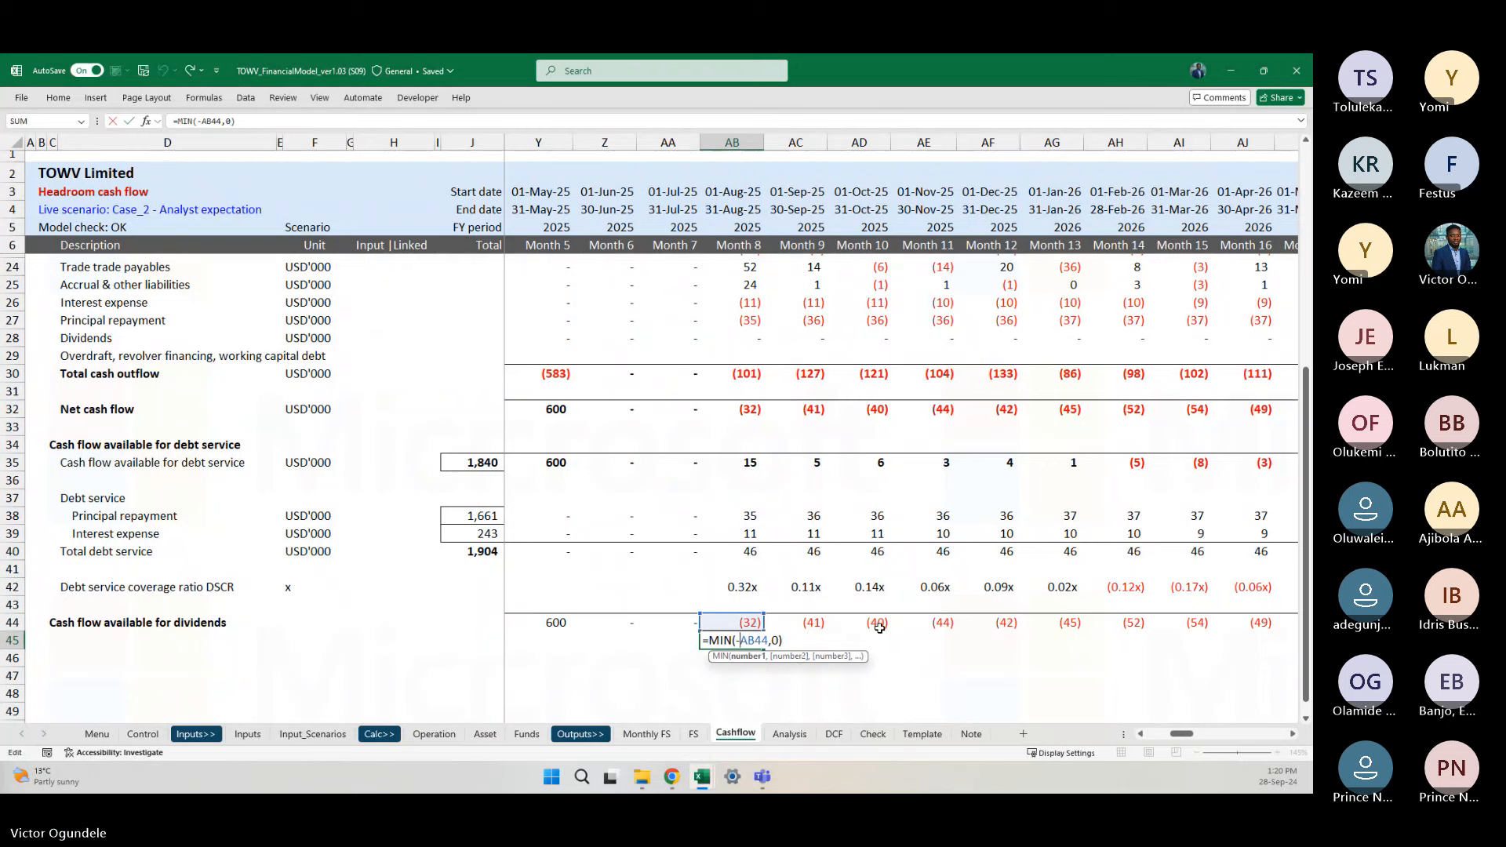
key(Left)
key(Left)
key(Left)
key(Left)
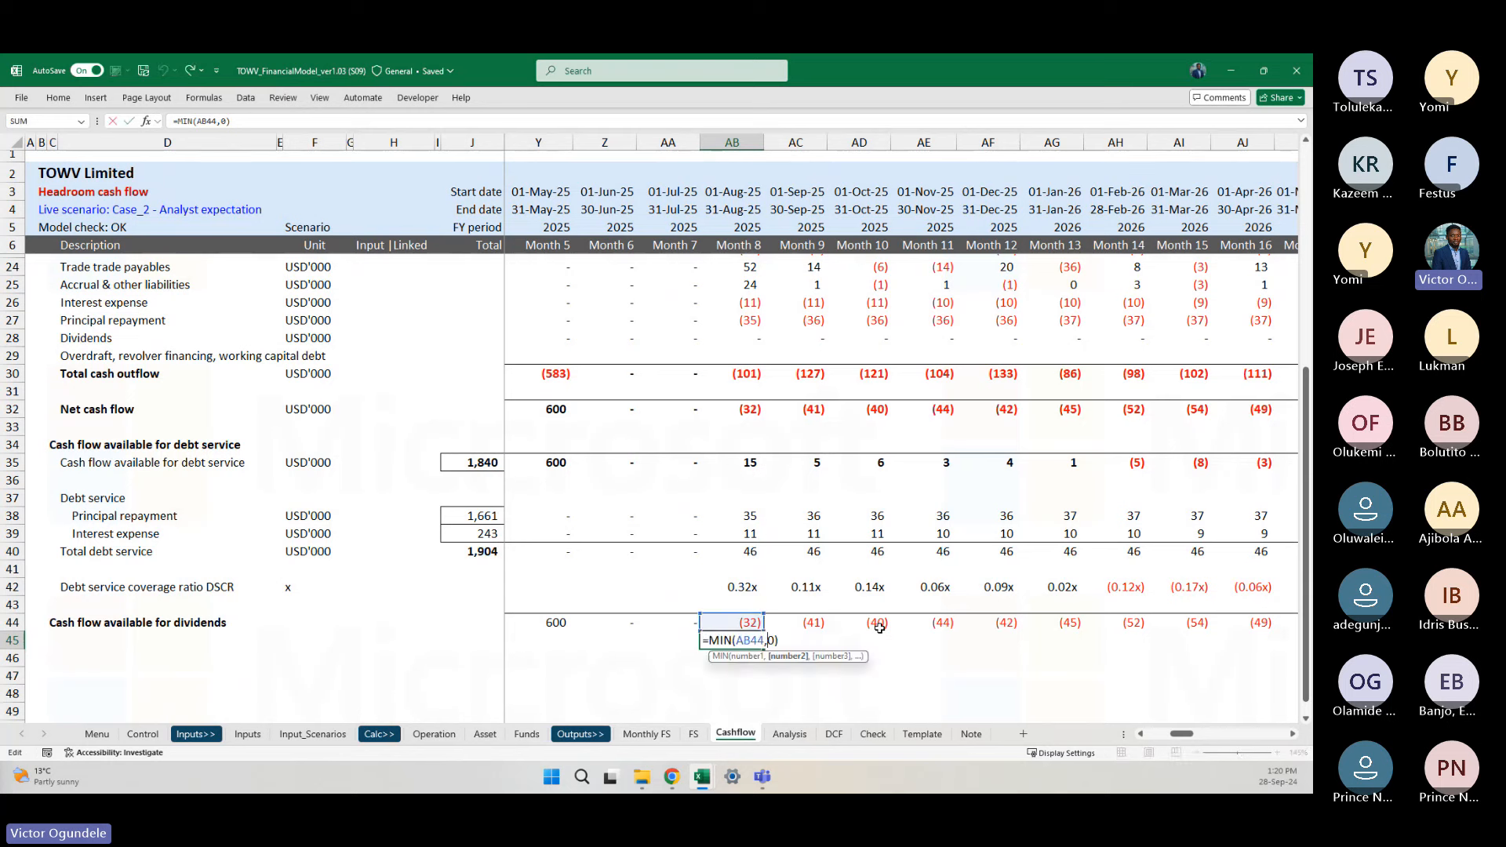
text(-)
key(ctrl+Return)
Step: Fill the AB45 shortfall formula across row 45 through Month 60
key(shift+Right)
key(shift+Right)
key(shift+Right)
key(shift+Right)
key(shift+Right)
key(shift+Right)
key(shift+Right)
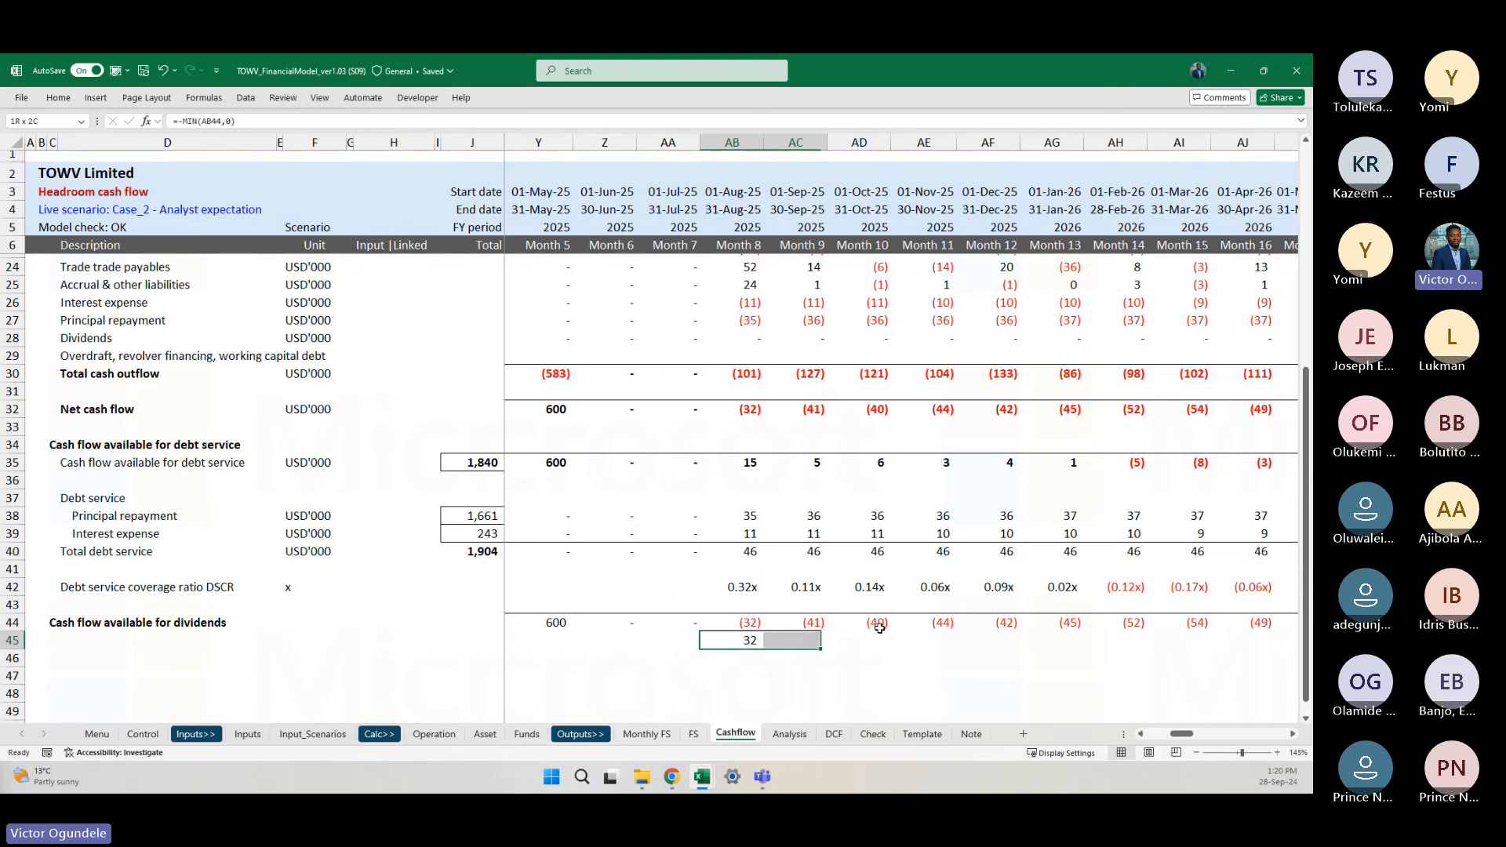
key(ctrl+shift+Right)
key(ctrl+r)
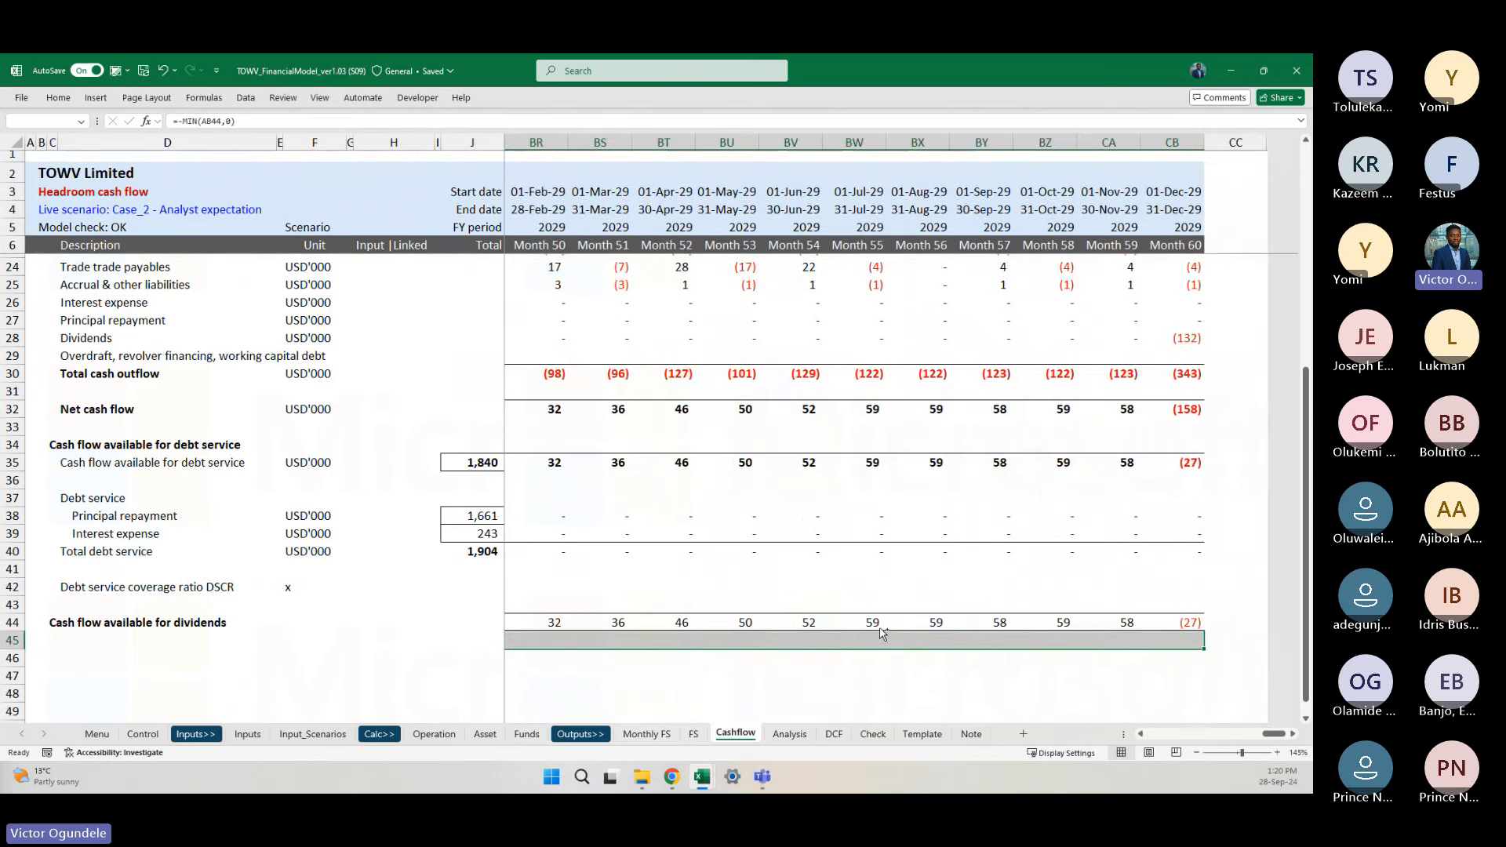
key(ctrl+shift+Left)
key(Left)
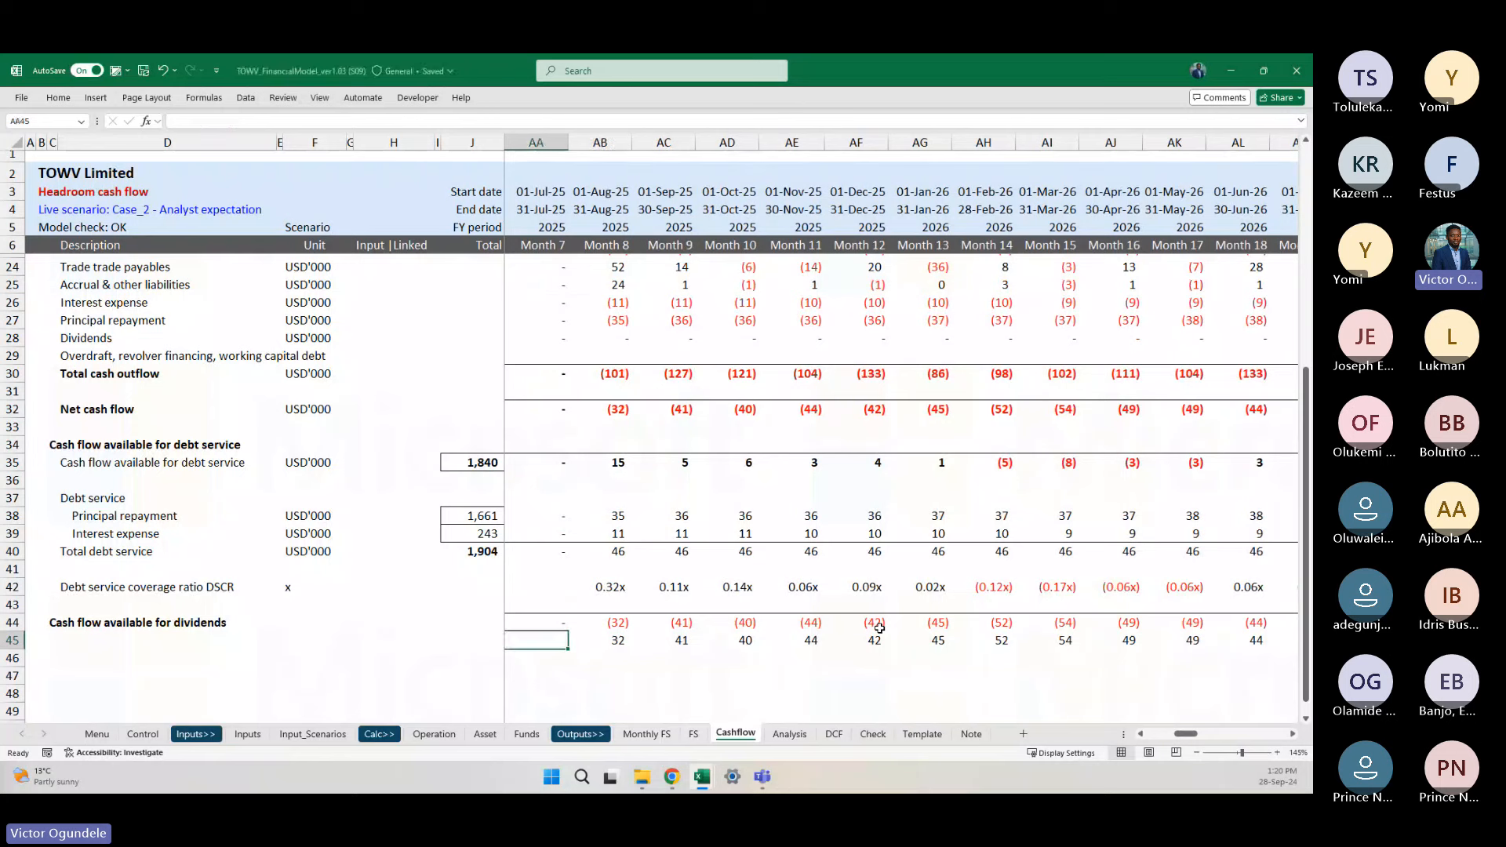
Step: Copy the monthly shortfall amounts in row 45 from Month 8 to Month 48
ctrl+scroll(880, 632, down, 1)
key(Right)
key(shift+Right)
key(shift+Right)
key(shift+Right)
key(shift+Right)
key(shift+Right)
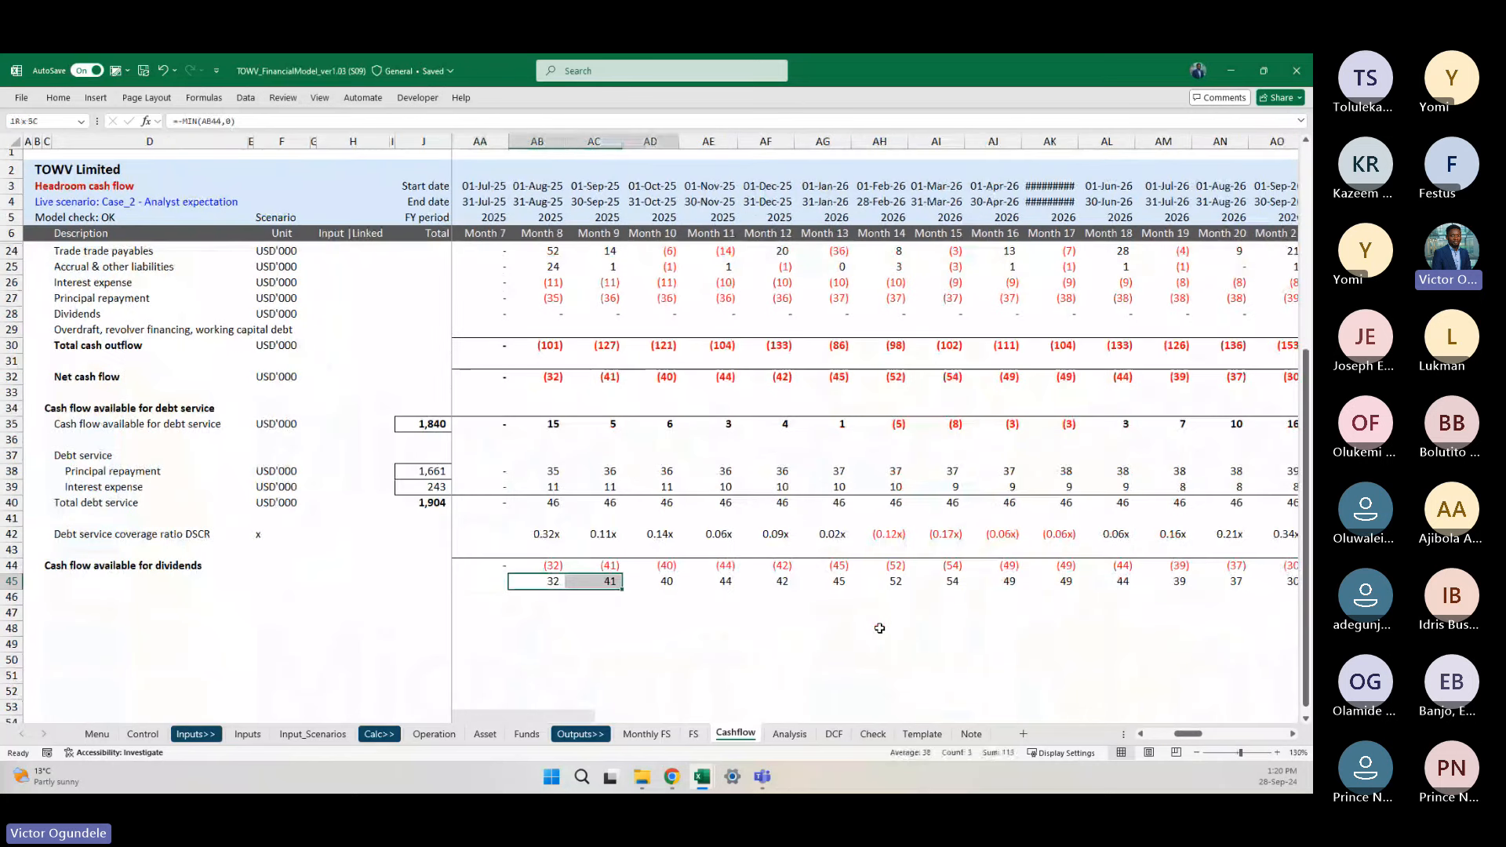
key(shift+Right)
key(shift+Right)
key(shift+Right)
key(shift+Right)
key(shift+Right)
key(shift+Right)
key(shift+Right)
key(shift+Right)
key(shift+Right)
key(shift+Right)
key(shift+Right)
key(shift+Right)
key(shift+Right)
key(shift+Right)
key(shift+Right)
key(shift+Right)
key(shift+Right)
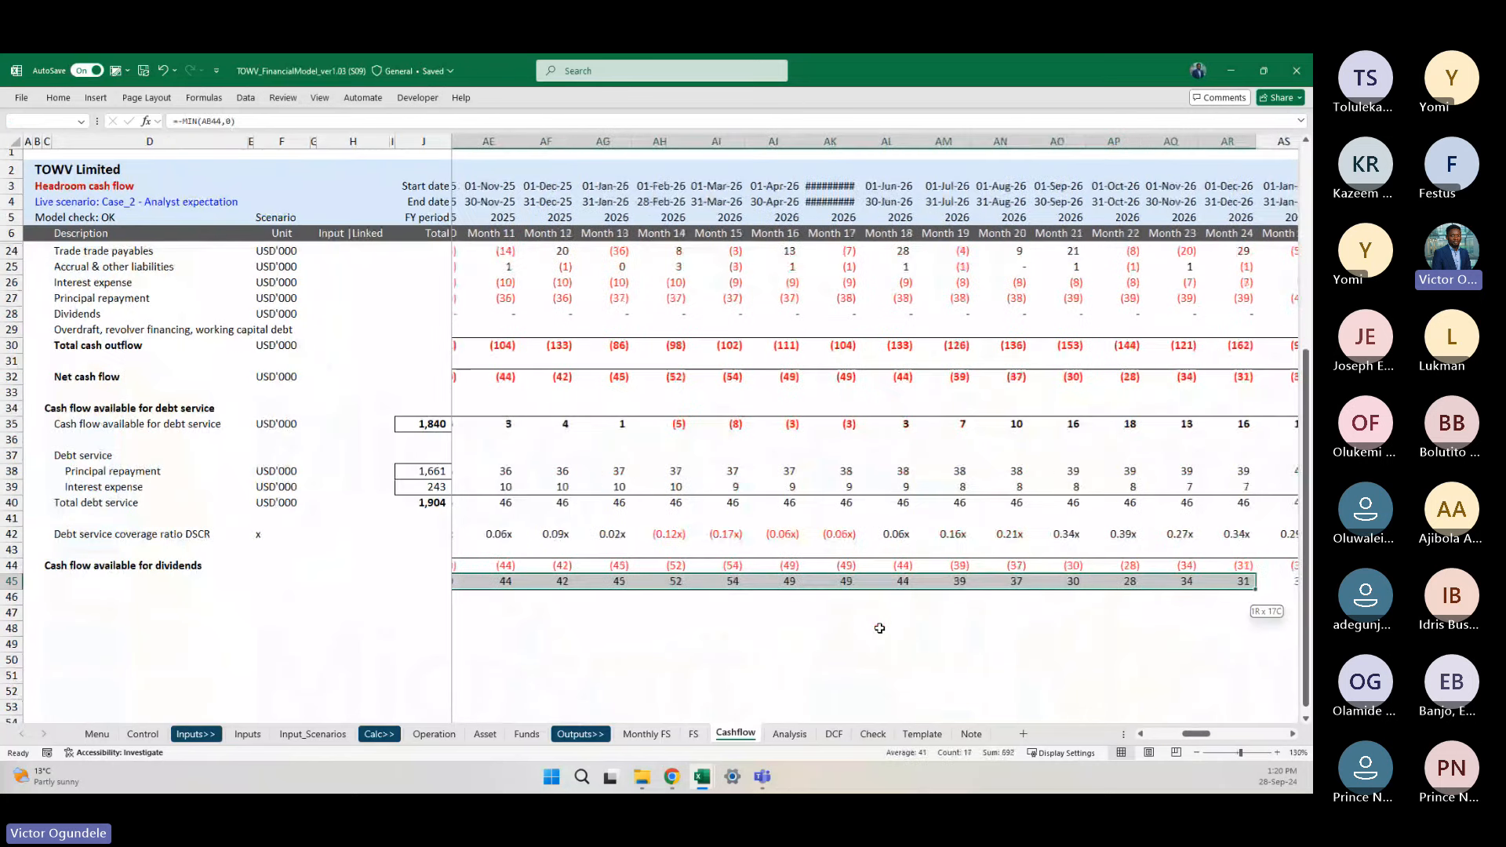
key(shift+Right)
key(shift+Right)
key(shift+Right)
key(shift+Right)
key(shift+Right)
key(shift+Right)
key(shift+Right)
key(shift+Right)
key(shift+Right)
key(shift+Right)
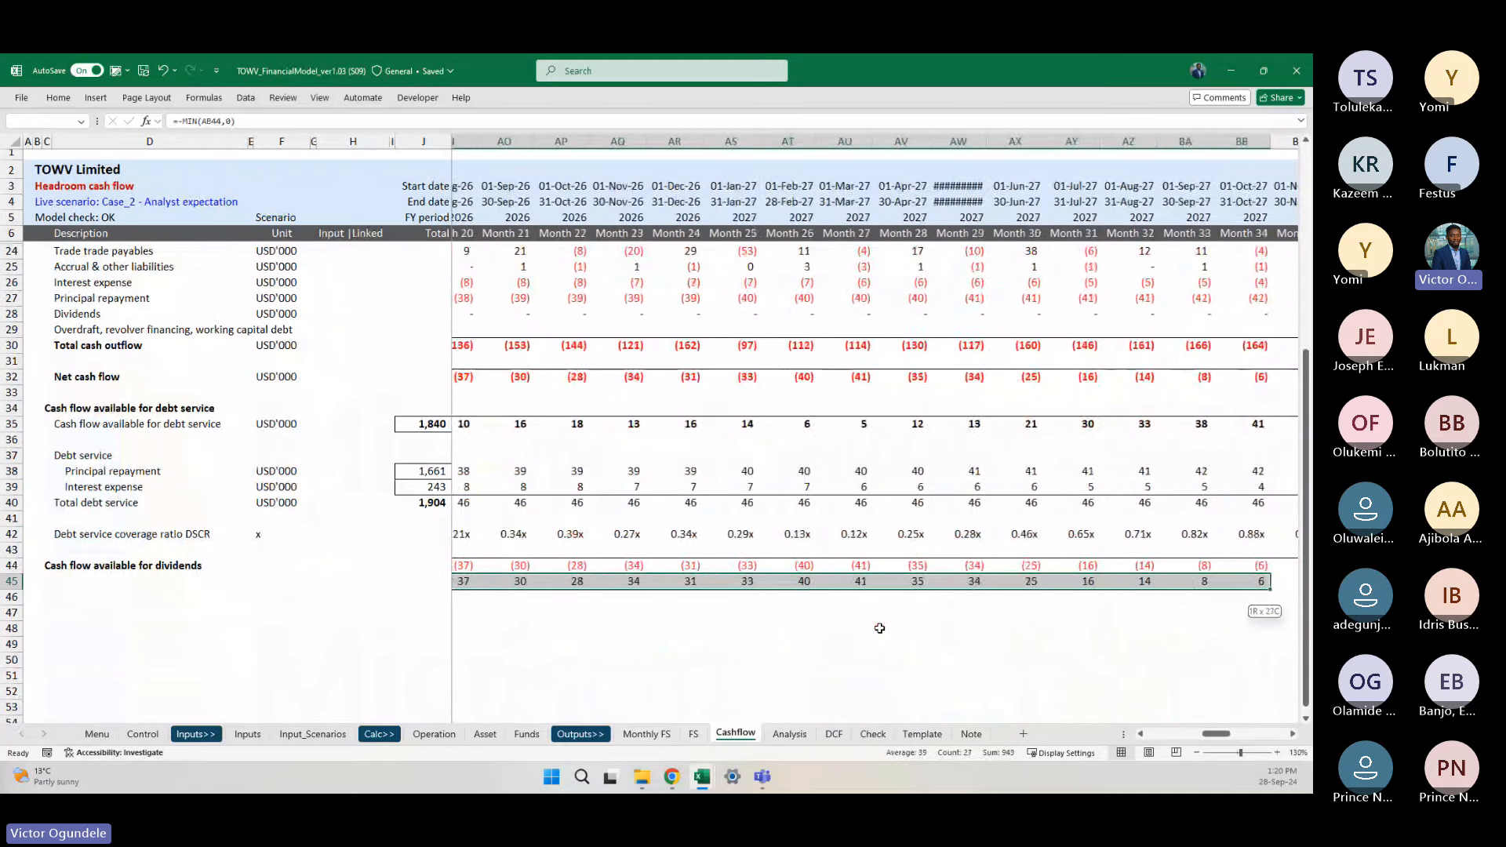
key(shift+Right)
key(shift+Right)
key(shift+Right)
key(shift+Right)
key(shift+Right)
key(shift+Right)
key(shift+Right)
key(shift+Right)
key(shift+Right)
key(shift+Right)
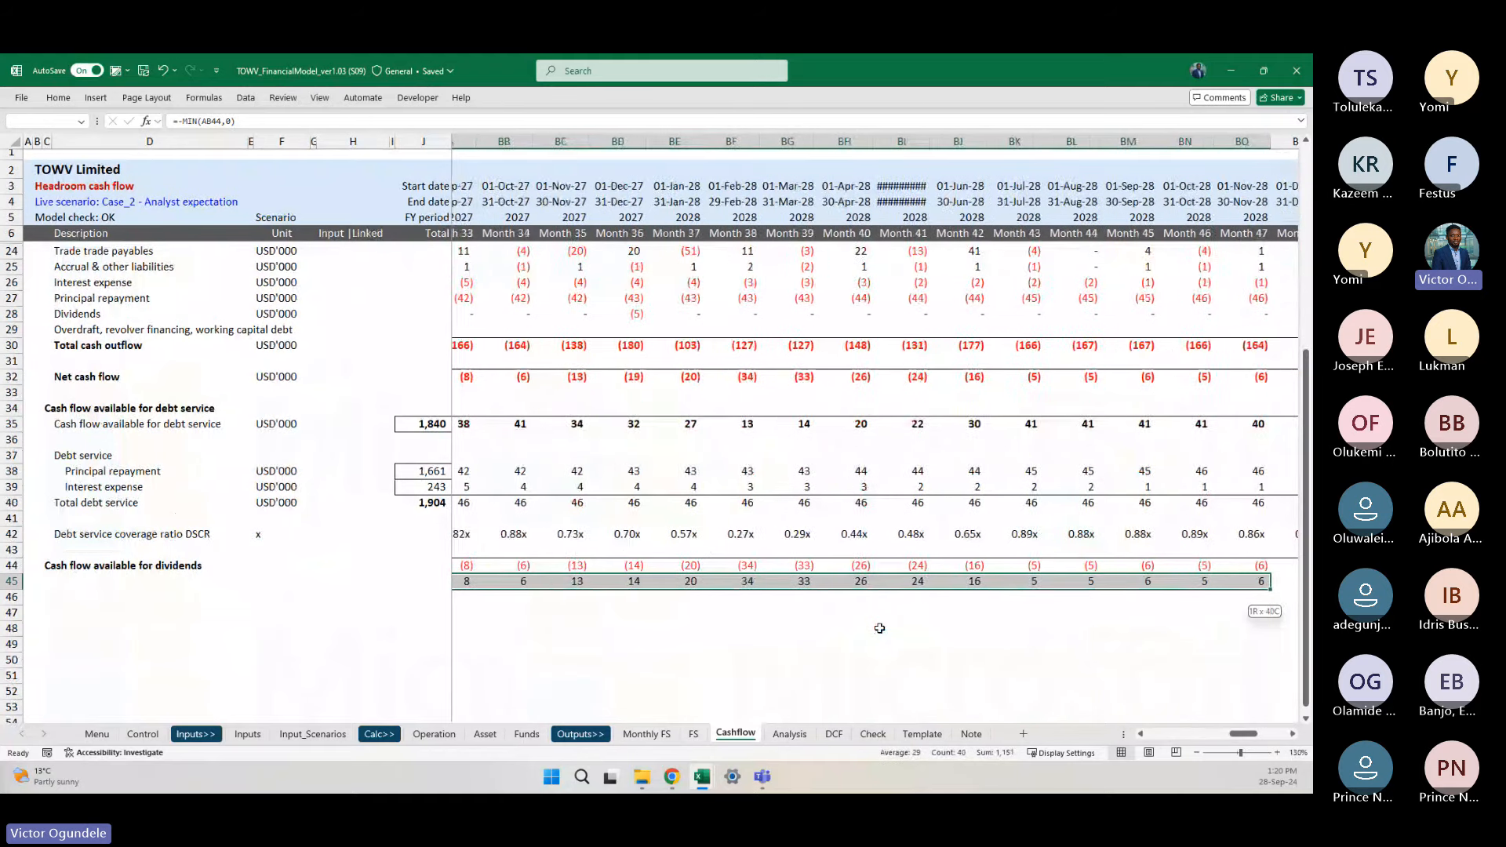
key(shift+Left)
key(shift+Left)
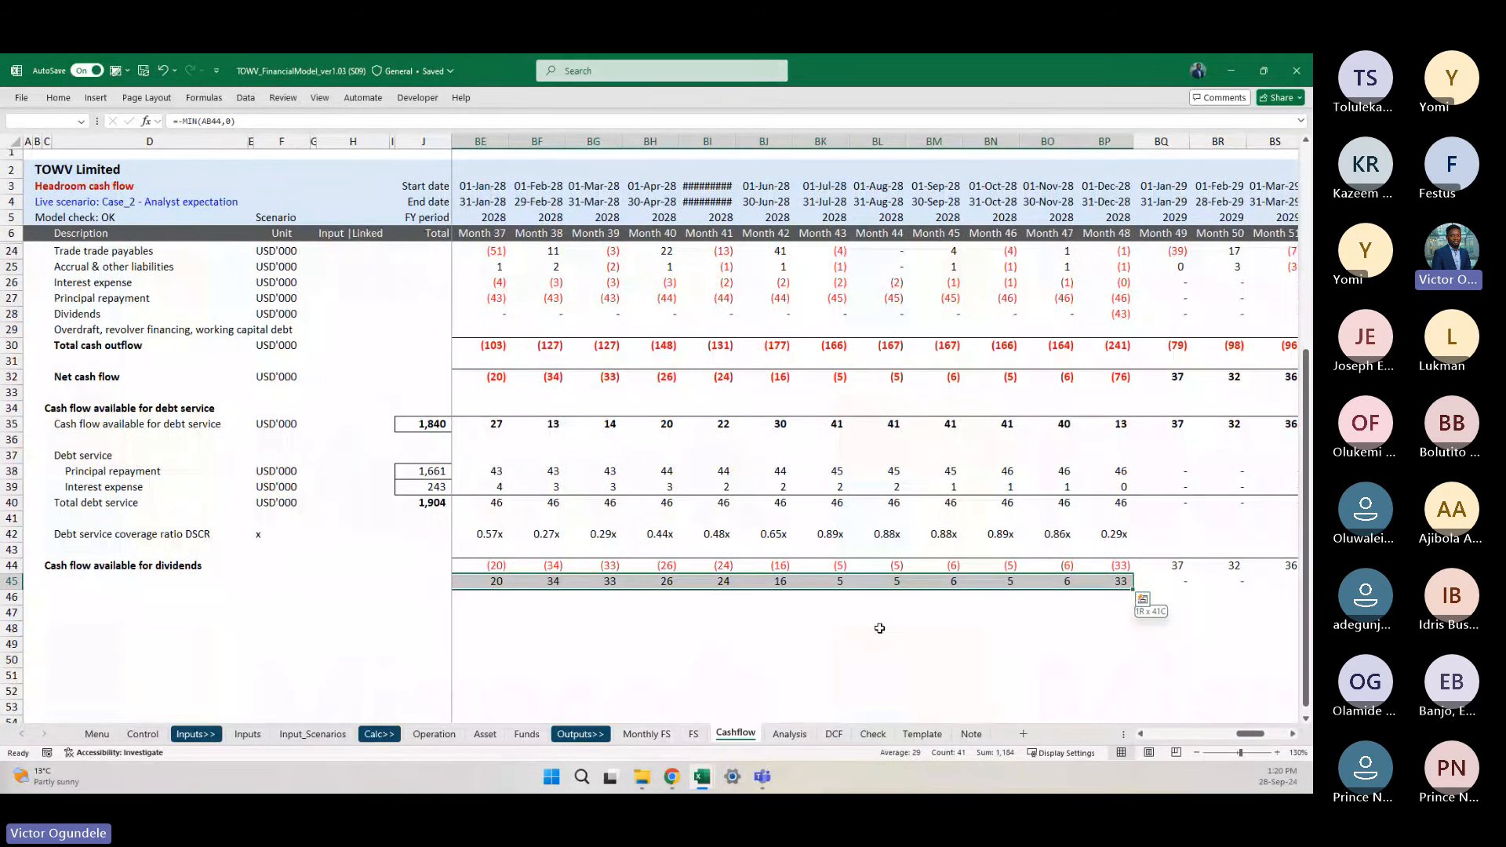
key(ctrl+c)
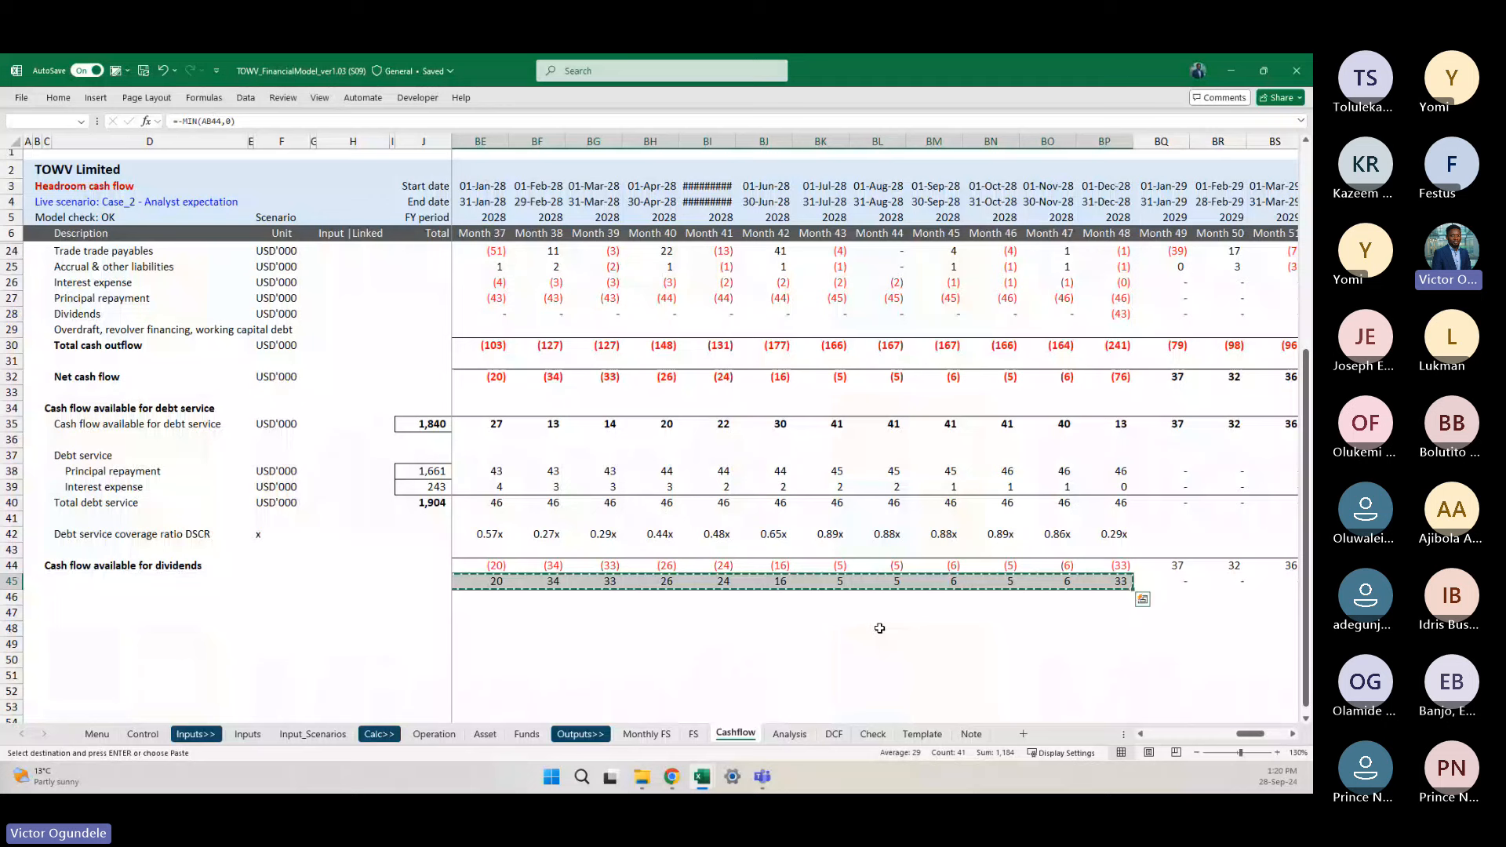
Step: Paste the copied shortfalls as values into the overdraft financing row, starting at Month 8 in AB29
key(Up)
key(Up)
key(Up)
key(Up)
key(Up)
key(Up)
key(Up)
key(Up)
key(Up)
key(Up)
key(Up)
key(Up)
key(Up)
key(Up)
key(Up)
key(Up)
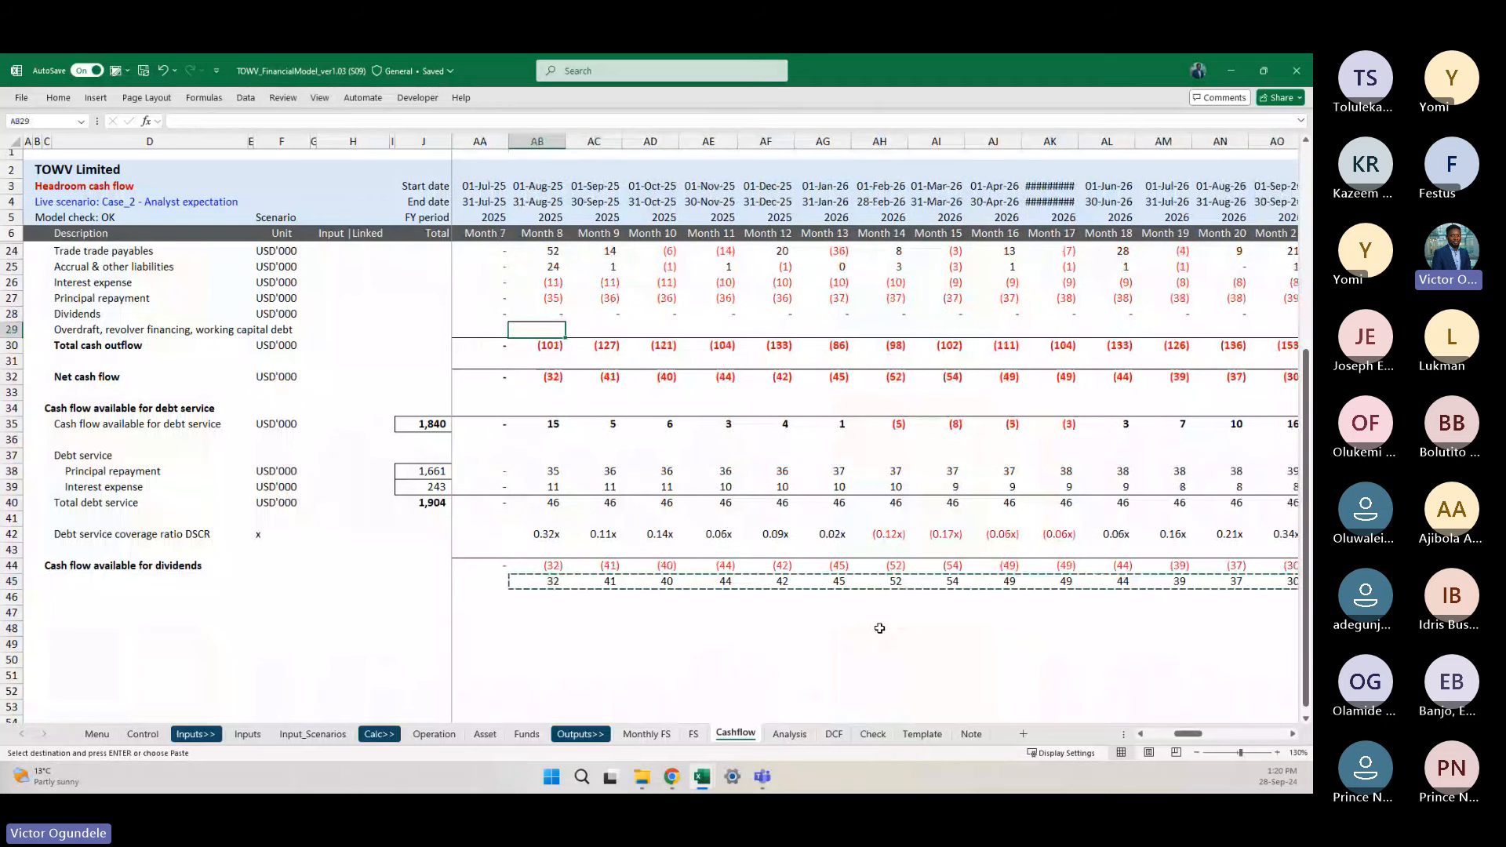
key(ctrl+alt+v)
key(v)
key(Return)
key(Down)
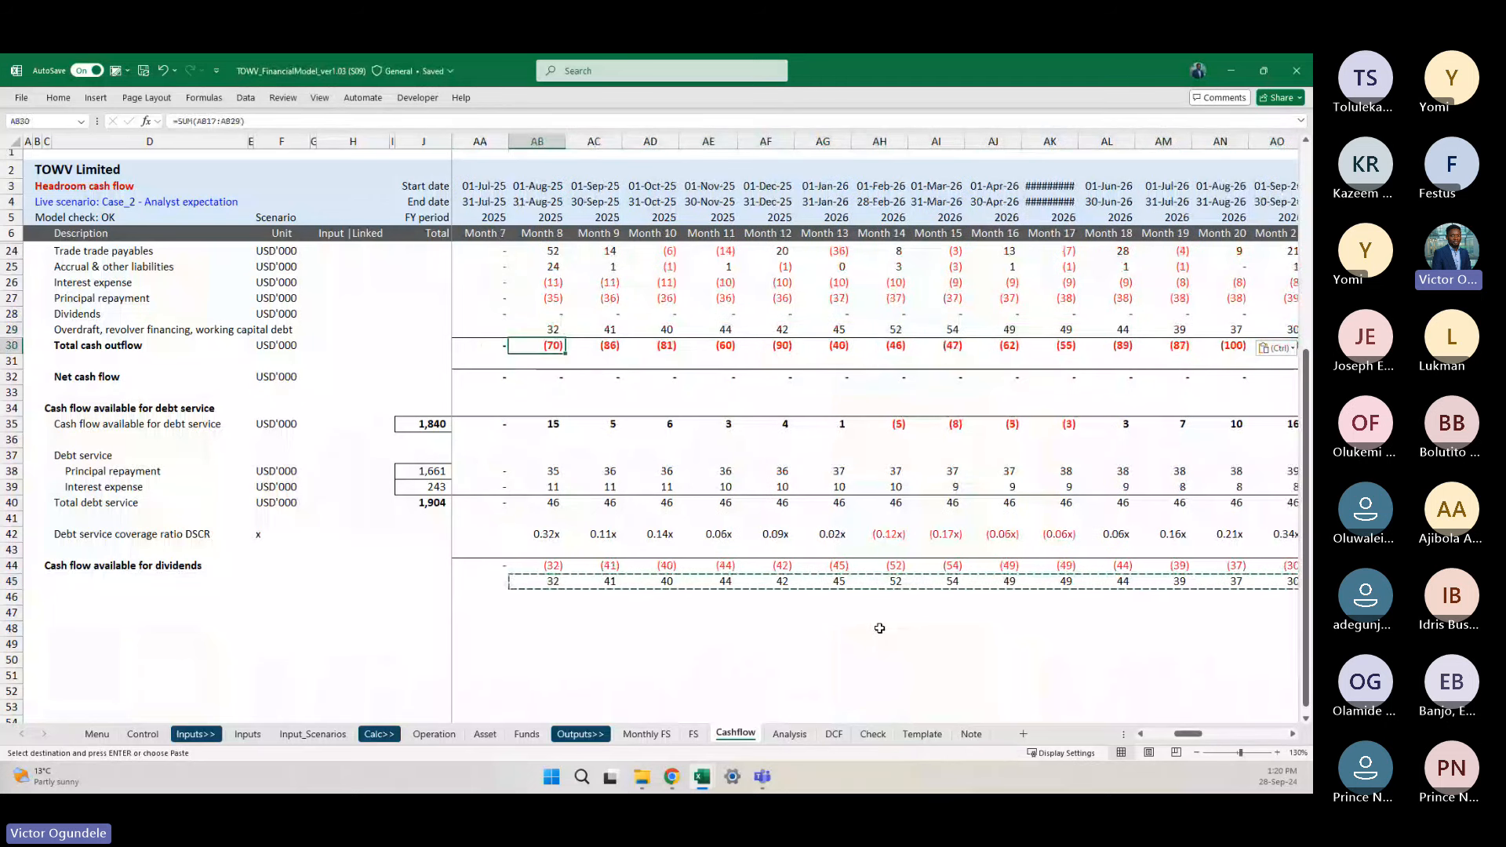
Step: Clear the pasted financing values from row 29, from Month 8 onwards
key(Up)
scroll(879, 629, up, 3)
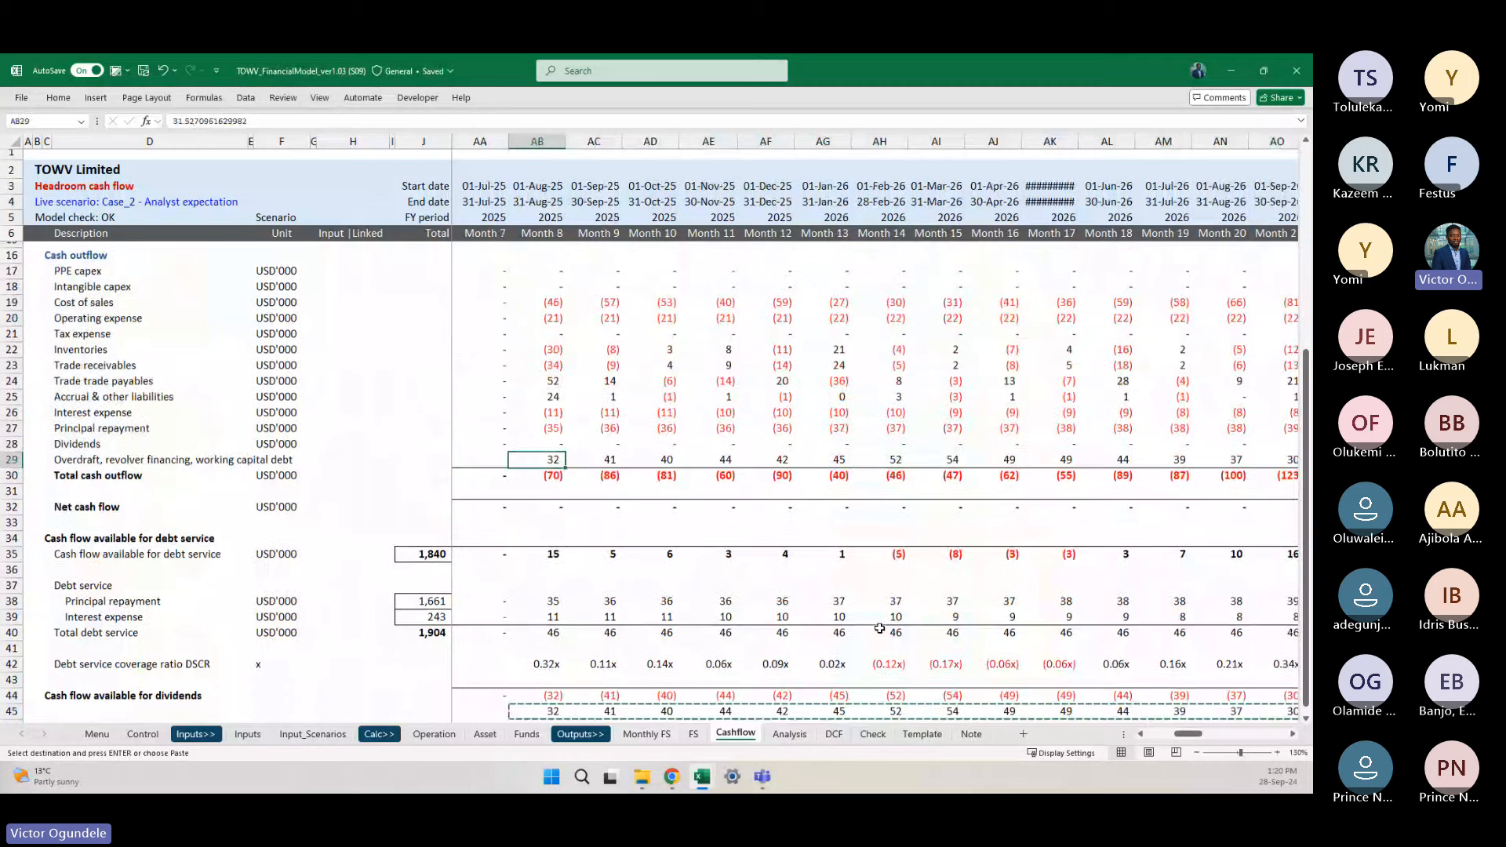
key(ctrl+shift+Right)
key(Delete)
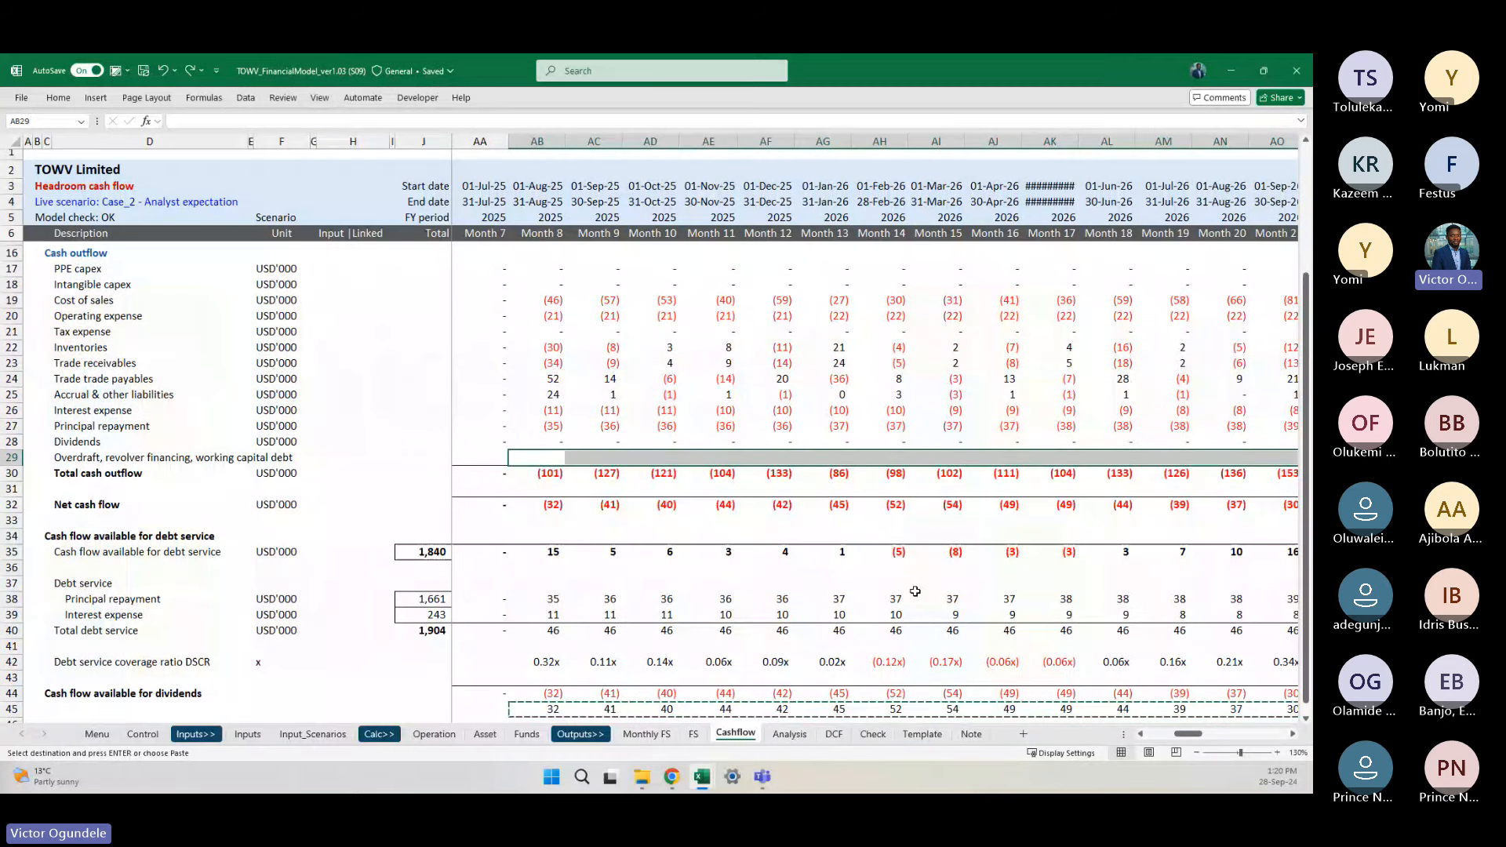
Step: Paste the copied monthly shortfalls as values into the overdraft financing row again, starting at Month 8 in AB29
scroll(915, 592, down, 5)
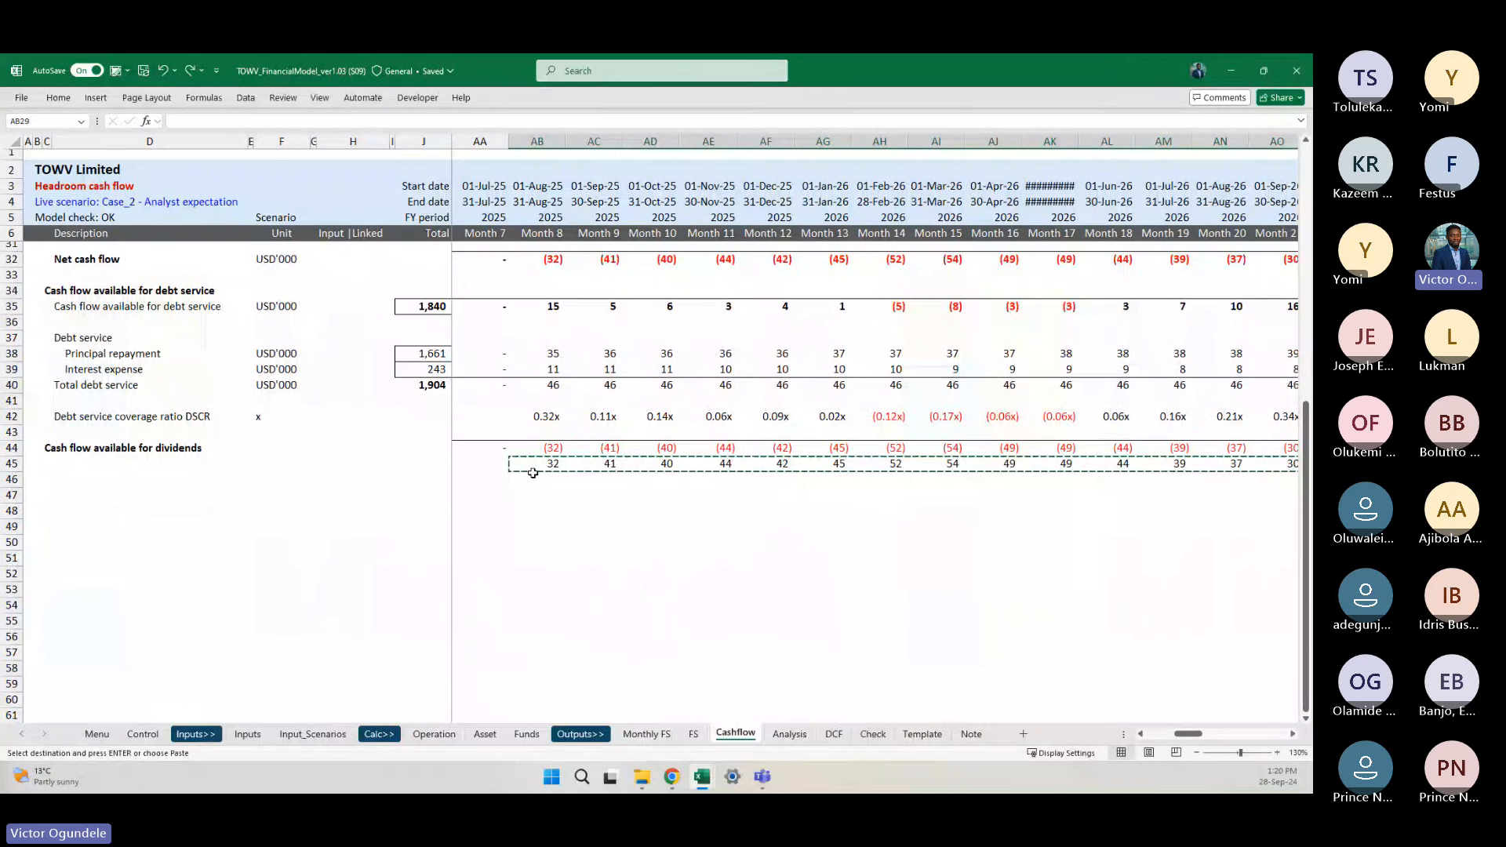
click(533, 470)
key(ctrl+shift+Right)
scroll(534, 476, left, 3)
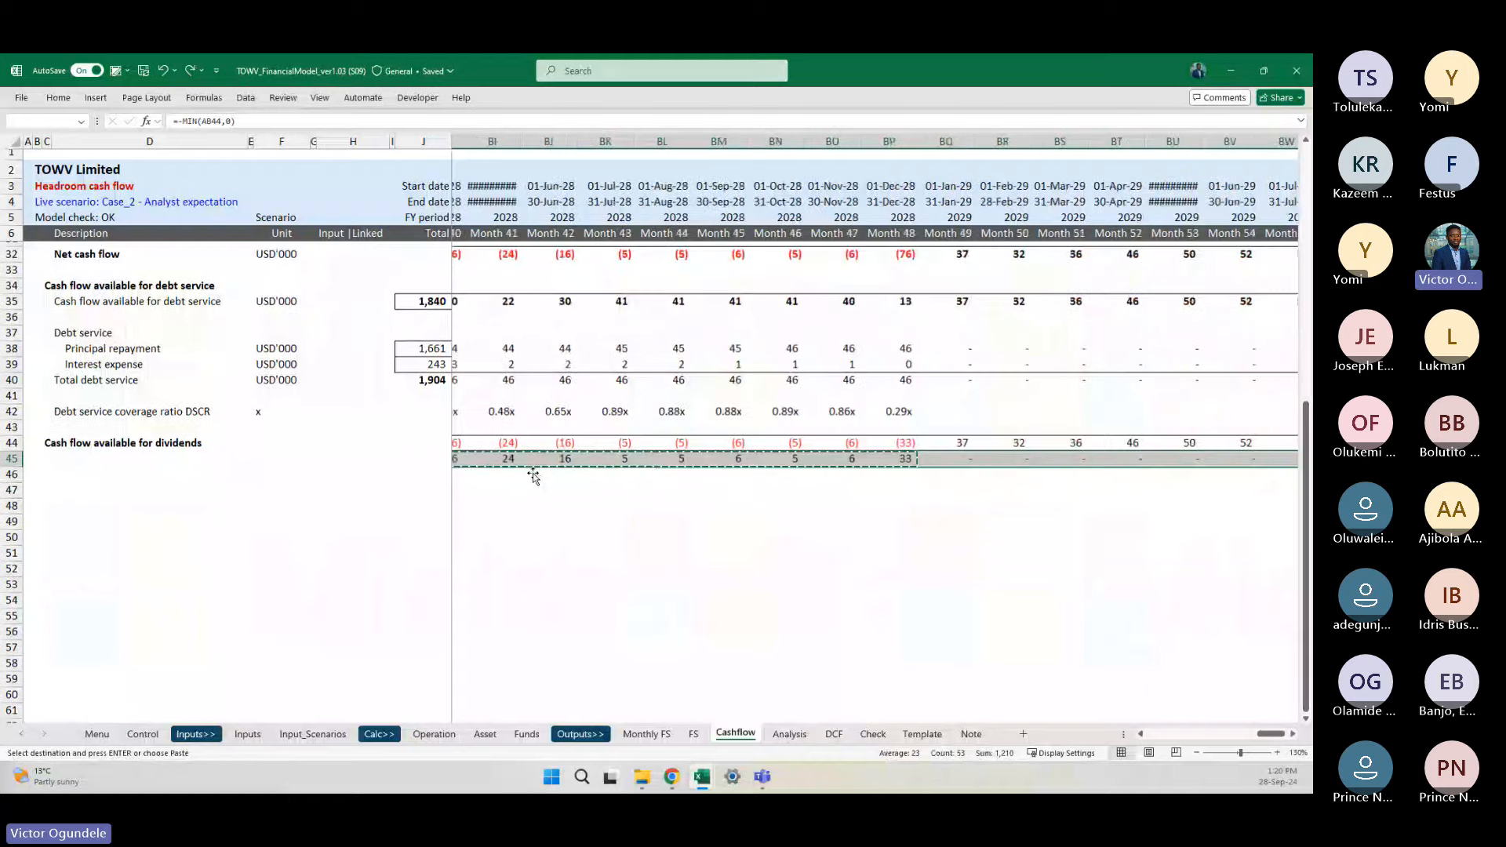
scroll(534, 477, up, 10)
scroll(534, 476, down, 6)
scroll(533, 476, left, 3)
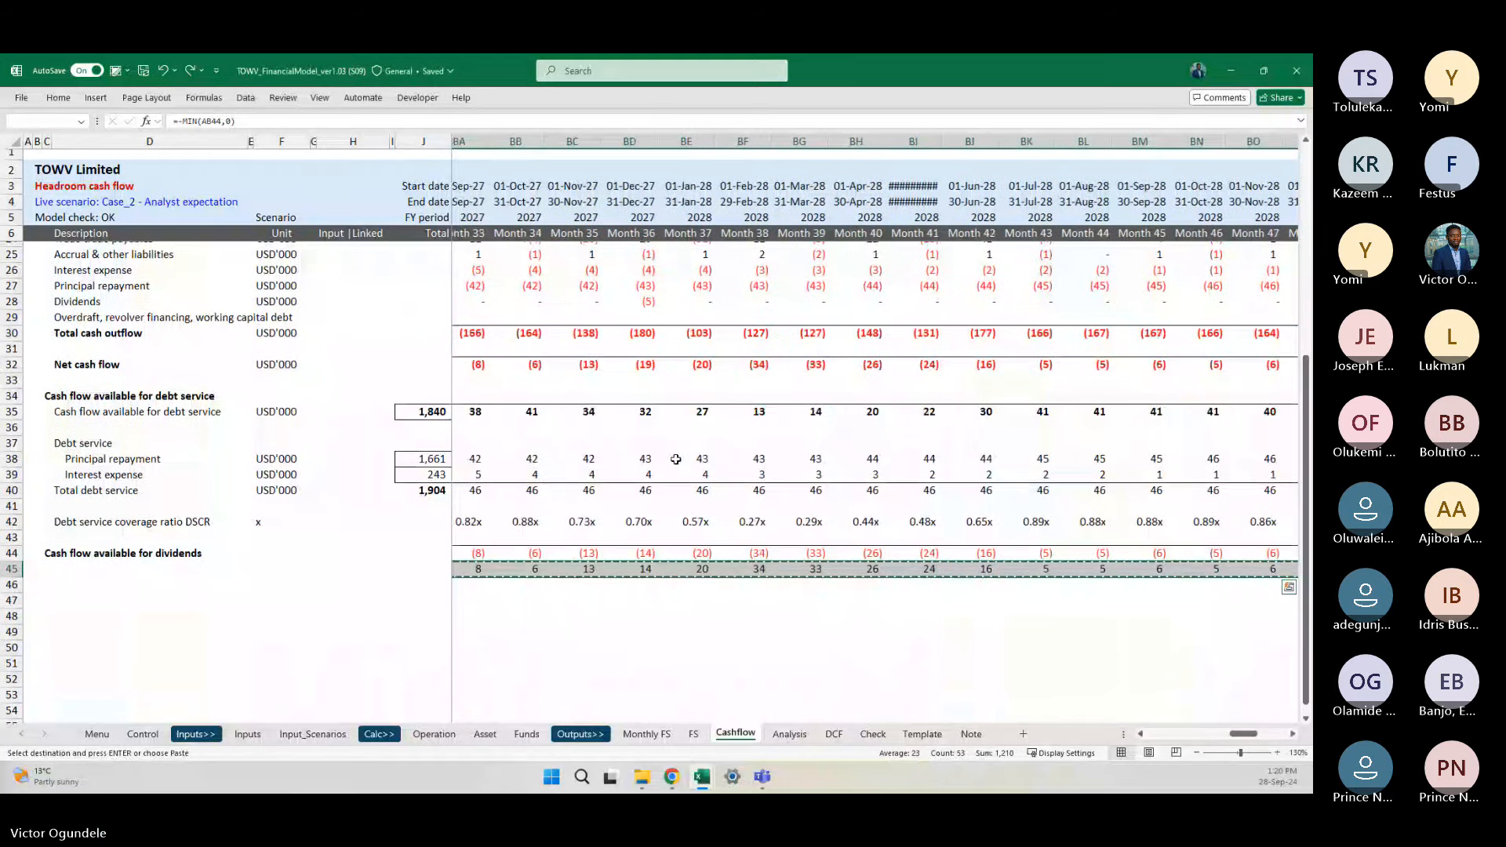
scroll(579, 332, left, 10)
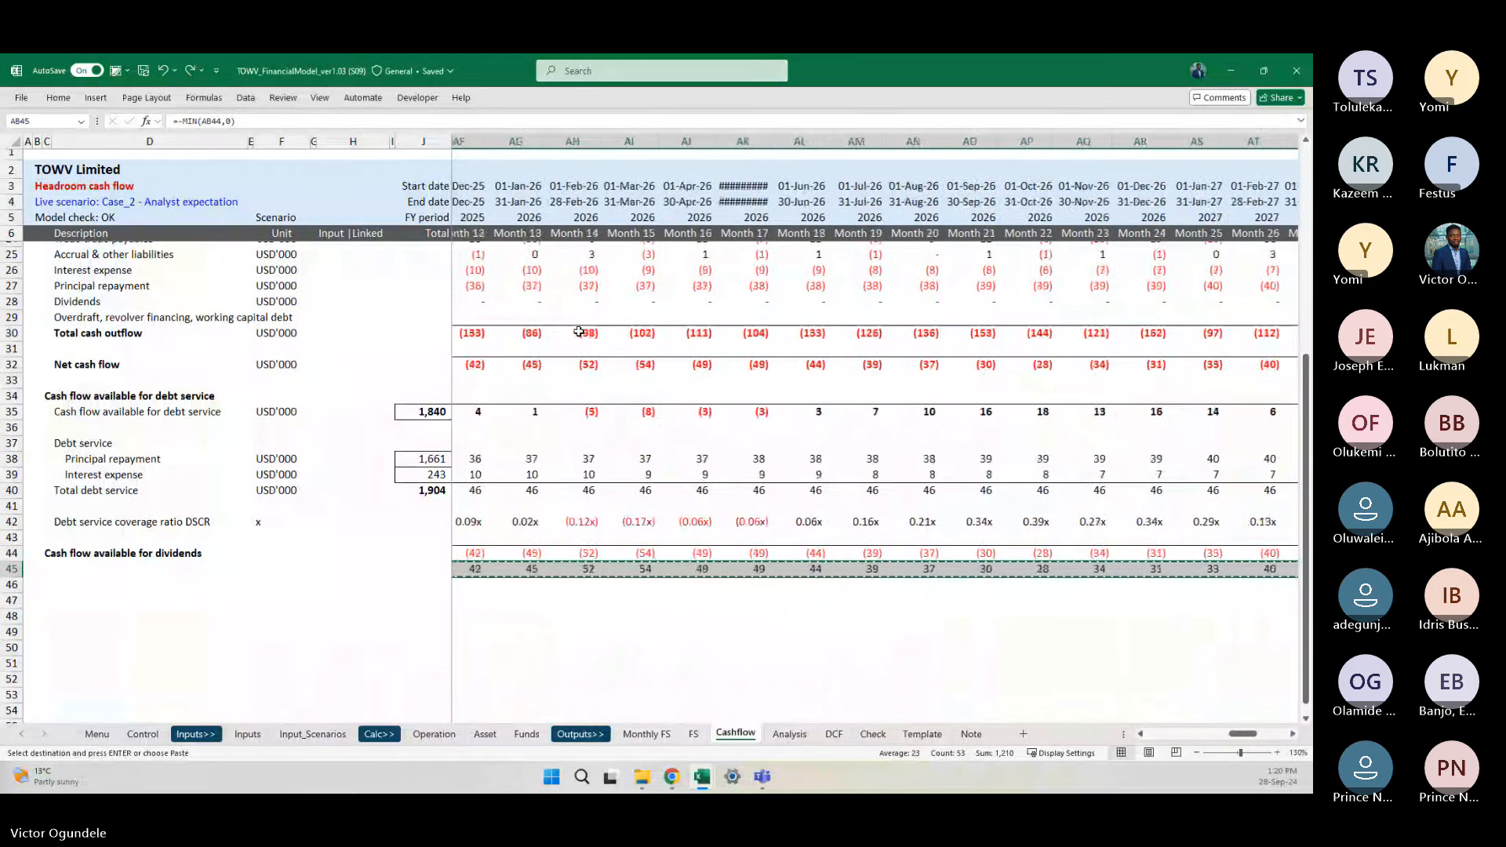
click(676, 319)
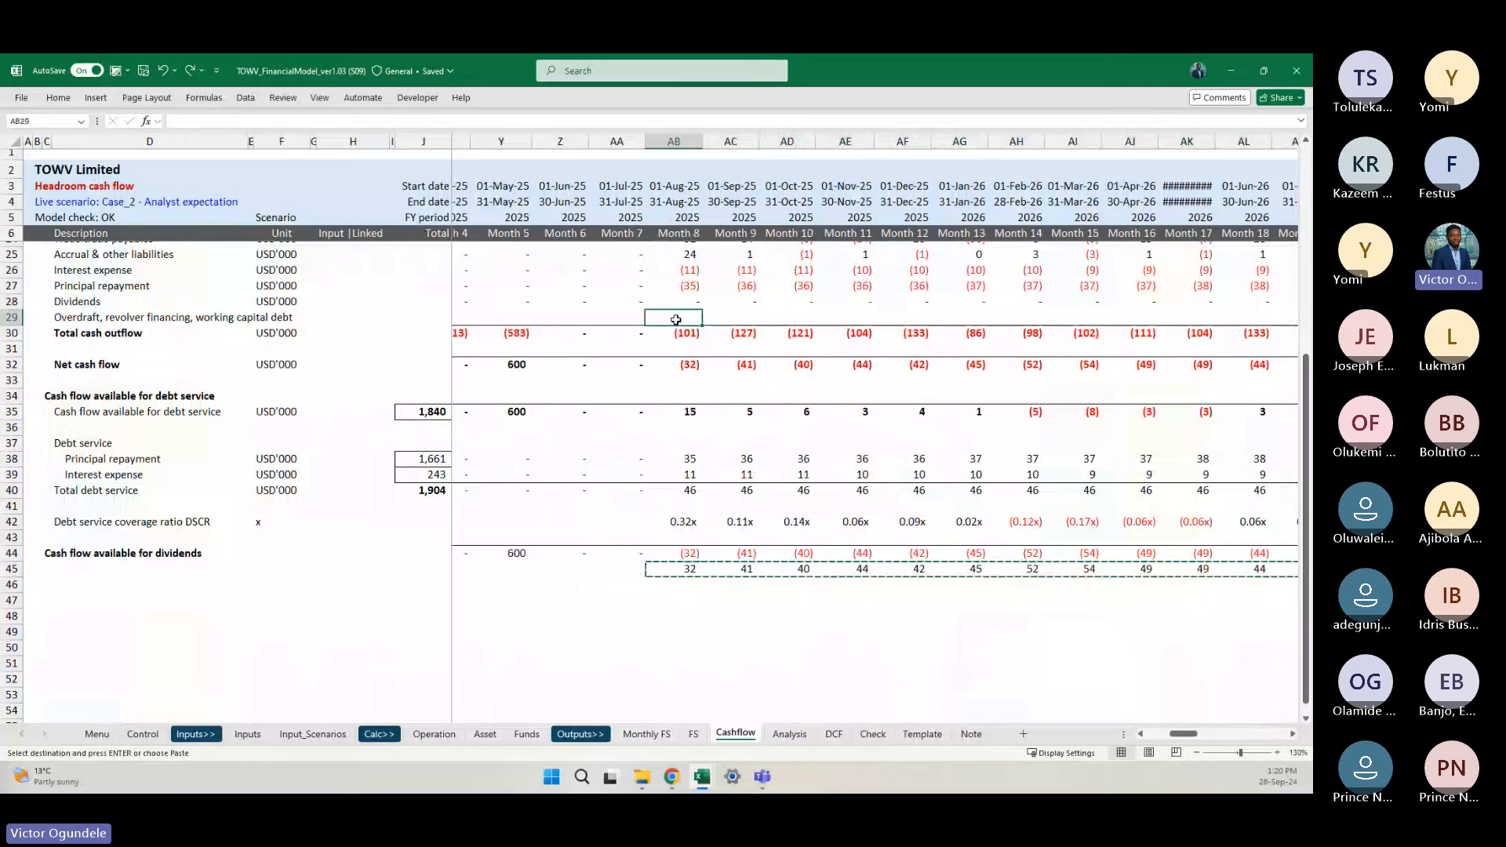
key(ctrl+alt+v)
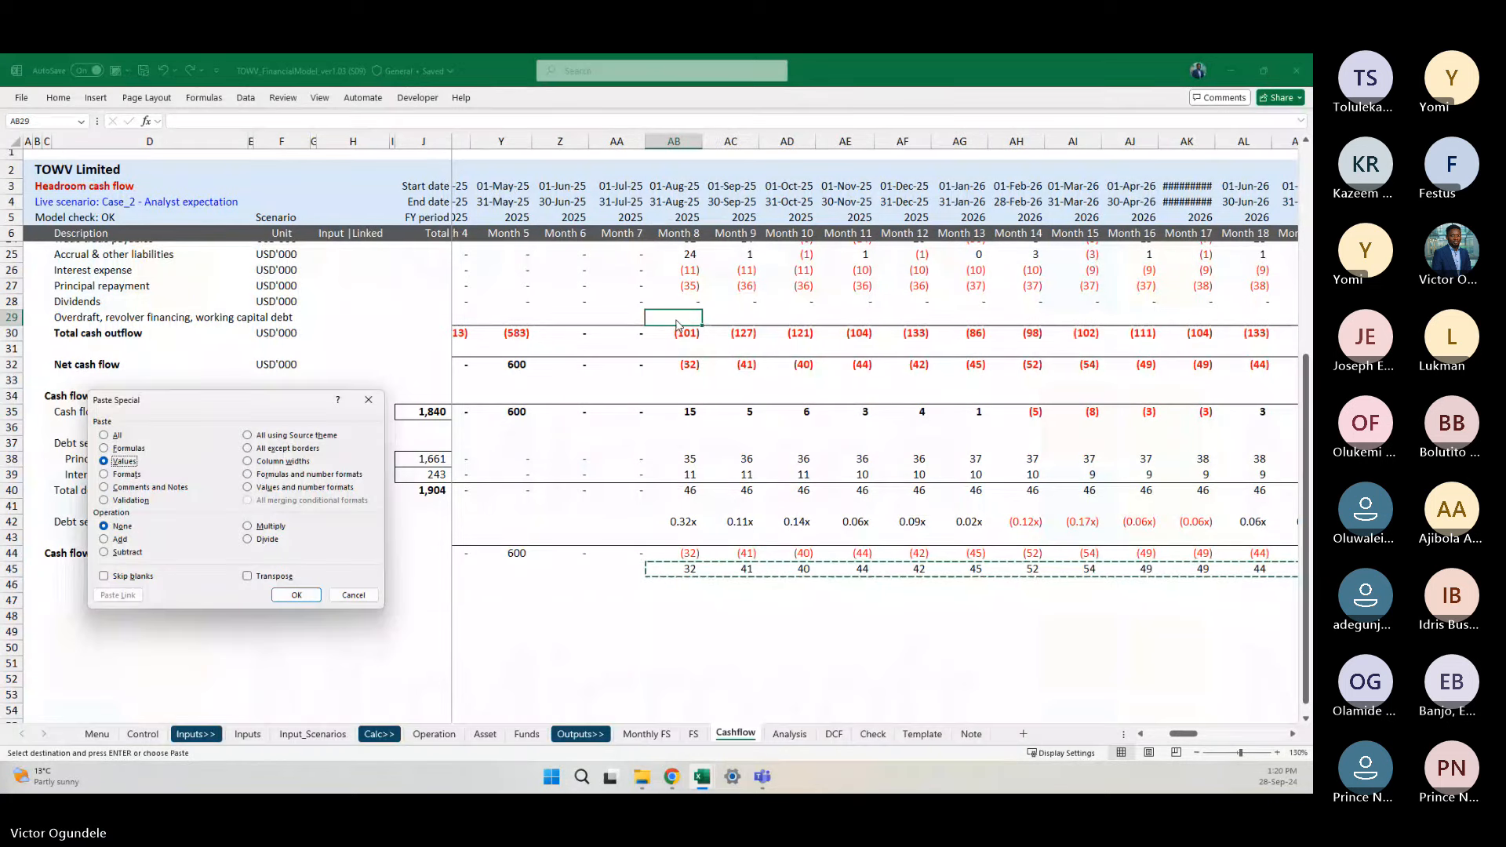
key(Return)
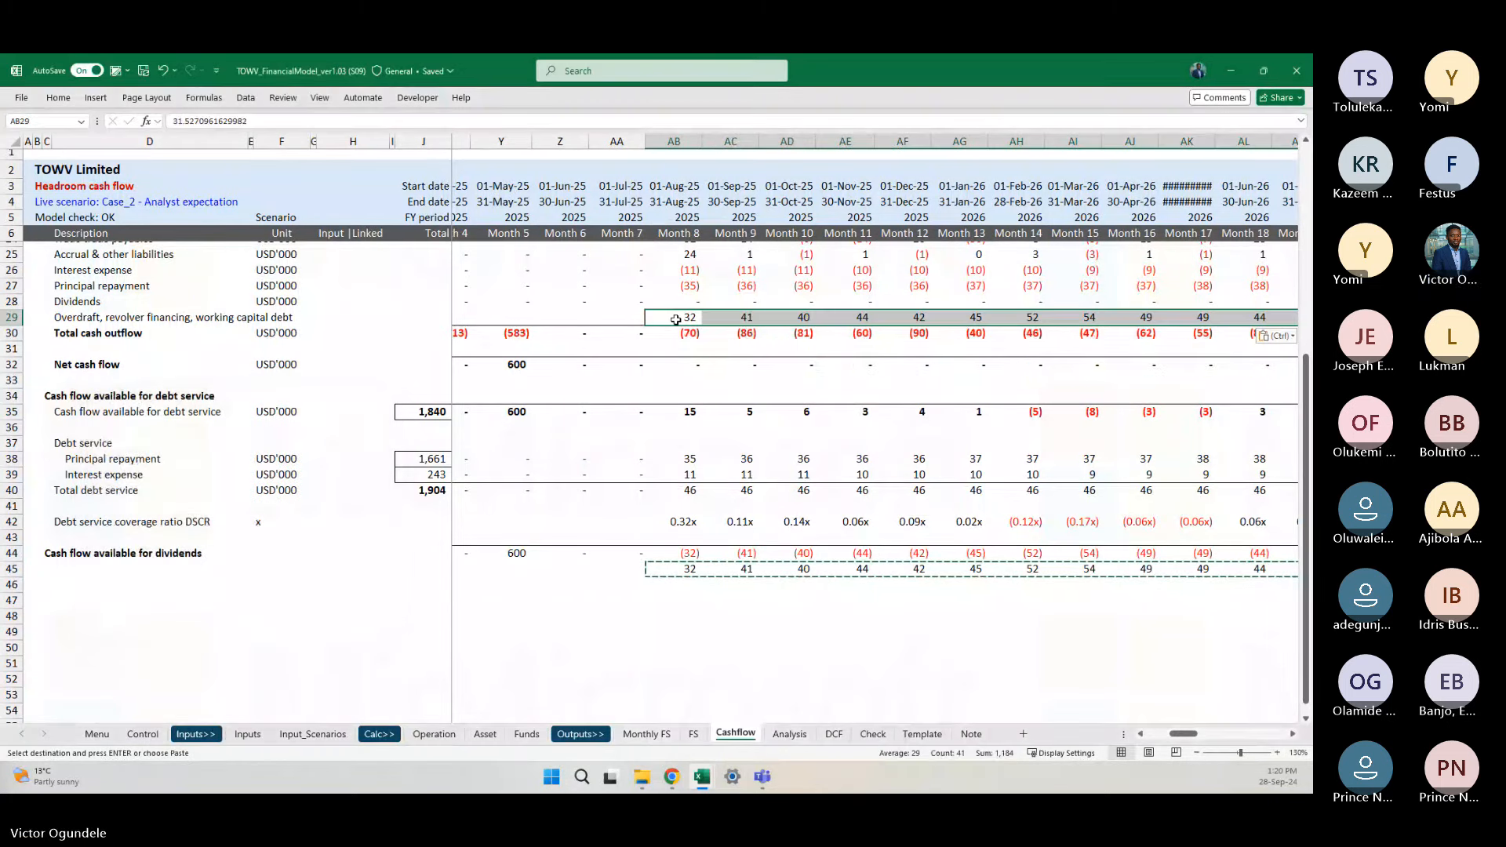
Step: Examine the net cash flow in row 32 month by month, from Month 8 through Month 57
scroll(792, 432, down, 2)
scroll(678, 424, up, 2)
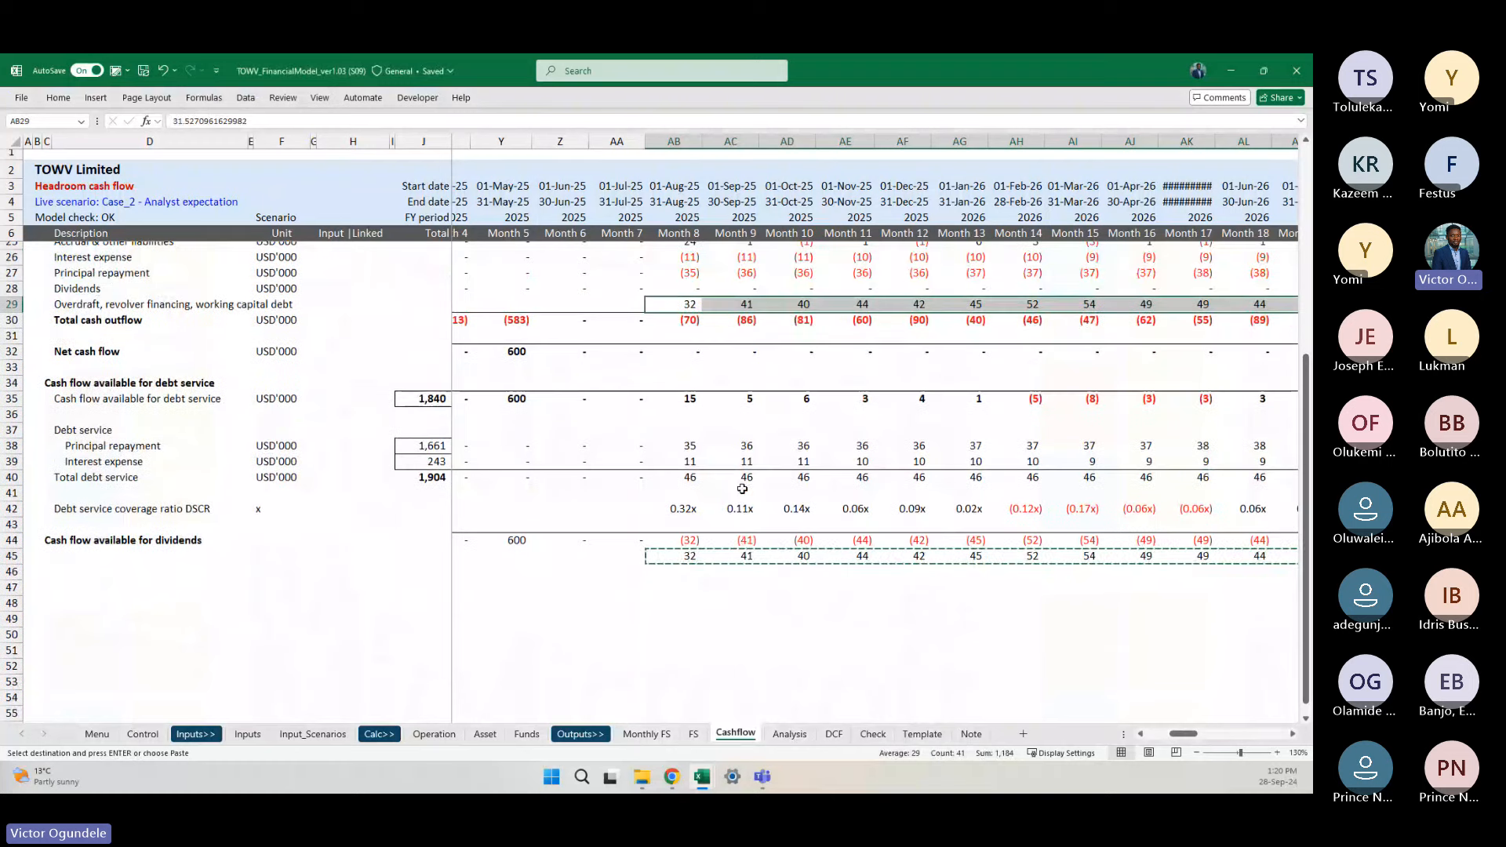
scroll(678, 424, up, 2)
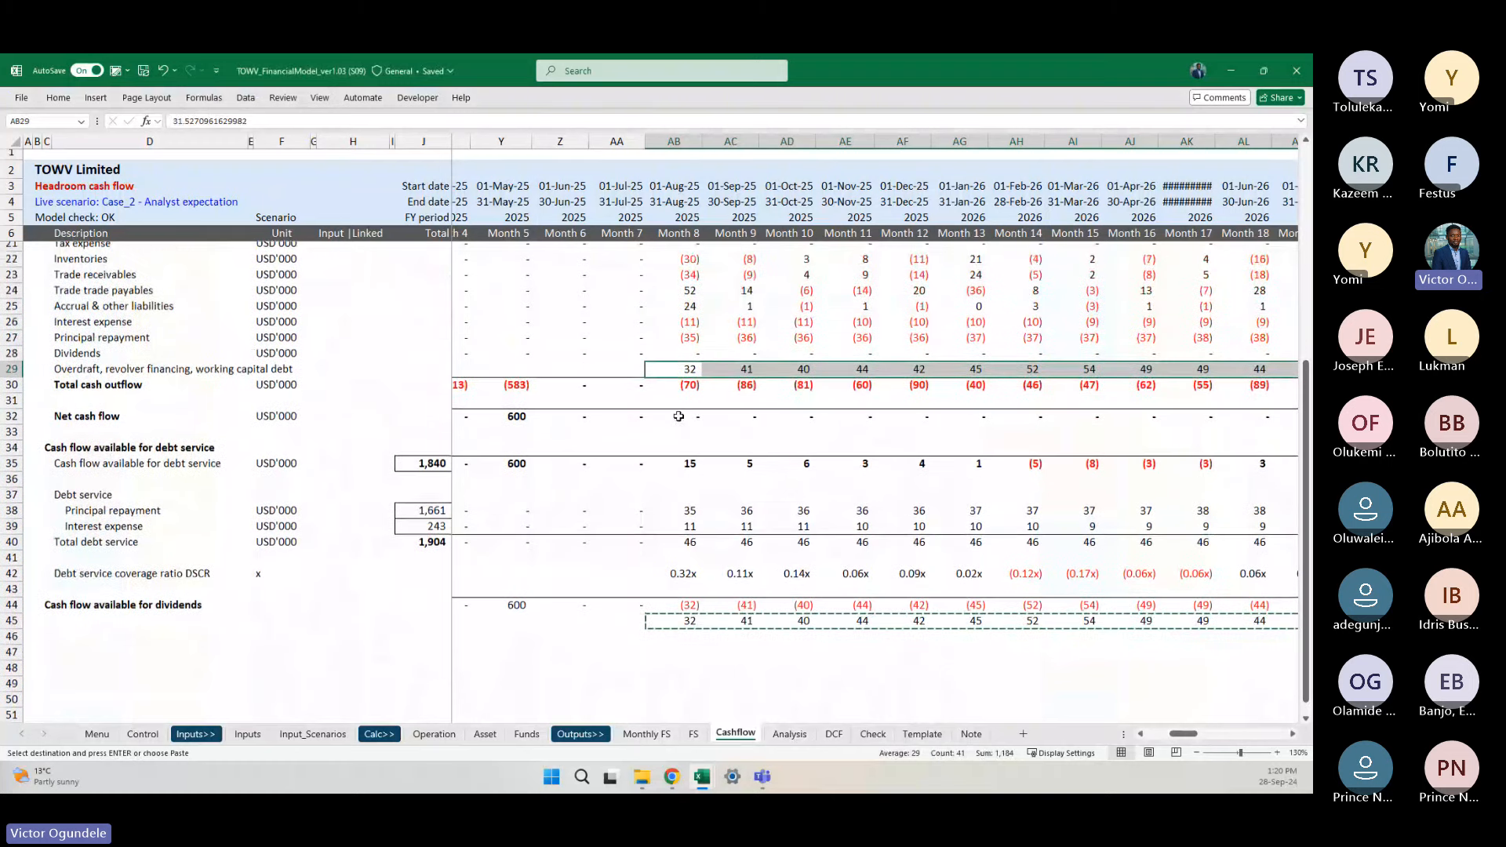
click(694, 416)
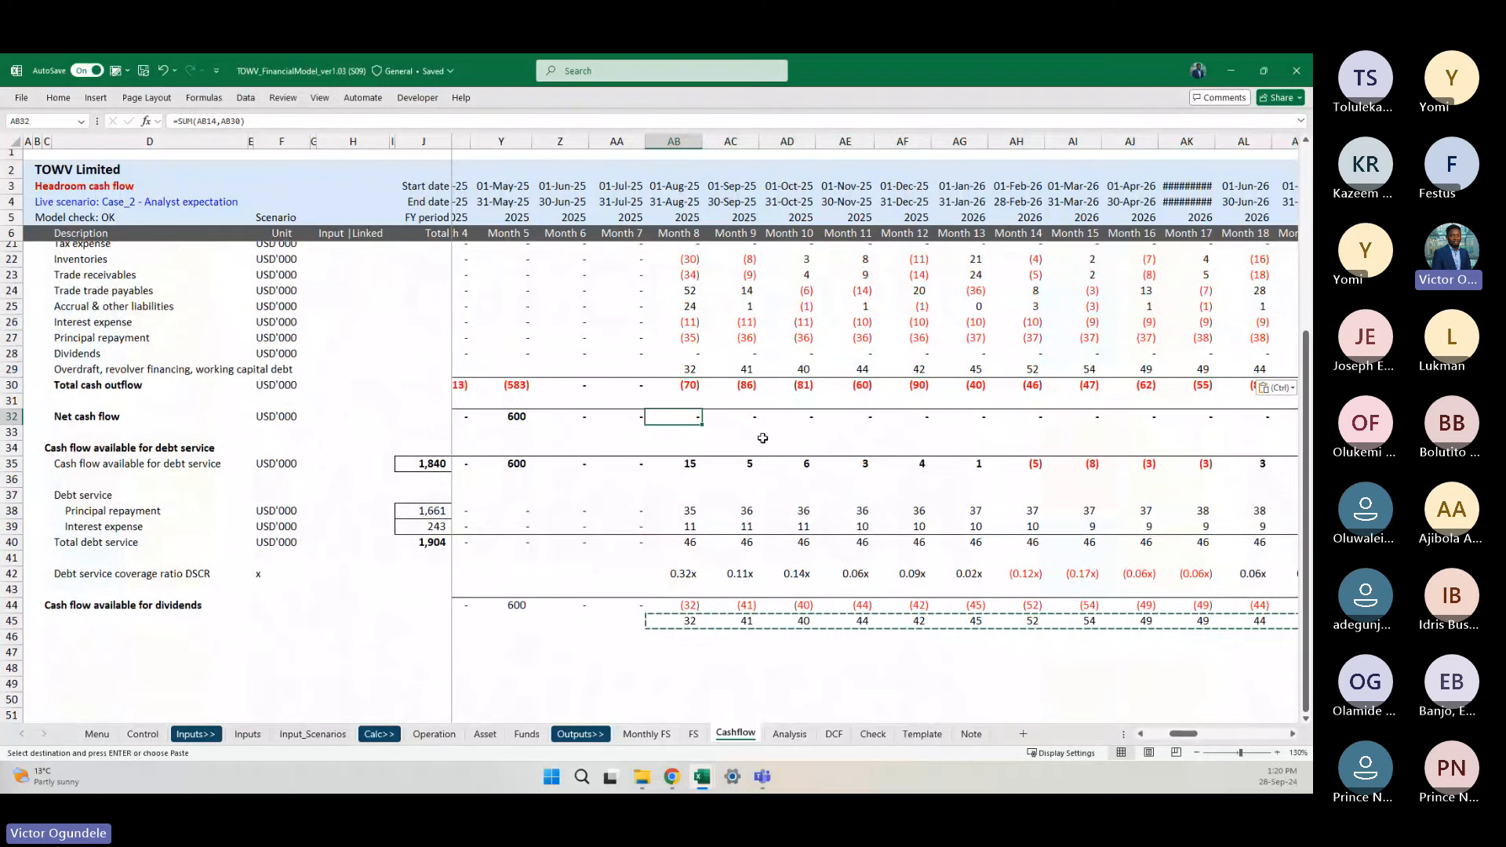
key(Right)
key(Right)
key(Right)
key(Right)
key(Right)
key(Right)
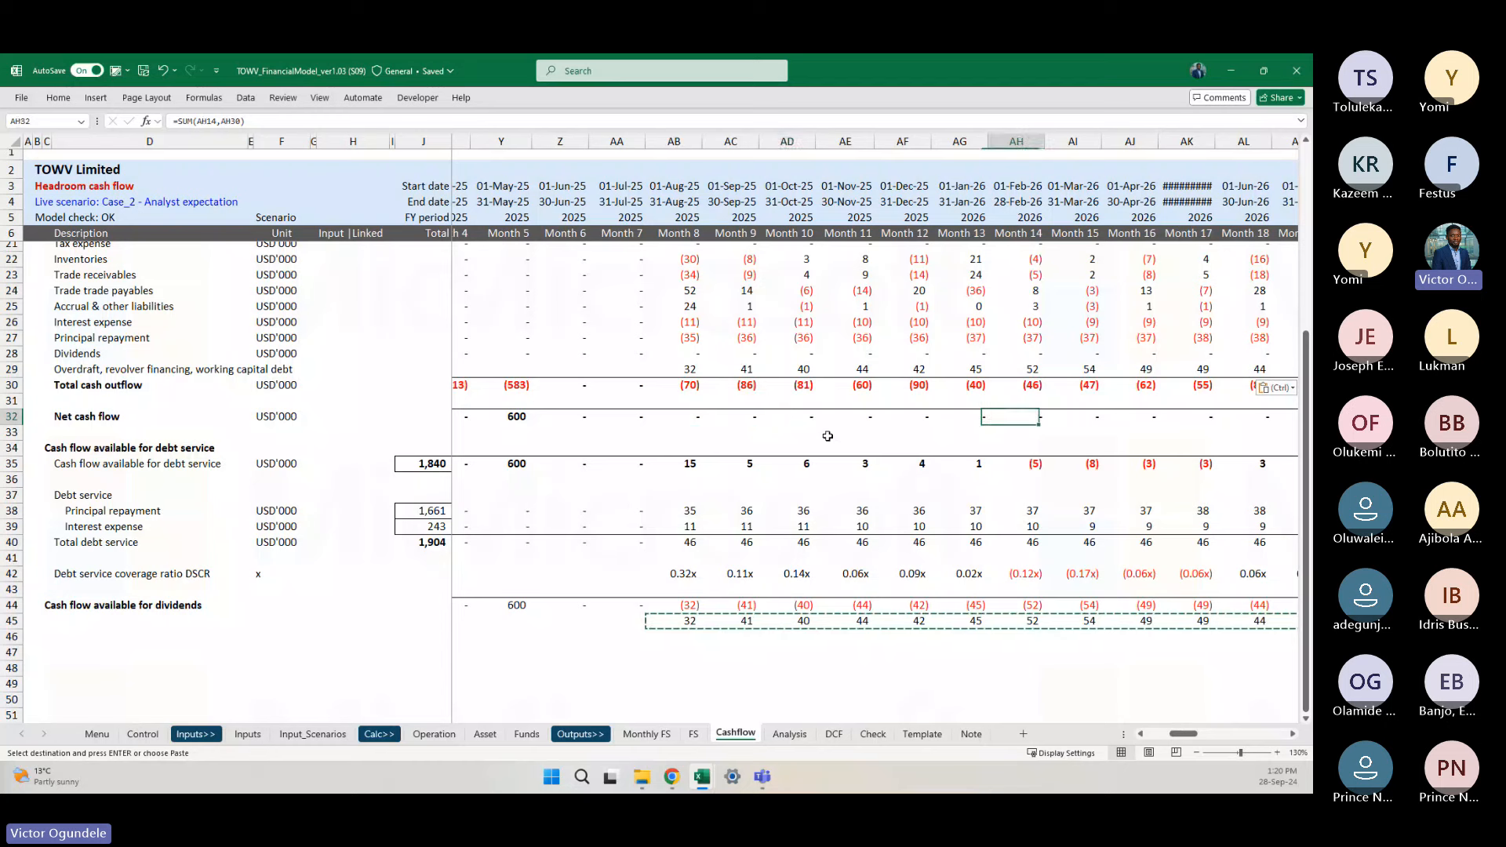
scroll(756, 419, right, 5)
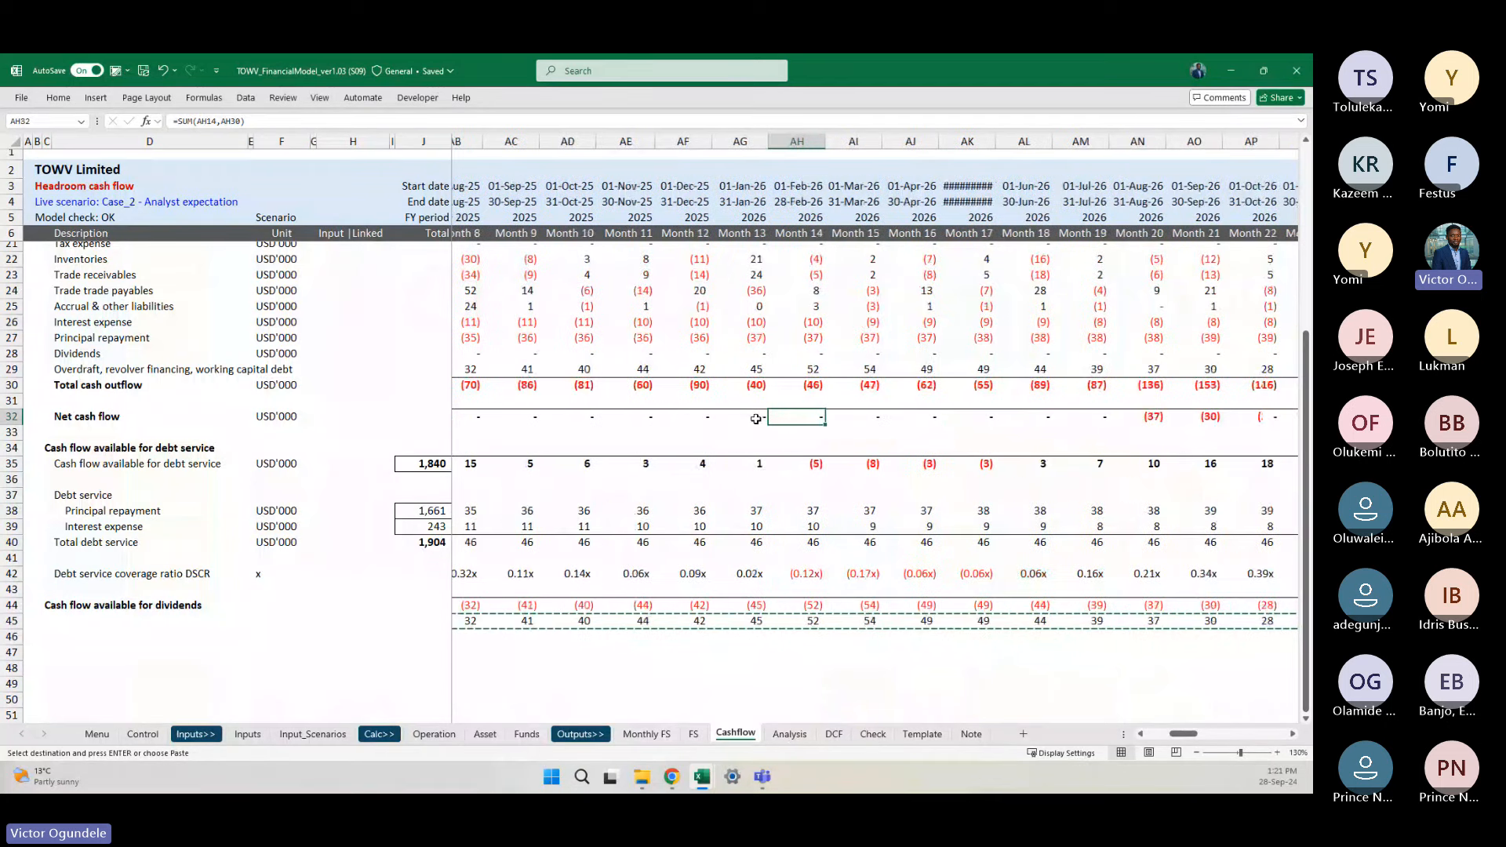
key(Right)
key(Right)
key(Right)
key(Right)
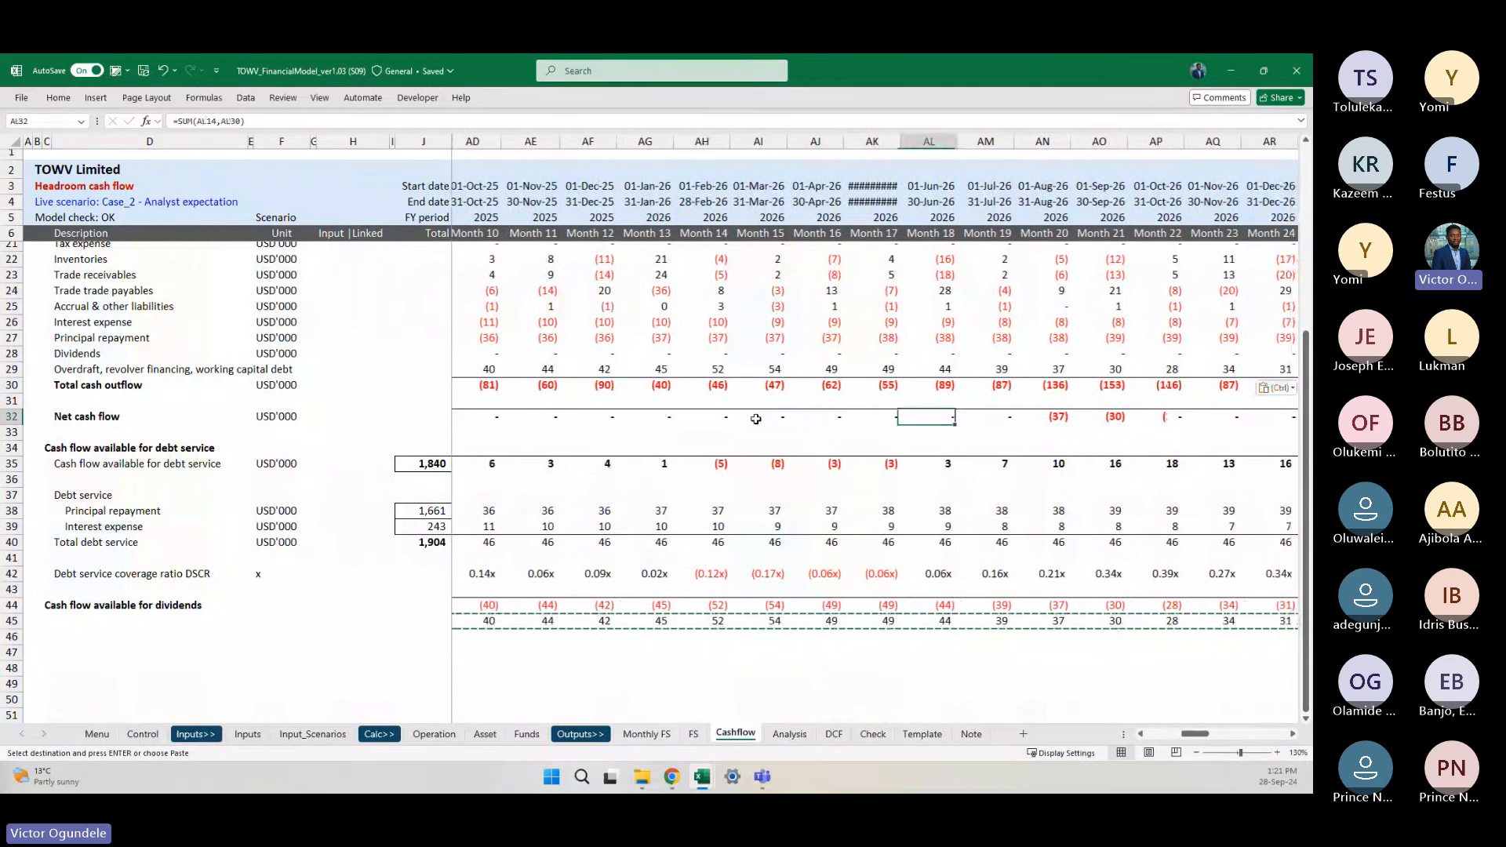
key(Right)
scroll(859, 437, right, 2)
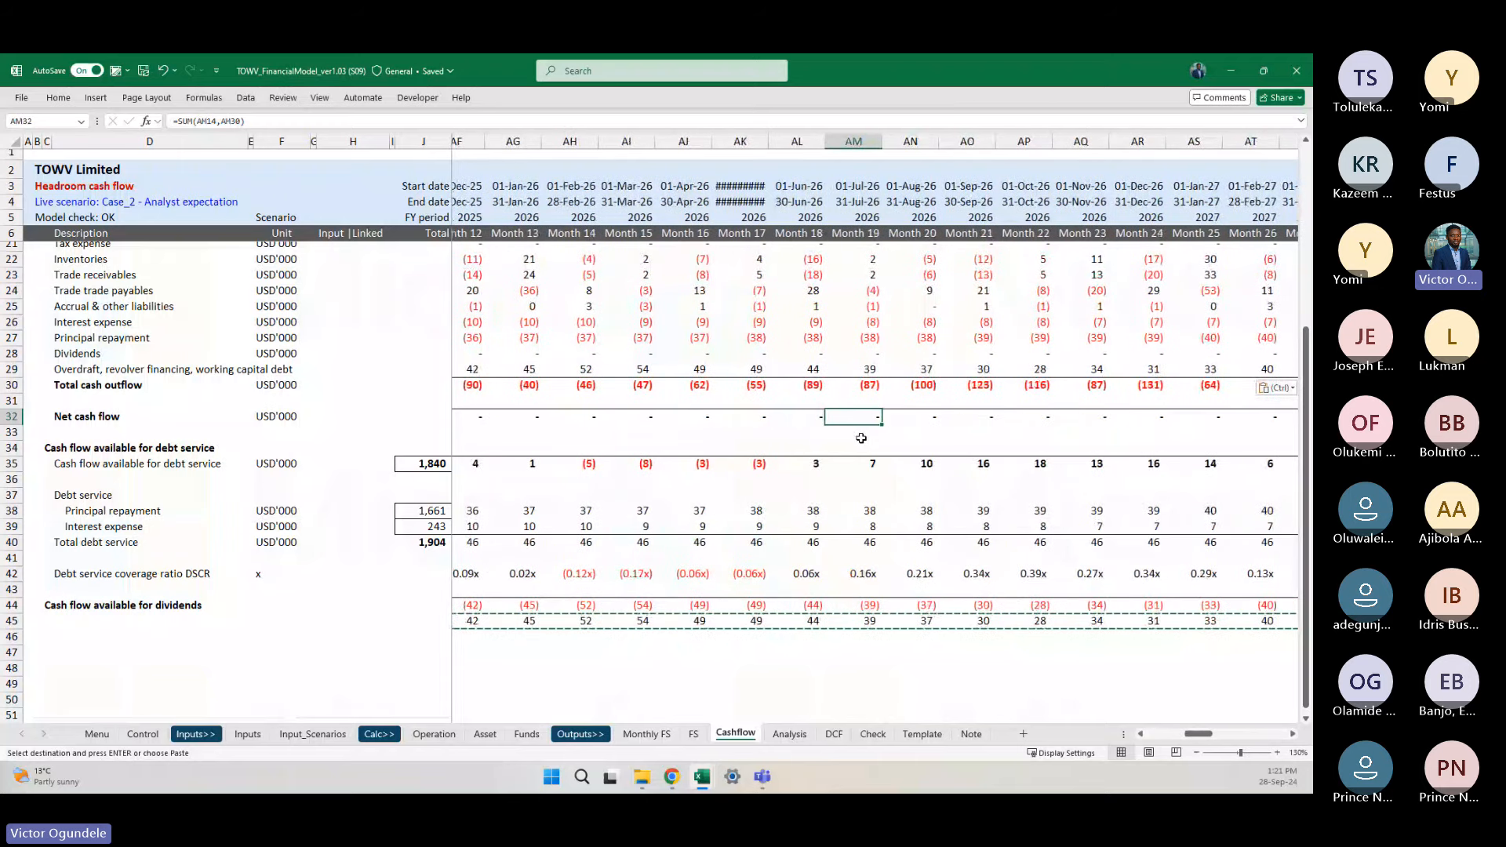
scroll(807, 430, right, 6)
key(Right)
key(Right)
key(Right)
key(Right)
key(Right)
key(Right)
key(Right)
key(Right)
key(Right)
key(Right)
key(Right)
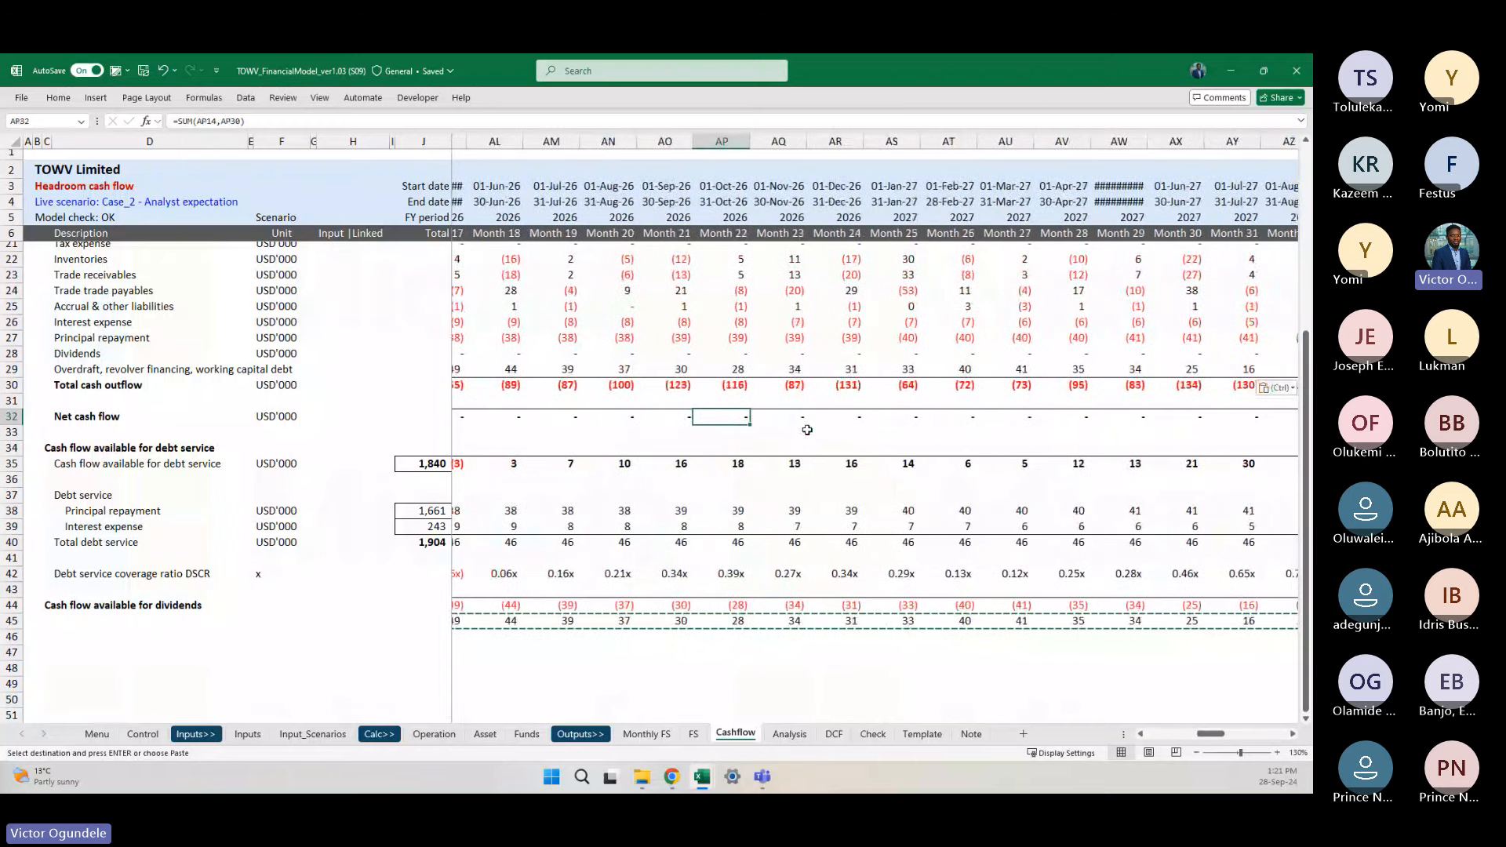
scroll(807, 430, right, 13)
key(Right)
key(Right)
key(Right)
key(Right)
key(Right)
key(Right)
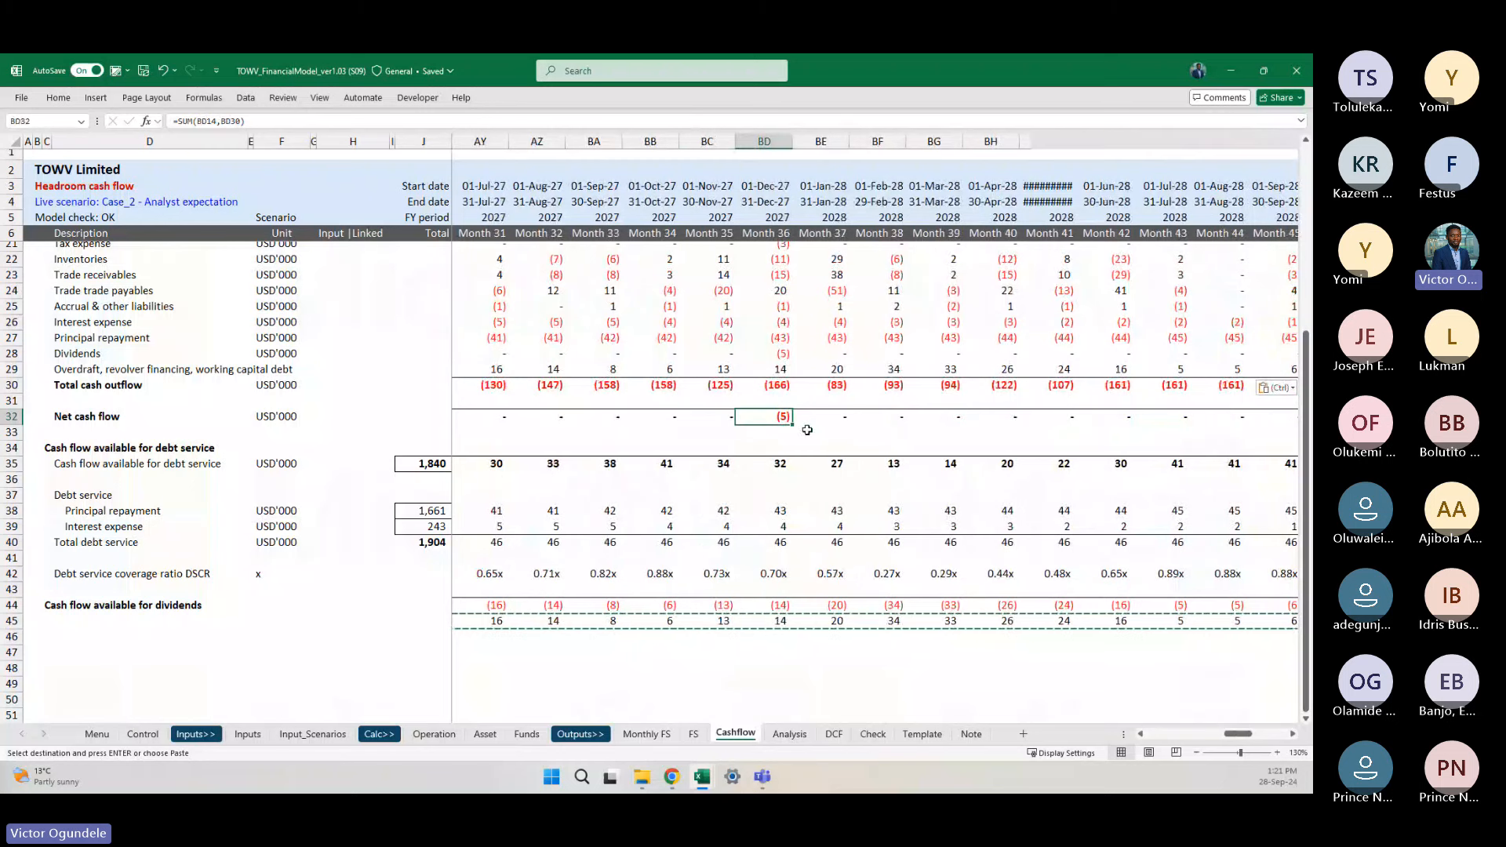
key(Left)
key(Right)
key(Right)
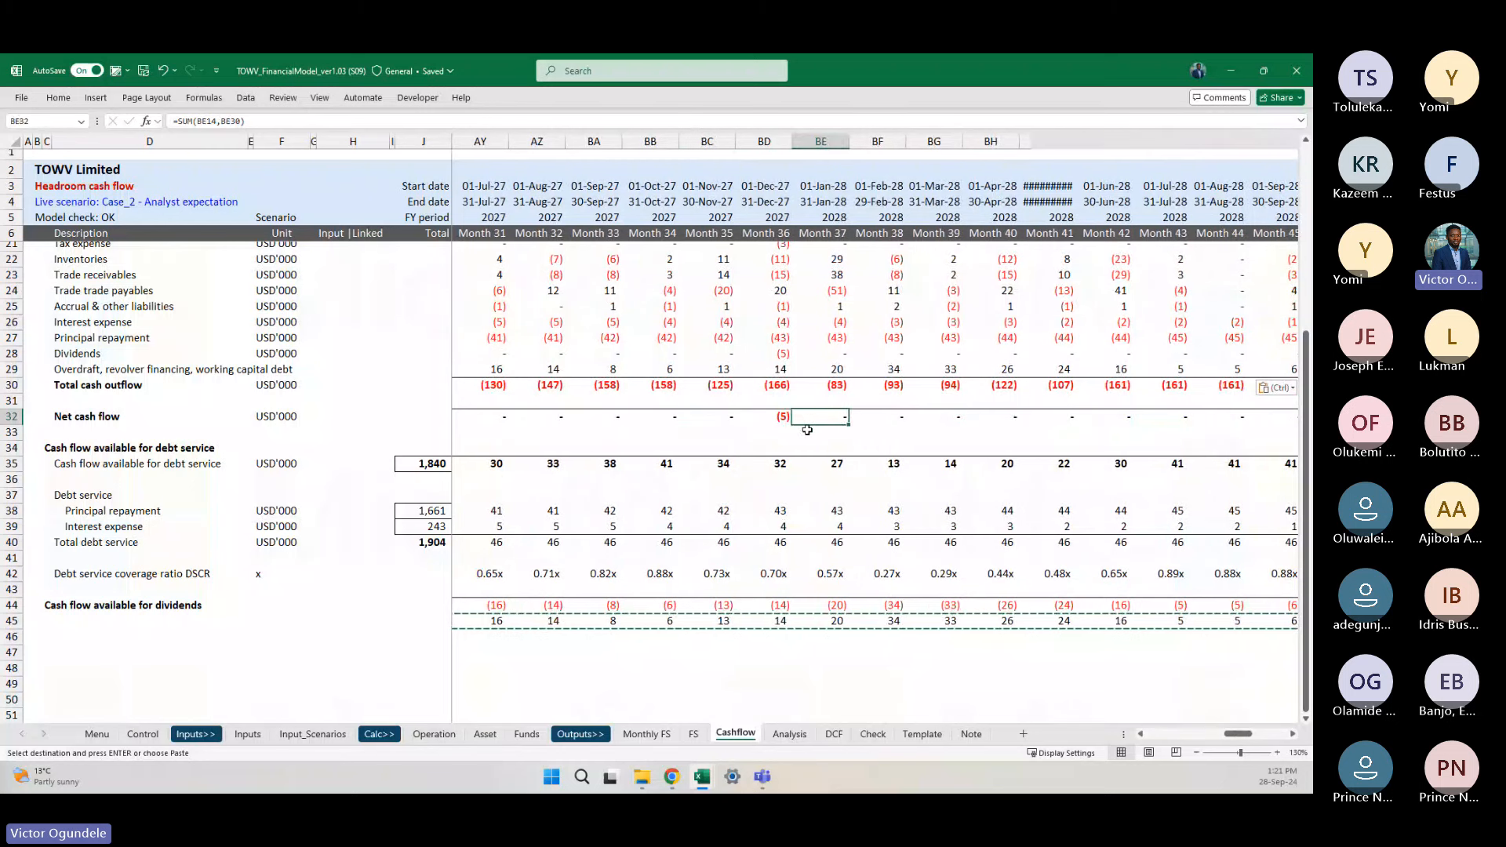
key(Right)
key(Right)
key(Right)
key(Right)
key(Right)
key(Right)
key(Right)
key(Right)
key(Right)
key(Right)
key(Right)
key(Right)
key(Right)
key(Right)
key(Right)
key(Right)
key(Right)
key(Right)
key(Right)
key(Right)
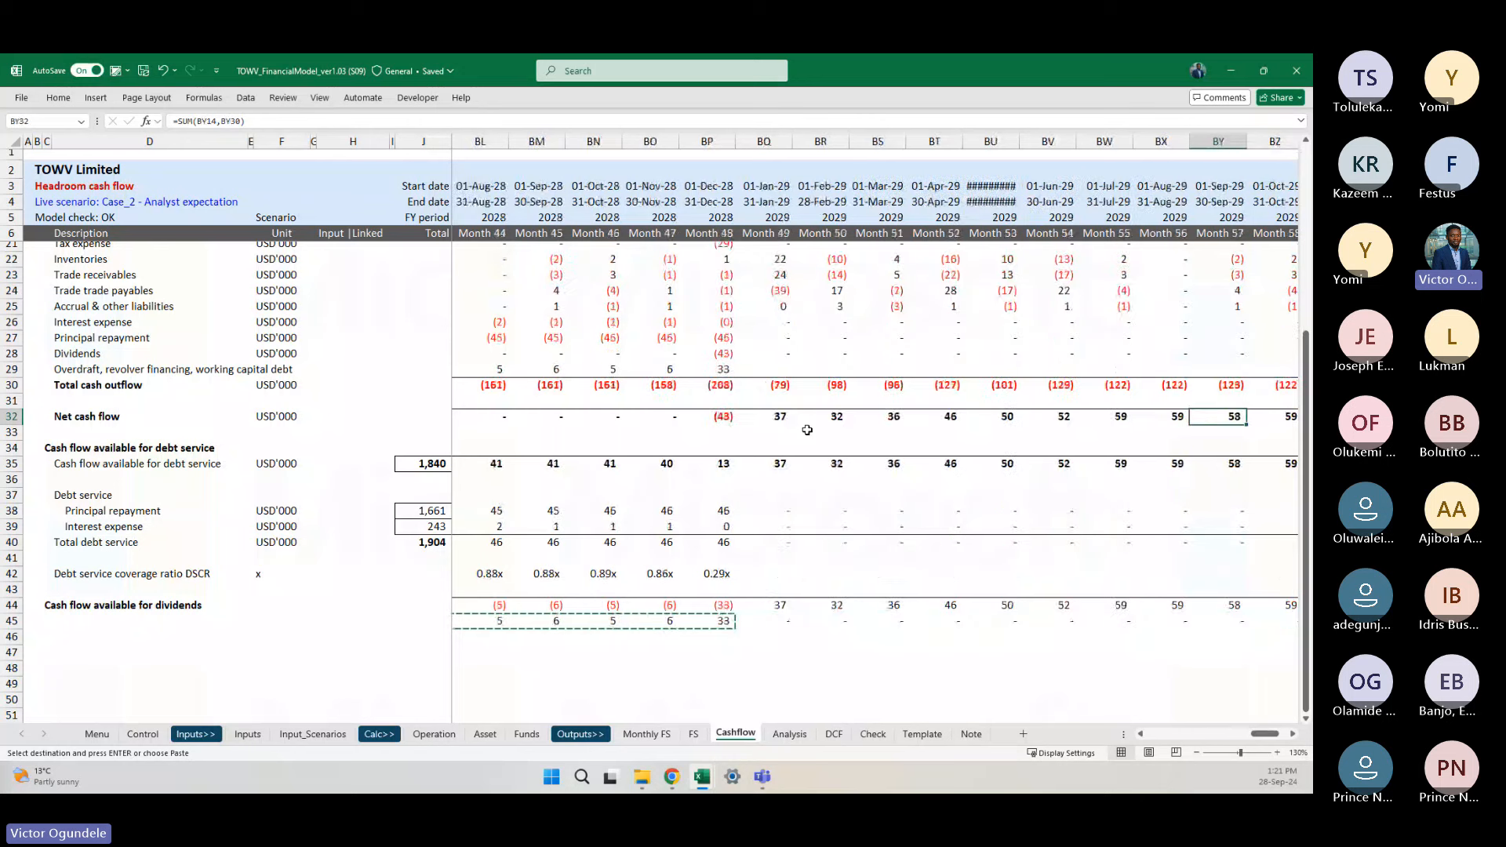
key(Left)
key(Left)
key(Left)
key(Left)
key(Left)
key(Left)
key(Left)
key(Left)
key(Left)
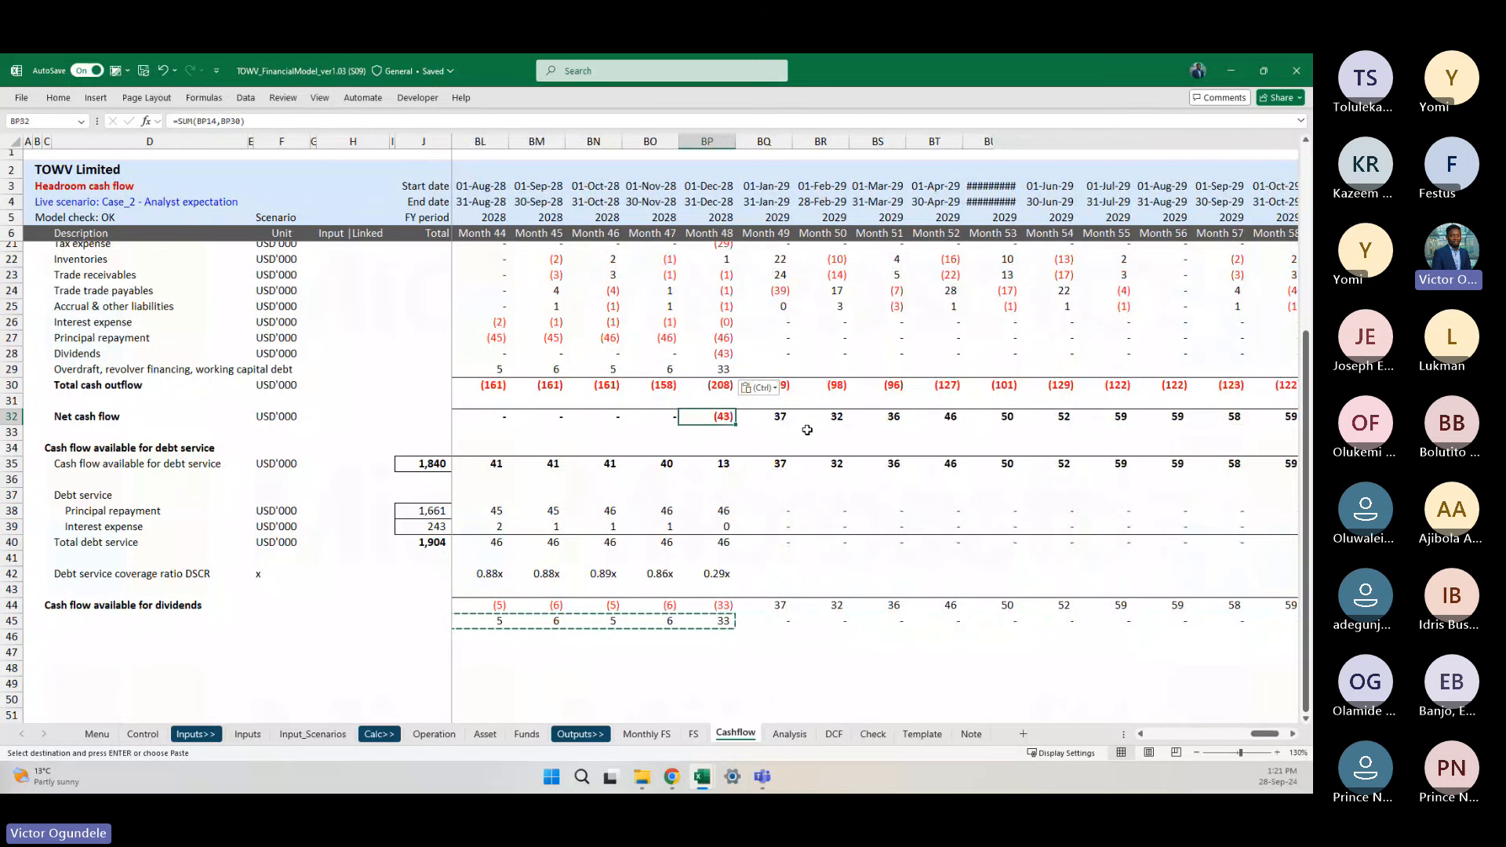
Step: Clear the overdraft financing values from row 29 and delete the row's label in D29
key(Up)
key(Up)
key(Up)
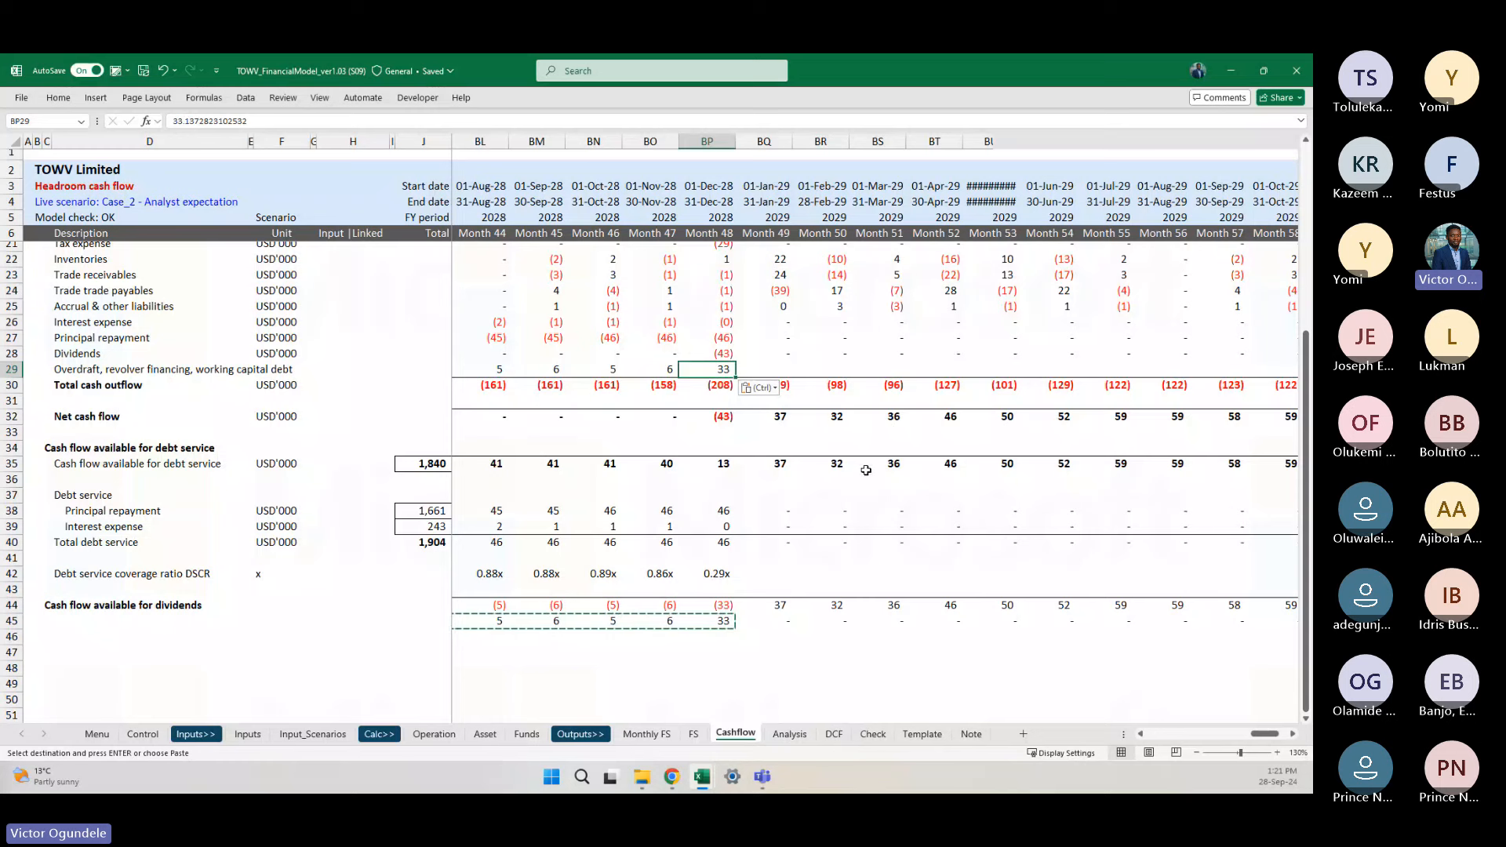
key(ctrl+Left)
key(ctrl+shift+Right)
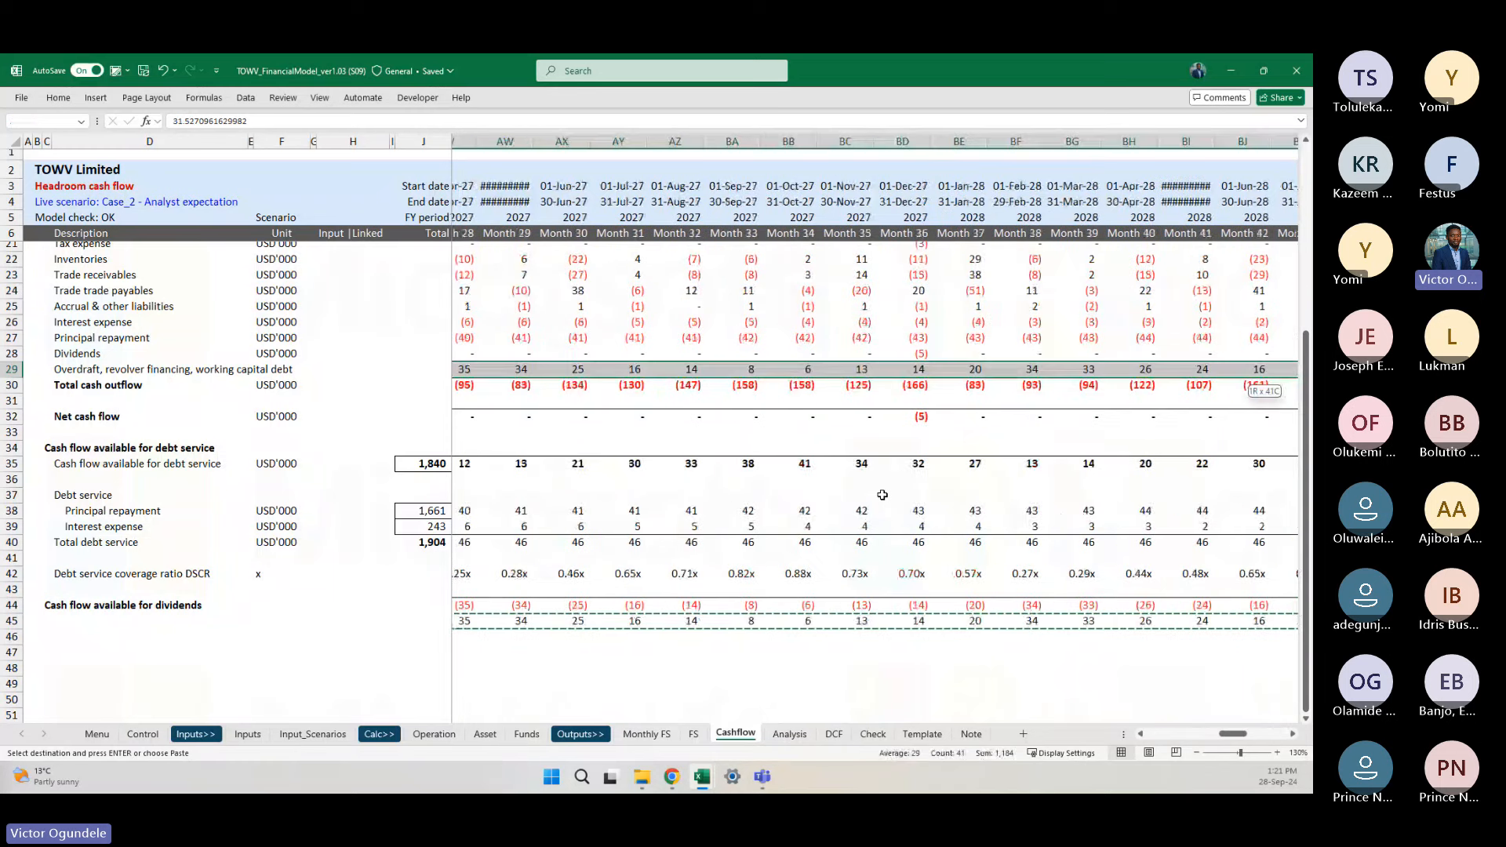
key(Delete)
key(ctrl+Left)
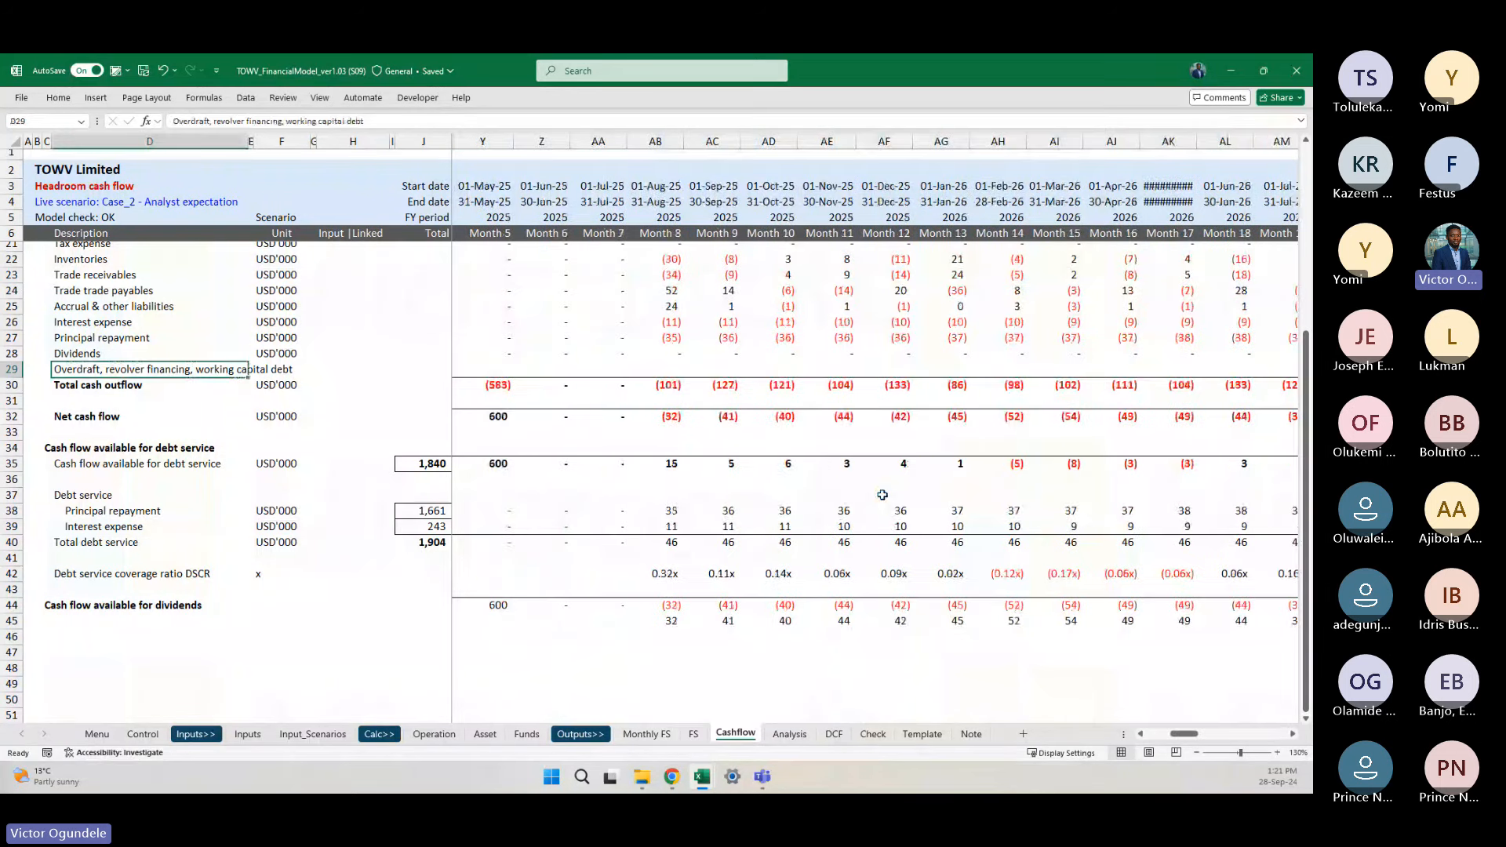
key(Delete)
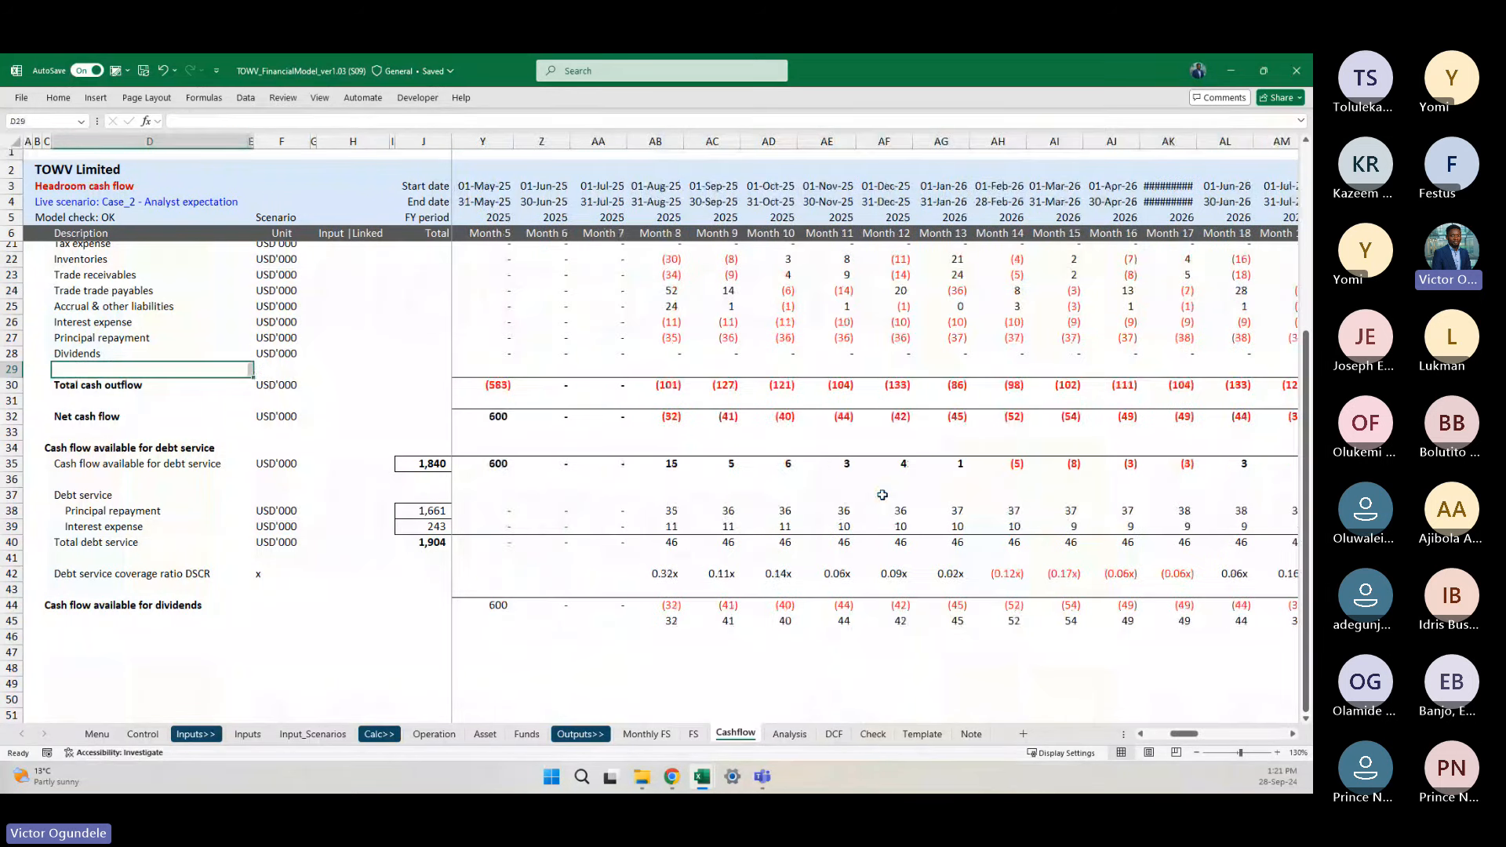
Step: Delete the shortfall formulas in row 45 from Month 8 to Month 60
click(594, 616)
key(Right)
key(ctrl+shift+Right)
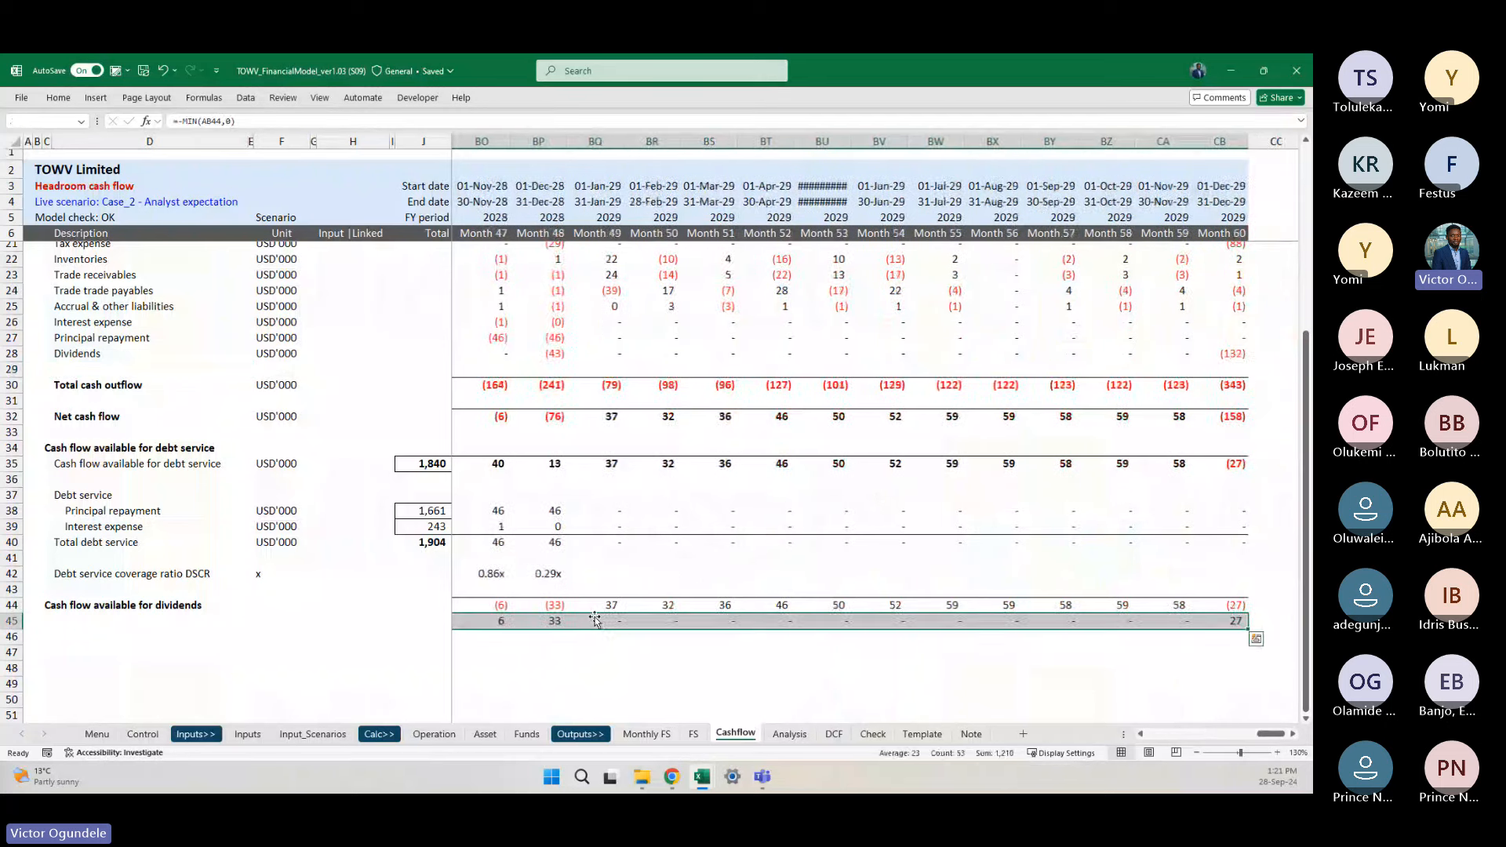
key(Delete)
key(ctrl+Left)
Step: Insert three blank rows above the Cash flow available for dividends row
key(Right)
key(Right)
key(Right)
key(Right)
key(Right)
key(Right)
key(Right)
key(Right)
key(Right)
key(Right)
key(Right)
key(Right)
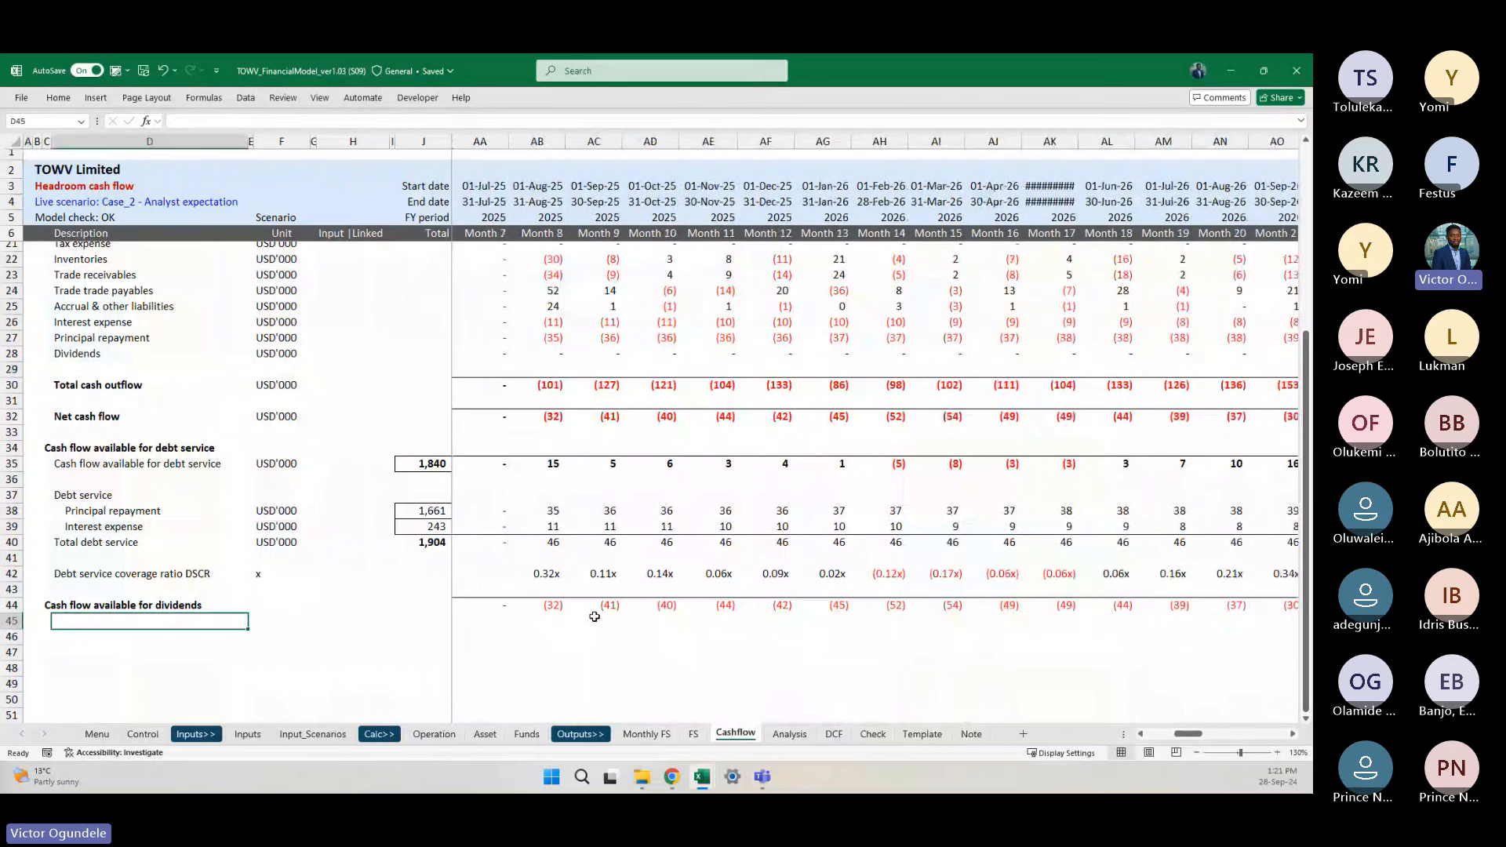
scroll(594, 617, down, 2)
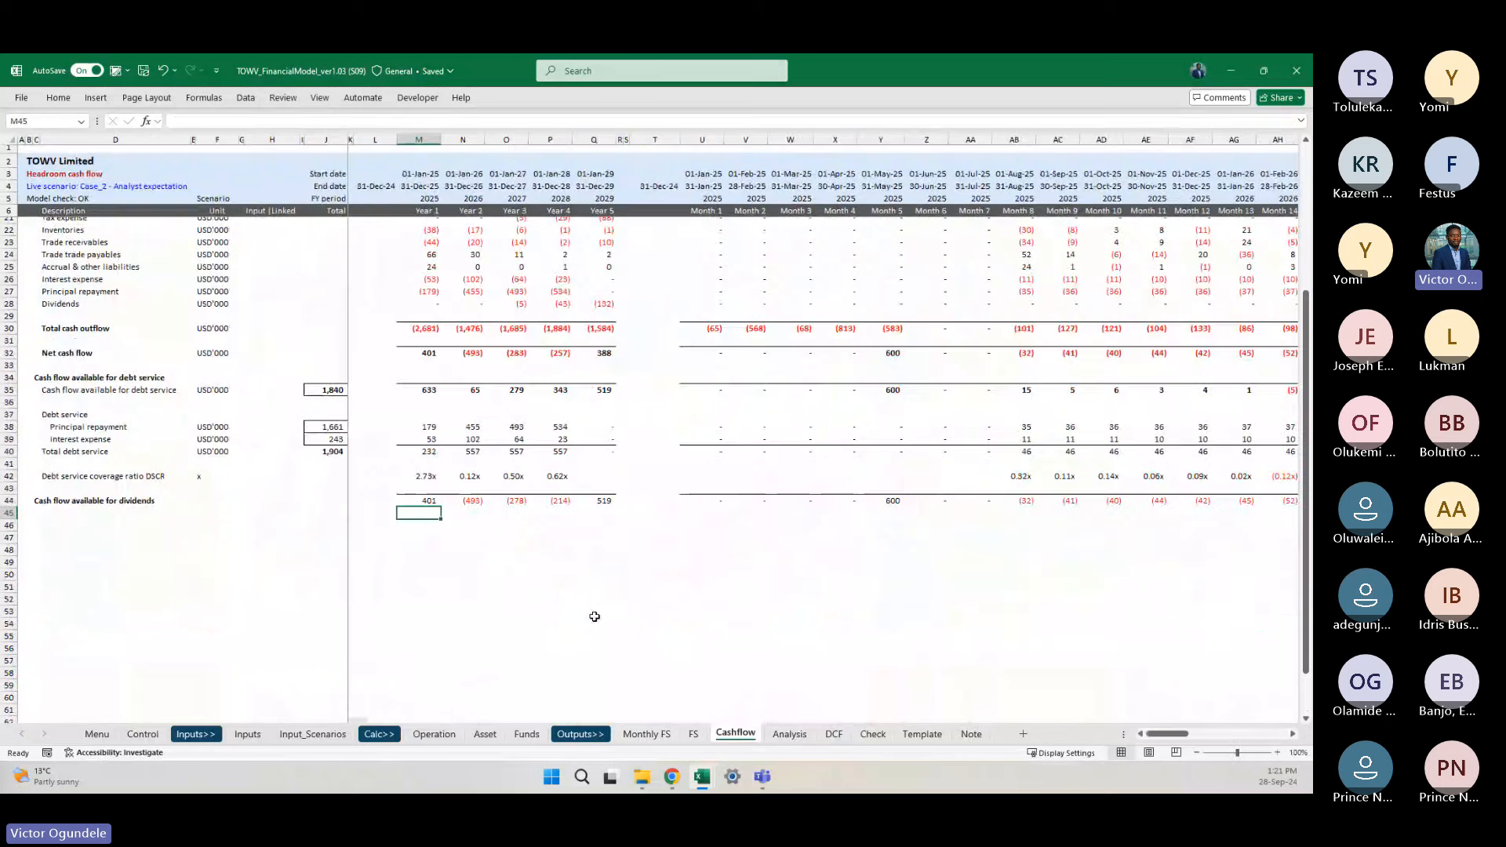
key(Up)
key(Up)
key(Up)
key(ctrl+Left)
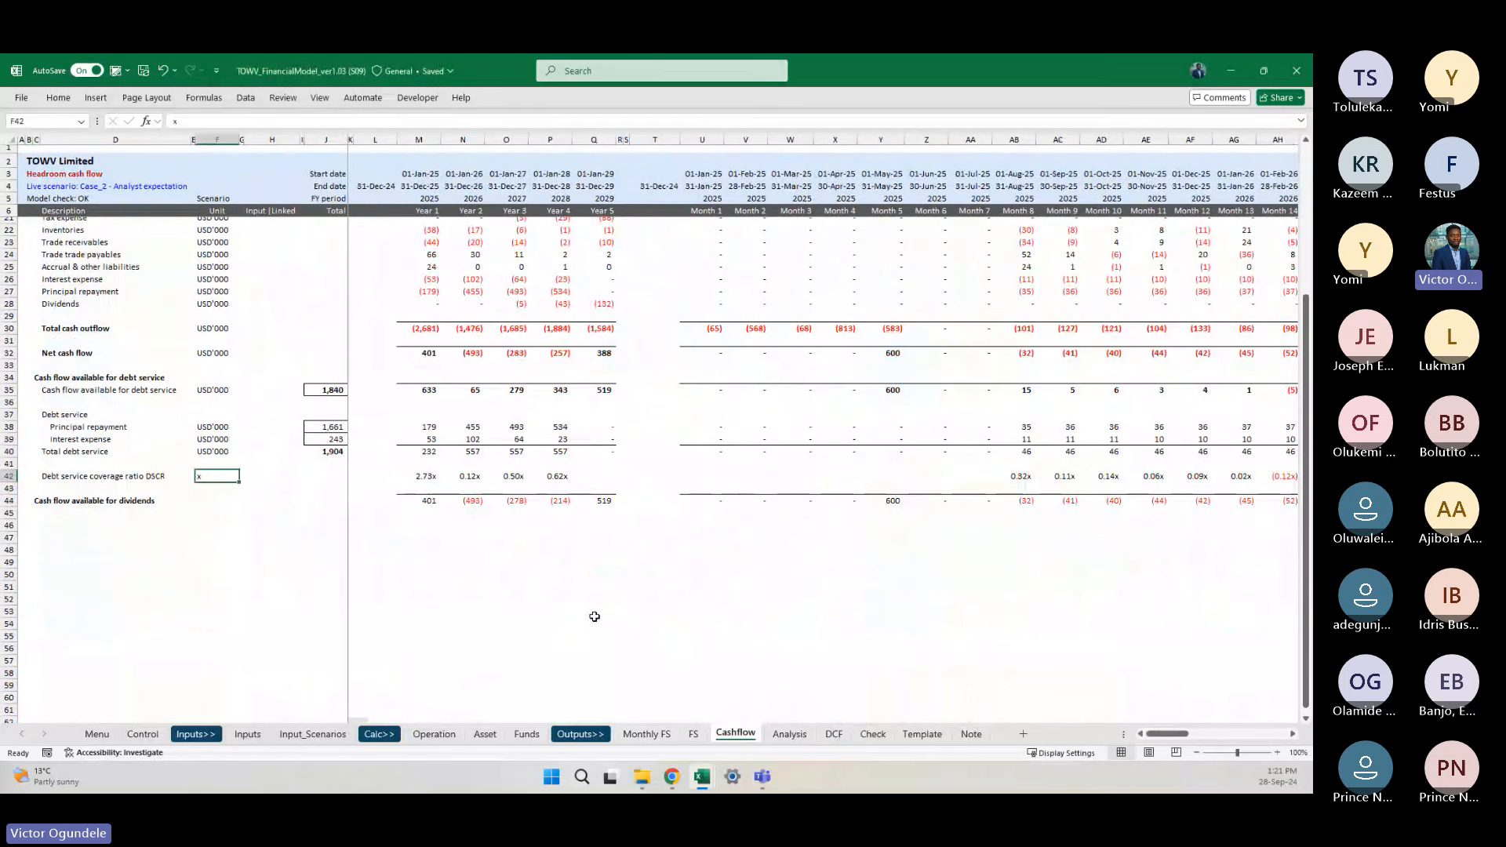
key(ctrl+Left)
key(Down)
key(Down)
key(shift+space)
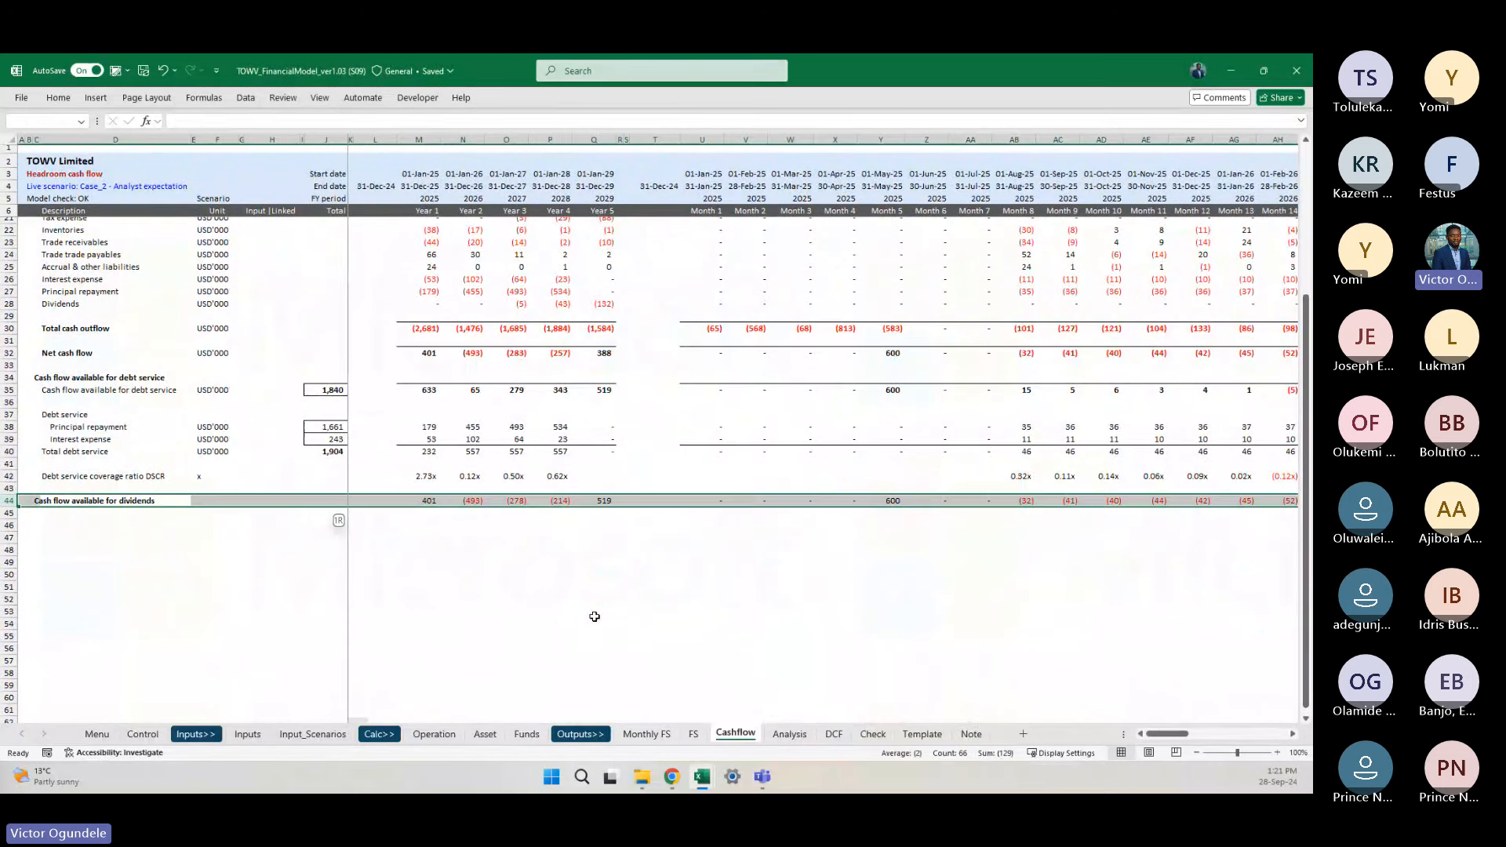
key(ctrl+shift+plus)
key(ctrl+shift+plus)
key(ctrl+shift+plus)
scroll(596, 620, up, 2)
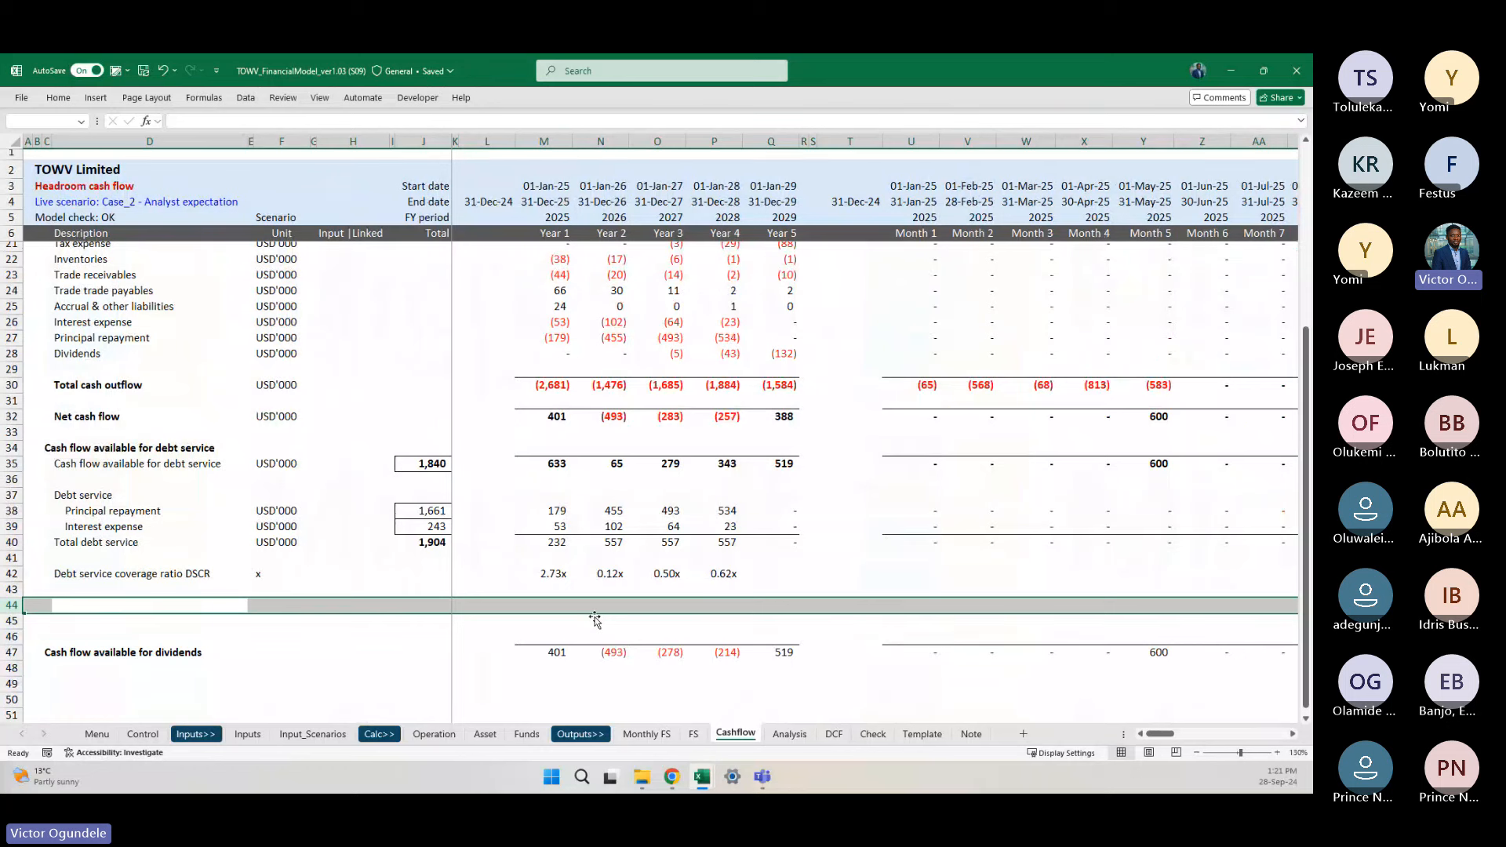
Step: Enter the label "Minimum DSCR" in D43, directly below the debt service coverage ratio row
key(Up)
text(Minimum debt)
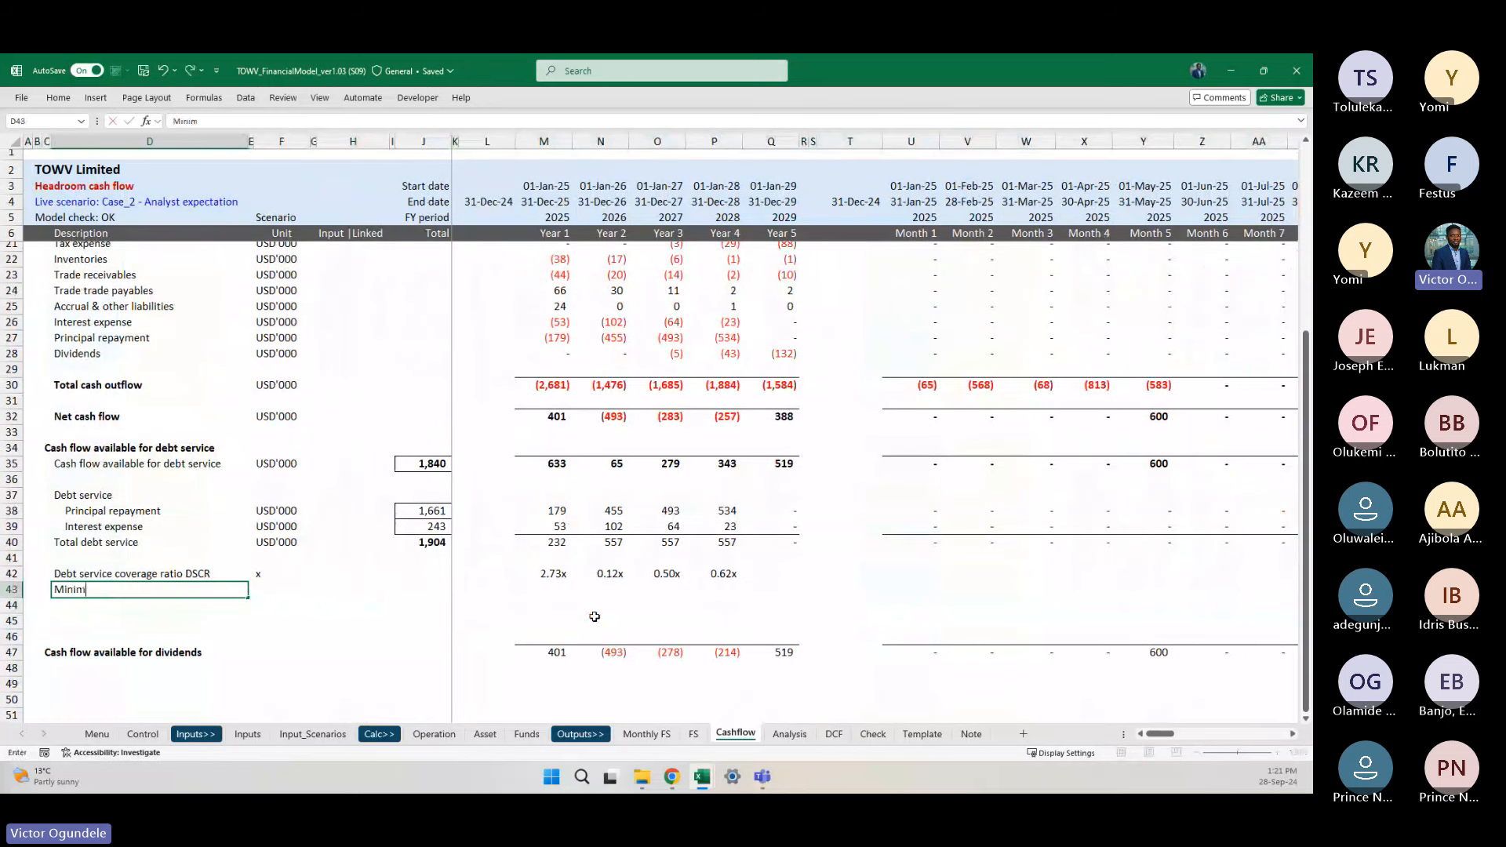
key(BackSpace)
key(BackSpace)
key(BackSpace)
key(BackSpace)
text(DSCR)
key(Return)
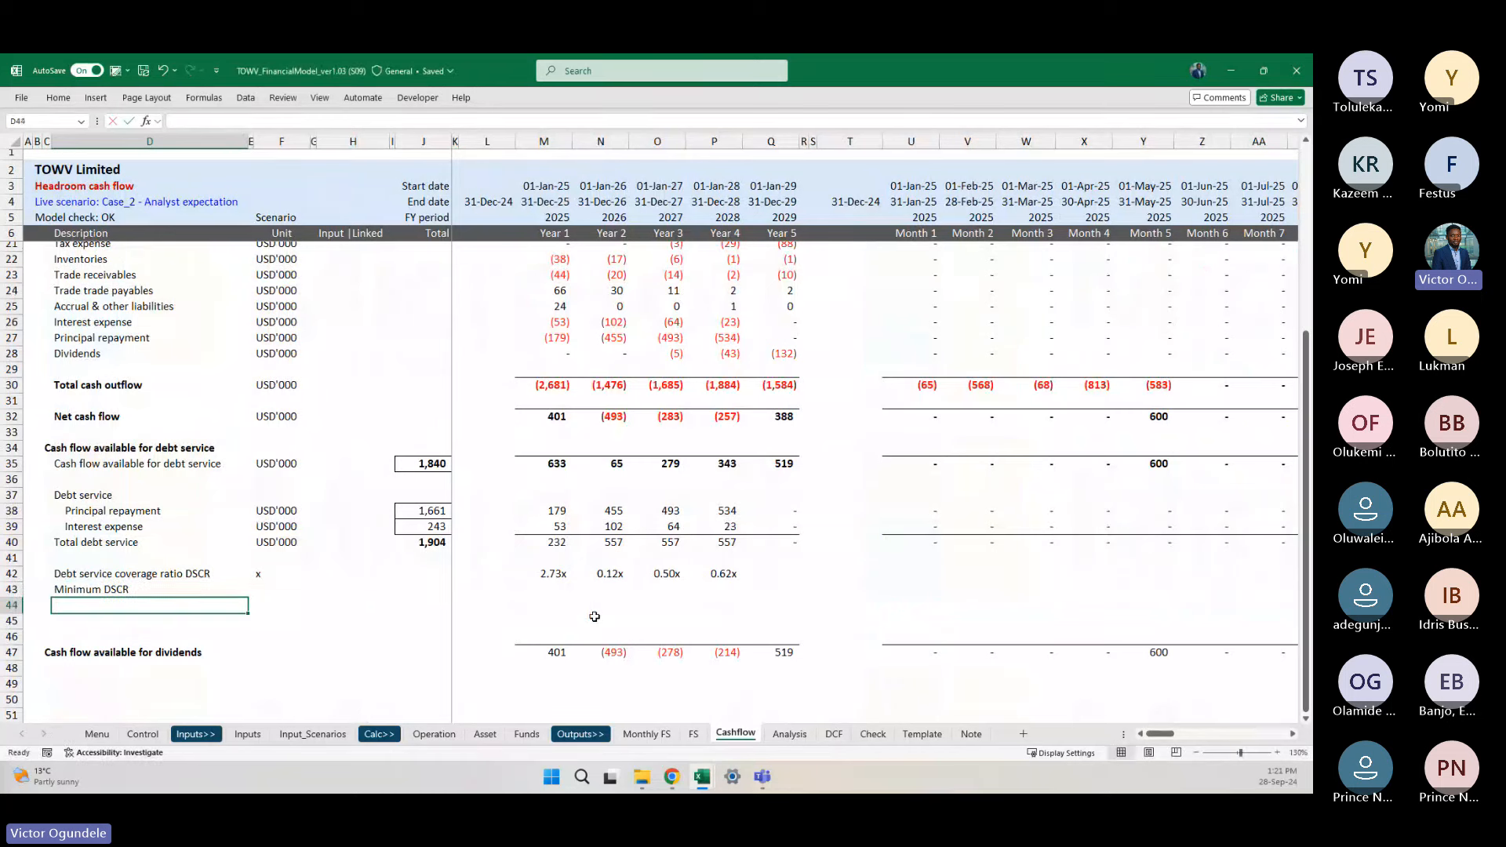
Step: Enter the labels "Average DSCR" in D44 and "Maximum DSCR" in D45
text(Avera)
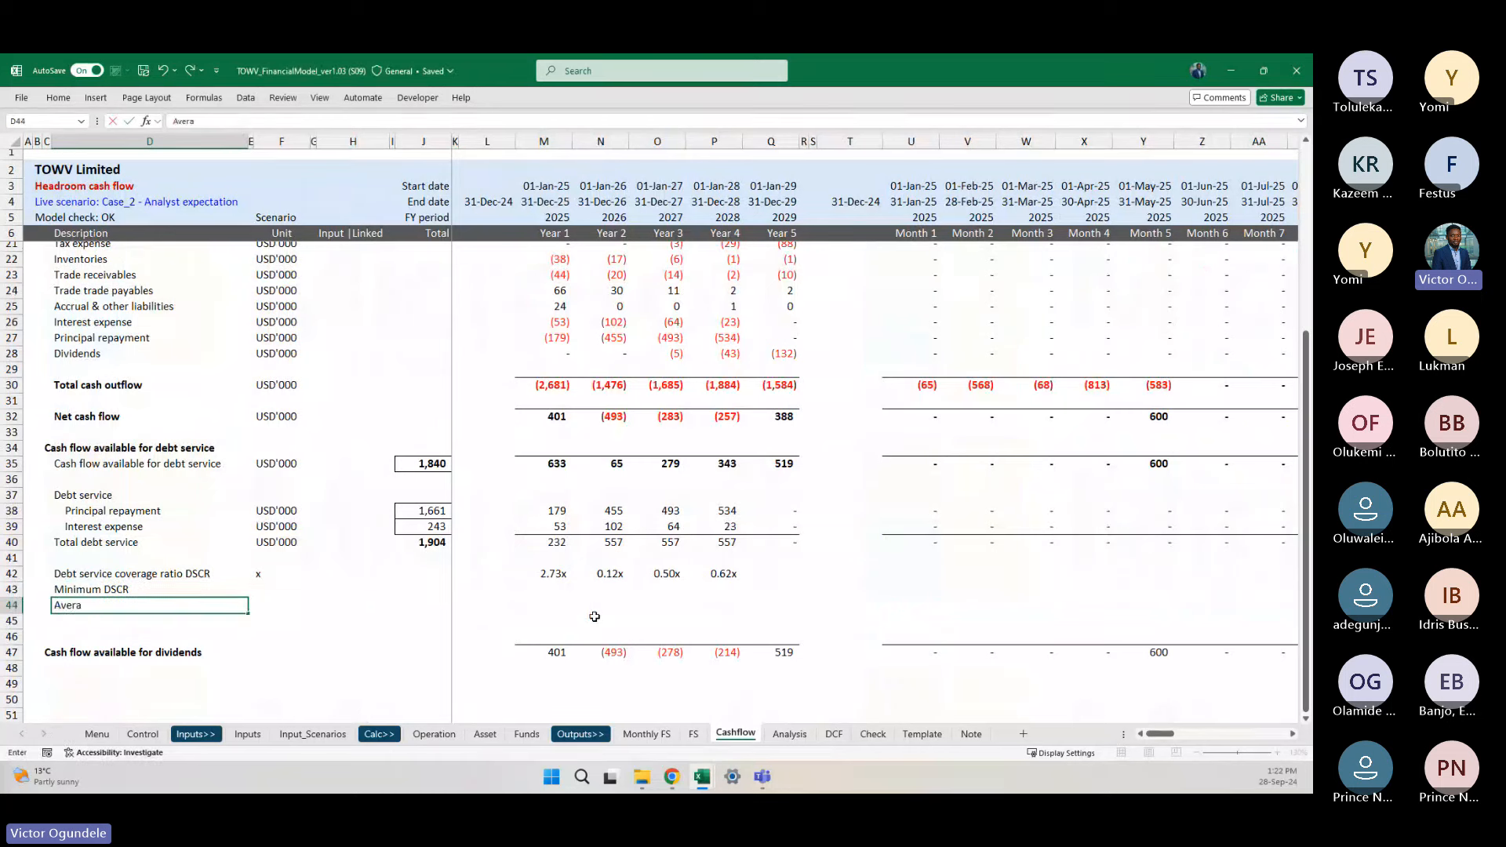
text(ge DSCR)
key(Return)
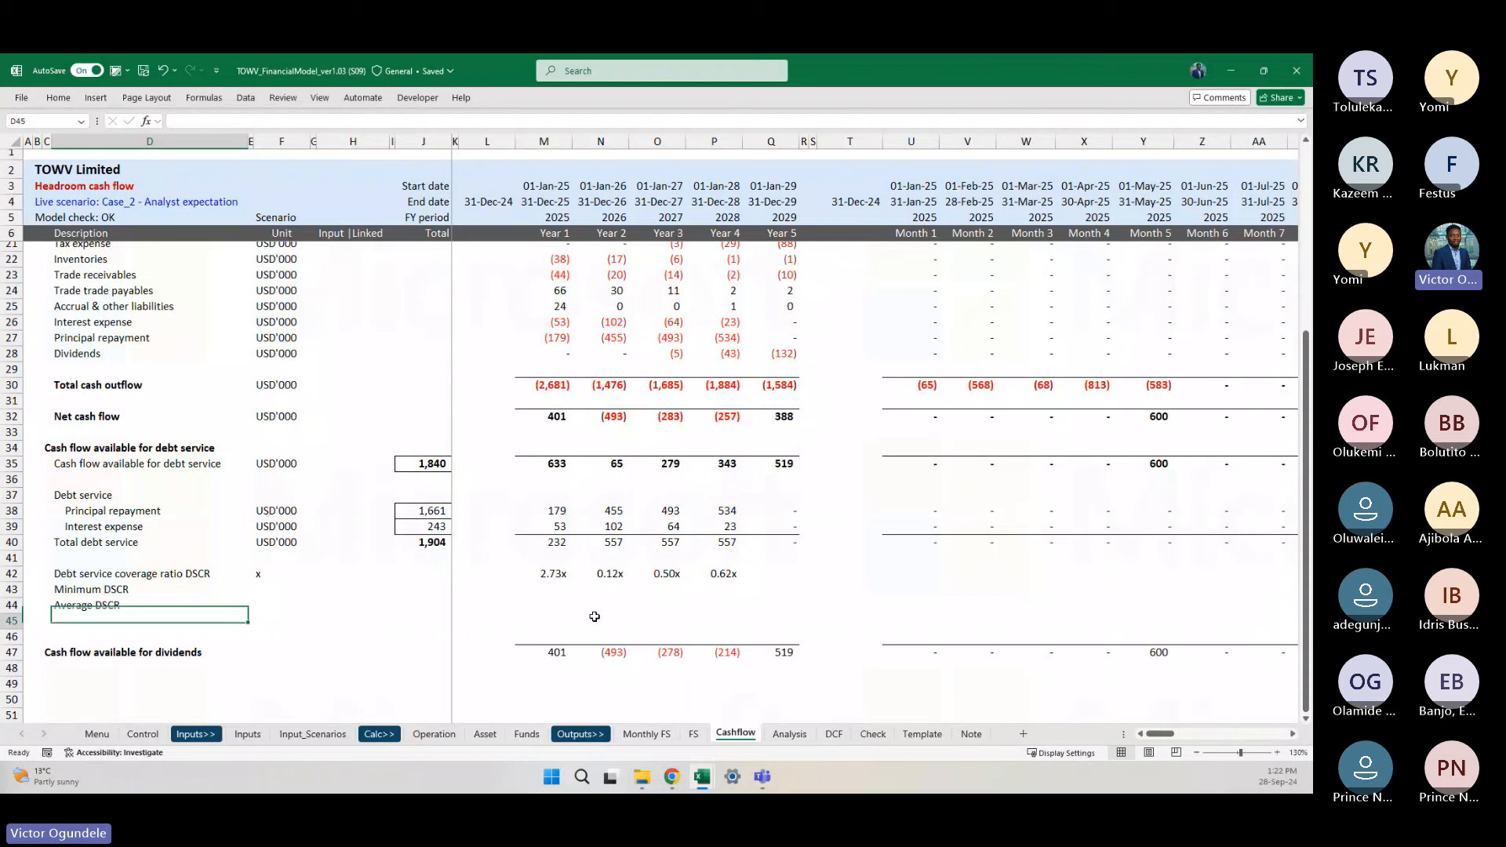
text(Max)
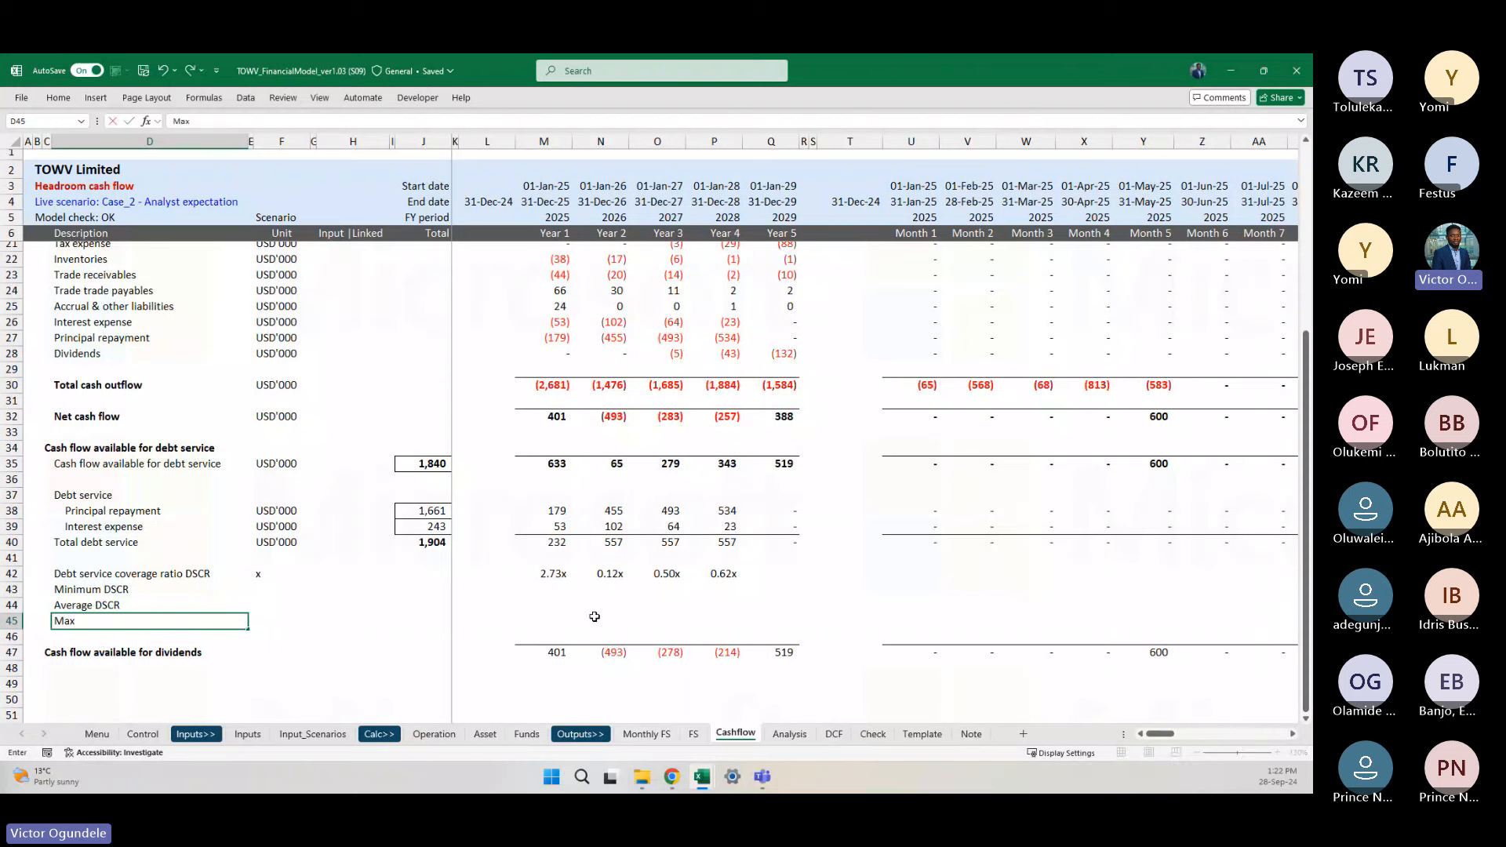
text(imum DS)
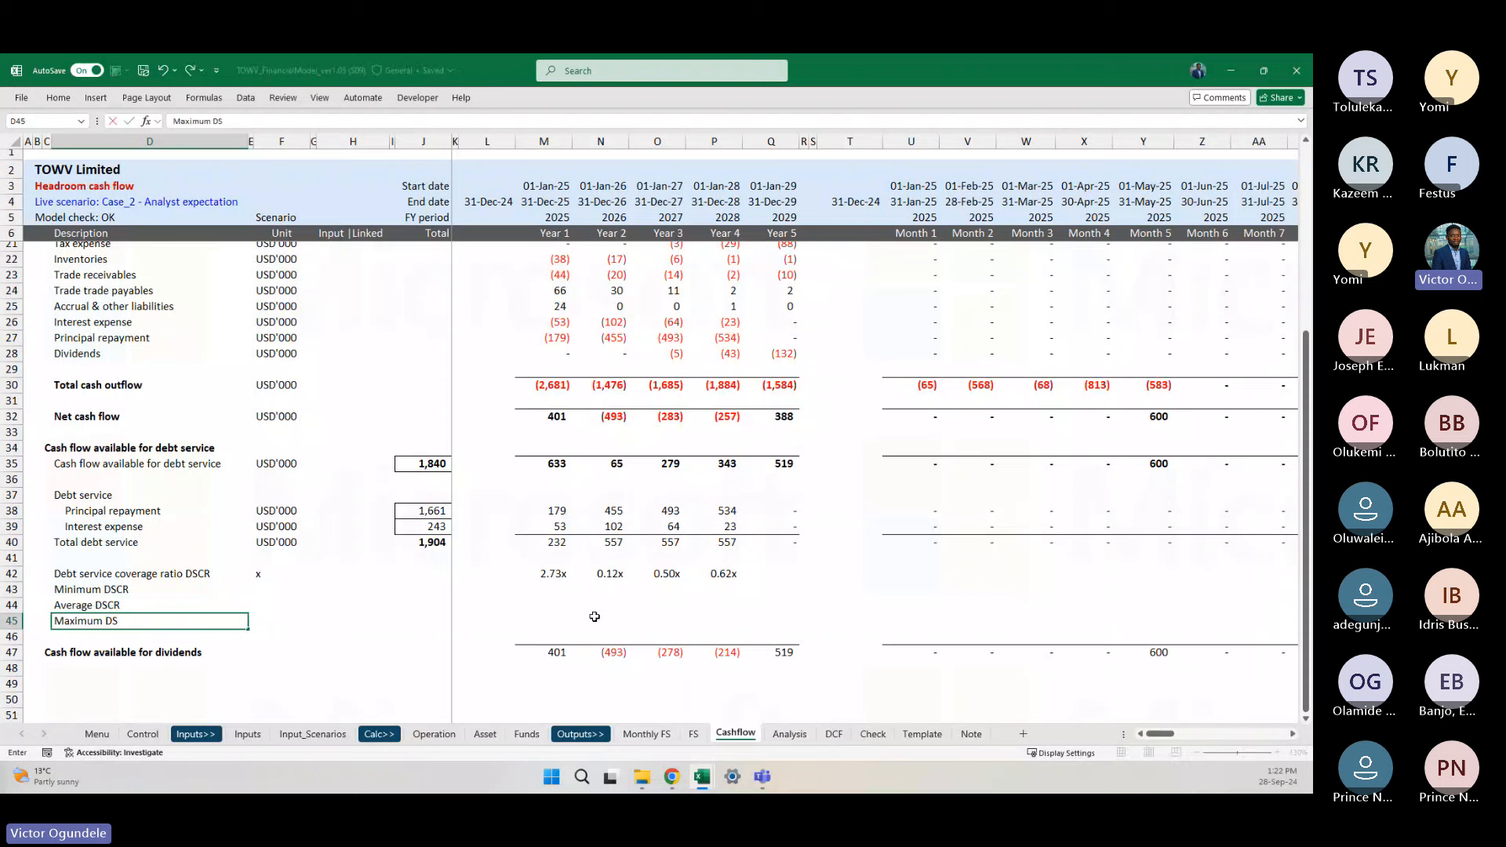
text(CR)
Step: Copy the unit "x" from the debt service coverage ratio row into F43 of the Minimum DSCR row
key(Right)
key(Up)
key(Up)
key(Up)
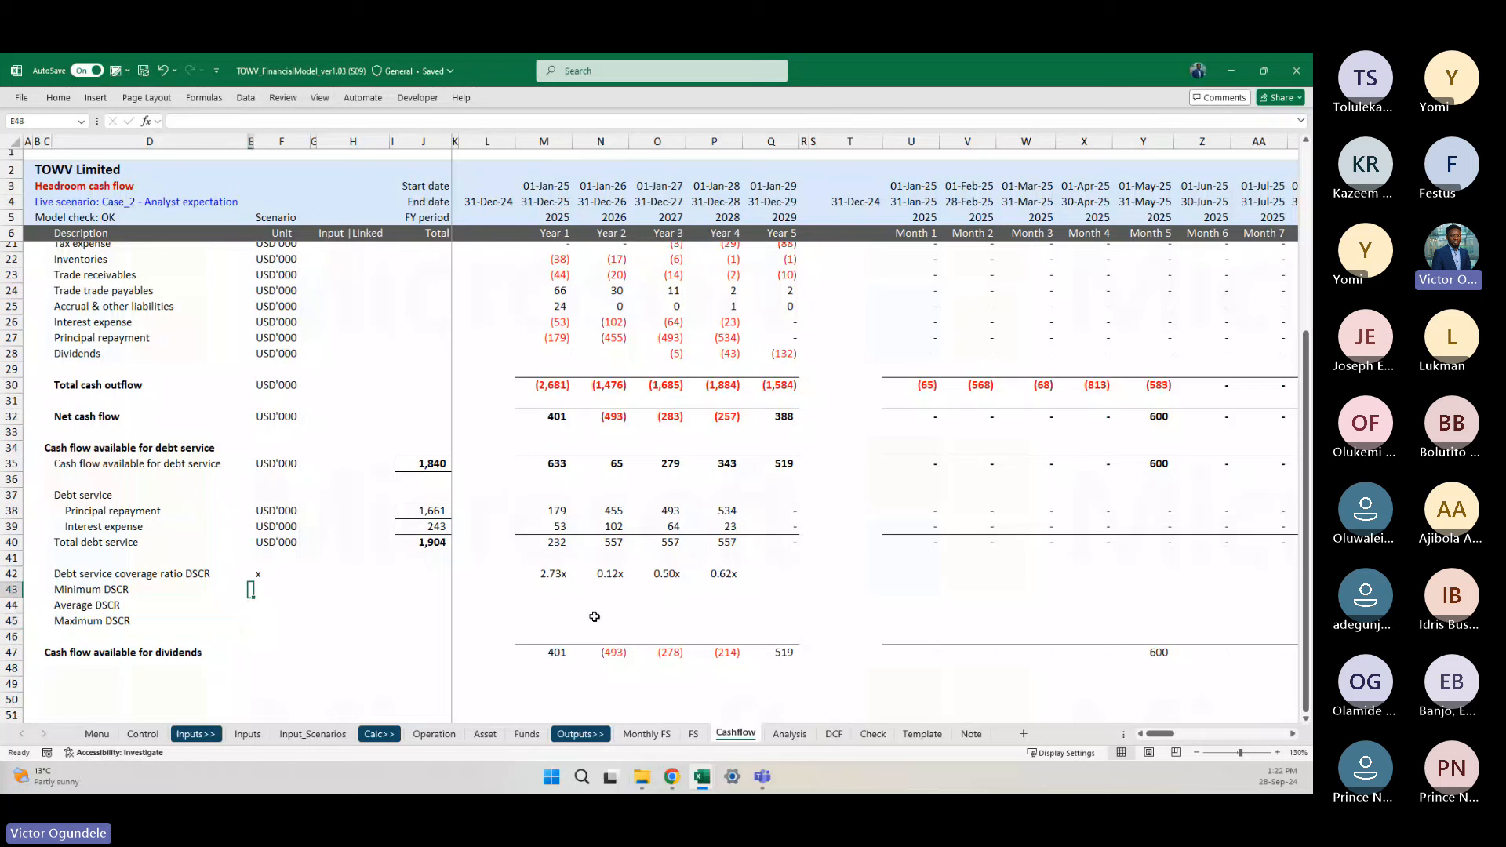
key(Right)
key(ctrl+c)
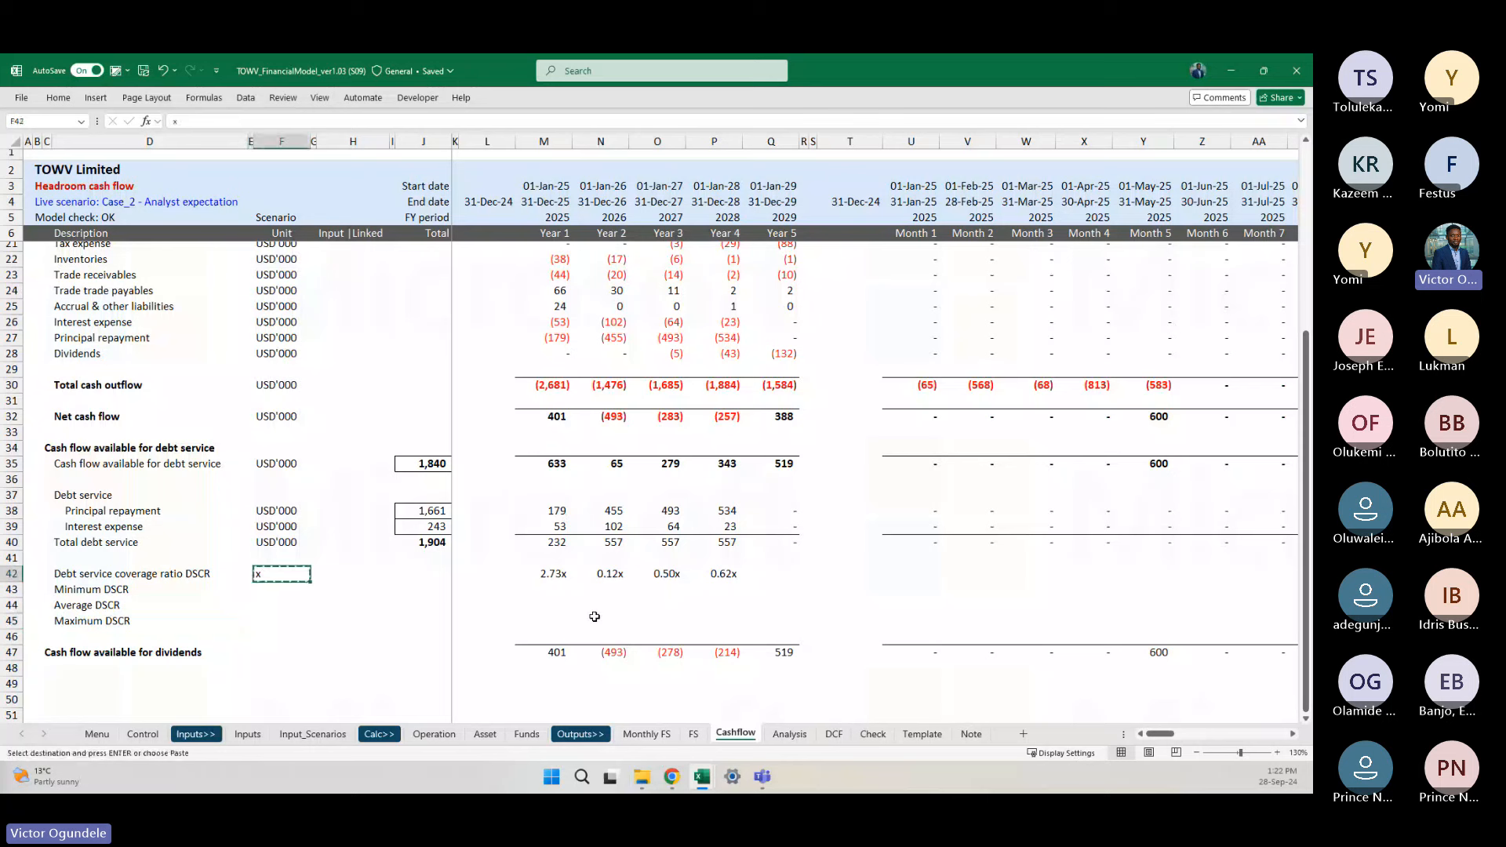
key(Down)
key(Return)
Step: Indent the Minimum, Average and Maximum DSCR labels in D43:D45 by one level
key(Left)
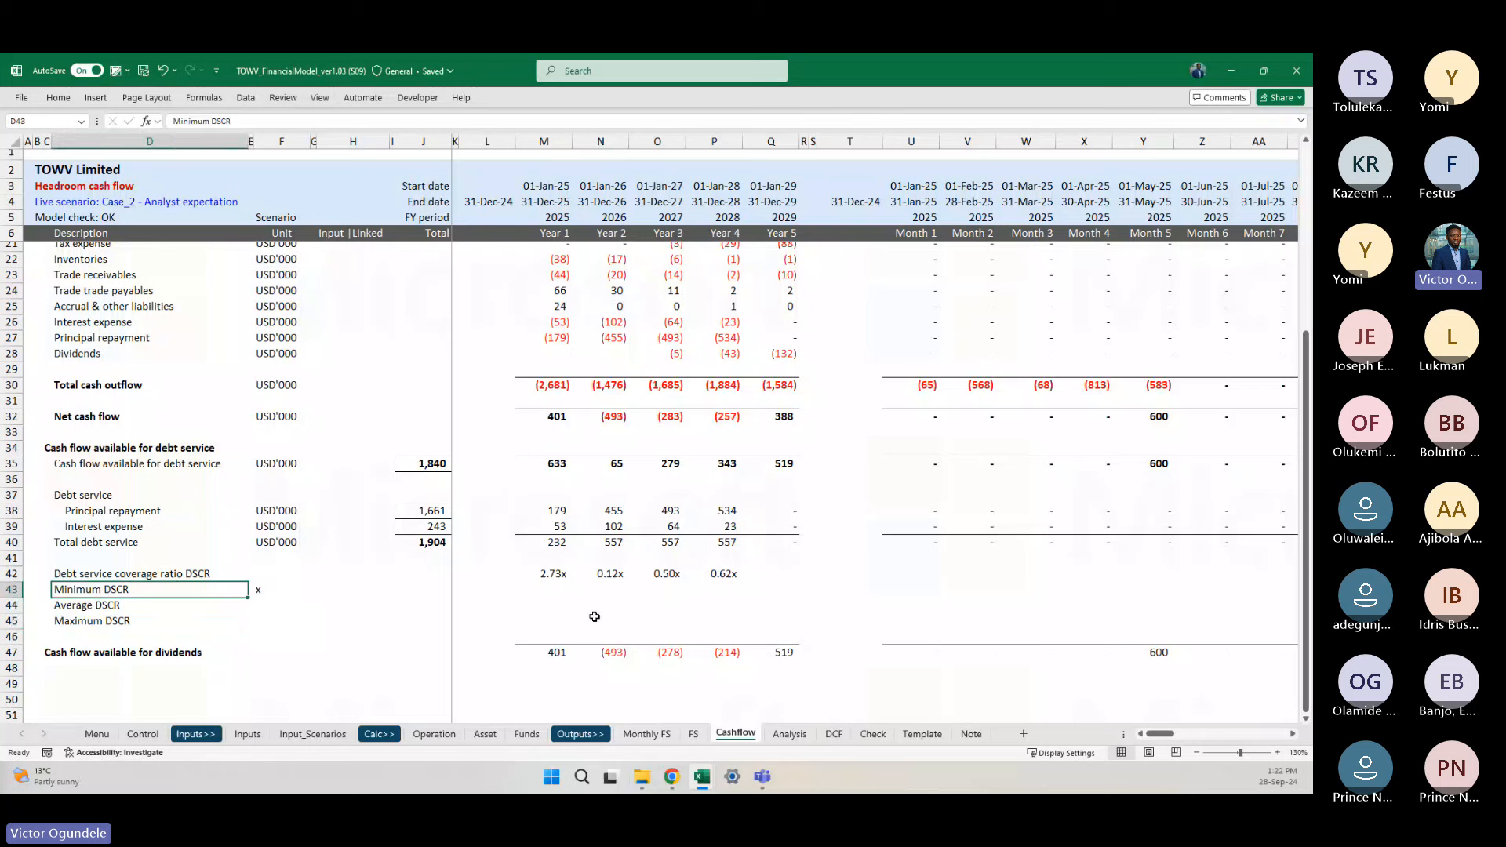
key(shift+Down)
key(shift+Down)
key(alt+h)
key(6)
Step: Fill the unit "x" down from F43 to the Average and Maximum DSCR rows
key(Right)
key(Right)
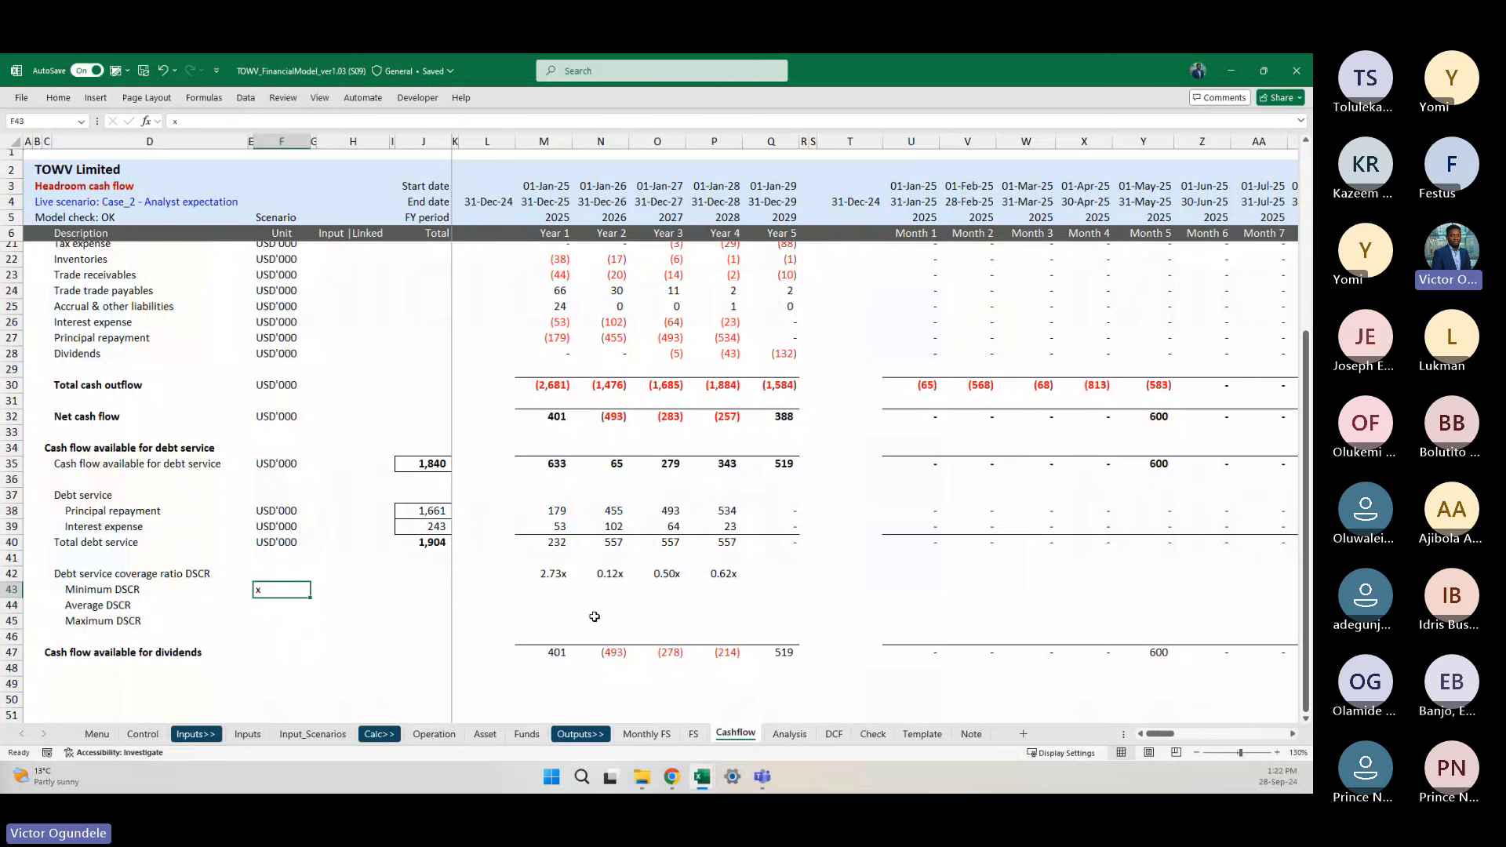
key(shift+Down)
key(shift+Down)
key(ctrl+d)
Step: Calculate the minimum DSCR in J43 with =MIN(U42:CB42), covering Month 1 to Month 60
key(Right)
key(Right)
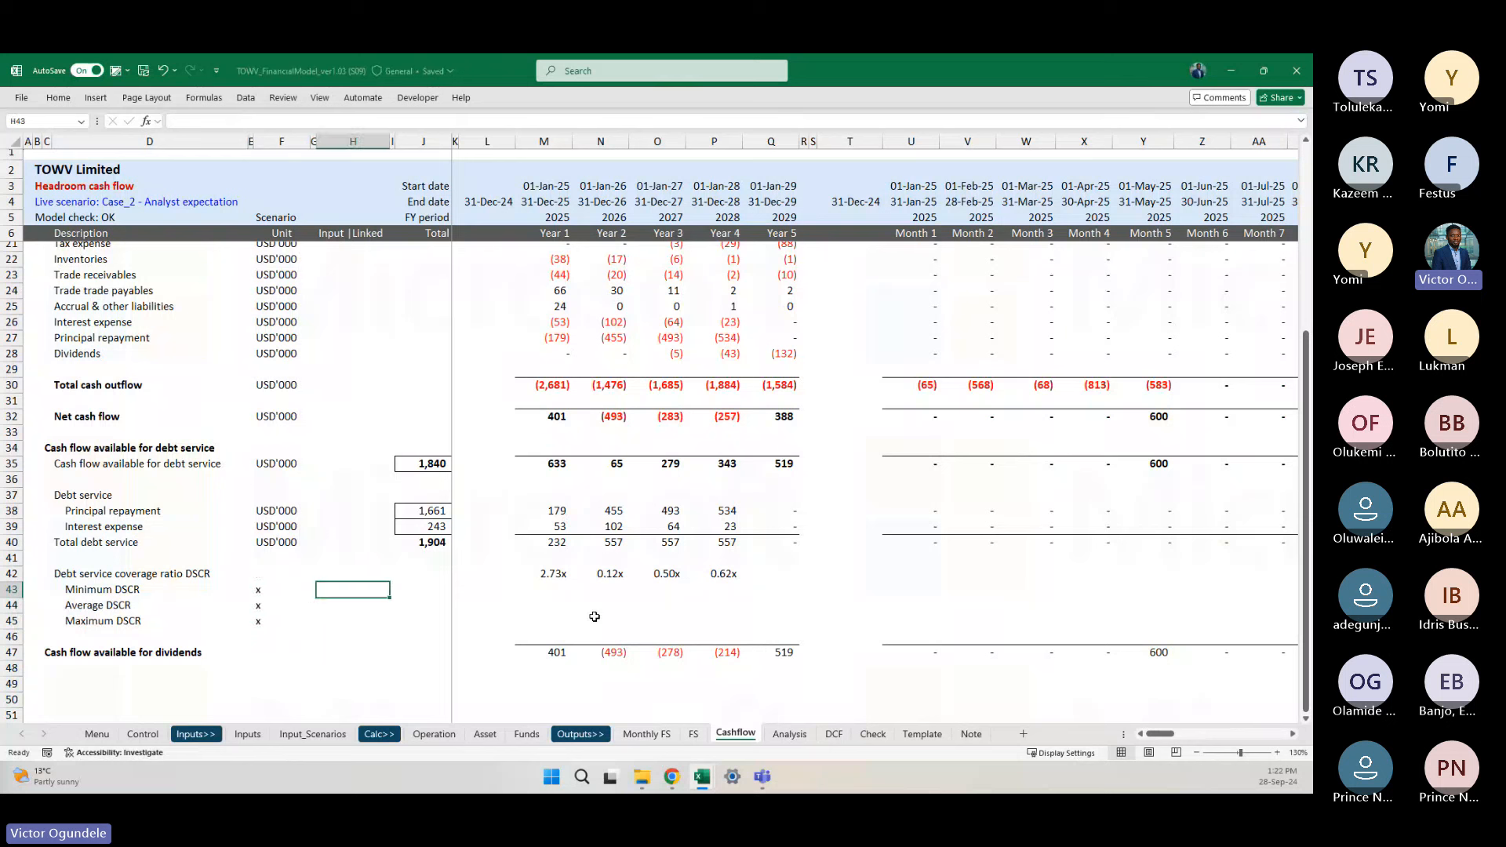
key(Right)
key(Right)
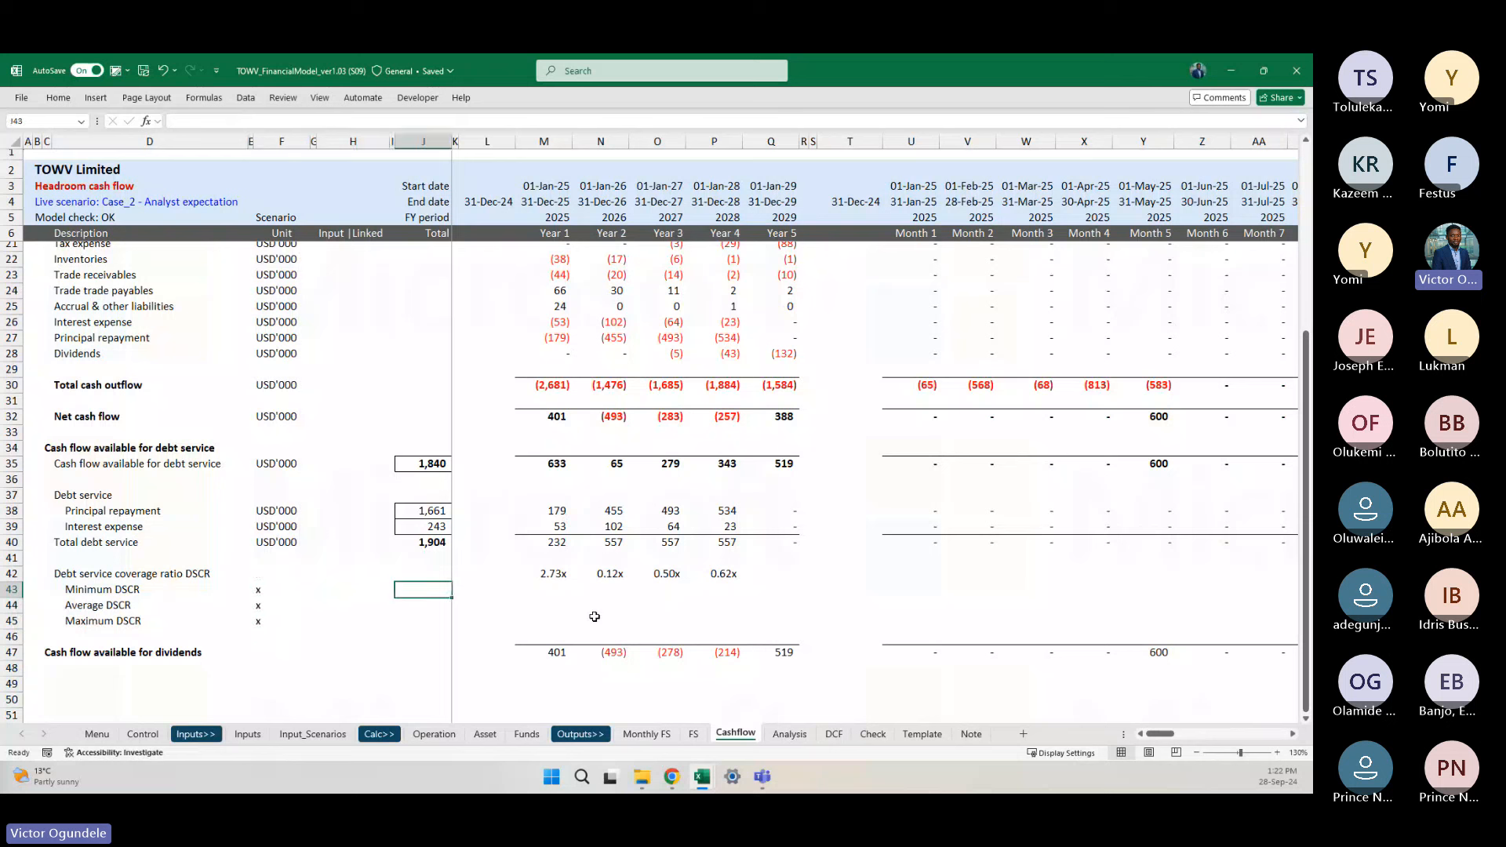
text(=MIN()
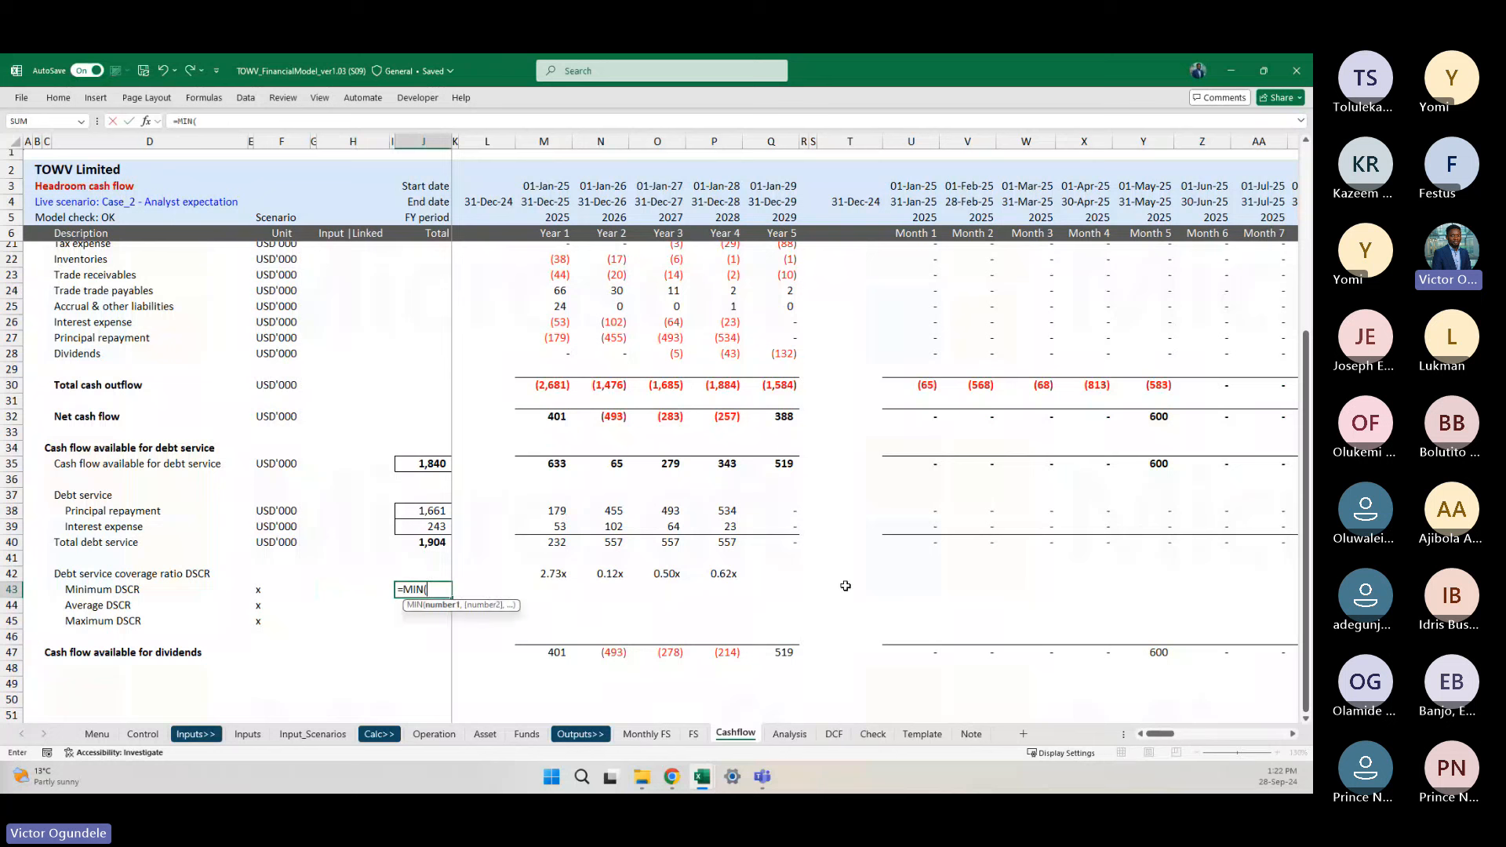
click(894, 575)
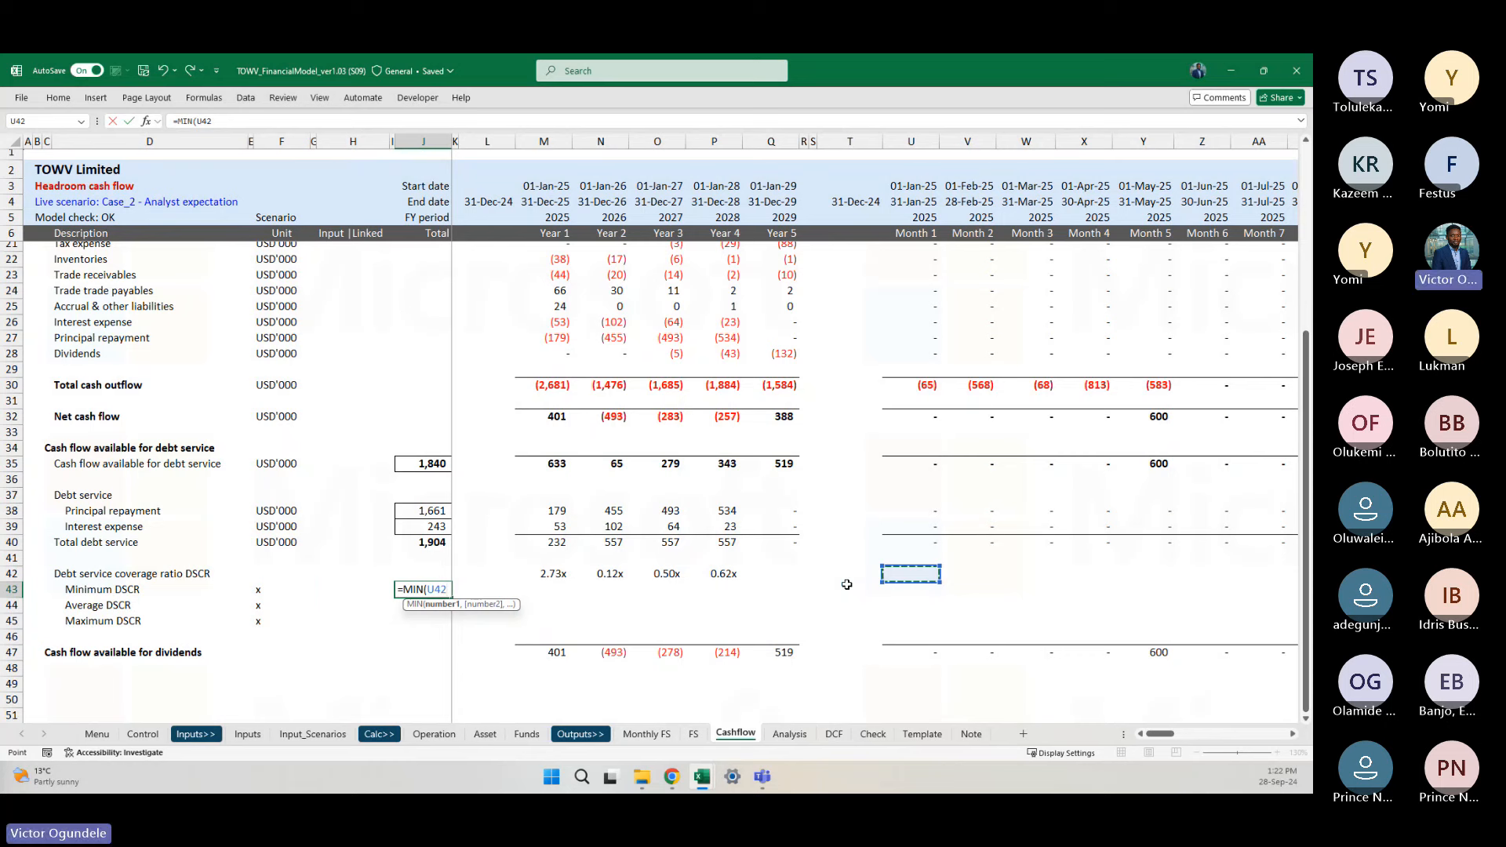
key(ctrl+shift+Right)
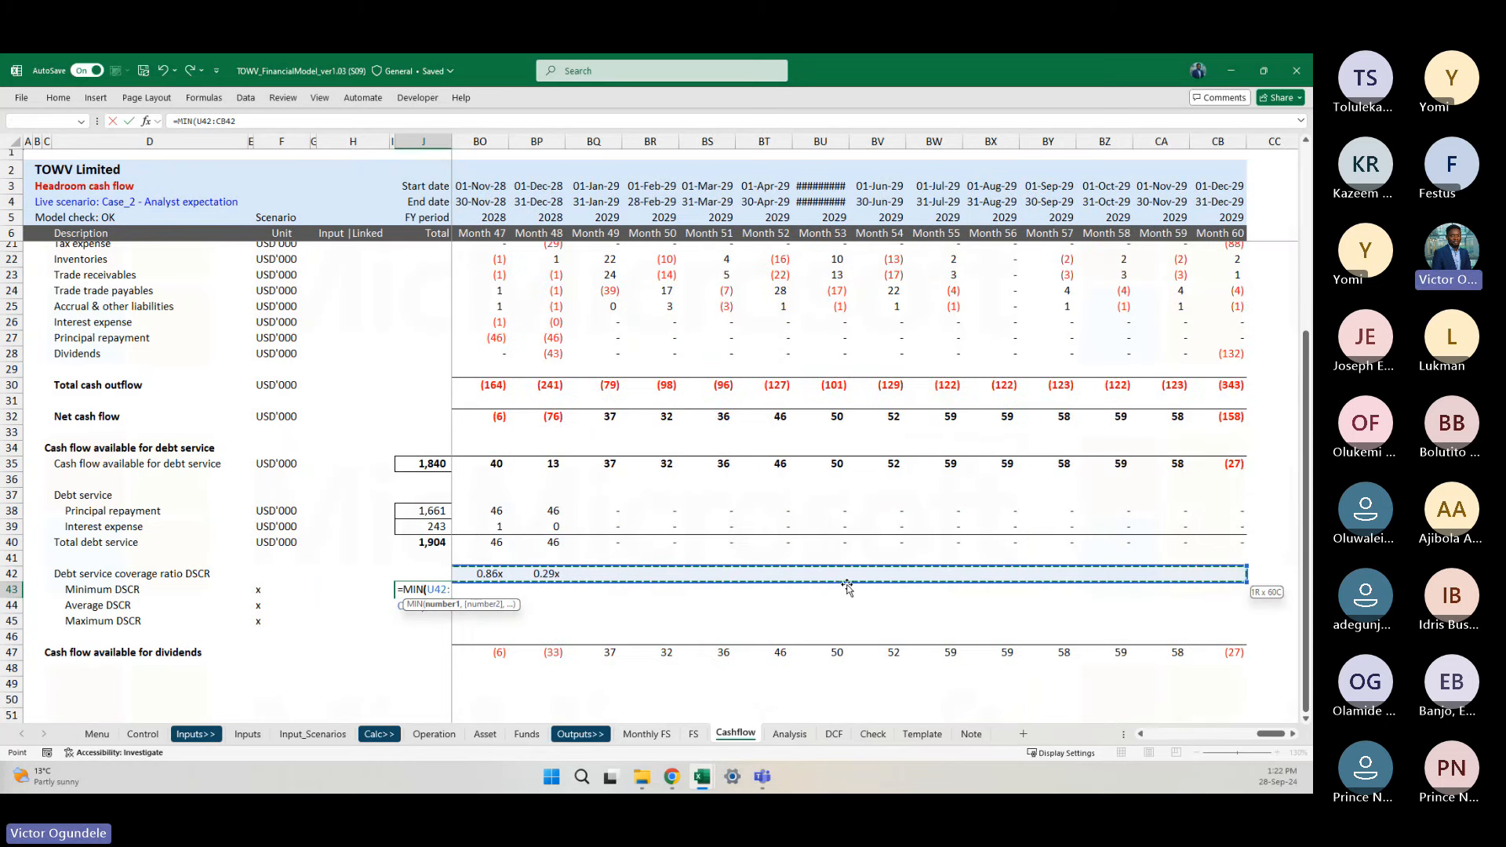
key(Return)
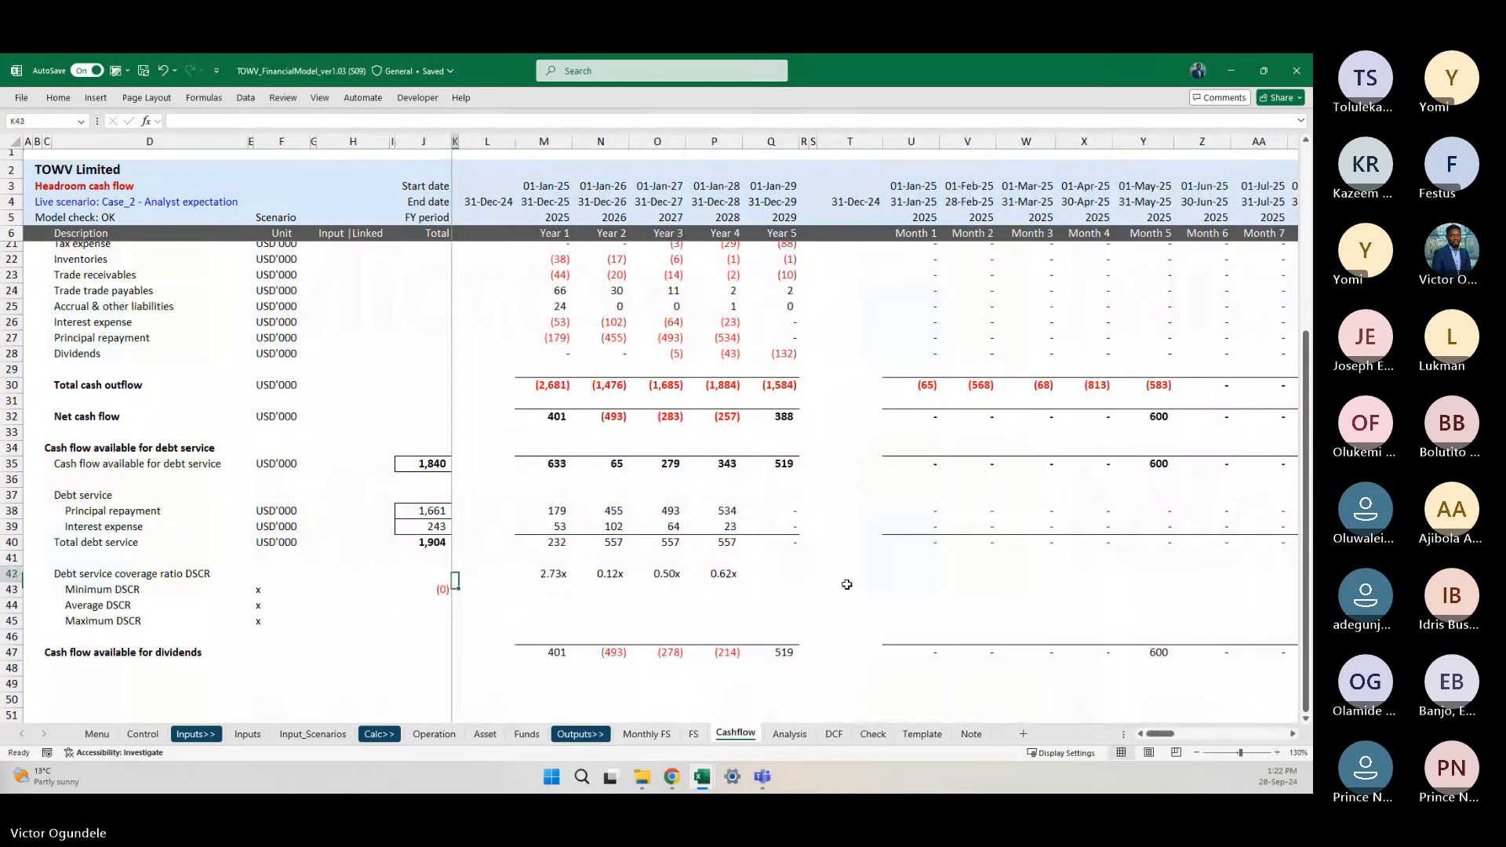
Step: Copy the multiple format of the Year 1 DSCR in M42 onto the Minimum DSCR total in J43
key(Right)
key(Right)
key(alt+h)
key(f)
key(p)
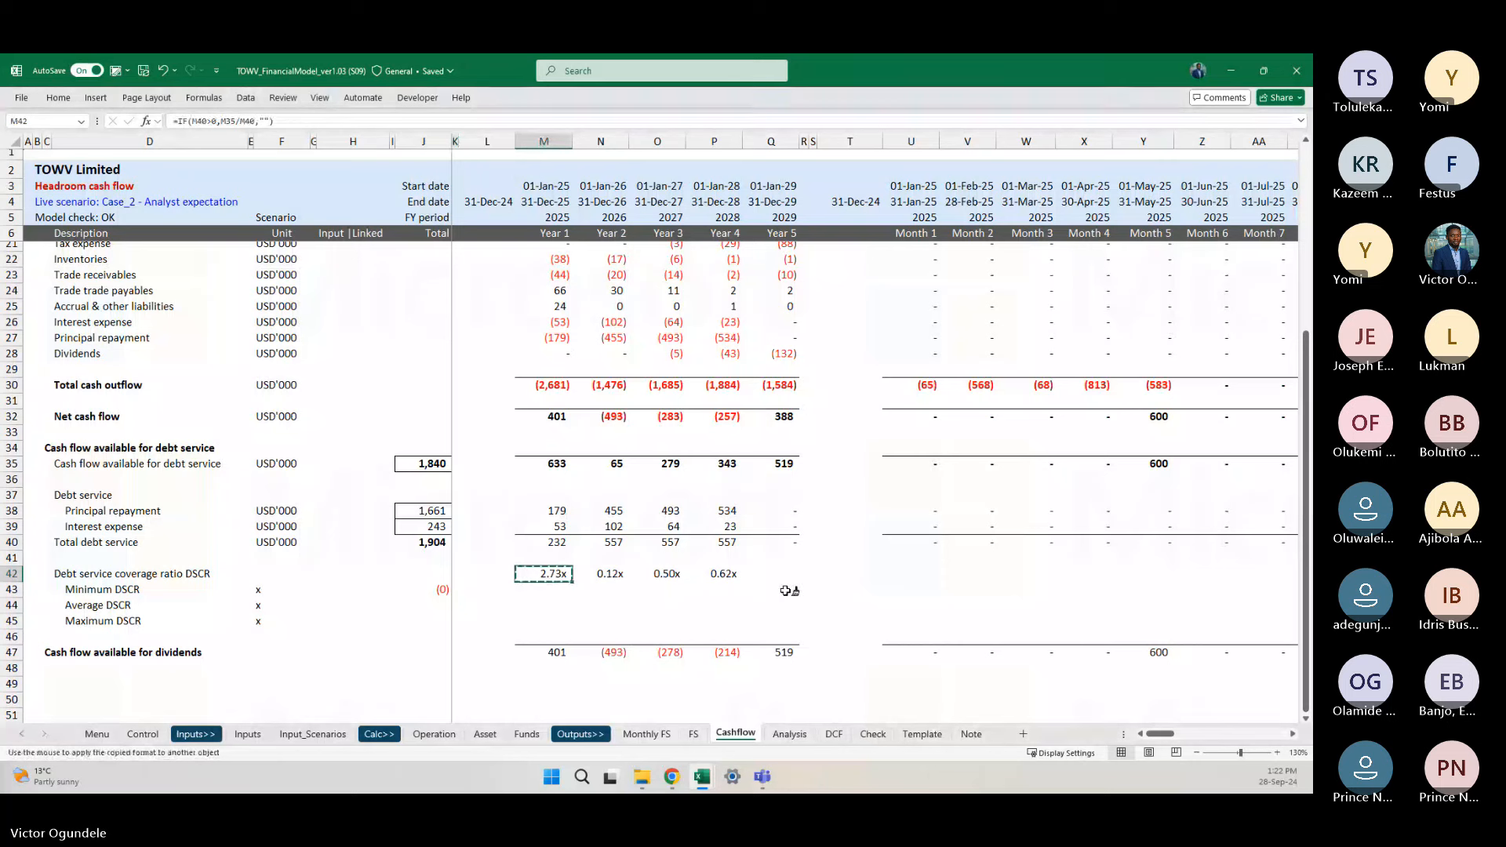
click(424, 589)
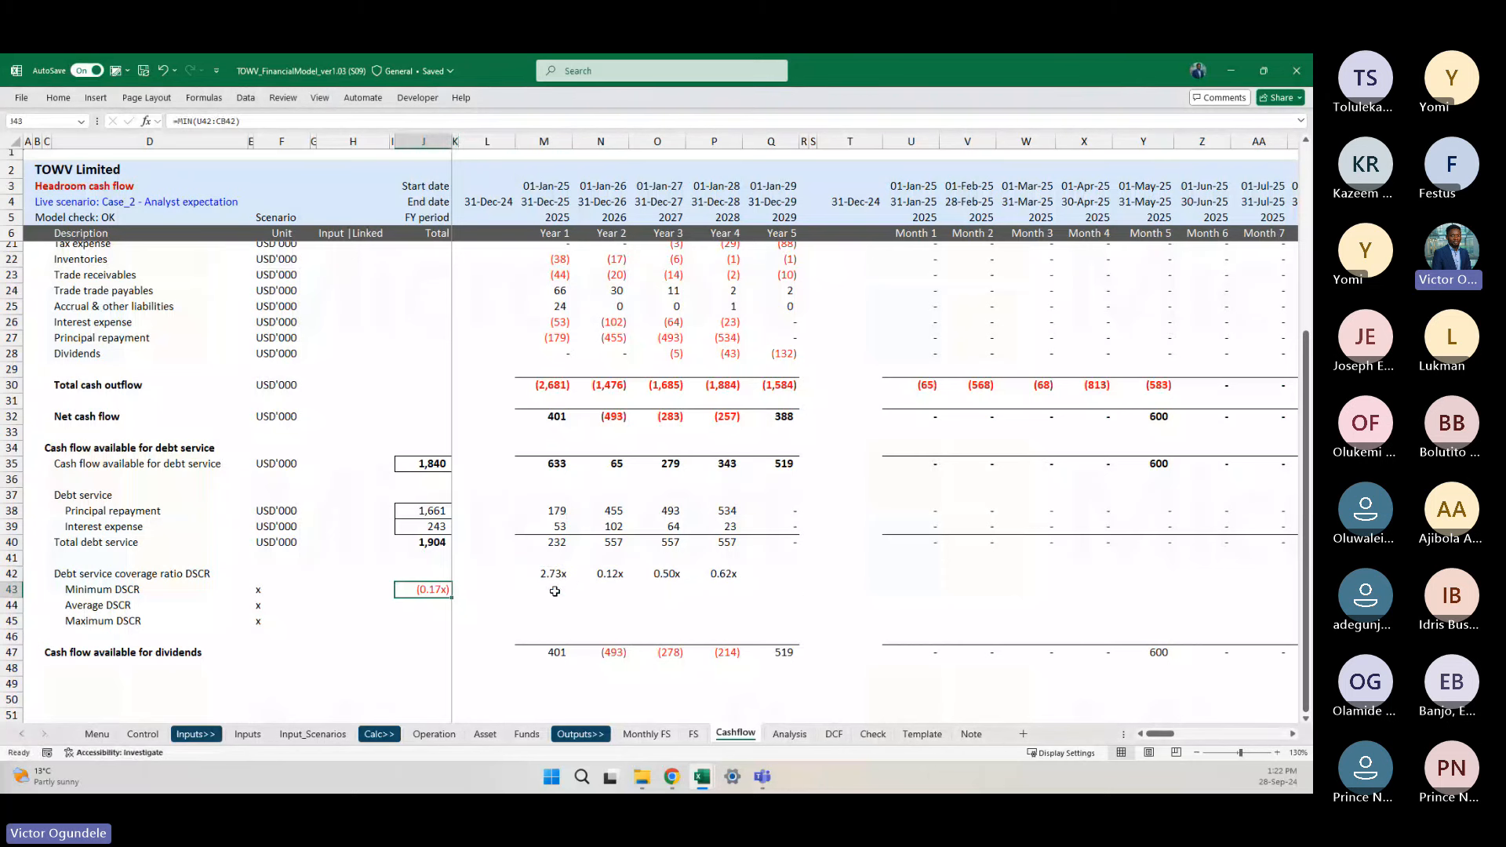
Step: Examine the monthly debt service coverage ratios in row 42 to trace which month gives the minimum DSCR
scroll(555, 592, right, 7)
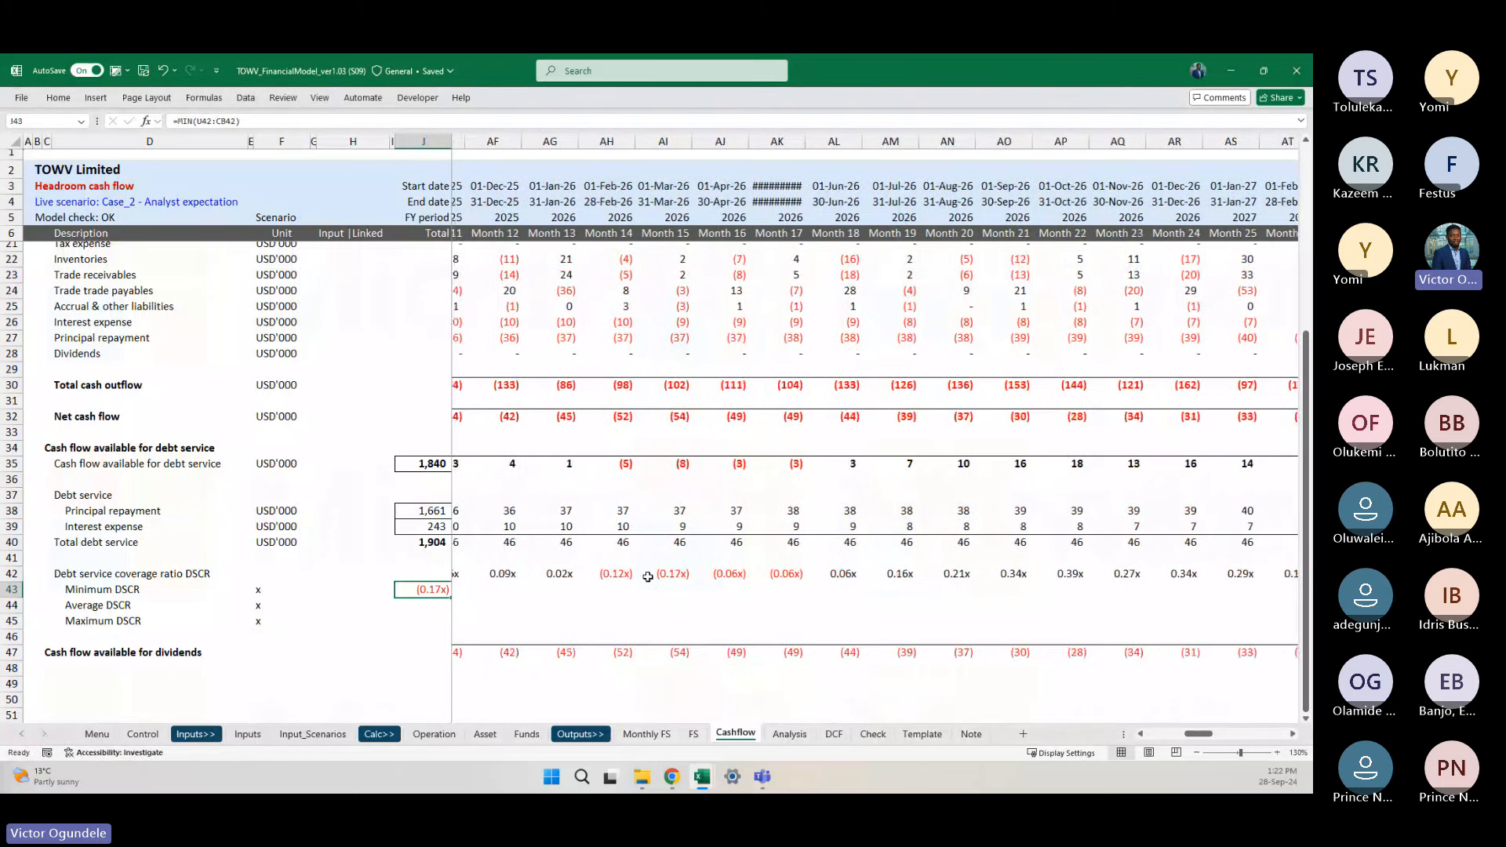
click(610, 574)
key(Right)
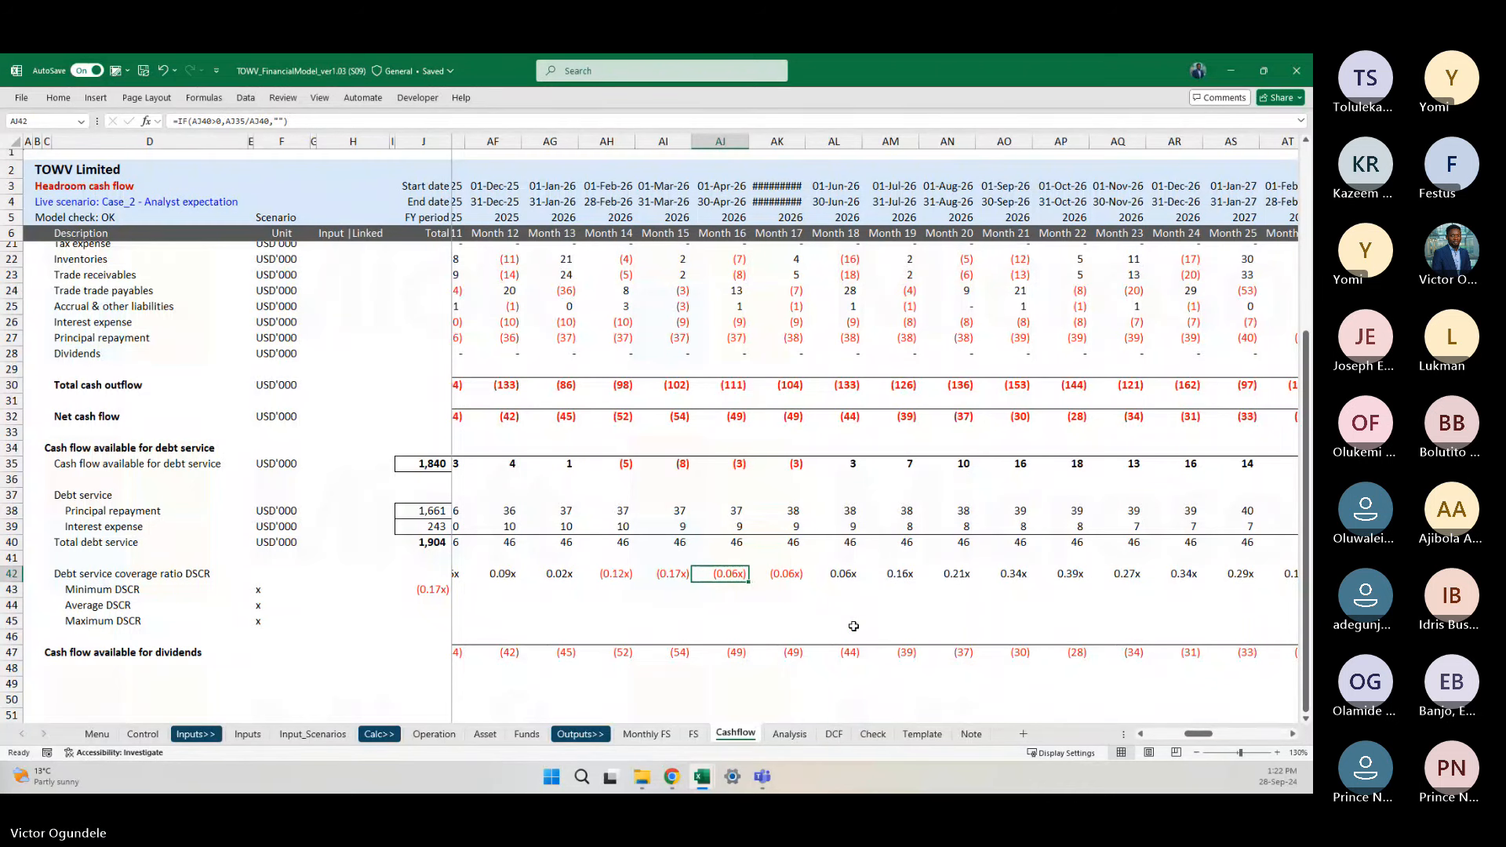
key(ctrl+Left)
key(ctrl+Left)
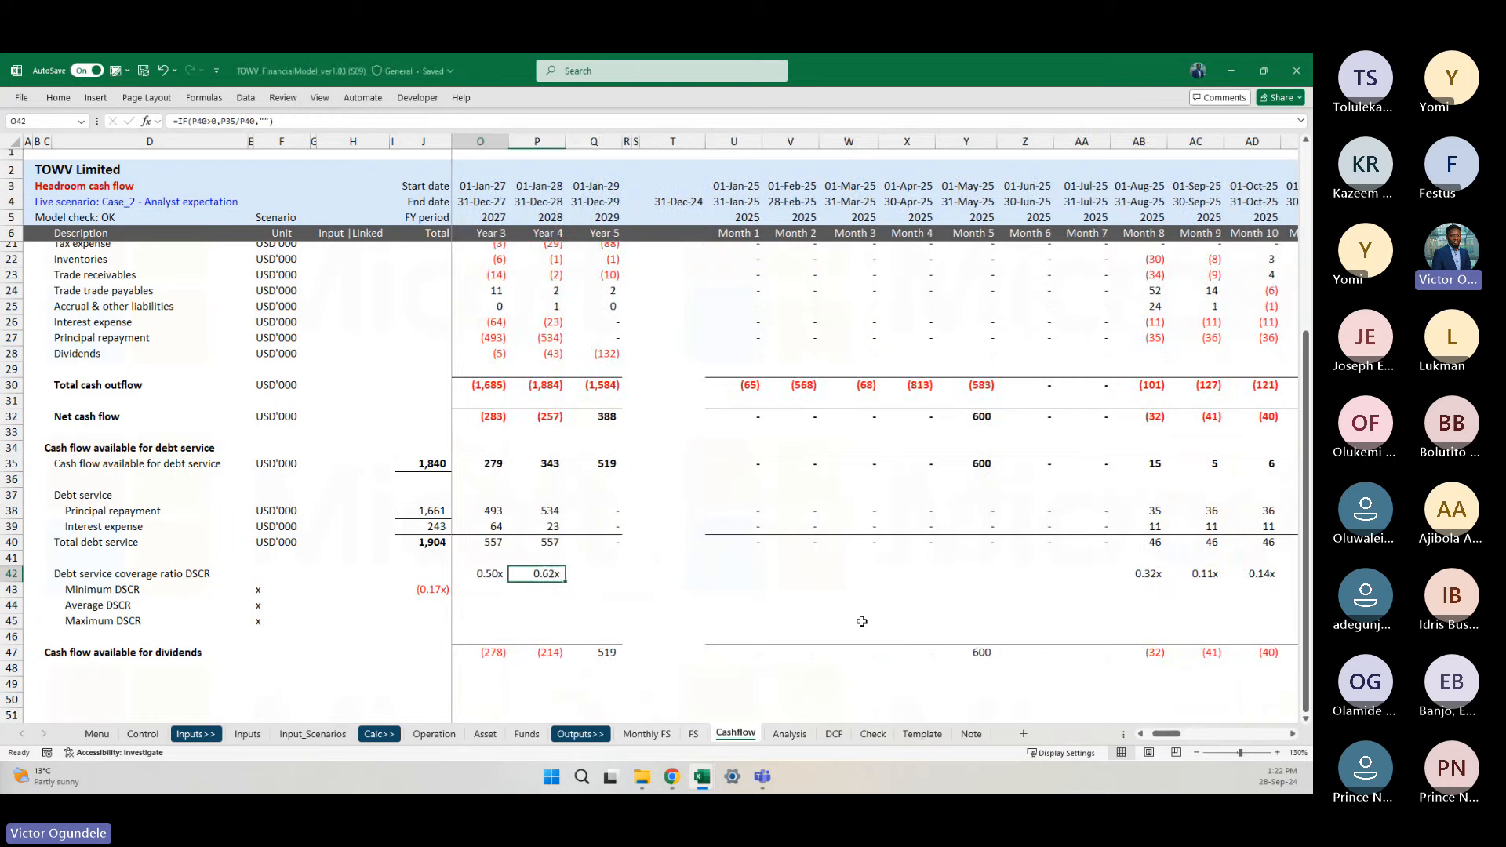
key(Left)
key(Left)
key(Left)
key(Left)
key(Left)
key(Left)
key(Left)
key(Left)
key(Left)
key(Left)
key(Right)
key(Right)
key(Right)
key(Right)
key(Right)
Step: Calculate the average DSCR in J44 with =AVERAGE(U42:CB42) over the monthly ratios
key(Down)
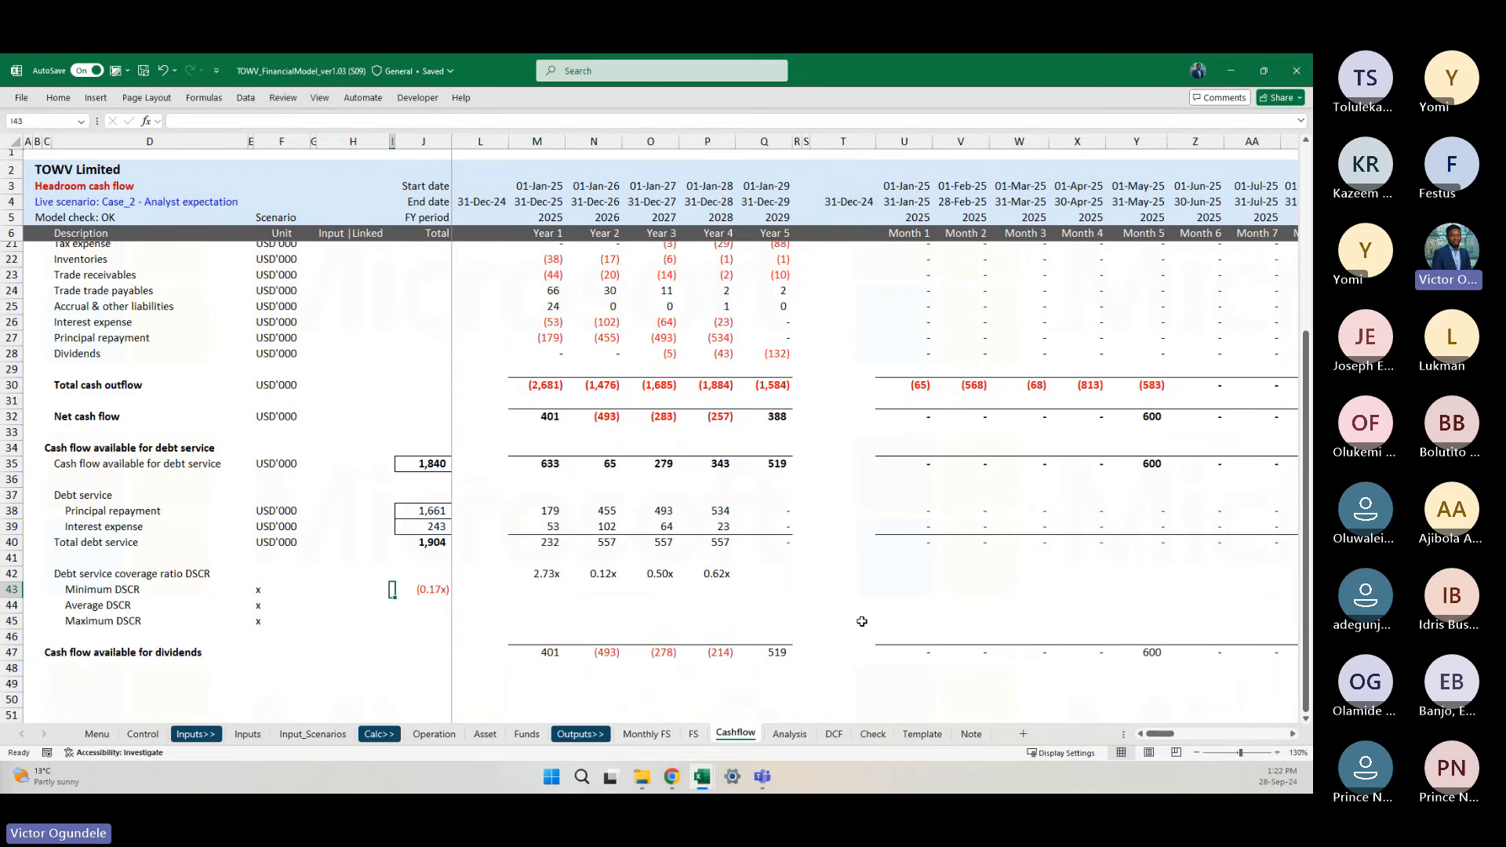
key(Down)
key(Right)
text(=AVERAGE()
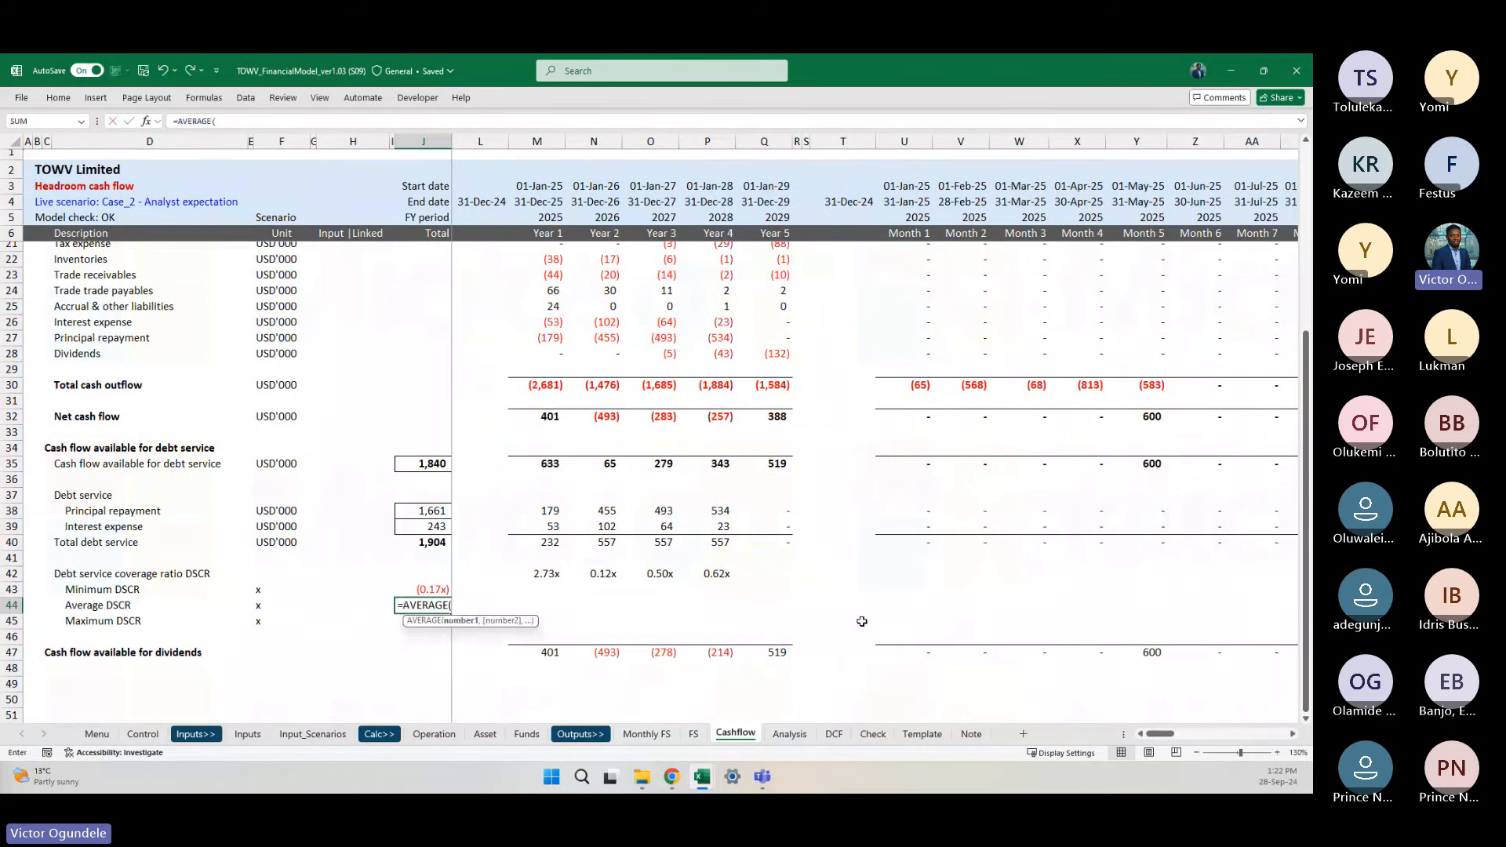
click(761, 566)
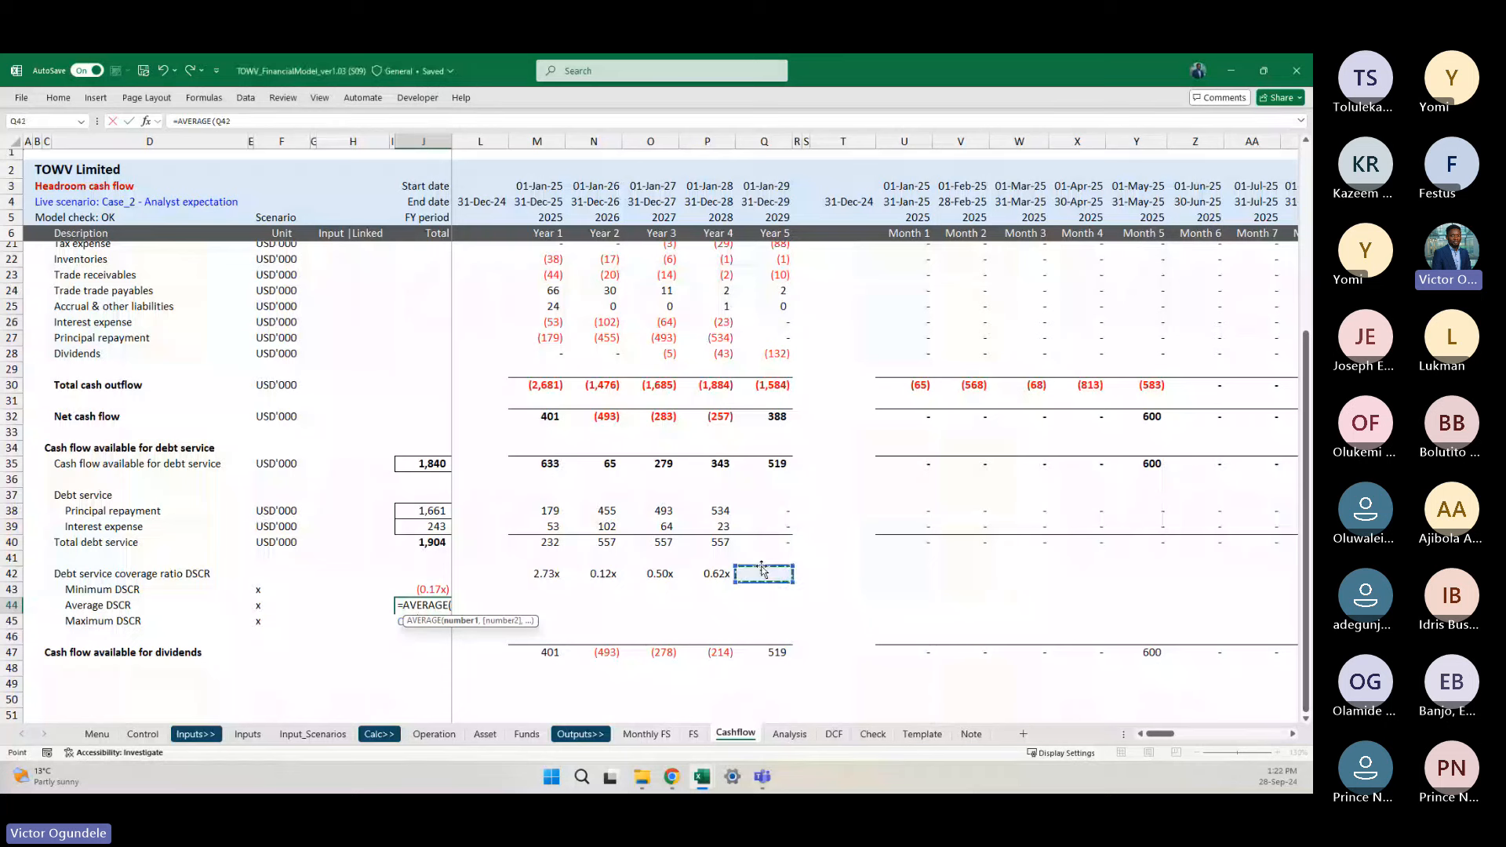
key(ctrl+Right)
key(ctrl+shift+Right)
key(Return)
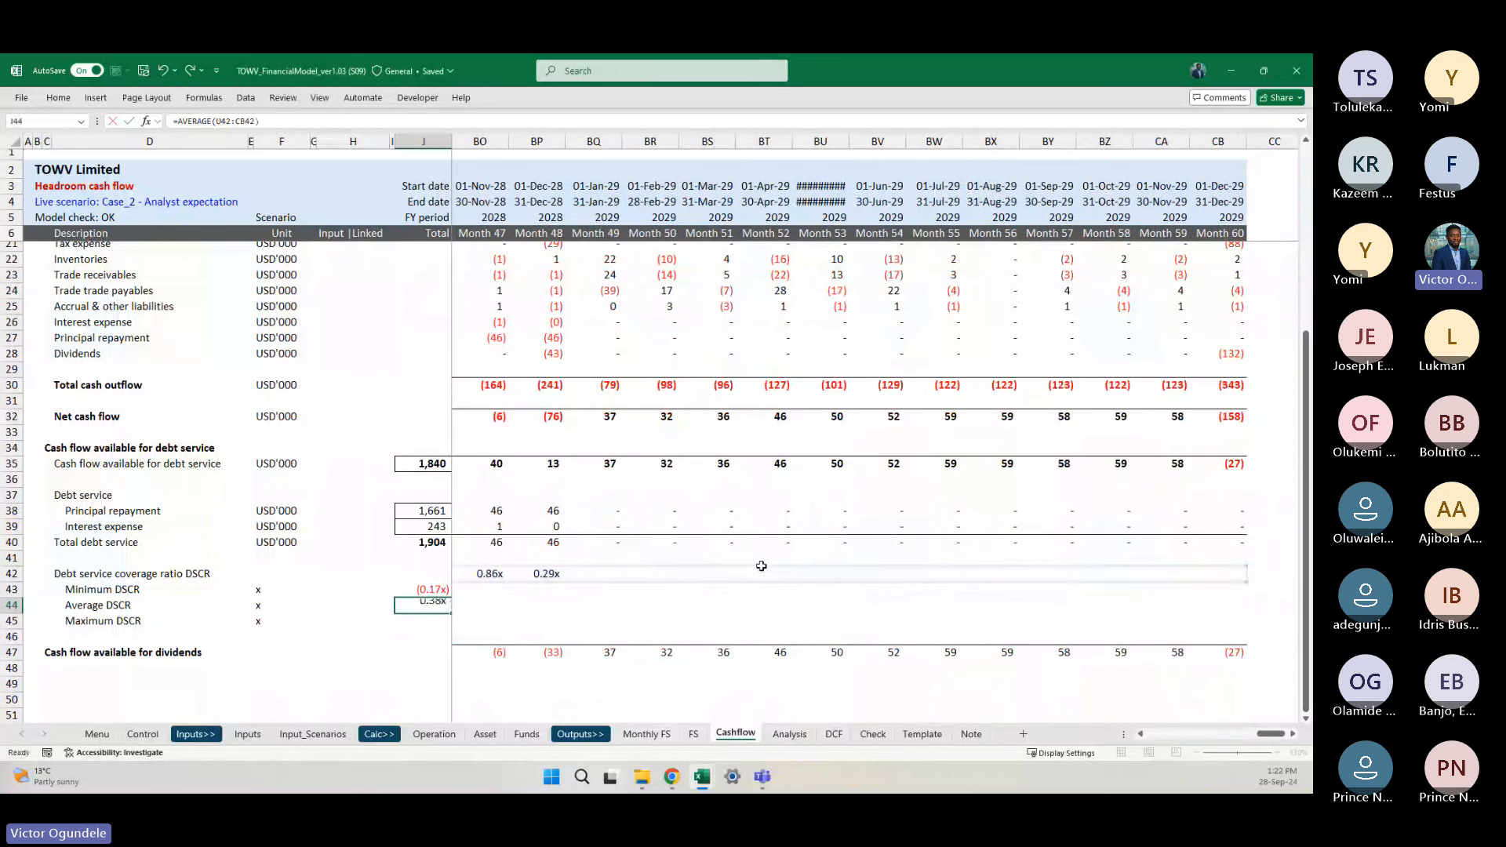
Step: Calculate the maximum DSCR in J45 with =MAX(U42:CB42) over the monthly ratios
text(=max)
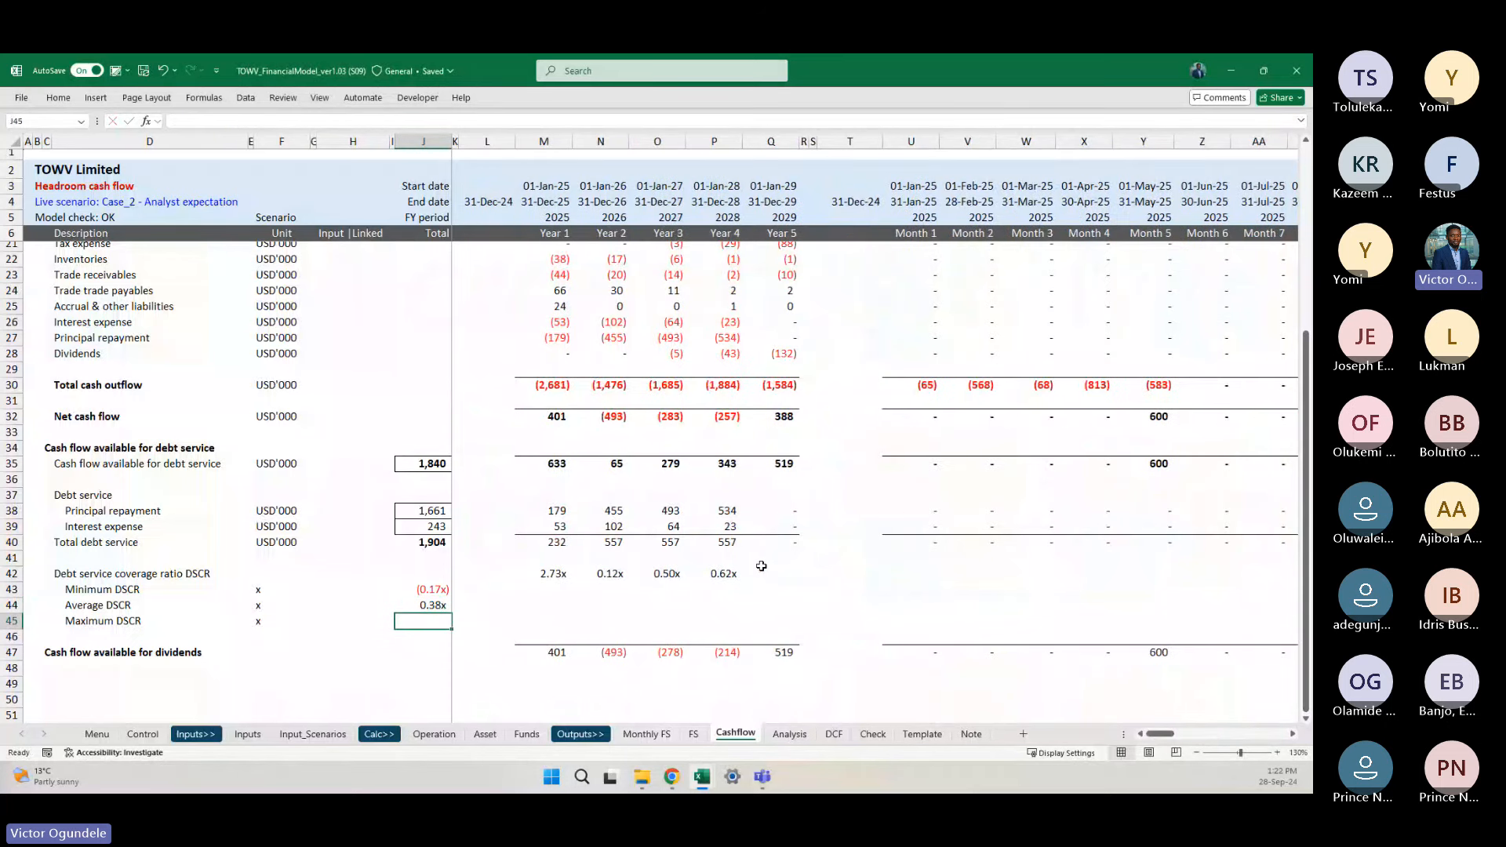
key(Tab)
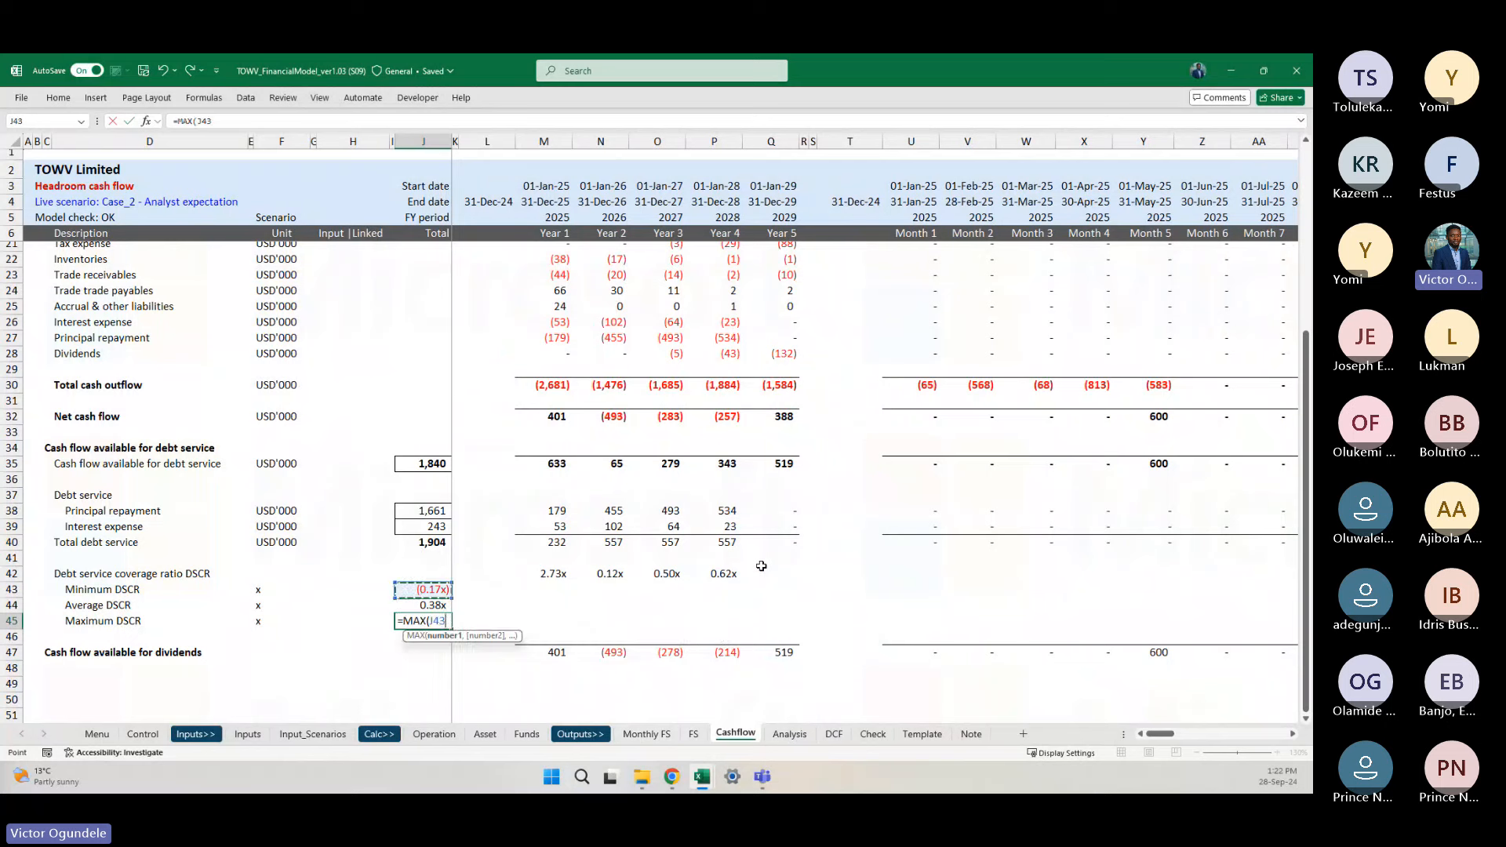
click(761, 567)
key(ctrl+Right)
key(ctrl+shift+Right)
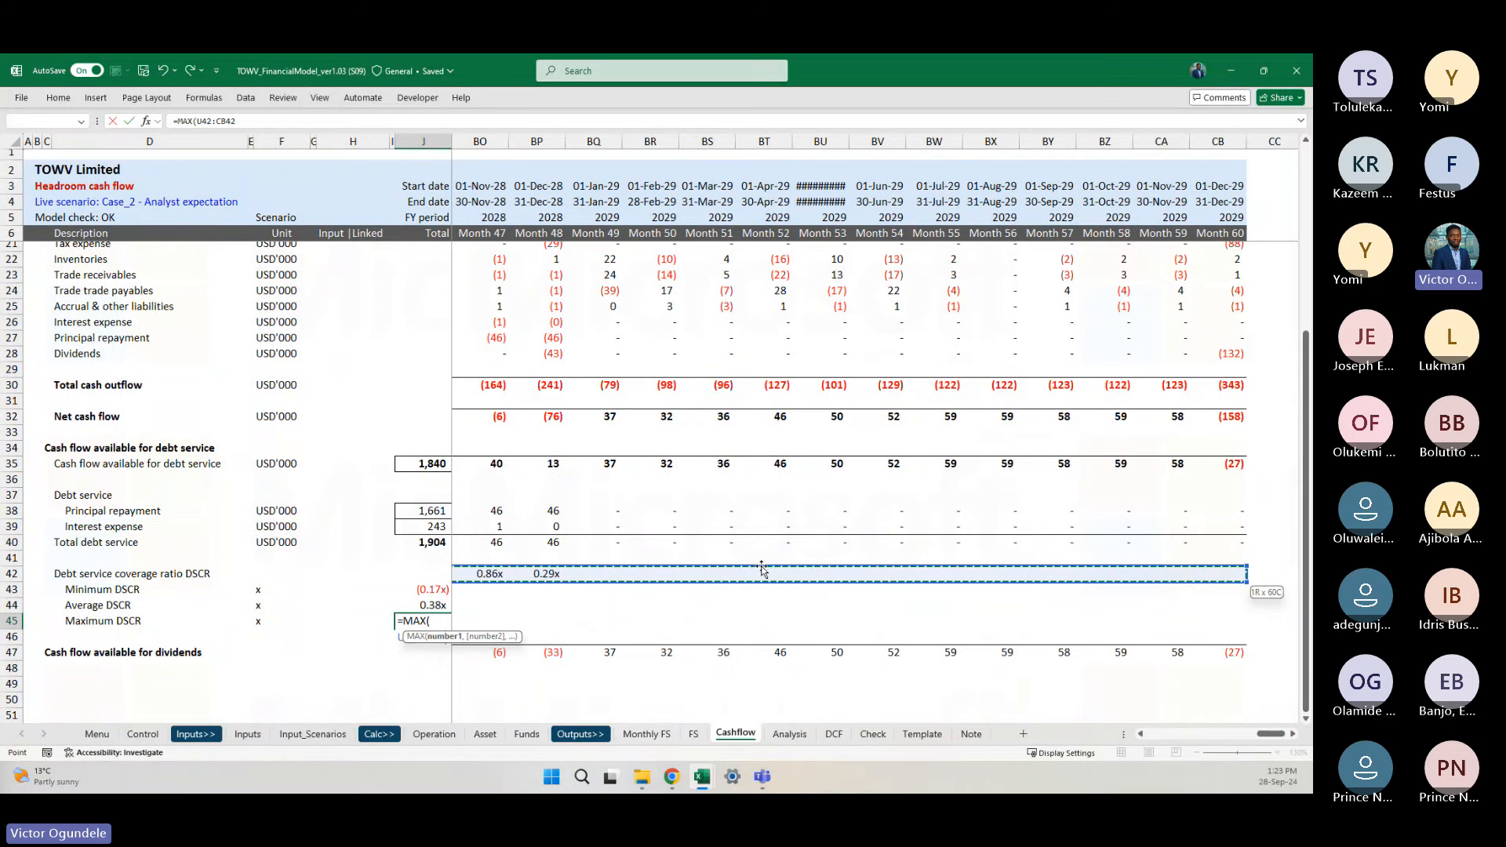
text())
key(Tab)
key(Home)
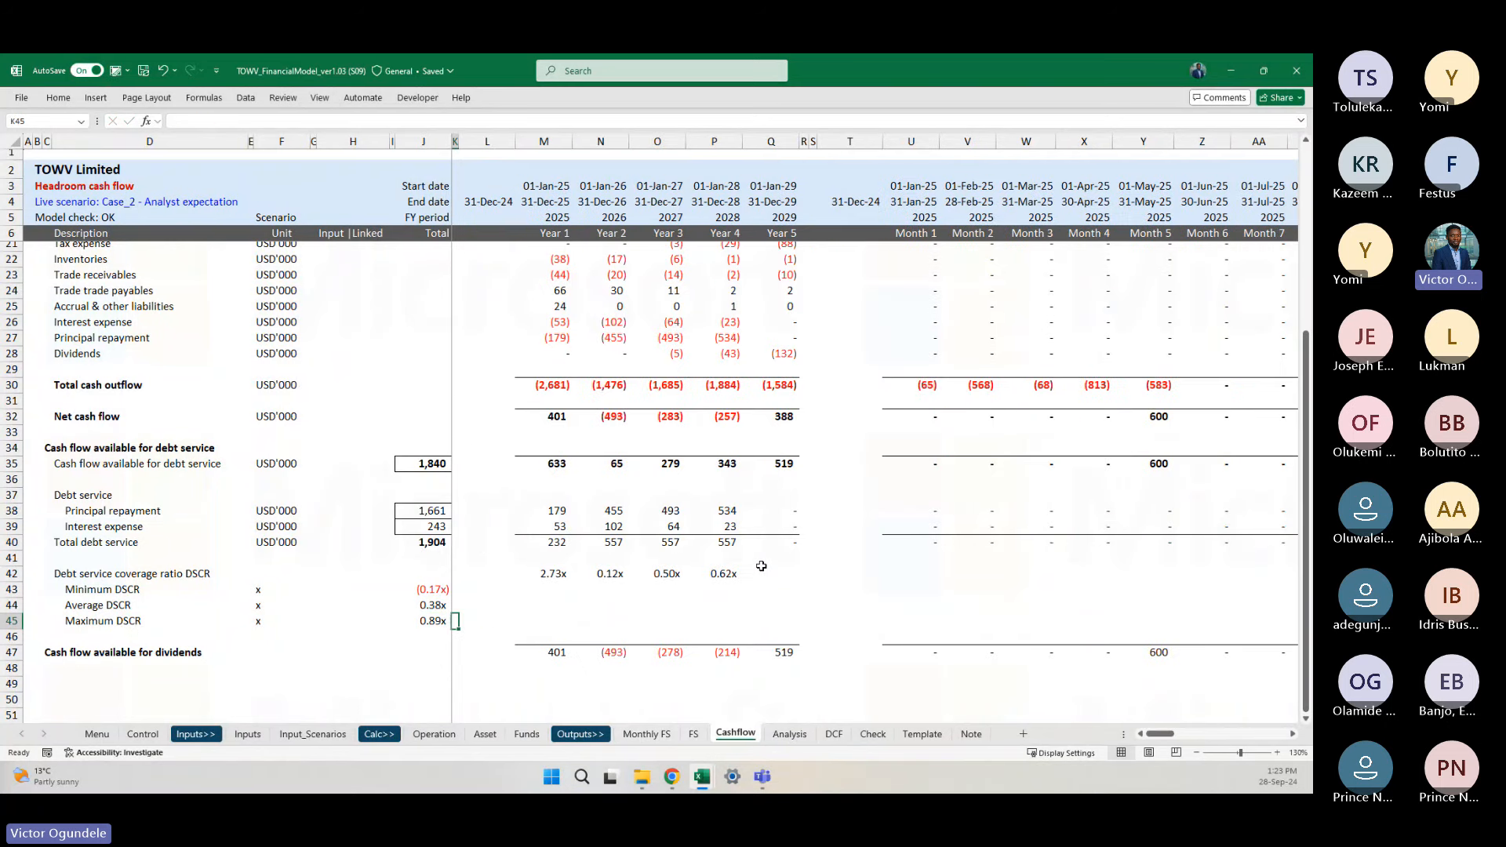
Step: Review the DSCR summary formulas in column J and the annual forecast statements on the FS sheet, returning to the Cashflow sheet
key(Left)
key(Up)
key(Up)
key(Up)
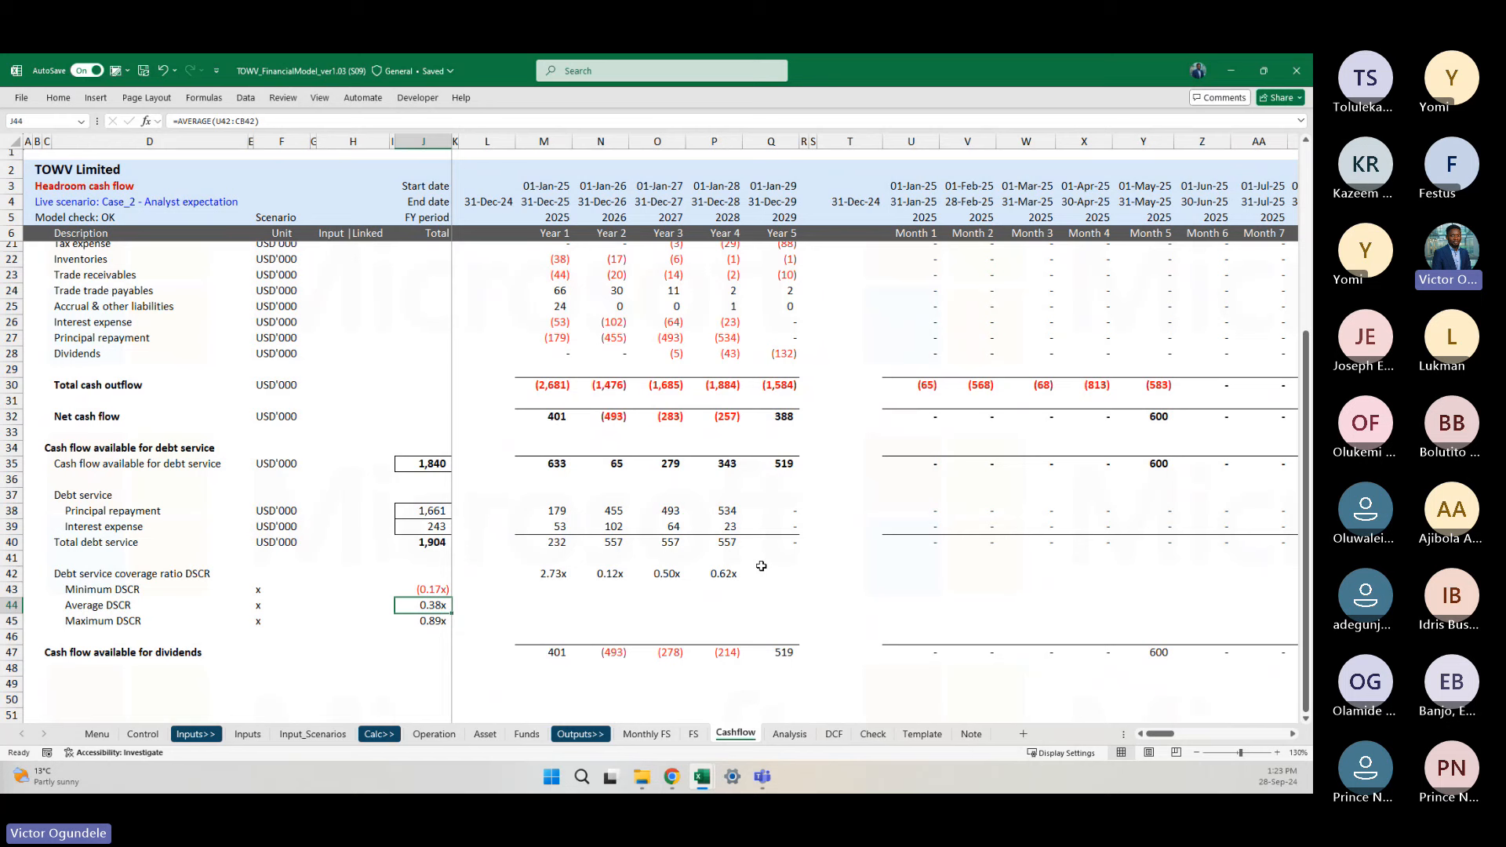
key(Up)
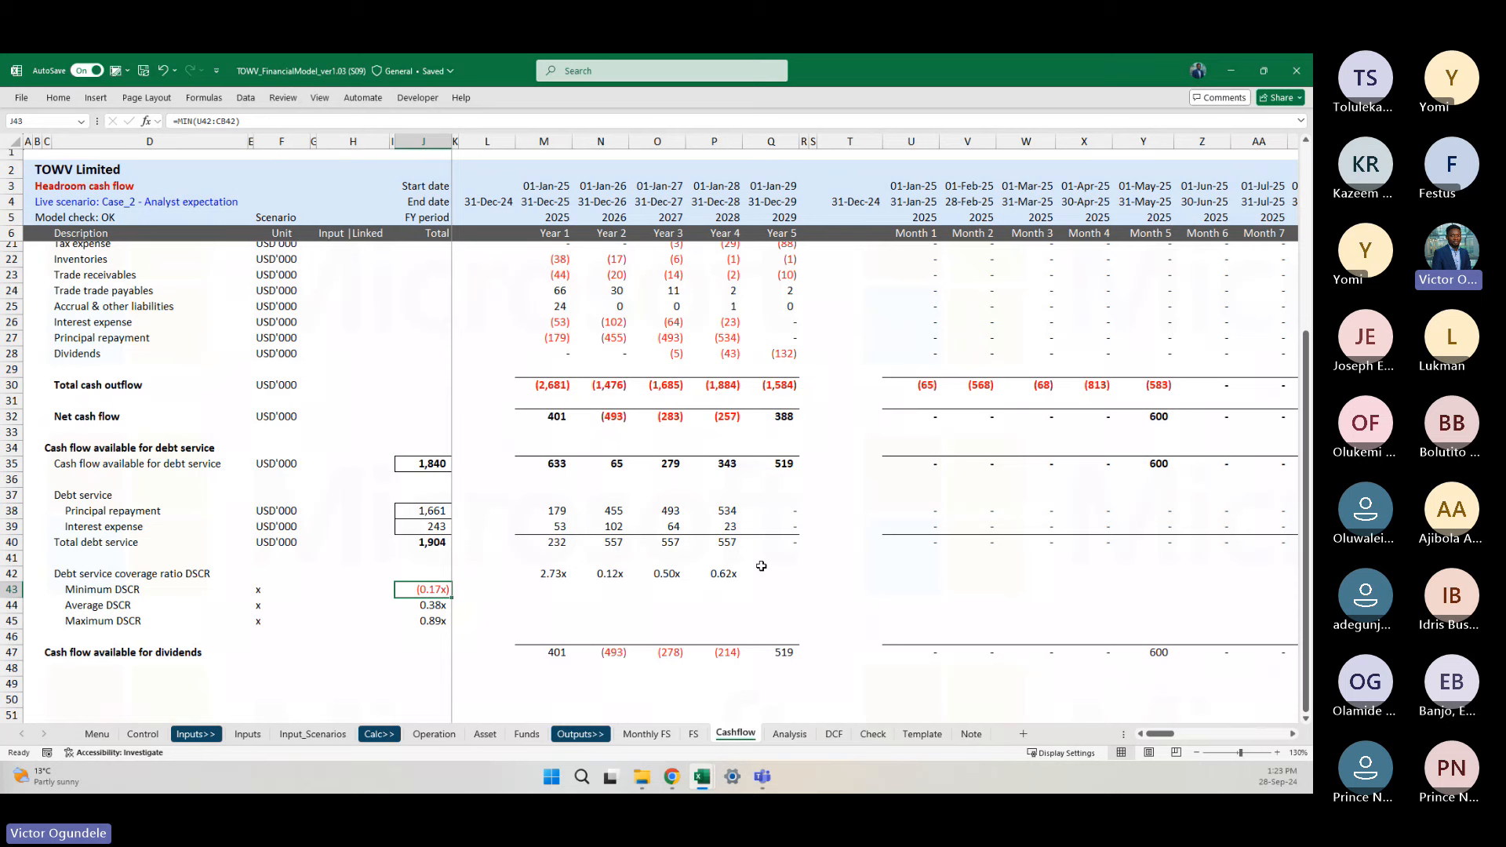
click(695, 735)
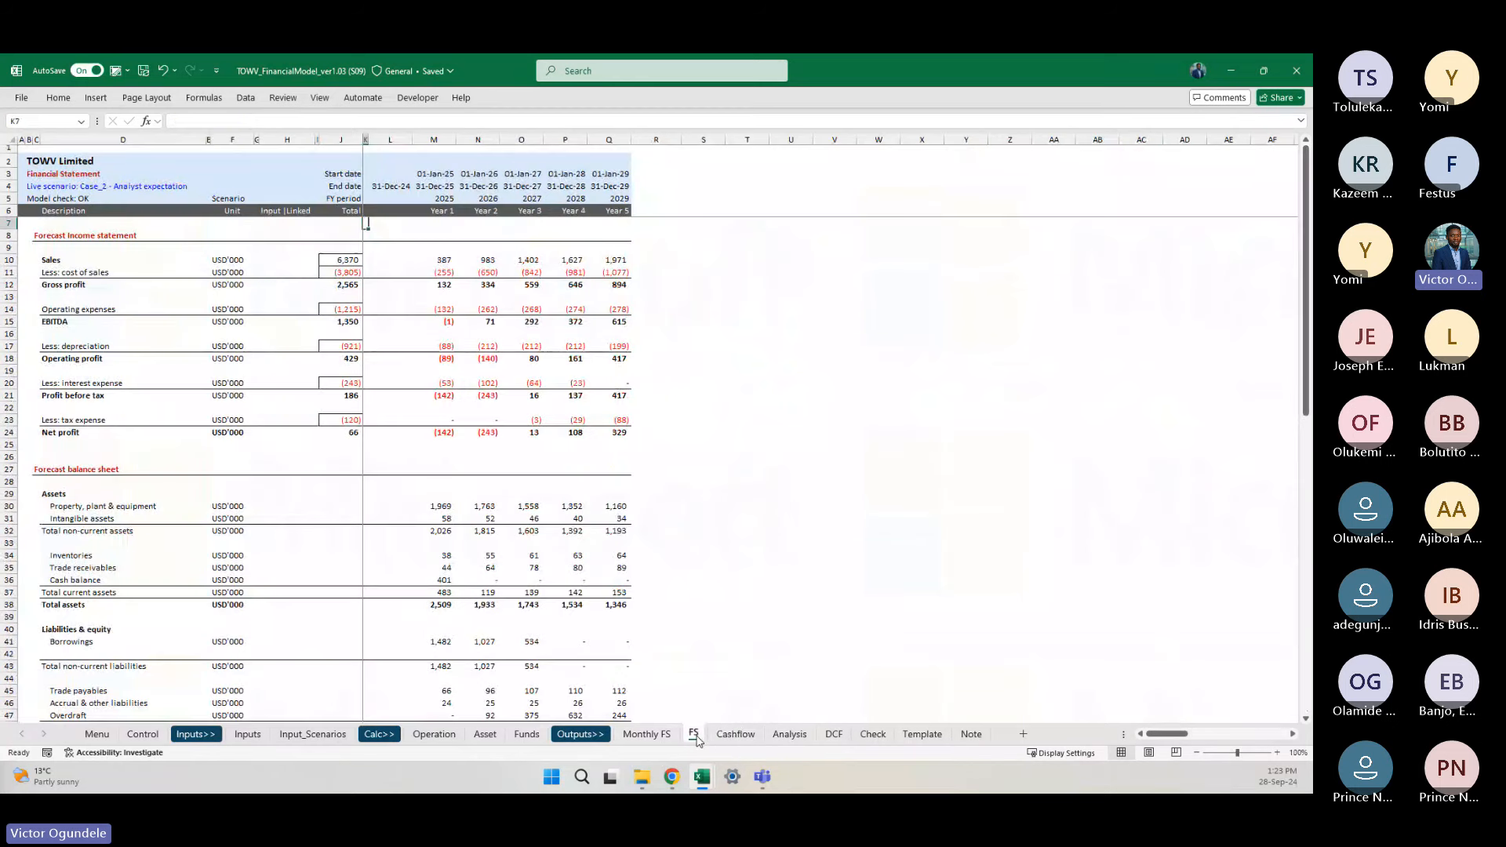
click(681, 275)
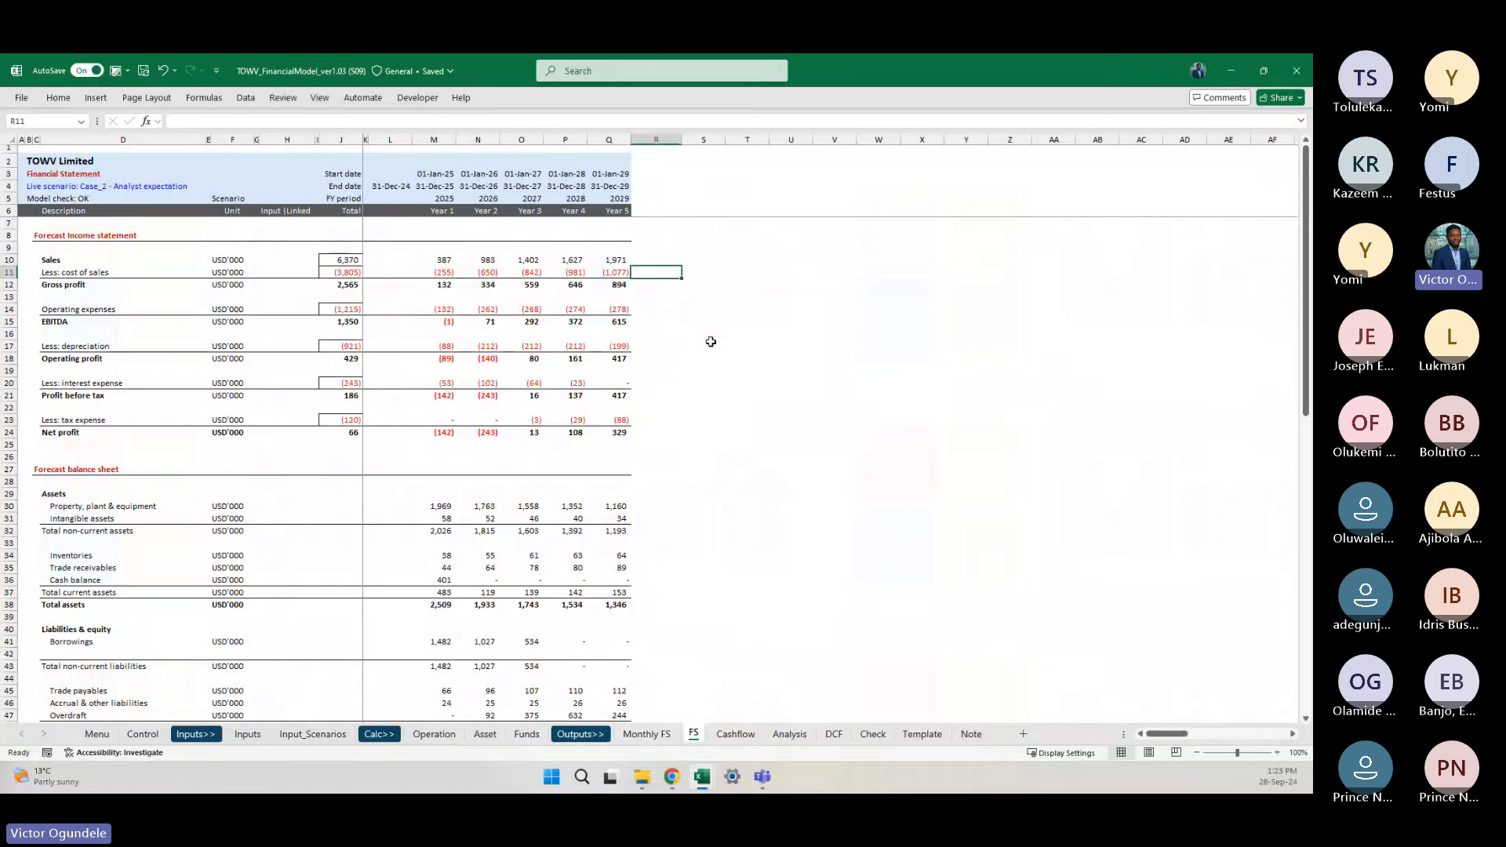
click(630, 459)
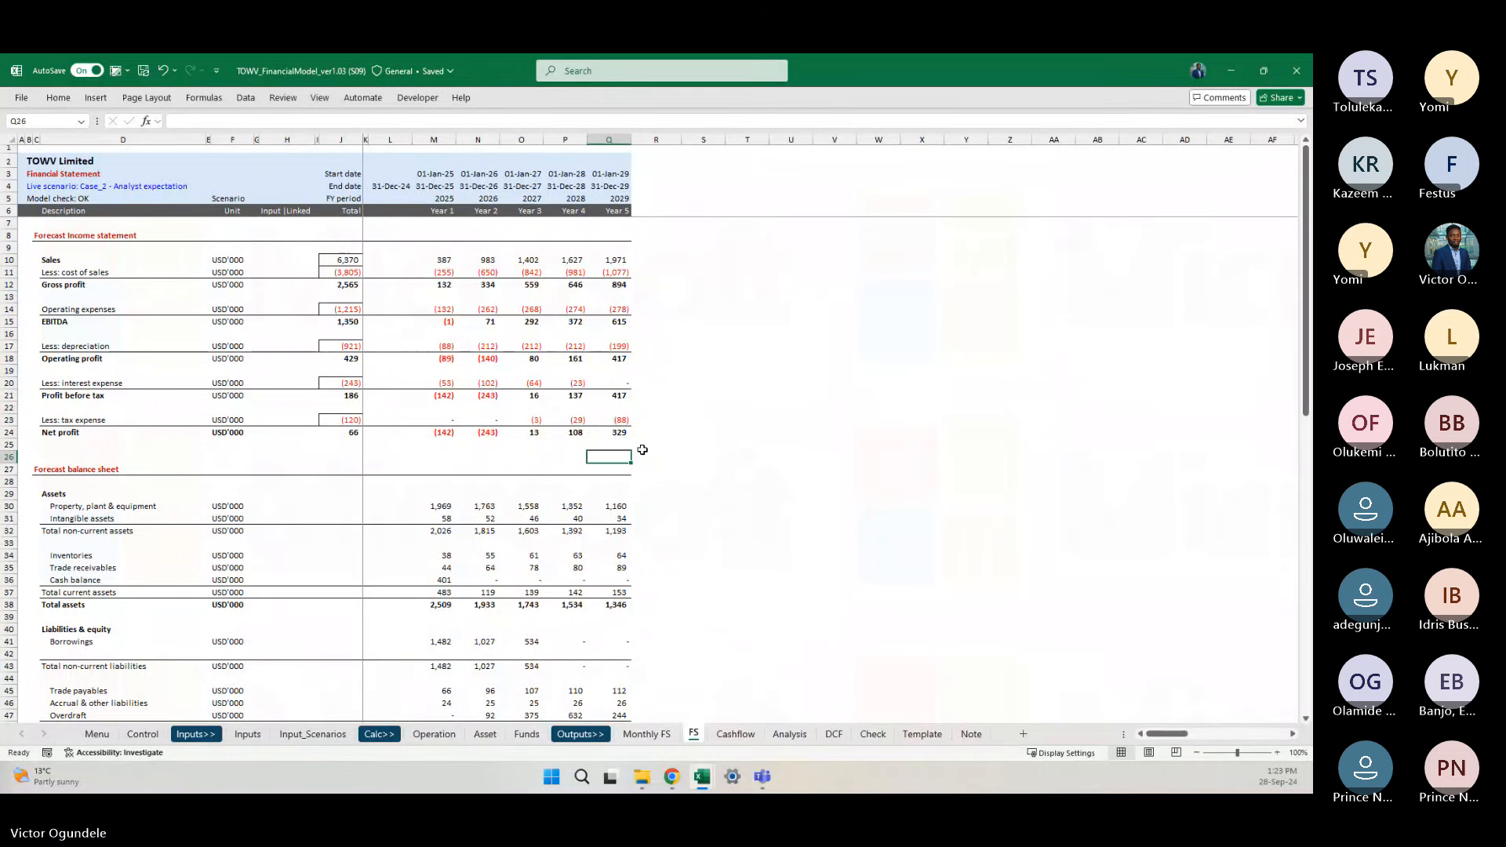
click(475, 452)
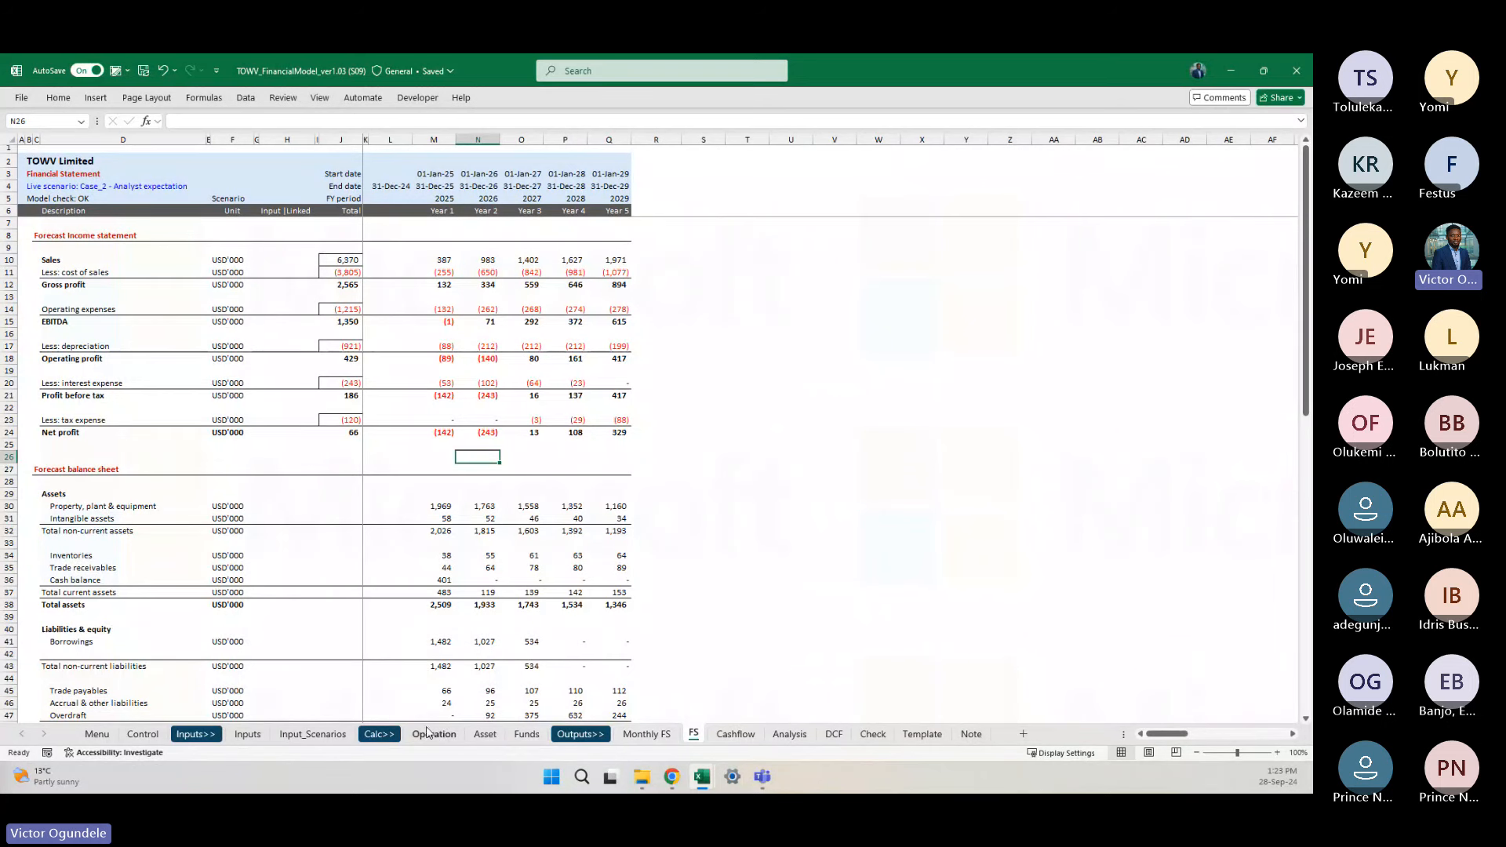
click(726, 735)
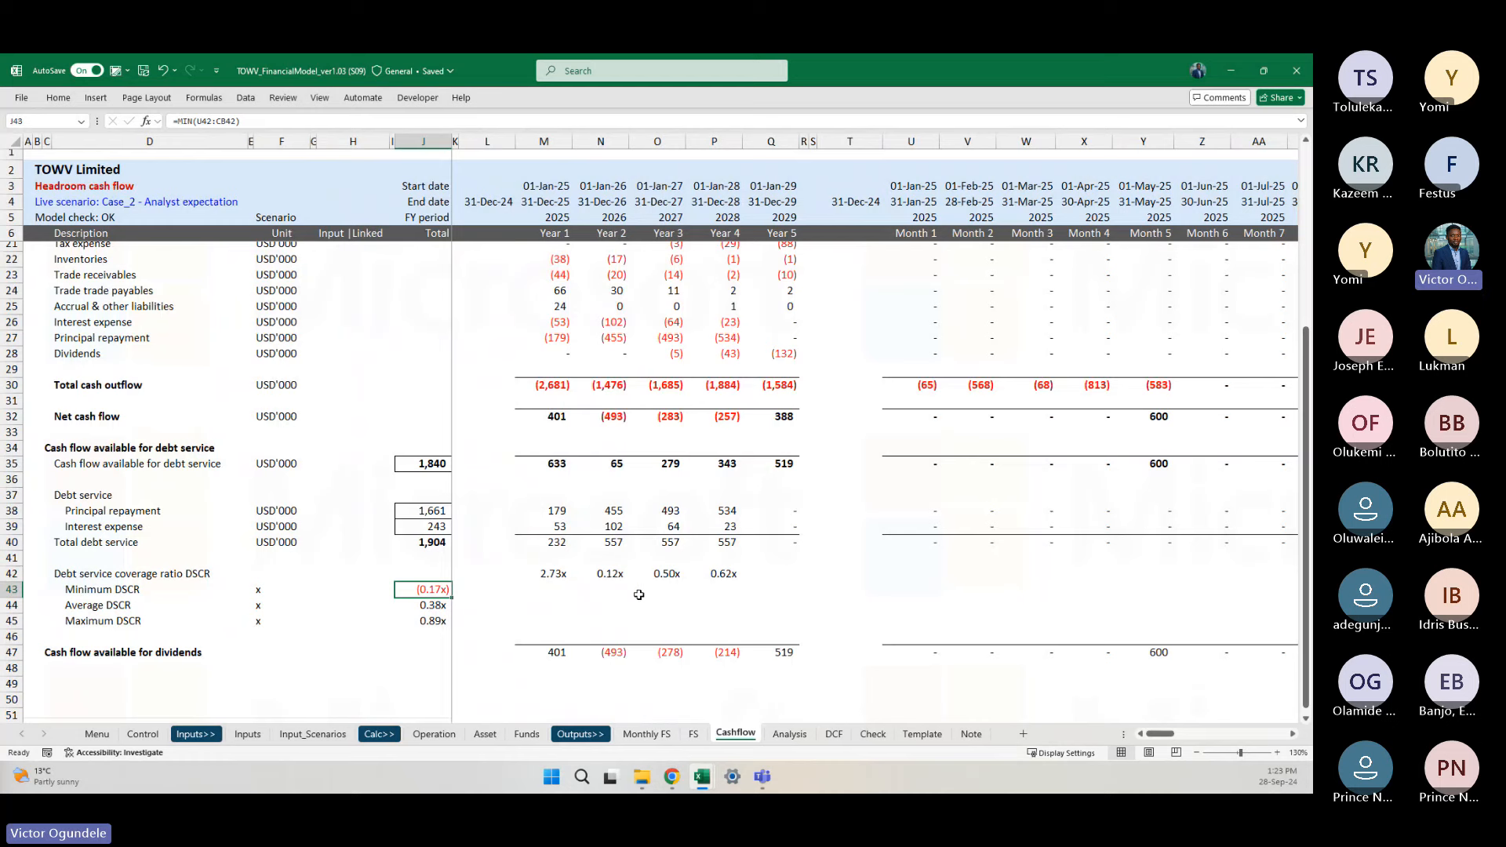
click(640, 595)
scroll(639, 595, down, 2)
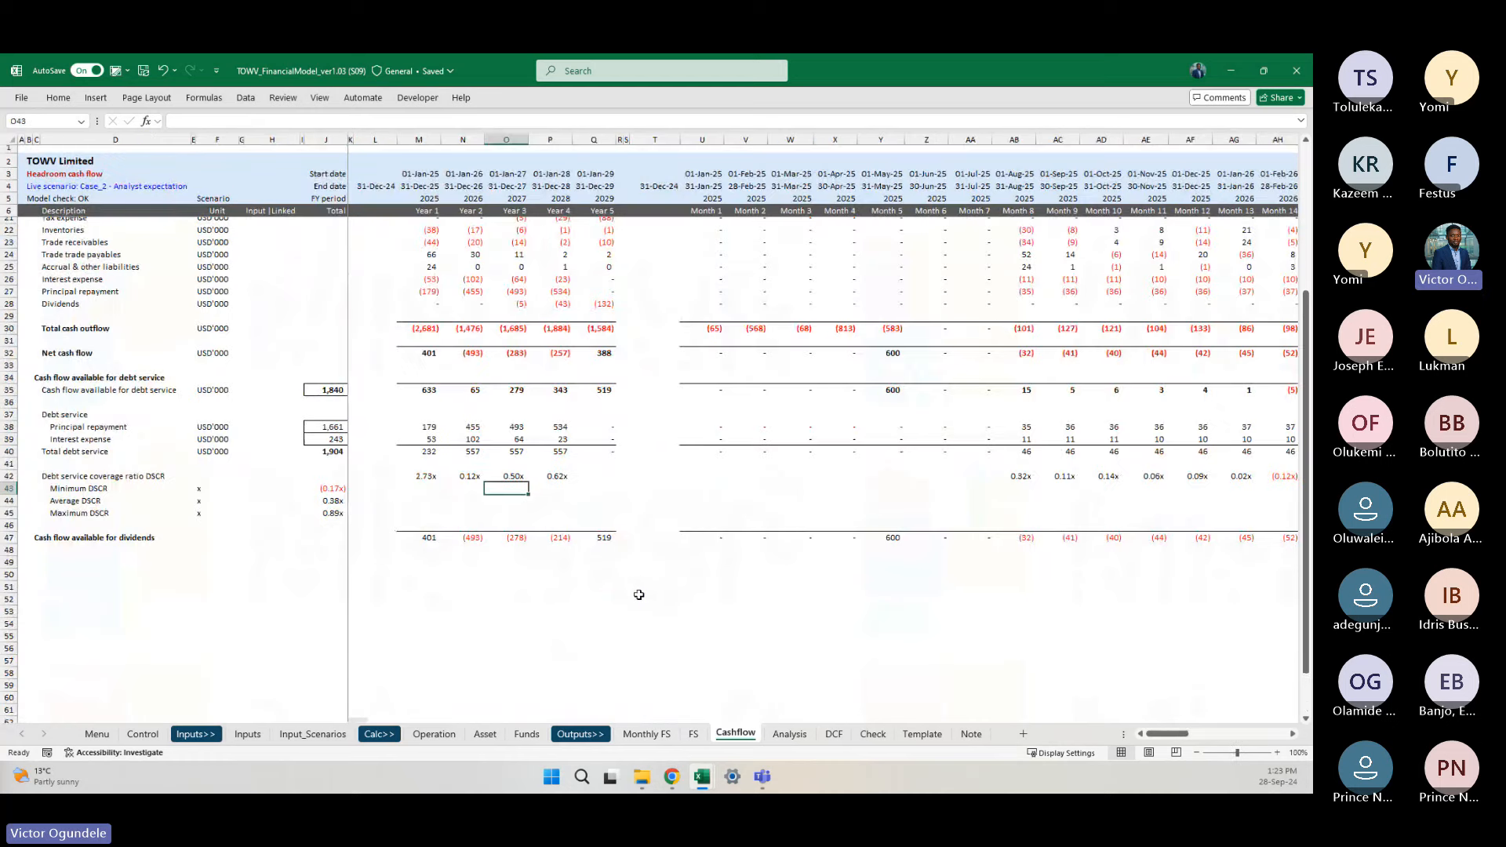
Step: Examine the monthly debt service coverage ratios from Month 8 onward against the DSCR summary
scroll(640, 594, up, 1)
scroll(640, 595, up, 1)
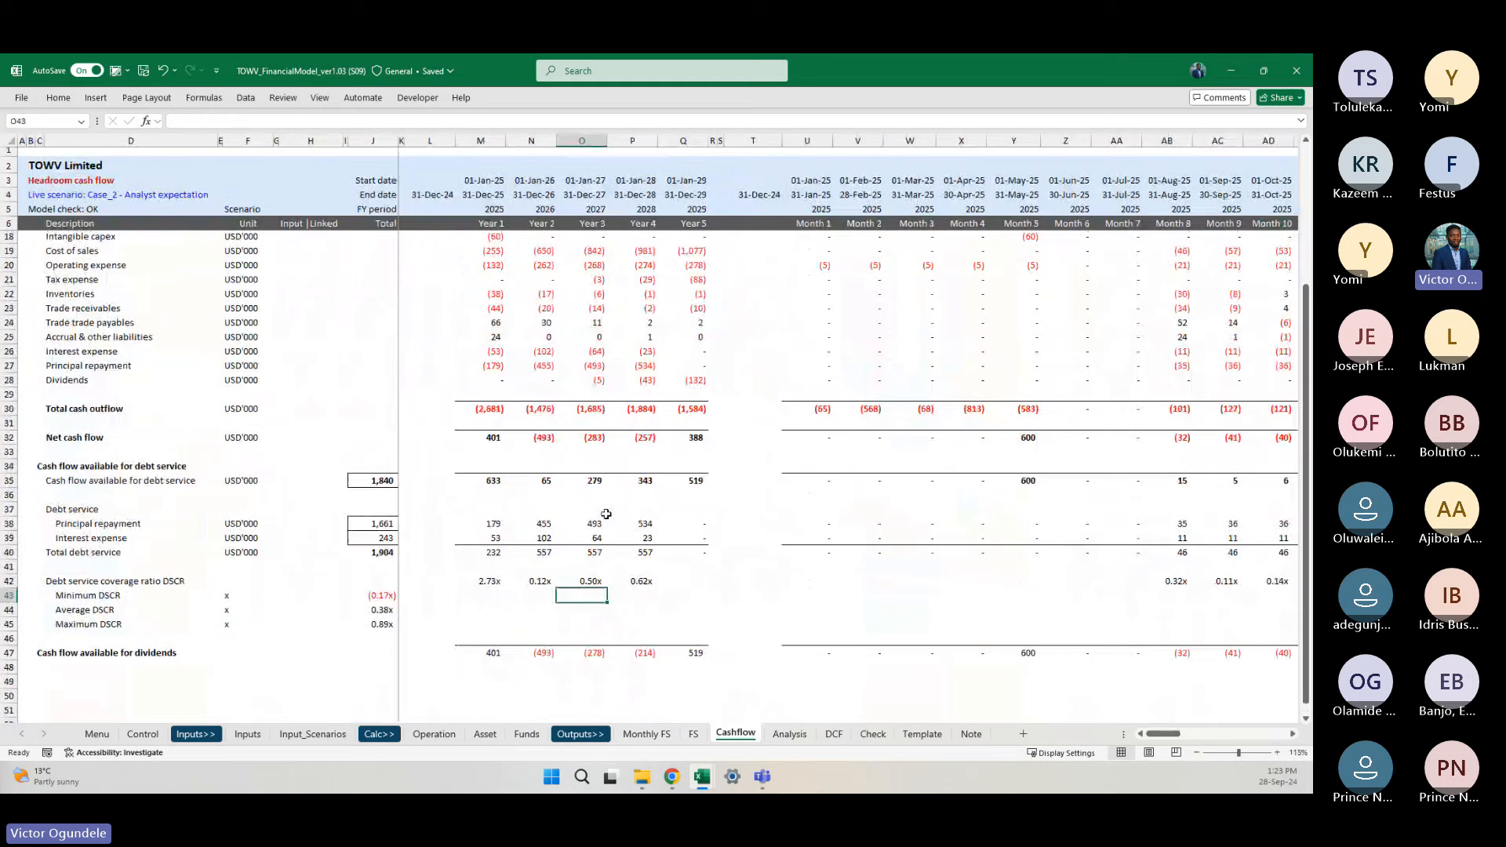
scroll(789, 529, right, 5)
scroll(792, 529, right, 3)
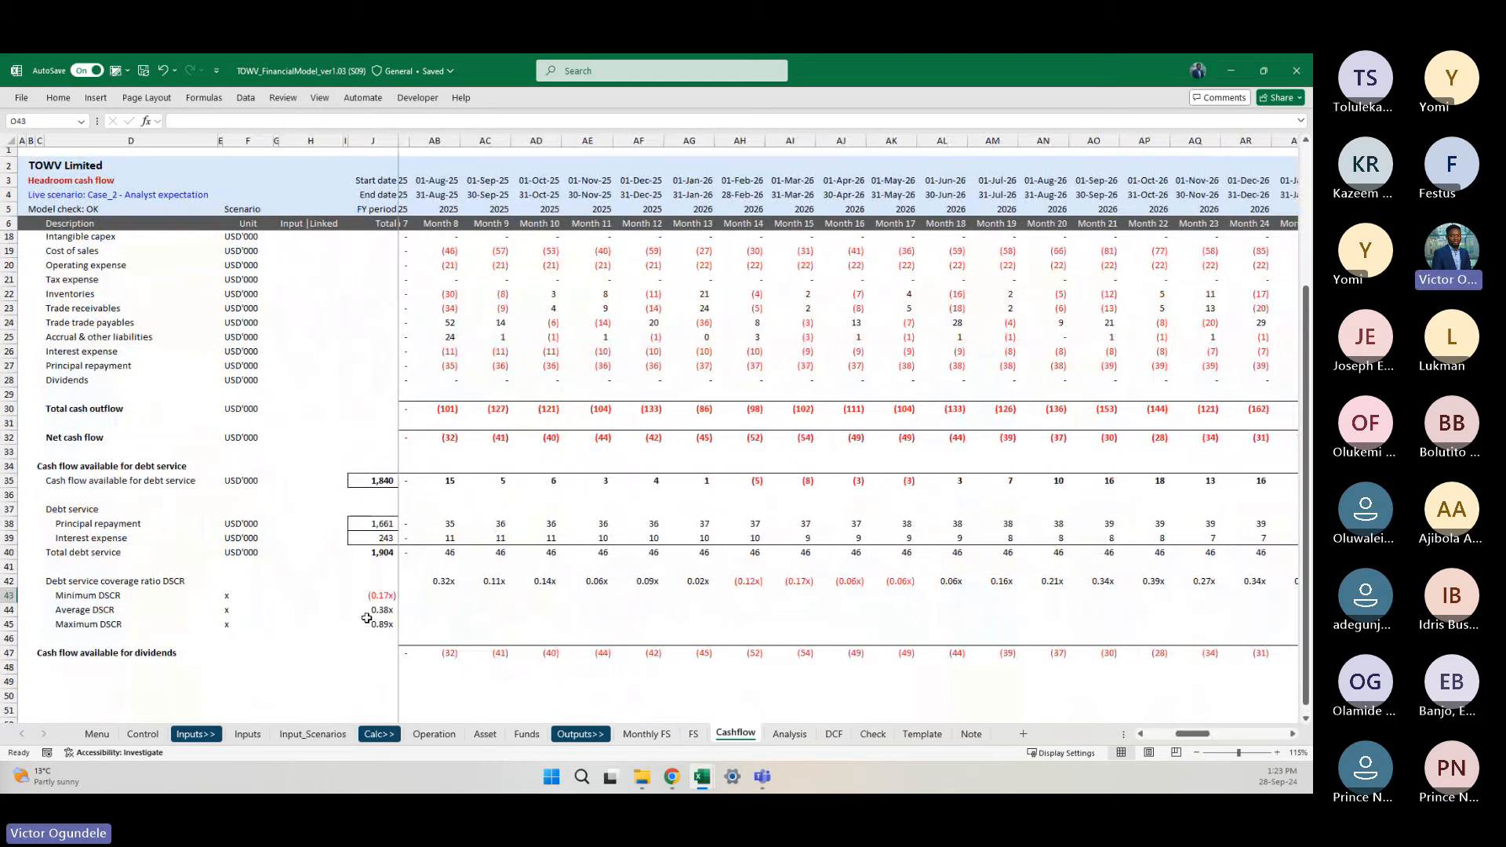
click(372, 508)
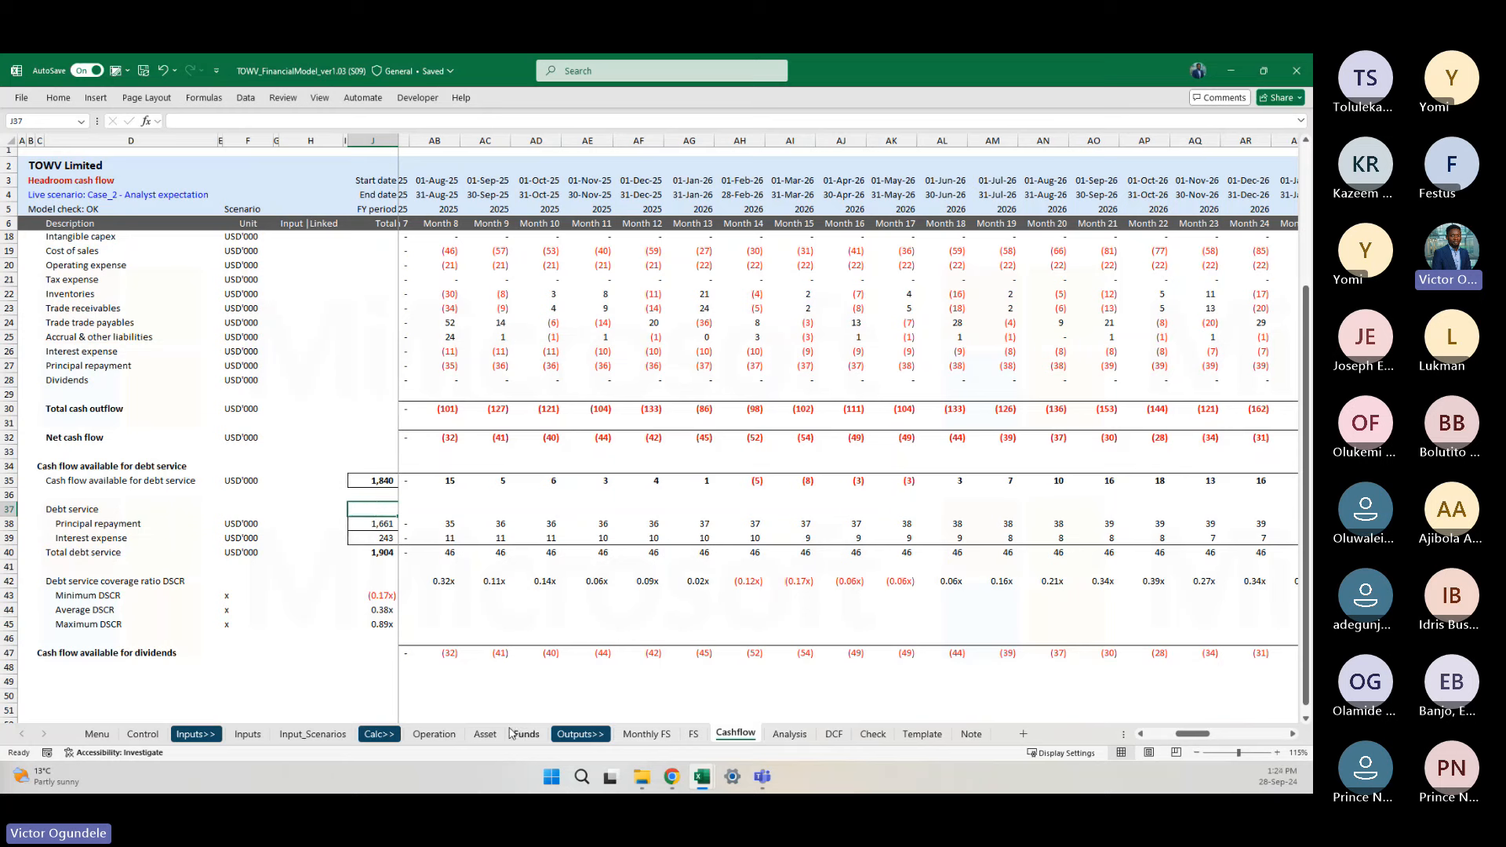
Step: Locate the total debt funding in the Sources of funding section of the Inputs sheet
click(247, 735)
scroll(620, 559, down, 4)
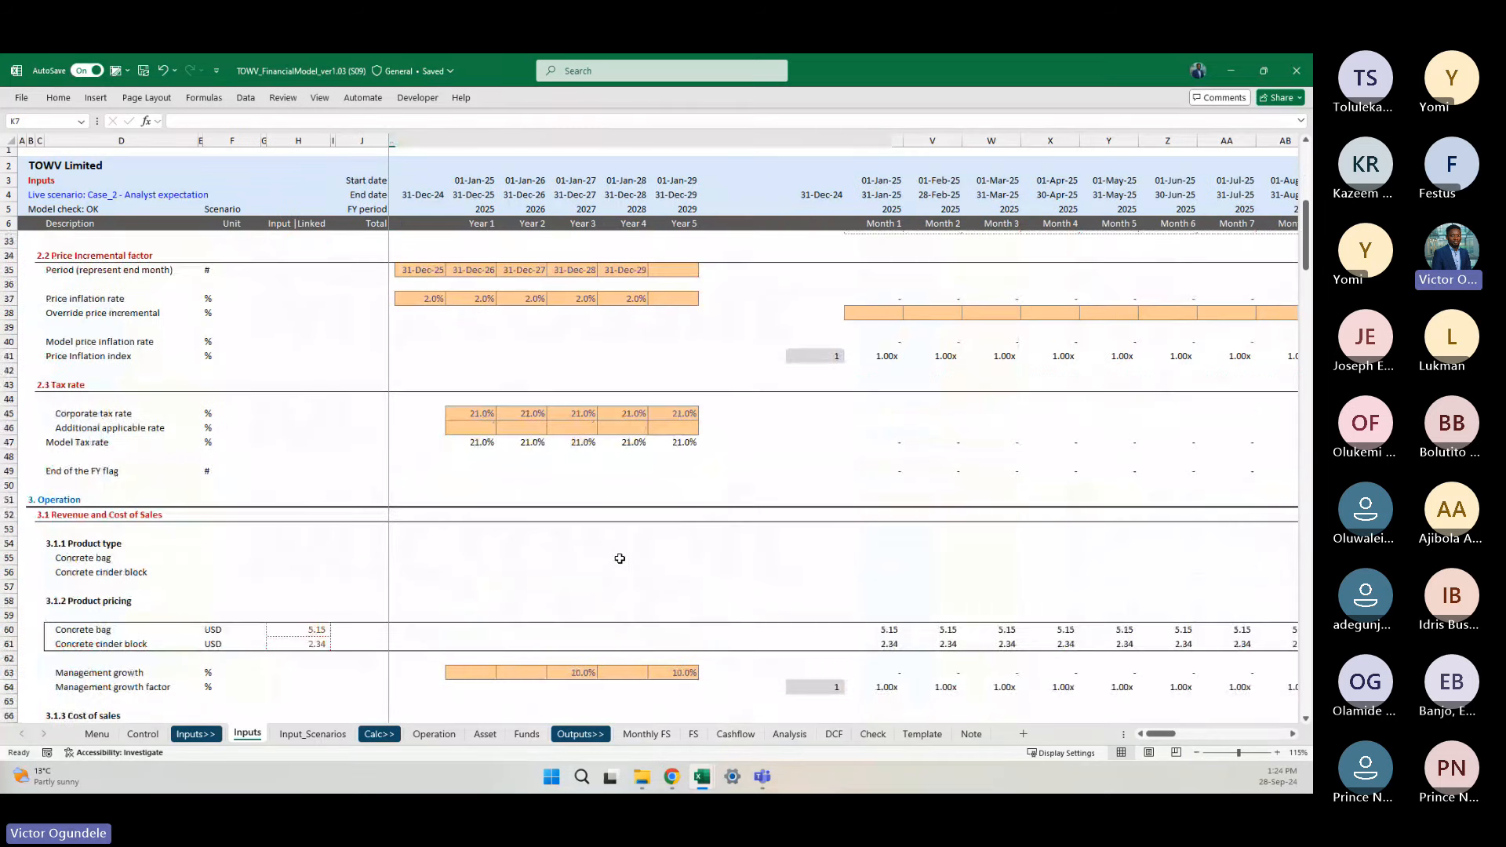
scroll(620, 559, down, 5)
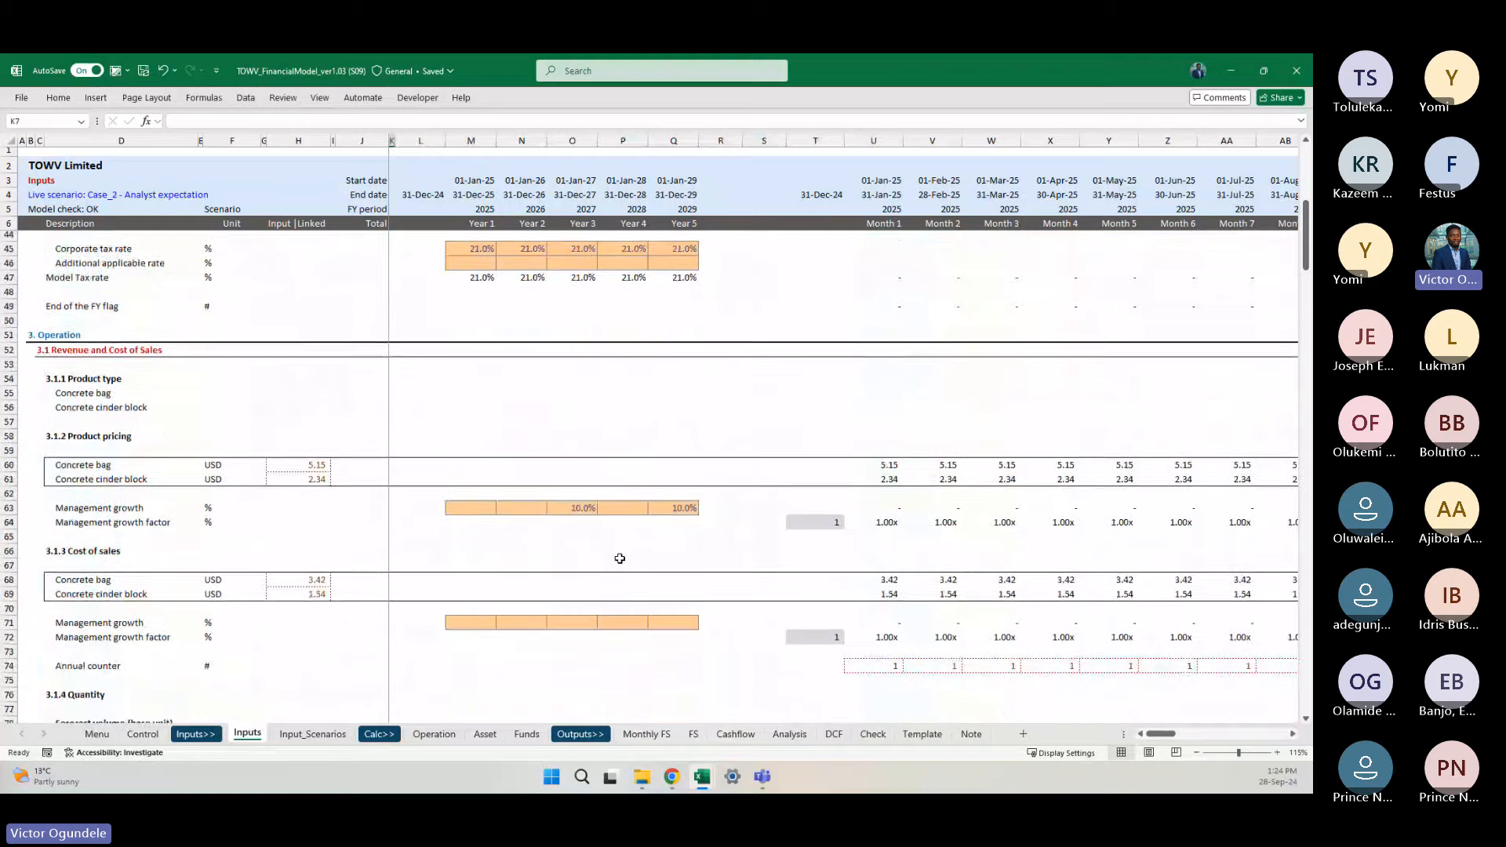
scroll(619, 559, down, 20)
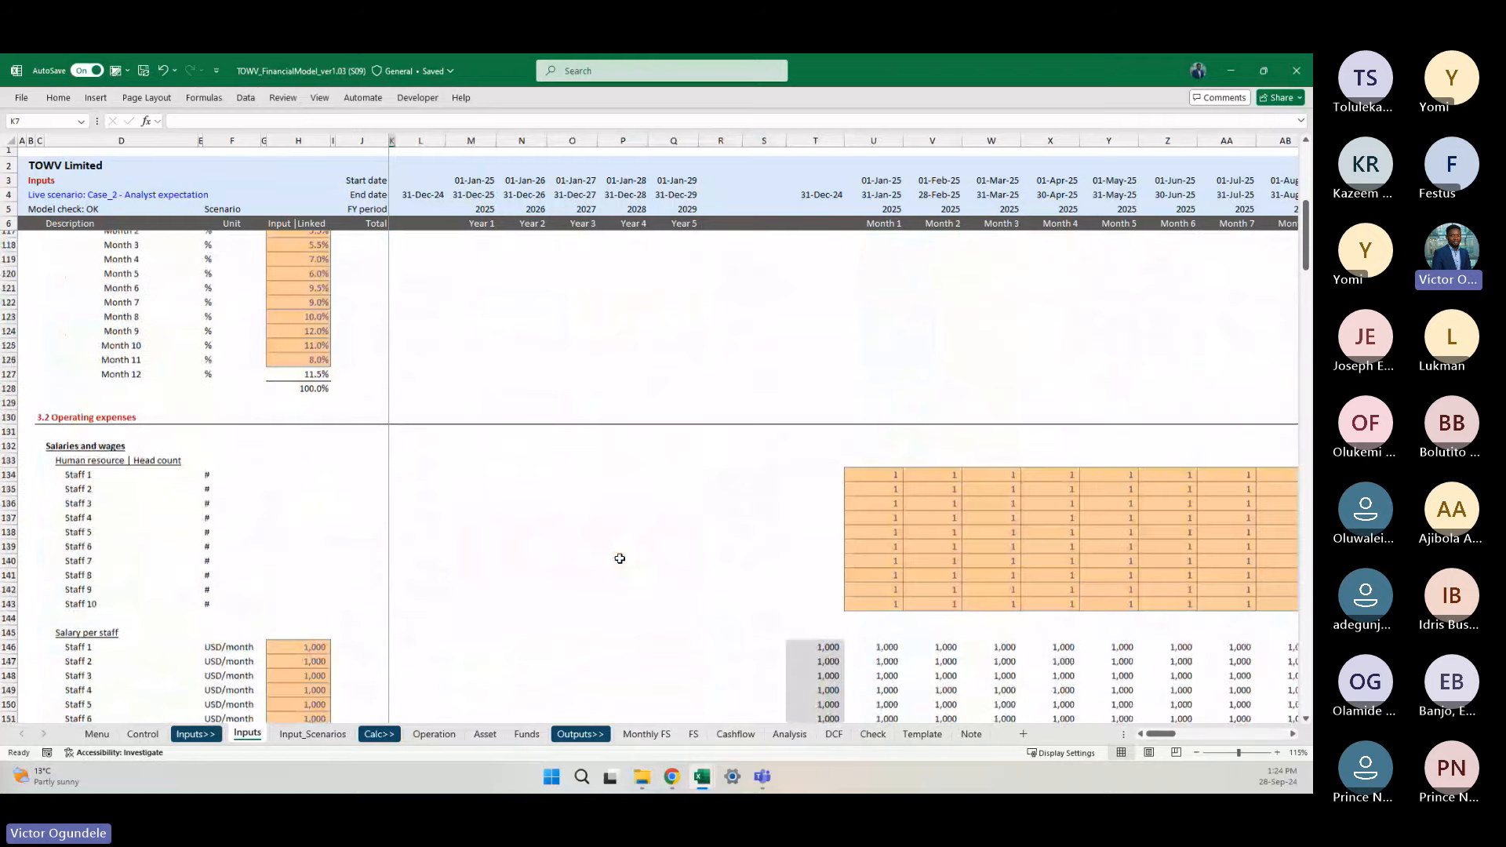
scroll(620, 559, down, 7)
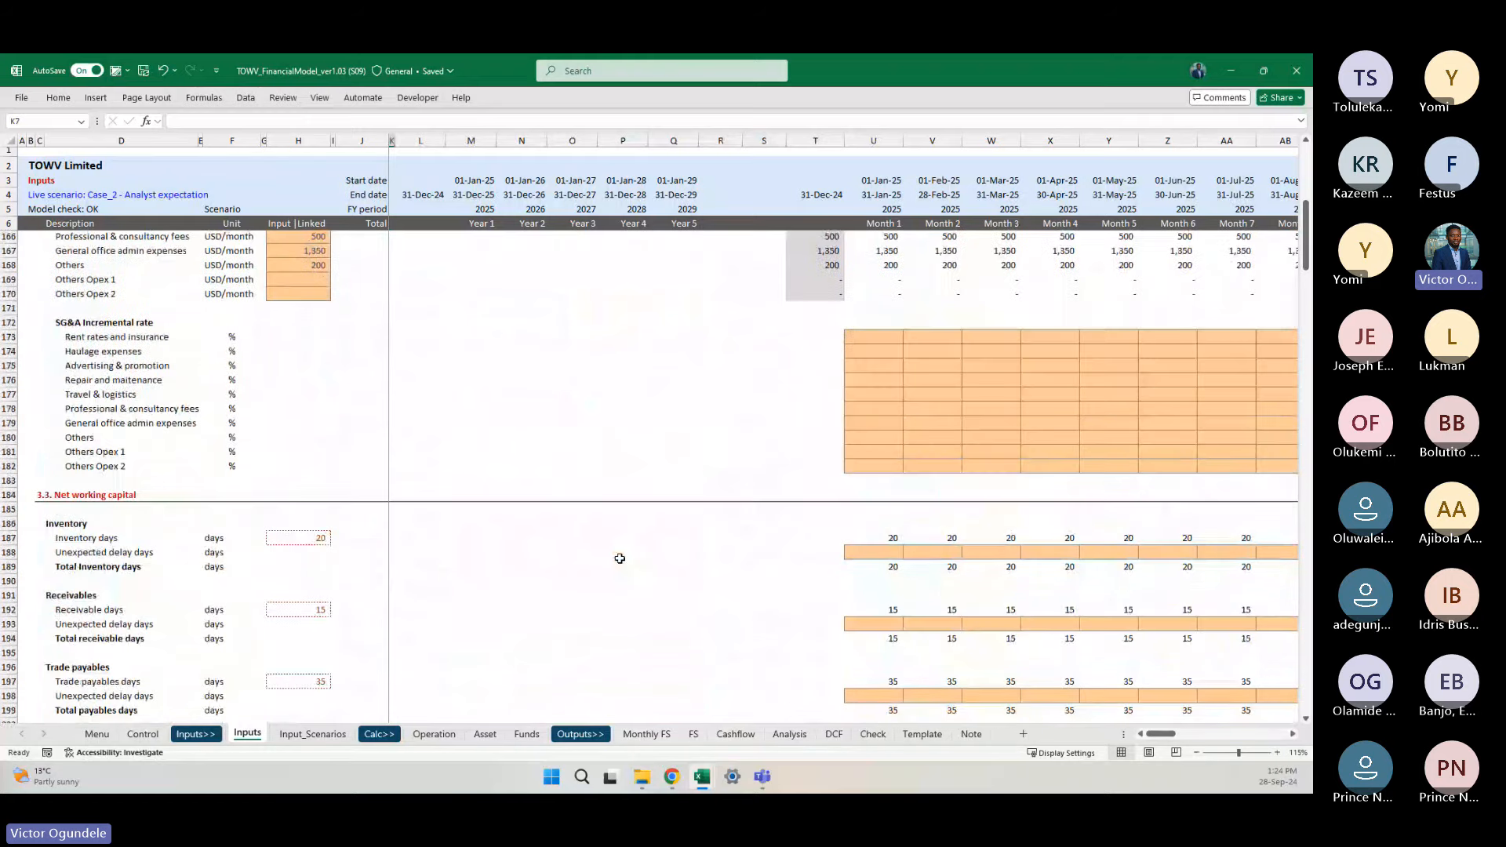
scroll(620, 559, down, 8)
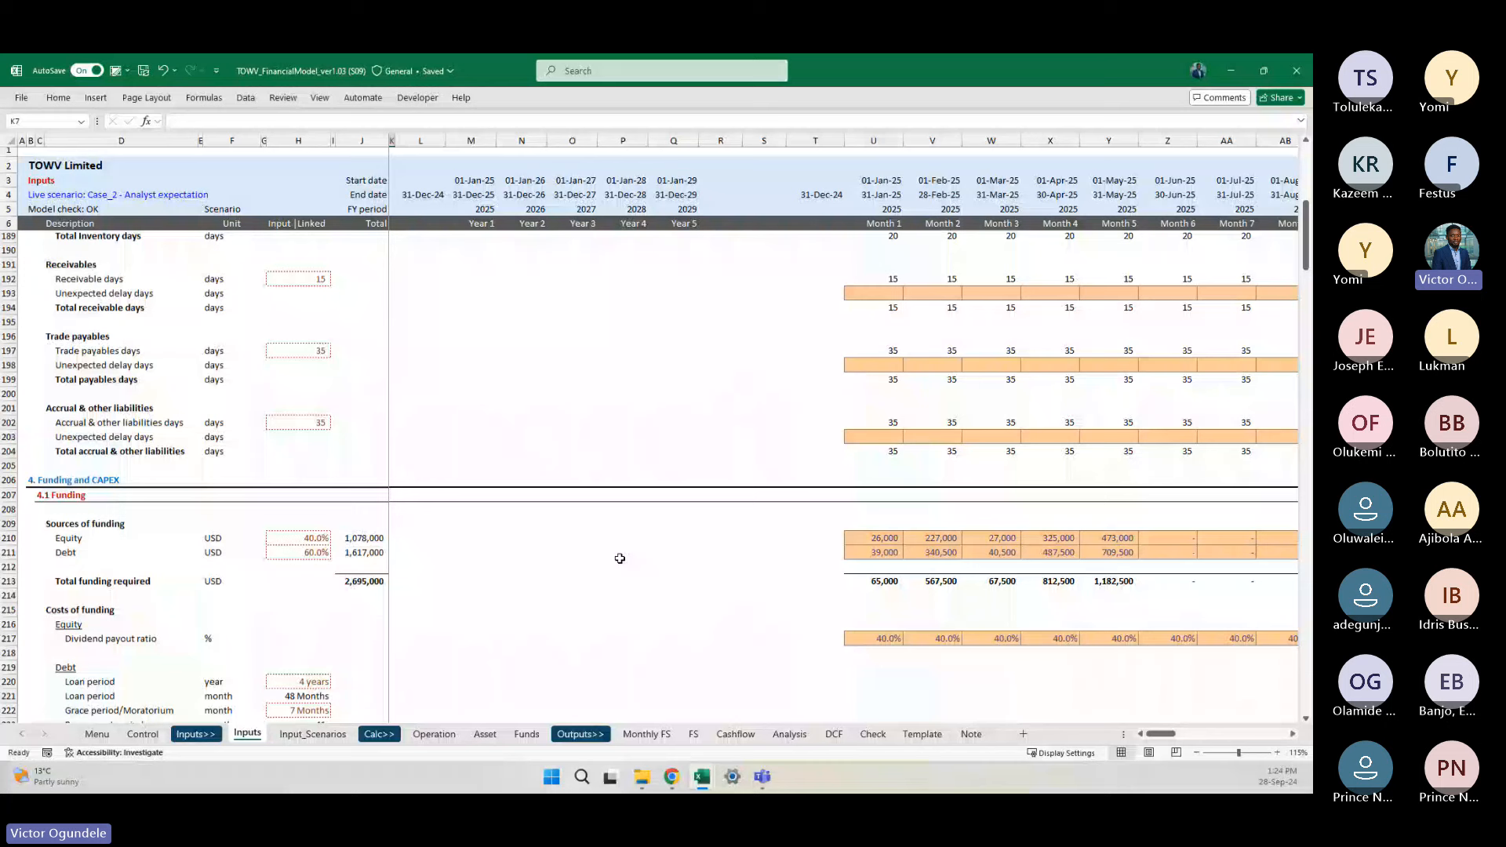
scroll(619, 559, down, 4)
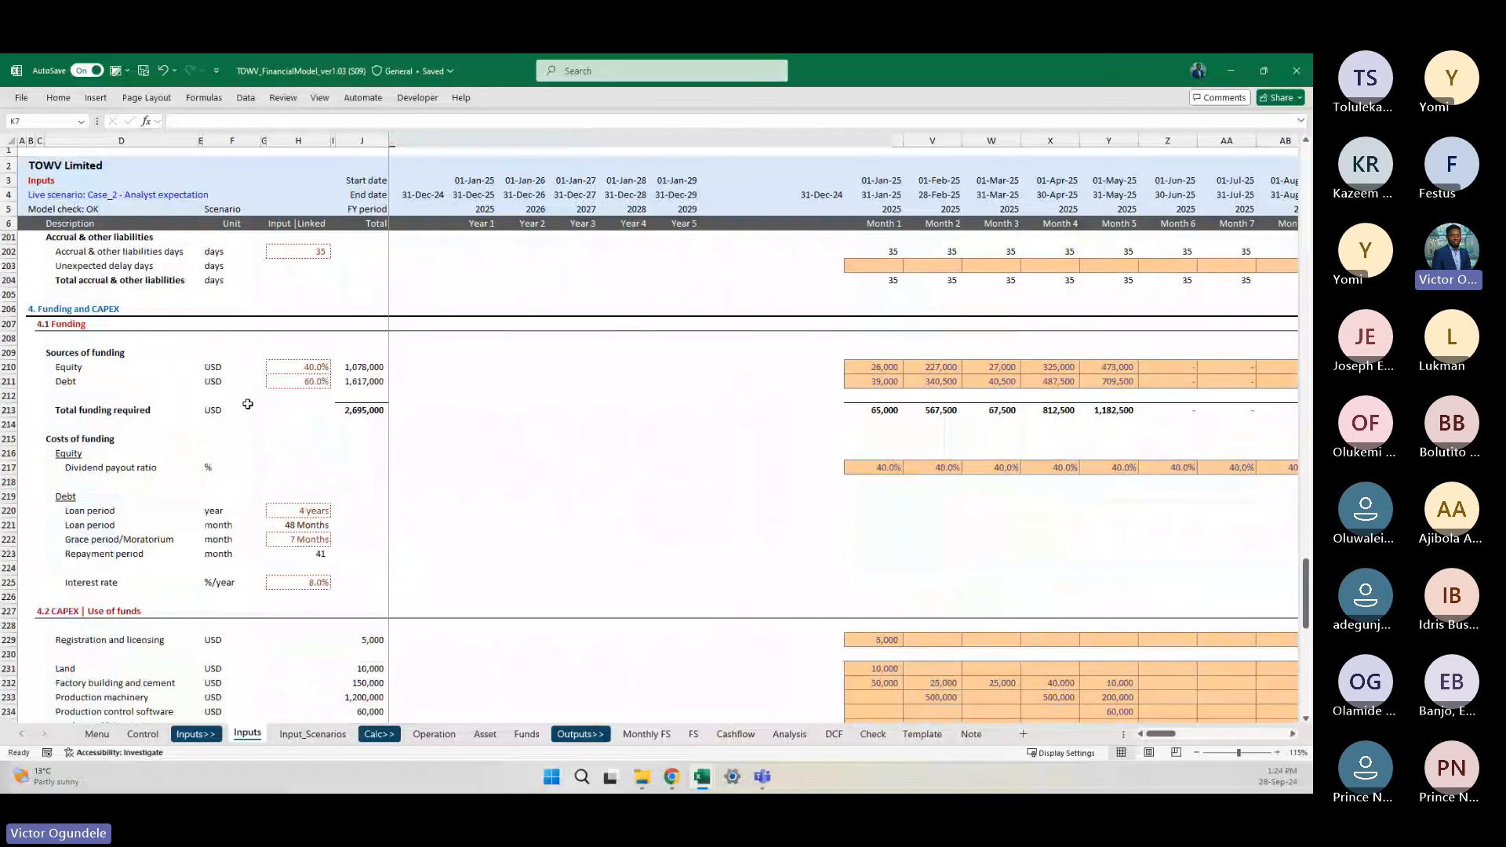
click(372, 380)
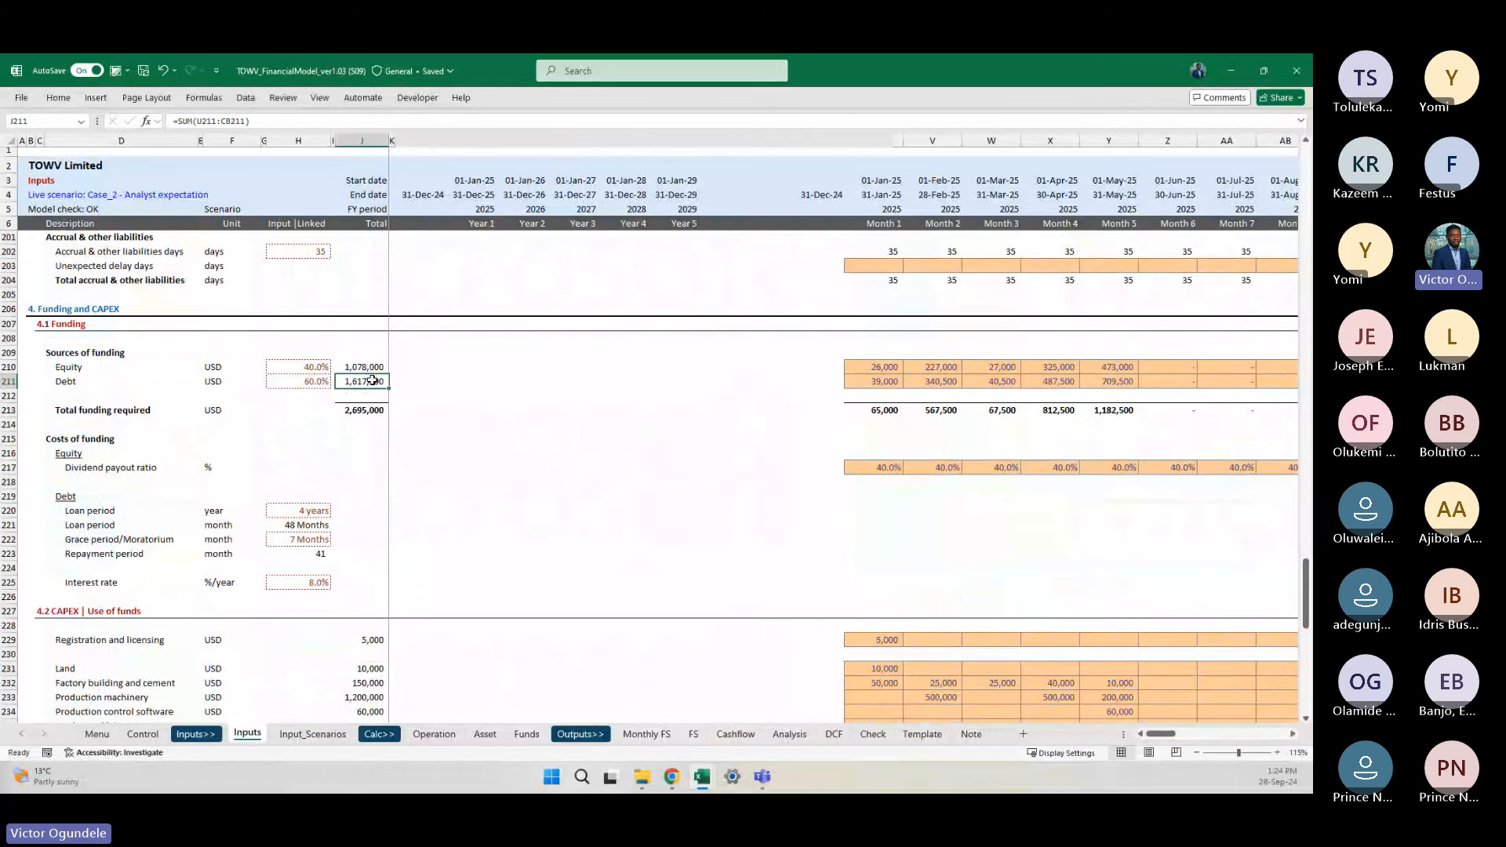
Step: Examine the monthly debt amounts in row 211 and the total use of funds in the CAPEX section
click(880, 381)
key(Right)
key(Right)
key(Right)
key(Right)
key(Right)
key(Right)
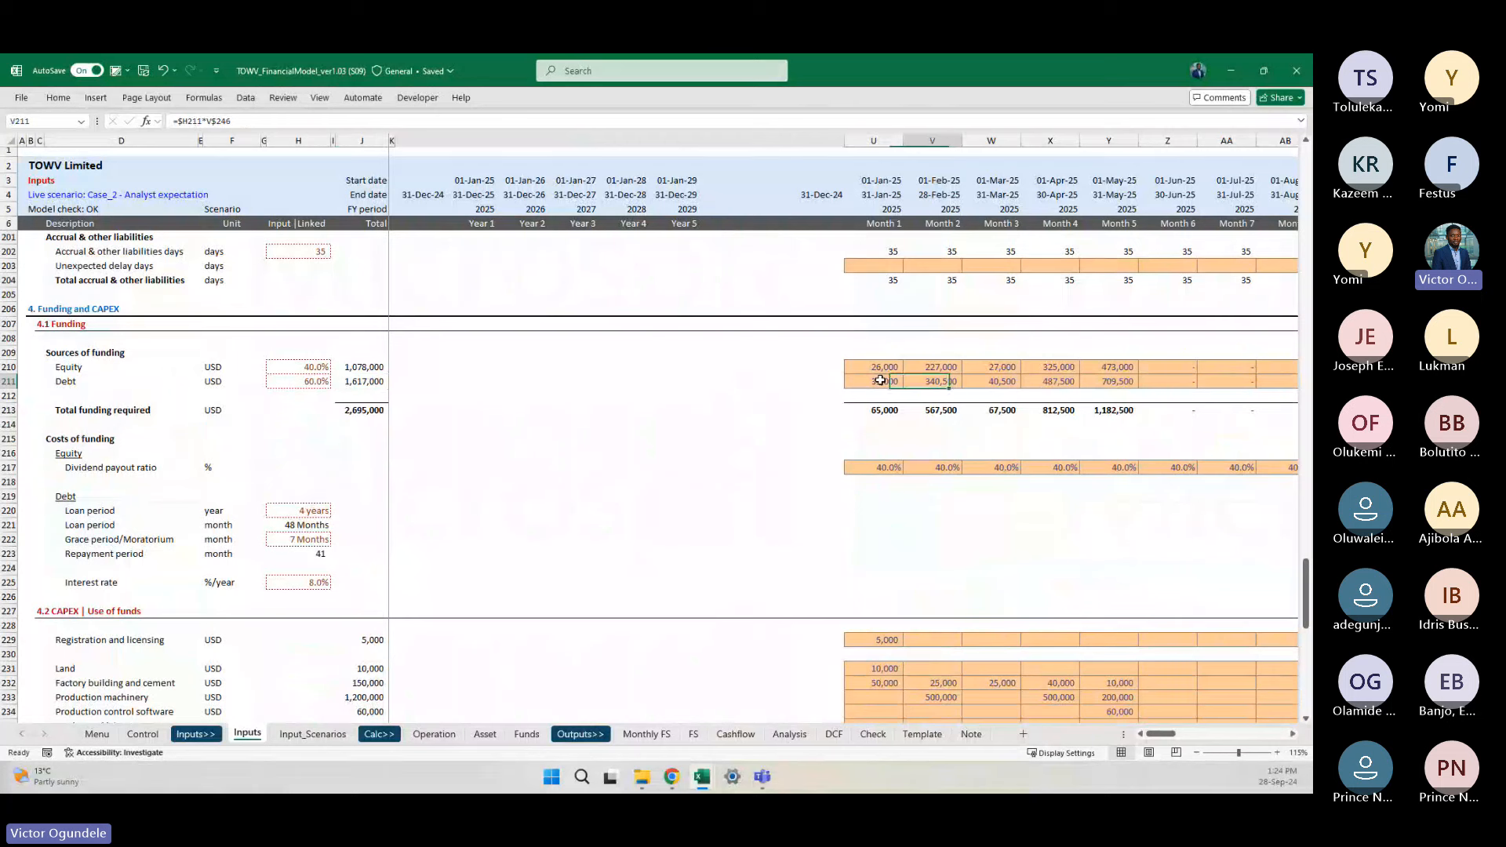
key(Left)
key(Left)
key(Left)
key(Left)
key(Left)
key(Left)
key(Left)
key(Left)
key(Left)
key(Left)
key(Left)
key(Left)
key(Left)
key(Left)
key(Left)
key(Left)
key(Left)
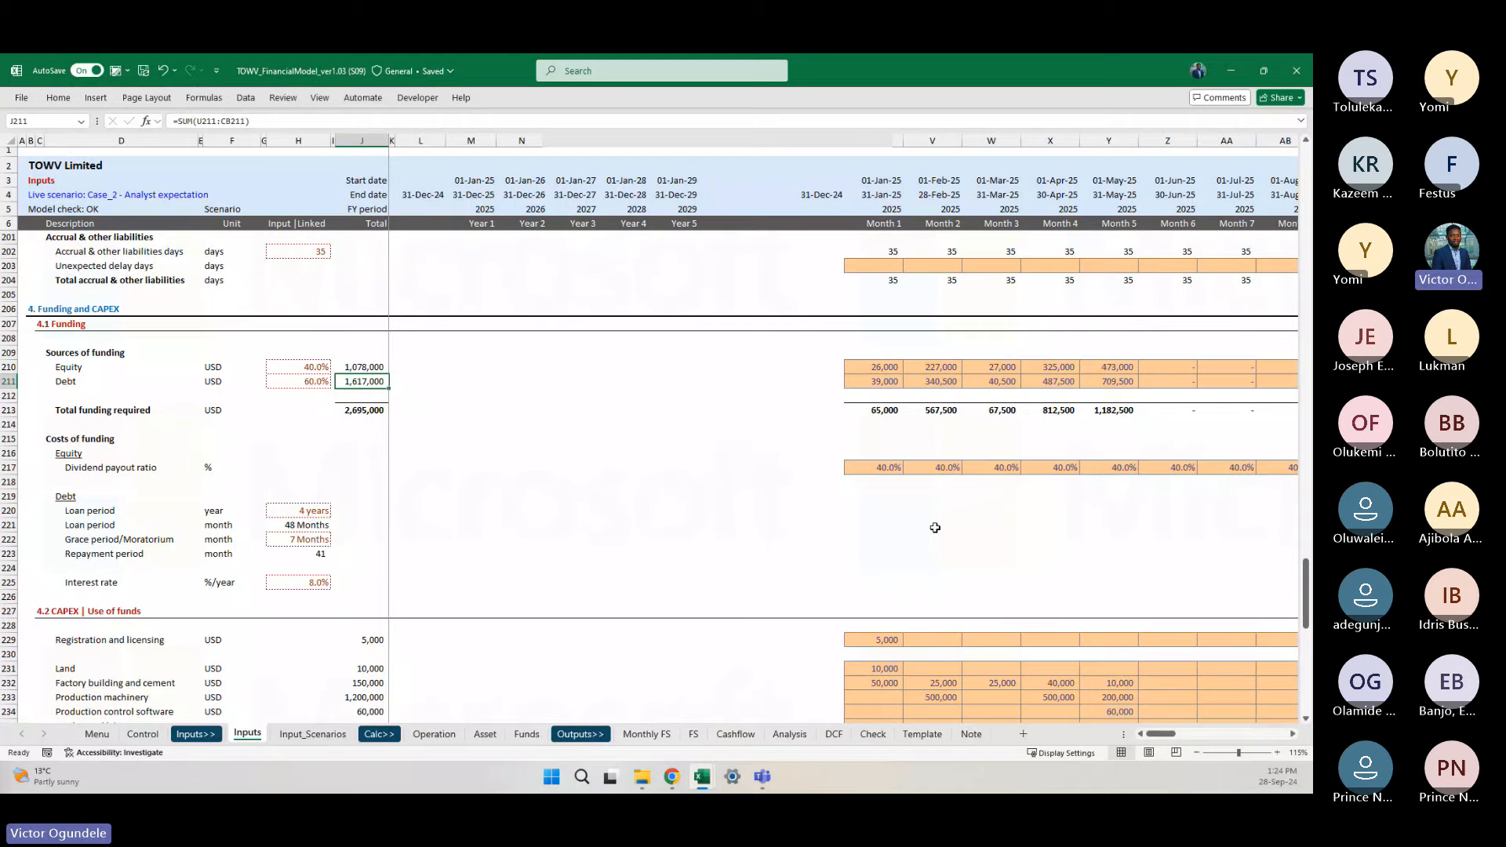
scroll(800, 528, down, 6)
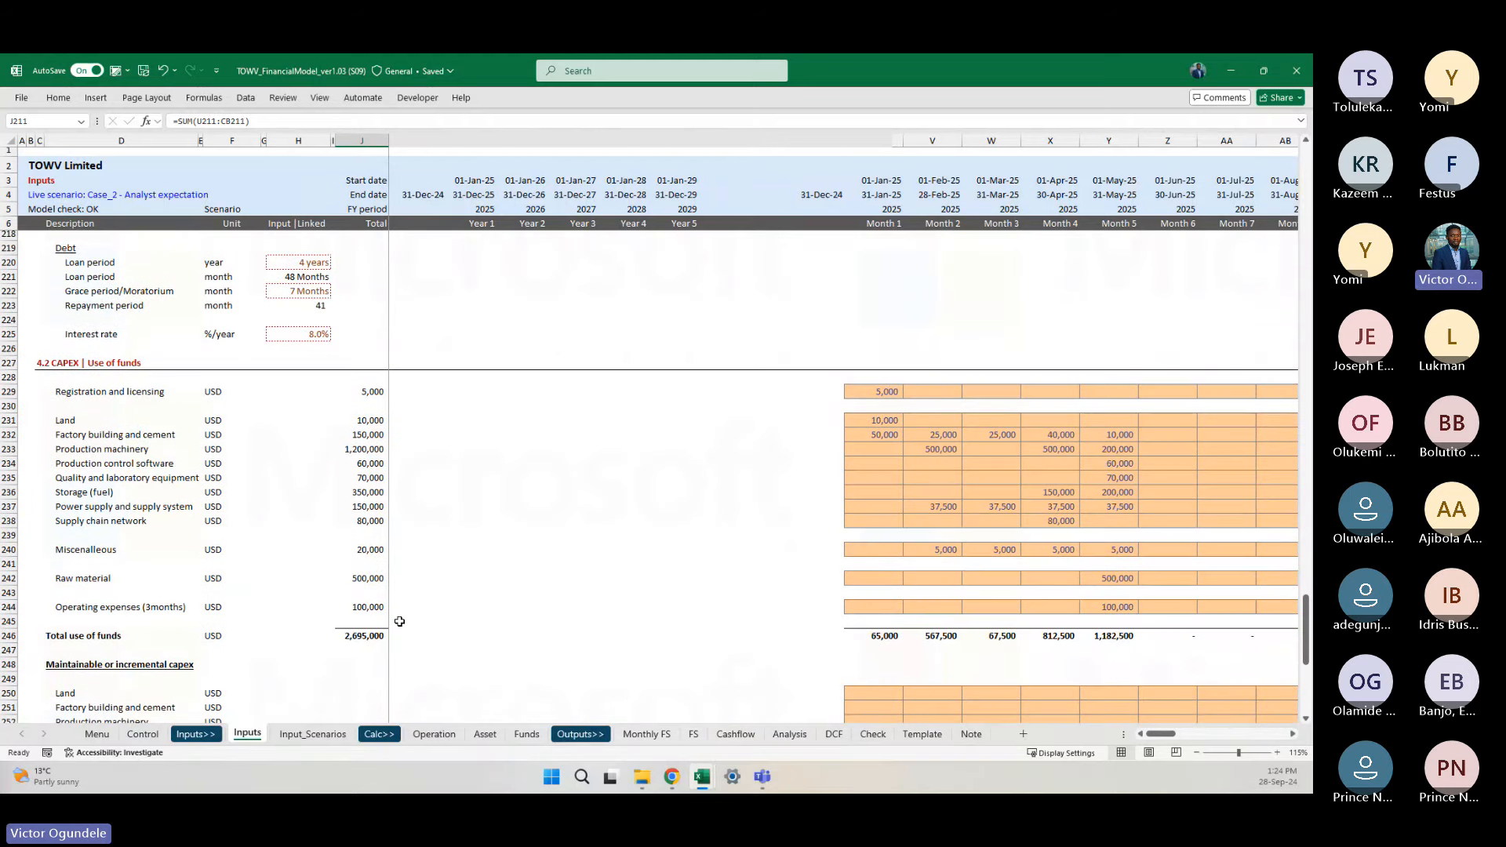
click(352, 635)
Step: Insert two rows above the Debt service block on the Cashflow sheet and label D37 "Minimum DSCR"
click(735, 734)
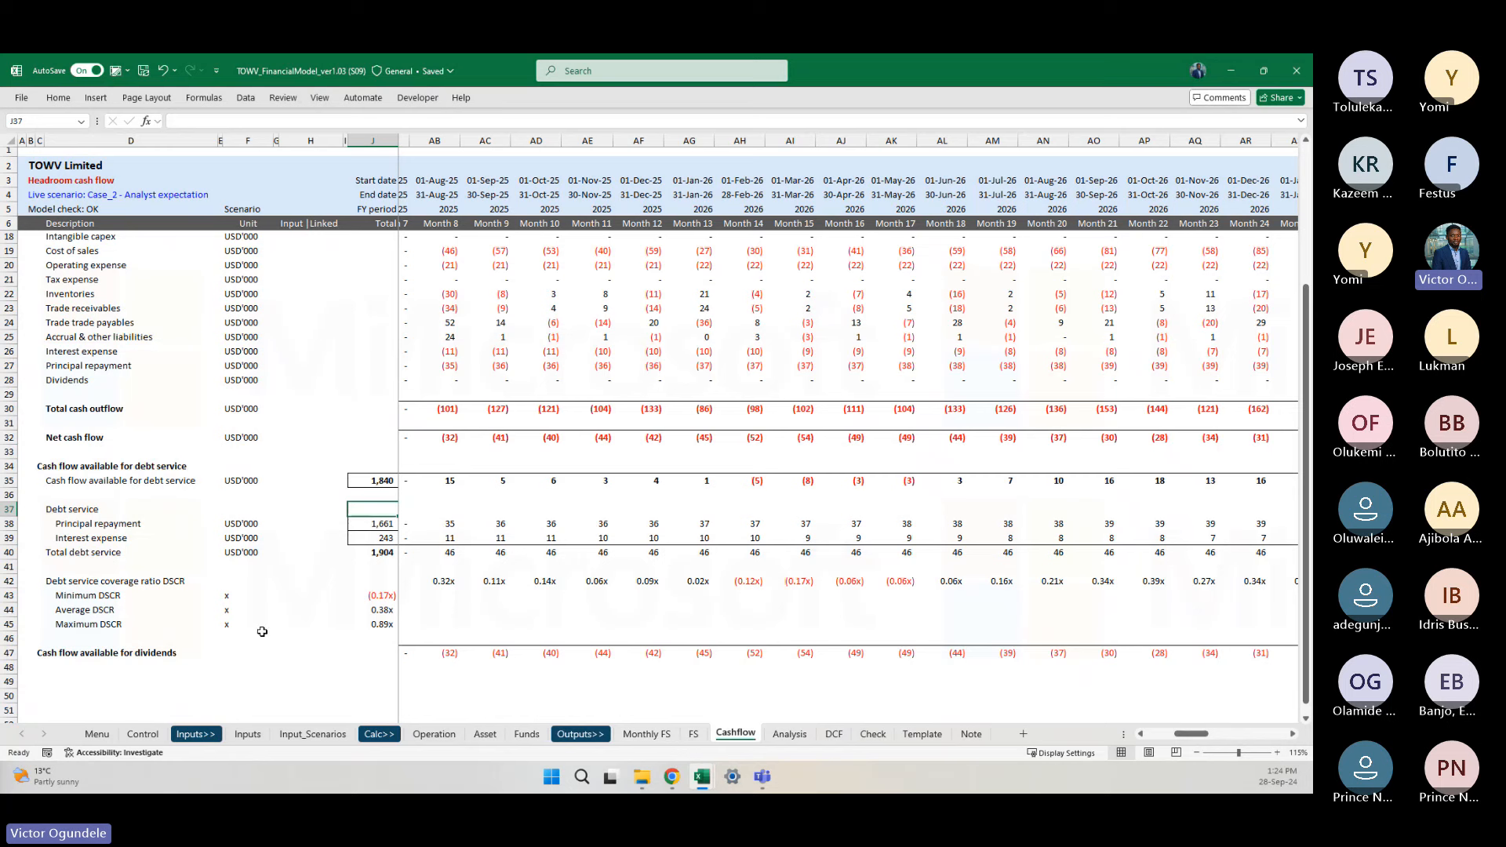
click(88, 508)
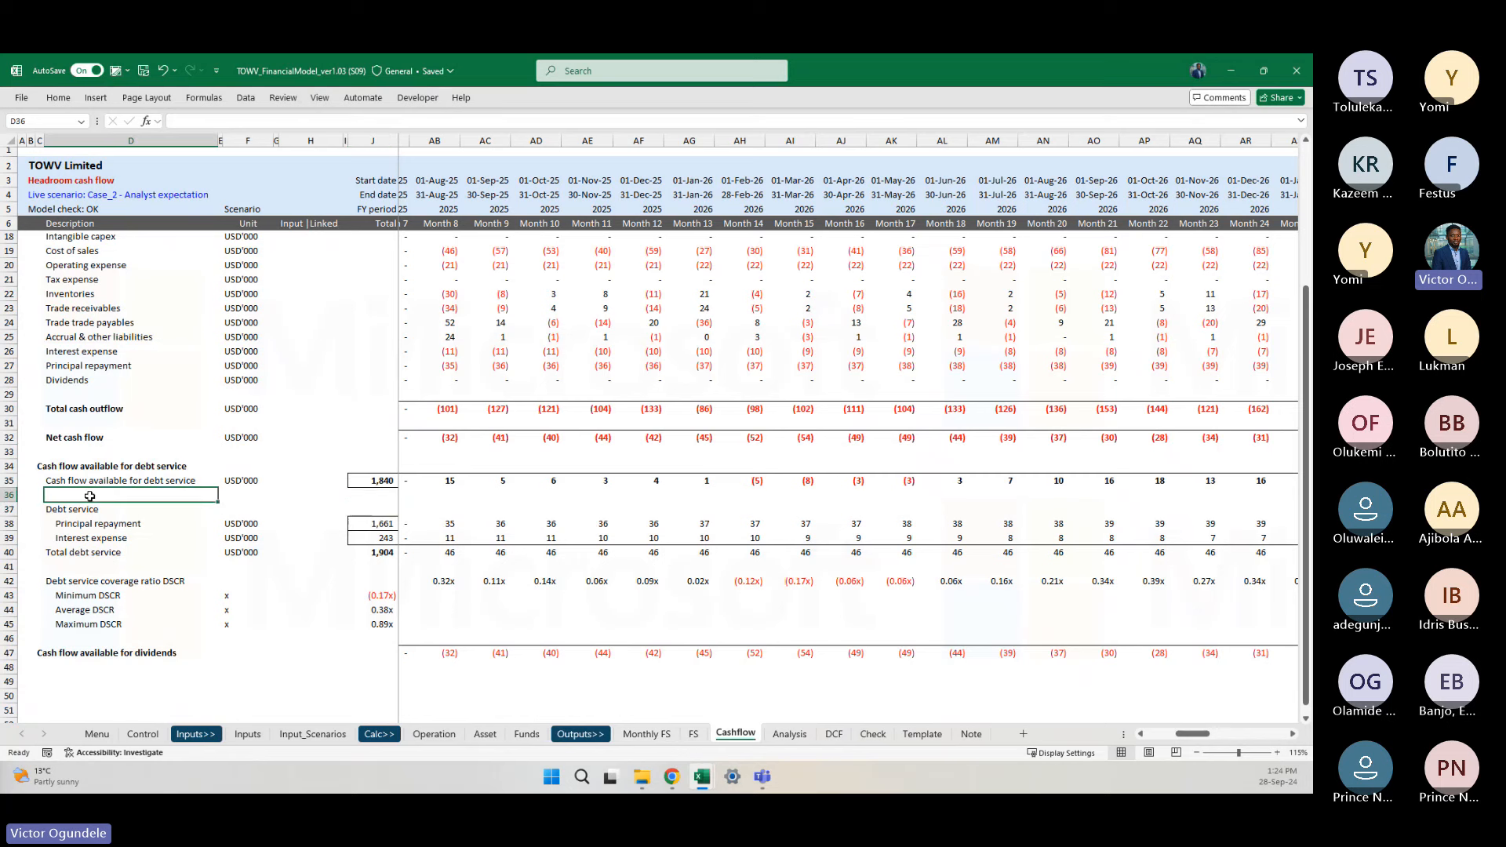
key(shift+space)
key(ctrl+shift+plus)
key(ctrl+shift+plus)
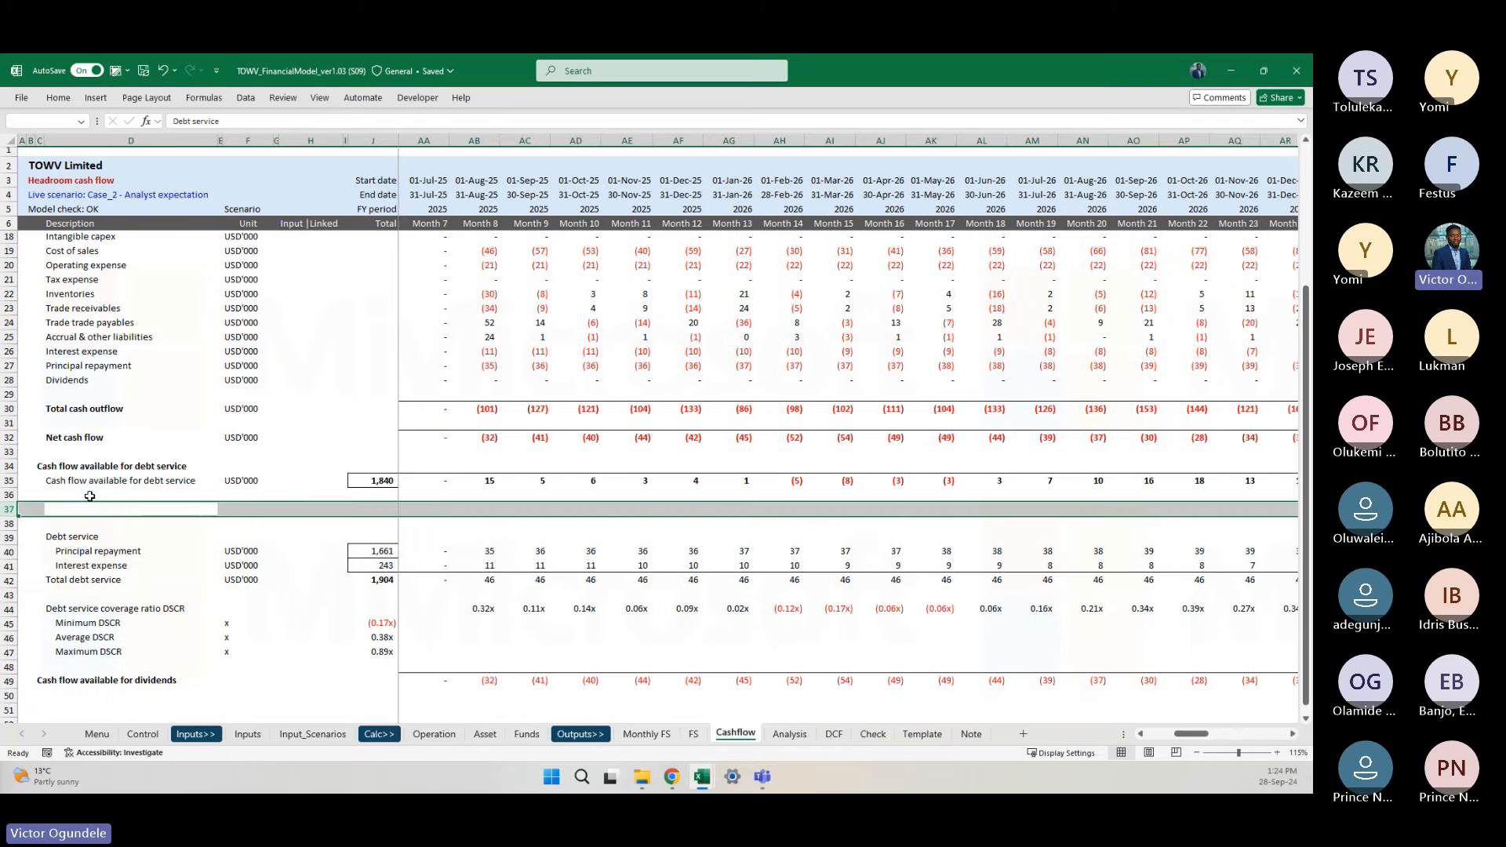
key(shift+BackSpace)
text(Mini)
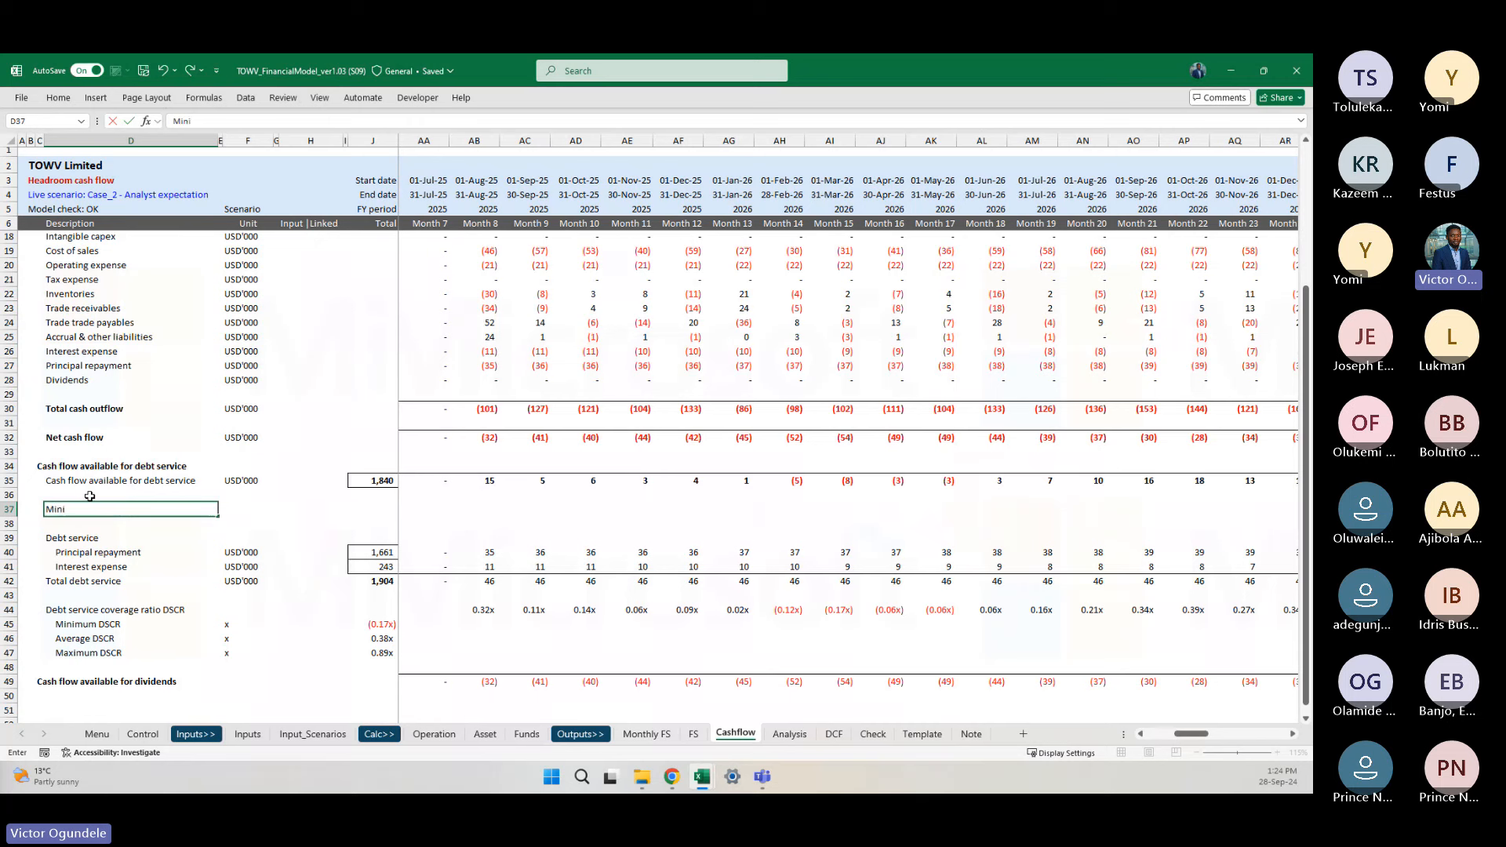
text(mum DSCR)
Step: Apply the Input 2 cell style to H37 in the Minimum DSCR row
key(Right)
key(Right)
key(Right)
key(Right)
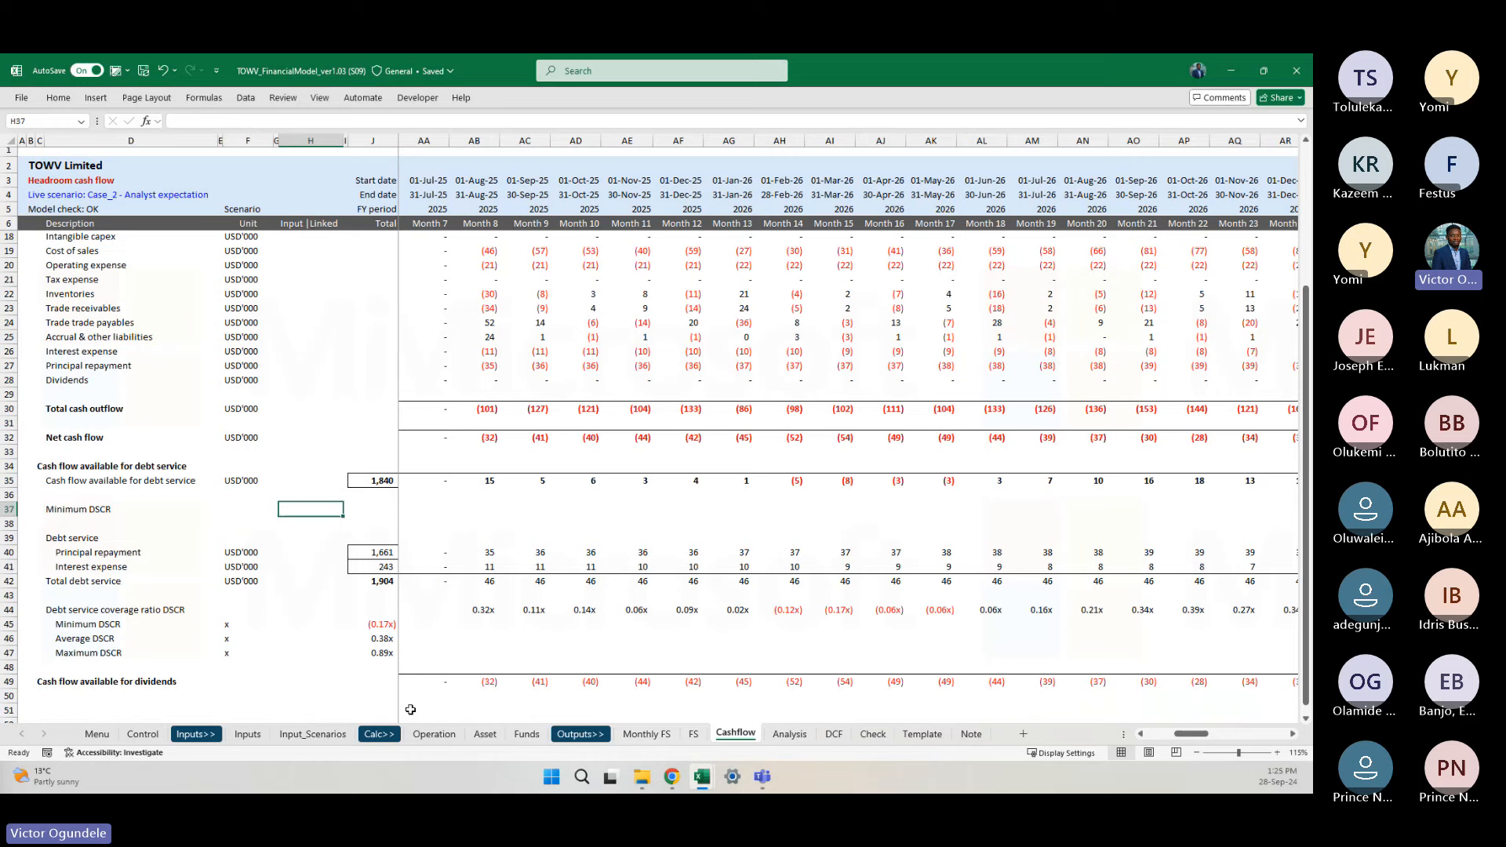
click(115, 71)
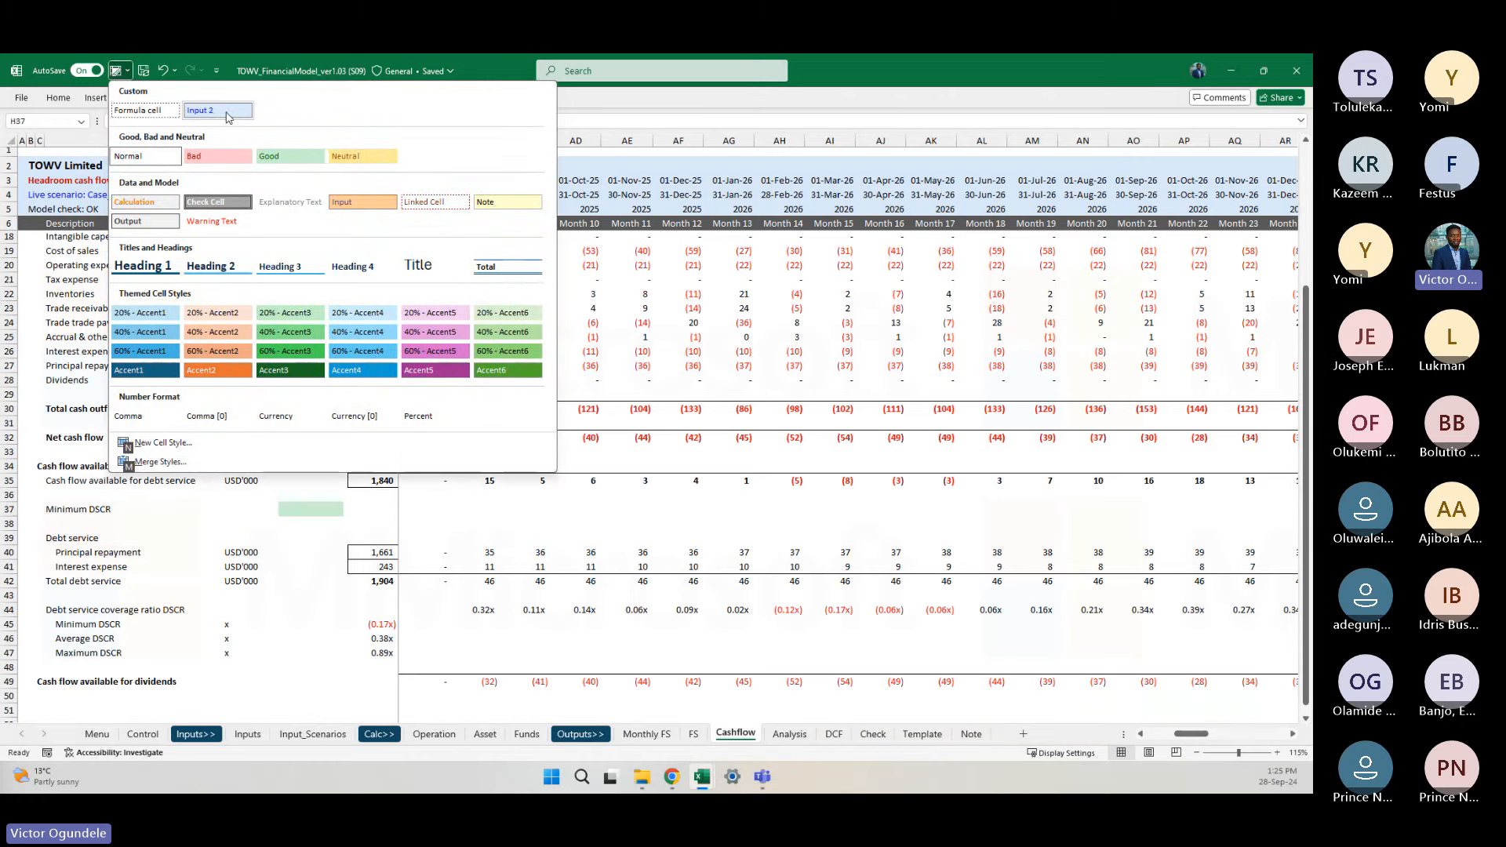
click(227, 117)
Step: Copy the average DSCR cell J46 into H37 for its x number format and give H37 the Input 2 style
click(353, 623)
key(Down)
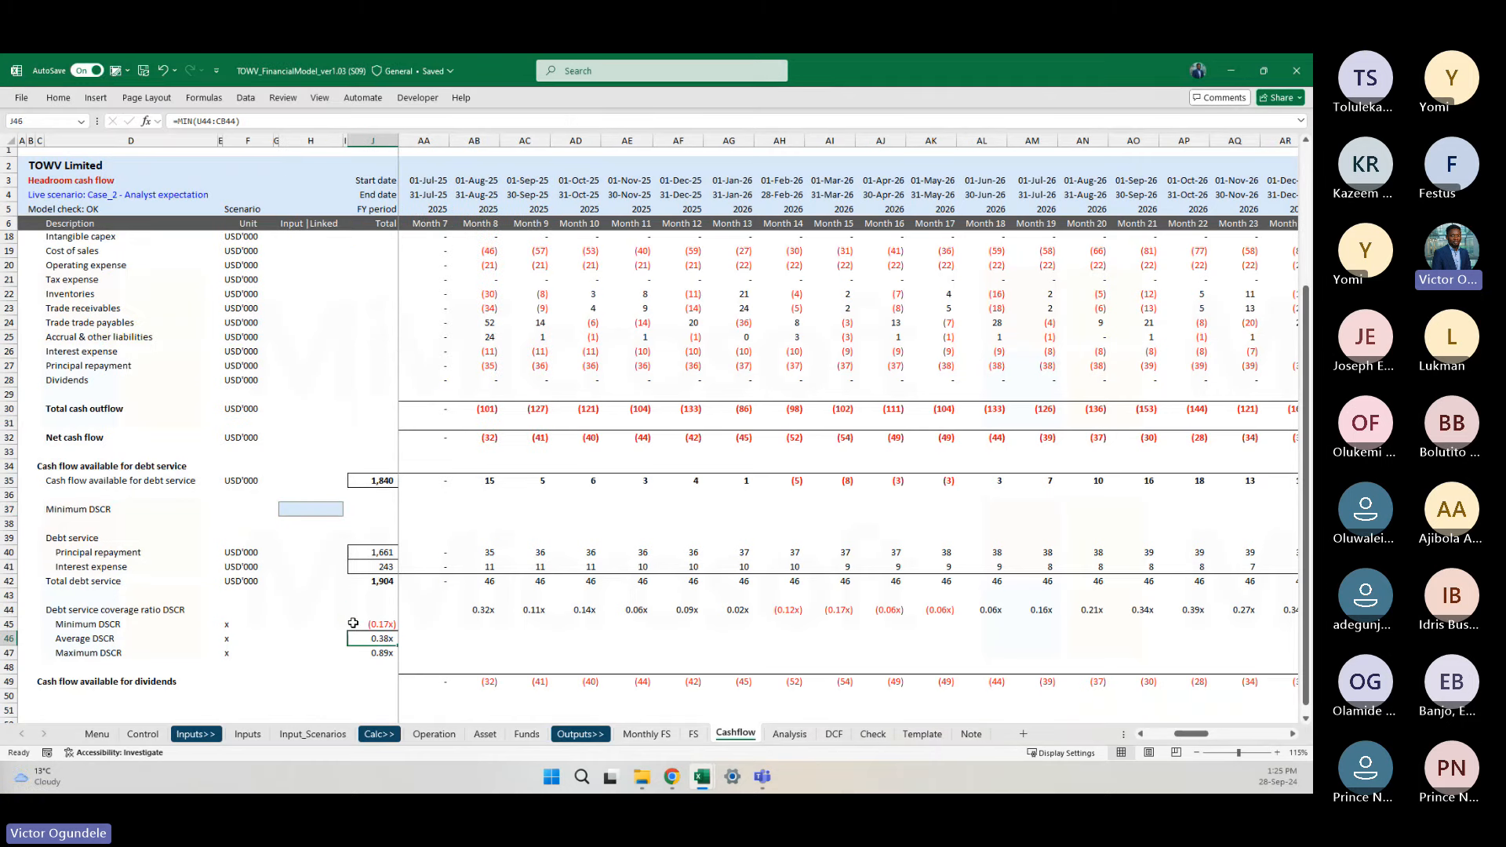
key(ctrl+c)
click(321, 517)
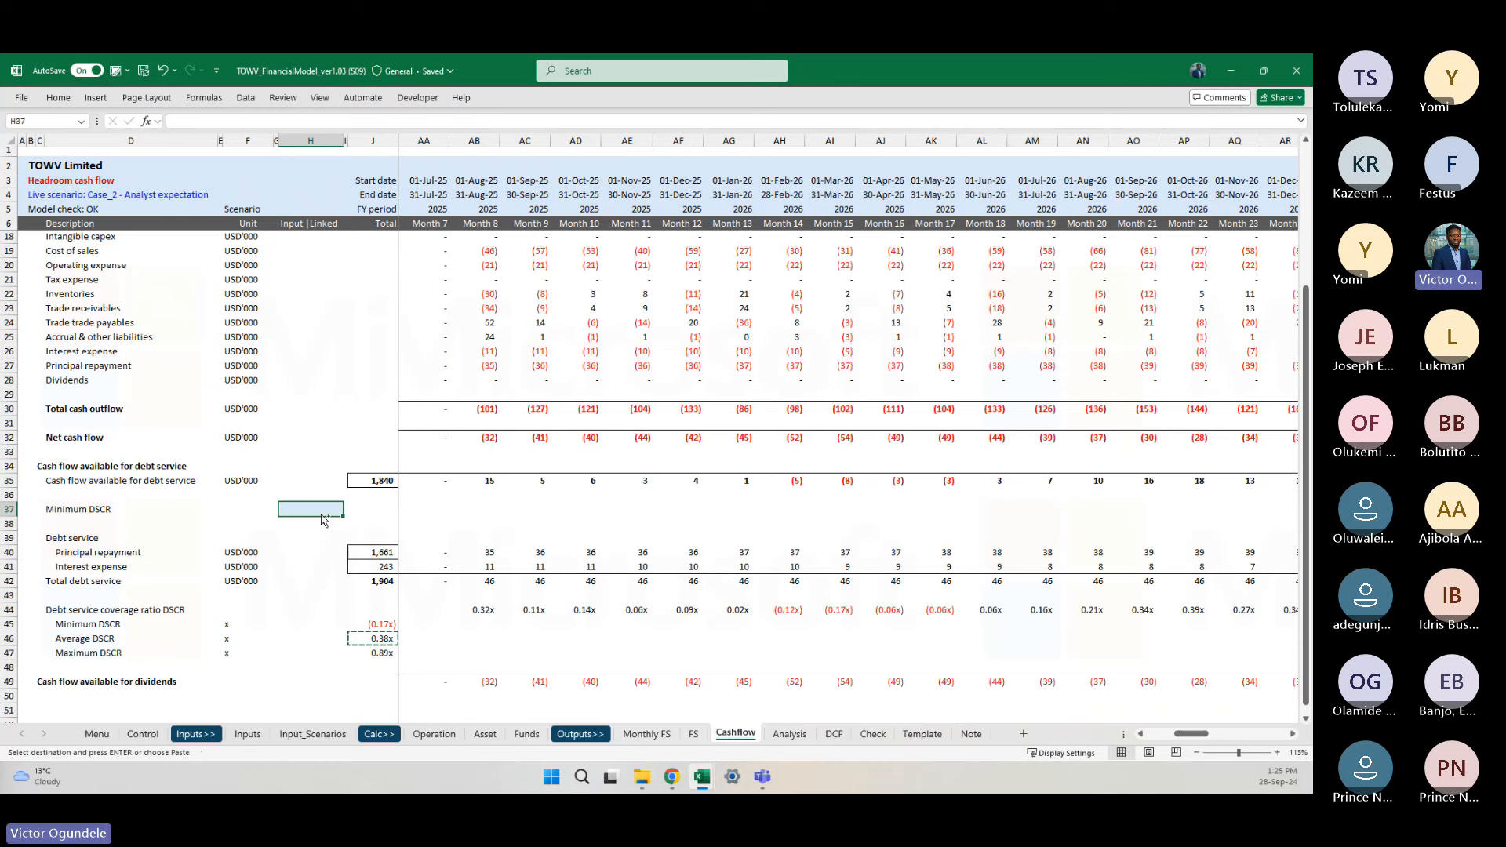
key(ctrl+v)
click(115, 71)
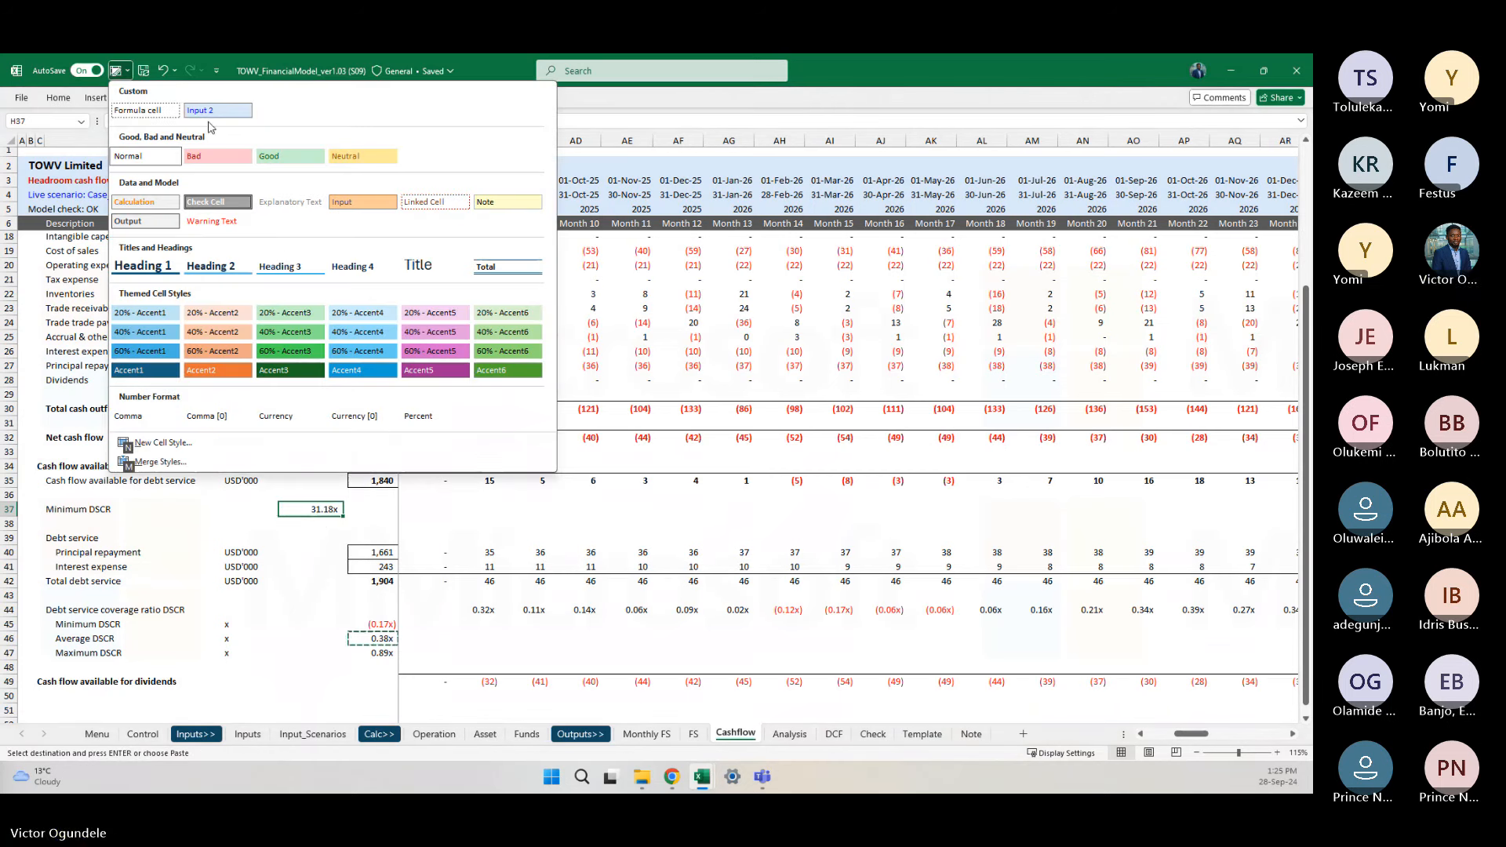
click(213, 112)
Step: Enter 1.5 as the minimum DSCR in H37 and replace it with 1.25
text(1.5)
key(Return)
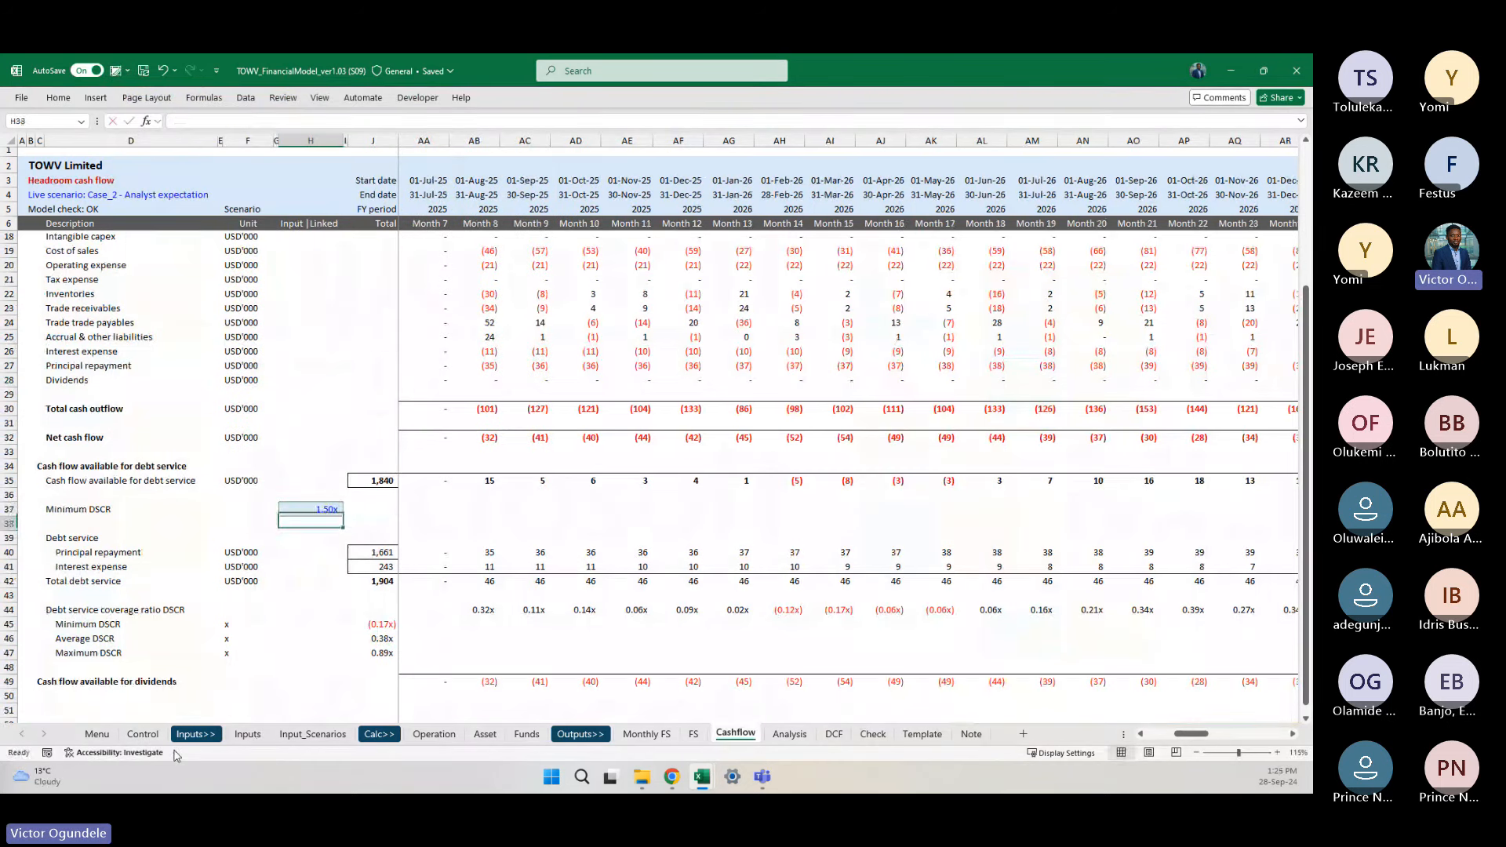
key(Up)
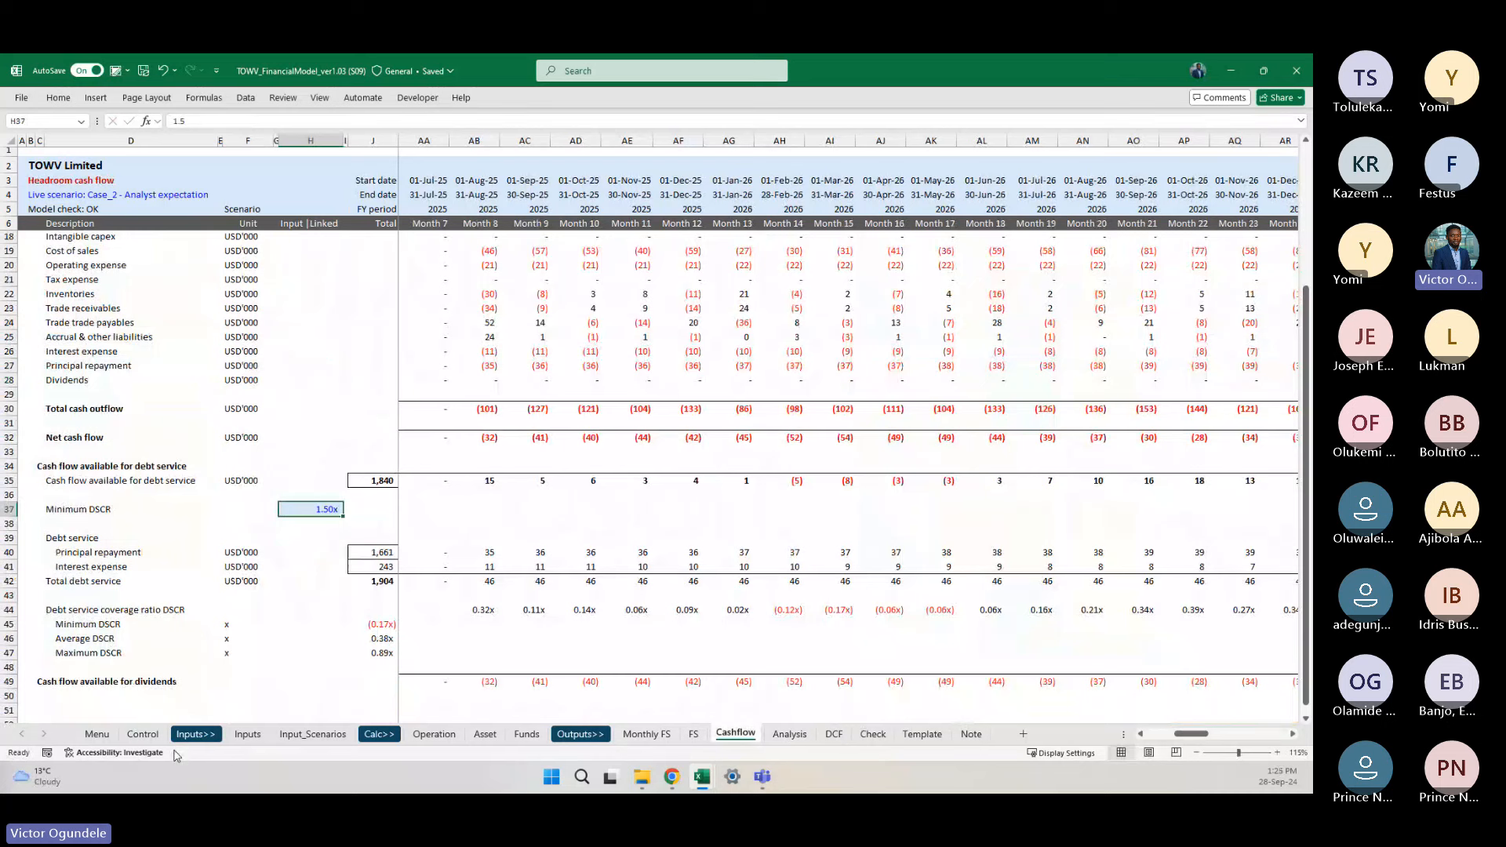
text(1.25)
key(Return)
key(Up)
key(Right)
key(Right)
key(Right)
key(Right)
key(Right)
key(Right)
key(Right)
key(Right)
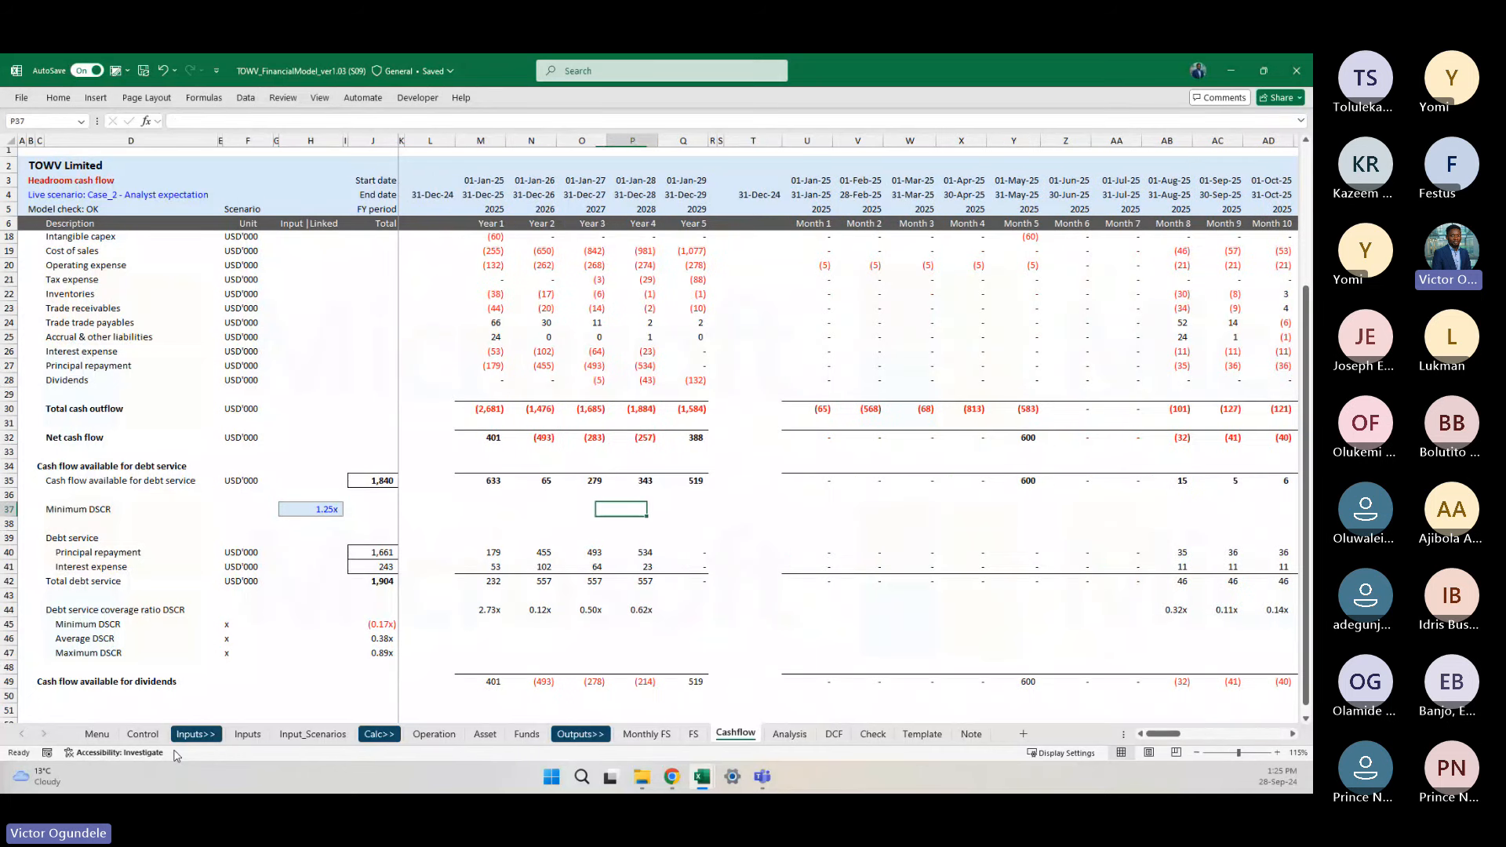
key(Right)
key(Right)
key(Right)
key(Right)
key(Right)
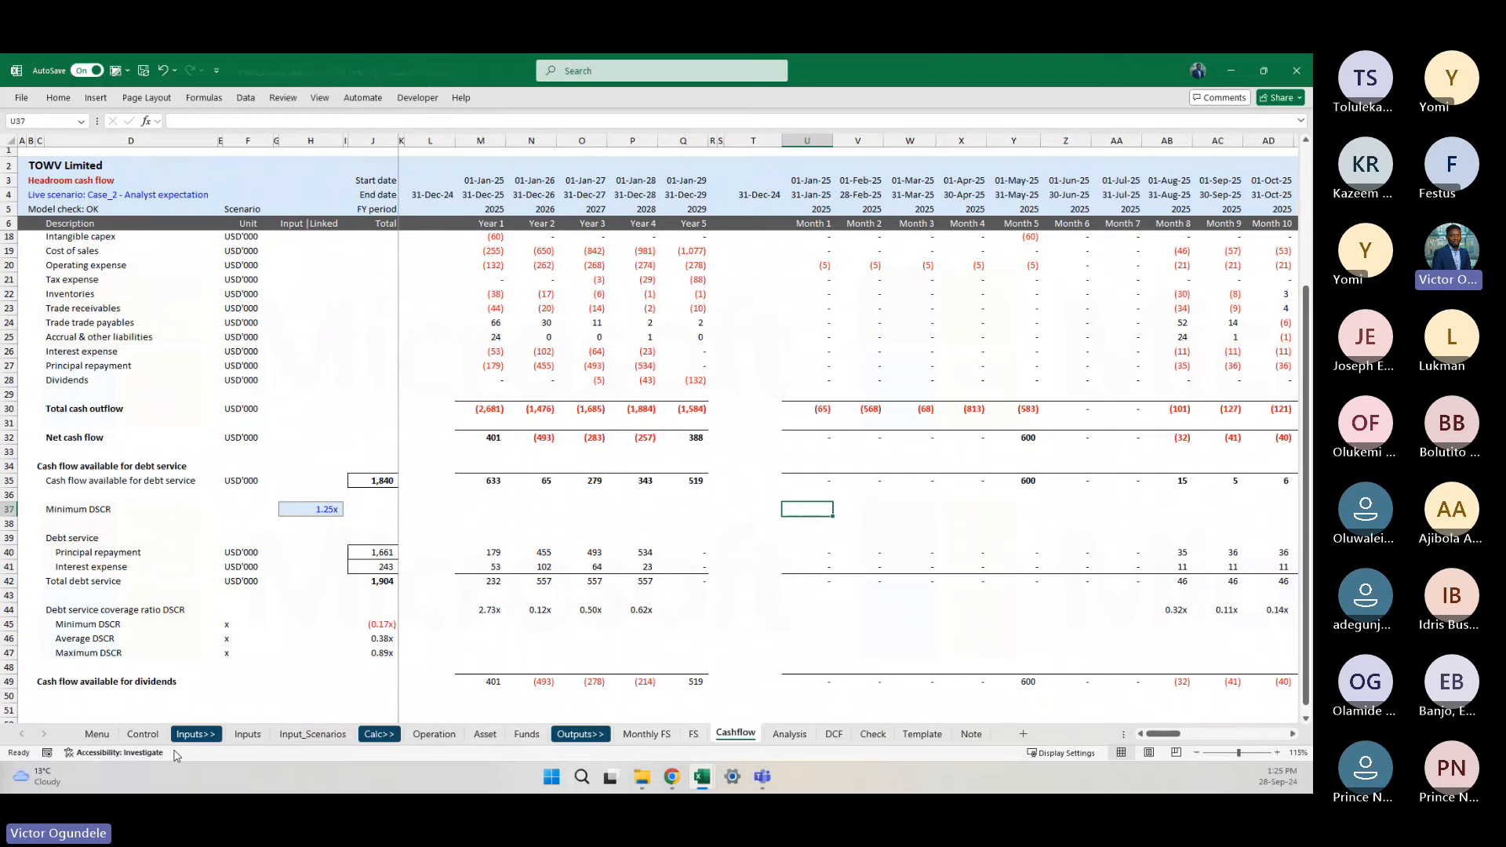
Step: Insert two more blank rows at row 39, above the Debt service block
key(ctrl+Left)
key(ctrl+Left)
key(ctrl+Left)
key(Down)
key(Down)
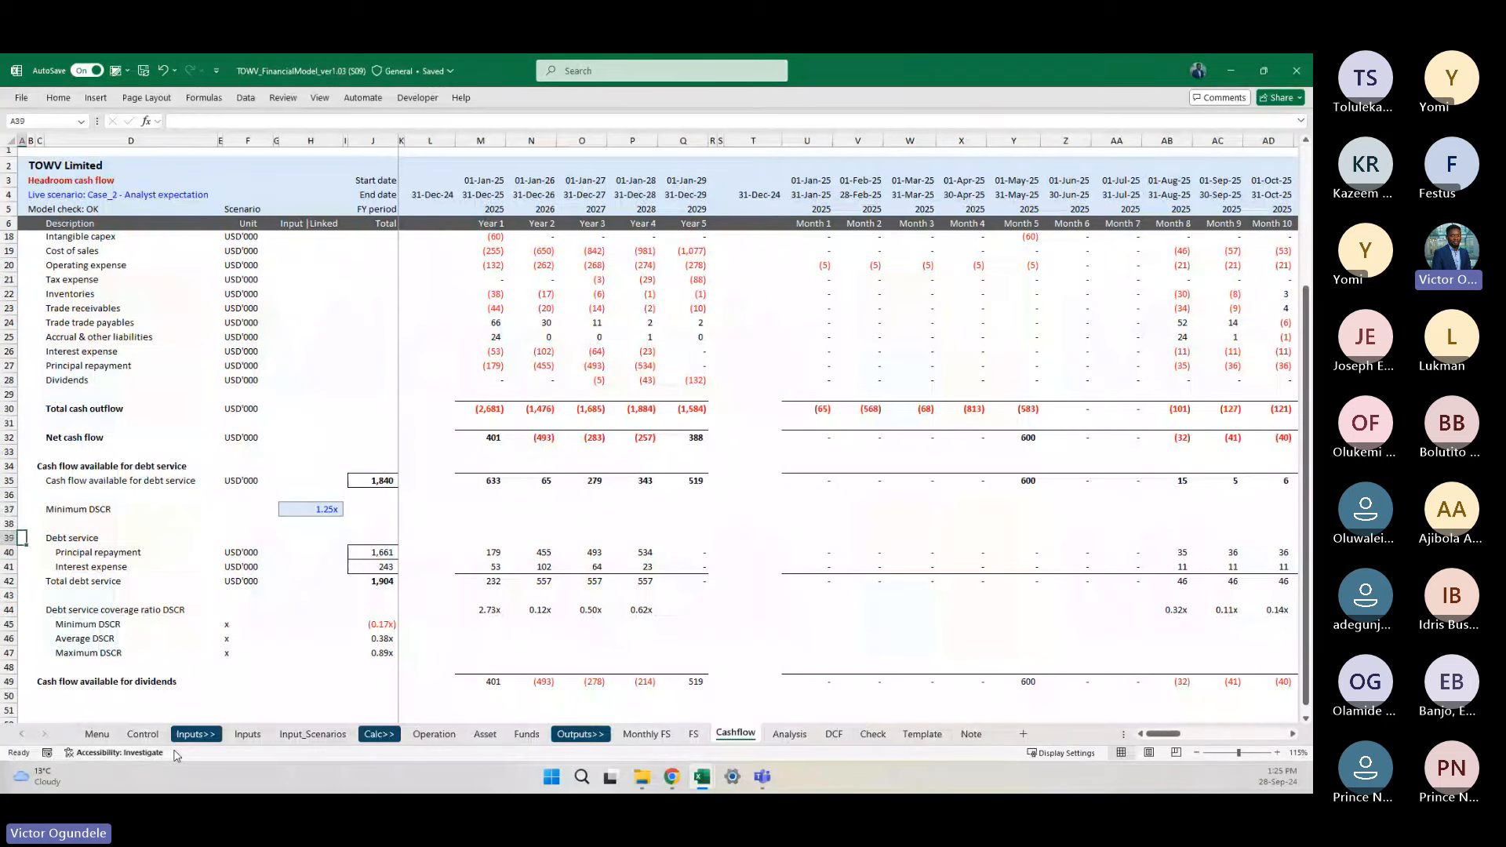
key(shift+space)
key(ctrl+shift+plus)
key(ctrl+shift+plus)
key(Right)
key(Right)
key(Right)
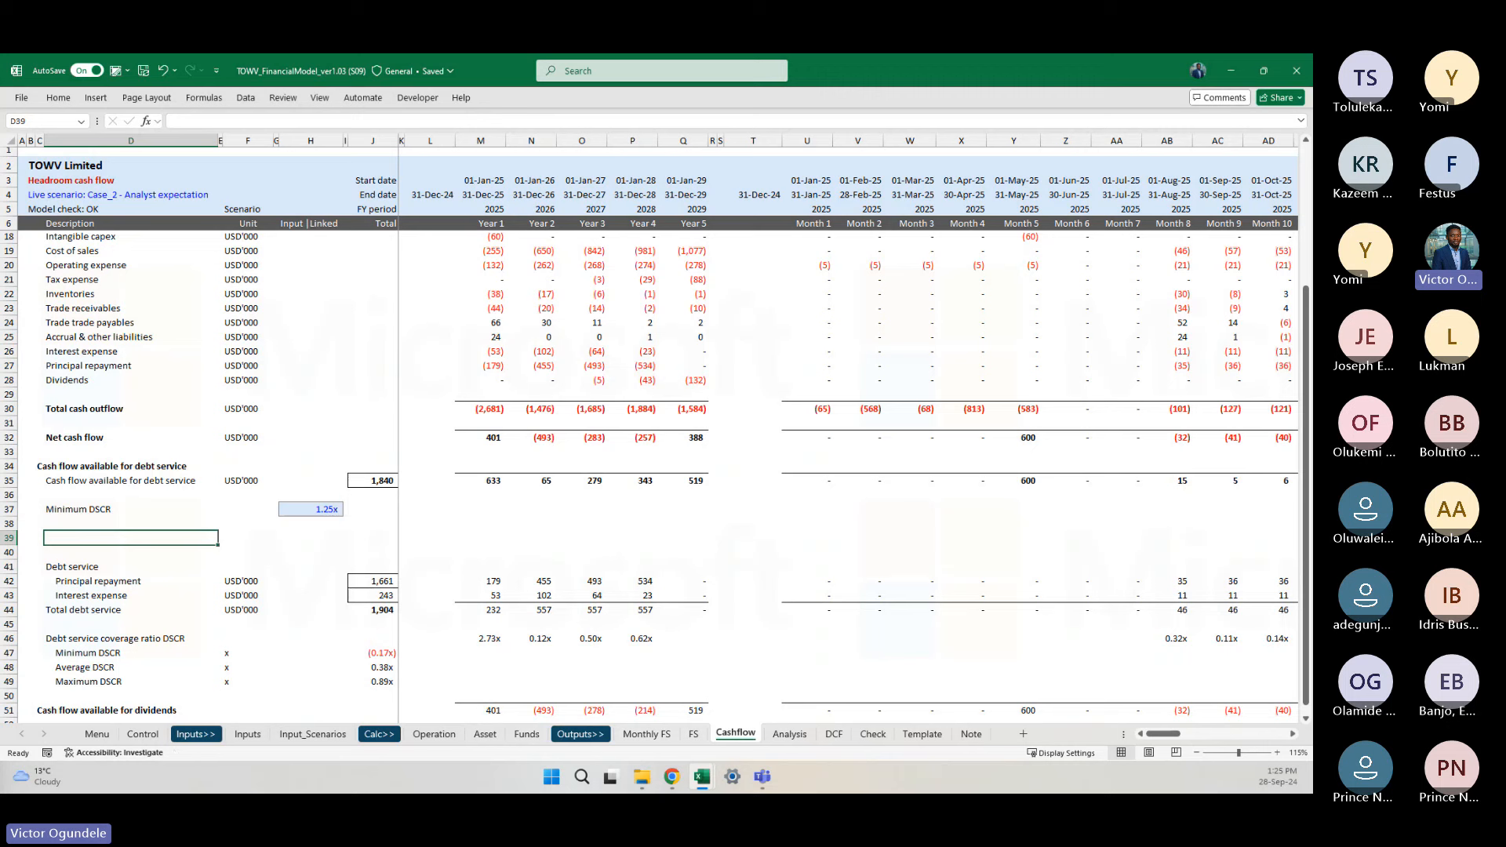
Step: Label D39 "CFADS base on DSCR"
text(Cash)
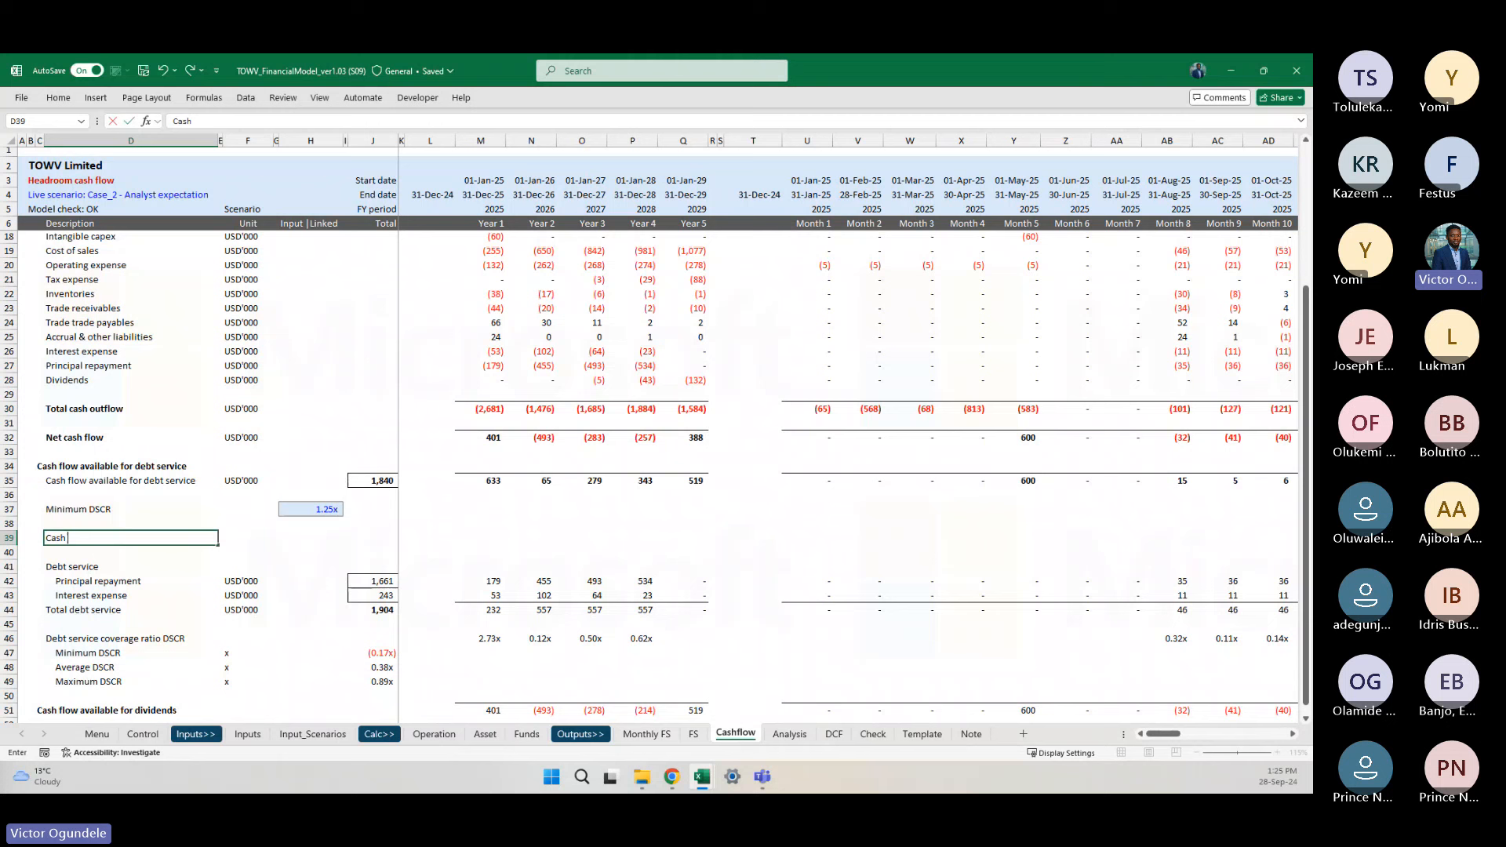
key(BackSpace)
key(BackSpace)
key(BackSpace)
key(BackSpace)
key(BackSpace)
text(CFAD)
text(S bas)
text(ed)
key(BackSpace)
text(i)
text(on DSCR)
Step: Reword the label in D39 to "Debt service based on DSCR"
click(131, 537)
drag(45, 537, 73, 537)
key(BackSpace)
key(Delete)
text(Debt service)
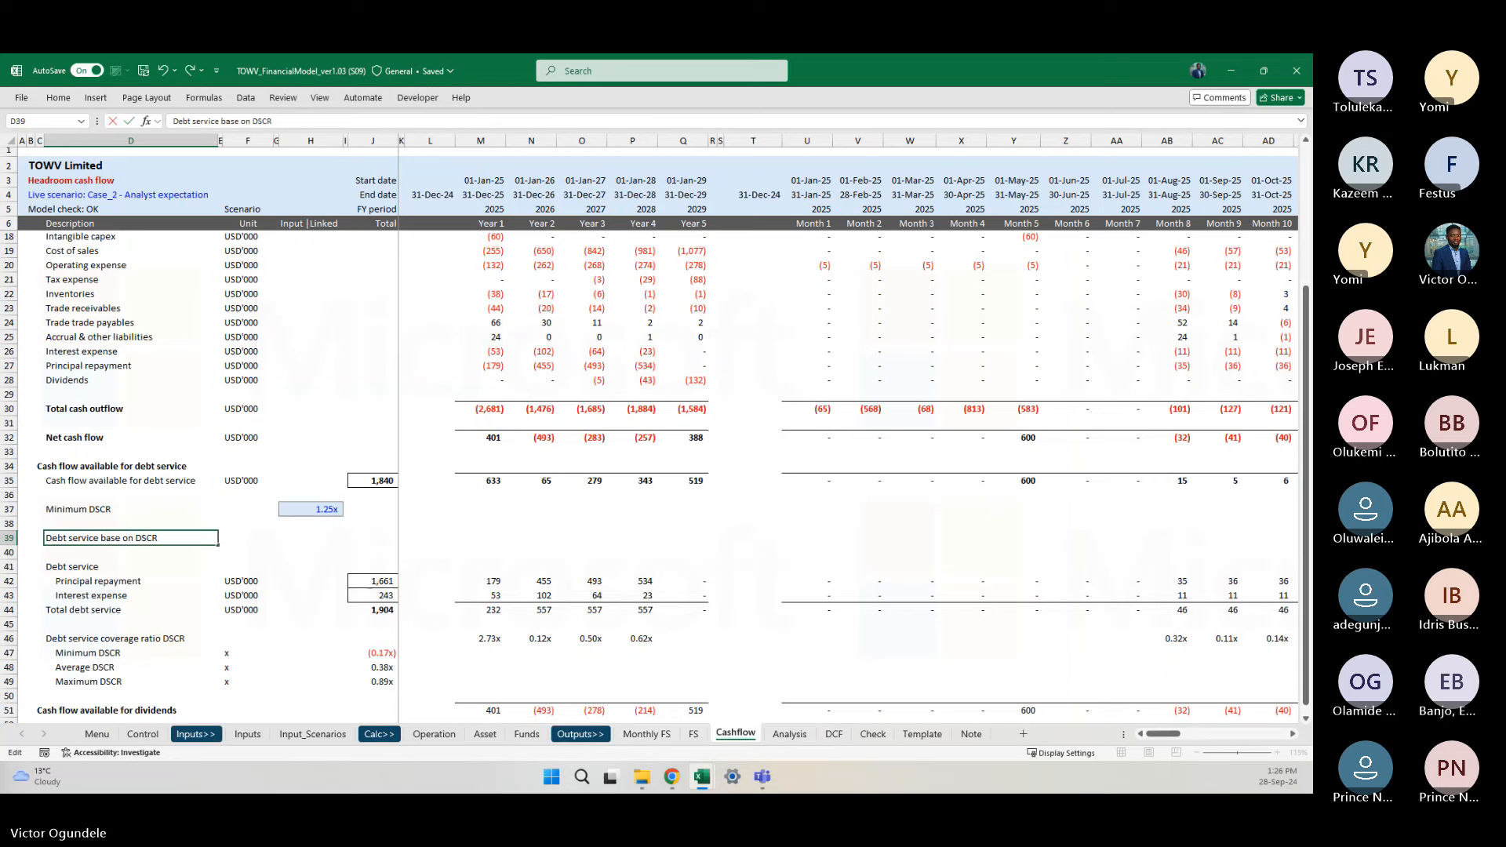
key(Left)
text(d)
key(Return)
Step: Calculate the Month 1 debt service based on DSCR in U39 with =U35/$H$37
scroll(649, 430, up, 2)
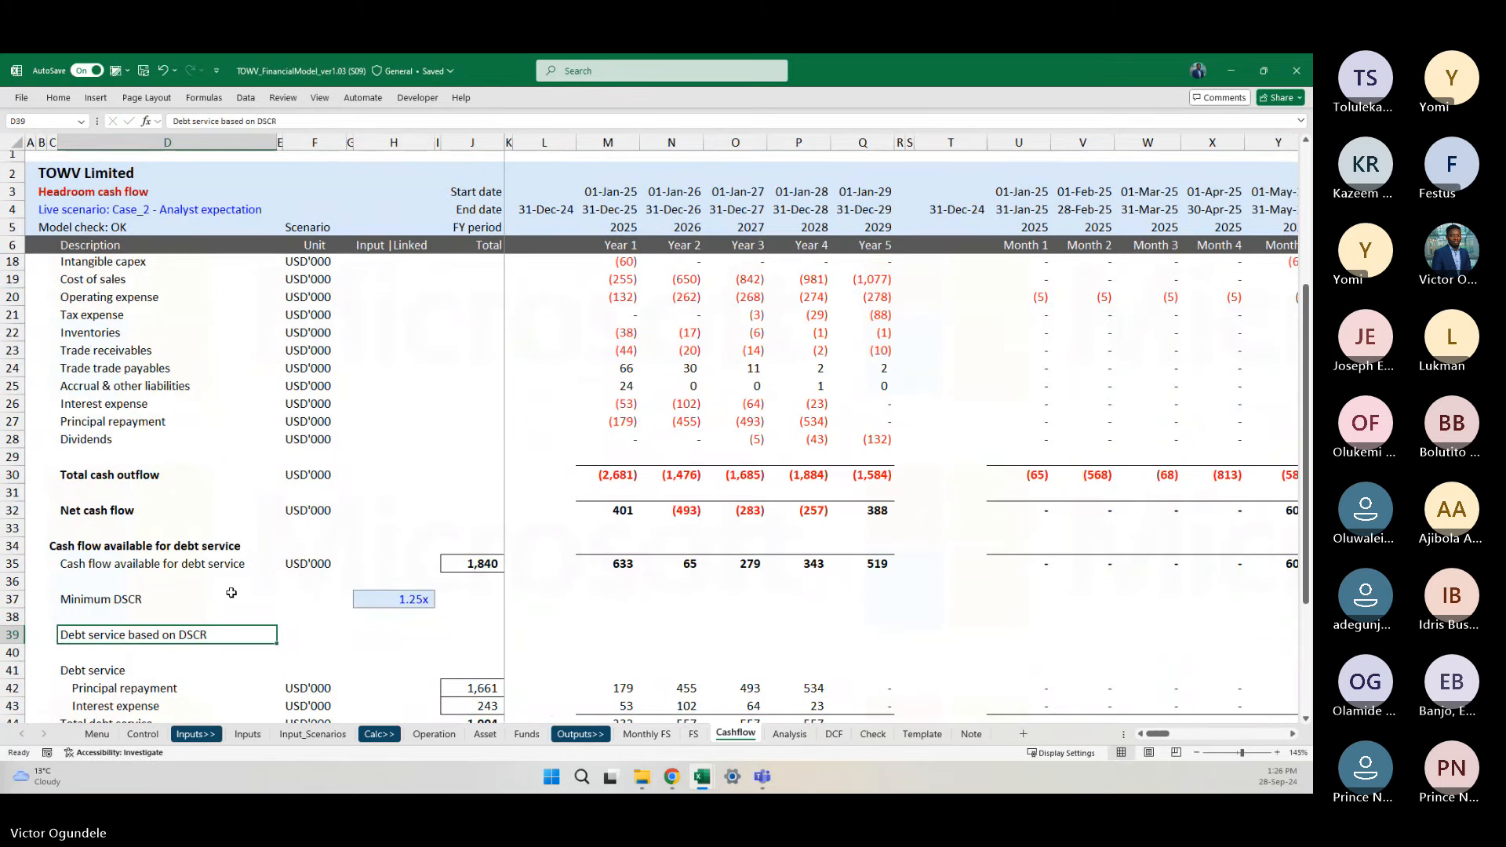
scroll(231, 593, down, 2)
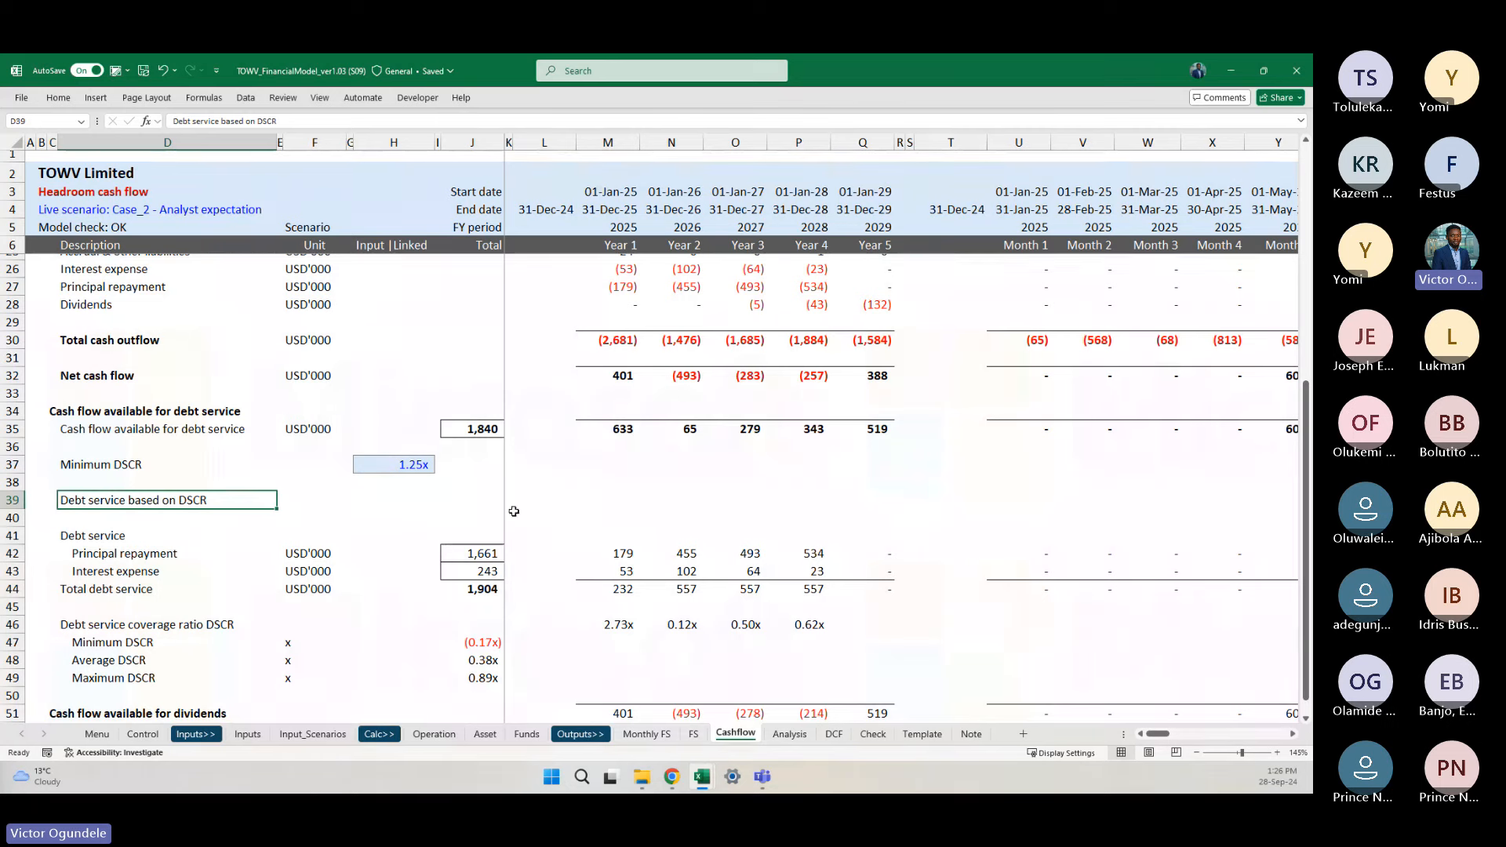
click(608, 510)
key(Up)
key(Up)
key(Right)
key(Down)
key(Right)
key(Right)
key(Right)
key(Right)
key(Right)
key(Right)
key(Right)
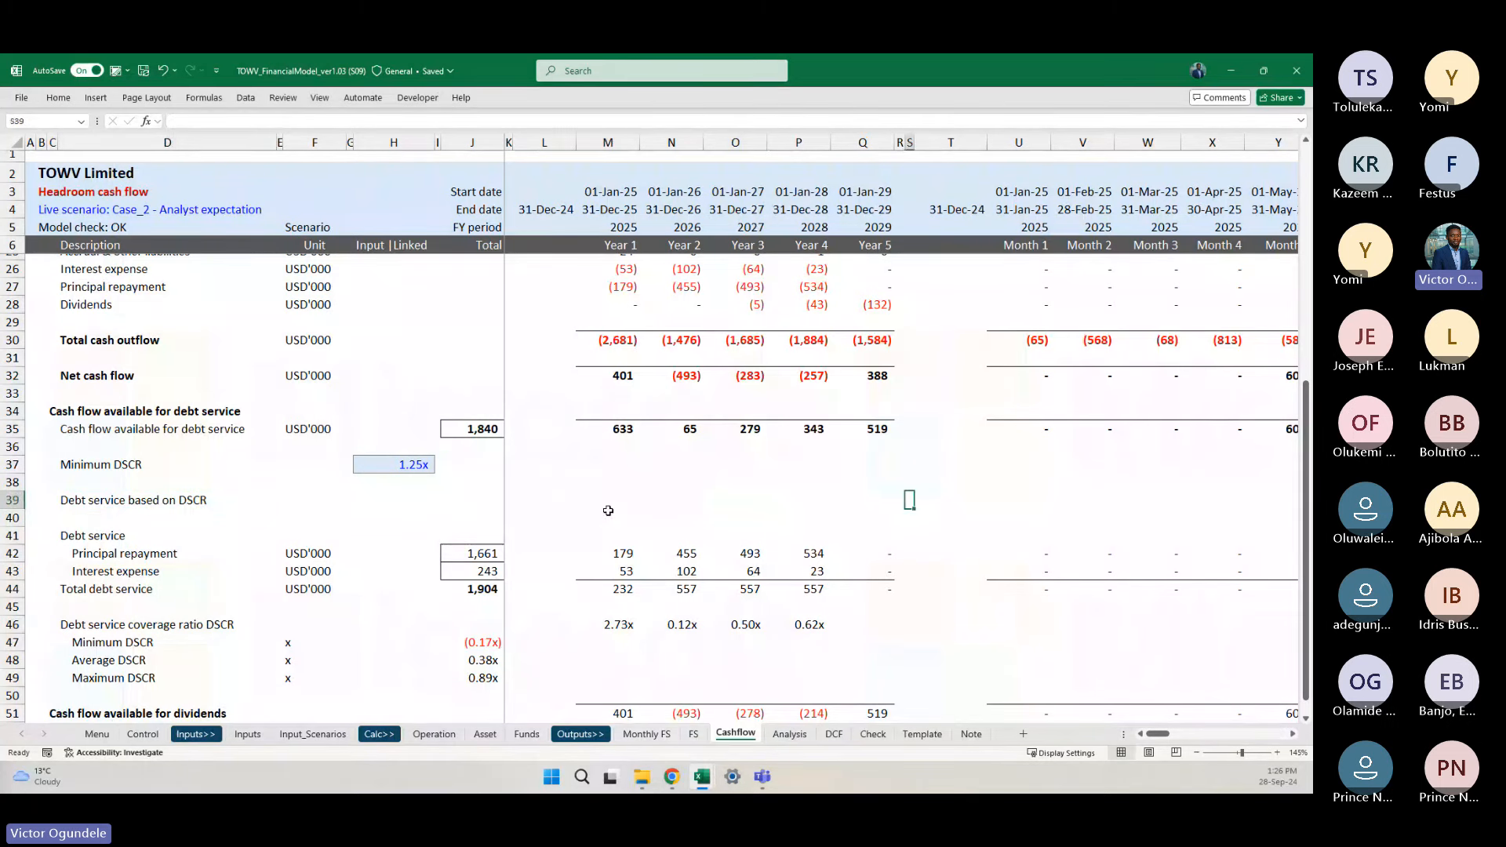
text(=)
key(Up)
key(Up)
key(Up)
key(Up)
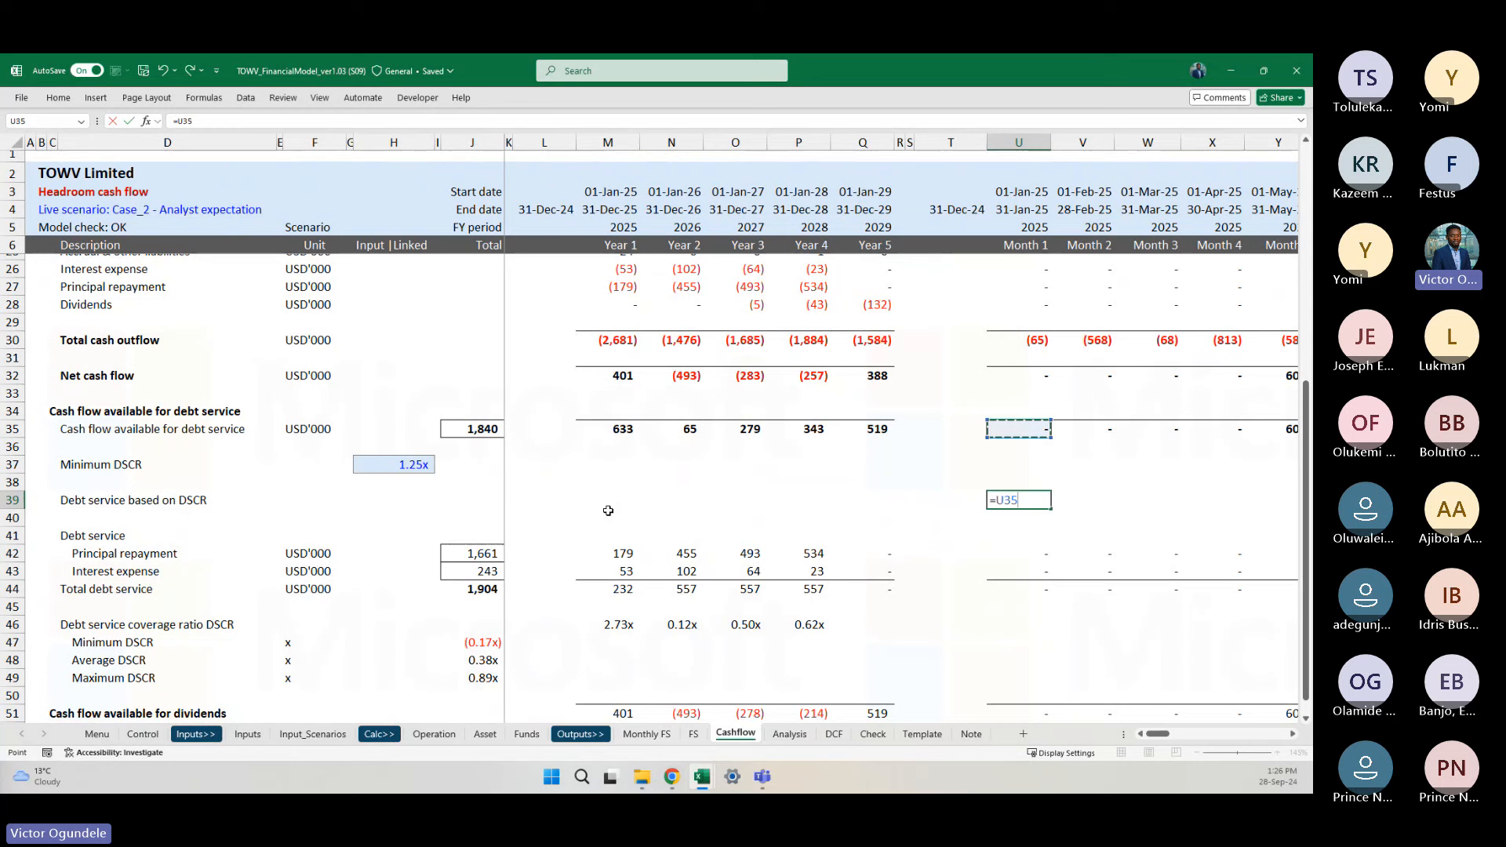
click(379, 469)
key(F4)
key(ctrl+Return)
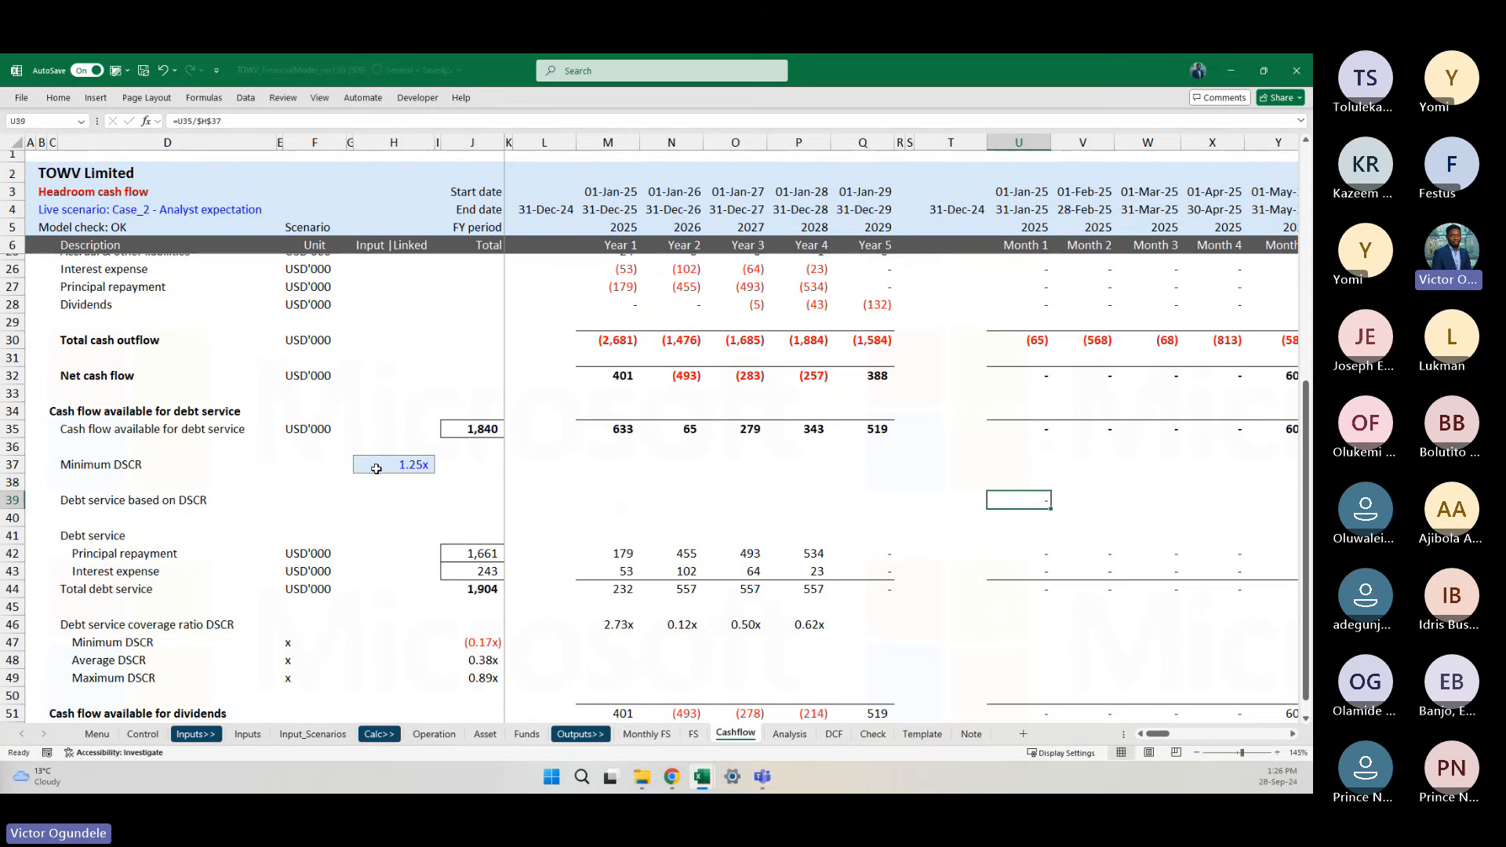
Step: Fill row 39 from Month 1 to Month 60 with the DSCR-based debt service, floored at zero using =MAX(U35/$H$37,0)
key(ctrl+shift+Right)
key(ctrl+r)
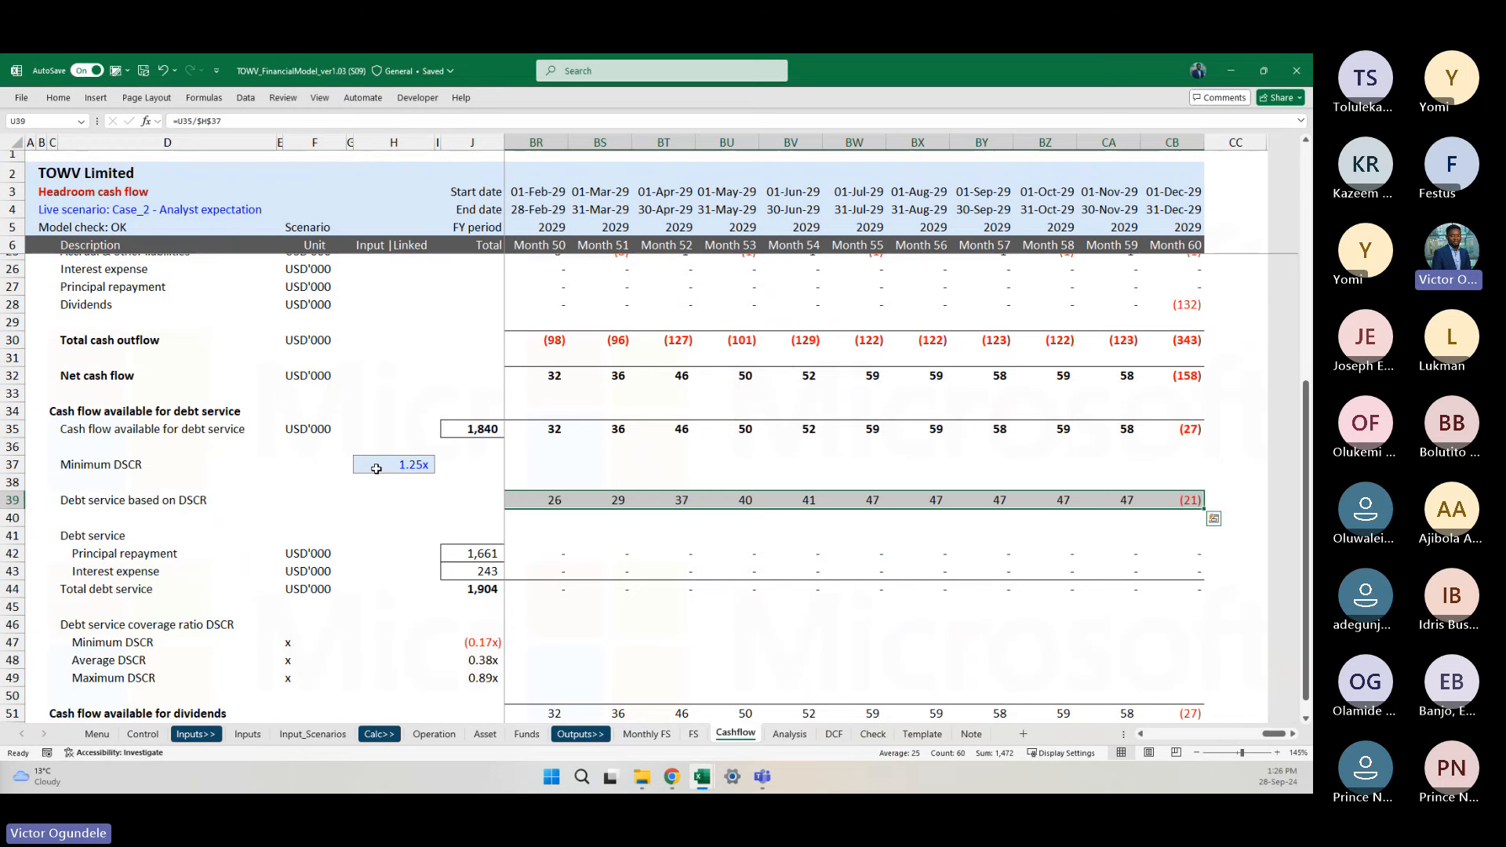
key(F2)
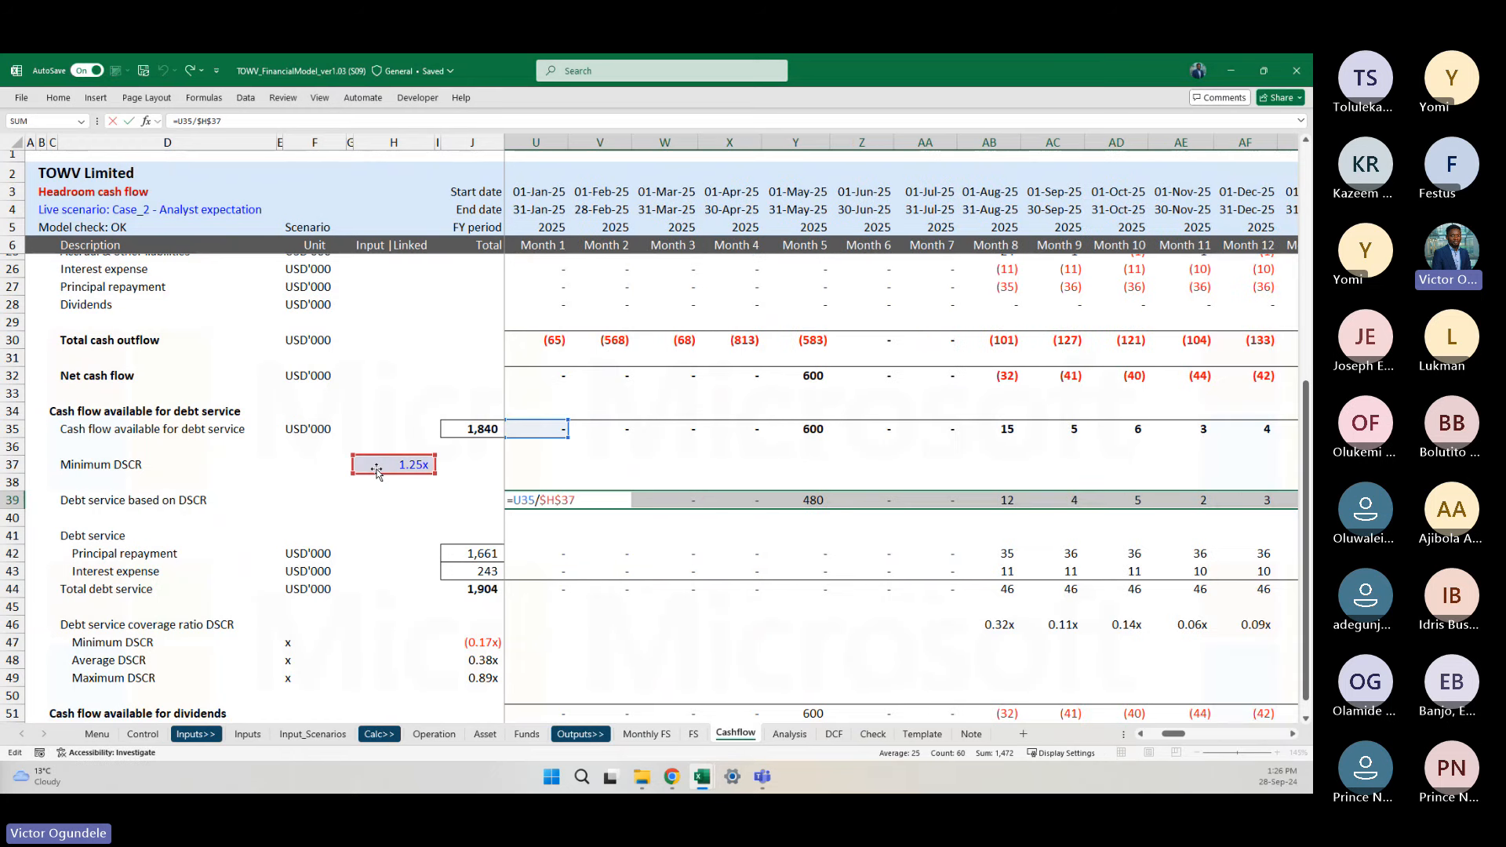
key(Home)
key(Right)
text(MAX()
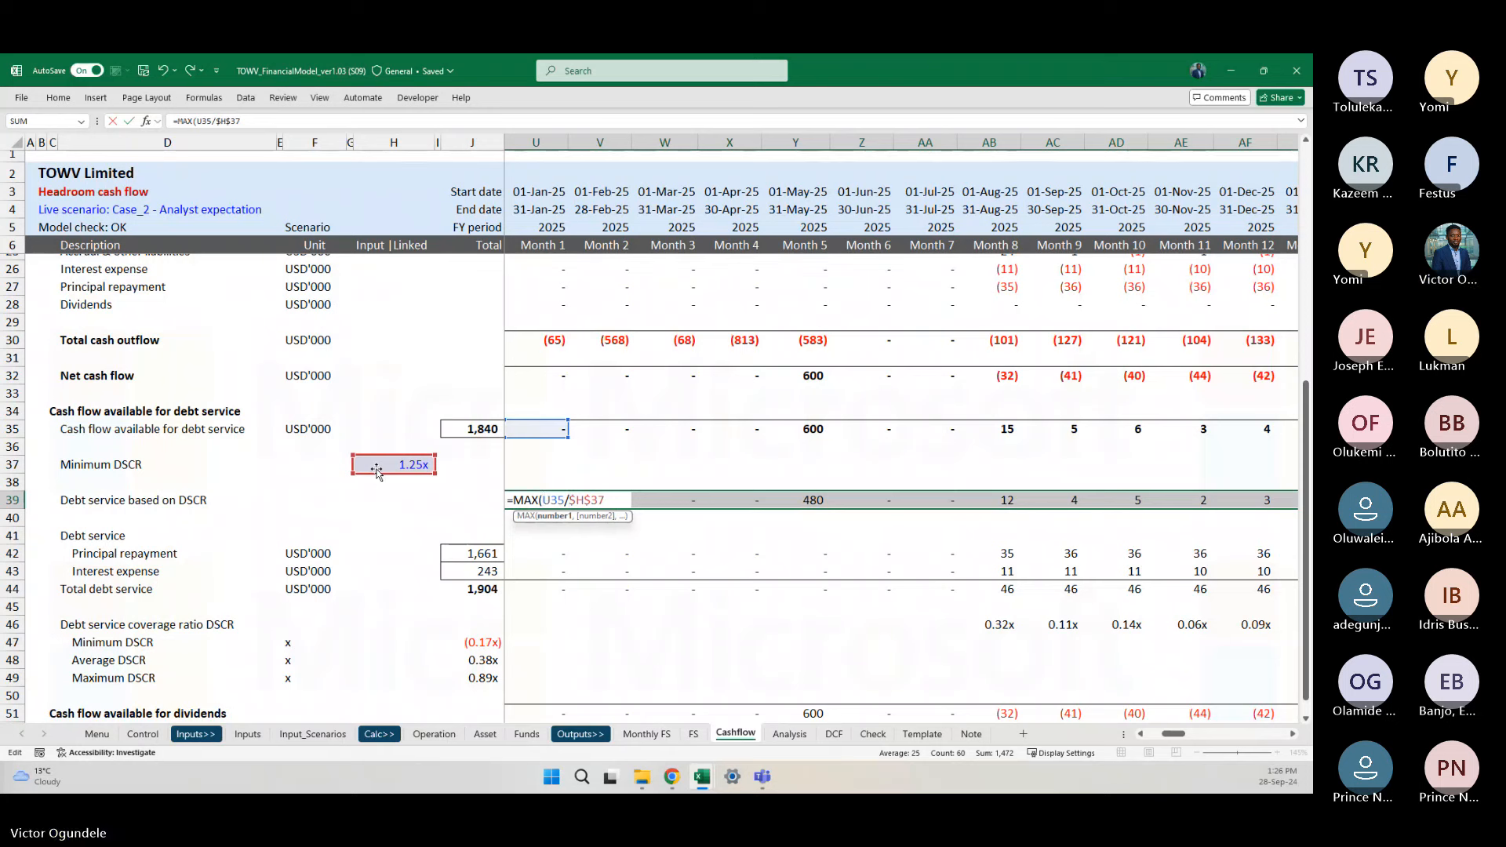
key(End)
text(,0)
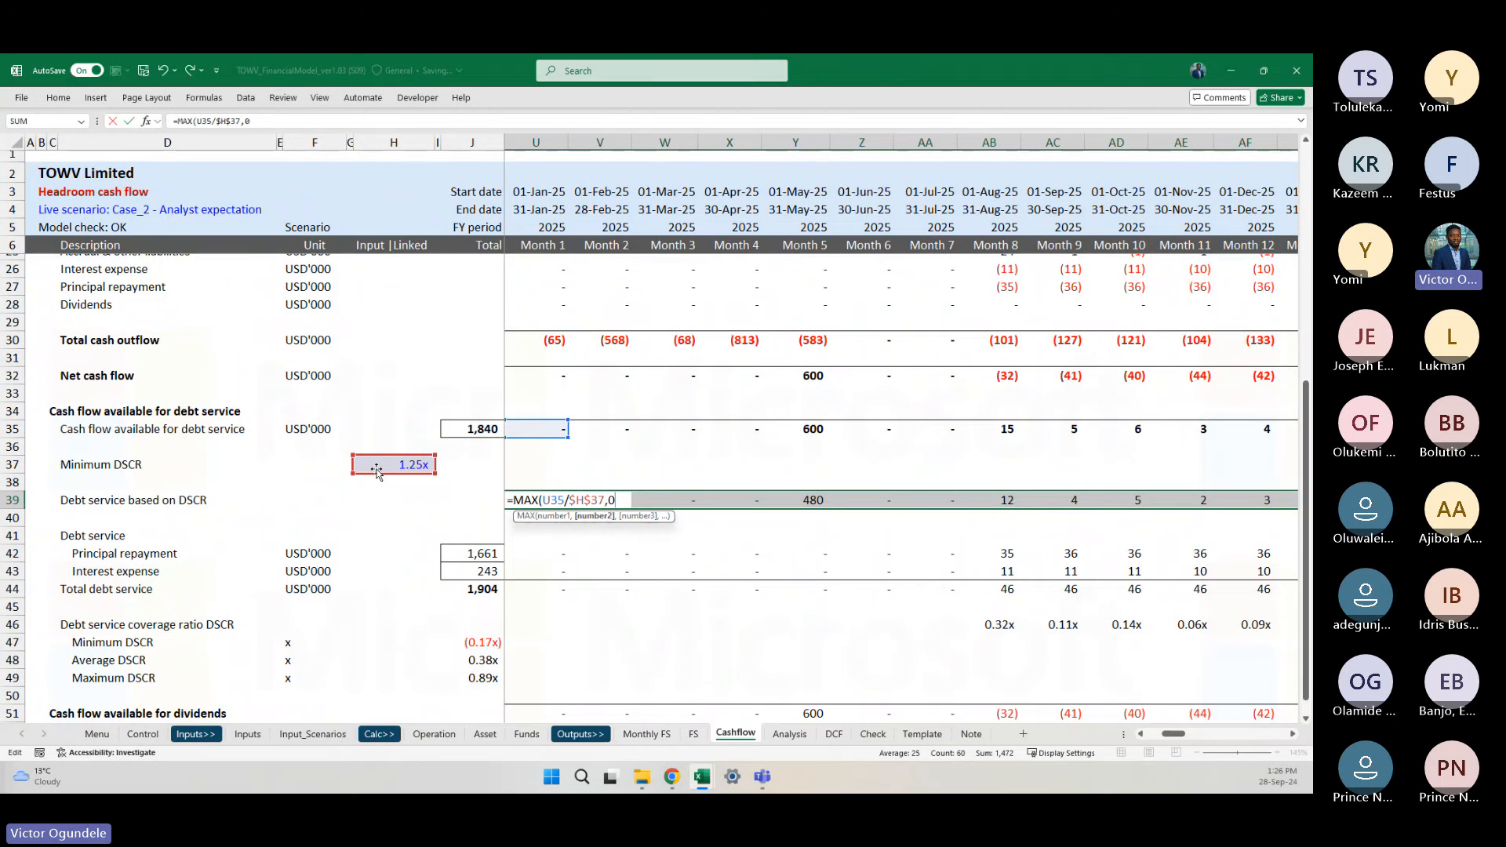
text())
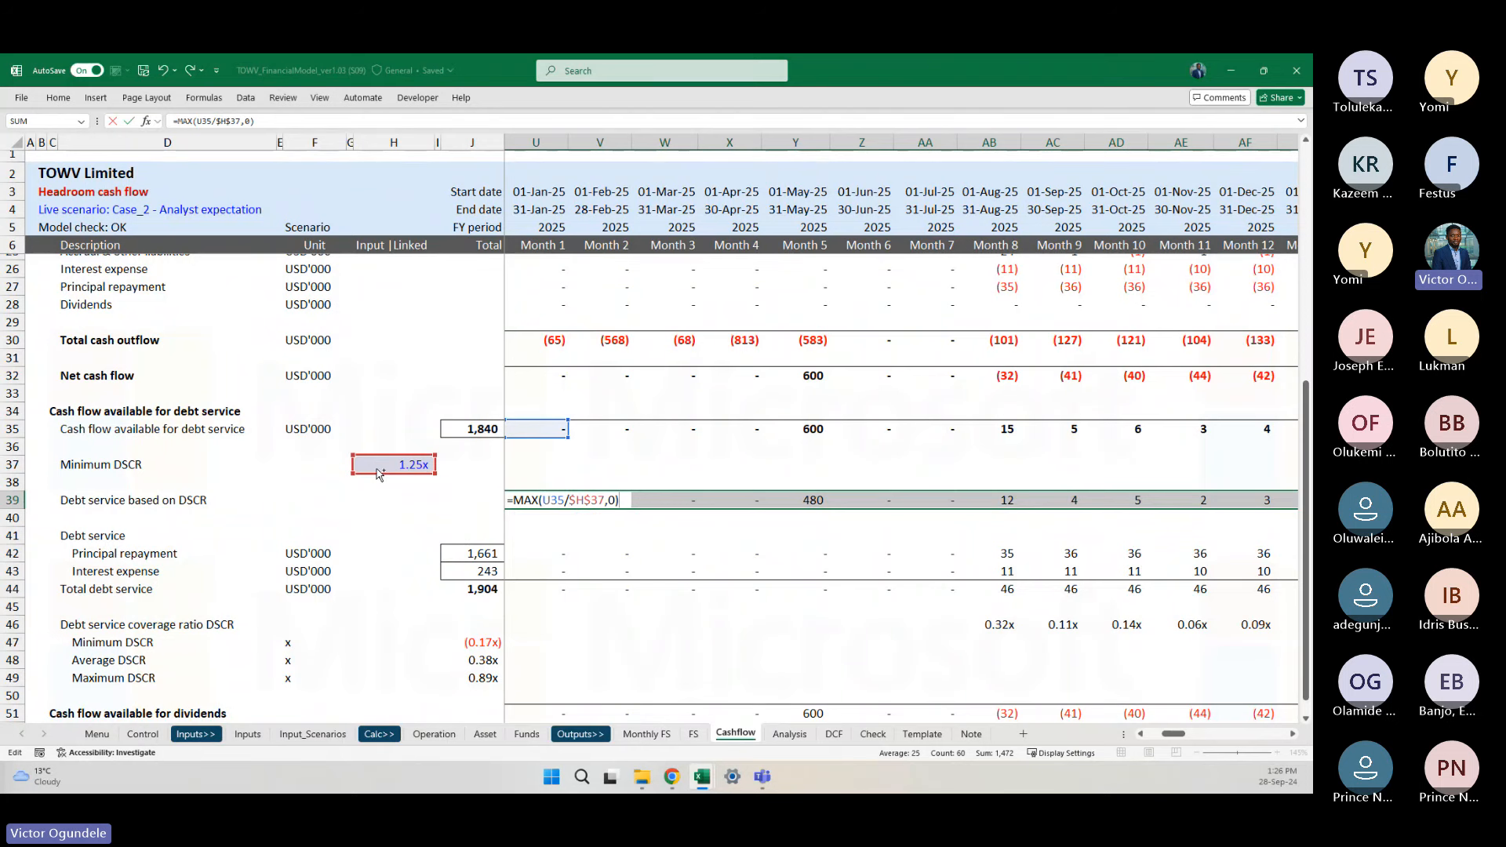
key(ctrl+Return)
key(ctrl+Right)
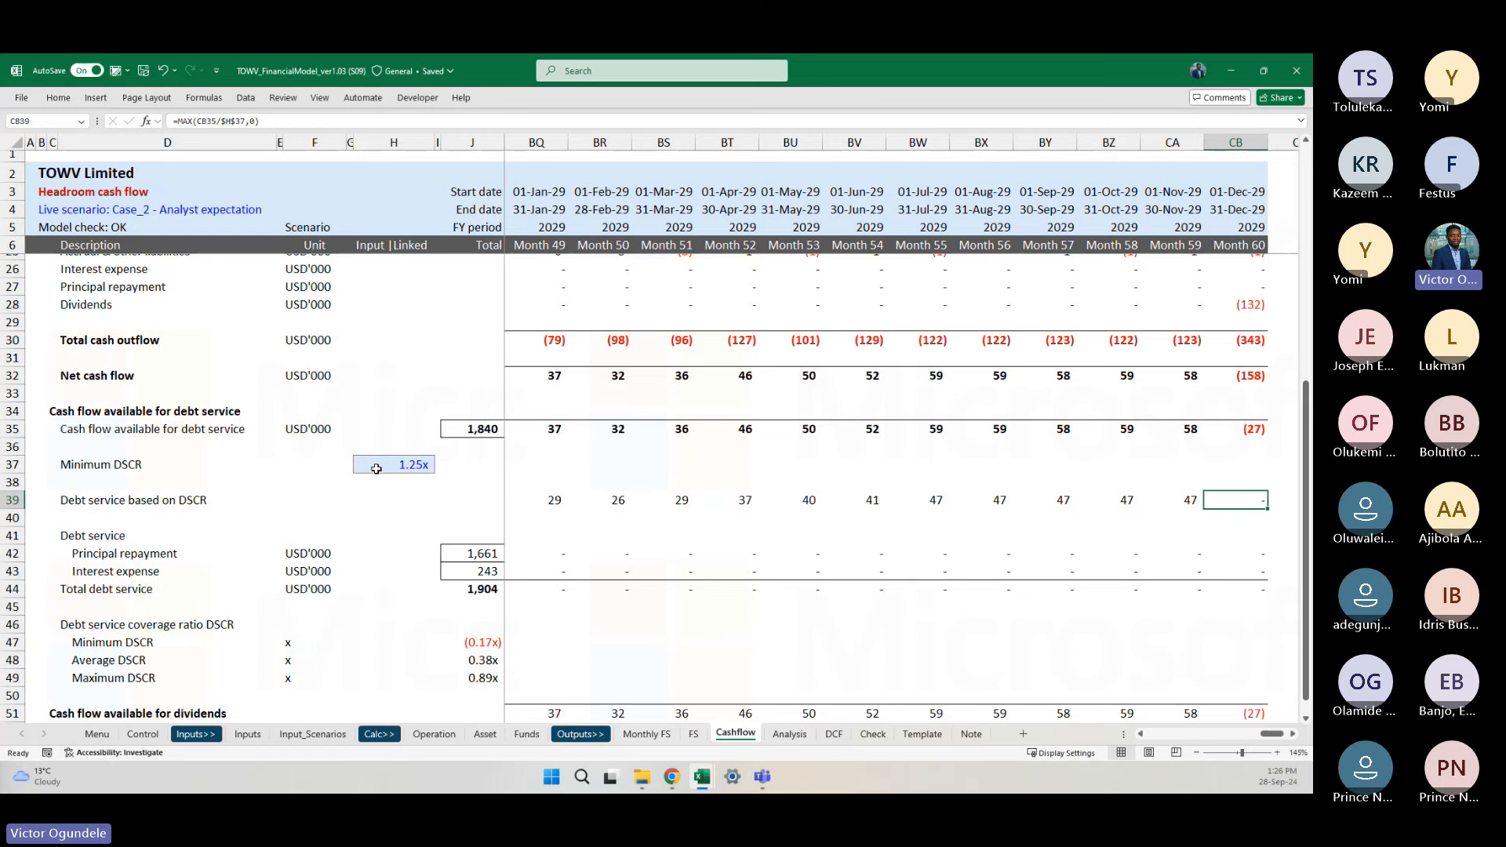
key(Home)
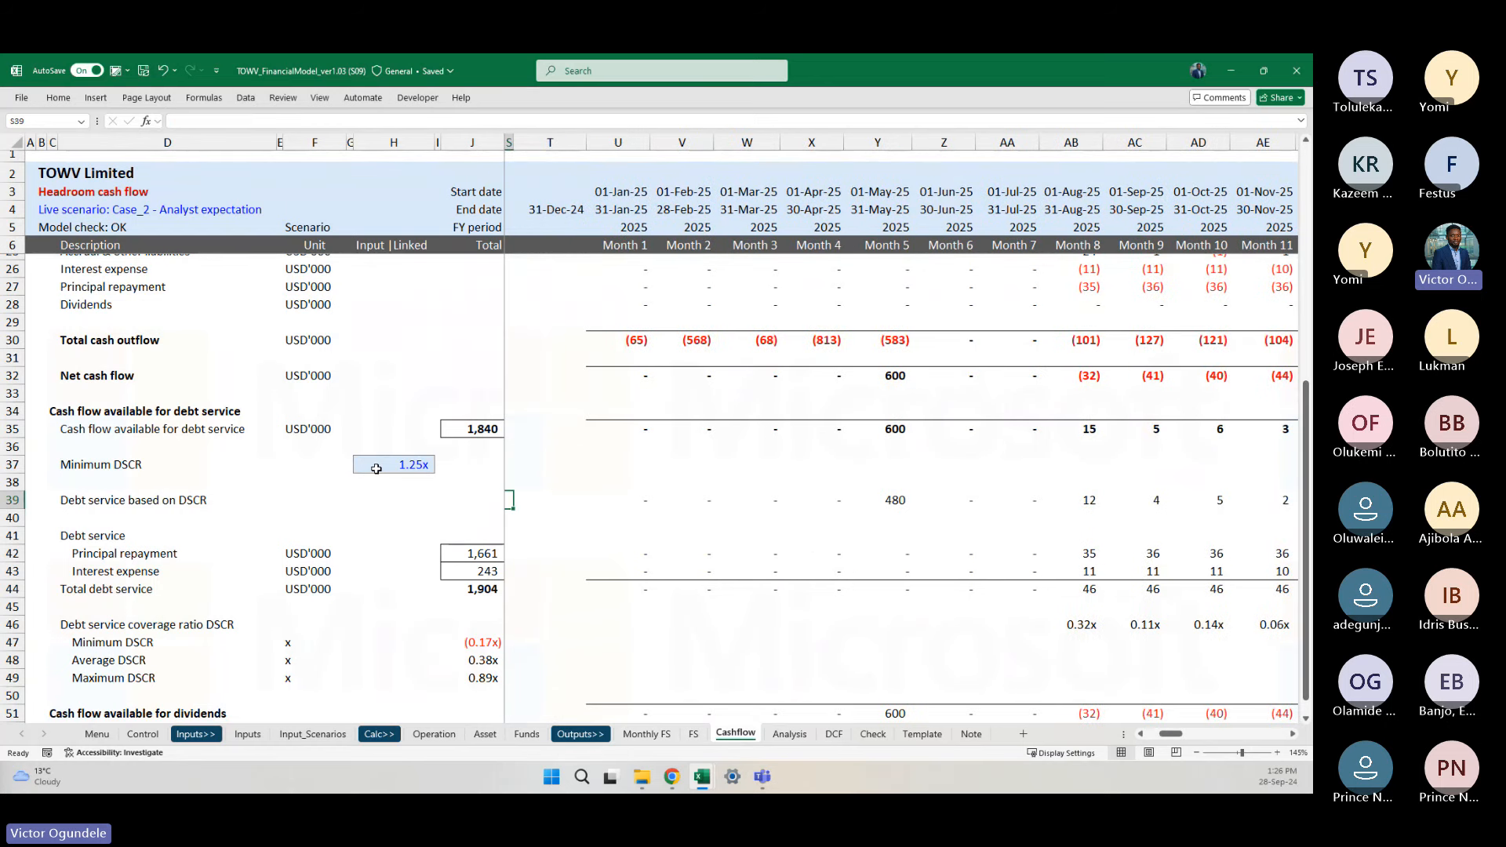
key(Left)
key(Left)
key(Left)
key(Left)
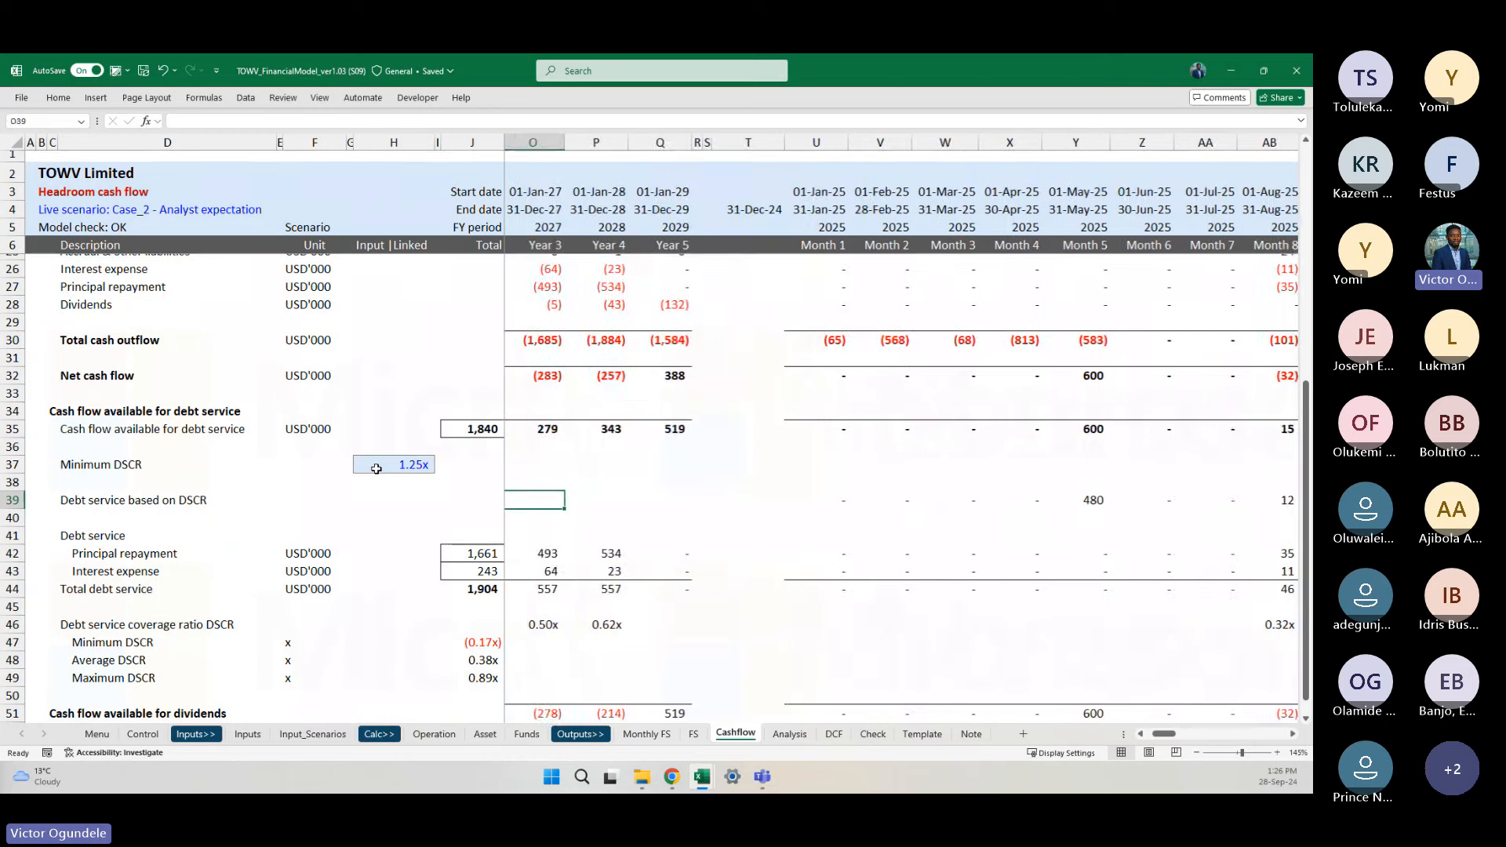
key(Right)
key(Right)
key(Right)
key(Right)
key(Right)
key(Right)
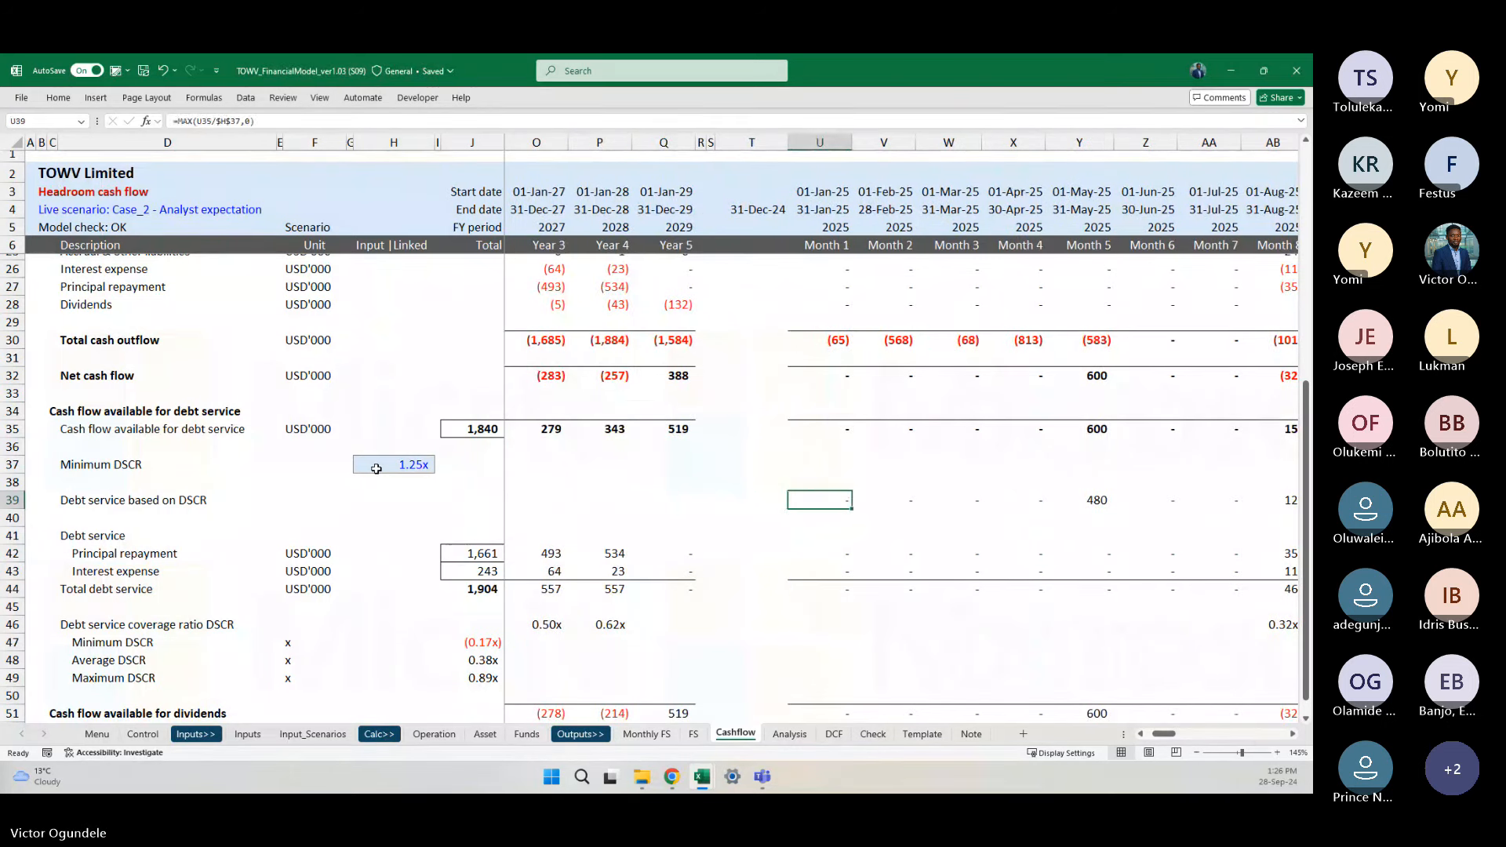
Step: Total the monthly debt service based on DSCR in J39 with SUM from U39 through Month 60, styled like the total in J35
key(ctrl+Left)
key(Right)
key(Right)
key(Right)
key(Right)
key(Right)
key(Right)
key(Right)
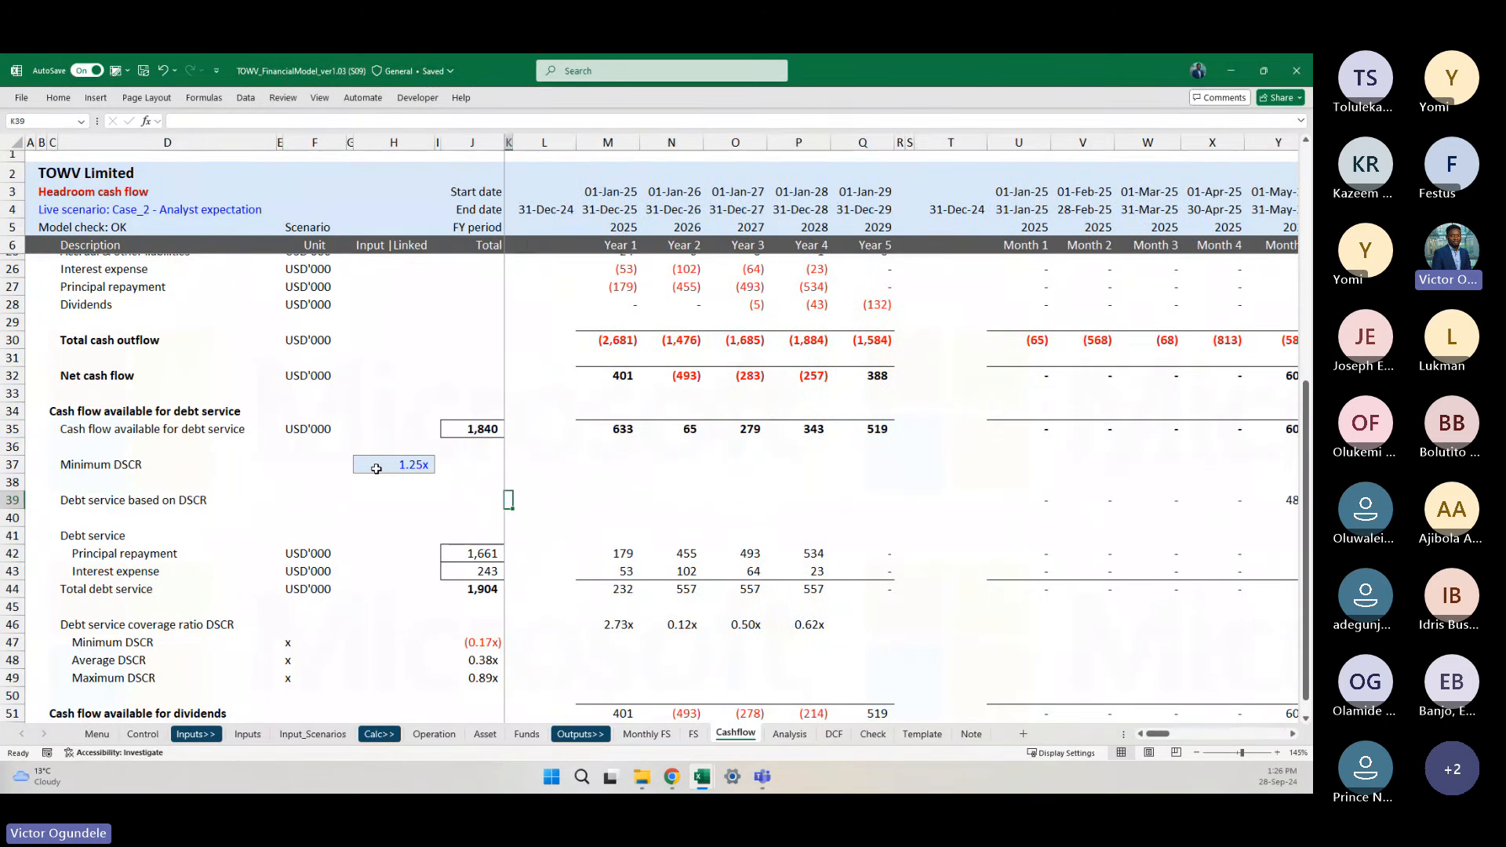
key(Left)
key(Up)
key(Up)
key(Up)
key(Up)
key(ctrl+c)
key(Down)
key(Down)
key(Down)
key(Down)
key(Down)
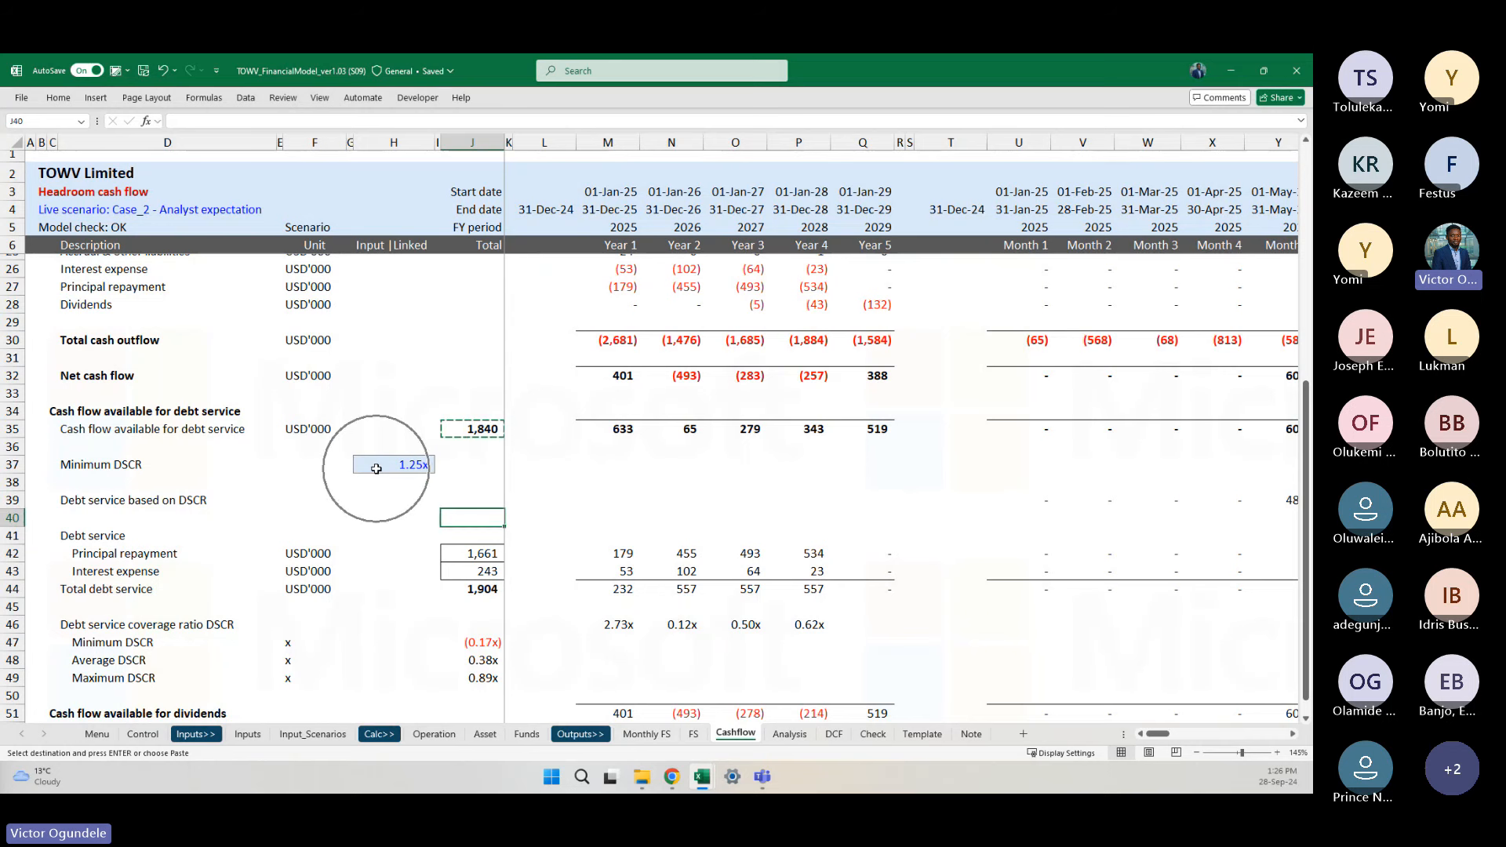
key(Up)
text(=SUM()
key(ctrl+Right)
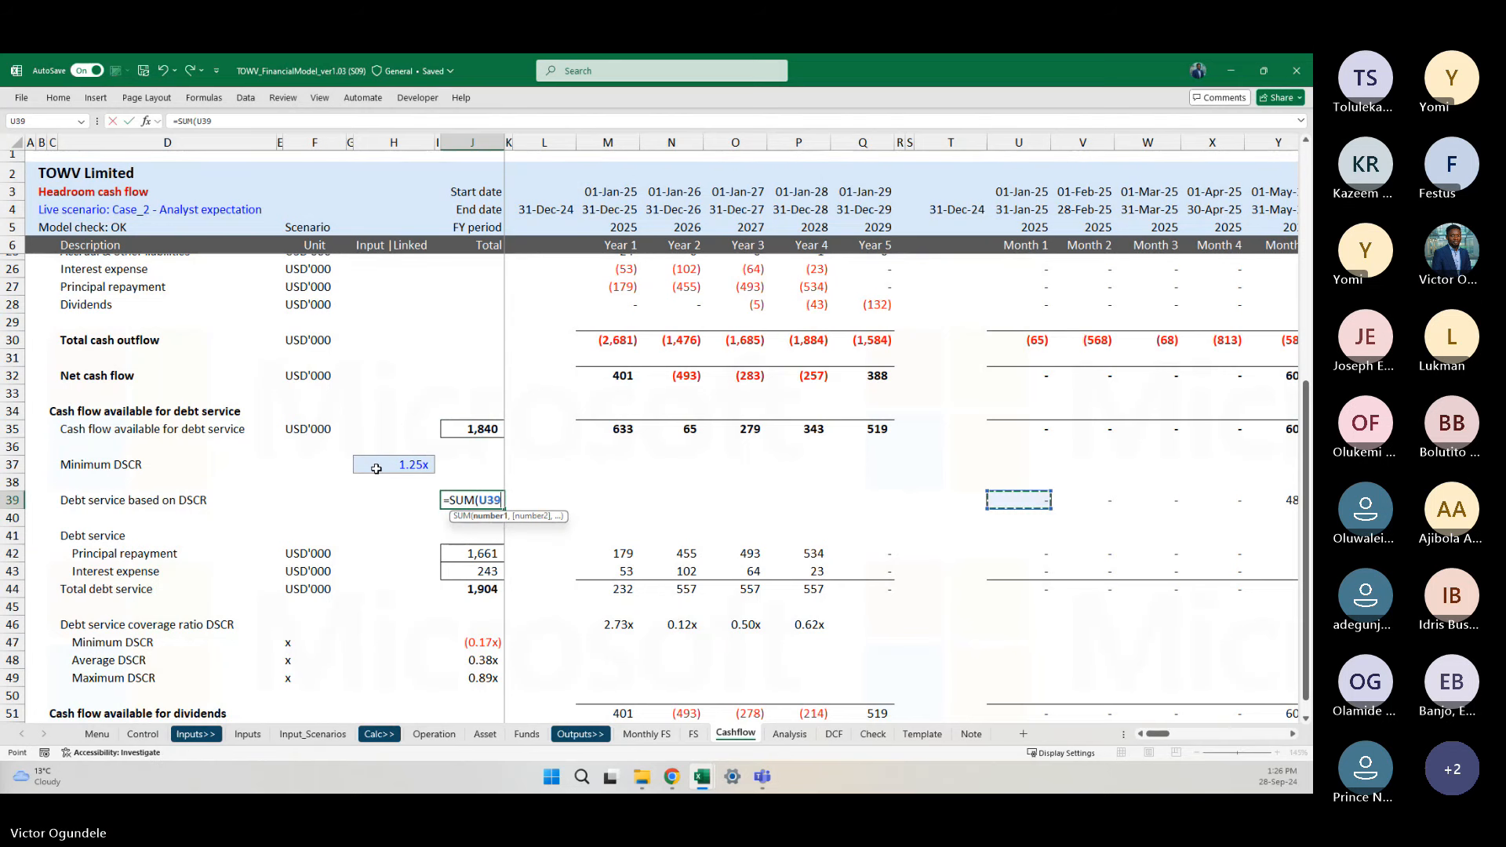
key(ctrl+shift+Right)
key(ctrl+Return)
key(Right)
key(Right)
key(Right)
key(Right)
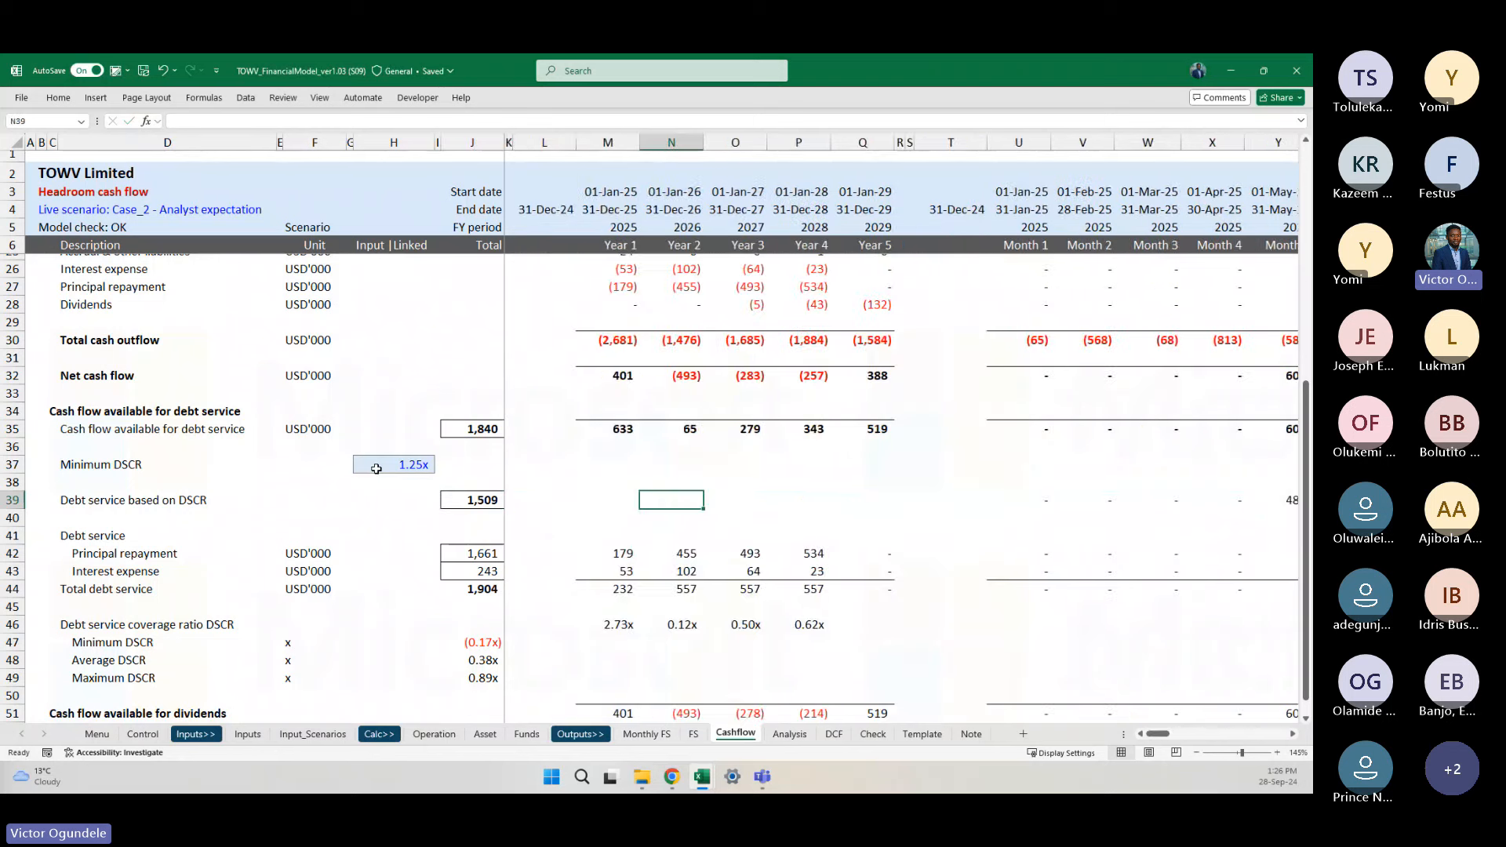
Step: Inspect the total for debt service based on DSCR in J39 of the Cashflow sheet
key(Left)
key(Left)
key(Left)
key(Left)
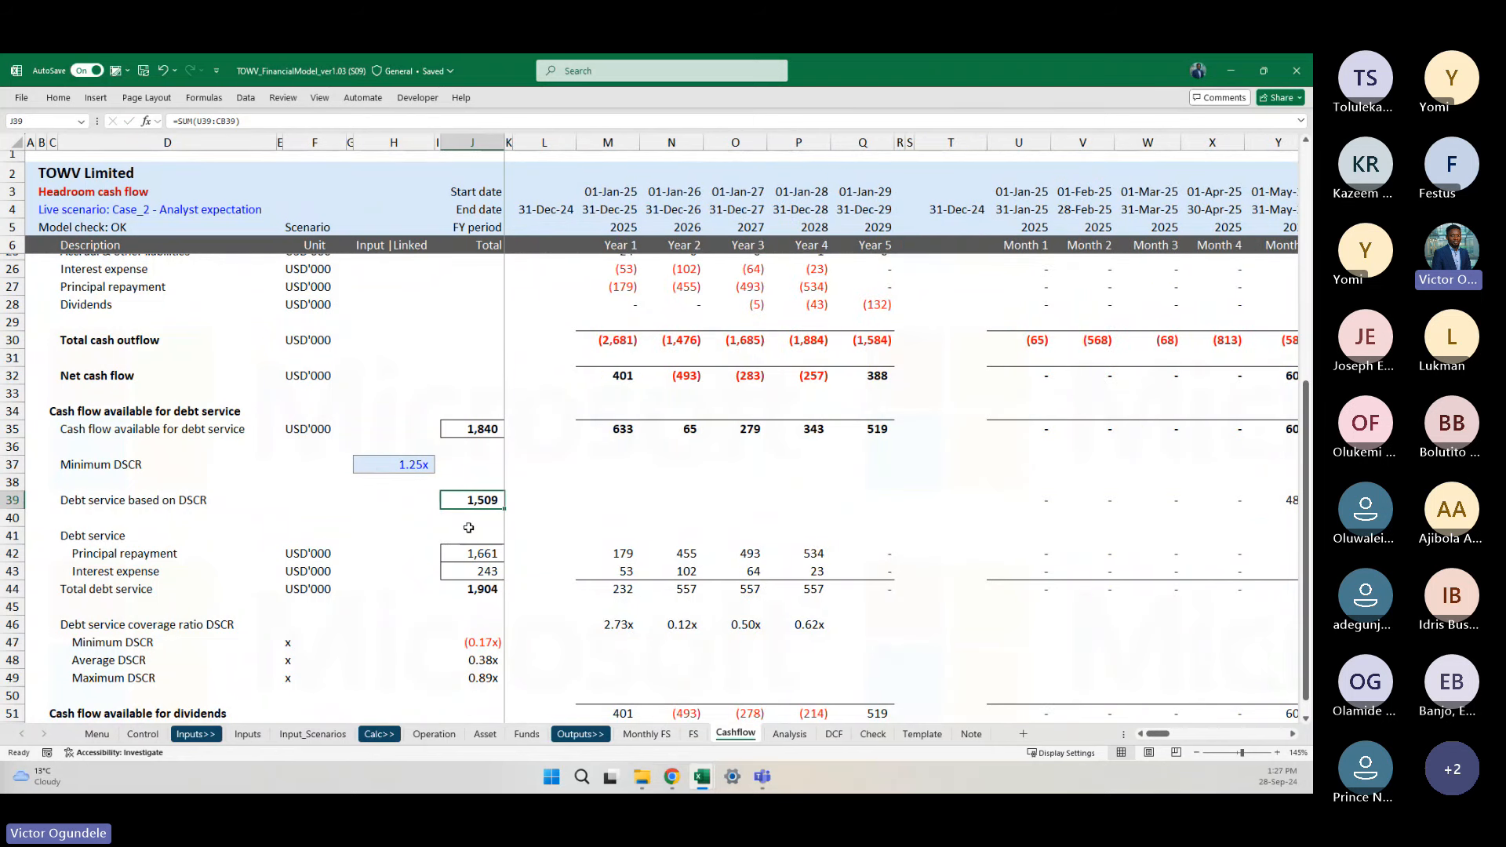
click(370, 502)
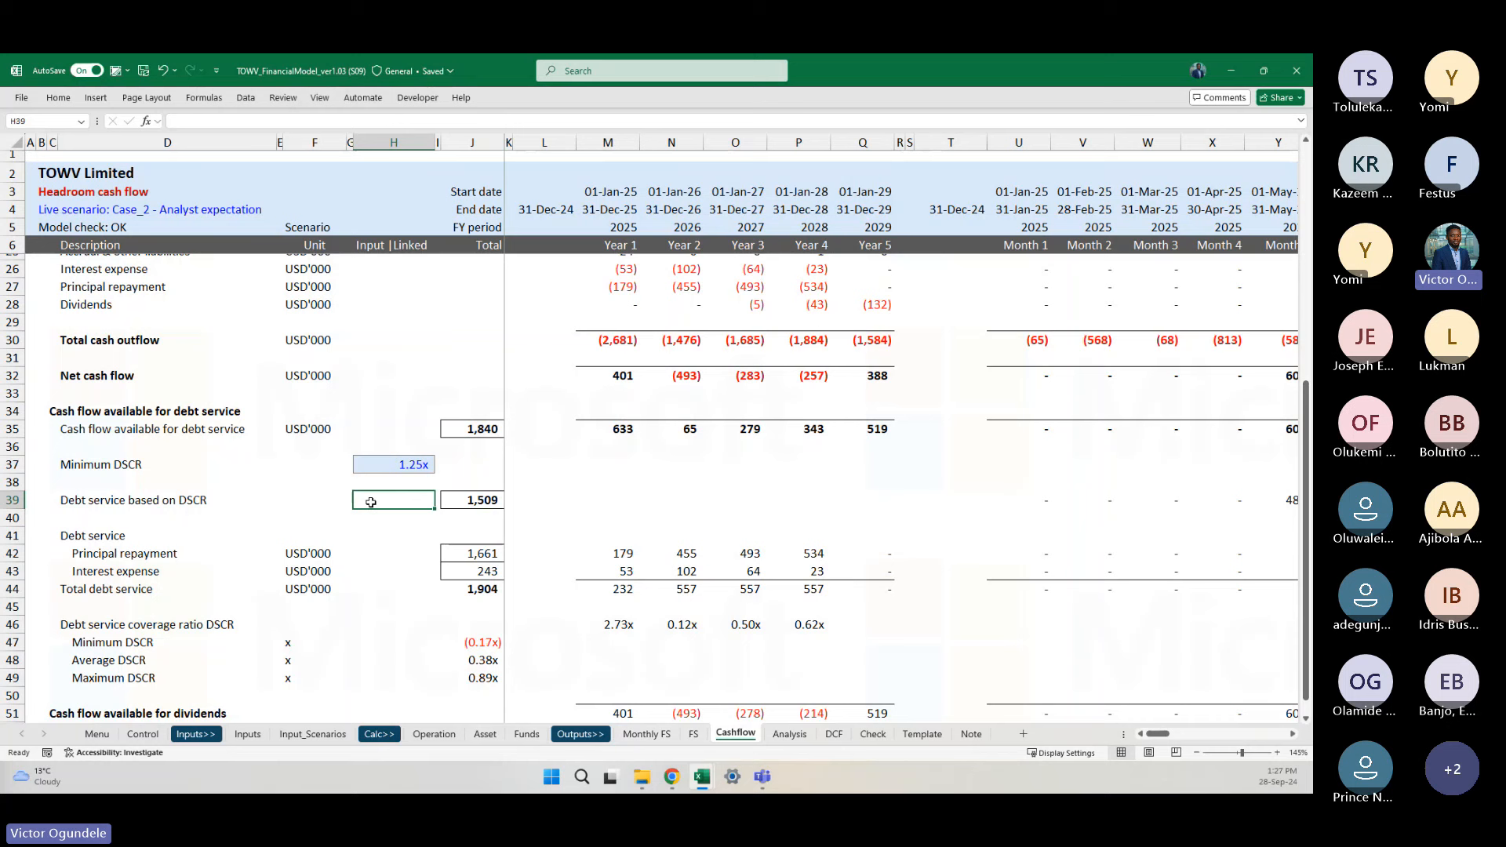
click(461, 506)
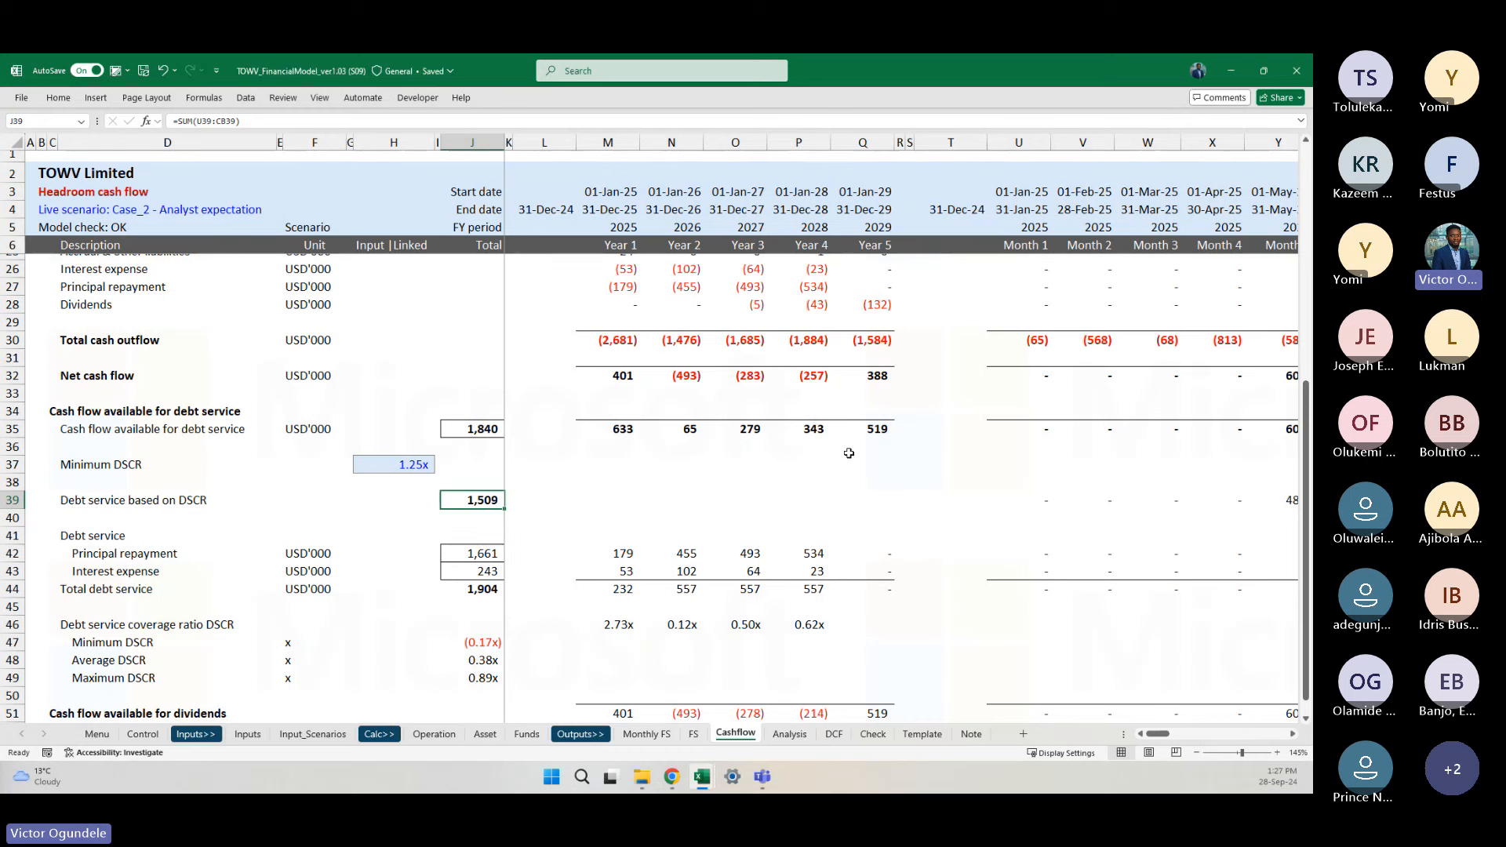
Step: Examine the monthly cash flow available for debt service in row 35 from Month 60 back to Month 49
click(1025, 428)
key(ctrl+Right)
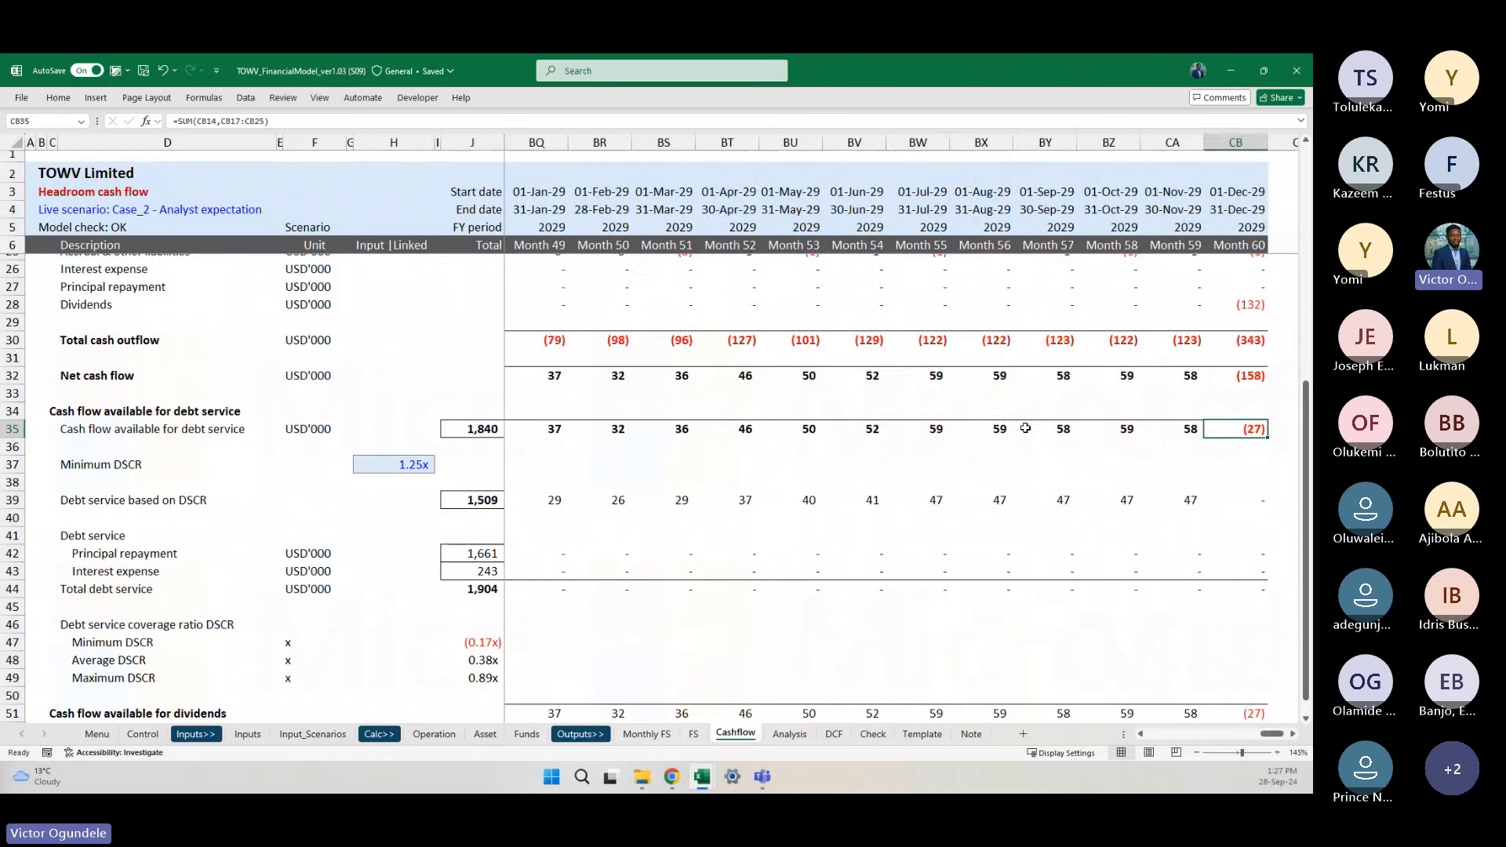
key(Left)
key(Left)
key(Left)
key(Left)
key(Left)
key(Left)
key(Left)
key(Left)
key(Left)
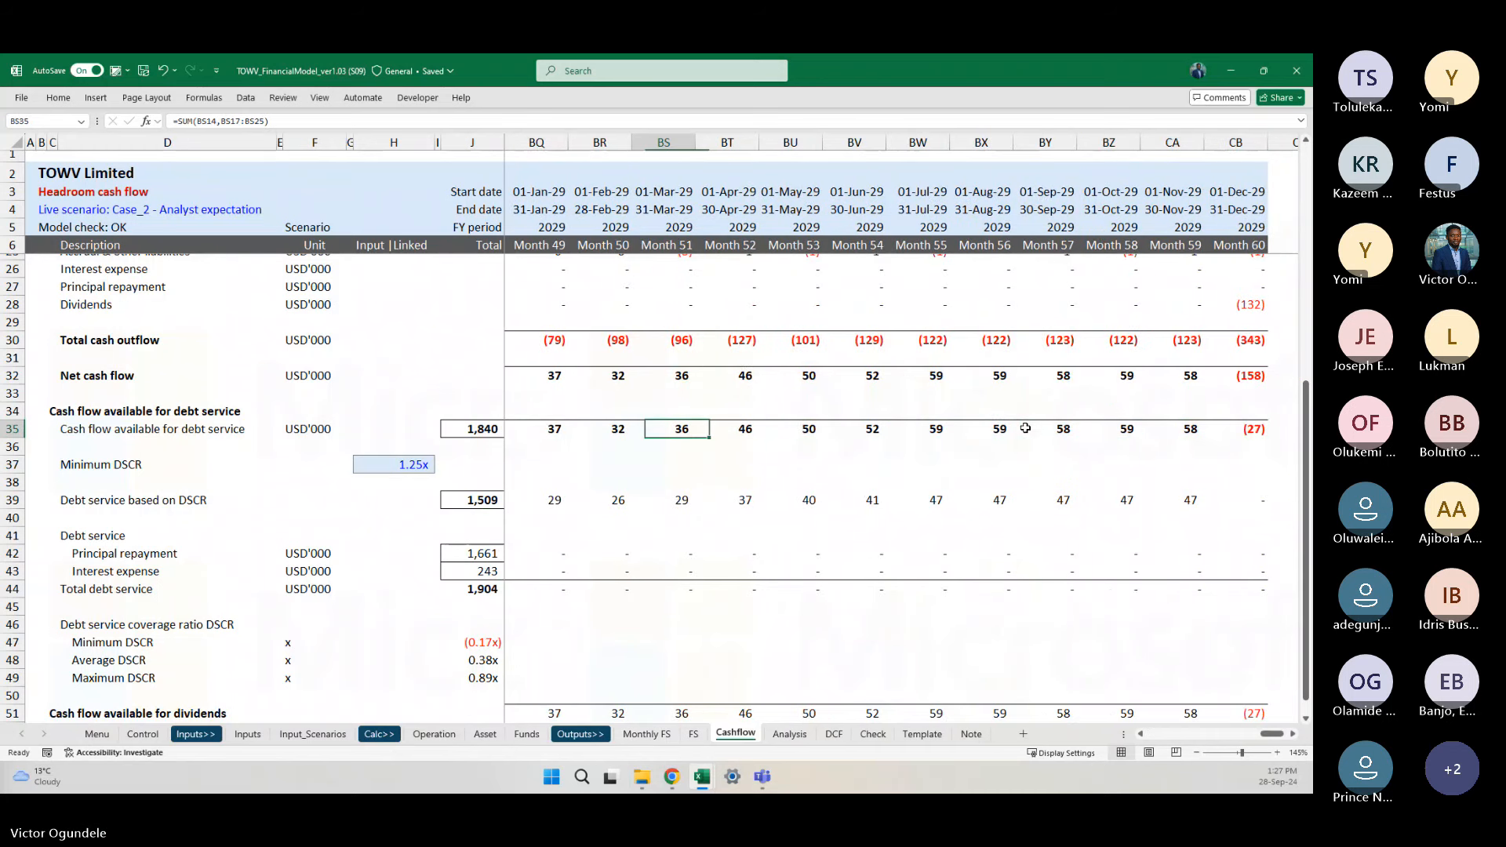
key(Left)
key(Left)
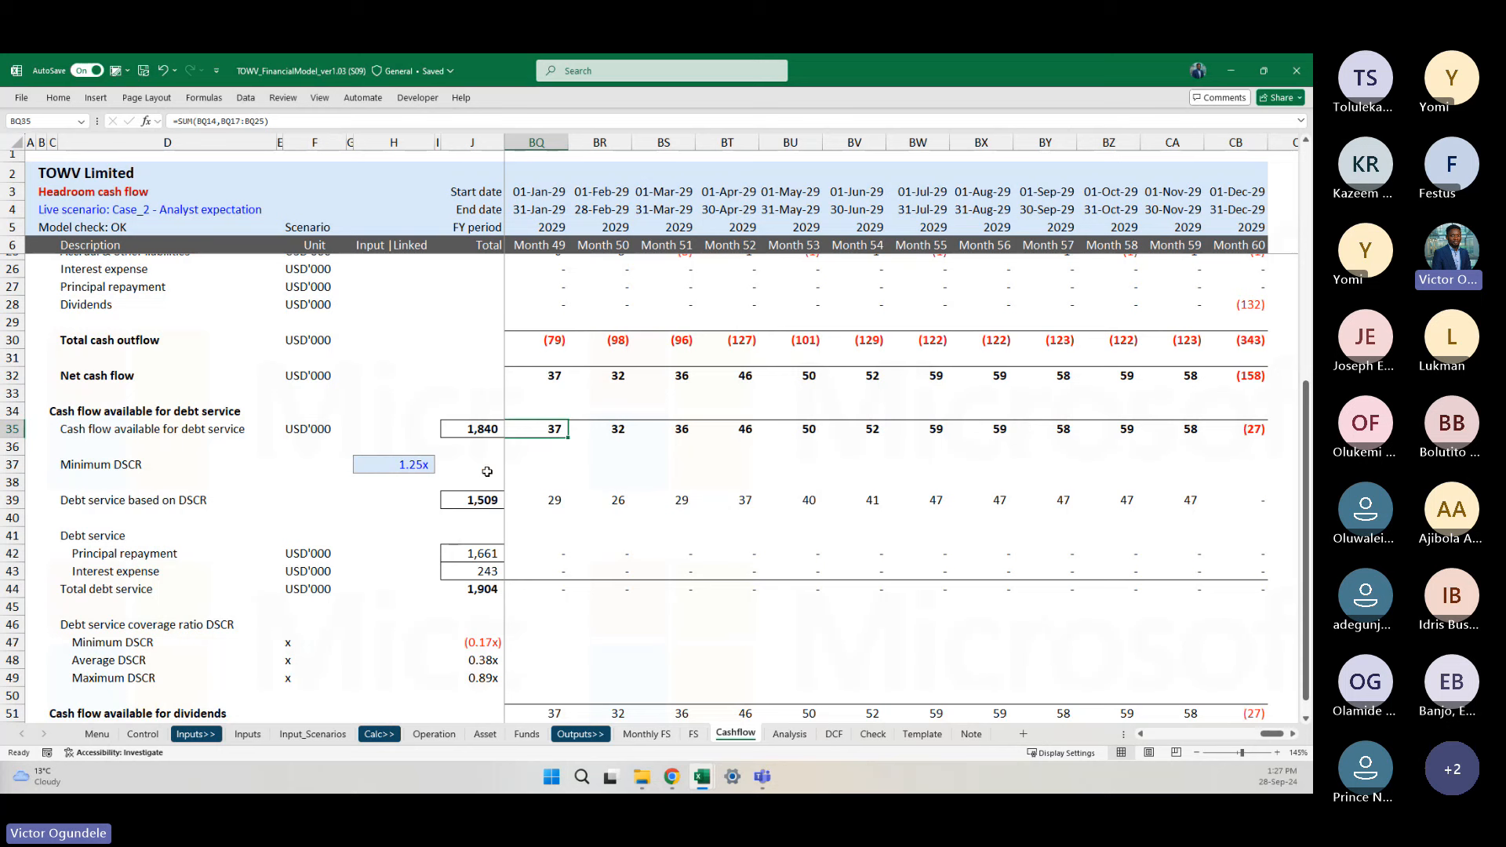
Step: Compare the total debt service based on DSCR with the CAPEX use of funds on the Inputs sheet
click(456, 498)
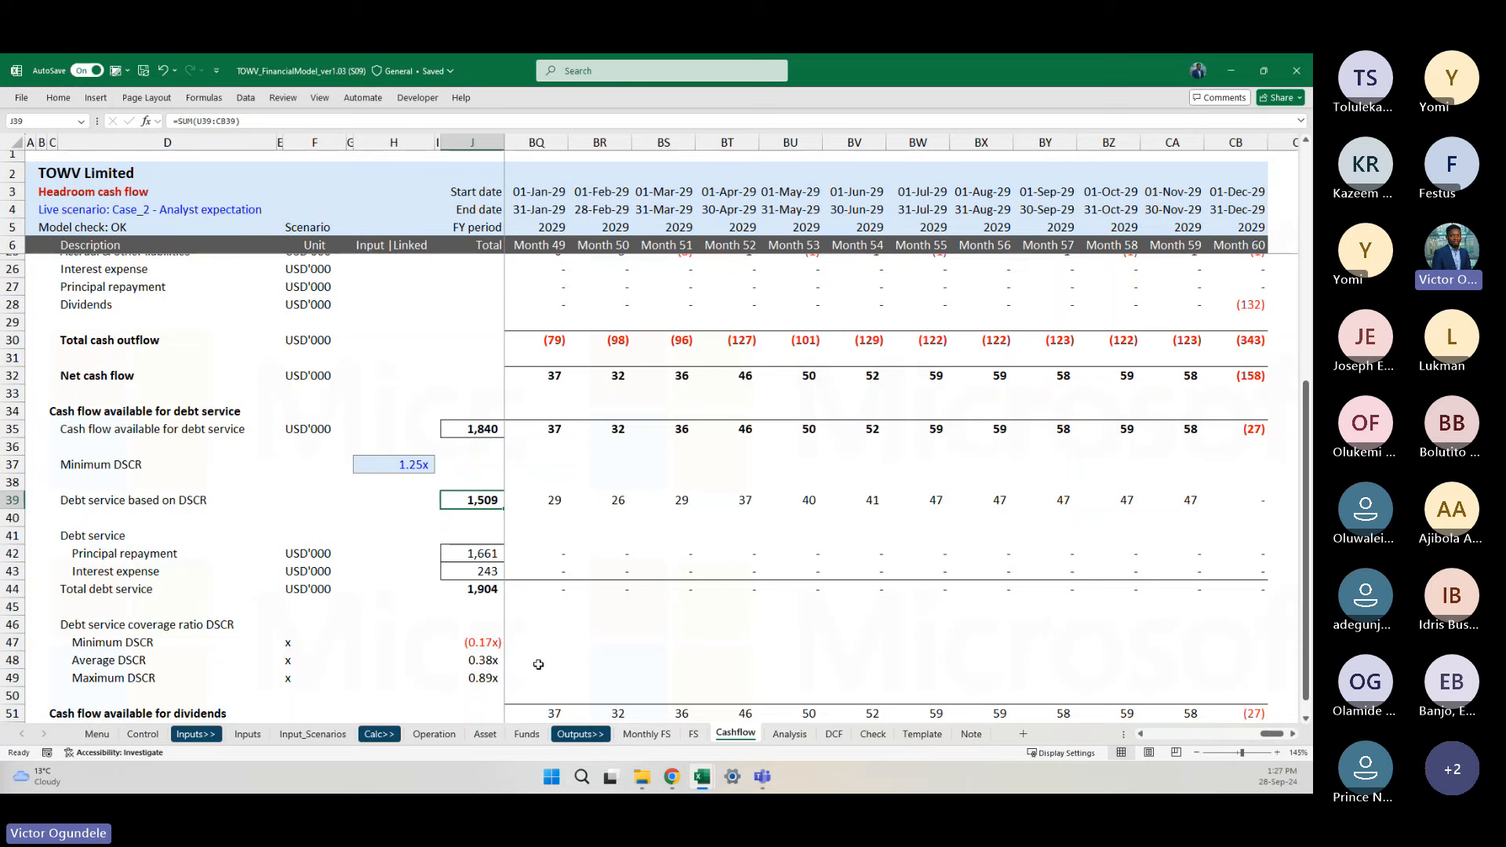
click(248, 734)
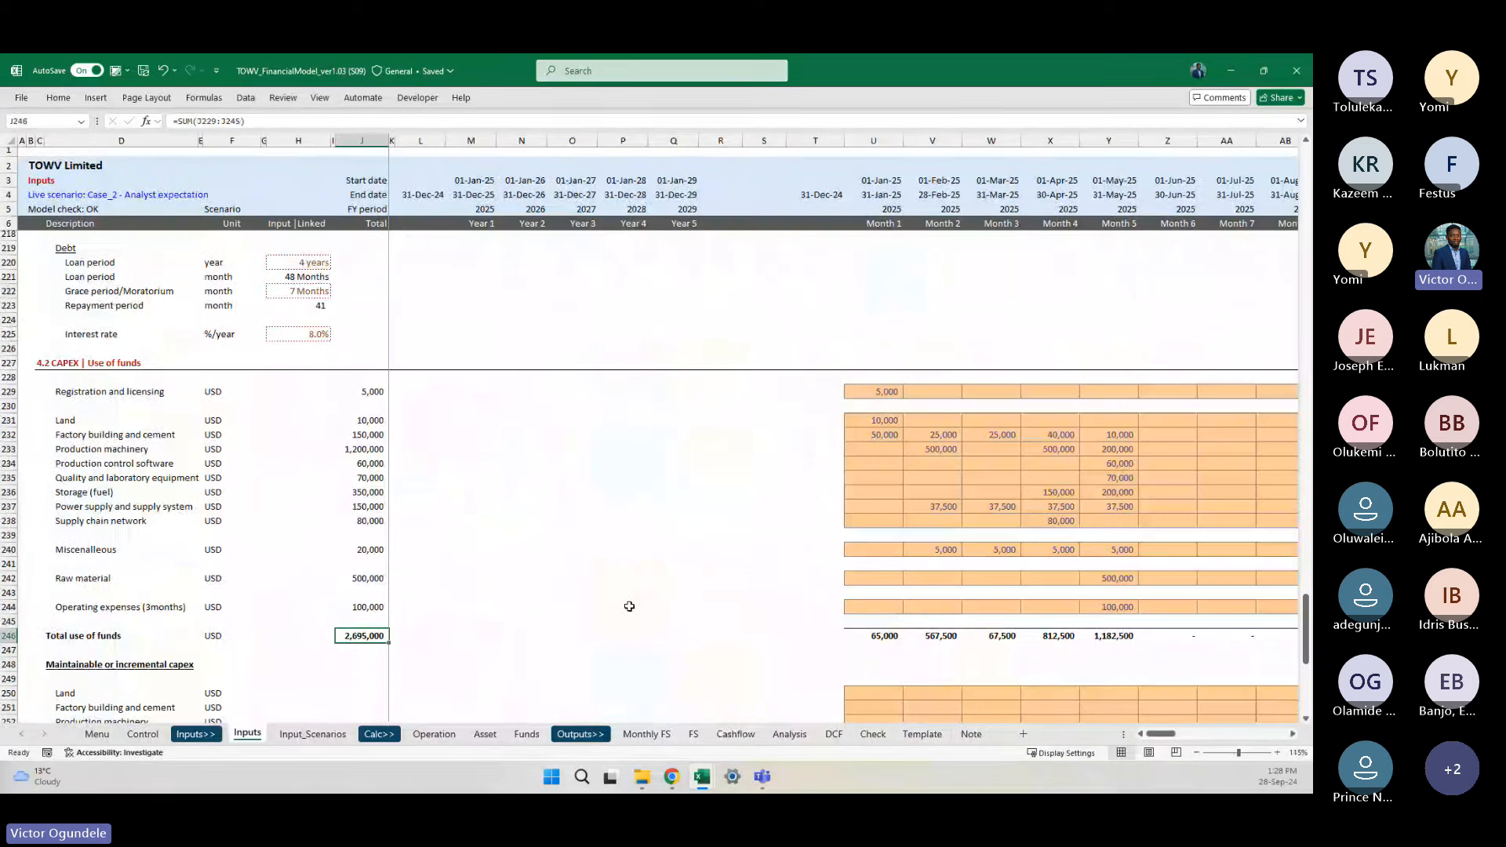
scroll(383, 512, up, 3)
scroll(382, 518, down, 6)
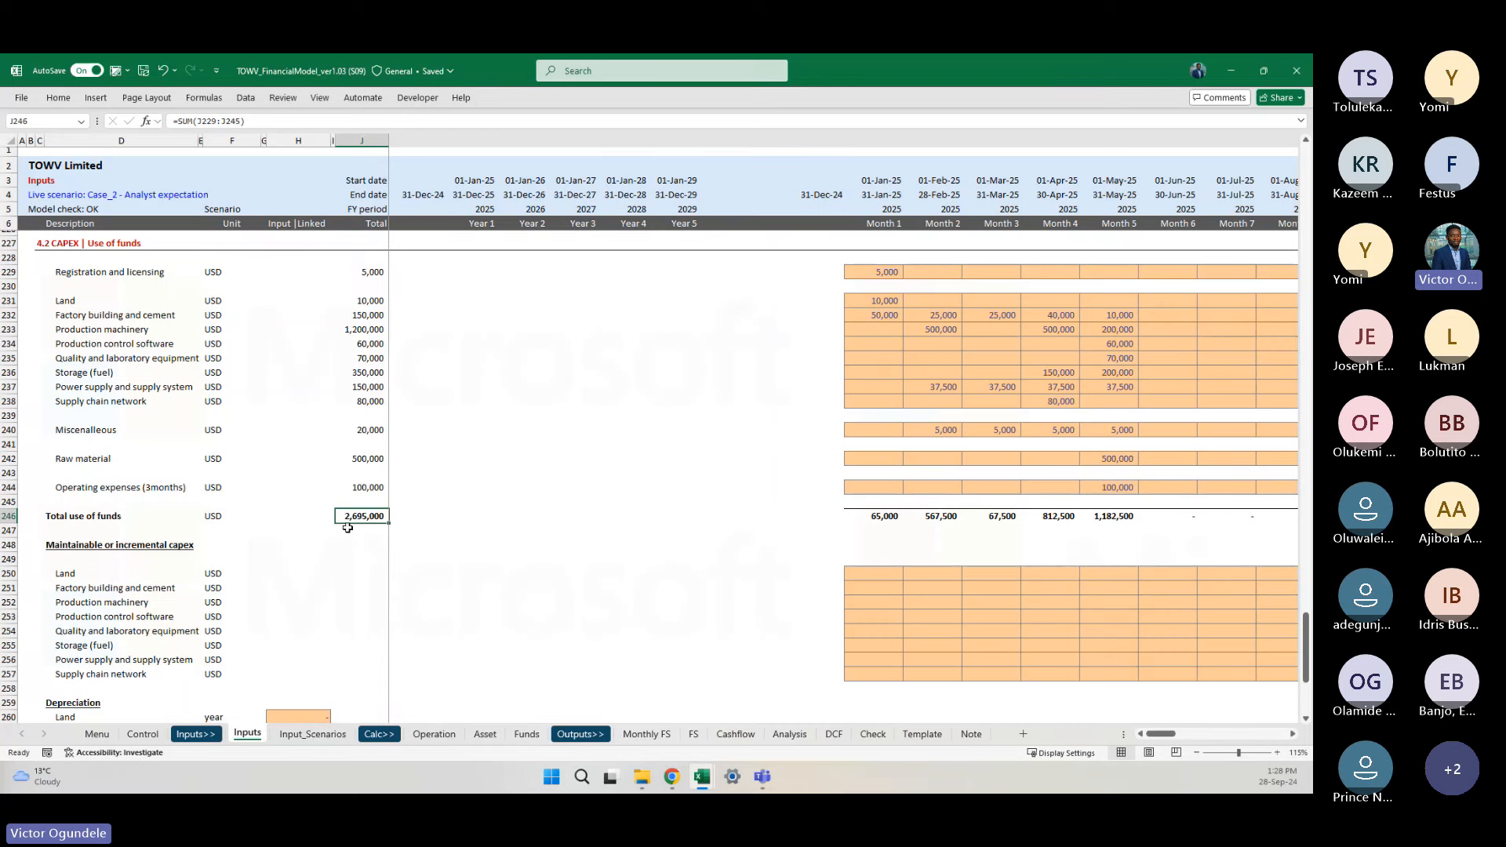
scroll(445, 459, up, 3)
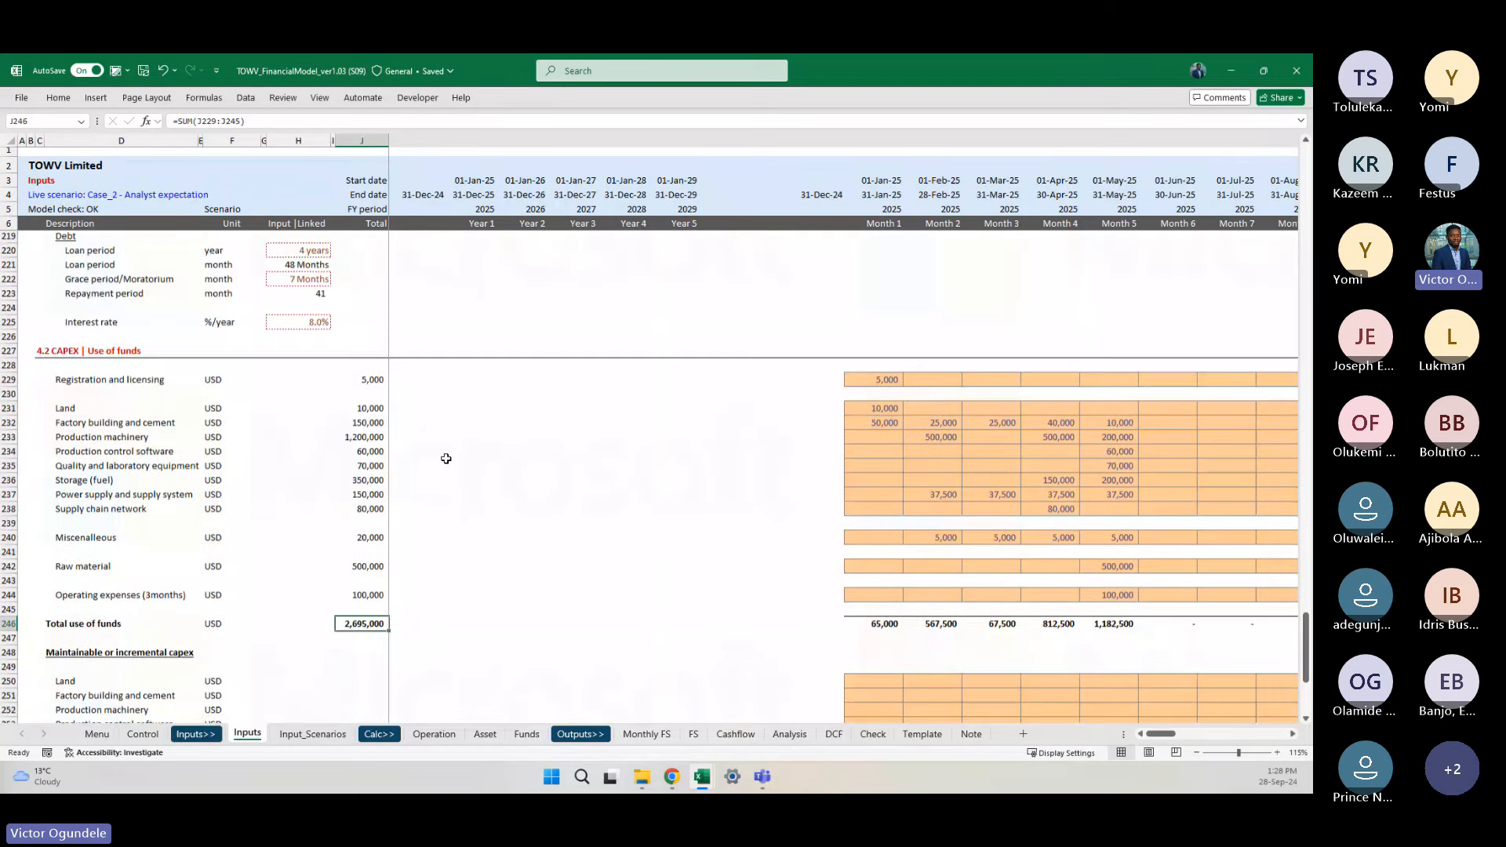
click(434, 734)
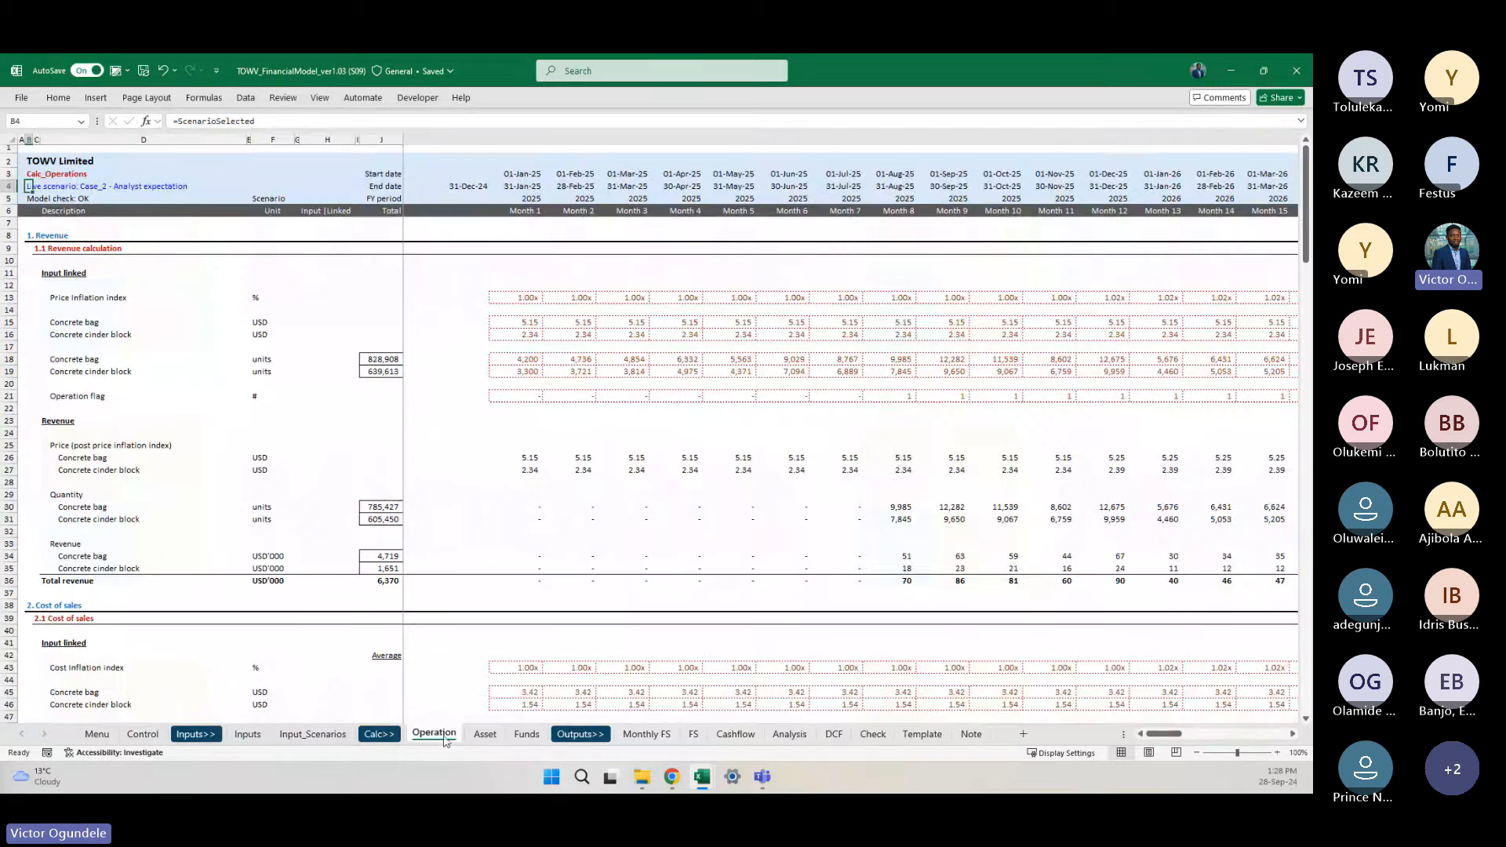
Step: Delete rows 37 to 40 of the Cashflow sheet, containing the Minimum DSCR input and the debt service based on DSCR
click(734, 734)
scroll(498, 495, down, 1)
key(Up)
key(Up)
key(shift+space)
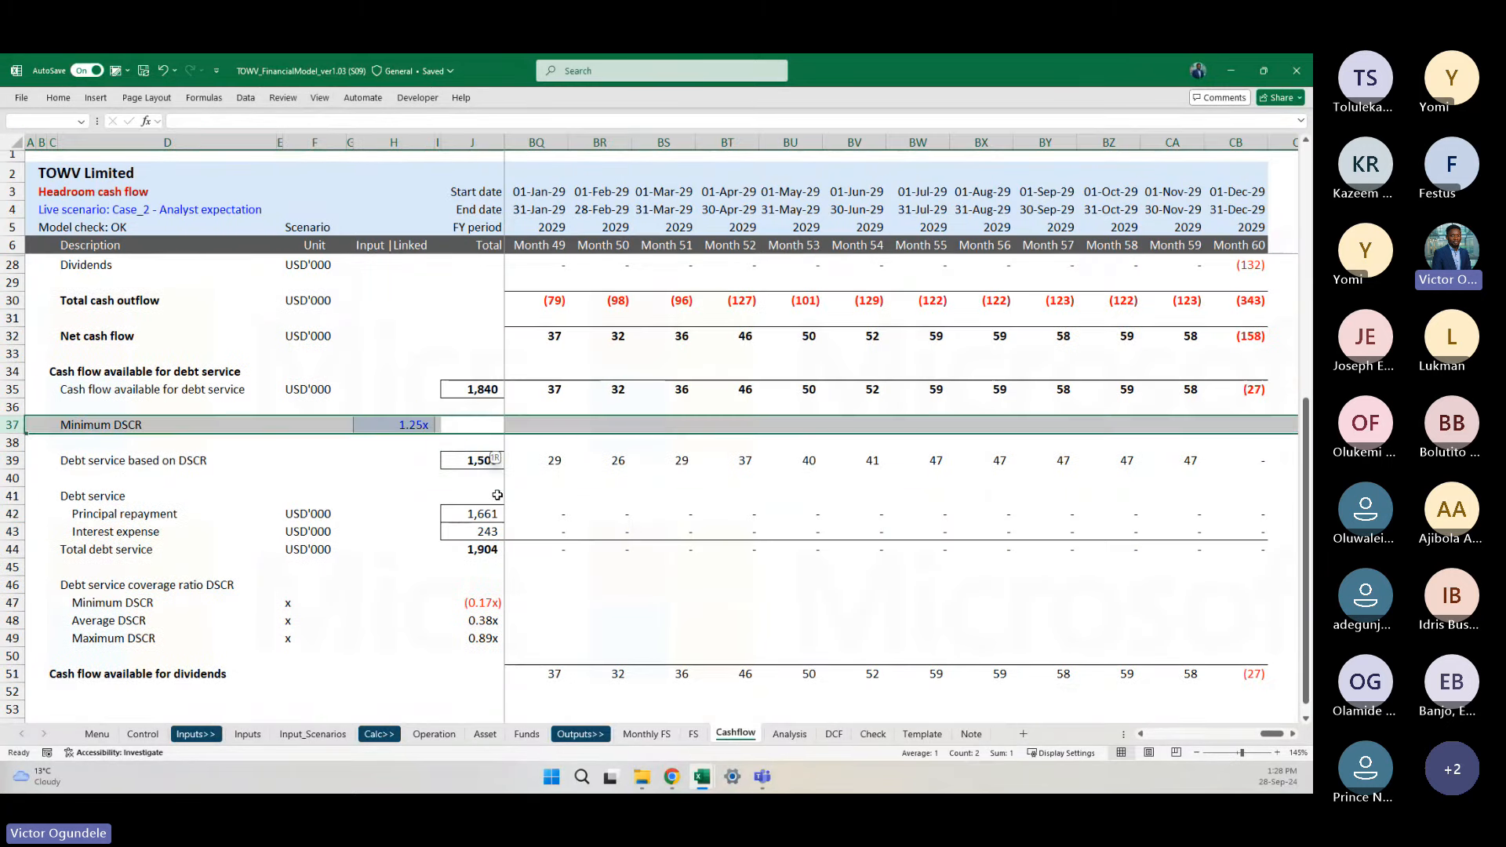
key(shift+Down)
key(shift+Down)
key(shift+Down)
key(ctrl+minus)
key(shift+BackSpace)
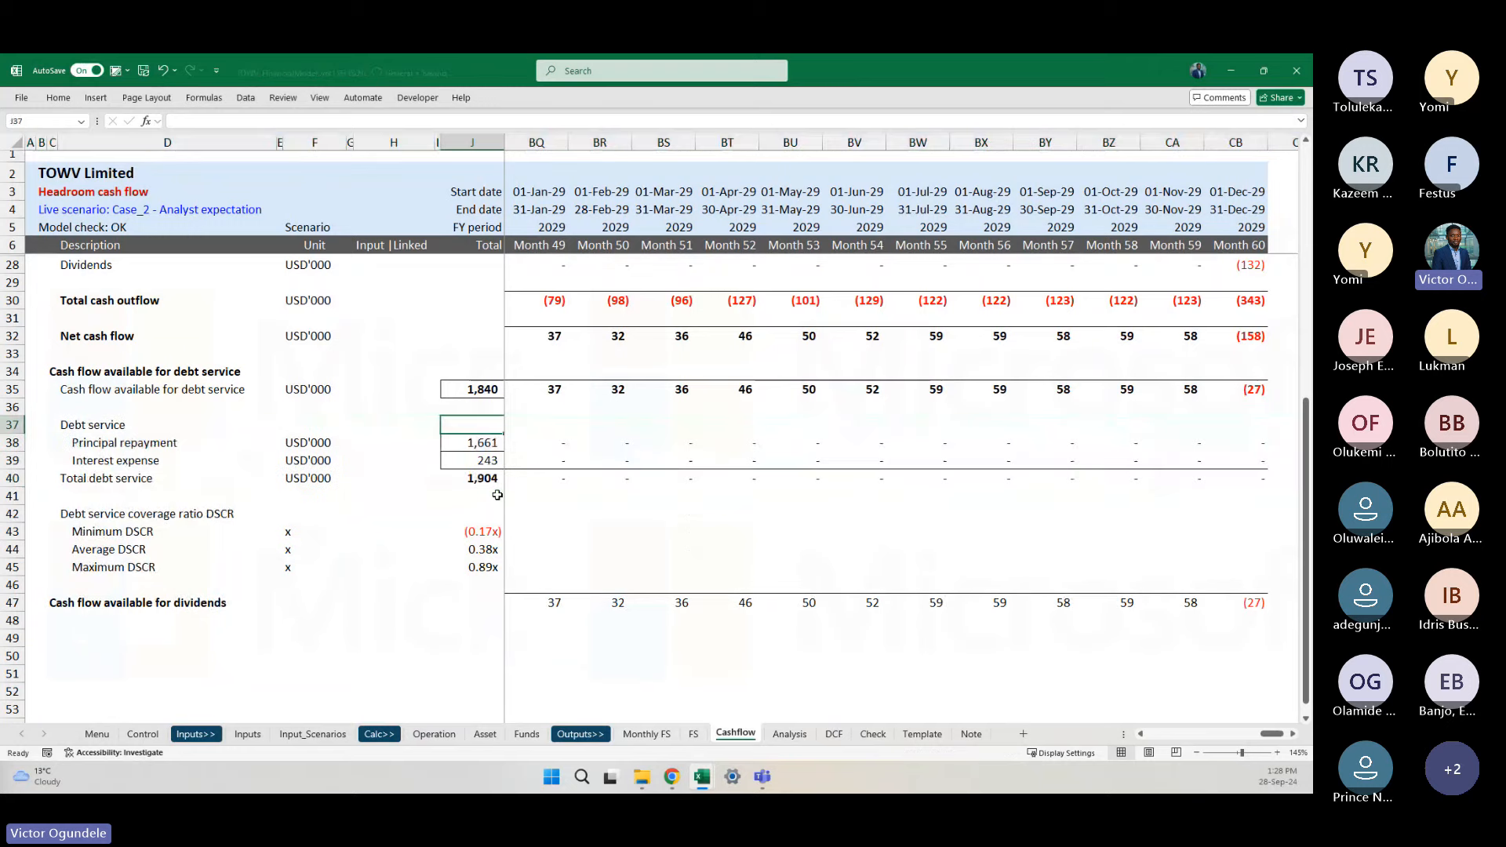
Step: Review the monthly net cash flow, debt service and debt service coverage ratios on the Cashflow sheet
scroll(497, 495, down, 2)
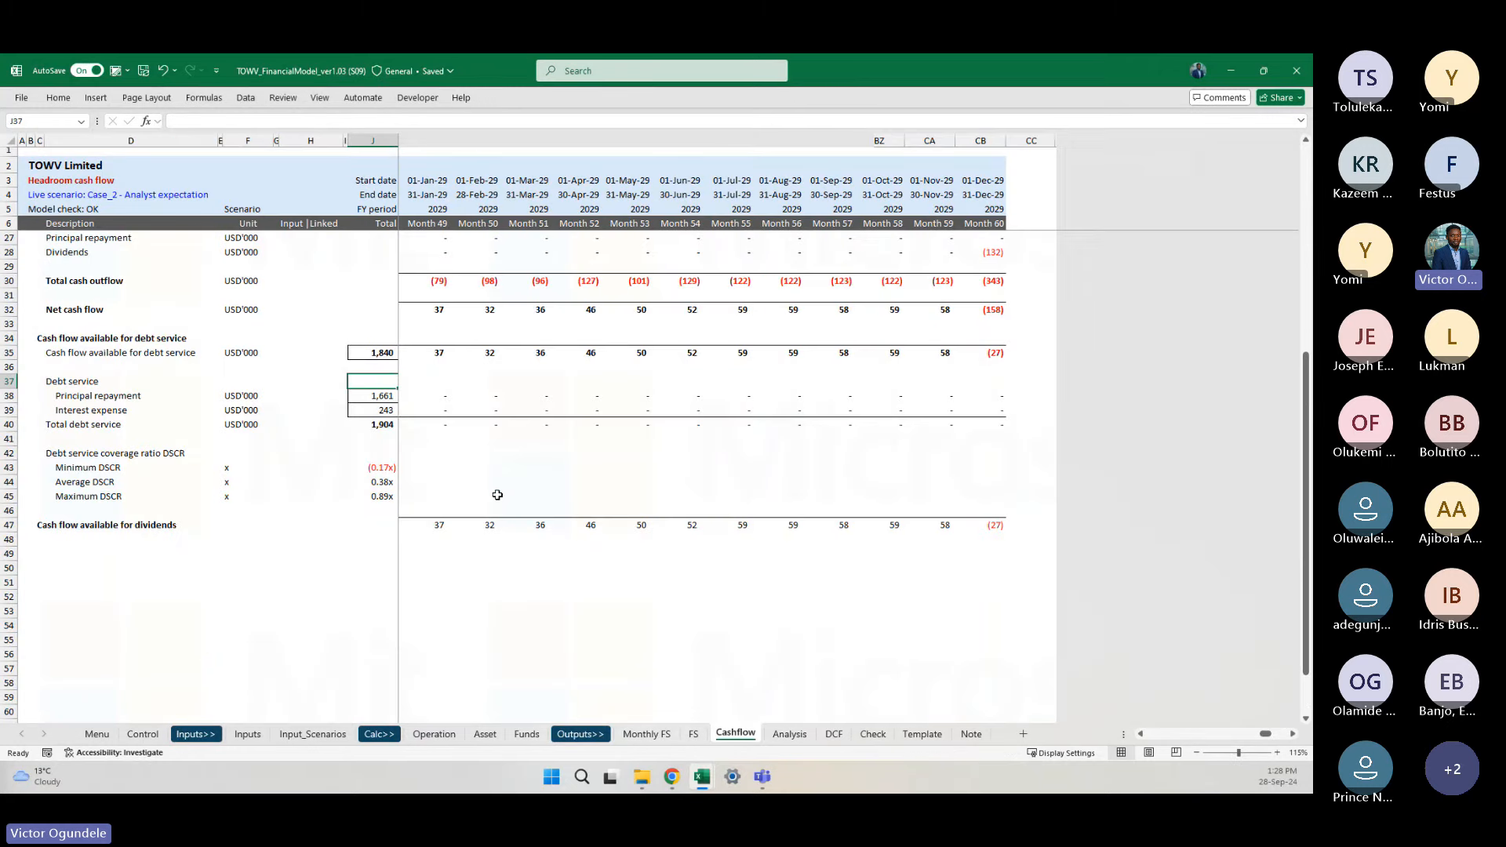
scroll(498, 495, left, 20)
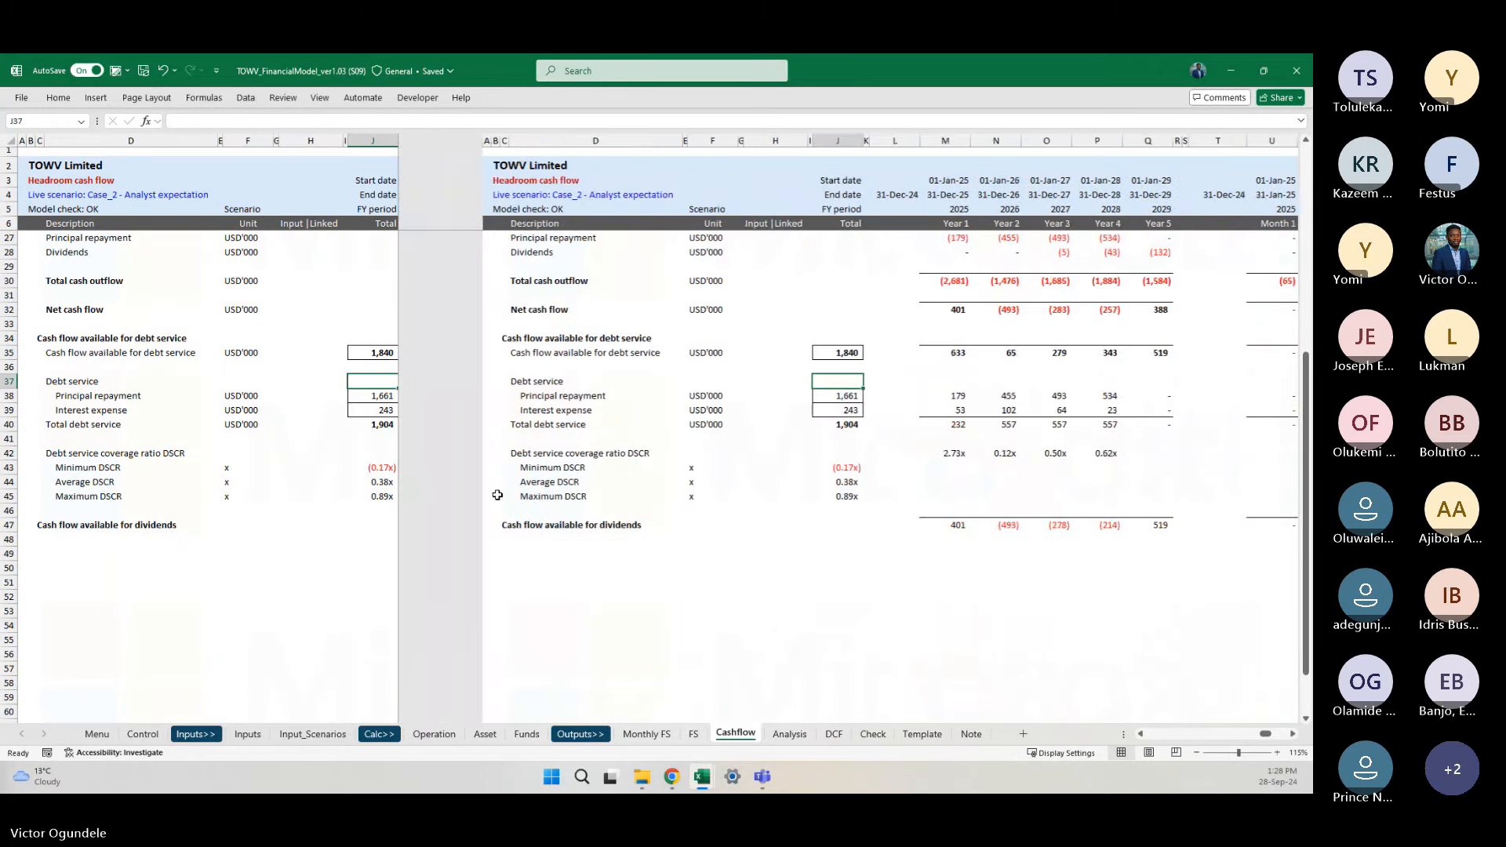
scroll(498, 495, right, 20)
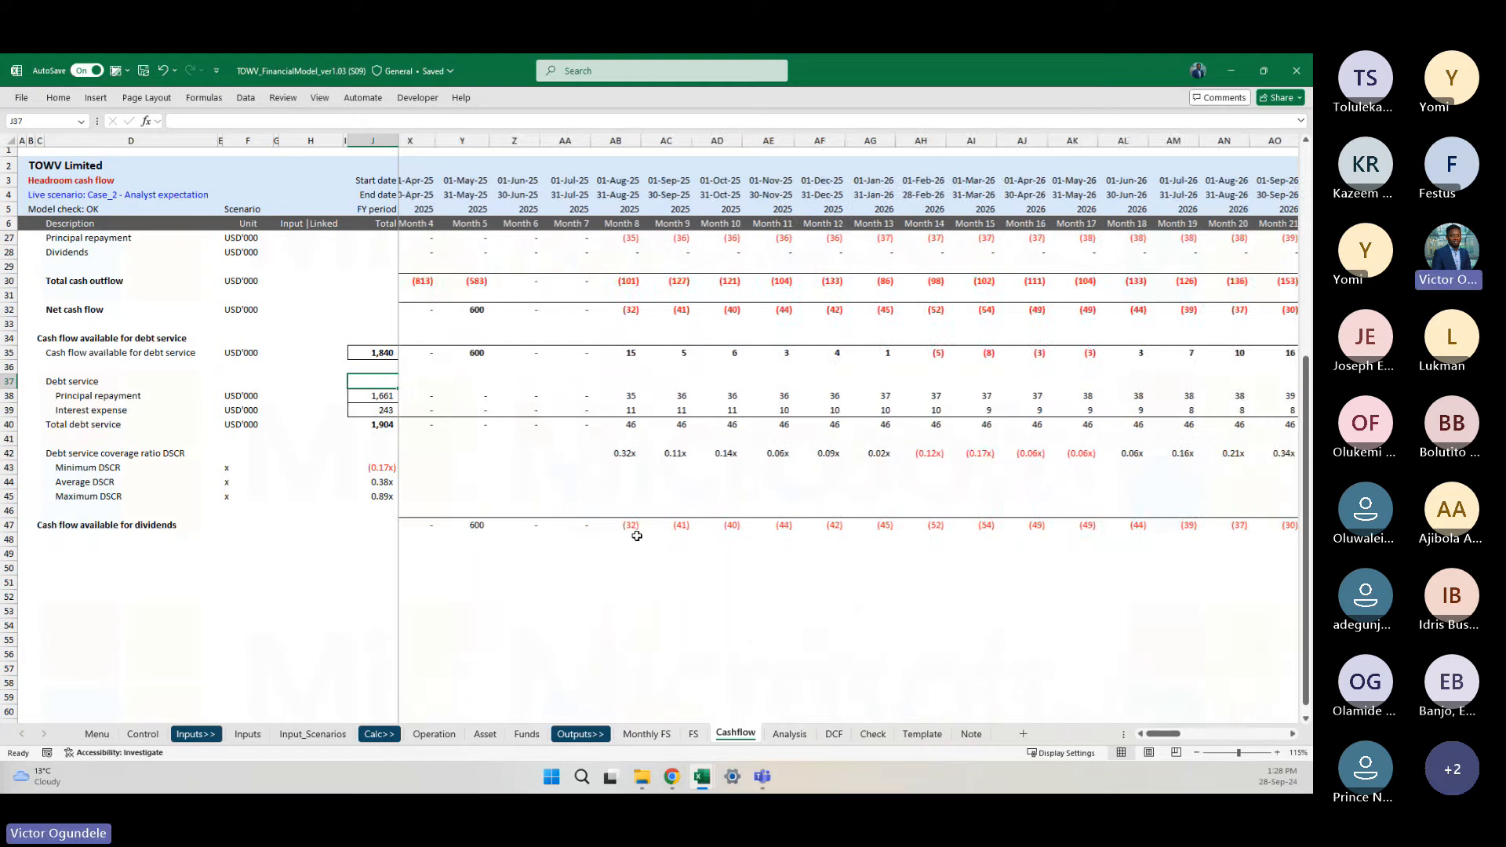
scroll(633, 530, up, 4)
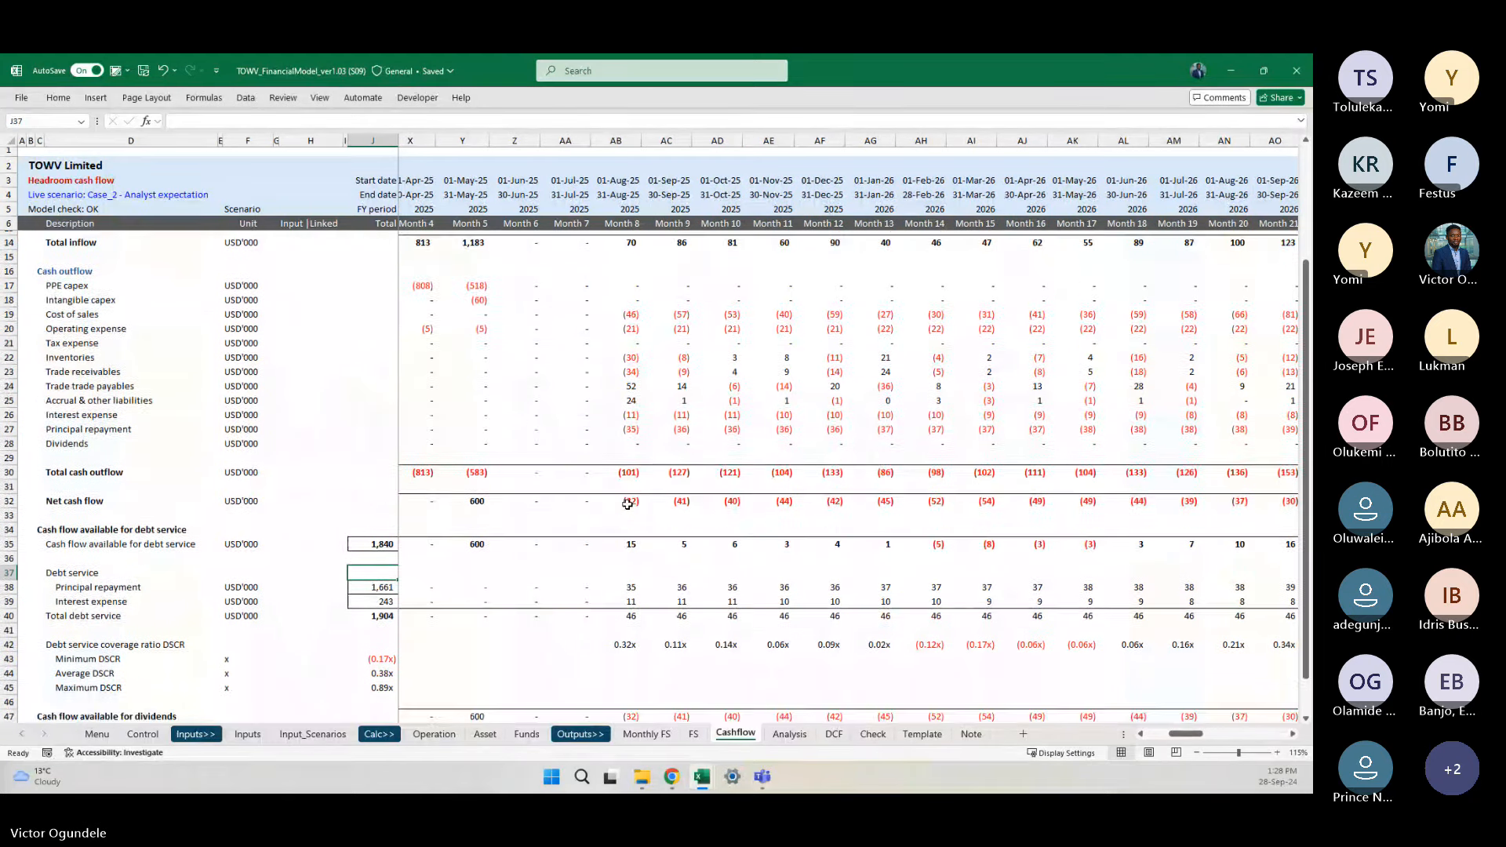
scroll(627, 504, down, 2)
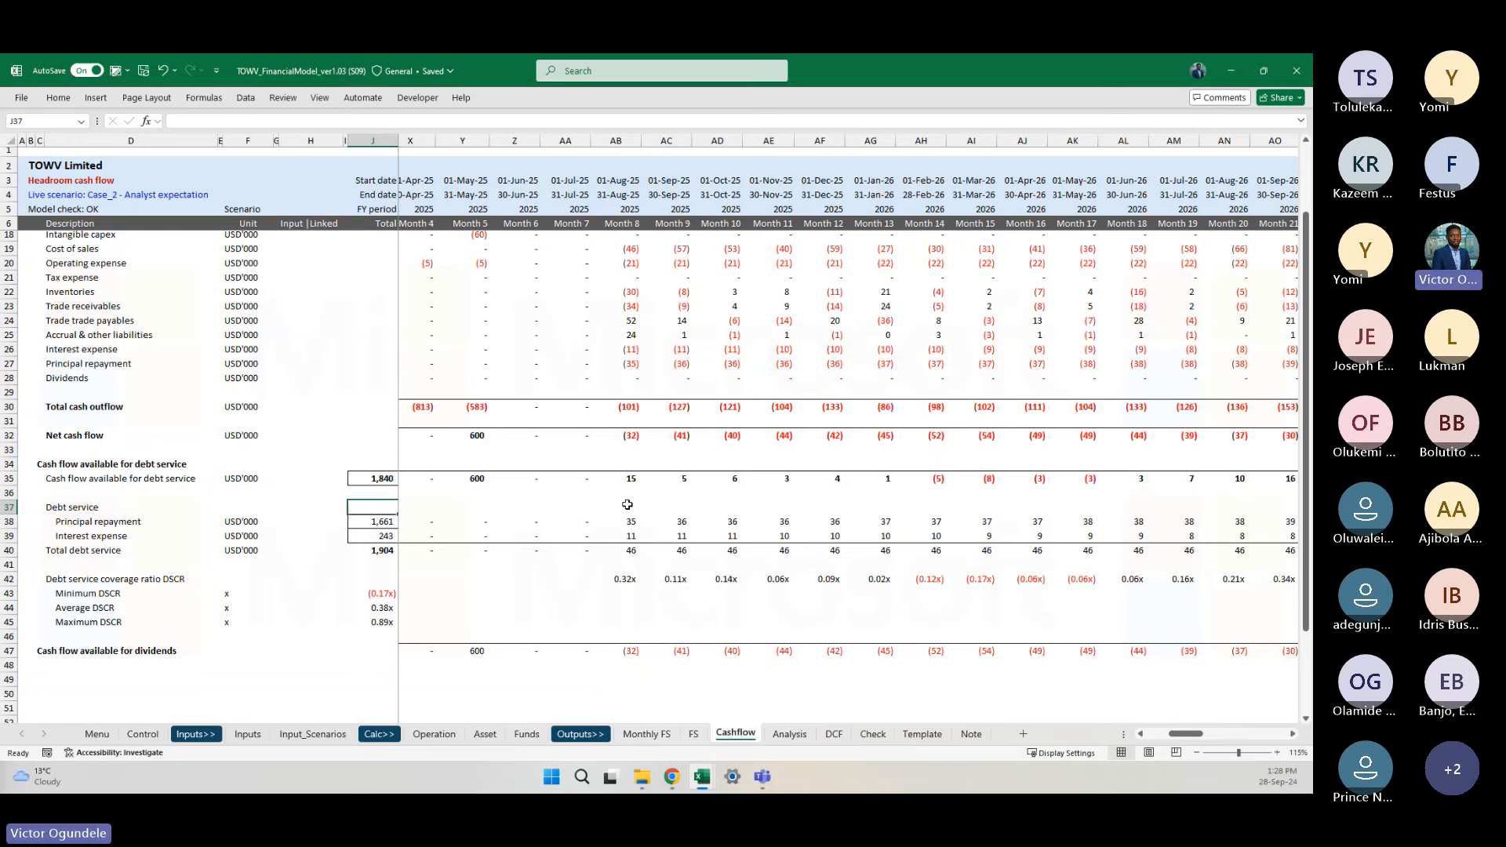
scroll(628, 505, down, 1)
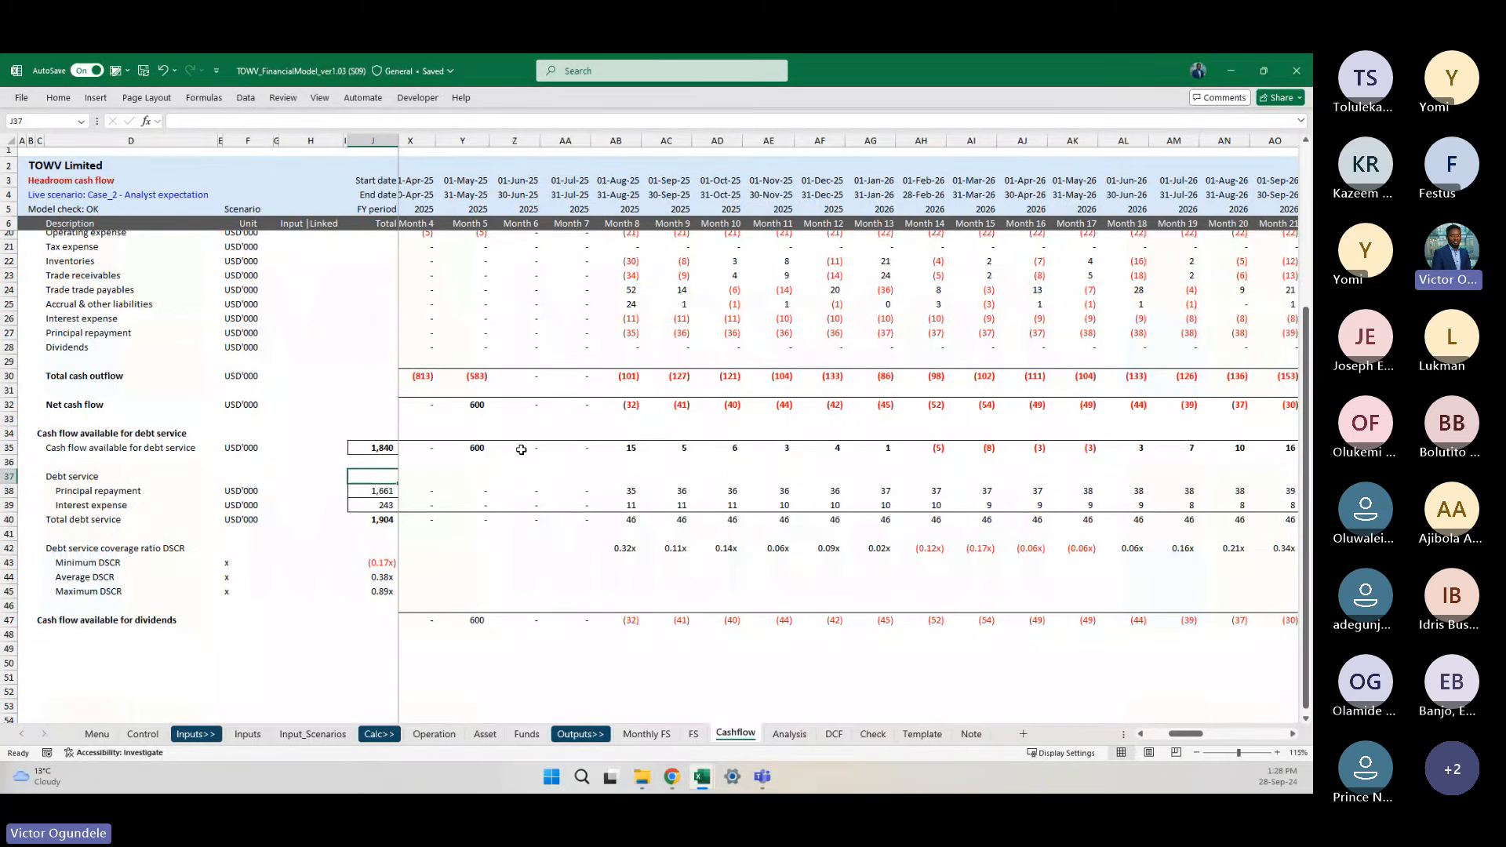
click(286, 446)
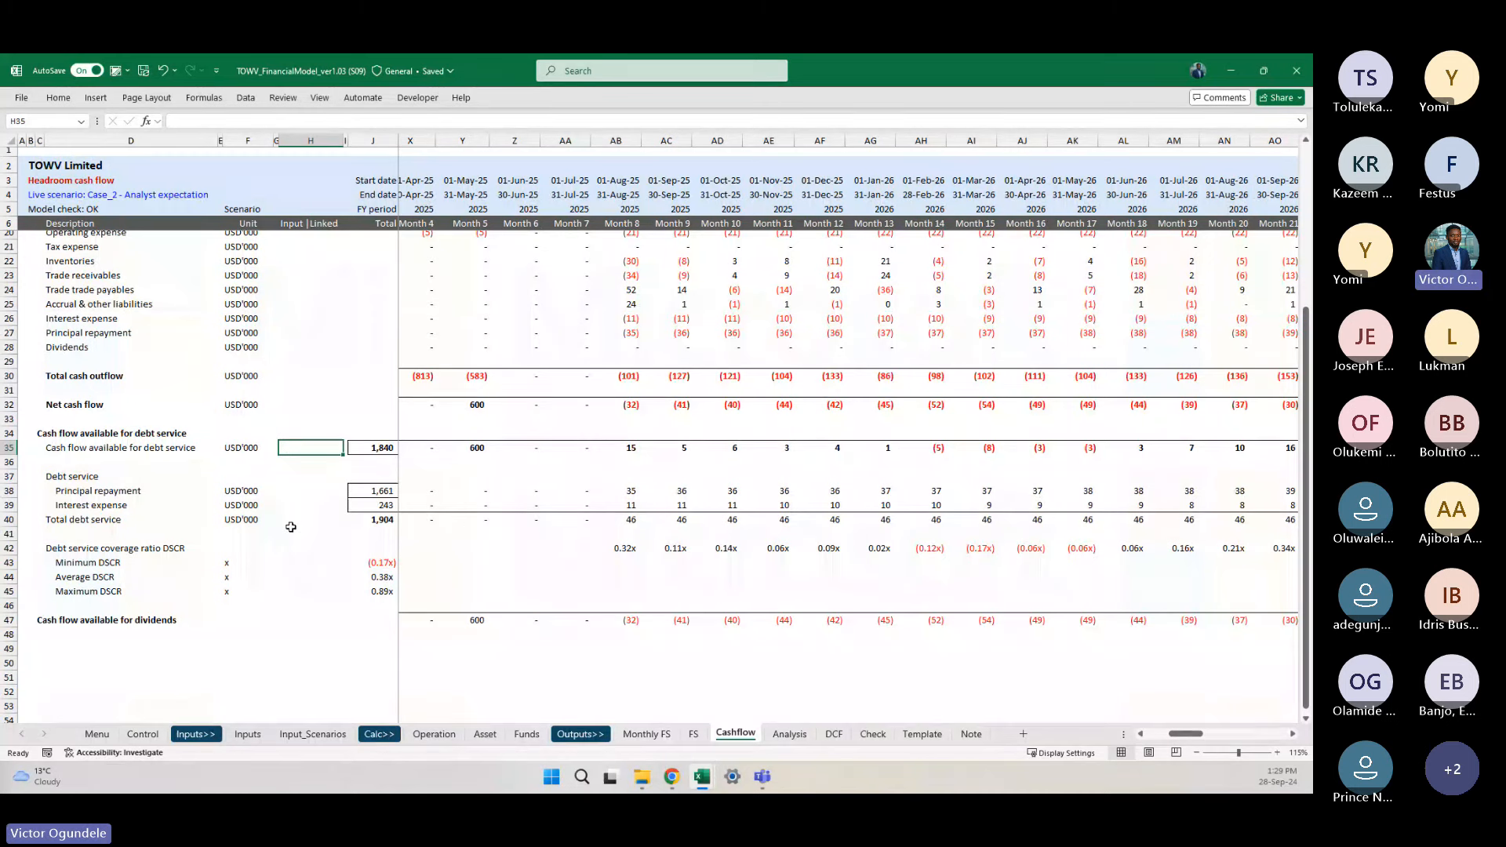
Step: Review the annual cash inflow and cash outflow lines for Years 1 to 5 on the Cashflow sheet
scroll(291, 526, down, 2)
scroll(375, 444, up, 6)
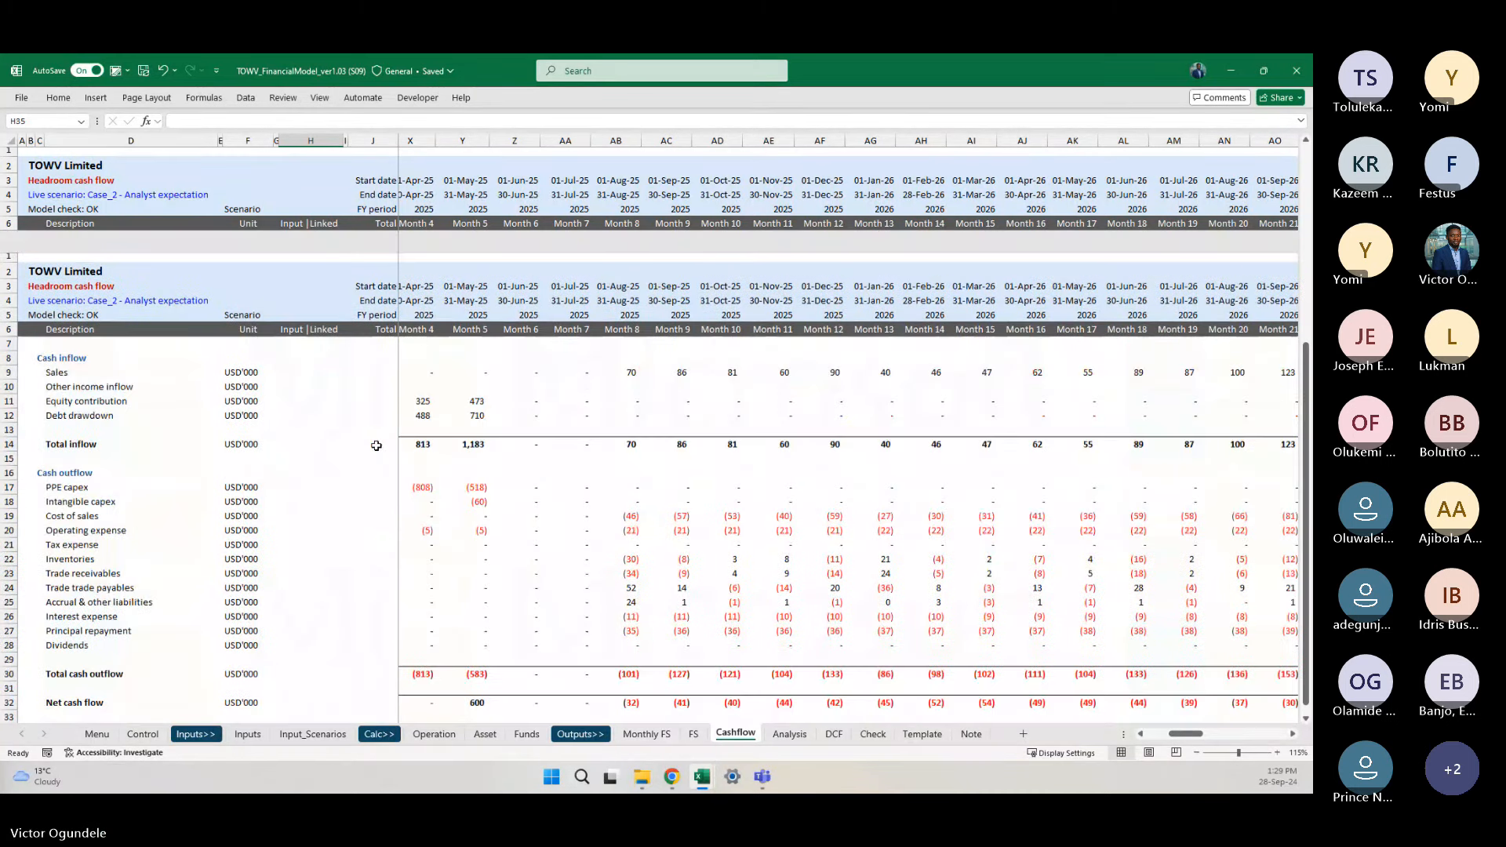
scroll(558, 434, left, 2)
scroll(558, 433, left, 3)
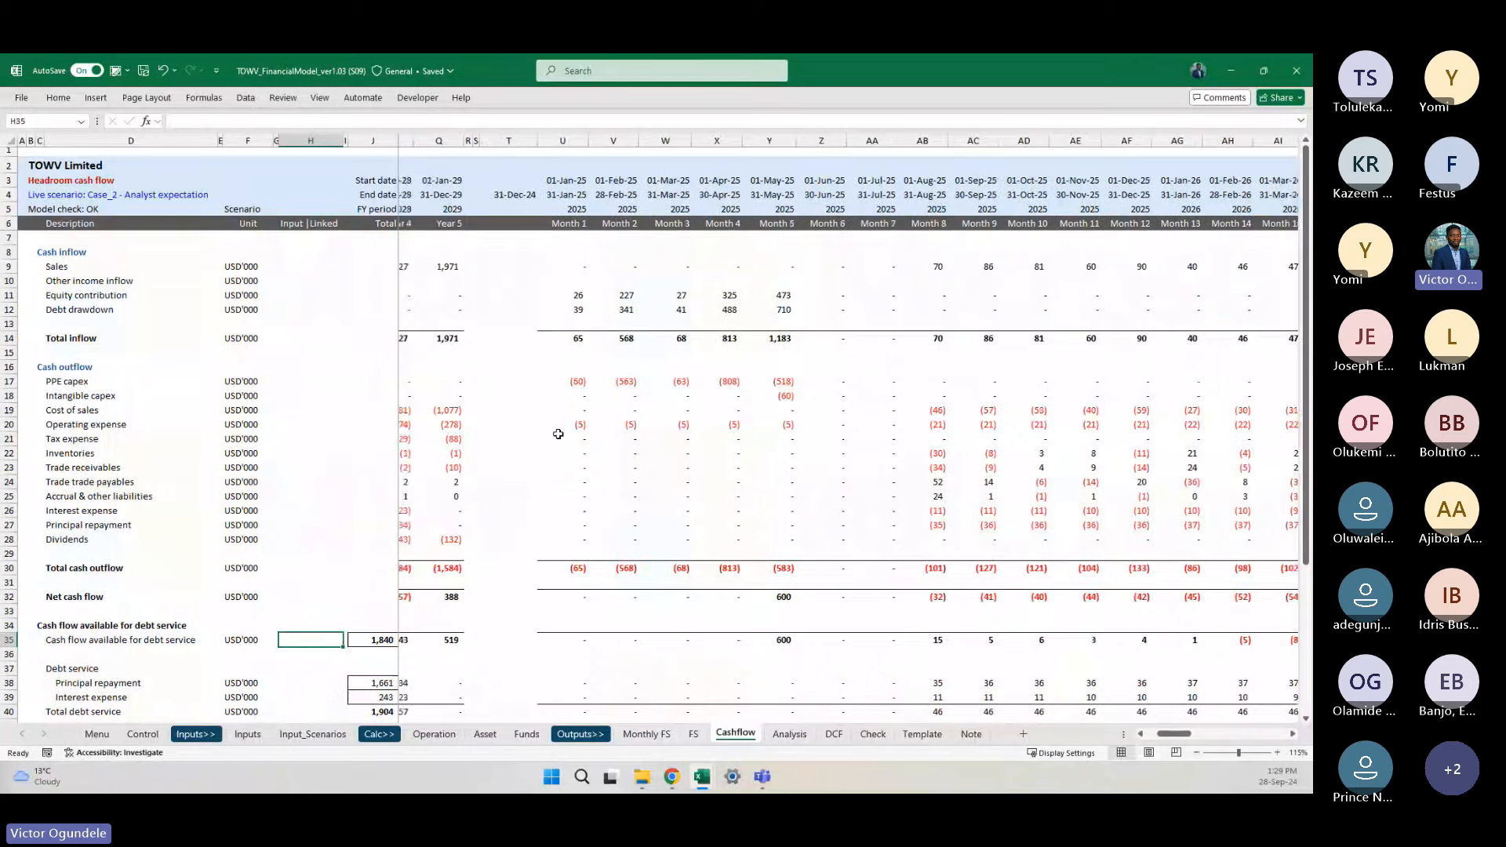
scroll(558, 434, left, 3)
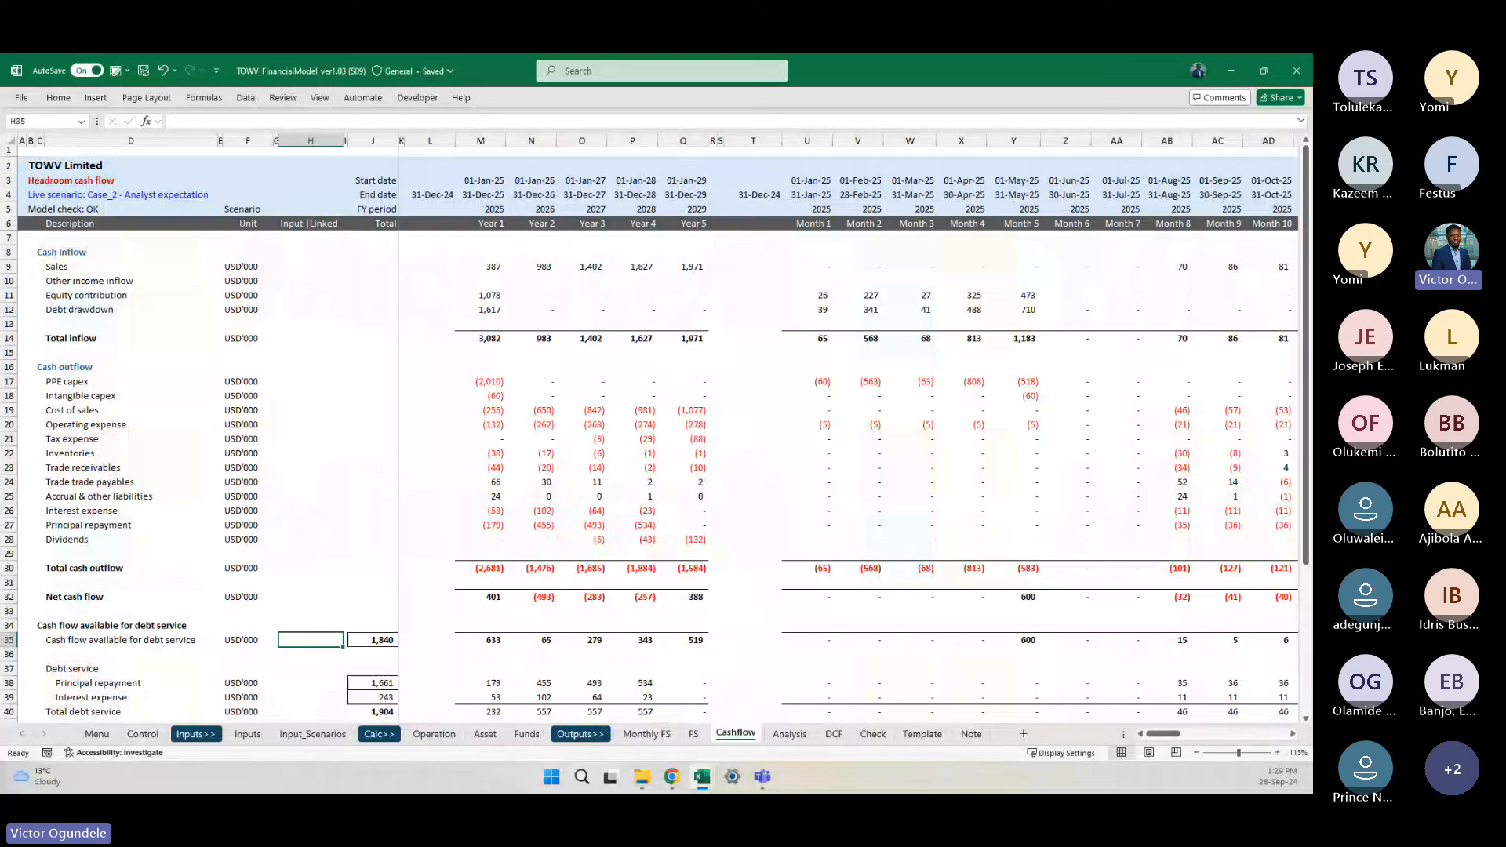
click(585, 367)
click(389, 412)
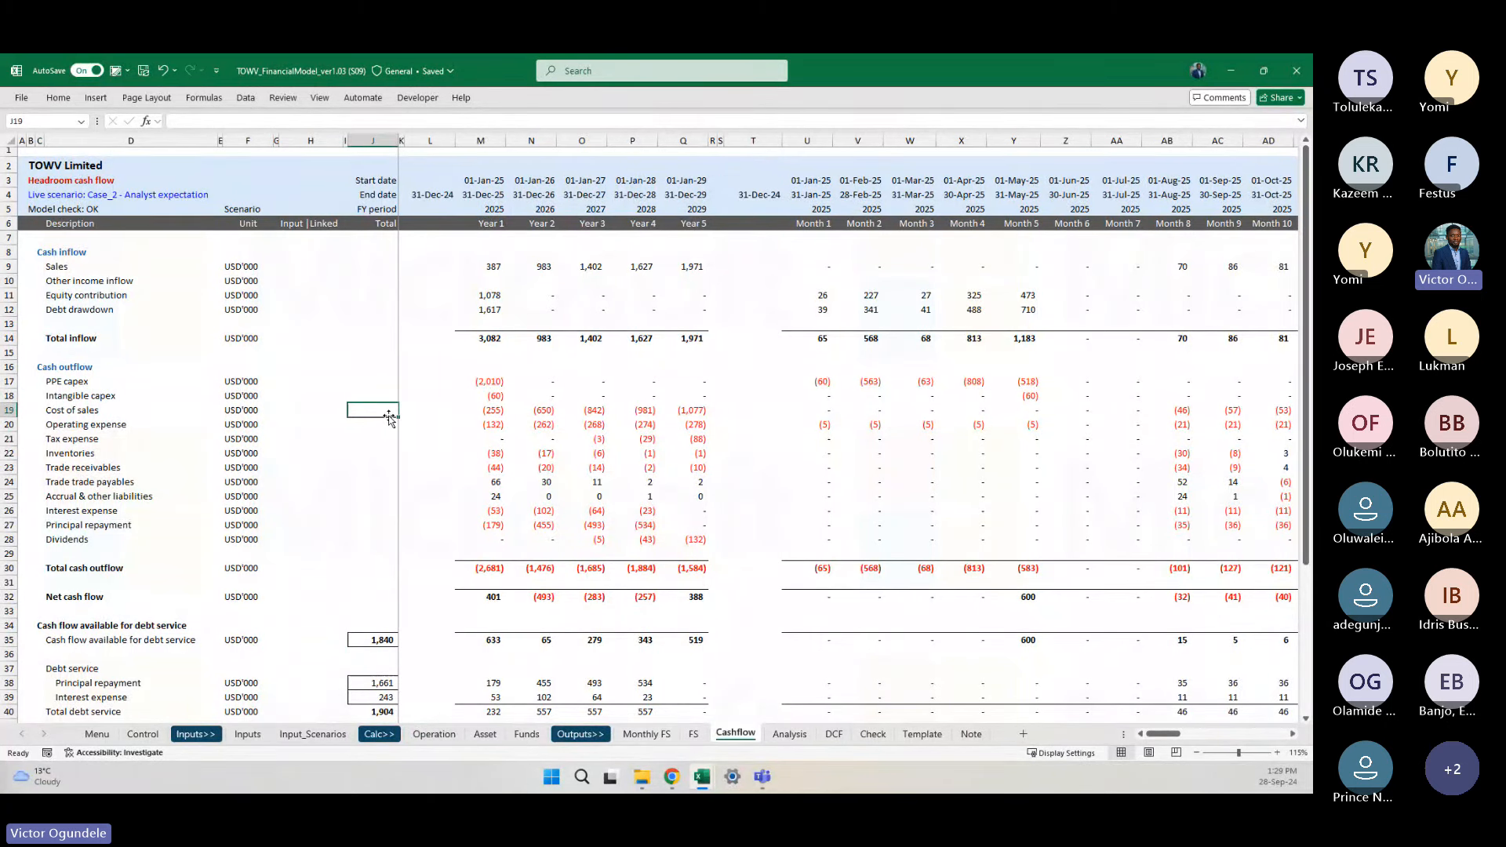
Step: Check the annual net cash flow, DSCR and cash flow available for dividends against the inflow and outflow lines
scroll(389, 418, down, 3)
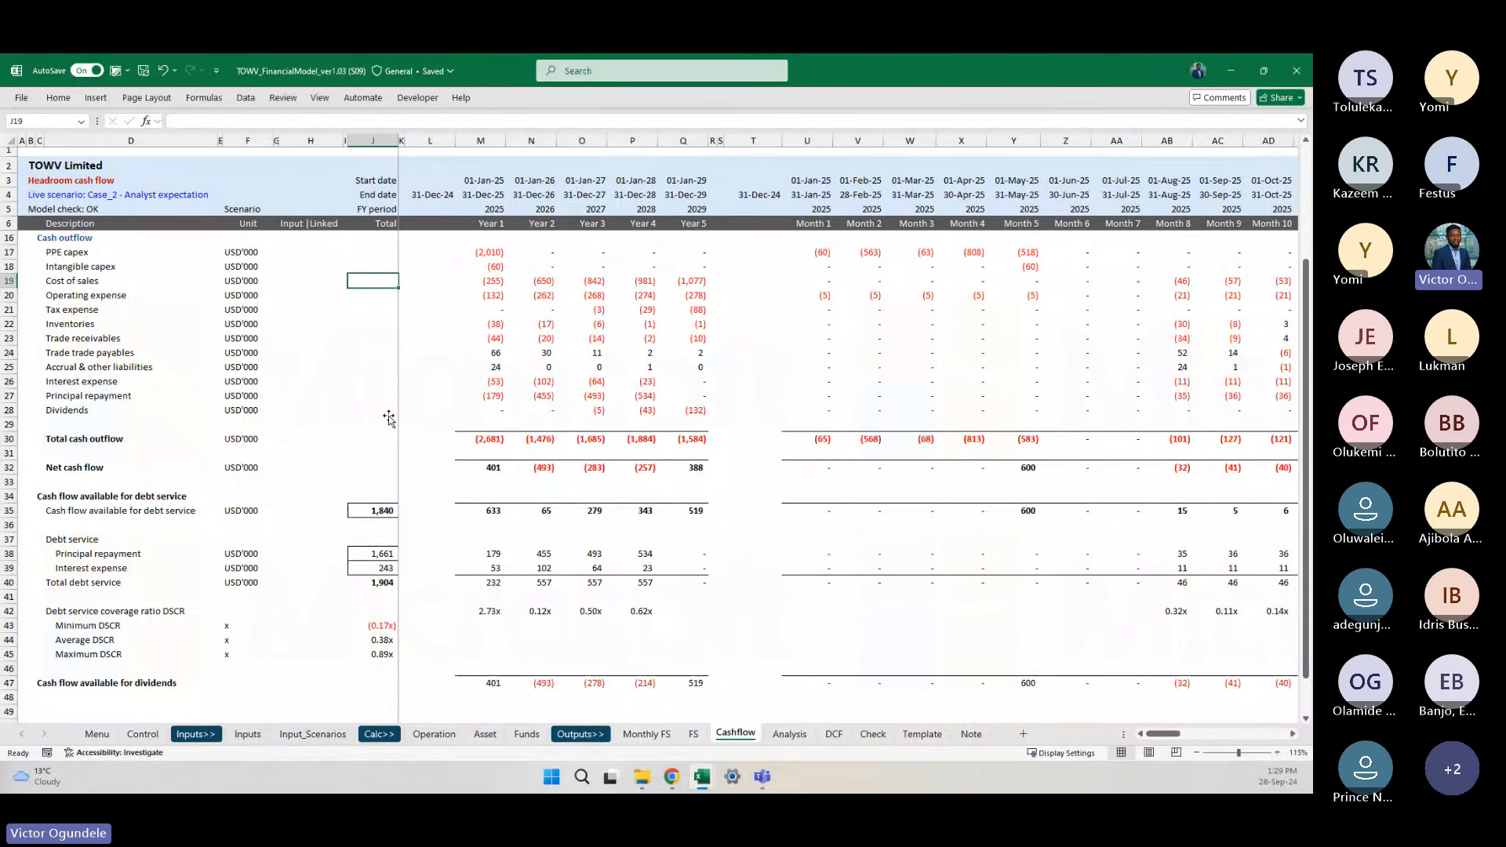
scroll(389, 419, down, 2)
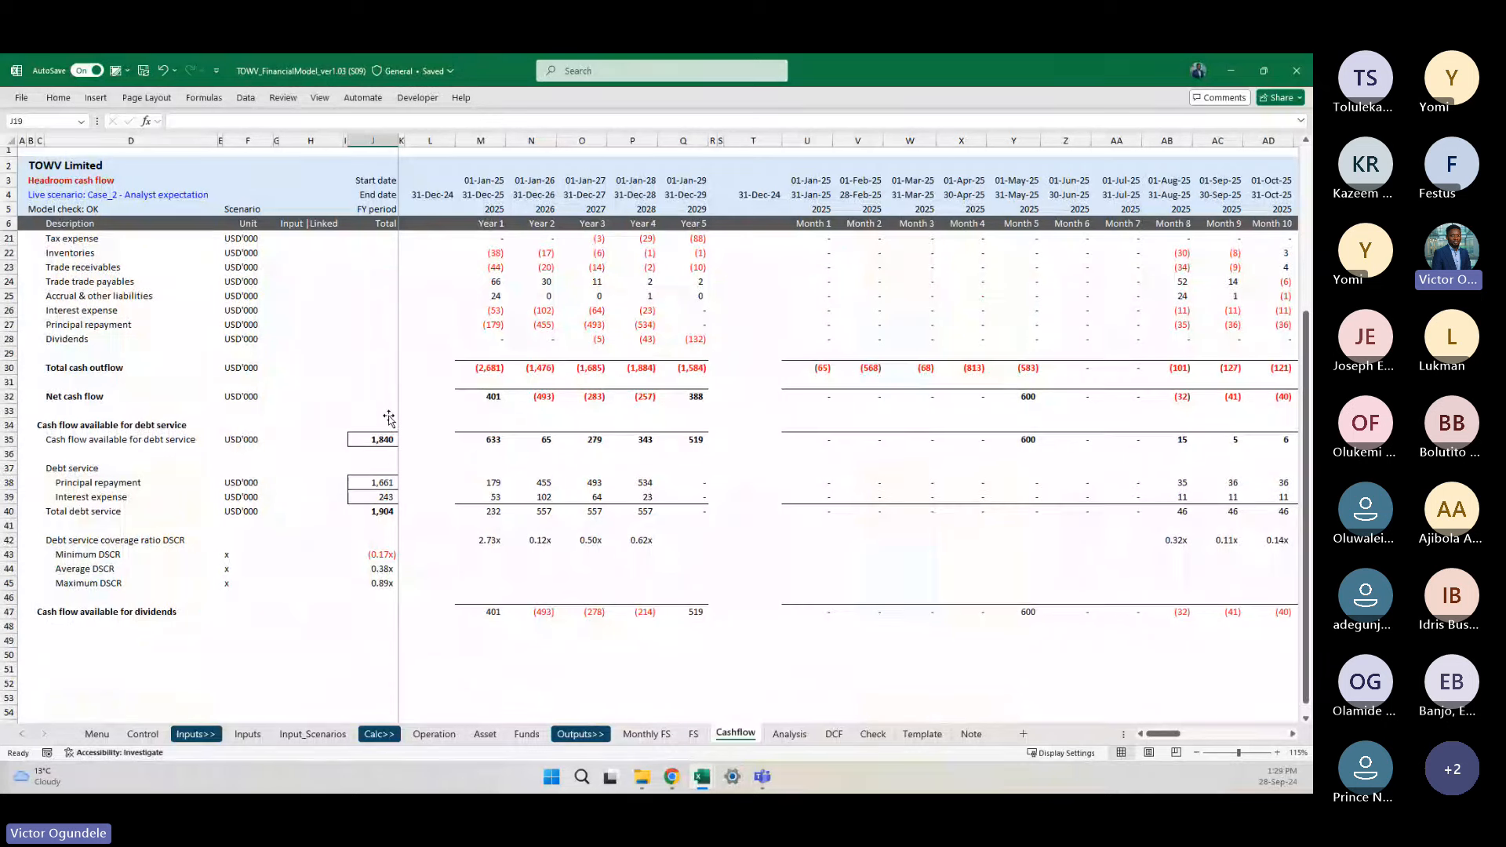
click(375, 400)
click(117, 613)
scroll(117, 612, up, 3)
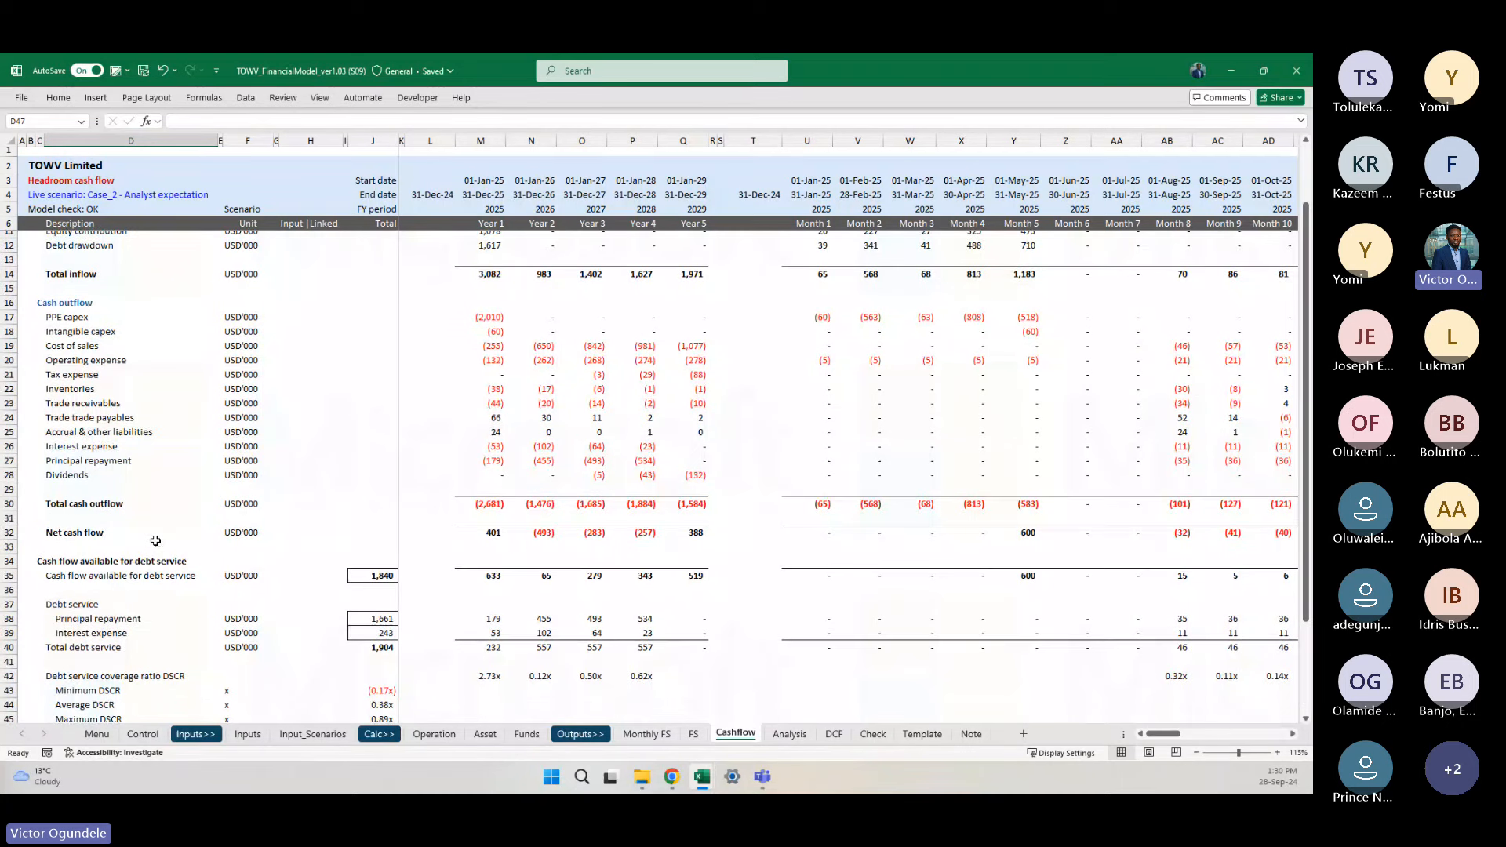
scroll(281, 450, up, 4)
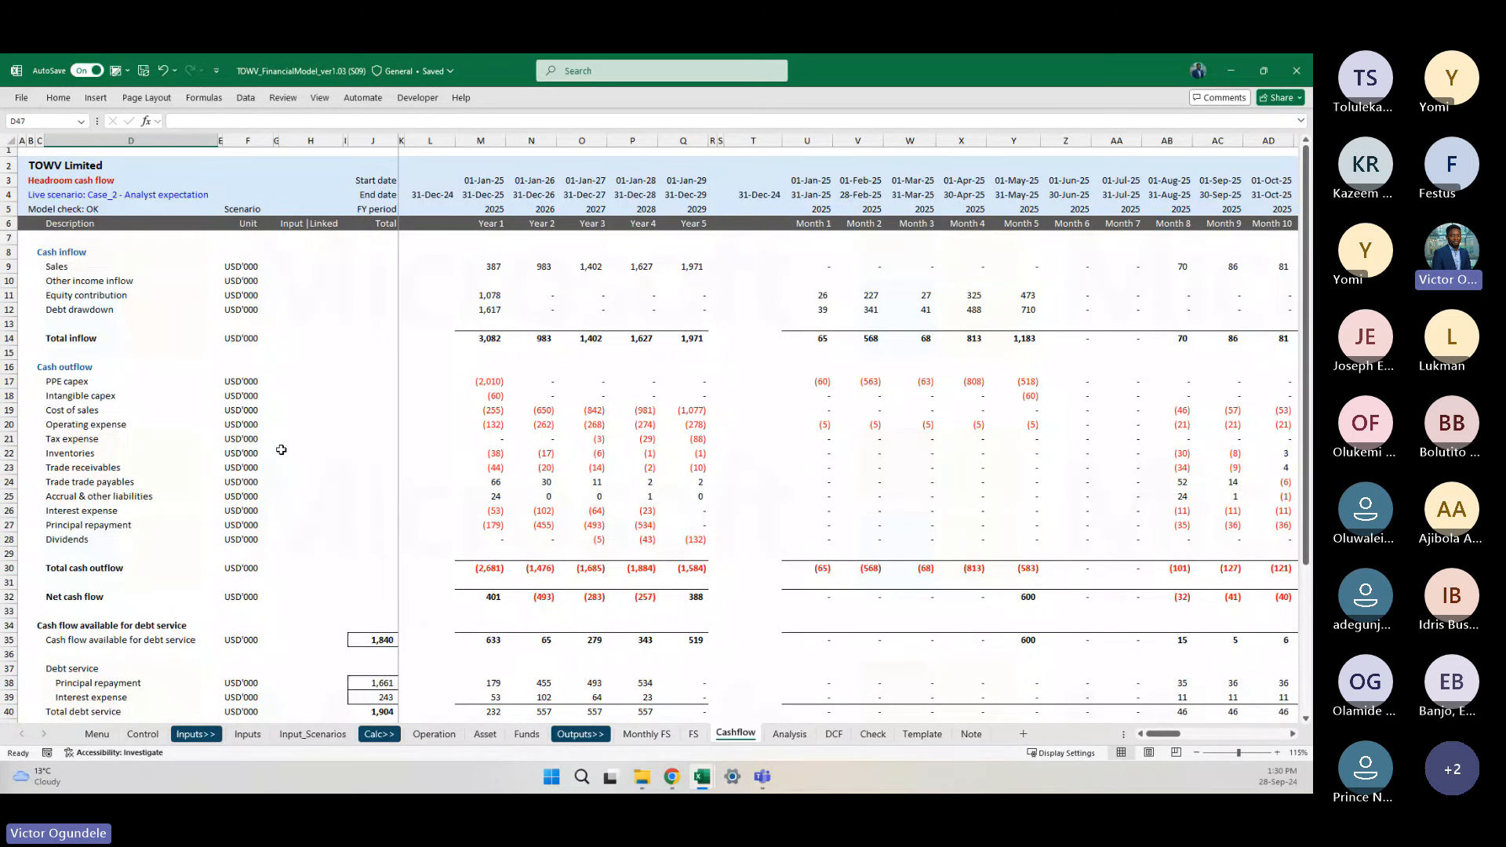
Step: Look through the DCF, Analysis, Cashflow and FS sheets to see which outputs are already built
click(777, 357)
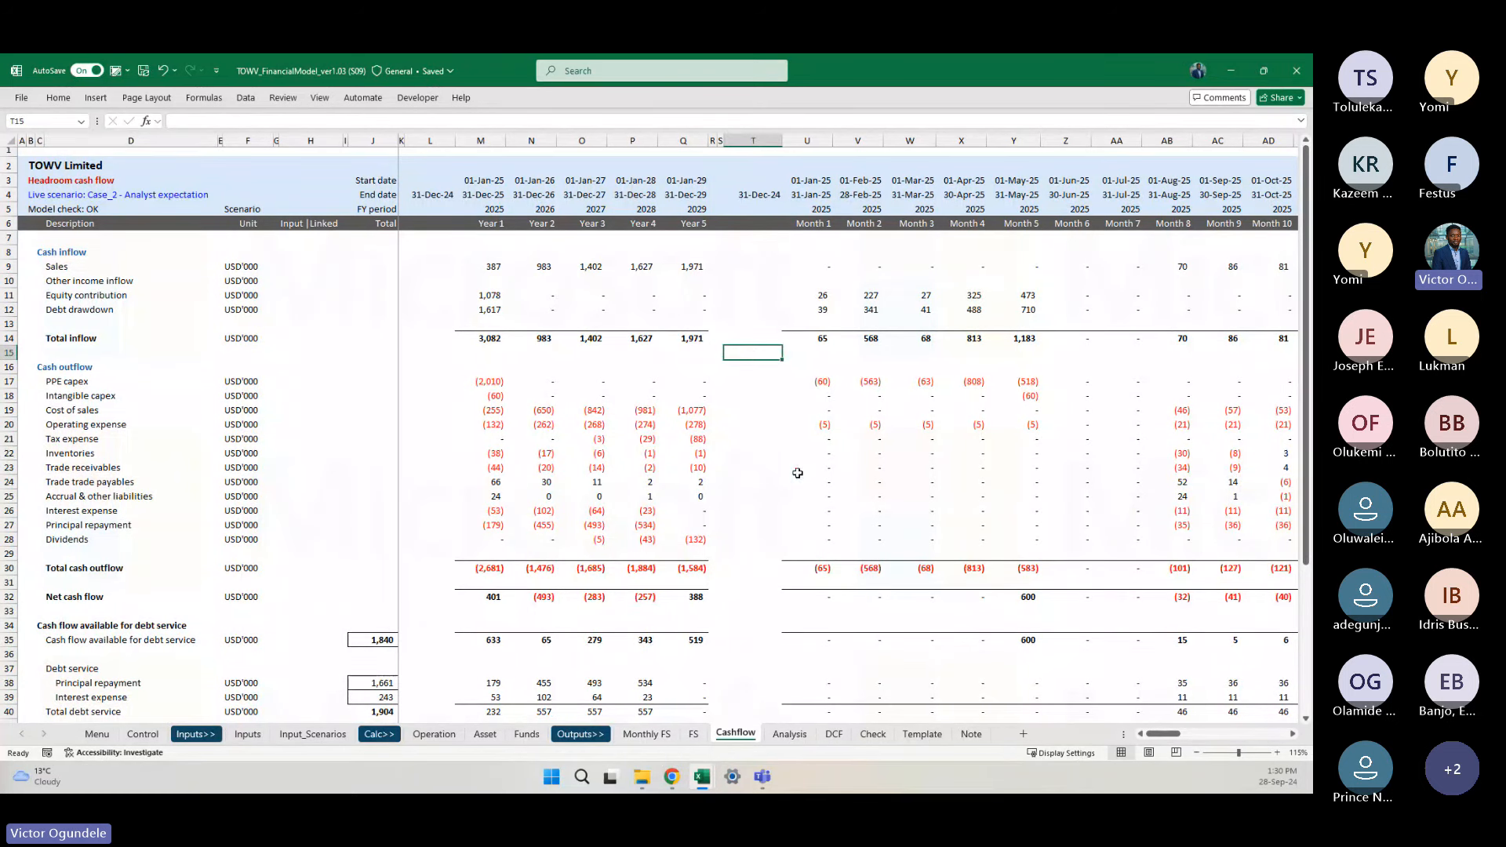
click(833, 734)
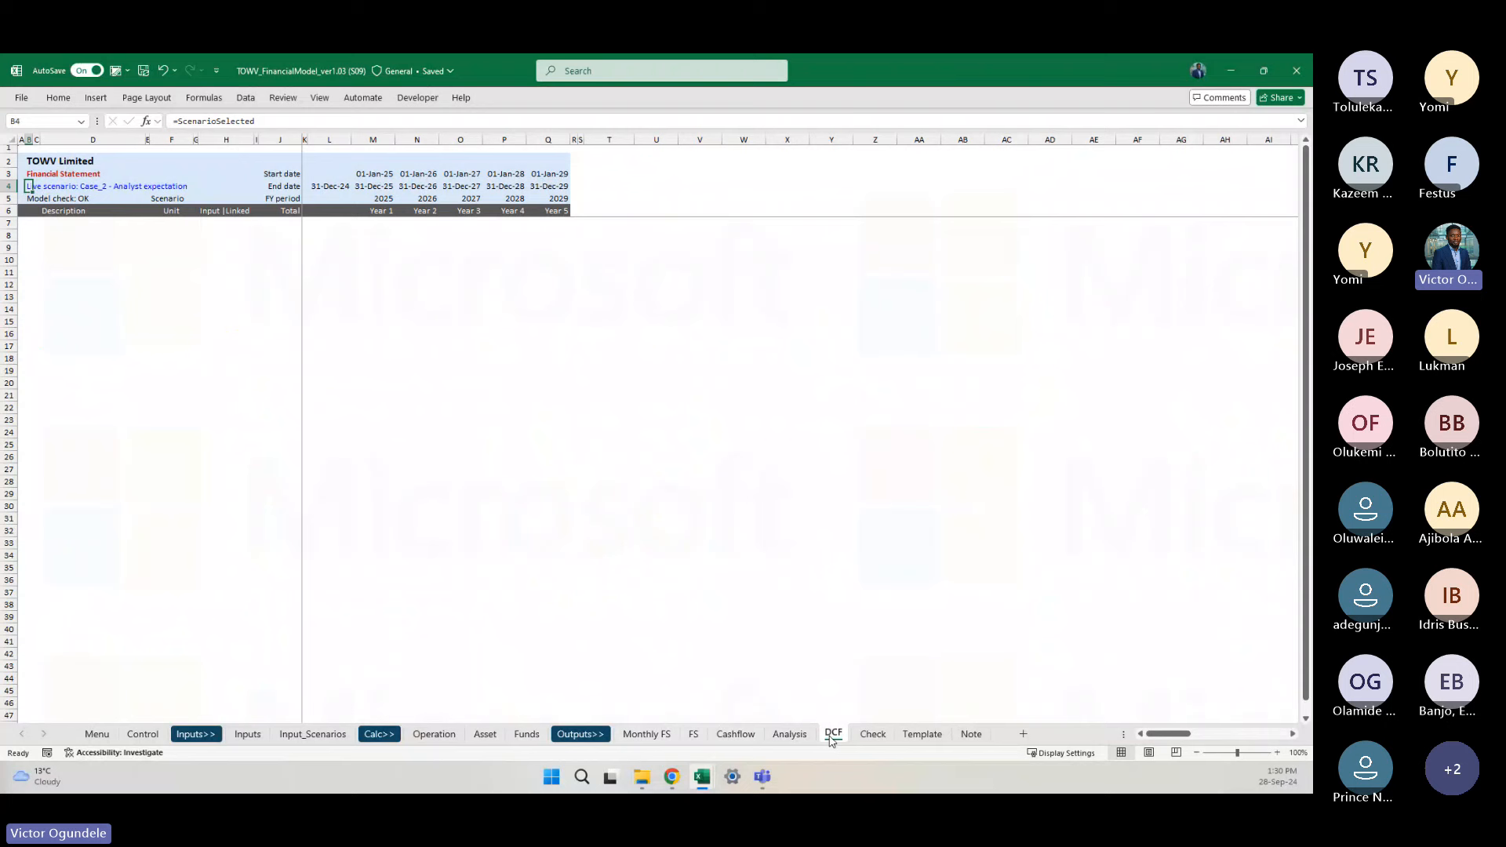
click(790, 734)
click(737, 734)
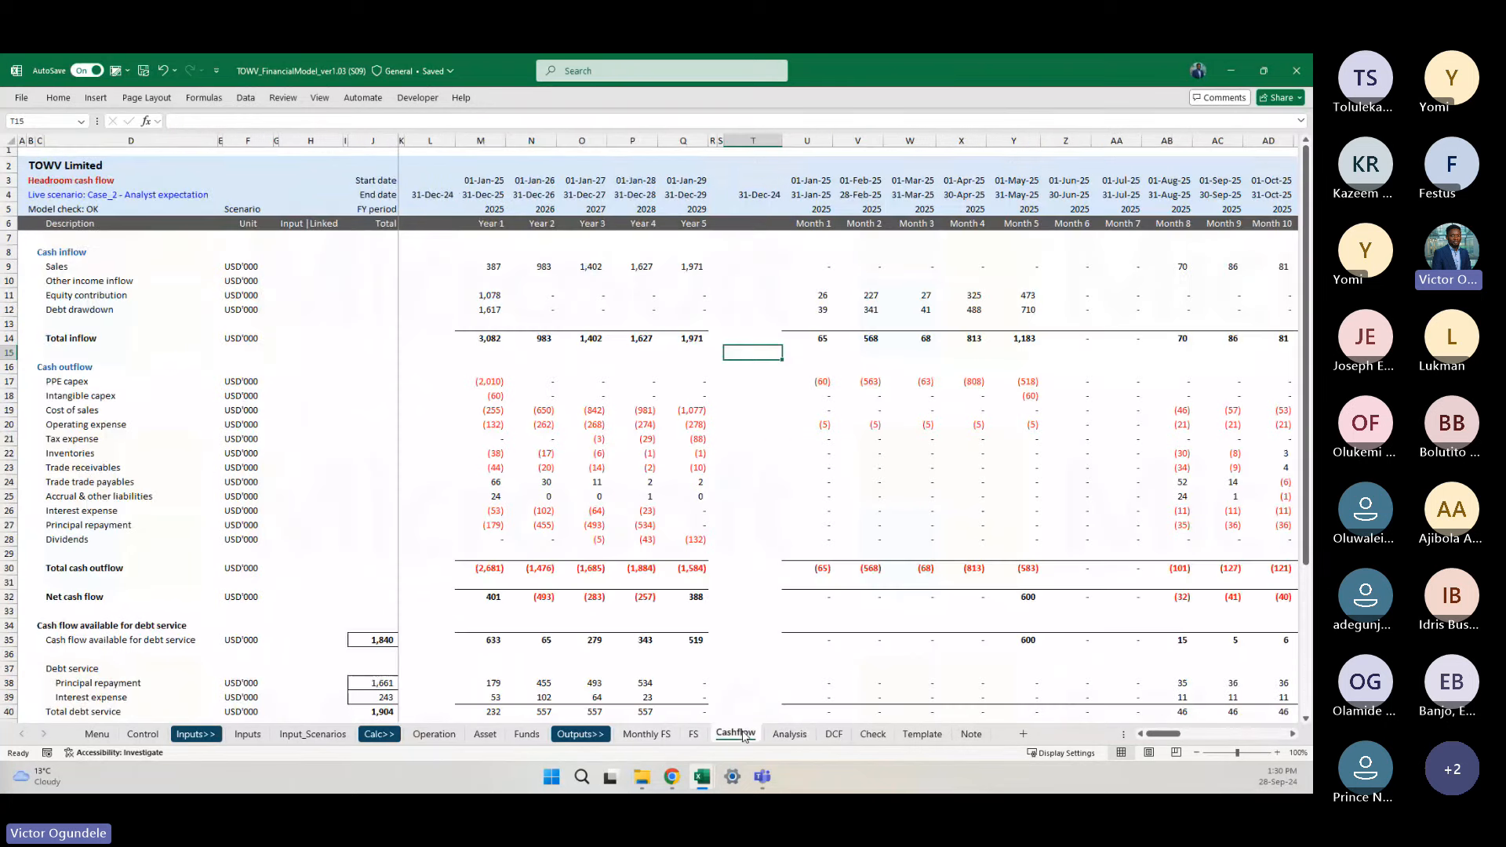
click(694, 733)
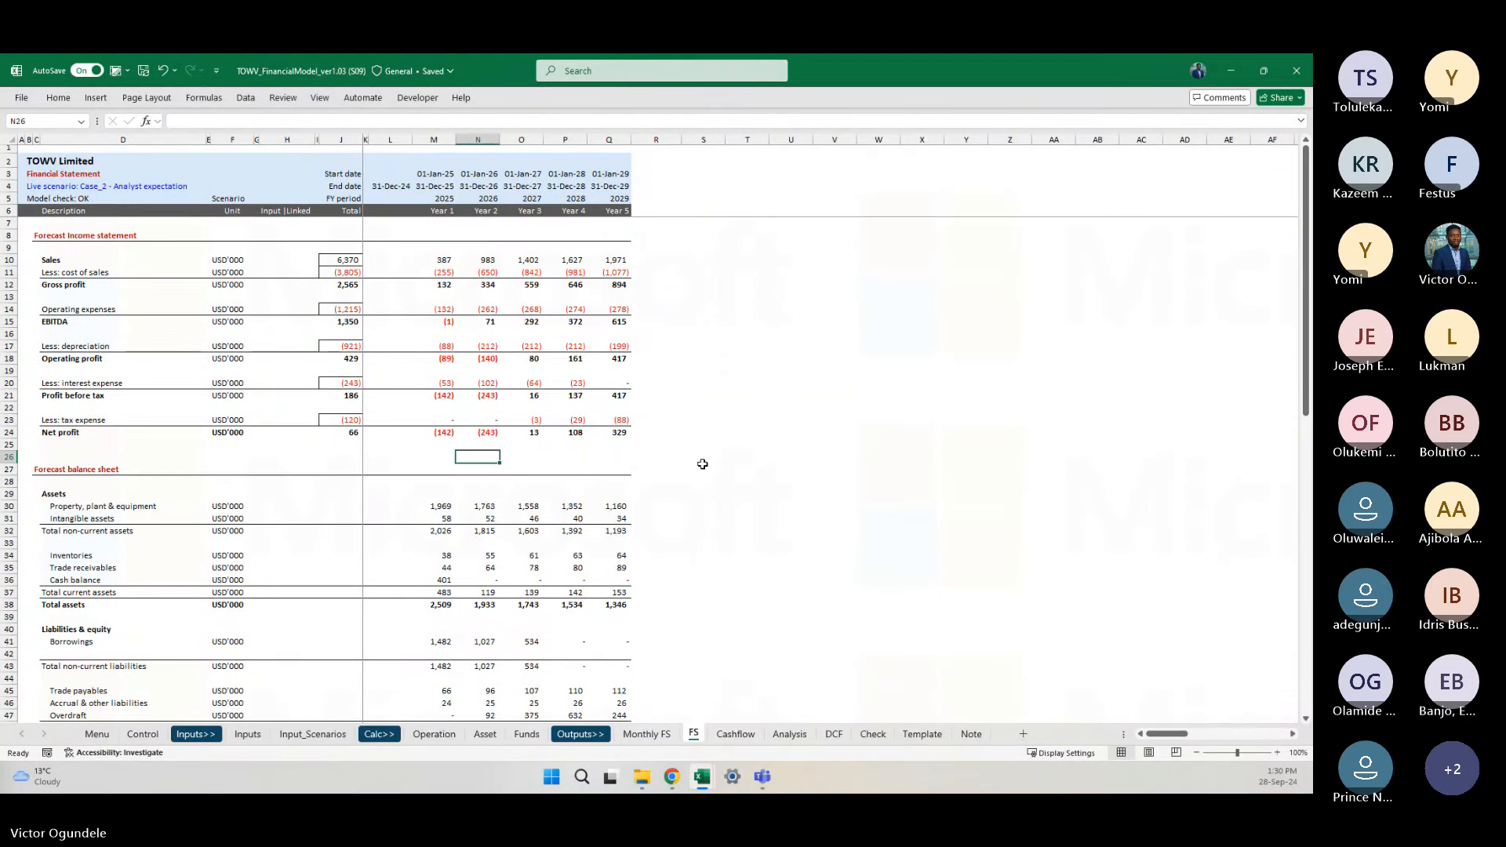
Step: Open the Analysis sheet and select cell J13 in its empty area
click(790, 733)
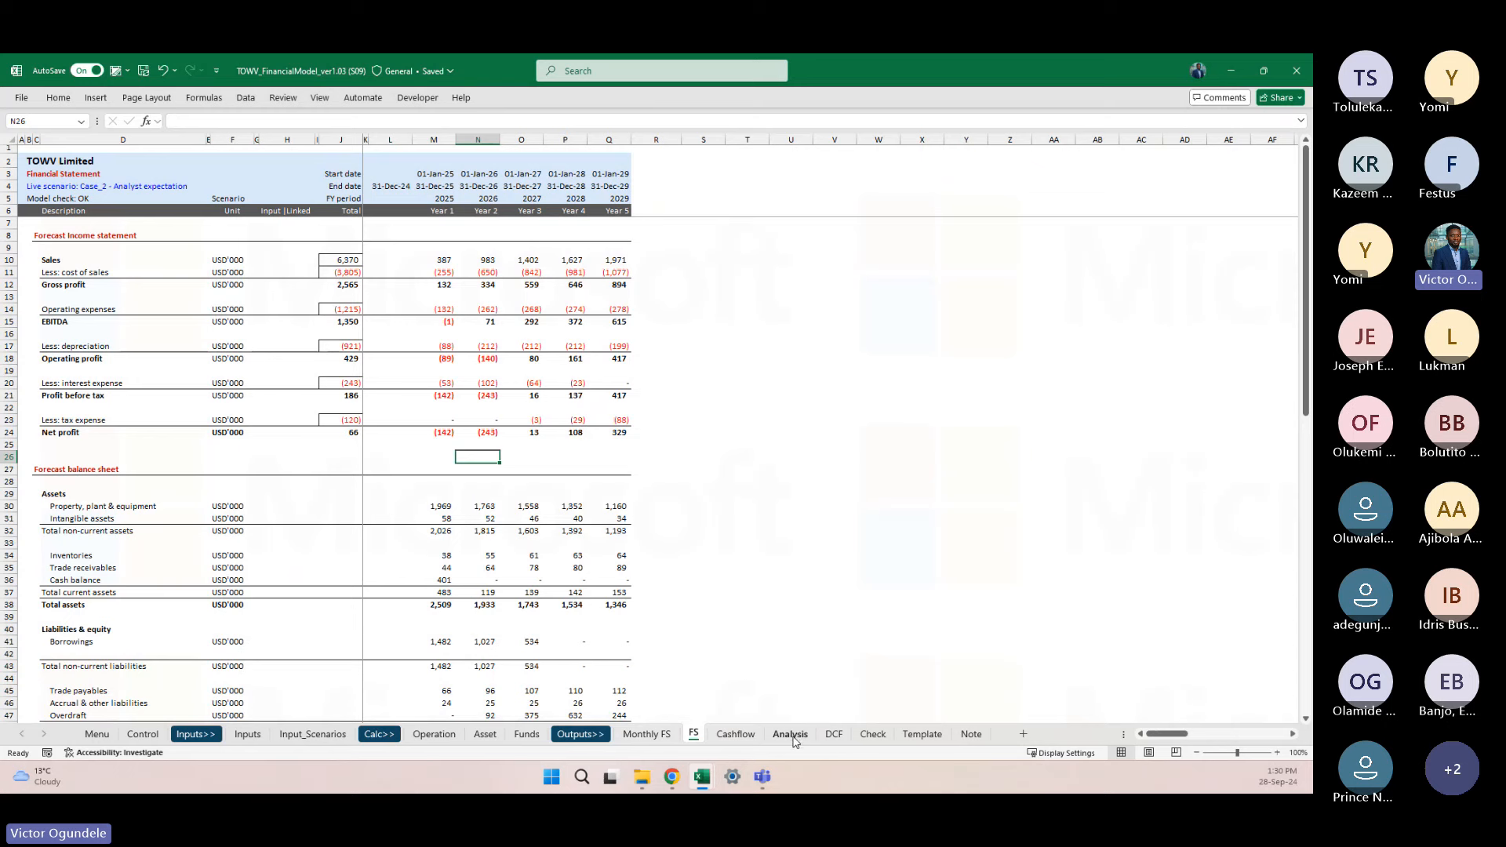
click(261, 296)
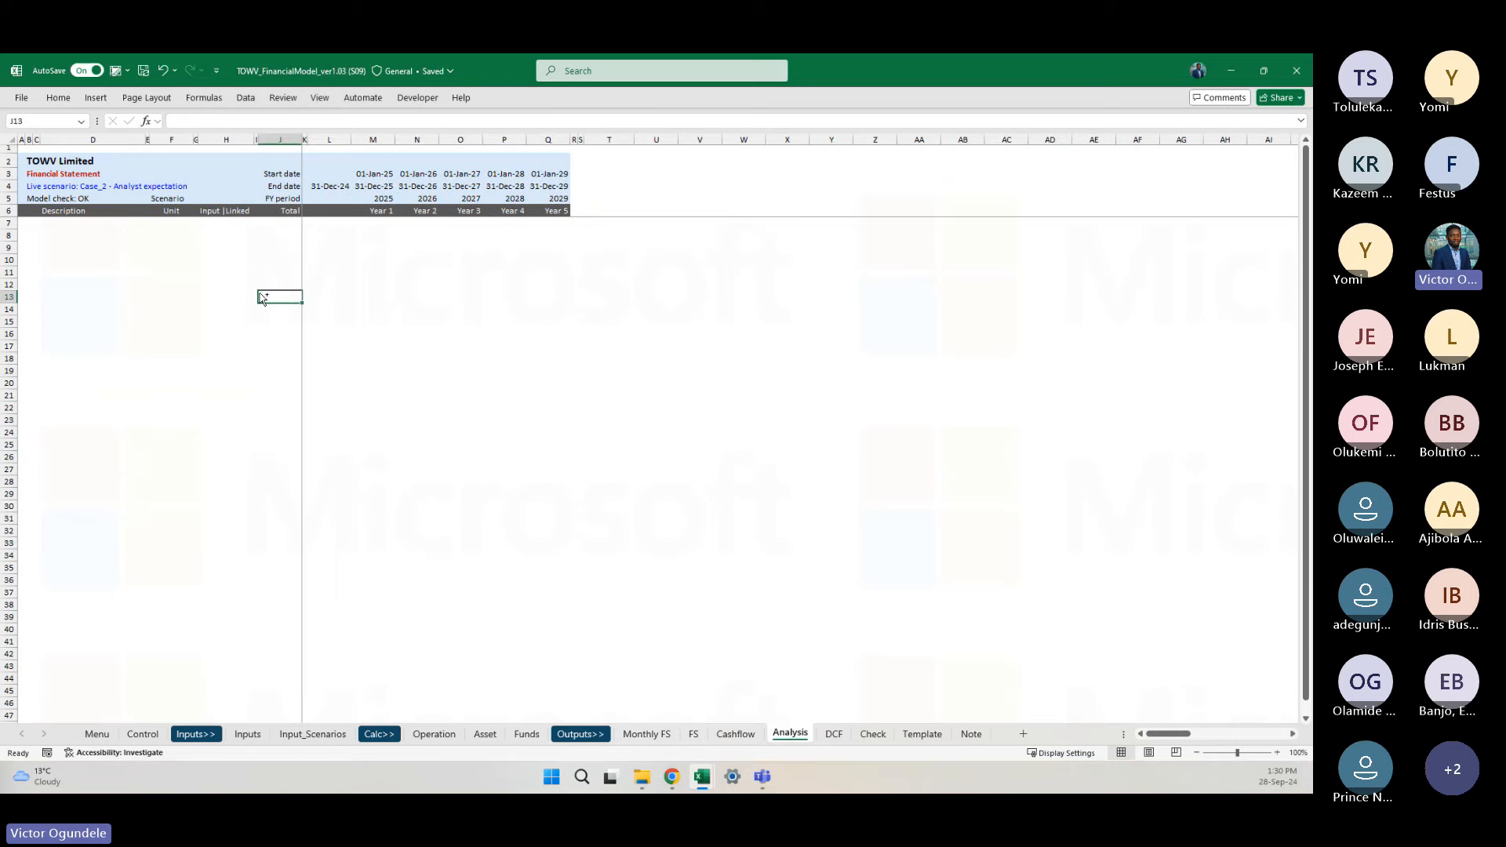
scroll(260, 294, up, 4)
scroll(260, 293, up, 3)
scroll(259, 293, down, 3)
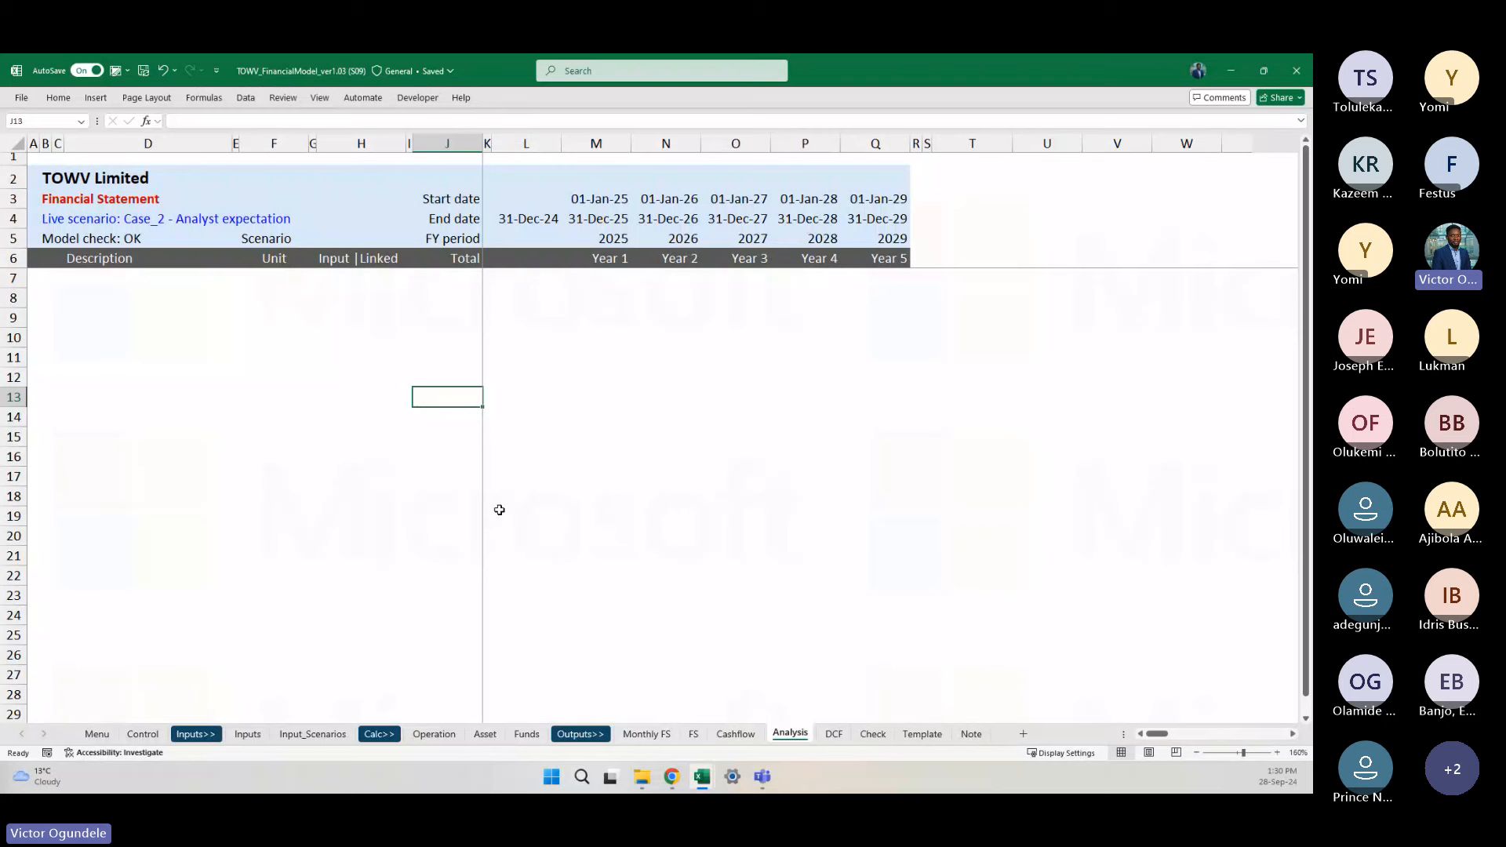
Step: Glance over the annual figures on the FS and Cashflow sheets, returning to the Analysis sheet
click(695, 735)
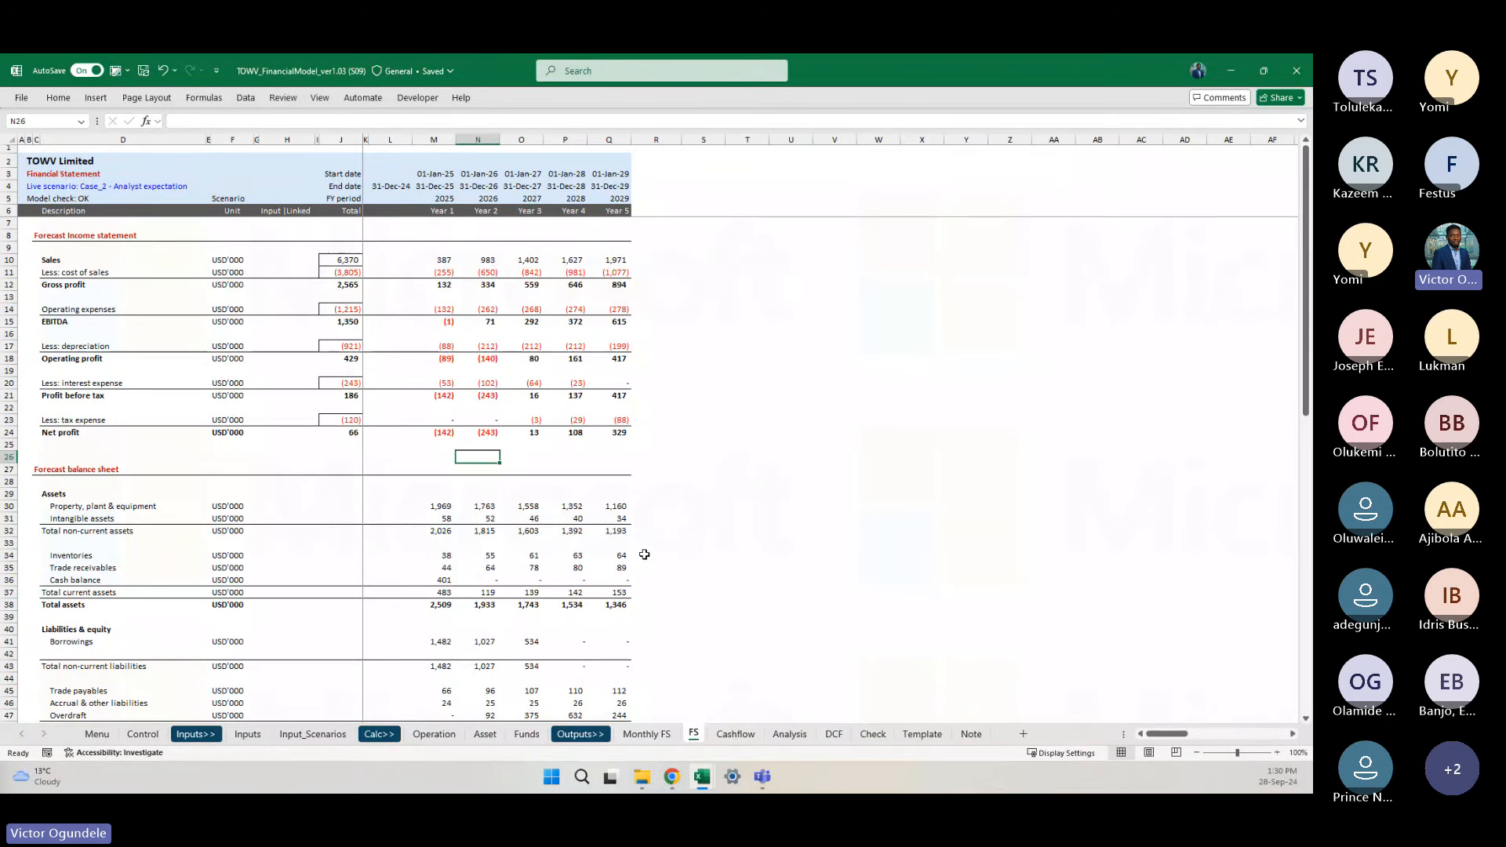
key(ctrl+Page_Down)
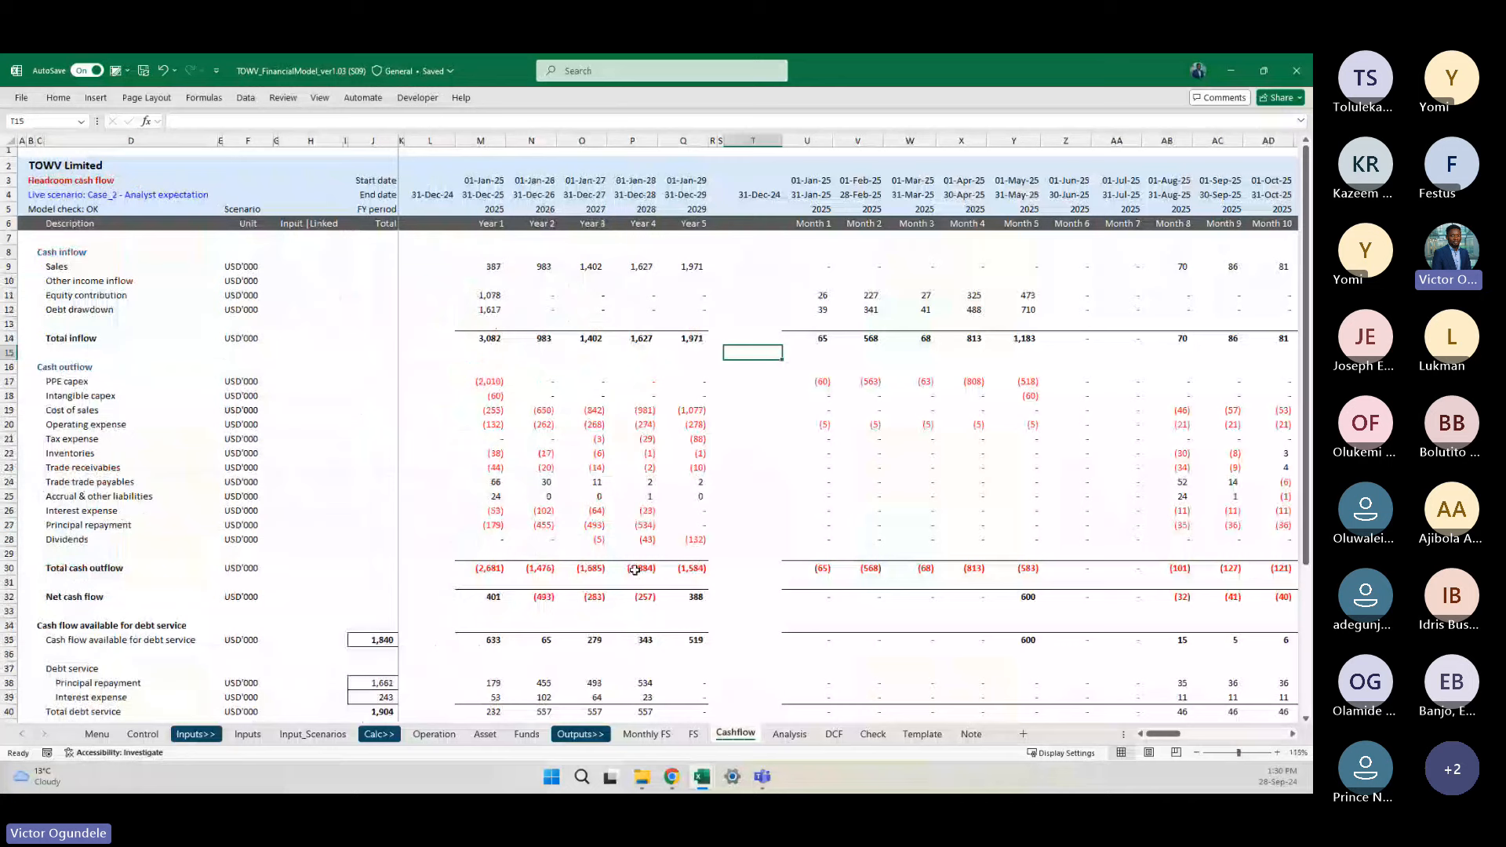
click(801, 734)
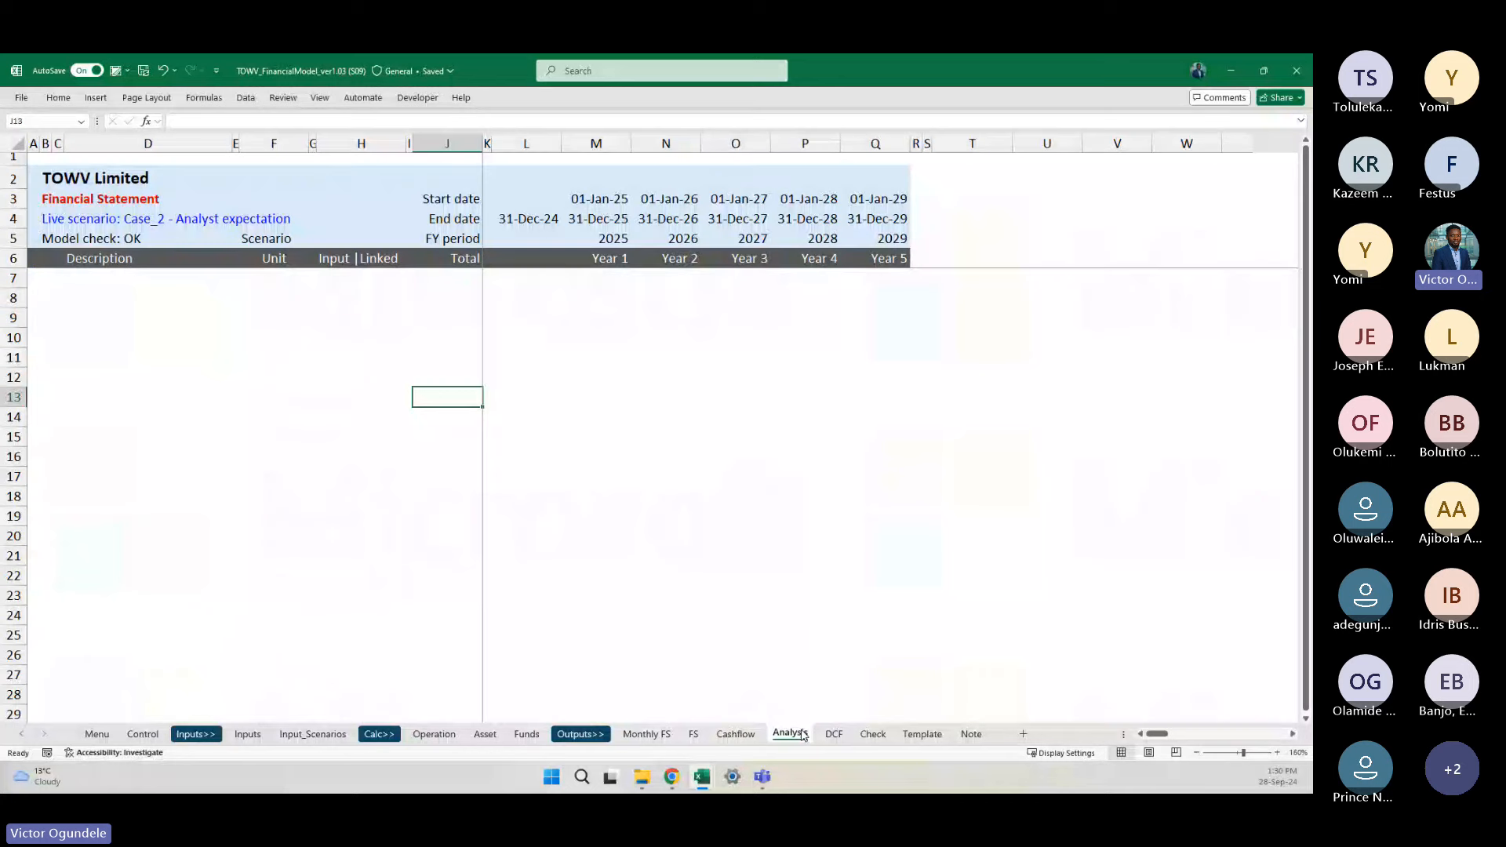
Step: Enter the label "Cash flow" in the description column at D8 of the Analysis sheet
click(115, 281)
click(114, 324)
key(Up)
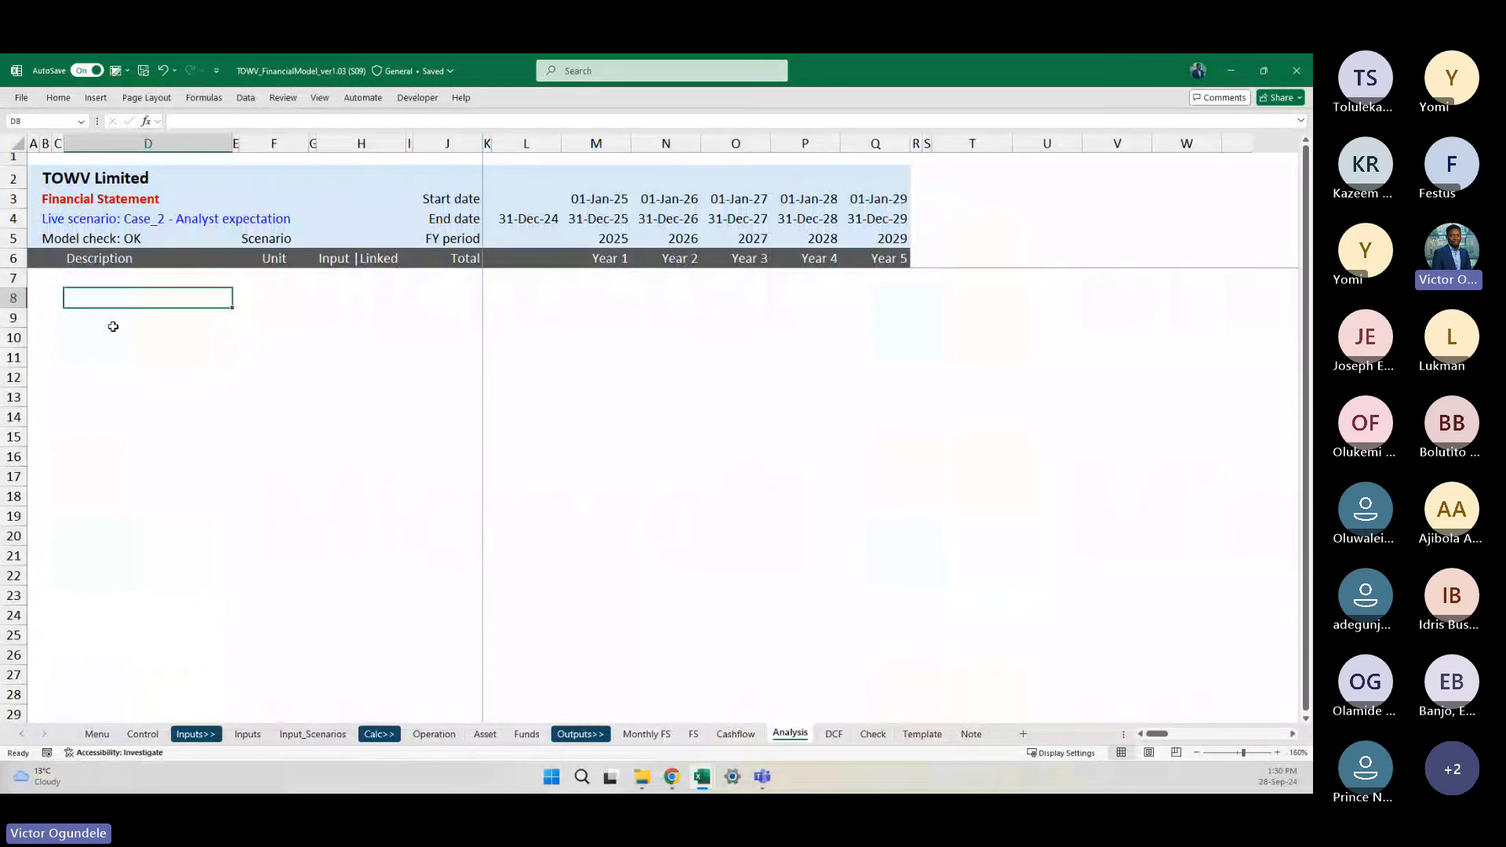
key(Left)
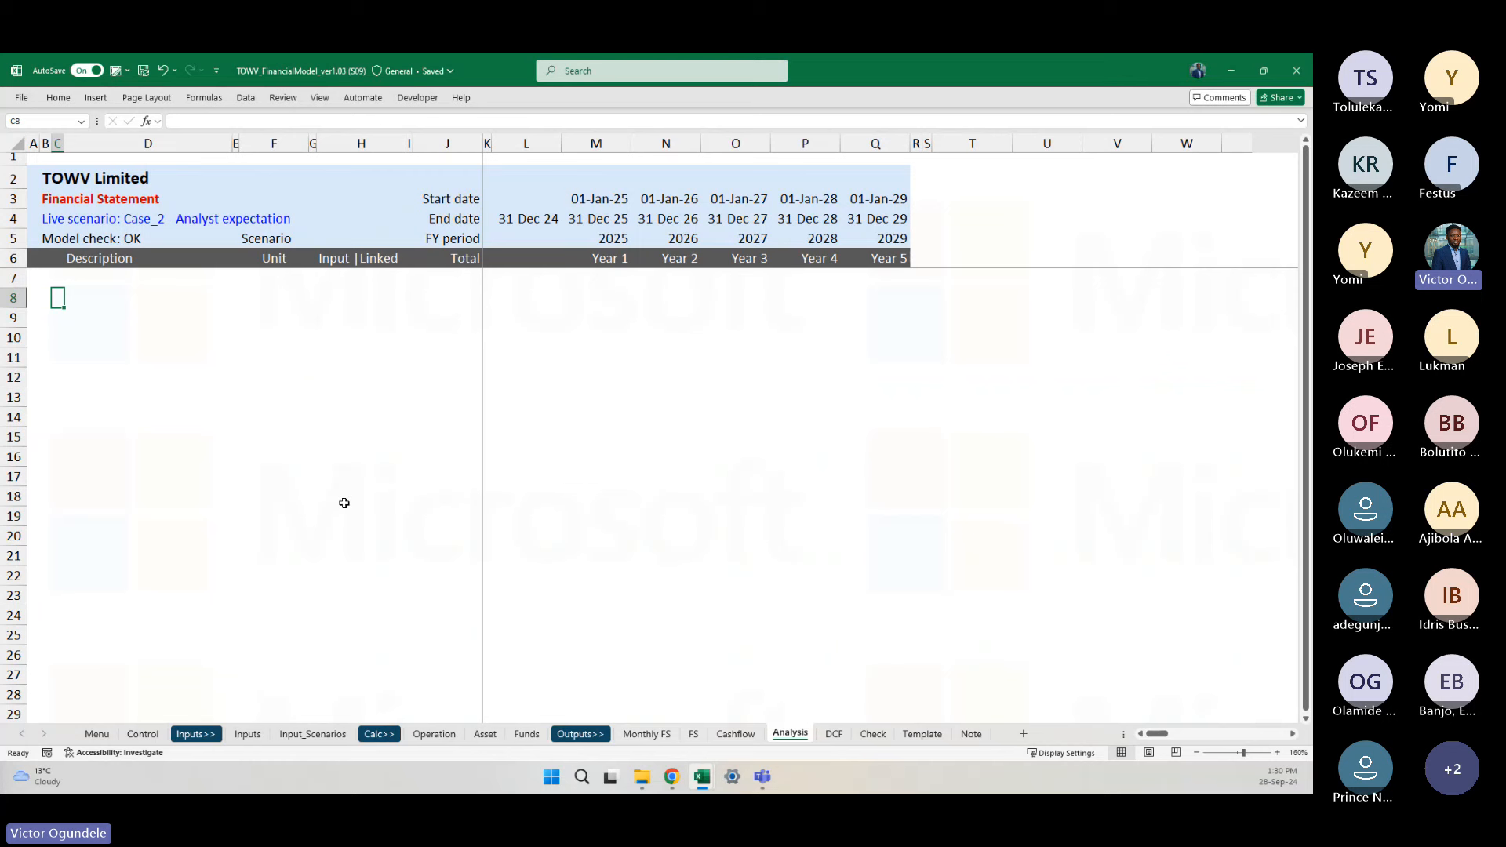
click(83, 300)
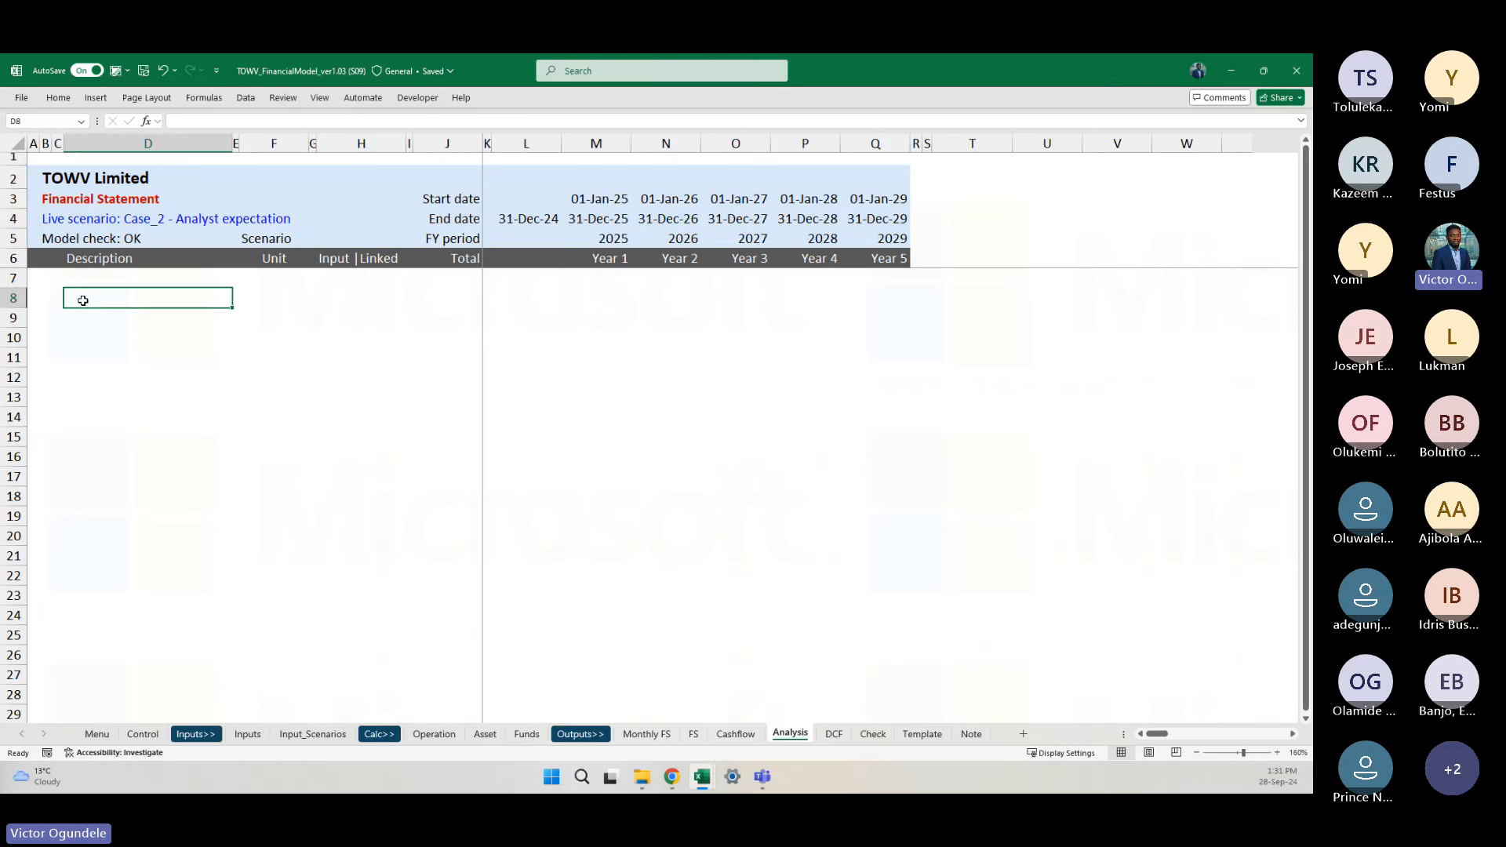
key(Left)
scroll(83, 300, up, 3)
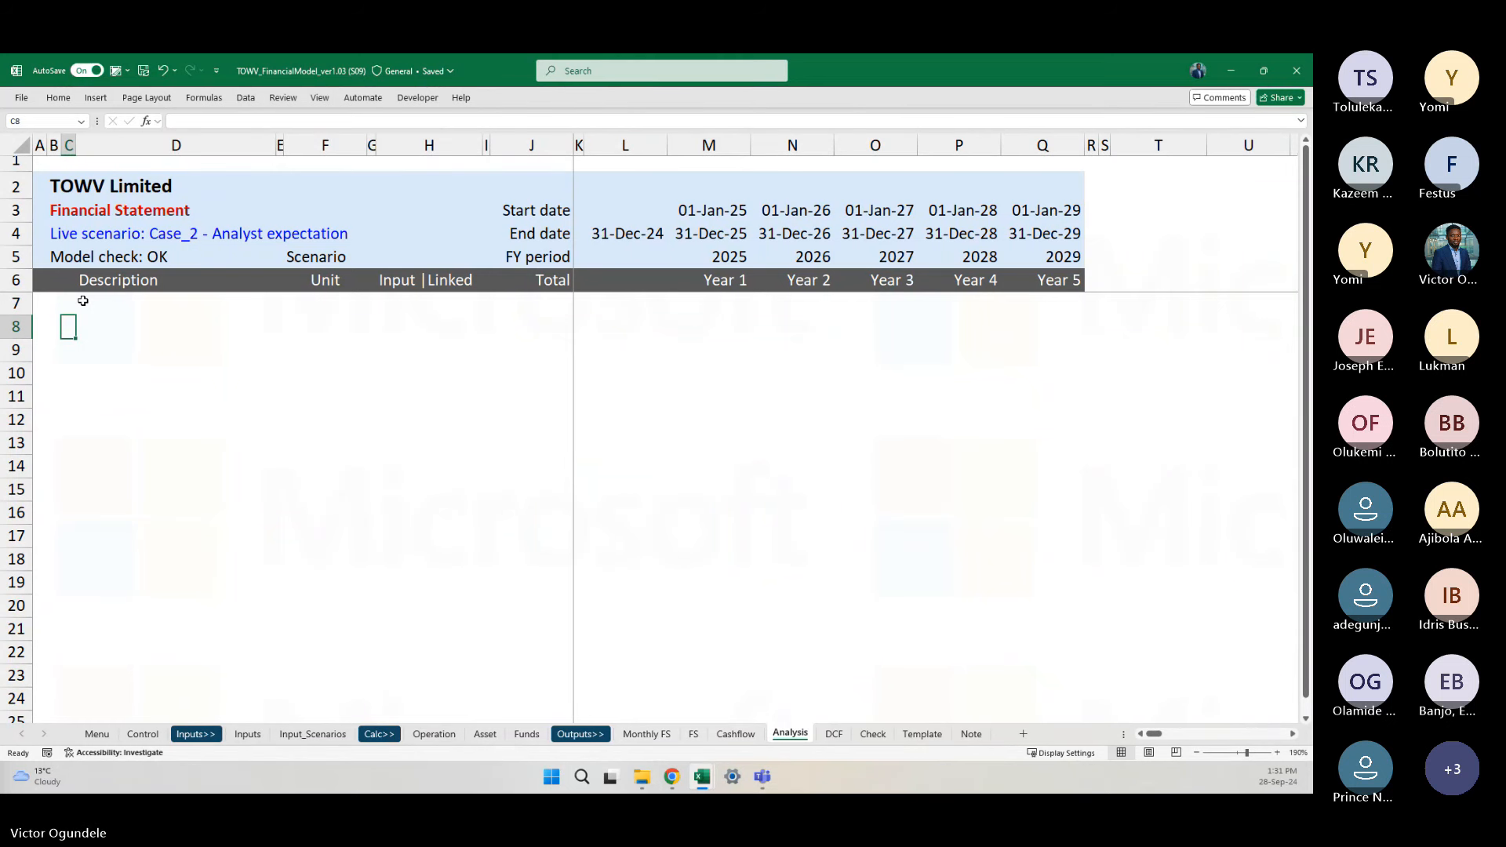
key(Right)
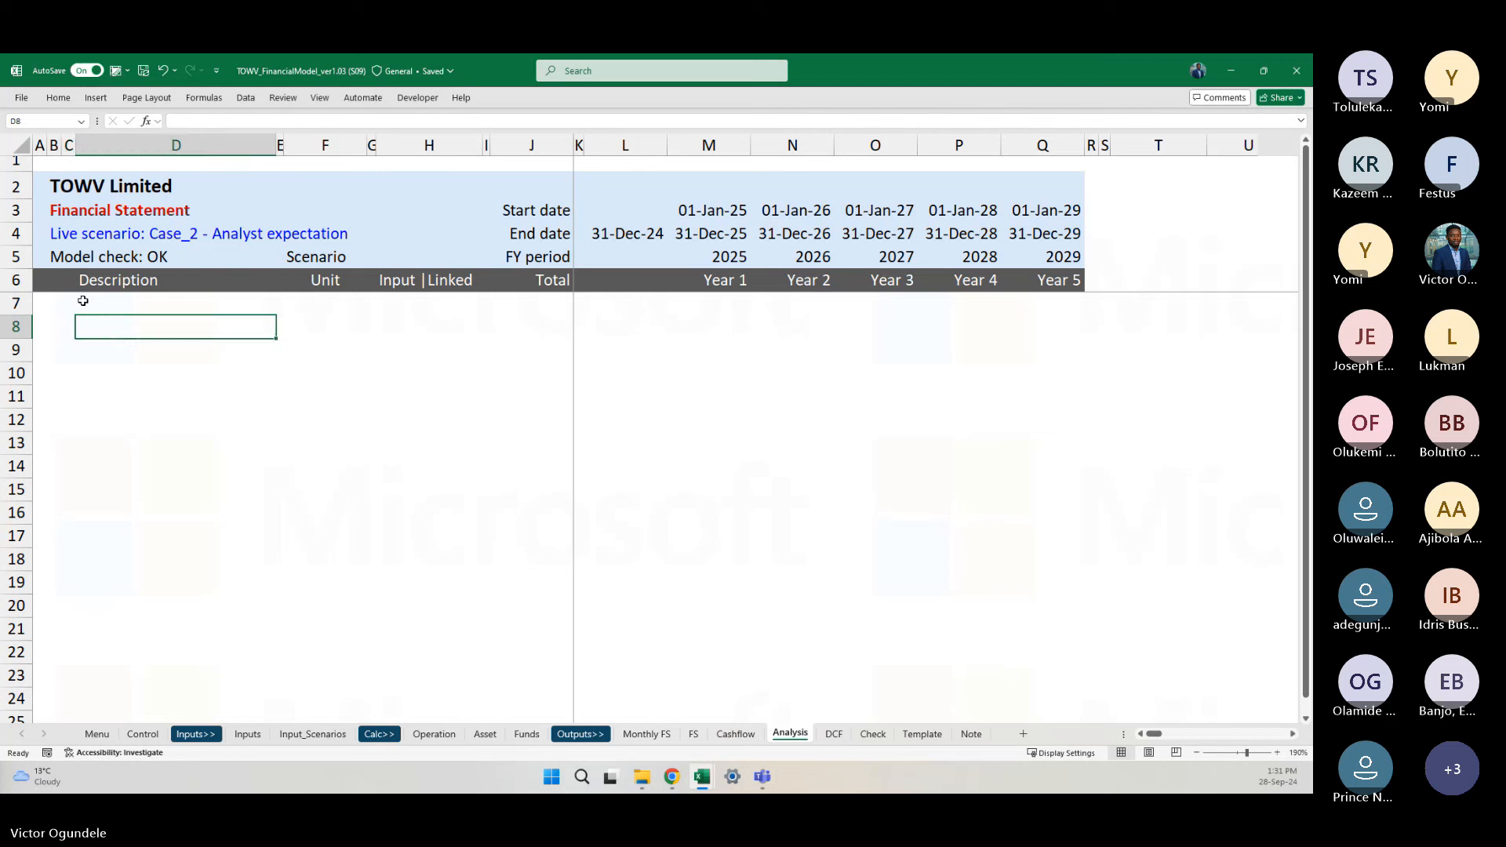
key(Right)
key(Left)
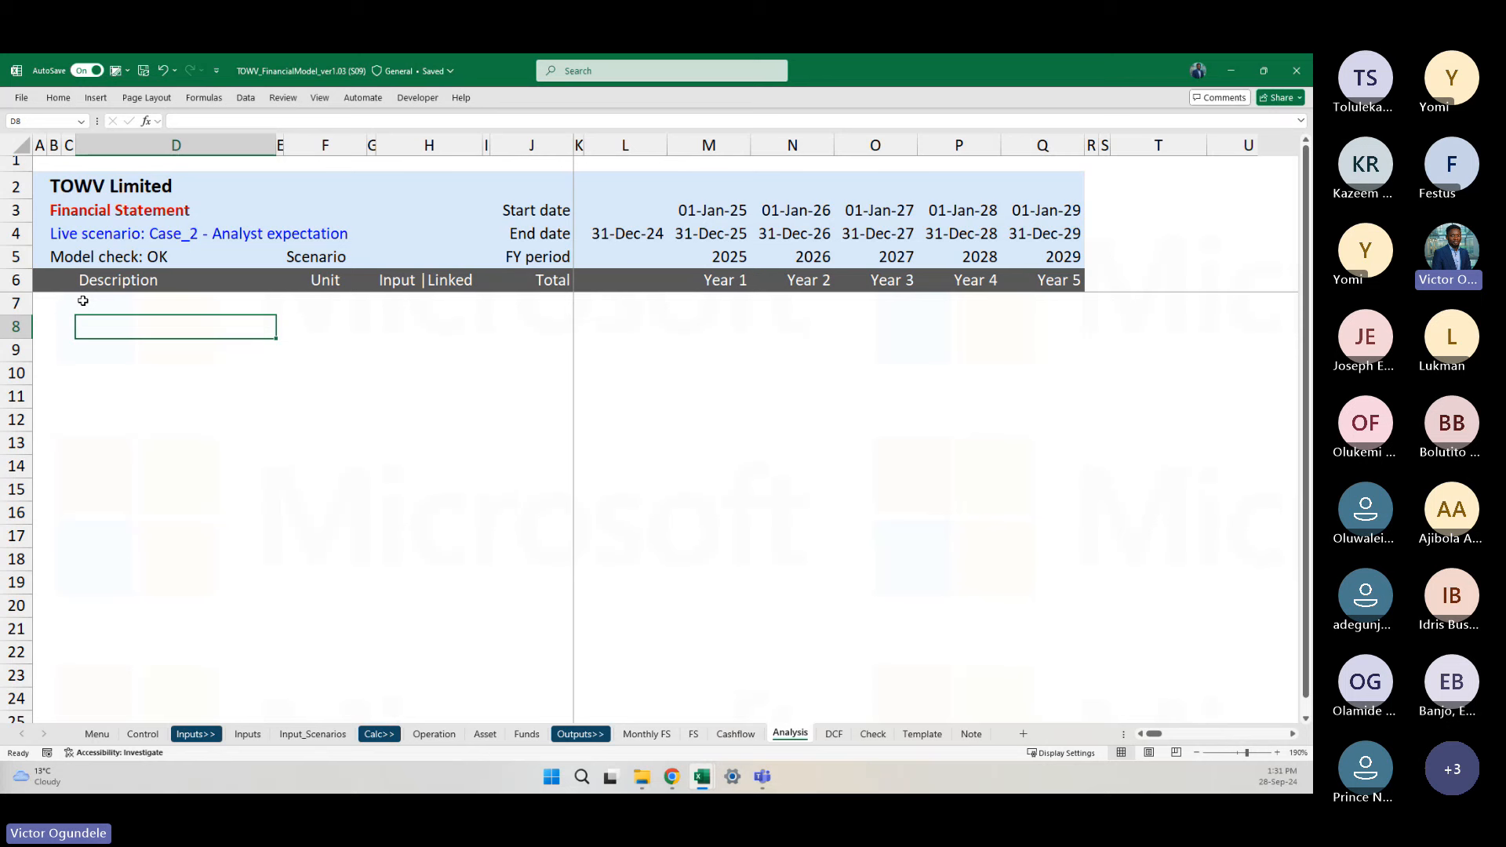
text(Cash)
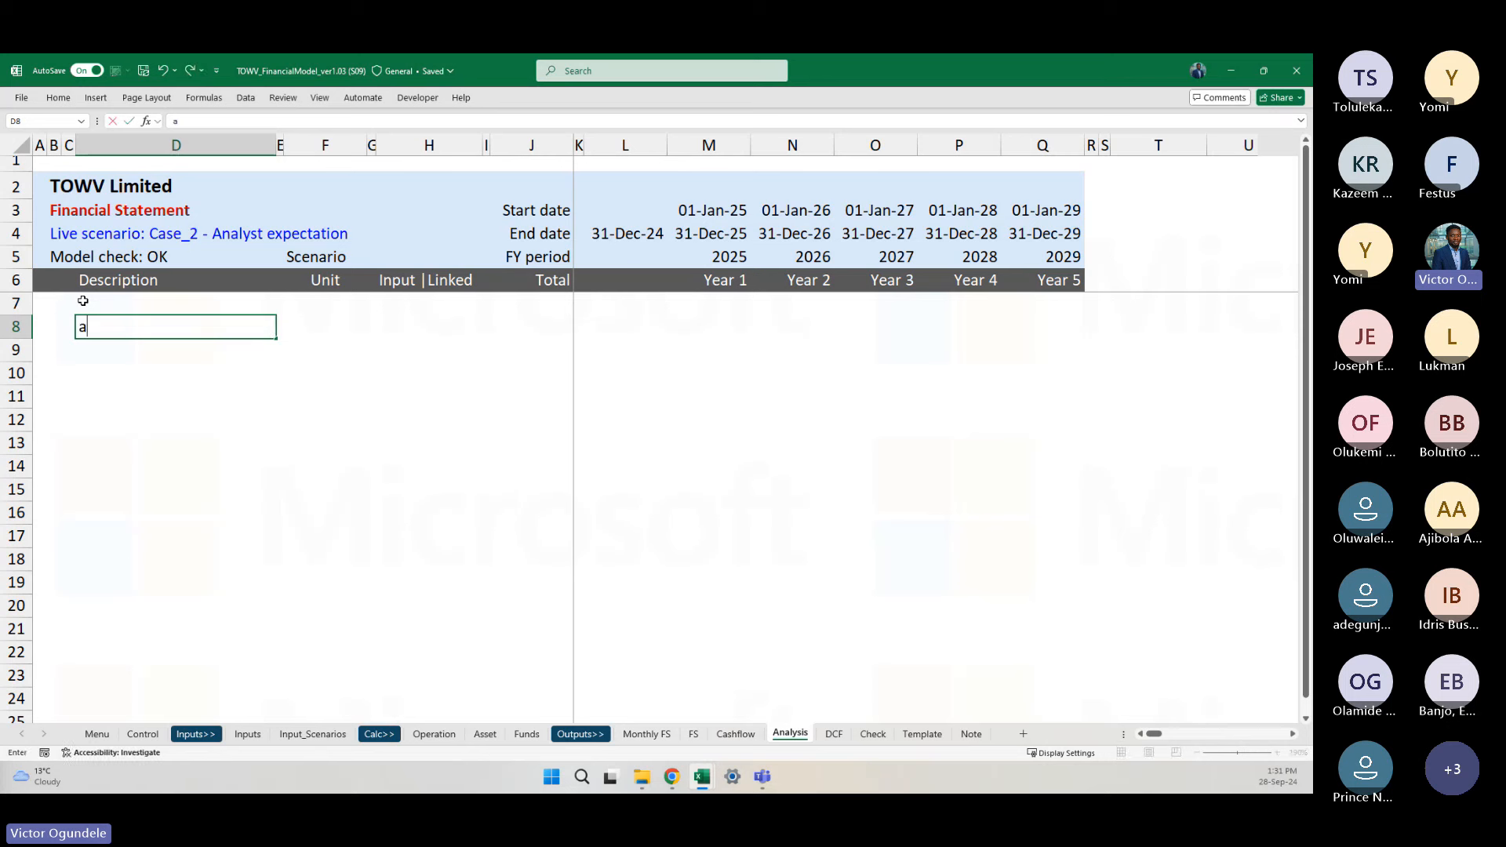
text( flow)
Step: Enter 1,000 as the Year 1 value of the Cash flow row in M8
key(Right)
key(Right)
key(Right)
key(Right)
key(Right)
key(Right)
key(Right)
key(Right)
key(Right)
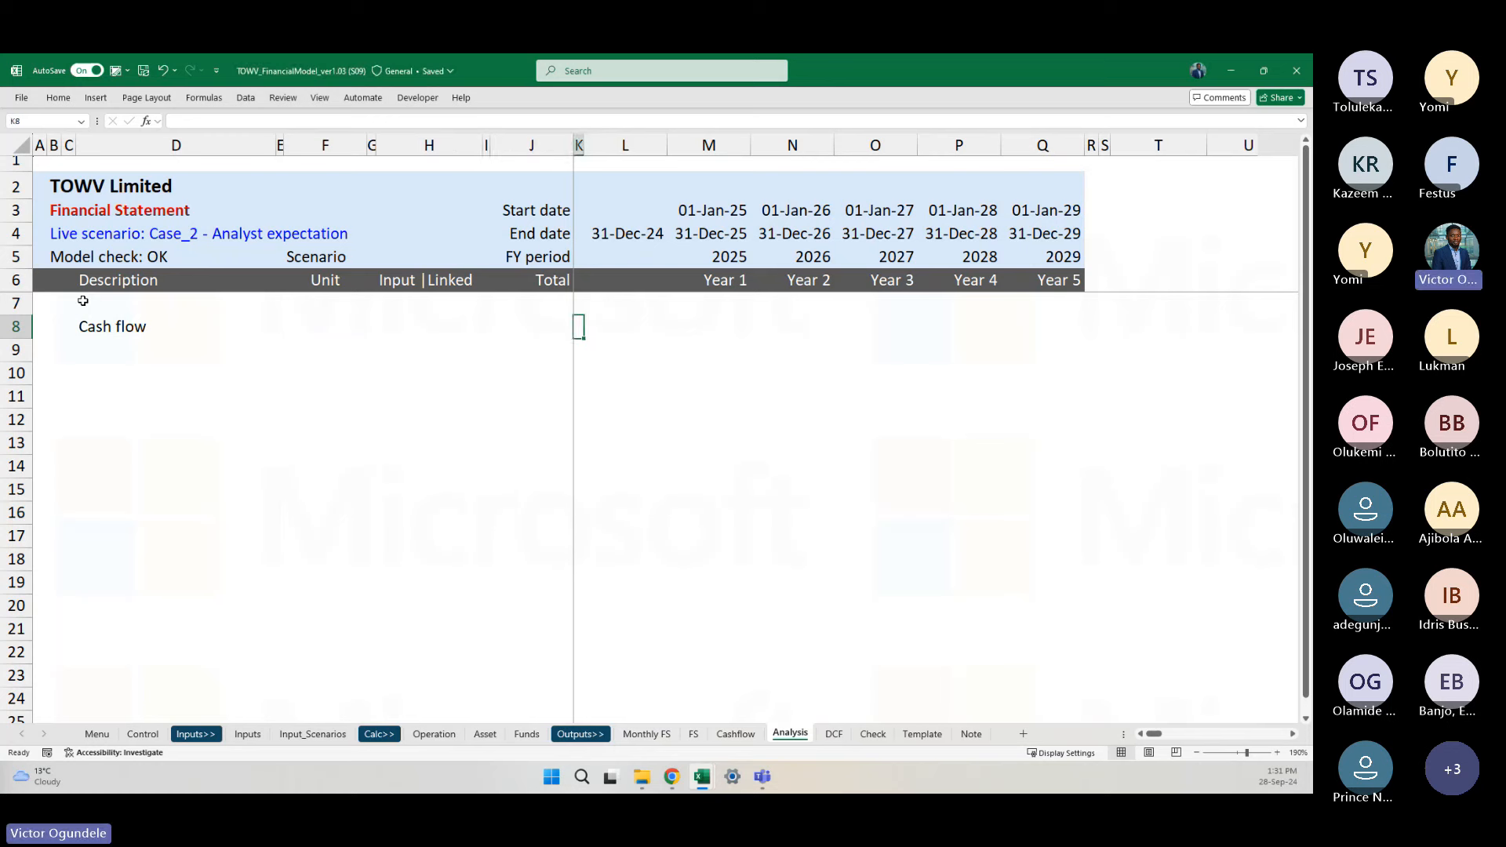
text(1,000)
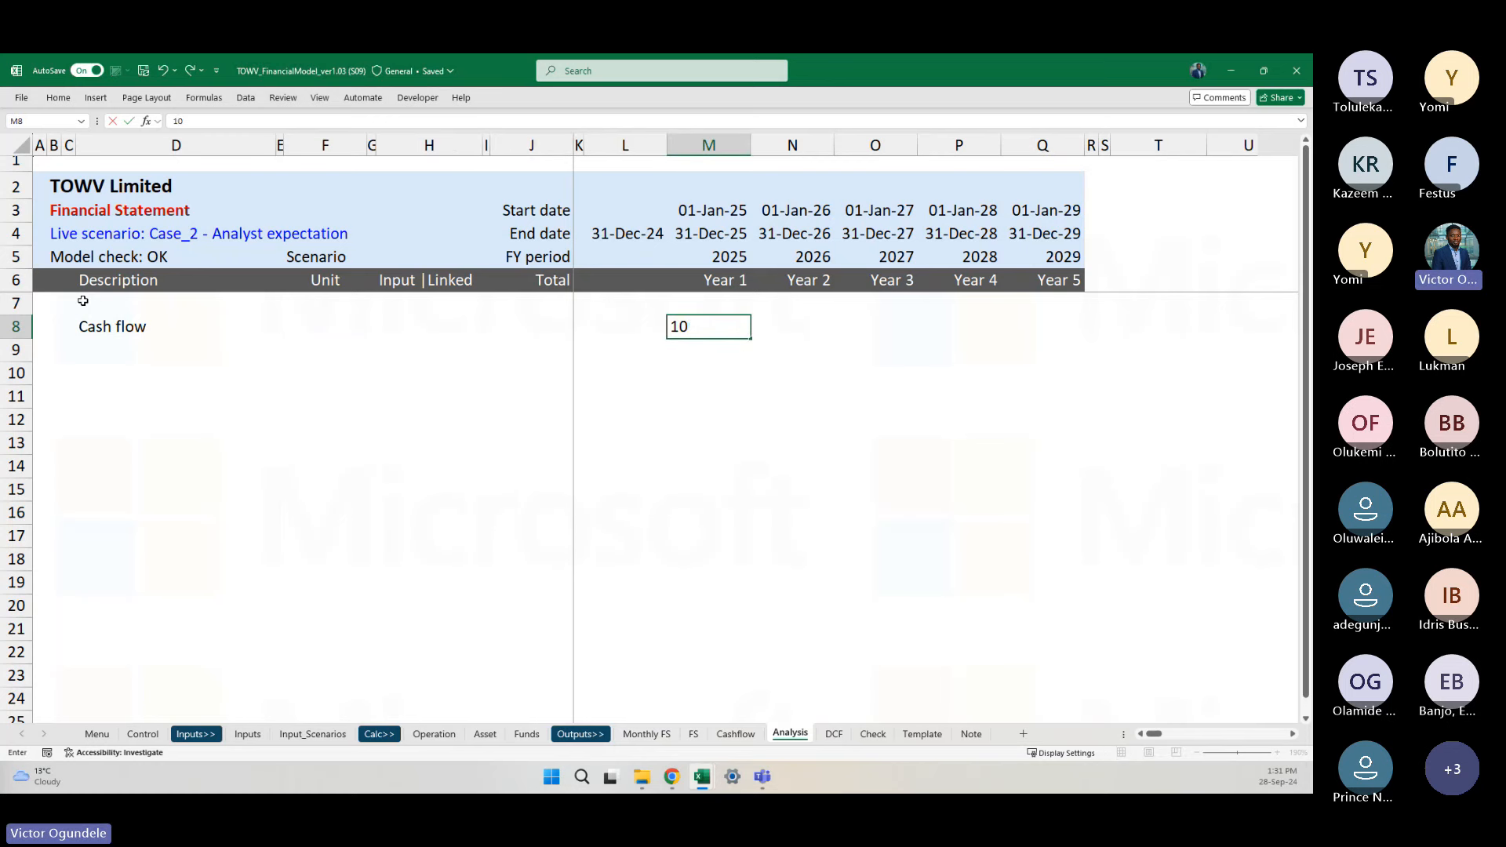
key(ctrl+Return)
Step: Copy the USD'000 unit from the PPE capex row of the Cashflow sheet into the Unit cell of the Cash flow row
key(ctrl+Page_Up)
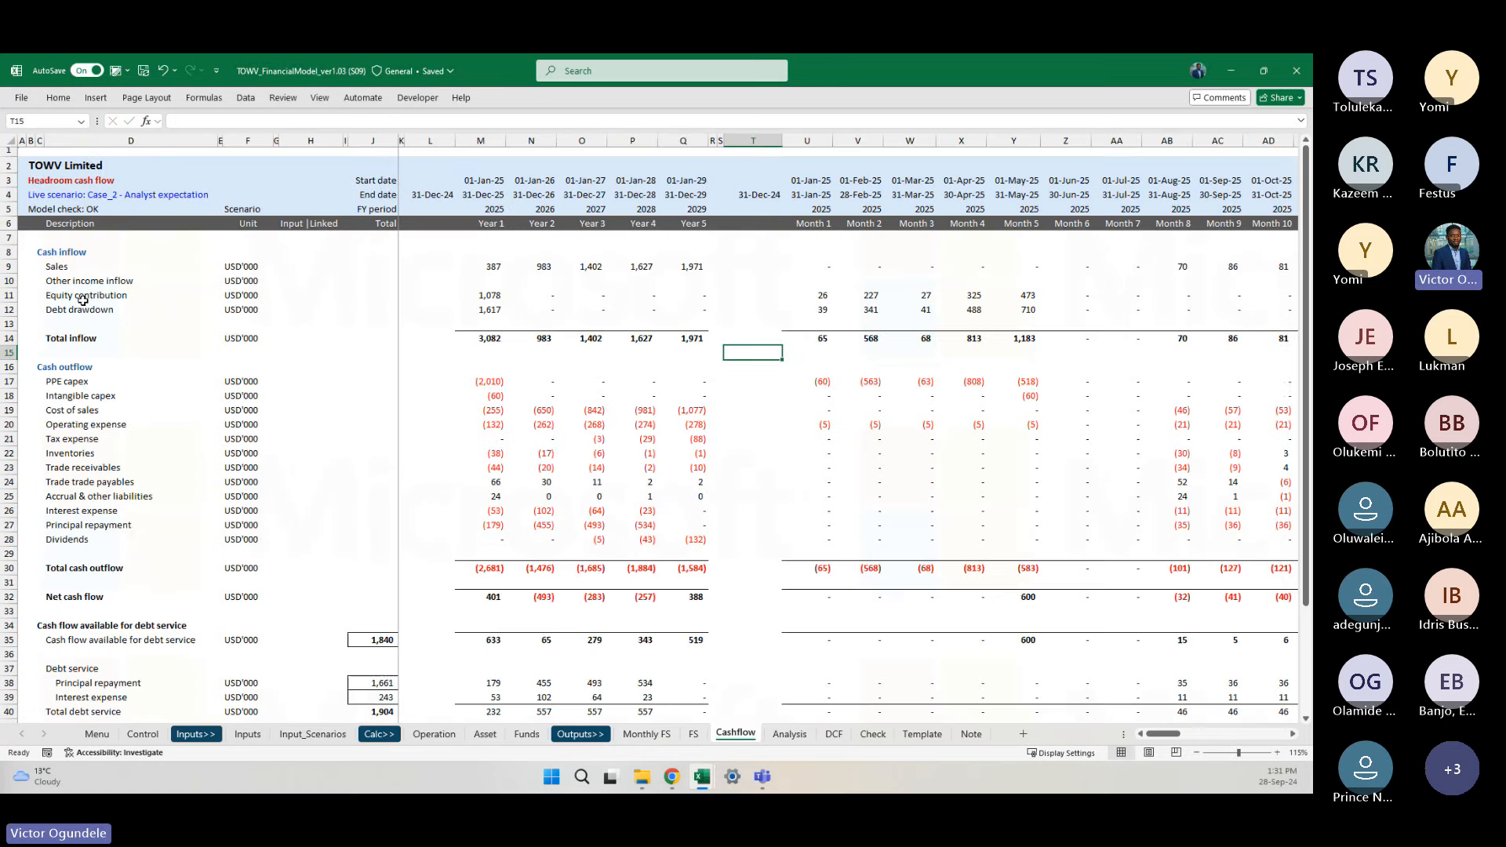
click(243, 383)
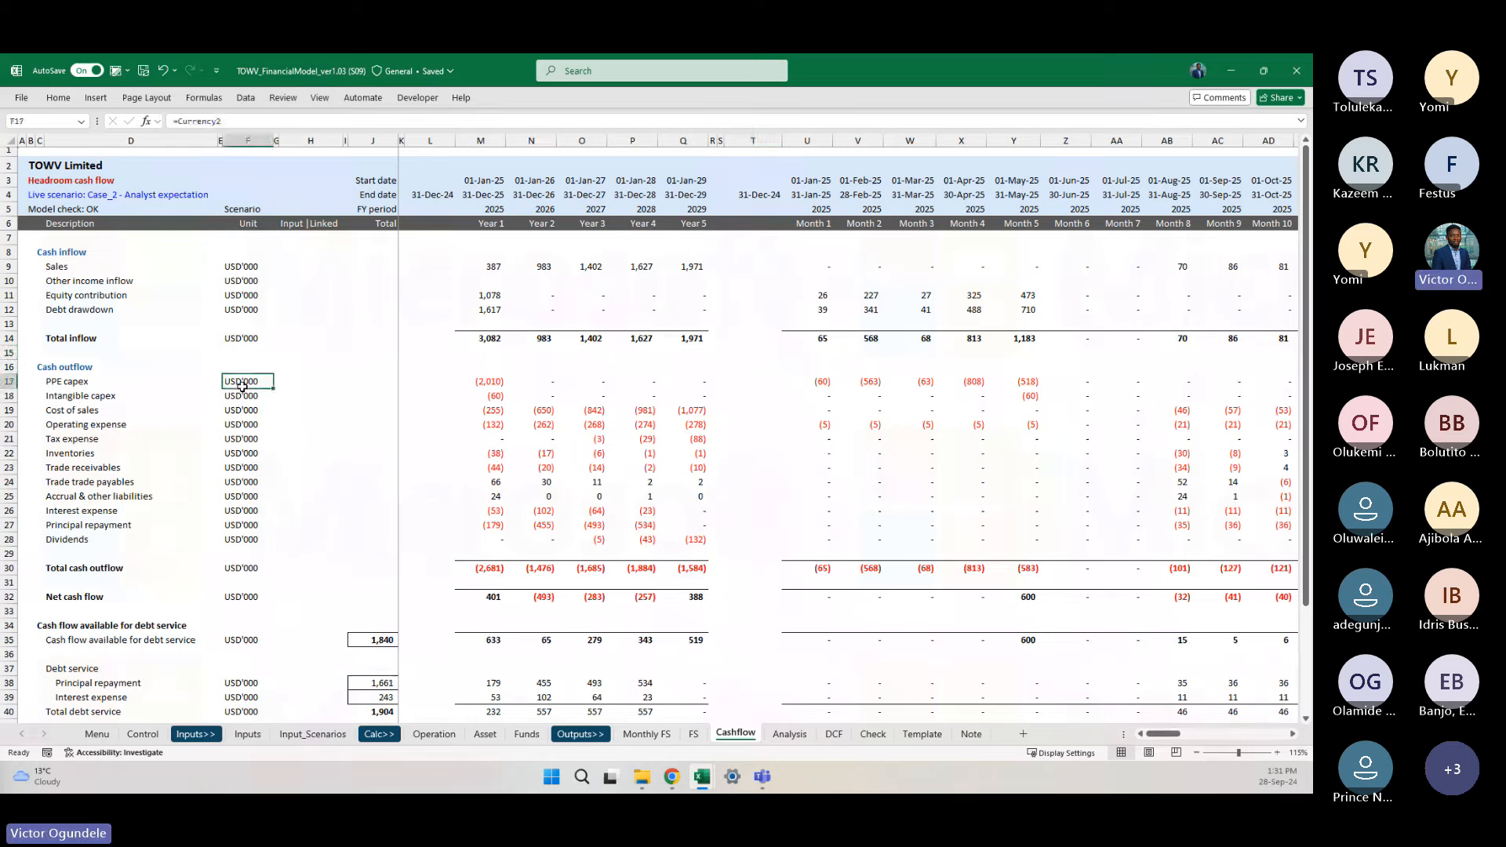
key(ctrl+c)
key(ctrl+Page_Down)
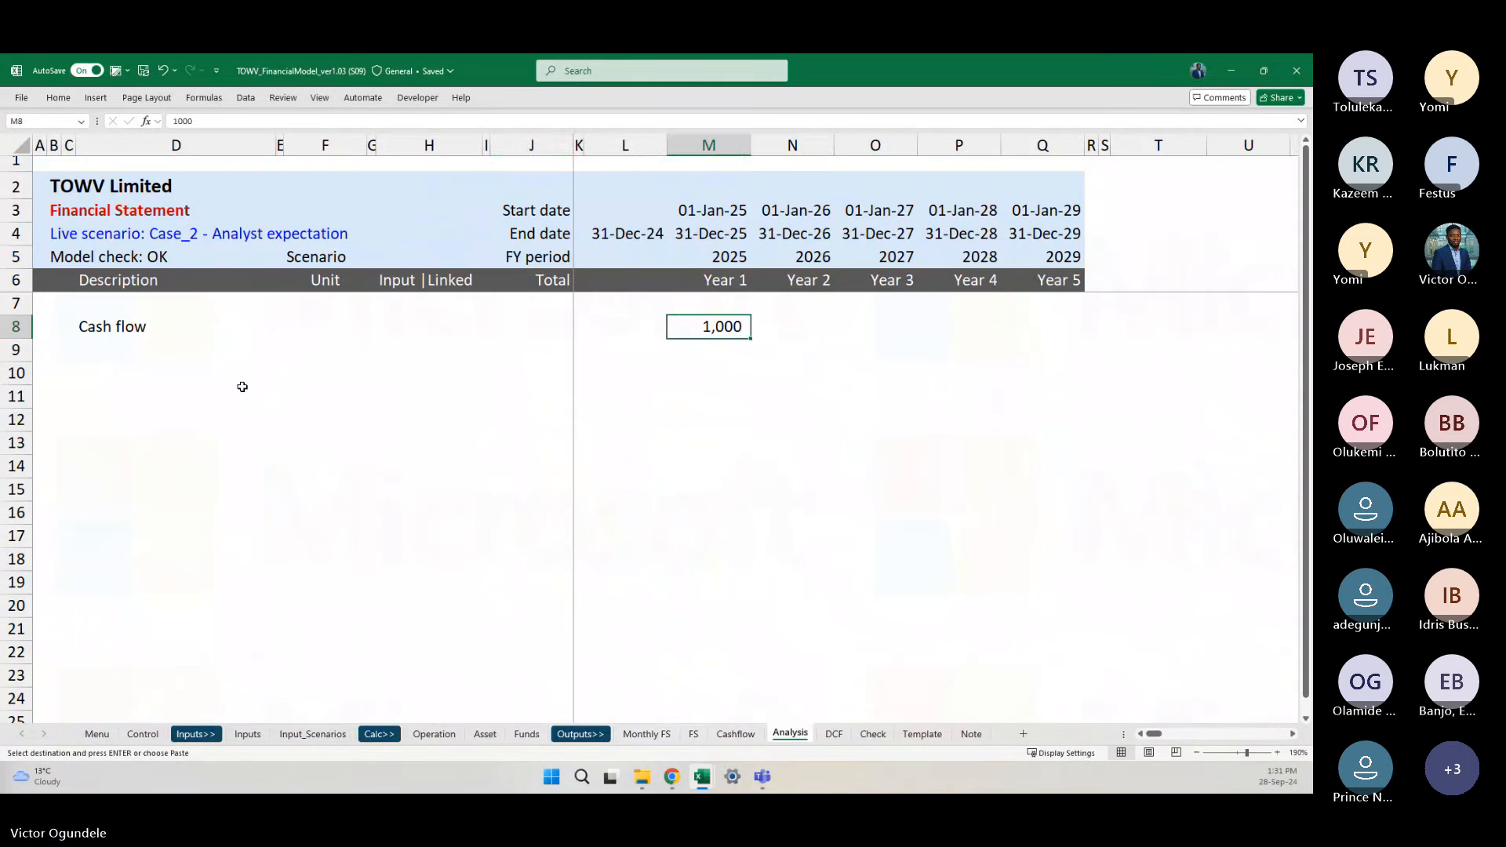
key(Left)
key(Left)
key(Left)
key(Left)
key(Left)
key(Left)
key(Left)
key(ctrl+v)
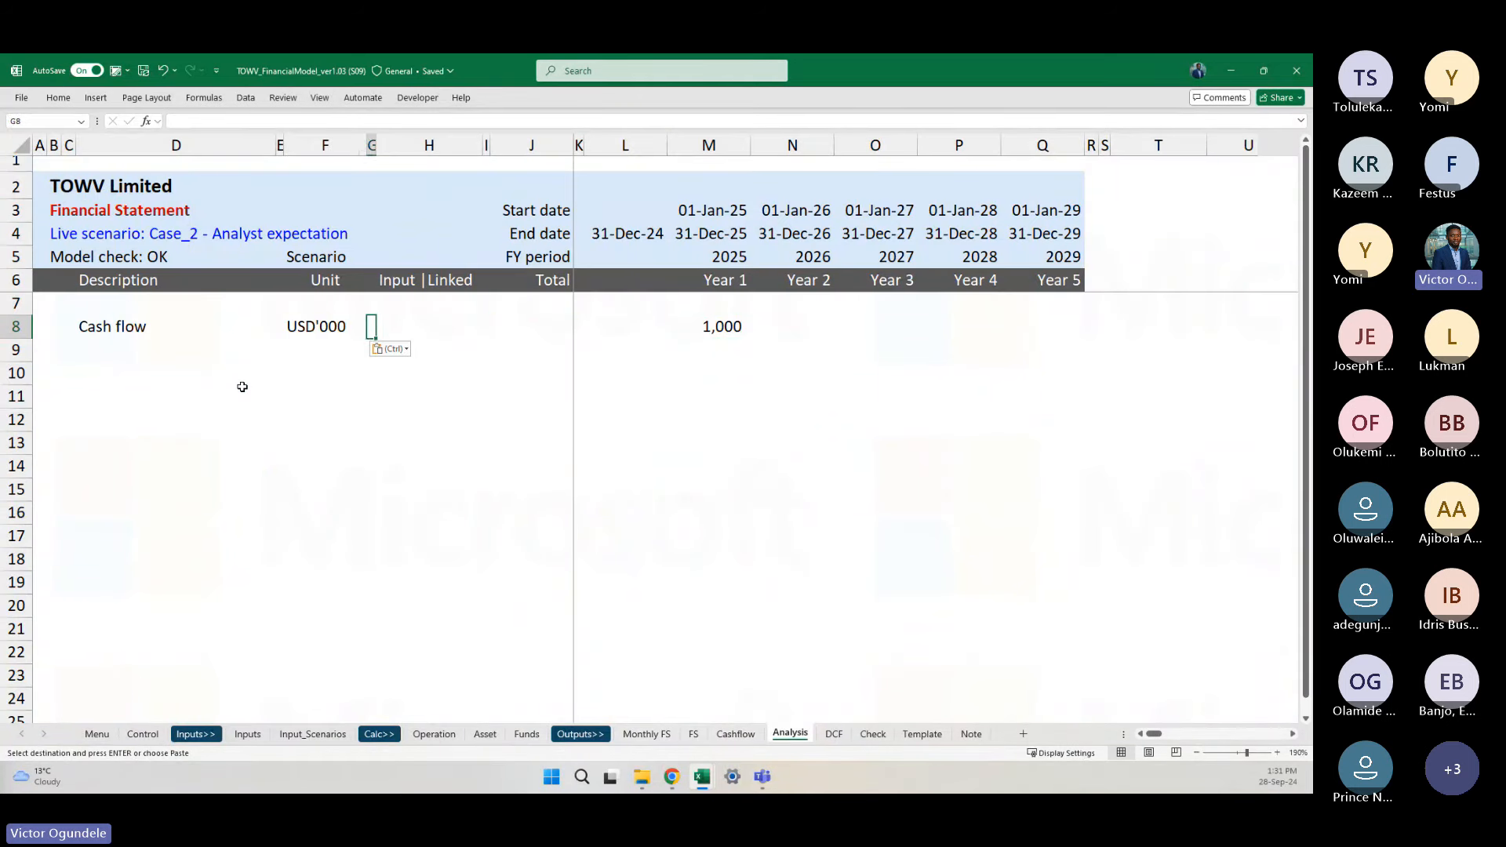
Step: Fill the Year 1 cash flow across to Year 5
key(ctrl+Right)
key(shift+Right)
key(shift+Right)
key(shift+Right)
key(shift+Right)
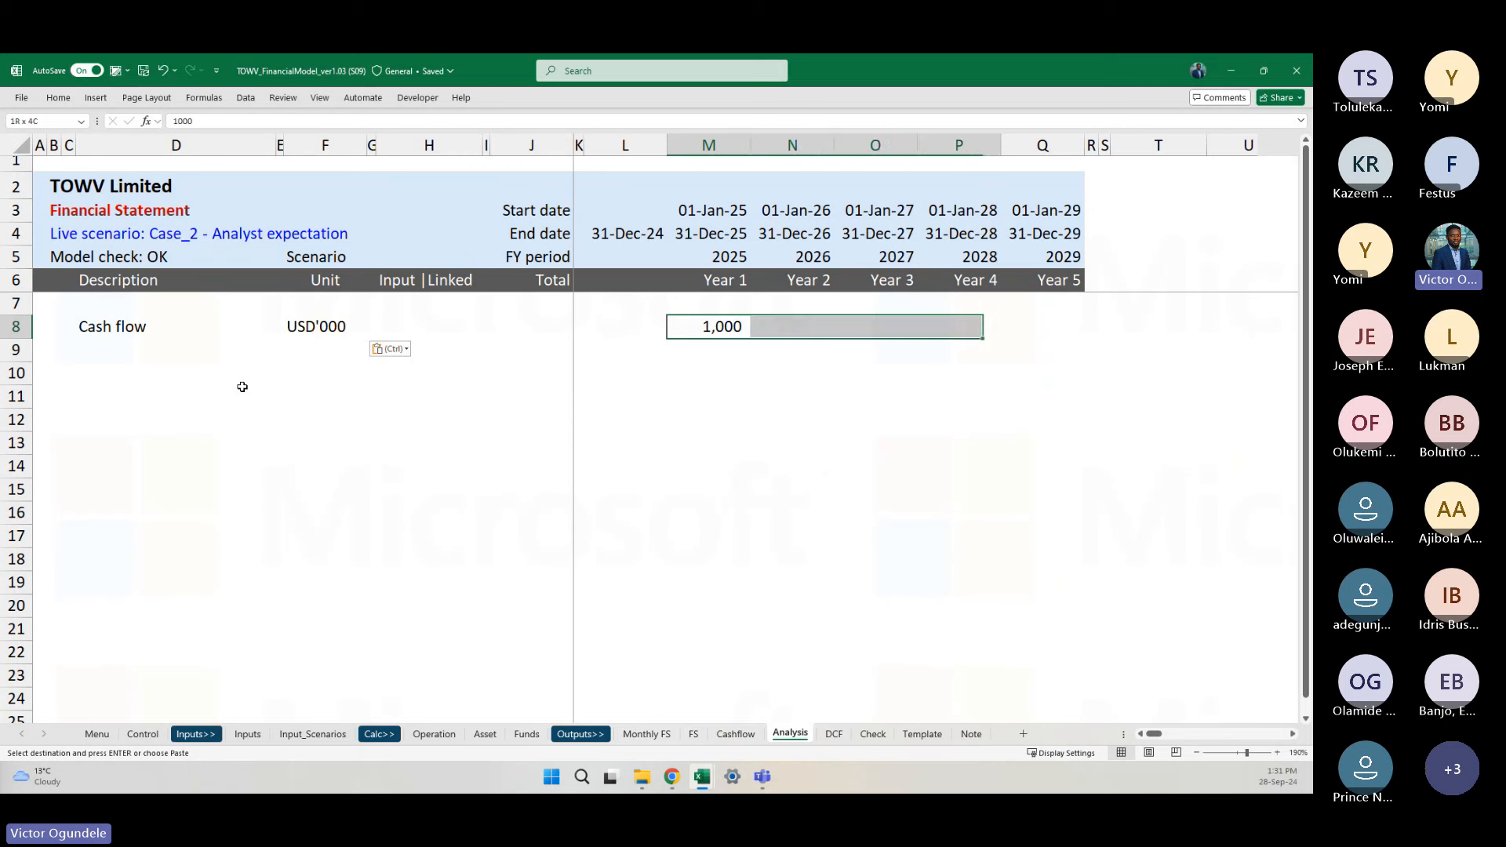
key(ctrl+r)
key(Right)
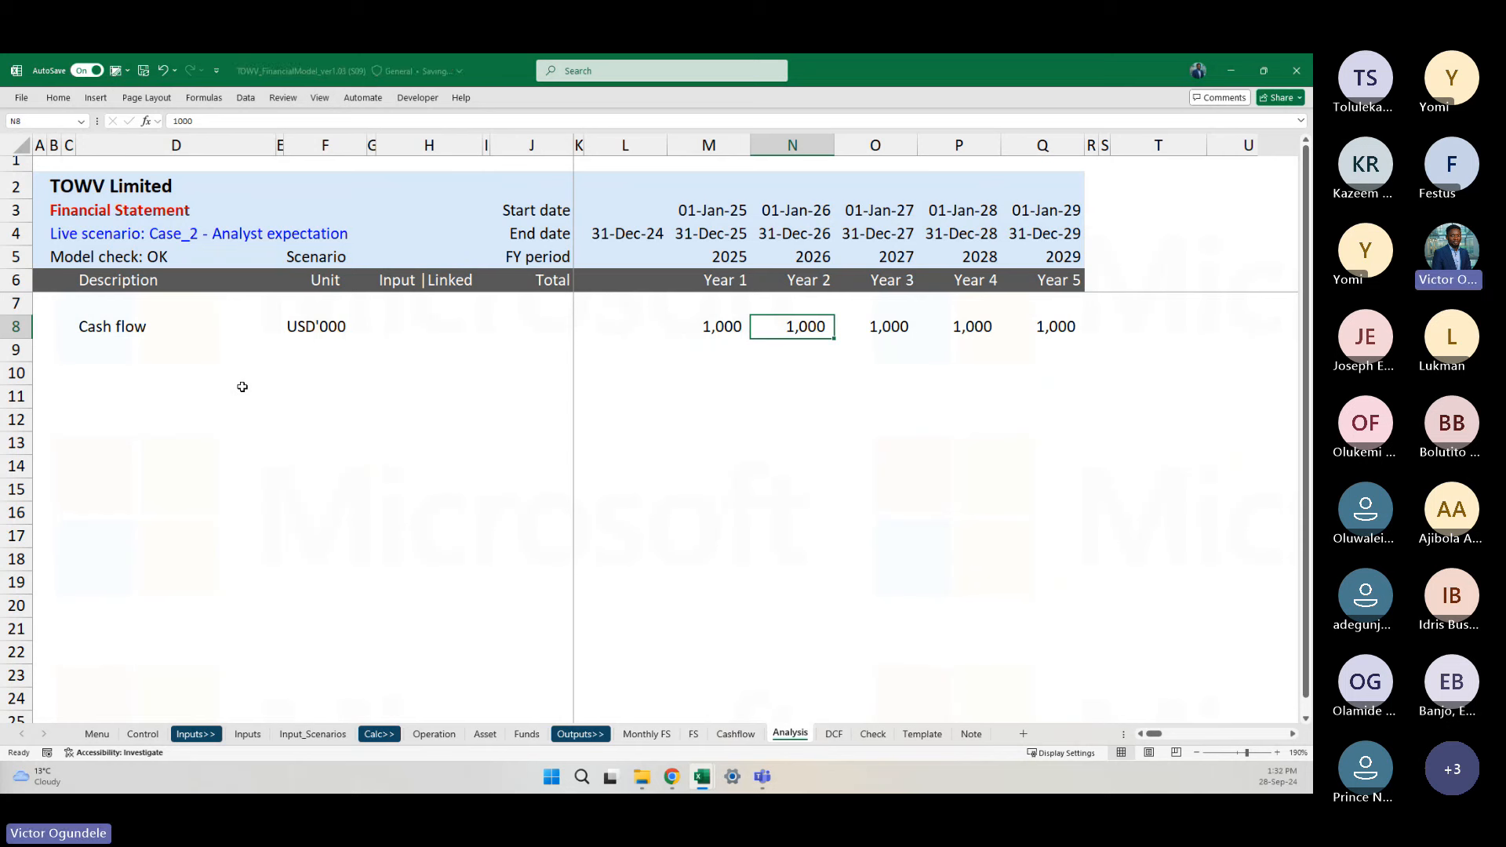
Step: Total the Cash flow row in J8 with a SUM of Years 1 to 5, M8:Q8
key(Left)
key(Left)
key(Left)
key(Left)
text(=su)
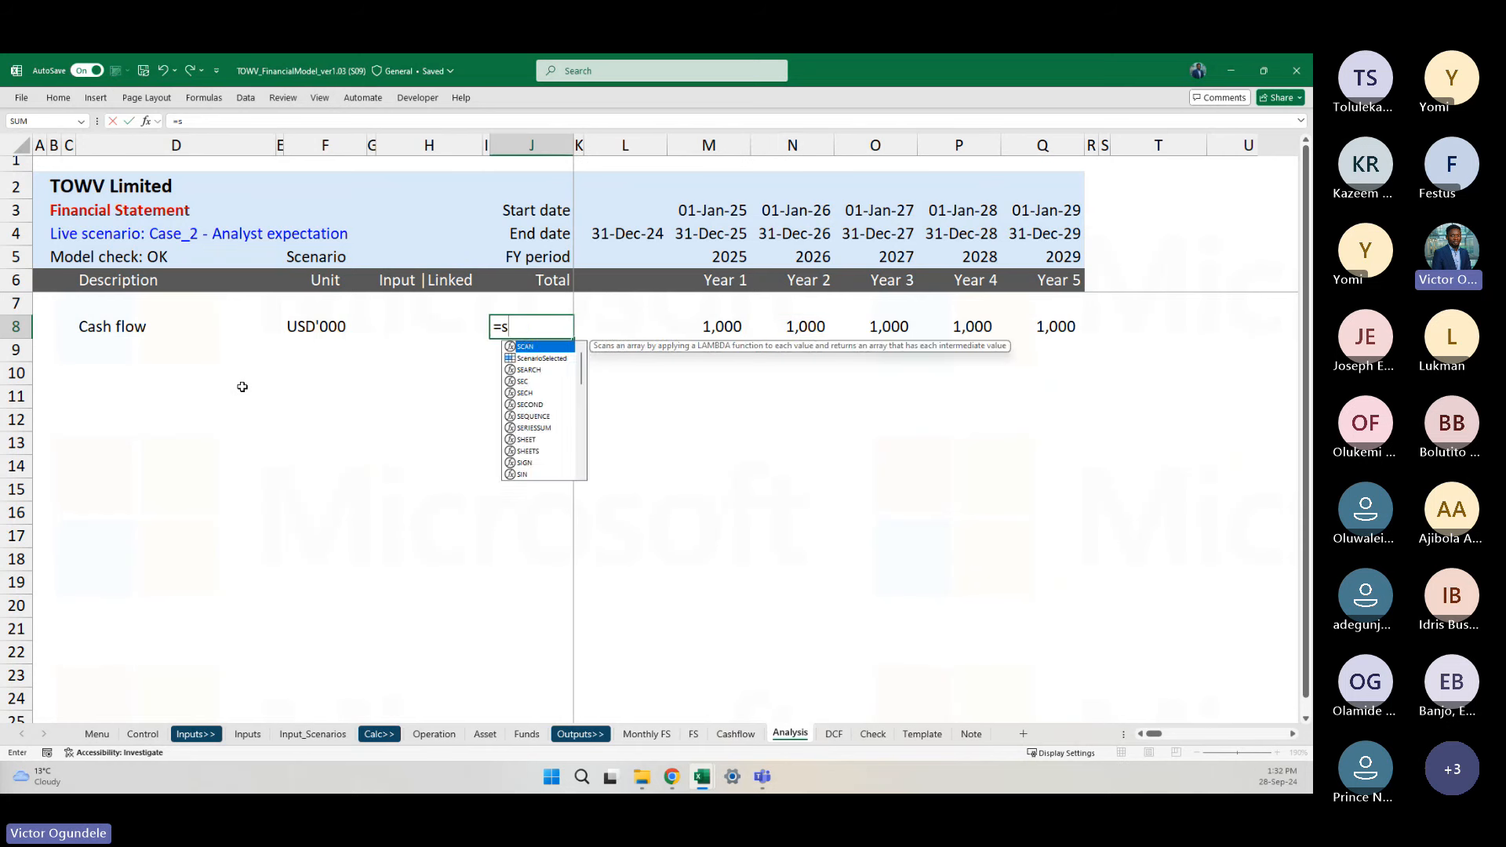
key(Tab)
key(Right)
key(Right)
key(Right)
key(ctrl+shift+Right)
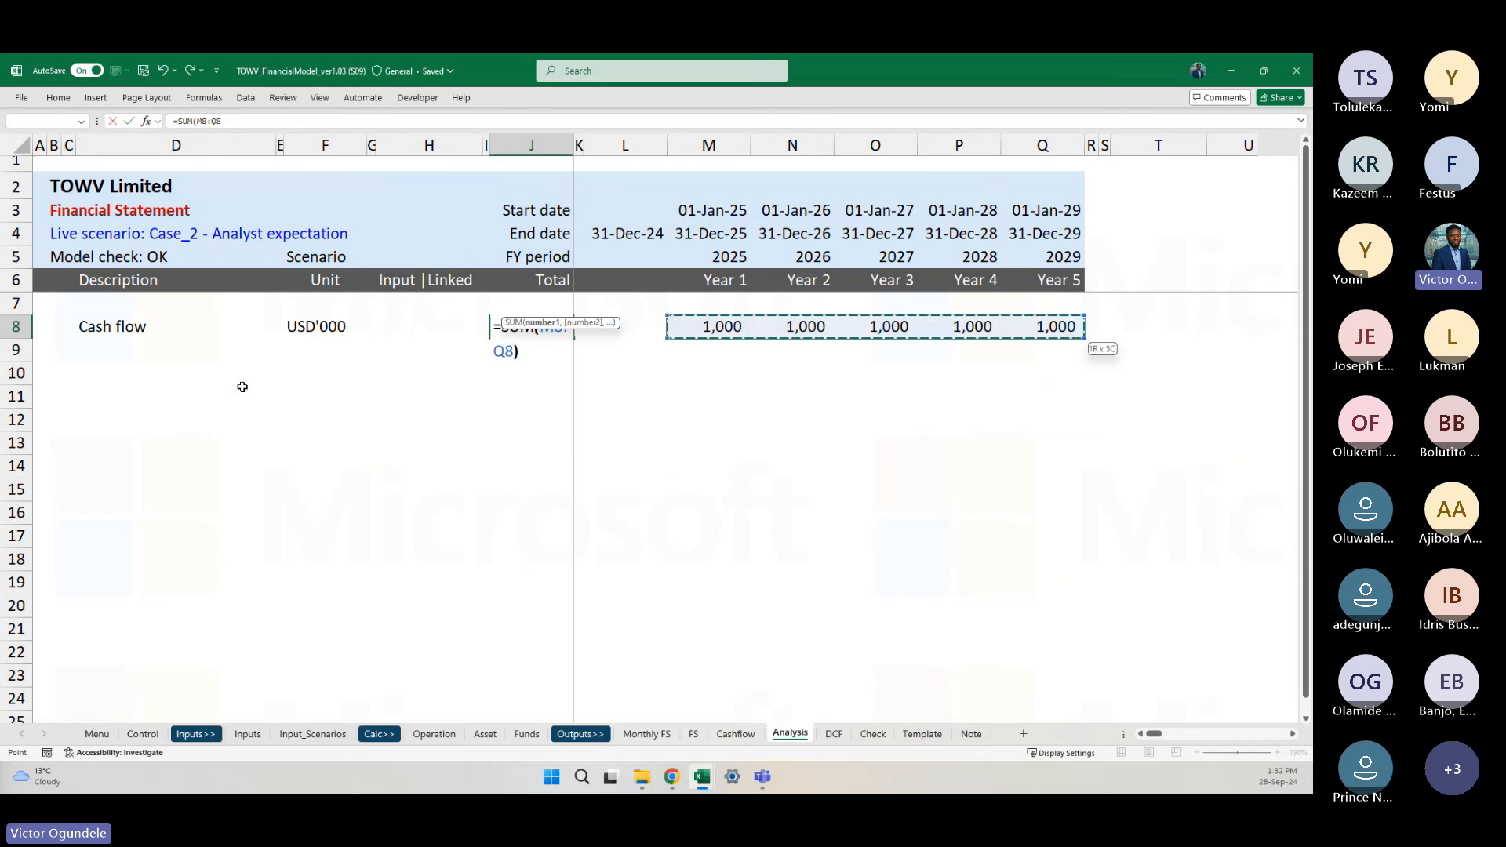
key(ctrl+Return)
key(Right)
key(Right)
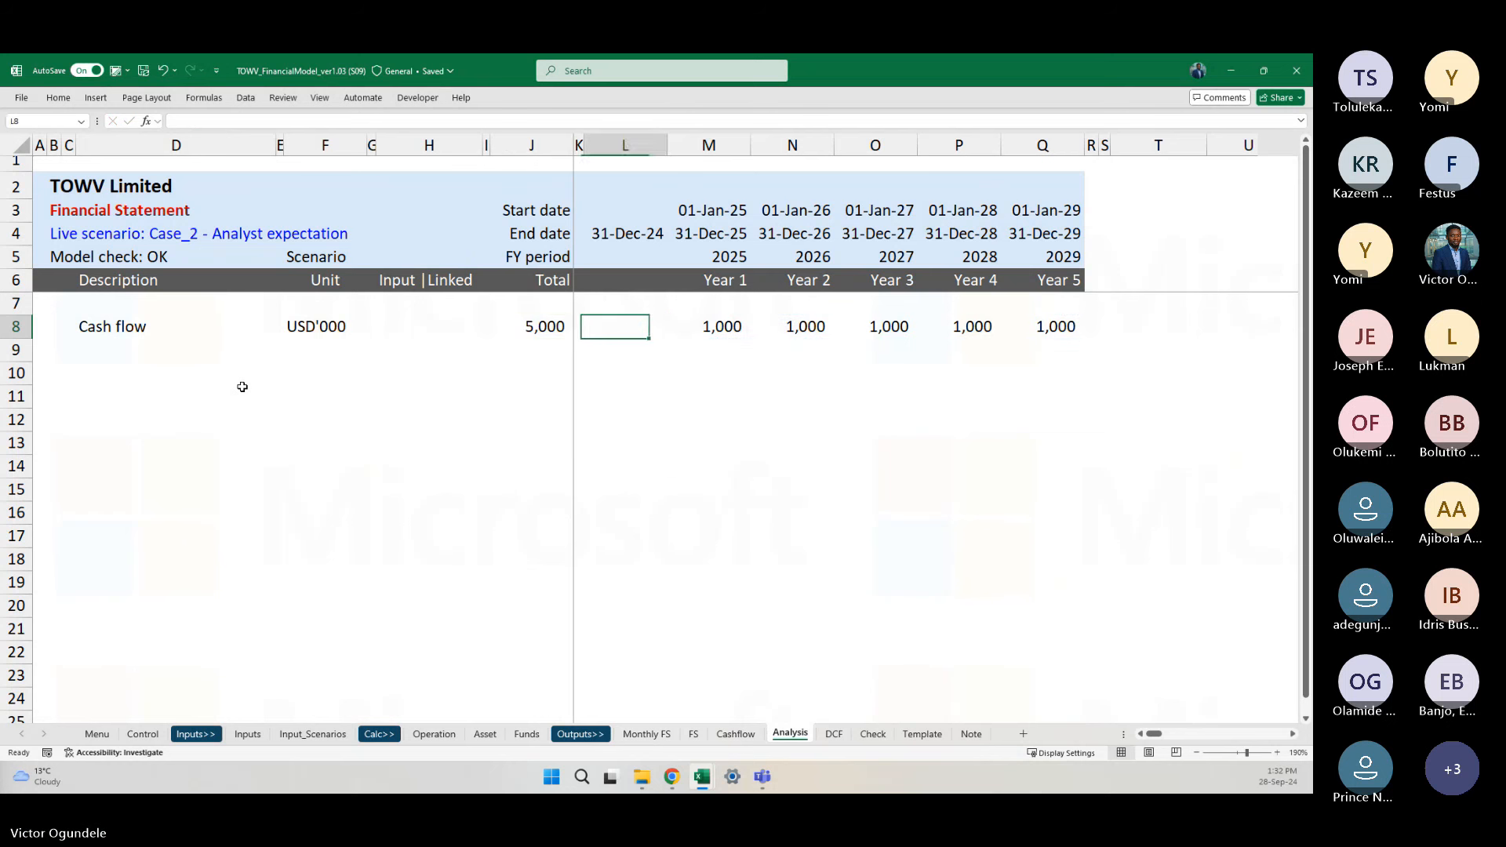
Step: Set the Year 1 to Year 5 cash flows to 100 each
key(Right)
key(ctrl+shift+Right)
text(100)
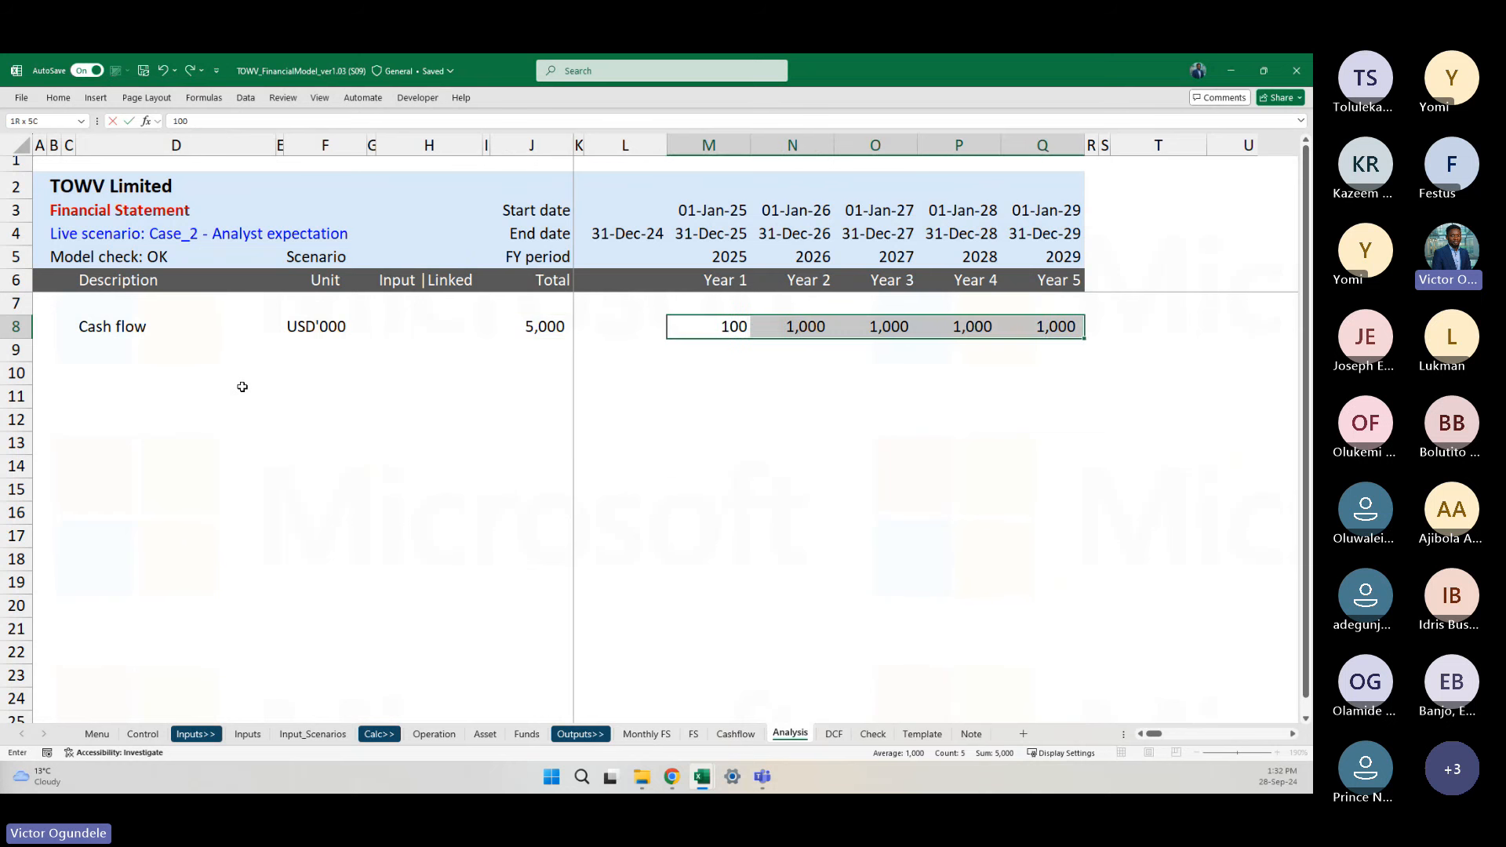
key(ctrl+Return)
key(Left)
key(Left)
key(Left)
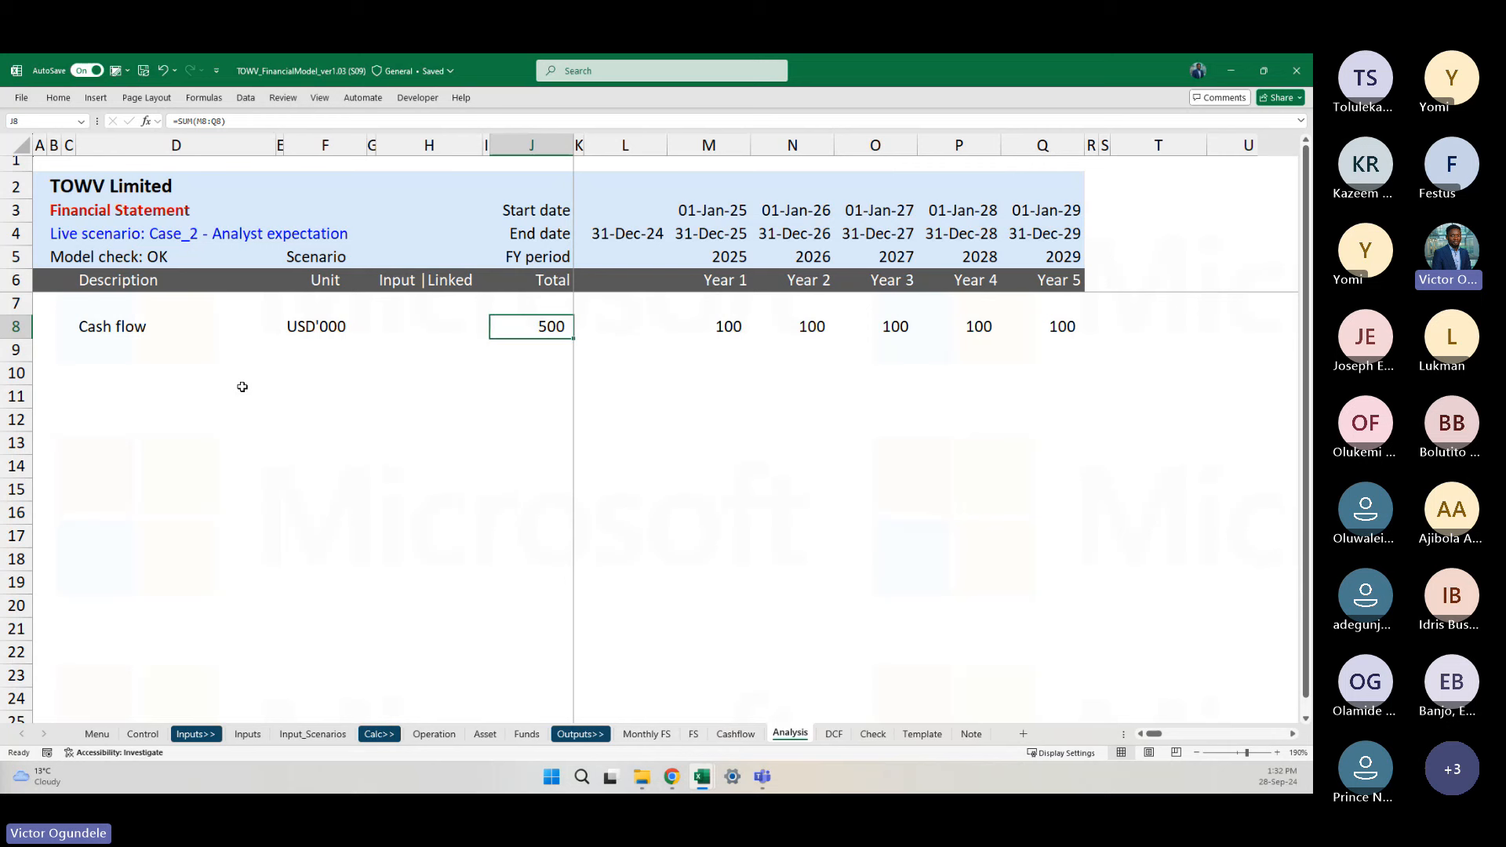
Step: Enter the label "Level of uncertainty" in D9, directly below Cash flow
key(Left)
key(Left)
key(Left)
key(Left)
key(Left)
key(Left)
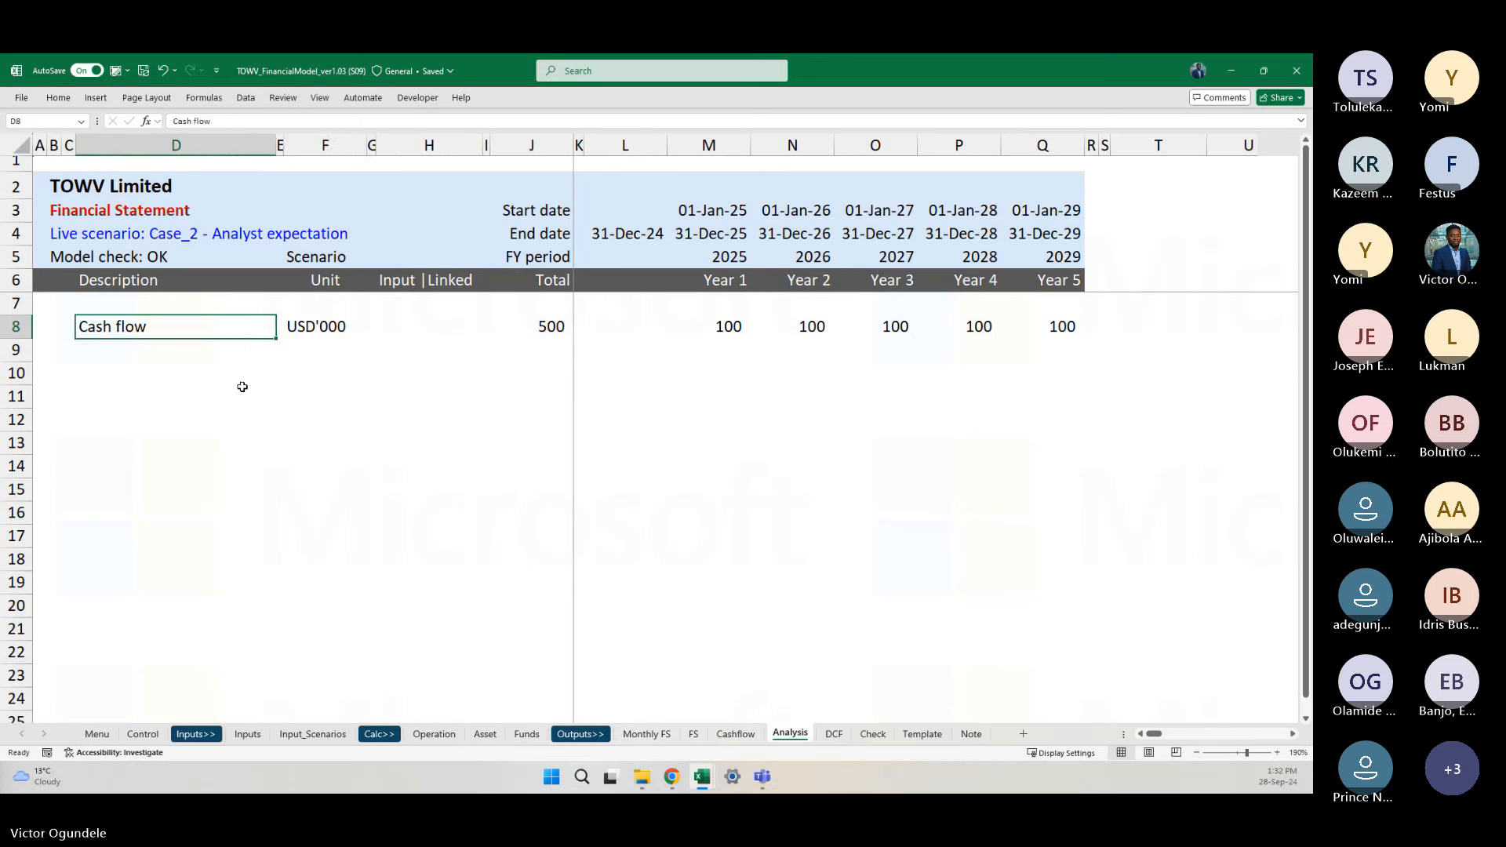
key(Down)
text(Level )
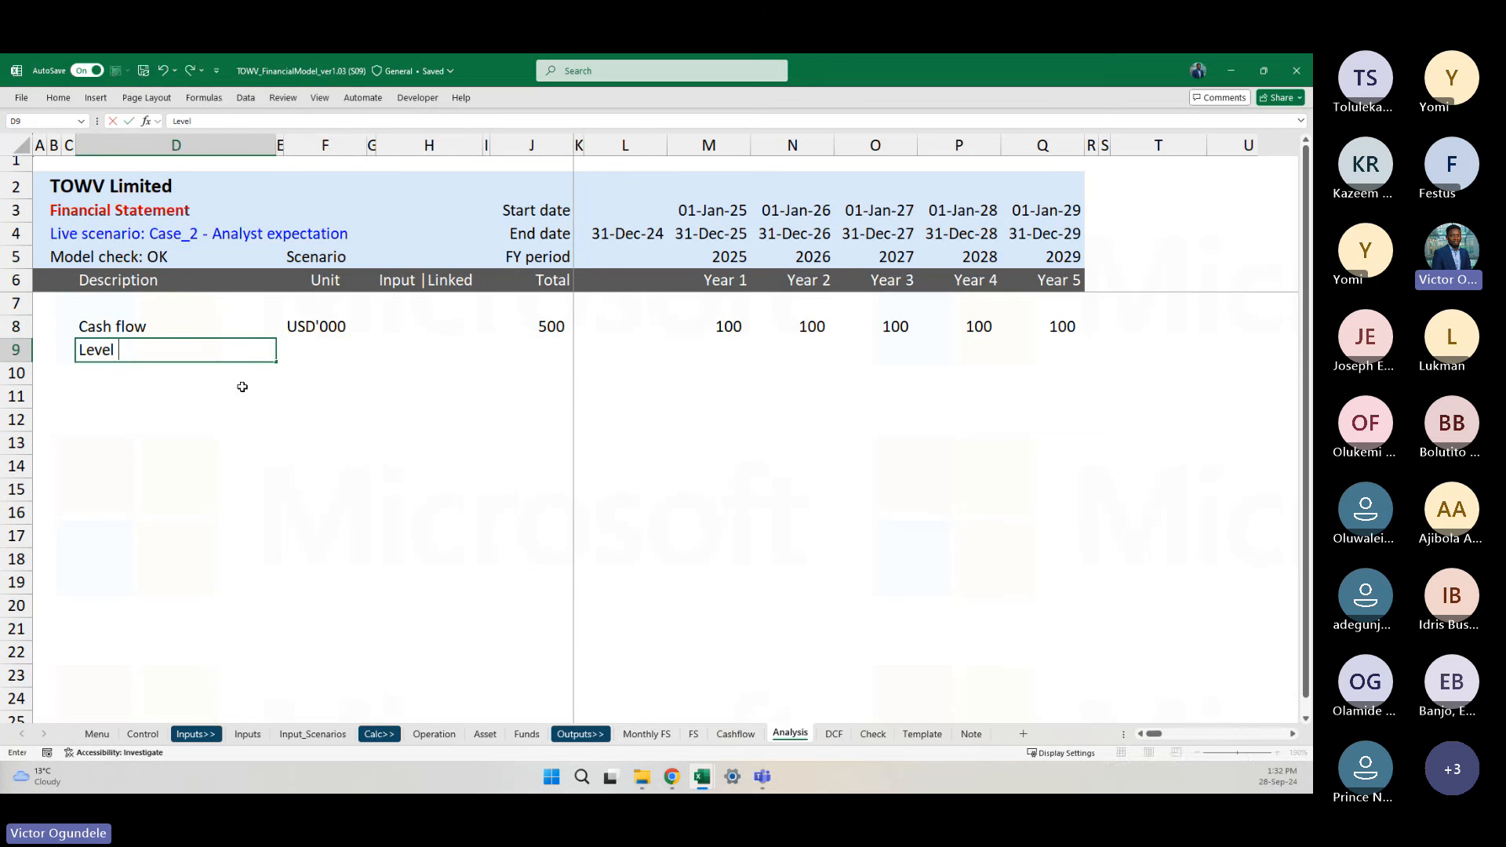
text(of uncertainty)
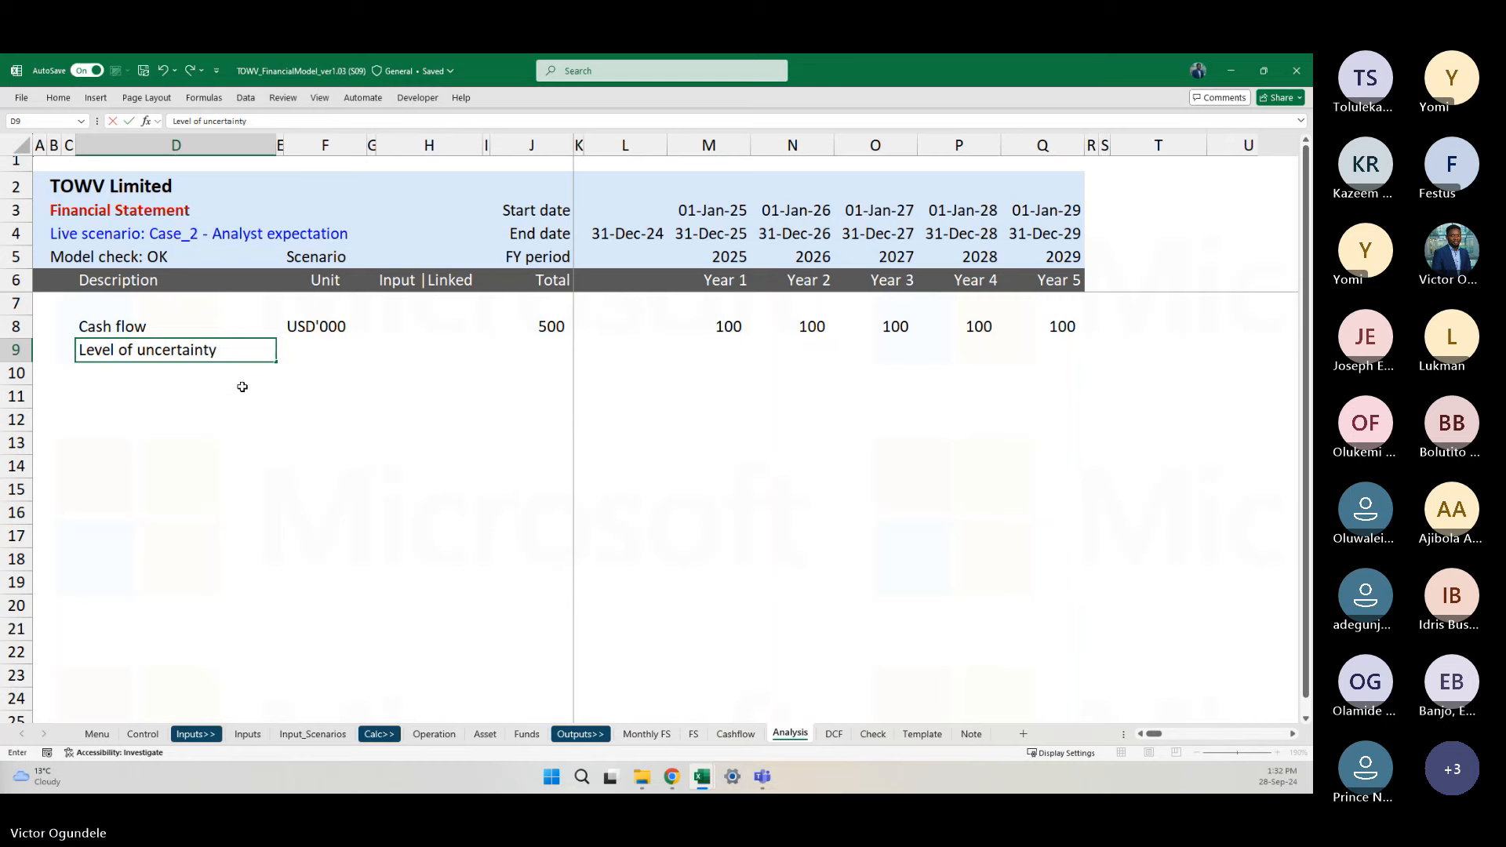
key(ctrl+Return)
scroll(243, 387, up, 2)
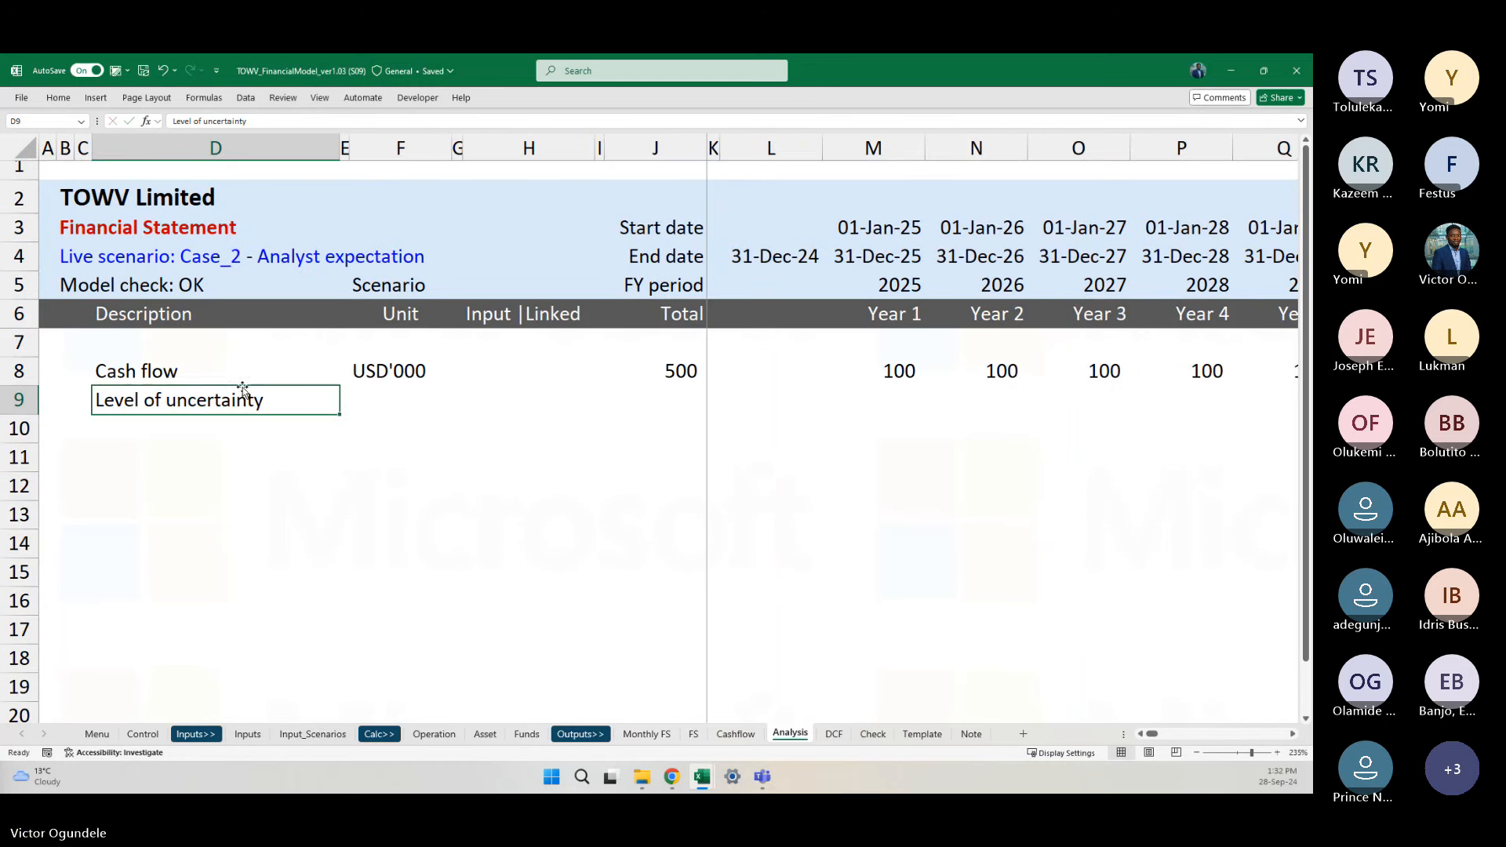
scroll(945, 530, up, 1)
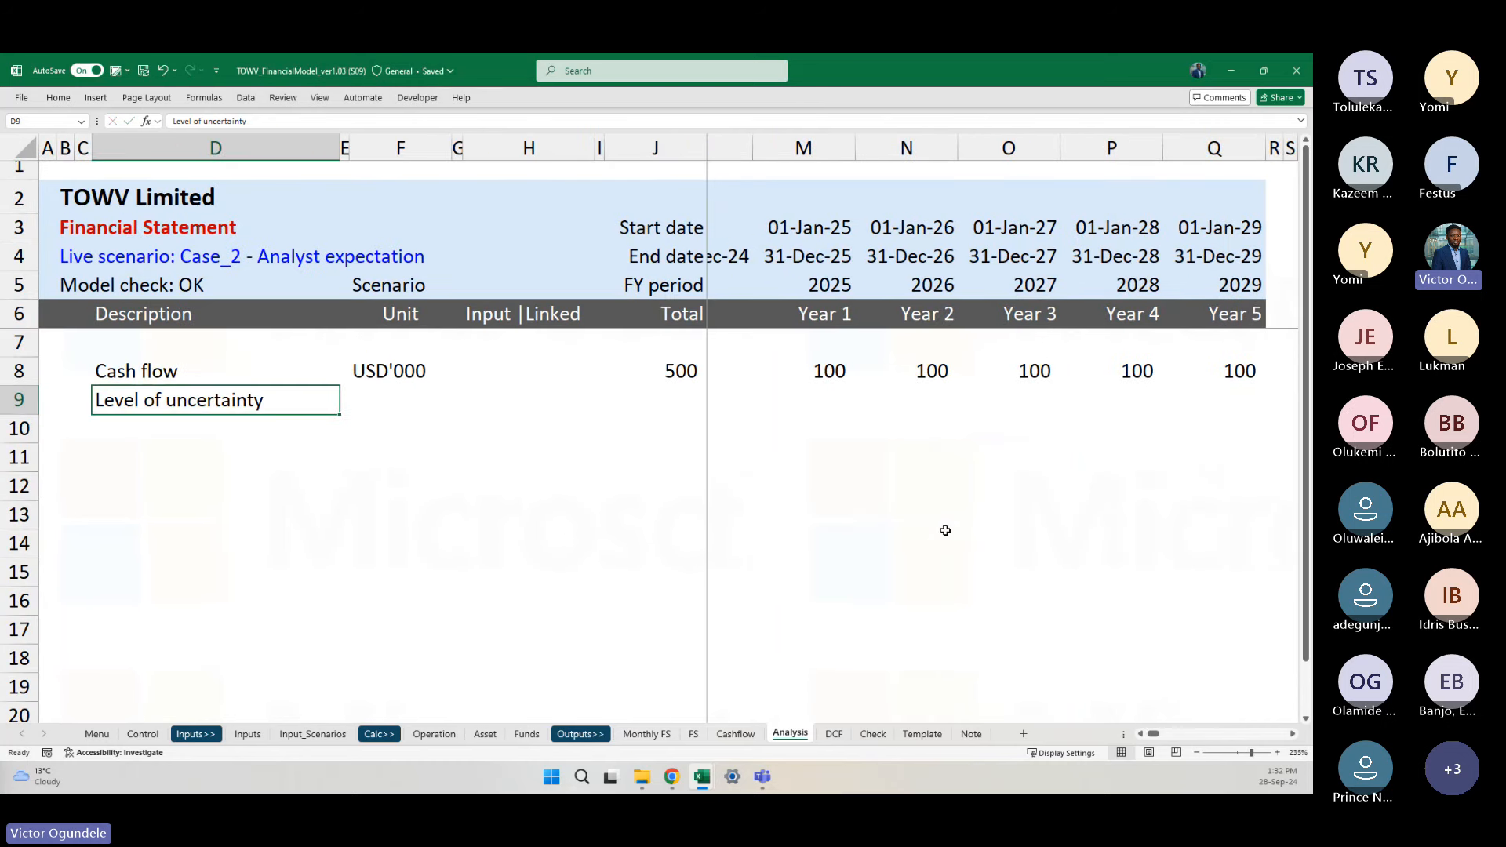
scroll(945, 530, down, 1)
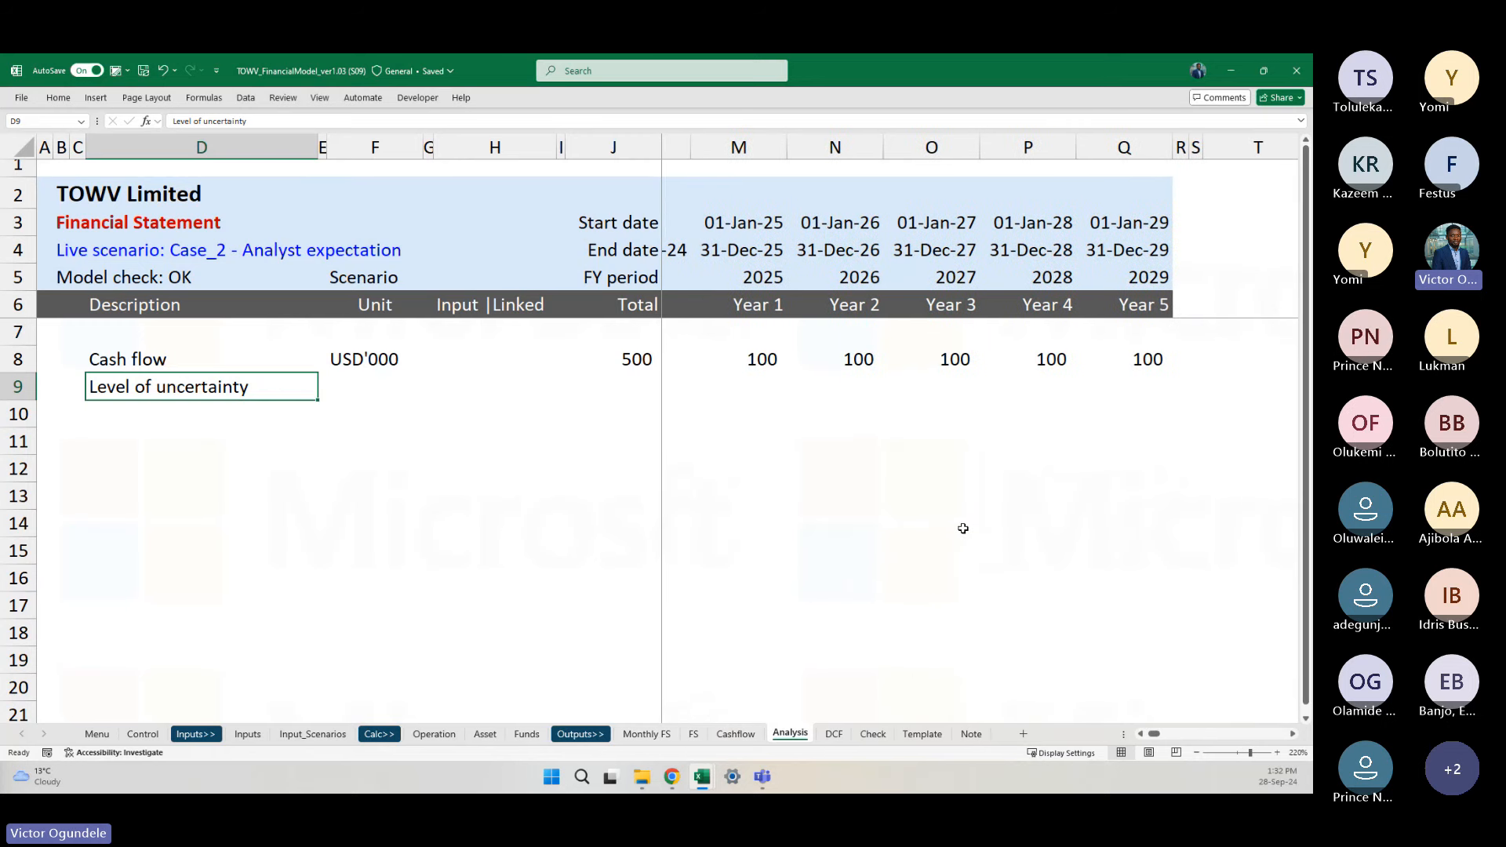
Step: Set the Year 1 level of uncertainty to 100% and insert a blank row between it and the Cash flow row
click(718, 386)
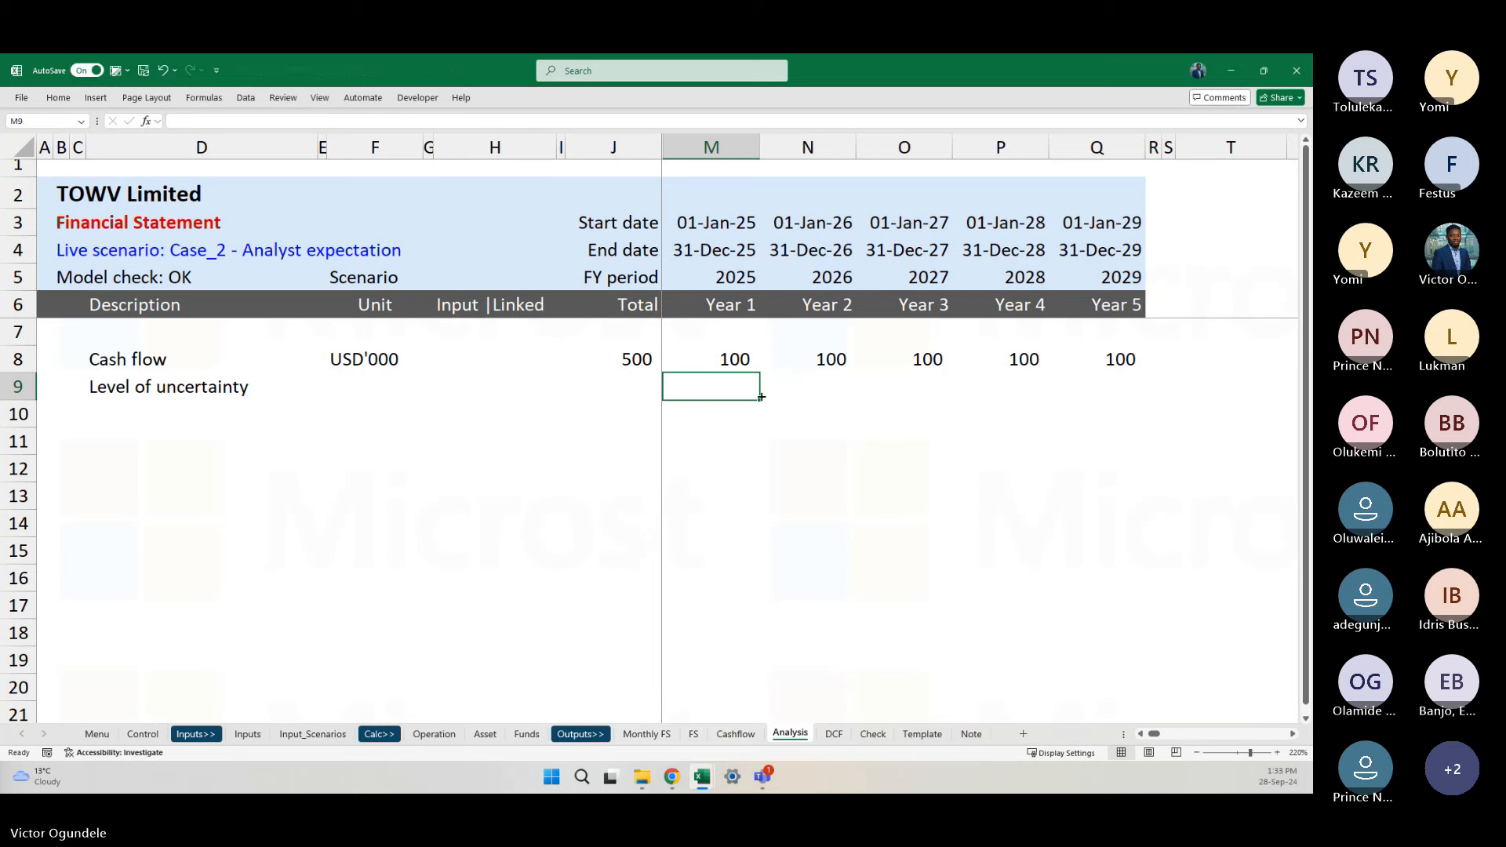
text(100)
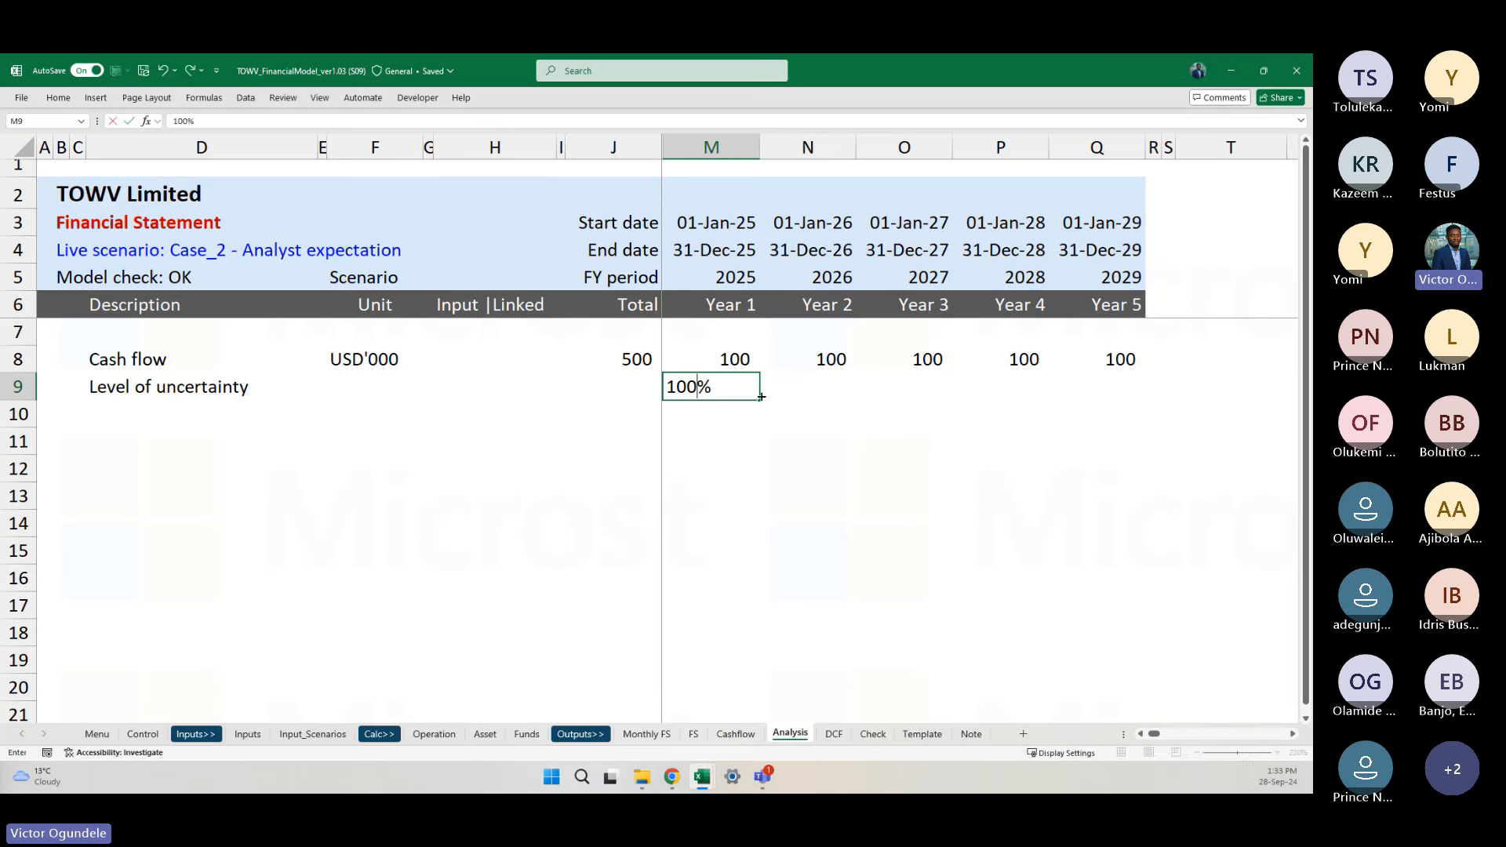
key(ctrl+Return)
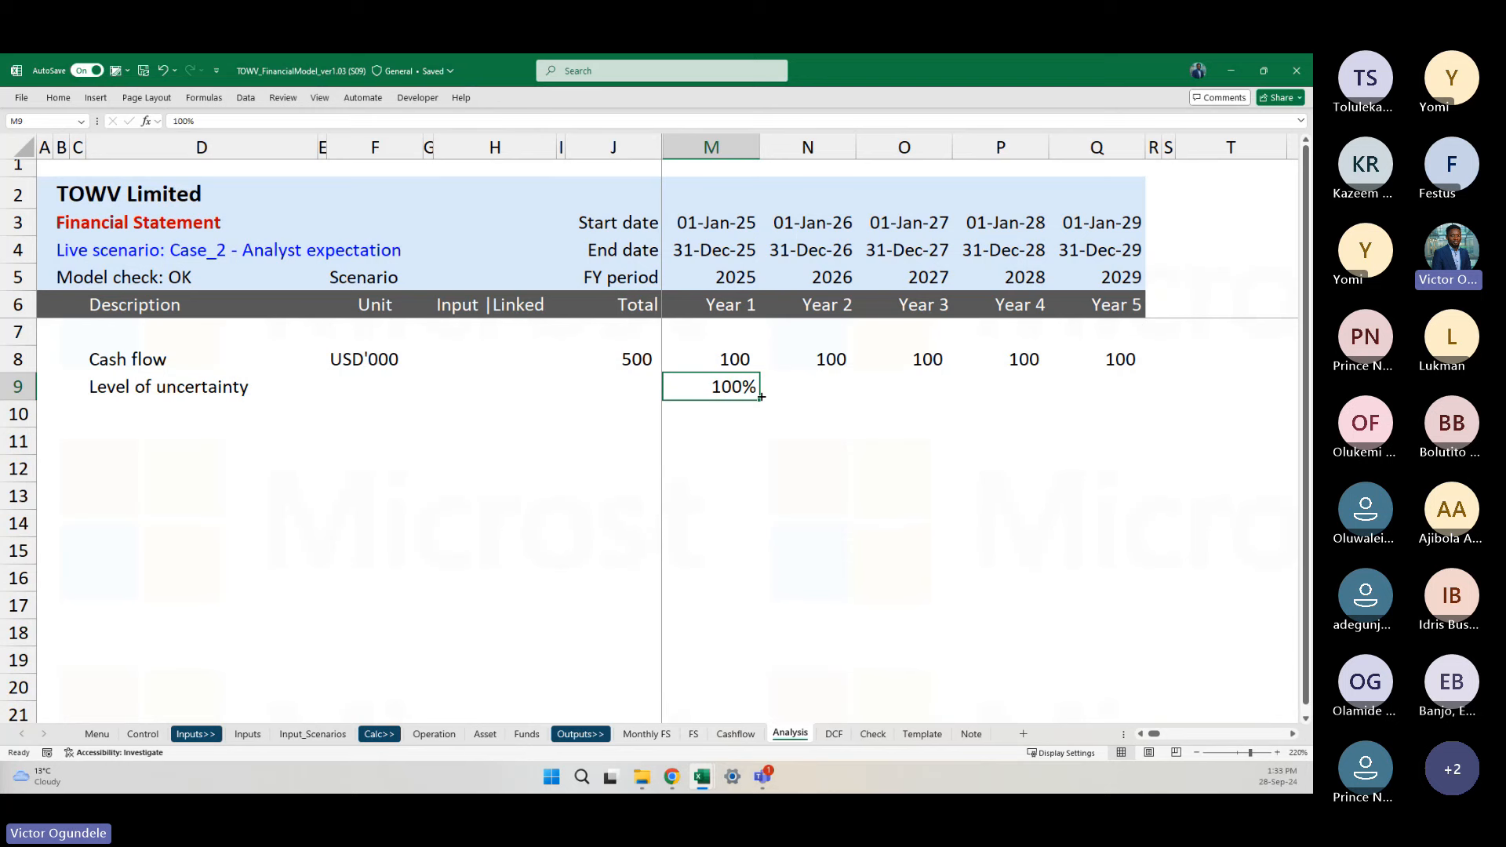
key(shift+space)
key(ctrl+shift+plus)
key(Down)
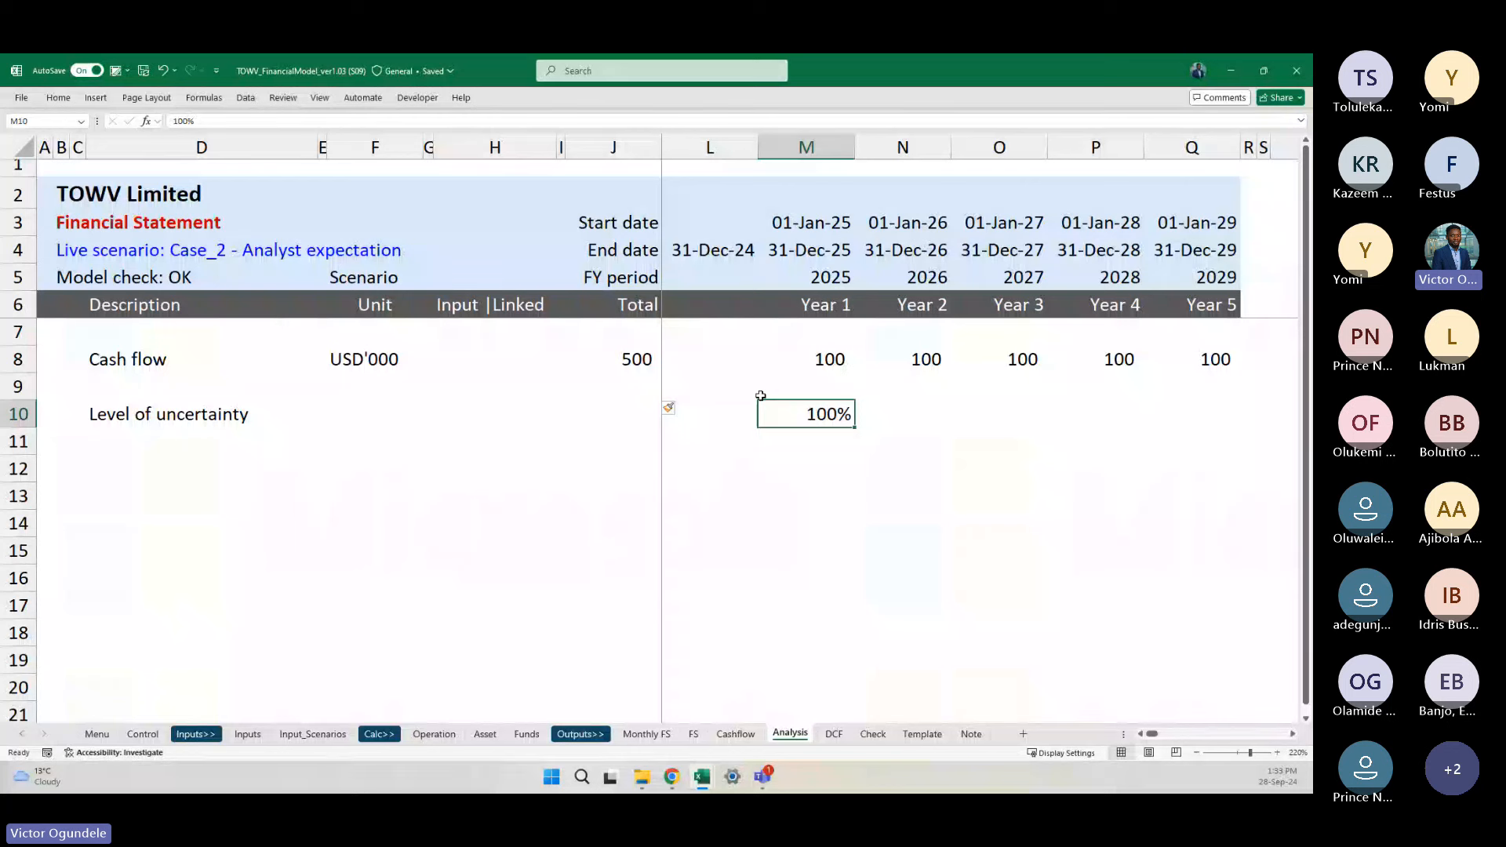
key(Right)
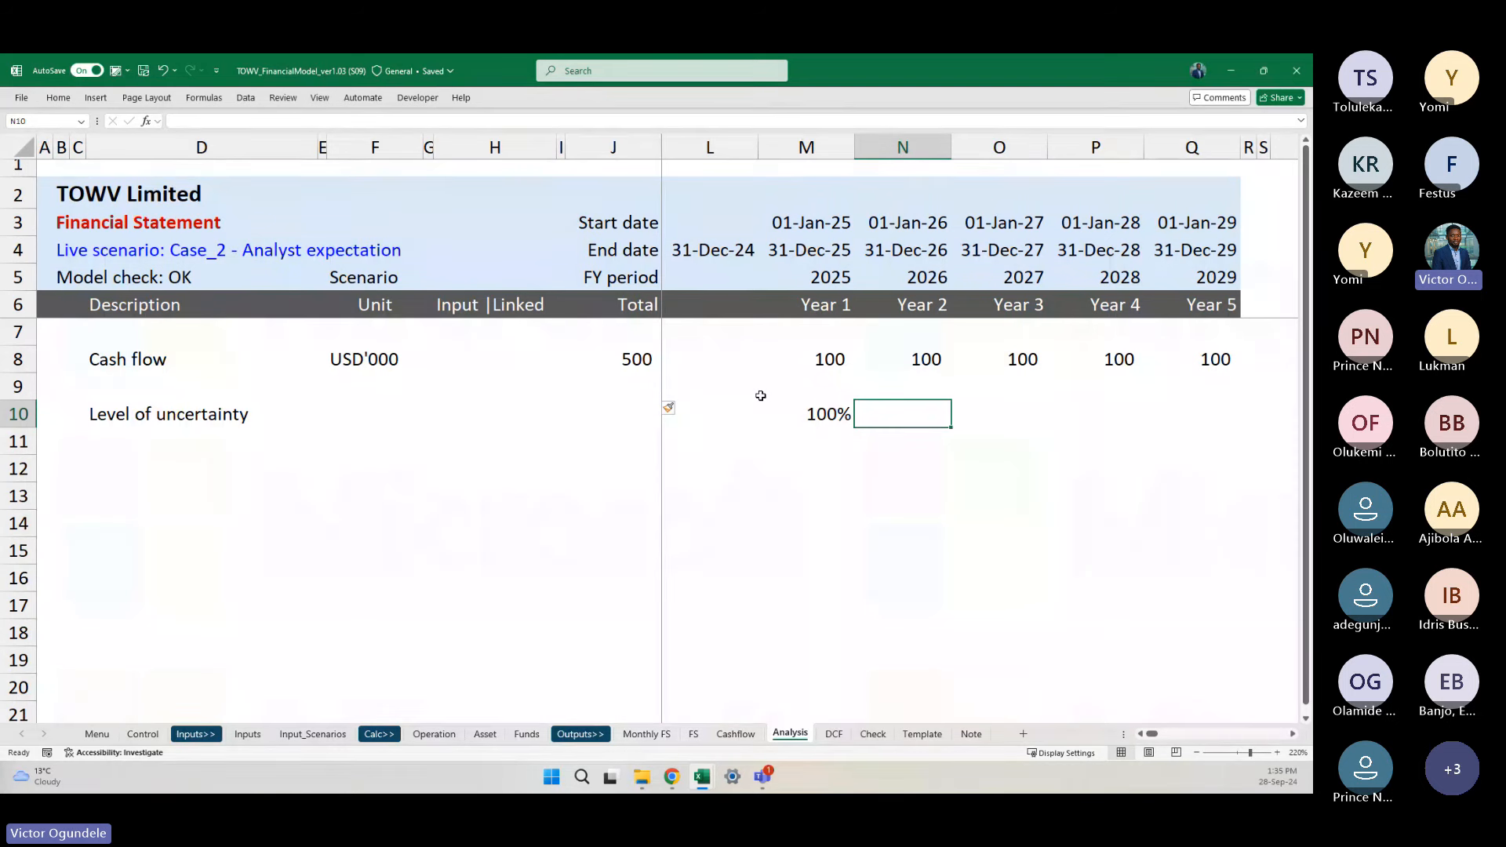
text(65)
key(Escape)
key(ctrl+r)
ctrl+click(761, 395)
text(65)
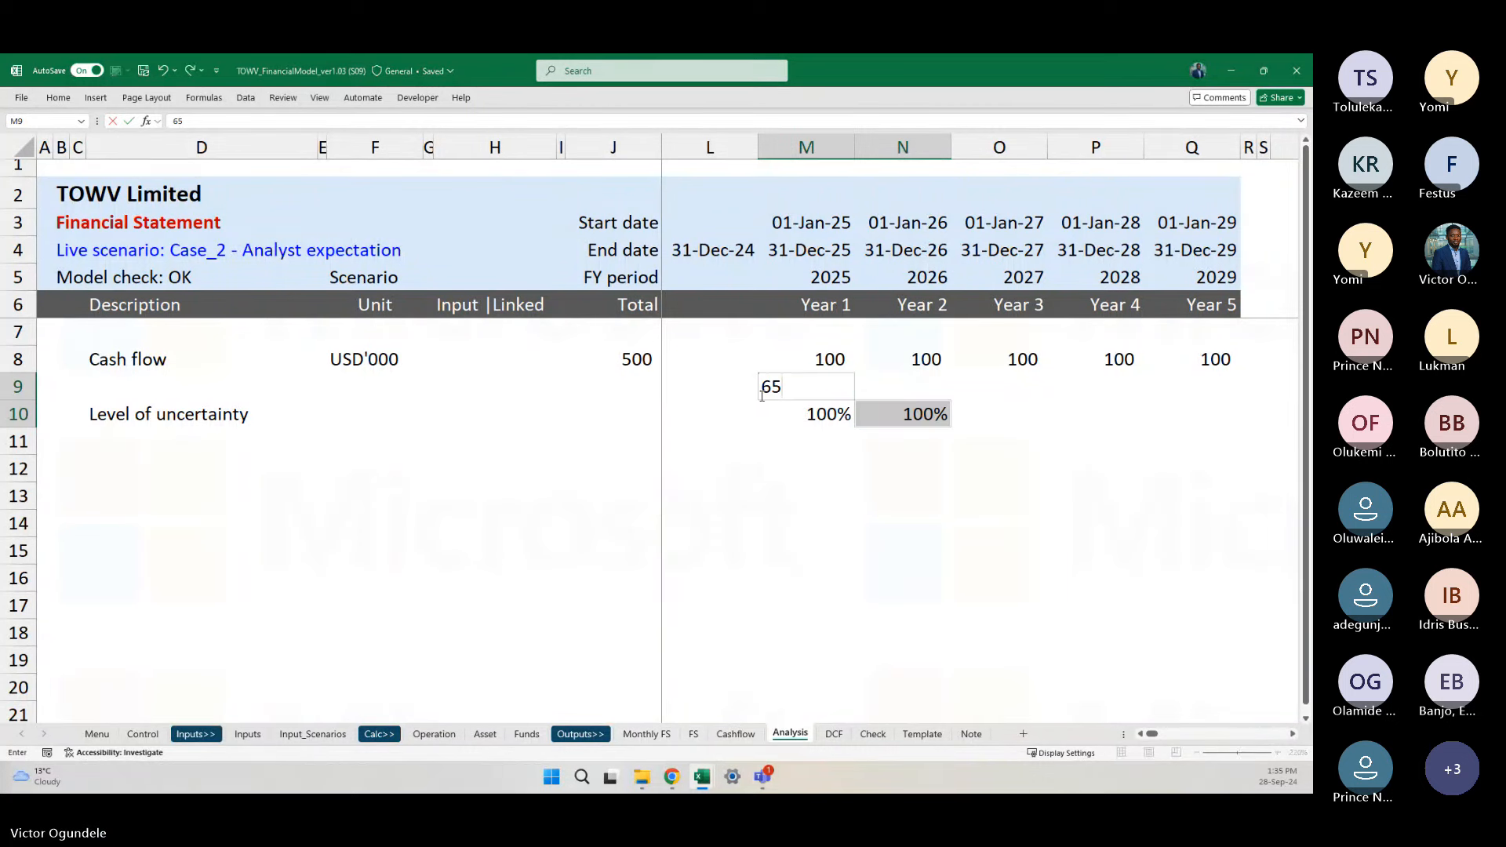
key(ctrl+Return)
key(Left)
key(Right)
key(Delete)
key(Up)
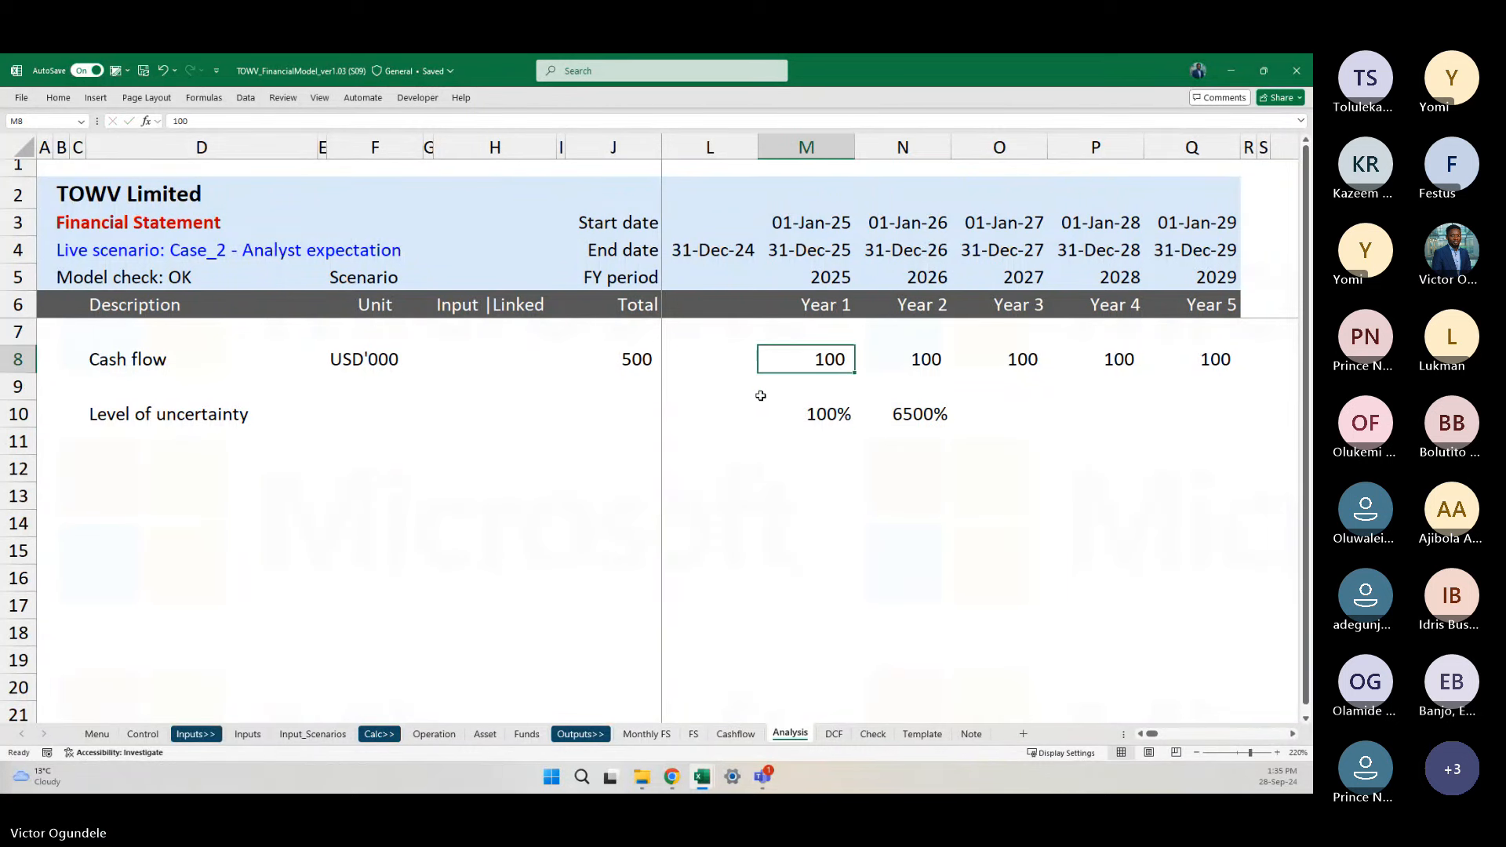
Step: Set the level of uncertainty in row 10 to 65% for Year 2 and 40% for Year 3
key(Down)
key(Down)
key(Right)
text(65)
key(Return)
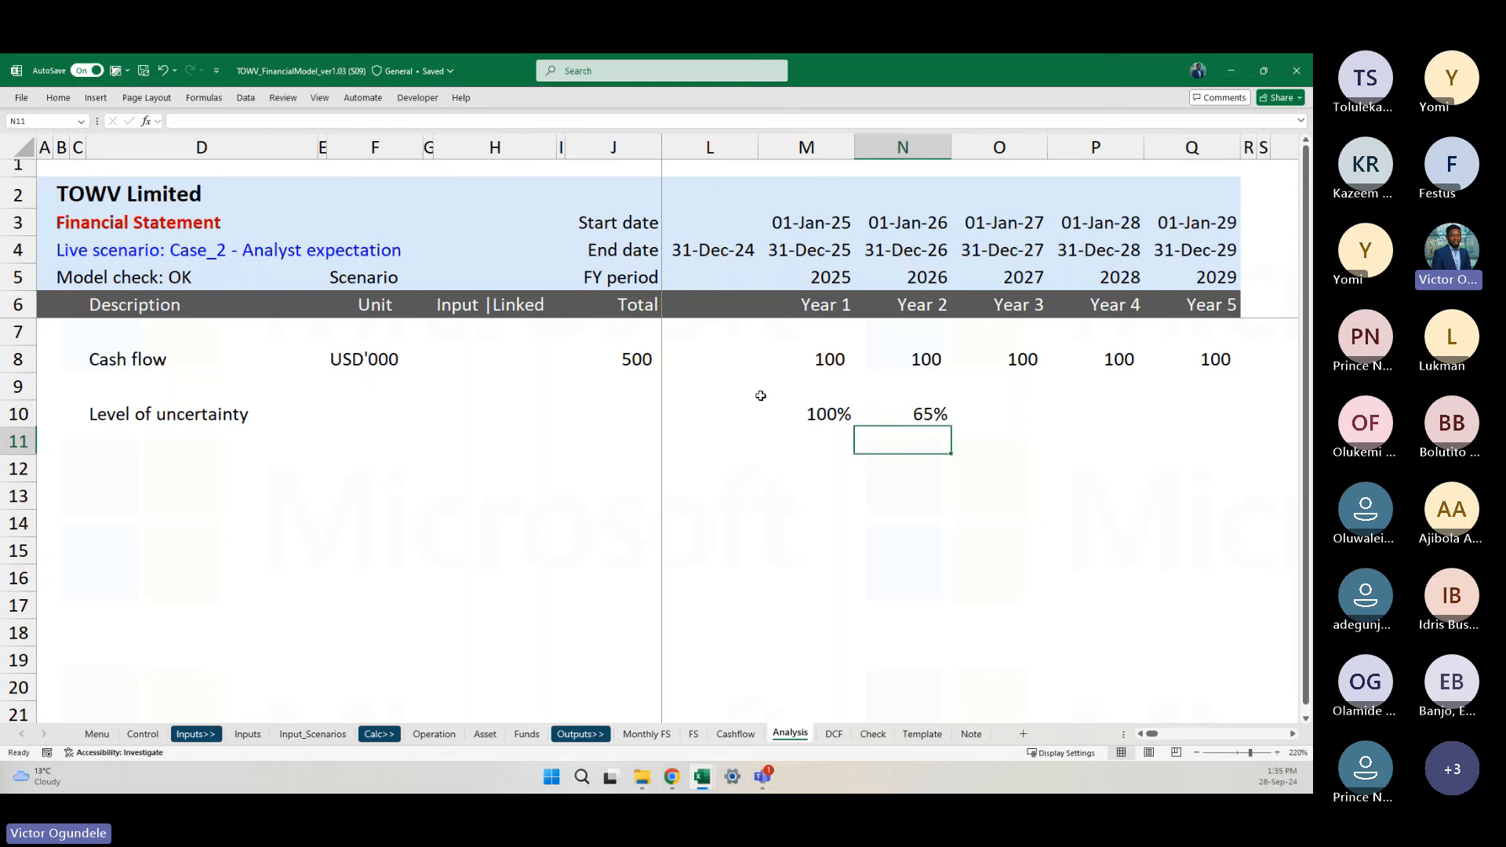
key(Up)
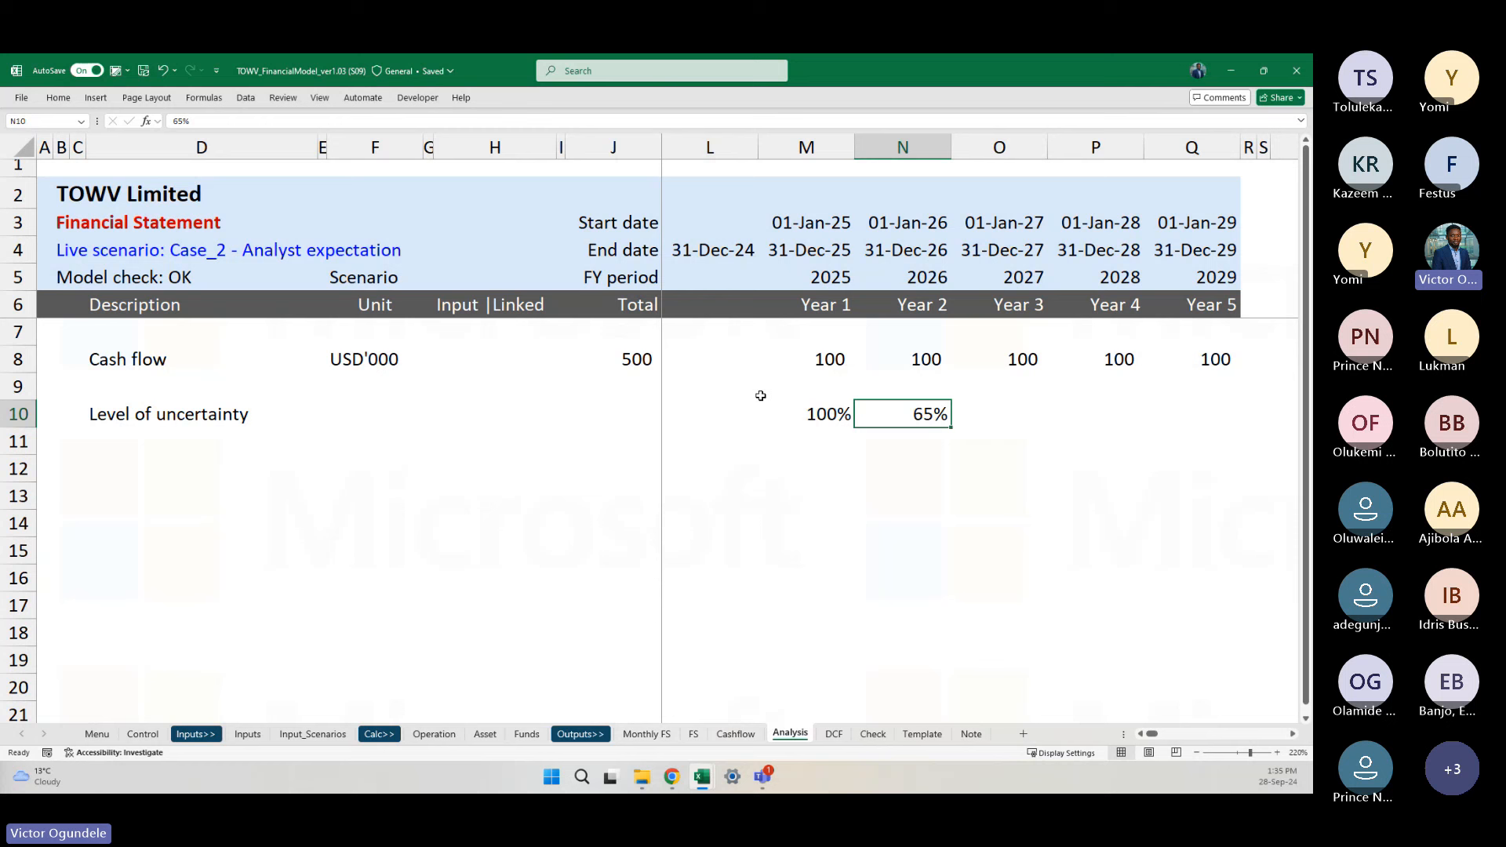
key(Right)
key(ctrl+r)
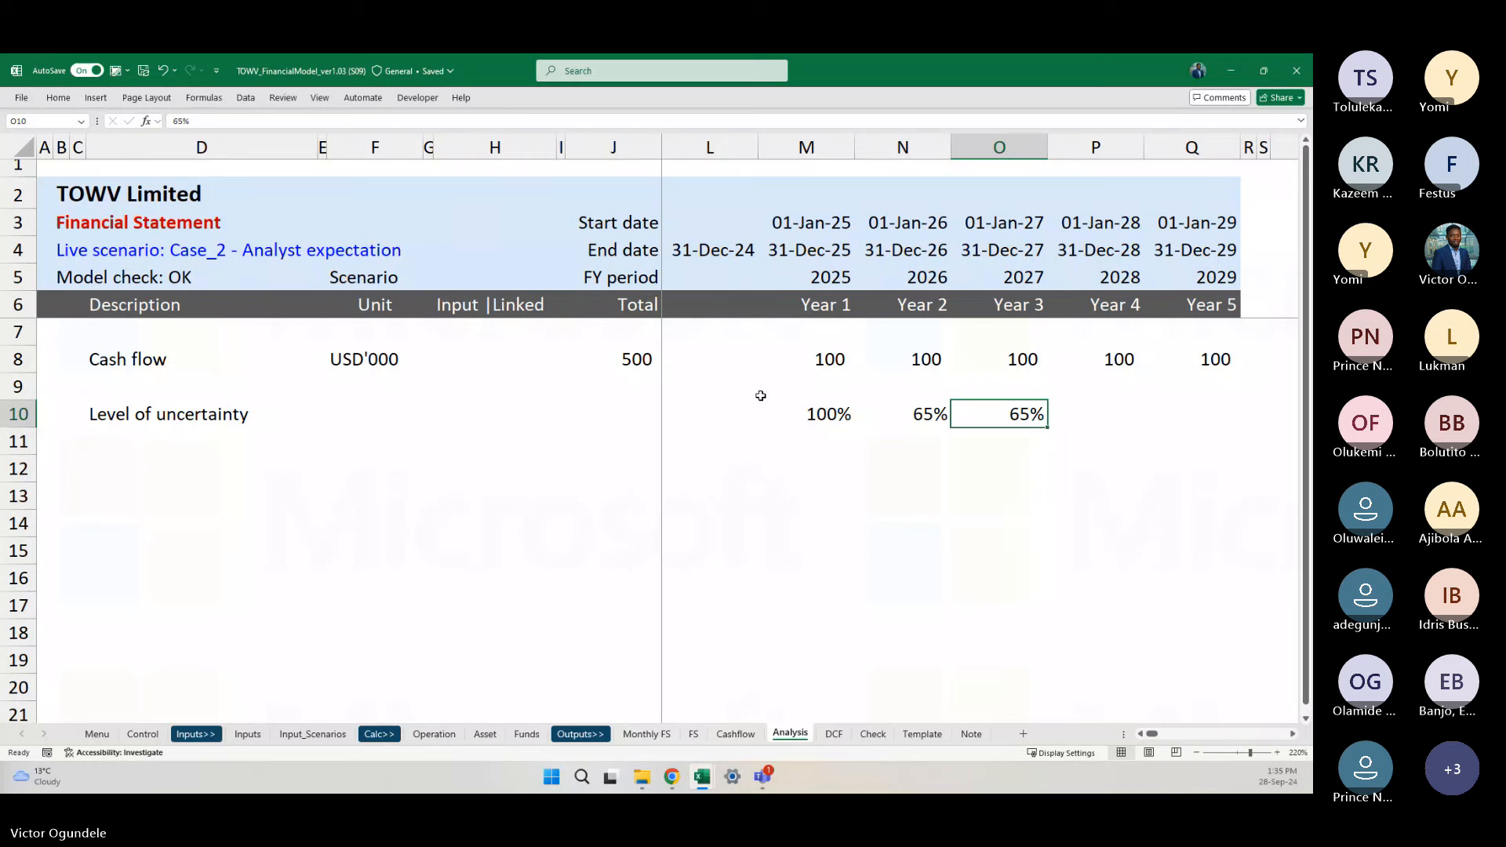
text(40)
key(ctrl+Return)
Step: Extend the label in D10 to read "Level of uncertainty (purchasing power)"
key(ctrl+Left)
key(ctrl+Left)
key(Left)
key(Left)
key(Right)
key(Right)
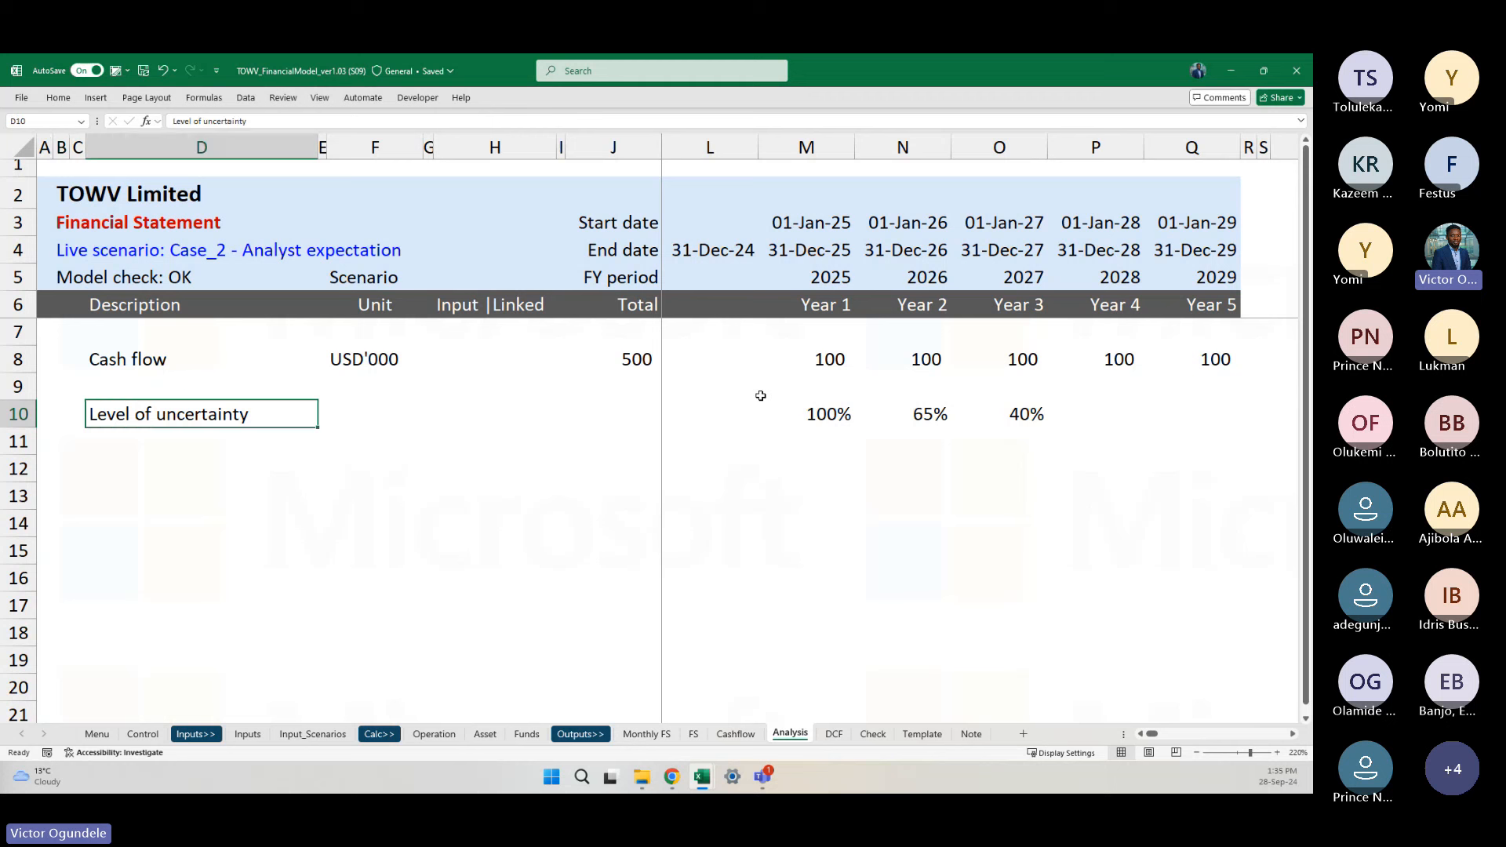
key(F2)
text((p)
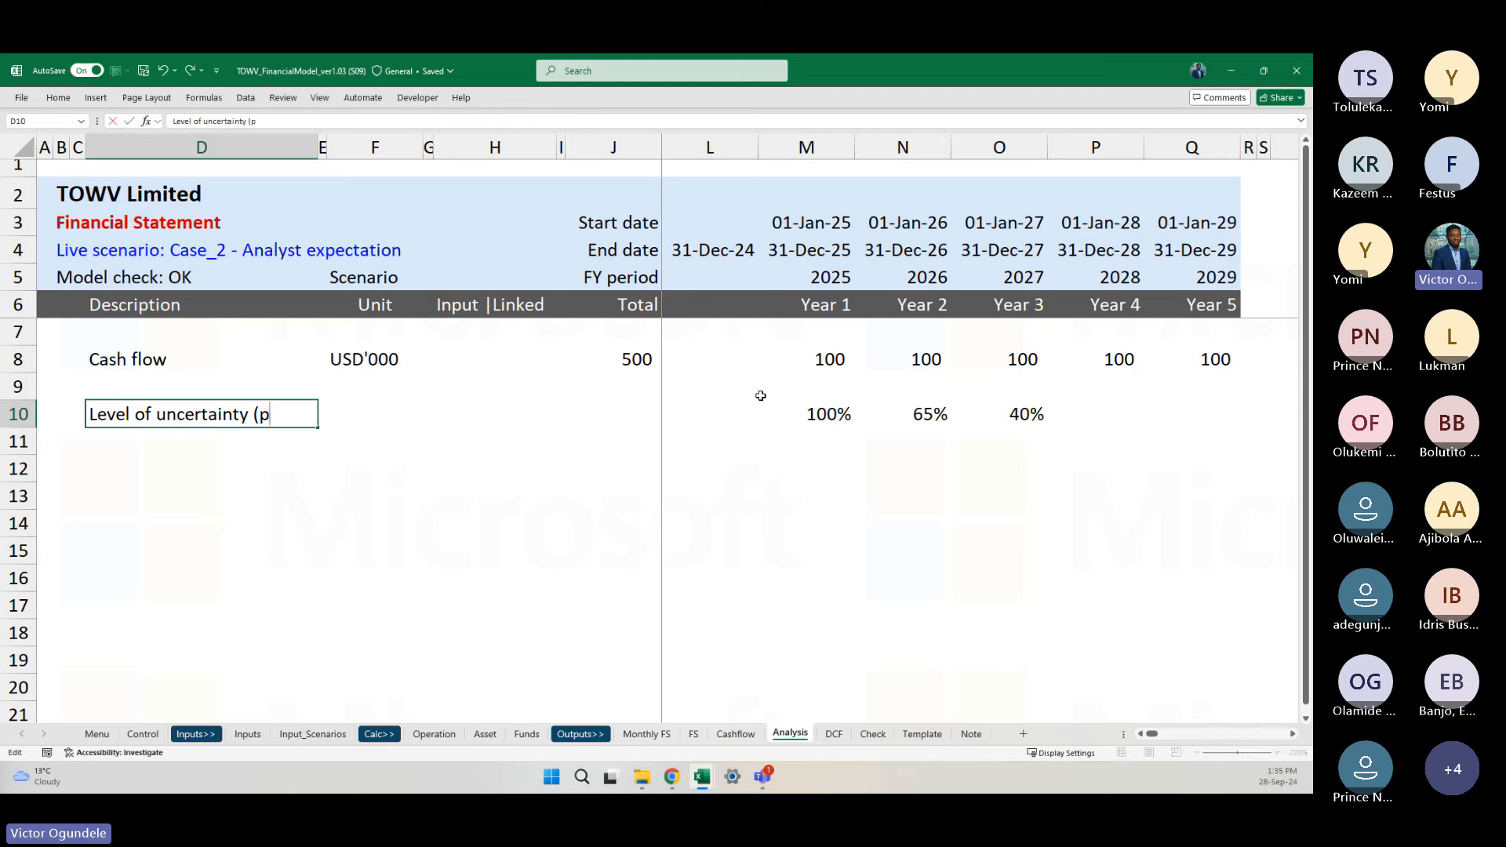
text(urchasing power)
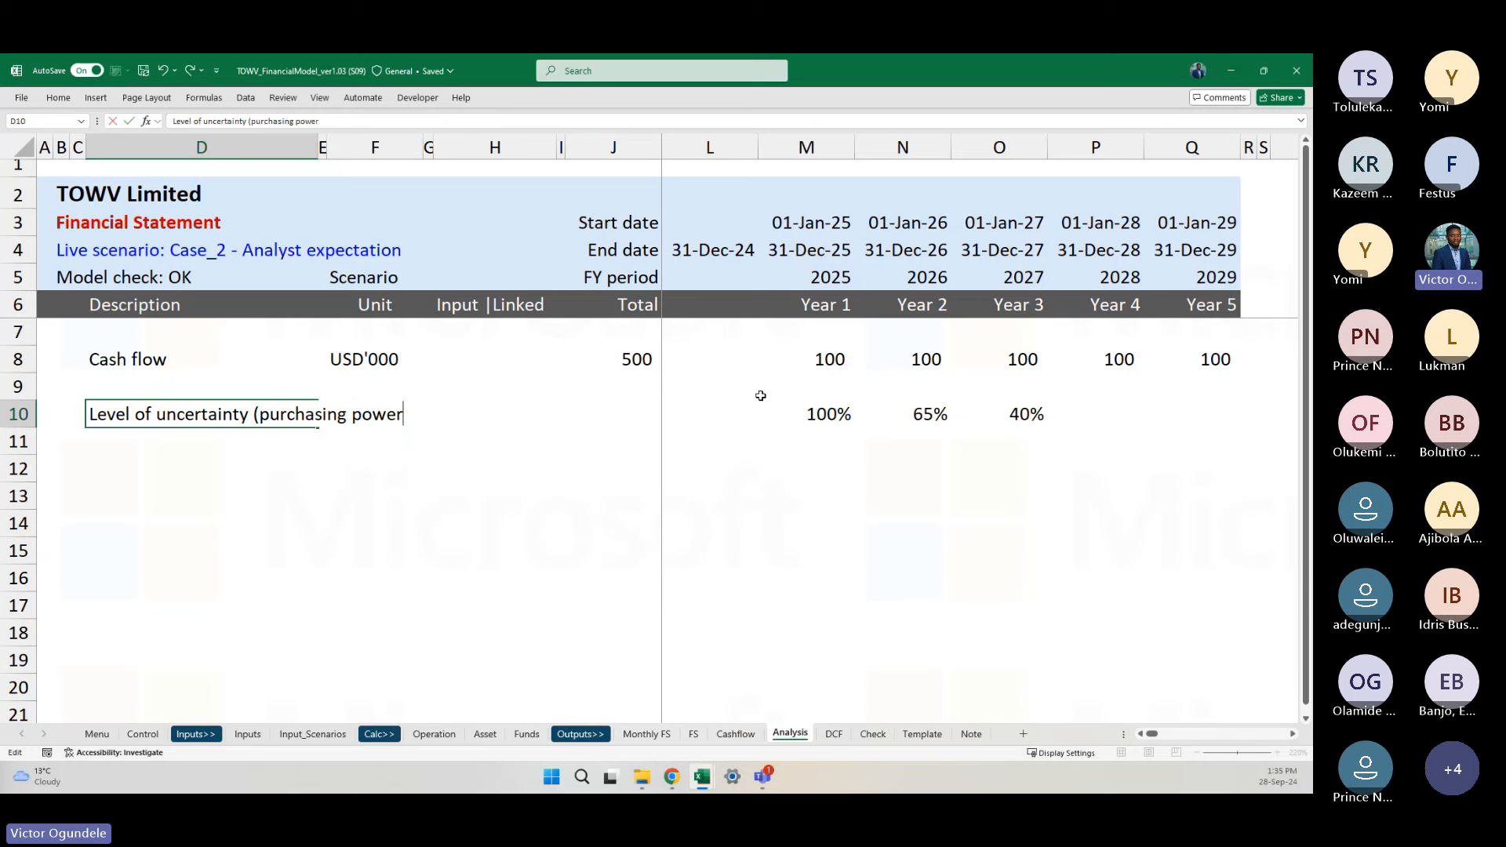
text())
key(ctrl)
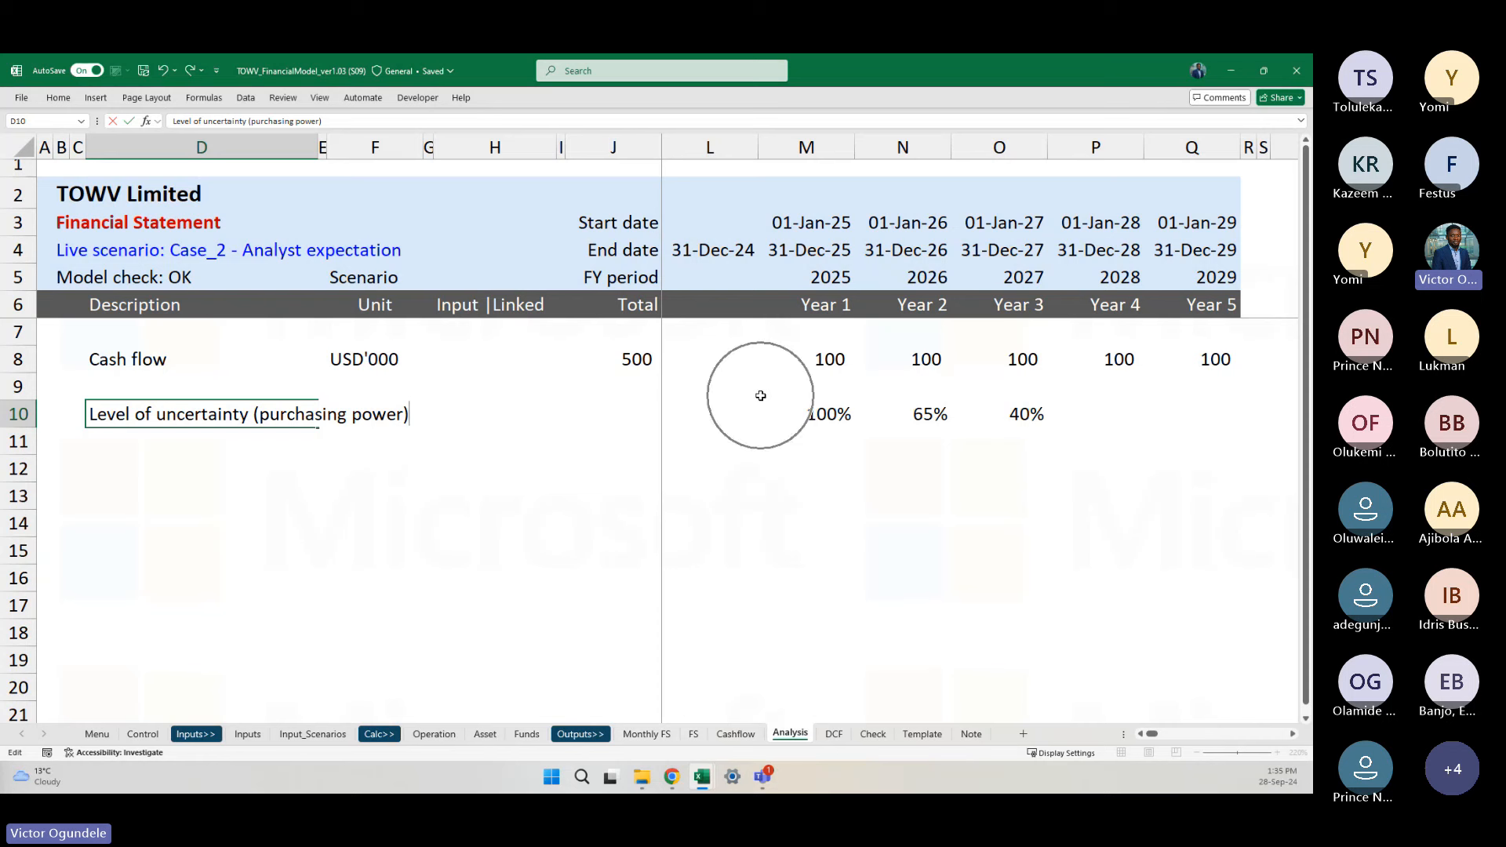
key(Return)
Step: Set the level of uncertainty in row 10 to 20% for Year 4 and 5% for Year 5
key(ctrl+Right)
key(ctrl+Left)
key(Right)
key(Right)
key(Right)
key(Right)
key(Right)
key(Right)
key(Right)
key(Right)
key(Right)
key(Right)
key(Right)
key(Right)
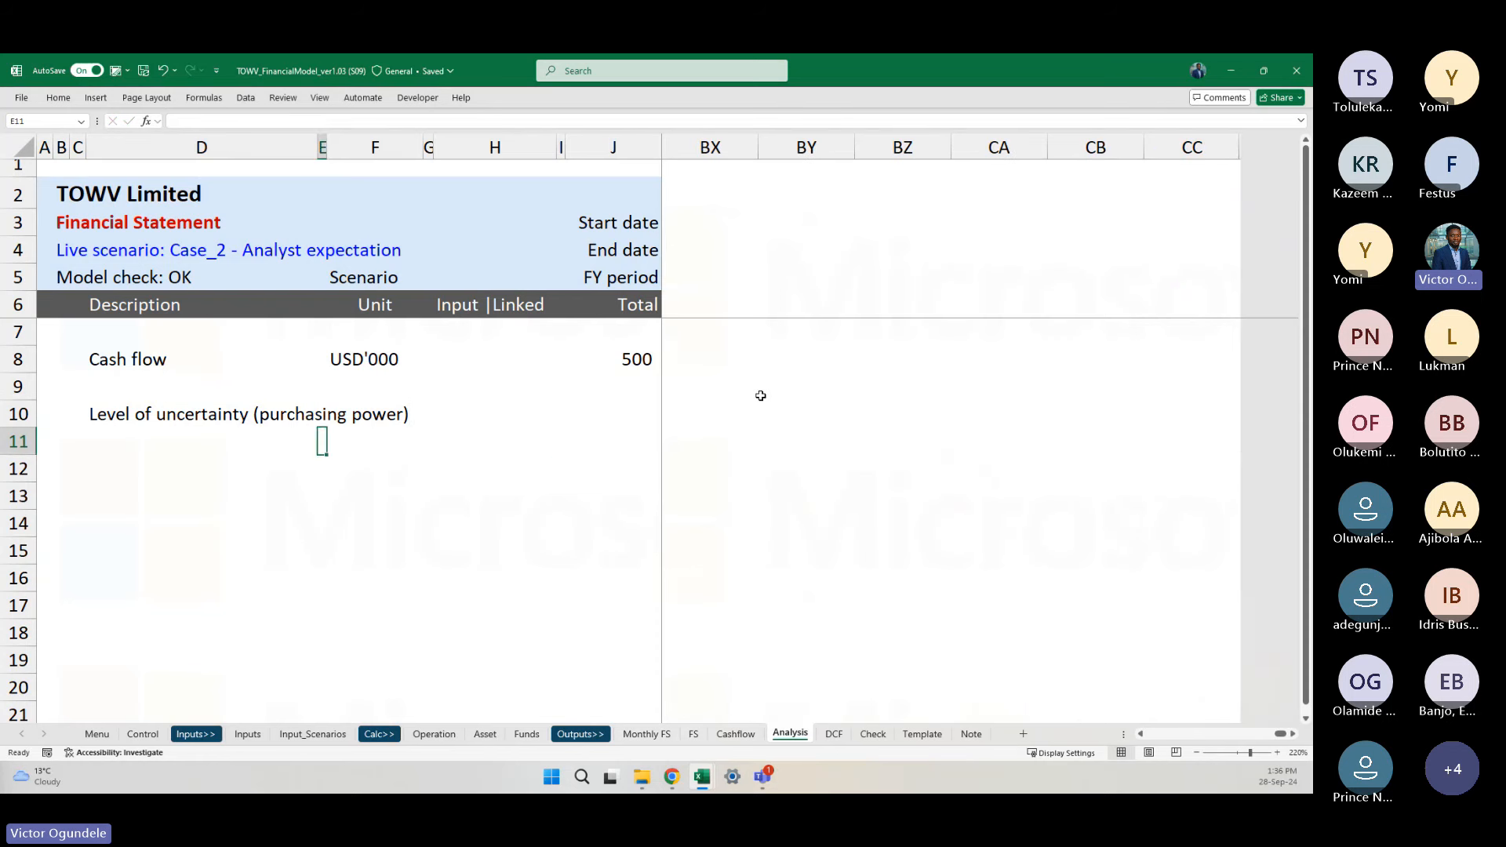
key(Up)
key(Right)
key(Right)
key(Up)
key(Down)
key(Right)
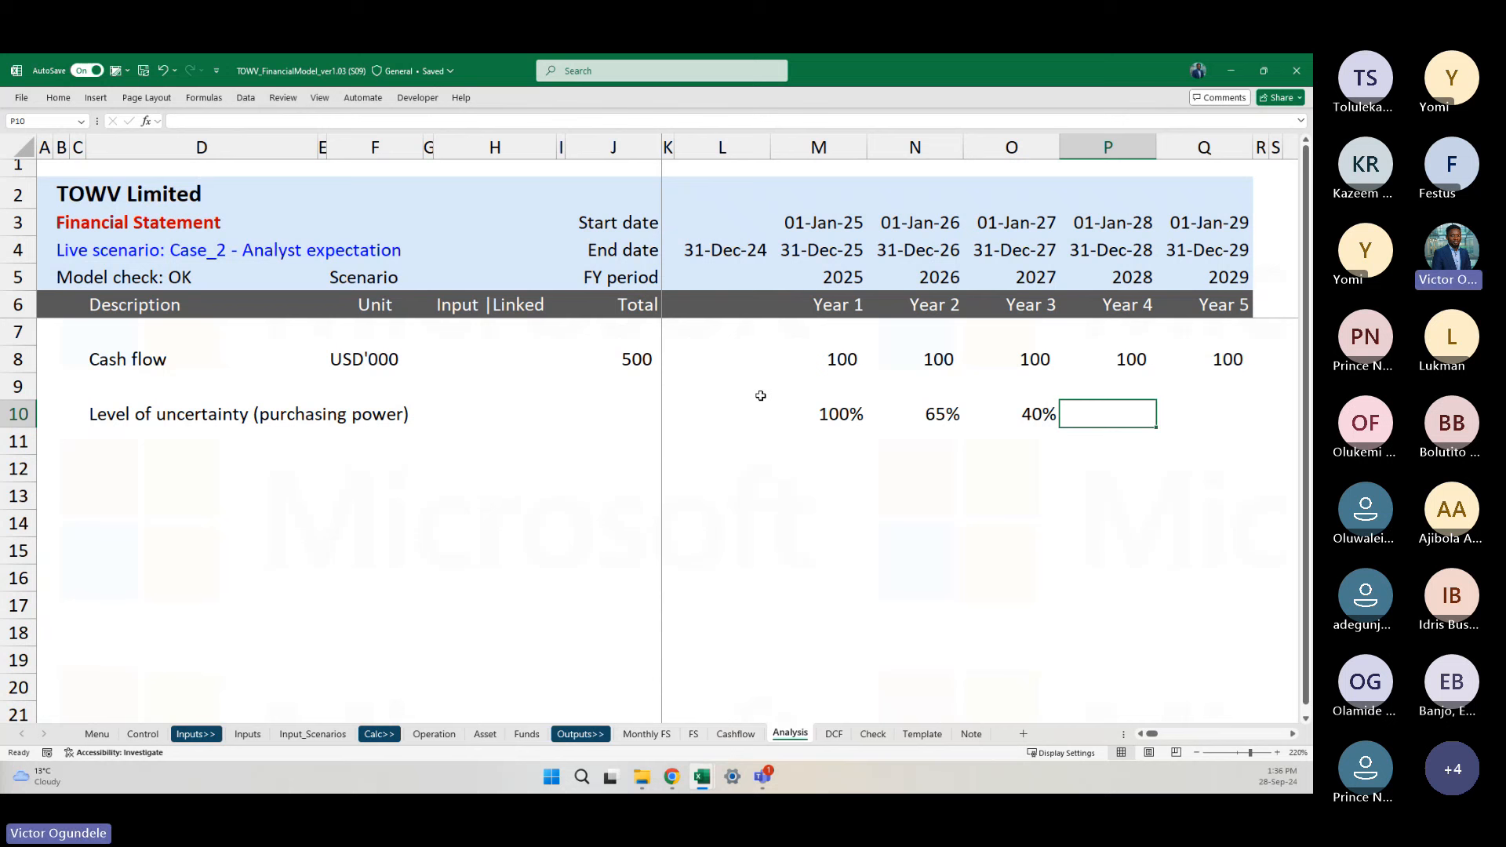
key(ctrl+r)
text(10)
key(Right)
key(Left)
text(20)
key(Right)
text(5)
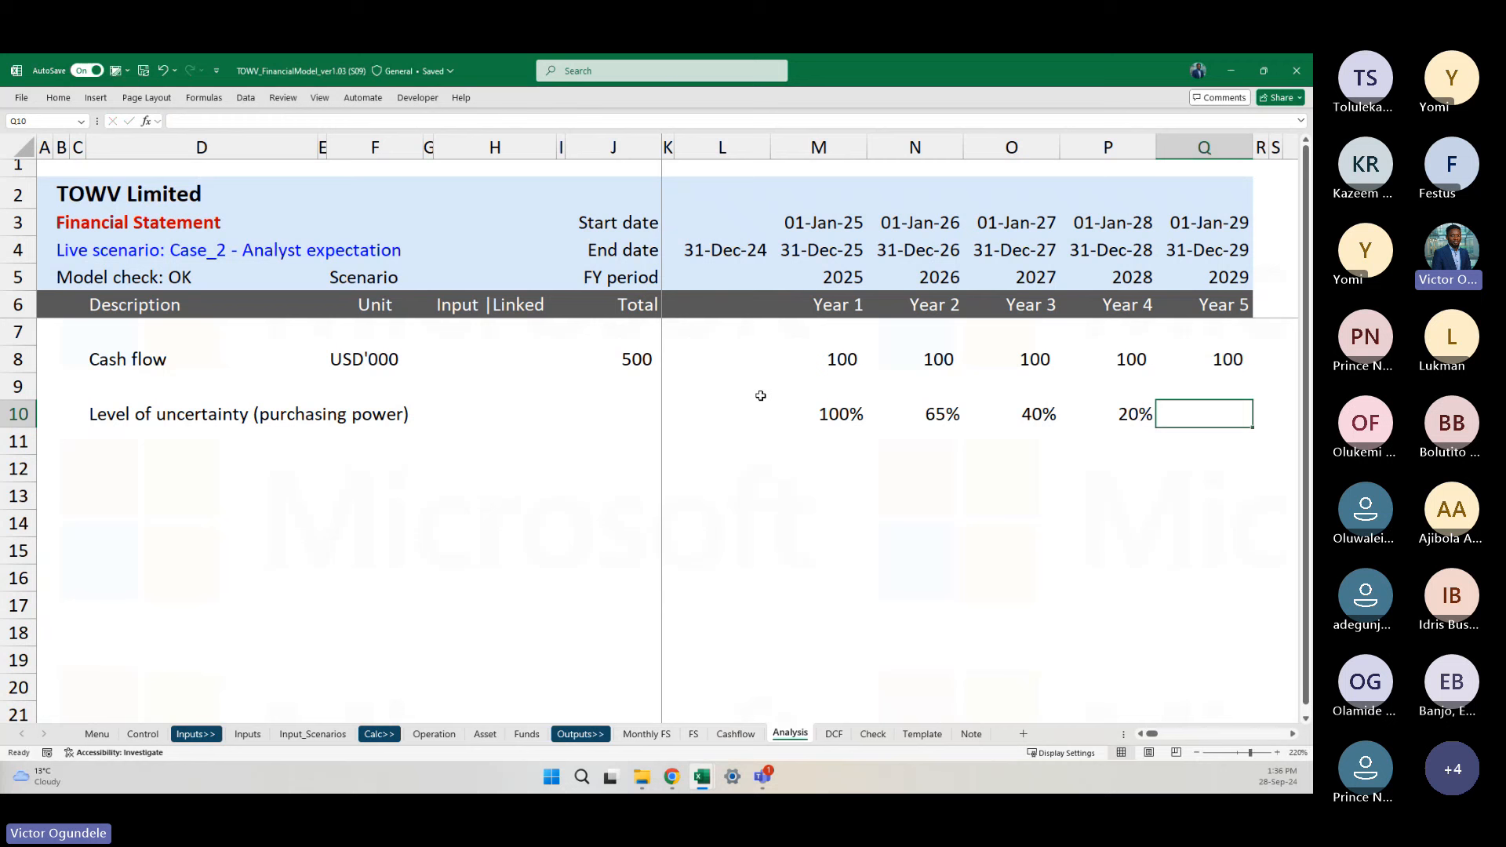
key(ctrl+Return)
key(Left)
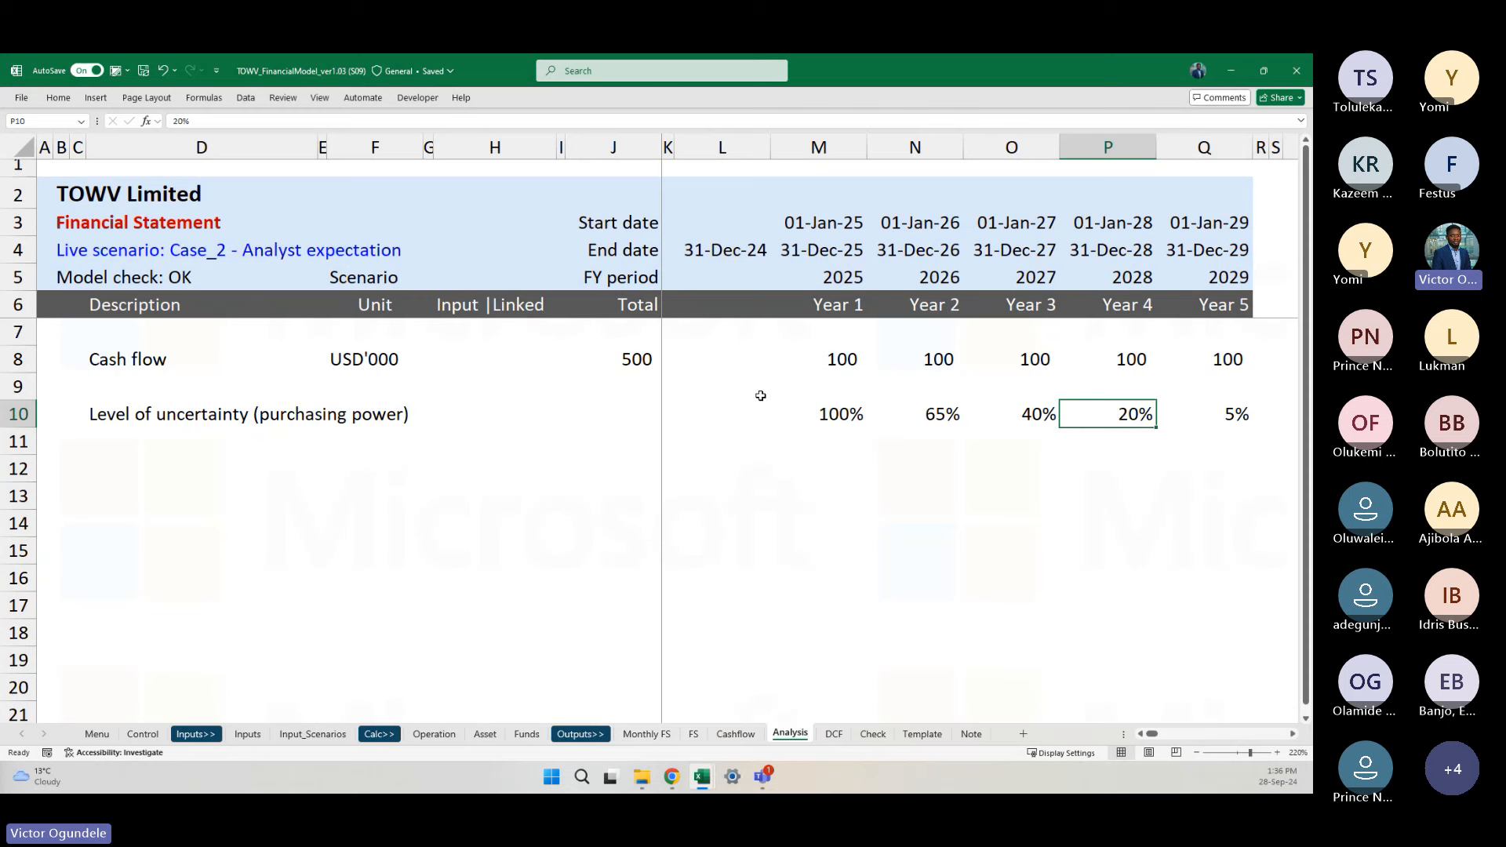
Step: Enter the note "discounting factor" in I10, on the Level of uncertainty row
key(Left)
key(Left)
key(Left)
key(Left)
key(Left)
key(Left)
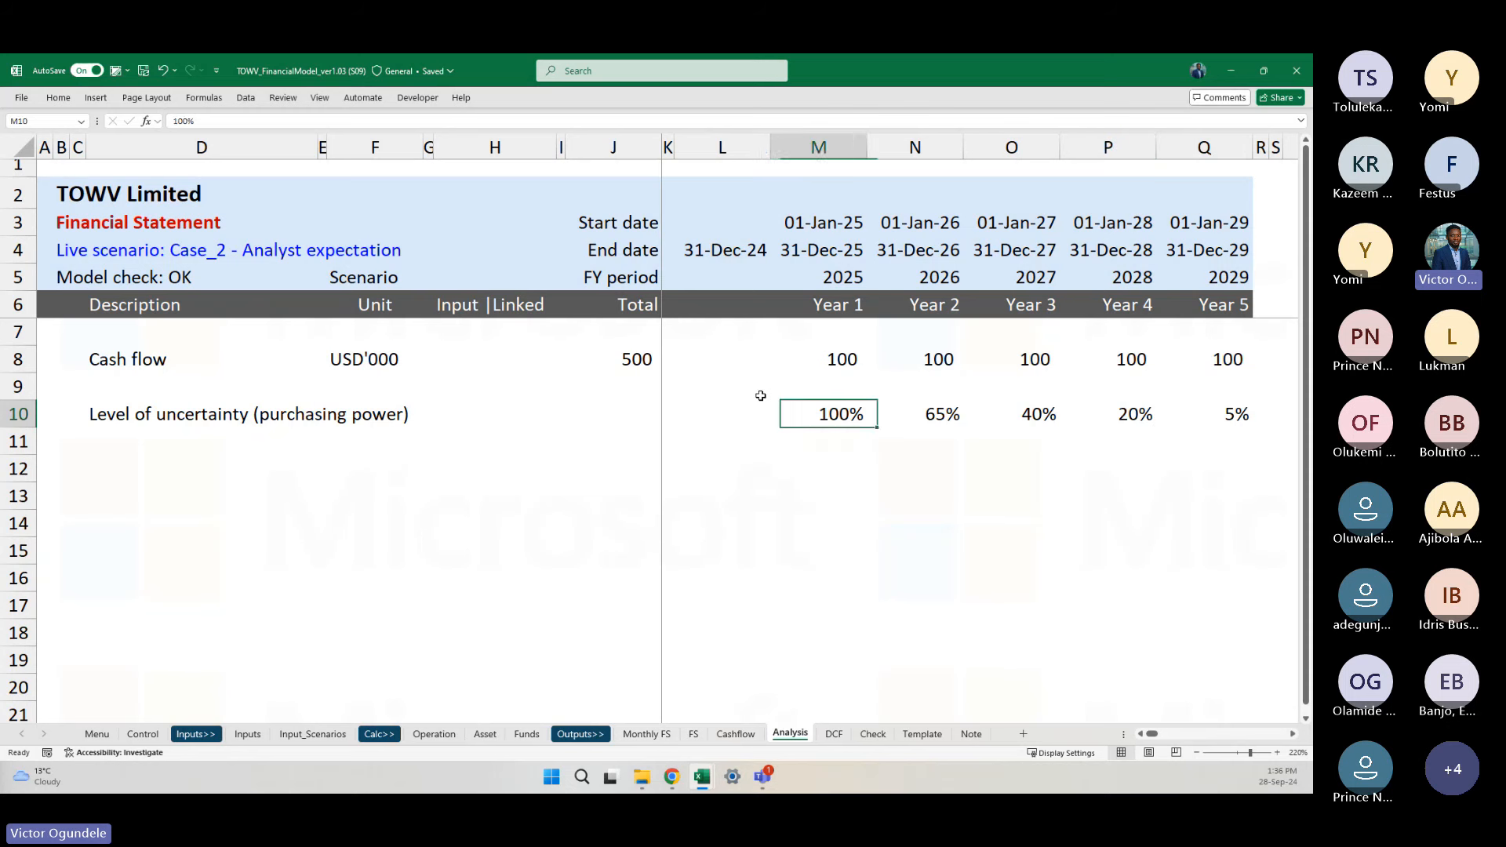
key(Right)
key(Right)
key(Right)
key(Left)
key(Left)
key(Left)
key(Left)
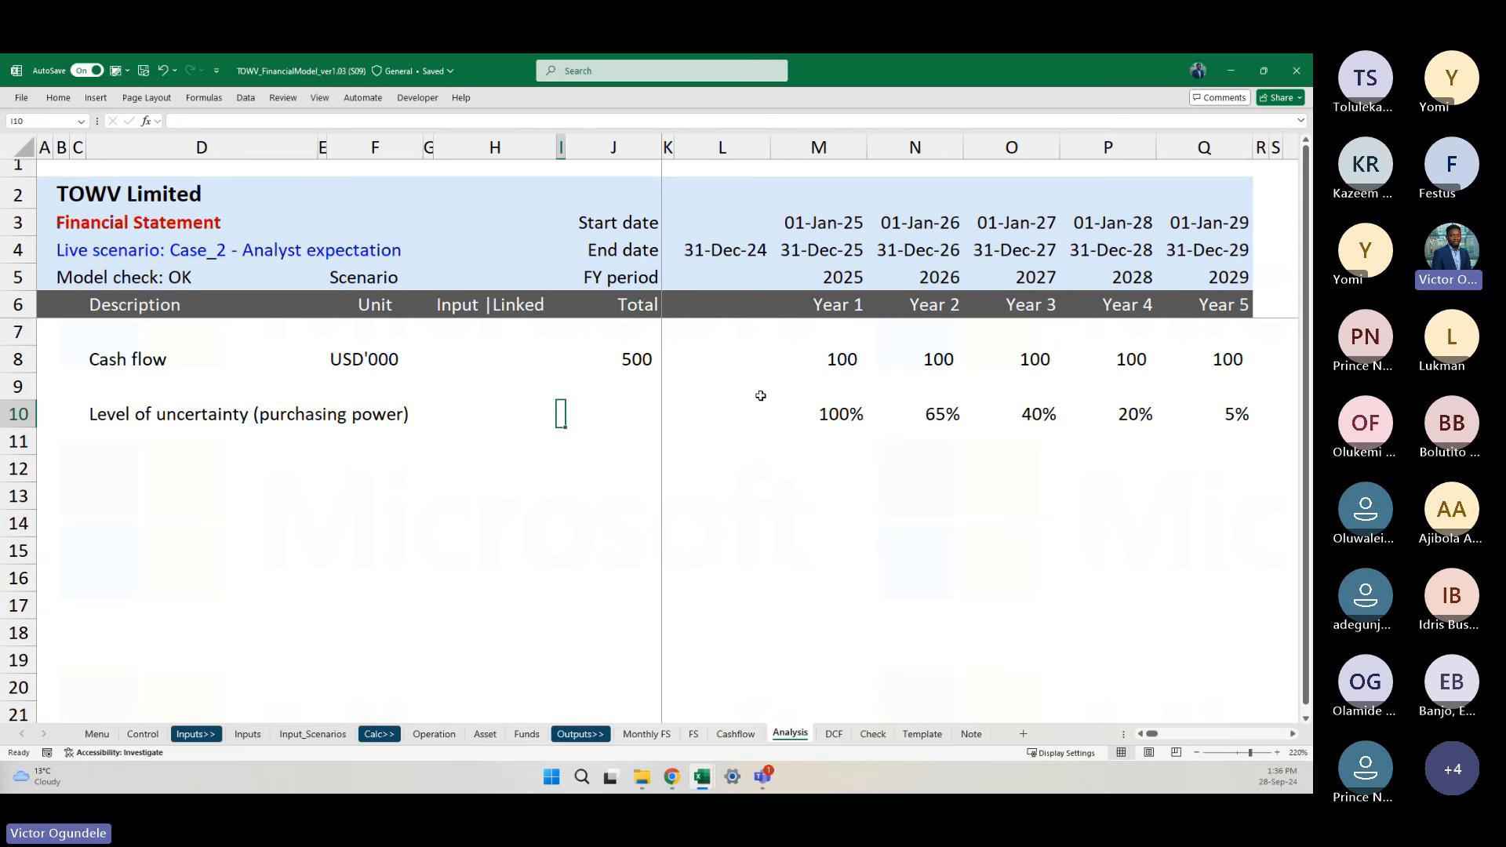
text(discounting fac)
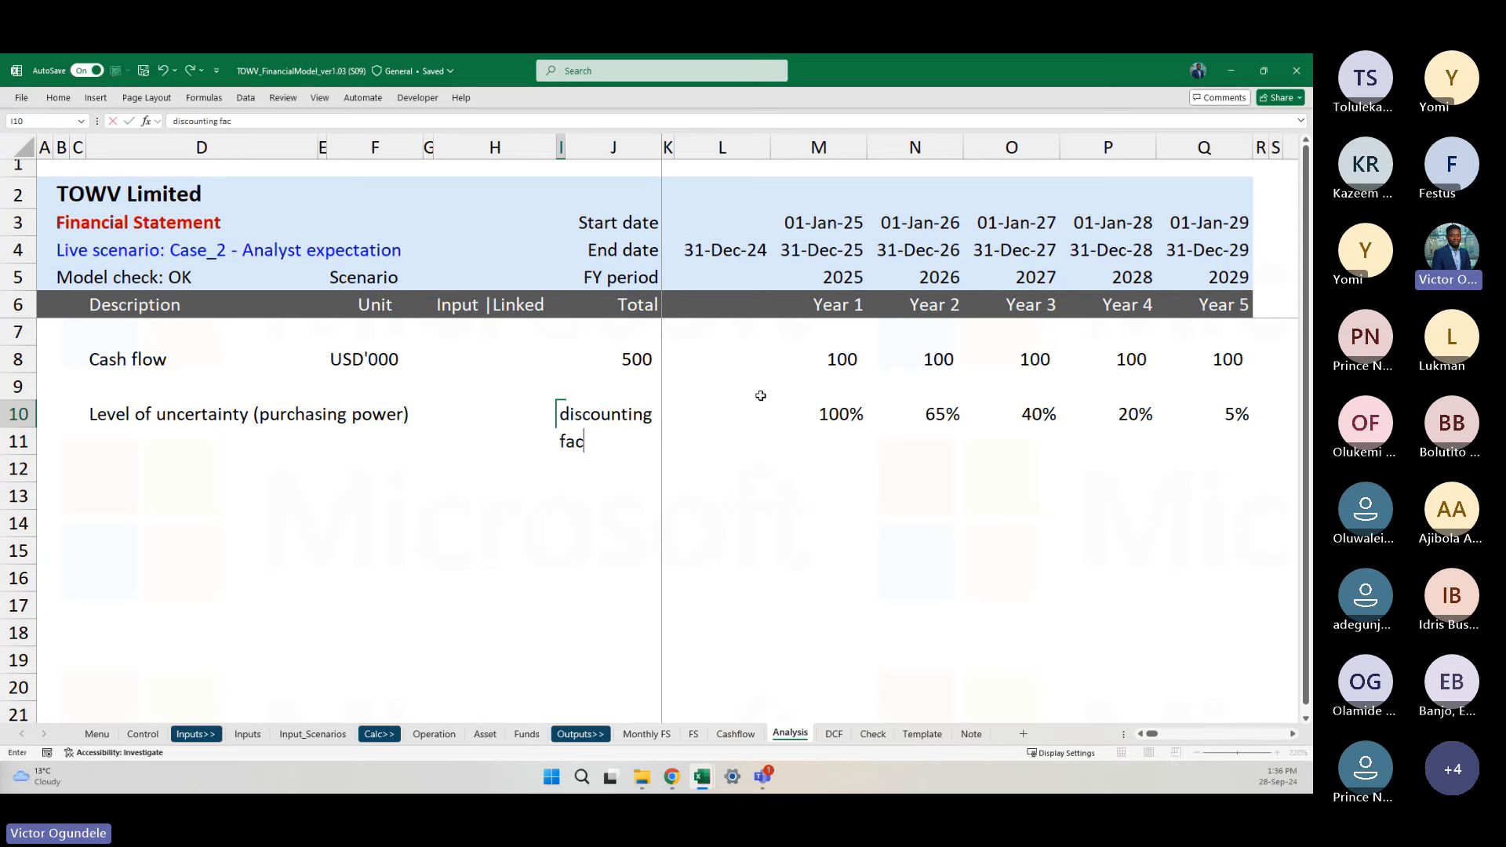
text(tor)
key(Return)
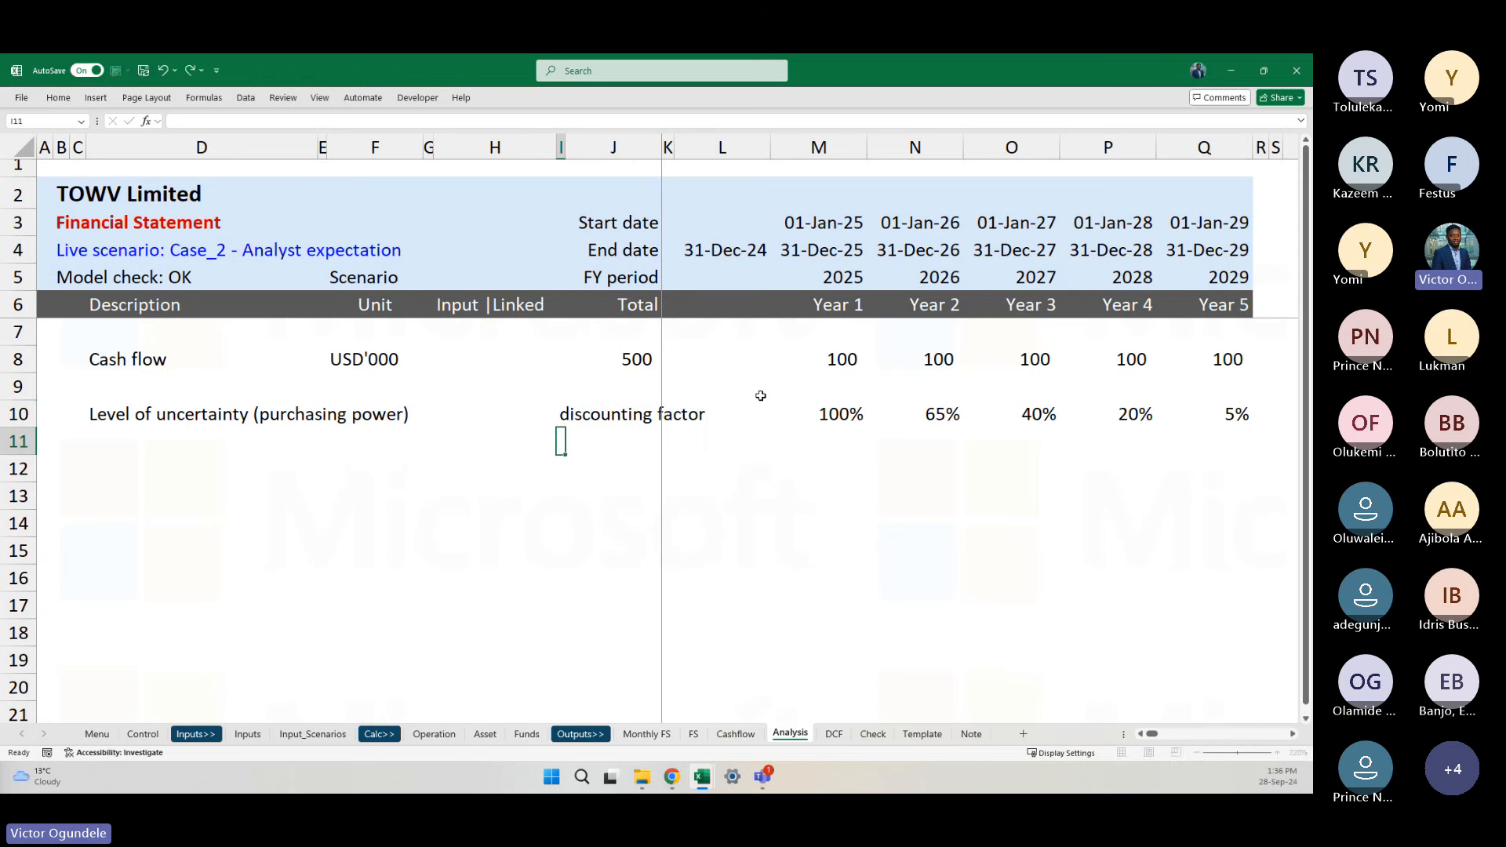
Step: List "WACC", "Rate of return" and "Cost of equity" in I11 to I13, below the discounting factor note
text(WACC)
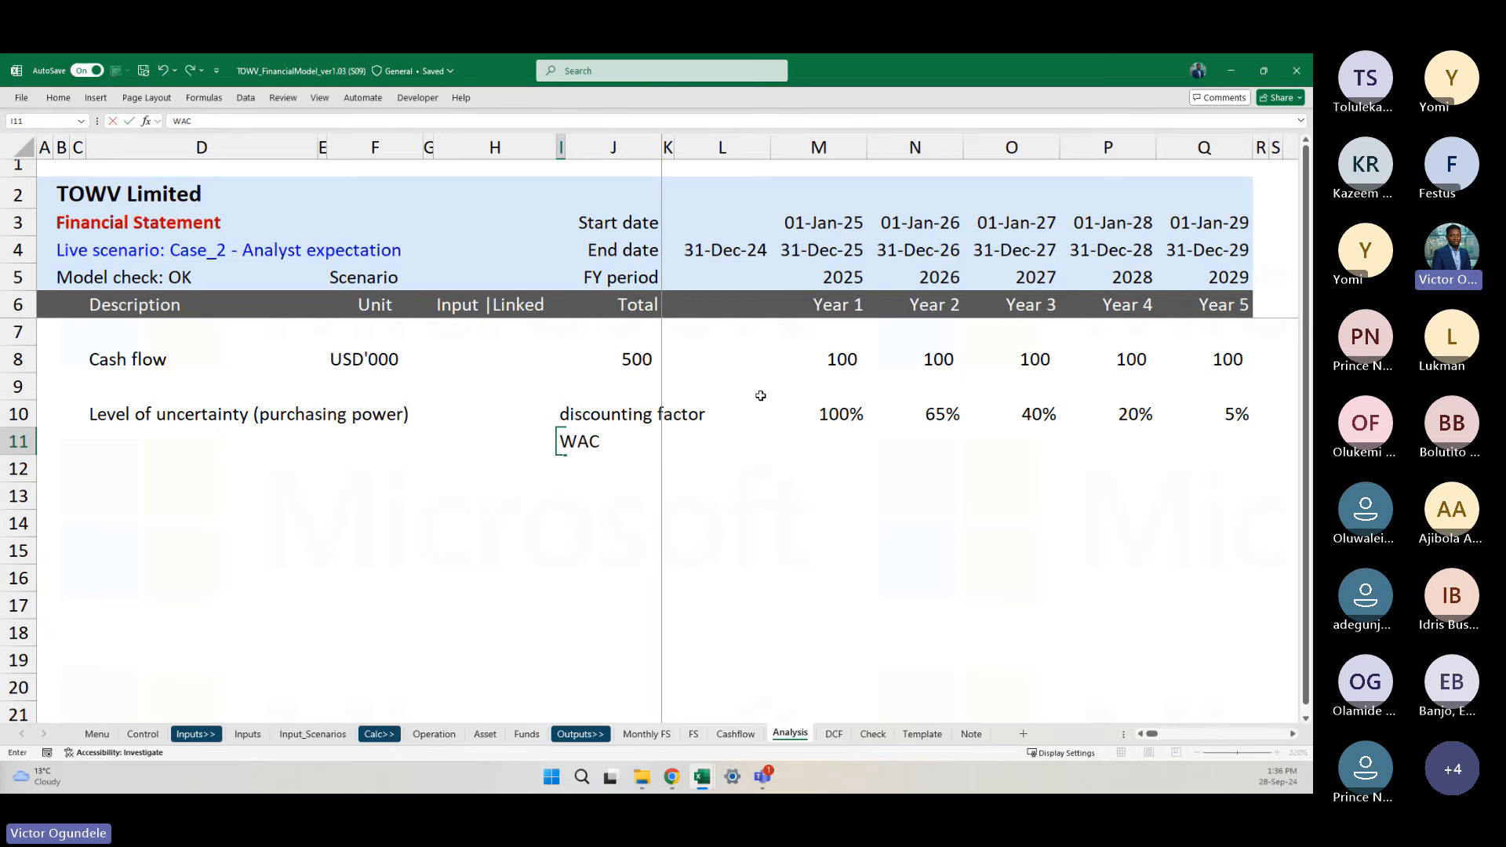
key(Return)
text(Ratr o)
key(BackSpace)
key(BackSpace)
key(BackSpace)
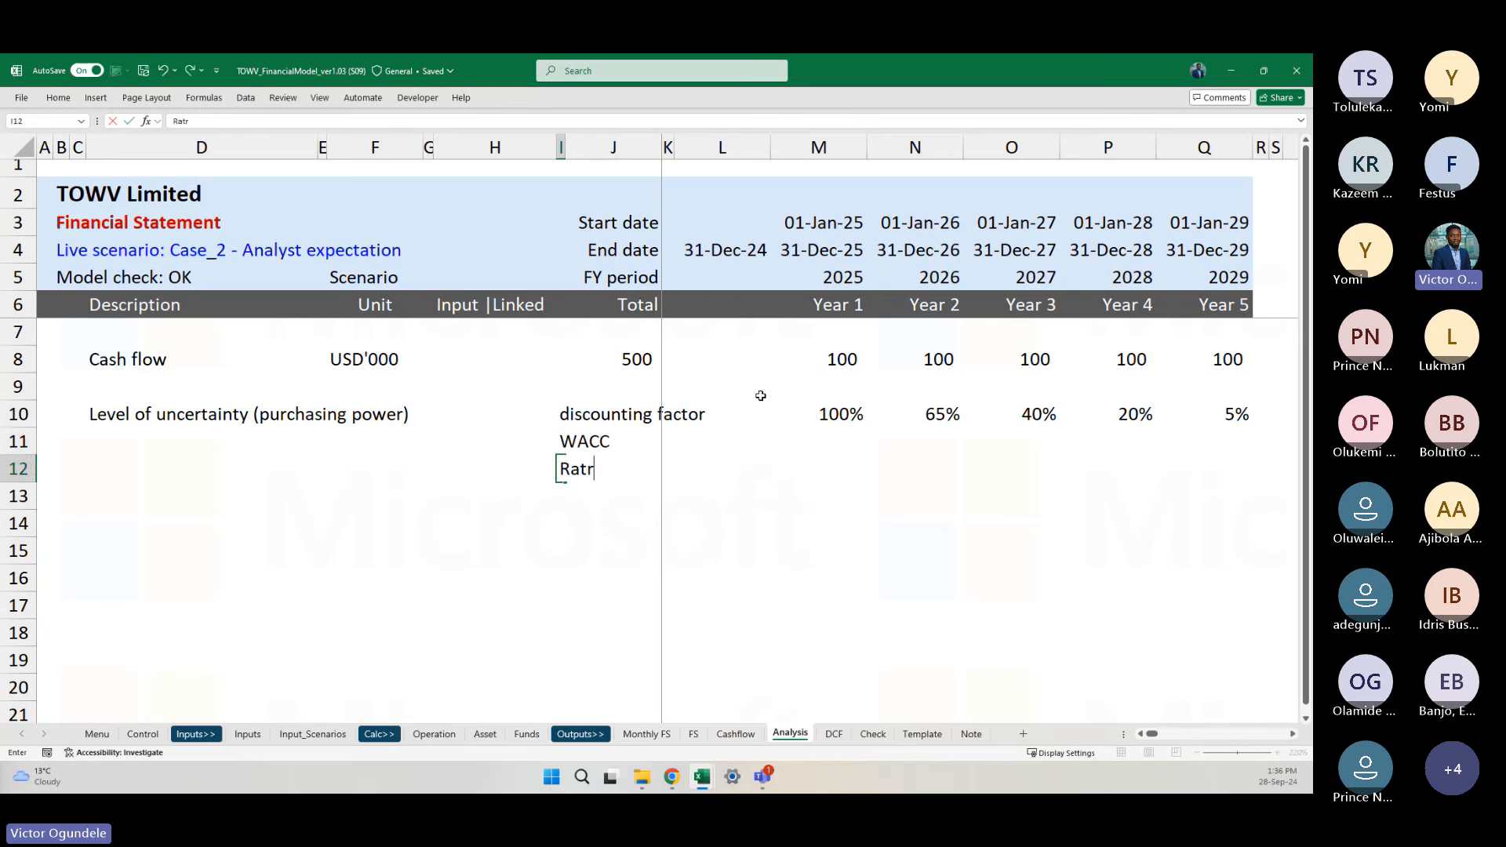
text(e of return)
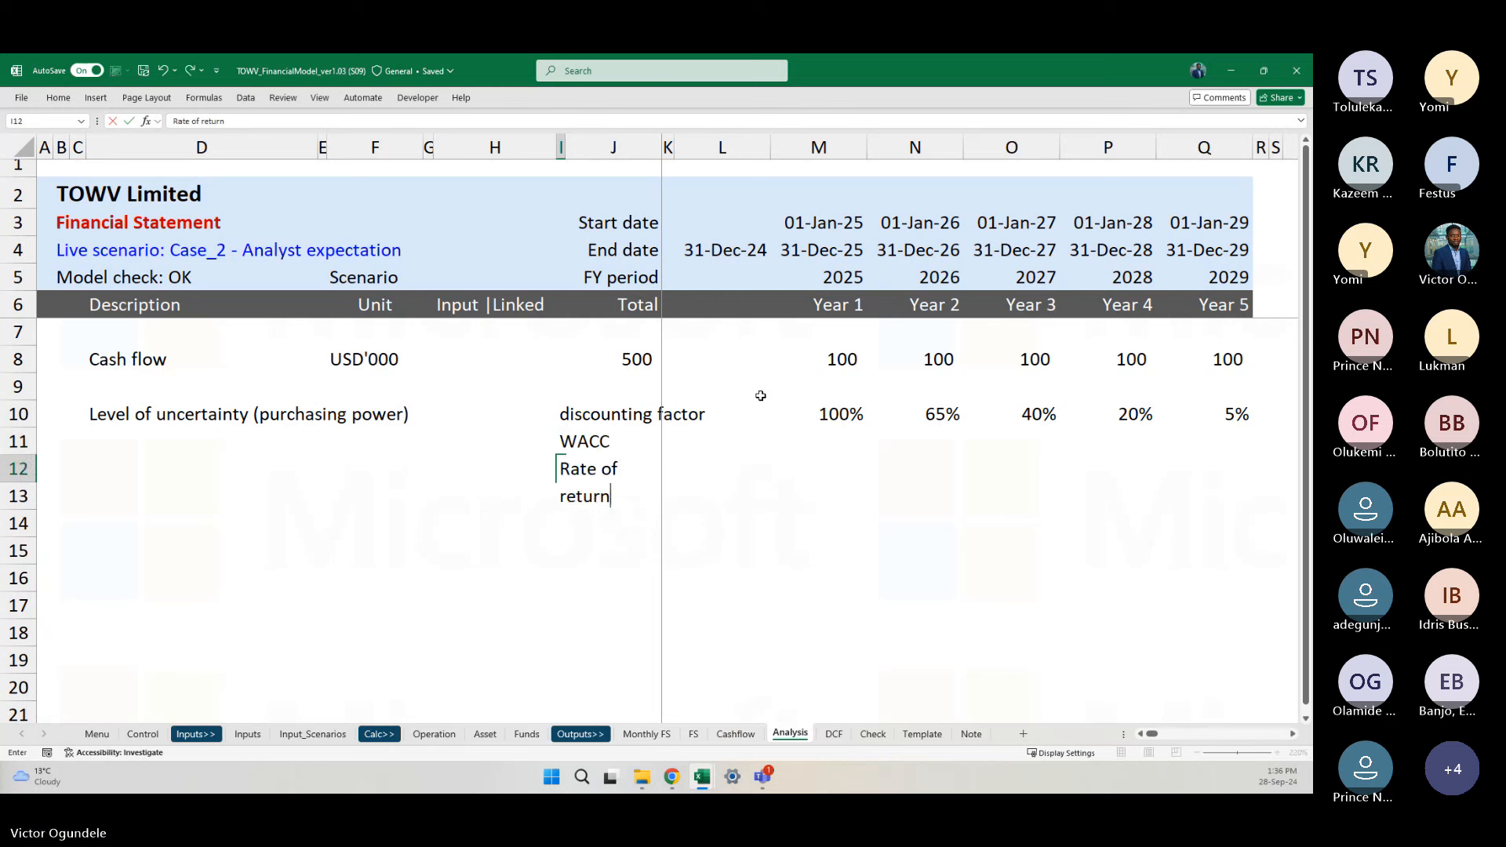
key(Return)
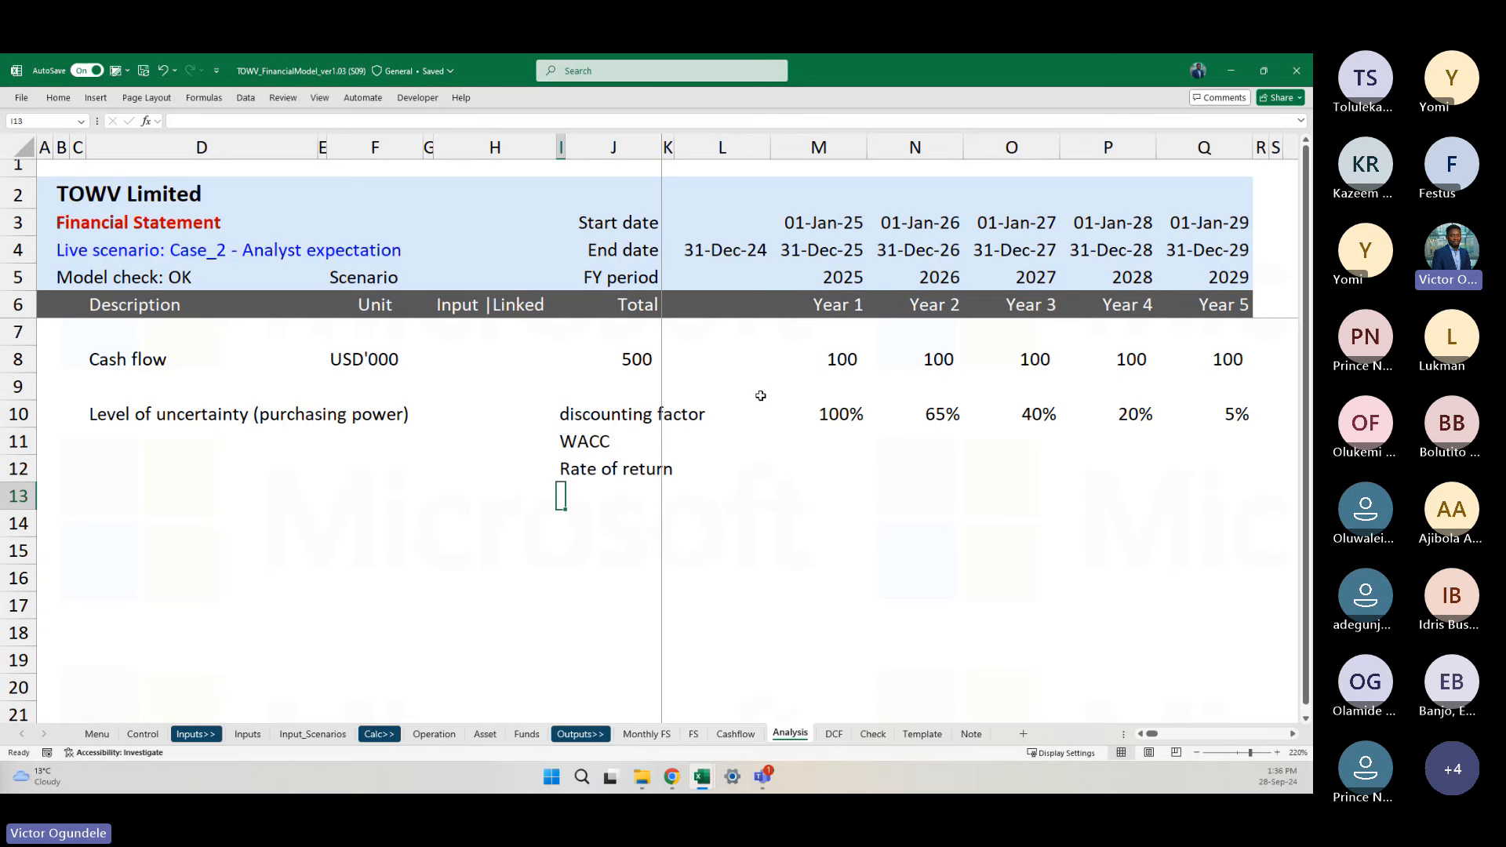
text(Cost of)
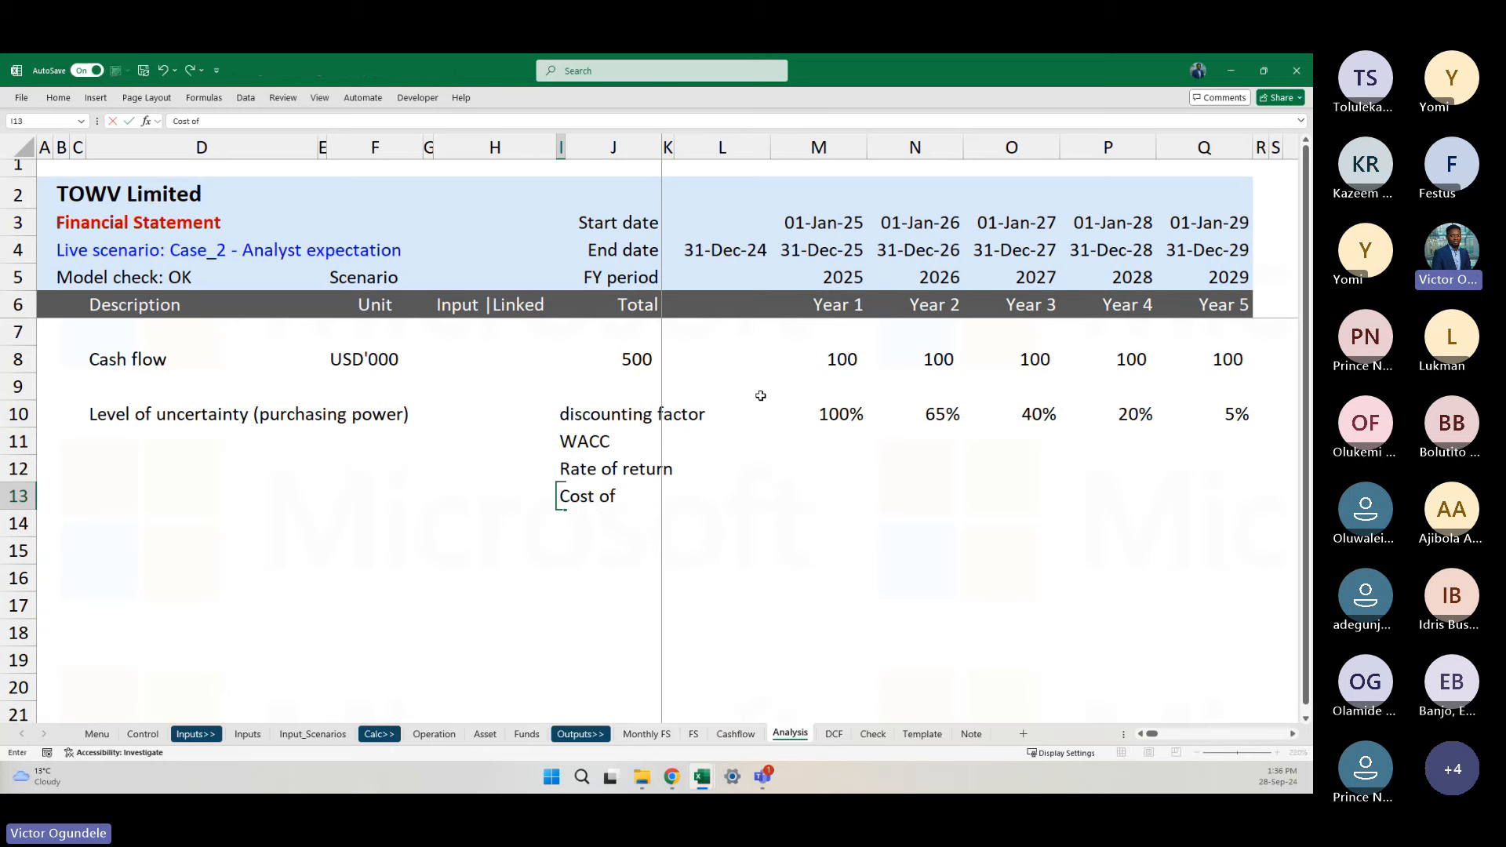
text( equity)
key(Return)
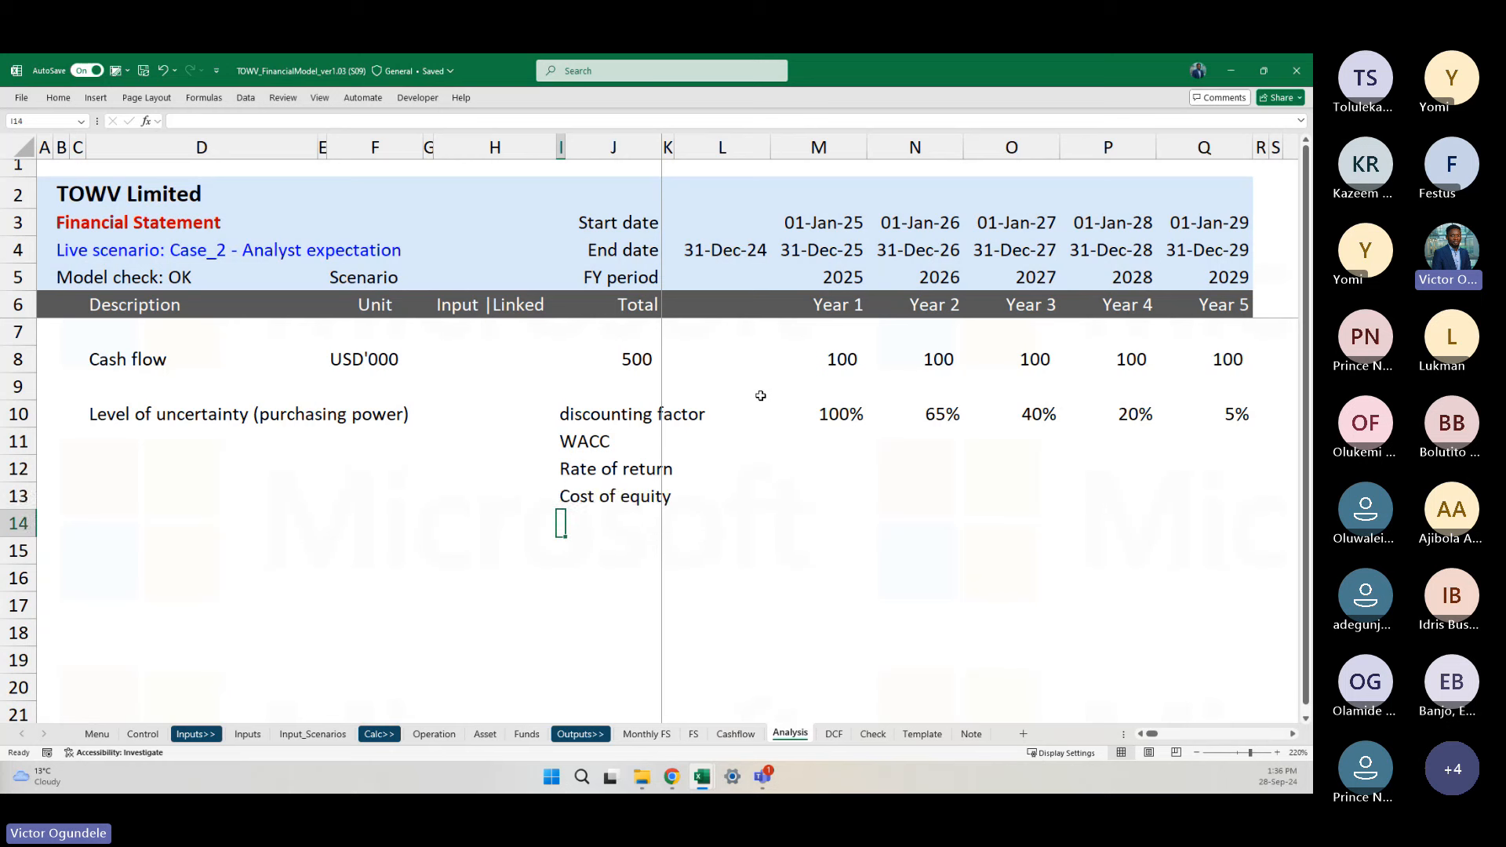
Step: Clear the four notes from discounting factor to Cost of equity in I10:I13
key(Up)
key(Up)
key(Up)
key(Up)
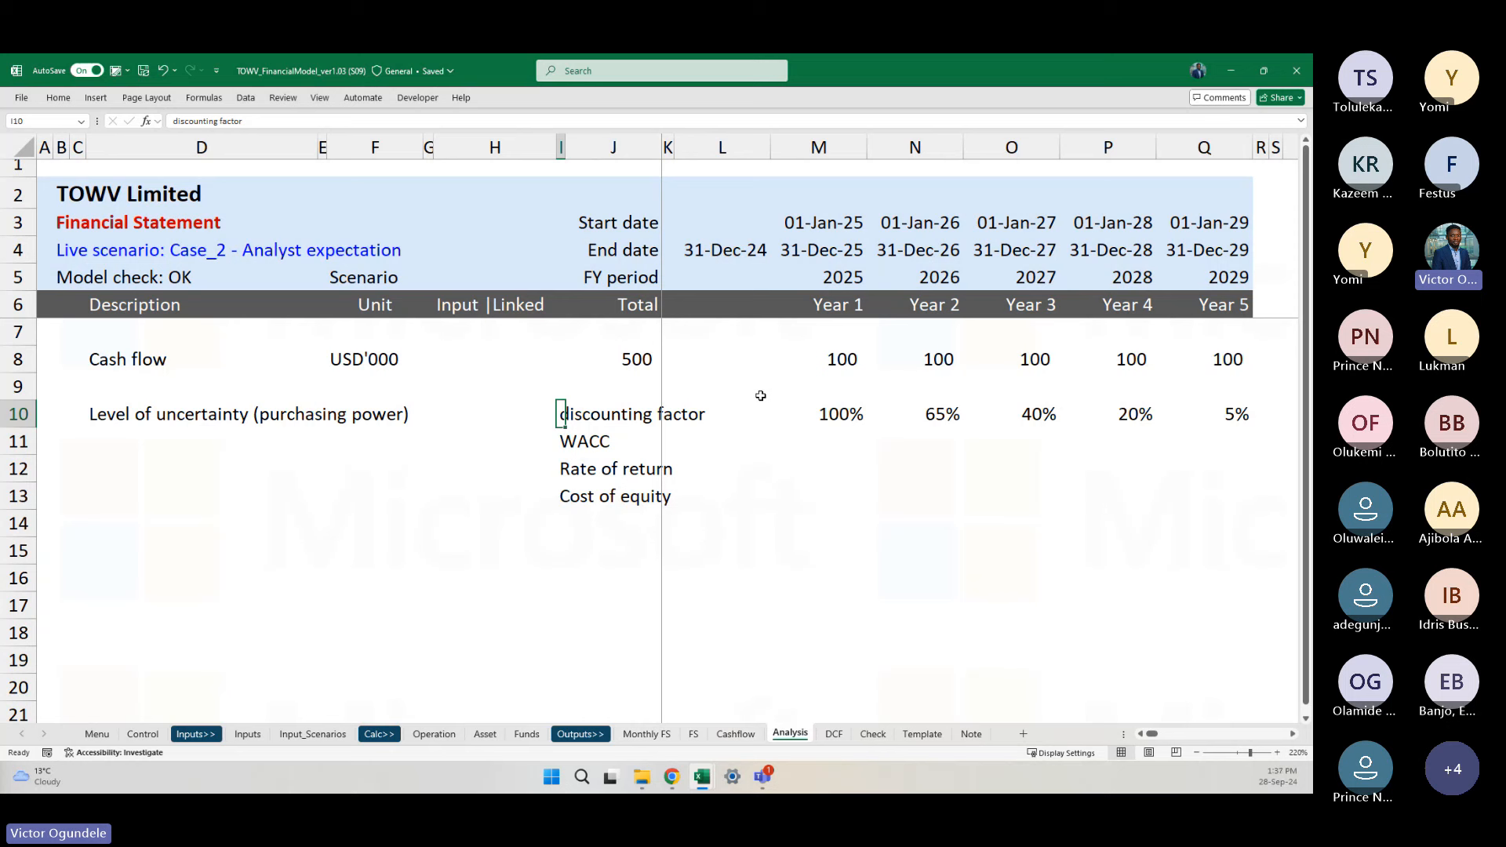
key(Down)
key(Down)
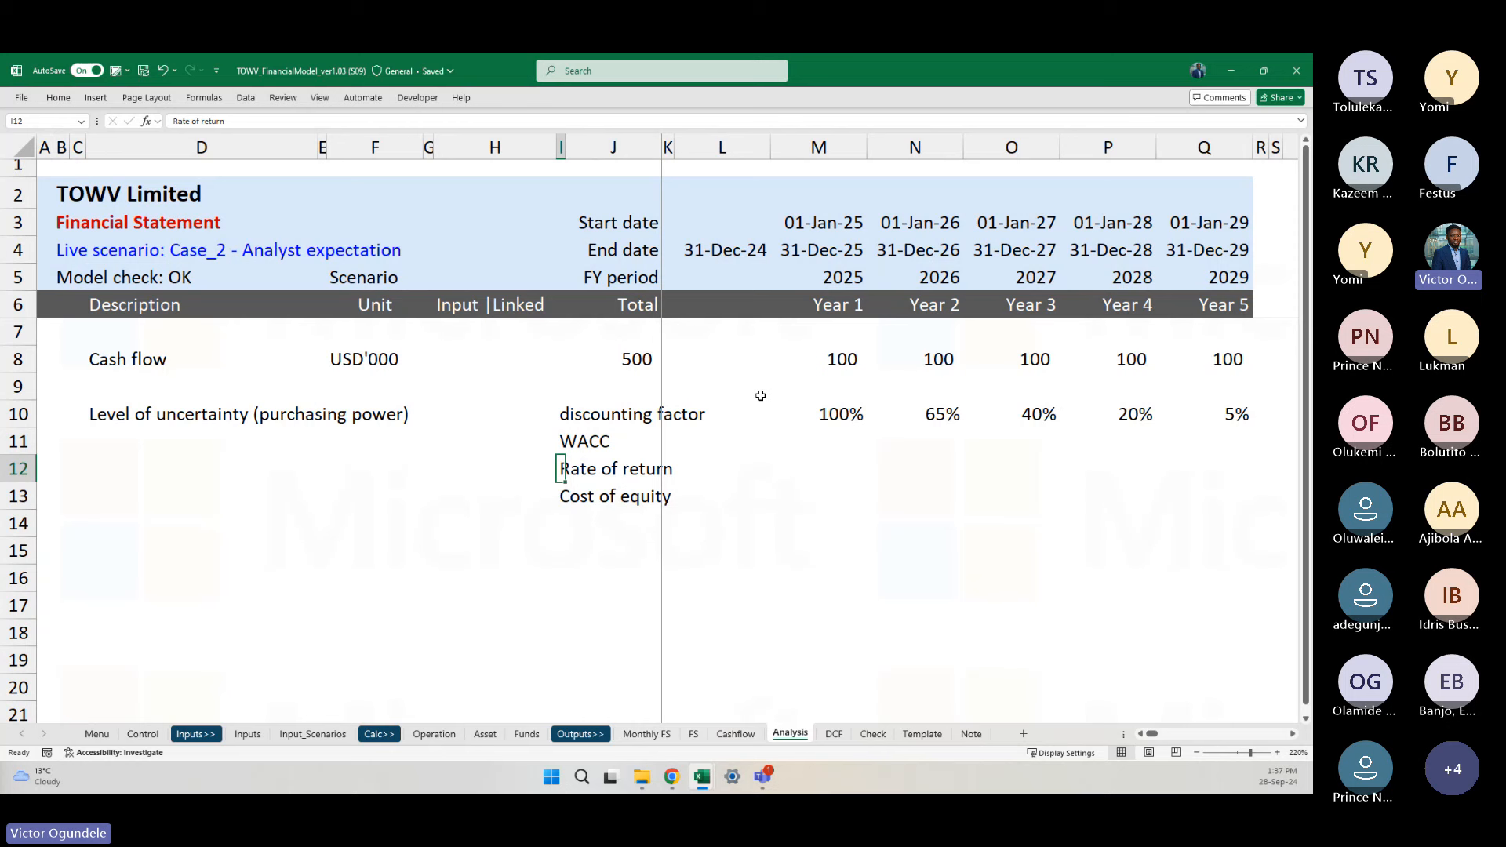
key(Down)
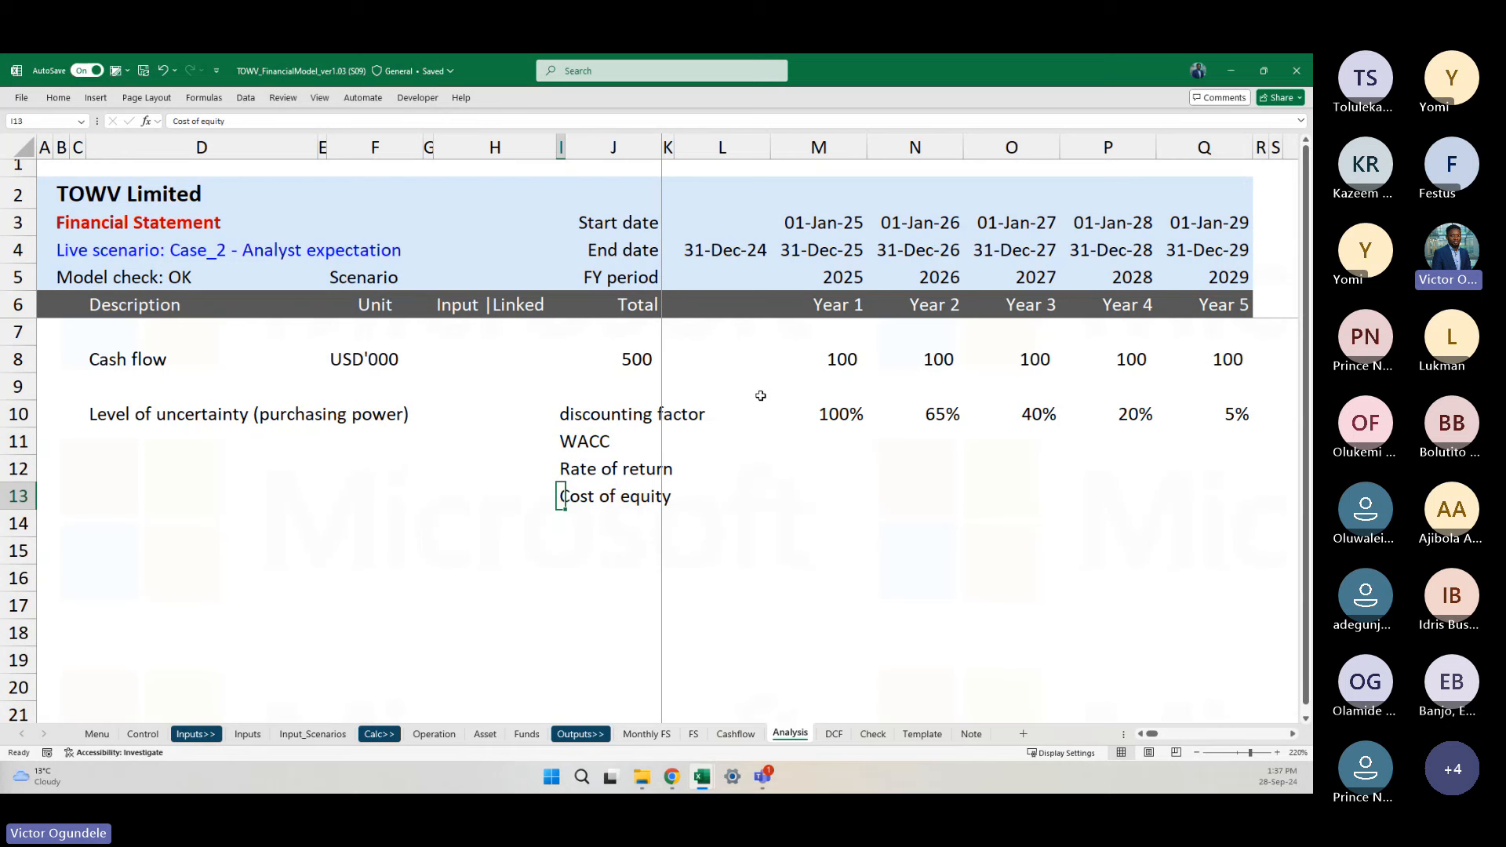
key(Up)
key(Up)
key(Up)
key(shift+Down)
key(shift+Down)
key(shift+Down)
key(Delete)
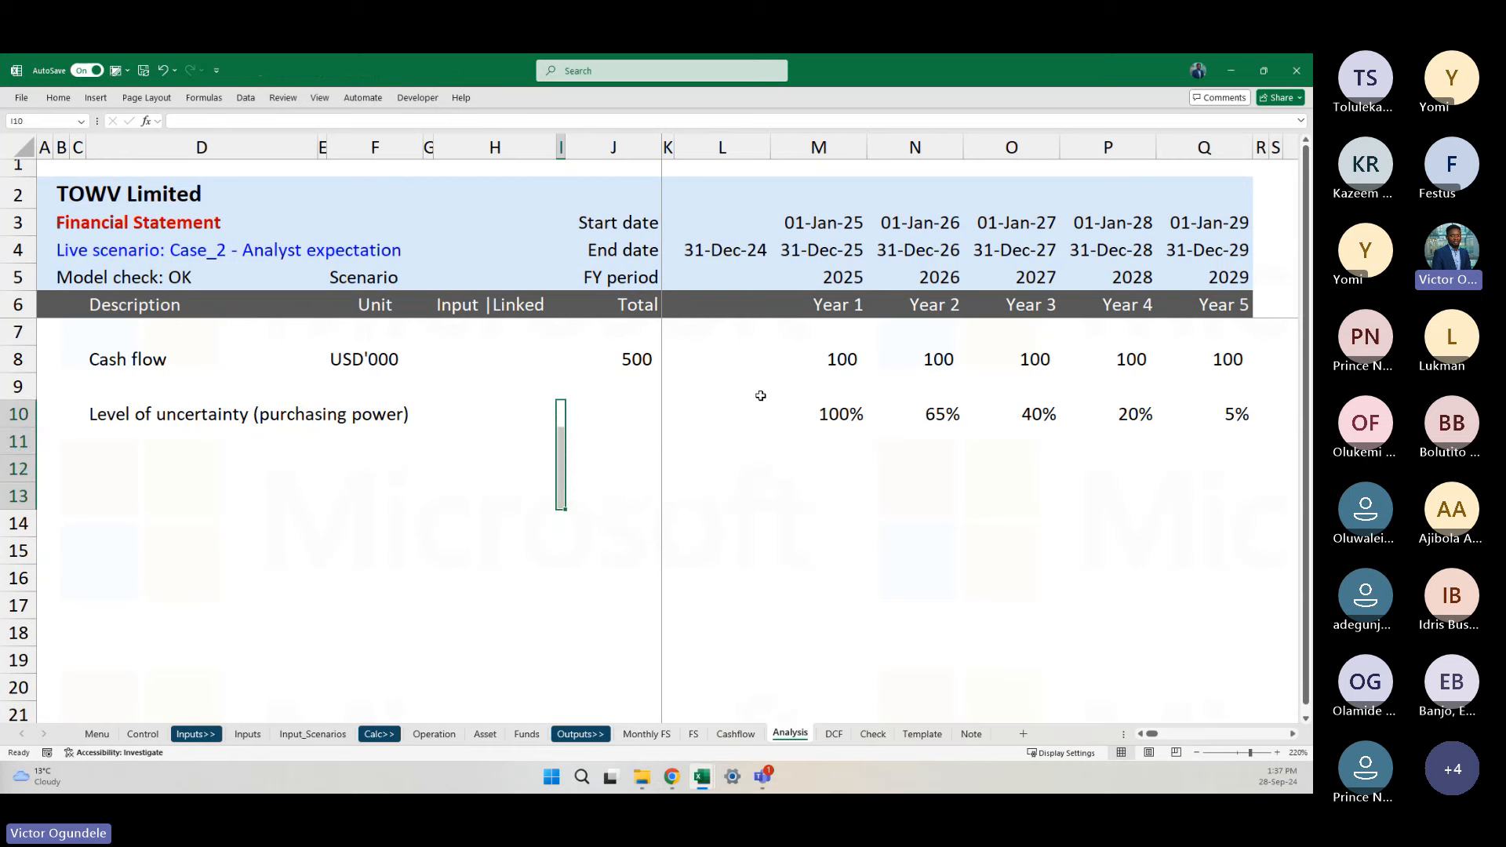
Step: Clear the contents of rows 8 to 11, removing the whole Cash flow and Level of uncertainty example
key(Right)
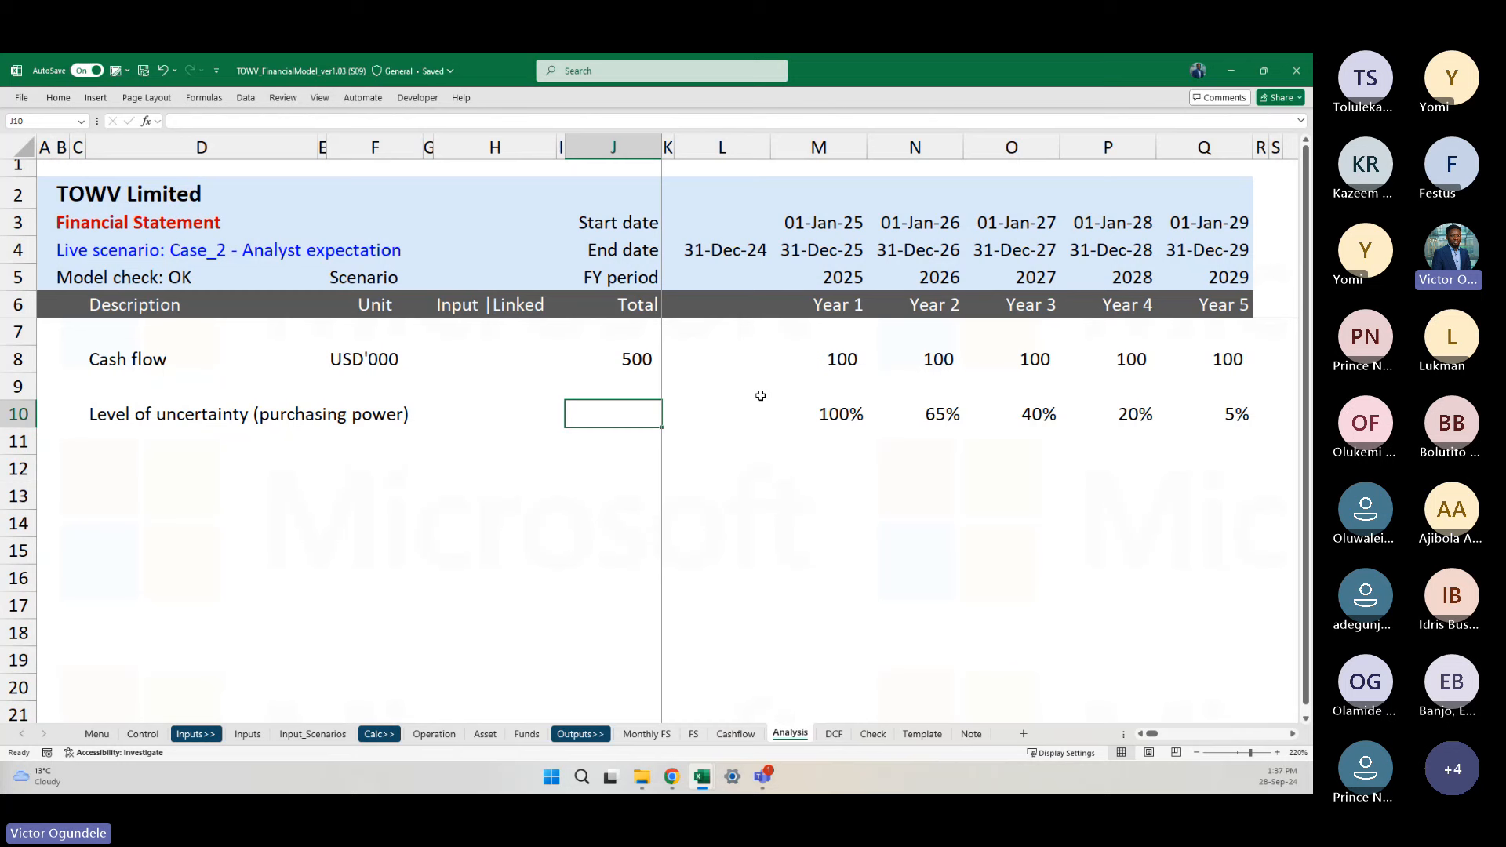
scroll(761, 395, down, 1)
key(ctrl+Left)
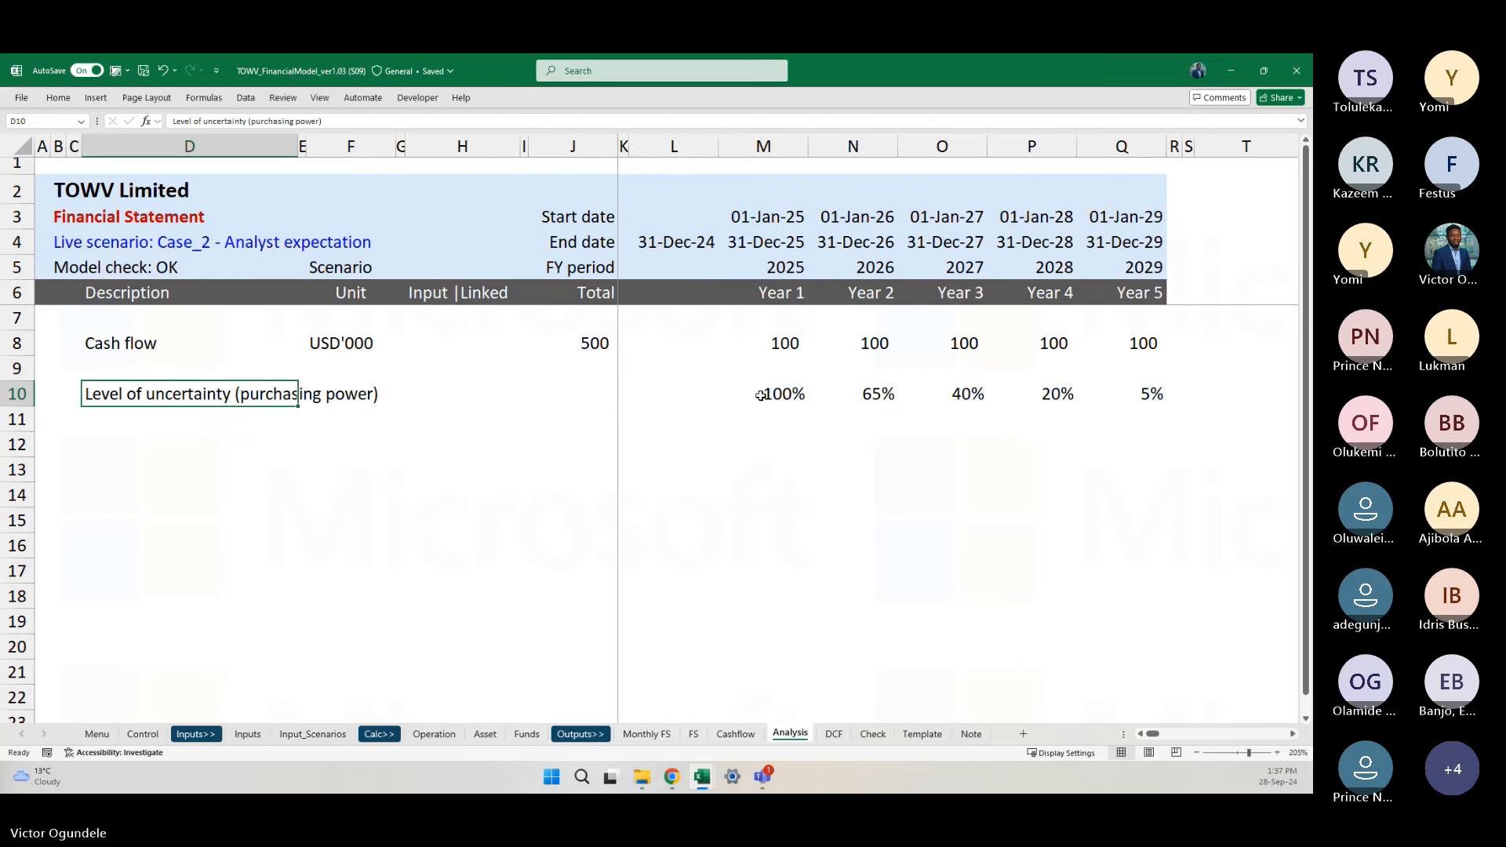
key(ctrl+Up)
key(shift+space)
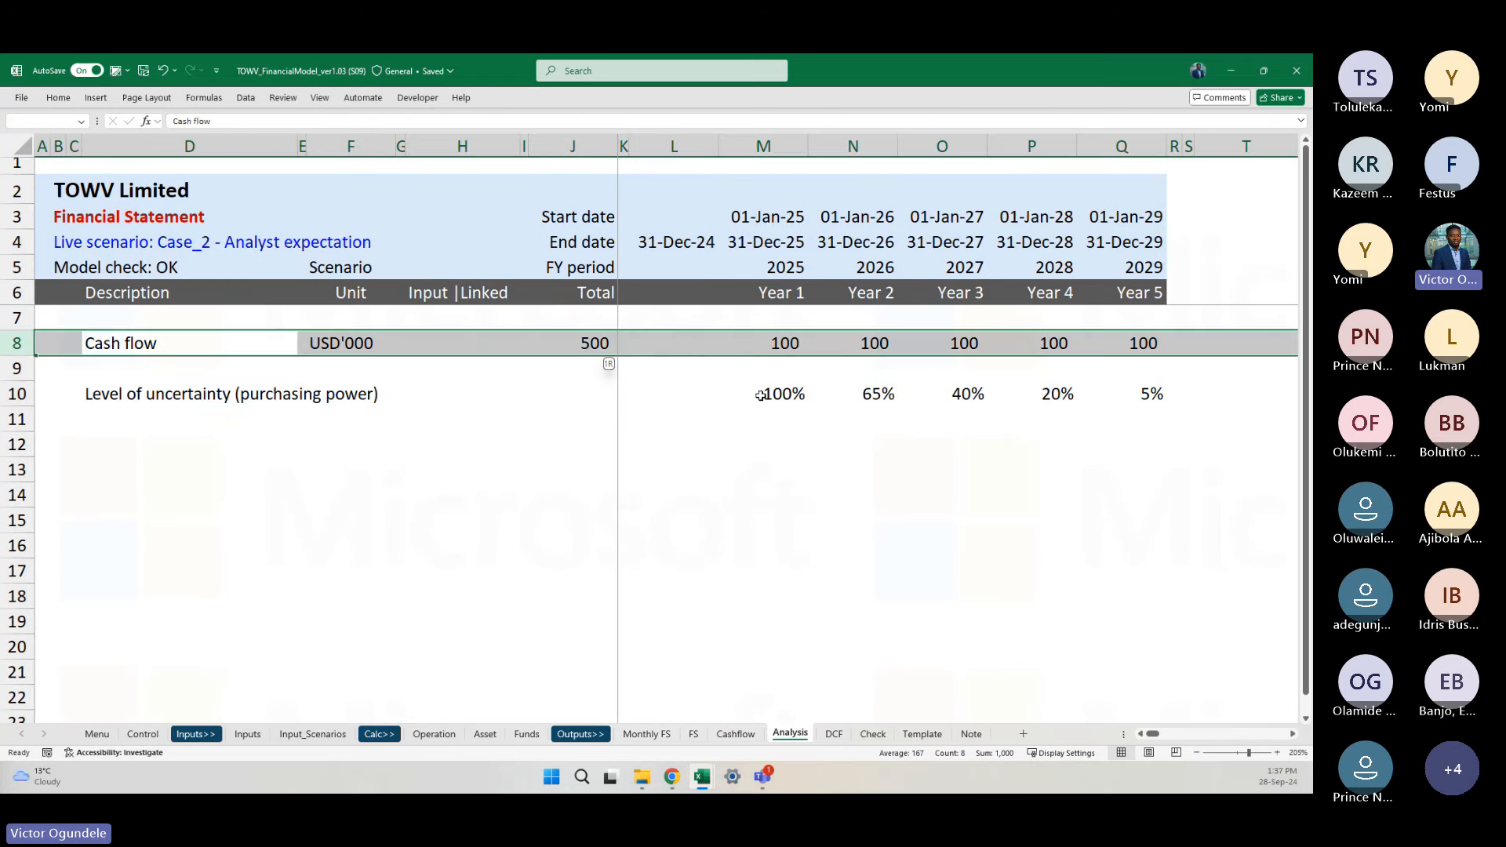
key(shift+Down)
key(shift+Down)
key(shift+Down)
key(Delete)
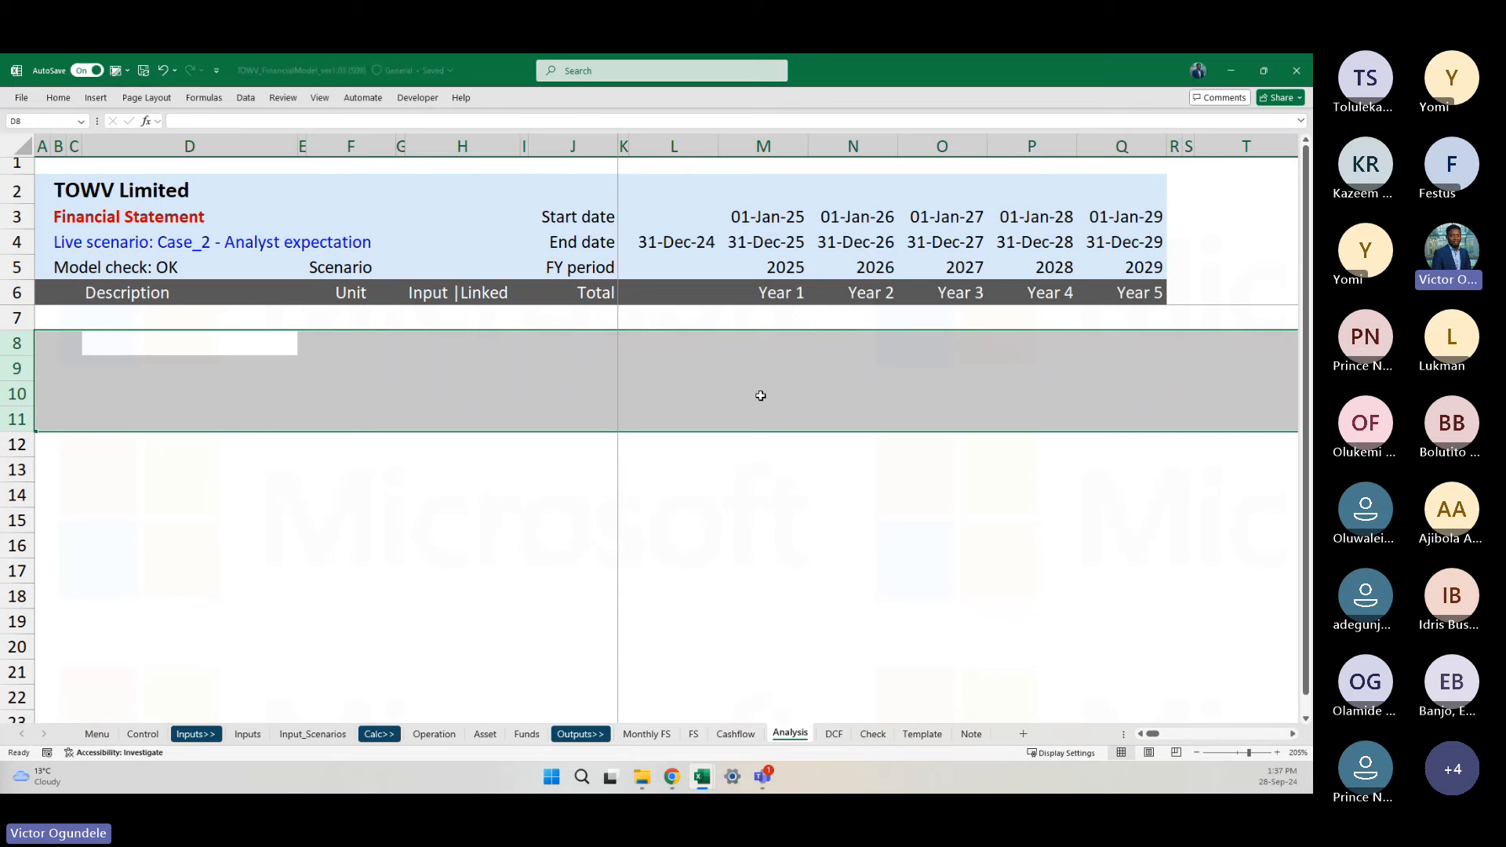
Step: Enter the bold heading "Weighted Average Costs of Capital WACC" in C8
scroll(761, 396, down, 1)
key(Left)
key(Right)
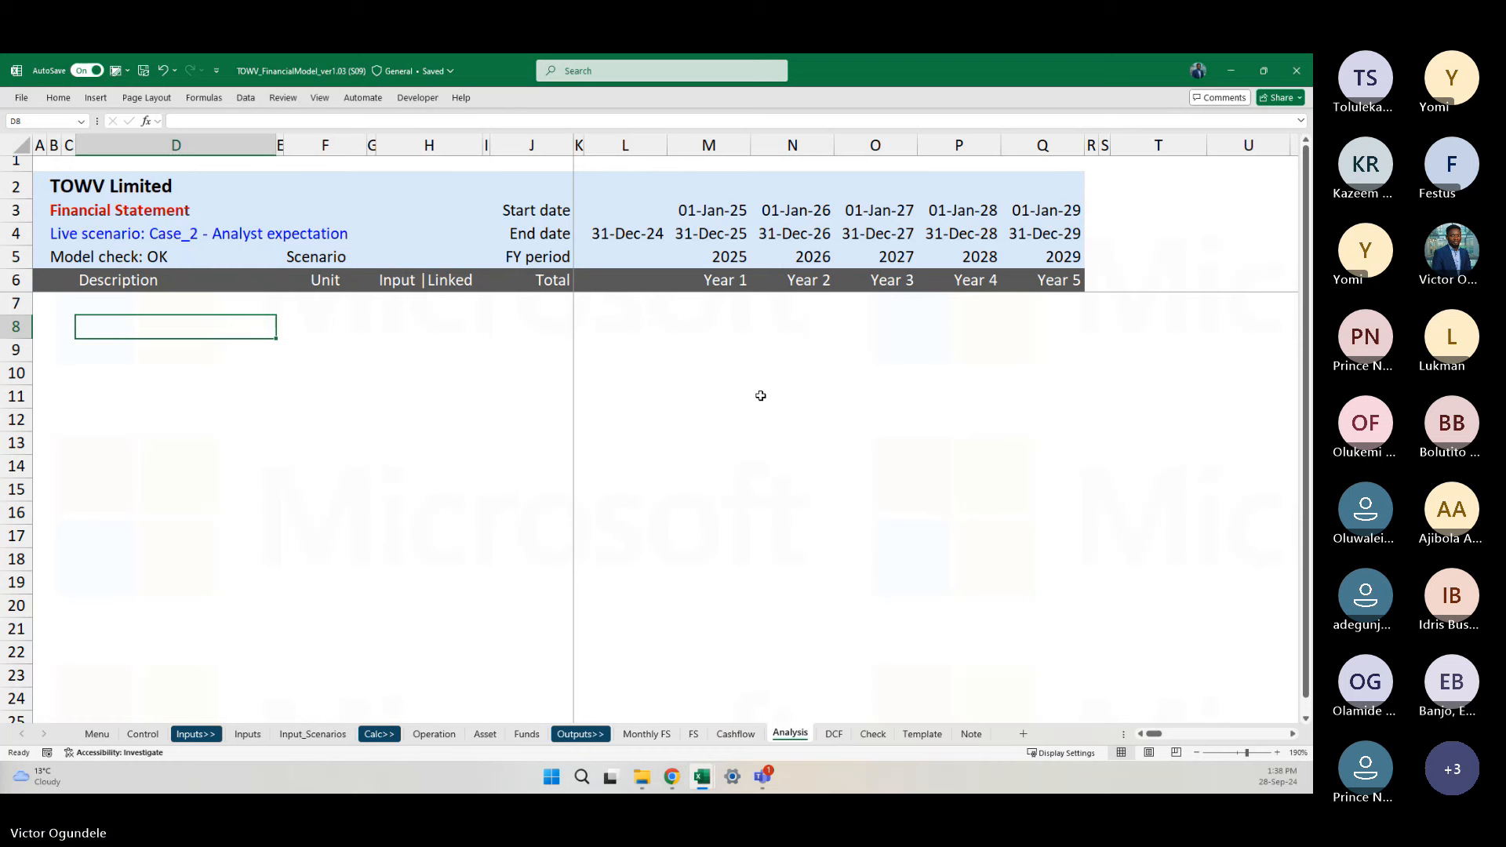
key(Left)
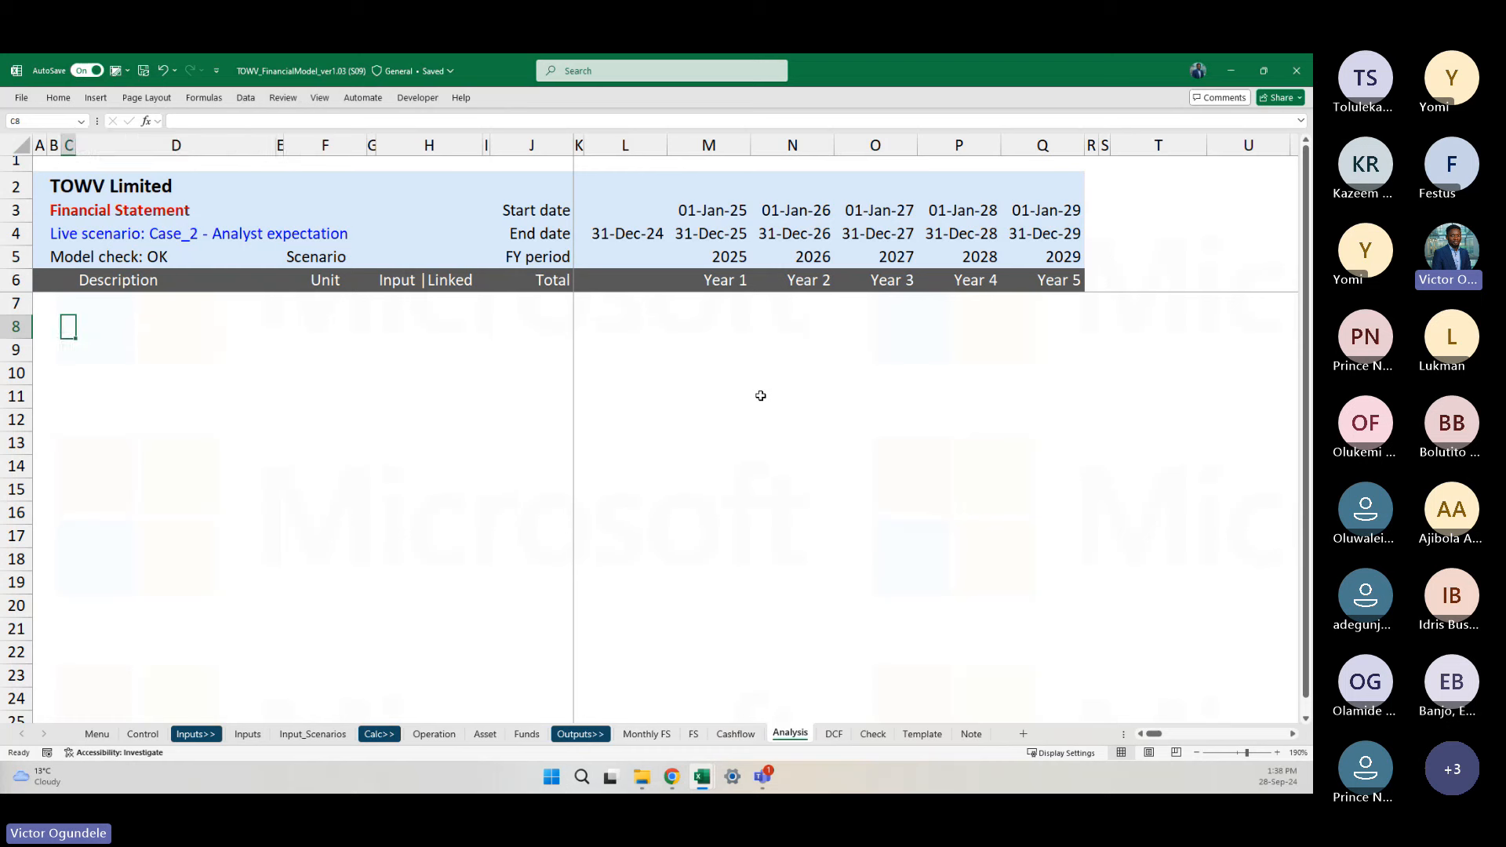
text(Weighte)
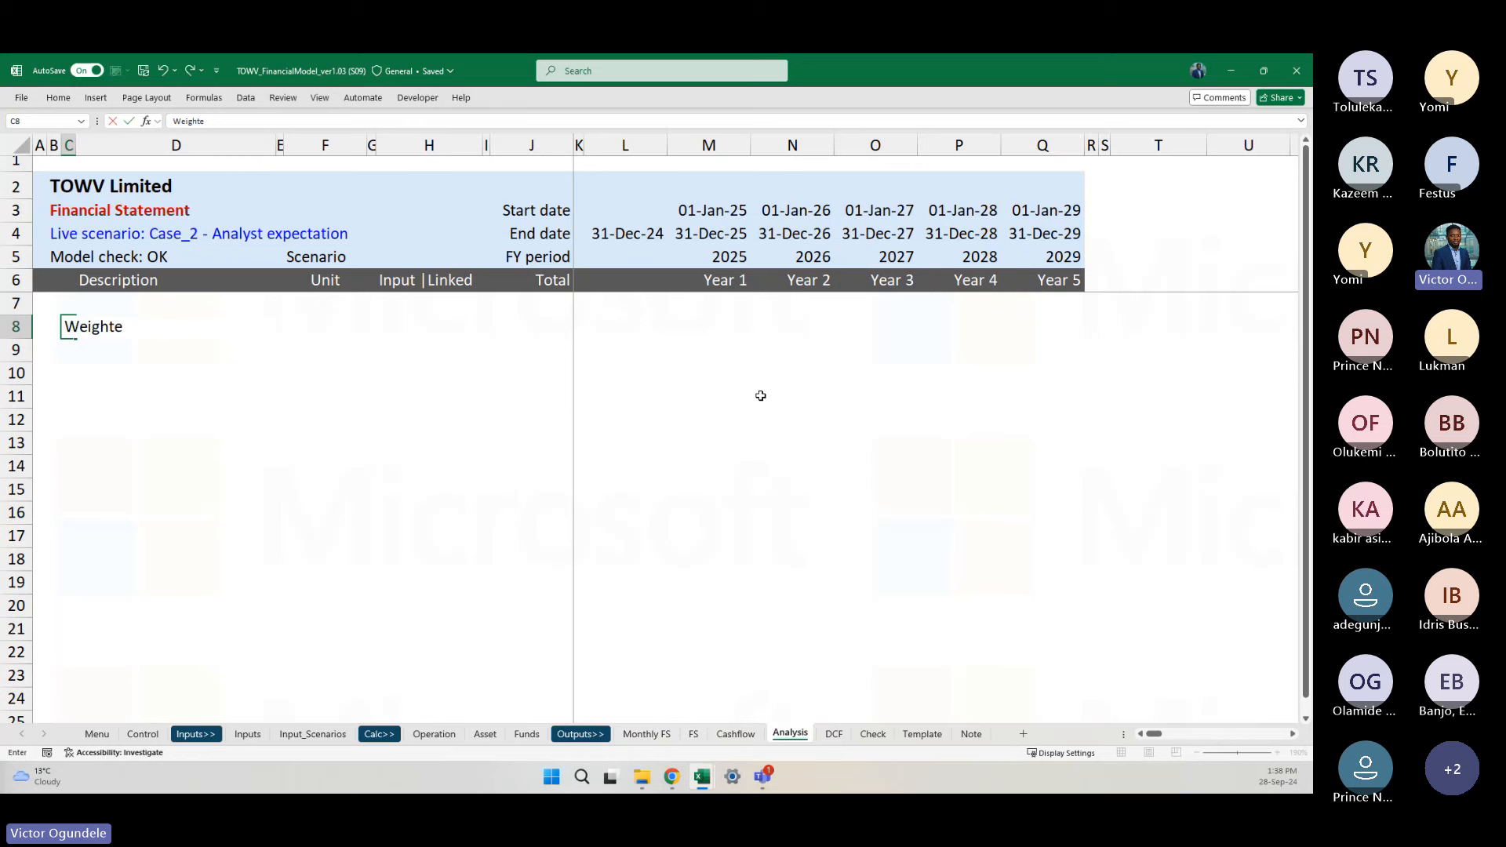
text(d av)
key(BackSpace)
key(BackSpace)
text(Average Costs f)
key(BackSpace)
text(of)
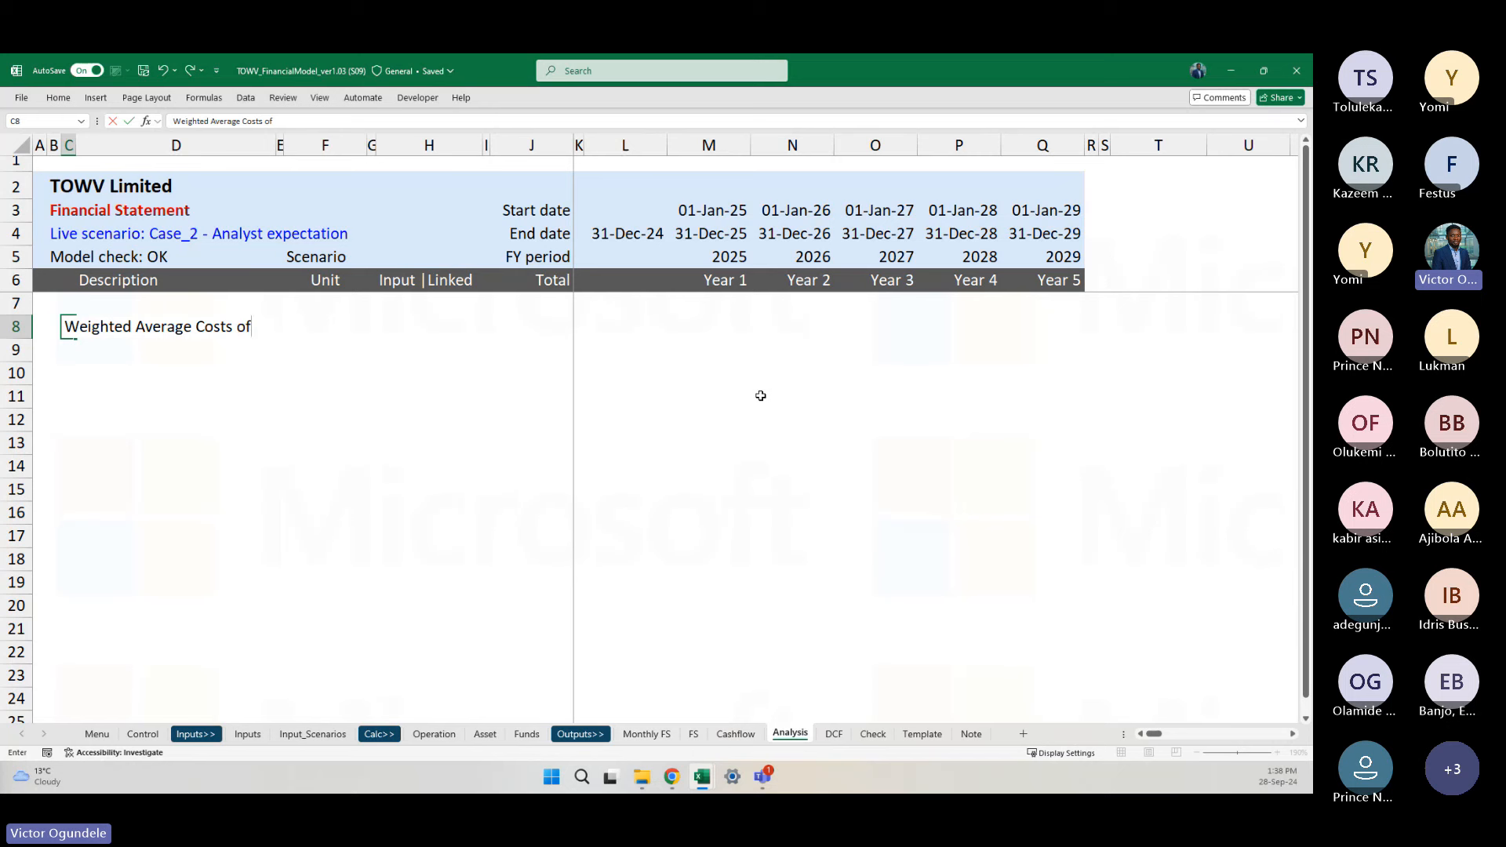
text( Capital WACC)
key(ctrl+Return)
key(ctrl+b)
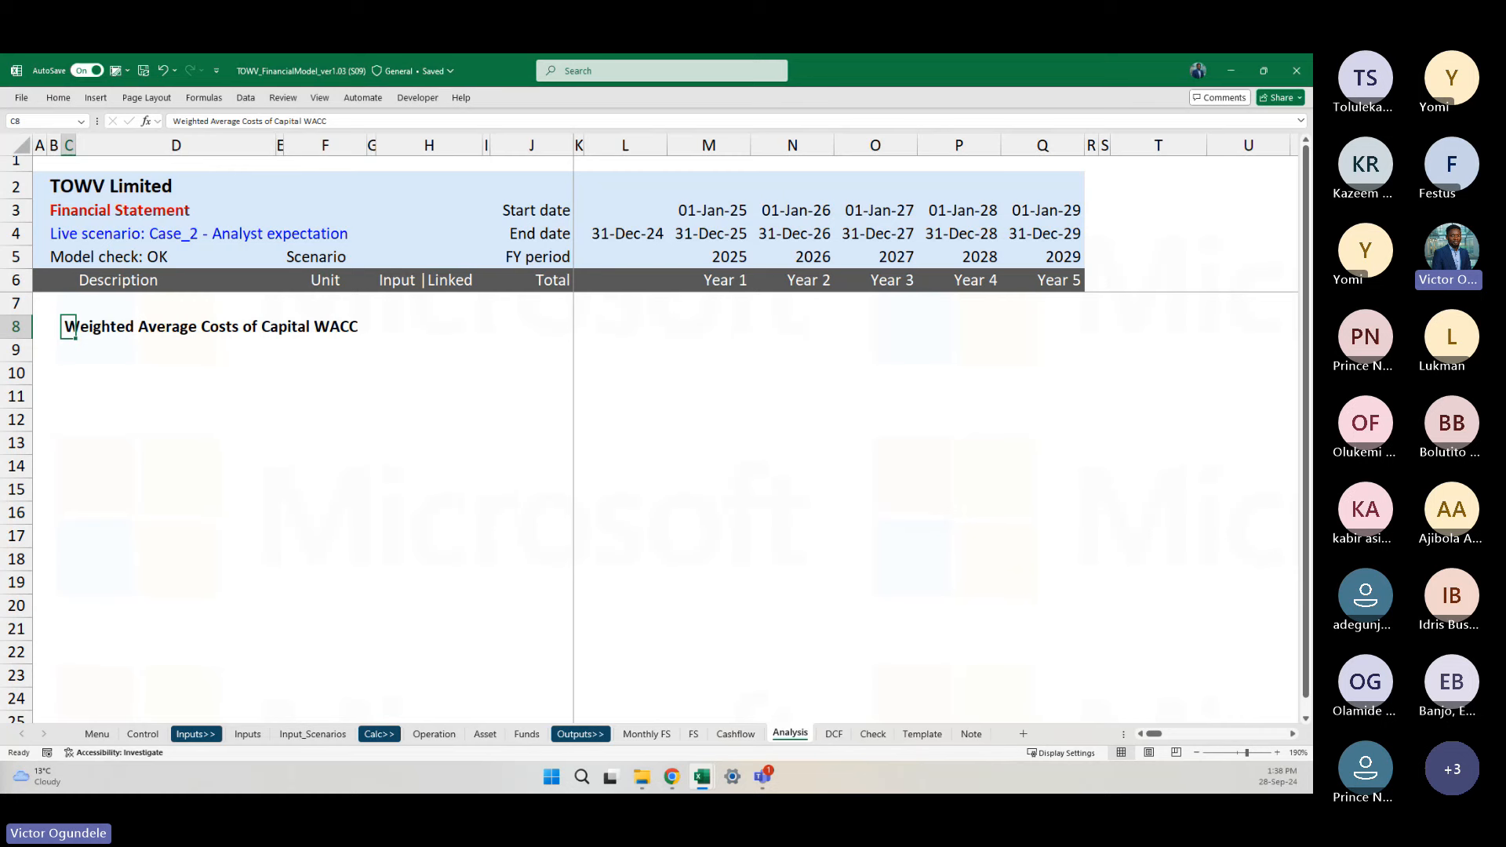
key(super+d)
key(super+d)
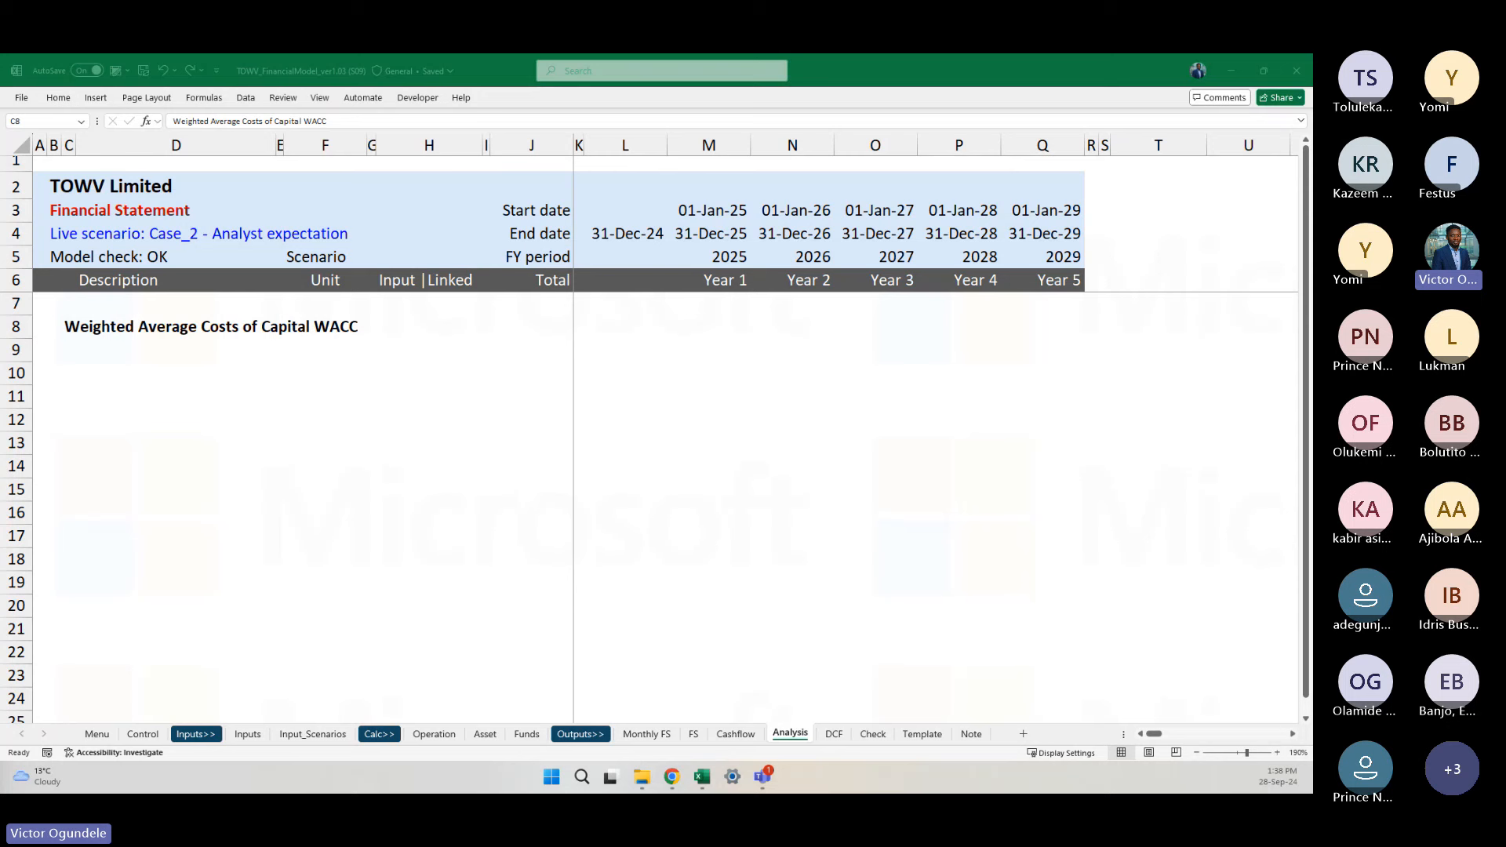
key(alt+Tab)
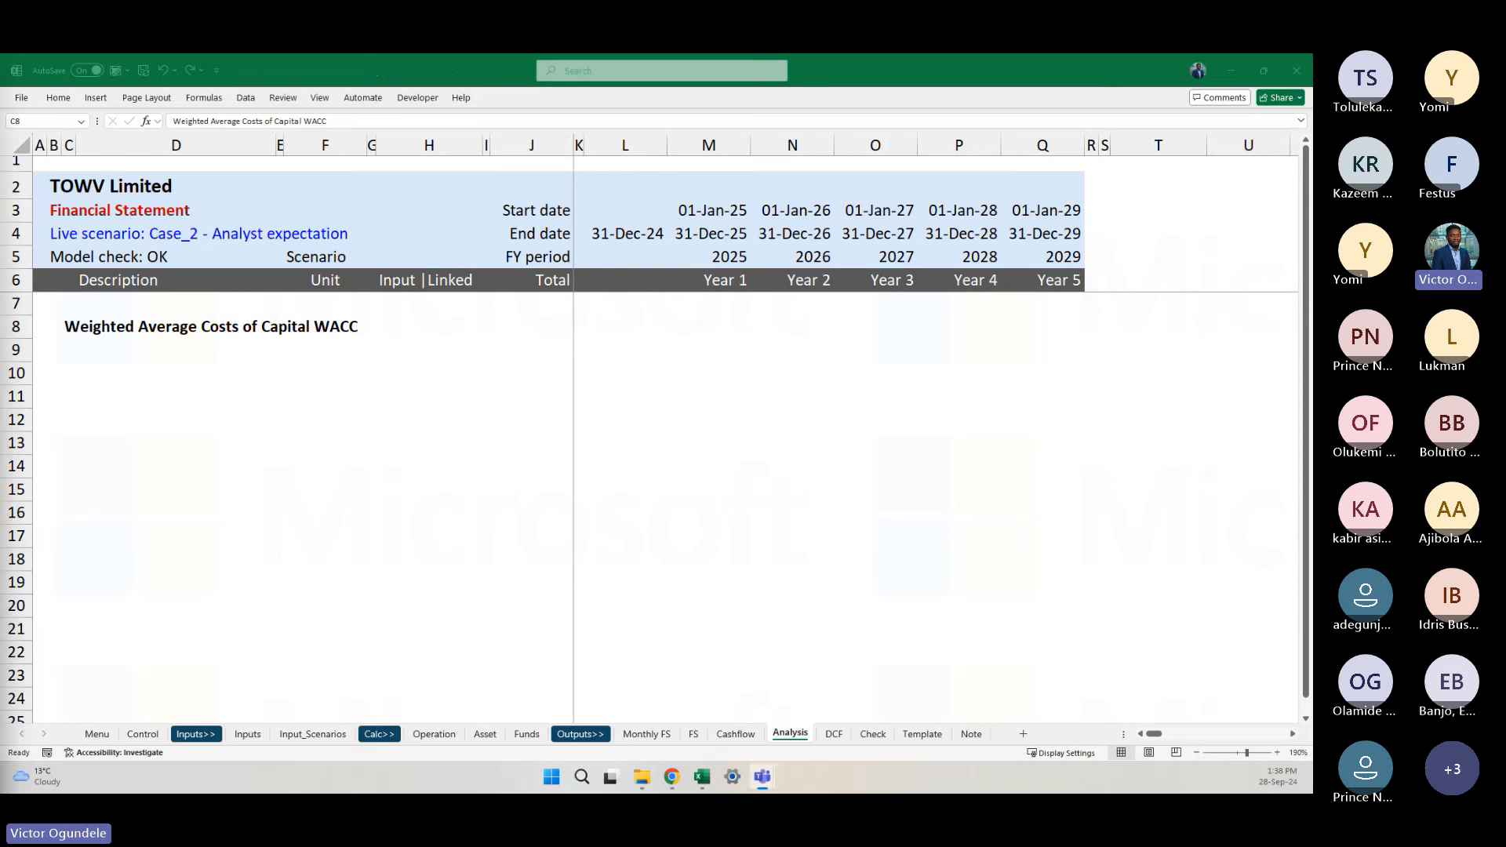
key(alt+Tab)
Step: Write the WACC formula as the text "(COE x %E) + (COD x %D)" in D9, under the heading
click(117, 351)
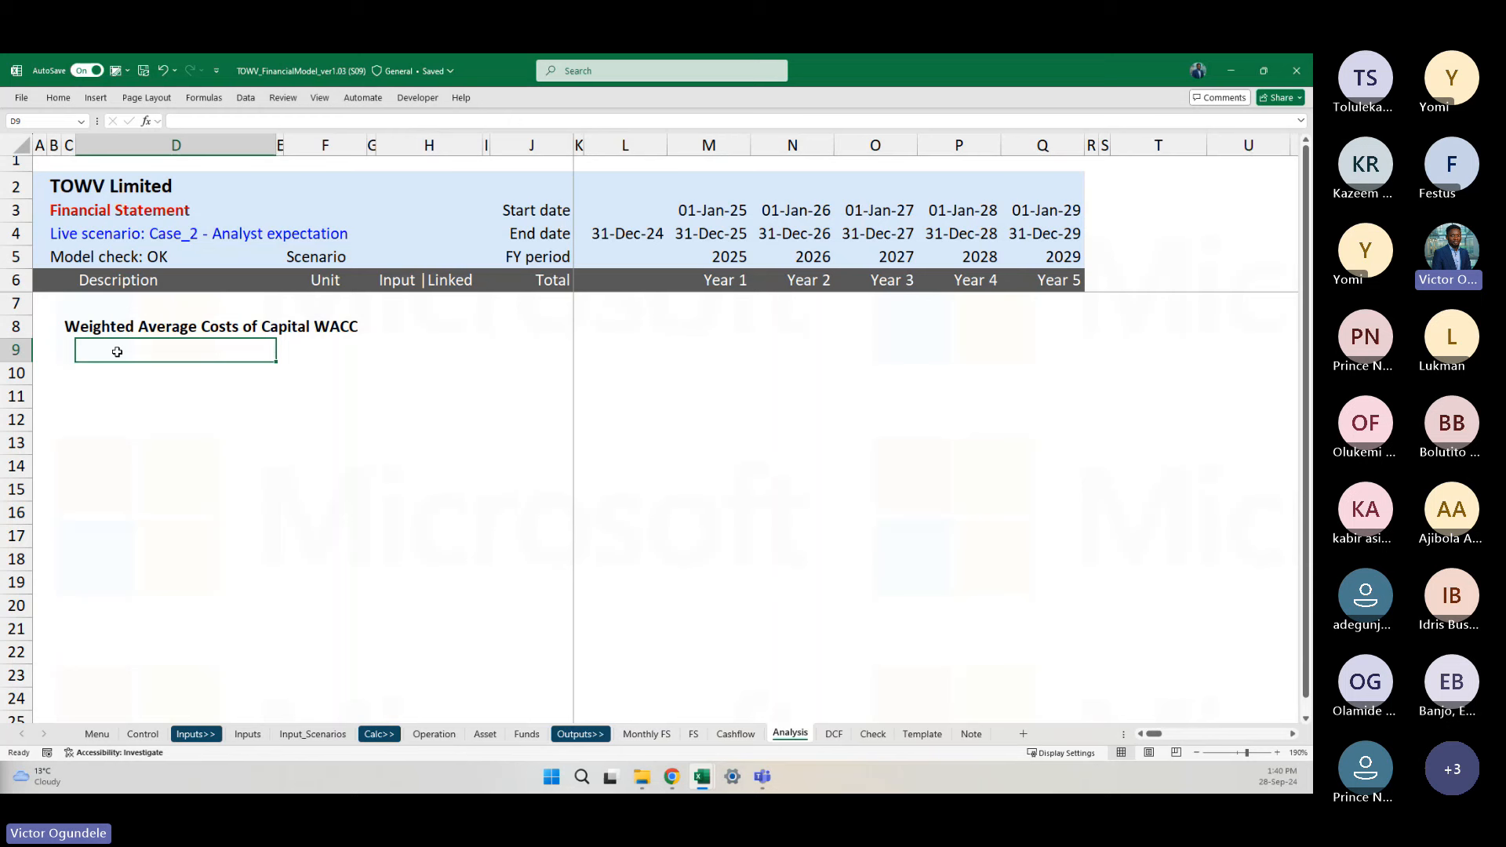
text(COE)
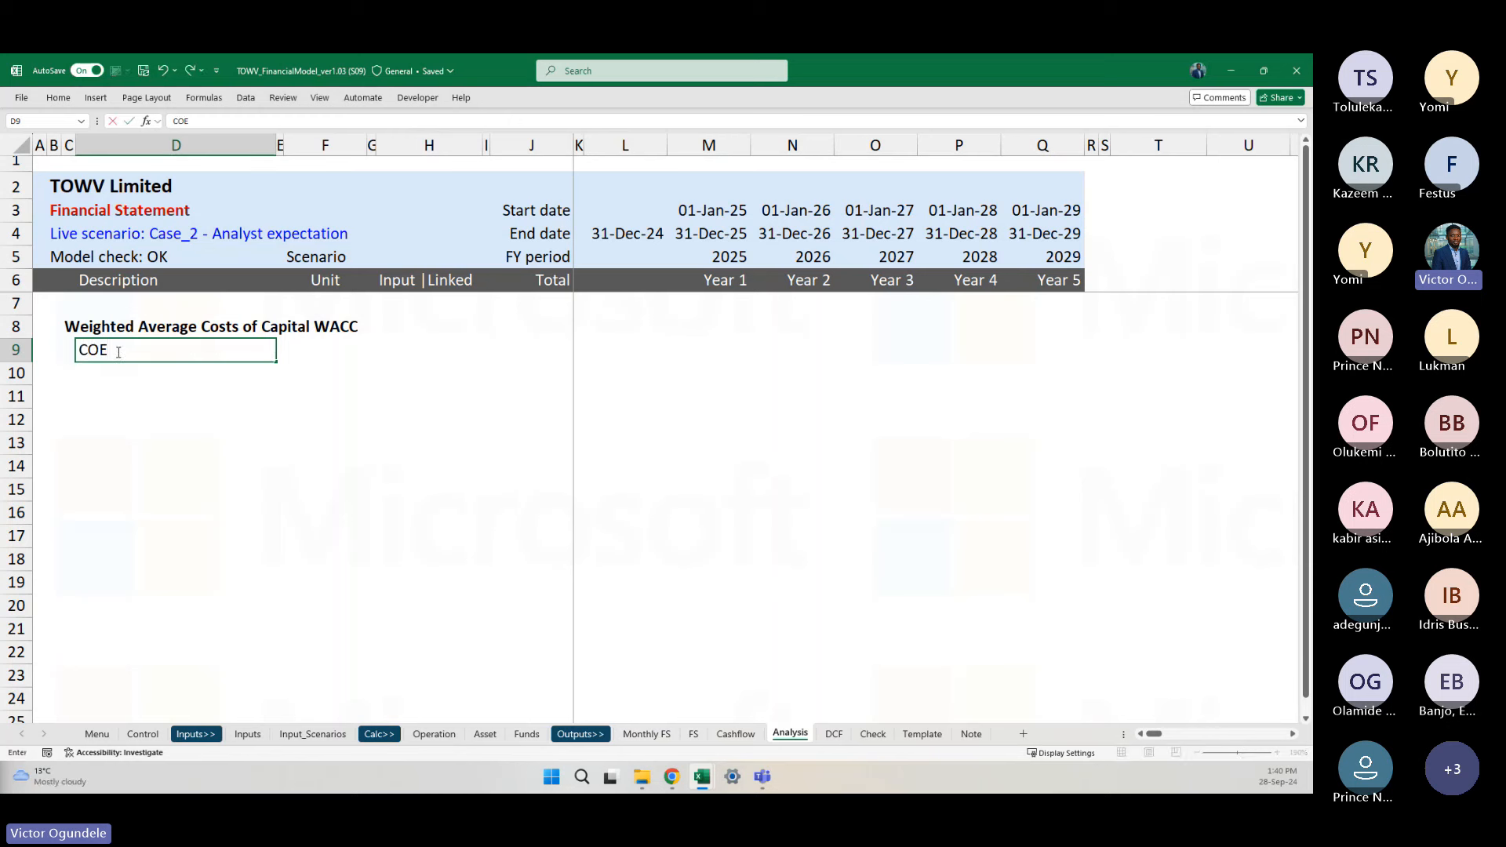
key(BackSpace)
key(BackSpace)
key(BackSpace)
text((COE x %E) +)
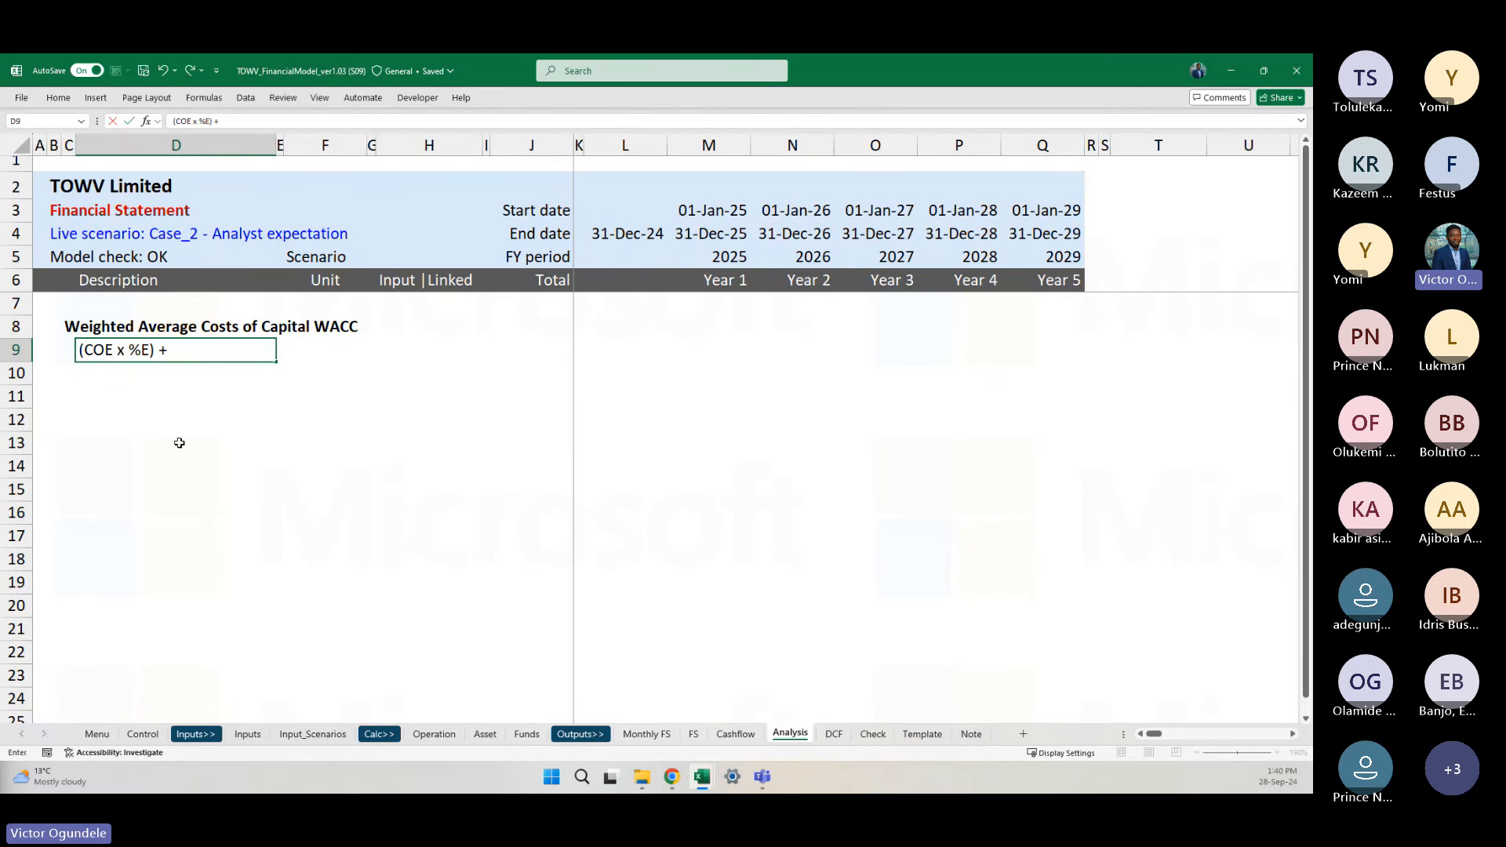
text( (EOD)
key(BackSpace)
key(BackSpace)
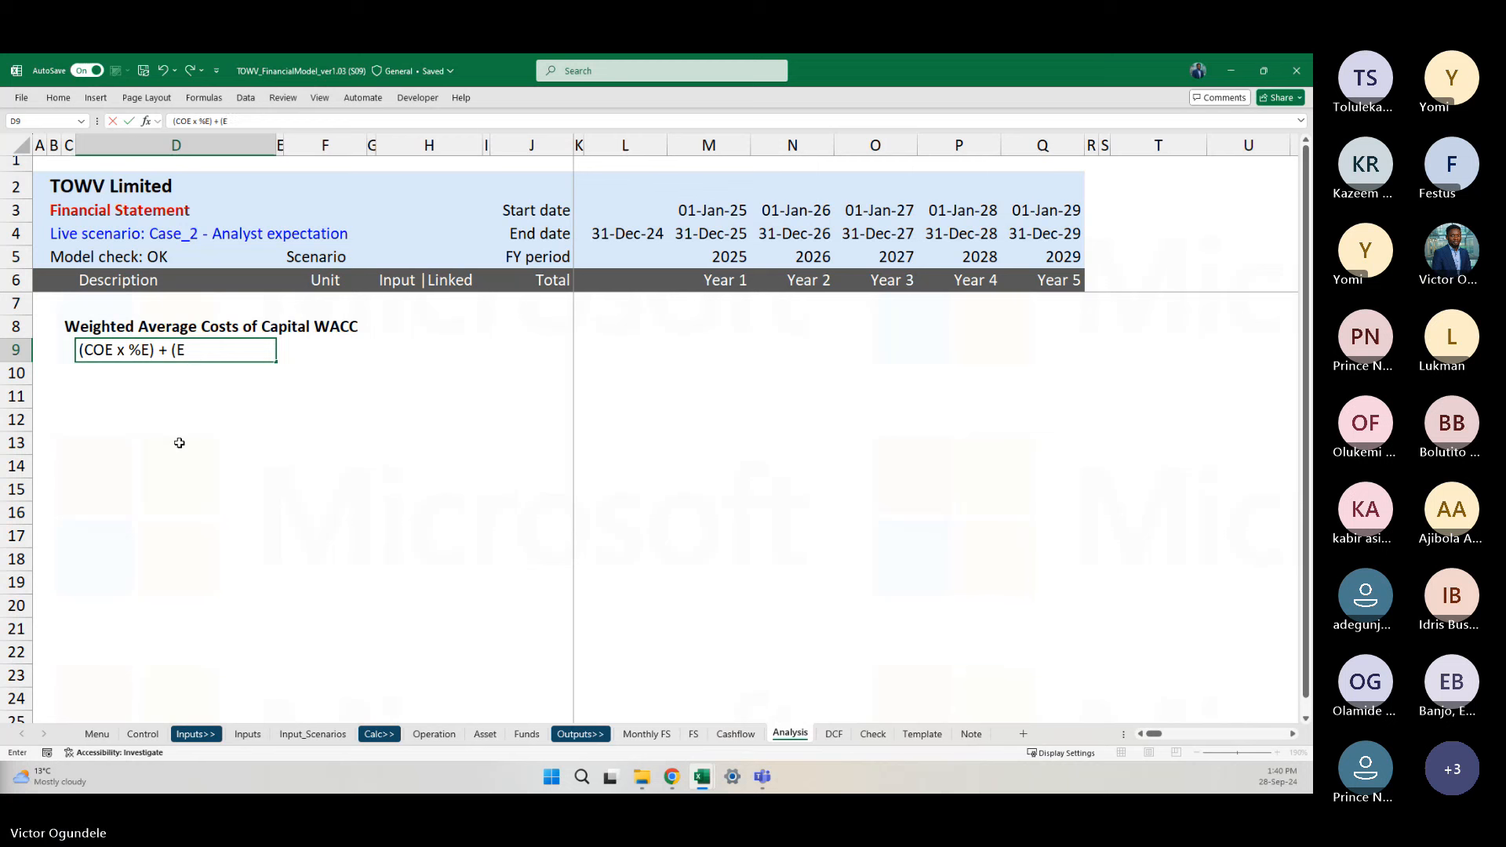
key(BackSpace)
text(COD)
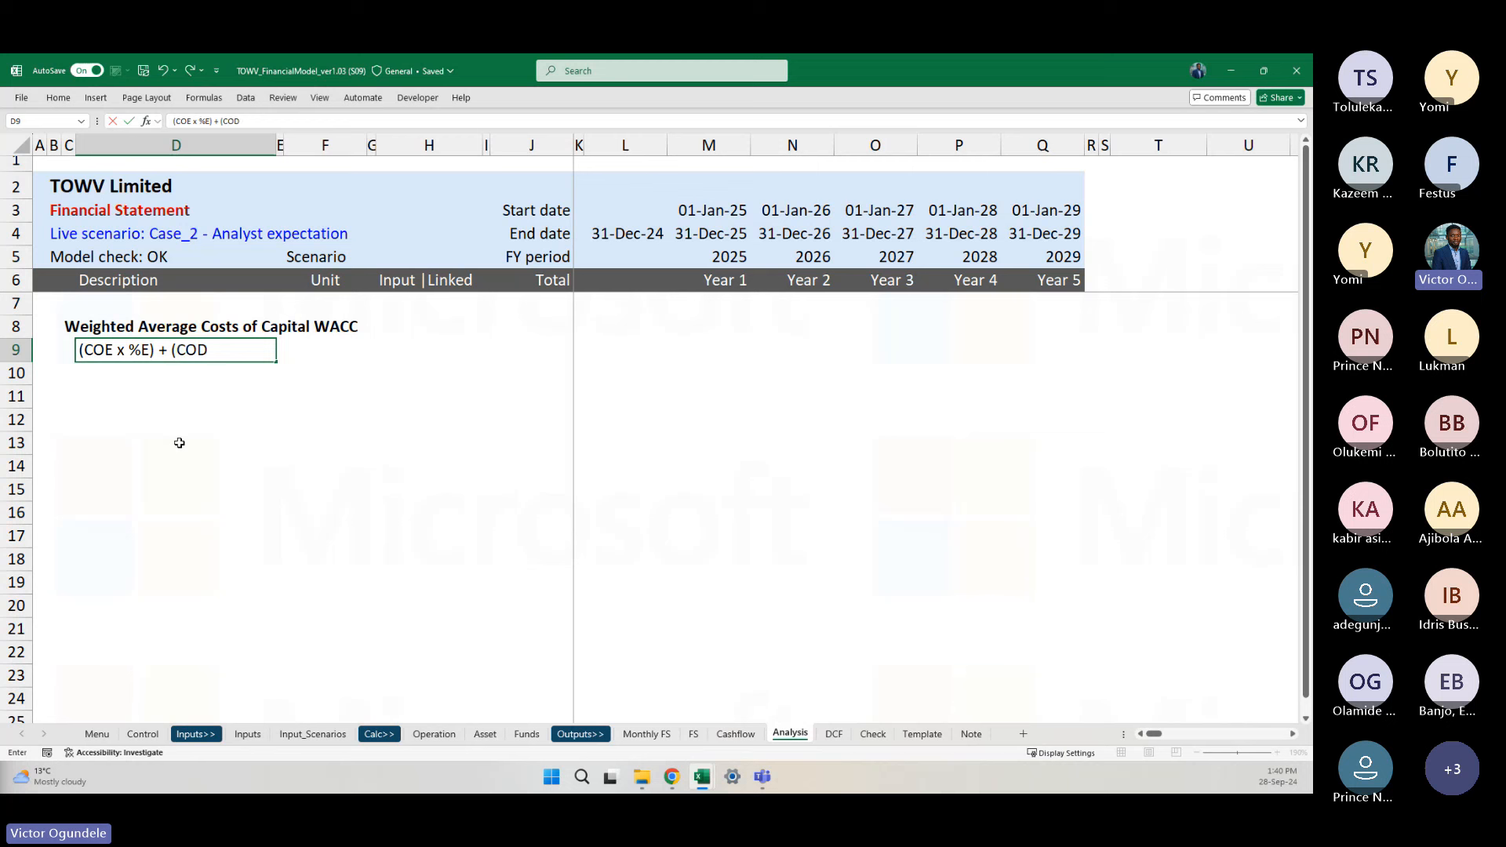
text( x %D))
key(ctrl+Return)
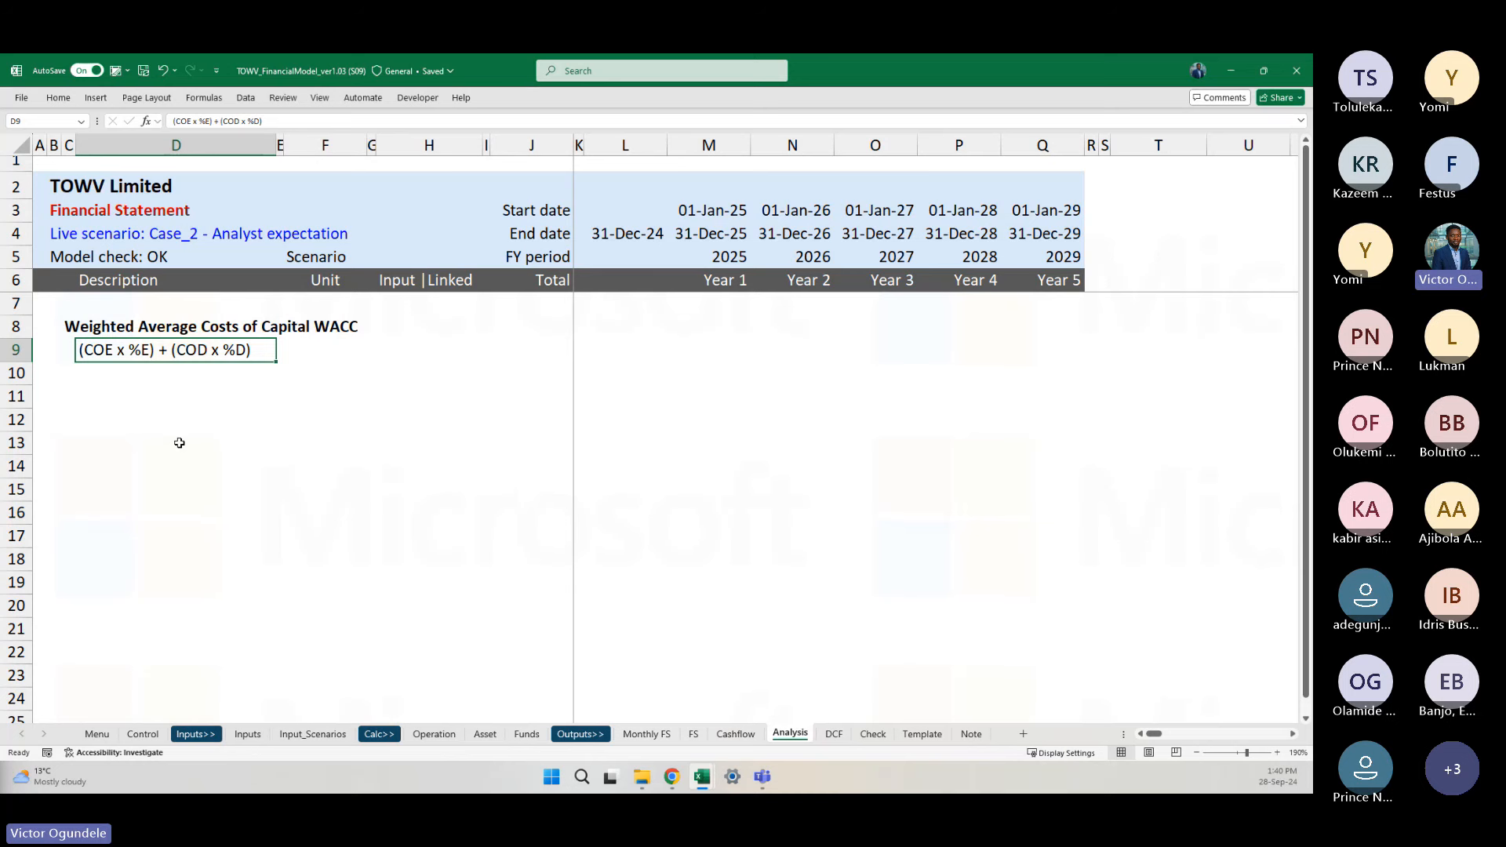
Step: Enter the valuation date note "as at 28-september-2024" in D10, below the WACC formula text
scroll(178, 443, up, 2)
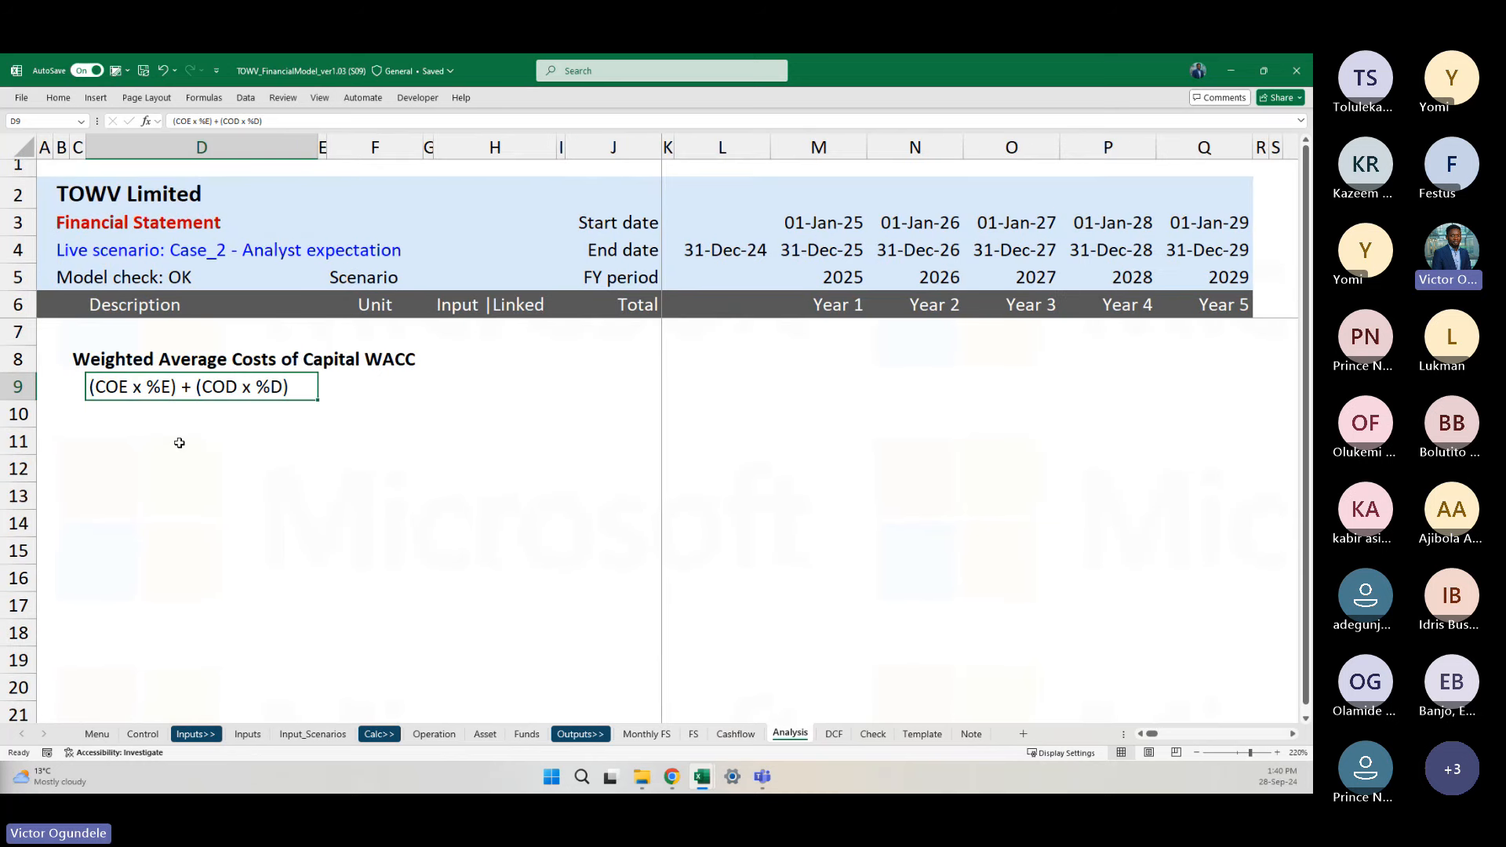
click(151, 450)
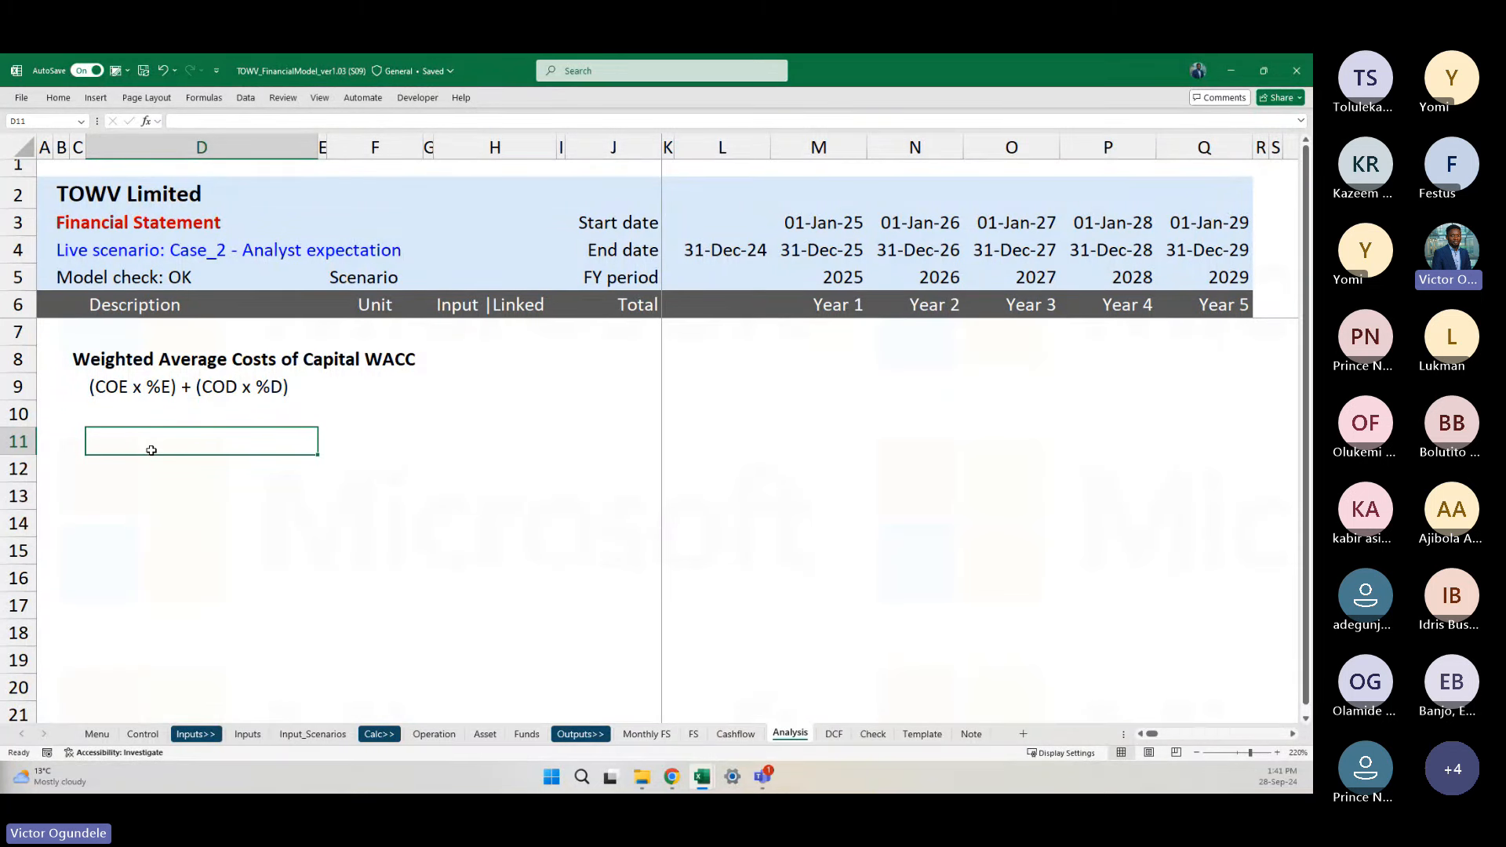
key(Up)
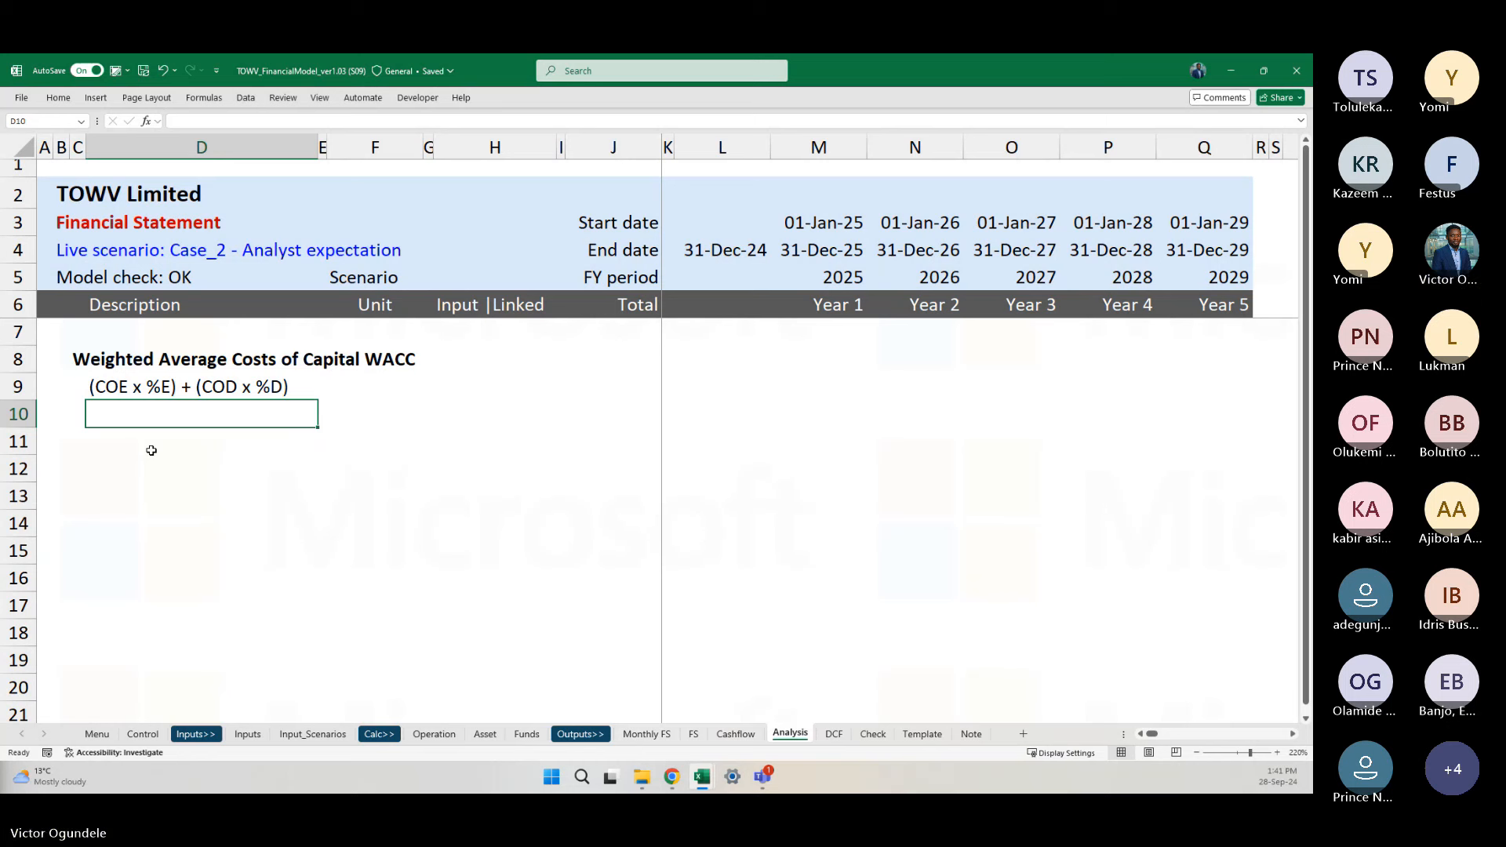
text(as at)
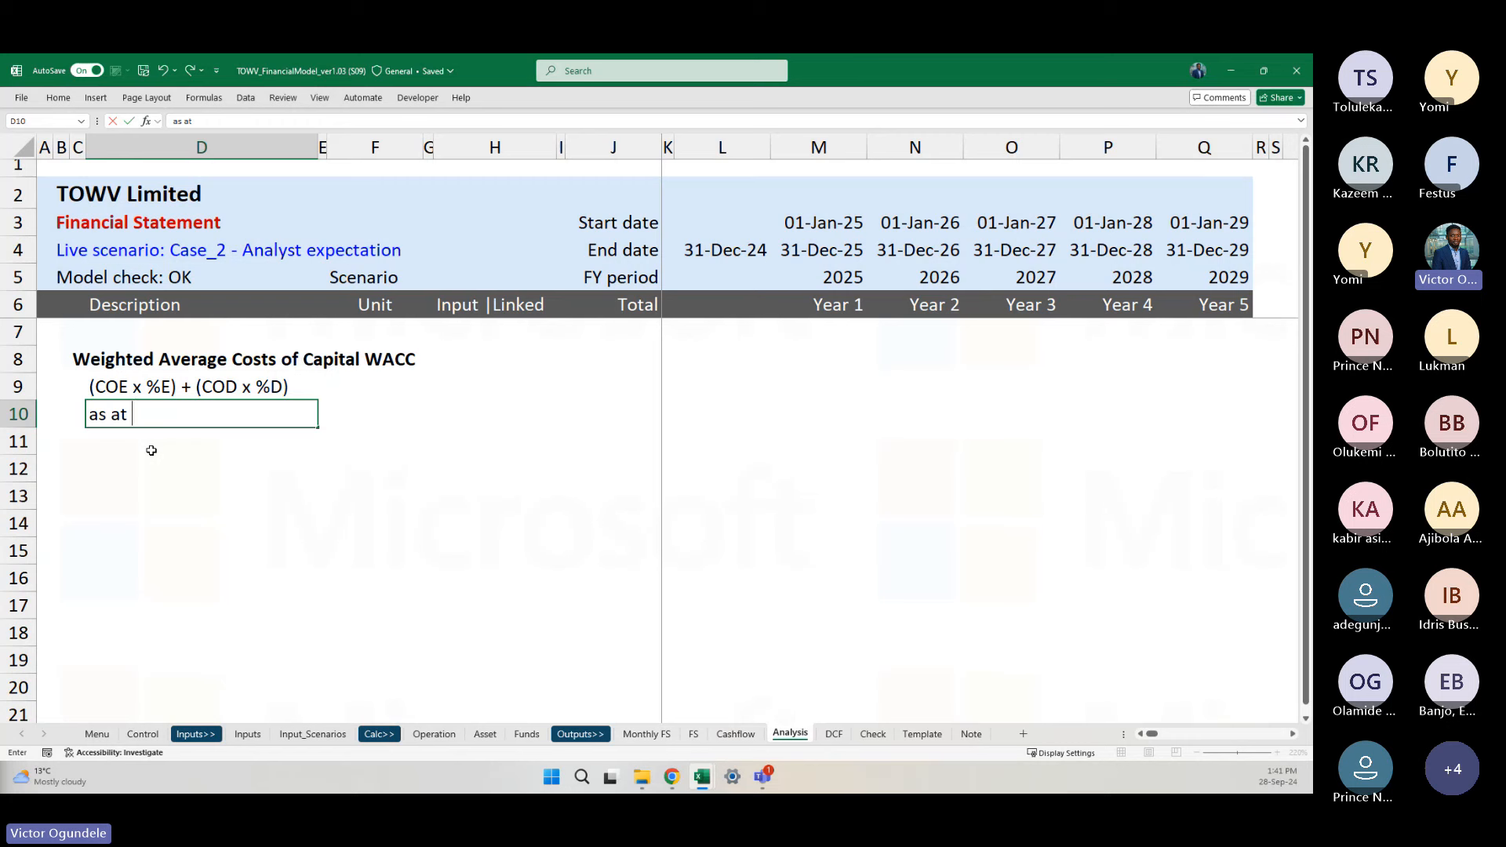
text(28-septmen)
key(BackSpace)
key(BackSpace)
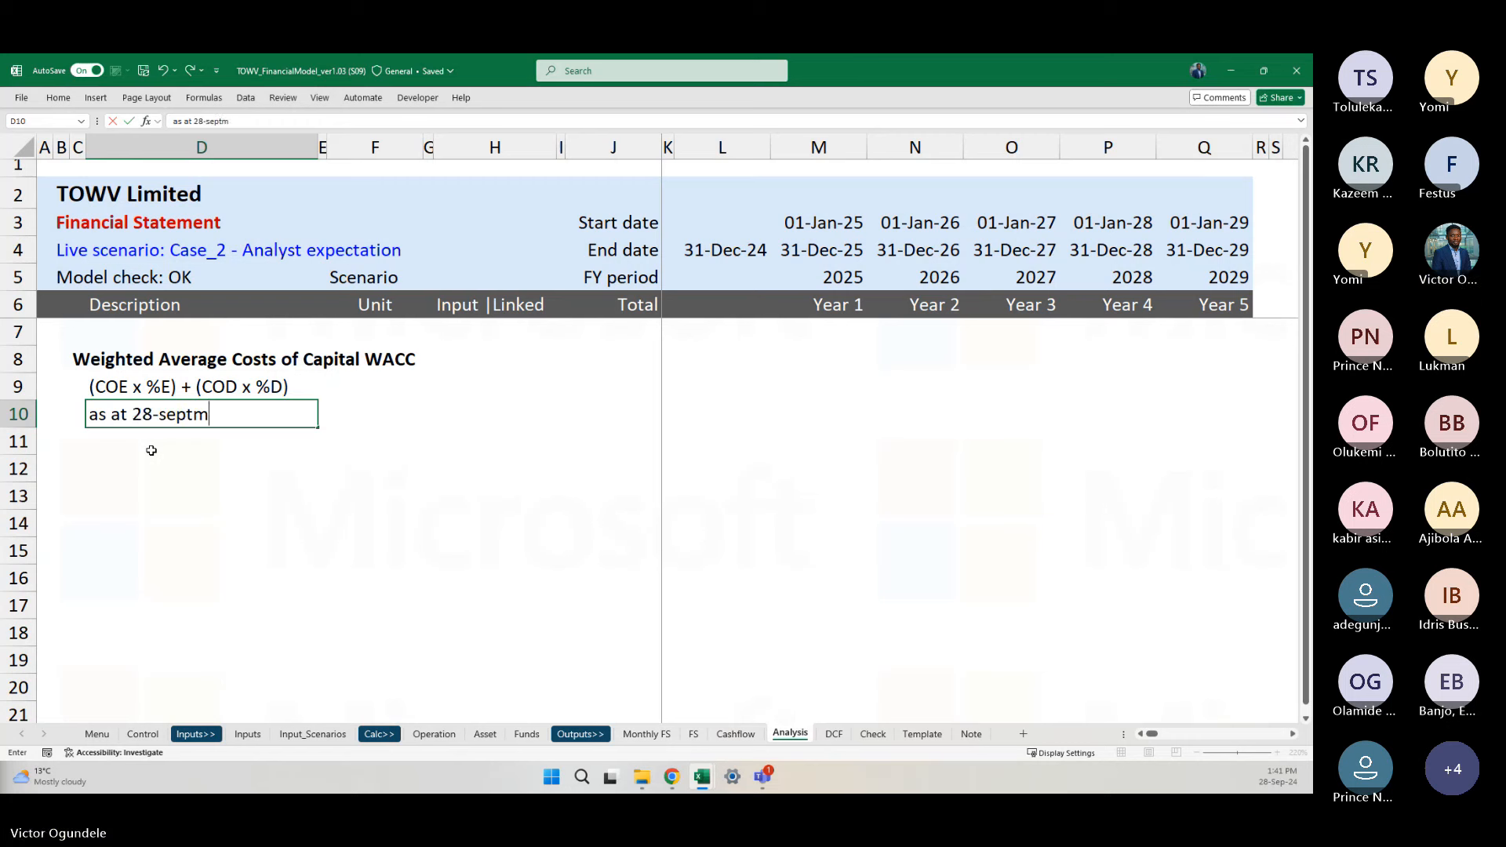
key(BackSpace)
text(ember )
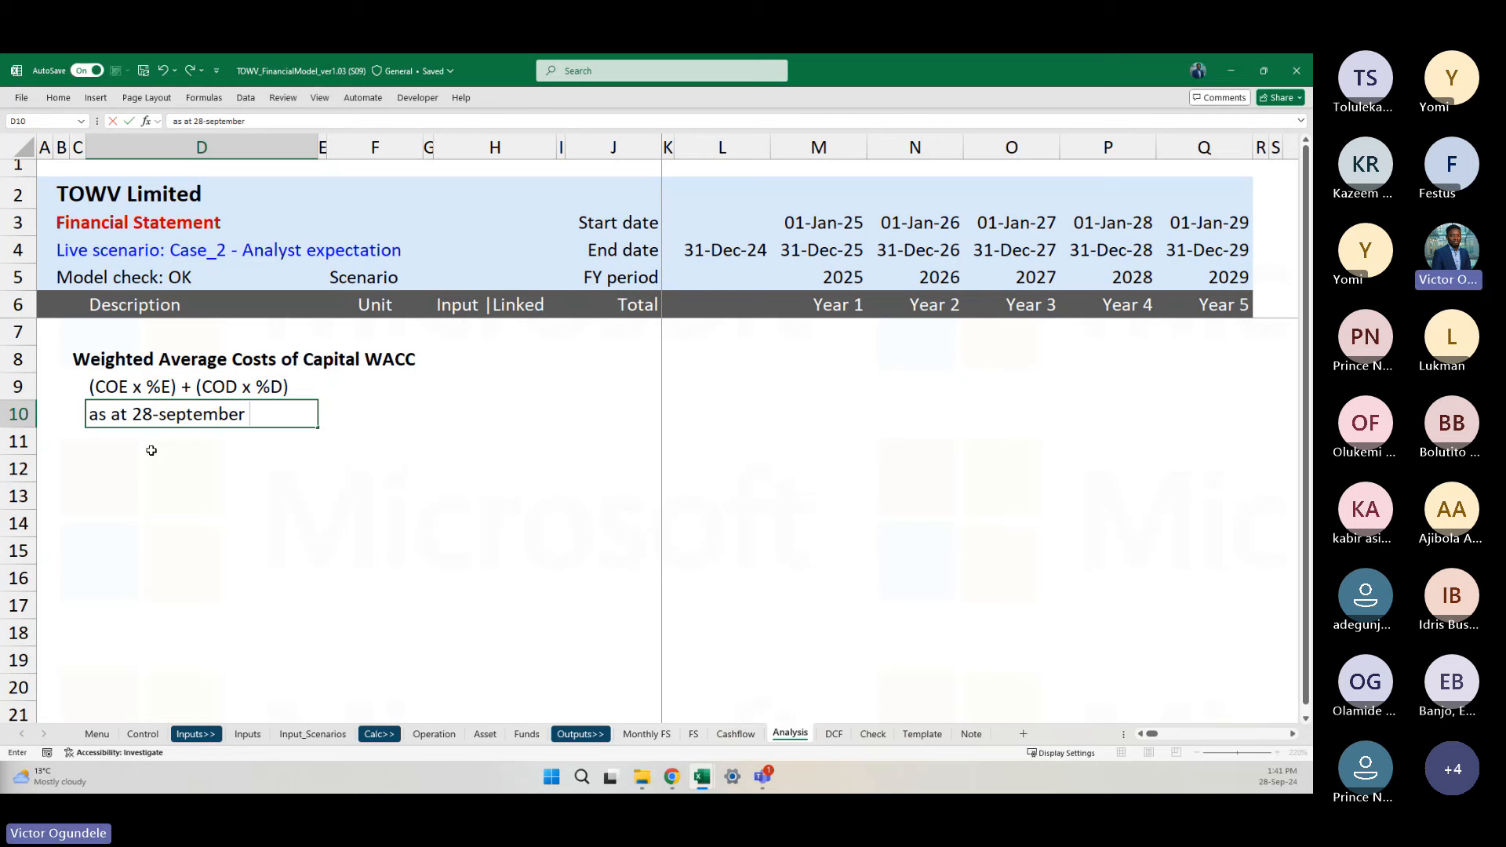
text(-2024)
key(ctrl+Return)
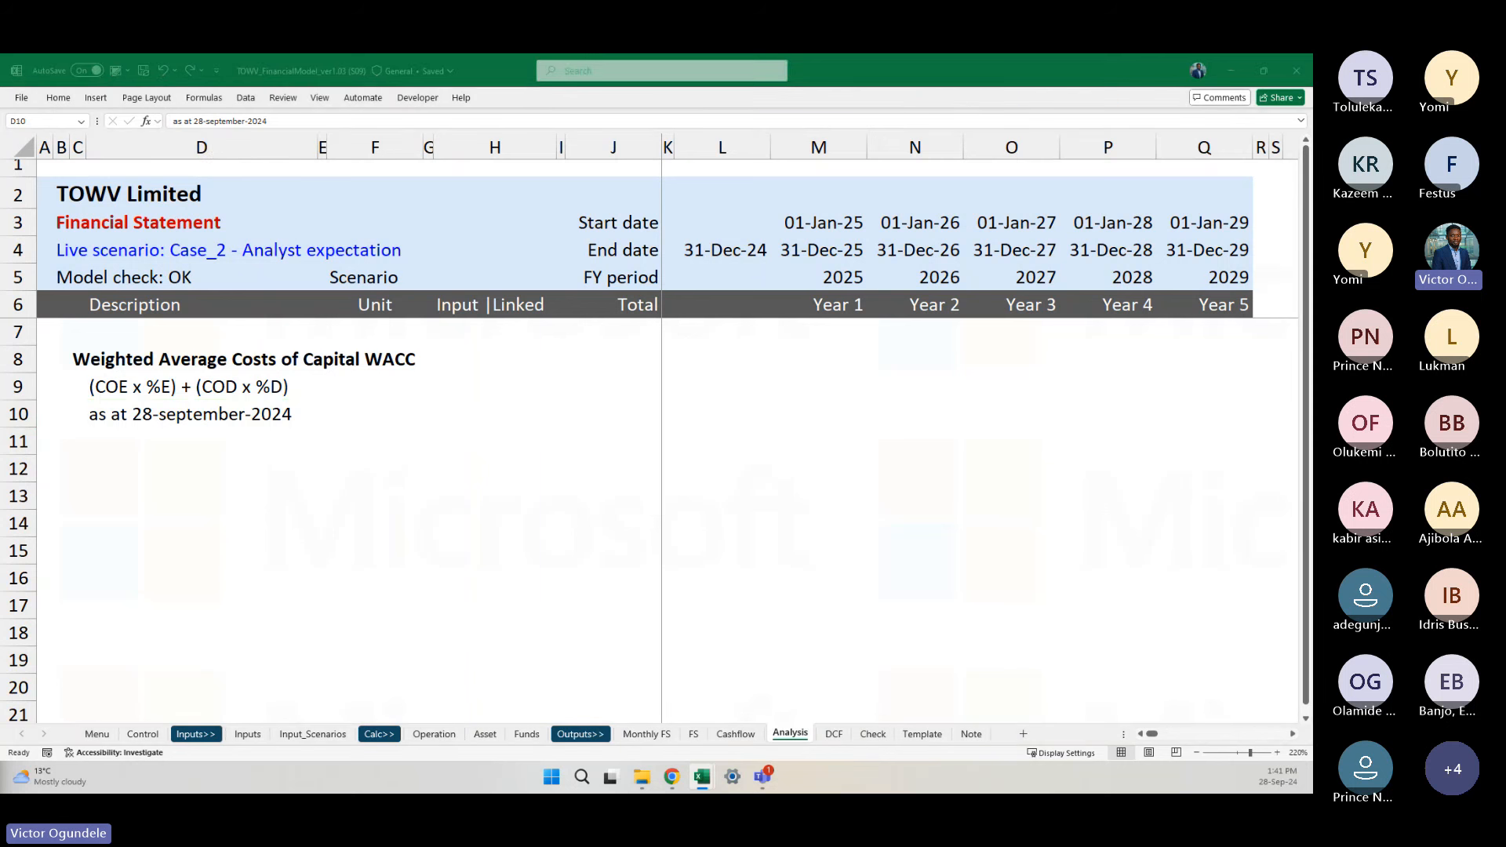
Step: Italicize the date note in D10
click(315, 443)
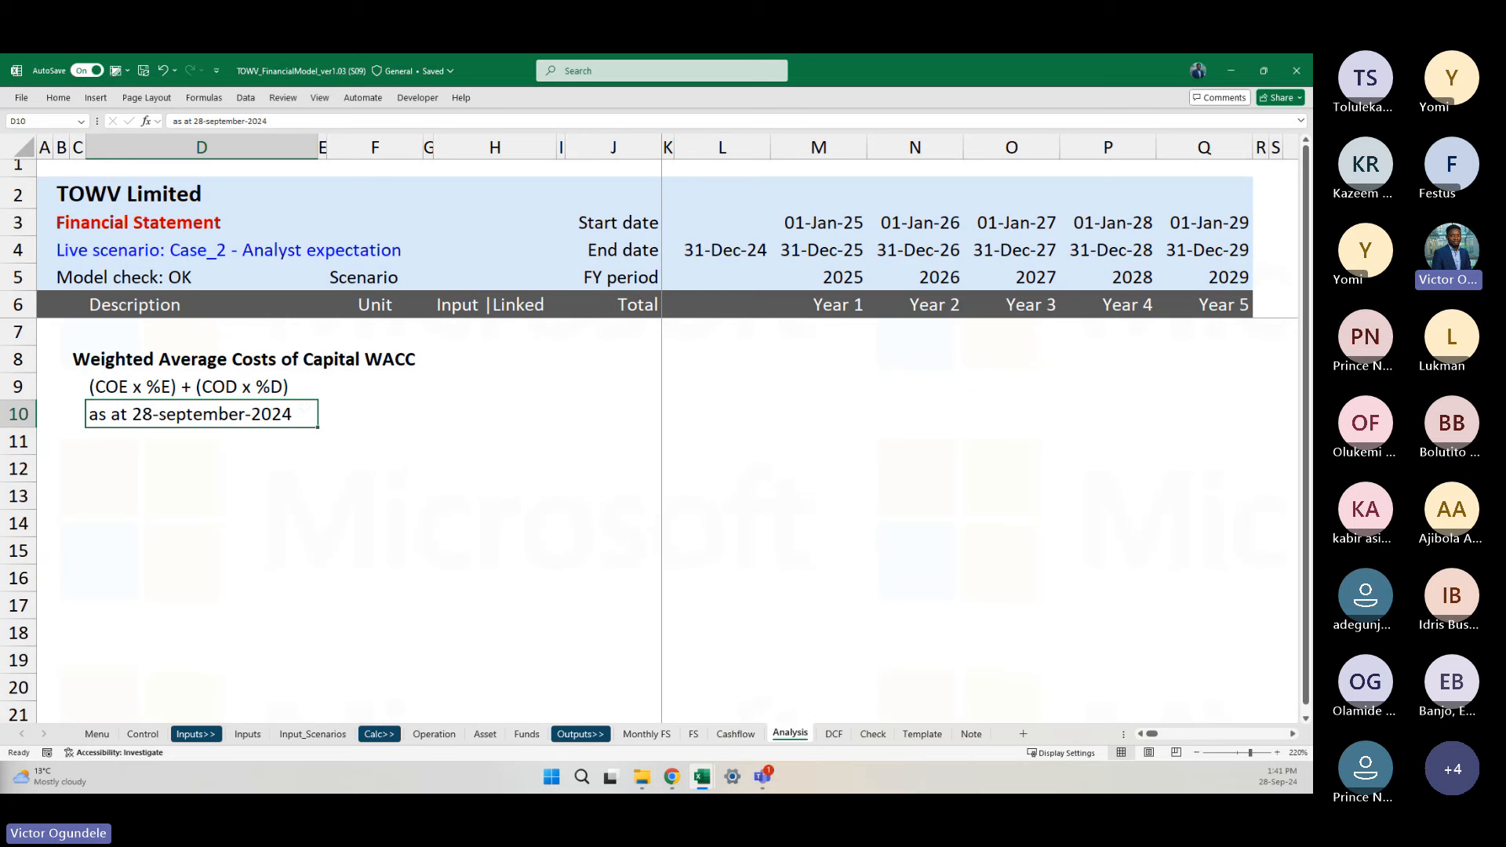
click(172, 436)
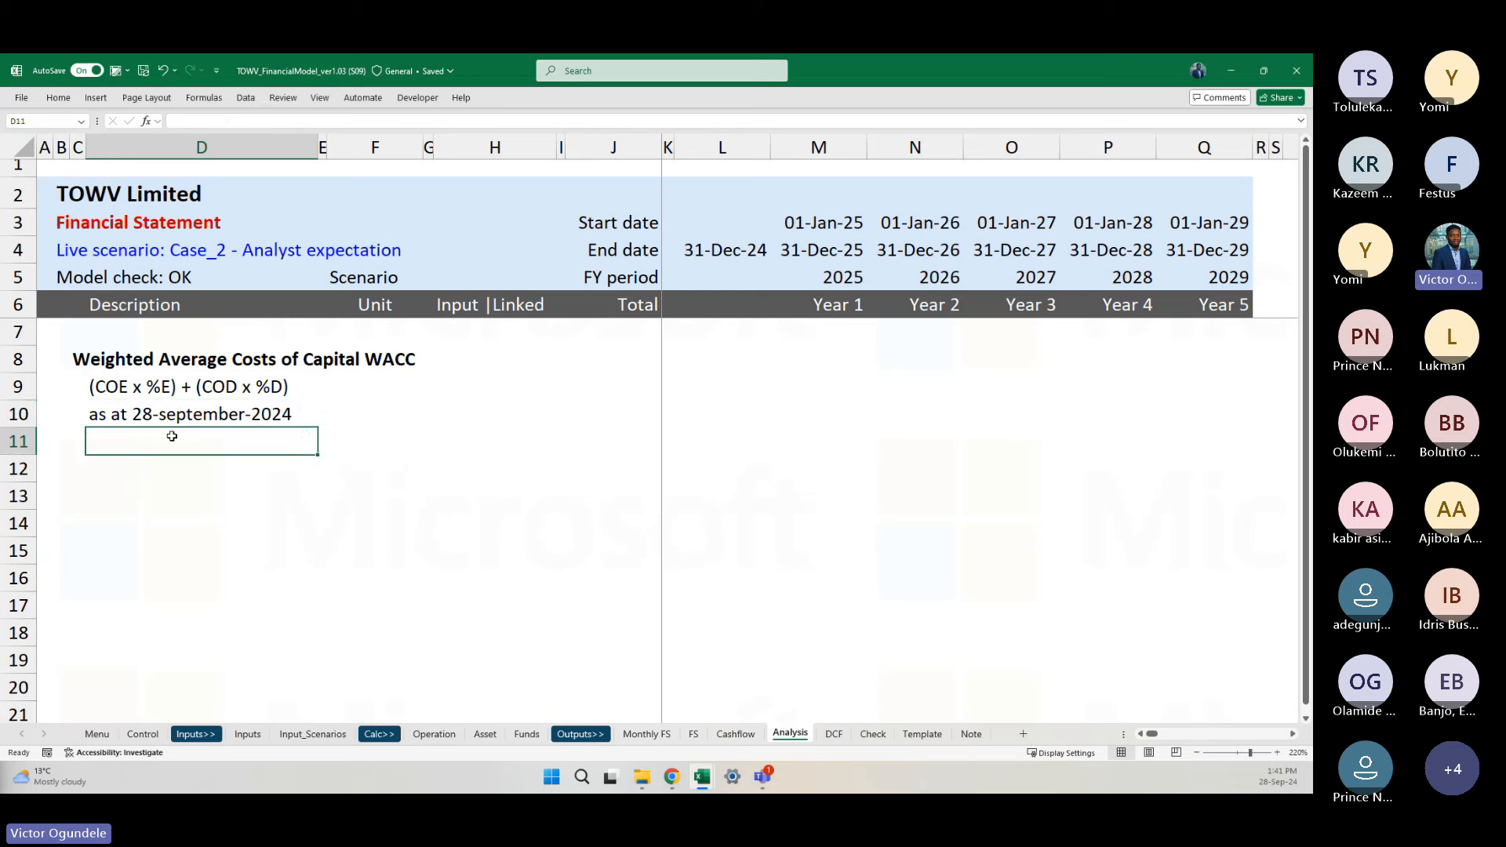
key(Down)
key(Up)
key(Up)
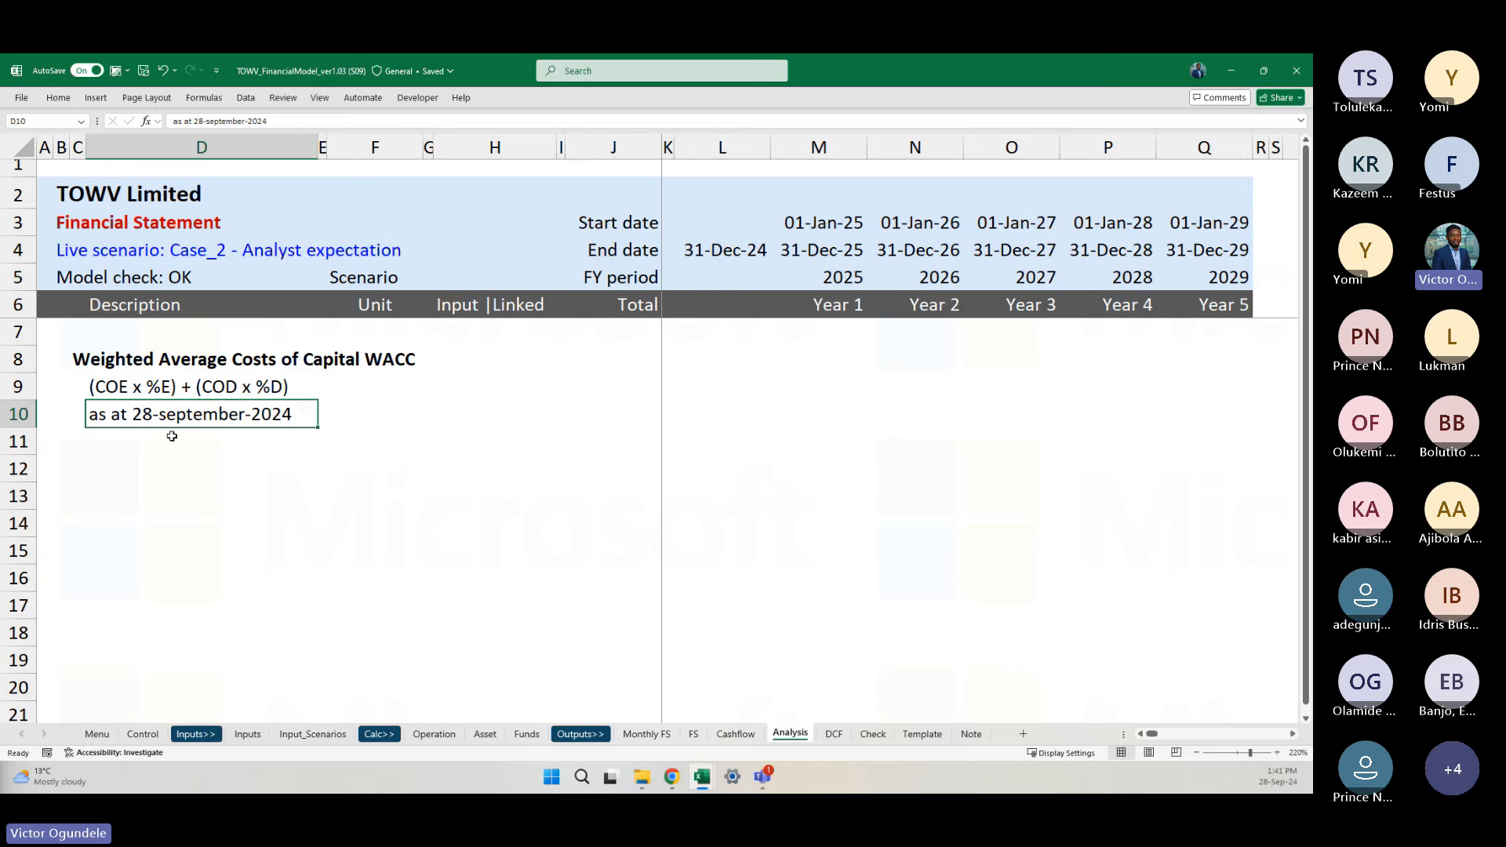
key(ctrl+i)
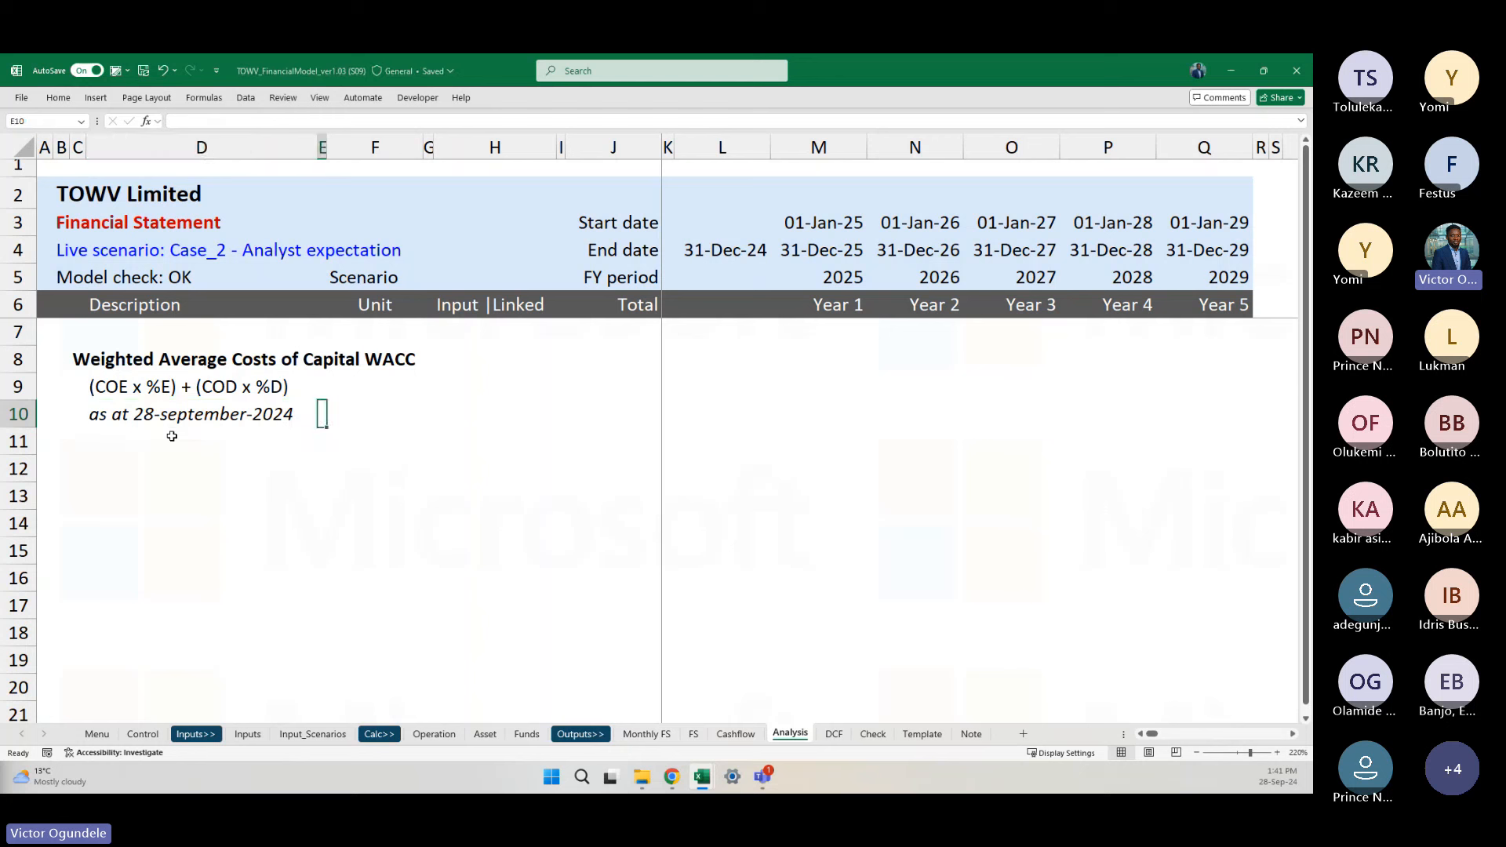
Step: Enter the label "Synthetic risk free rate" in D12, leaving row 11 blank
key(Down)
key(Down)
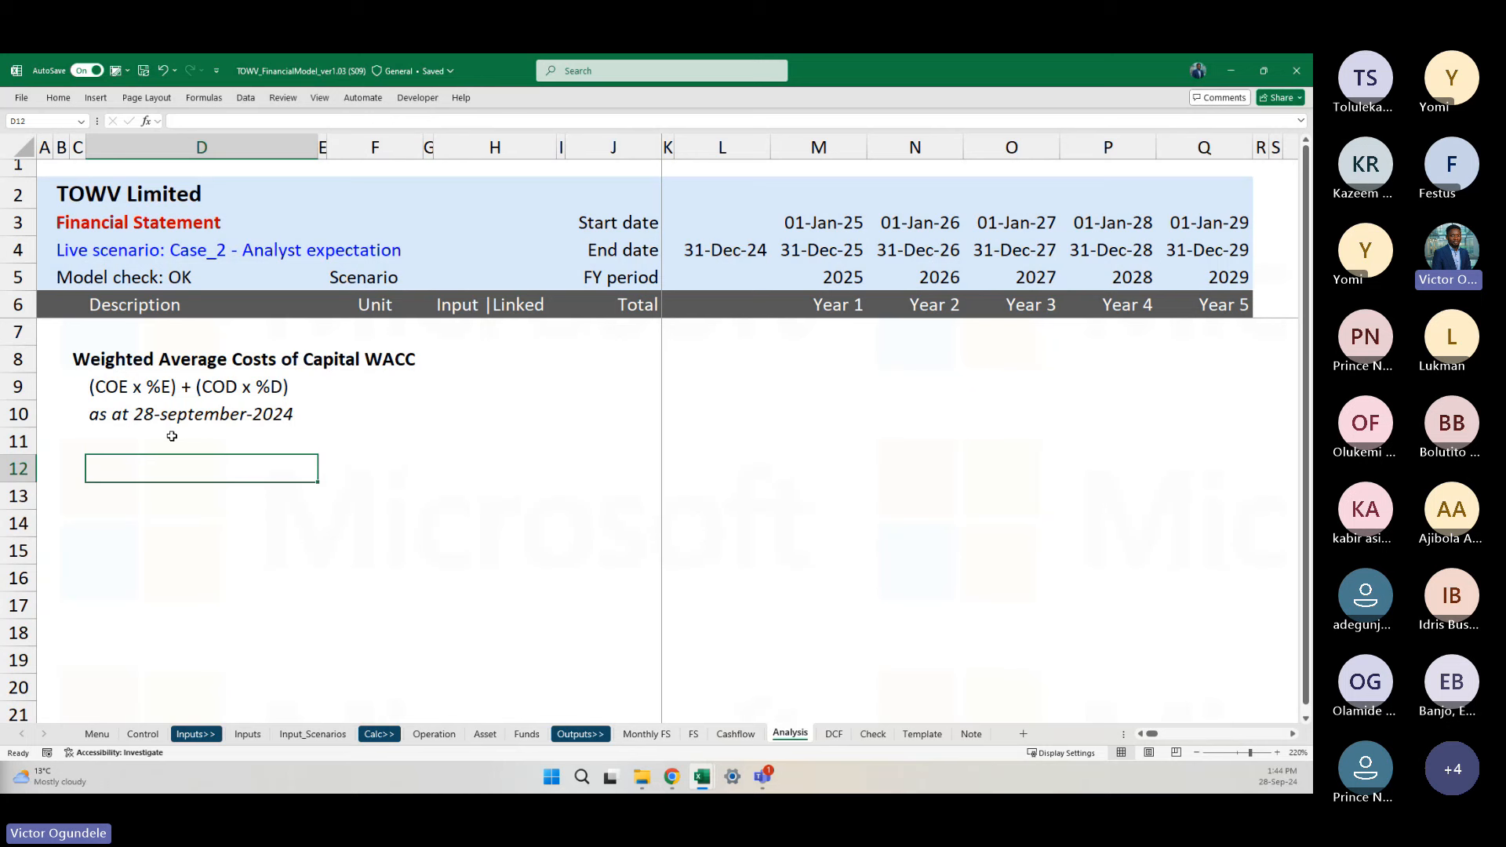
text(Sy)
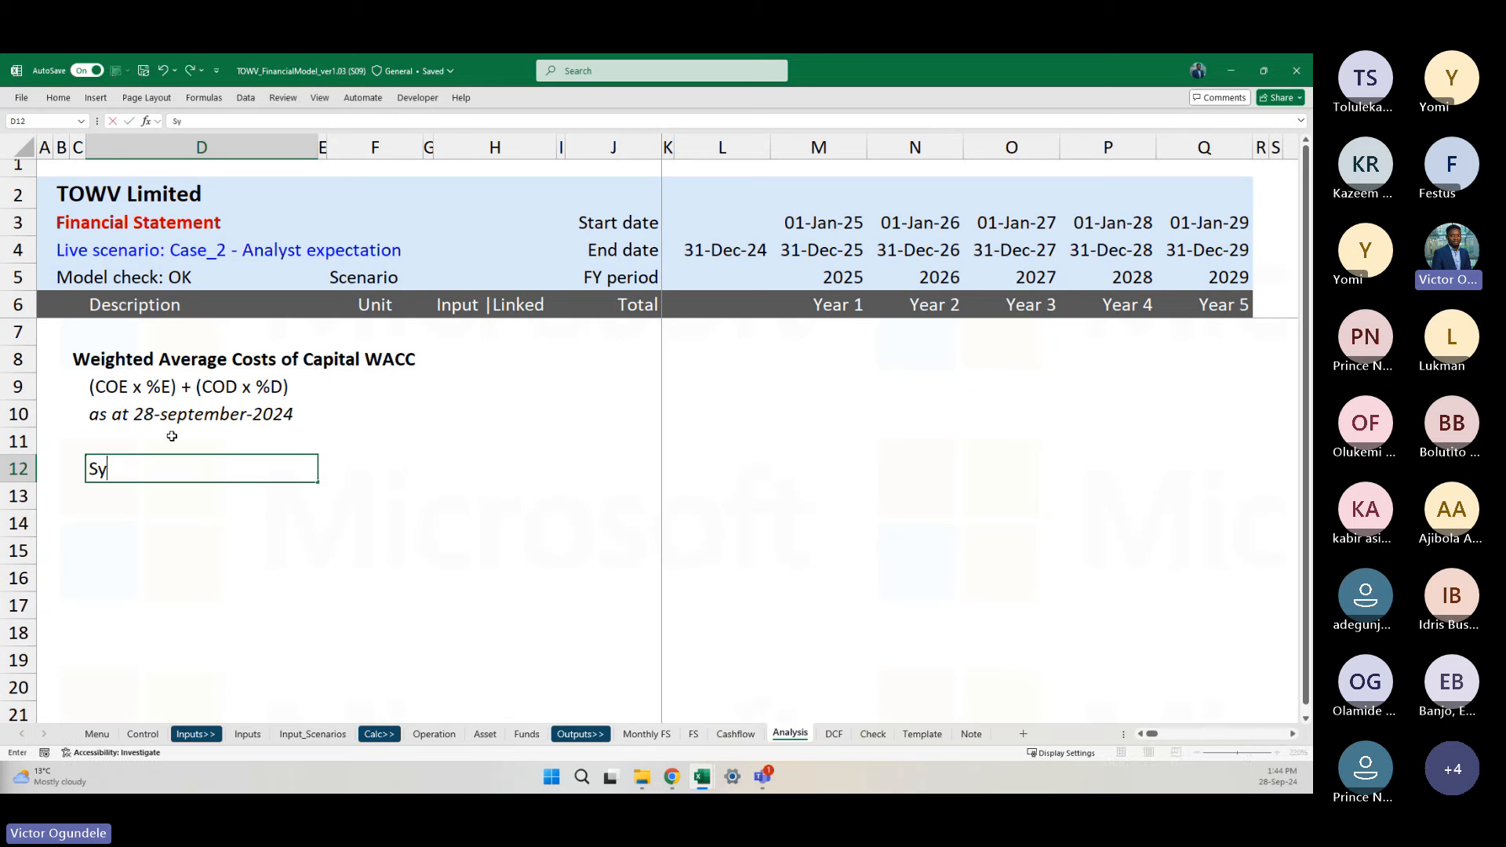
text(nthetic risk free rate)
key(ctrl+Return)
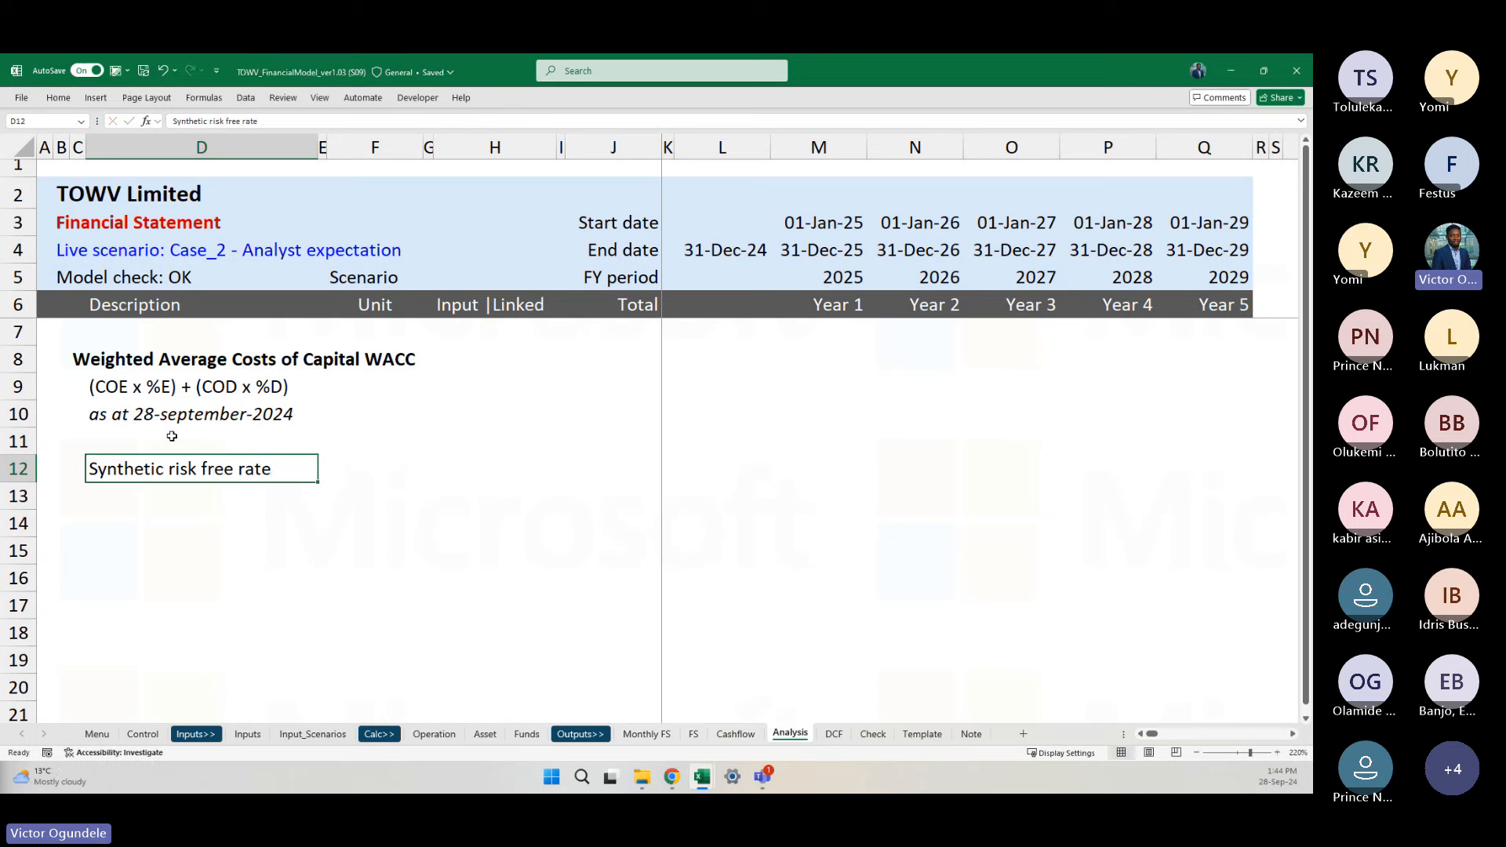
key(Right)
key(Right)
key(Right)
key(Right)
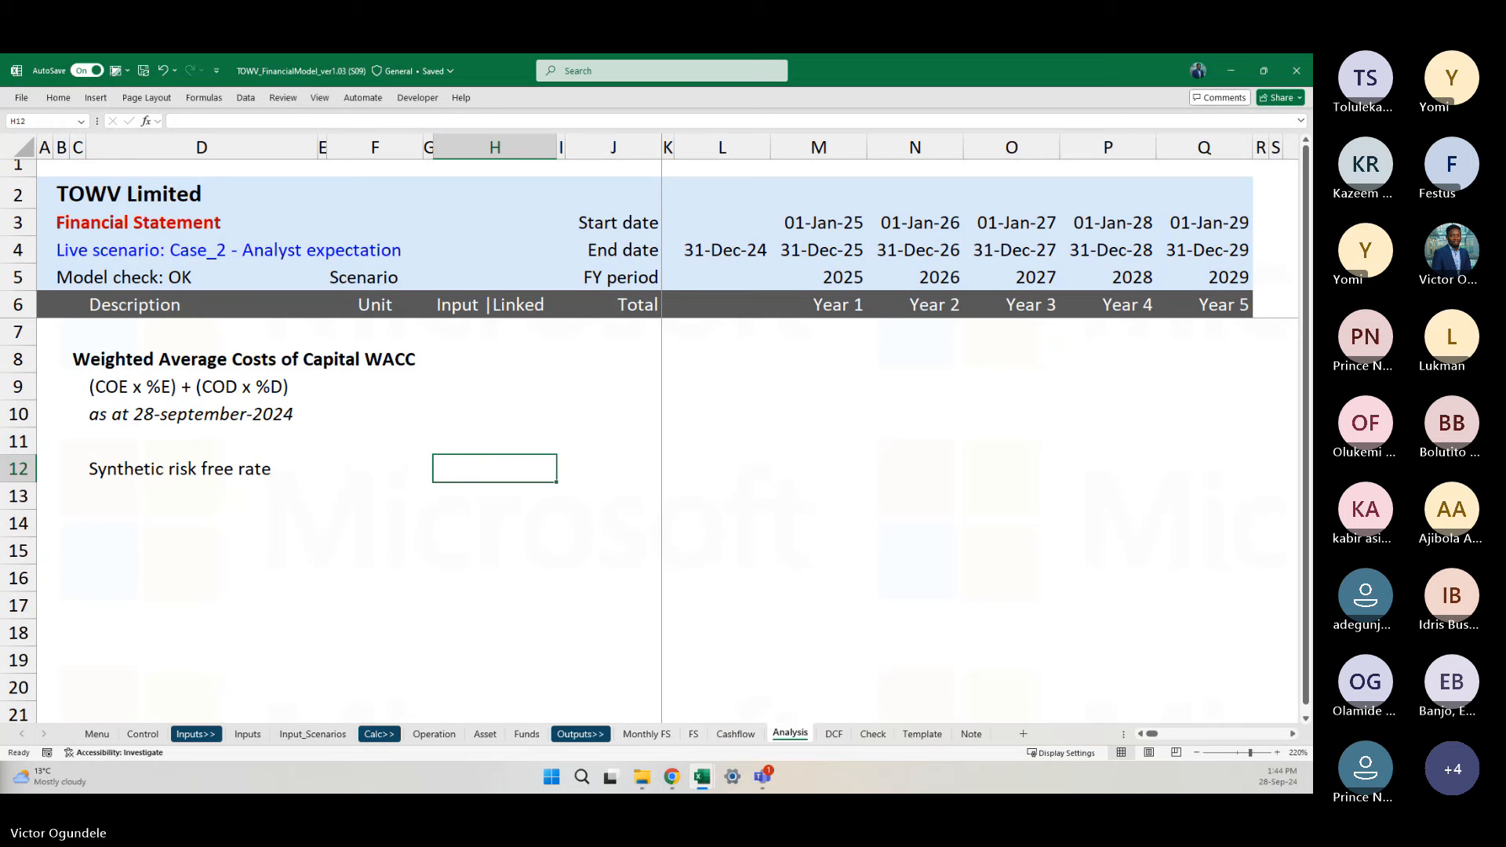
click(198, 482)
key(Up)
key(Right)
key(Right)
key(Right)
key(Right)
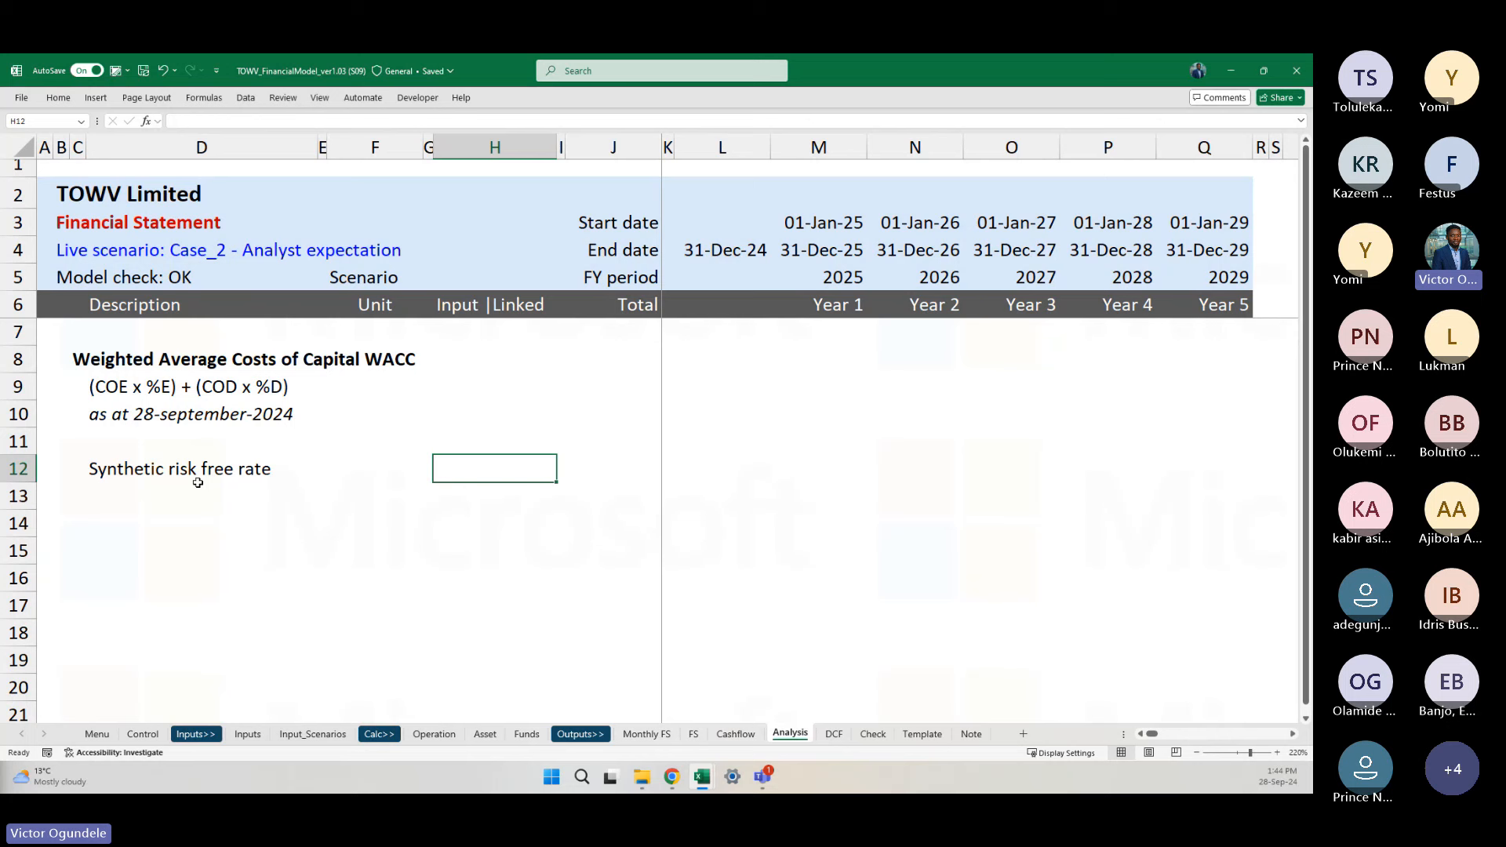
key(Left)
key(Left)
key(Left)
key(Left)
key(Up)
key(Down)
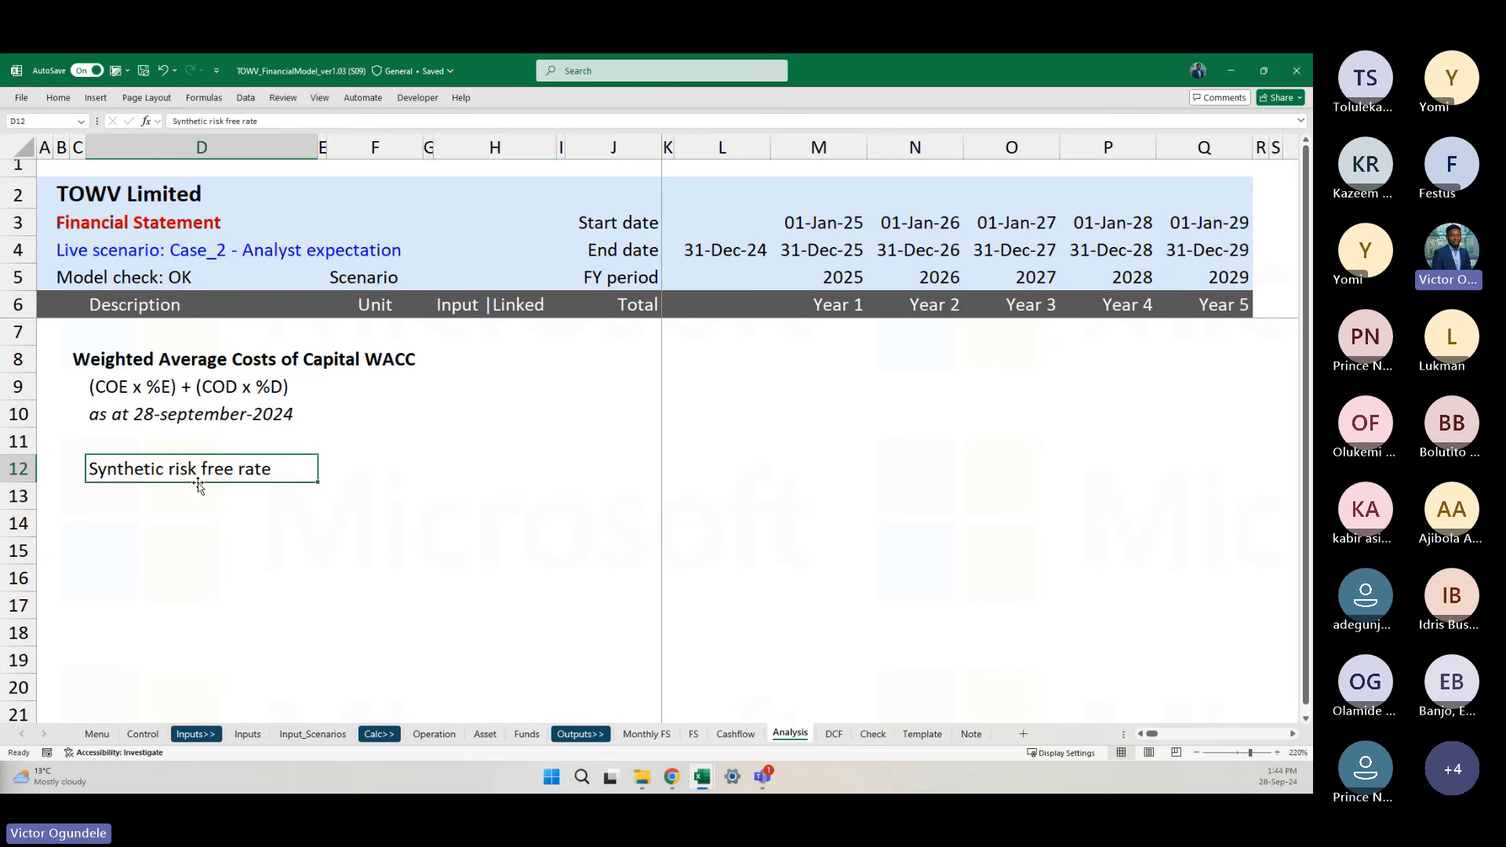
Step: Insert a row above the Synthetic risk free rate label and enter the bold subheading "Cost of equity" in D12
key(shift+space)
key(ctrl+shift+equal)
key(Up)
key(Down)
text(CO)
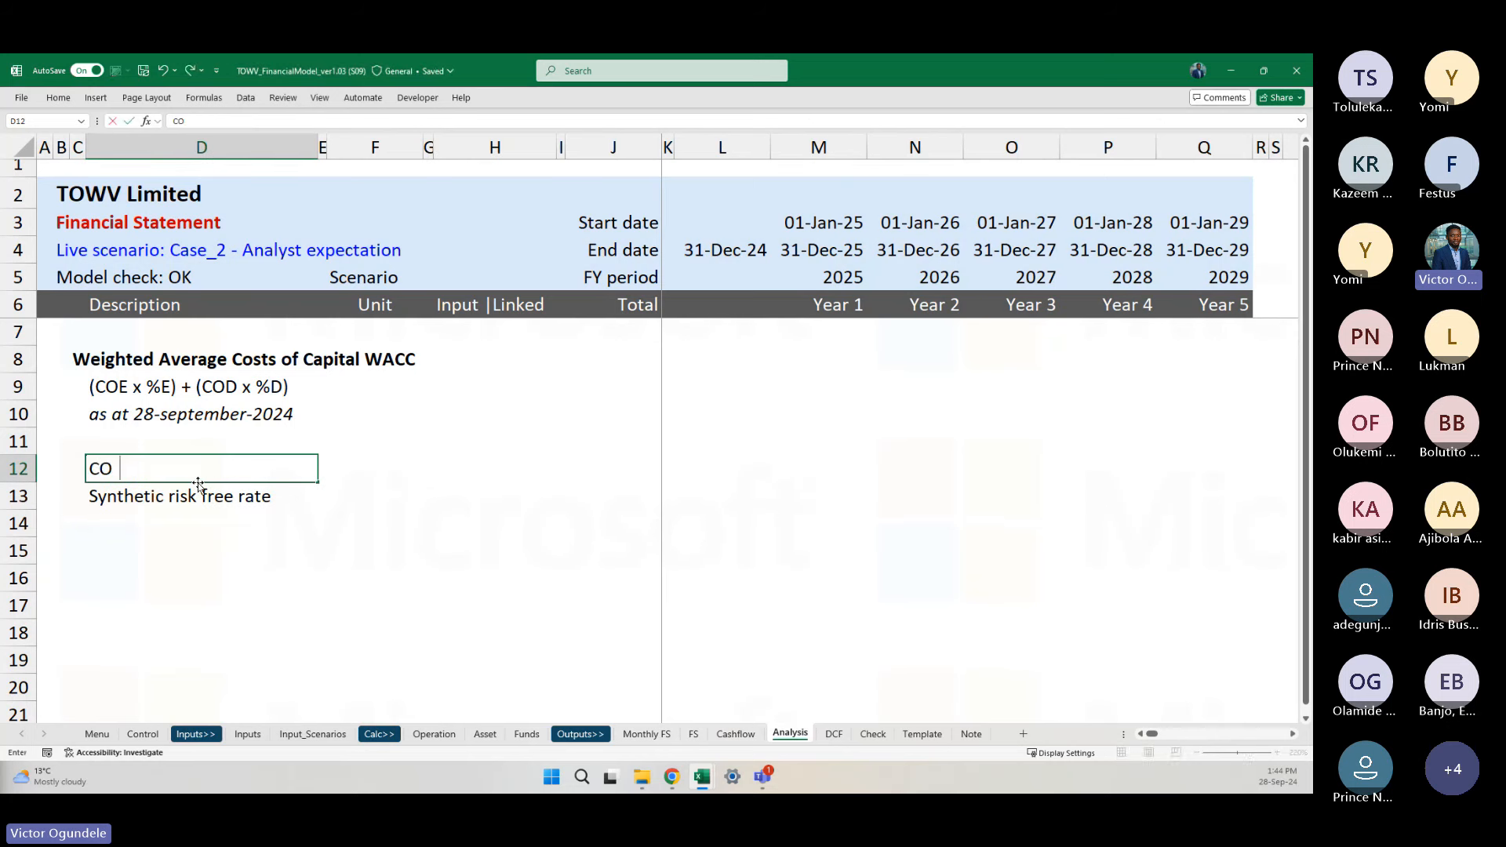
text(st of equity)
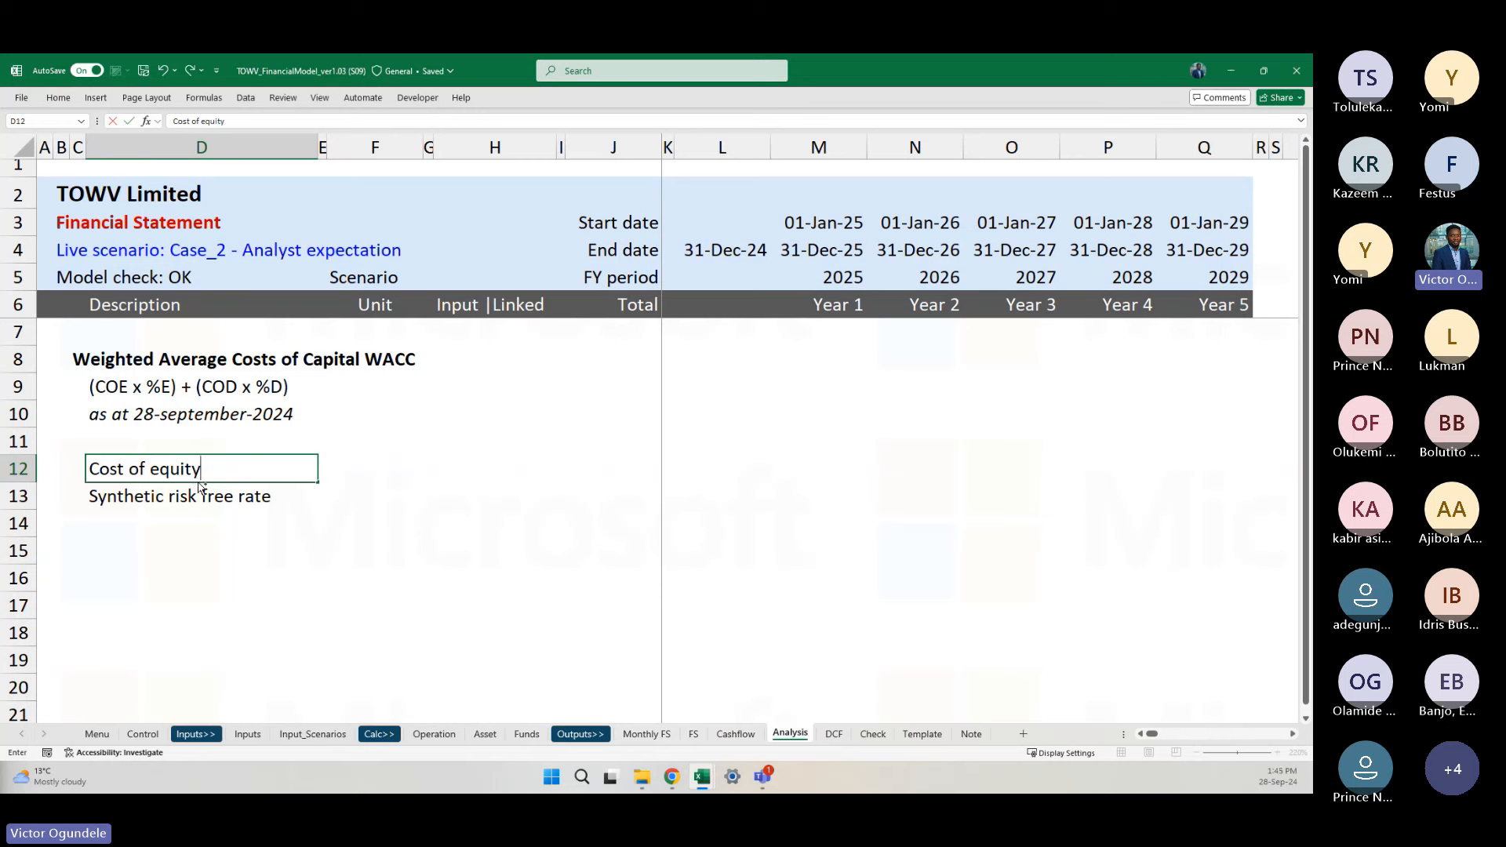
key(ctrl+Return)
key(ctrl+b)
Step: Shade the Cost of equity subheading row light grey from D12 to J12
key(shift+Right)
key(shift+Right)
key(shift+Right)
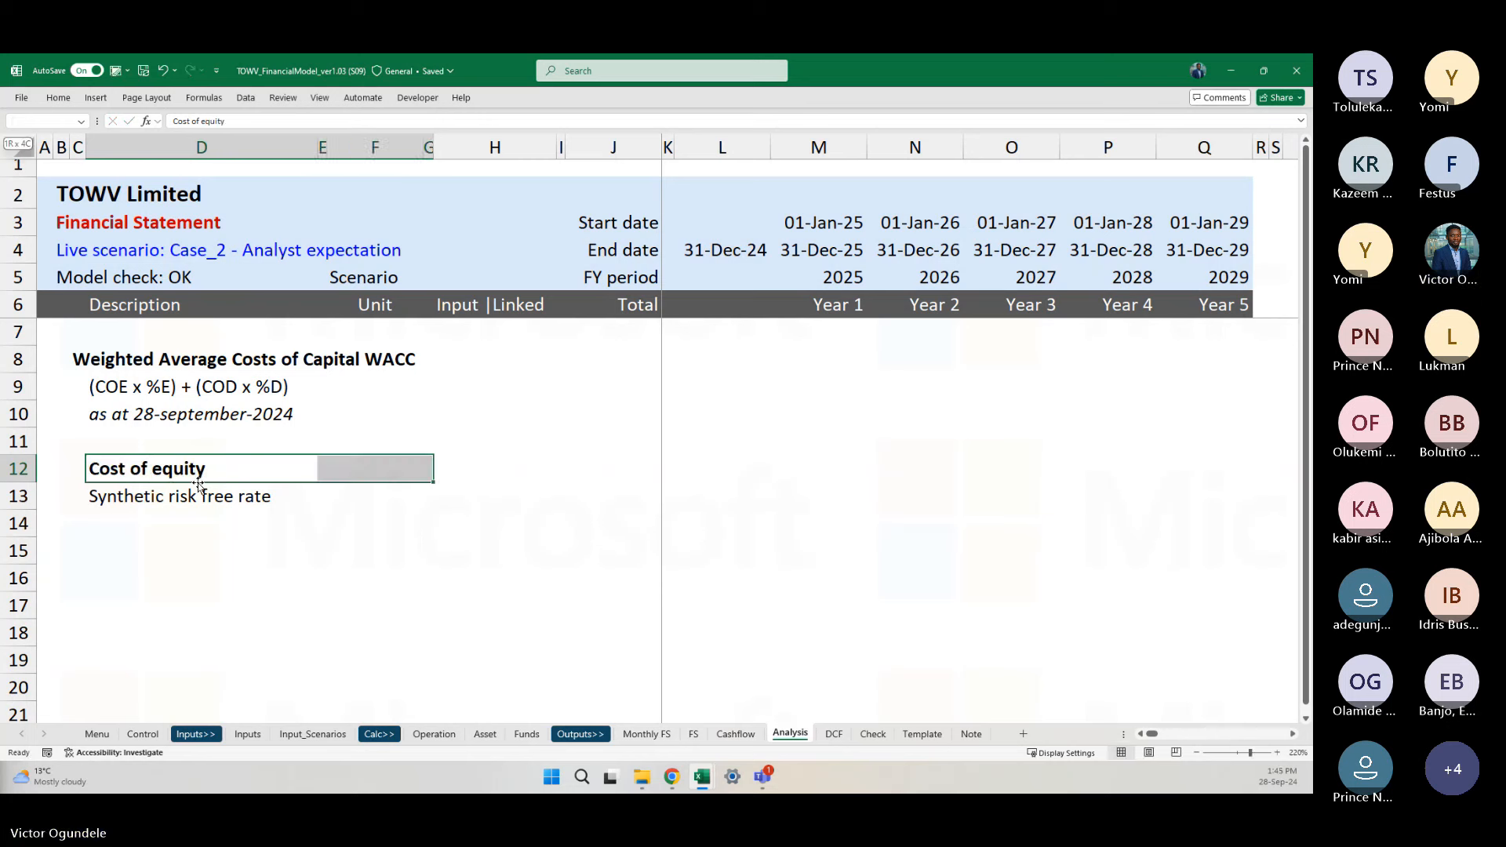
key(shift+Right)
key(shift+Right)
key(shift+Right)
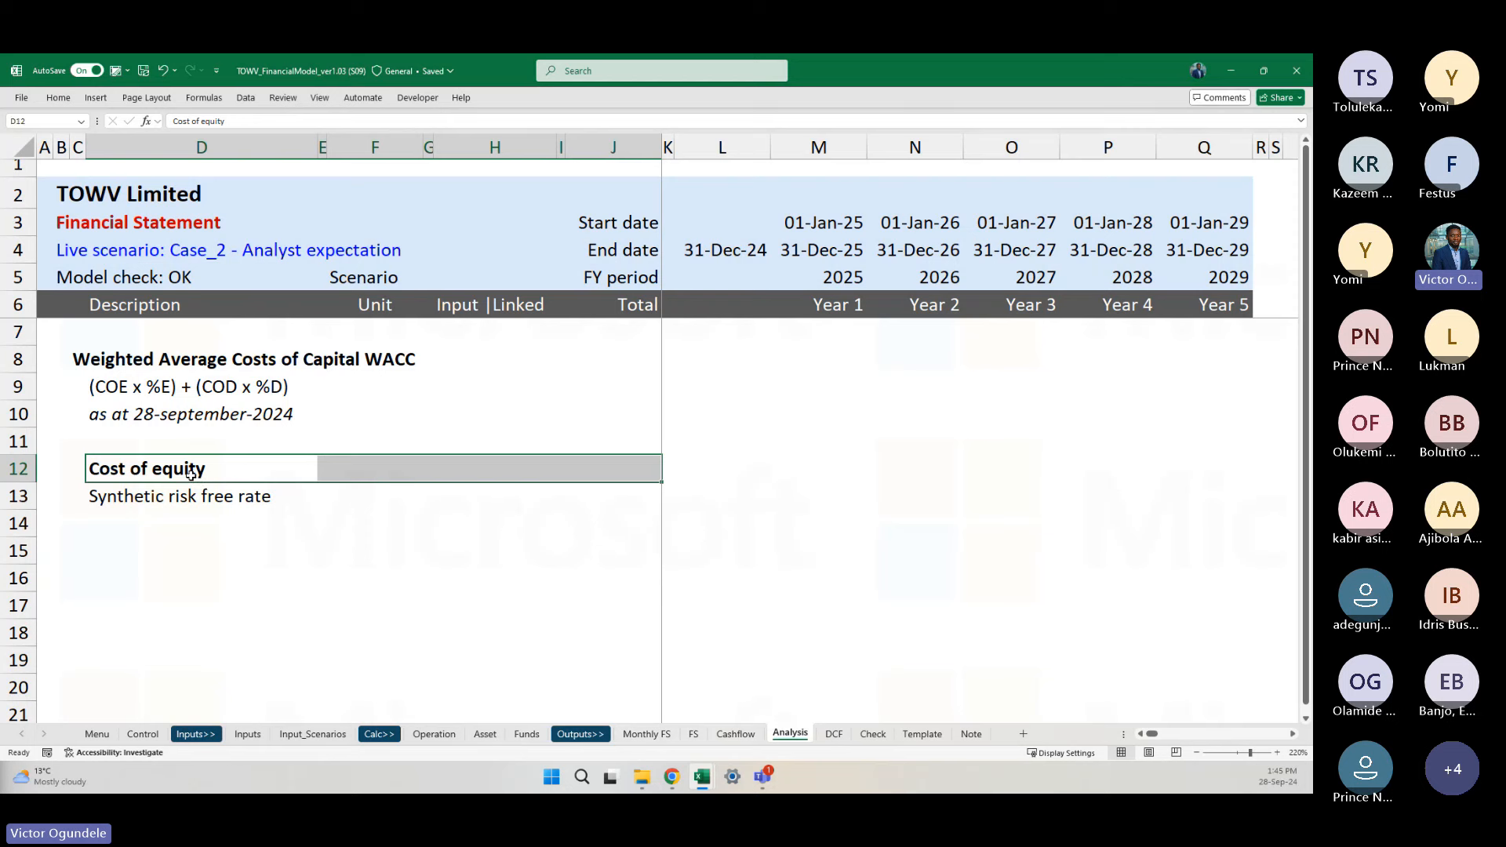
right_click(190, 473)
click(266, 247)
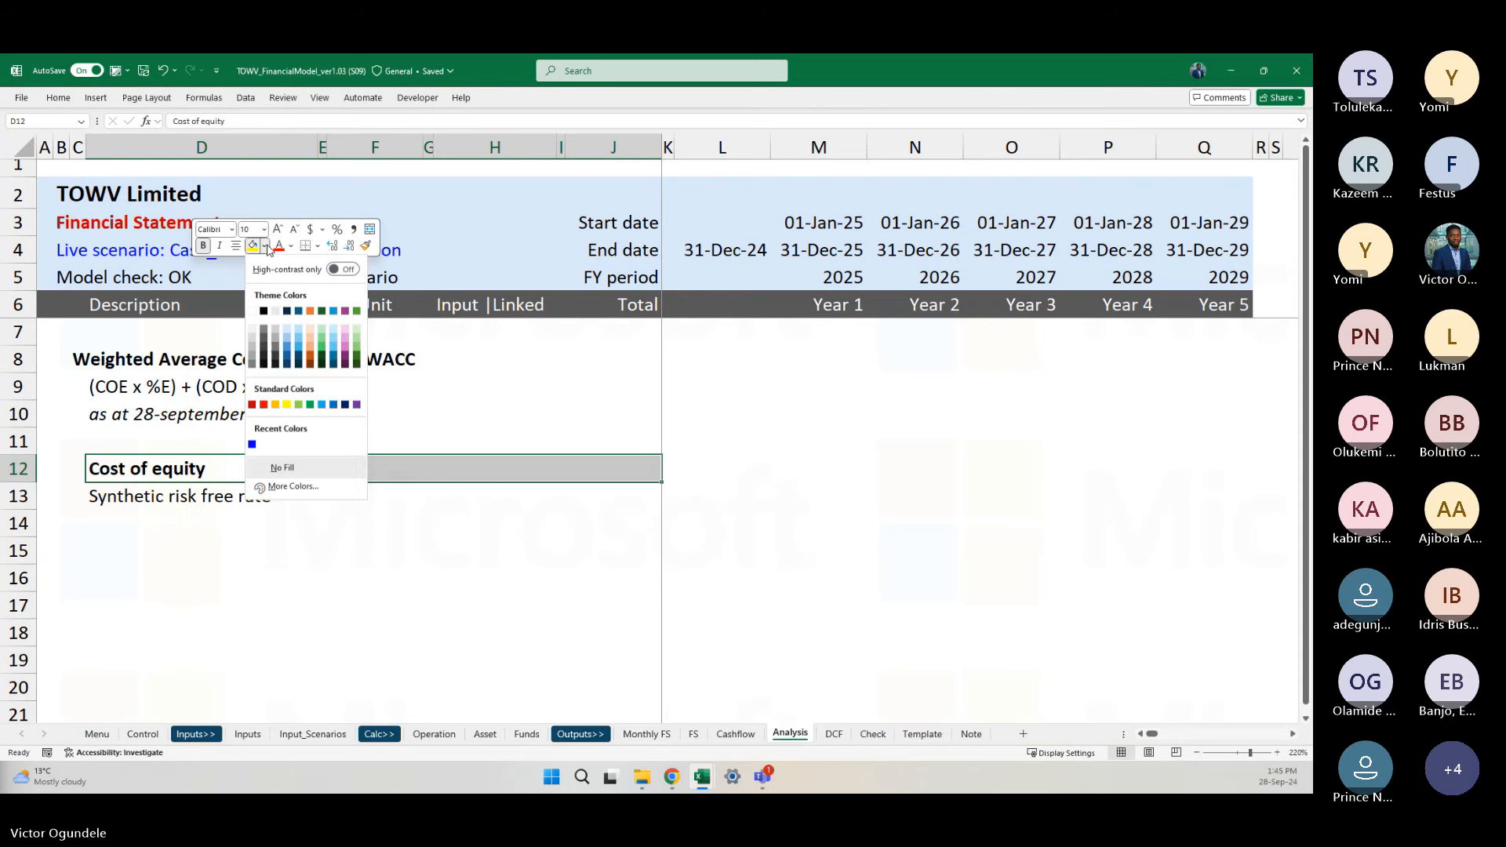
click(254, 337)
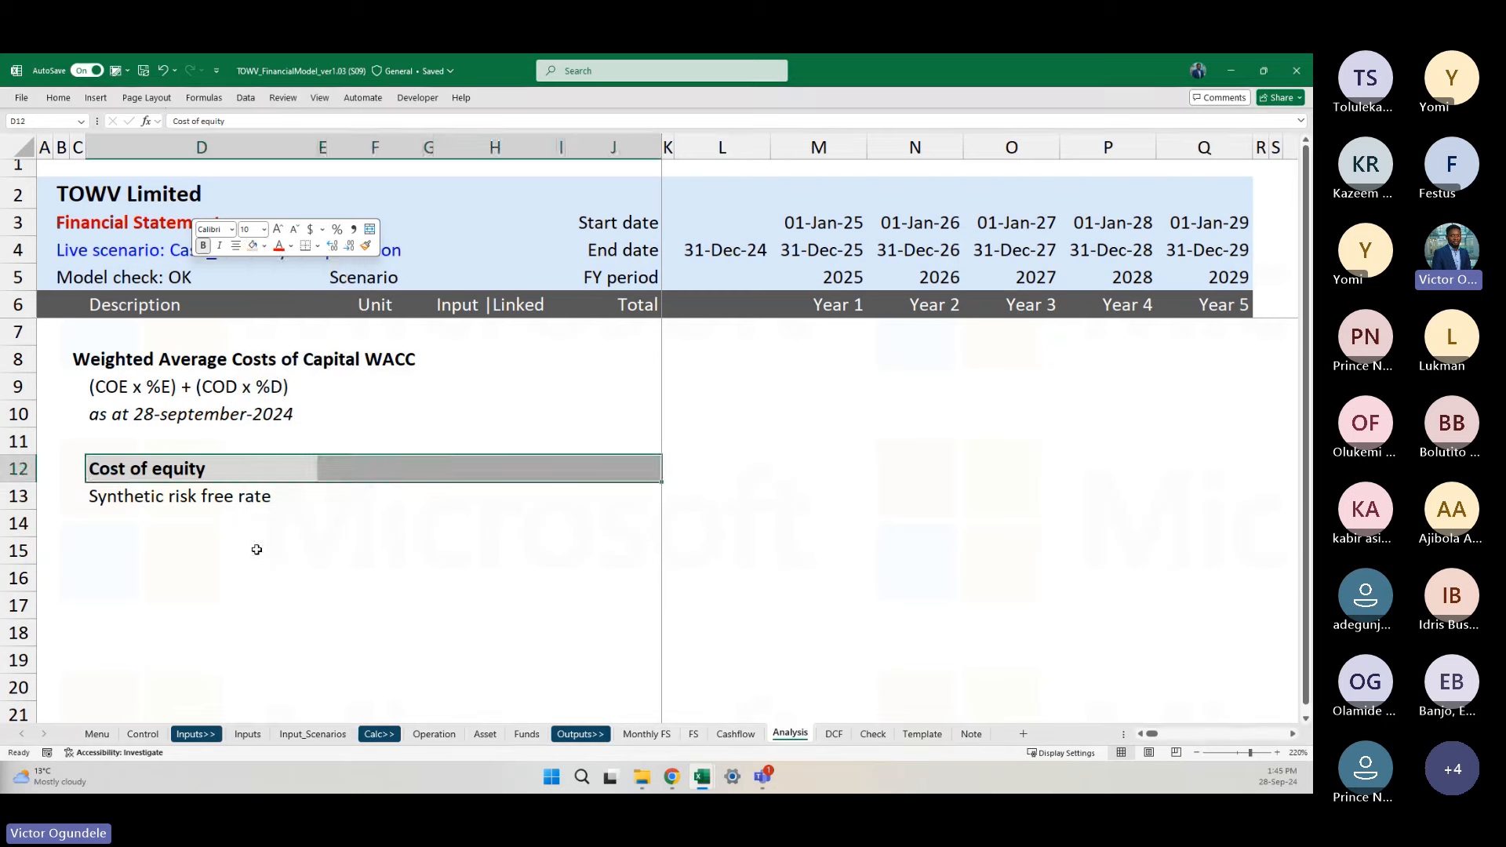
click(250, 558)
scroll(250, 558, down, 1)
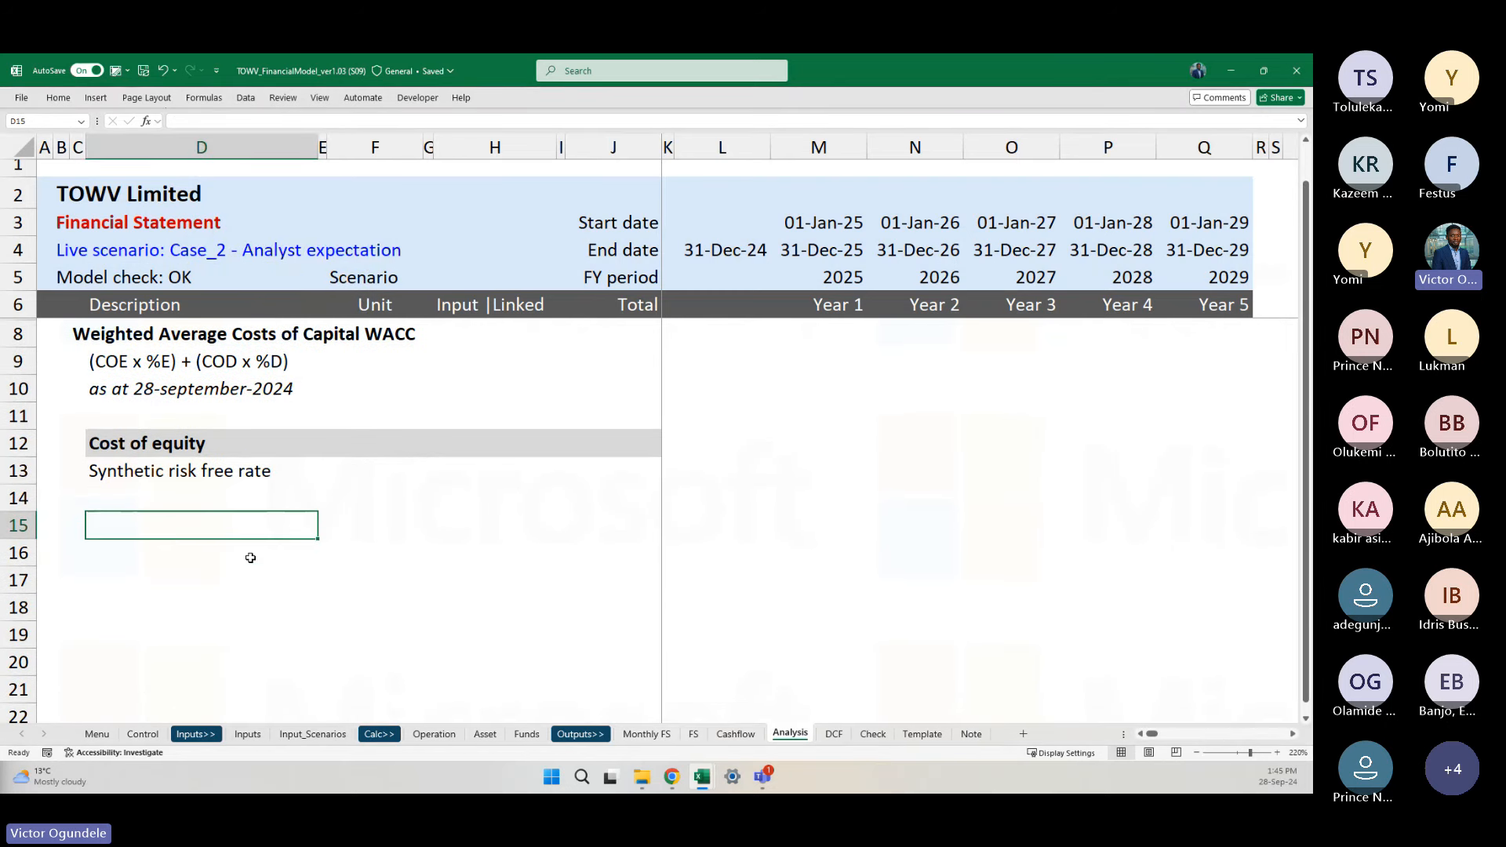
ctrl+scroll(250, 558, down, 1)
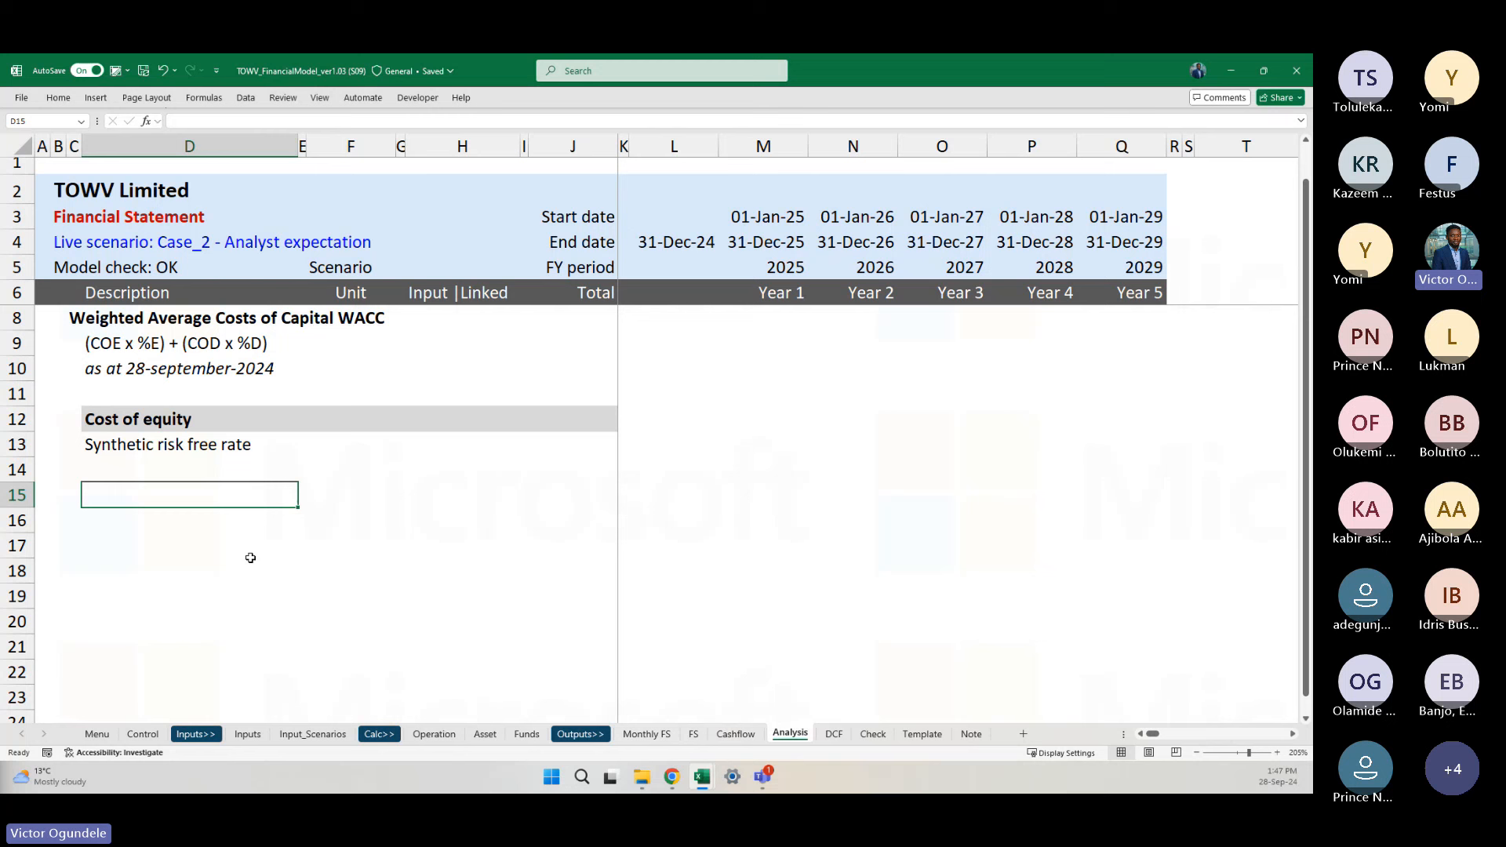
Step: Select the Input | Linked cell H13 in the Synthetic risk free rate row
key(Up)
key(Up)
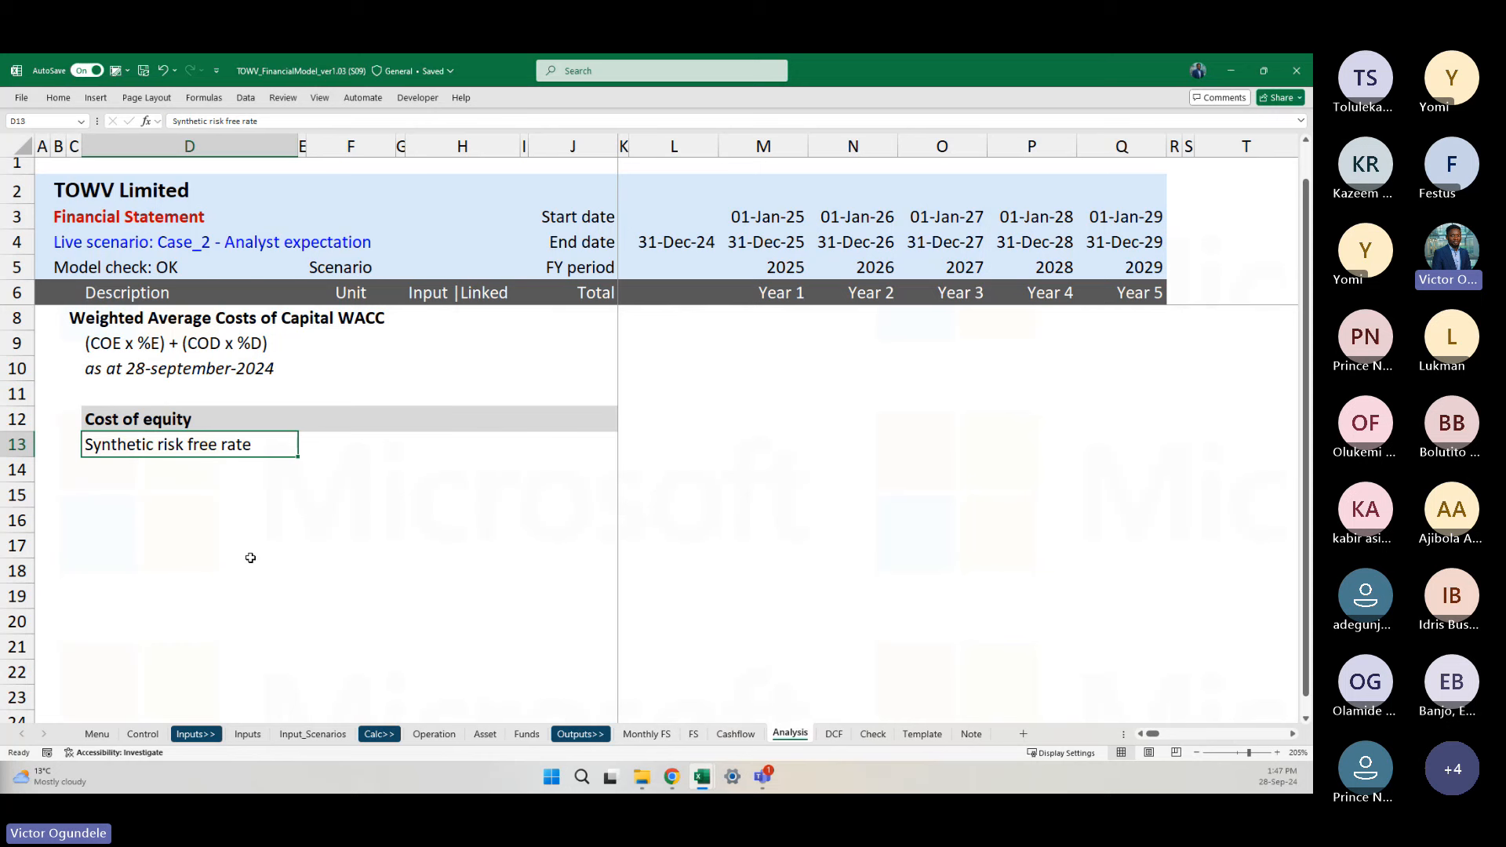
key(Right)
key(Right)
key(Right)
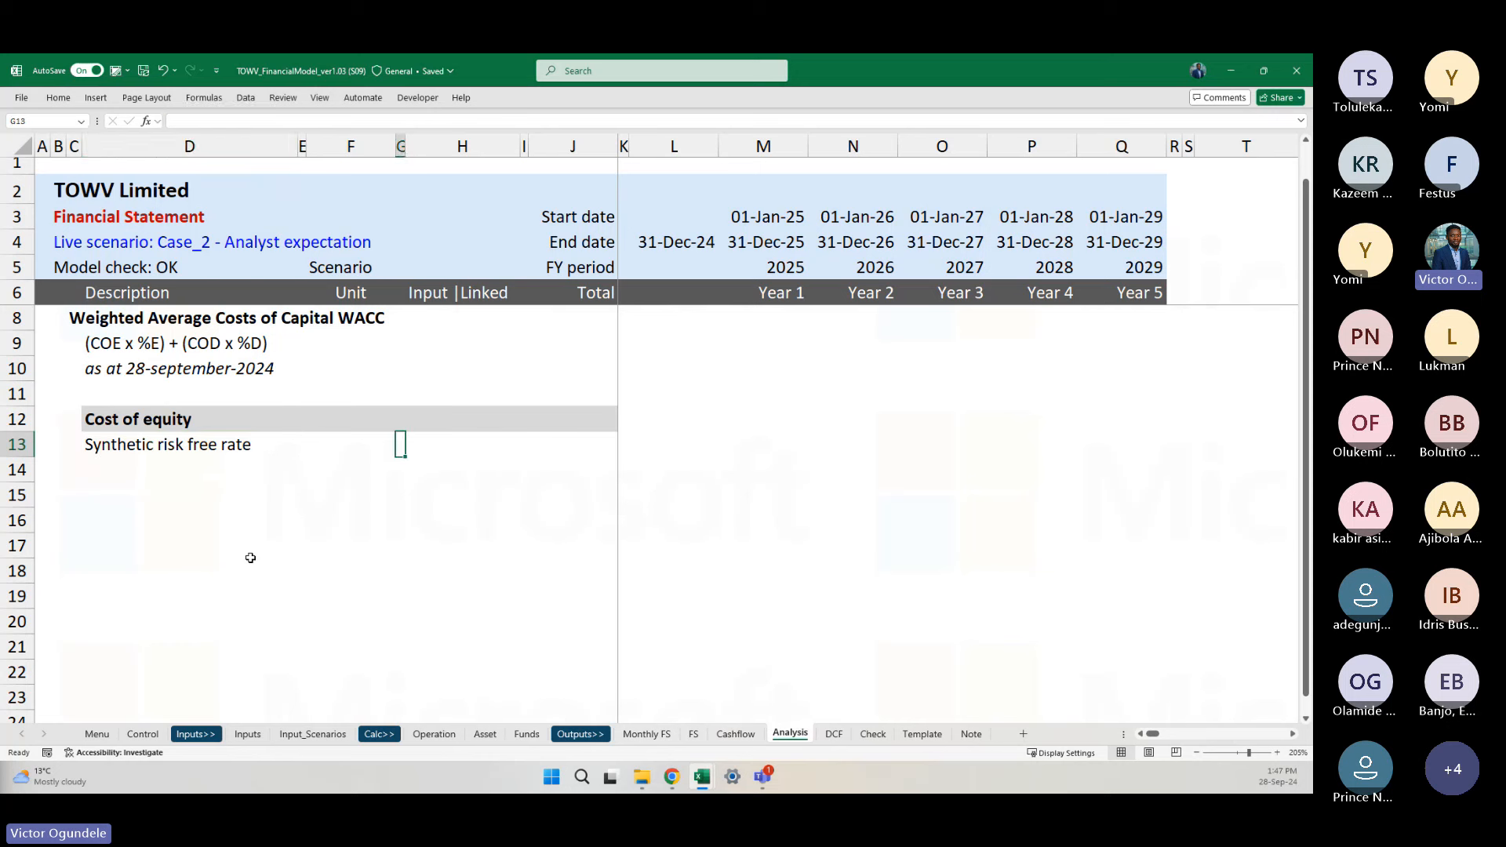
key(Left)
key(Left)
key(Left)
key(Right)
key(Right)
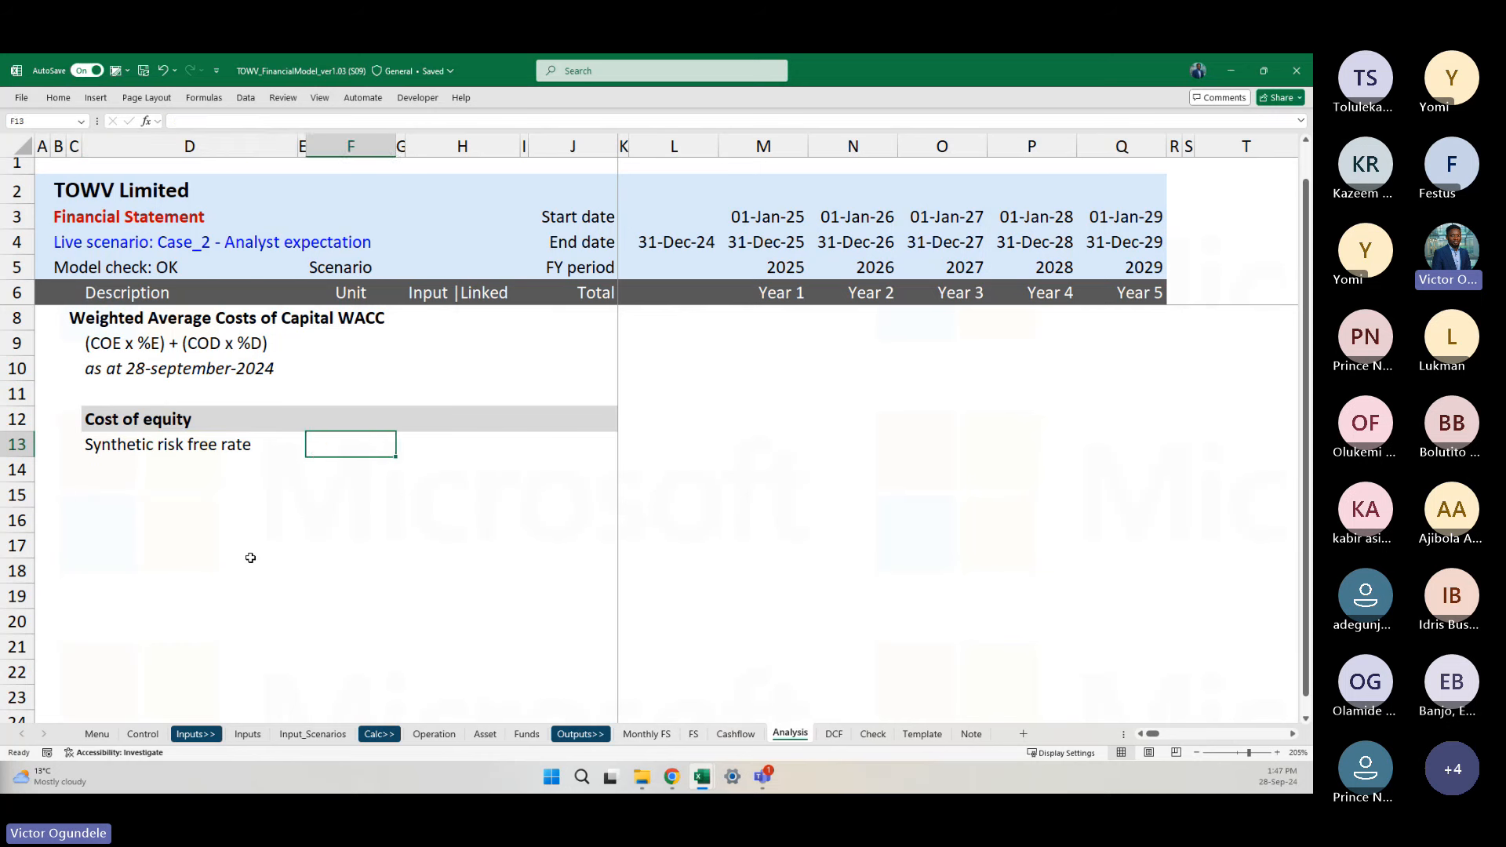
key(Right)
key(Right)
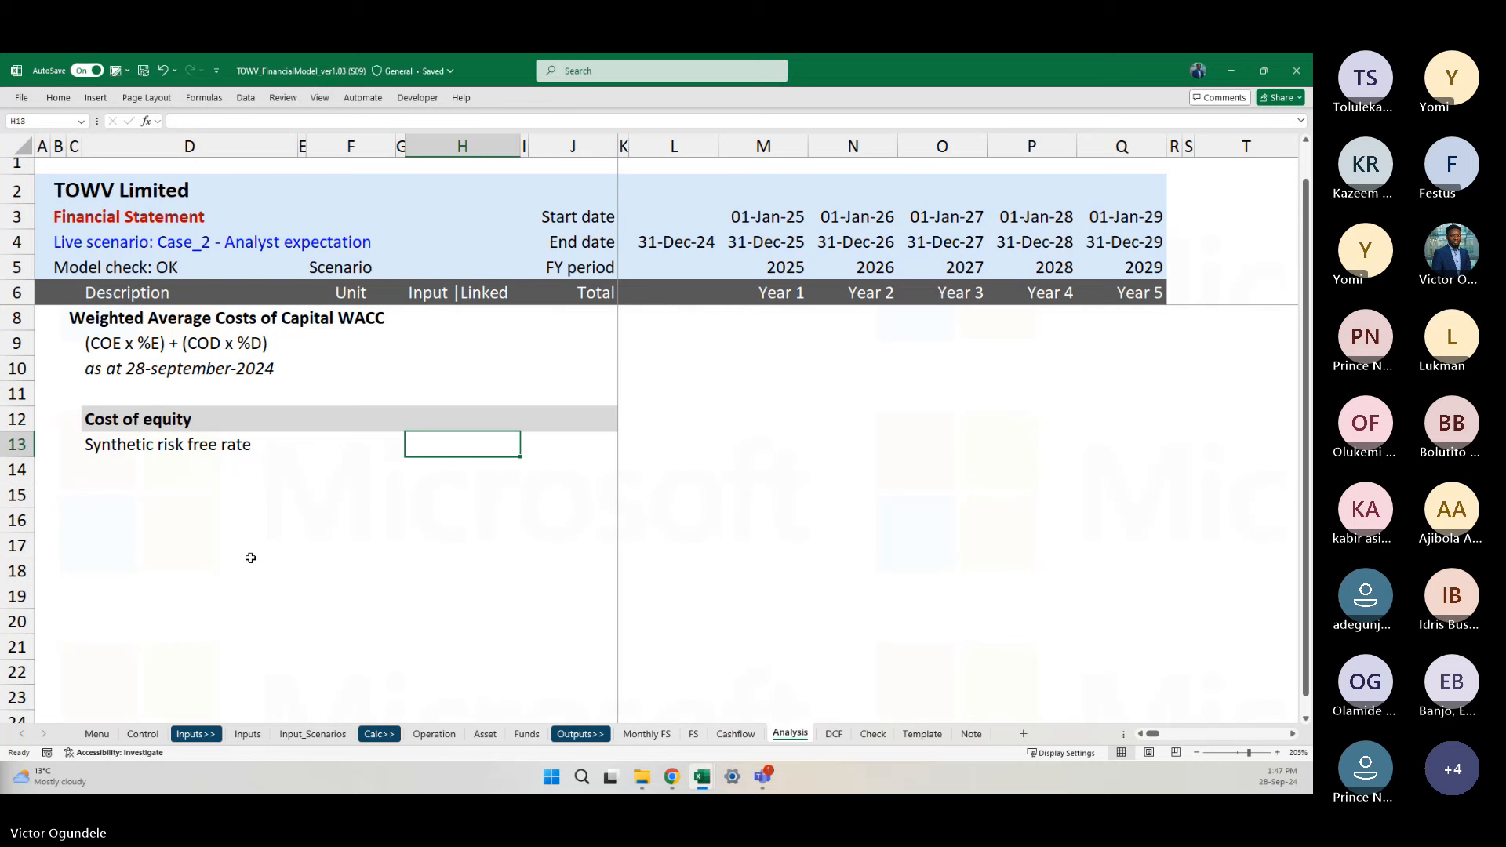
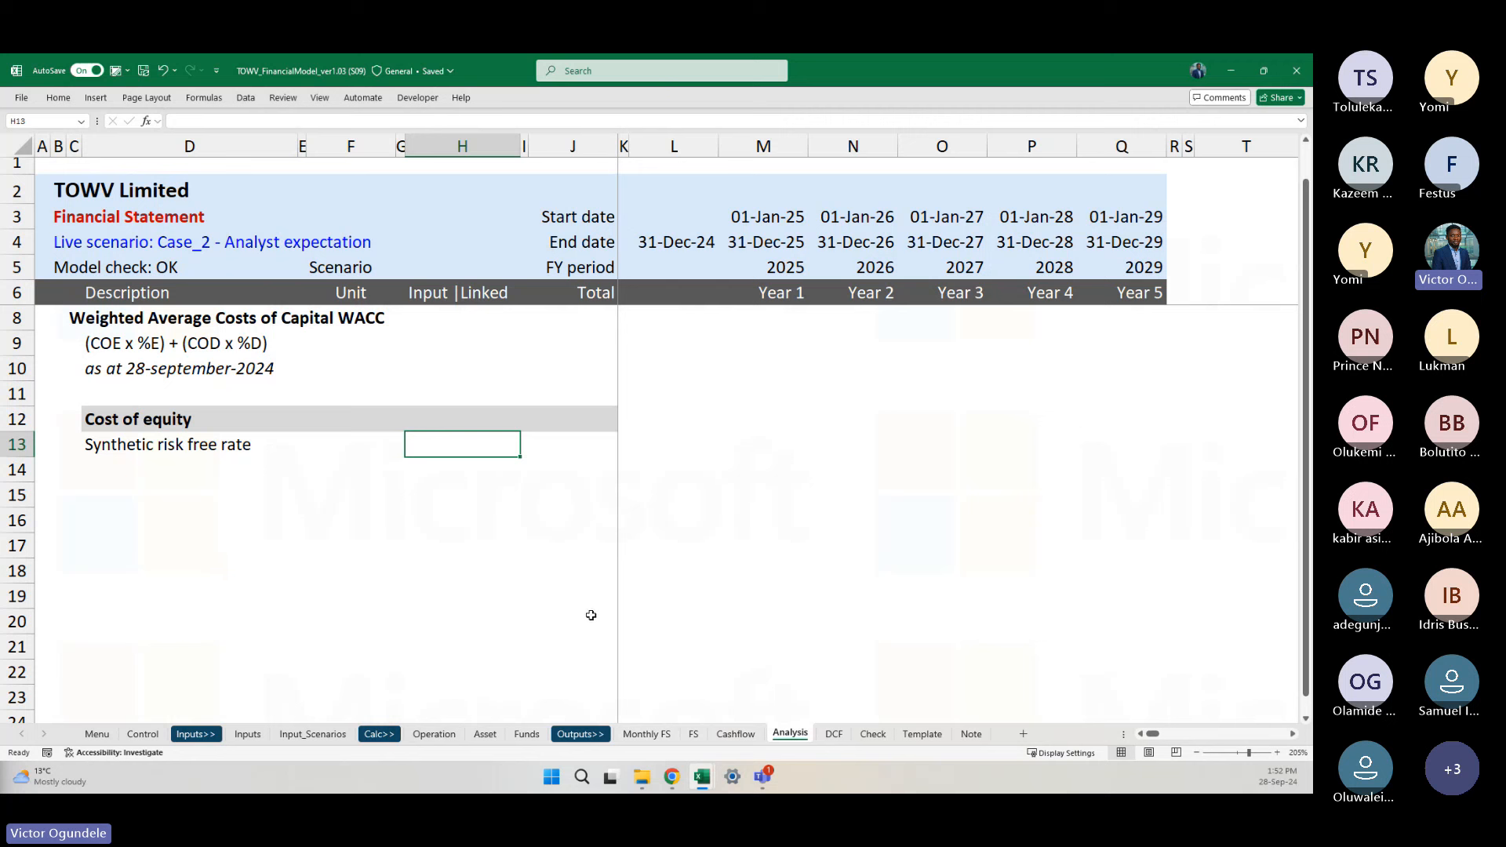
Step: Switch to Chrome, maximize the window and start a web search query with "US"
click(669, 777)
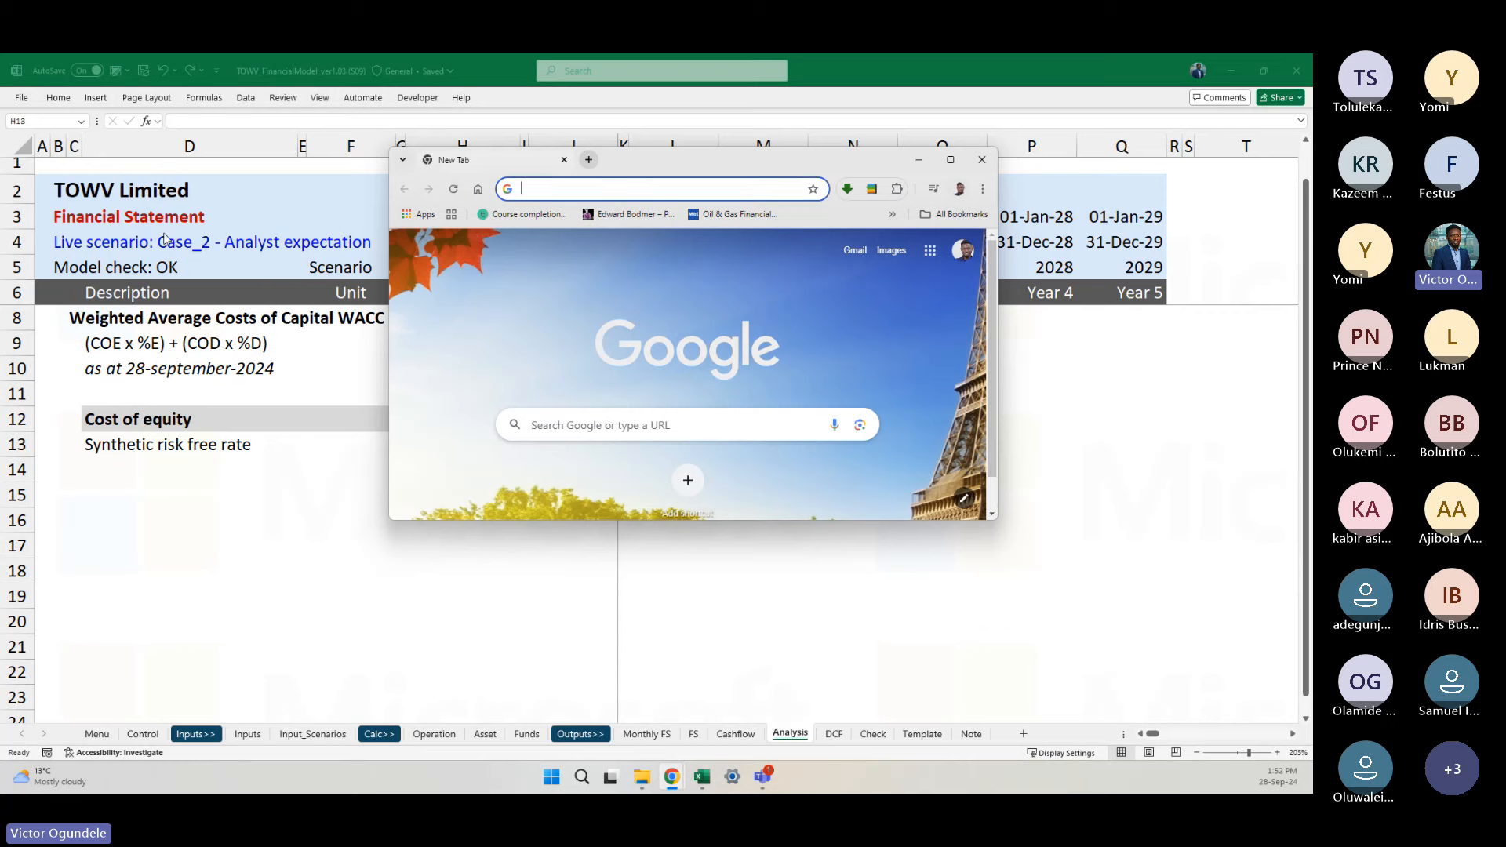
click(950, 160)
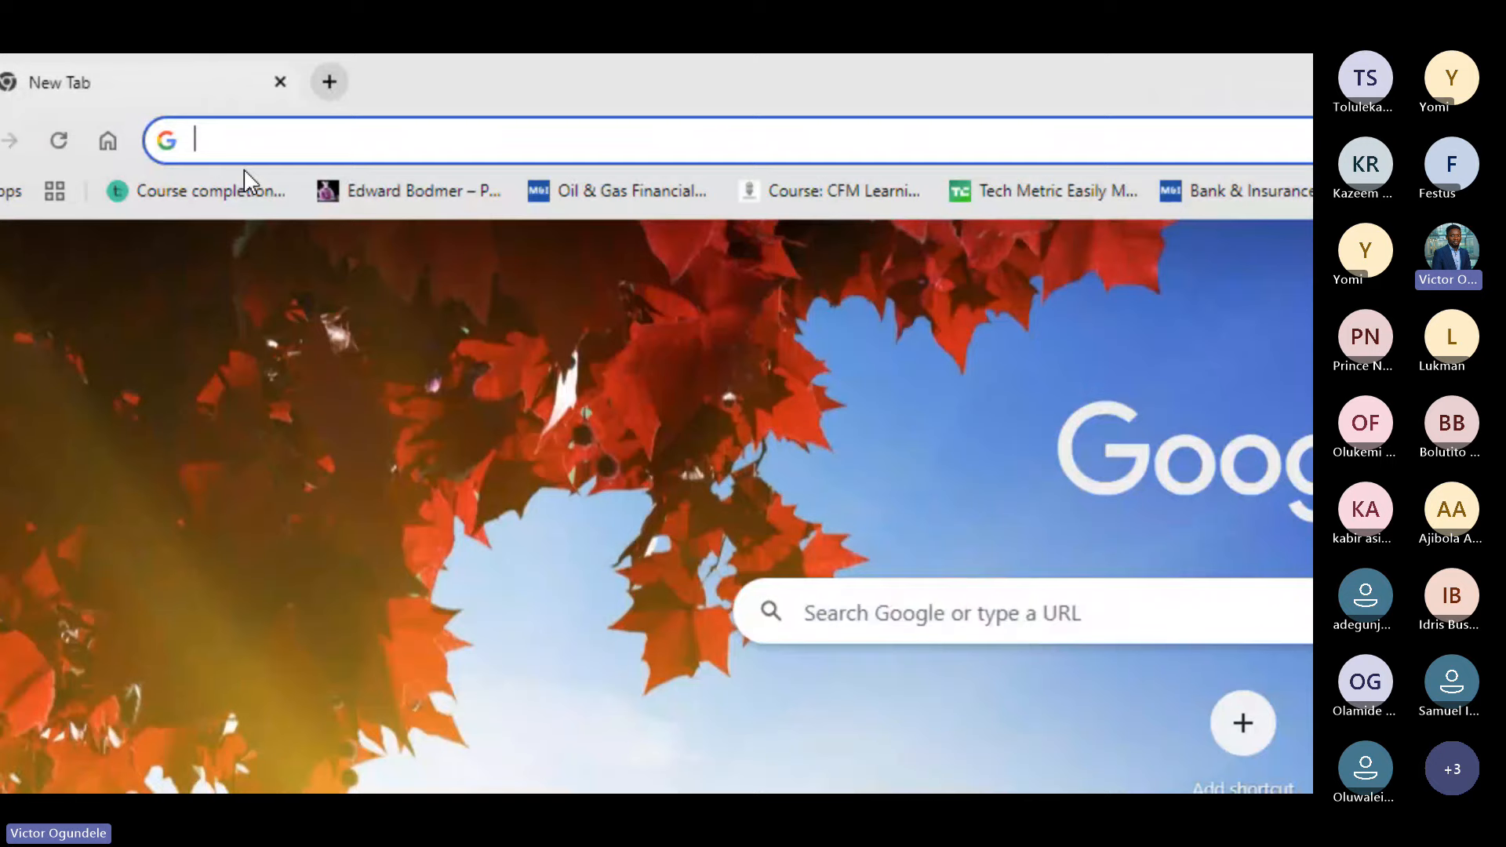
text(US risk)
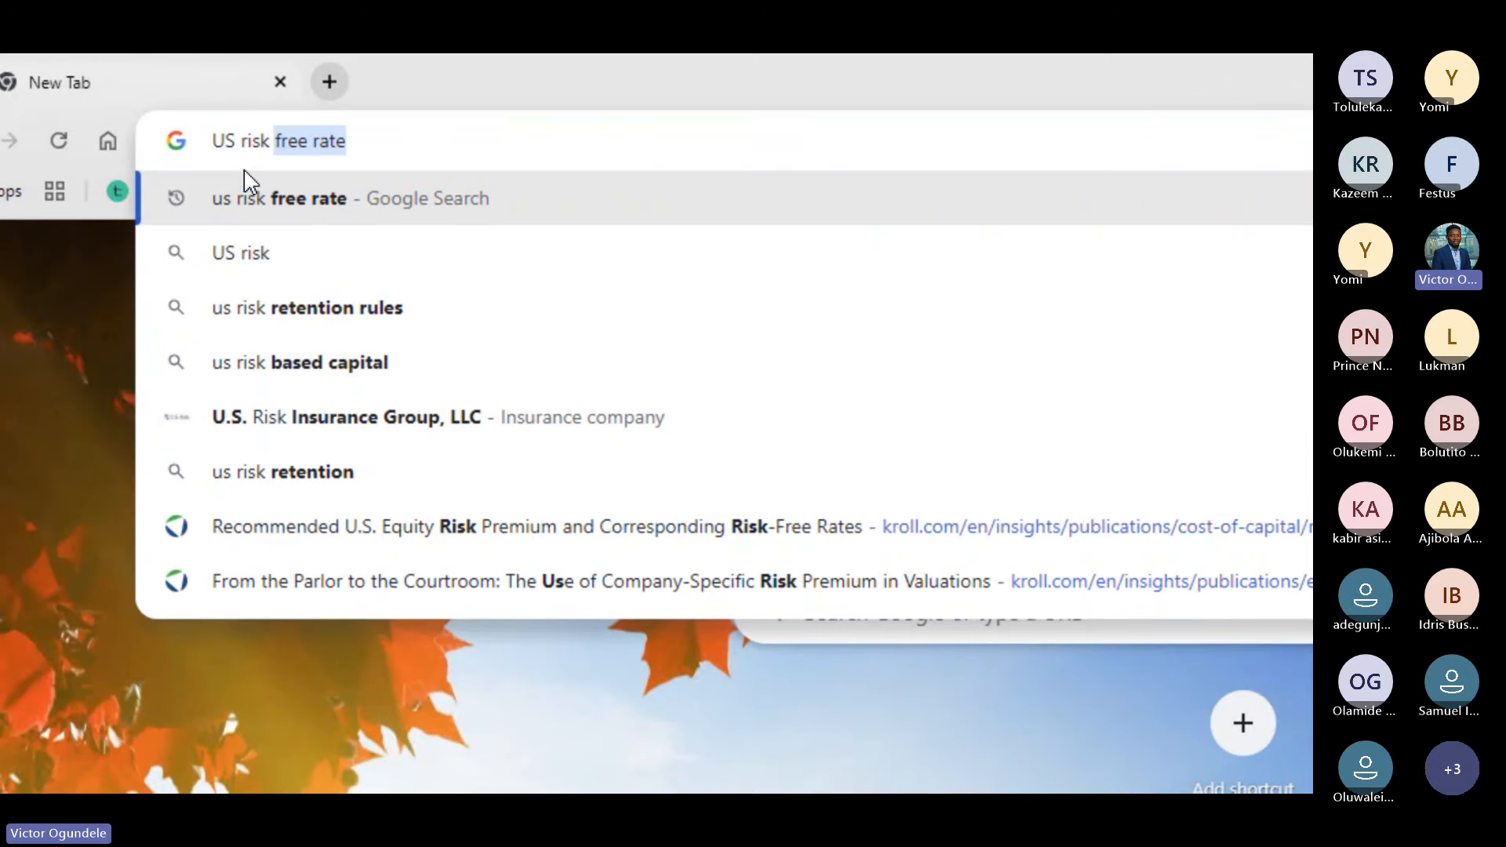
key(BackSpace)
key(BackSpace)
key(BackSpace)
key(BackSpace)
key(BackSpace)
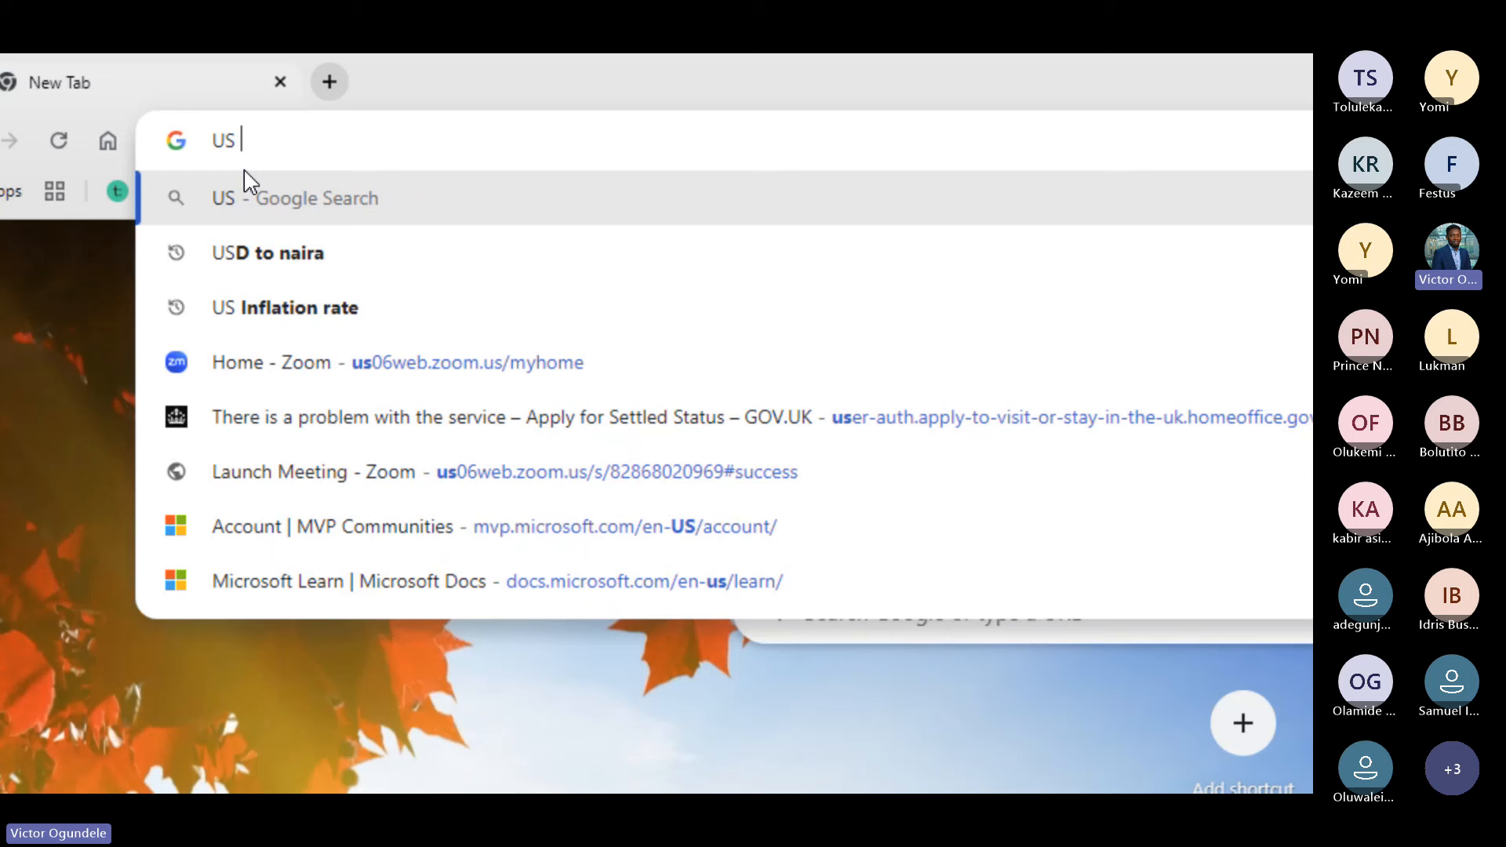
text(govern)
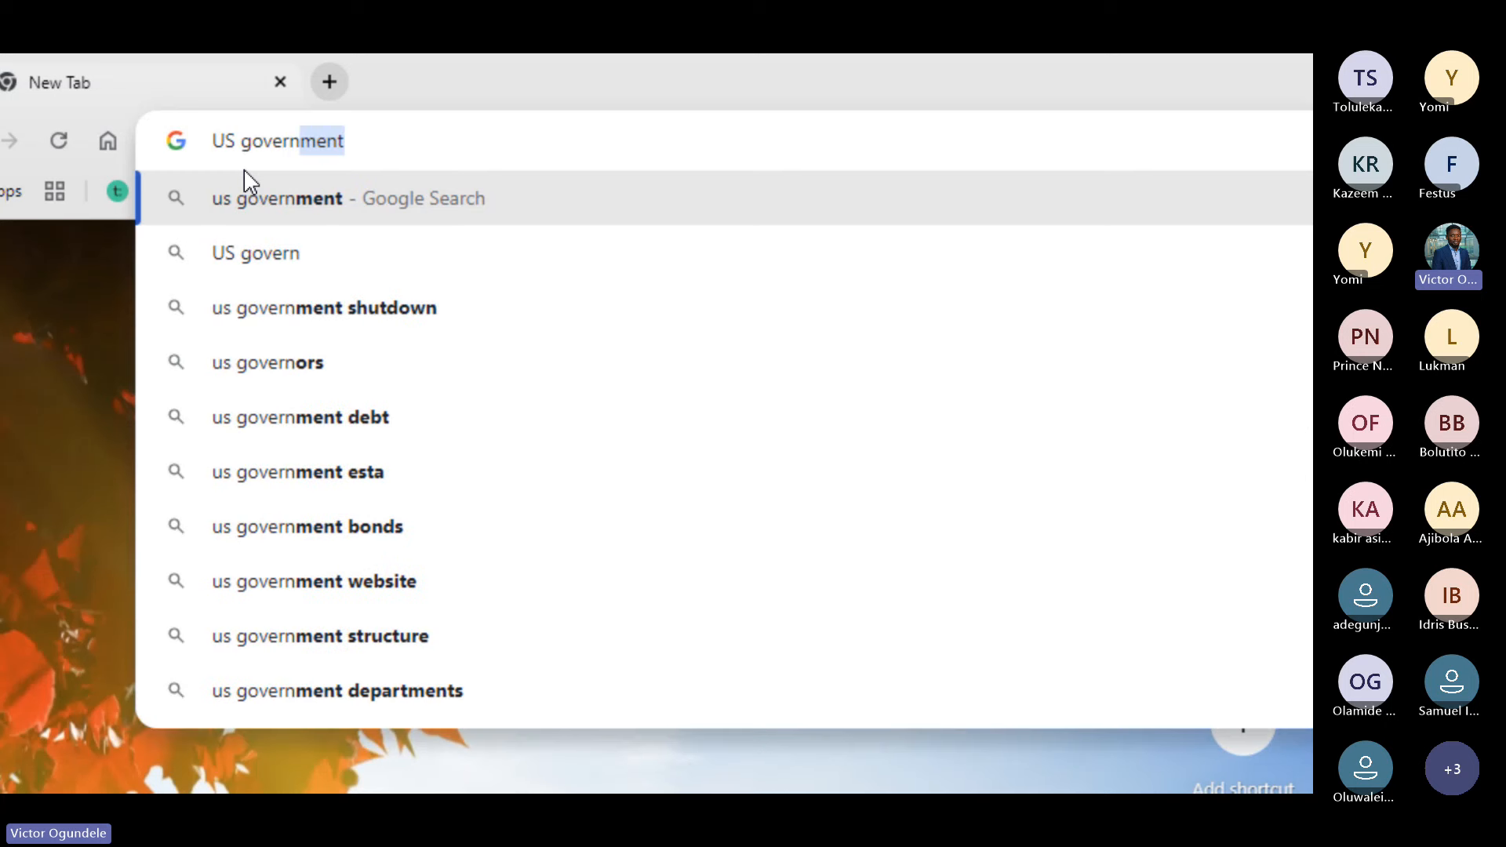
key(BackSpace)
key(BackSpace)
key(BackSpace)
key(BackSpace)
key(BackSpace)
key(BackSpace)
key(BackSpace)
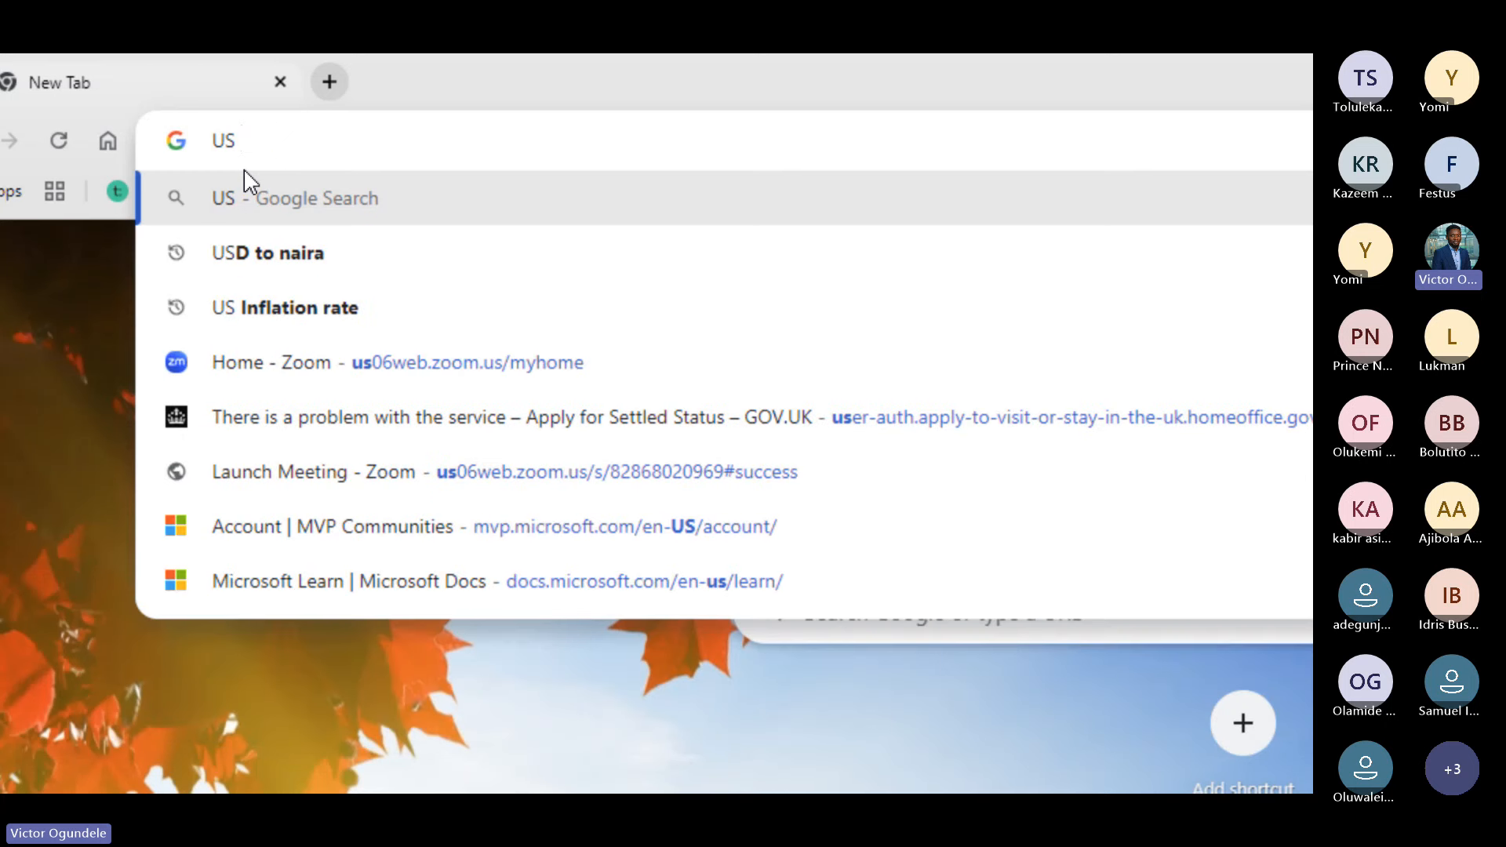
text(bond)
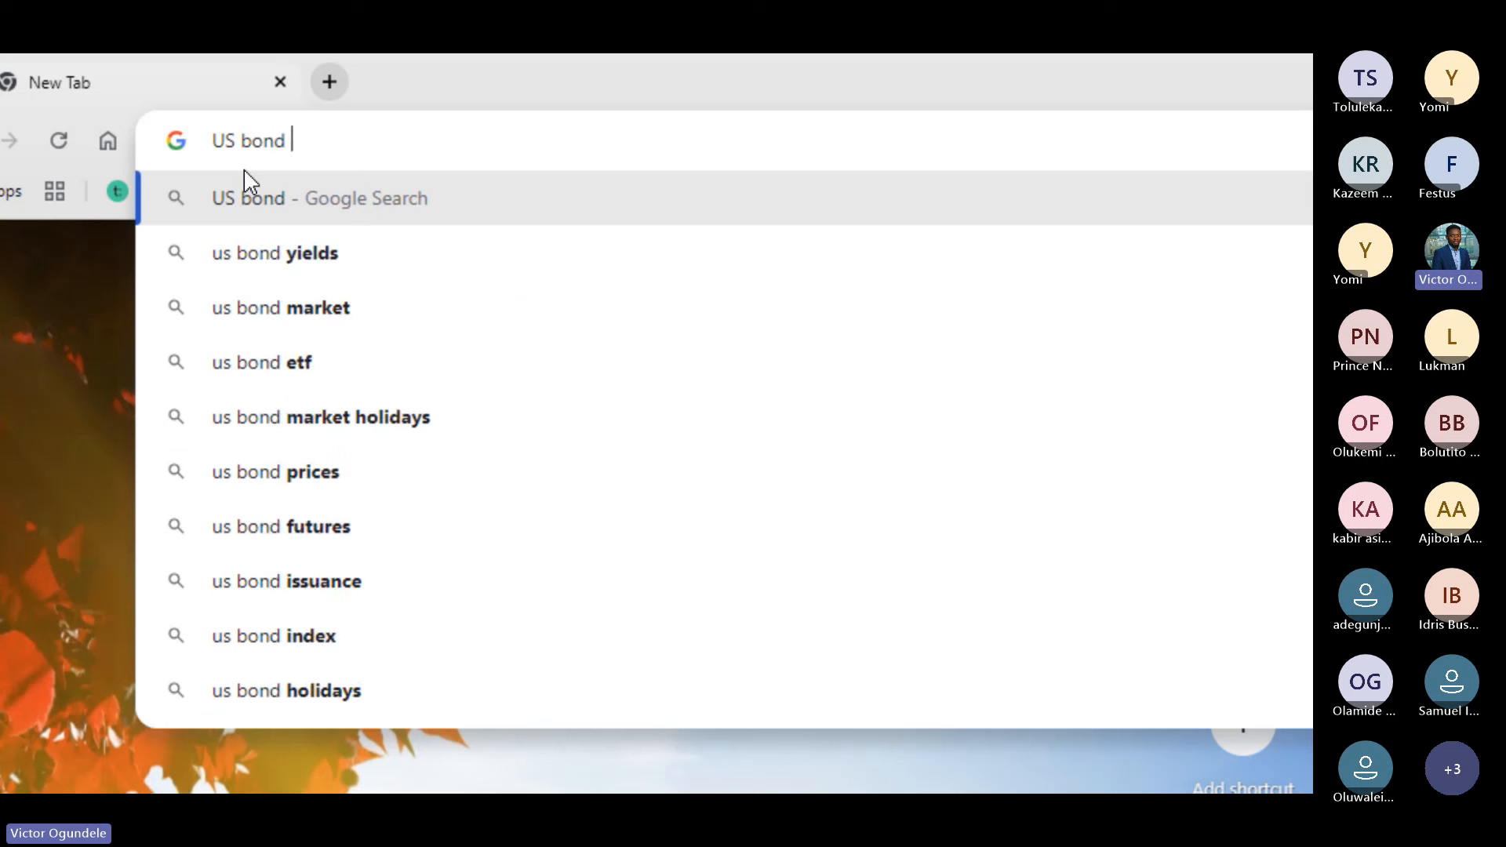
key(BackSpace)
key(BackSpace)
key(BackSpace)
key(BackSpace)
key(BackSpace)
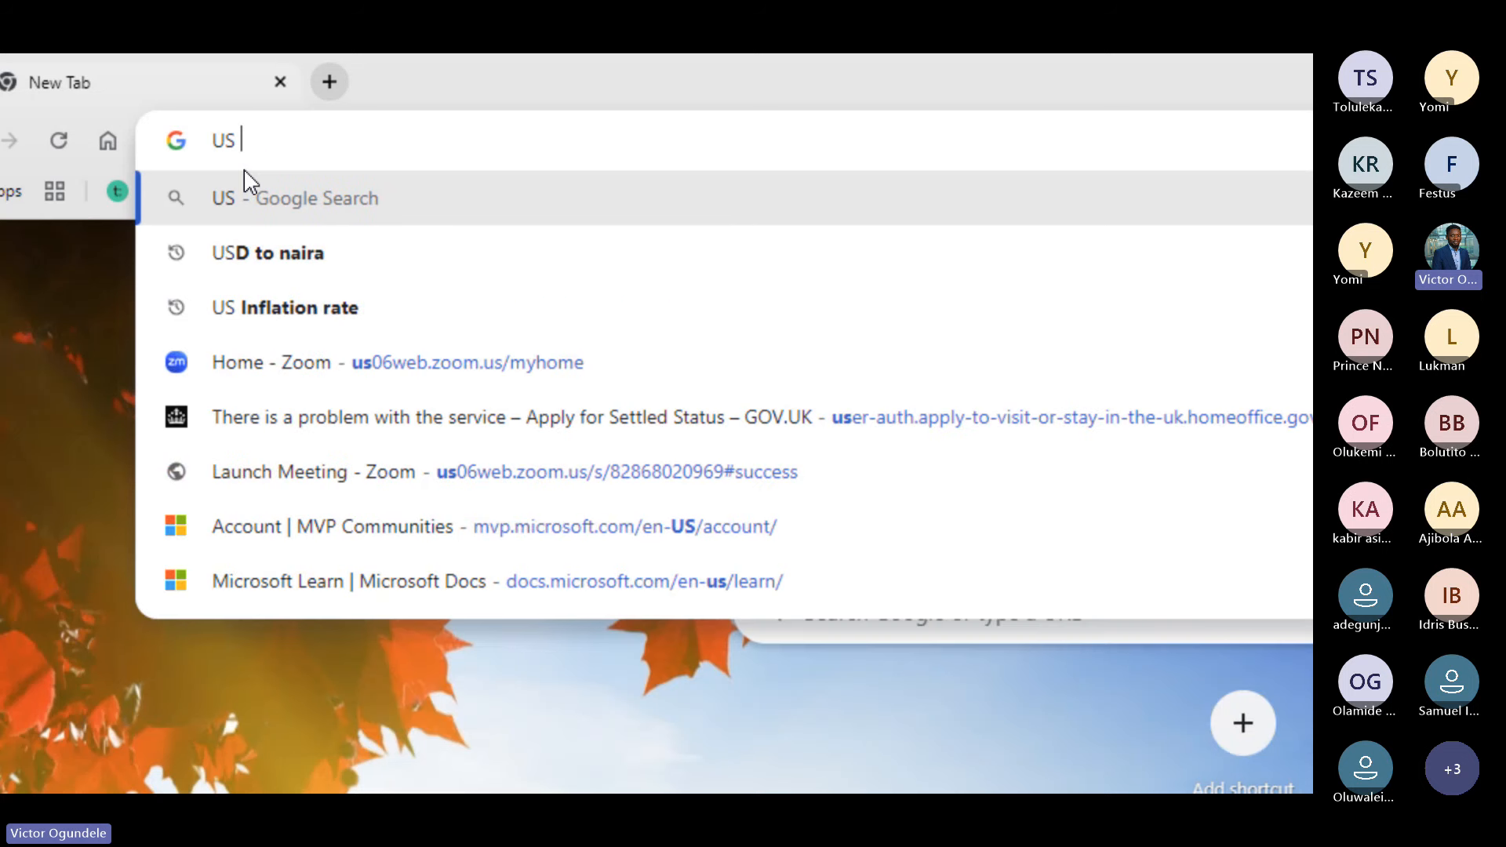
Step: Complete the query and search the web for "US 5 year treasury yield rate"
text(5 year treasury yield)
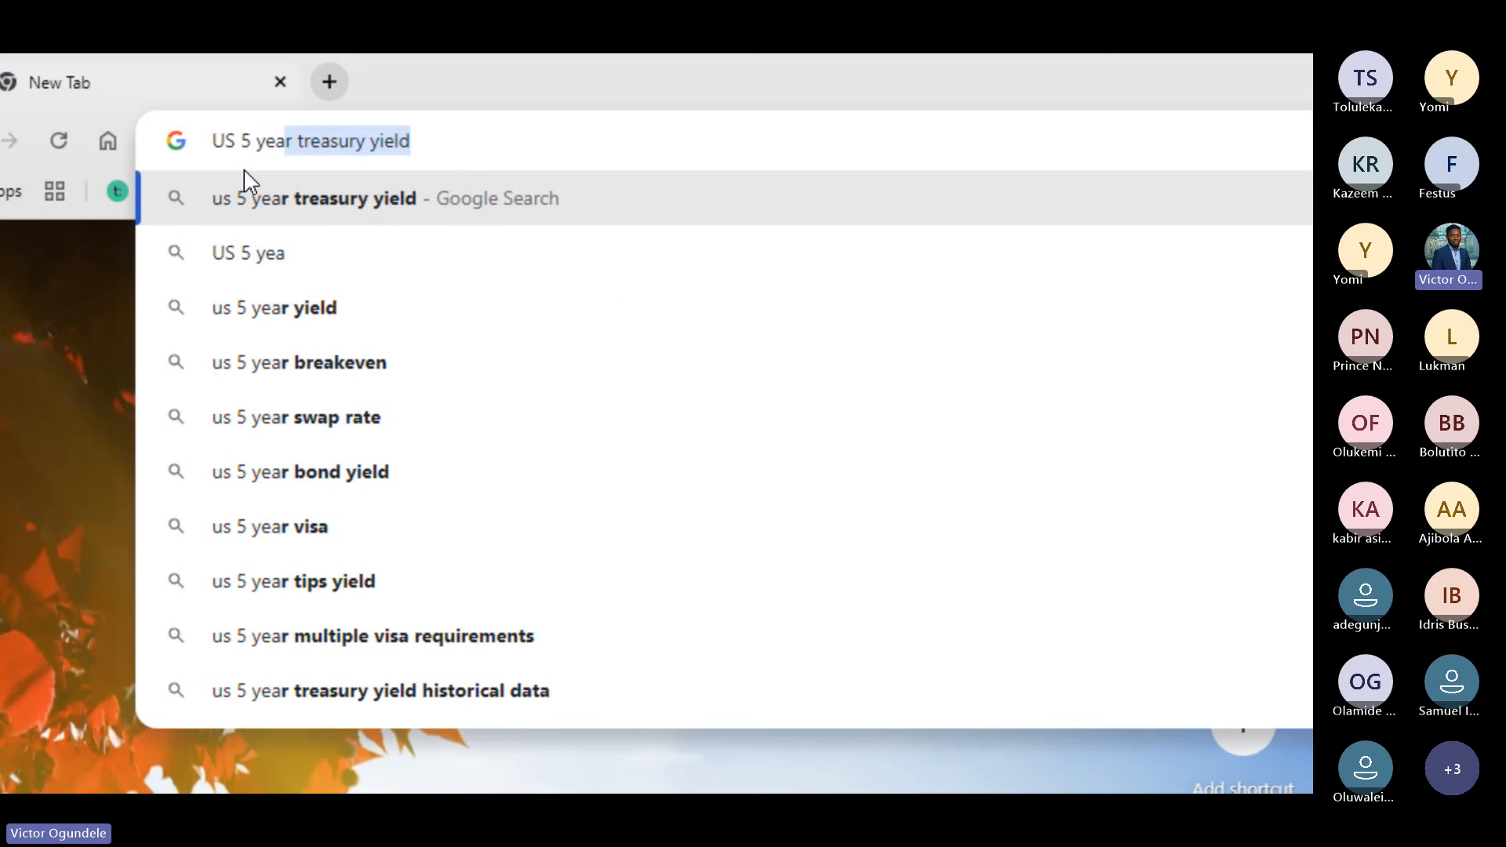
key(Right)
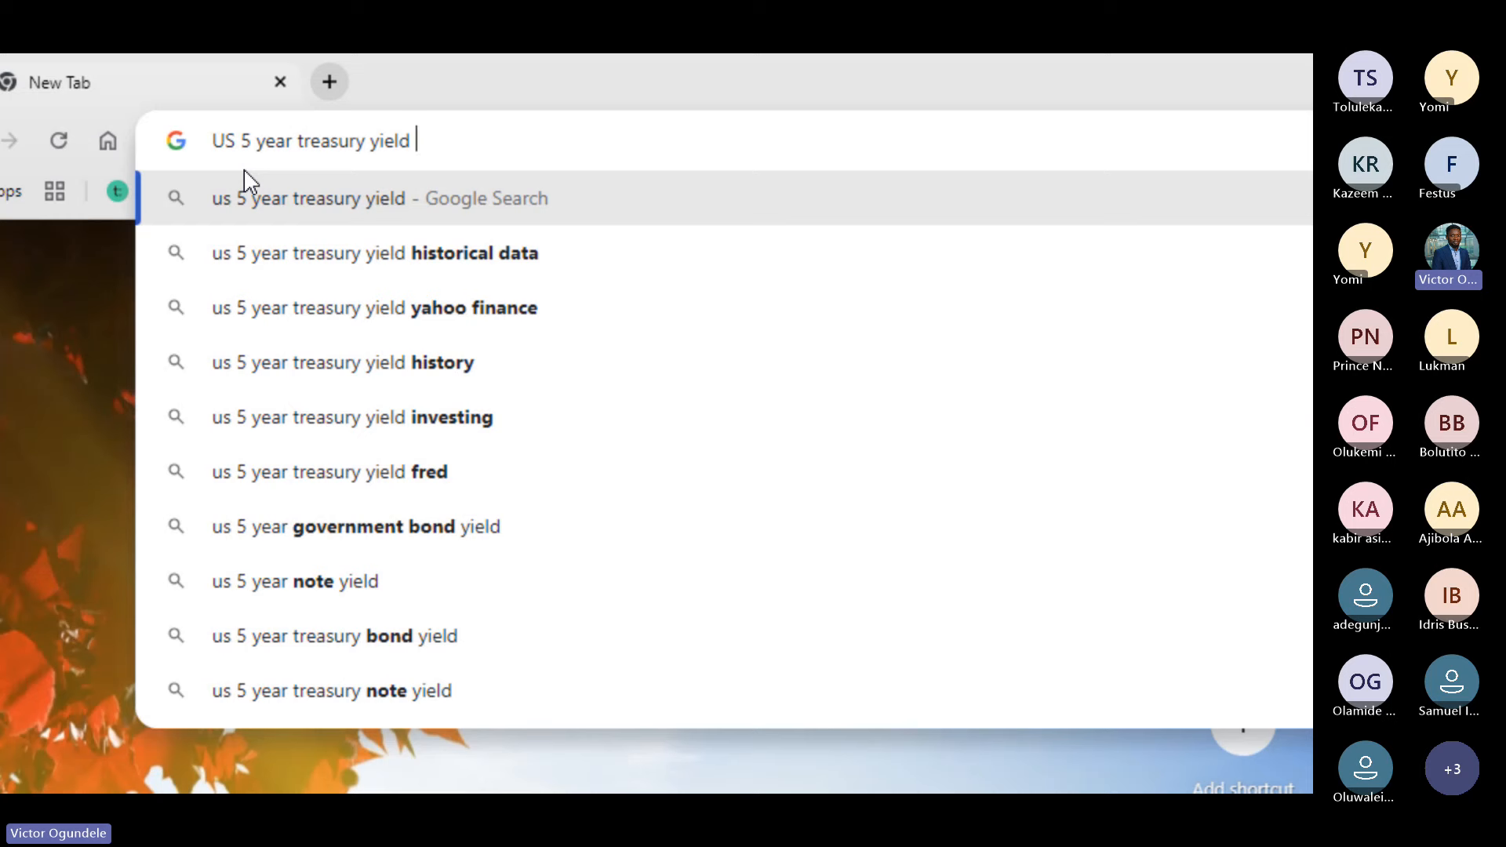
text(rate)
key(Return)
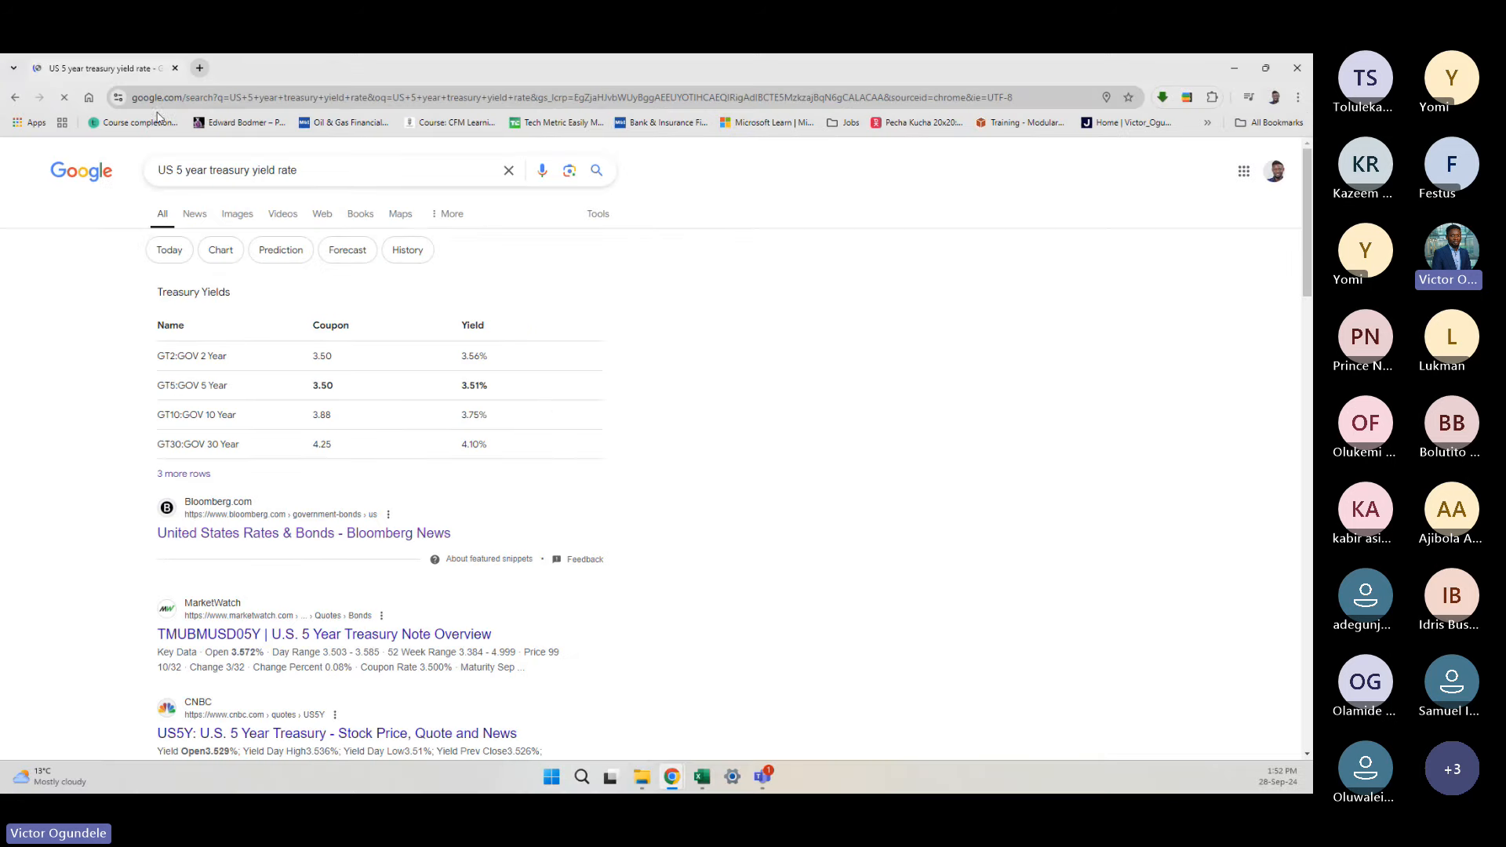
Step: Review the treasury yield search results and open the full Bloomberg table behind the featured Treasury Yields excerpt
scroll(380, 534, down, 3)
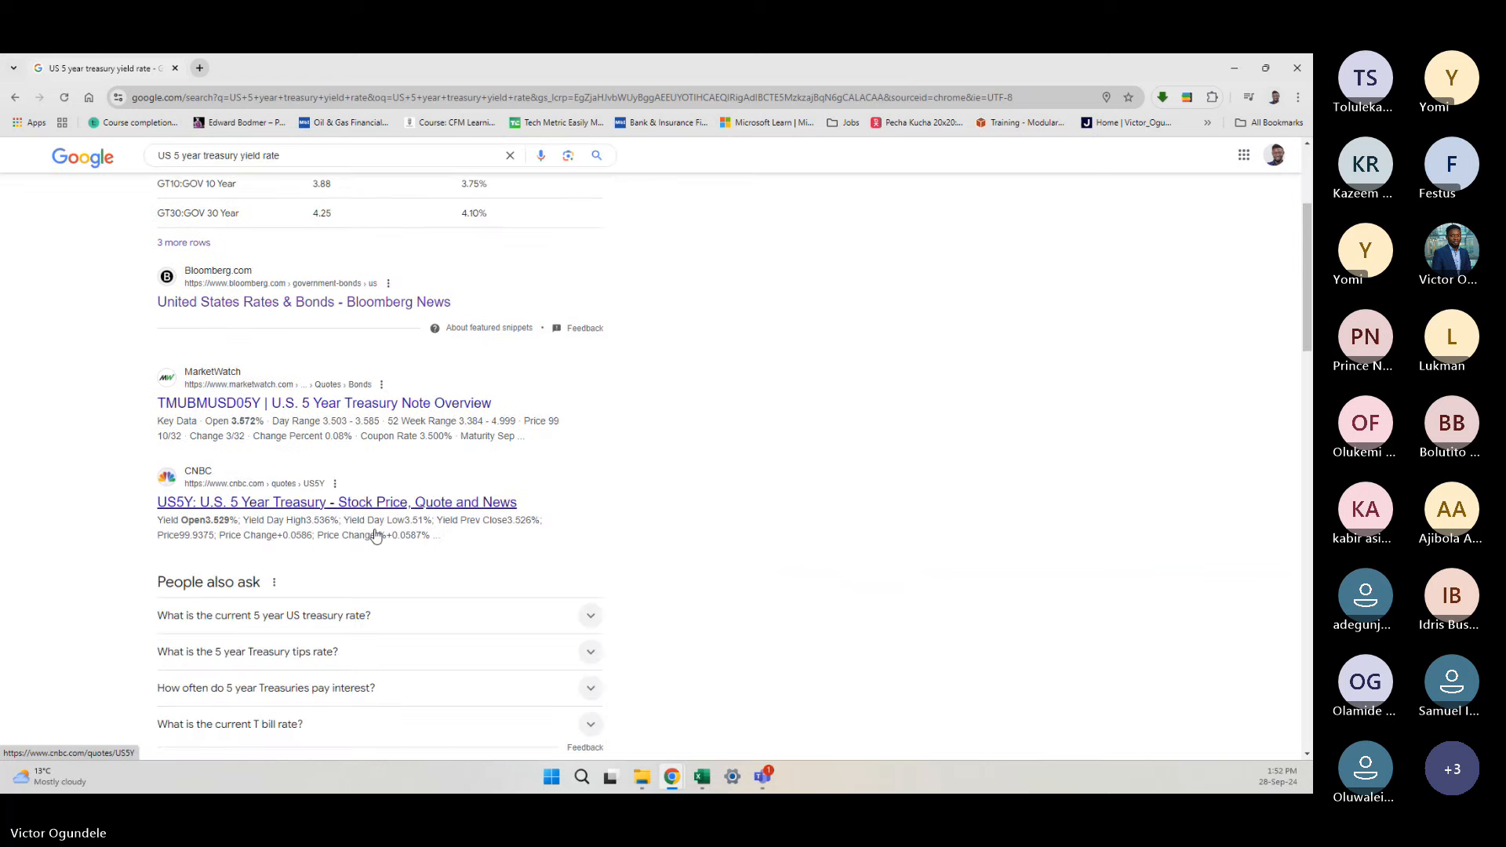
scroll(376, 532, up, 1)
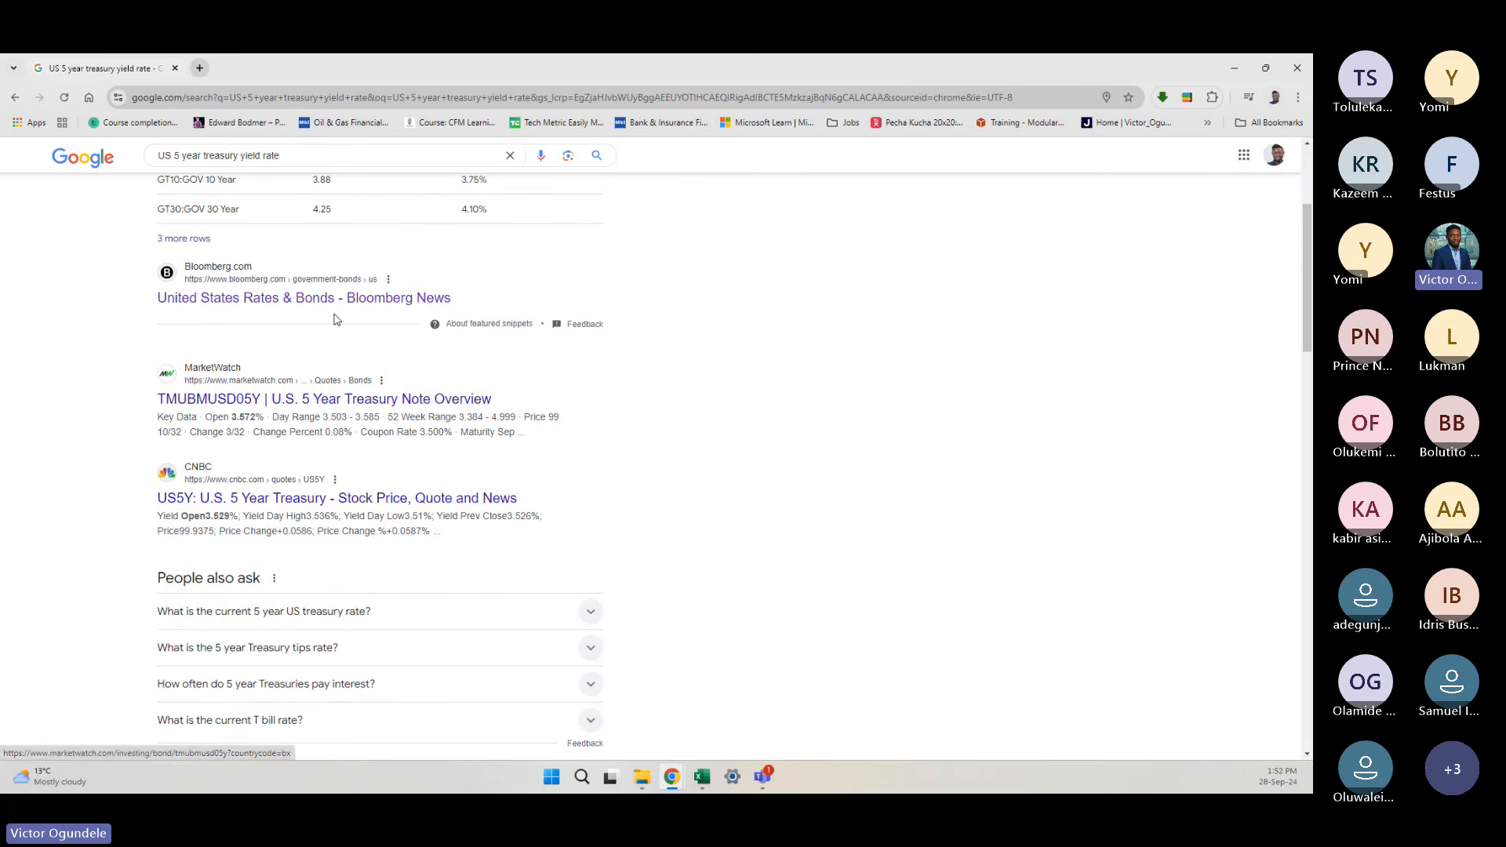
scroll(346, 408, up, 1)
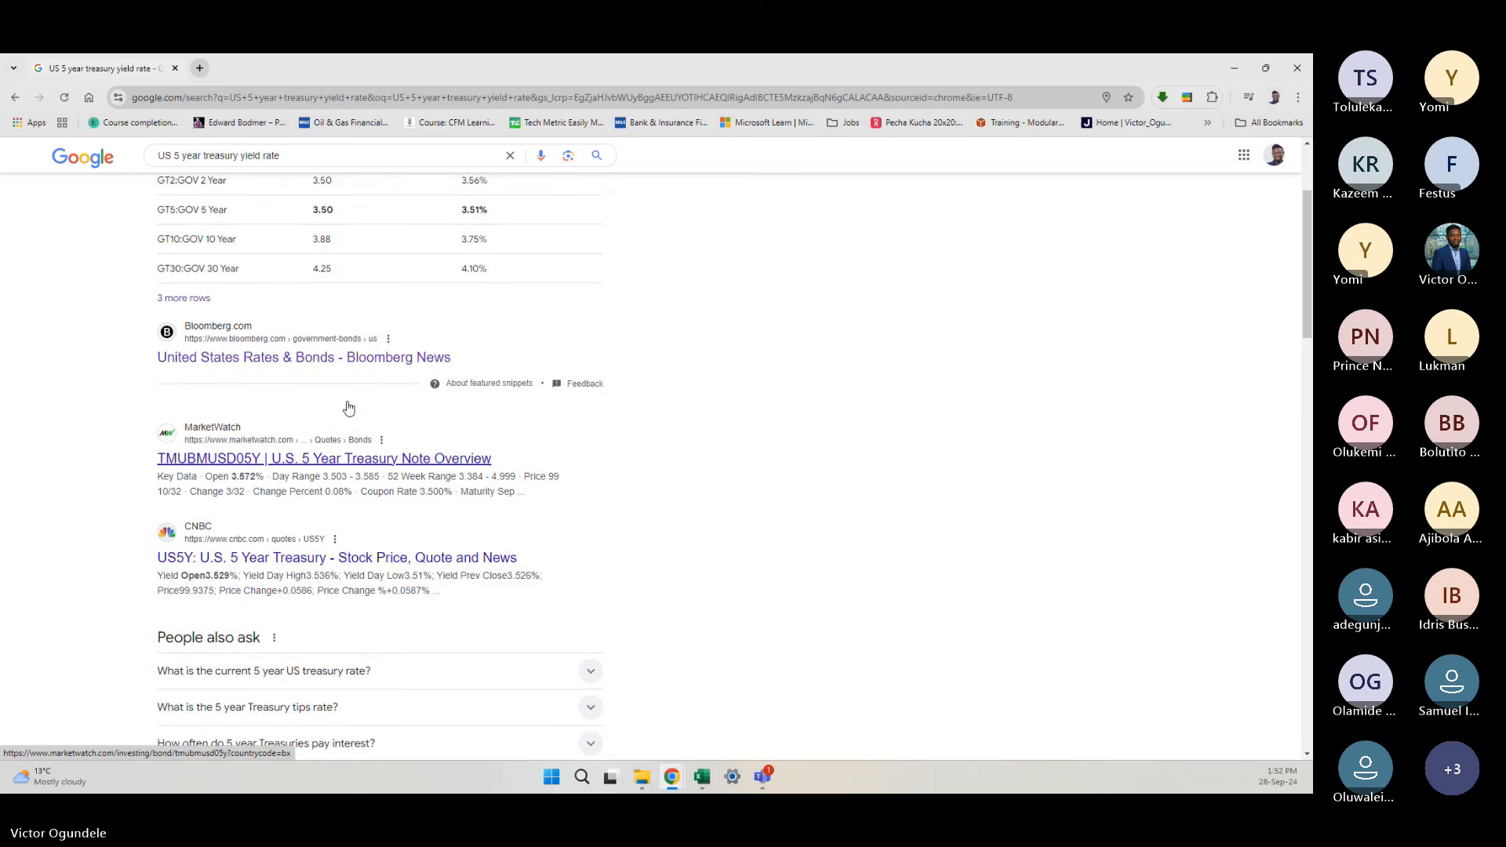
scroll(349, 408, up, 1)
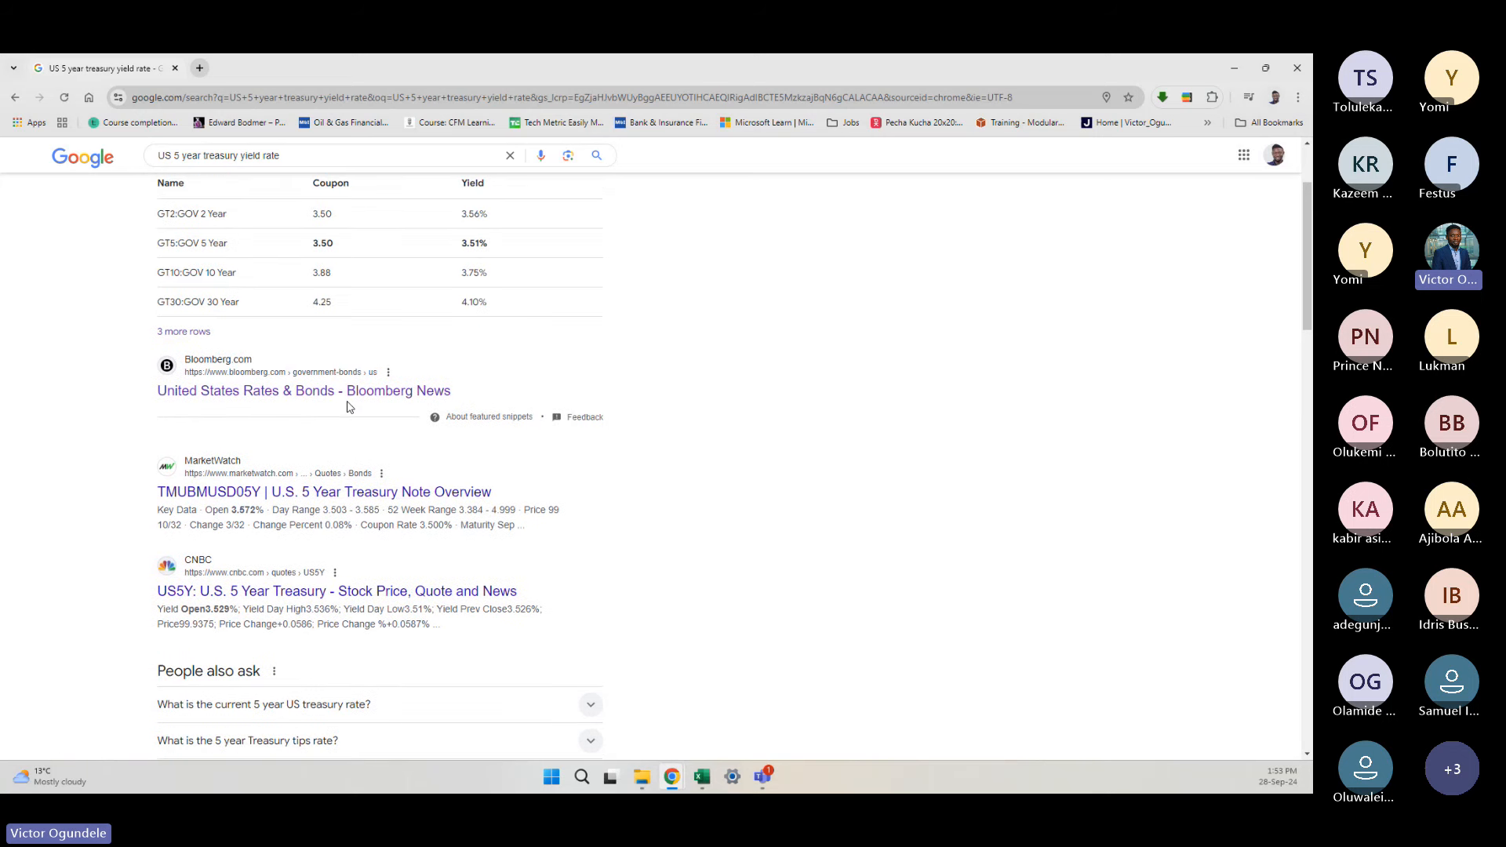
scroll(349, 408, up, 2)
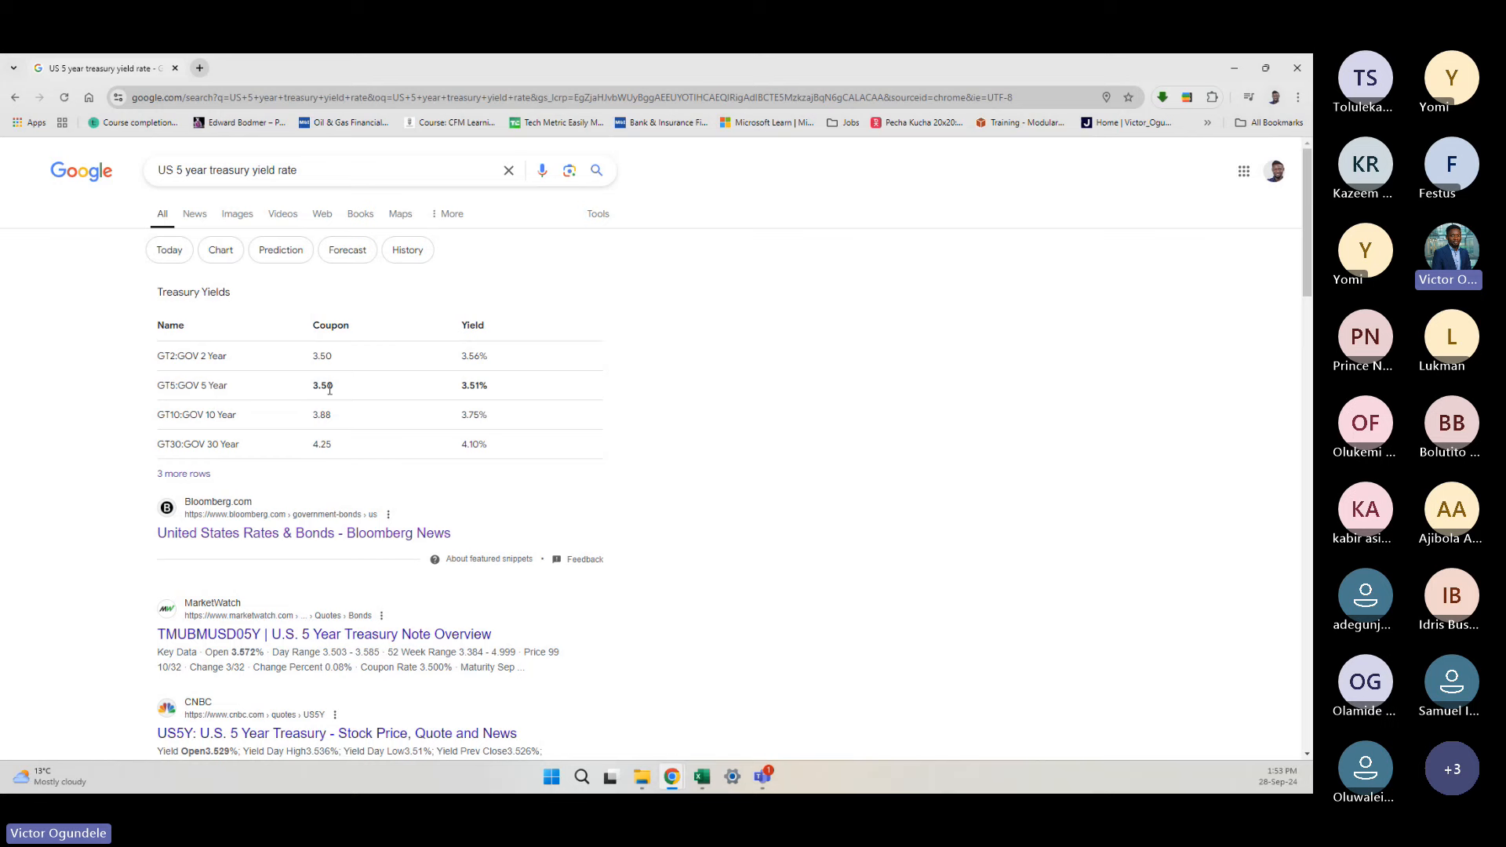
click(185, 475)
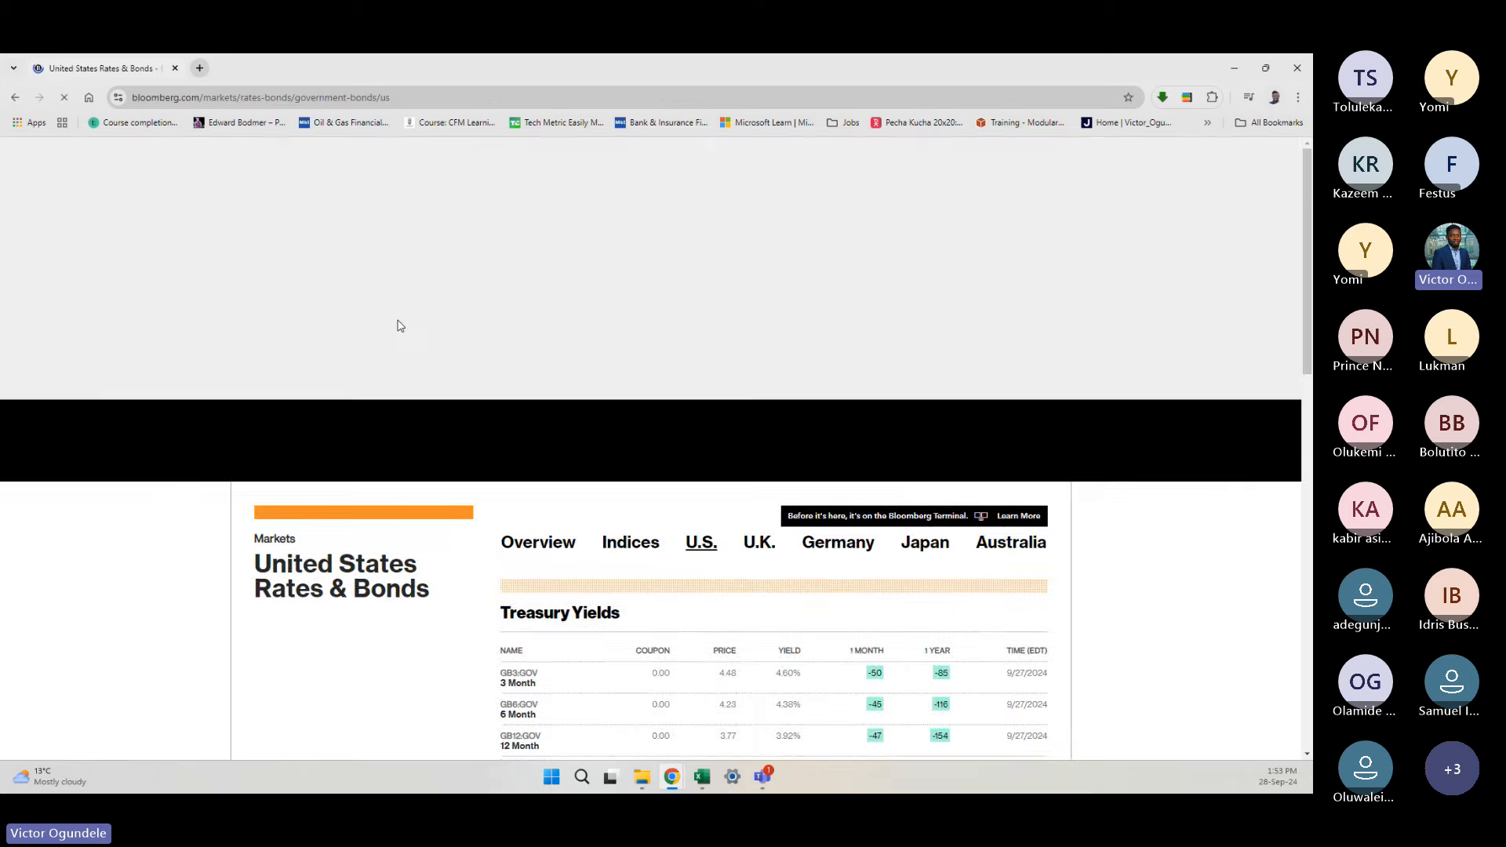
Step: Accept Bloomberg's cookie choices and examine the 5 Year yield in the Treasury Yields table
scroll(397, 326, down, 5)
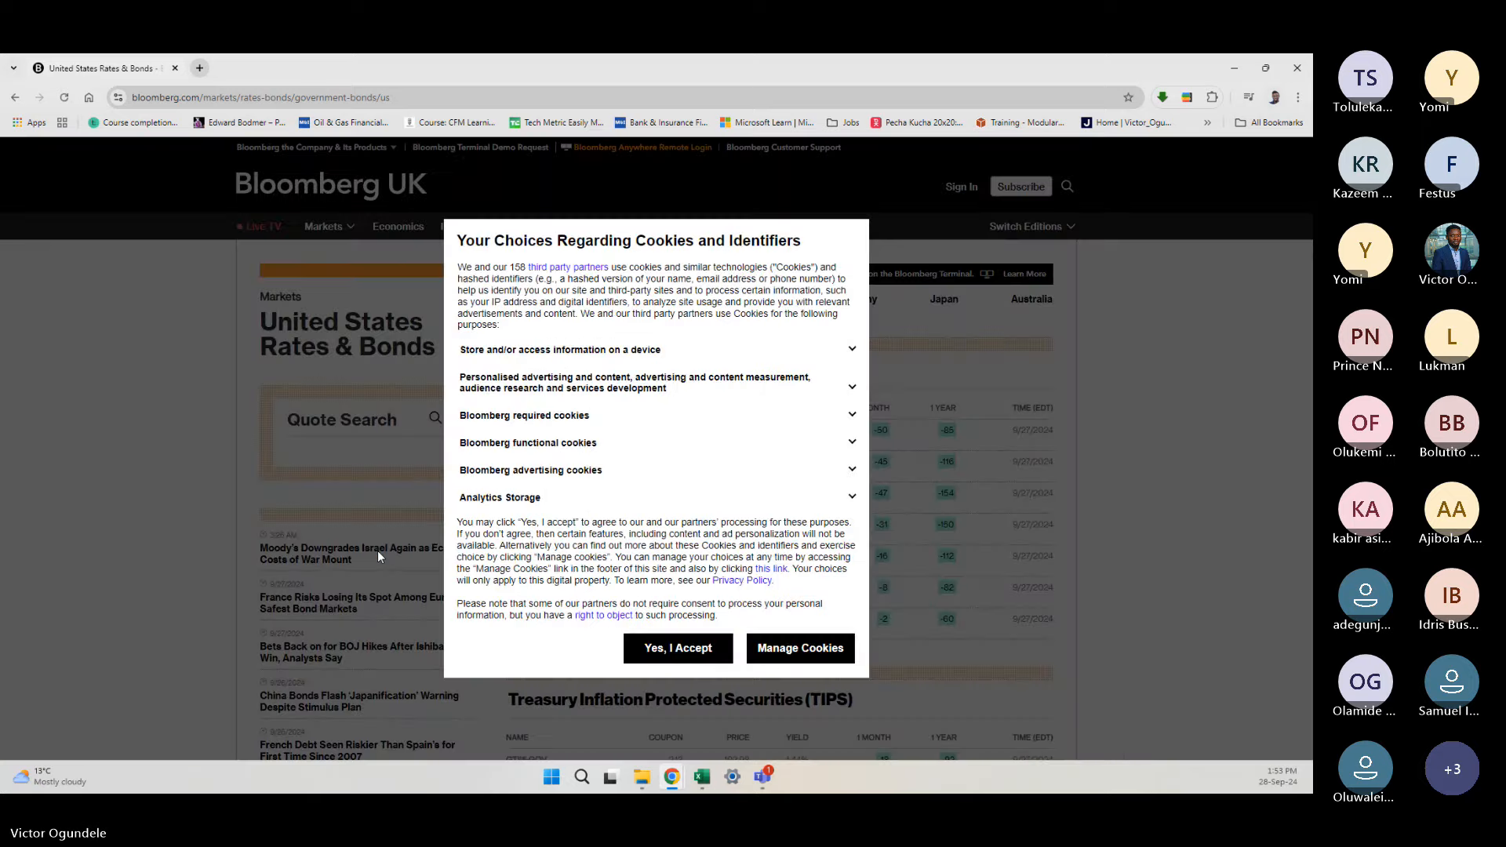
click(657, 649)
scroll(600, 530, down, 6)
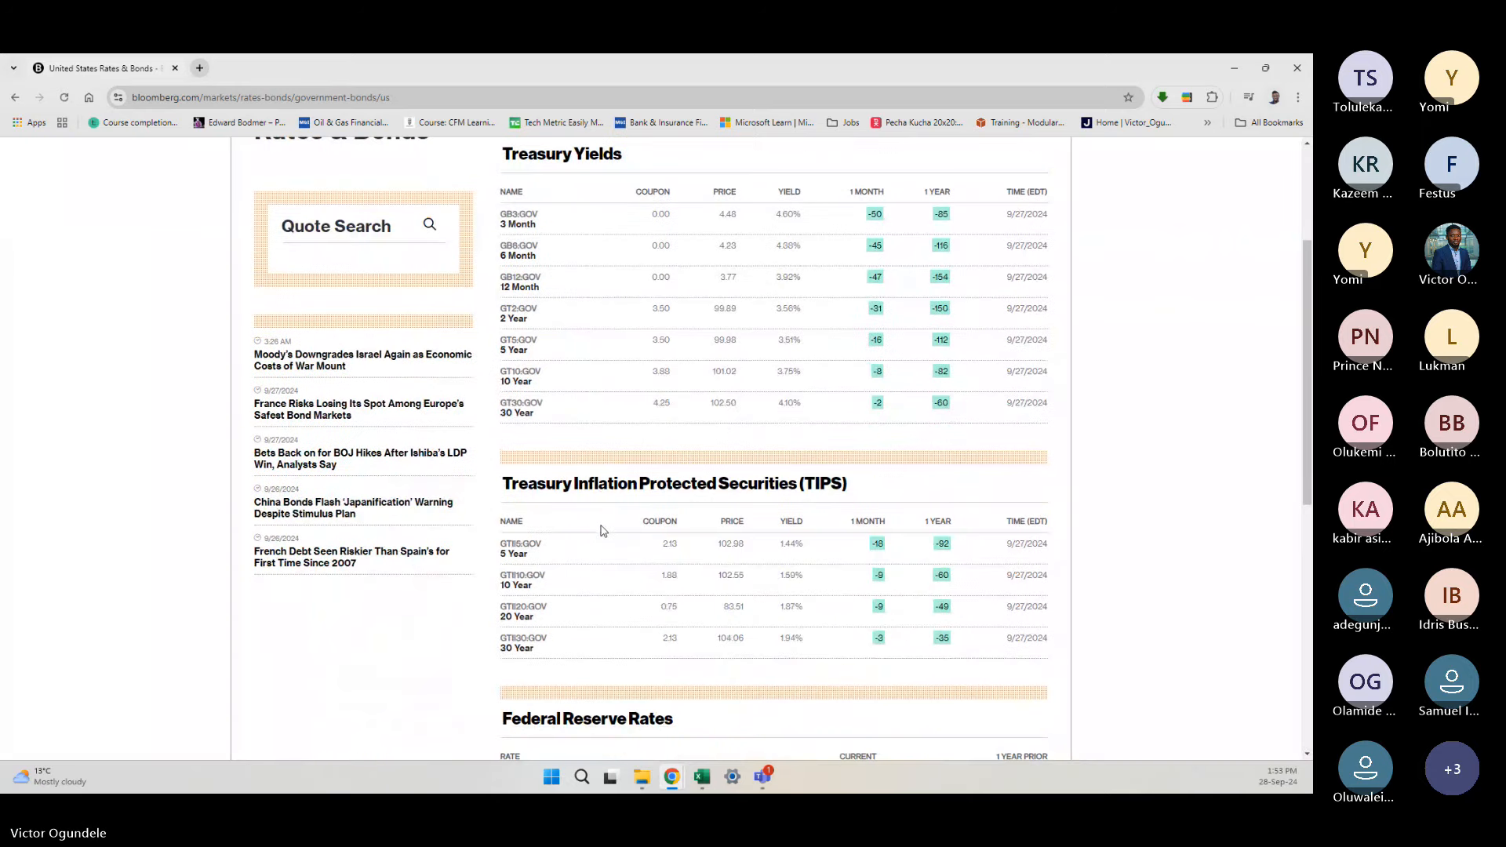
scroll(602, 531, up, 5)
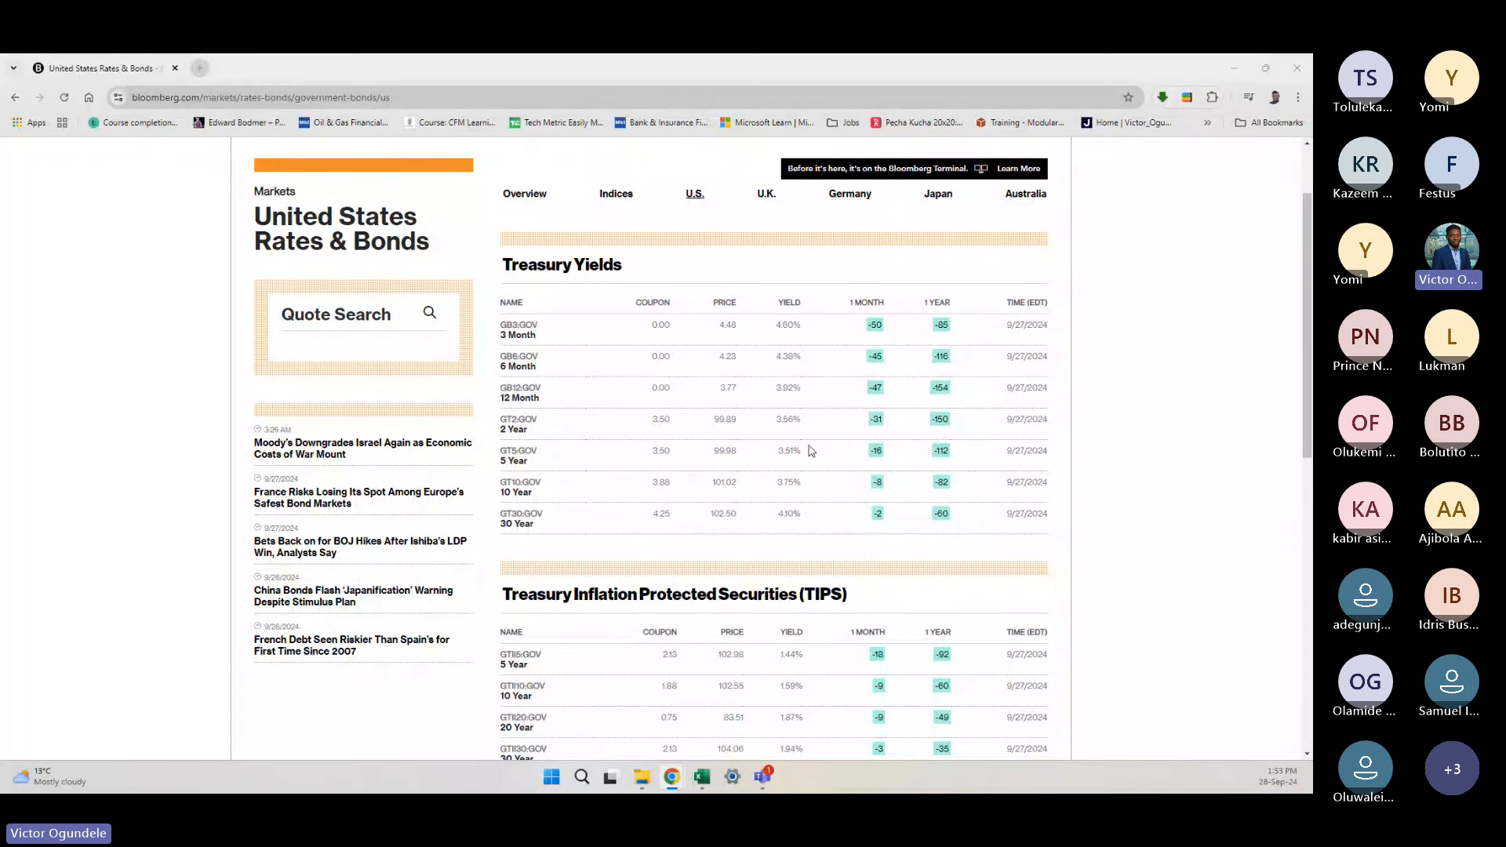
Step: Switch back to Excel, apply the Input 2 style to the Synthetic risk free rate input cell H13 and enter 3.51%
key(alt+Tab)
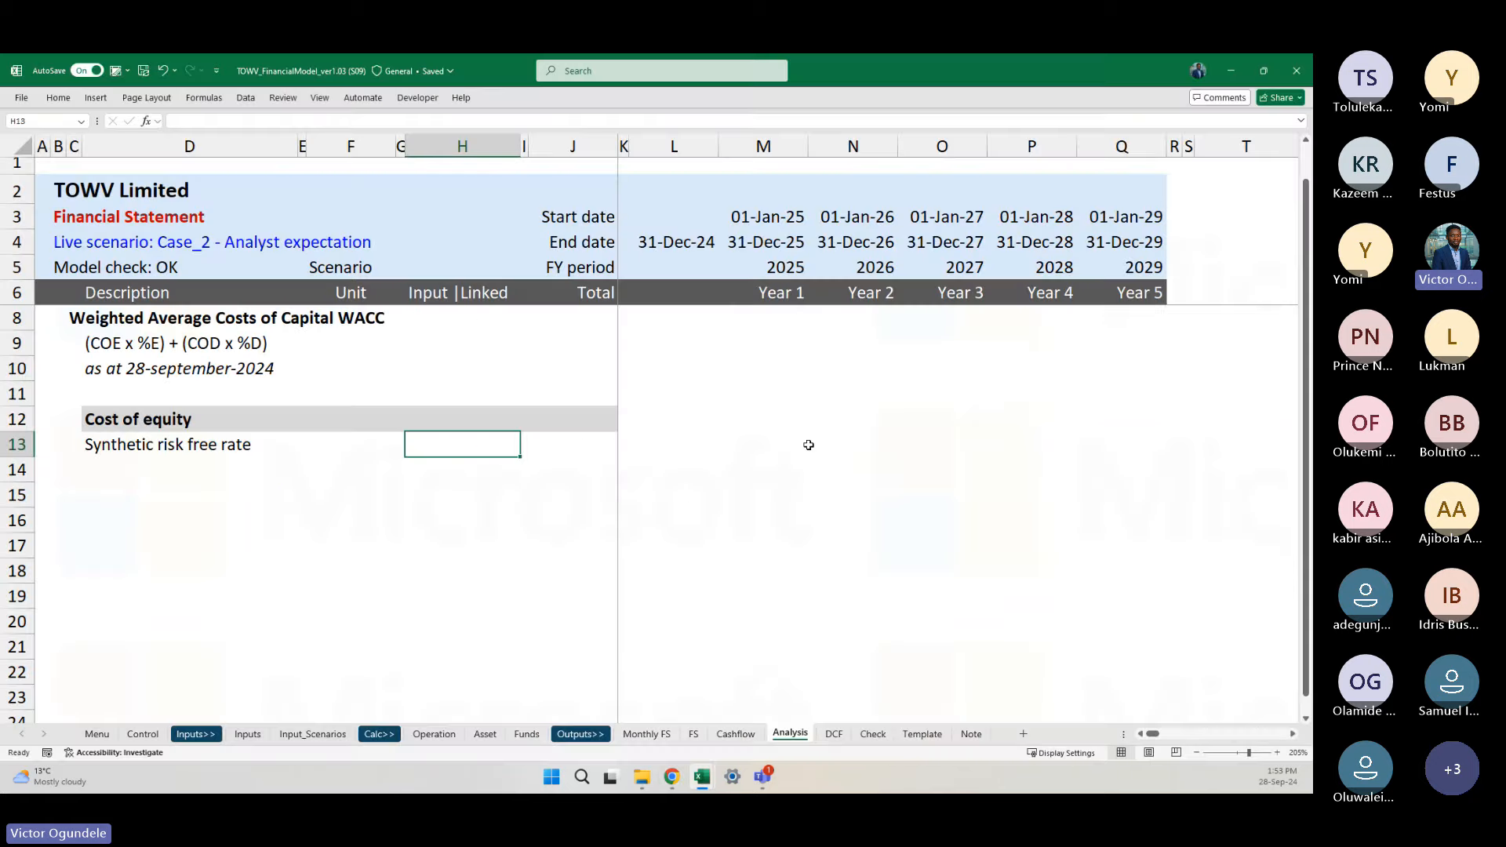
click(118, 71)
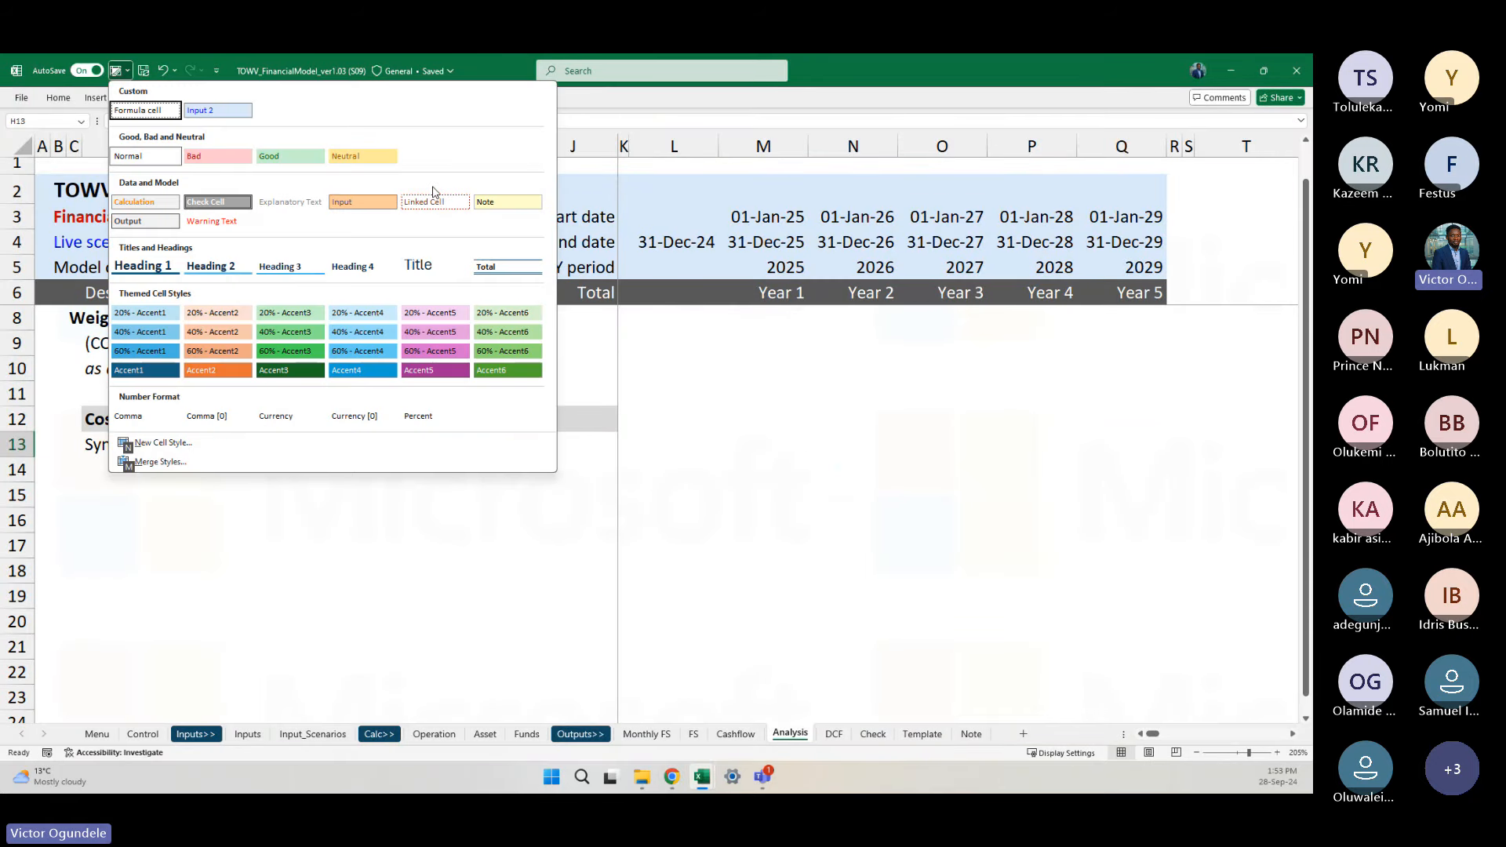
click(217, 110)
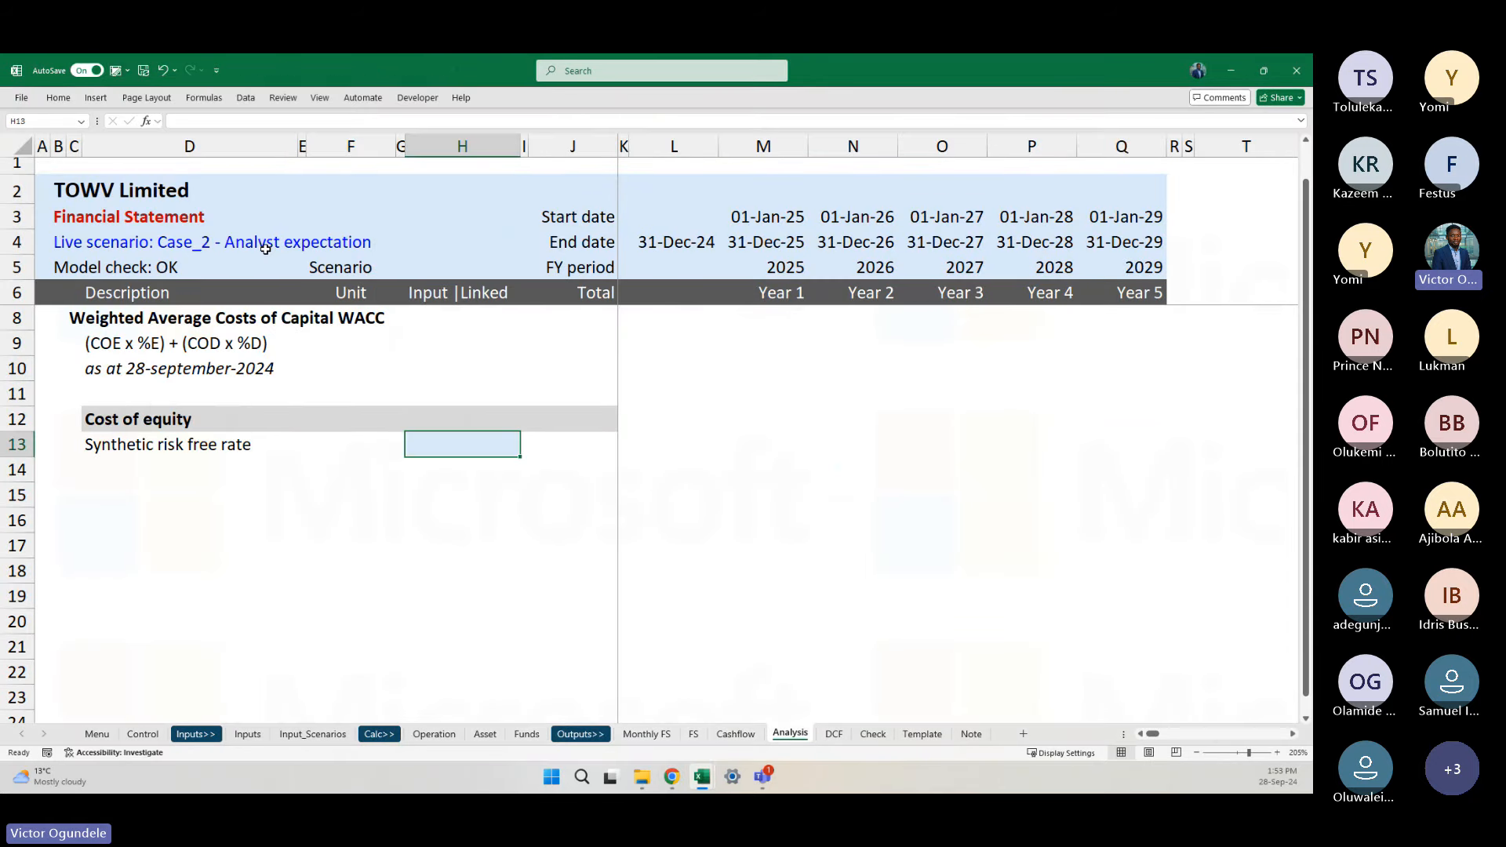
text(3.51)
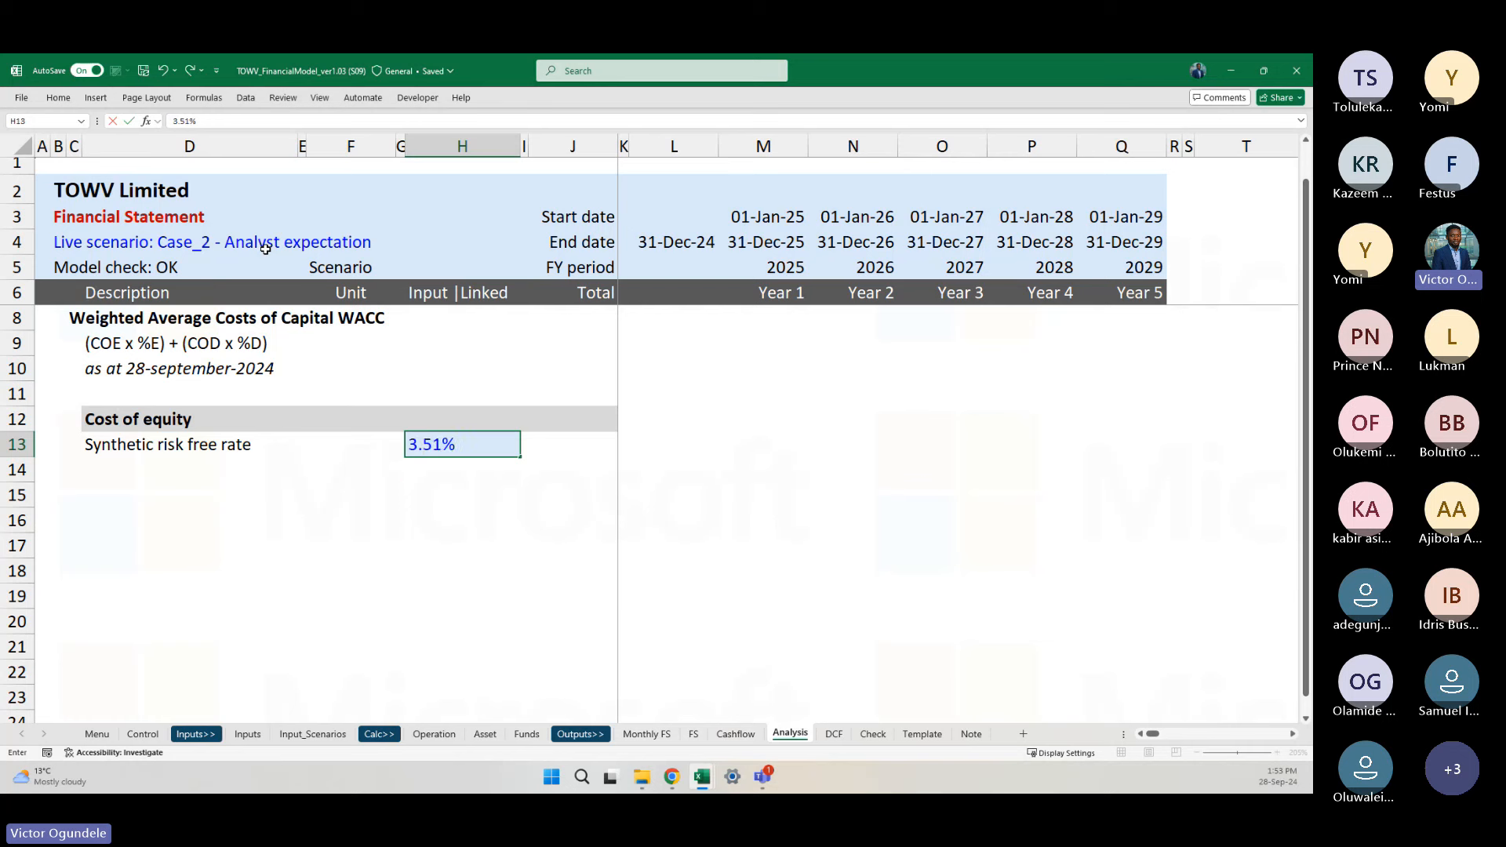
key(Return)
key(Up)
key(alt+h)
key(0)
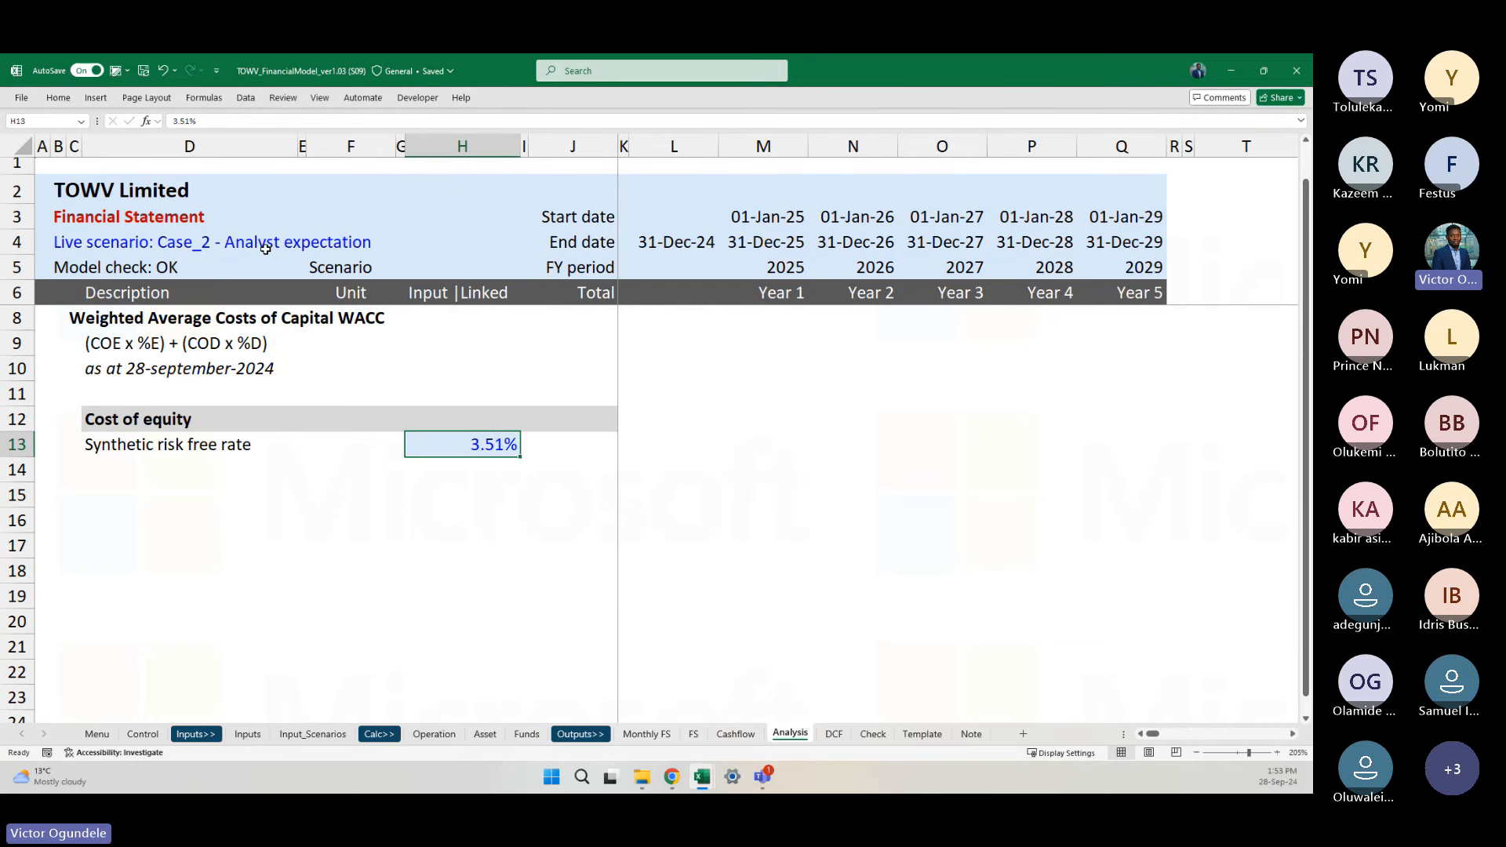
click(445, 492)
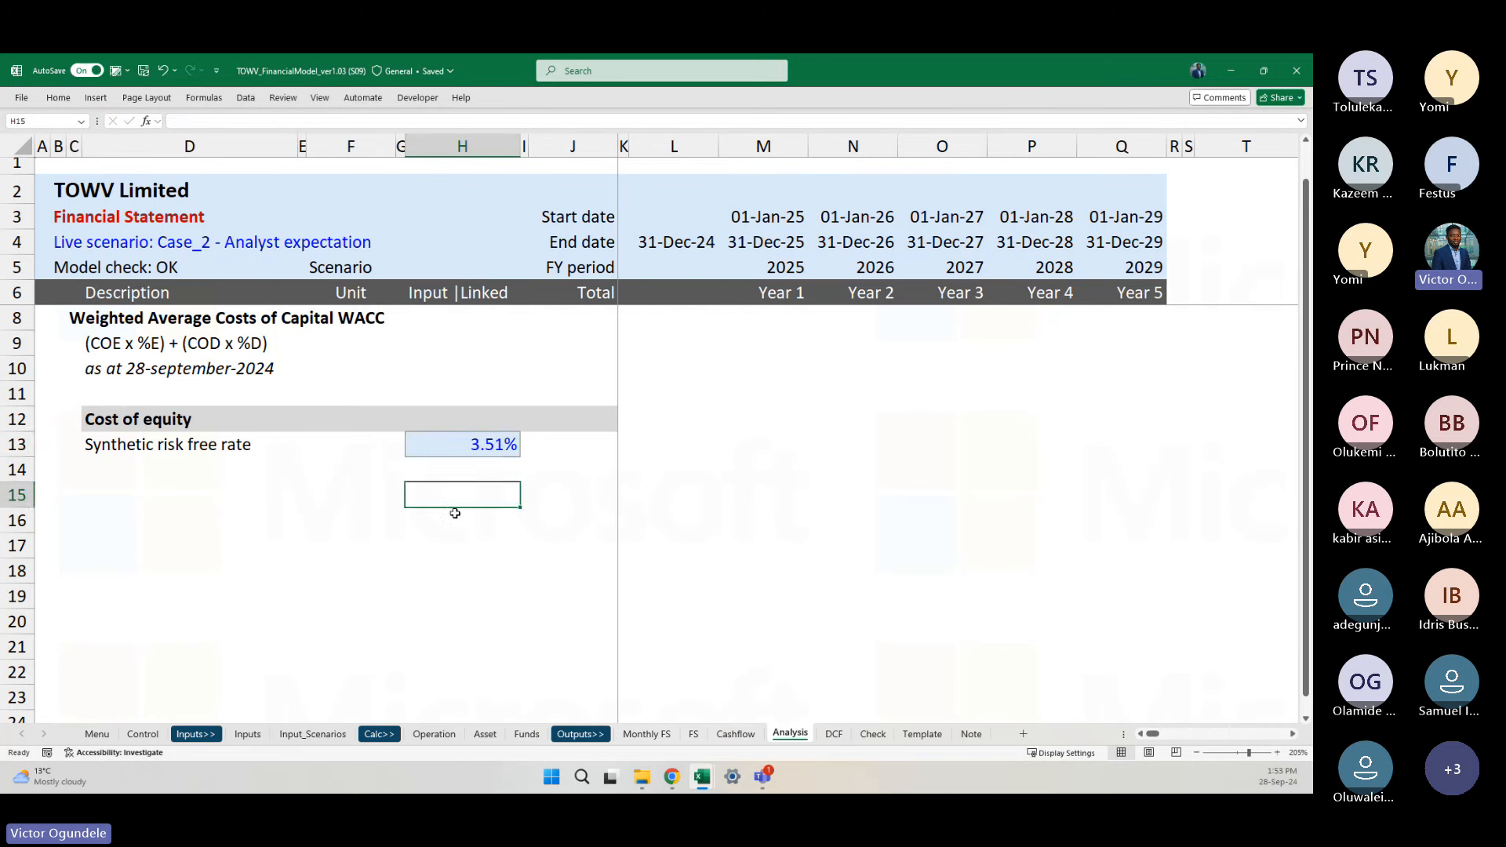
Step: Return to the Bloomberg United States Rates & Bonds page in Chrome and look through its Federal Reserve Rates and Municipal Bonds tables
click(673, 777)
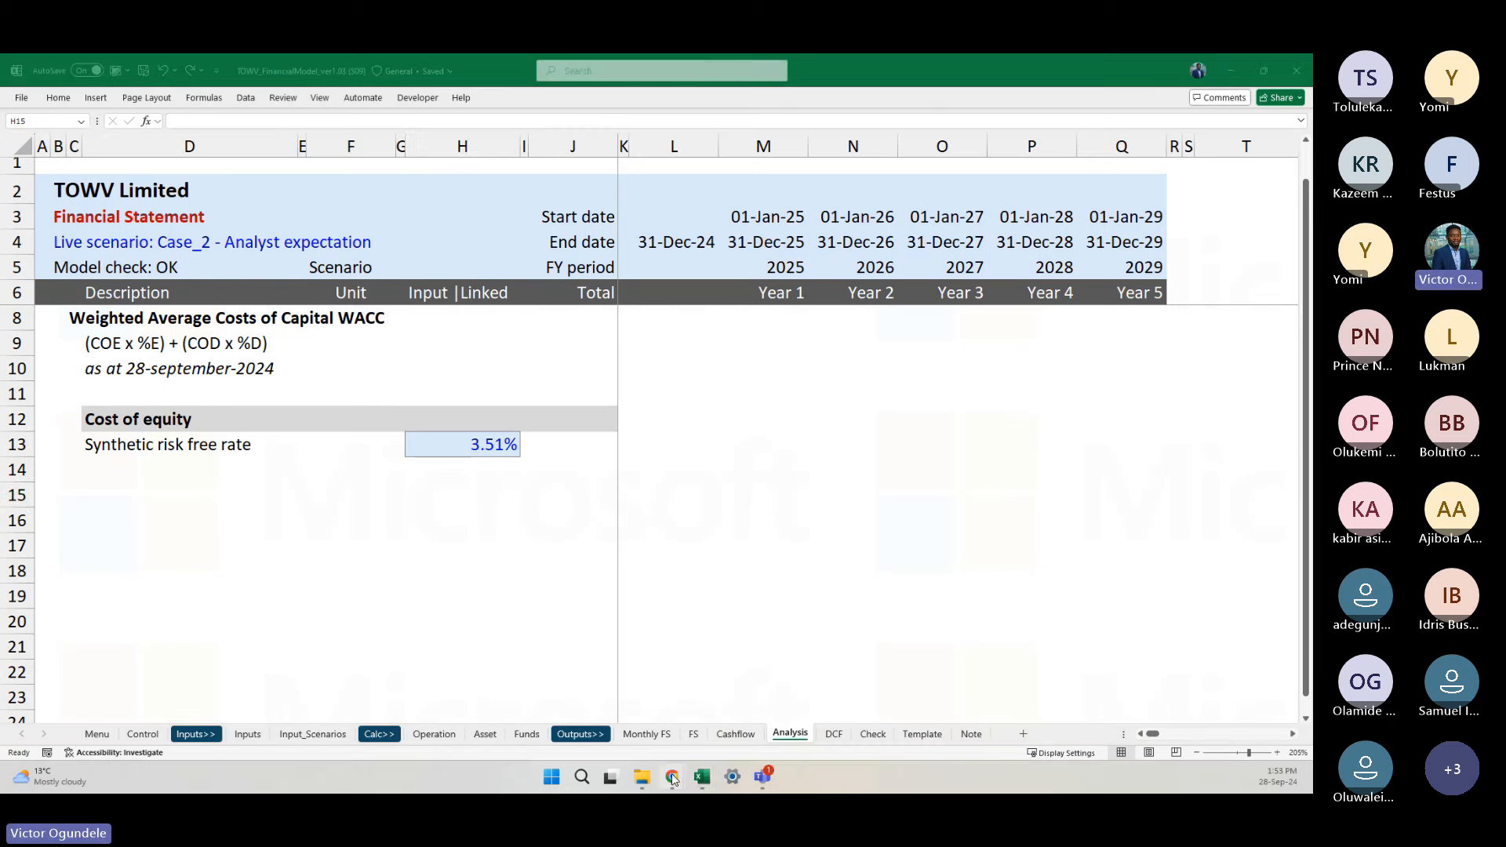
click(591, 441)
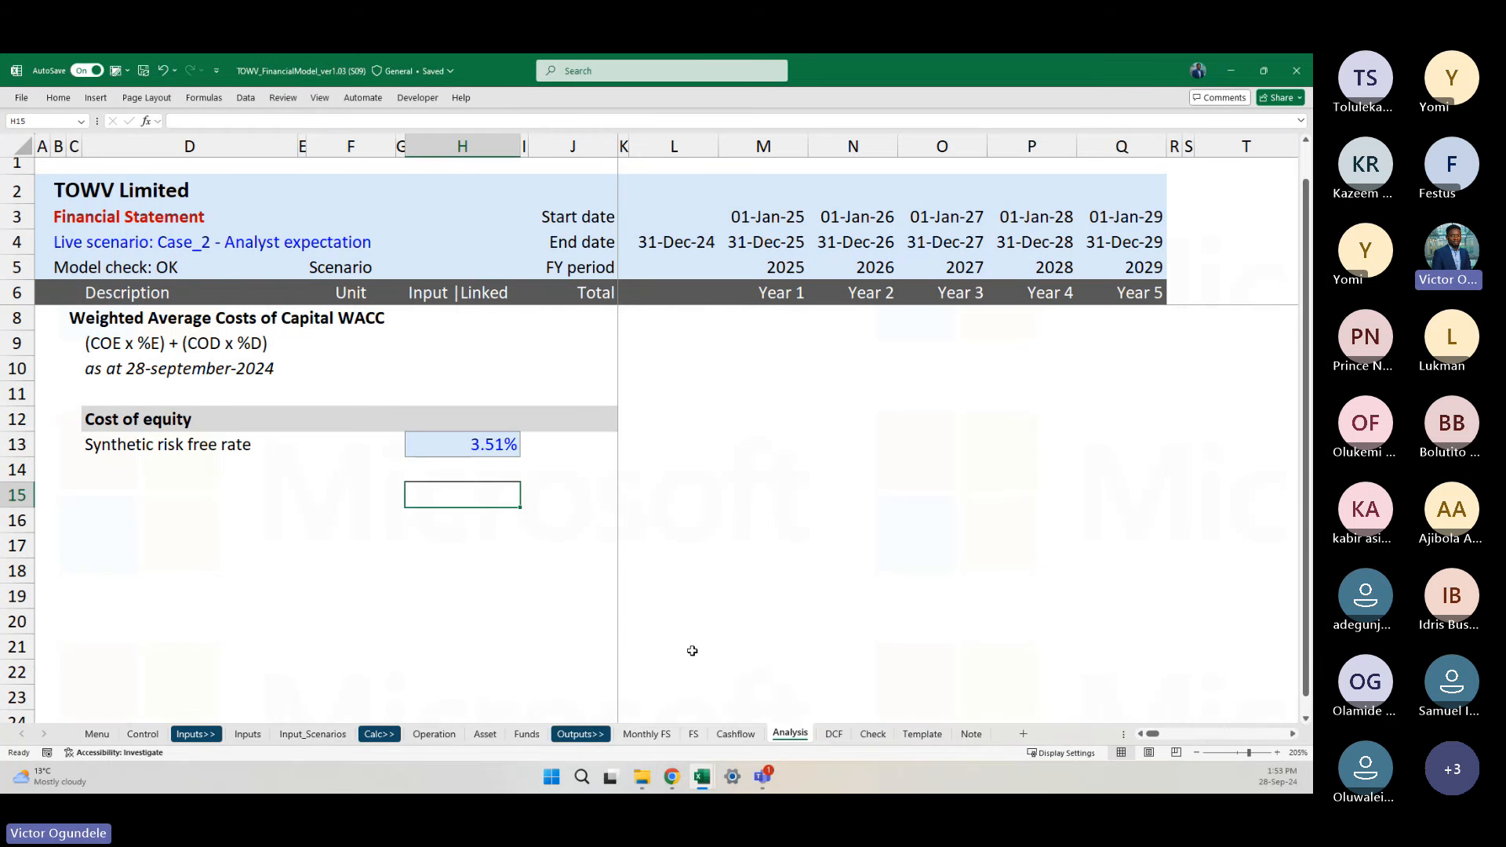
click(673, 777)
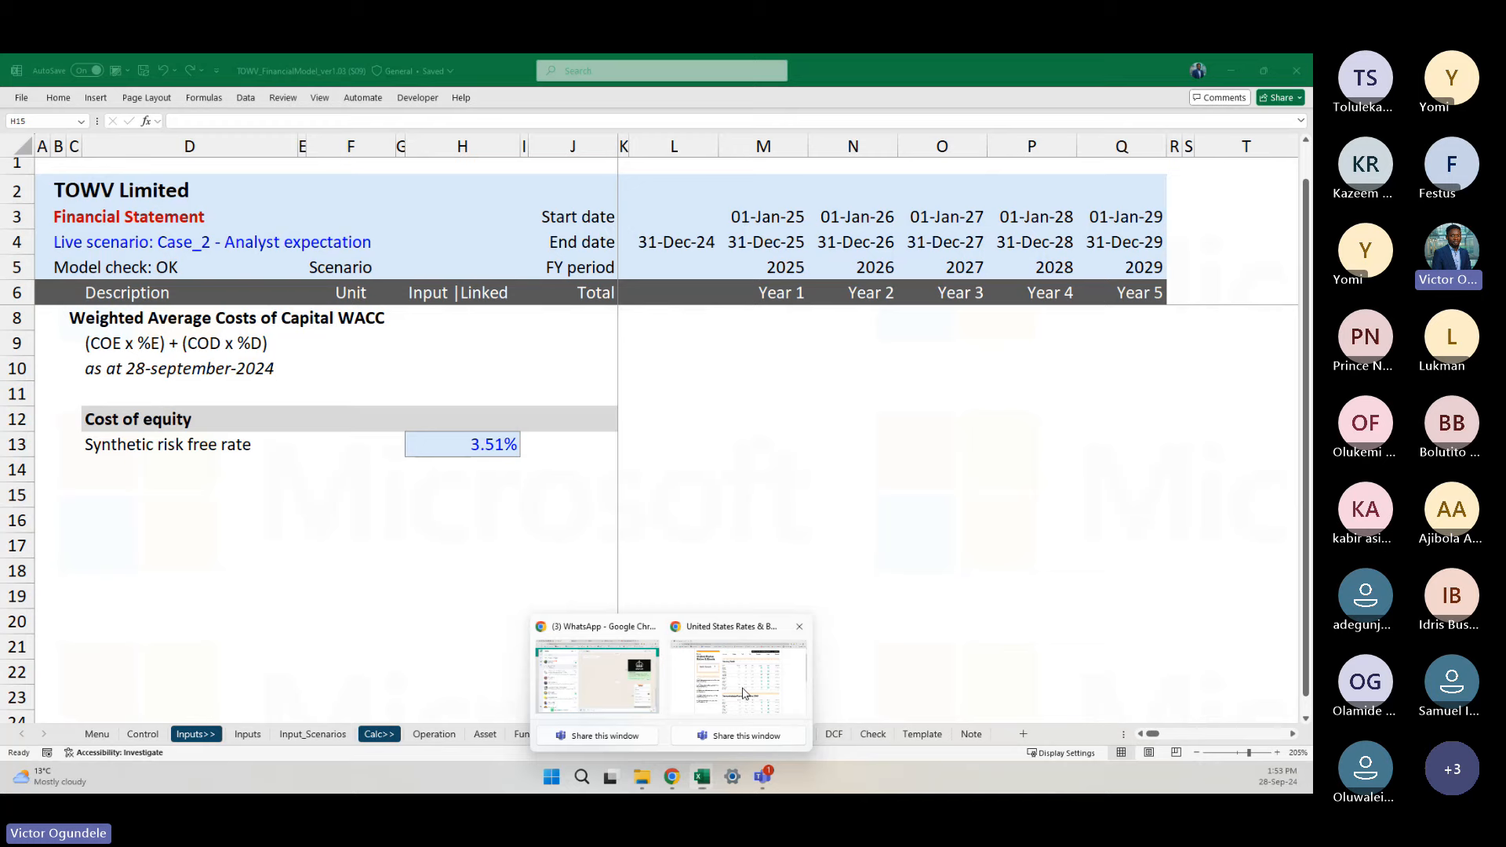
click(744, 694)
scroll(634, 626, down, 6)
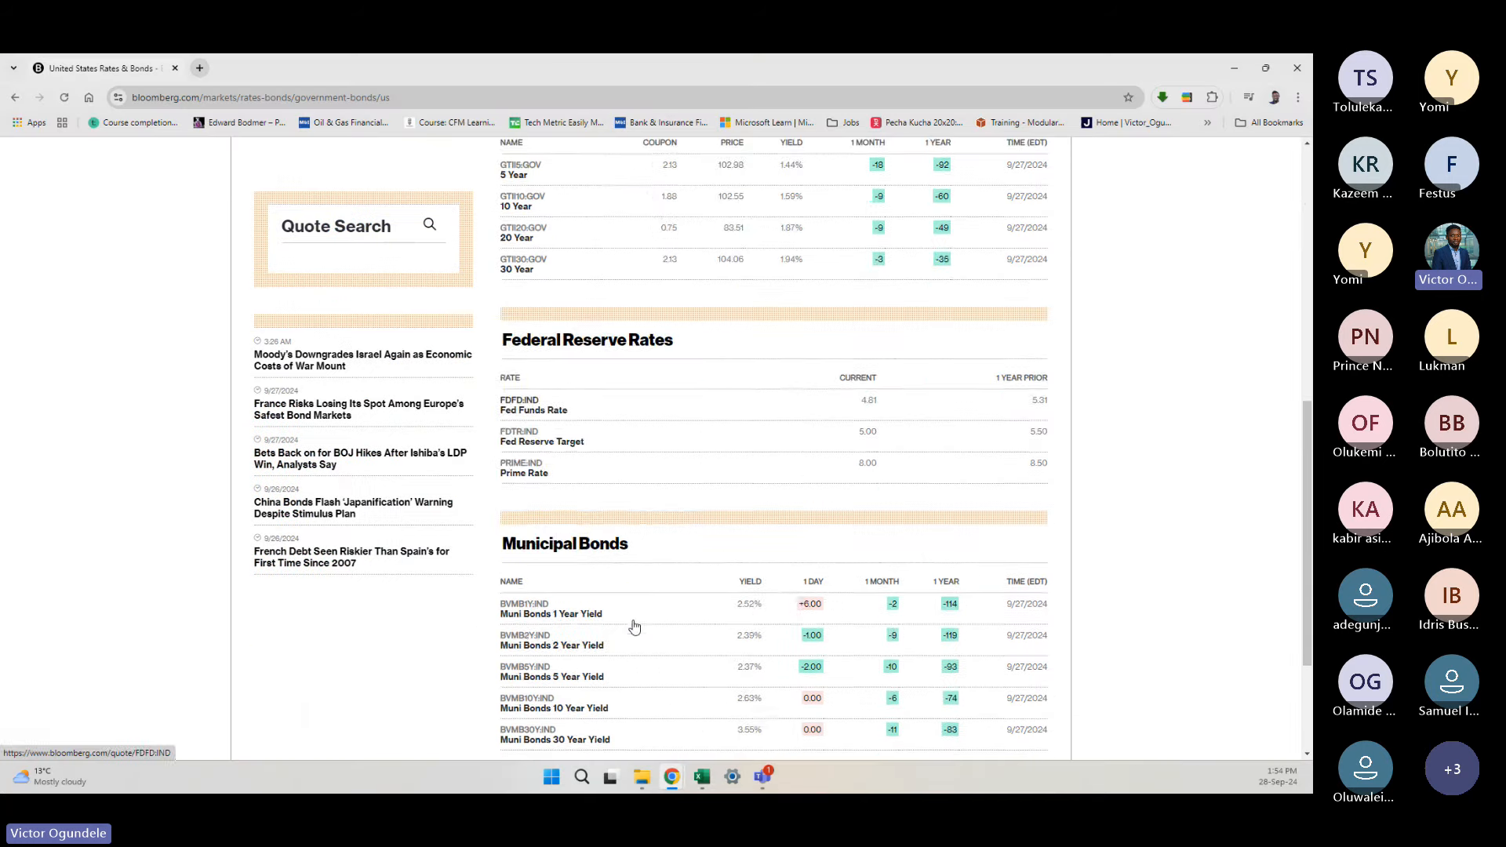
scroll(635, 626, down, 3)
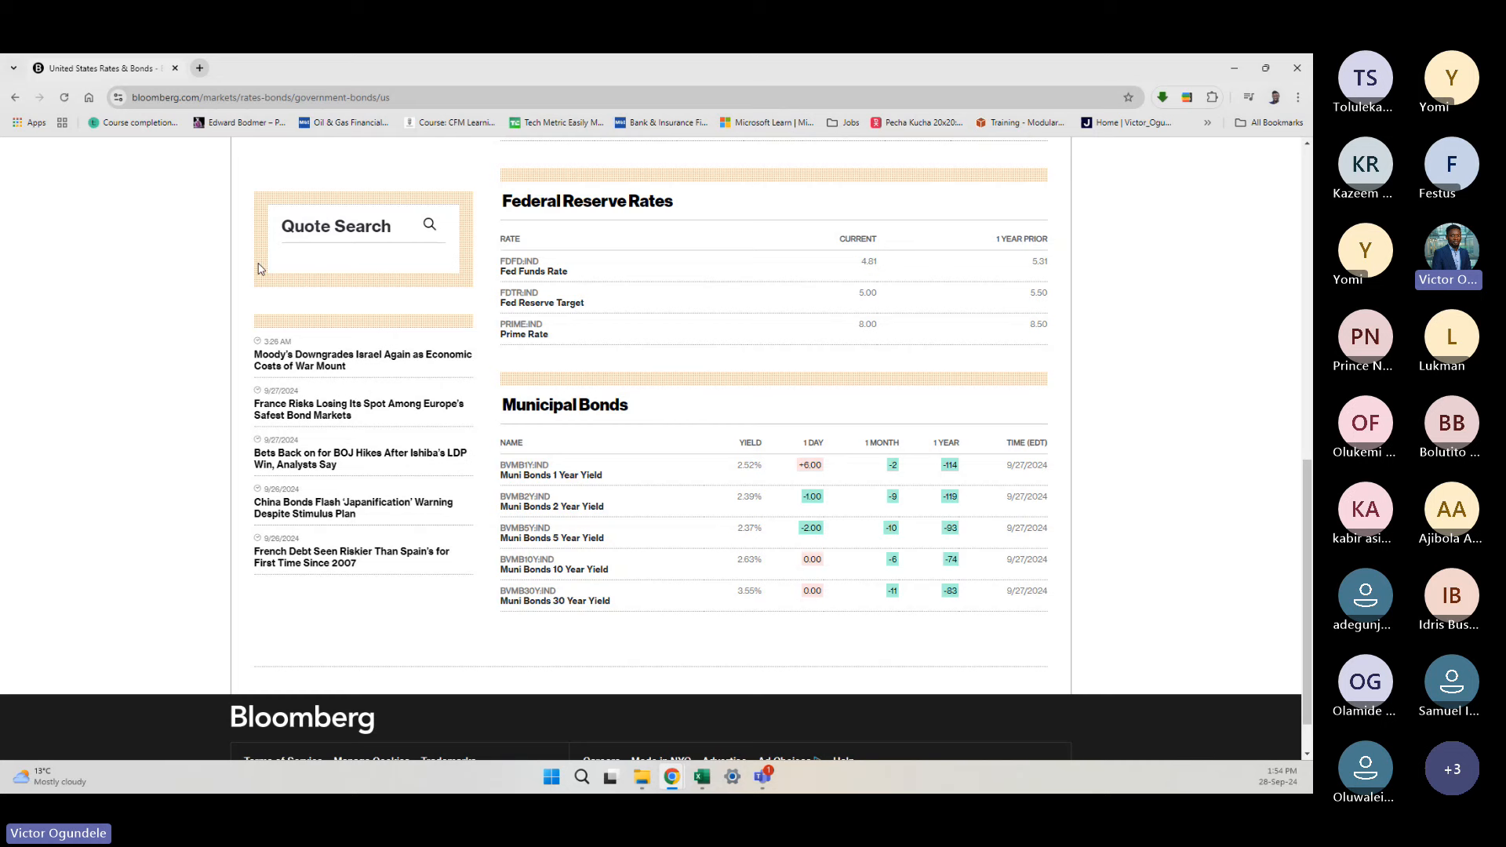
scroll(140, 345, up, 10)
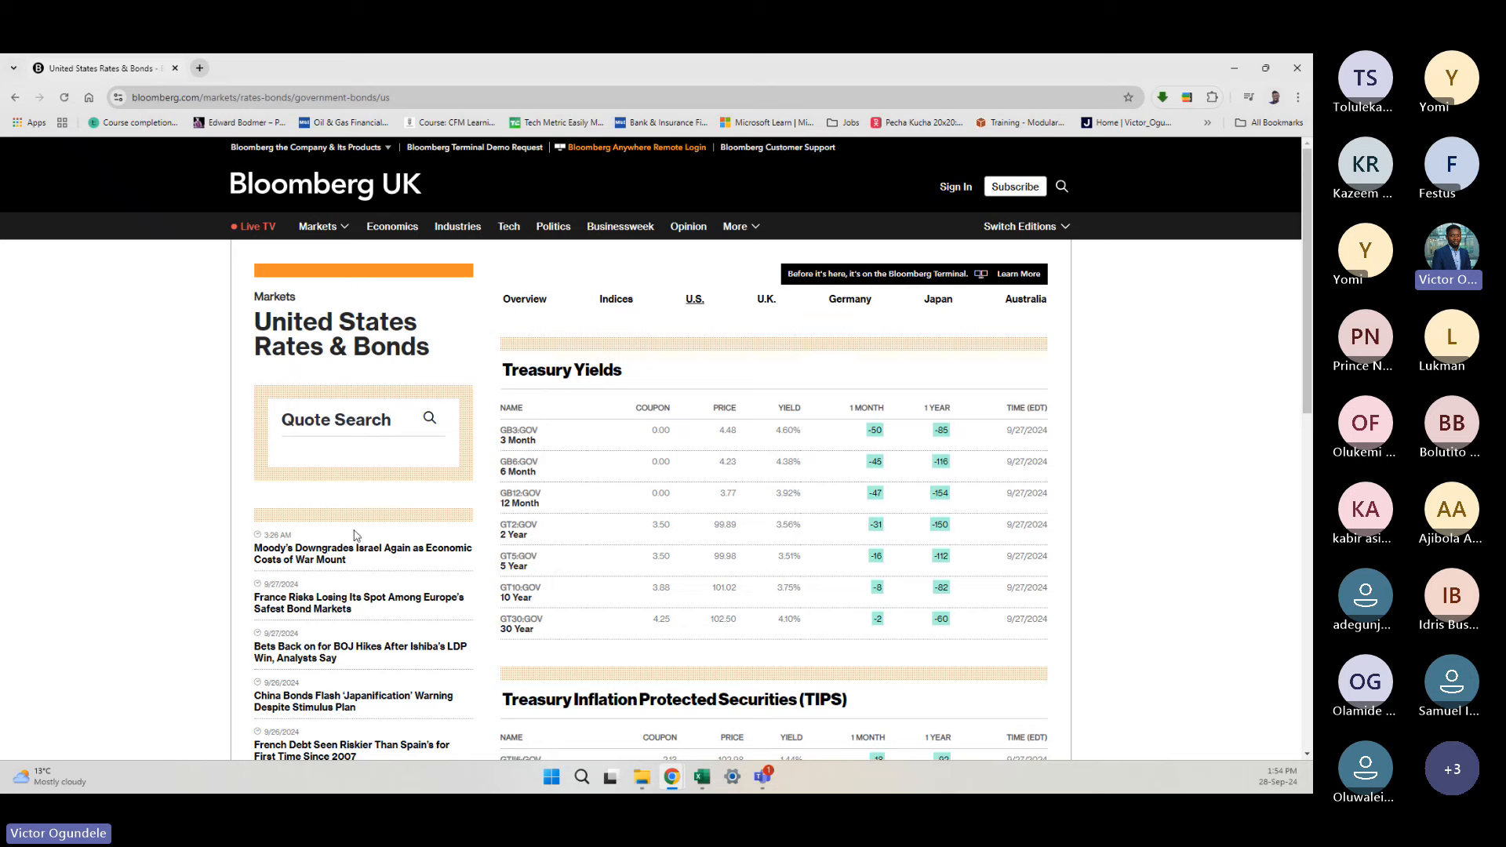
Step: Go back to the treasury yield search results and open MarketWatch's U.S. 5 Year Treasury Note overview
click(15, 98)
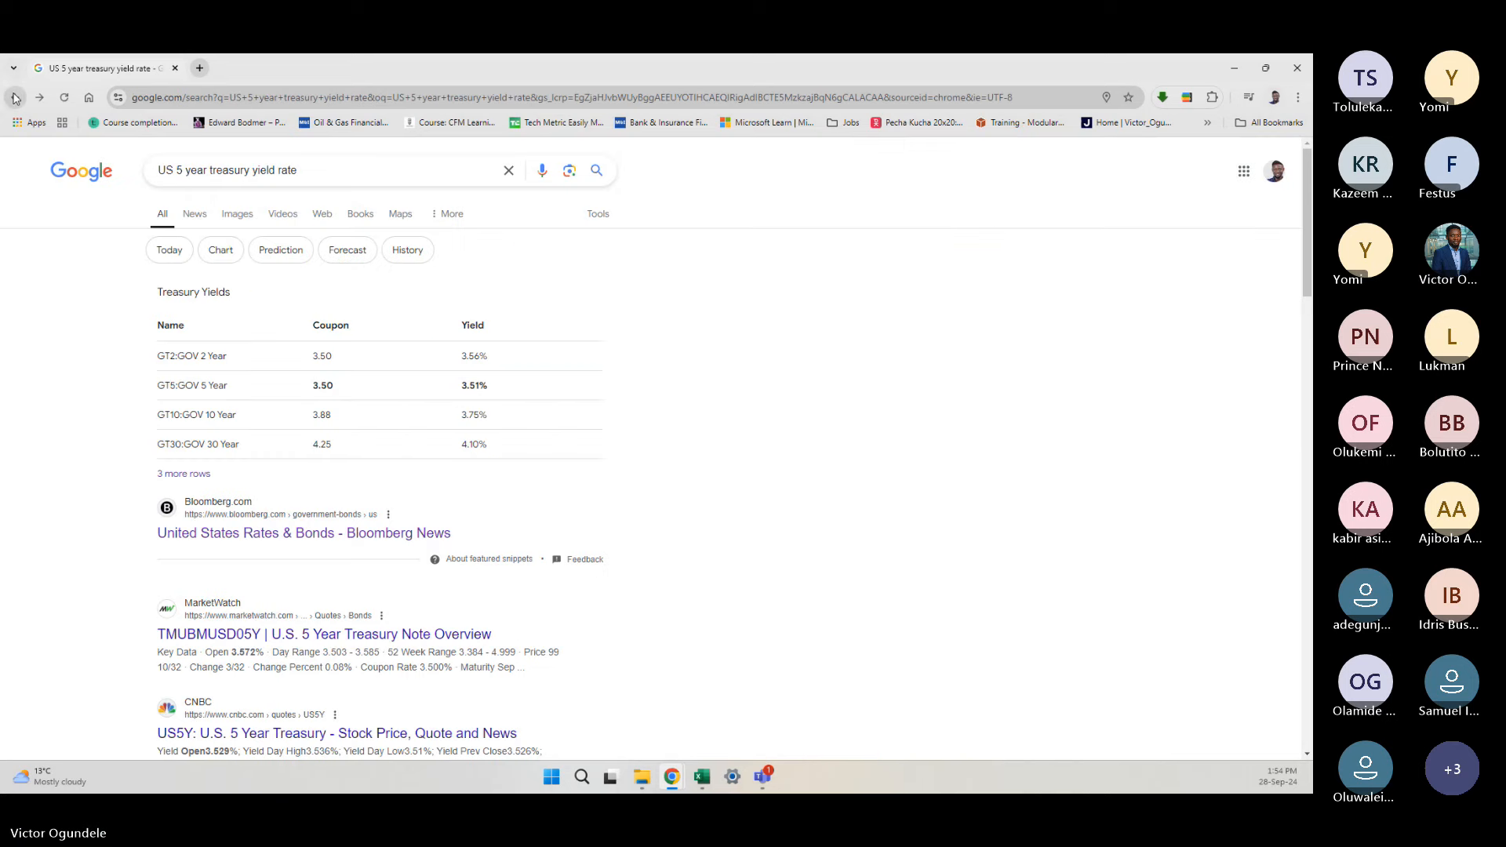
scroll(428, 484, down, 2)
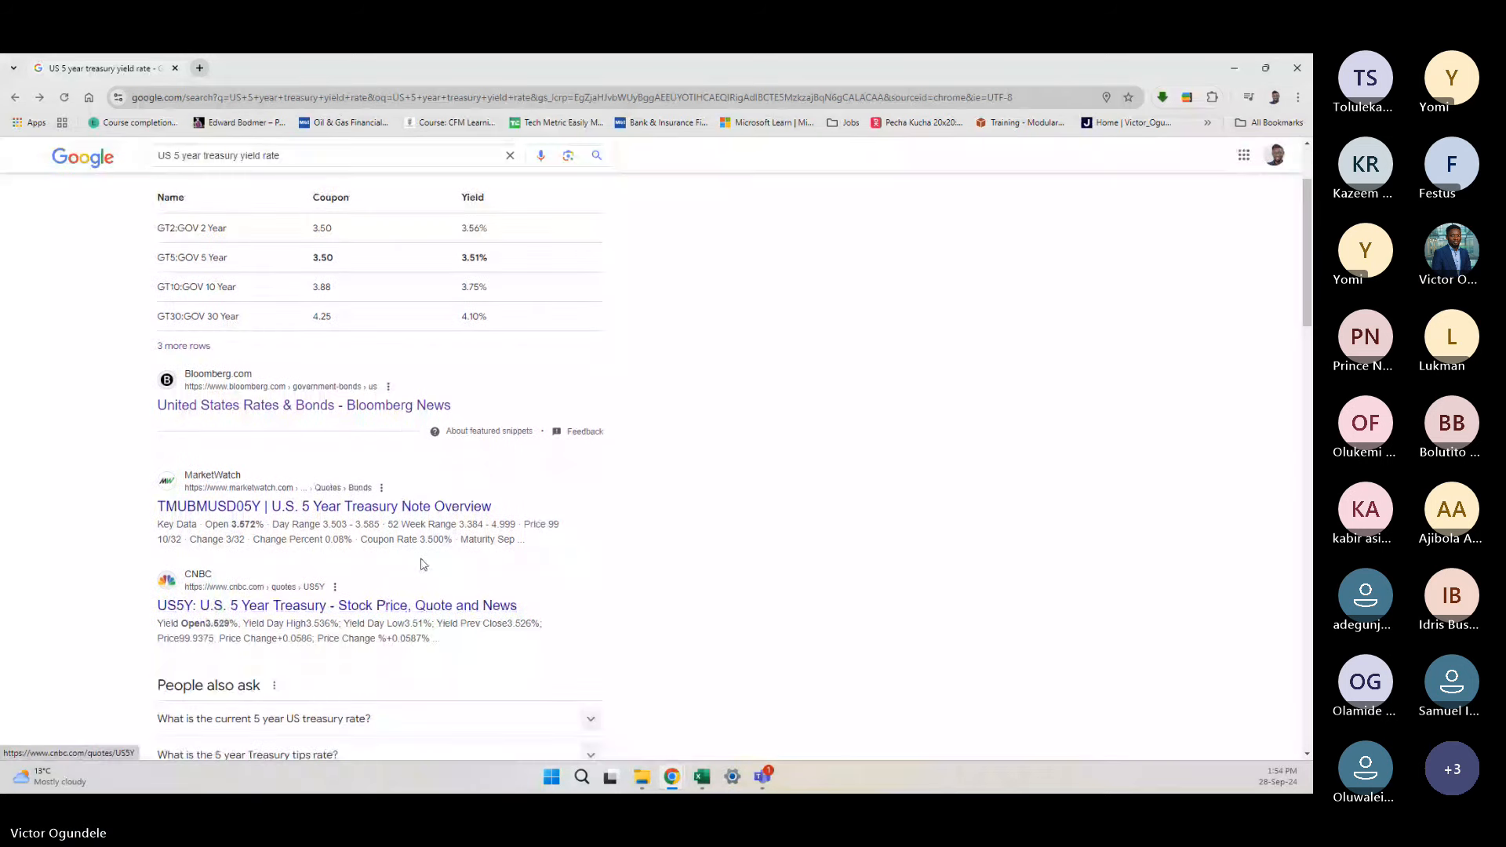
scroll(427, 484, down, 1)
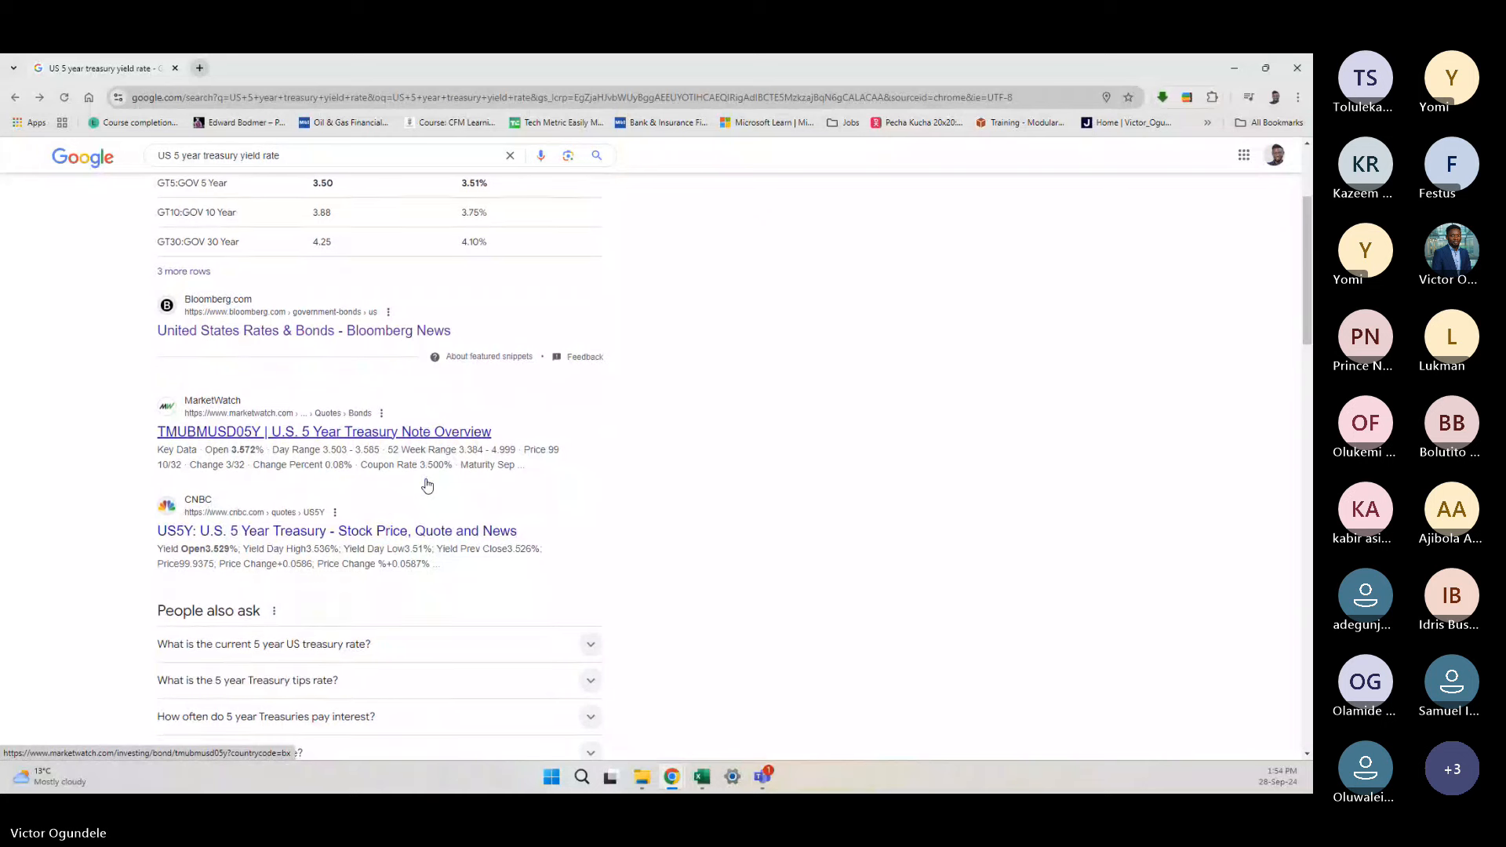
click(280, 431)
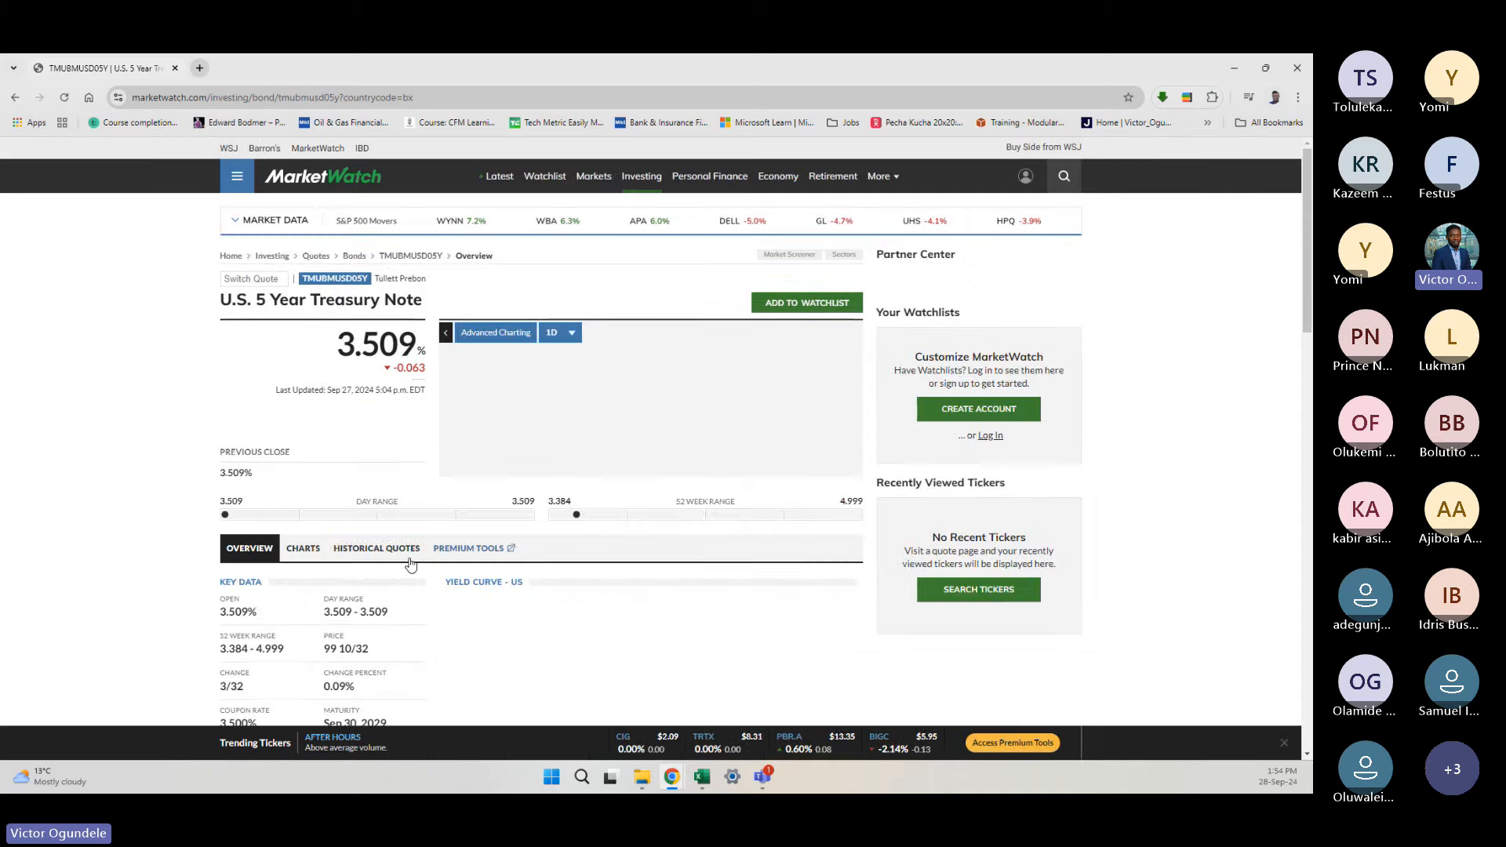
Step: Accept MarketWatch's cookies, dismiss the subscription offer and examine the 5 Year Treasury Note's yield, key data and yield curve
scroll(414, 568, down, 1)
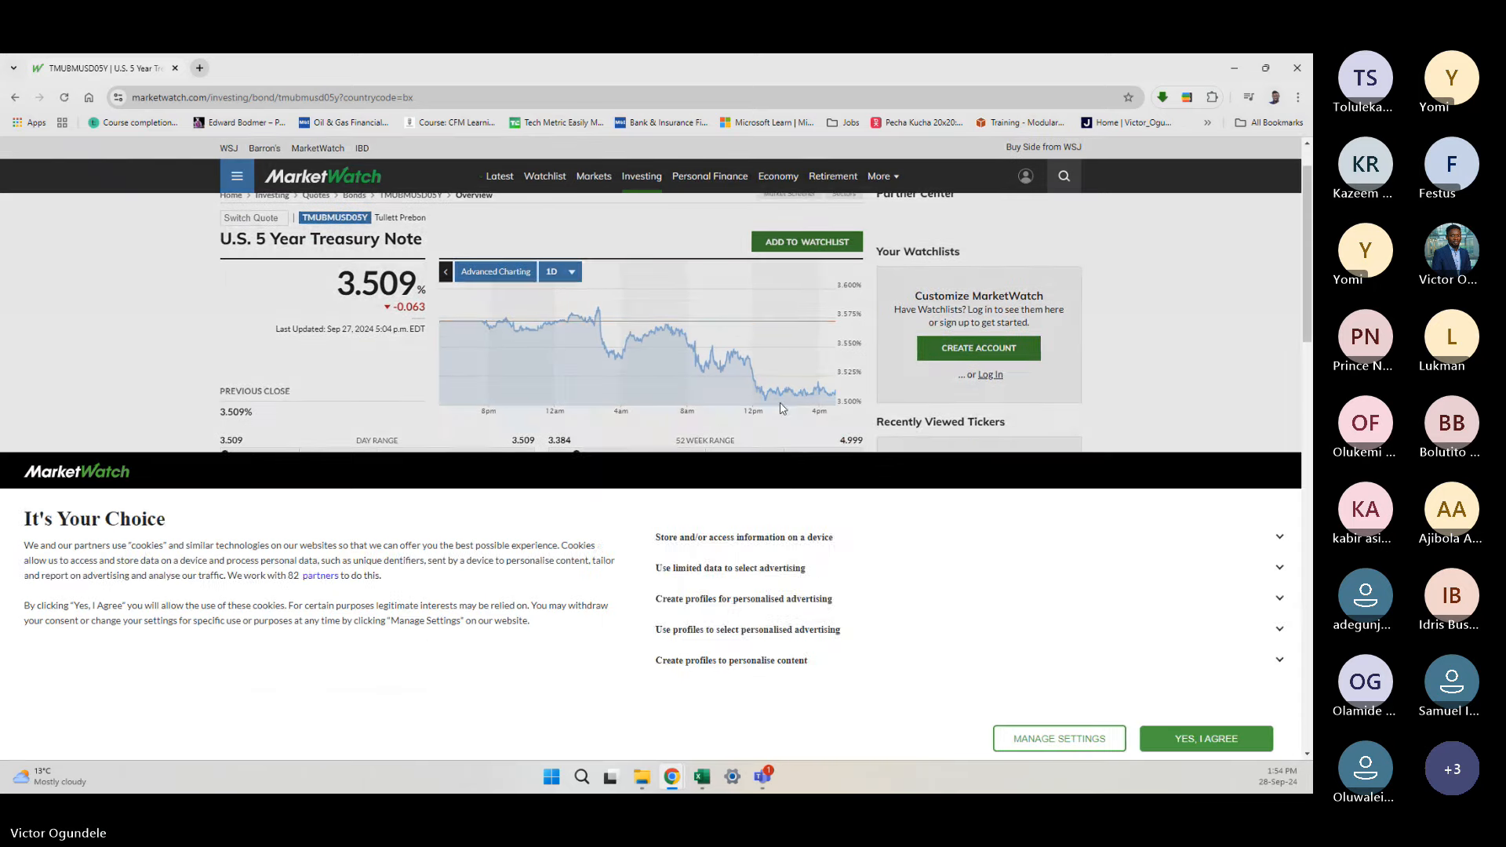
click(1191, 742)
scroll(768, 509, down, 1)
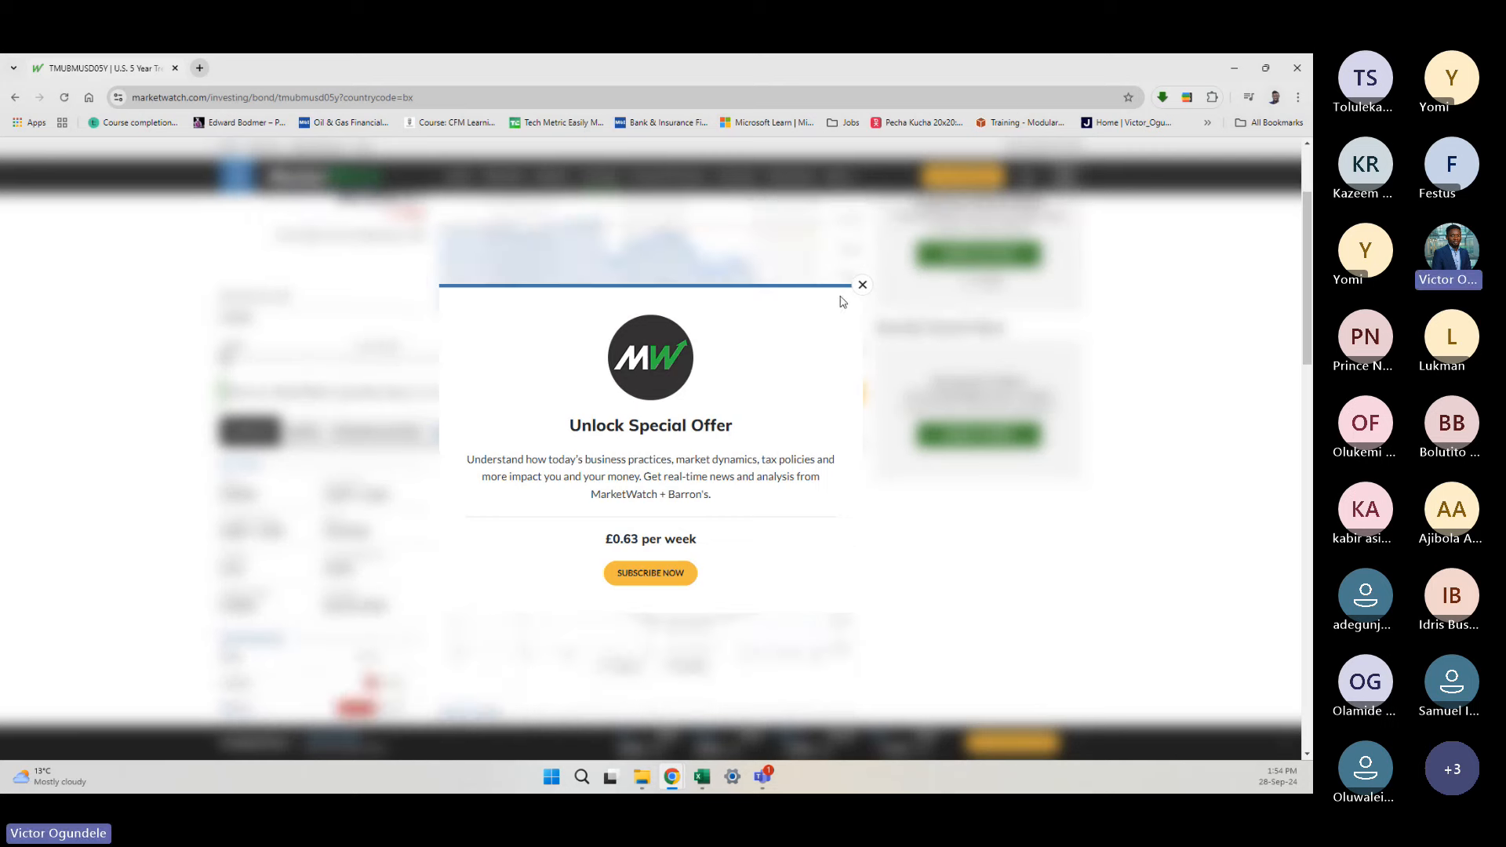
click(861, 287)
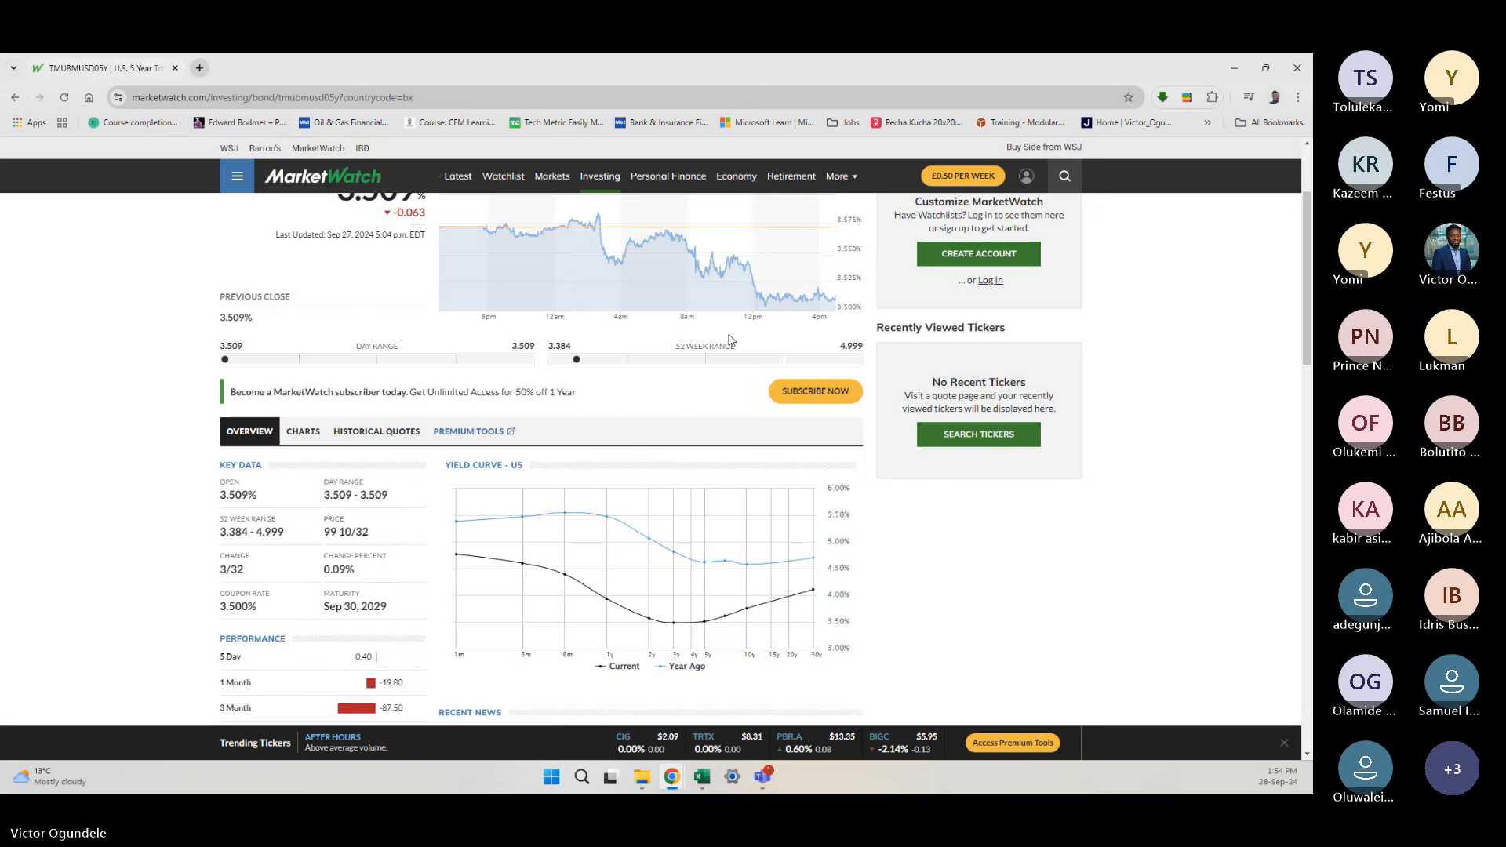
scroll(745, 423, up, 2)
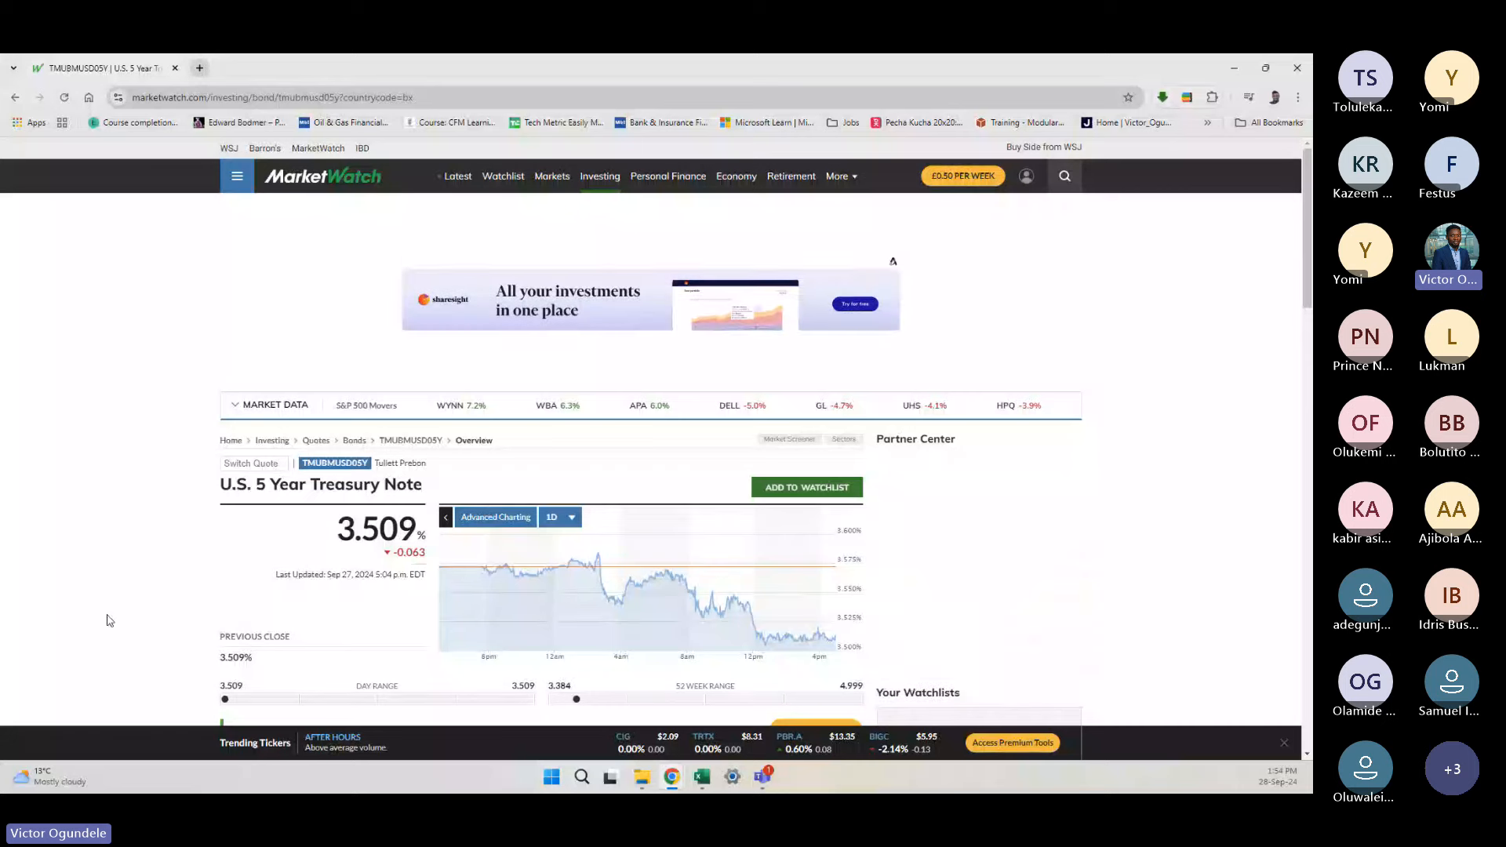
scroll(110, 621, down, 1)
scroll(110, 620, down, 1)
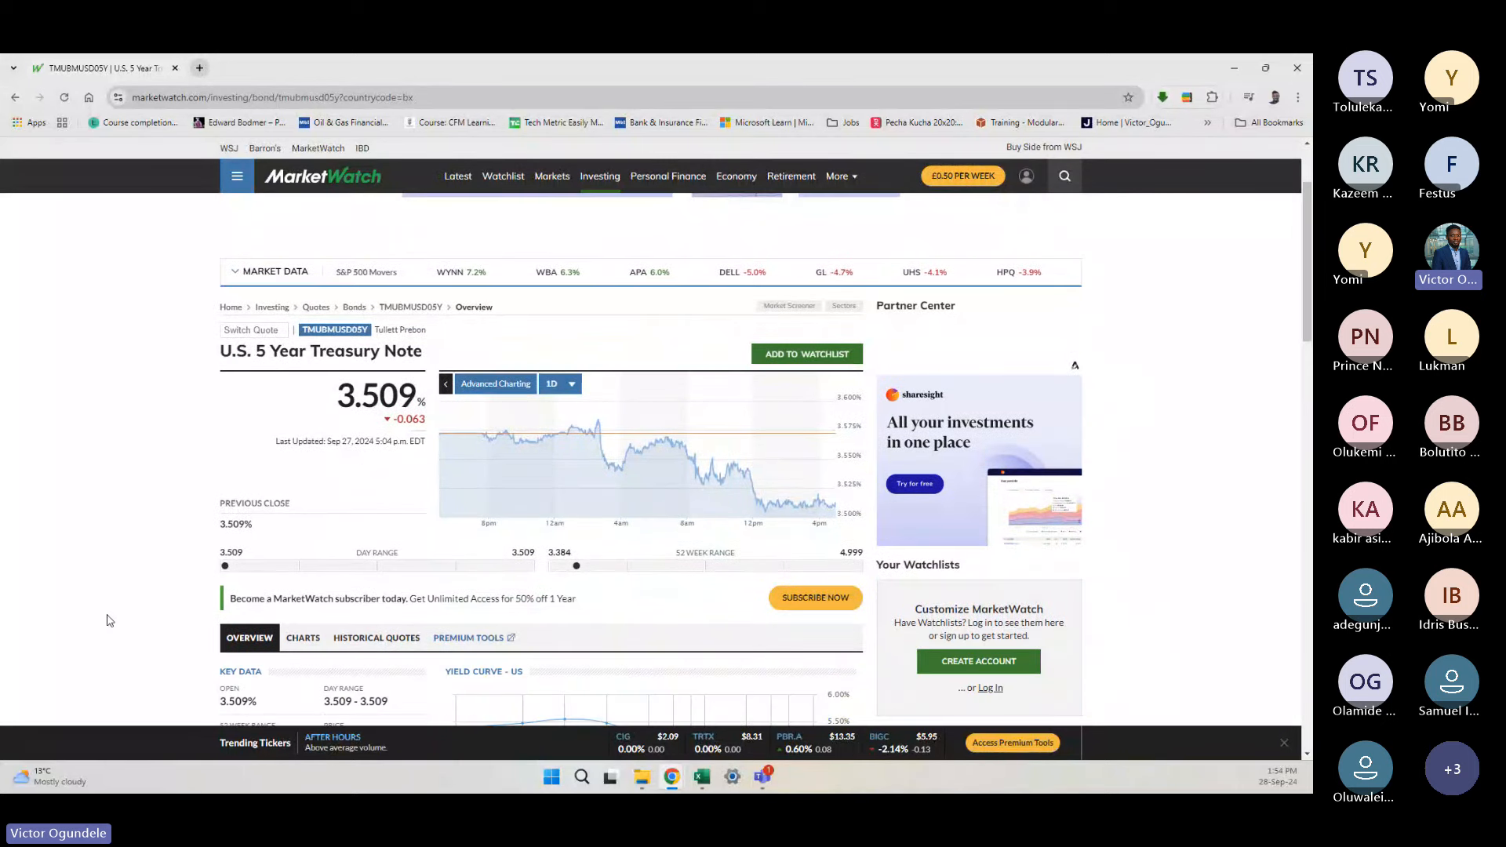
scroll(110, 621, down, 1)
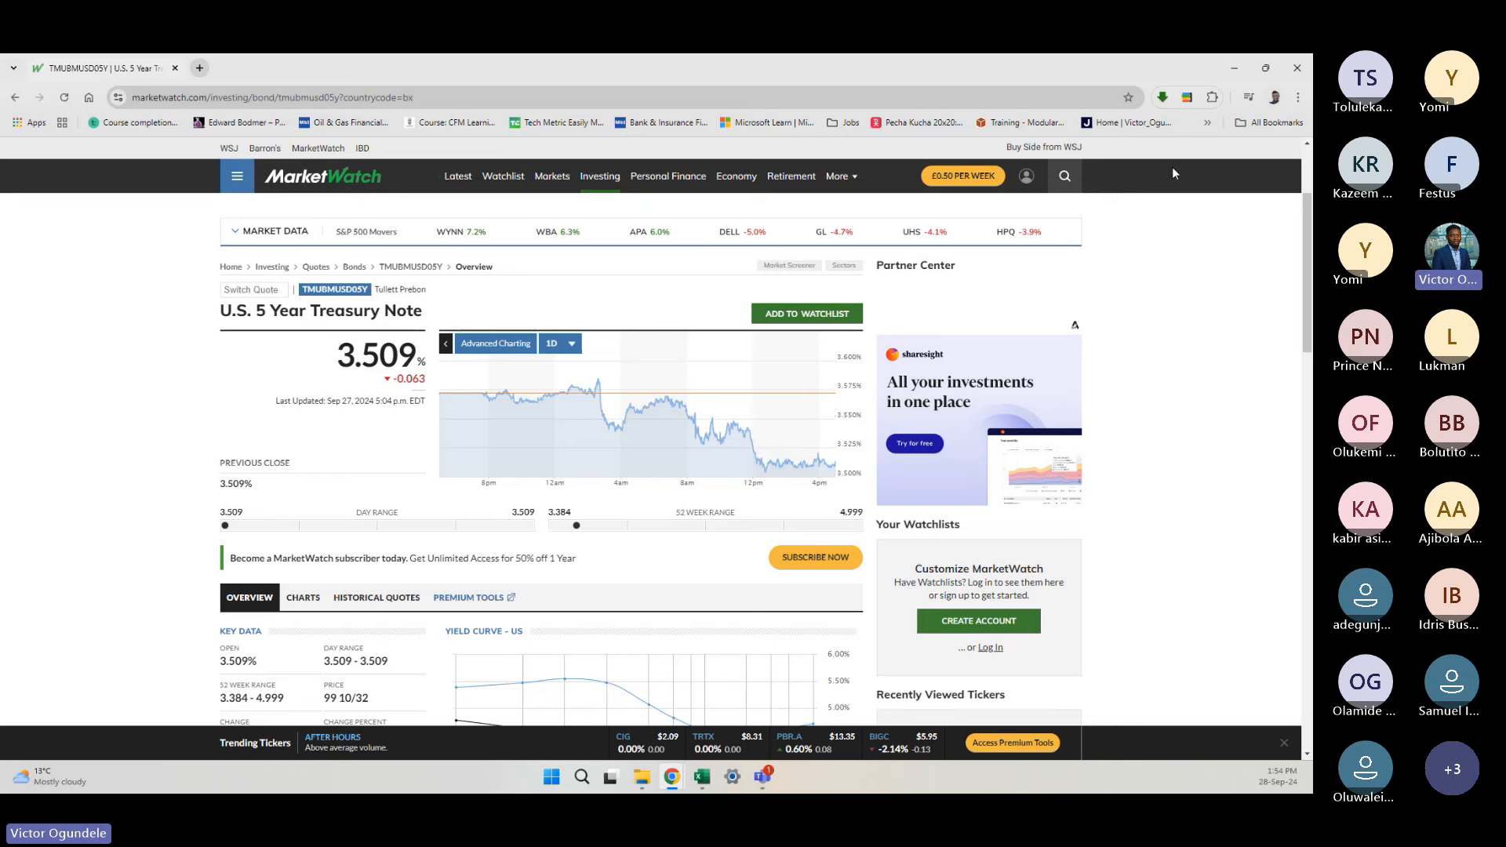
Step: Minimize Chrome to return to Excel and enter the label "Beta coefficient" in cell D15
click(1232, 69)
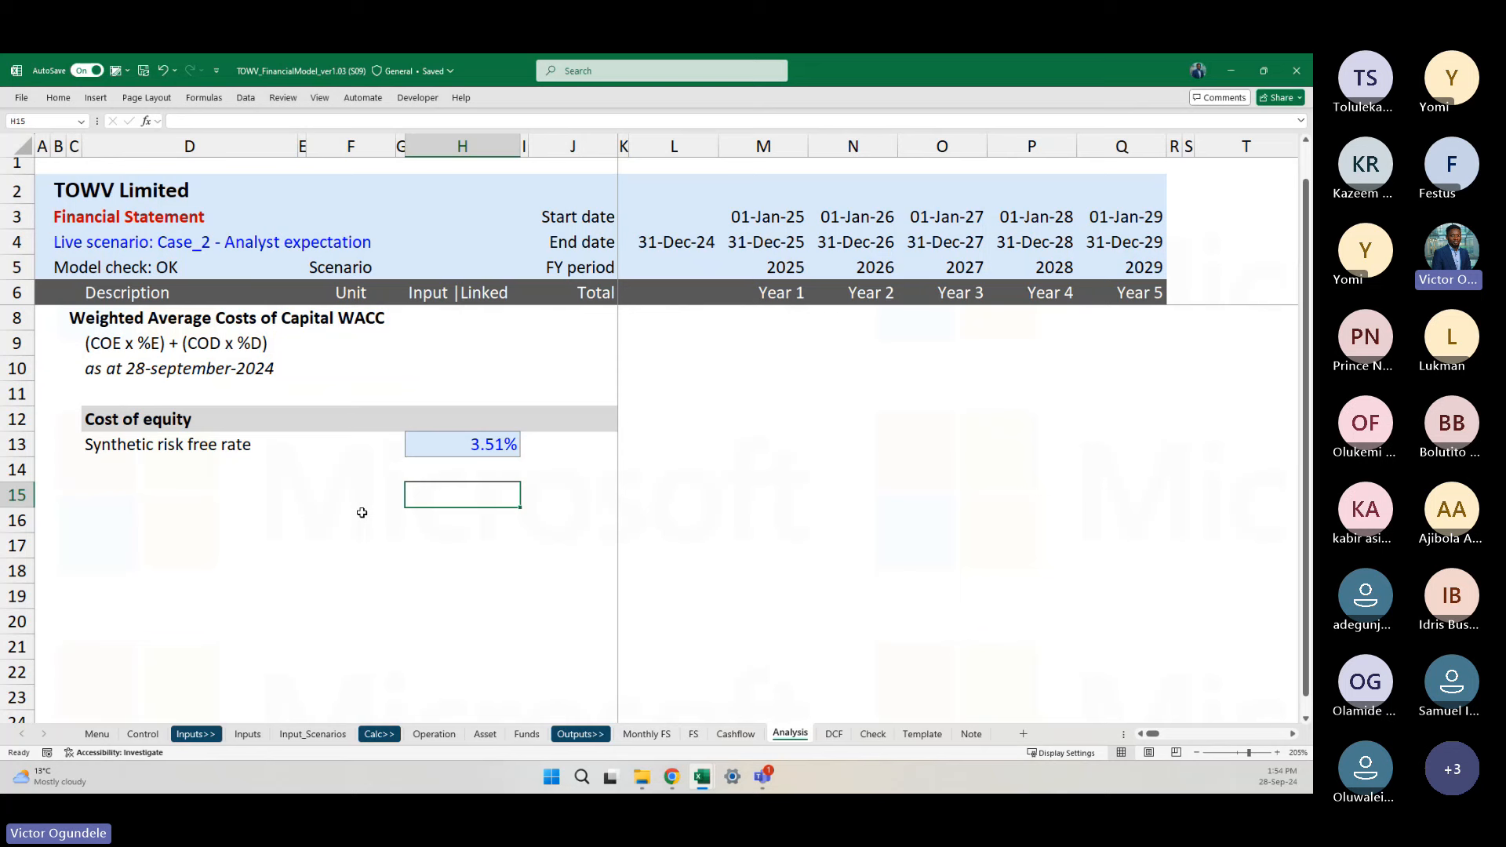
scroll(362, 512, down, 1)
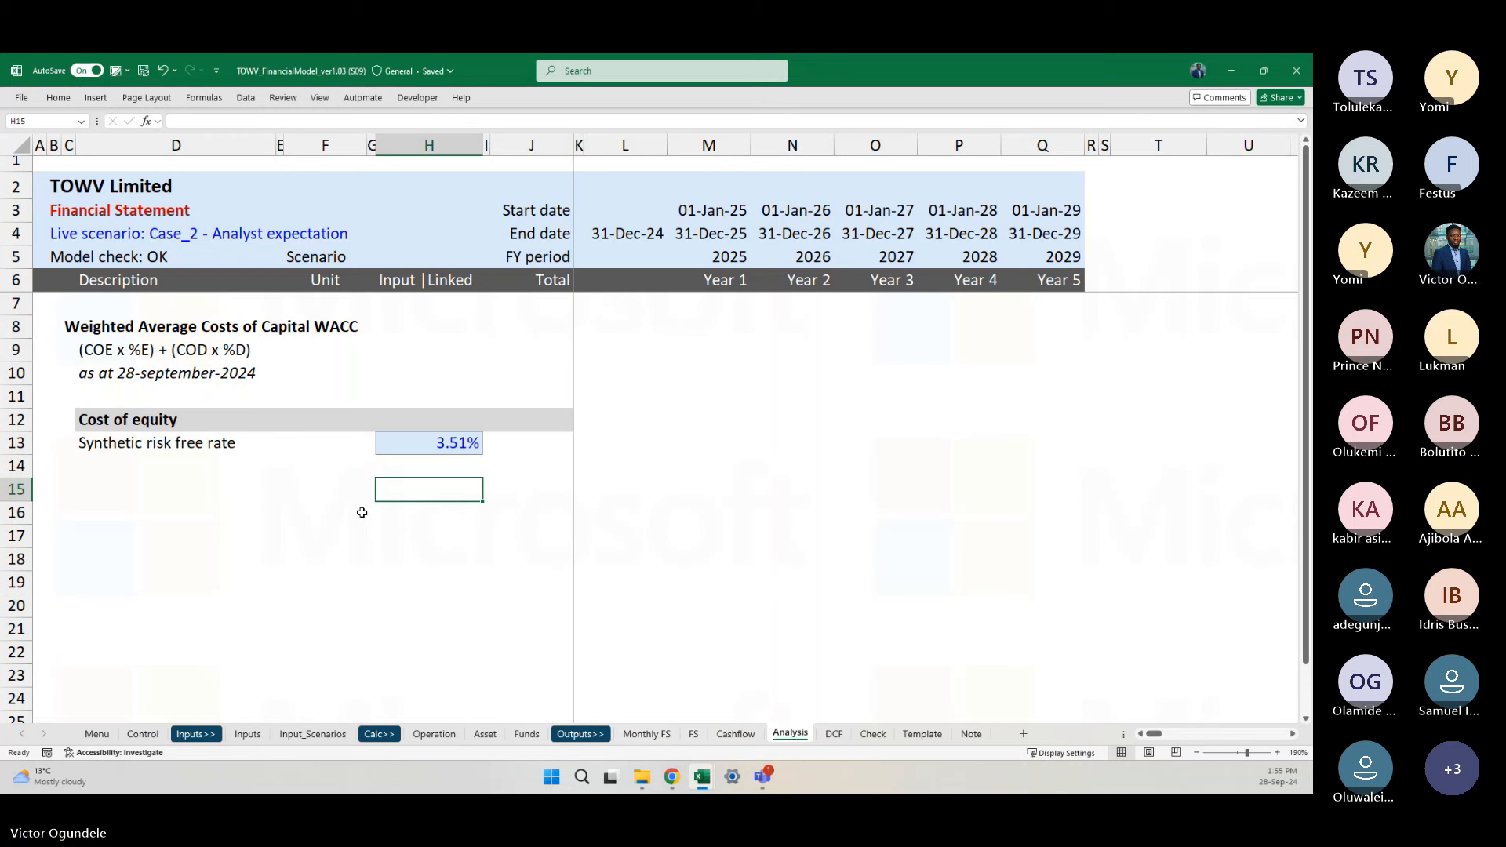
key(Left)
key(Left)
key(Left)
key(Left)
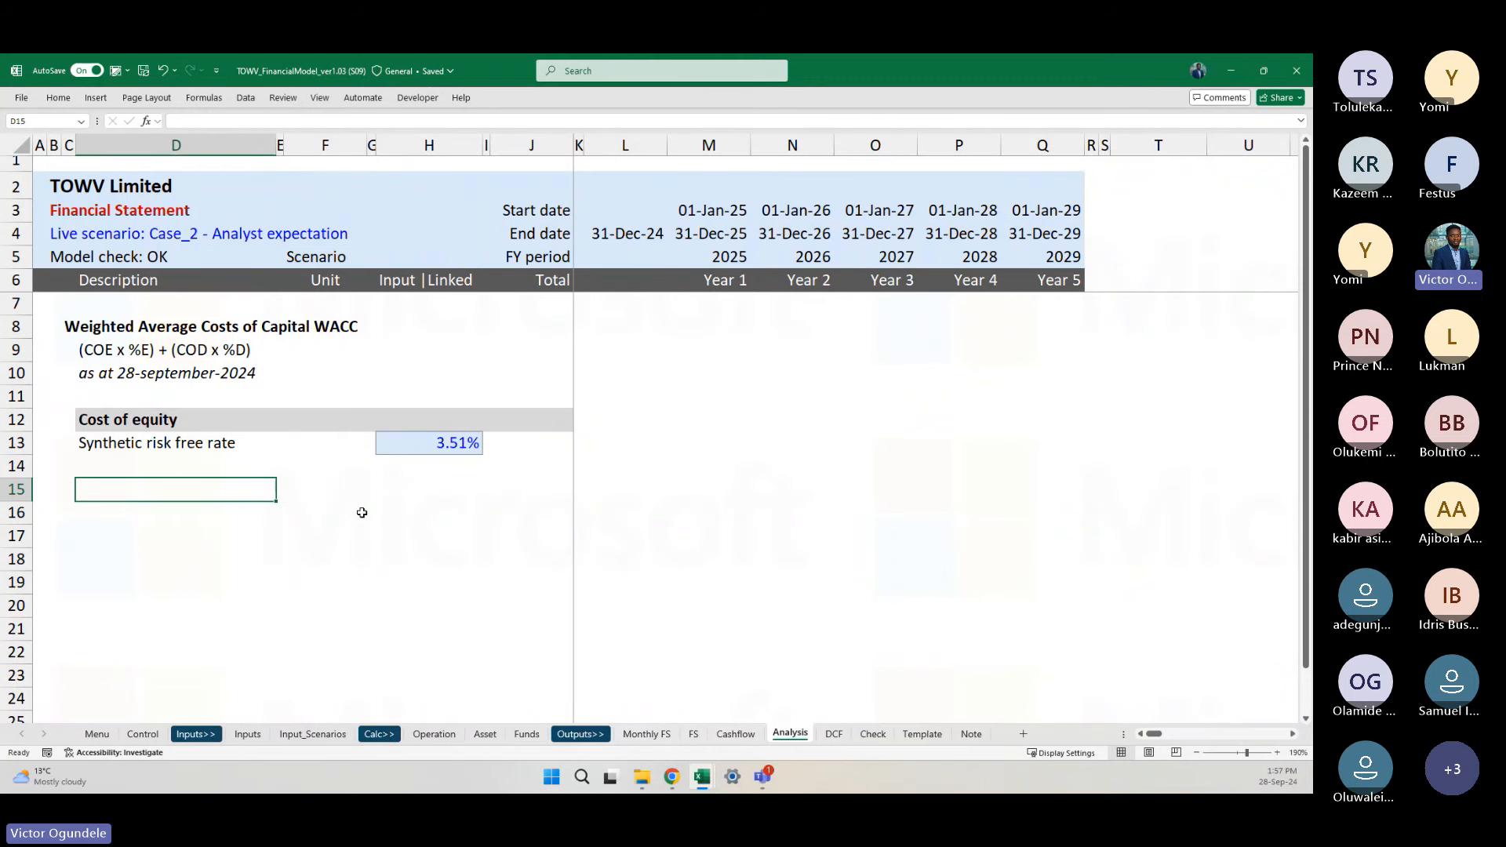
text(Beta)
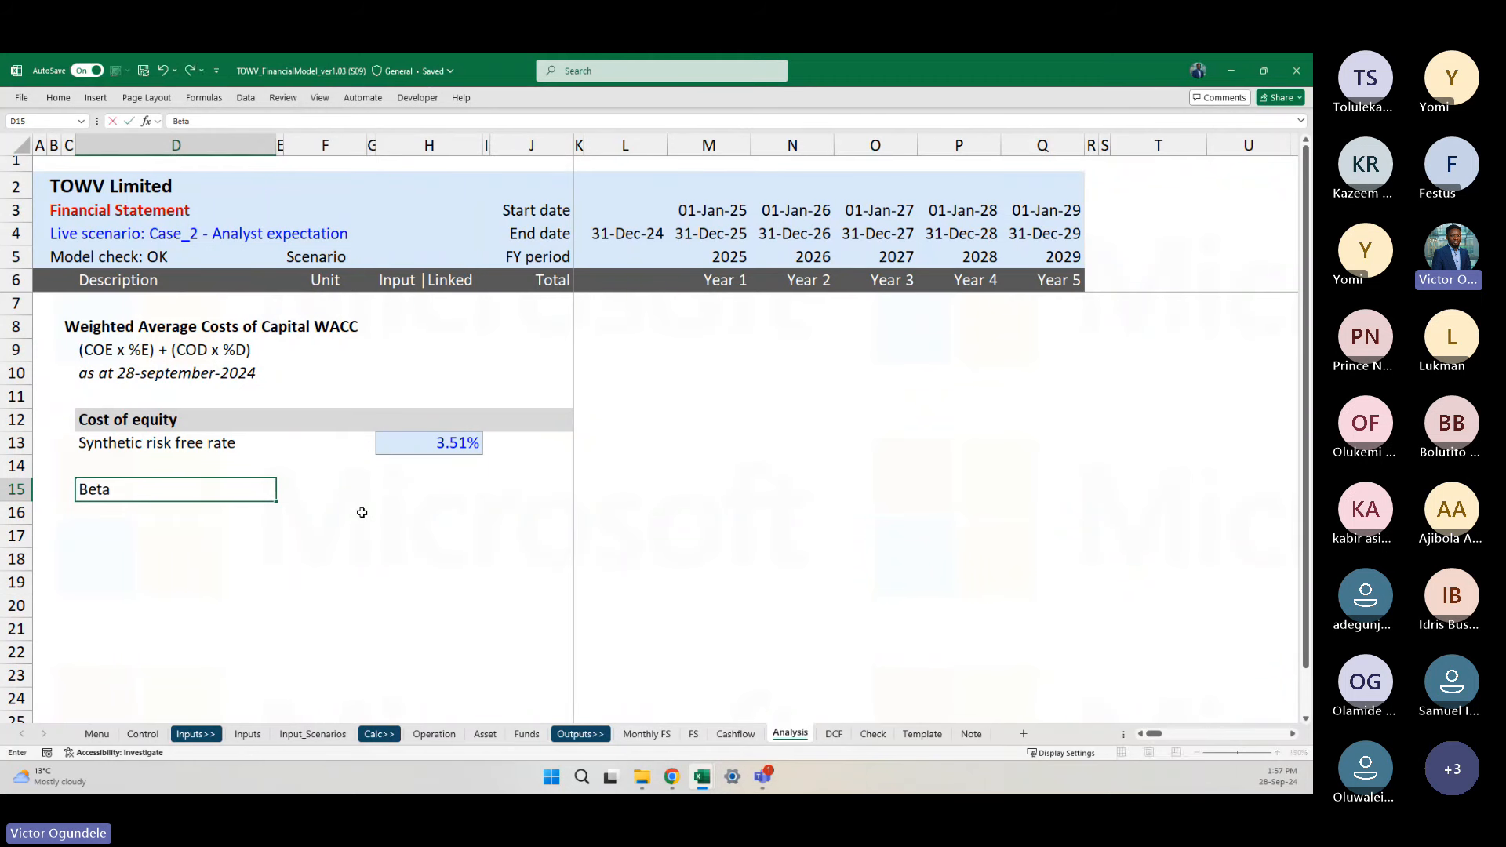
text( coefficient)
key(Return)
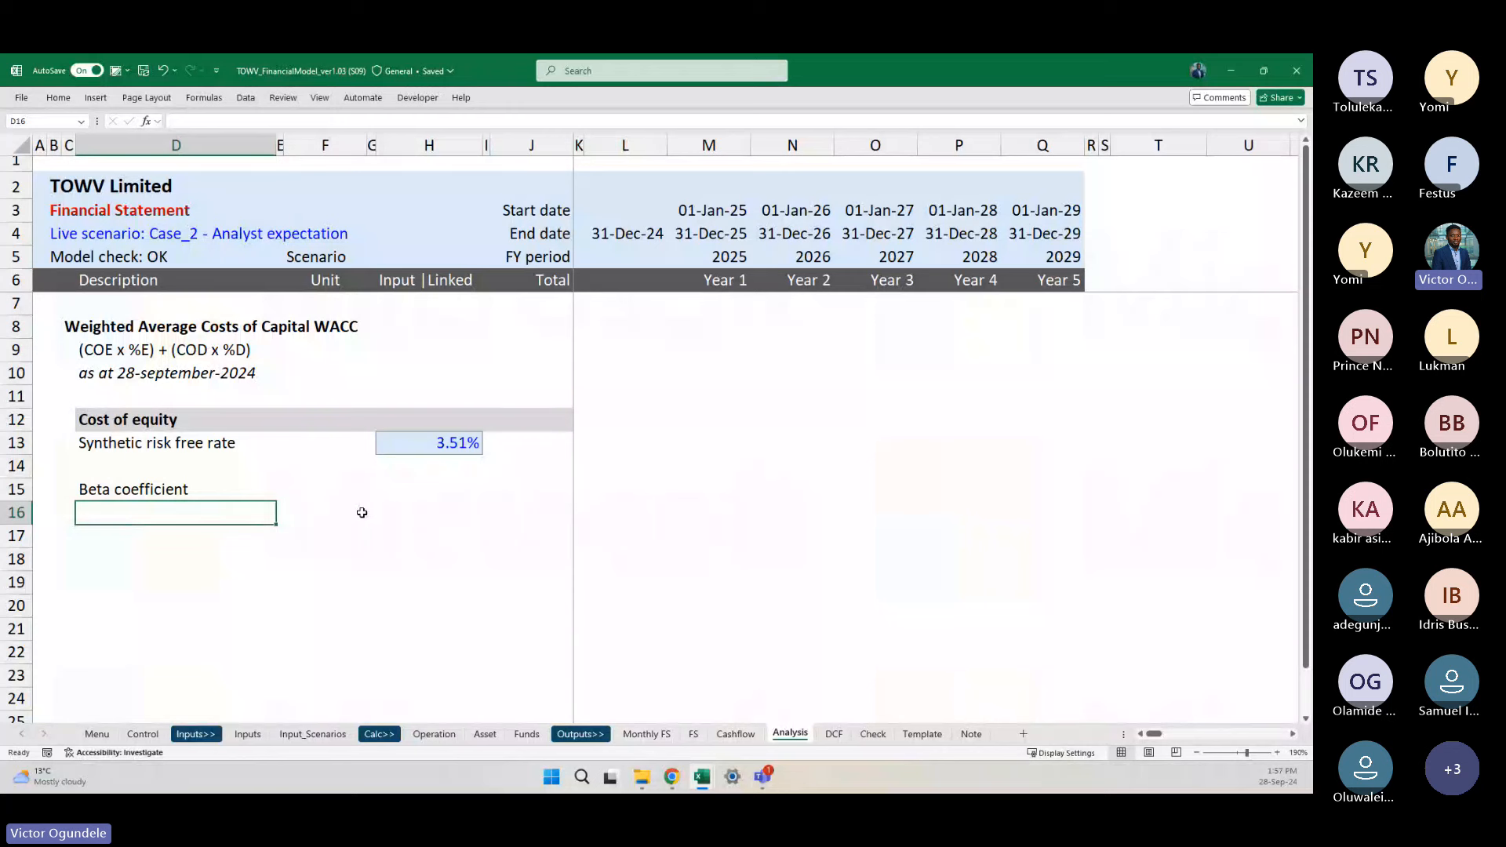
Step: Add the label "Unlevered beta" in D16, directly below Beta coefficient
text(Unlee)
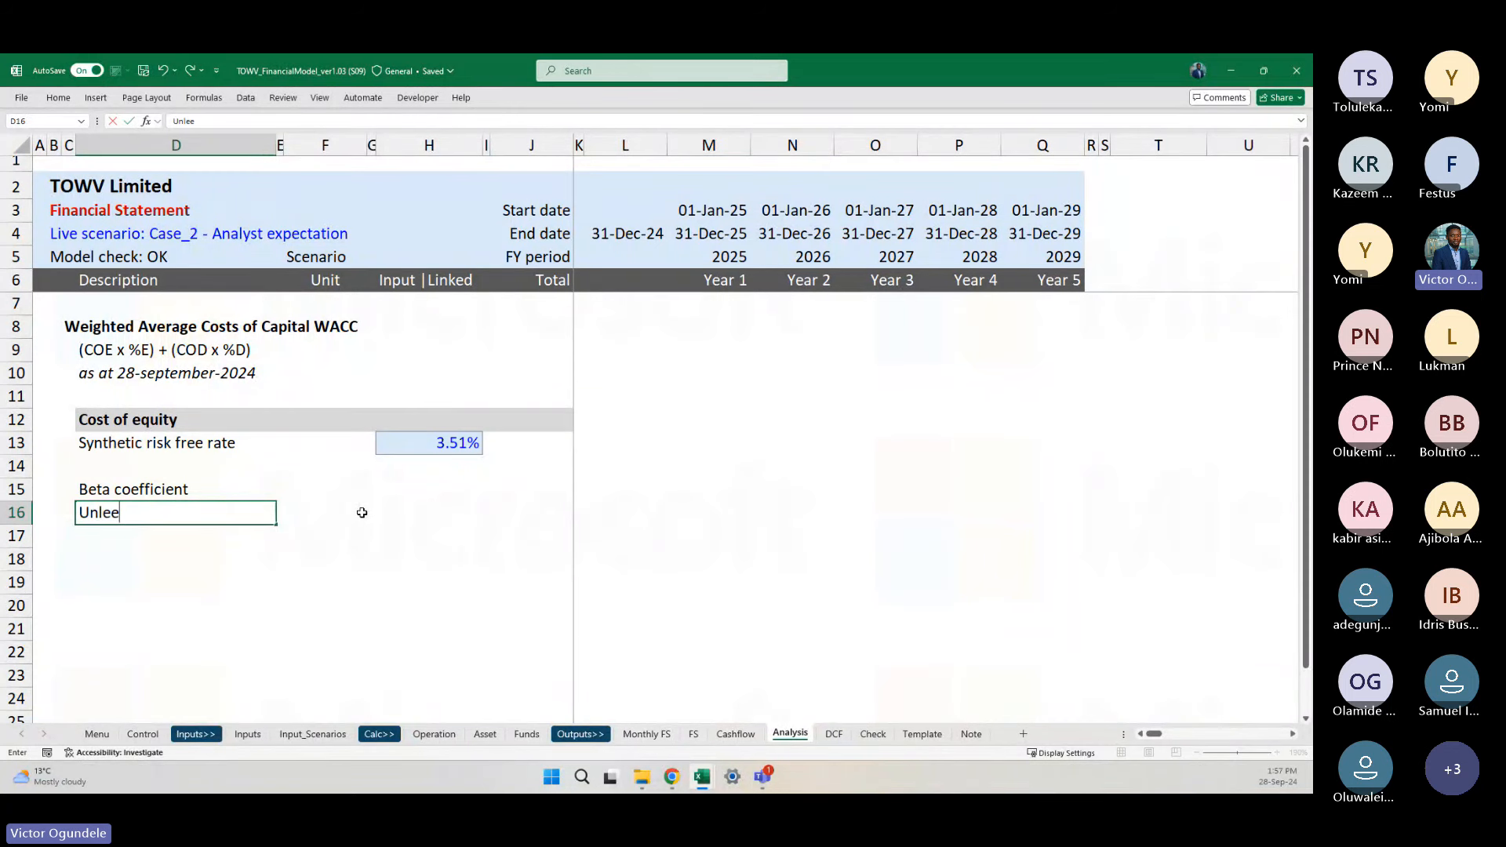
key(BackSpace)
text(vered beta)
key(Return)
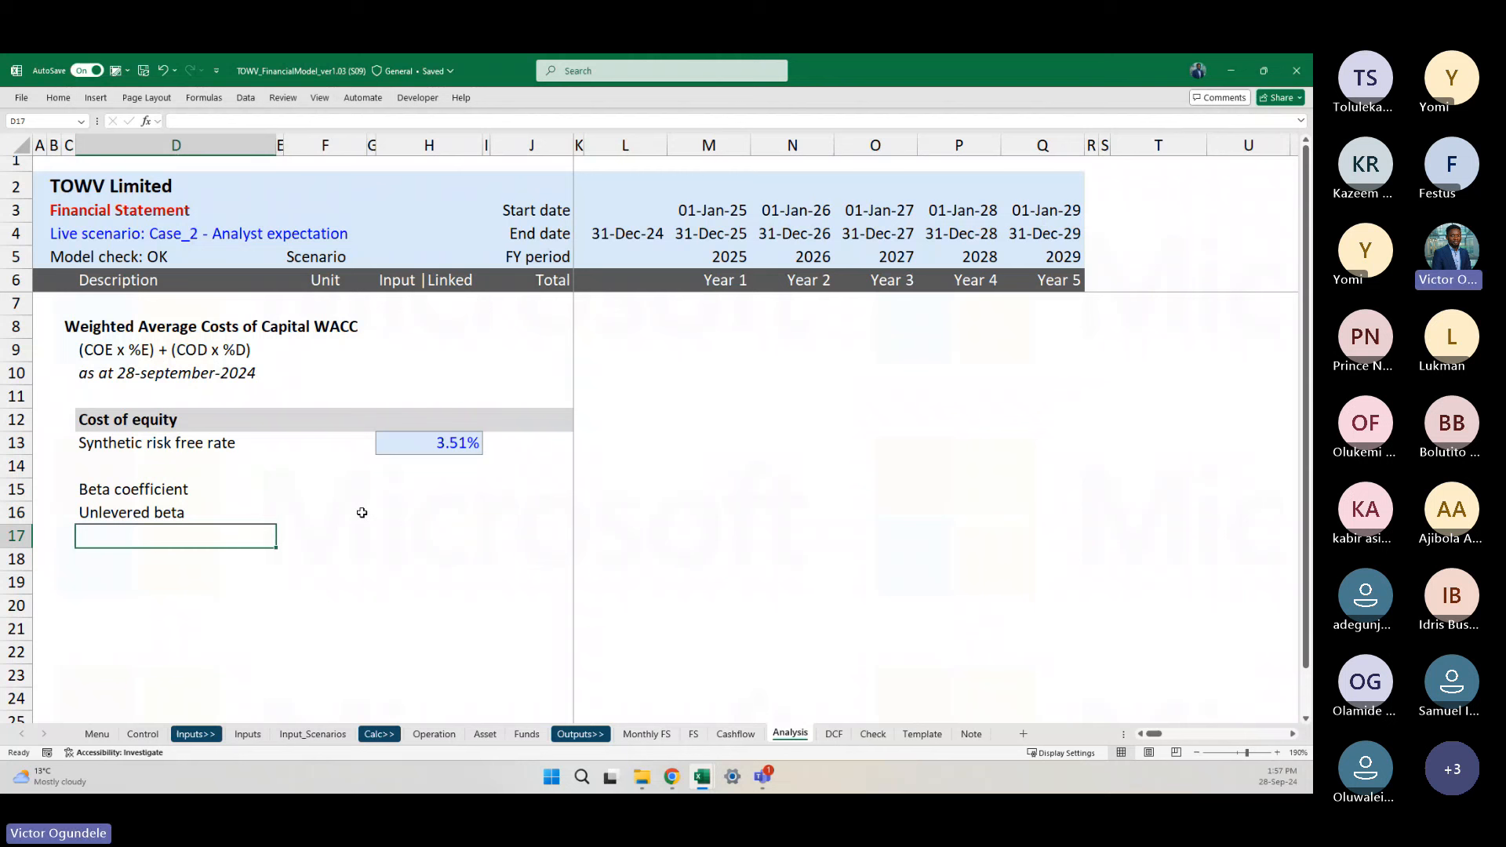
key(Up)
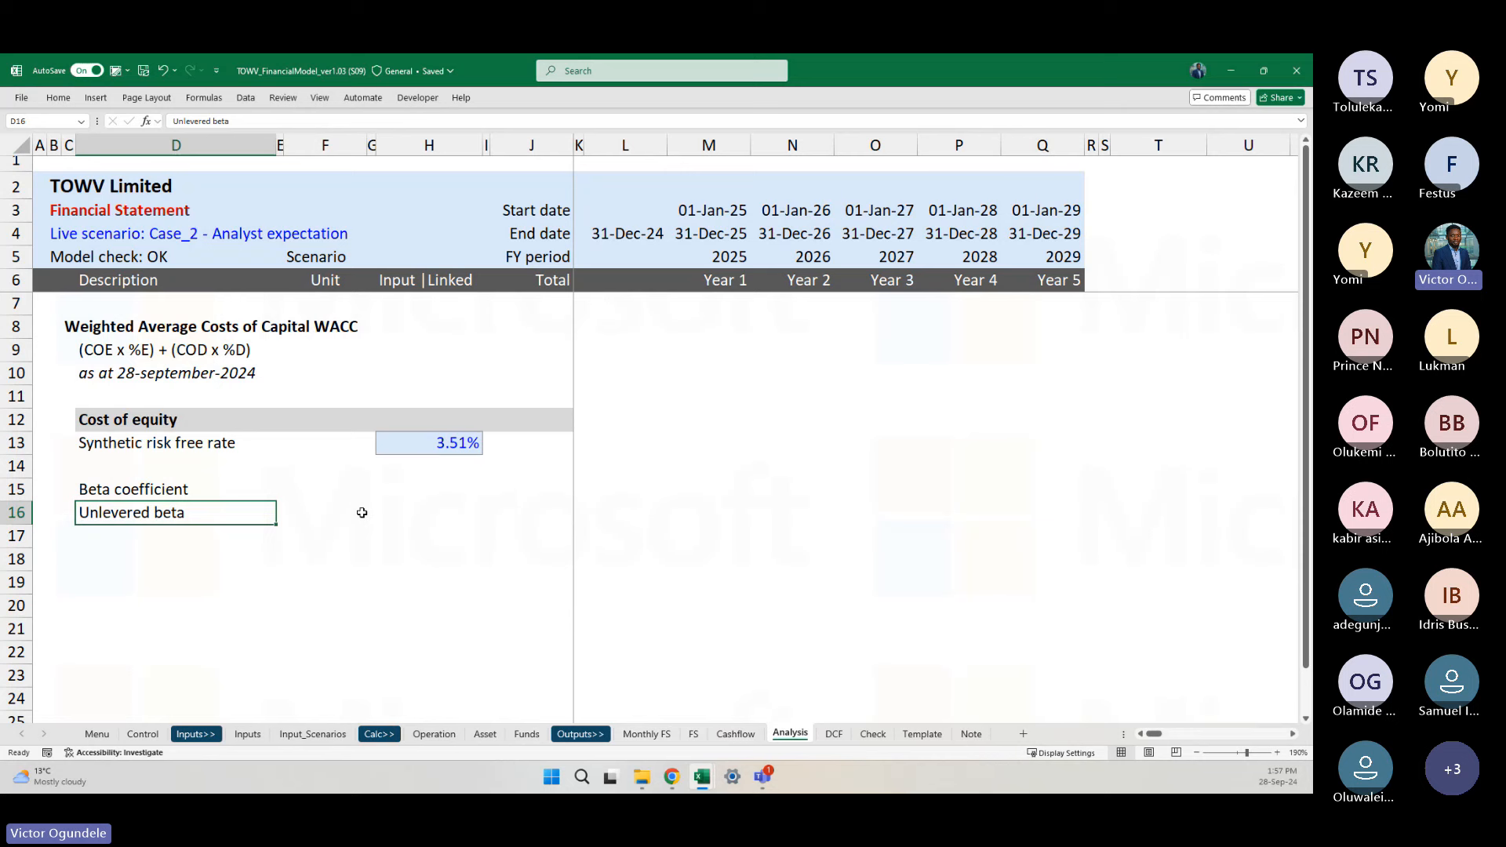
key(Down)
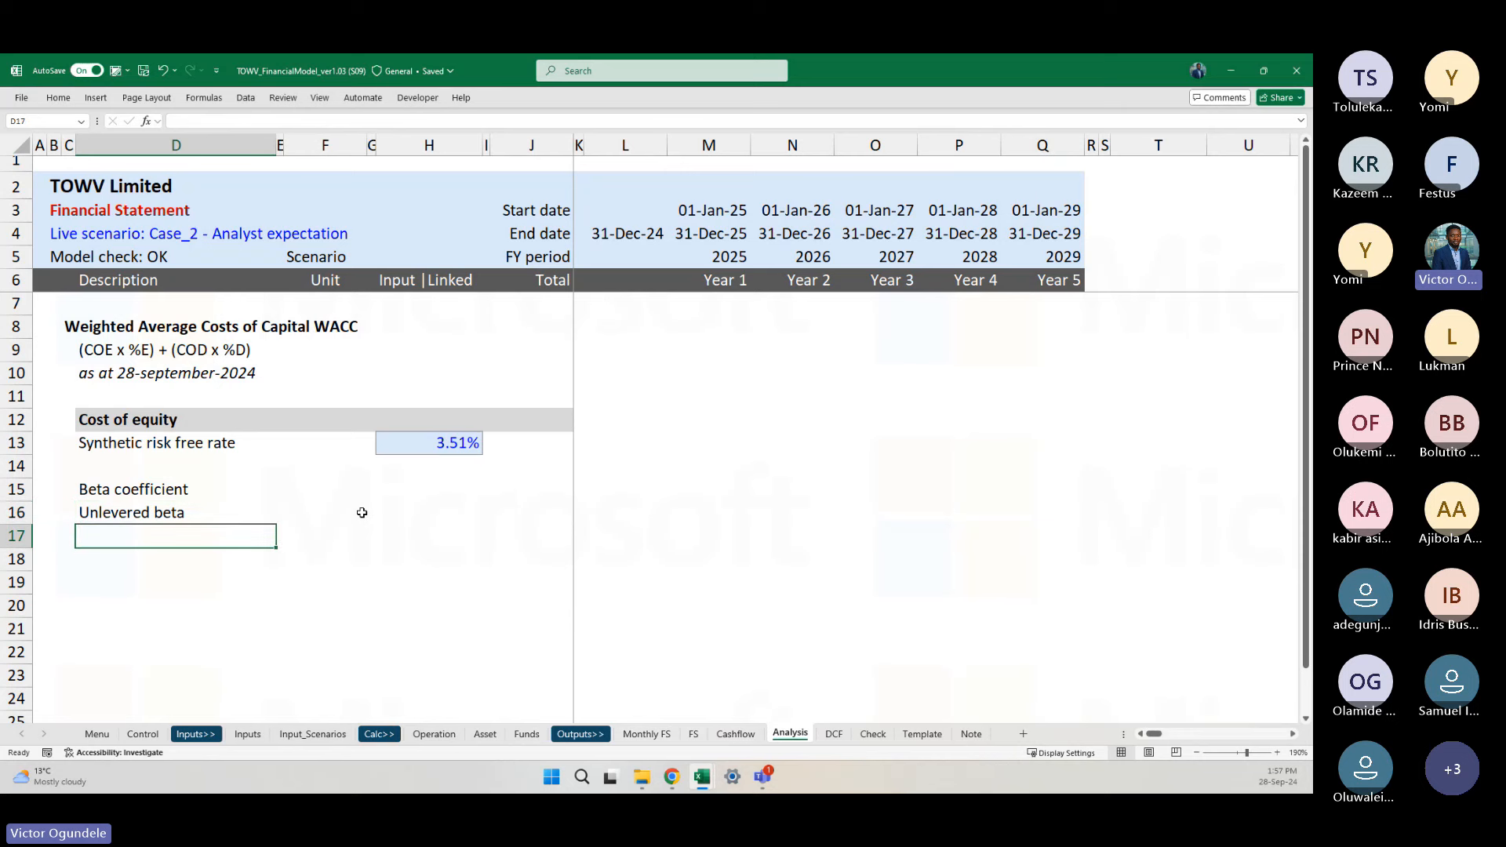
Step: Enter the labels "D/E ratio" in D17 and "Marginal tax" in D18 below Unlevered beta
scroll(362, 512, up, 1)
text(D/)
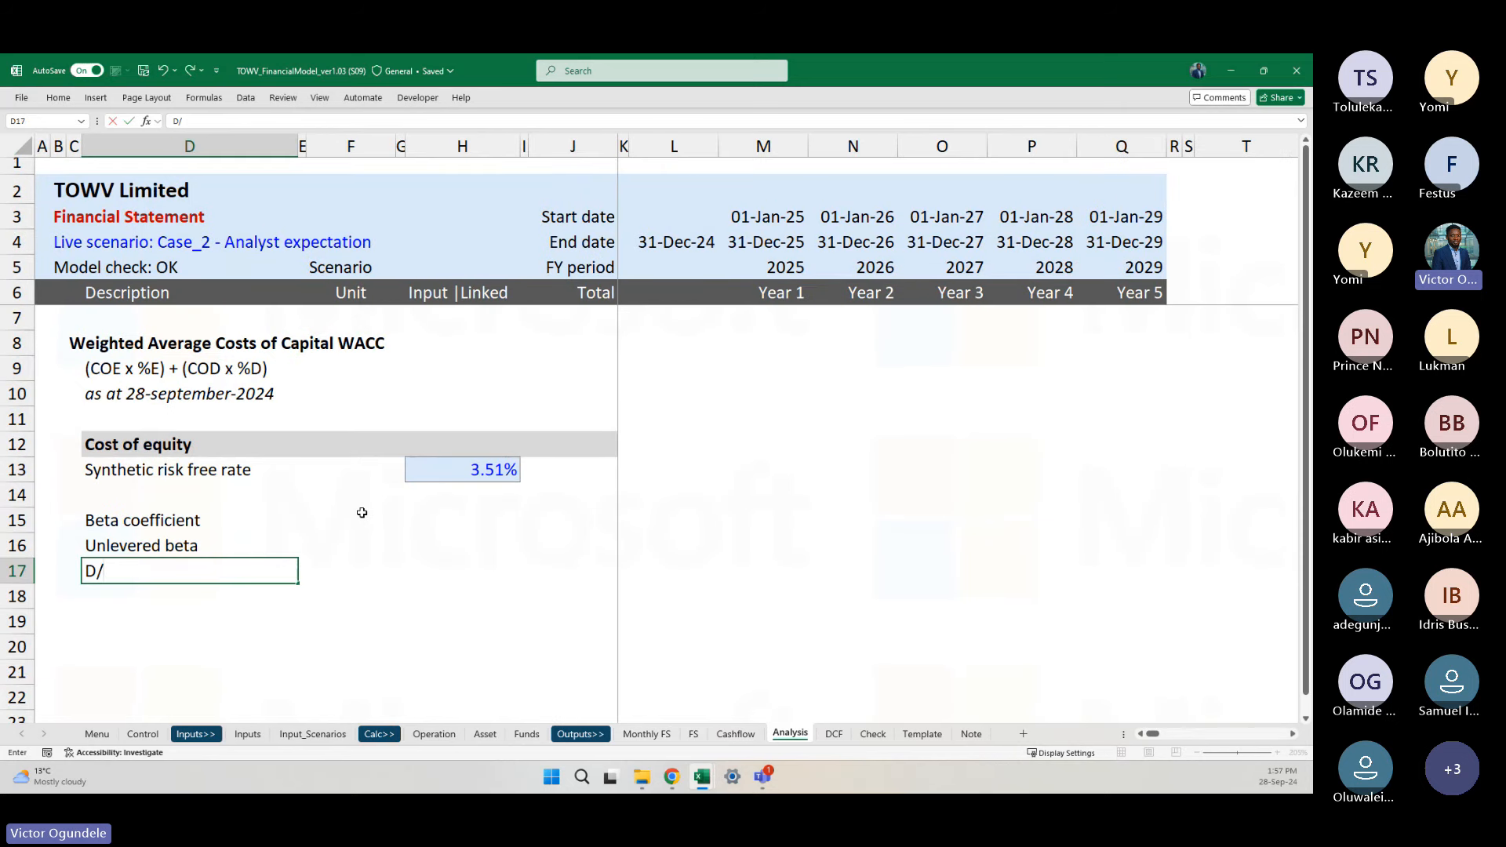
text(E ratio)
key(Return)
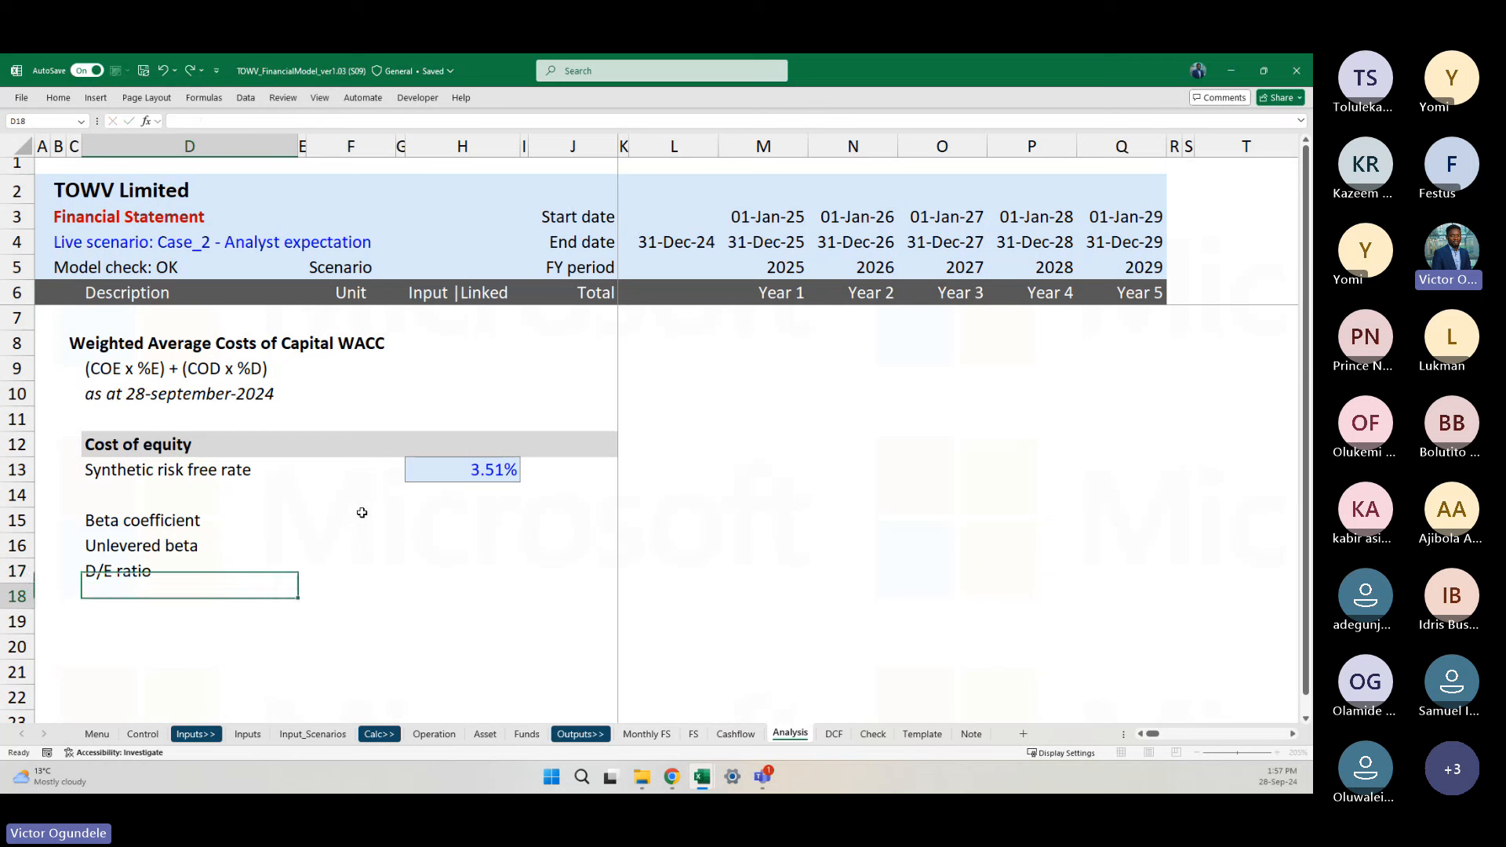
text(Marginal)
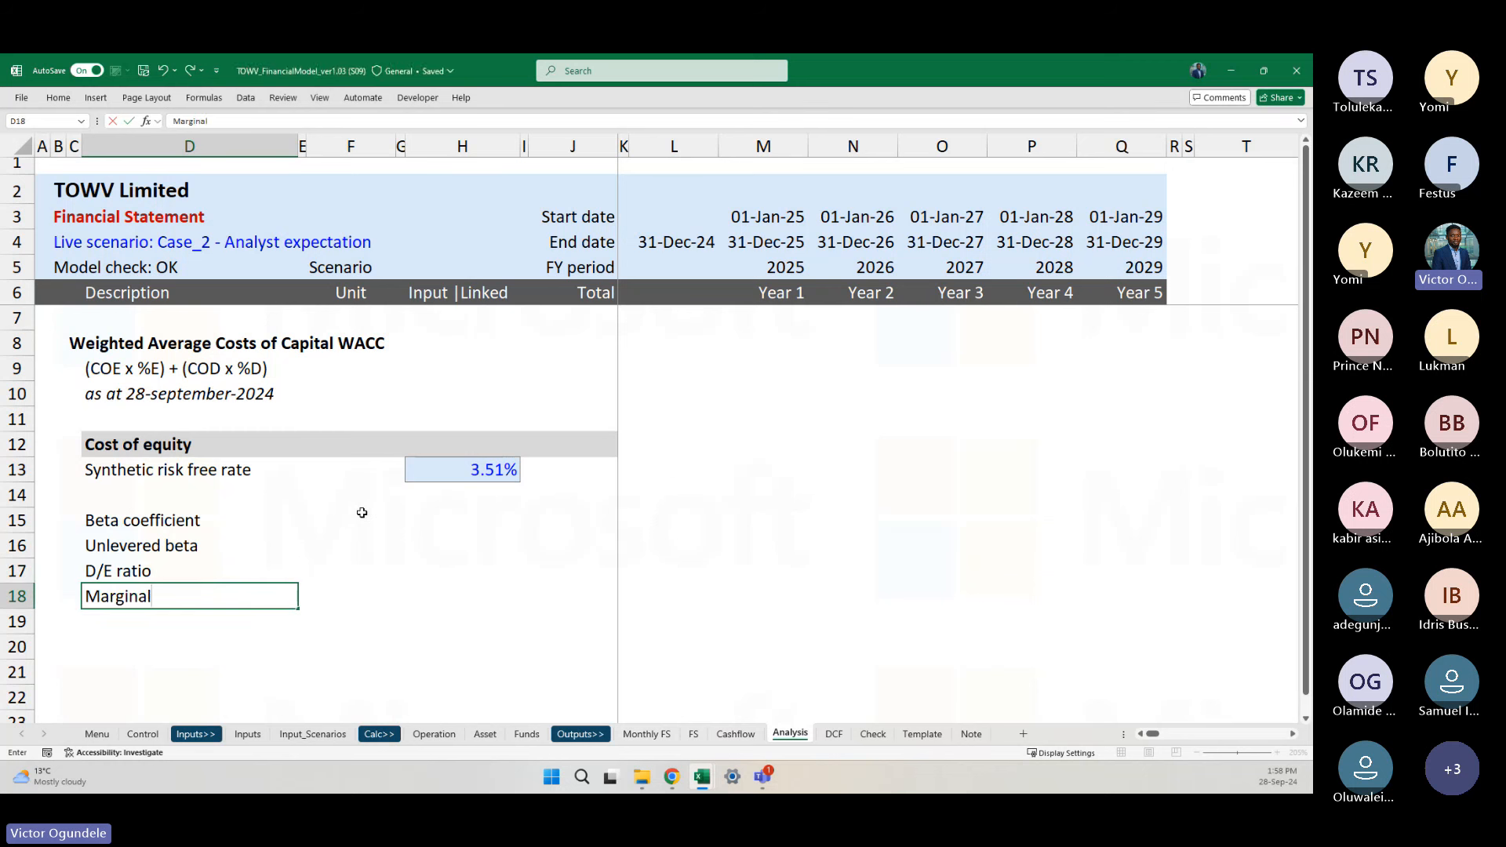
text( tax)
key(ctrl+Return)
key(Up)
key(Up)
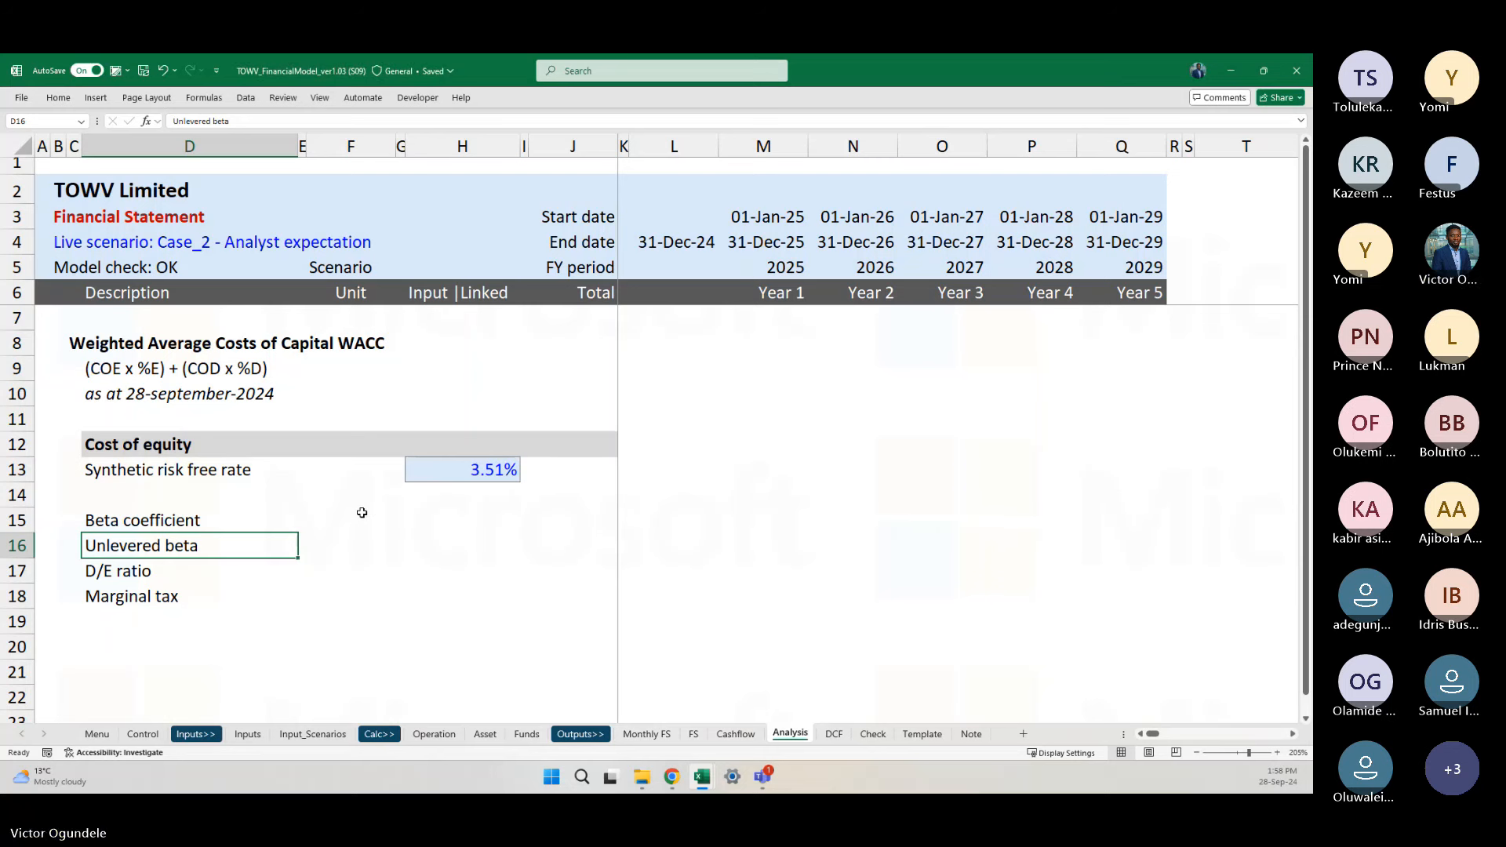
Step: Indent the Unlevered beta, D/E ratio and Marginal tax labels in D16:D18 and move to input cell H16
key(shift+Down)
key(shift+Down)
key(alt+h)
key(Escape)
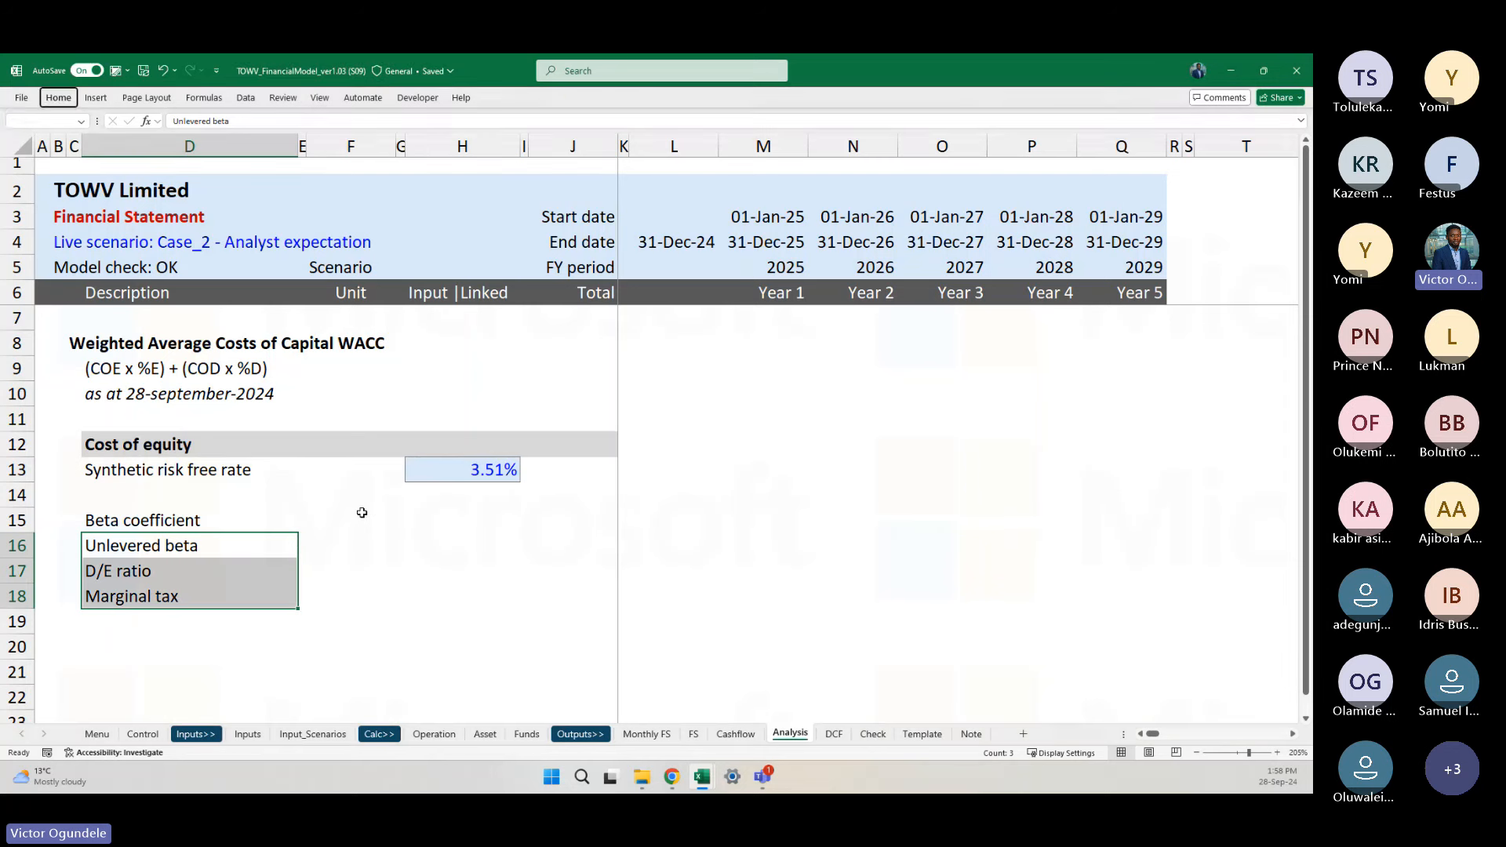
key(alt+h)
key(6)
key(Right)
key(Right)
key(Right)
key(Right)
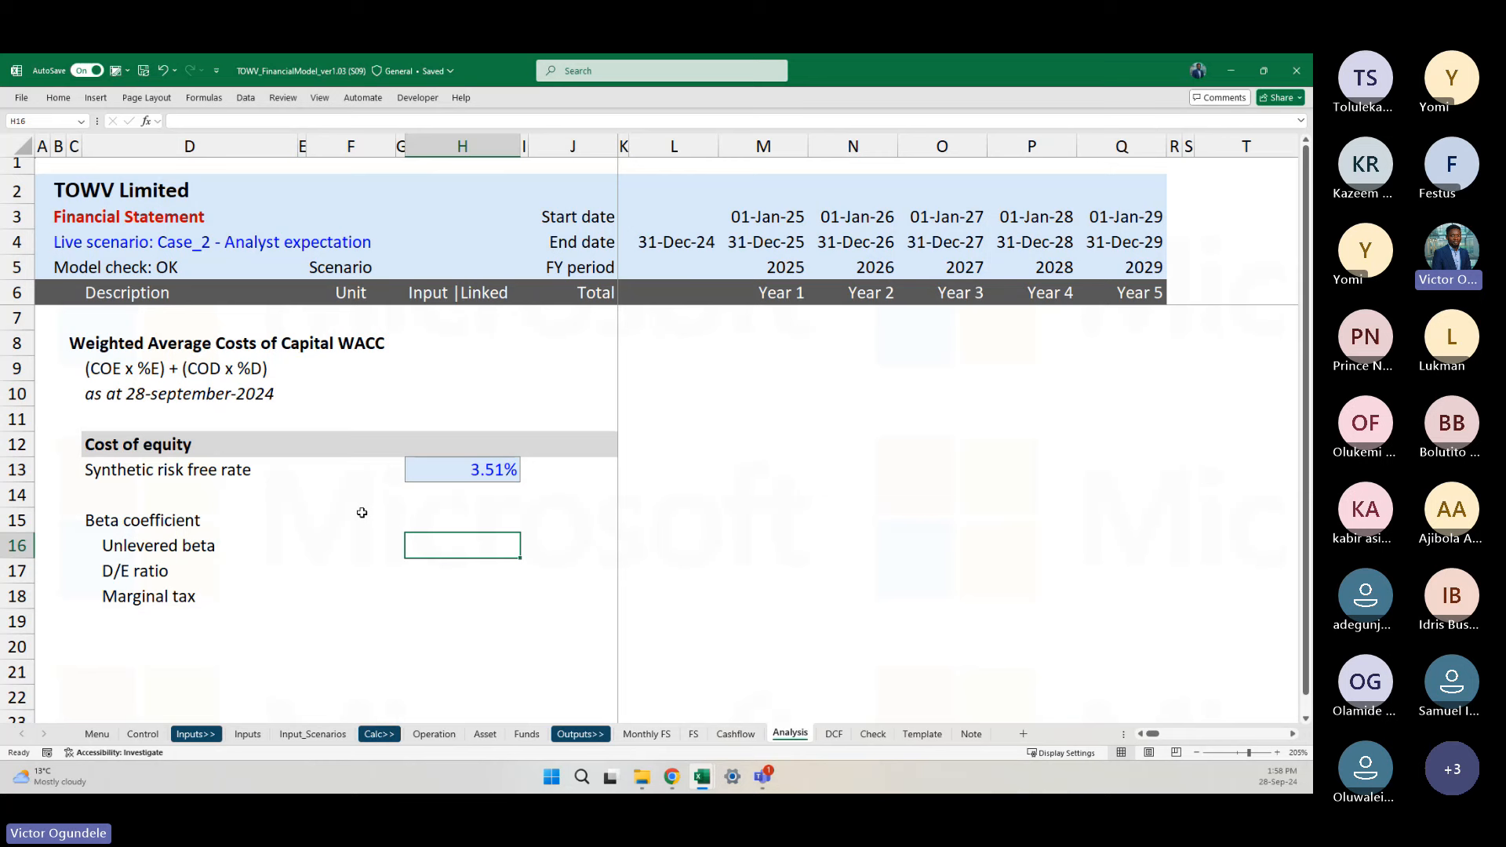
Step: Switch to Chrome, look up Damodaran on Google in a new tab and open his NYU Stern home page
mouse_move(672, 777)
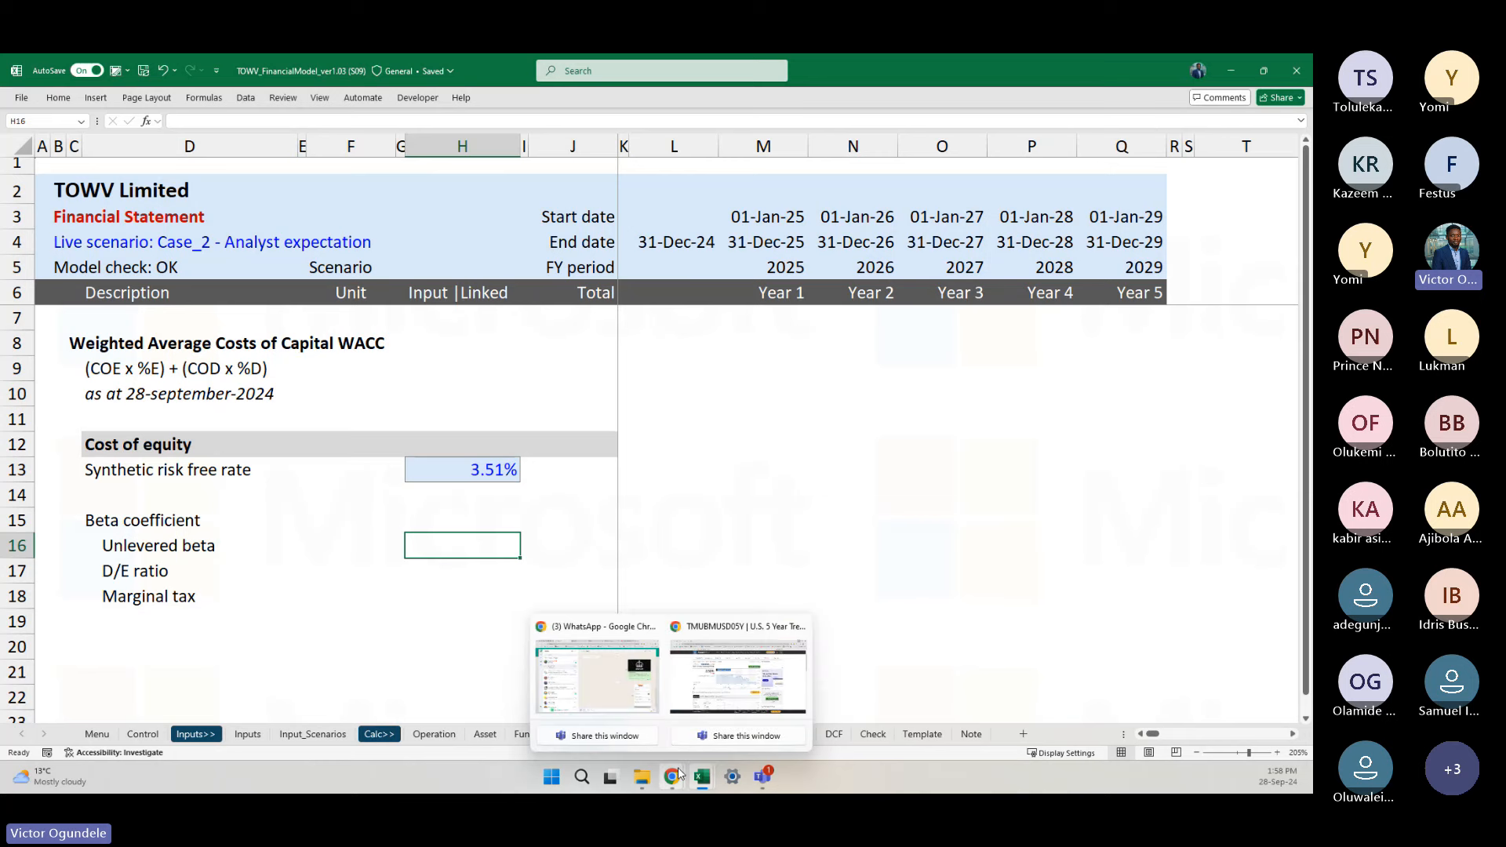
click(713, 694)
scroll(471, 330, down, 3)
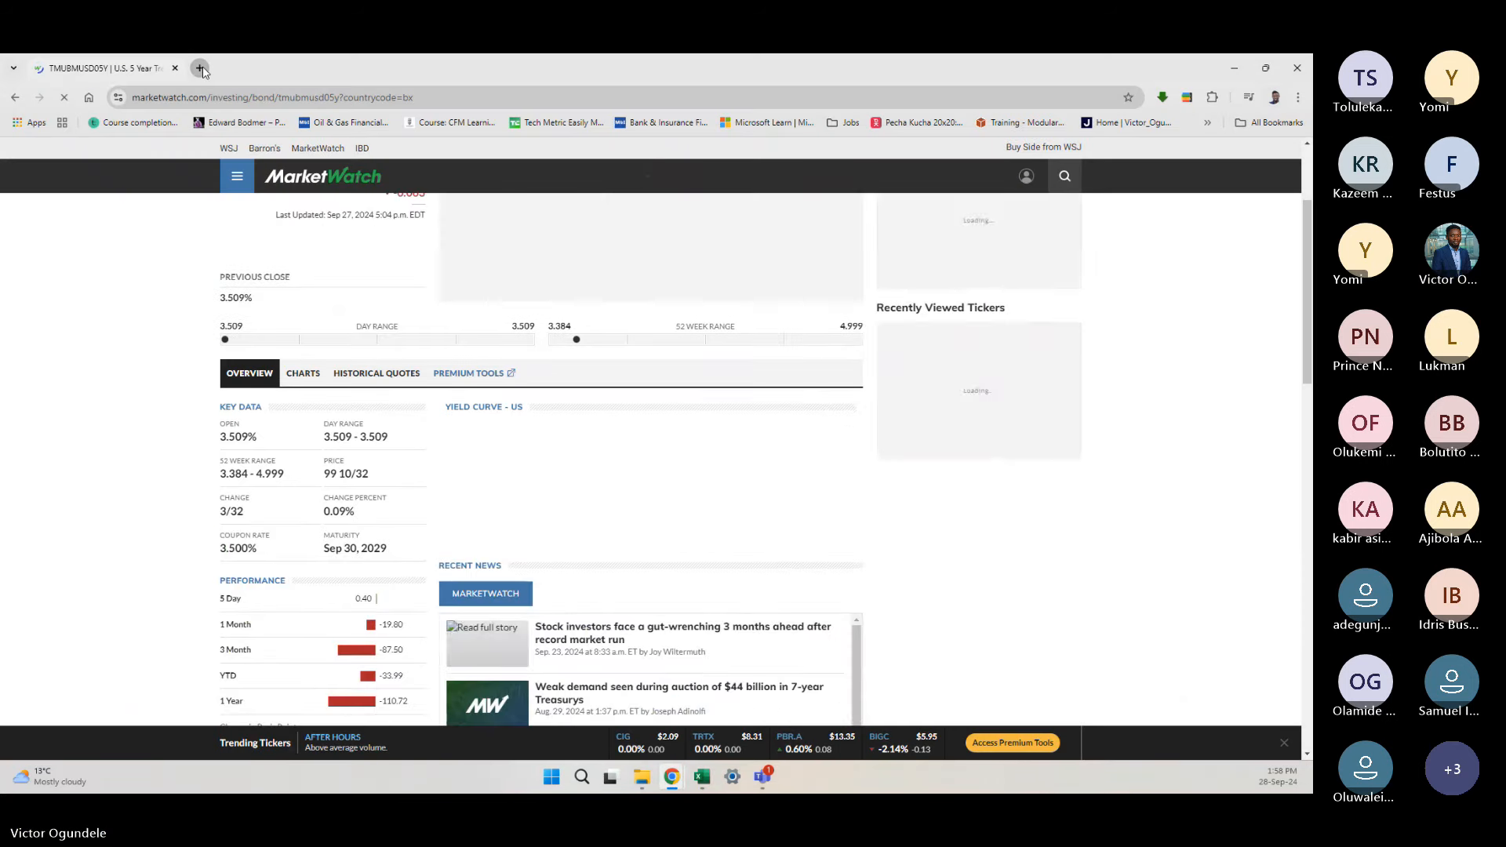
click(201, 69)
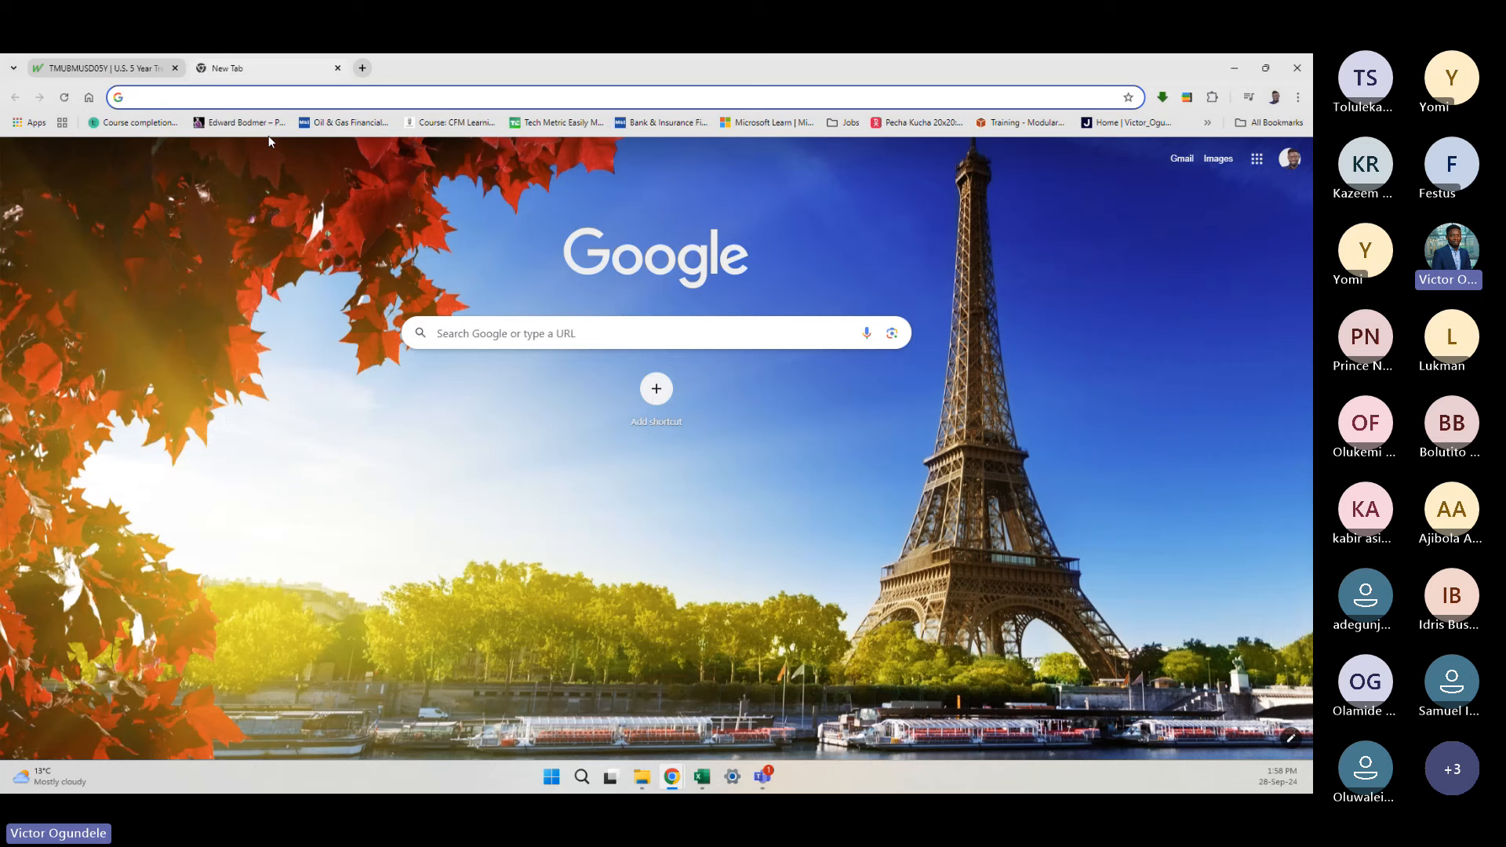
text(dam)
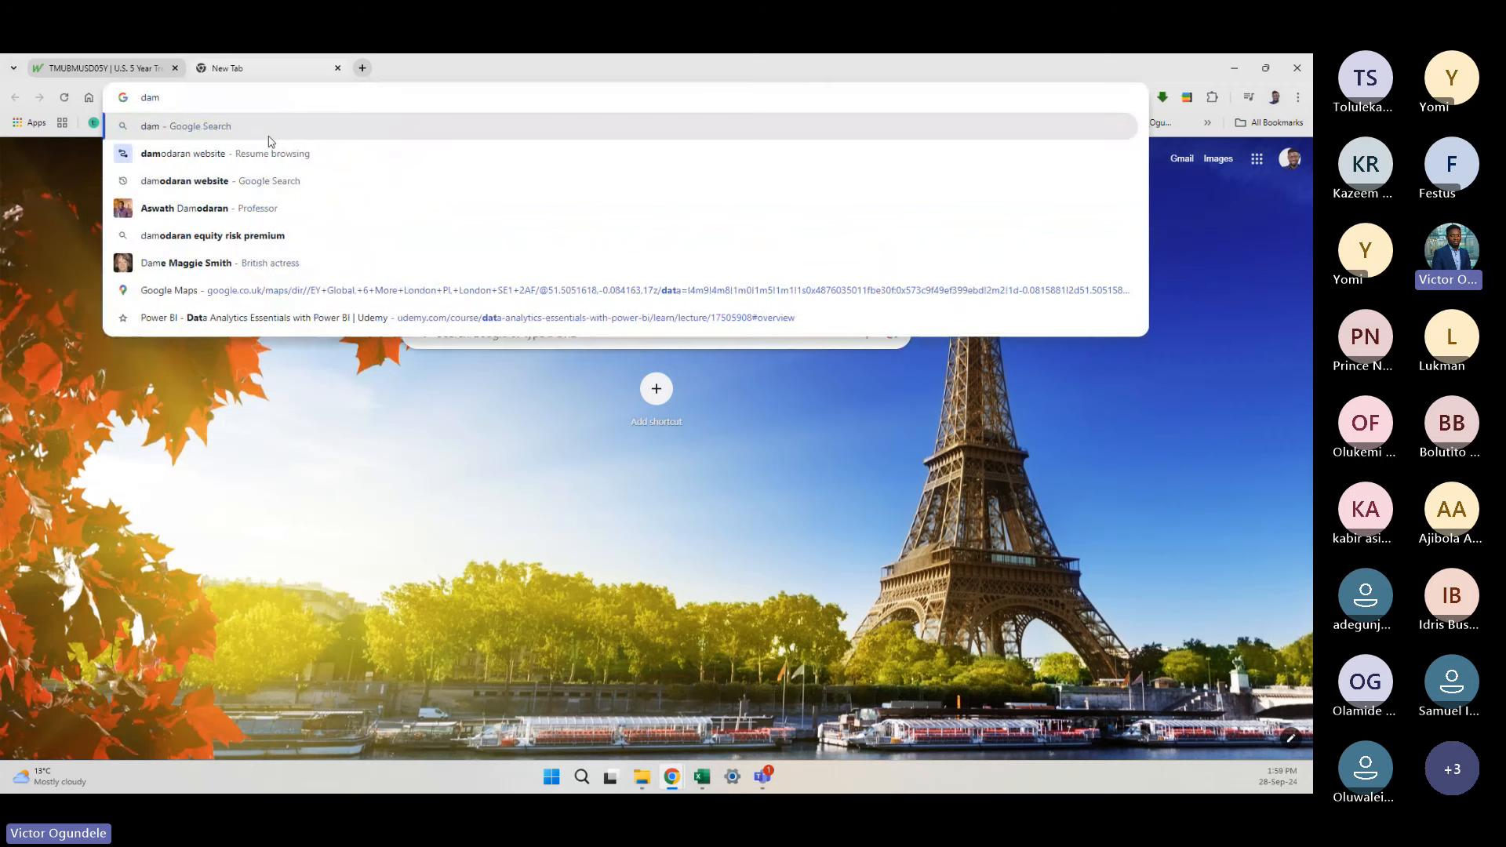
click(157, 209)
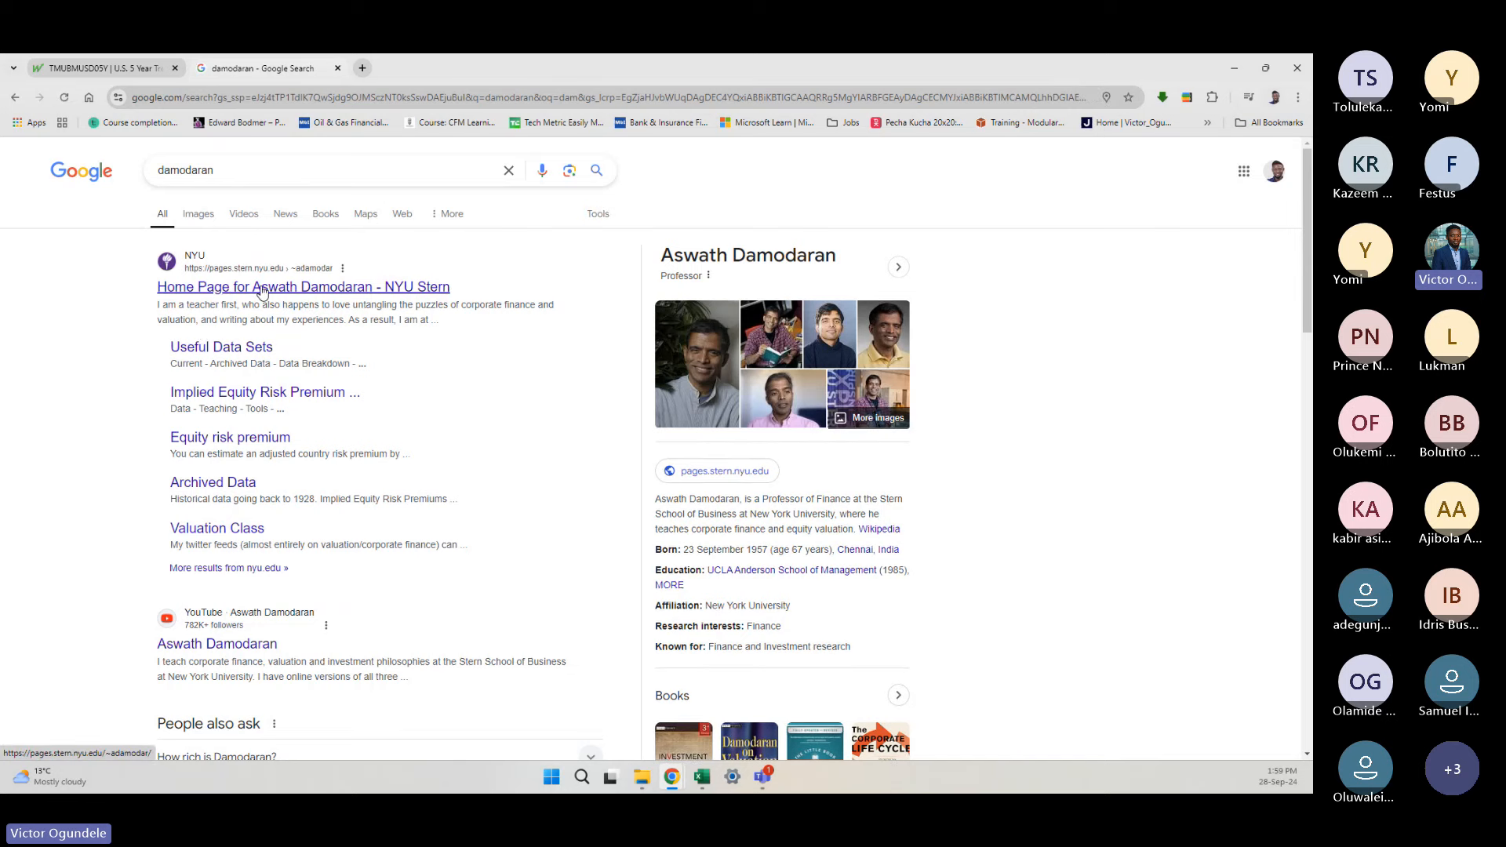
click(263, 288)
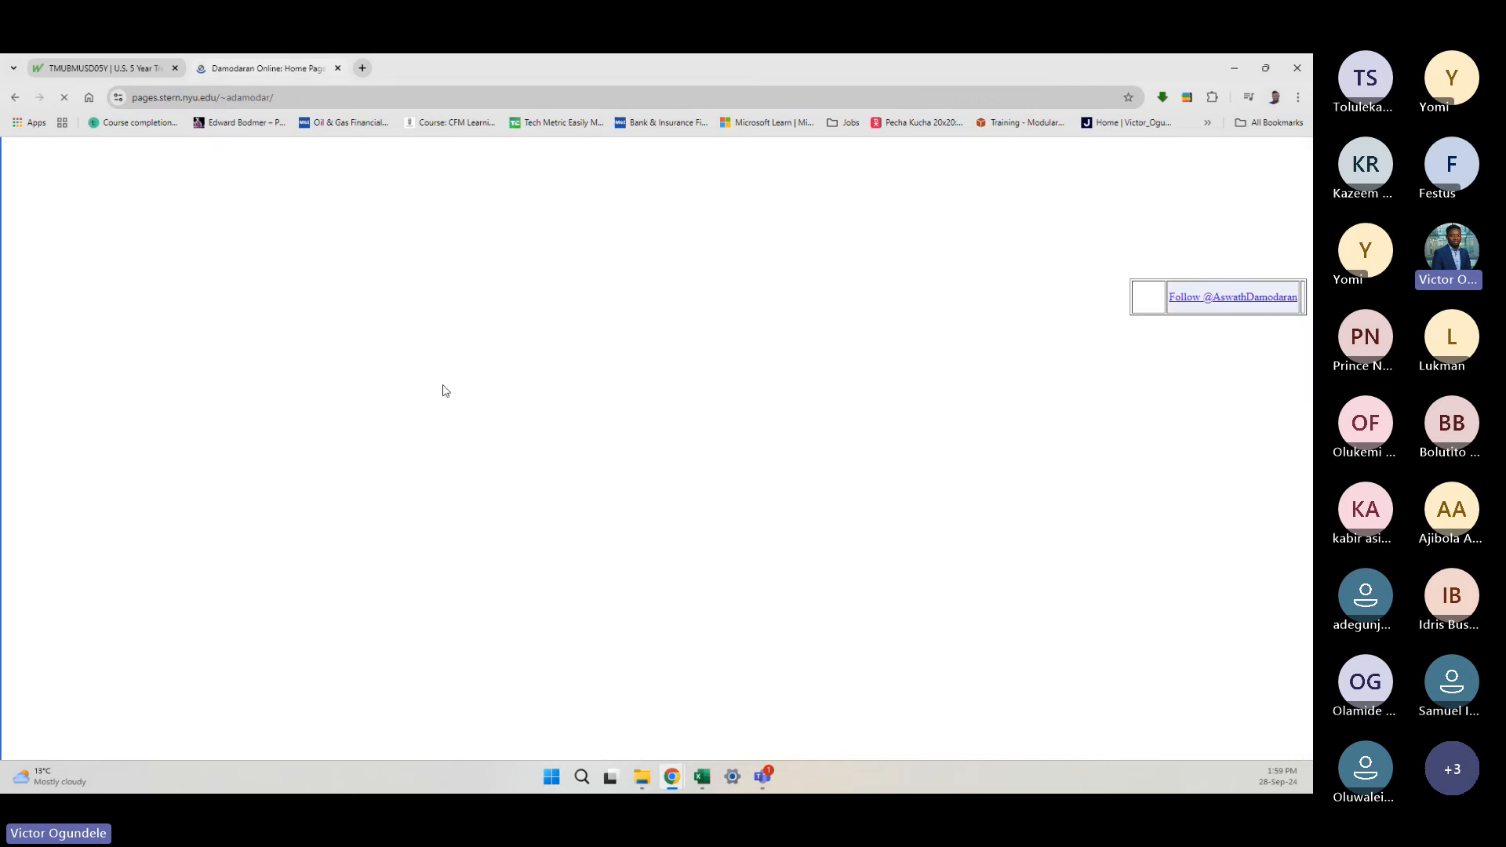
scroll(444, 385, down, 1)
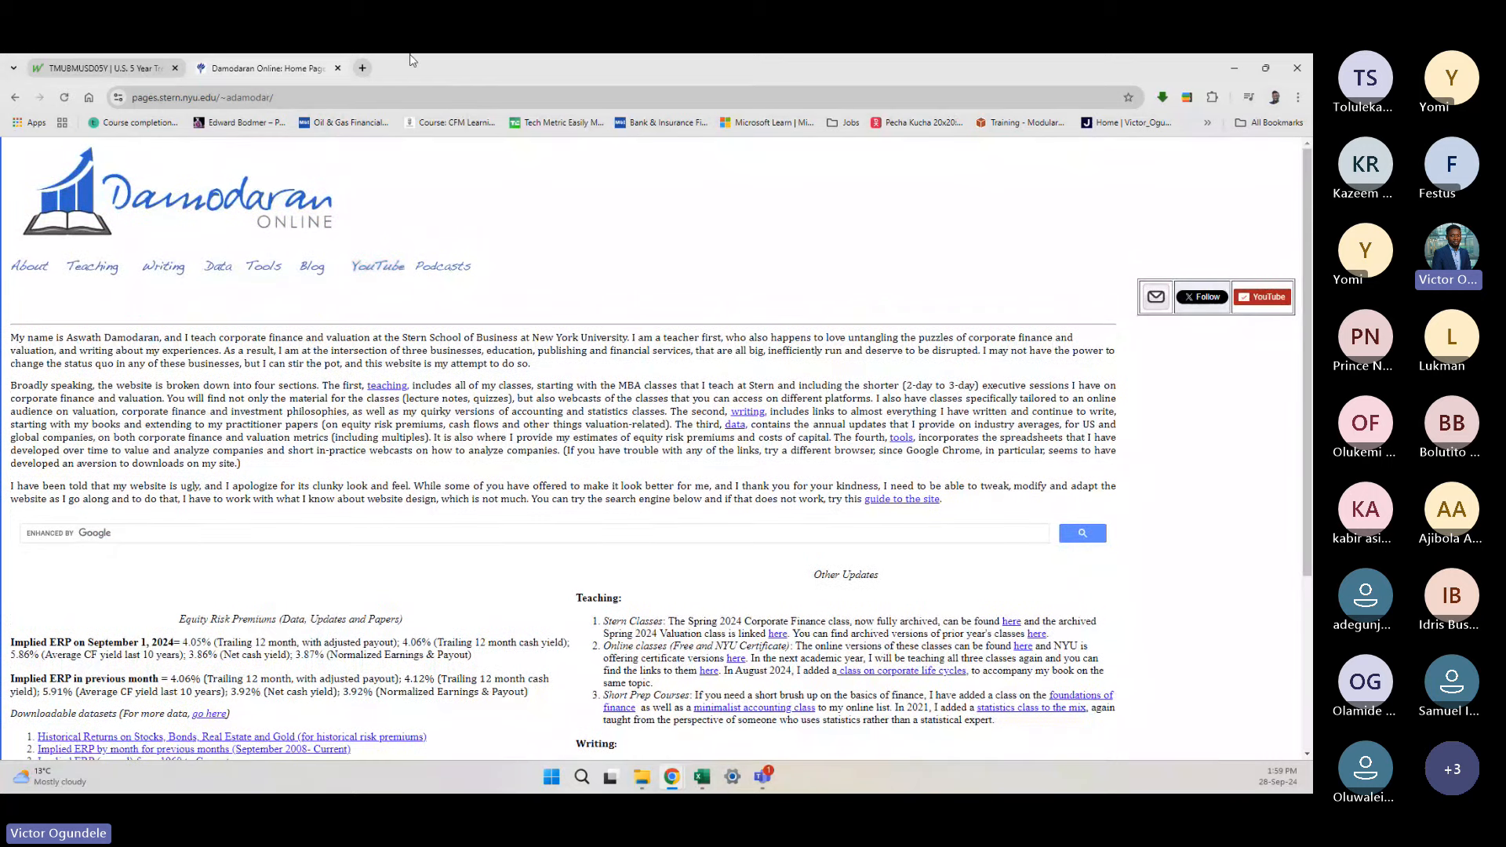
Step: Select the Damodaran Online page's web address and look over the home page's introduction and equity risk premium section
click(296, 98)
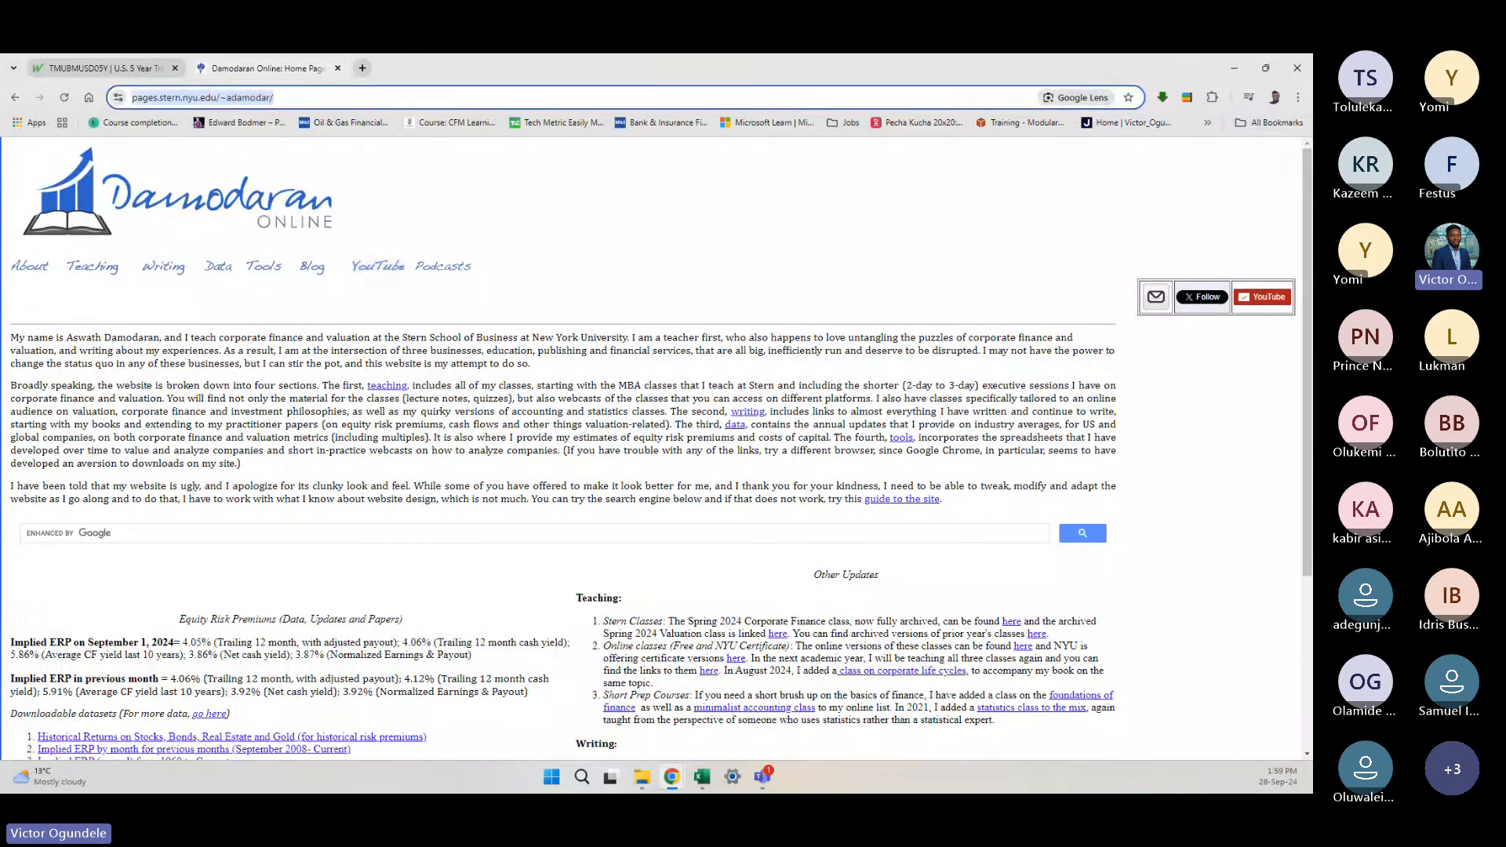
key(alt+Tab)
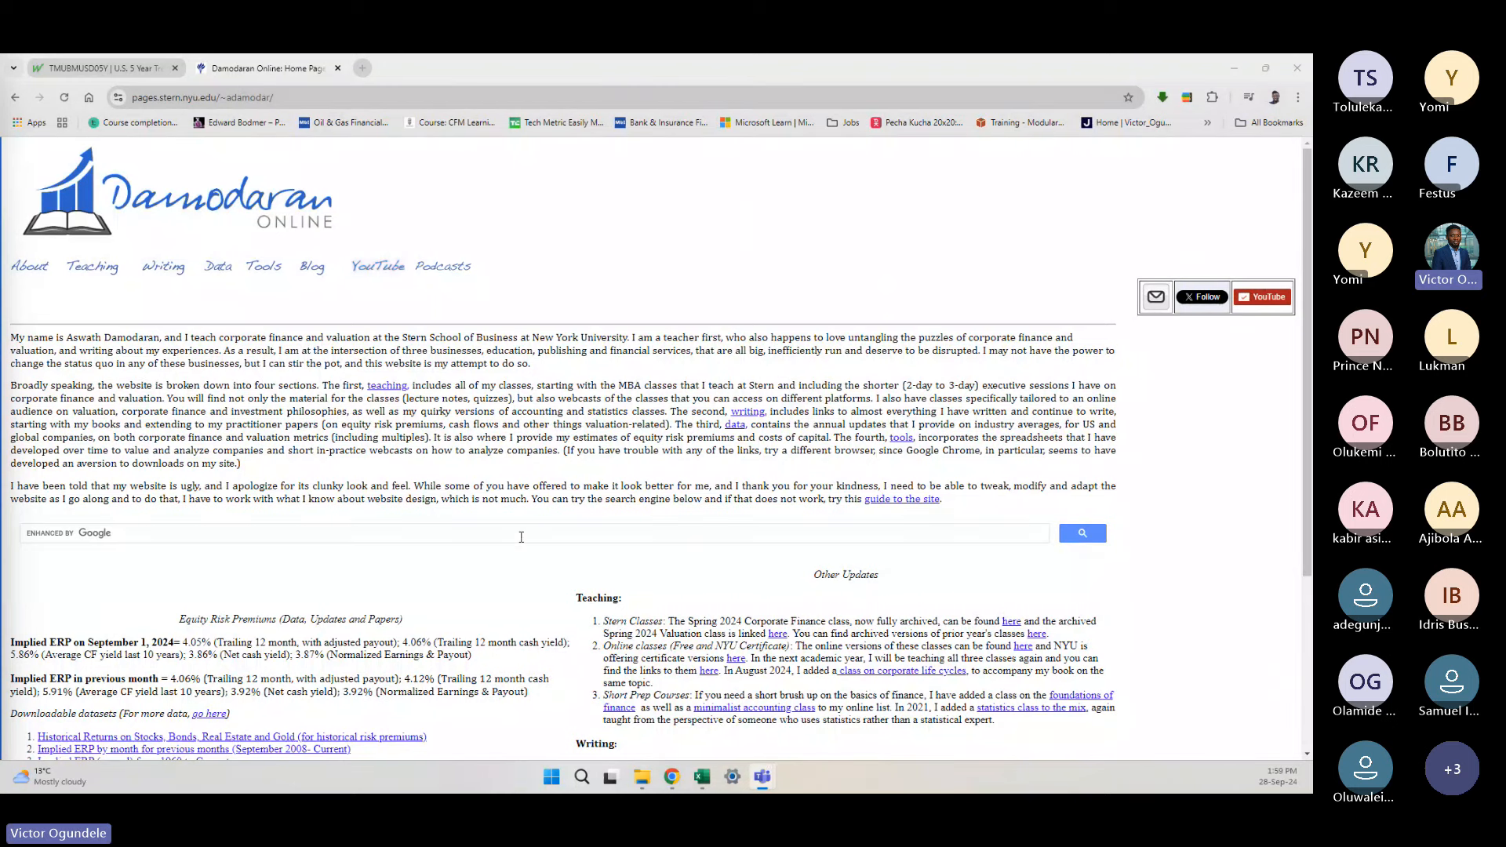
scroll(520, 536, down, 1)
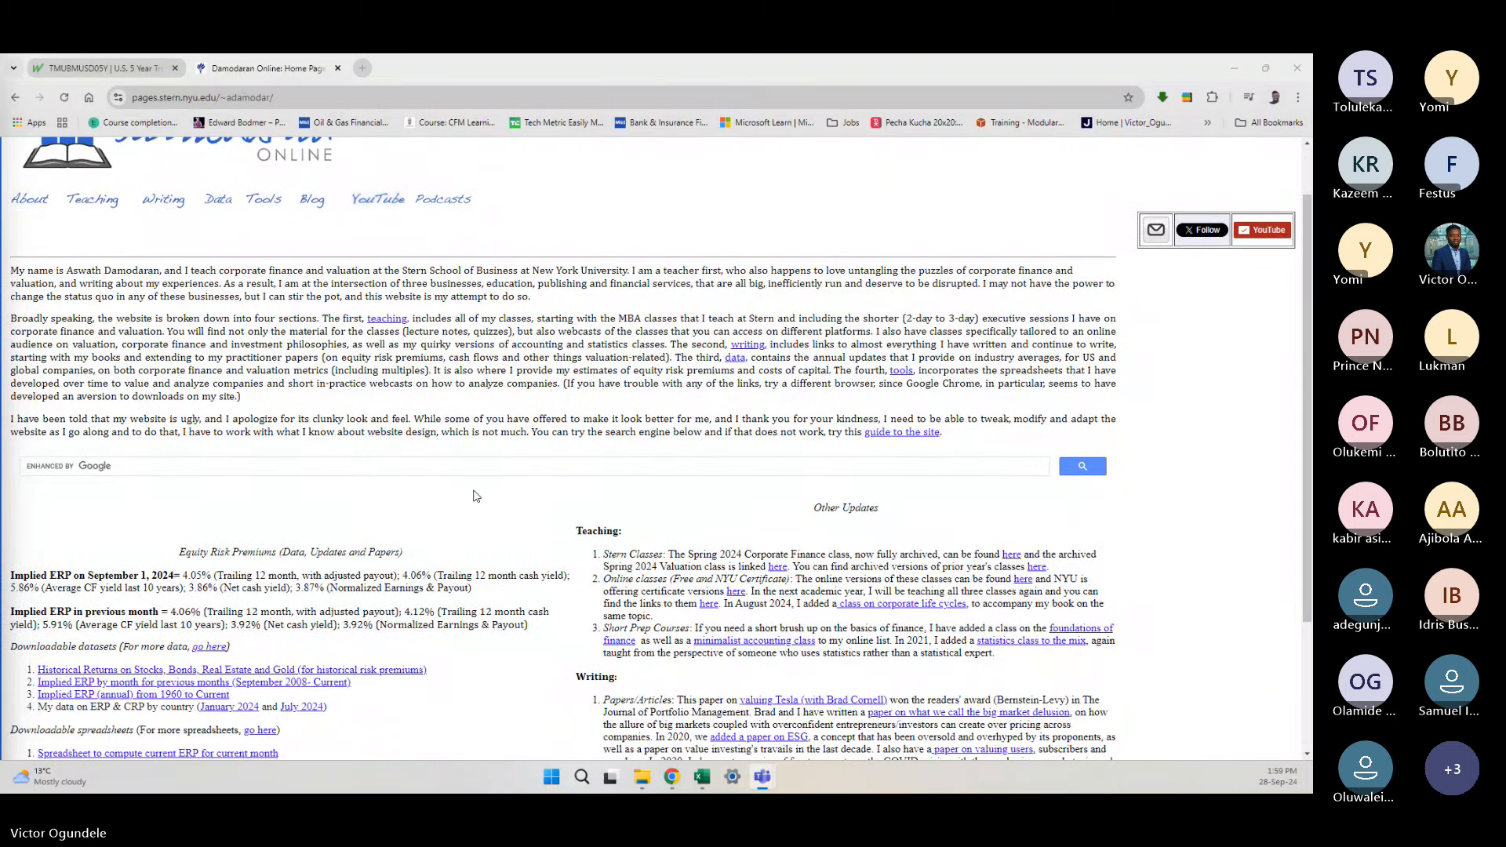
scroll(537, 535, up, 1)
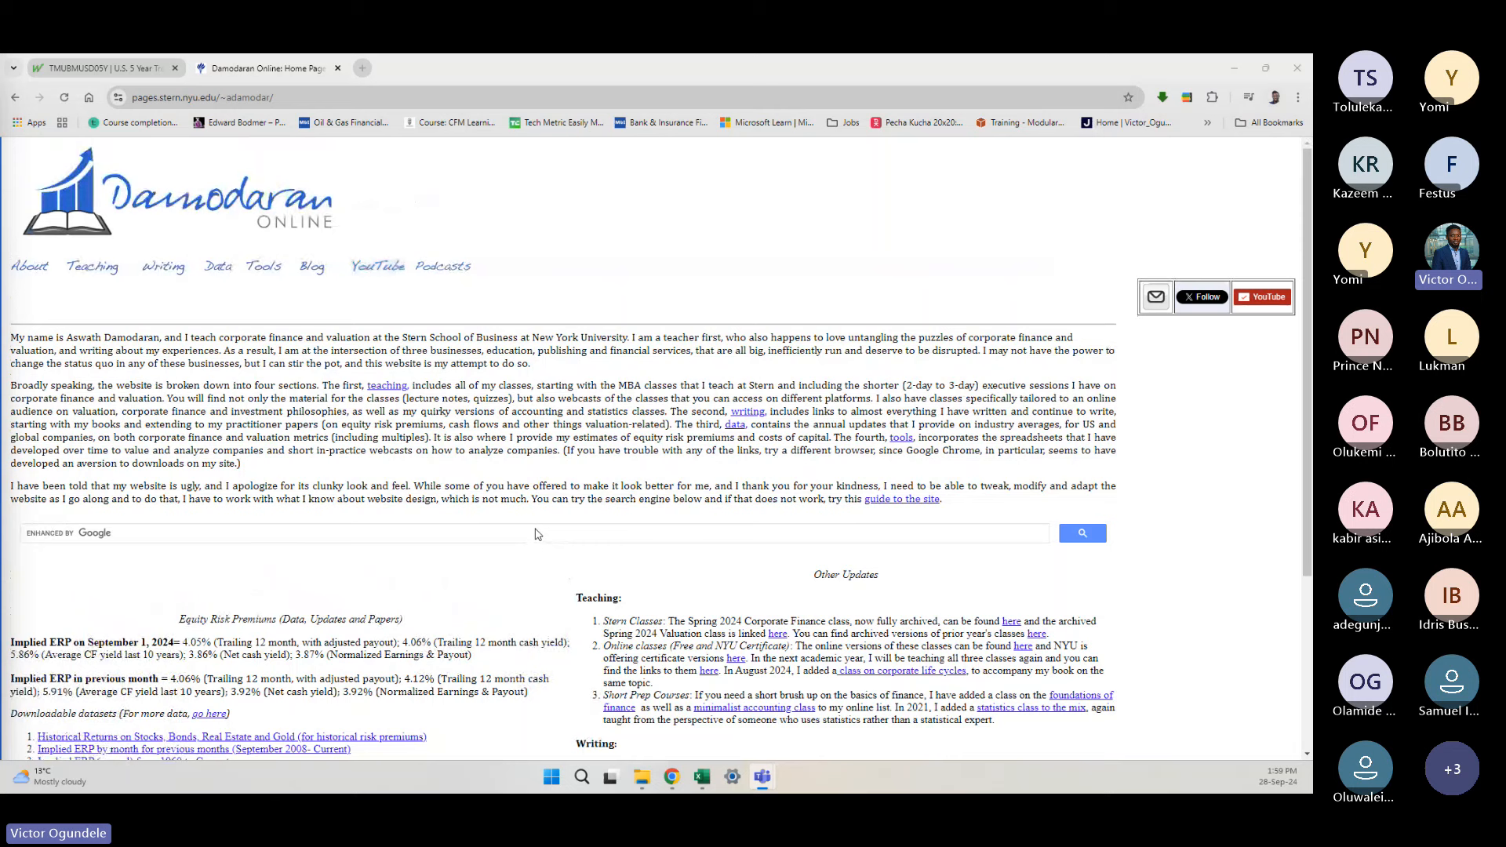
Step: Open the Data section of Damodaran Online and go to its Current Data page
click(218, 268)
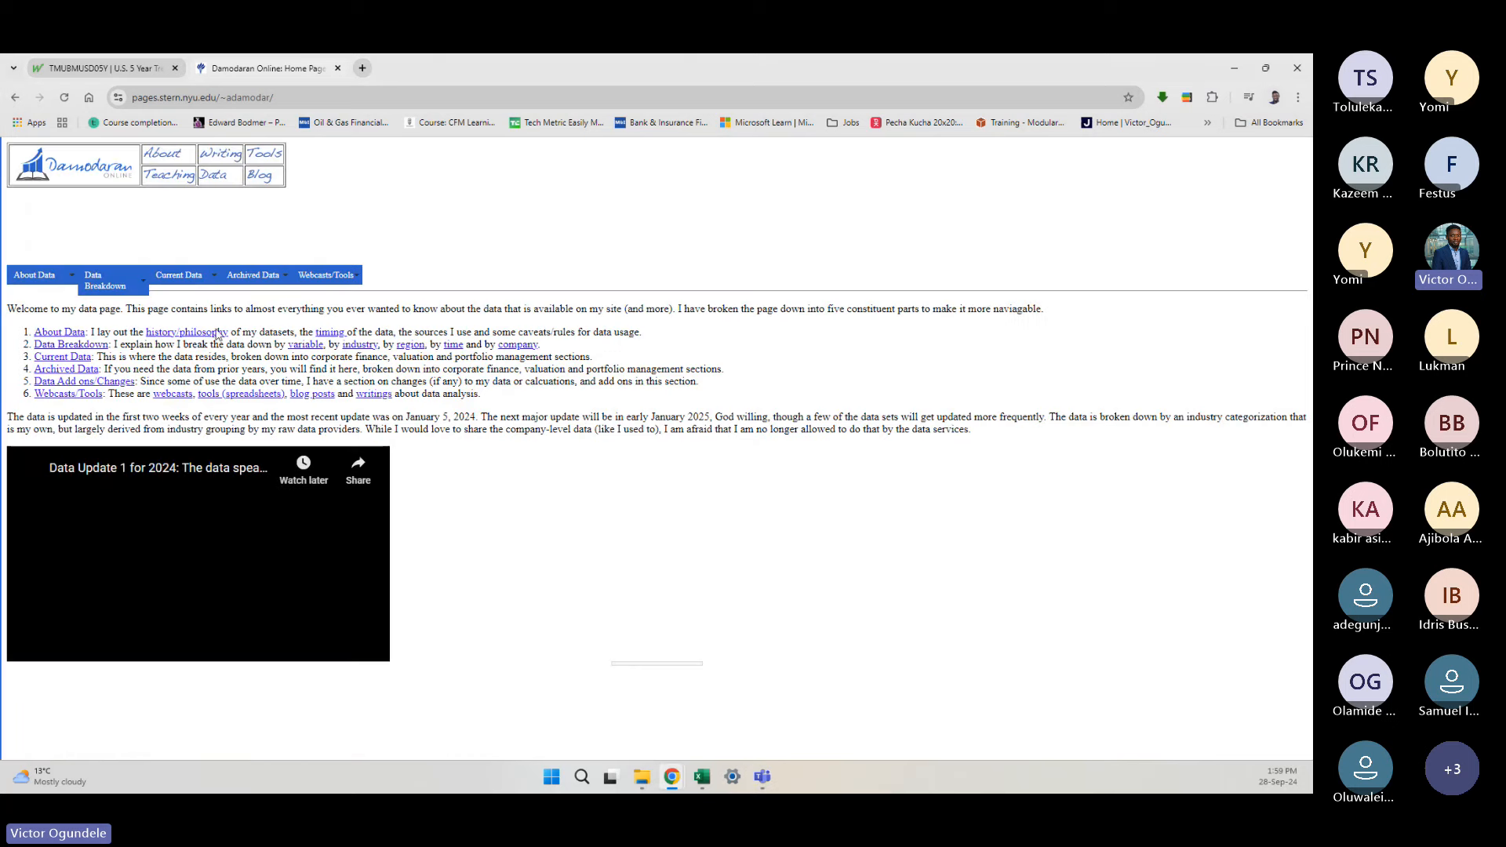
click(19, 95)
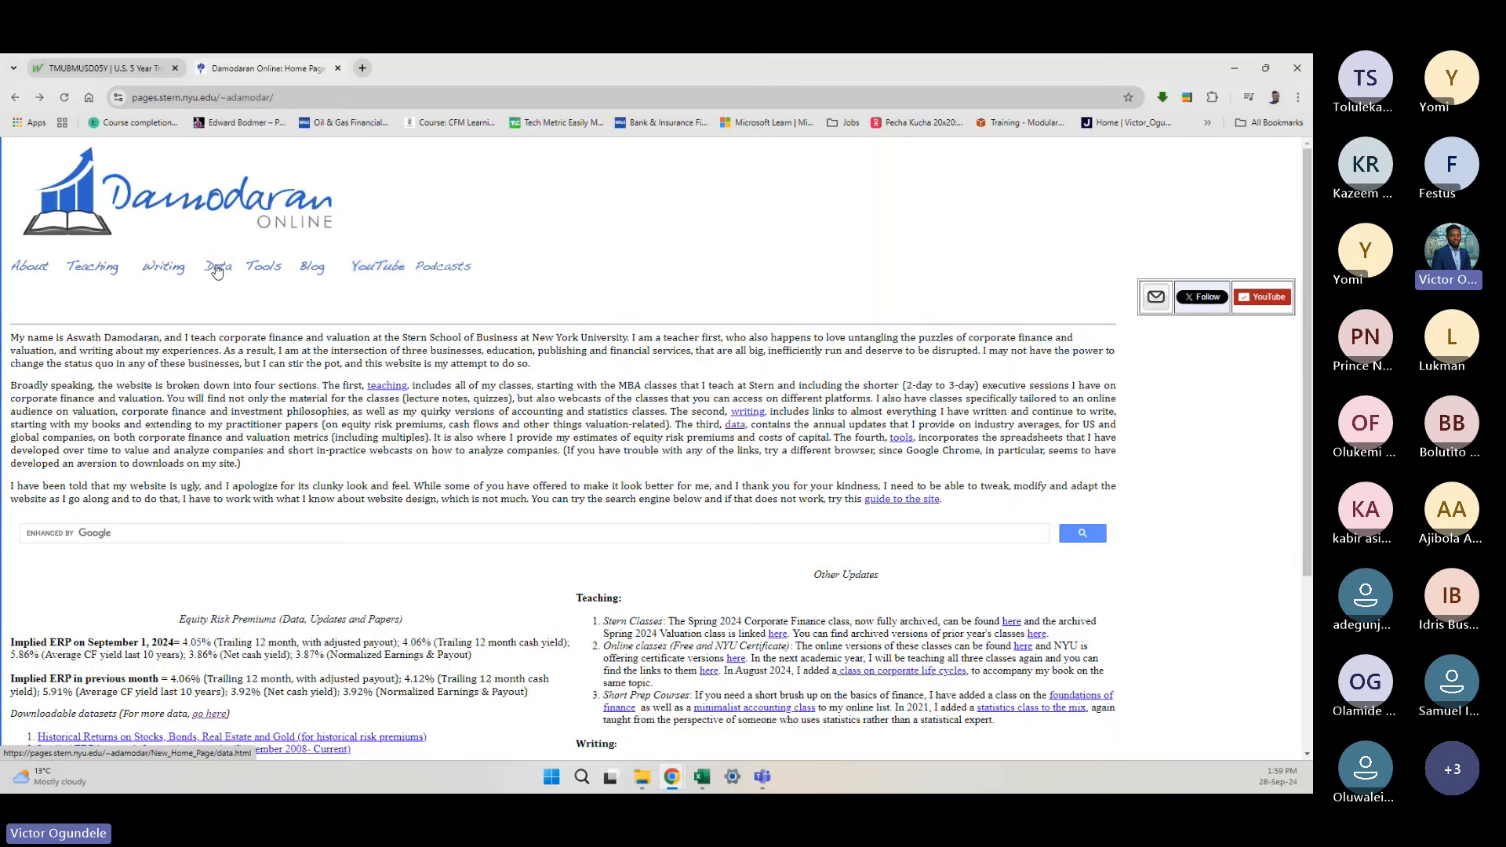
click(216, 267)
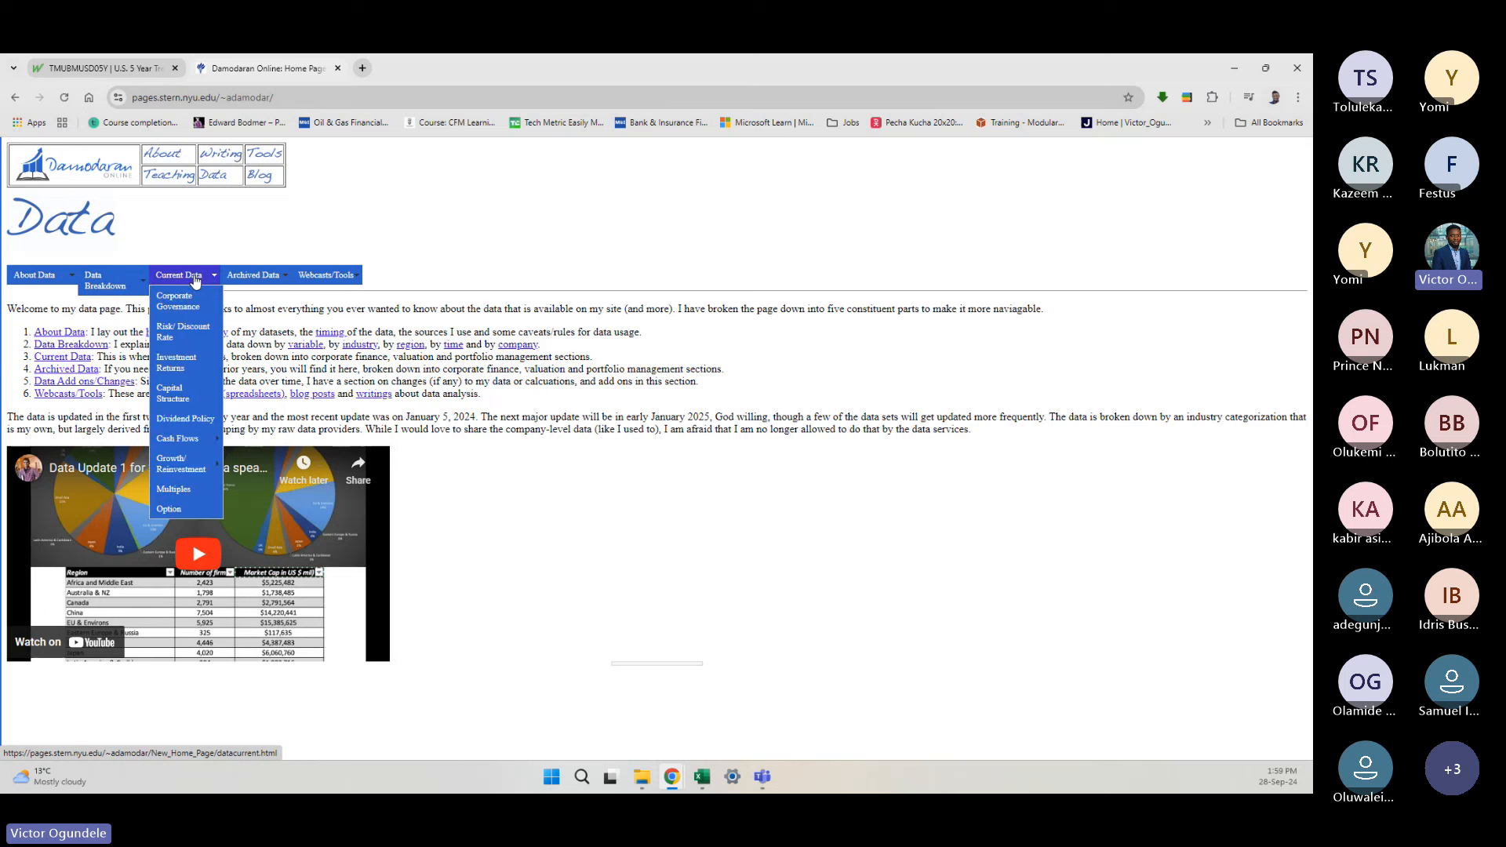
mouse_move(260, 281)
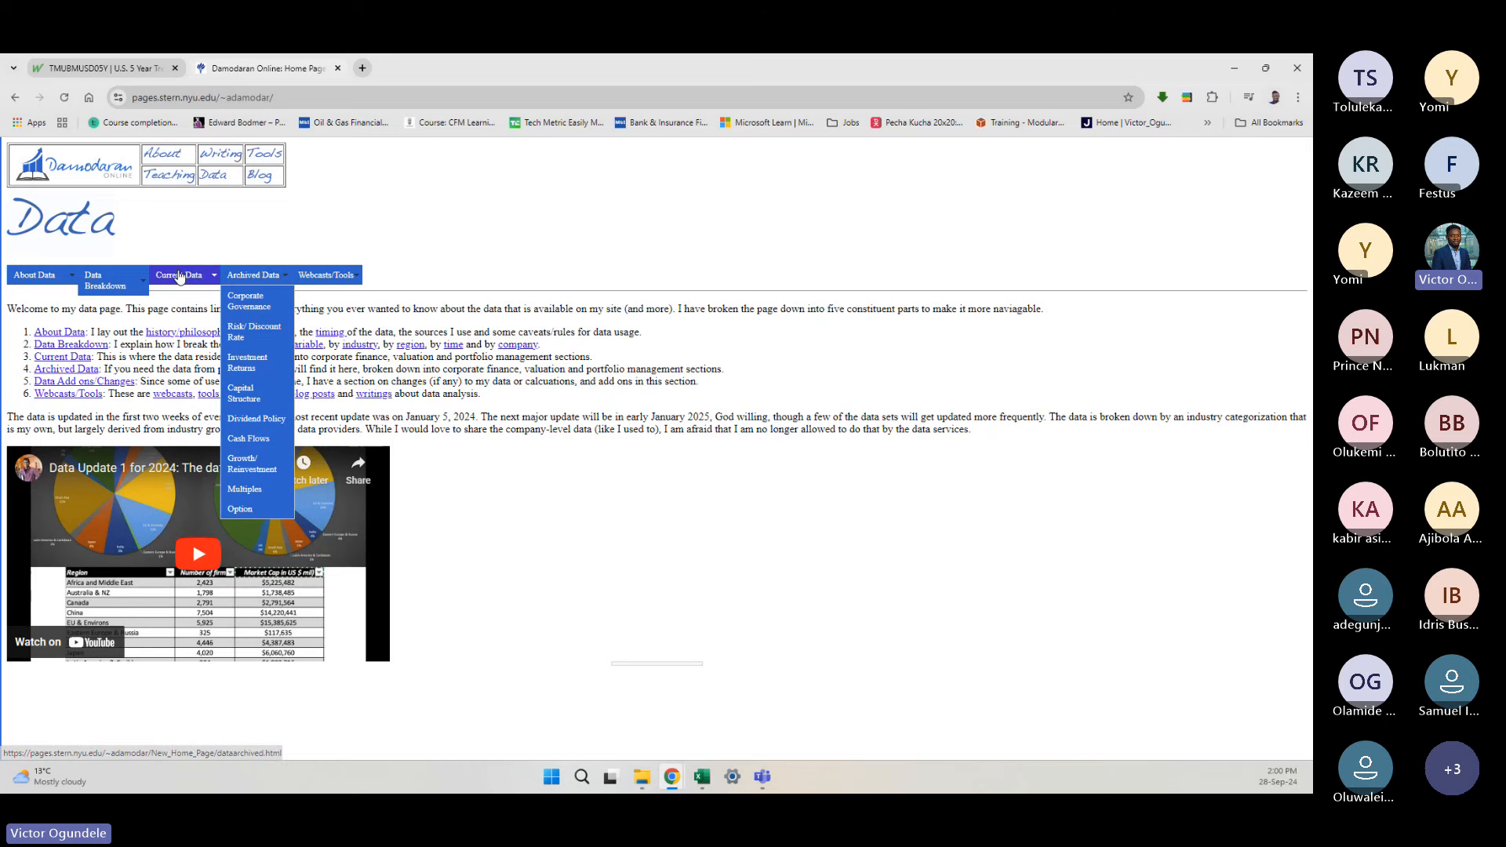
mouse_move(179, 279)
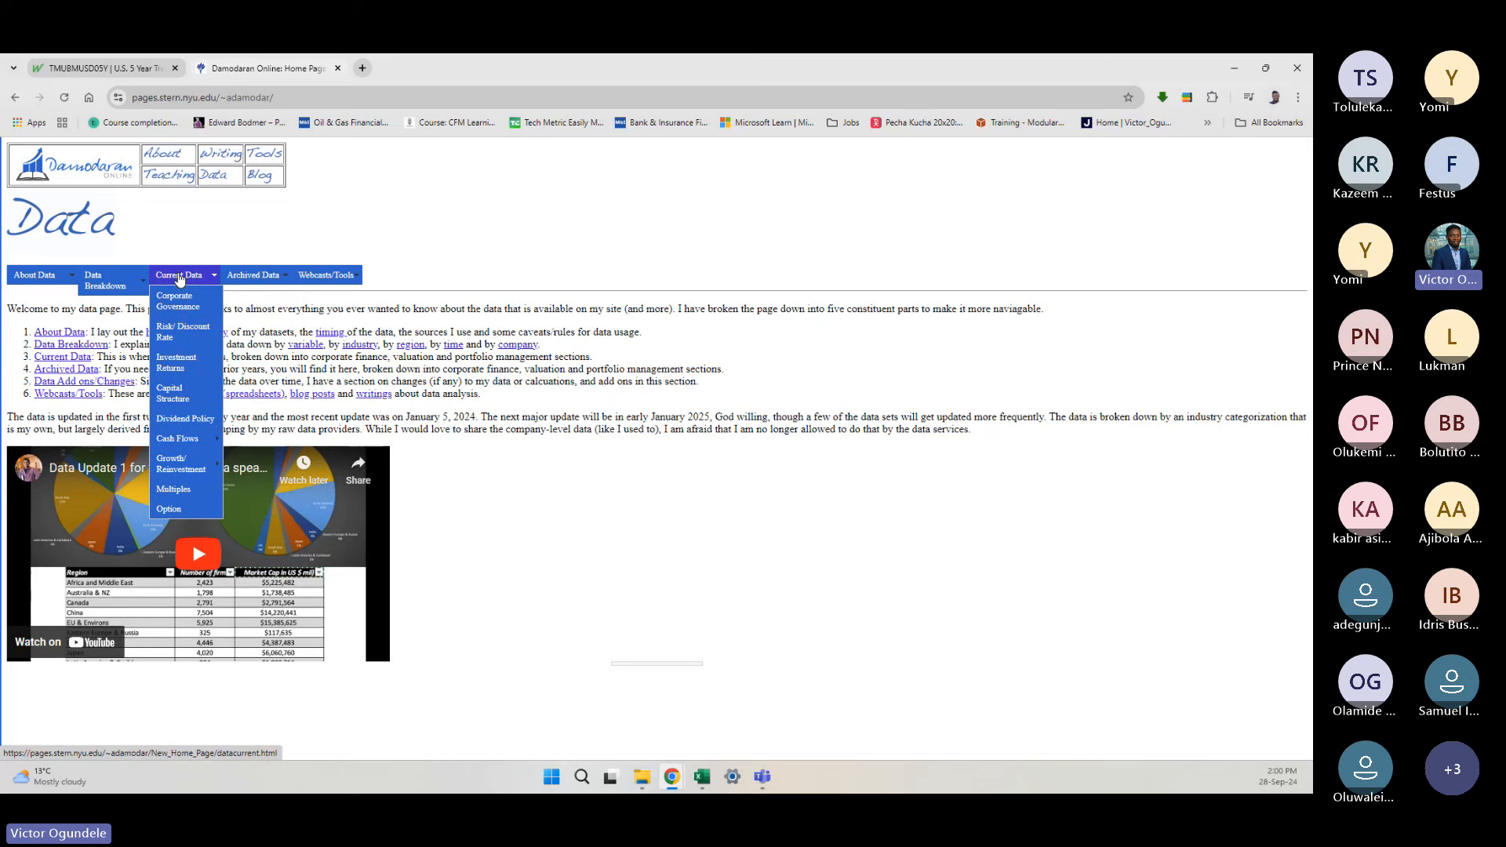
click(180, 277)
scroll(294, 557, down, 2)
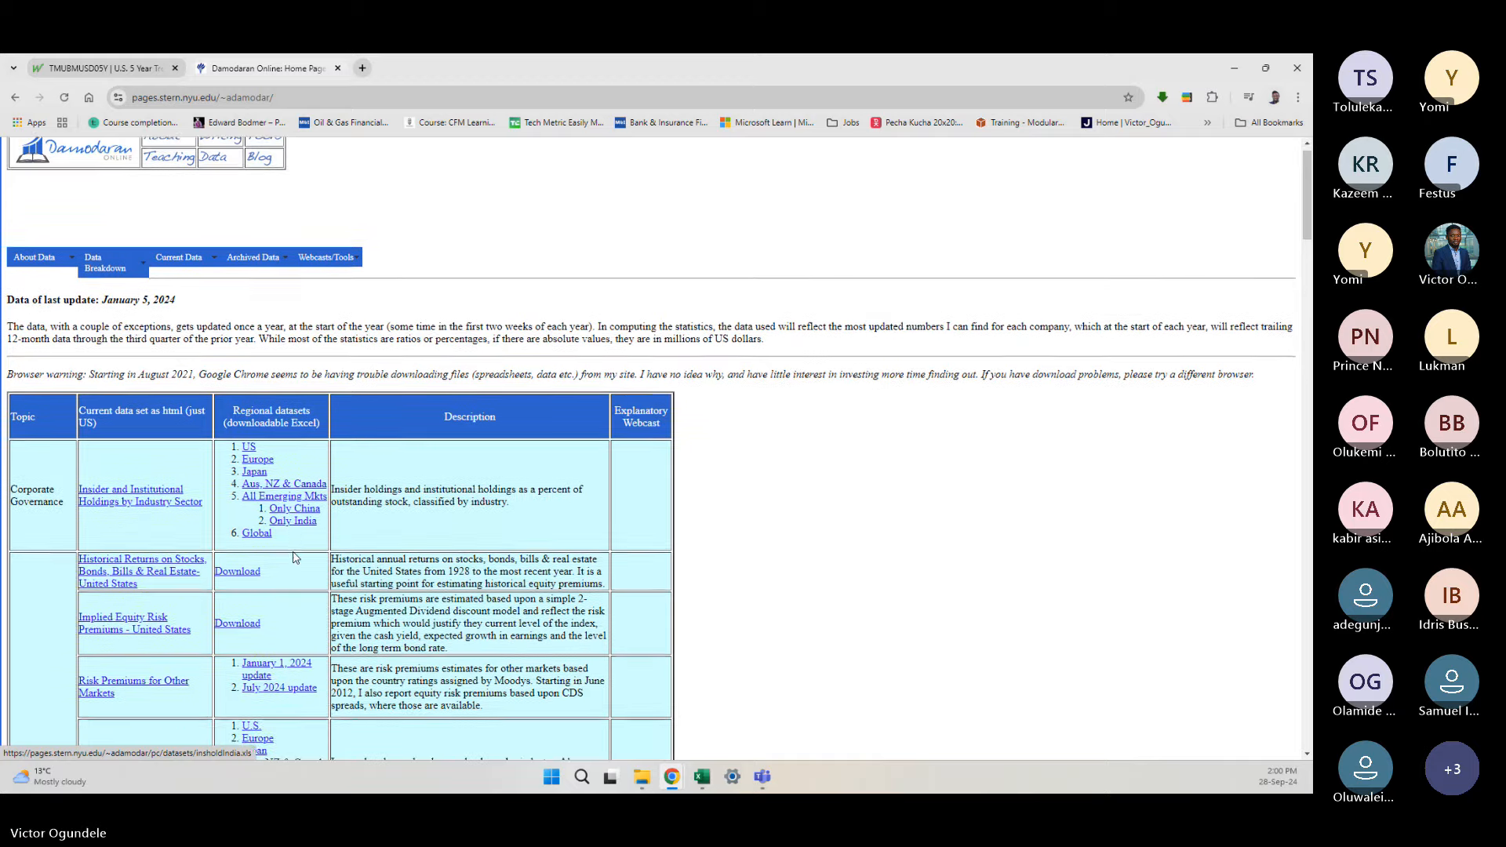
Step: Examine the discount rate estimation datasets, focusing on Levered and Unlevered Betas by Industry and its regional files
scroll(295, 557, down, 1)
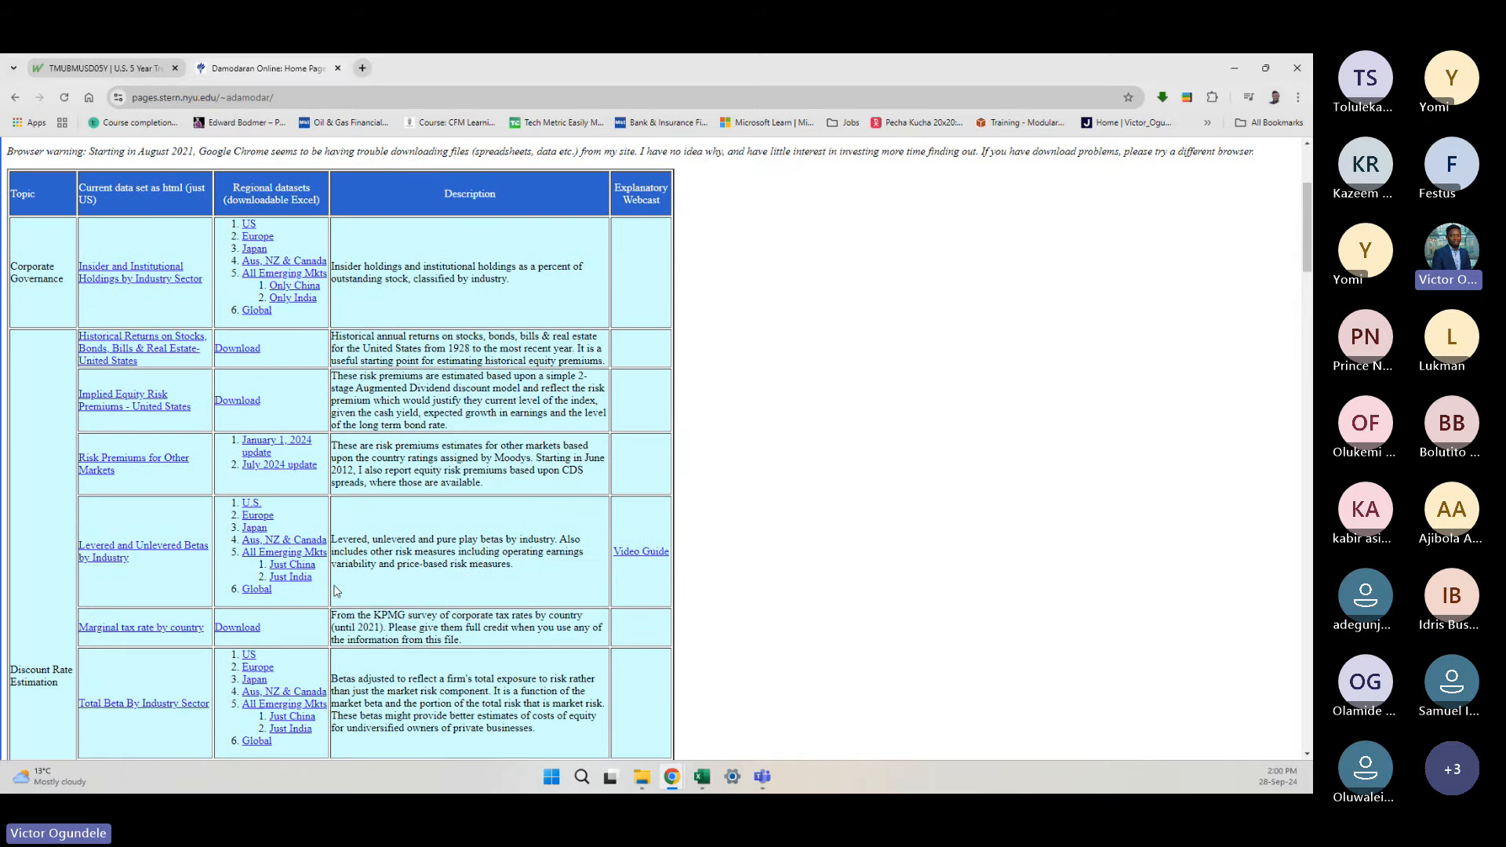
scroll(100, 587, down, 1)
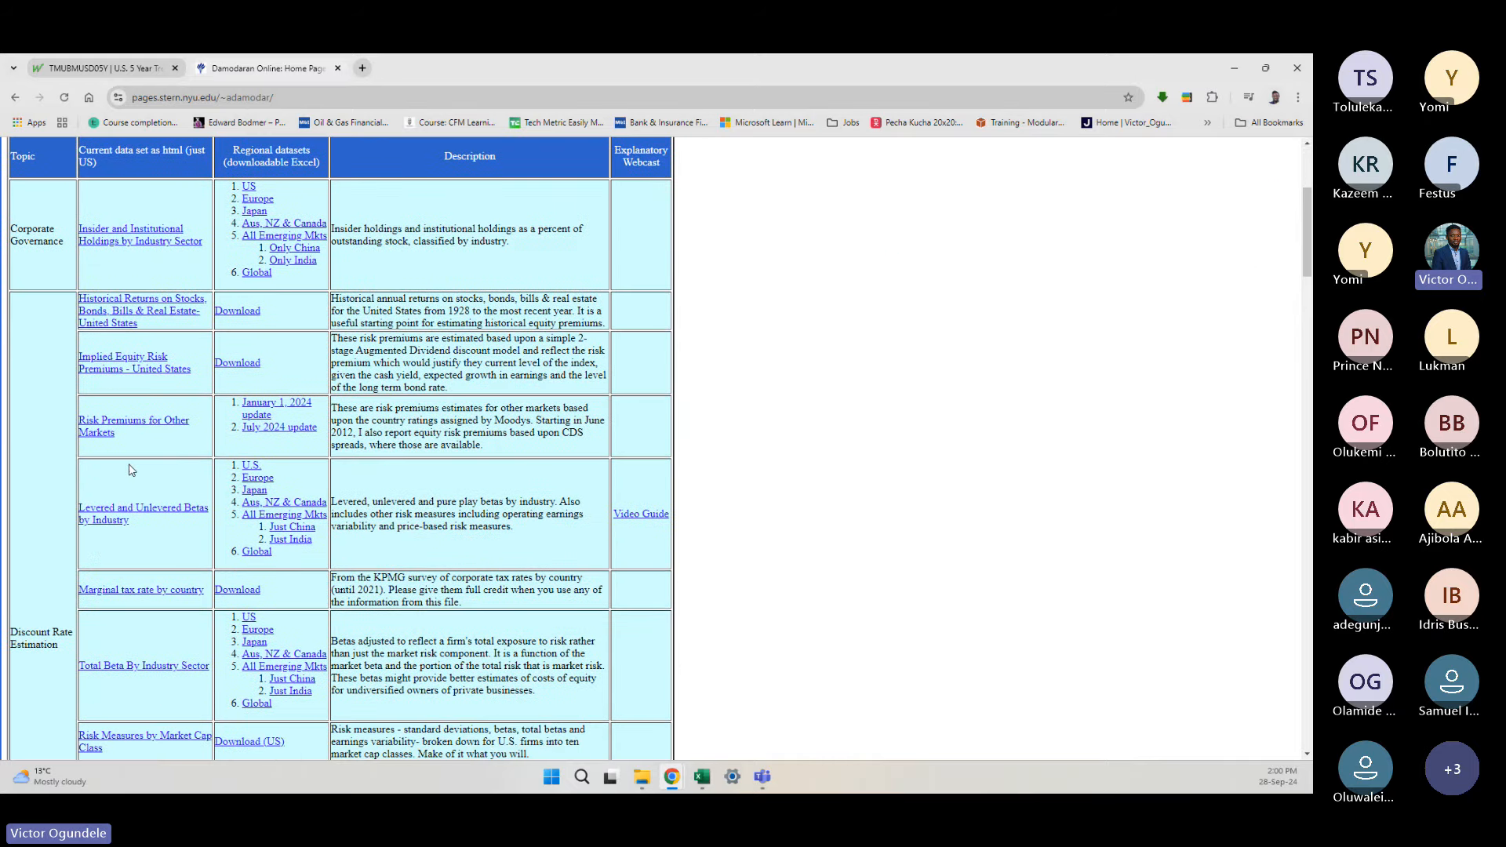
scroll(130, 487, up, 2)
scroll(113, 565, down, 1)
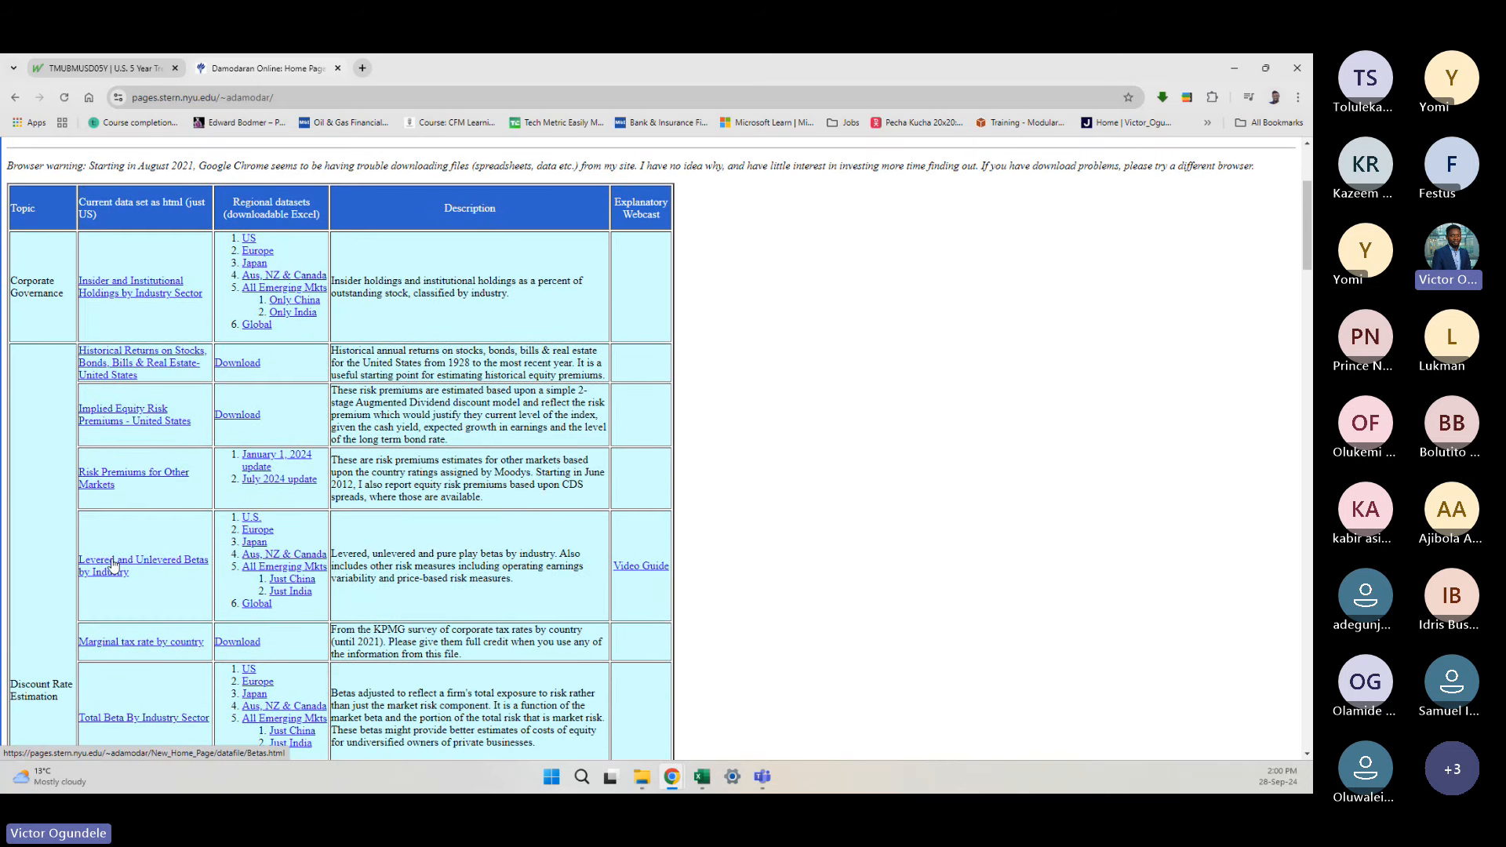
scroll(172, 561, down, 3)
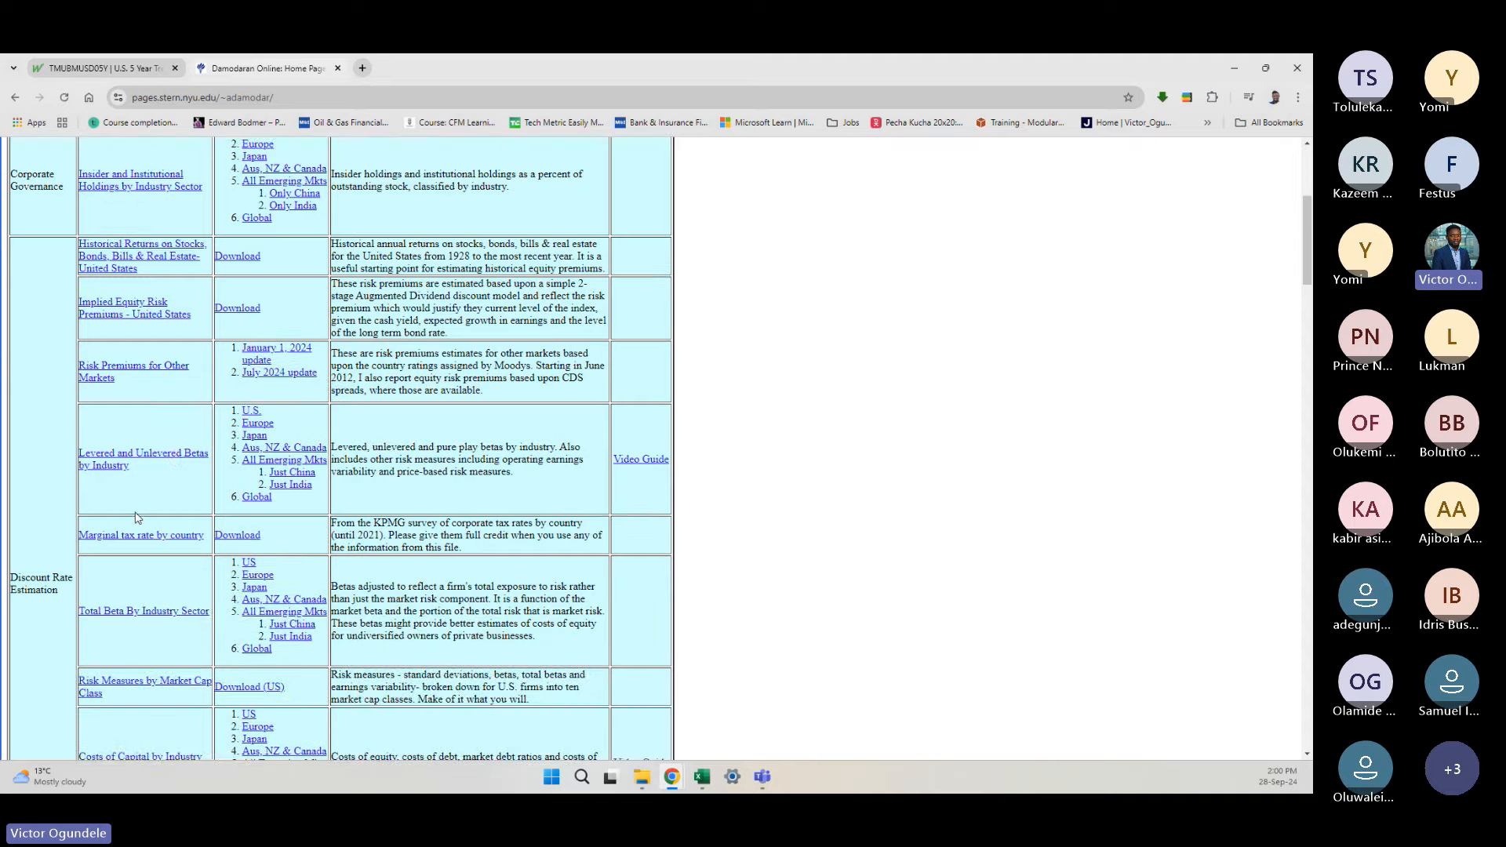
ctrl+scroll(132, 462, up, 3)
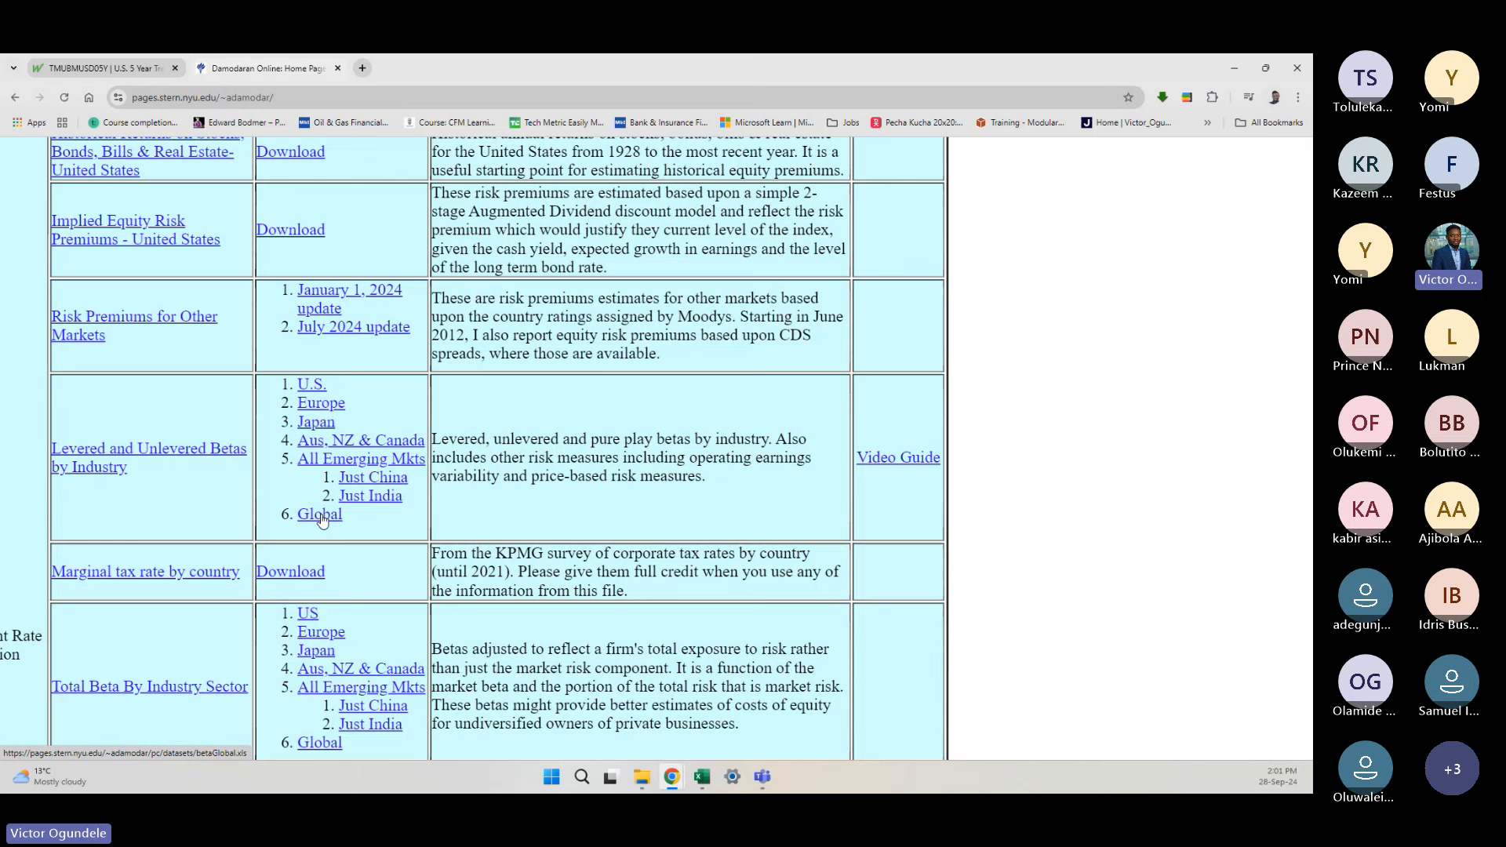
key(ctrl+minus)
key(ctrl+minus)
key(ctrl+minus)
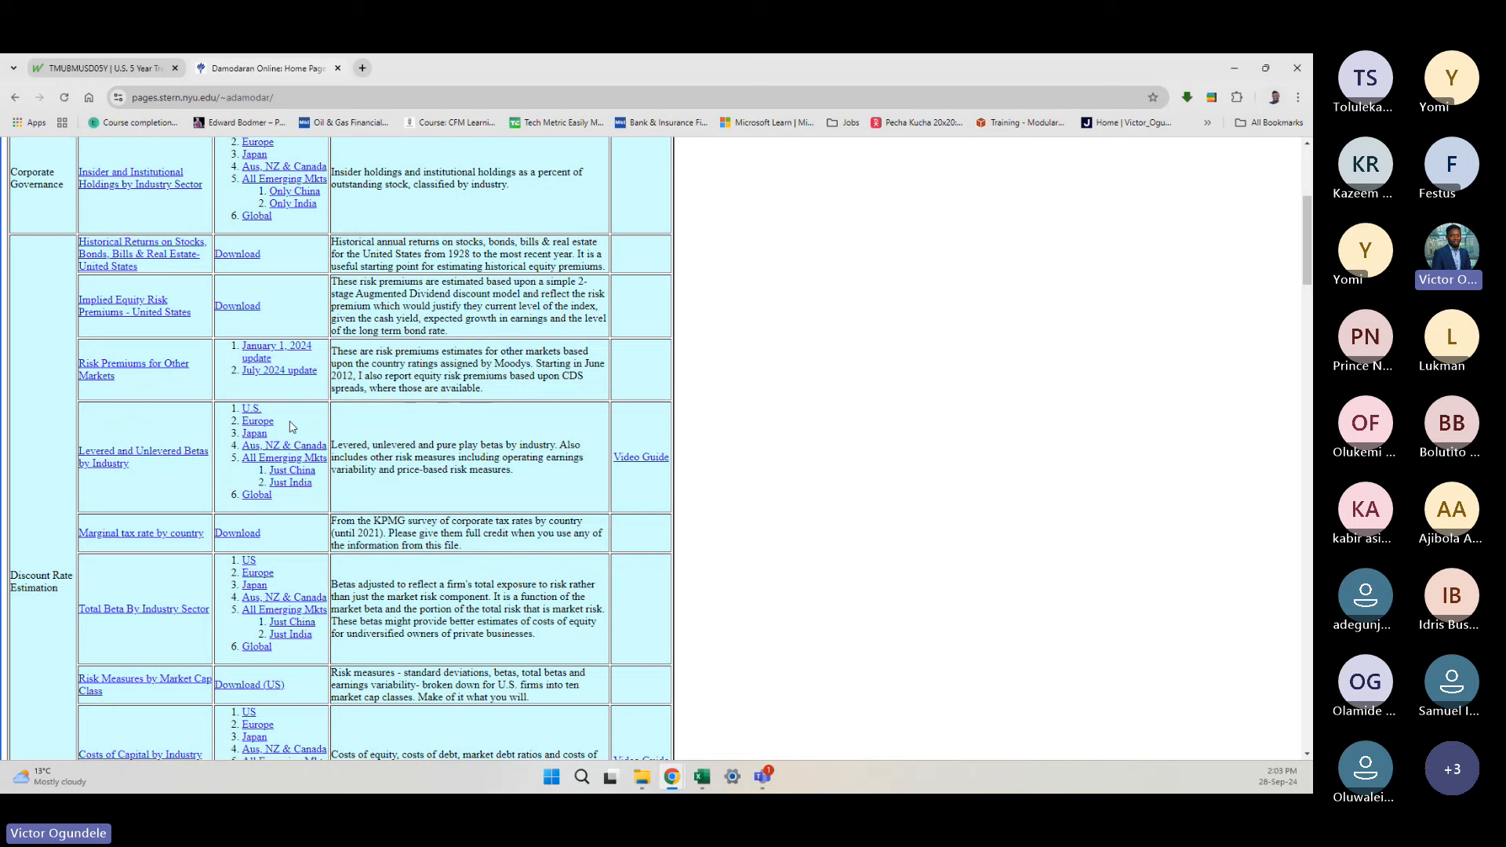
Step: Try to download the U.S. levered and unlevered betas file, betas.xls, and close Free Download Manager
click(250, 410)
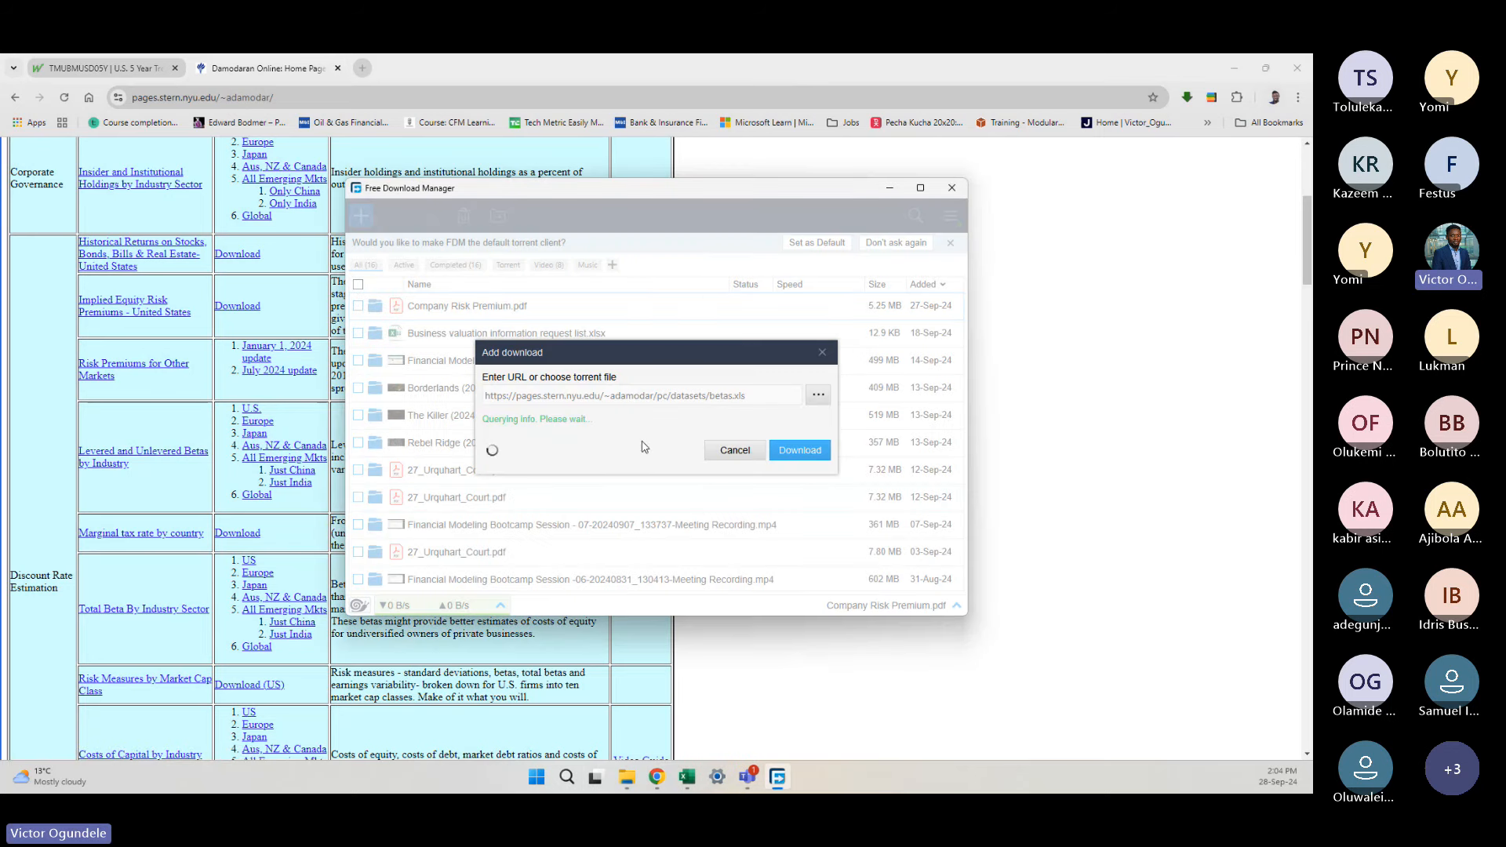
click(847, 473)
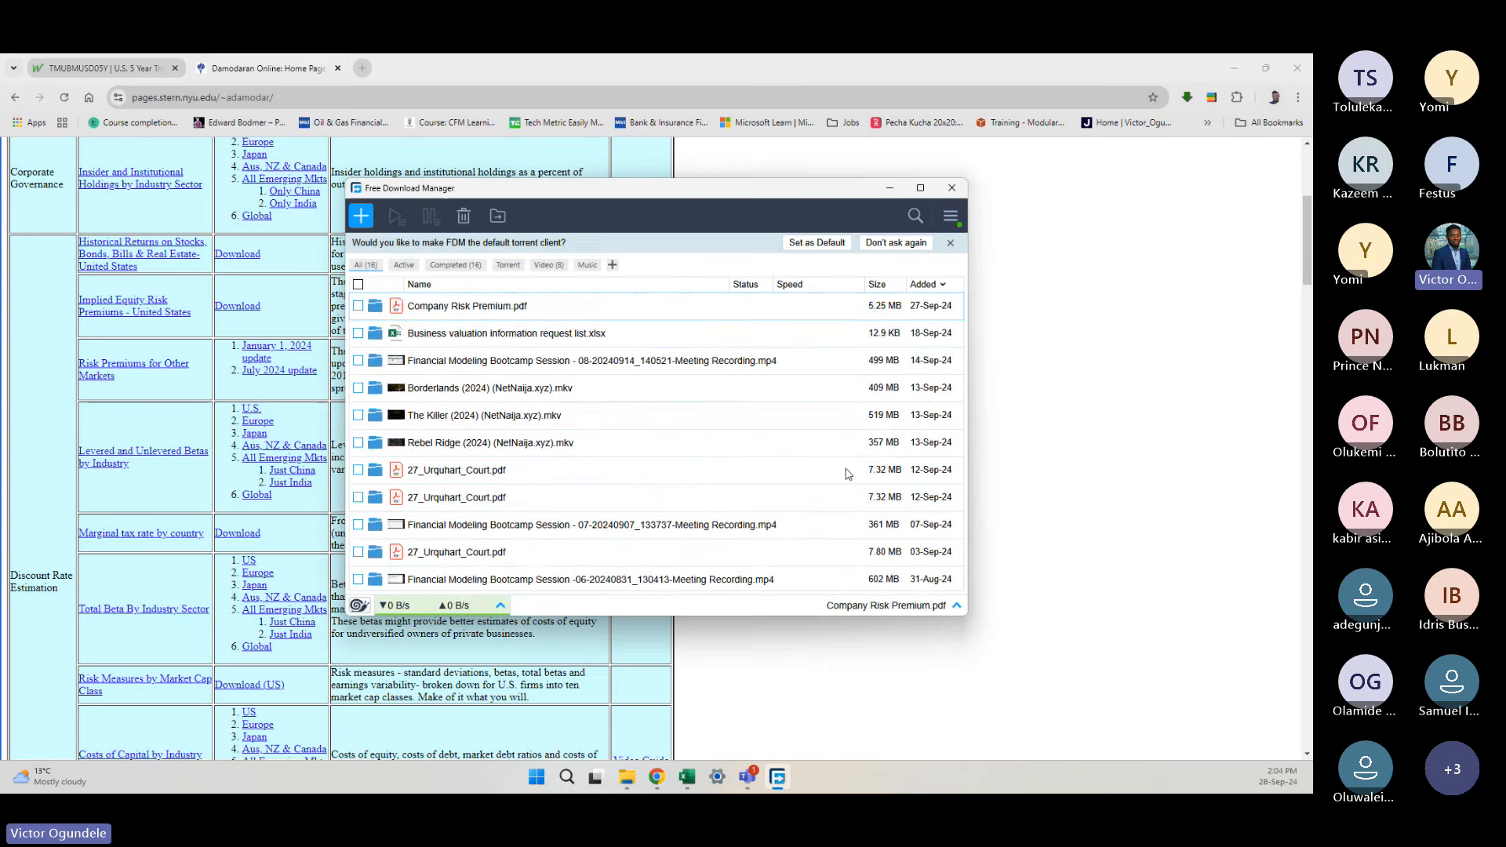
click(950, 189)
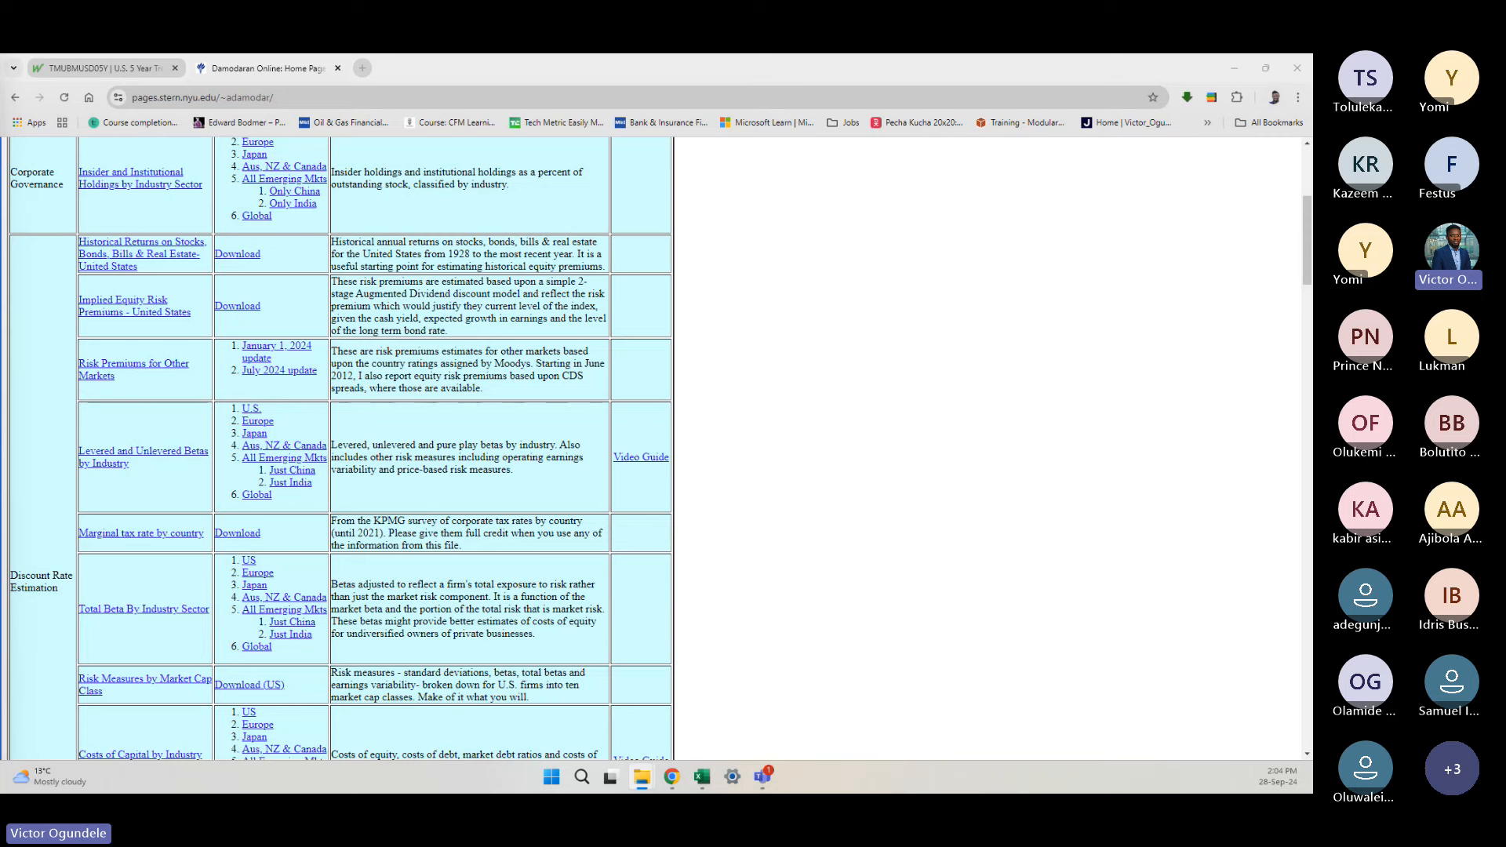
Step: Switch to the betas workbook and look over the Industry Averages sheet's update date, header notes and industry list
key(alt+Tab)
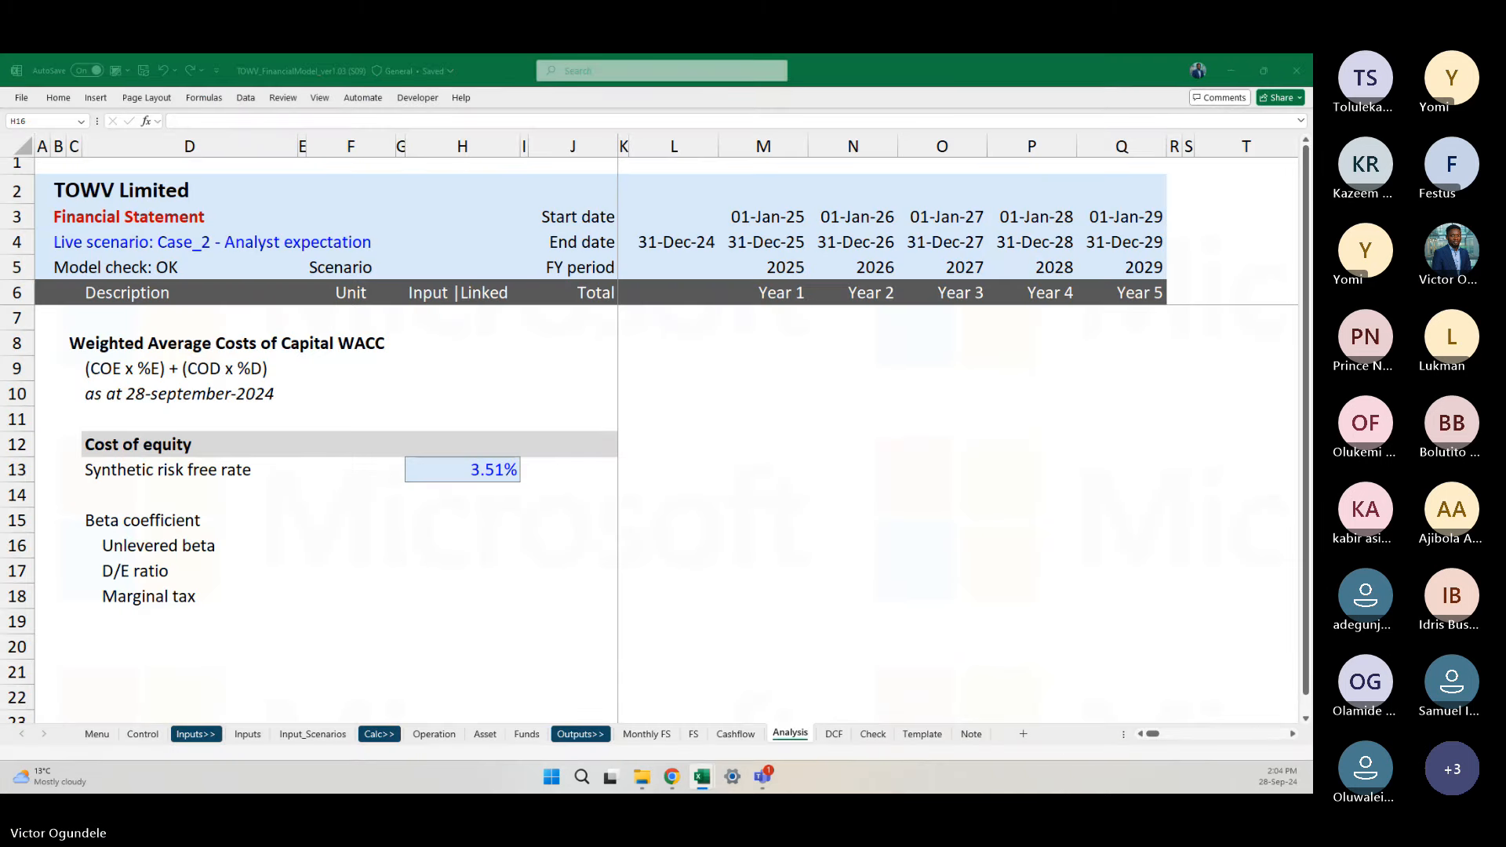
key(alt+Tab)
click(404, 255)
scroll(404, 255, up, 18)
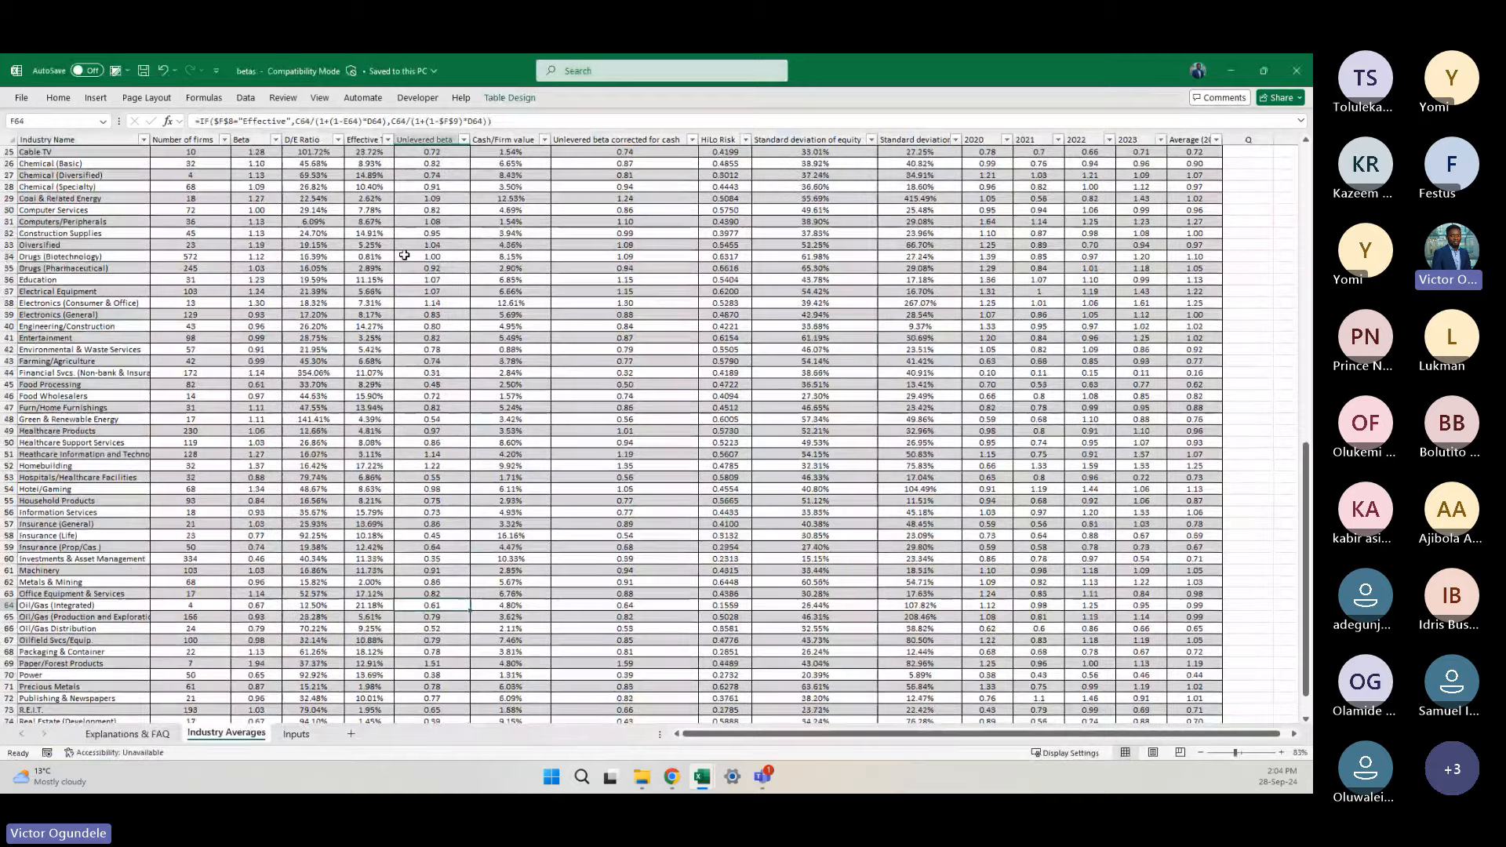
key(ctrl+Home)
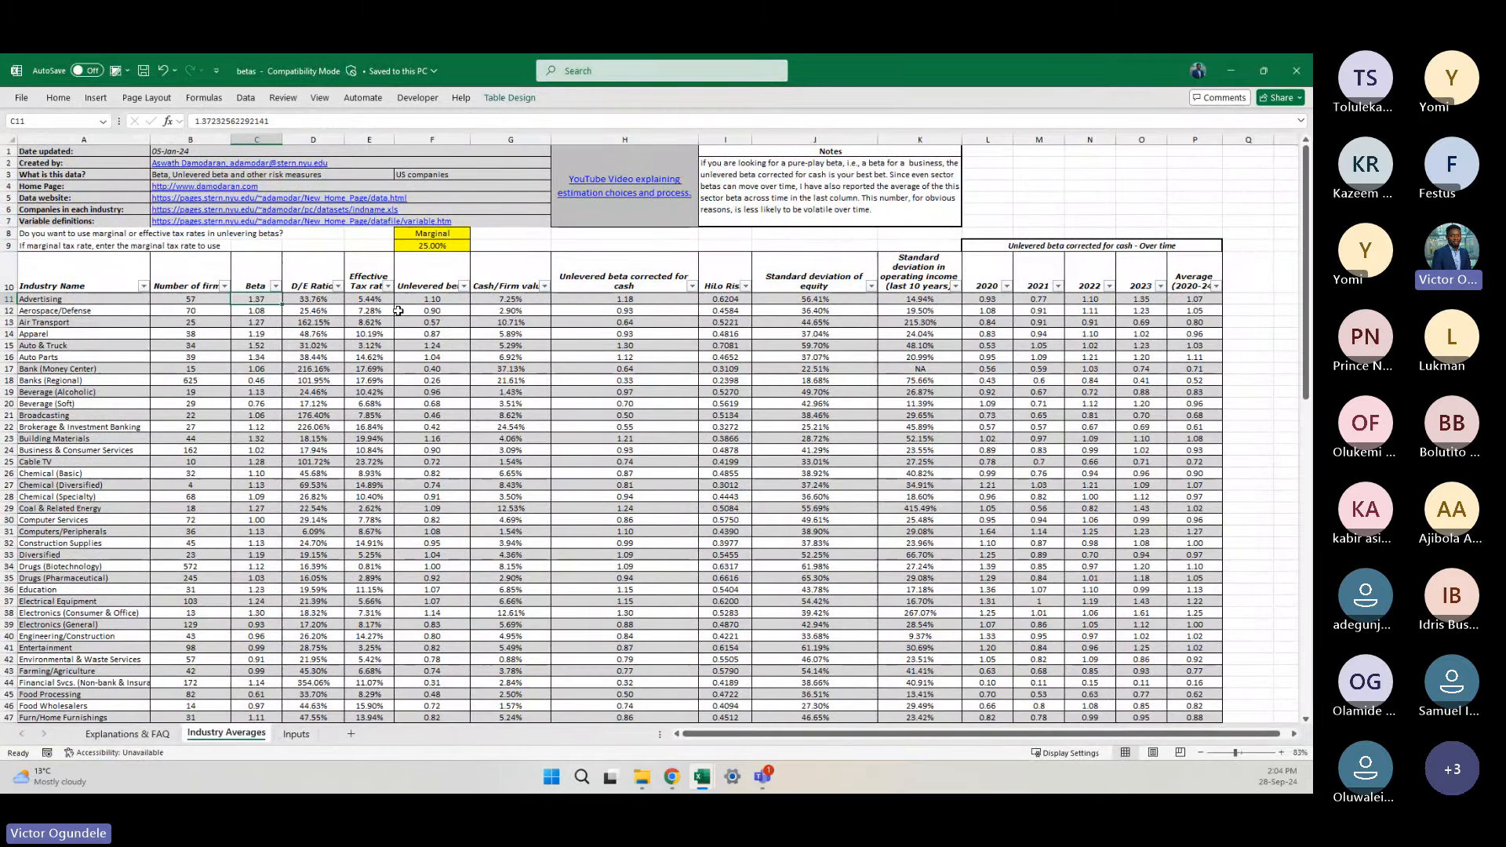
scroll(399, 311, up, 1)
click(411, 156)
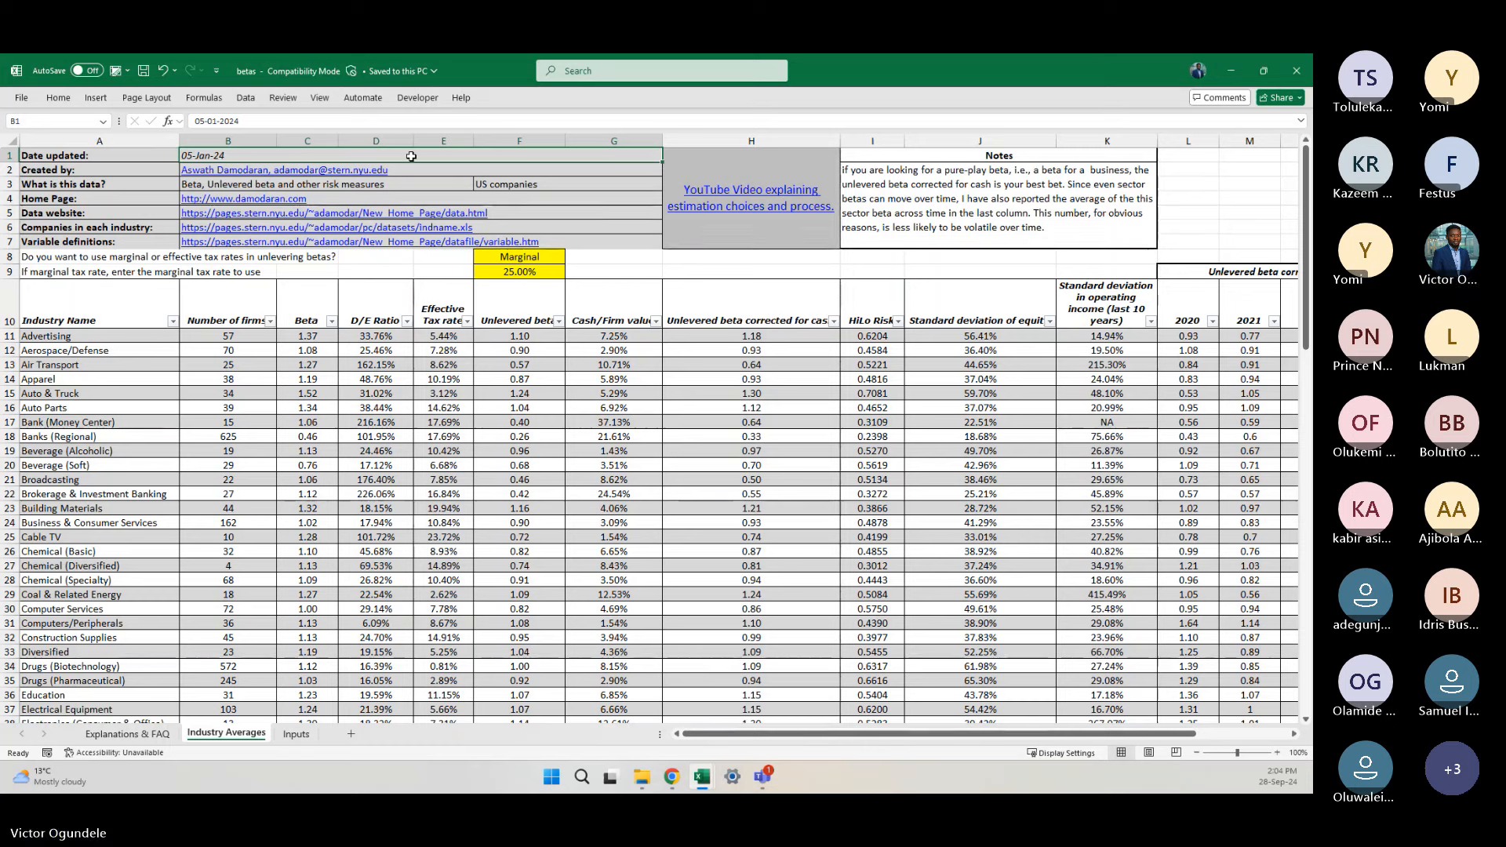
click(223, 452)
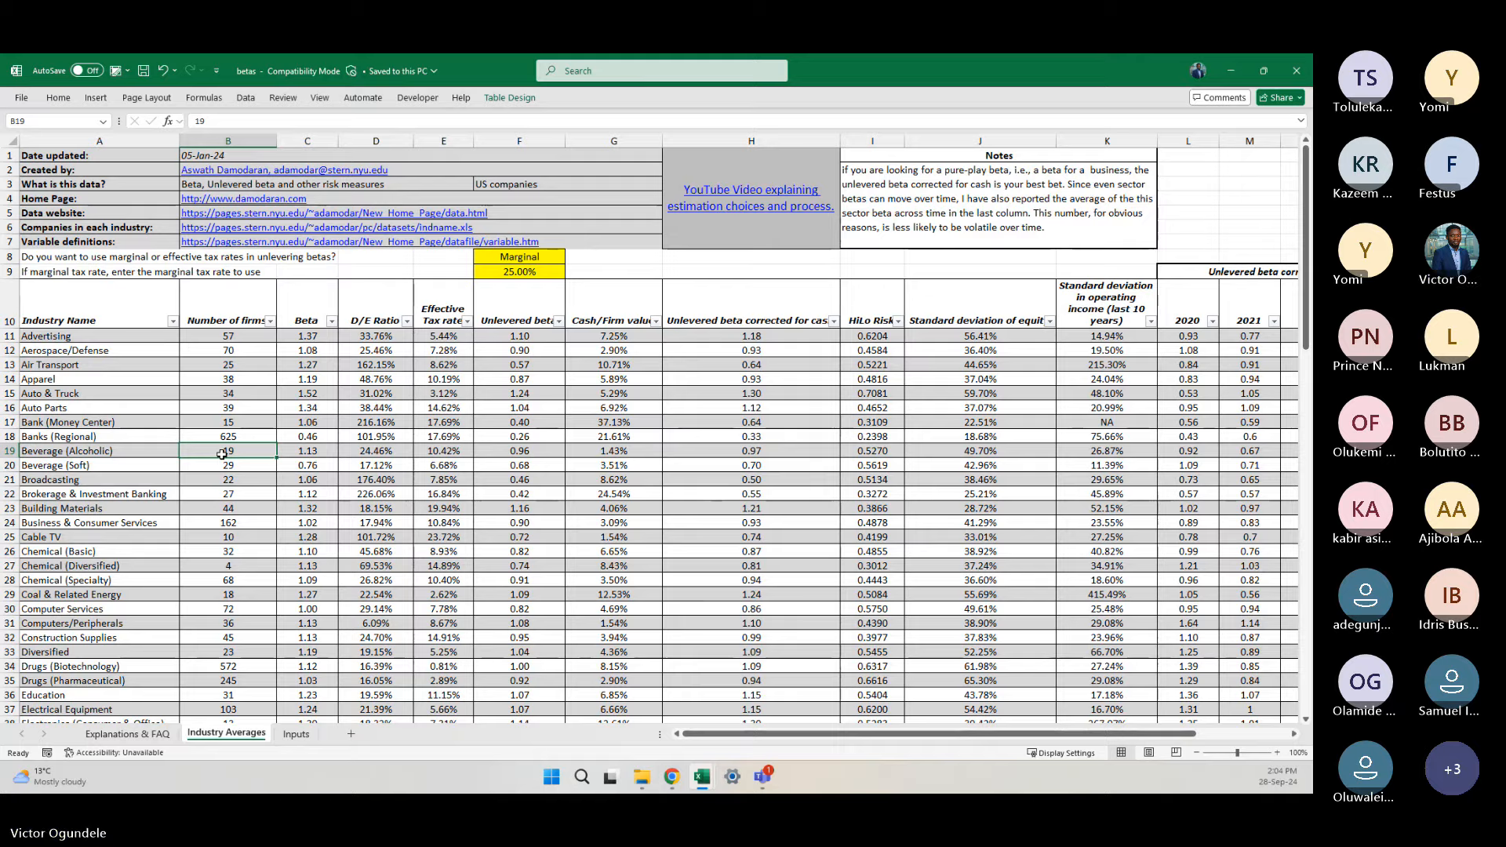
scroll(223, 618, up, 1)
scroll(224, 618, down, 3)
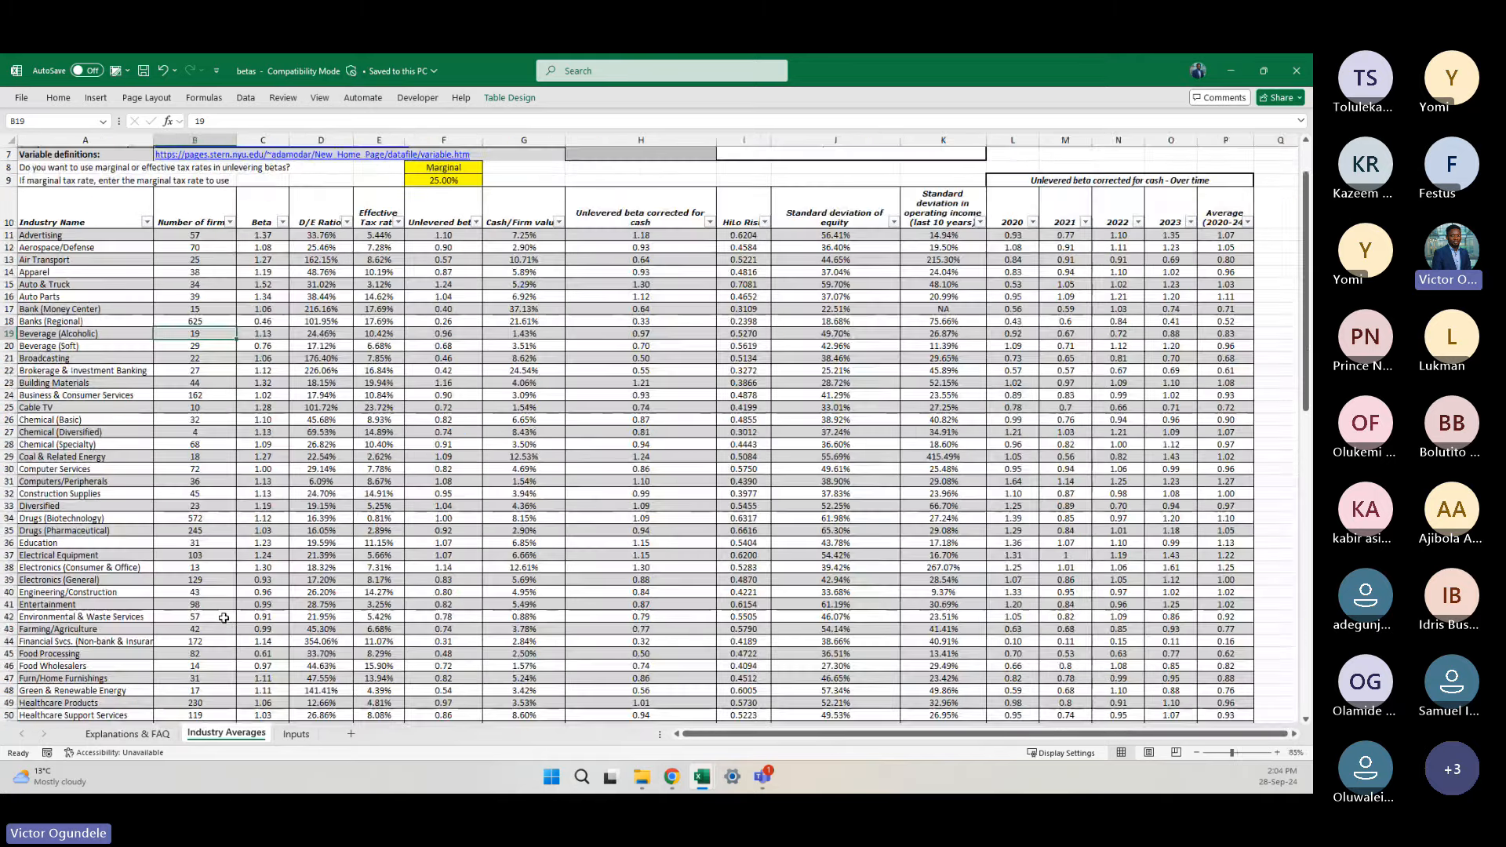
scroll(224, 619, up, 2)
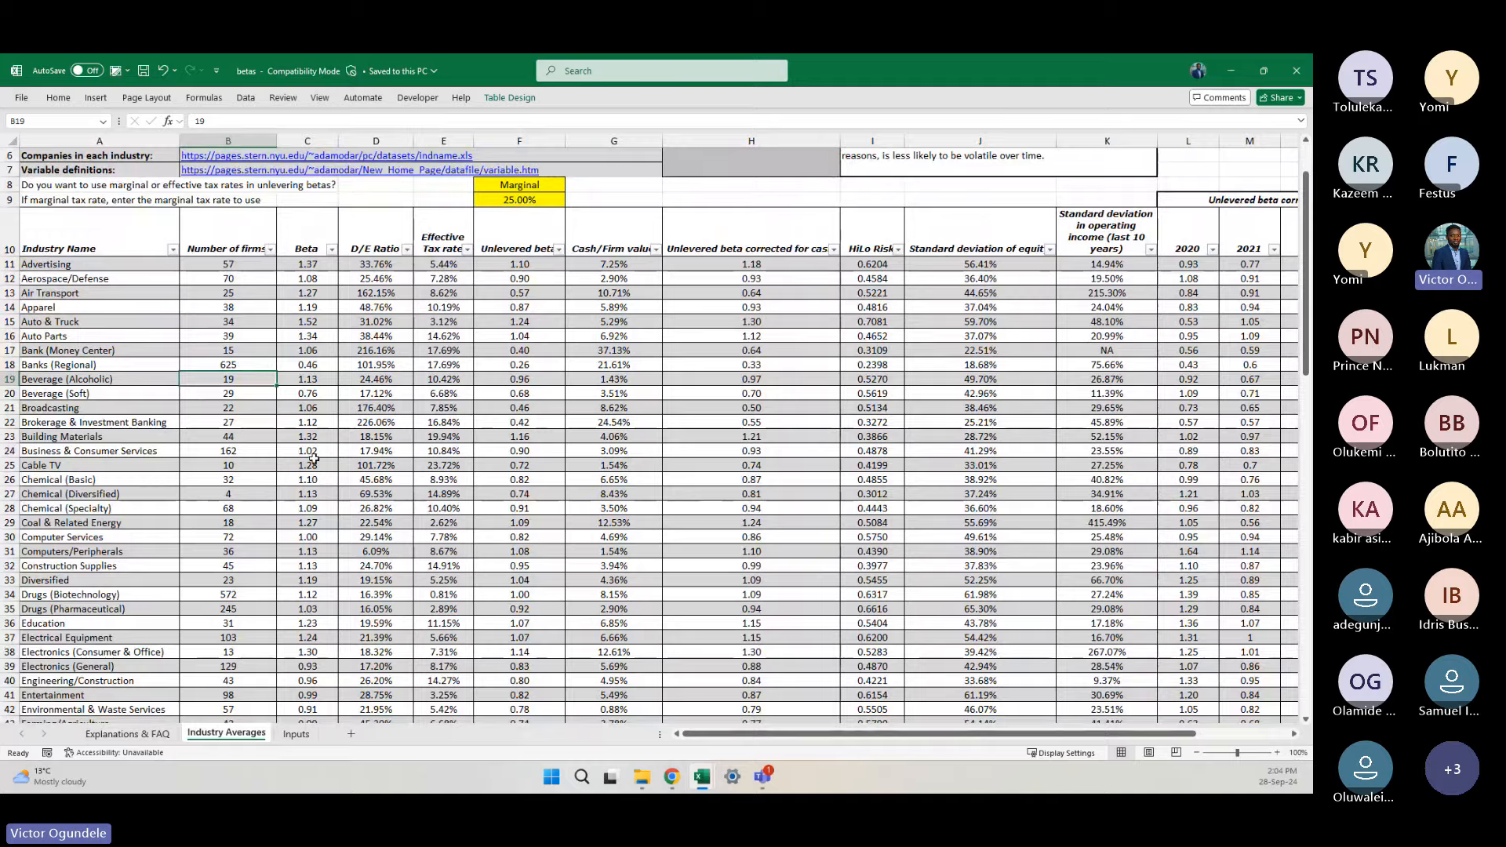
scroll(314, 458, down, 10)
scroll(314, 458, up, 12)
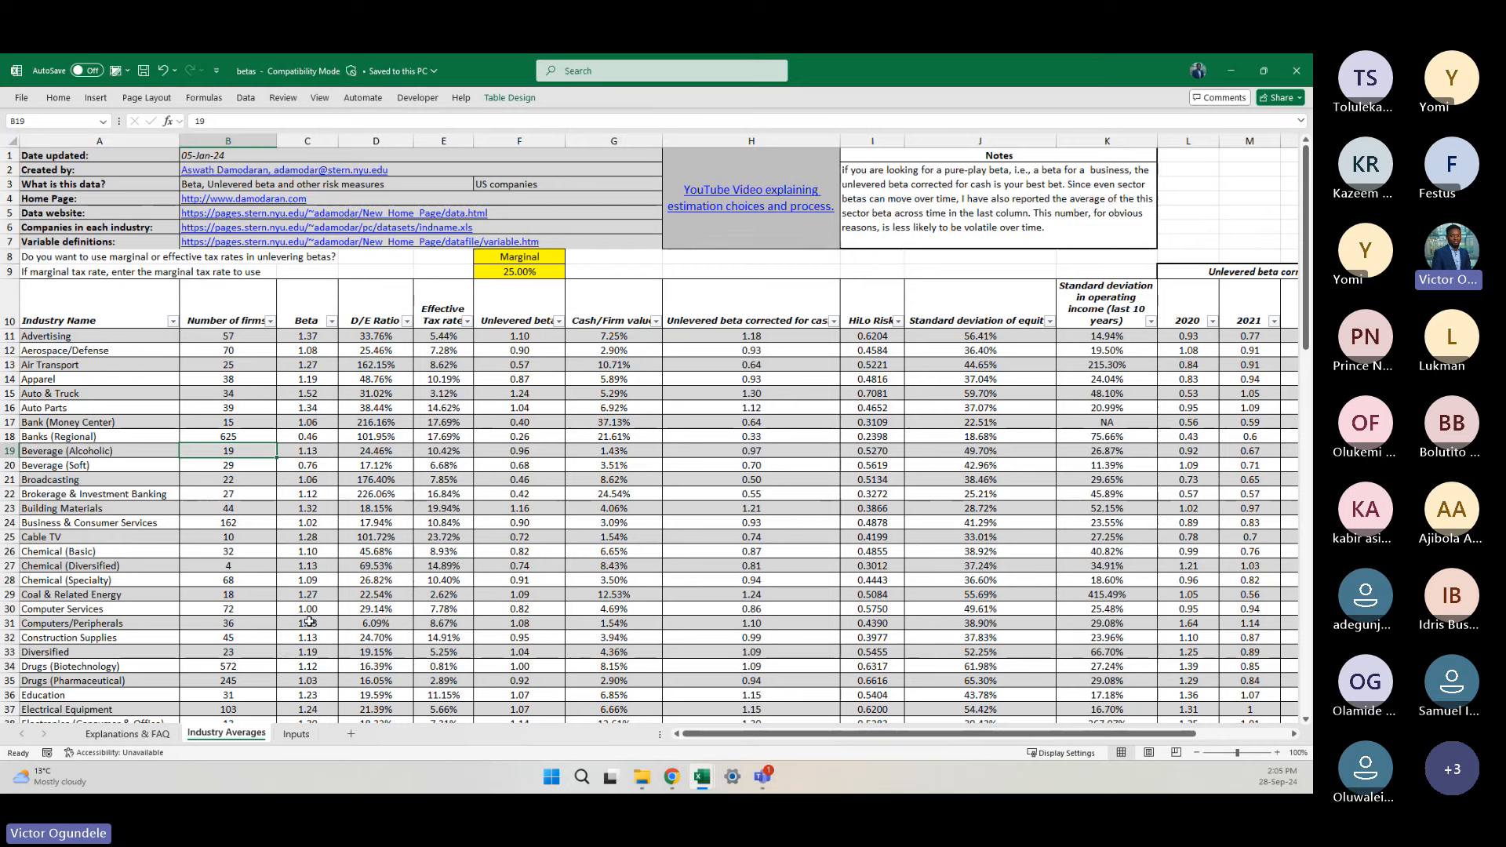
Step: Examine the Beverage (Alcoholic) row across the columns, including its unlevered beta, cash/firm value and HiLo risk cells
key(Right)
key(Right)
key(Right)
key(Right)
key(Right)
key(Right)
key(Right)
key(Right)
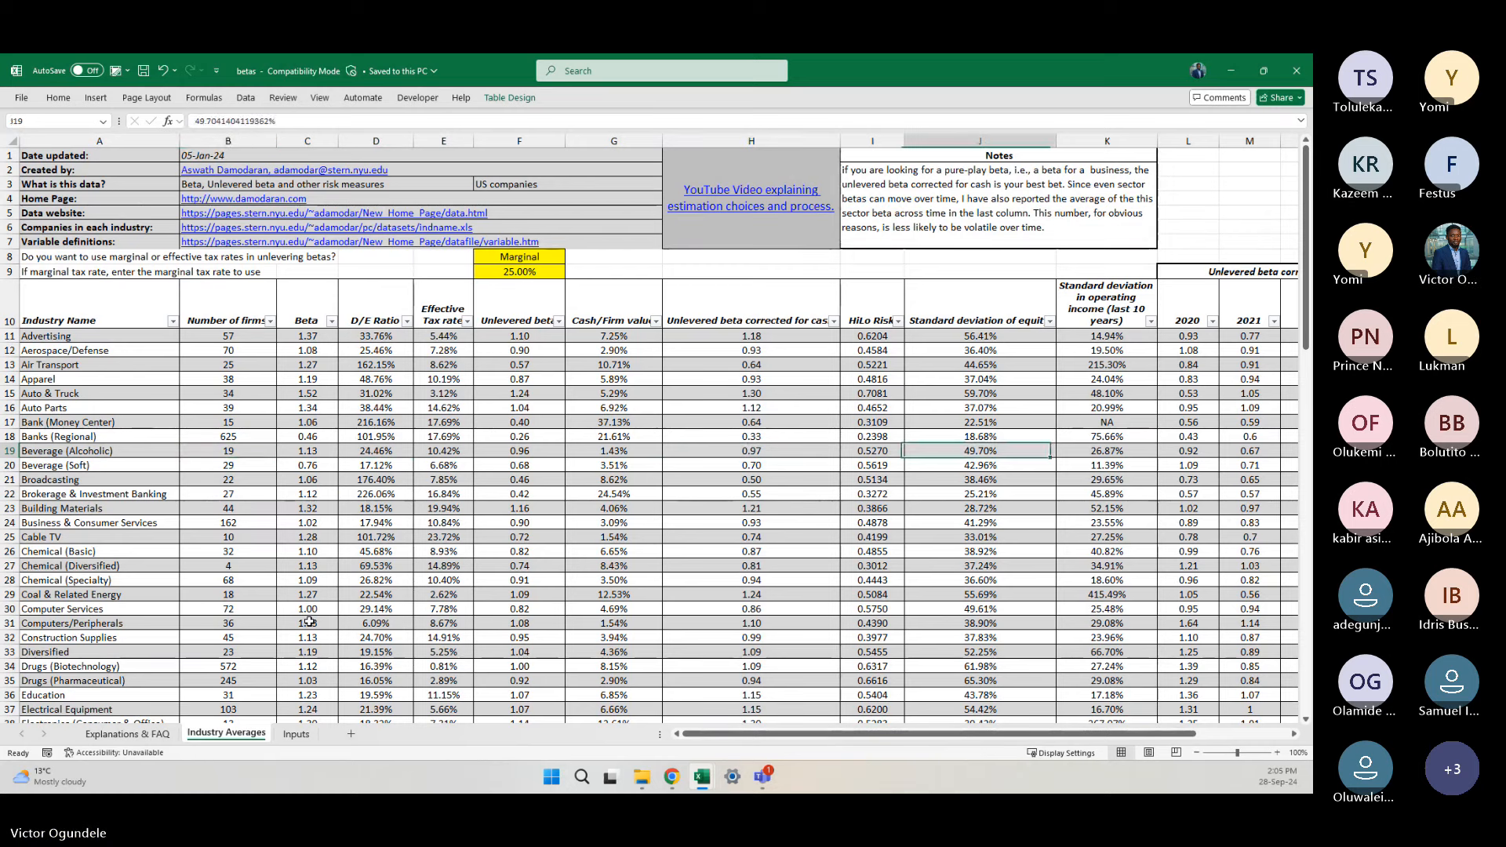
key(Left)
key(Left)
key(Left)
key(Left)
key(Left)
key(Right)
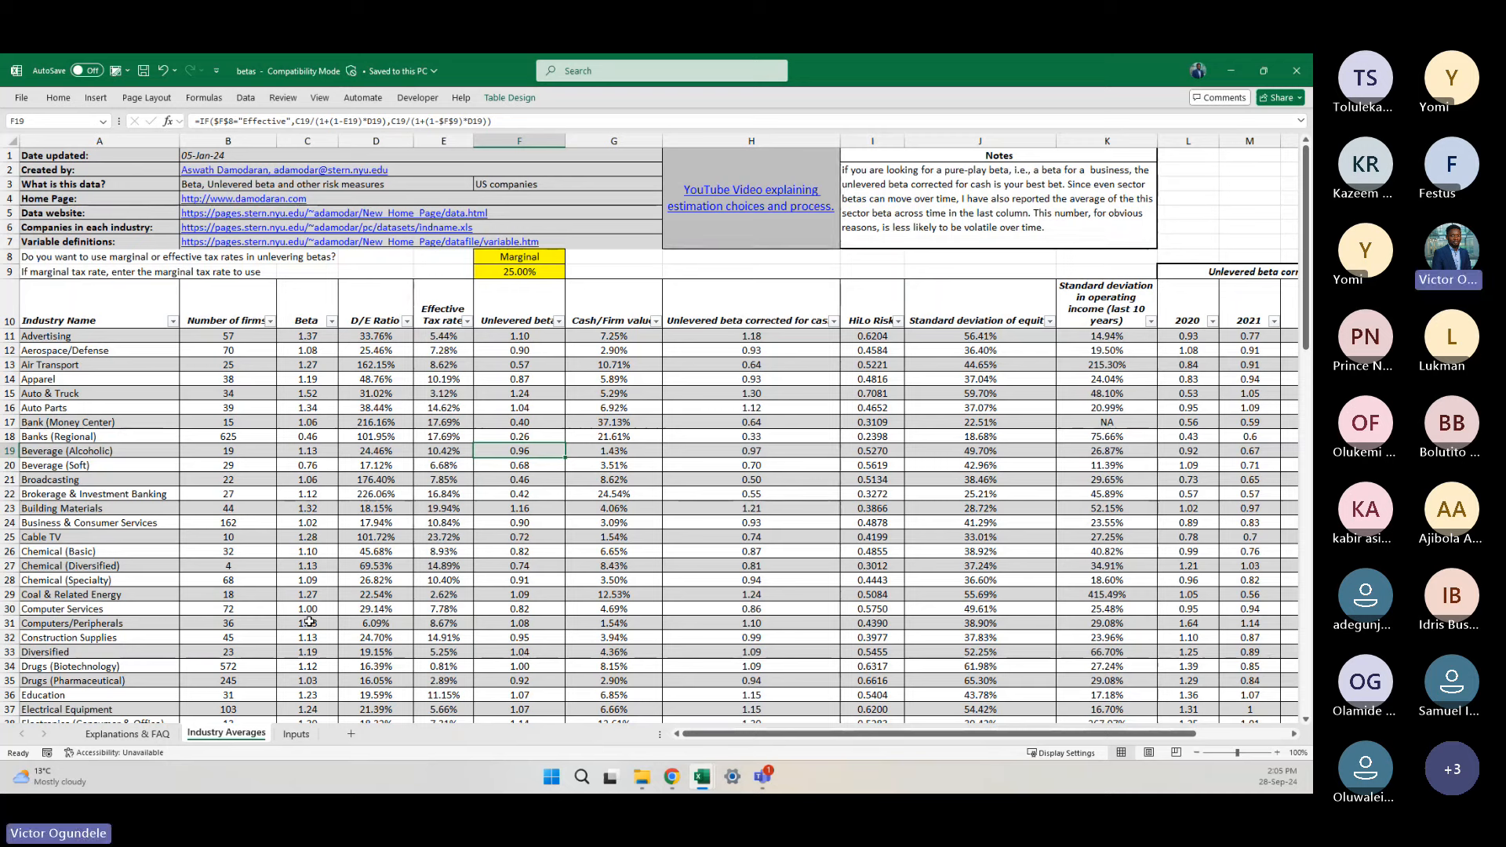
key(Right)
key(Right)
key(Right)
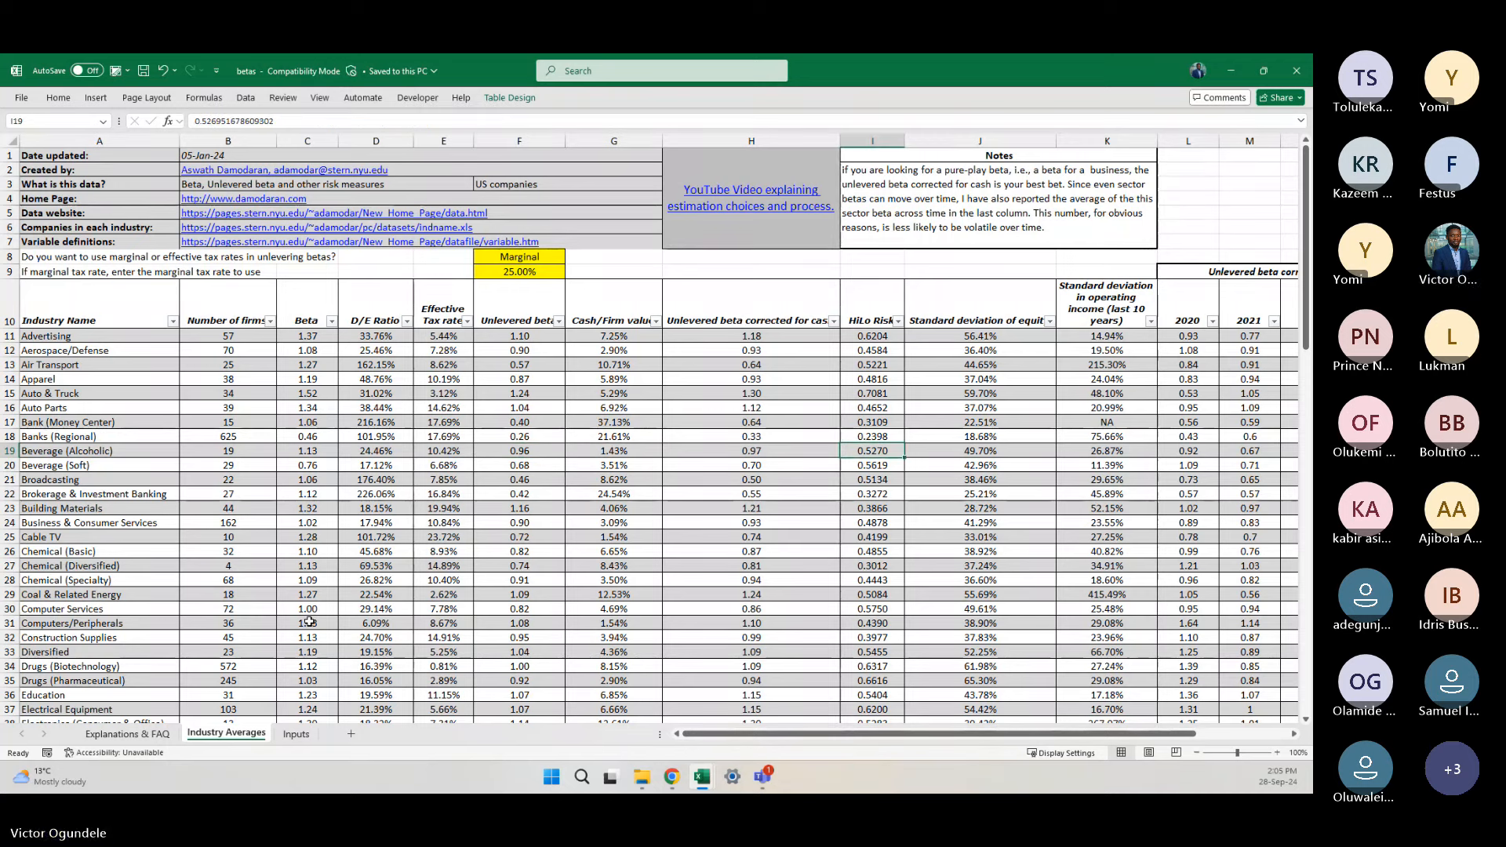
Step: Convert columns A to P of the Industry Averages sheet to static values by copying and pasting them in place
ctrl+scroll(309, 622, down, 2)
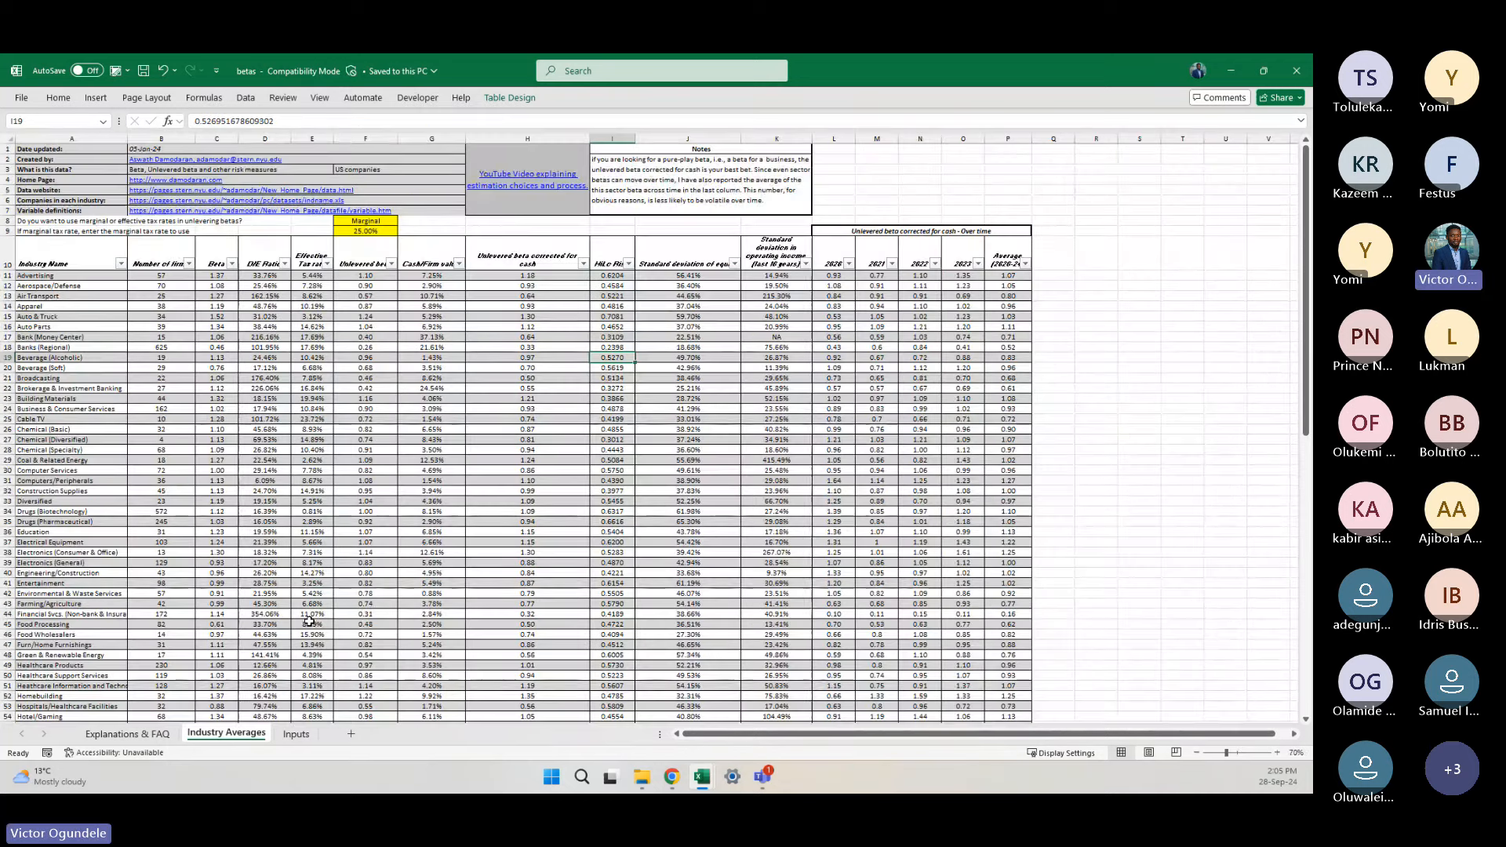
click(267, 634)
scroll(273, 453, up, 1)
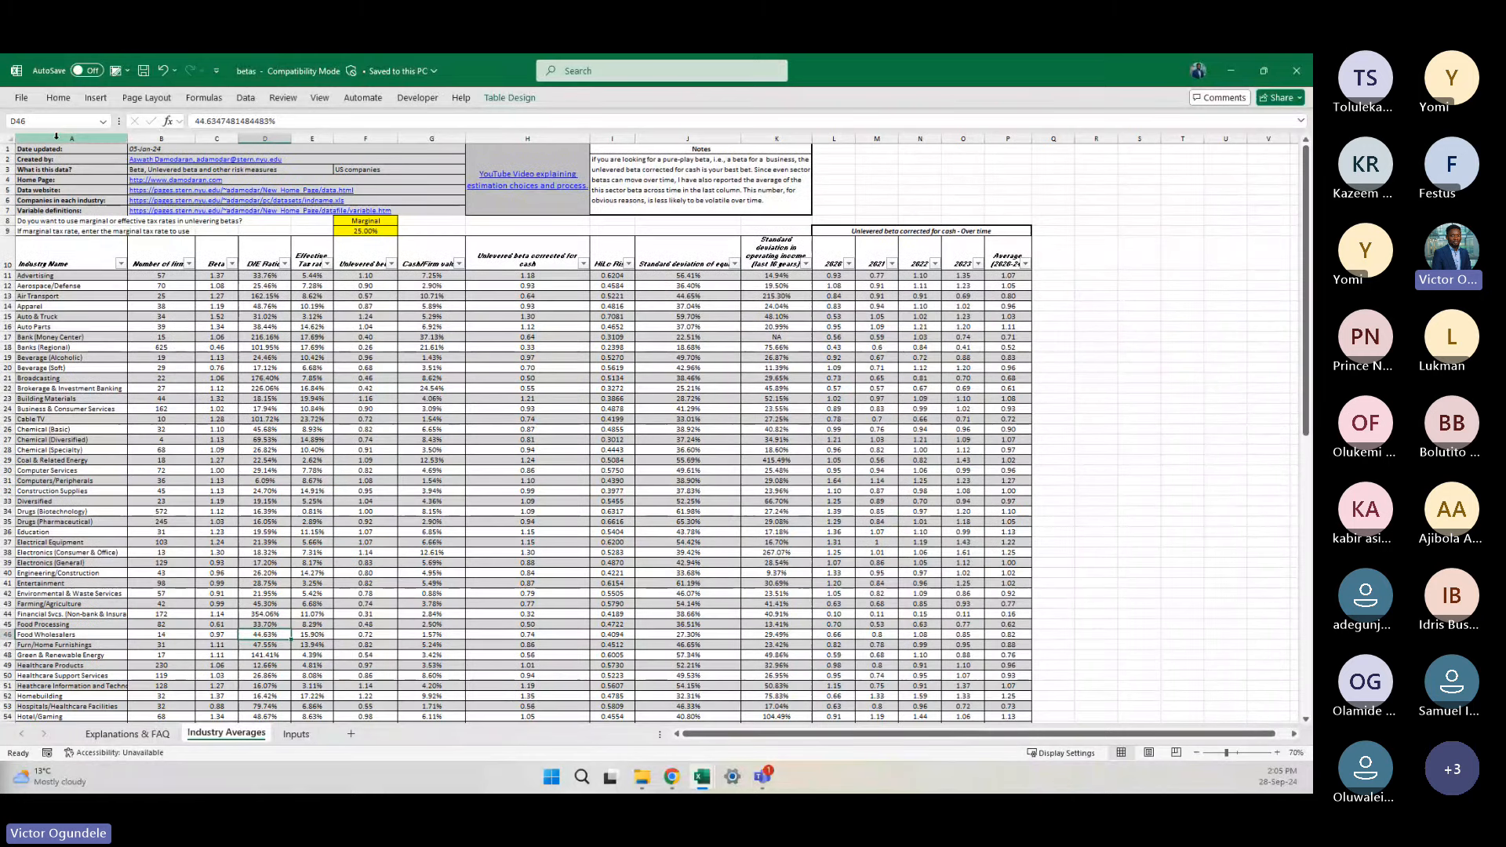
click(58, 140)
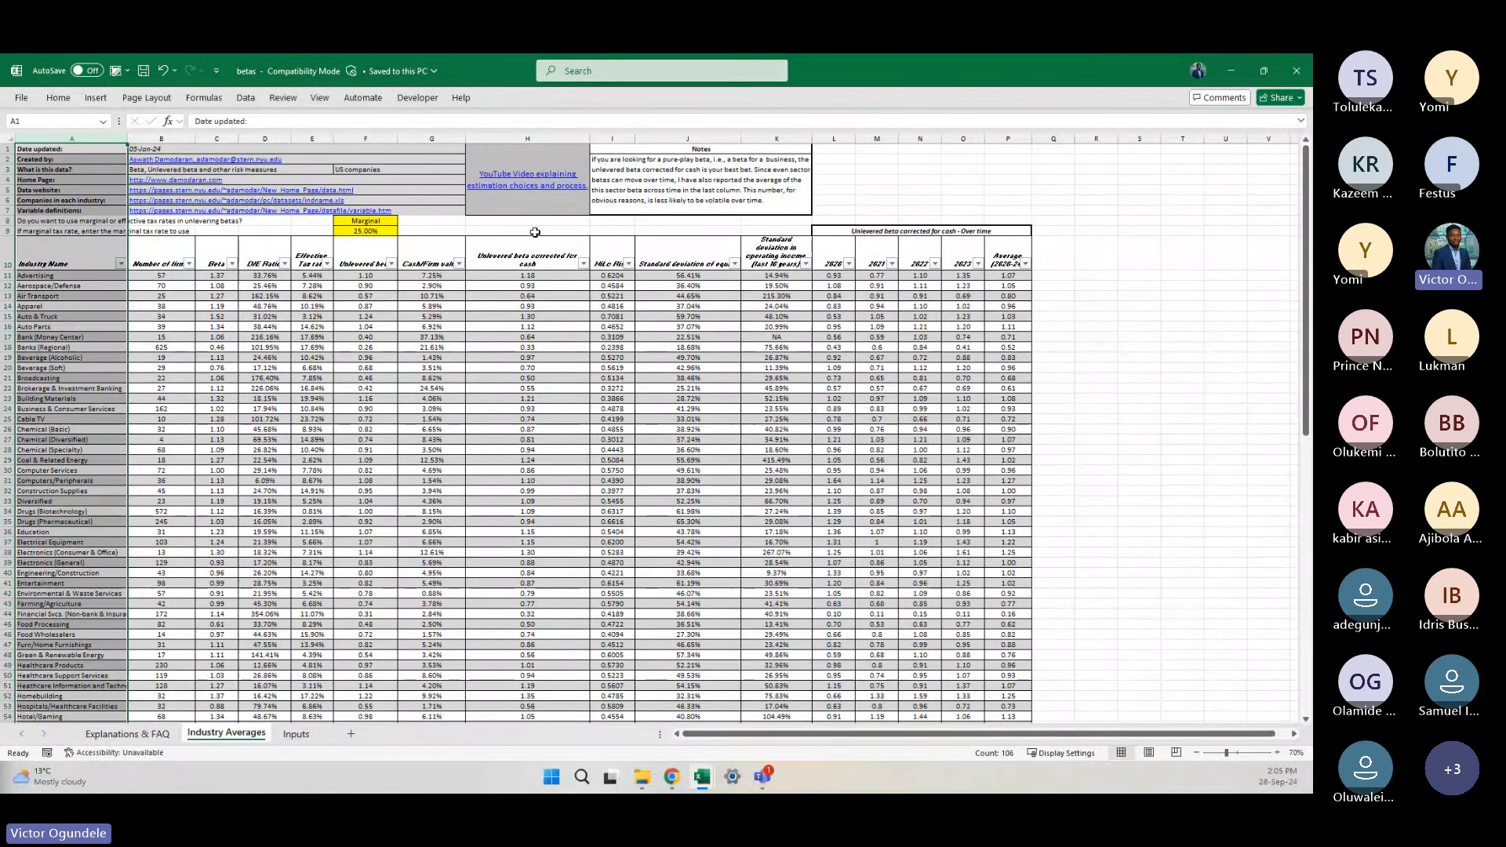
shift+click(1018, 138)
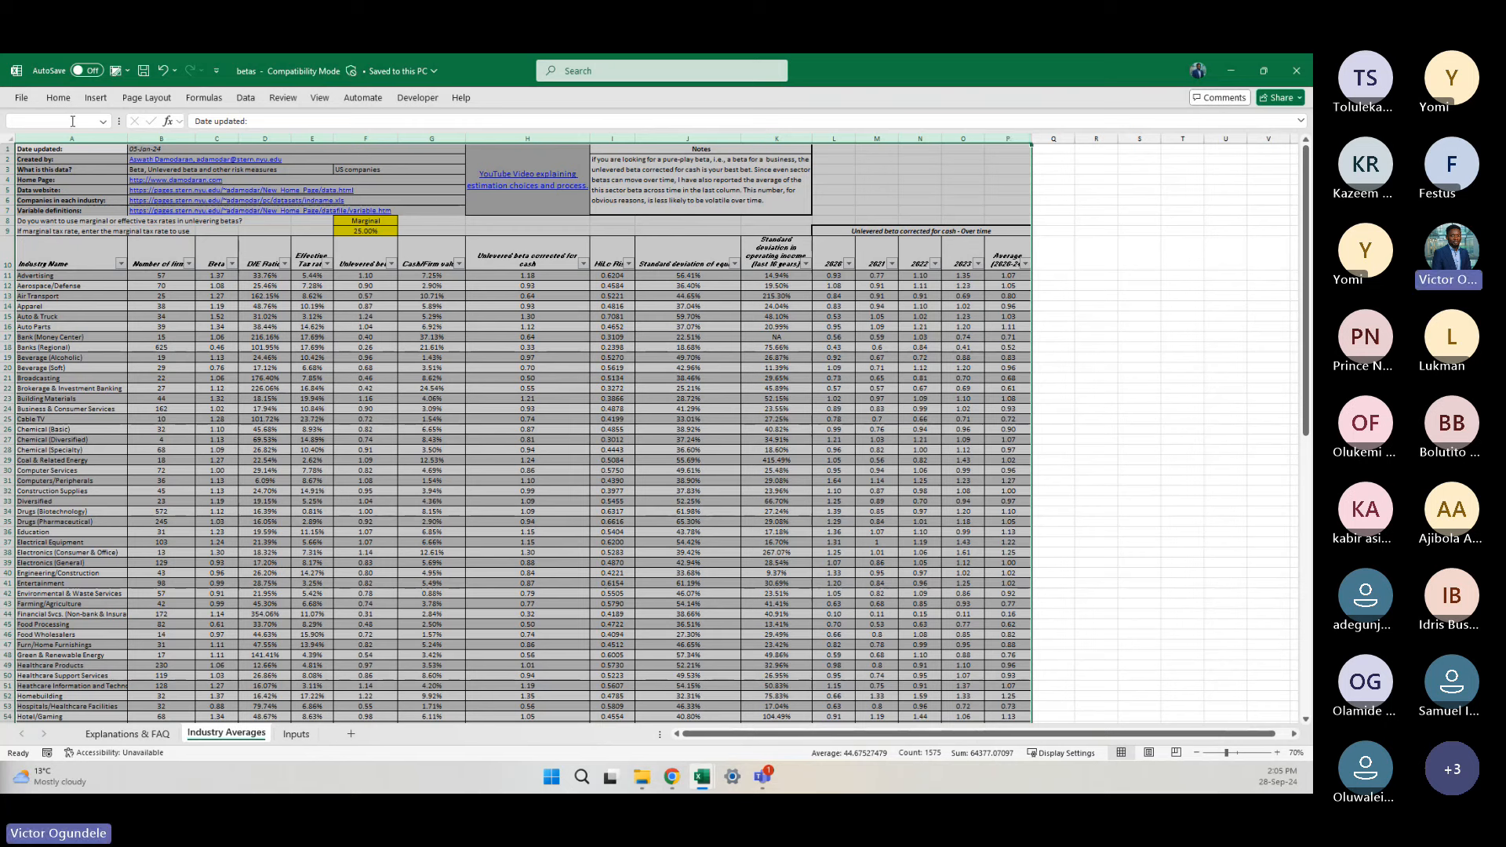
drag(76, 138, 1012, 161)
key(ctrl+c)
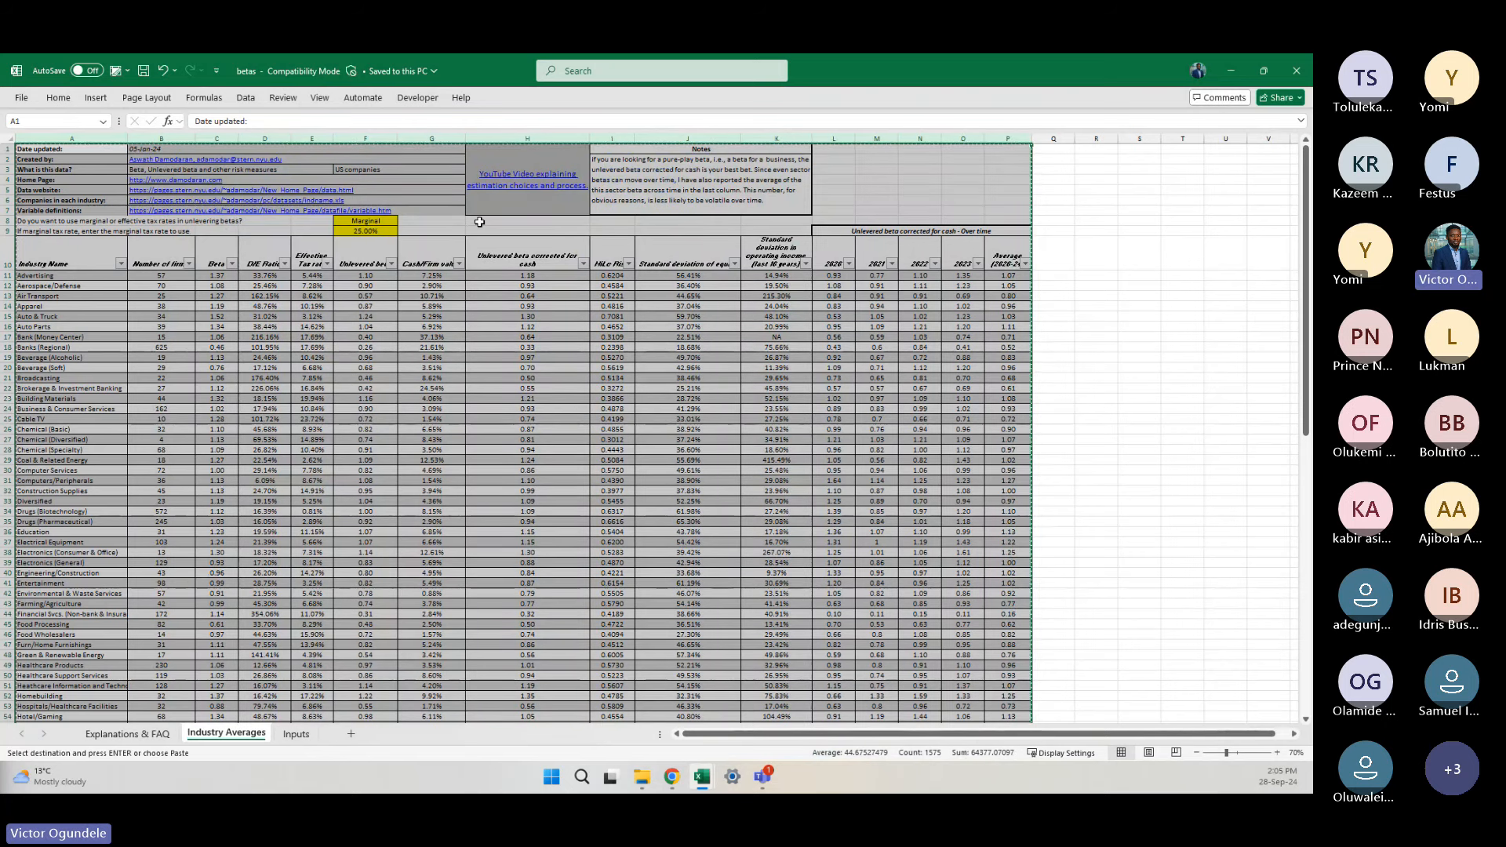
right_click(481, 225)
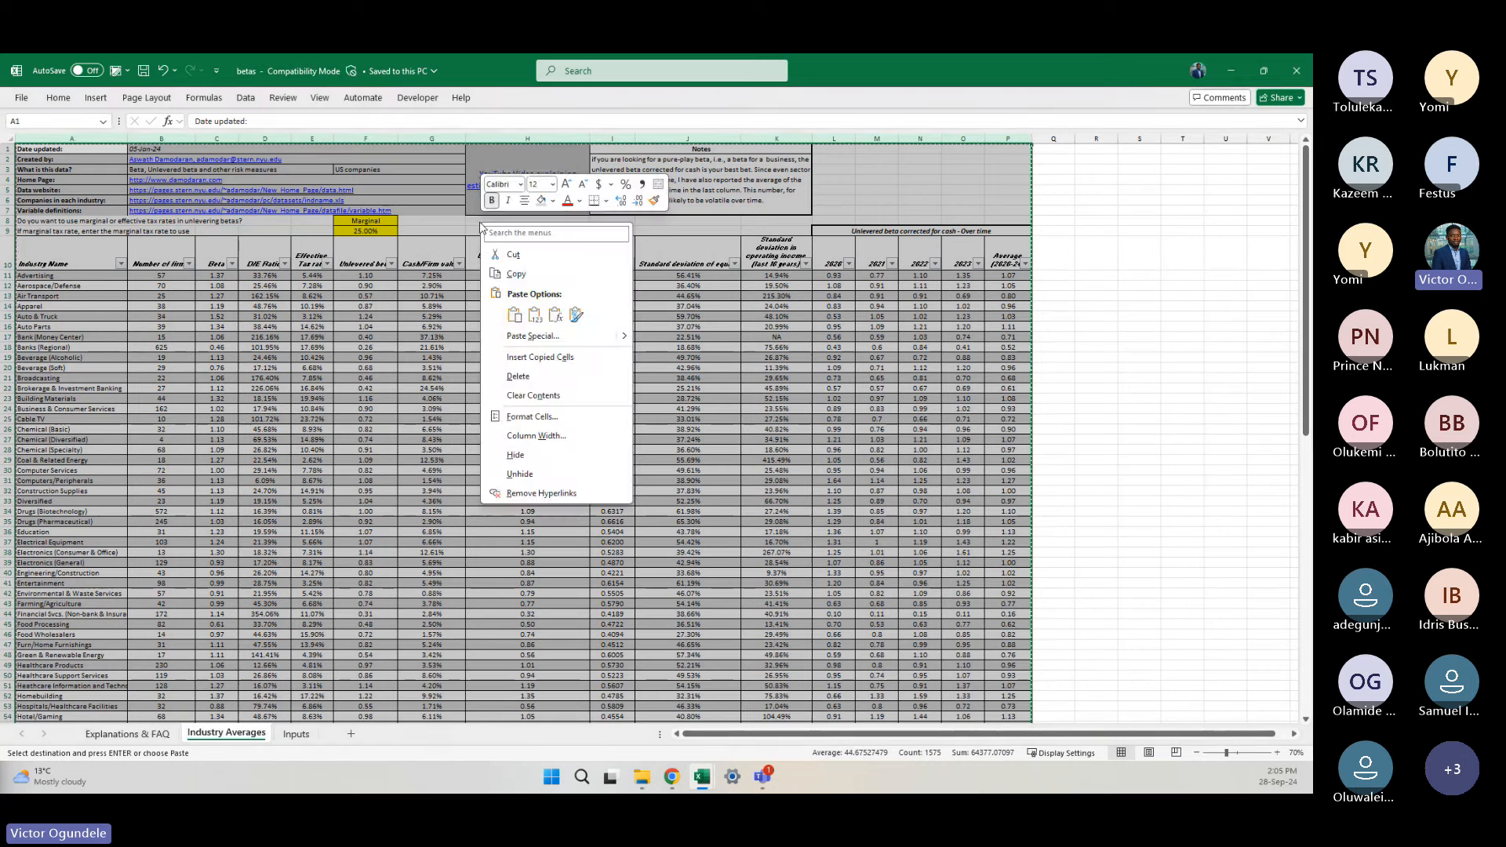
click(535, 315)
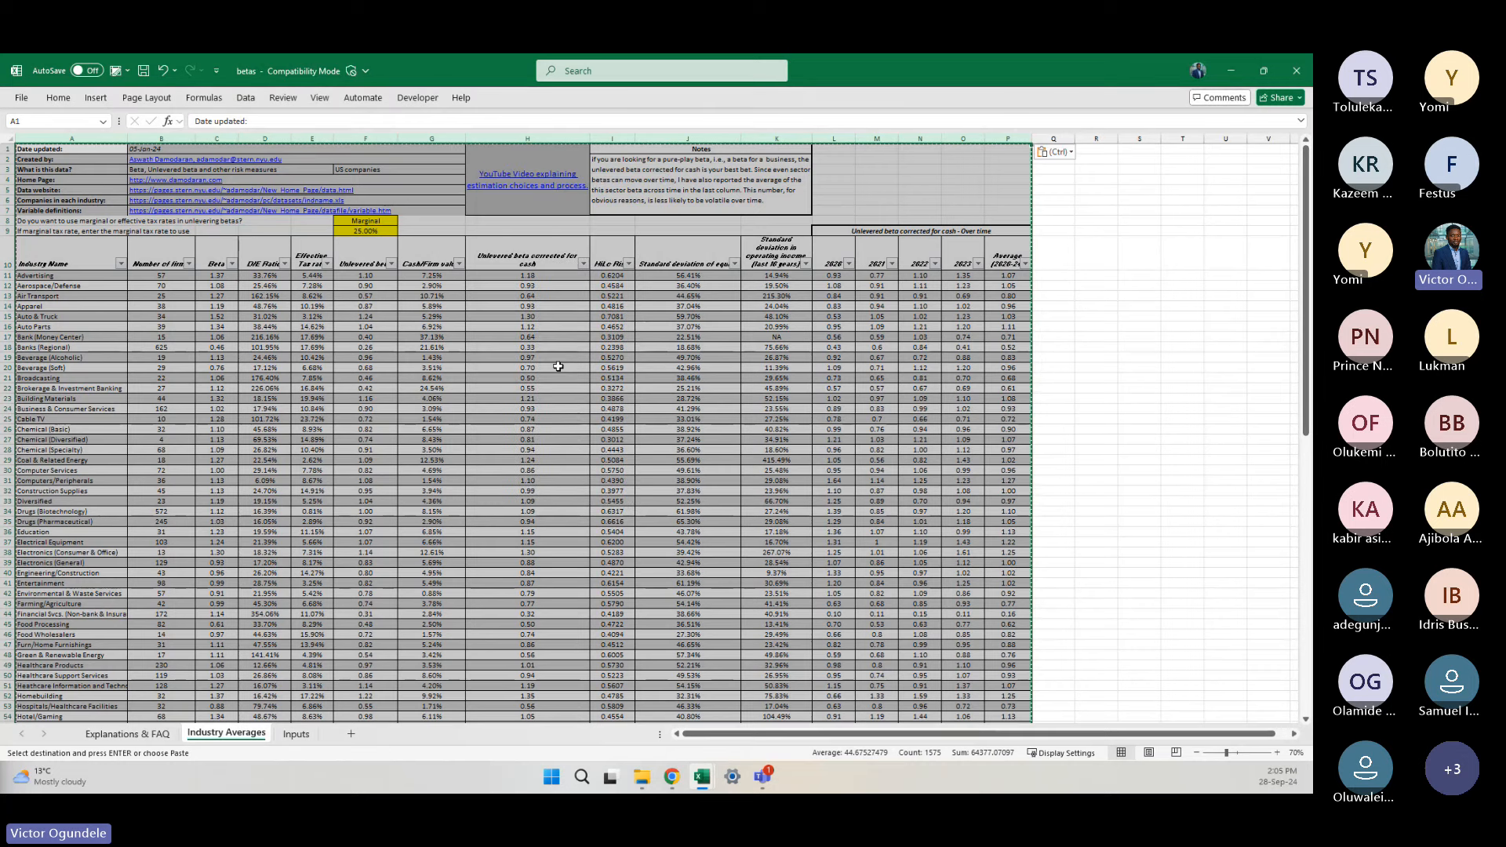
click(557, 375)
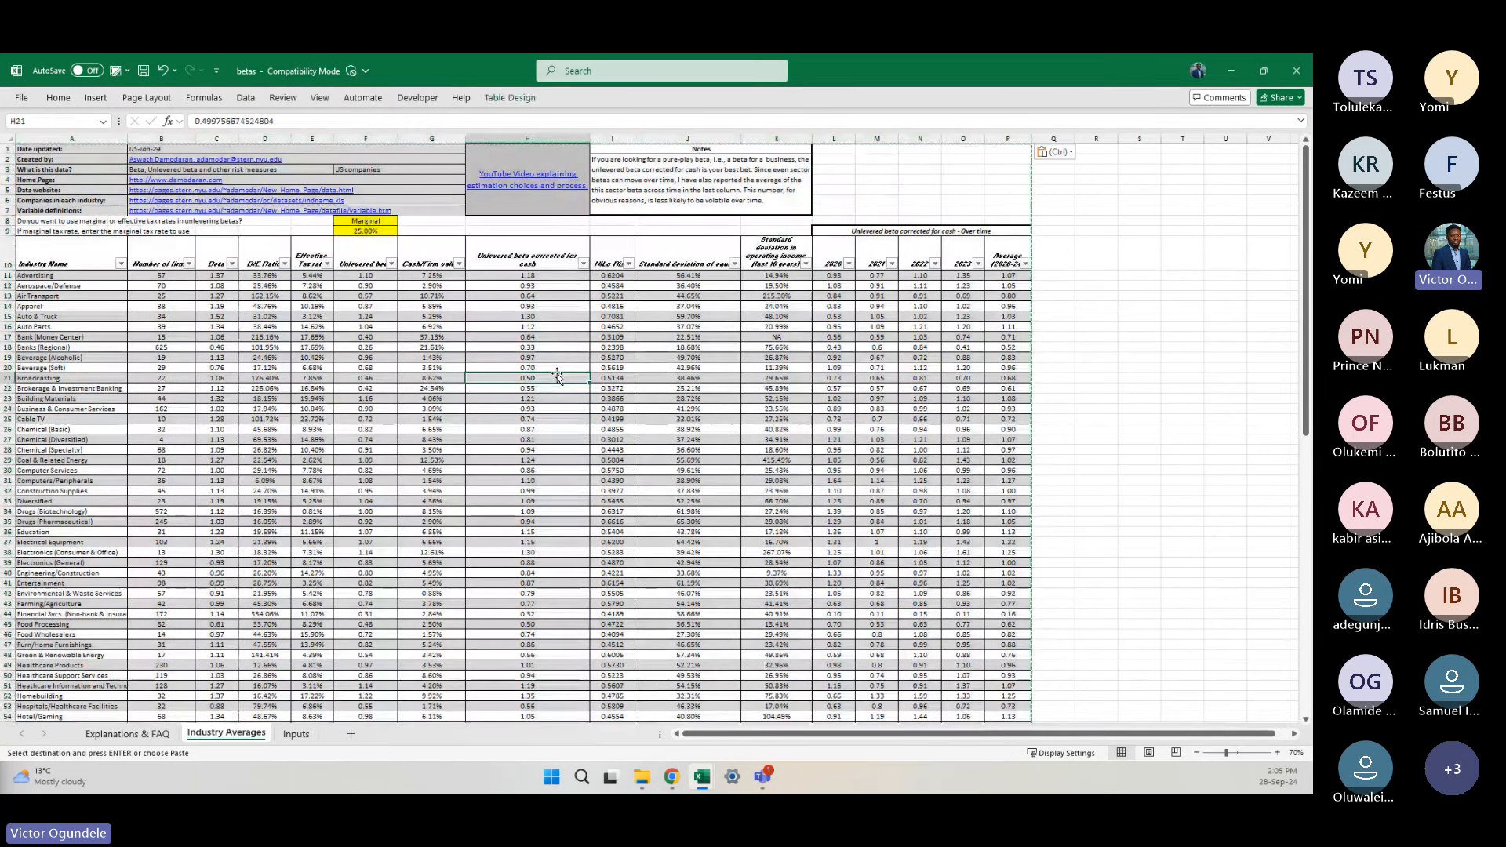
Step: Check the cells along the Broadcasting row and up the industry name column for remaining formulas
key(Left)
key(Left)
key(Left)
key(Right)
key(Right)
key(Right)
key(Right)
key(Right)
key(Right)
key(Right)
key(Right)
key(Right)
key(Right)
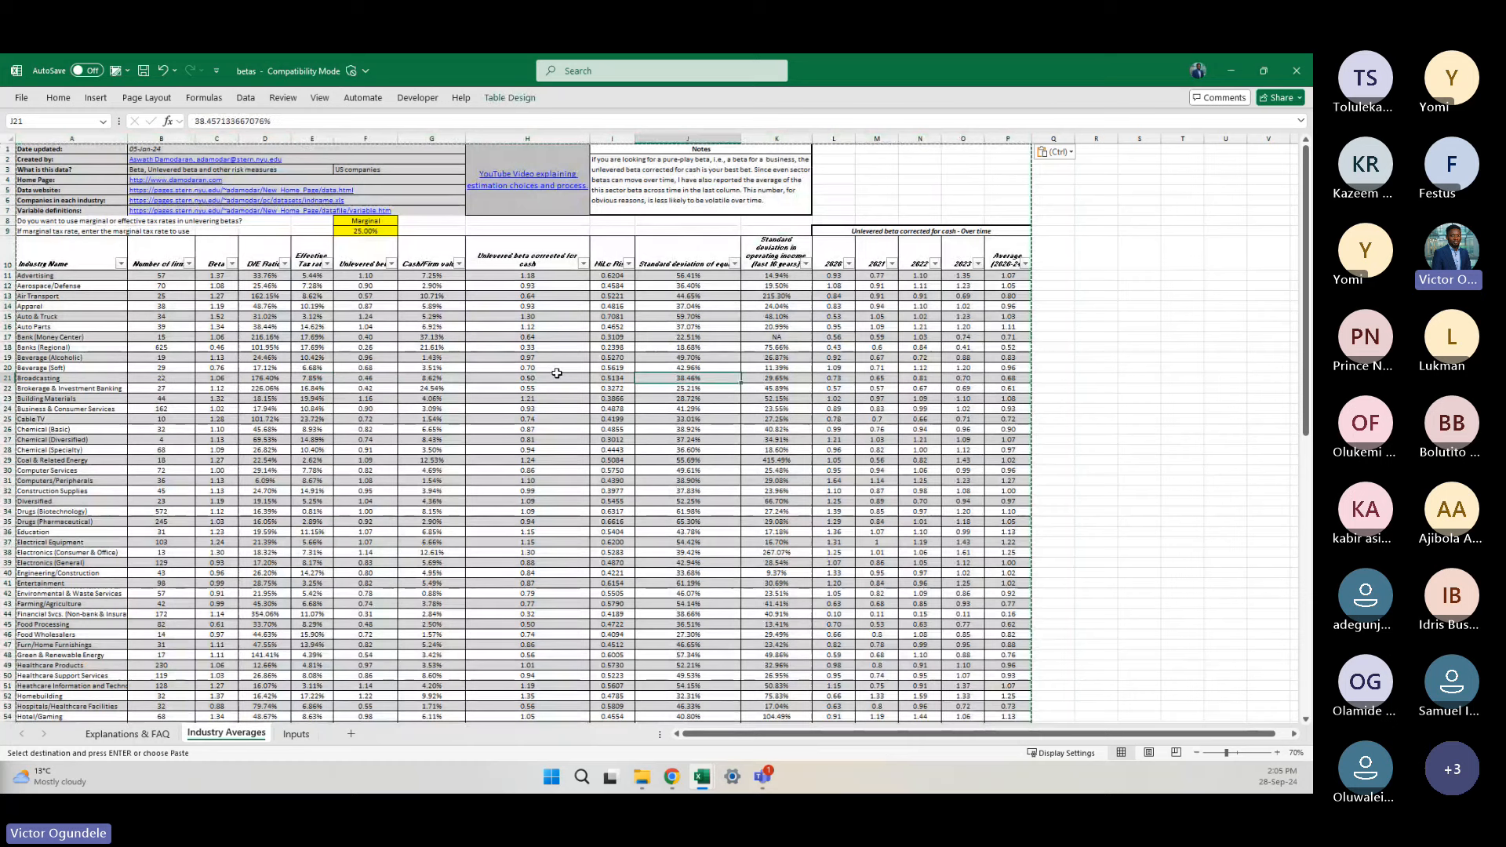
key(Left)
key(Left)
key(ctrl+Left)
key(Up)
key(Up)
key(Up)
key(Up)
key(Up)
key(Up)
key(Up)
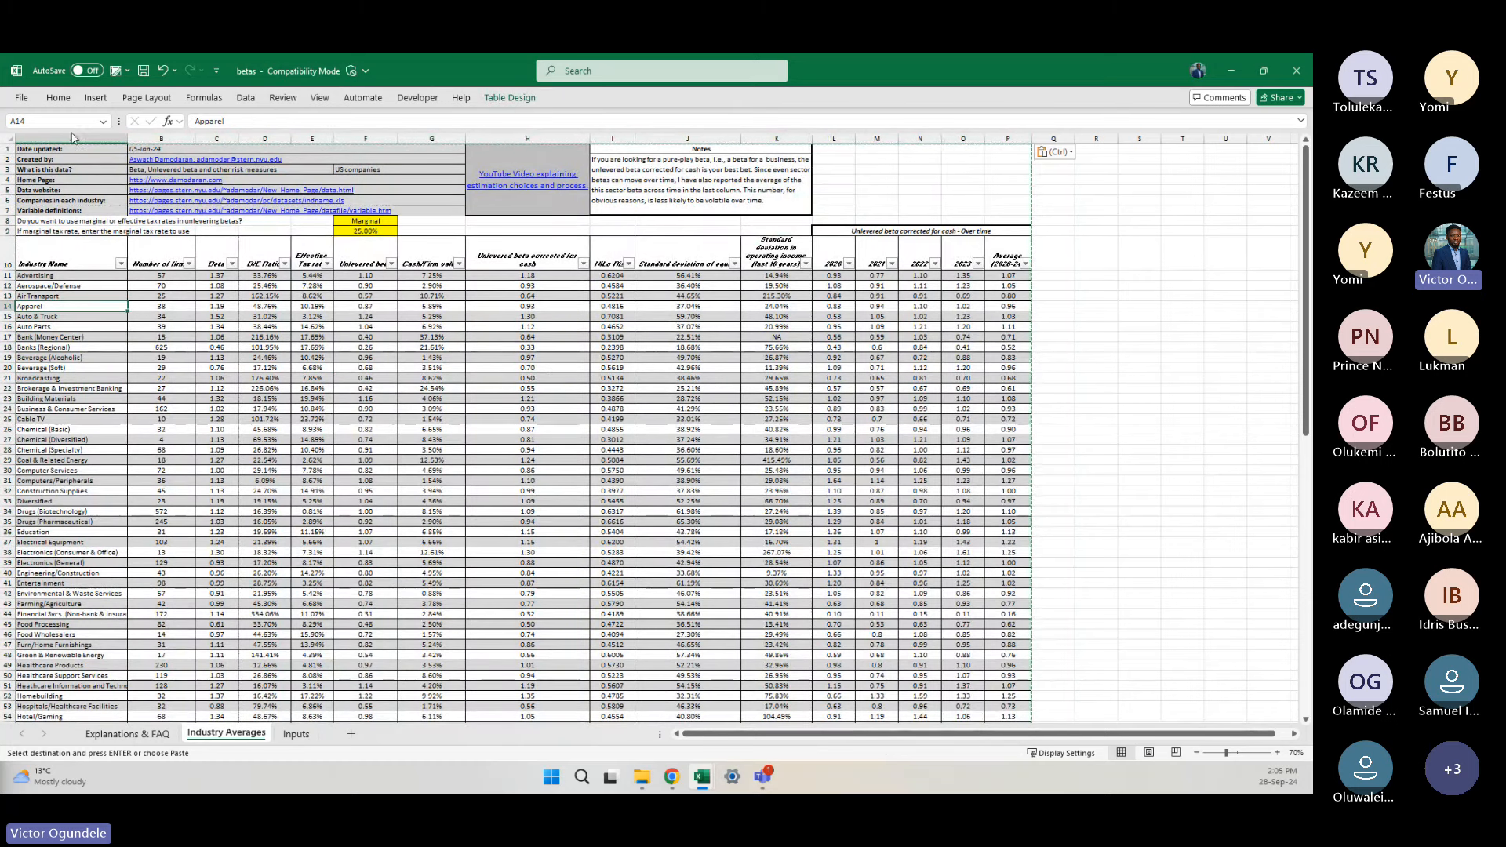
Step: Paste columns A to P over themselves as values once more and end the copy mode
drag(75, 139, 1009, 129)
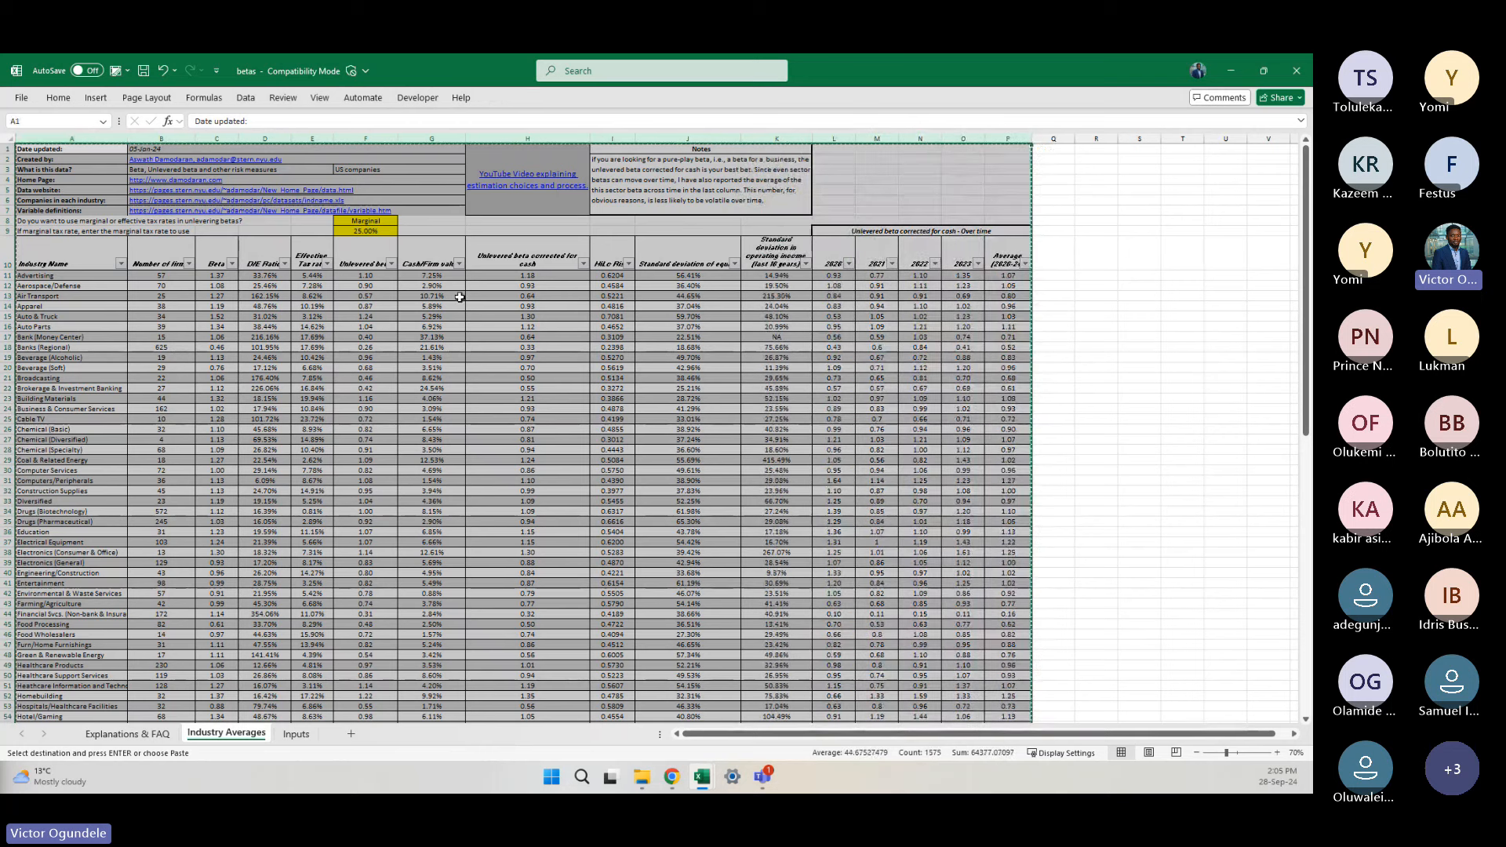
right_click(460, 297)
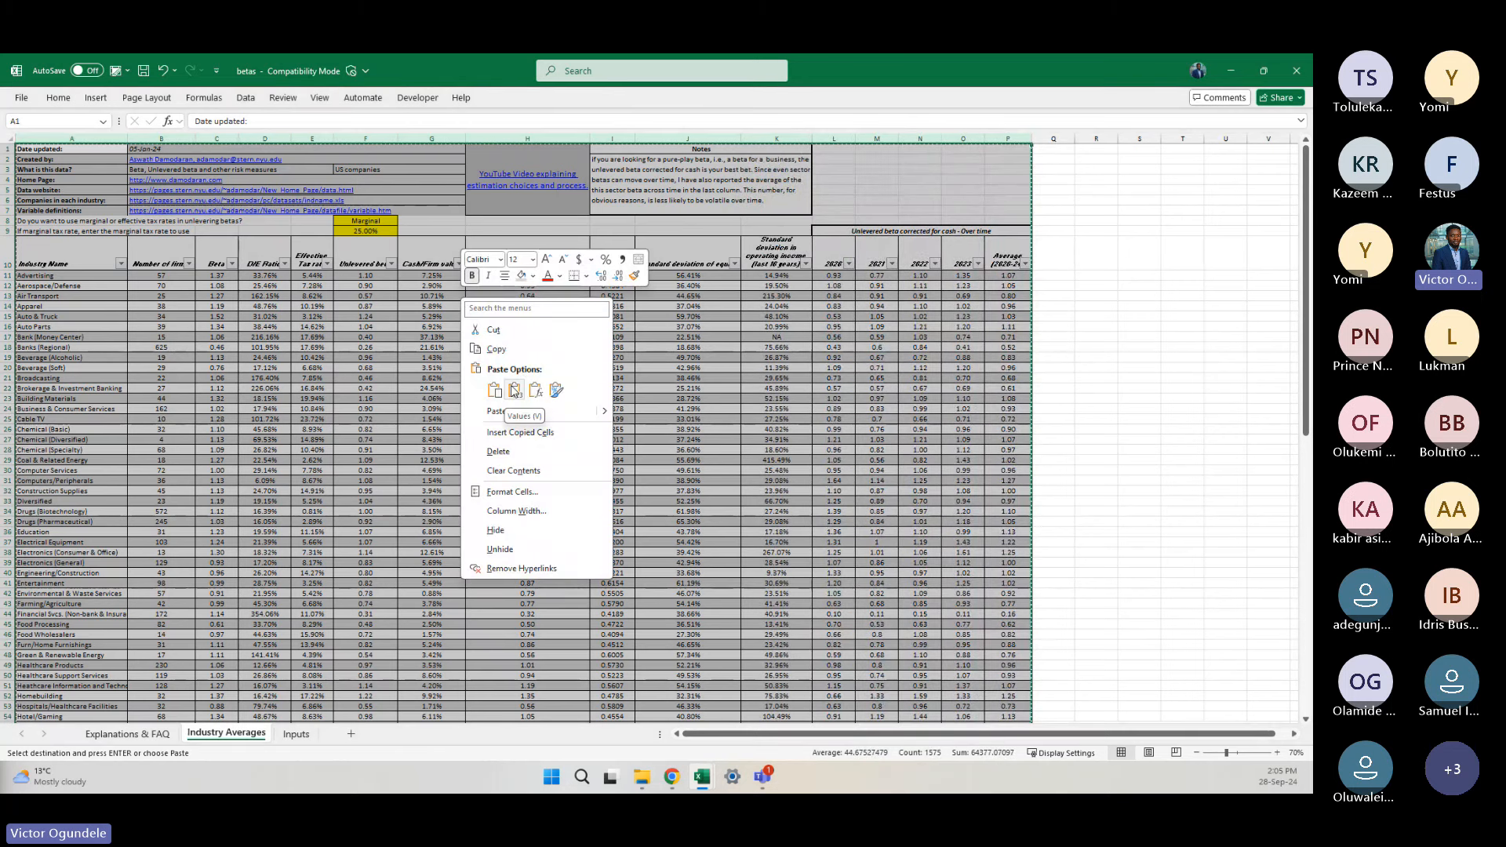
click(514, 391)
click(517, 573)
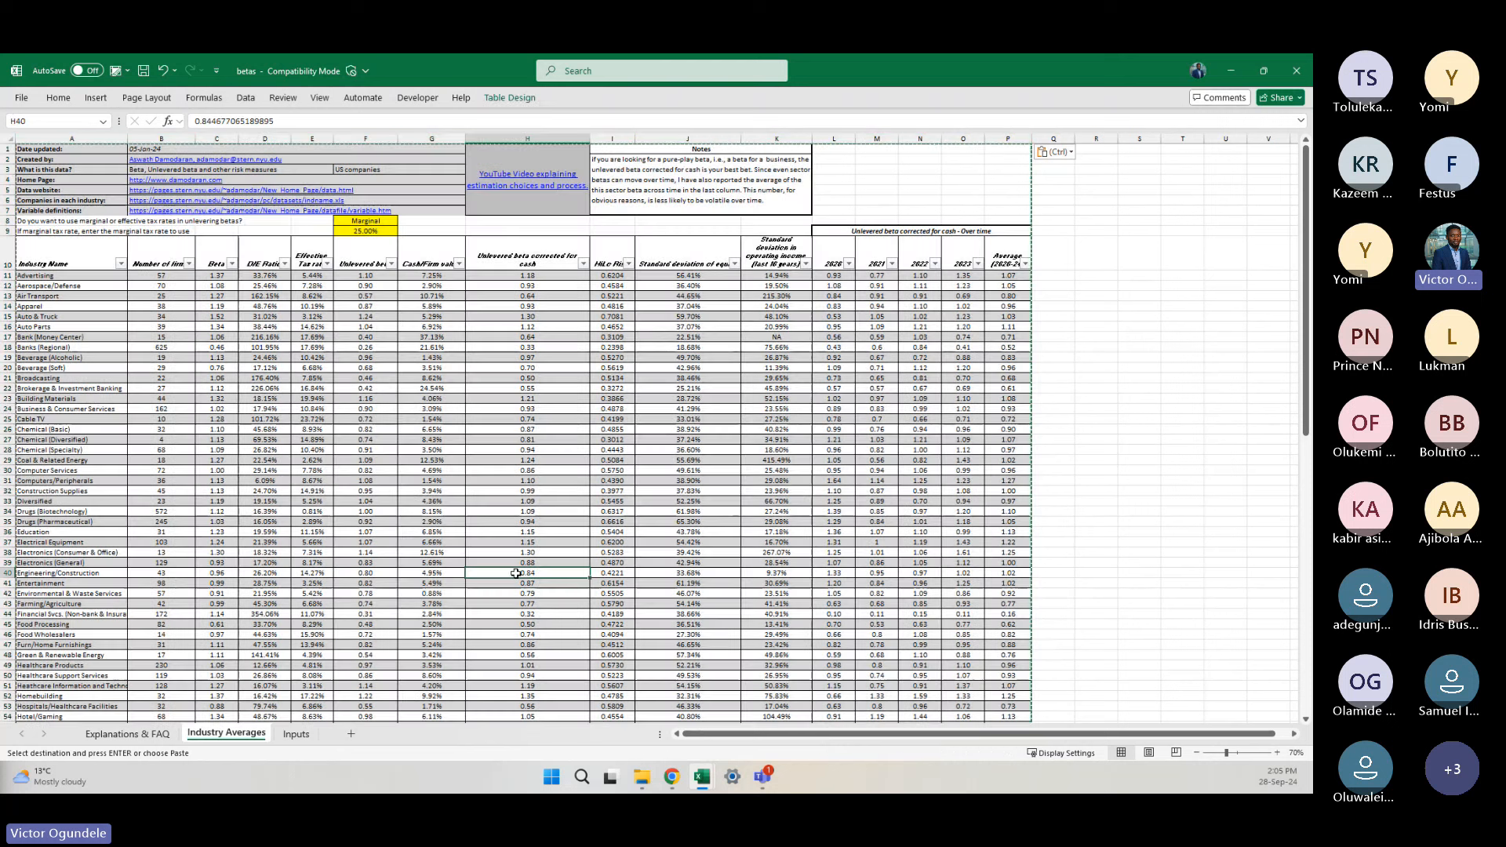
key(Home)
key(Escape)
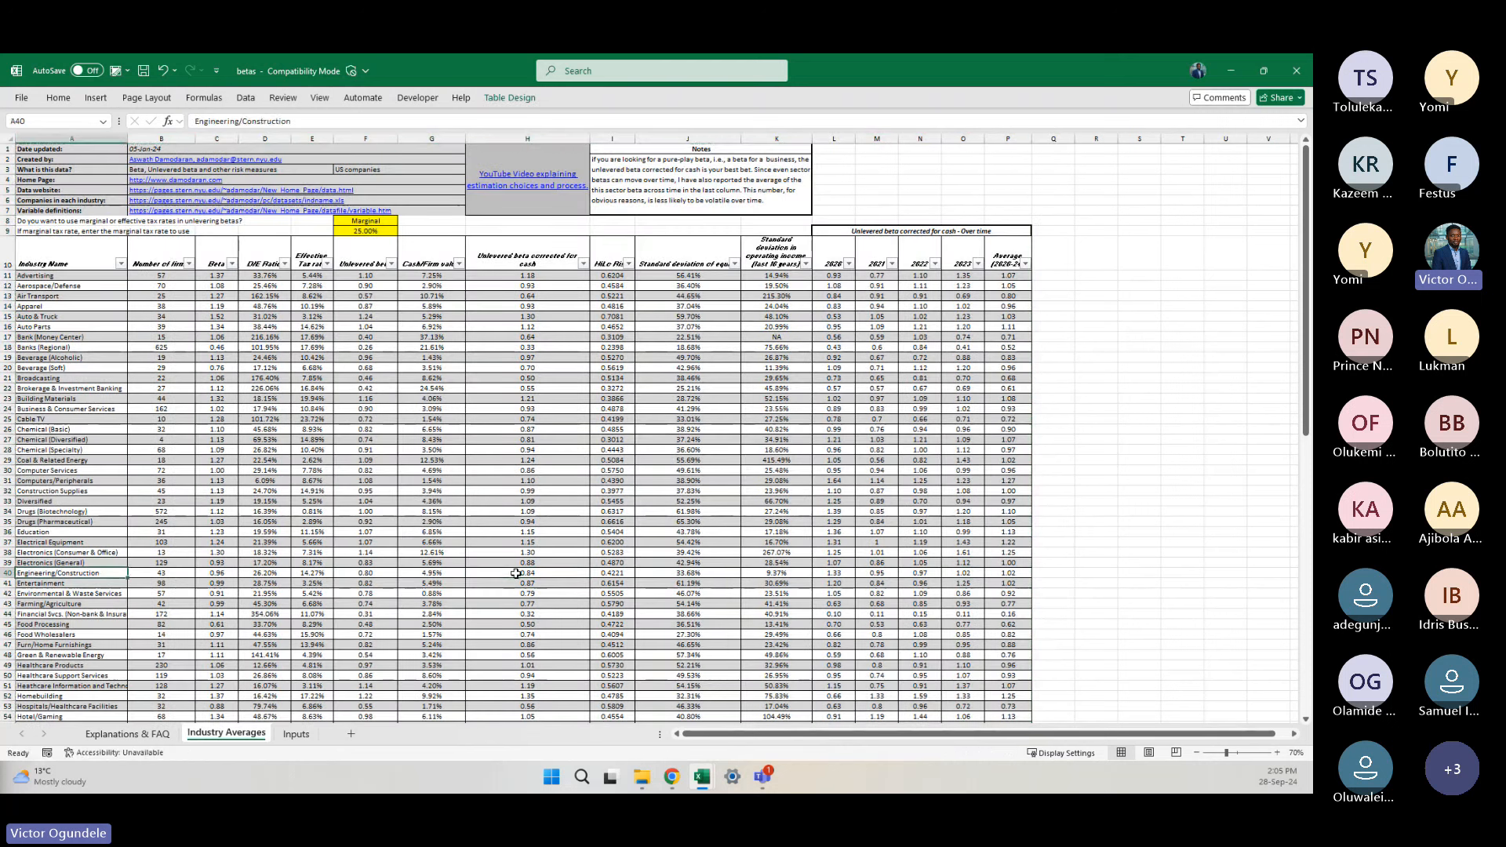
Step: Rename the Industry Averages sheet as Beta
double_click(249, 736)
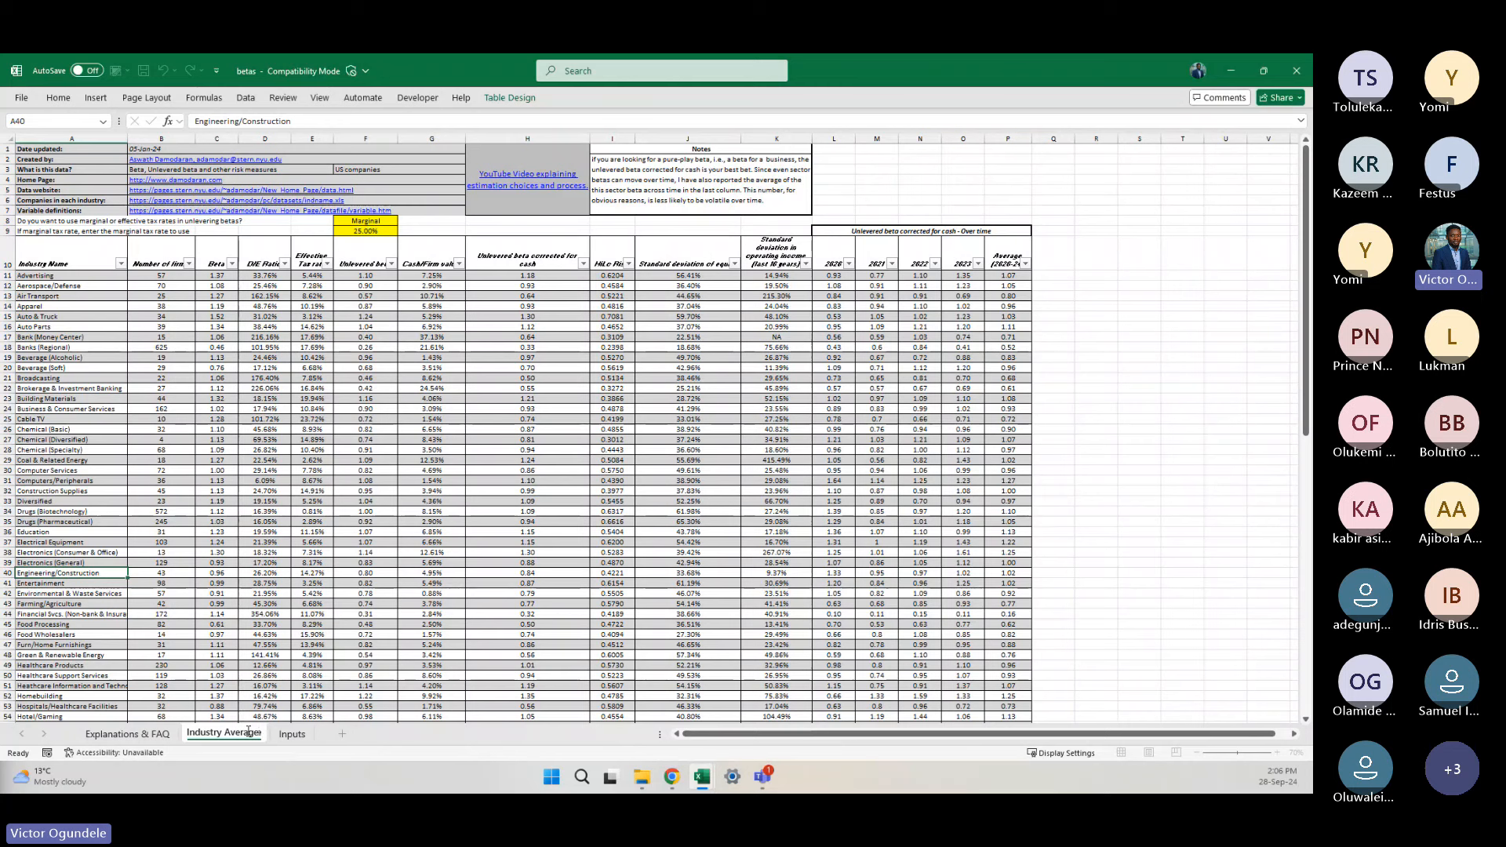
key(BackSpace)
text(Beta)
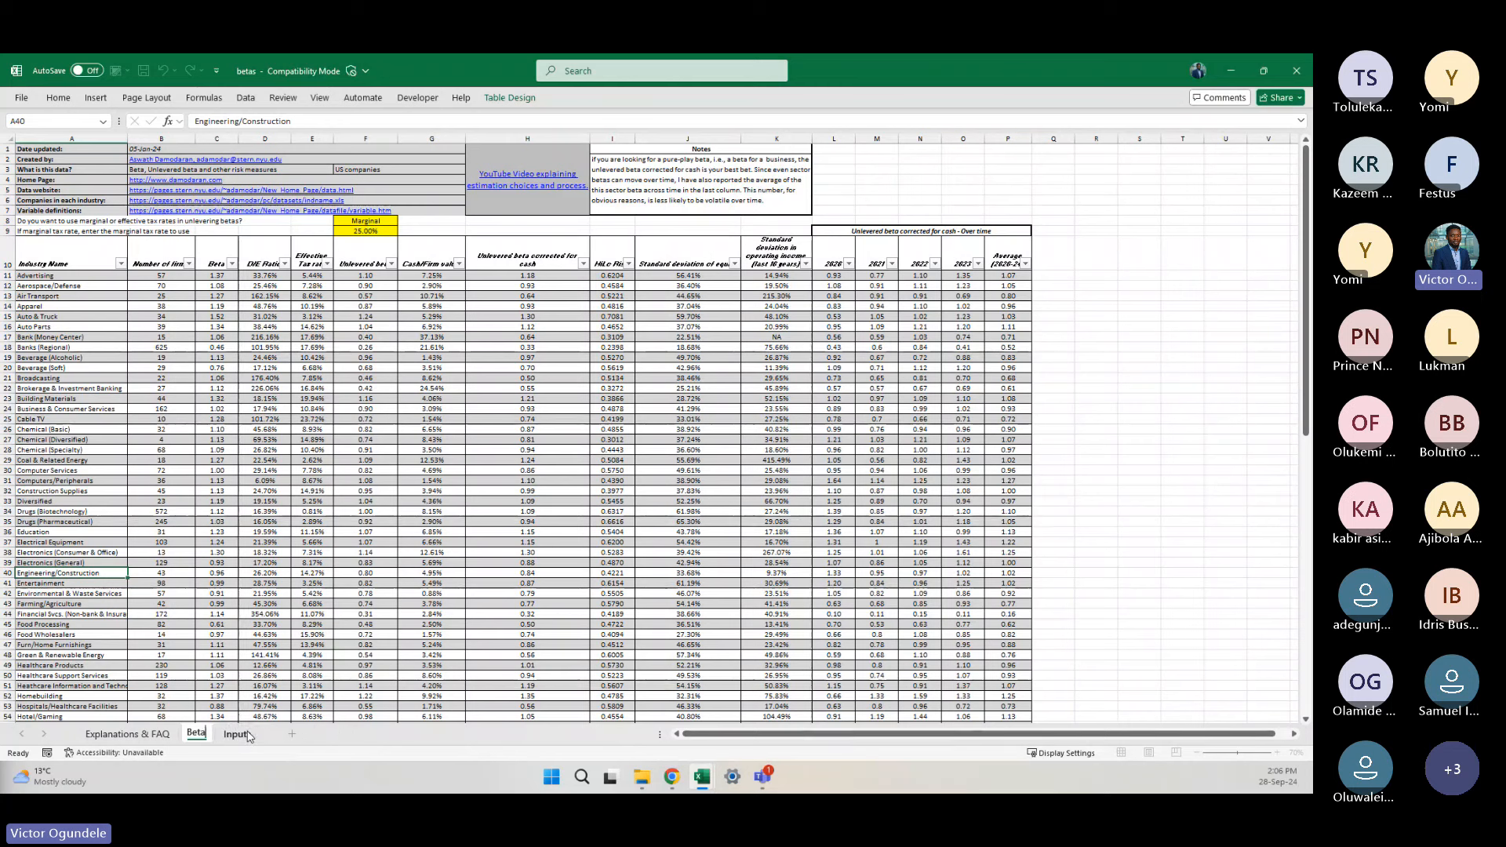
key(Return)
Step: Copy the Beta sheet to the end of the TOWV_FinancialModel_ver1.03 (S09).xlsx workbook
right_click(198, 734)
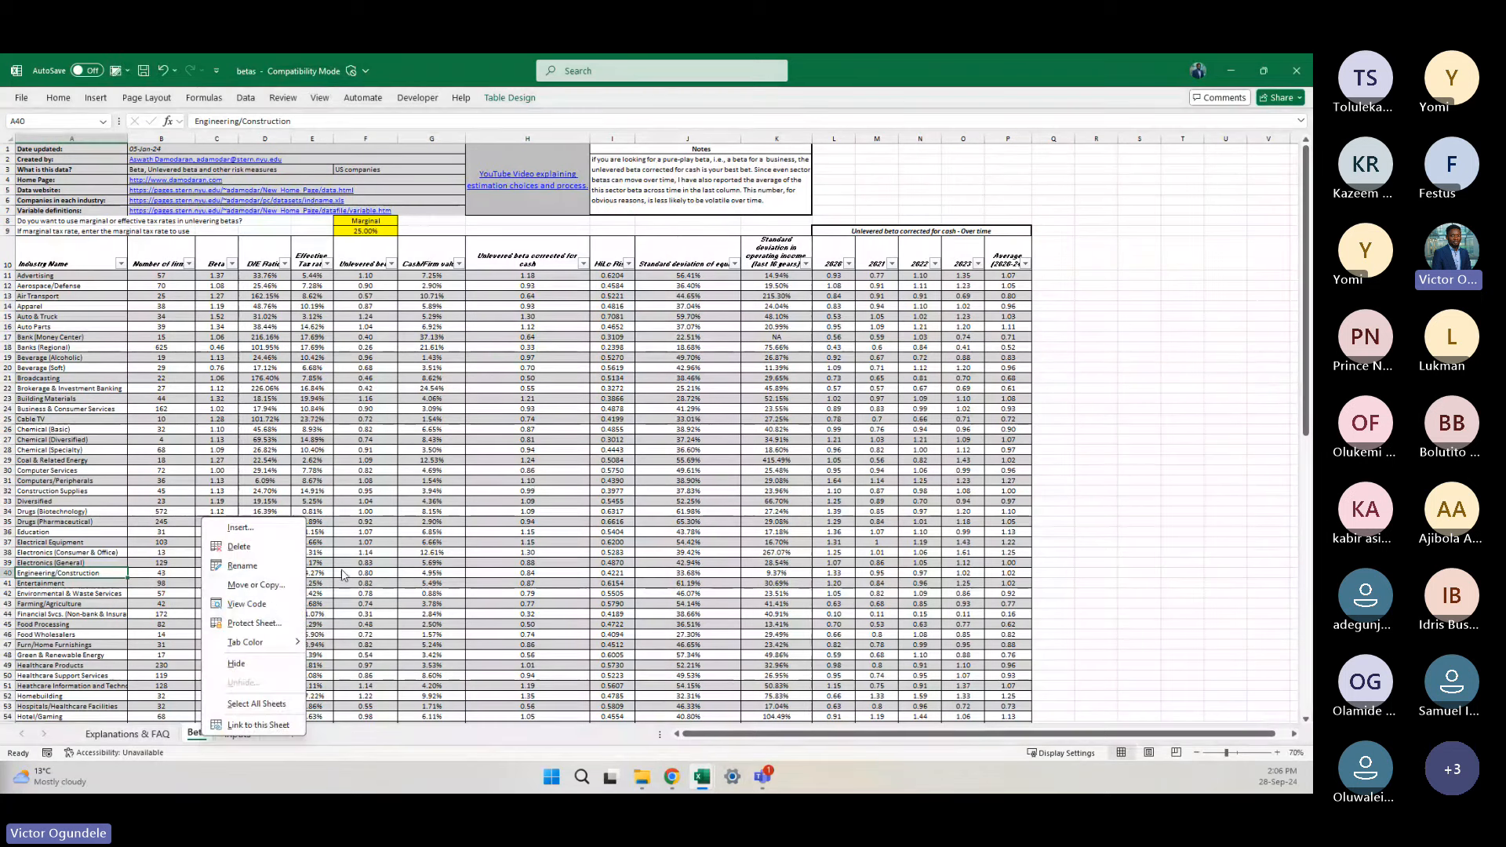
click(256, 585)
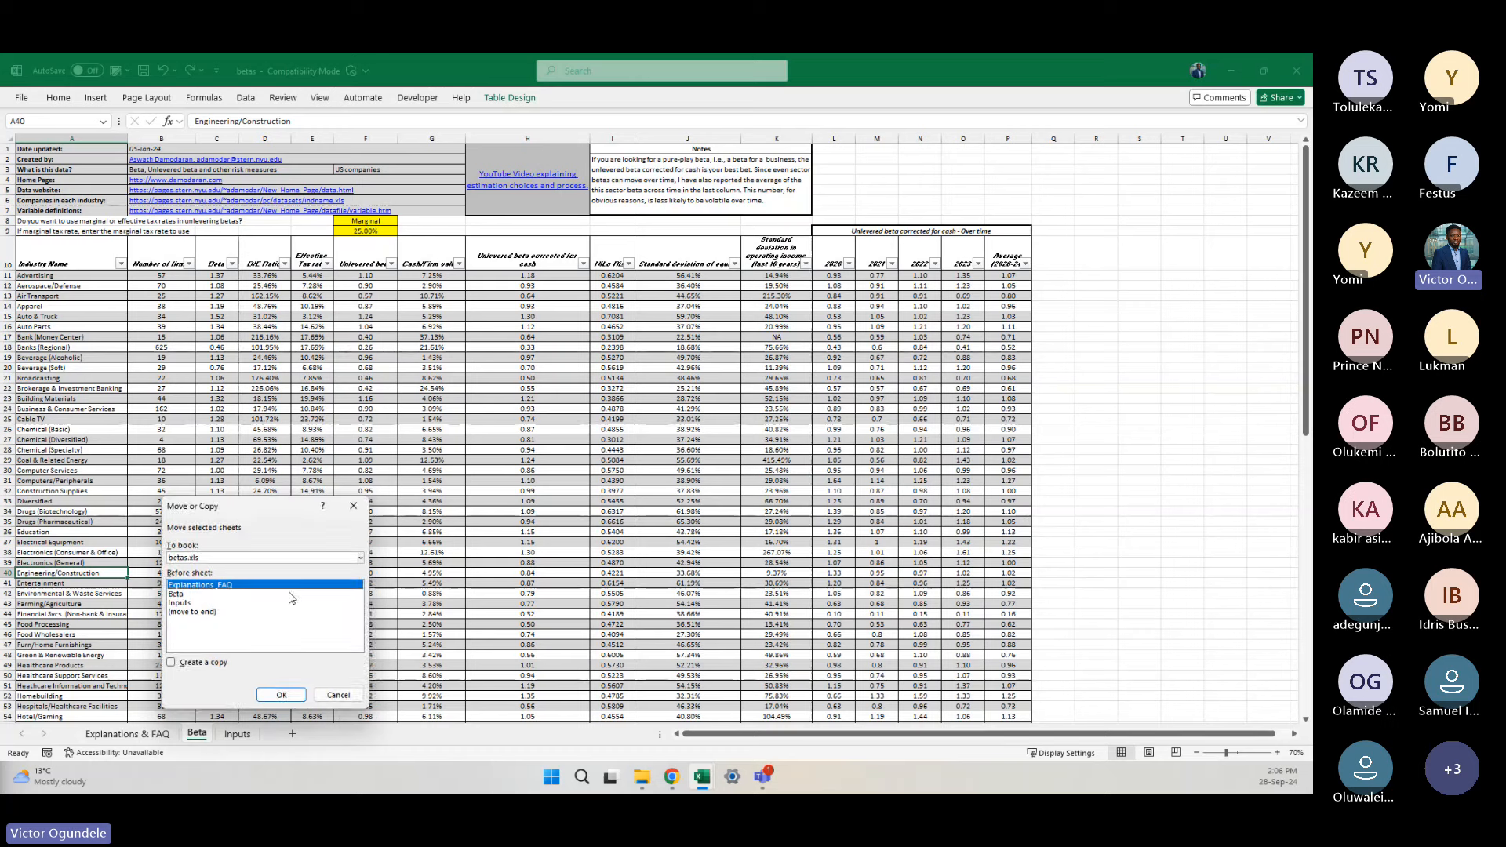
click(171, 662)
click(298, 558)
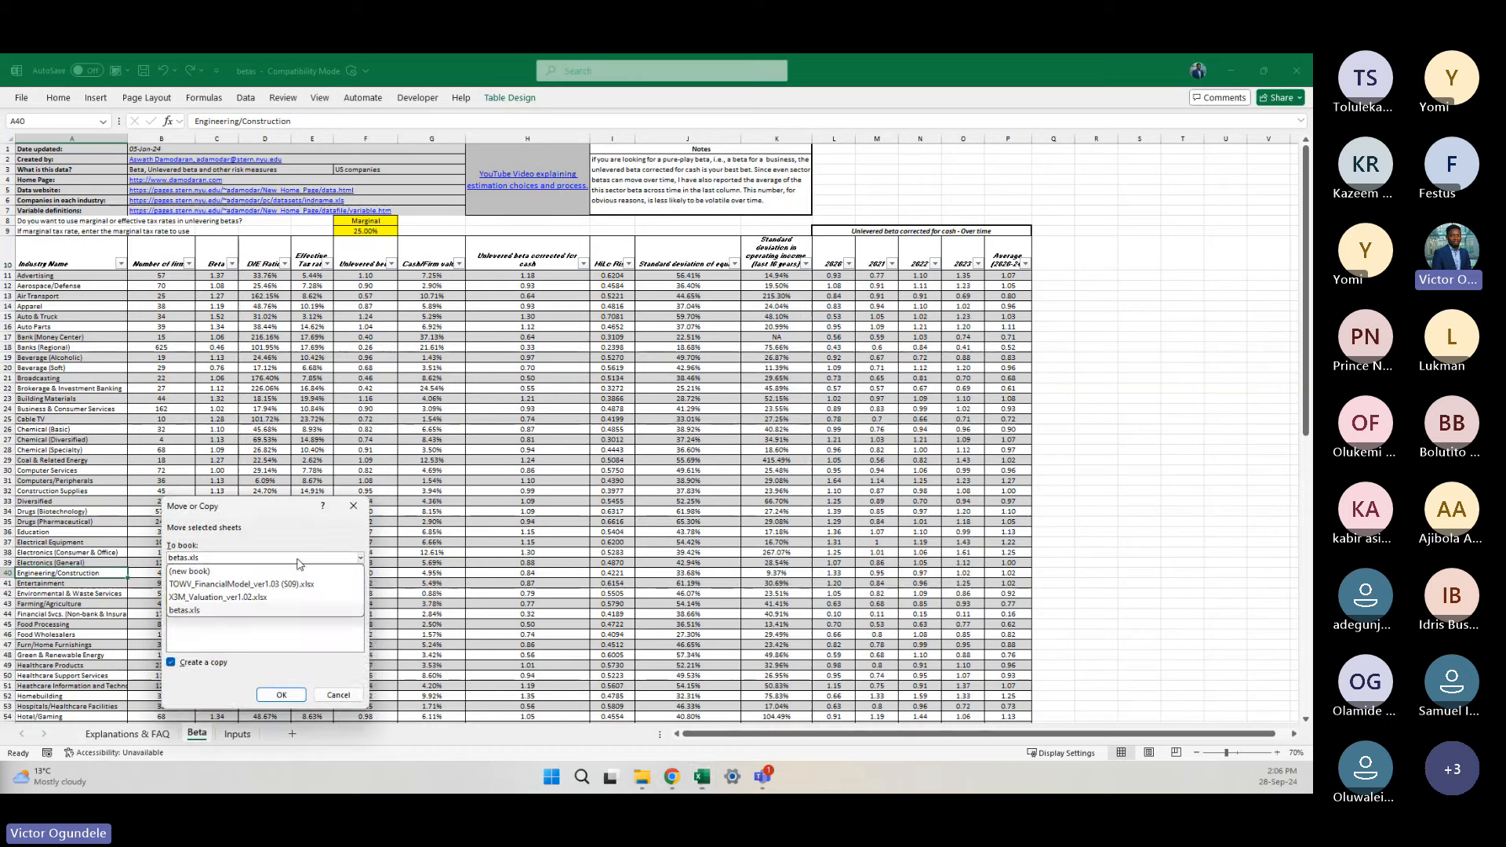
click(222, 584)
scroll(196, 624, down, 3)
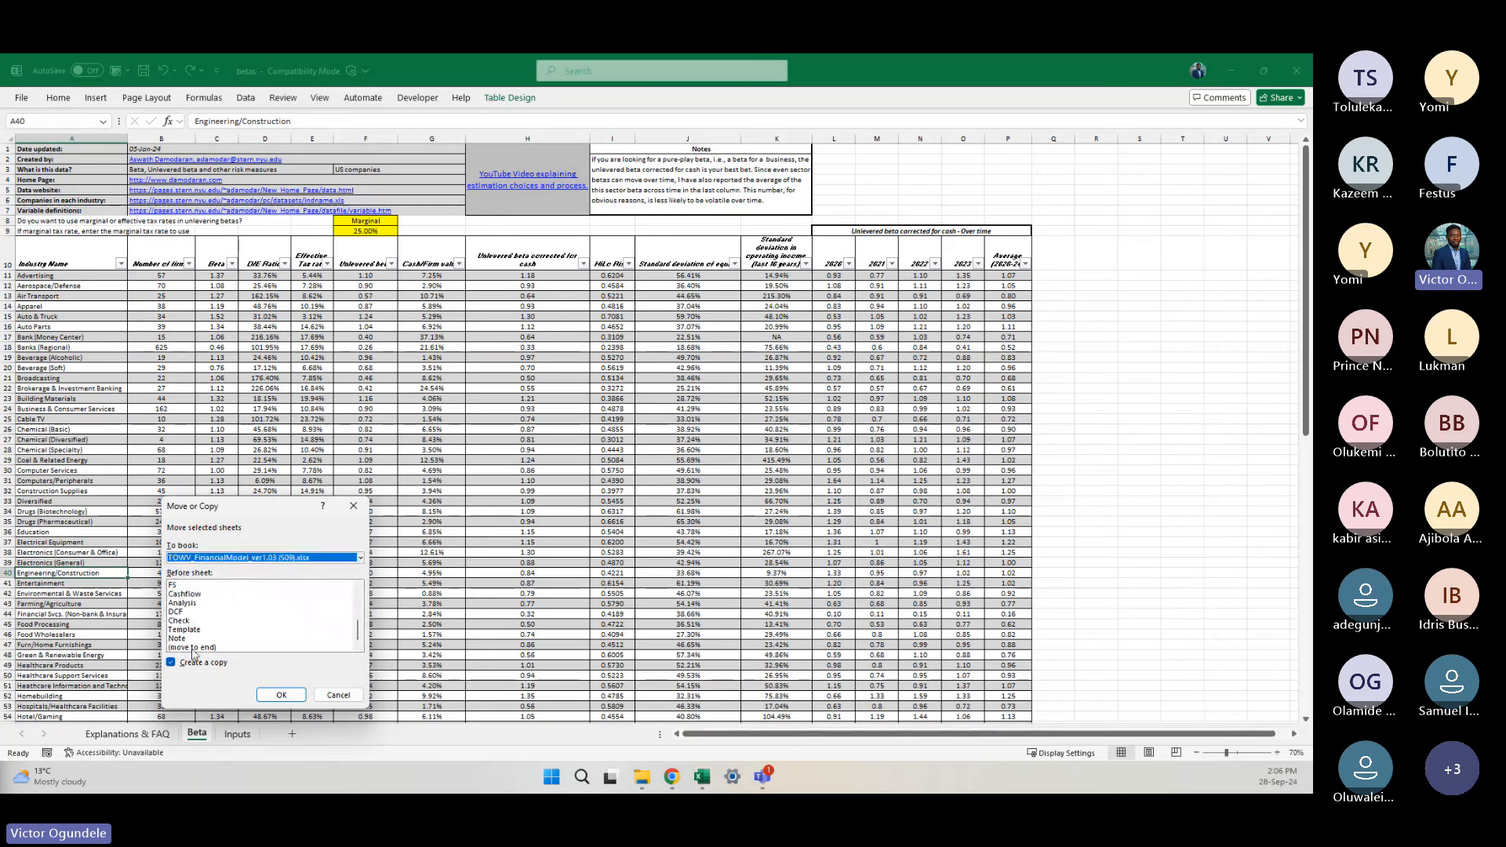
click(191, 648)
click(281, 695)
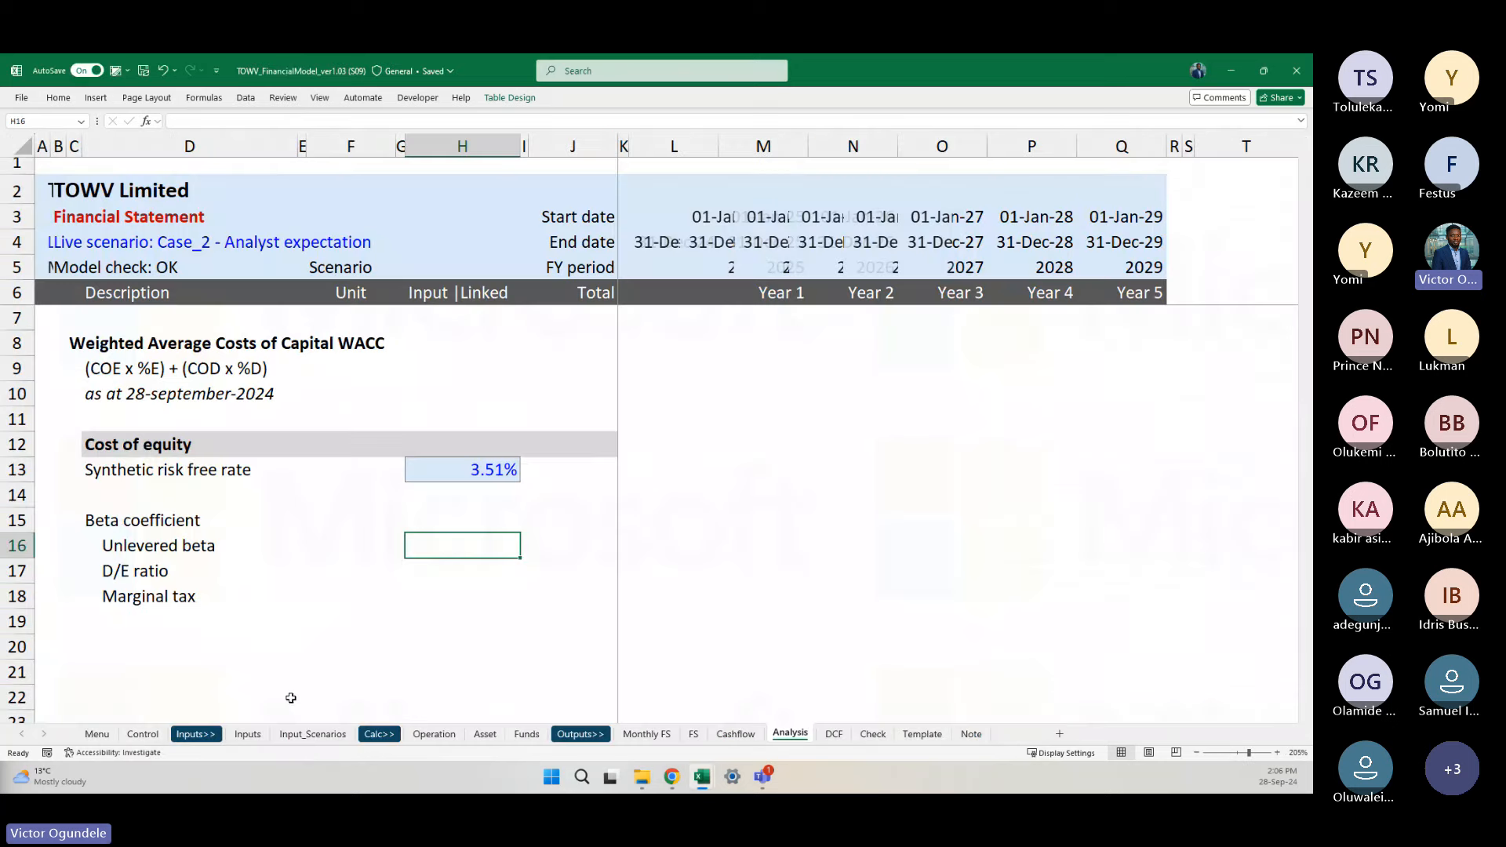
Step: Look through the industry names on the Beta sheet of the financial model, down to Environmental & Waste Services
click(910, 702)
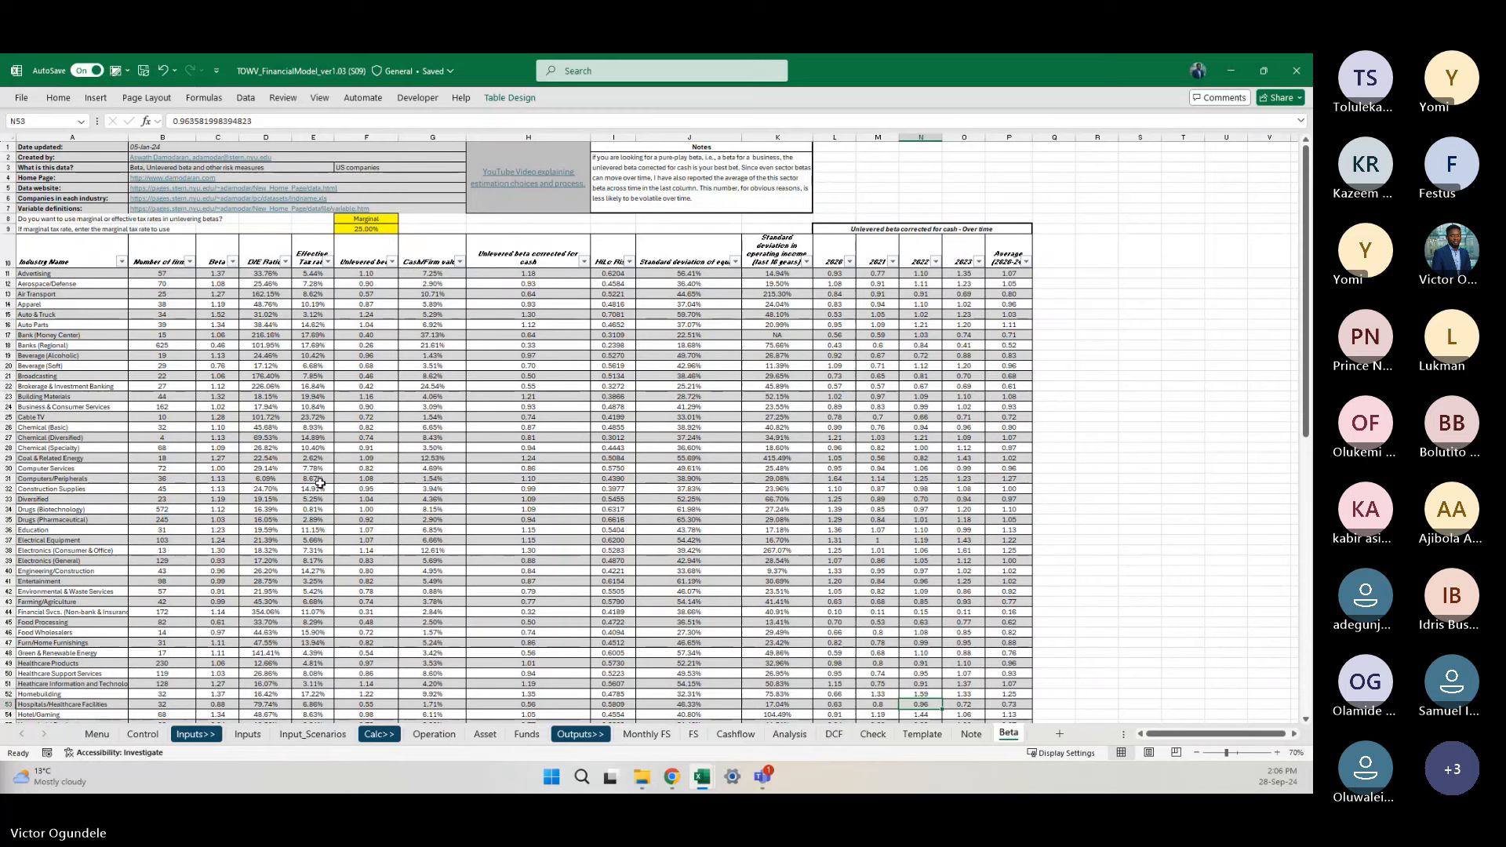
click(155, 399)
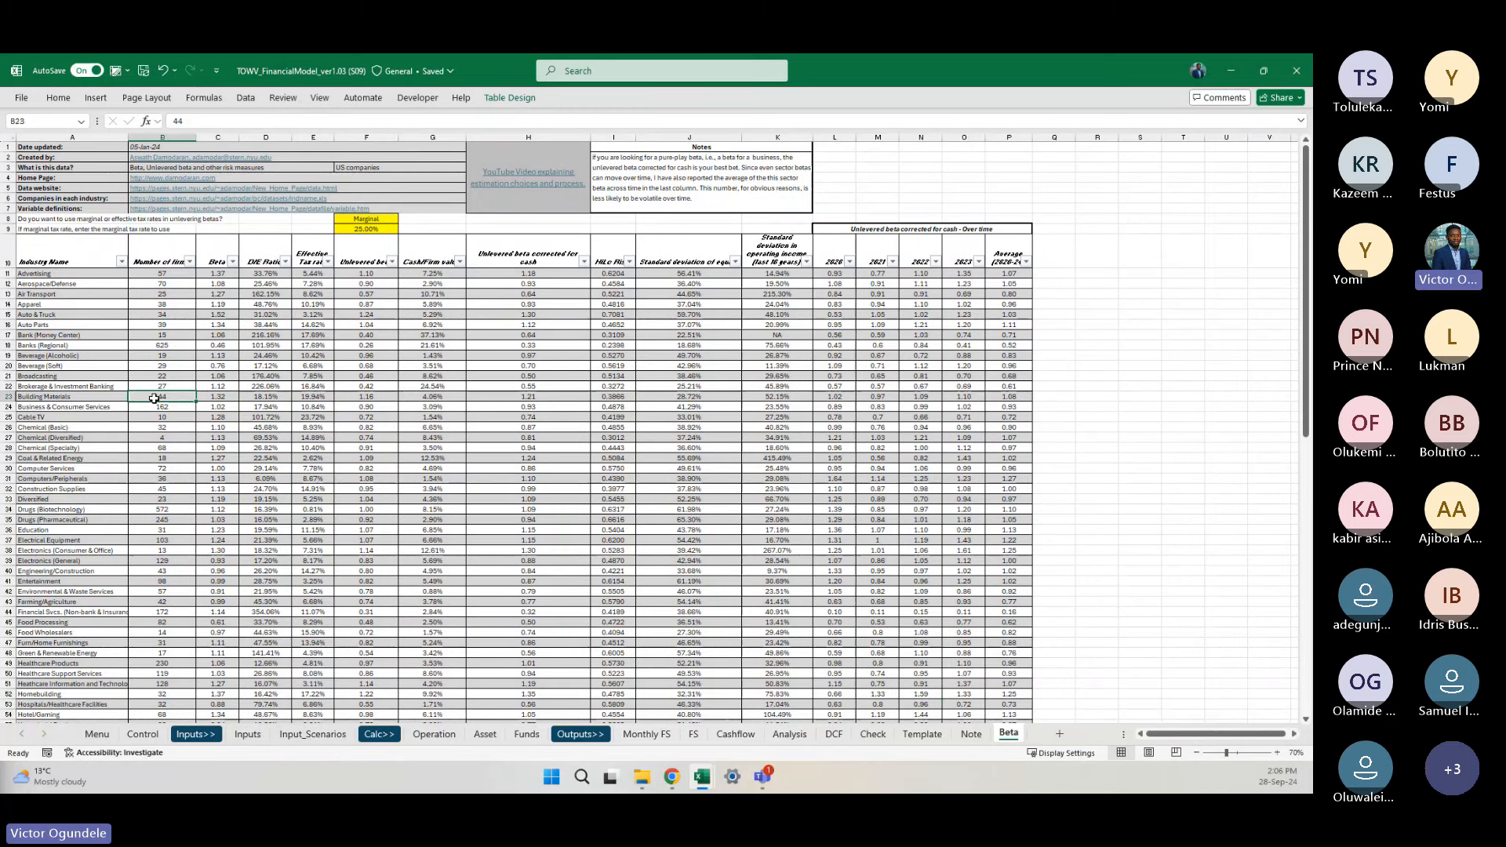
scroll(154, 398, up, 1)
scroll(108, 481, down, 2)
click(94, 486)
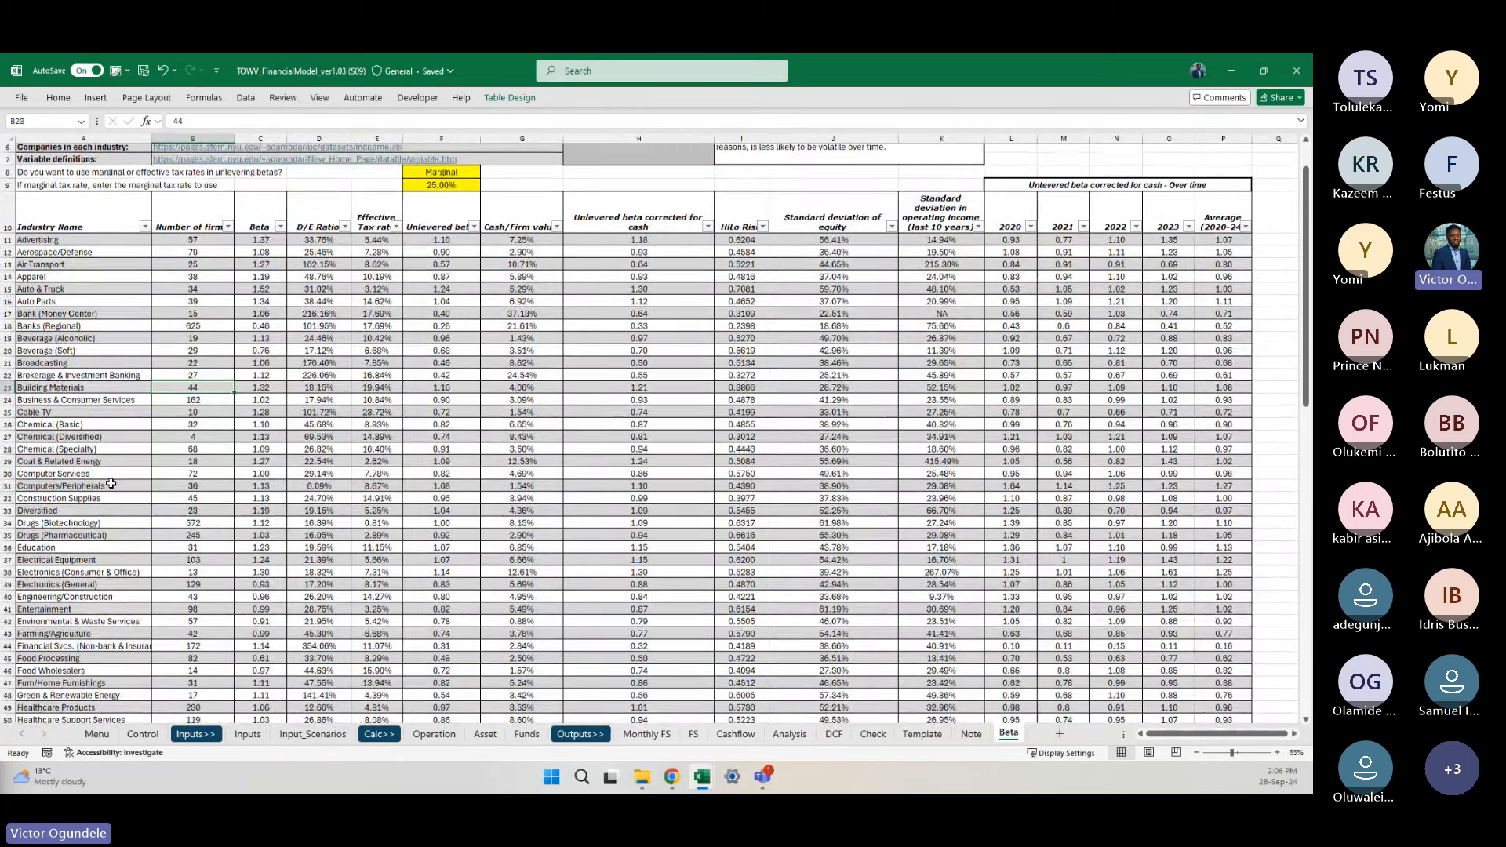
key(Down)
key(Down)
key(Down)
key(Down)
key(Down)
key(Down)
key(Down)
key(Down)
key(Down)
key(Down)
key(Down)
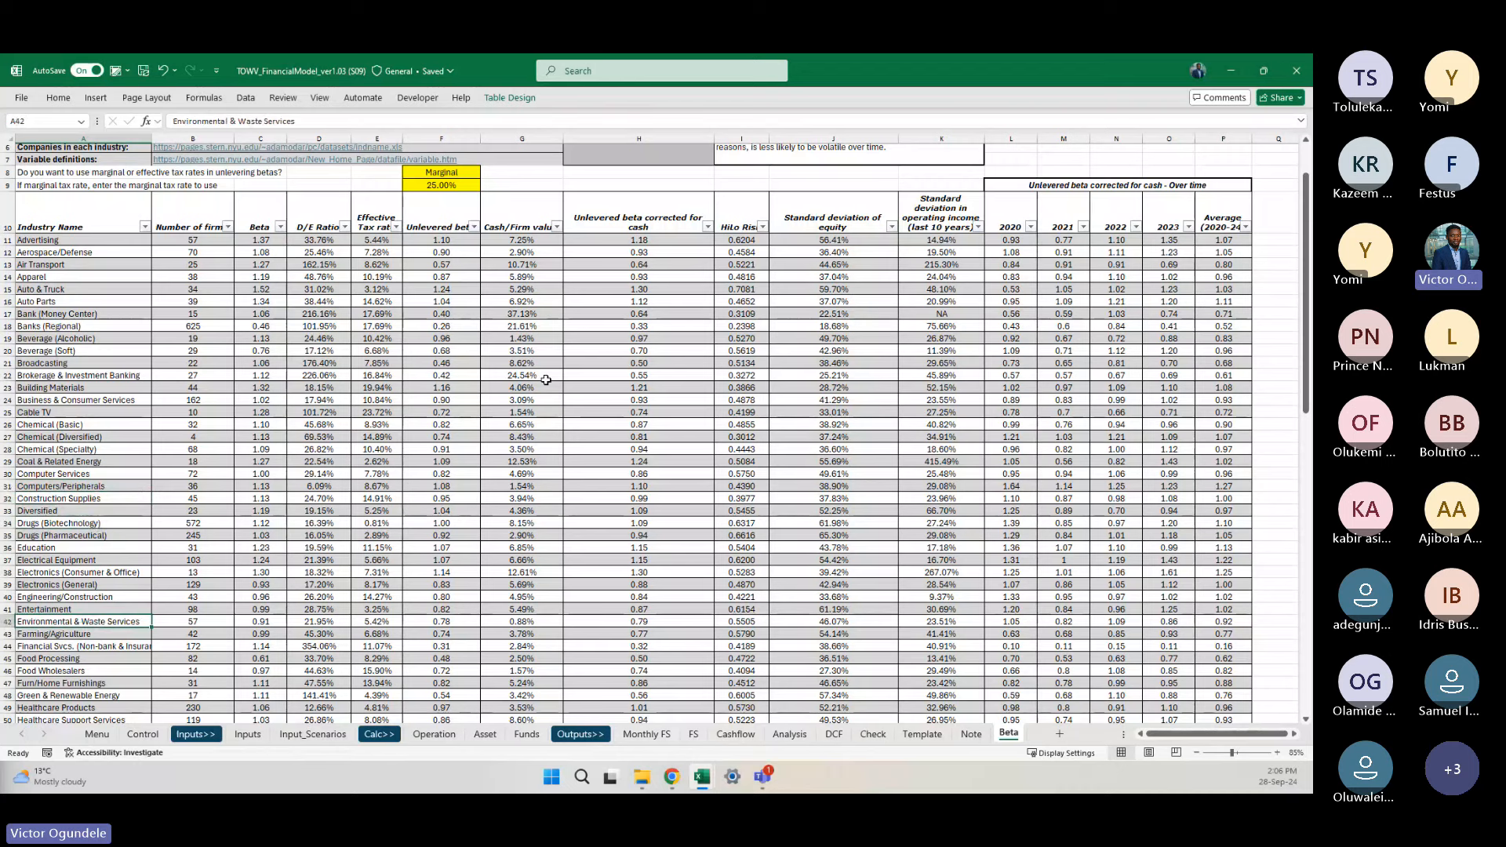
Step: Check the business's industry in the model information on the Menu sheet and return to the Beta sheet
click(95, 737)
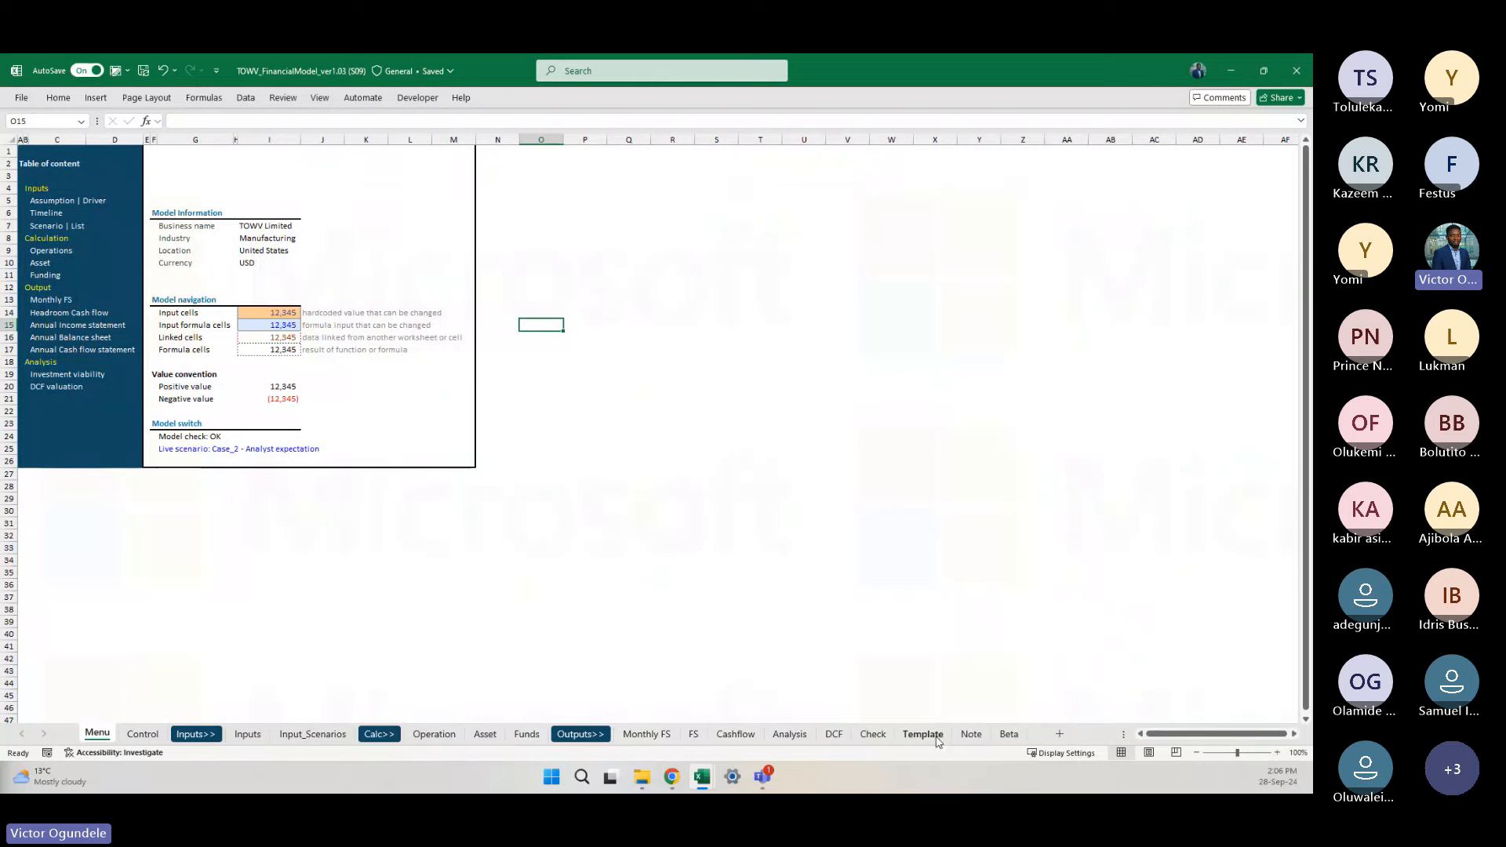
click(833, 734)
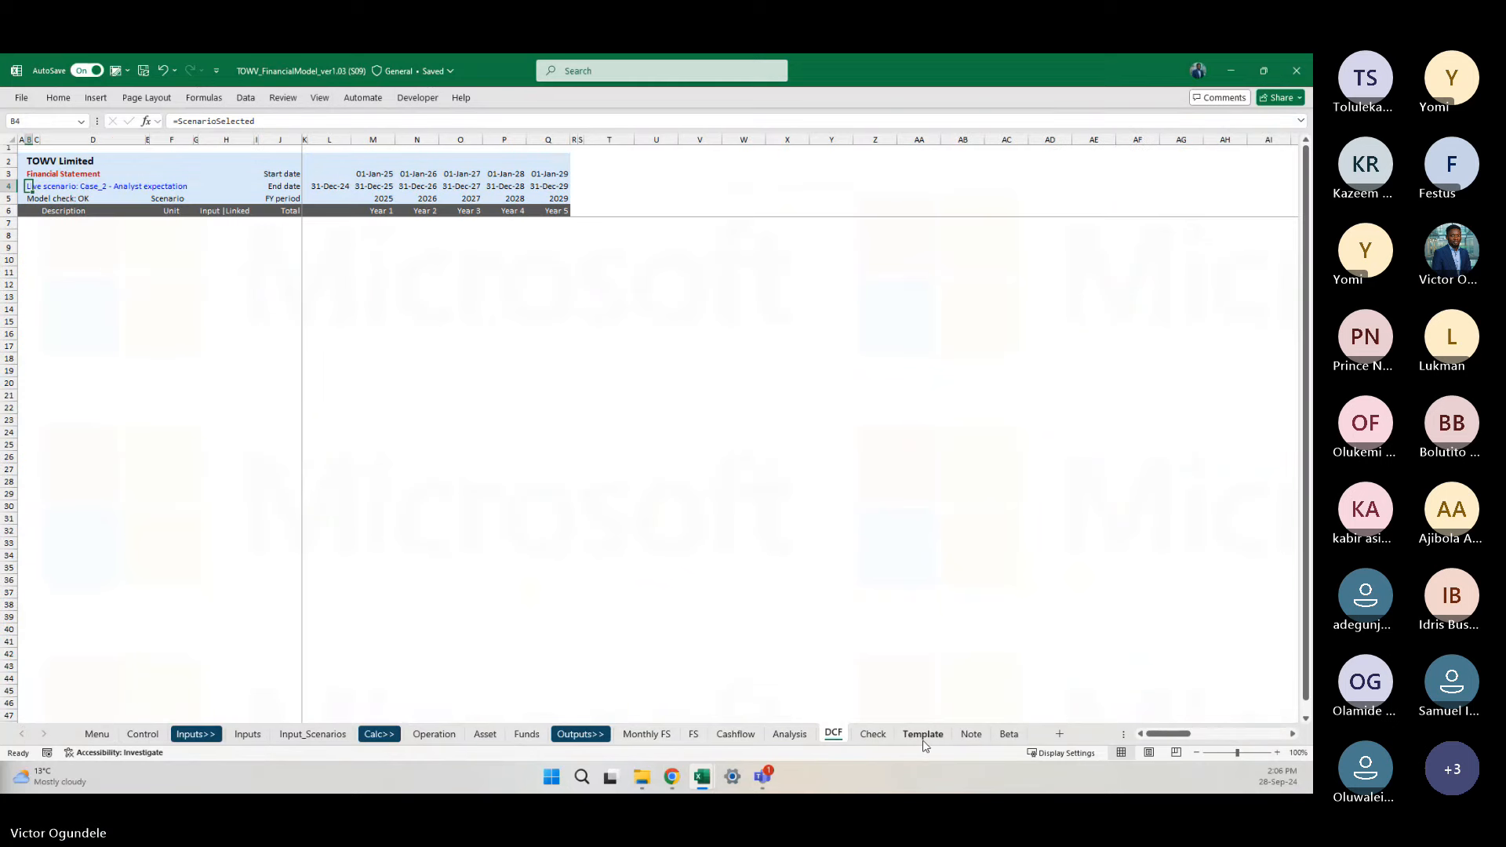
click(1009, 734)
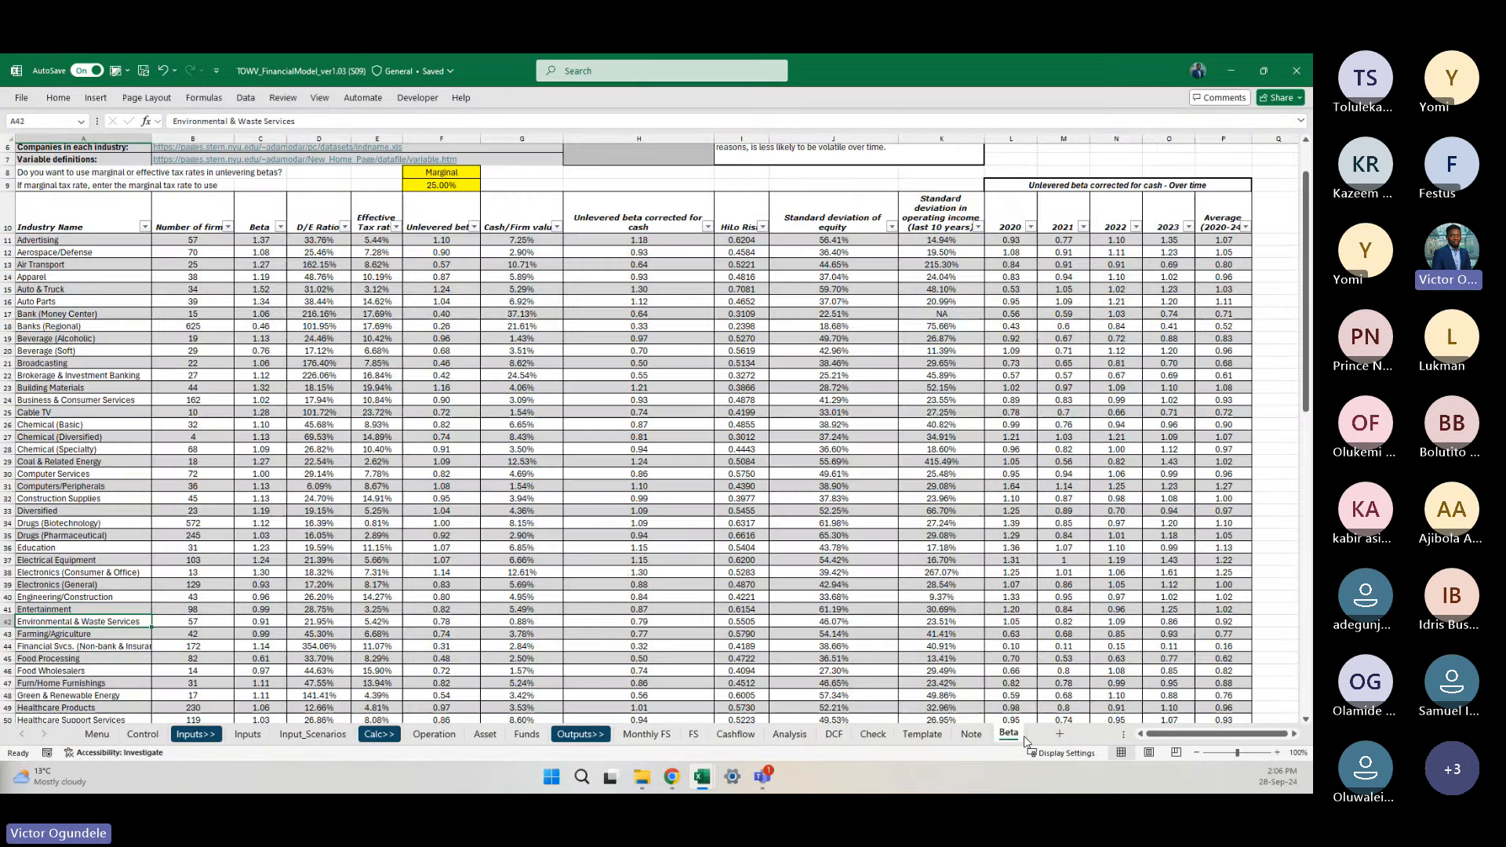
Step: Search the upper Industry Name entries, between Apparel and Computers/Peripherals, for one that fits the manufacturing business
click(66, 264)
scroll(66, 264, up, 2)
key(Down)
key(Down)
key(Down)
key(Down)
key(Down)
key(Down)
key(Down)
key(Down)
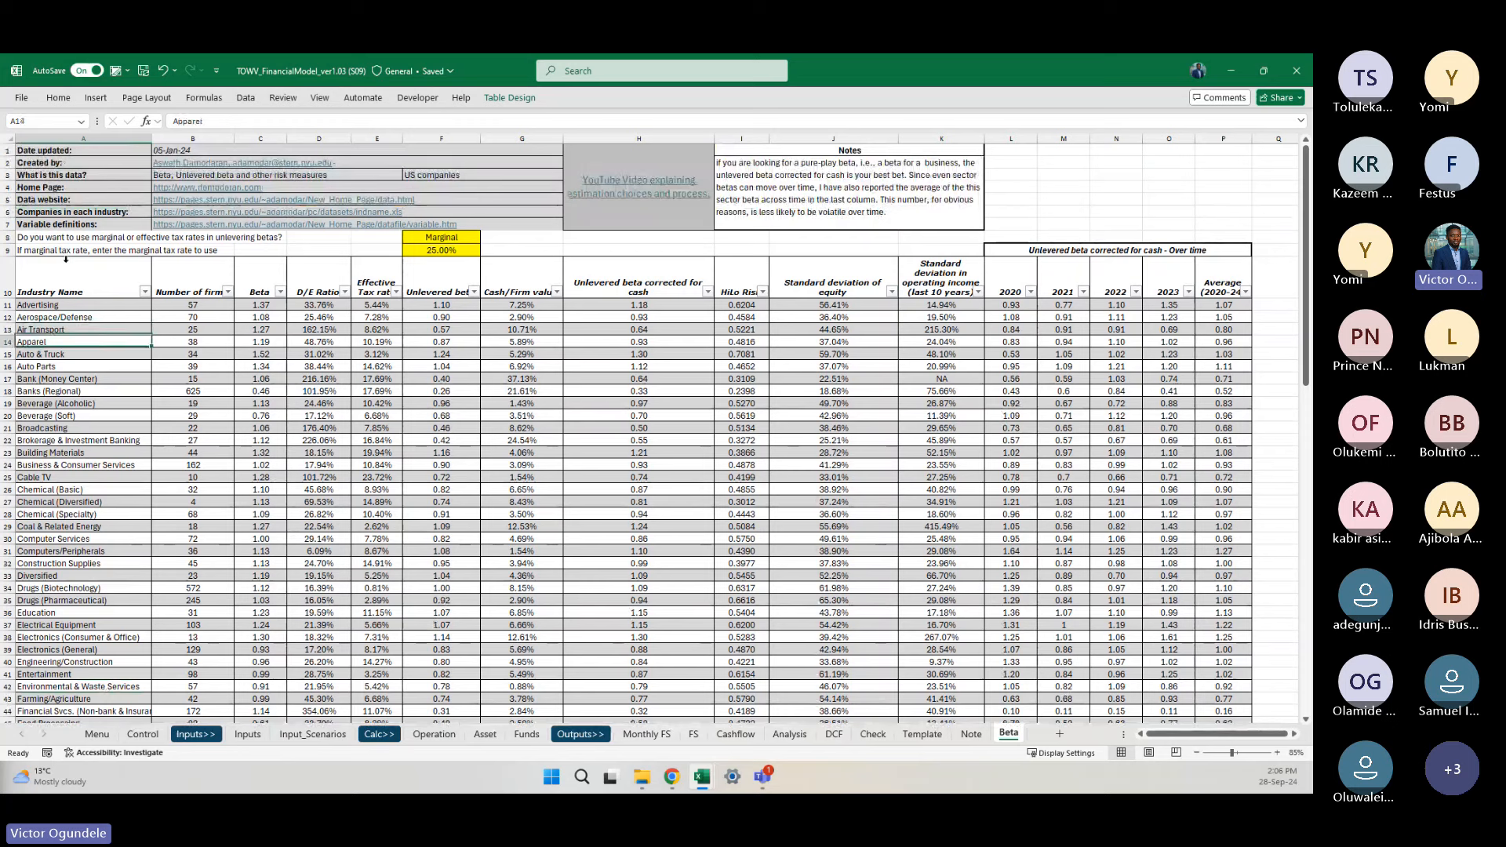
key(Up)
key(Up)
key(Up)
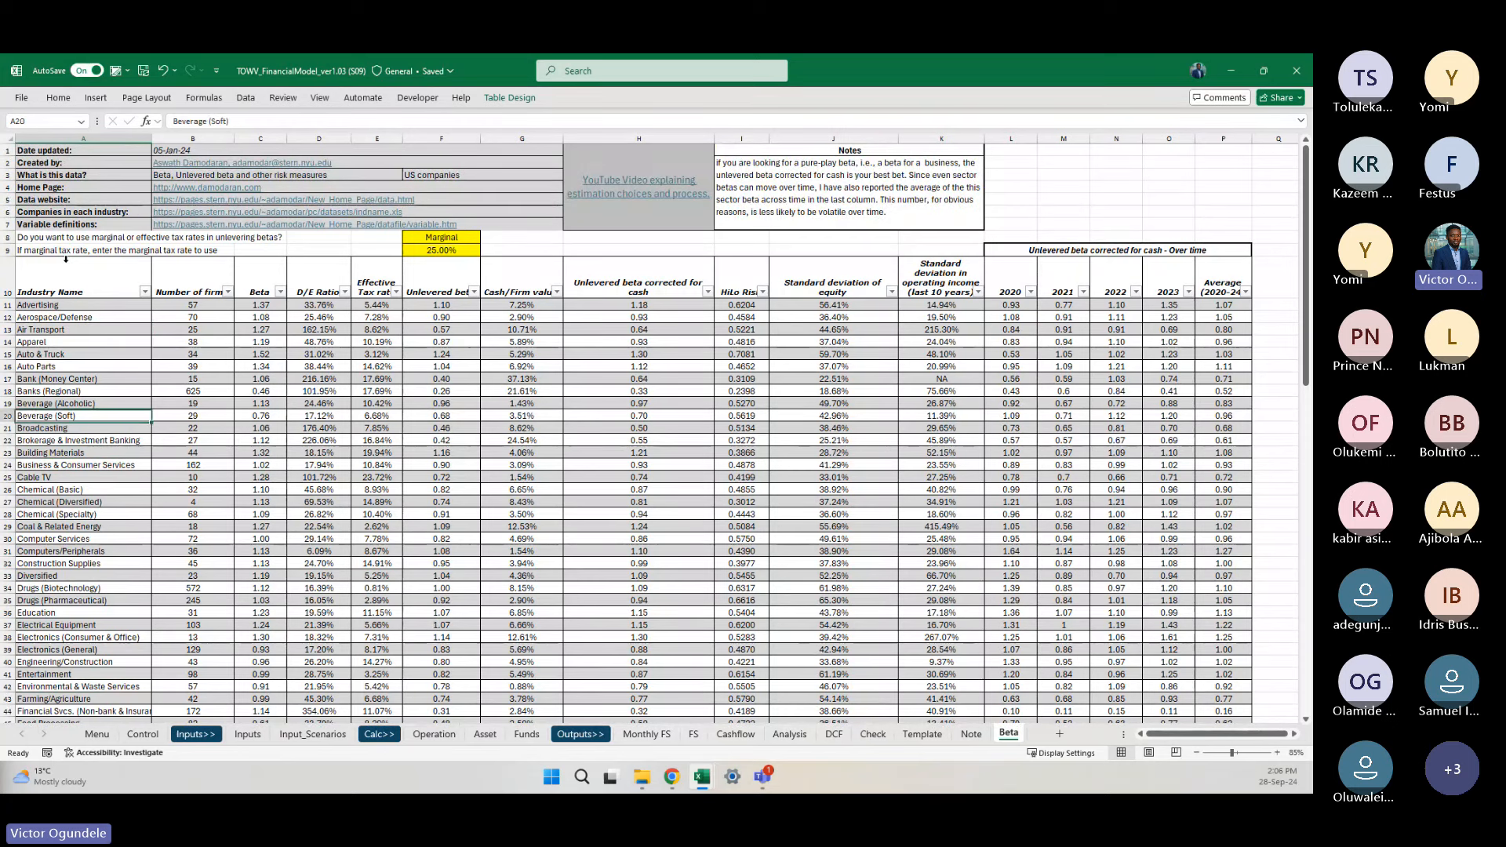
key(Down)
key(Down)
key(Down)
key(Down)
key(Down)
key(Down)
key(Down)
key(Down)
key(Down)
key(Down)
key(Down)
key(Down)
key(Down)
key(Up)
key(Up)
key(Up)
key(Up)
key(Up)
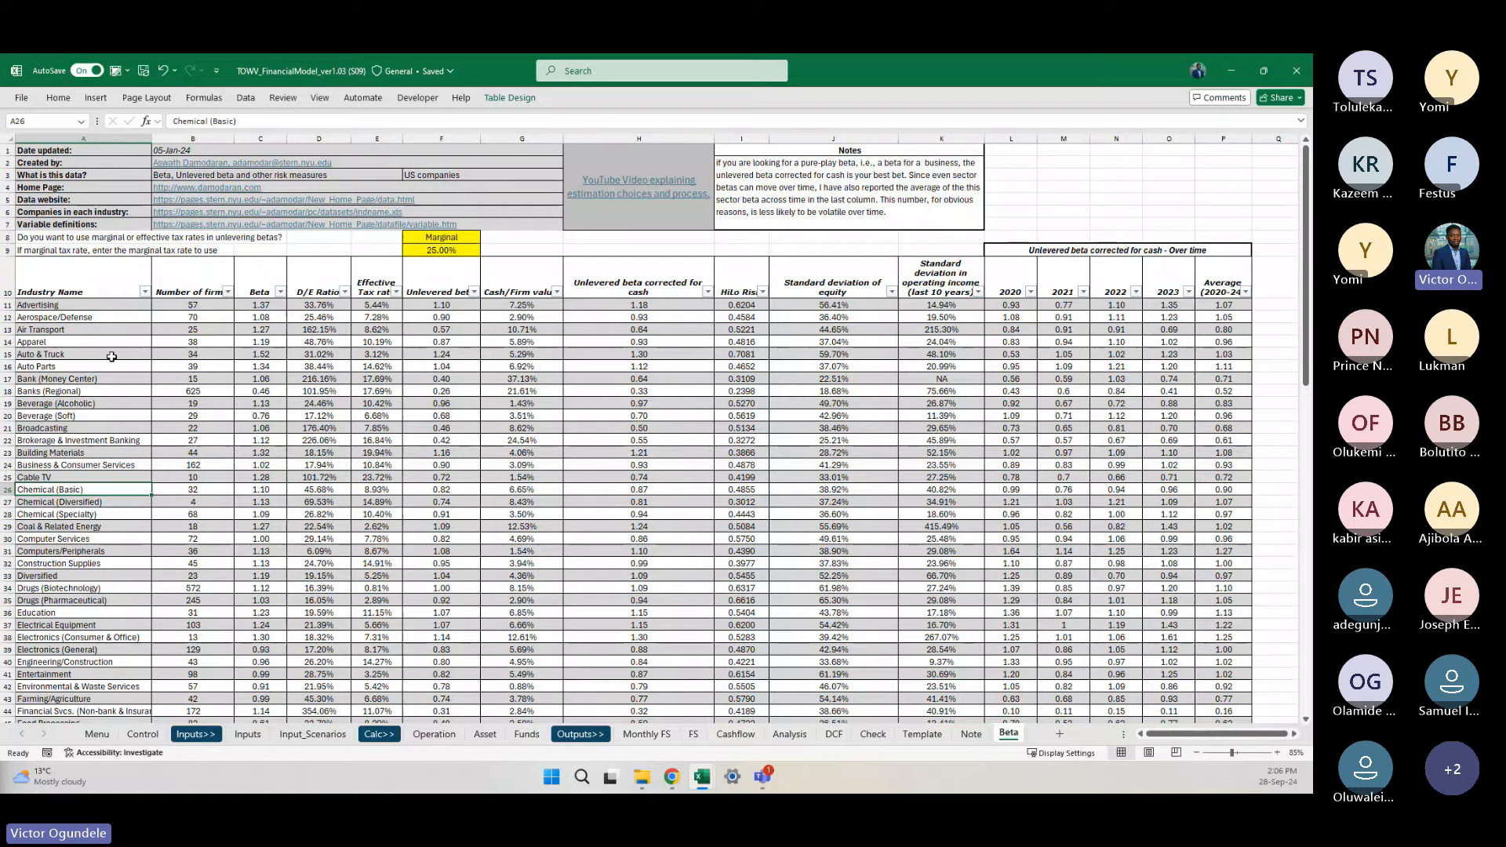
scroll(112, 357, down, 2)
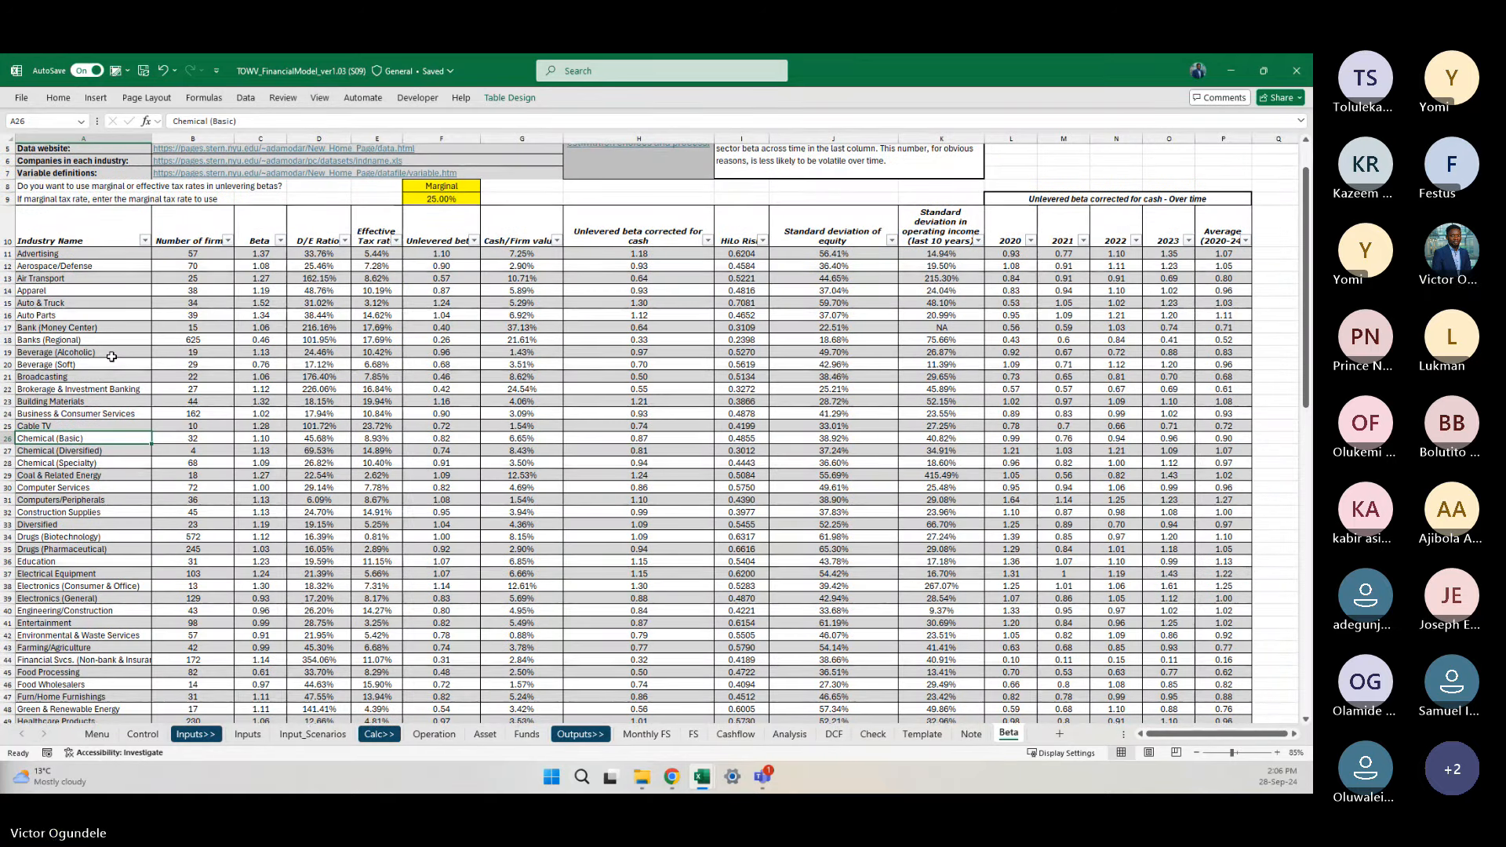
key(Up)
key(Up)
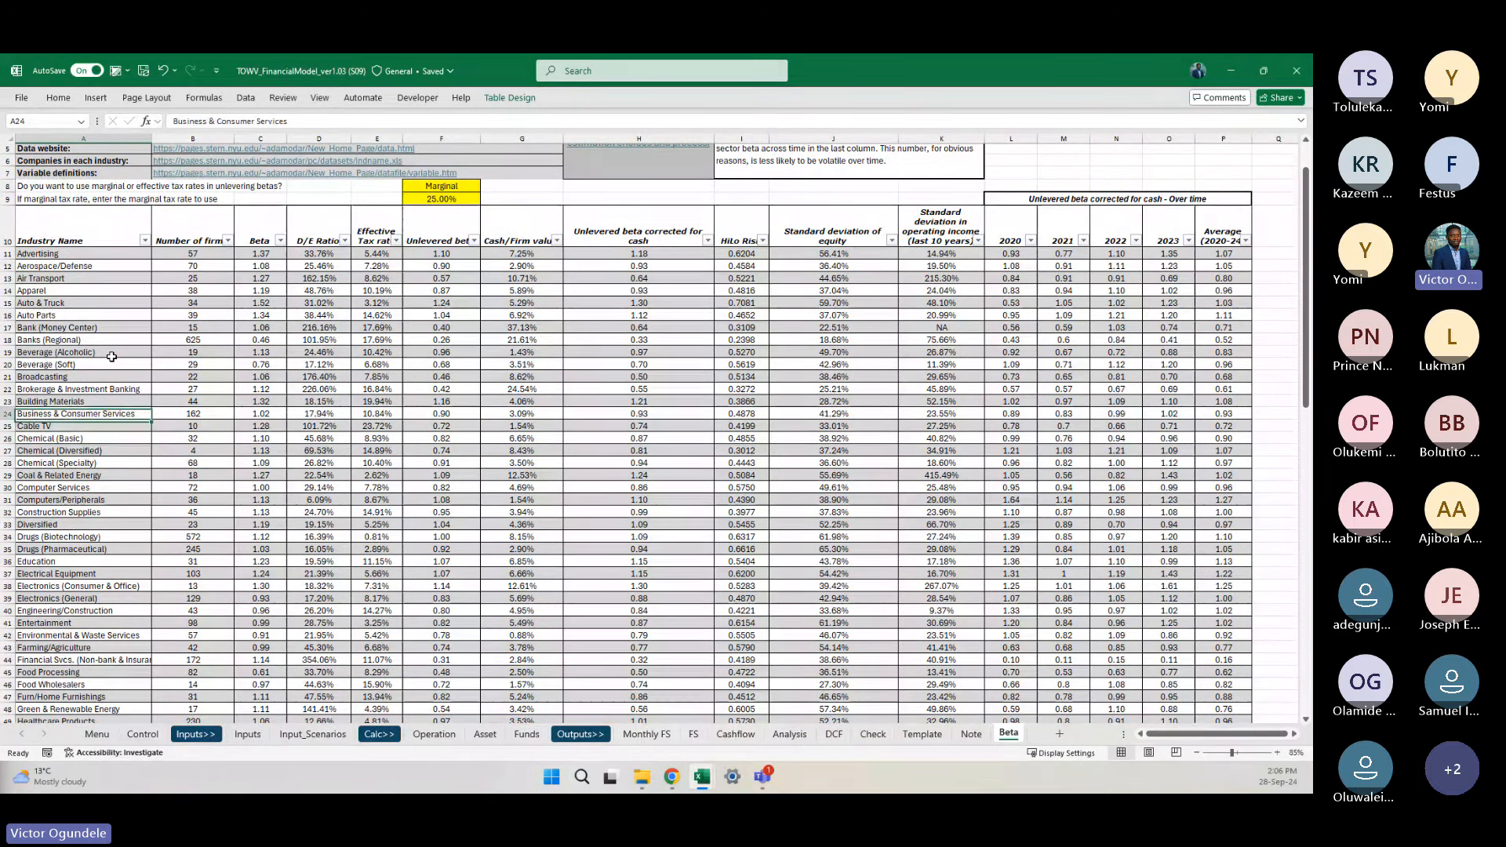
key(Up)
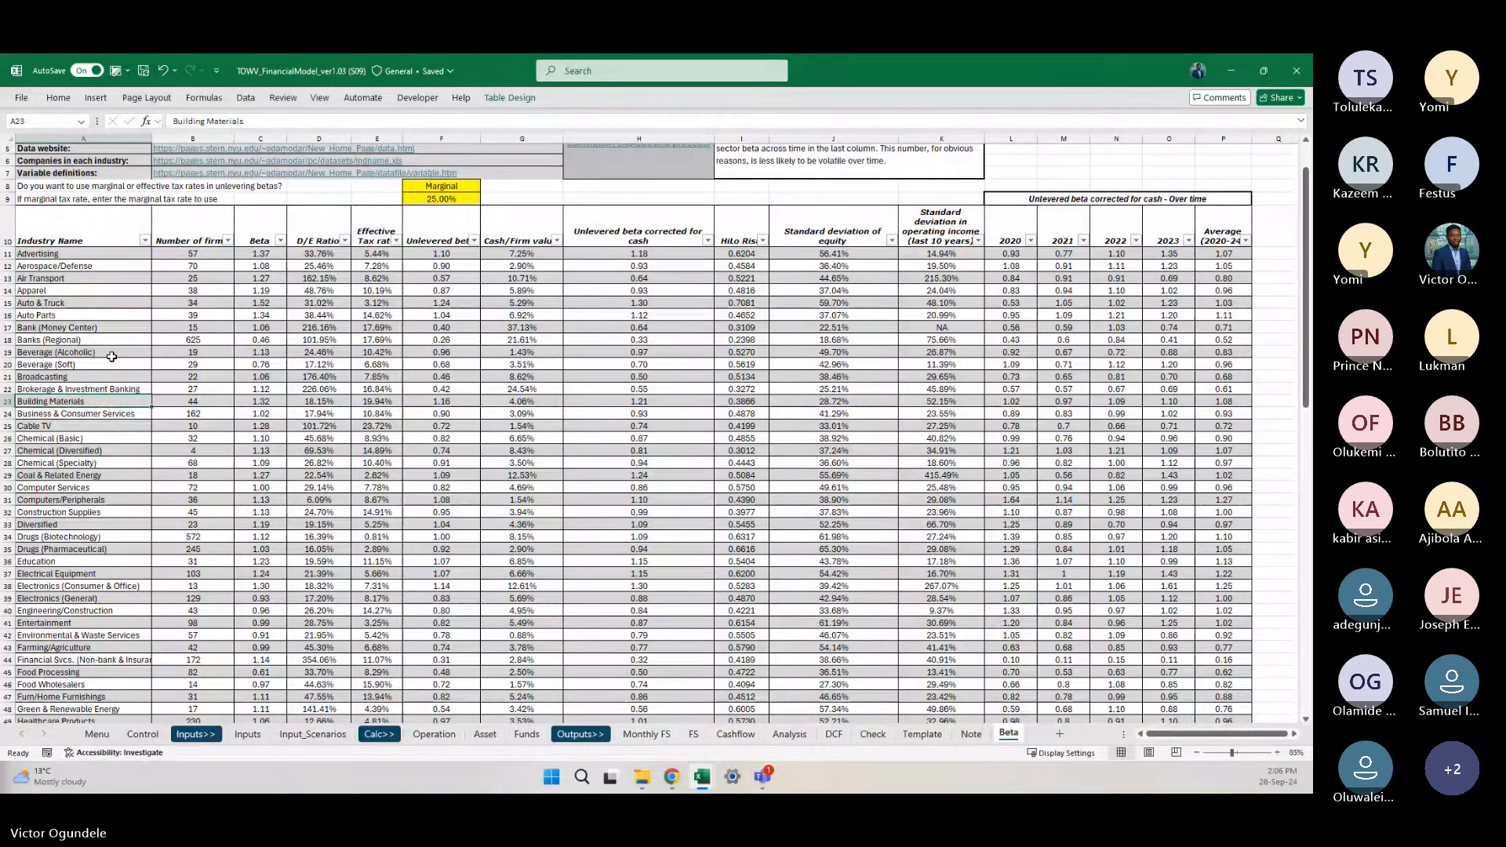
key(Up)
key(Up)
key(Up)
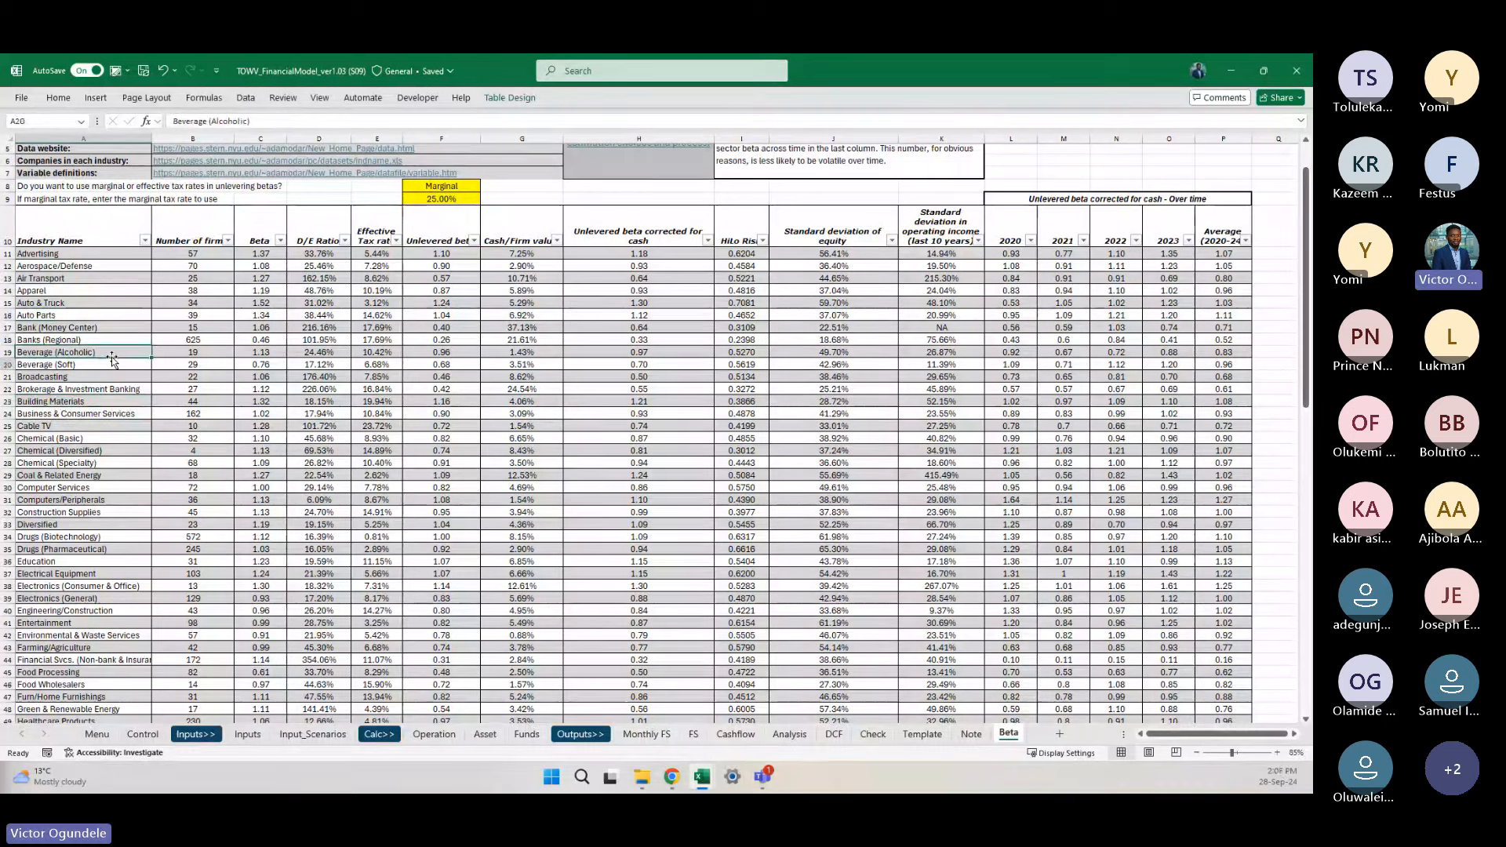
key(Down)
key(Down)
key(Down)
key(Down)
key(Down)
key(Down)
key(Down)
key(Down)
key(Down)
key(Down)
key(Down)
key(Down)
key(Down)
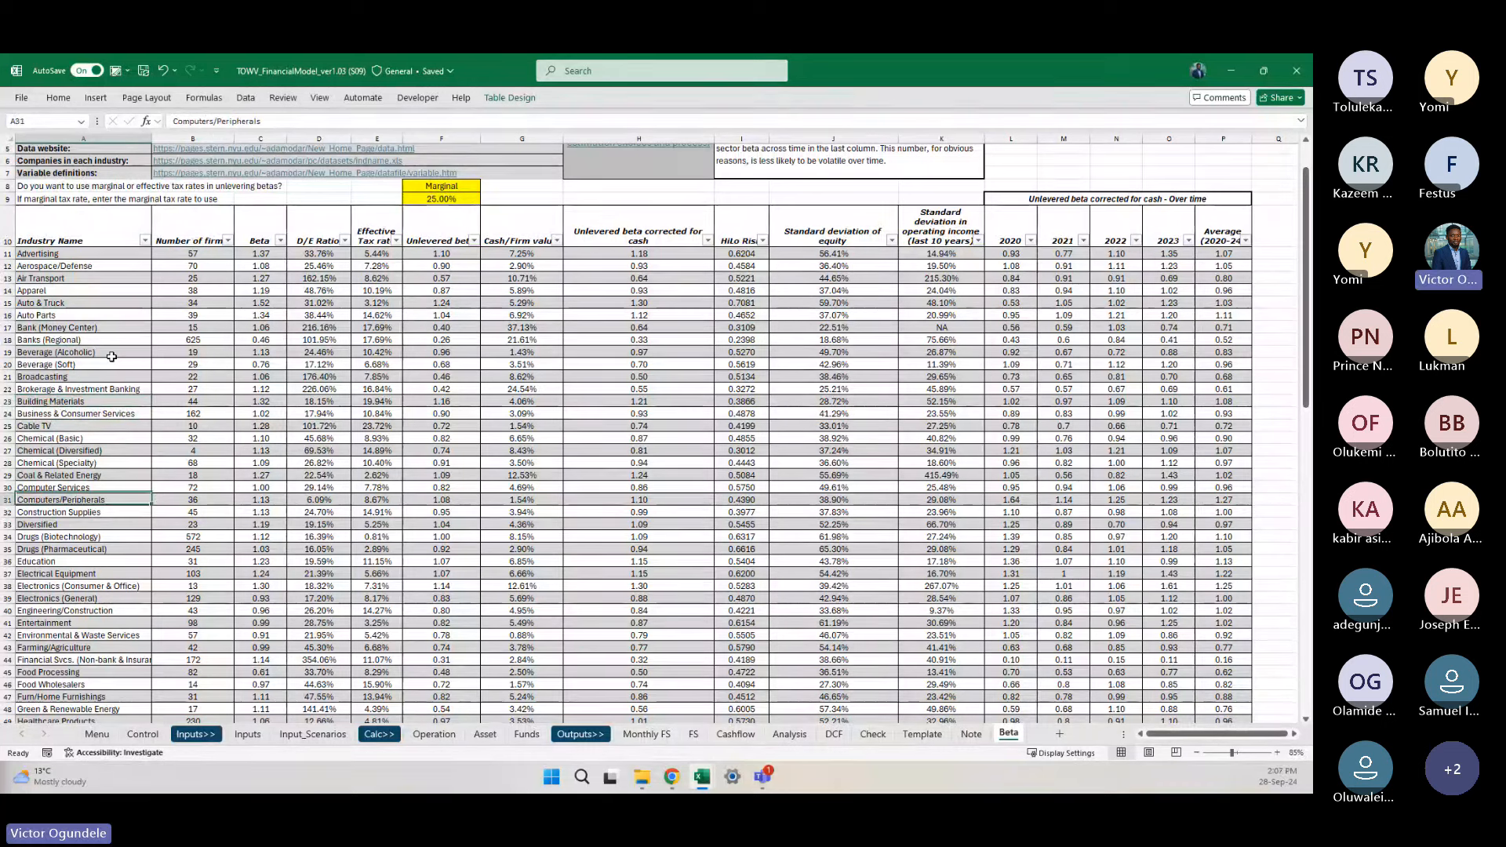
key(Up)
key(Up)
key(Up)
key(Up)
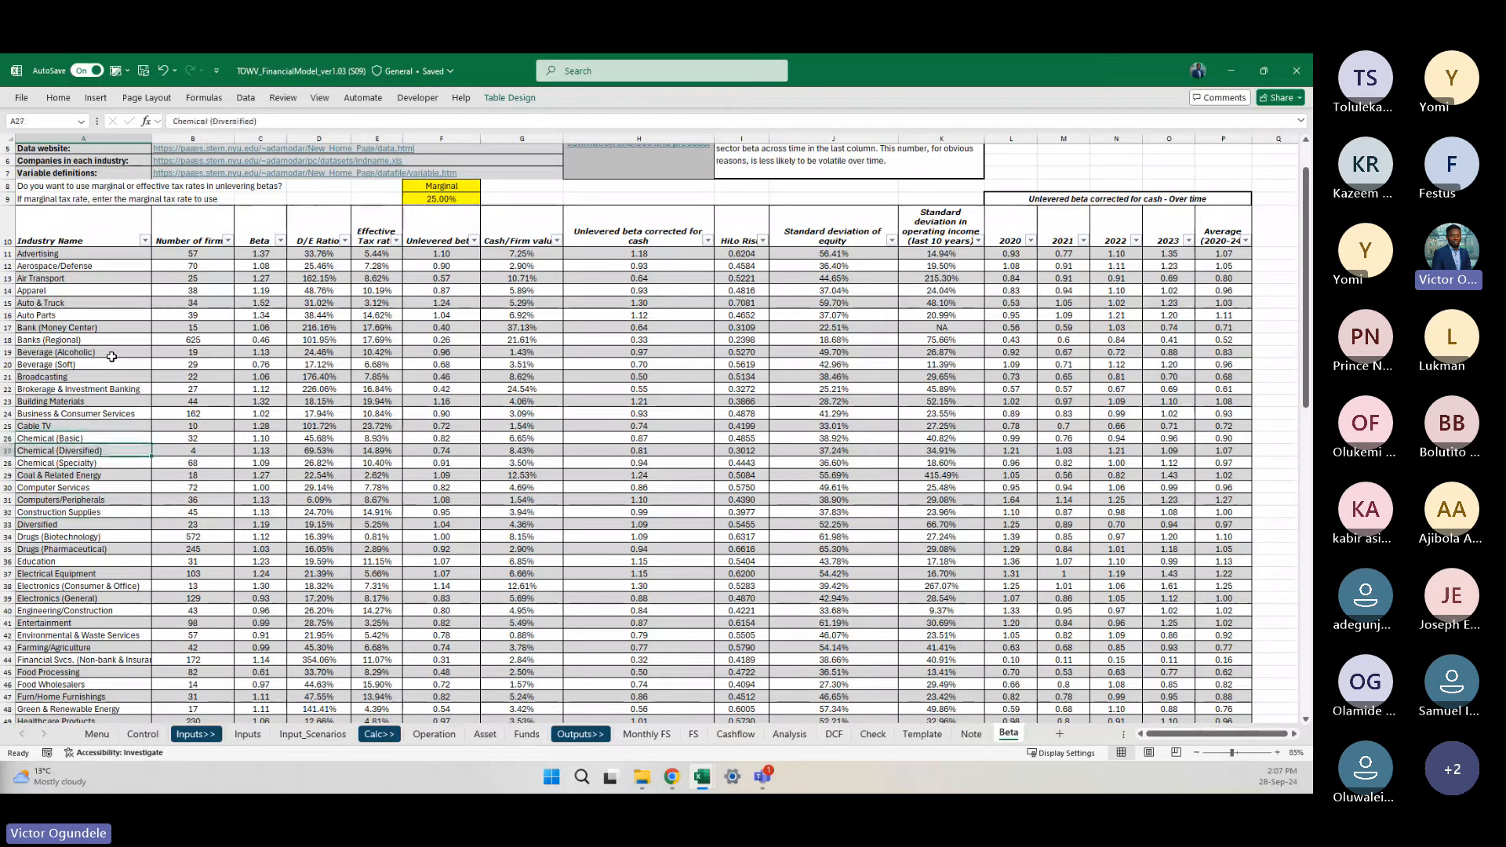
key(Up)
key(Up)
key(Up)
key(Up)
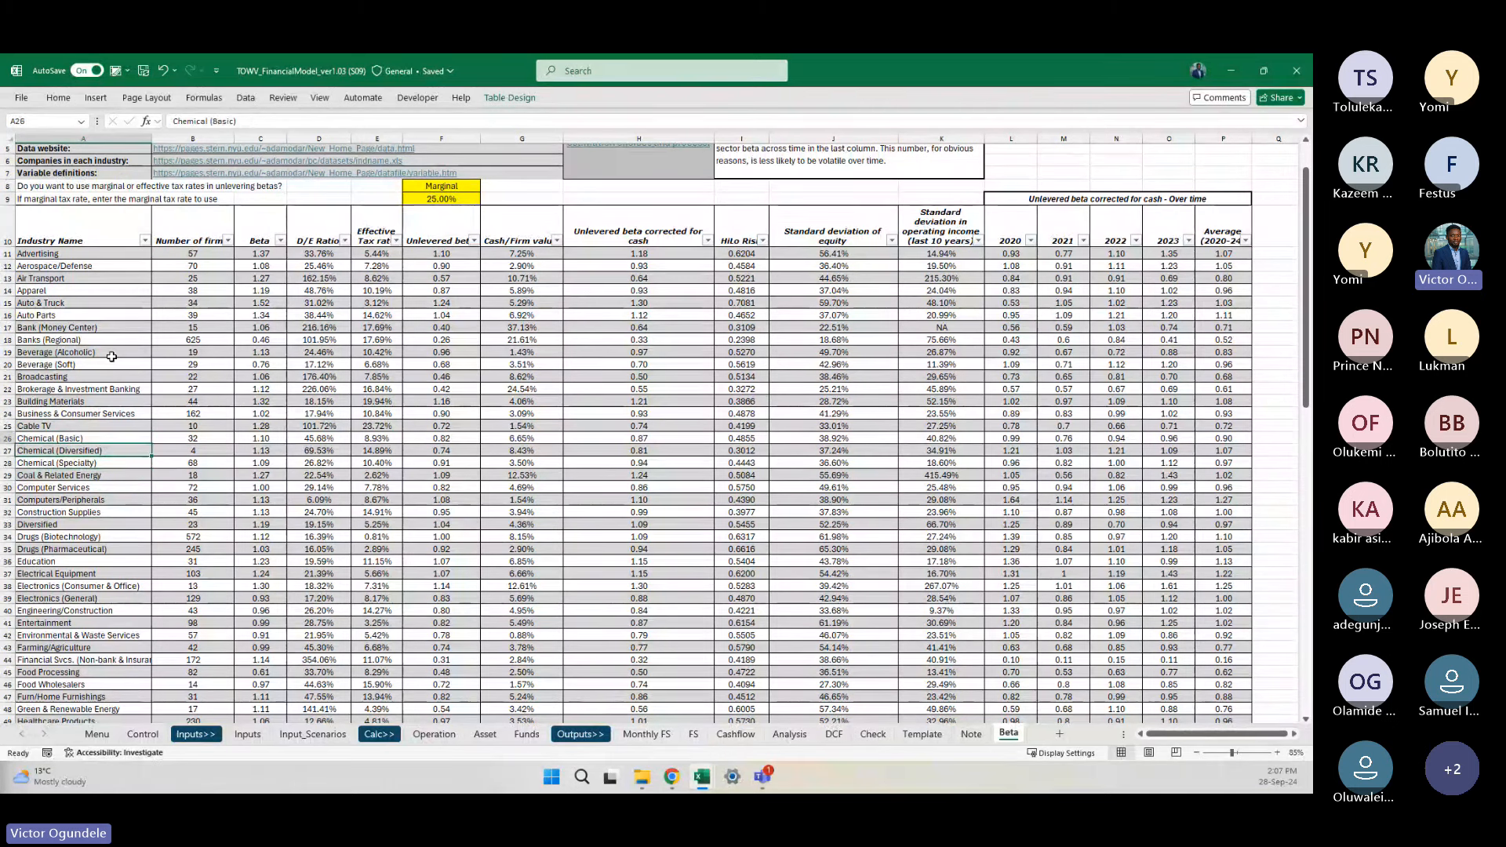
key(Up)
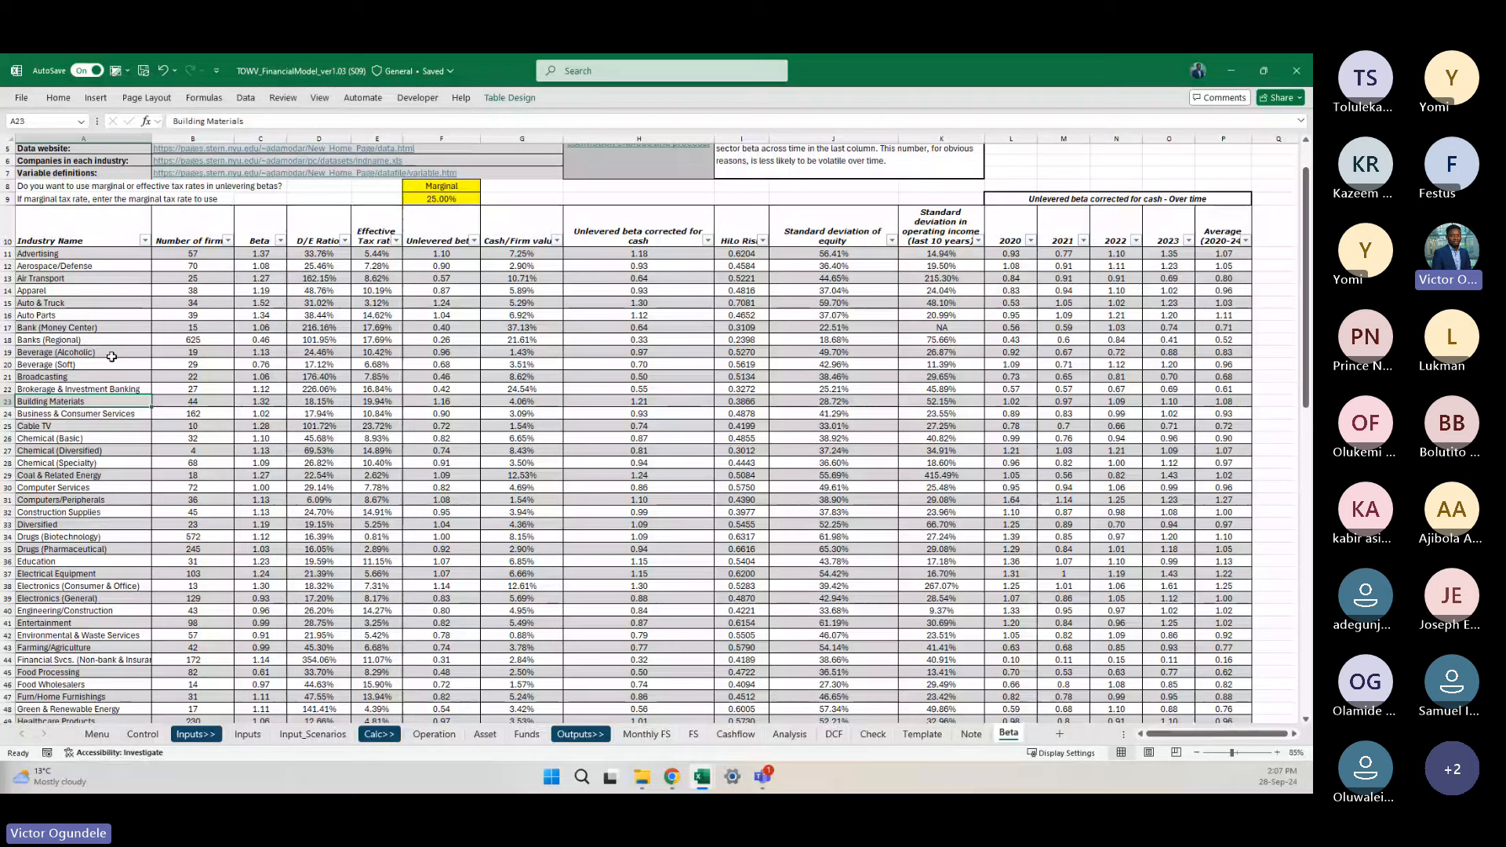
Step: Review the industry names from Building Materials down to Environmental & Waste Services and back up to Cable TV
key(Down)
key(Down)
key(Down)
key(Down)
key(Down)
key(Down)
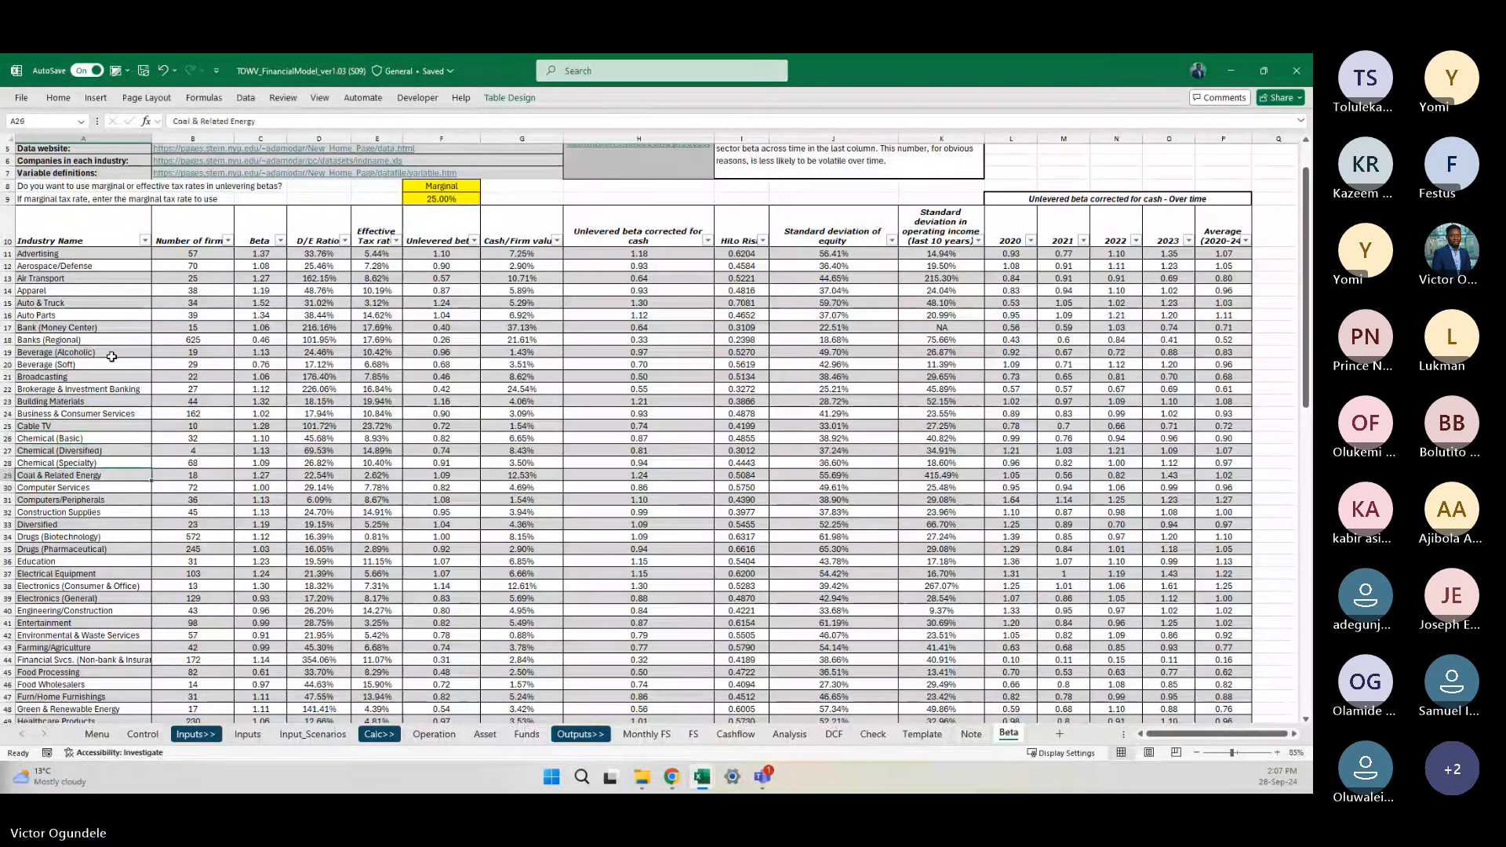
key(Down)
key(Down)
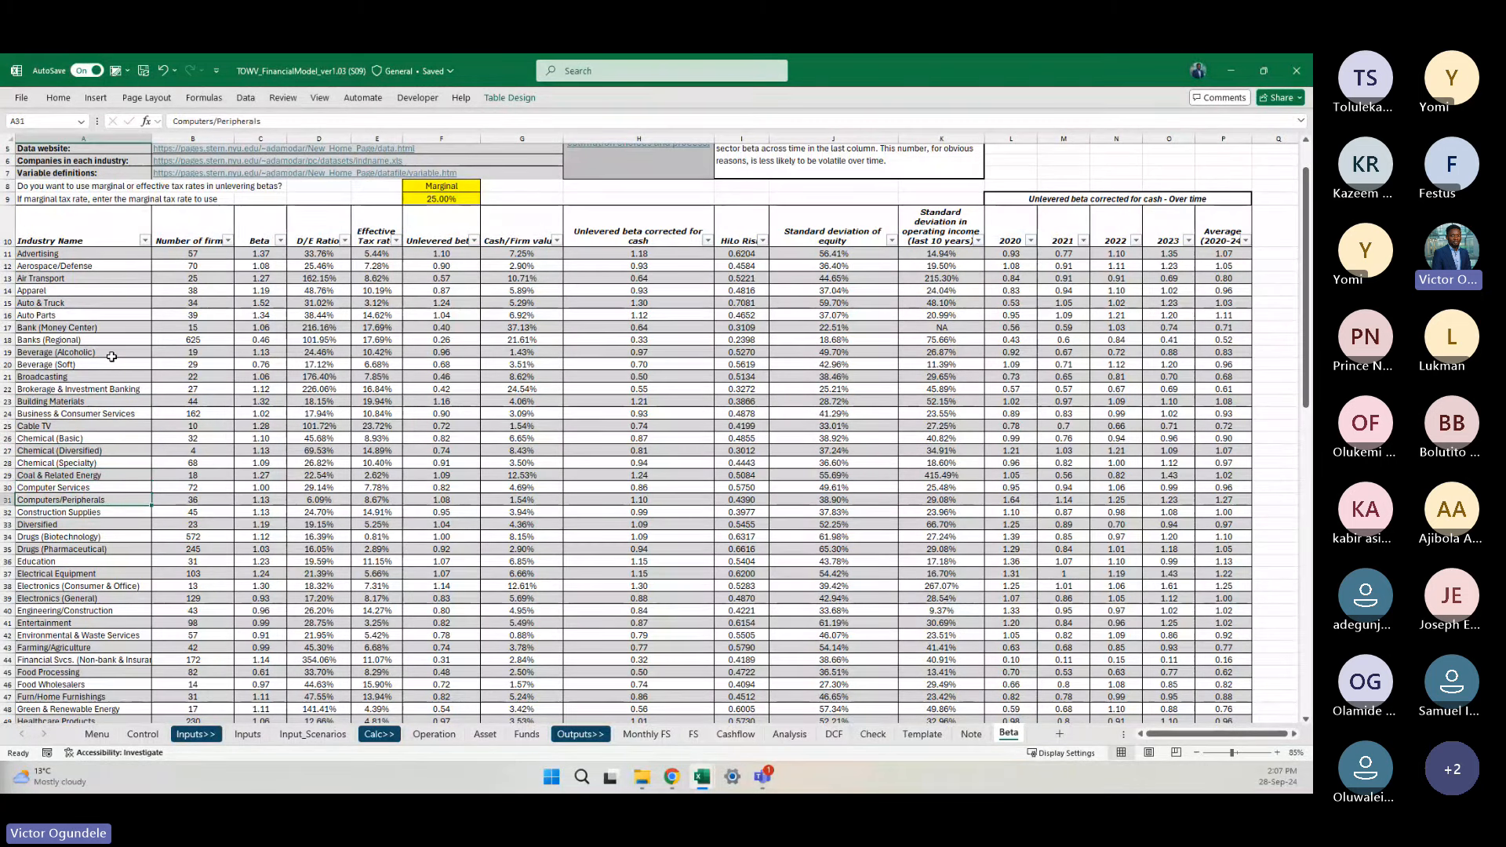
key(Down)
key(Down)
key(Down)
key(Down)
key(Down)
key(Down)
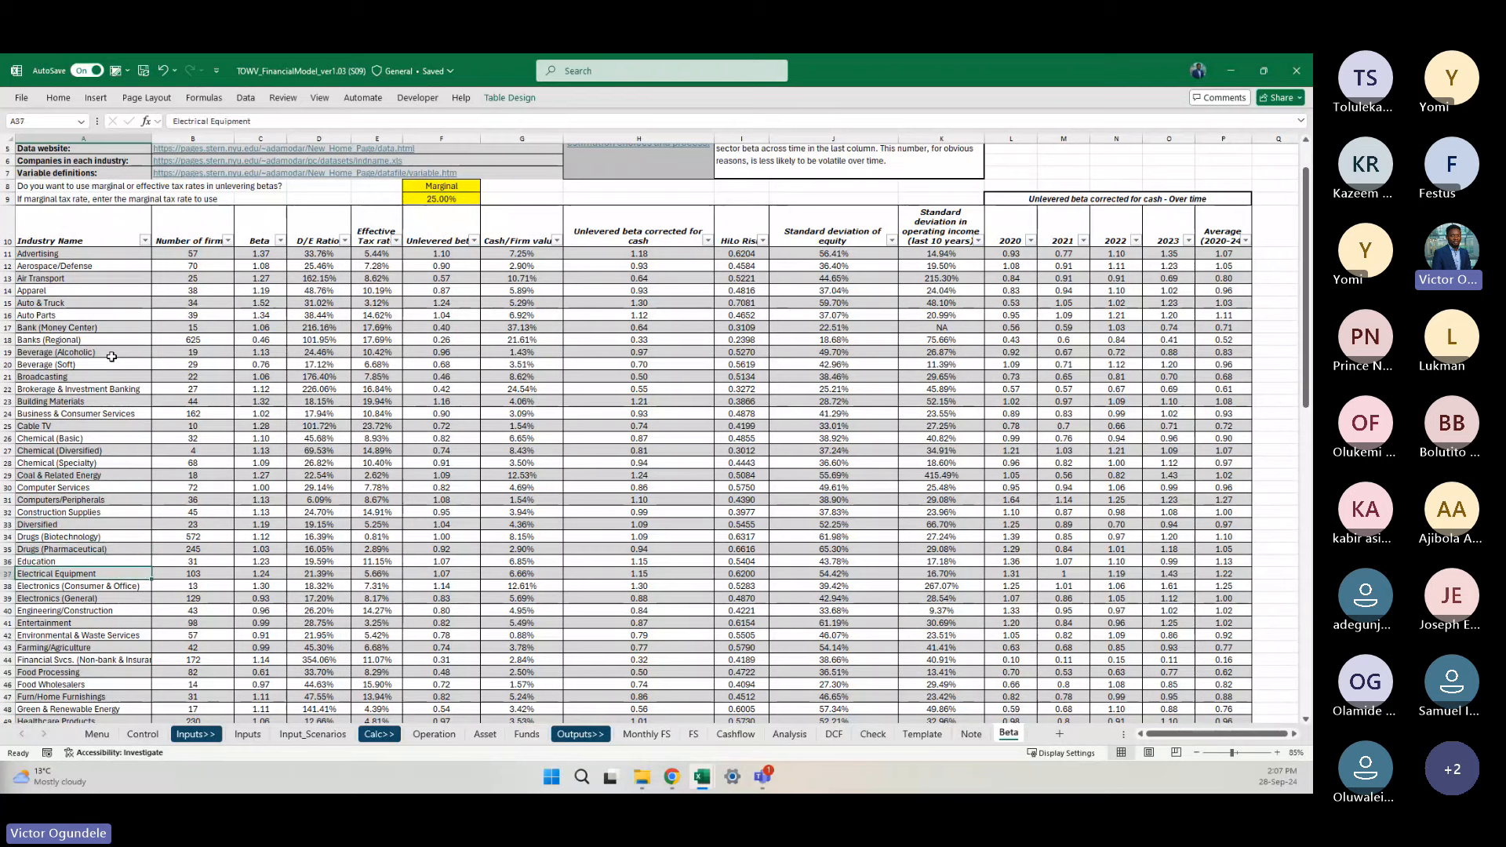
key(Down)
key(Down)
key(Down)
key(Down)
key(Down)
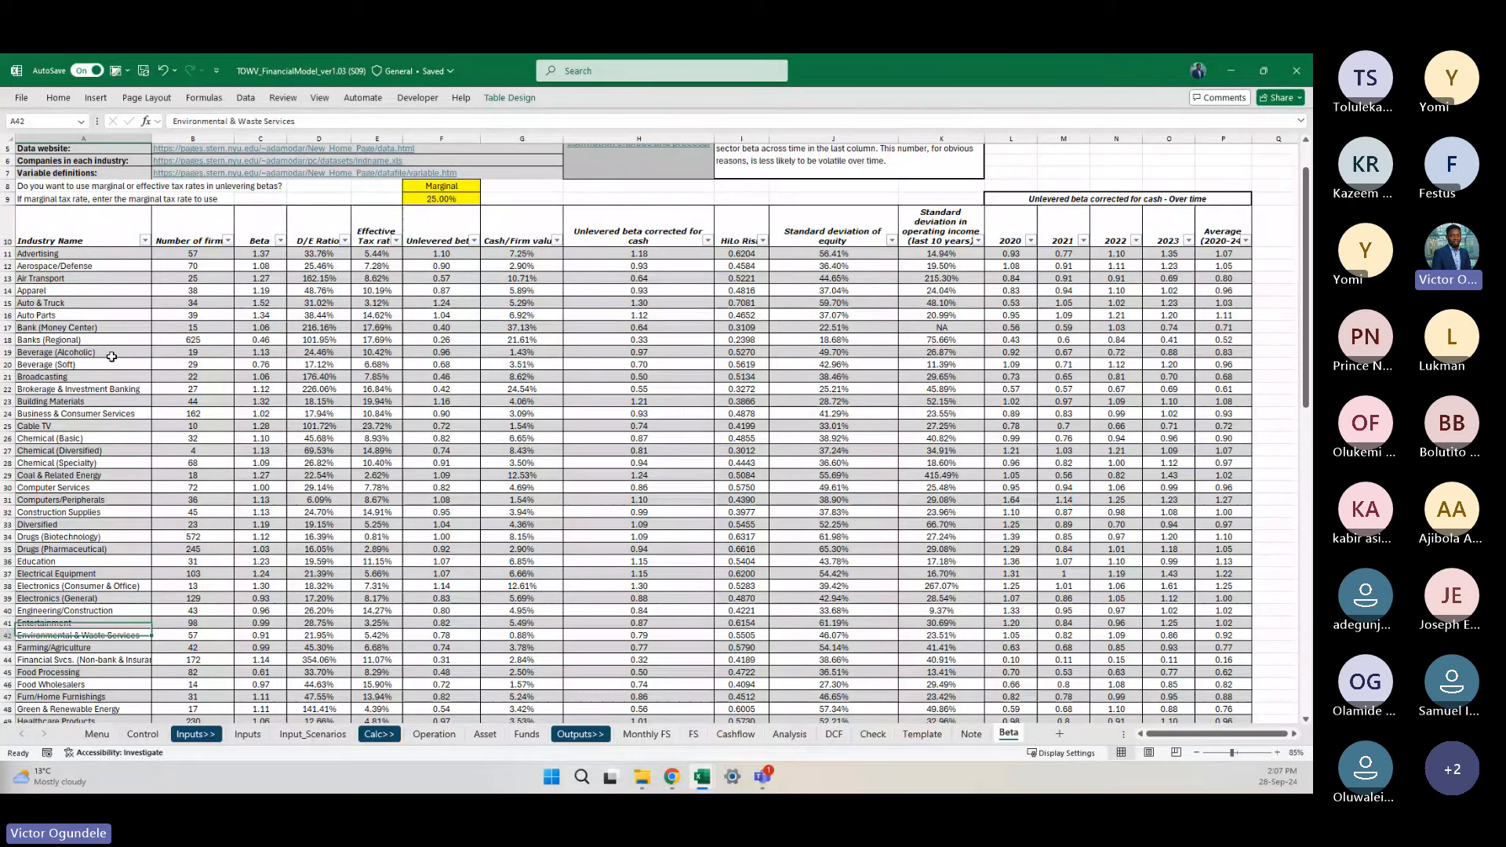
key(Up)
key(Up)
key(Up)
key(Up)
key(Up)
key(Up)
key(Up)
key(Up)
key(Up)
key(Up)
key(Up)
key(Up)
key(Up)
key(Up)
key(Up)
key(Up)
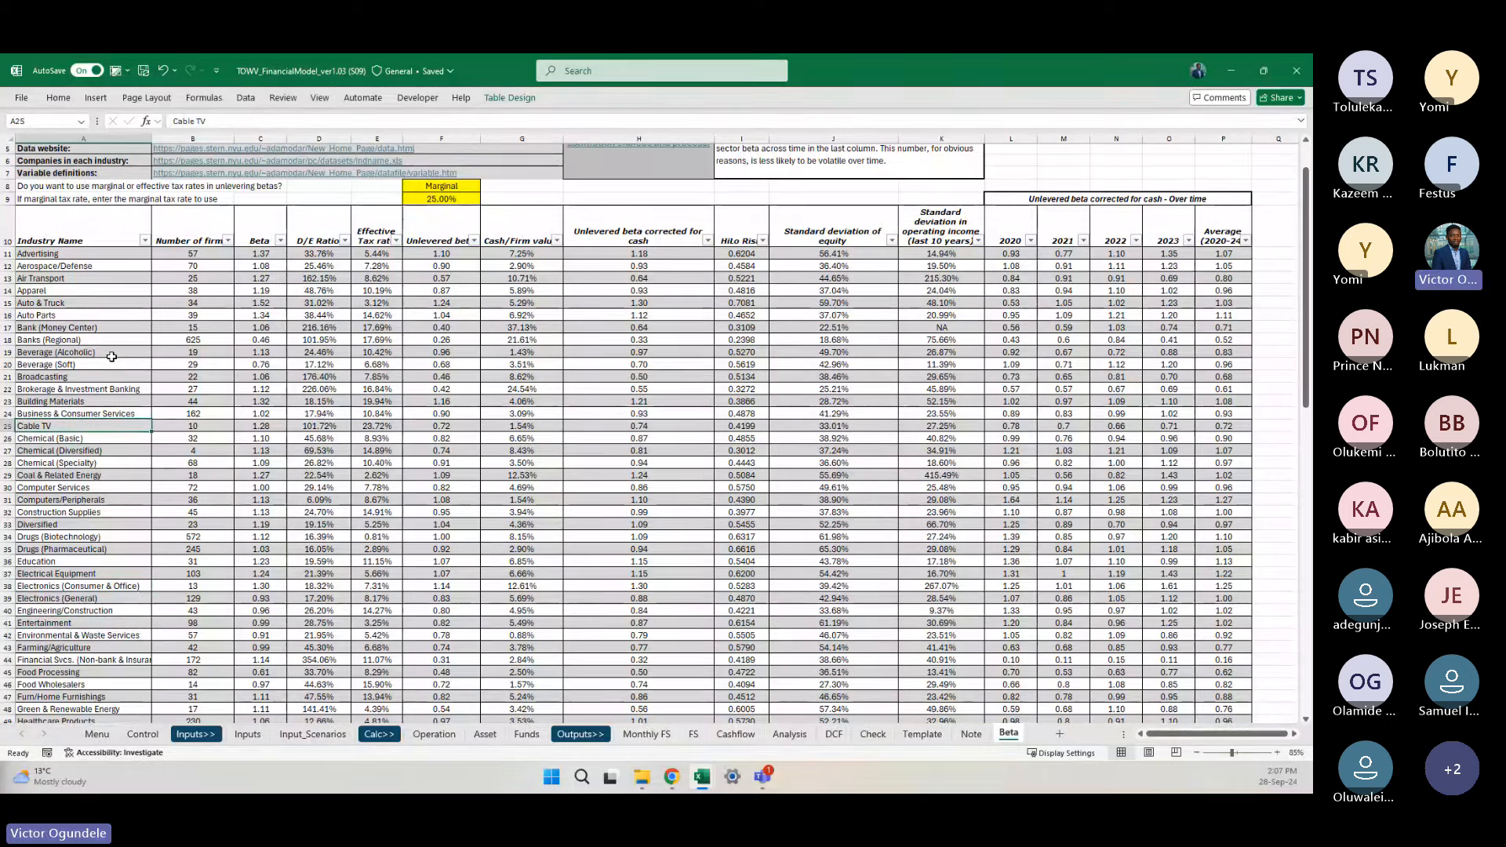
Step: Look through the industry names on the Beta sheet from Cable TV down to Homebuilding for a match to the business
key(Down)
key(Down)
key(Down)
key(Down)
key(Down)
key(Down)
key(Down)
key(Down)
key(Down)
key(Down)
key(Down)
key(Down)
key(Down)
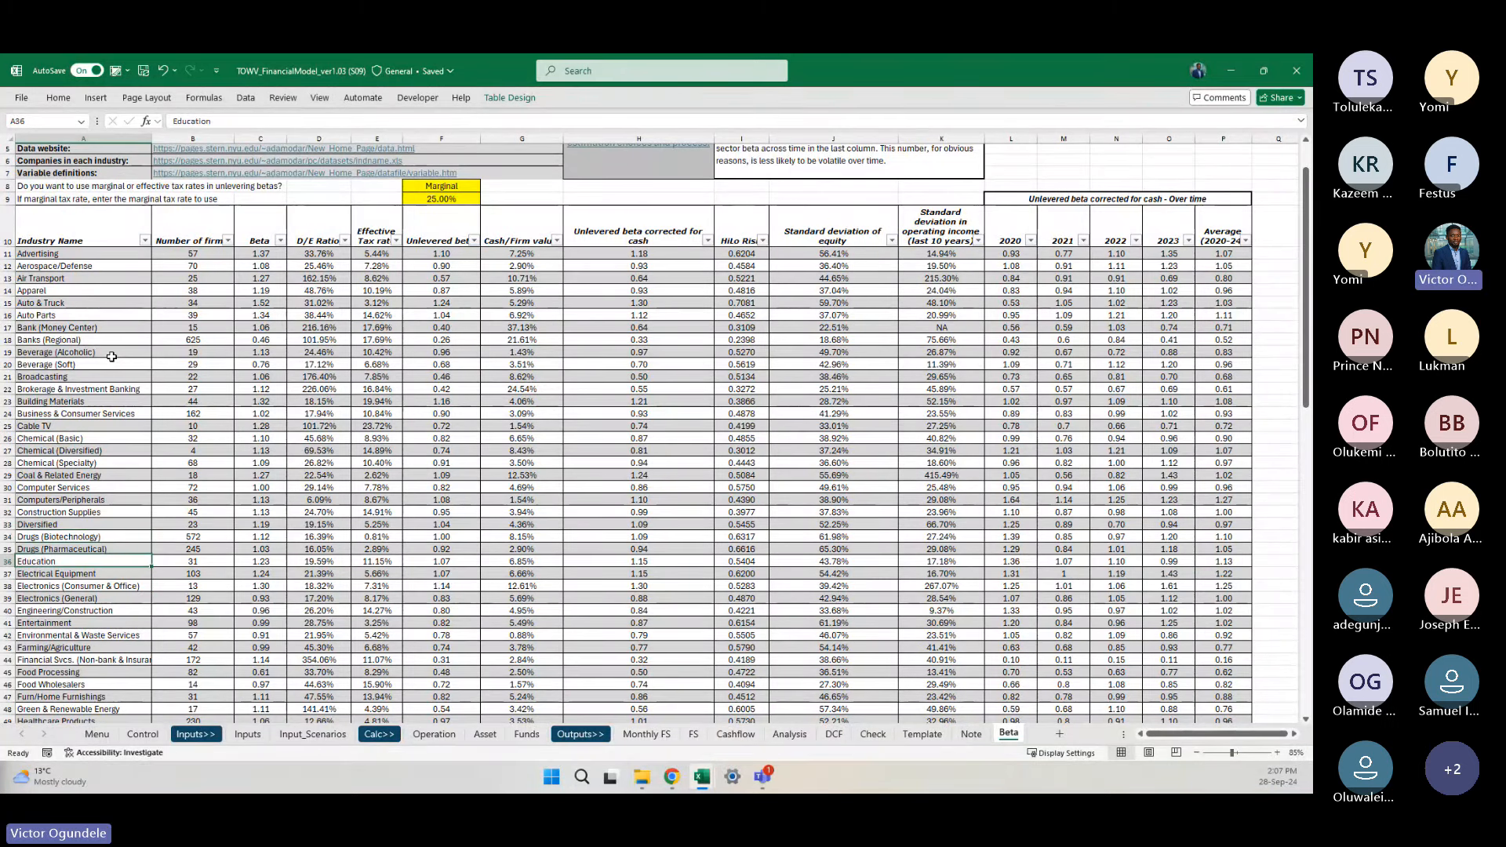
key(Down)
key(Down)
key(Down)
key(Down)
key(Down)
key(Down)
key(Down)
key(Down)
key(Down)
key(Down)
key(Down)
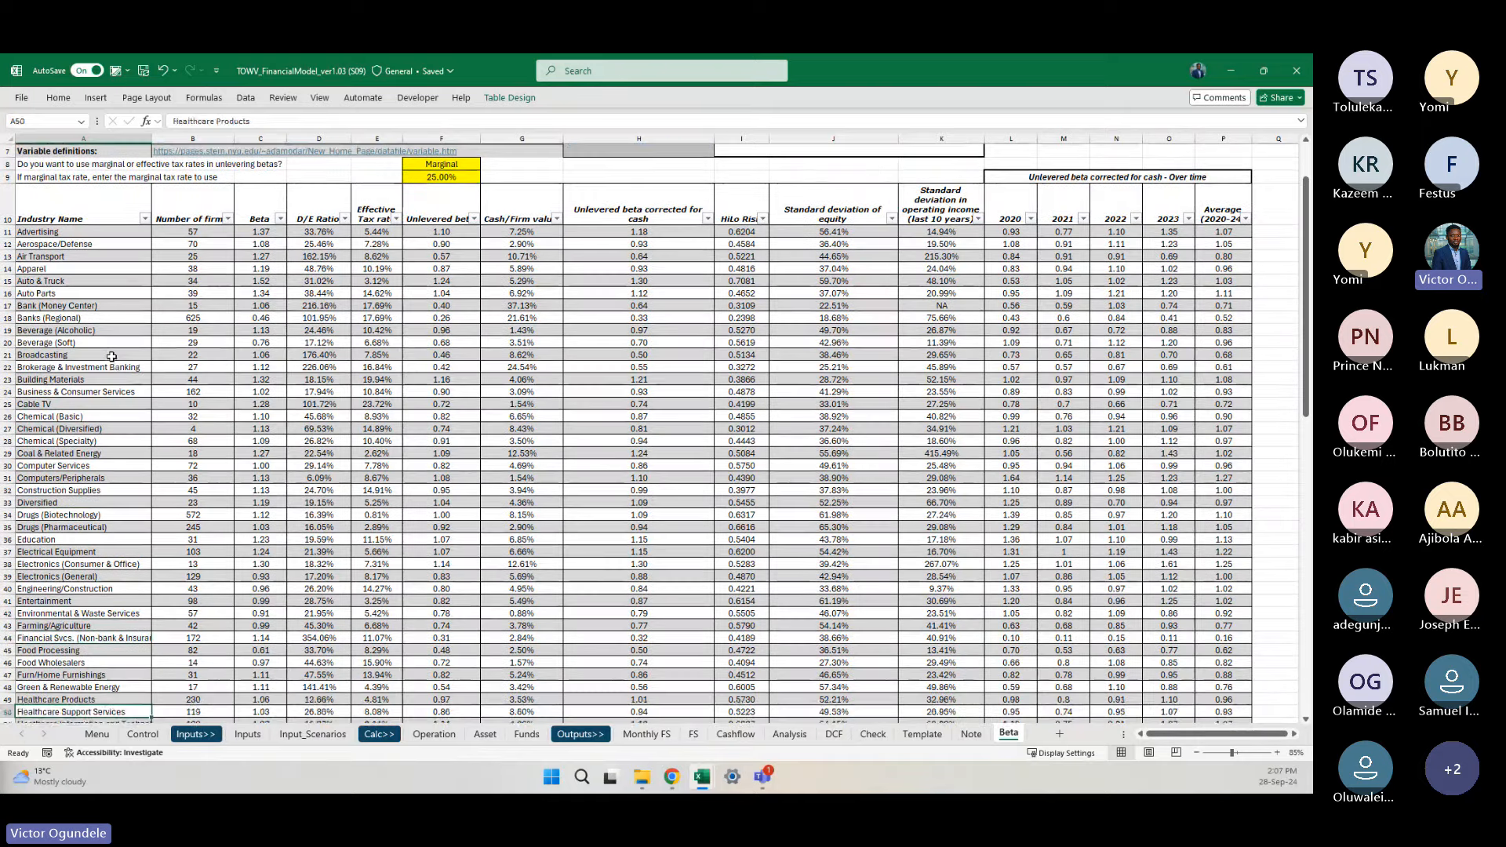
key(Down)
key(Down)
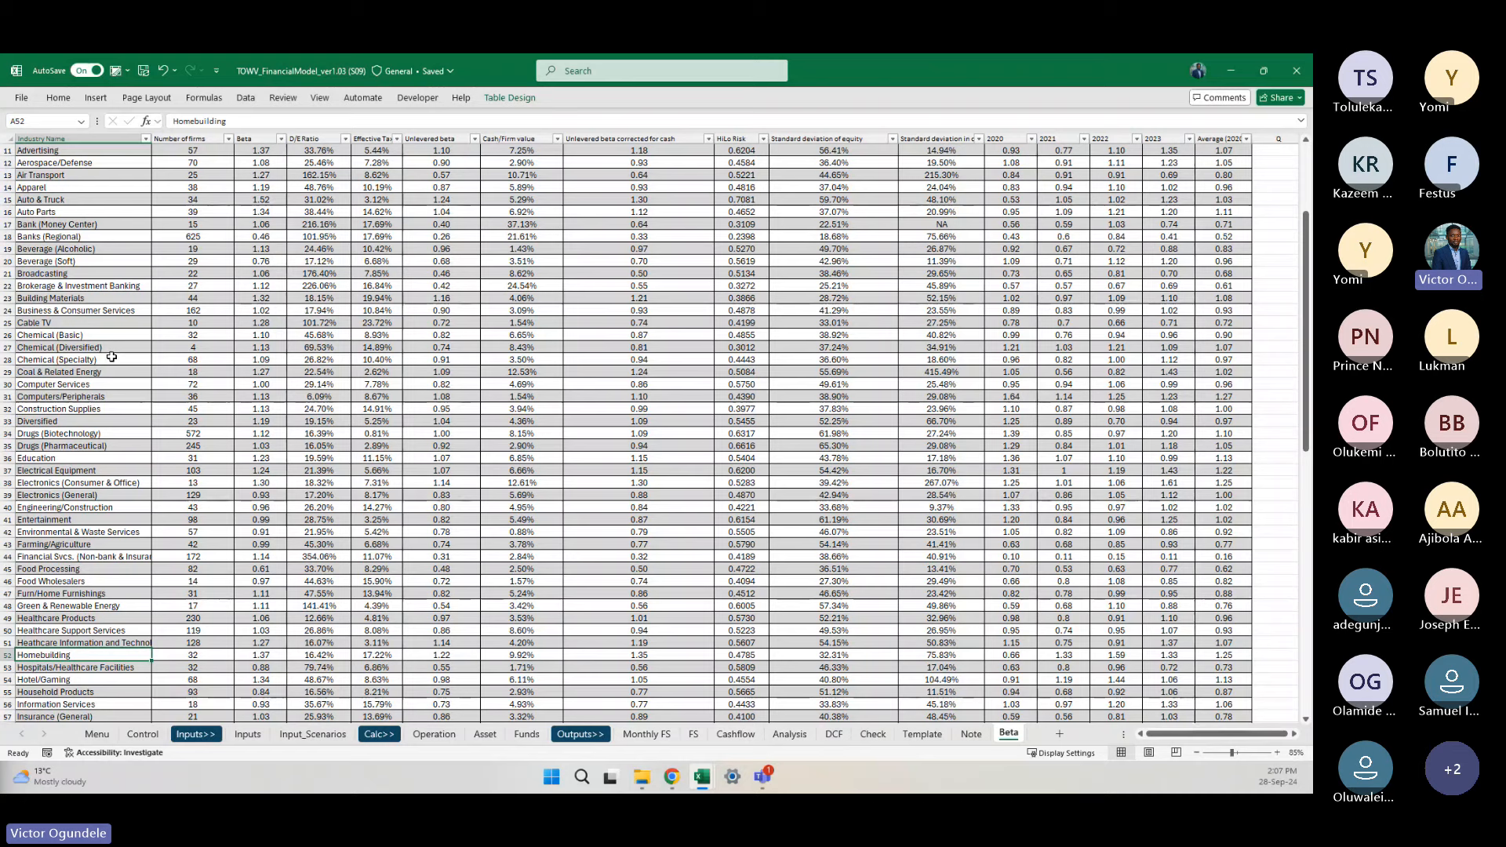
Step: Continue through the industry names from Homebuilding to Oilfield Svcs/Equip. and back up to Office Equipment & Services
key(Down)
key(Down)
key(Down)
key(Down)
key(Down)
key(Down)
key(Down)
key(Down)
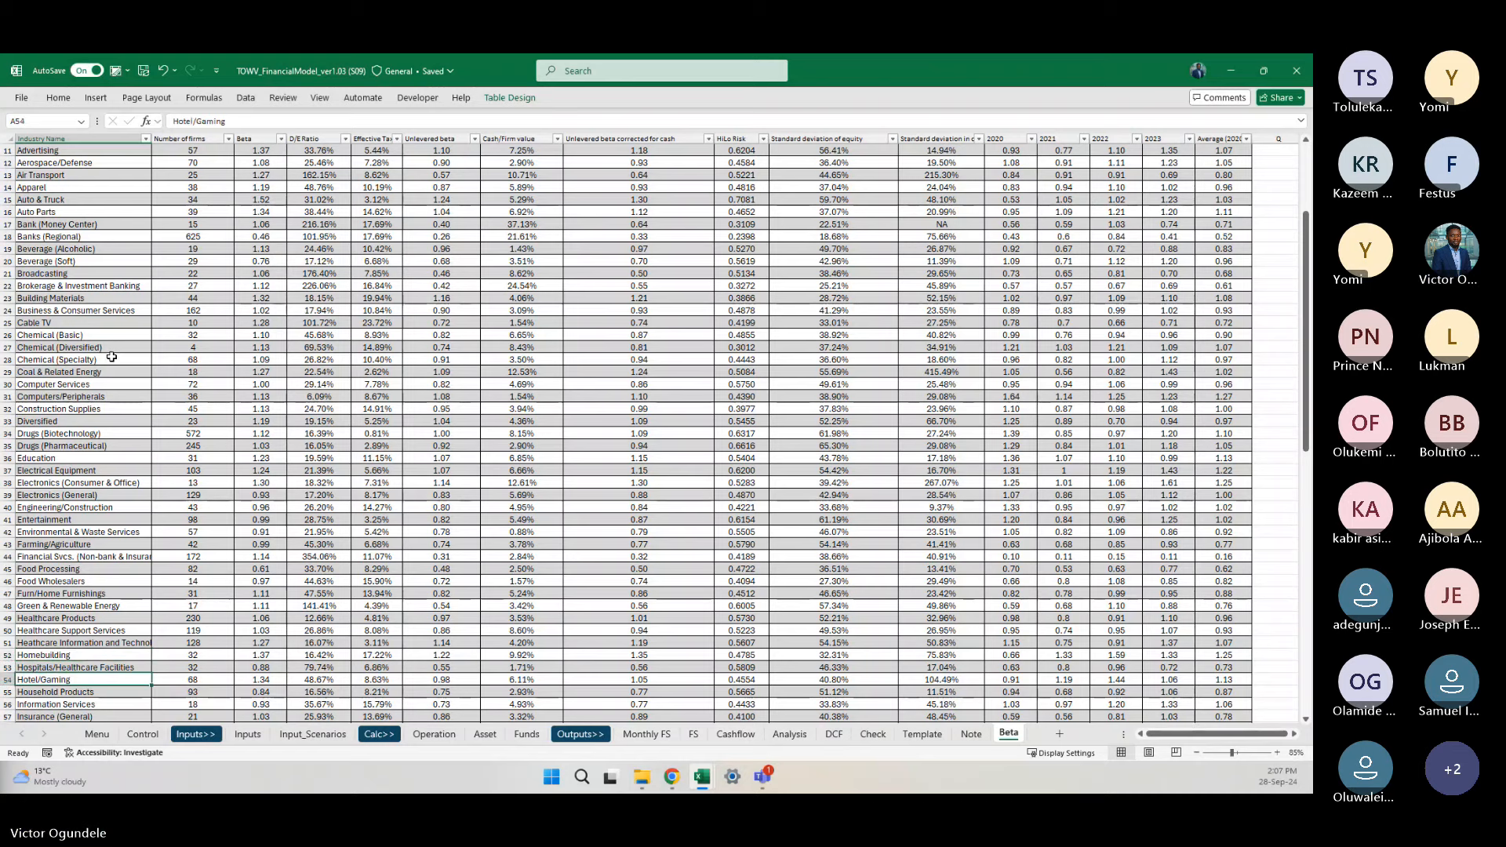
key(Down)
key(Down)
key(Down)
key(Down)
key(Down)
key(Down)
key(Down)
key(Down)
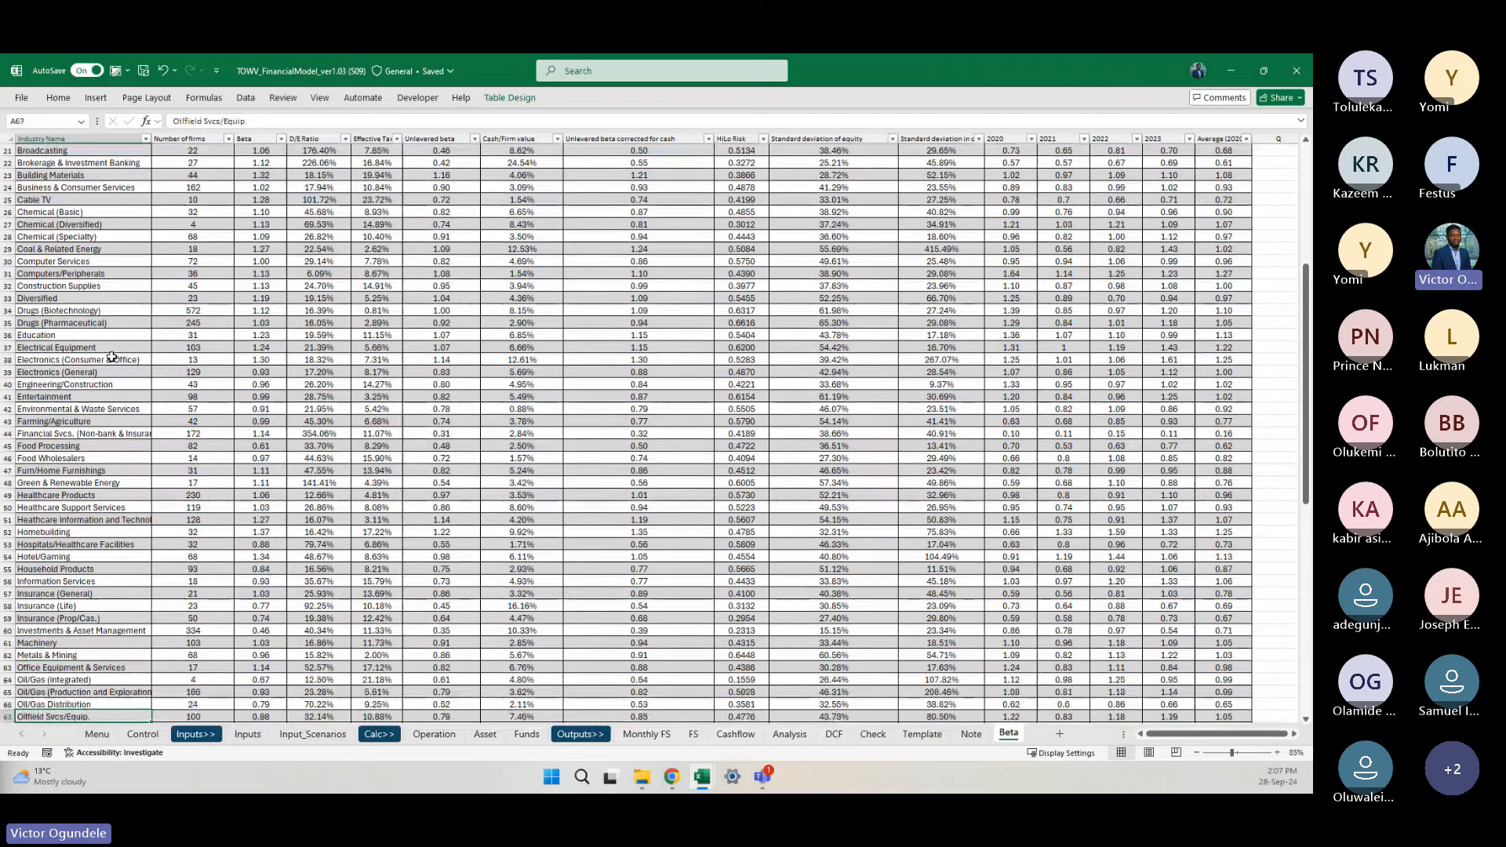
key(Up)
key(Up)
key(Up)
key(Up)
key(Up)
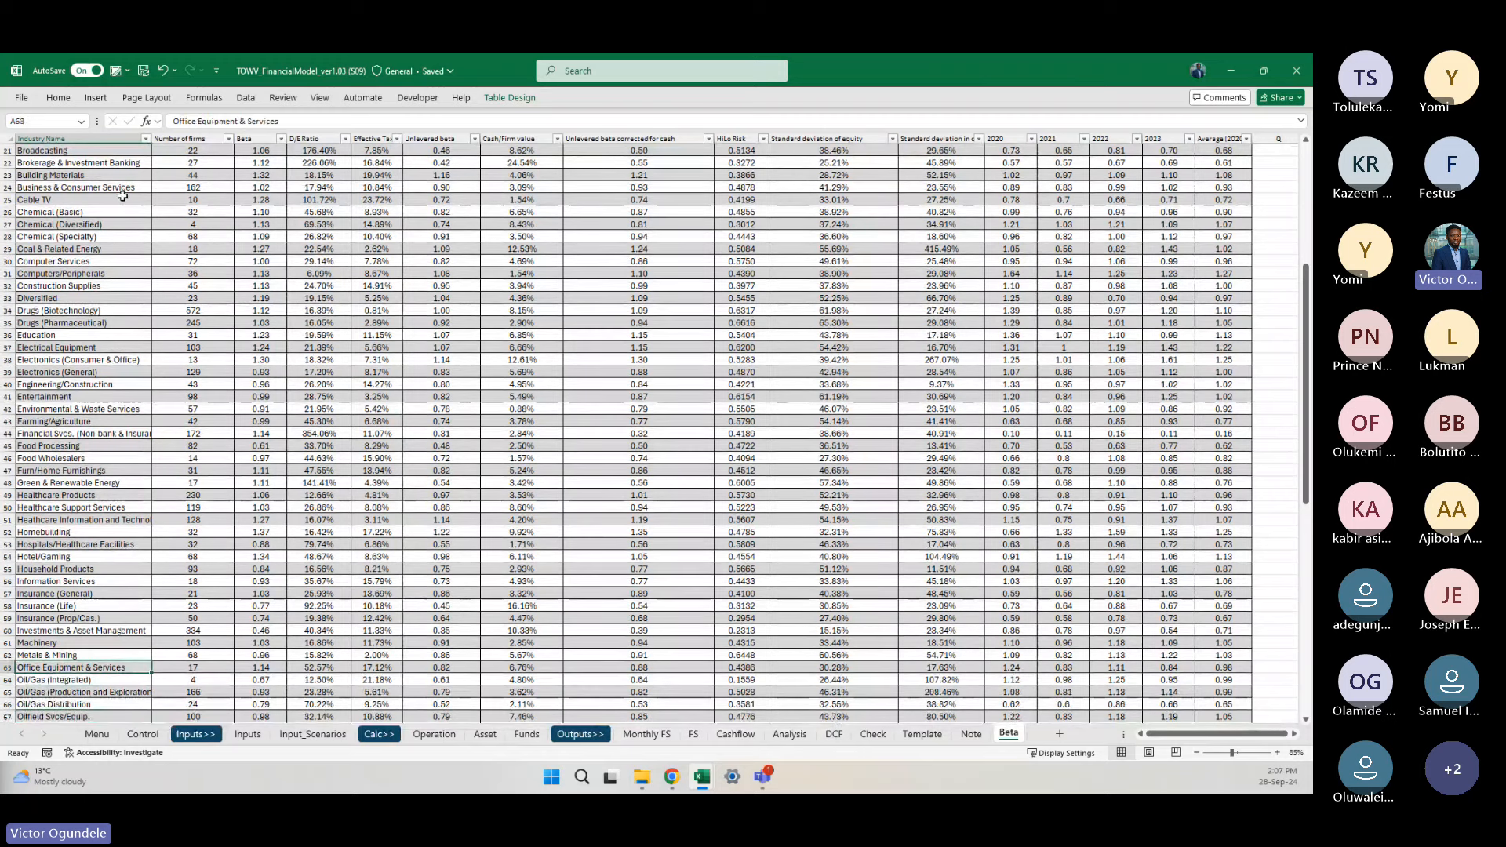
Step: Select Construction Supplies in the Industry Name column and scan the remaining industries through to the end of the table
scroll(121, 193, up, 1)
click(102, 310)
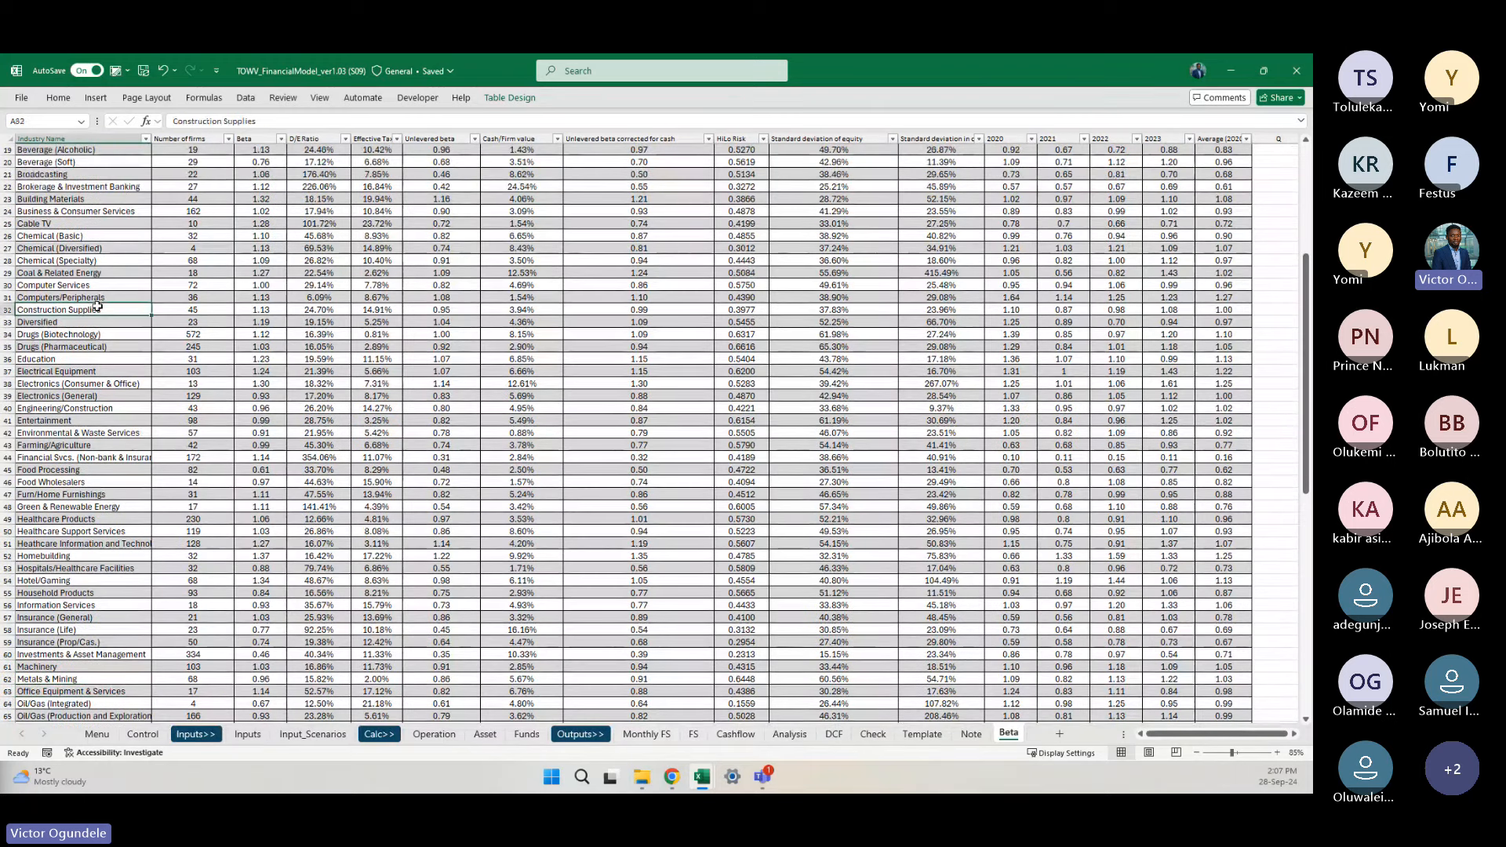
scroll(107, 469, down, 5)
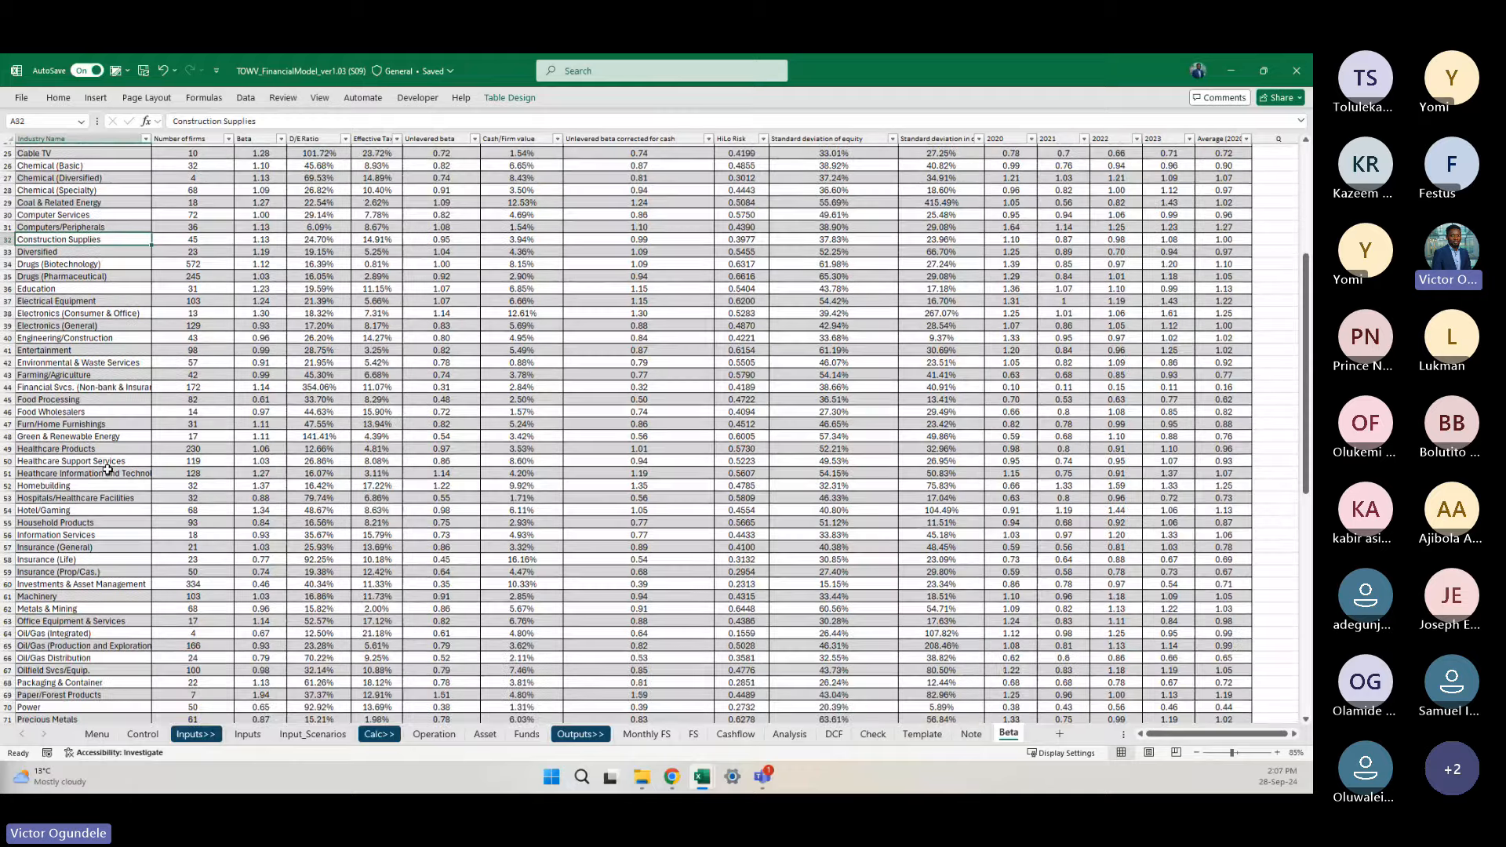
scroll(107, 469, down, 1)
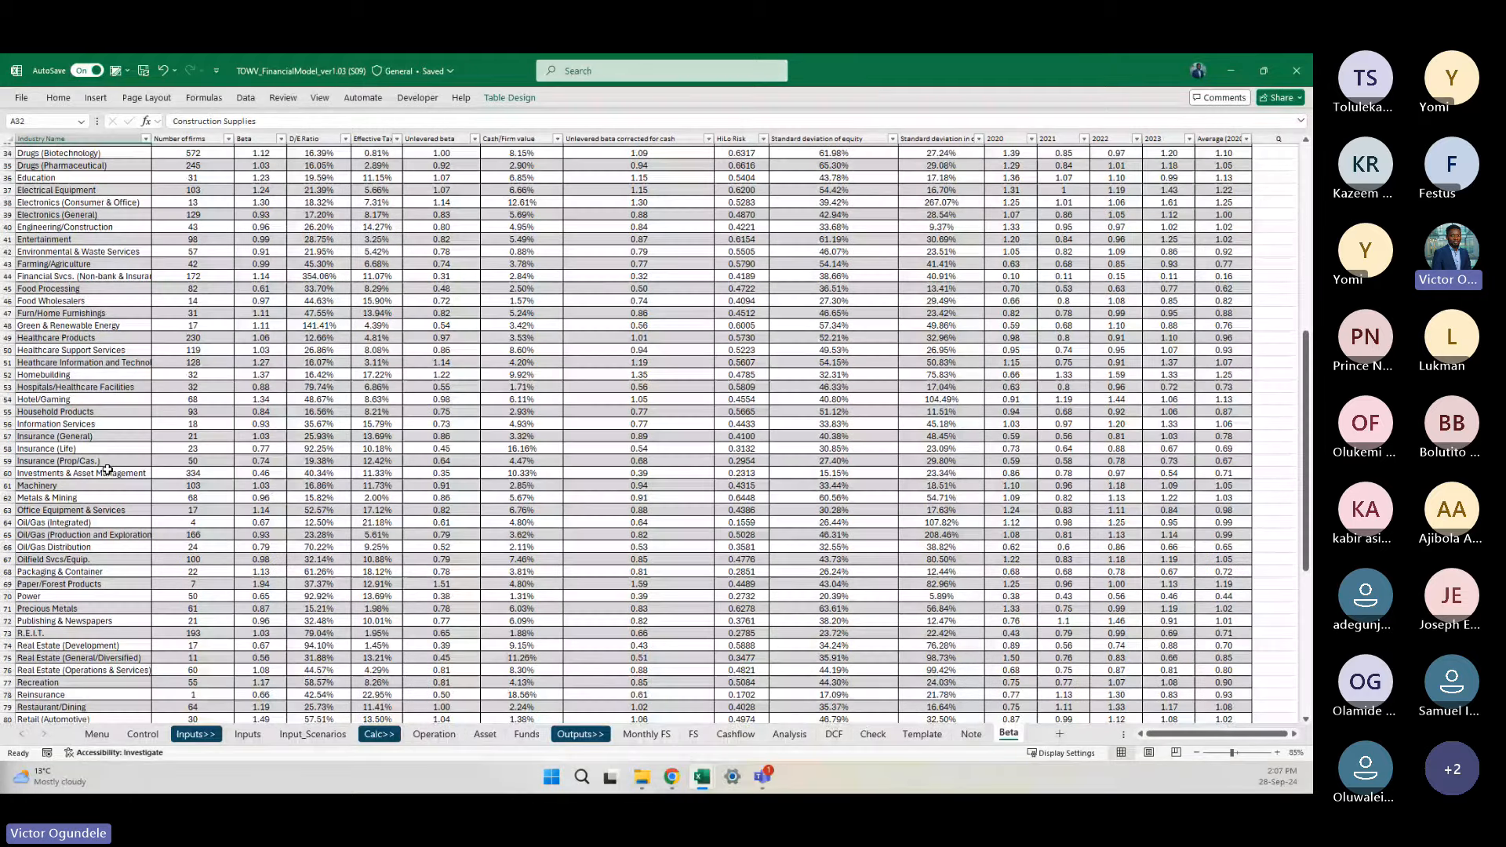
scroll(107, 470, down, 5)
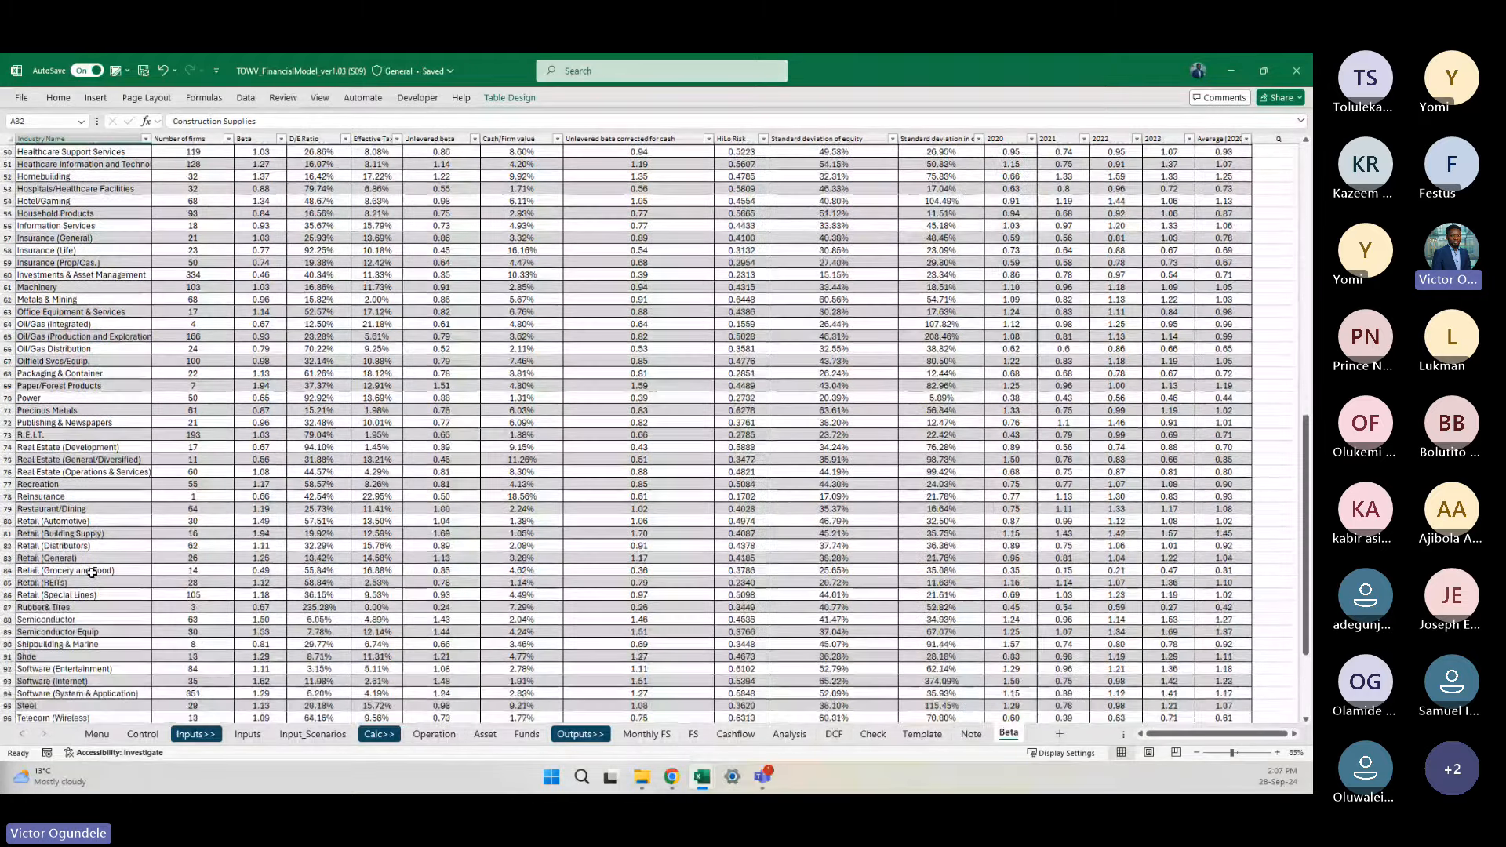
scroll(92, 573, down, 3)
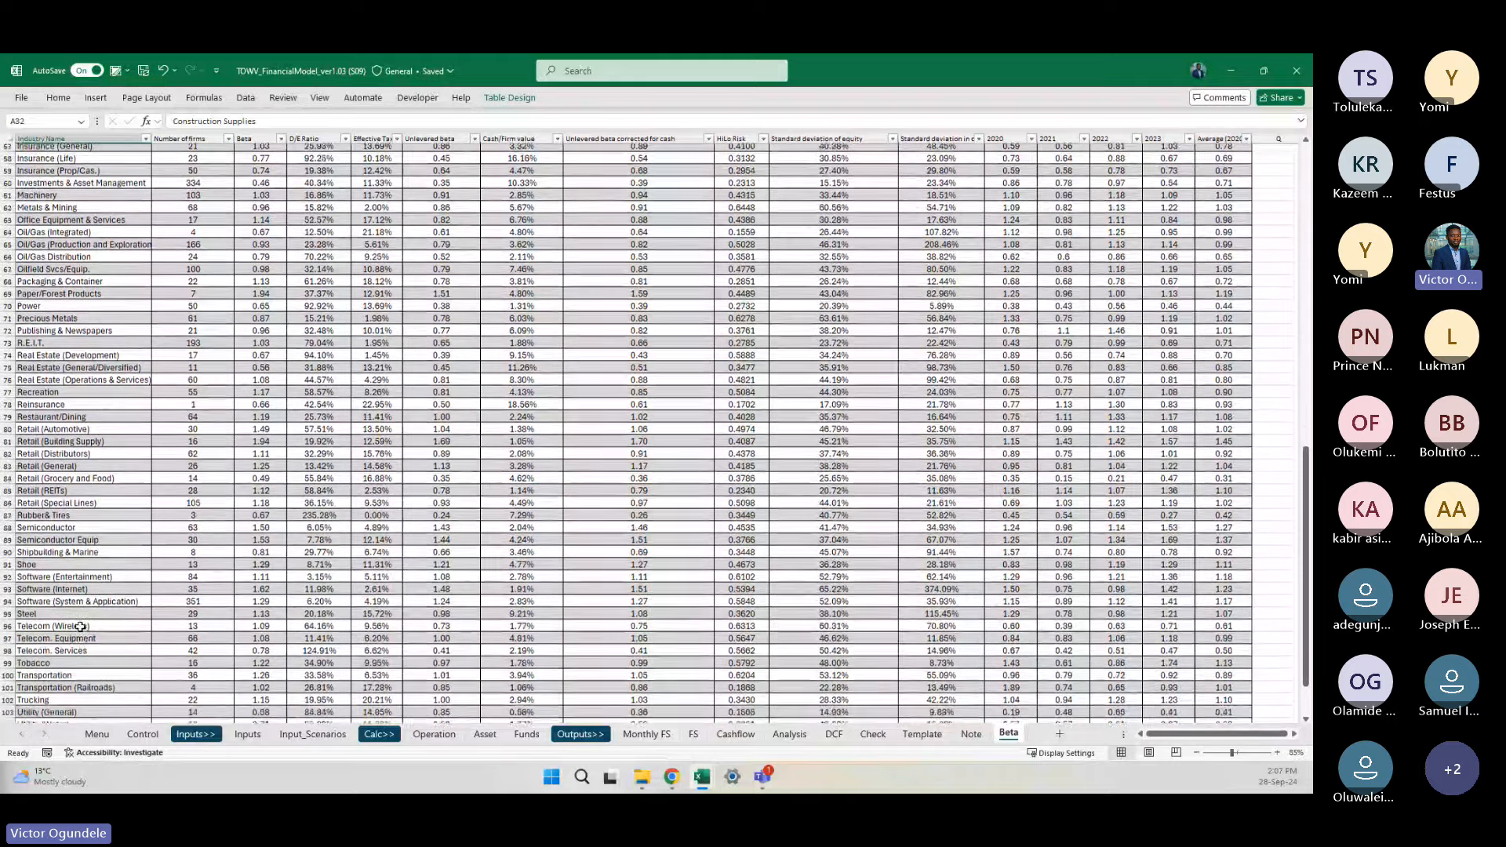
scroll(81, 626, down, 2)
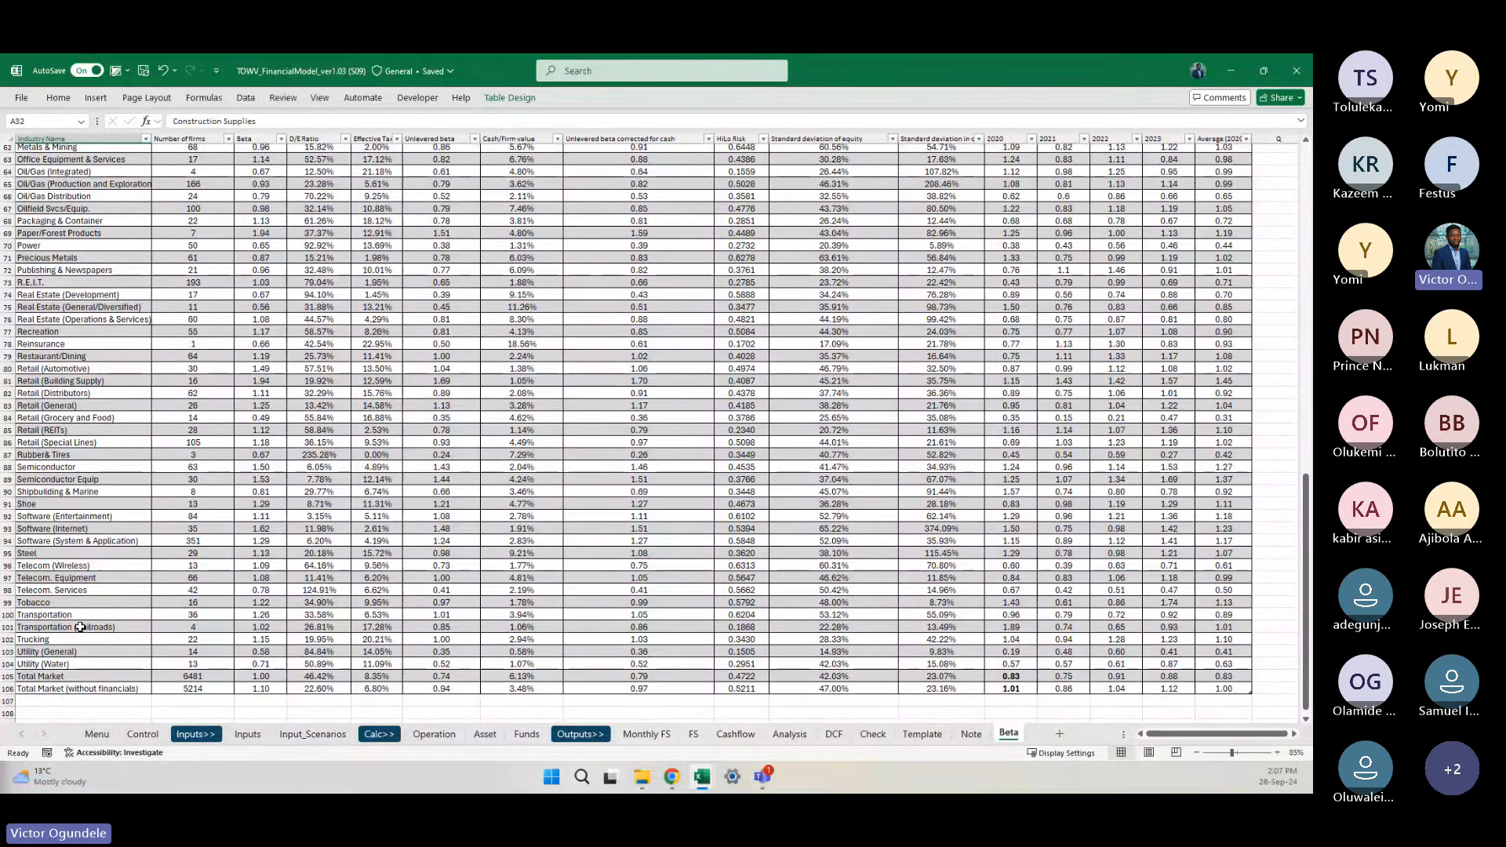
scroll(87, 659, down, 2)
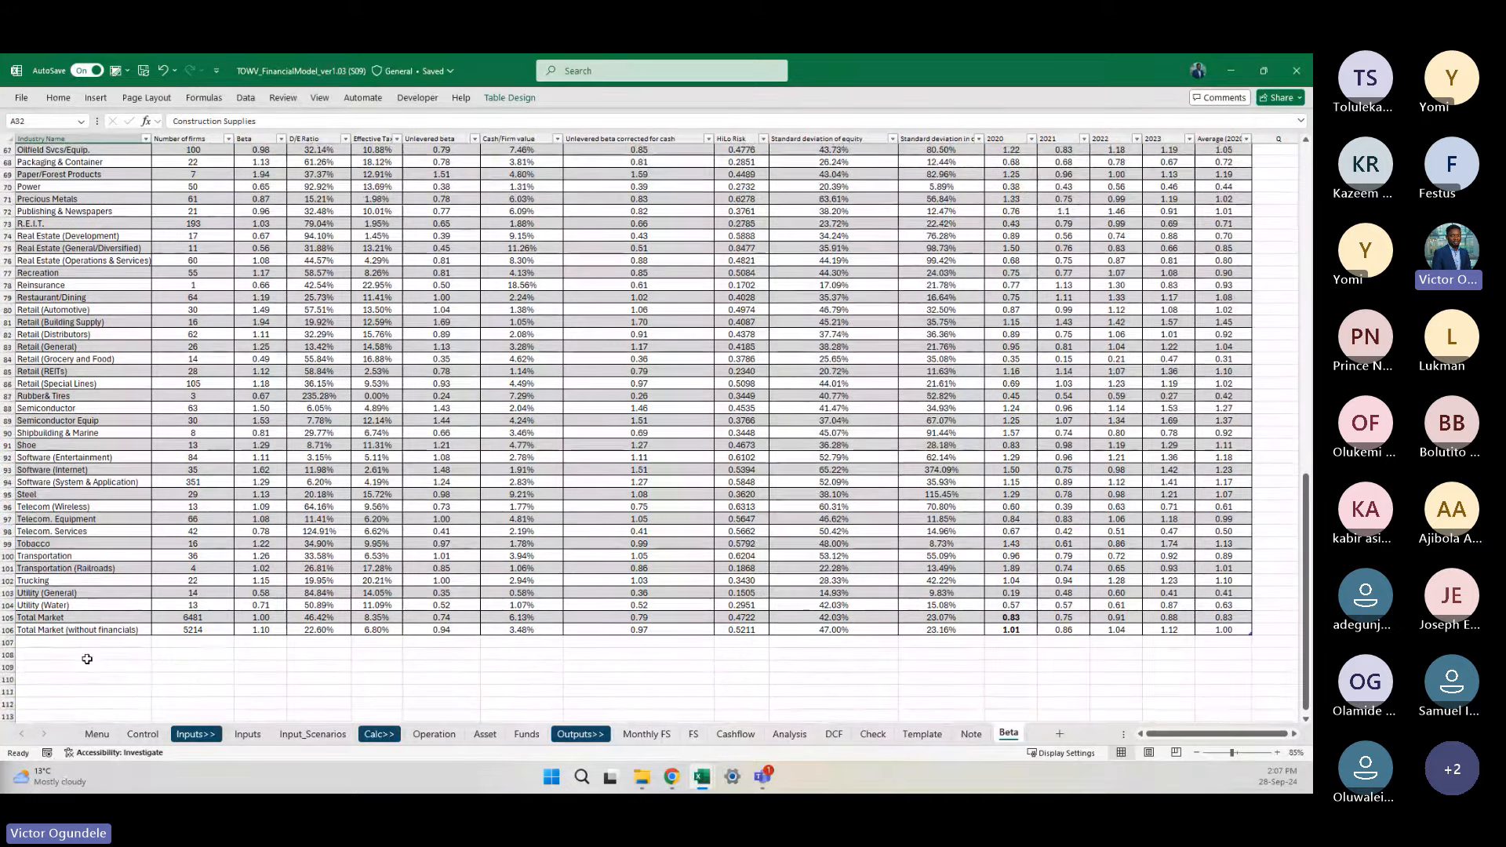
scroll(87, 659, up, 1)
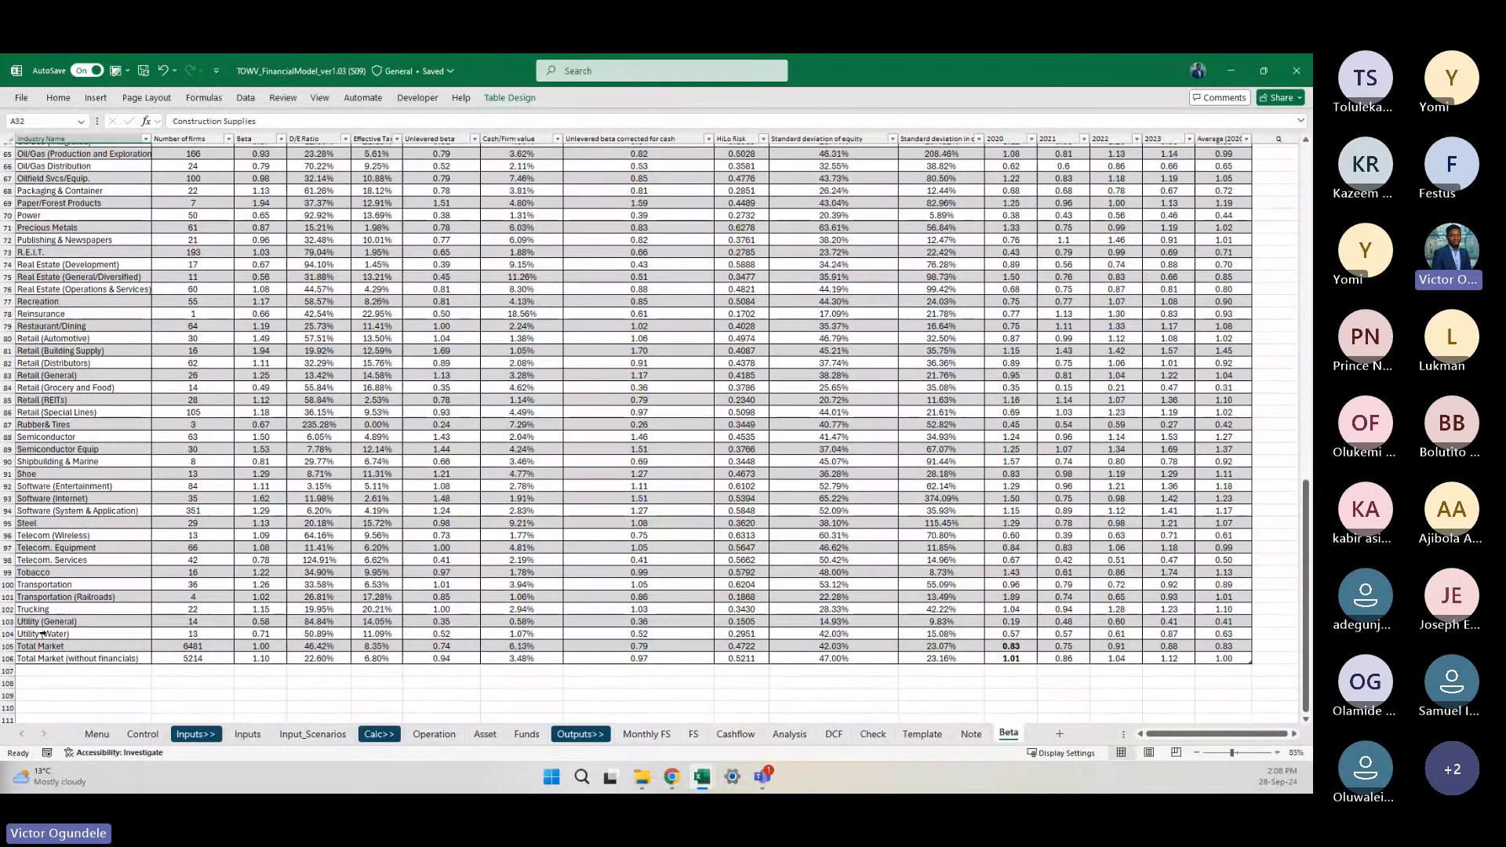
Step: Review the industry names upward from Utility (Water) through the retail entries to the real estate industries
click(43, 634)
click(43, 634)
key(Up)
key(Up)
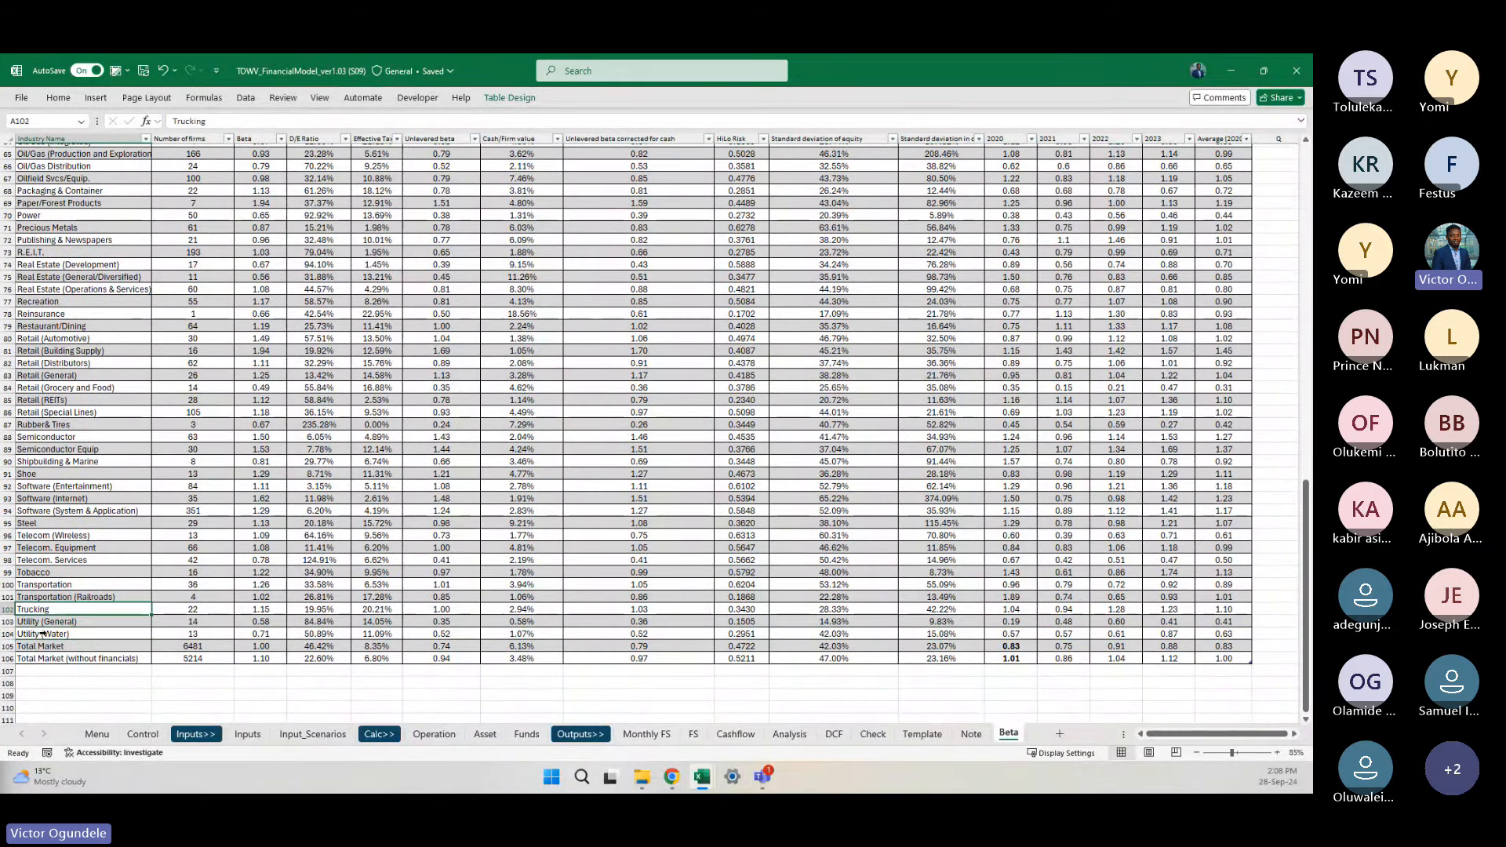
key(Up)
key(Up)
key(Up)
key(Up)
key(Up)
key(Up)
key(Up)
key(Up)
key(Up)
key(Up)
key(Up)
key(Up)
key(Up)
key(Up)
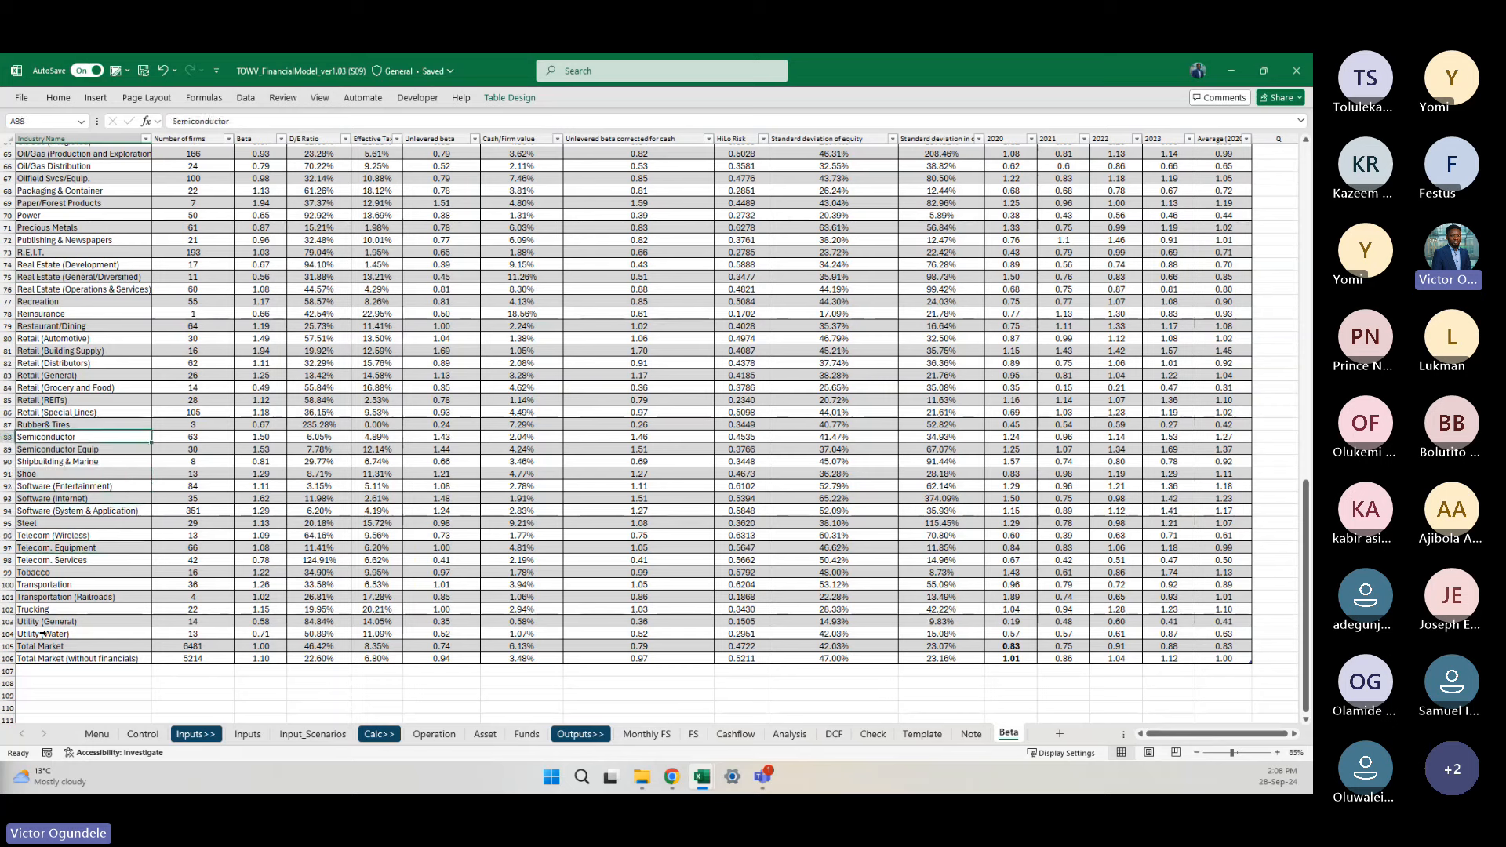
key(Up)
key(Up)
key(Up)
key(Up)
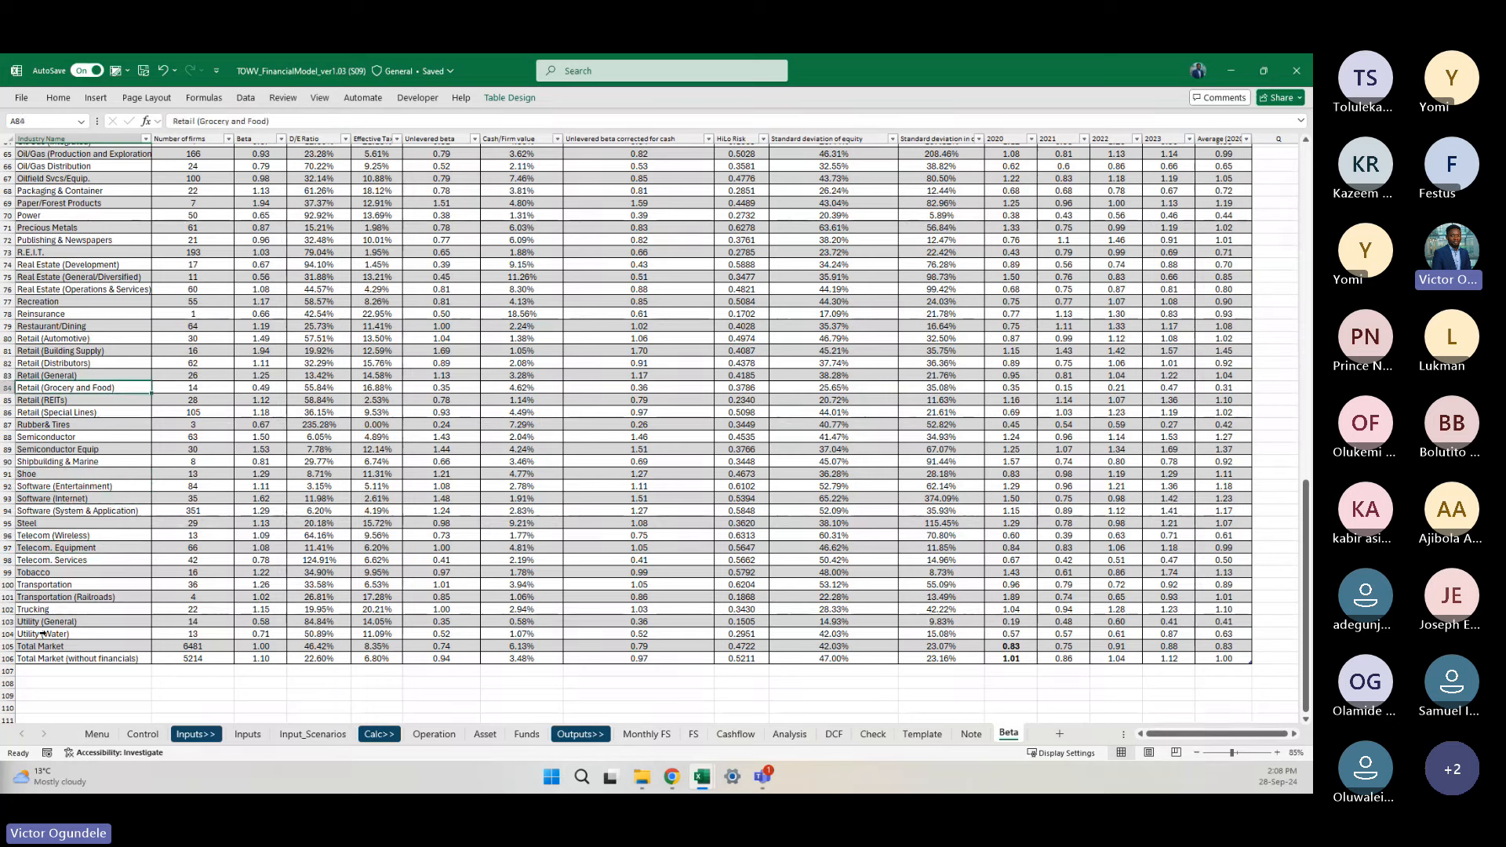
key(Up)
key(Up)
key(Up)
key(Up)
key(Up)
key(Up)
key(Up)
key(Up)
key(Up)
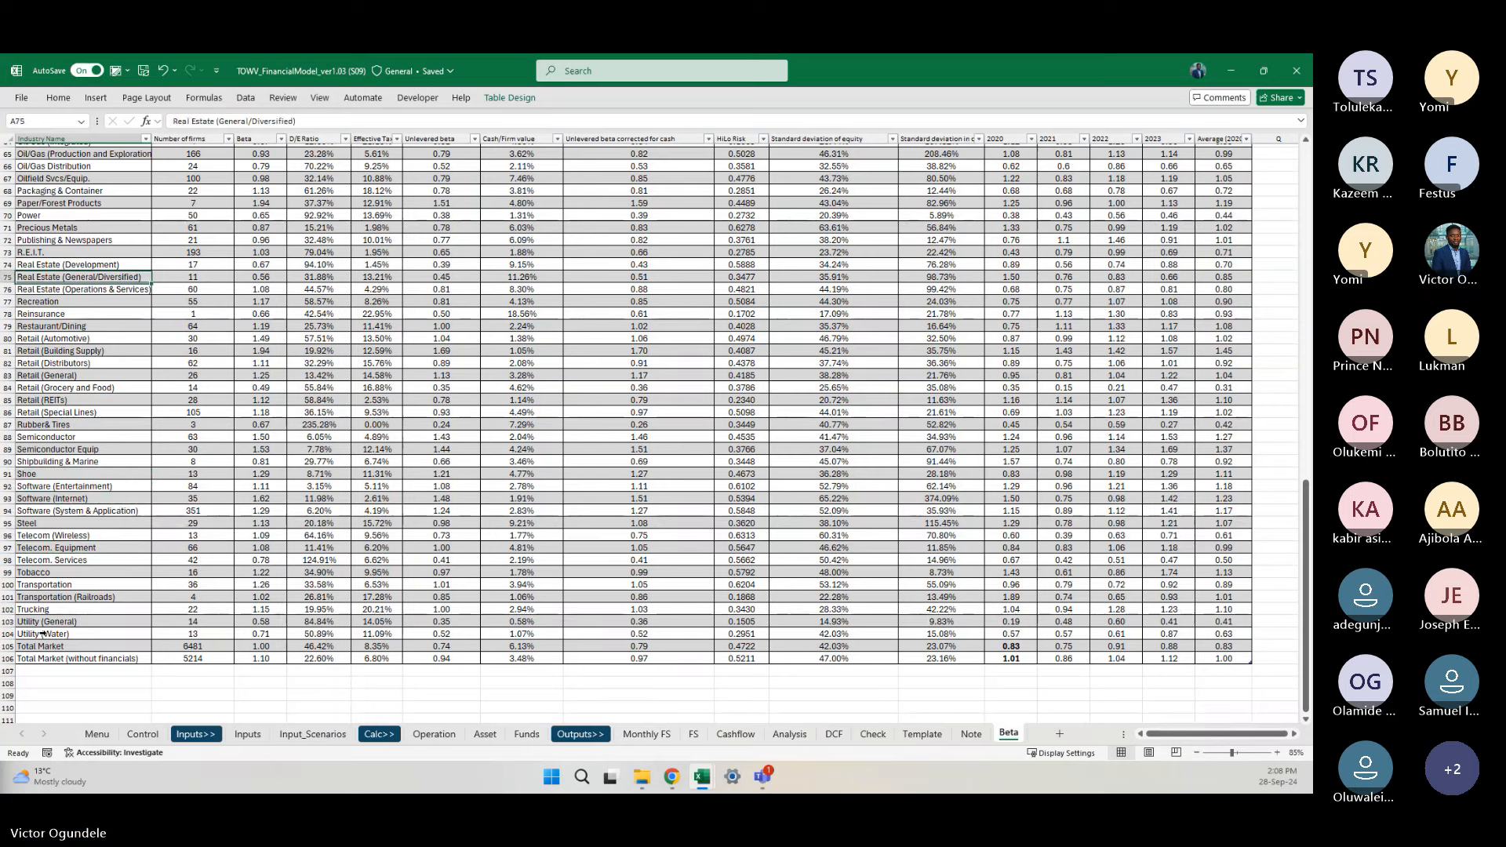
key(Up)
key(Up)
key(Up)
Step: Check the industry names again from the real estate entries down through retail, semiconductor and telecom to Transportation (Railroads)
key(Down)
key(Down)
key(Down)
key(Down)
key(Down)
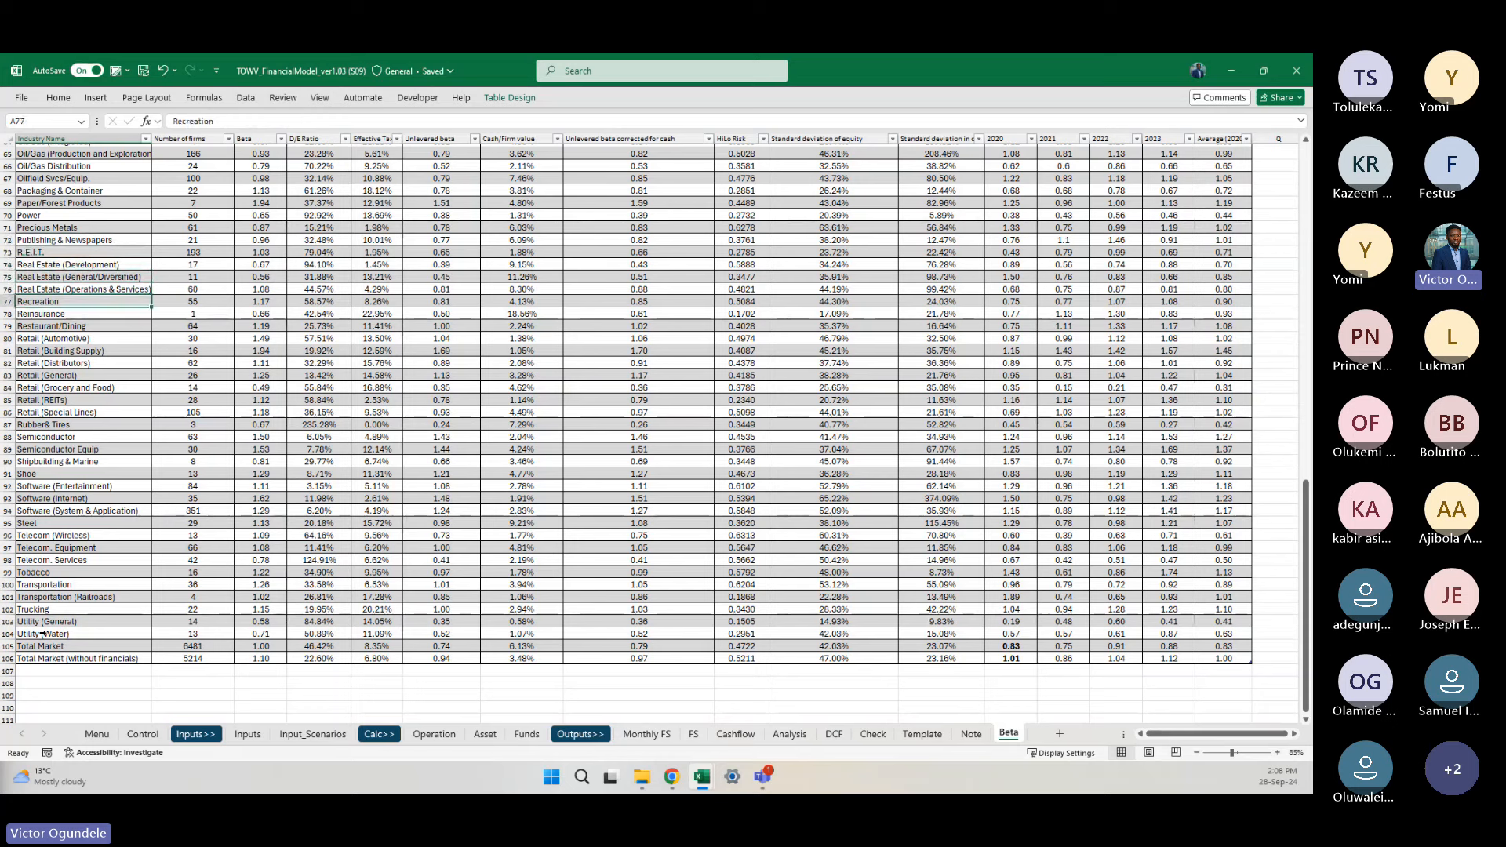
key(Down)
key(Down)
key(Down)
key(Down)
key(Down)
key(Down)
key(Down)
key(Down)
key(Down)
key(Down)
key(Down)
key(Down)
key(Down)
key(Down)
key(Down)
key(Down)
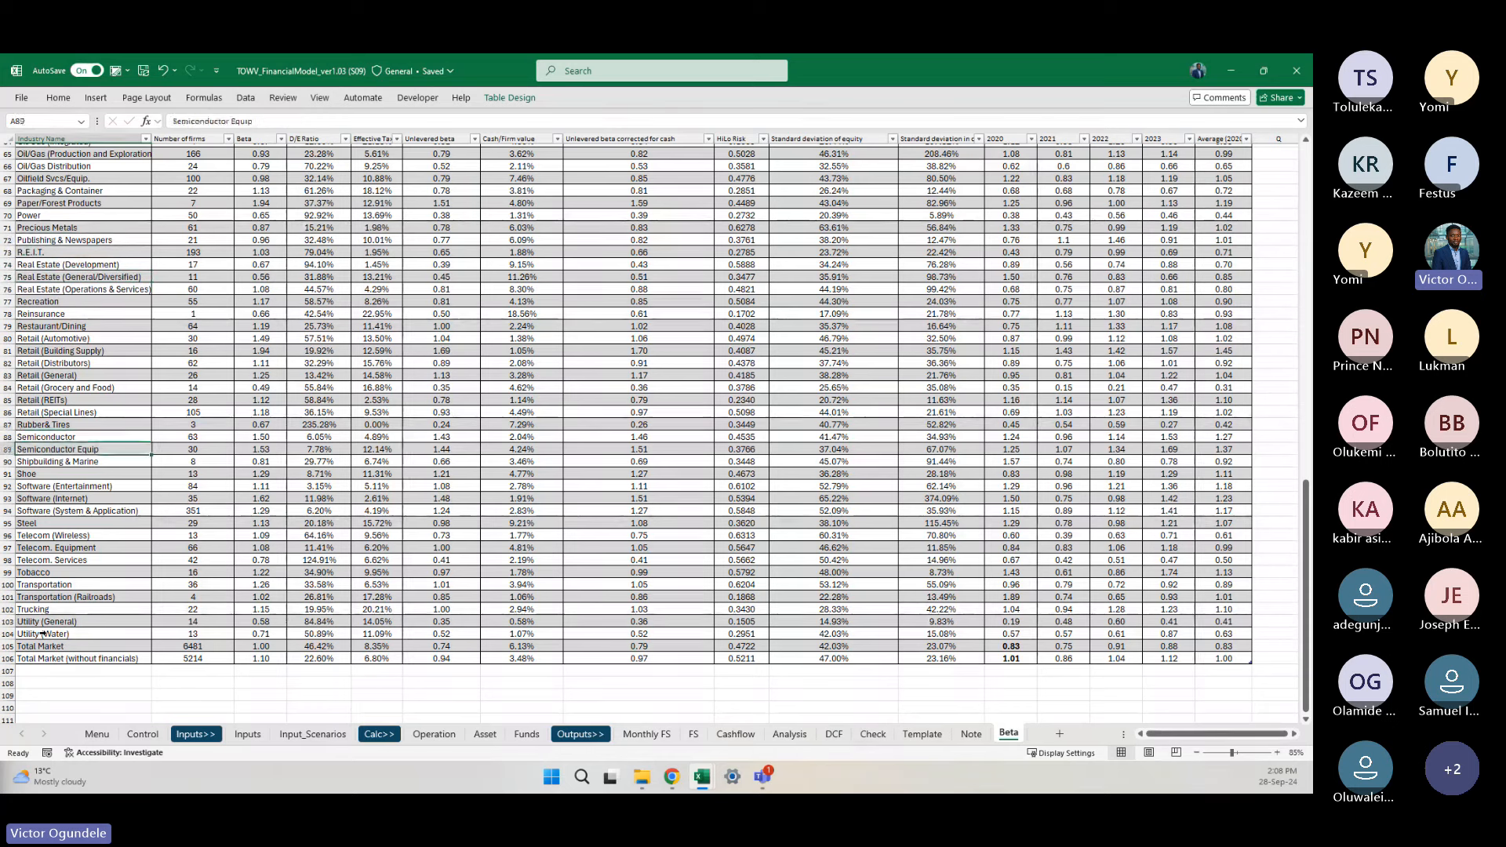
key(Down)
key(Down)
key(Down)
key(Down)
key(Down)
key(Down)
key(Down)
key(Down)
key(Down)
key(Down)
key(Down)
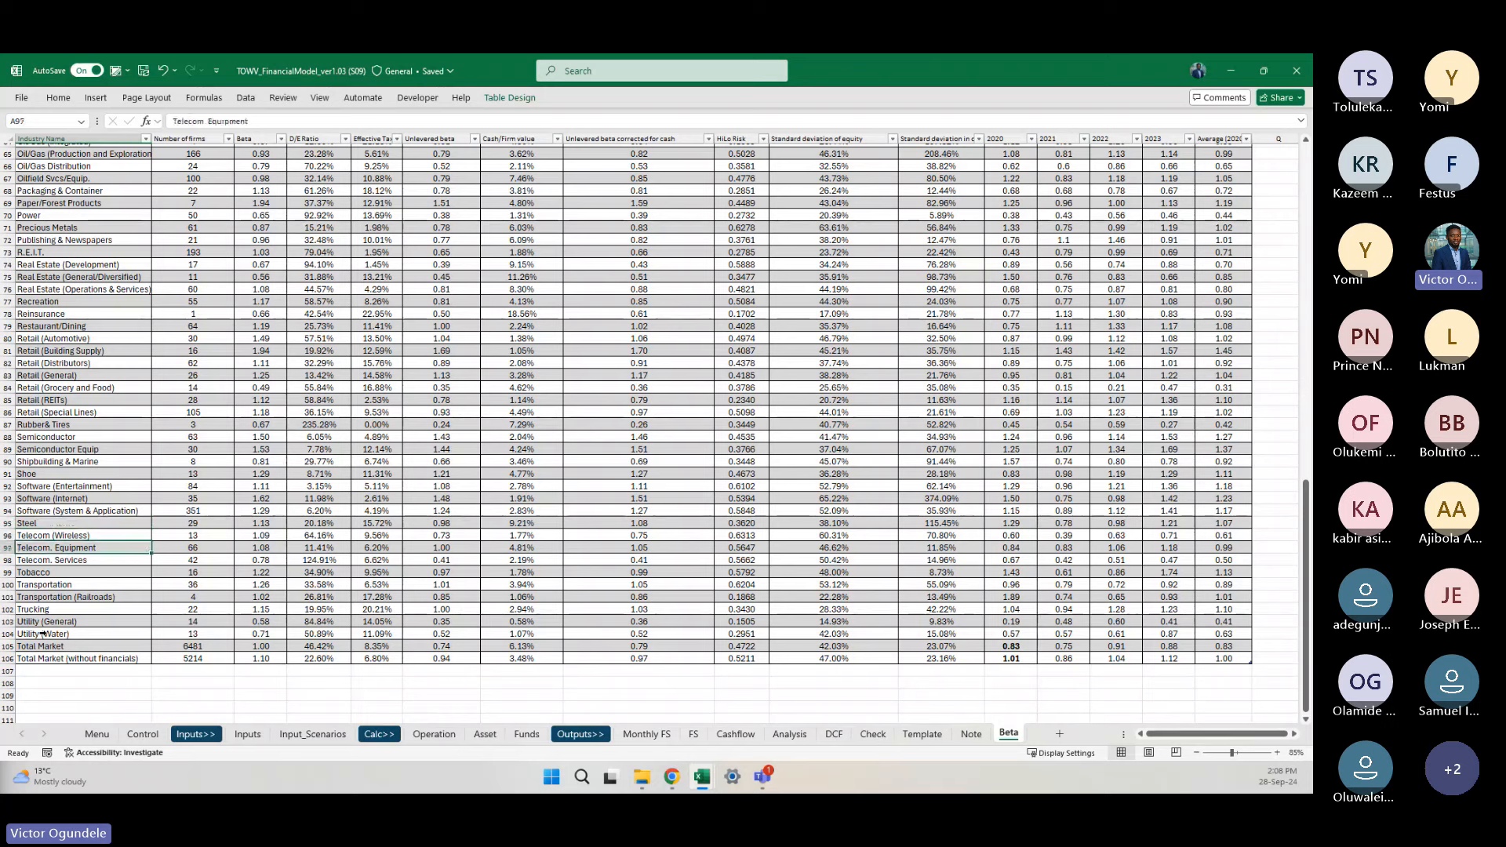
Step: Go back up the industry names from Transportation (Railroads) to R.E.I.T., looking for one that fits the manufacturing business
key(Up)
key(Up)
key(Up)
key(Up)
key(Up)
key(Up)
key(Up)
key(Up)
key(Up)
key(Up)
key(Up)
key(Up)
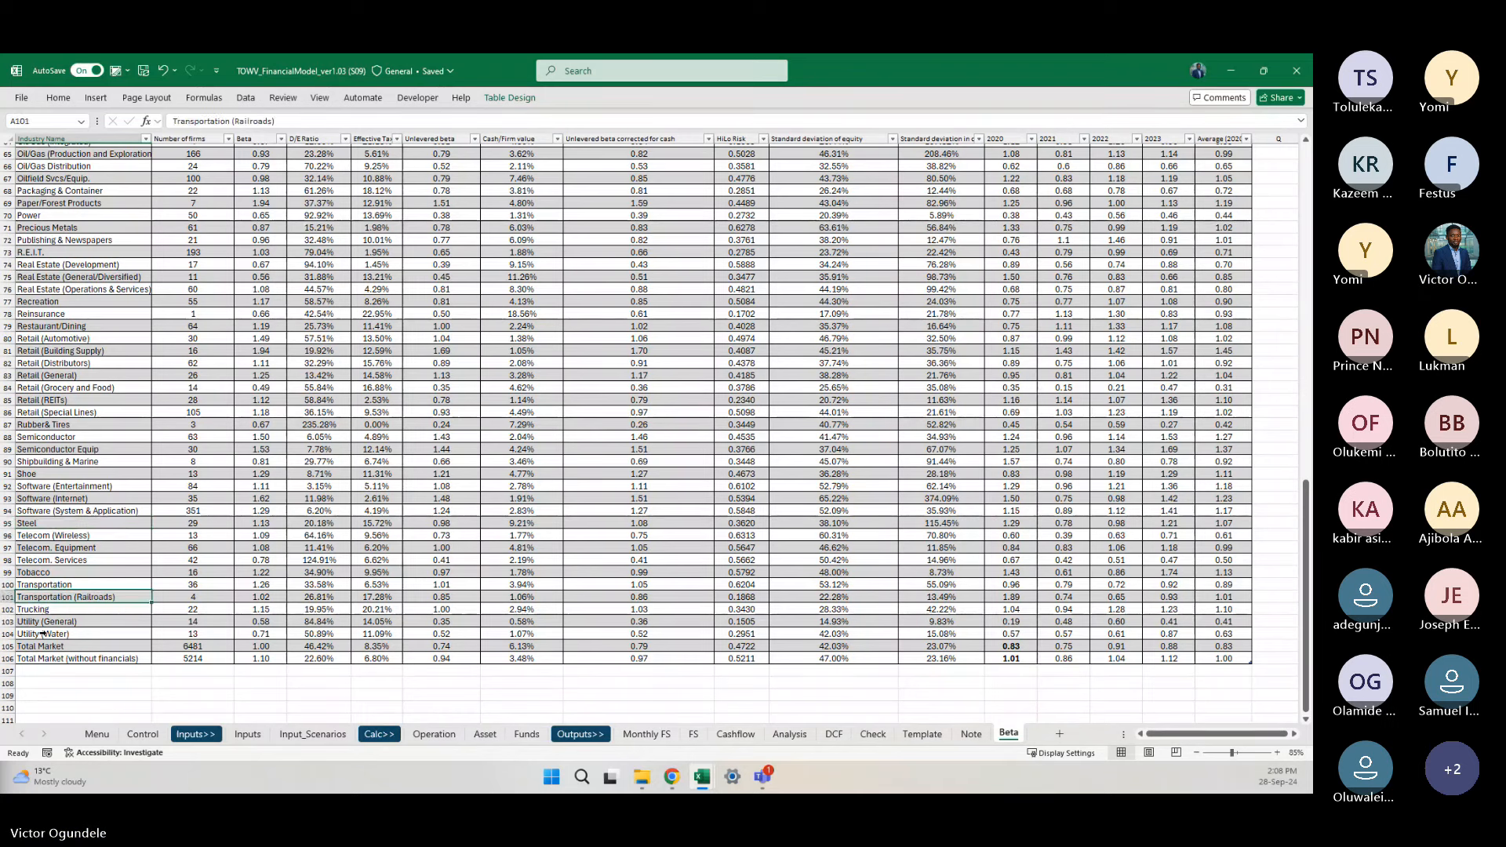
key(Up)
key(Up)
key(Up)
key(Up)
key(Up)
key(Up)
key(Up)
key(Up)
key(Up)
key(Up)
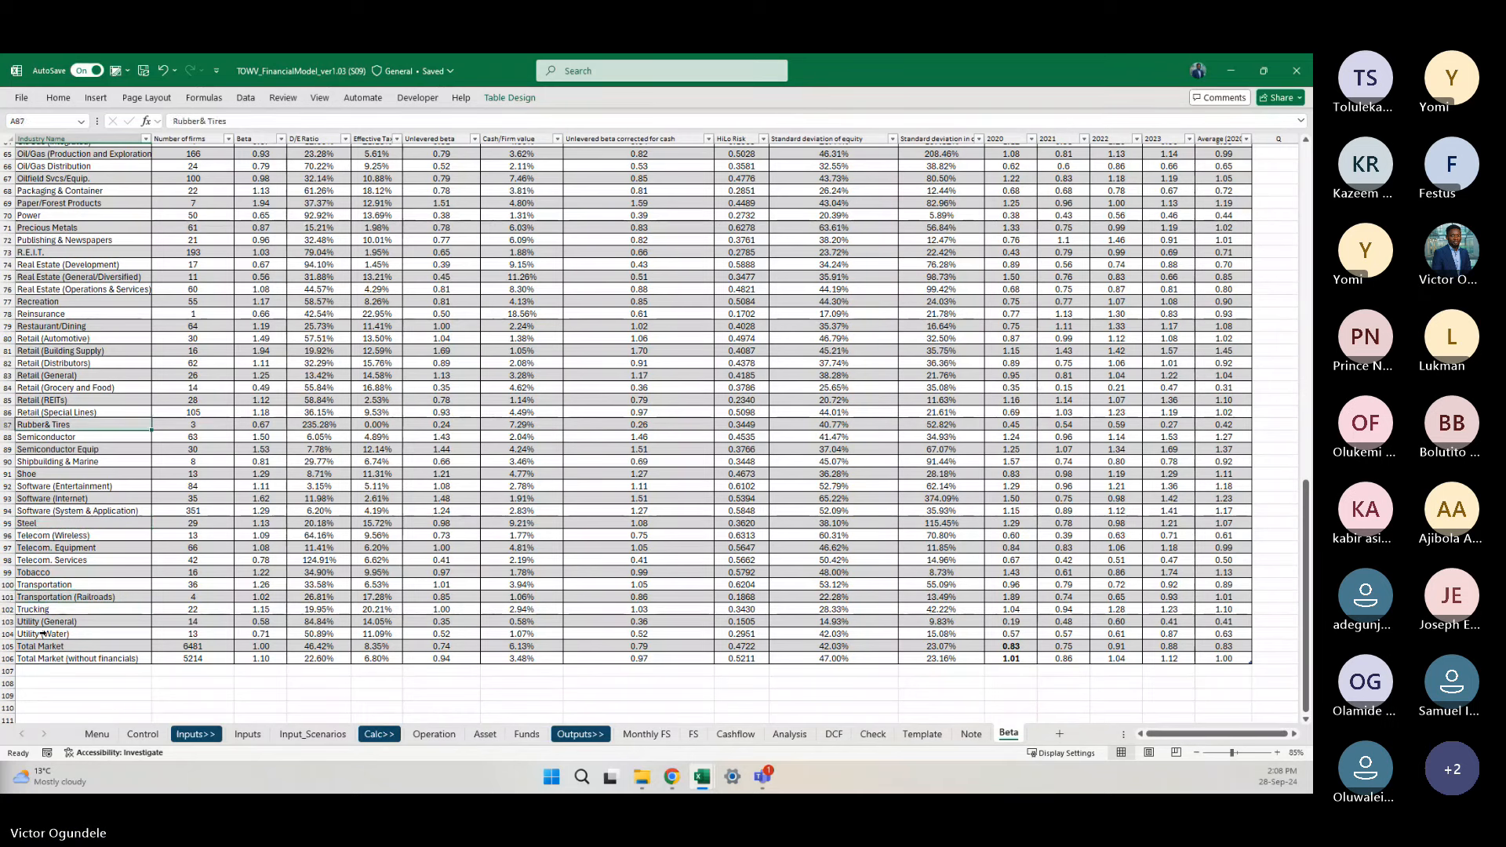
key(Up)
key(Up)
key(Up)
key(Up)
key(Up)
key(Up)
key(Up)
key(Up)
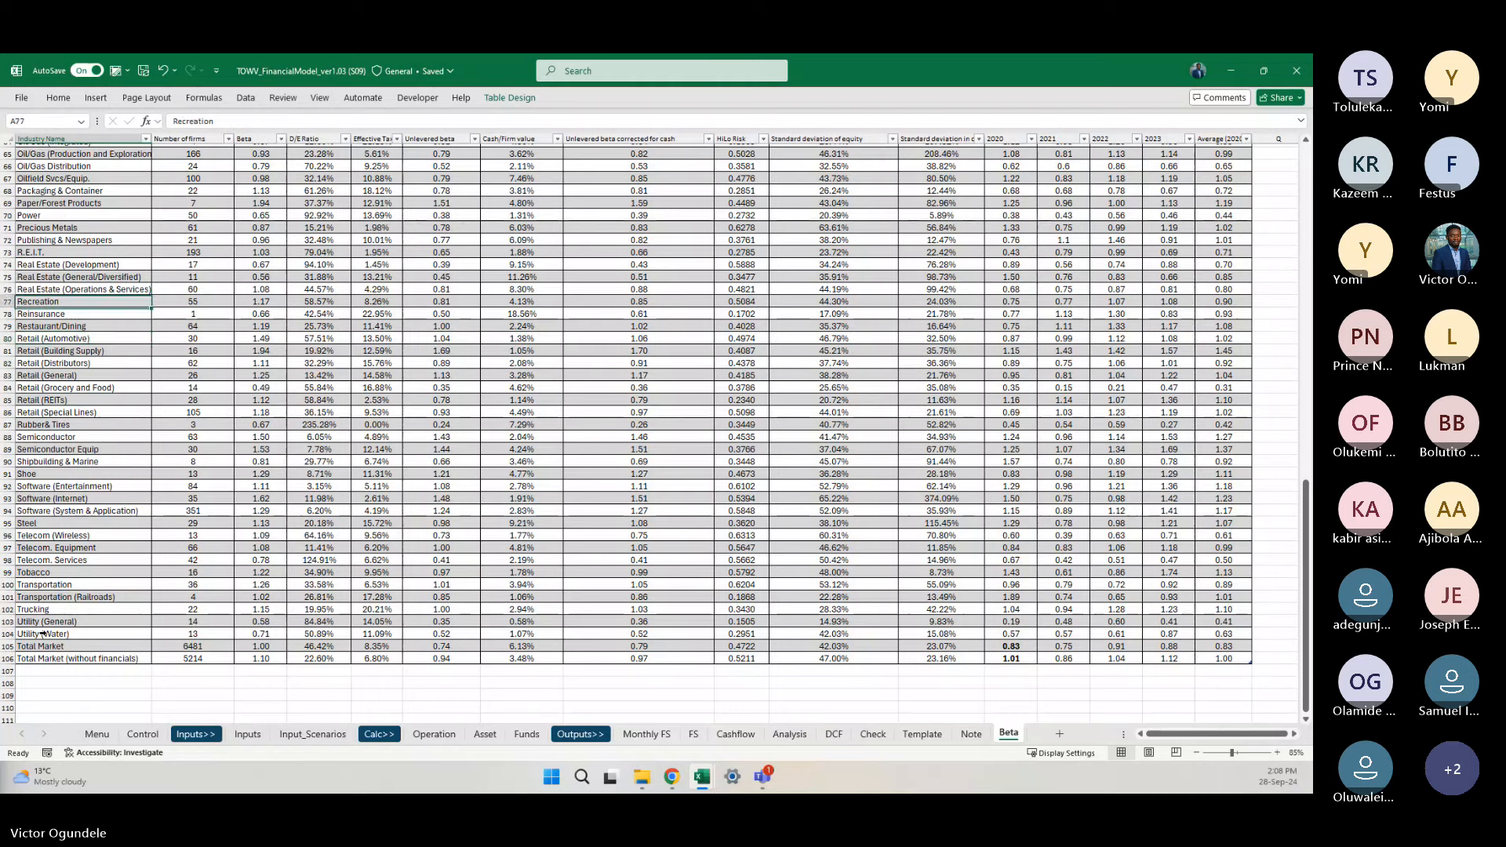
key(Up)
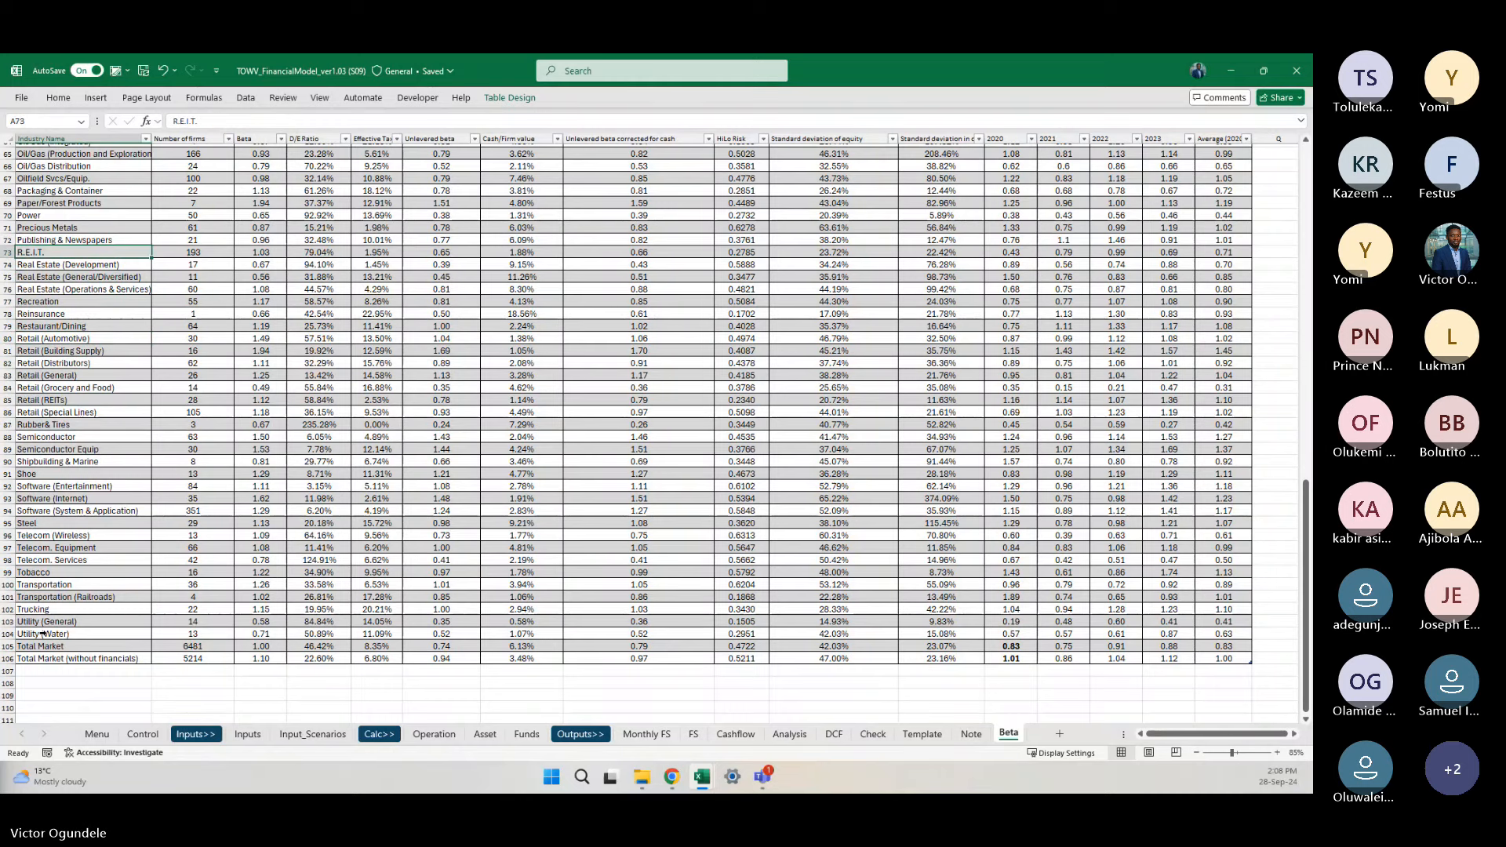
Step: Review the industry names upward from R.E.I.T. past Metals & Mining and Machinery to Investments & Asset Management
key(Up)
key(Up)
key(Up)
key(Up)
key(Up)
key(Up)
key(Up)
key(Up)
key(Up)
key(Up)
key(Up)
key(Up)
key(Up)
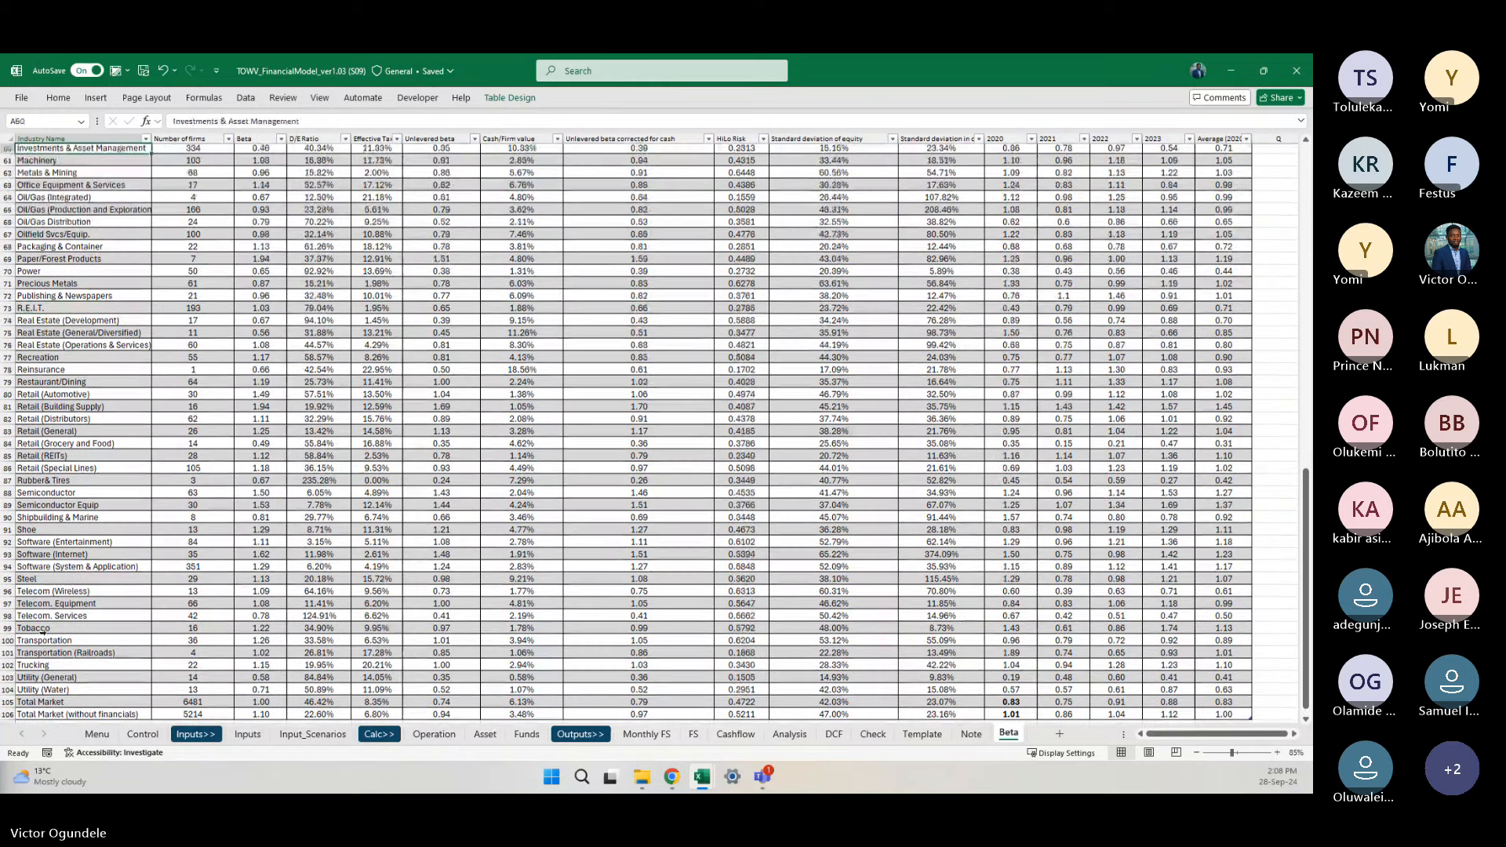
scroll(43, 630, up, 1)
key(Down)
key(Down)
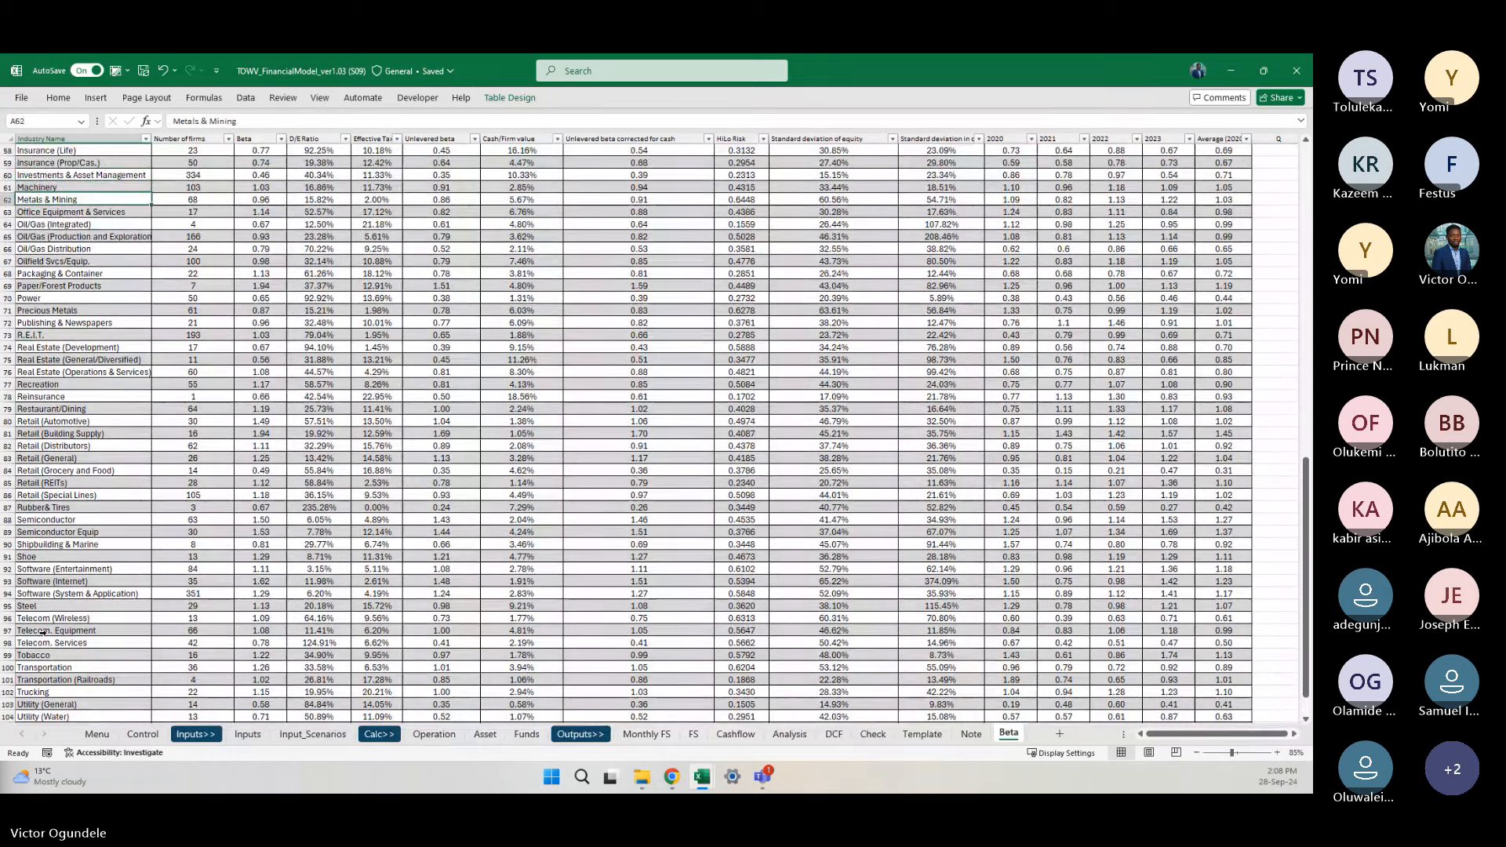
key(Up)
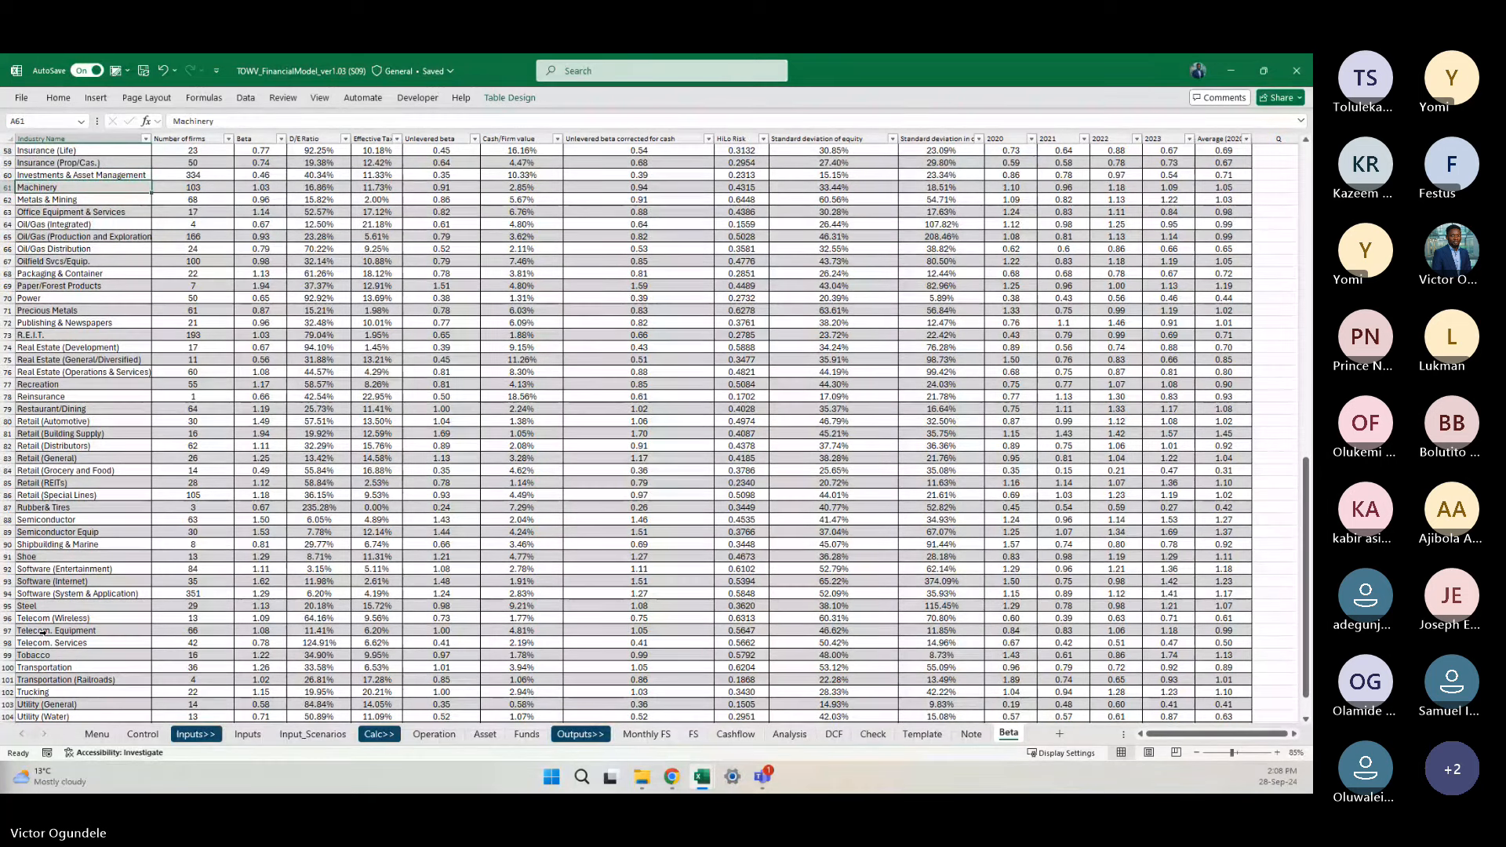
key(Up)
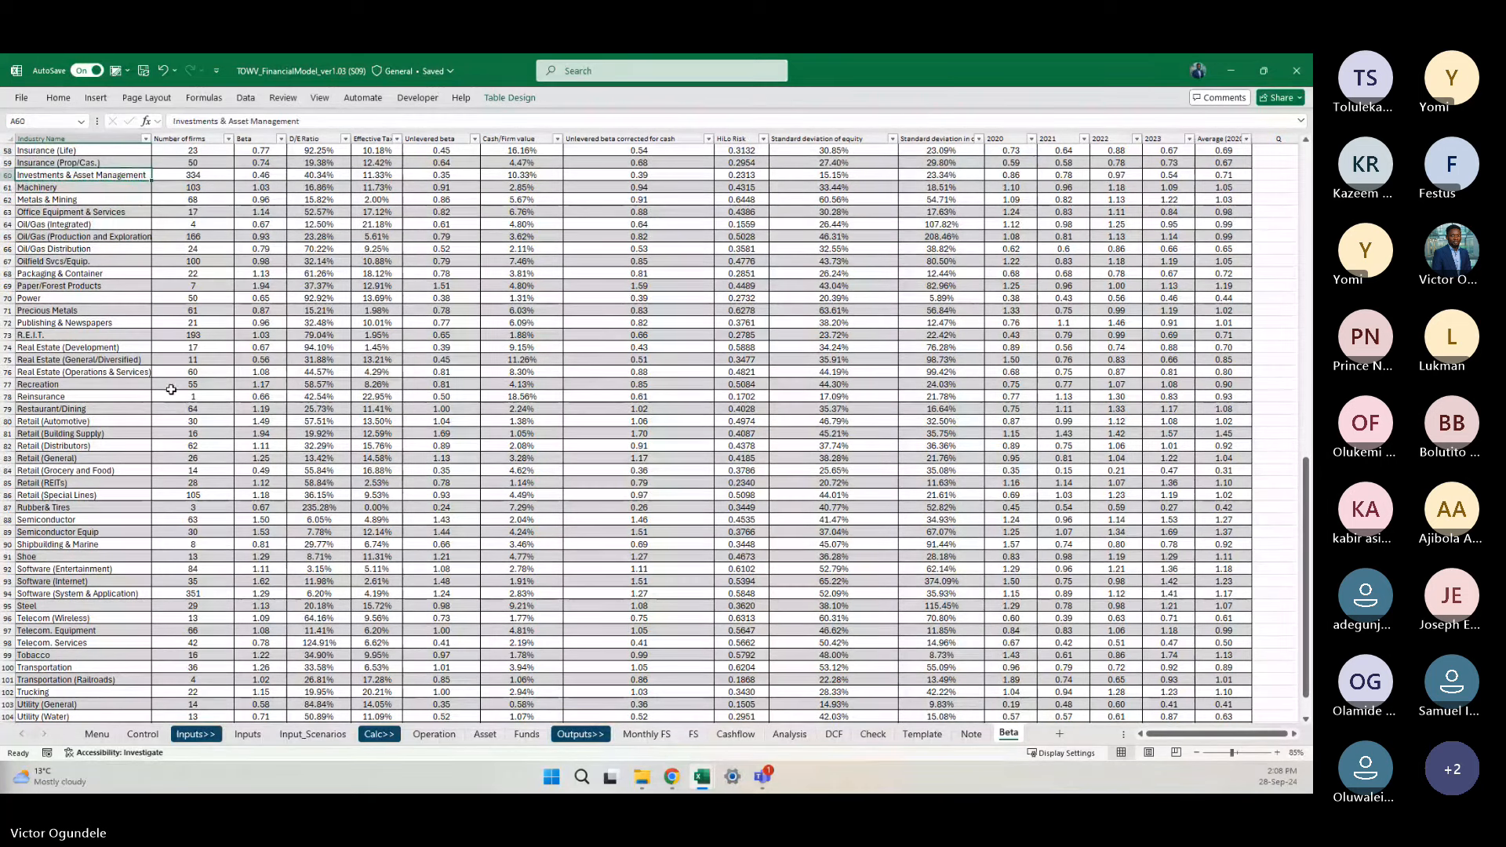
Step: Continue checking the industry names upward from Investments & Asset Management through the insurance entries to Homebuilding
scroll(171, 389, up, 6)
key(Up)
key(Up)
key(Up)
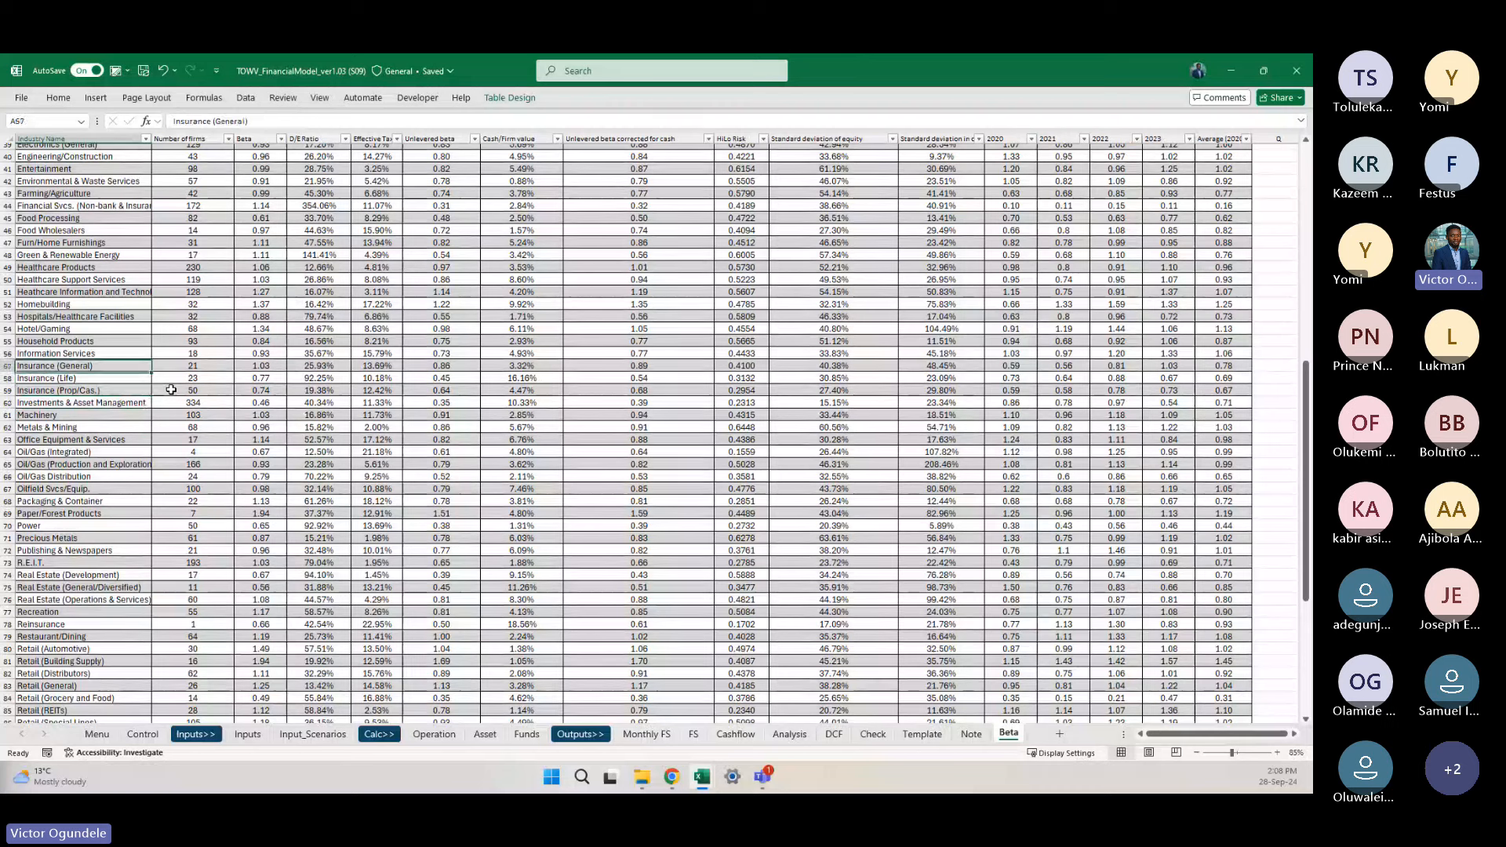
key(Up)
key(Up)
key(Up)
key(Up)
key(Up)
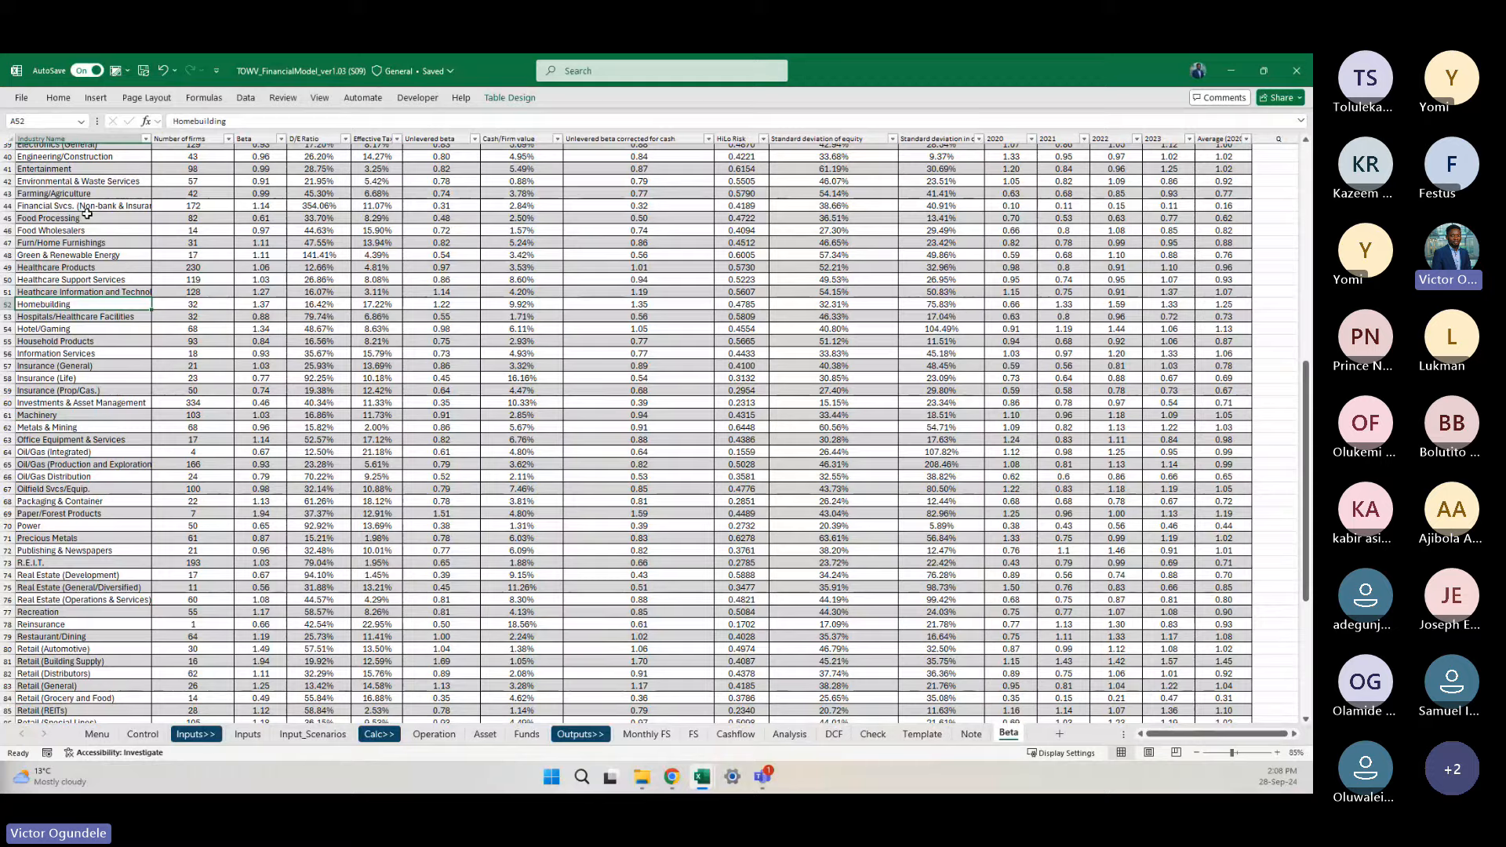
Step: Return to the beginning of the industry table and examine the Building Materials and Construction Supplies rows
scroll(87, 214, up, 4)
scroll(87, 213, up, 5)
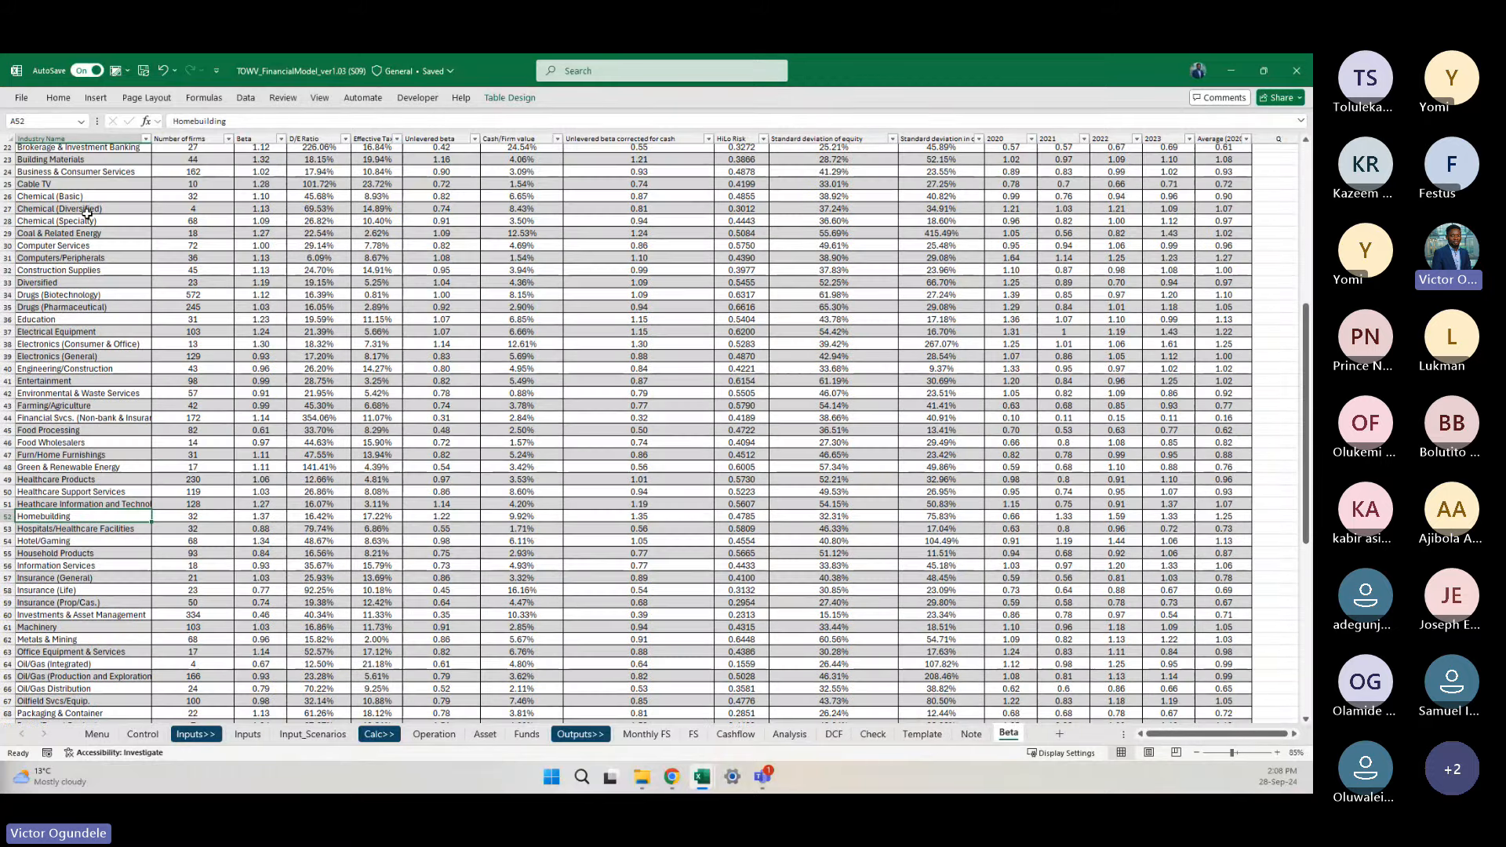
scroll(87, 213, up, 3)
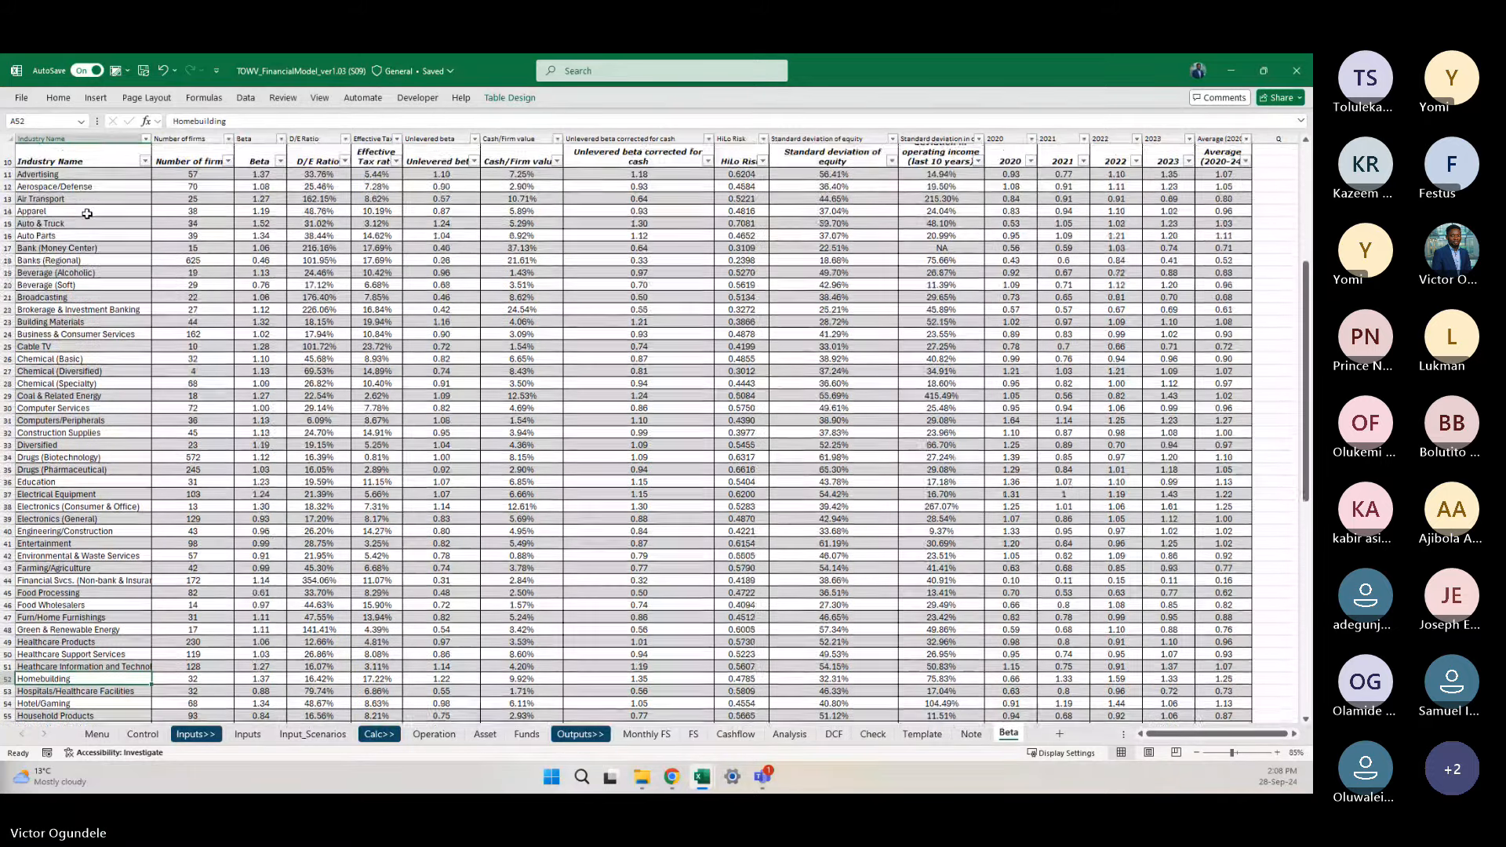
scroll(87, 213, down, 1)
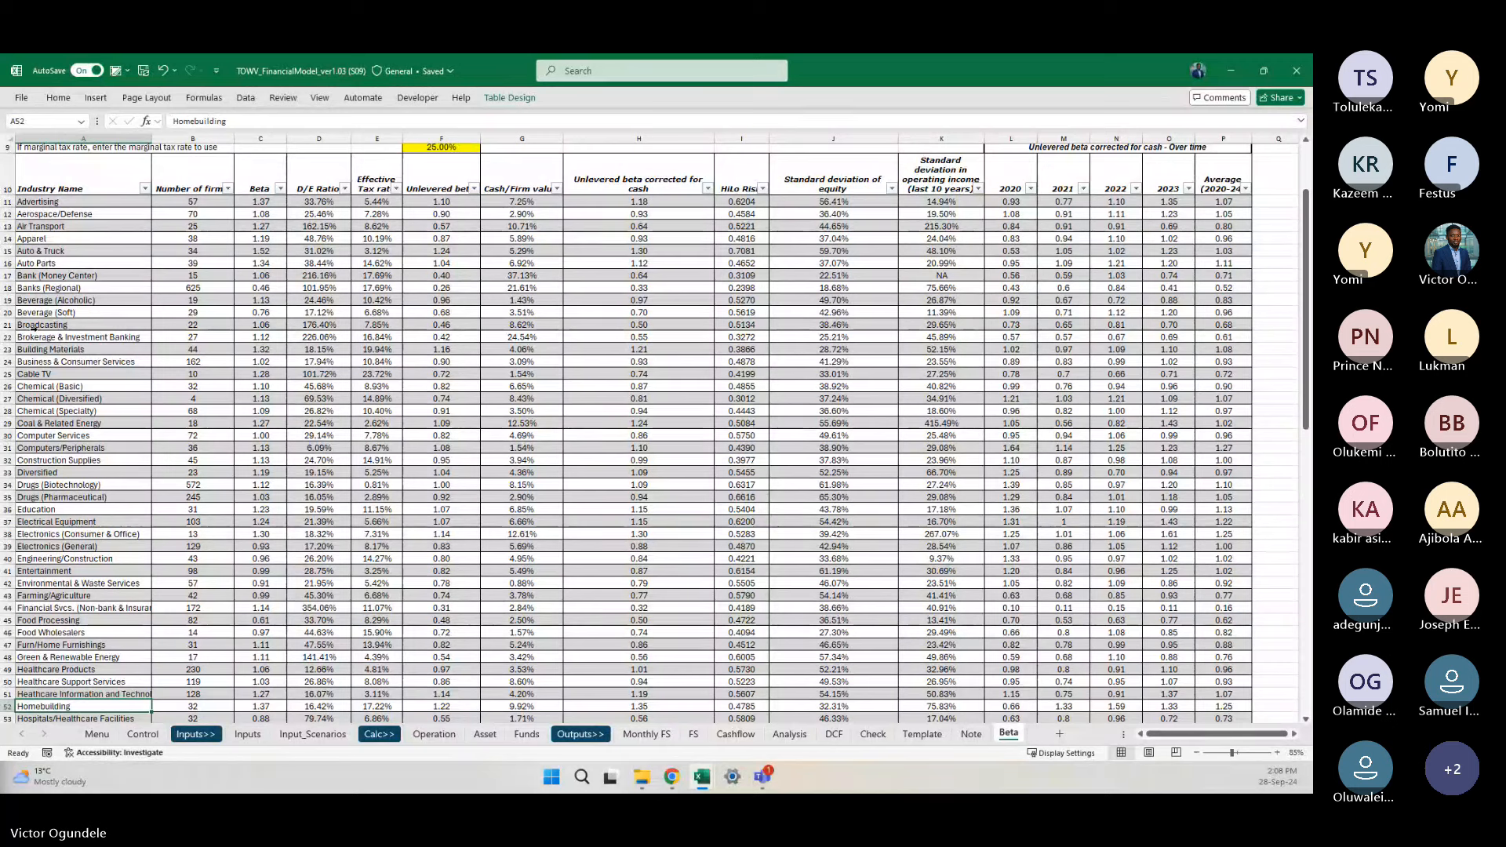
click(55, 352)
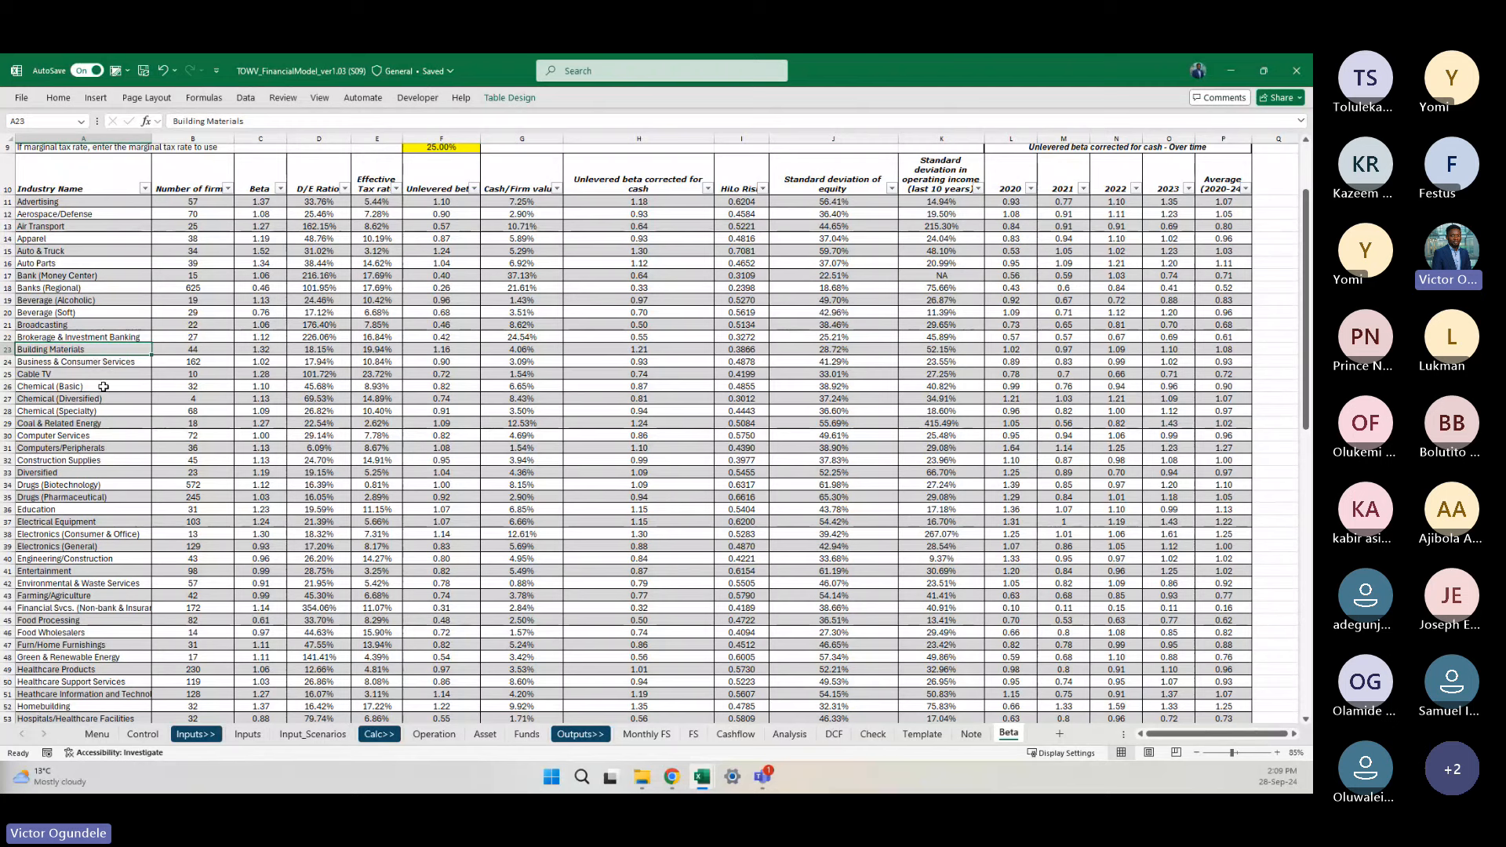
click(111, 460)
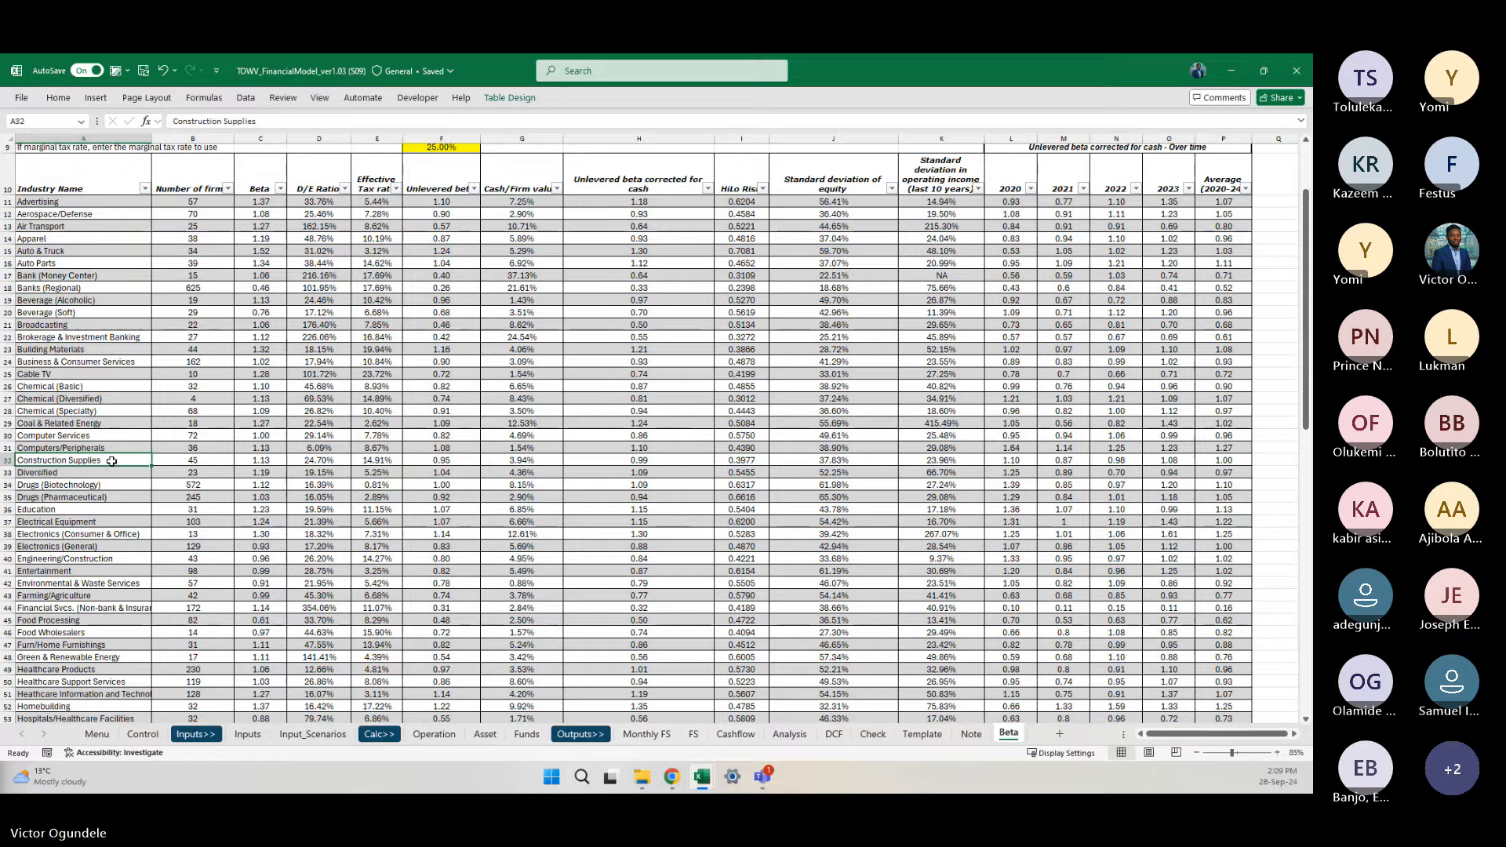
Step: Scan the industries below Construction Supplies, including Homebuilding, down to the telecom entries and go back to the table's first rows
scroll(112, 462, down, 1)
scroll(112, 462, down, 2)
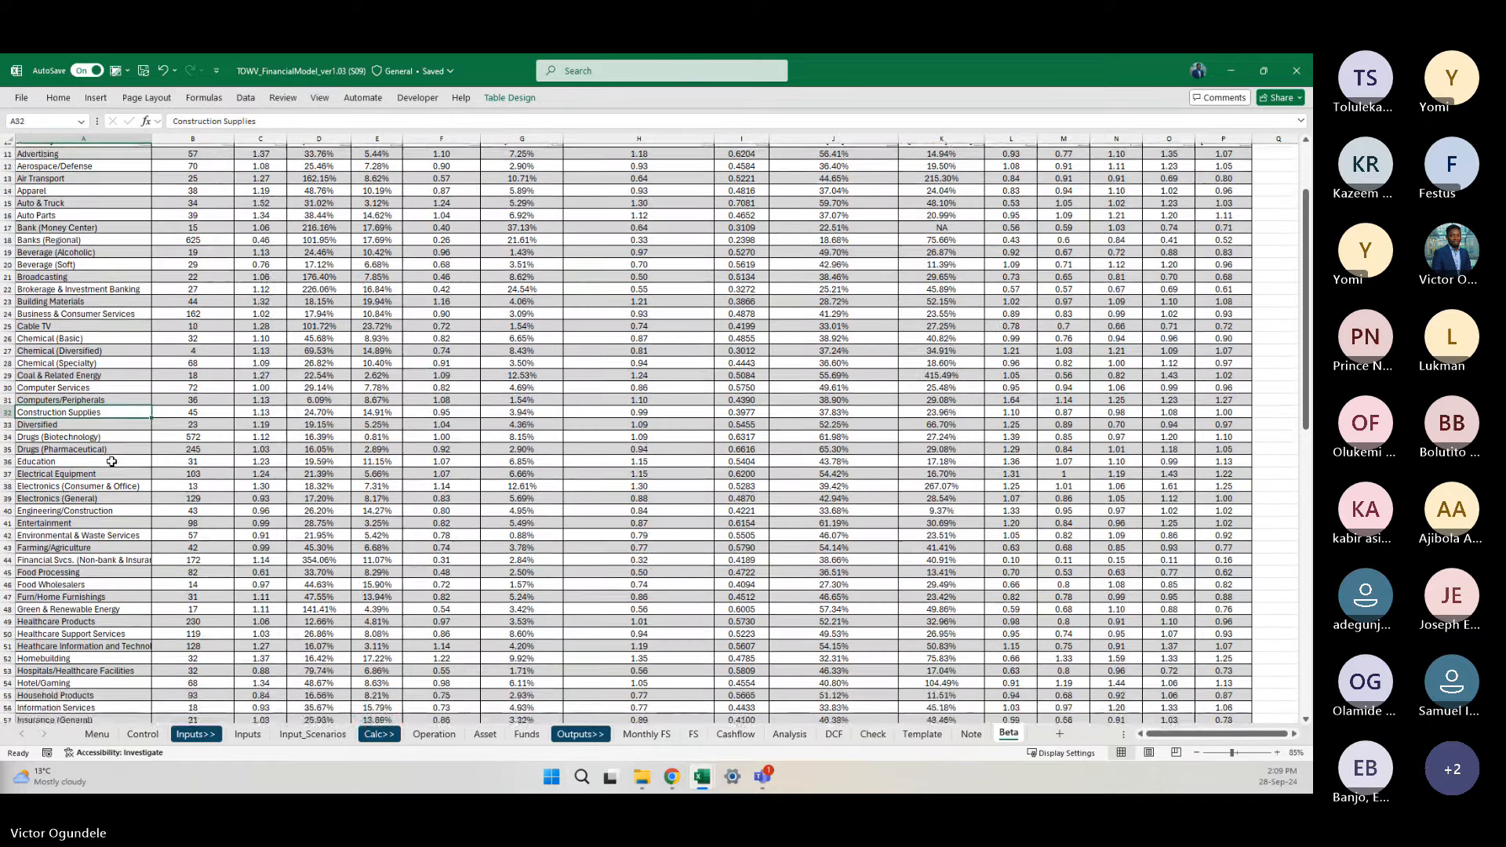
scroll(111, 462, down, 3)
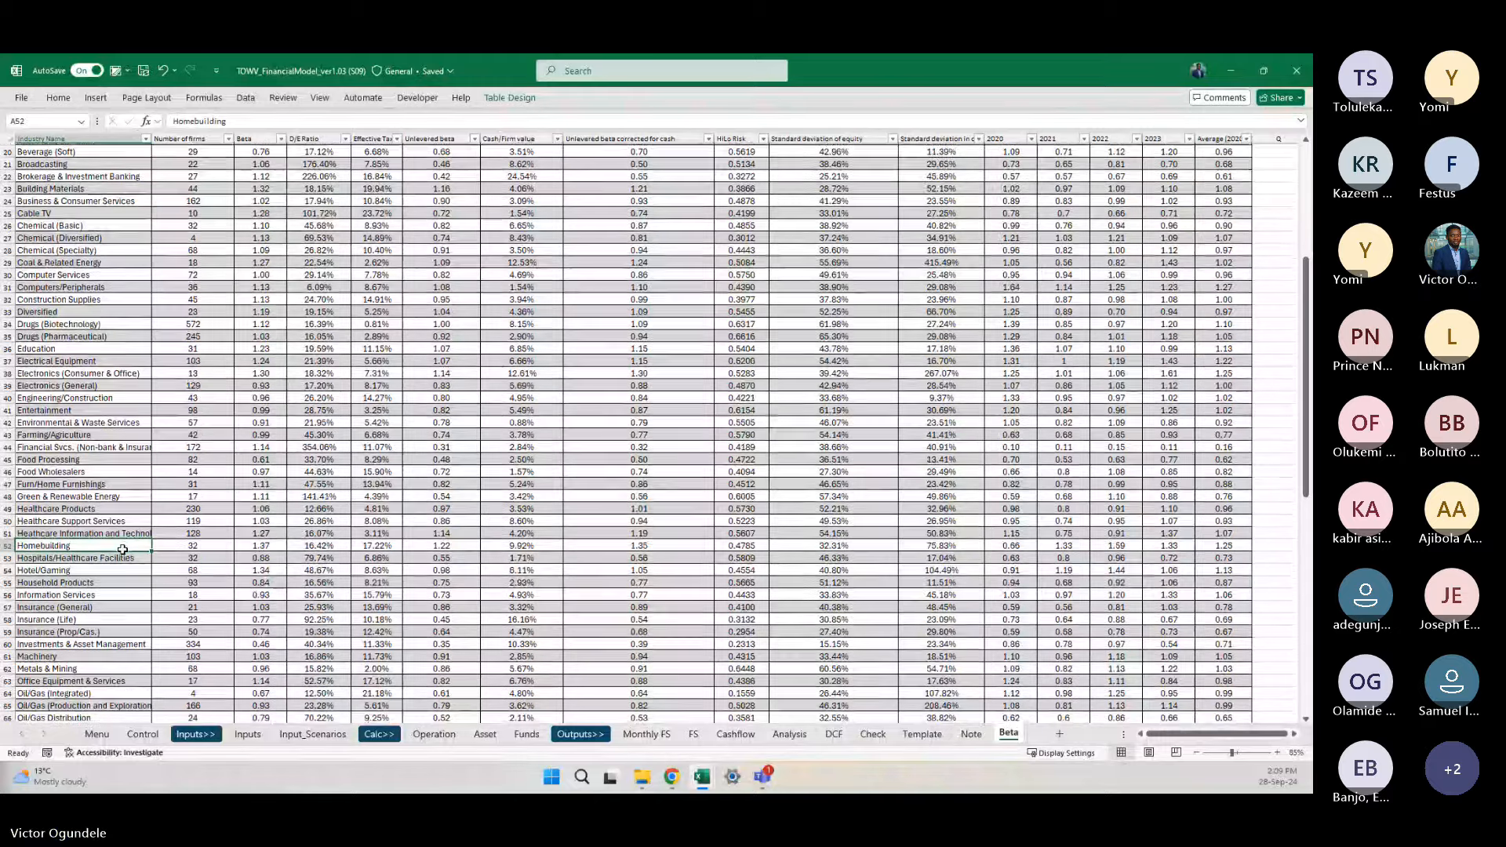
scroll(123, 550, down, 1)
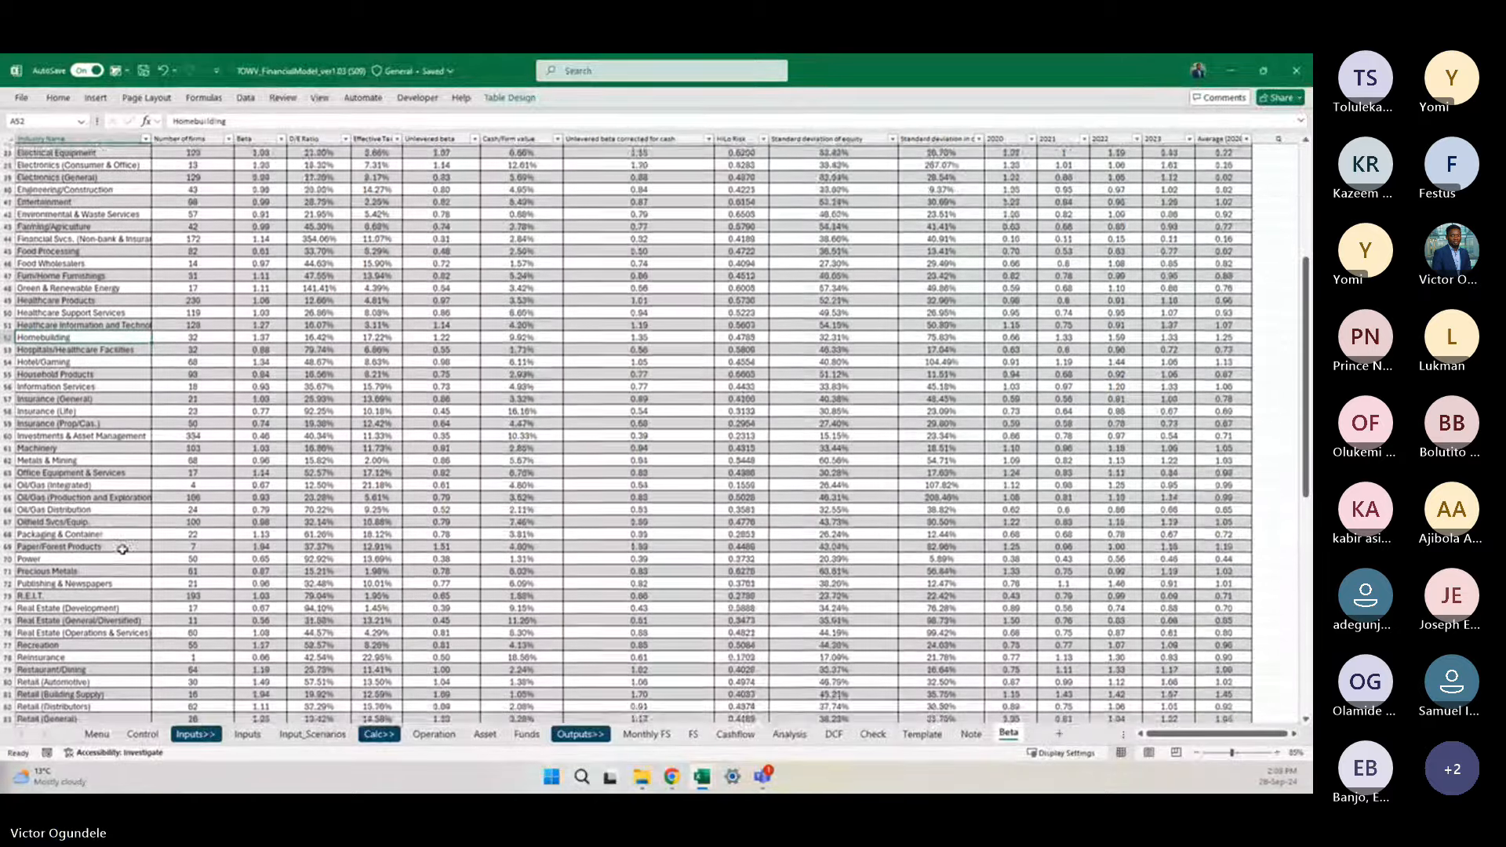
scroll(122, 549, down, 1)
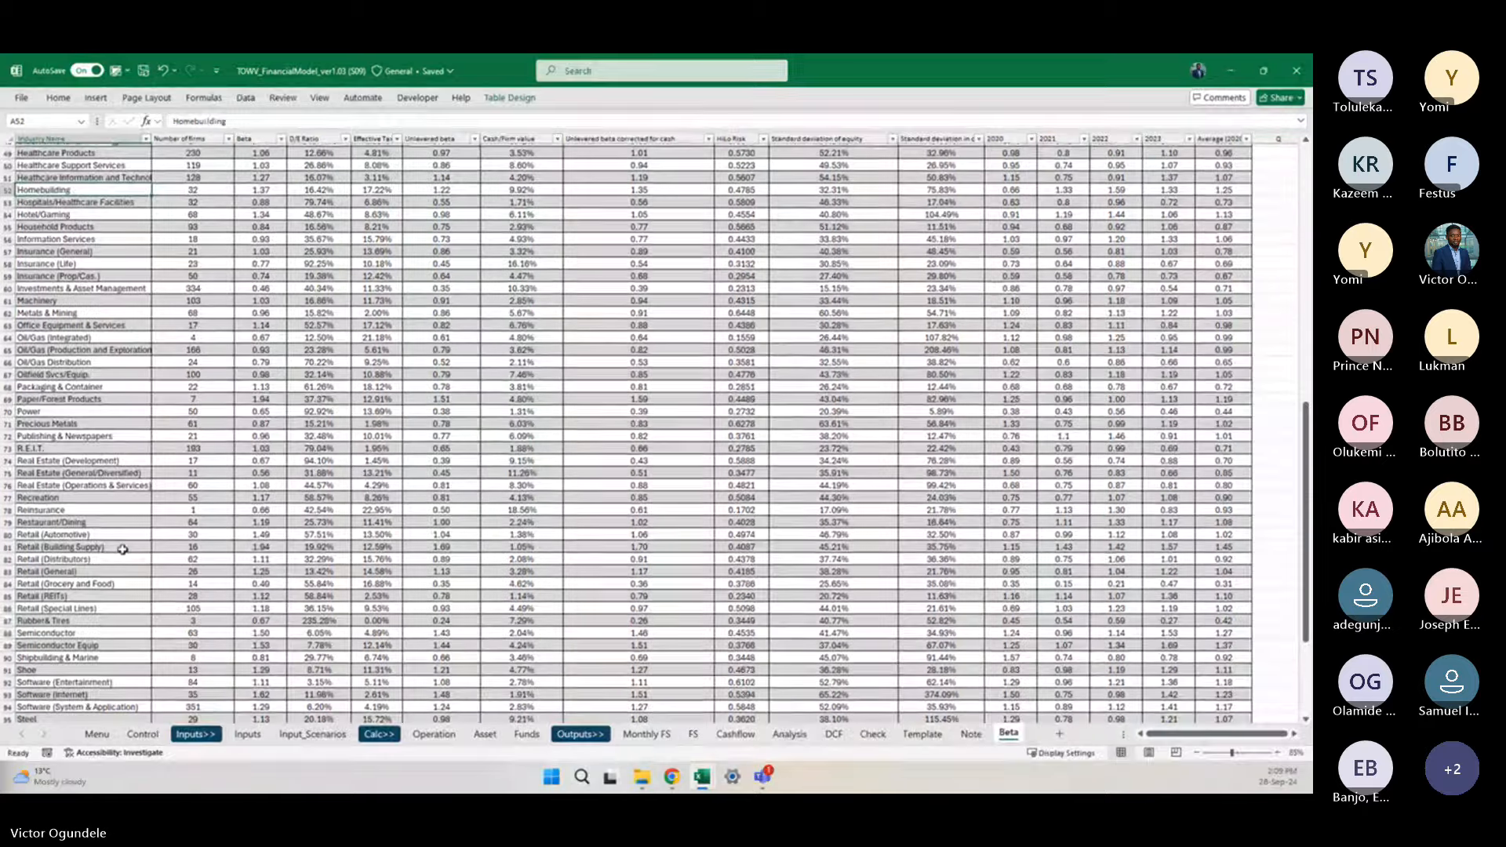
scroll(122, 550, down, 1)
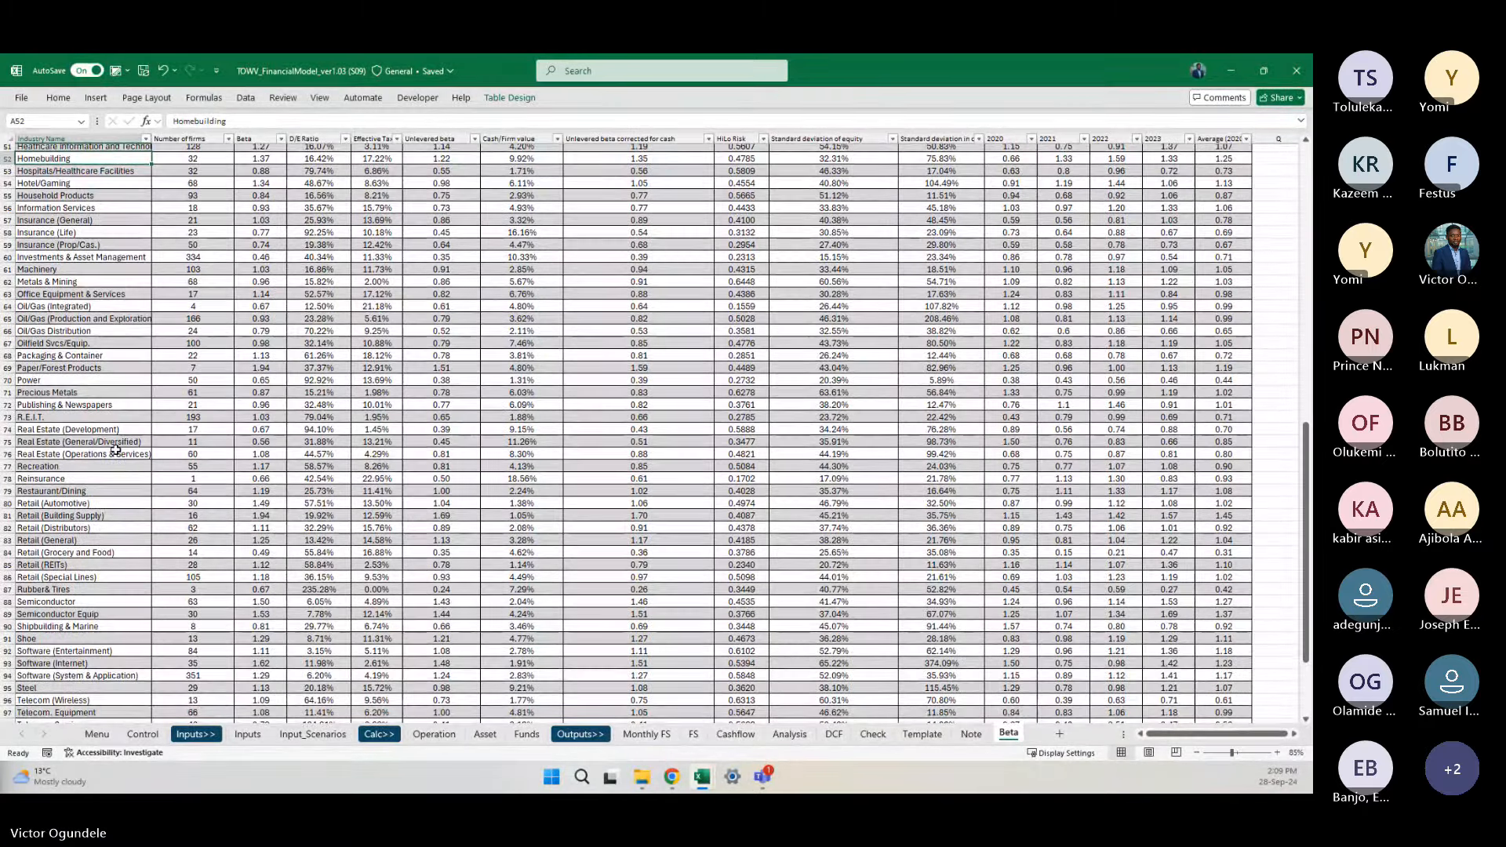
scroll(116, 450, up, 10)
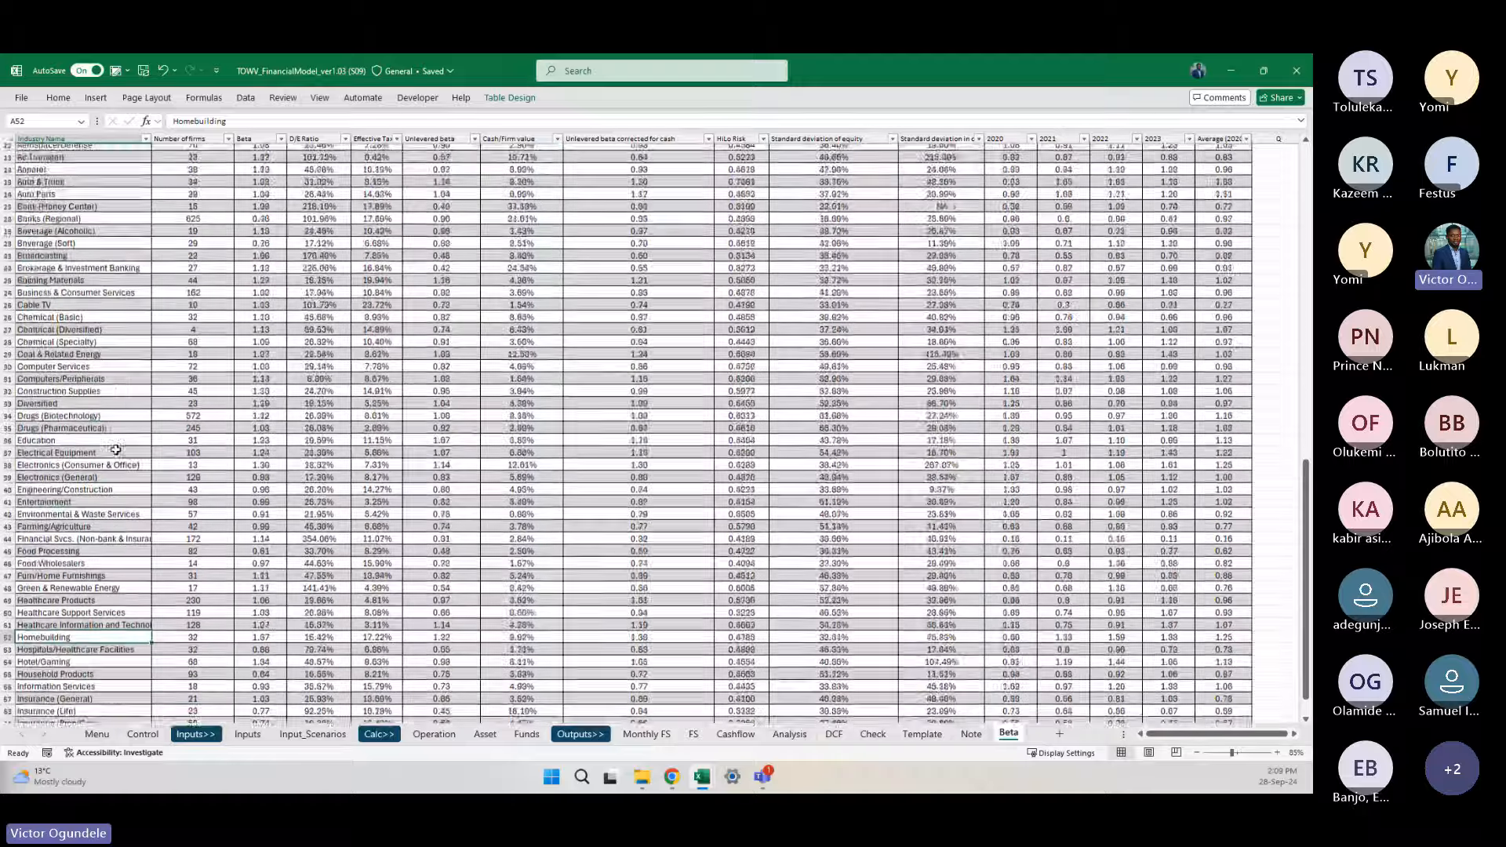
scroll(116, 450, down, 1)
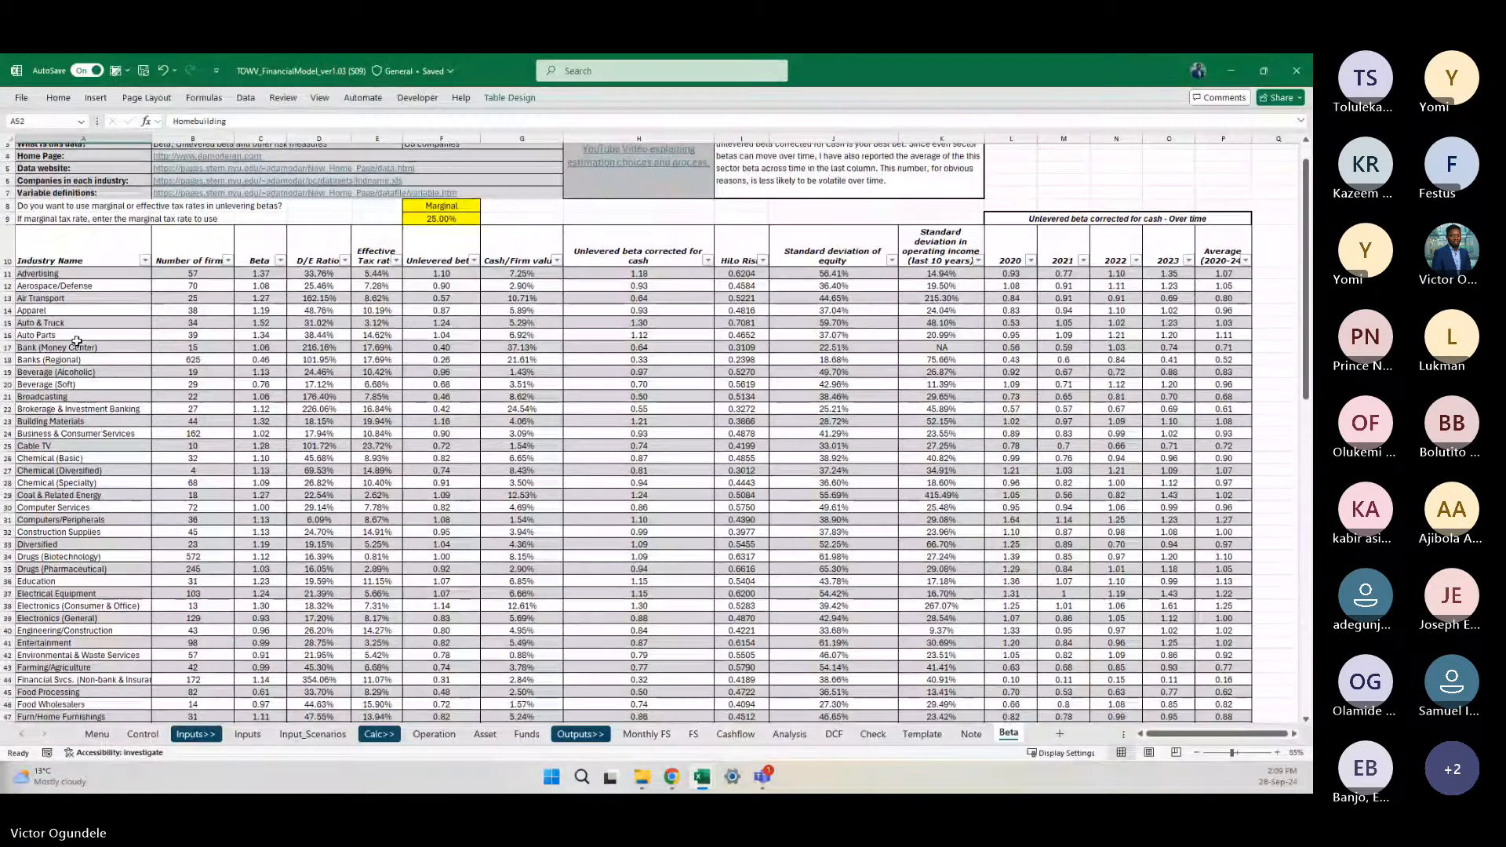
Step: Go through the industry names one by one from Banks (Regional) past Building Materials and the chemical entries to Construction Supplies
click(78, 361)
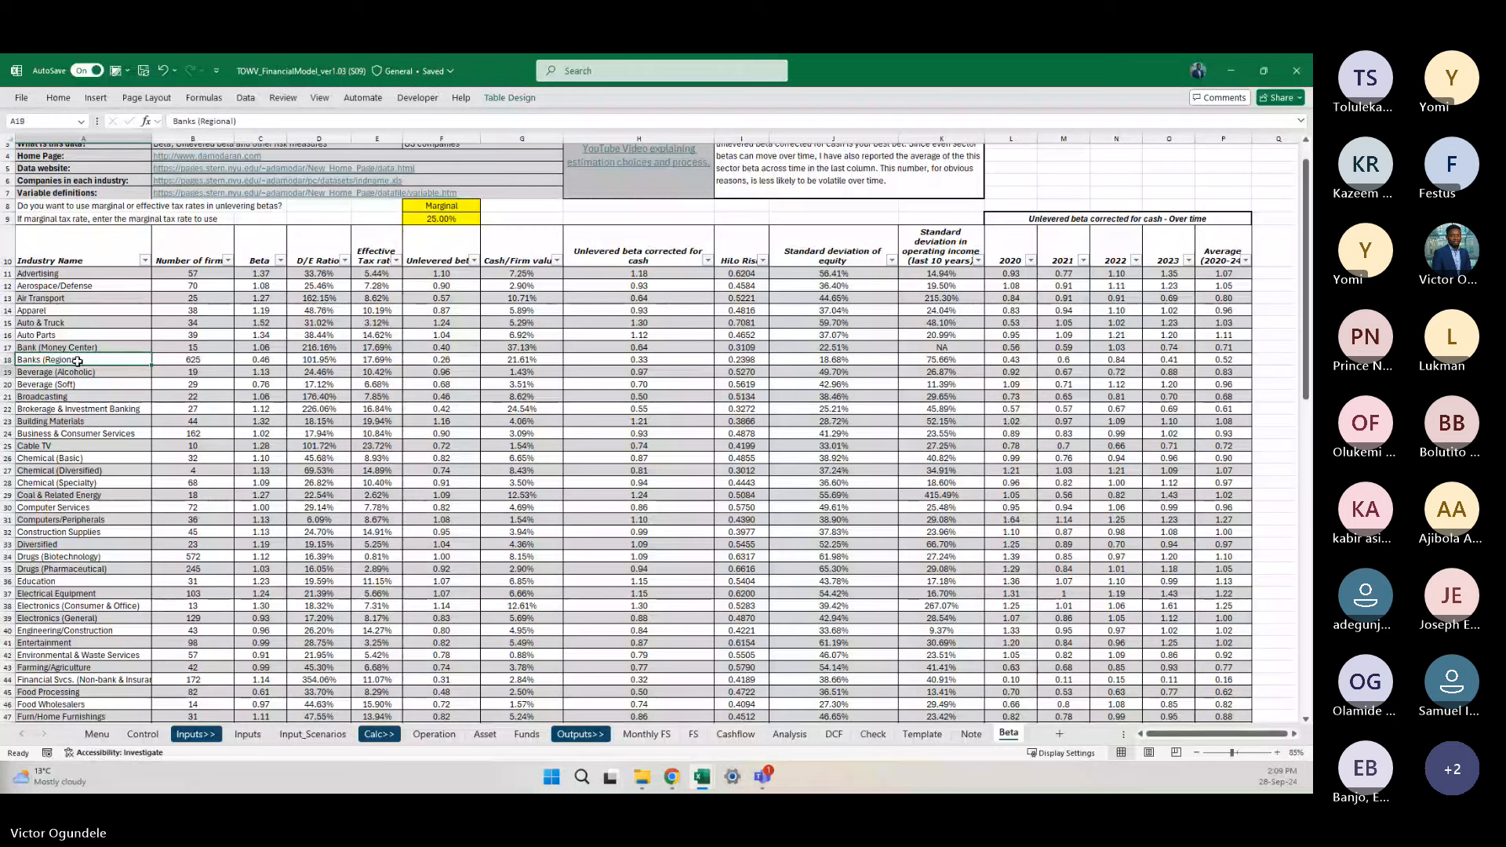
key(Down)
key(Down)
key(Down)
key(Down)
key(Down)
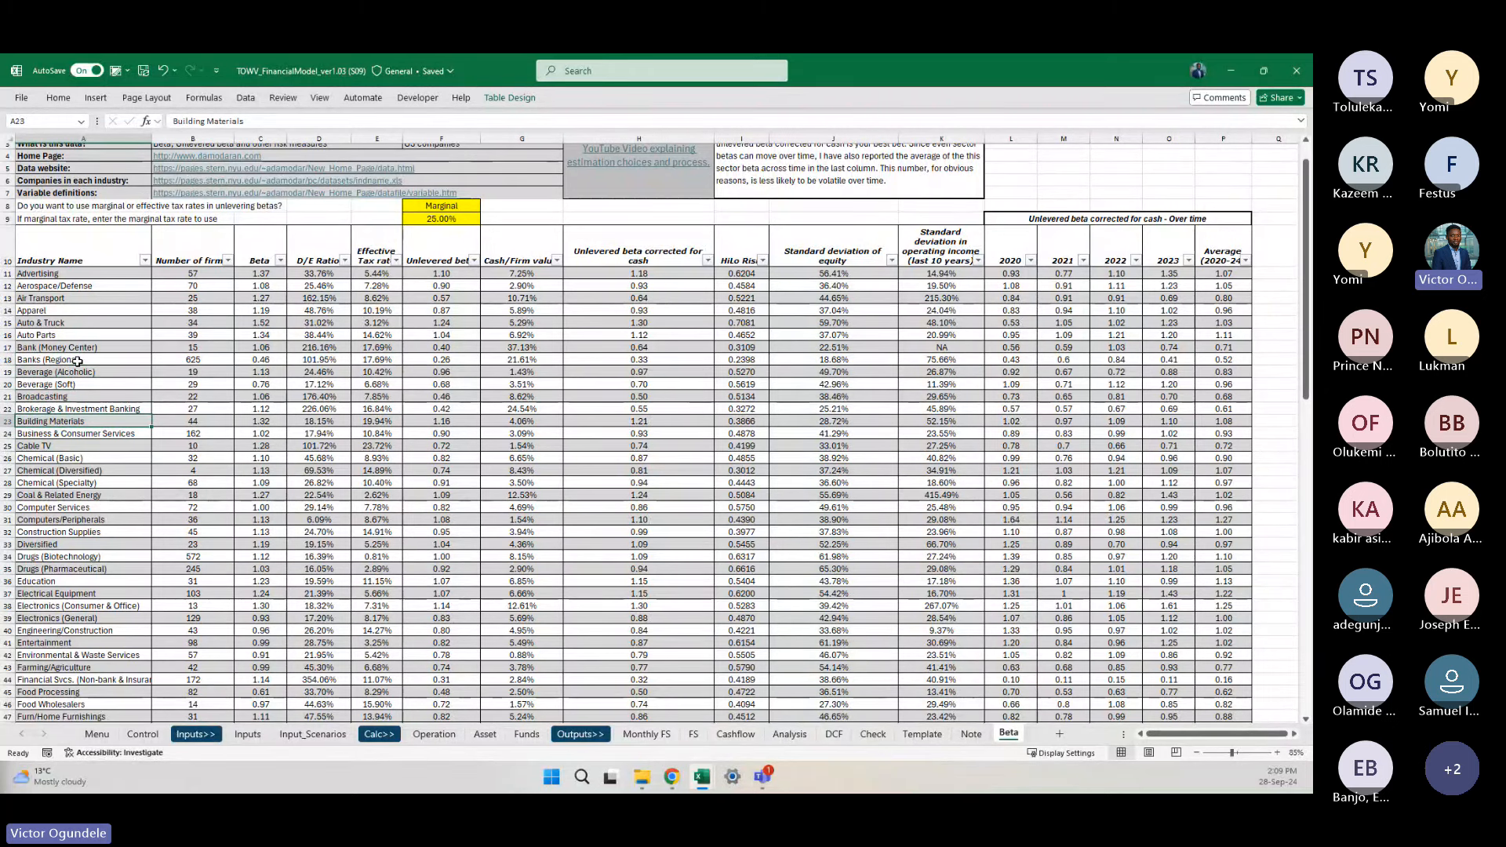
key(Down)
key(Down)
key(Down)
key(Down)
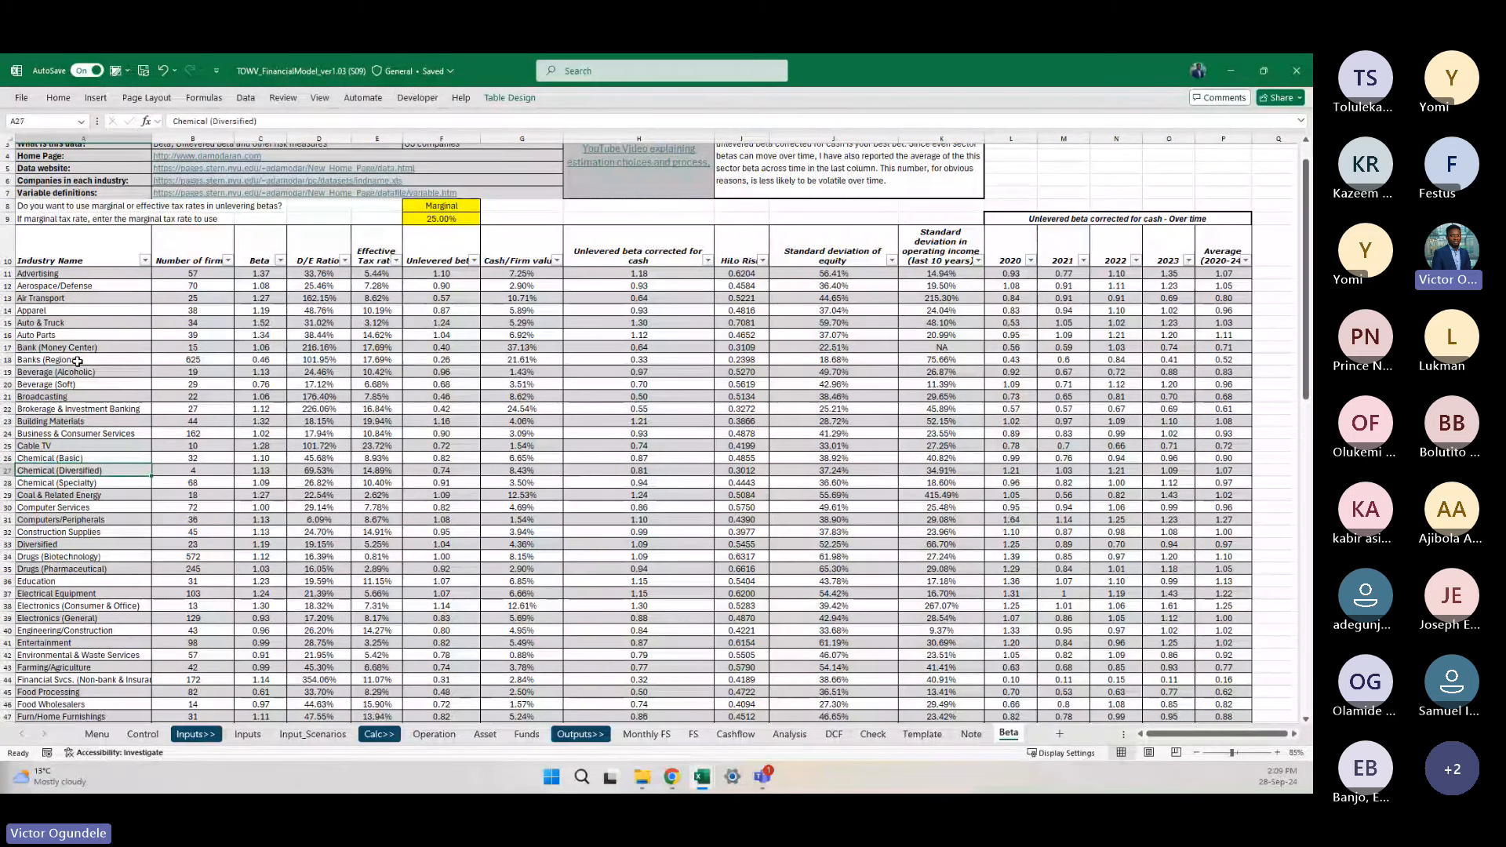
key(Down)
key(Down)
key(Down)
key(Down)
key(Down)
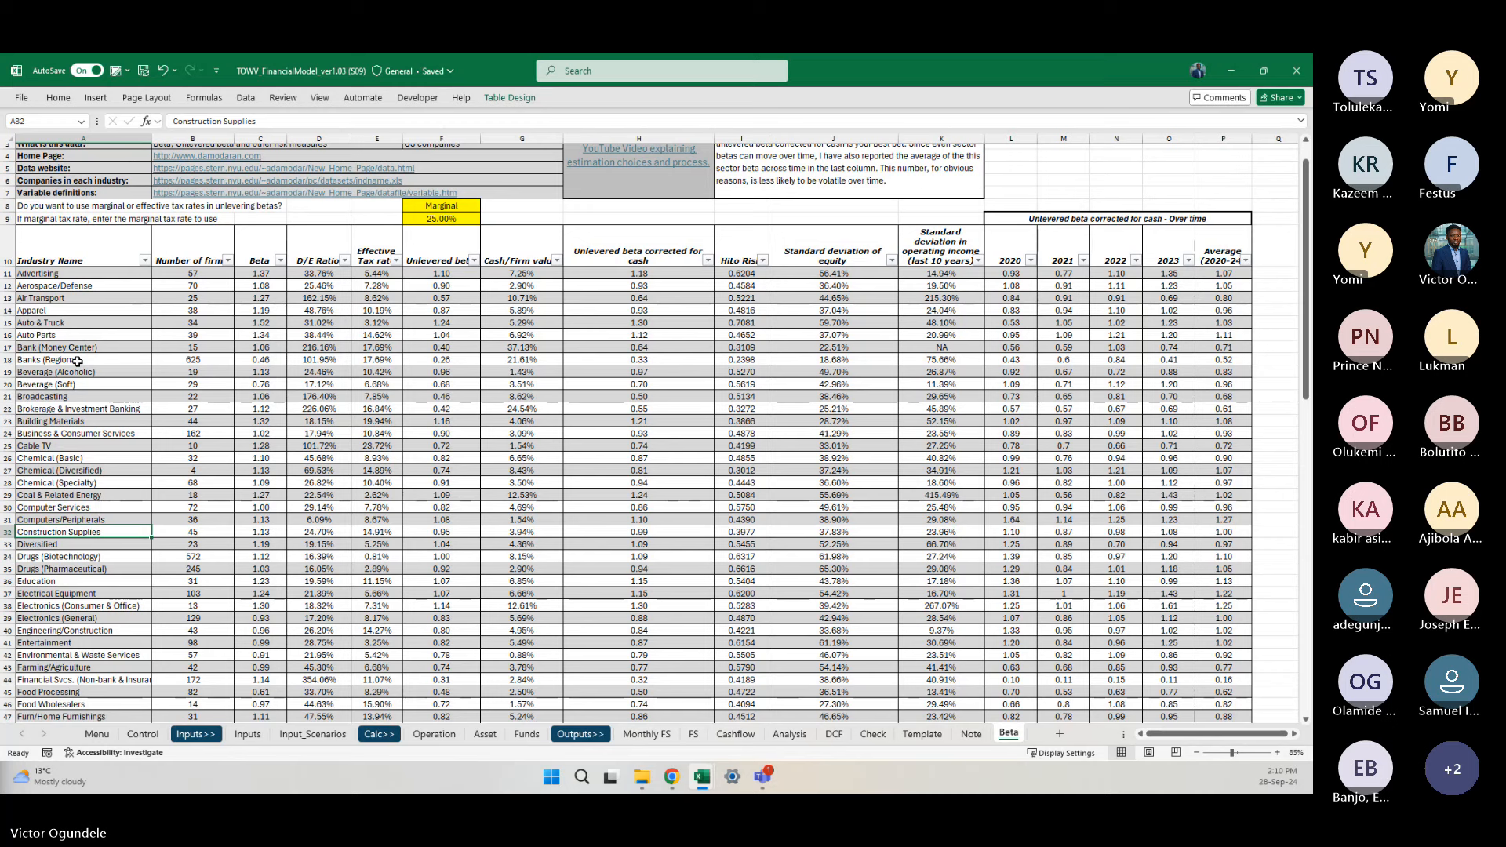
Step: Examine the industries following Construction Supplies through to the Total Market rows for another fit with the manufacturing business
scroll(78, 360, down, 1)
scroll(77, 360, down, 2)
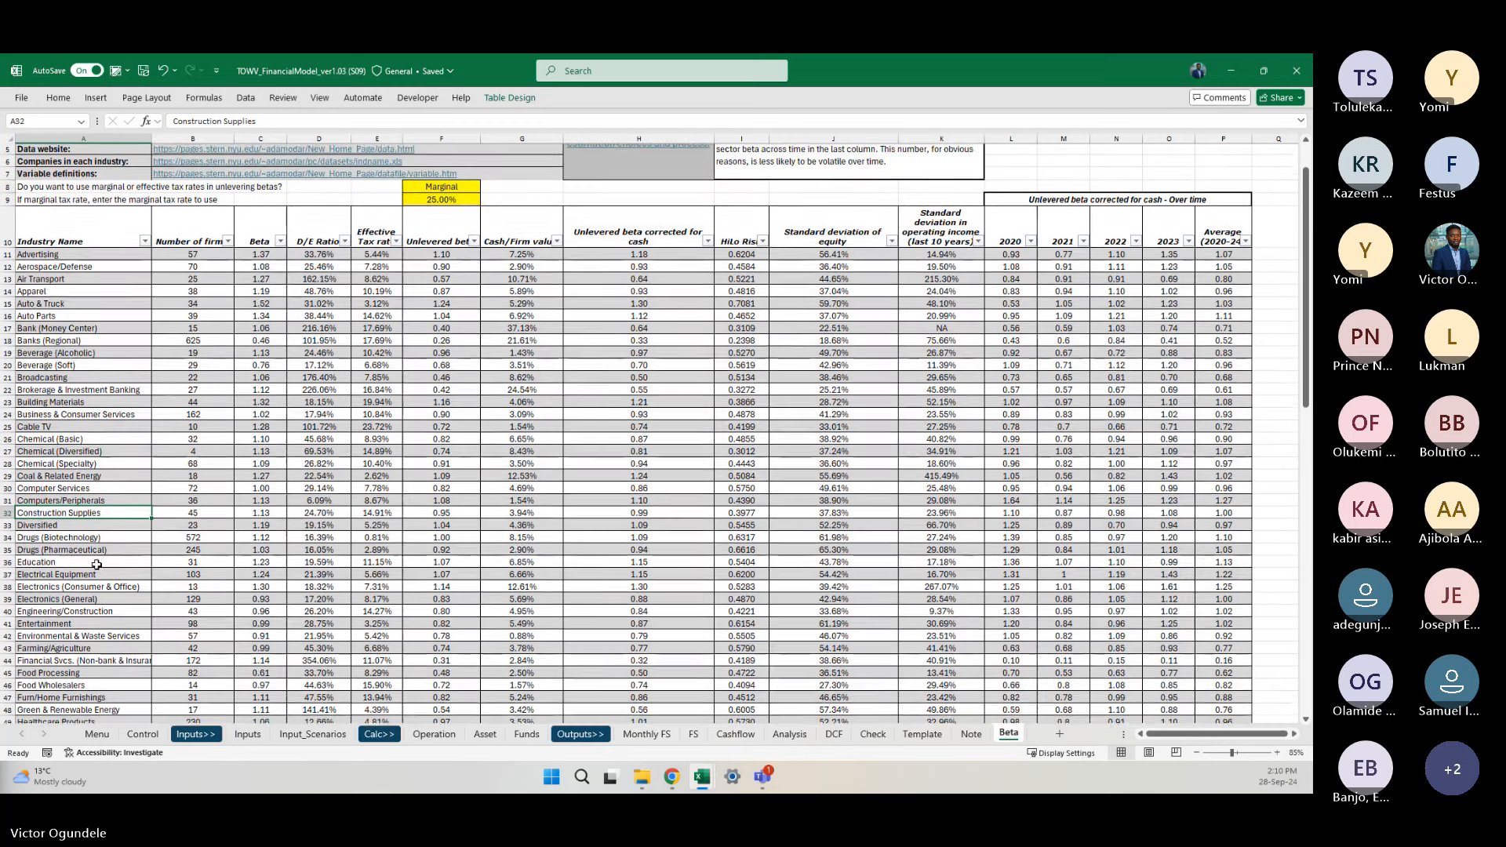
scroll(97, 563, down, 2)
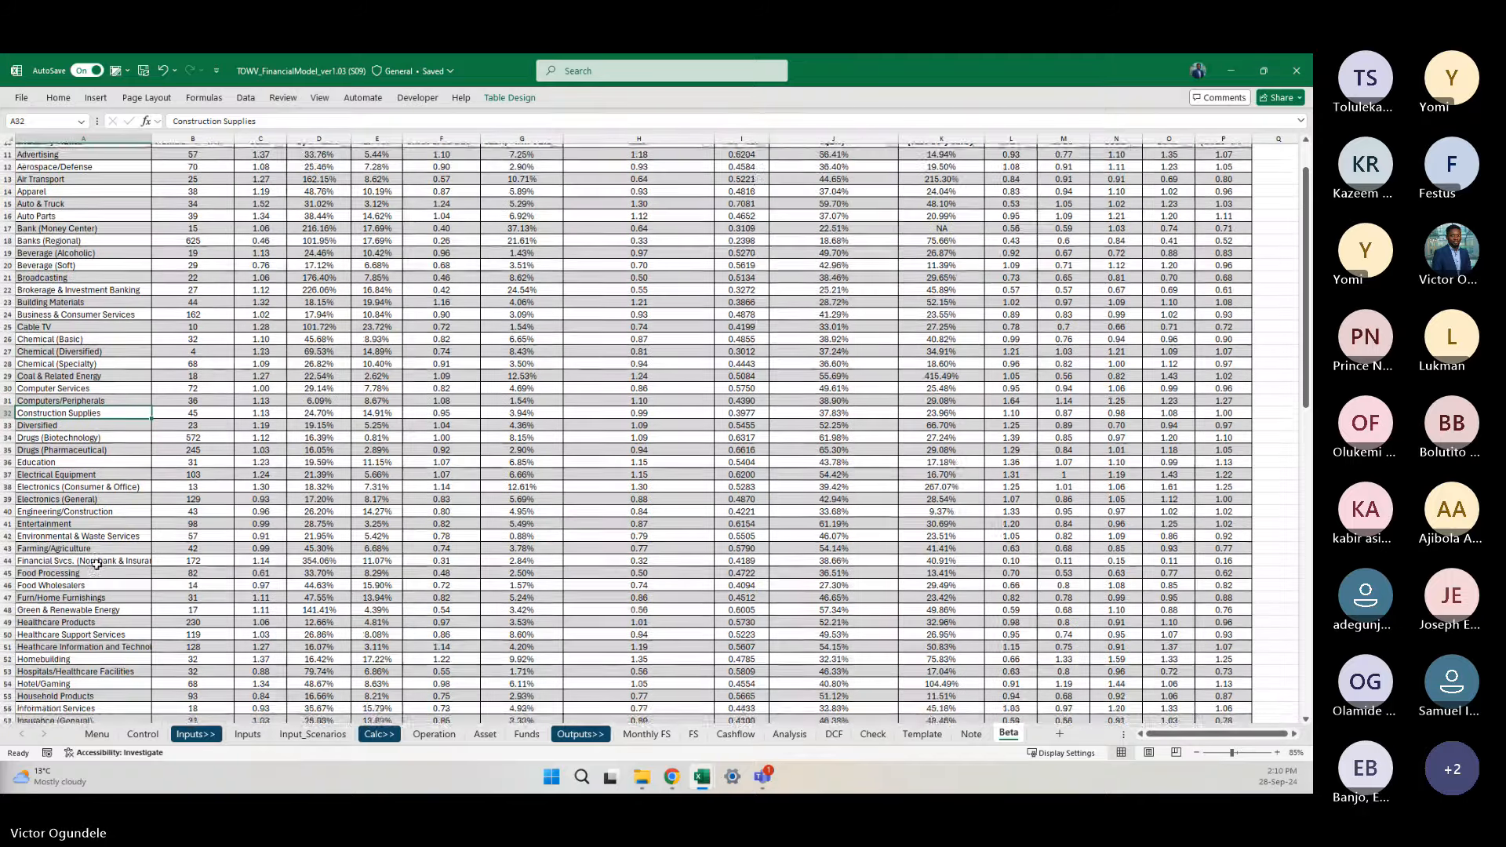
scroll(96, 563, down, 3)
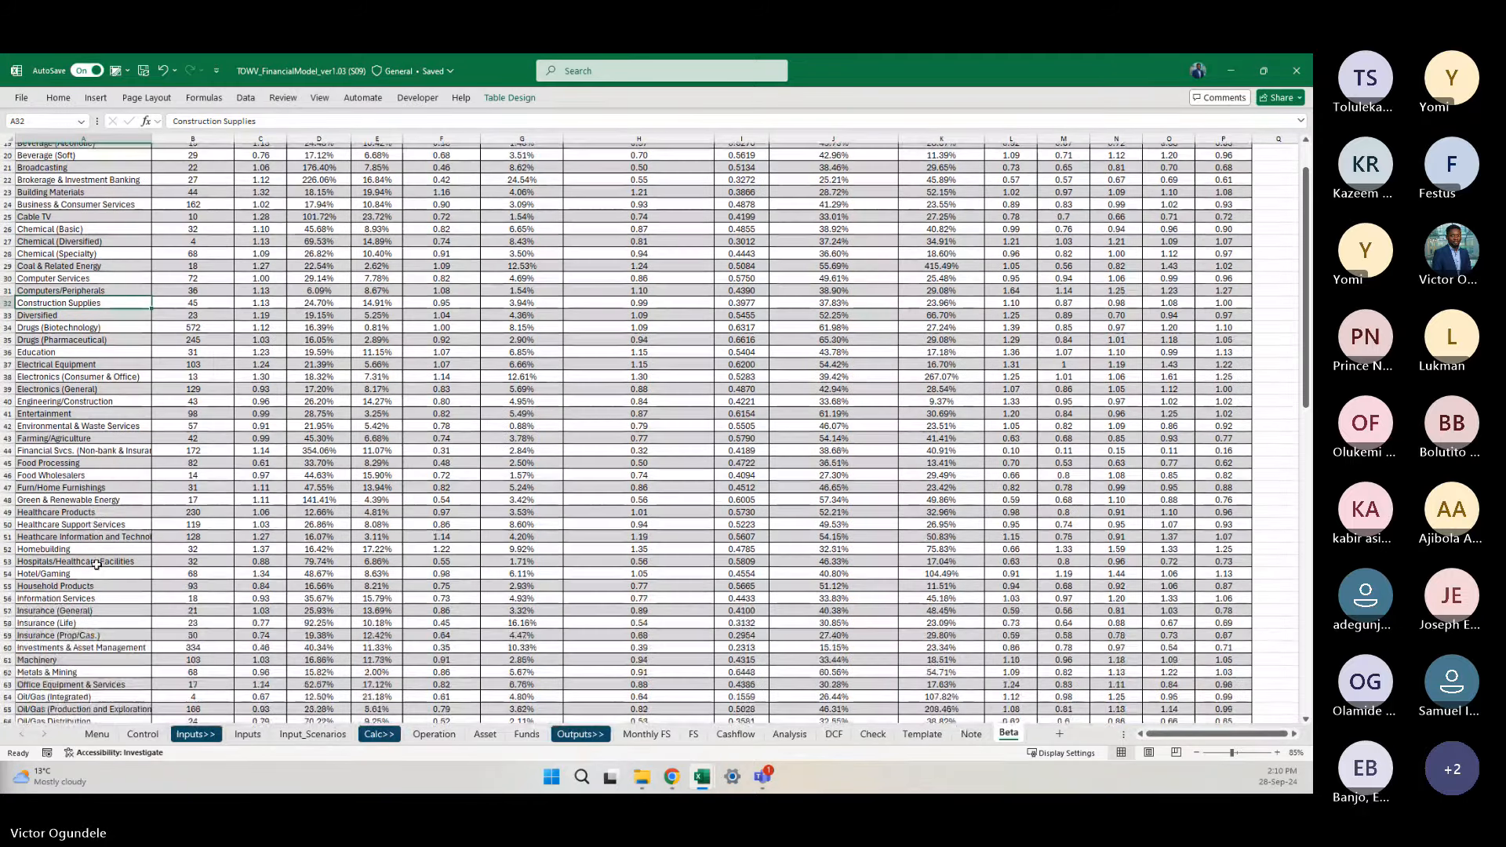
scroll(96, 563, down, 2)
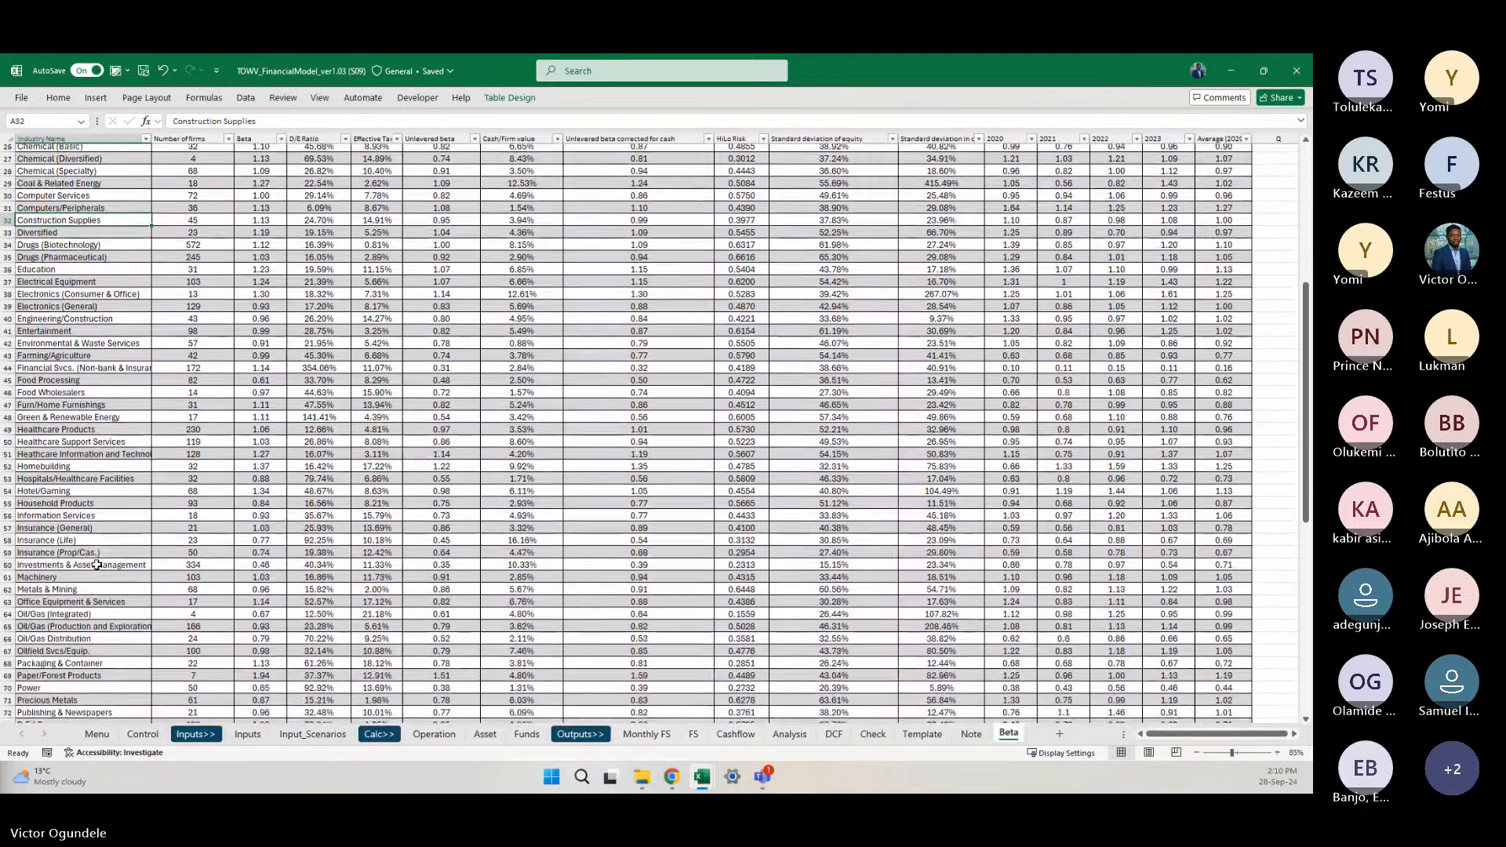
scroll(96, 563, down, 1)
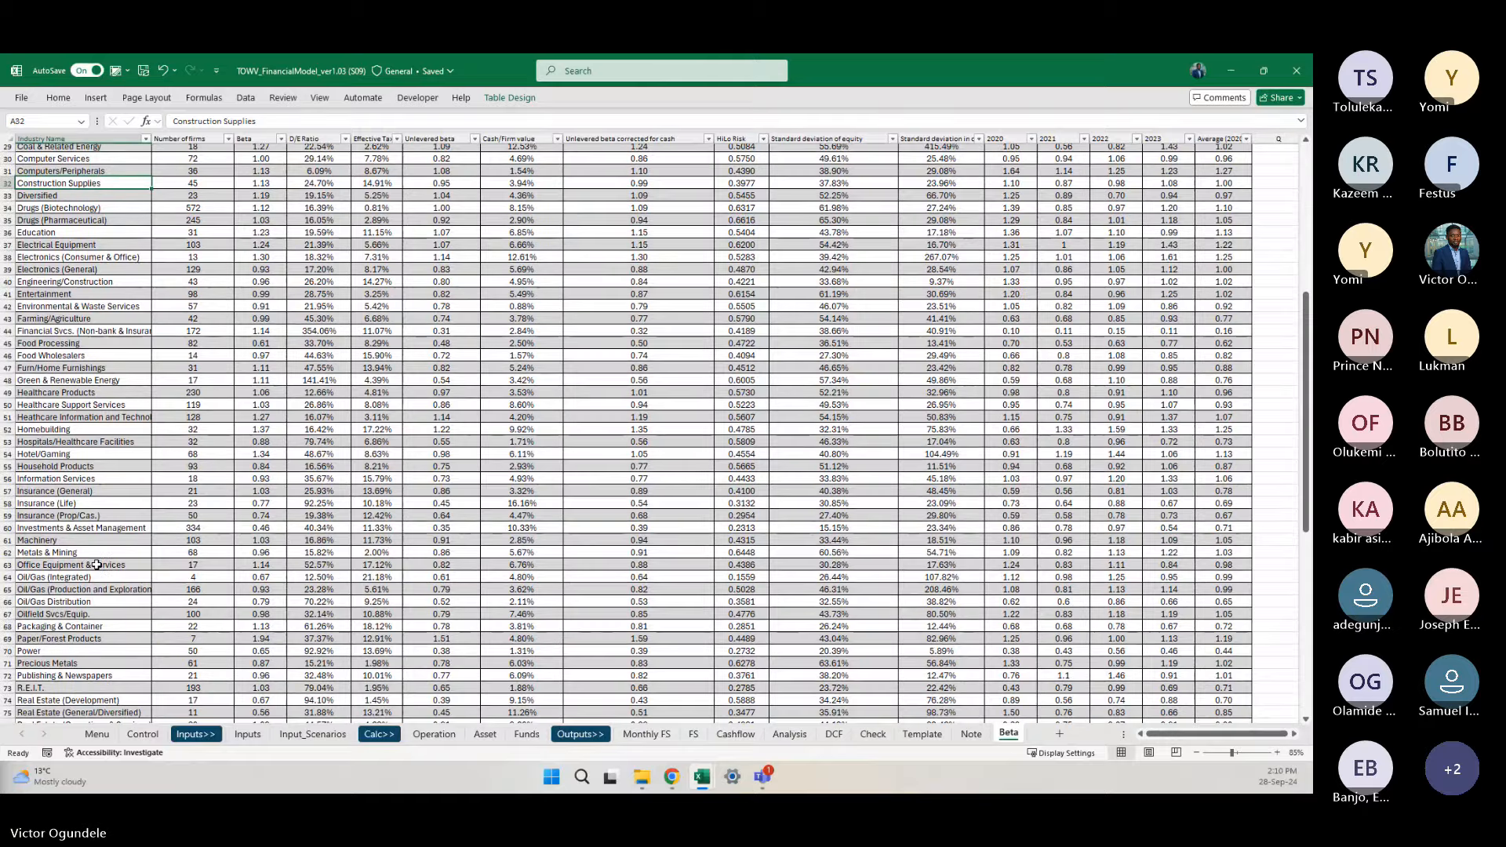
scroll(97, 564, down, 1)
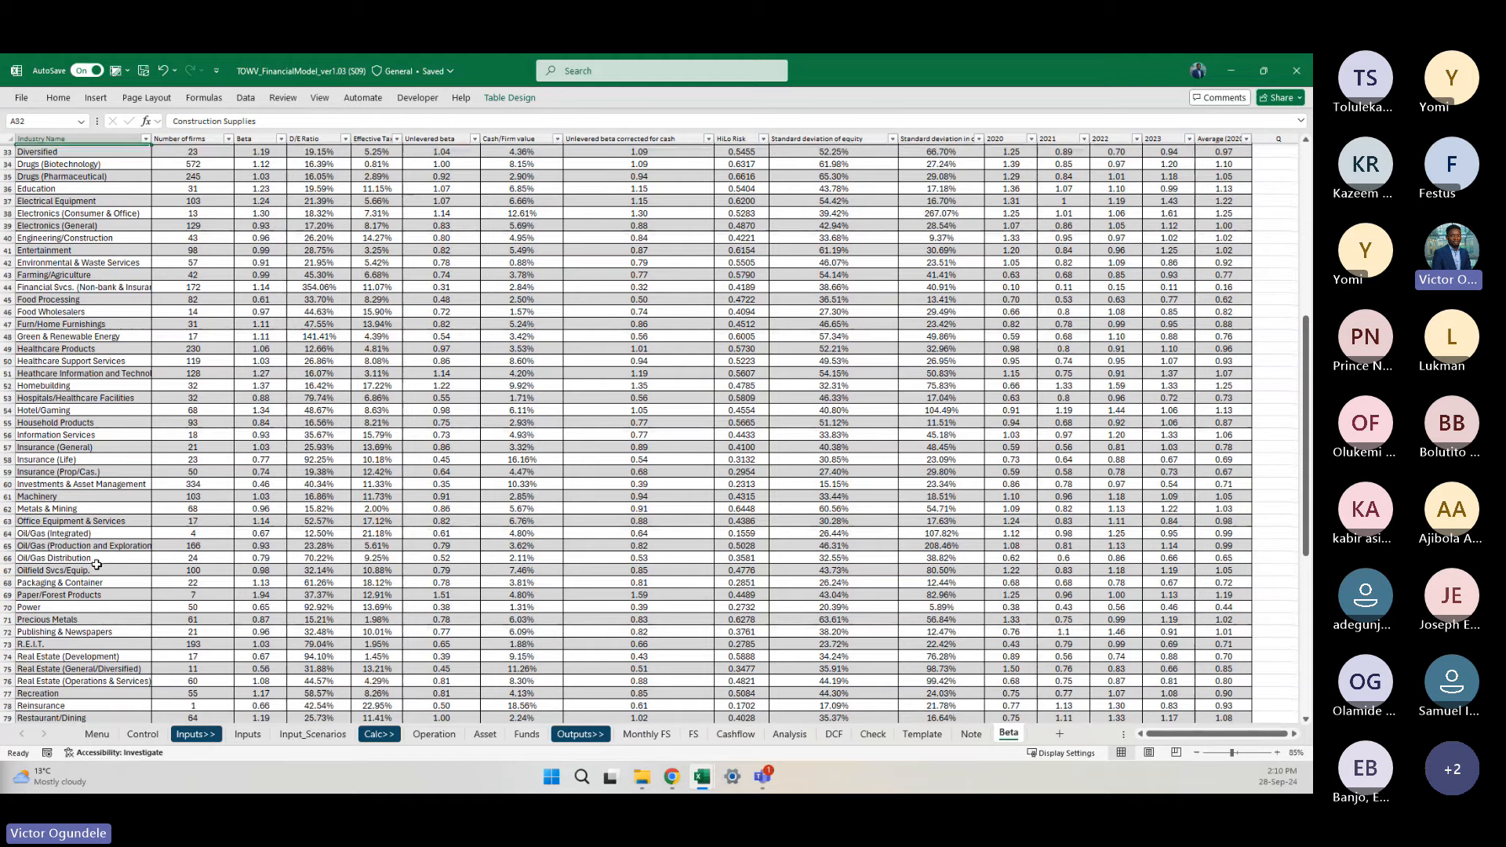
scroll(97, 564, down, 1)
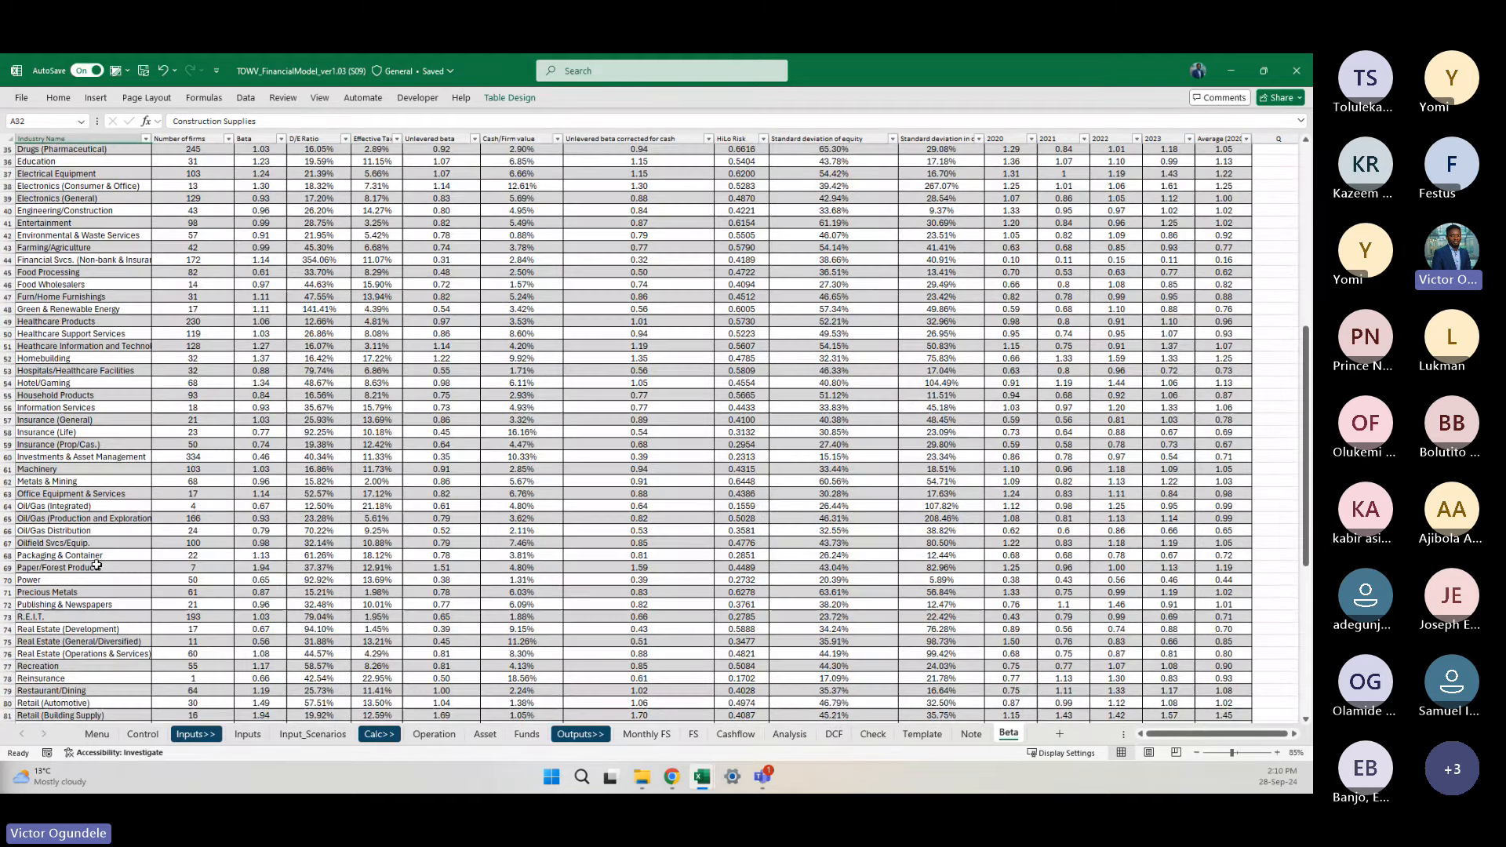
scroll(96, 563, down, 5)
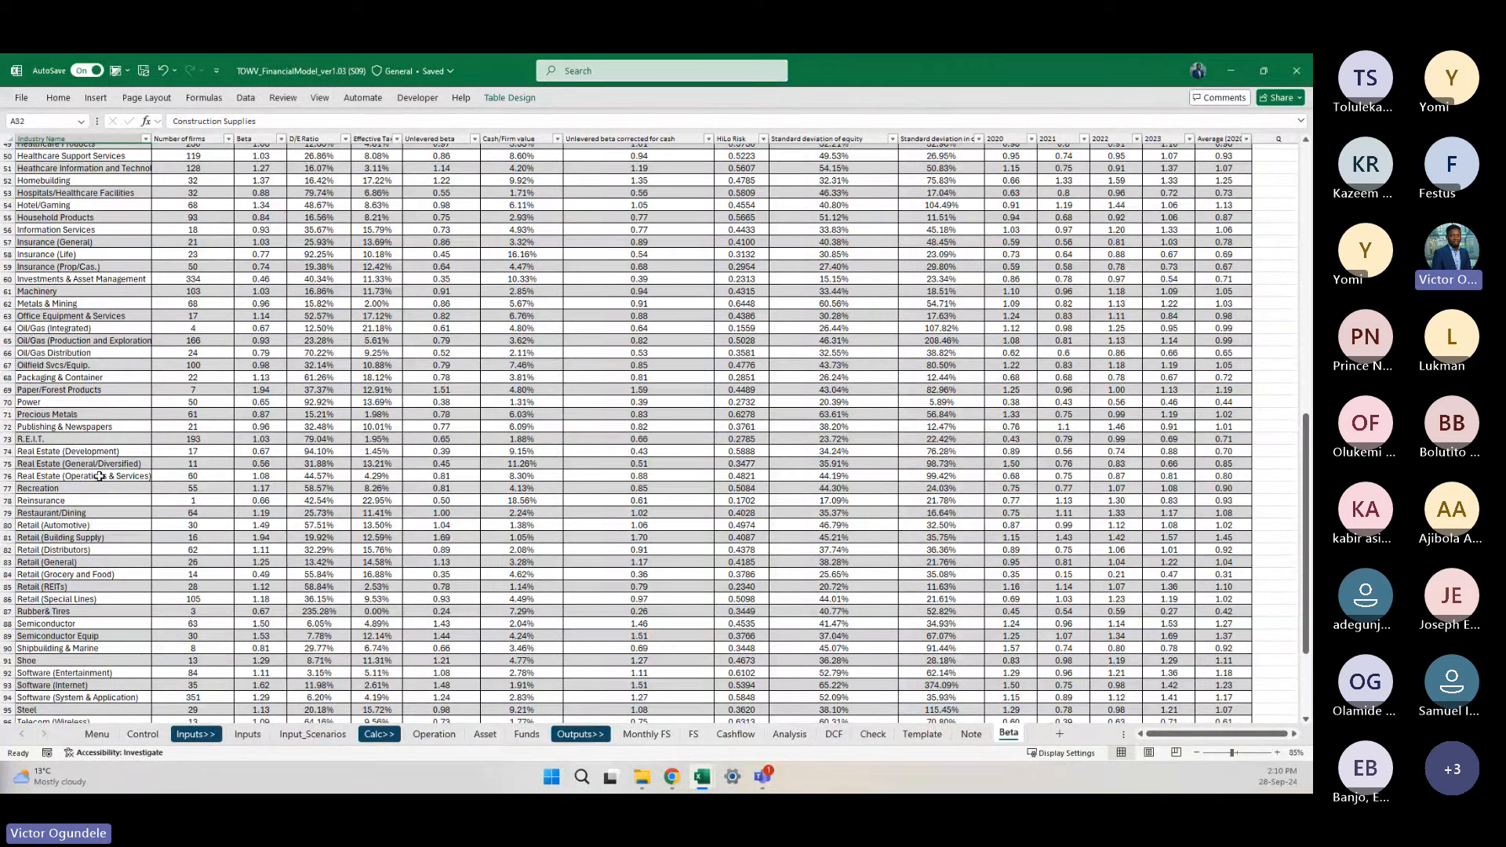
scroll(100, 476, down, 2)
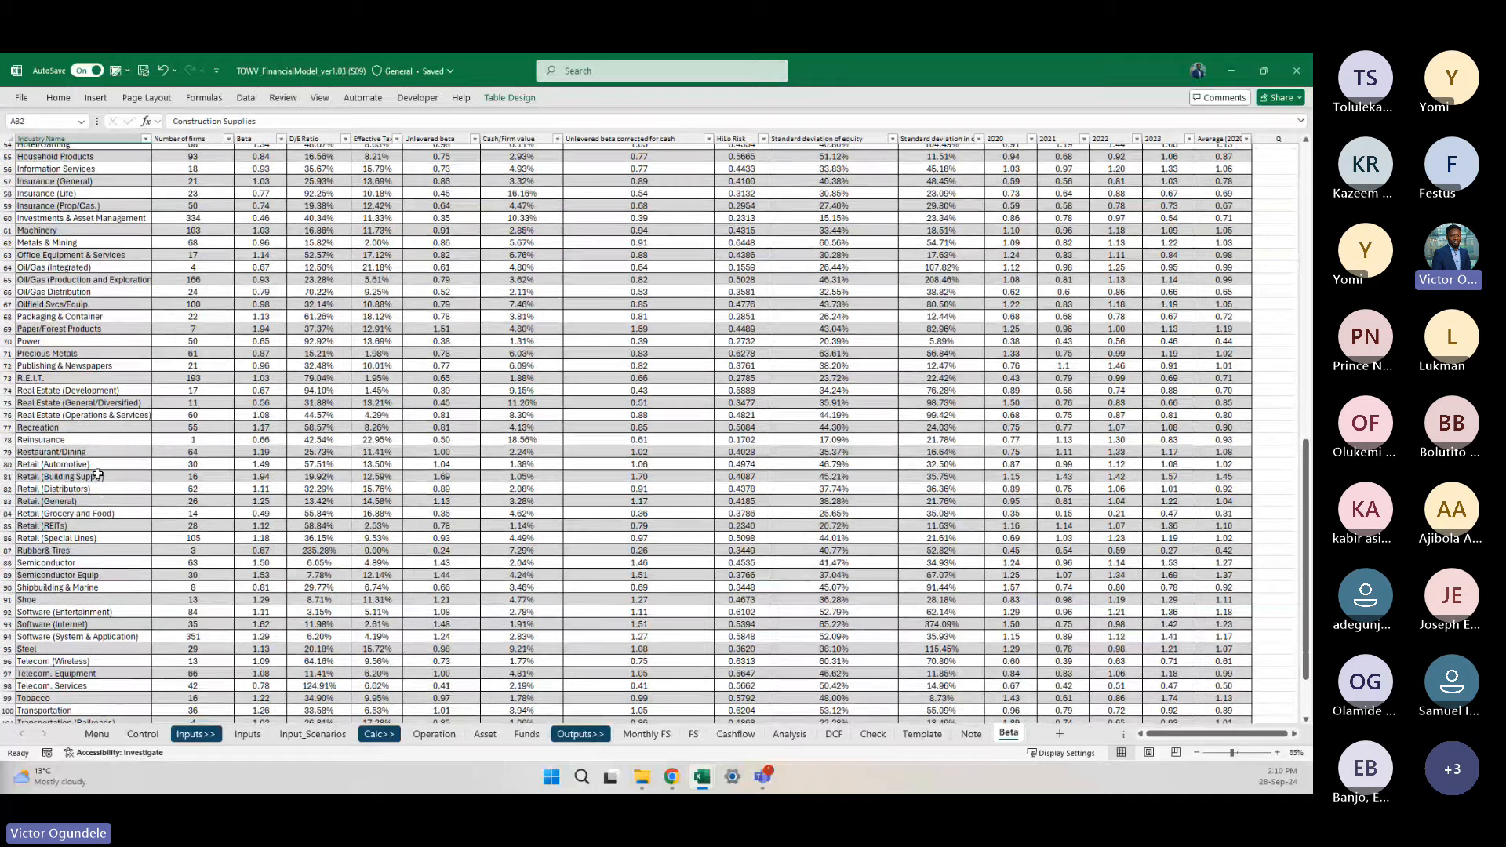
scroll(97, 476, down, 4)
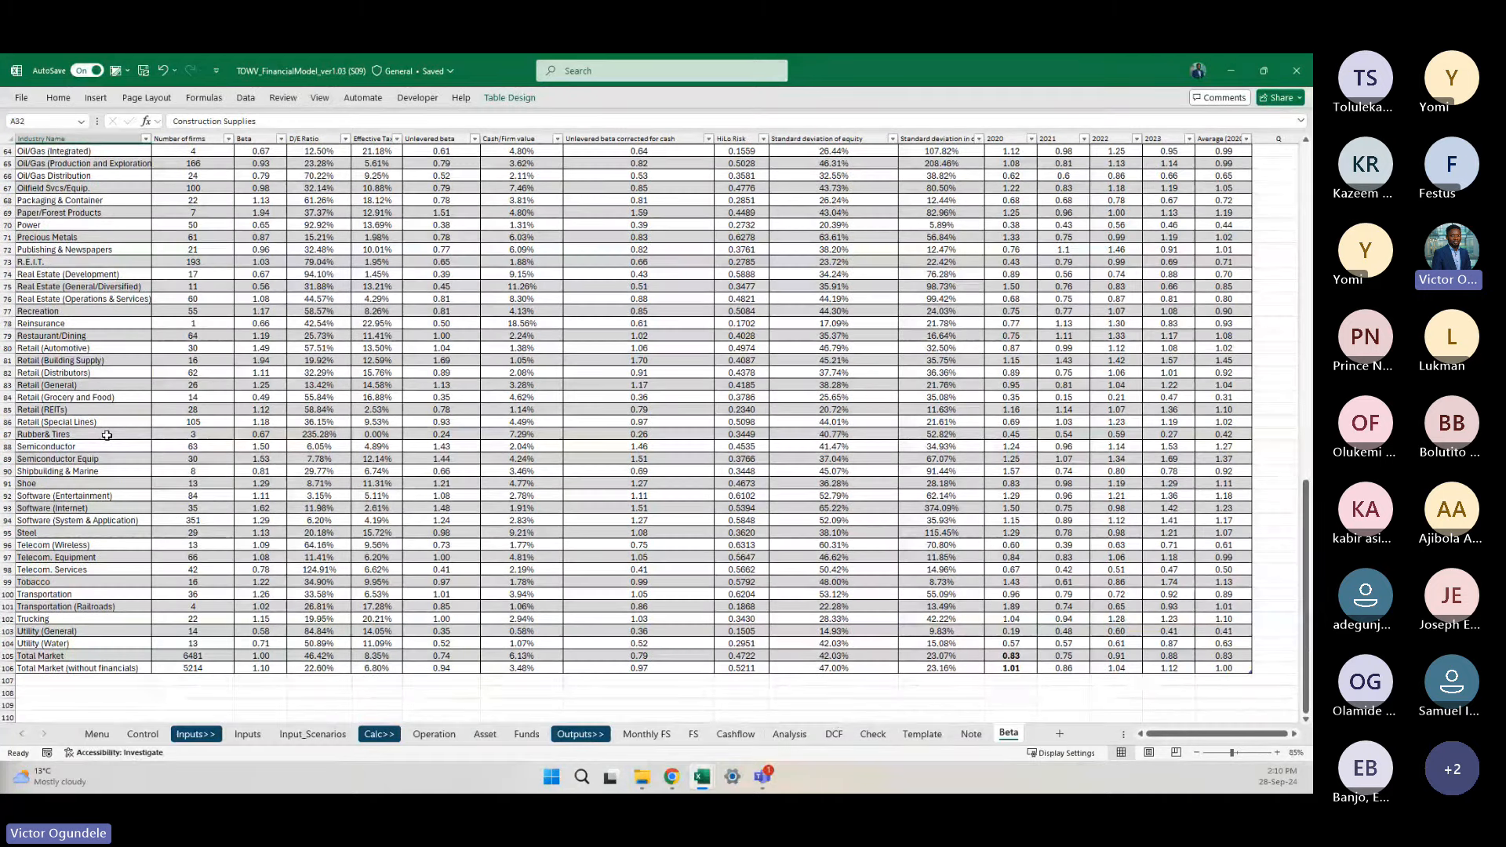
Step: Review the industries in reverse from the Total Market rows past Construction Supplies to Advertising, including the marginal tax setting above the table
scroll(107, 397, up, 2)
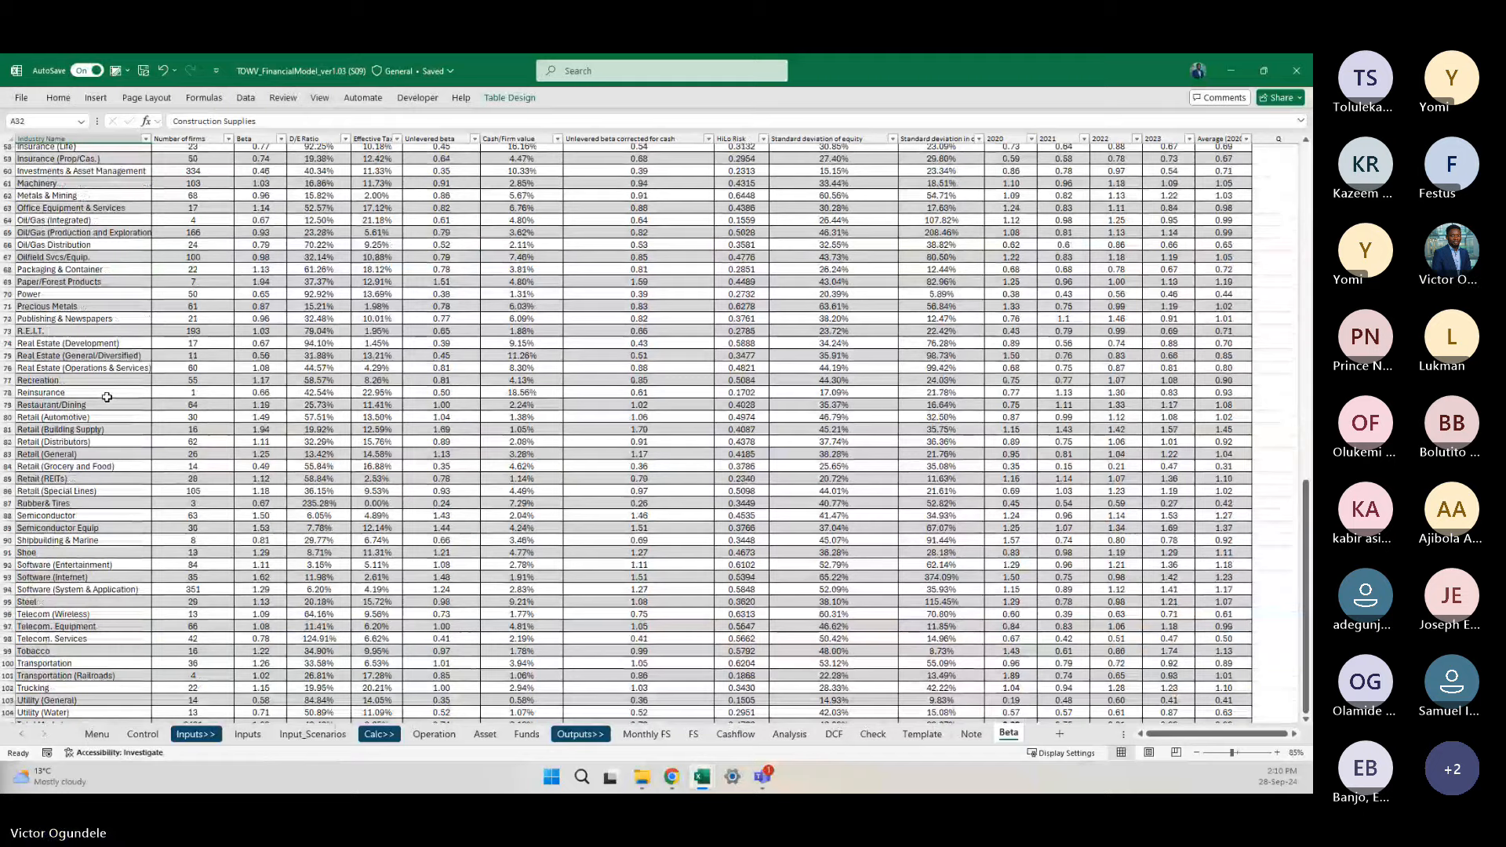
scroll(107, 397, up, 3)
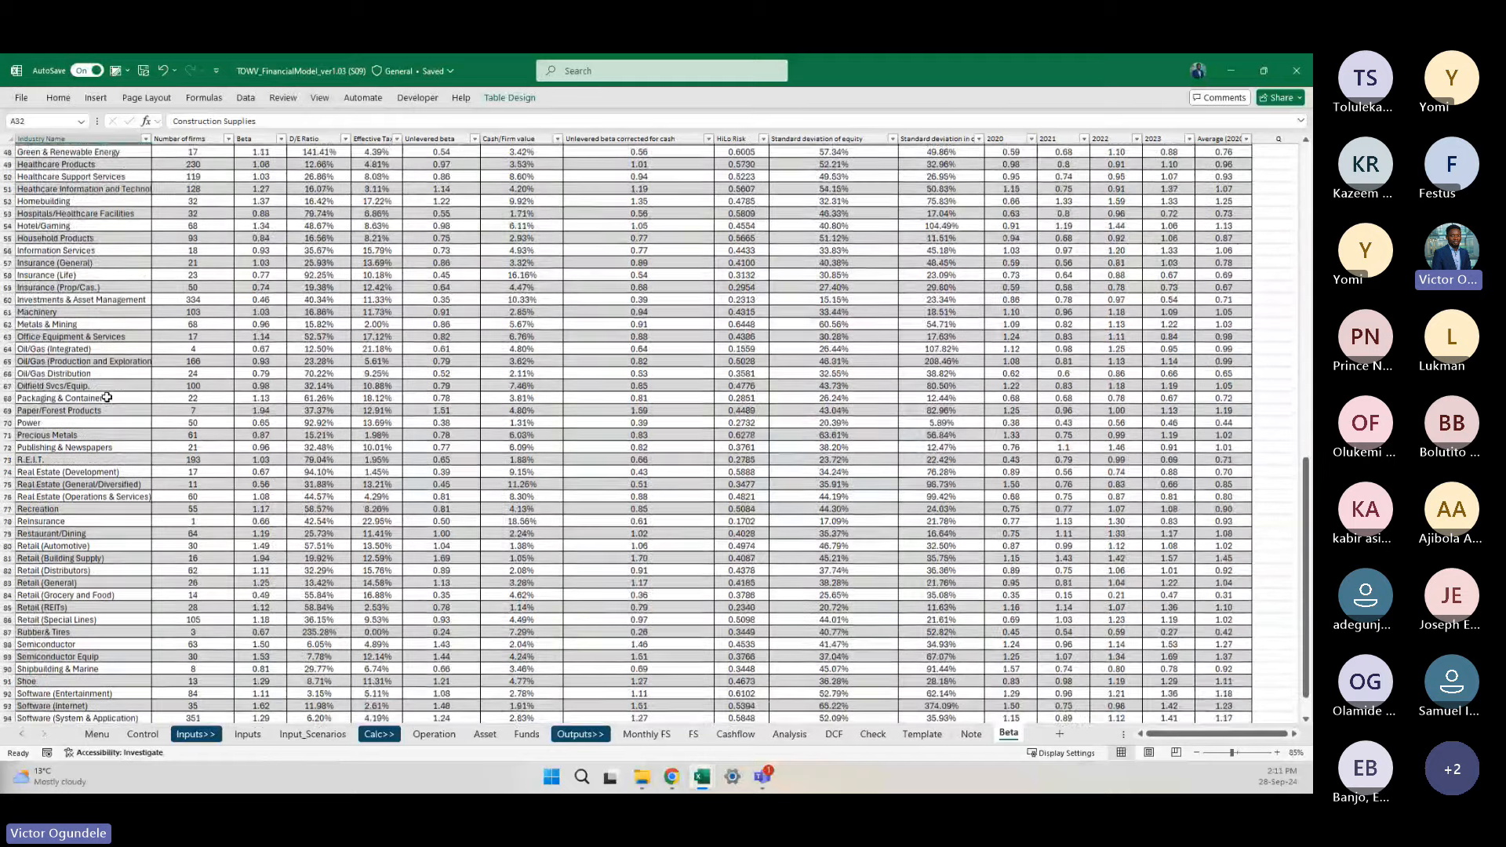
scroll(106, 397, up, 4)
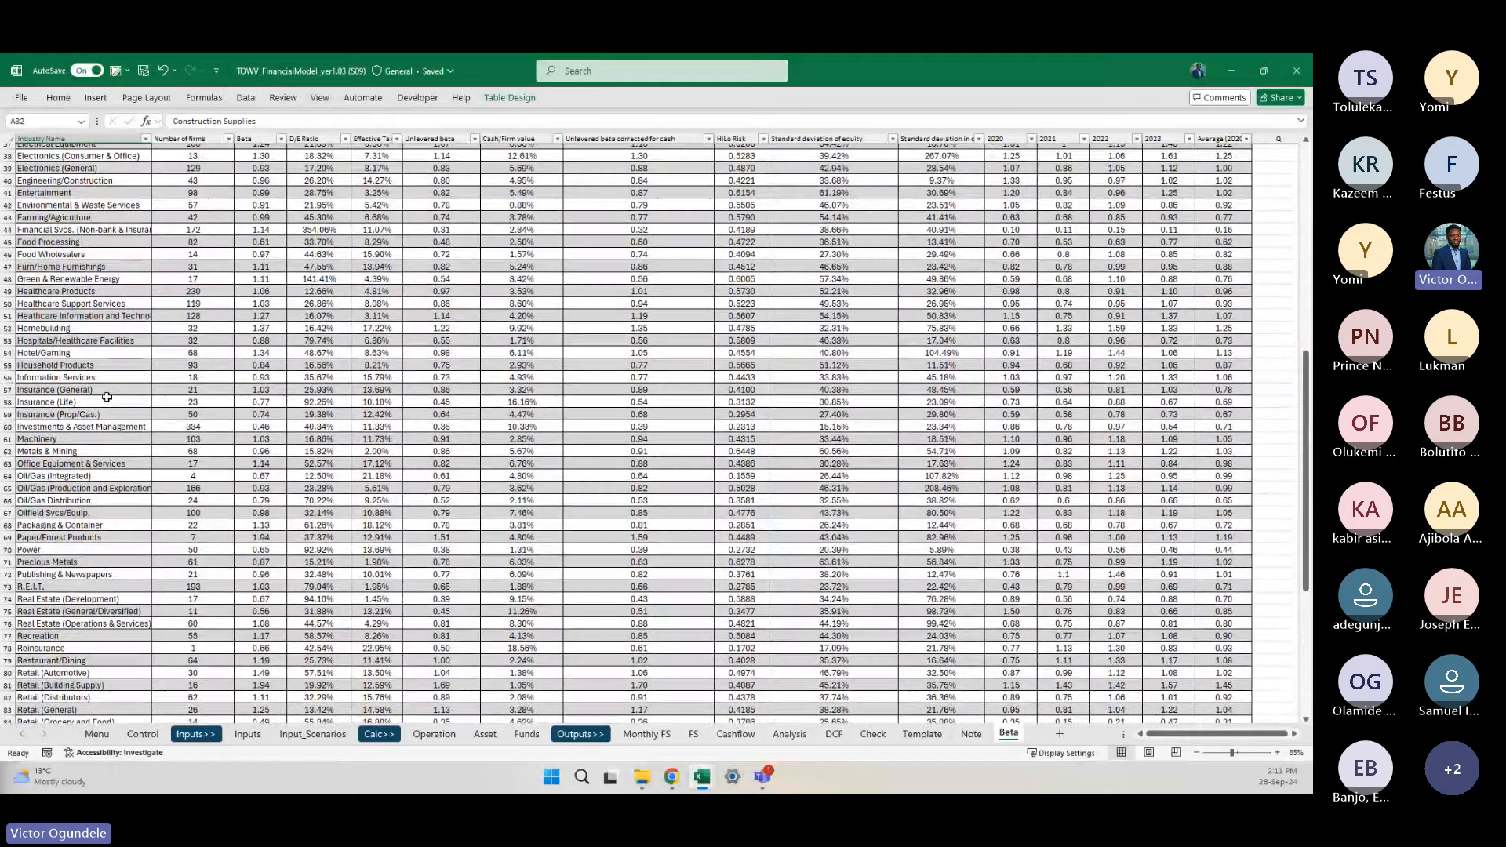
scroll(107, 397, up, 2)
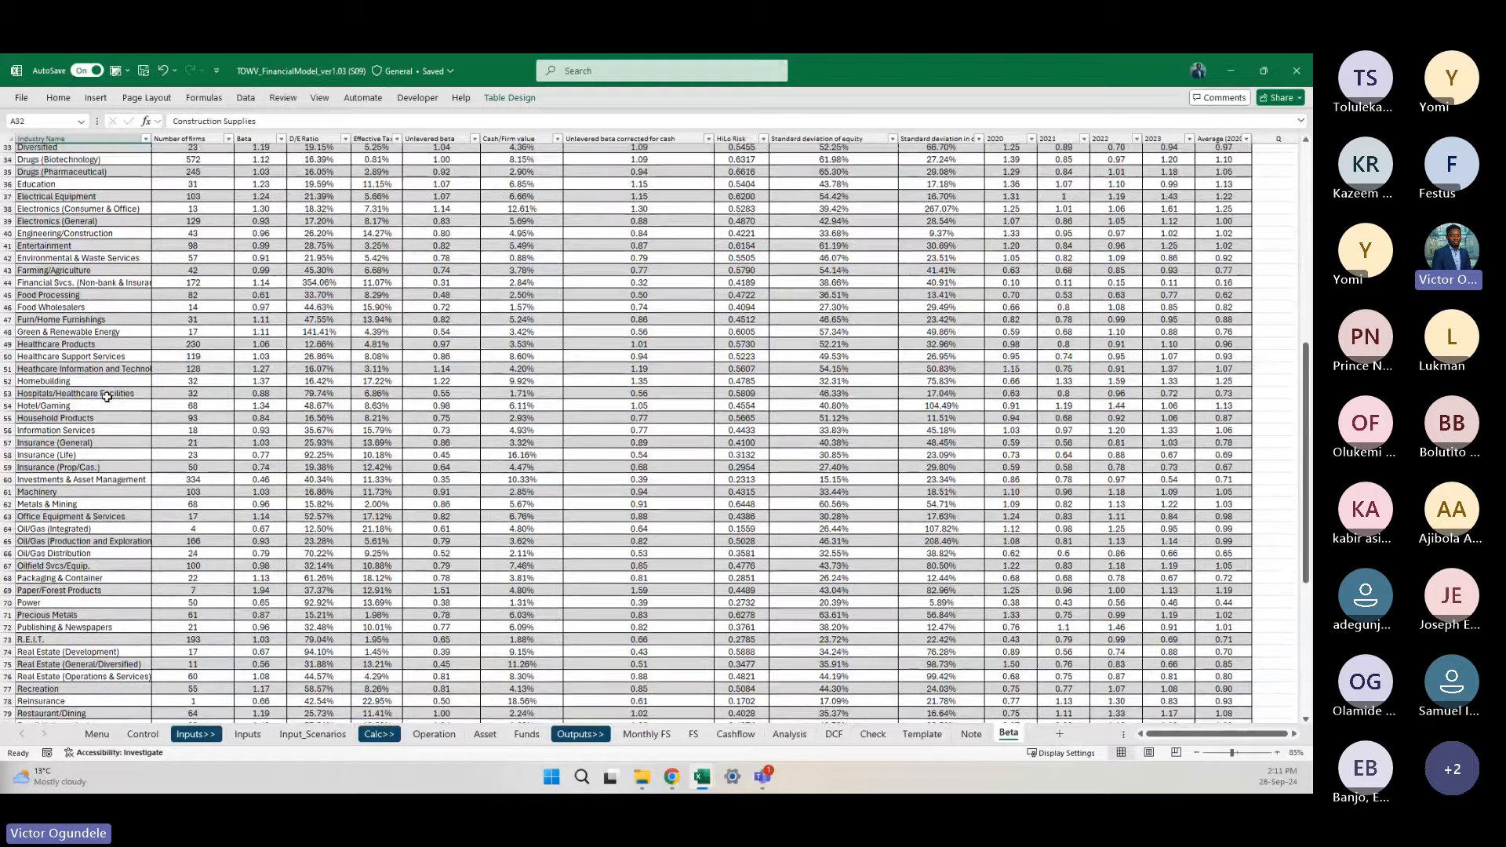
scroll(106, 397, up, 8)
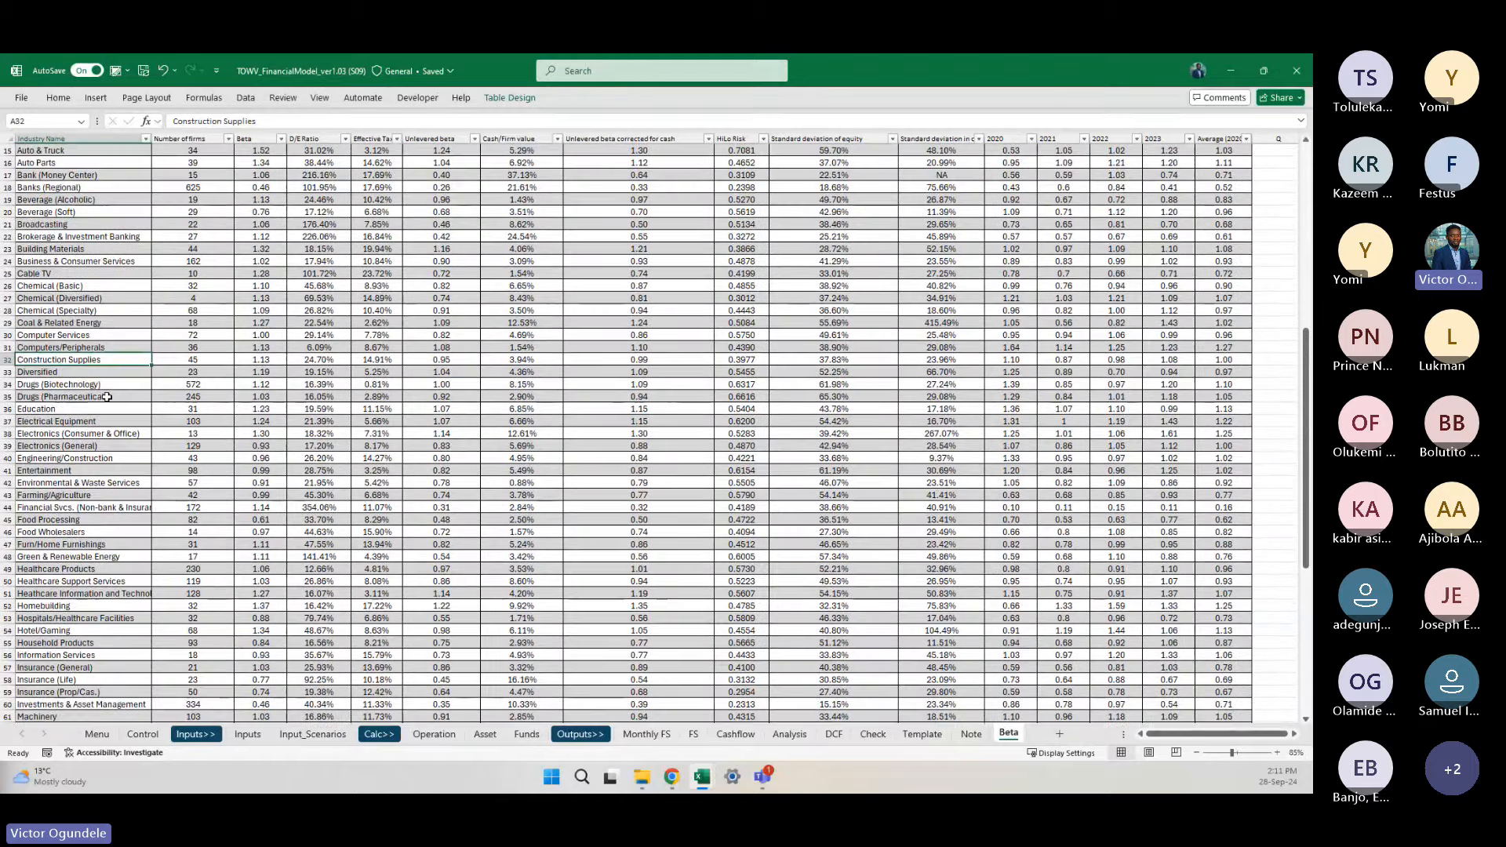
scroll(106, 397, up, 2)
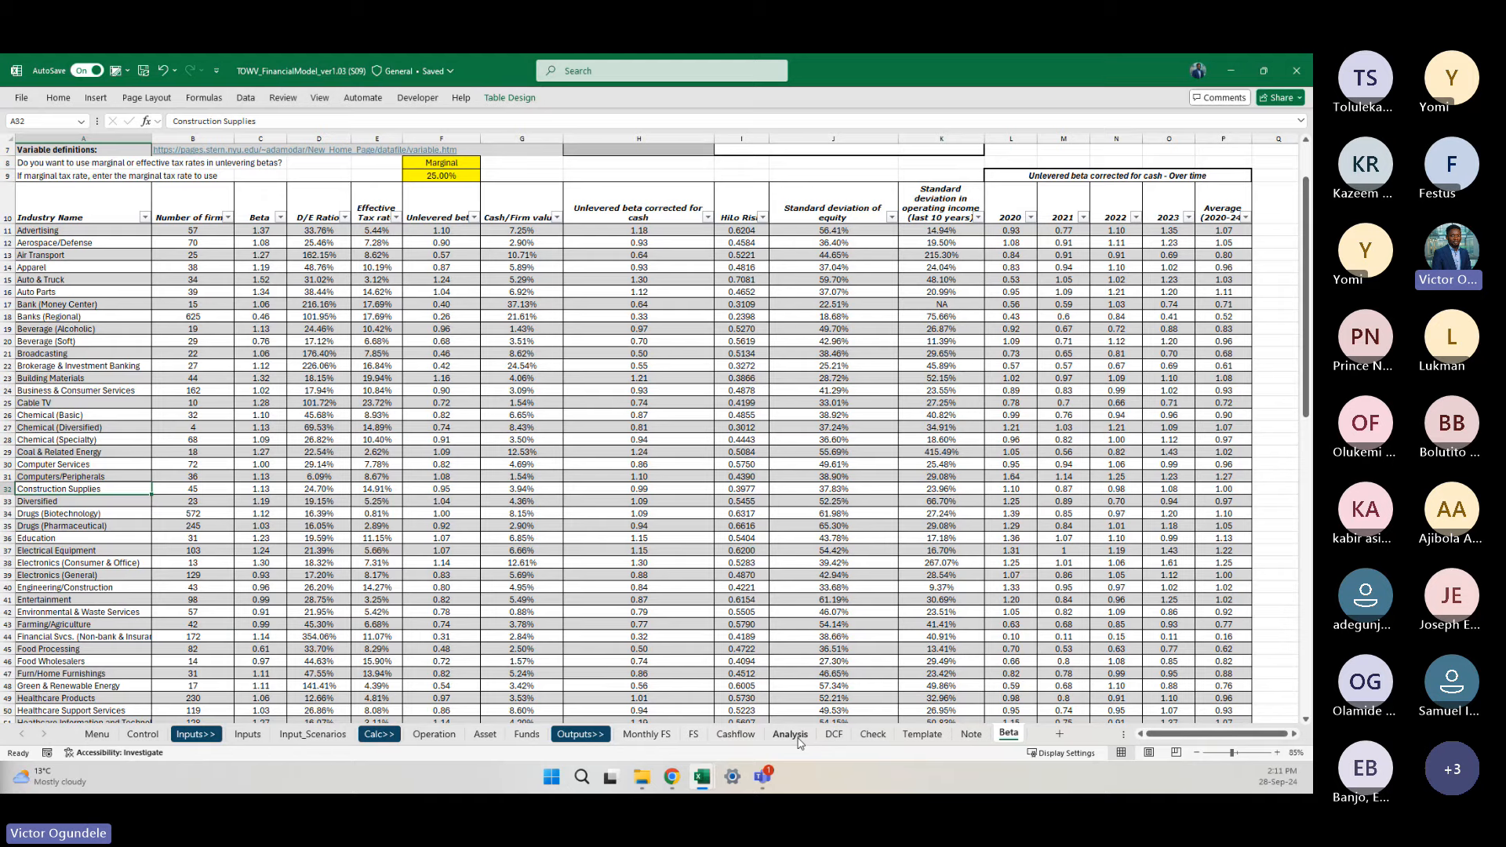
Step: Return to the Analysis sheet and start a formula in the Unlevered beta input cell H16
click(834, 733)
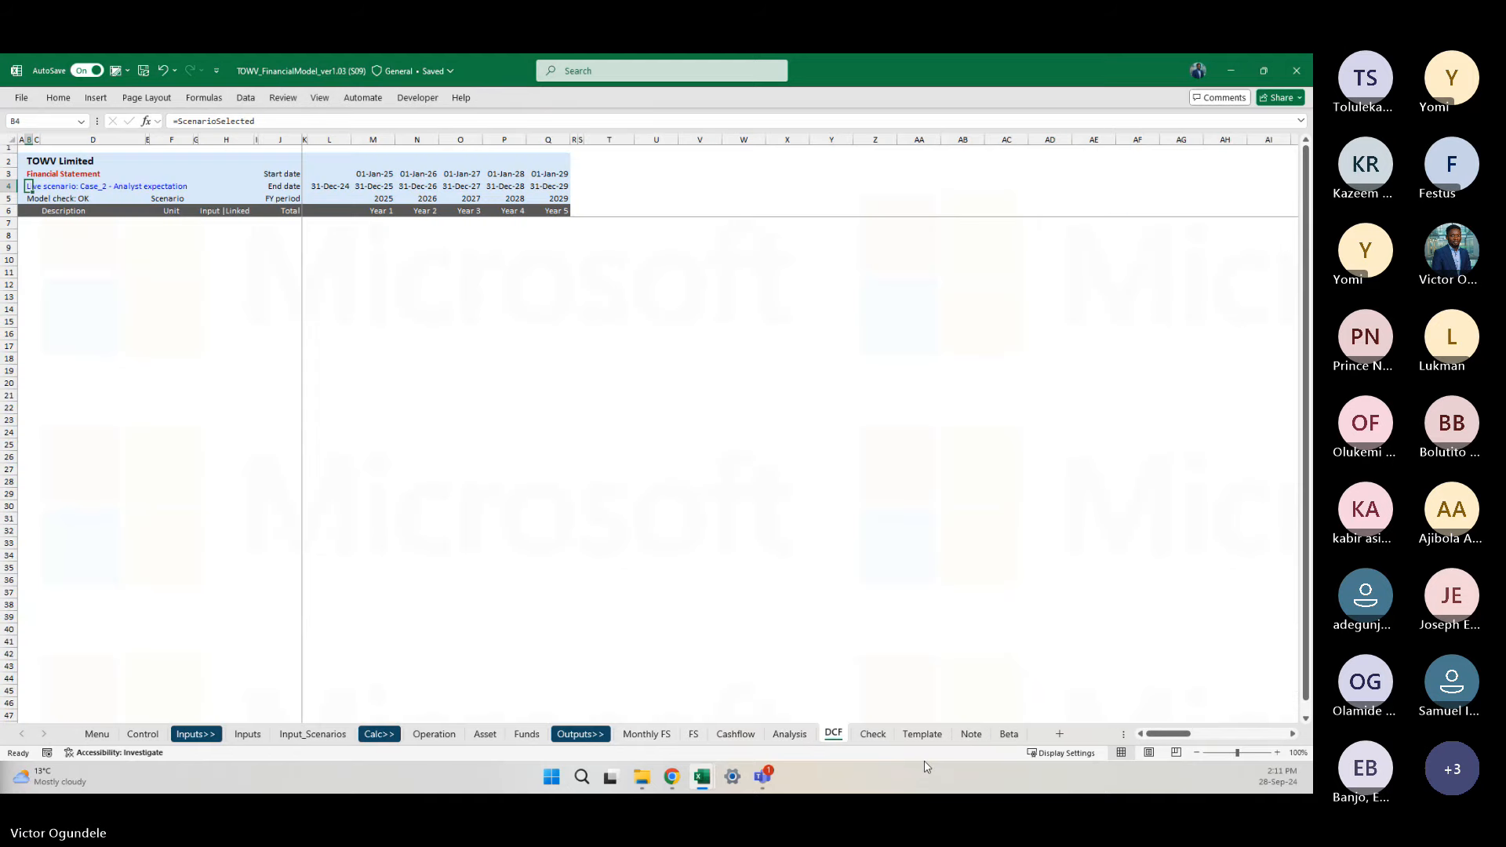
click(788, 733)
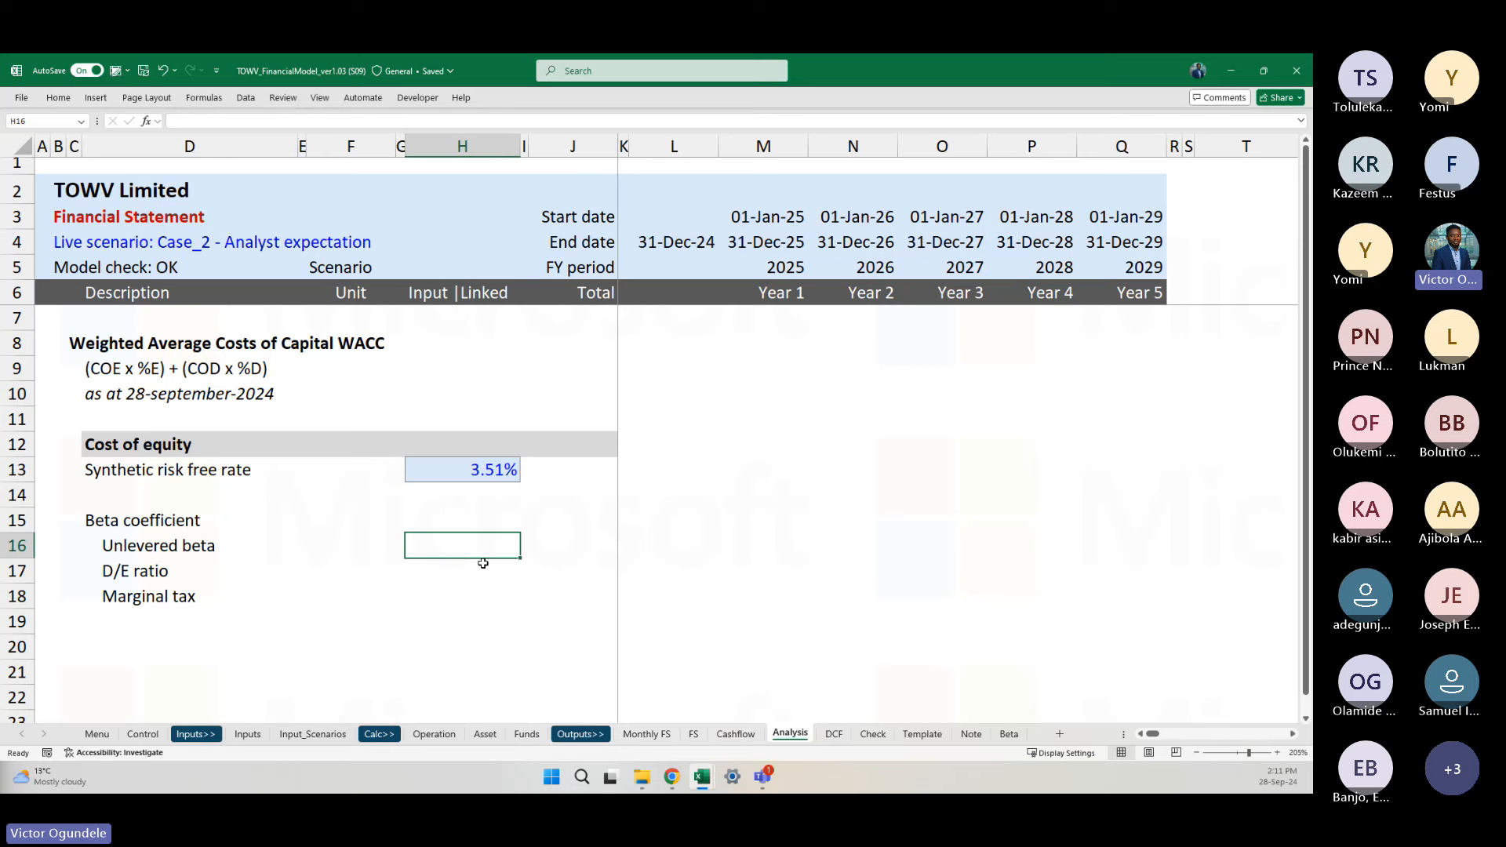
text(=)
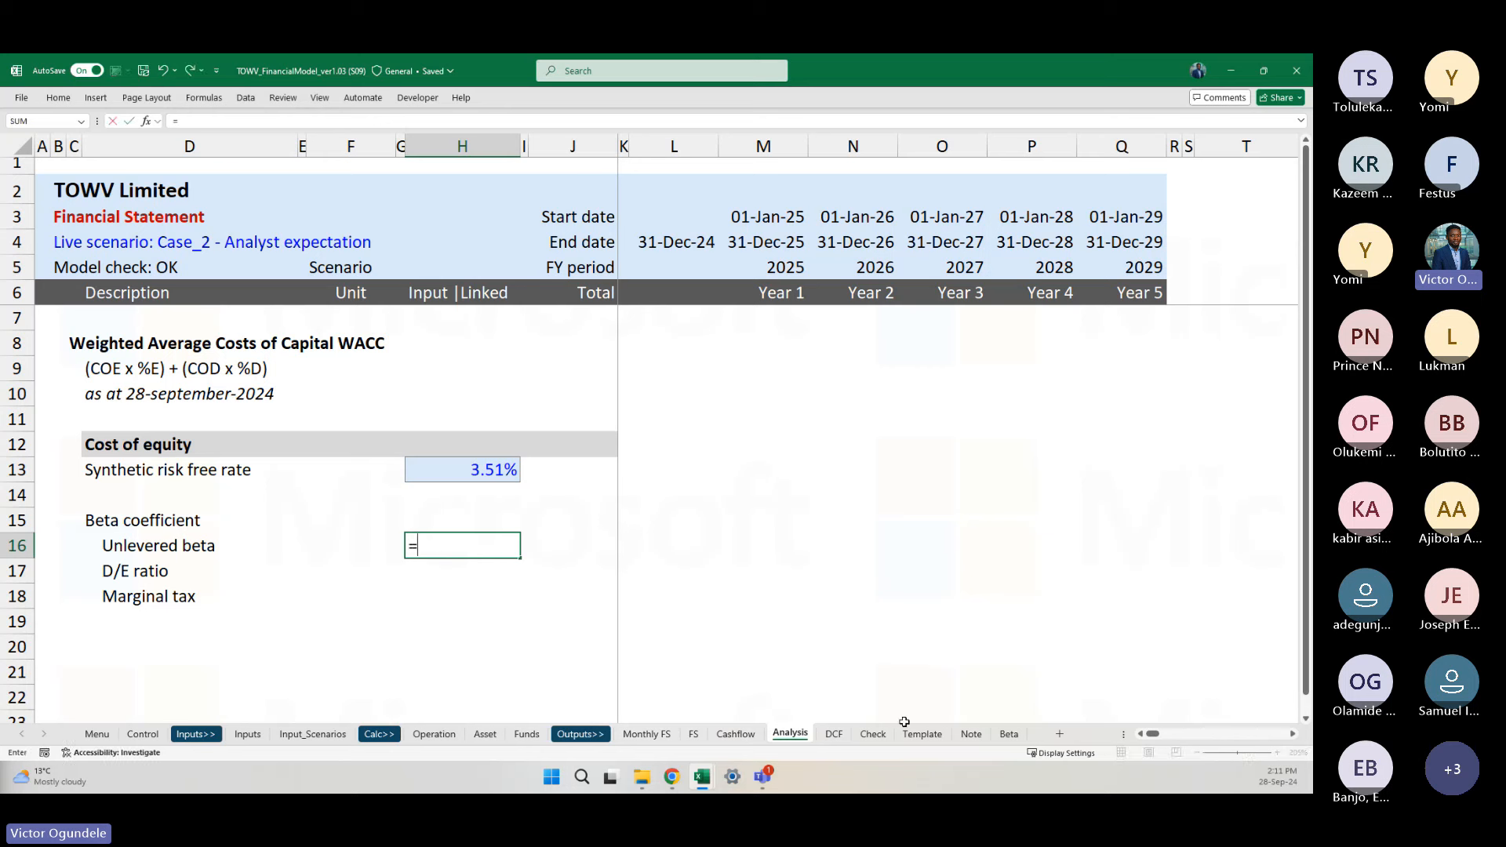
Step: Link the unlevered beta in H16 to the Construction Supplies unlevered beta on the Beta sheet (=Beta!F32)
click(1009, 735)
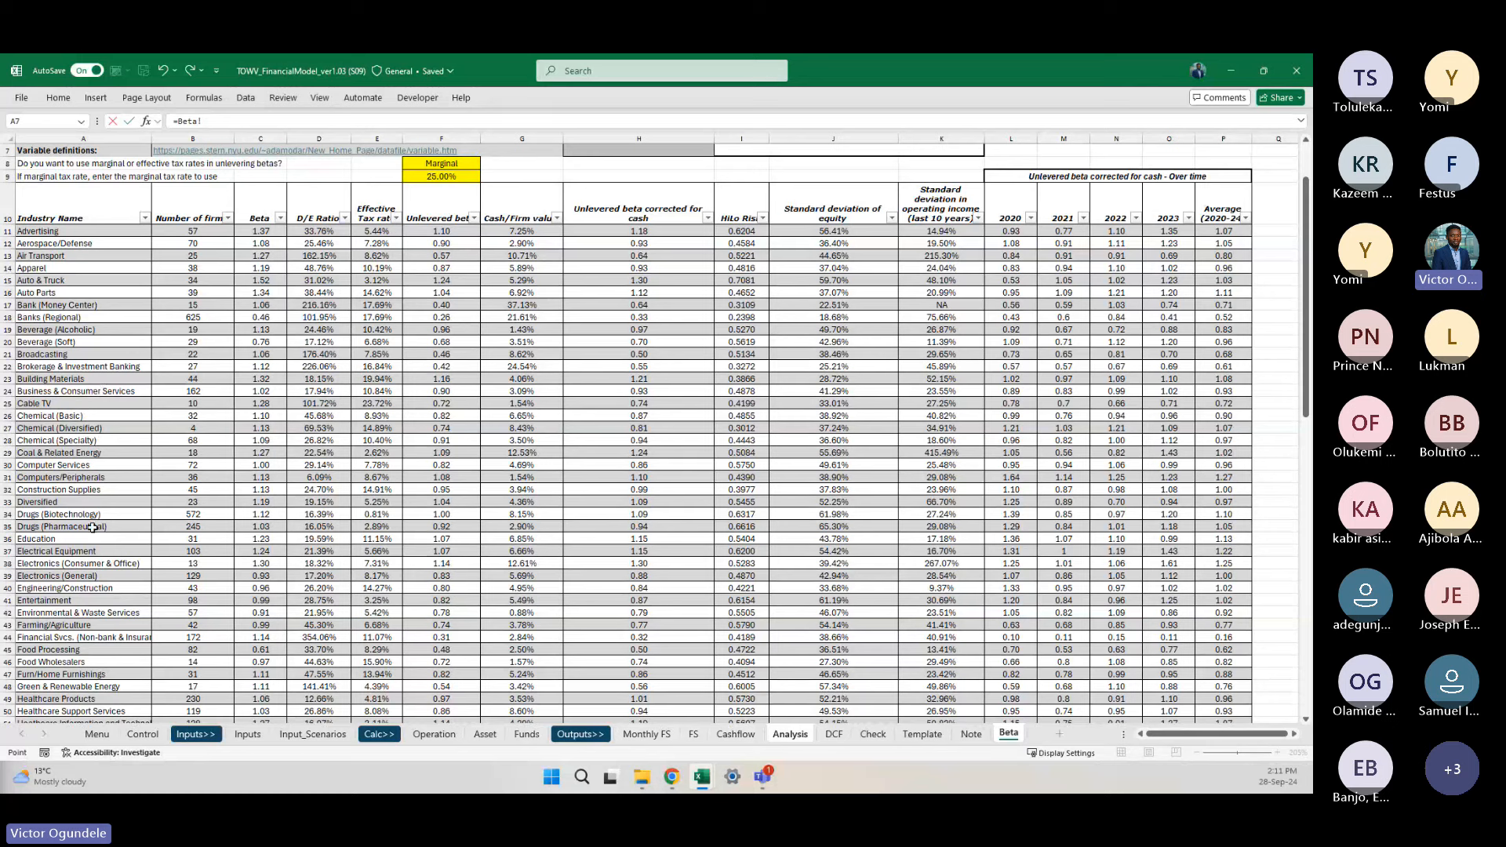
click(85, 488)
key(Right)
key(Right)
key(Right)
key(Right)
key(Right)
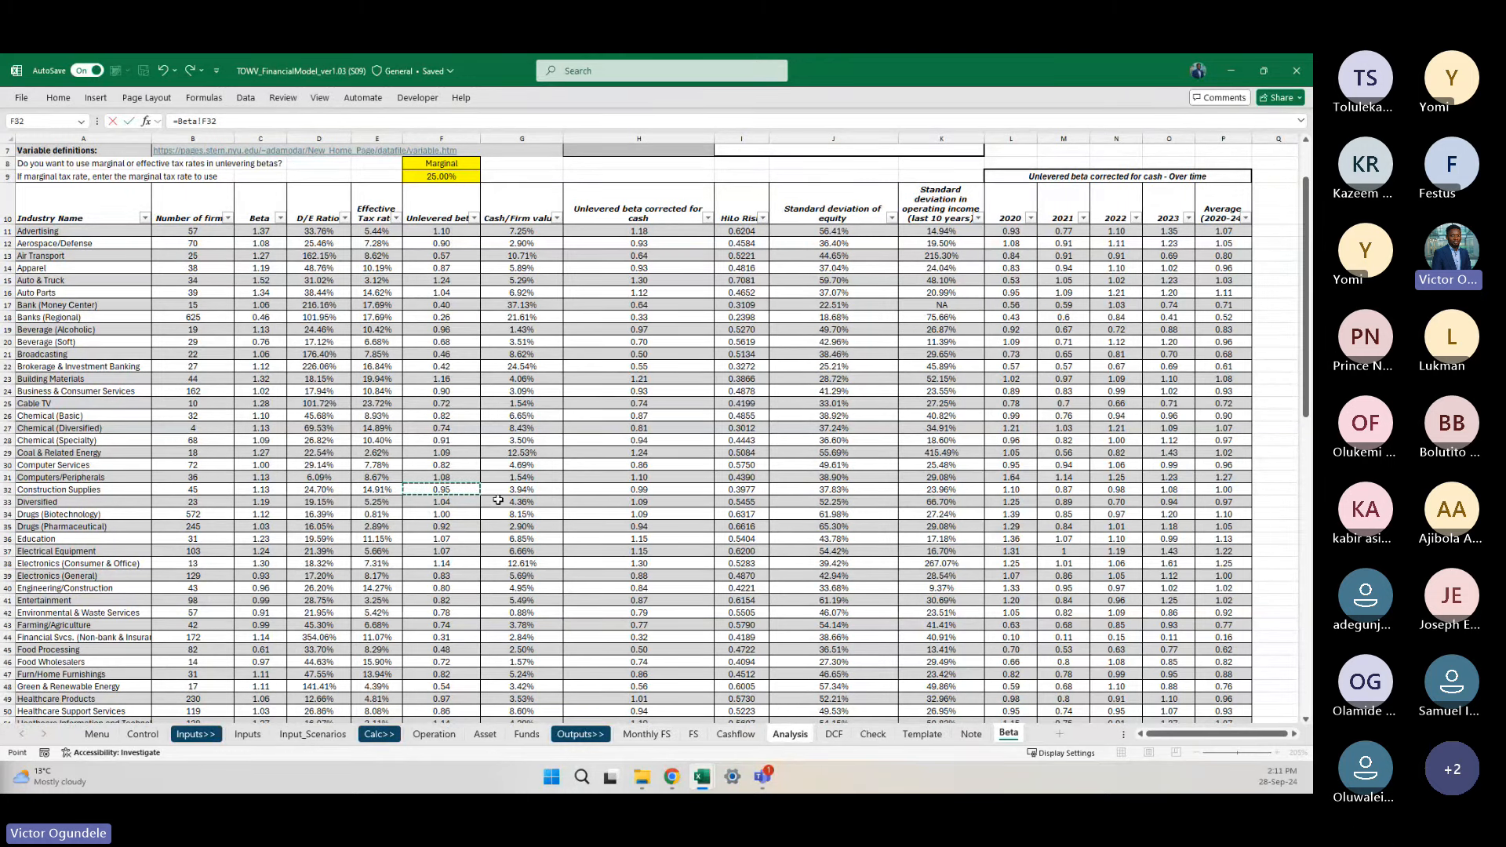
key(Return)
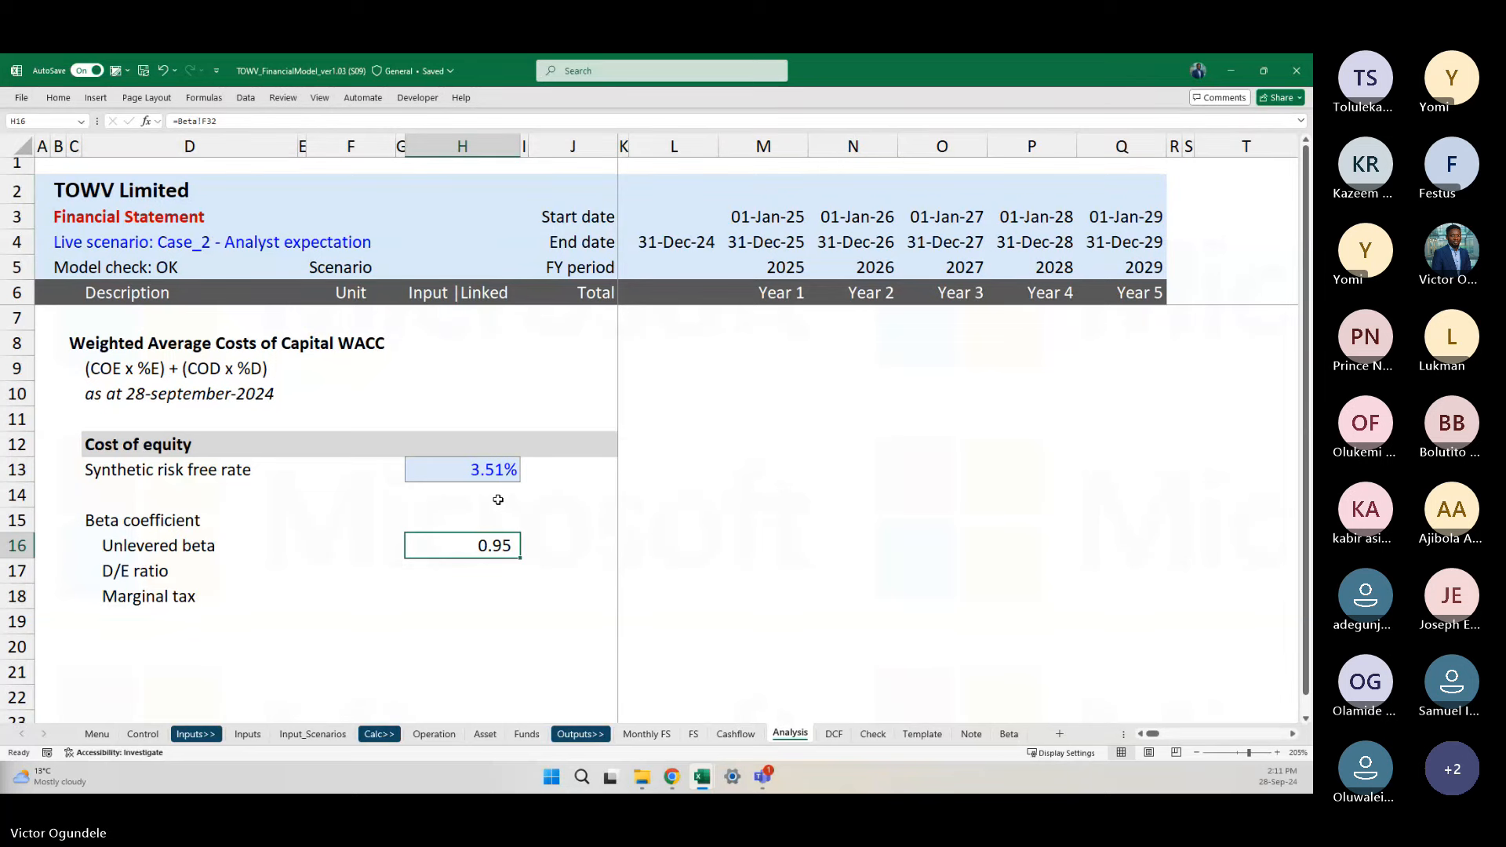
Step: Trace the unlevered beta formula back to its source cell on the Beta sheet
key(ctrl+bracketleft)
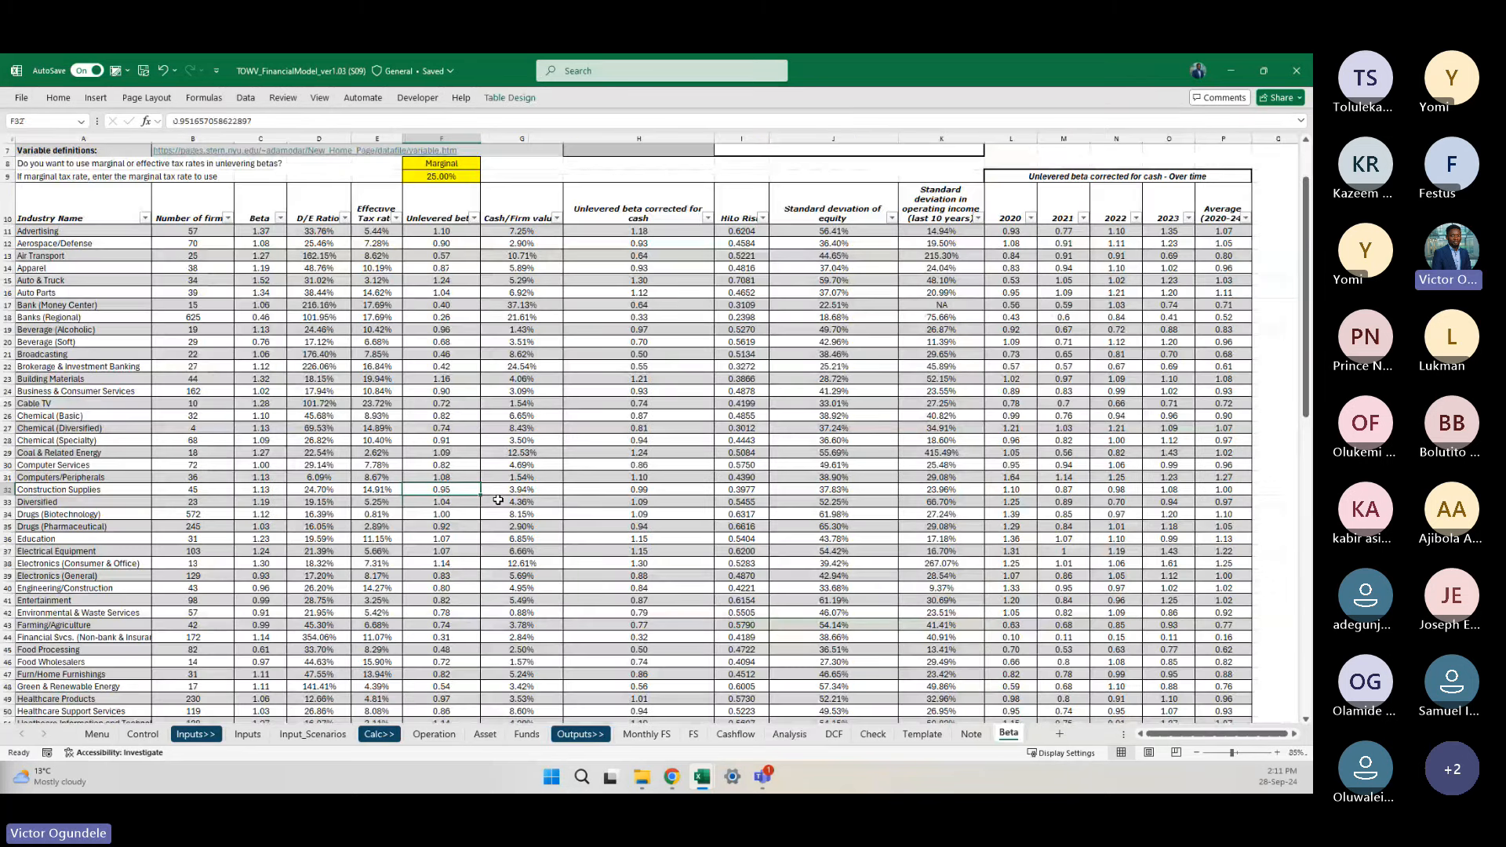
key(alt+Tab)
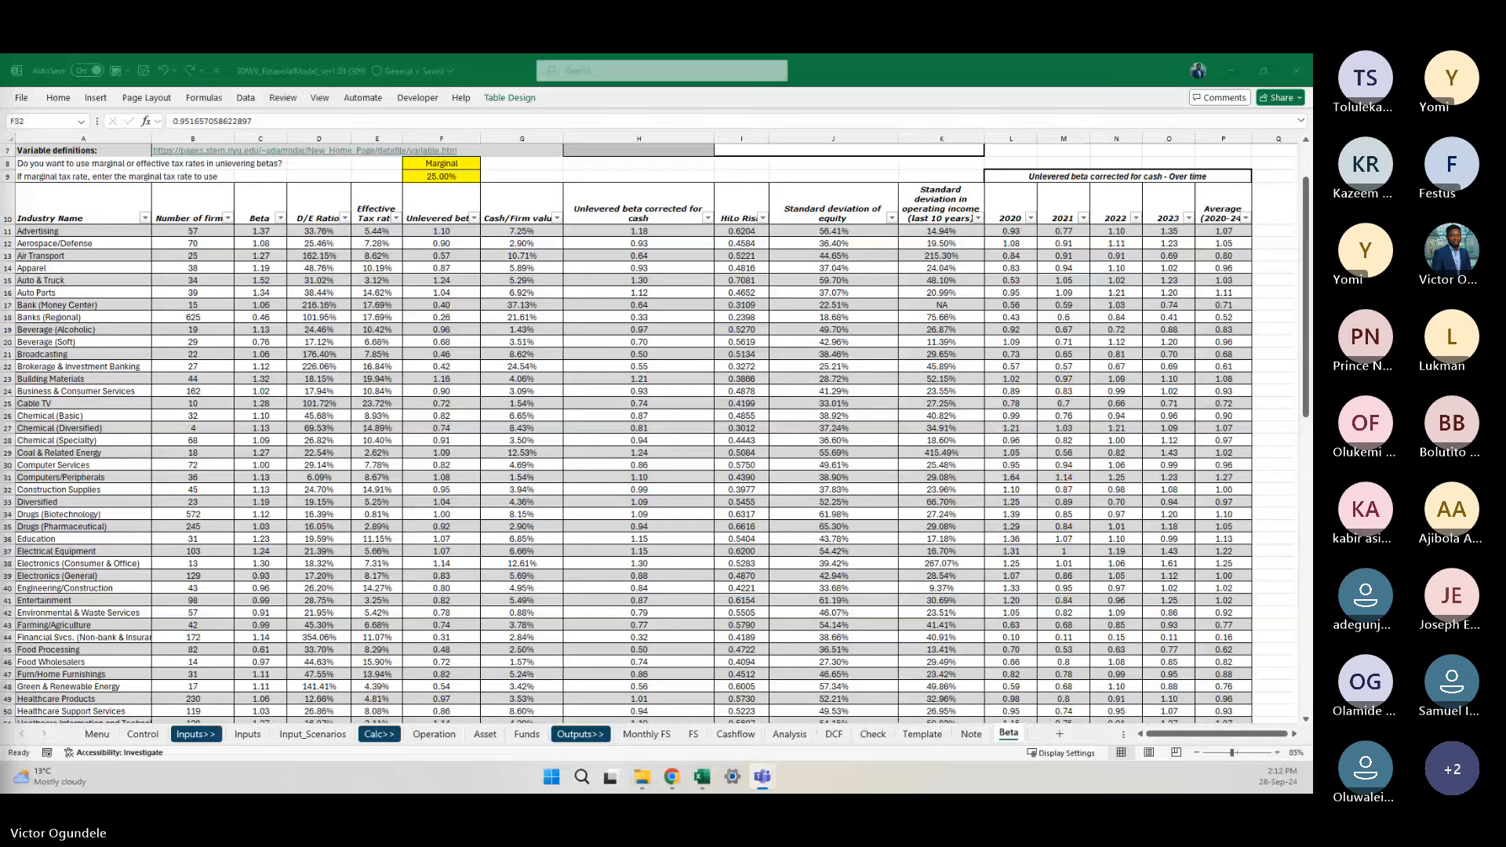
click(652, 444)
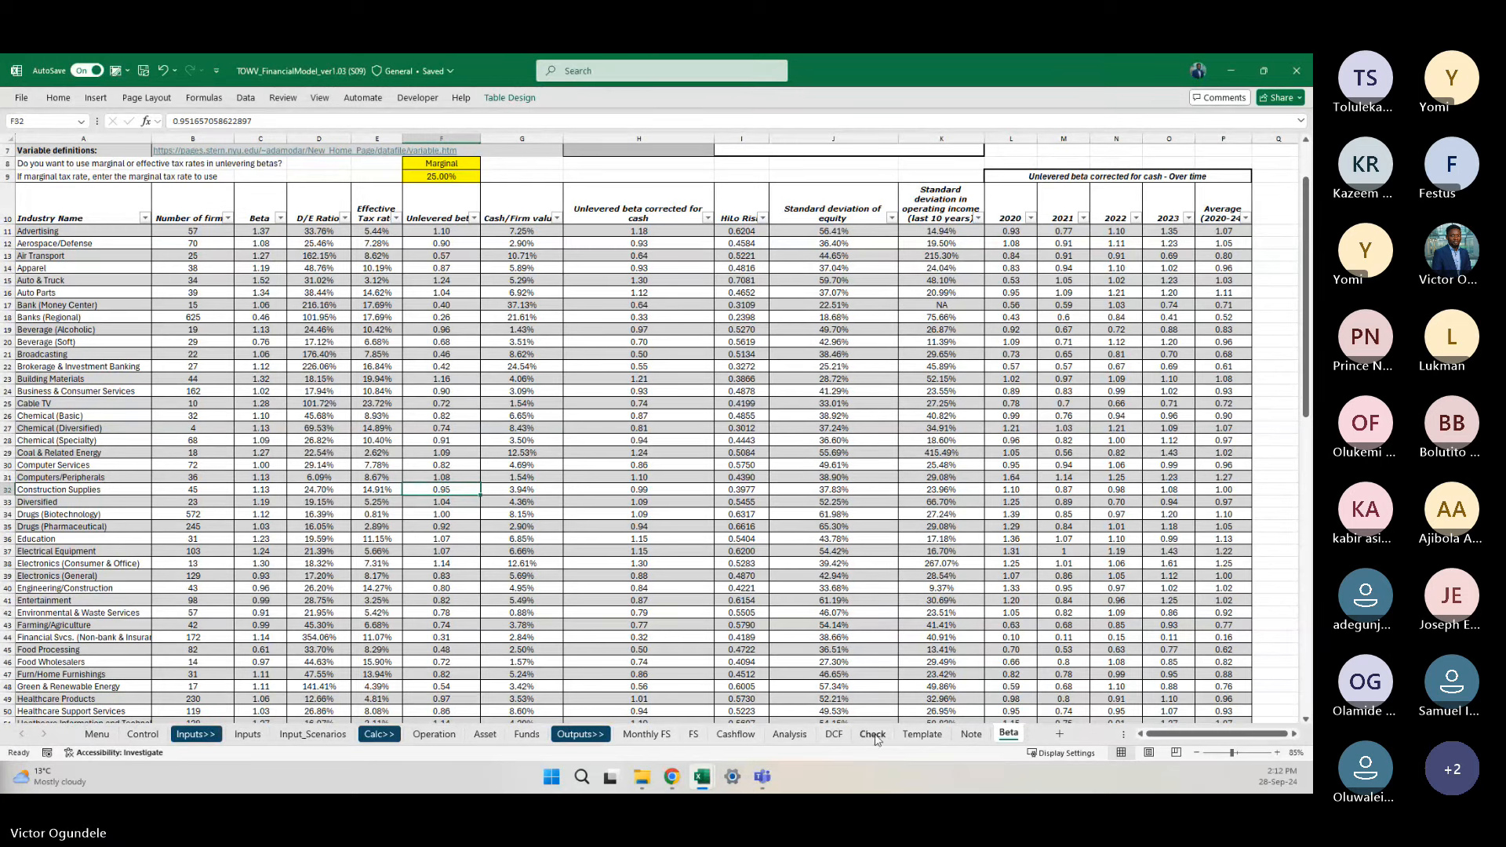
Step: Link the D/E ratio in H17 of the Analysis sheet to the Construction Supplies D/E ratio on the Beta sheet (=Beta!D32)
click(790, 733)
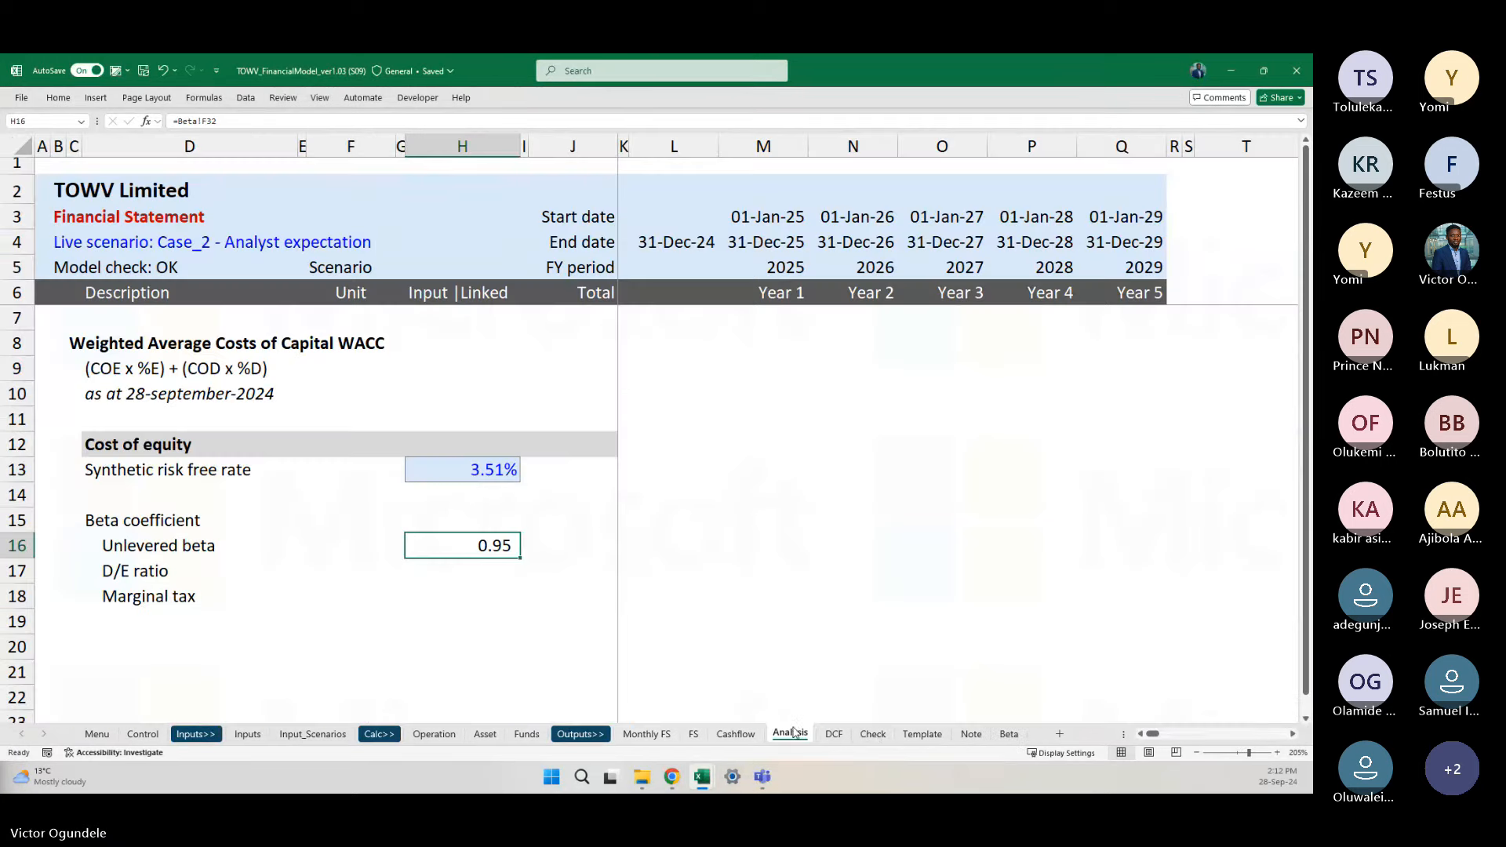
click(450, 570)
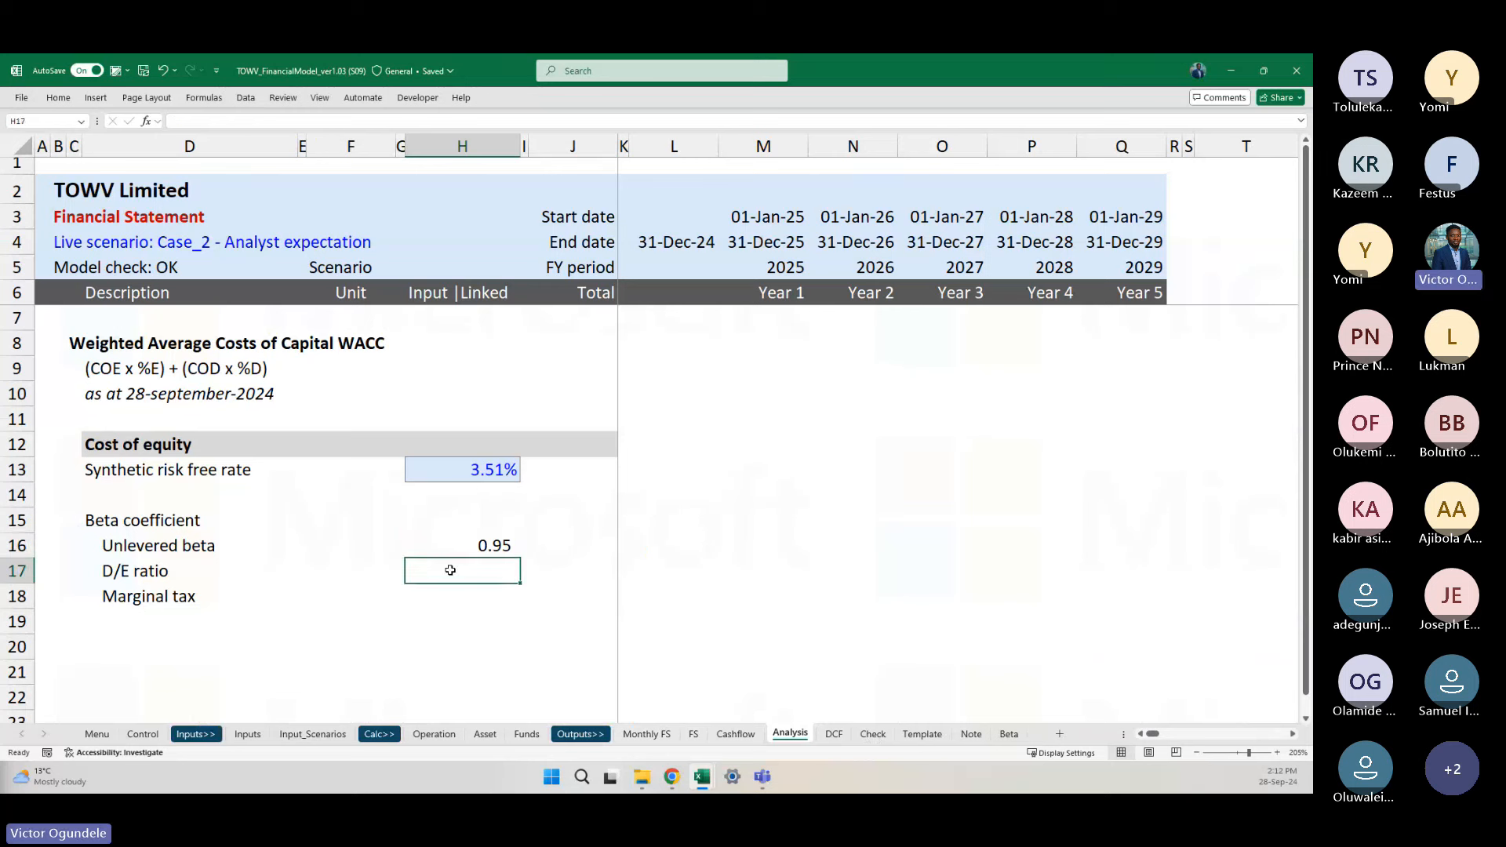
text(=)
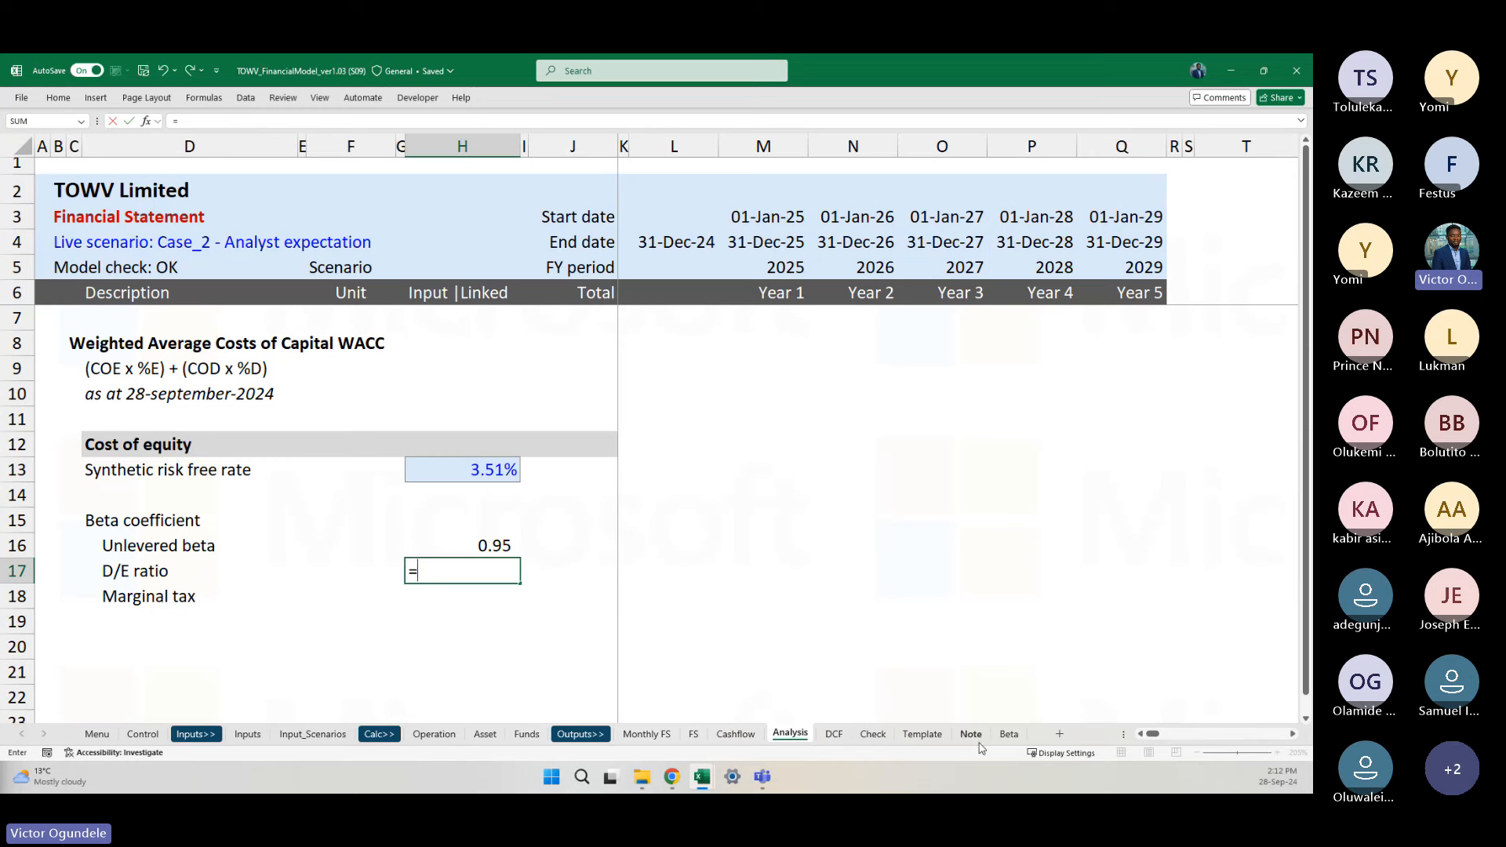
click(1006, 736)
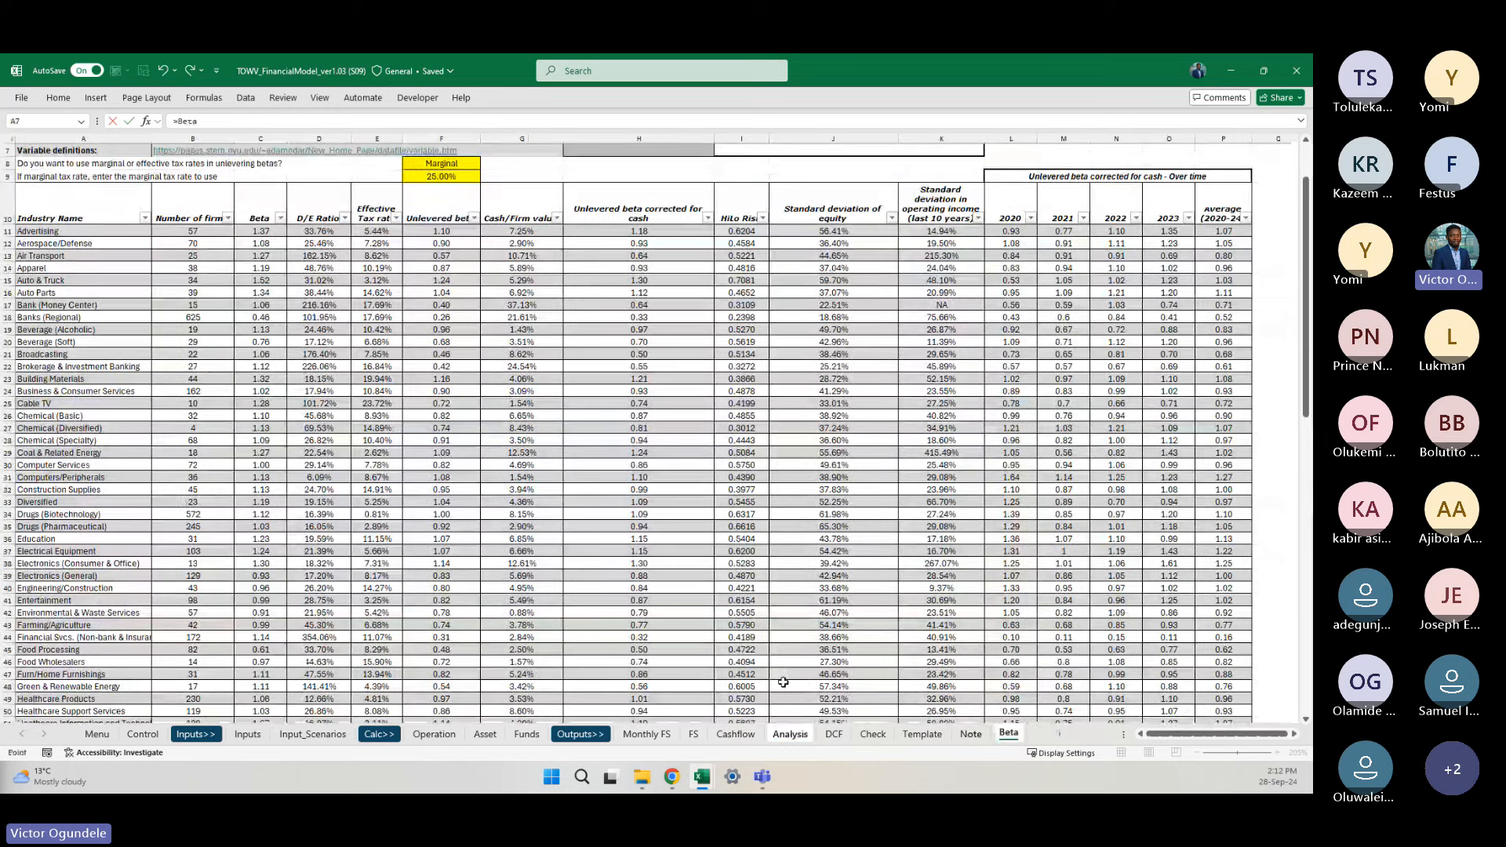
click(78, 503)
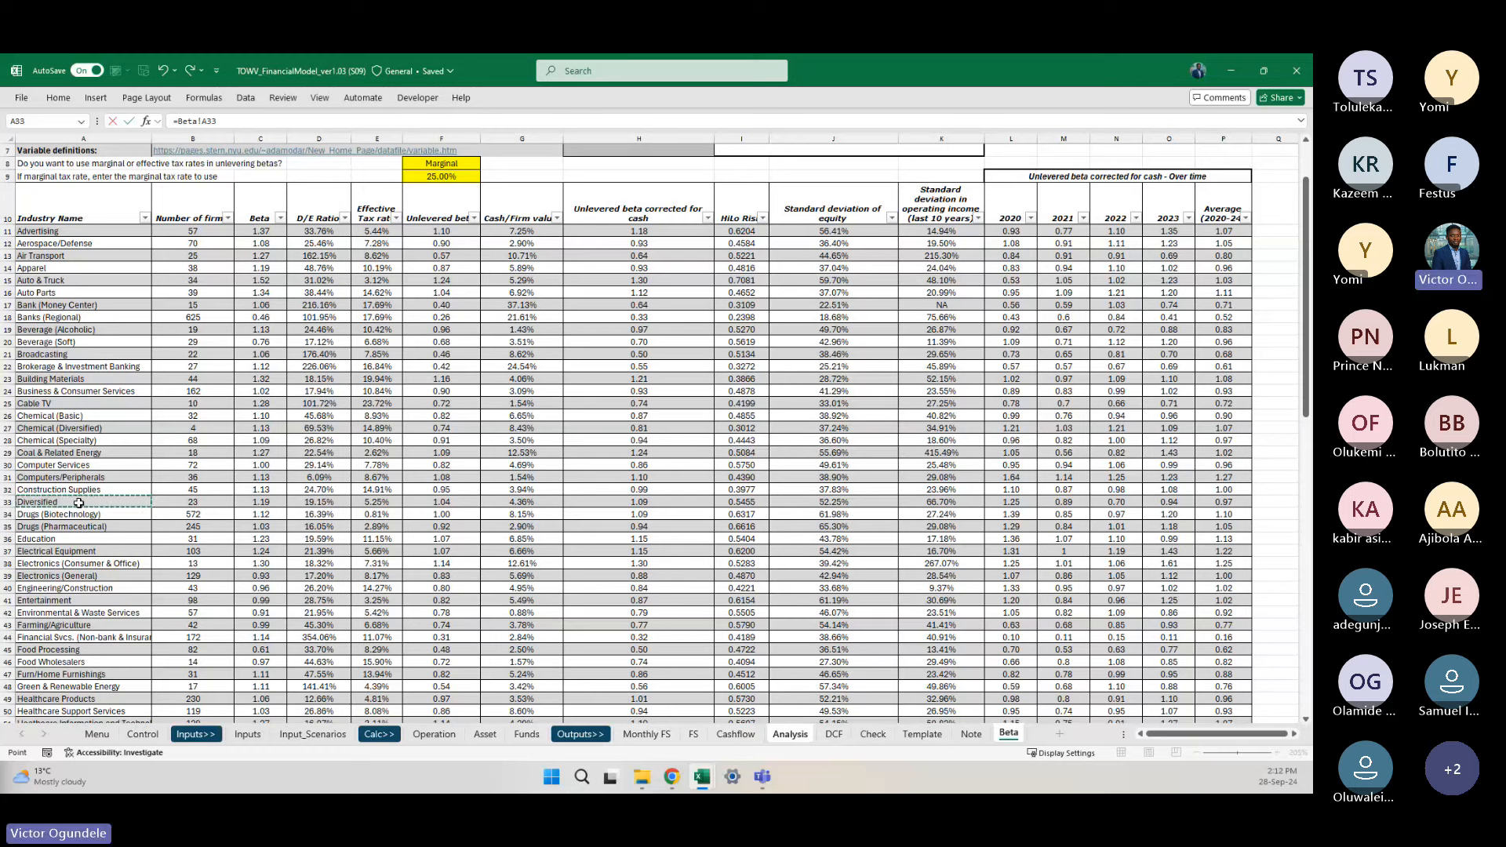
key(Up)
key(Up)
key(Up)
key(Down)
key(Down)
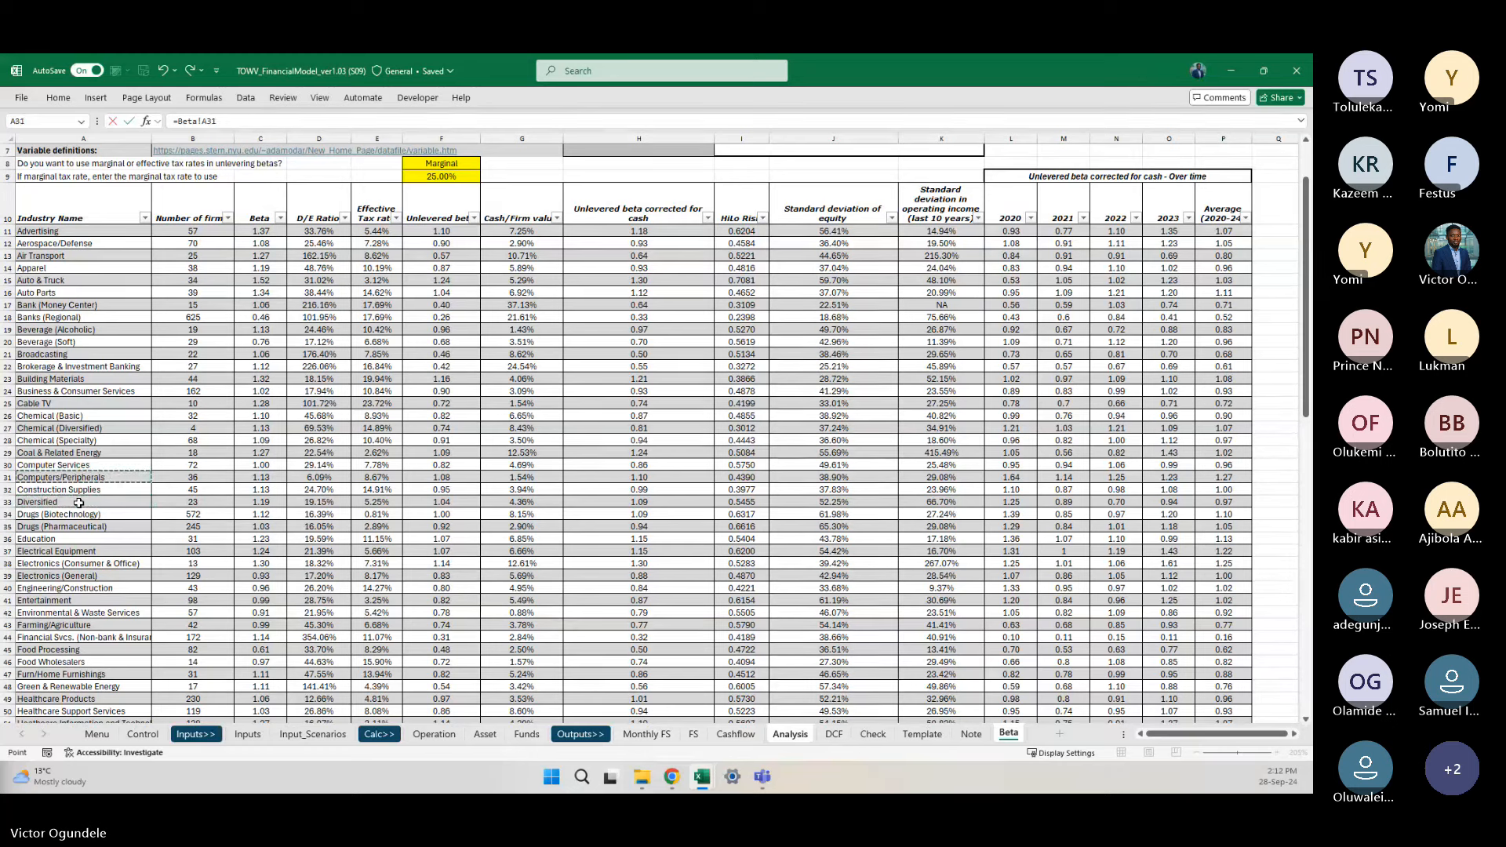
key(Right)
key(Right)
key(Right)
key(Right)
key(Right)
key(Left)
key(Left)
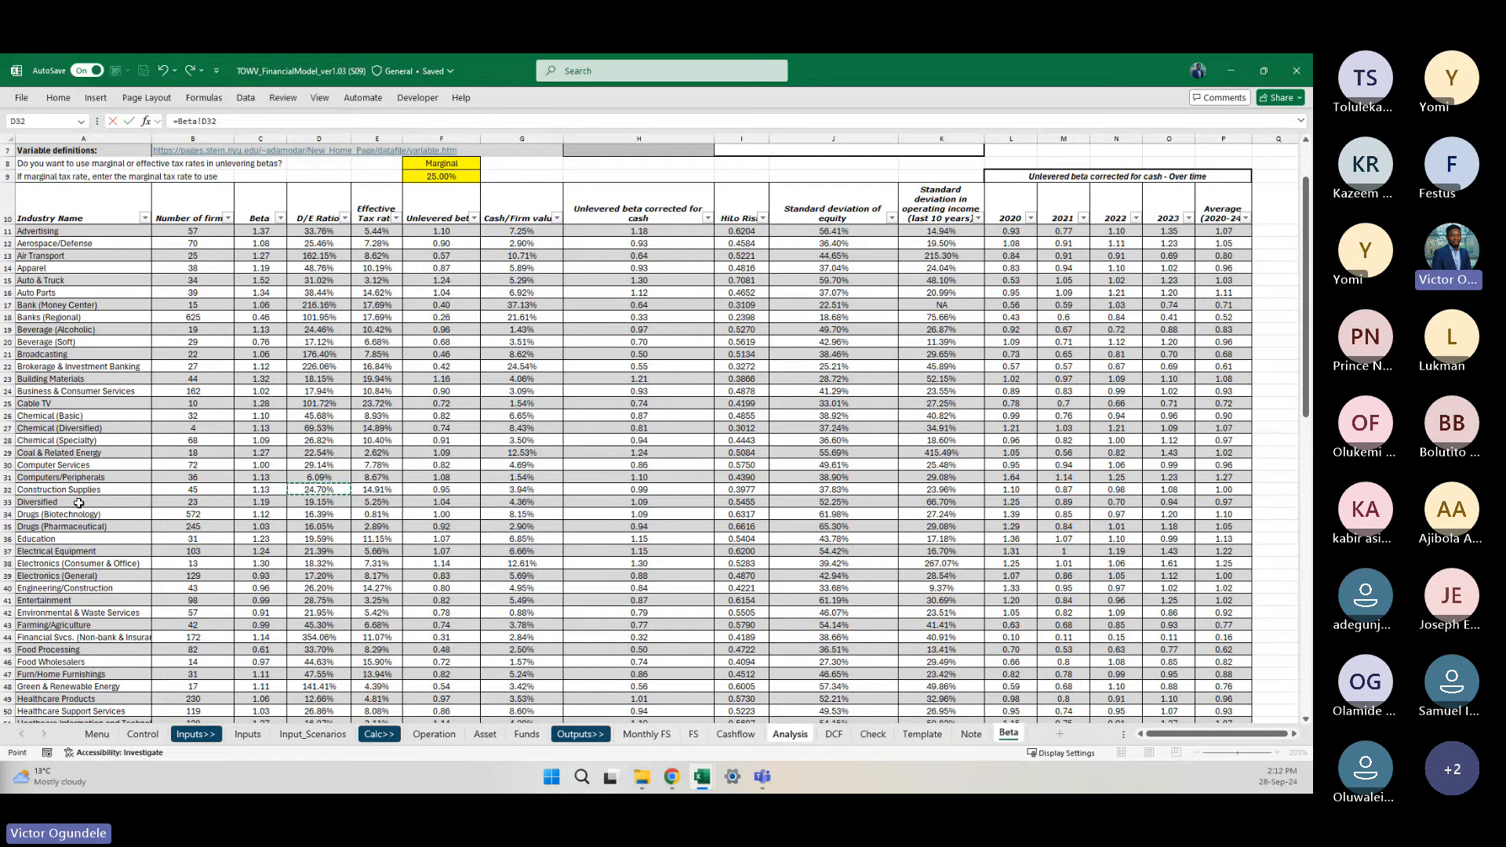
key(Return)
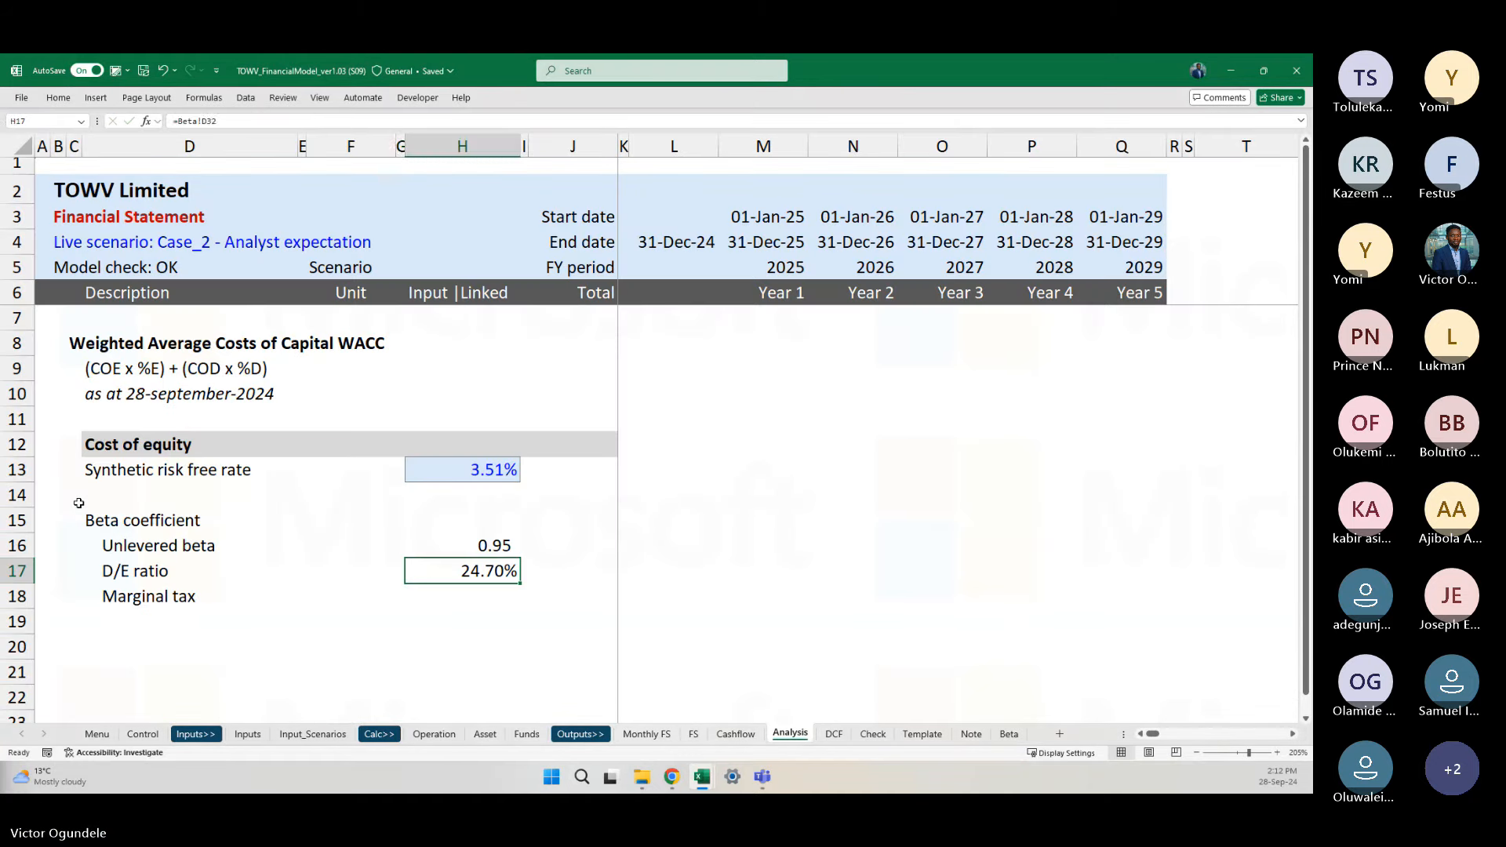
Step: Copy the synthetic risk free rate input cell H13 with its formatting into the marginal tax cell H18
key(Down)
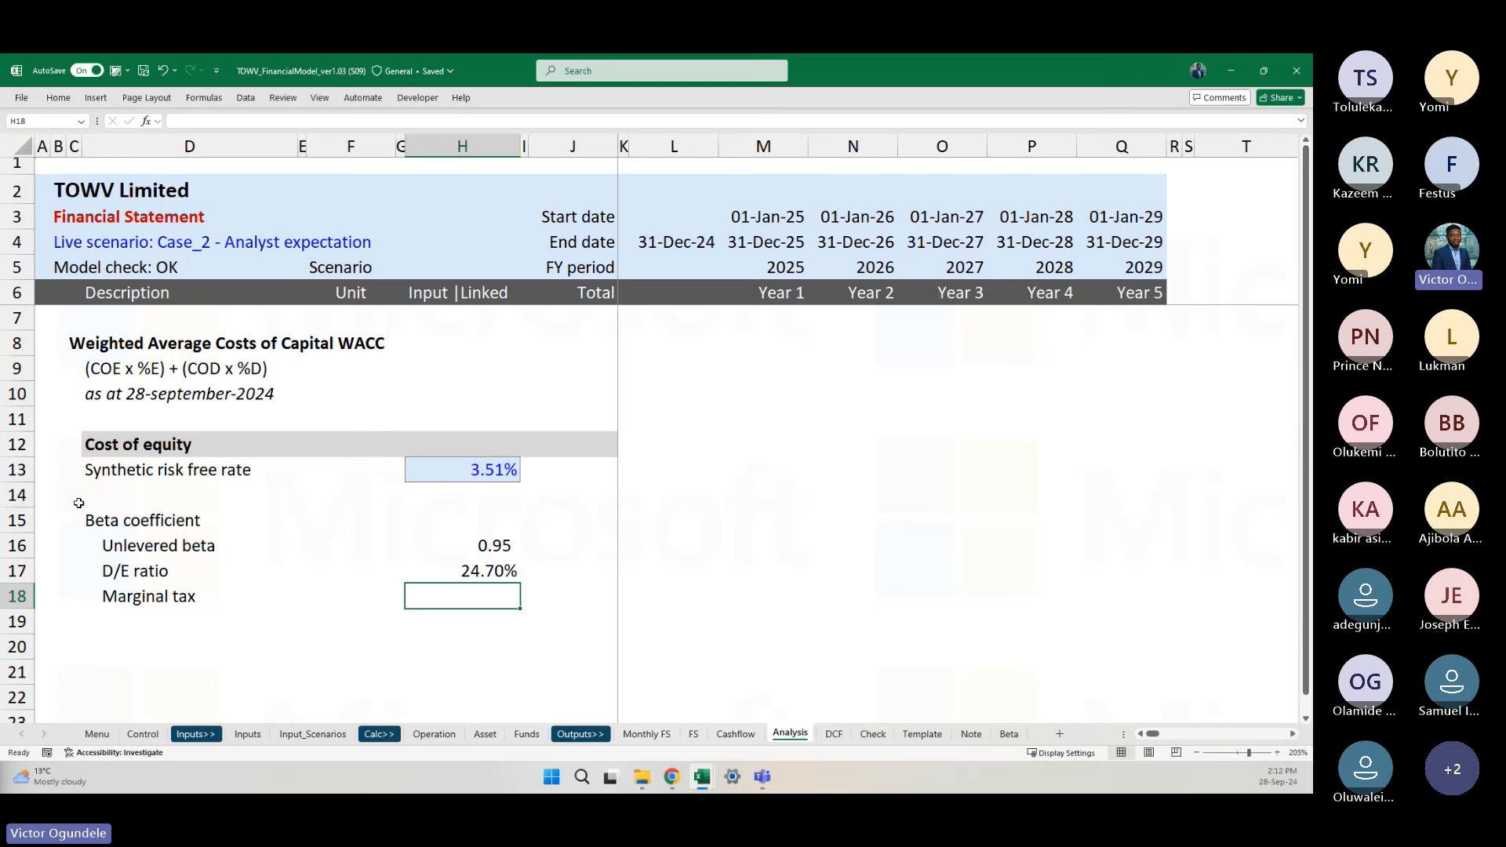
key(Up)
key(Up)
key(Up)
key(Up)
key(Up)
key(ctrl+c)
key(Down)
key(Down)
key(Down)
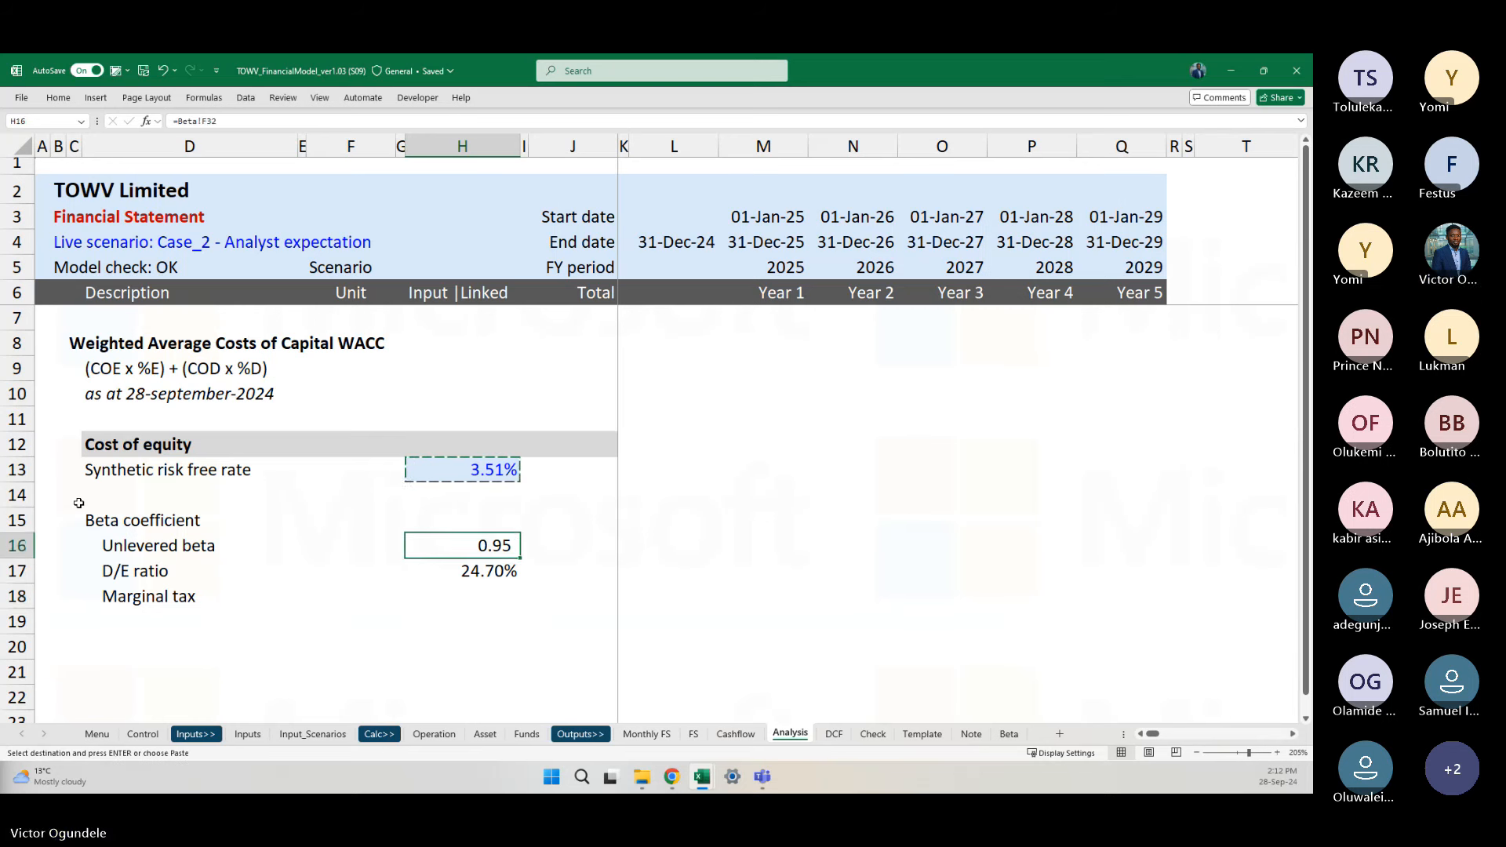
key(Down)
key(Down)
key(ctrl+v)
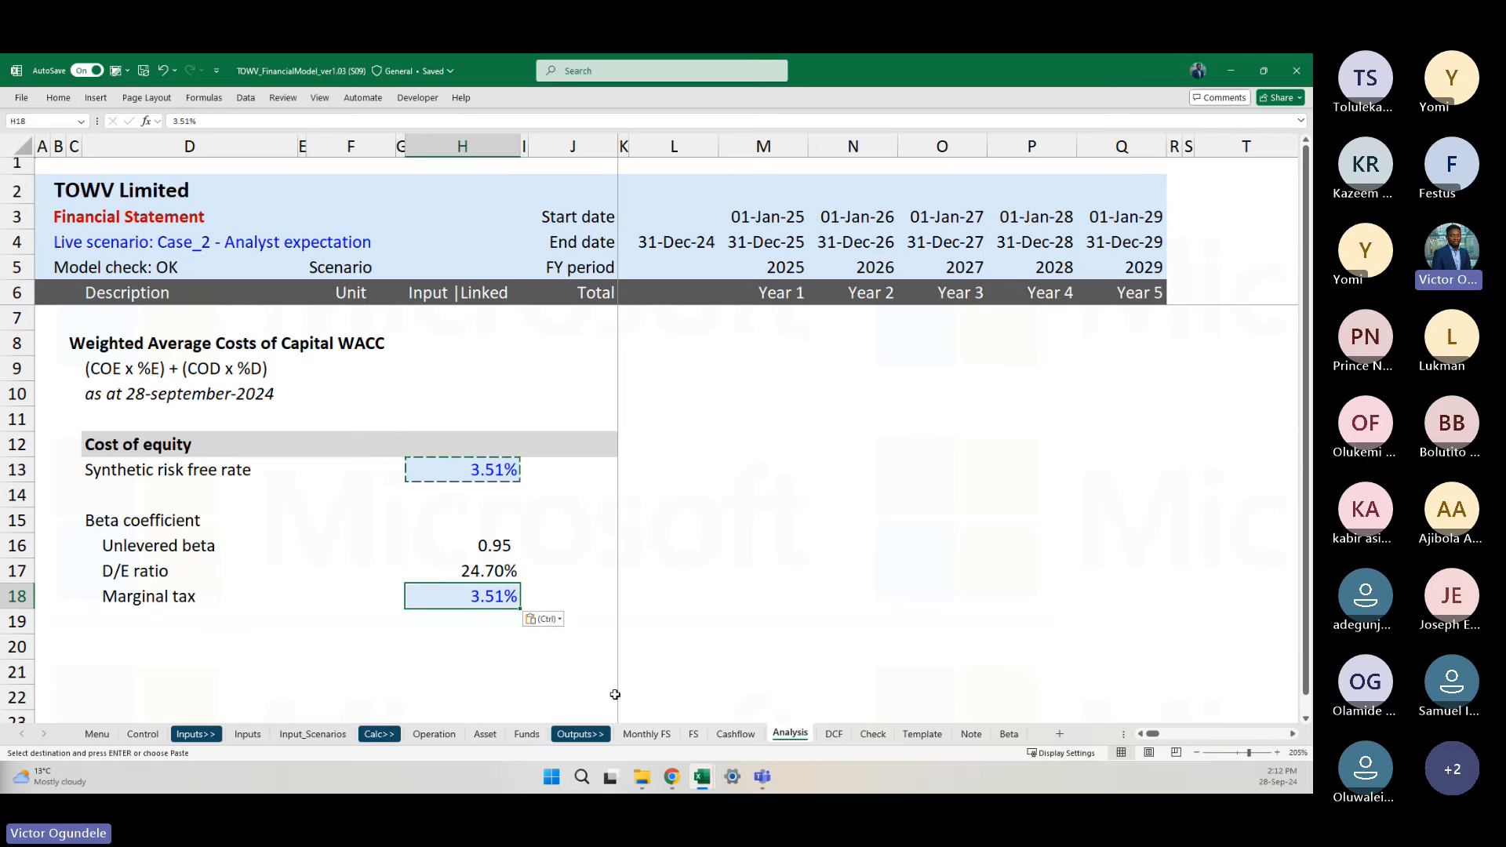
mouse_move(672, 781)
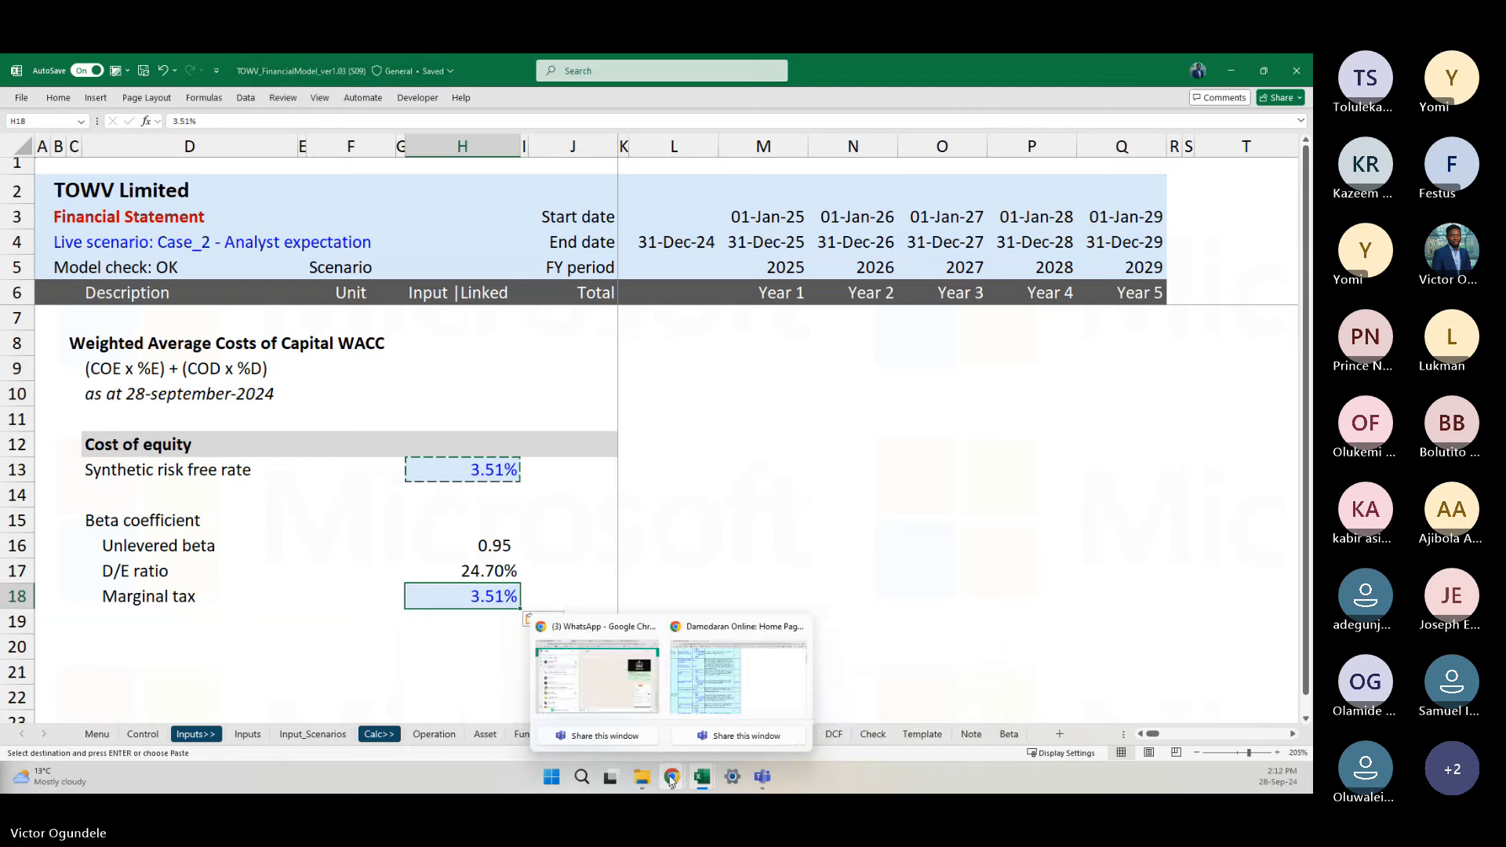
click(739, 671)
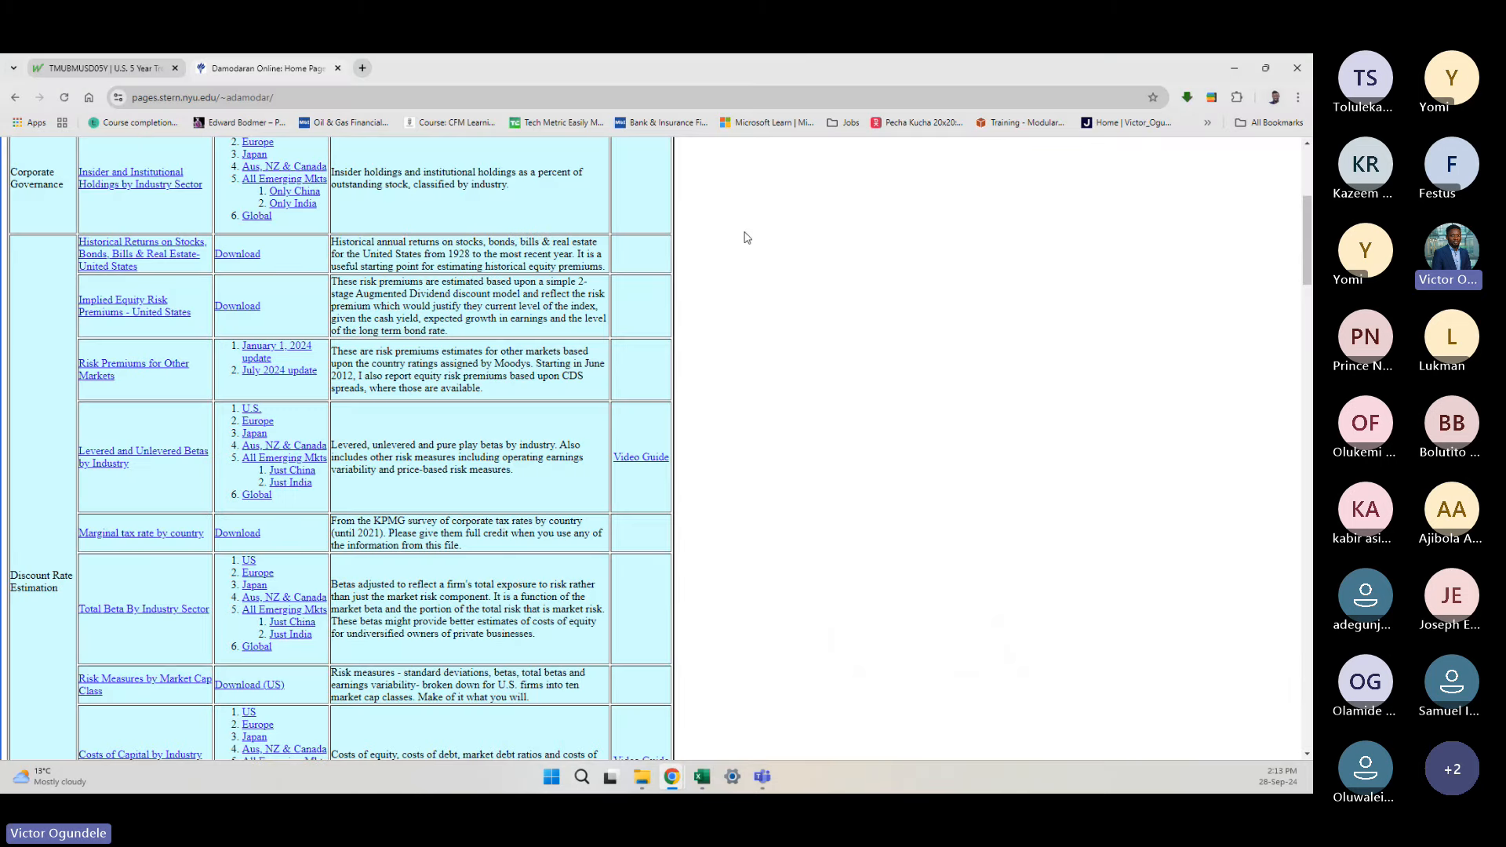
click(363, 67)
text(US)
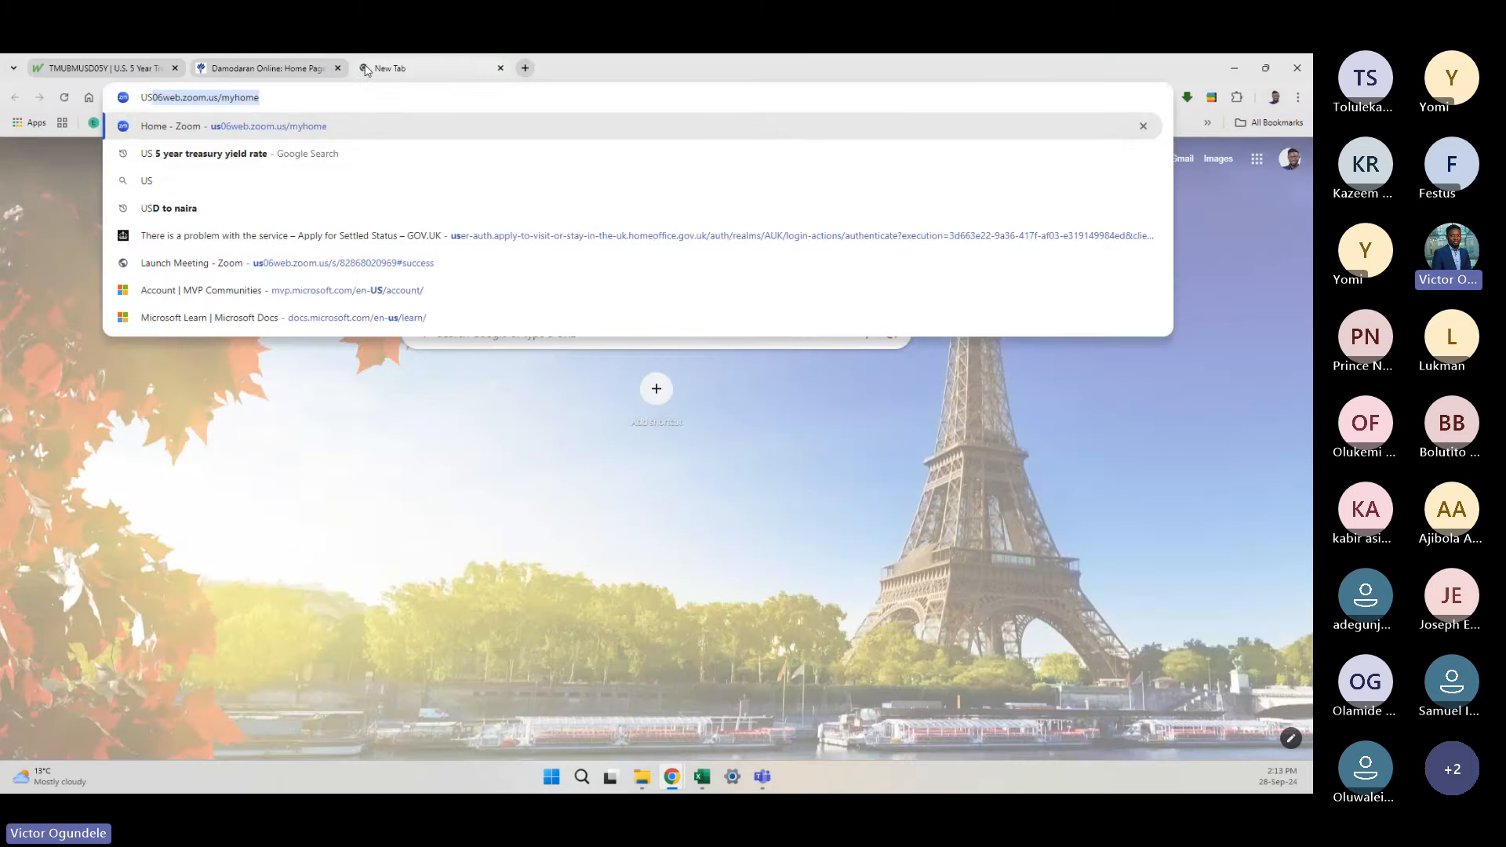
text( c)
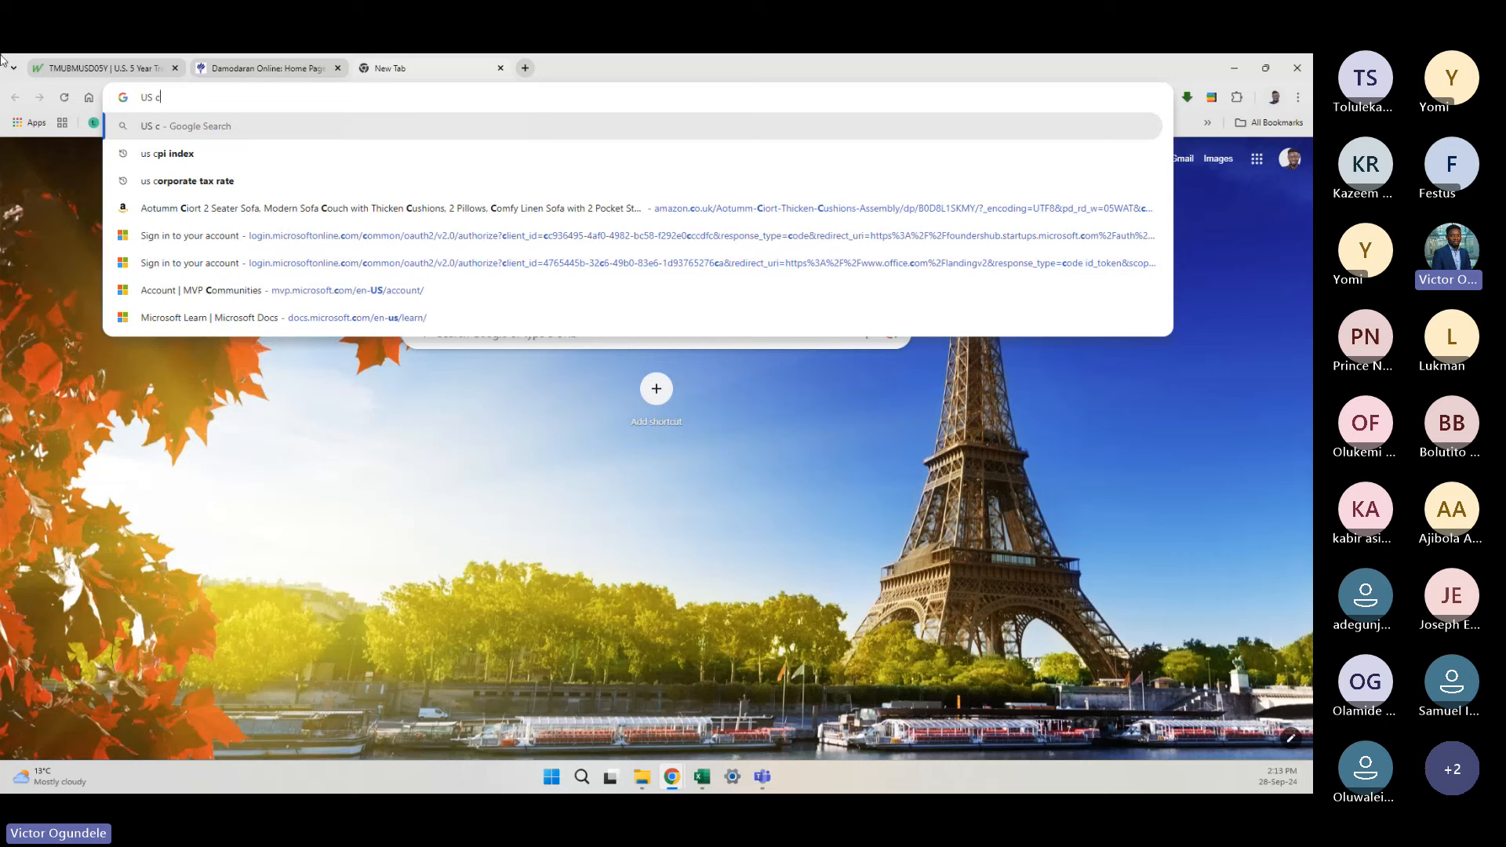
click(1235, 67)
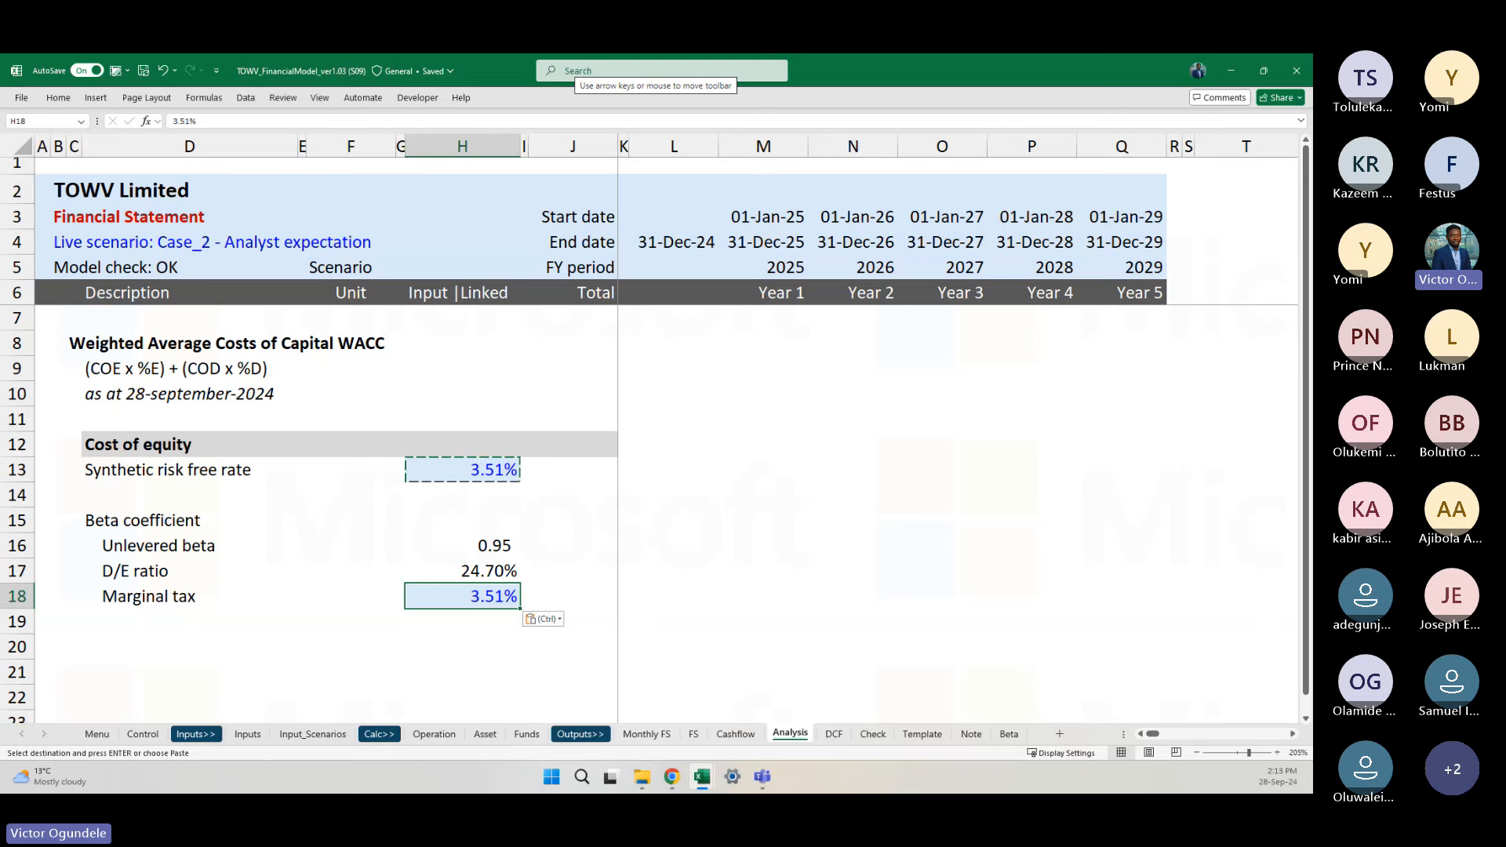
Step: Set the marginal tax in H18 to 21%
key(alt+Tab)
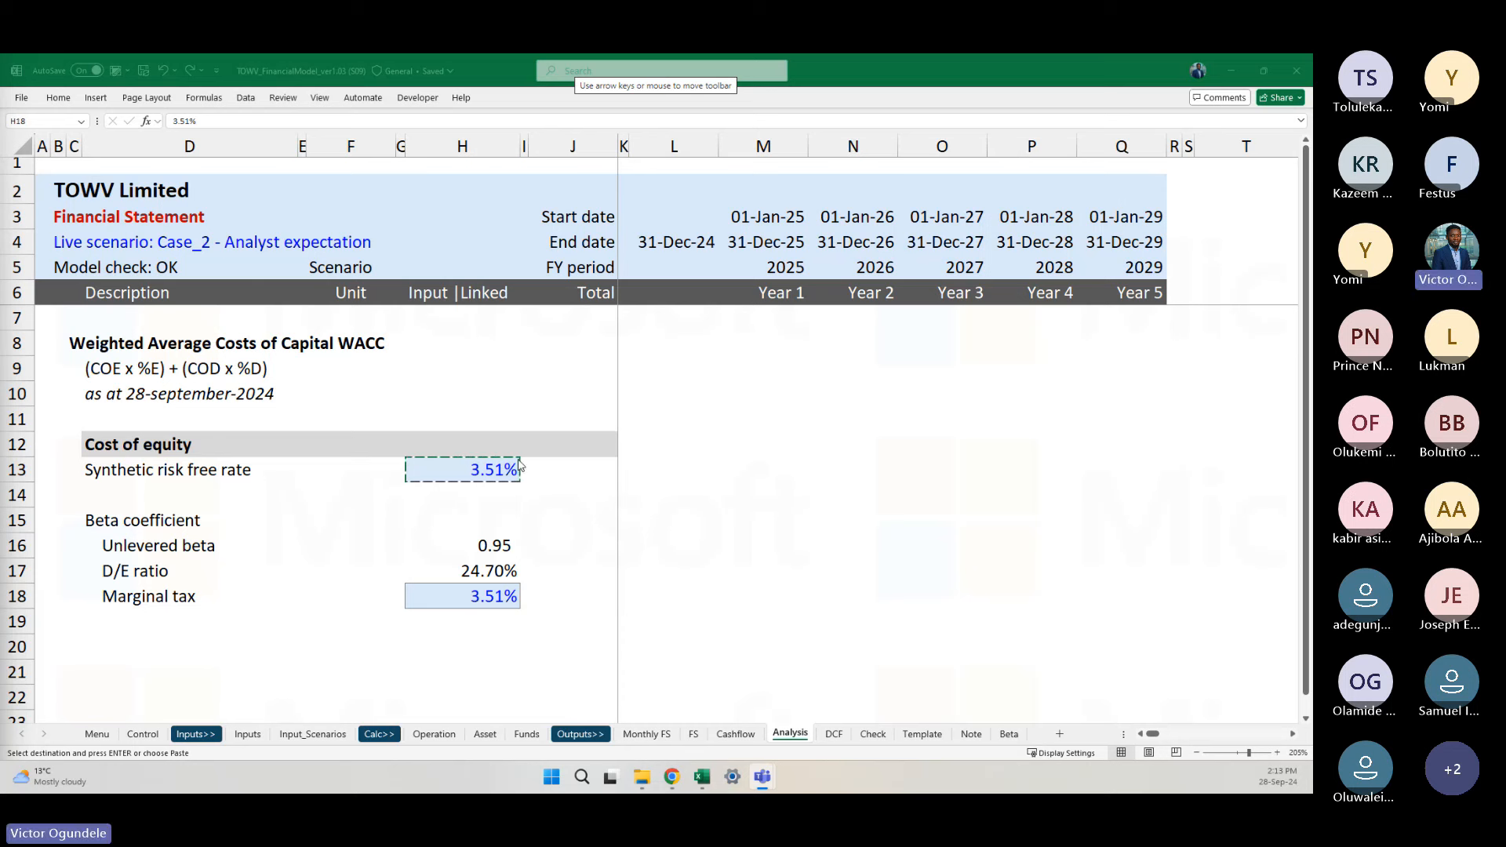
click(488, 601)
text(21)
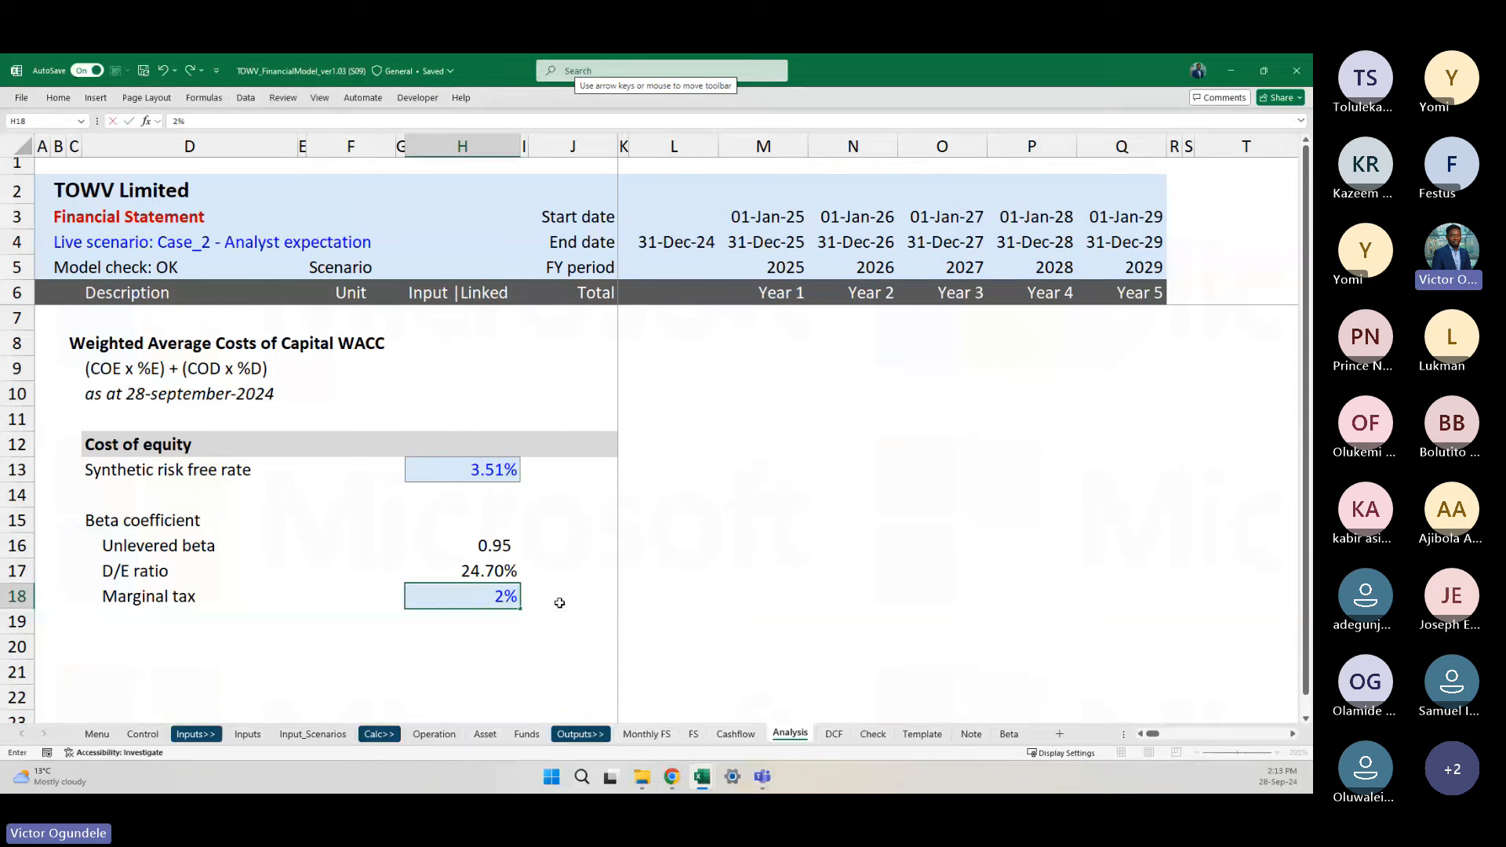
key(Return)
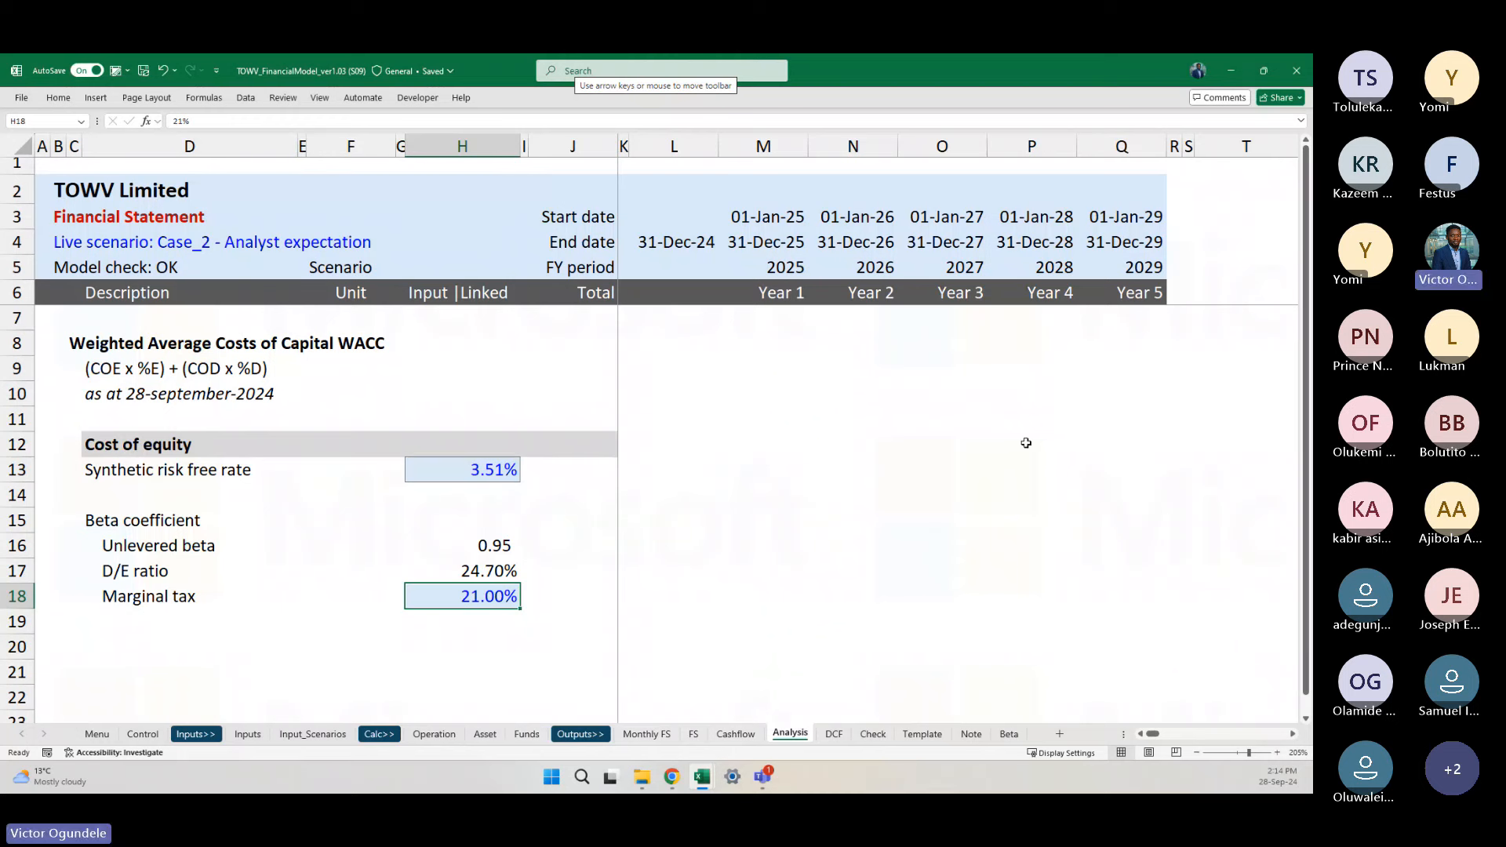
Step: Examine the unlevered betas on the Beta sheet for the industries from Financial Svcs. down to Green & Renewable Energy
click(479, 519)
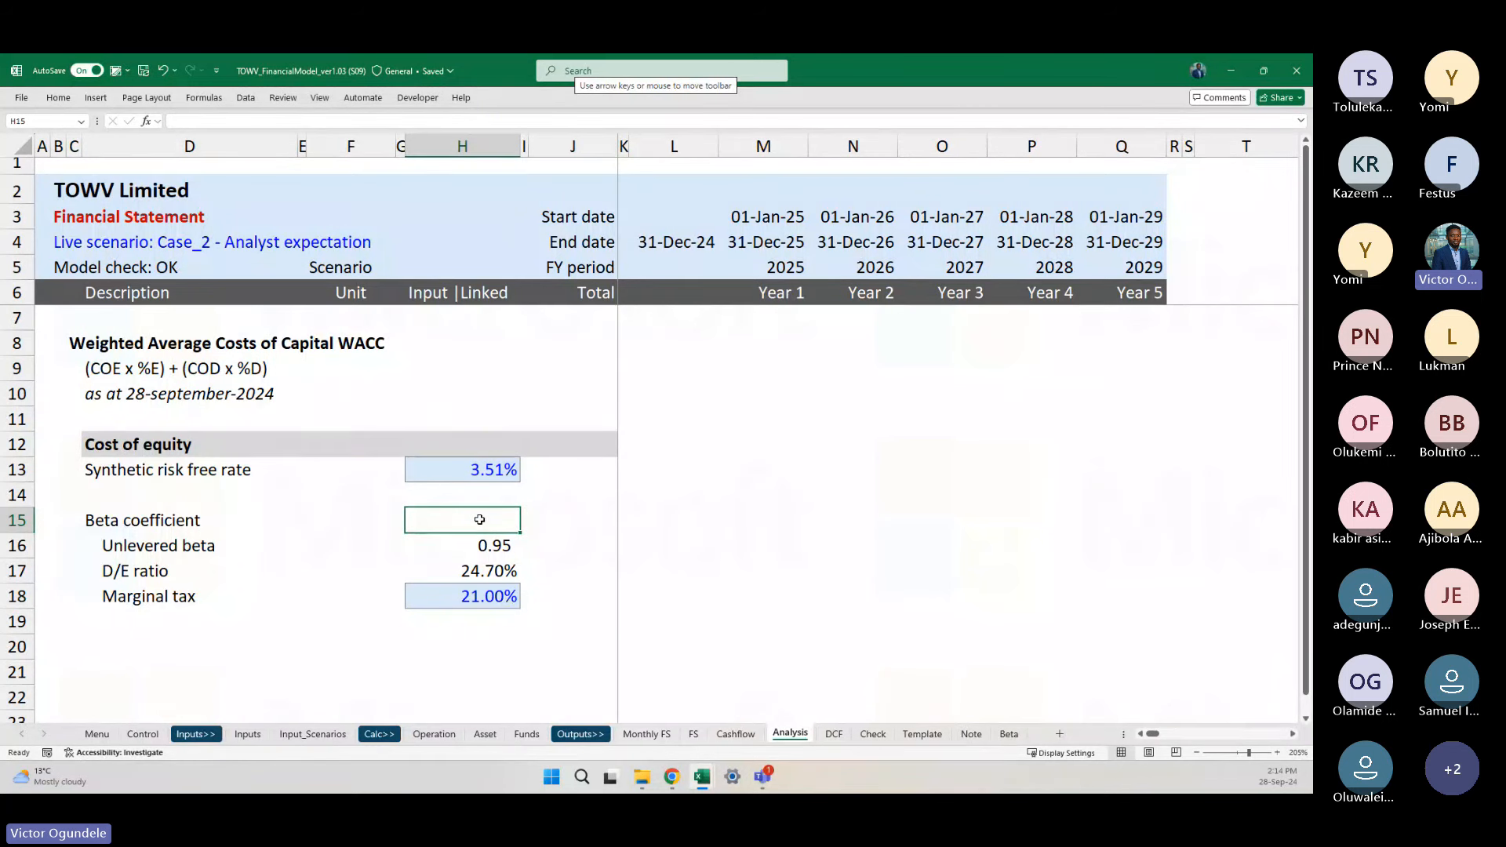
key(Down)
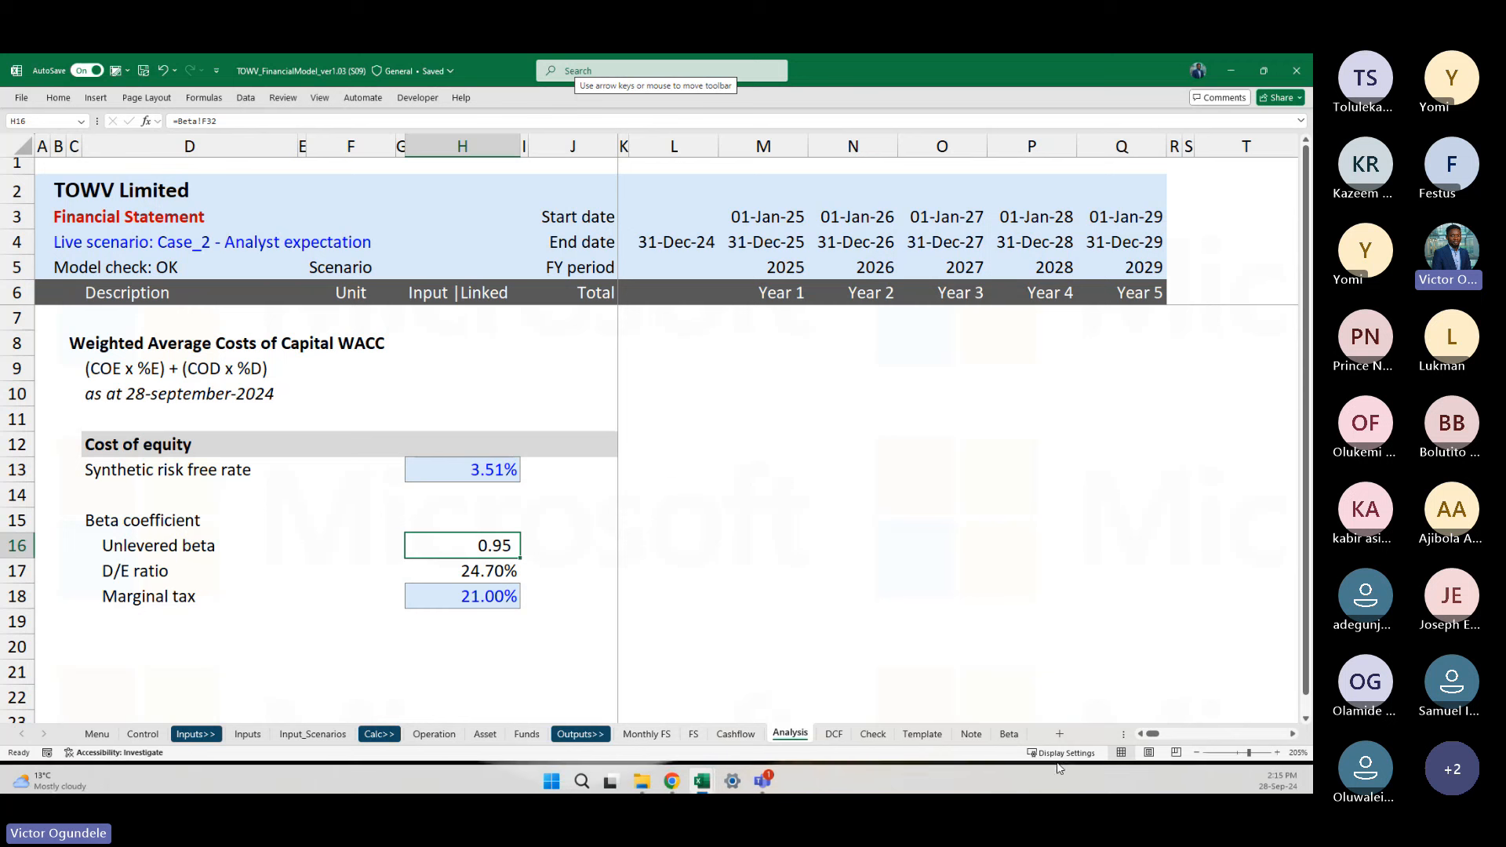
click(1009, 734)
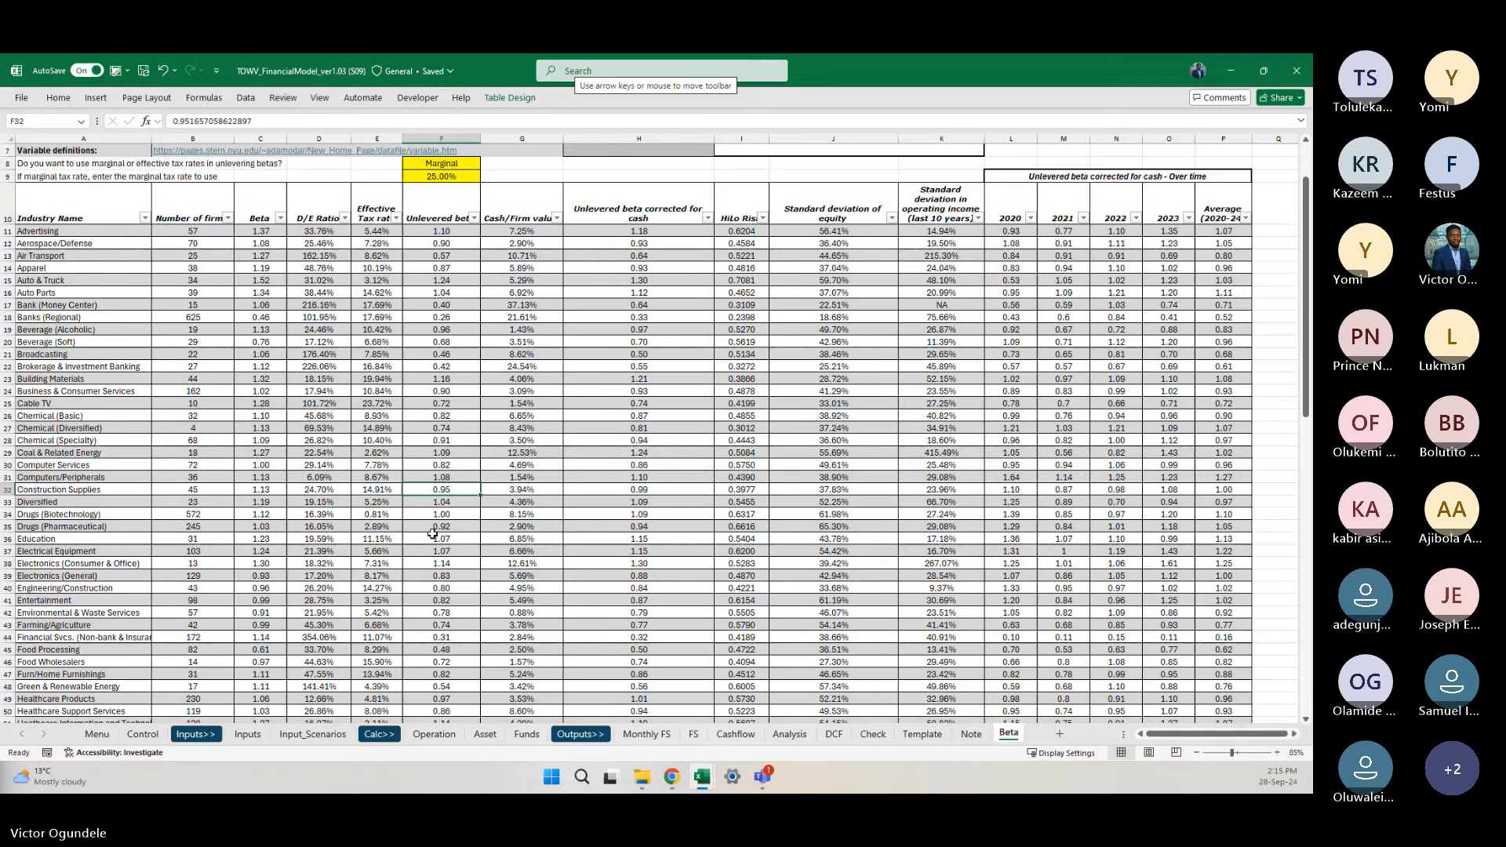
click(432, 640)
ctrl+scroll(432, 639, up, 2)
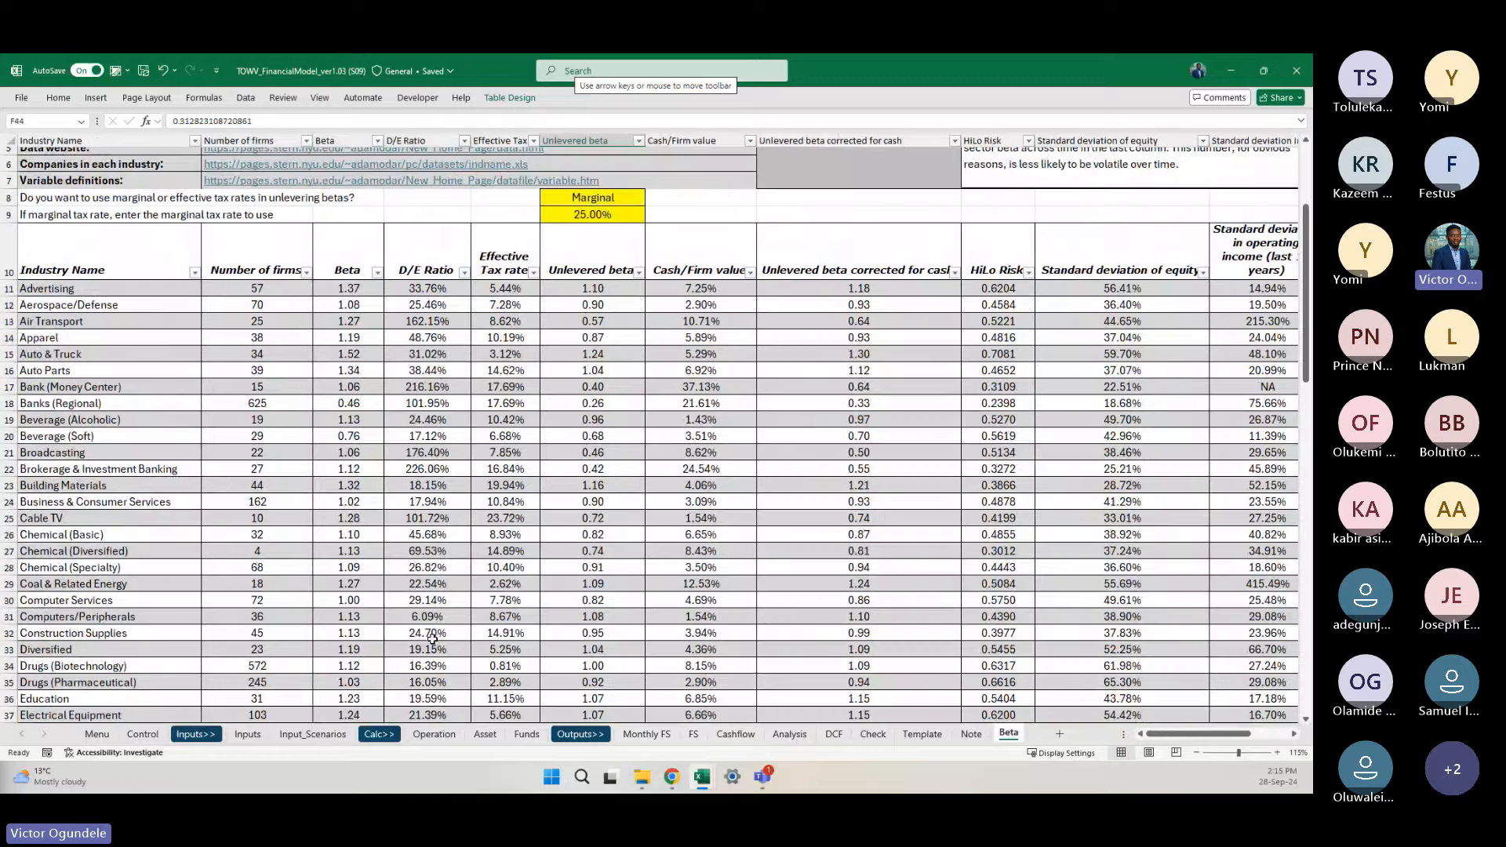
ctrl+scroll(432, 640, up, 1)
scroll(433, 640, down, 3)
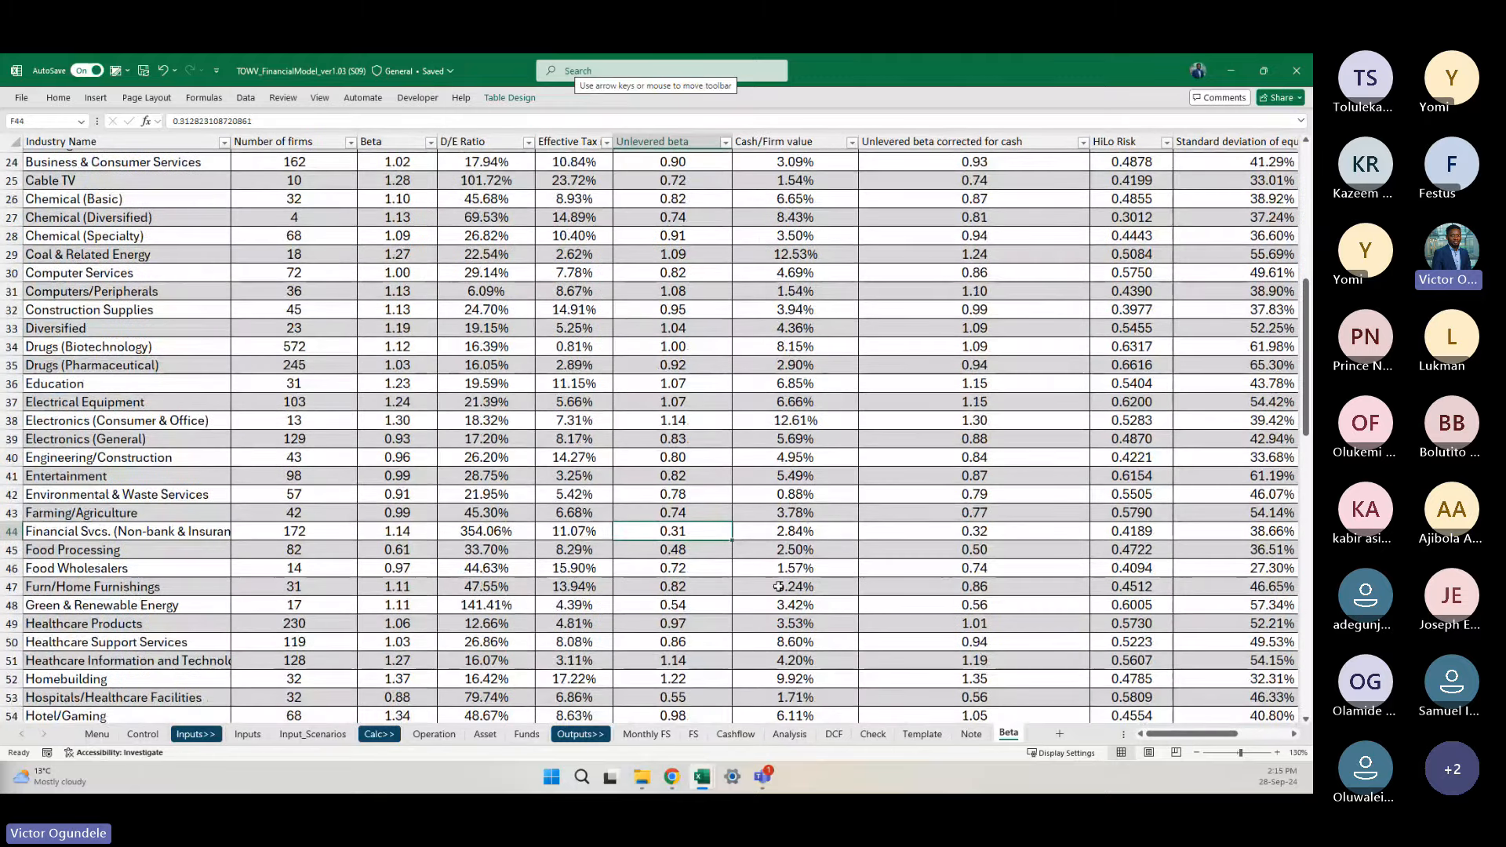
key(shift+space)
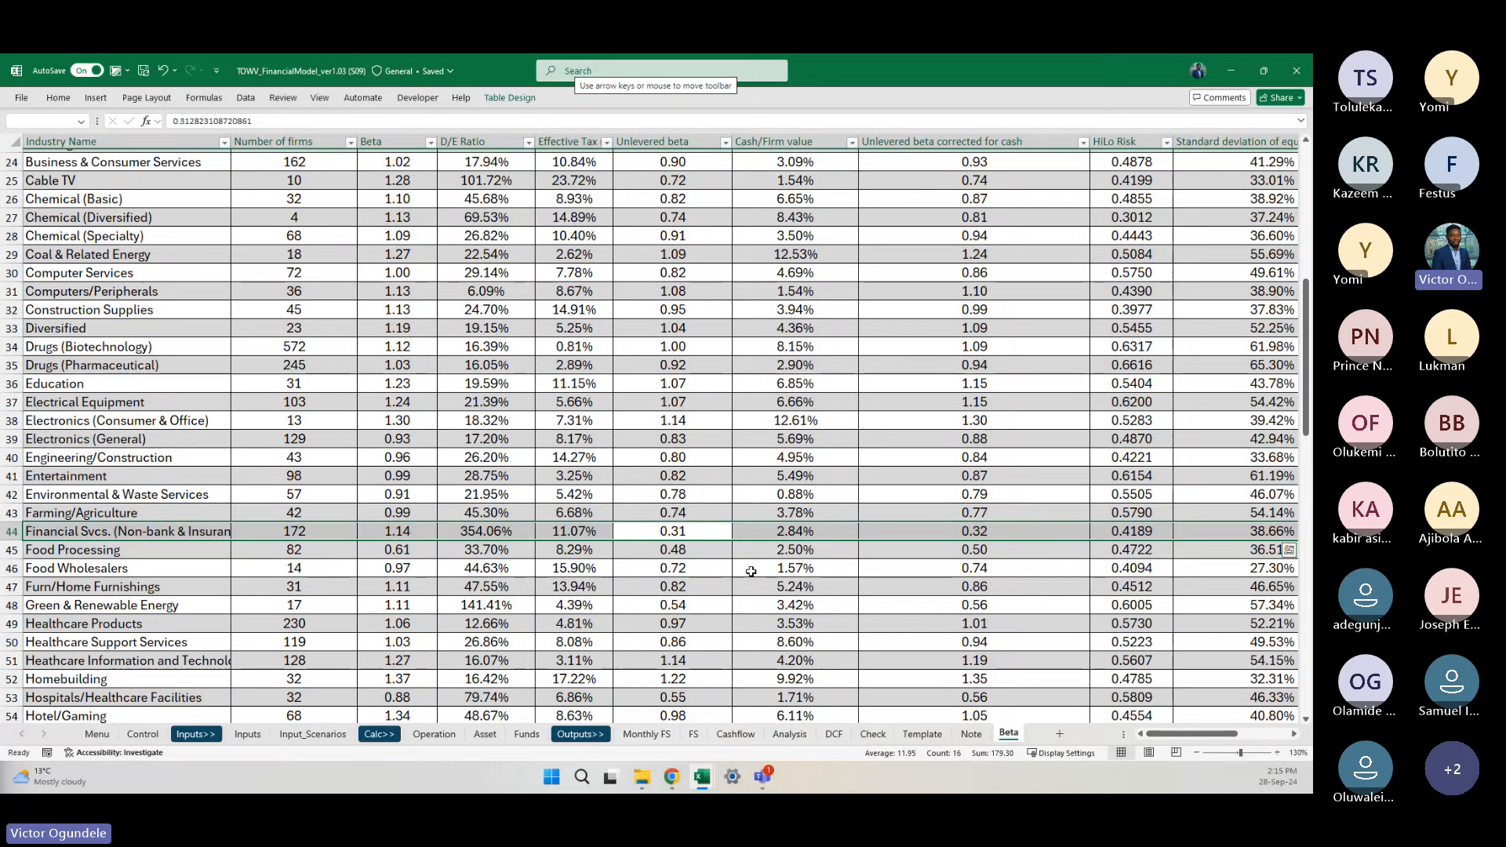
key(Right)
key(Left)
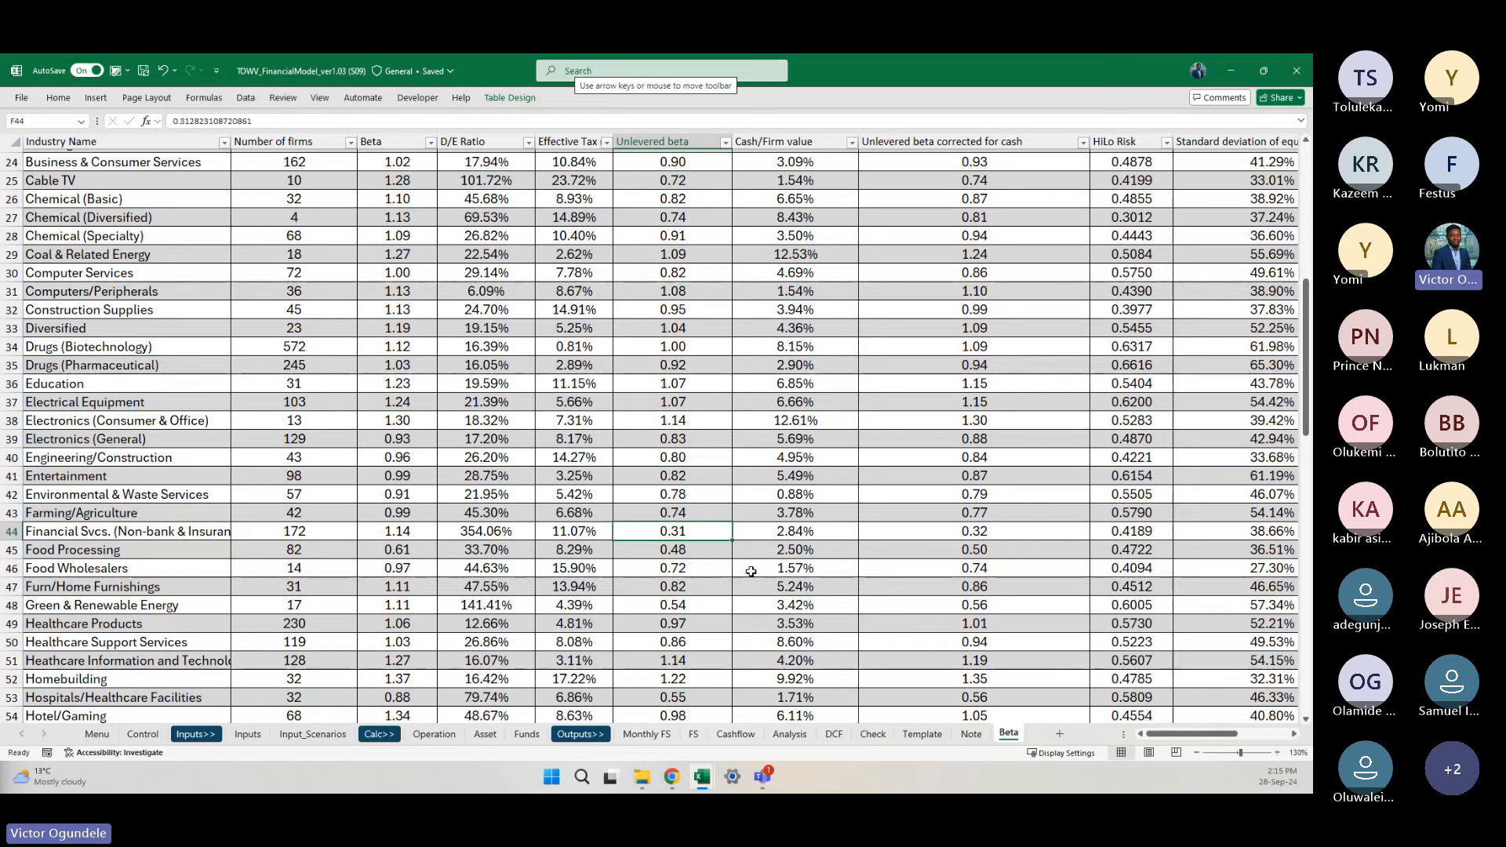
key(Down)
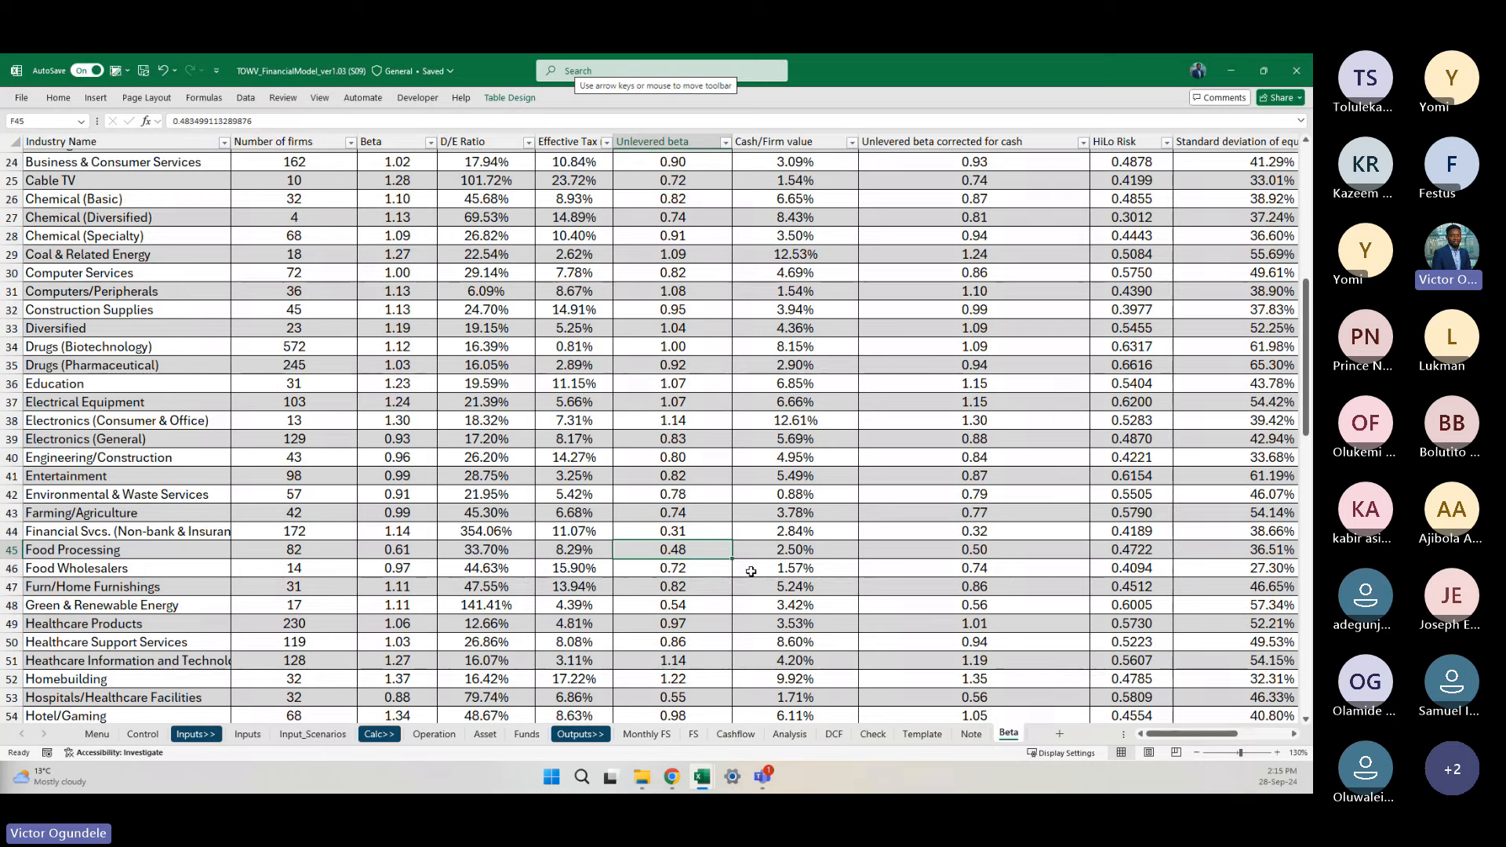
key(Down)
key(Down)
key(Down)
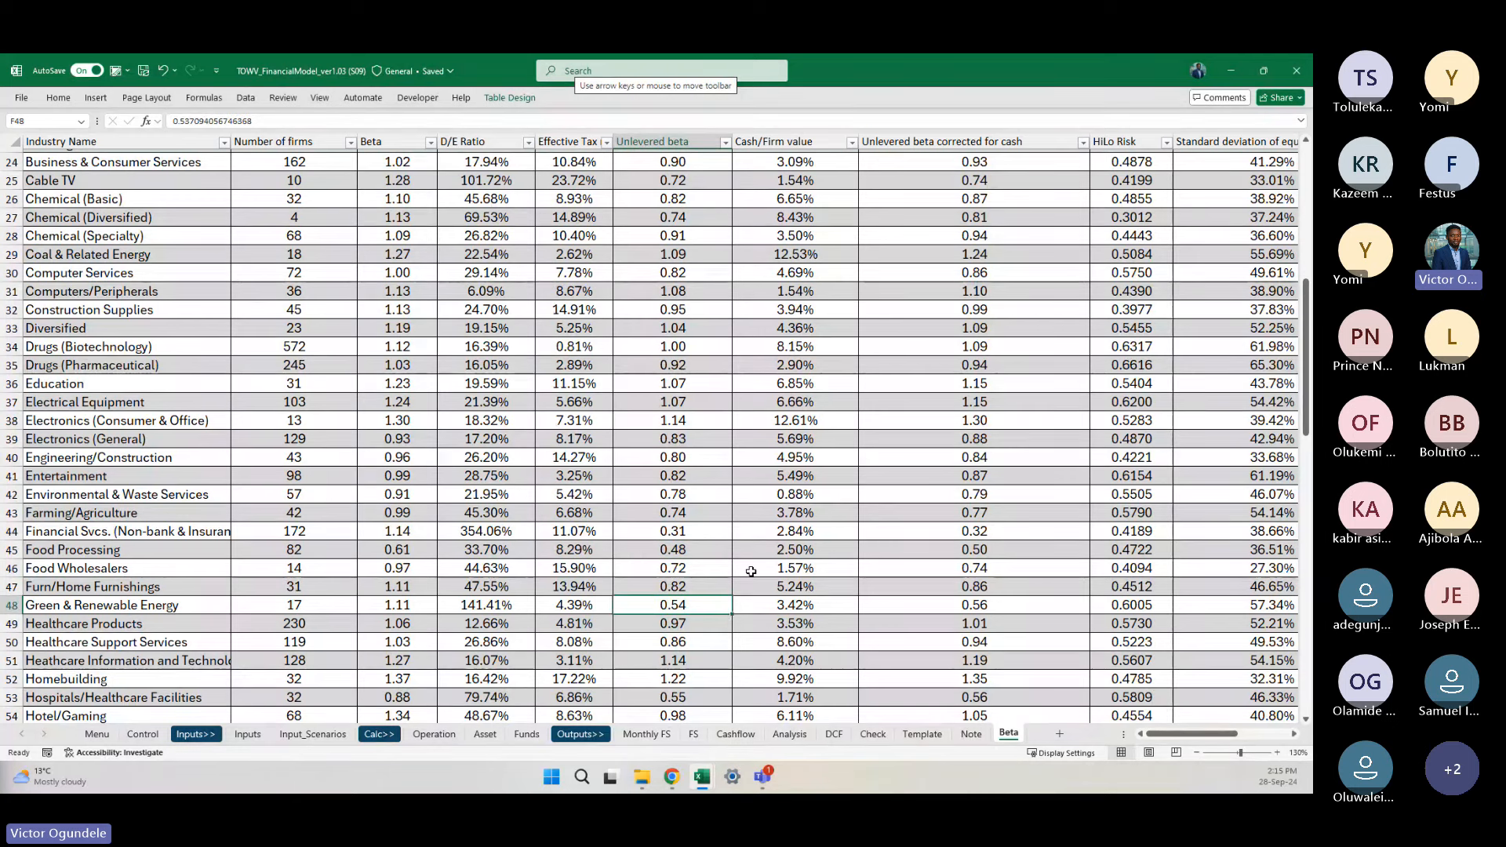
key(Left)
key(Right)
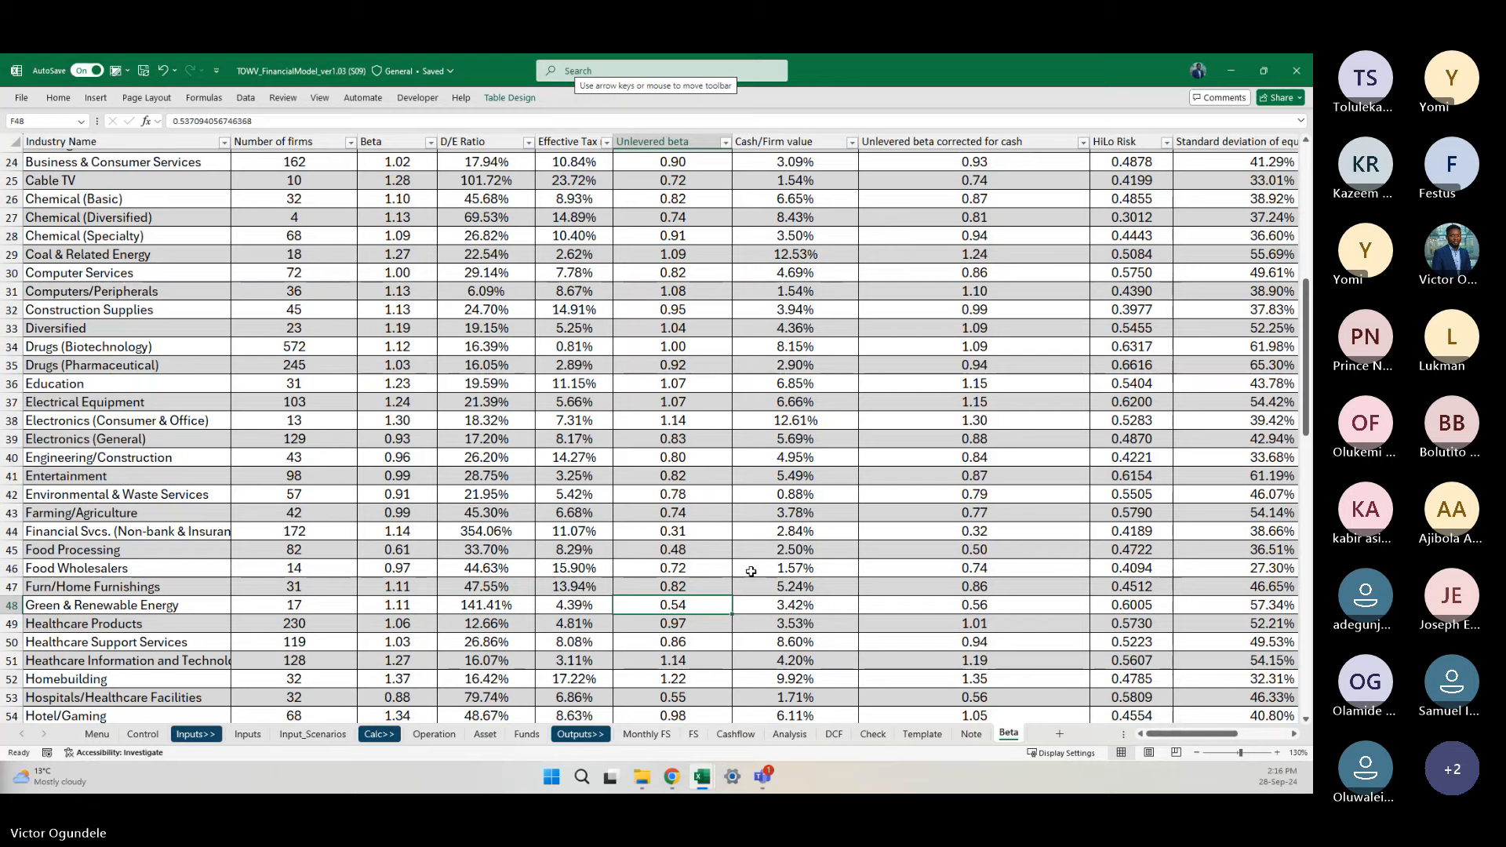
Step: Examine the unlevered betas on the Beta sheet for Business & Consumer Services and Banks (Regional)
scroll(694, 316, up, 3)
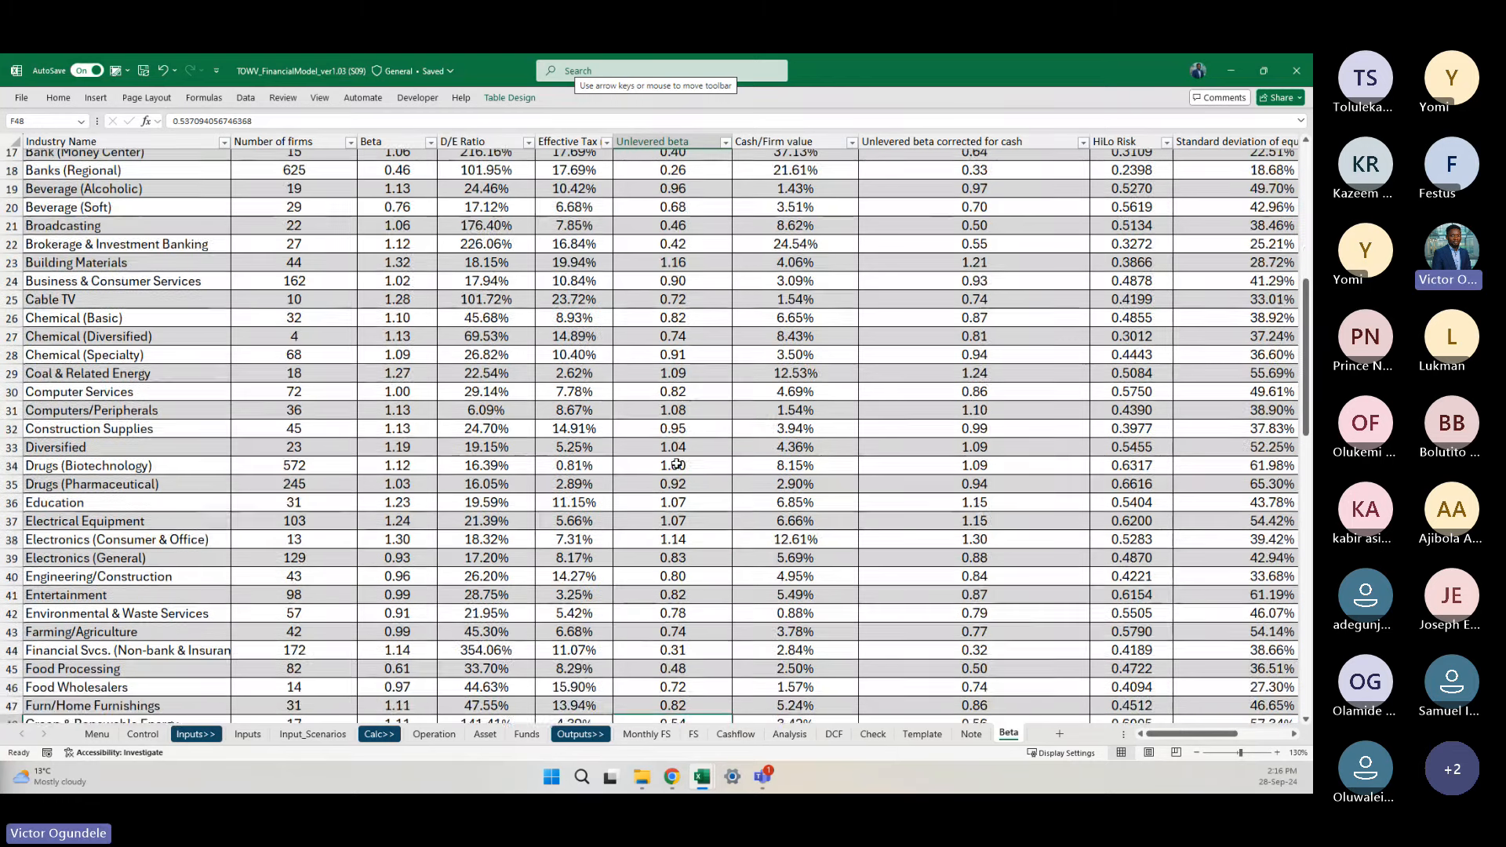
click(693, 316)
scroll(694, 316, up, 1)
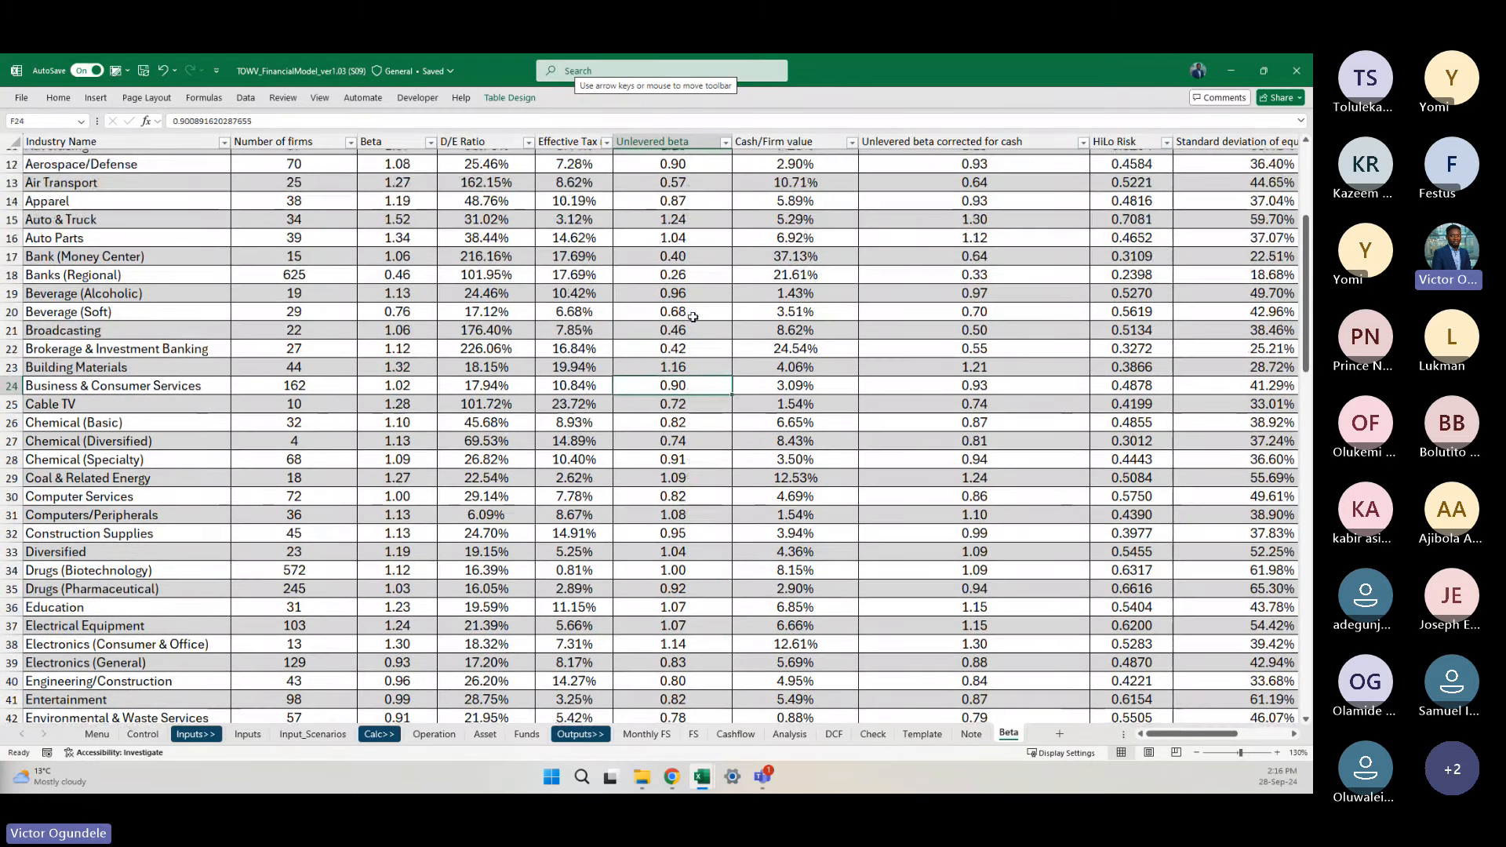
click(666, 277)
key(shift+space)
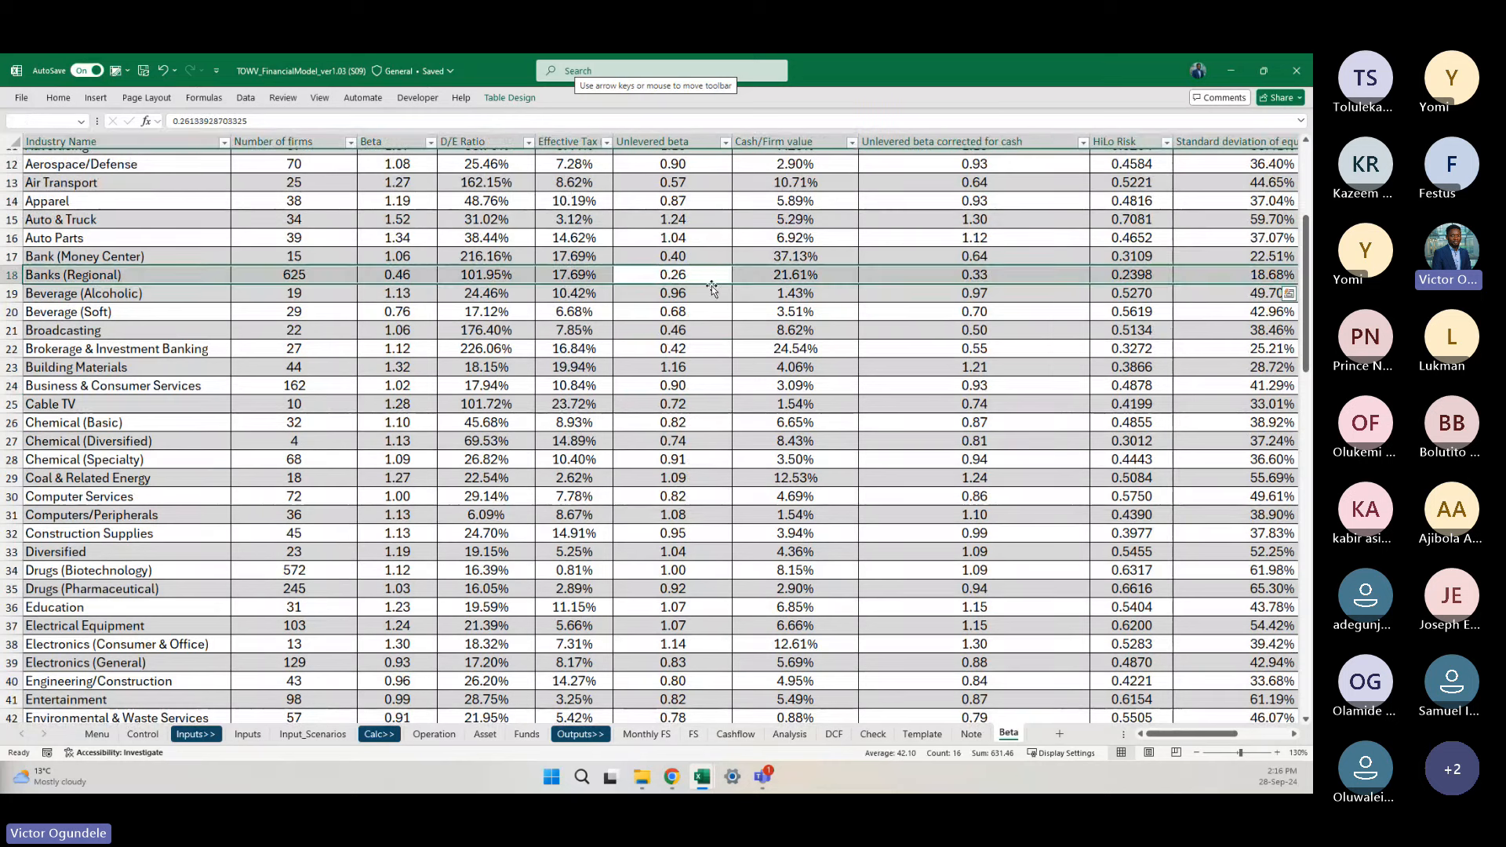
click(702, 273)
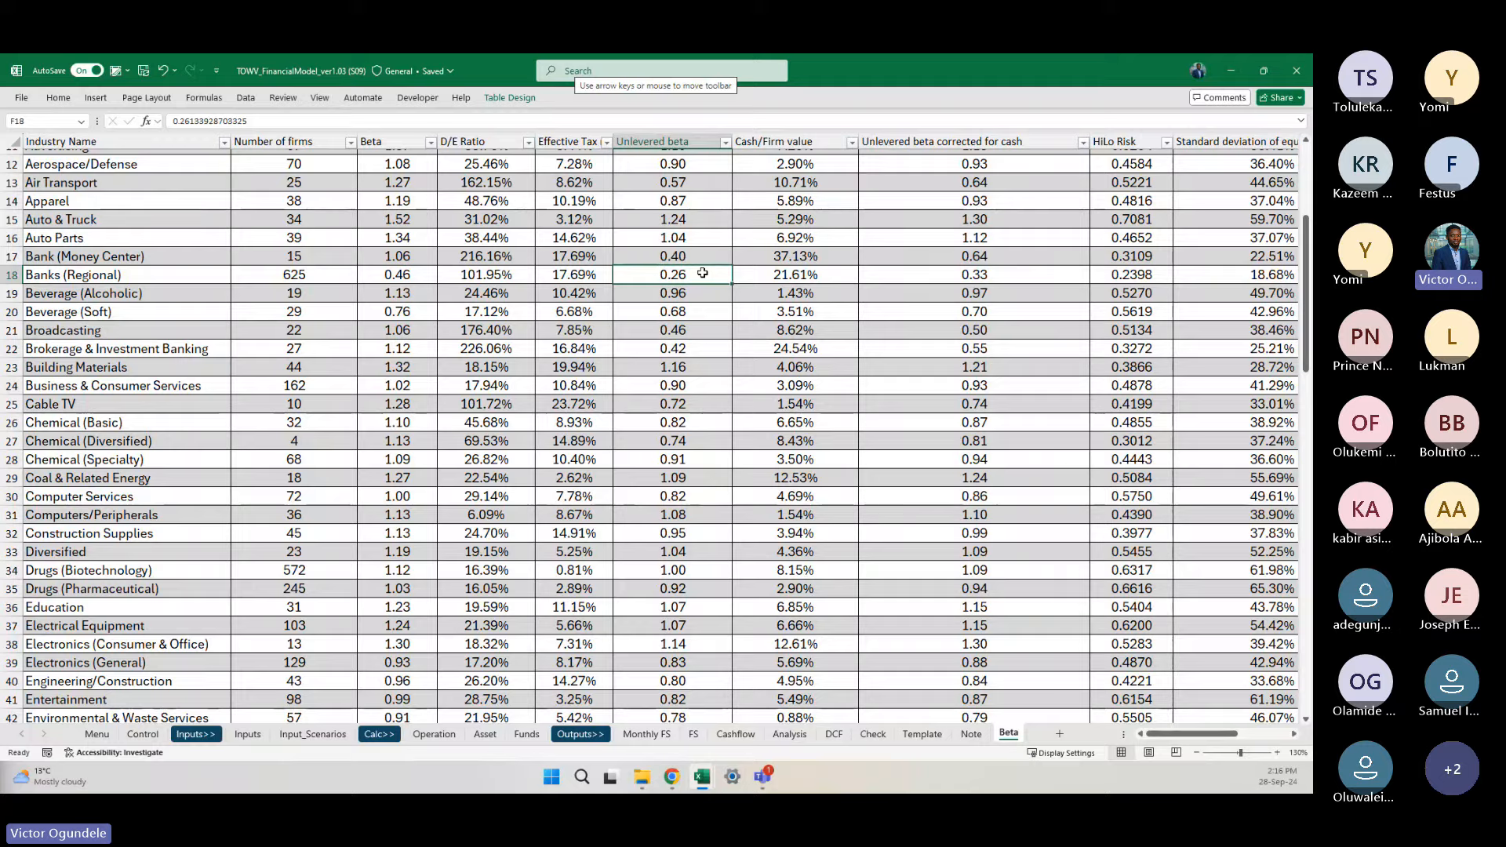
scroll(706, 271, up, 1)
ctrl+scroll(709, 270, down, 1)
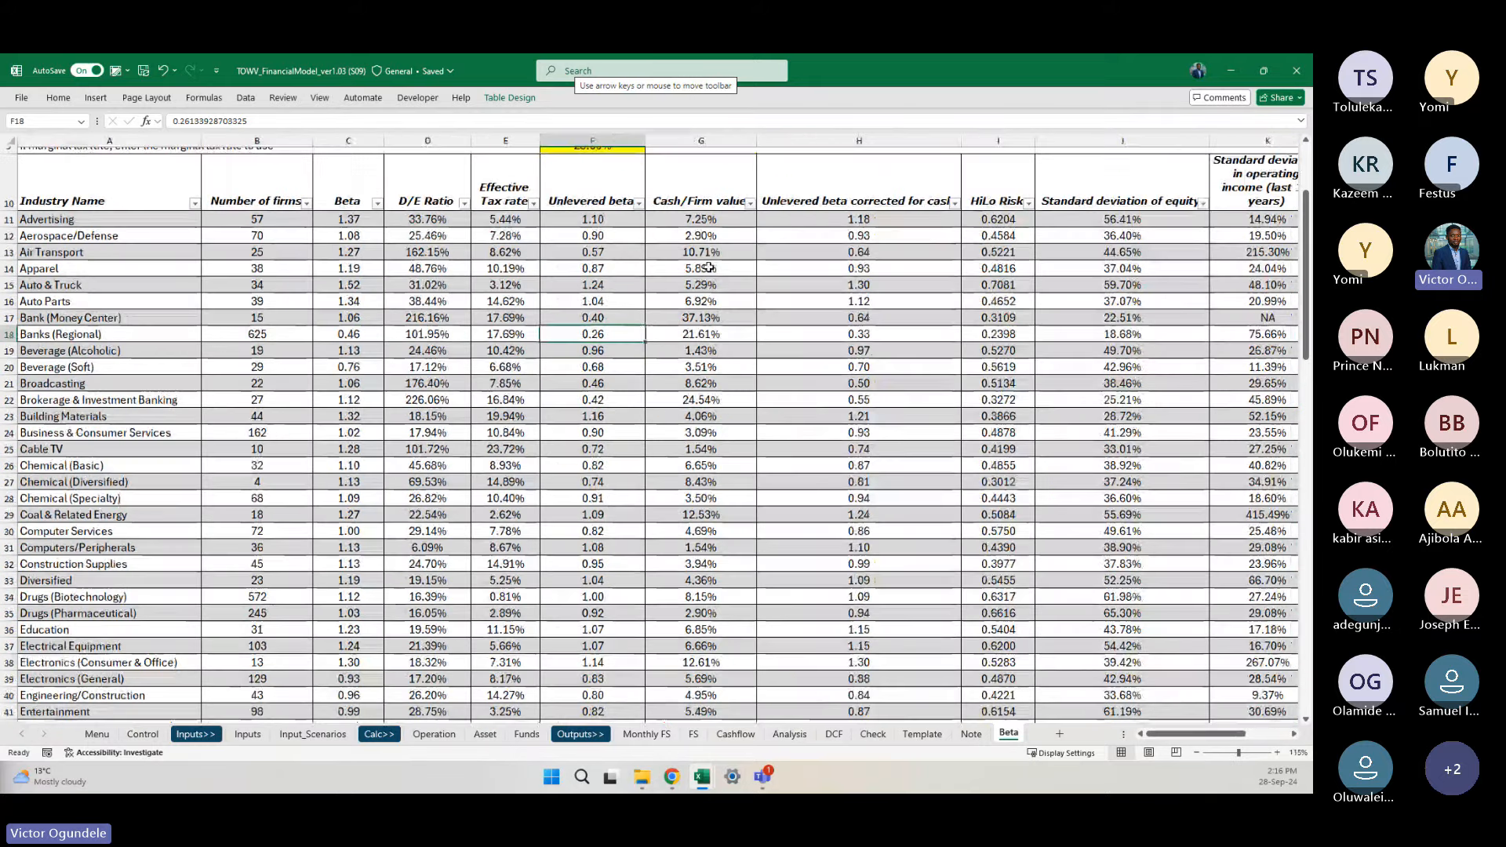
ctrl+scroll(708, 267, down, 2)
Step: Return to the Analysis sheet and select the empty beta coefficient cell H15
key(ctrl+Page_Up)
key(ctrl+Page_Up)
key(ctrl+Page_Up)
key(ctrl+Page_Up)
key(ctrl+Page_Up)
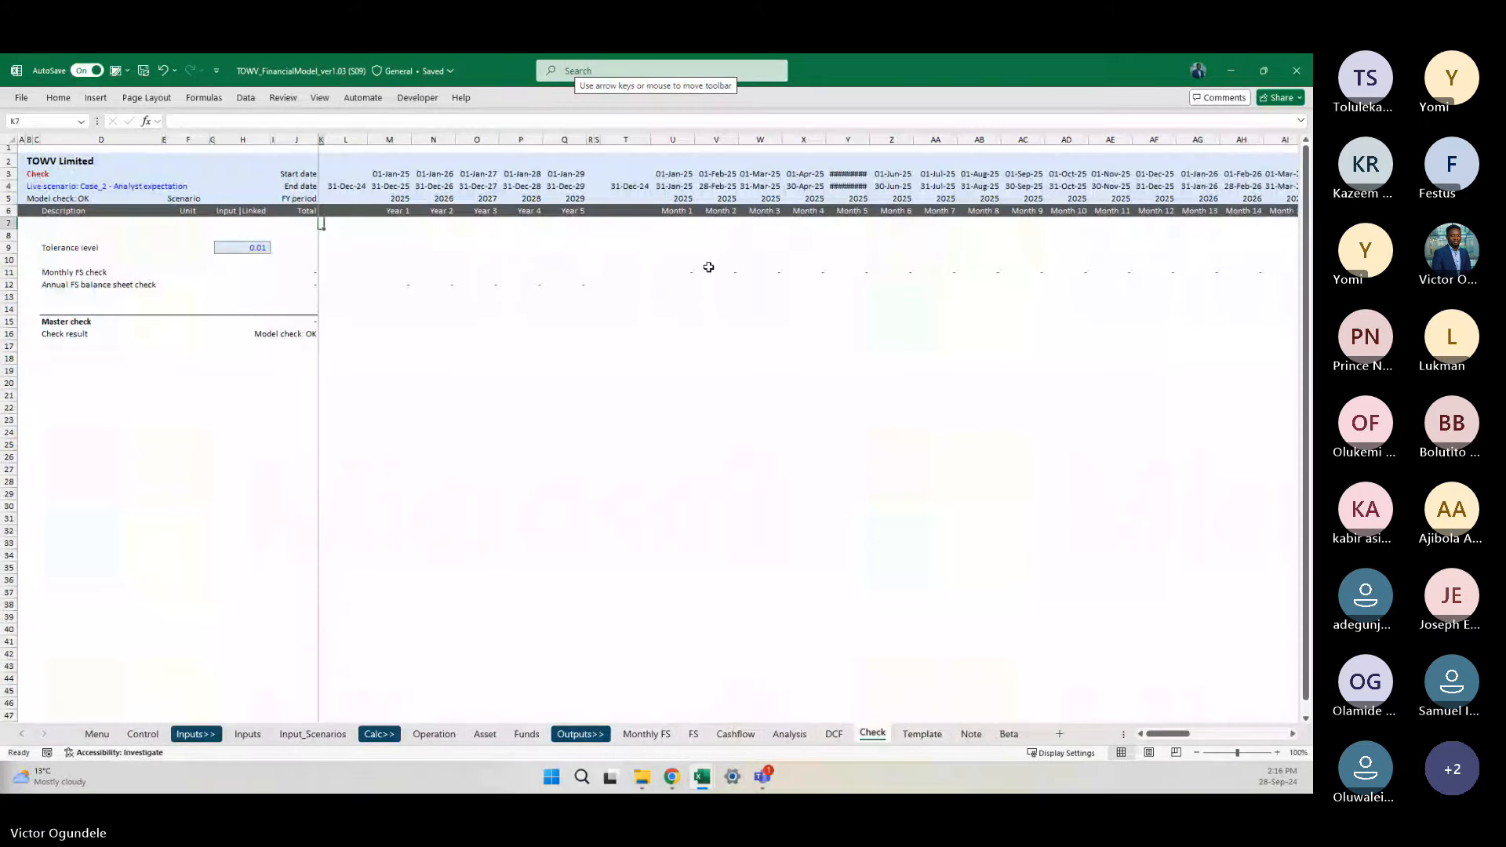
key(Up)
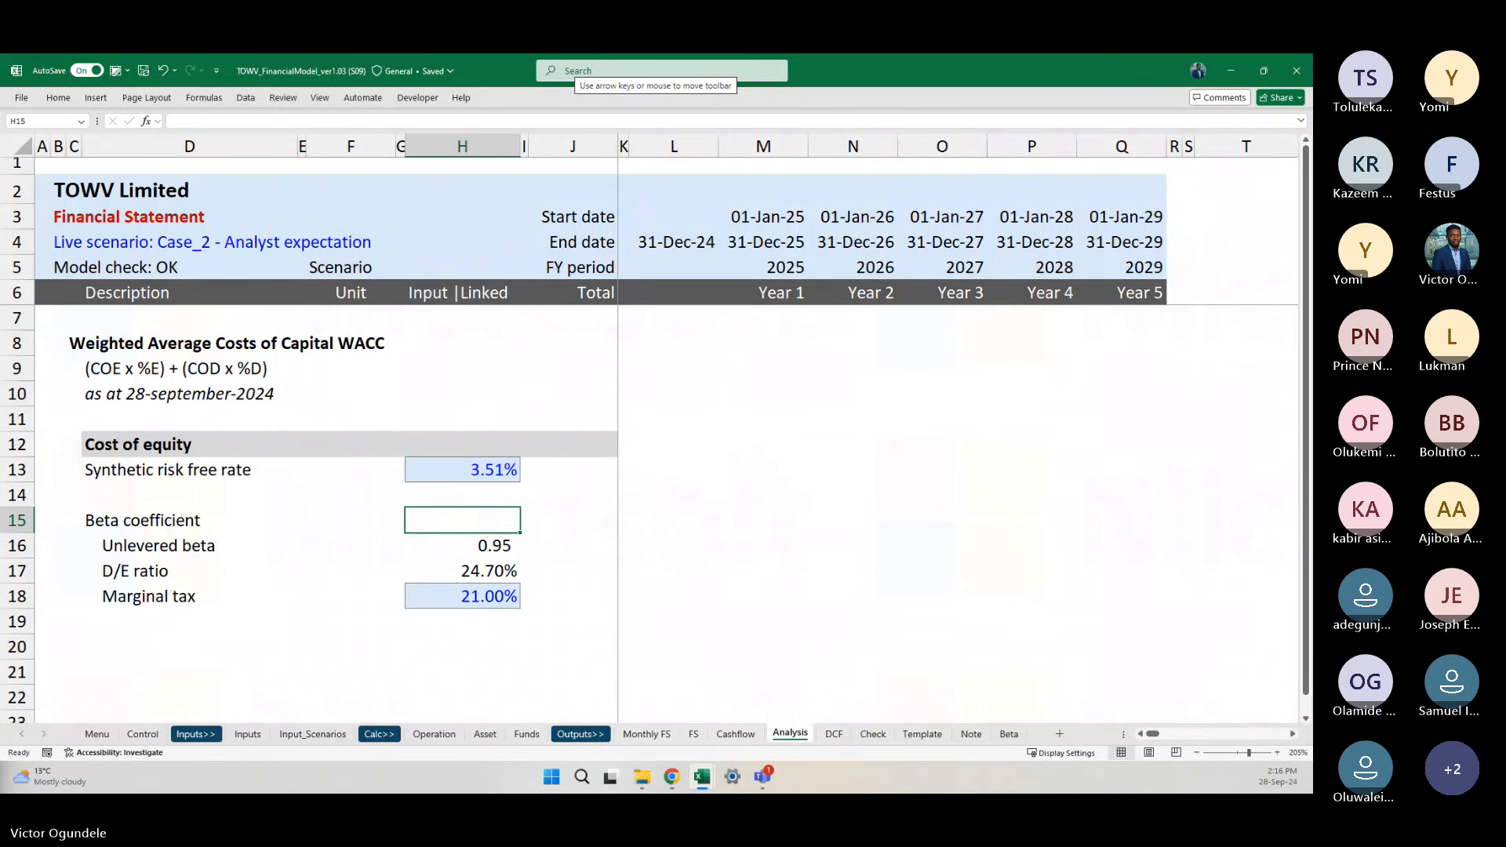
key(alt+Tab)
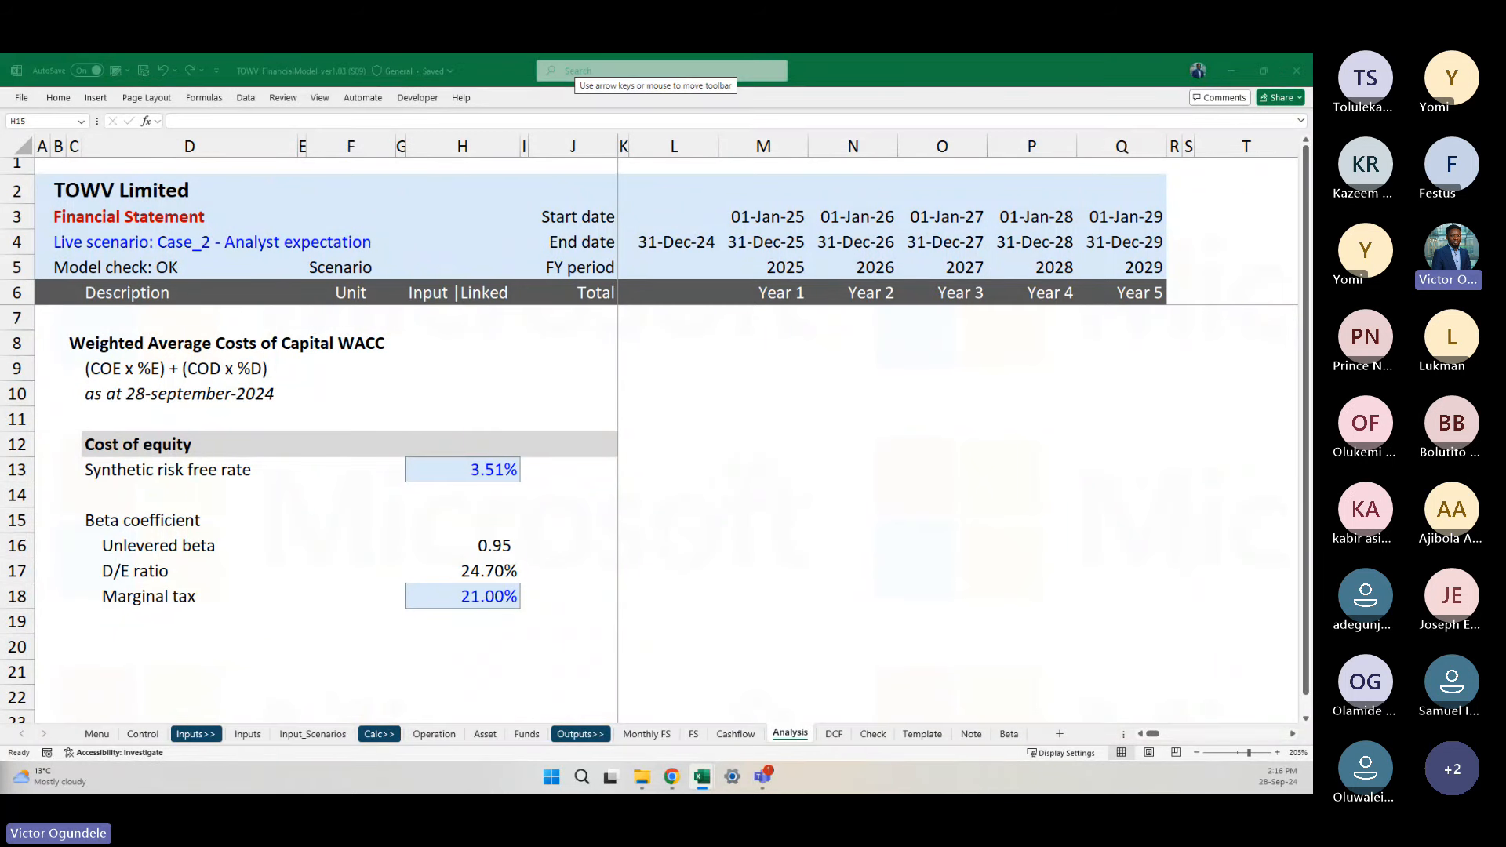
key(alt+Tab)
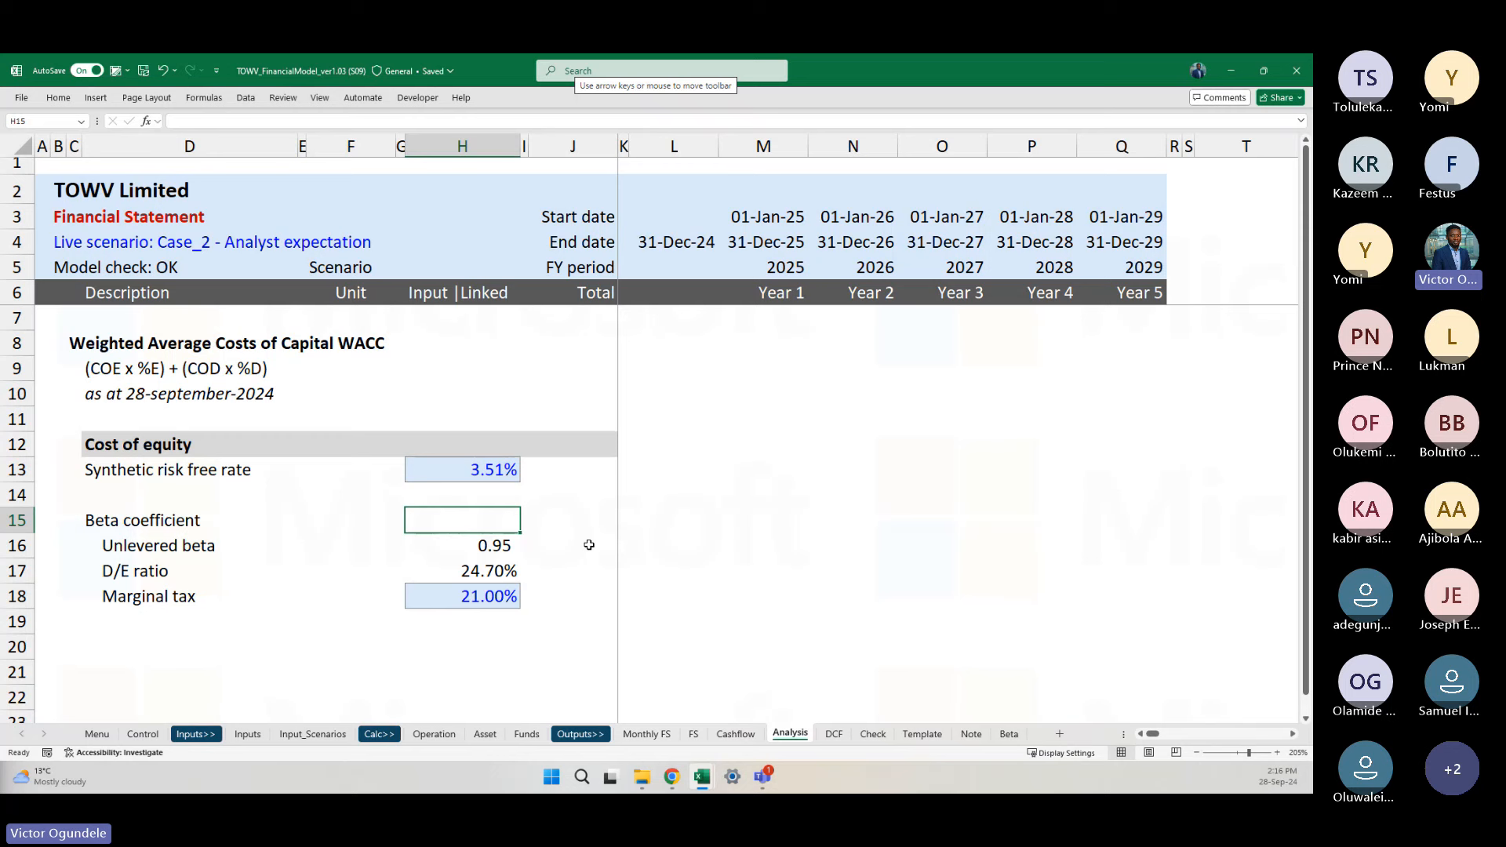
scroll(590, 544, up, 3)
scroll(589, 544, down, 1)
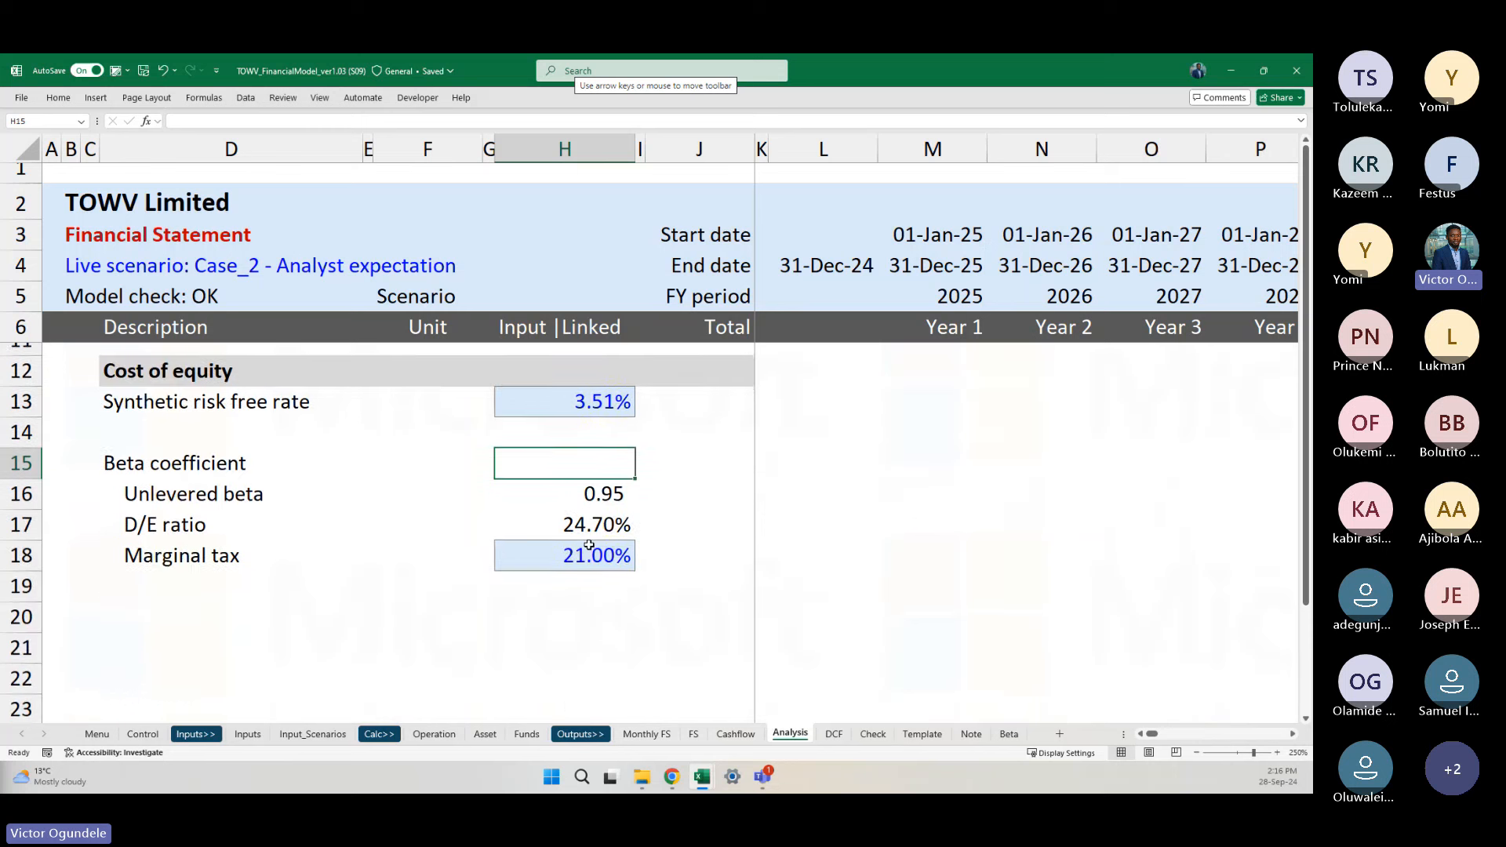
Step: Calculate the beta coefficient in H15 from unlevered beta, D/E ratio and marginal tax as =H16*(1+(H17*(1-H18)))
text(=)
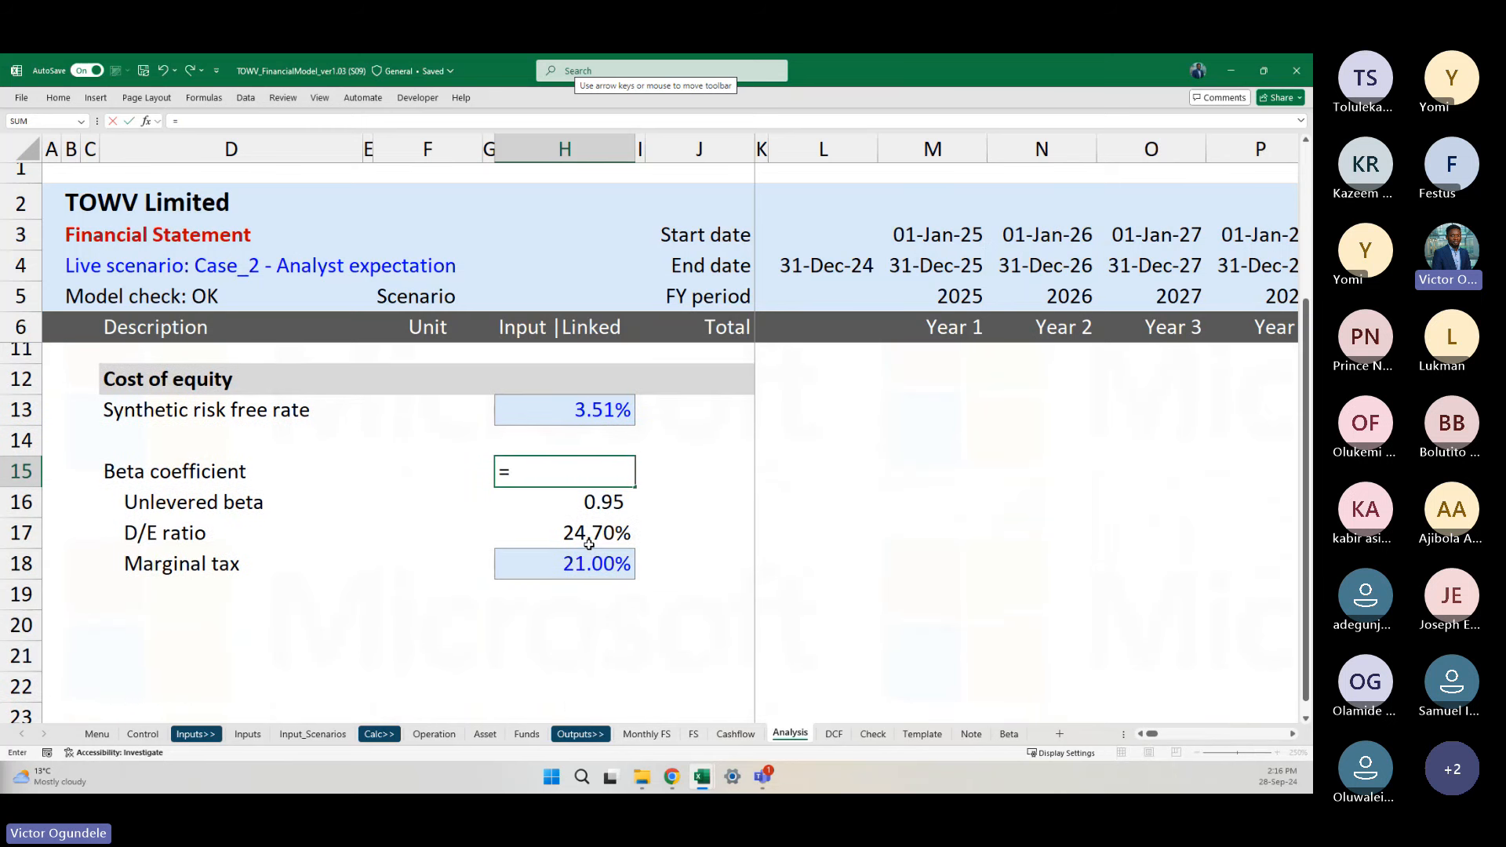
key(Down)
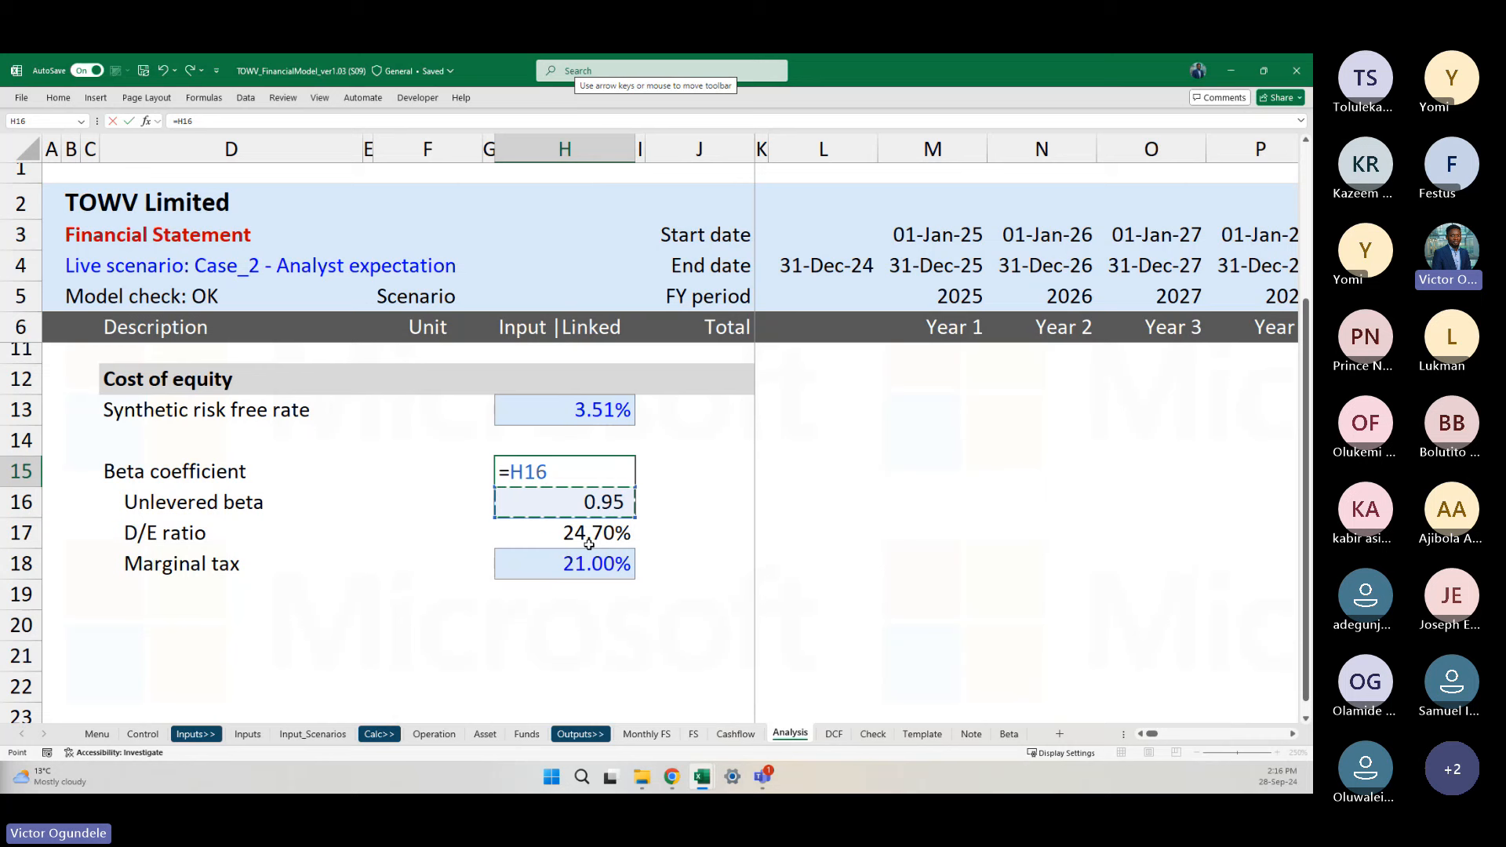
text(*(1+)
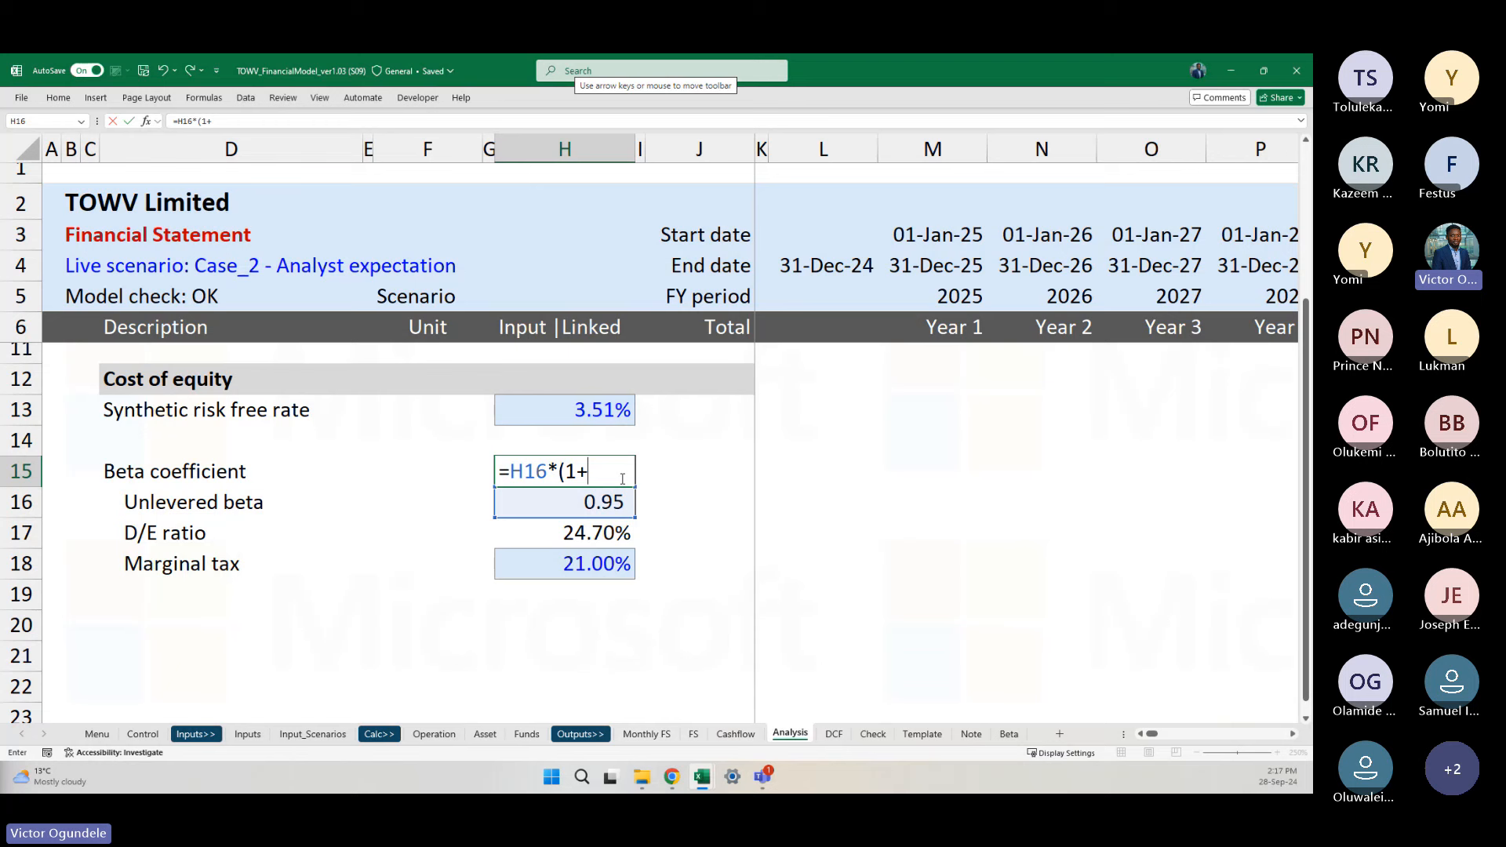
text(*)
key(BackSpace)
text(()
click(574, 532)
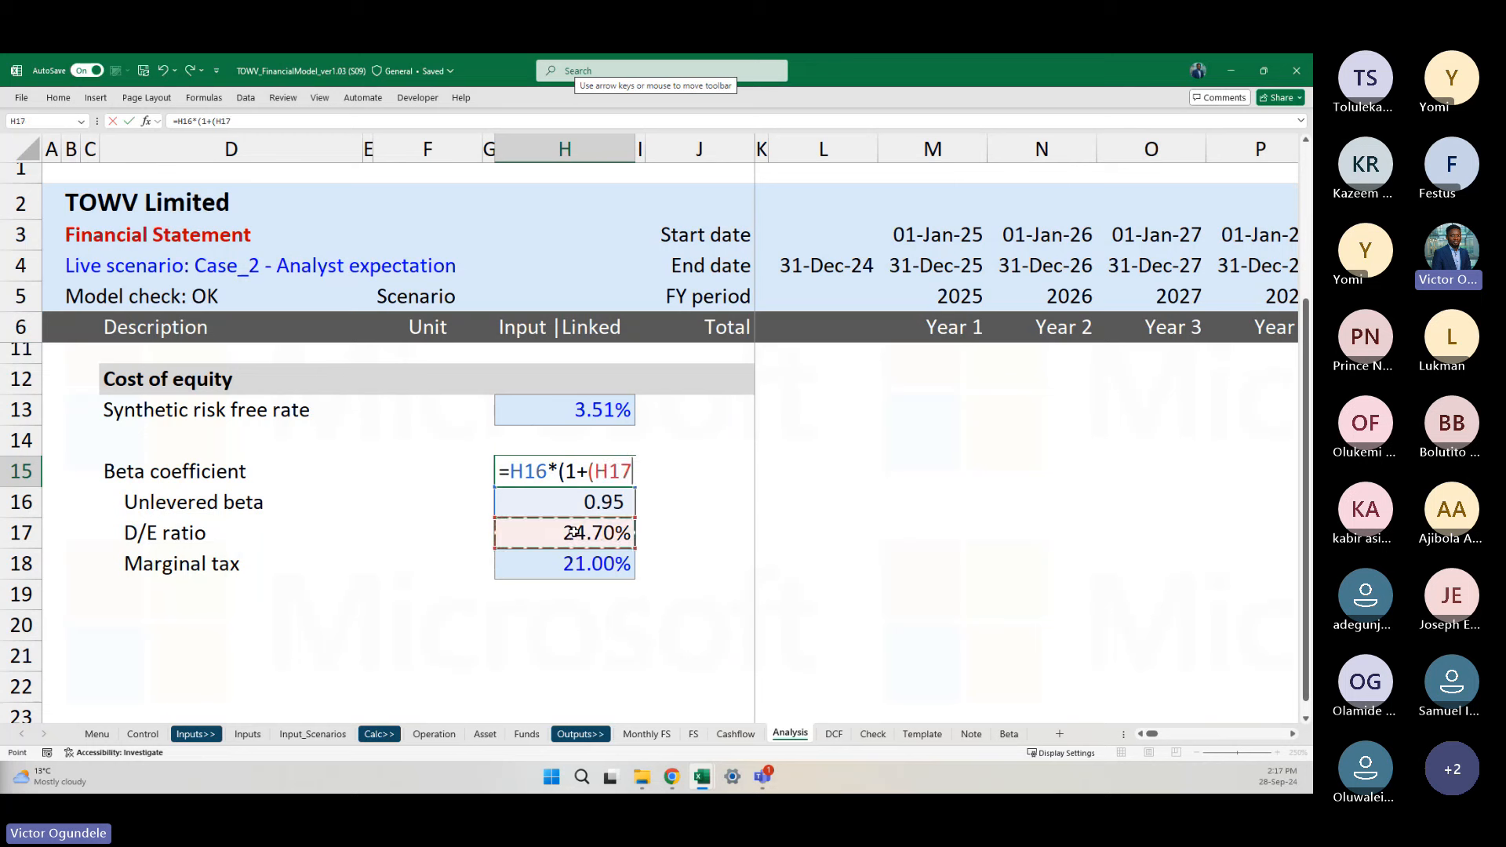
text(*(1-)
click(571, 565)
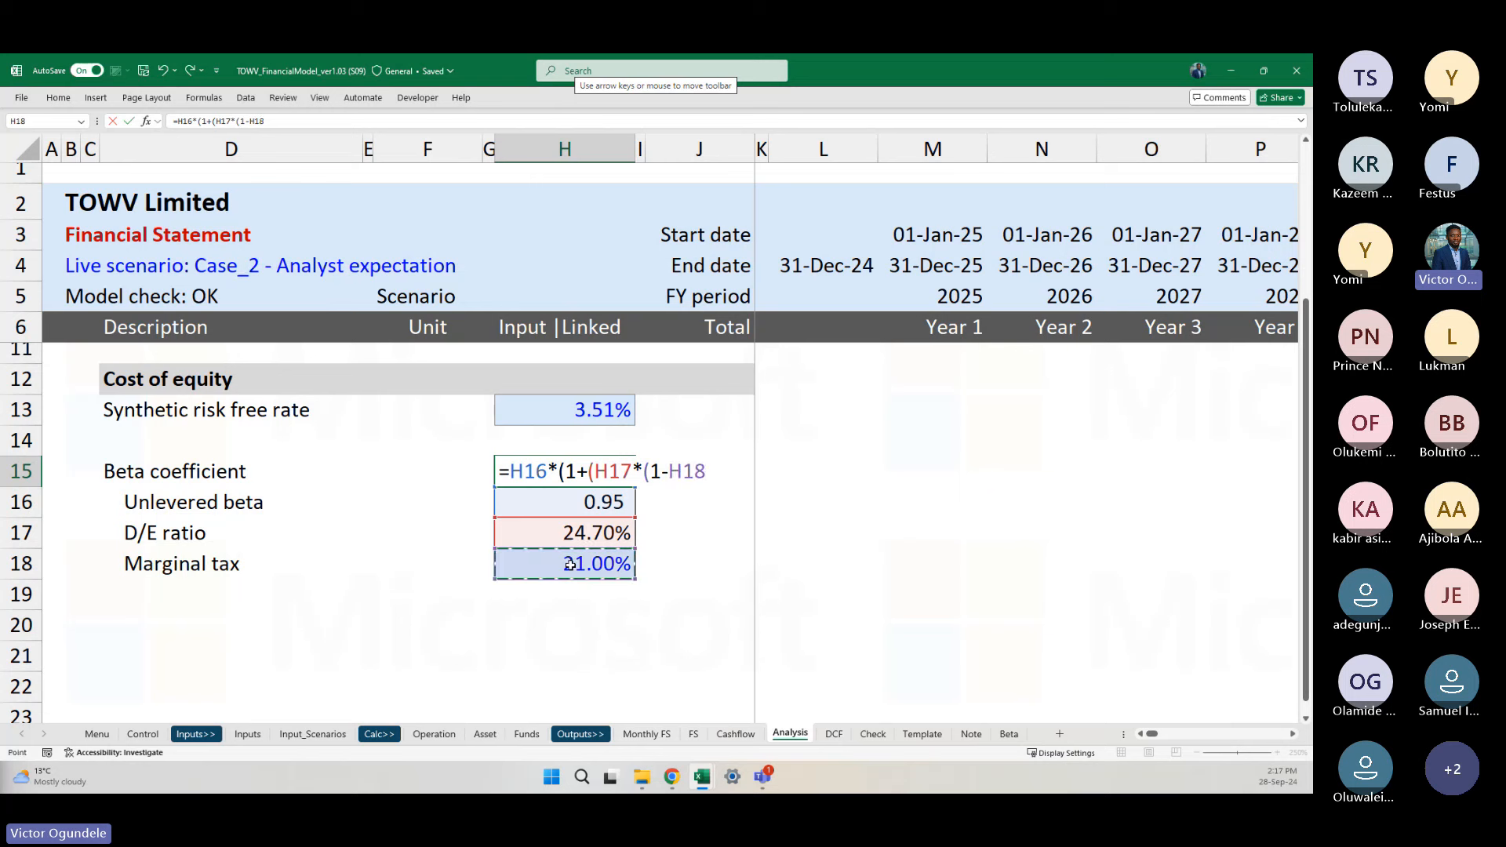
text()))
key(Return)
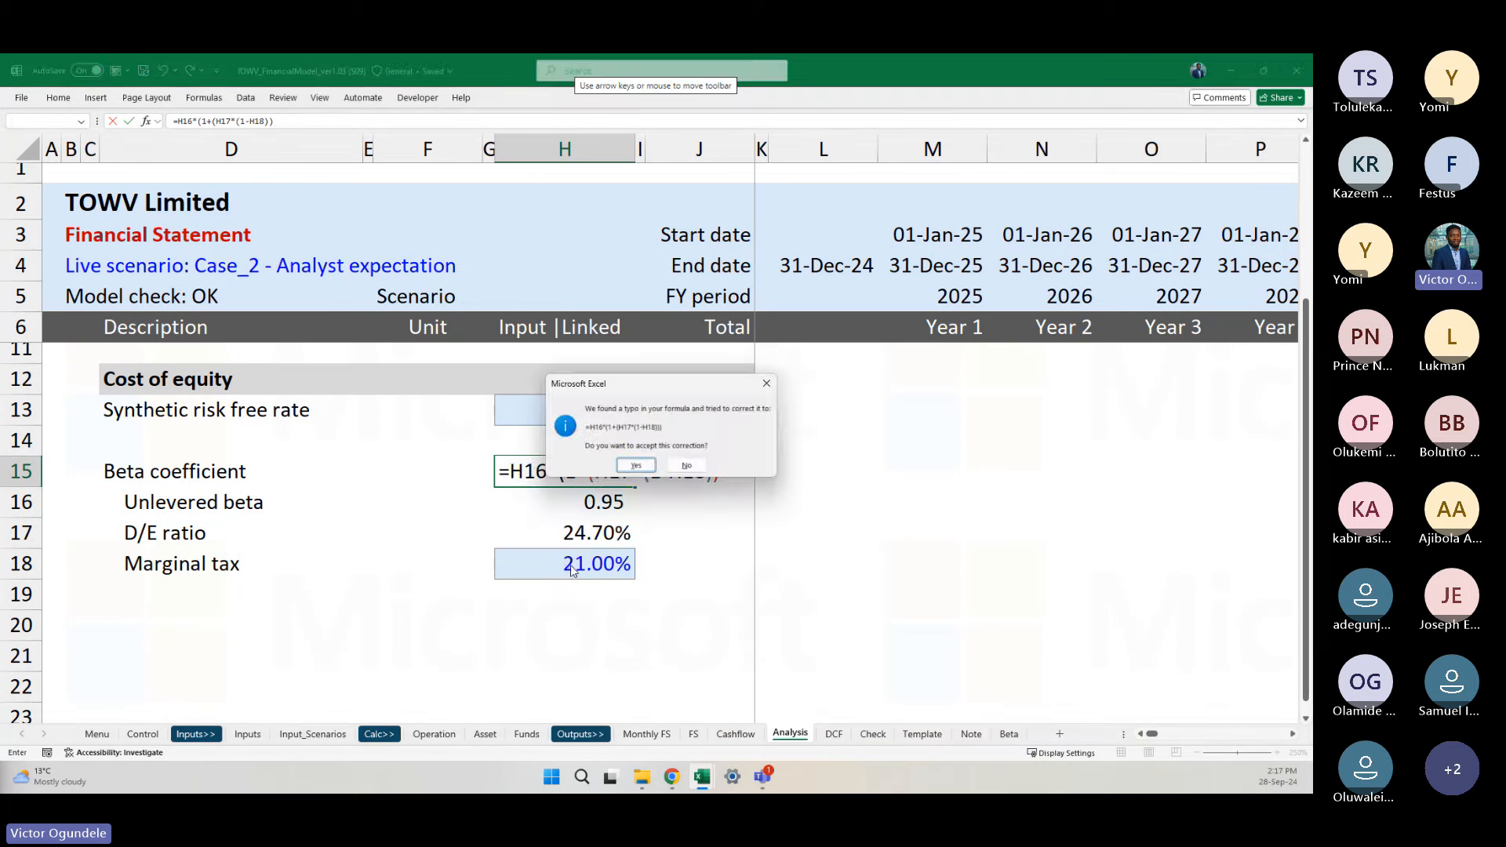
key(Return)
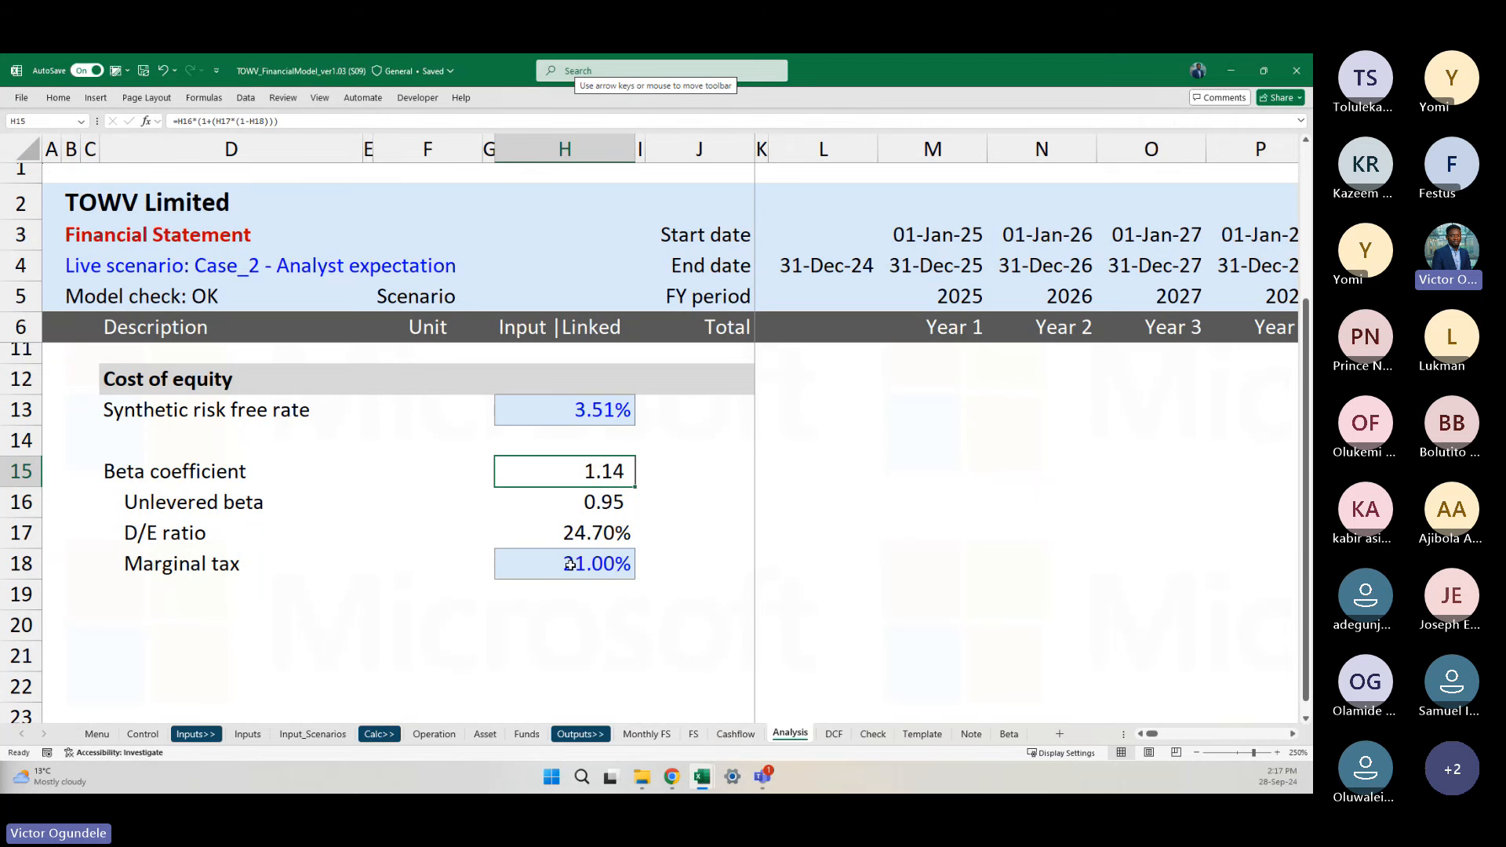
Step: Clear the beta coefficient cell H15 and enter the formula =H16*(1+(H17*(1-H18))) again
key(Delete)
text(=)
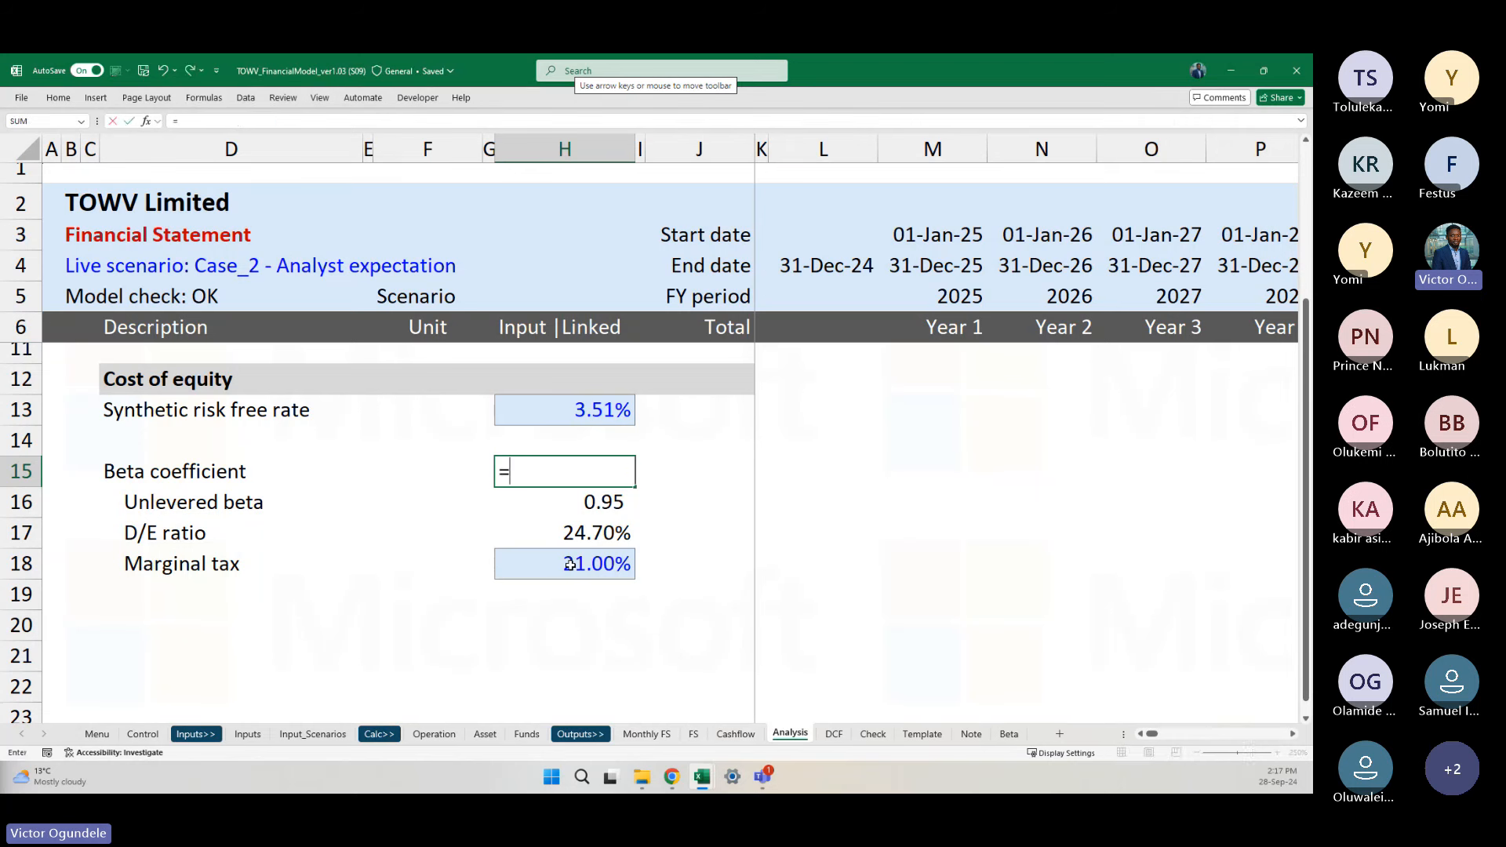
key(Down)
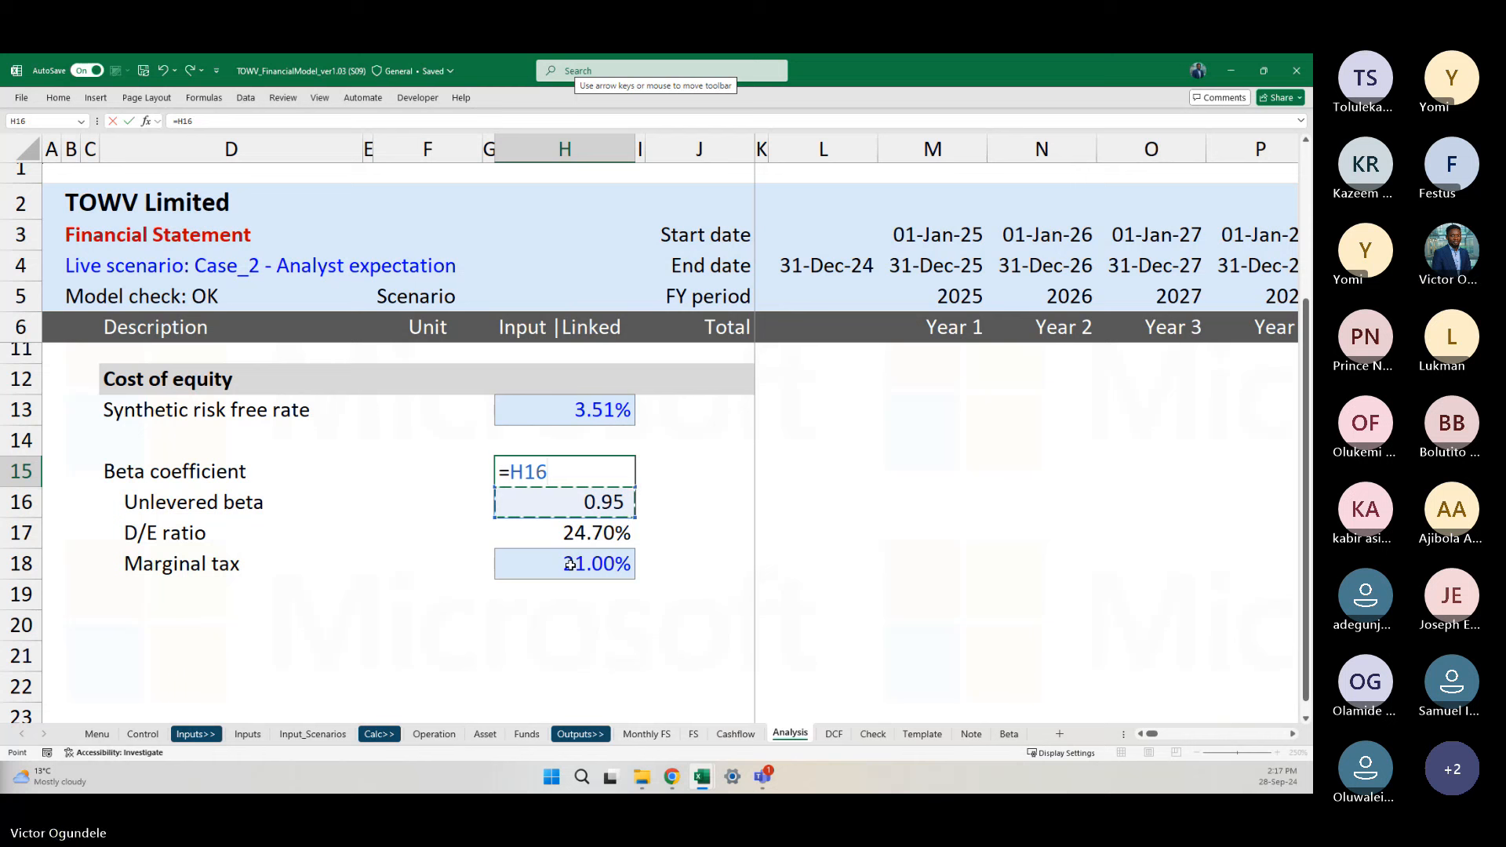
text(*(1+()
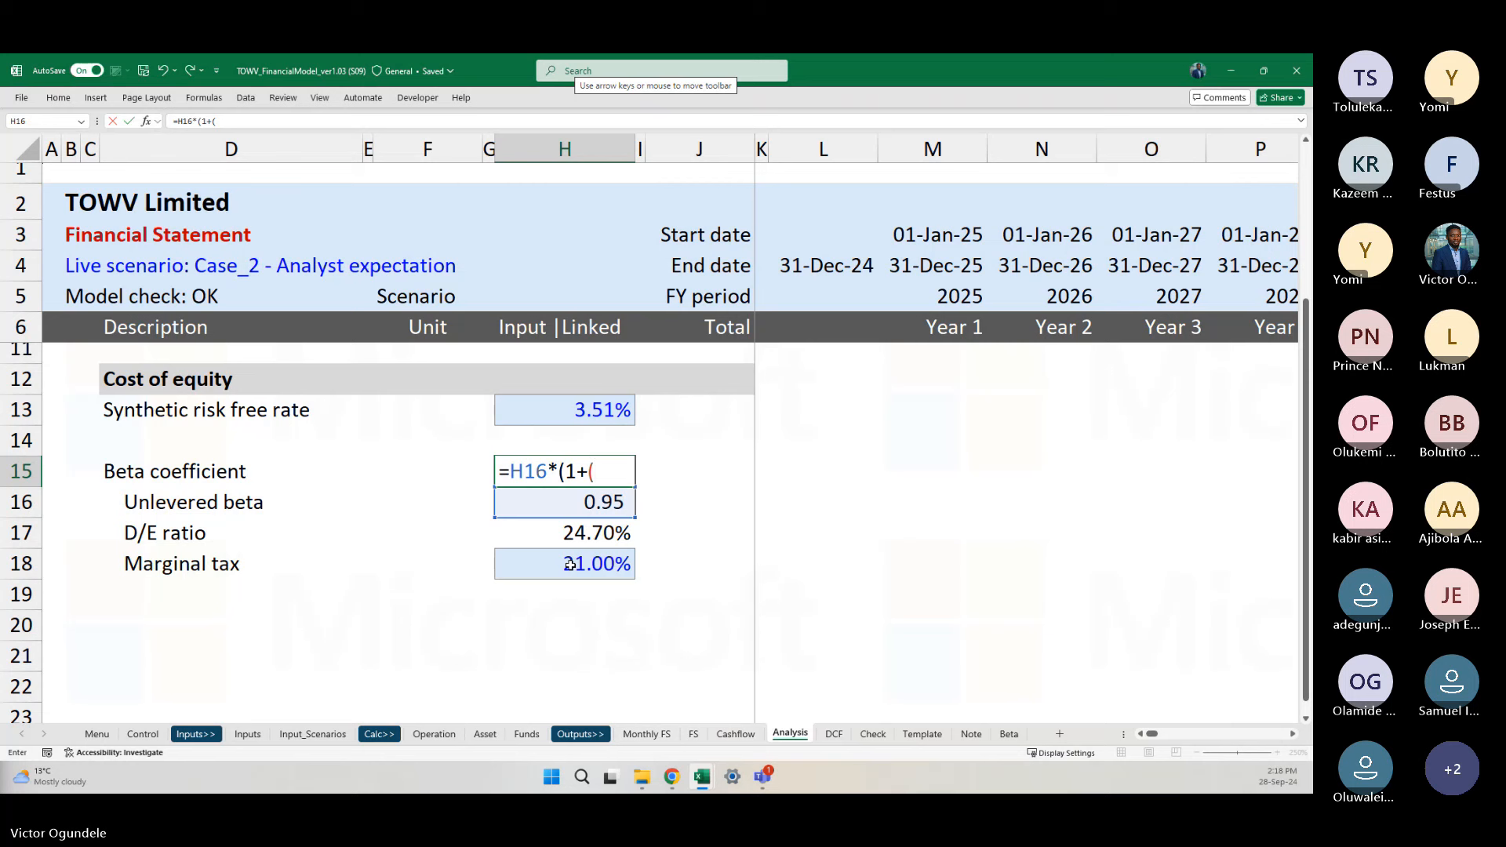
key(Down)
key(Down)
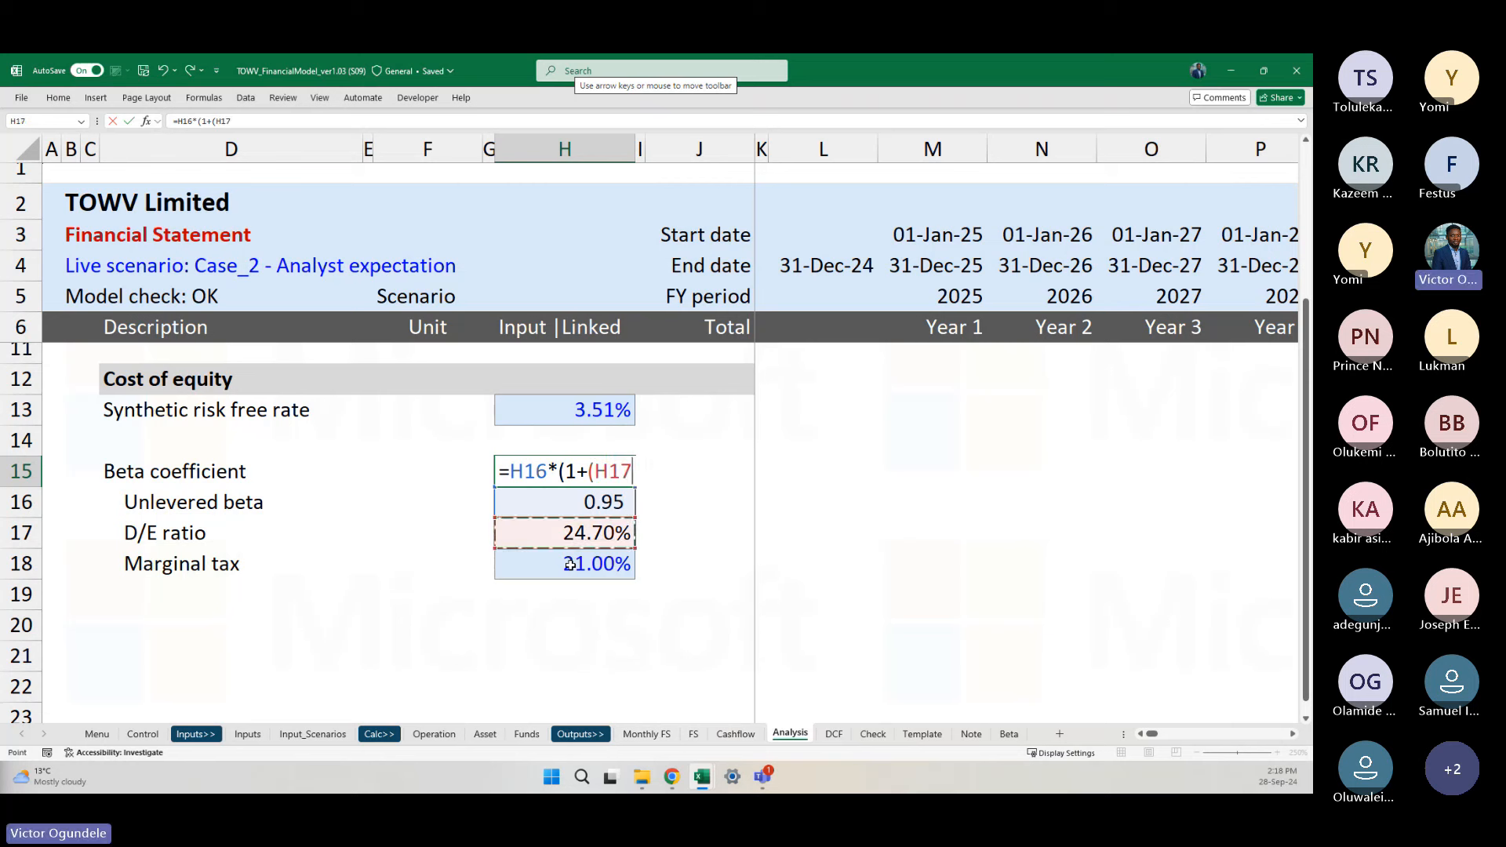
text(*(1-)
key(Down)
key(Down)
key(Down)
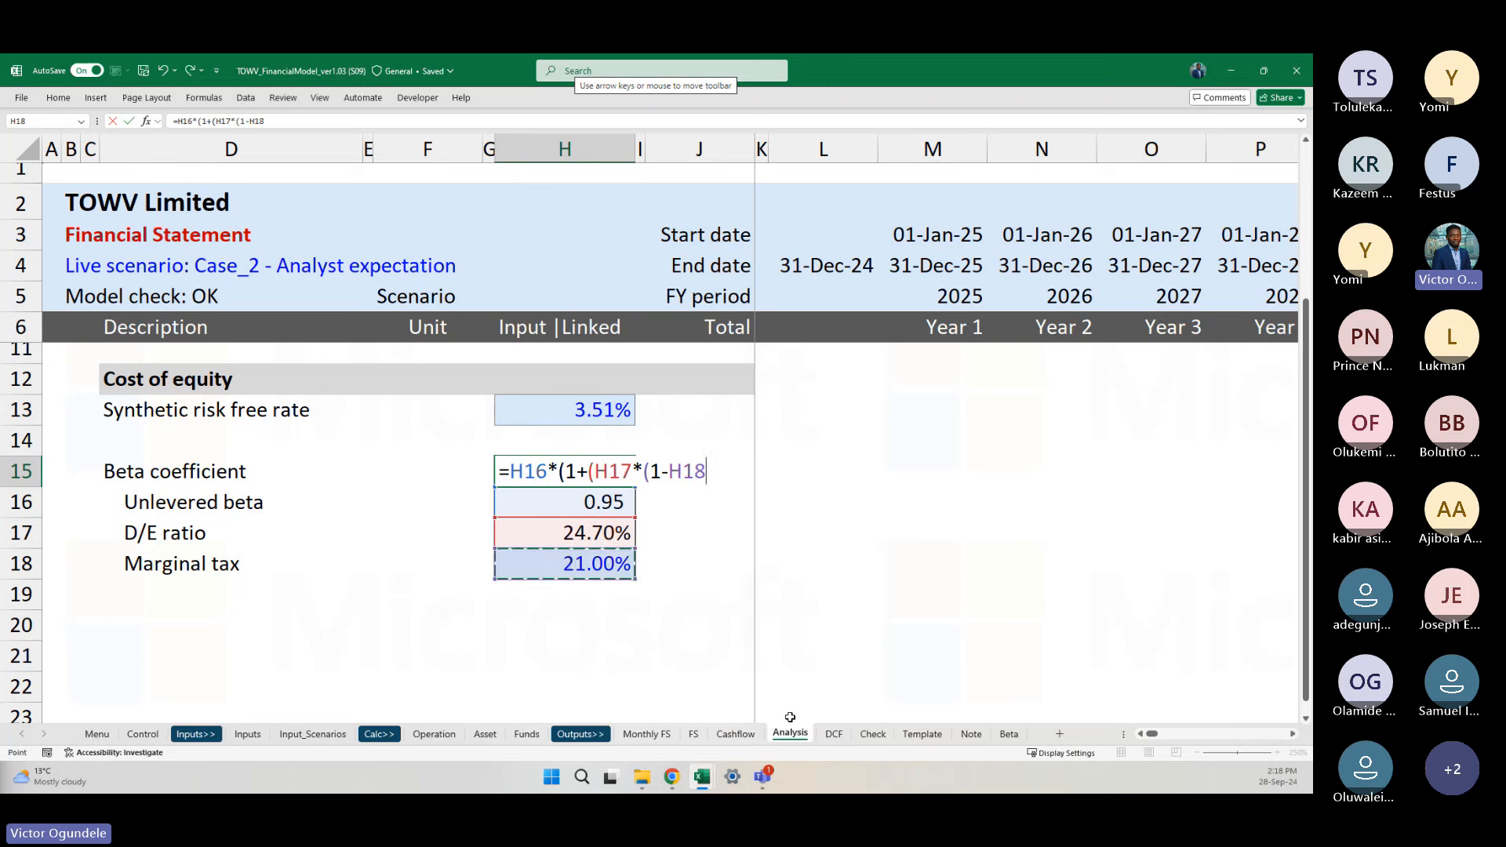
text())))
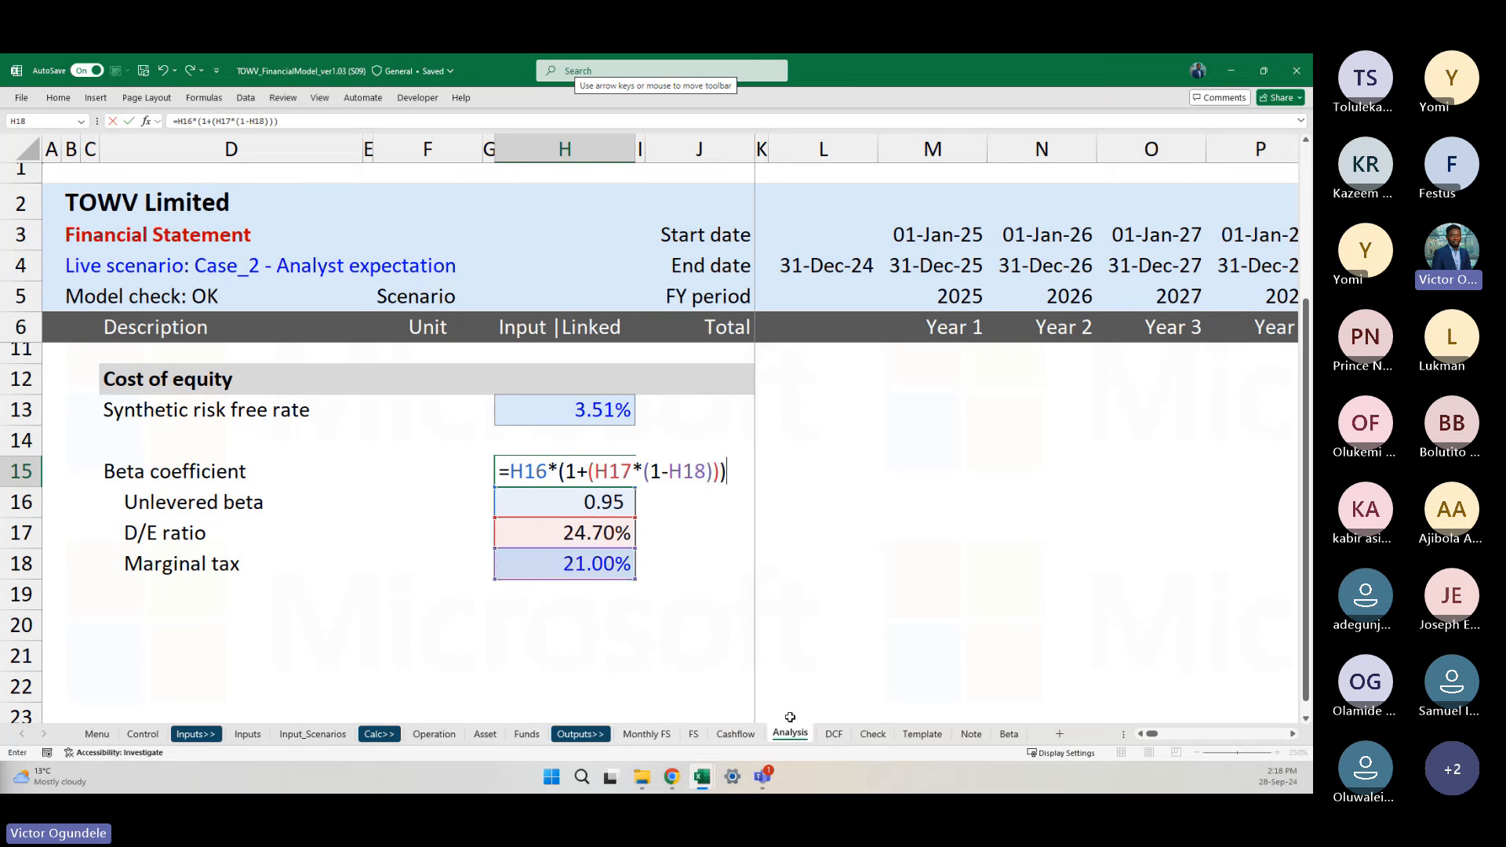
key(ctrl+Return)
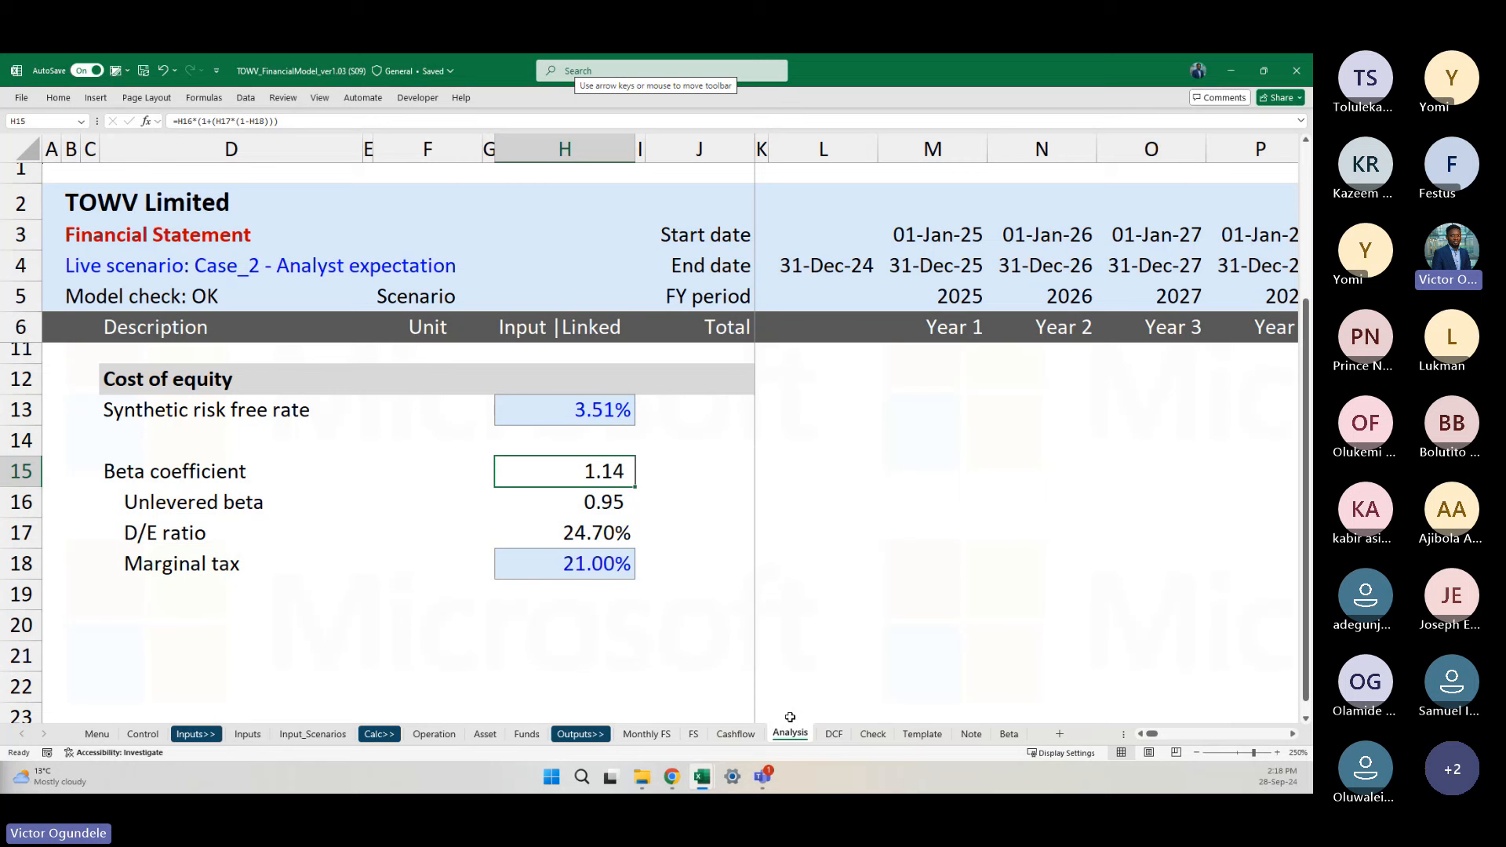
key(Left)
key(Left)
key(Left)
key(Left)
key(Left)
key(Right)
key(Right)
key(Right)
key(Right)
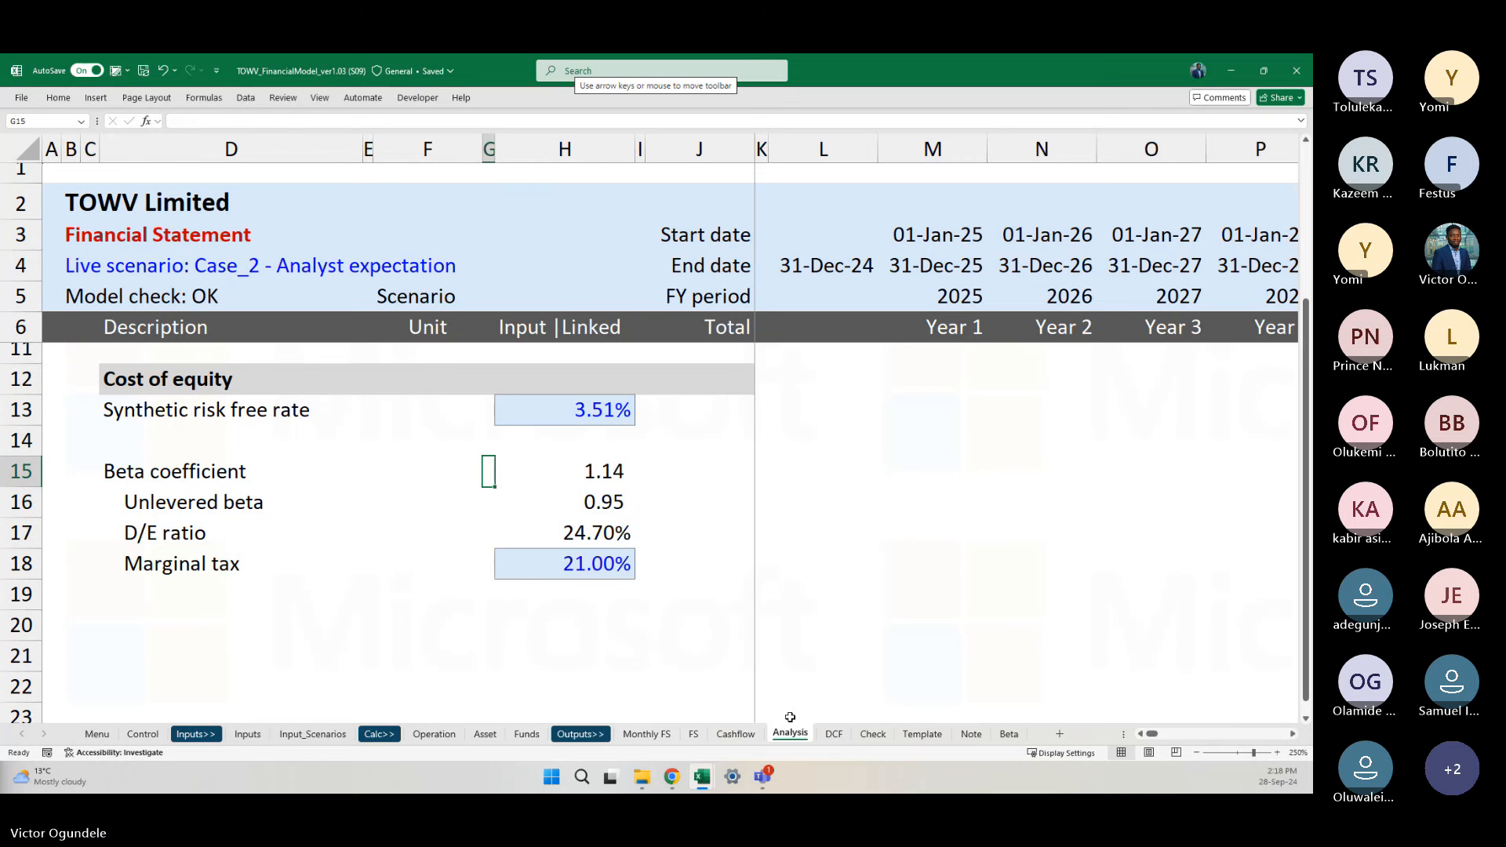
key(Right)
key(Left)
key(Left)
key(Left)
key(Left)
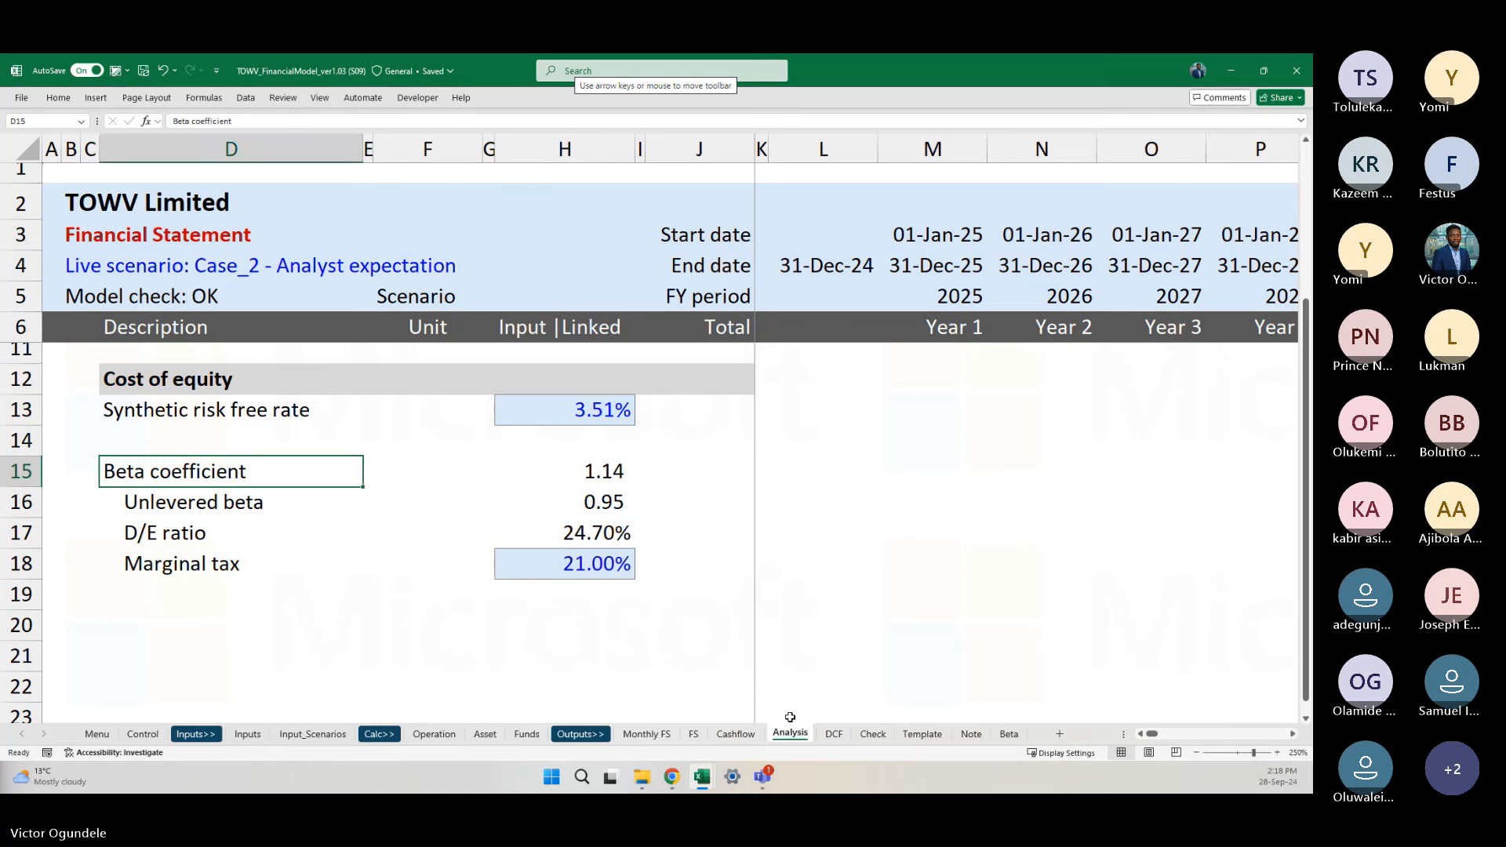
key(Right)
key(Right)
key(Right)
key(Left)
key(Left)
key(Left)
key(Left)
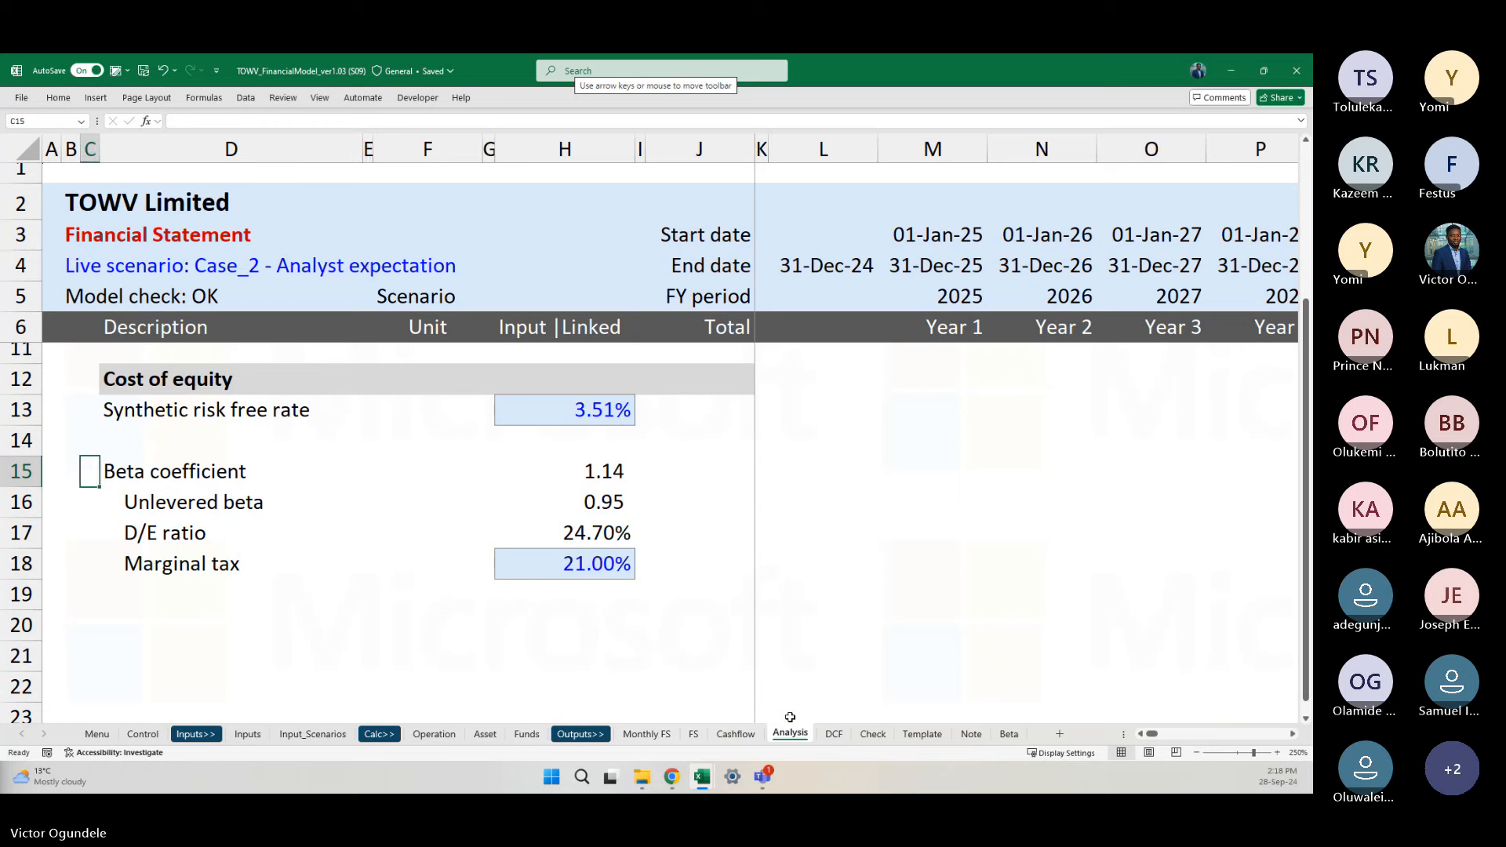
key(Right)
Step: Add the label "Equity premium" in D20, below the beta inputs in the cost of equity section
ctrl+scroll(790, 717, down, 3)
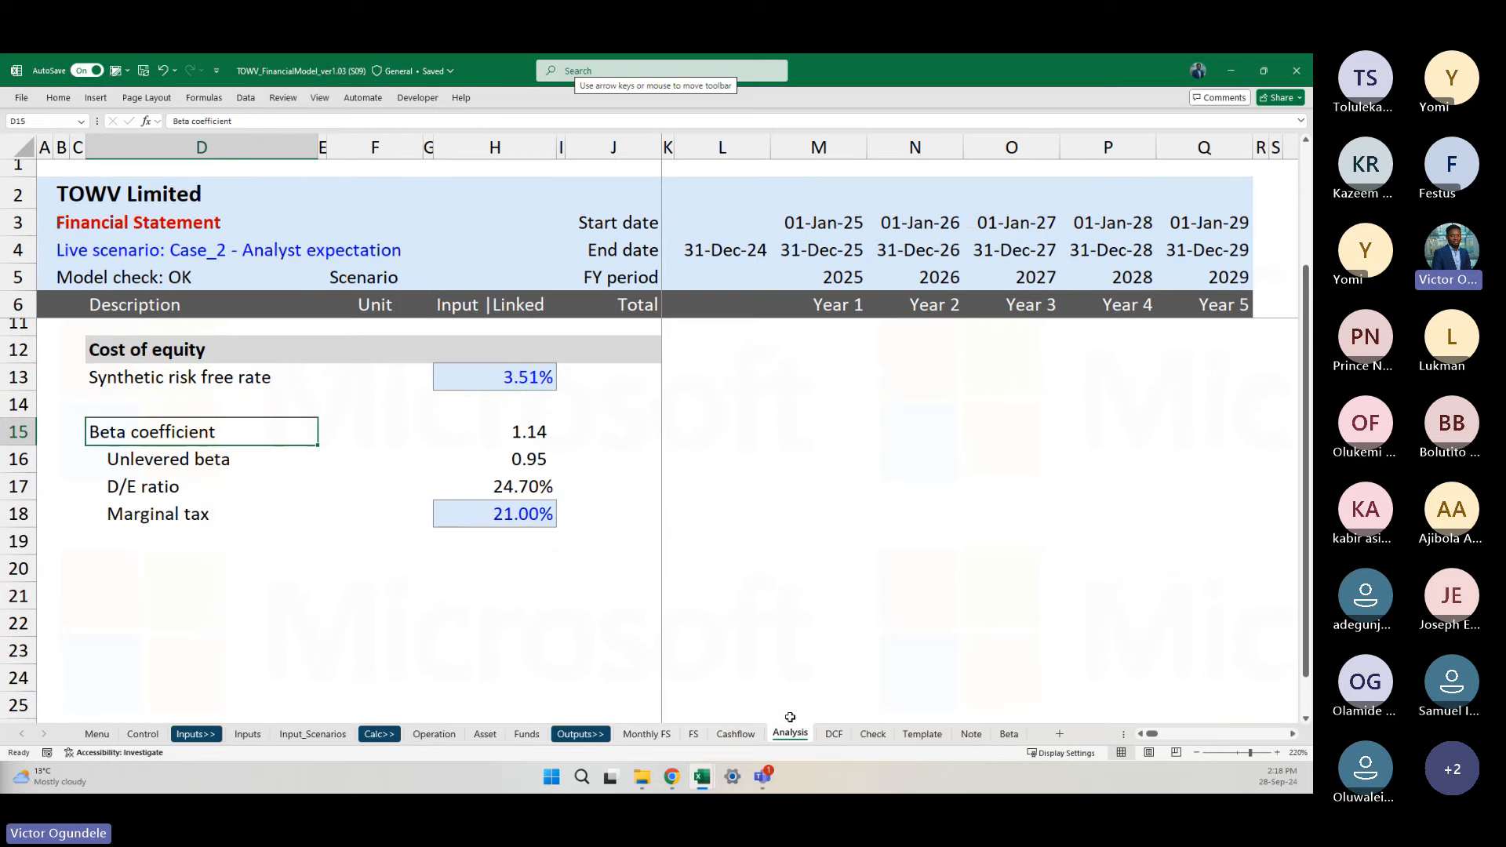
mouse_move(702, 777)
click(144, 604)
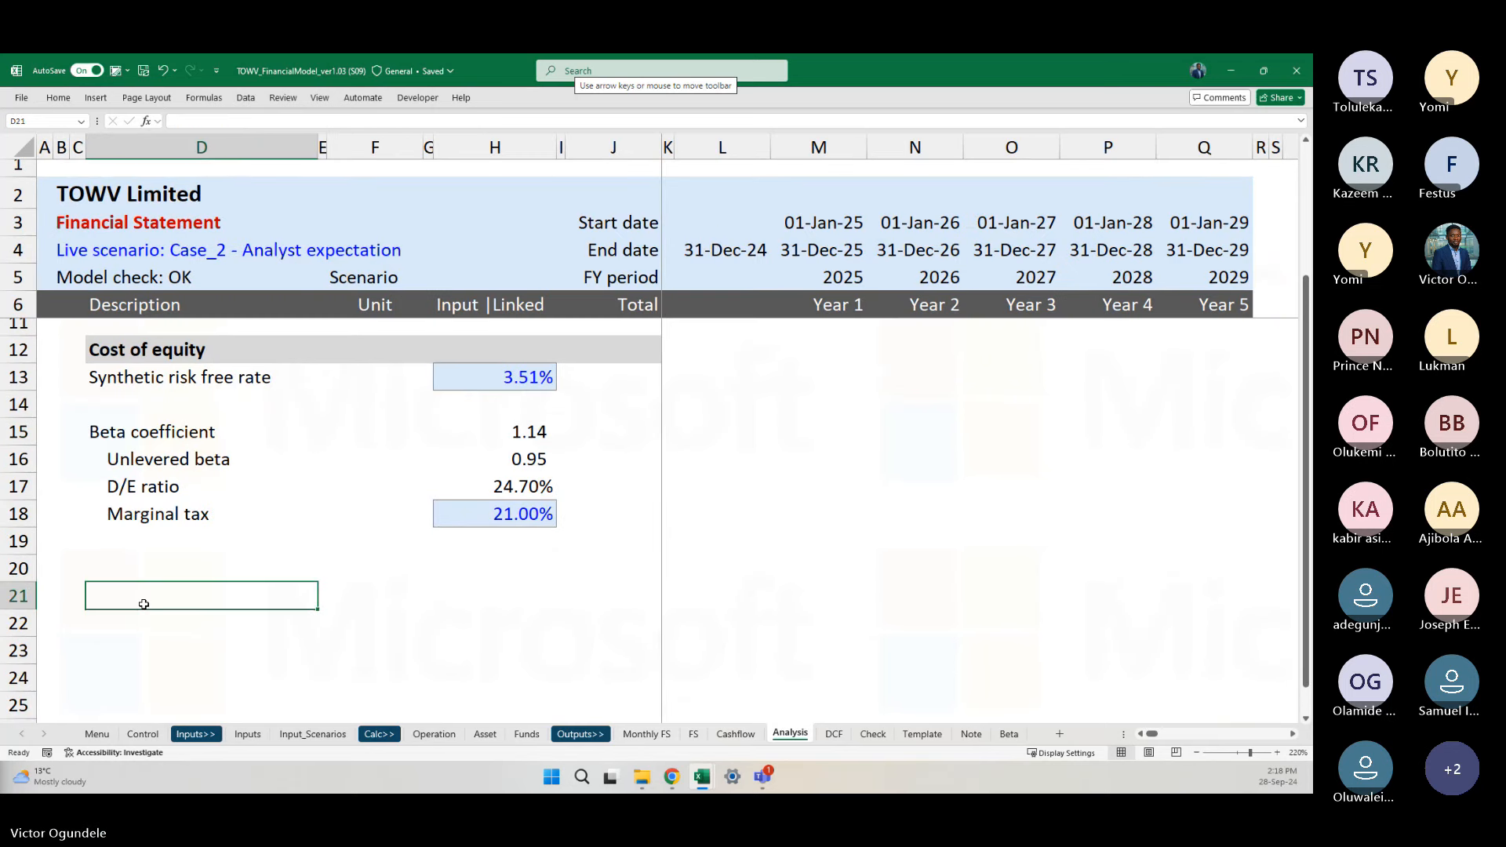
key(Up)
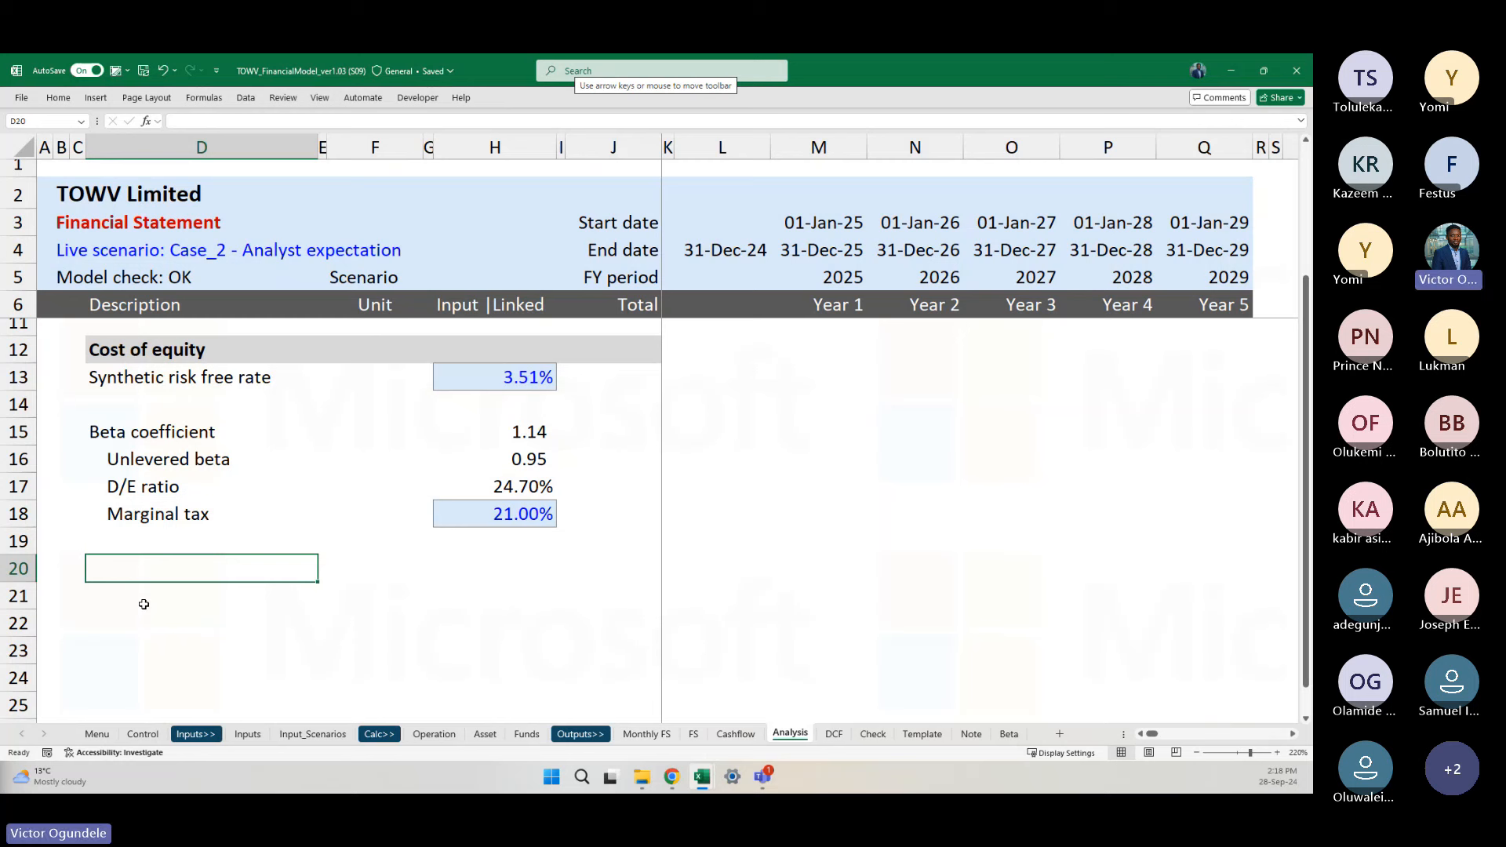
text(Equi)
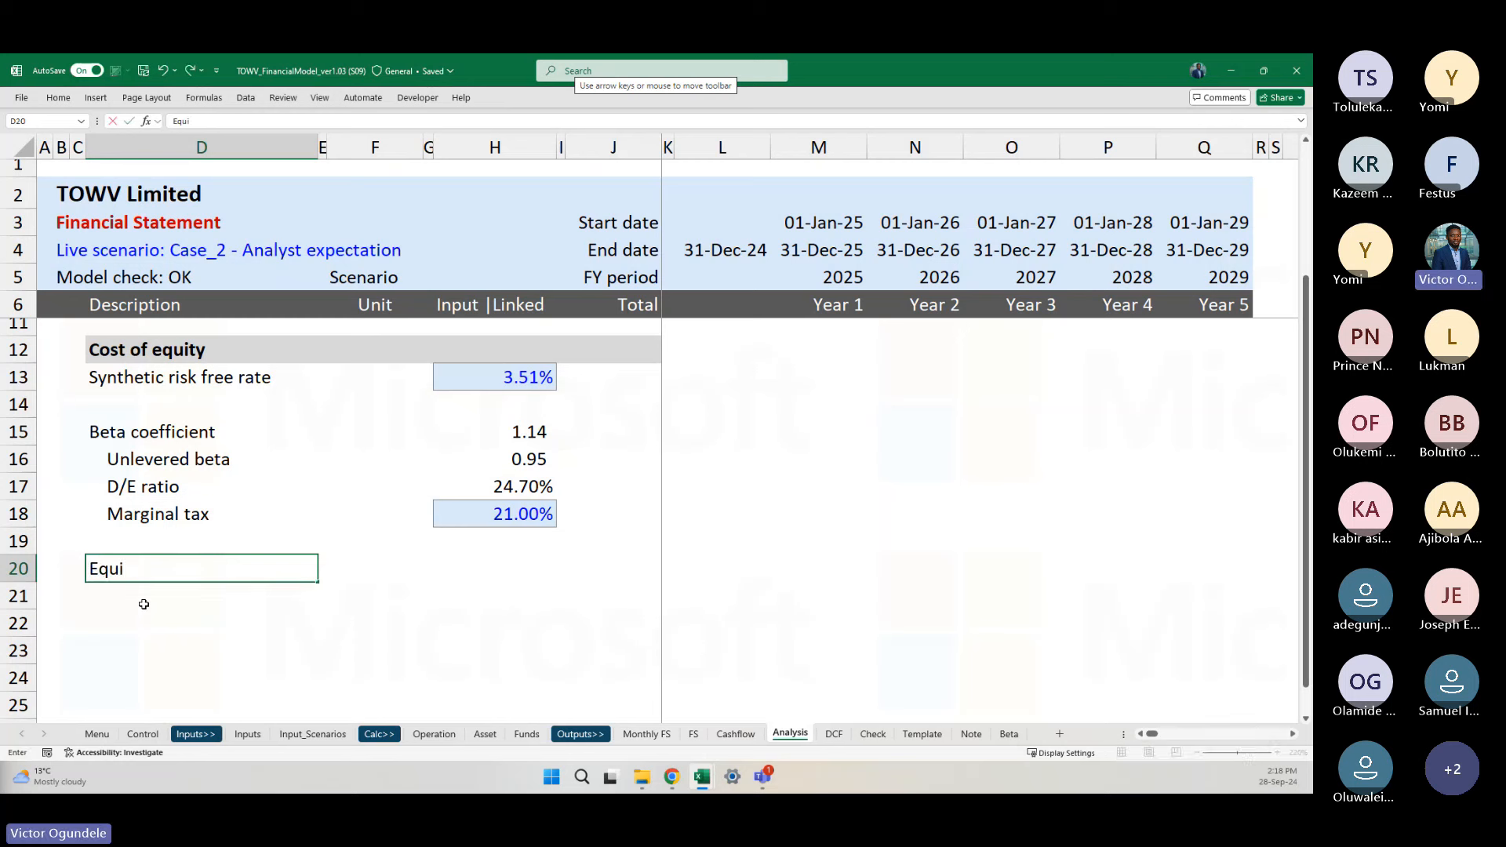
text(ty premium)
Step: Examine the beta coefficient formula in H15 and the cells it references
click(507, 427)
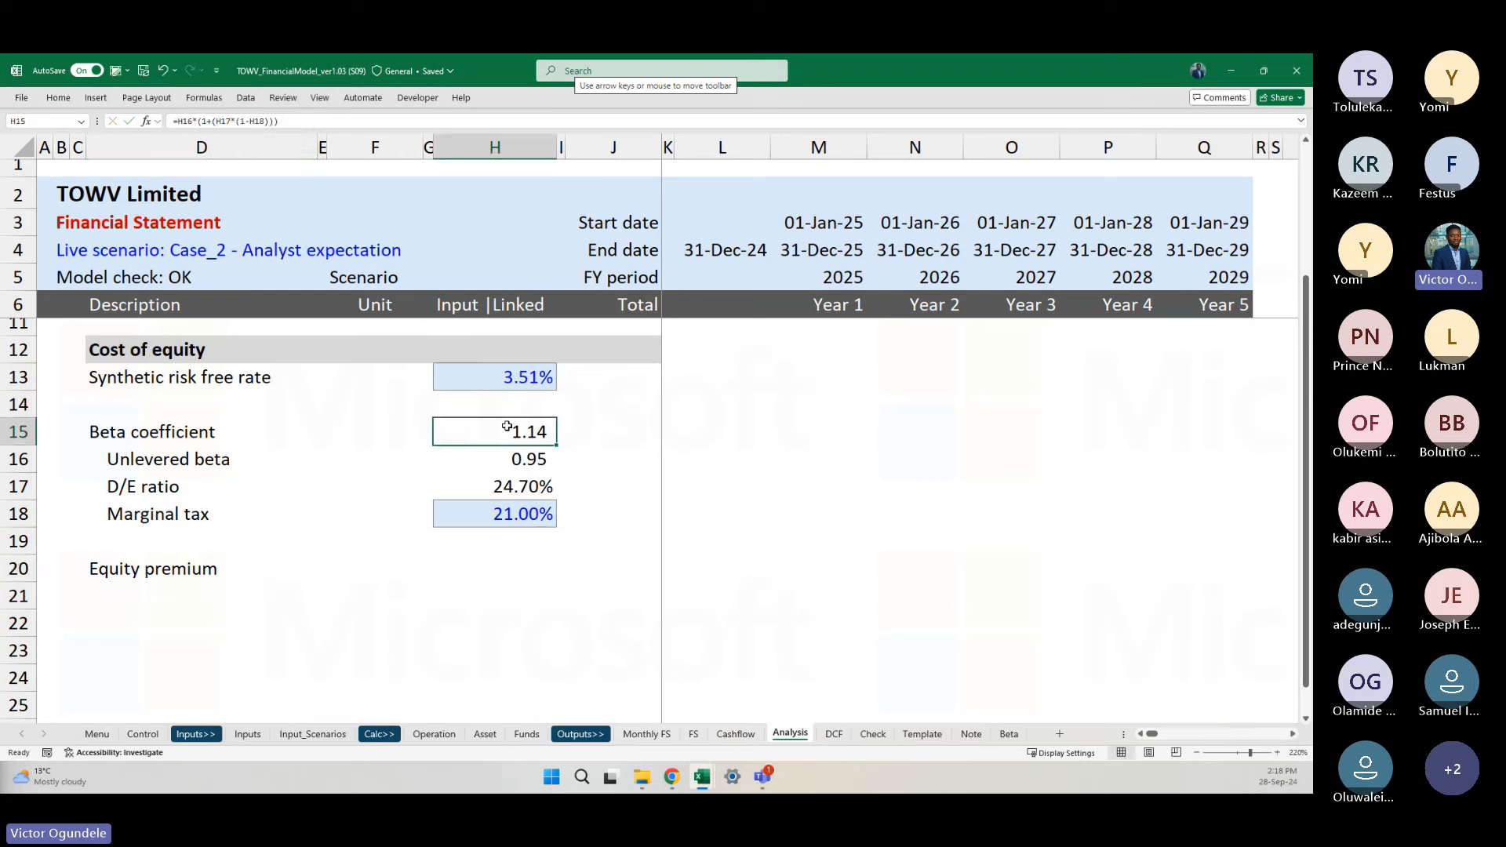
key(F2)
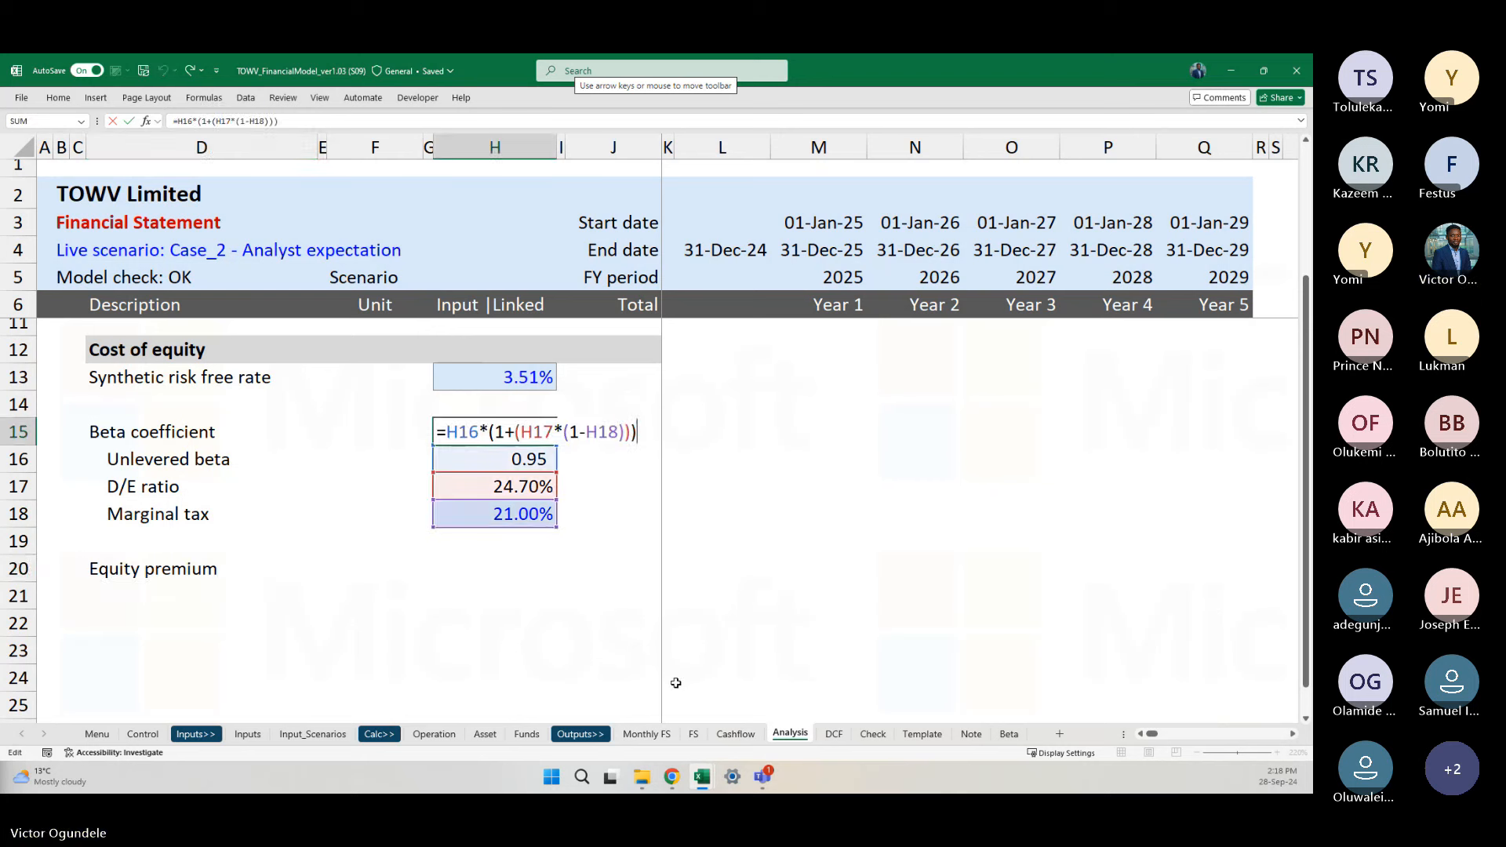
key(Escape)
scroll(676, 683, up, 3)
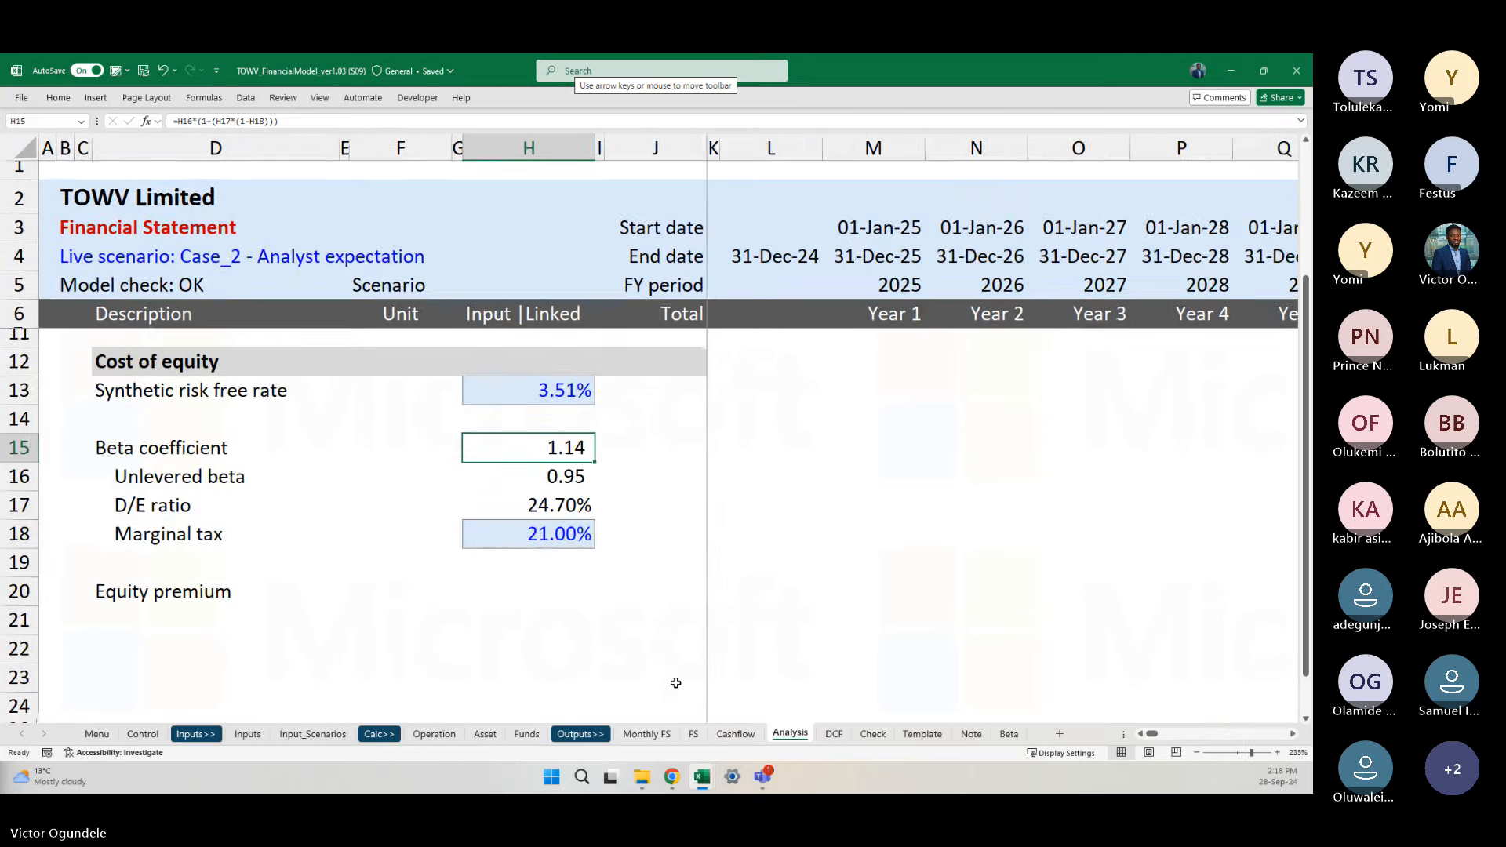
key(F2)
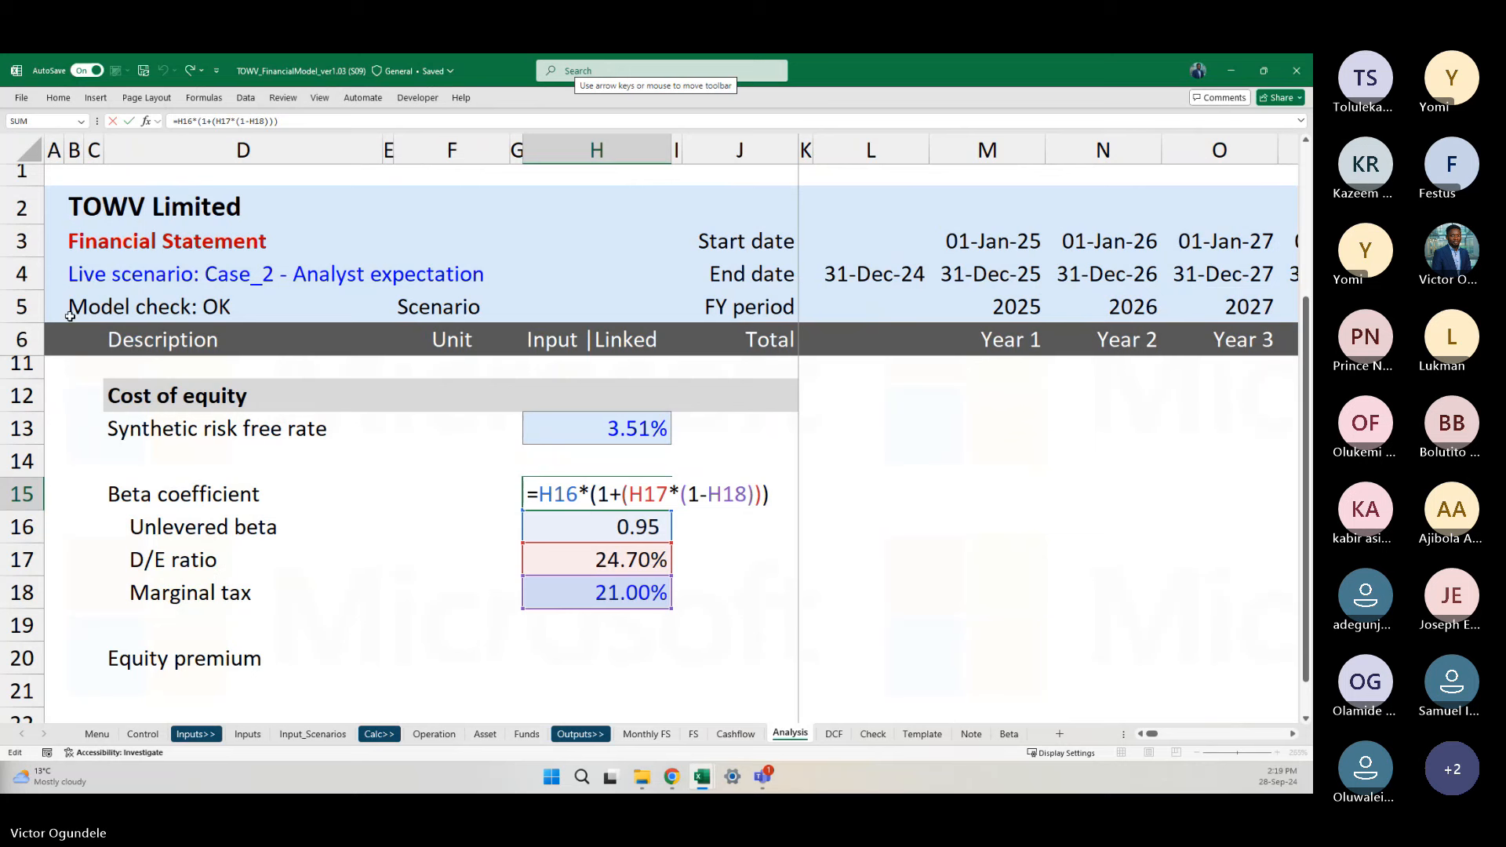
Step: Leave the beta coefficient formula and review the cost of equity inputs in column H from the risk free rate to the equity premium row
key(alt+Tab)
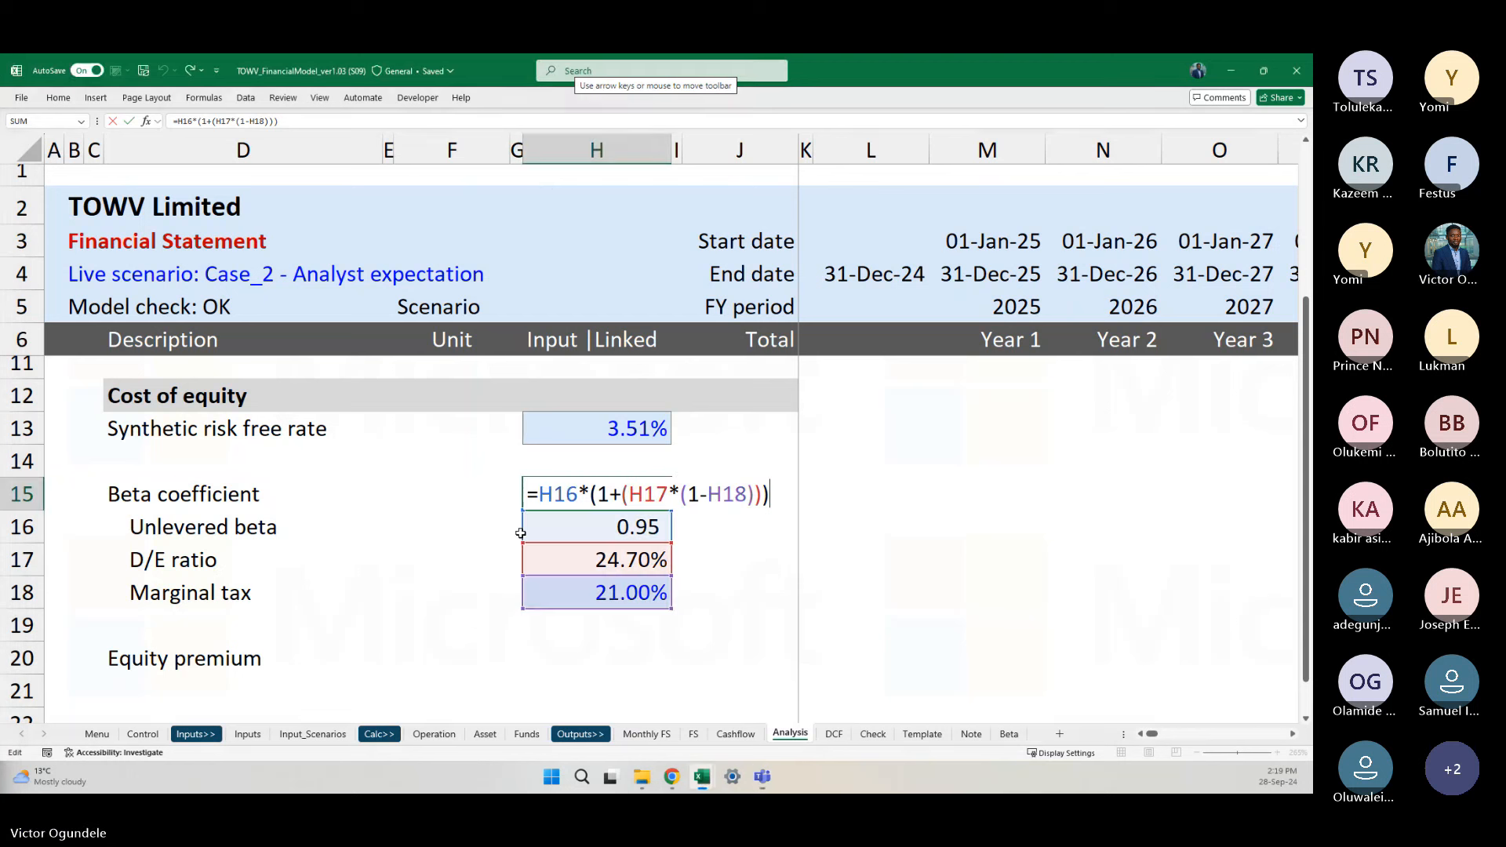
key(Return)
key(Up)
key(Up)
key(Up)
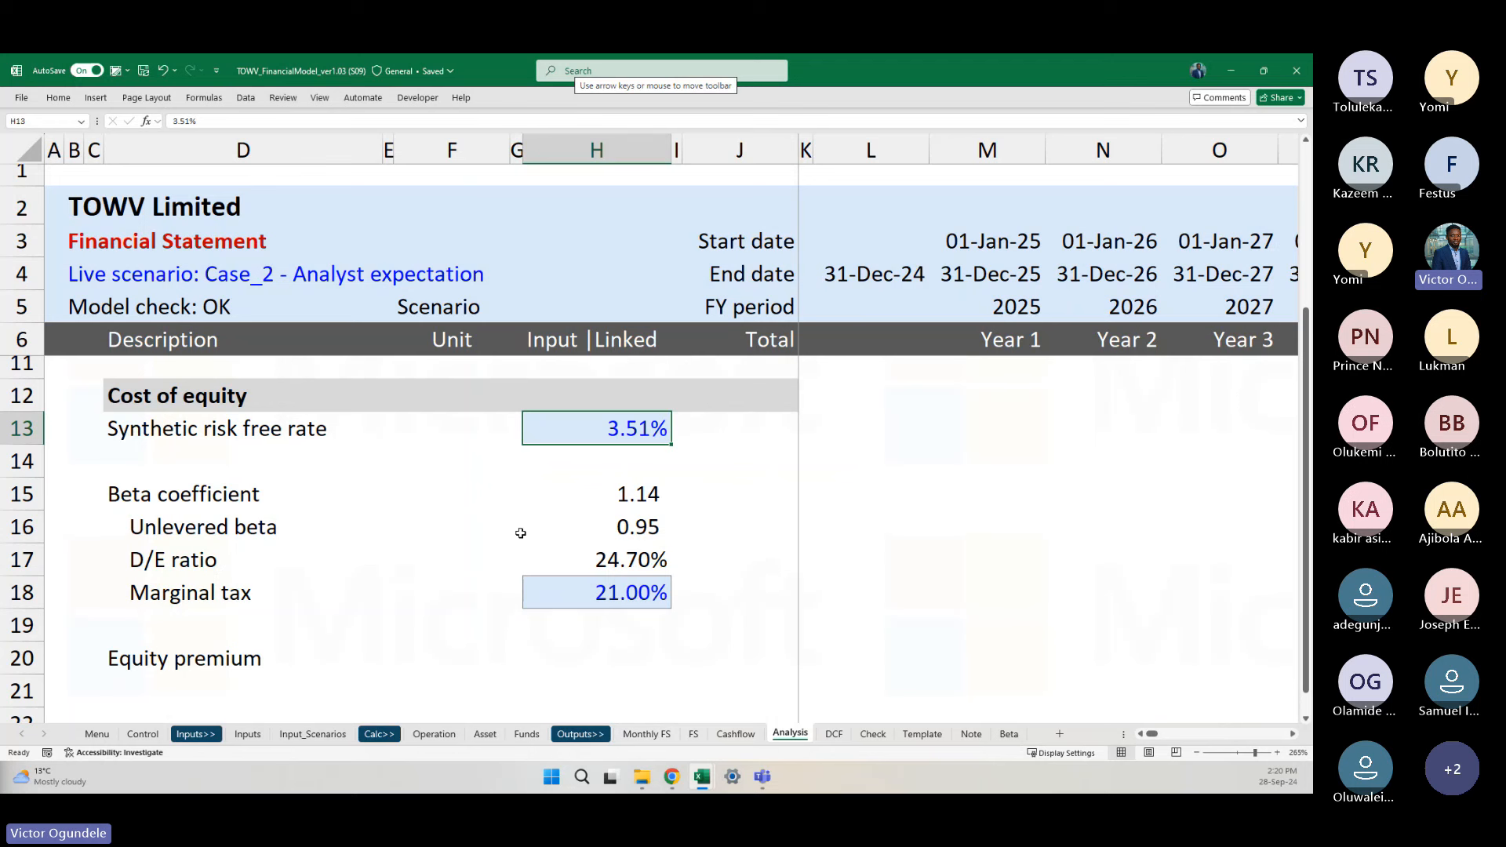
key(Down)
key(Down)
key(Down)
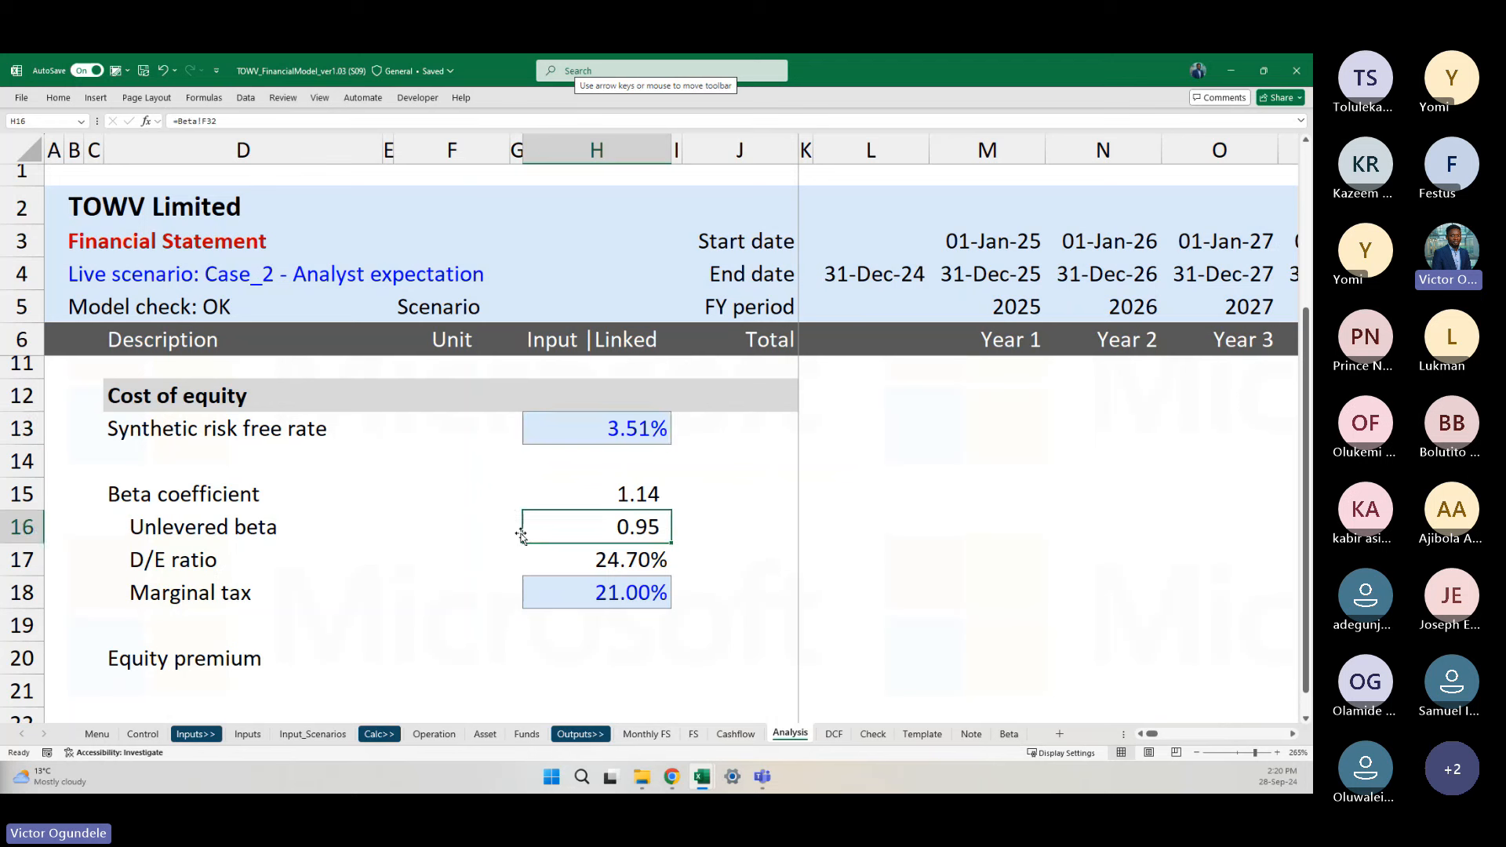
key(Down)
key(Down)
key(Down)
key(Down)
key(Down)
key(Down)
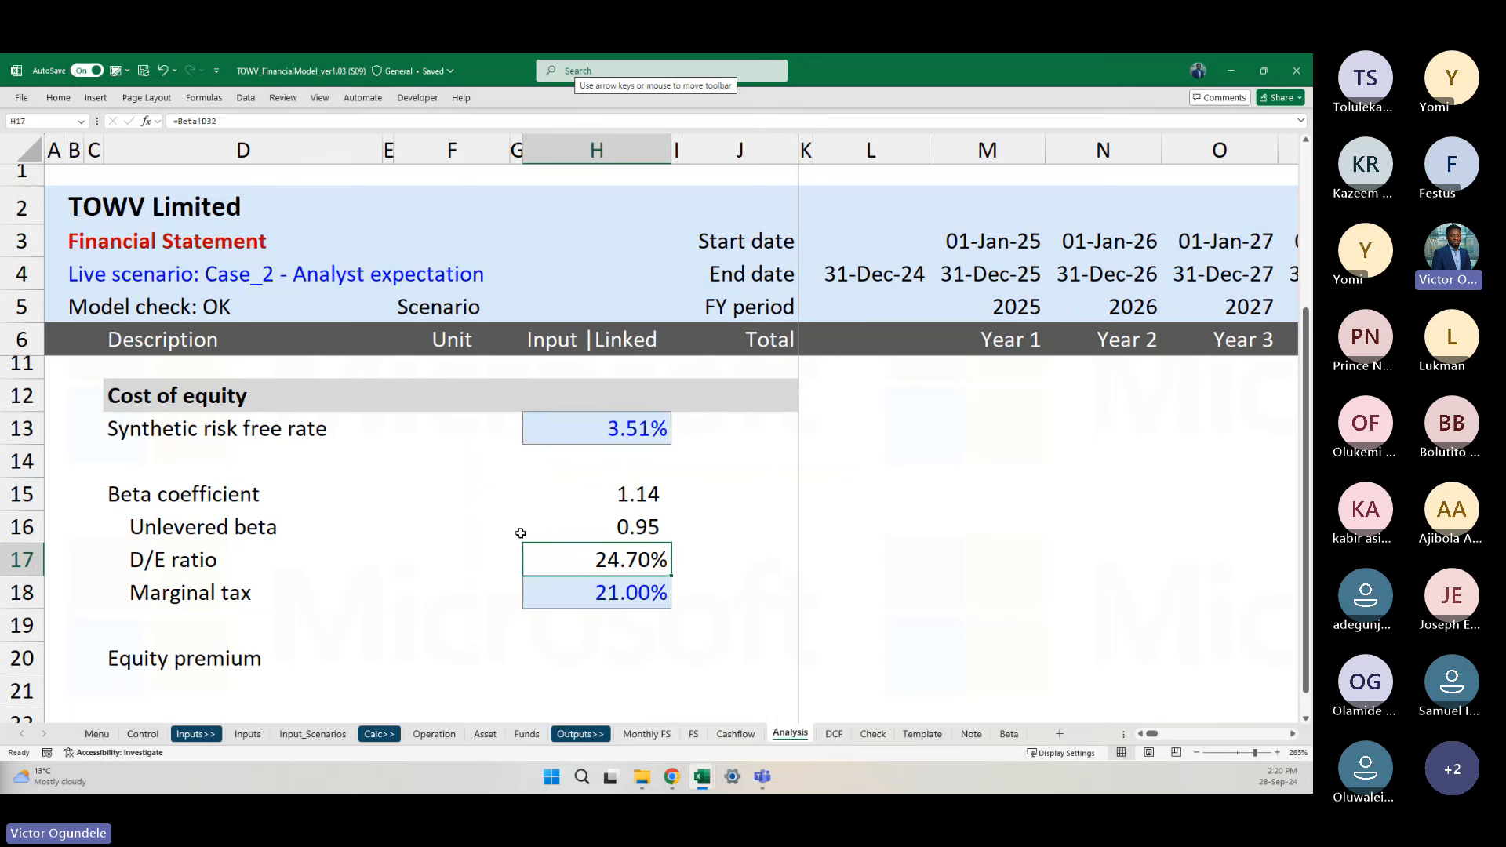
key(Up)
key(Up)
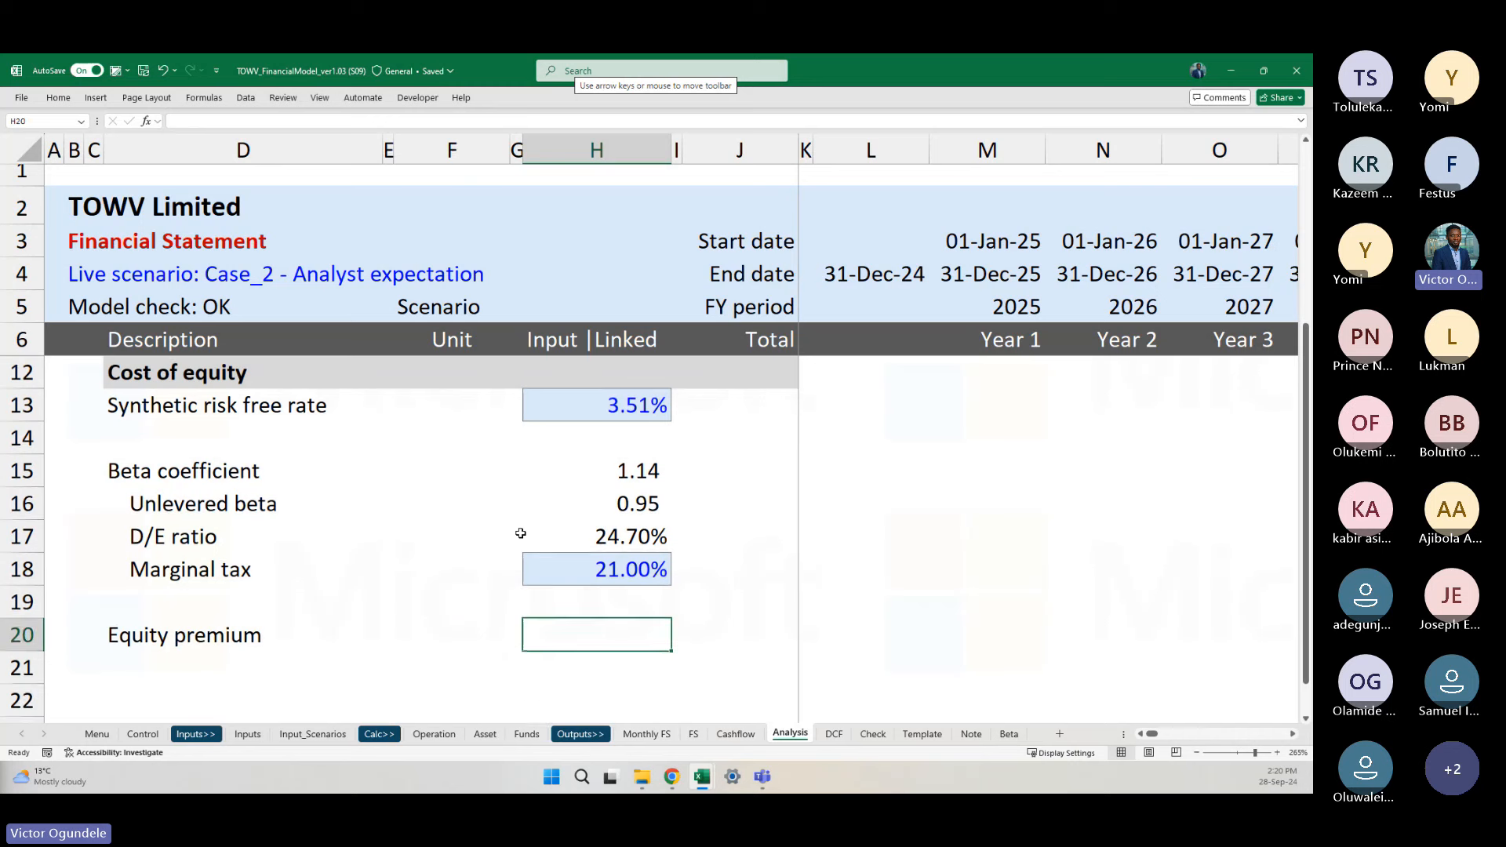
Step: Add an indented "Equity premium" label in D21, below the Equity premium heading
key(Left)
key(Left)
key(Left)
key(Left)
key(Down)
key(Down)
key(Down)
key(Down)
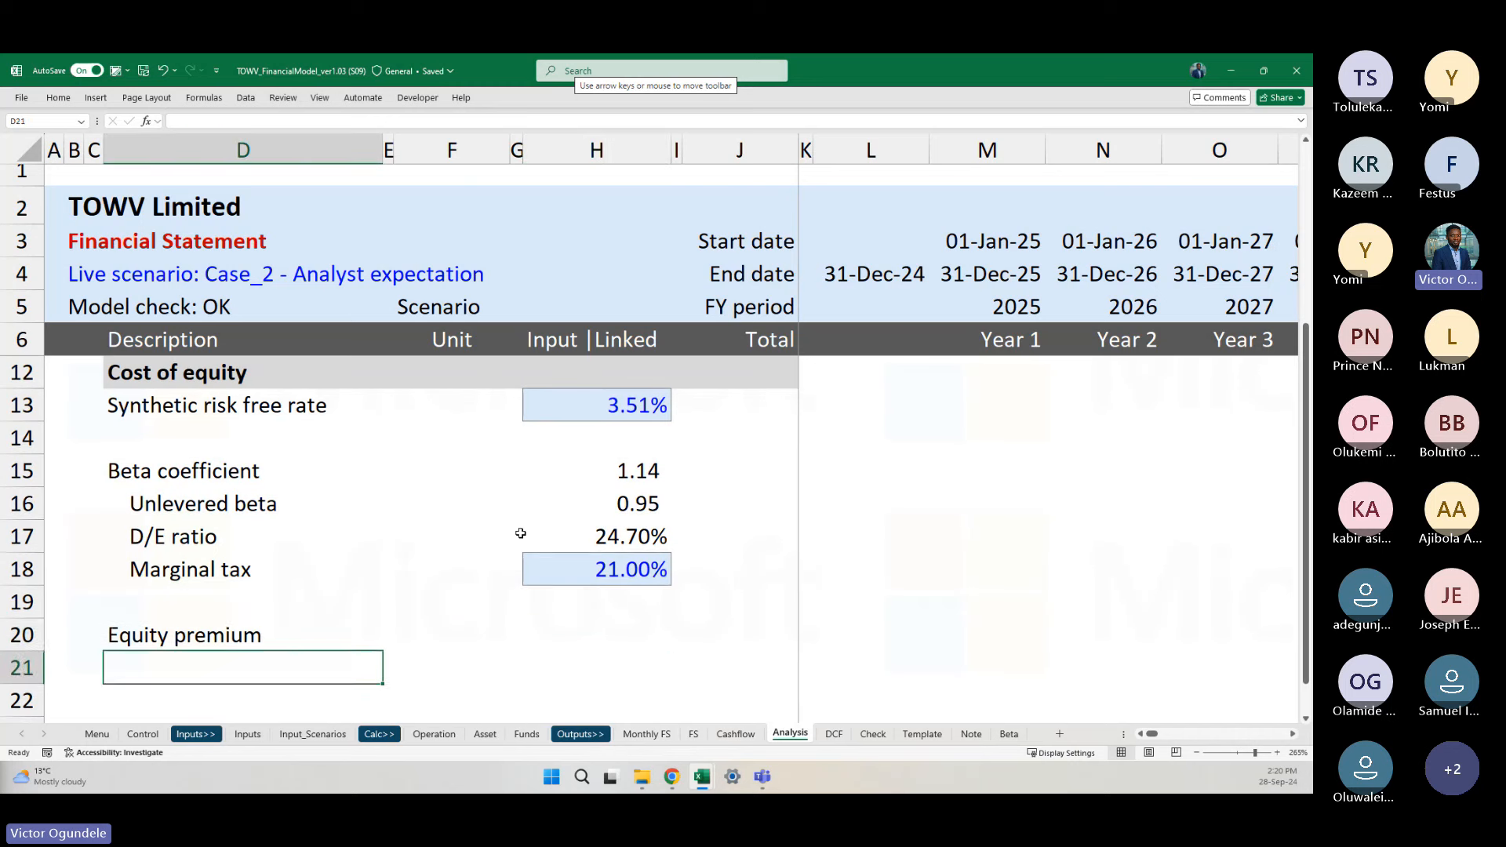
scroll(520, 533, down, 1)
scroll(520, 534, down, 1)
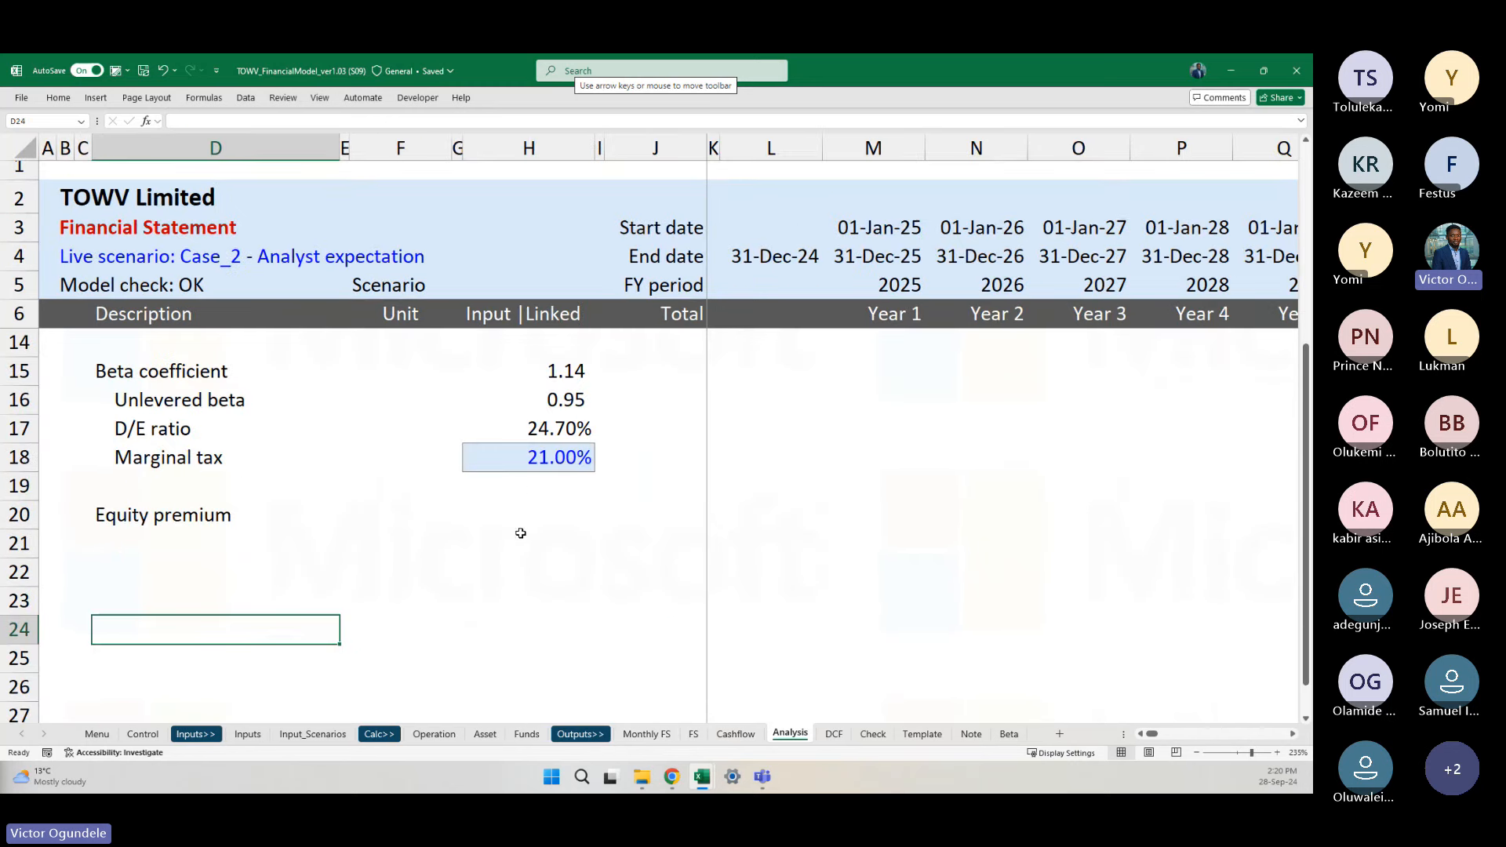
scroll(520, 491, up, 1)
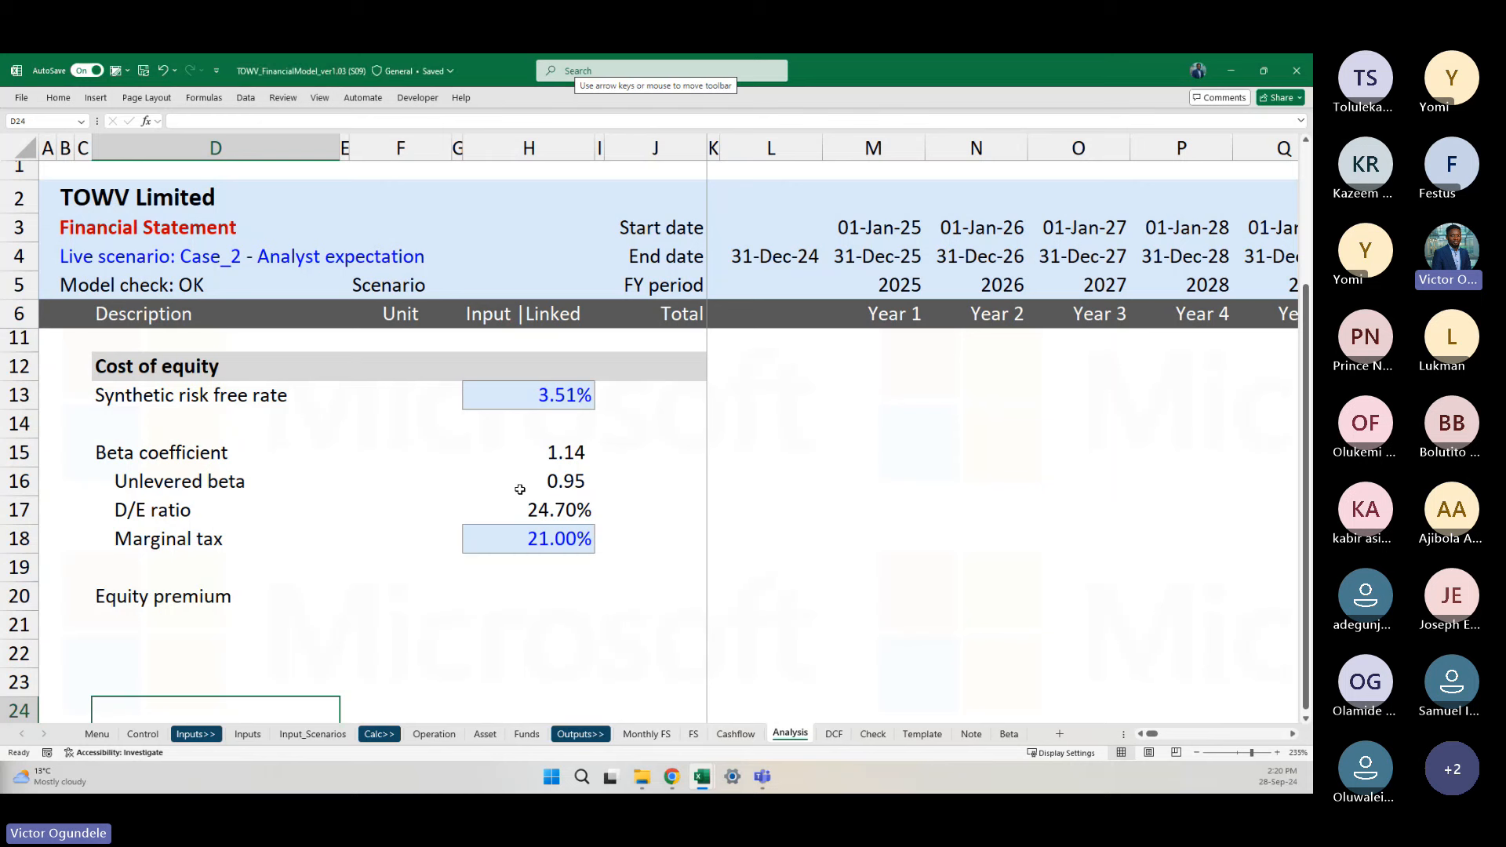
key(Up)
key(Up)
key(Up)
text(Equity premium)
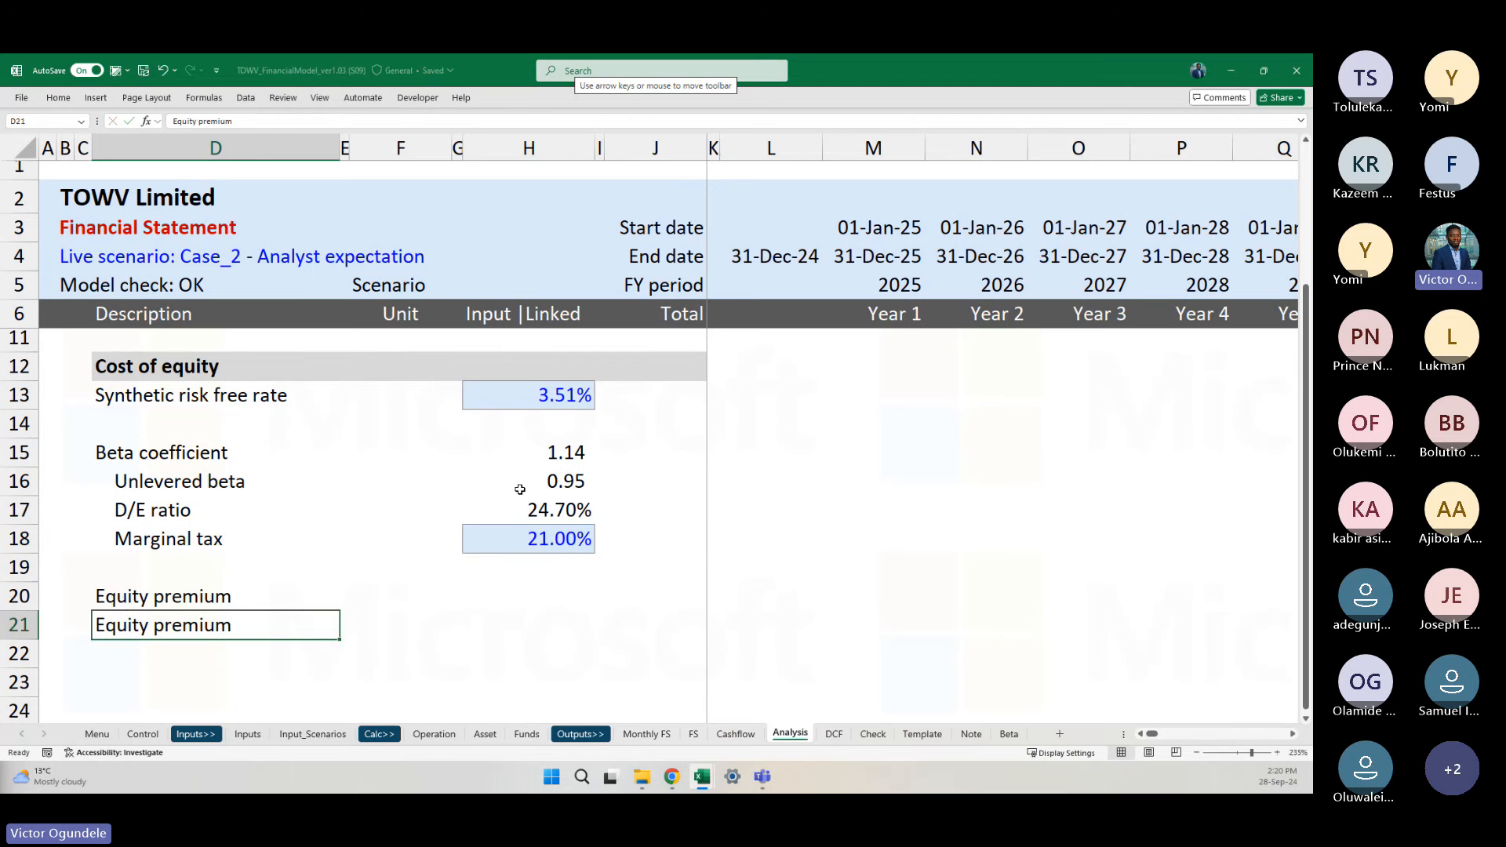
key(alt+h)
key(6)
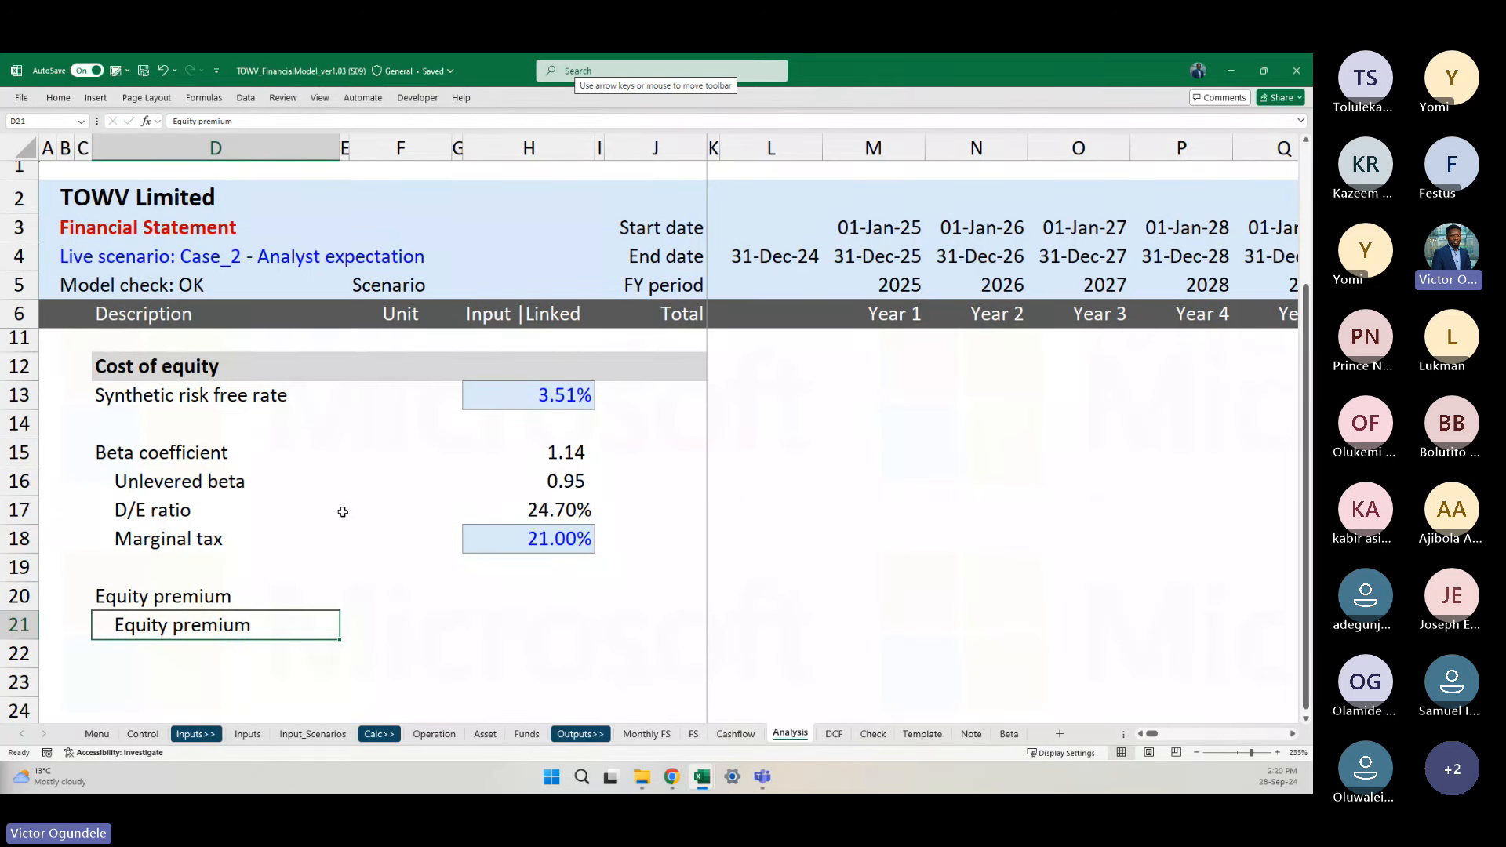
Step: Select H21, switch to the Damodaran Online page in Chrome and download the July 2024 update of Risk Premiums for Other Markets as ctrypremJuly24.xlsx
scroll(343, 512, down, 1)
scroll(343, 512, down, 1)
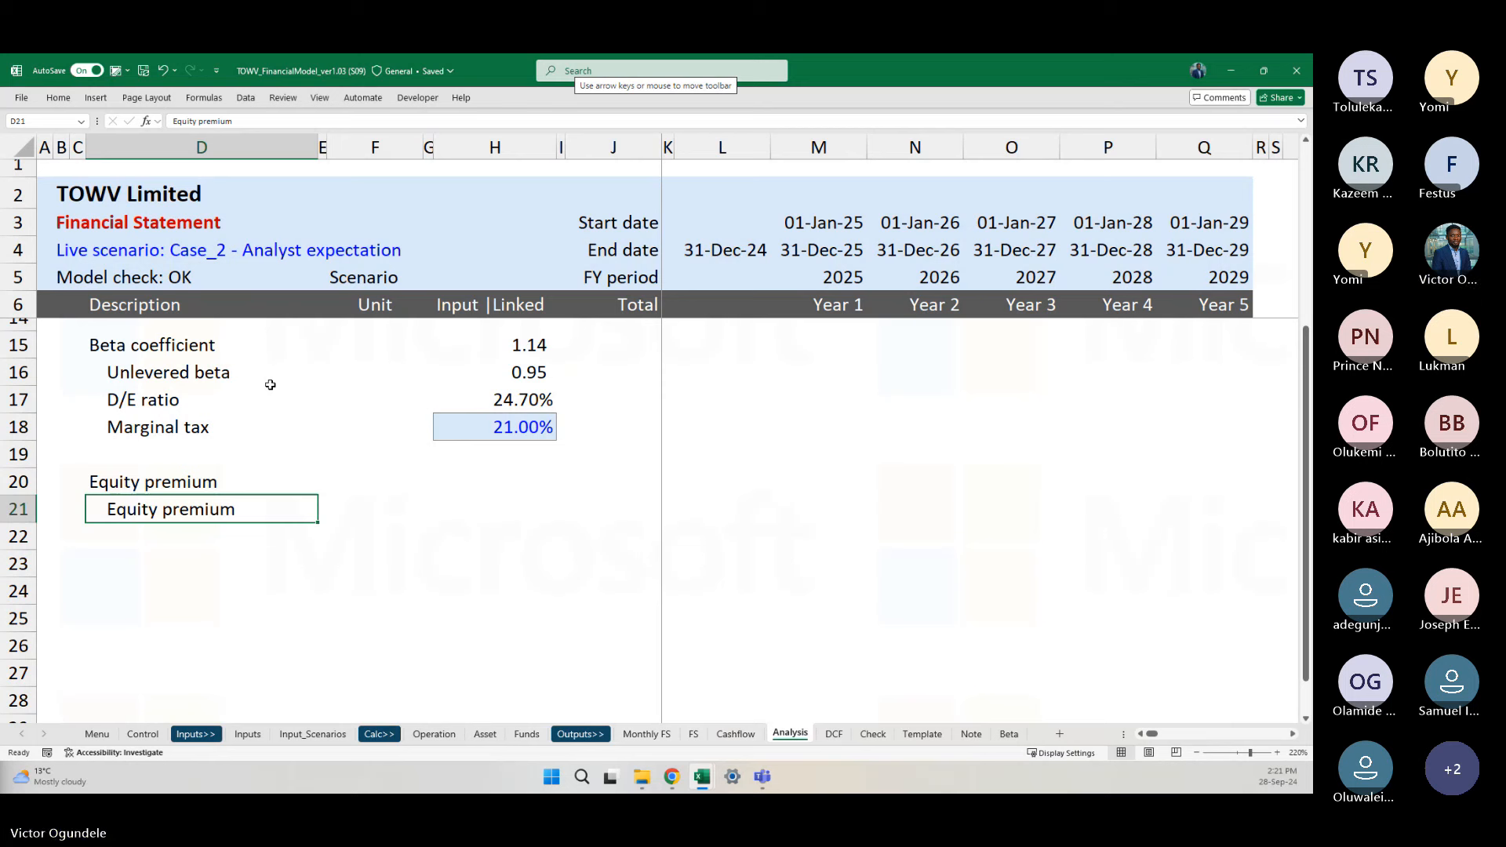
click(451, 510)
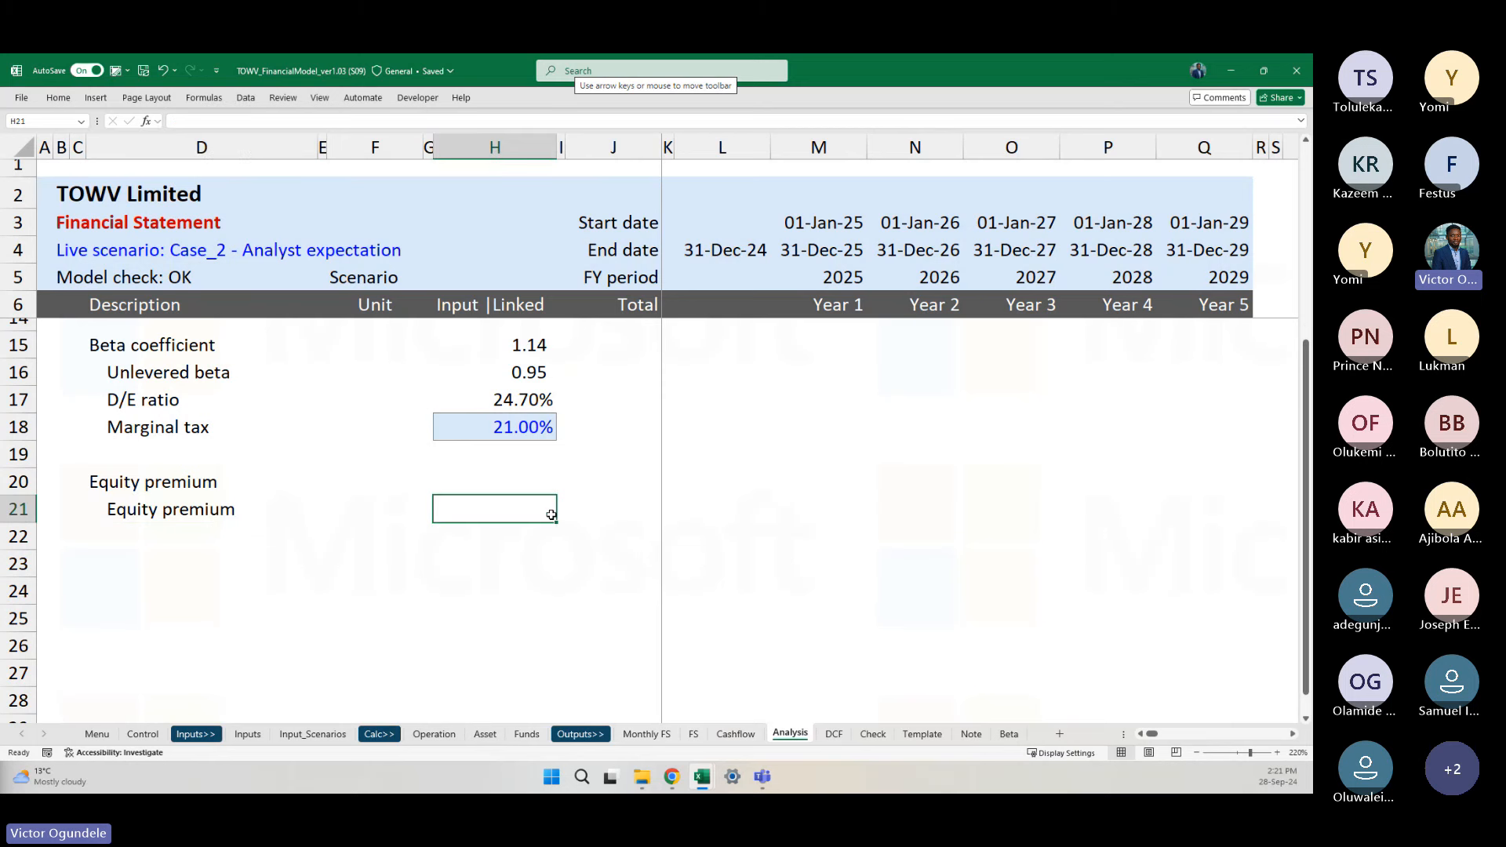
click(666, 777)
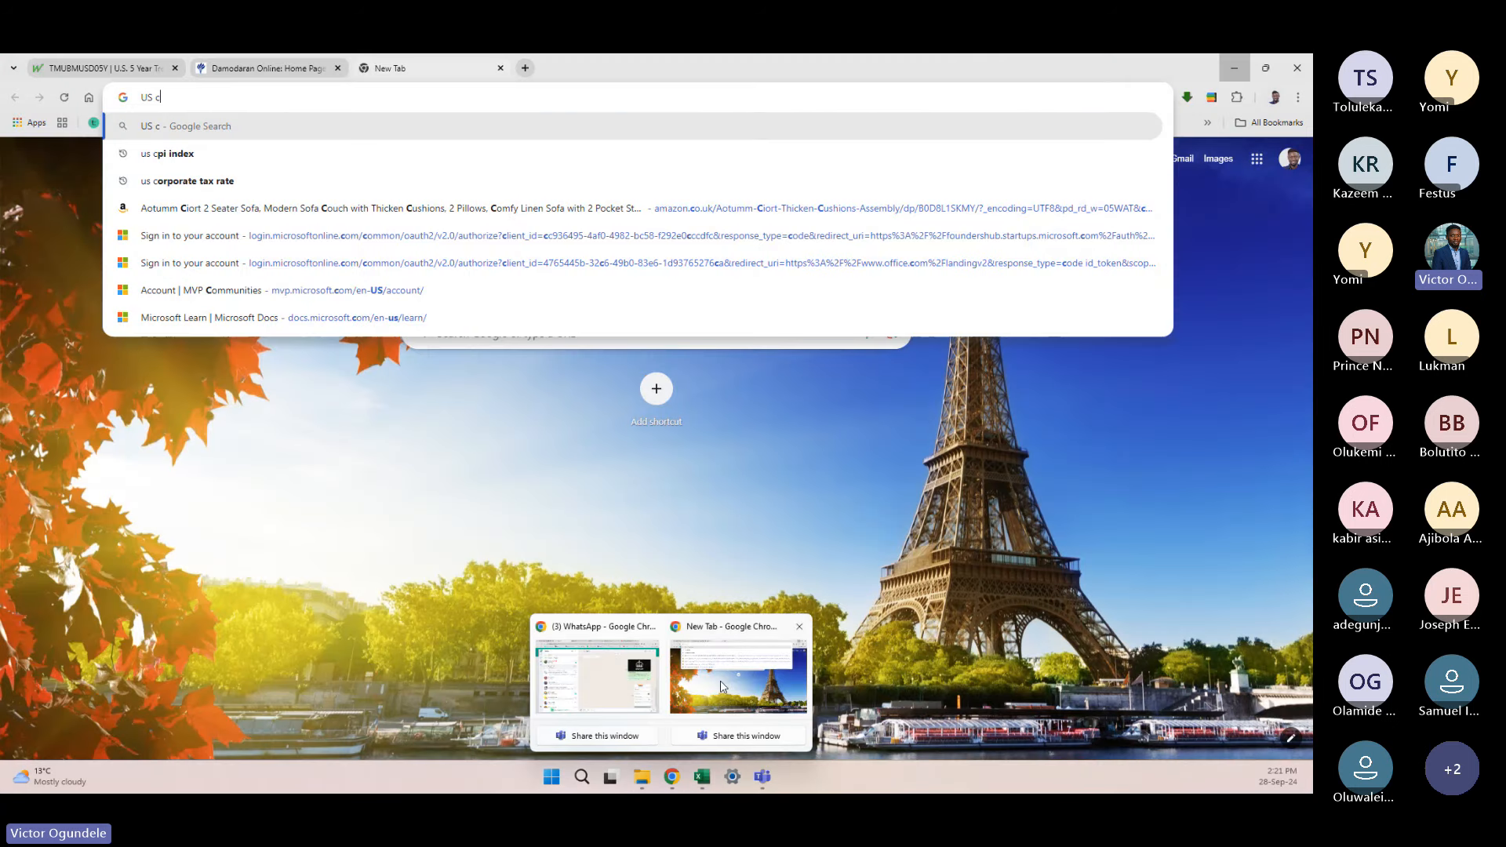
click(724, 687)
click(270, 69)
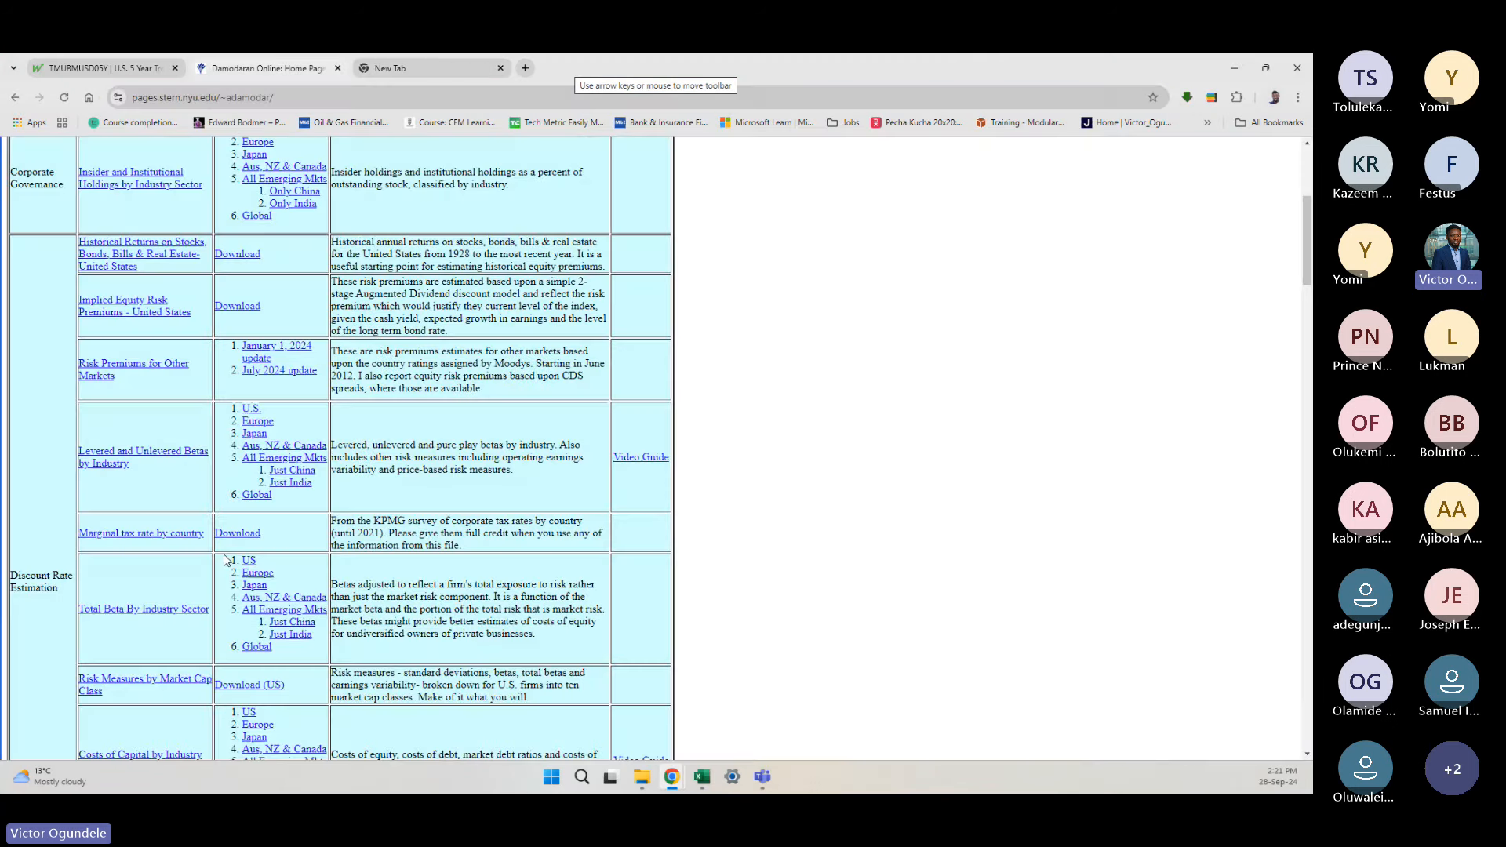
scroll(225, 560, up, 1)
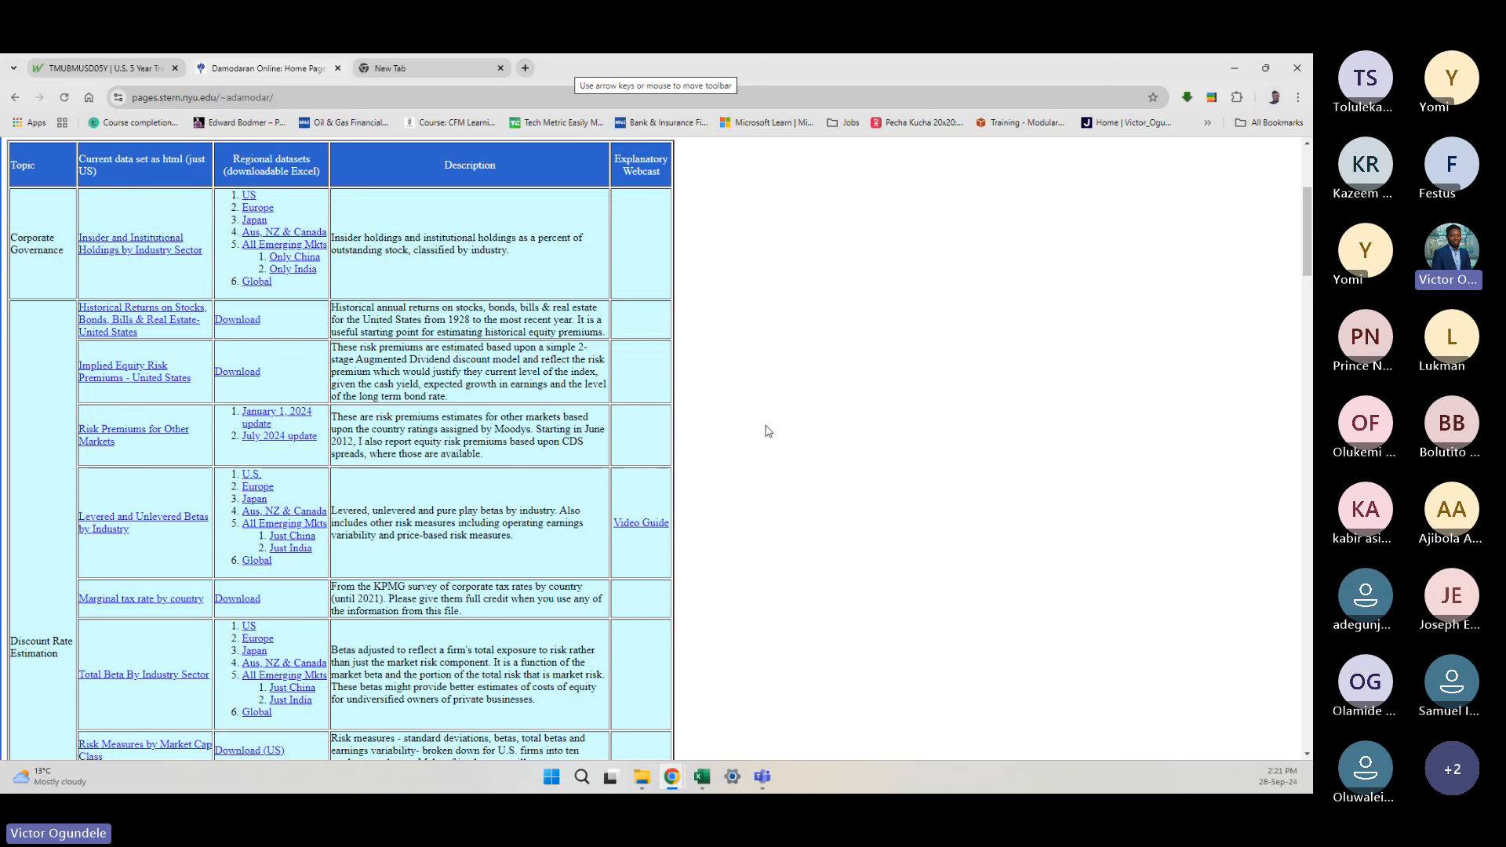
click(272, 441)
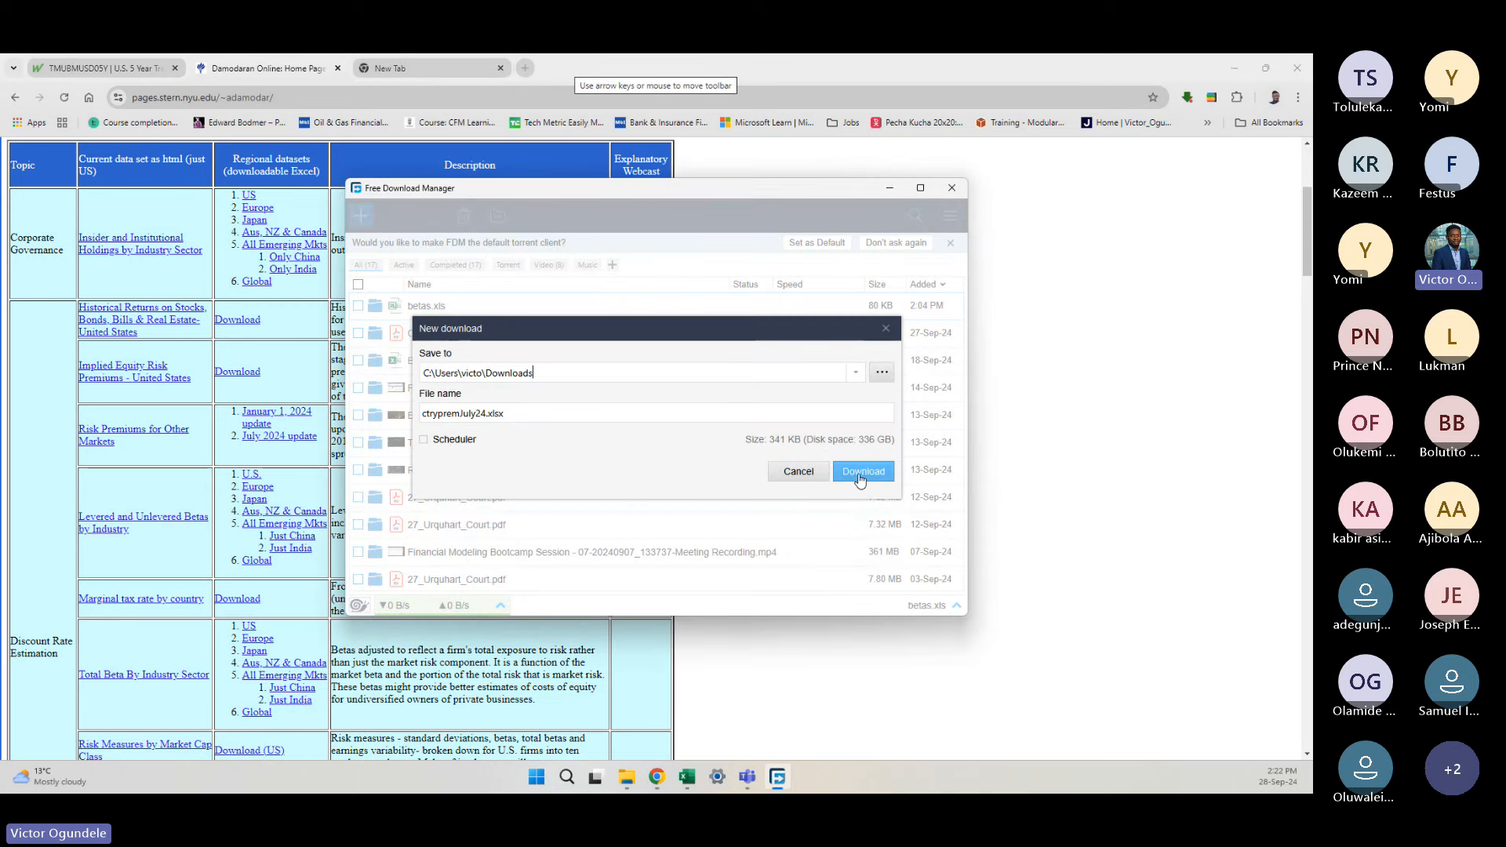
click(862, 471)
click(951, 188)
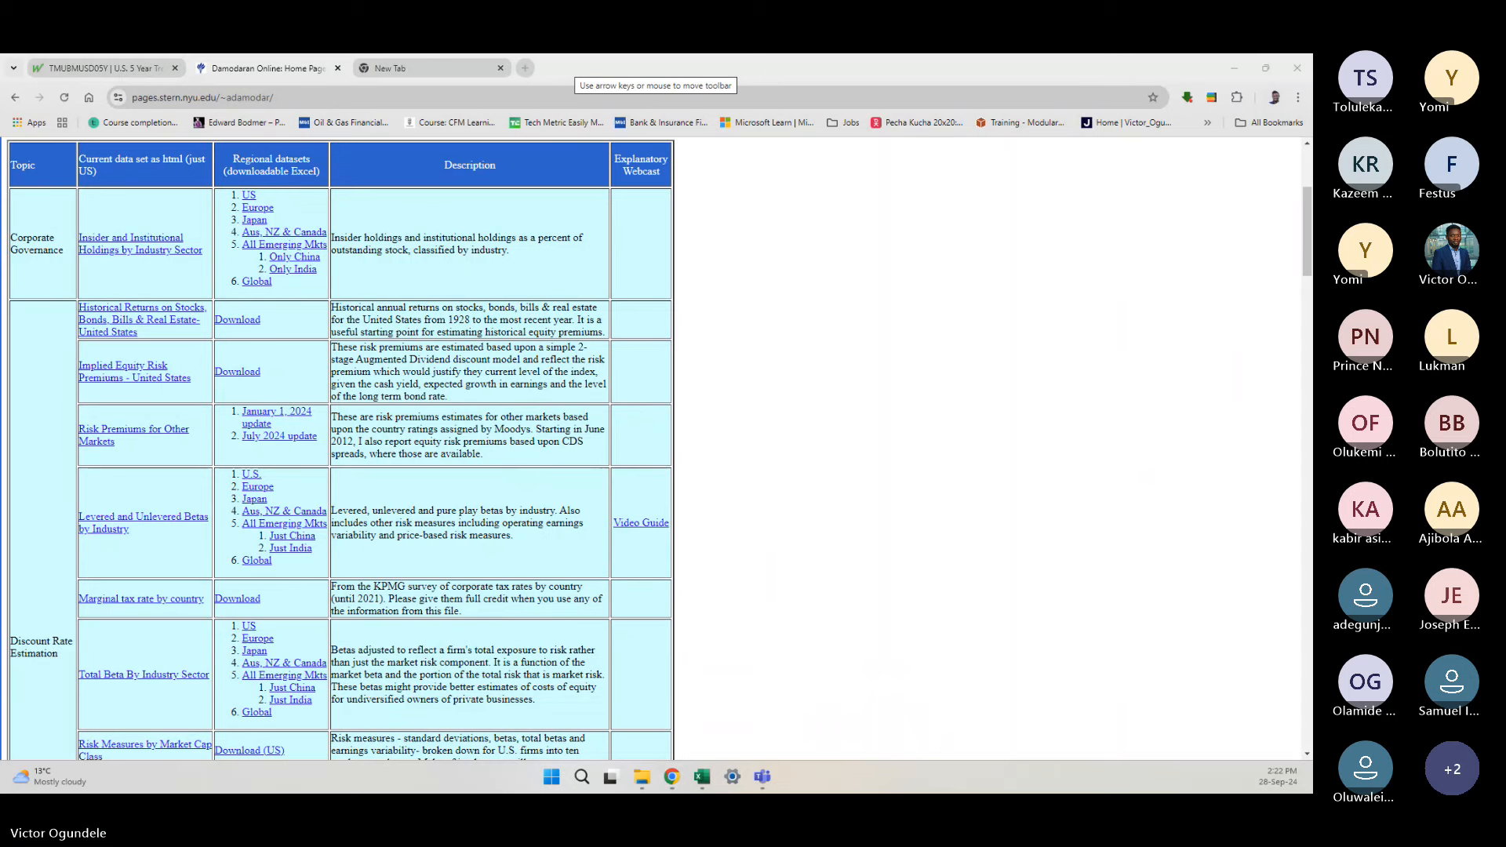
Step: Open the downloaded ctrypremJuly24 workbook in Excel and go to its ERPs by country sheet
key(super+d)
key(super+d)
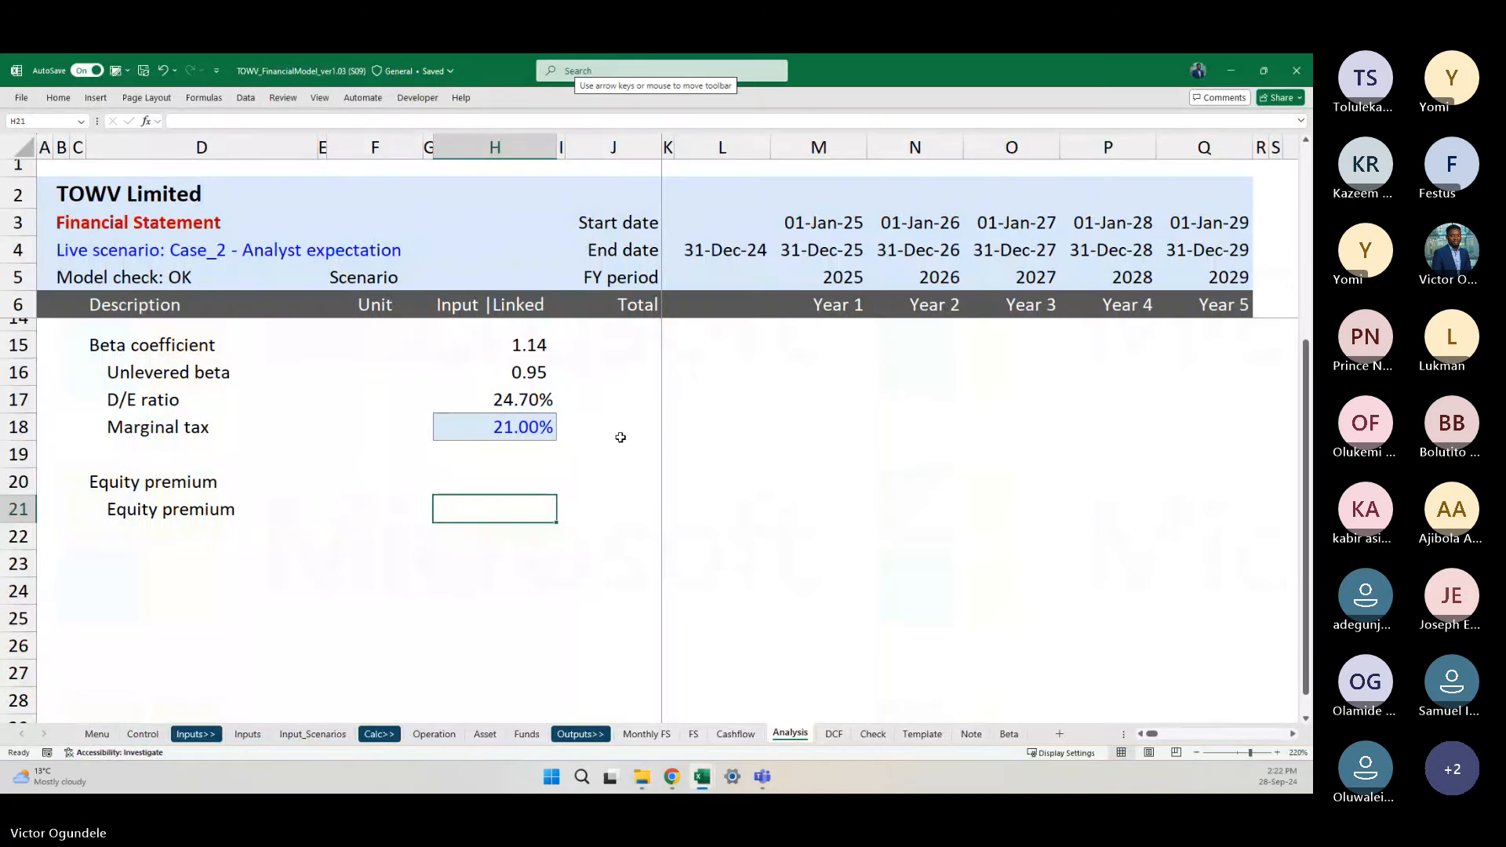
click(620, 434)
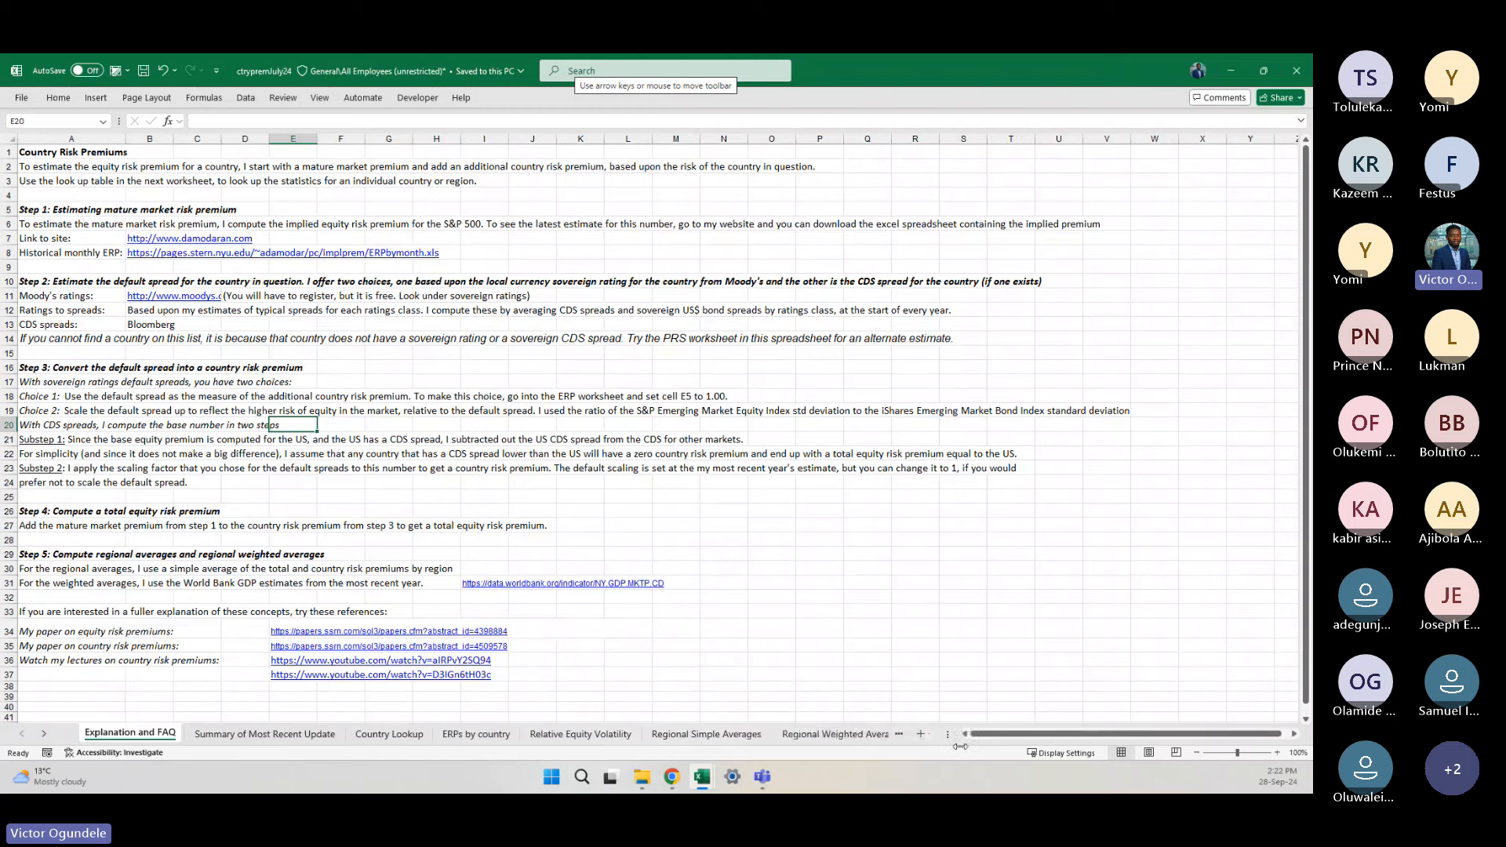
click(458, 736)
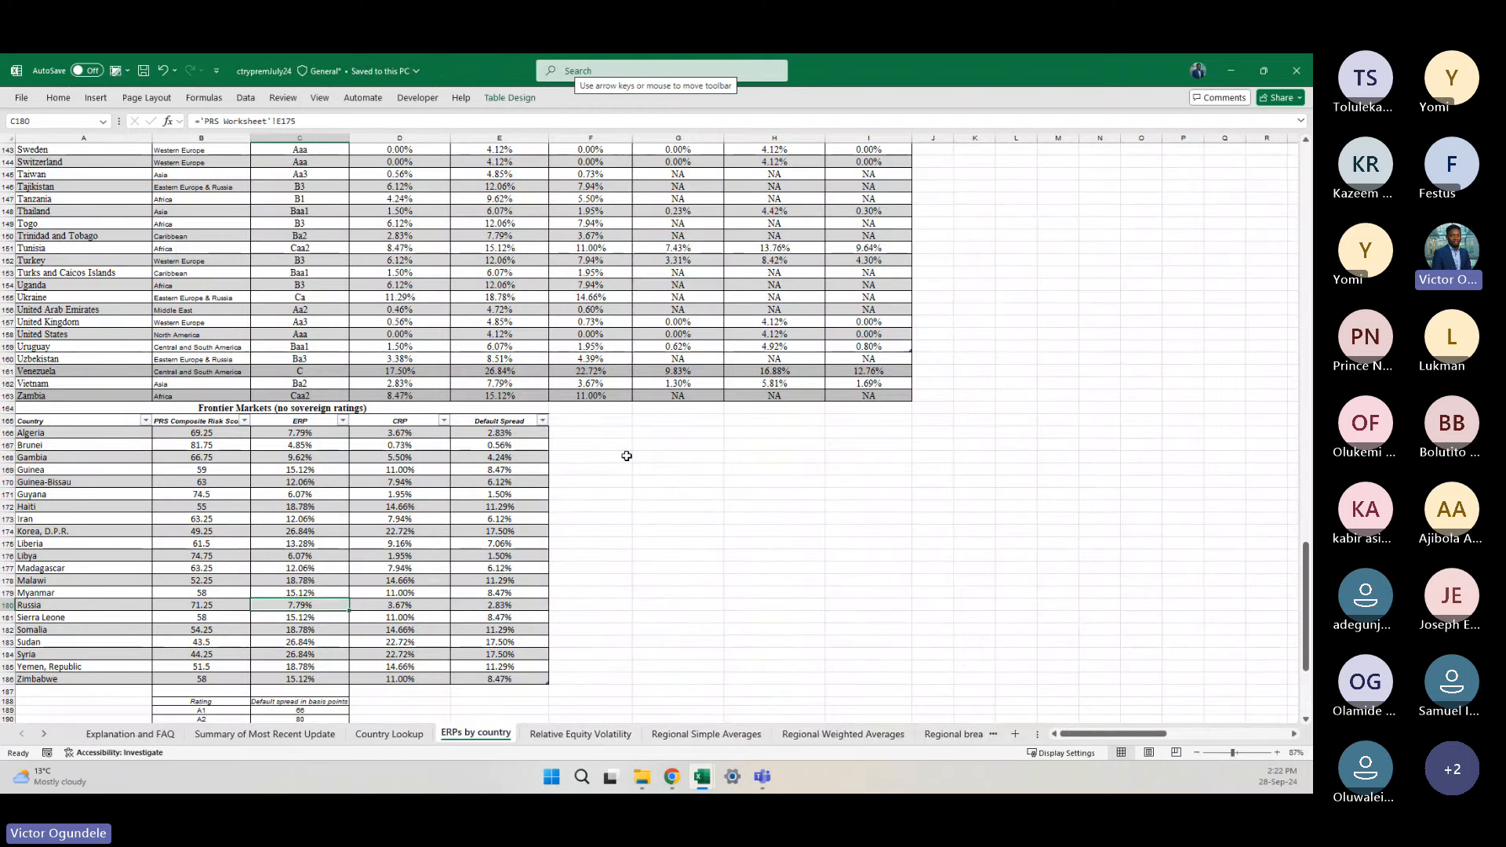
Step: Look up the United States row in the country risk premium table and return to the start of the sheet
scroll(627, 456, up, 3)
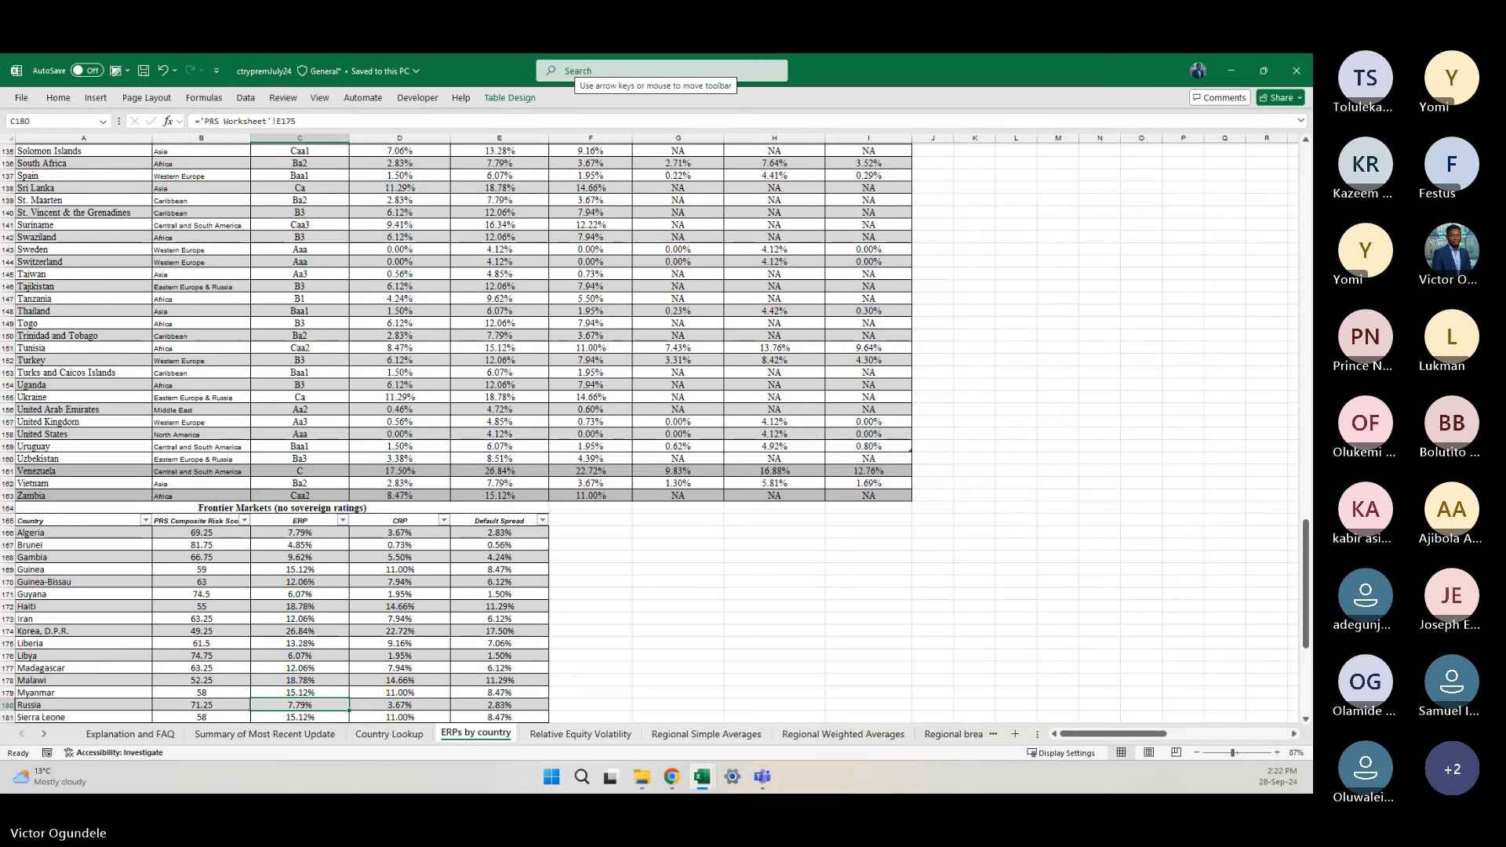
click(360, 435)
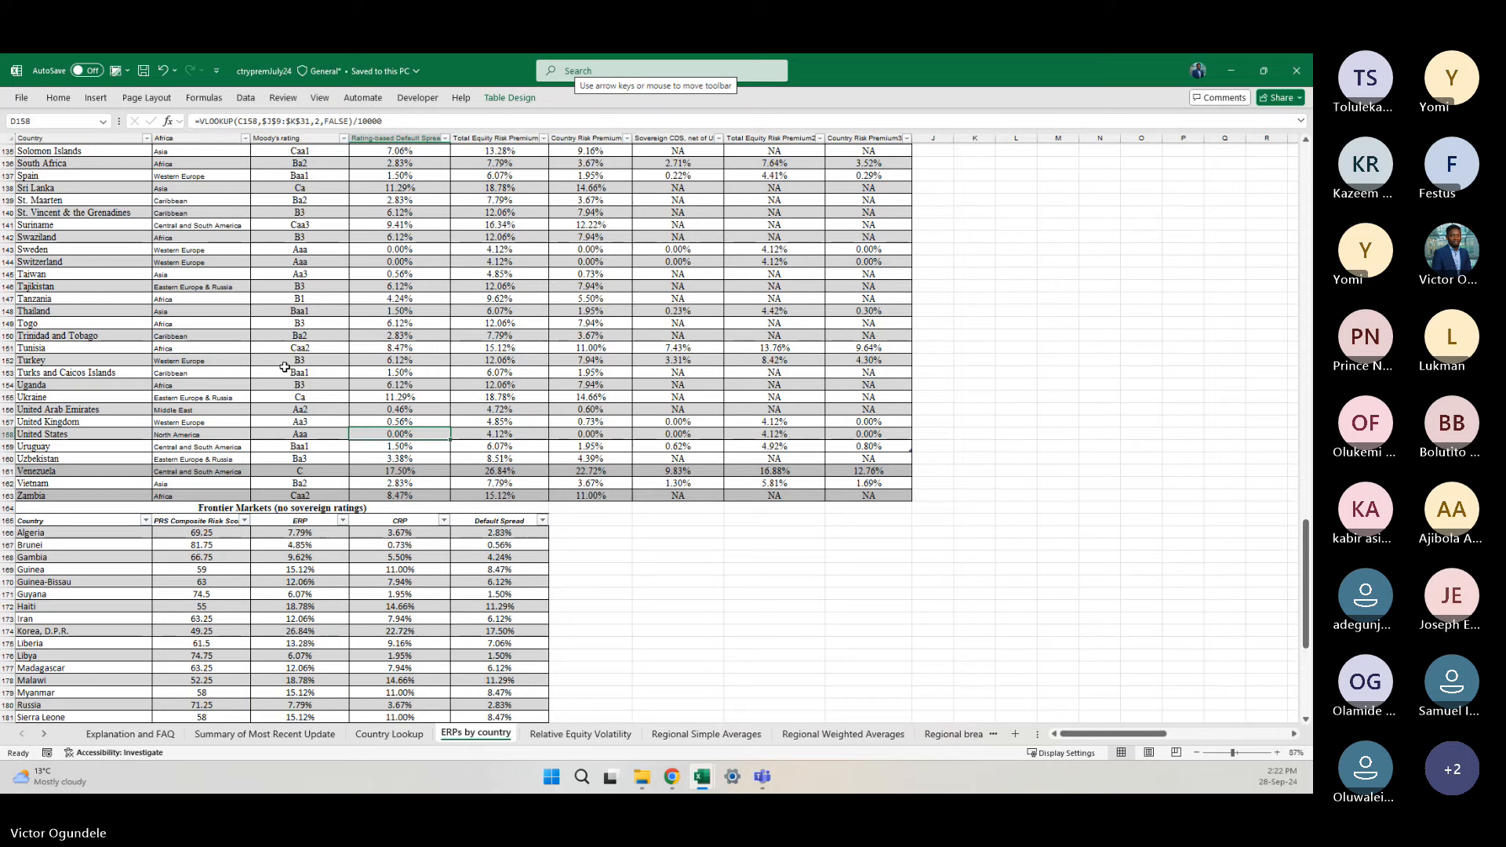
click(130, 372)
scroll(130, 374, up, 3)
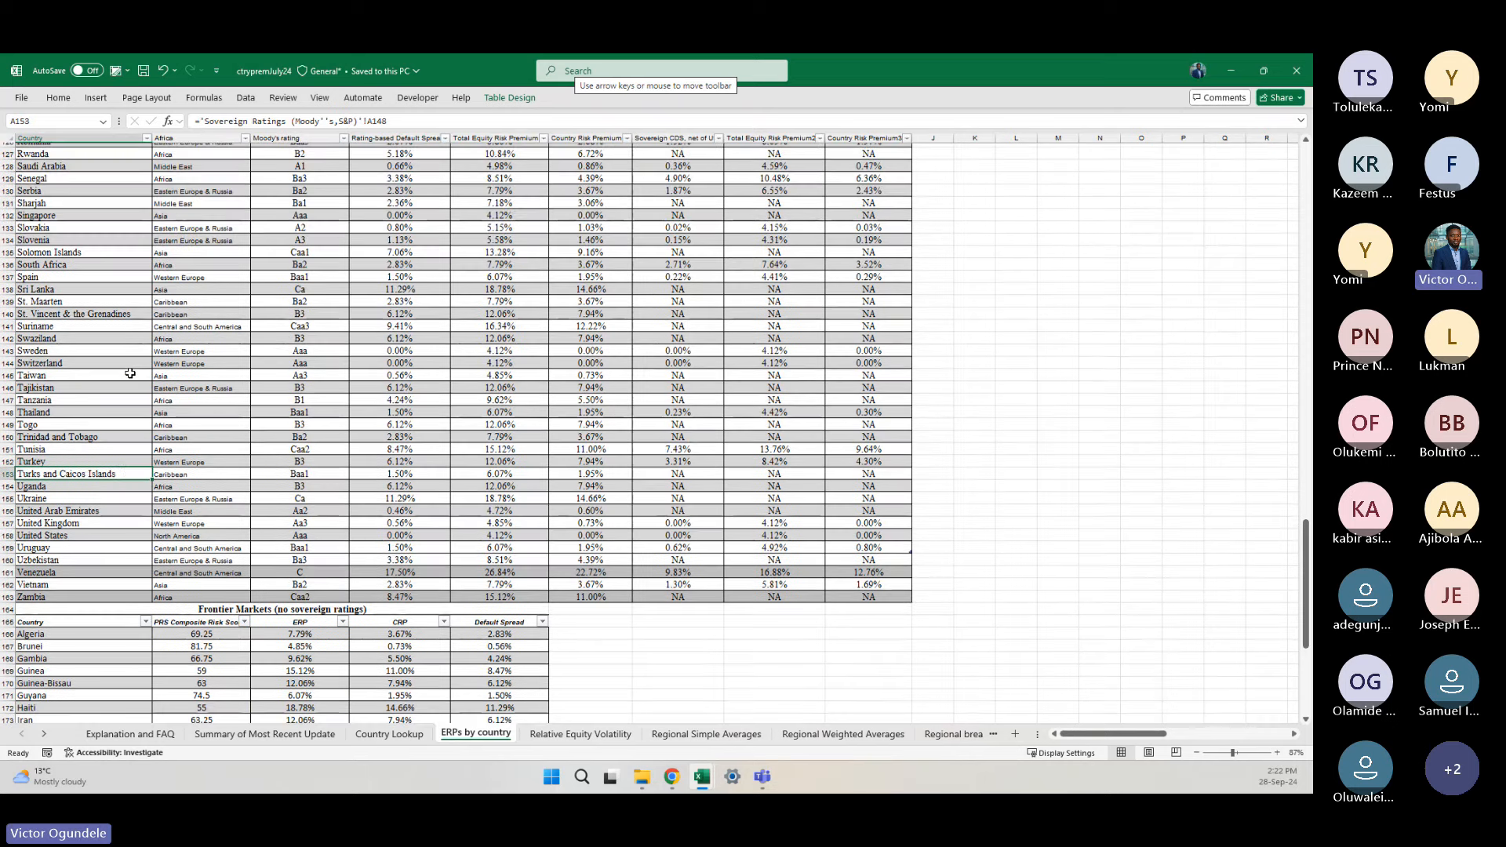
key(ctrl+Home)
click(313, 448)
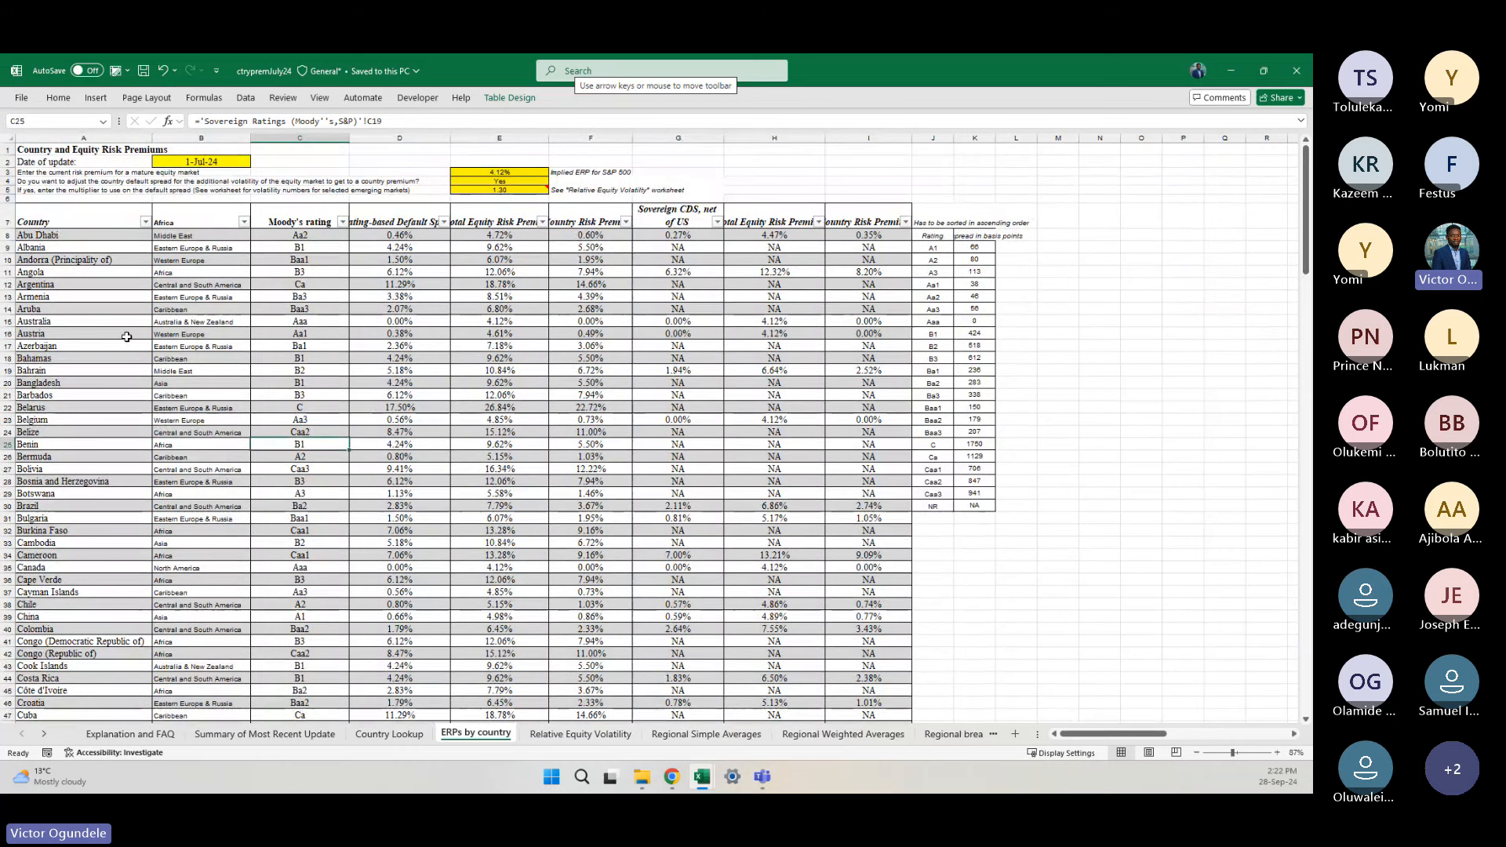
Step: Convert columns A to L of the ERPs by country sheet to static values by copying and pasting them in place as values
click(78, 138)
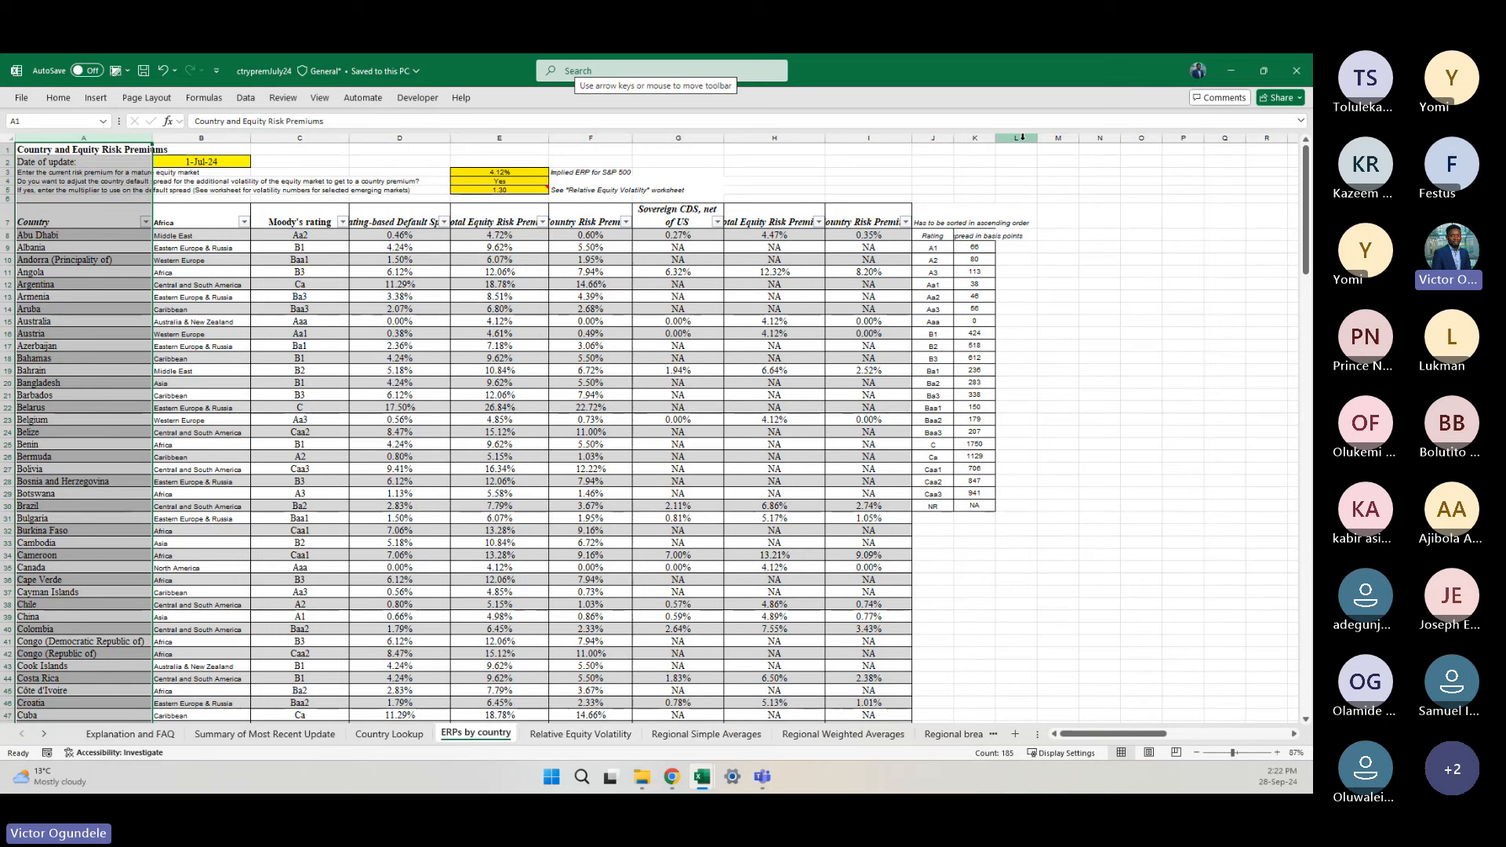
shift+click(1022, 139)
key(ctrl+c)
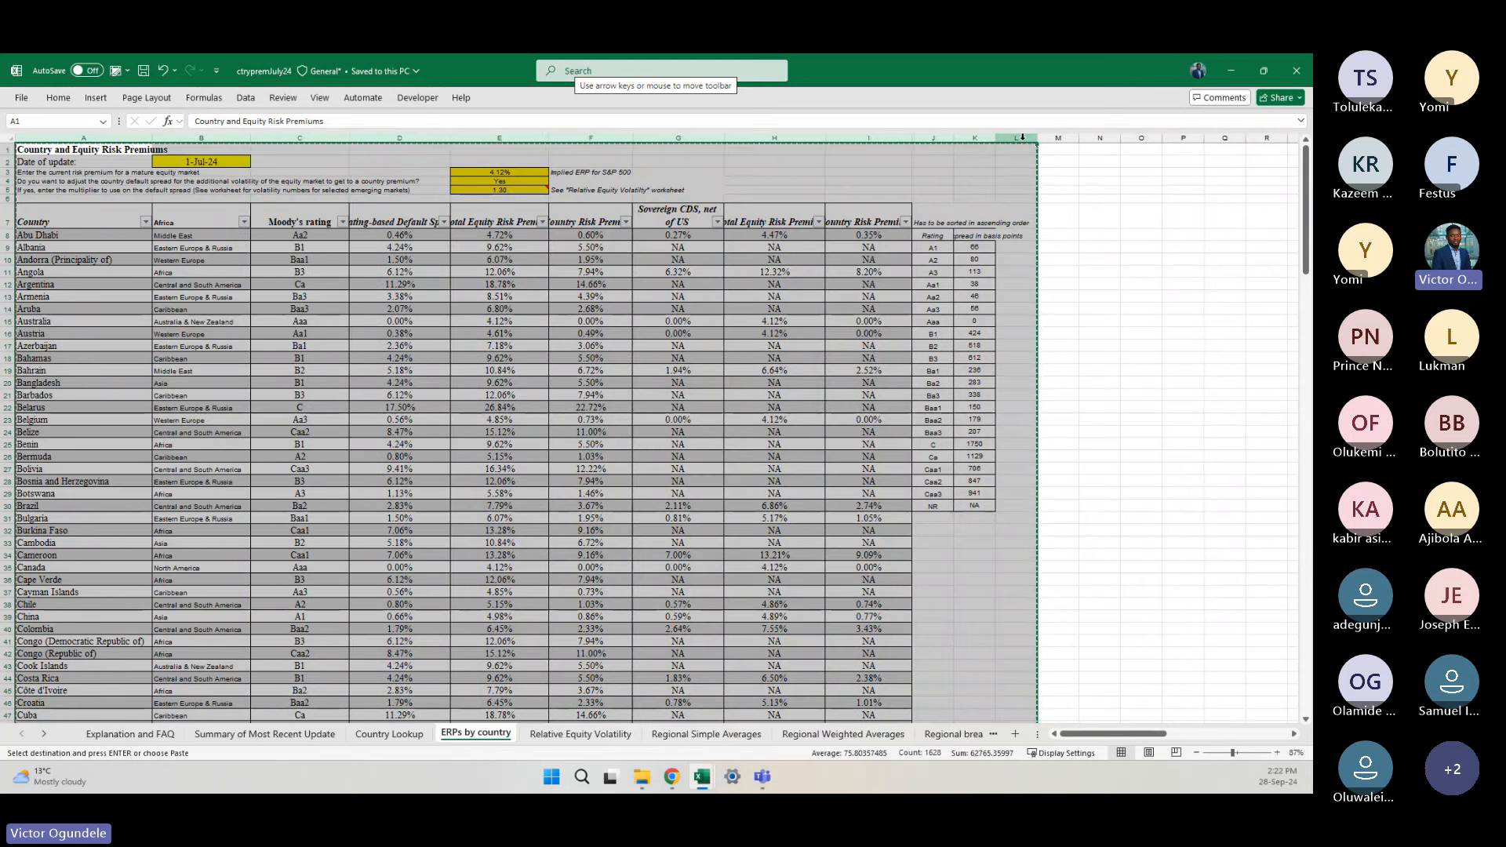
right_click(1020, 139)
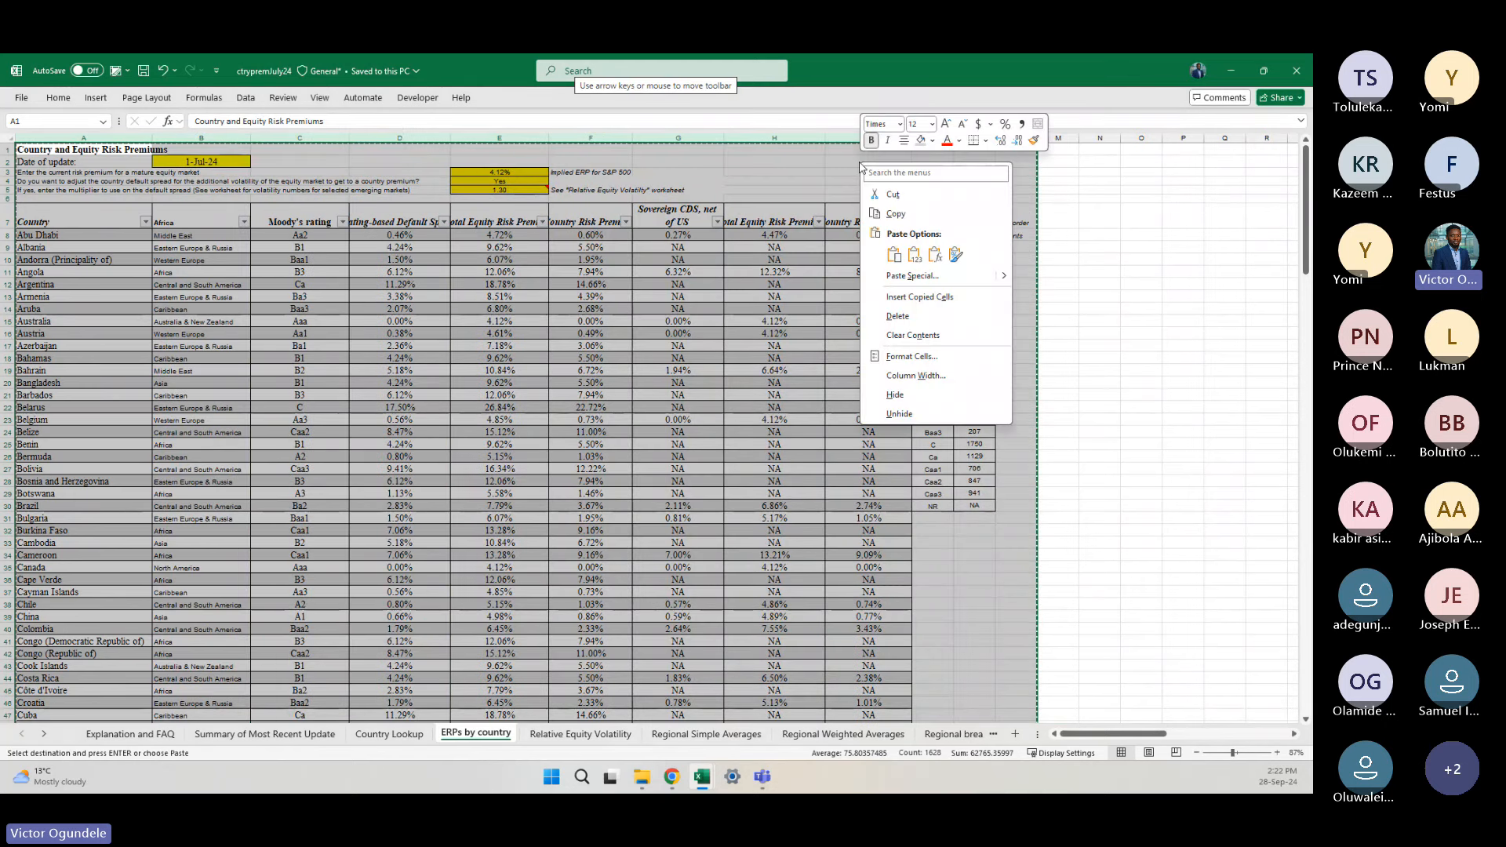
click(913, 255)
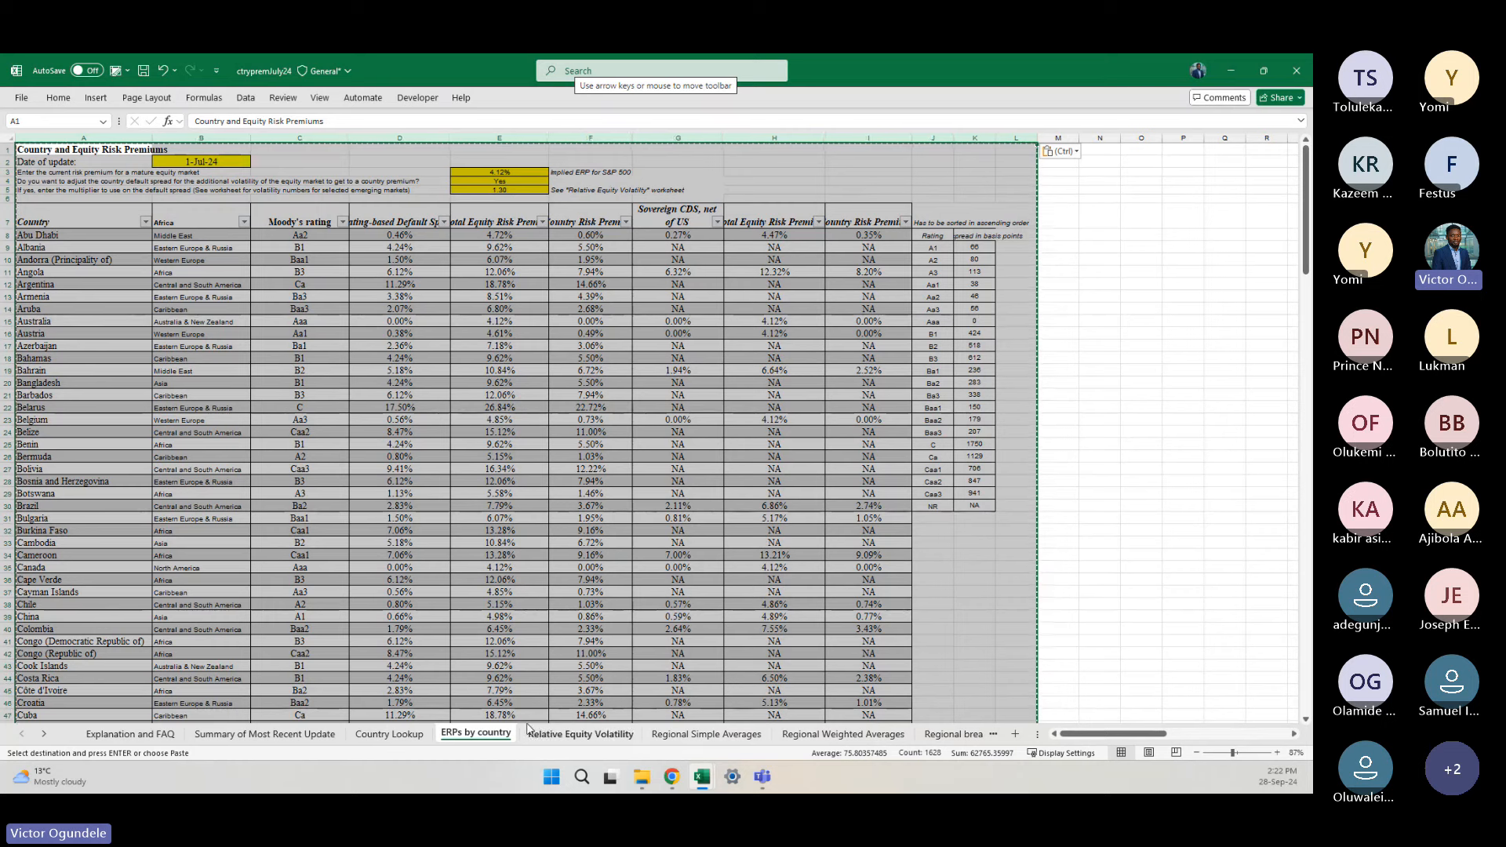
Step: Rename the ERPs by country sheet as ERP
double_click(474, 731)
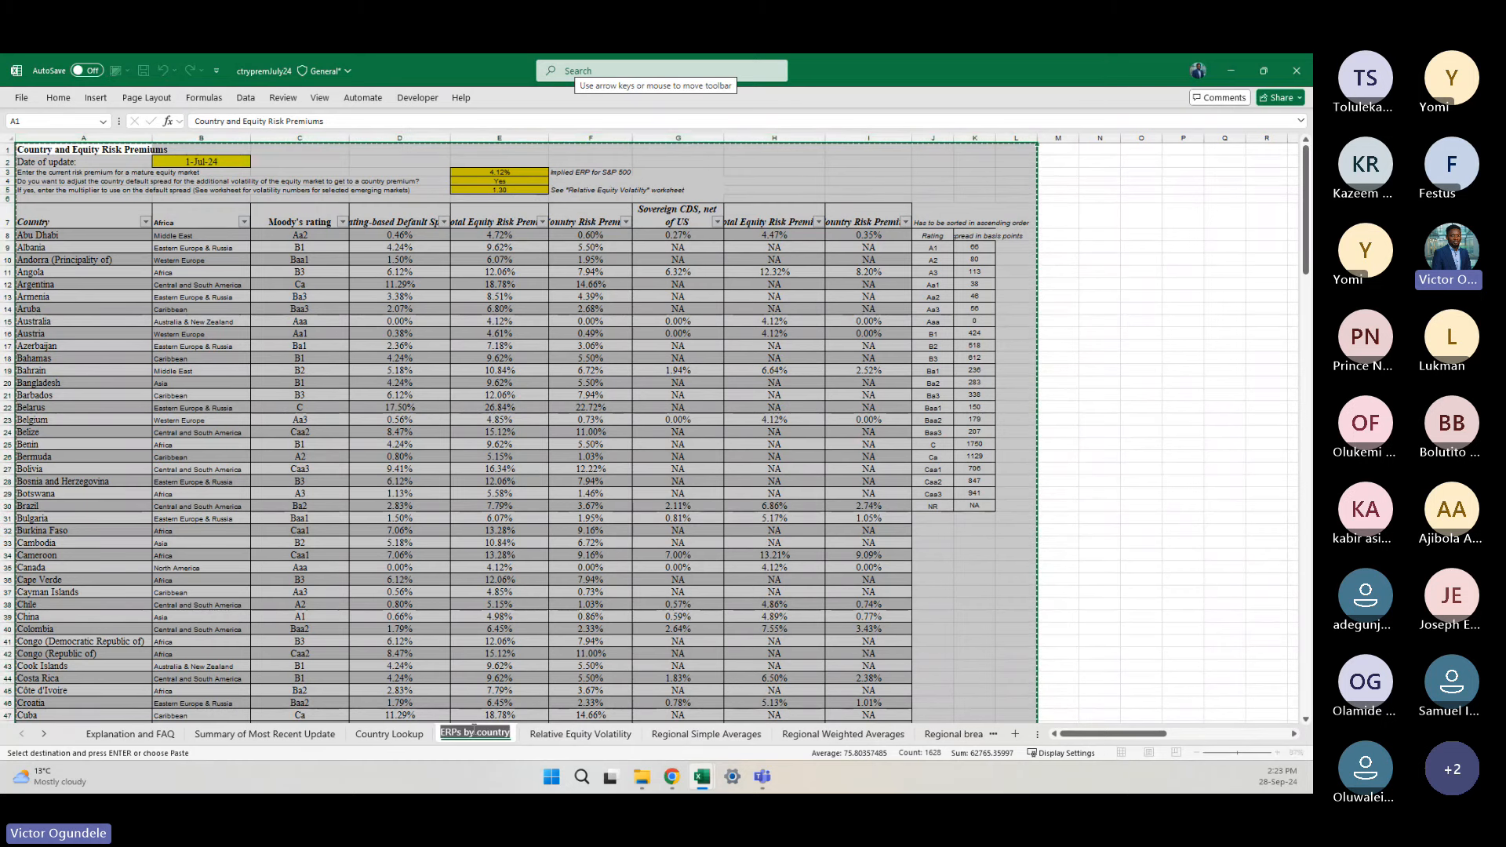
text(ERP)
key(Return)
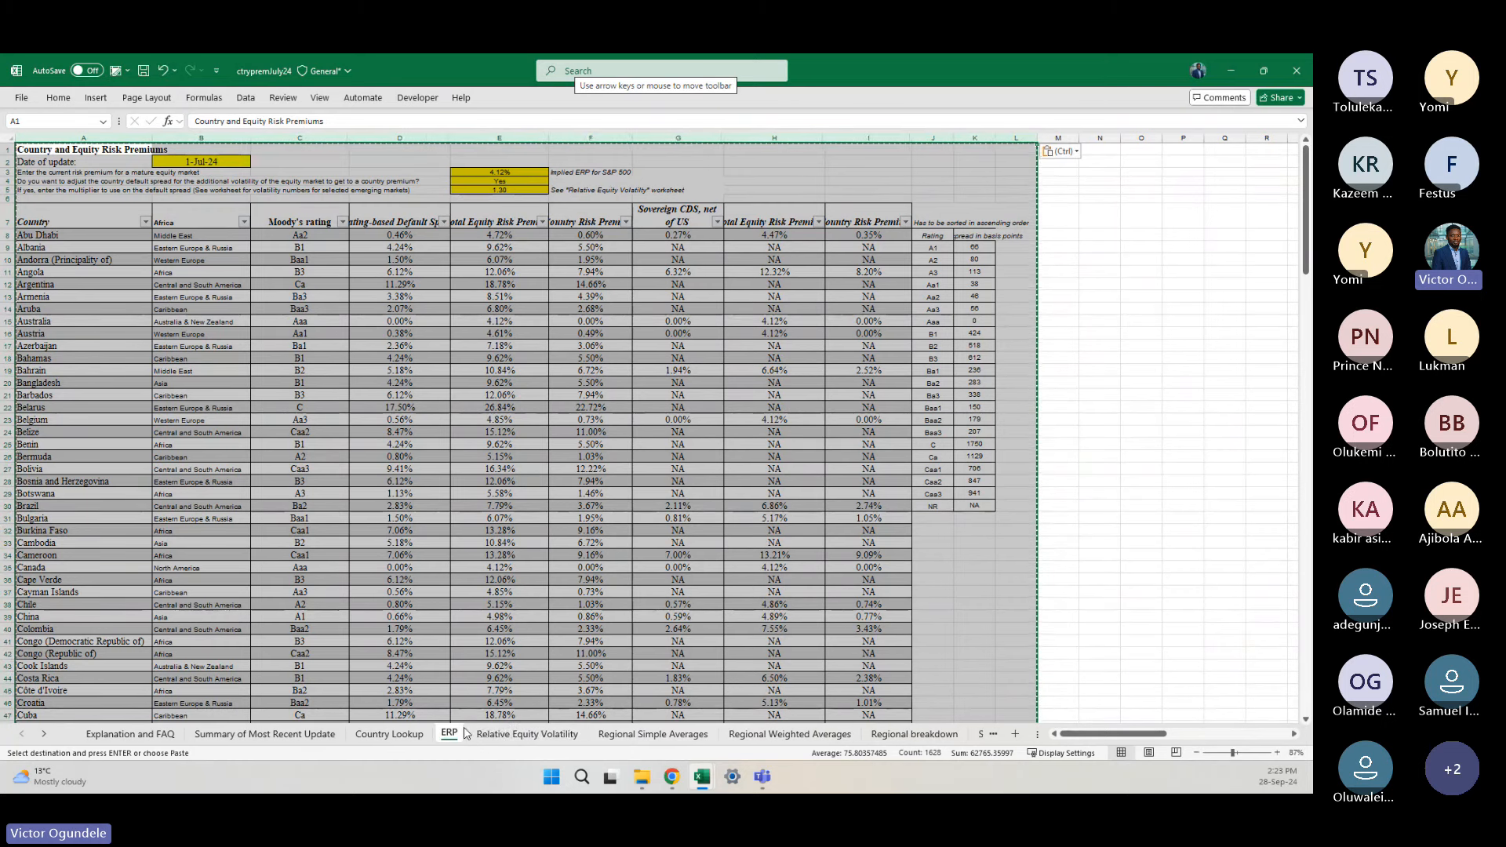
Step: Copy the ERP sheet to the end of the TOWV_FinancialModel_ver1.03 (S09) workbook, keeping the original
right_click(457, 736)
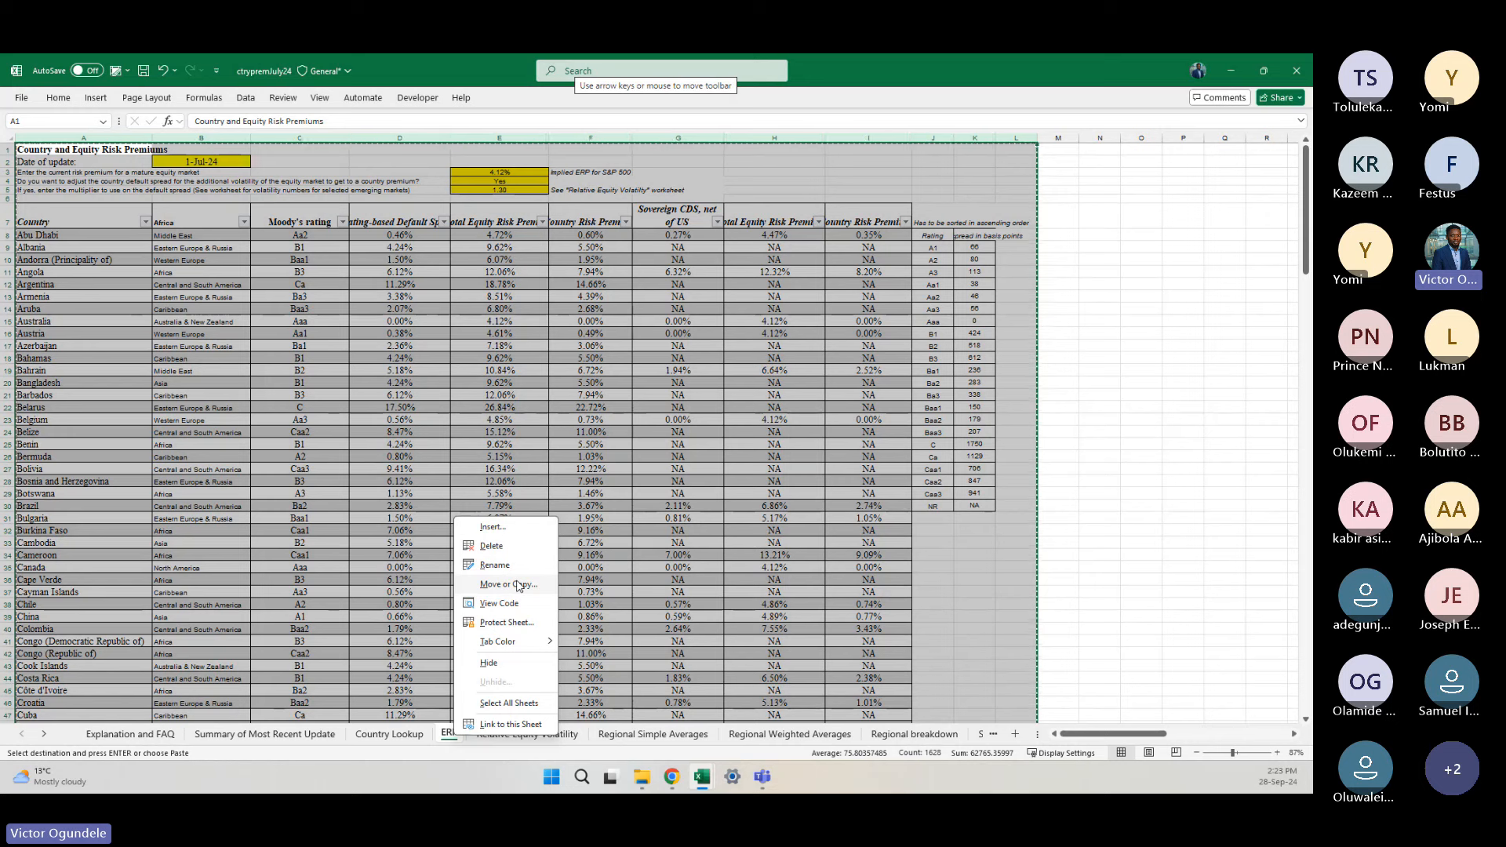
click(518, 585)
click(437, 655)
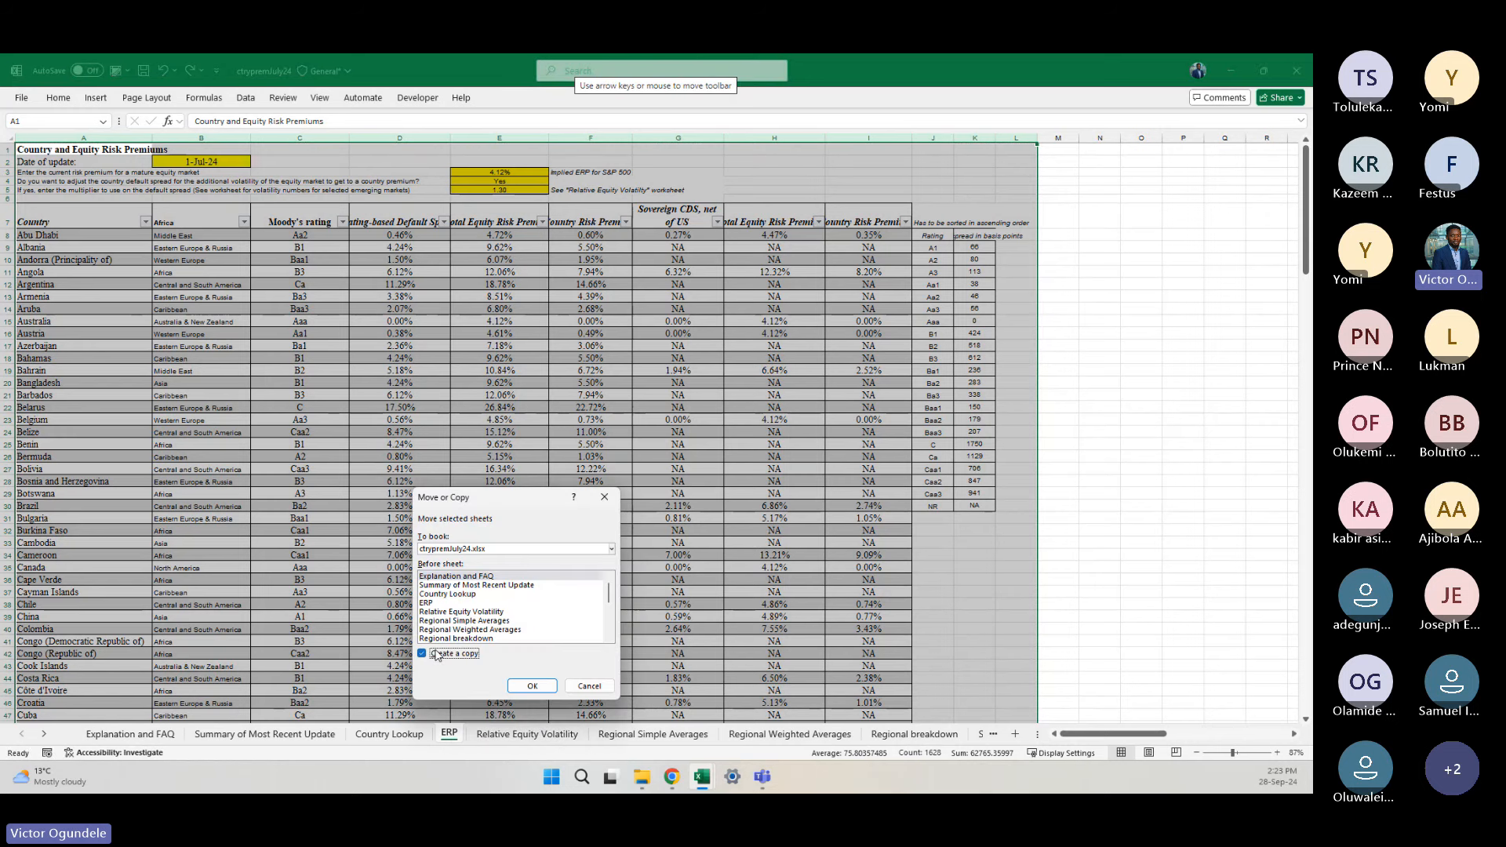
click(610, 549)
click(526, 579)
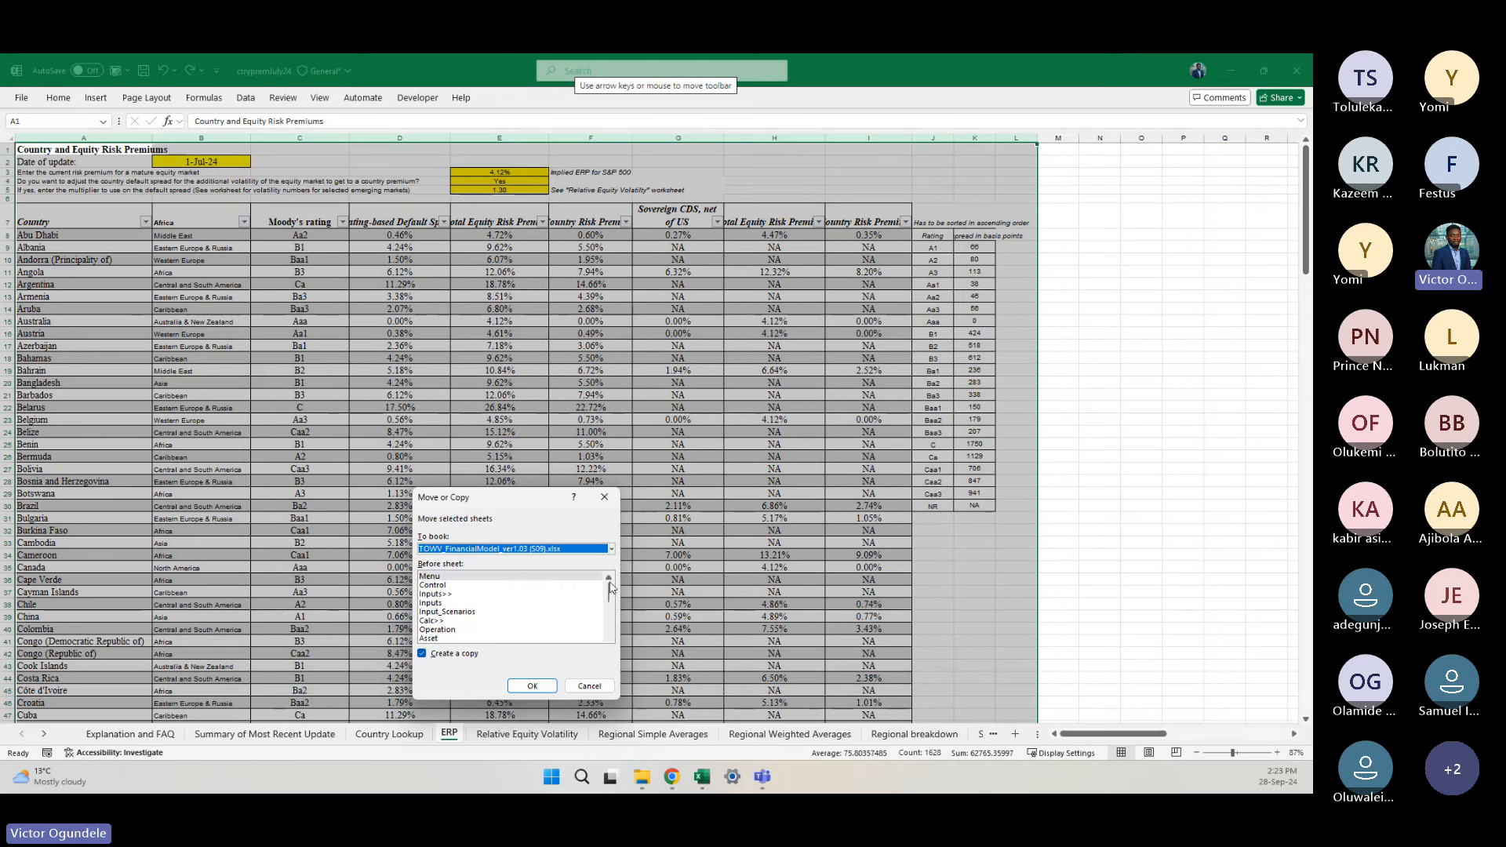
scroll(608, 596, down, 5)
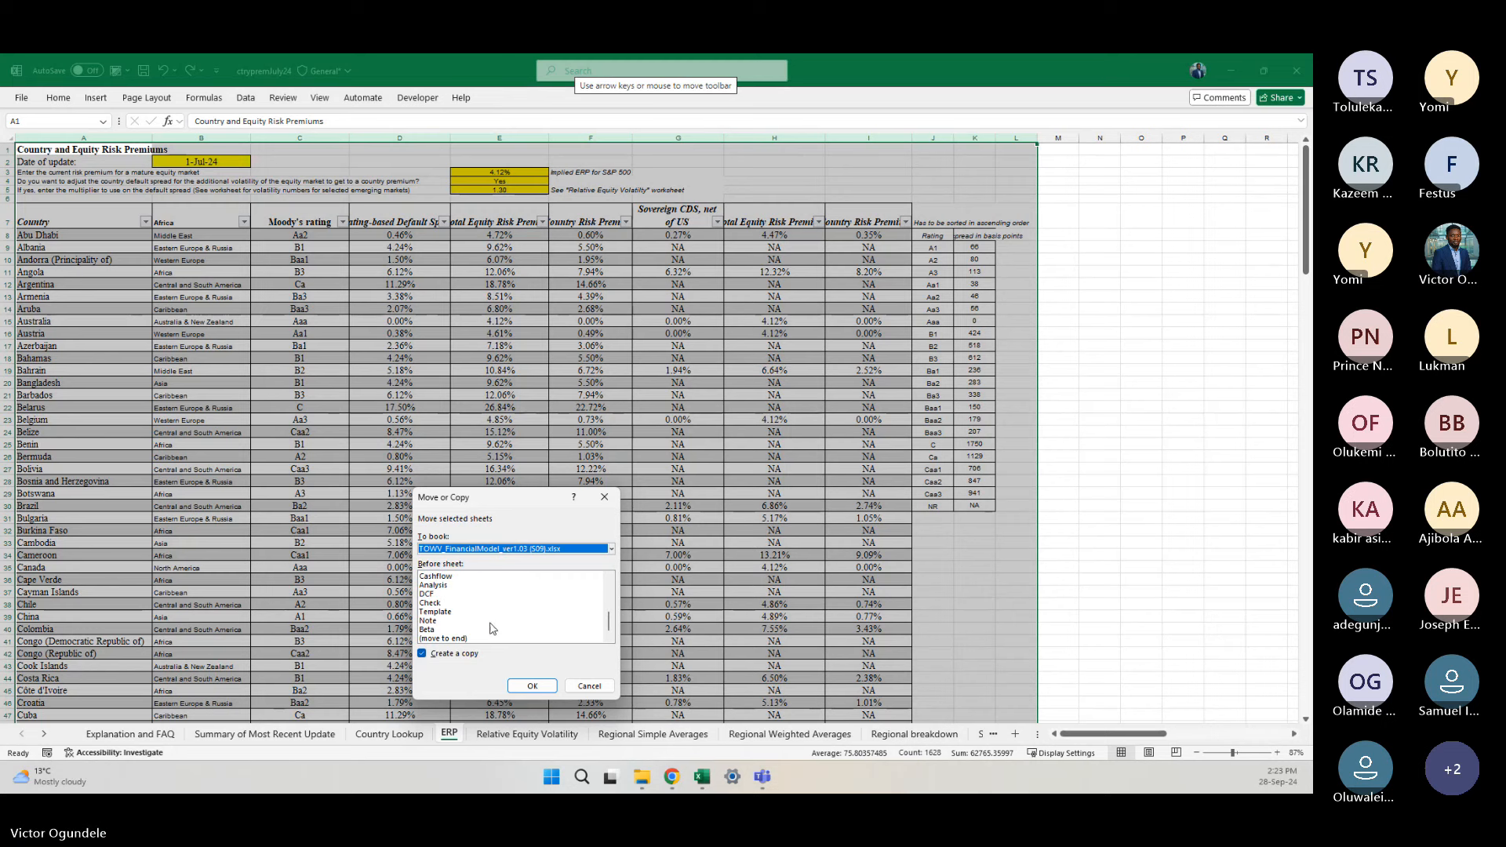
click(470, 639)
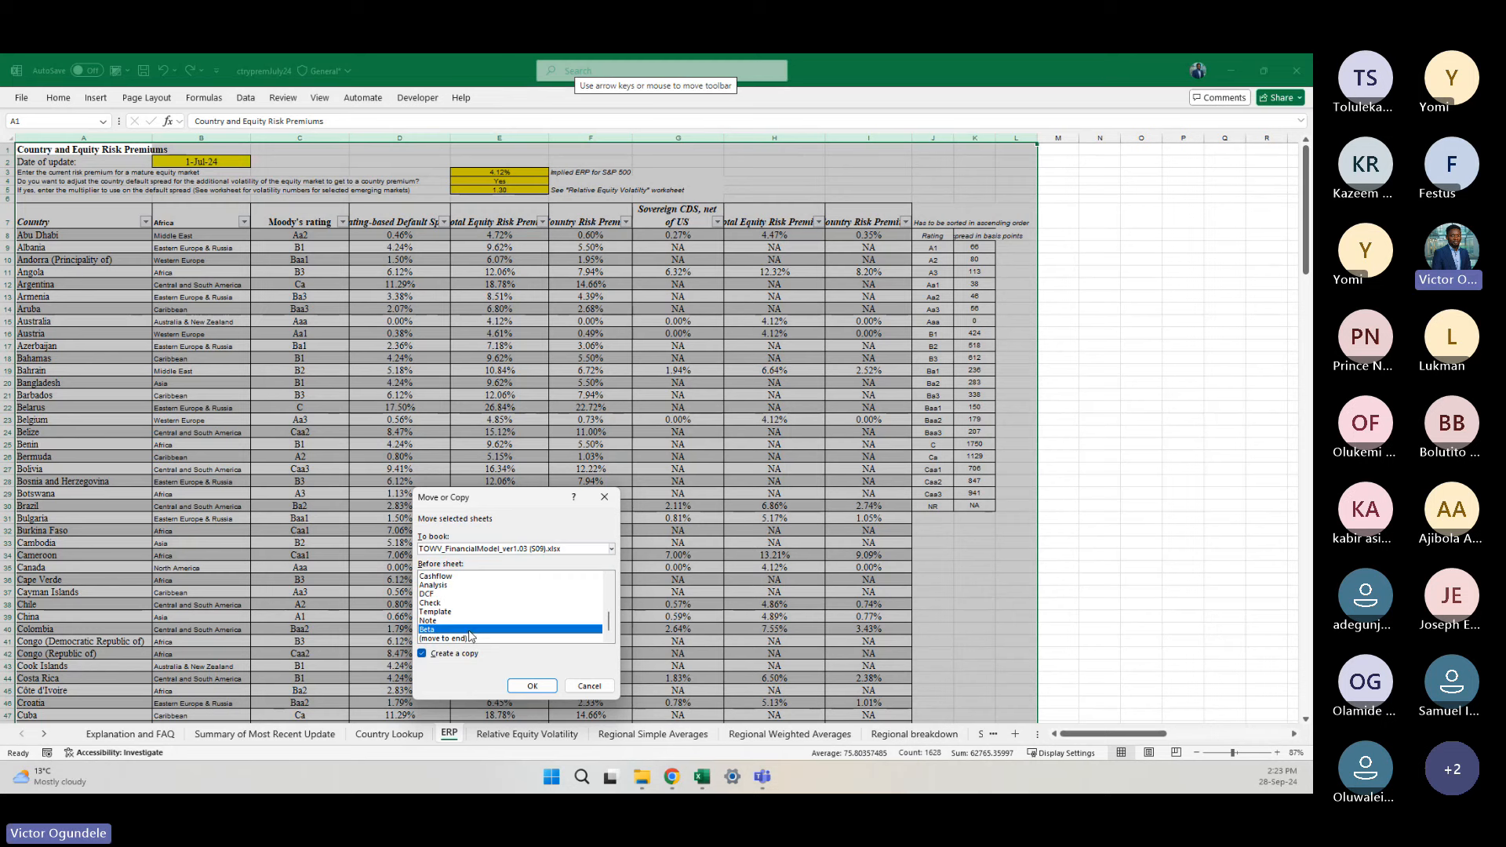
click(532, 685)
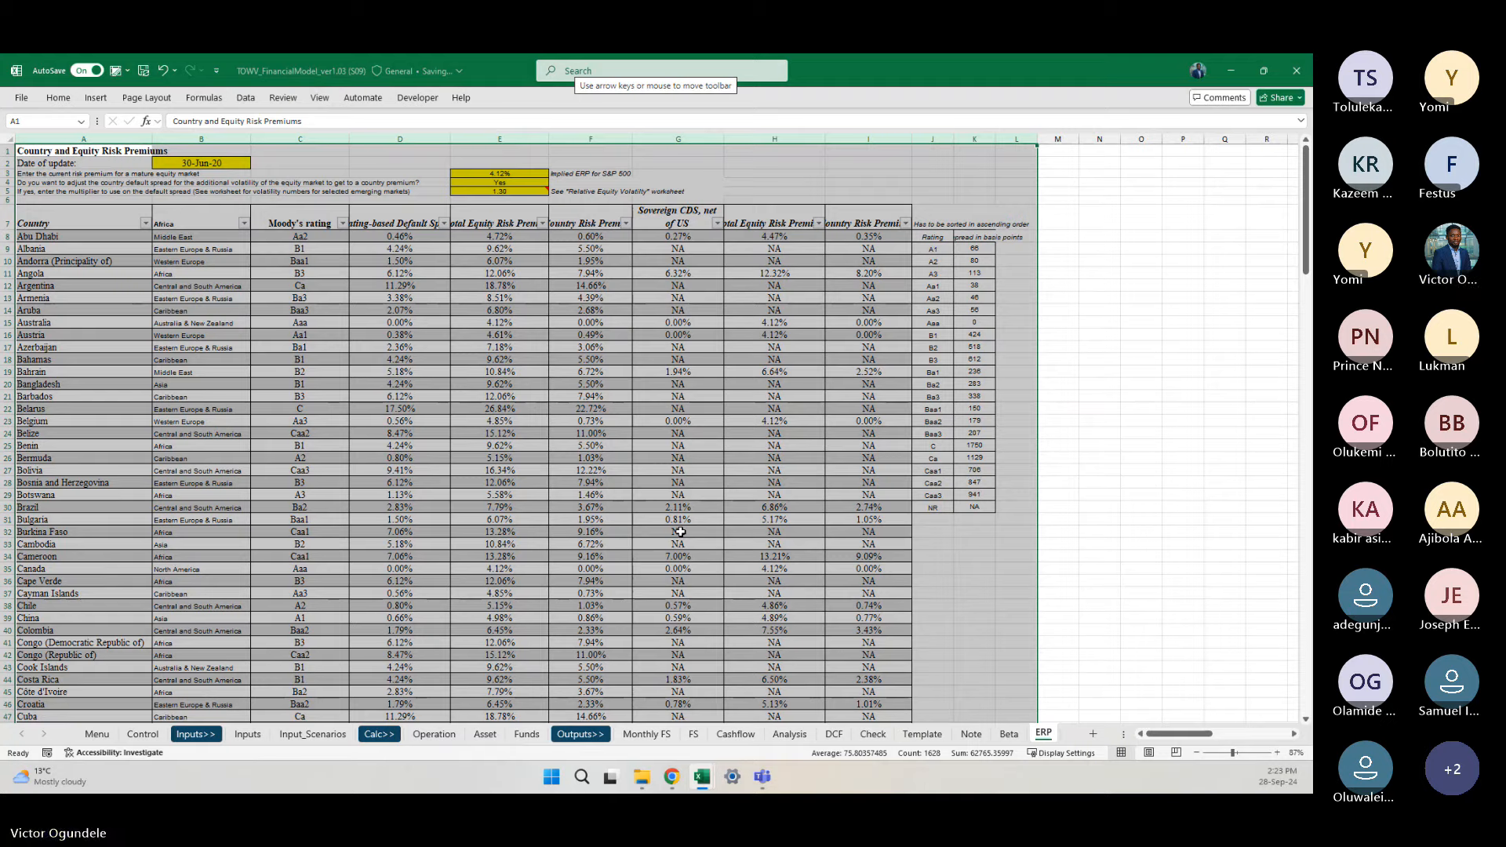
Step: Find Nigeria in the copied ERP table and examine its total equity risk premium and country risk premium
click(681, 532)
scroll(681, 532, down, 2)
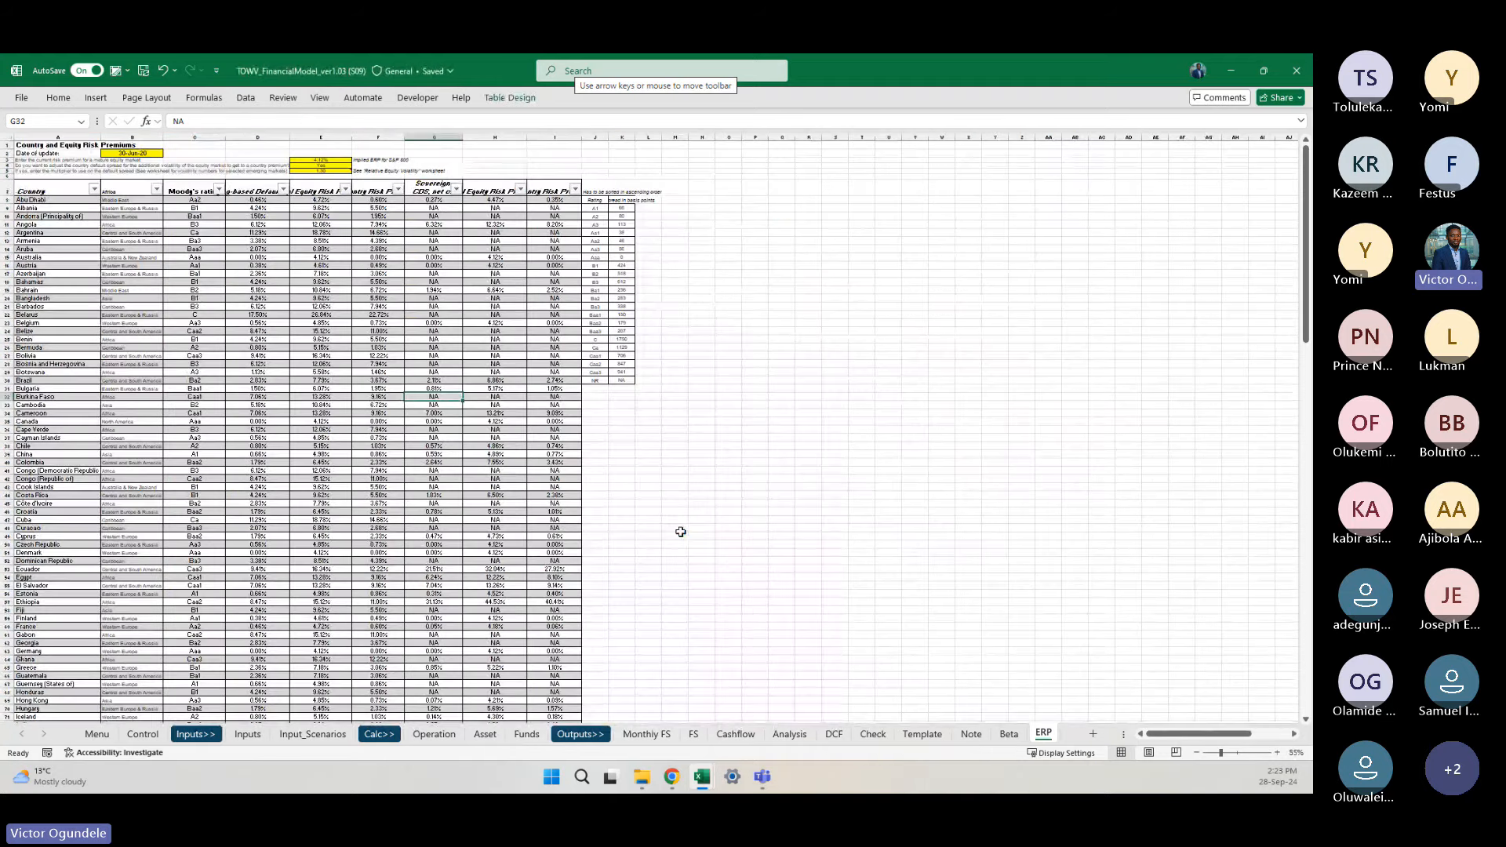
scroll(680, 532, up, 2)
click(512, 372)
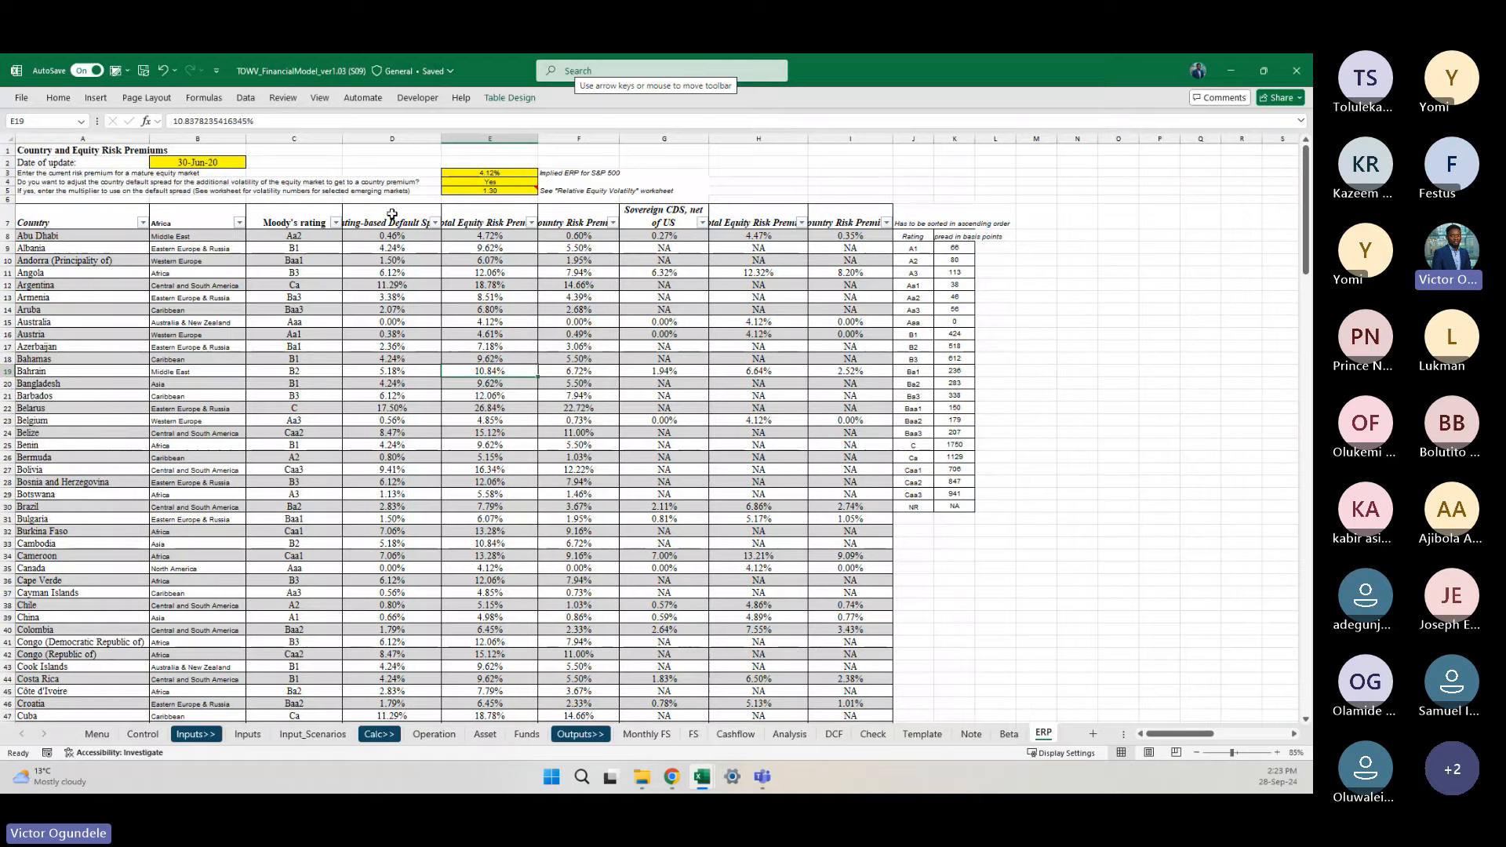
scroll(392, 213, down, 4)
scroll(392, 213, down, 8)
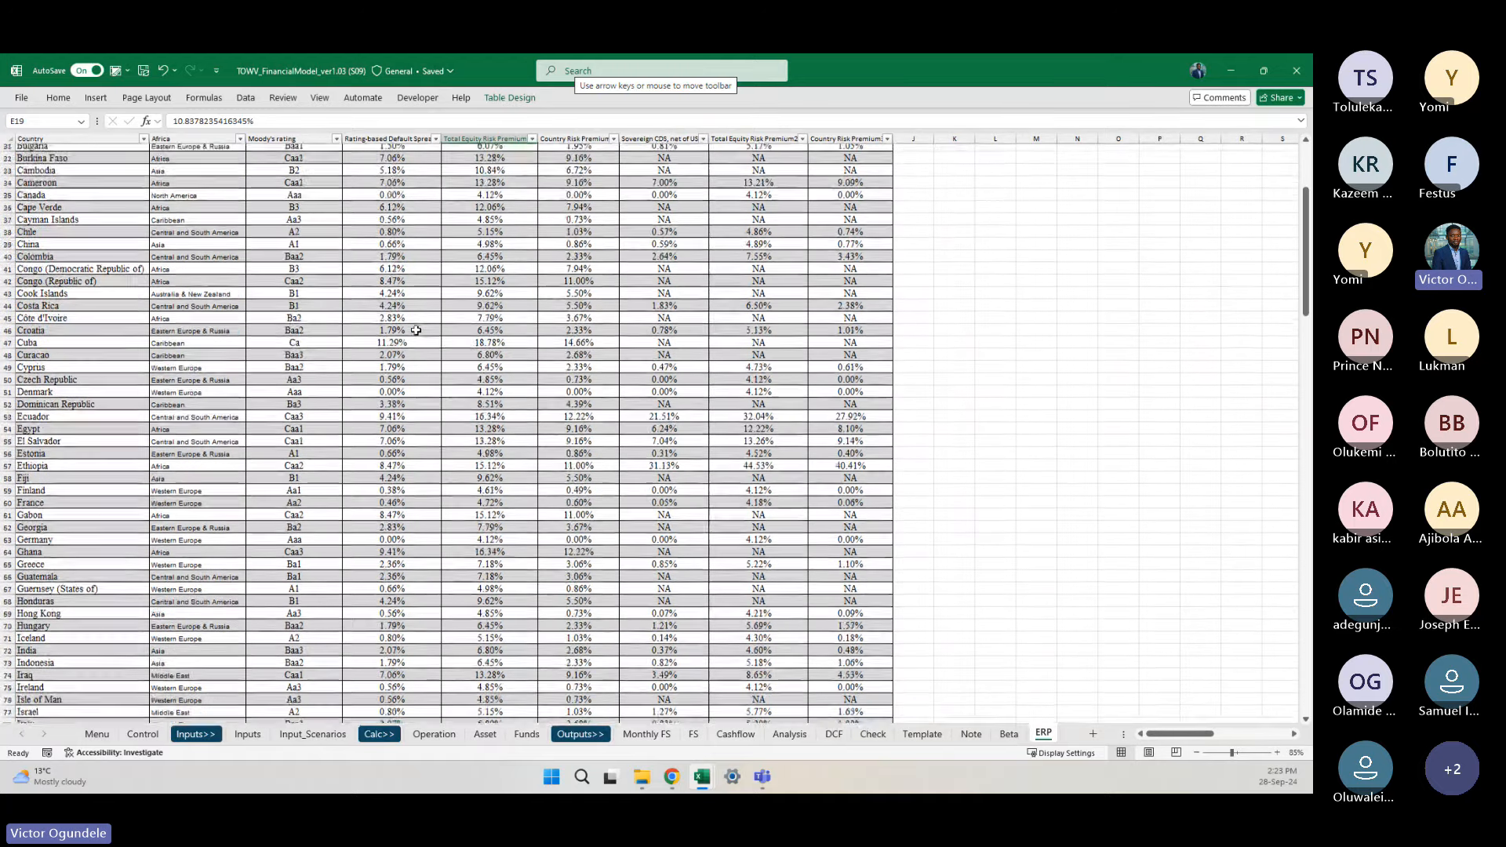
scroll(416, 330, down, 8)
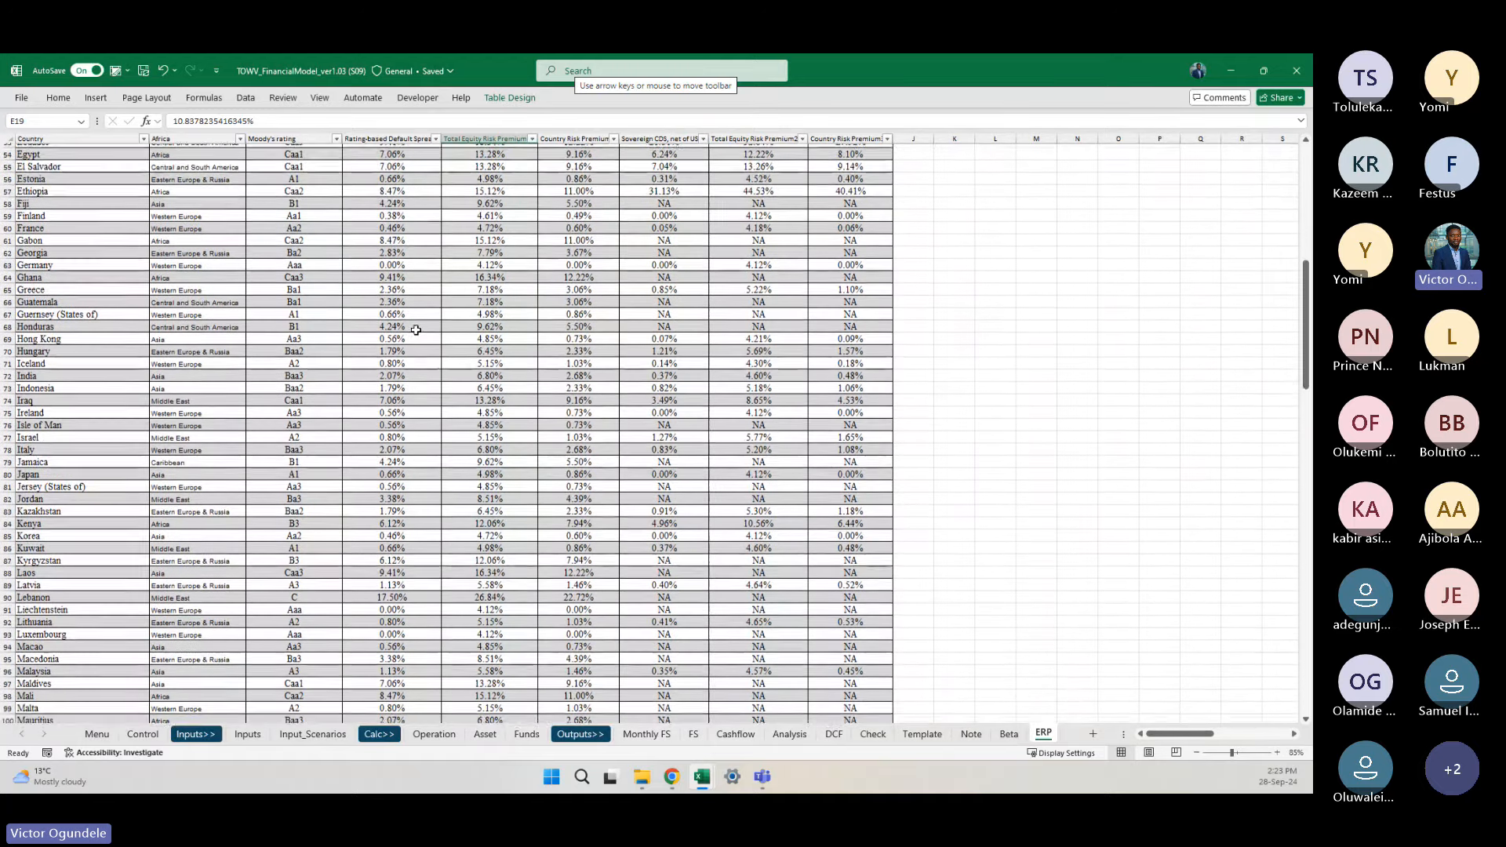
scroll(416, 330, down, 7)
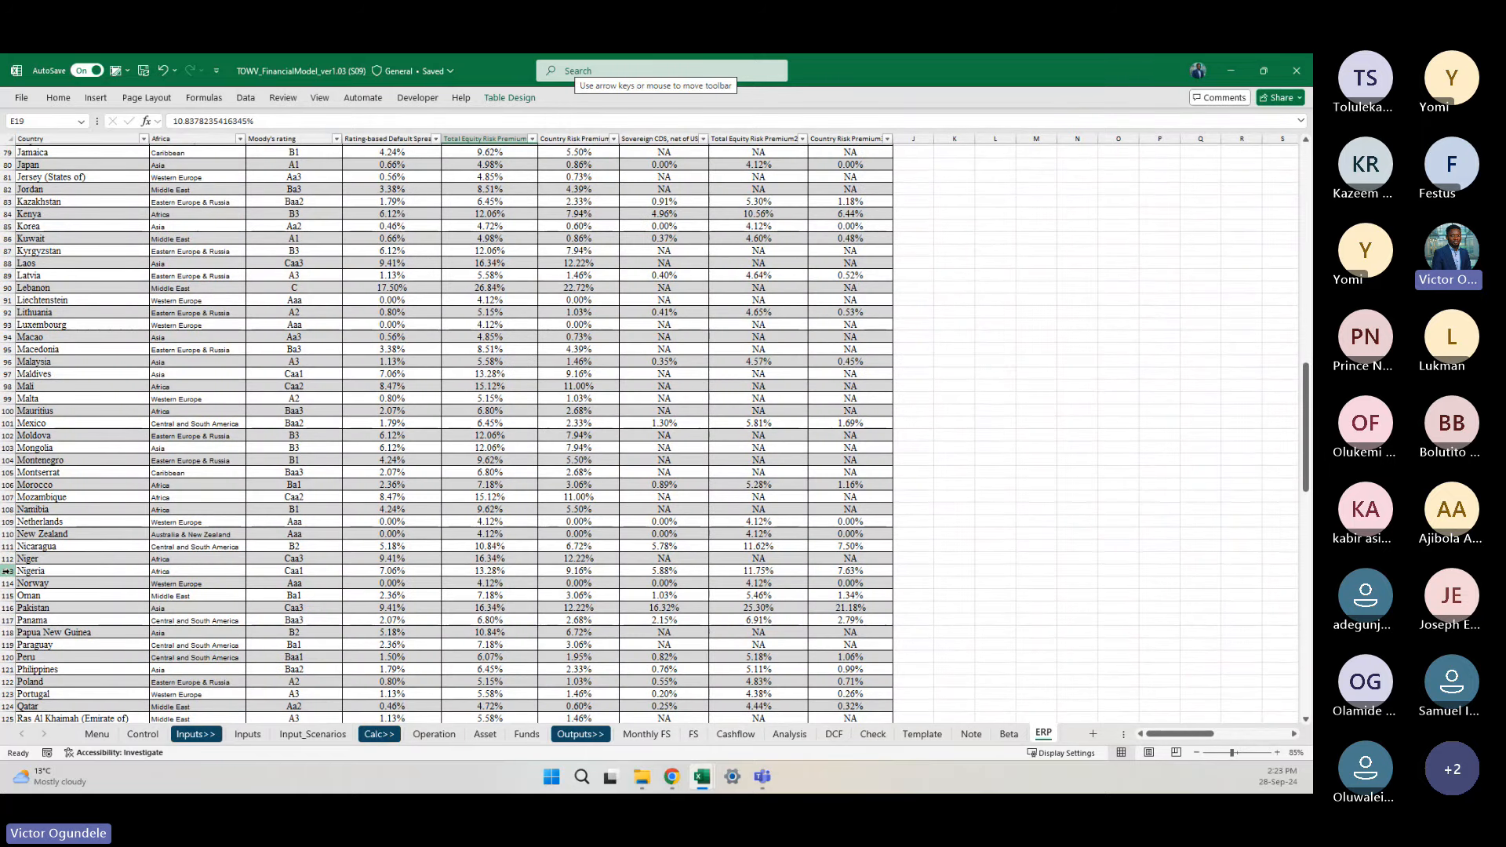
click(10, 571)
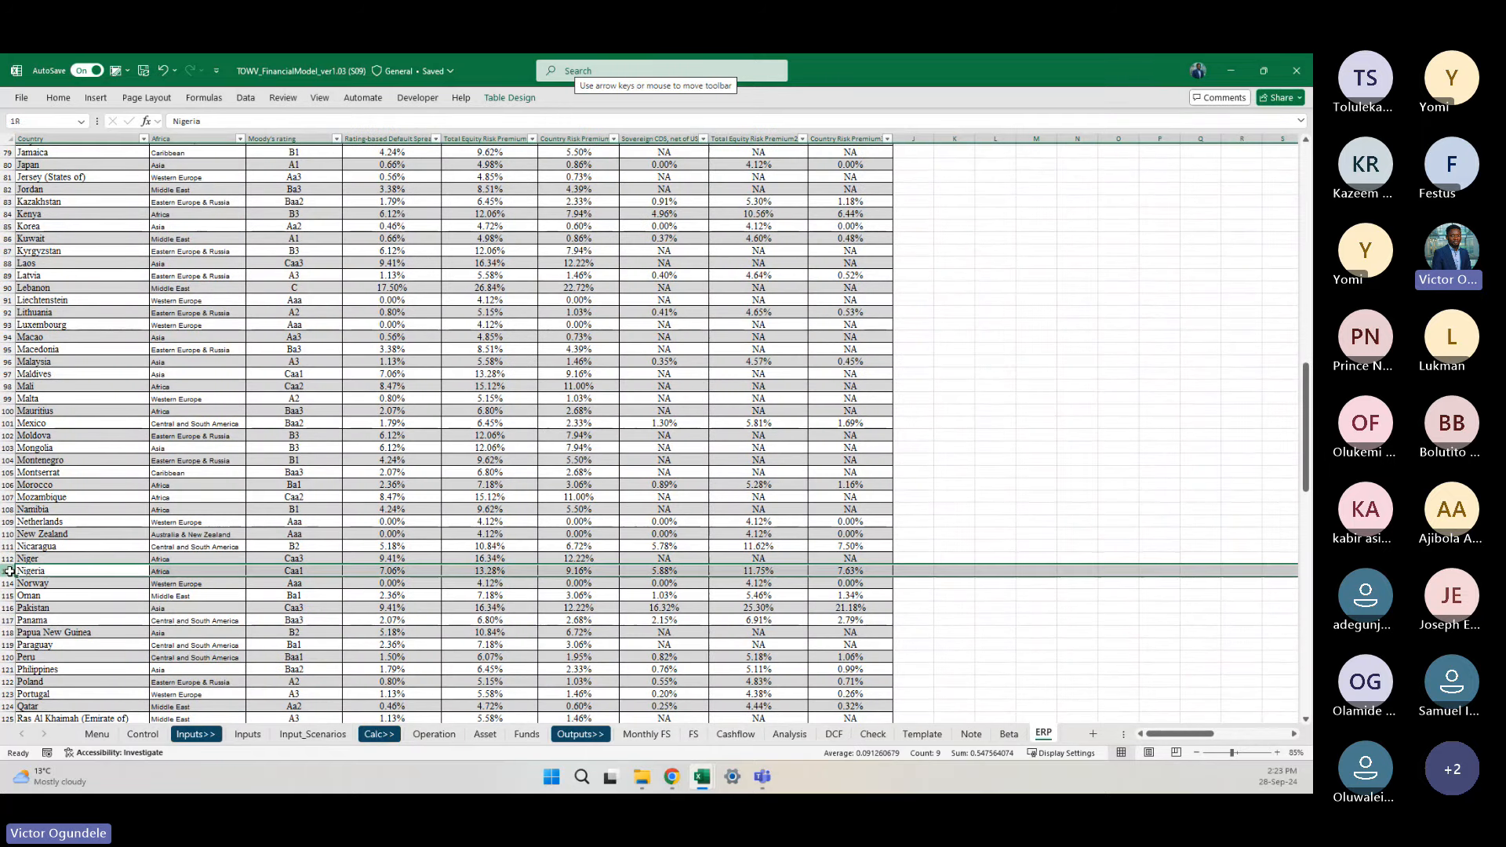
click(491, 569)
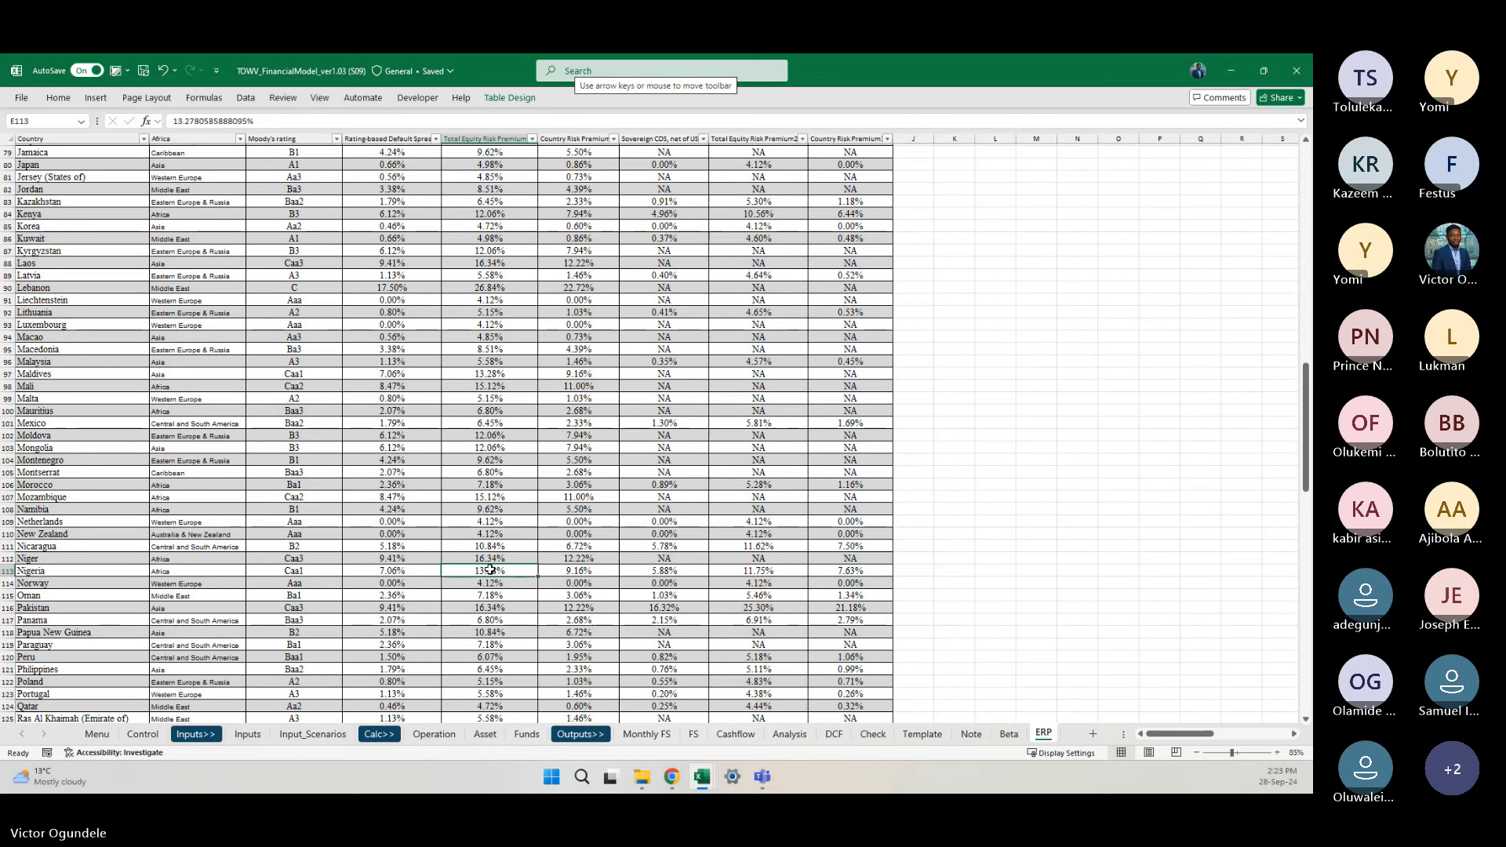
key(Right)
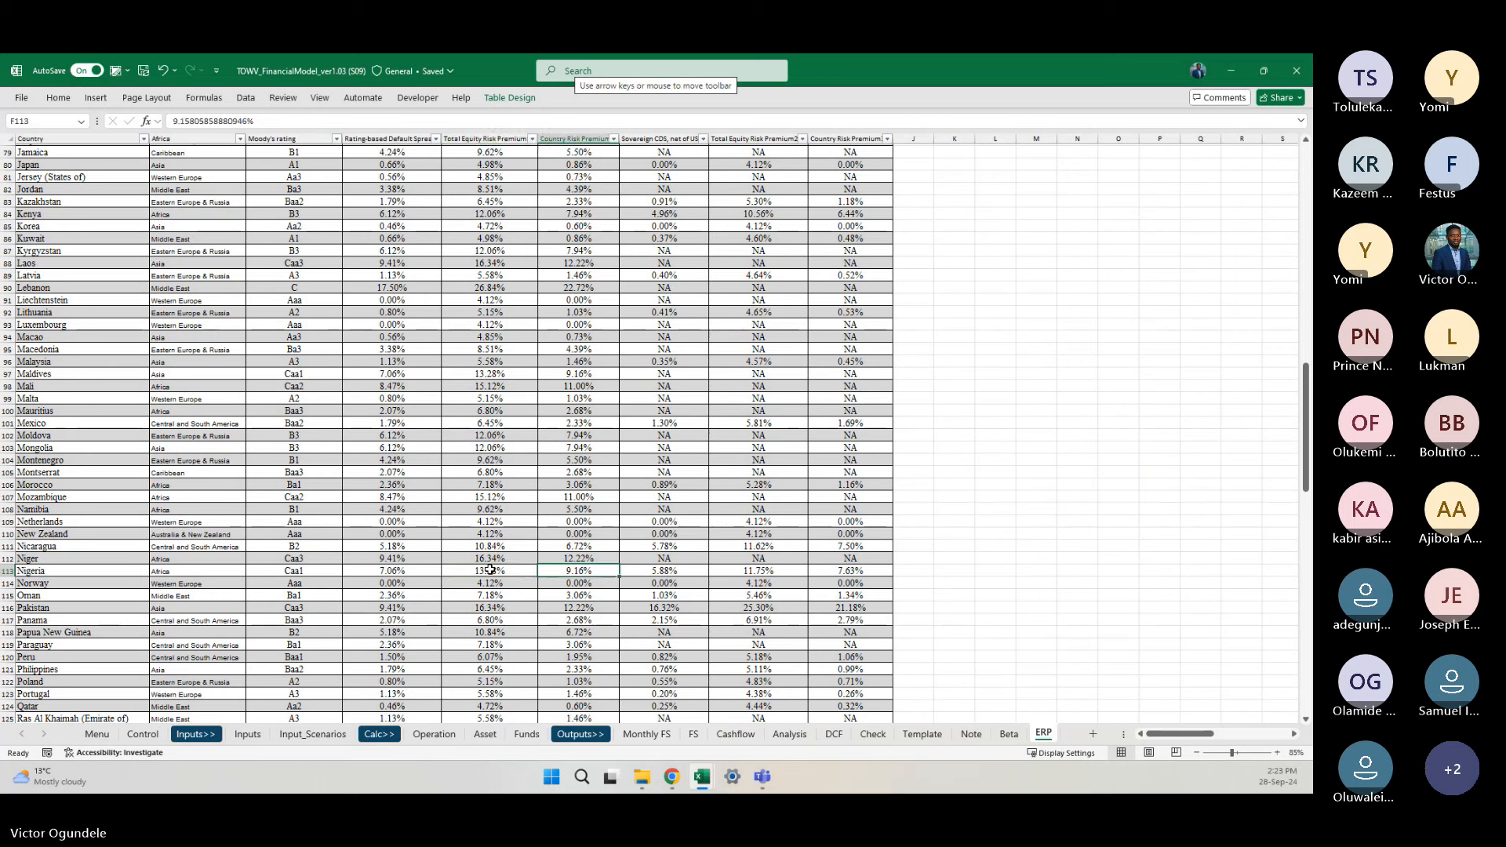
key(Left)
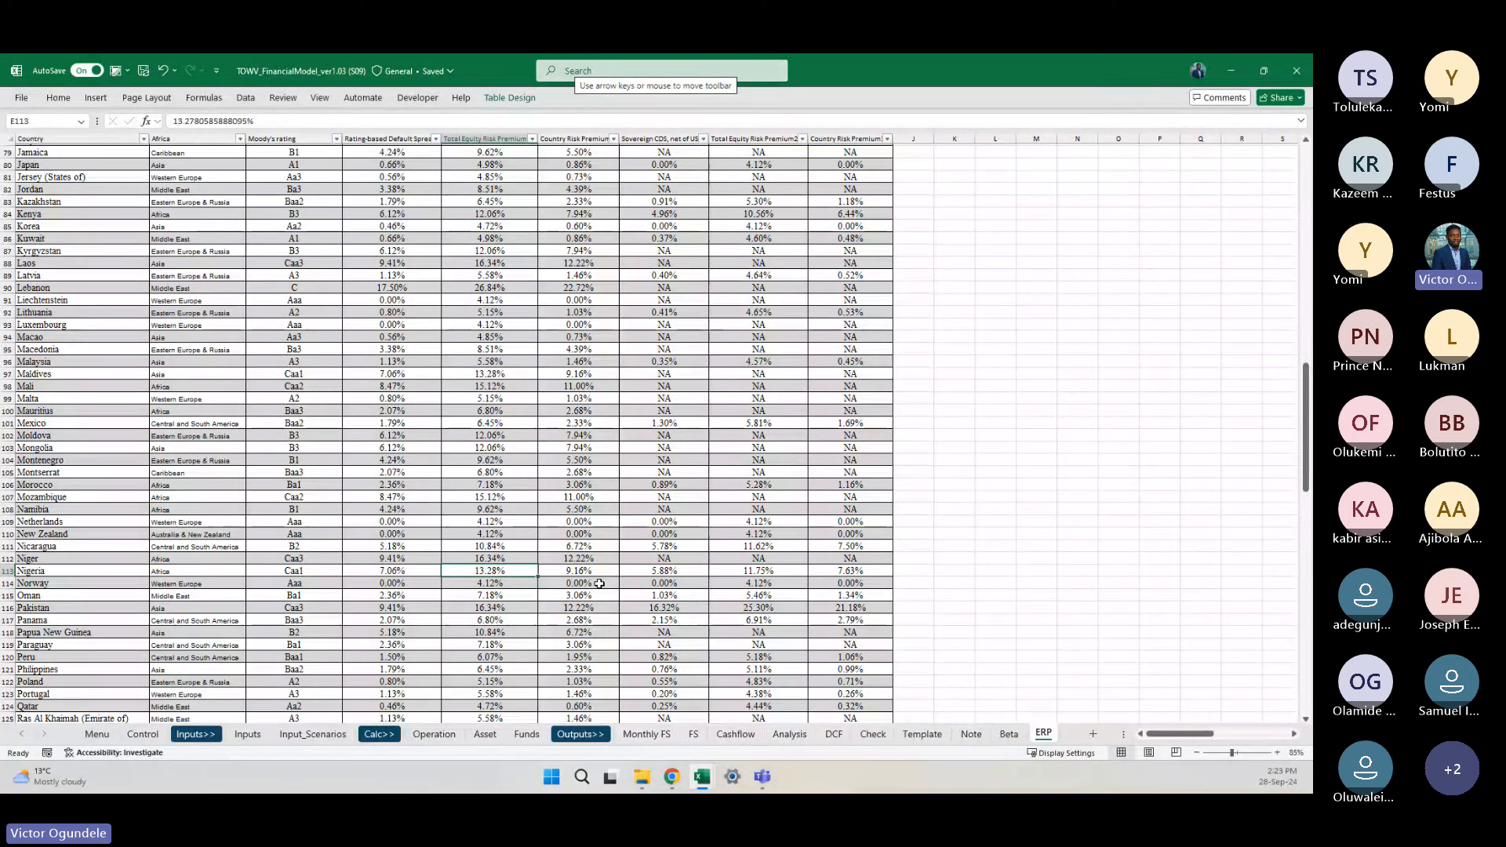
key(Right)
key(Left)
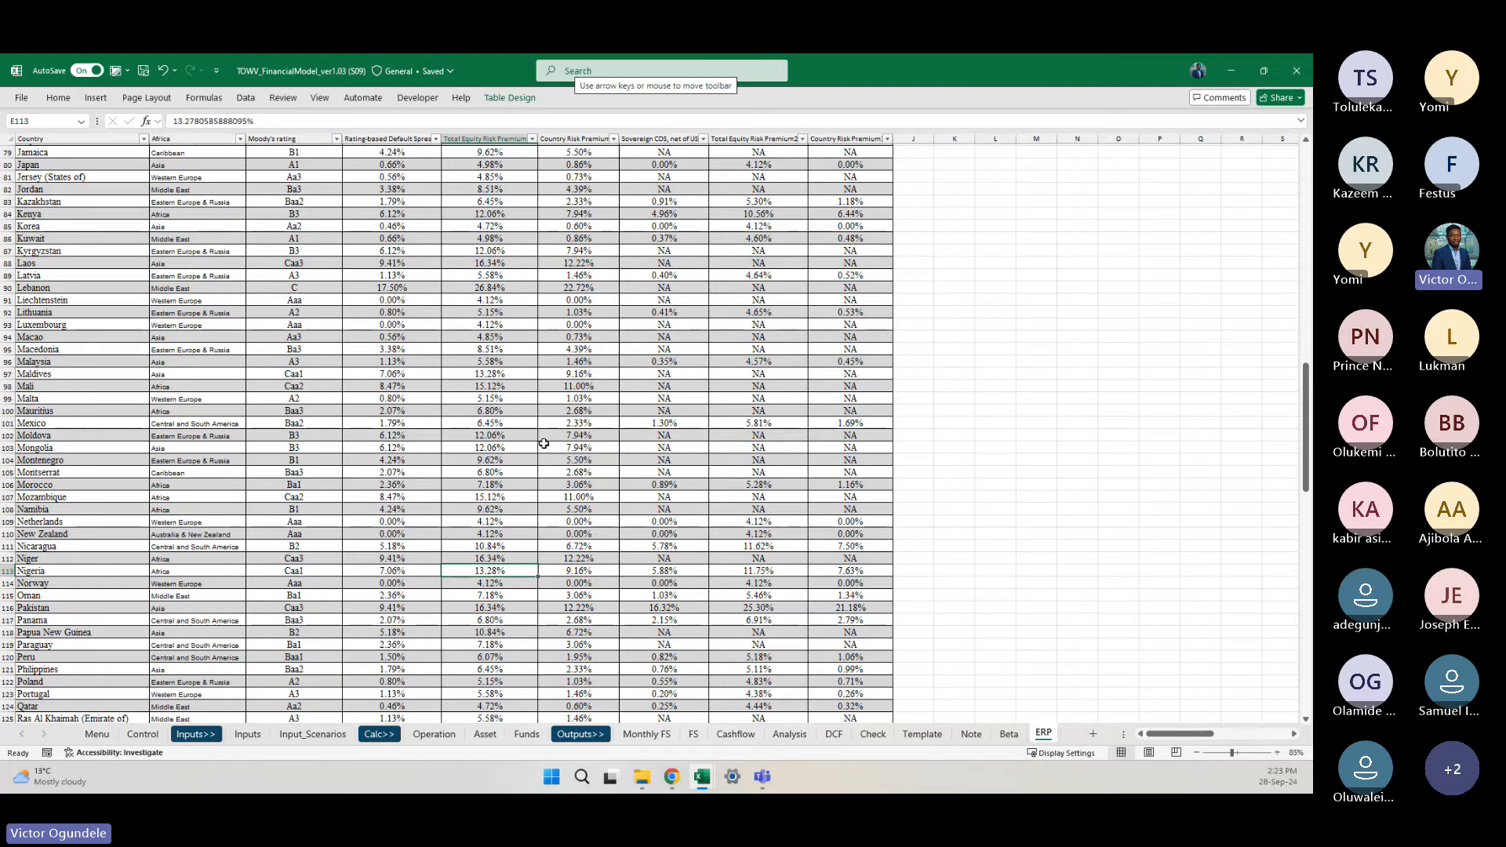
Step: Look up the total equity risk premium for the United States in the ERP table
scroll(544, 444, down, 2)
scroll(543, 444, down, 11)
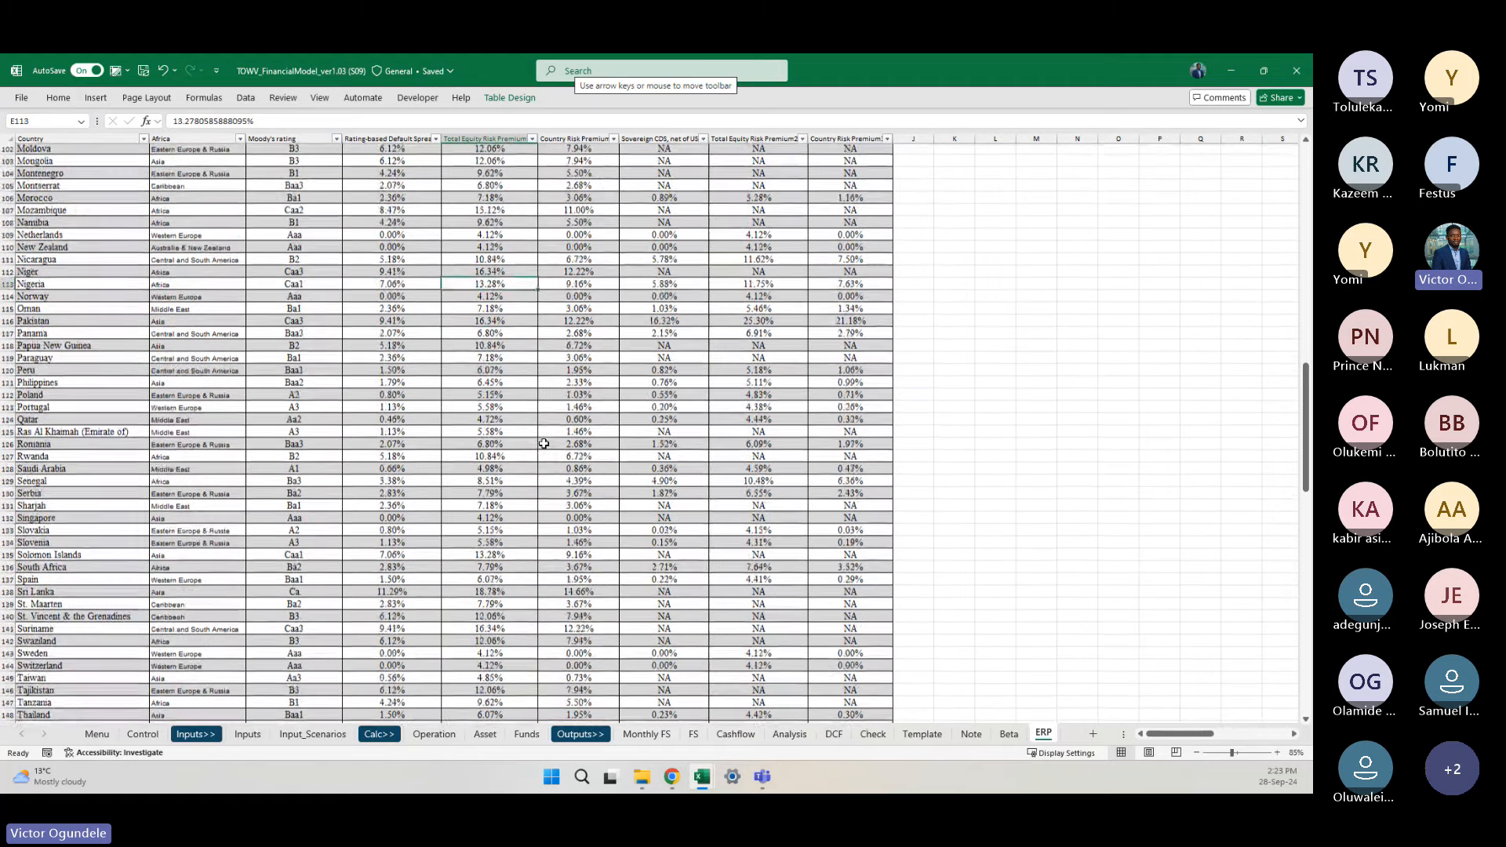
scroll(544, 444, down, 2)
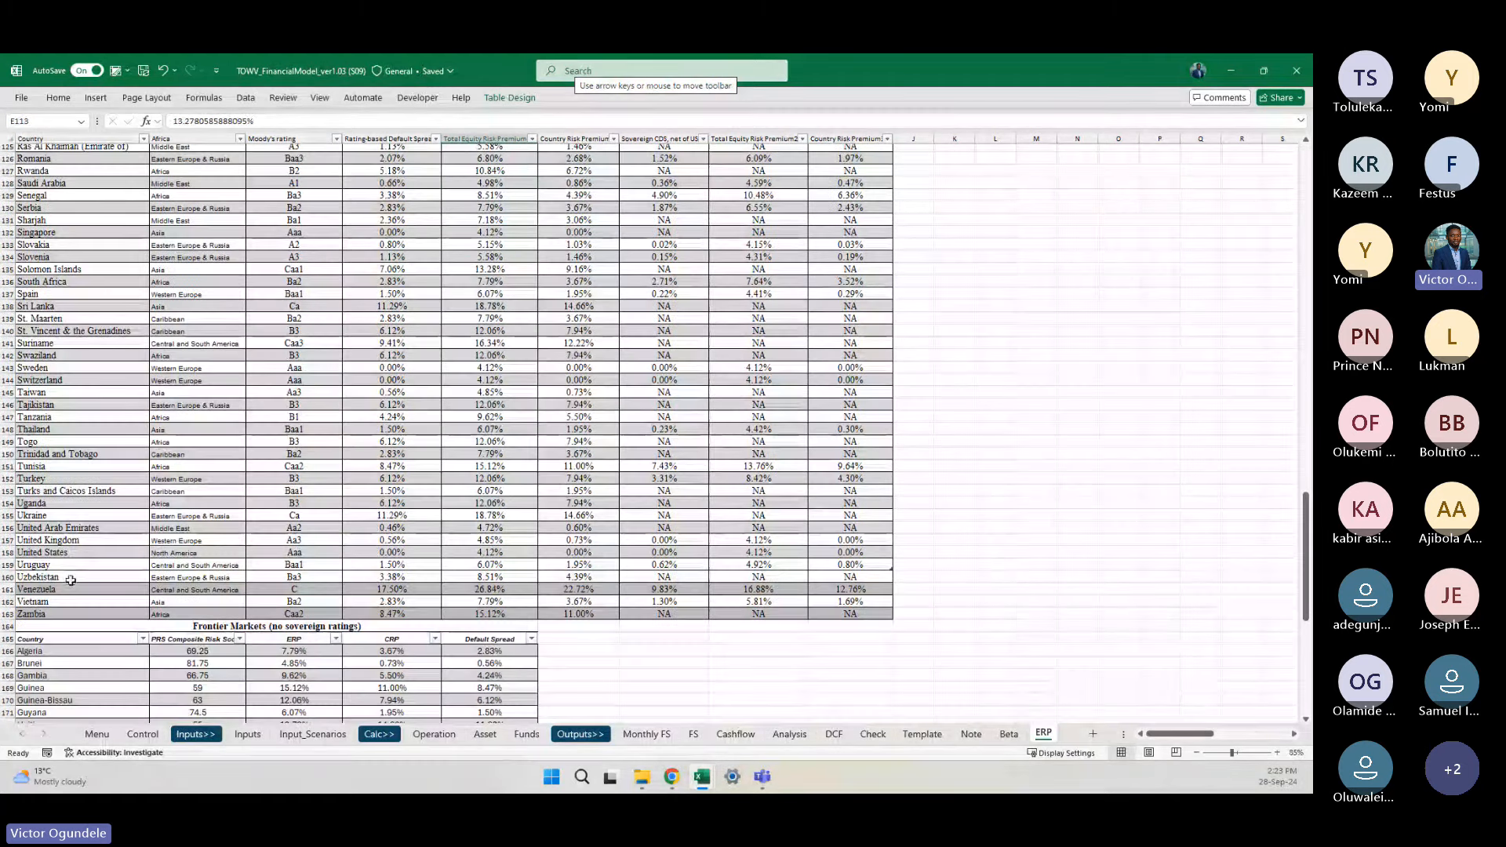
click(486, 552)
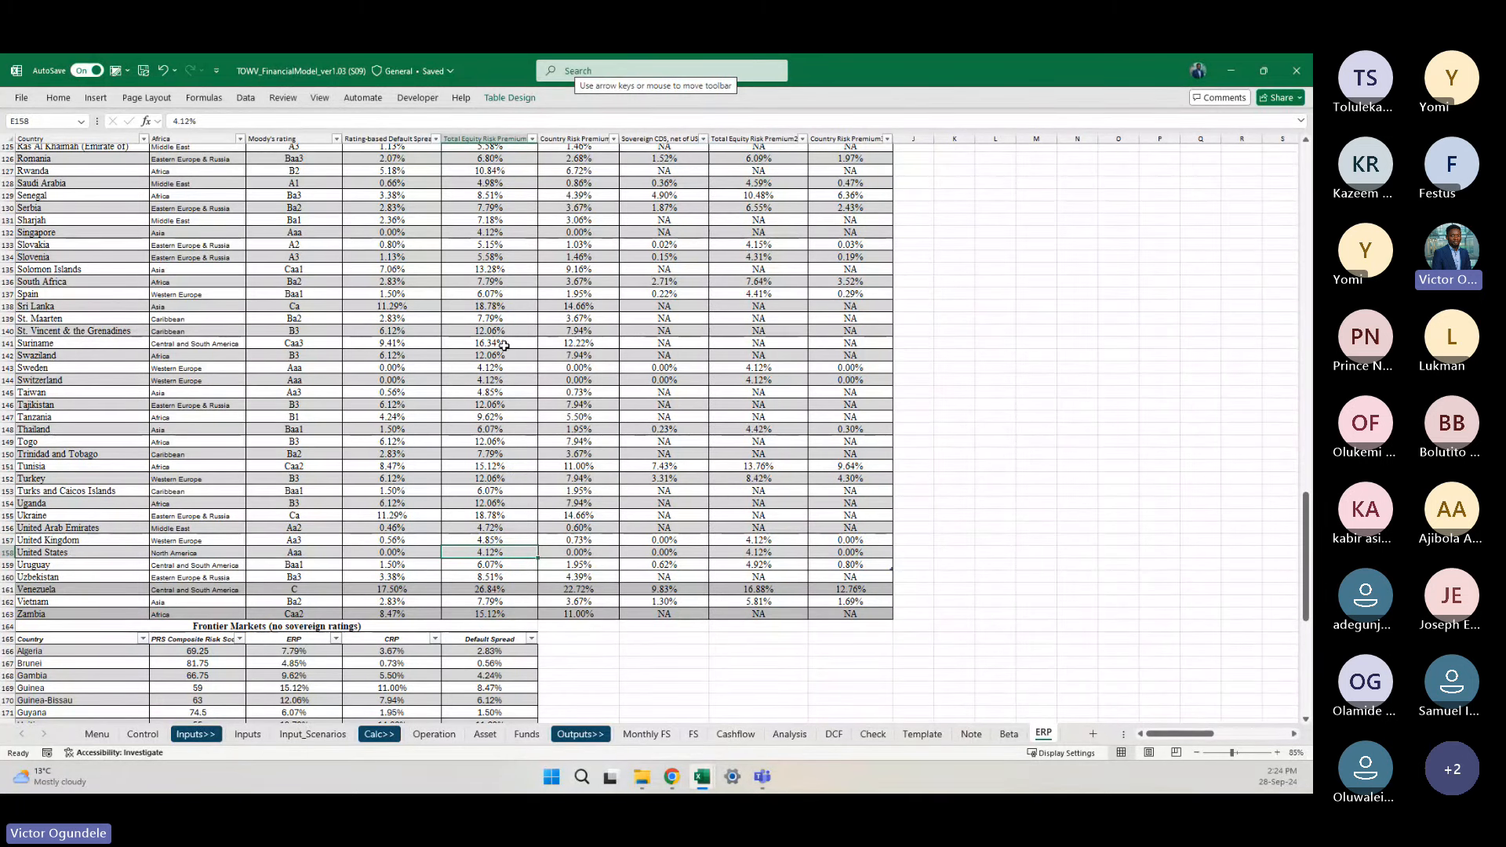
Step: Check Lebanon's total equity risk premium and review the other countries in the ERP table for comparison
scroll(505, 345, up, 12)
scroll(504, 345, up, 4)
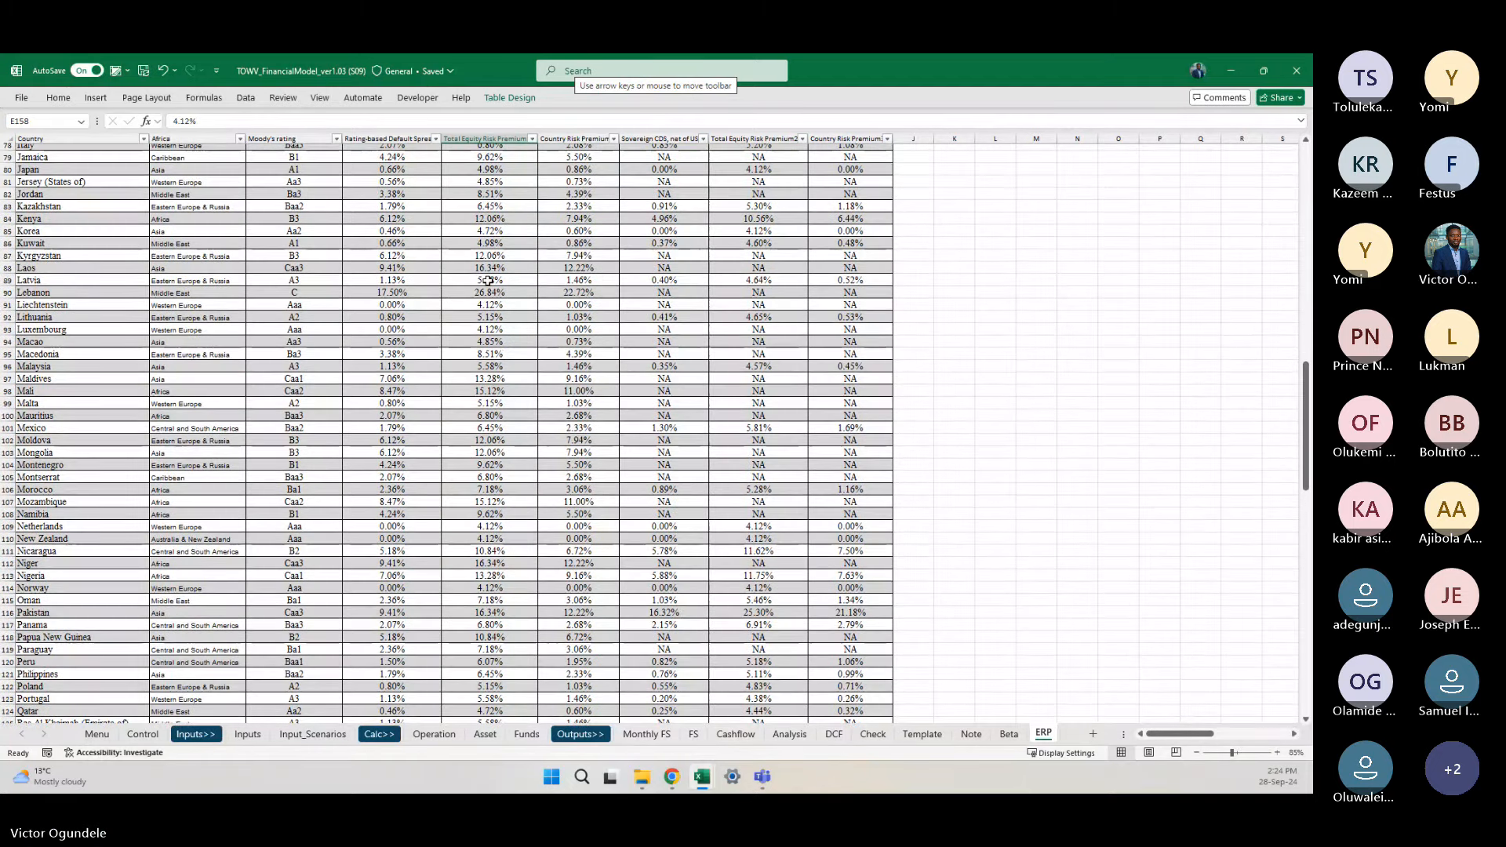
click(487, 292)
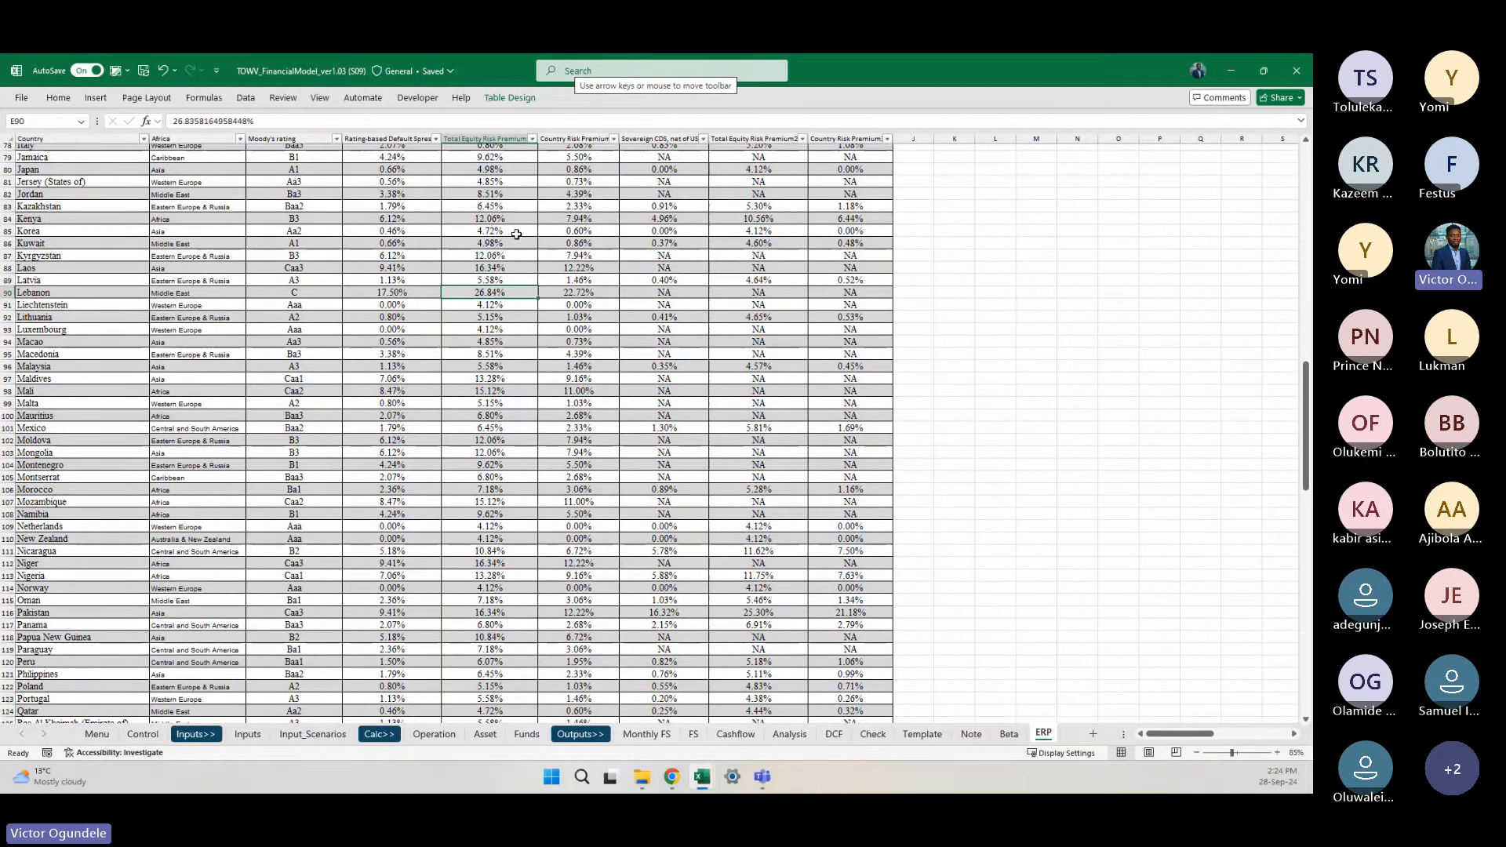
scroll(517, 234, up, 1)
scroll(517, 233, up, 8)
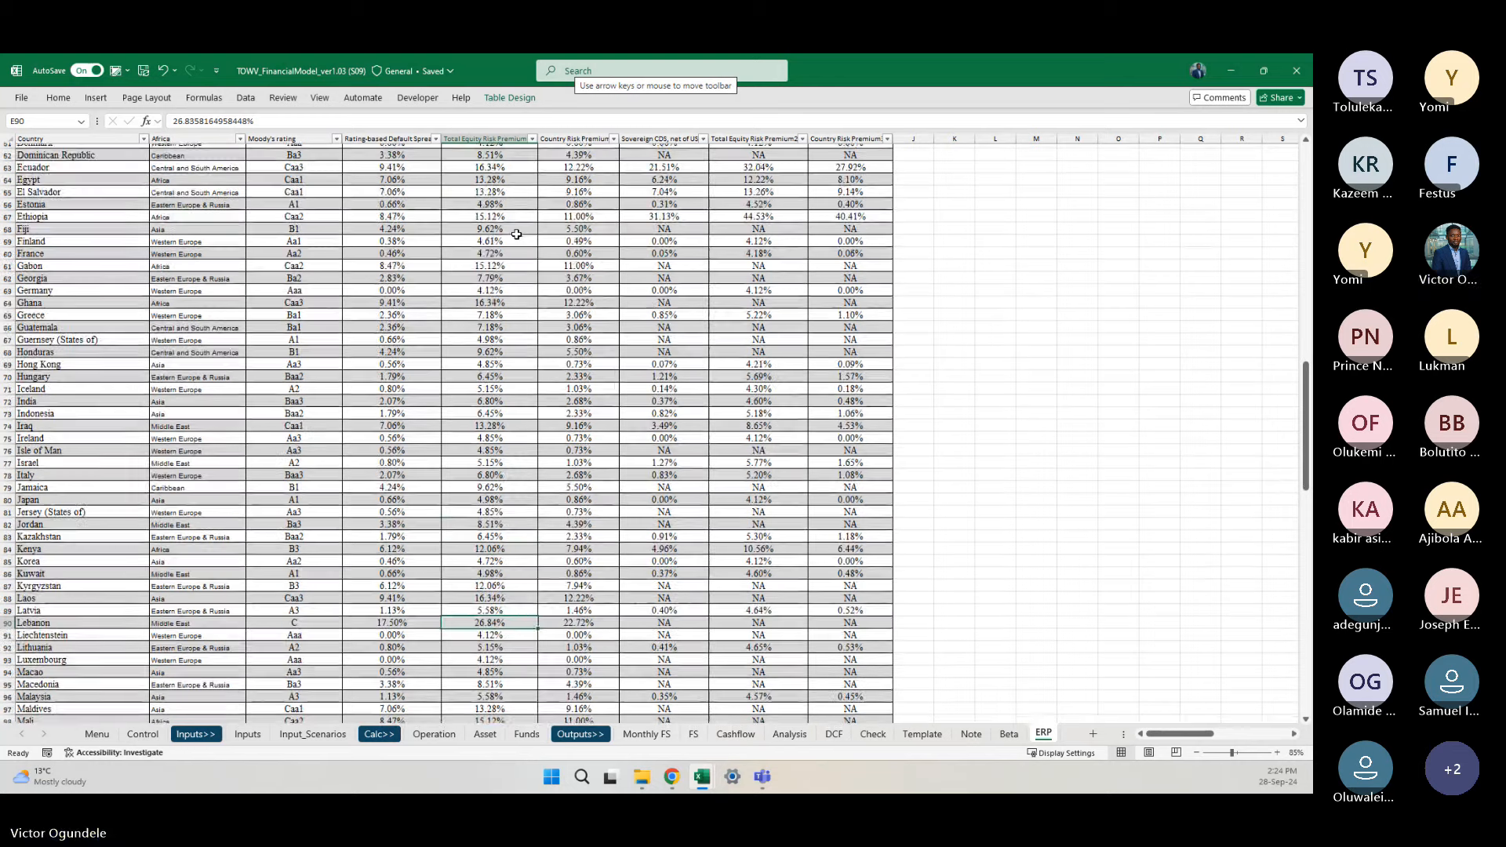
scroll(517, 233, up, 6)
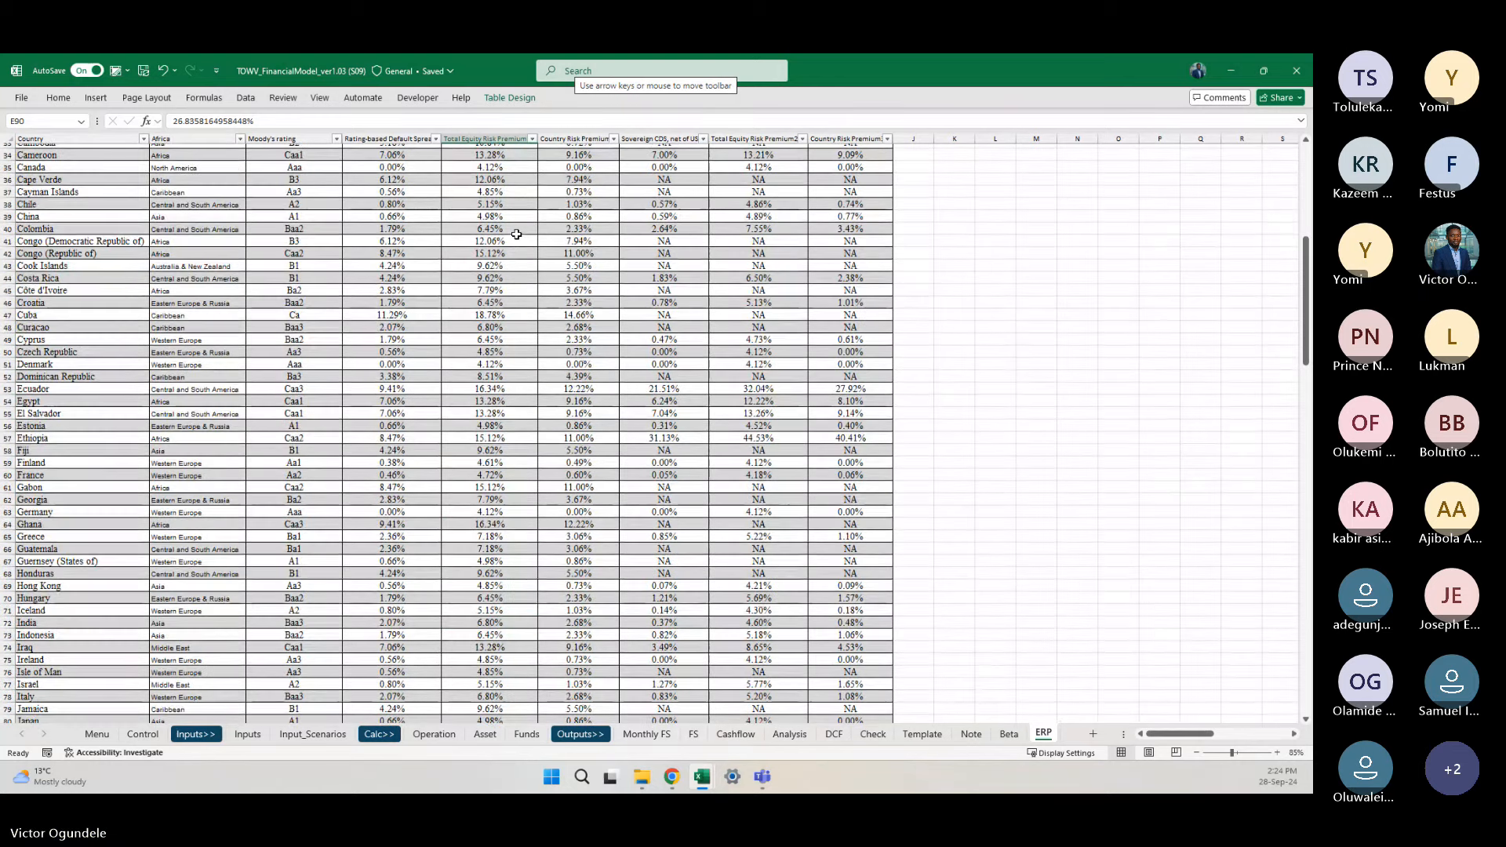
scroll(517, 254, up, 8)
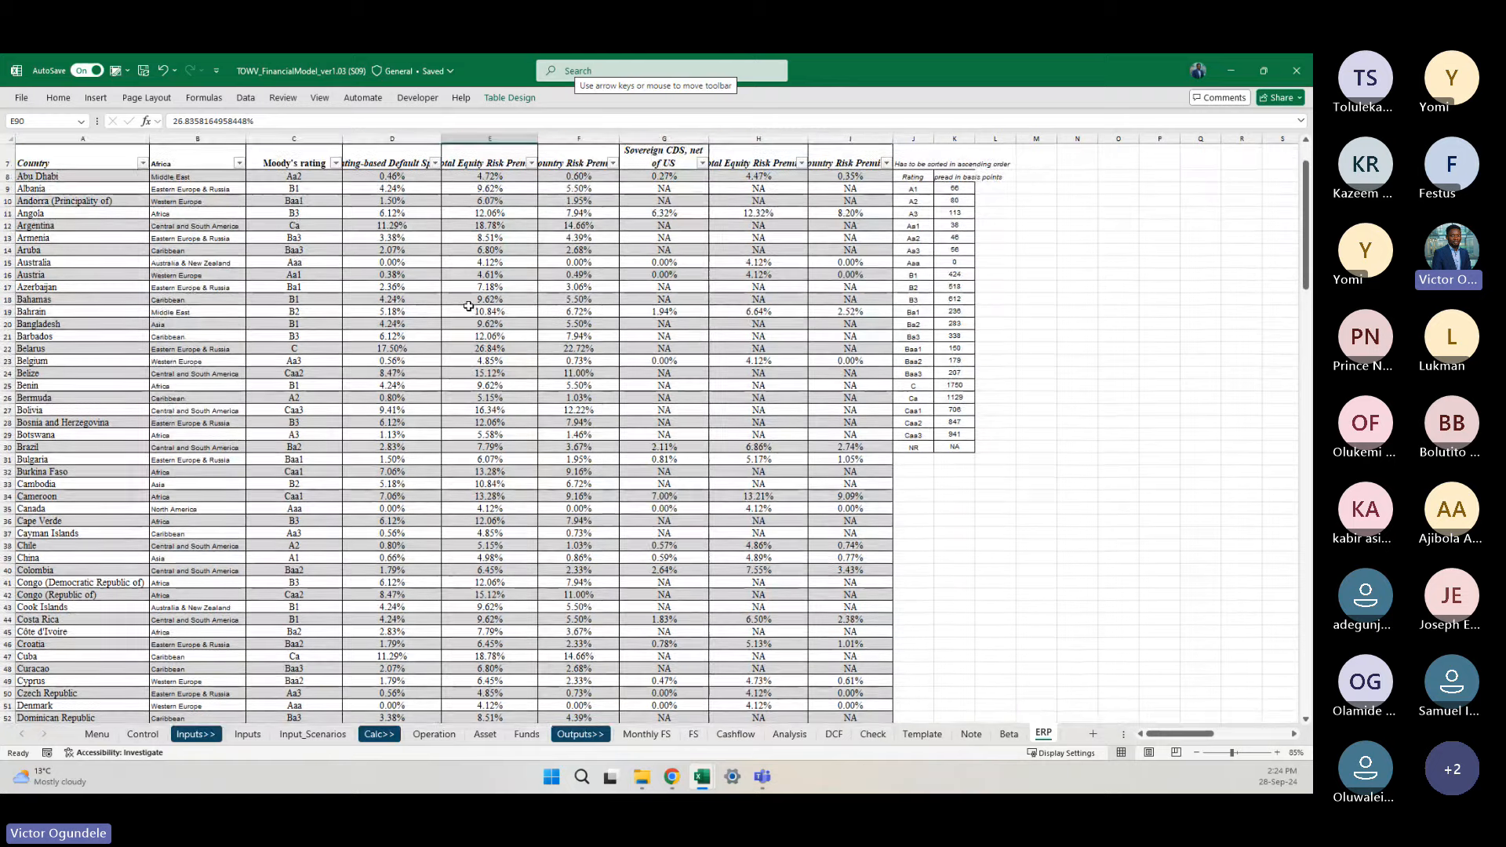
scroll(502, 291, up, 2)
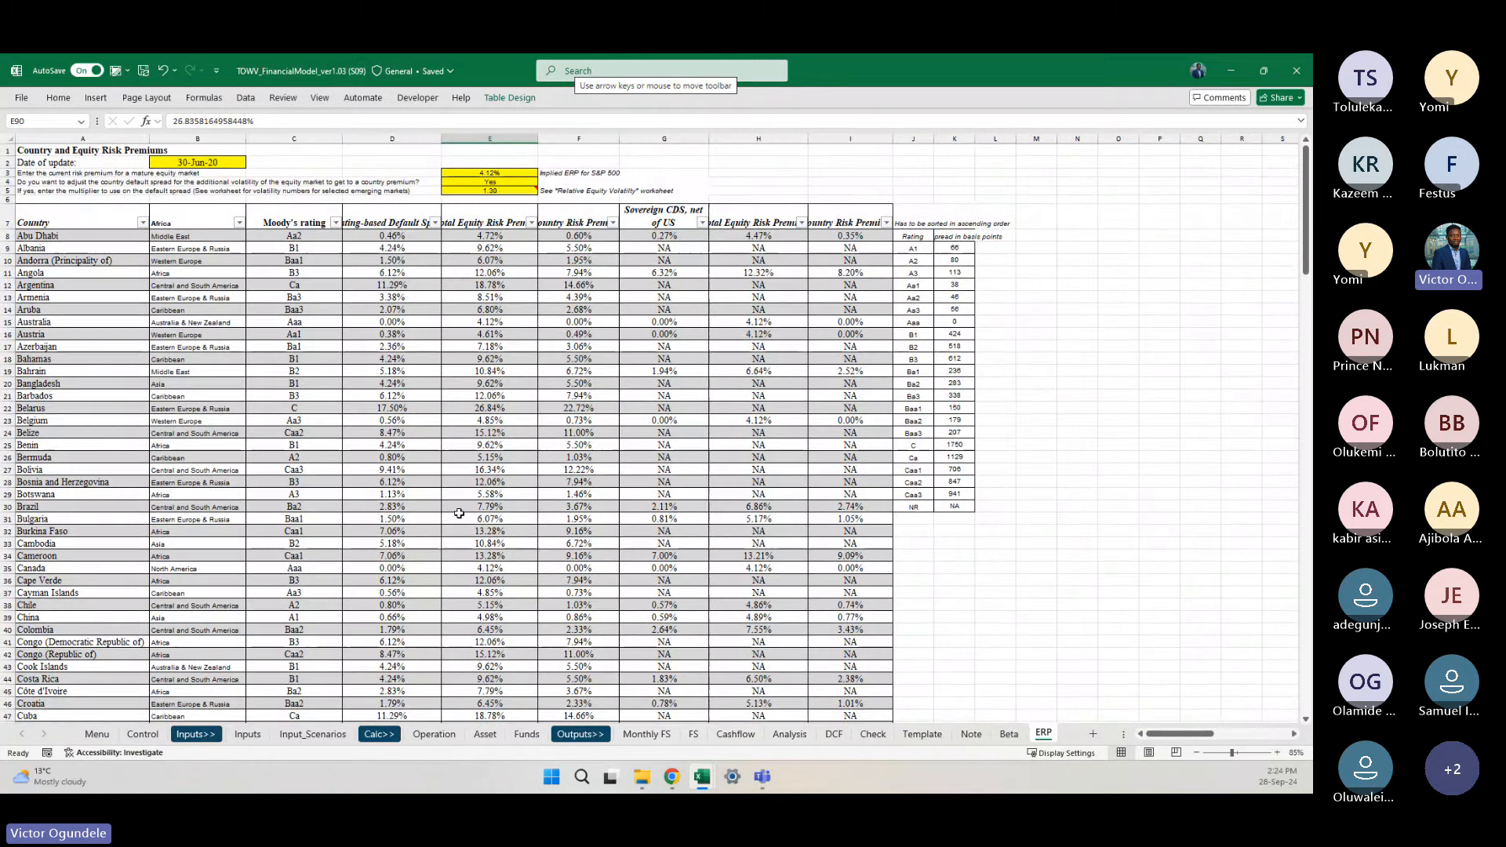
scroll(459, 513, down, 20)
scroll(459, 513, down, 3)
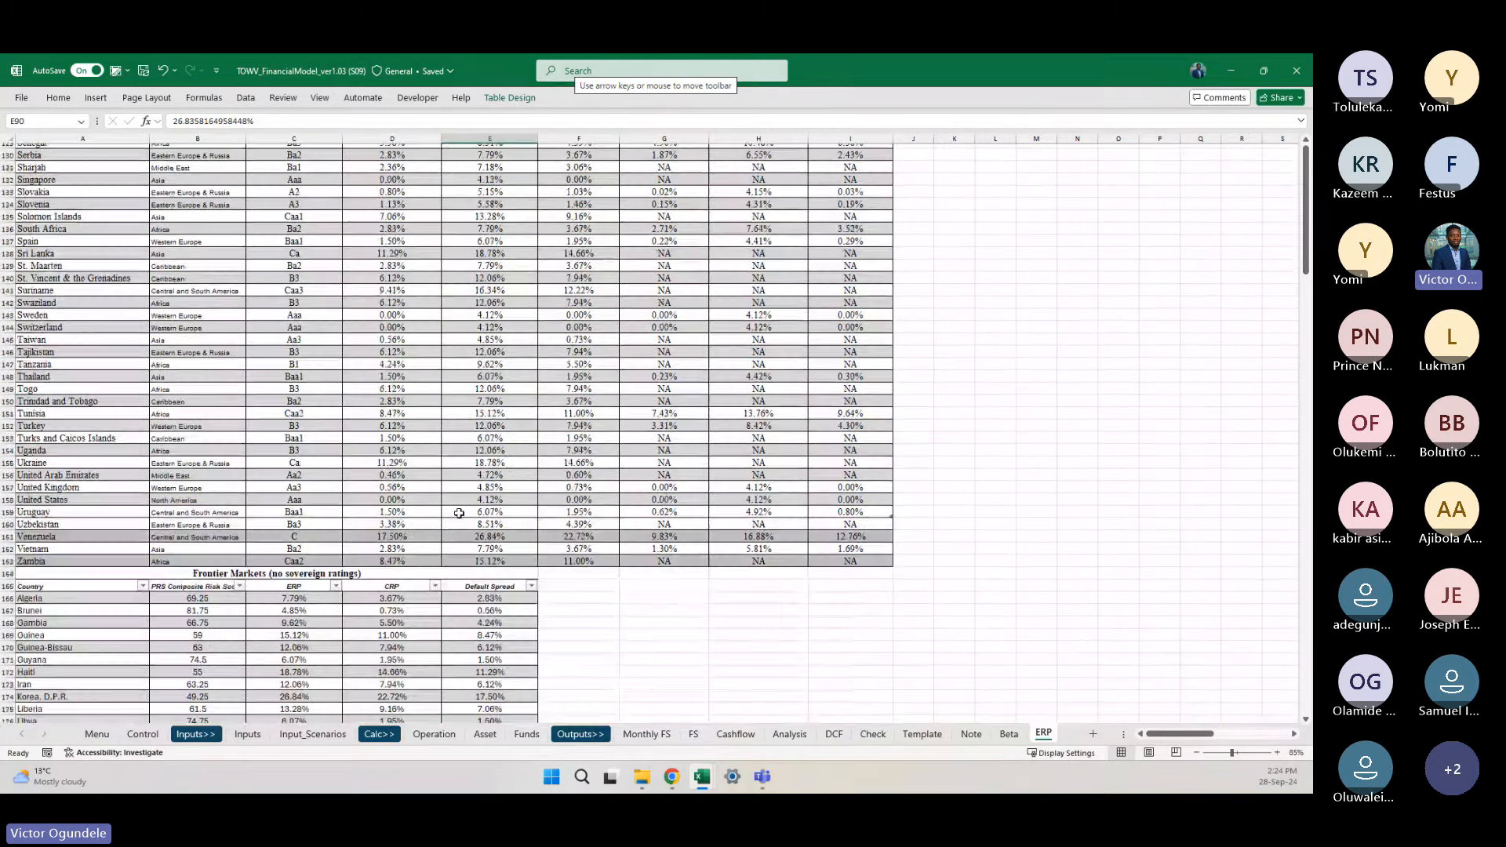
scroll(461, 511, up, 5)
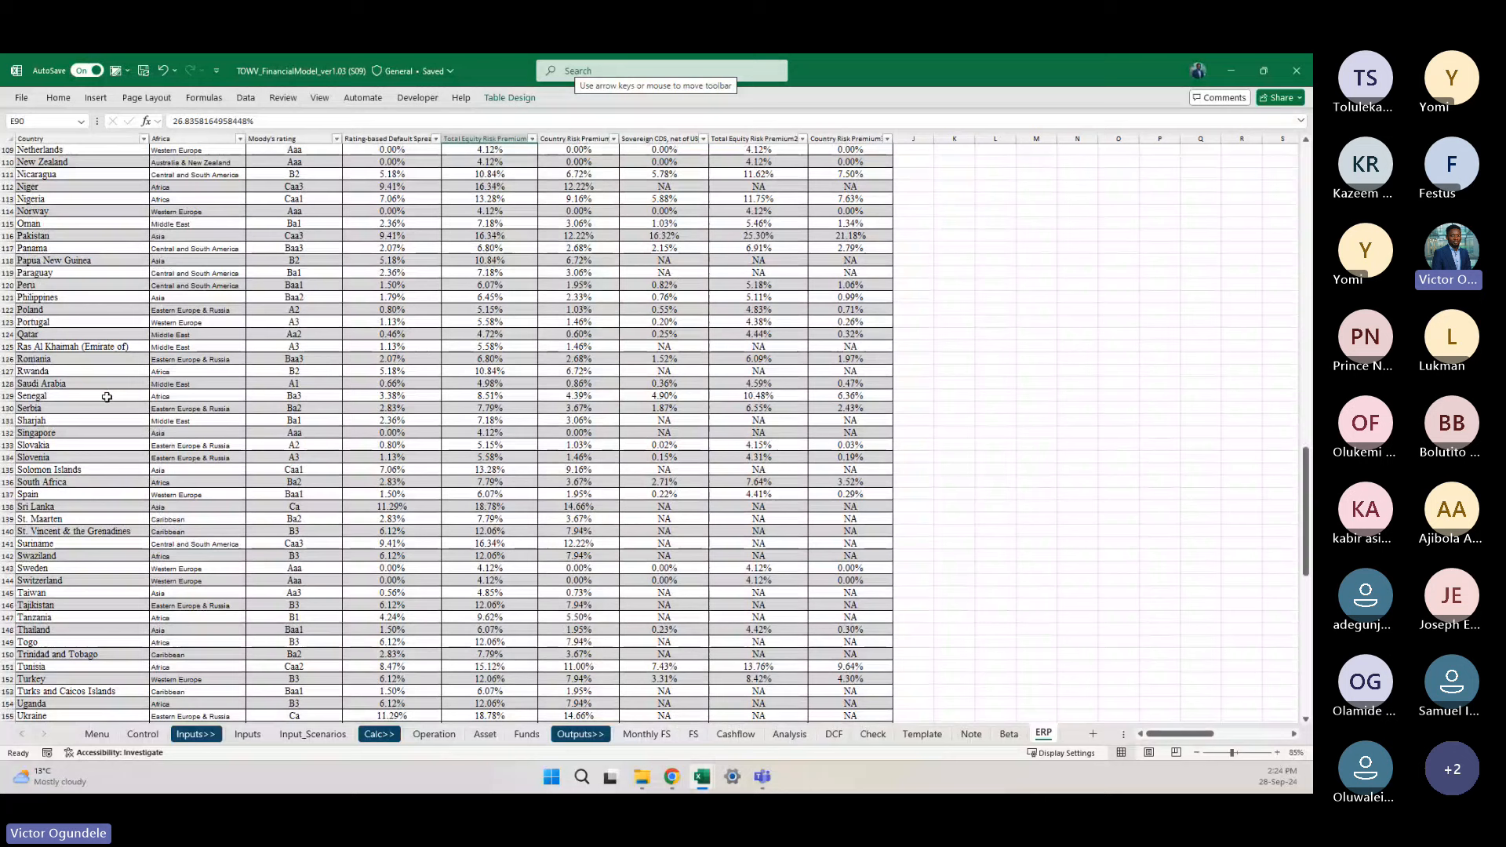
Step: Link the Equity premium input in H21 of the Analysis sheet to the United States total equity risk premium, =ERP!E158
click(702, 776)
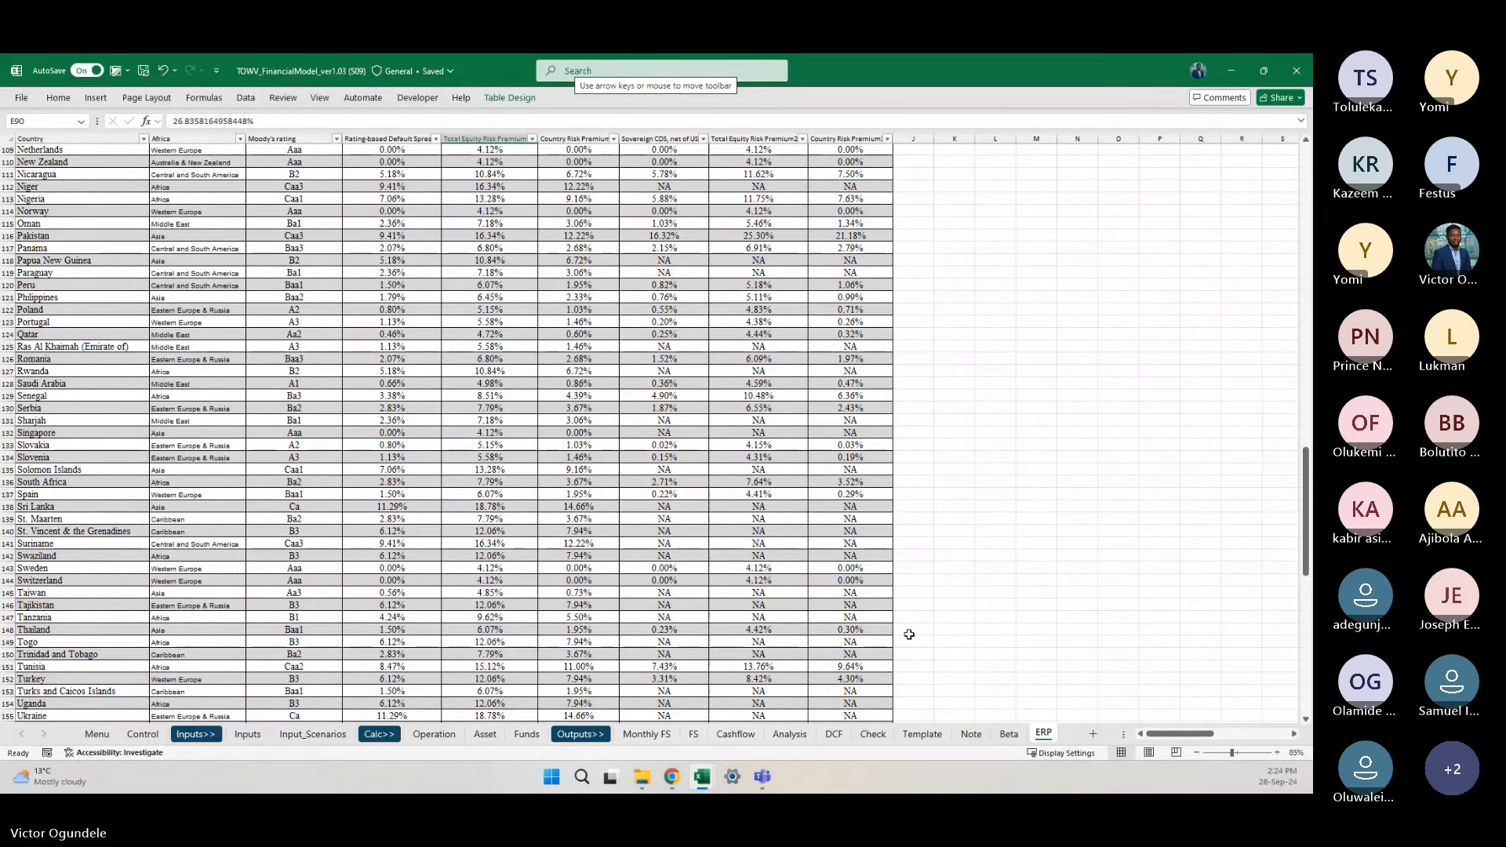
click(790, 733)
click(502, 506)
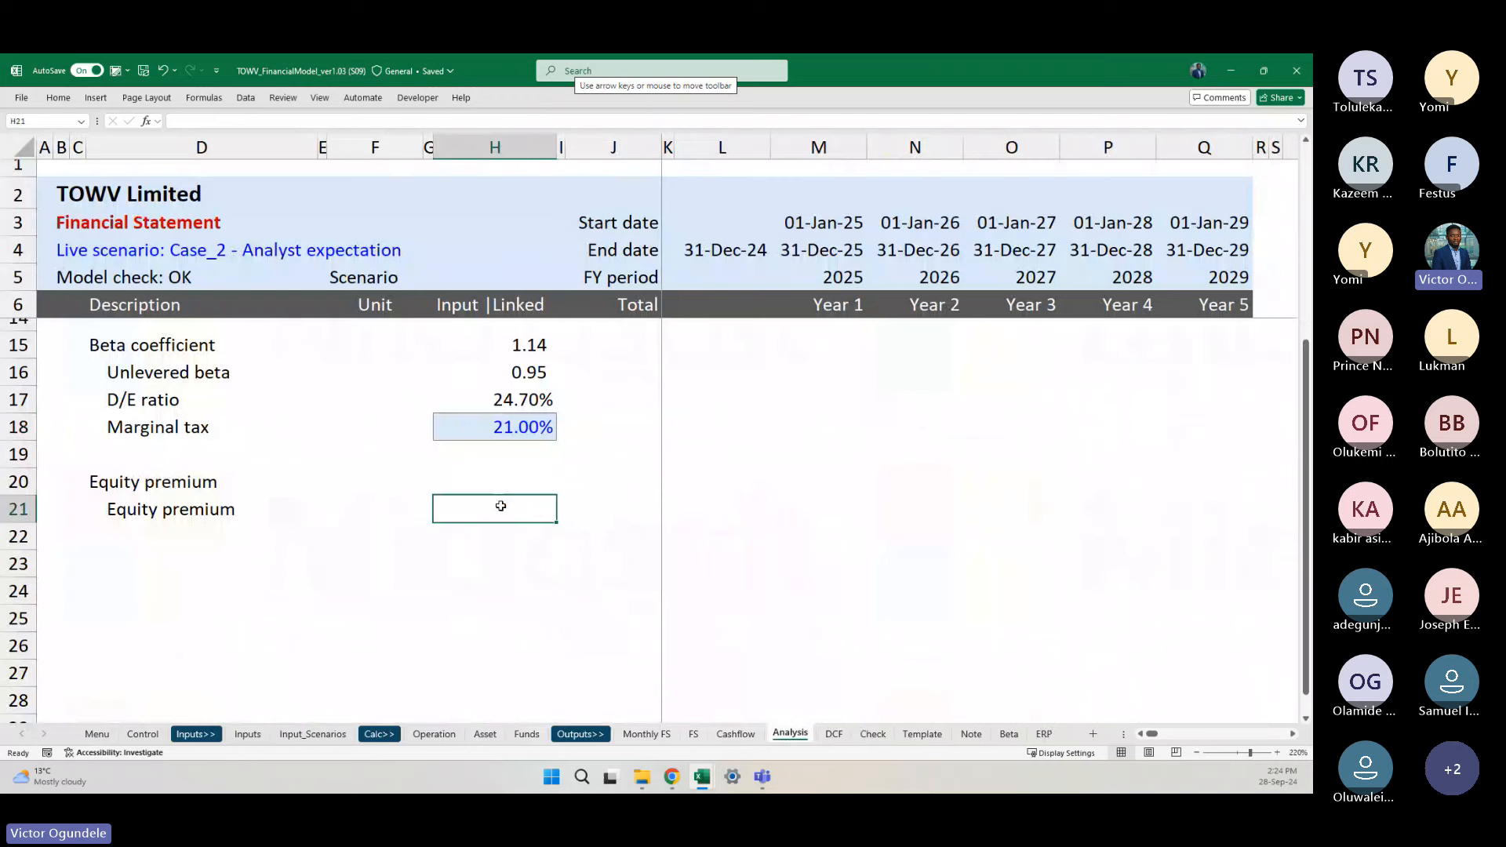
text(=)
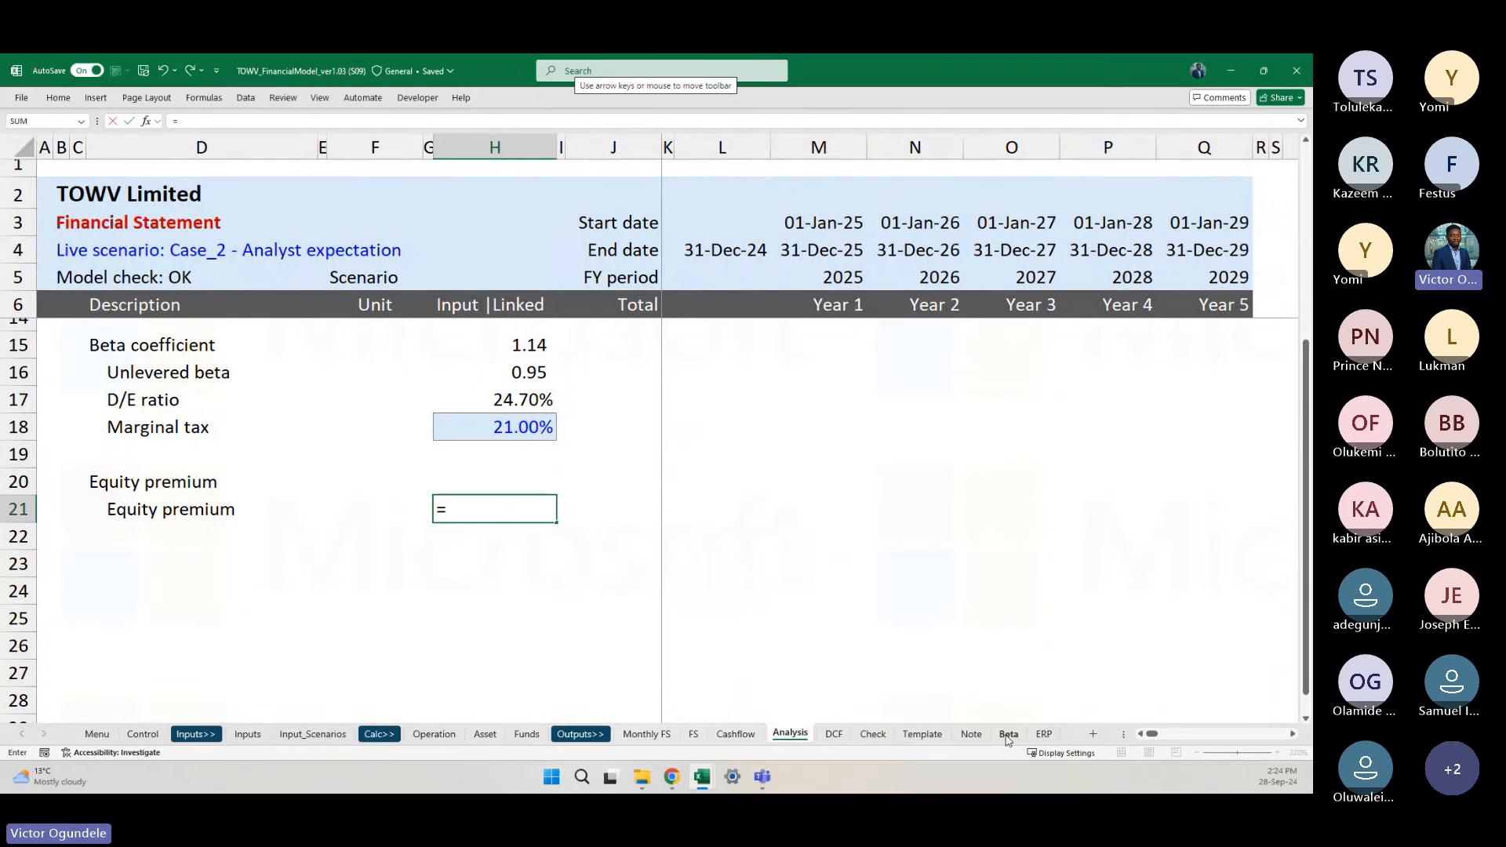
click(1043, 734)
scroll(114, 572, down, 20)
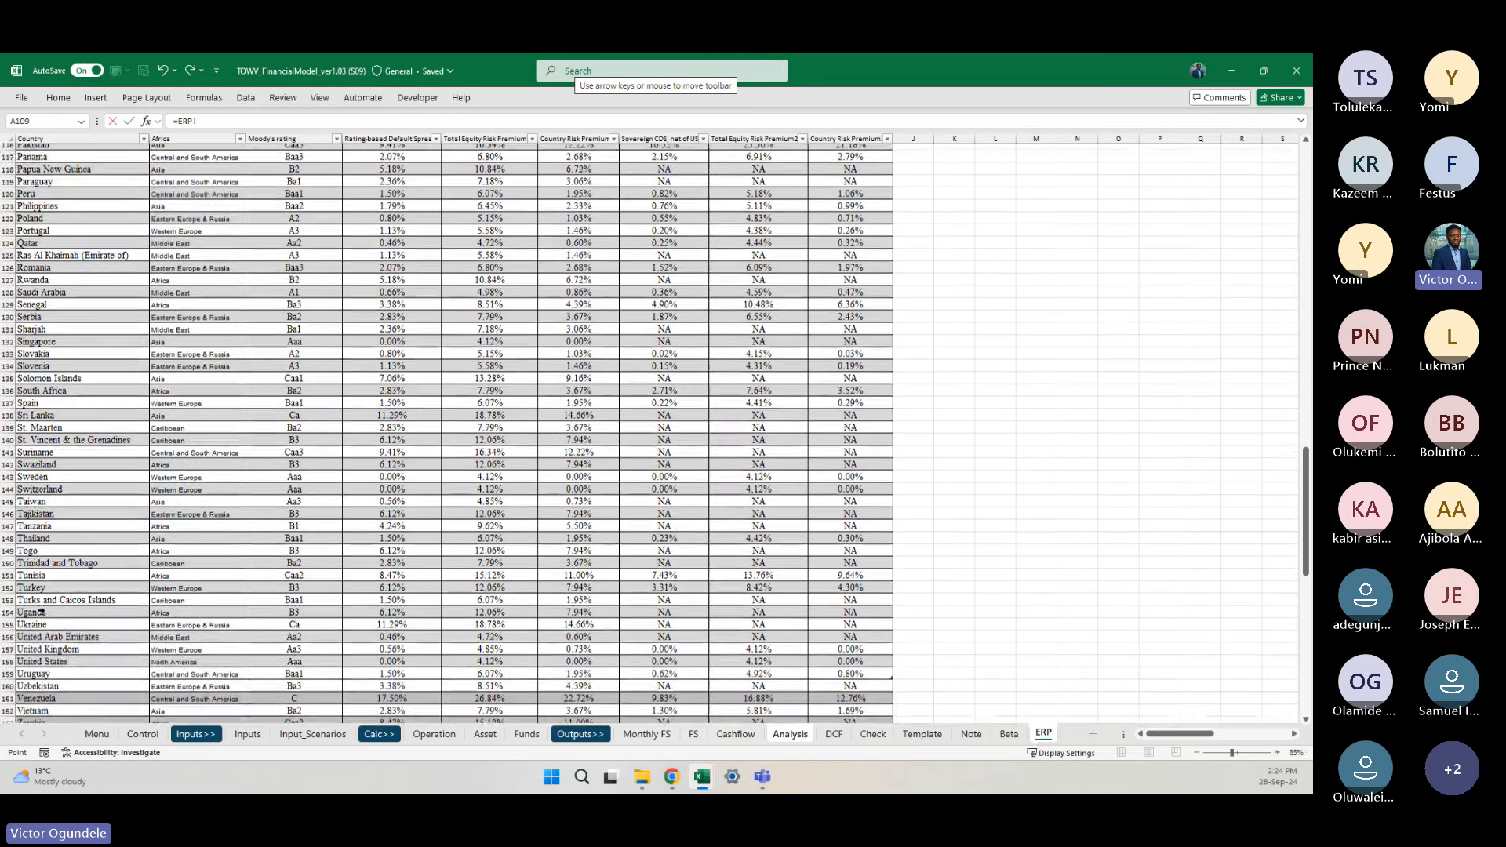
click(60, 657)
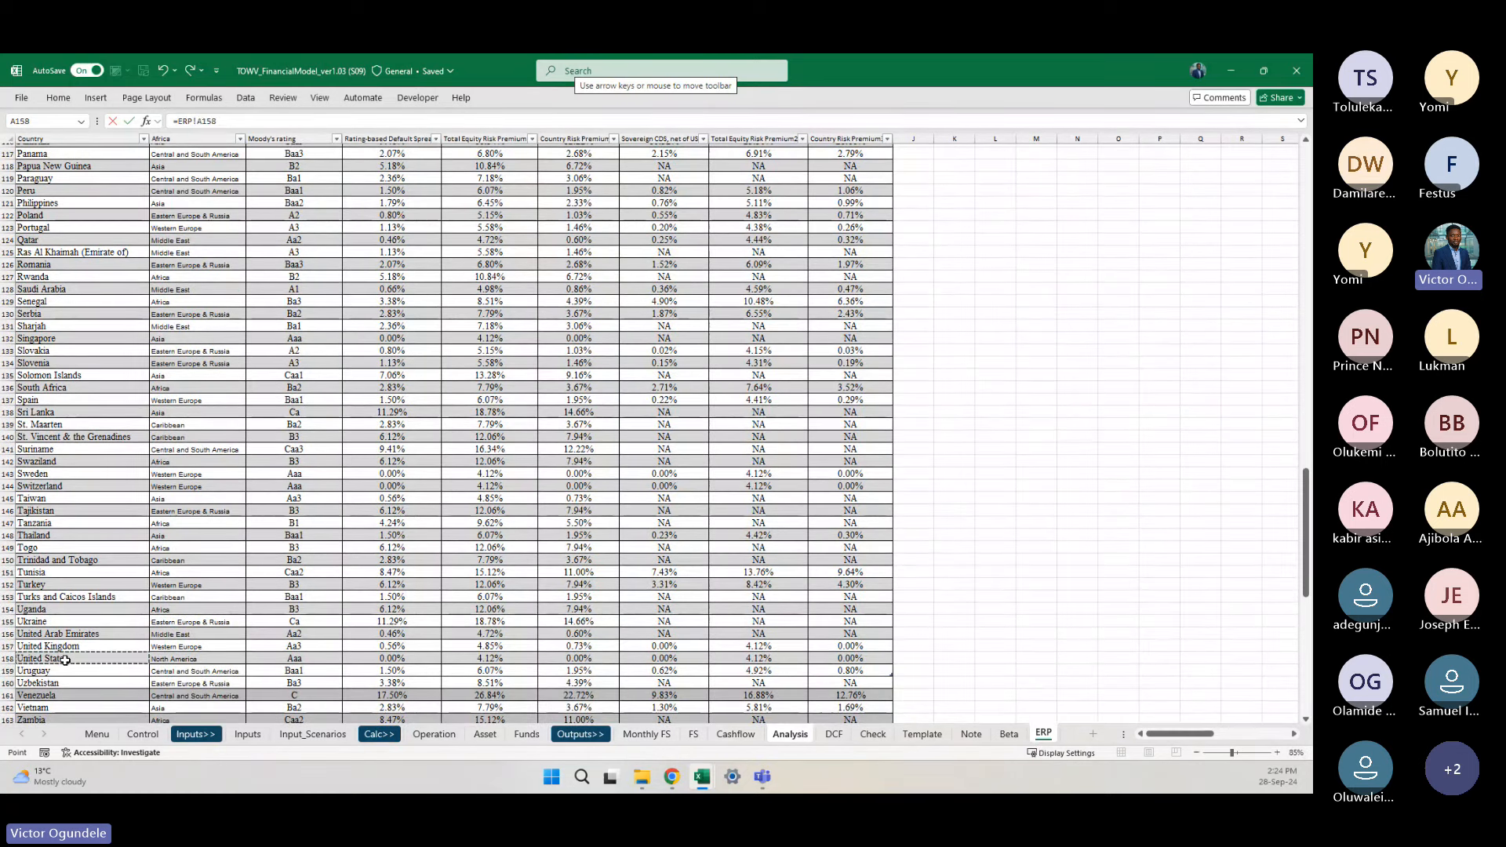
key(Right)
key(Right)
key(Right)
key(Right)
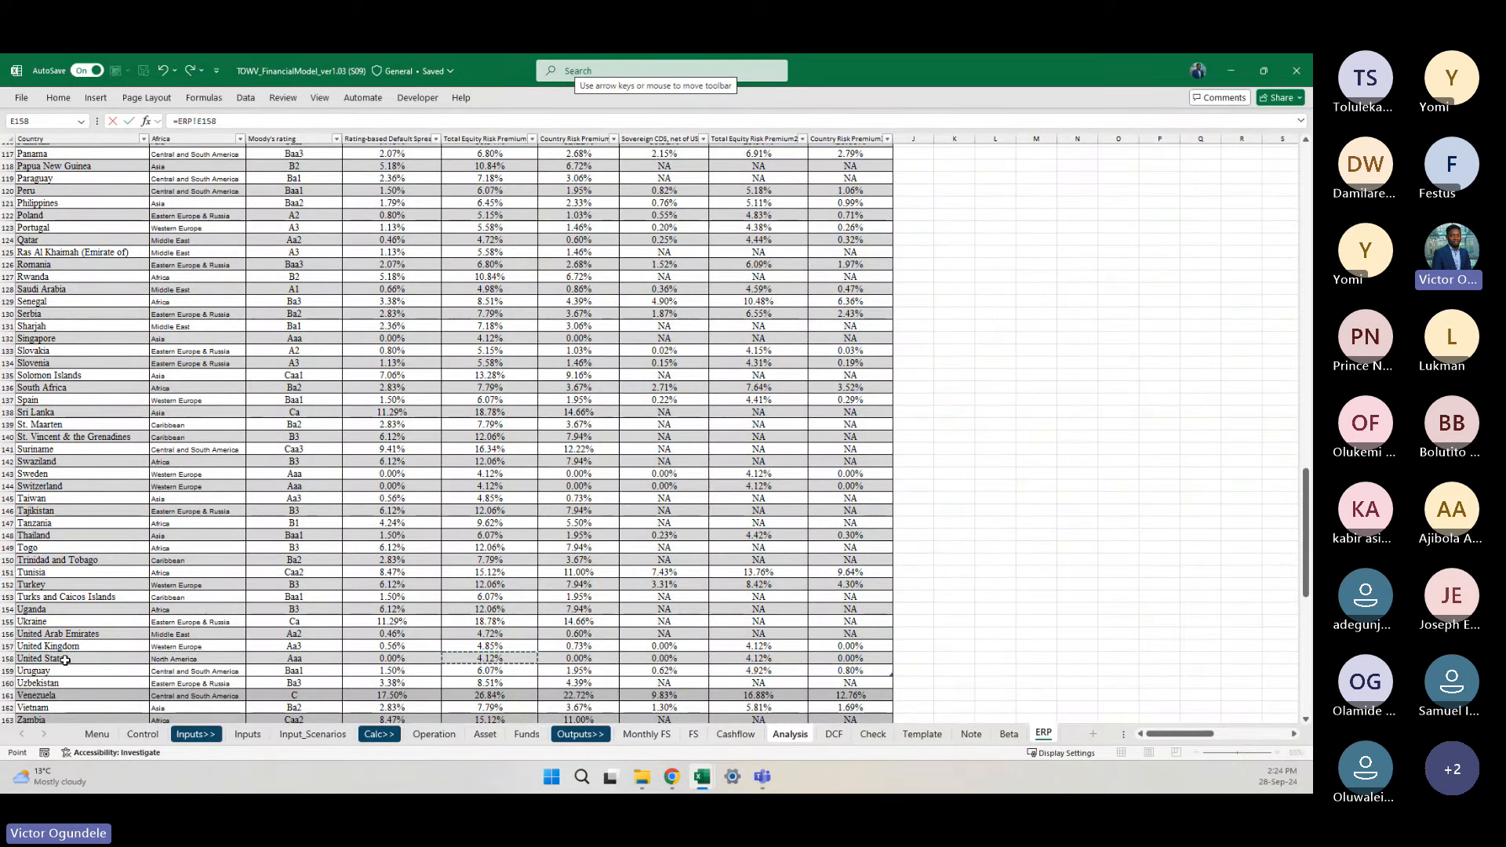
key(Return)
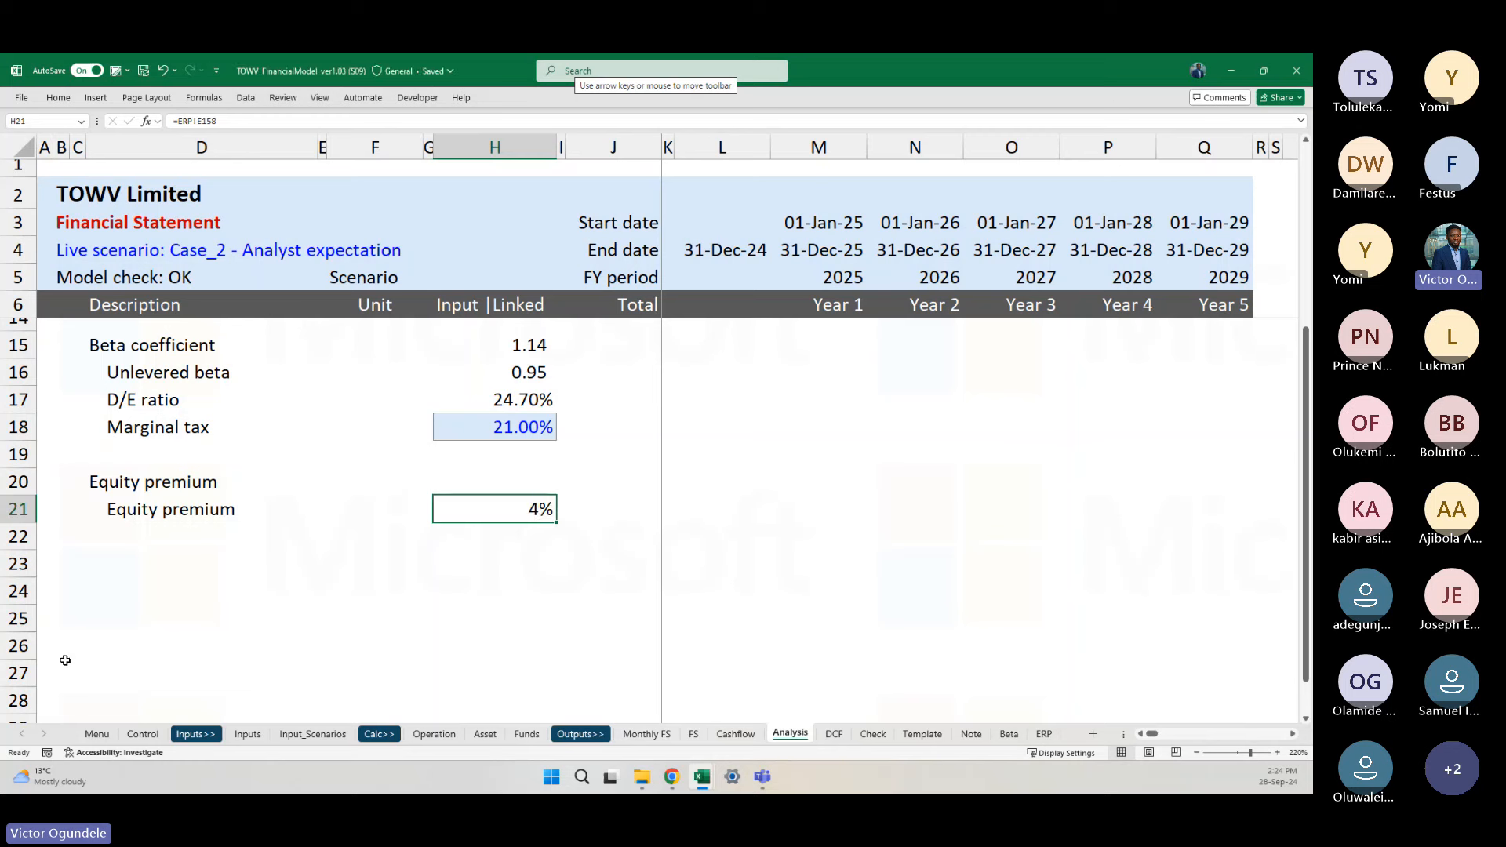
Step: Show the equity premium percentage in H21 with two decimal places
key(alt+h)
key(0)
key(alt+h)
key(0)
scroll(393, 532, up, 1)
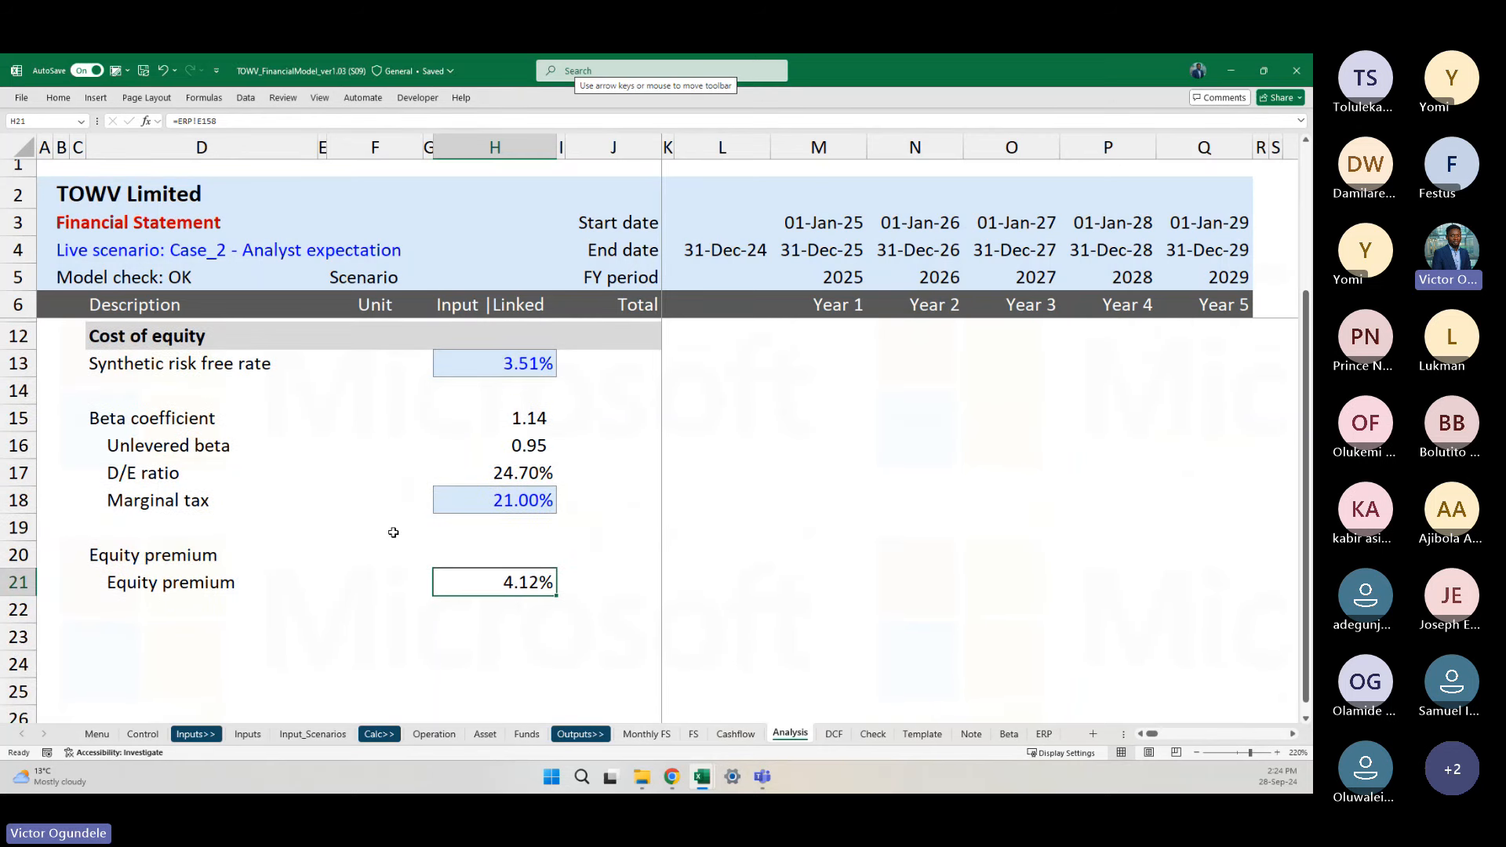
Step: Label cell D22 "Small stock premium SSP", formatted like the Equity premium label above it
scroll(394, 532, down, 1)
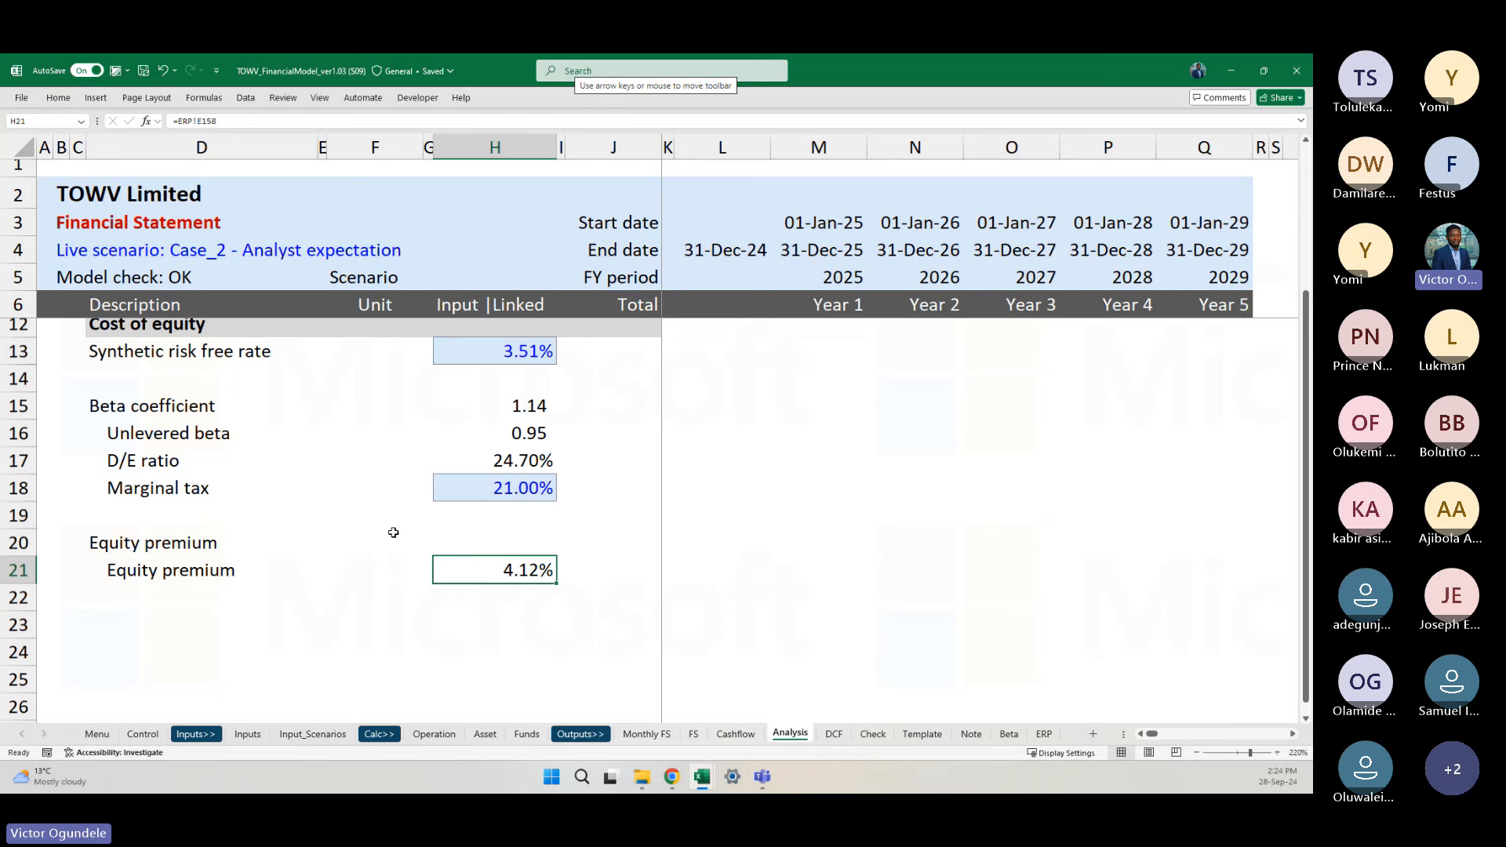
click(152, 597)
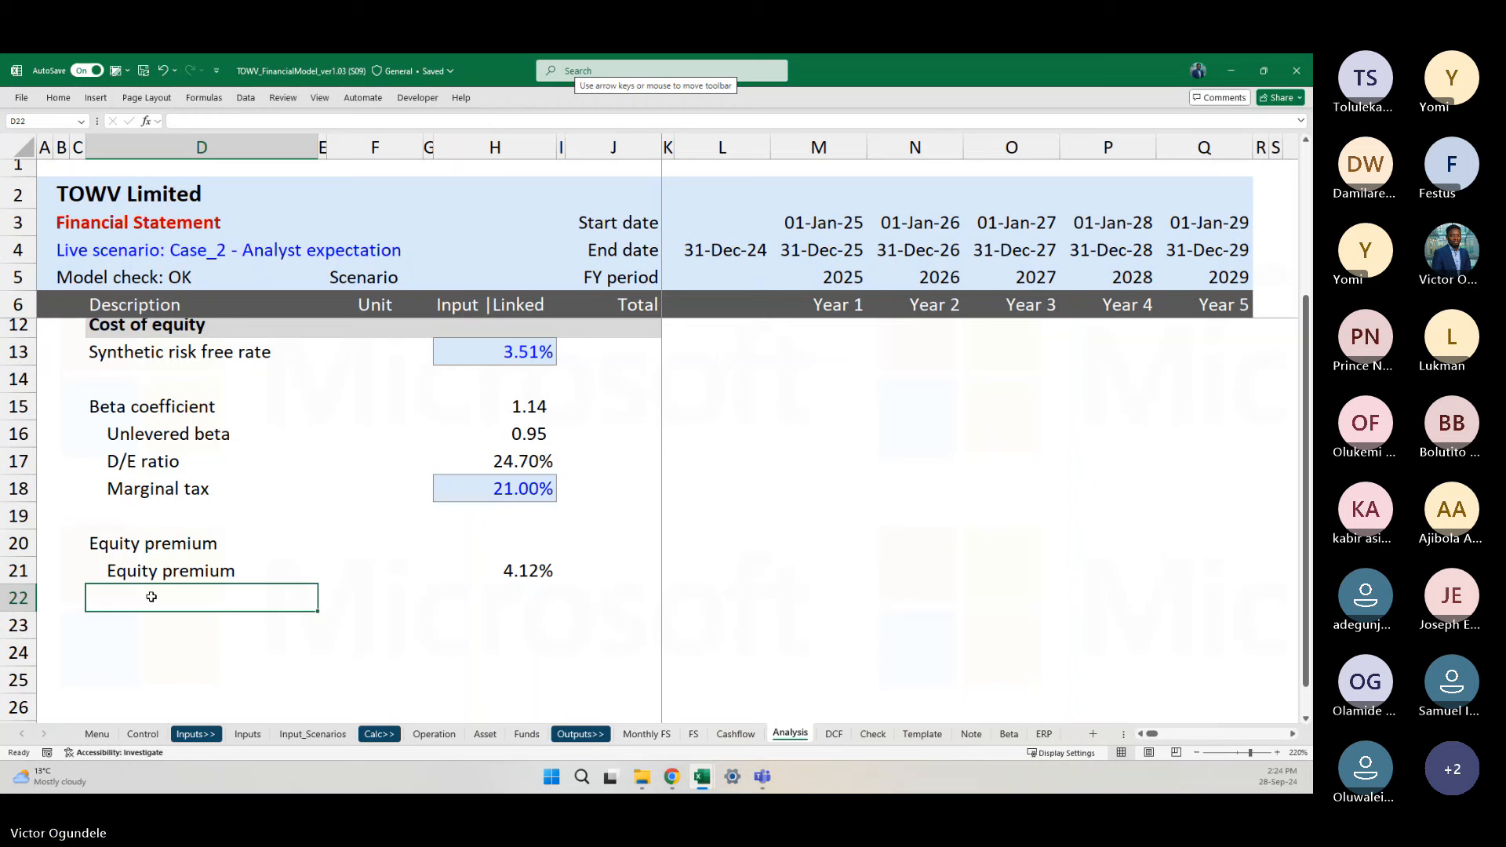
key(ctrl+d)
text(Sa)
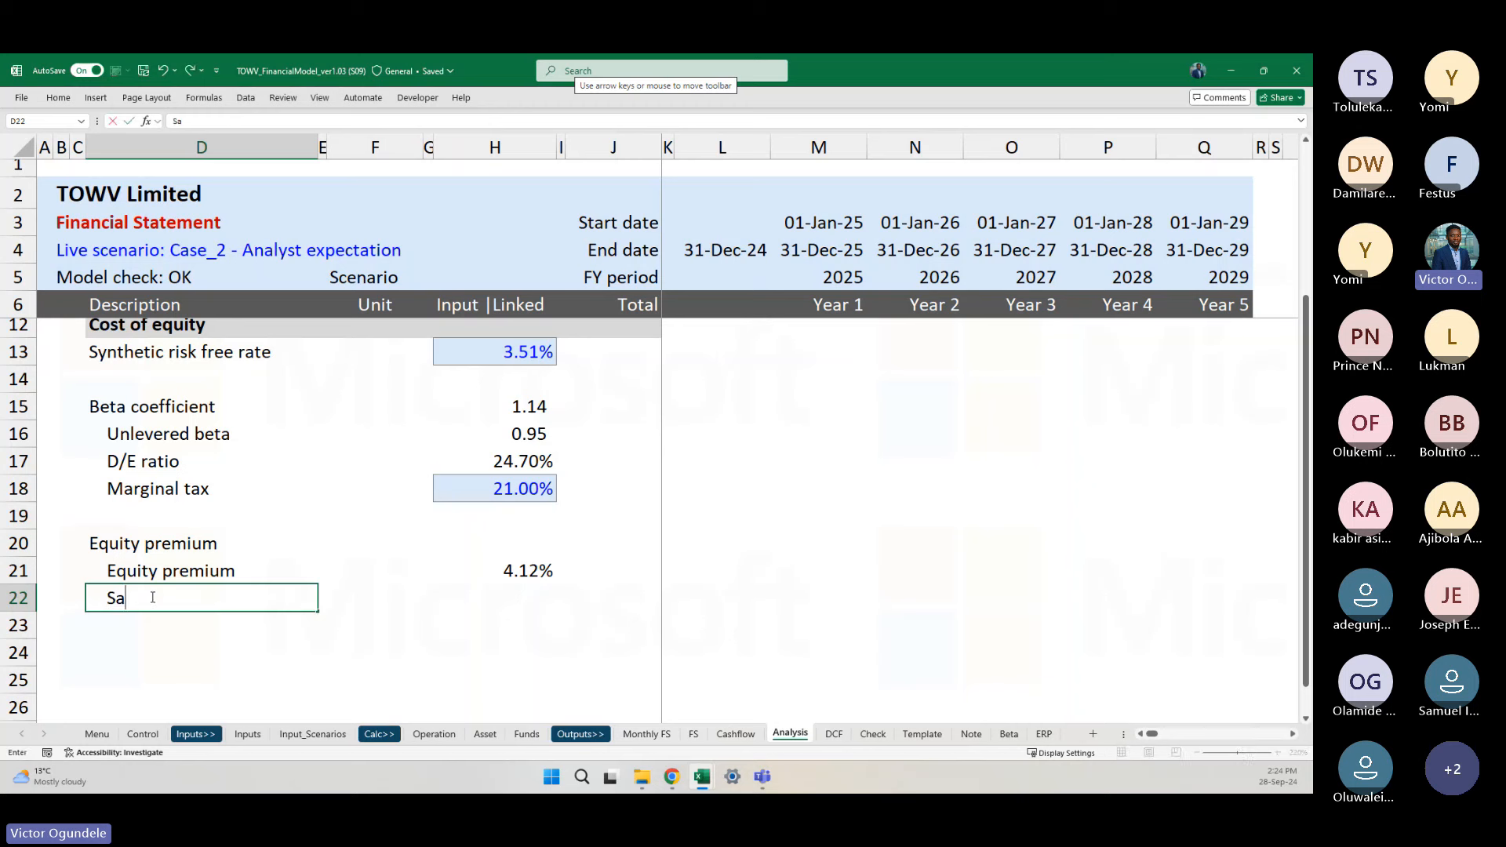
key(BackSpace)
text(mall stock prem)
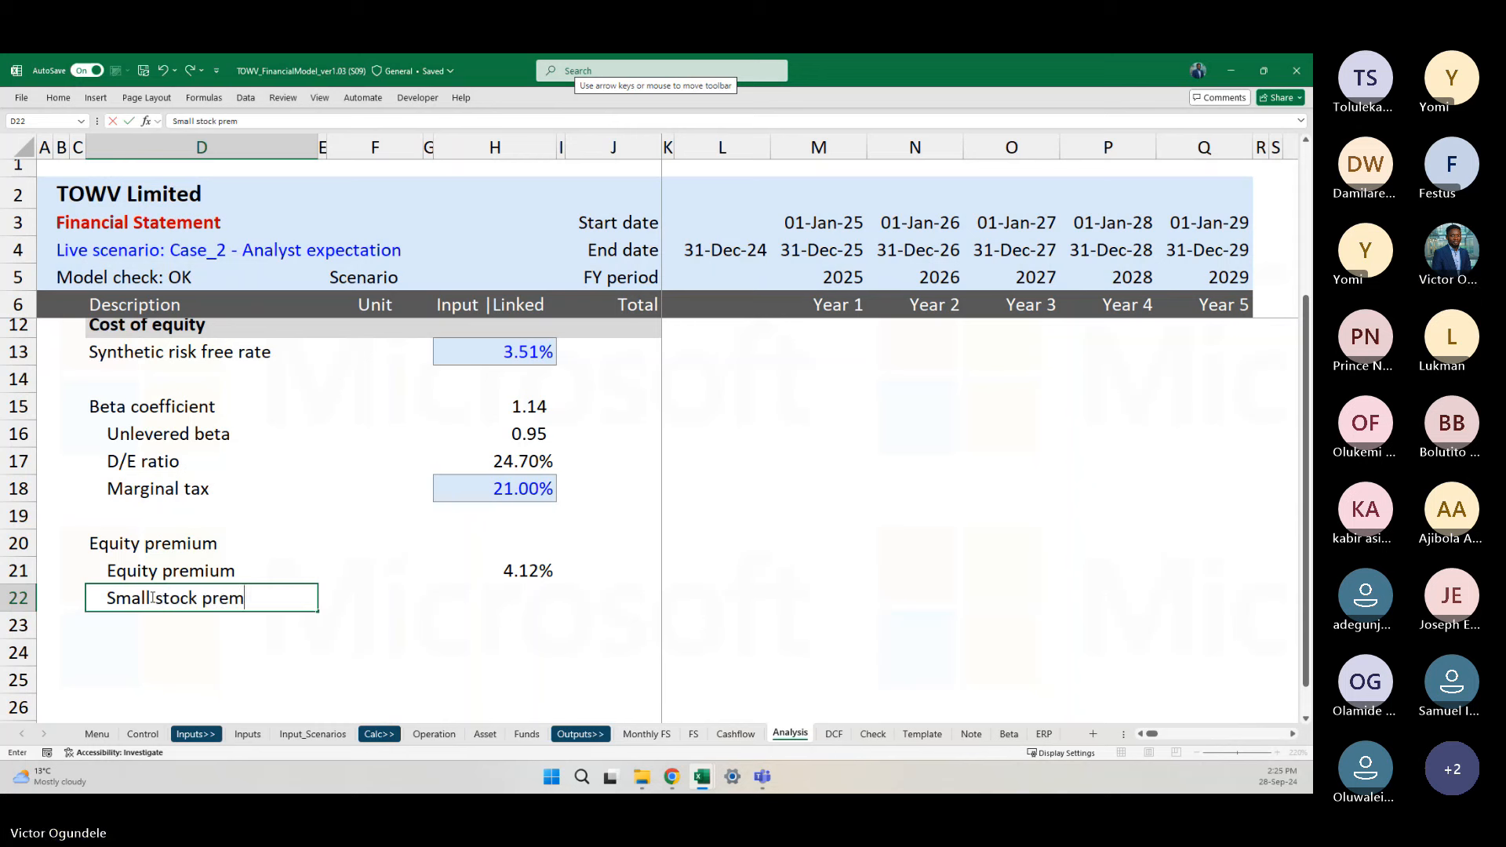
text(ium)
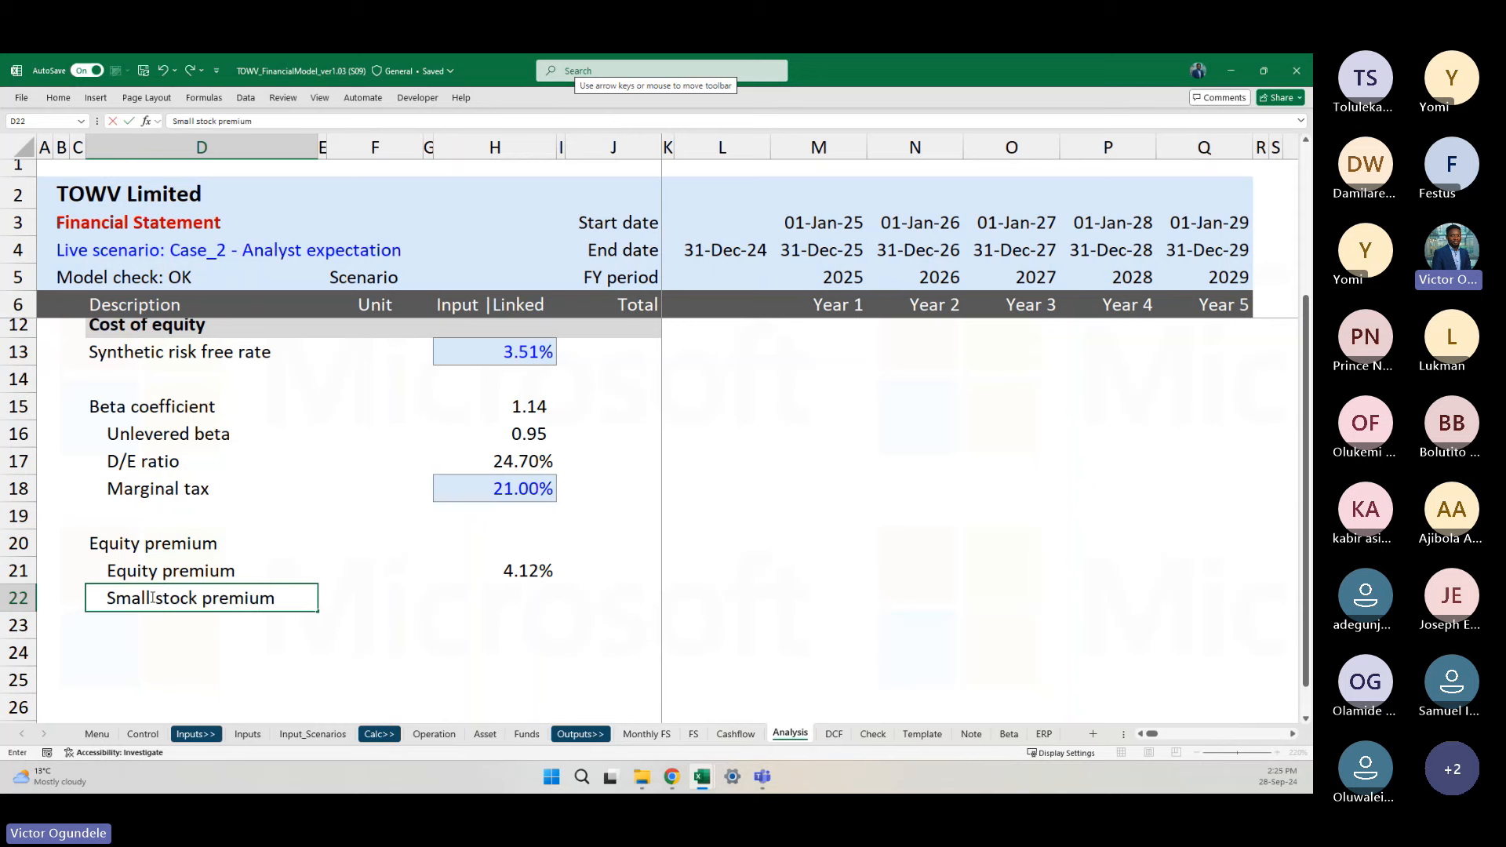
text( SSP)
key(Return)
Step: Label cell D23 "Company specific risk premium CSRP", formatted like the label above it
key(ctrl+d)
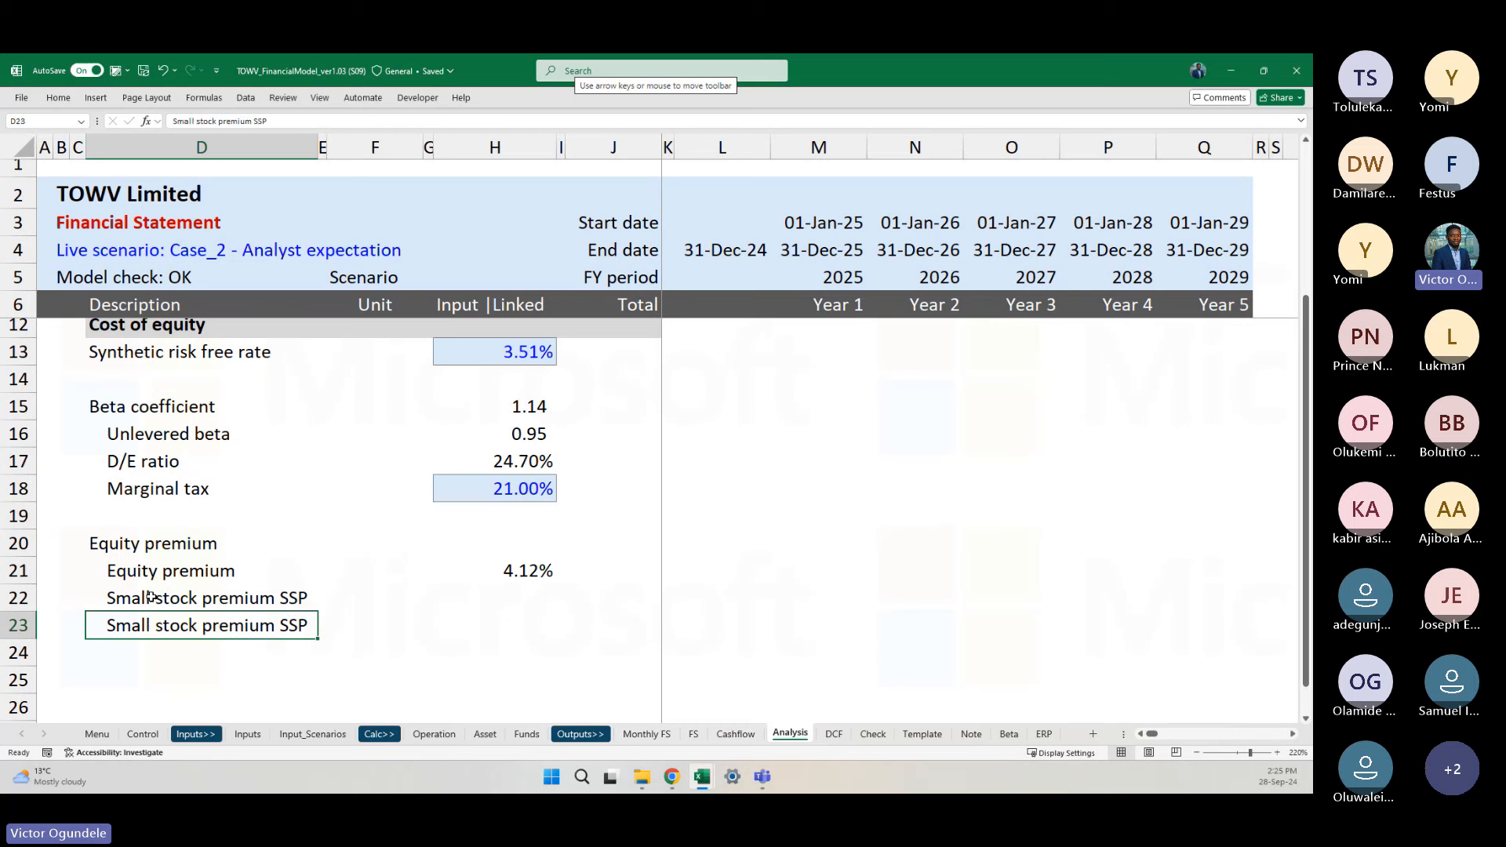
key(F2)
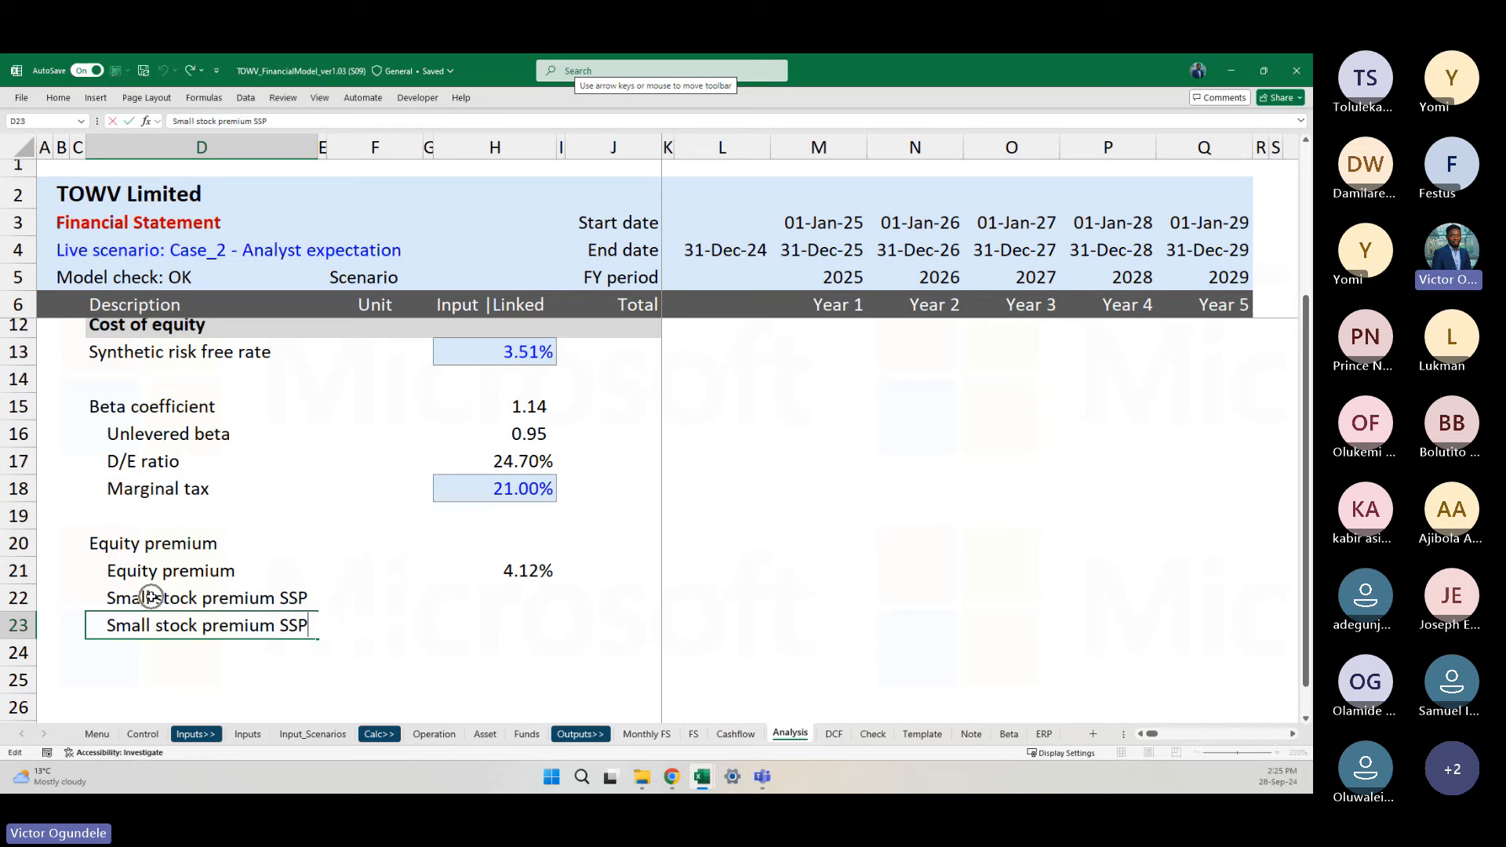
key(Escape)
text(Fir)
key(BackSpace)
key(BackSpace)
key(BackSpace)
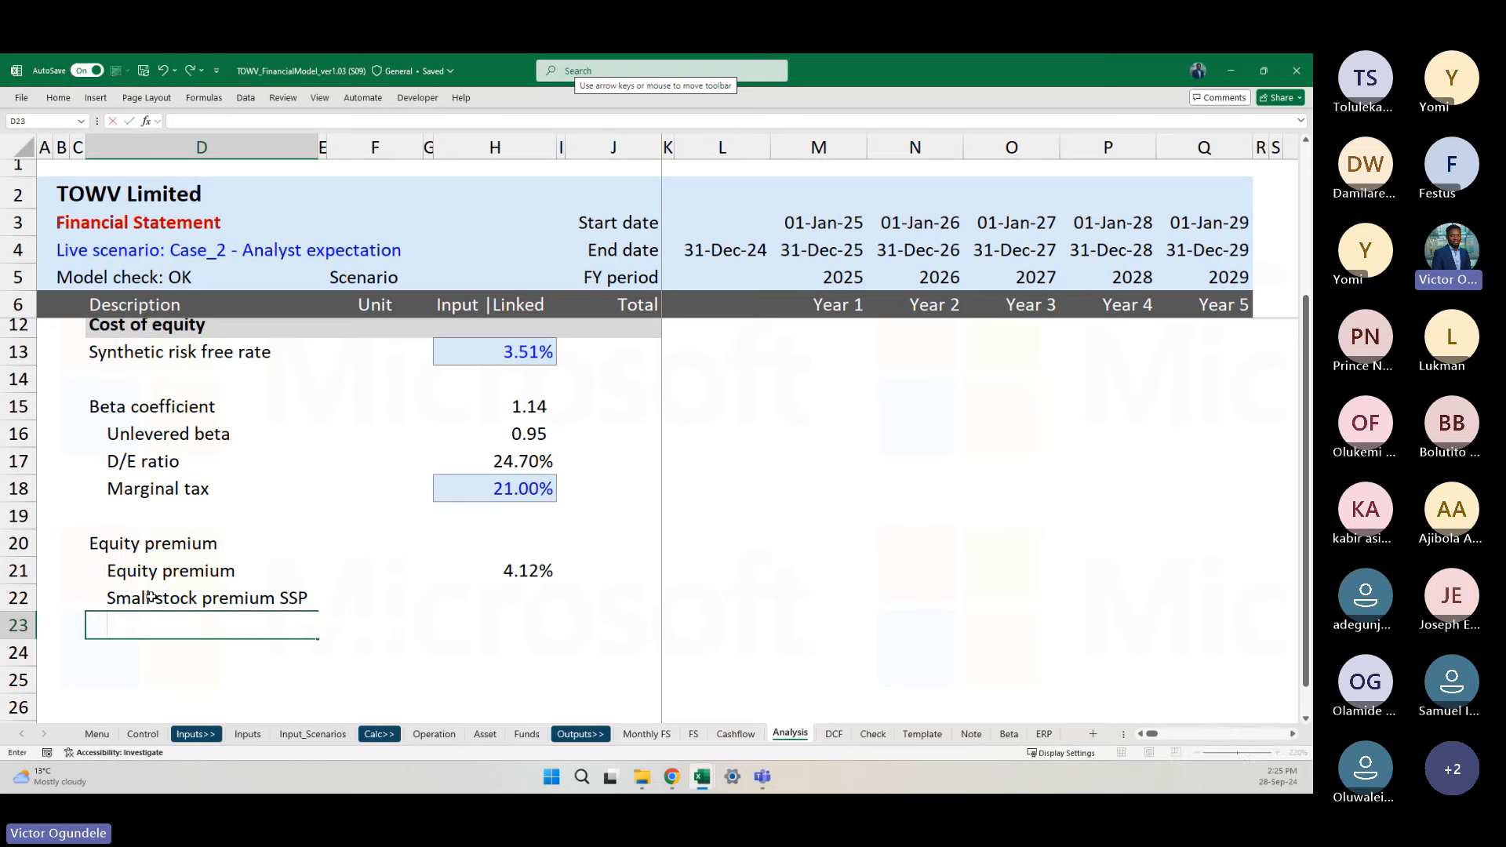
text(Company specific r)
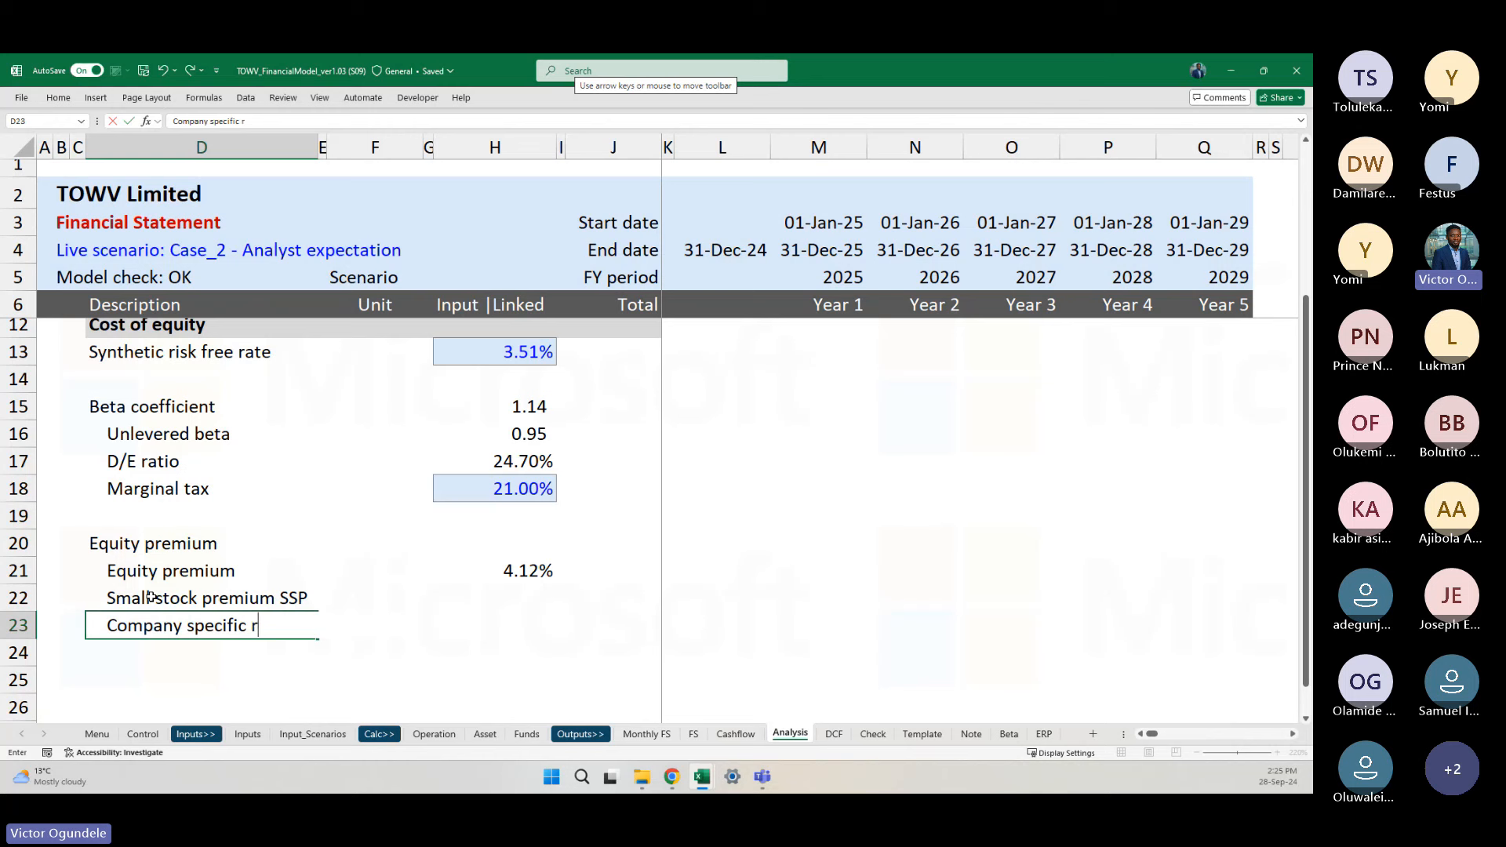
text(isk perm)
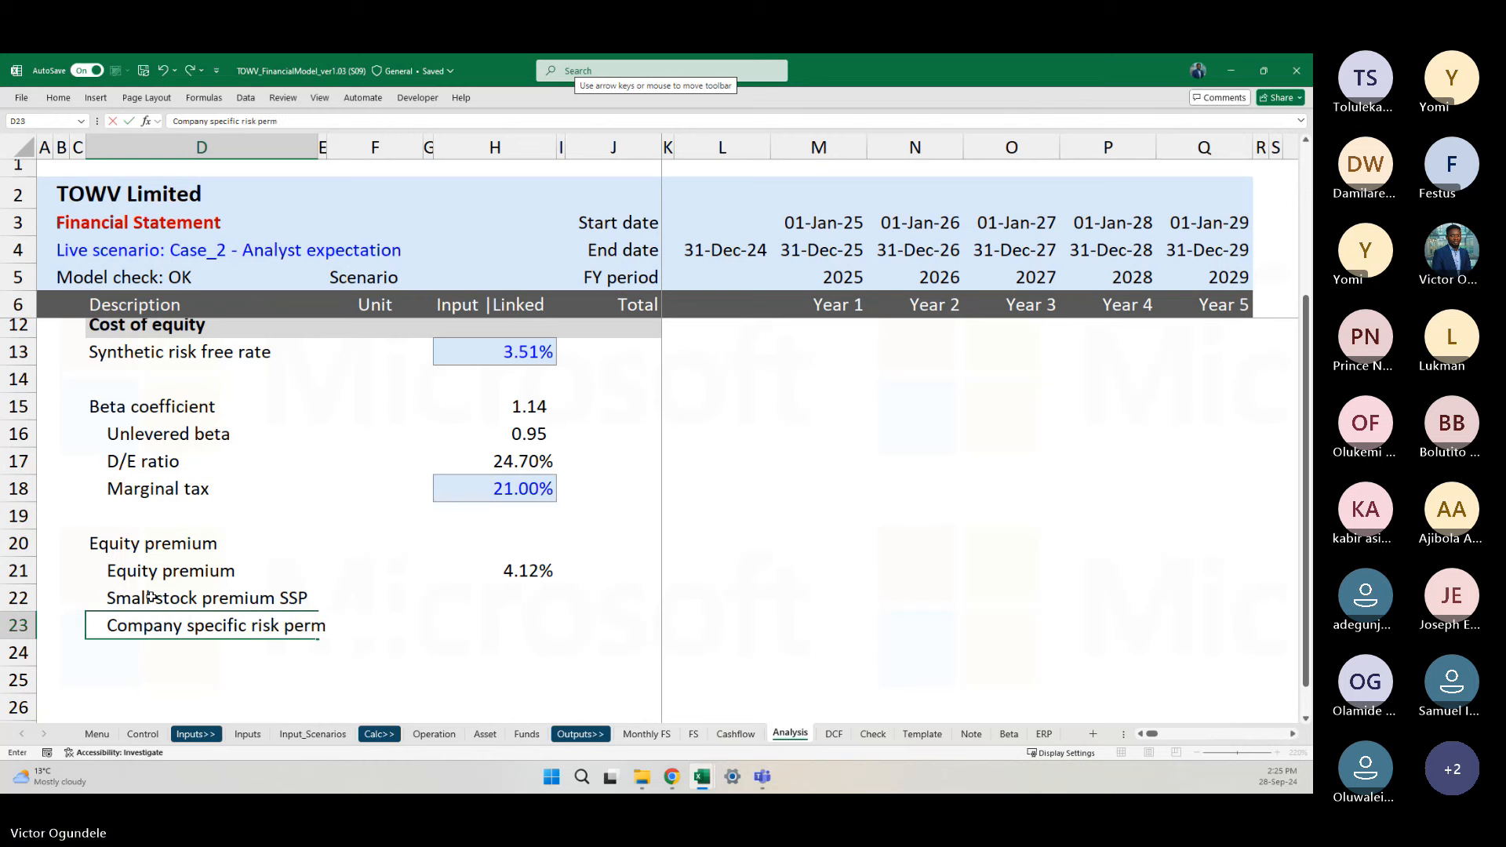
key(BackSpace)
key(BackSpace)
key(BackSpace)
text(remium CR)
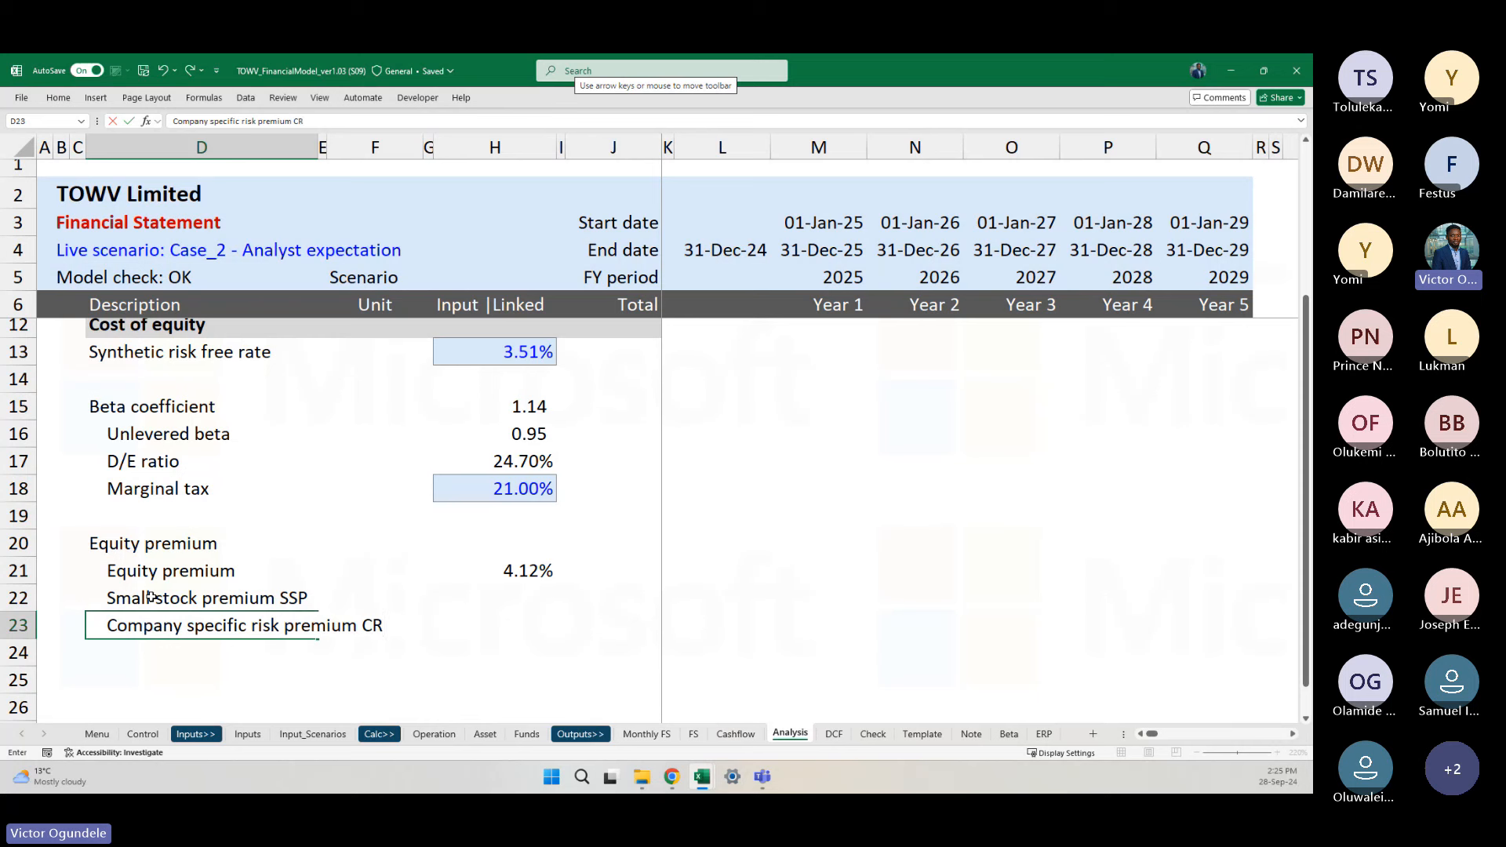
key(BackSpace)
text(SRP)
key(ctrl+Return)
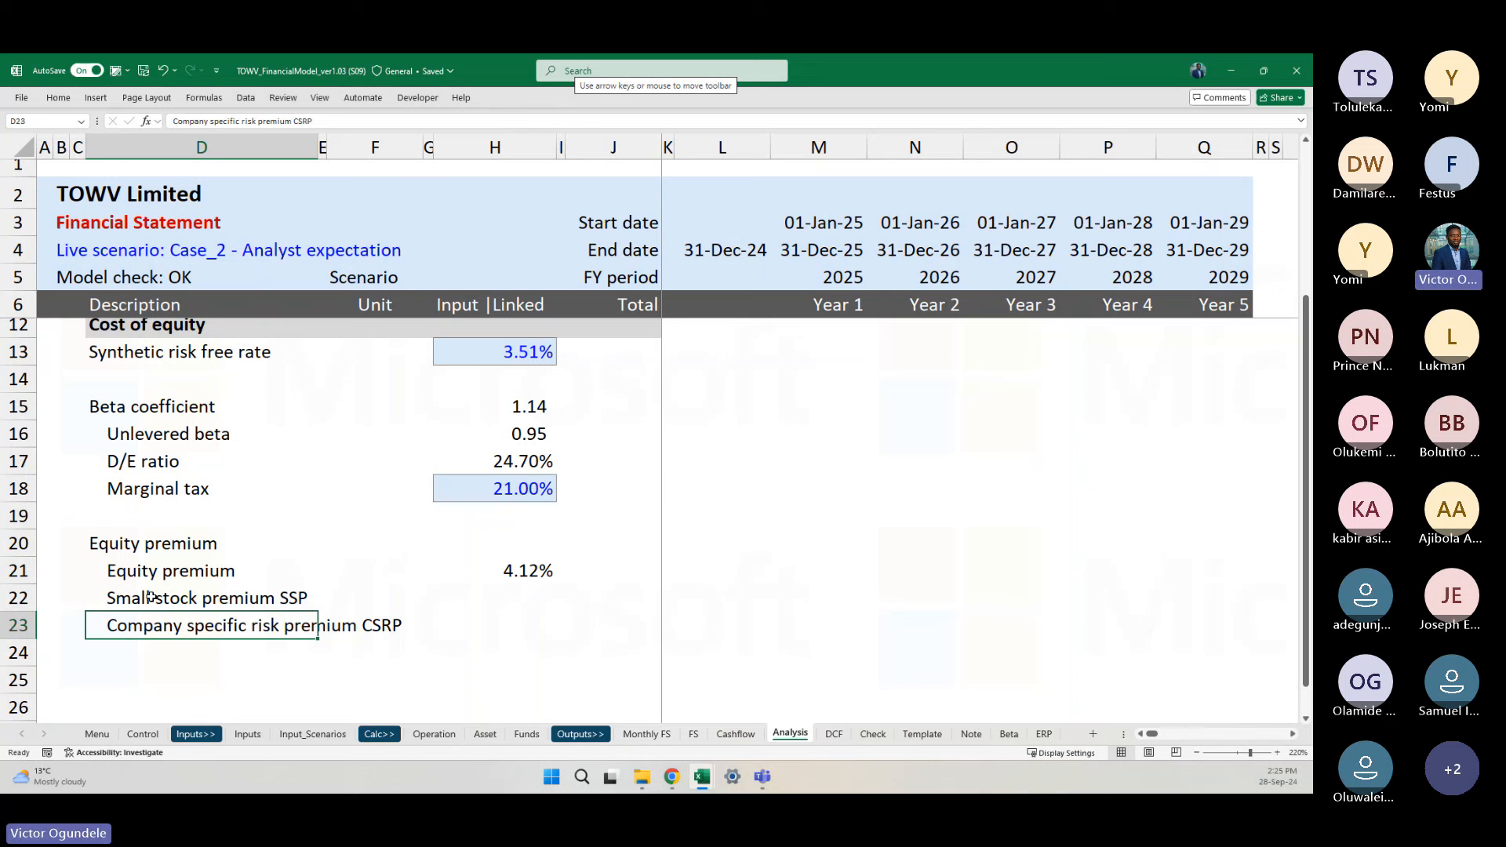
Step: Select the input cell H22 for the small stock premium on the Analysis sheet
click(152, 596)
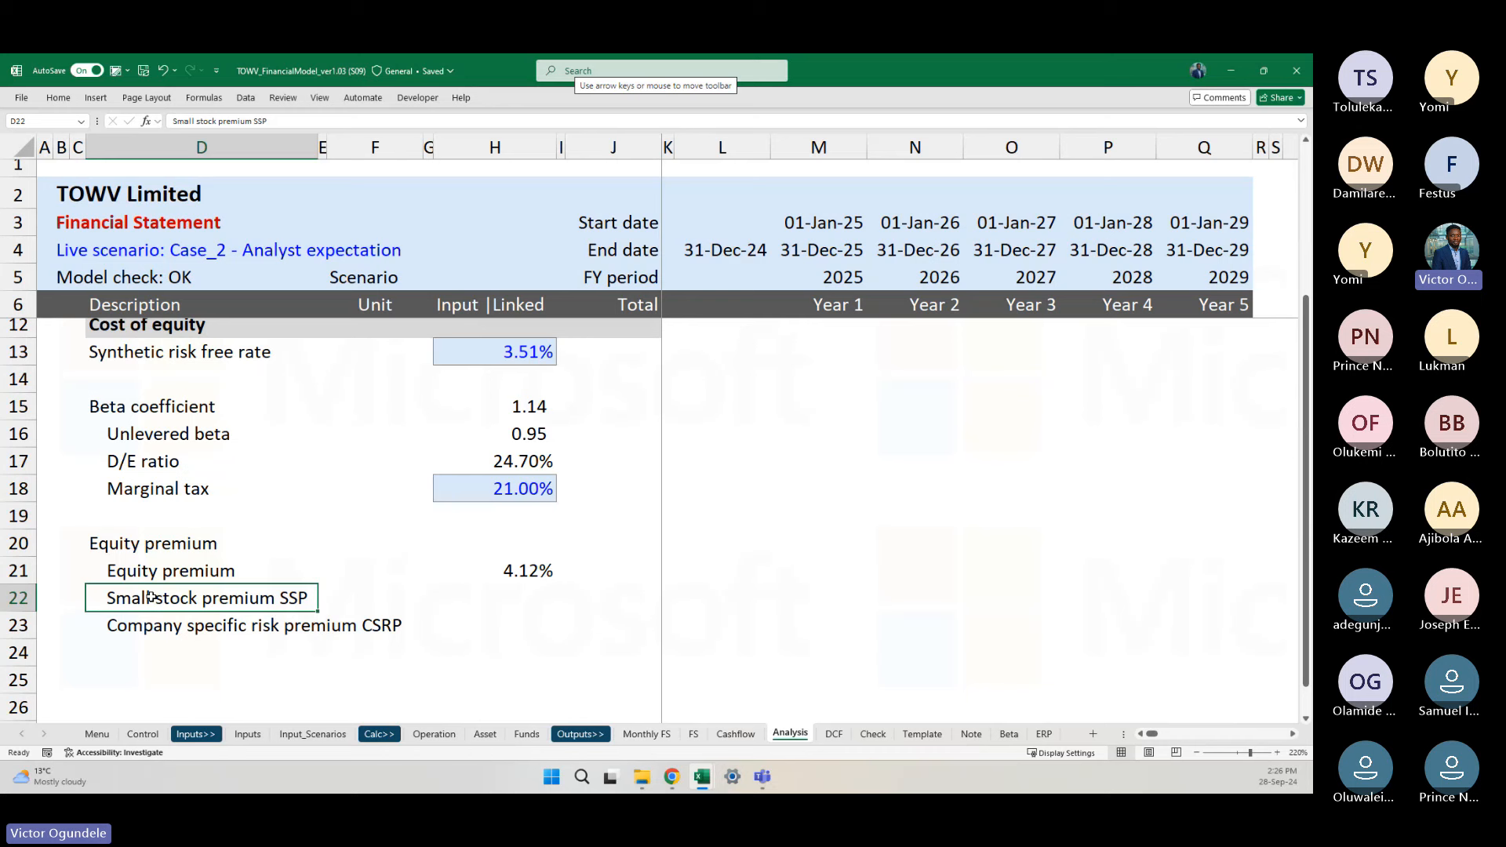
key(Down)
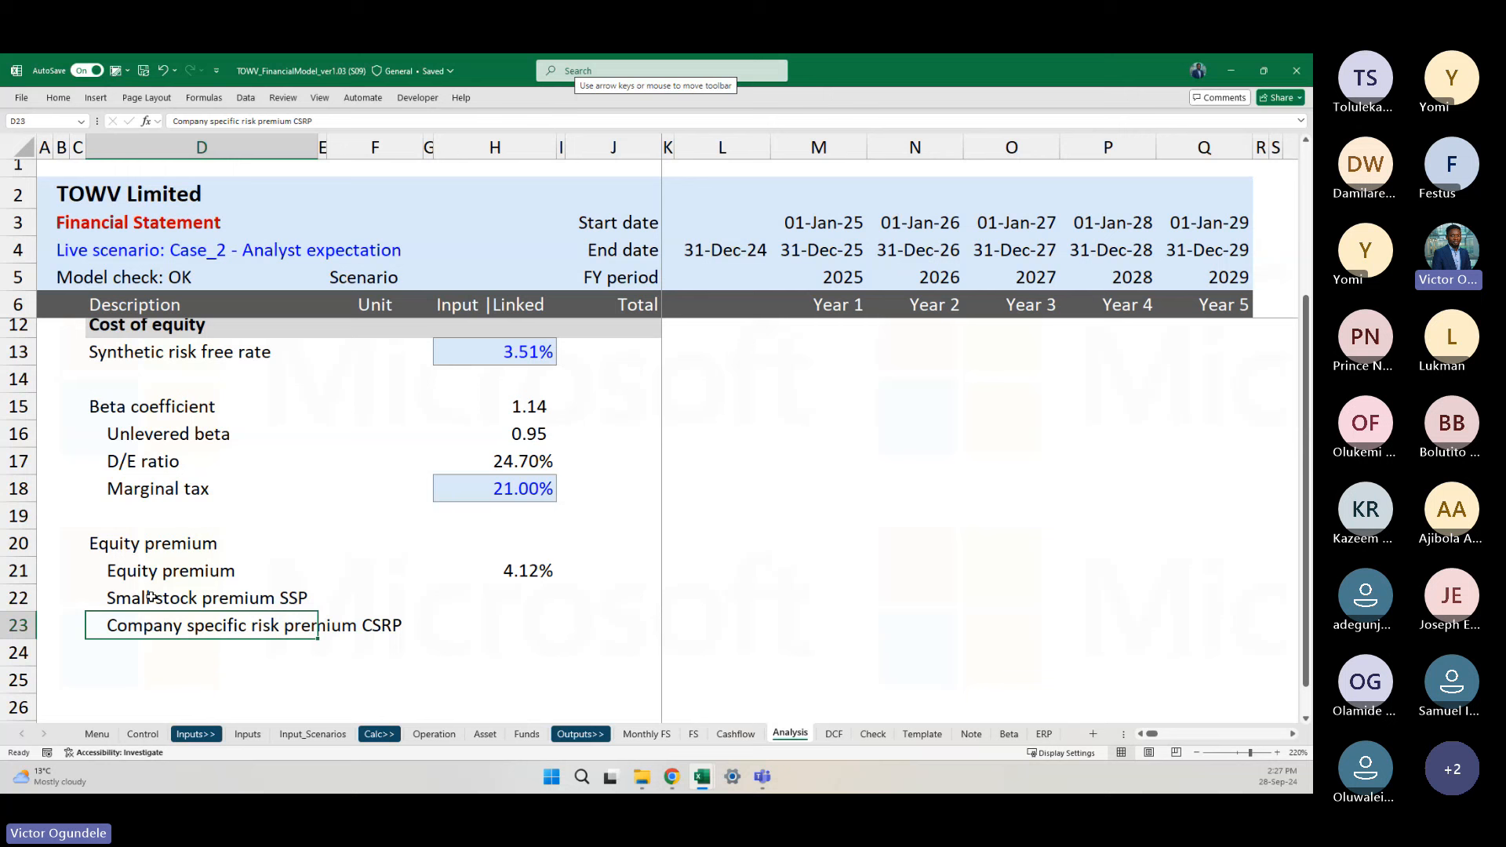
key(Up)
key(Right)
key(Right)
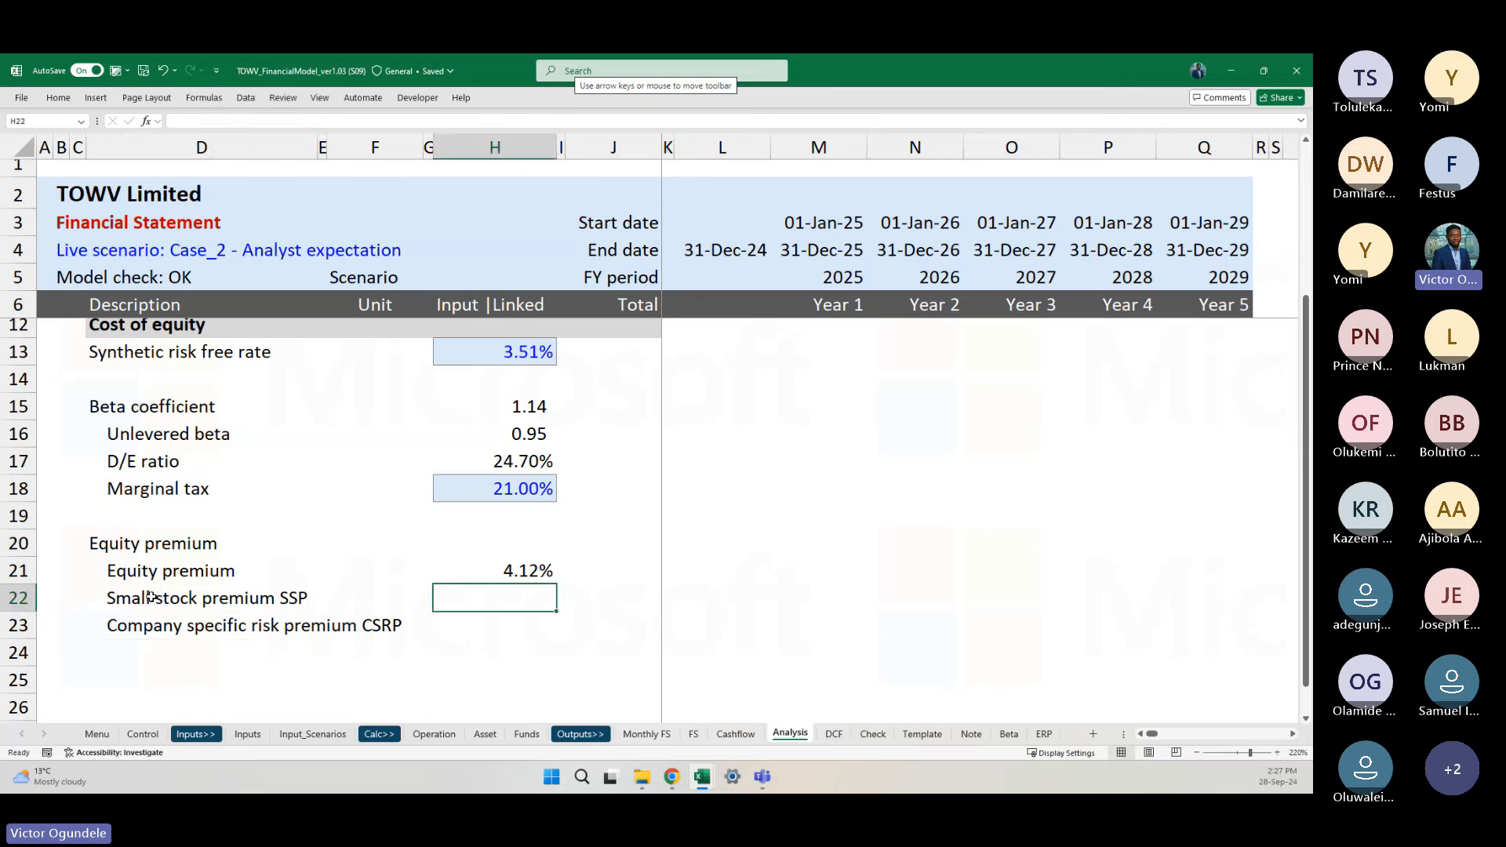
Step: Switch to Chrome and search Google in a new tab for "size premium duff and phelps"
key(alt+Tab)
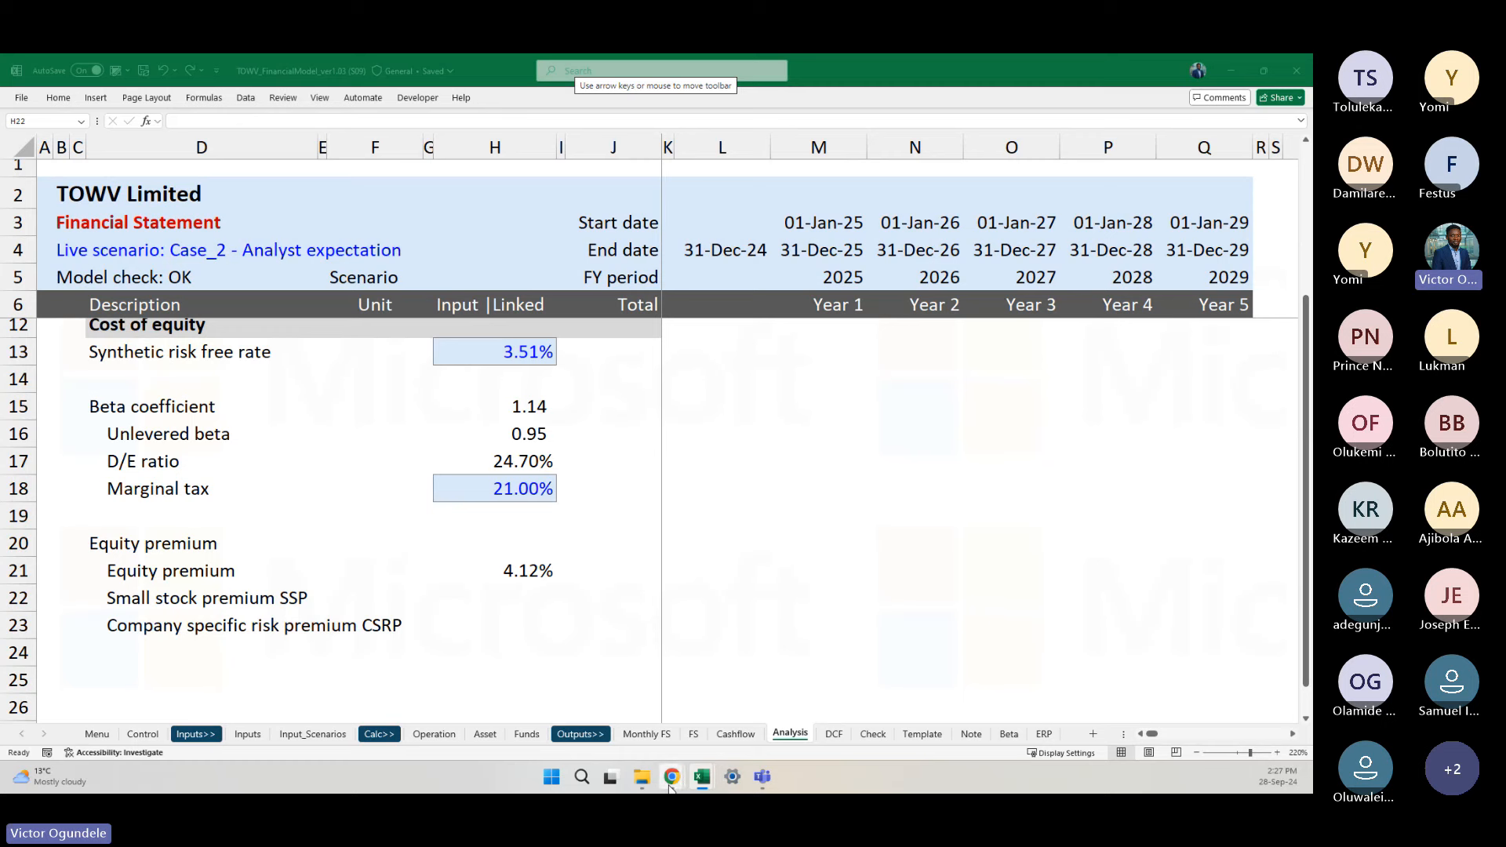
mouse_move(671, 777)
click(742, 680)
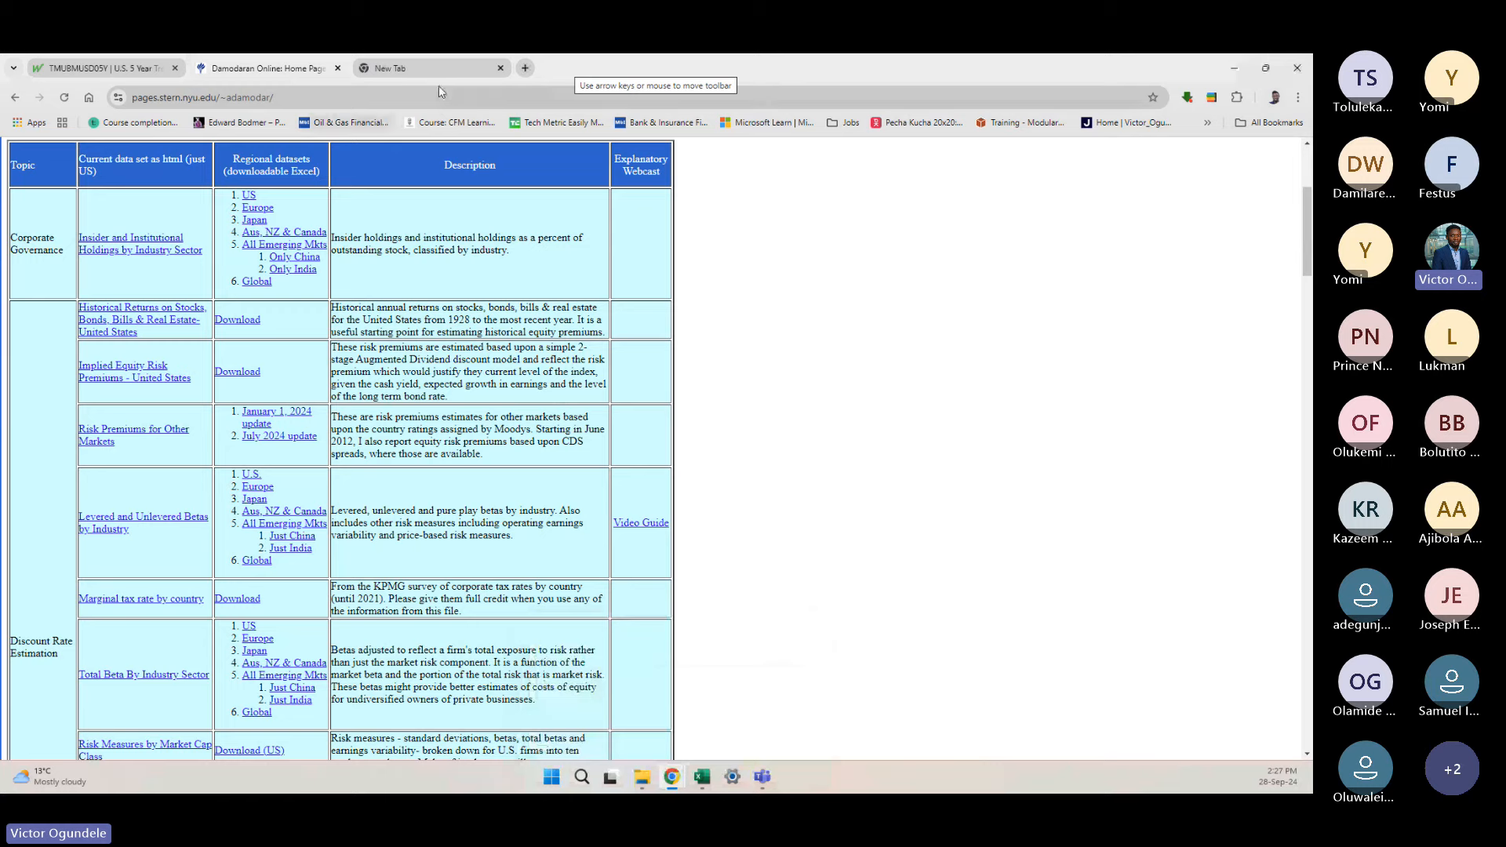
key(ctrl+t)
text(US c)
key(BackSpace)
key(BackSpace)
key(BackSpace)
key(BackSpace)
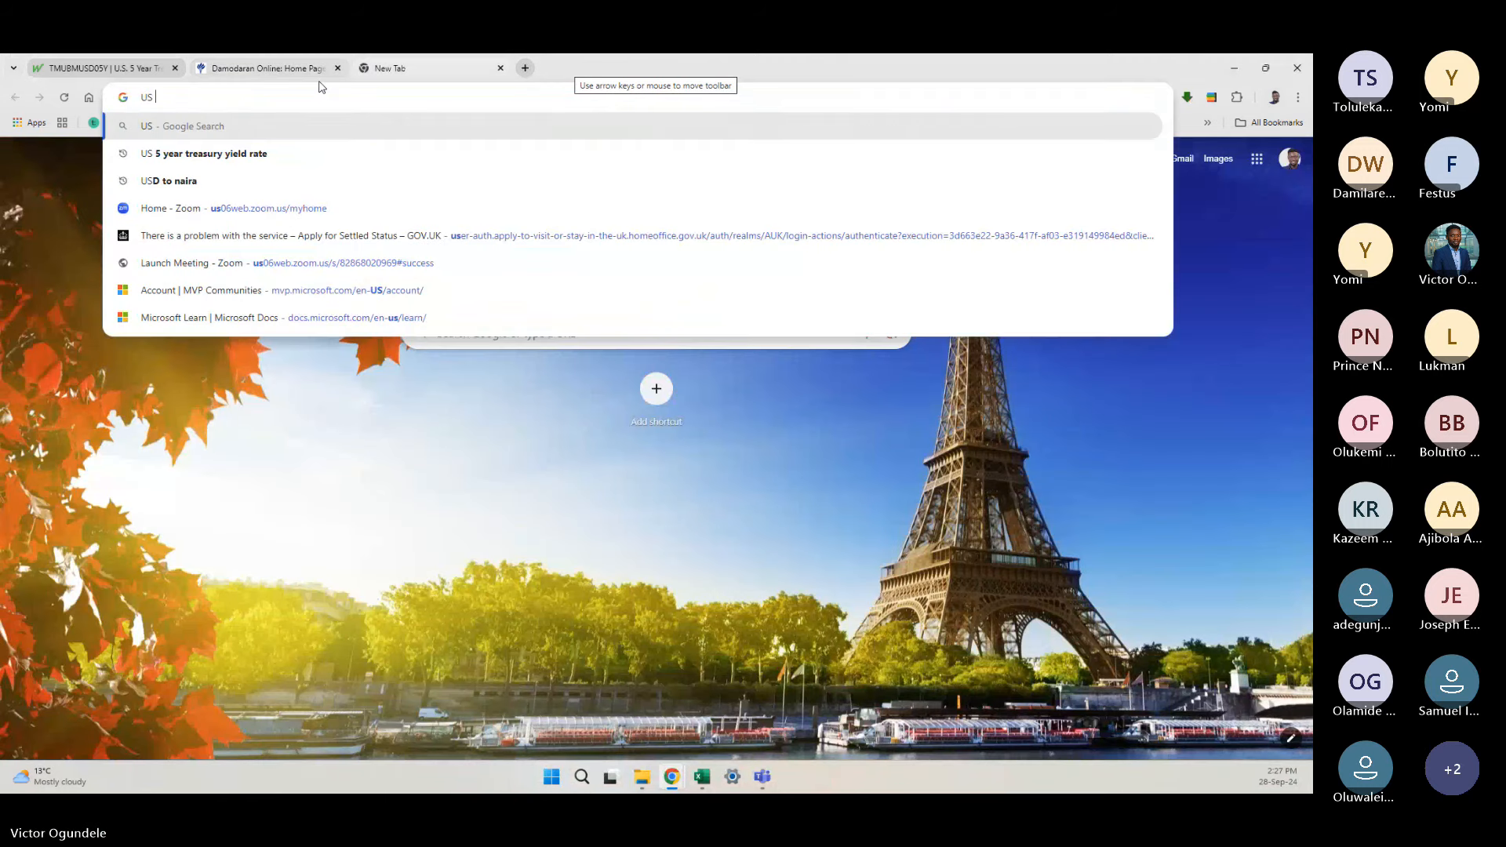
text(Si)
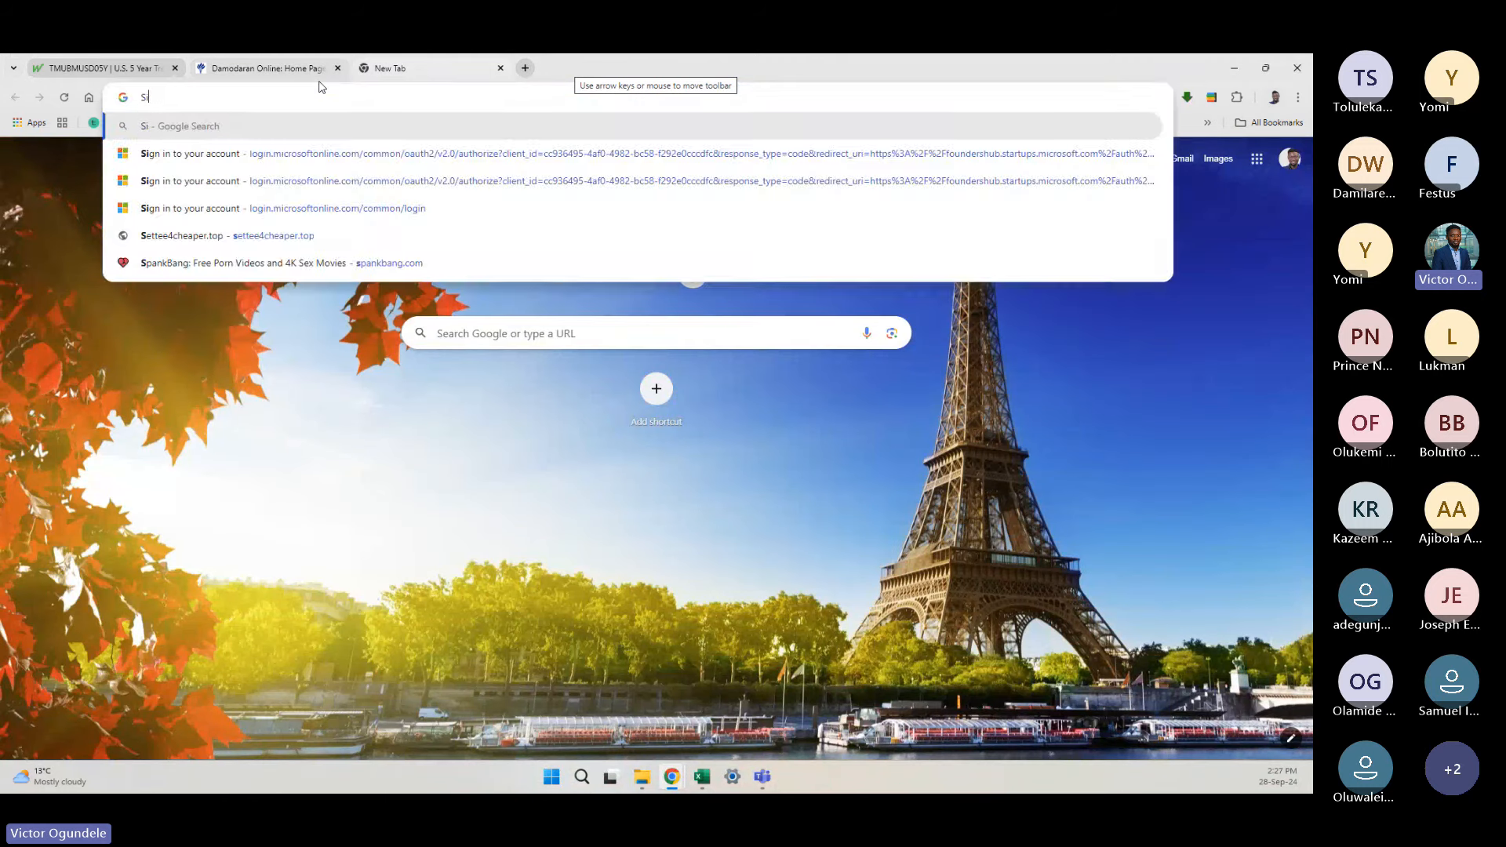
text(ze premium)
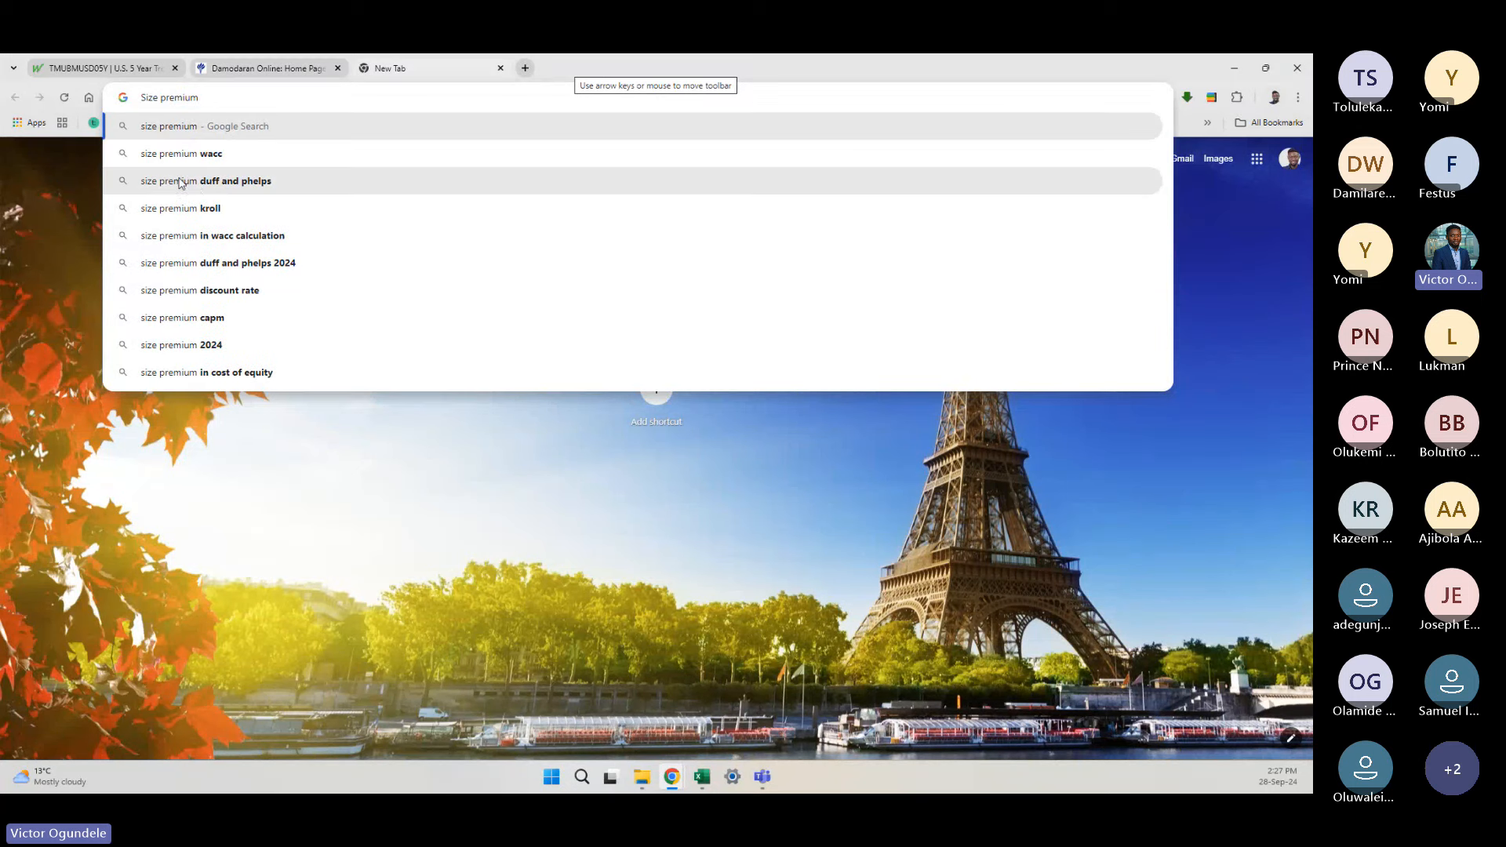
click(236, 181)
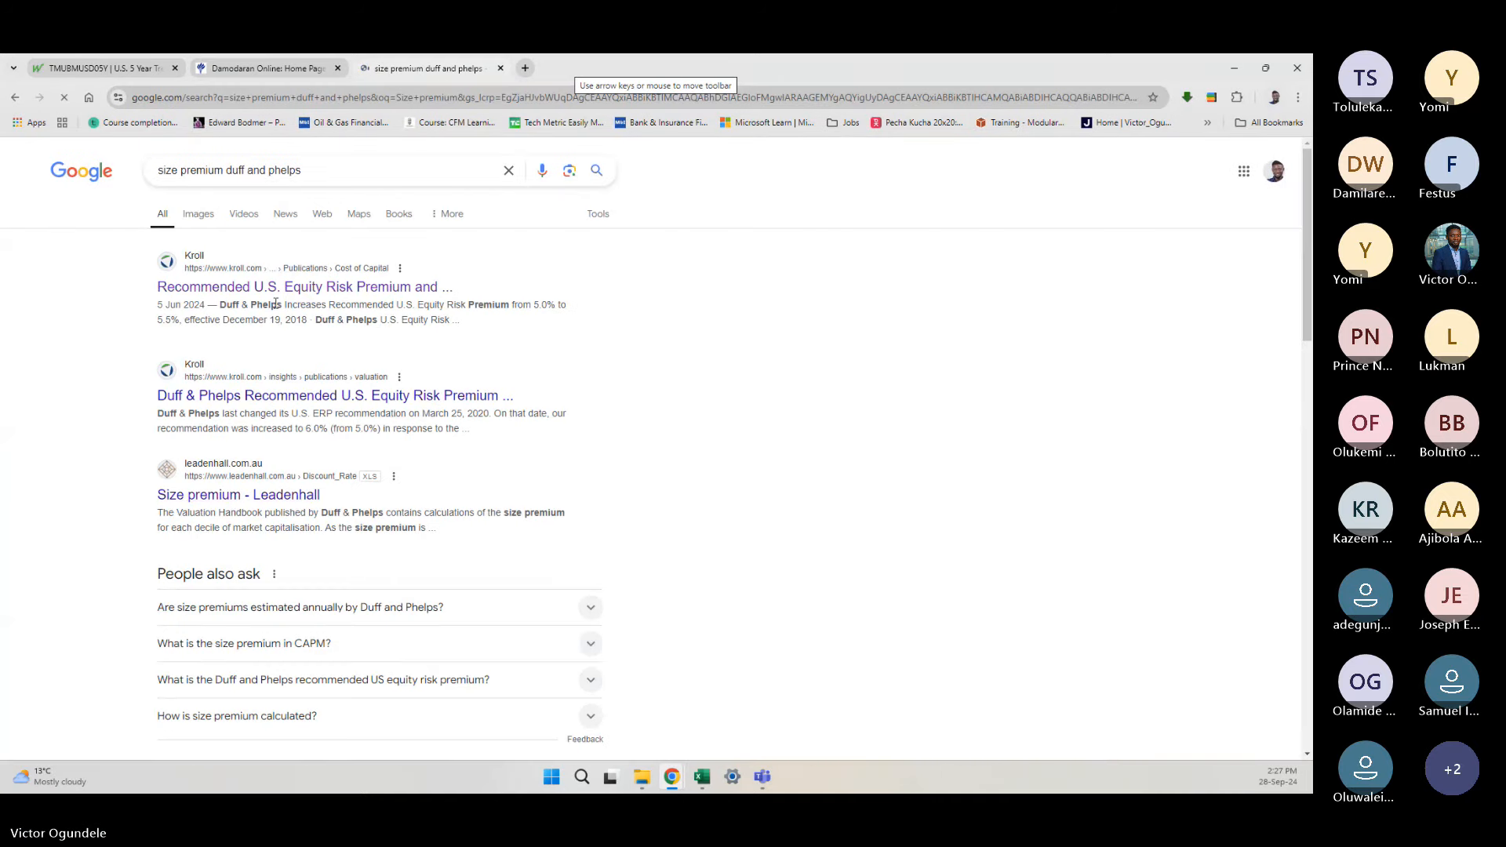
Step: Look through Kroll's recommended U.S. equity risk premium article for size premium data and return to the search results
click(273, 289)
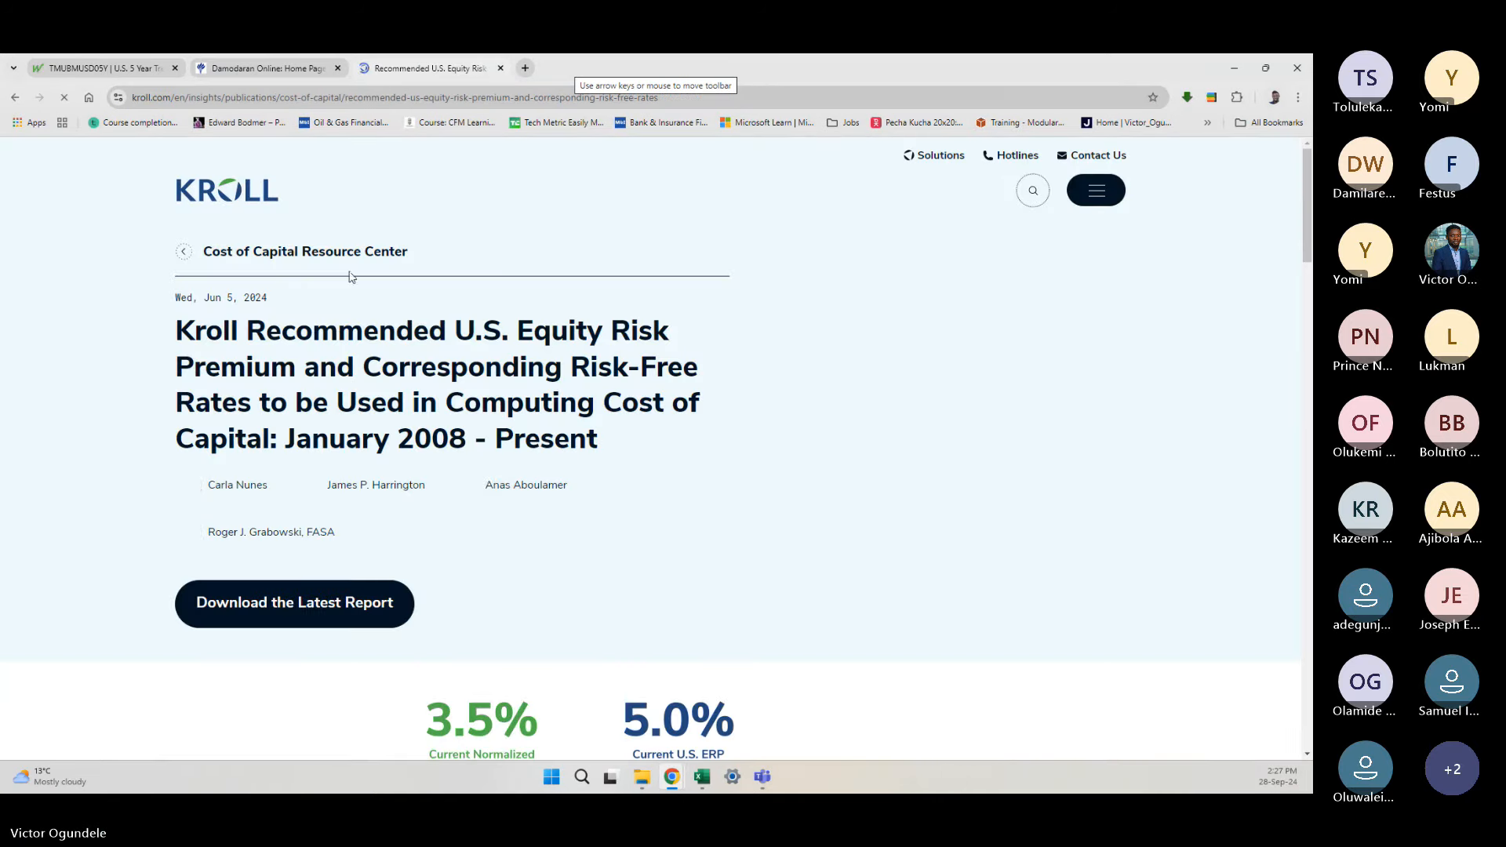
scroll(490, 478, down, 5)
scroll(490, 478, down, 3)
scroll(489, 478, up, 3)
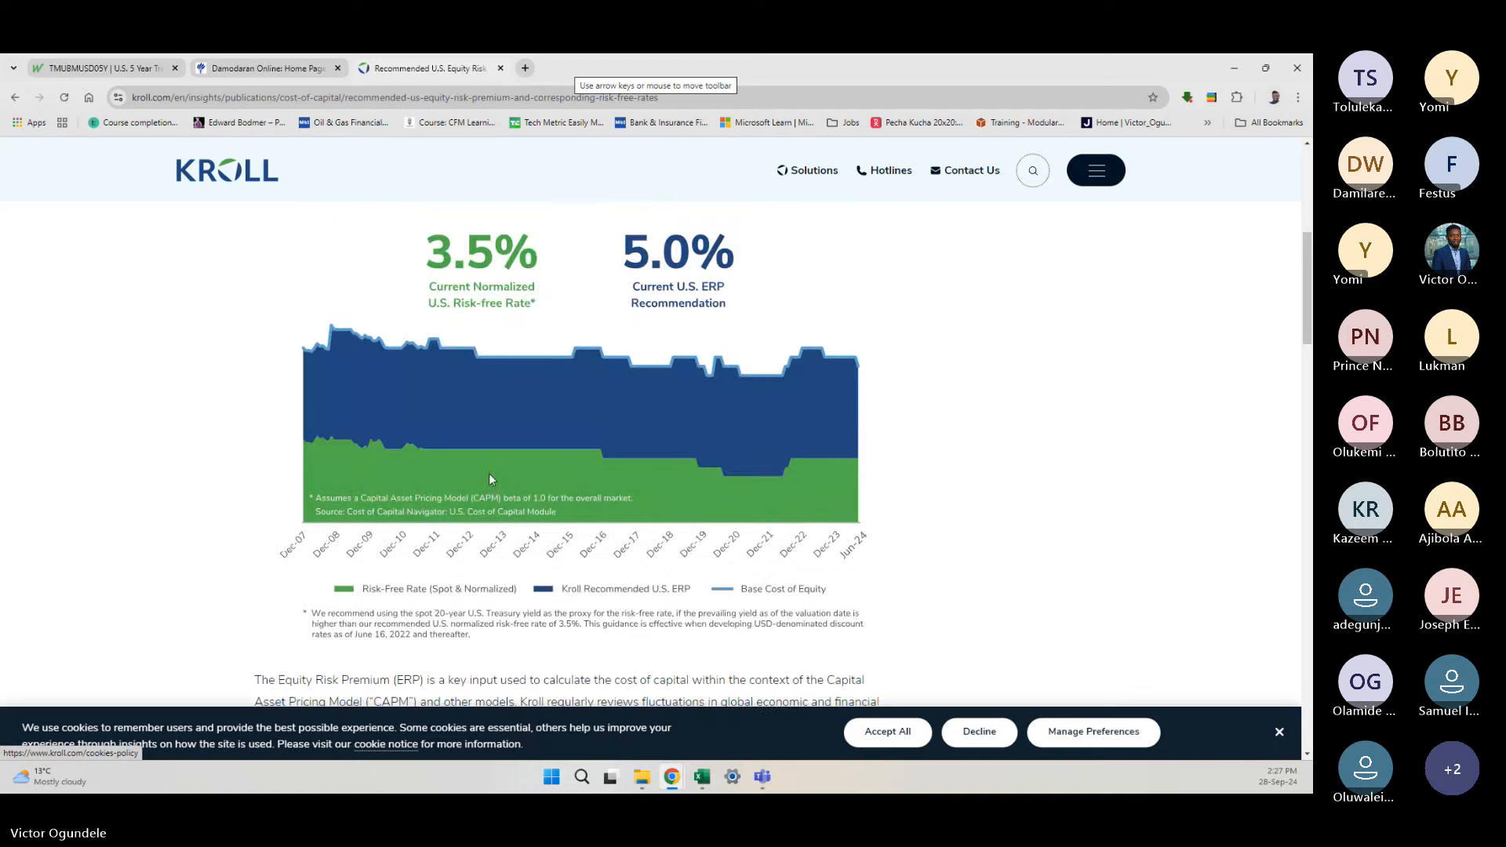
scroll(490, 479, down, 3)
scroll(492, 480, down, 15)
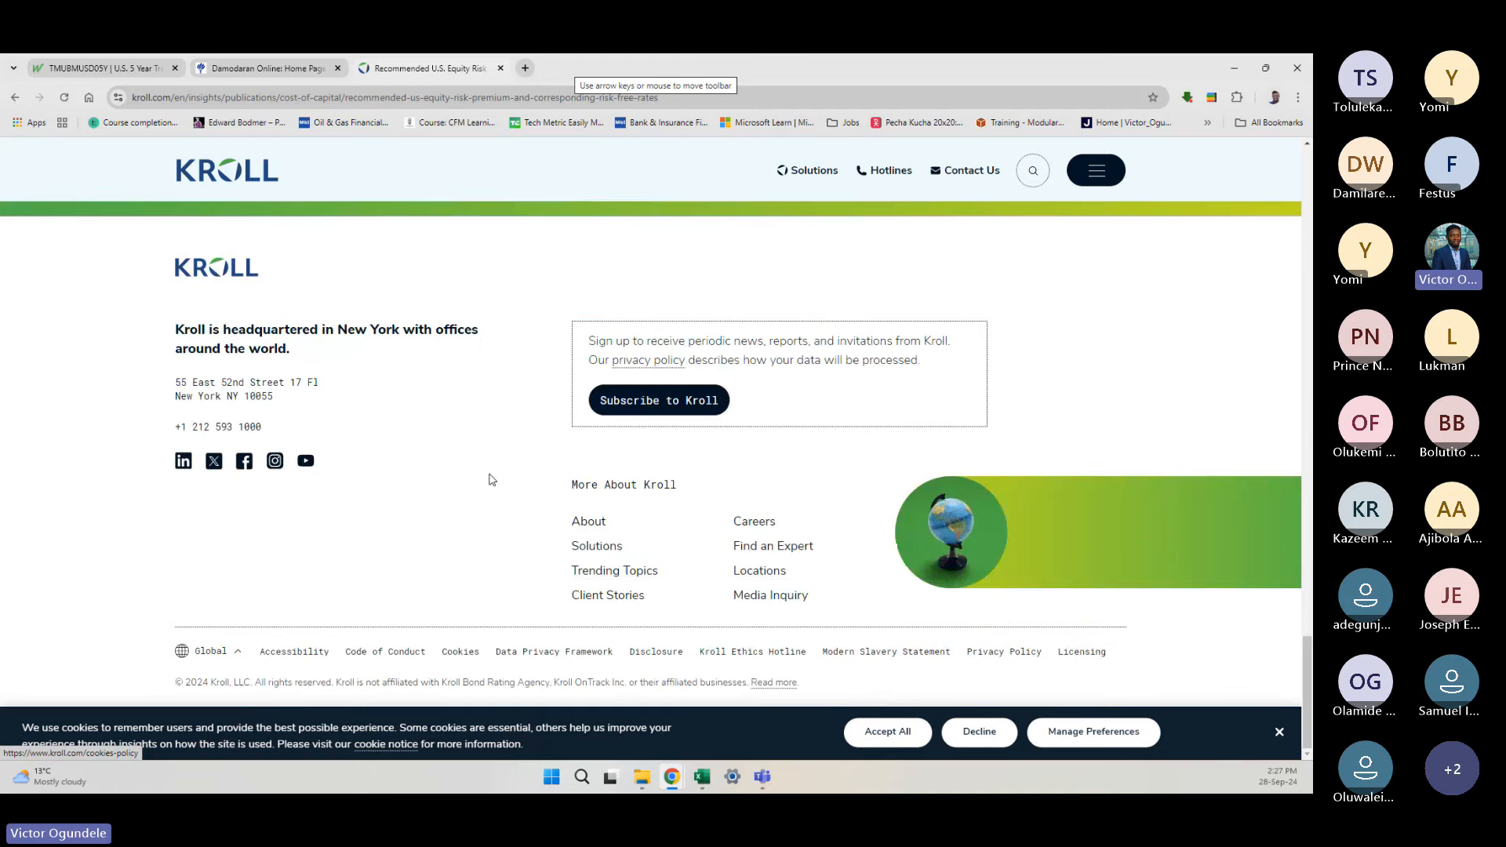
key(alt+Left)
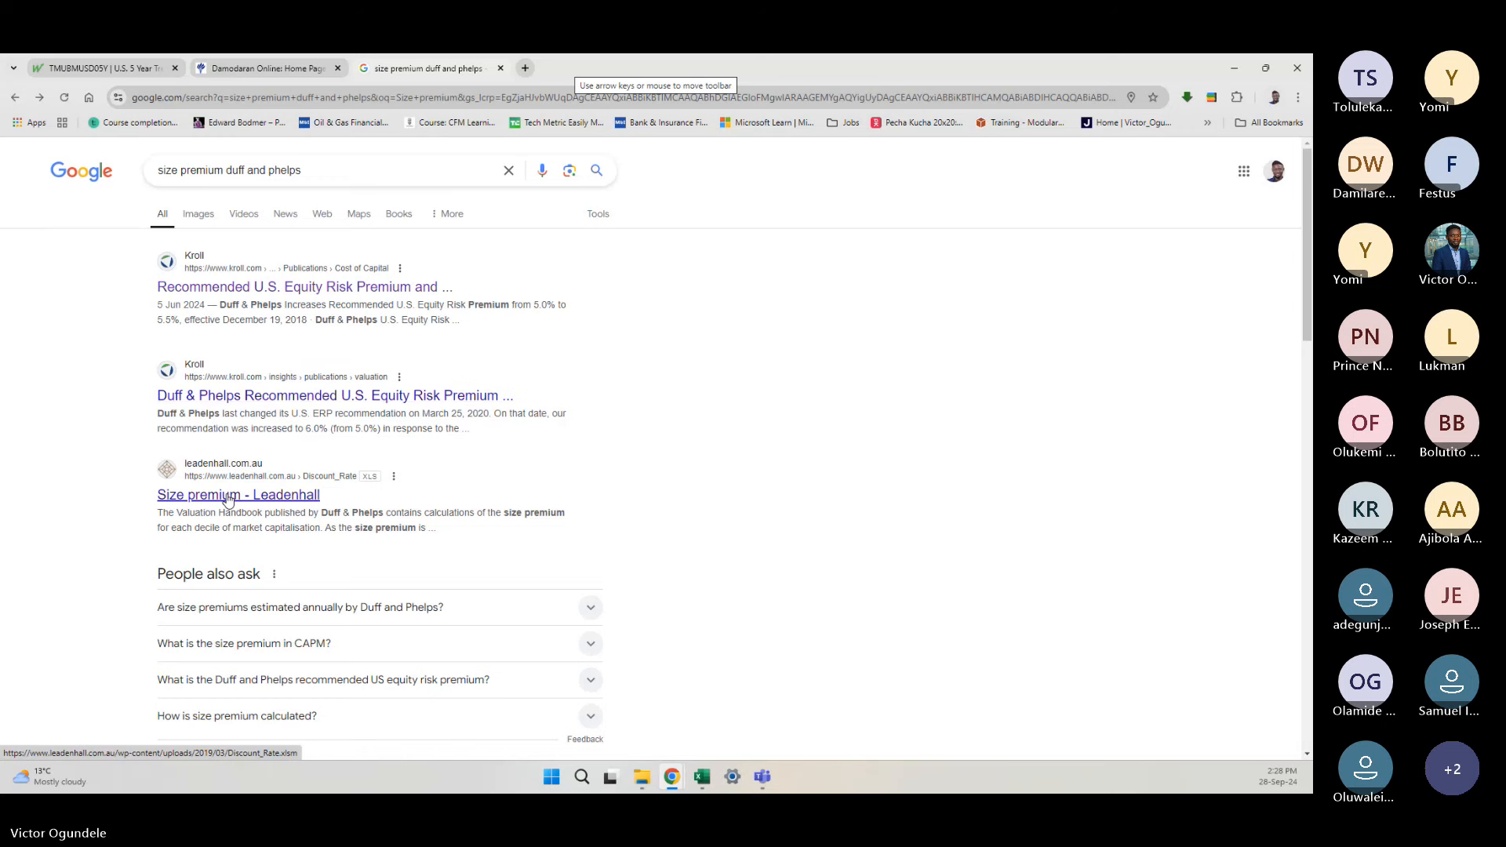
Step: Examine QuickRead's ten-decile statistics image and the remaining search results for a size premium source
scroll(229, 501, down, 4)
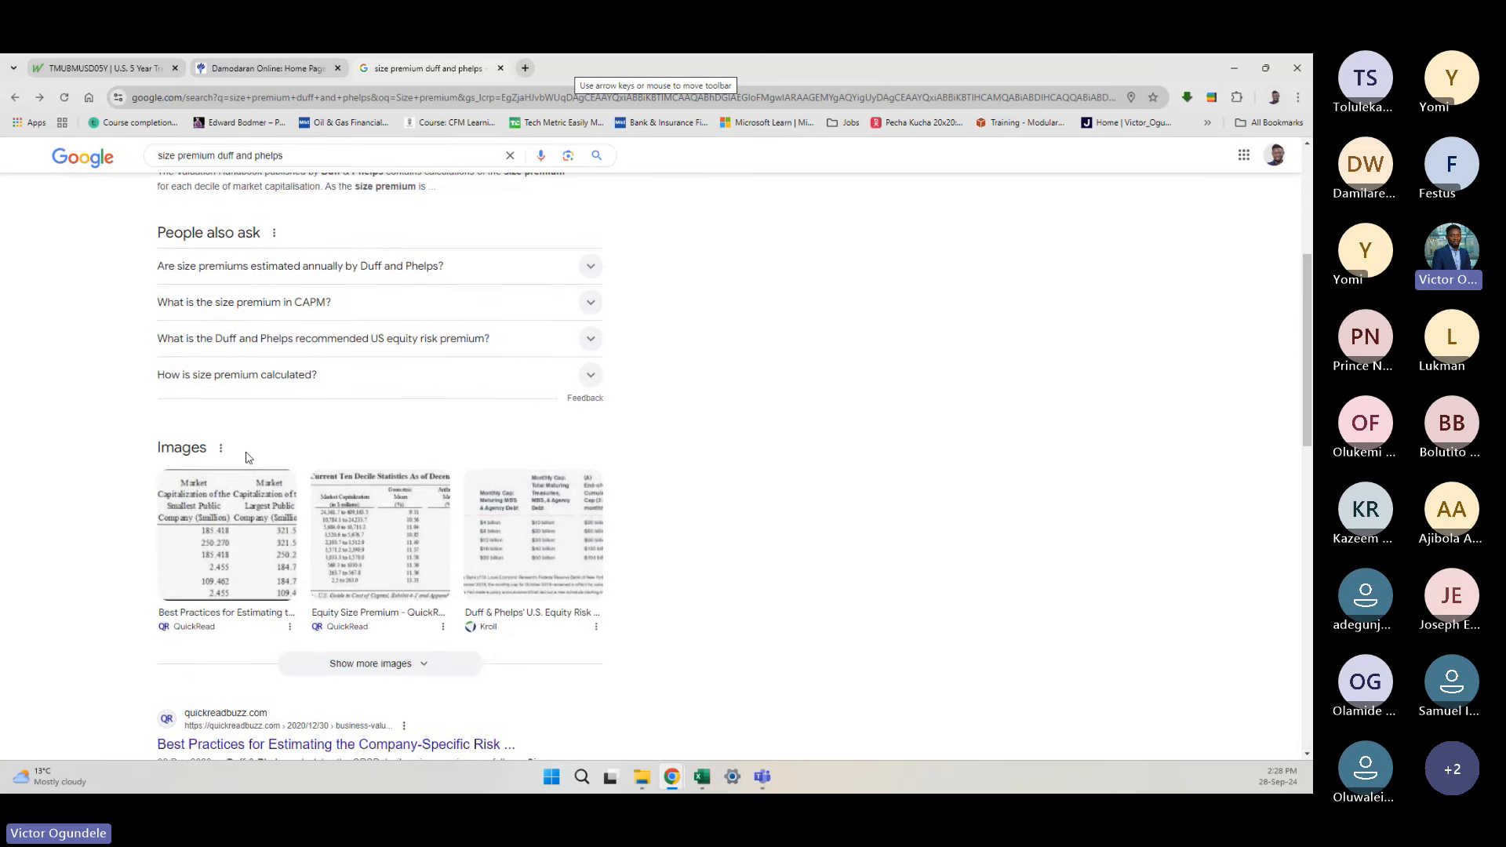
scroll(248, 462, down, 1)
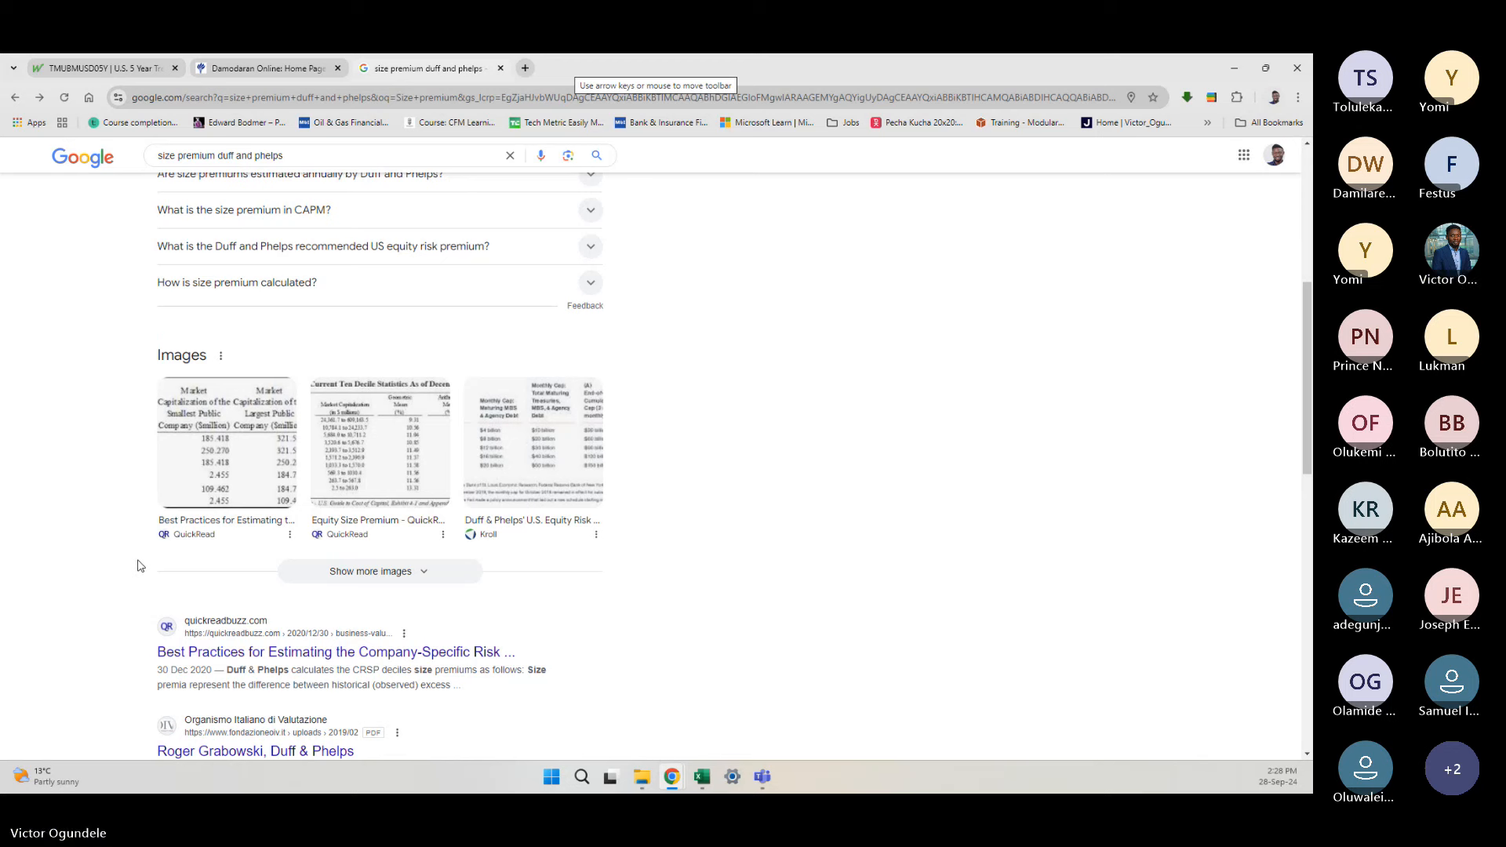
click(399, 448)
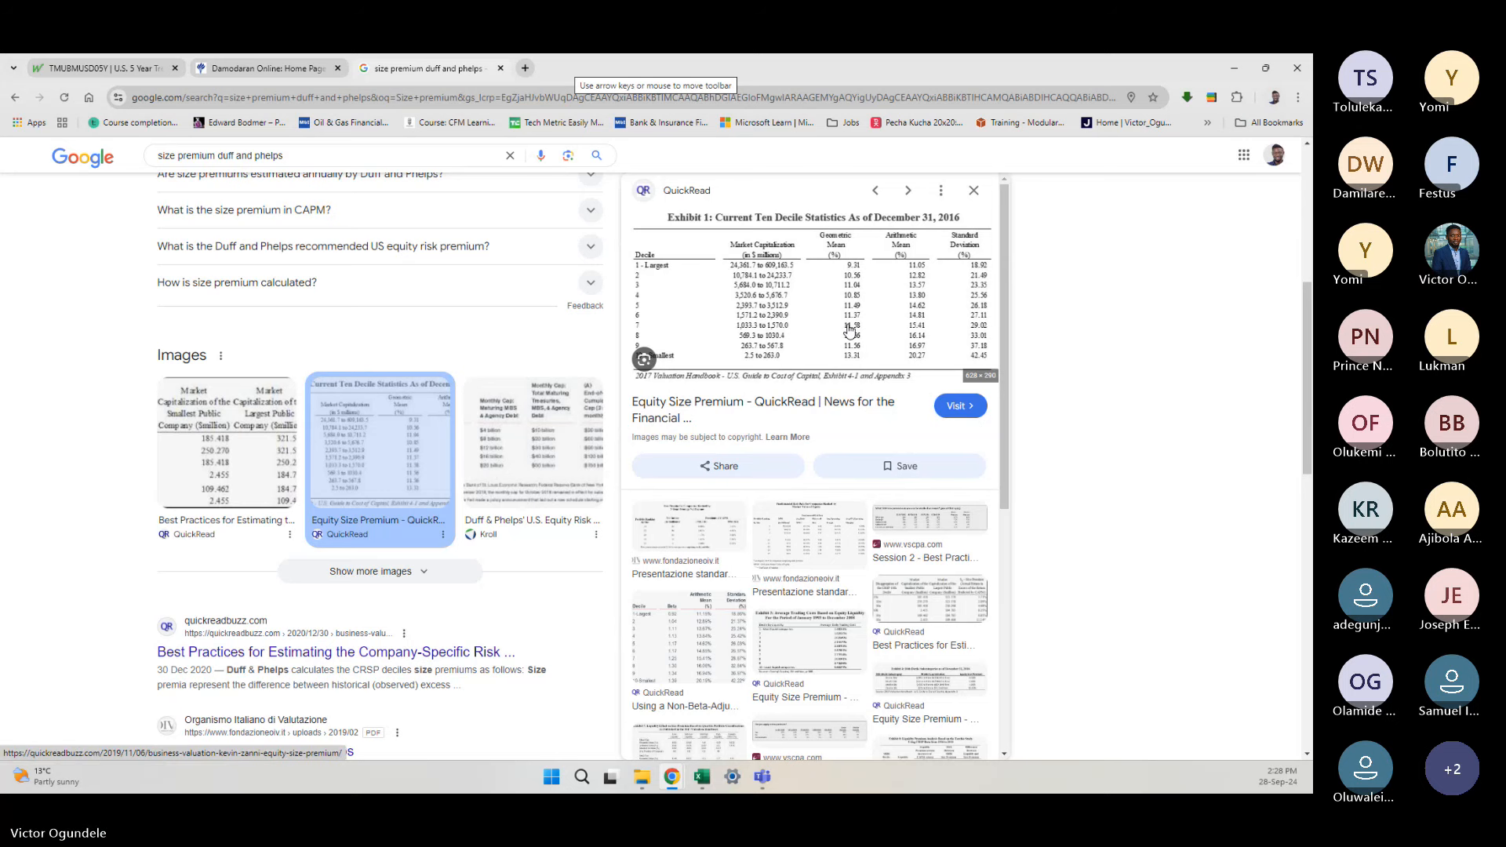
scroll(840, 528, down, 3)
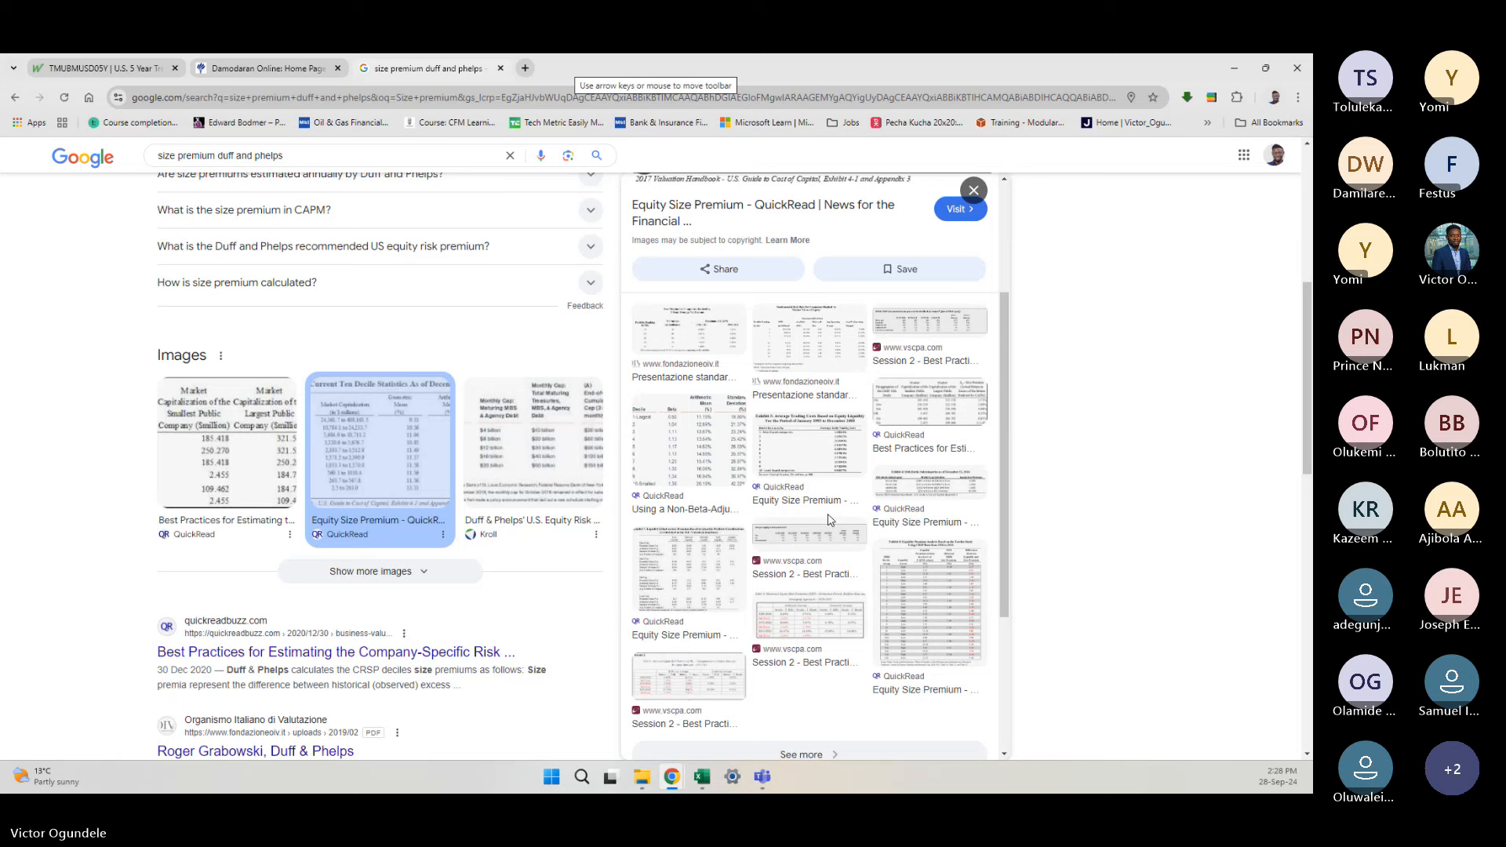
scroll(829, 521, down, 2)
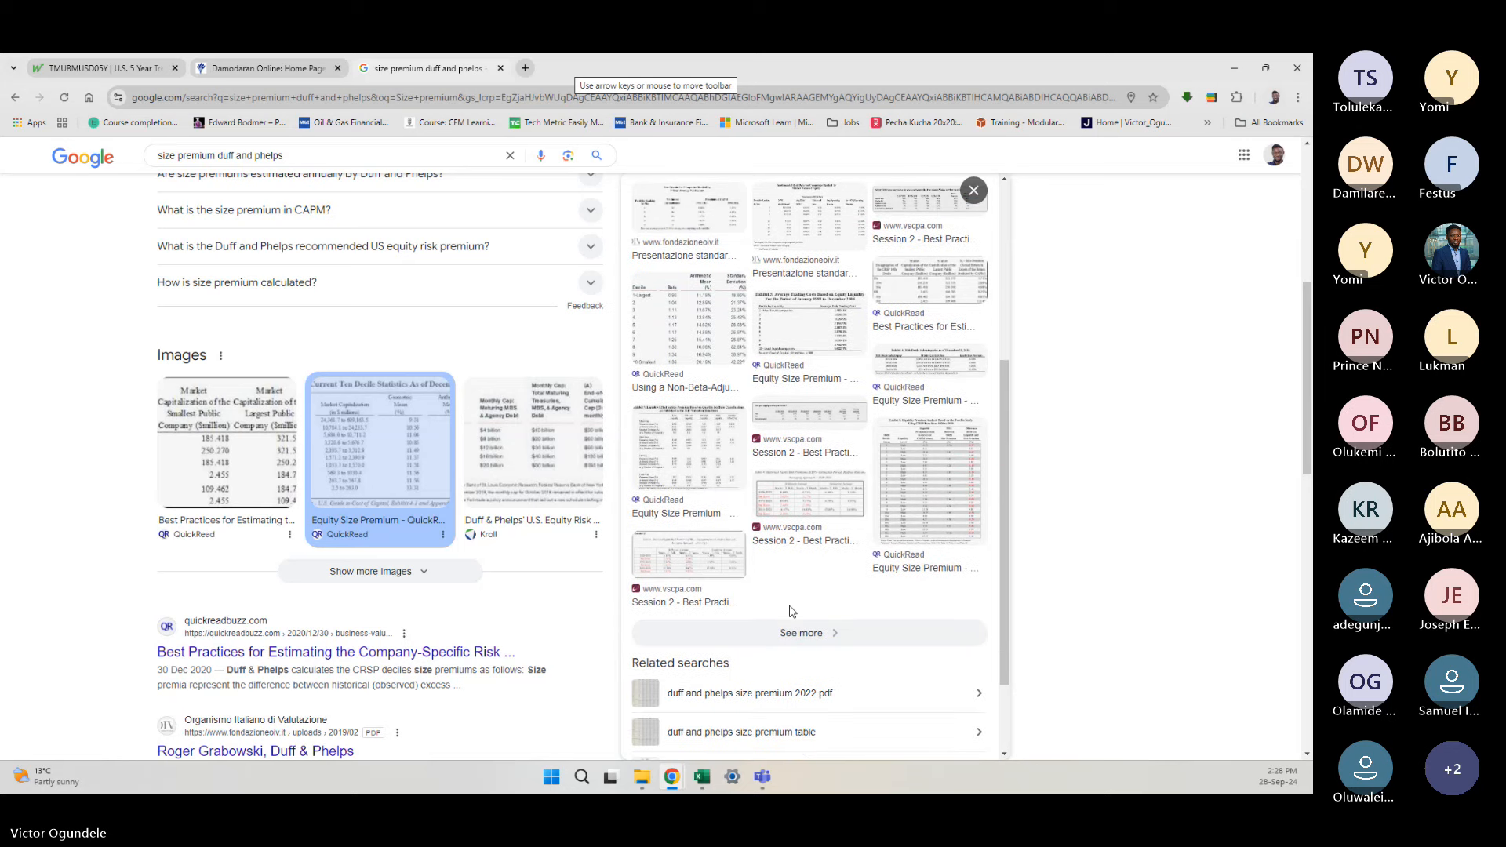
scroll(404, 599, down, 3)
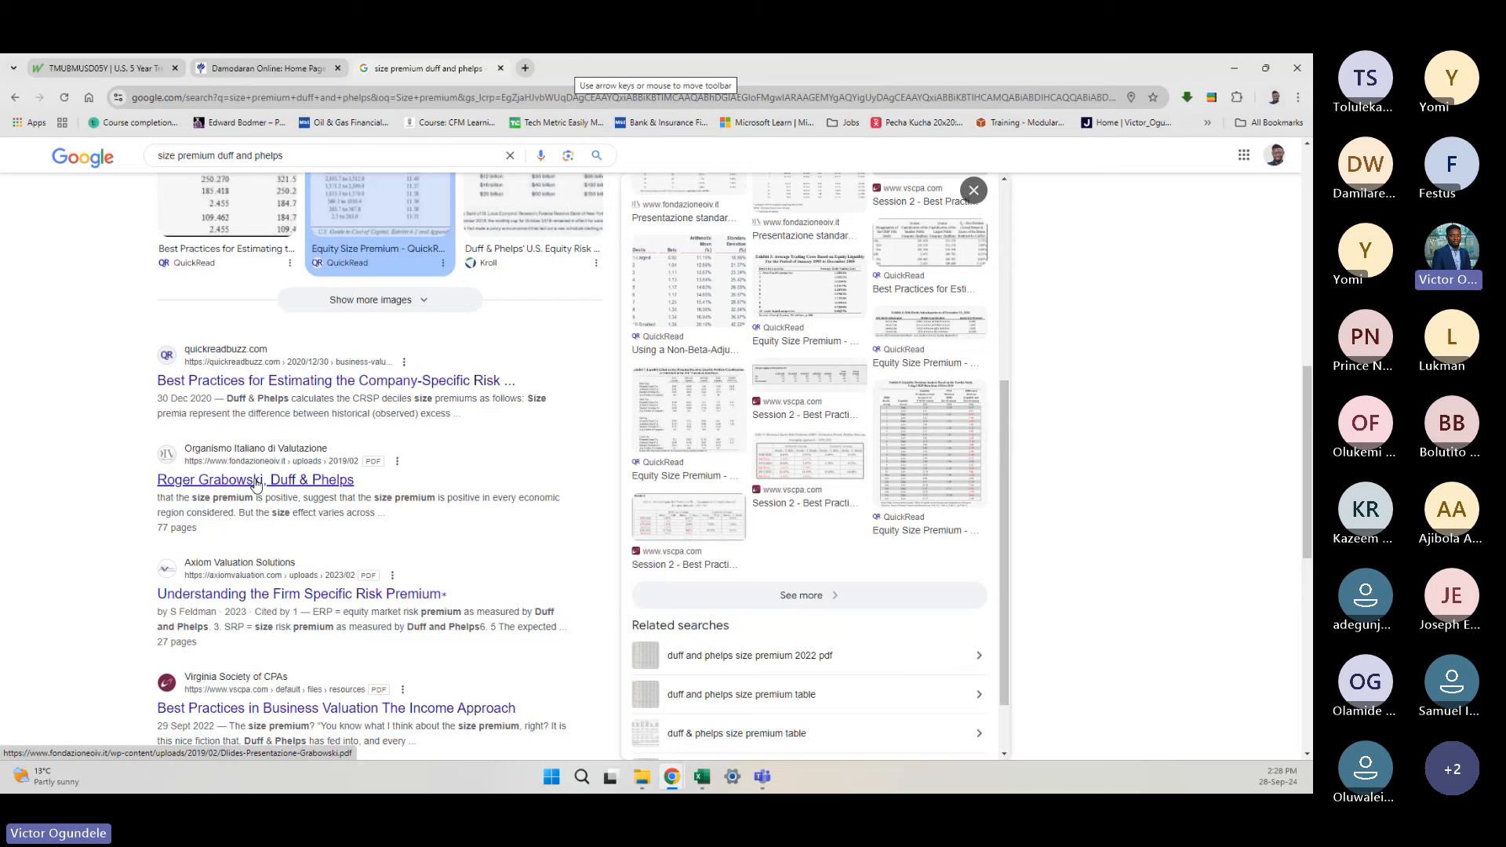
scroll(256, 484, down, 4)
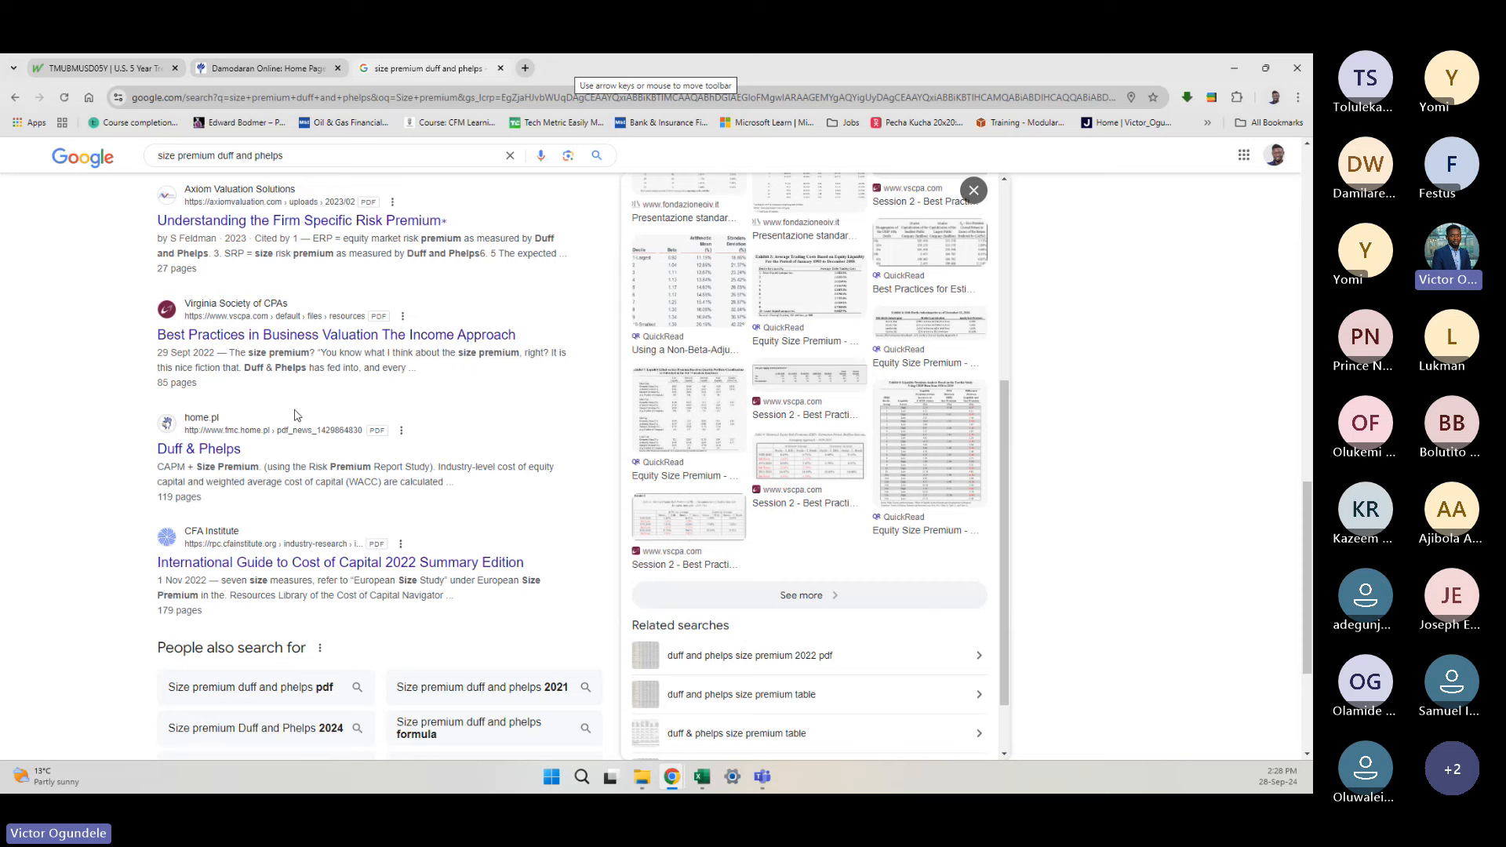
scroll(297, 415, up, 5)
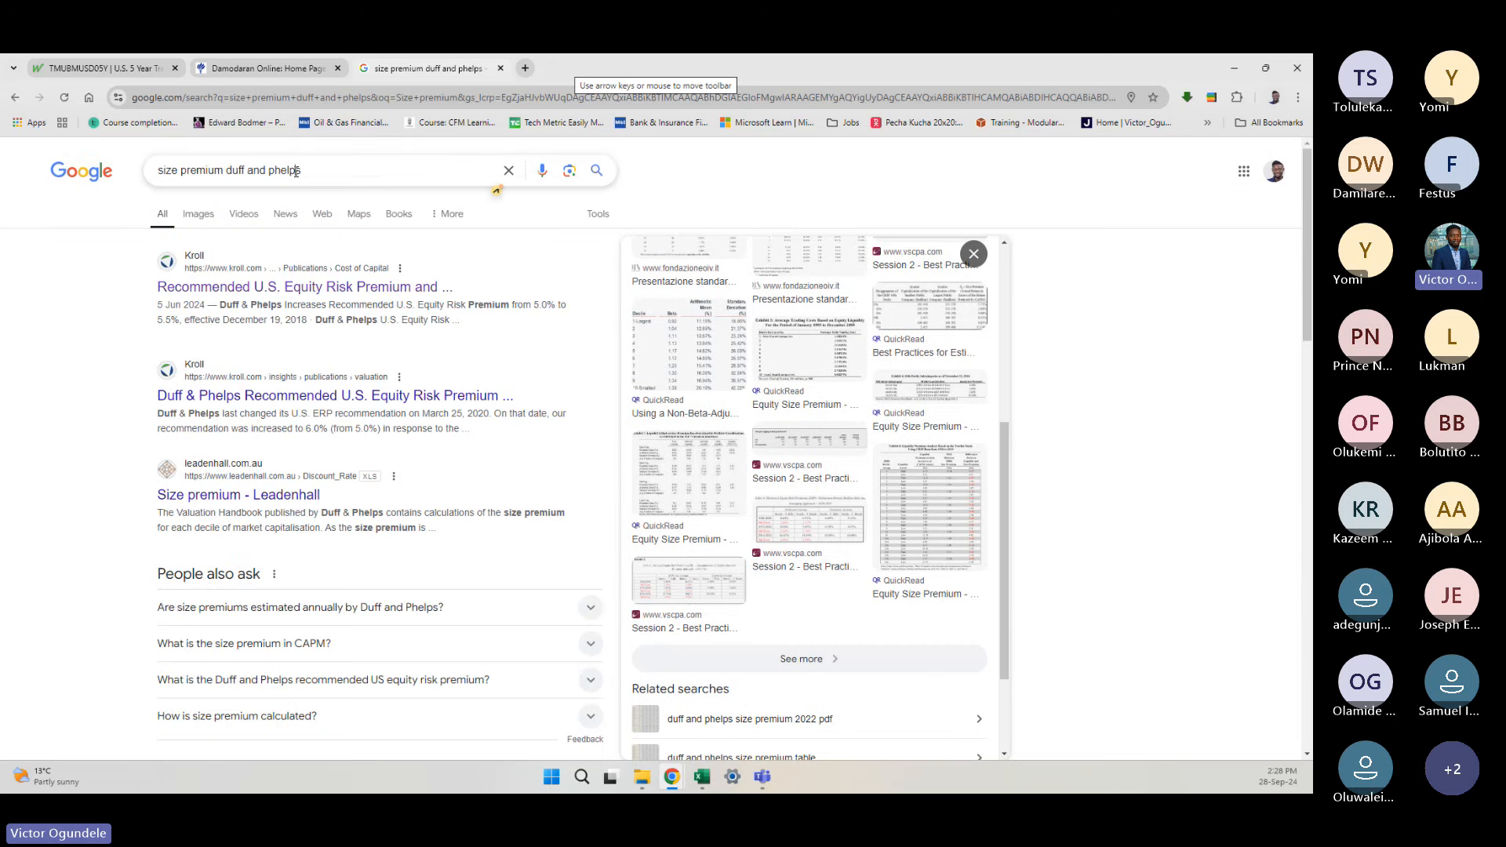
Step: Change the Google search to "size premium deloitte" and look through the results for a size premium source
click(296, 170)
drag(296, 171, 227, 171)
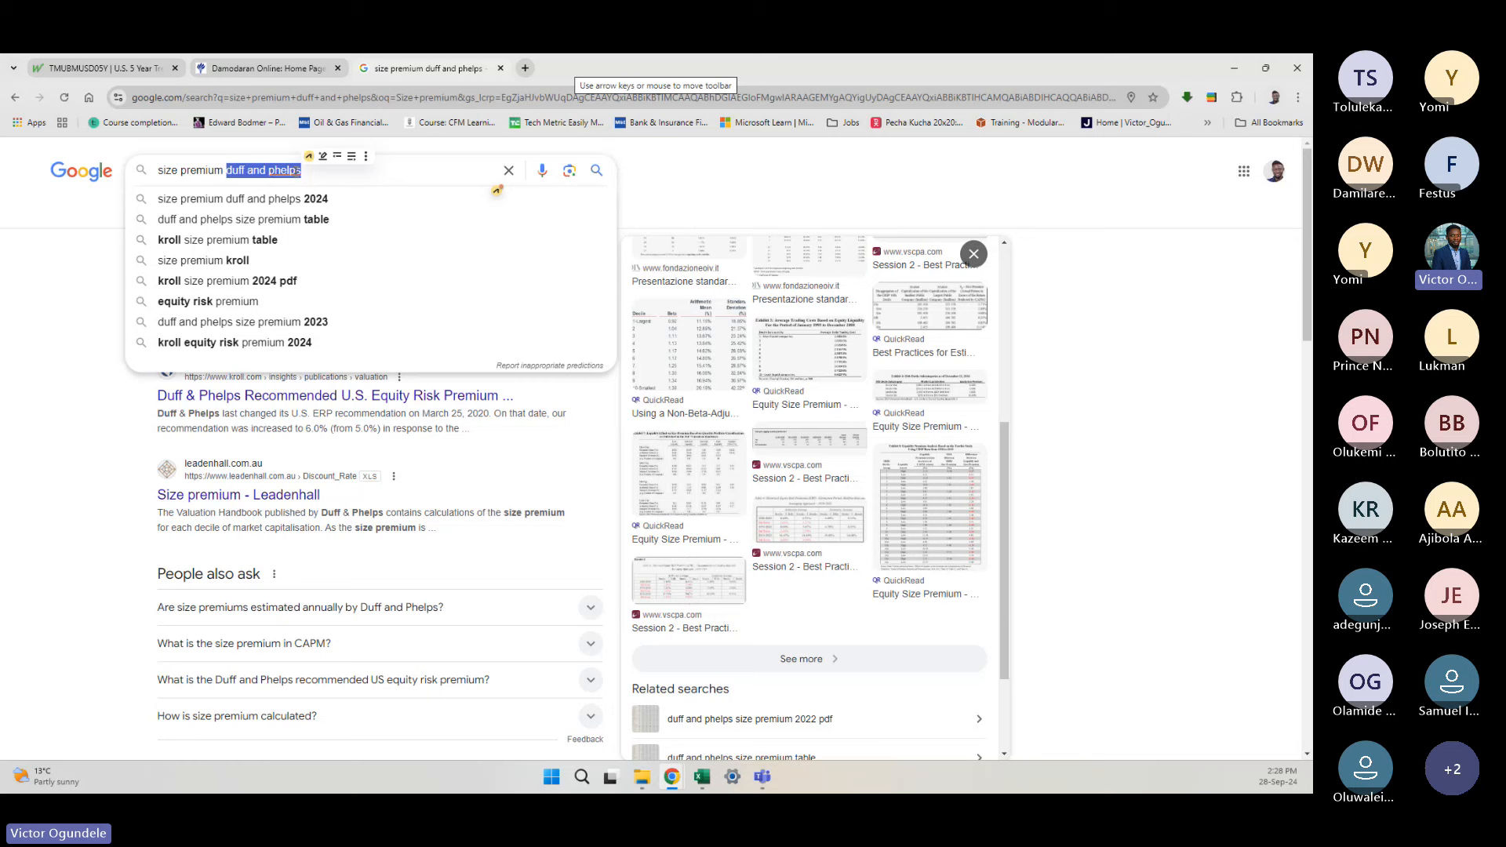
text(delo)
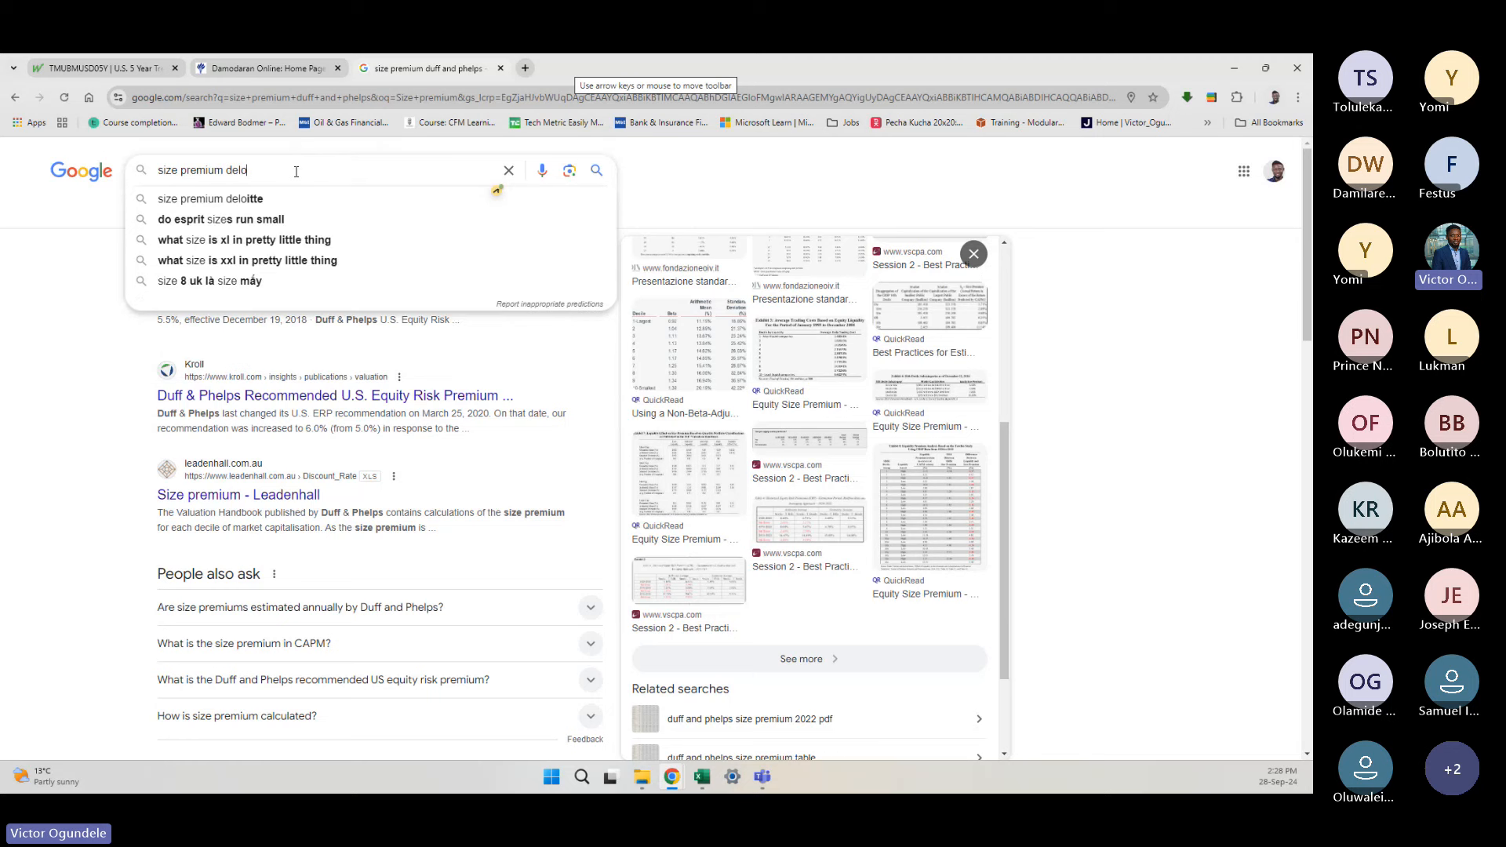
click(212, 203)
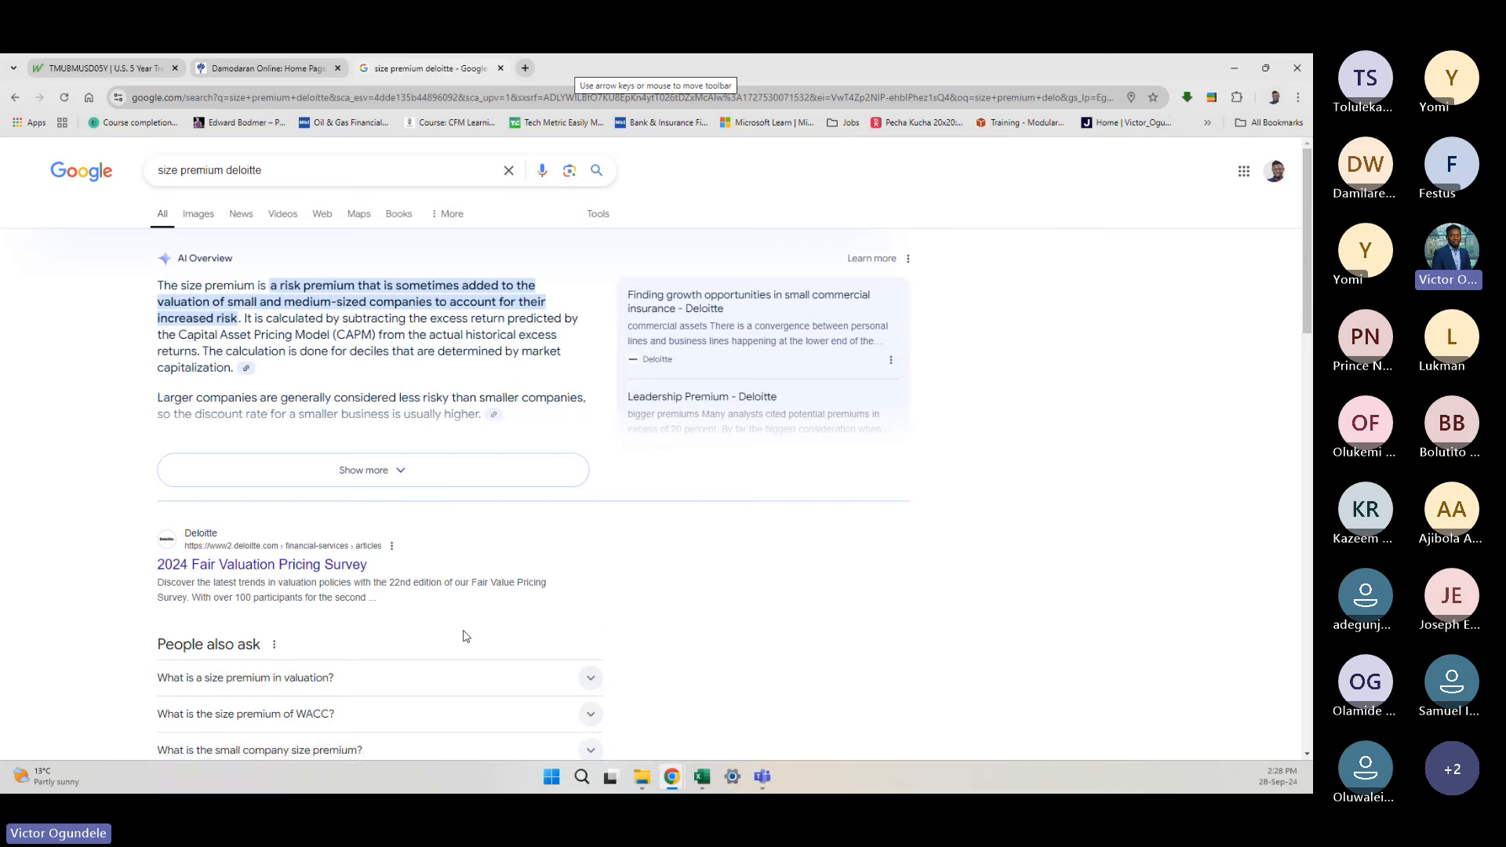
scroll(466, 635, down, 1)
scroll(466, 635, down, 5)
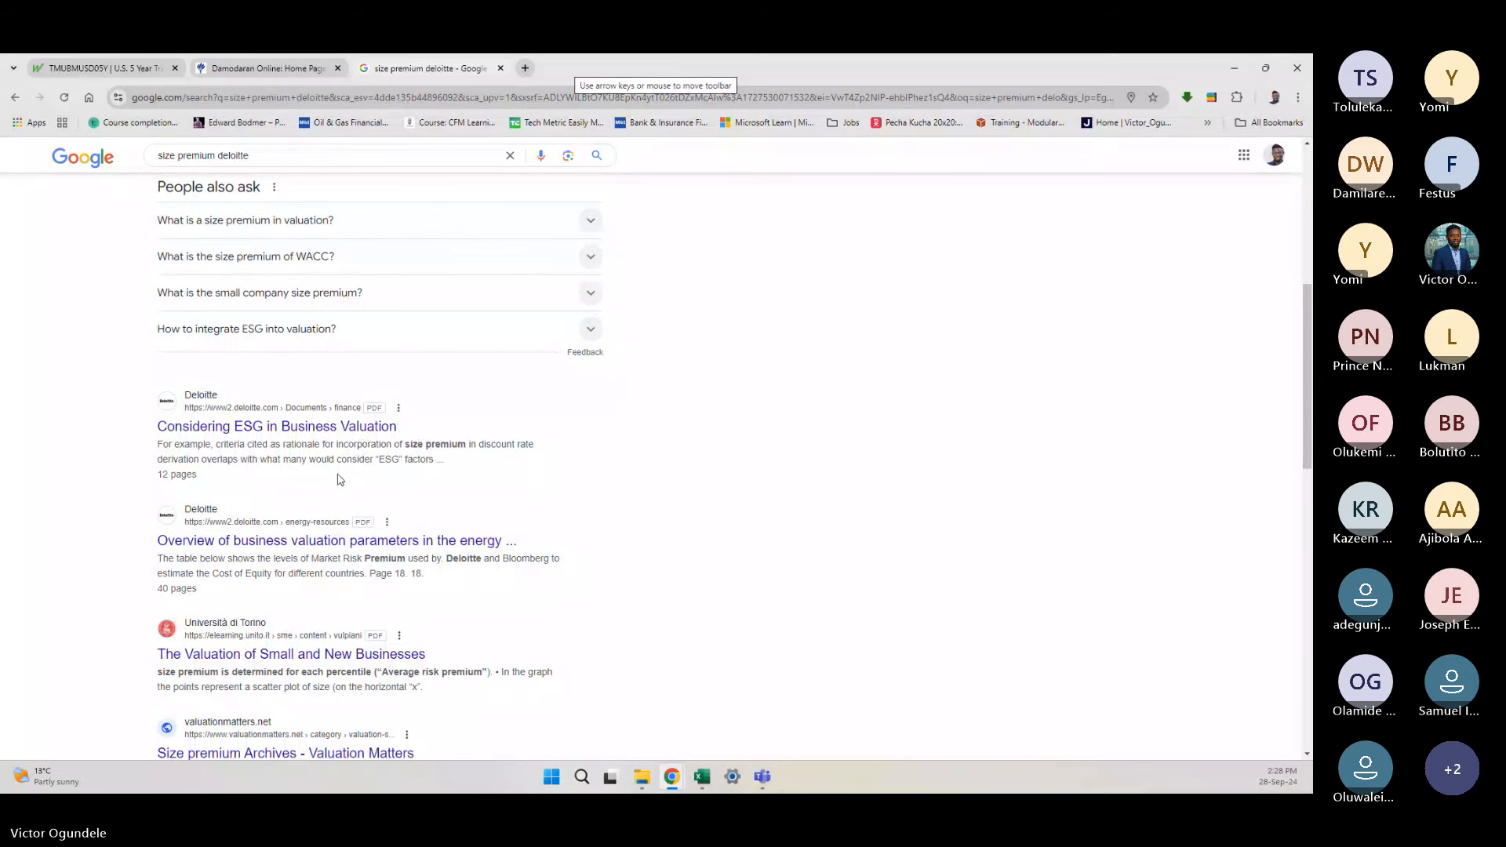
scroll(339, 479, down, 4)
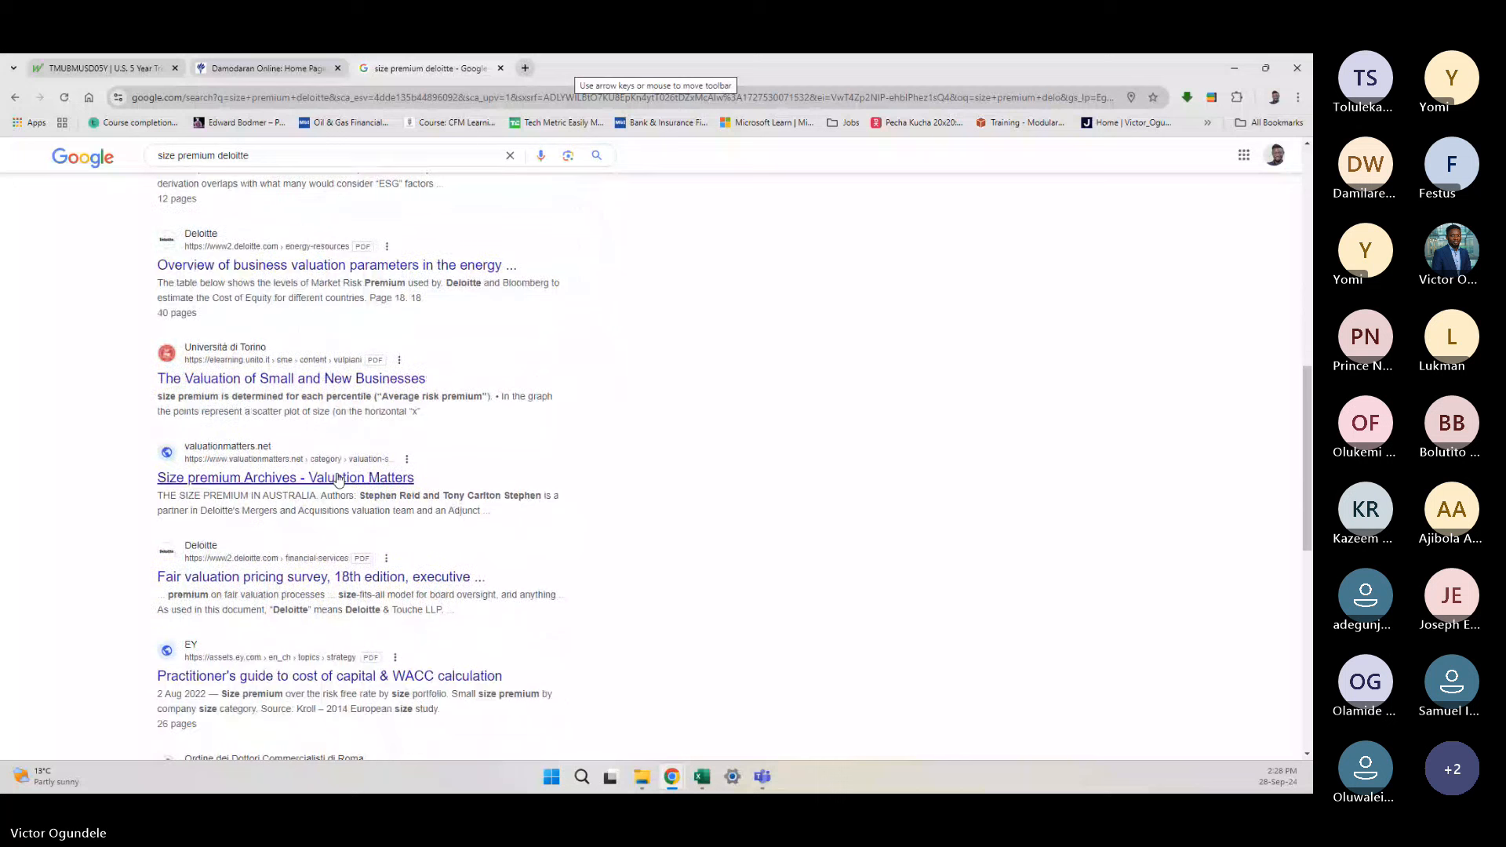
Step: Look through the Valuation Matters size premium archive for usable data and return to the search results
click(281, 468)
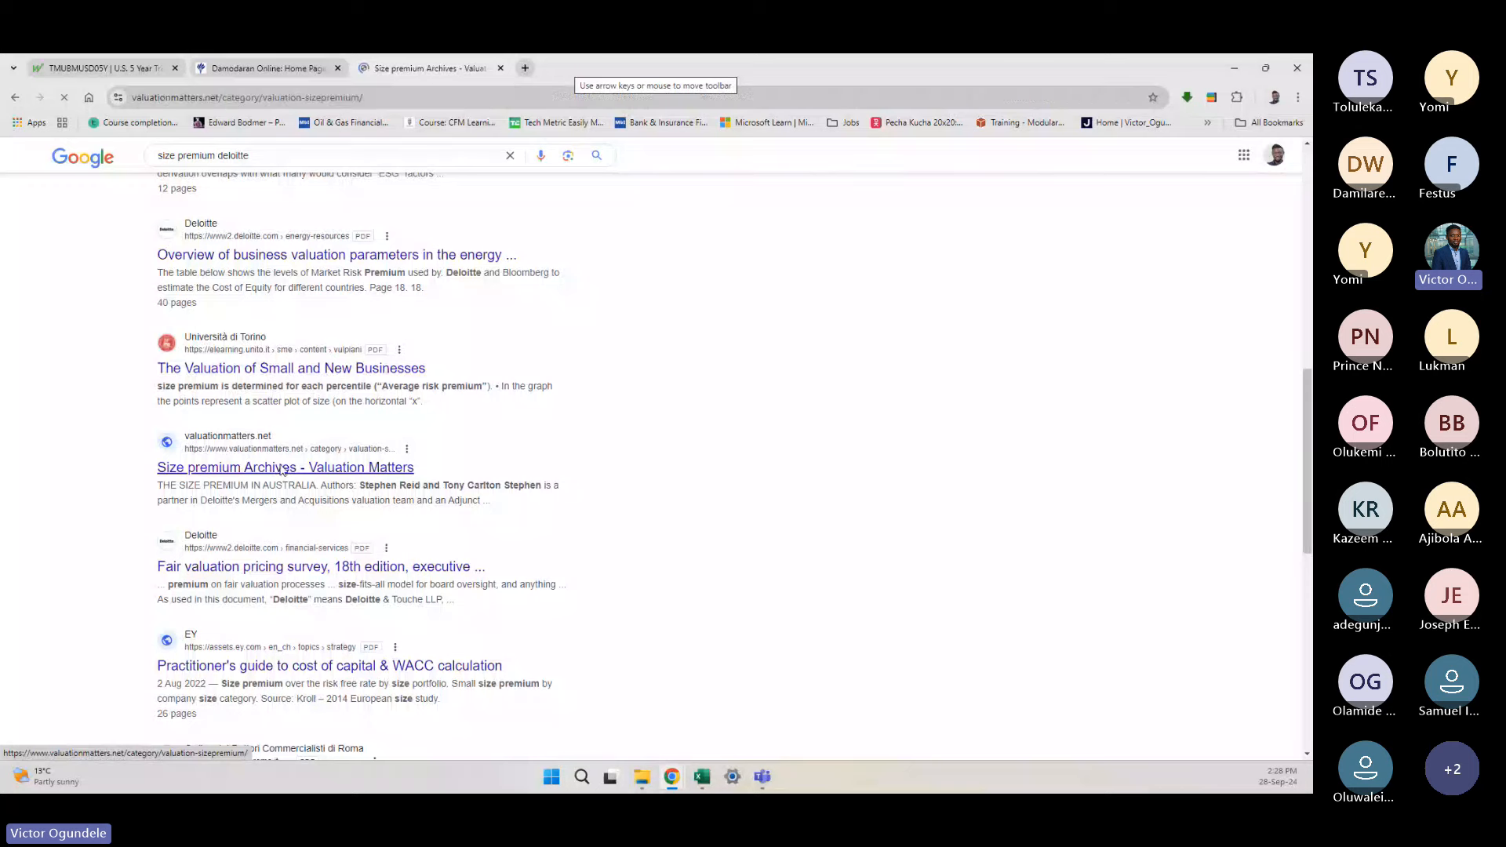
scroll(473, 508, down, 5)
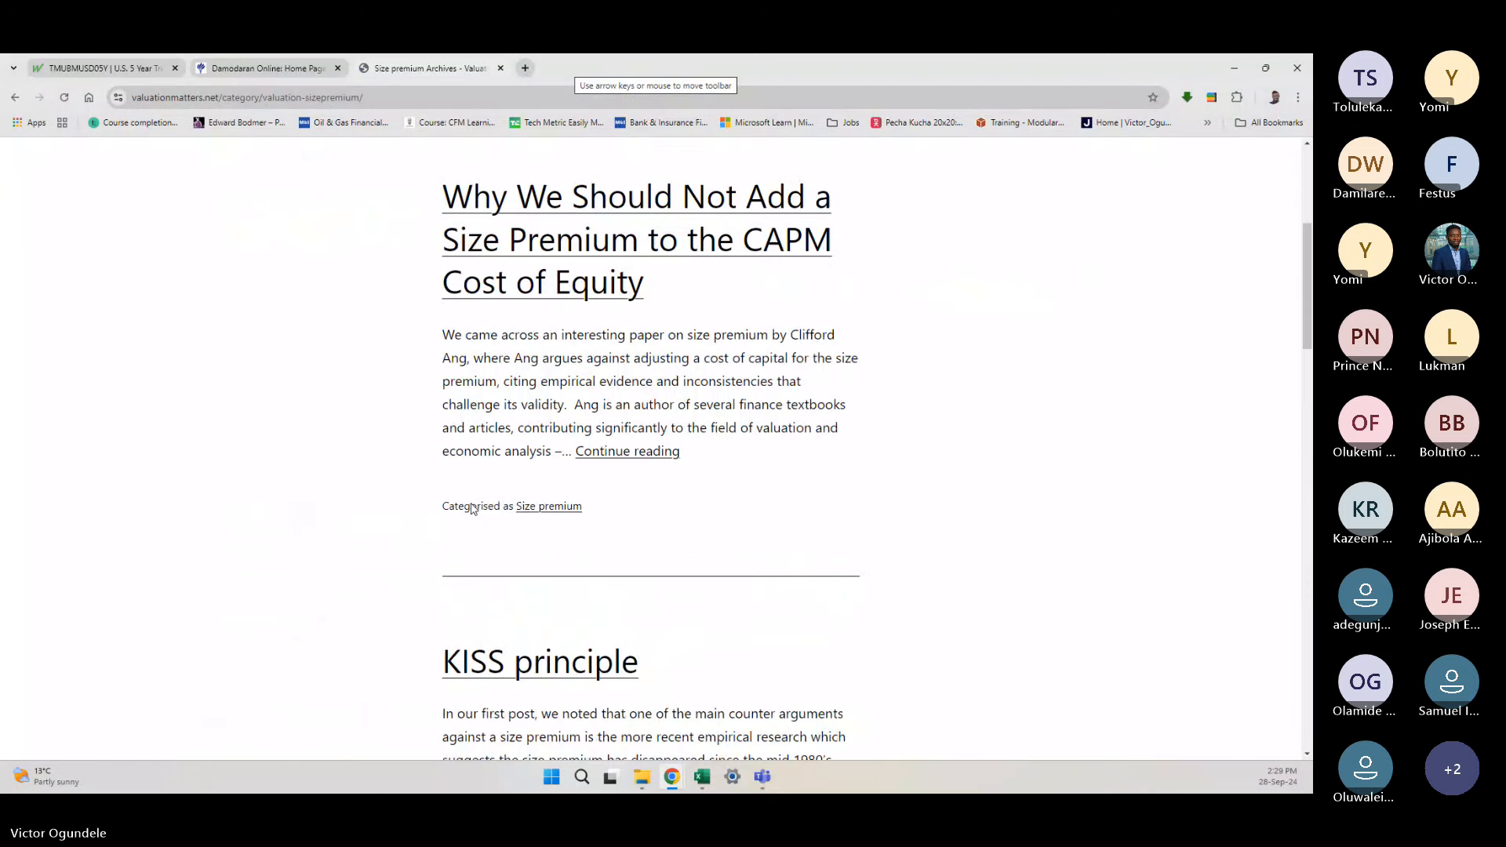
scroll(473, 509, down, 15)
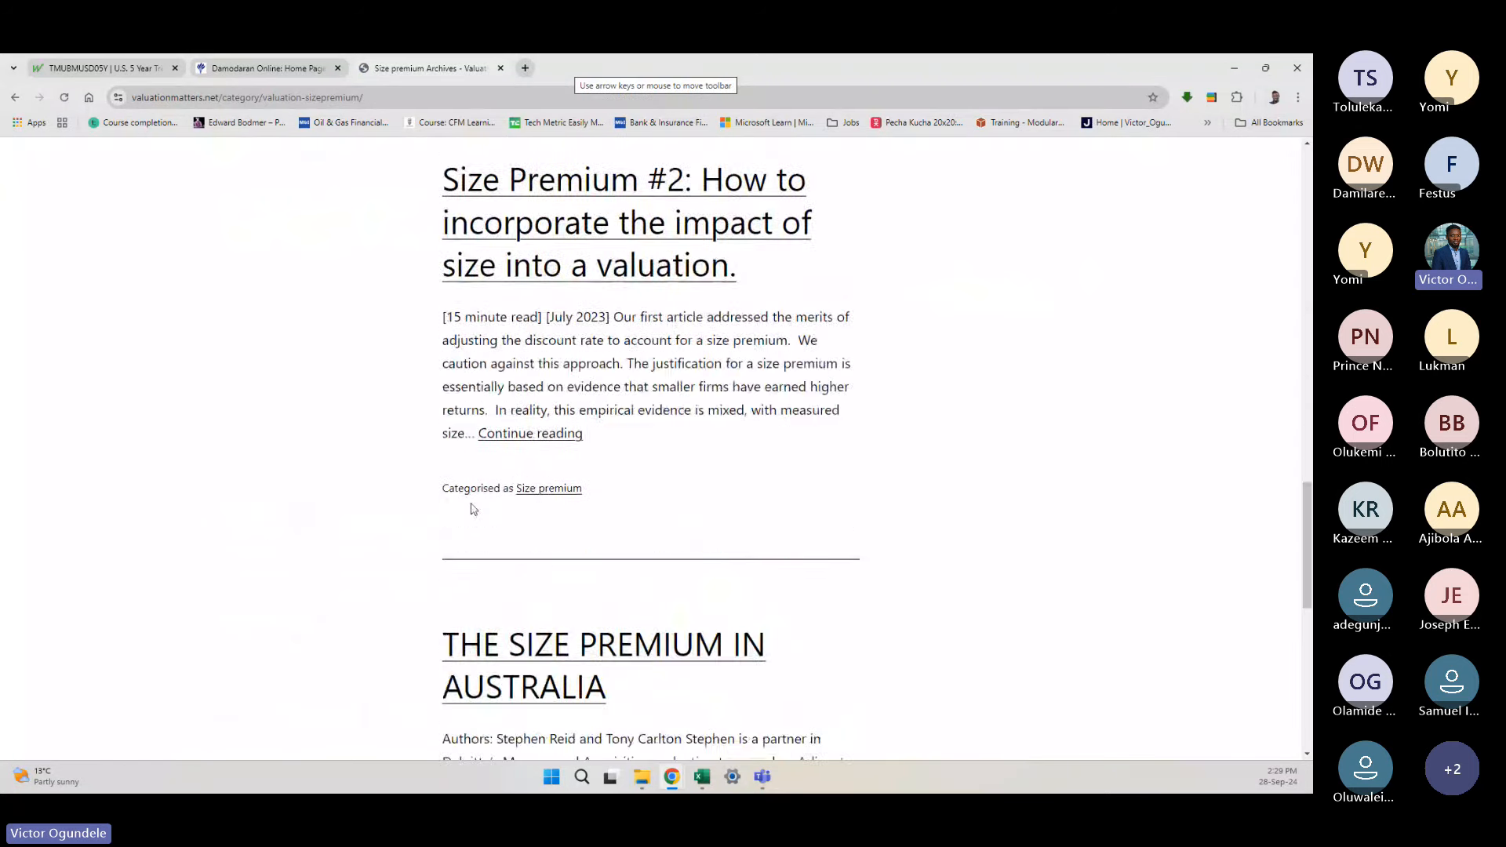
scroll(473, 508, down, 9)
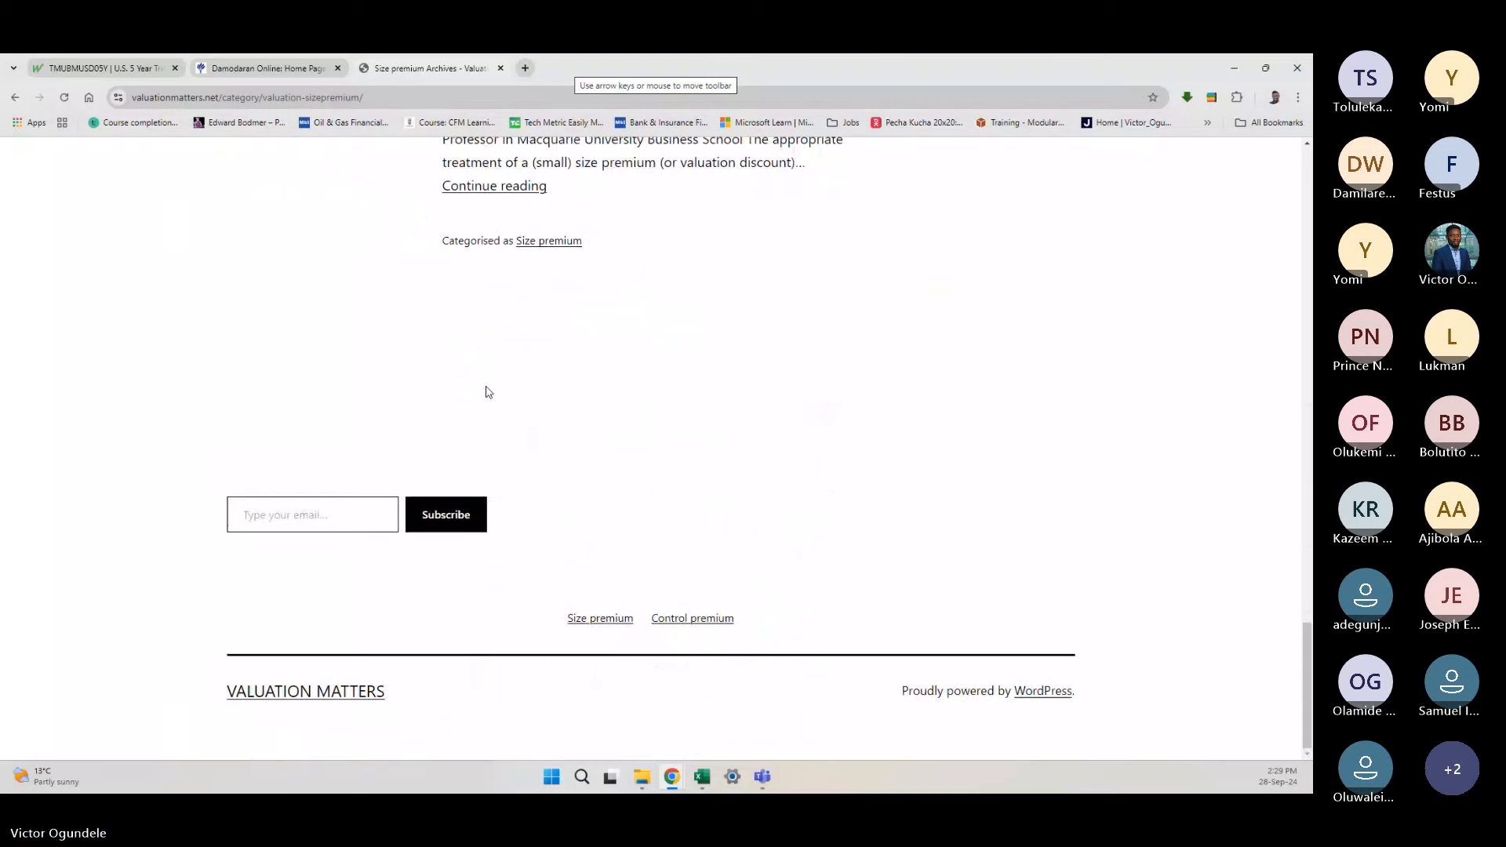
scroll(488, 388, up, 20)
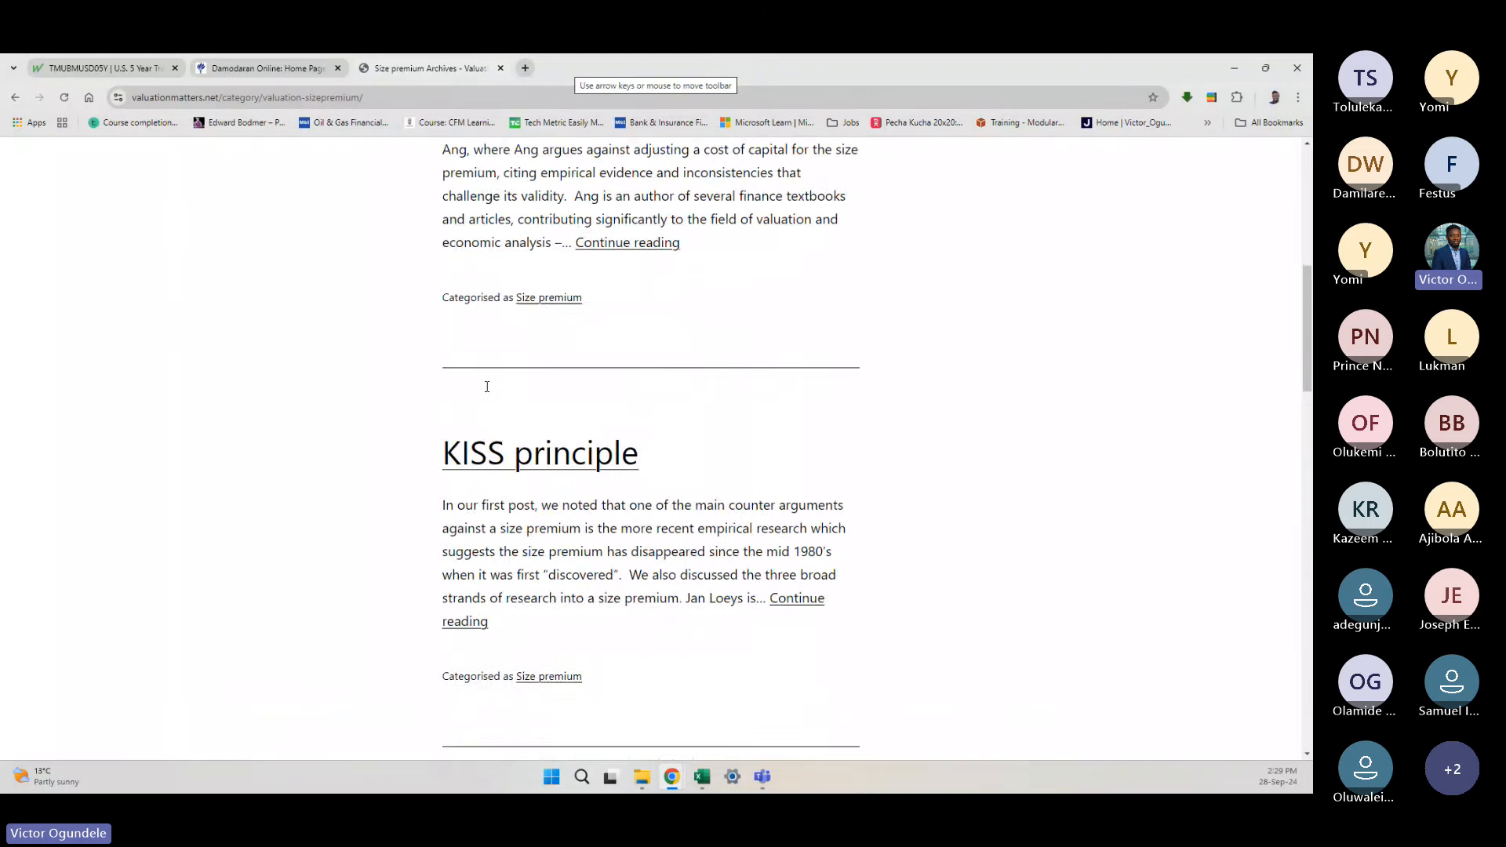
scroll(487, 387, up, 10)
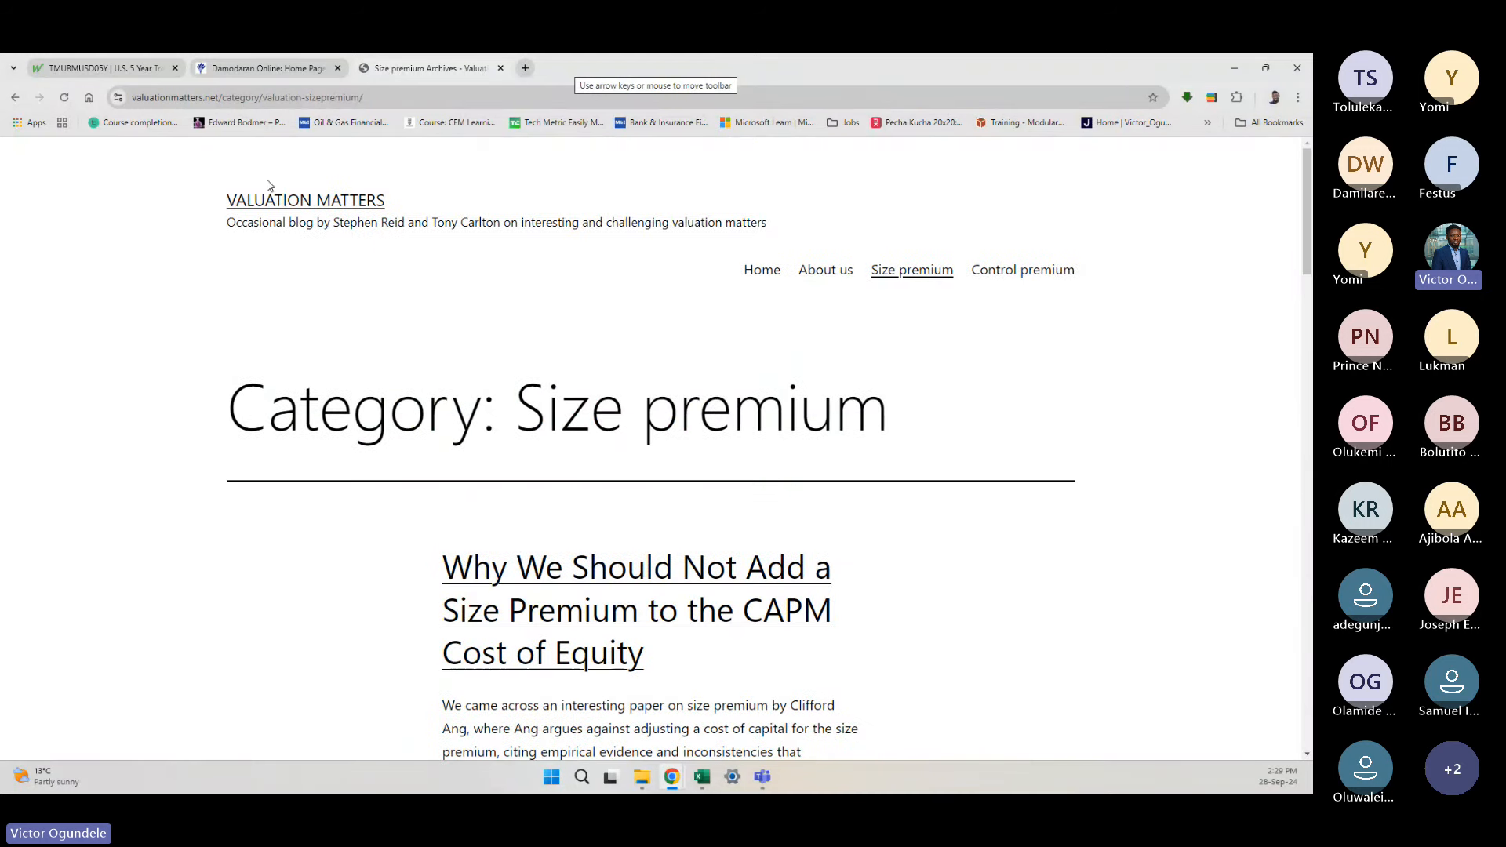
click(15, 98)
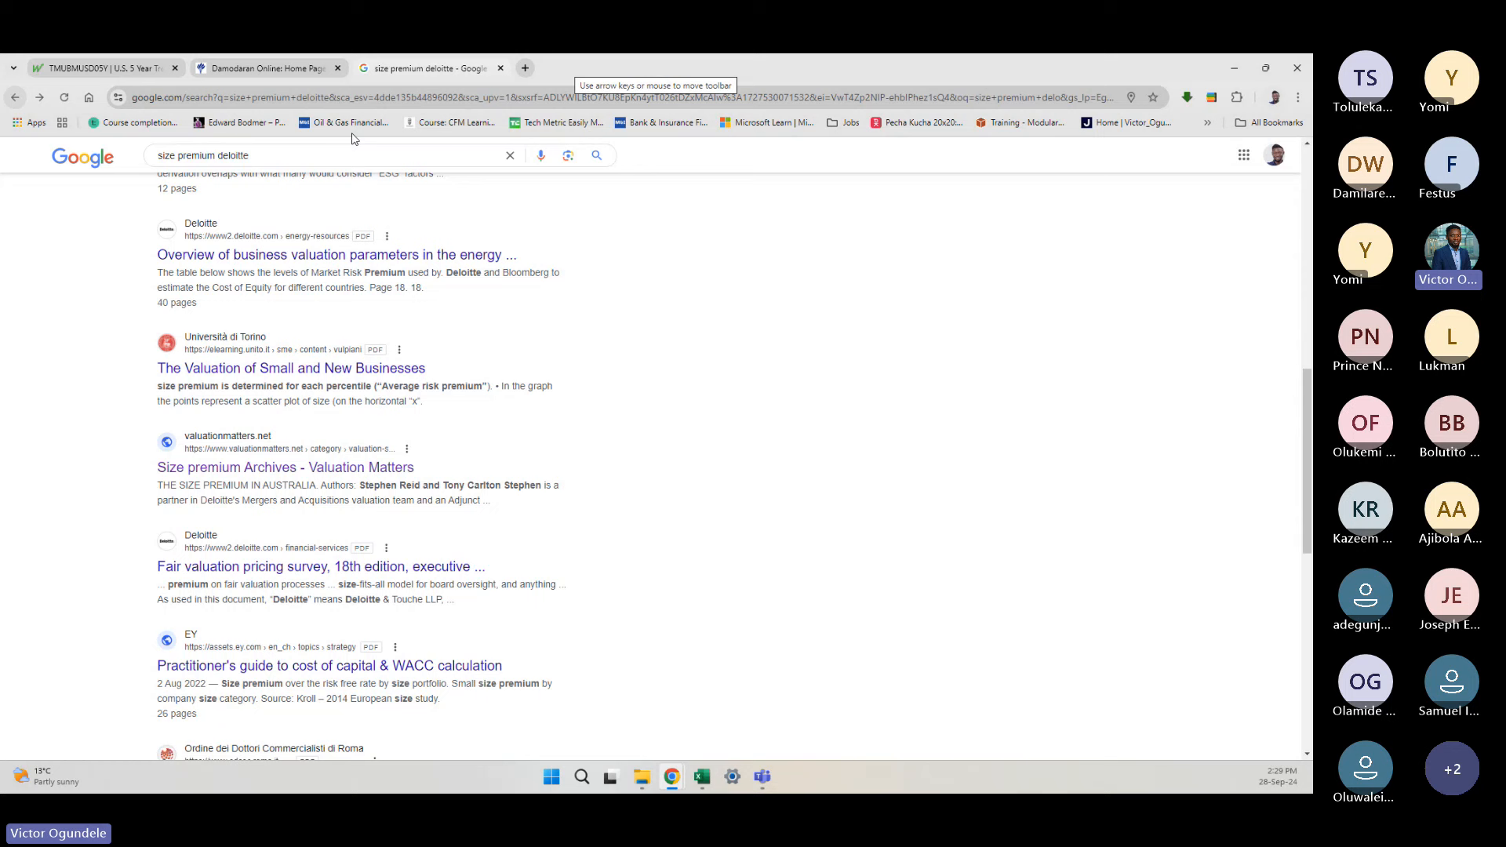
Step: Search Google for "size premium PWC" and look down the results
double_click(270, 156)
text(PWC)
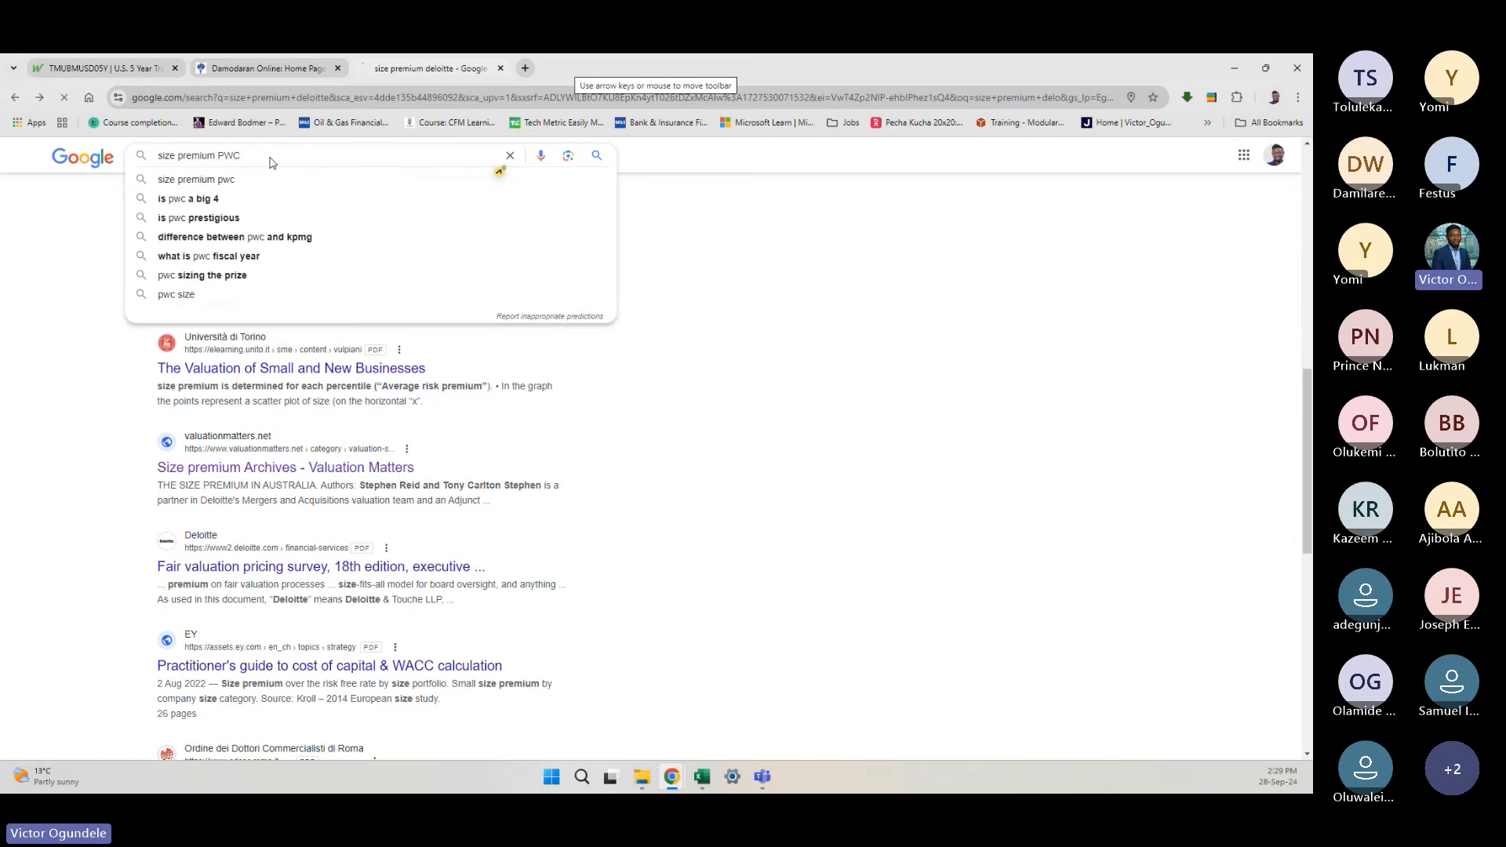
key(Return)
scroll(439, 565, down, 6)
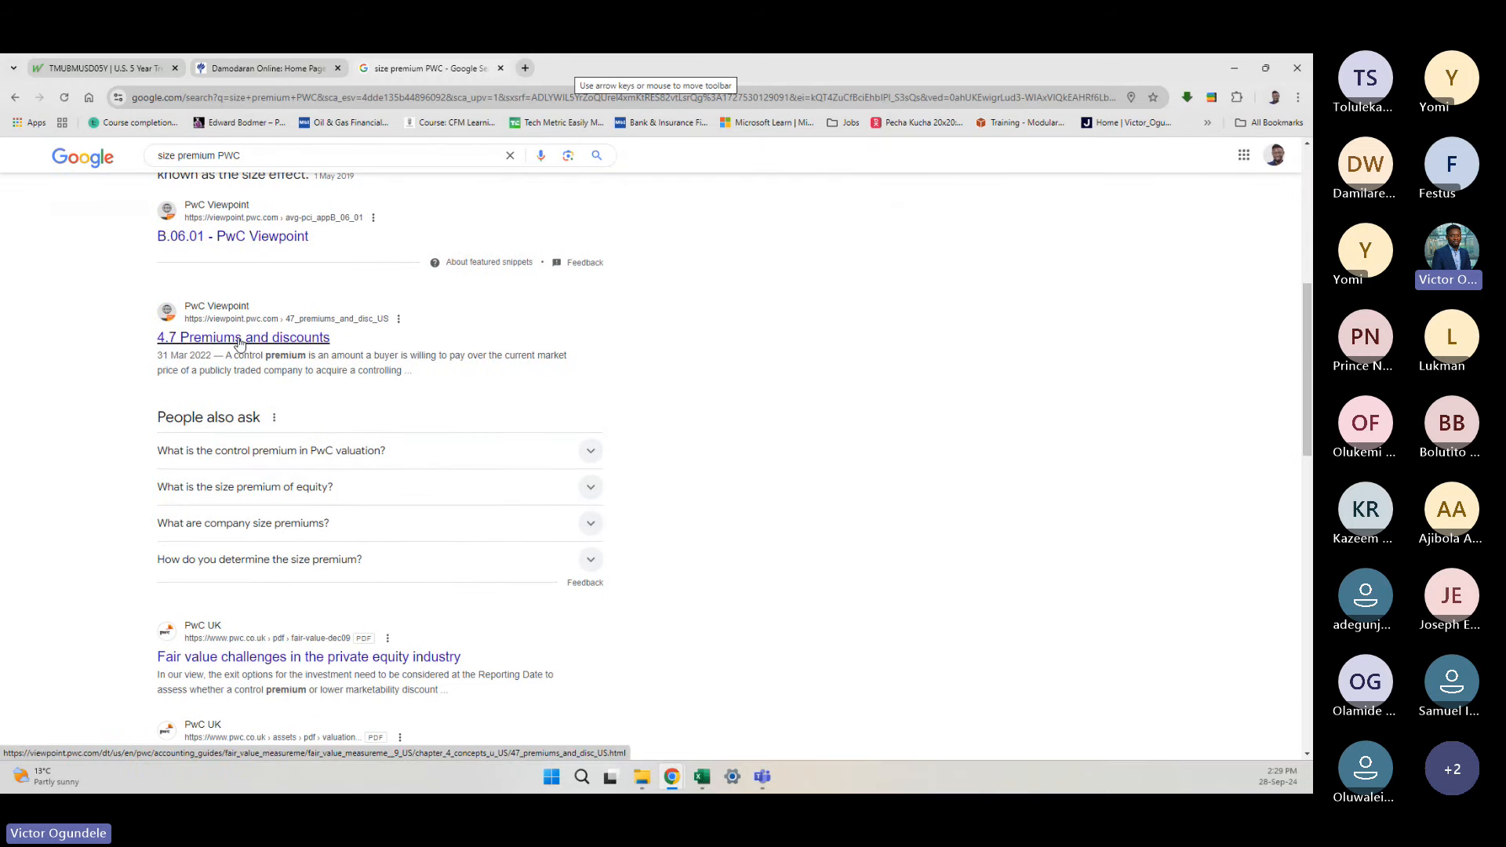
Step: Read through PwC Viewpoint's "4.7 Premiums and discounts" page for size premium data and return to the search results
click(239, 343)
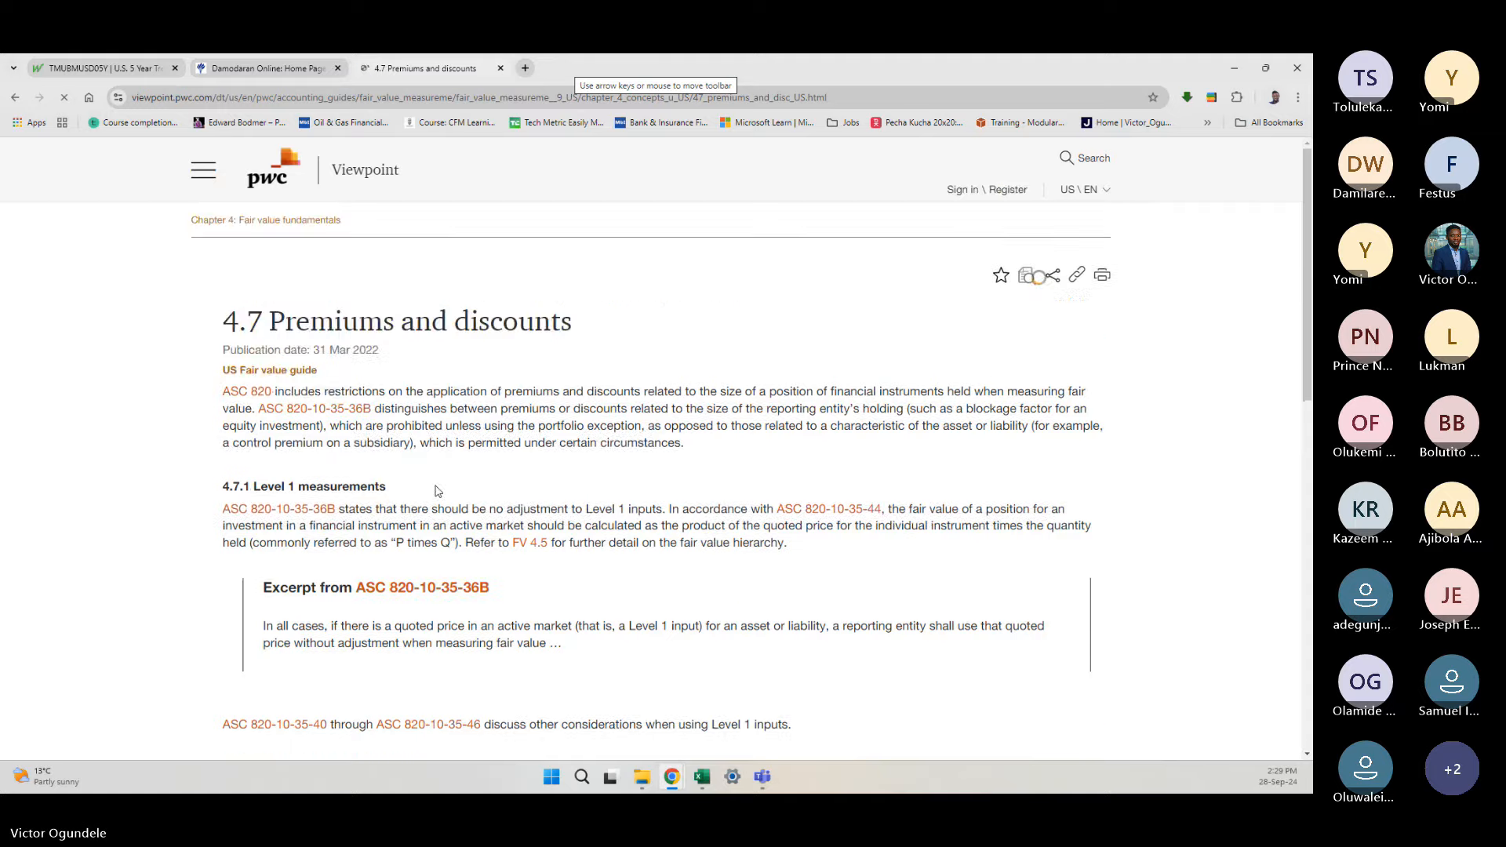
scroll(437, 492, down, 12)
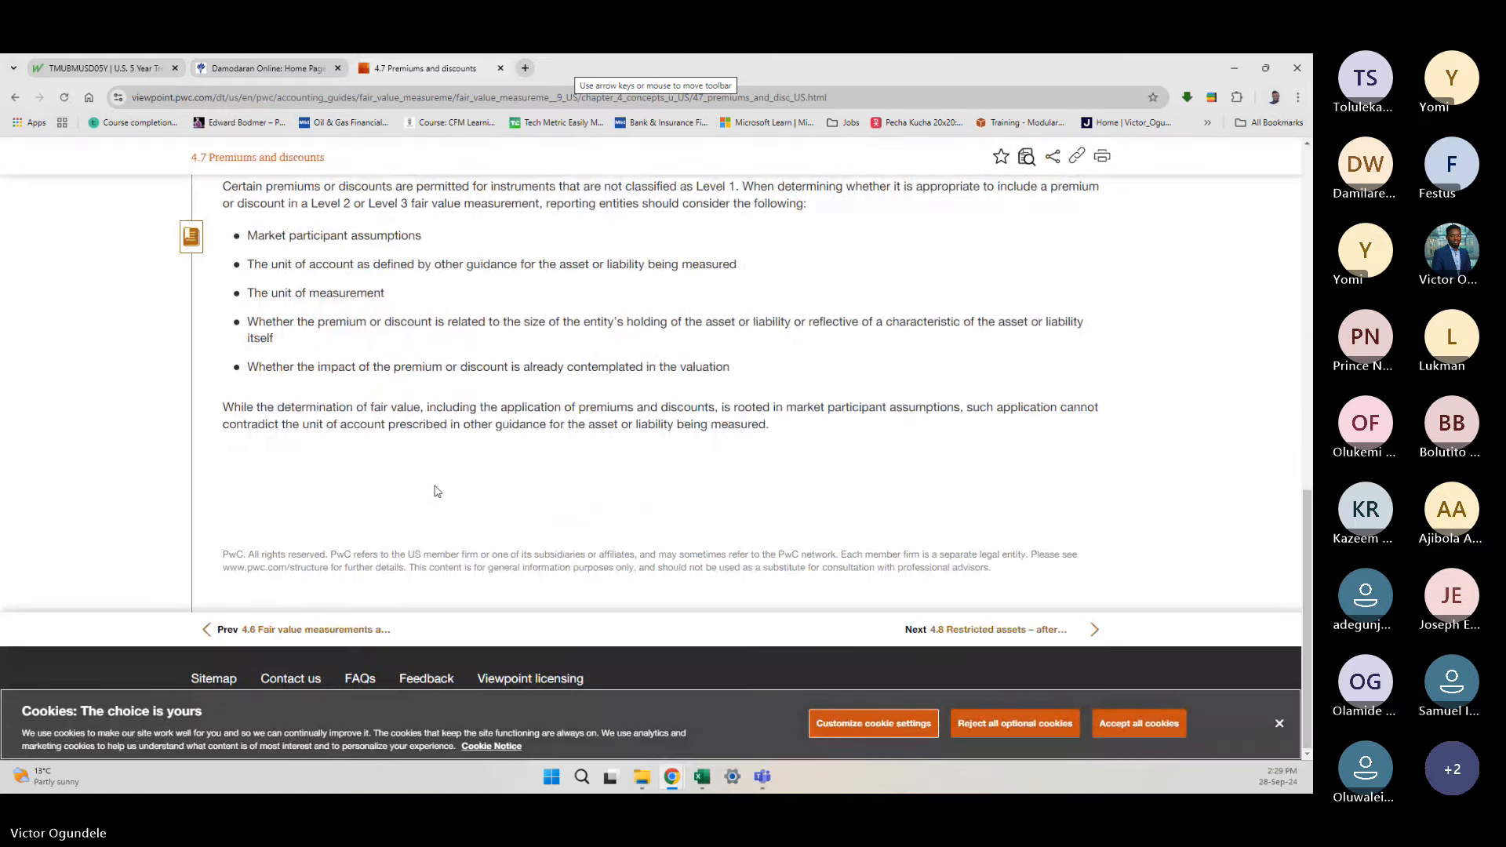
scroll(437, 492, up, 10)
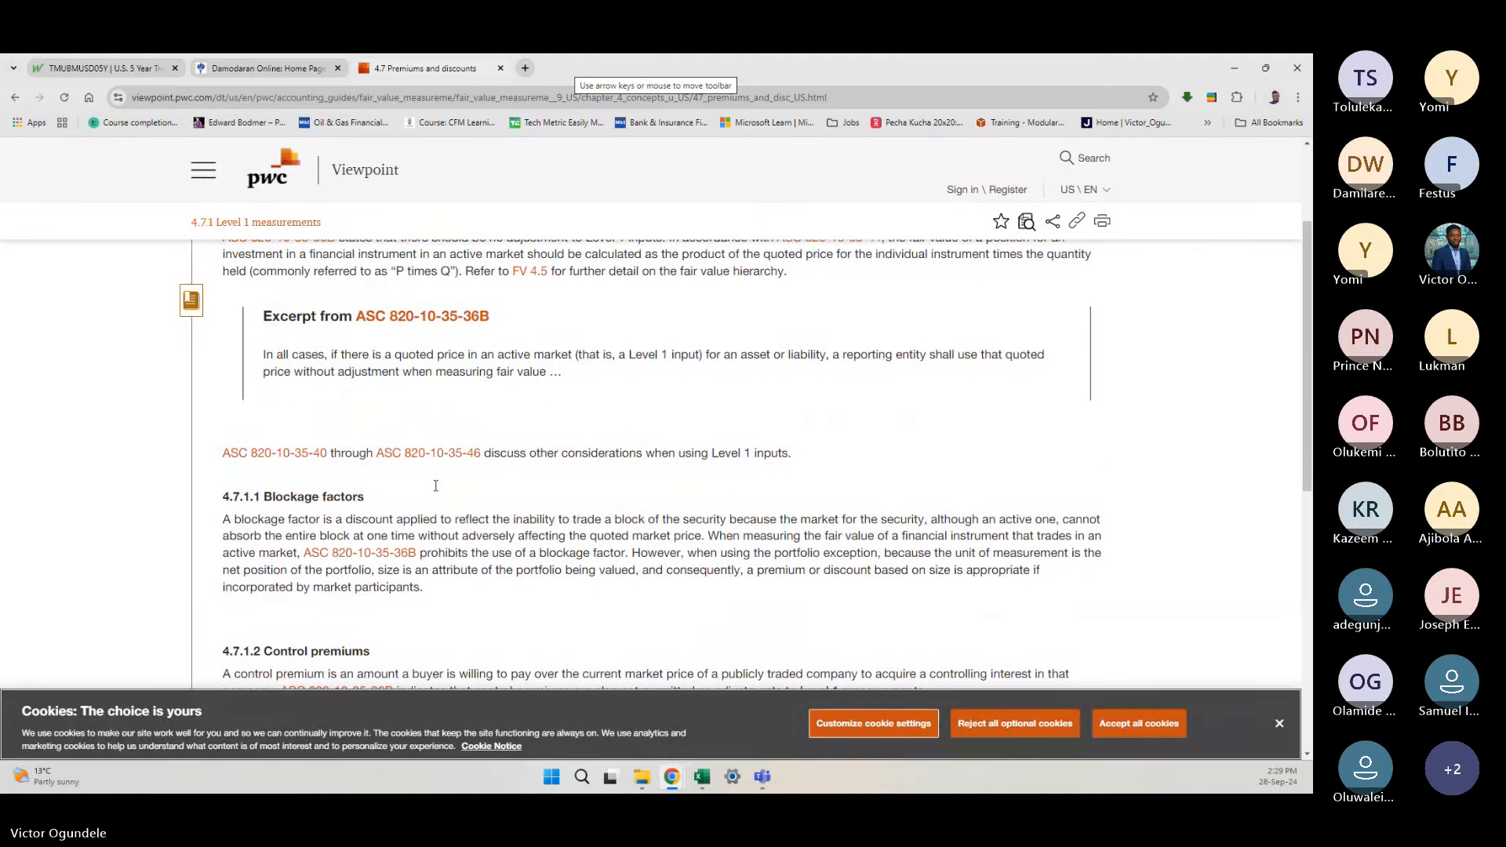
scroll(437, 489, up, 4)
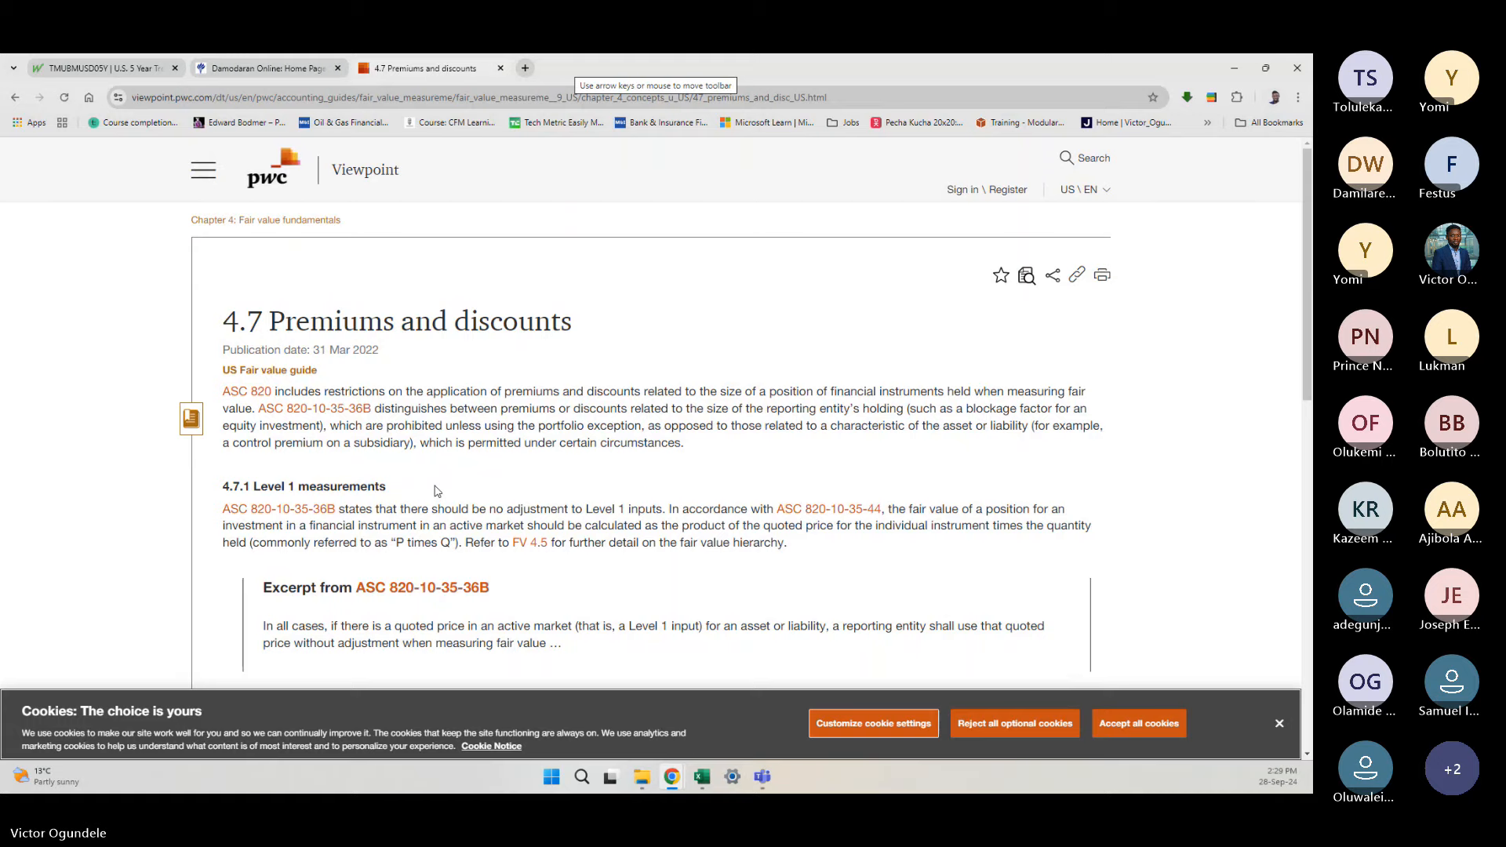
scroll(437, 492, down, 10)
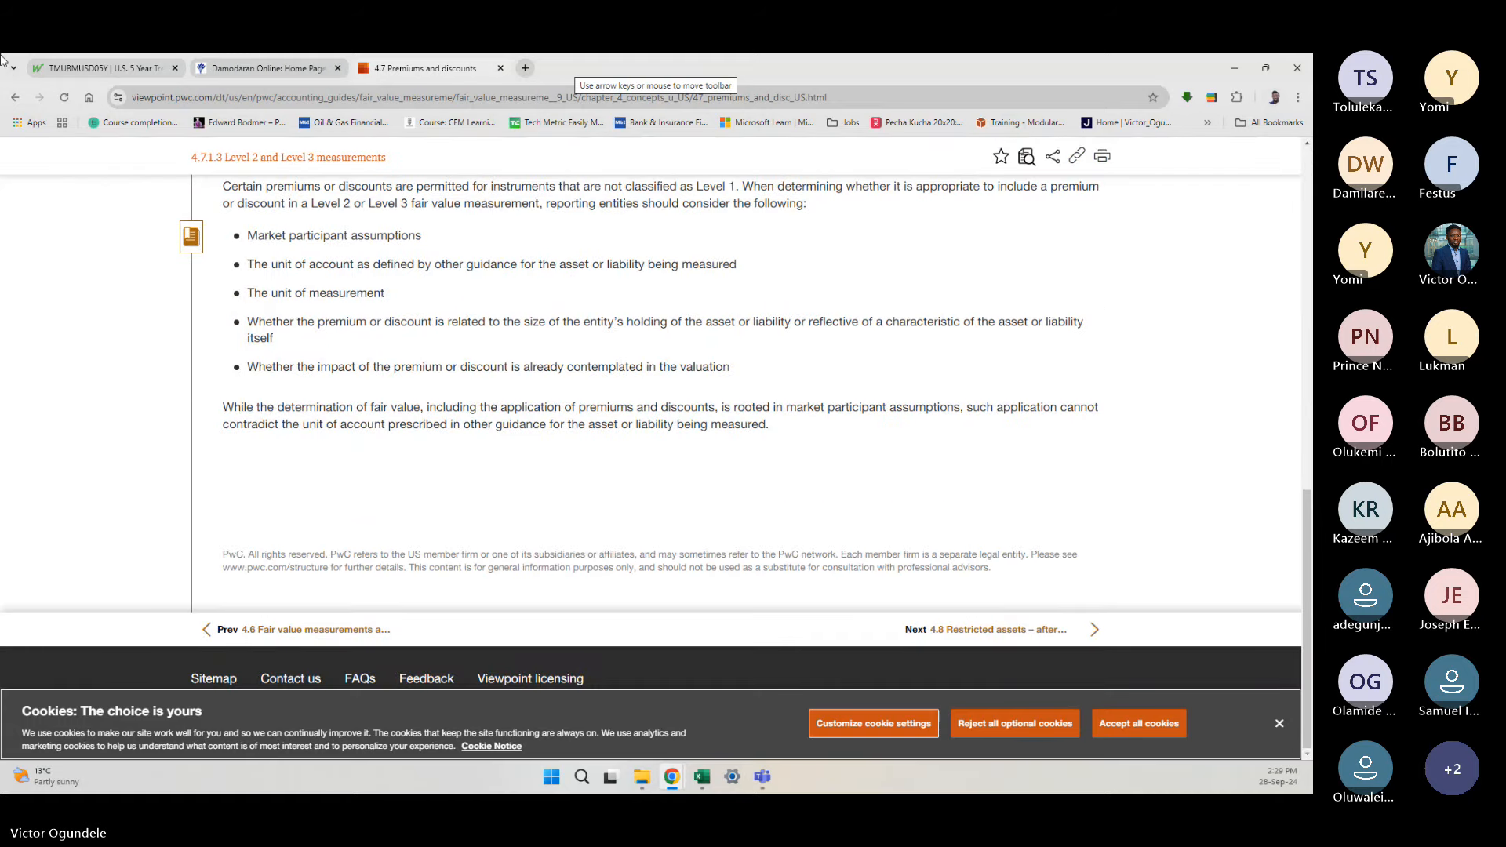
click(15, 97)
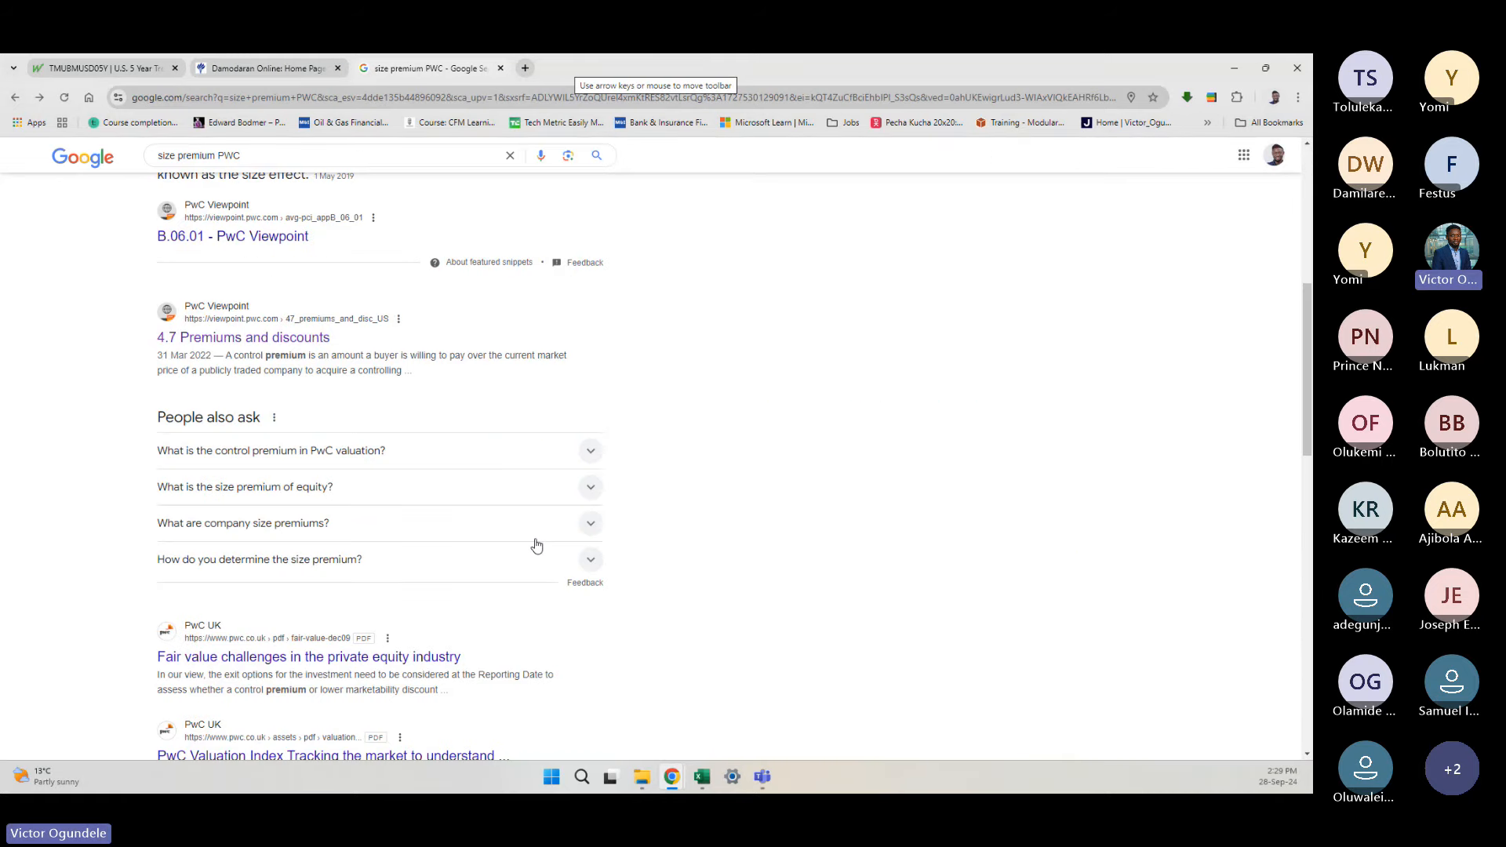
Step: Look over KPMG's Equity Market Risk Premium page from the results, accepting all cookies, and return to the search results
scroll(536, 546, down, 3)
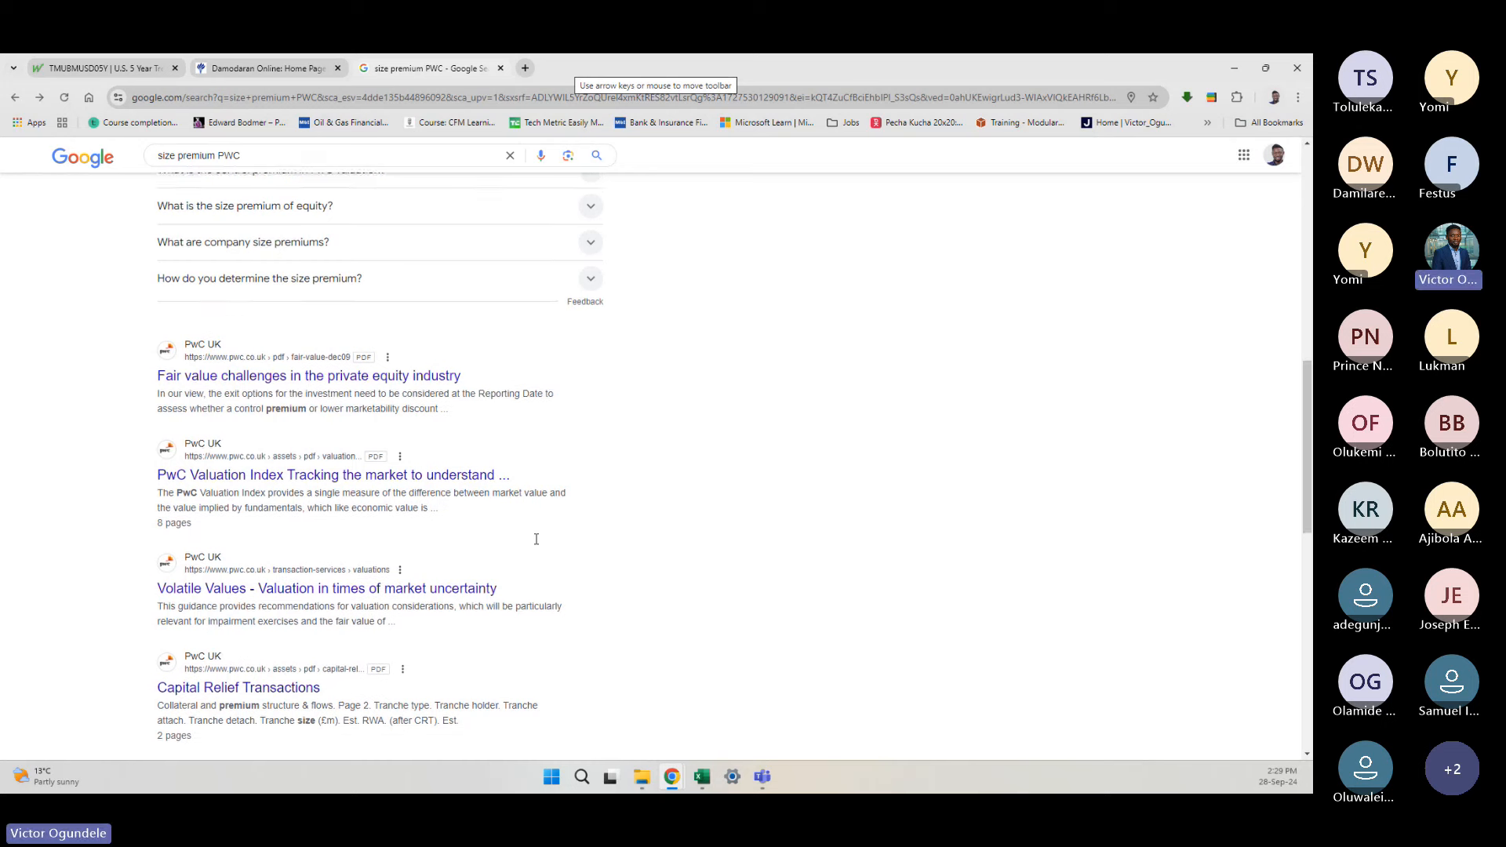
scroll(536, 541, down, 2)
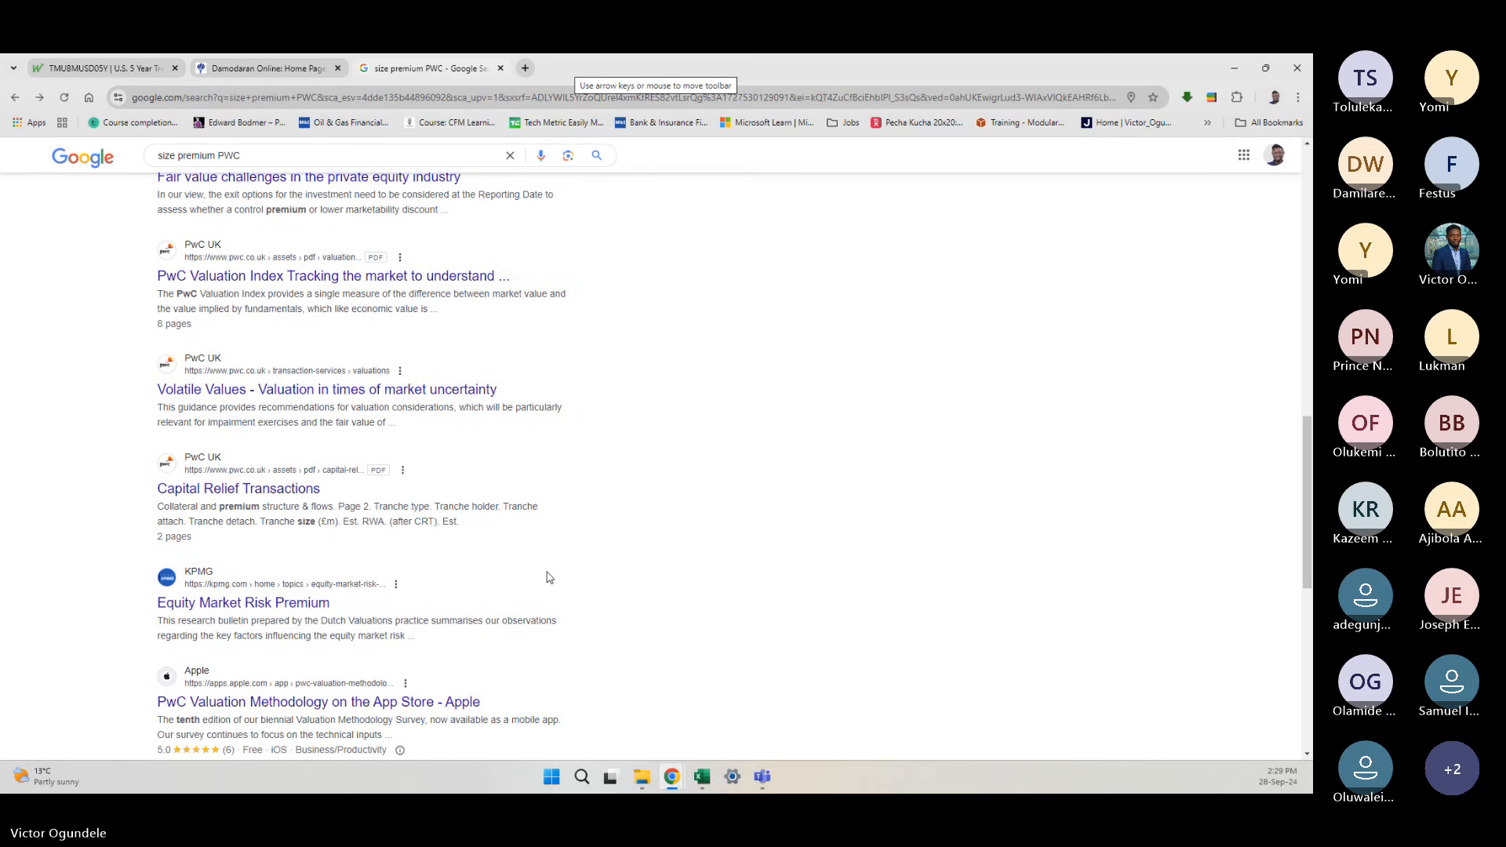
scroll(549, 578, down, 2)
click(240, 464)
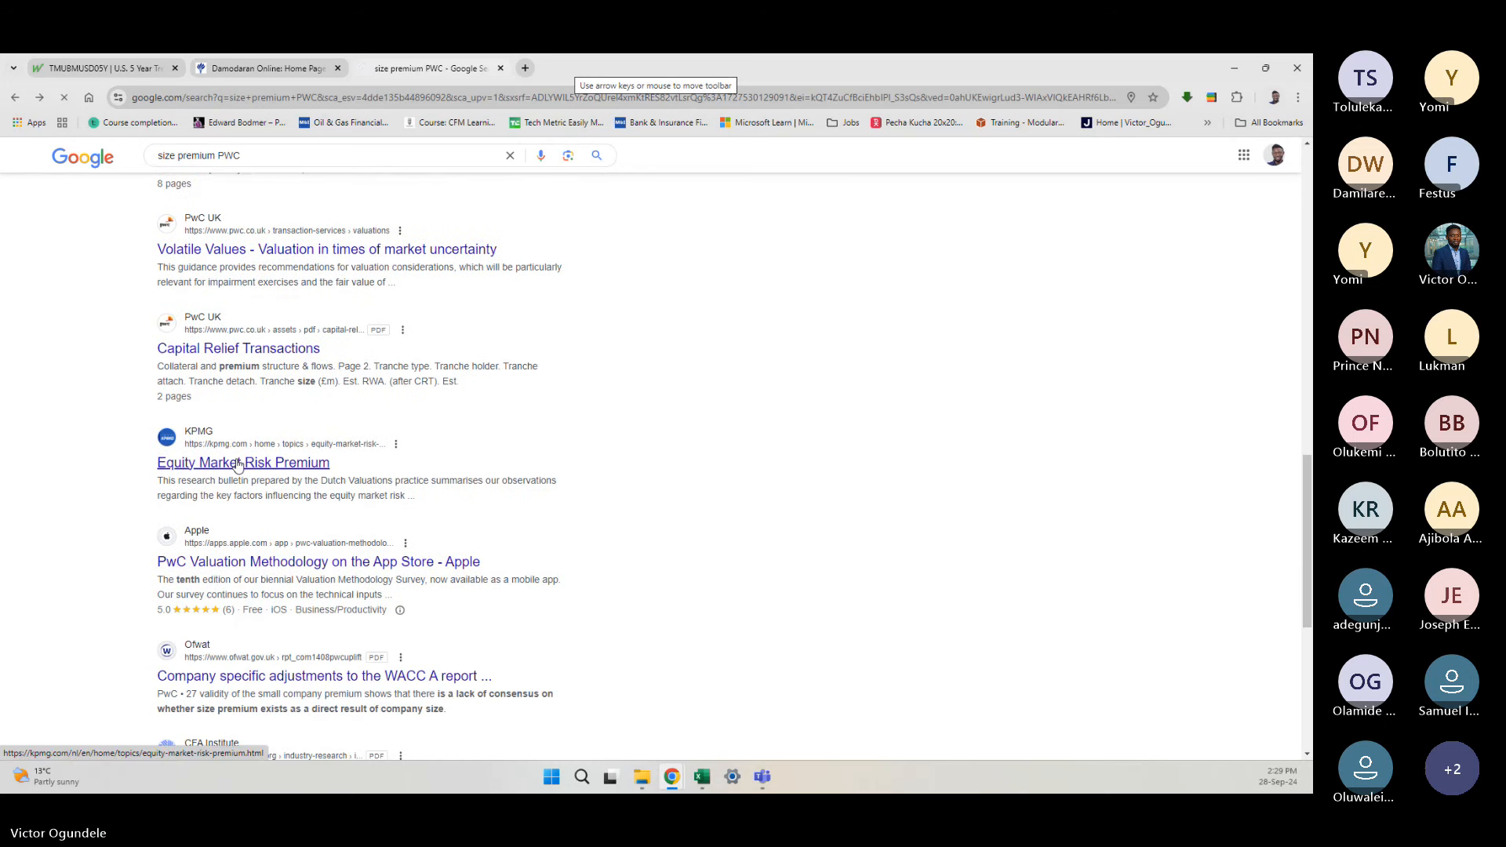
scroll(375, 564, down, 3)
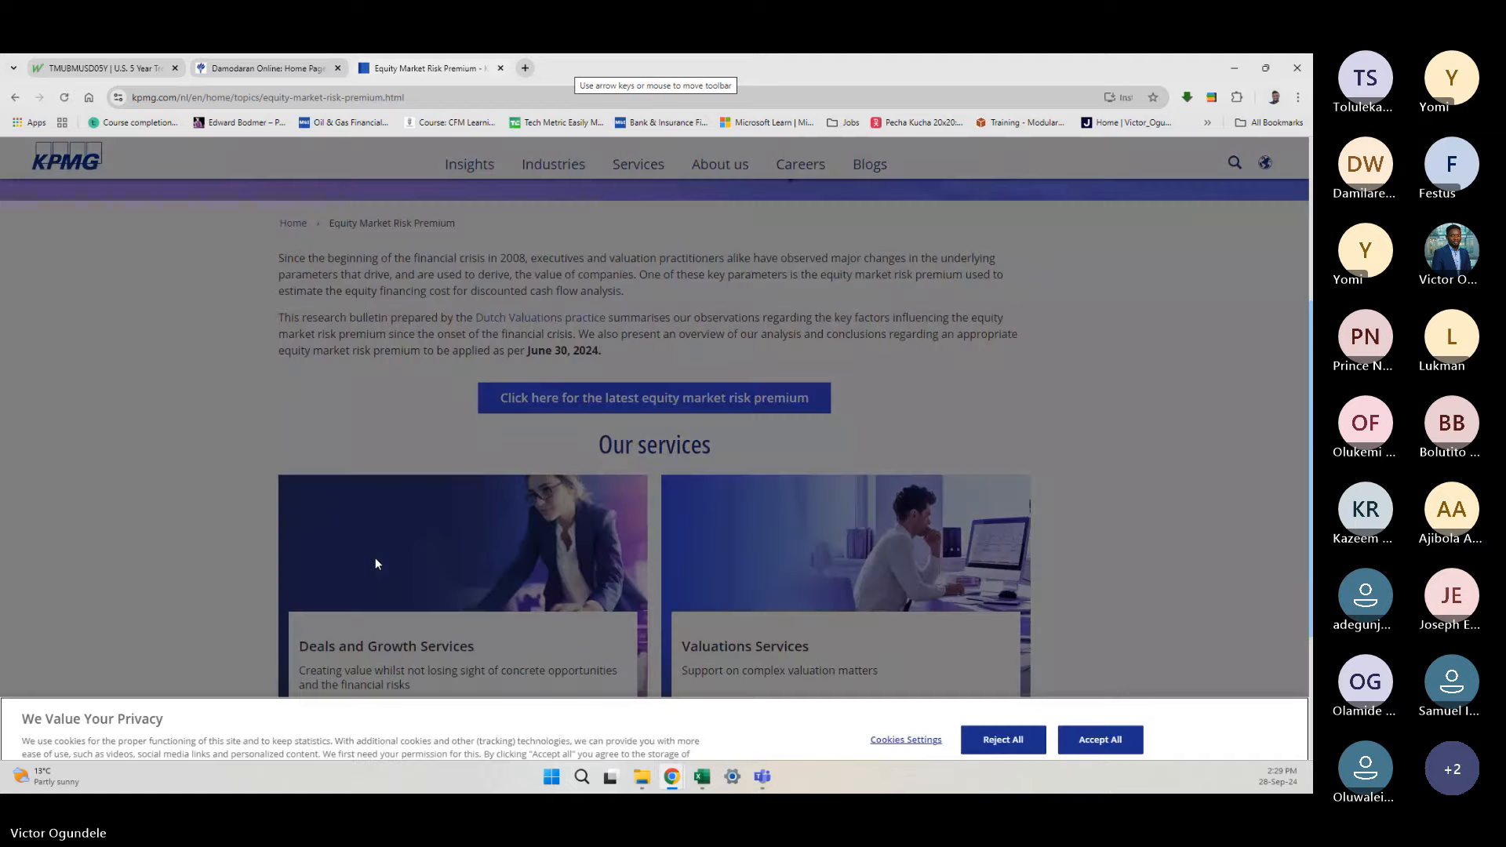
scroll(375, 558, down, 3)
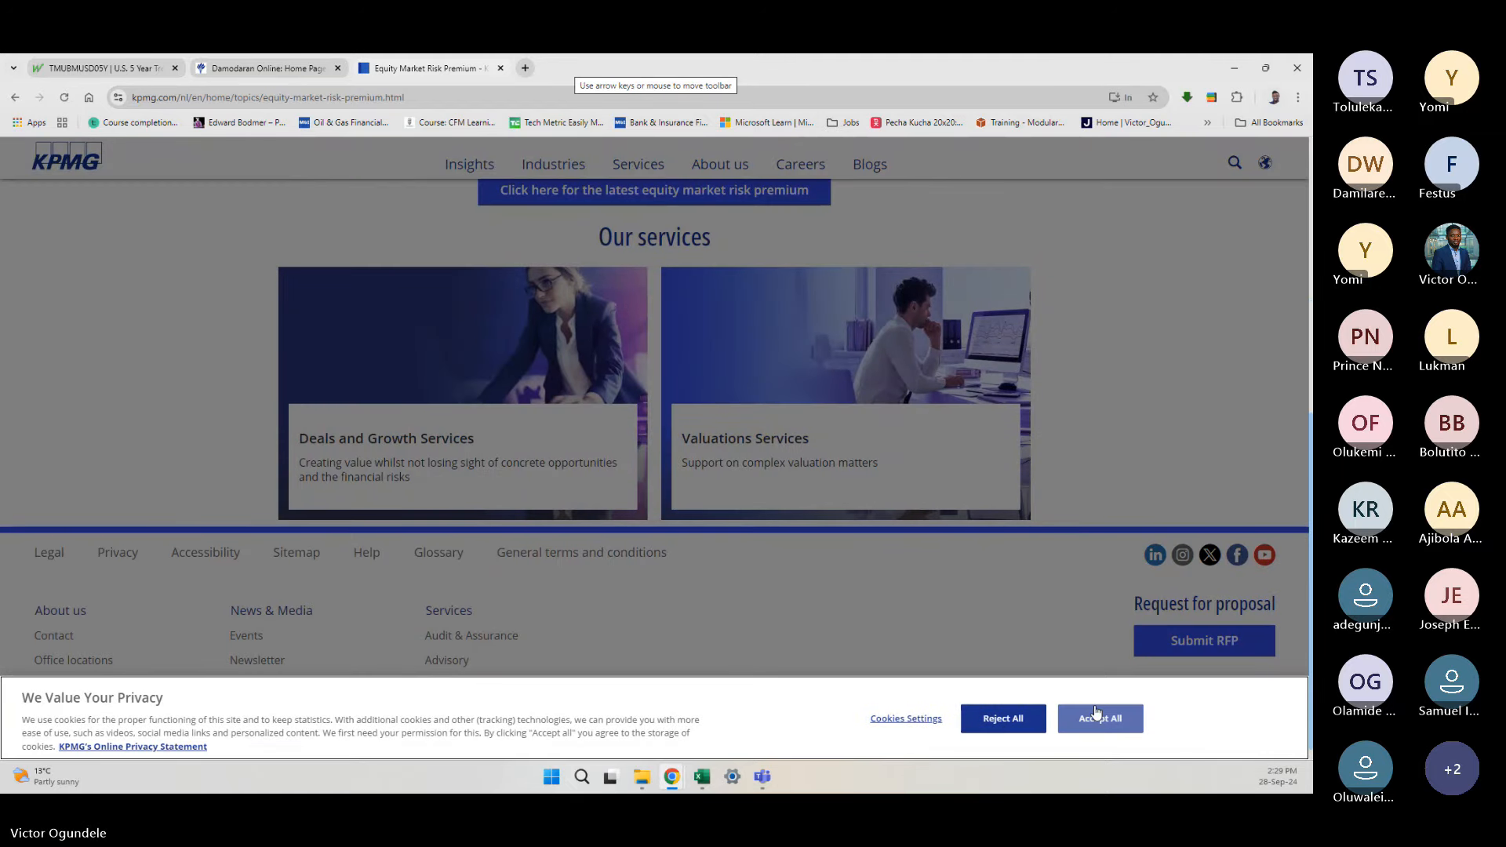
click(1097, 716)
scroll(769, 545, up, 2)
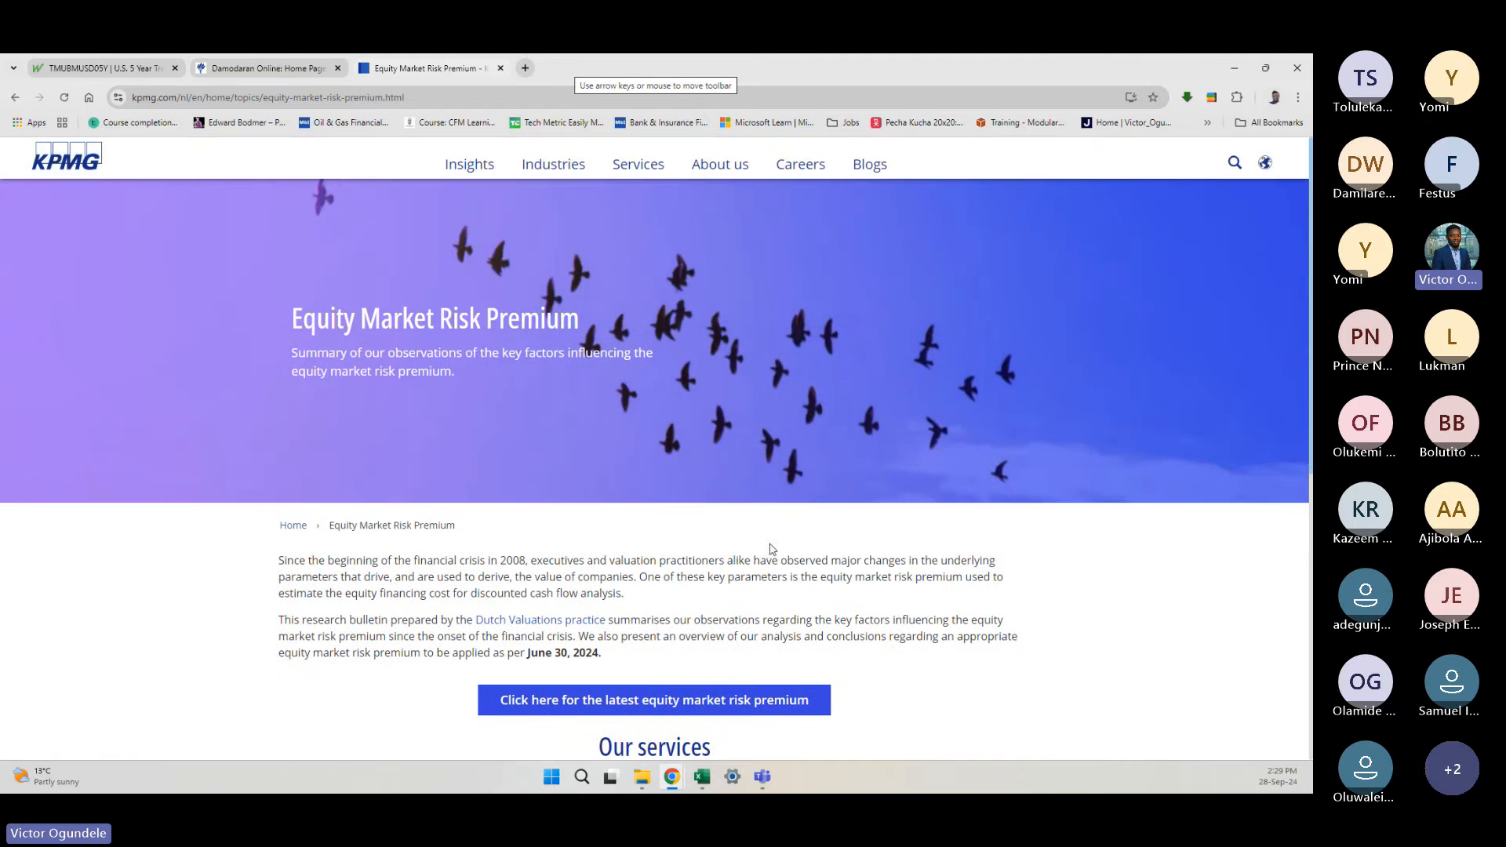
click(16, 96)
Step: Look through the remaining PwC search results and expand the AI Overview on the size premium
scroll(318, 616, down, 2)
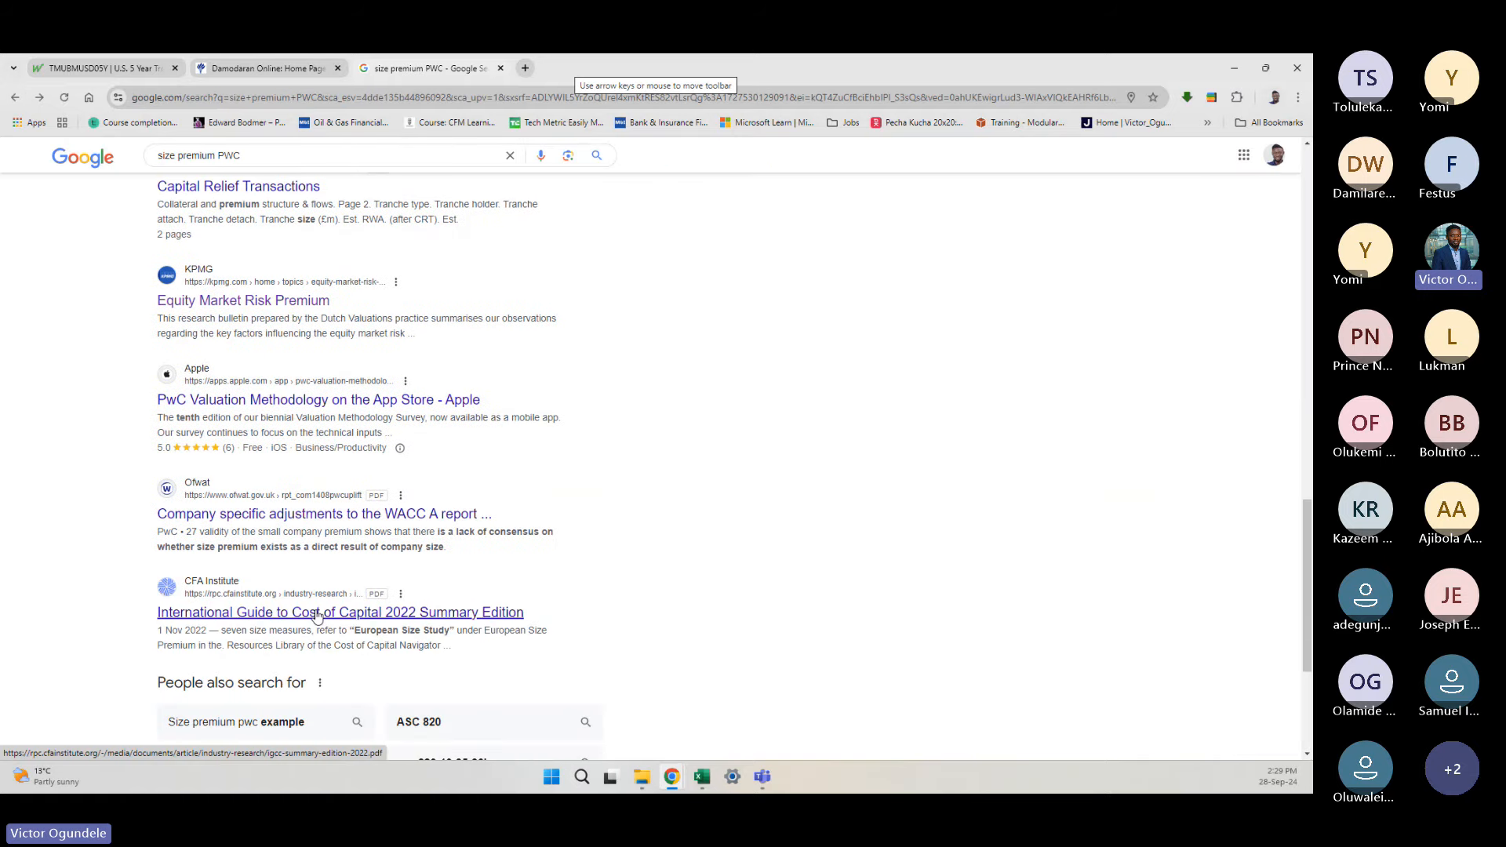
scroll(318, 616, down, 3)
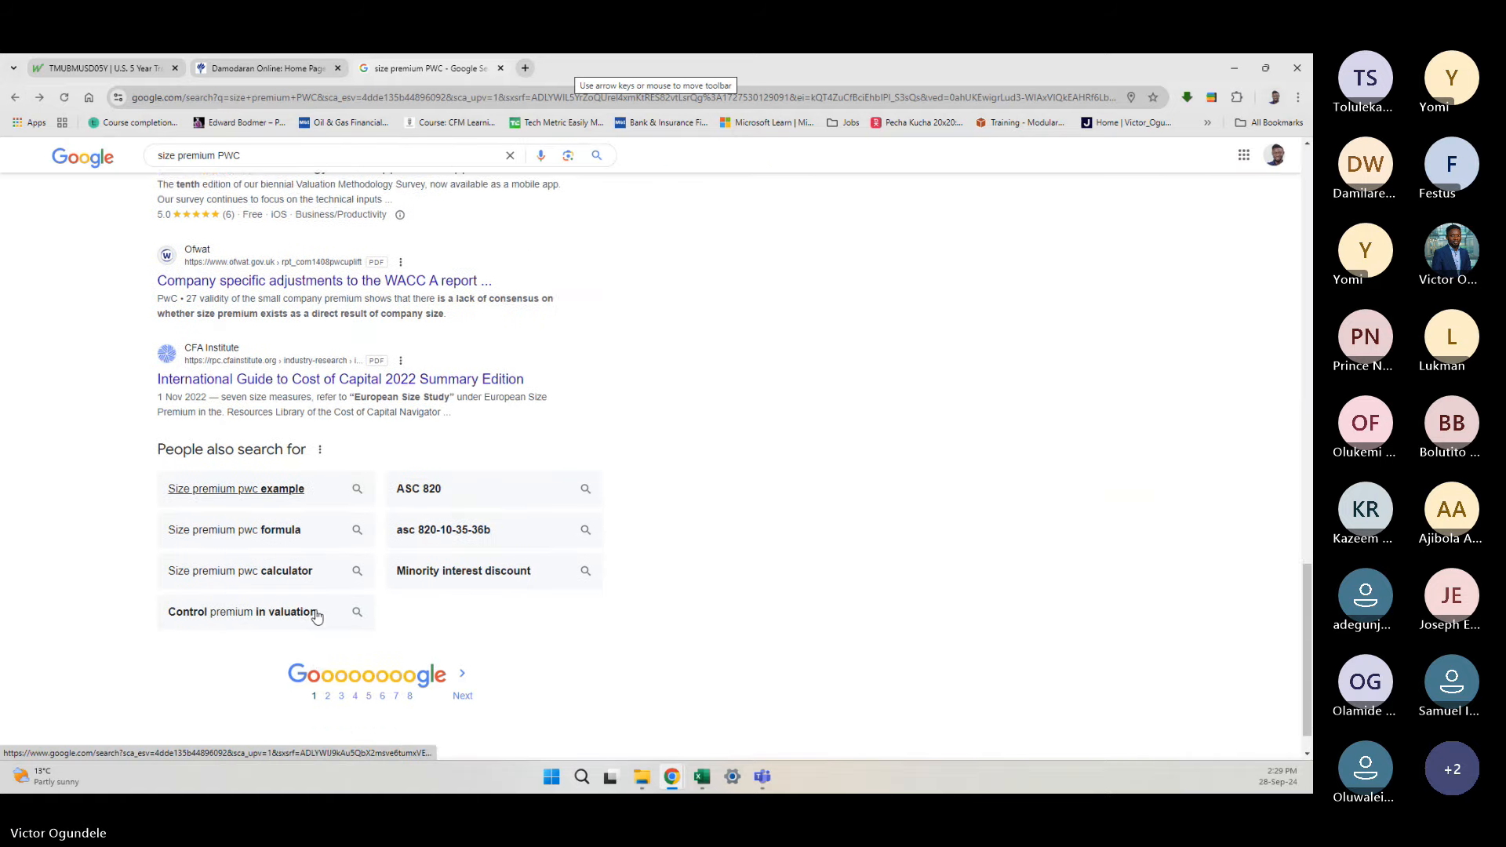
scroll(318, 616, down, 1)
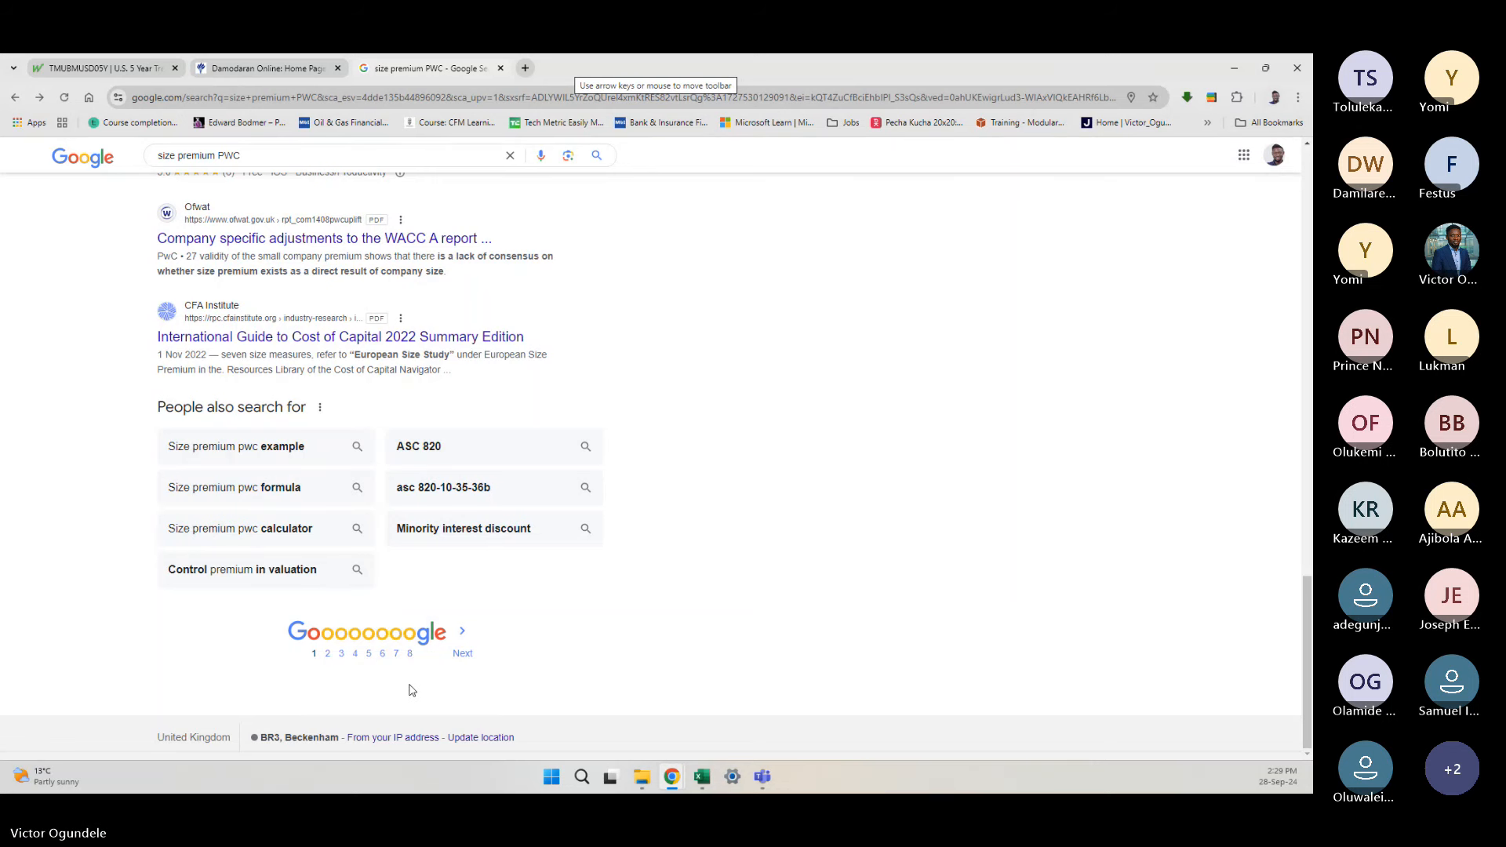
scroll(403, 541, up, 15)
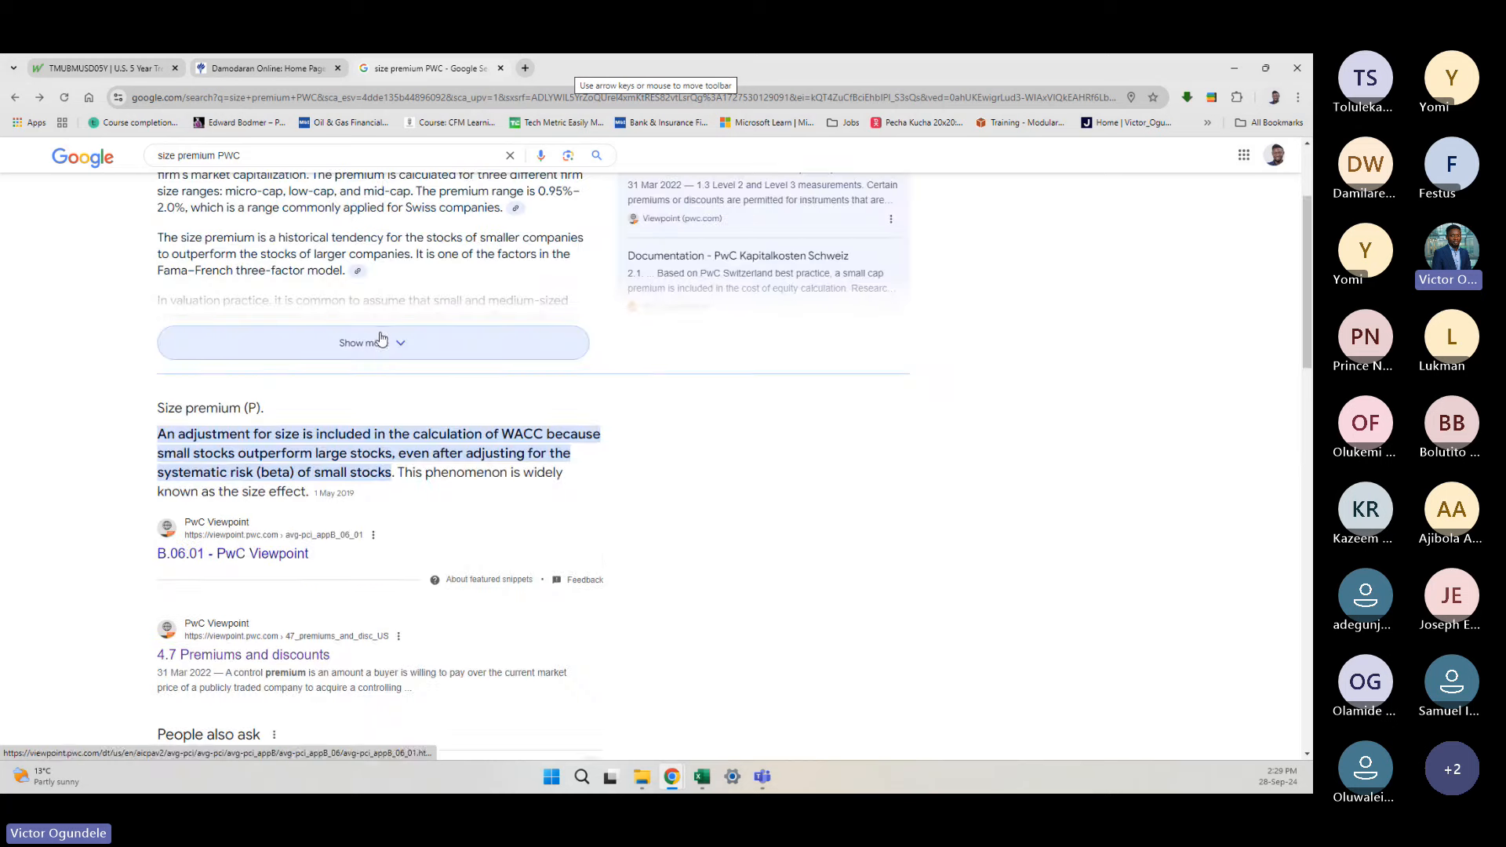
scroll(382, 339, up, 3)
click(369, 511)
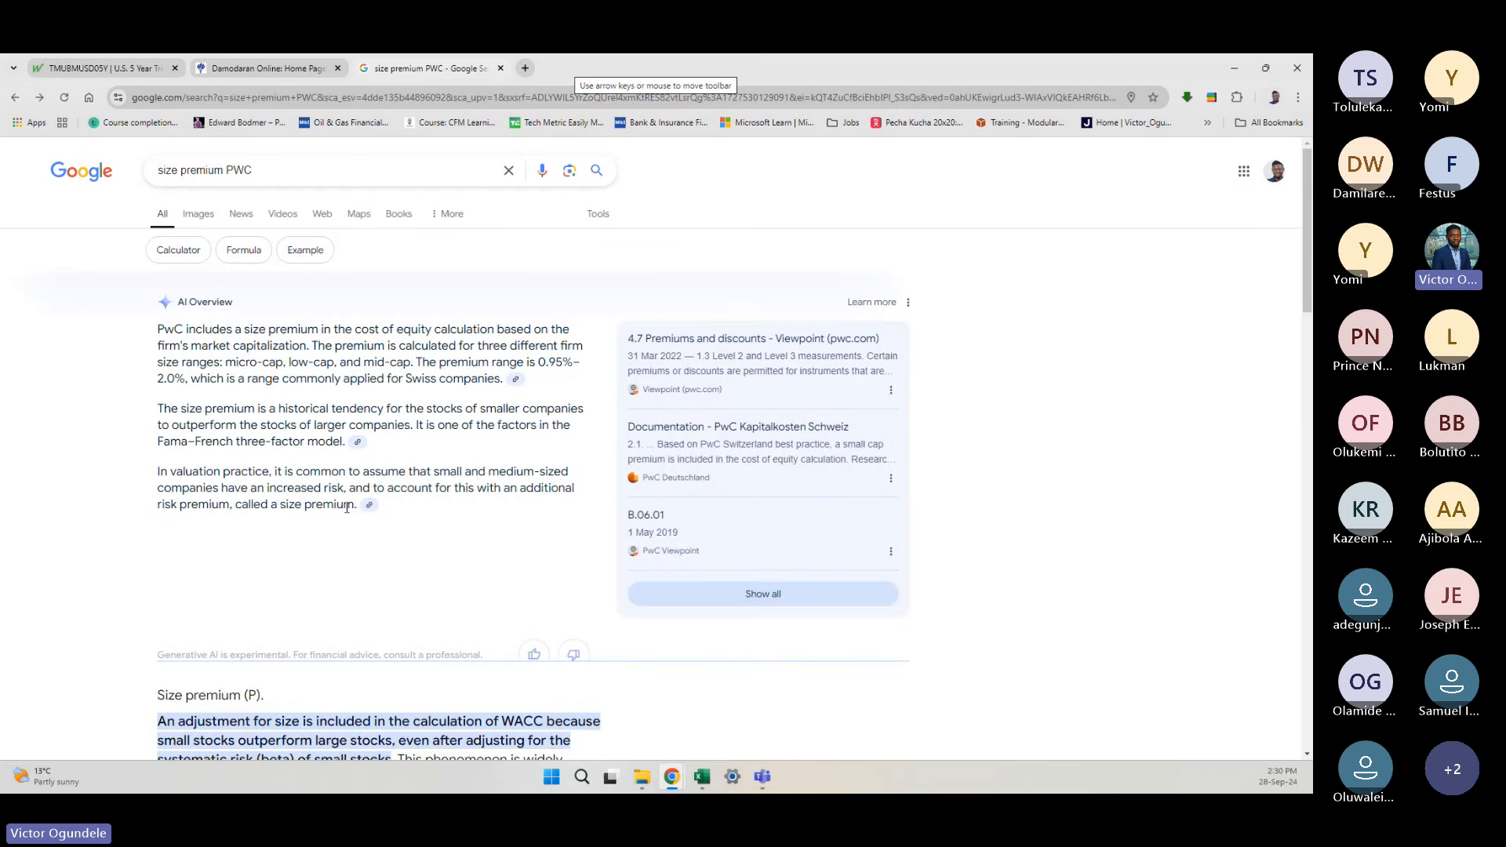
Step: Search Google for "size premium table 2023" and show the image results
click(294, 179)
key(ctrl+shift+Left)
key(ctrl+shift+Left)
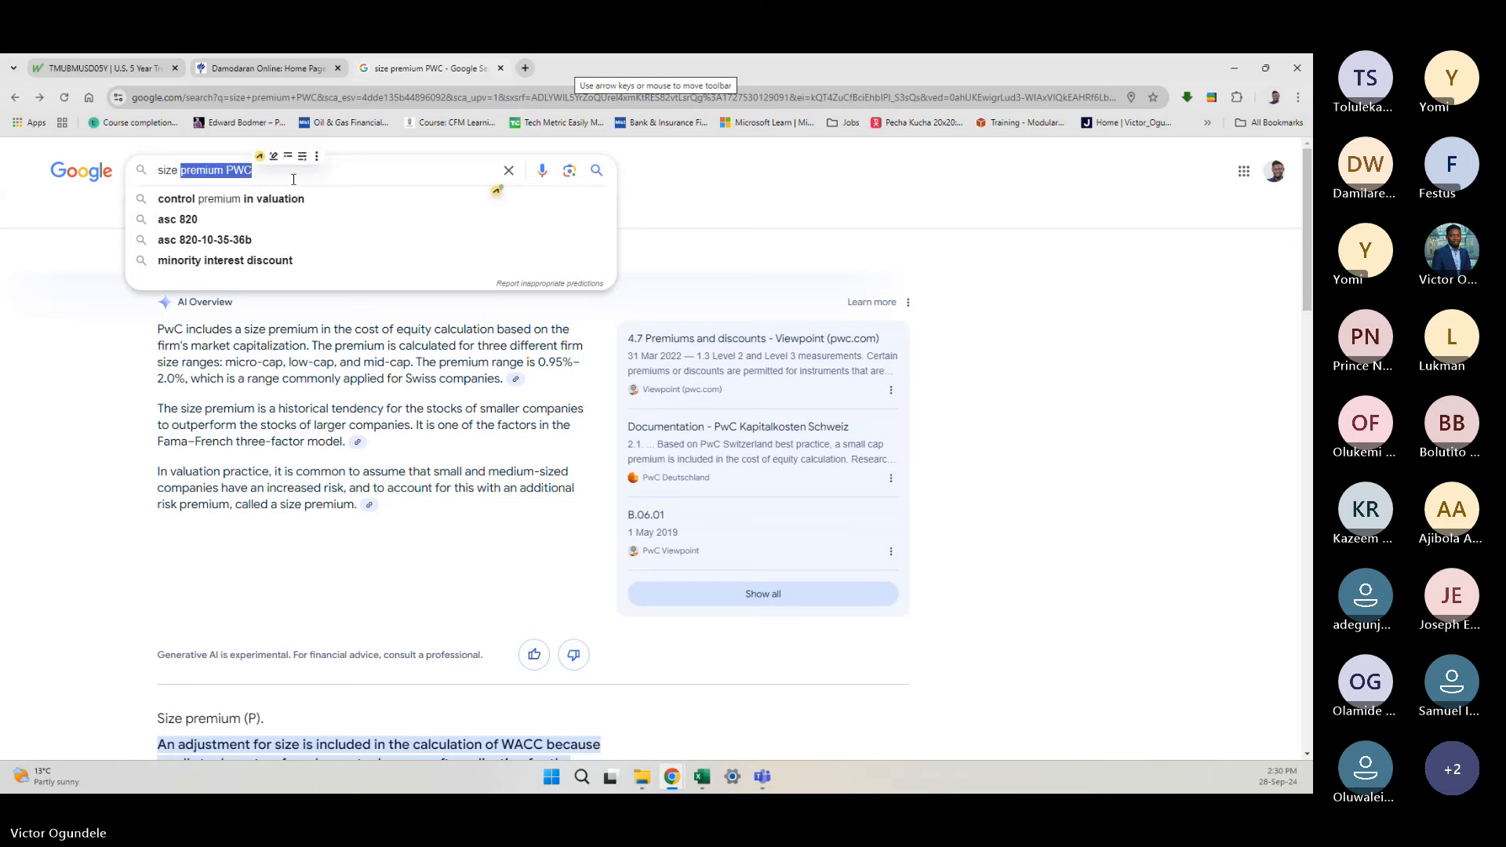
key(ctrl+shift+Right)
text(table)
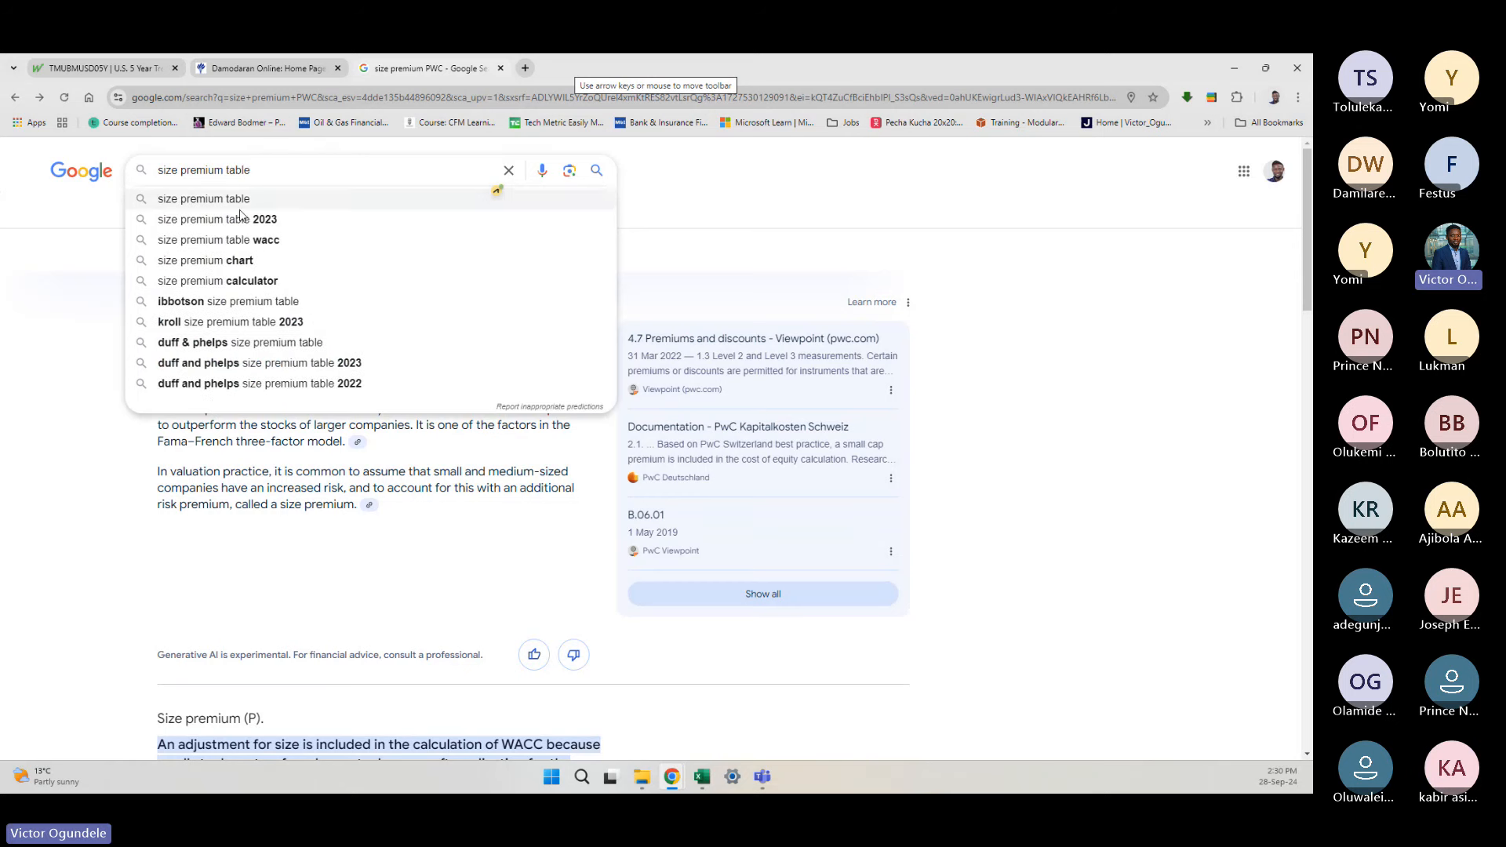
click(275, 219)
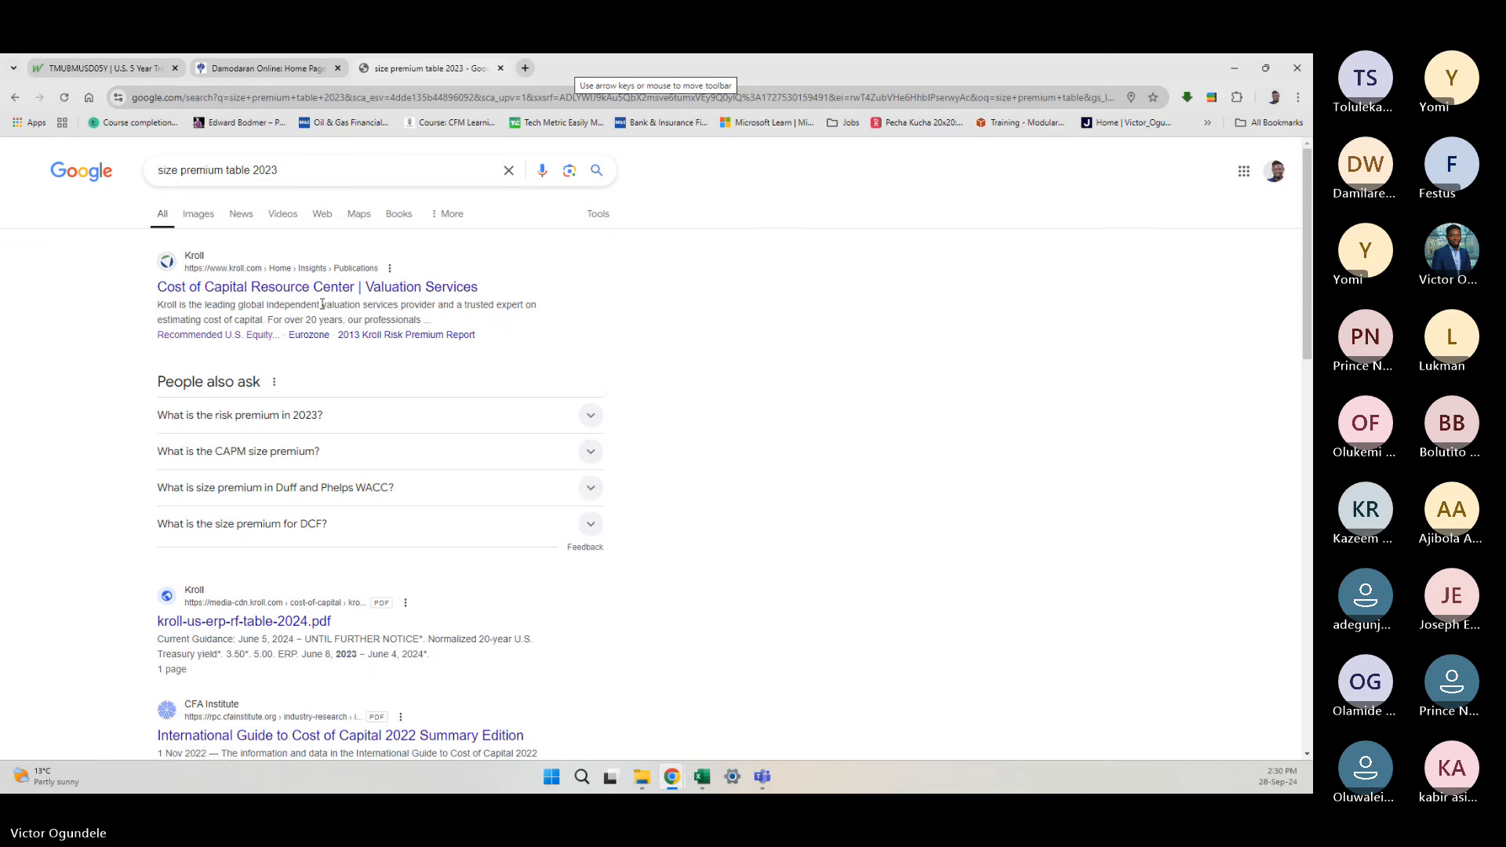
click(198, 219)
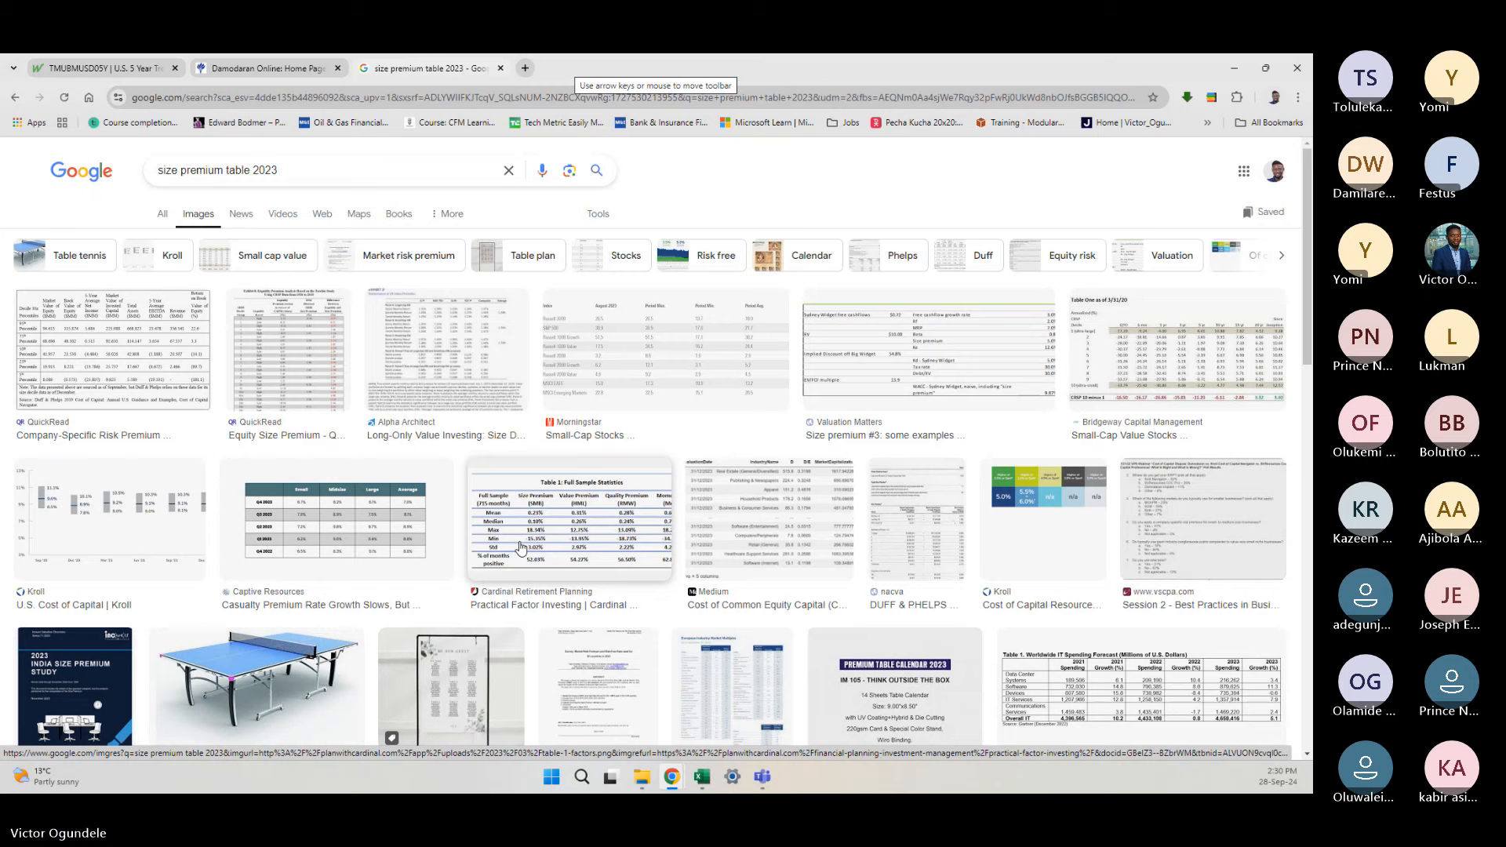
Step: Look through the image results for a 2023 size premium table by market capitalization decile
scroll(521, 547, down, 1)
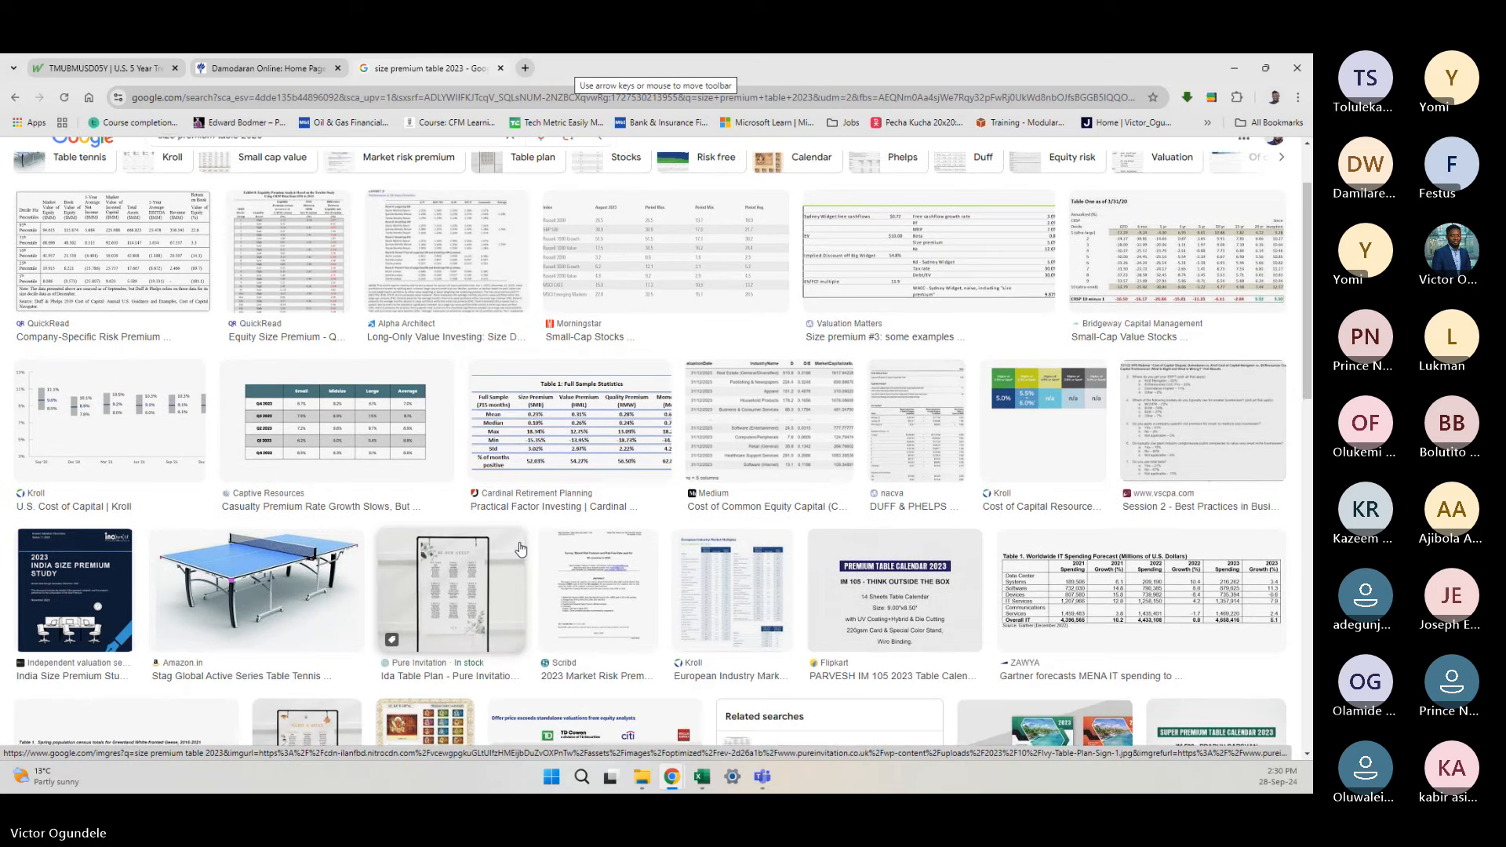
scroll(521, 547, down, 1)
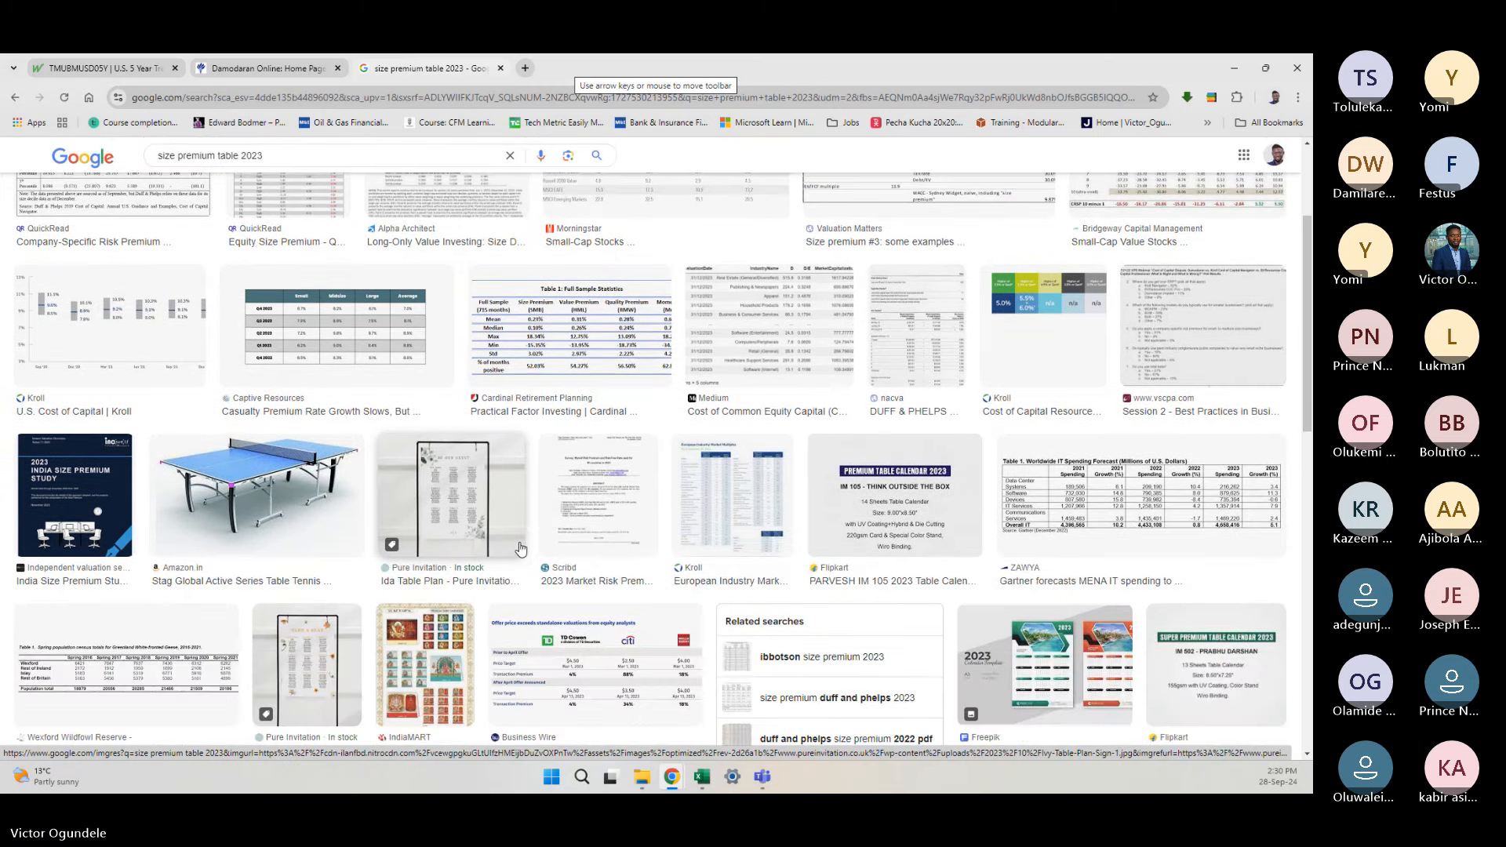
scroll(521, 547, down, 4)
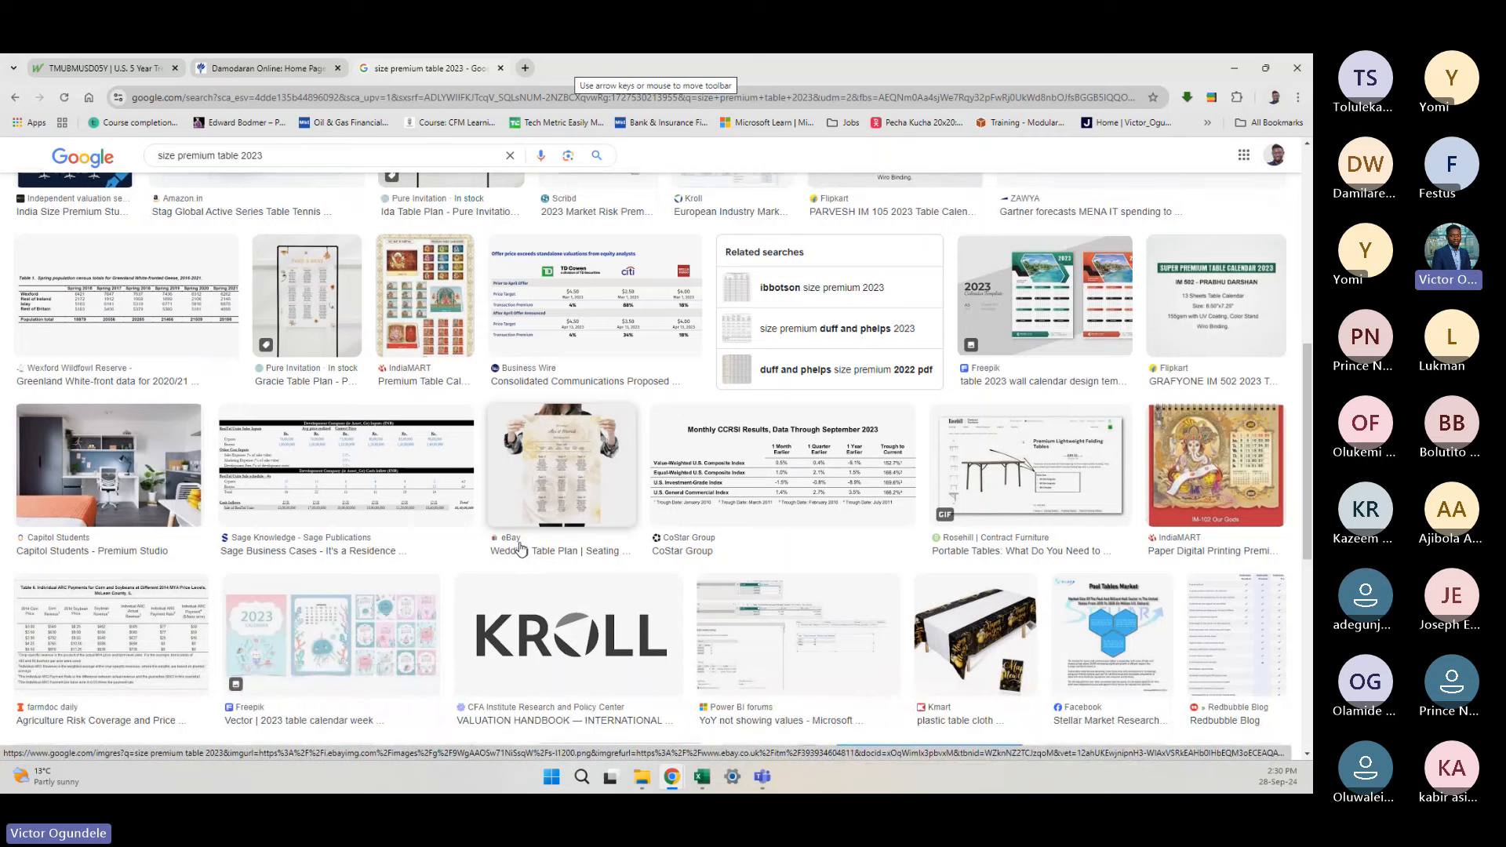
scroll(521, 547, down, 1)
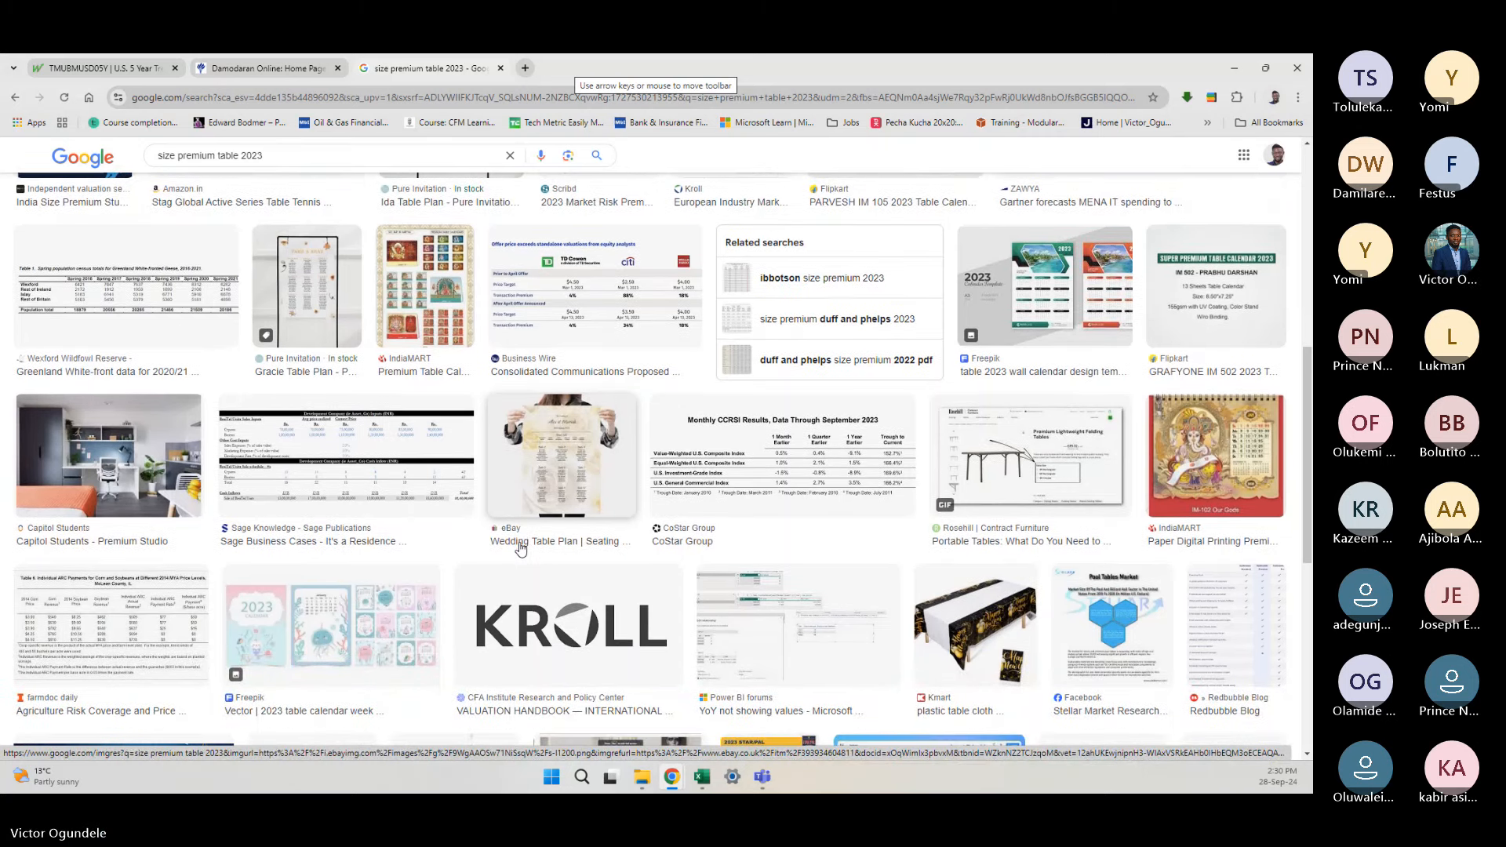
scroll(521, 547, down, 3)
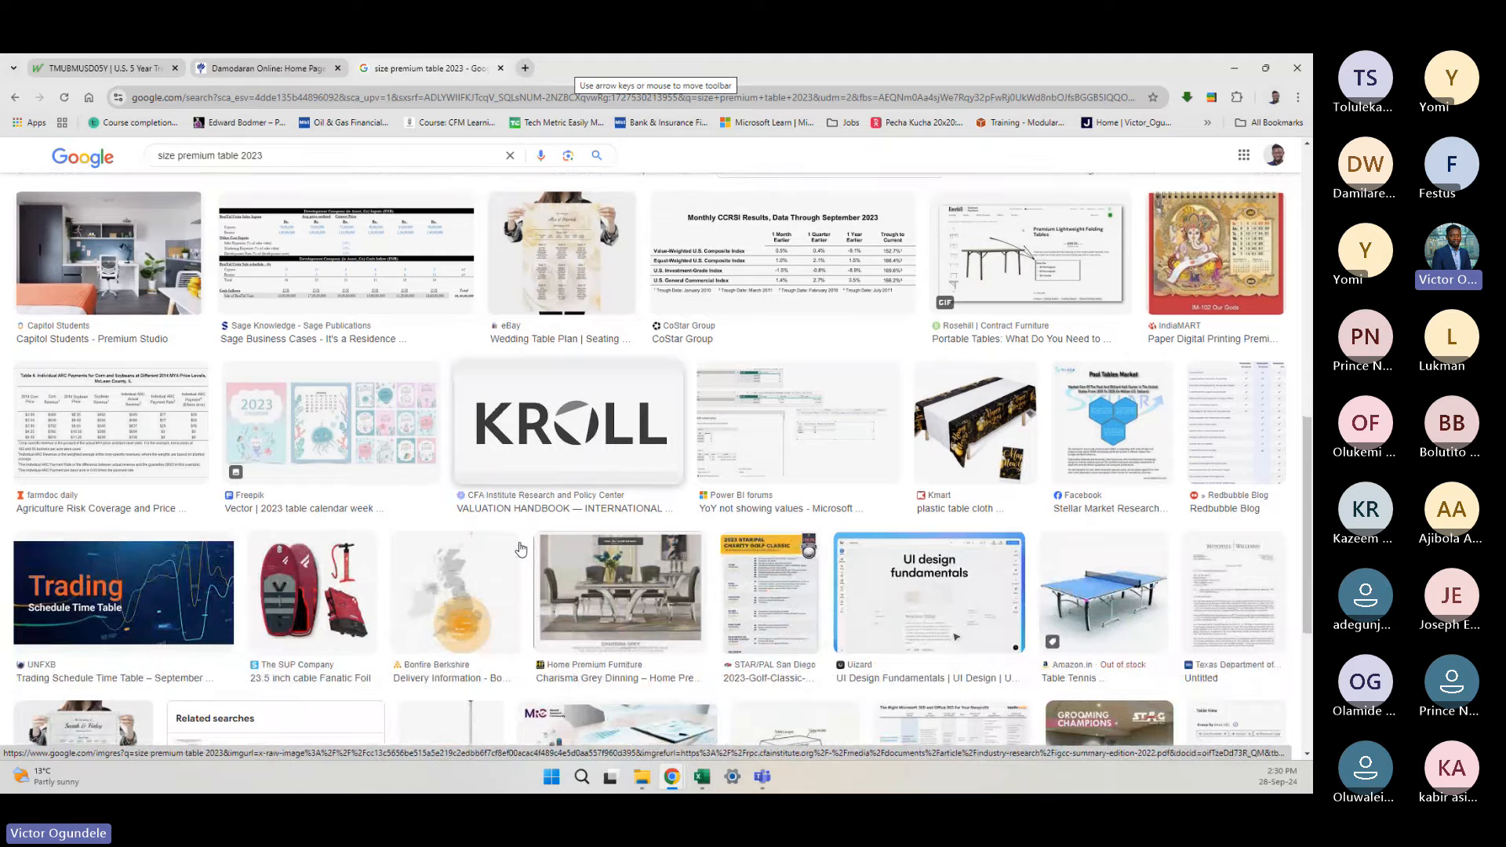
scroll(521, 547, down, 1)
scroll(521, 548, down, 4)
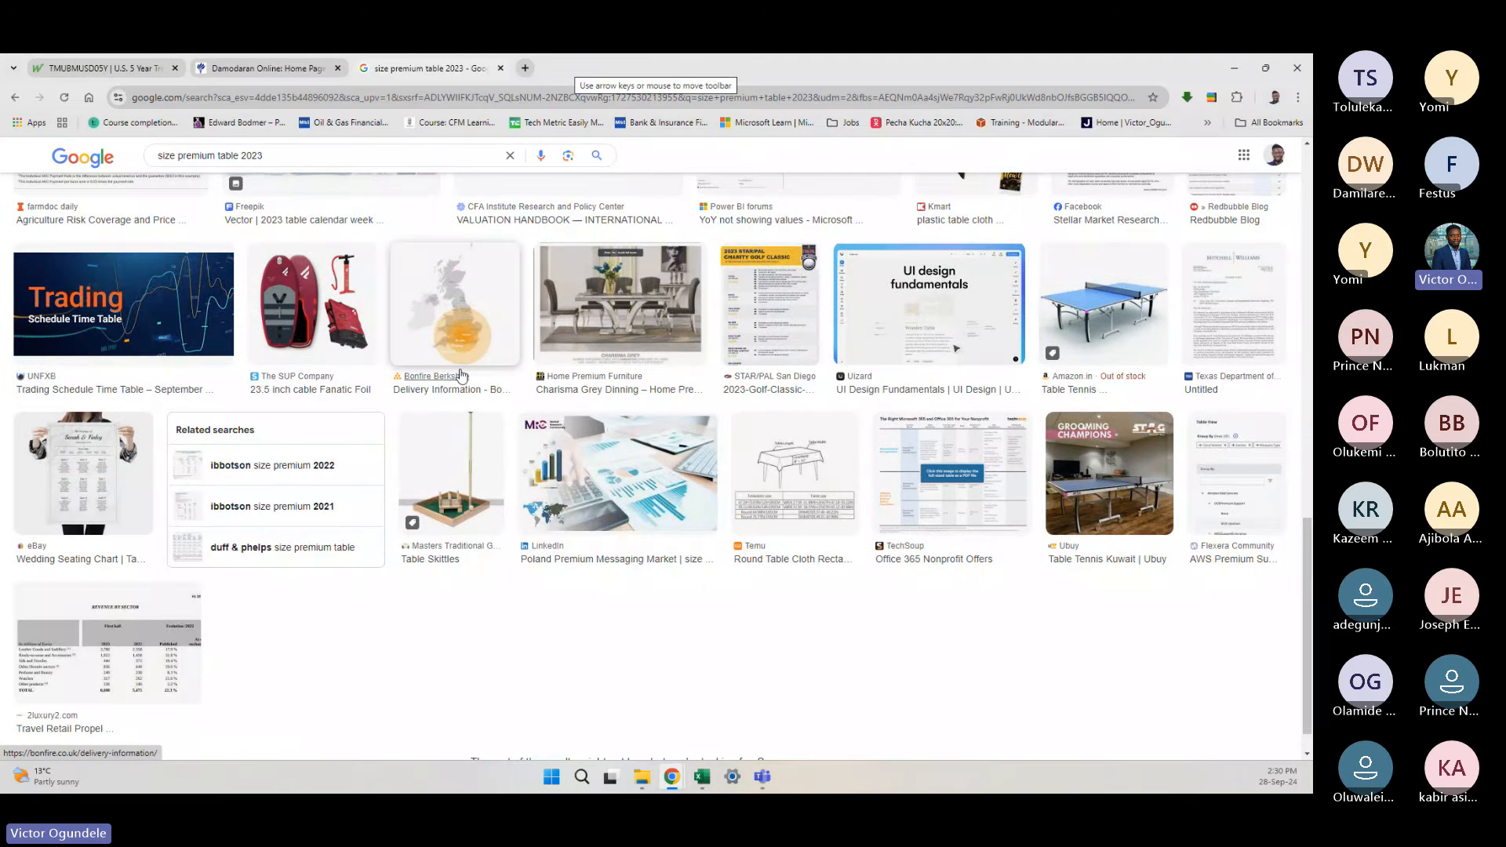
scroll(614, 289, up, 10)
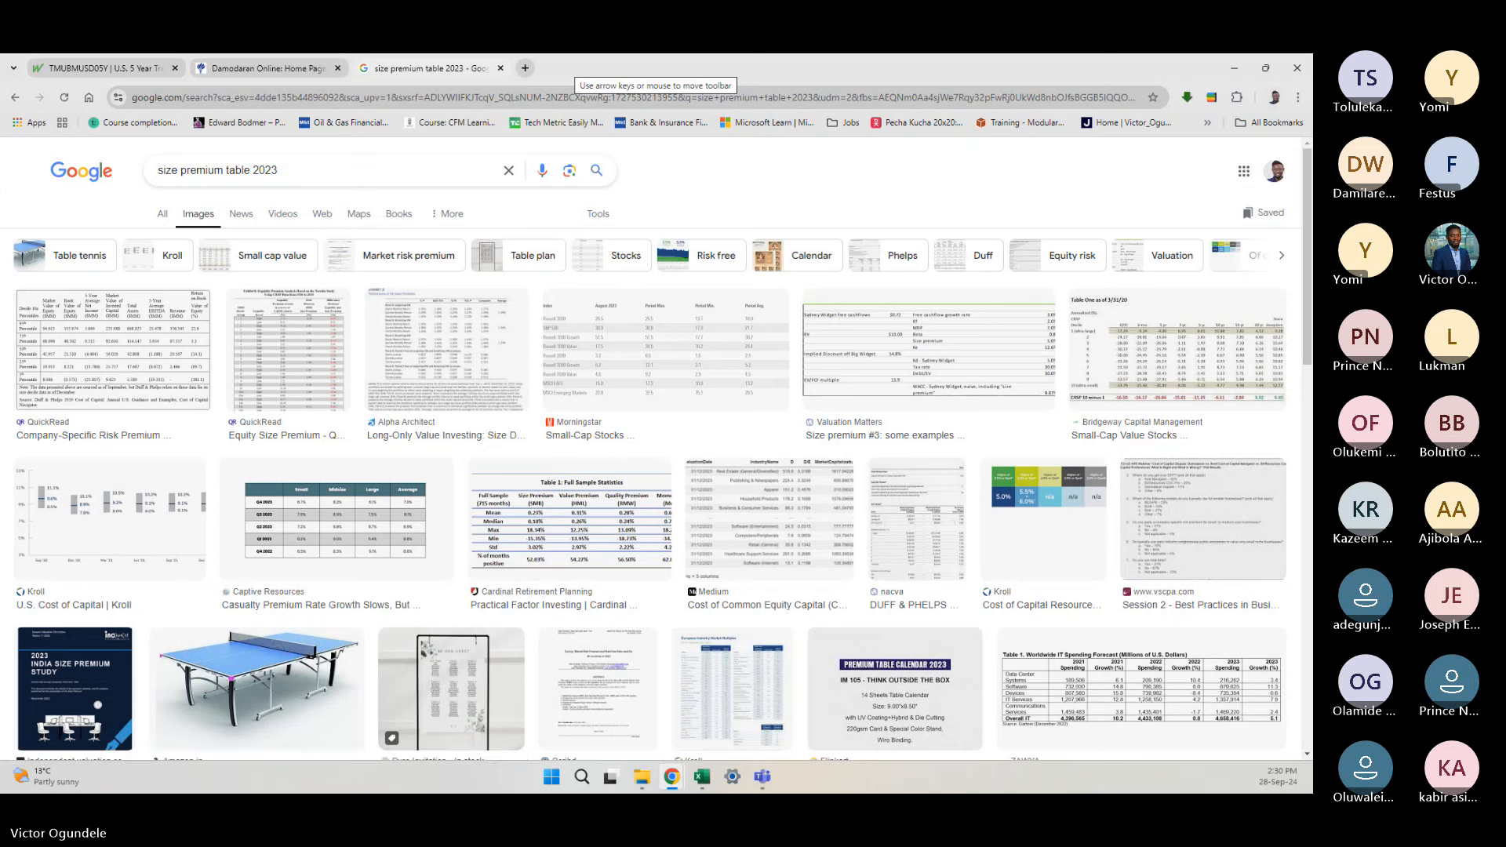
Step: Bring up the size premium decile table in Snipping Tool and uncover the Analysis sheet in Excel behind it
key(alt+Tab)
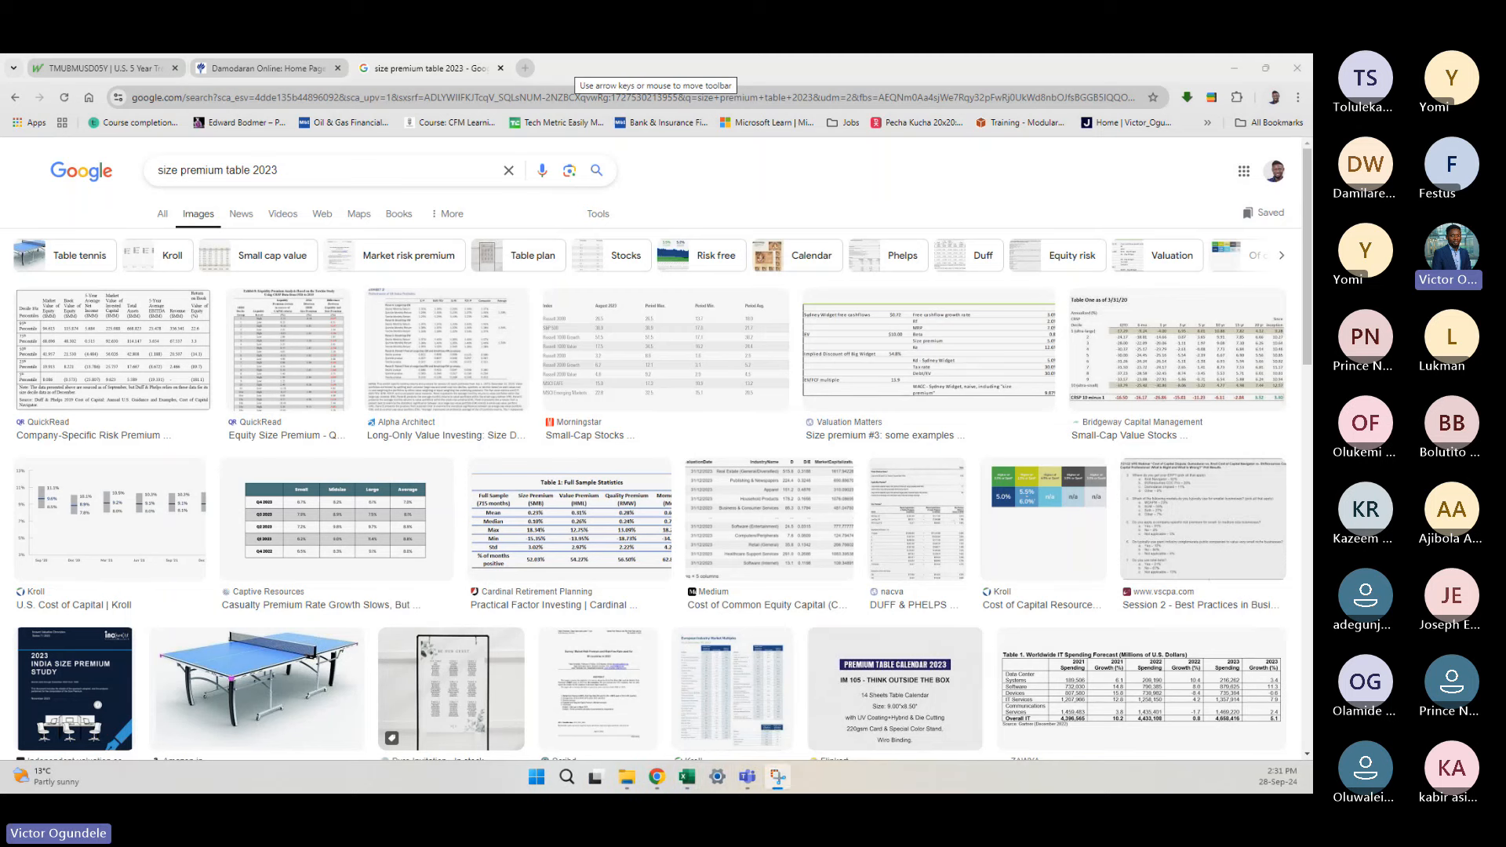
drag(0, 227, 730, 233)
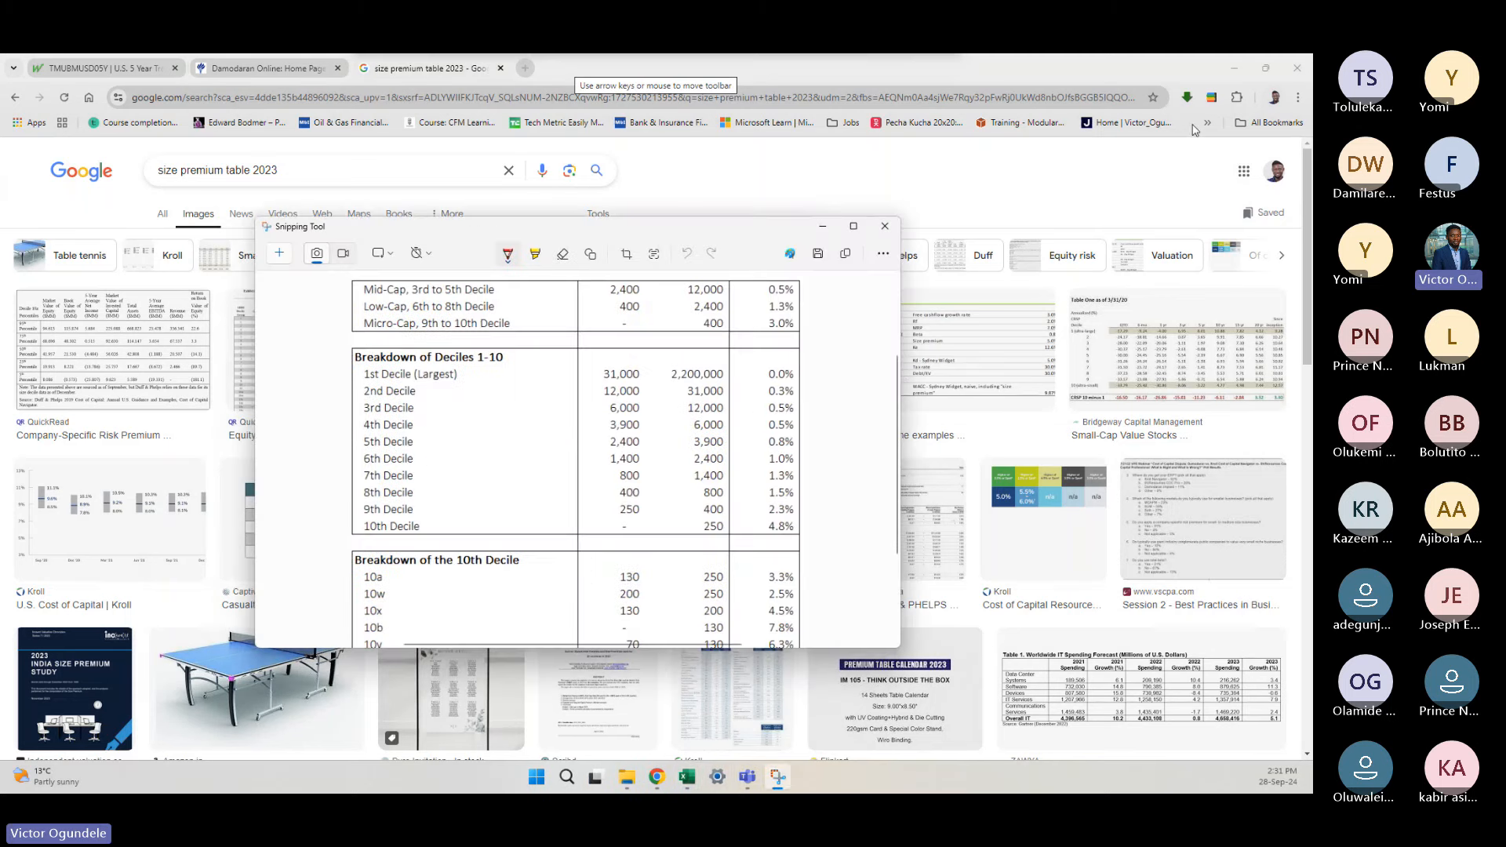
click(1235, 71)
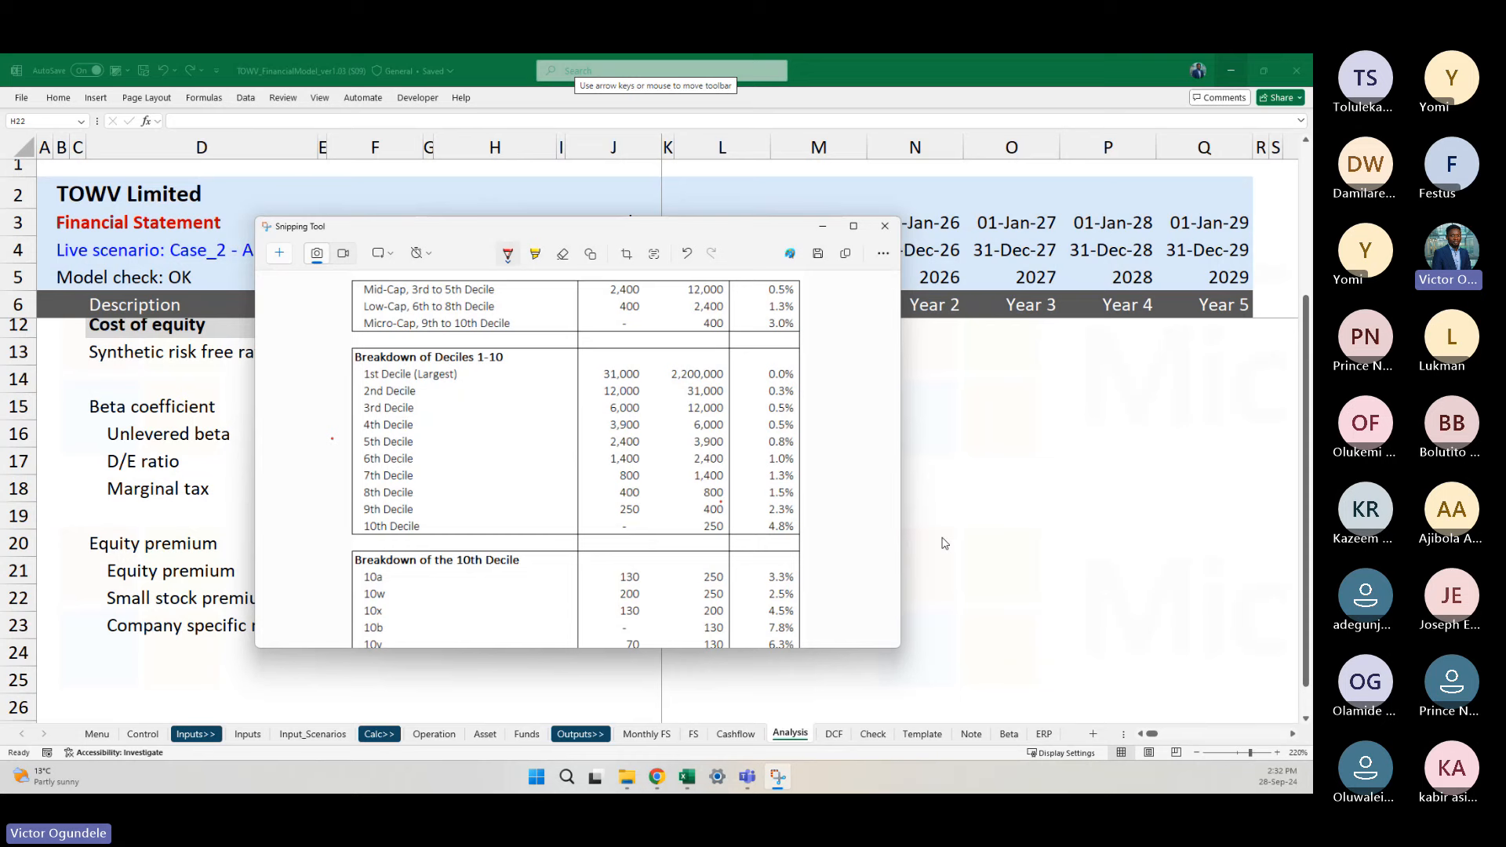
Step: Copy the Marginal tax input cell H18 into the Small stock premium SSP row at H22
key(alt+Tab)
key(Up)
key(Up)
key(Up)
key(Up)
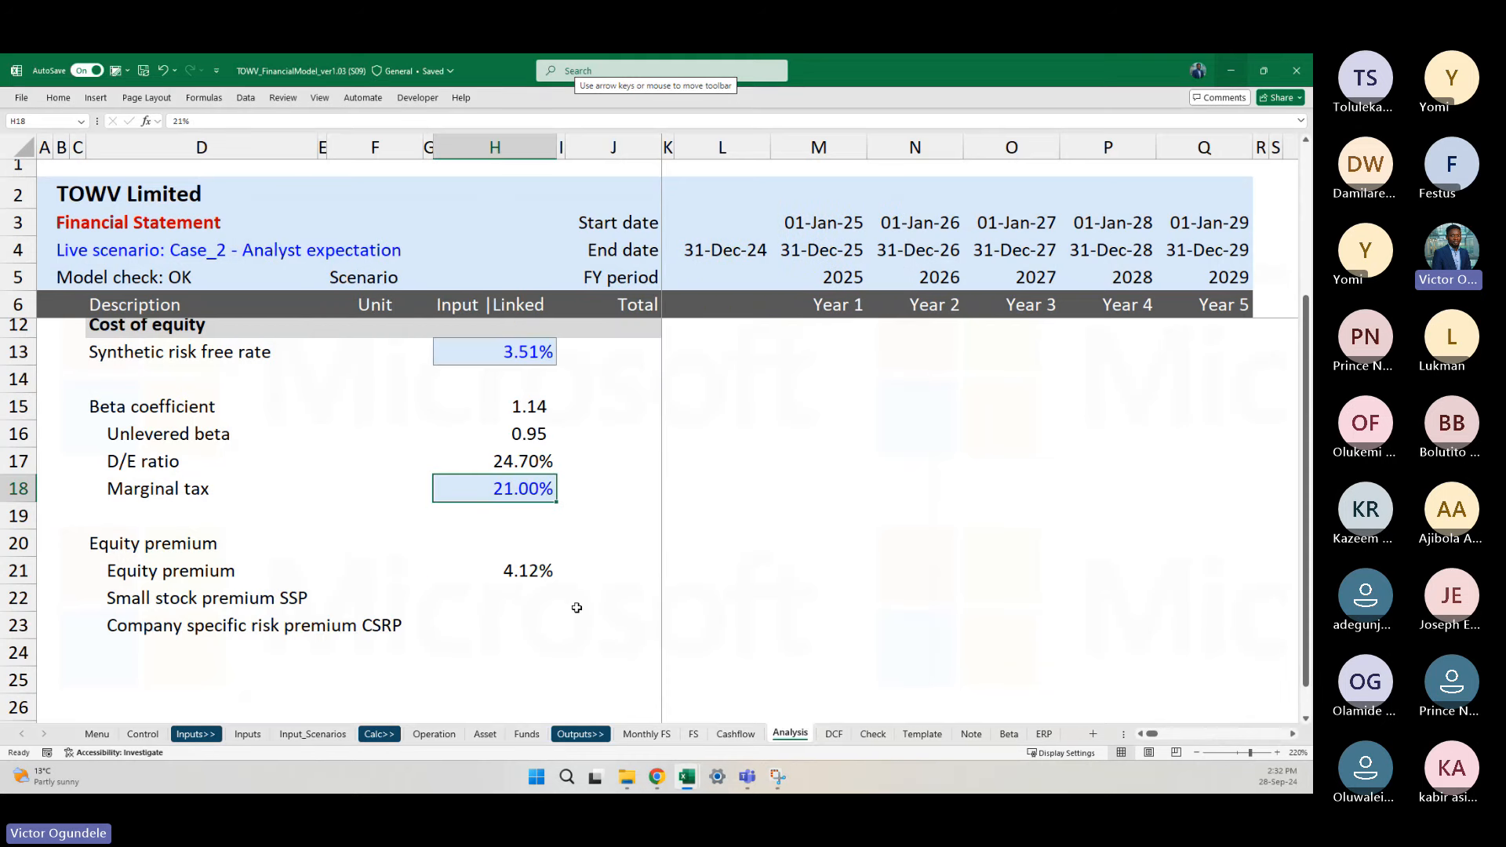
key(ctrl+c)
key(Down)
key(Down)
key(Down)
key(Down)
key(ctrl+v)
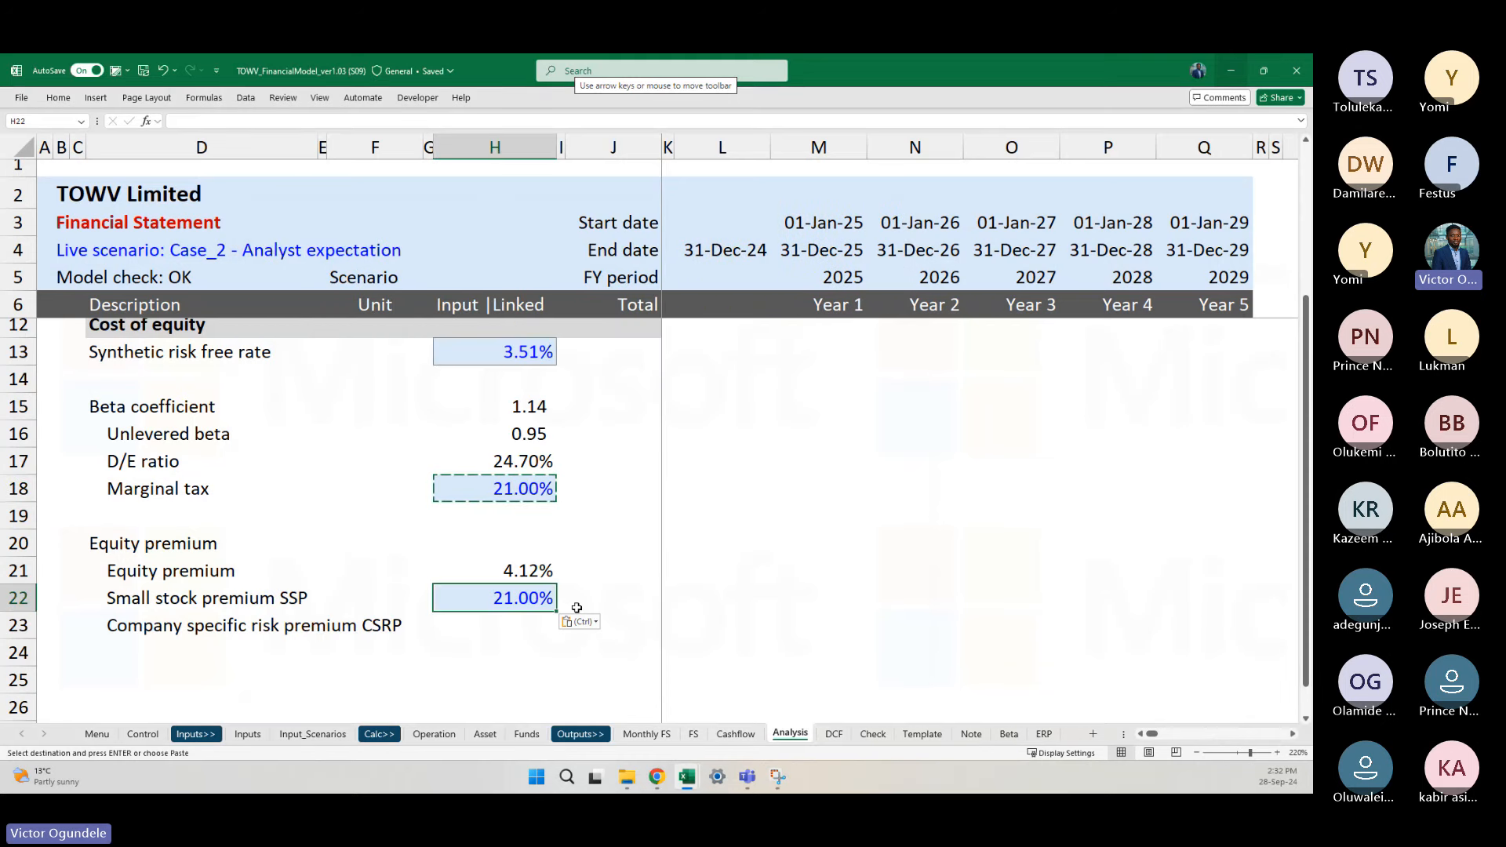
Step: Set the Small stock premium SSP in H22 to 4.80%
text(21)
key(BackSpace)
key(BackSpace)
text(4.80)
key(Return)
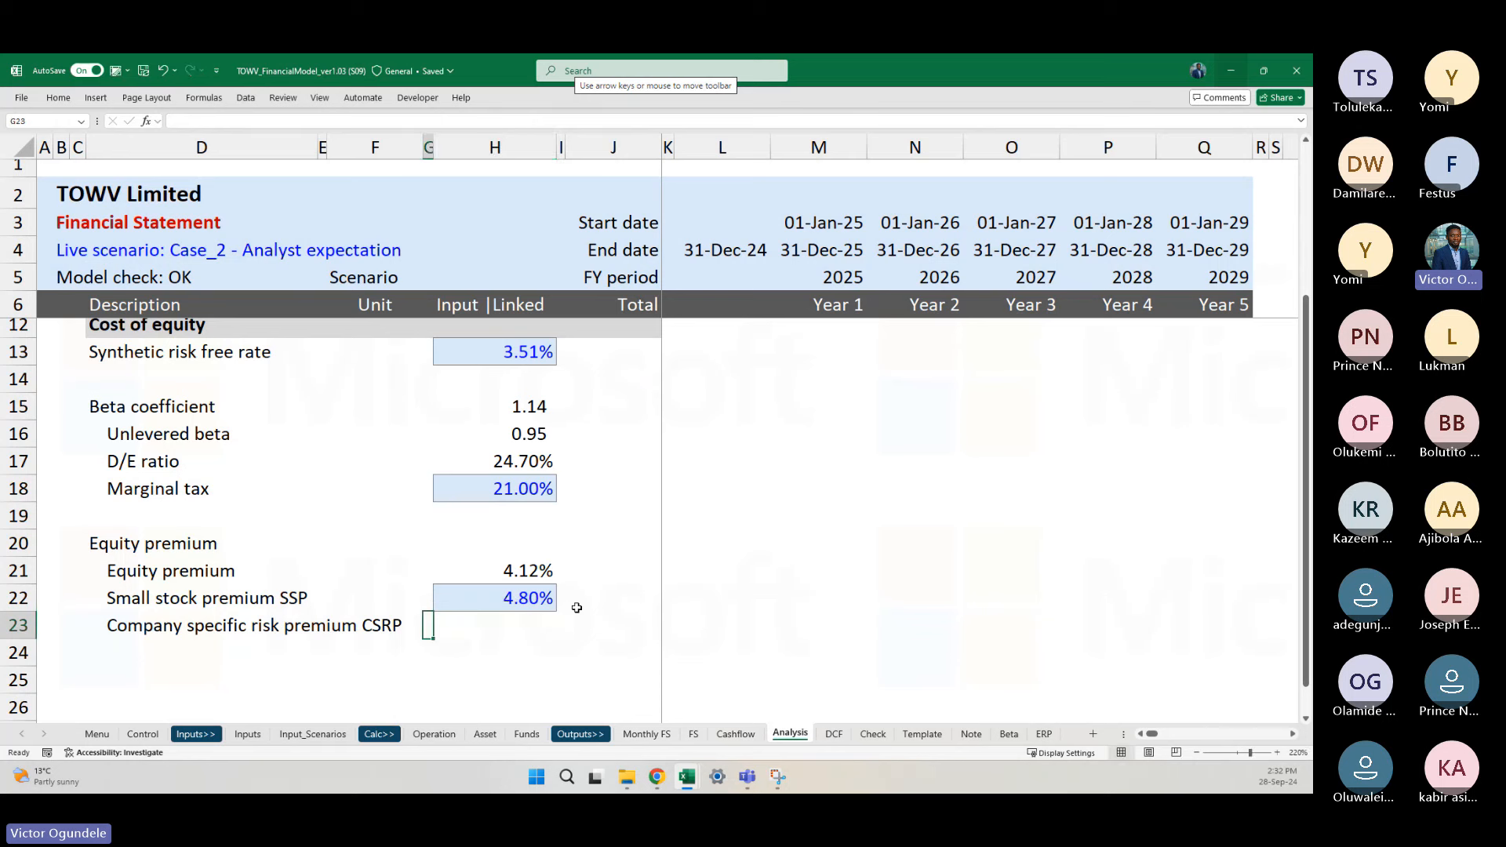
Step: Fill the small stock premium cell down to H23 and set the Company specific risk premium CSRP to 2%
key(ctrl+d)
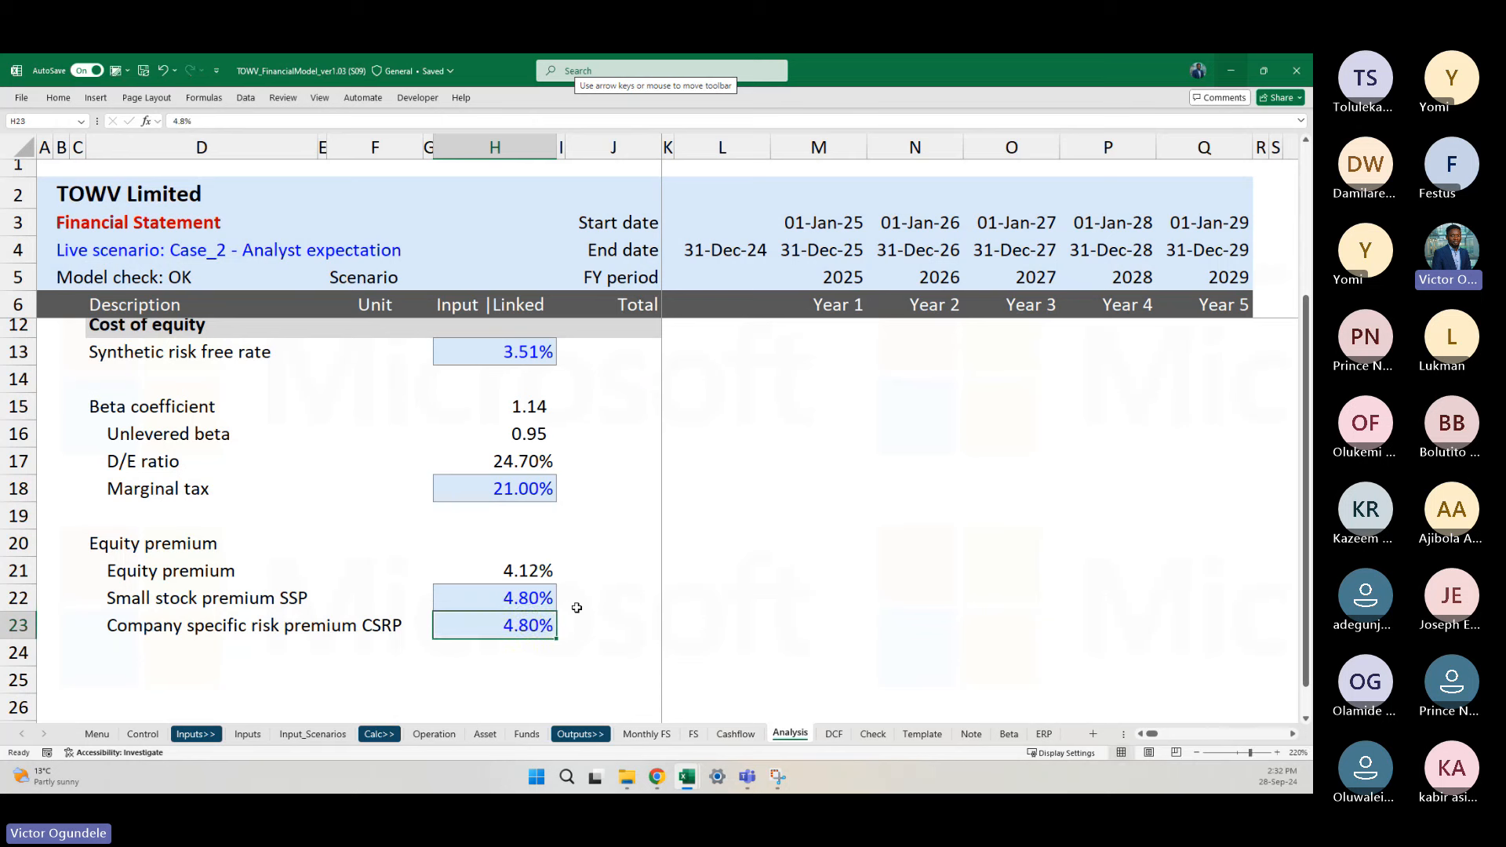
scroll(577, 608, down, 1)
key(alt+Tab)
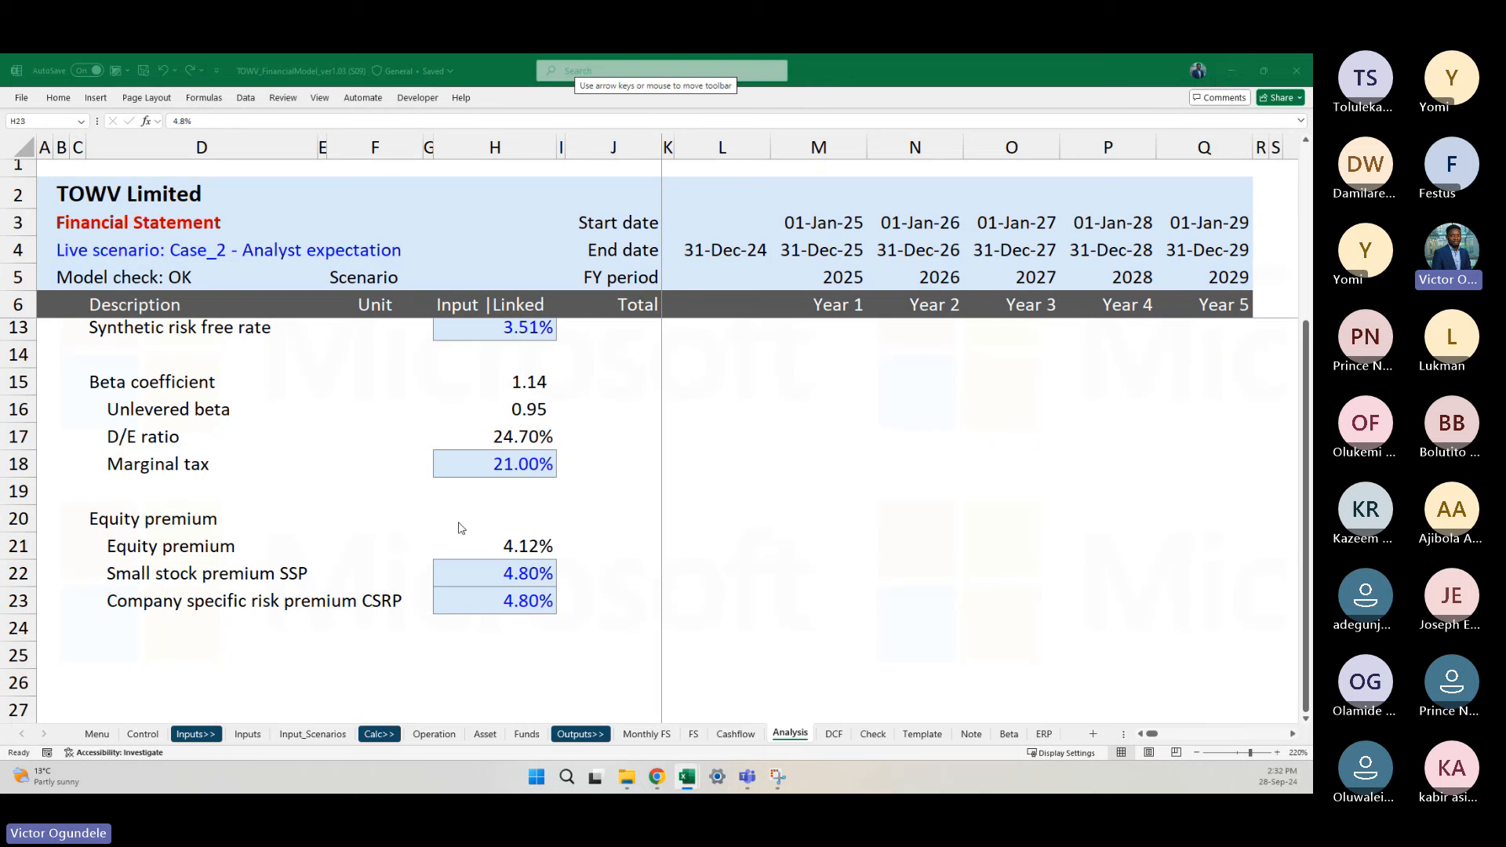
click(468, 593)
text(2)
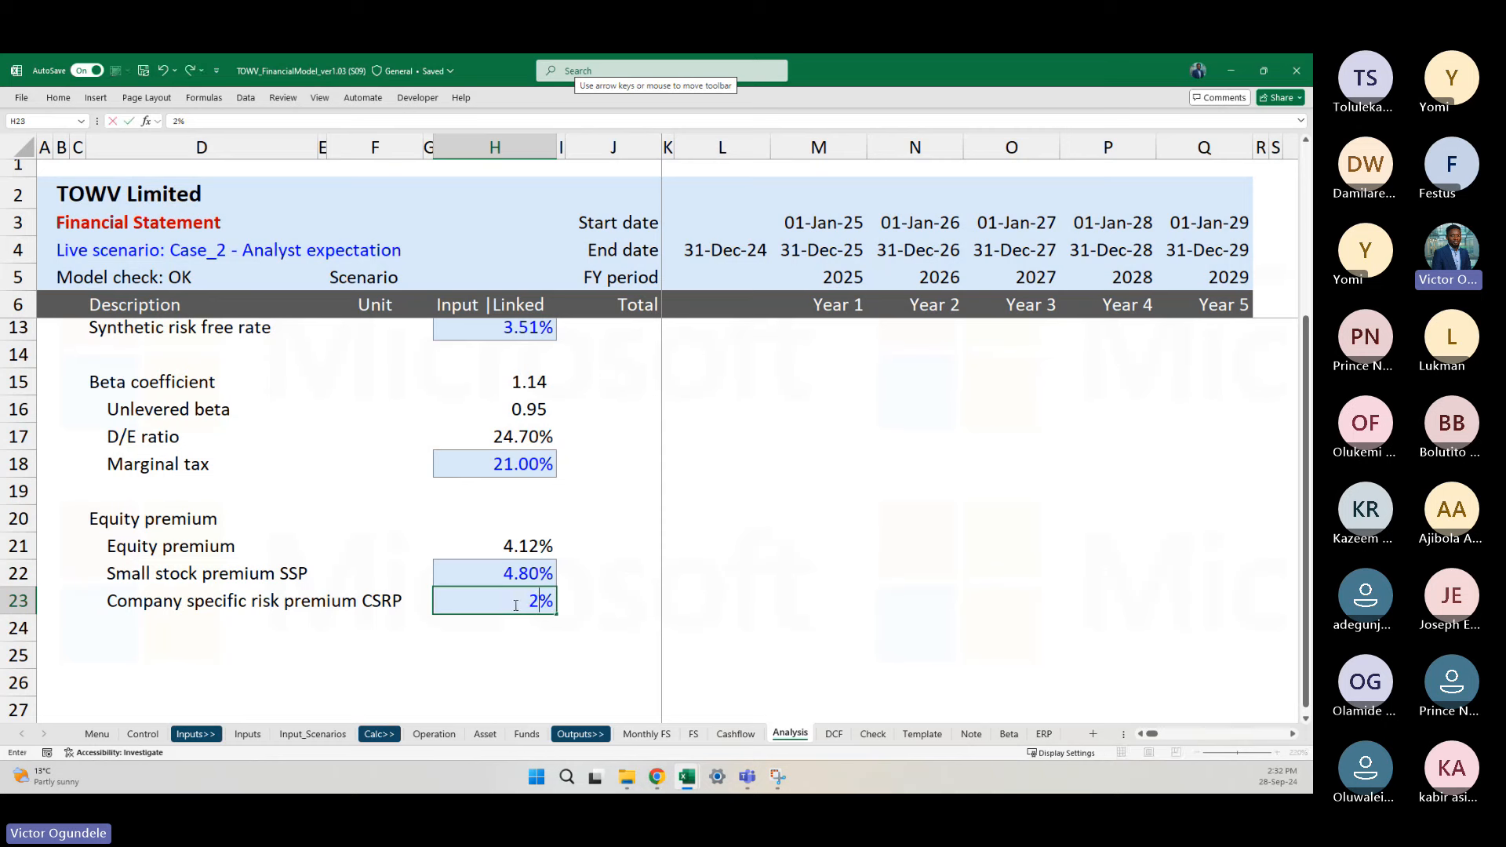
key(Return)
Step: Add the label "Cost of equity" in D25 and make it bold
scroll(515, 605, down, 2)
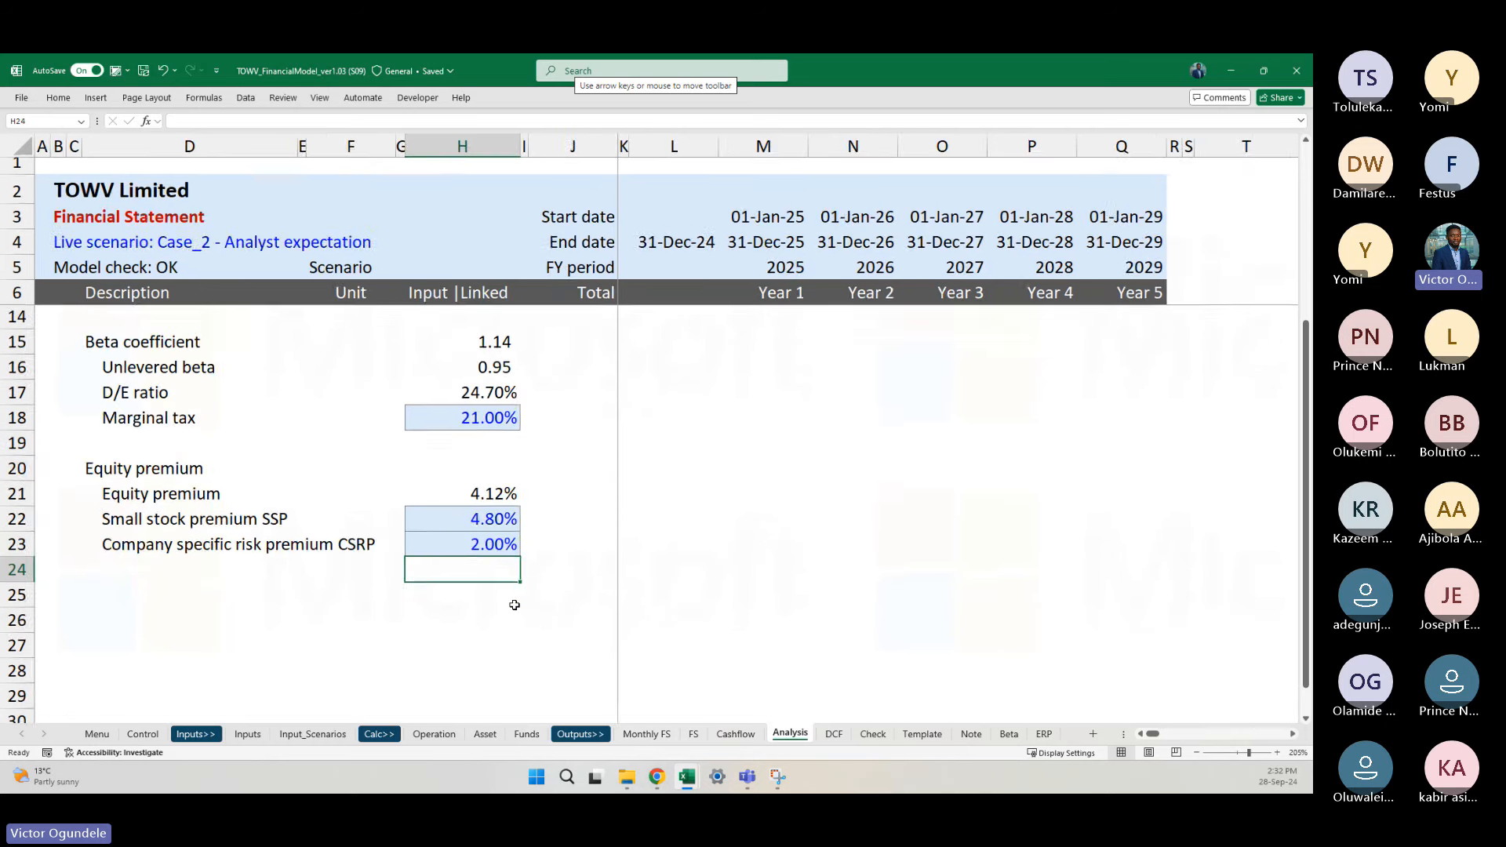
scroll(515, 605, up, 2)
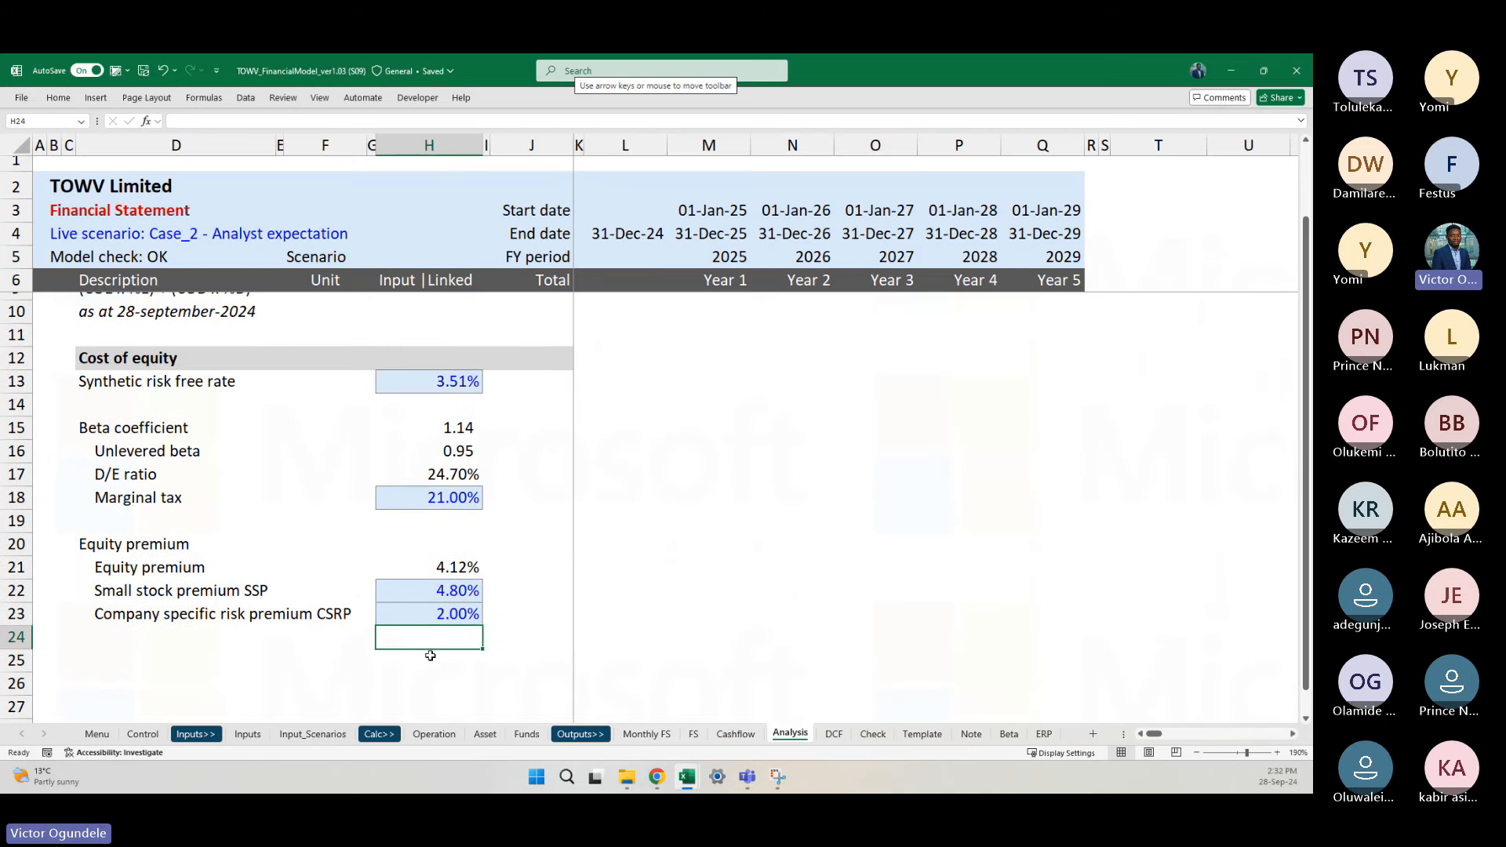
click(108, 659)
text(C)
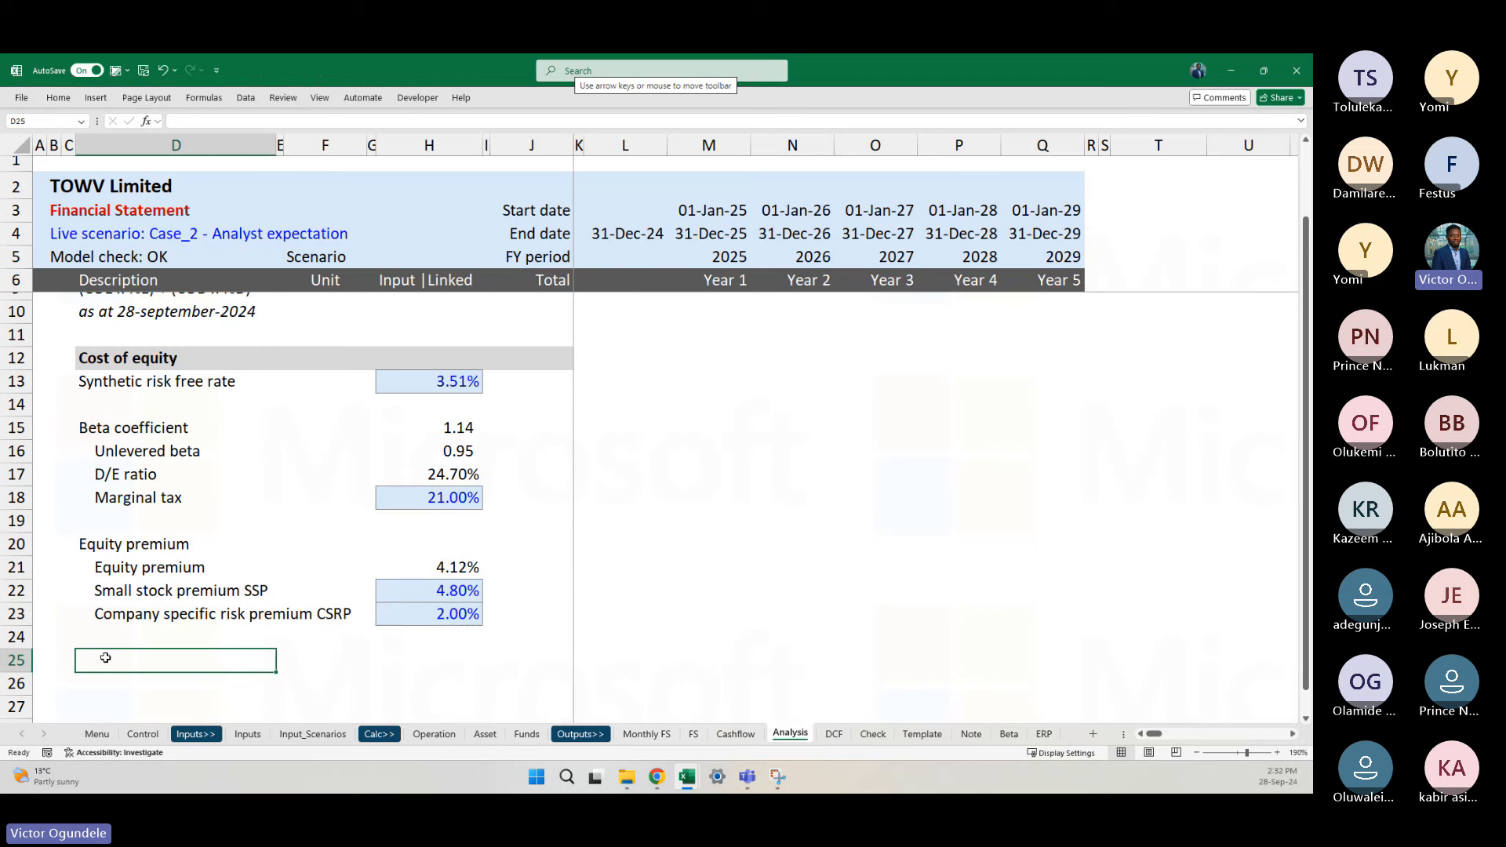
text(ost fo)
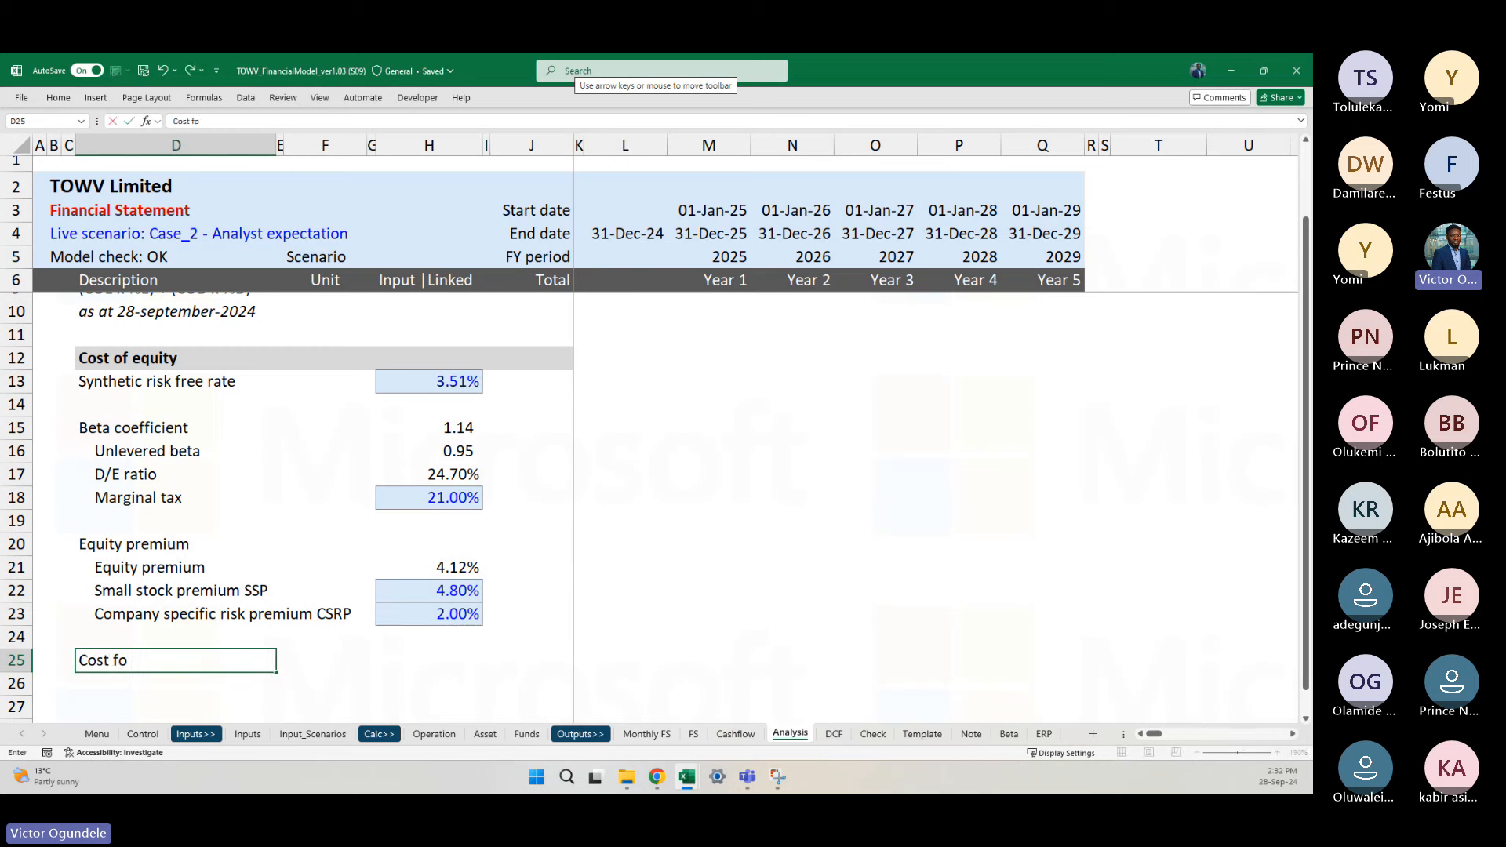
key(BackSpace)
key(BackSpace)
text(of eq)
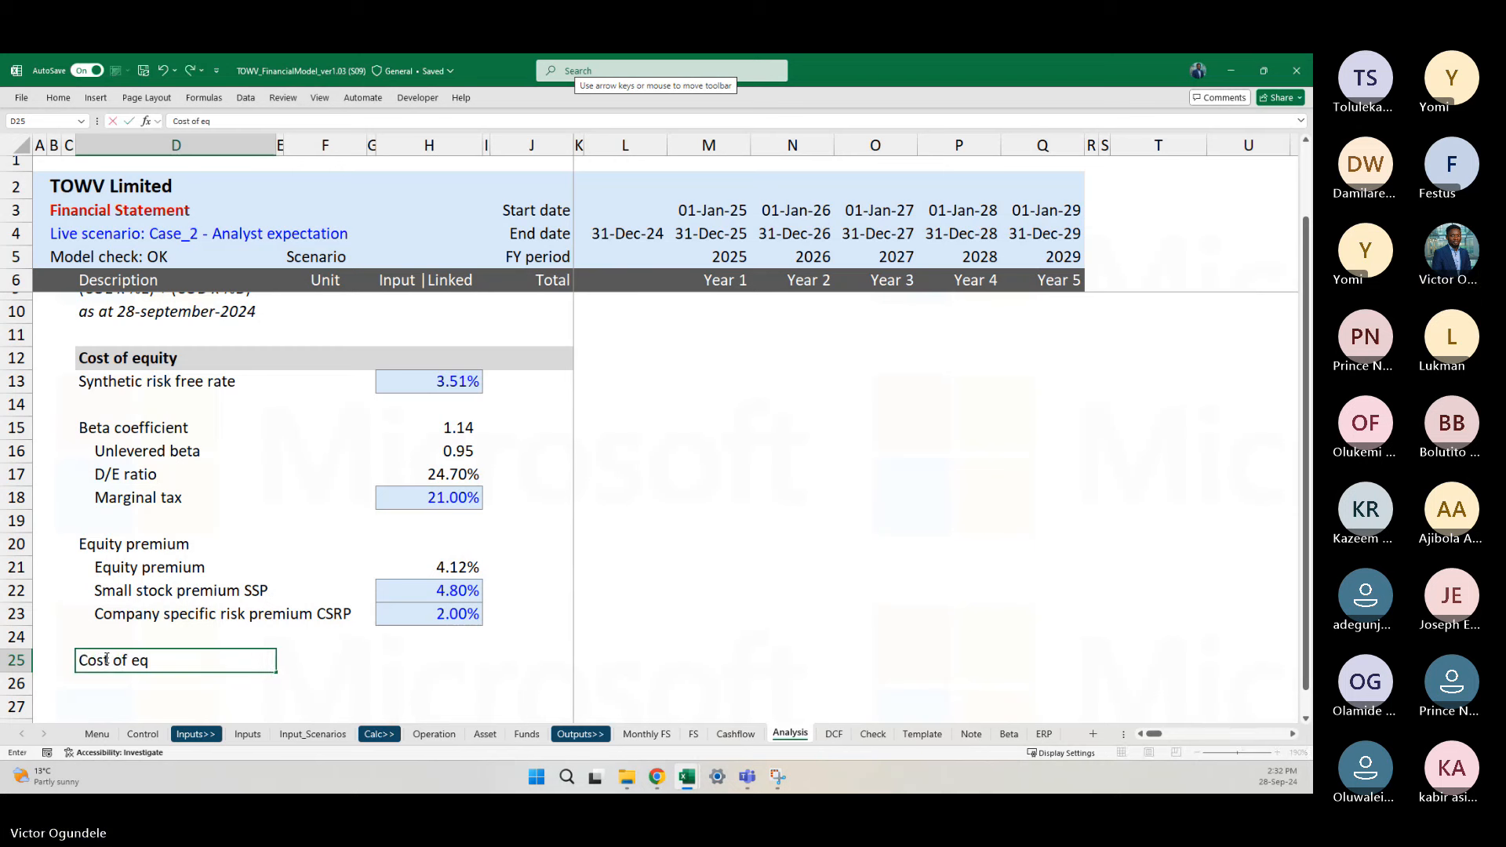
text(uity)
key(ctrl+Return)
key(ctrl+b)
key(Right)
key(Right)
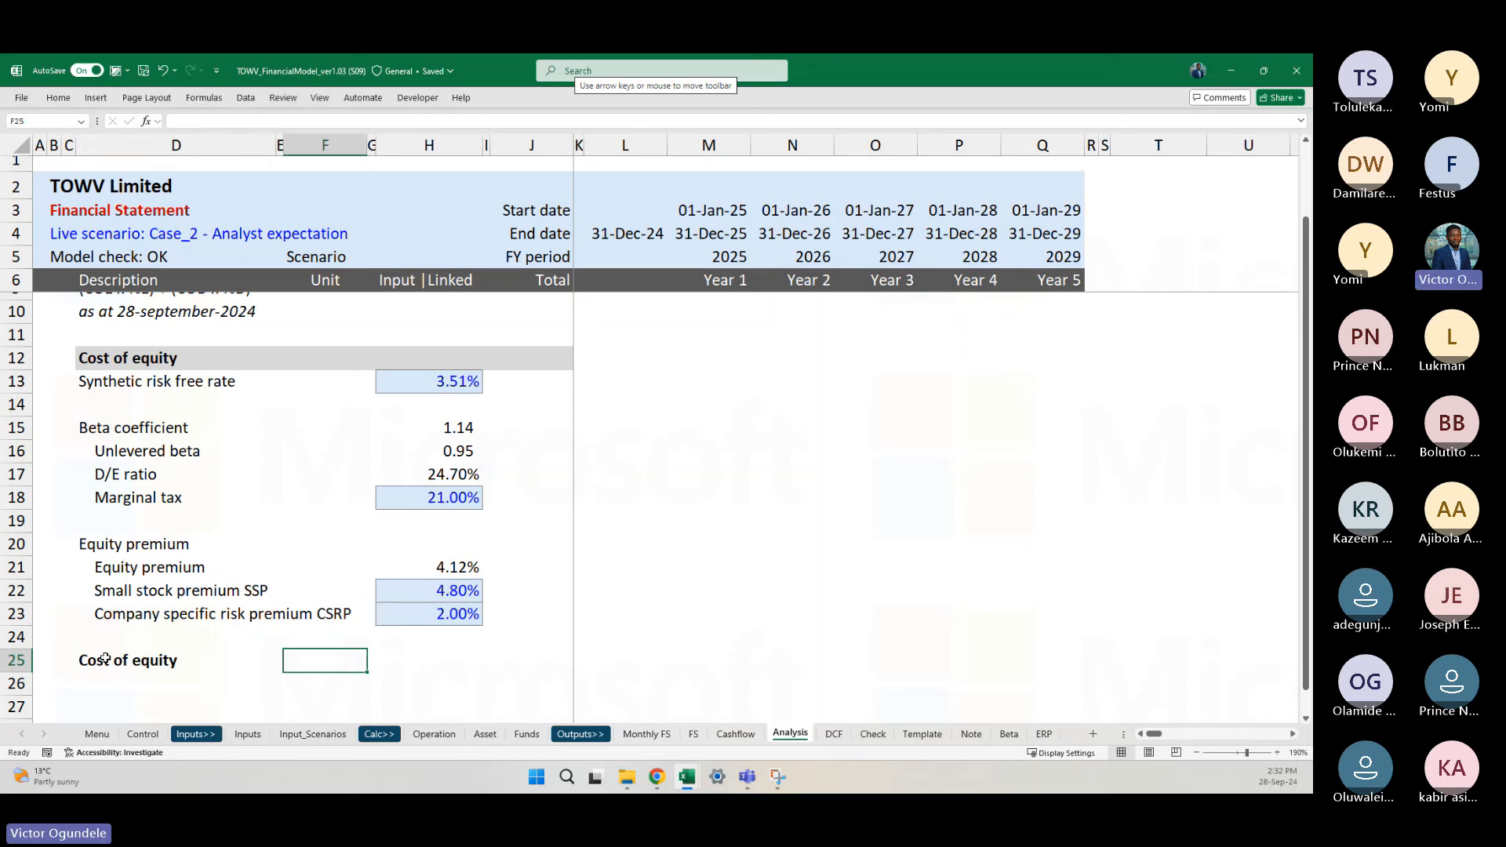
Step: Begin a formula in H25 of the Cost of equity row
key(Left)
key(Left)
key(Right)
key(Right)
key(Right)
key(Right)
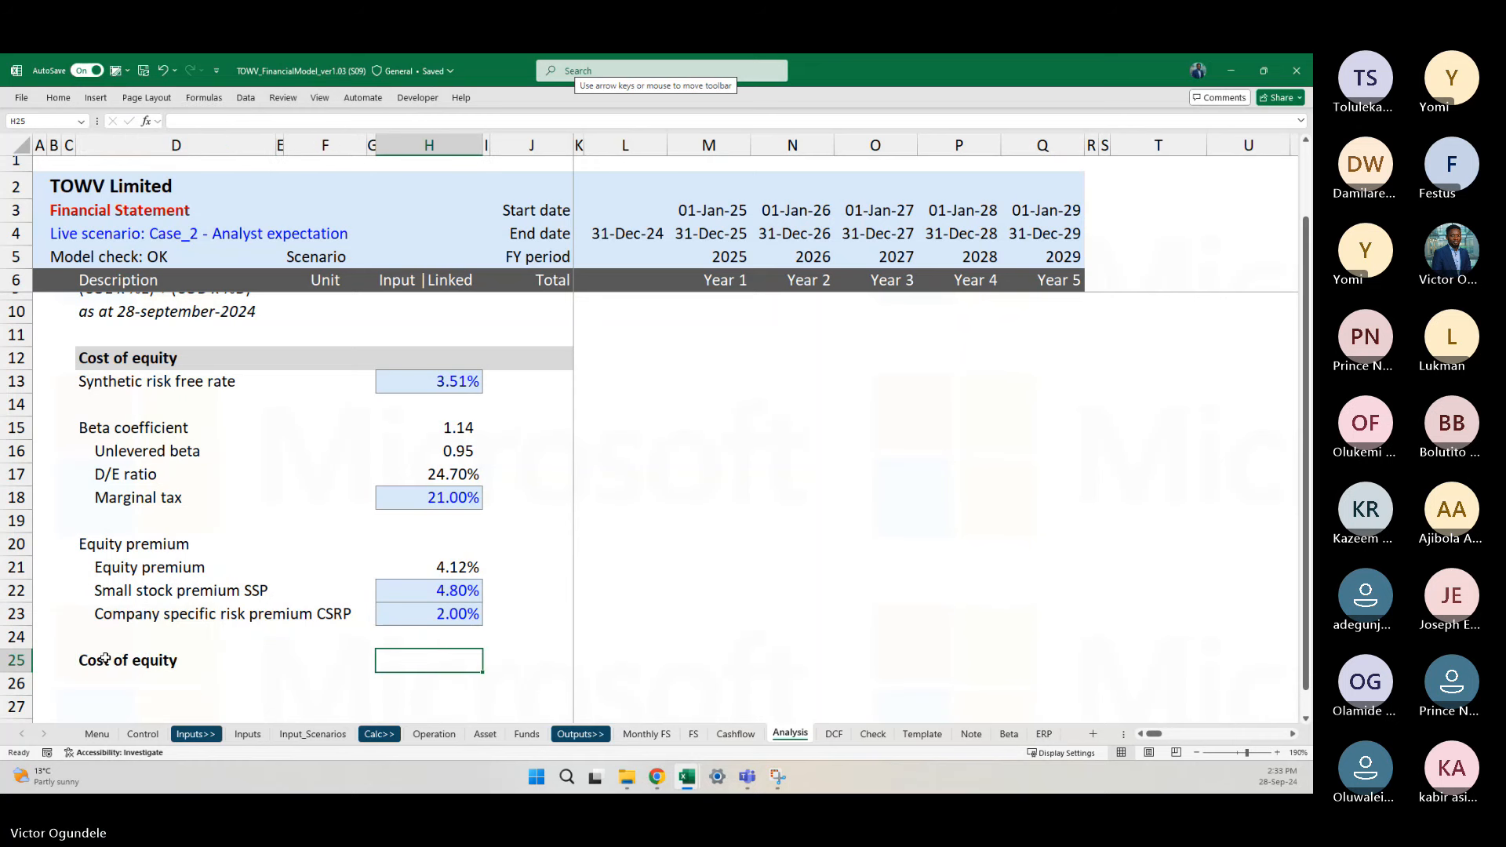
scroll(105, 659, down, 1)
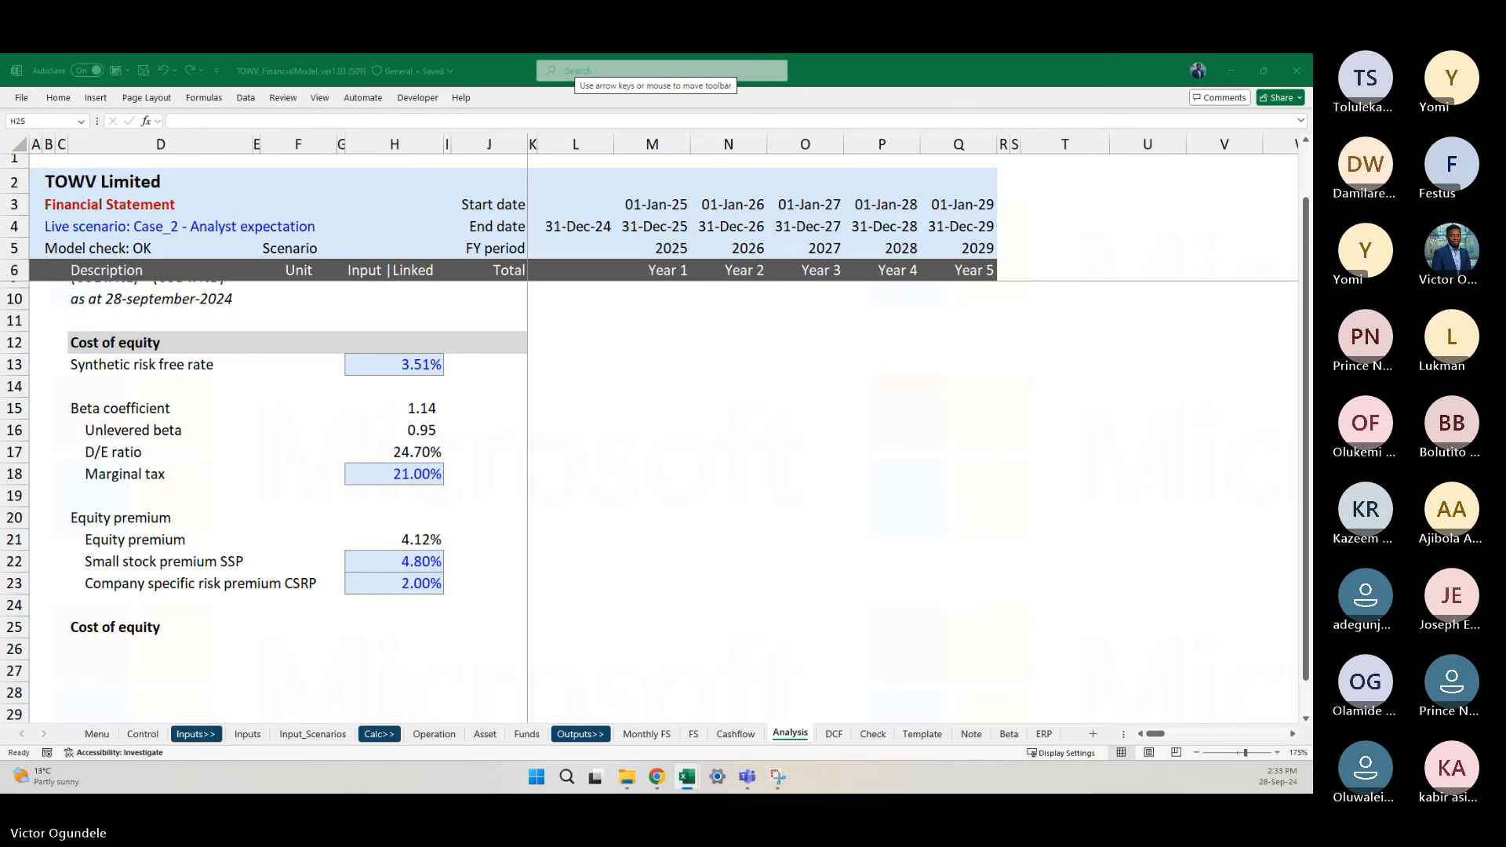
click(407, 639)
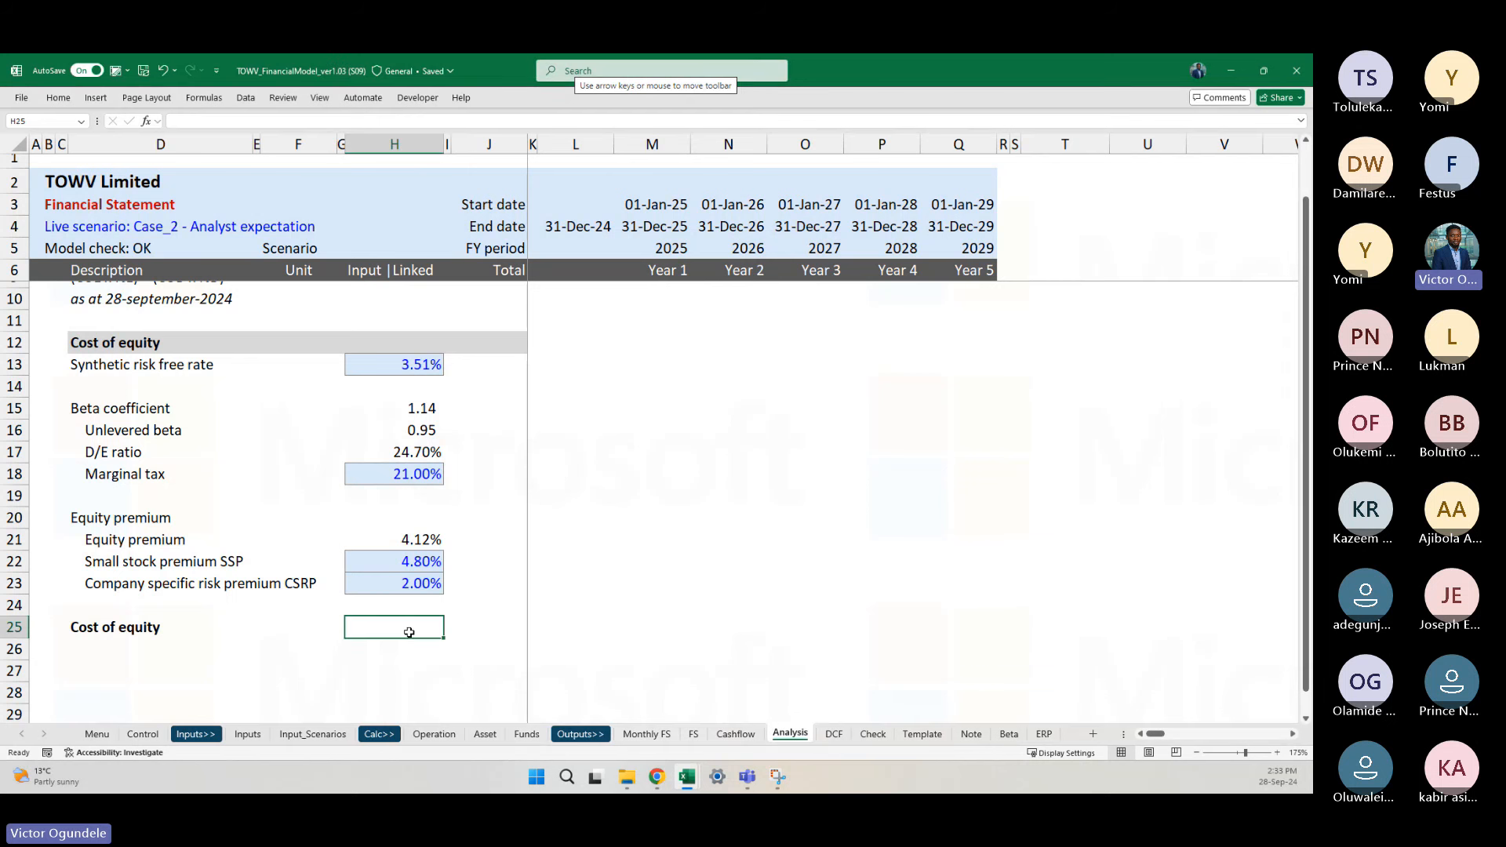
text(=)
click(412, 368)
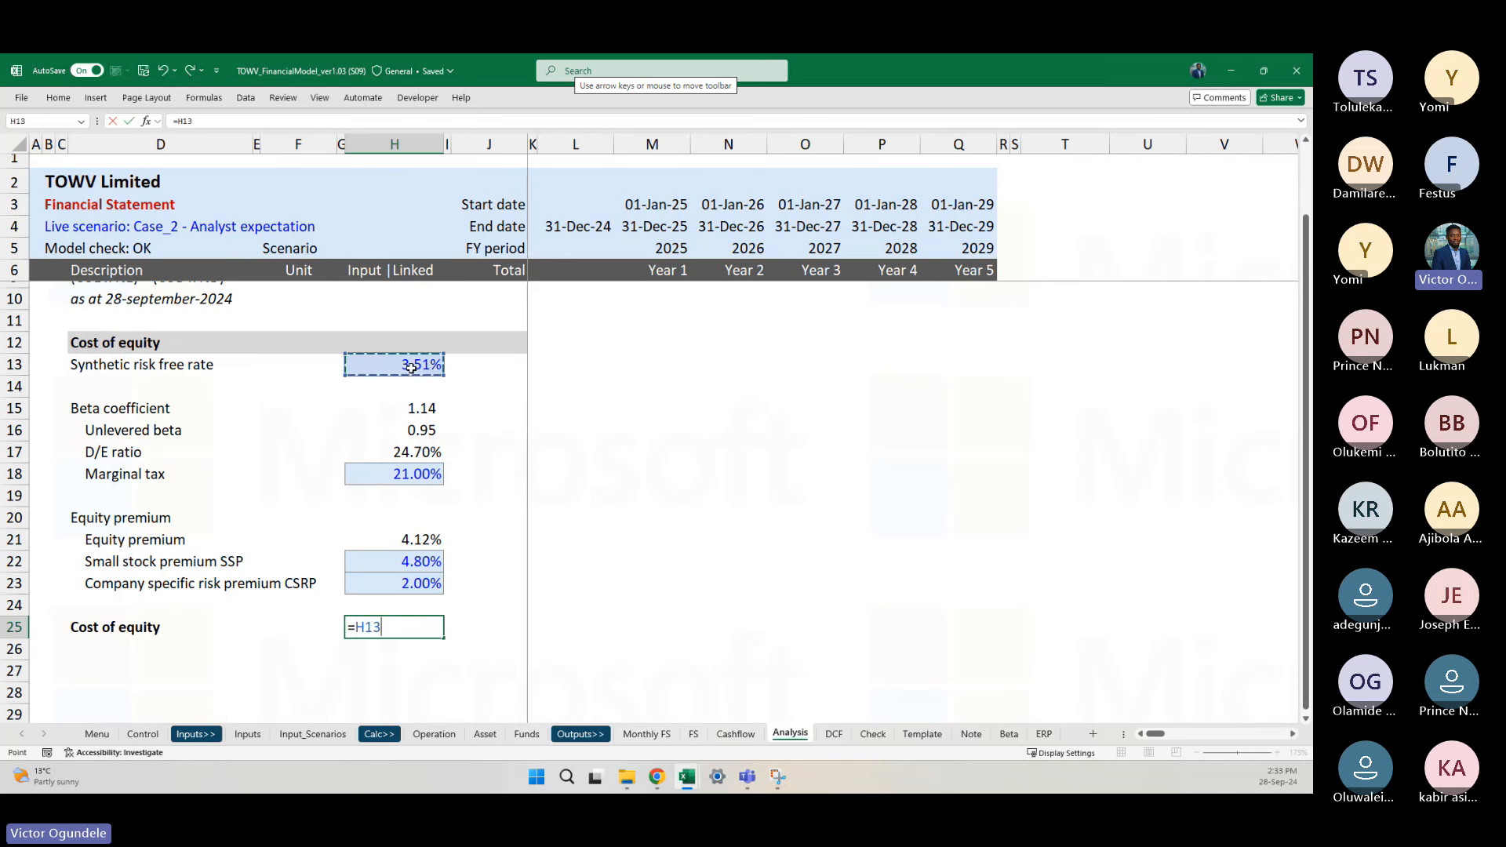
text(+)
click(389, 411)
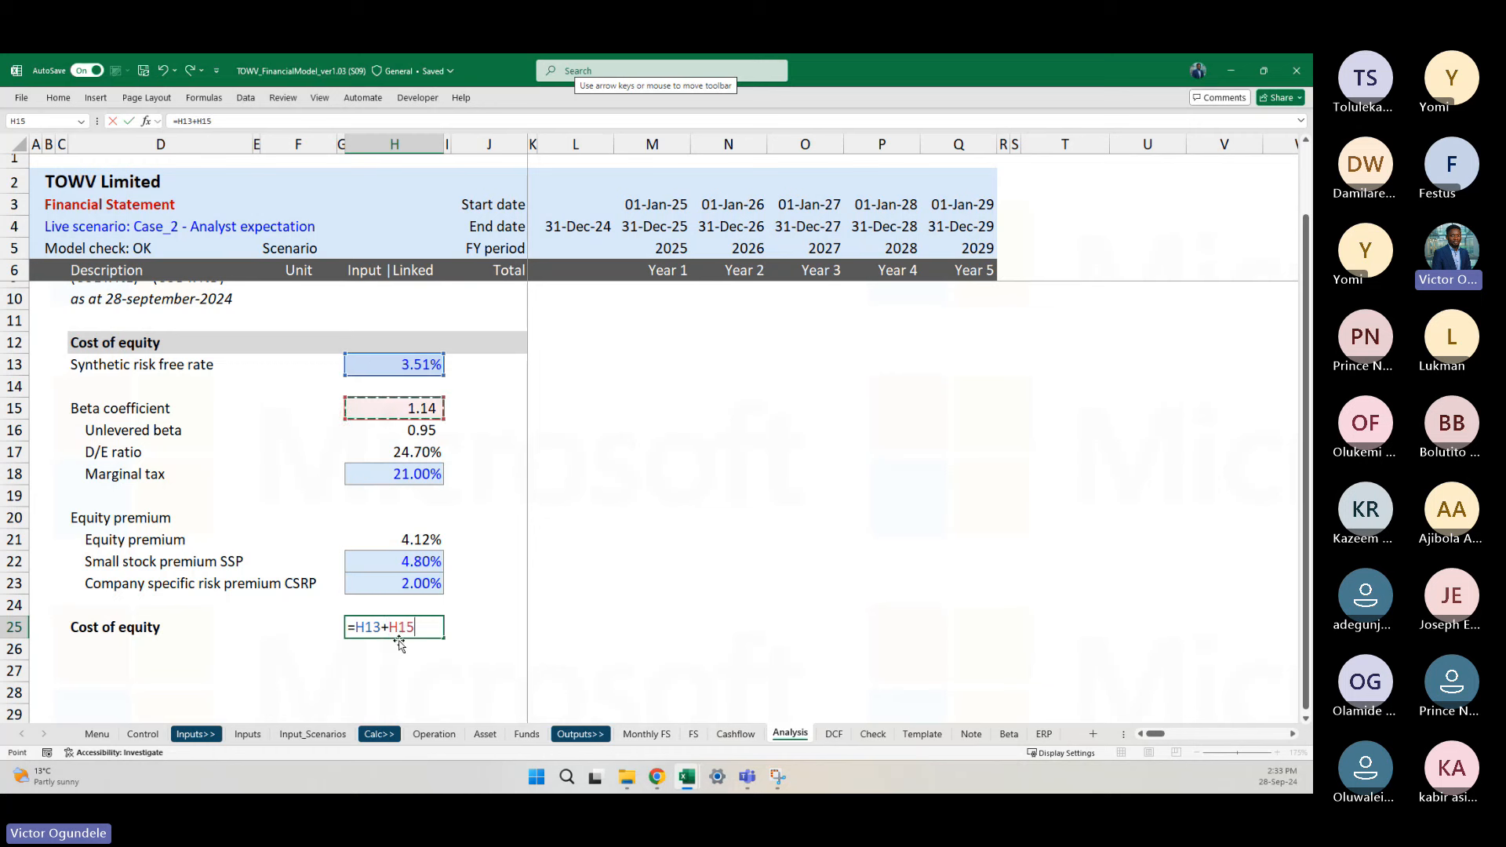
key(BackSpace)
key(BackSpace)
key(BackSpace)
key(BackSpace)
key(BackSpace)
key(BackSpace)
key(BackSpace)
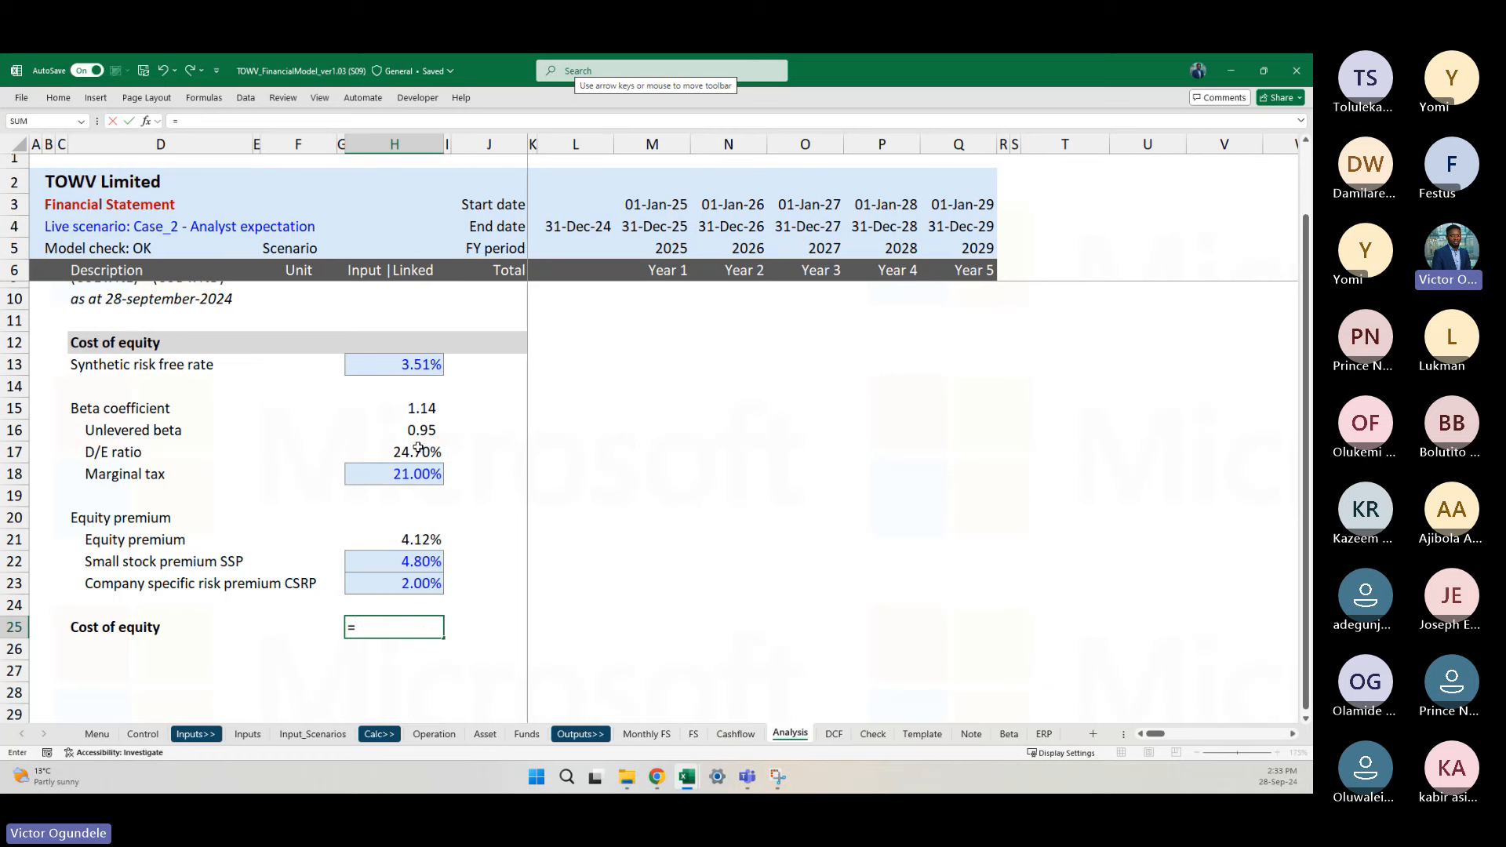
Step: Calculate the cost of equity in H25 with the formula =H13+(H15*H21)+H22+H23
click(381, 366)
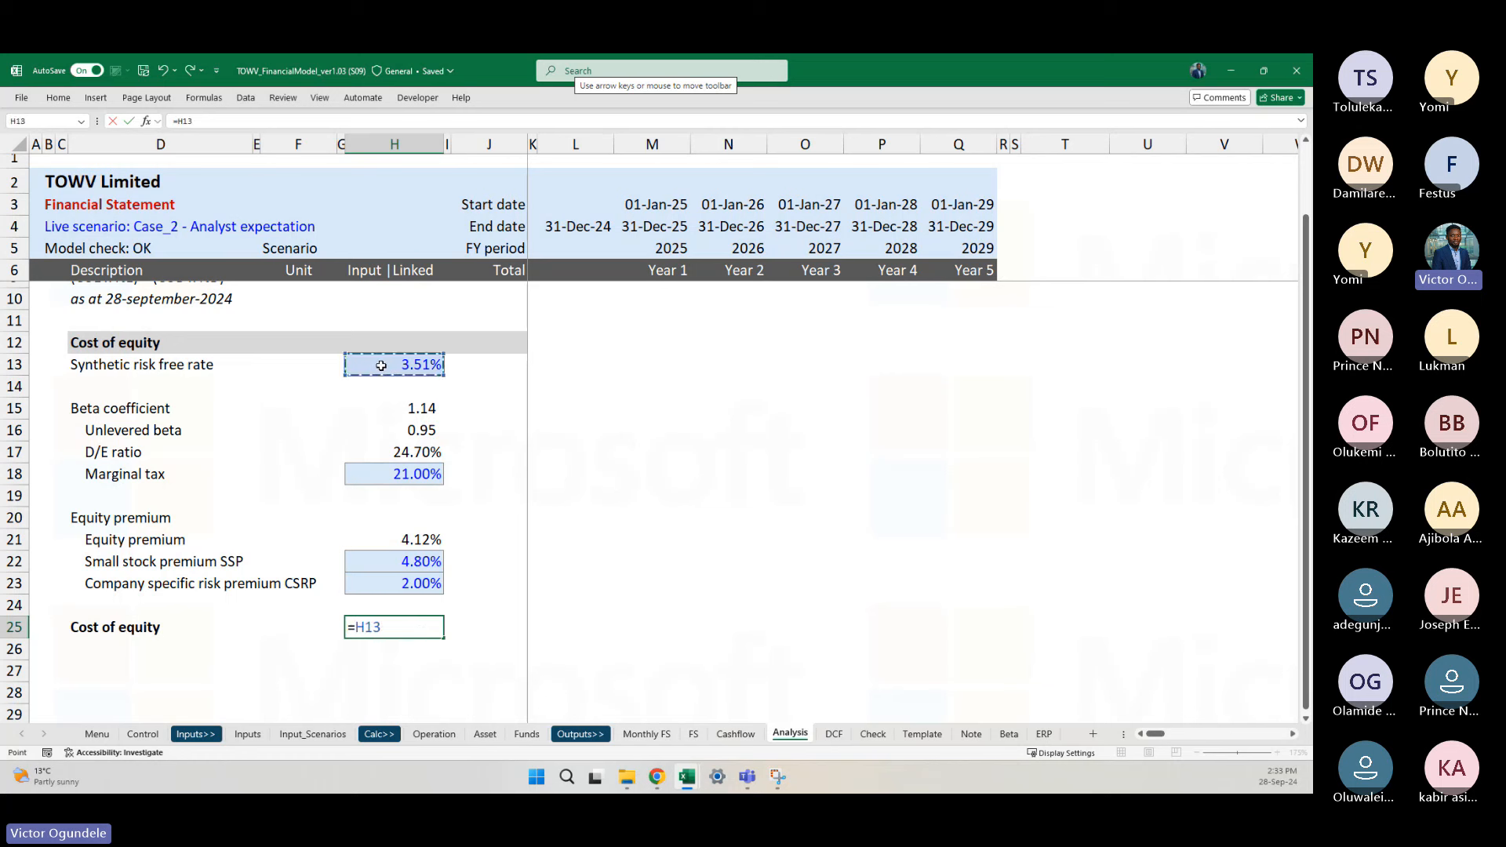
text(+()
click(393, 408)
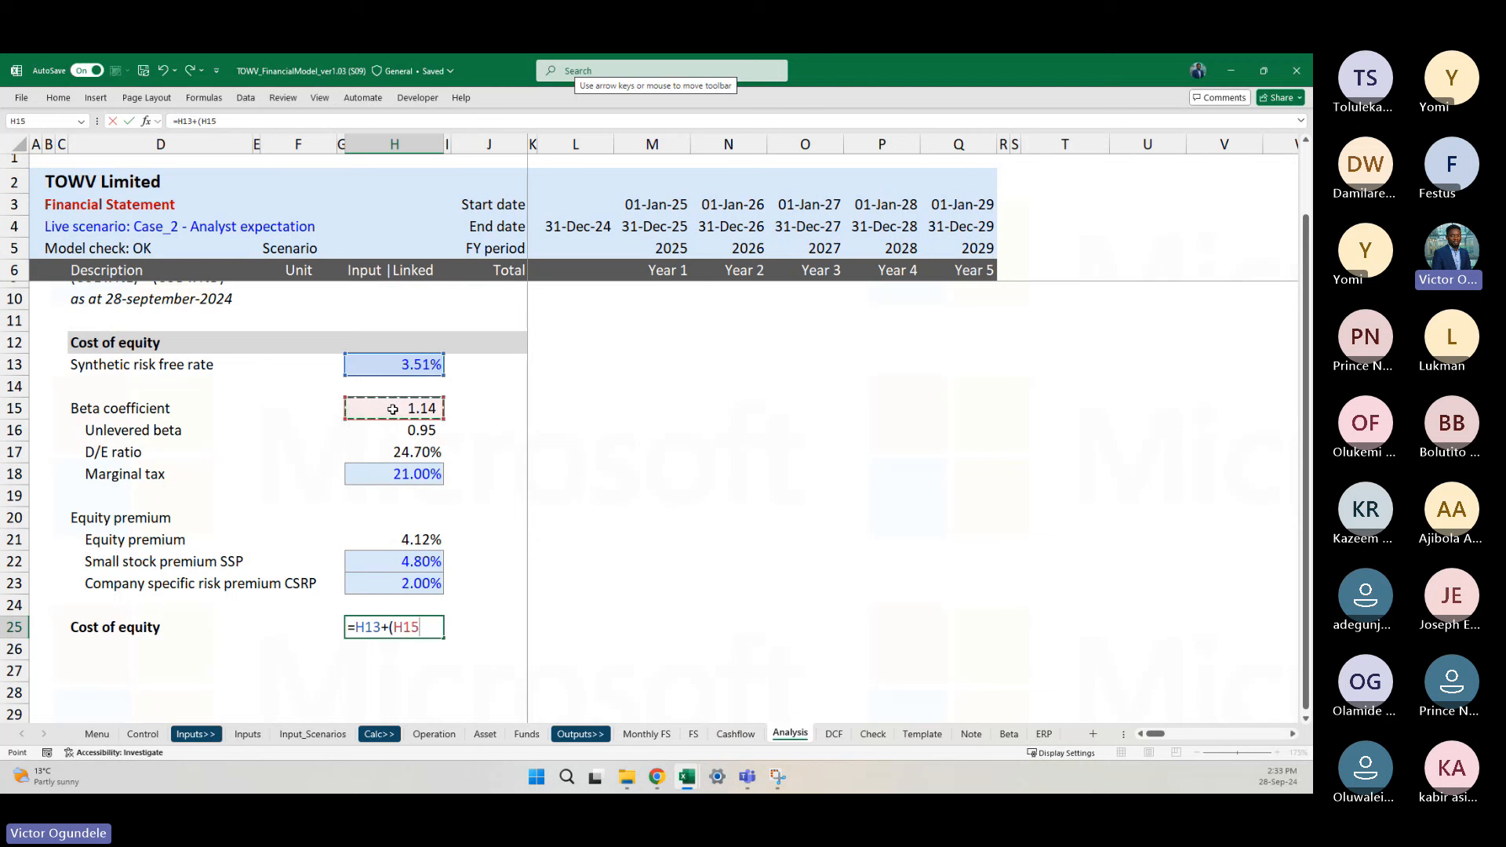
text(*)
click(401, 542)
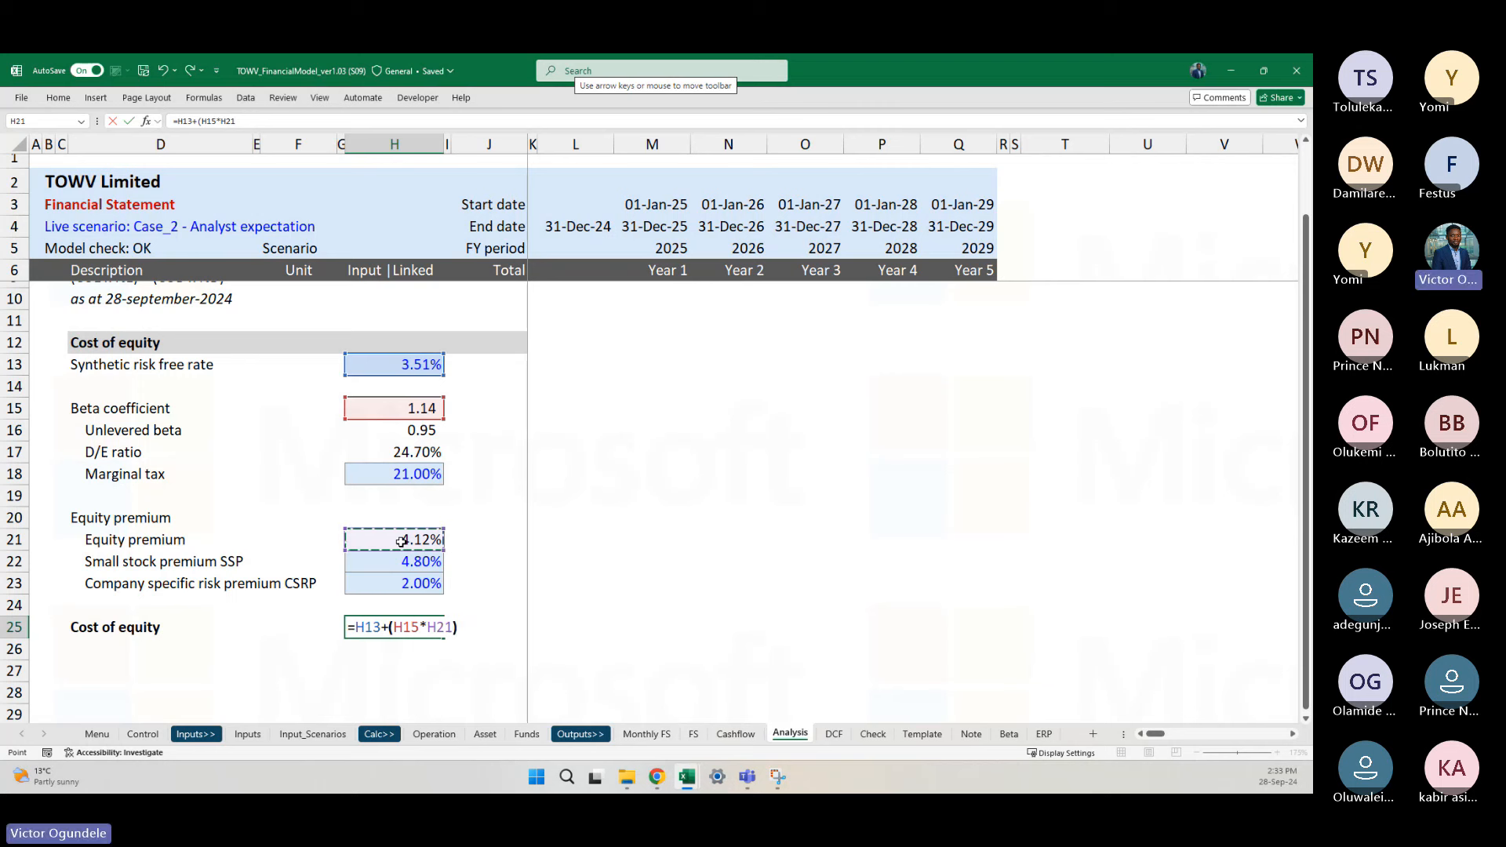
text()+)
click(399, 563)
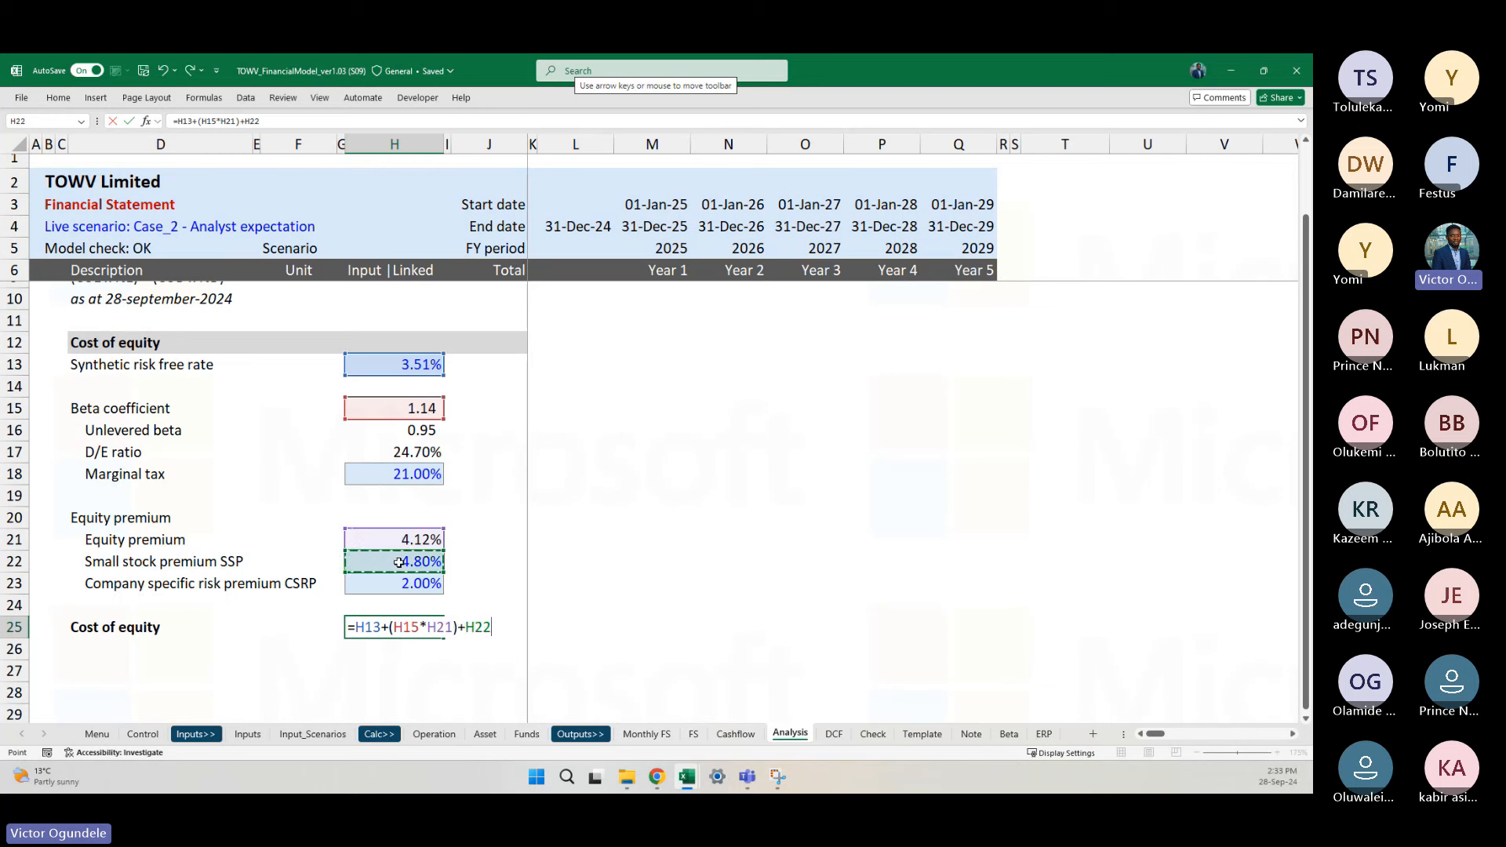
text(+)
click(407, 586)
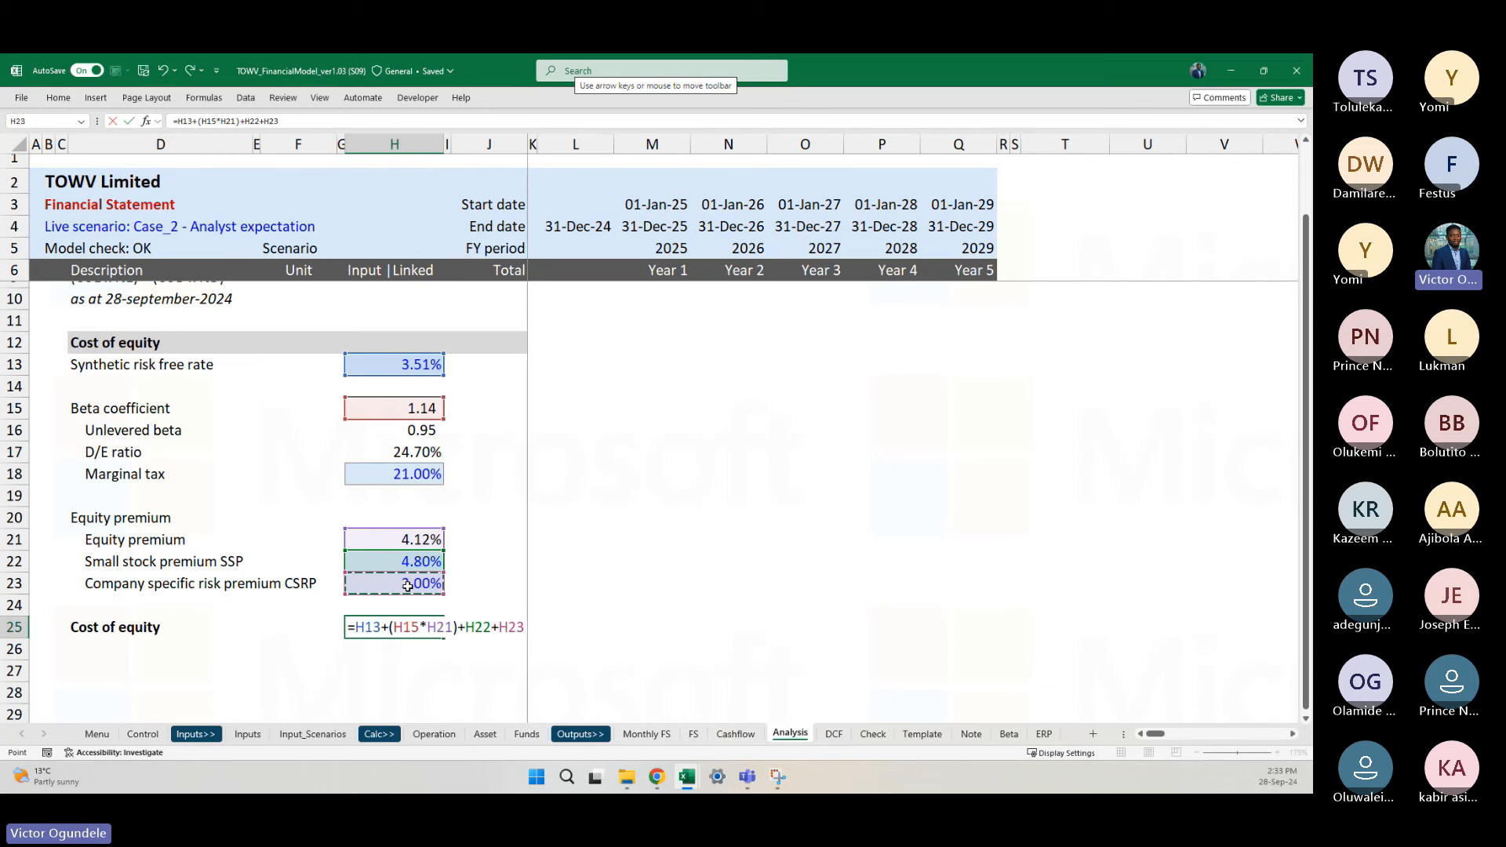
key(ctrl+Return)
Step: Format H25 as a percentage with one decimal, and give D25:H25 bold text and an outside border
key(ctrl+shift+5)
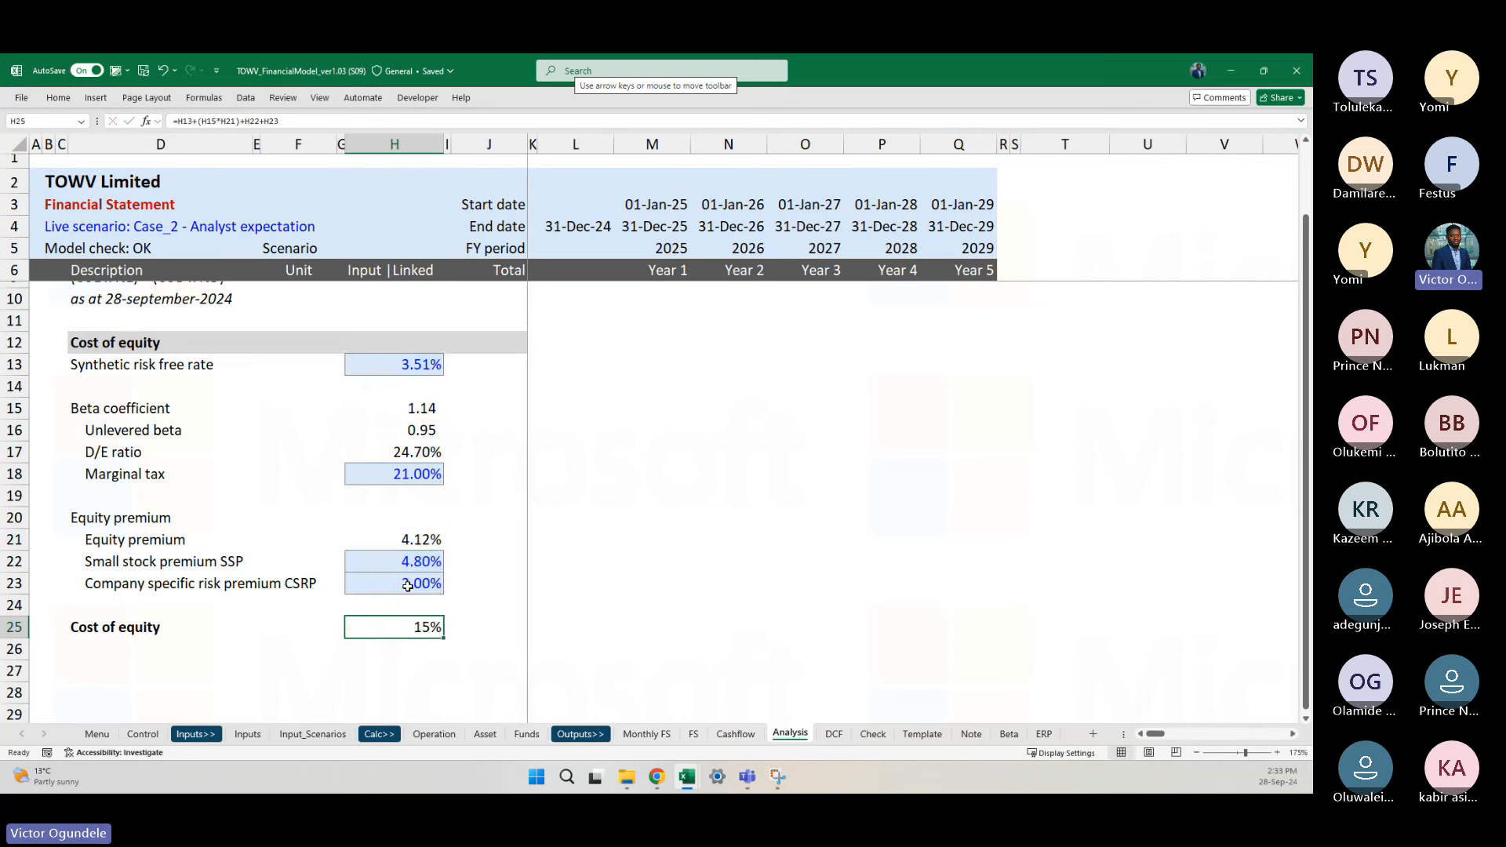
key(alt+h)
key(0)
key(ctrl+Left)
key(ctrl+shift+Right)
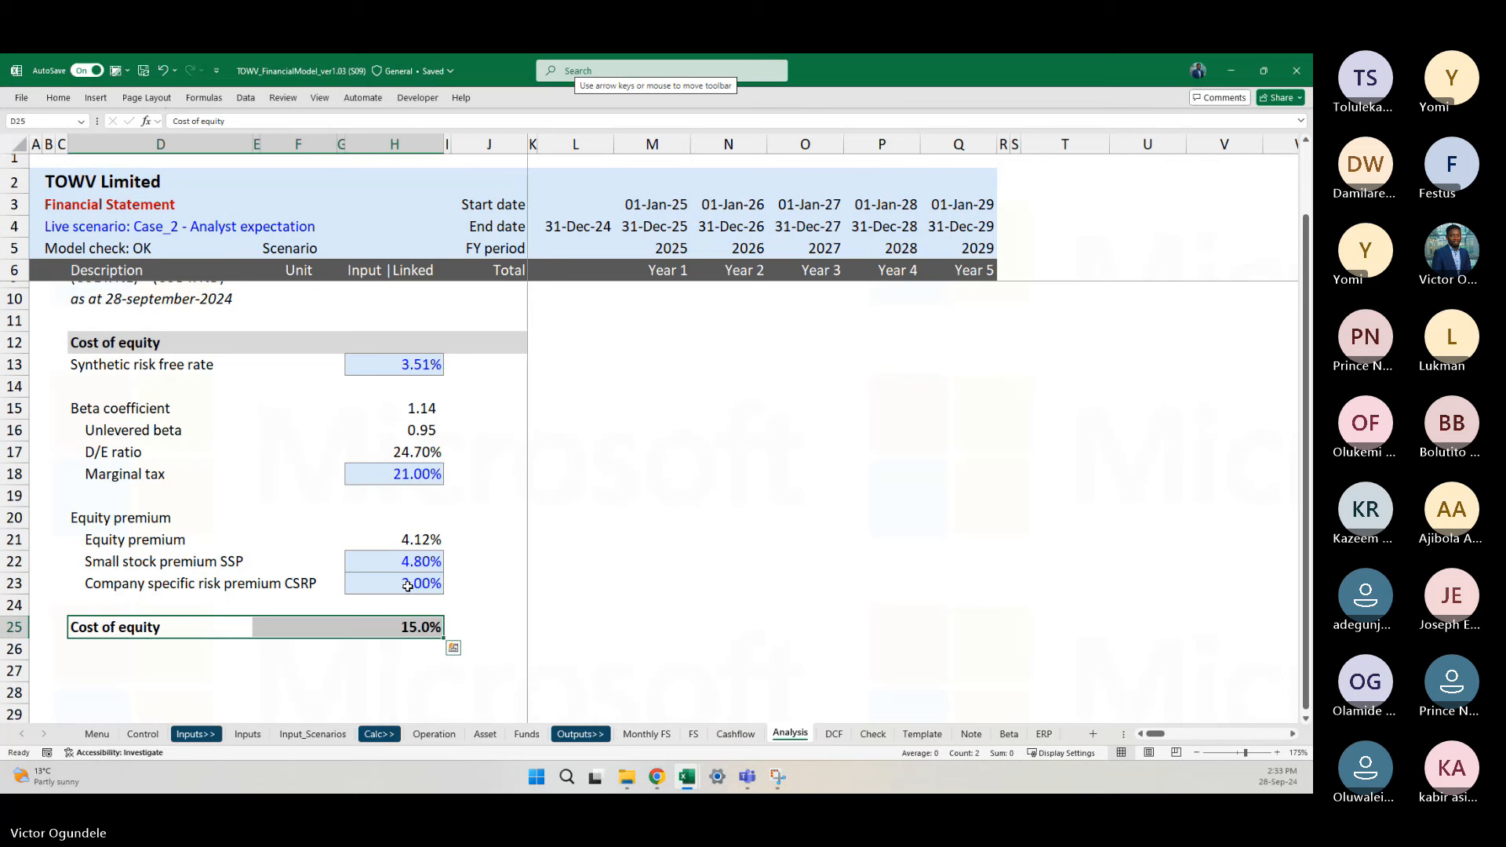
click(489, 590)
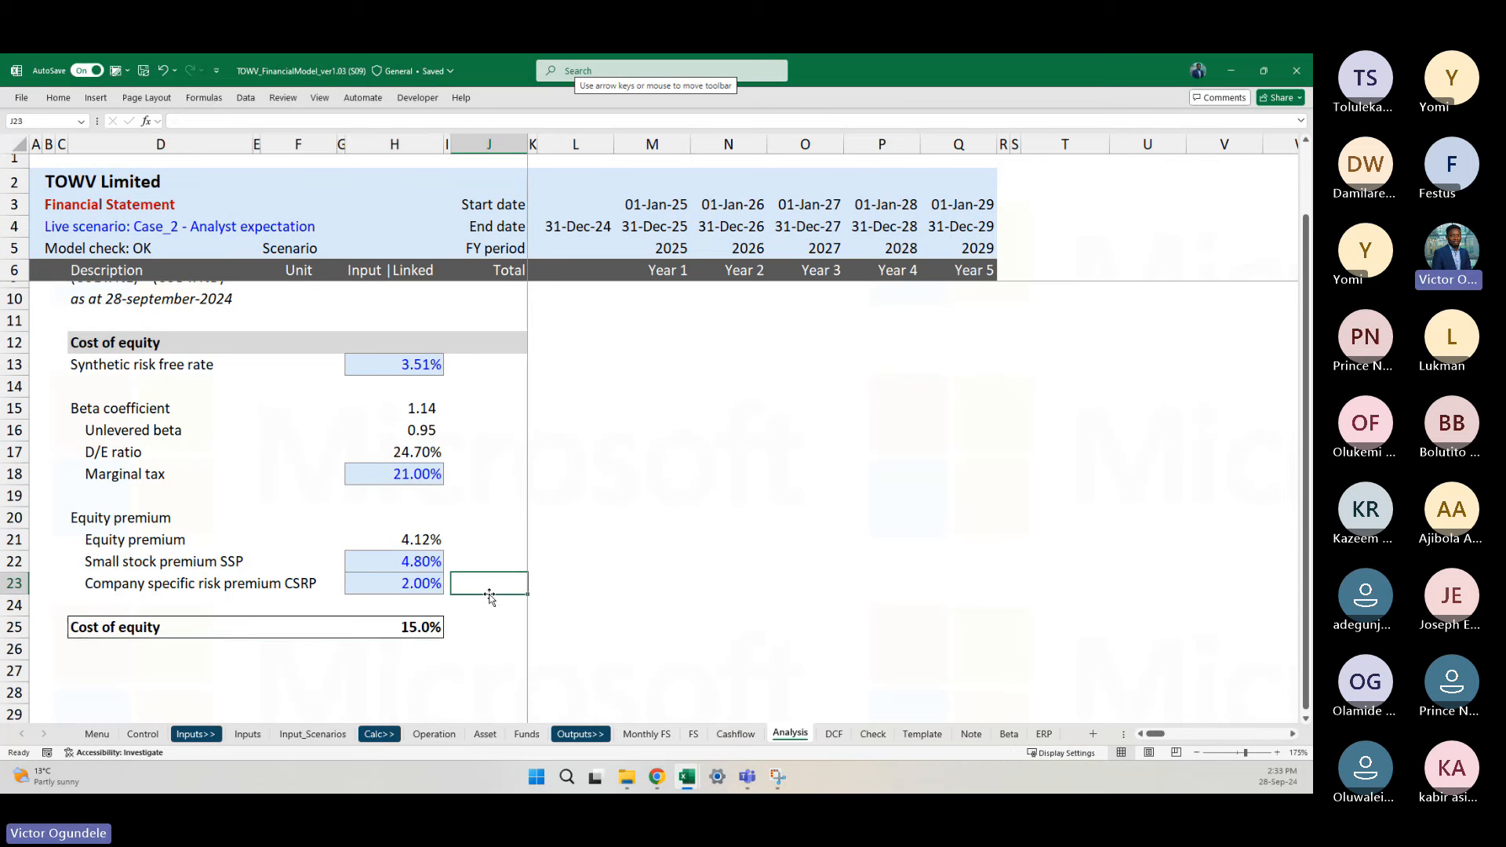
Step: Review the cost of equity formula in H25 and the cells it references
click(434, 570)
ctrl+scroll(435, 574, down, 2)
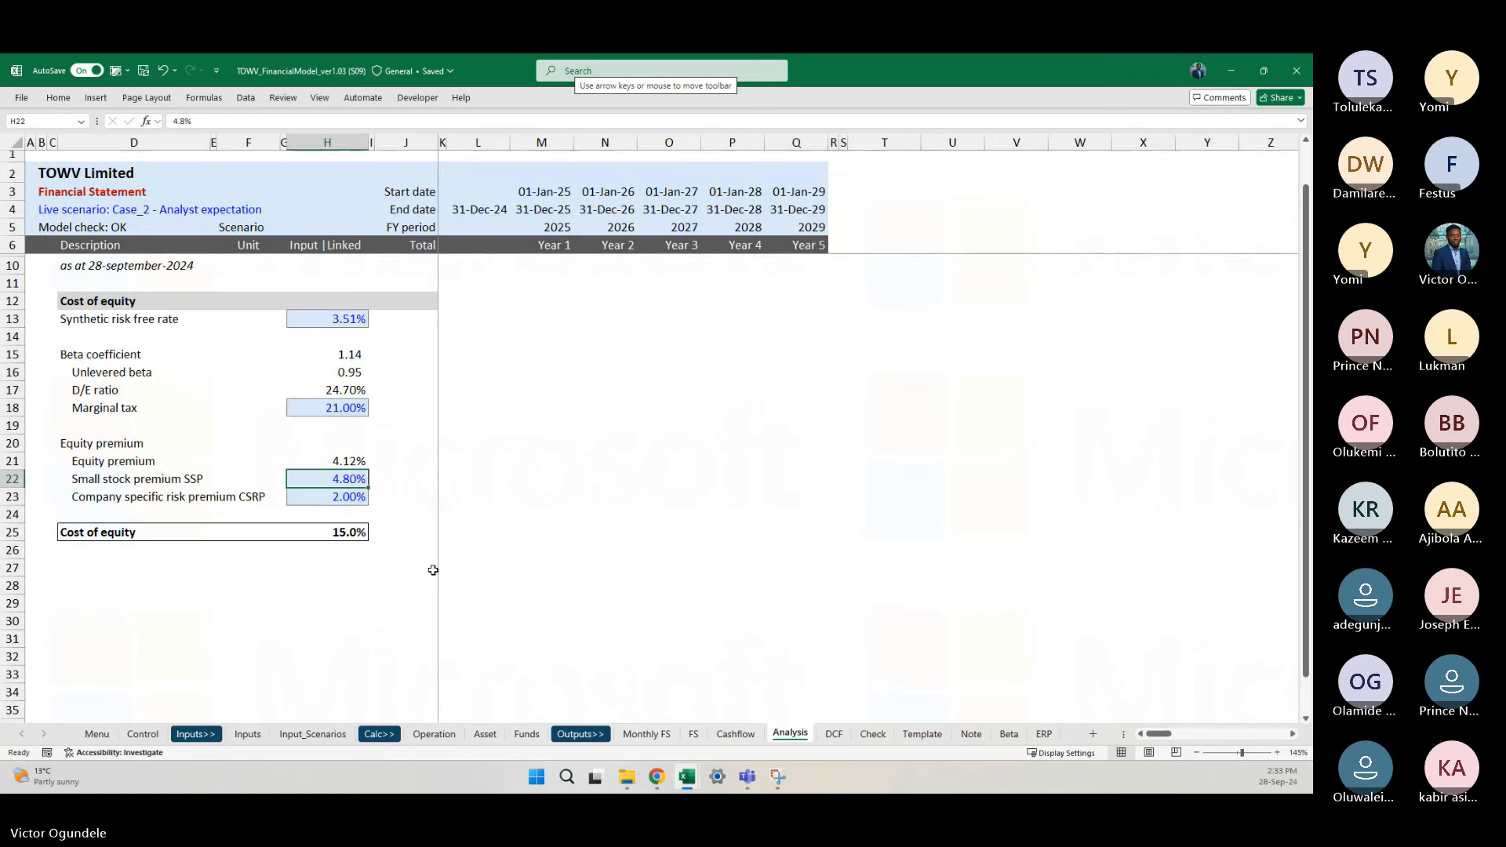
scroll(433, 570, up, 1)
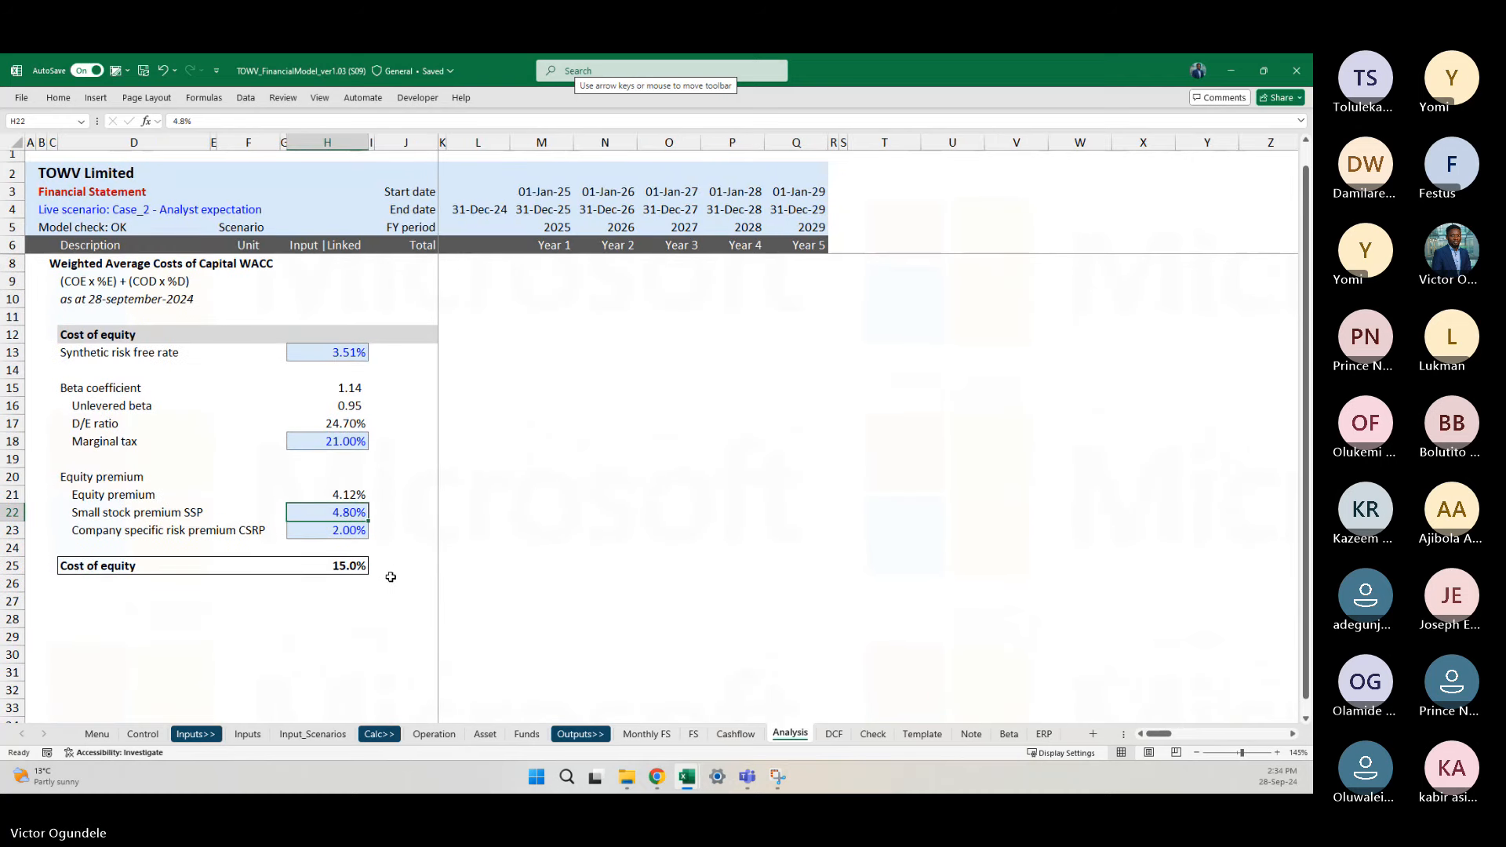
click(328, 579)
key(Up)
scroll(327, 576, up, 2)
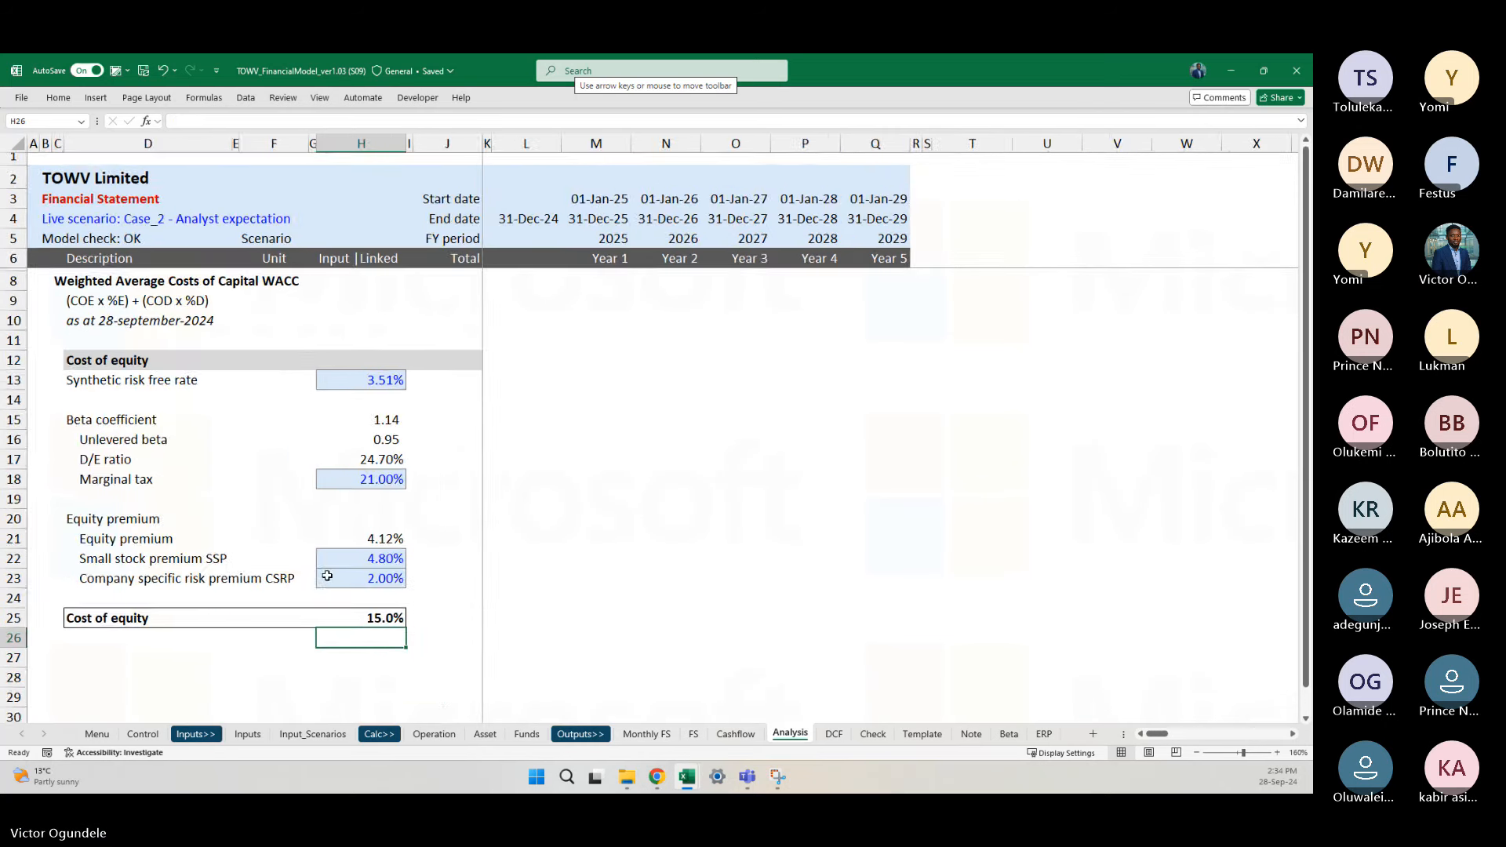
key(F2)
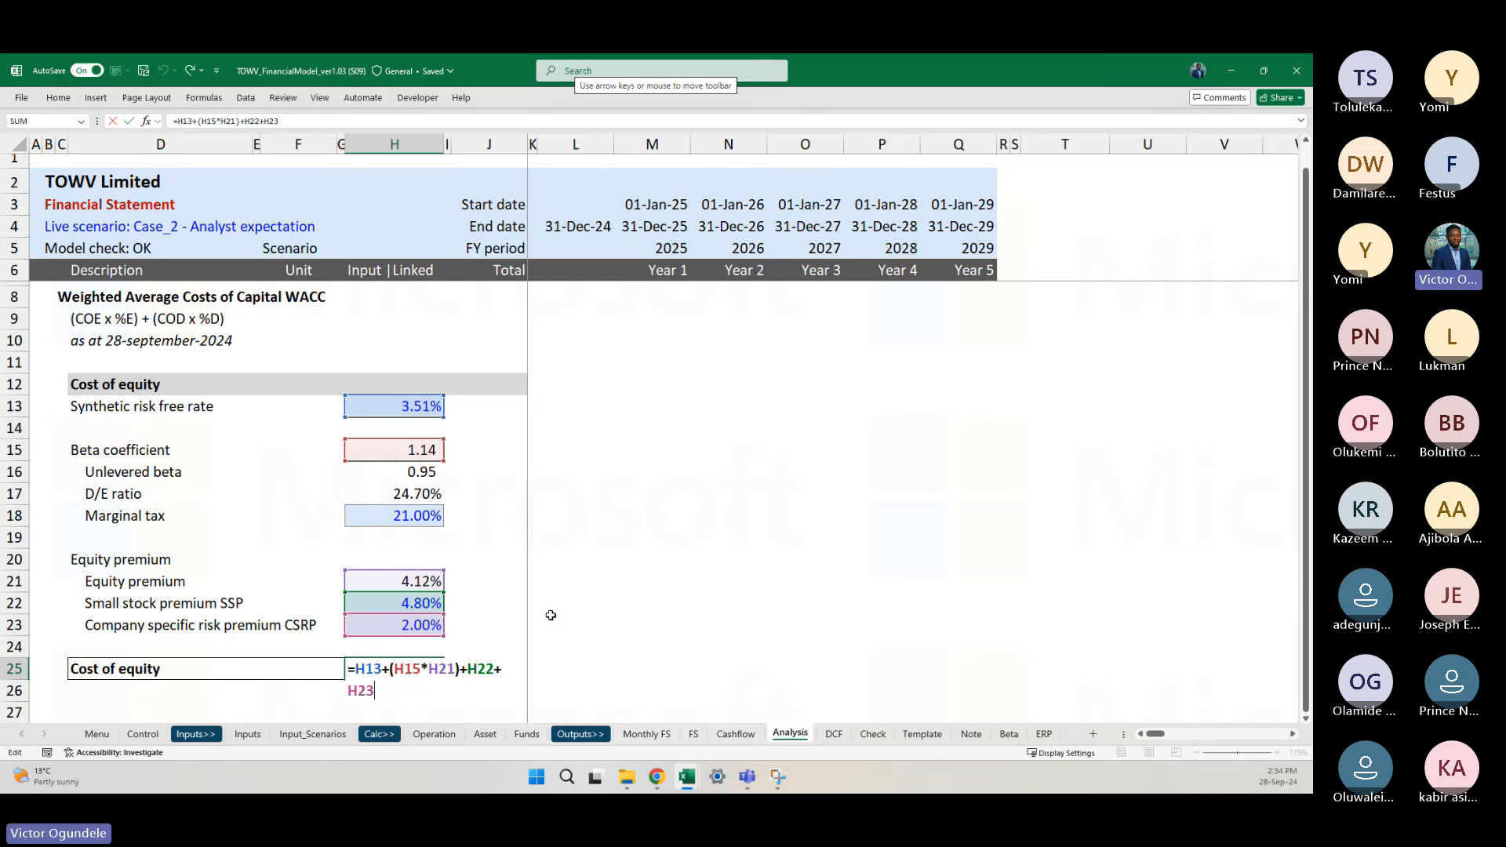
key(Return)
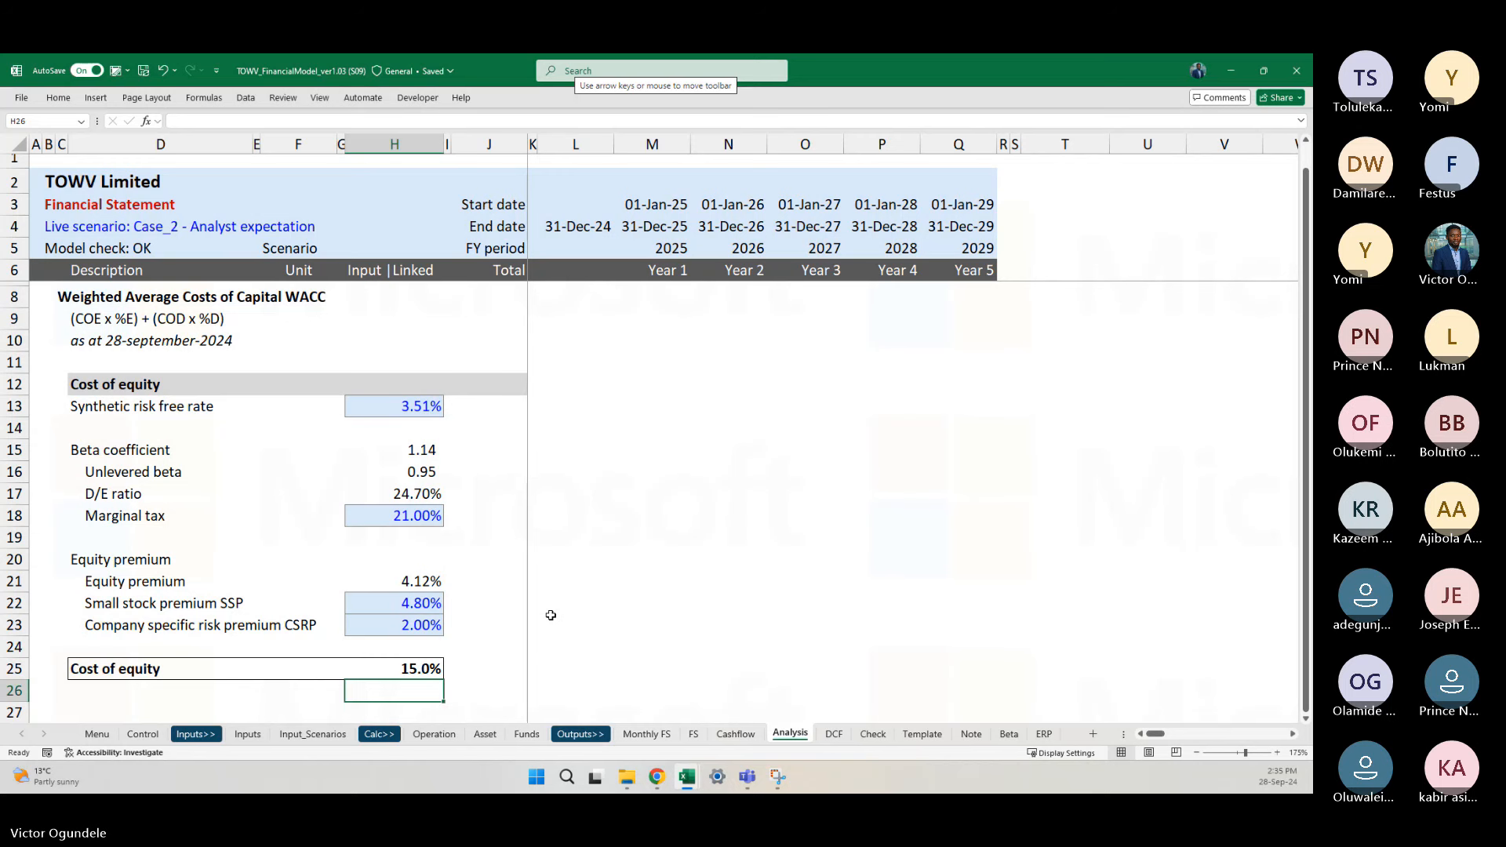
ctrl+scroll(551, 615, down, 2)
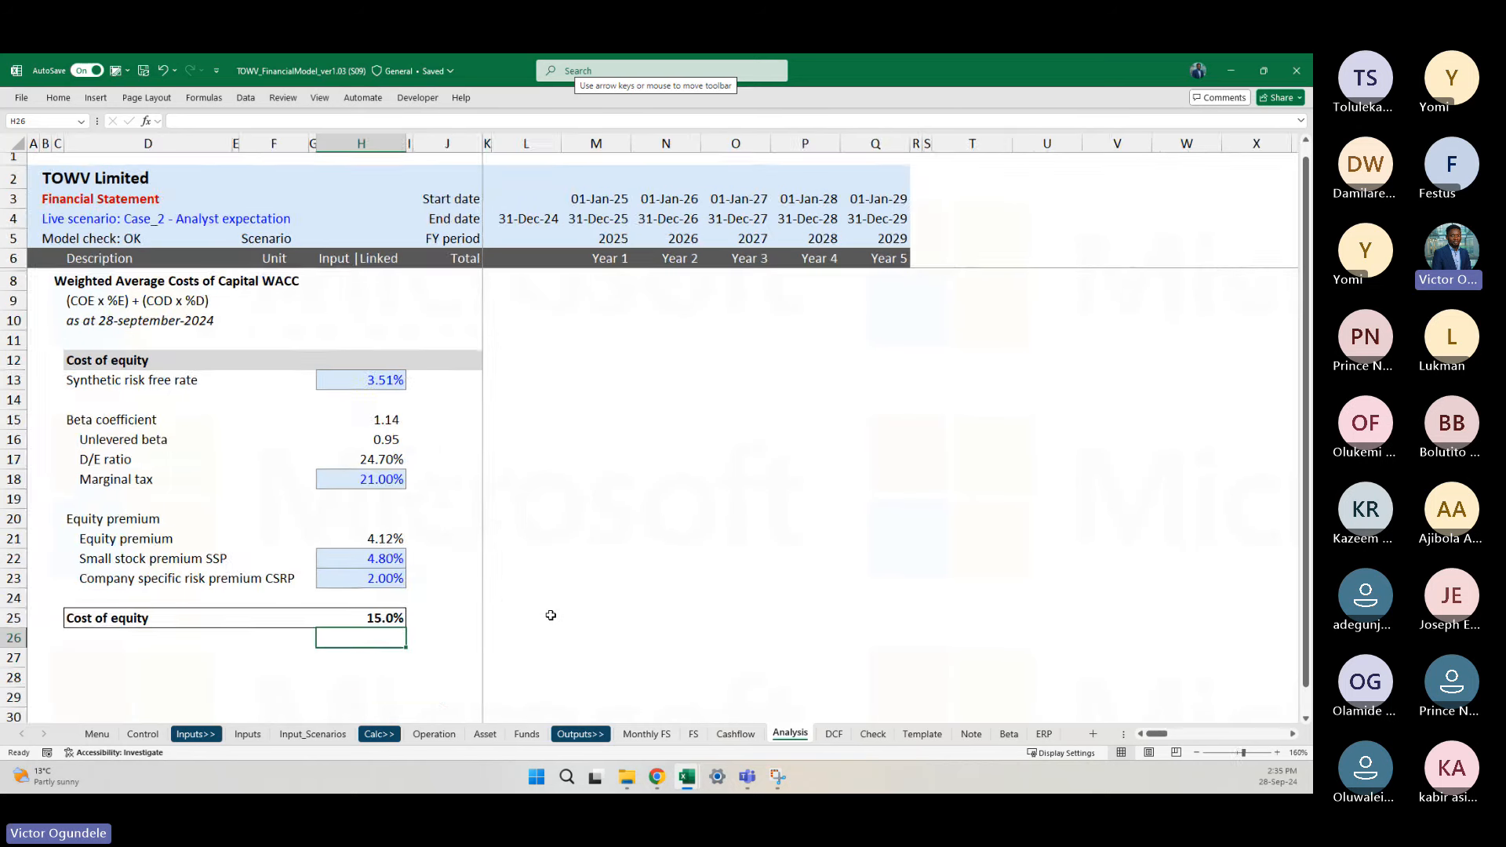
Step: Copy the Cost of equity heading bar from row 12 to row 27 and retitle it "Cost of debt"
click(41, 619)
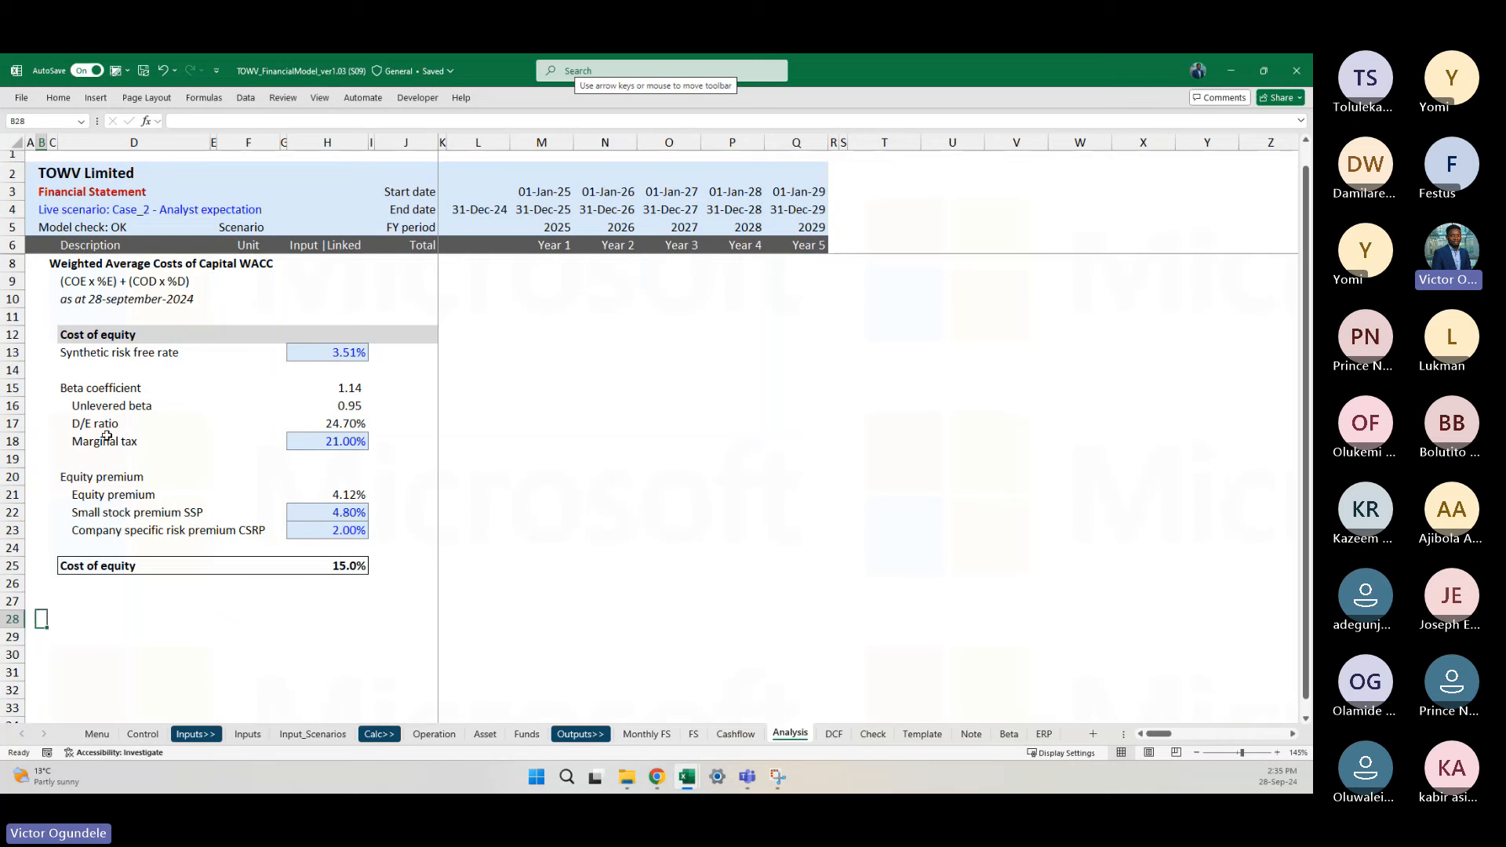
drag(77, 335, 267, 335)
key(shift+Right)
key(shift+Right)
key(shift+Right)
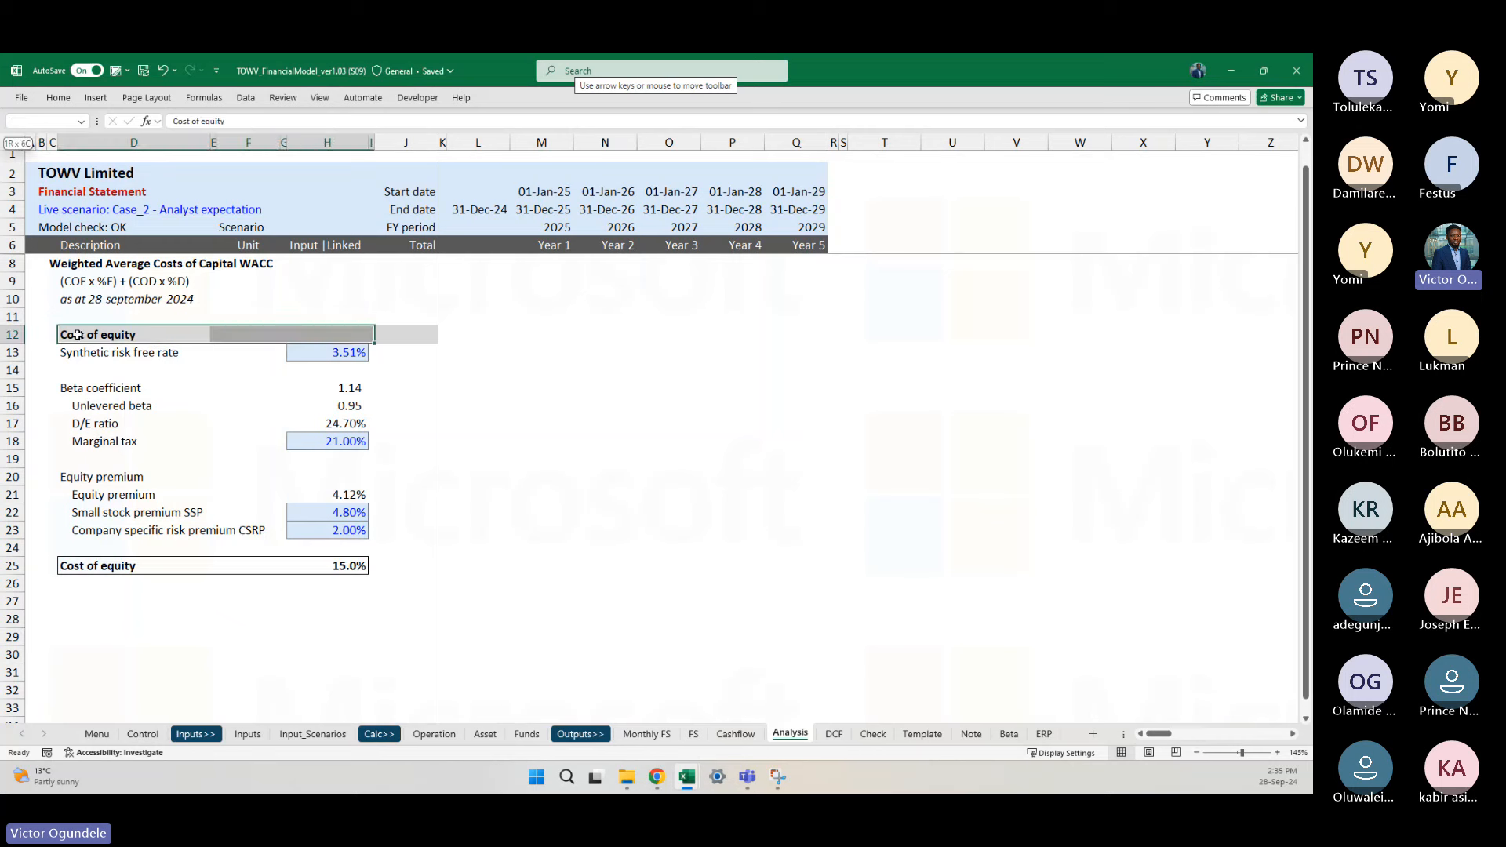
key(ctrl+c)
key(ctrl+Down)
key(ctrl+Down)
key(ctrl+Down)
key(Down)
key(Down)
key(Down)
key(Down)
key(Down)
key(Down)
key(Down)
key(Down)
key(Down)
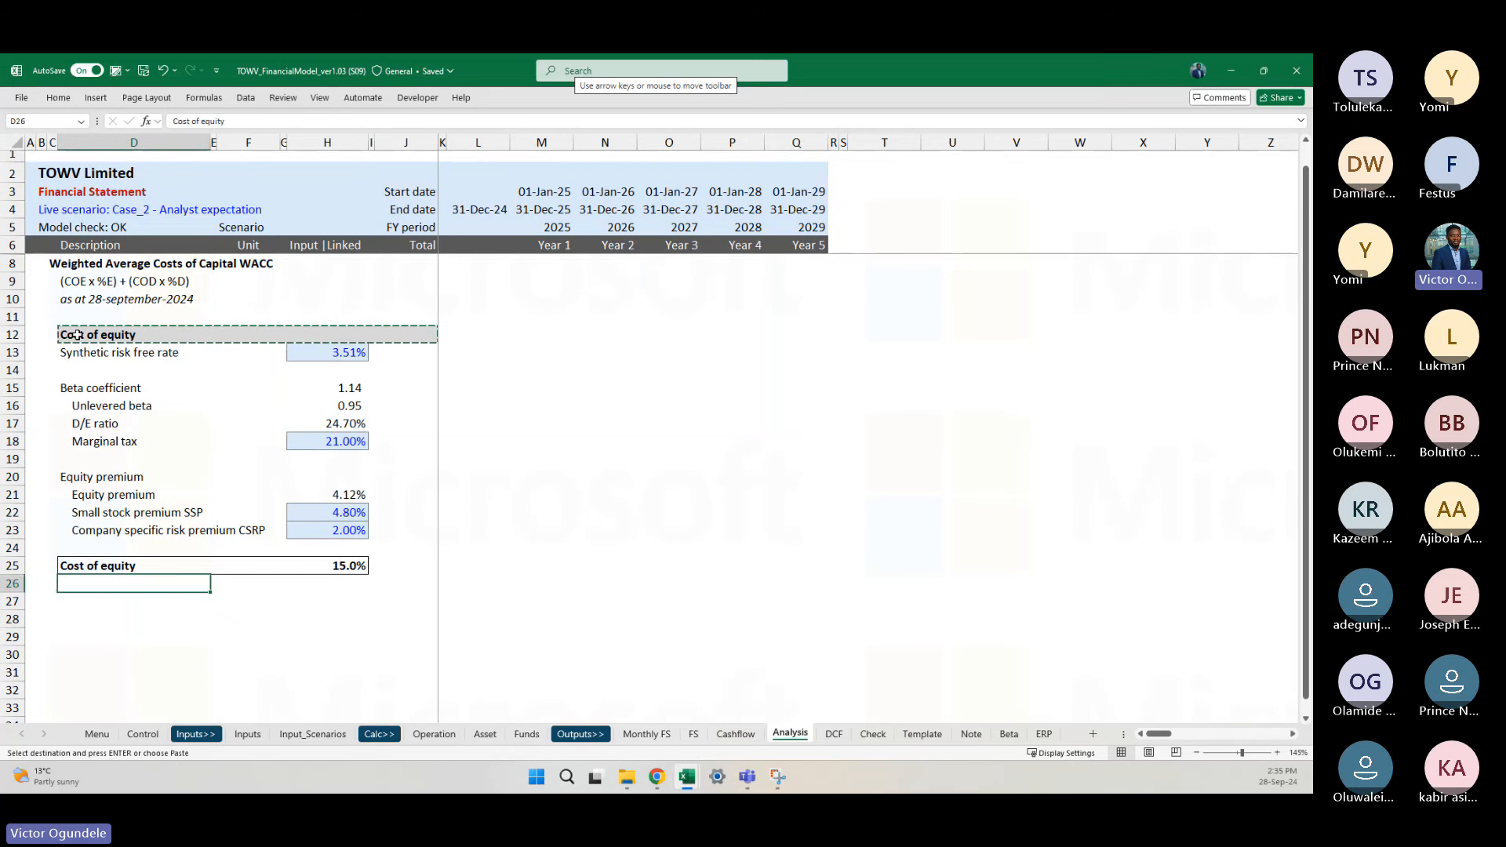
key(ctrl+v)
text(Cos)
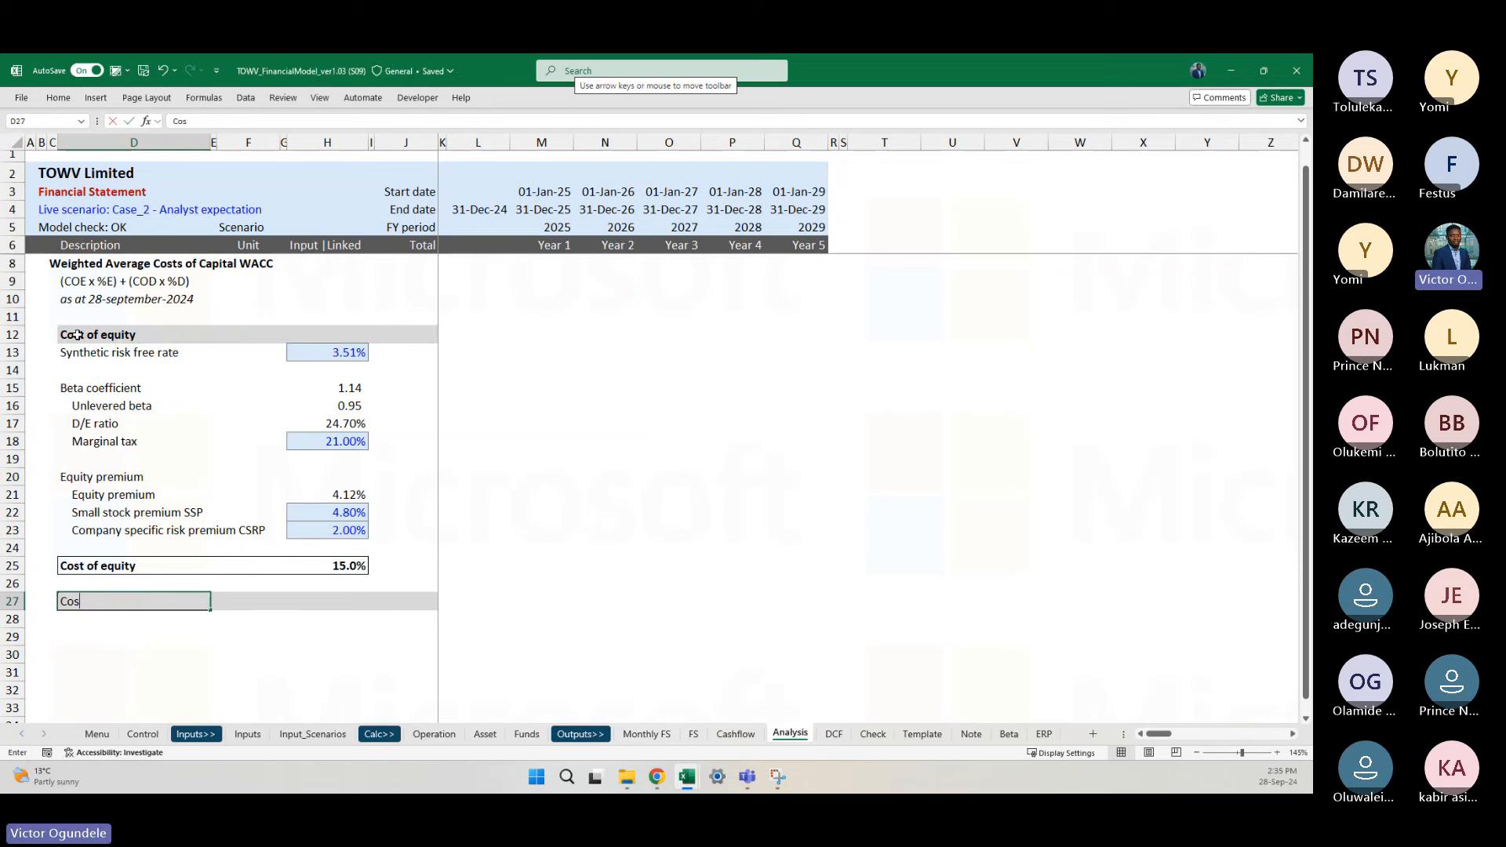
text(t of debt)
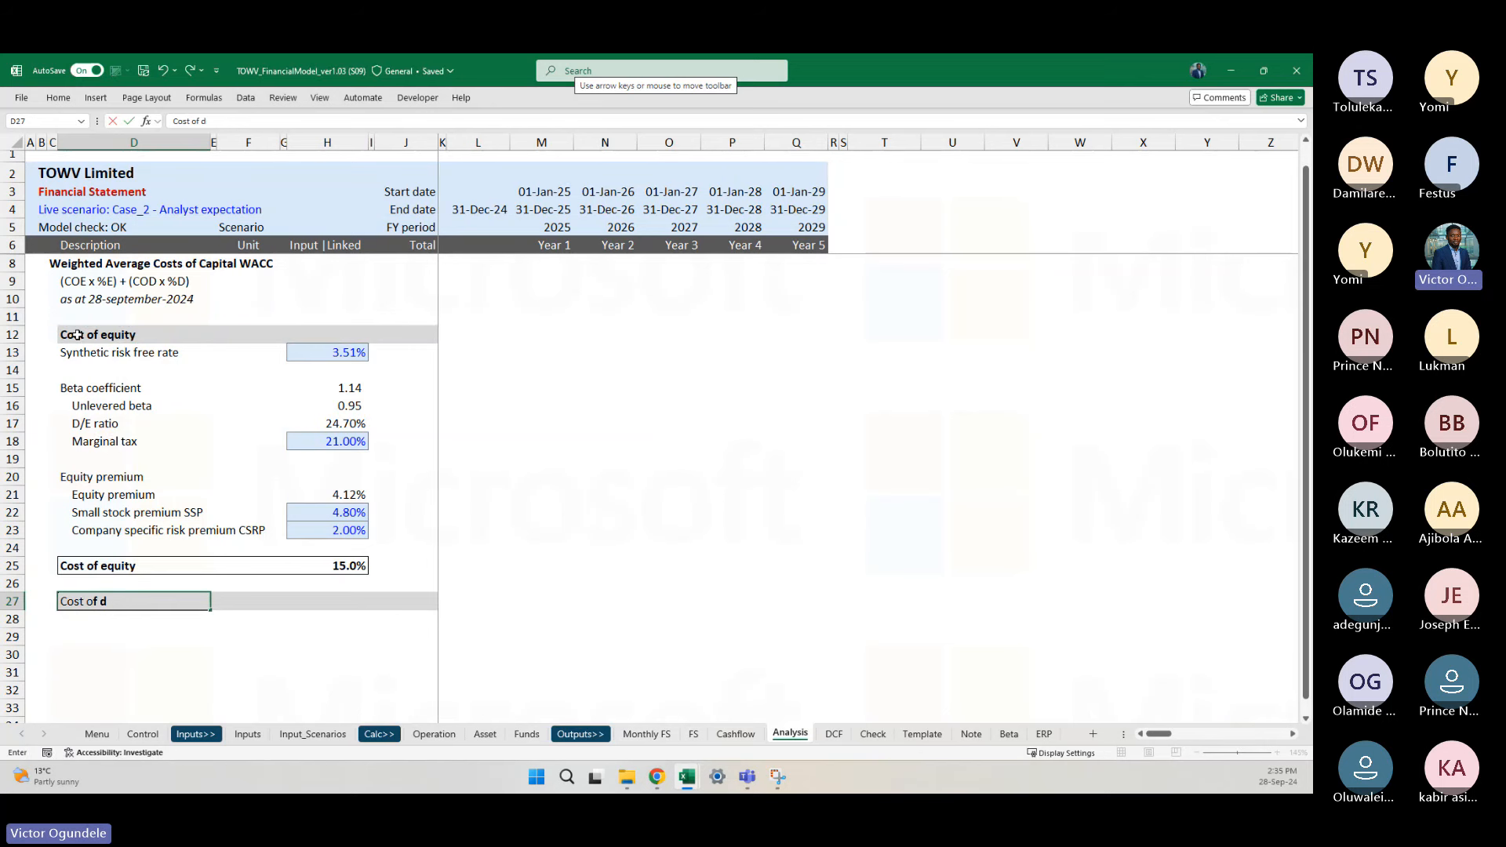
key(Return)
Step: Add the label "Synthetic risk free rate" in D29 under the Cost of debt heading
scroll(77, 335, down, 1)
key(Down)
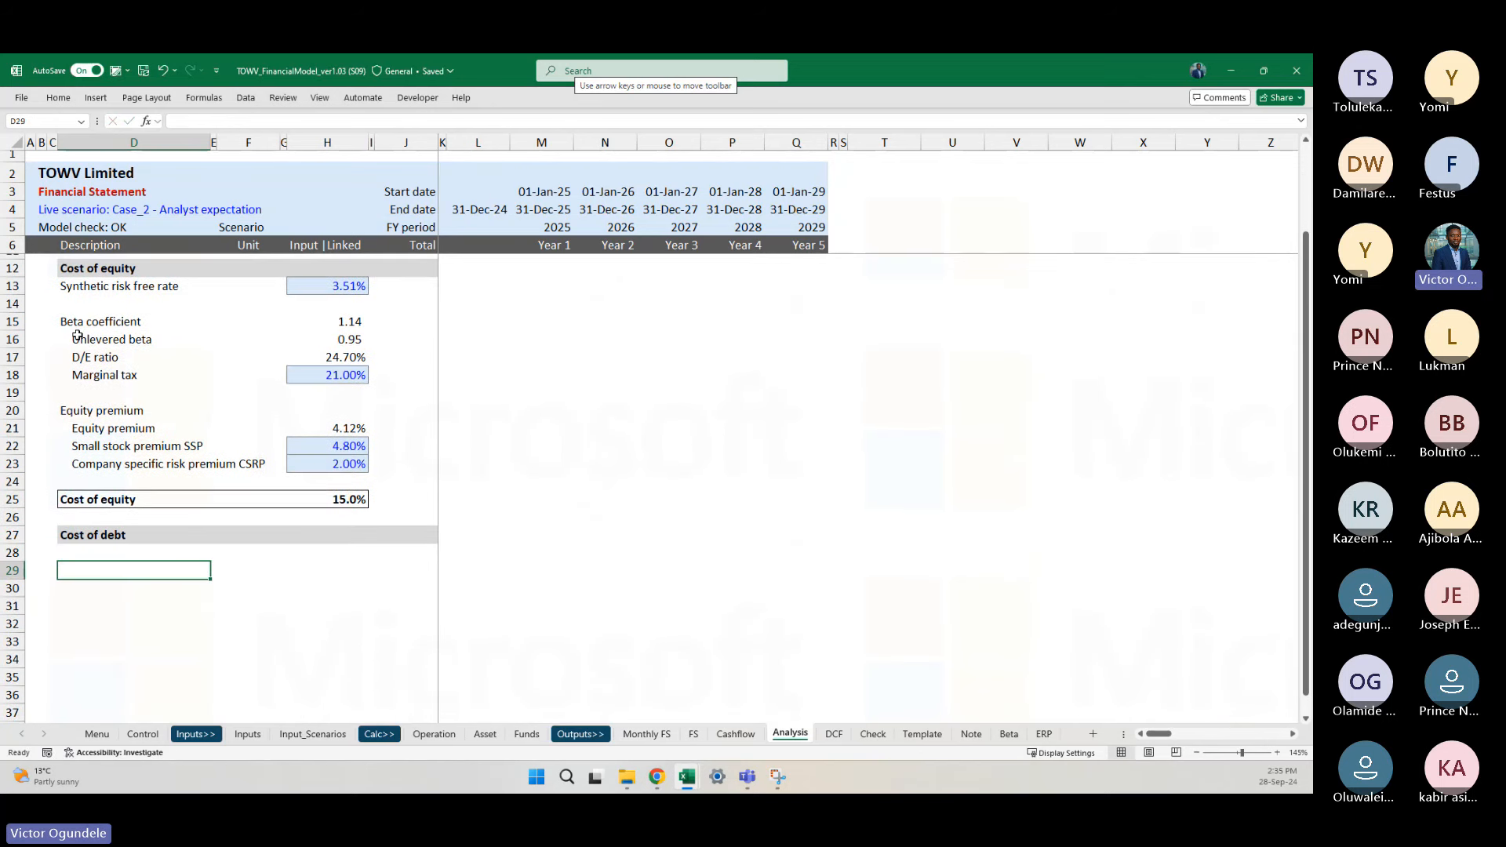
text(Risk fre)
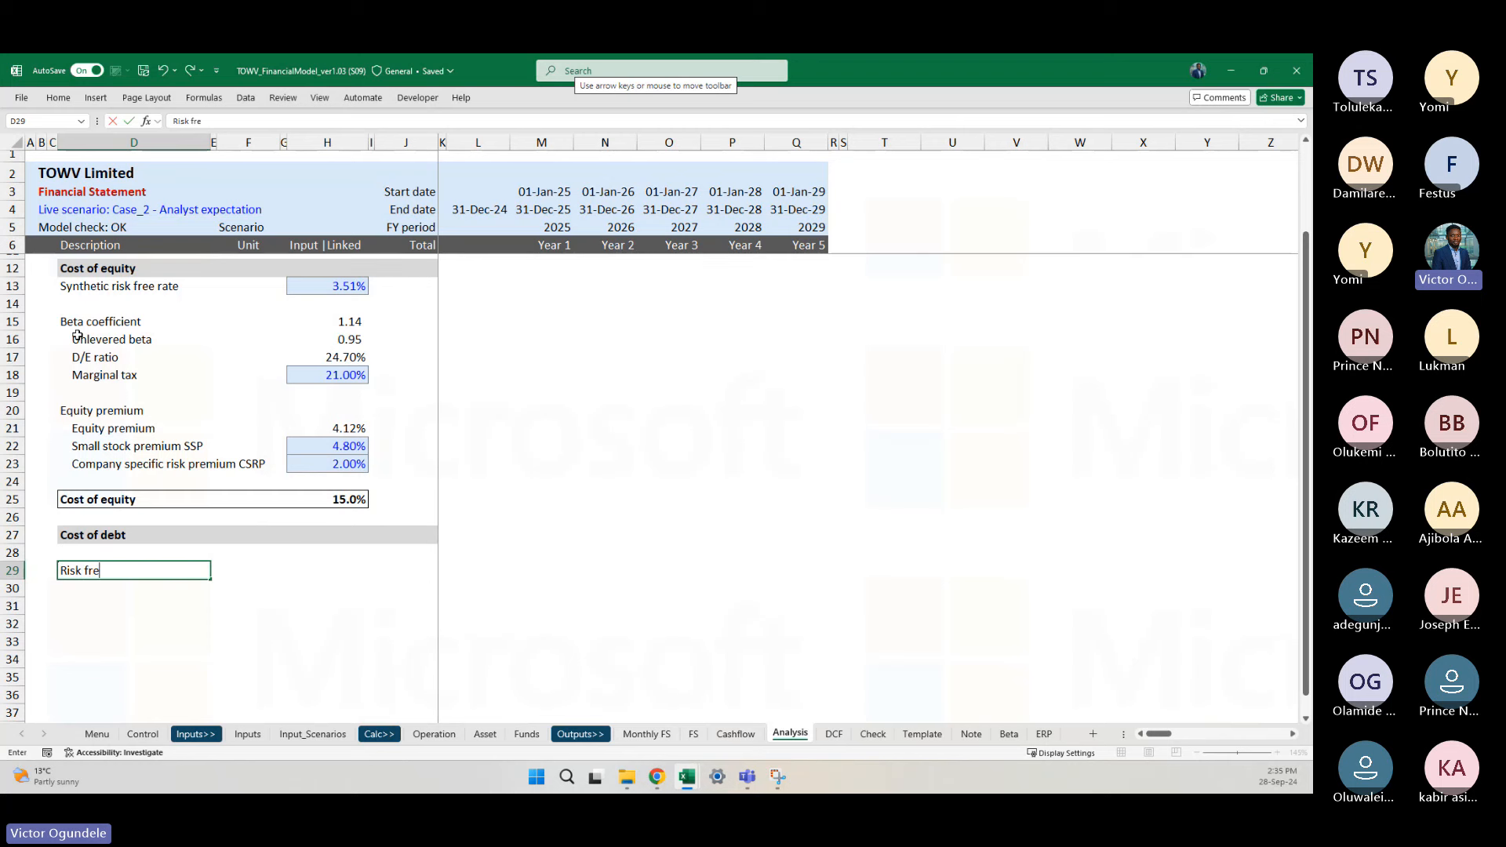
key(BackSpace)
key(BackSpace)
key(BackSpace)
key(BackSpace)
key(BackSpace)
key(BackSpace)
key(BackSpace)
key(BackSpace)
text(Synthetic risk free rate)
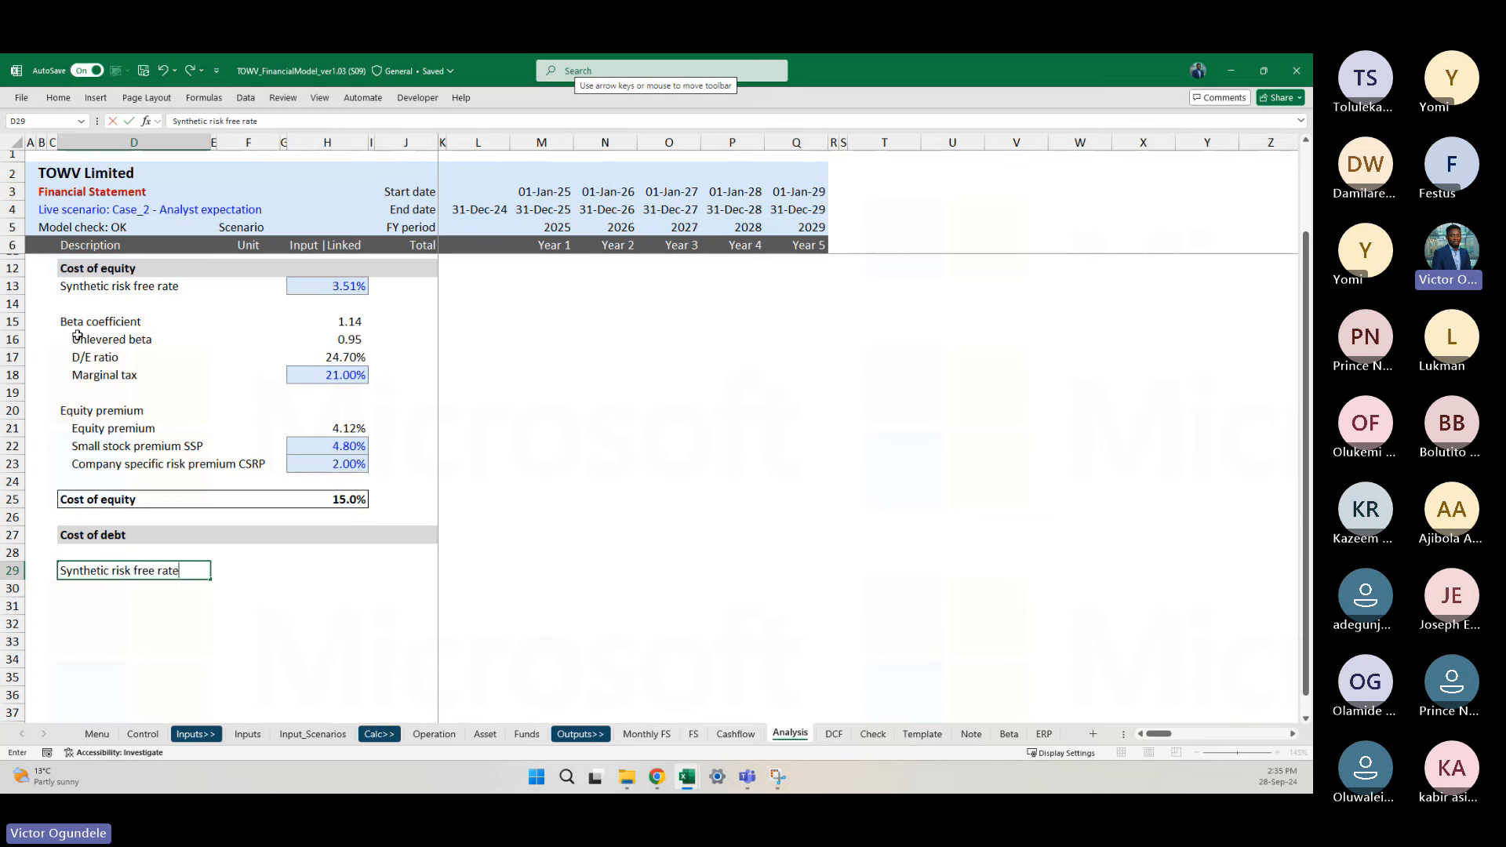
key(Return)
Step: Add the labels "Spread above risk" in D30 and "Marginal tax rate" in D31
text(Sp)
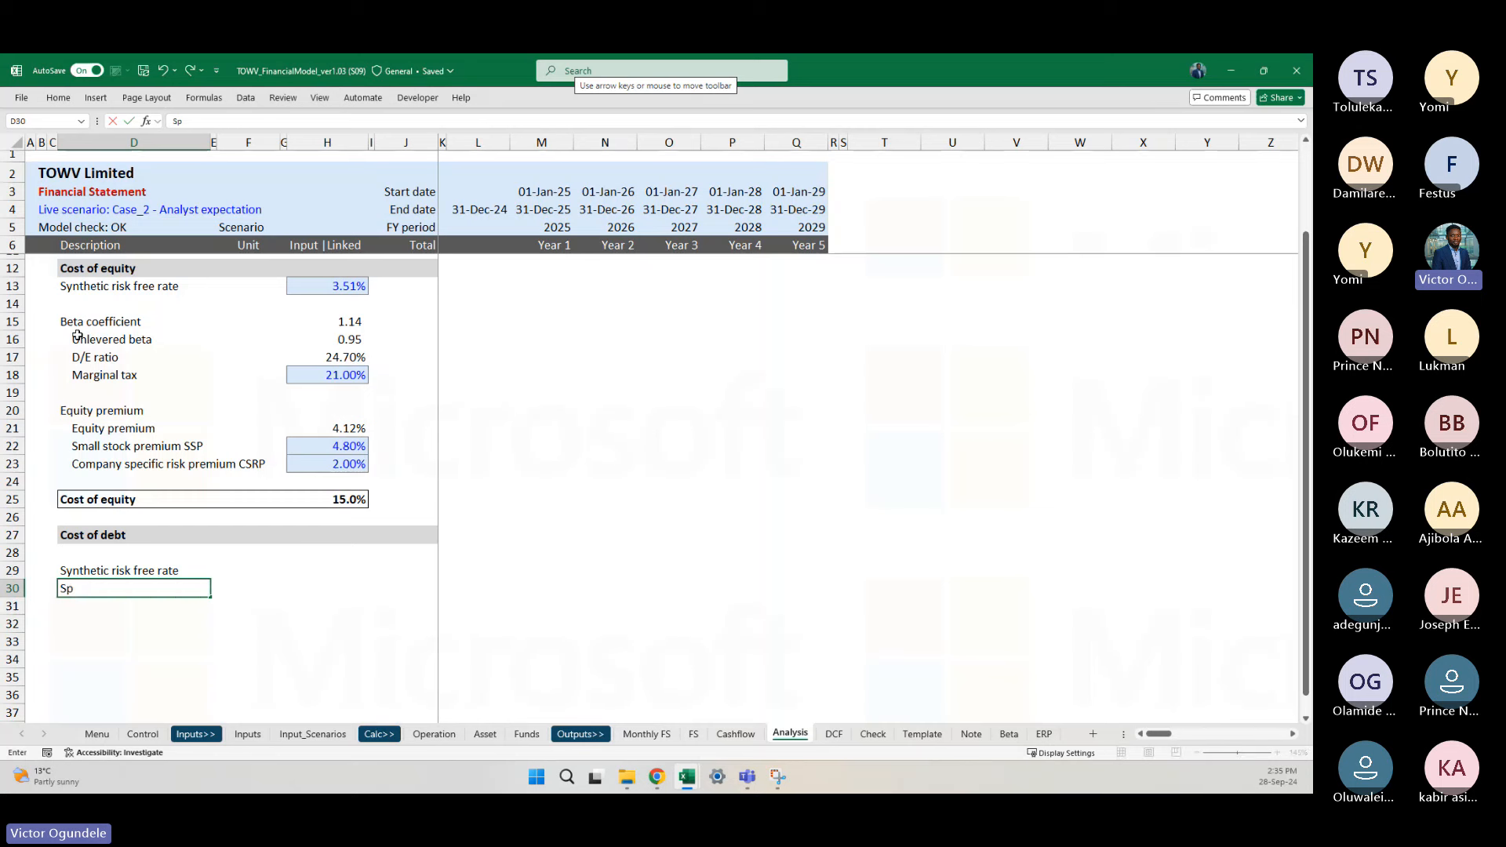
text(read above)
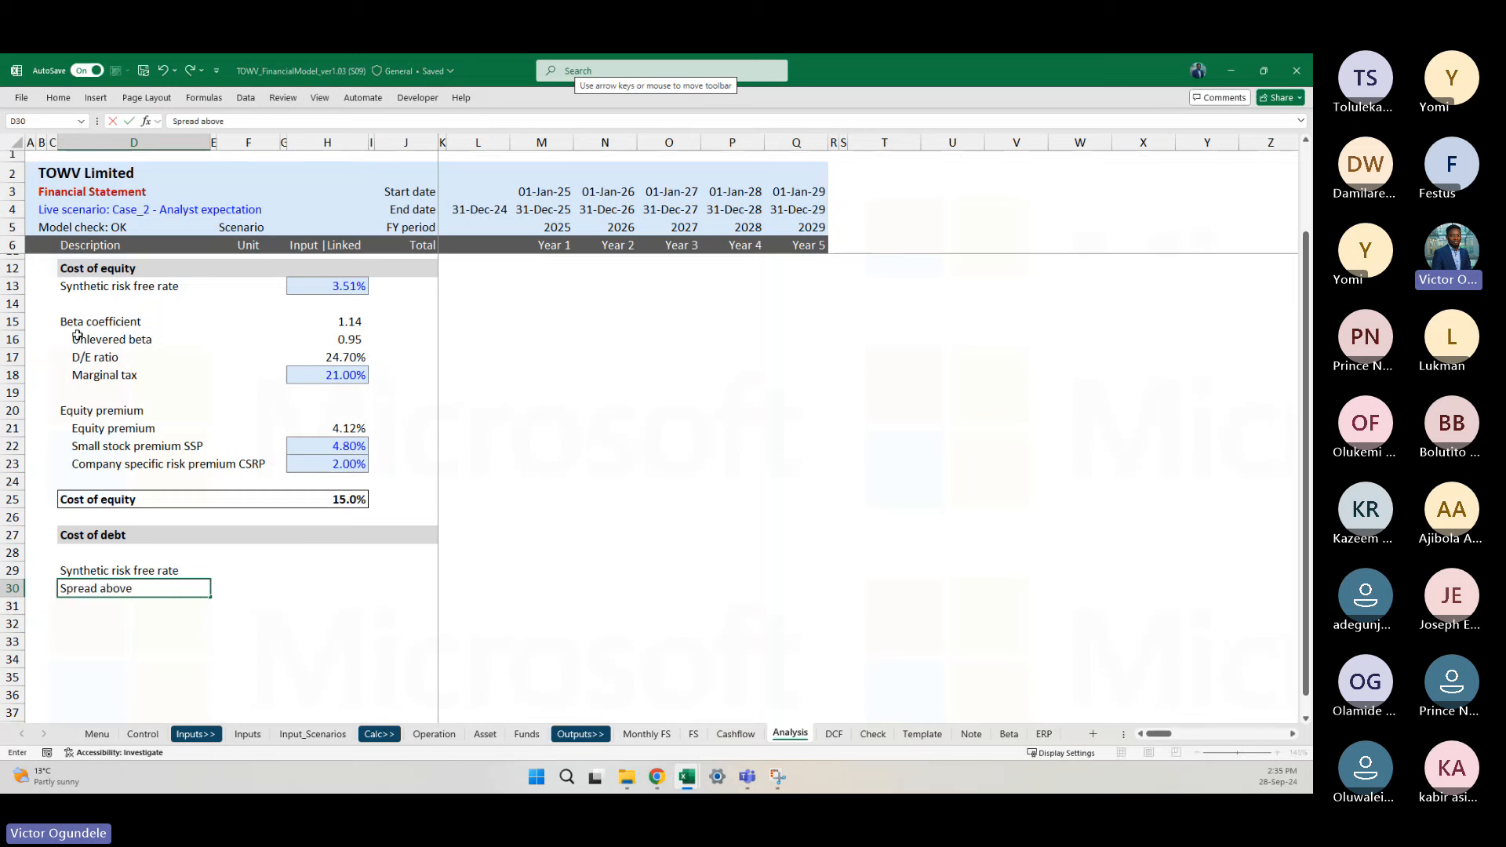
text( risk)
key(Return)
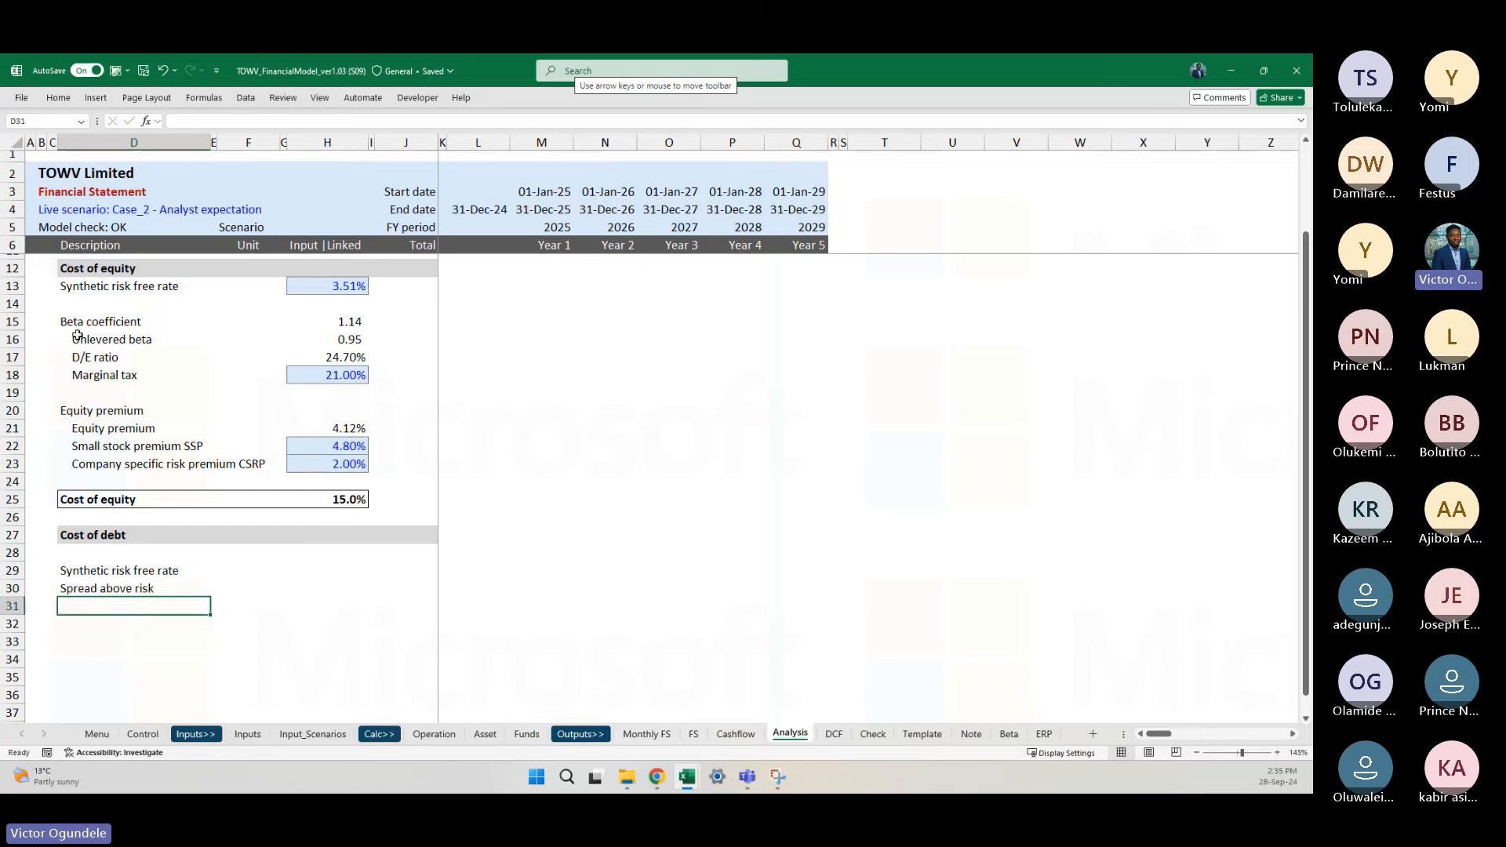
text(Marginal)
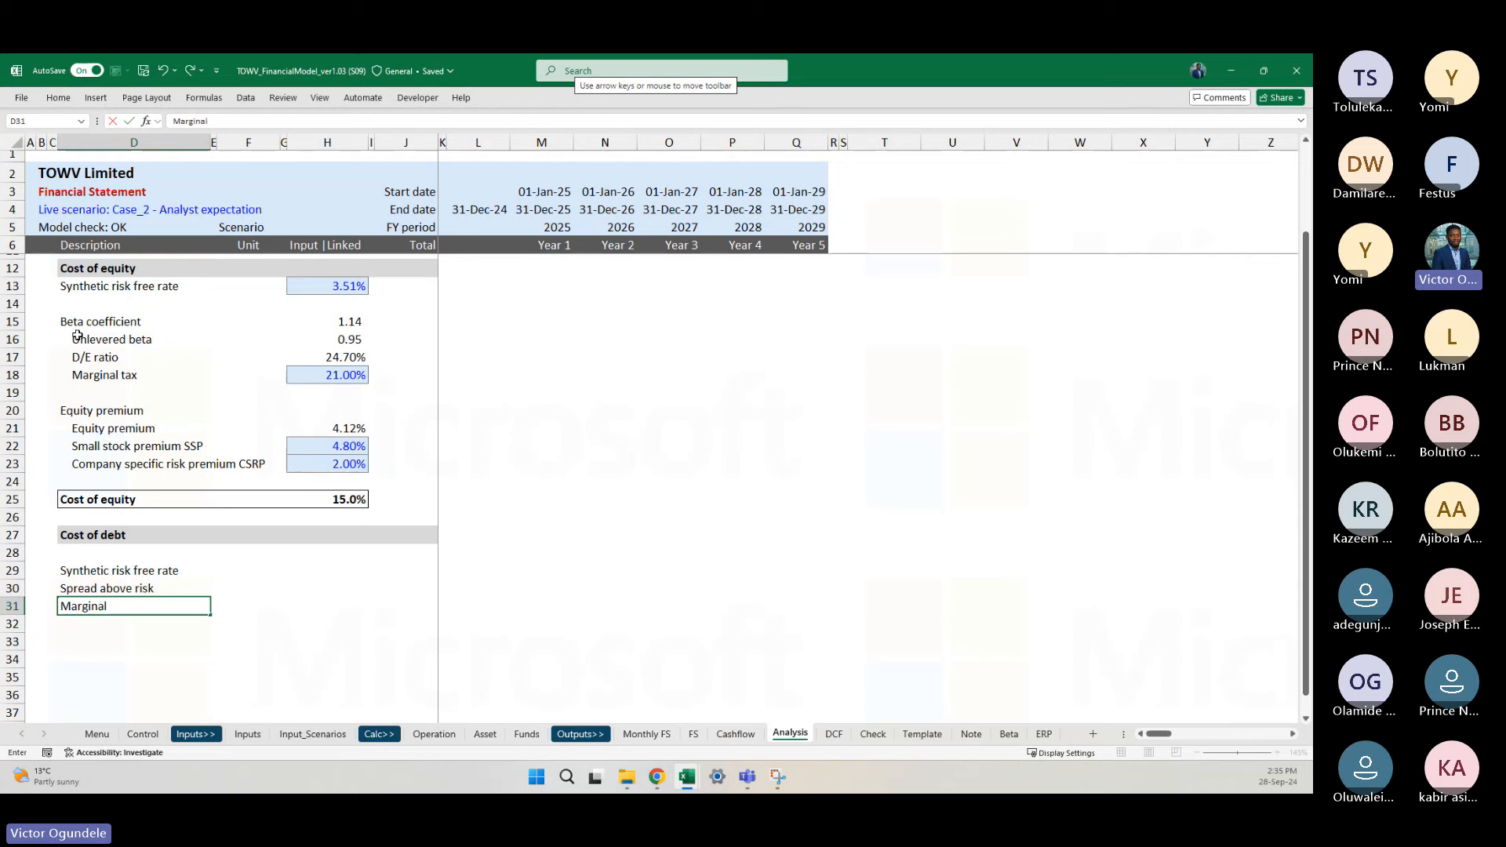
text( tax rate)
key(Return)
Step: Add the label "Post tax cost of debt" in D33 and make it bold
key(Return)
text(Pos)
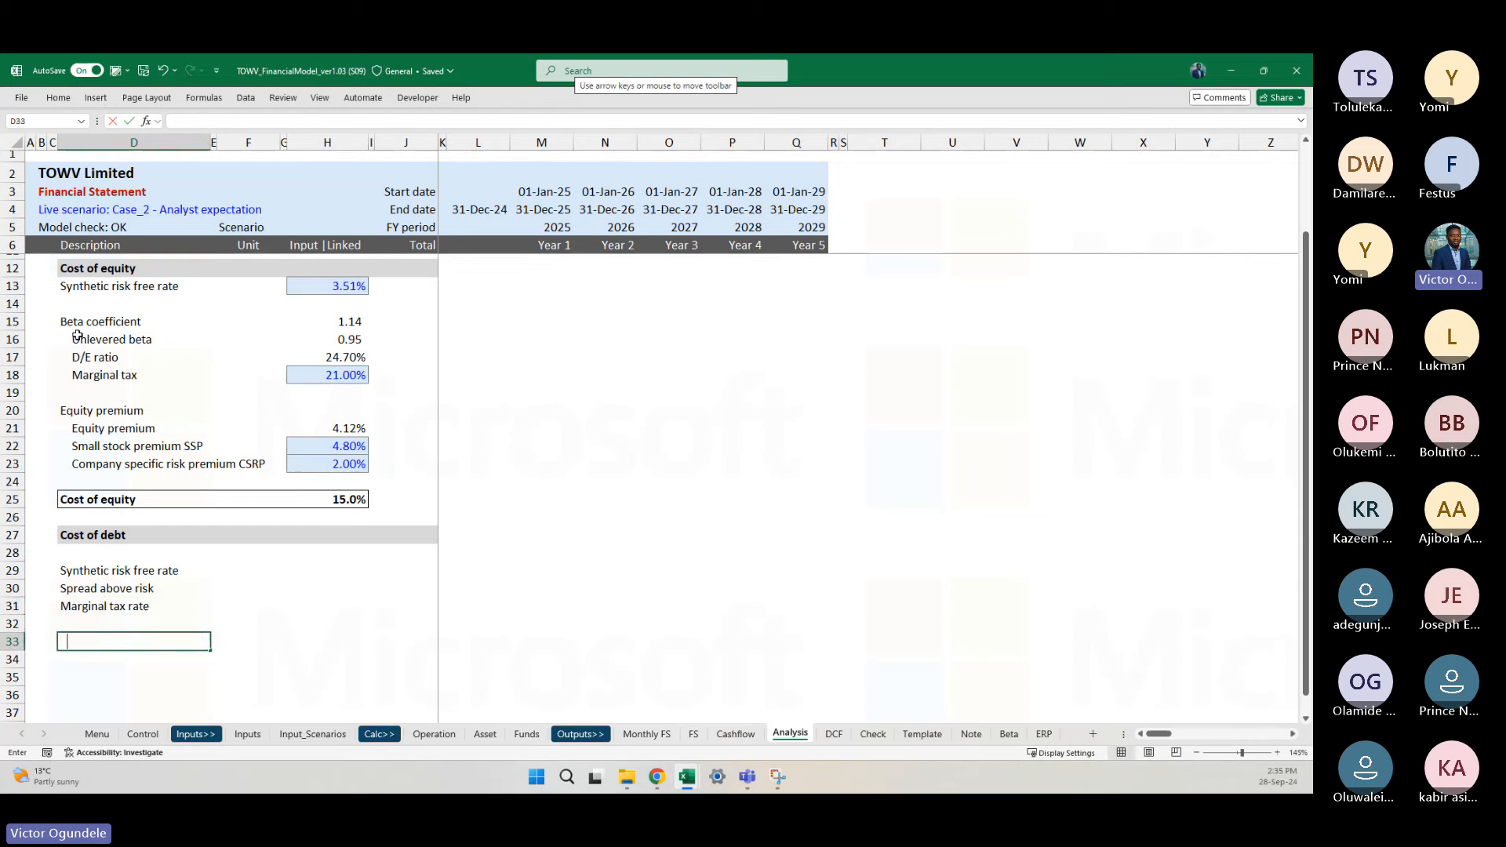
text(t)
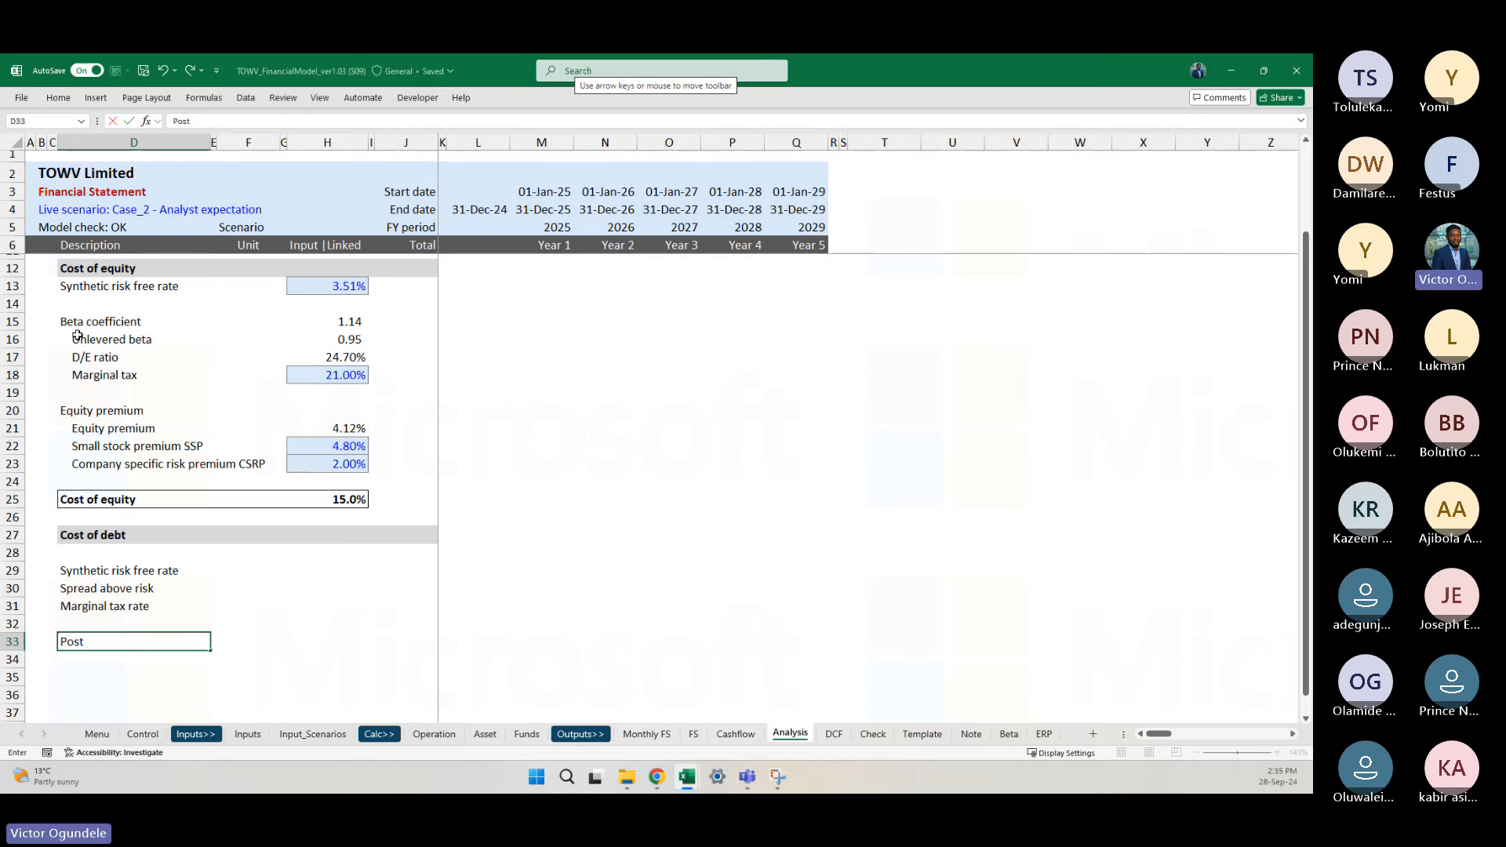
text( tax cost of debt)
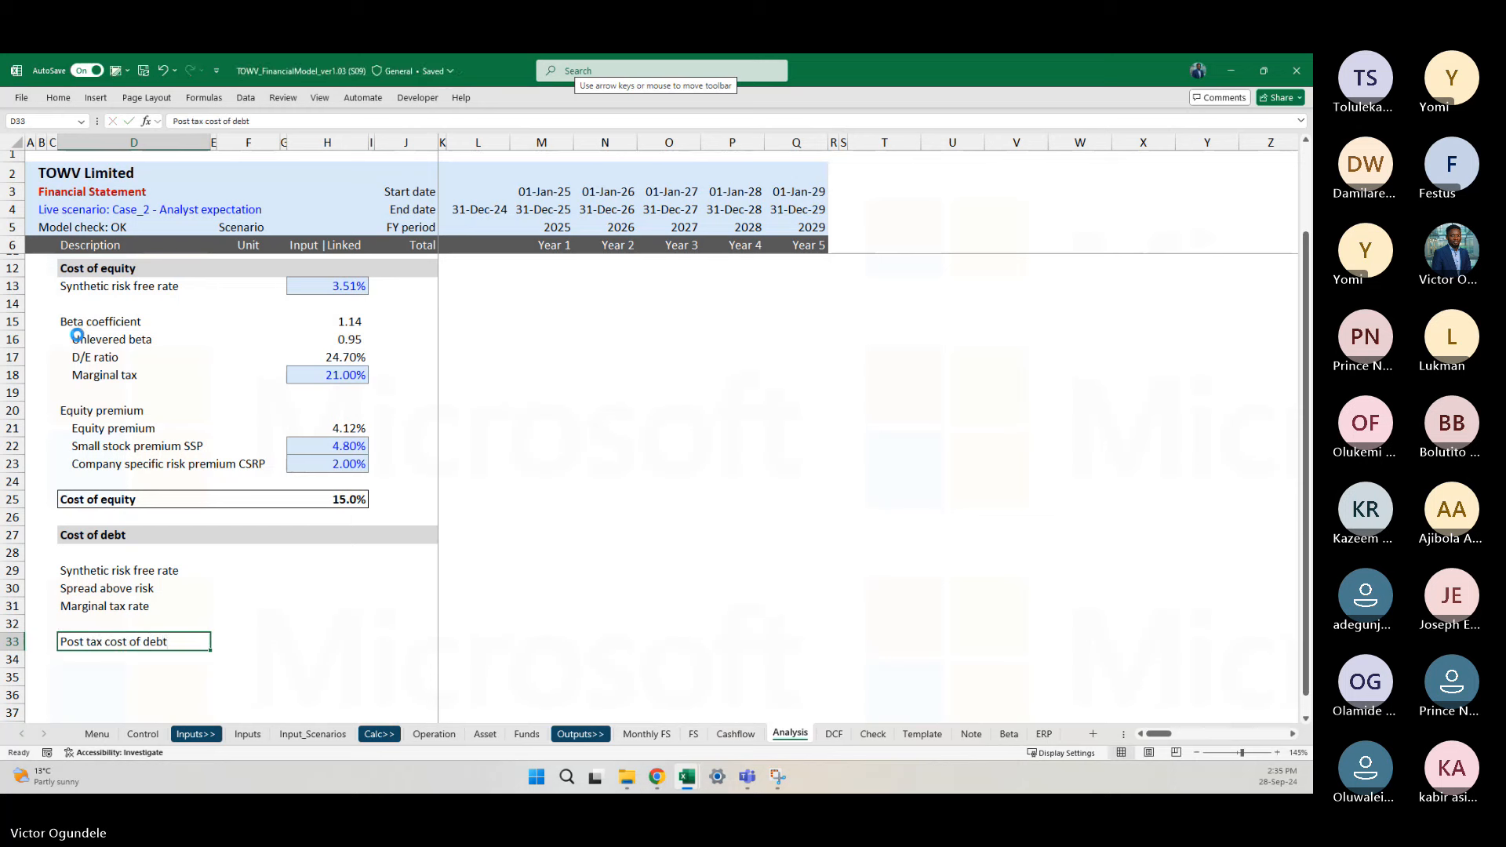
key(Tab)
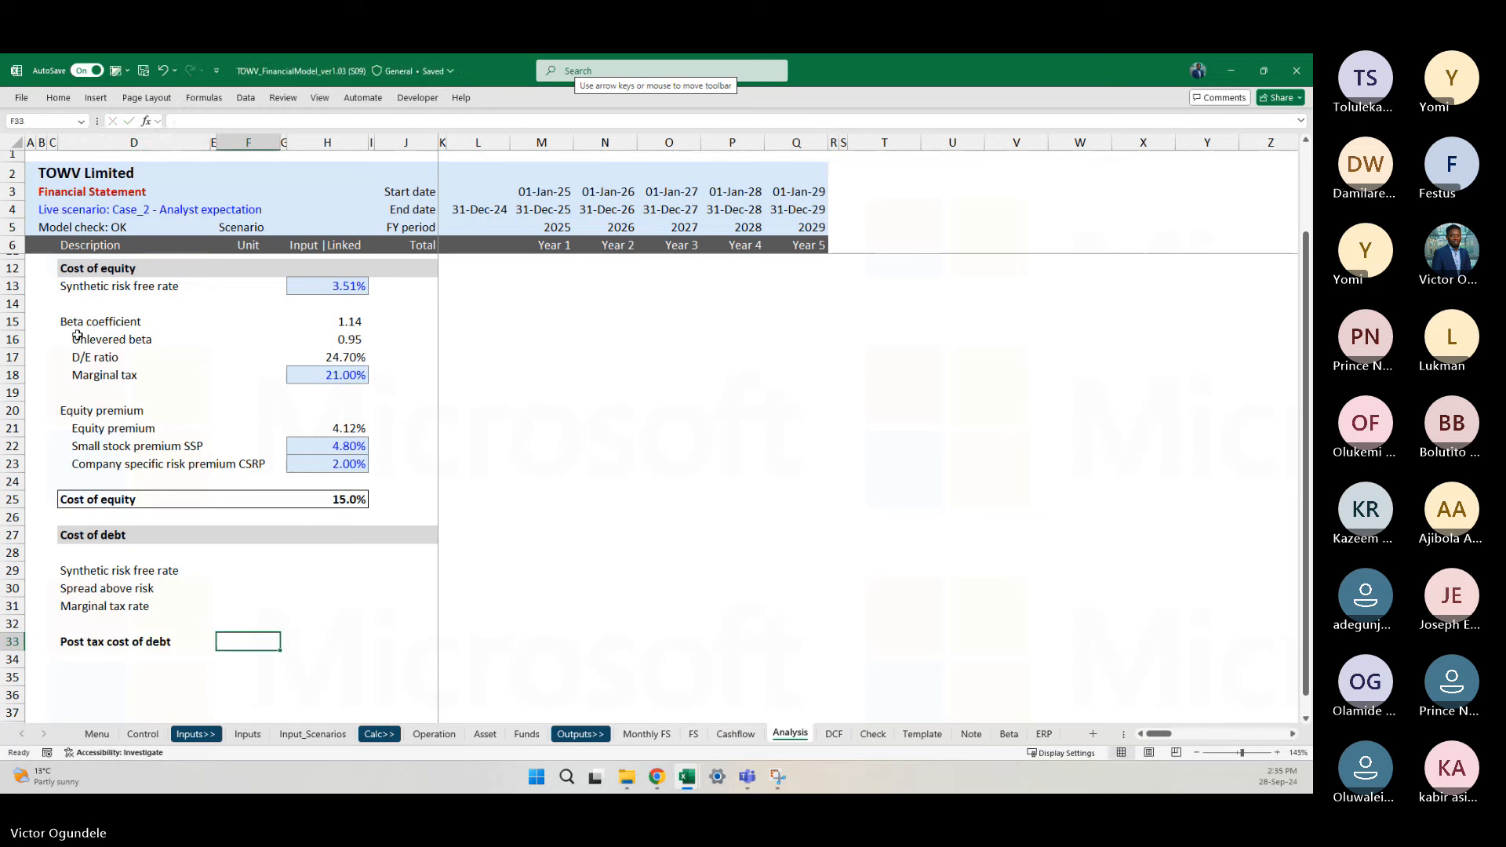
Step: Link the cost of debt's synthetic risk free rate in H29 to H13
key(Up)
key(Up)
key(Right)
key(Up)
key(Right)
key(Up)
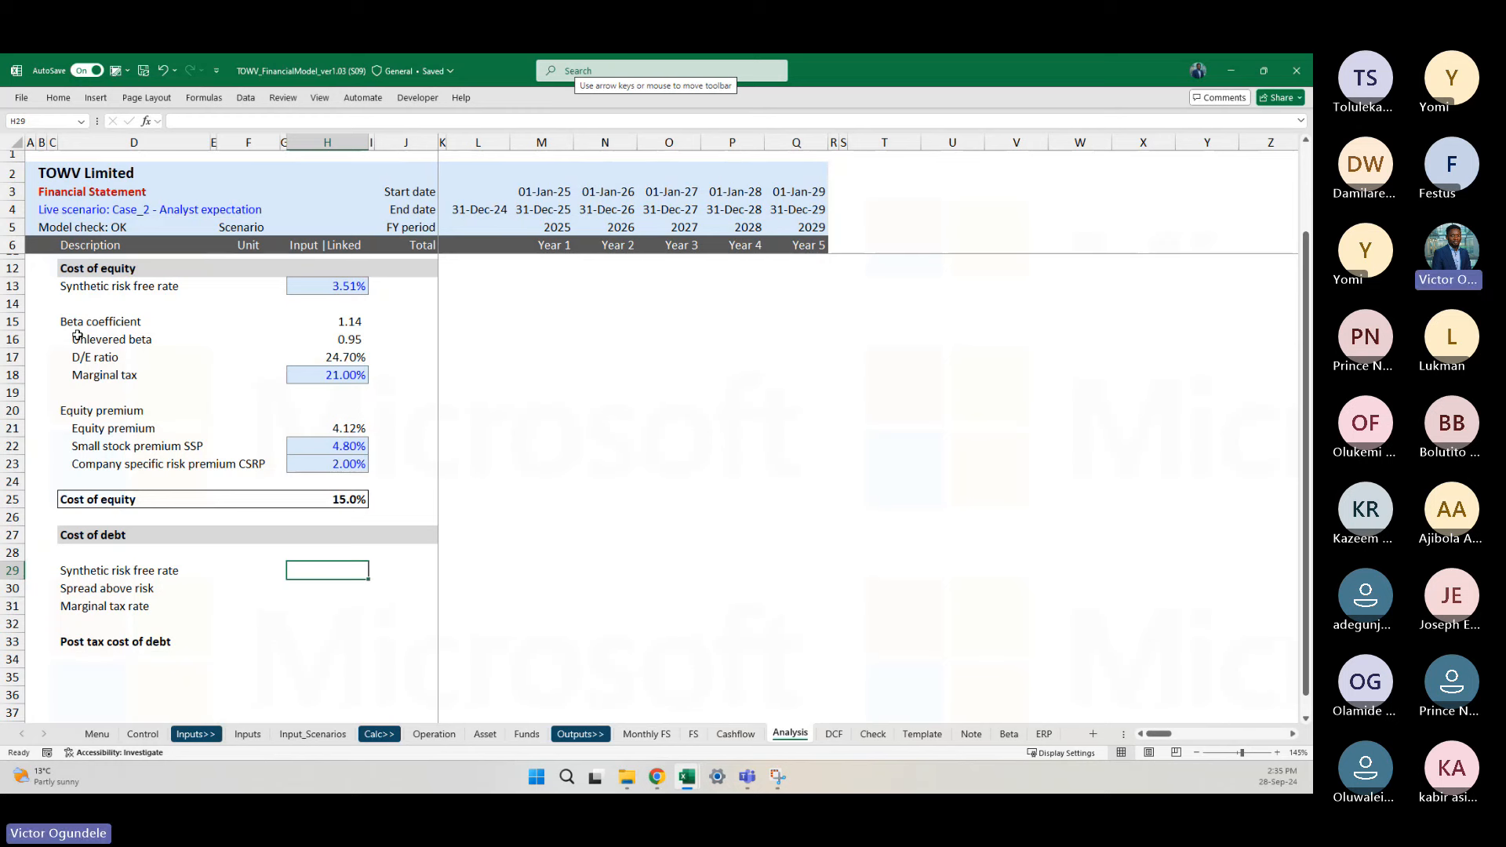
text(=)
scroll(196, 314, up, 1)
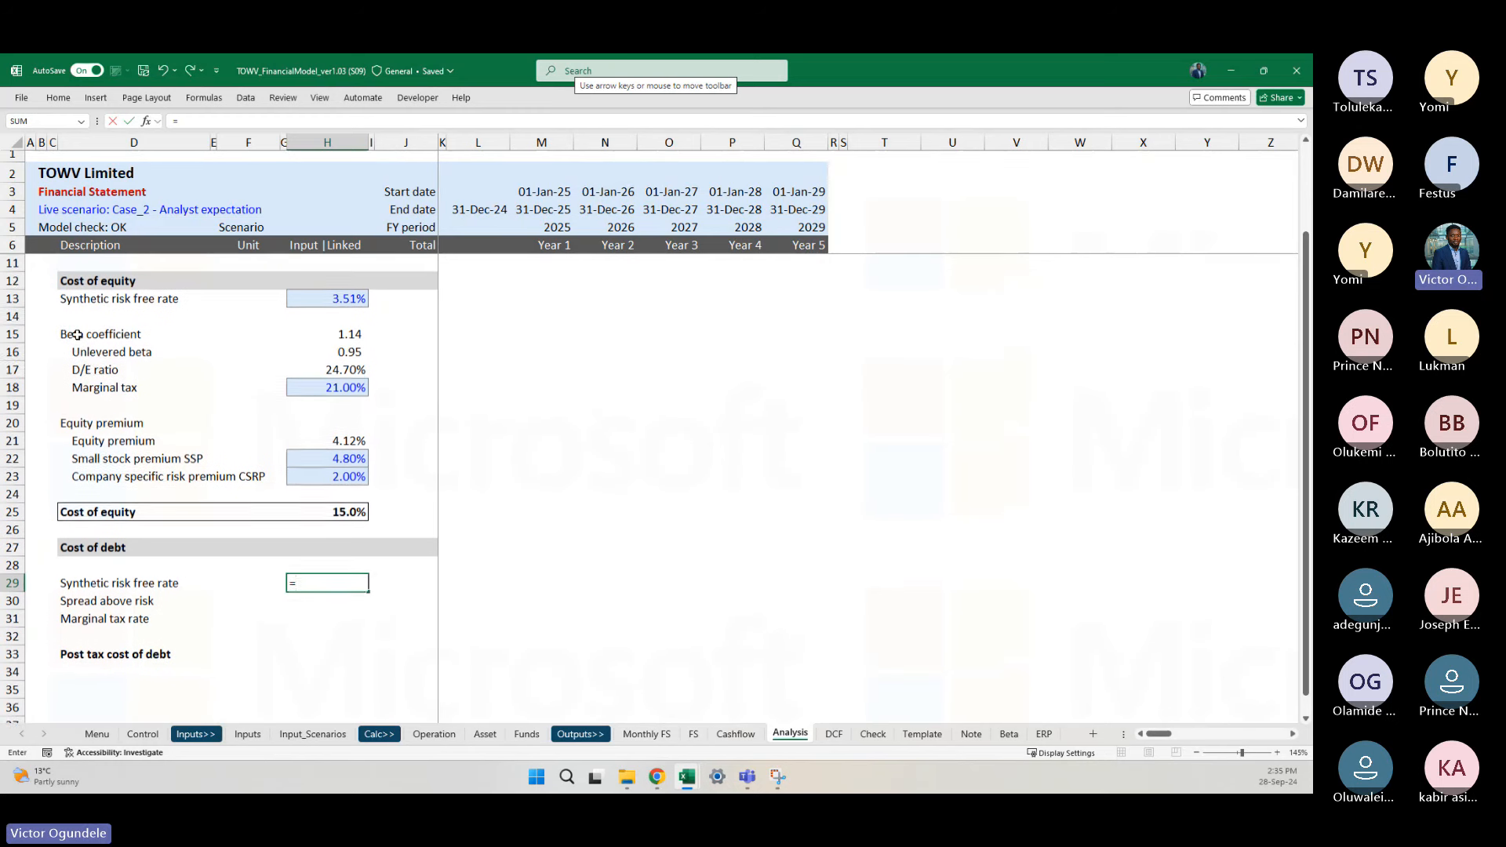
click(310, 299)
key(Return)
Step: Copy the company specific risk premium input cell H23 to H30 and set the Spread above risk to 0%
key(Up)
key(Up)
key(Up)
key(Up)
key(Up)
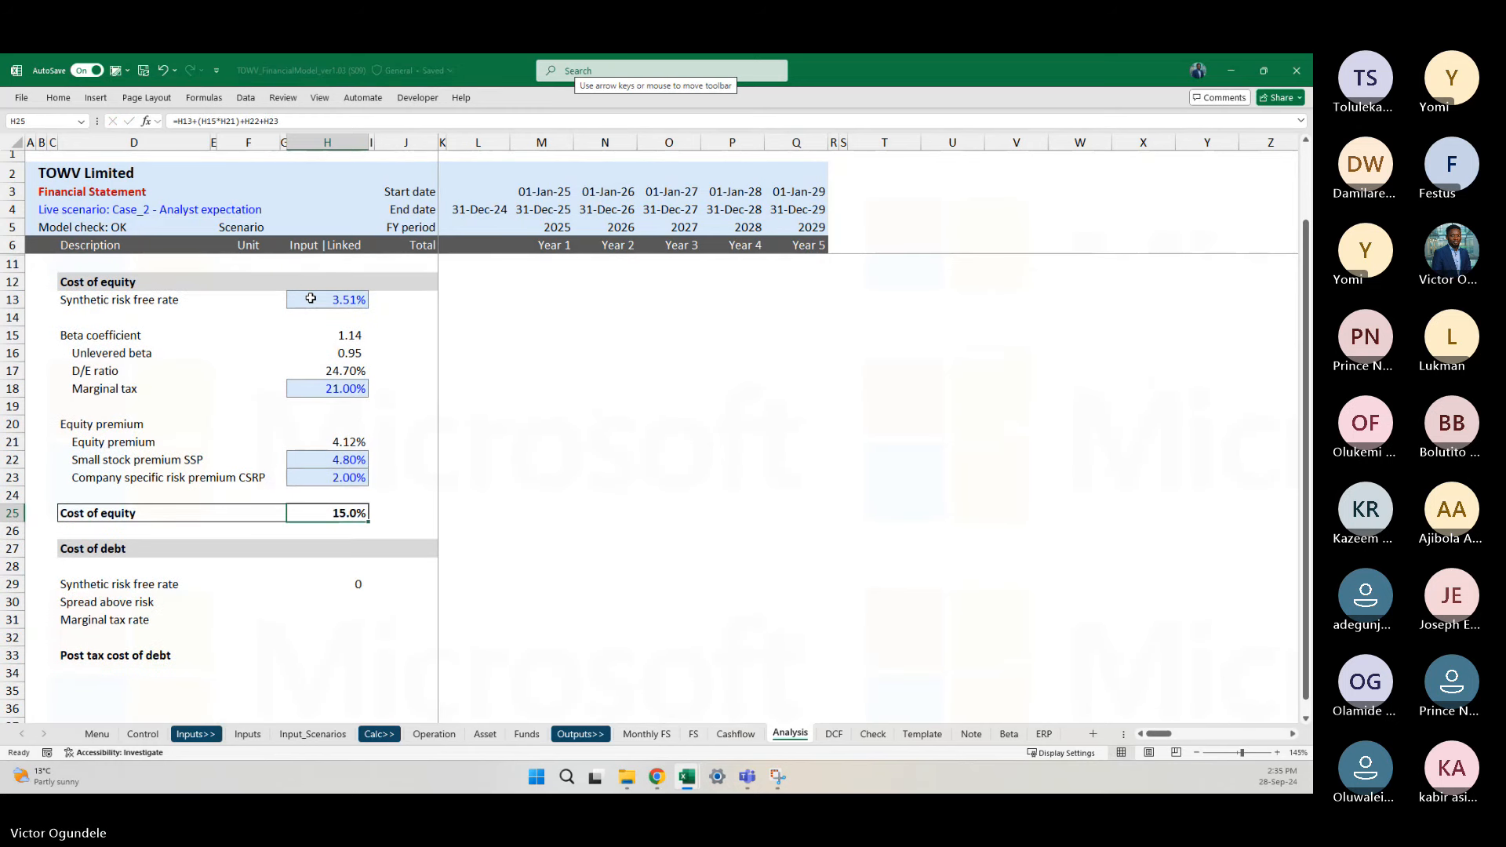
key(Up)
key(Up)
key(ctrl+c)
key(Down)
key(Down)
key(Down)
key(Down)
key(Down)
key(Down)
key(Down)
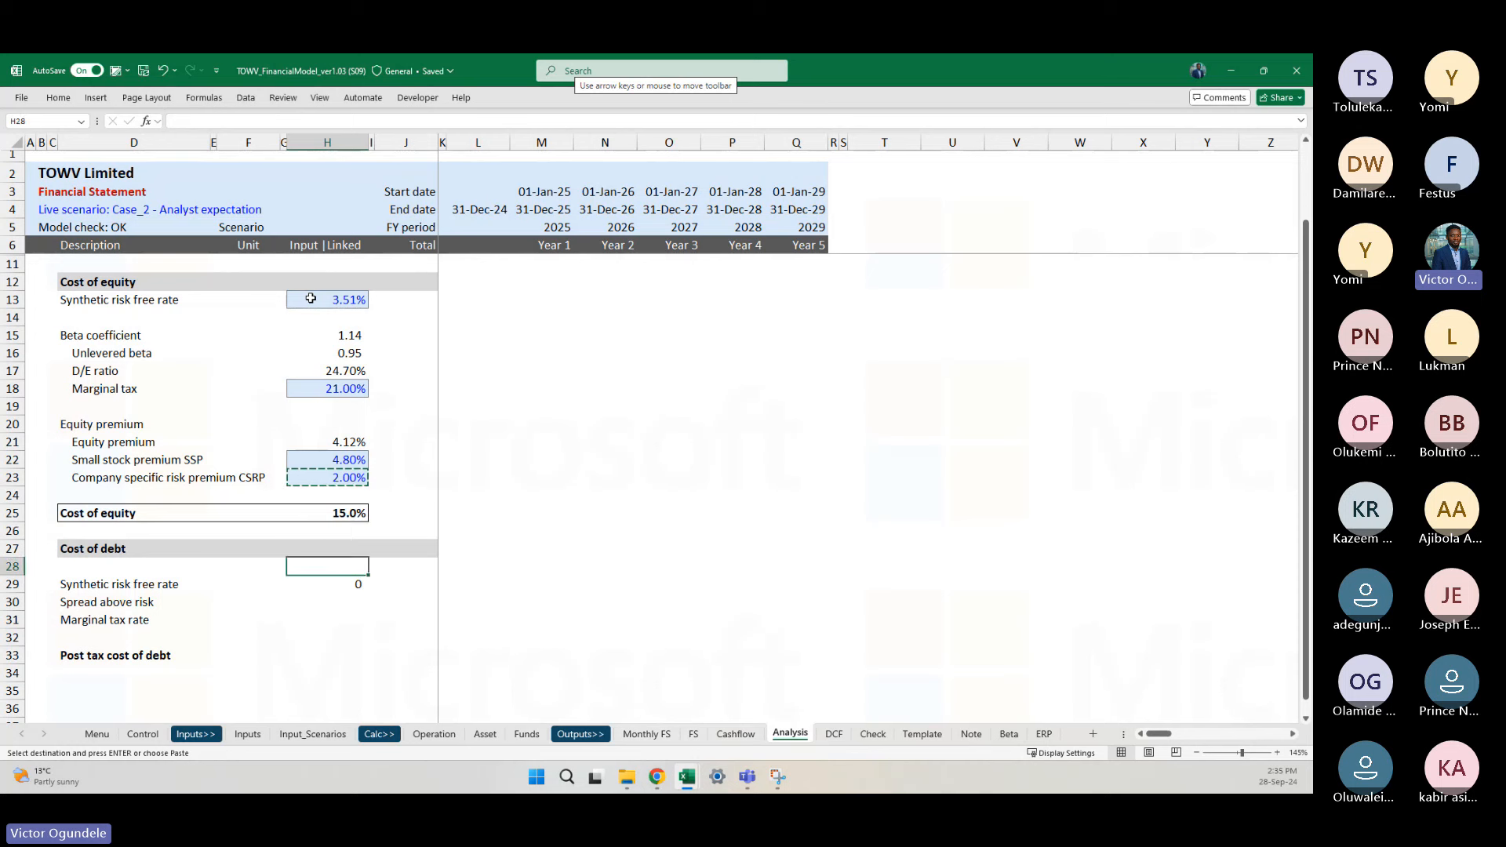
key(ctrl+v)
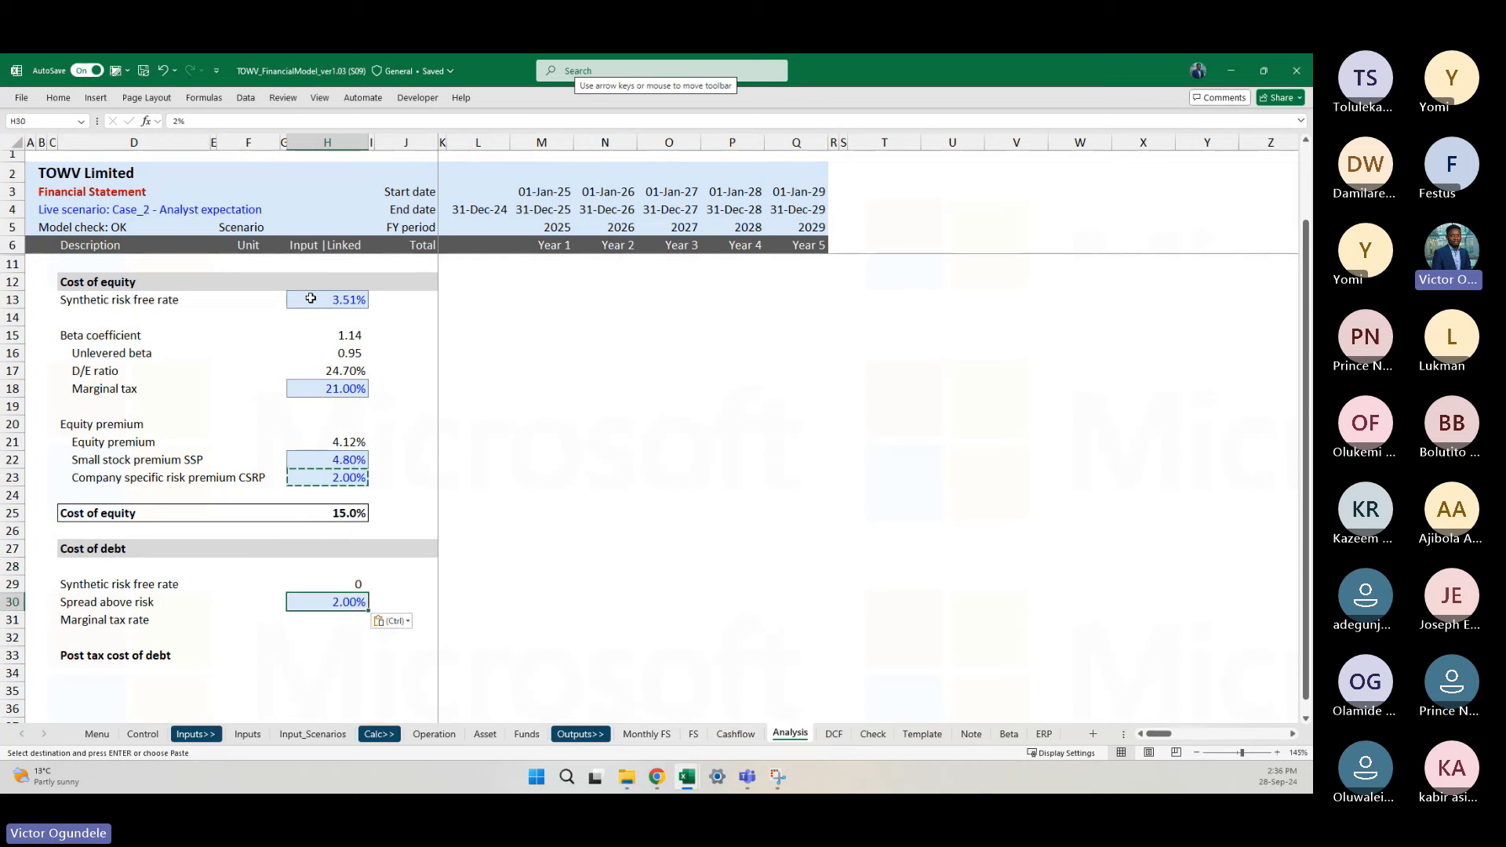
text(0)
key(Return)
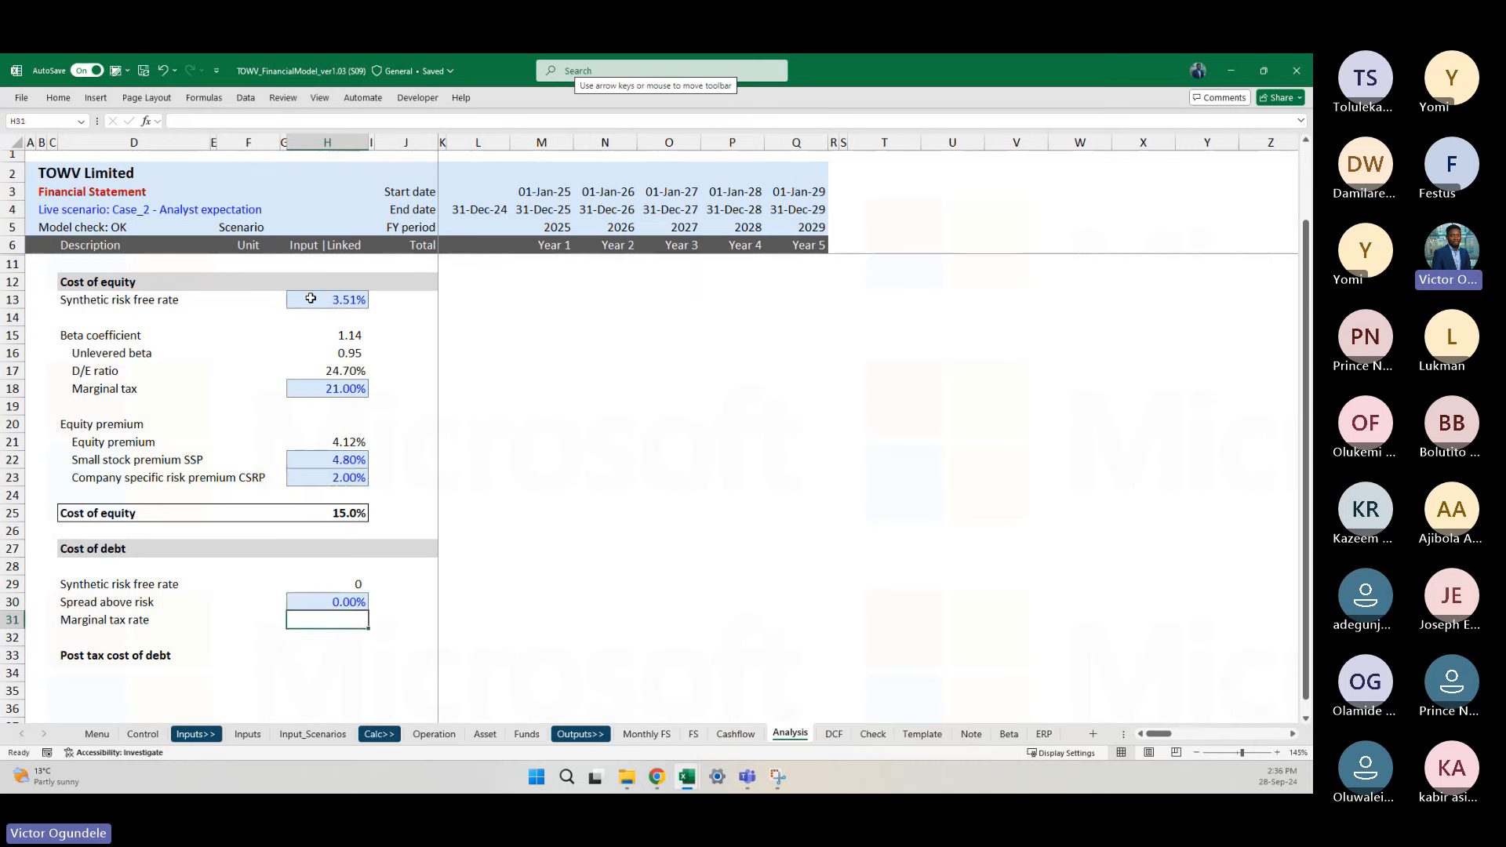
Step: Link the Marginal tax rate in H31 to the marginal tax input with the formula =H18
text(=)
key(Up)
key(Up)
key(Up)
key(Up)
key(Up)
key(Up)
key(Up)
key(Up)
key(Up)
key(Up)
key(Up)
key(Up)
key(Up)
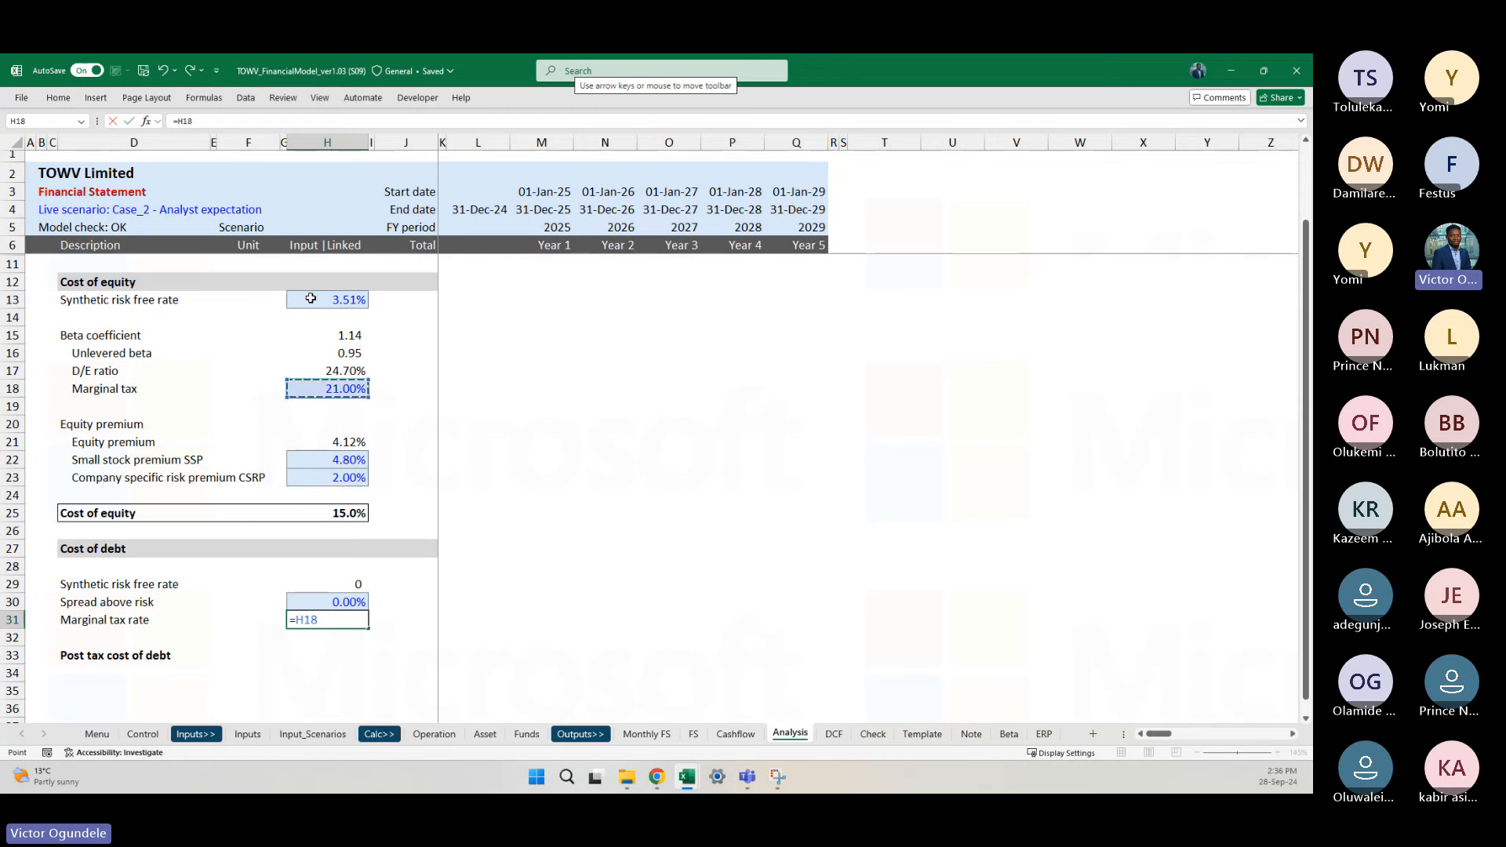
key(Return)
Step: Show the marginal tax rate in H31 and the risk free rate in H29 as percentages with one decimal
key(Up)
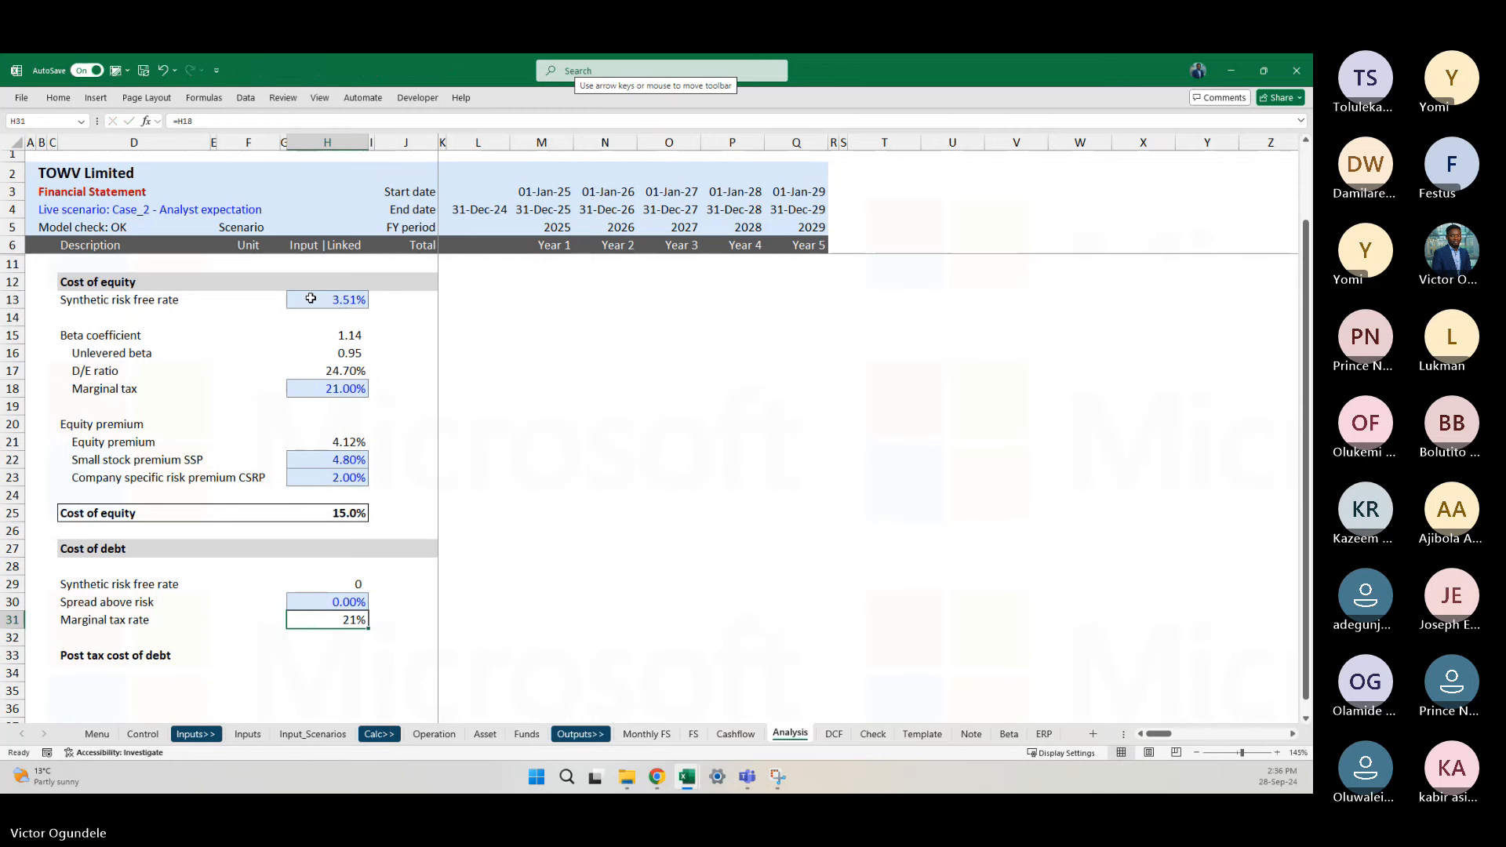
key(alt+h)
key(0)
key(Up)
key(Up)
key(alt+h)
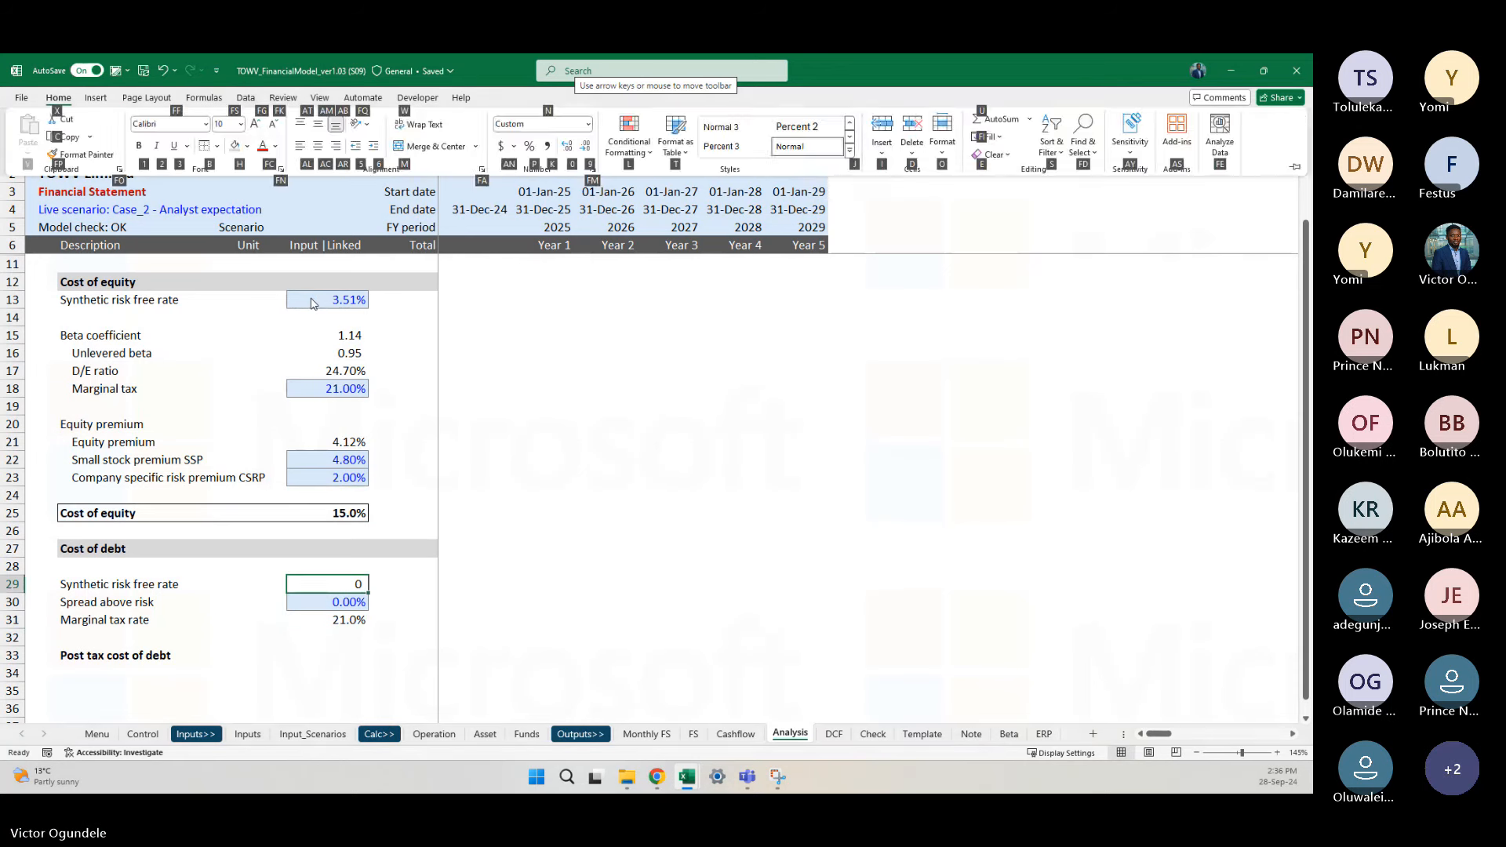
key(Escape)
key(ctrl+shift+5)
key(alt+h)
key(0)
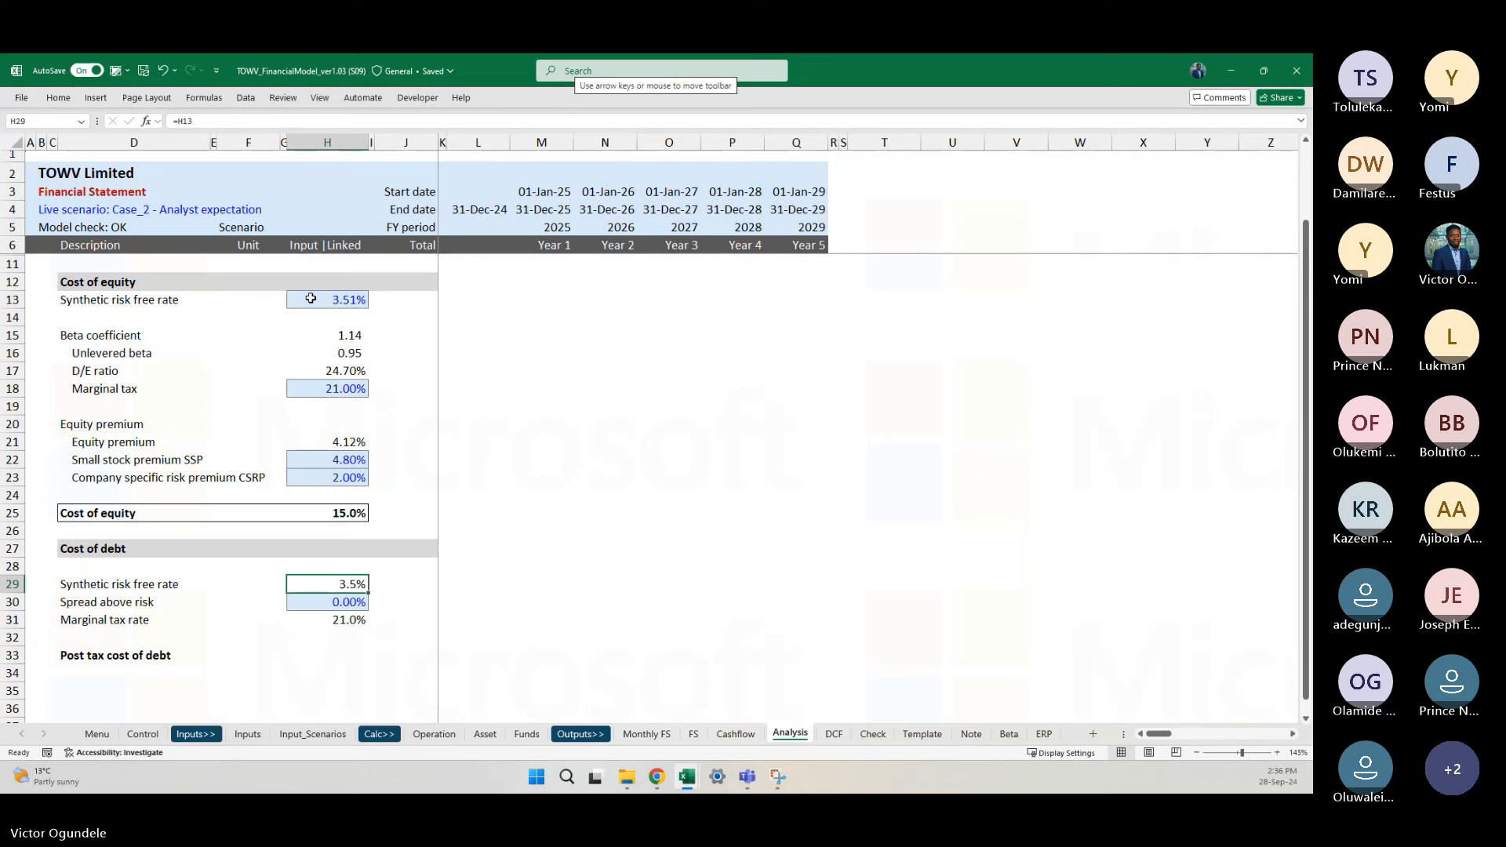
key(Down)
key(Down)
key(Down)
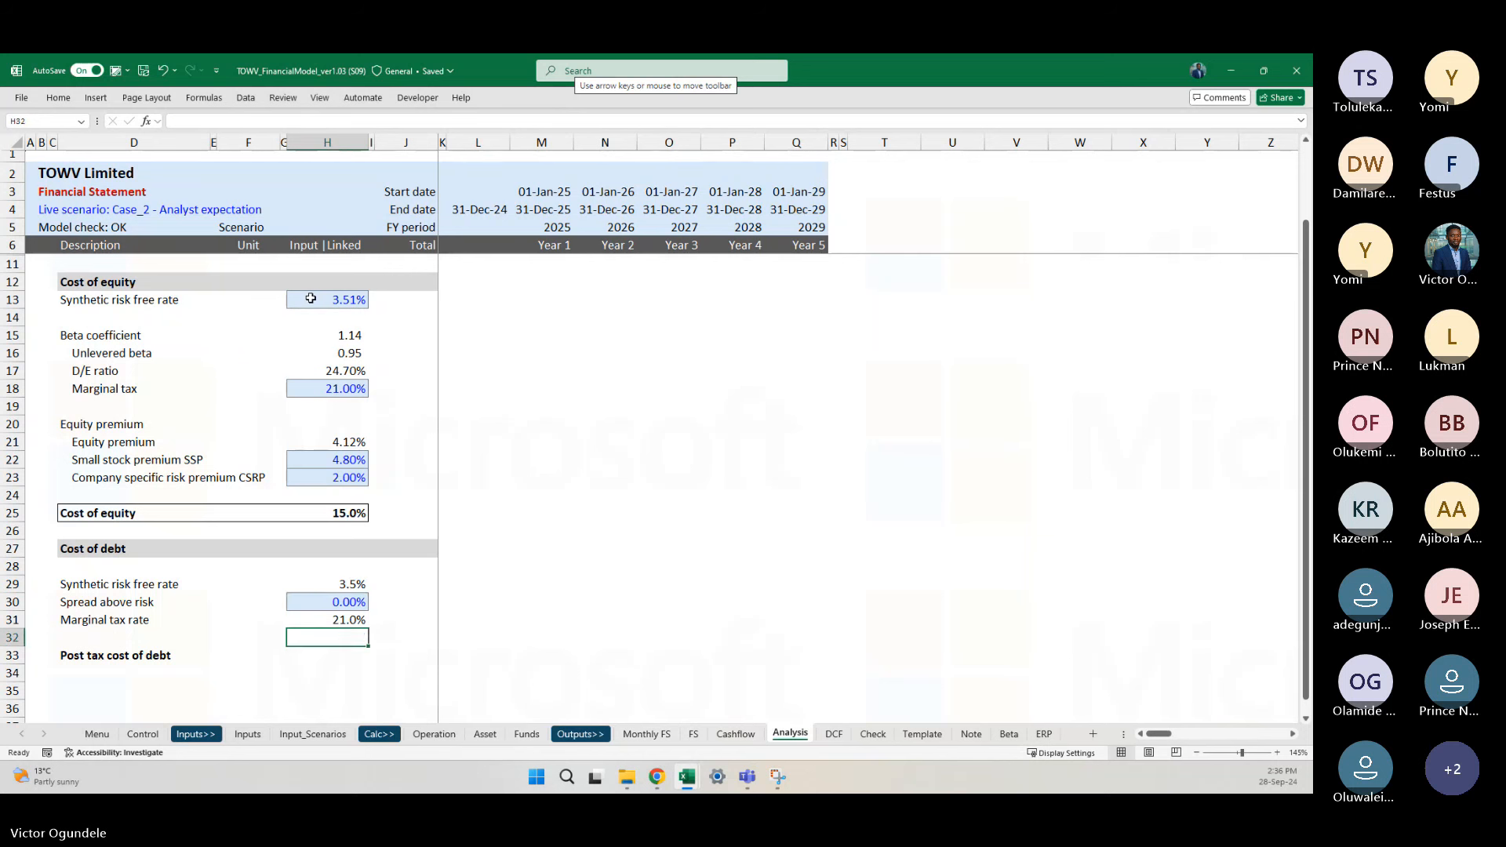
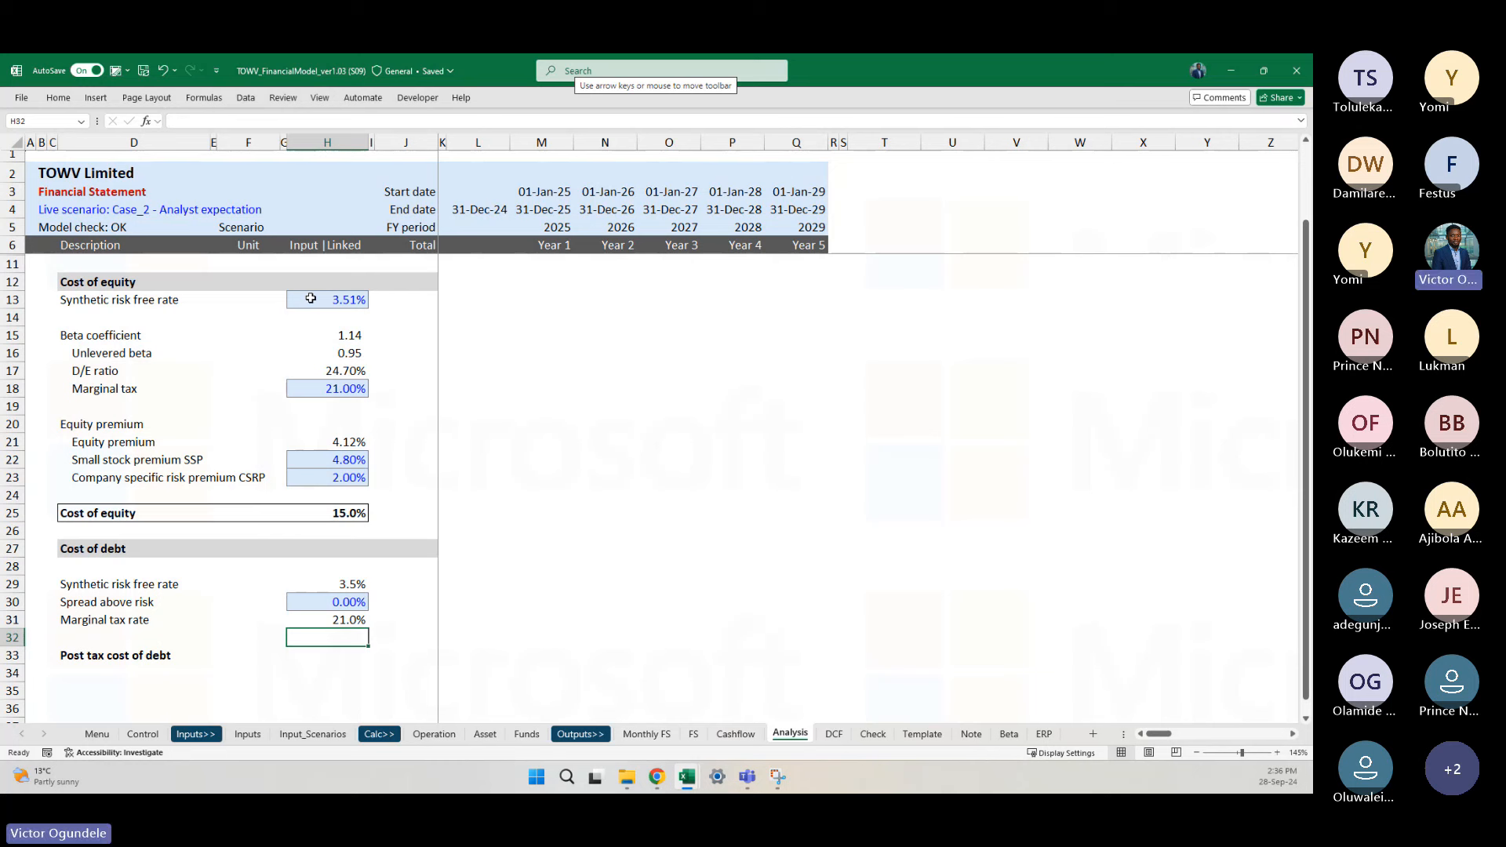
key(Up)
key(Up)
key(Up)
key(Up)
key(Down)
key(Up)
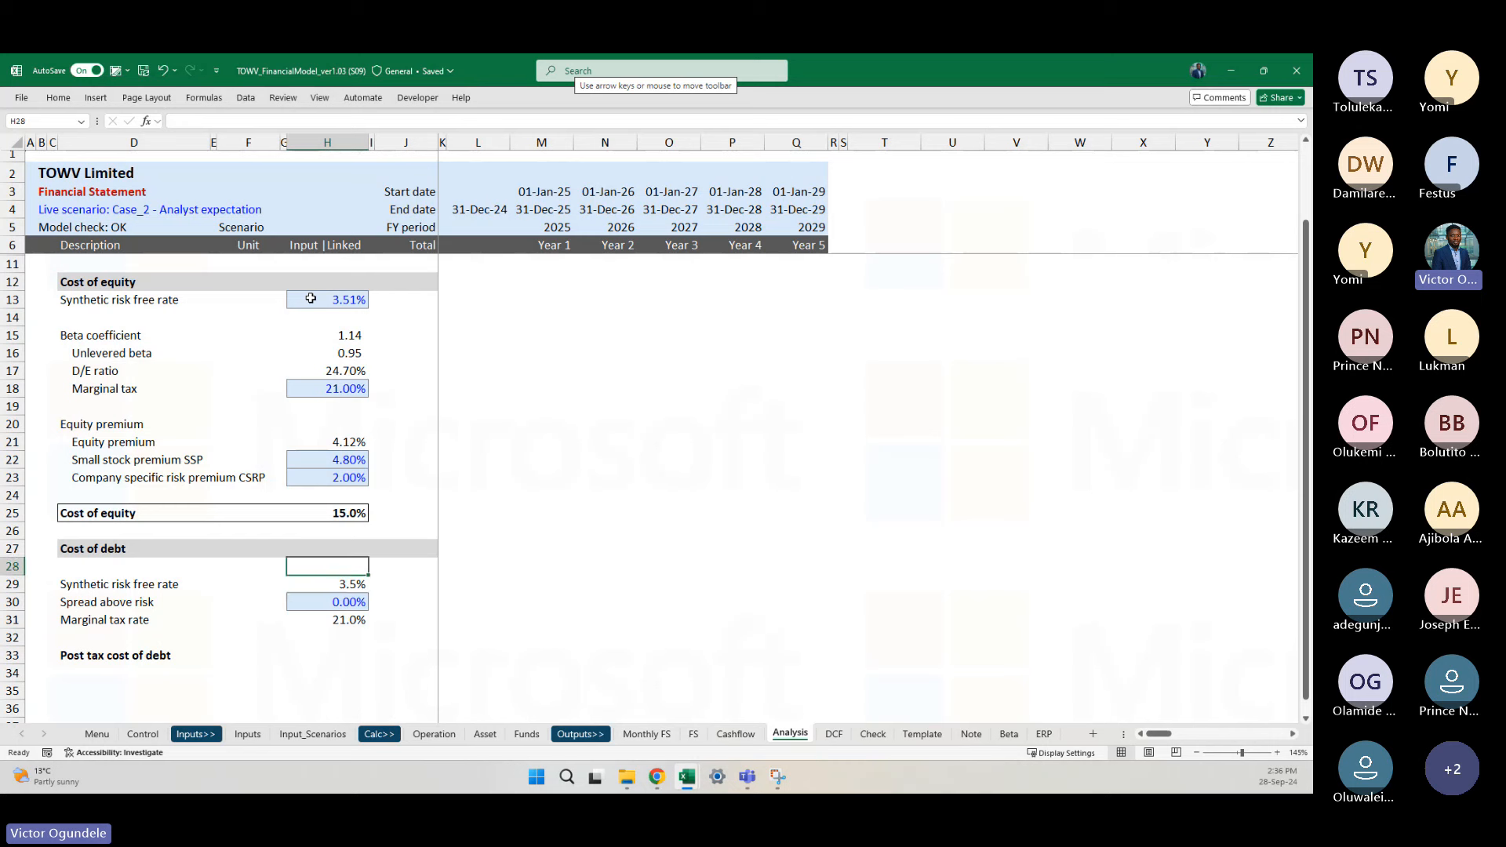
key(Down)
key(Down)
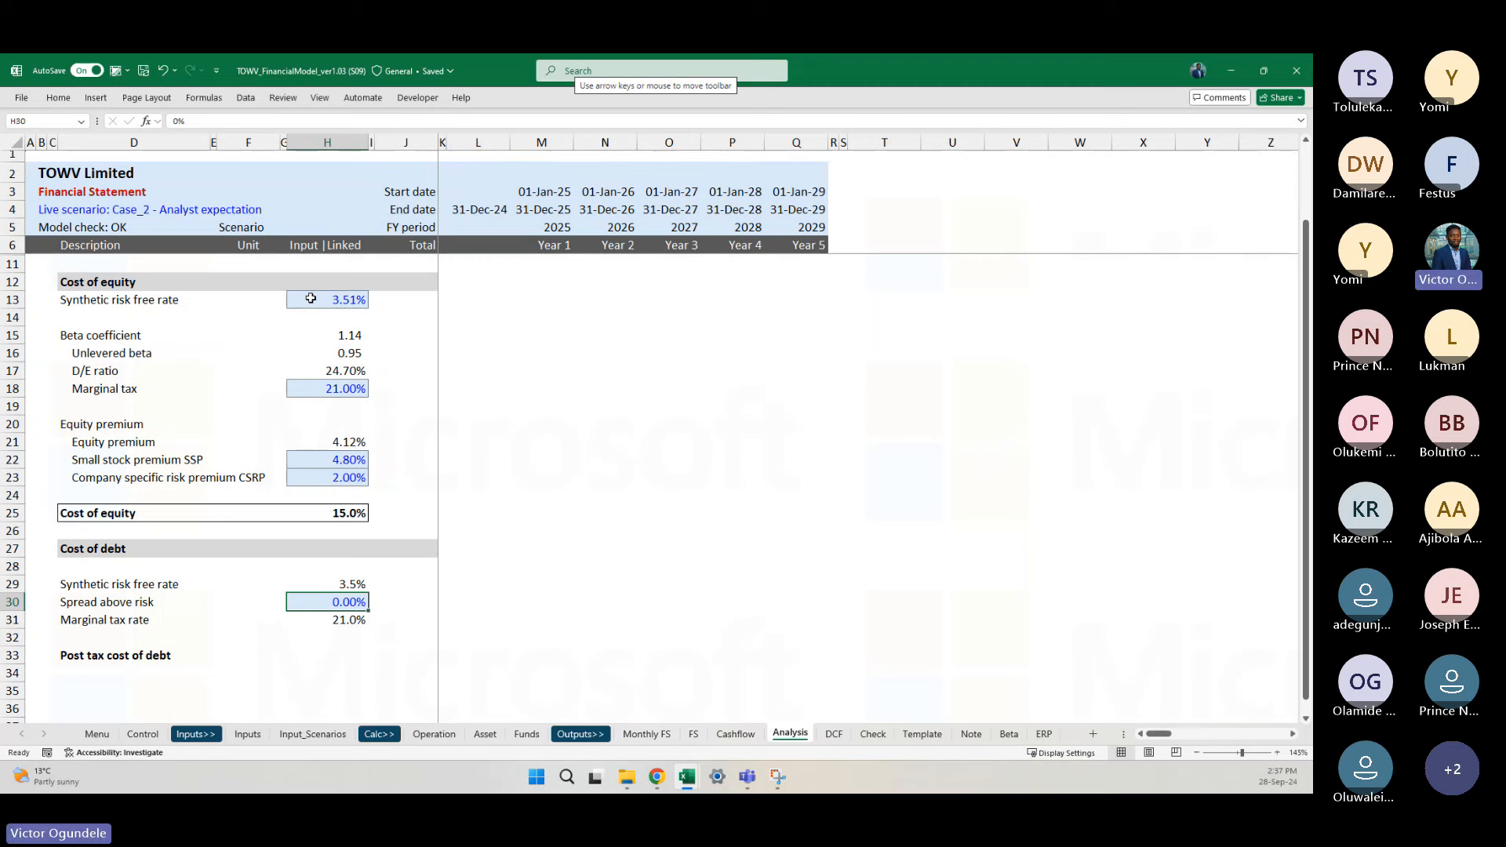
Step: Show the cost of debt's synthetic risk free rate in H29 and marginal tax rate in H31 with two decimals
key(Up)
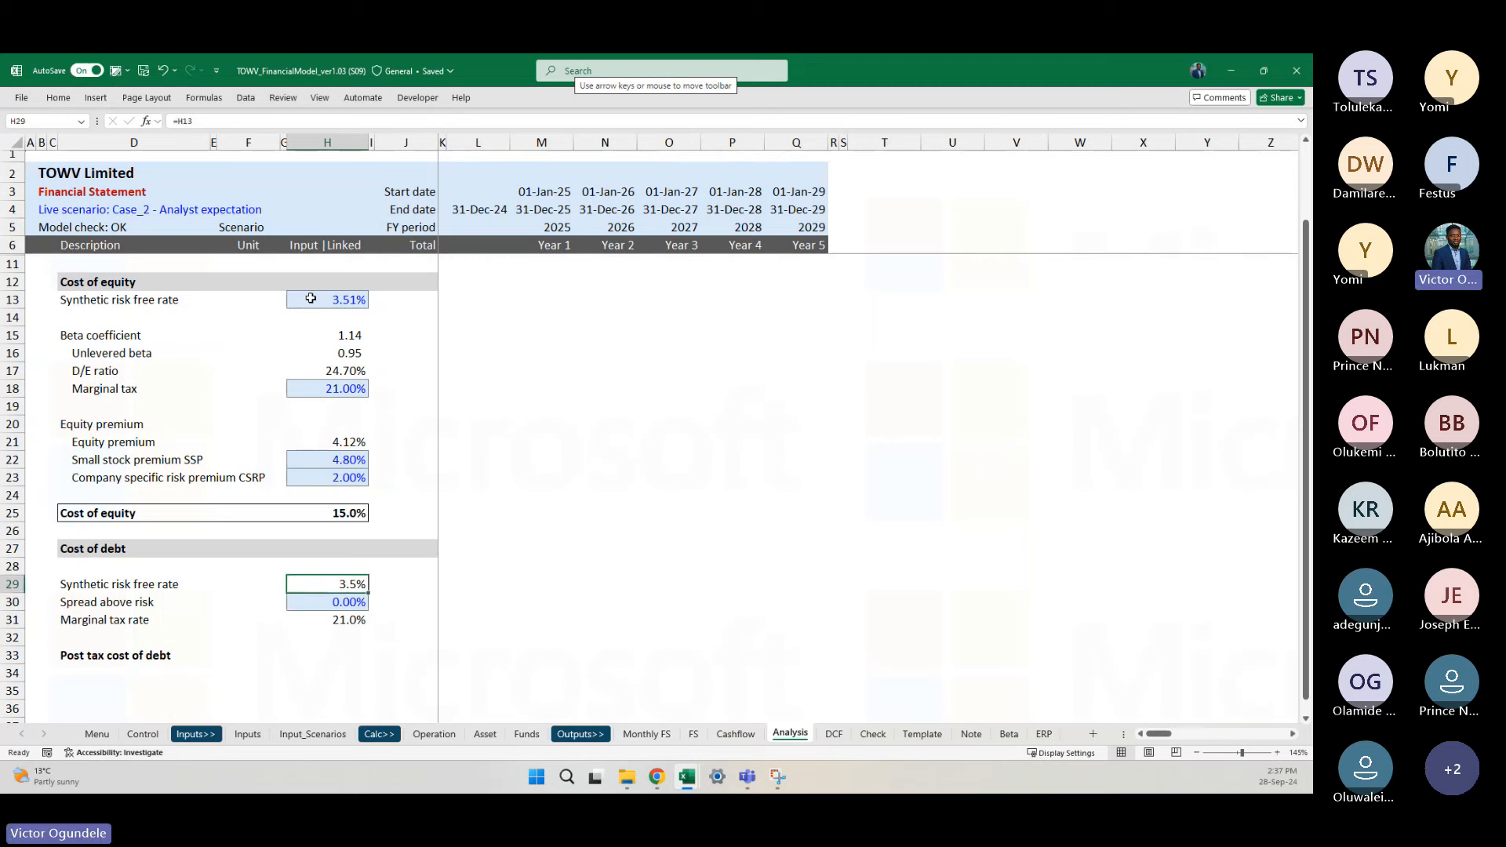
key(alt+h)
key(0)
key(Down)
key(Down)
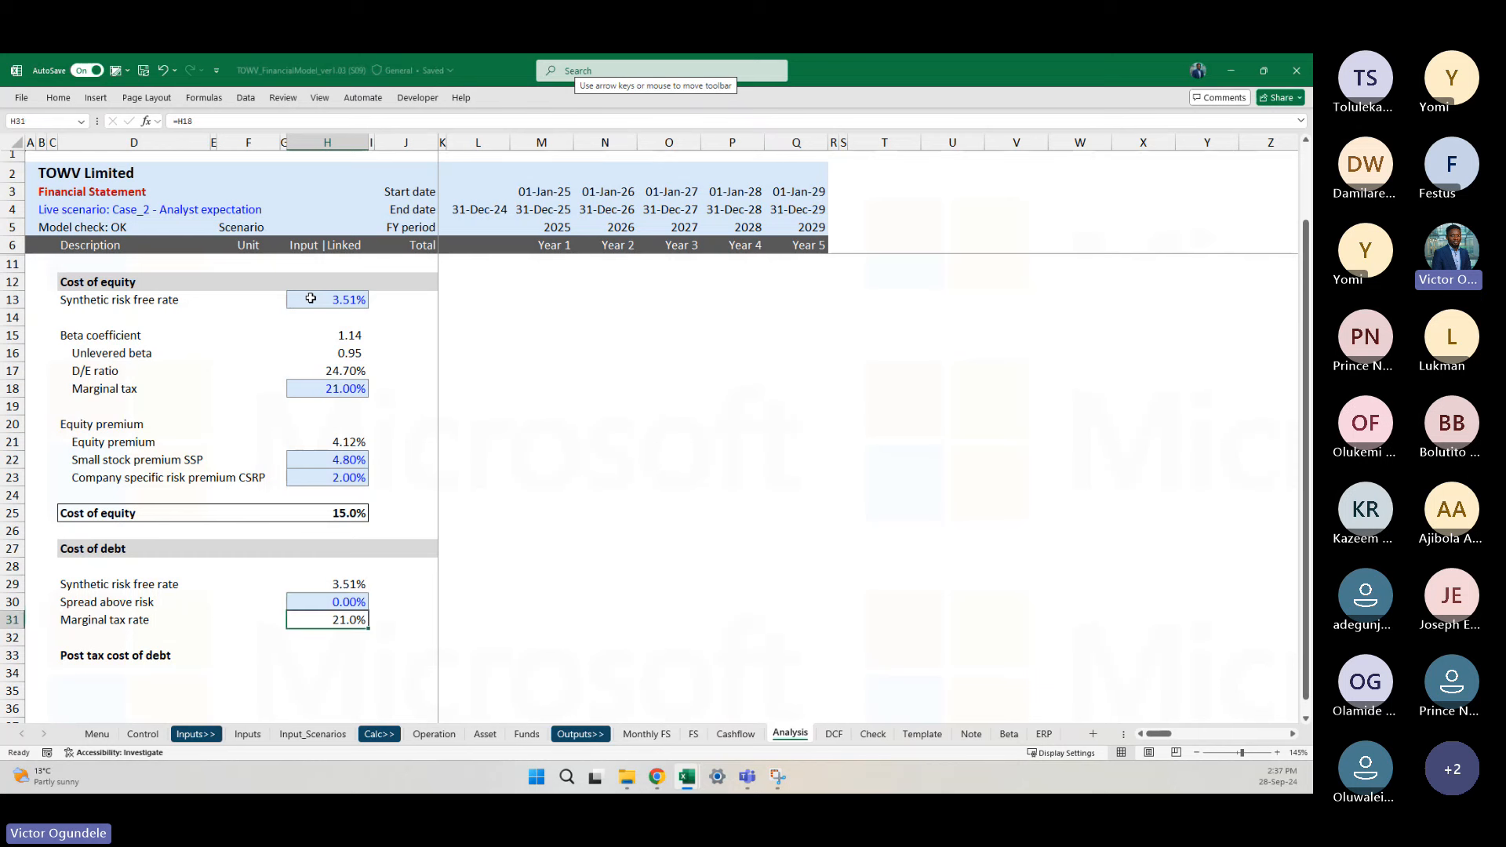
key(alt+h)
key(0)
key(Down)
key(Down)
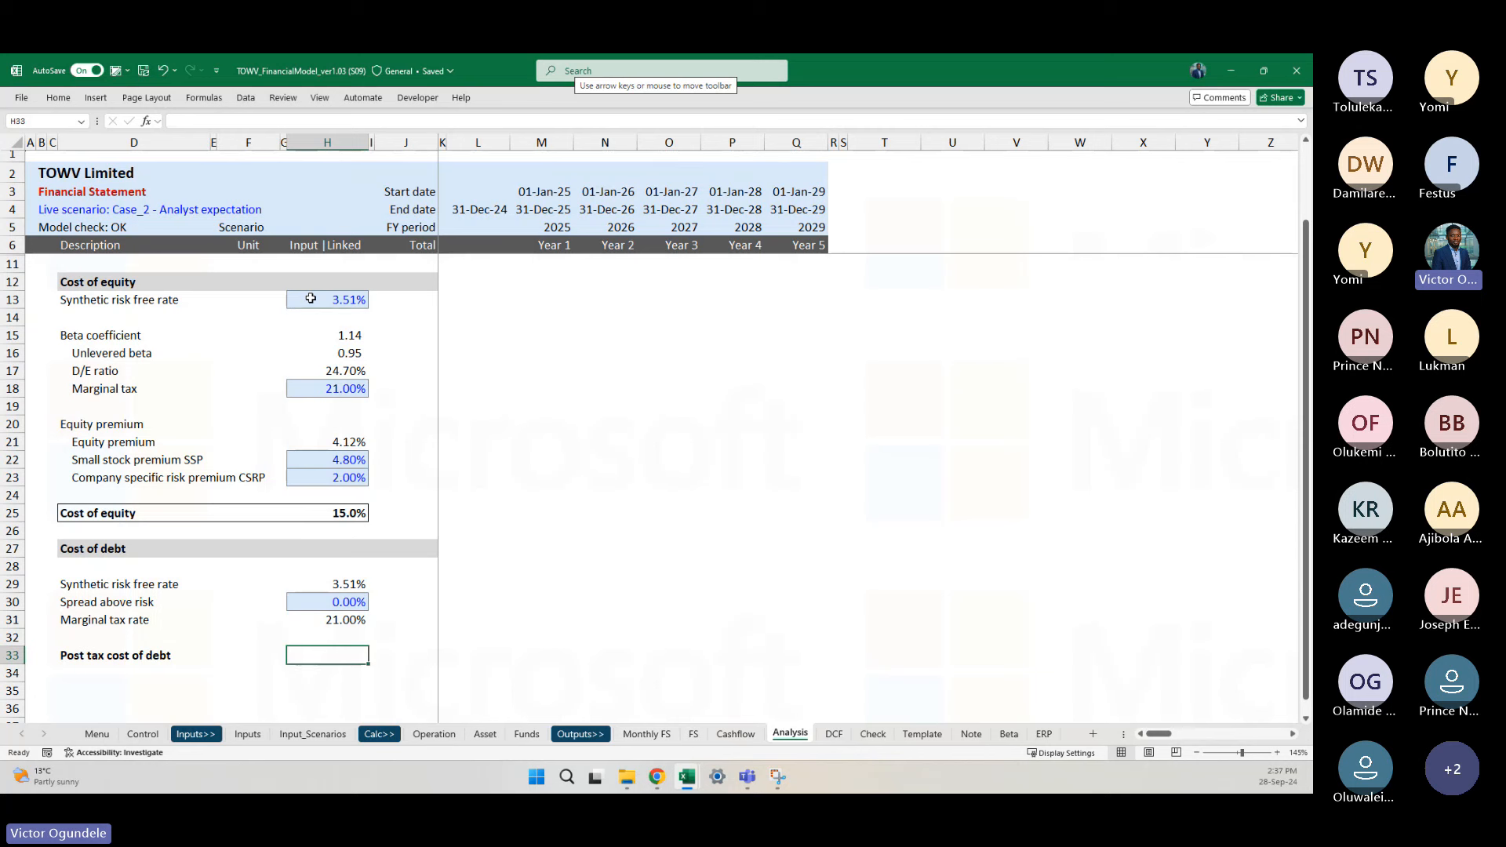
key(Up)
key(Up)
key(Up)
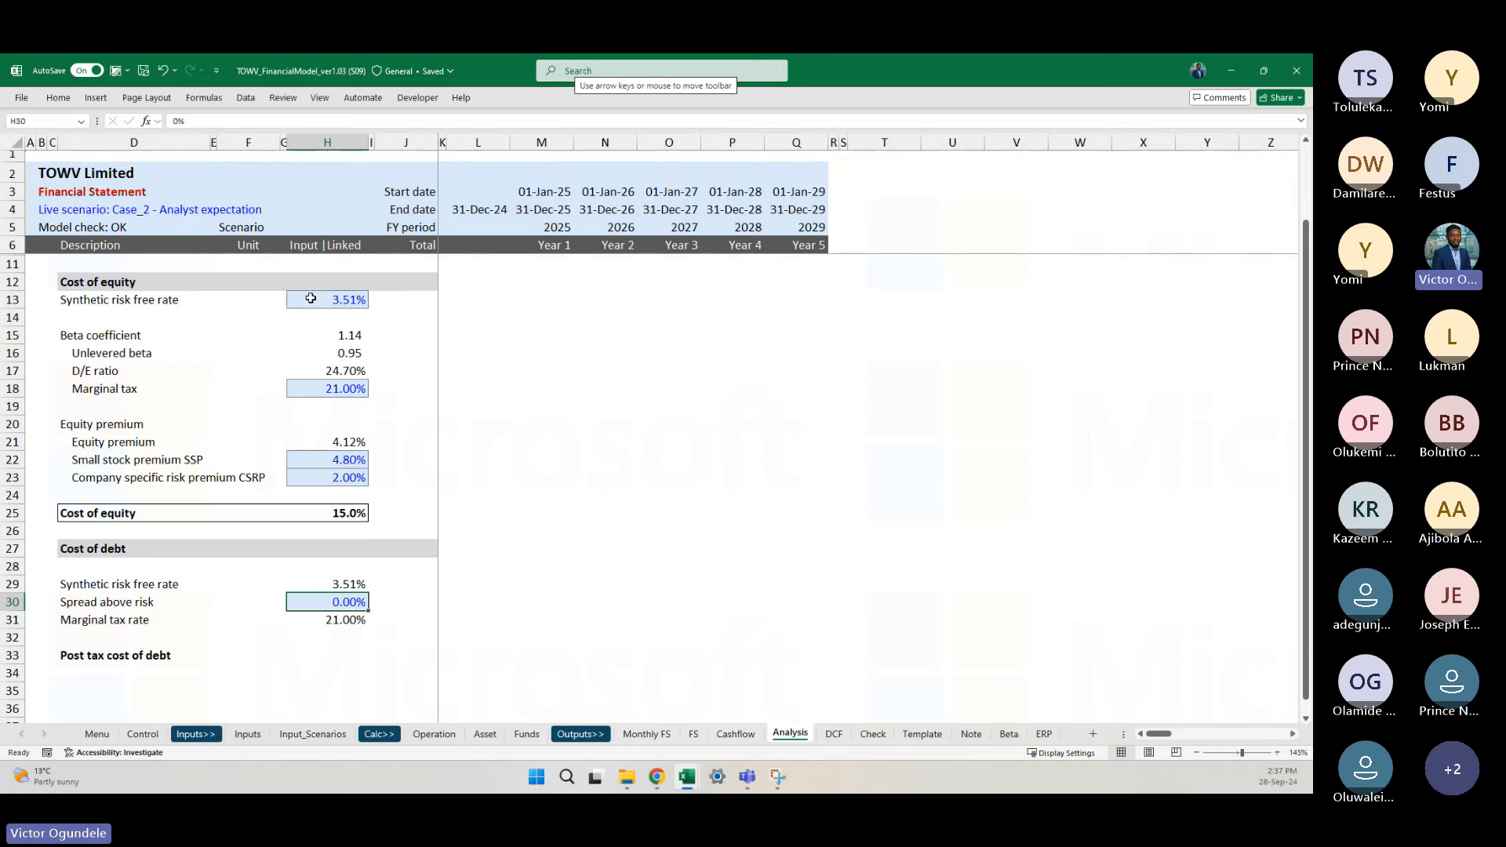
key(Down)
key(Down)
key(Down)
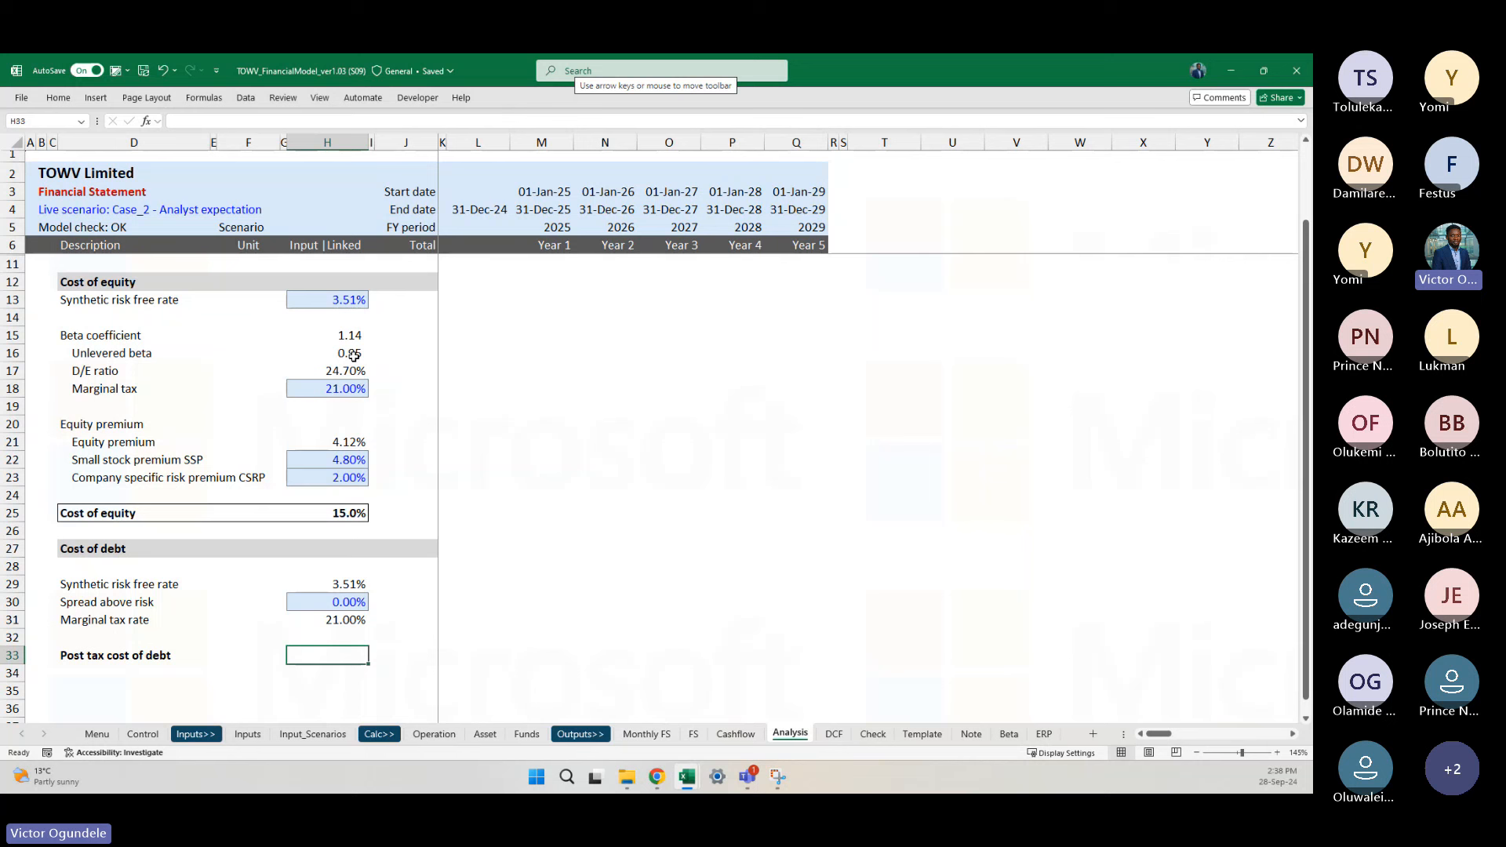
click(387, 405)
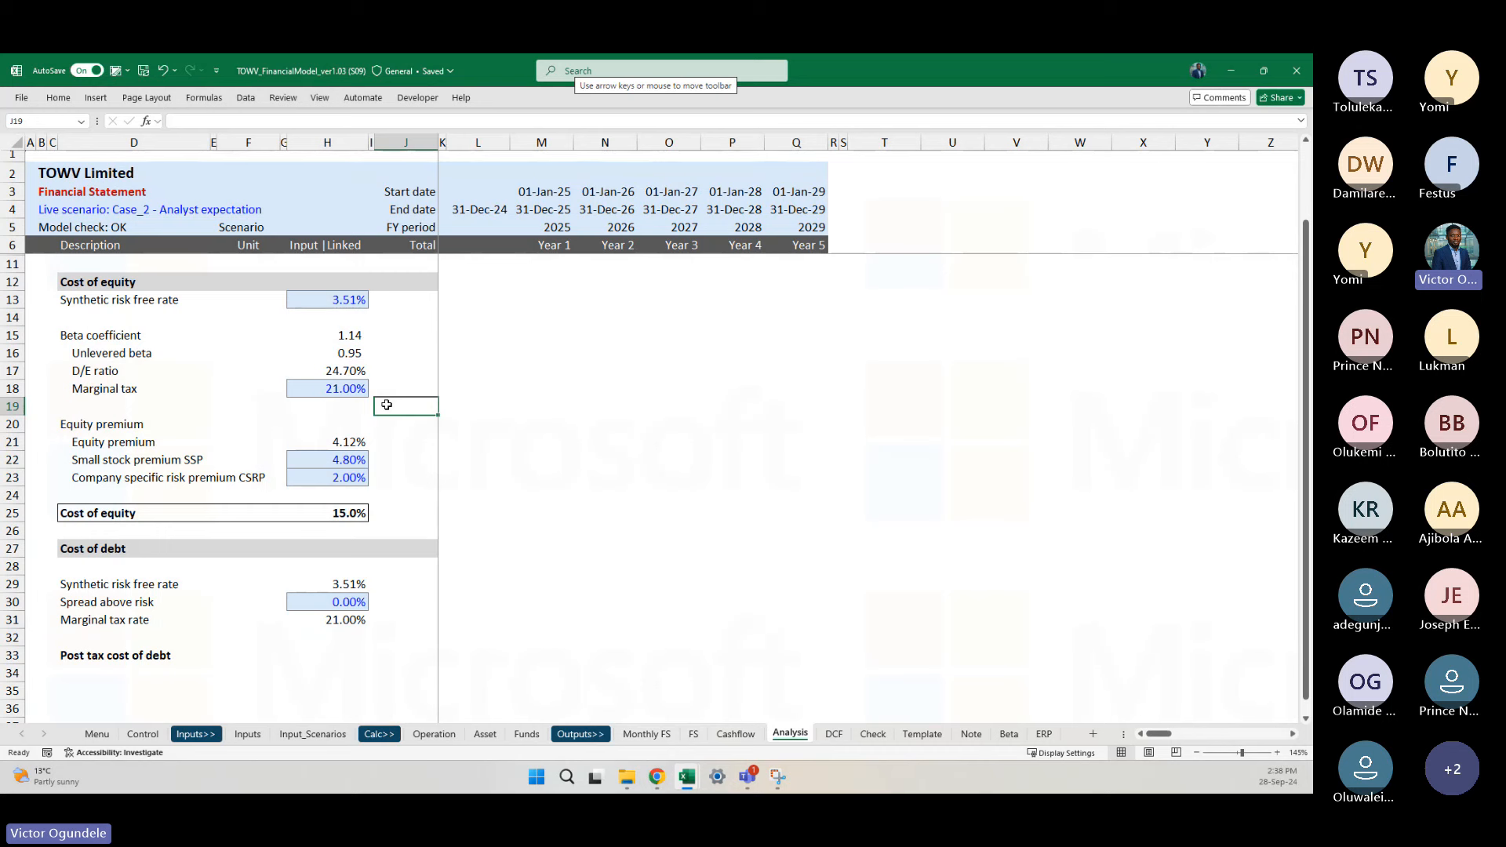
scroll(364, 311, up, 1)
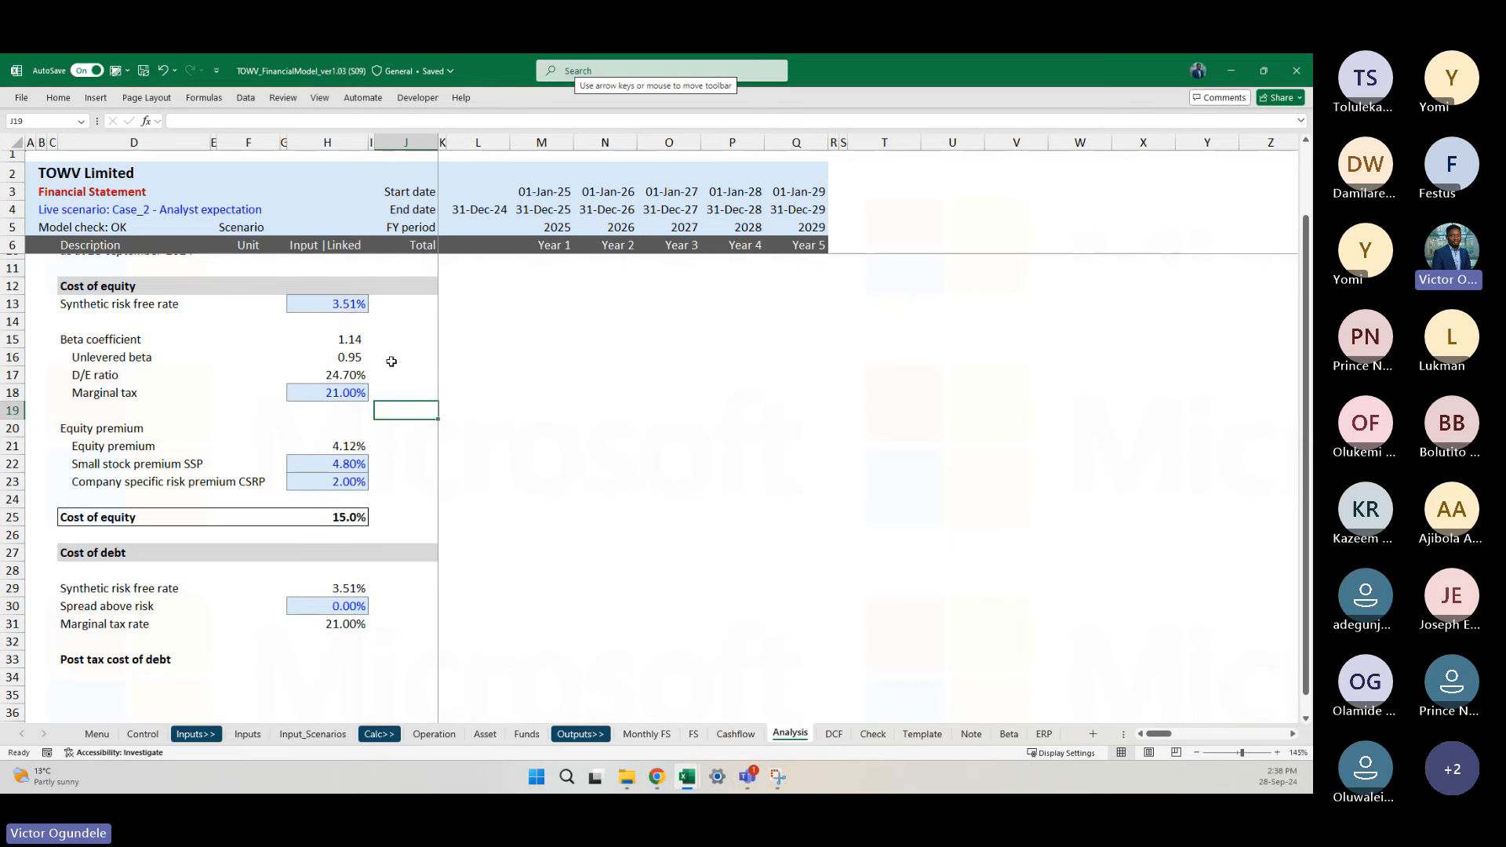
click(411, 461)
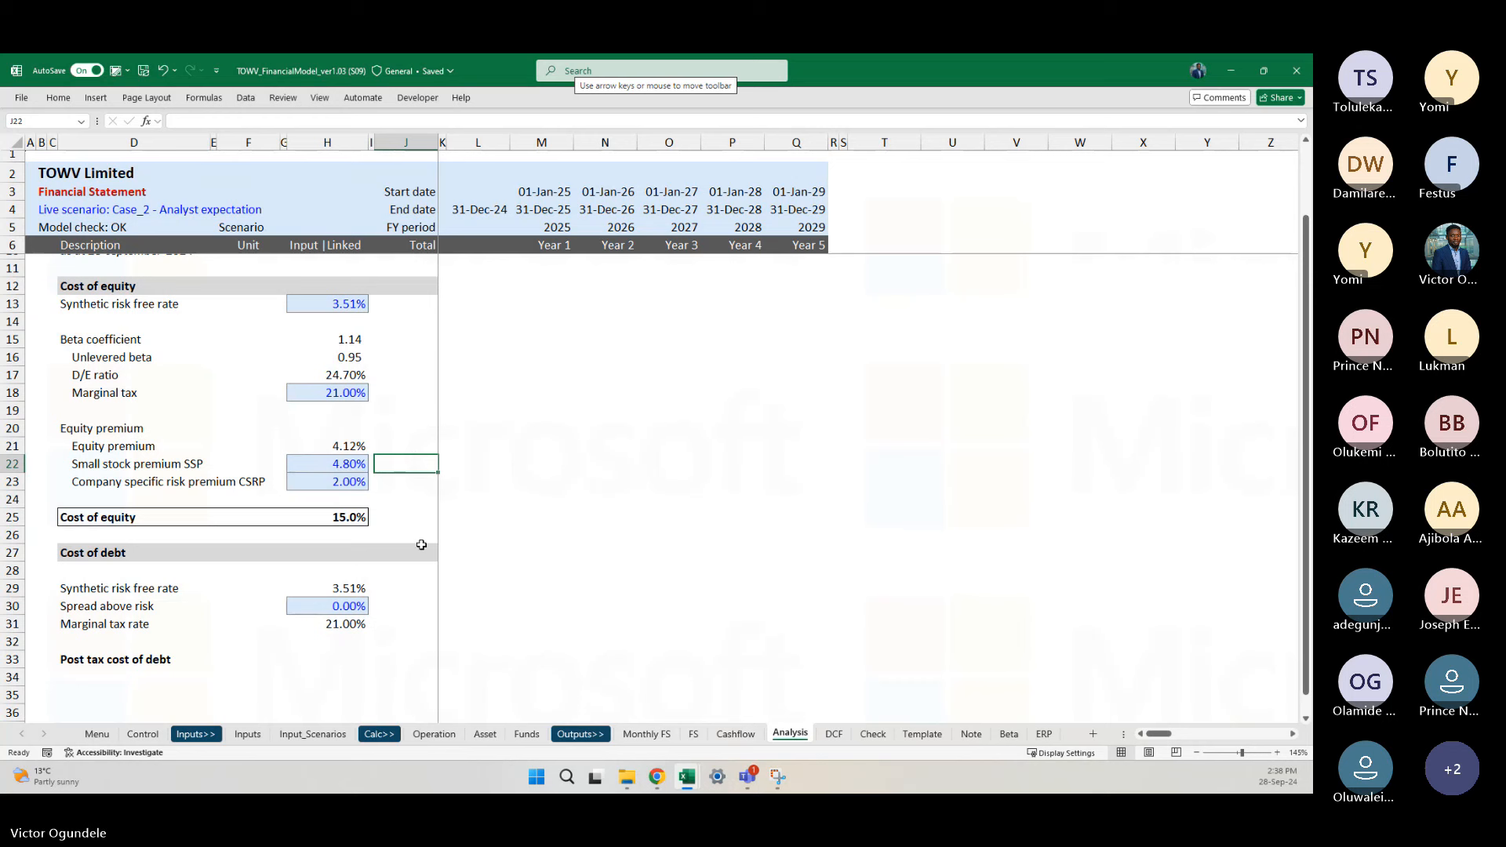
scroll(395, 573, down, 2)
Step: Calculate the Post tax cost of debt in H33 with the formula =(H29+H30)*(1-H31)
click(328, 573)
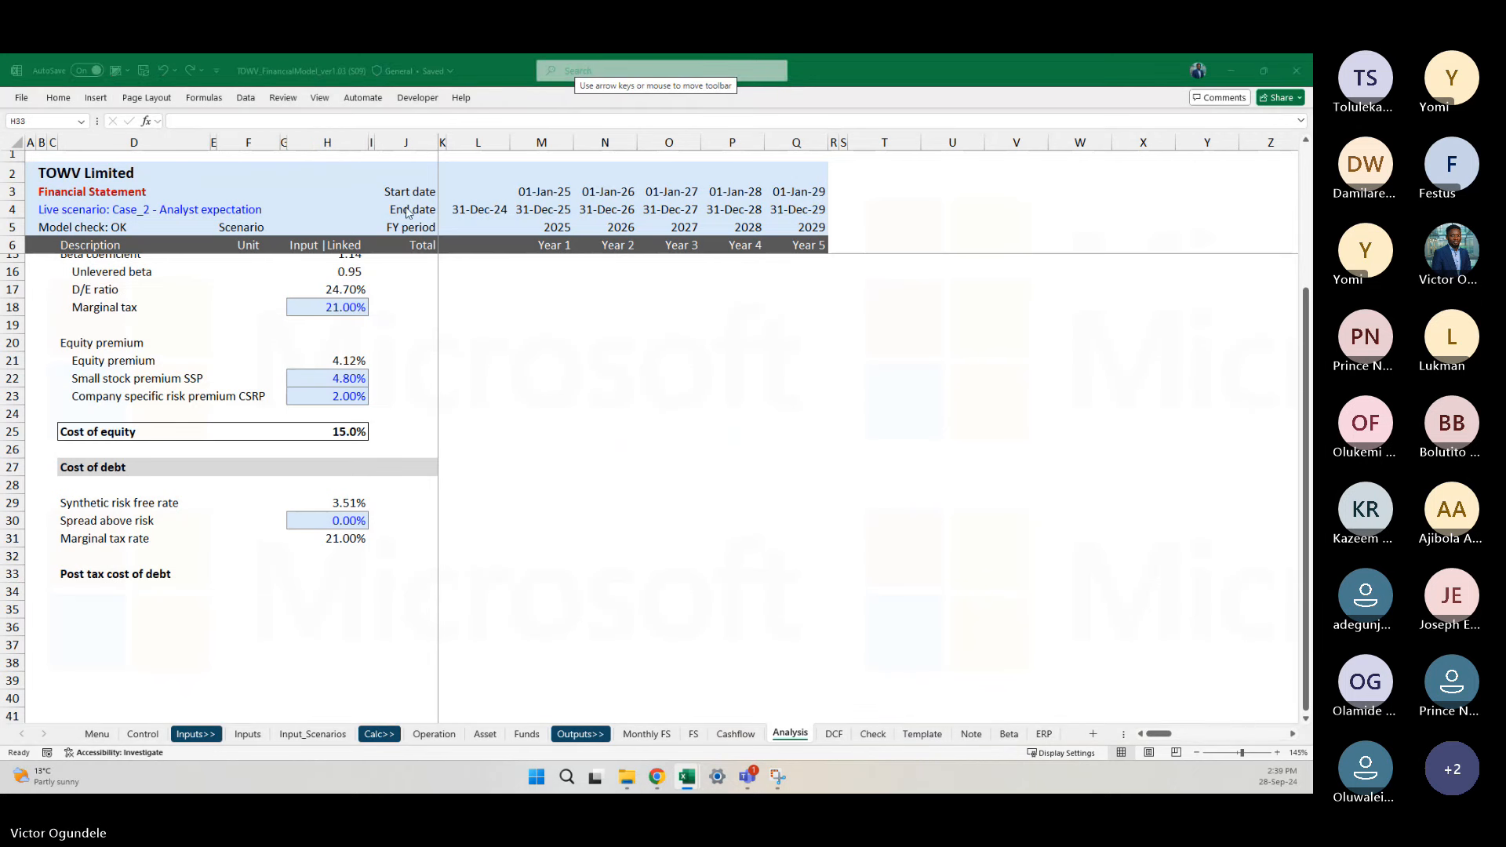
click(322, 541)
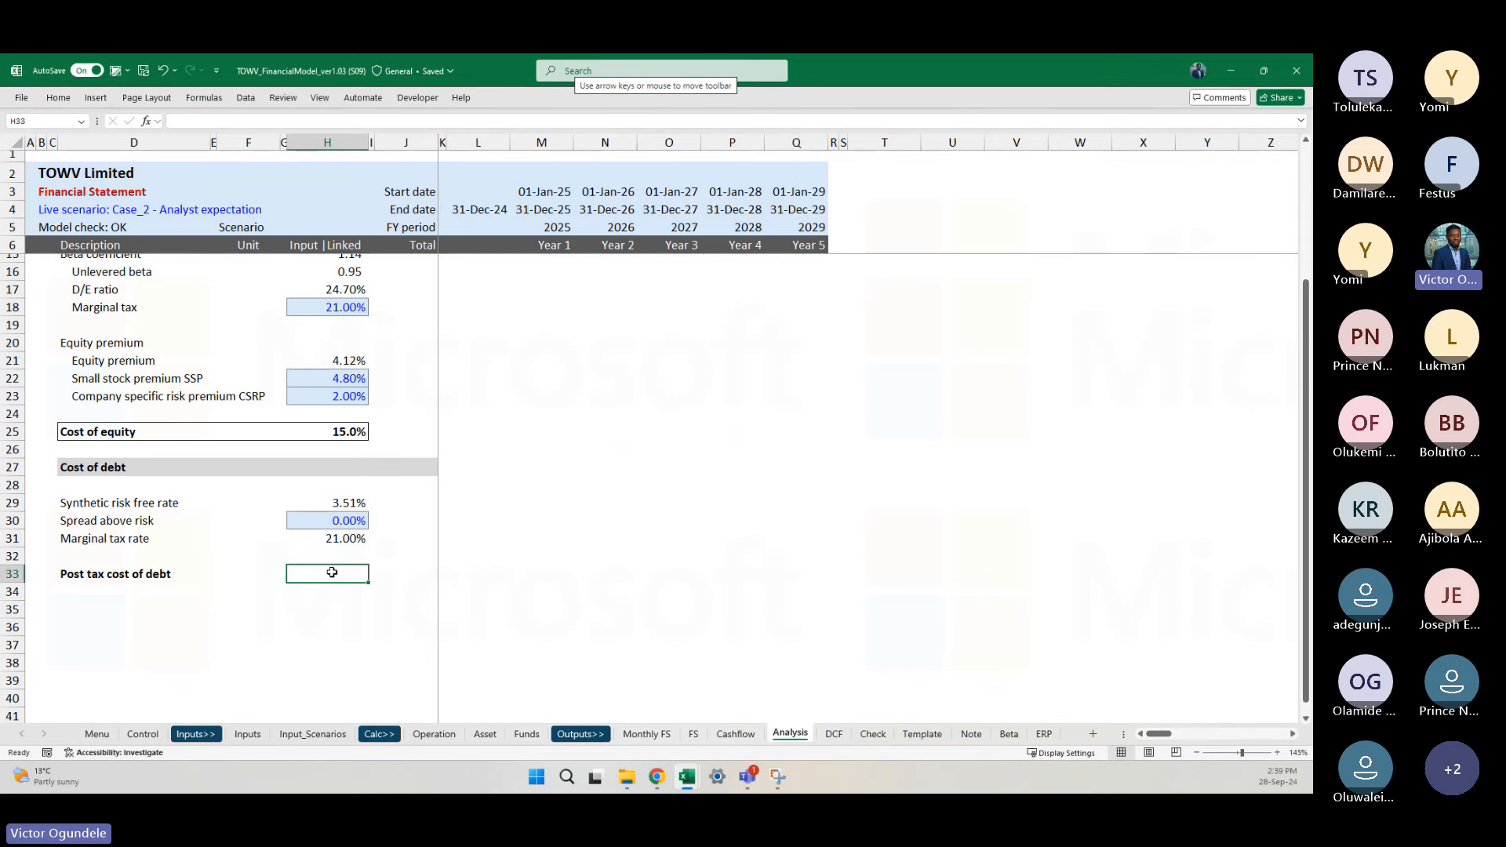
text(=)
key(Up)
key(Up)
key(Up)
key(Up)
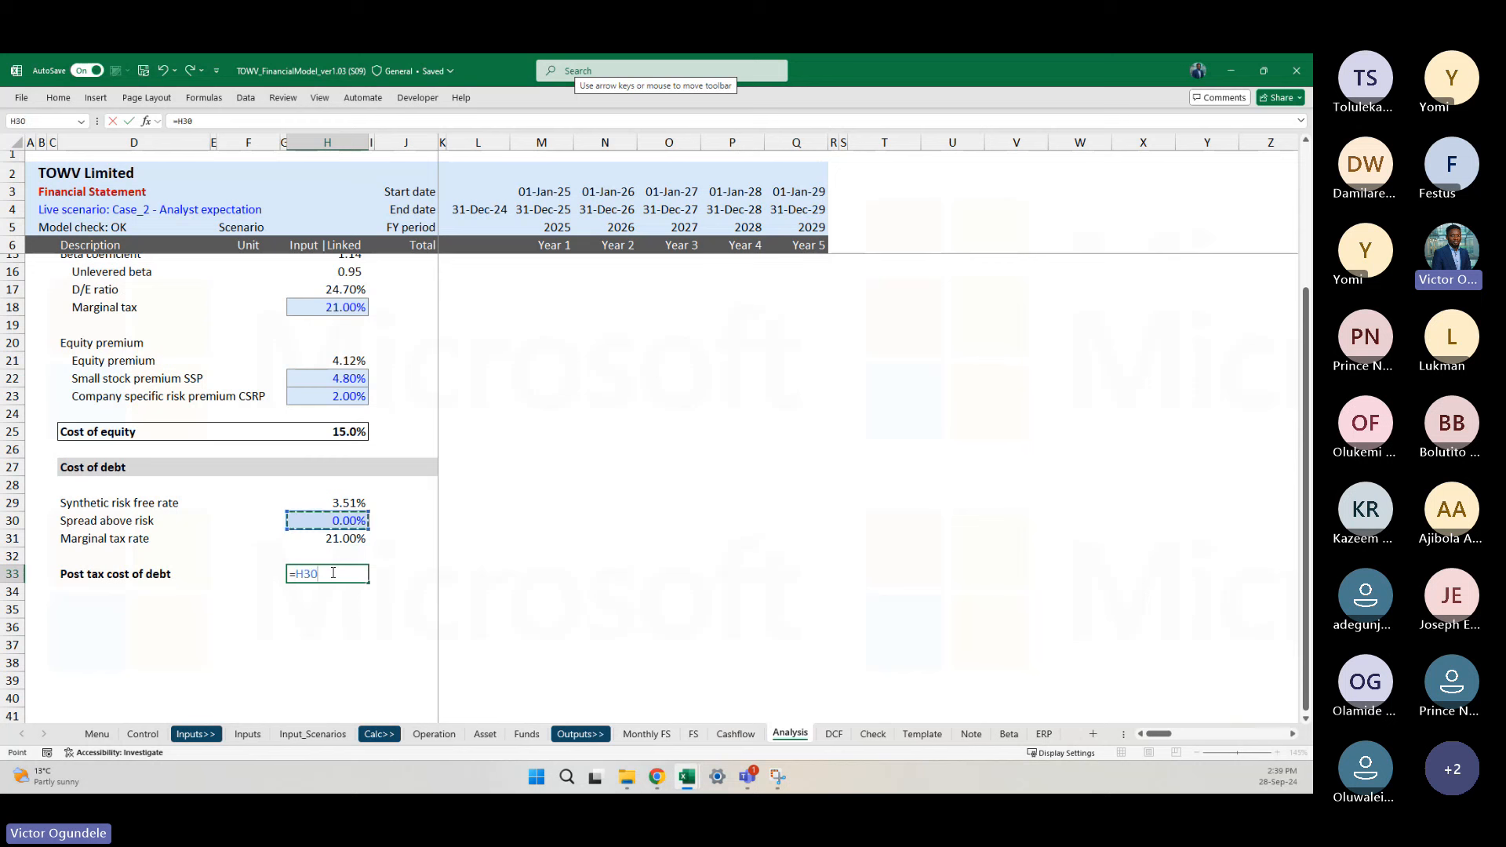
key(BackSpace)
key(BackSpace)
key(BackSpace)
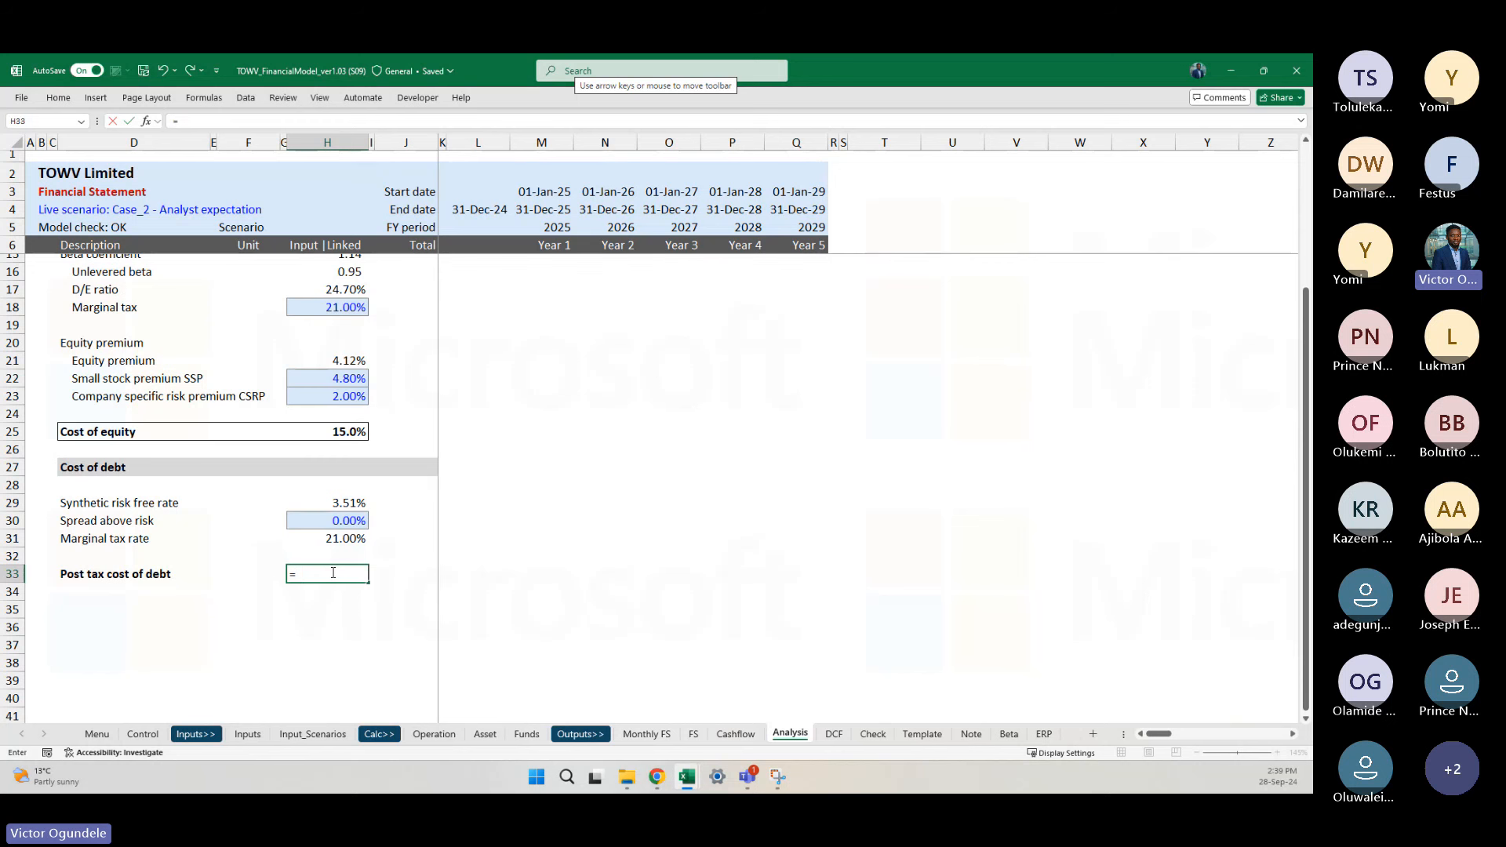
text(()
key(Up)
key(Up)
key(Up)
key(Up)
text(+)
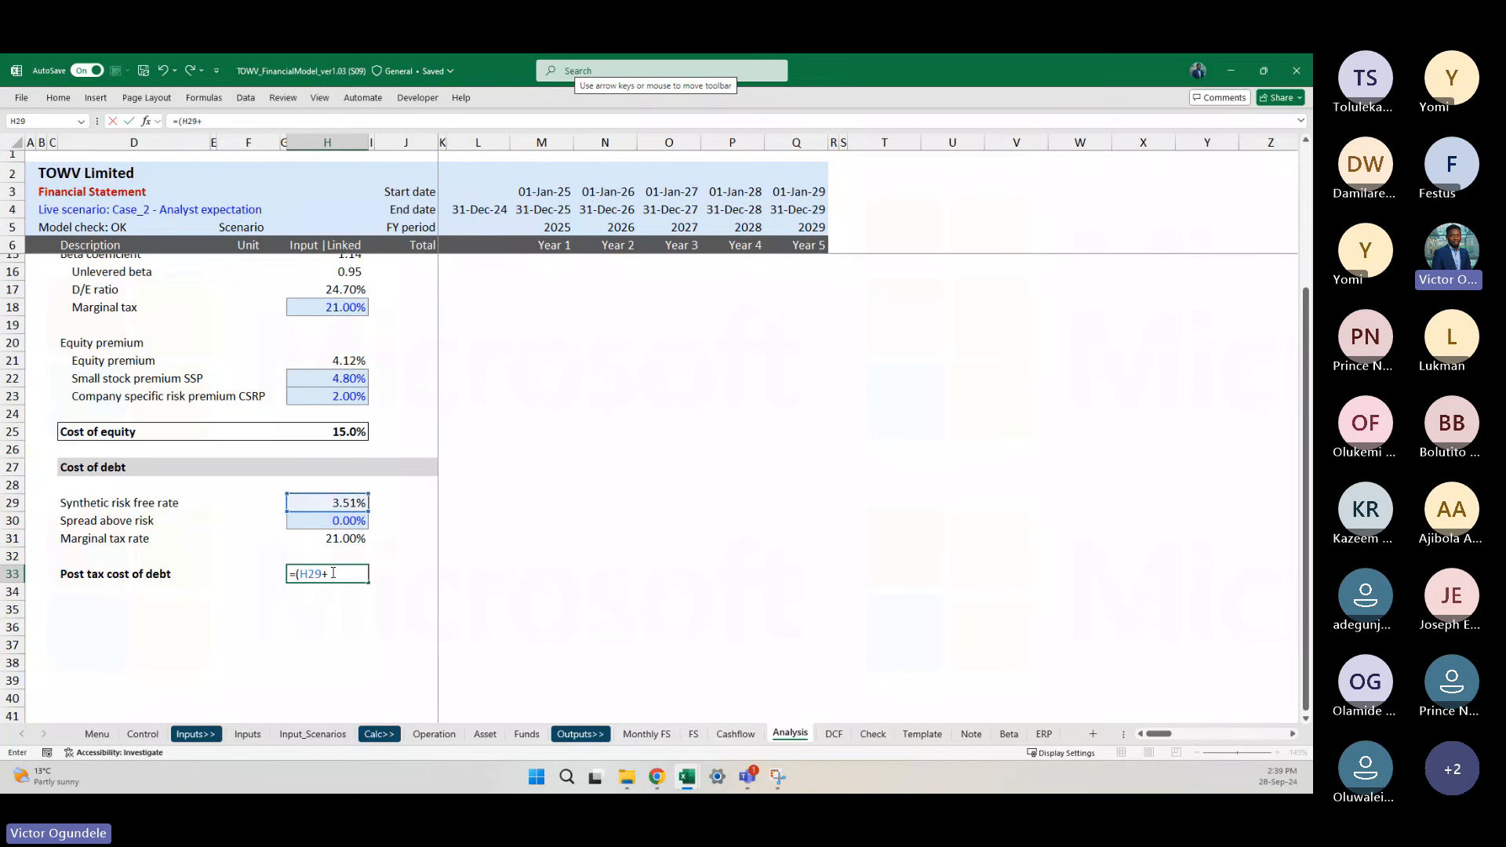
key(Up)
key(Up)
key(Up)
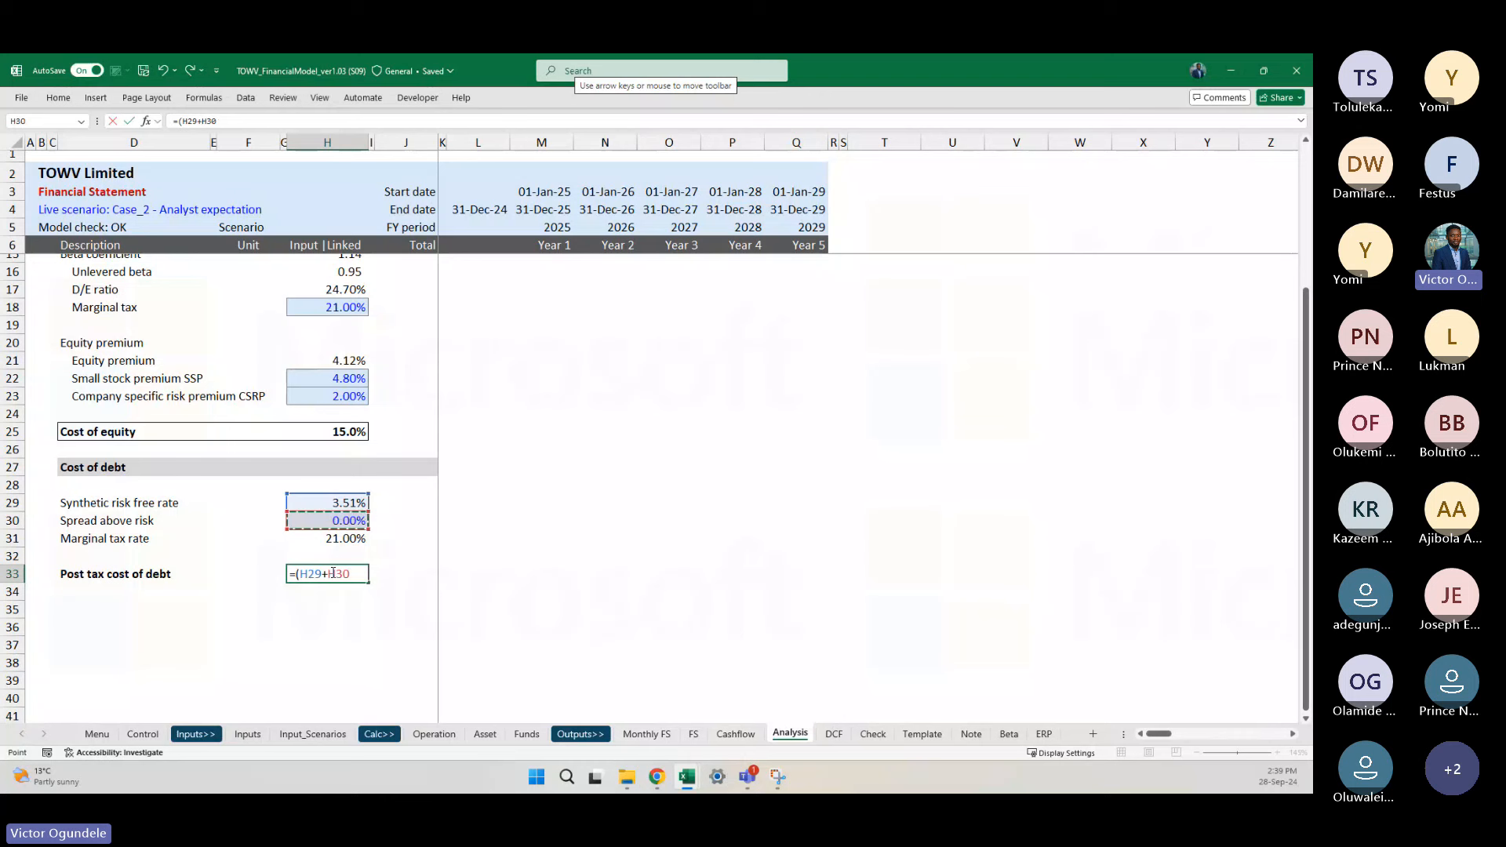
text()*(1-)
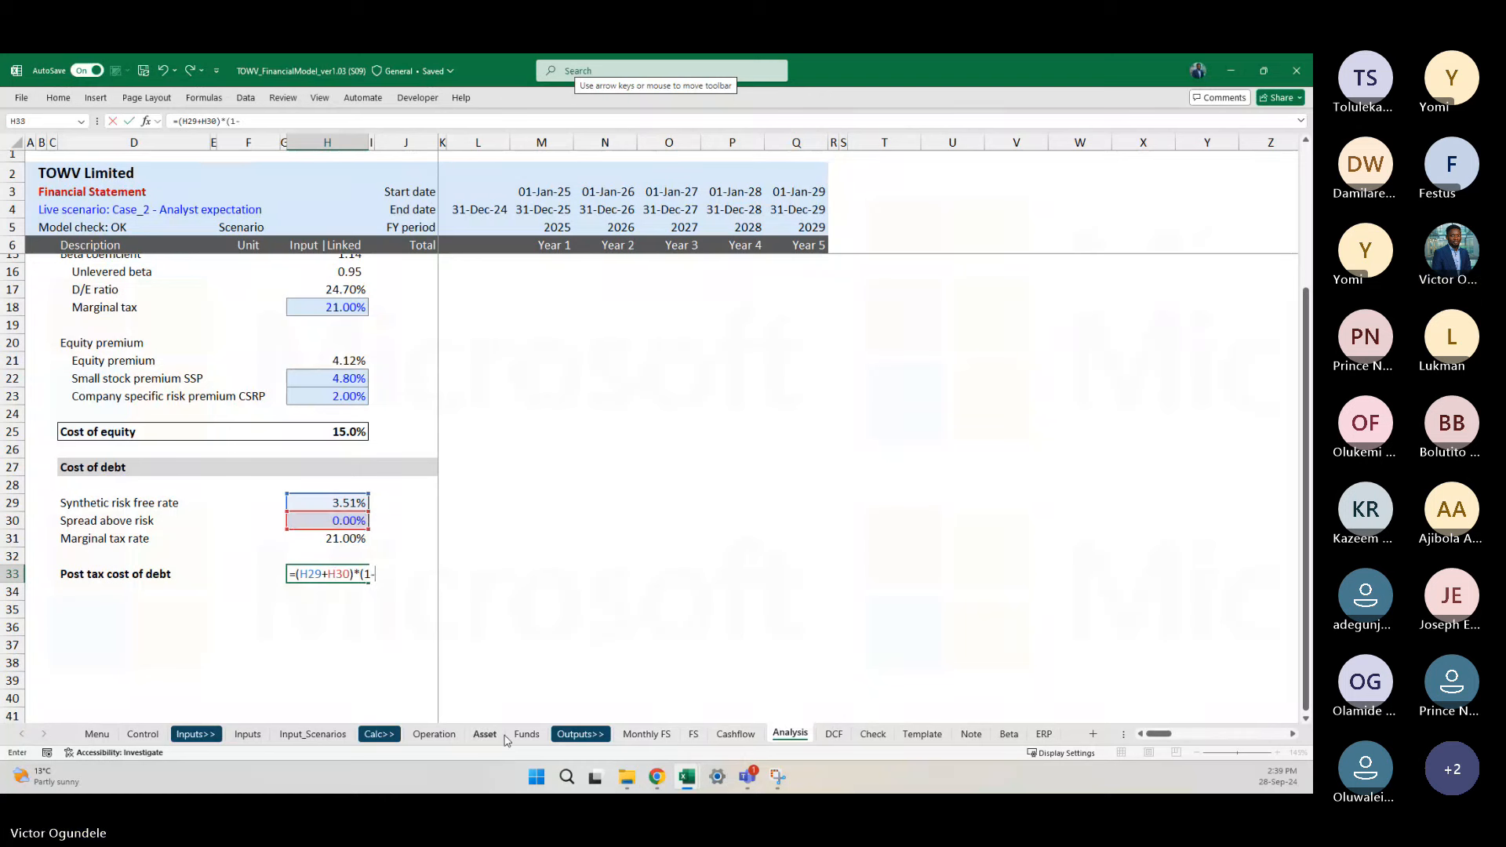
key(Up)
key(Up)
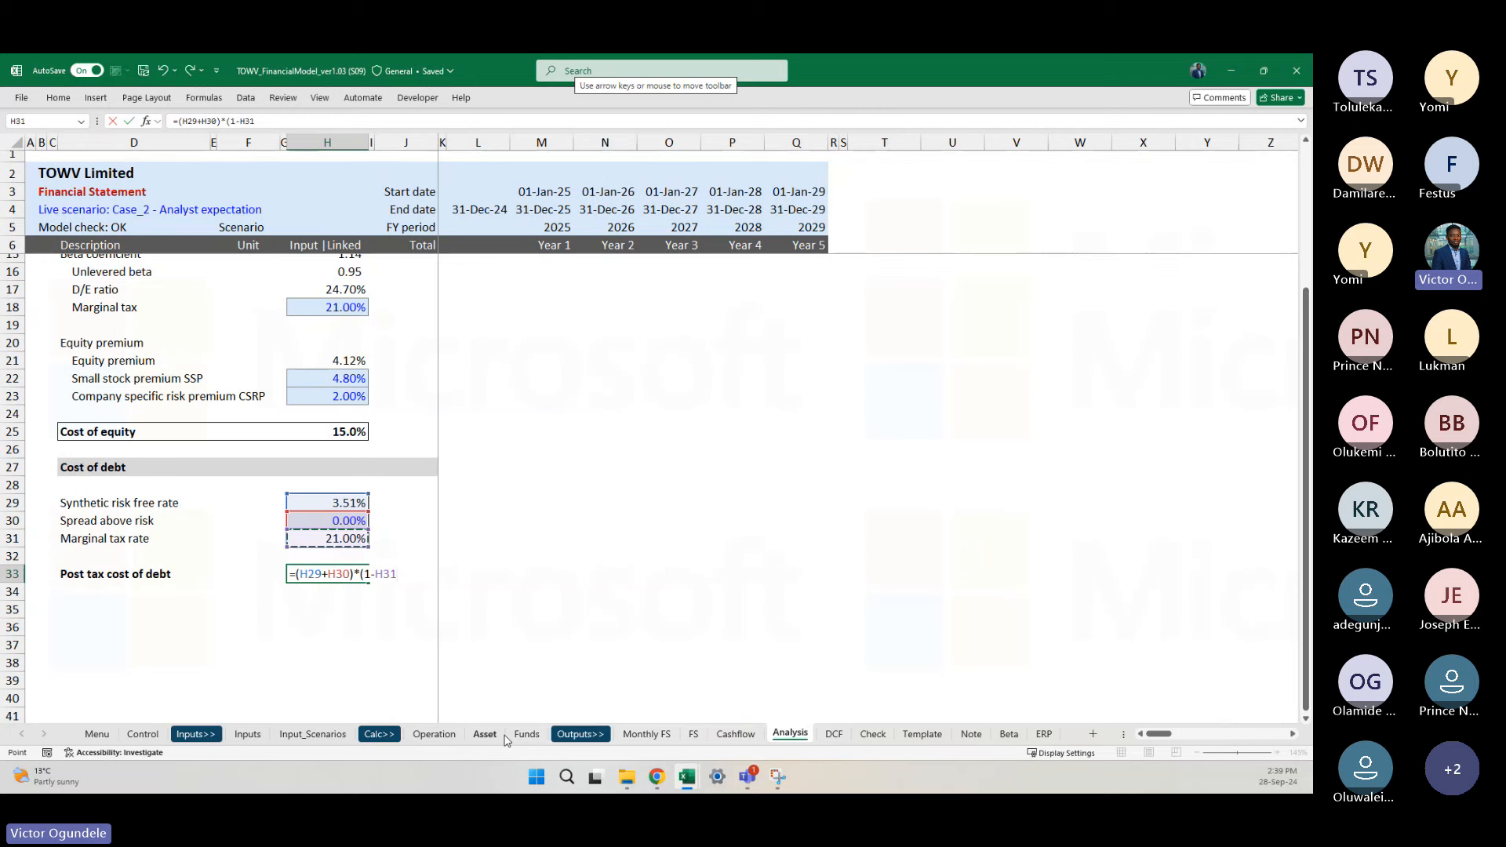
text())
key(ctrl+Return)
Step: Copy the percentage format of the marginal tax rate in H31 to the Post tax cost of debt in H33
key(Up)
key(Up)
key(alt+h)
key(f)
key(p)
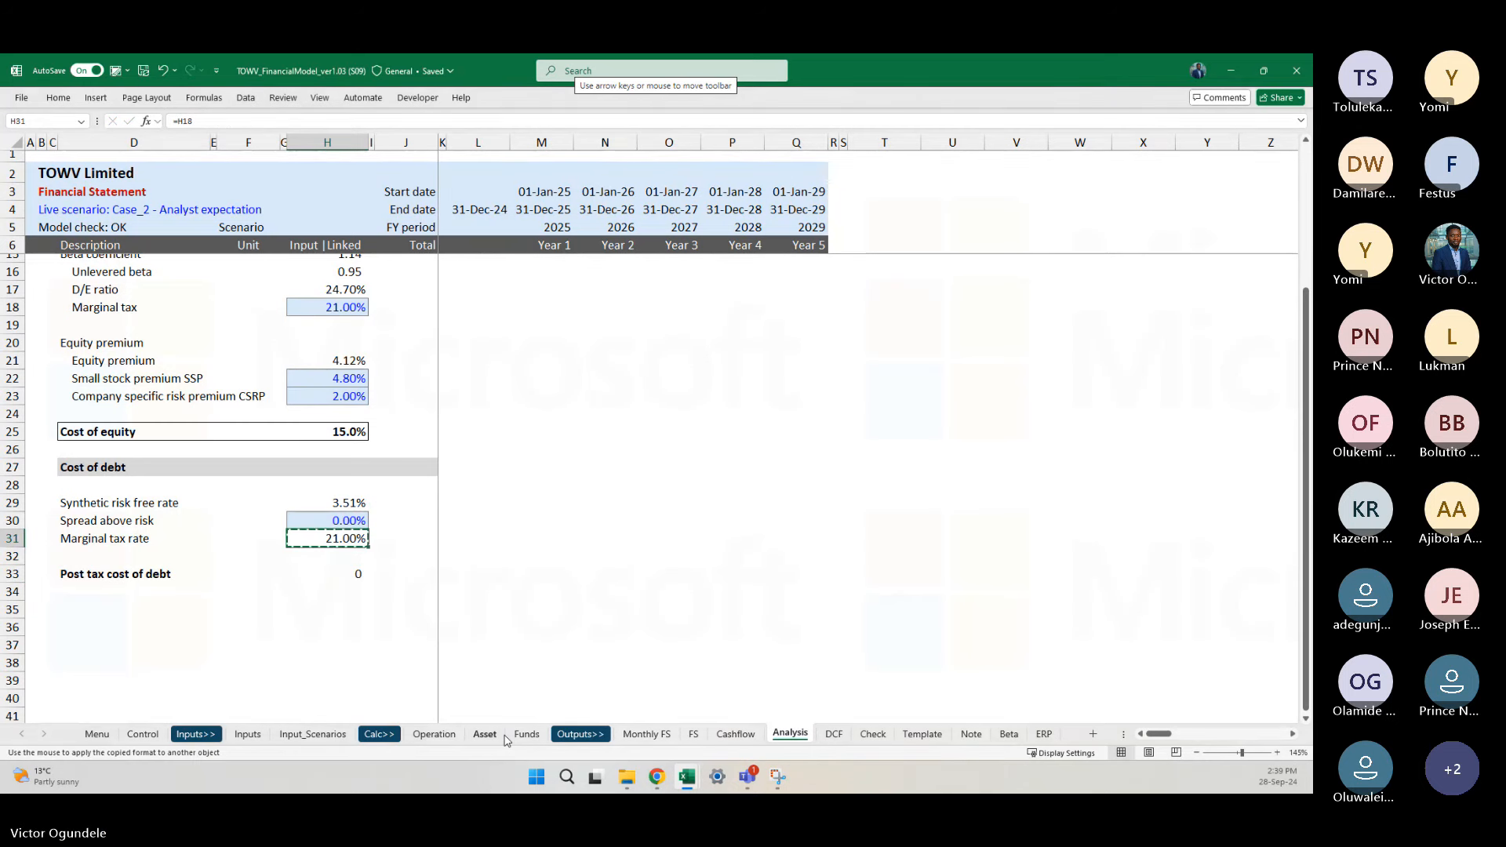
key(Down)
key(Down)
key(Return)
key(Left)
key(Left)
key(Right)
key(Right)
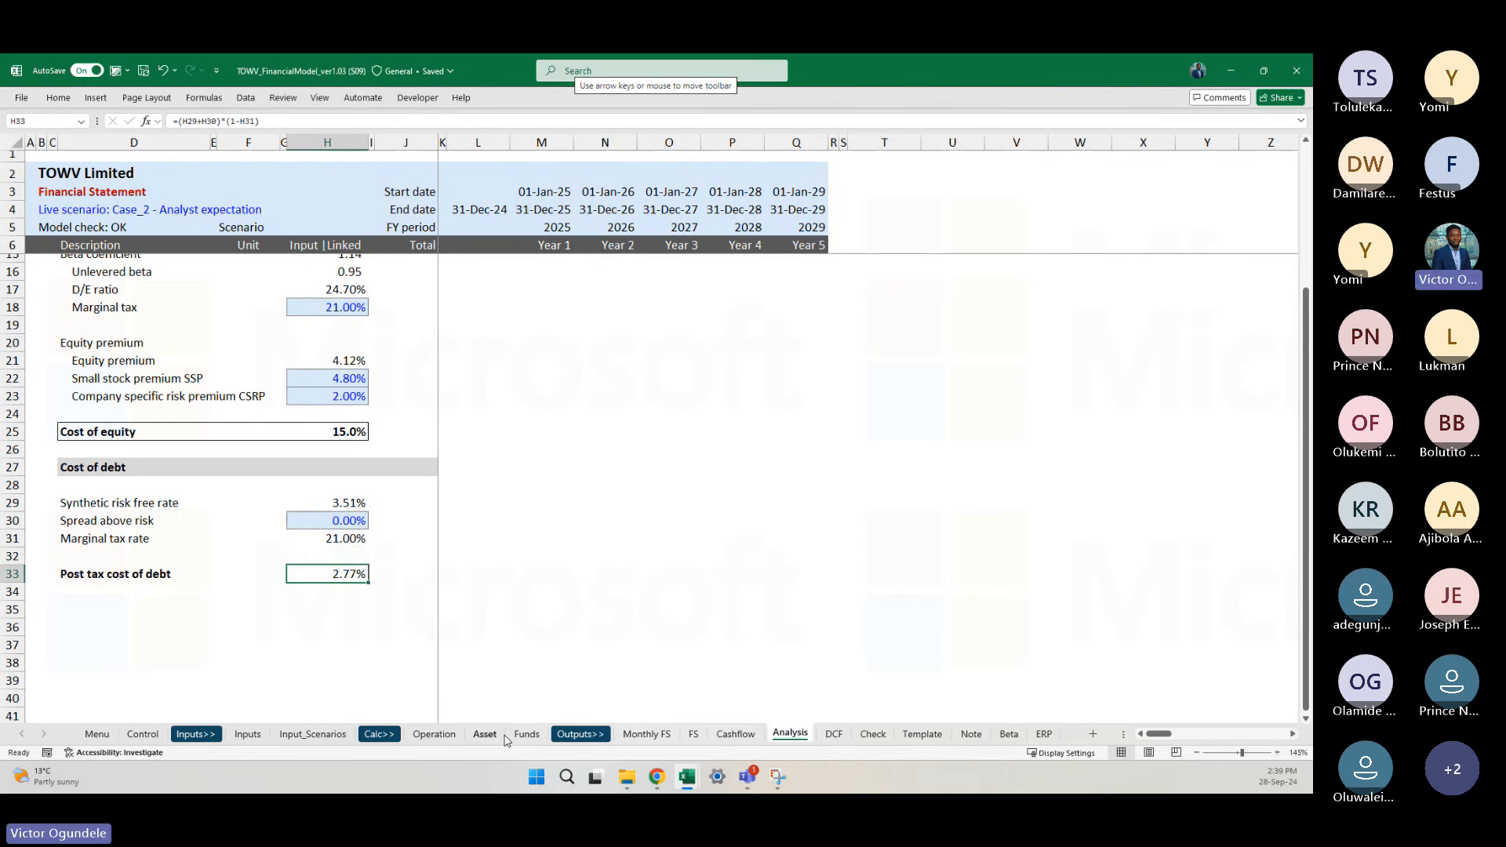
Step: Make the Post tax cost of debt row D33:H33 bold and outline it with a border
key(Left)
key(Left)
key(Left)
key(Left)
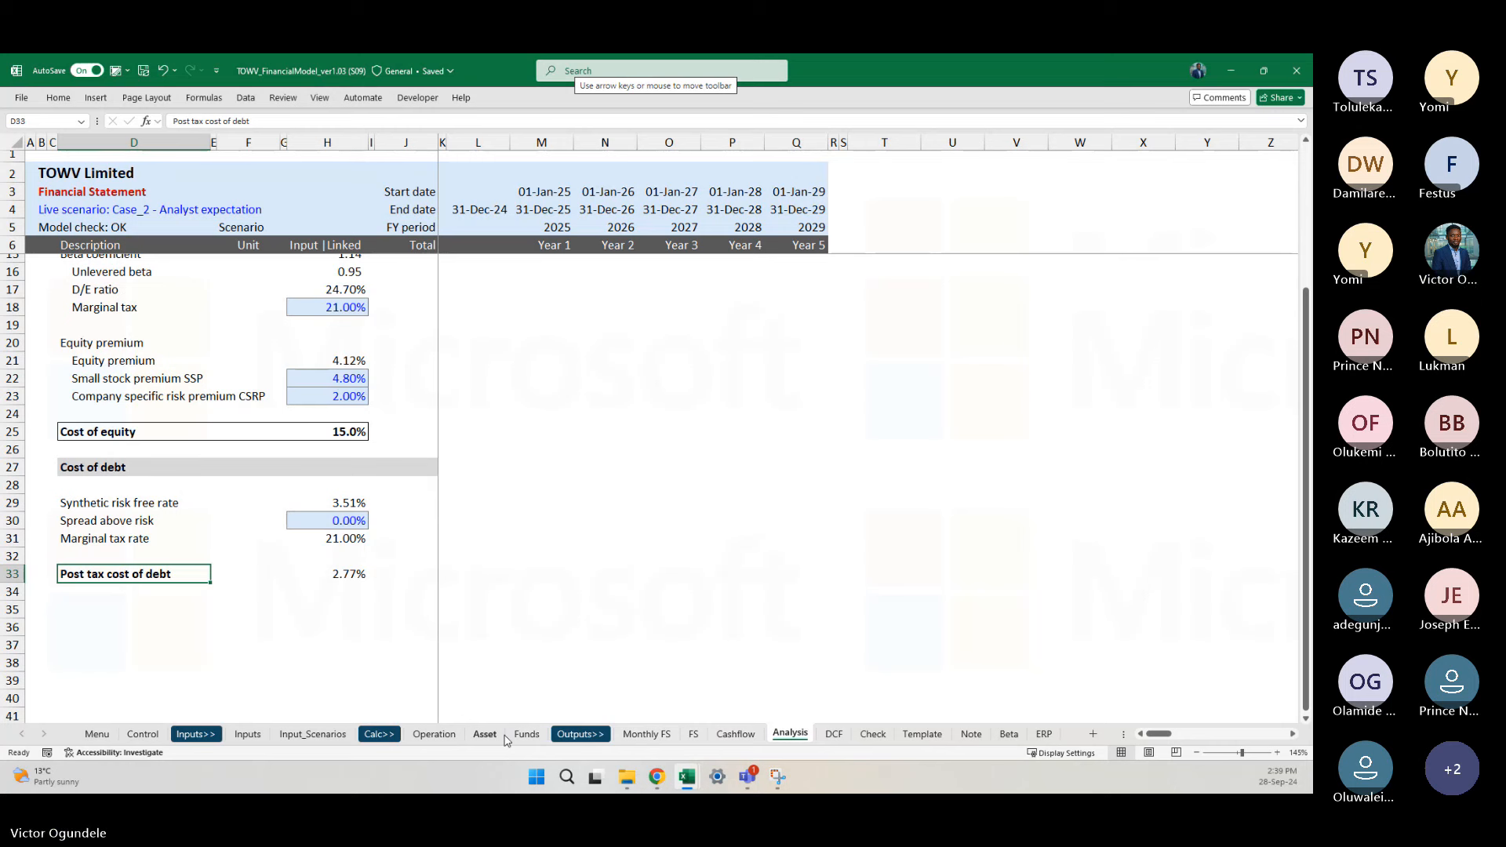
key(ctrl+shift+Right)
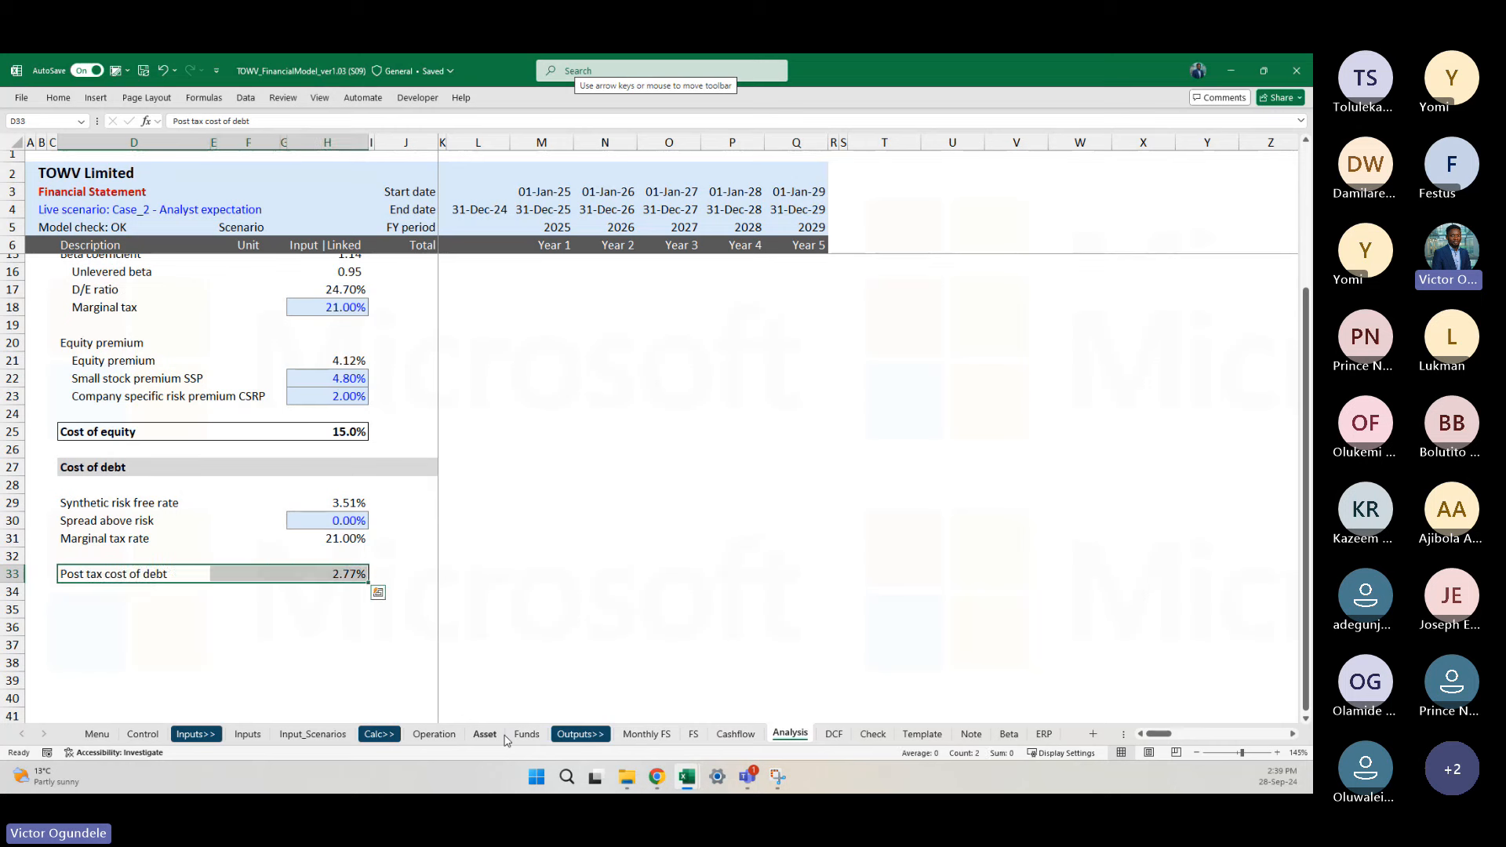
key(ctrl+b)
click(601, 641)
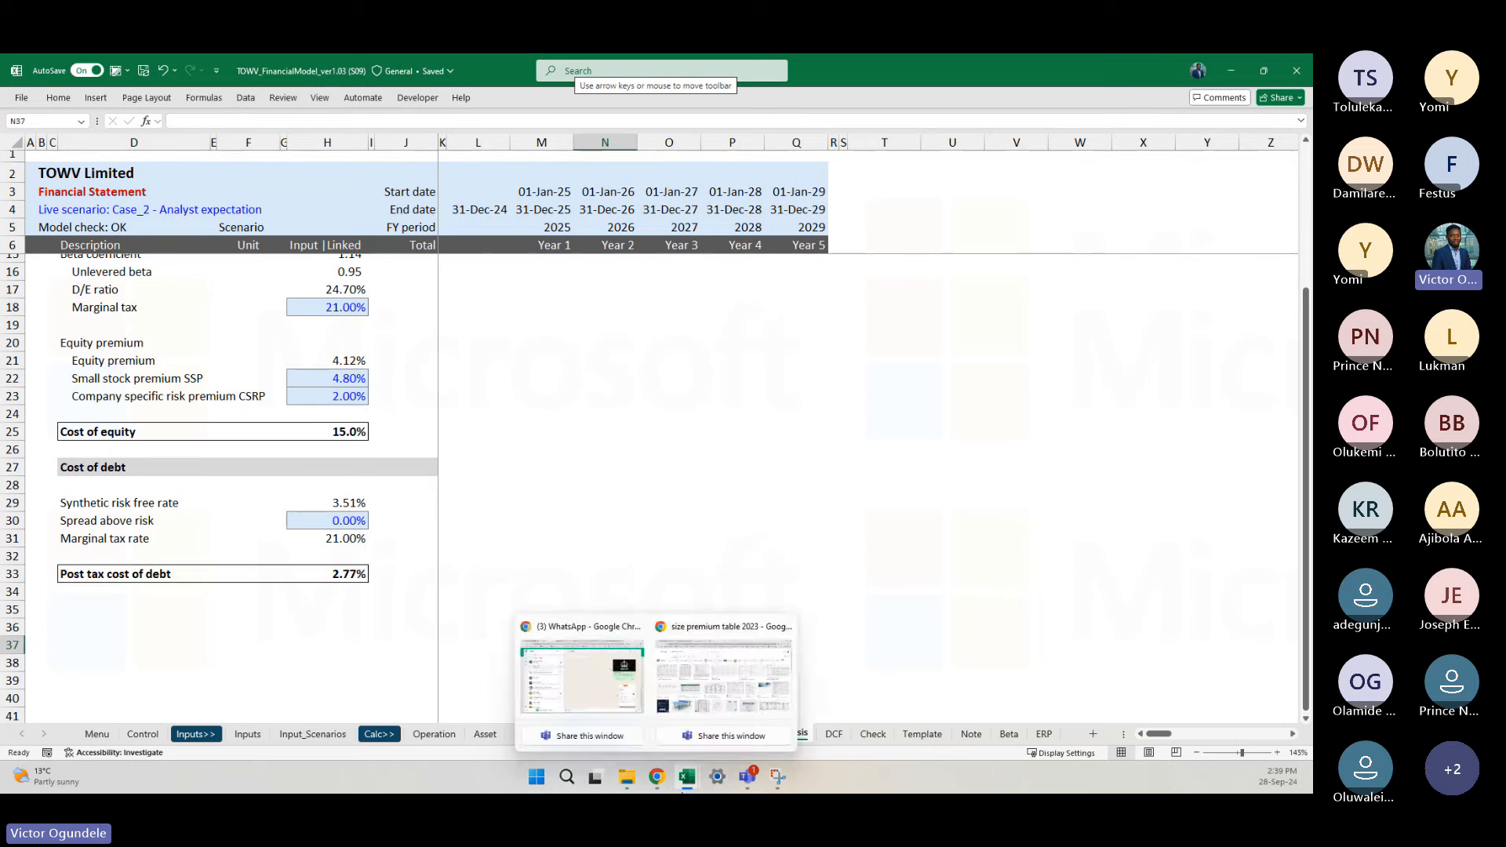
Step: Switch to the Chrome window with the "size premium table 2023" image results, and return to the Excel workbook
mouse_move(657, 776)
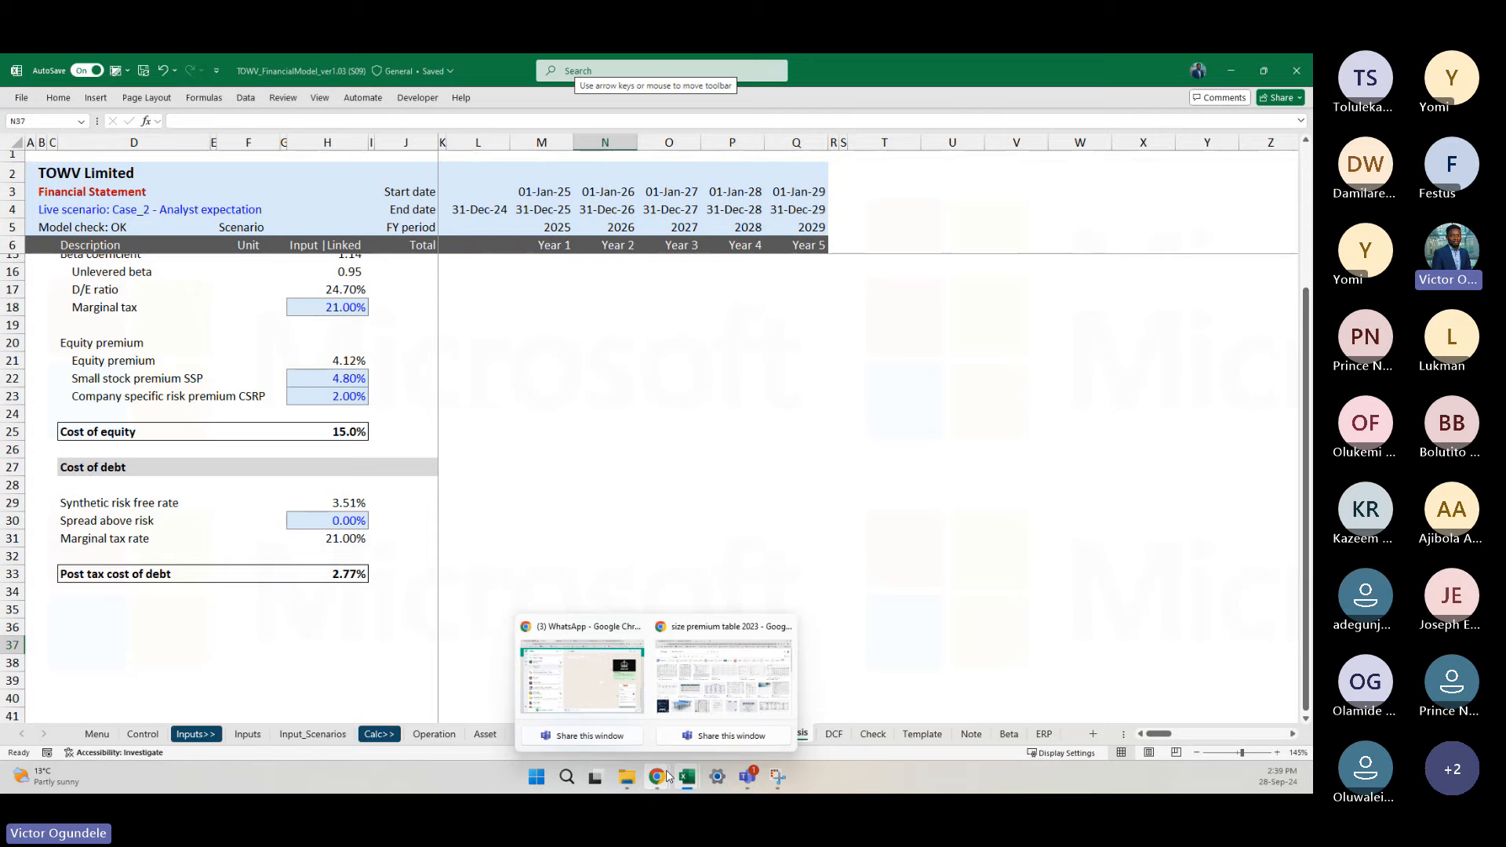
click(700, 692)
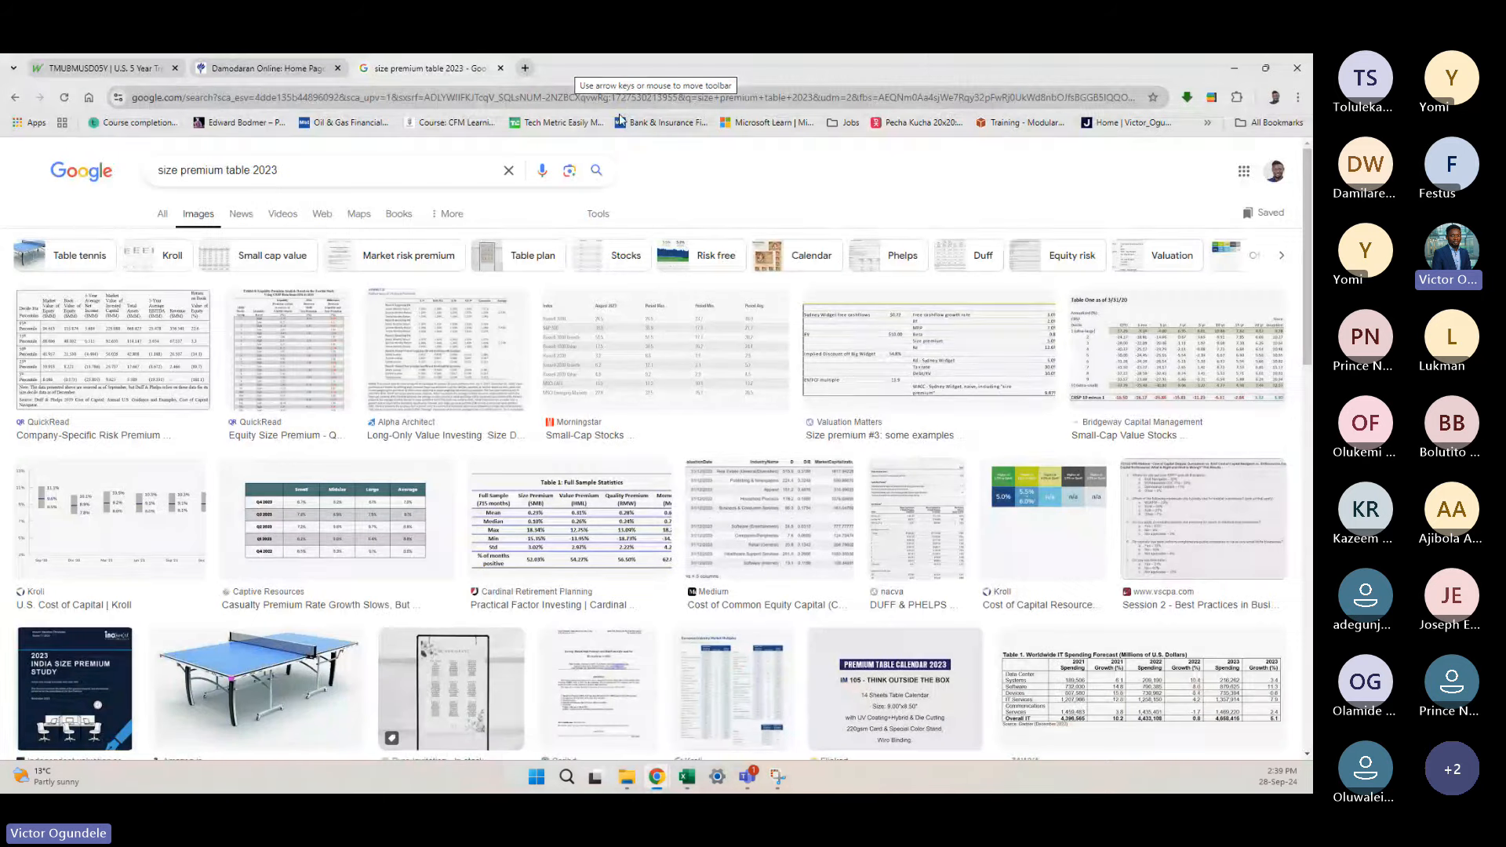
double_click(918, 63)
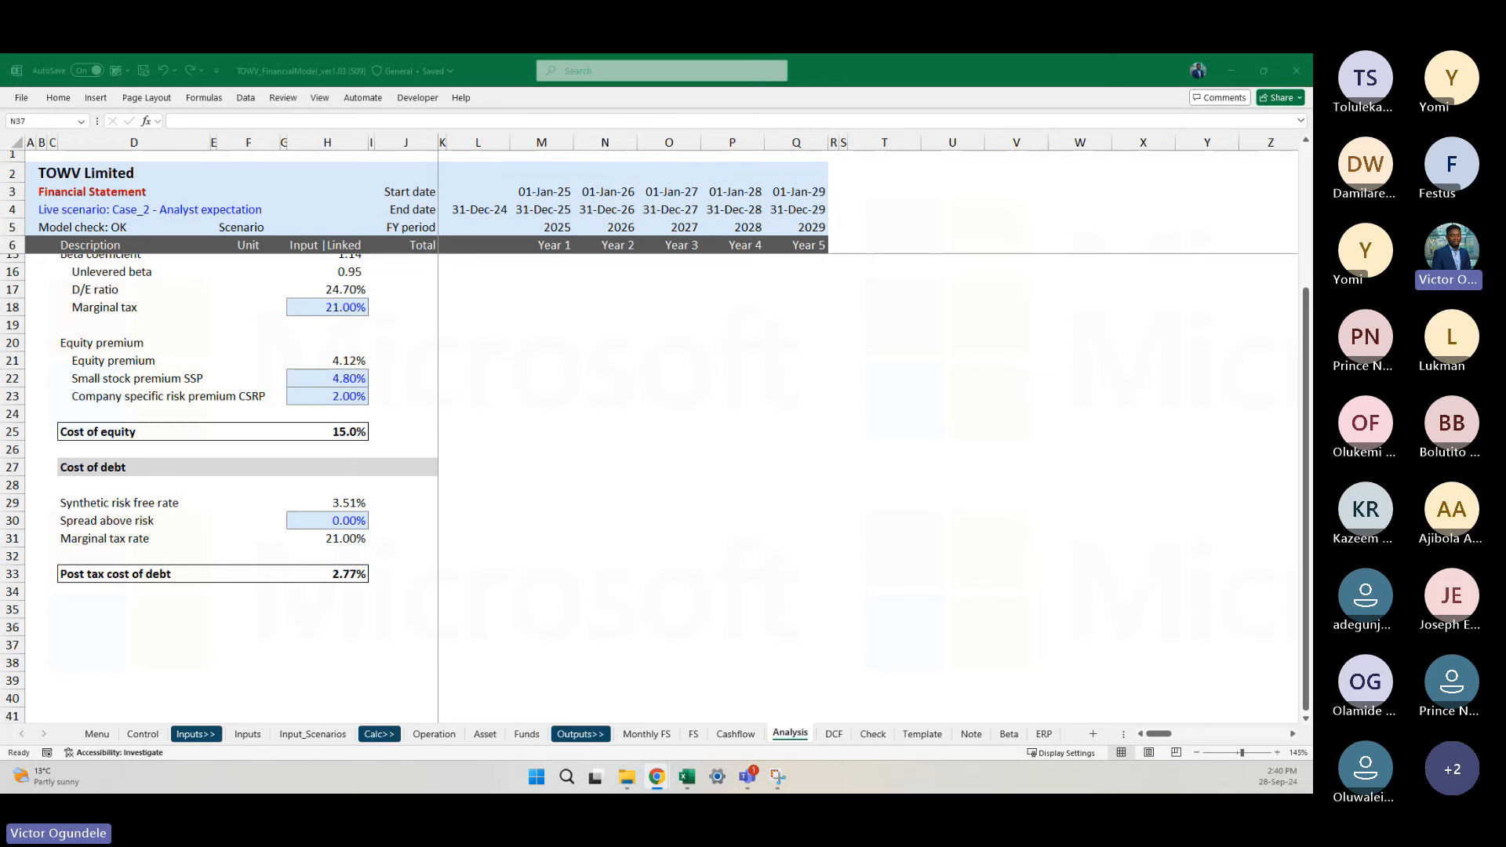
key(alt+Tab)
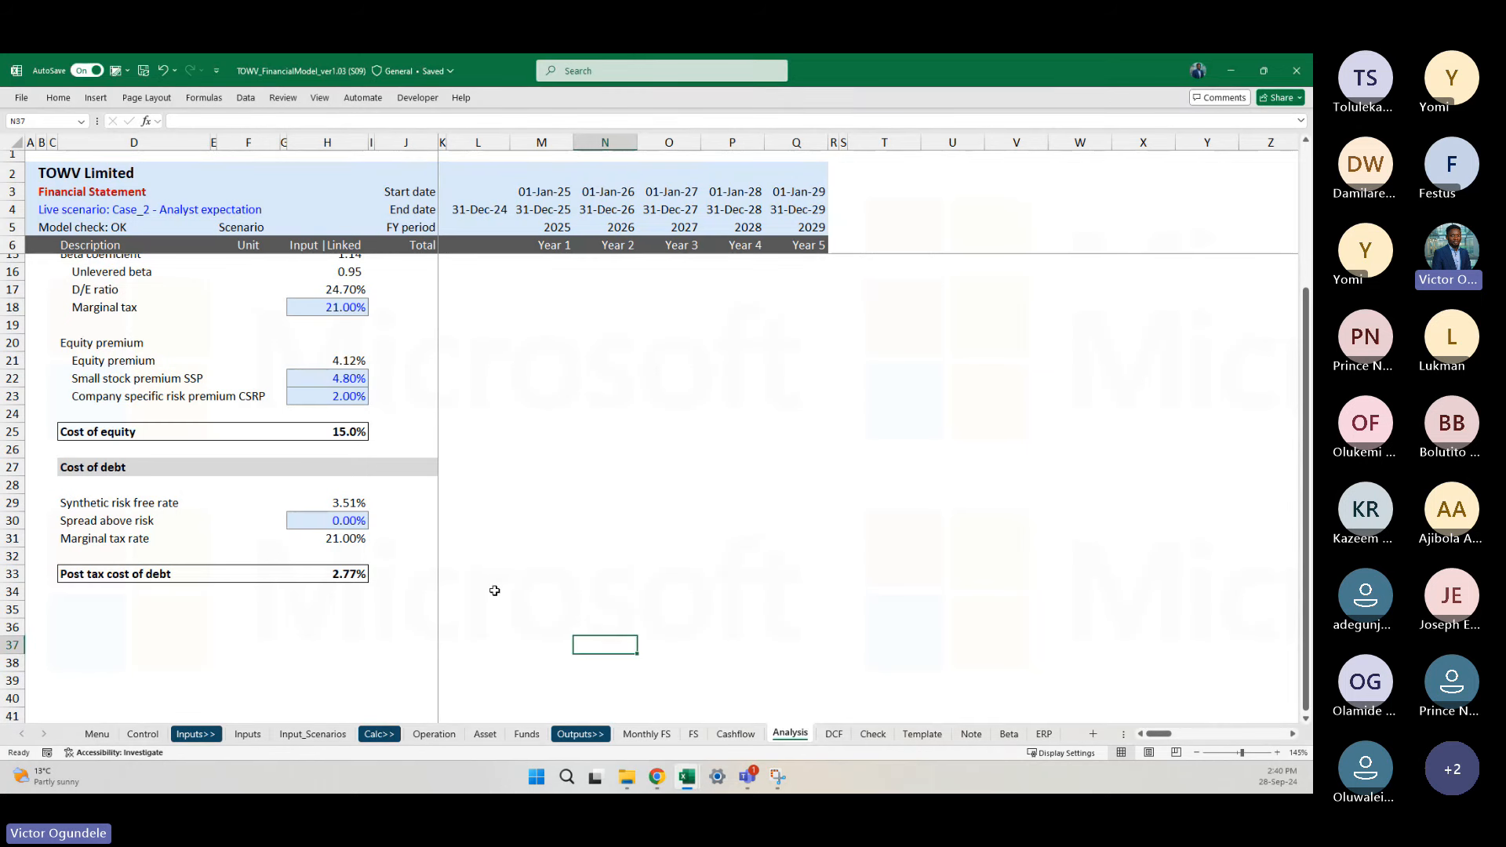
click(221, 695)
click(113, 624)
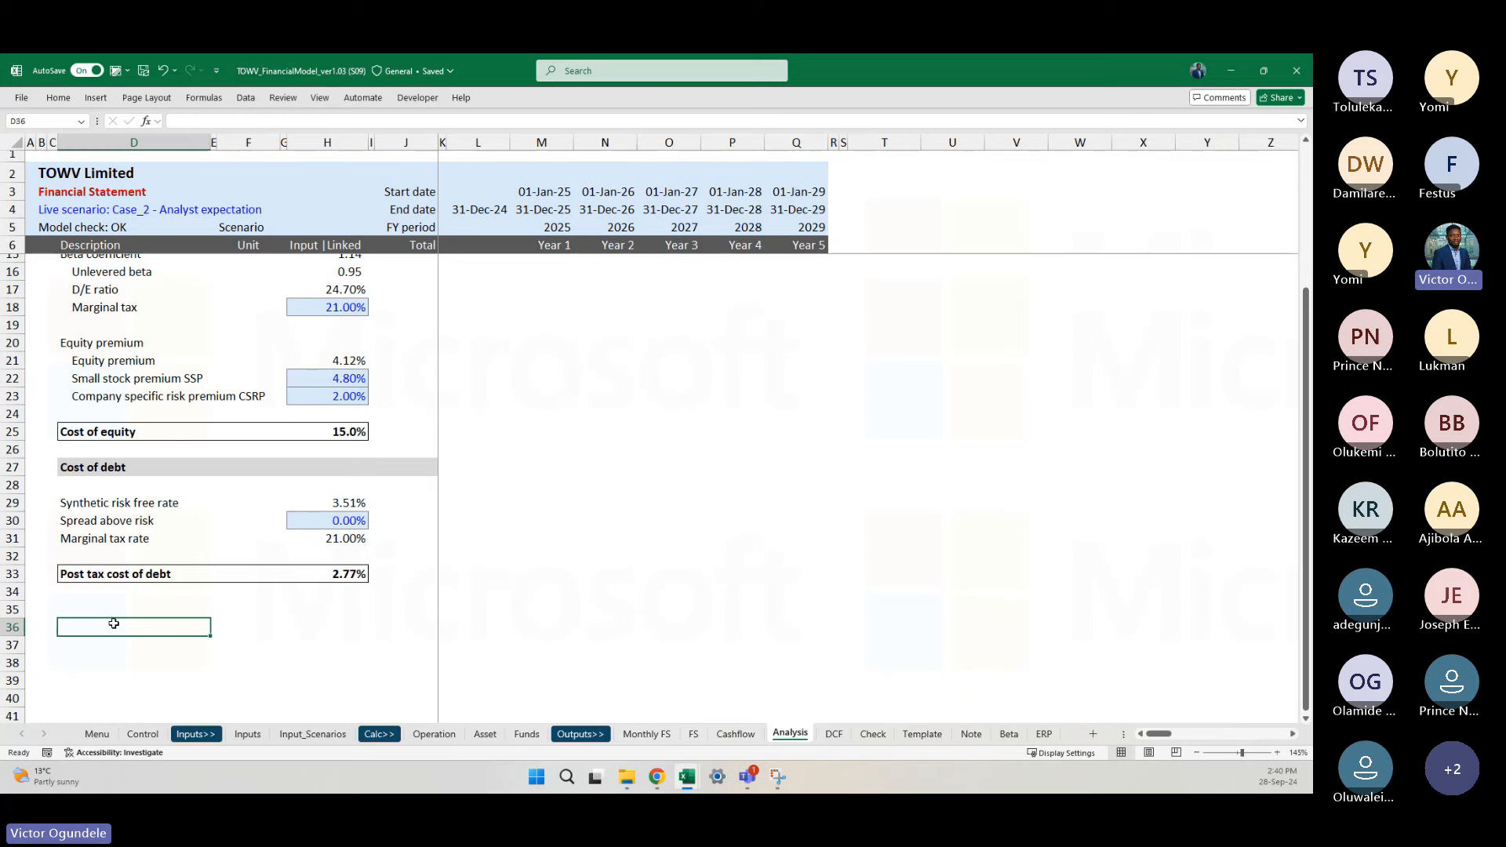
key(Up)
key(Up)
key(Down)
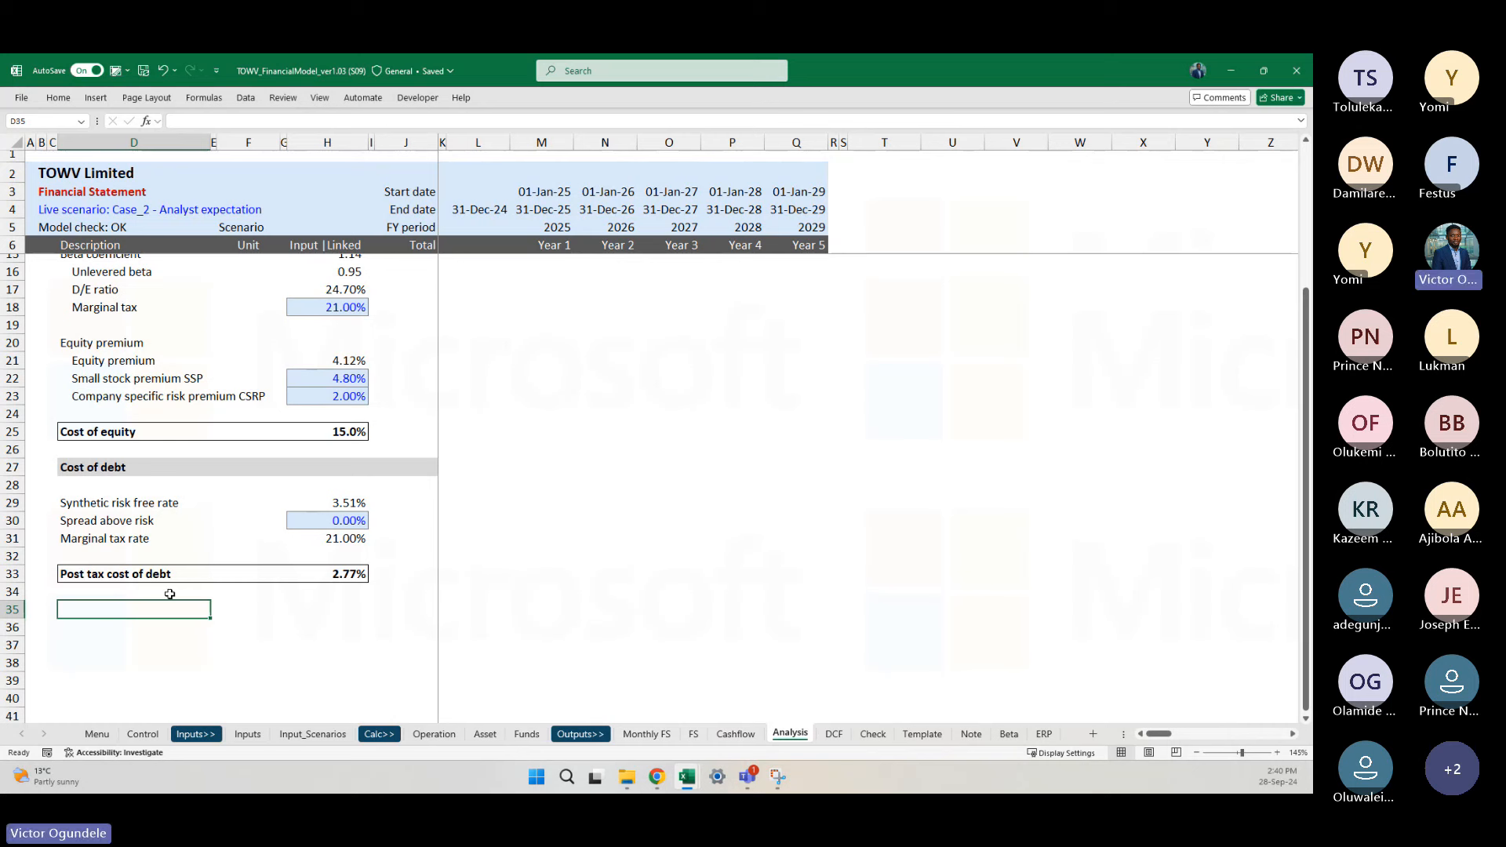
Step: Copy the shaded Cost of debt section header from row 27 to row 35
key(Up)
key(Up)
key(Up)
key(Up)
key(Up)
key(Up)
key(Up)
key(Up)
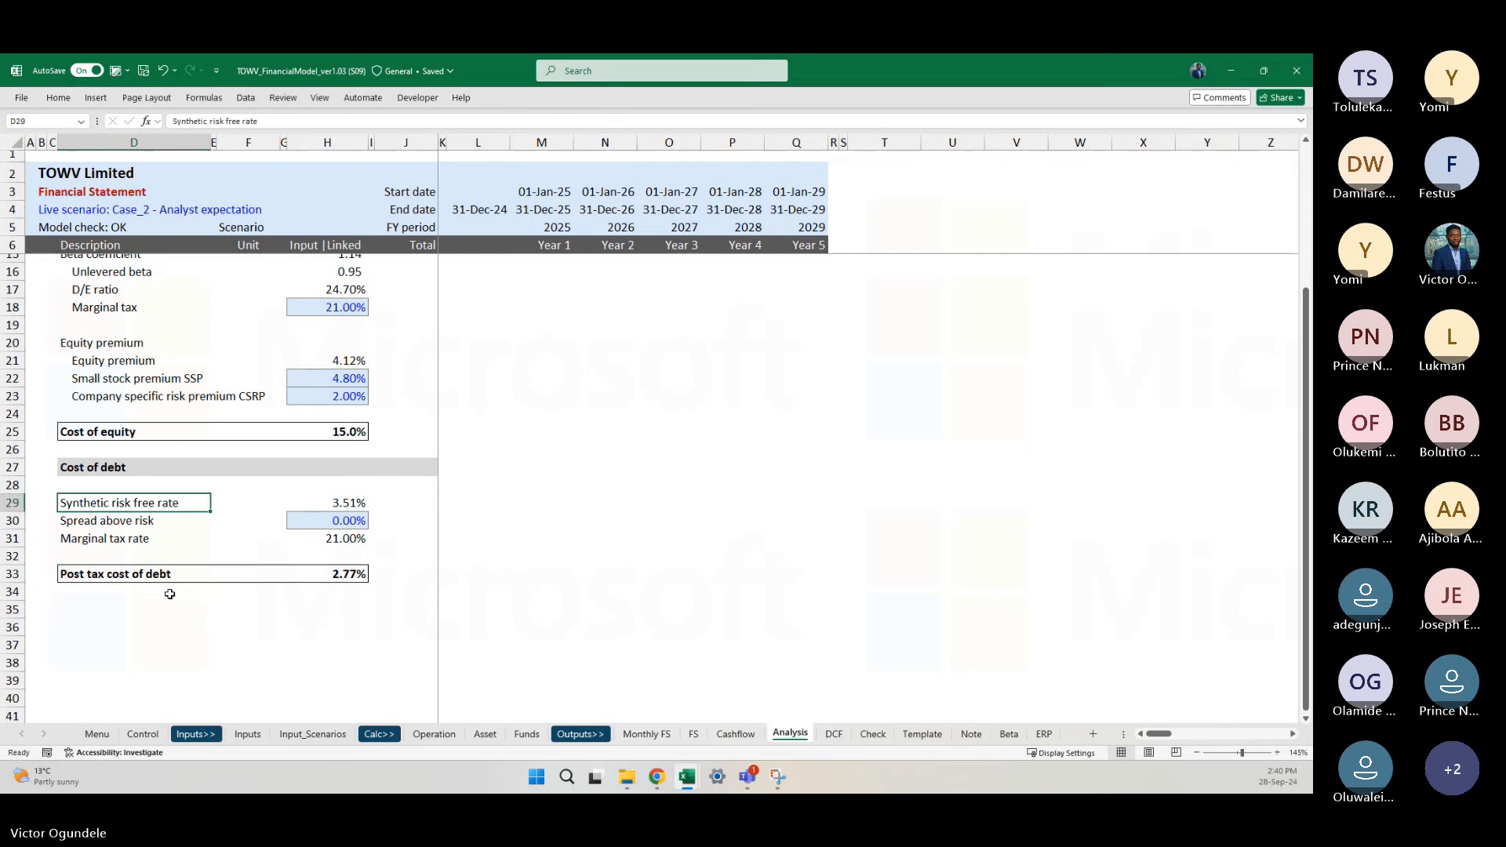
key(shift+Right)
key(shift+Right)
key(shift+Right)
key(shift+Right)
key(shift+Right)
key(ctrl+c)
key(Down)
key(Down)
key(Down)
key(Down)
key(Down)
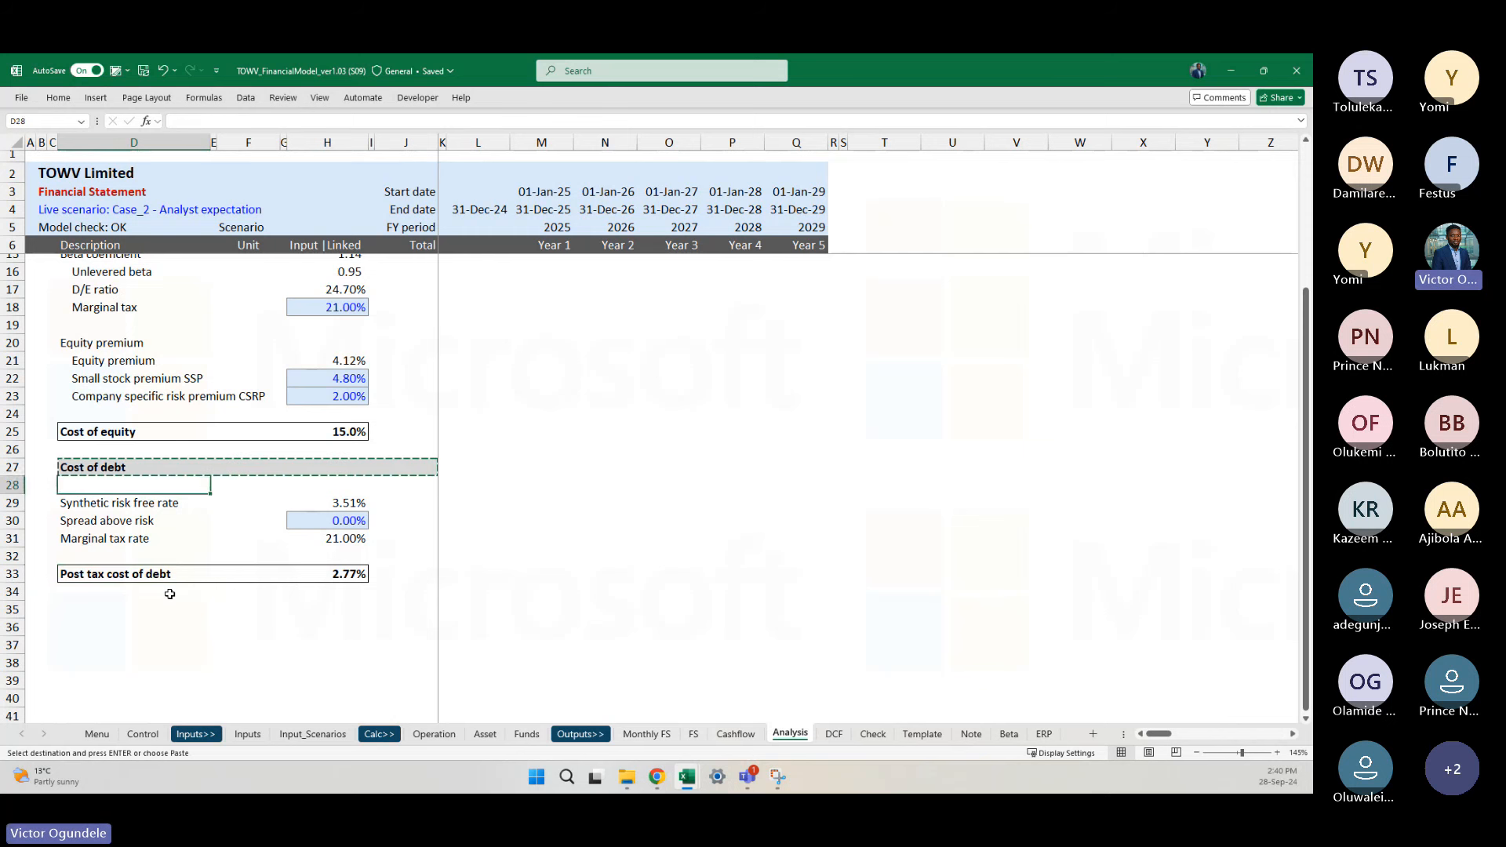
key(Down)
key(Down)
key(Down)
key(ctrl+v)
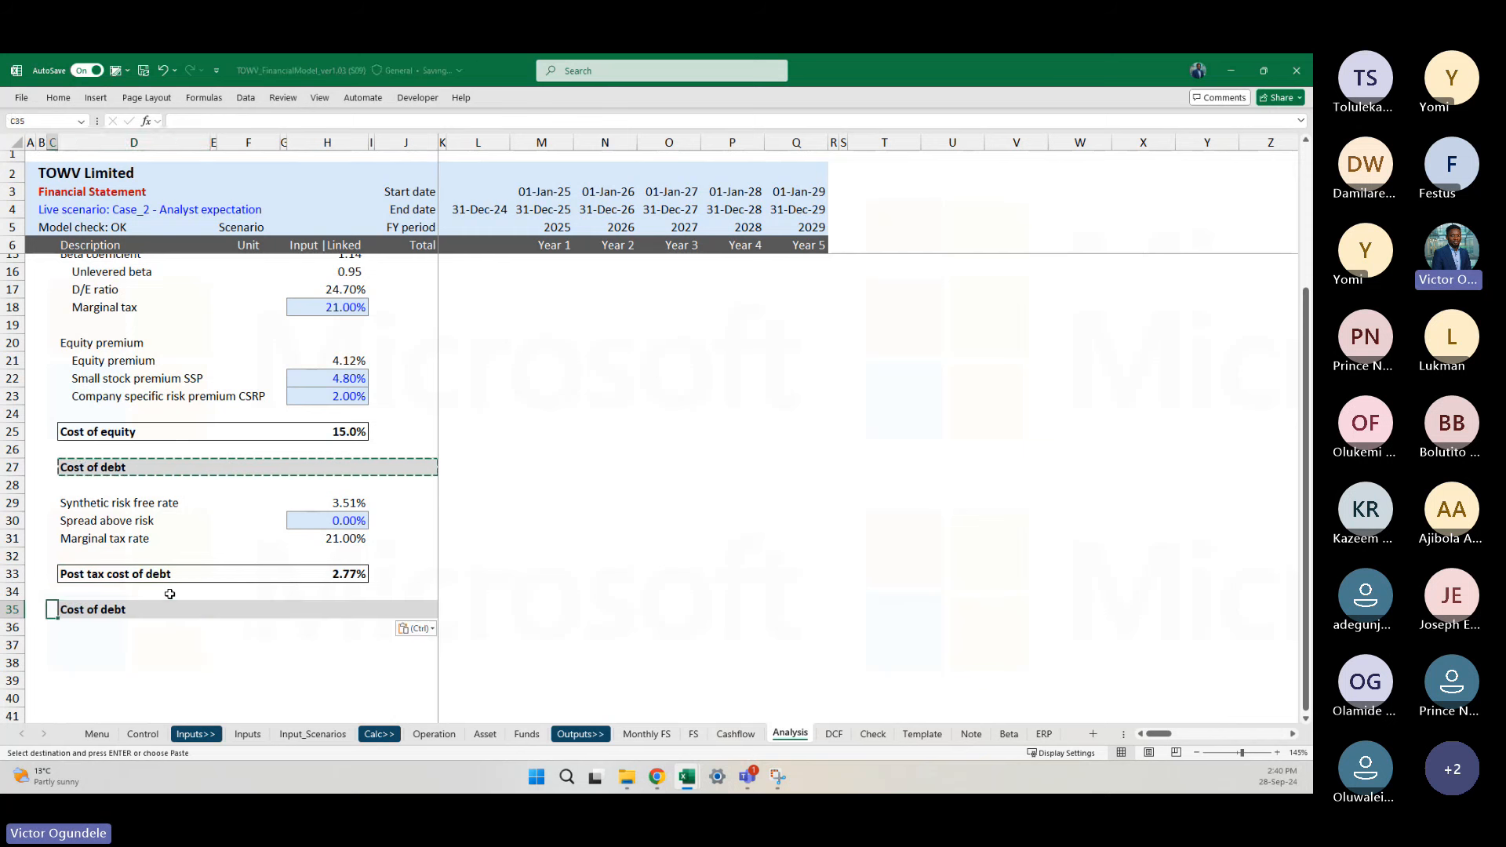
Step: Rename the copied section header in D35 to "Capital structure"
text(Capital s)
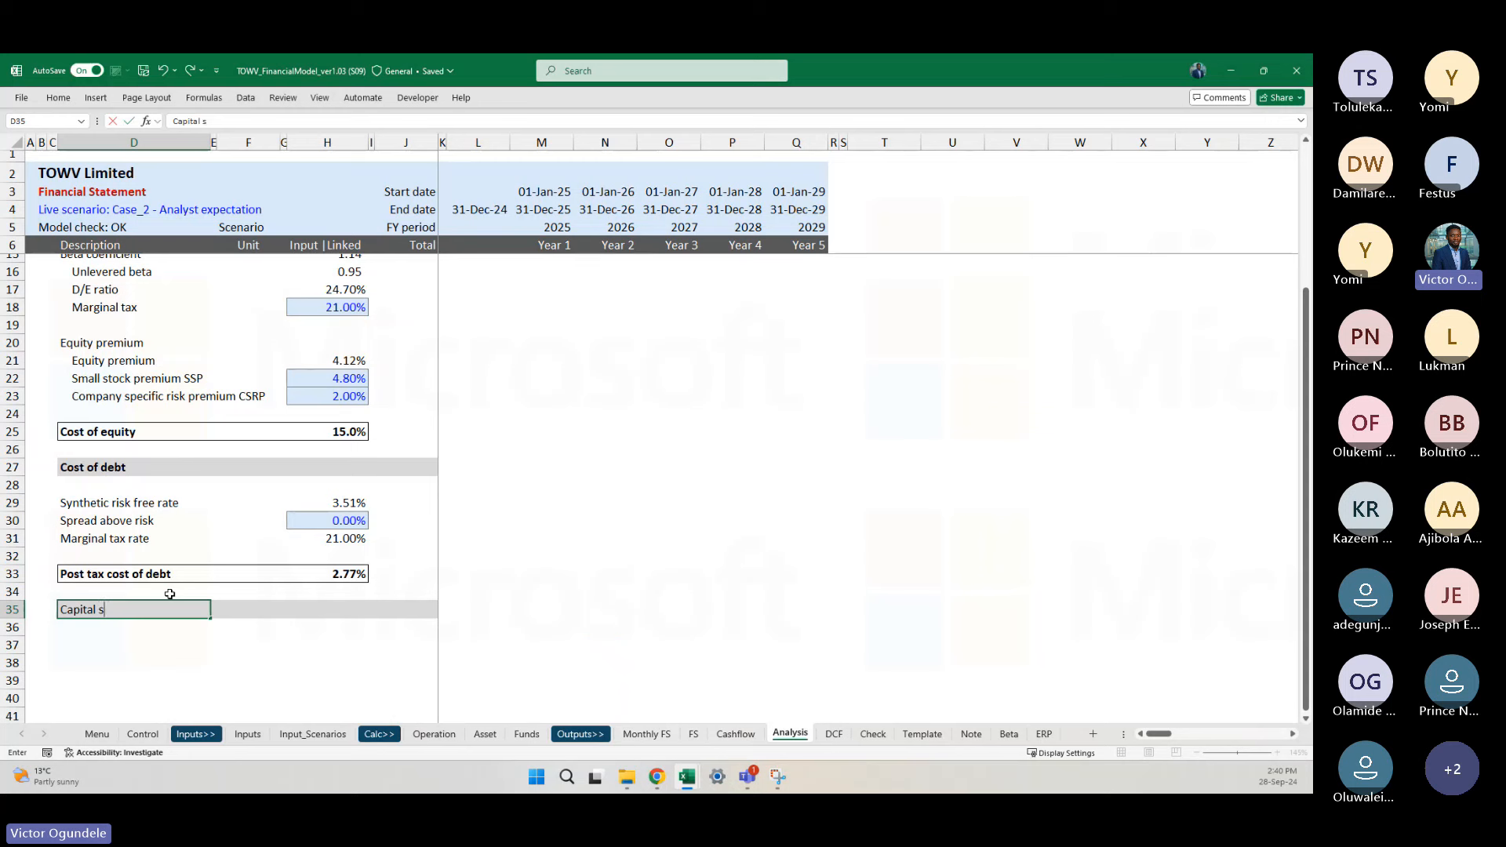
text(tructure)
key(Return)
key(Down)
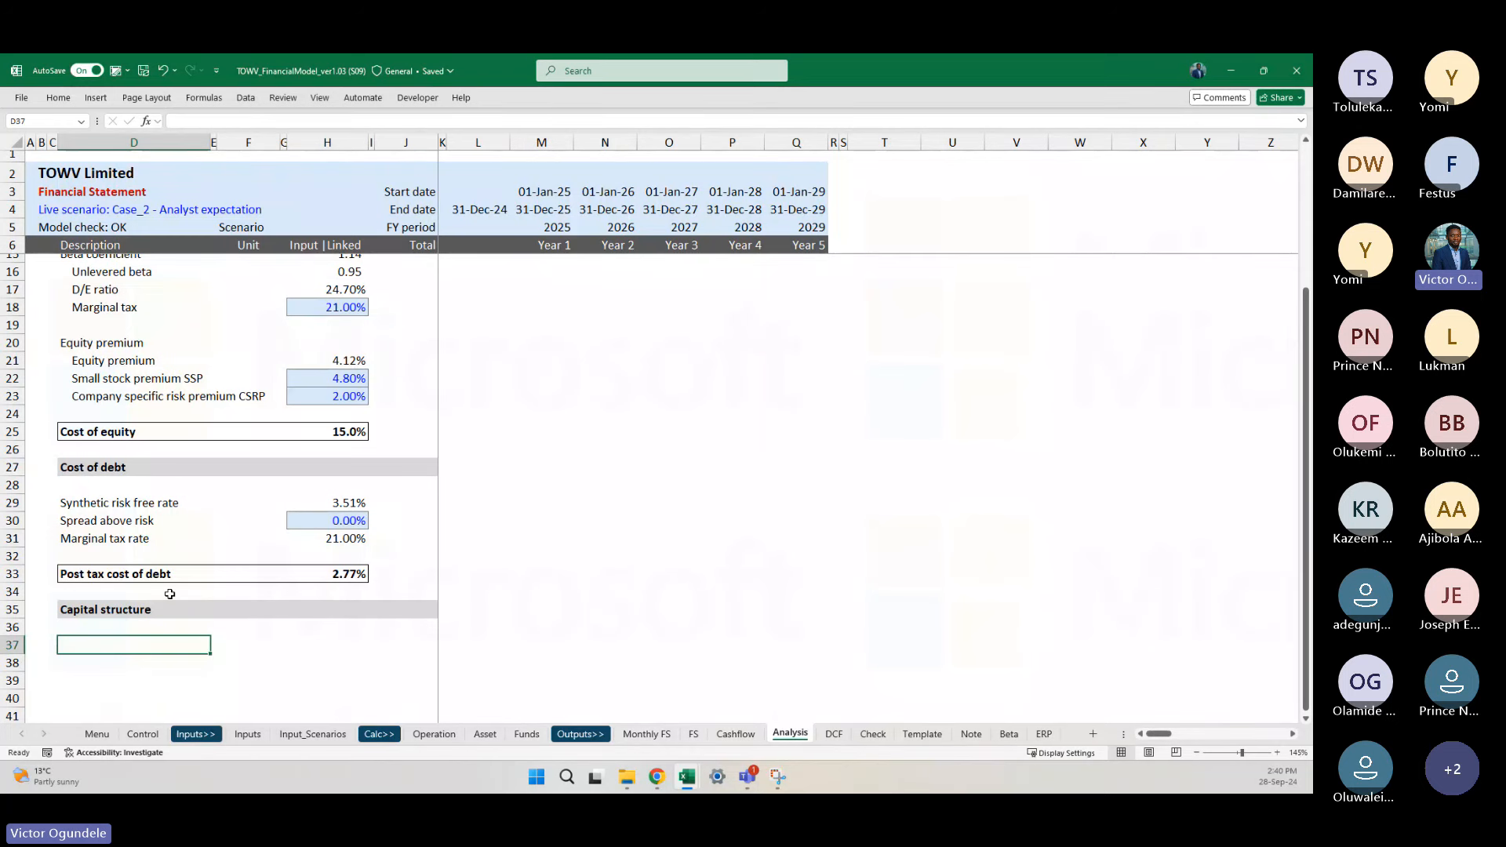
Step: Enter the row label "Equity to capital" in D37, below the Capital structure header
scroll(169, 594, down, 1)
ctrl+scroll(170, 594, down, 1)
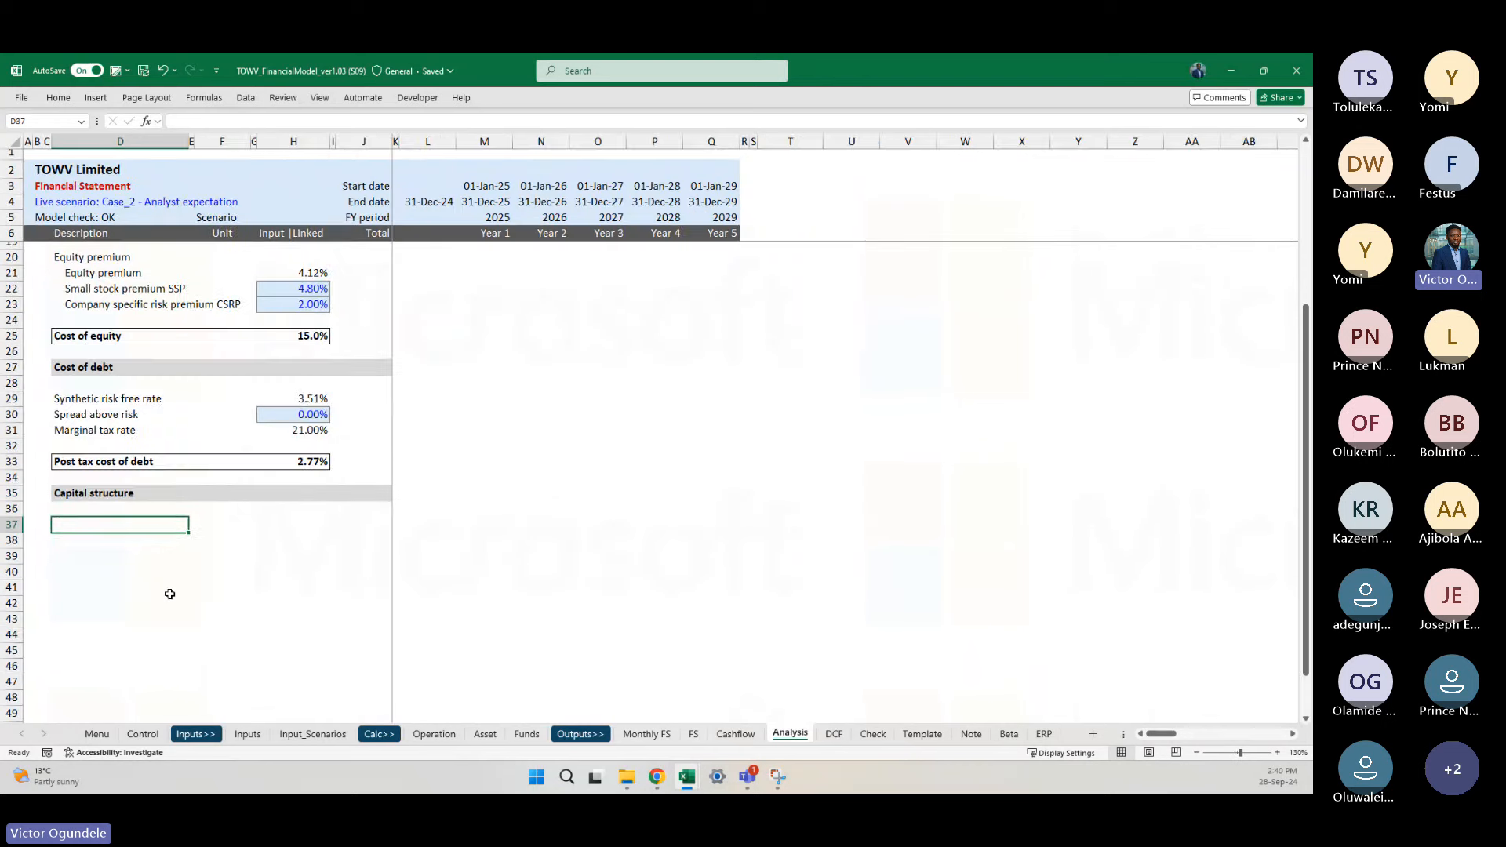
scroll(169, 593, up, 3)
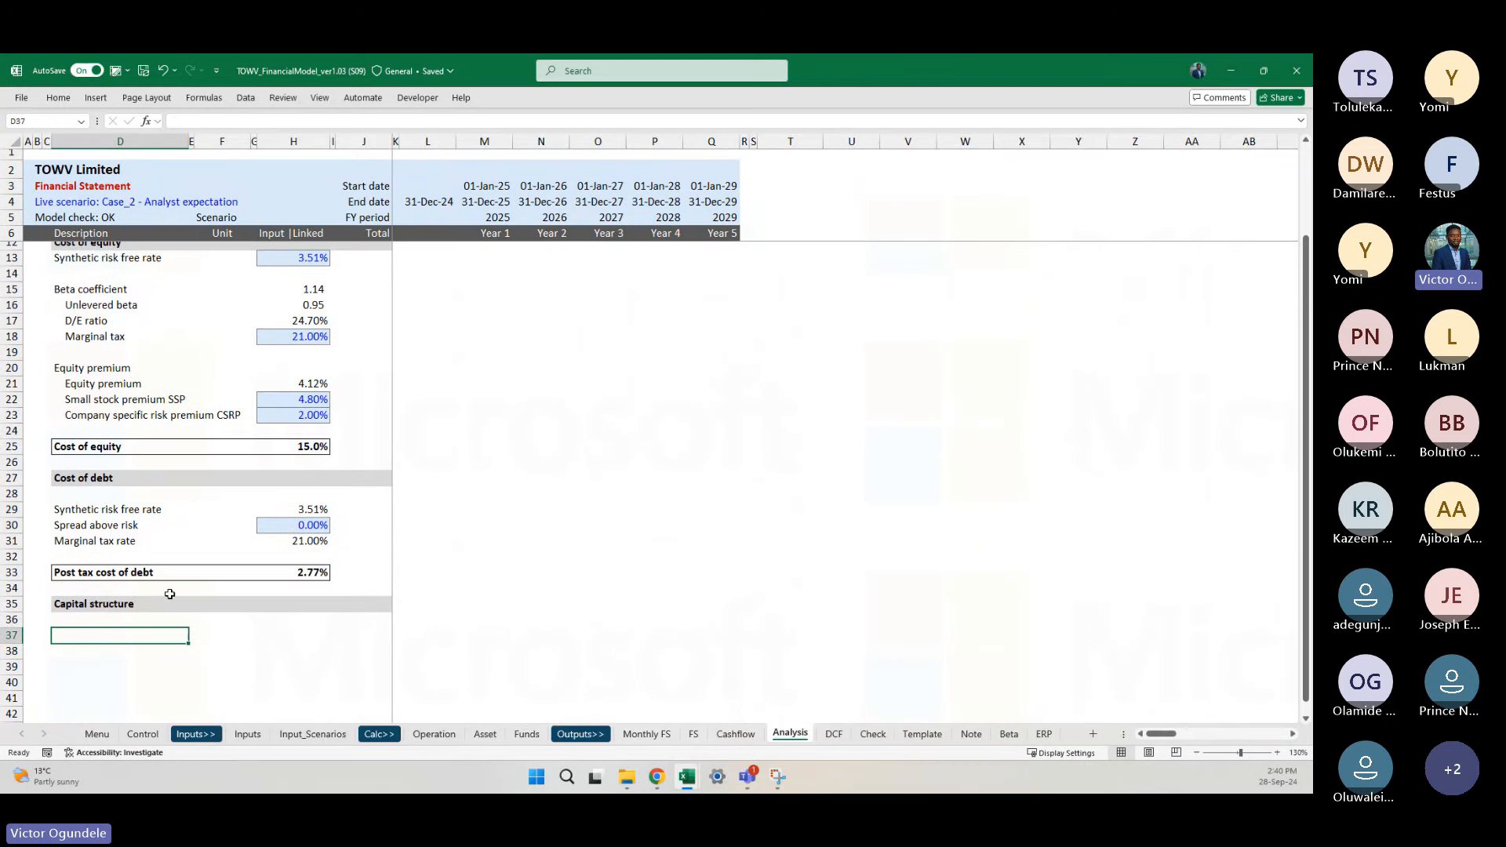
text(Equity)
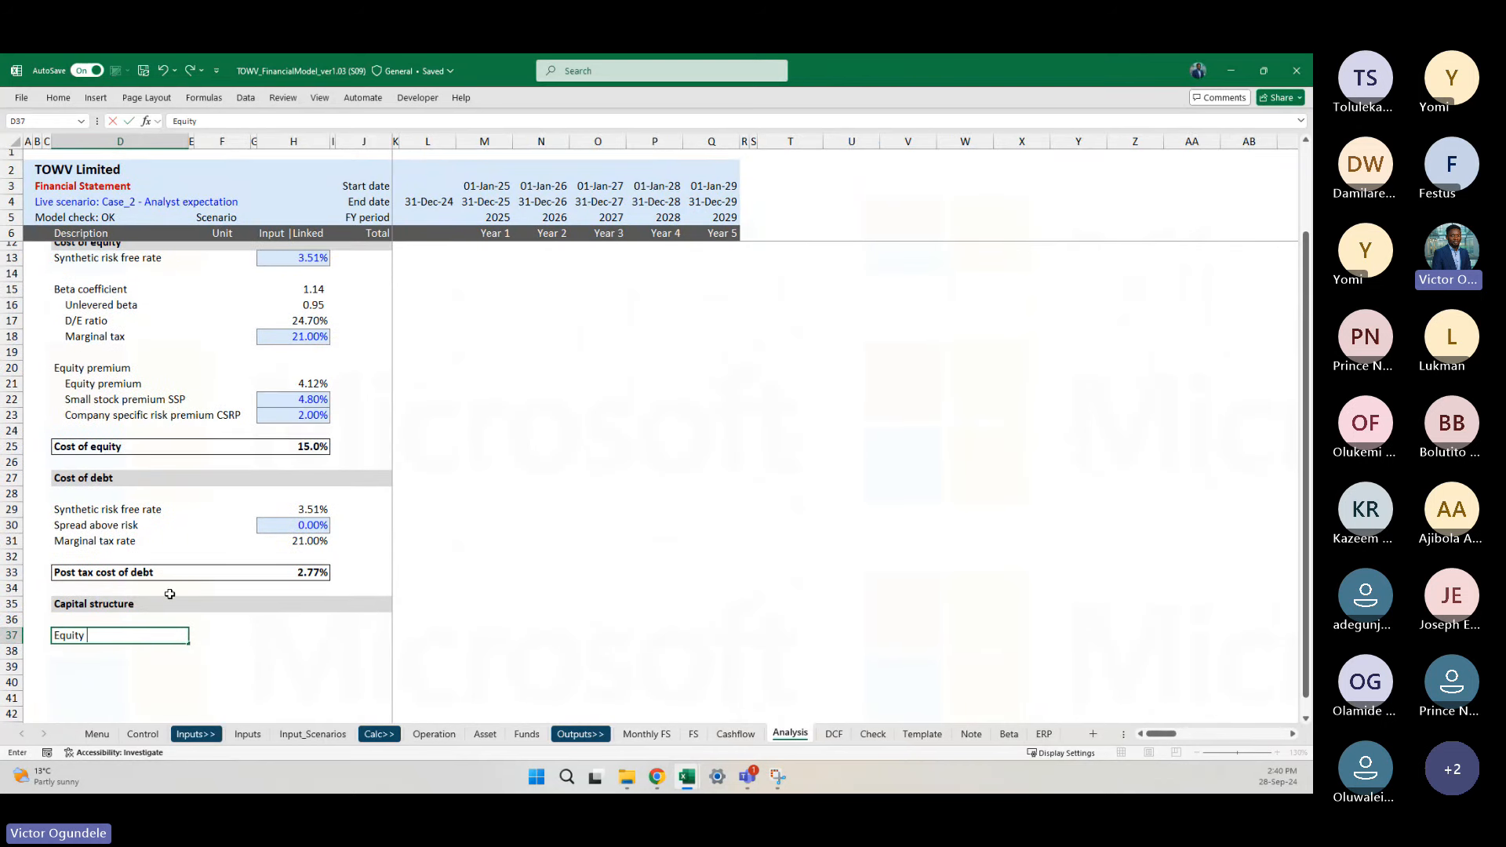
text( to capital)
key(Return)
ctrl+scroll(169, 594, up, 2)
scroll(170, 594, down, 5)
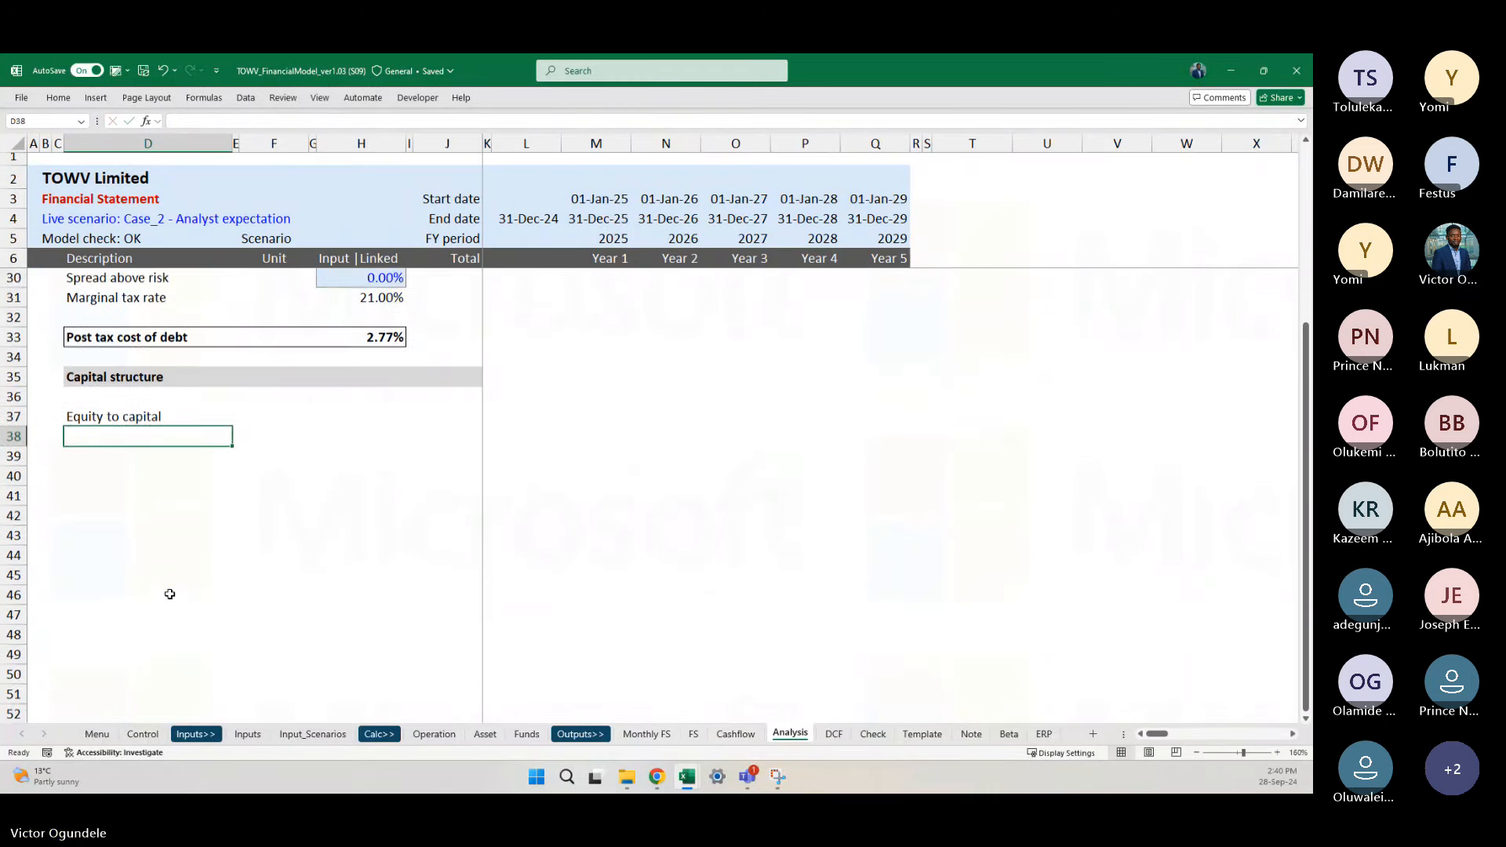
Step: Enter the row label "Debt to capital" in D38, below Equity to capital
text(S)
text(ebt)
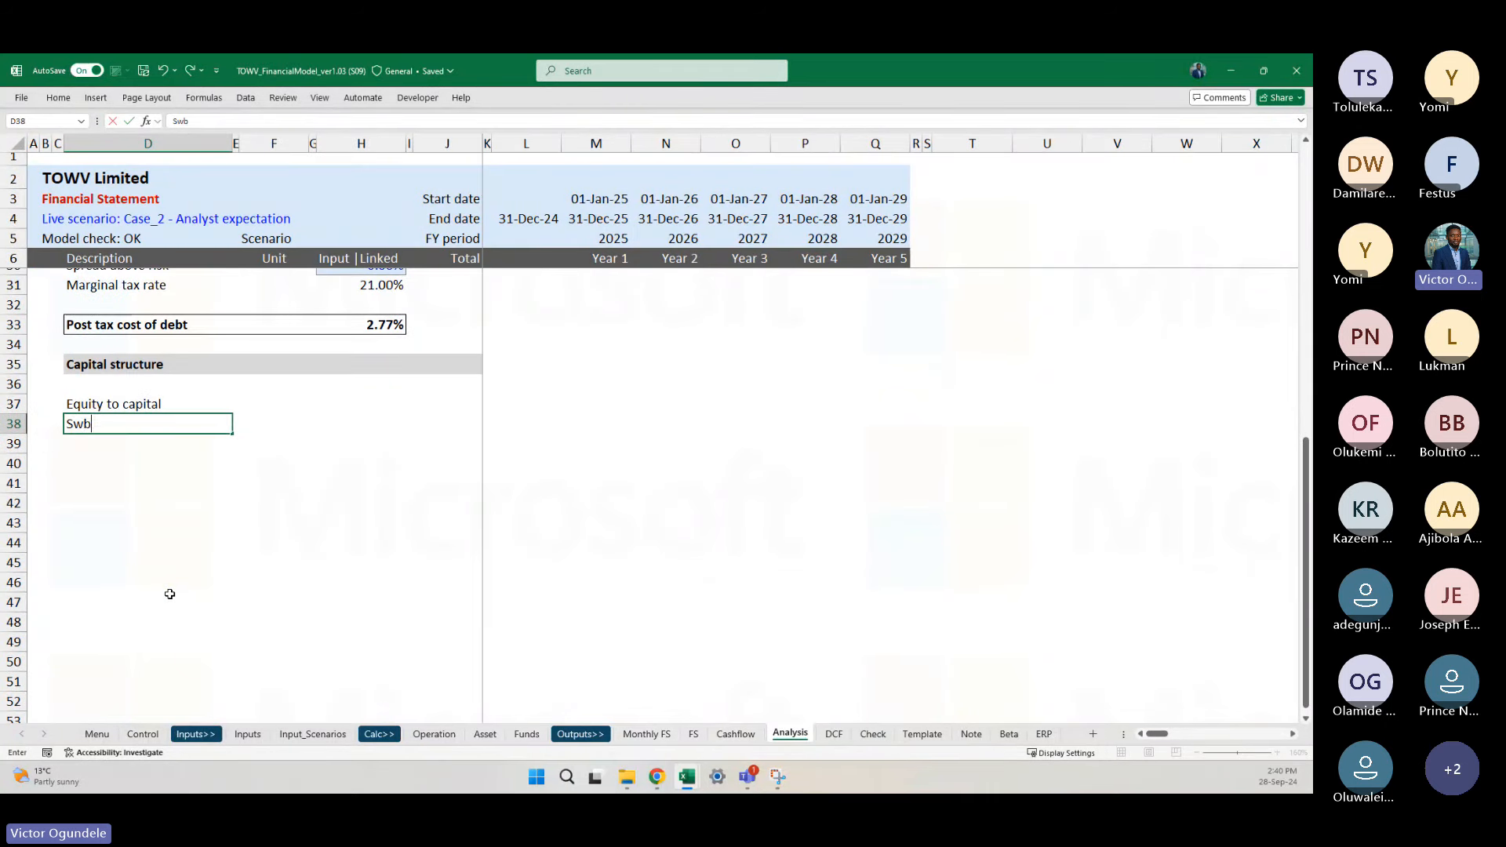
key(BackSpace)
key(BackSpace)
key(BackSpace)
key(BackSpace)
text(eb)
key(BackSpace)
key(BackSpace)
text(D)
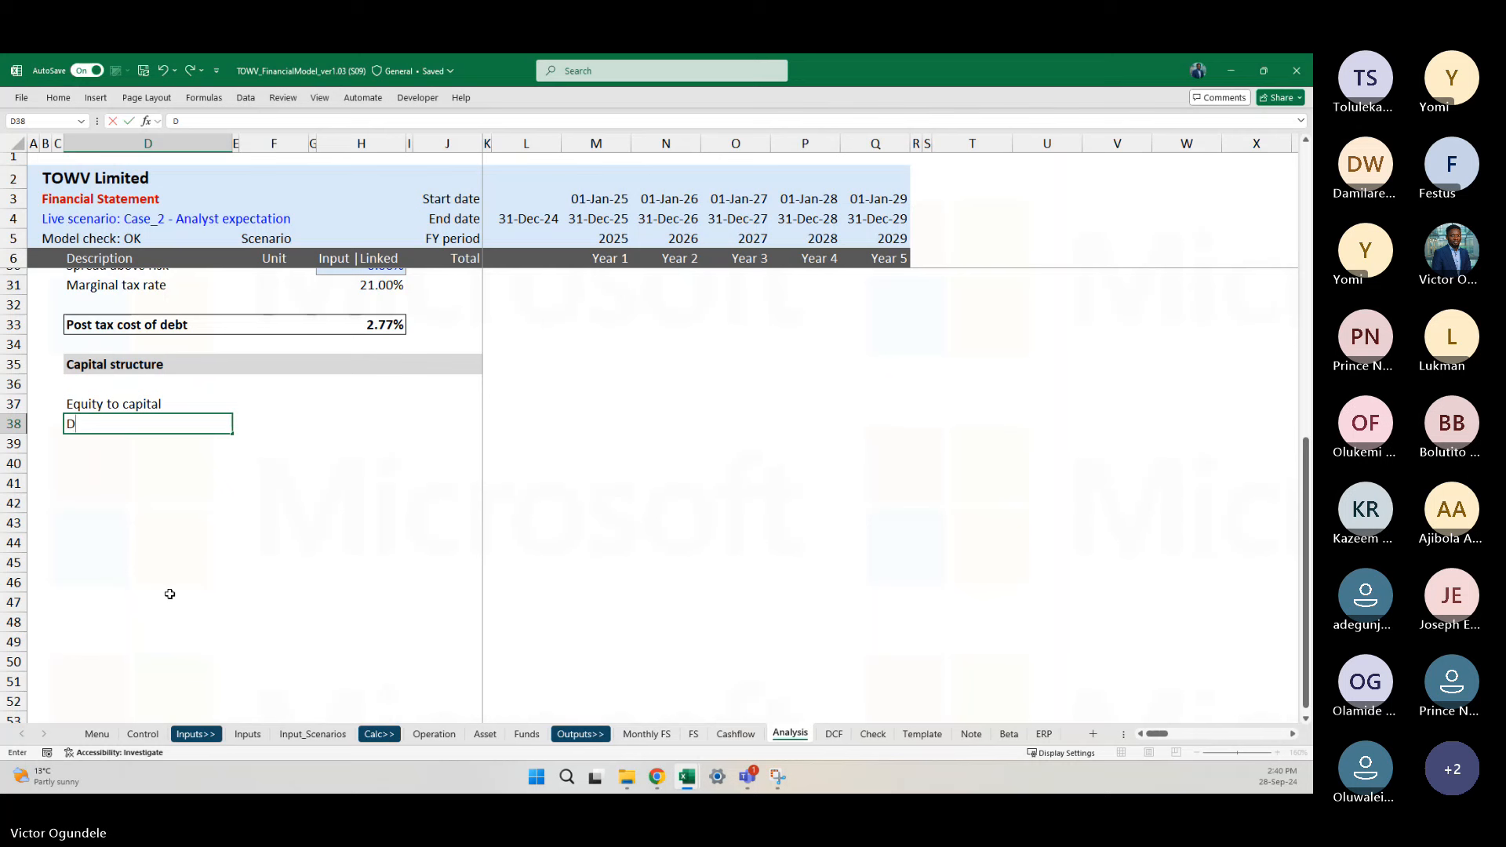
text(ebt to api)
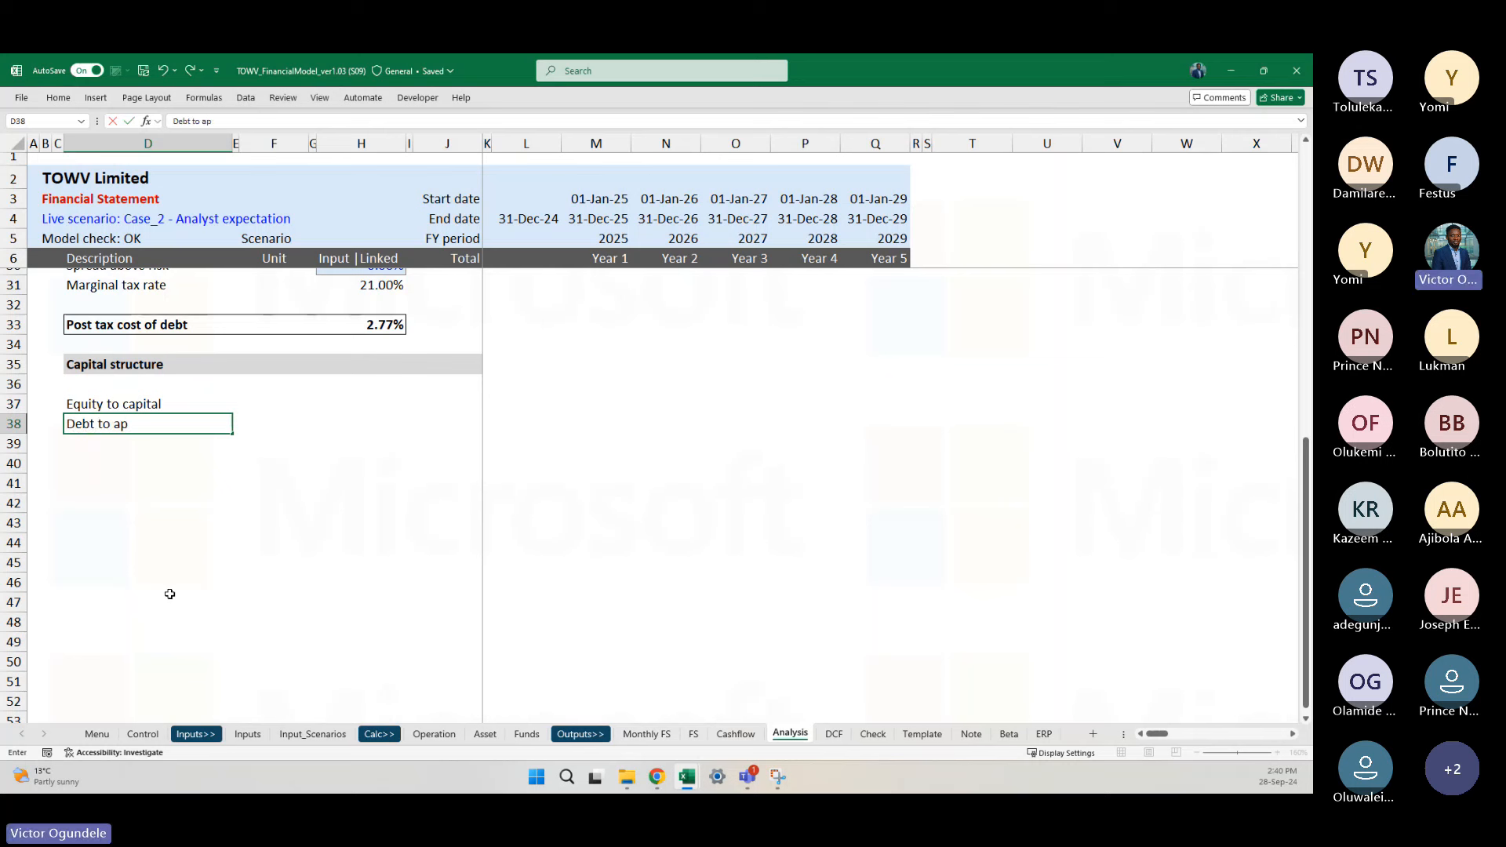
key(BackSpace)
key(BackSpace)
text(capital)
key(ctrl+Return)
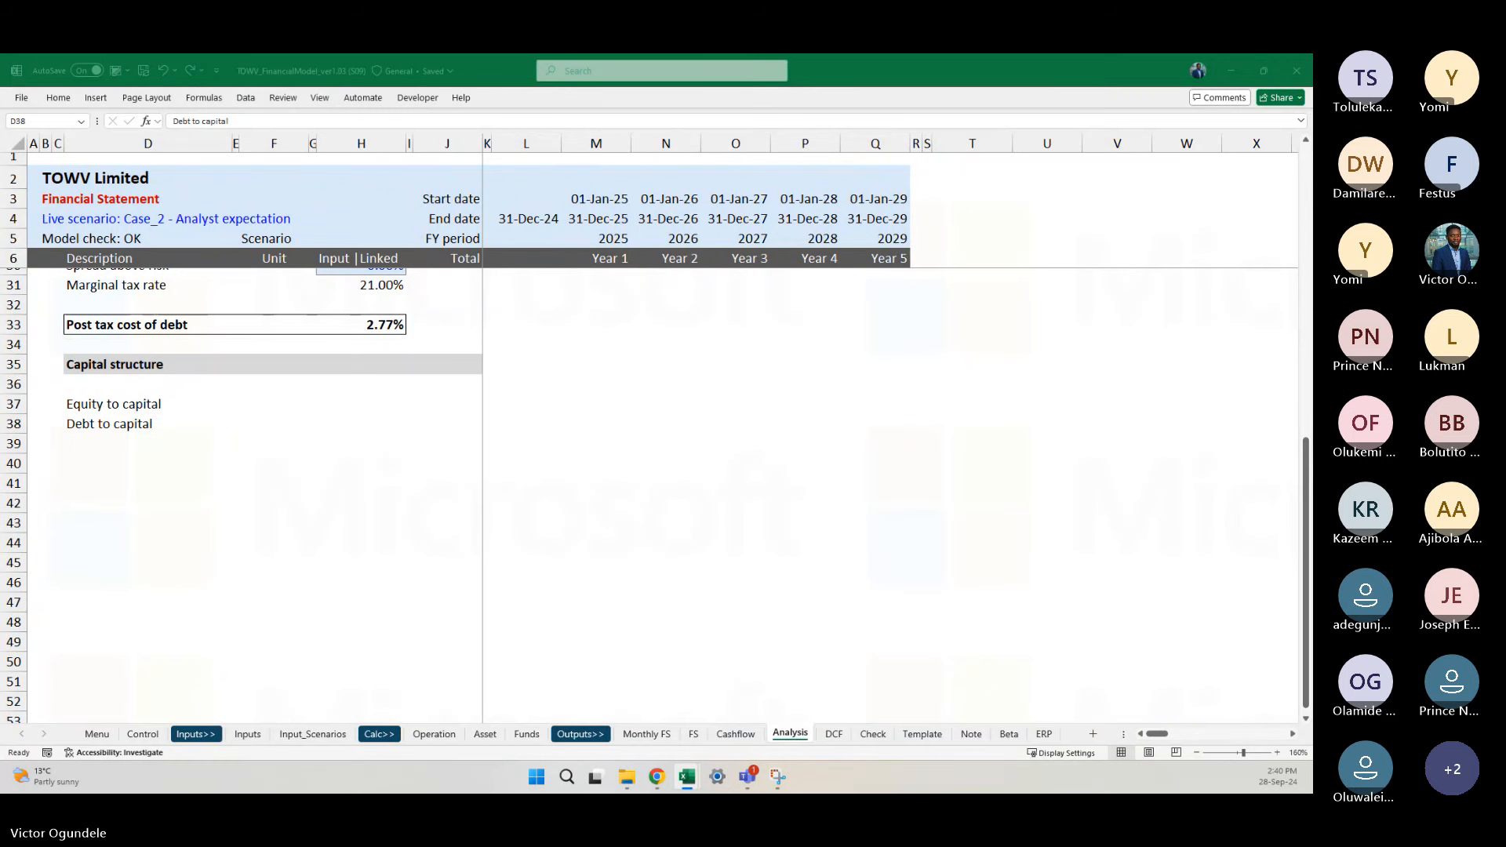
Step: Review the Post tax cost of debt formula in H33 and the cells it references
scroll(373, 515, up, 3)
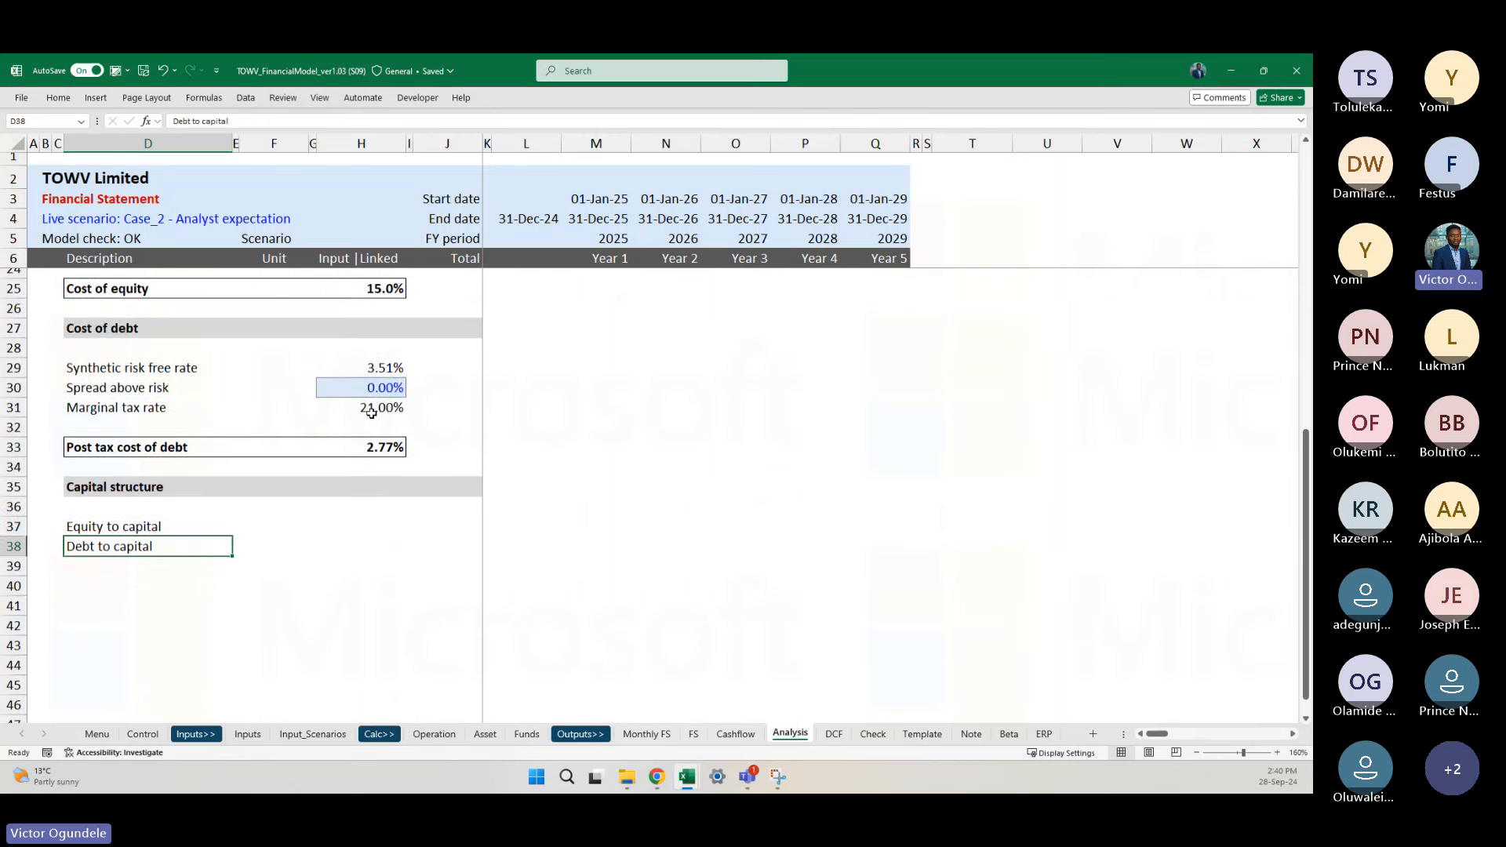
click(367, 461)
key(F2)
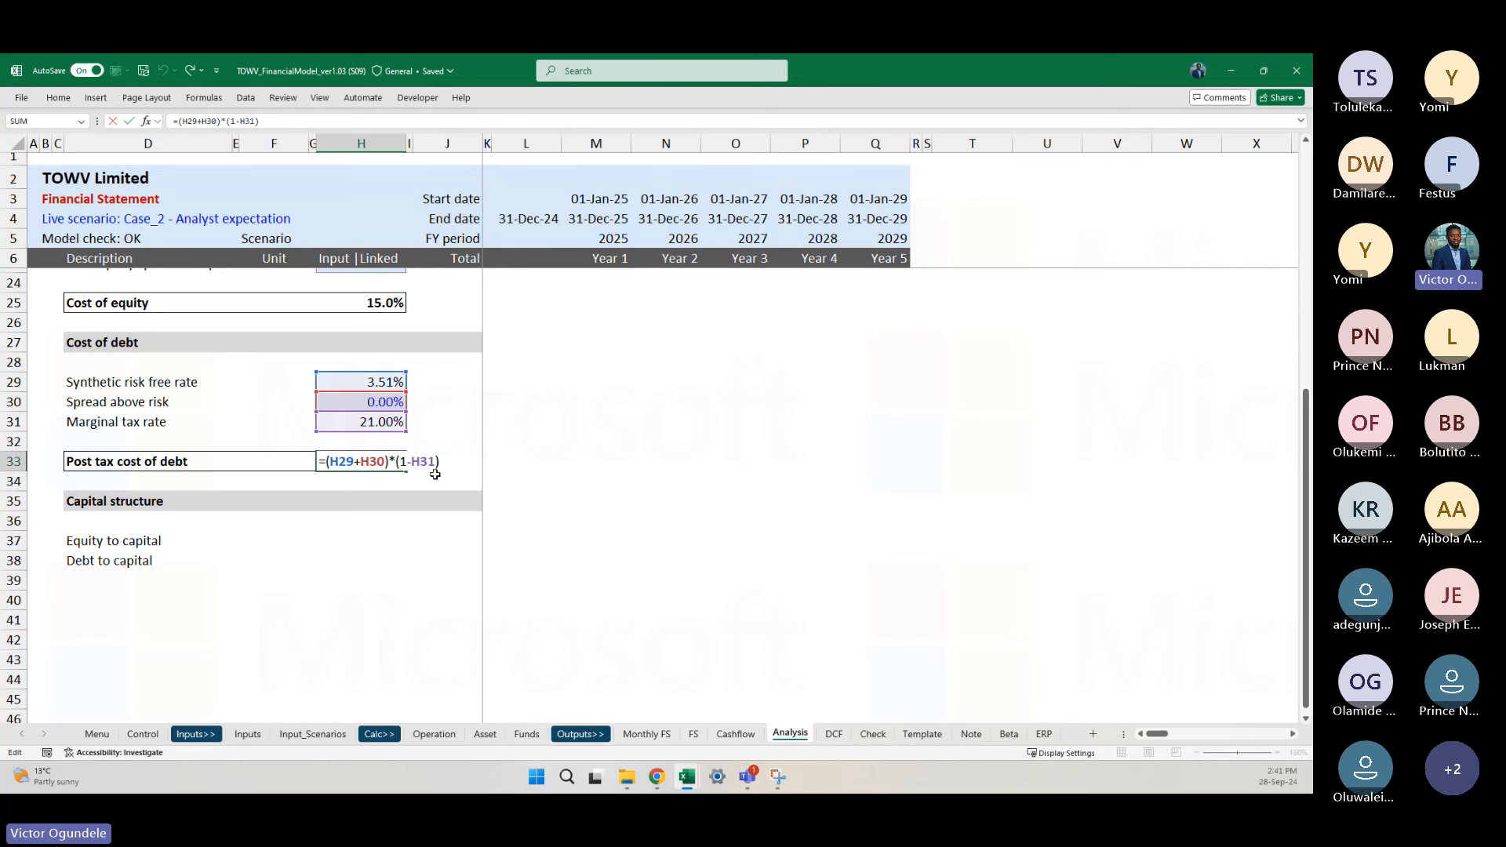
scroll(435, 474, up, 5)
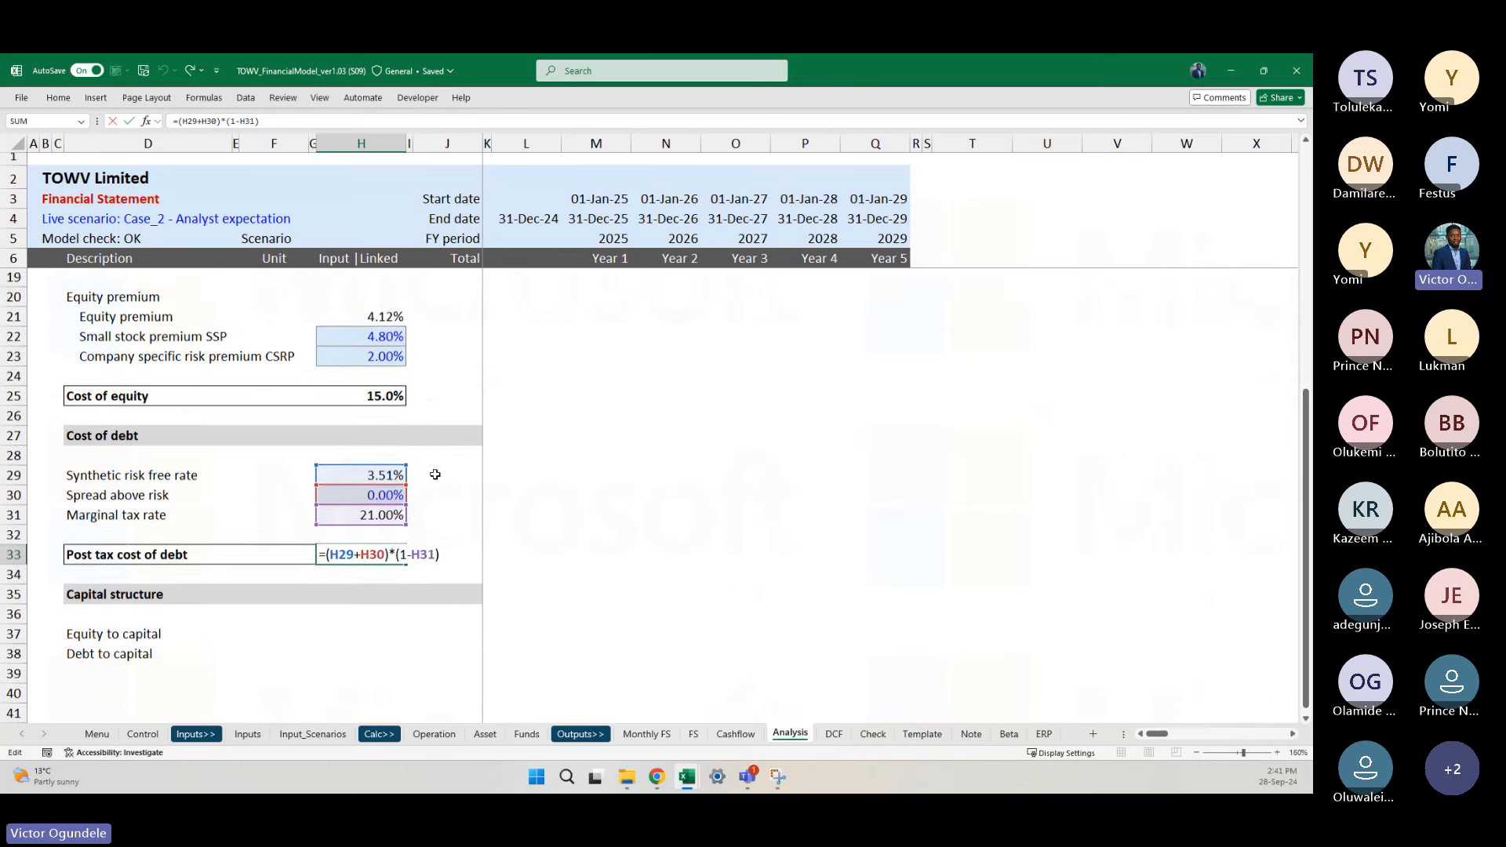
scroll(435, 475, down, 2)
scroll(435, 475, down, 3)
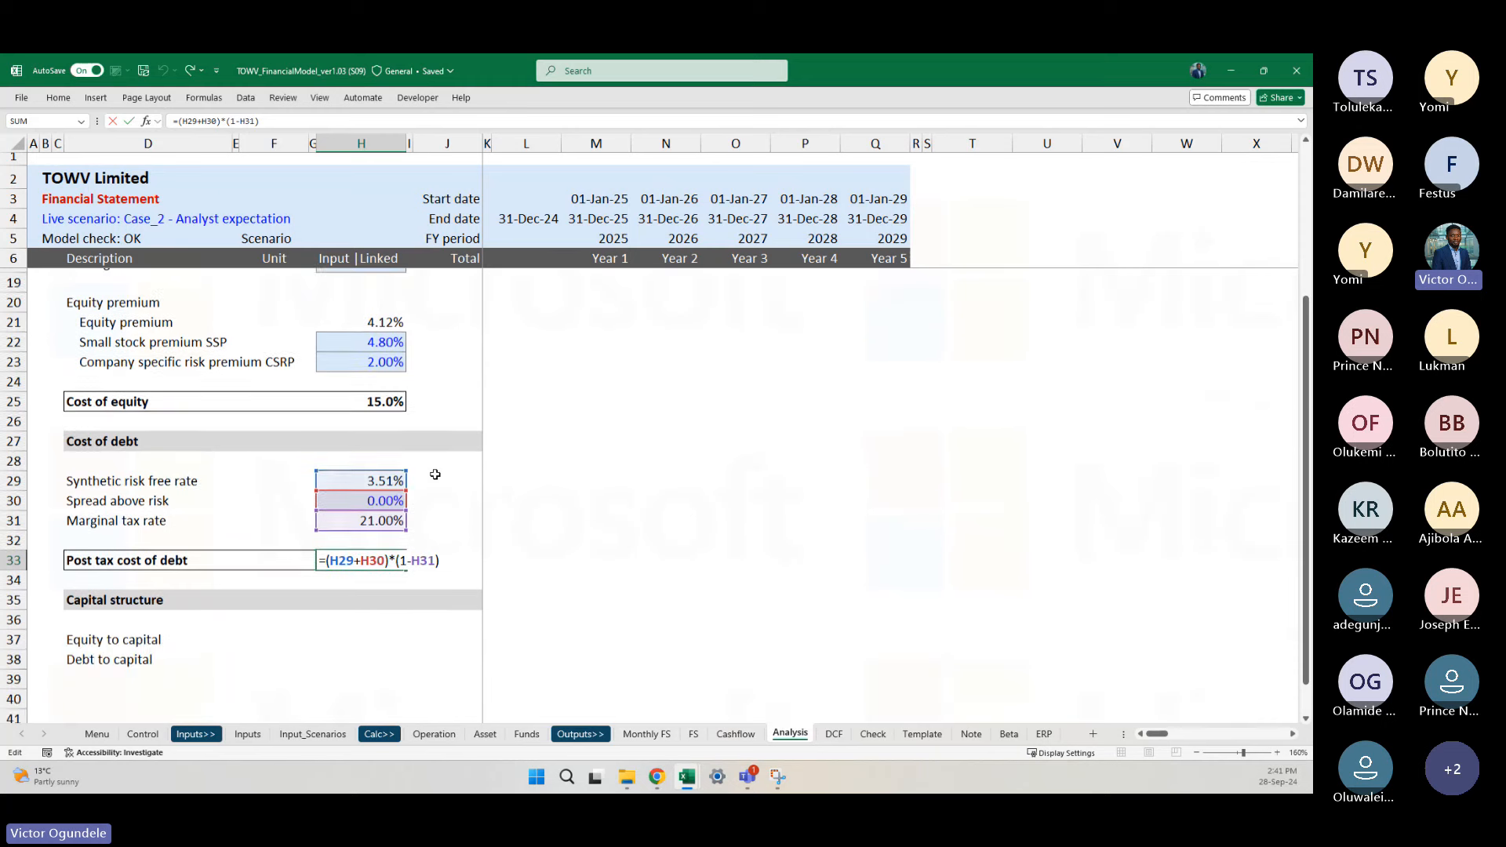
key(Escape)
key(F2)
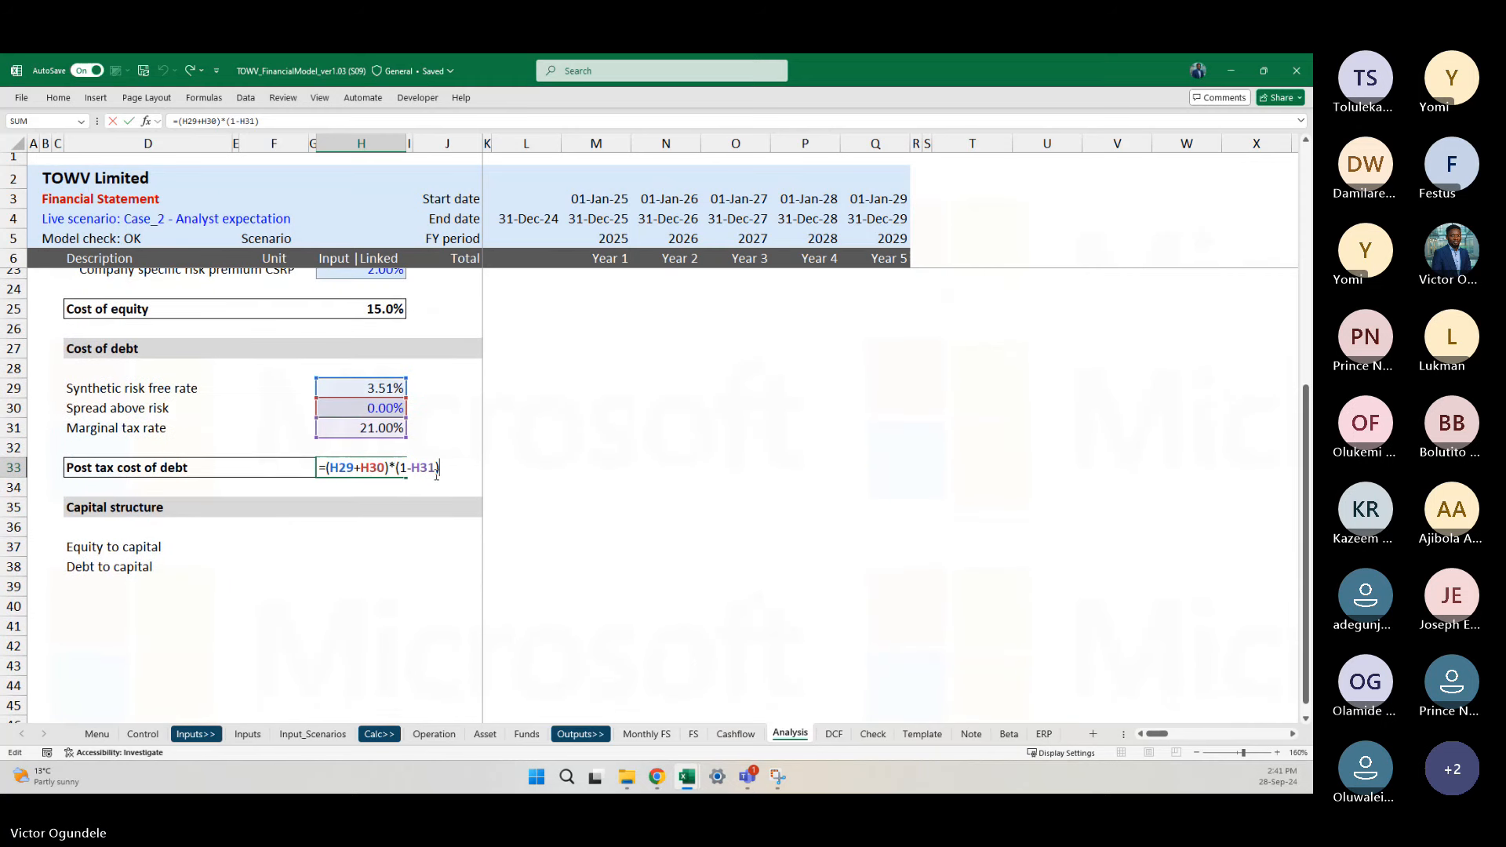
key(Return)
key(Return)
key(Return)
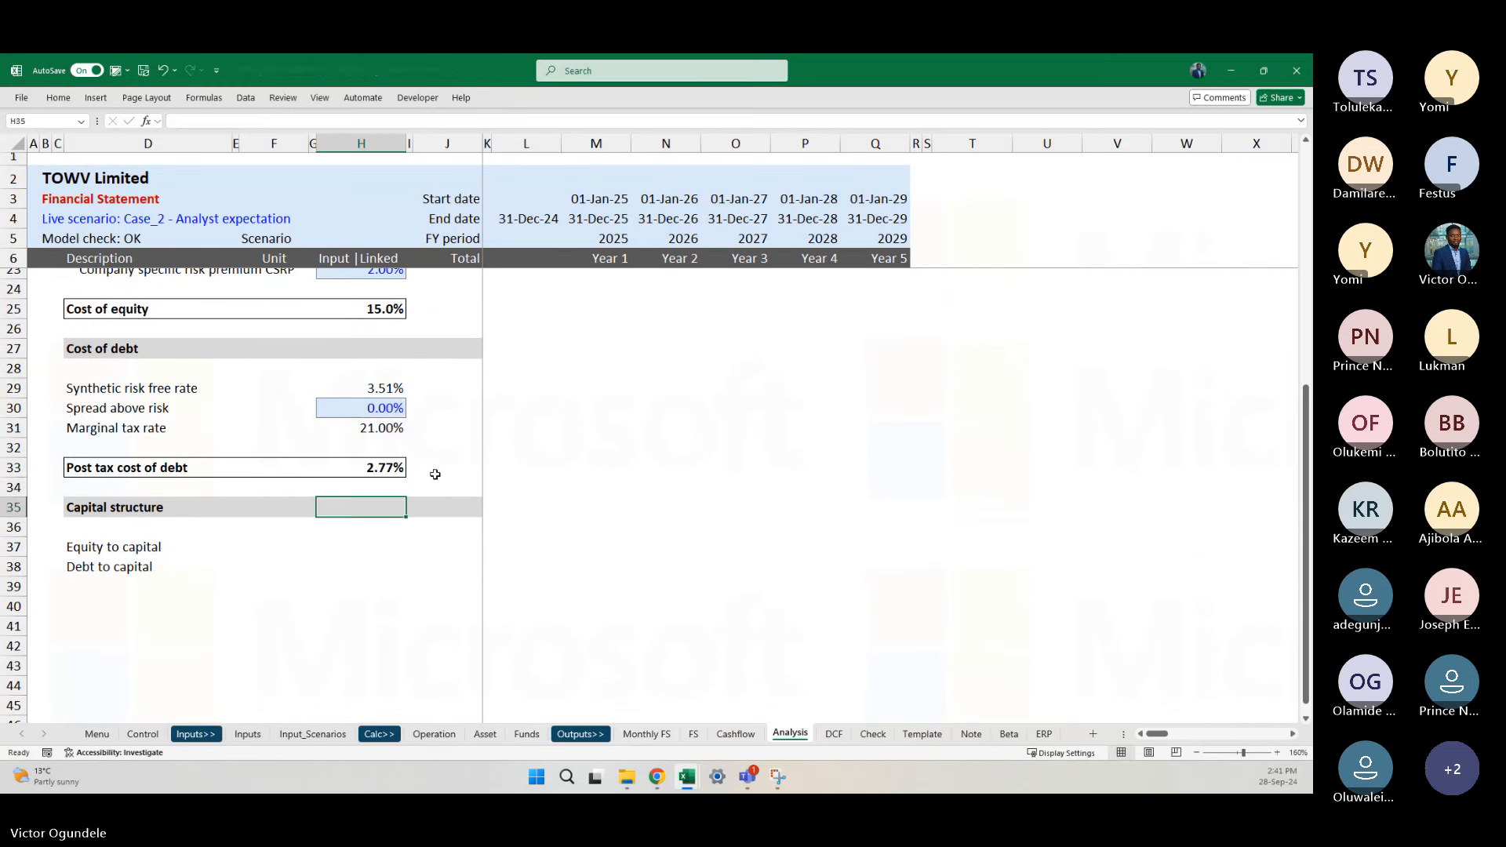
key(Down)
key(Up)
key(Up)
key(Up)
key(Up)
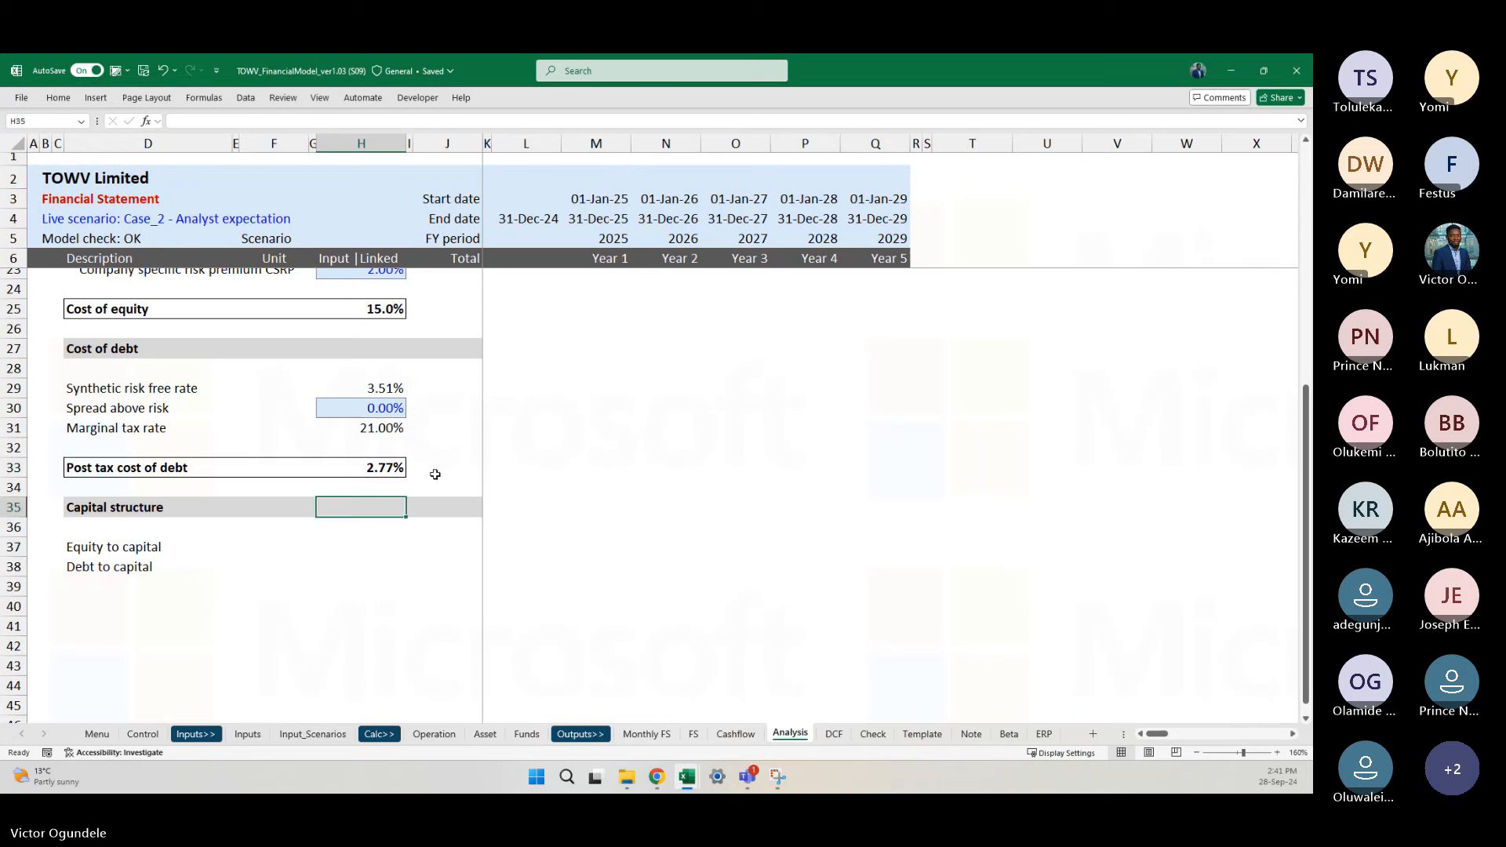
key(F2)
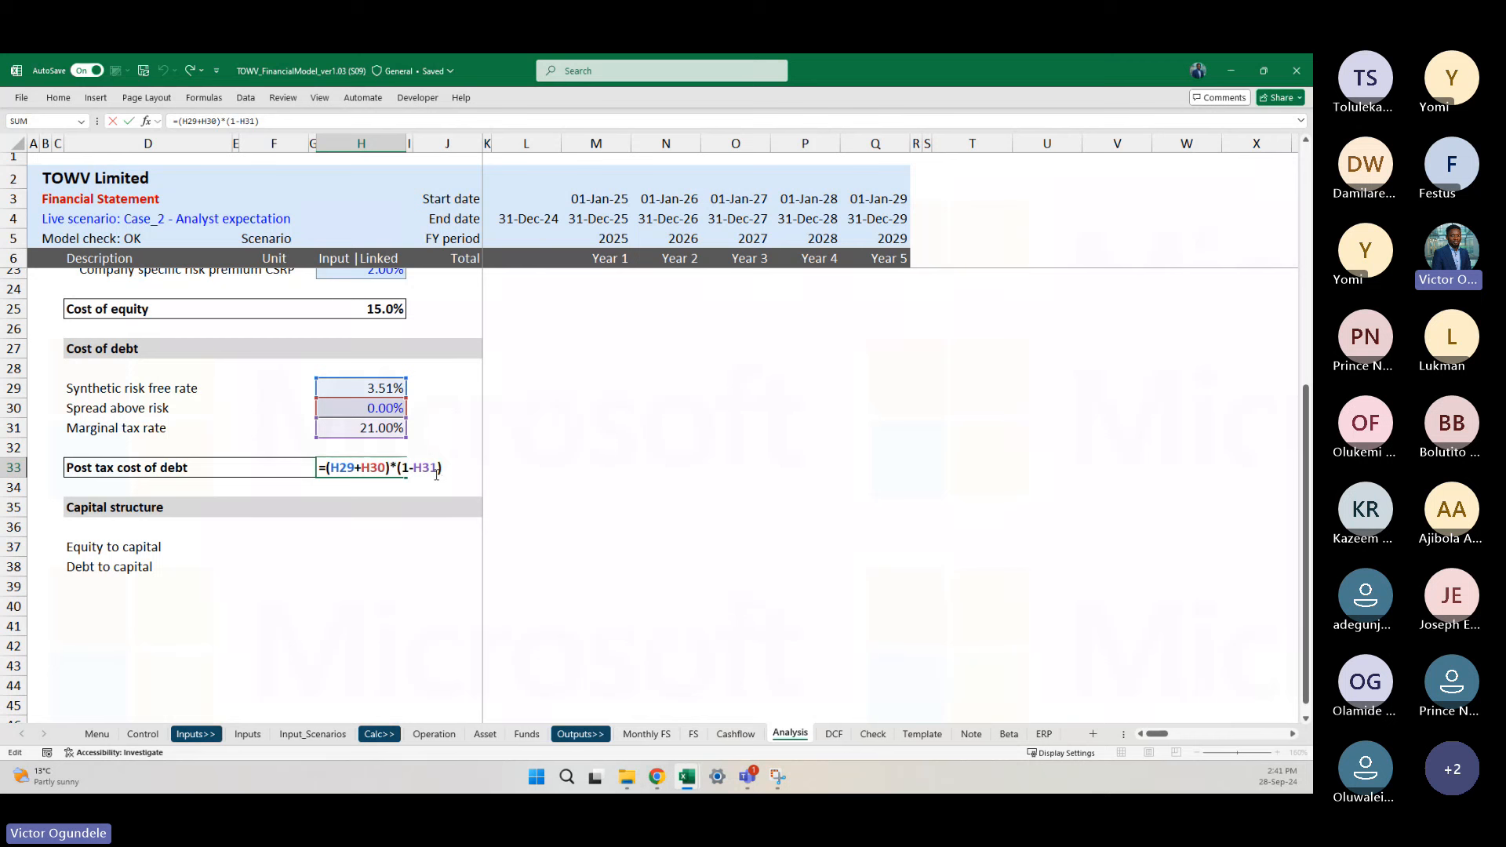
key(Return)
key(Down)
key(Down)
key(Down)
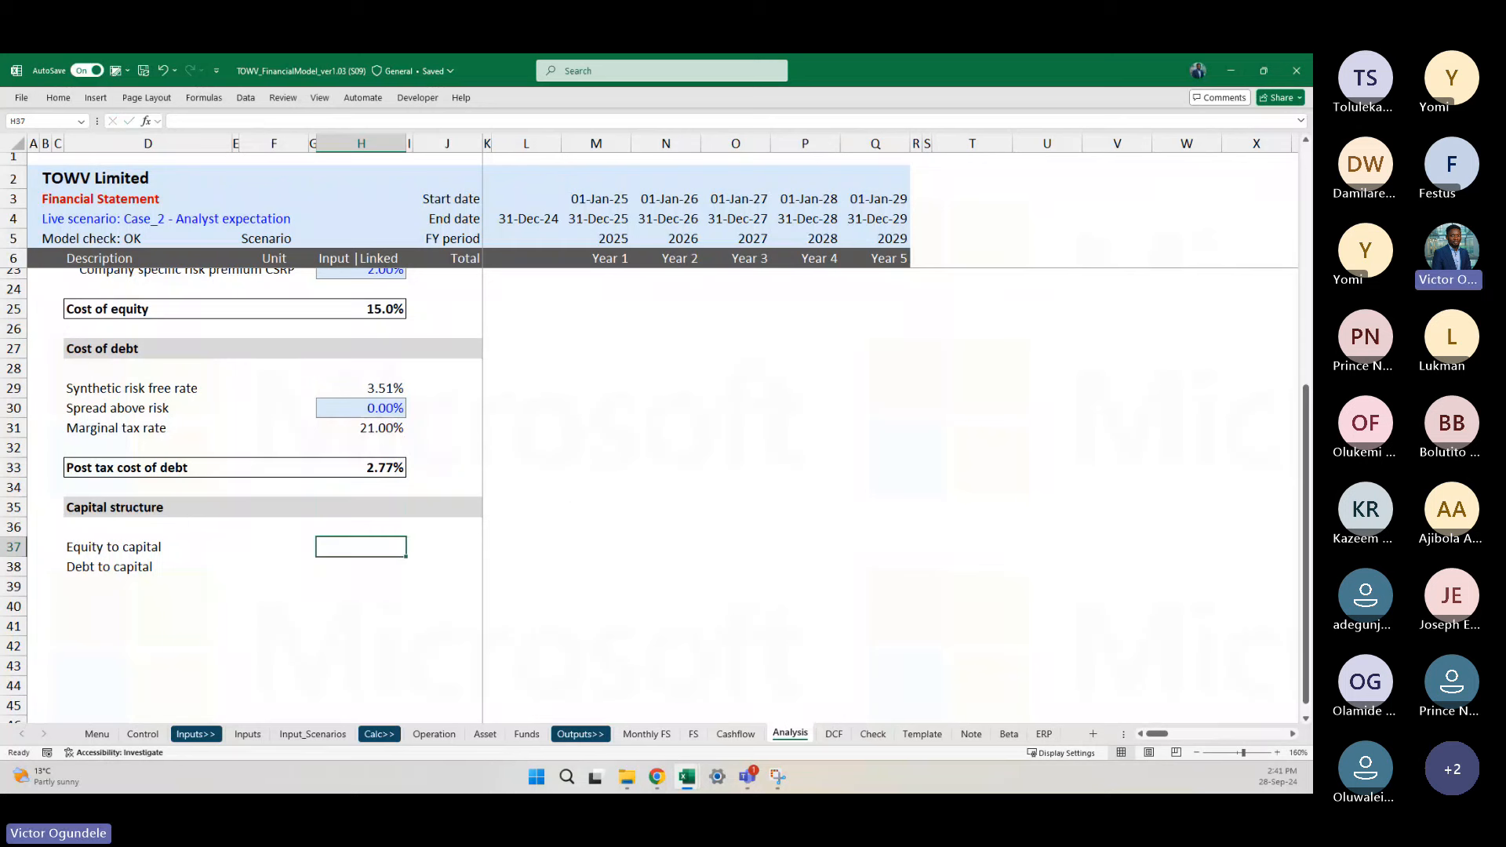
key(alt+Tab)
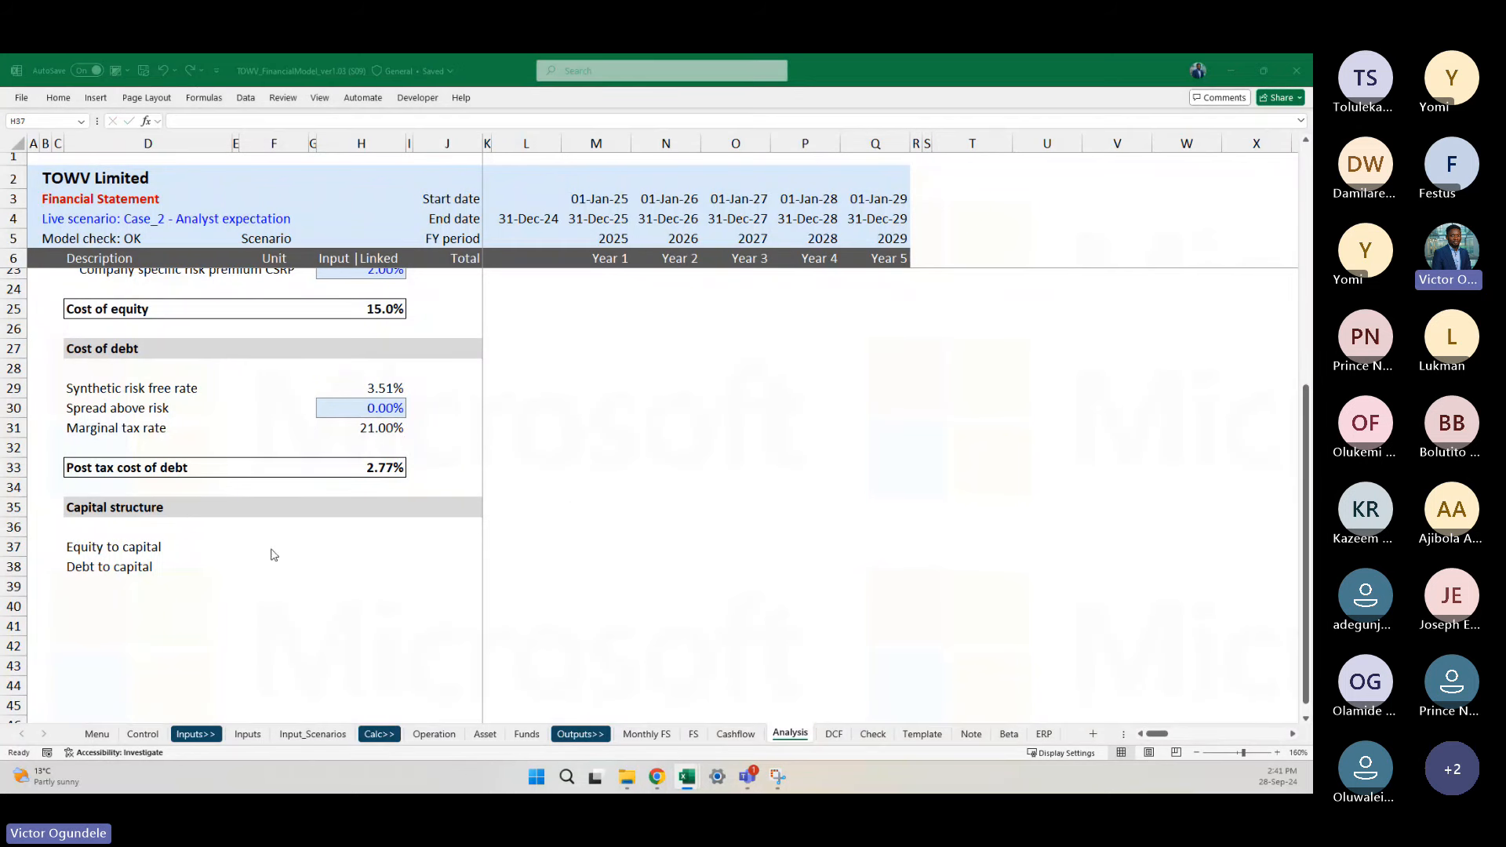
key(alt+Tab)
Step: Calculate Debt to capital in H38 from the D/E ratio with the formula =H17/(1+H17)
click(377, 566)
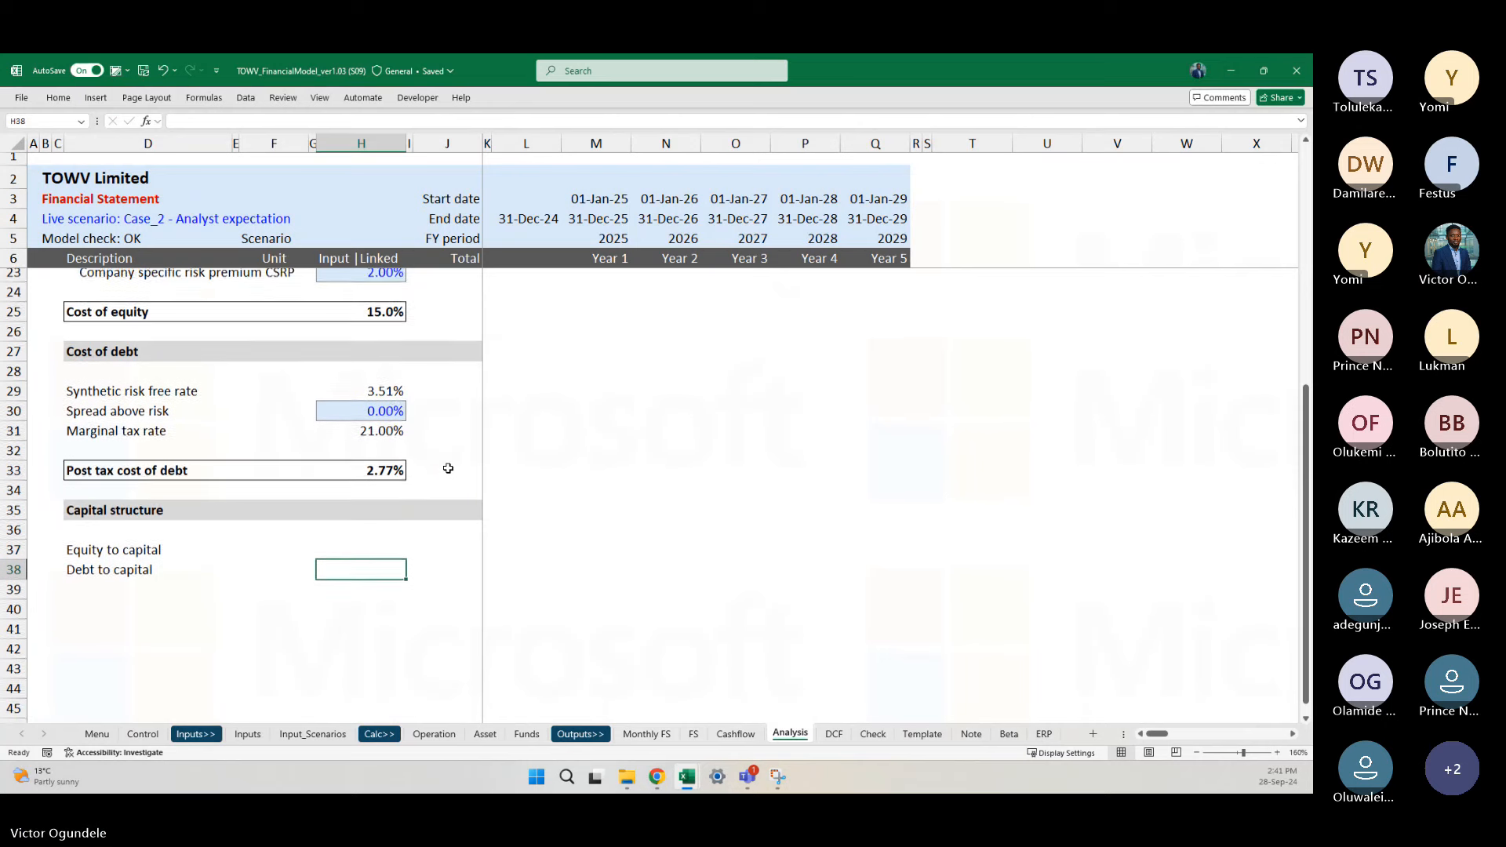
scroll(448, 468, up, 4)
scroll(448, 468, down, 2)
scroll(448, 468, down, 1)
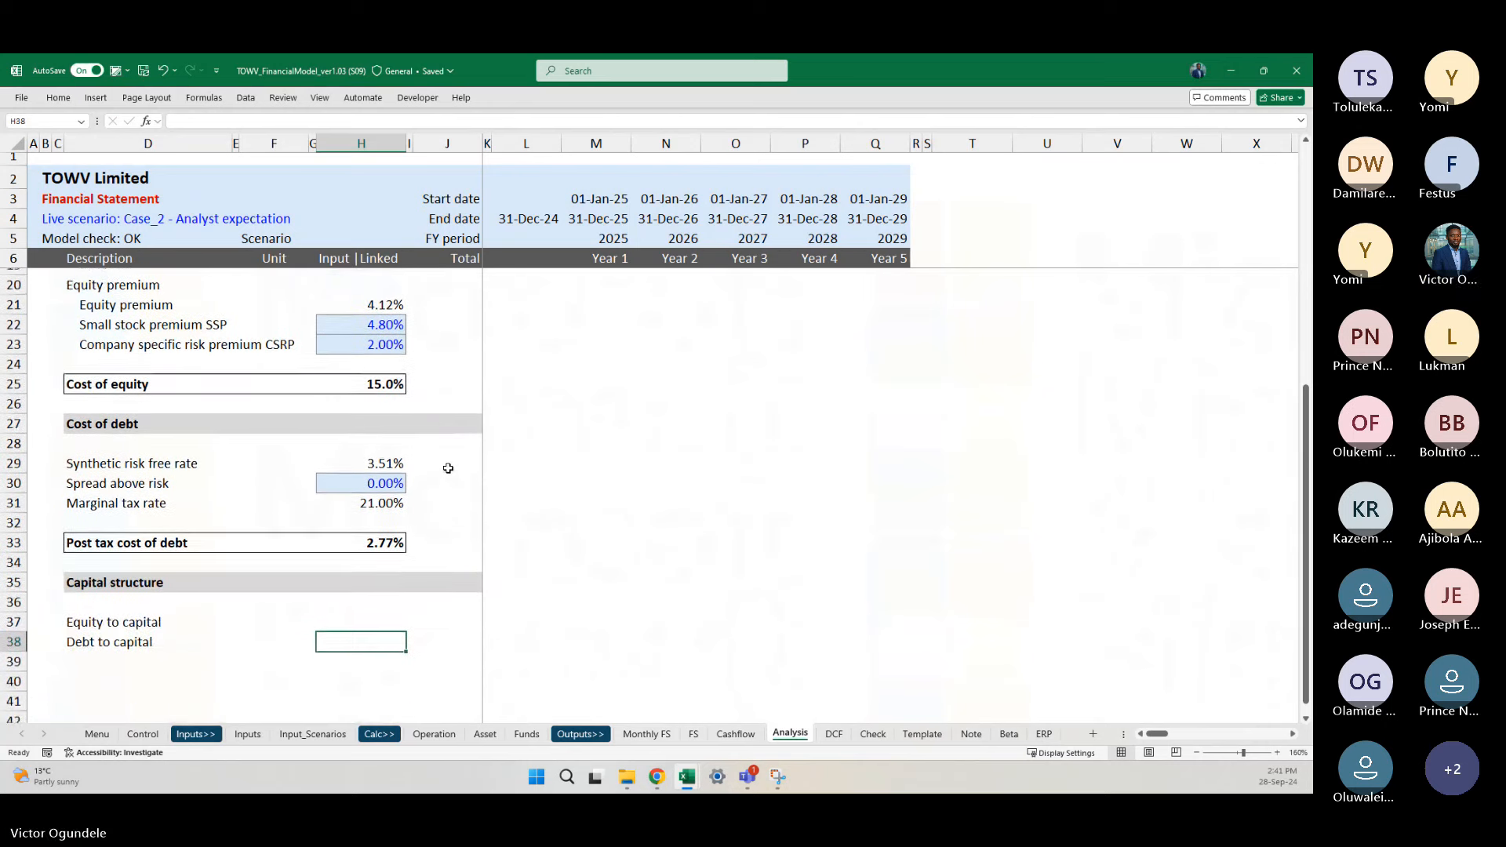
text(=)
scroll(448, 468, up, 3)
scroll(448, 469, up, 1)
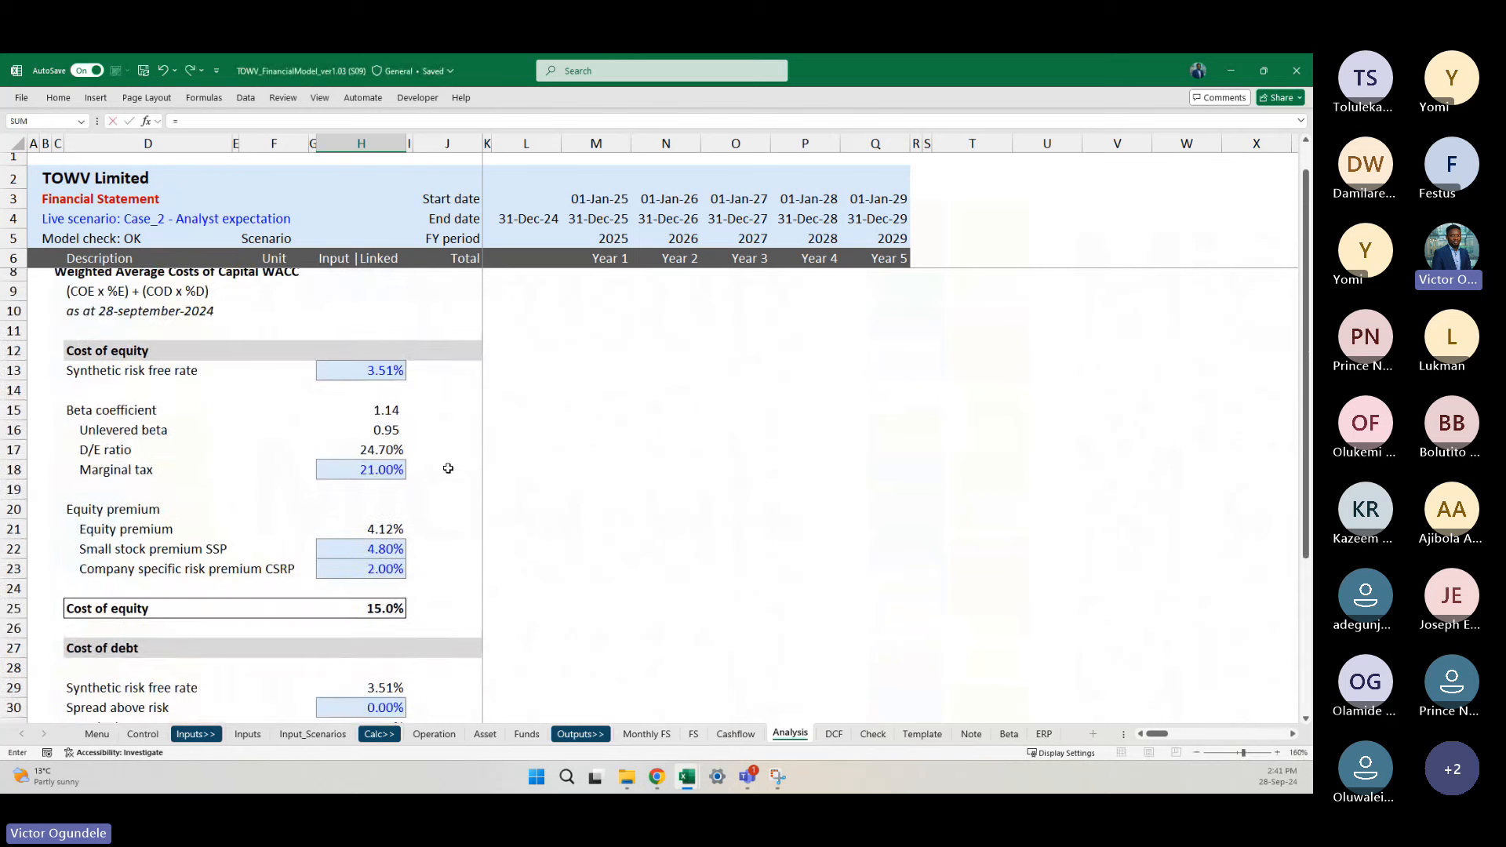
click(366, 449)
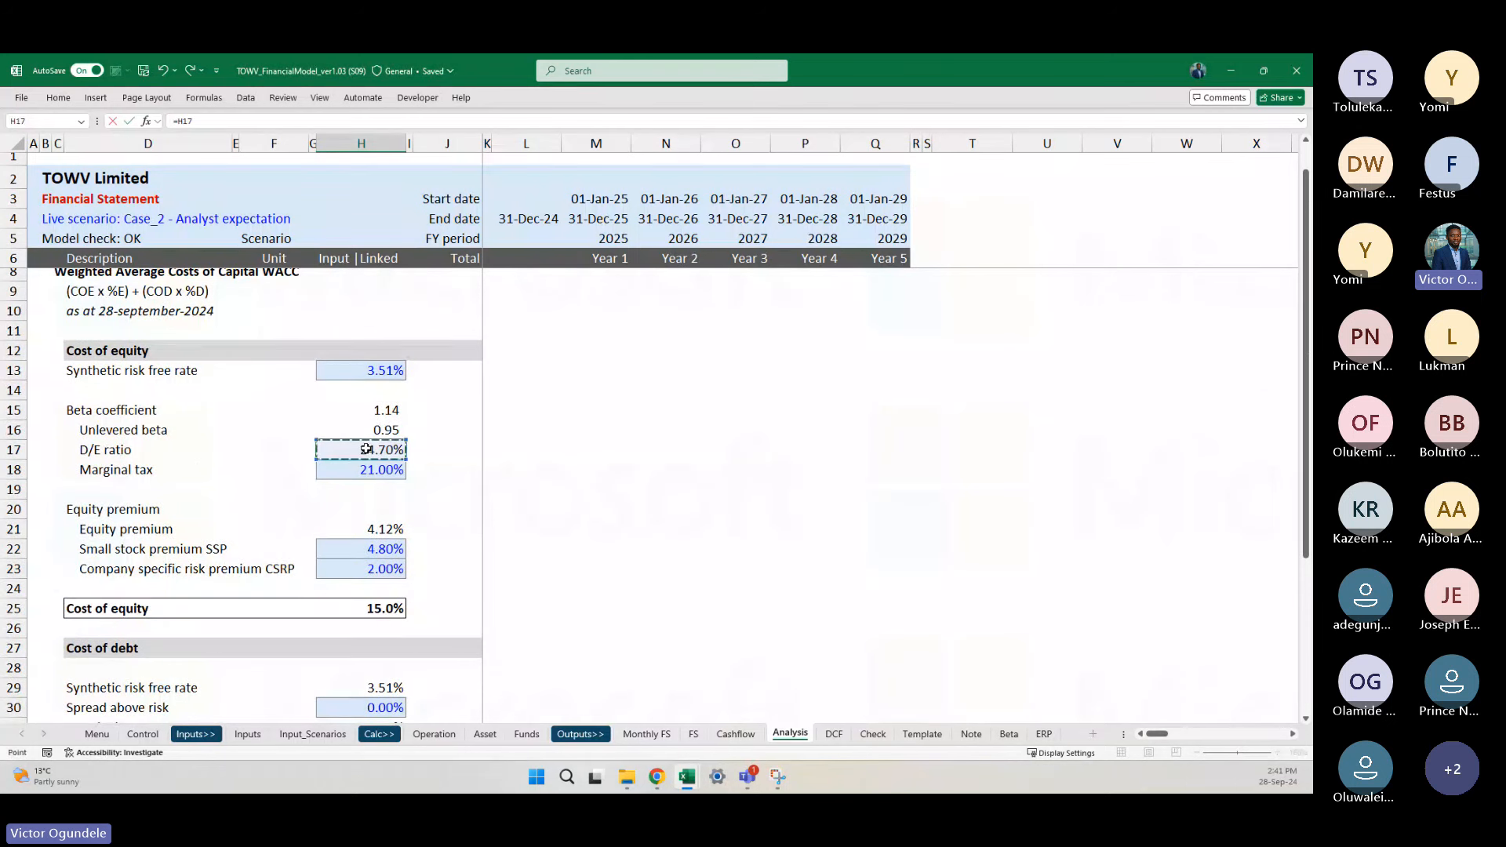
text(/(1+)
click(366, 449)
scroll(372, 450, down, 3)
text())
key(ctrl+Return)
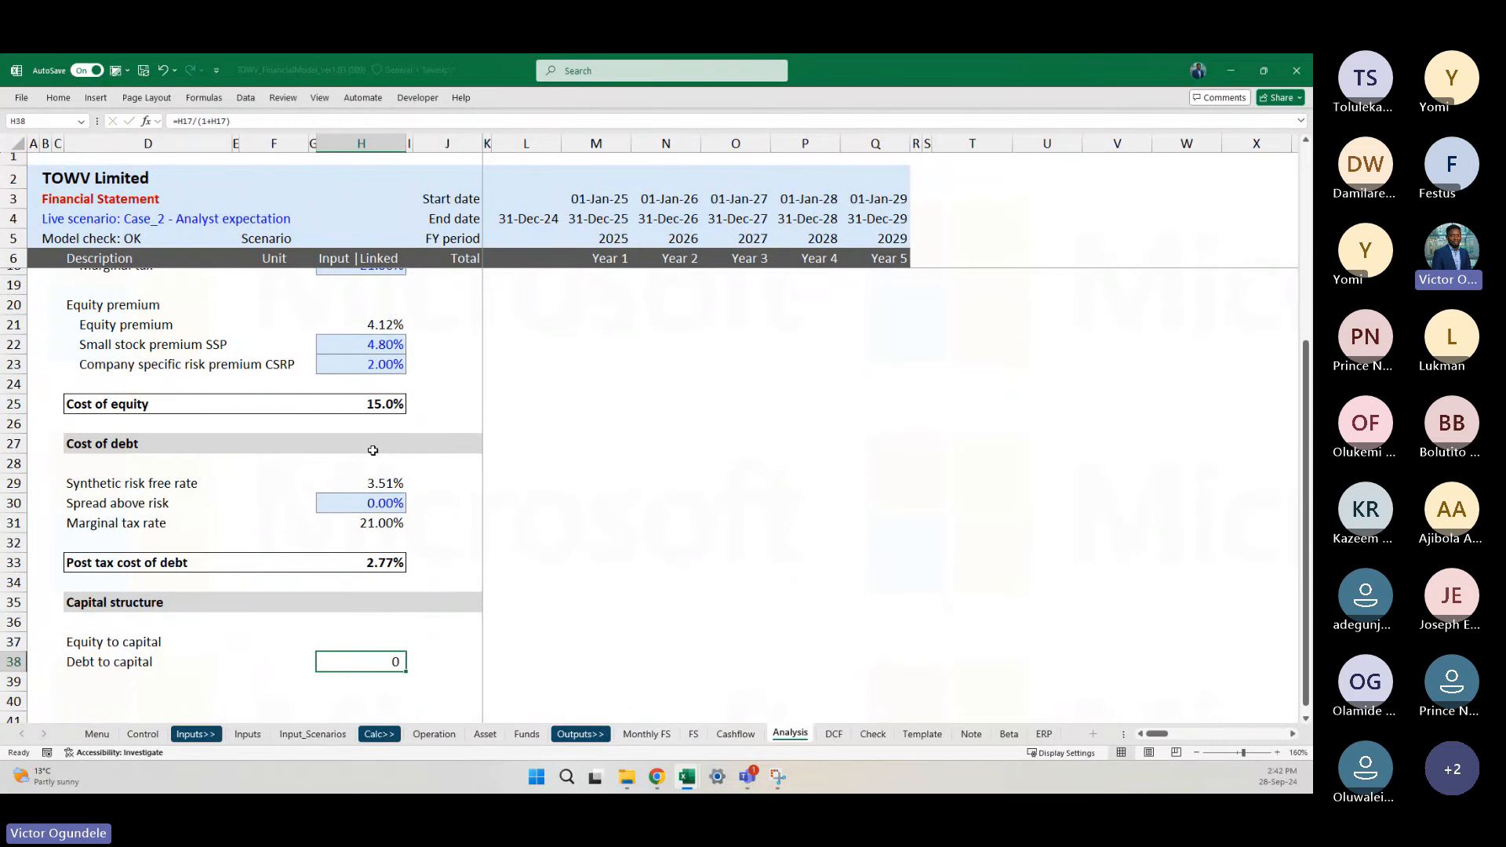
Step: Format the Debt to capital cell H38 to show its percentage with two decimal places
key(alt+h)
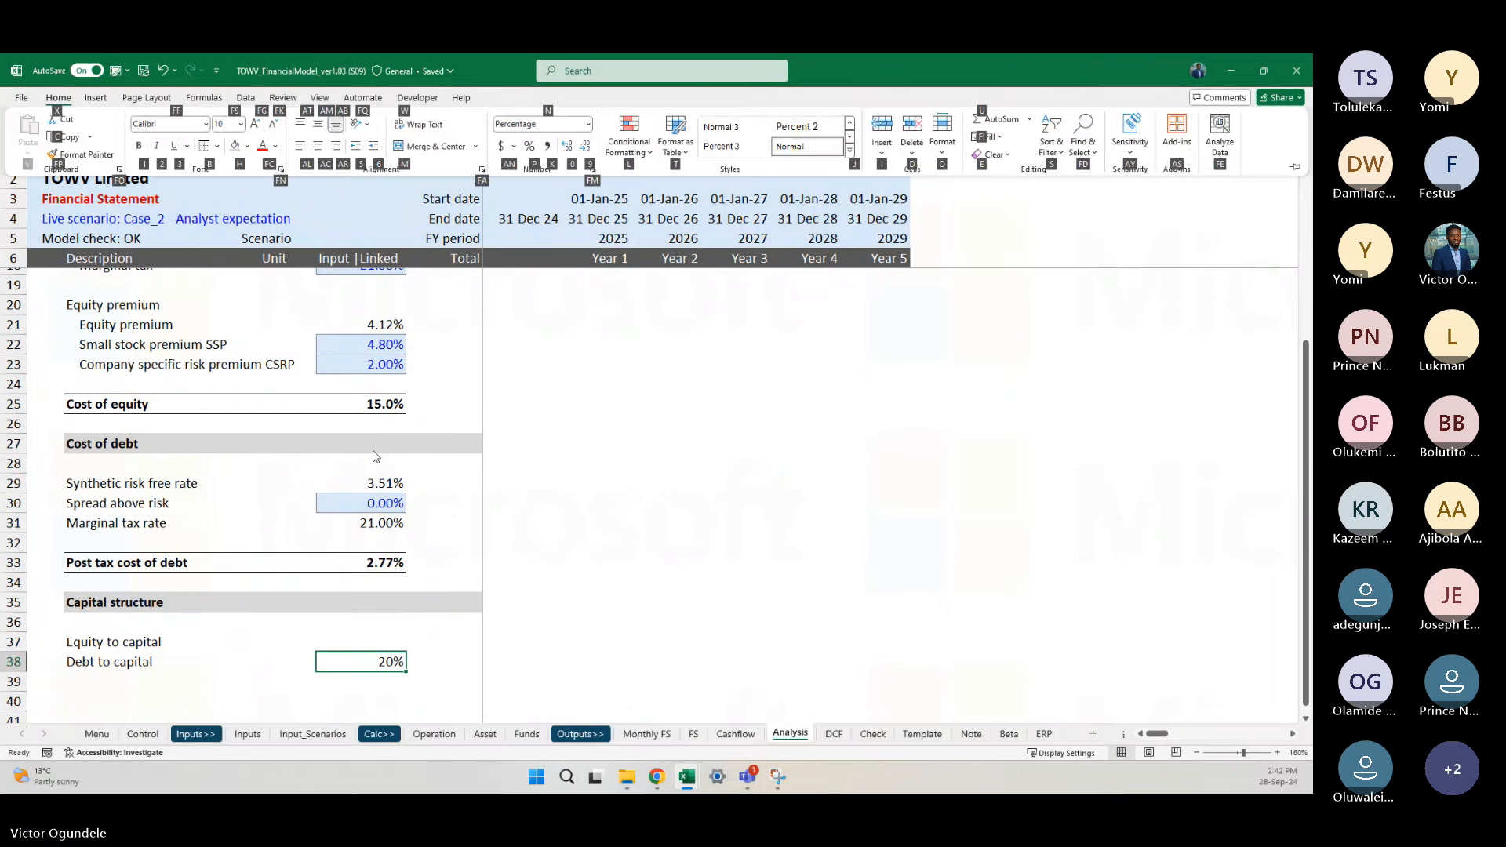
key(0)
key(Up)
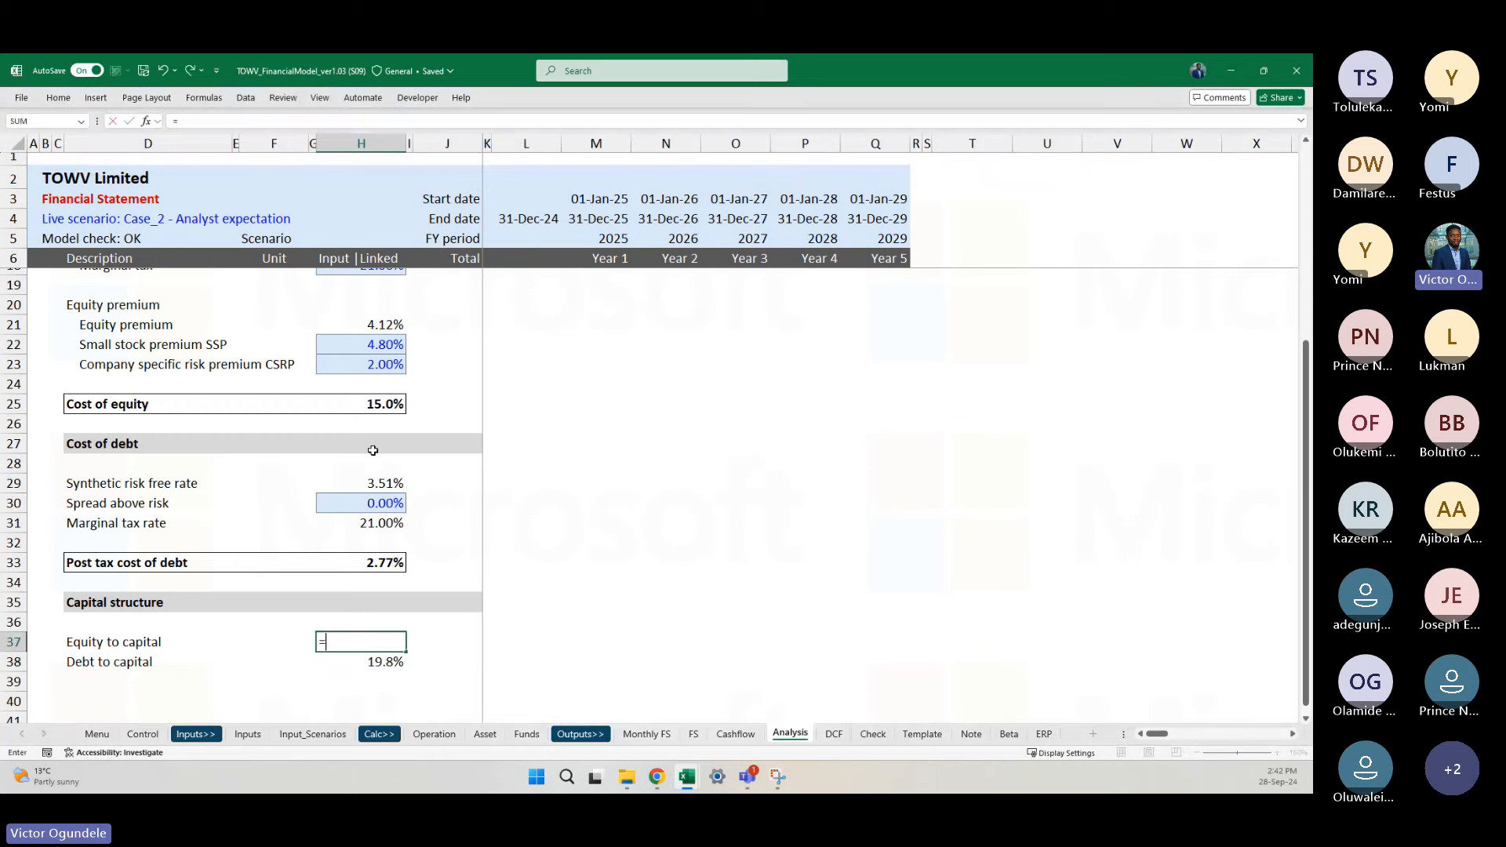
key(Down)
key(alt+h)
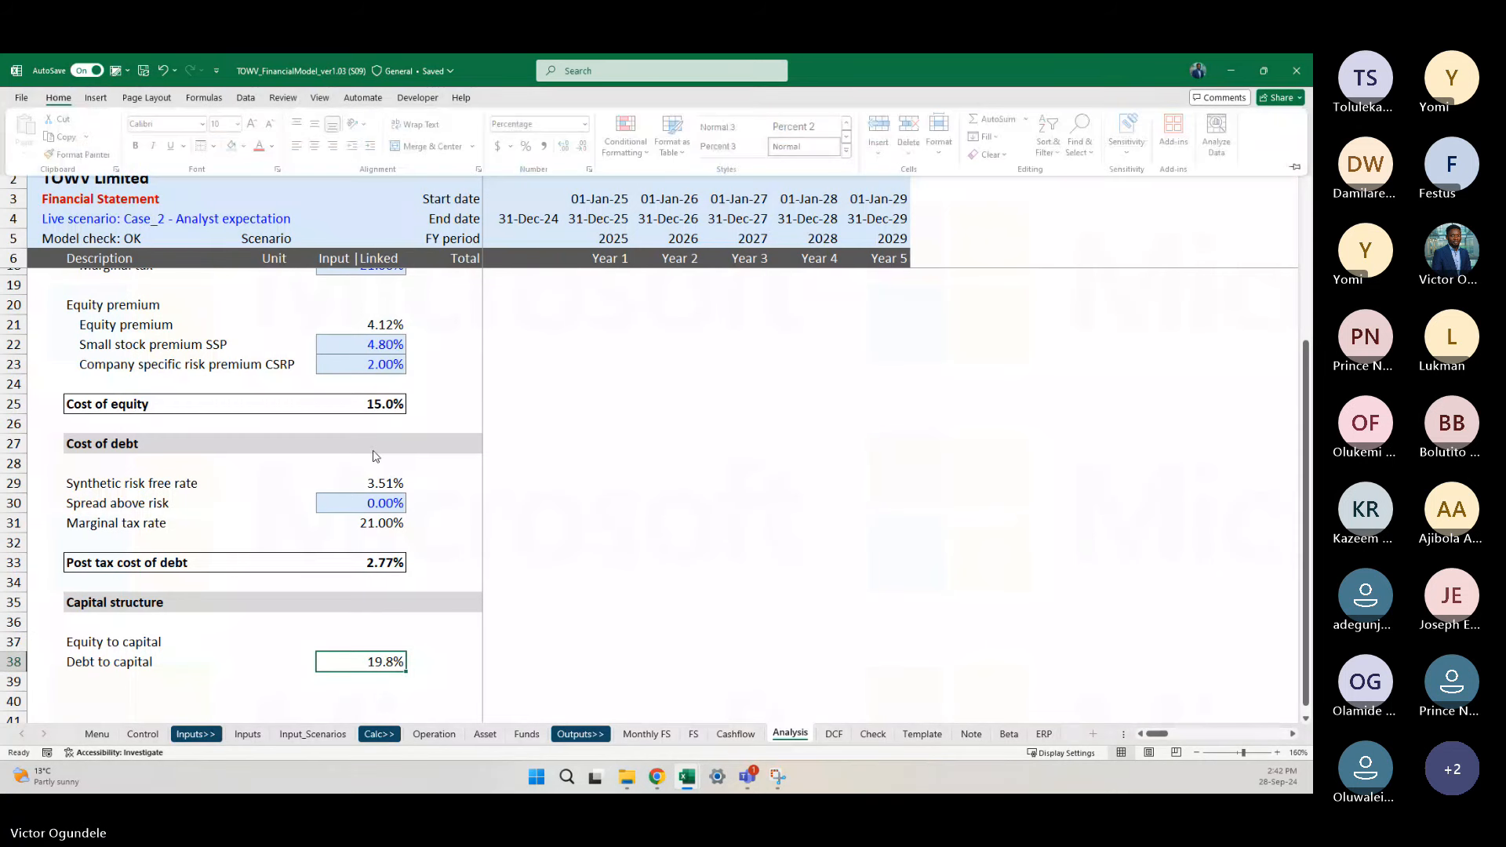
key(0)
Step: Try to paste the Debt to capital cell H38 into the Equity to capital cell H37, and undo the paste
key(ctrl+c)
key(Up)
key(ctrl+v)
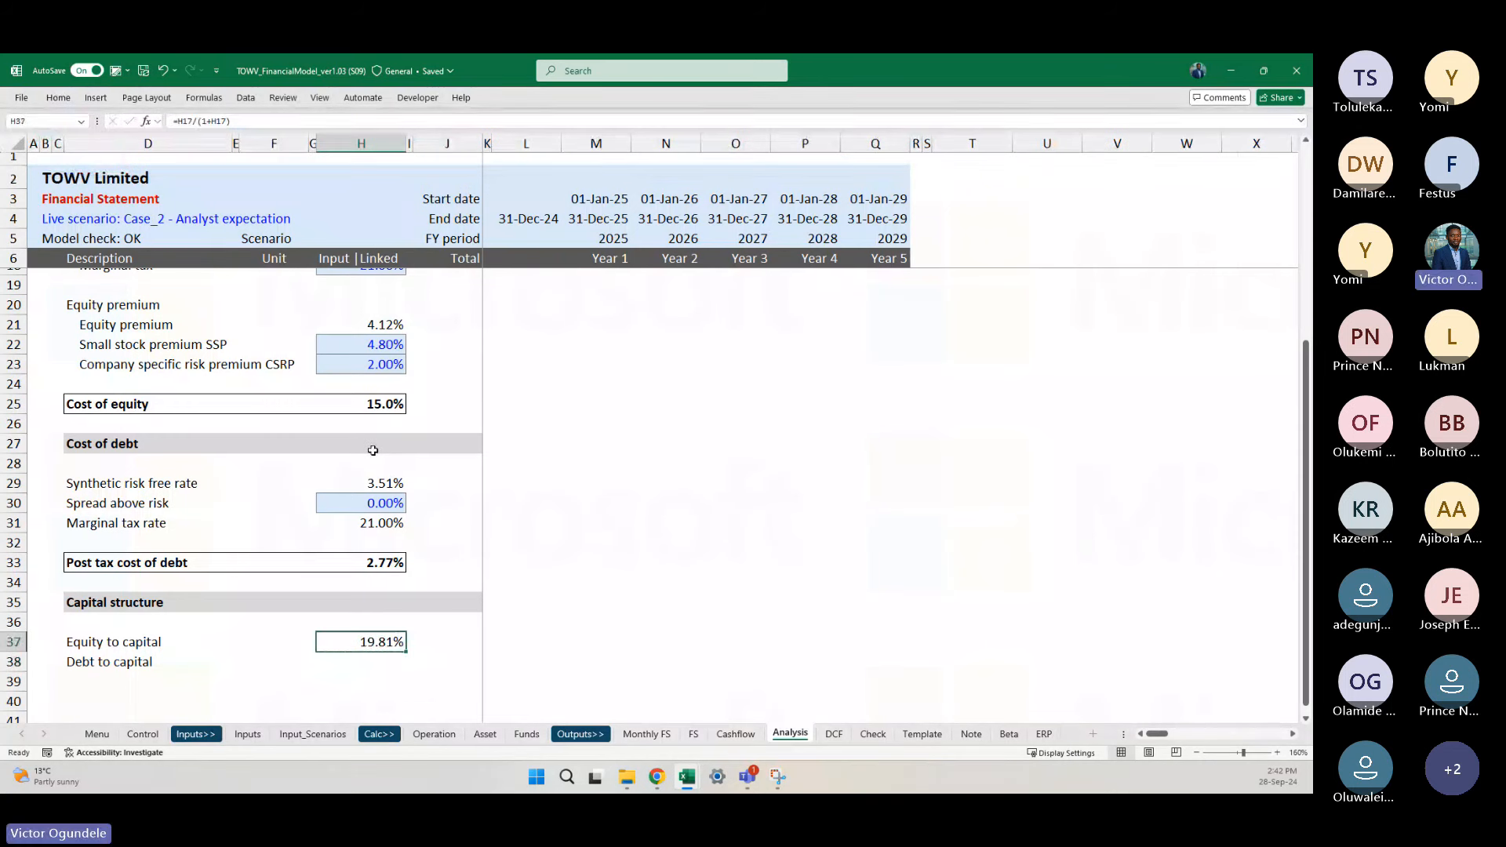
key(F2)
key(Escape)
key(ctrl+z)
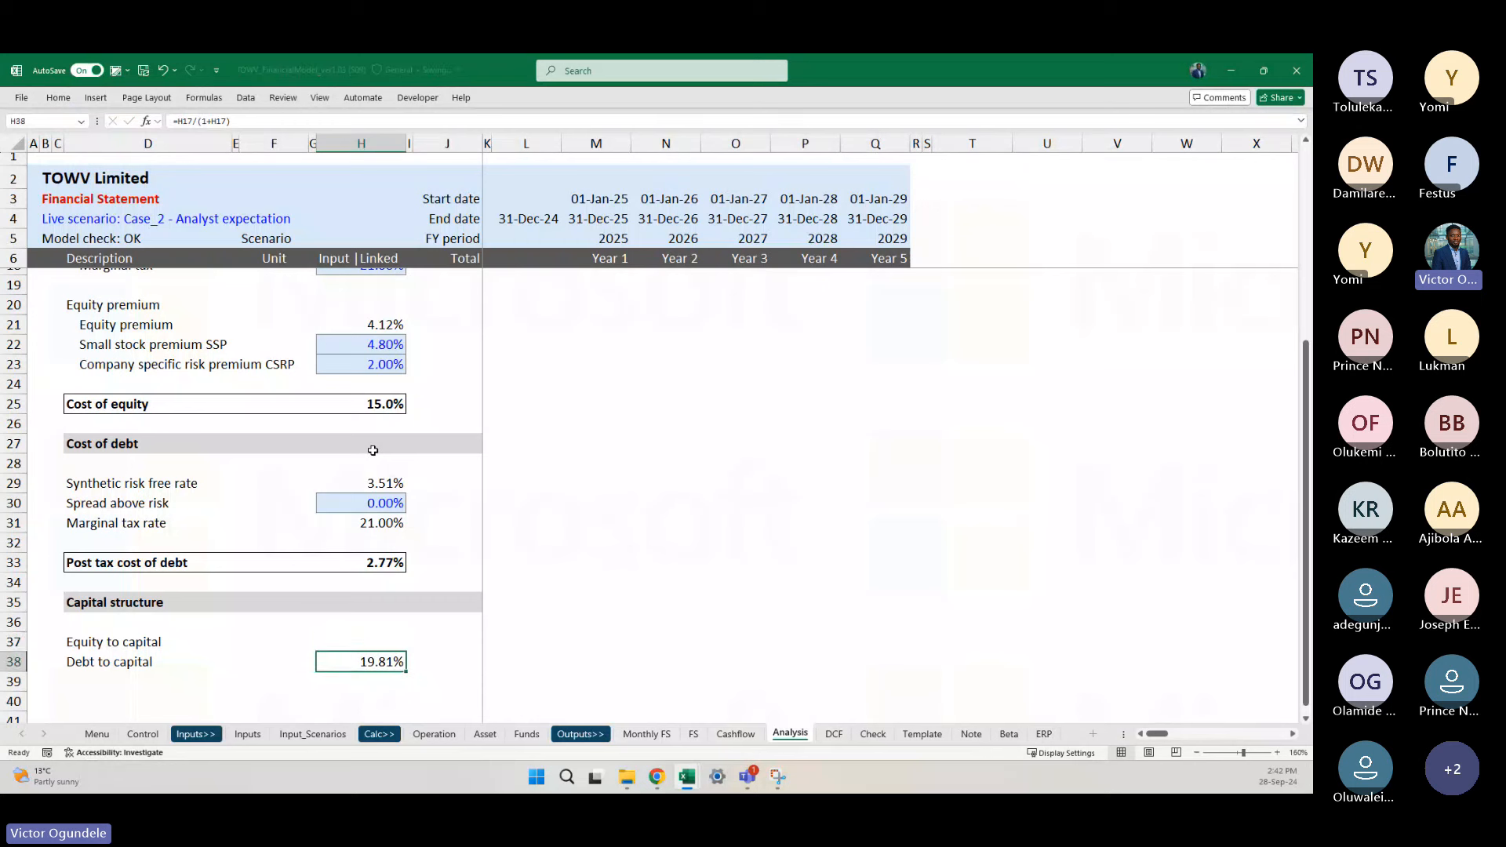
Step: Copy H38 to the Equity to capital cell H37 and replace its formula with =1-H38
key(ctrl+c)
key(Up)
key(ctrl+v)
text(=1-H38)
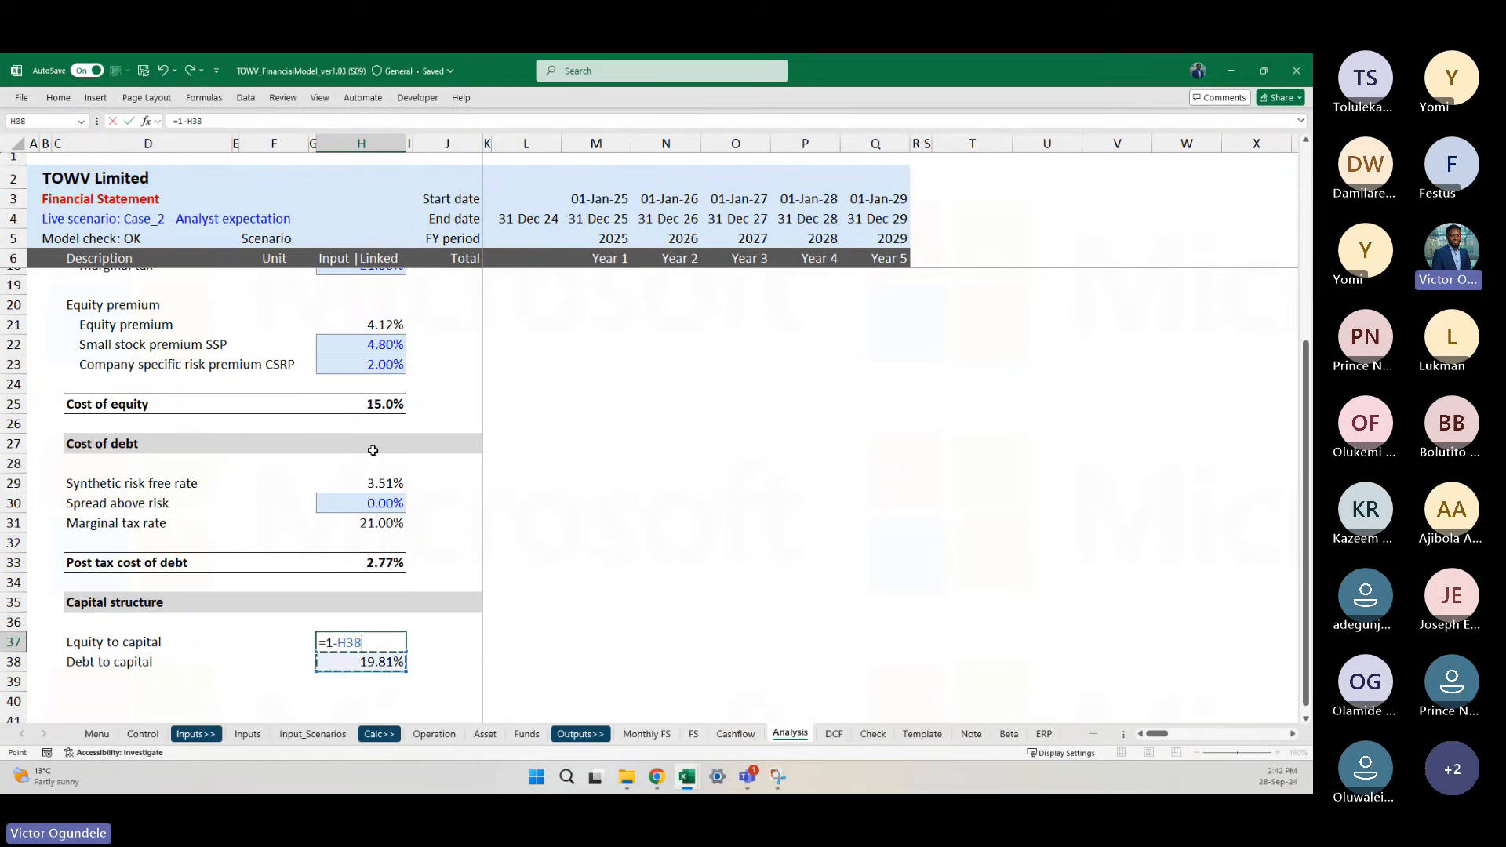
key(ctrl+Return)
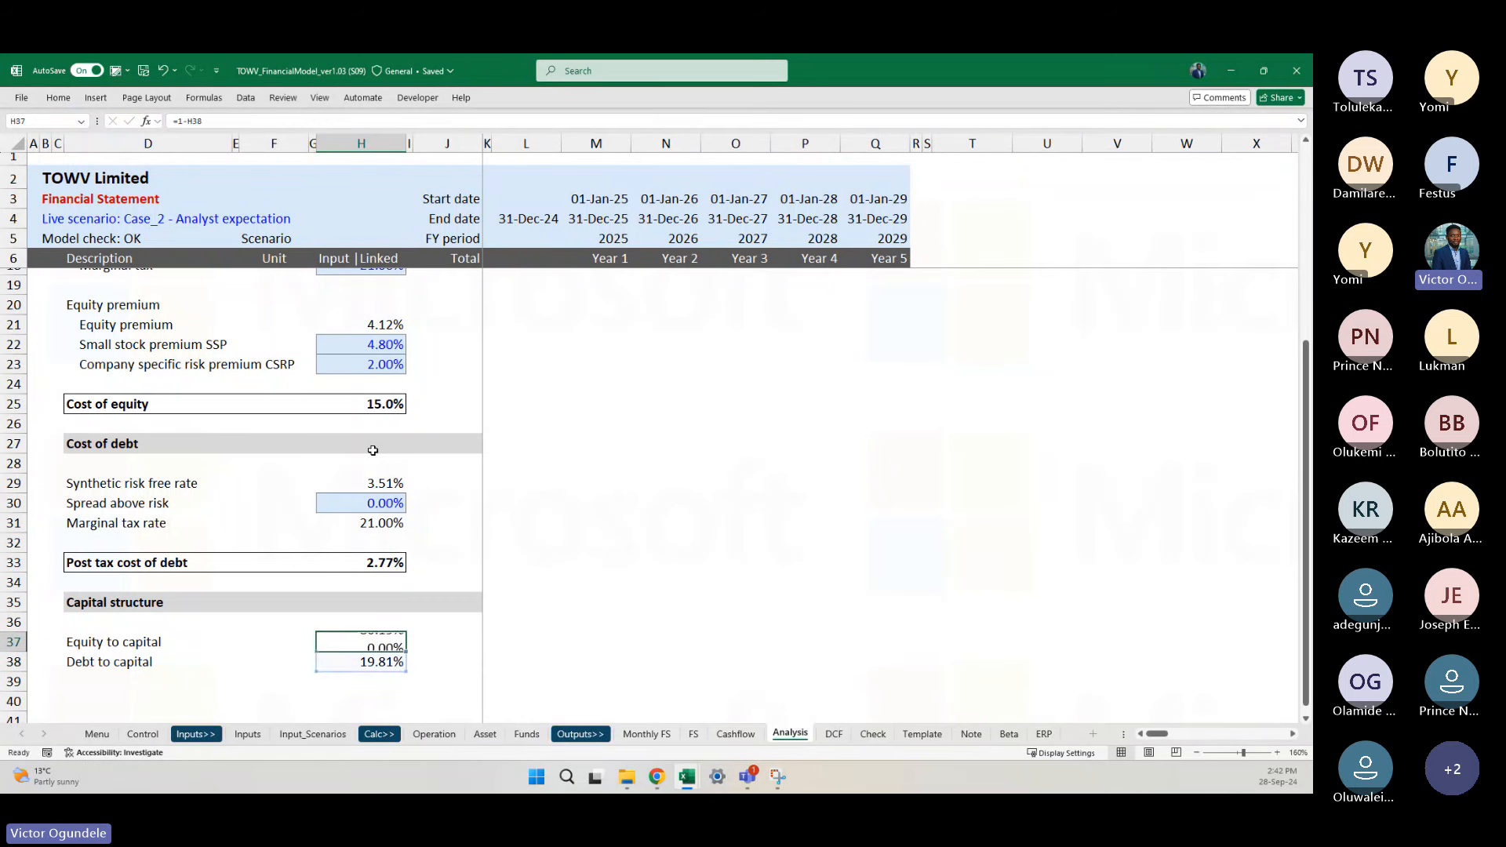
Step: Clear the Equity to capital and Debt to capital formulas from H37:H38
key(shift+Down)
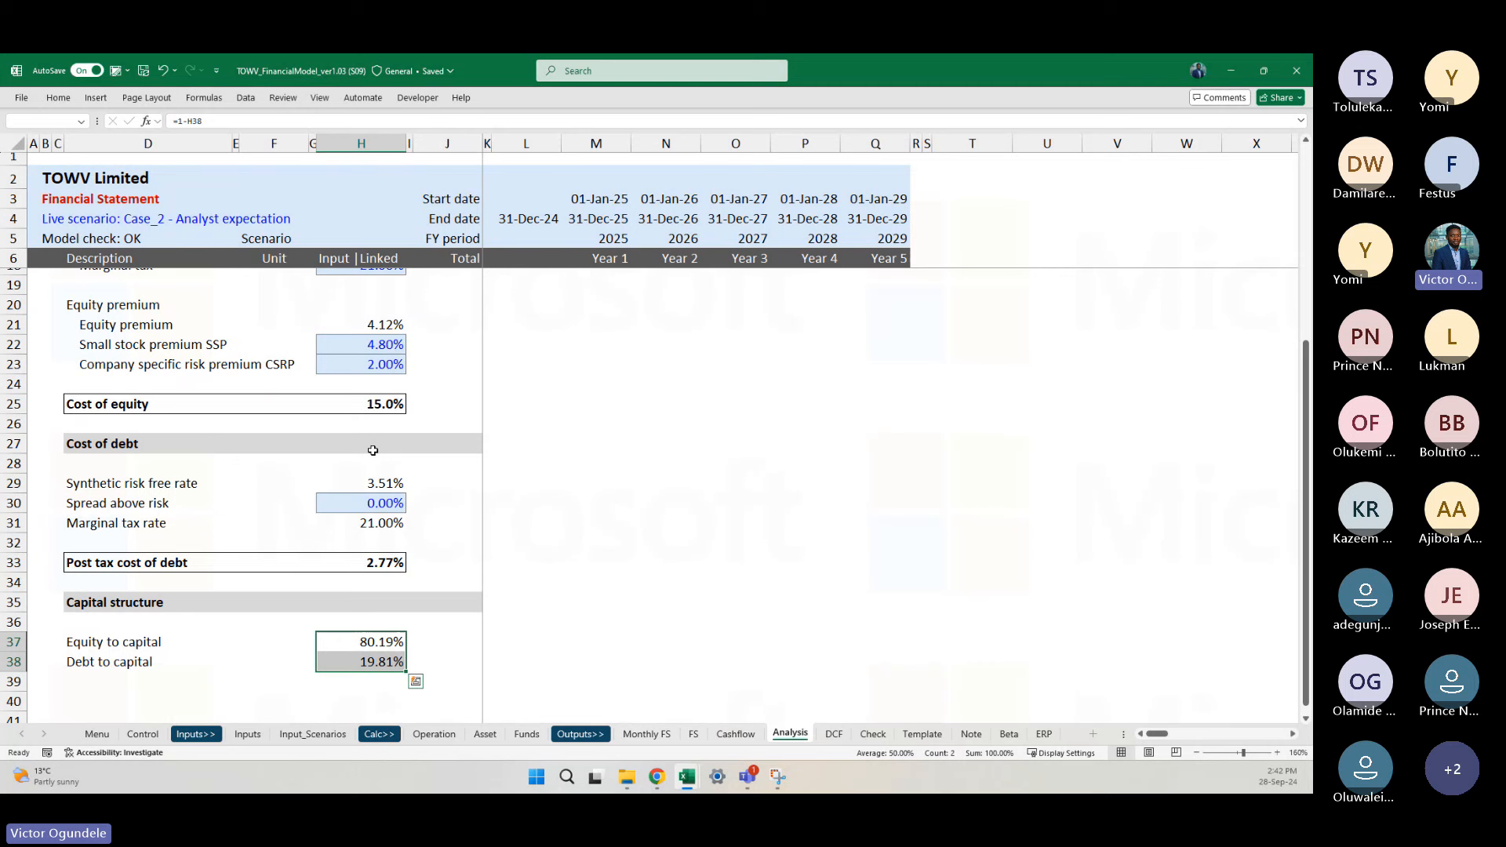
key(Down)
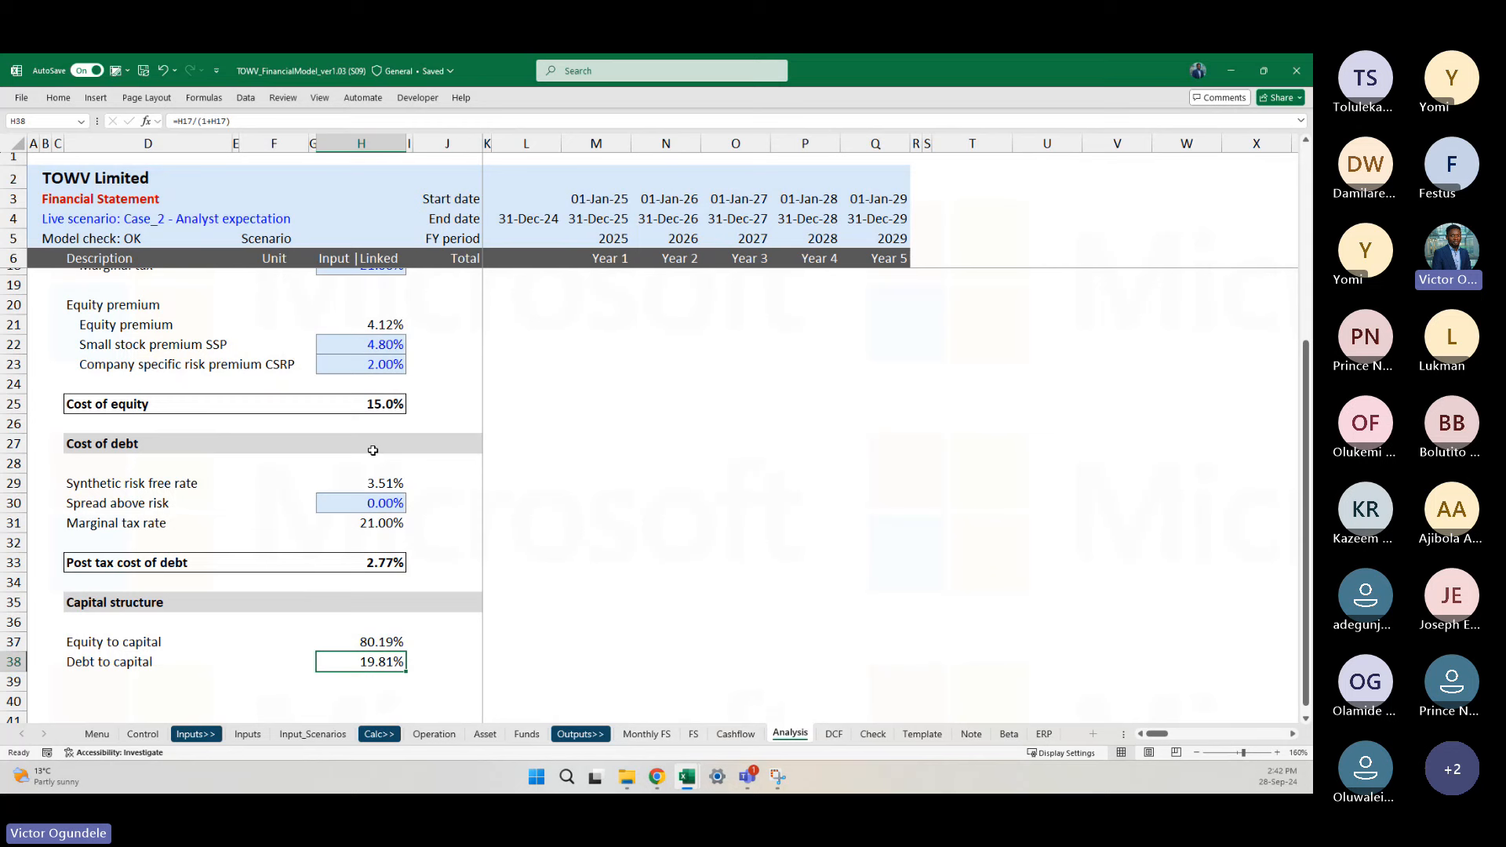
key(shift+Up)
key(Delete)
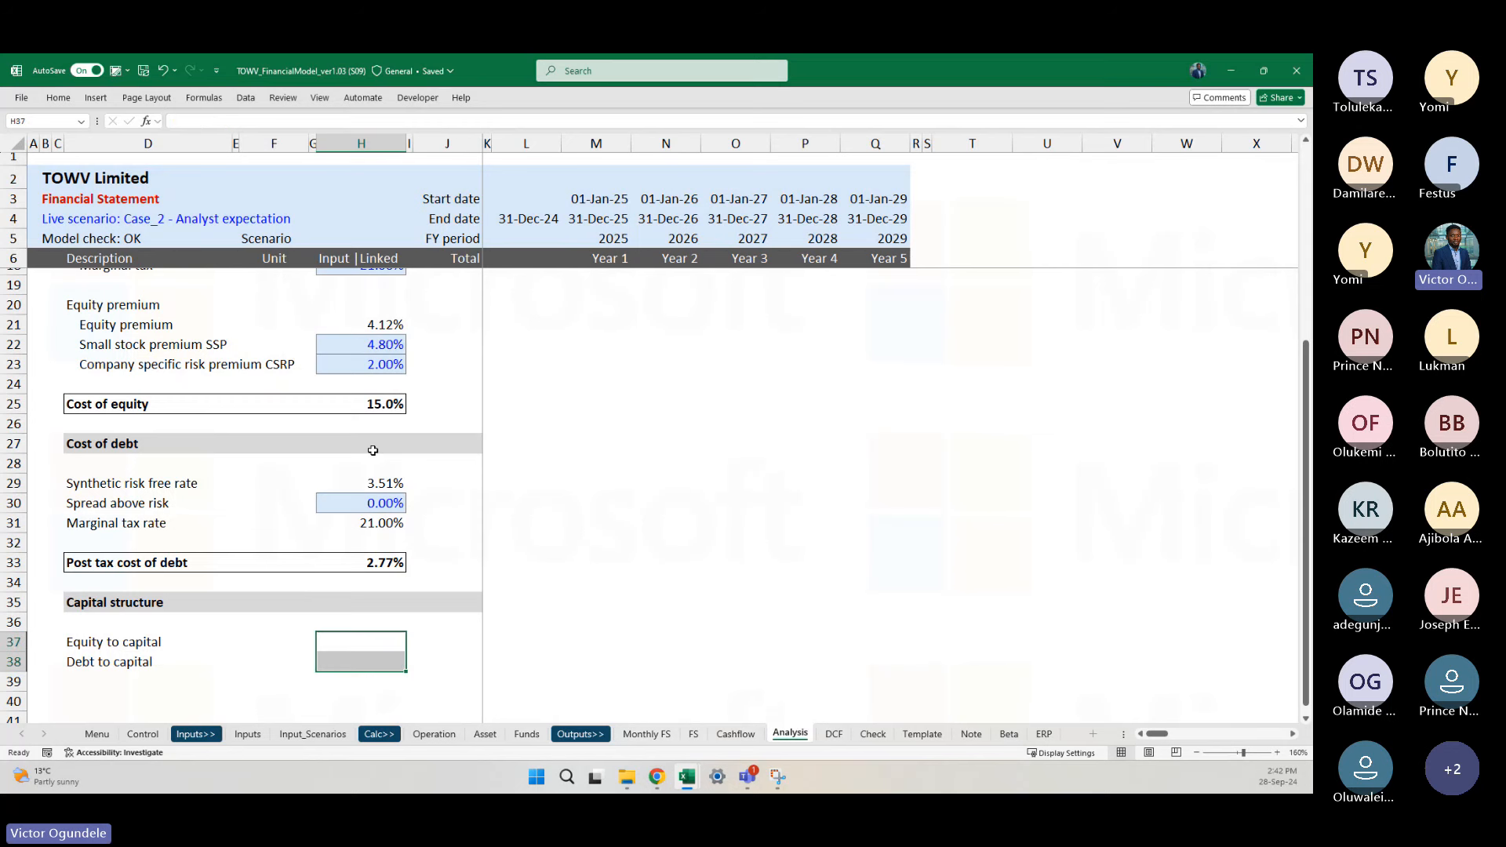
Step: Calculate Debt to capital in H38 from the D/E ratio with the formula =H17/(1+H17)
key(shift+Down)
scroll(373, 450, up, 4)
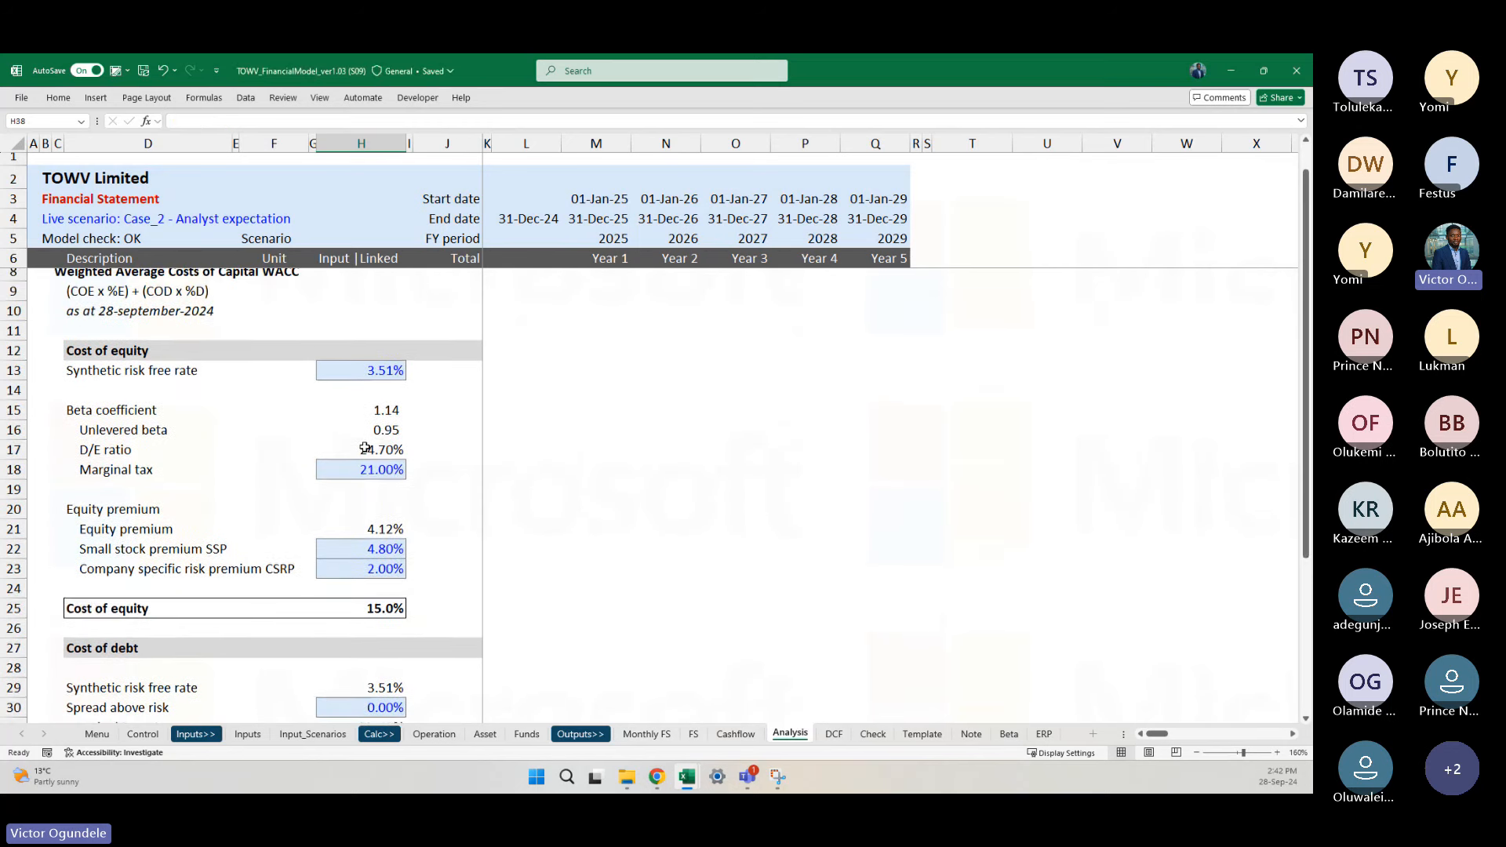
click(365, 448)
scroll(366, 448, down, 3)
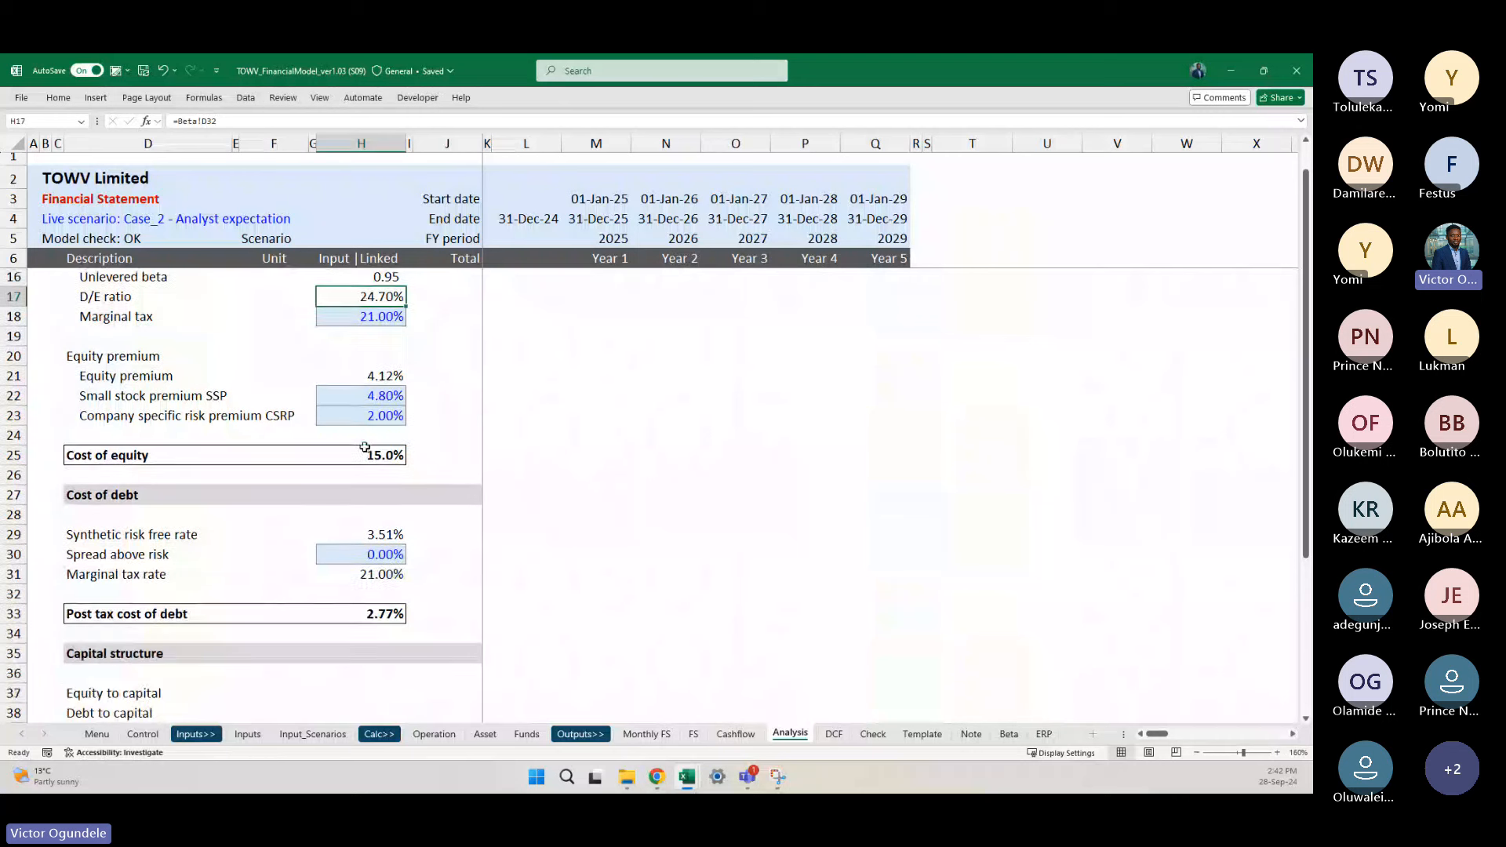
scroll(368, 620, down, 1)
click(365, 603)
click(373, 640)
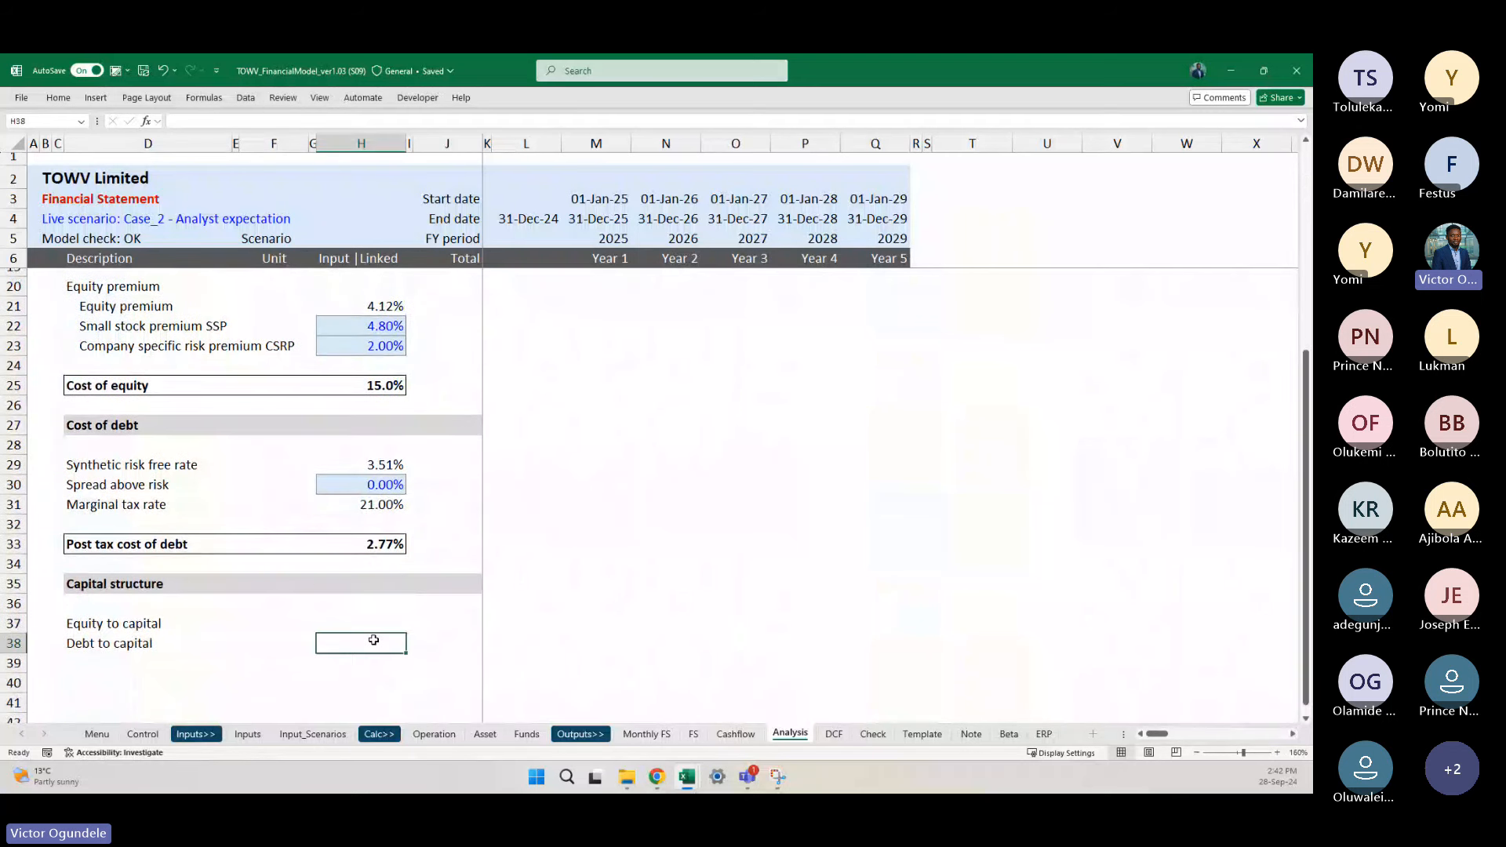
text(=)
scroll(375, 640, up, 5)
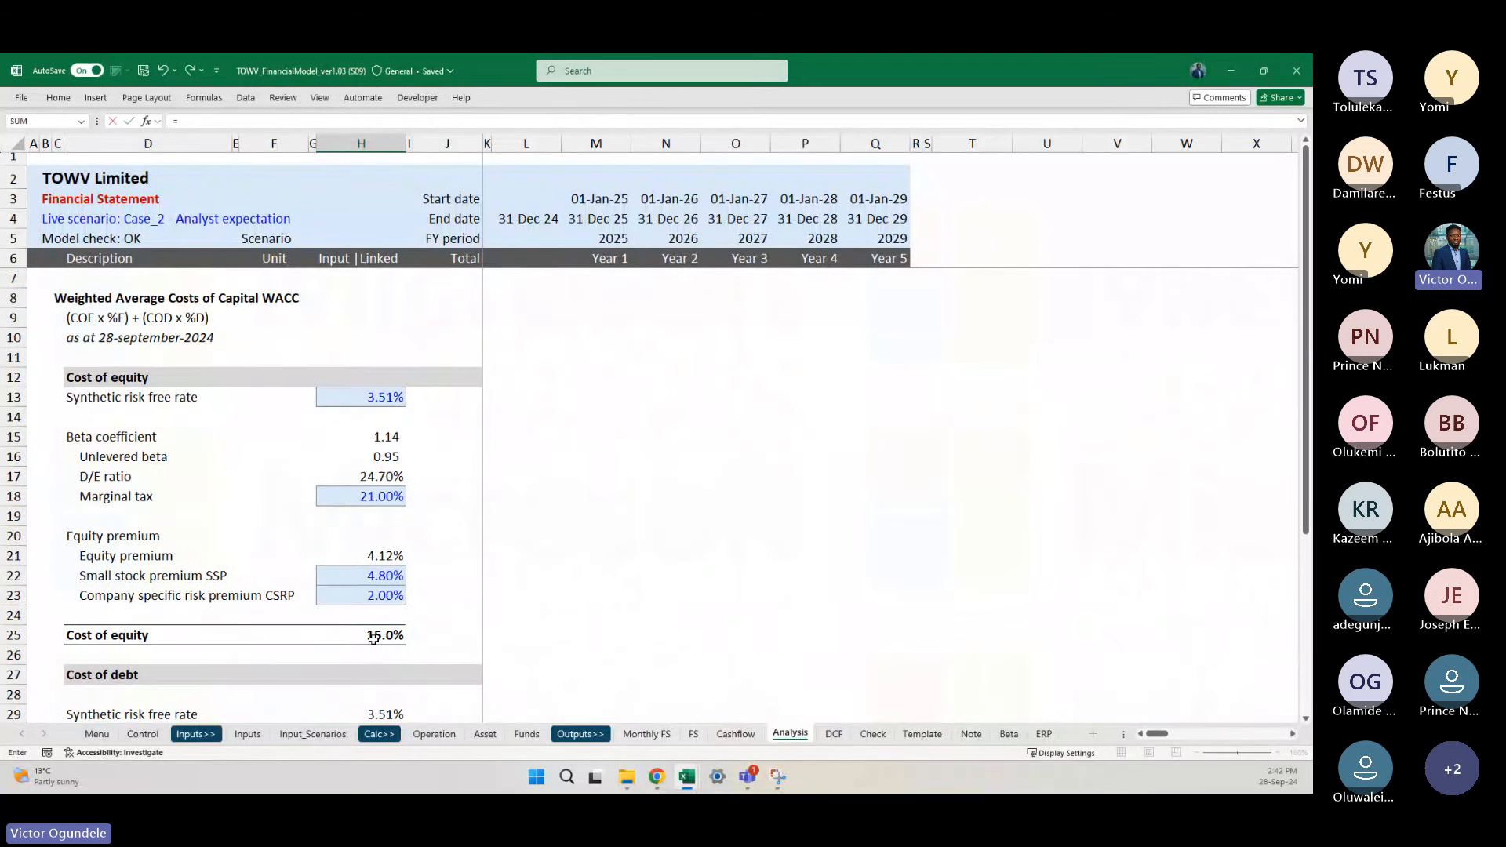
click(367, 476)
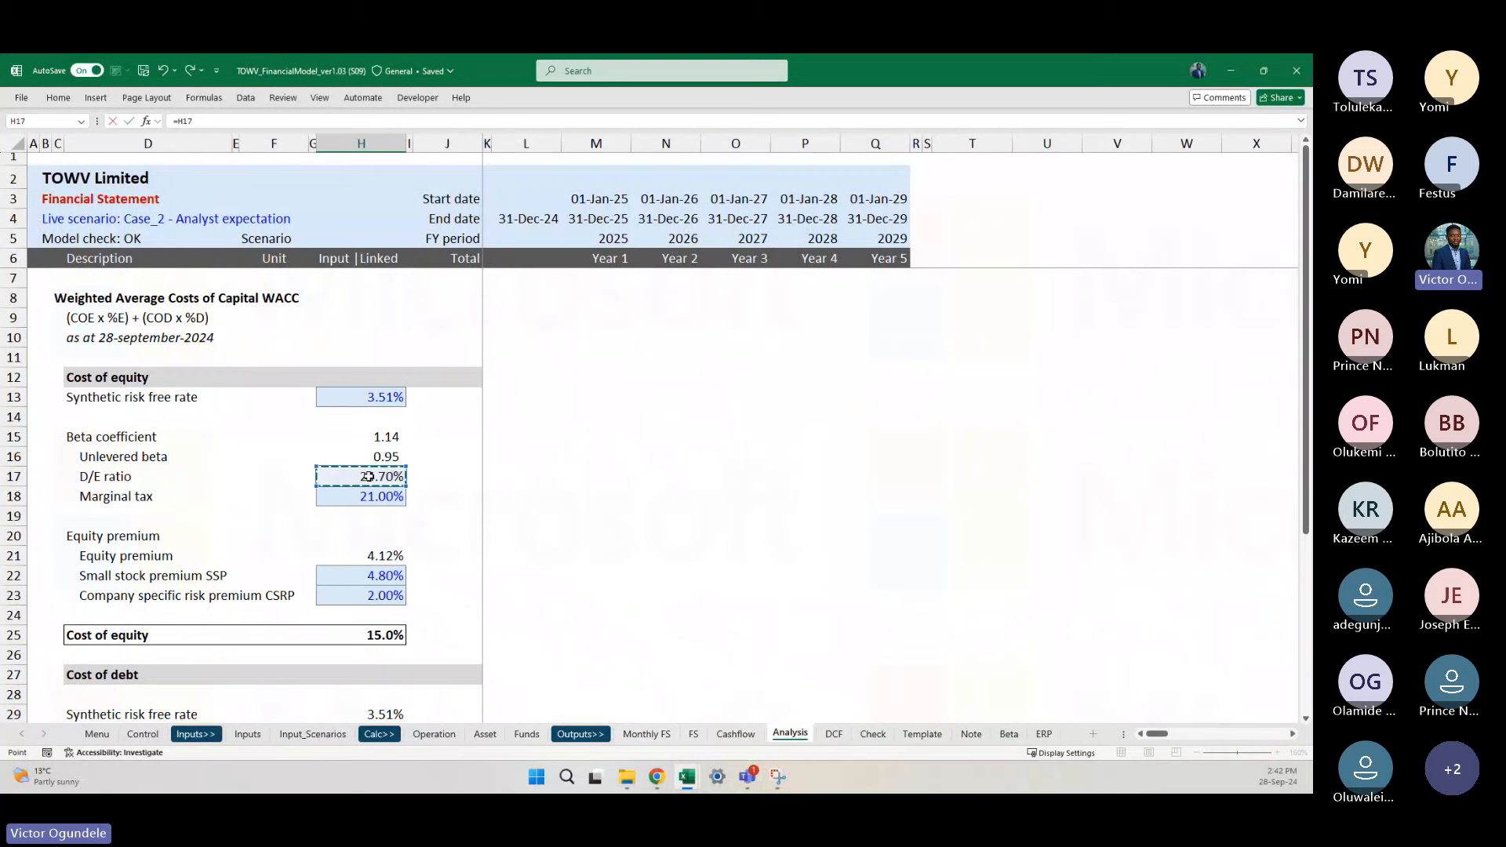
text(/(1+)
click(371, 476)
key(Return)
key(Up)
Step: Start entering the Equity to capital formula in cell H37
key(Up)
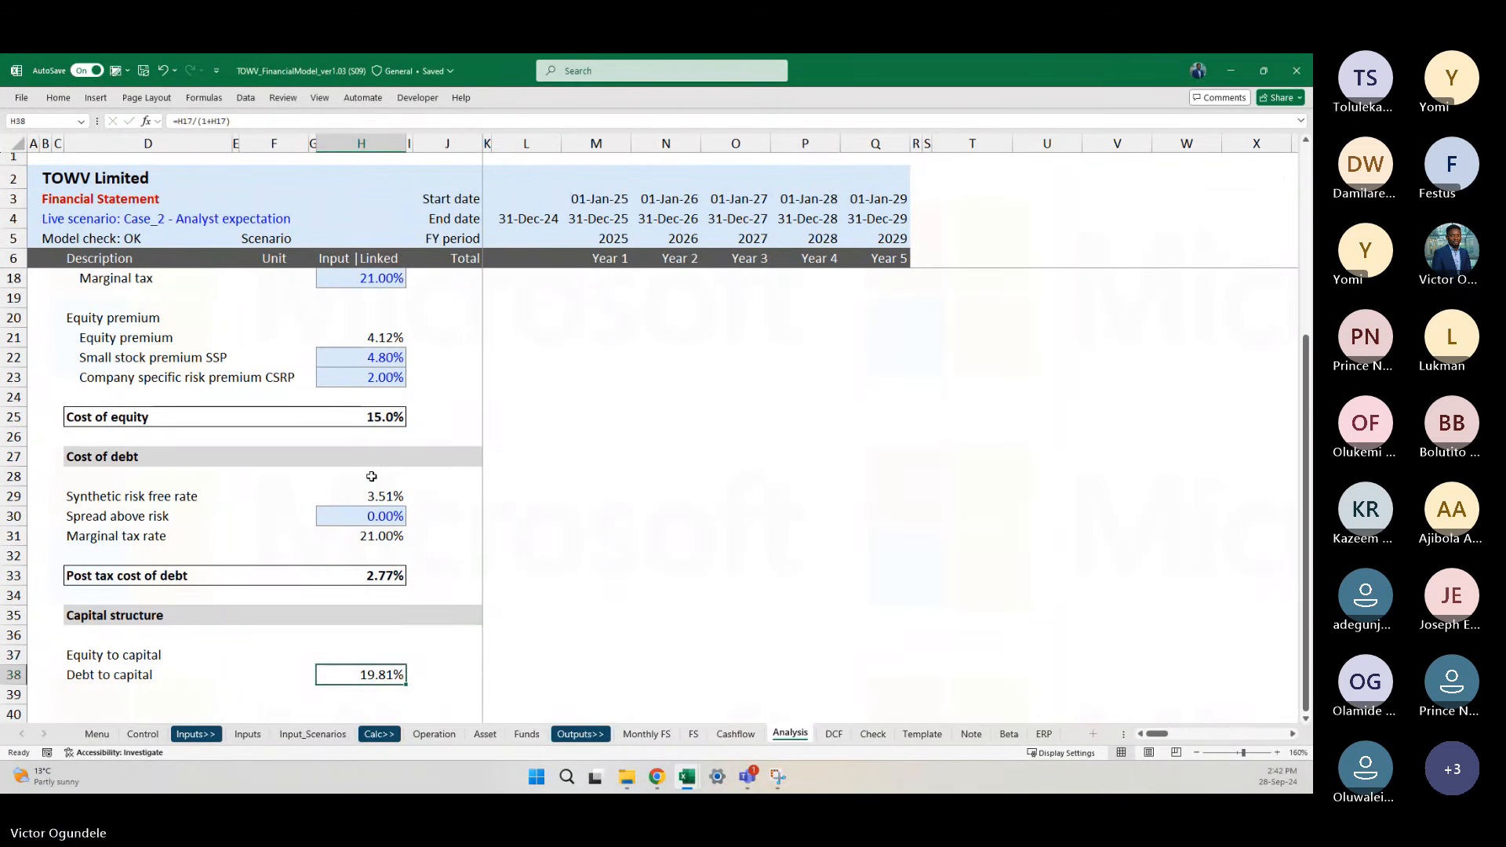
text(=%)
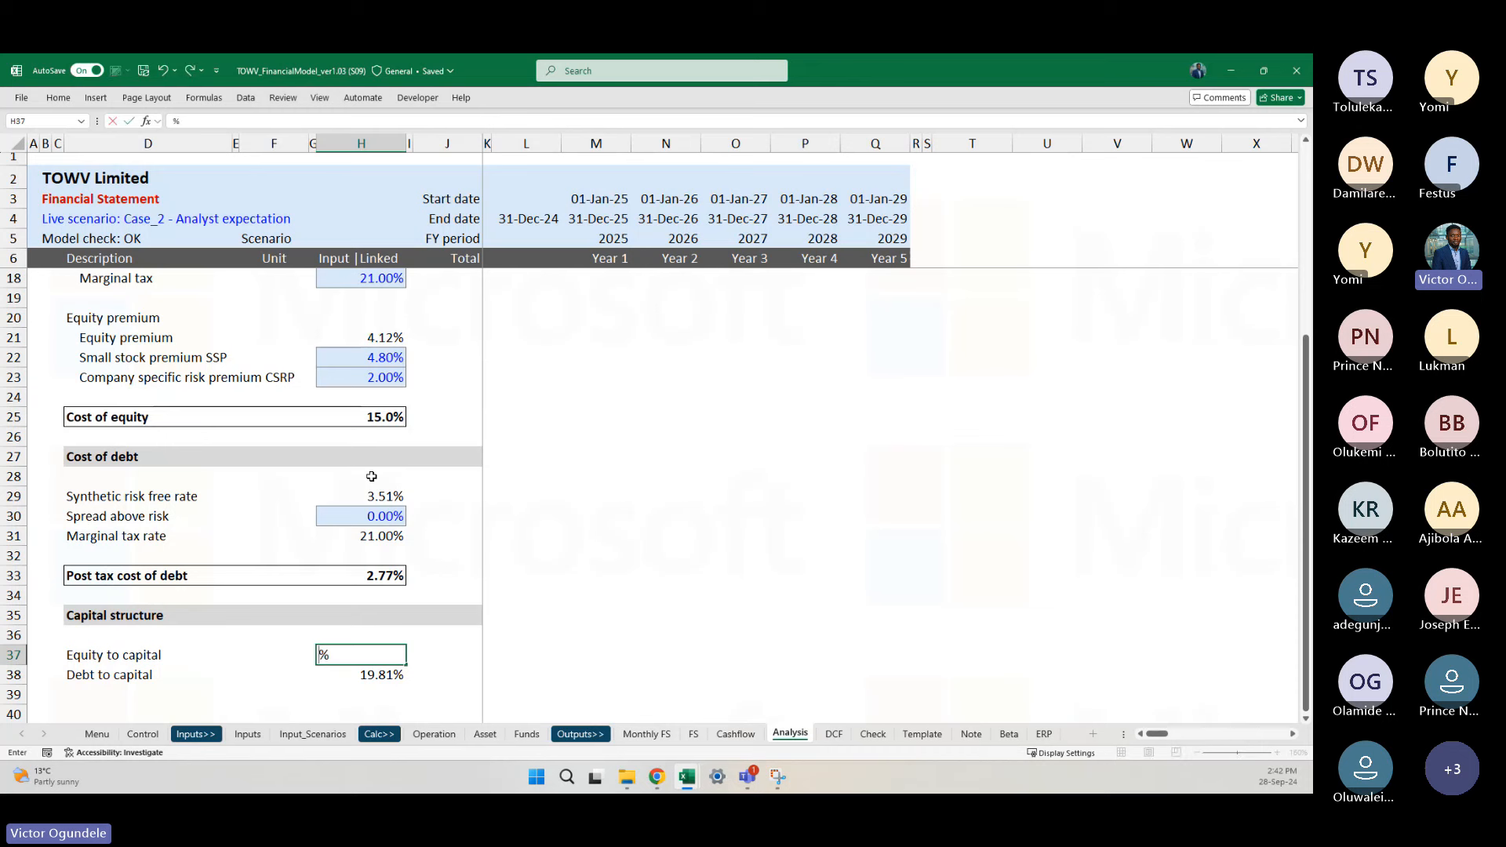
text(1-)
key(Down)
key(Escape)
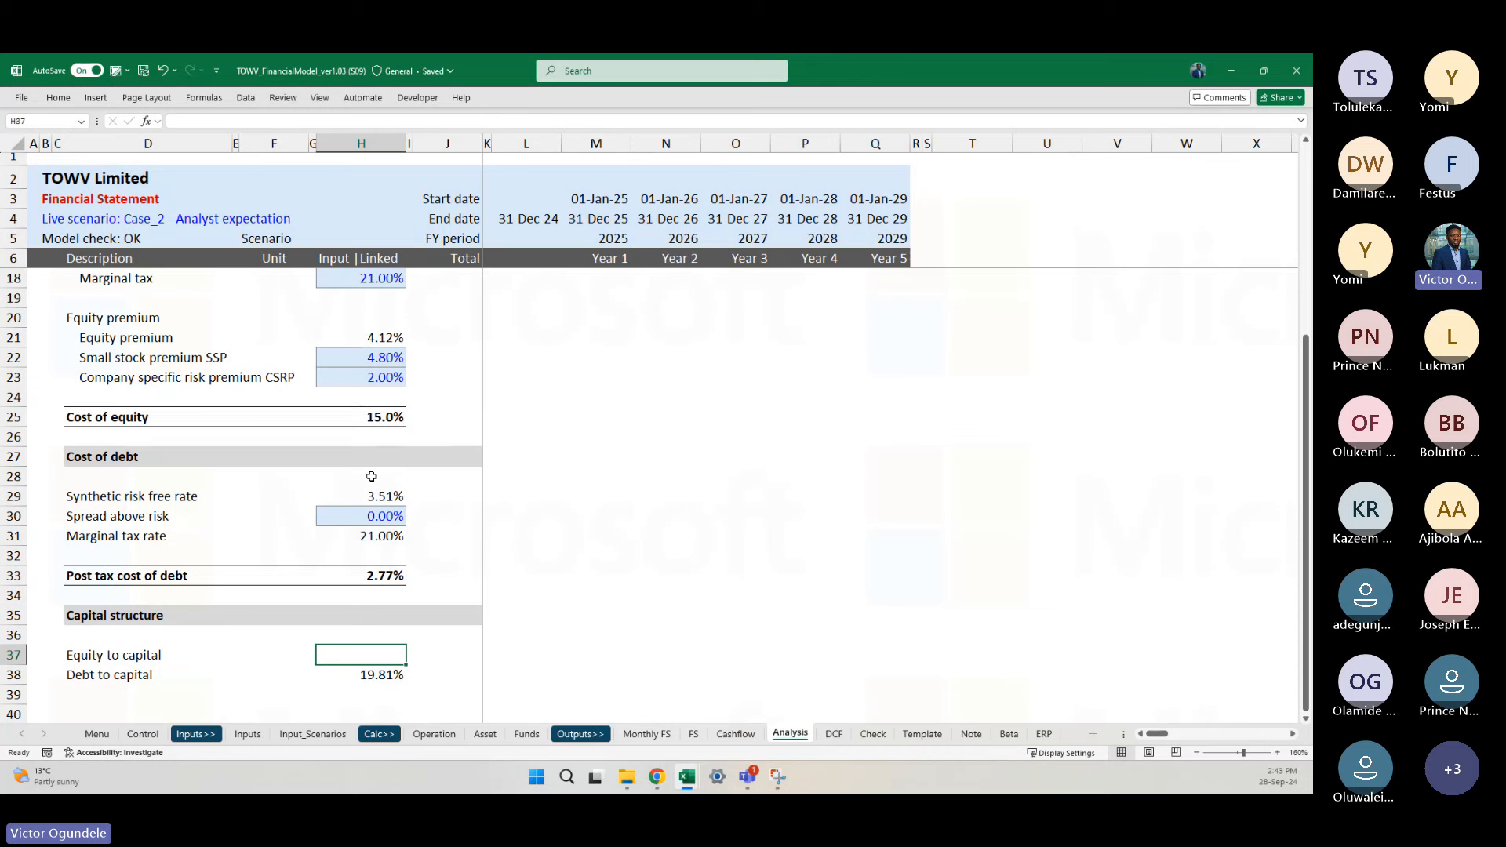
Step: Calculate Equity to capital in H37 as one minus Debt to capital with the formula =1-H38
text(=1-)
key(Down)
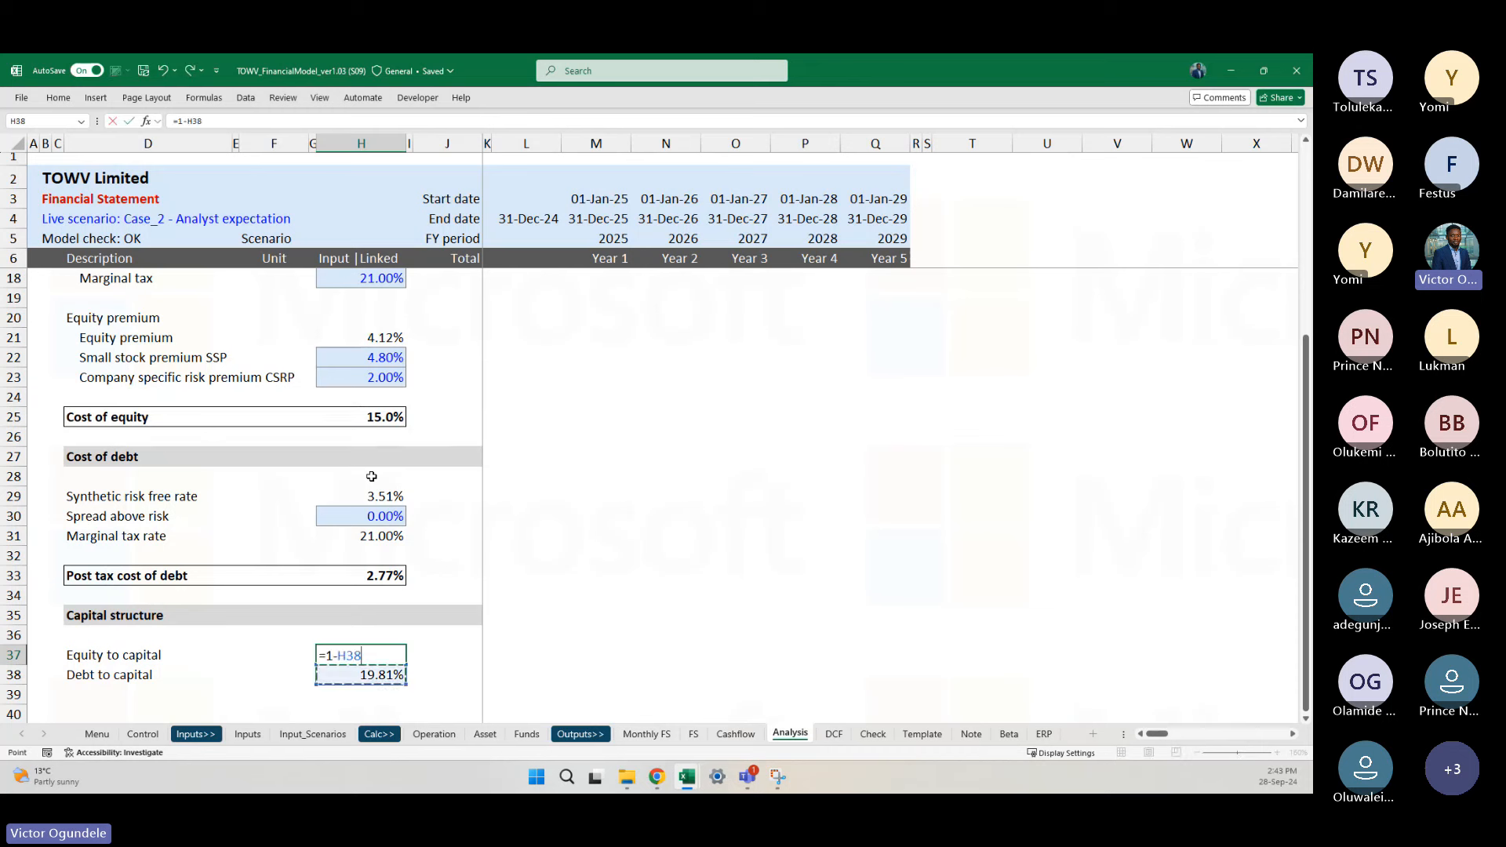
key(Return)
Step: Label cell D40 below the capital structure section as WACC
key(Down)
key(Left)
key(Left)
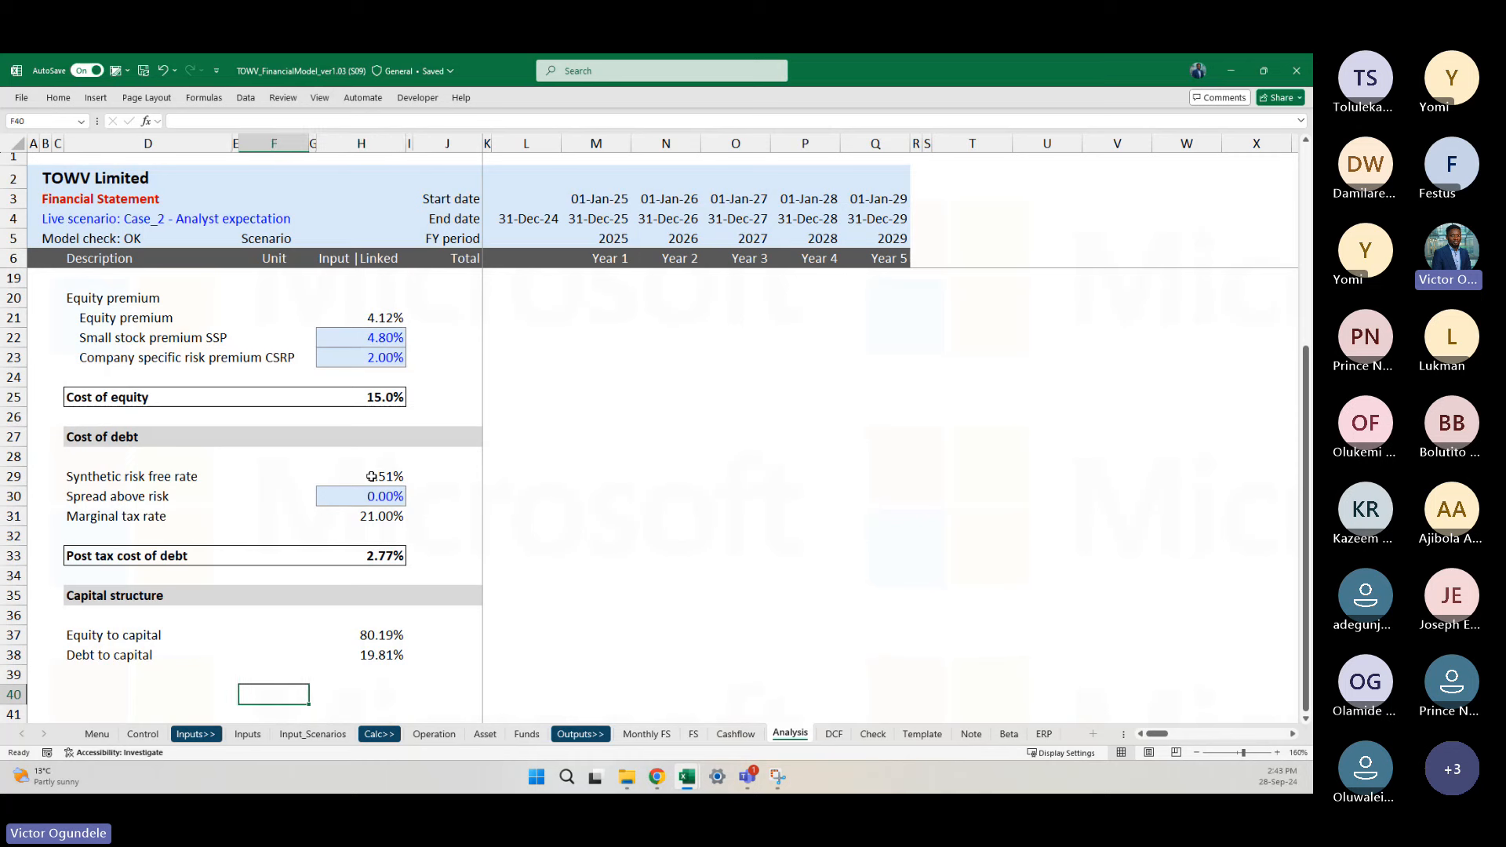
key(Left)
key(Left)
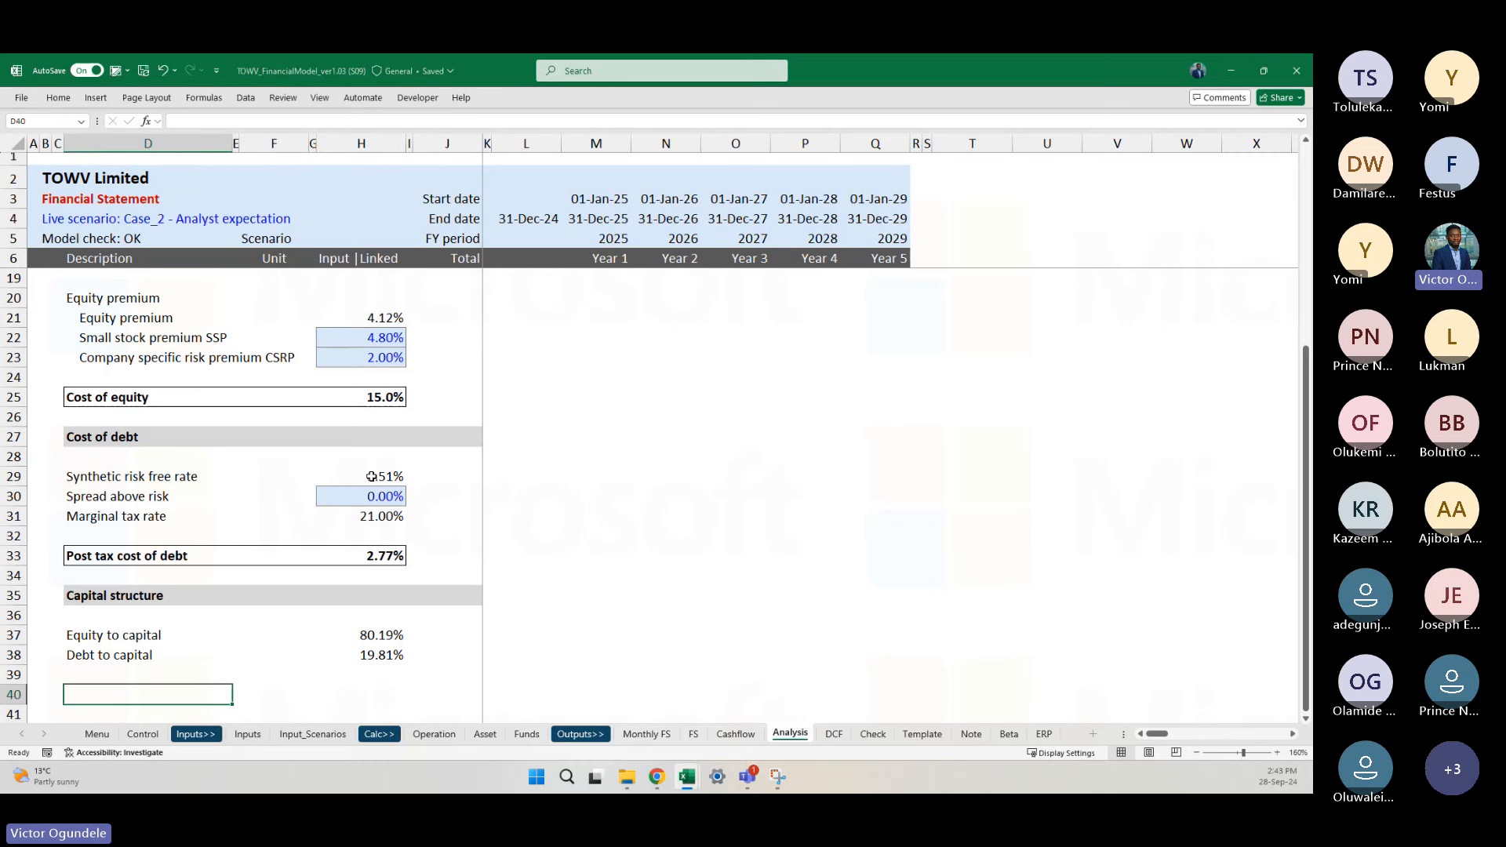
text(WACC)
key(Right)
Step: Calculate WACC in H40 from the cost of equity, cost of debt and capital weights with =(H25*H37)+(H33*H38)
key(Right)
key(Right)
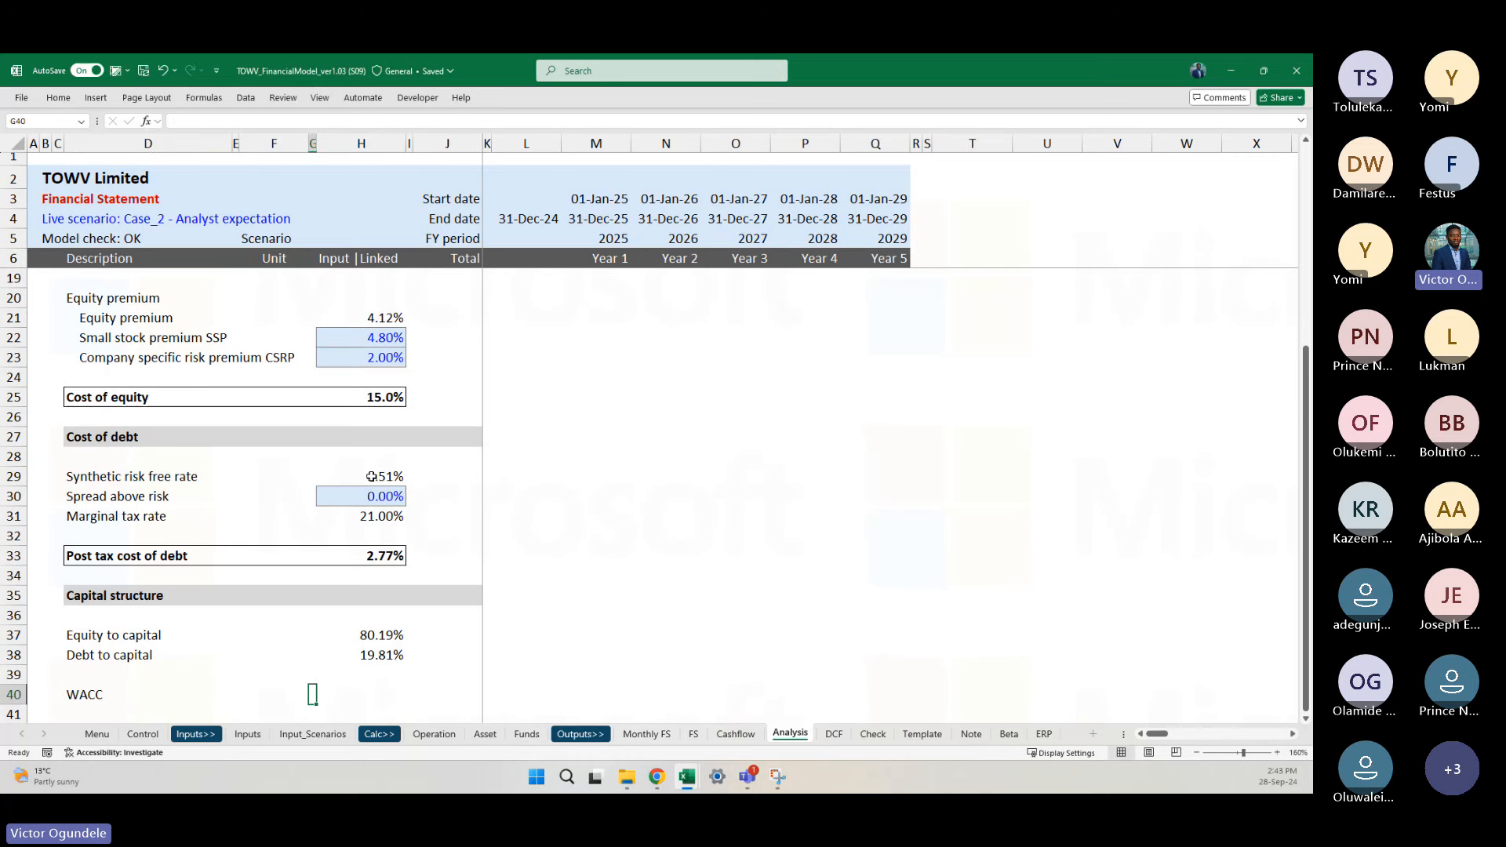
key(Right)
ctrl+scroll(372, 476, down, 2)
key(Right)
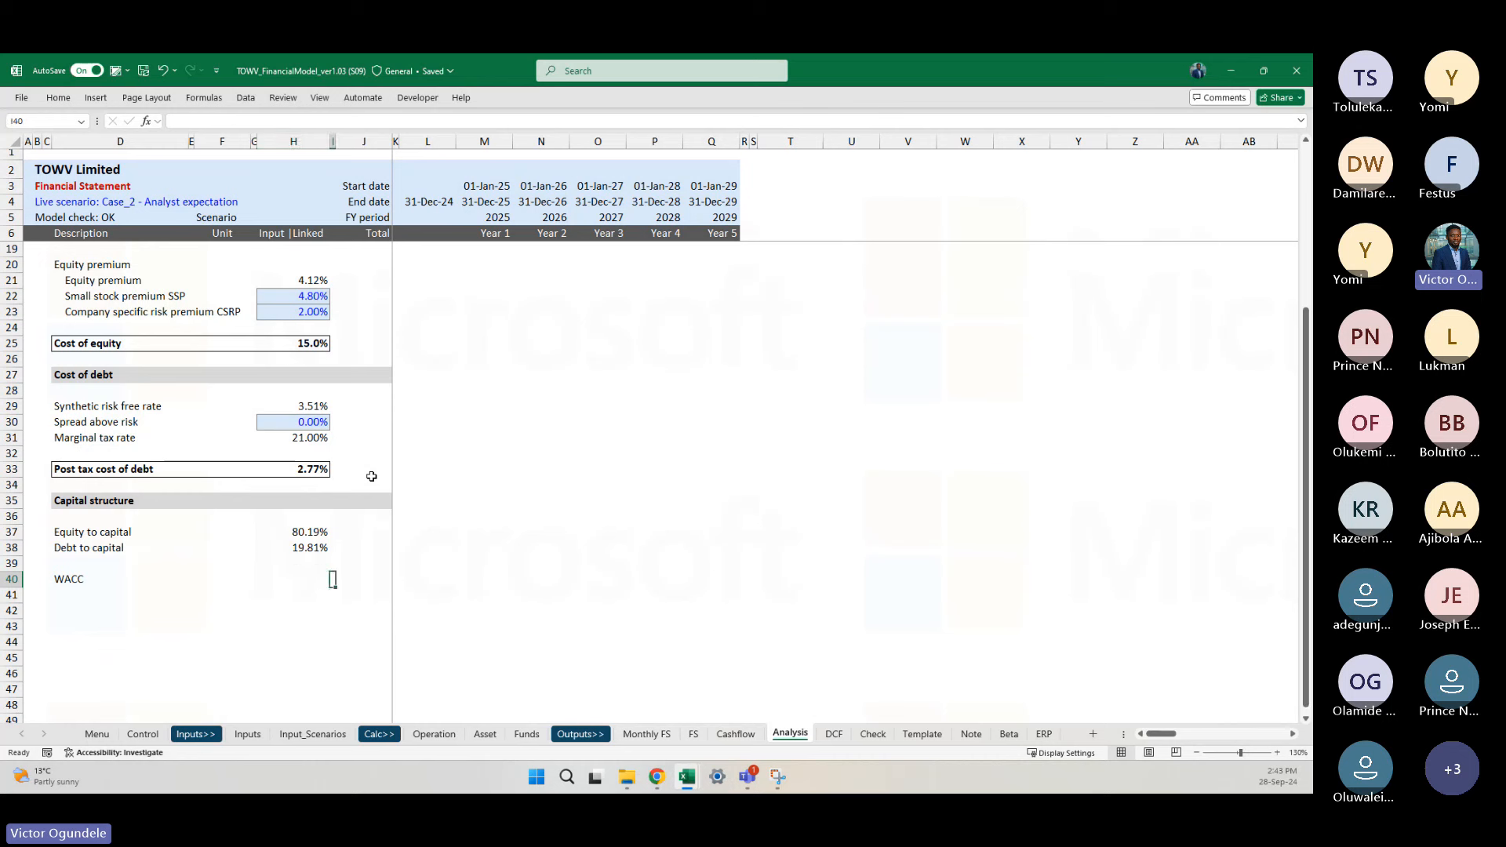
key(Left)
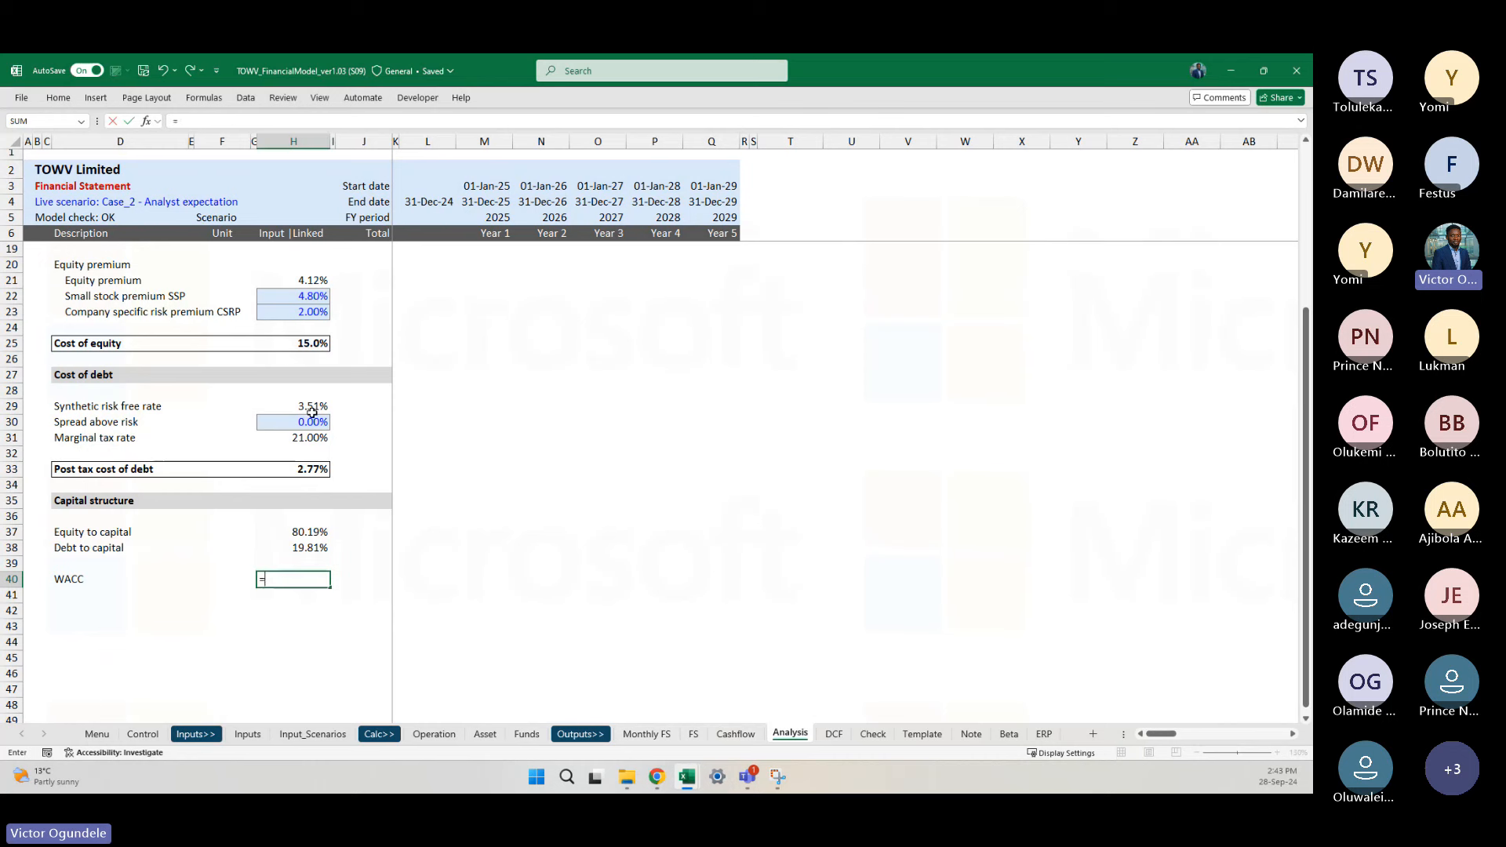
text(=()
scroll(304, 280, up, 1)
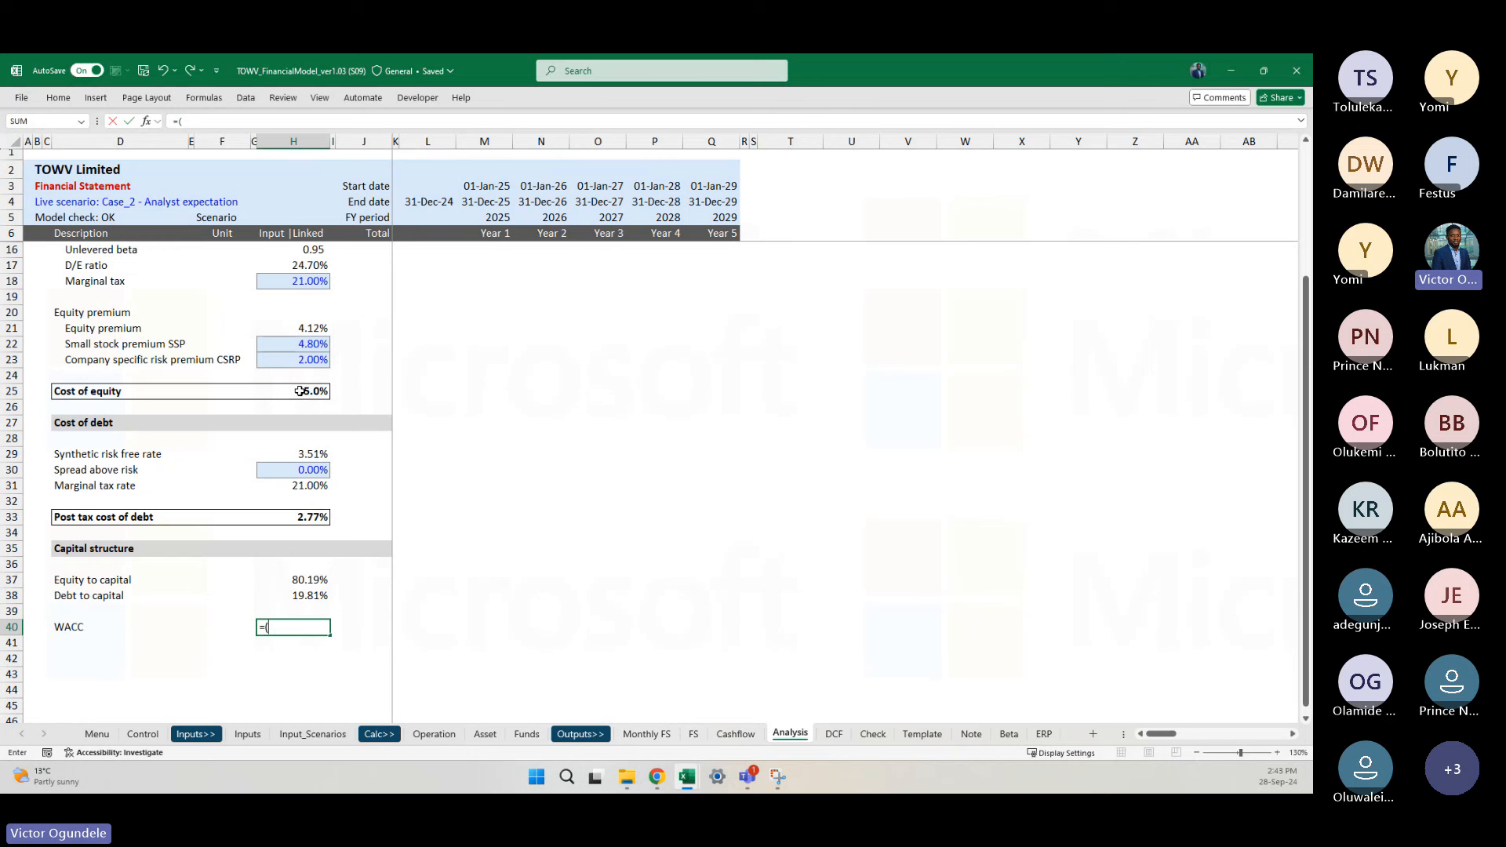
click(300, 391)
text(*)
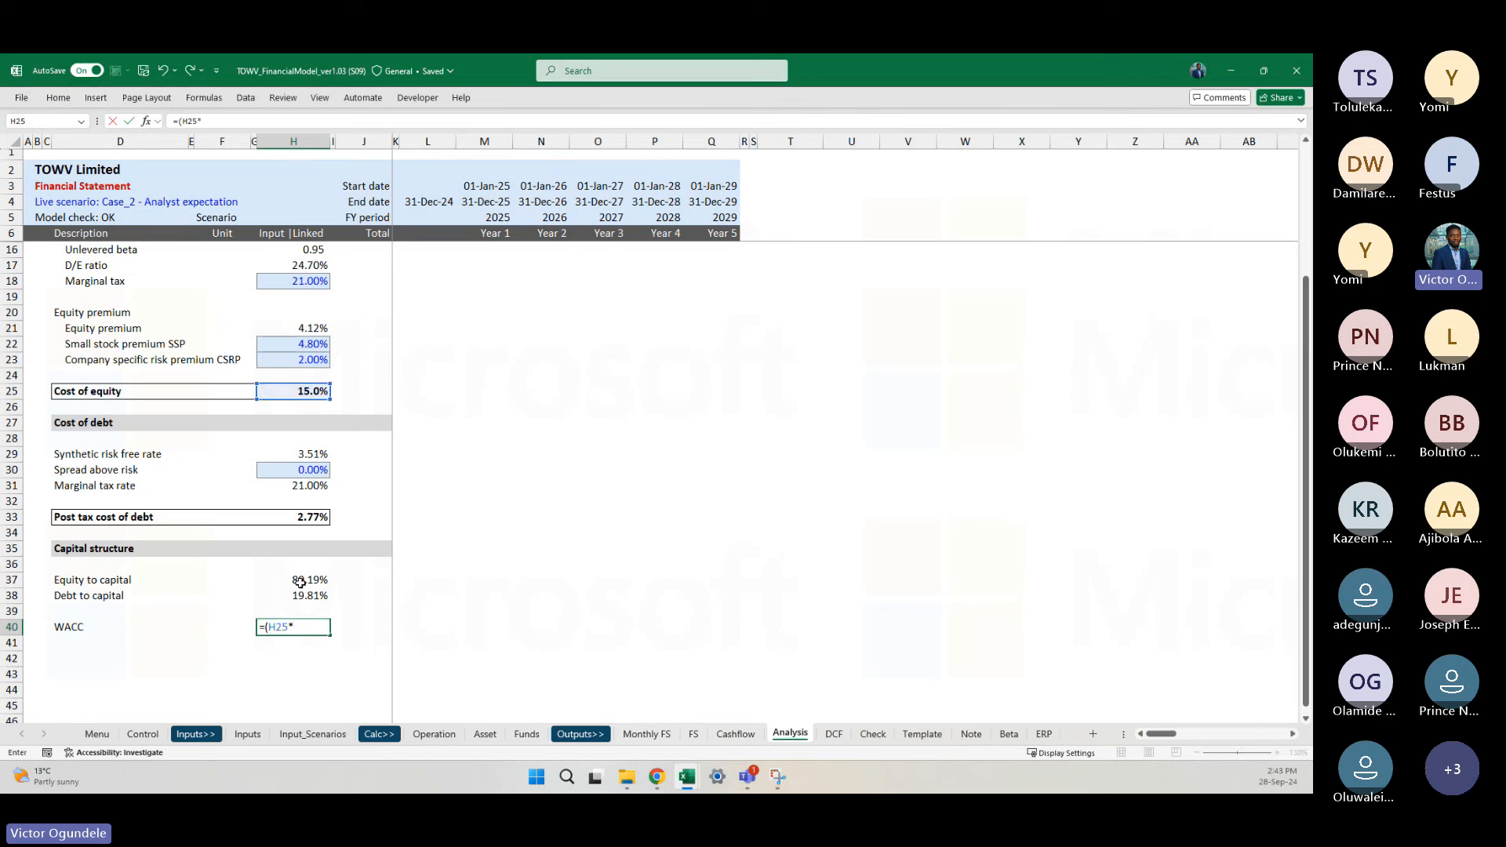
click(300, 580)
text()+)
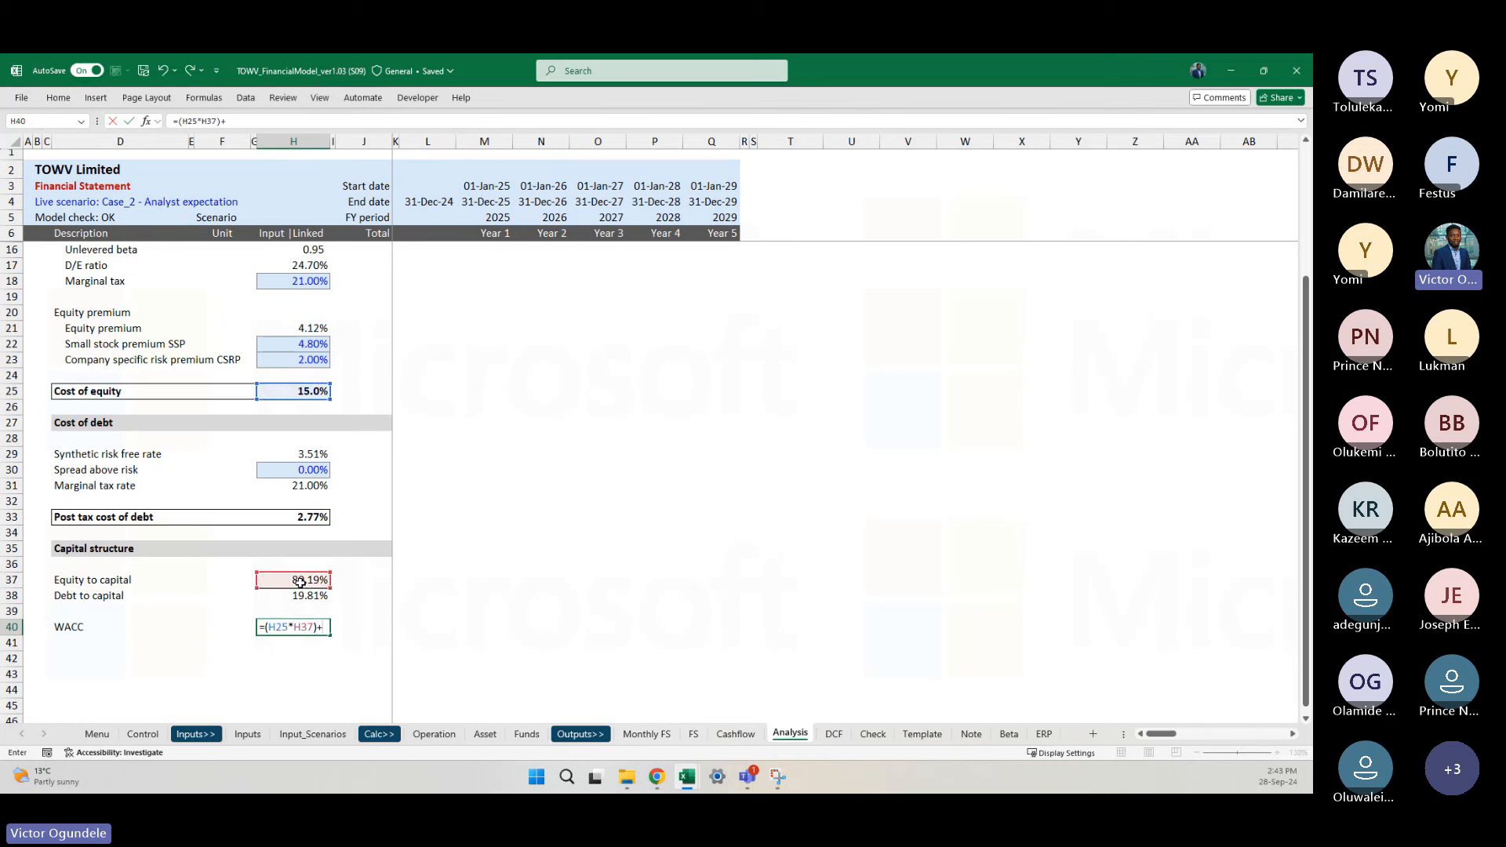
text(()
click(300, 515)
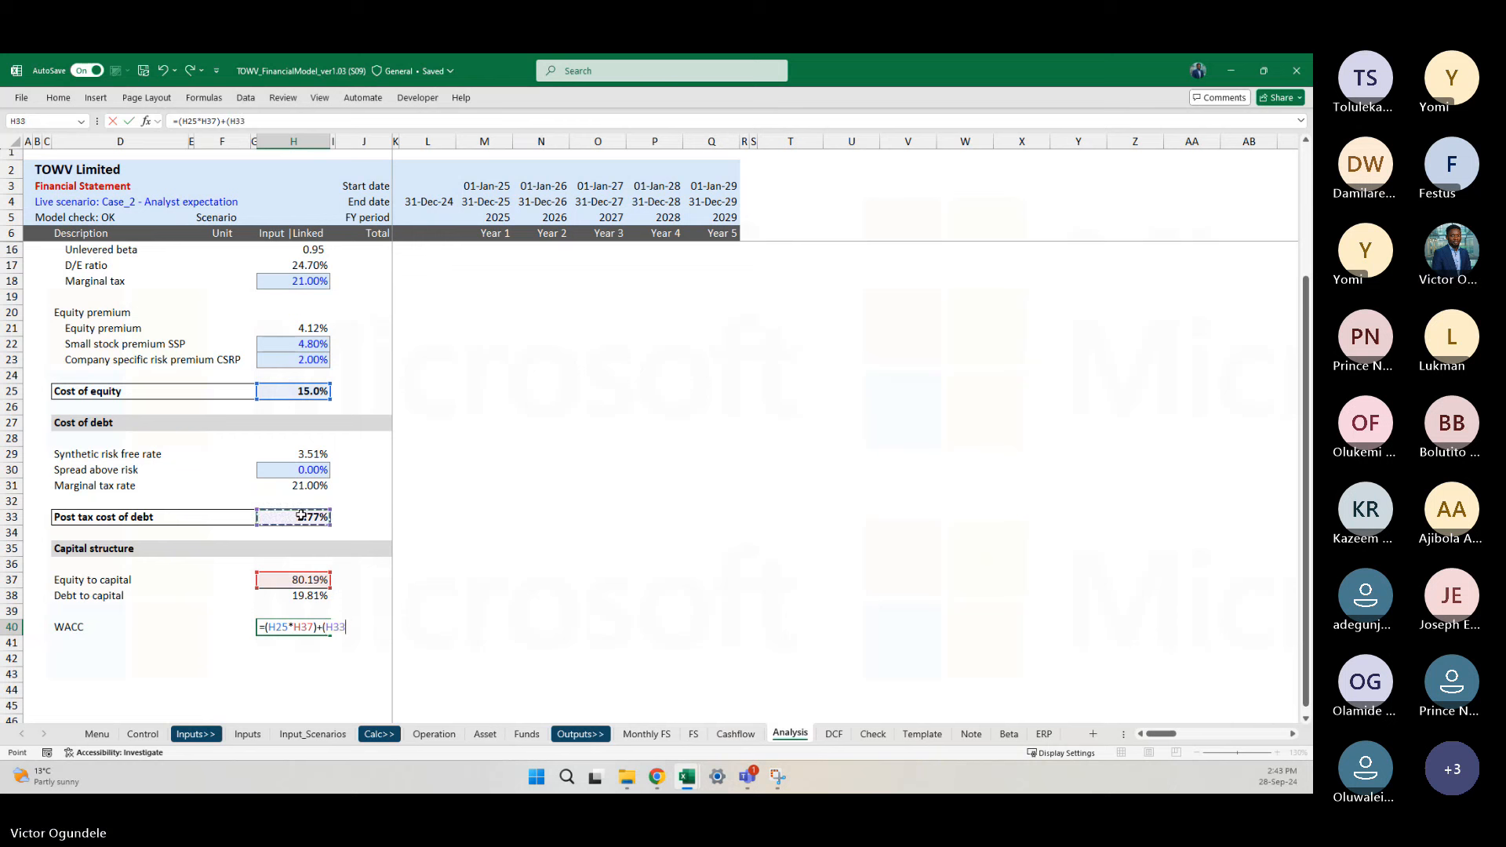
text(*)
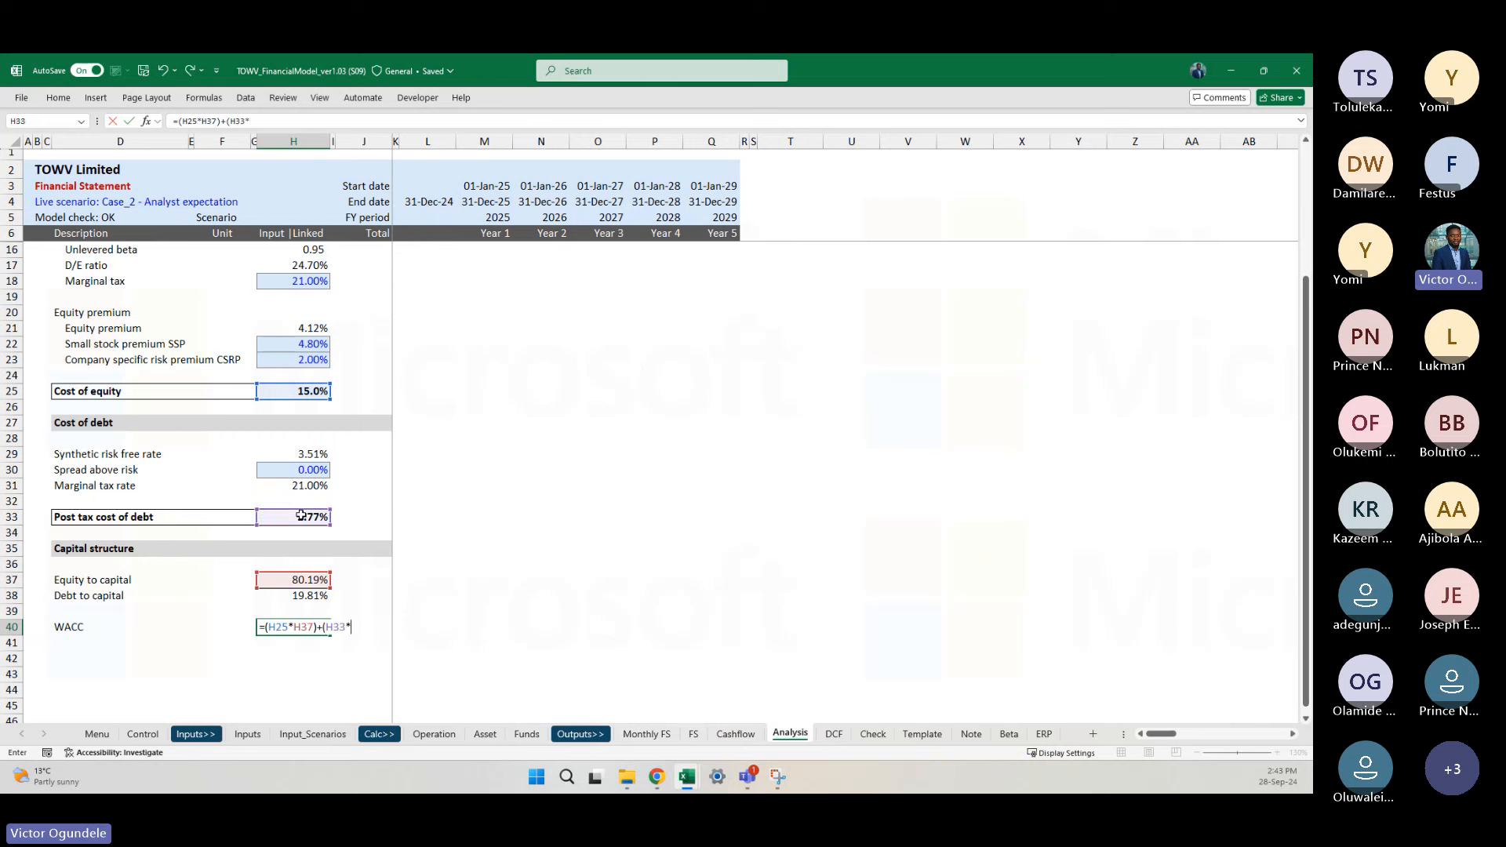
click(300, 596)
text())
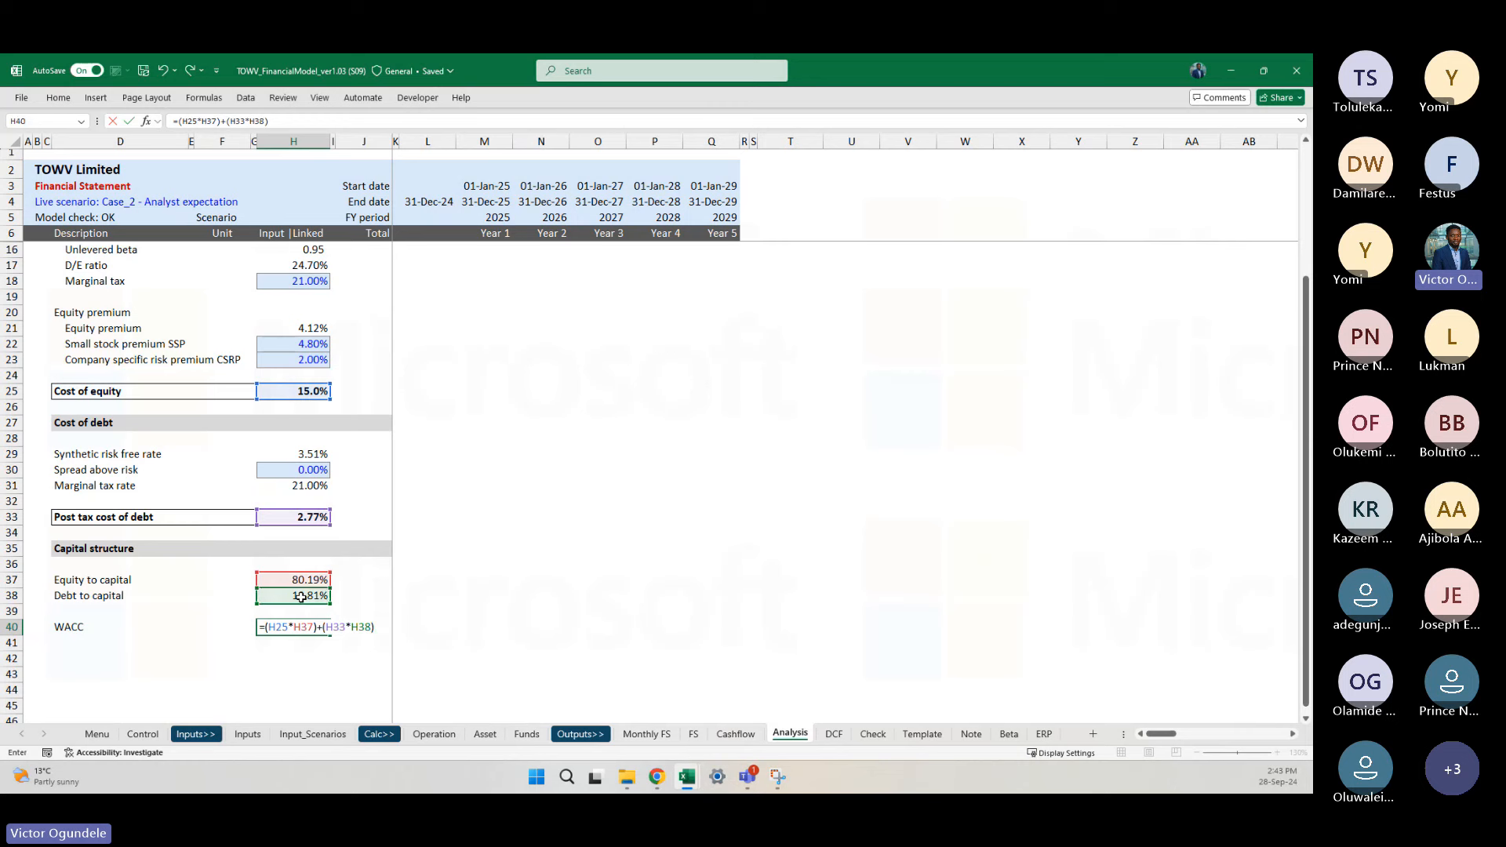
key(ctrl+Return)
Step: Format the WACC result in H40 as a percentage with two decimal places
key(ctrl+shift+5)
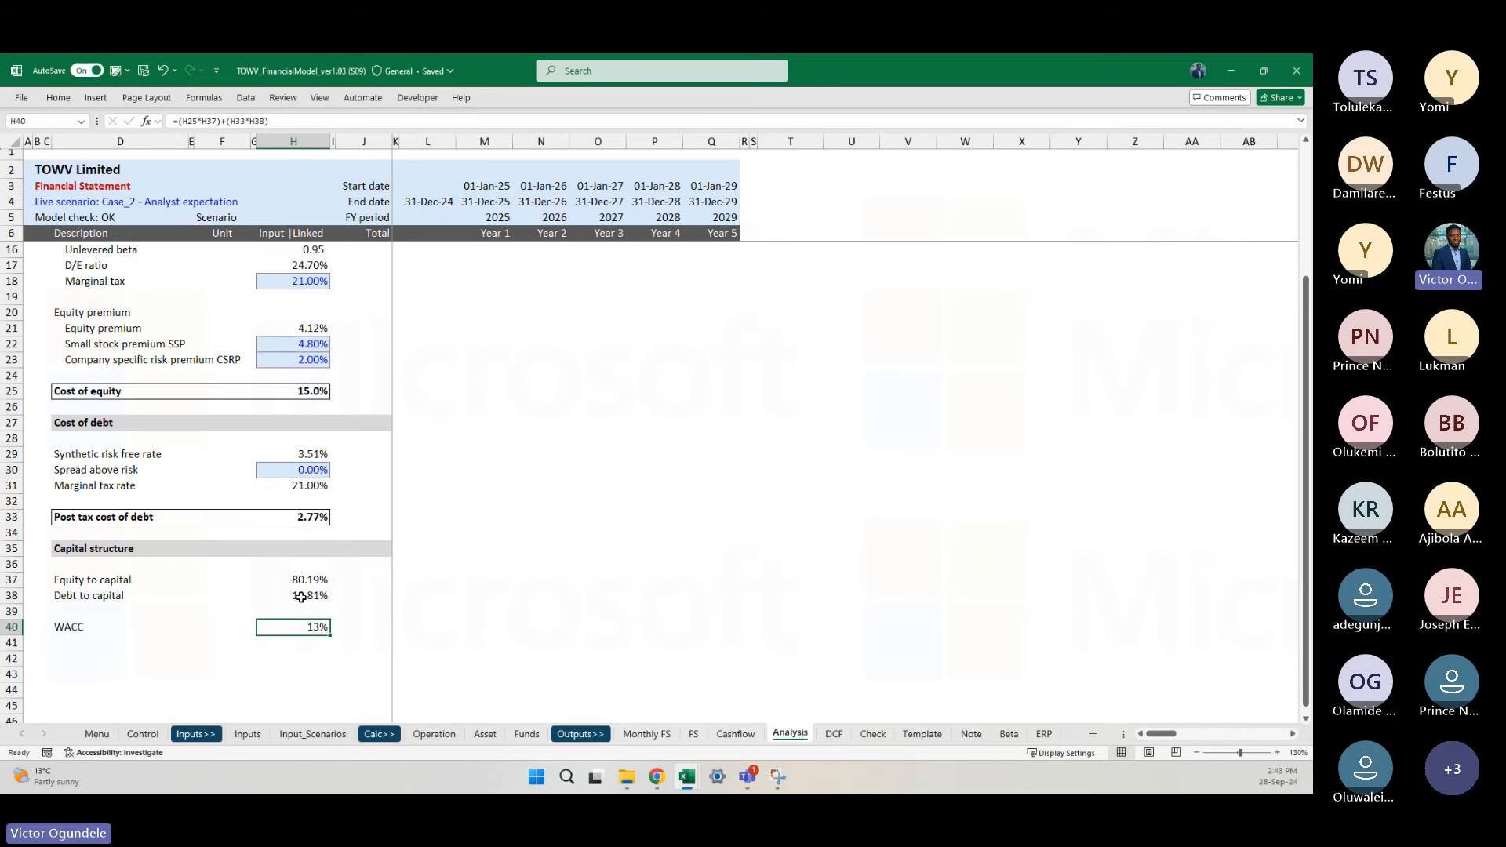
key(alt+h)
key(0)
key(alt+h)
key(0)
Step: Make the WACC row from D40 to H40 bold with an outline border, like the other result rows
key(ctrl+Left)
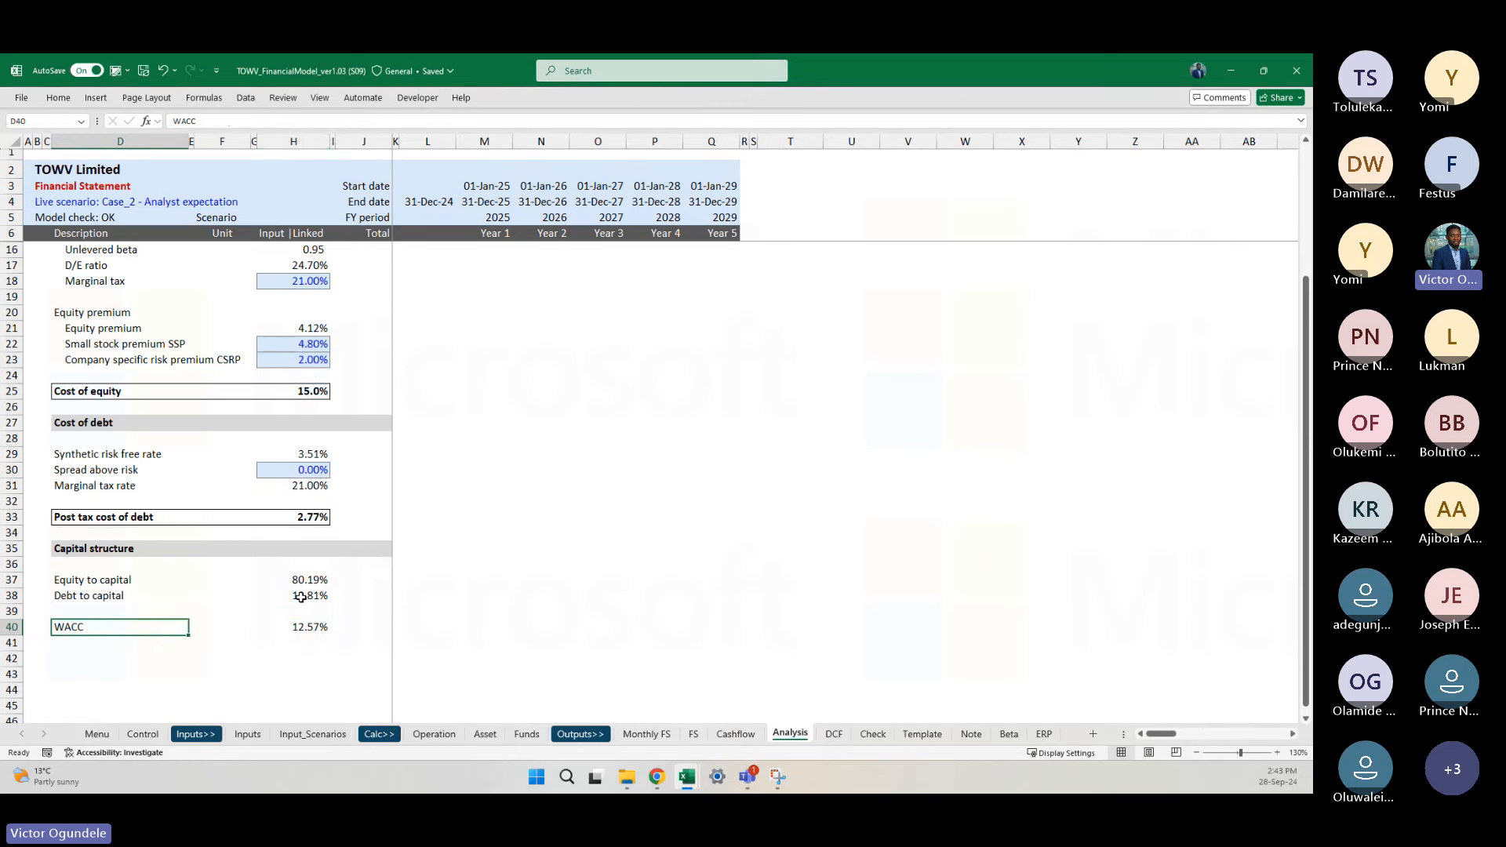
key(ctrl+shift+Right)
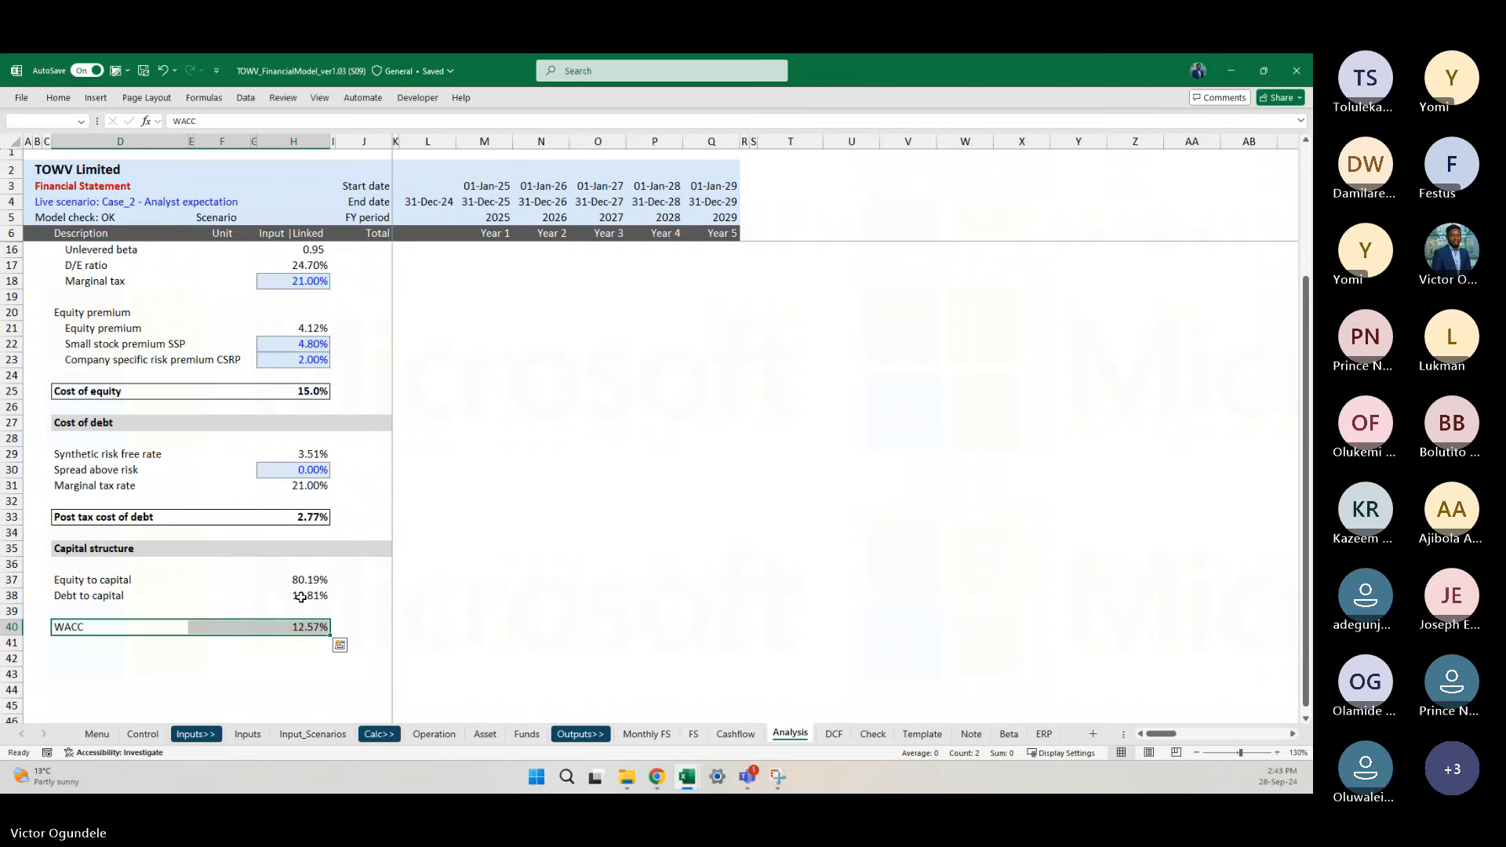
key(ctrl+b)
key(Right)
key(Right)
key(Right)
key(Right)
key(Right)
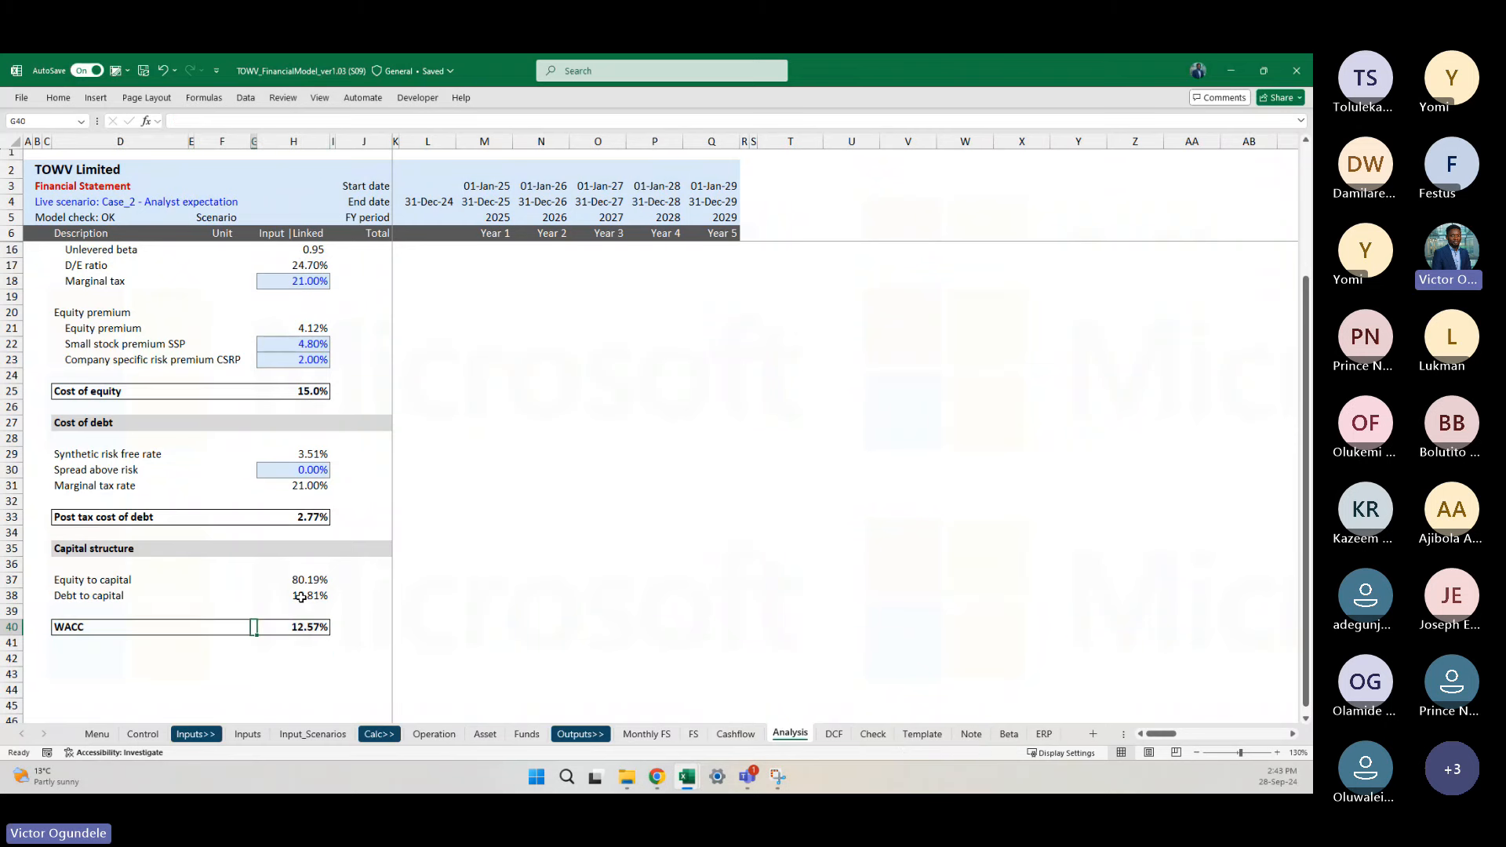
Step: Review the whole WACC calculation and inspect which cells the H40 formula references
scroll(301, 598, down, 1)
scroll(301, 598, down, 1)
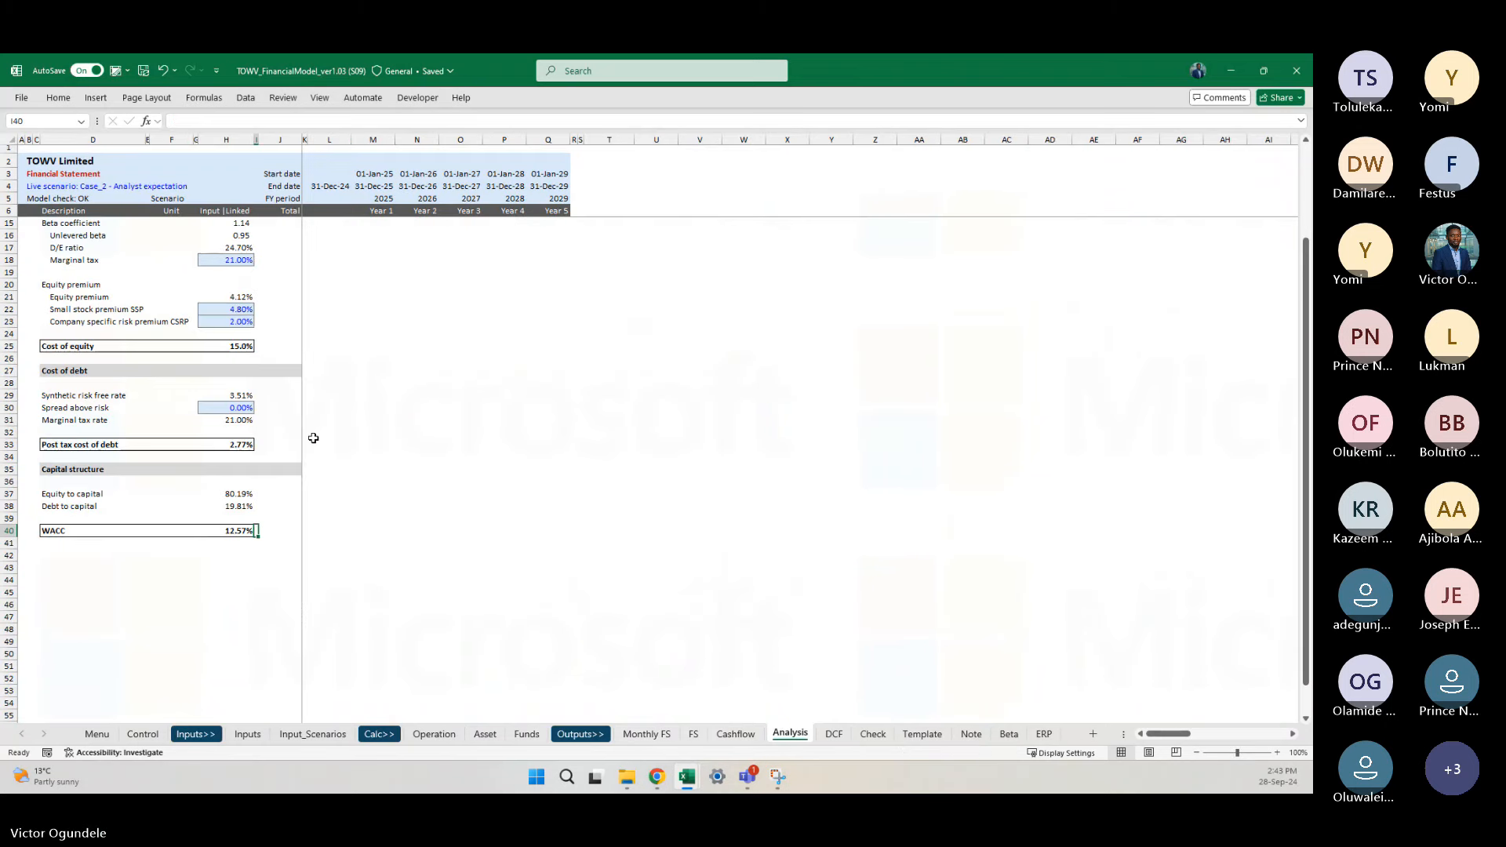
scroll(313, 438, up, 3)
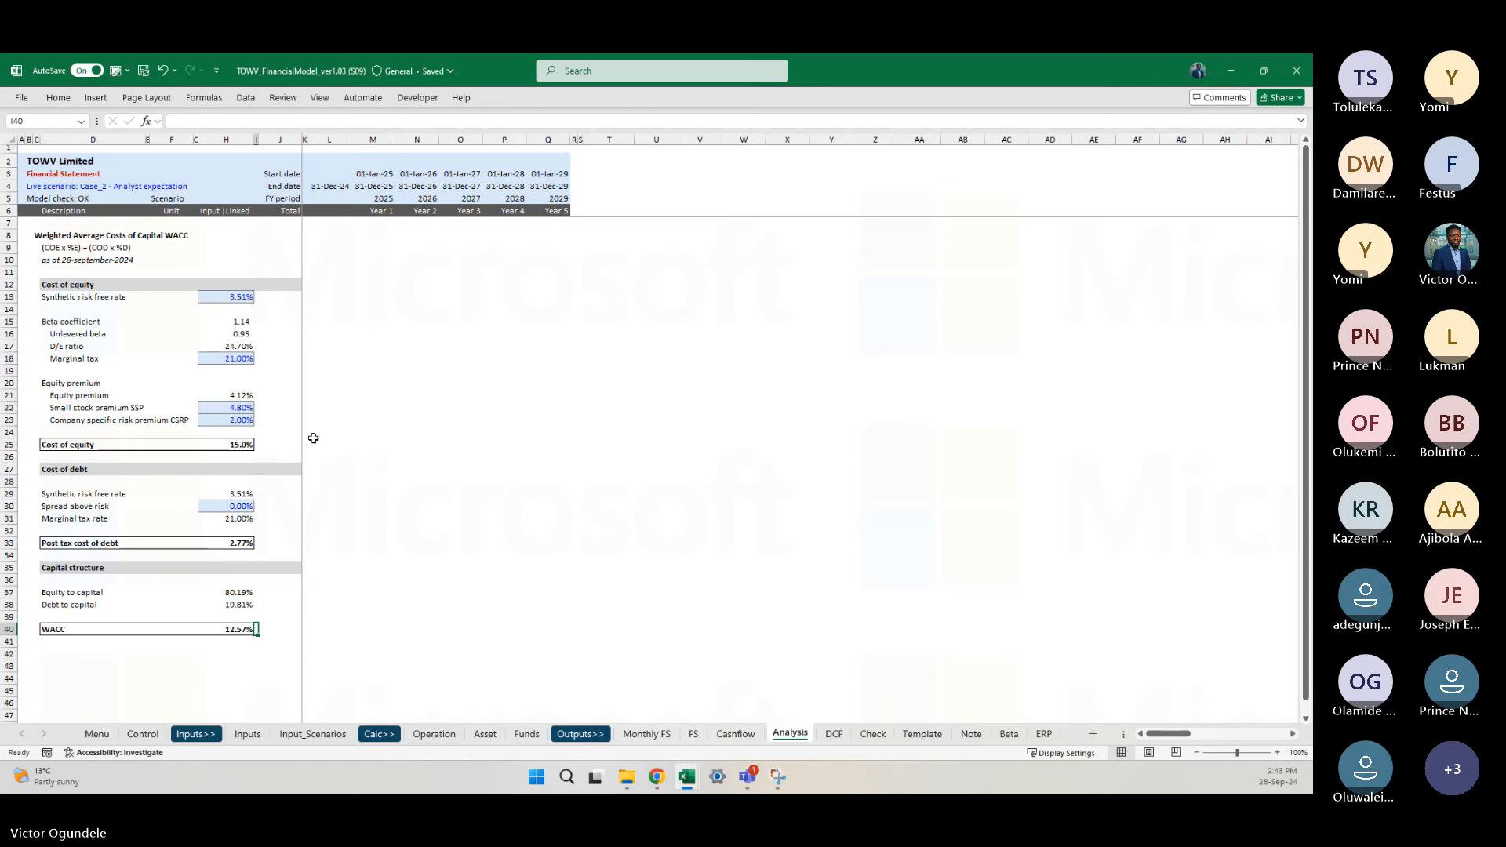
key(Left)
scroll(313, 438, up, 3)
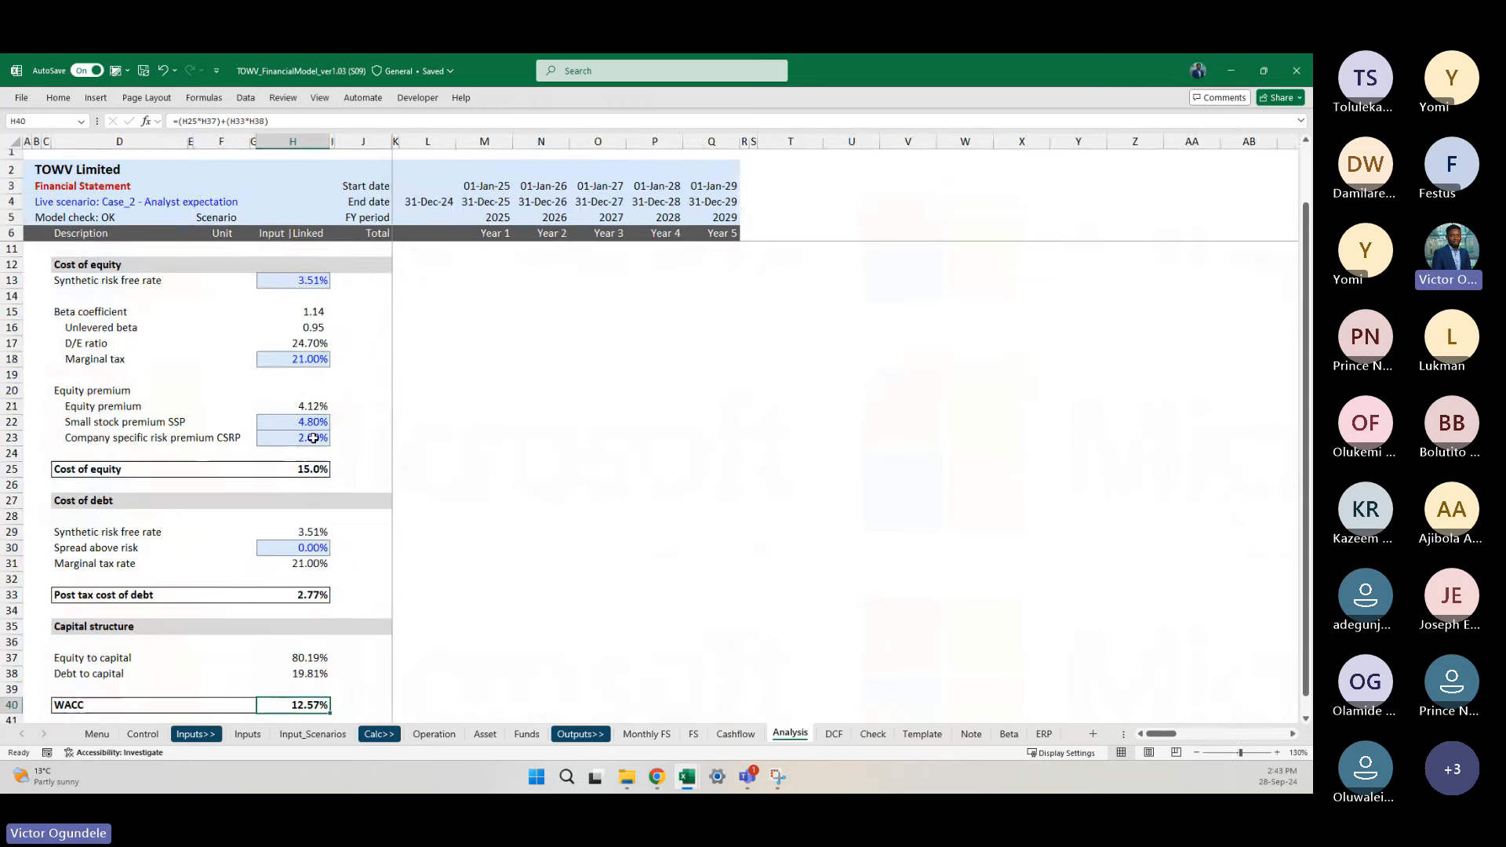
key(F2)
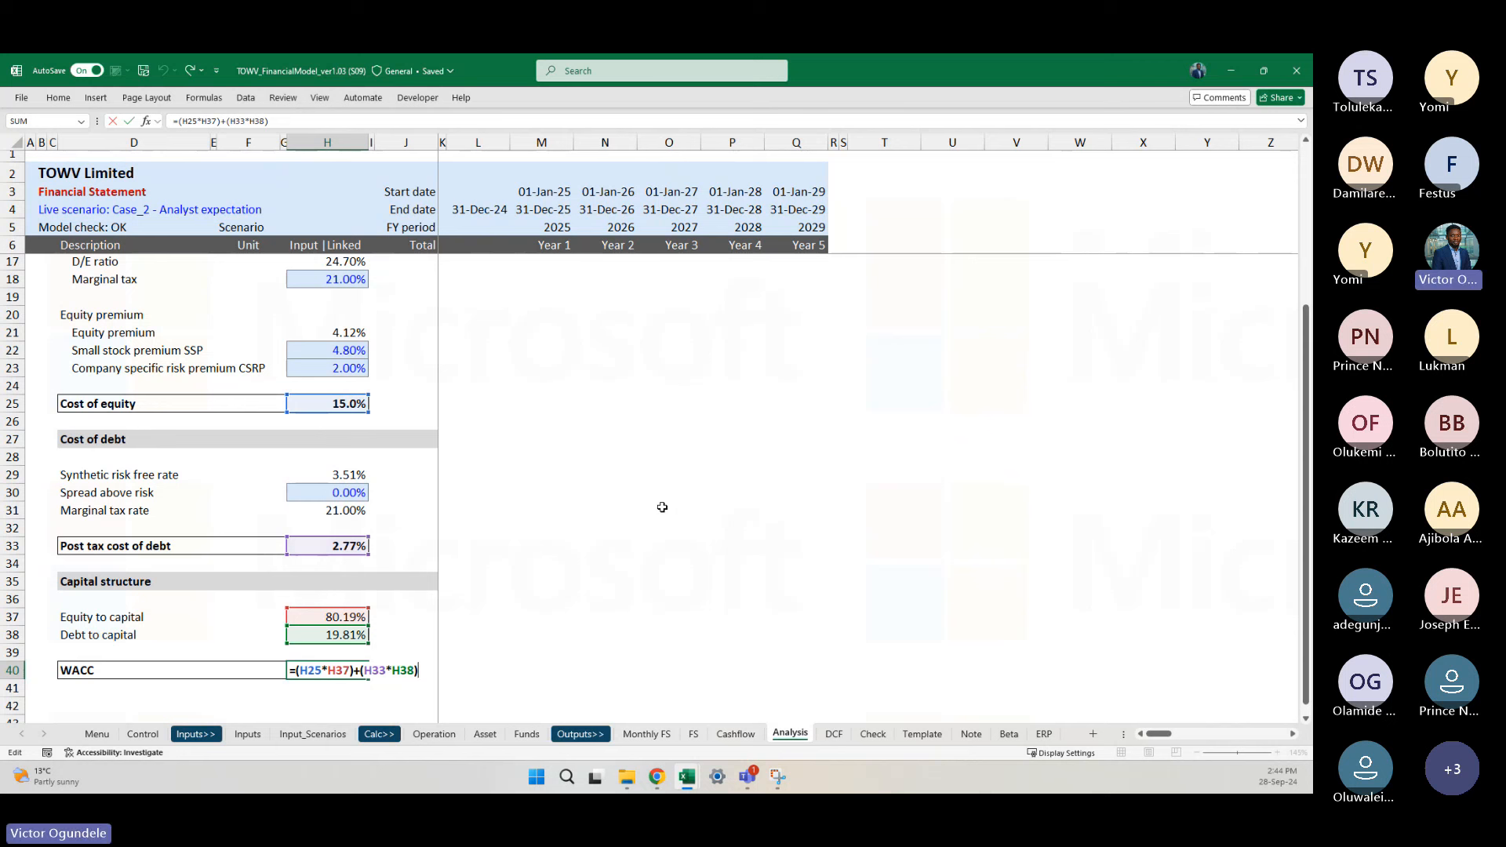
key(ctrl+Return)
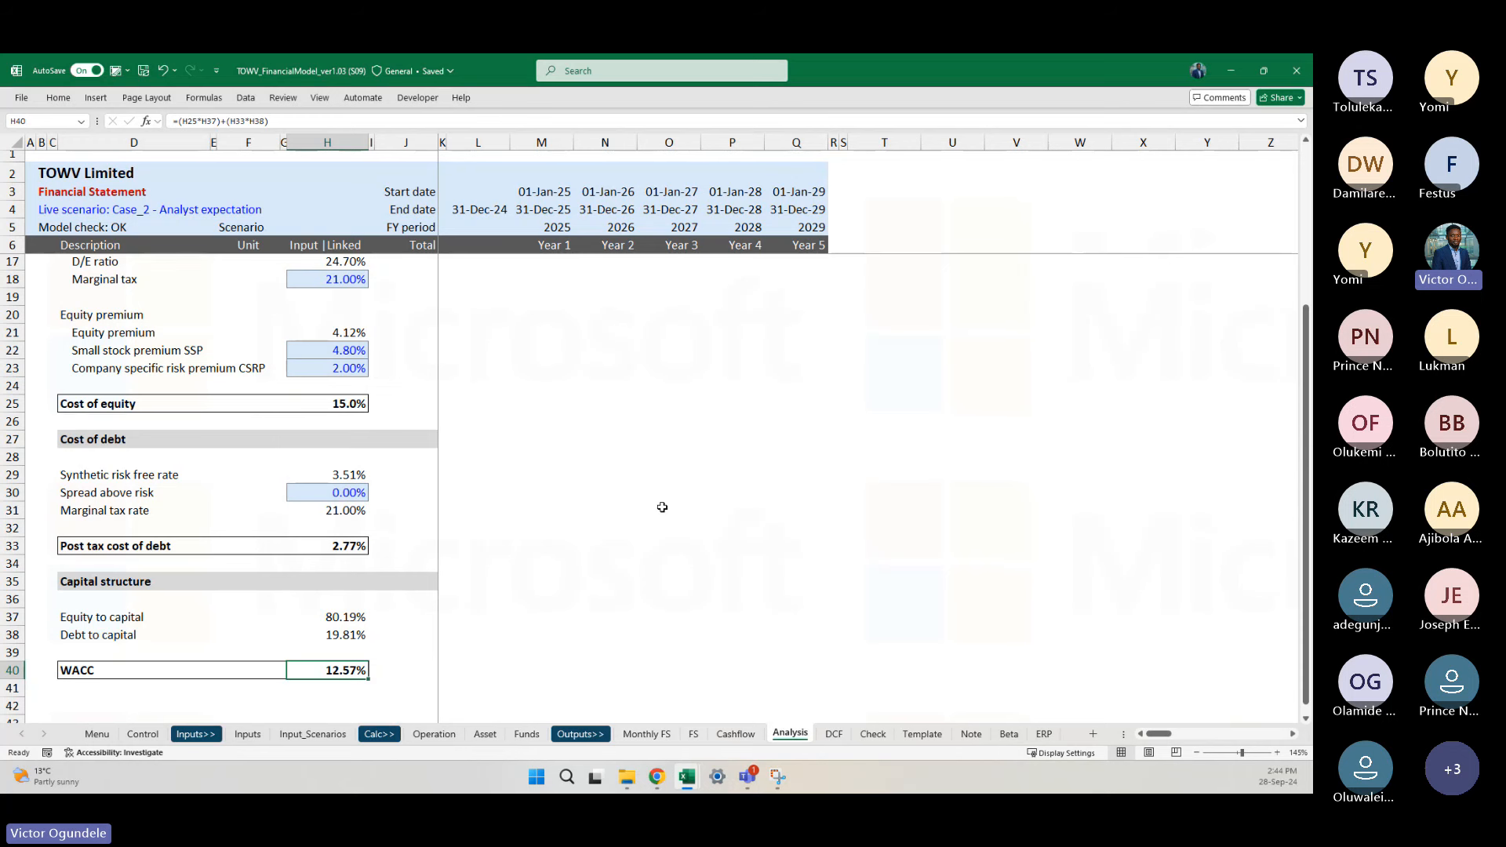
Step: Examine the D/E ratio source in H17 and how the Debt to capital formula in H38 uses it
key(Up)
key(Up)
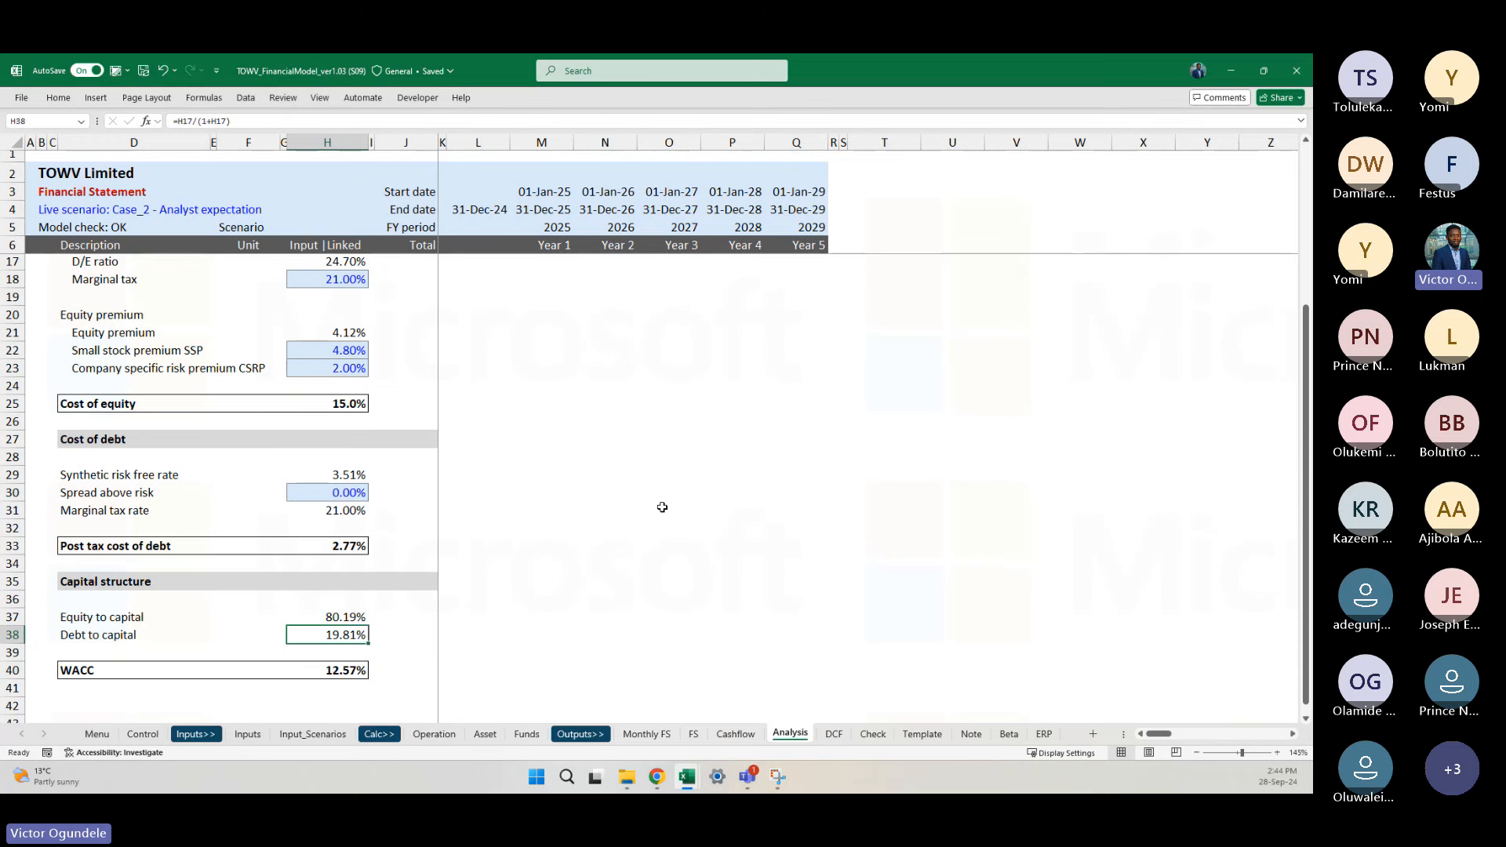
scroll(699, 450, up, 3)
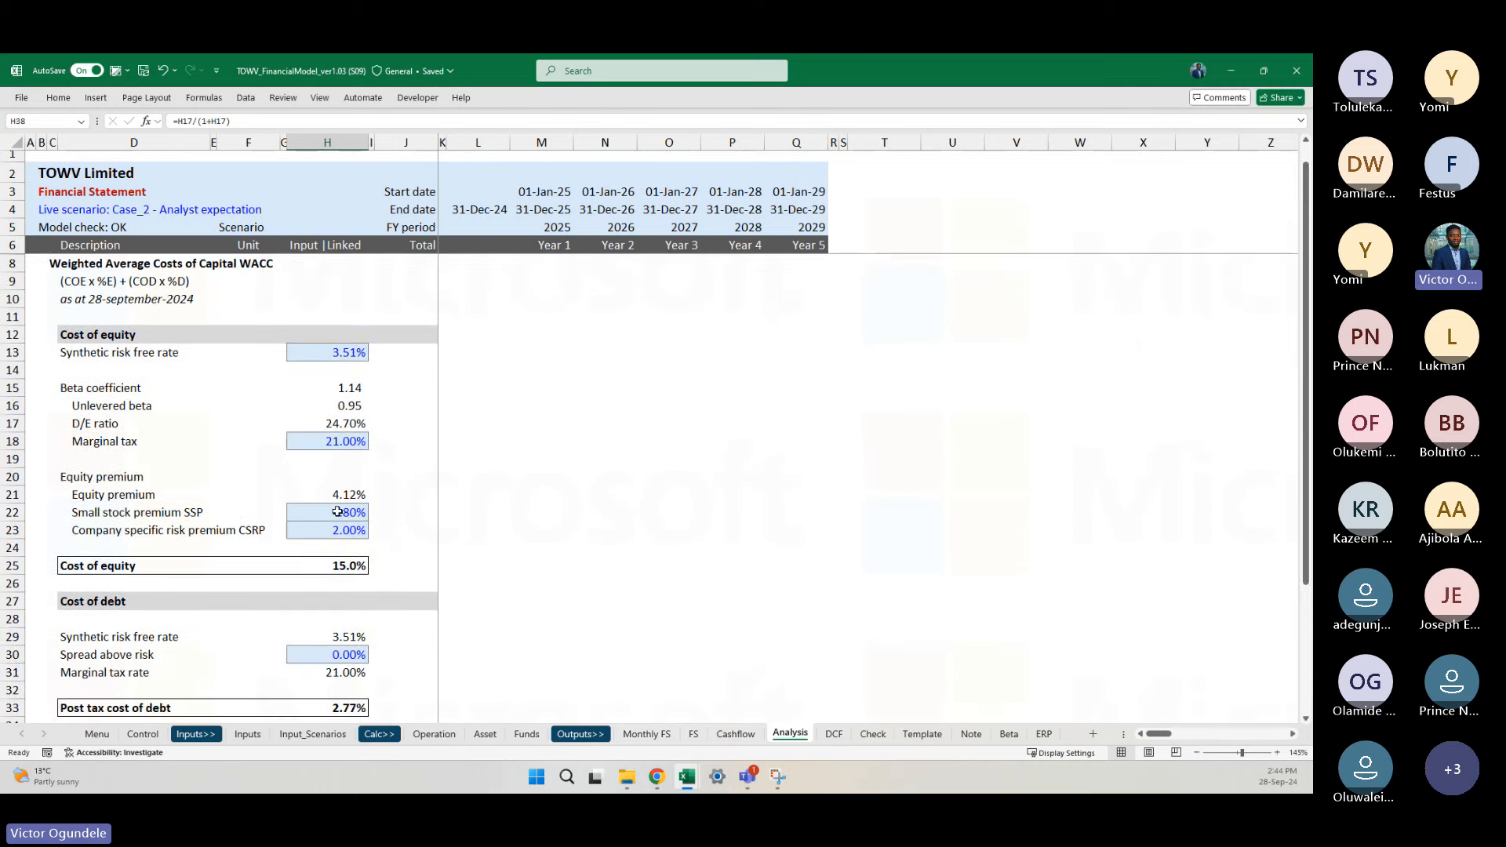
click(337, 425)
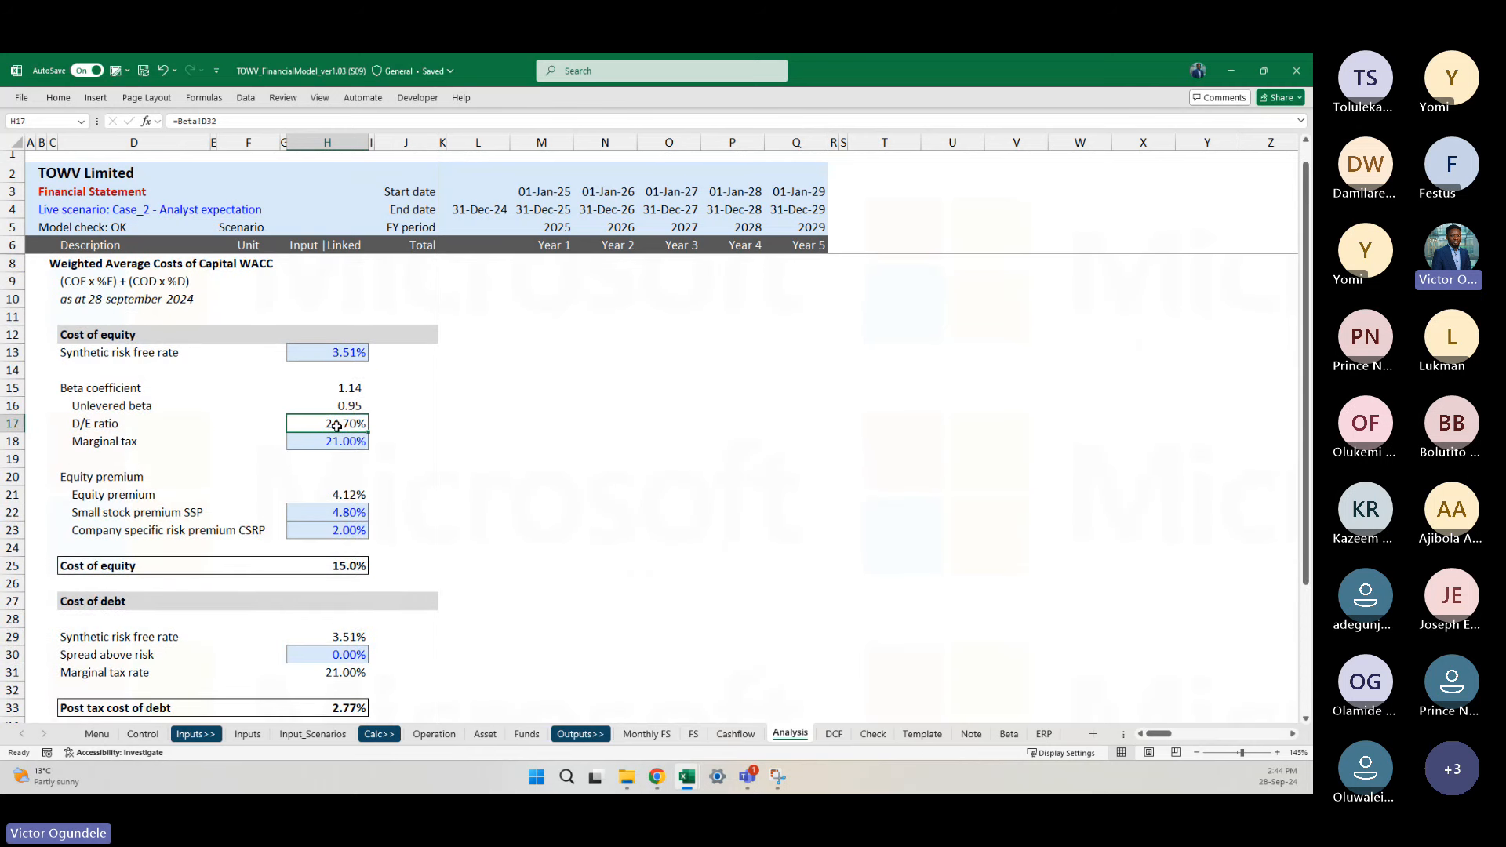
scroll(336, 425, down, 1)
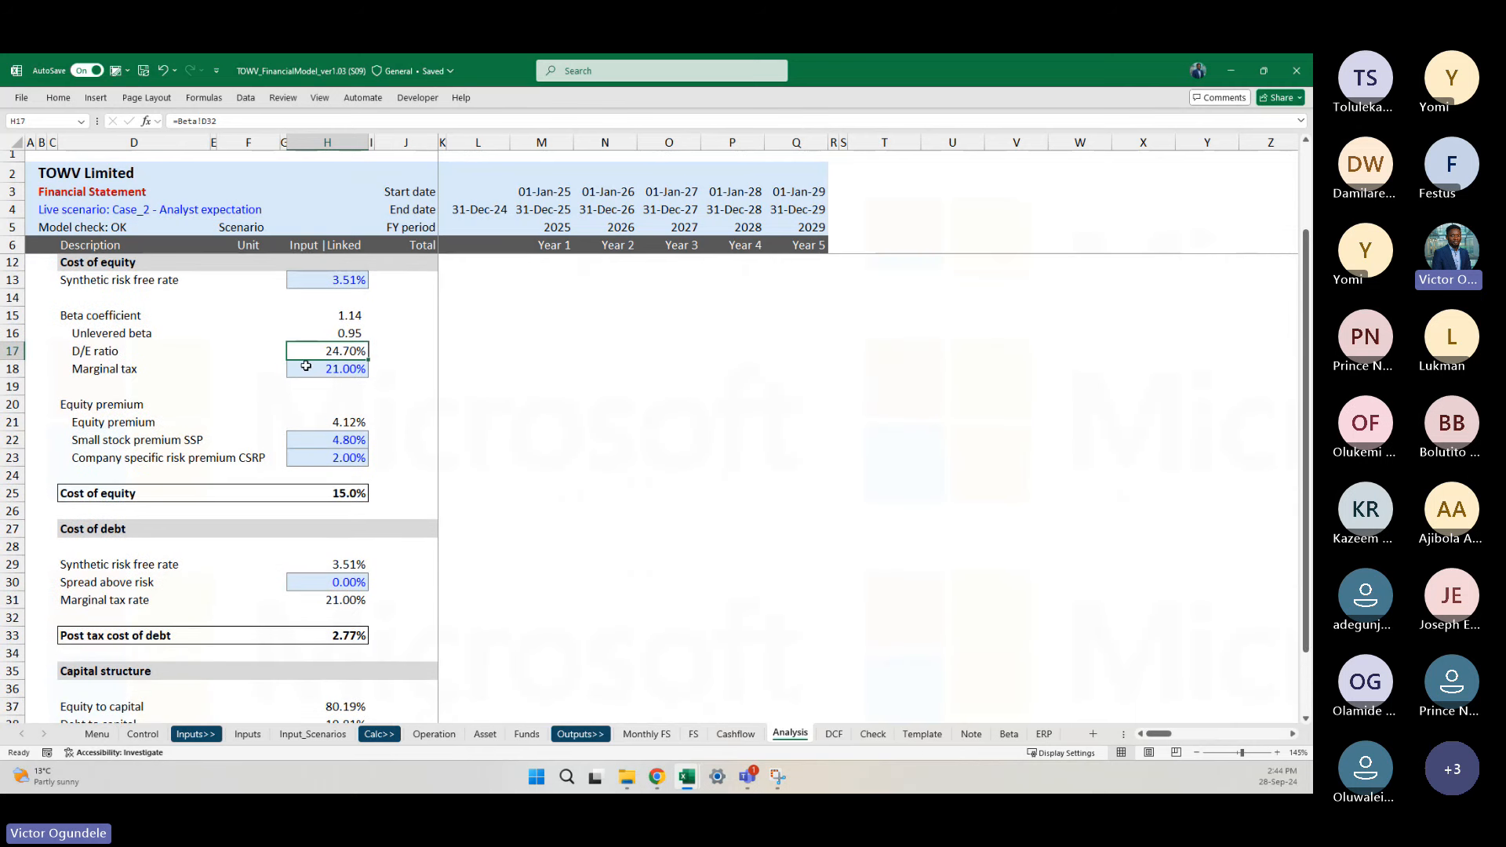
scroll(355, 570, down, 1)
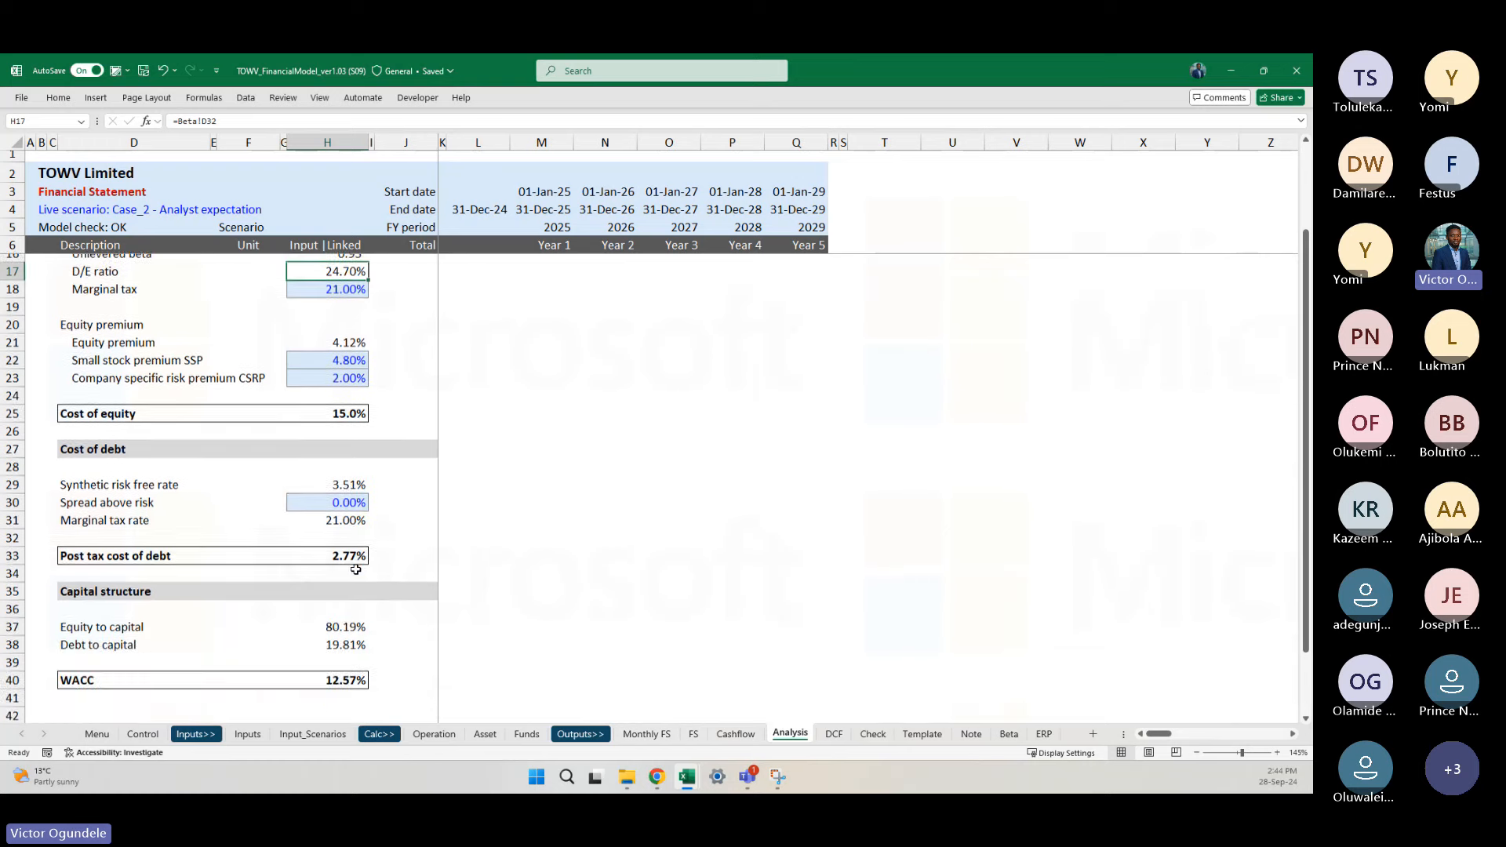
scroll(355, 571, down, 1)
scroll(355, 570, up, 2)
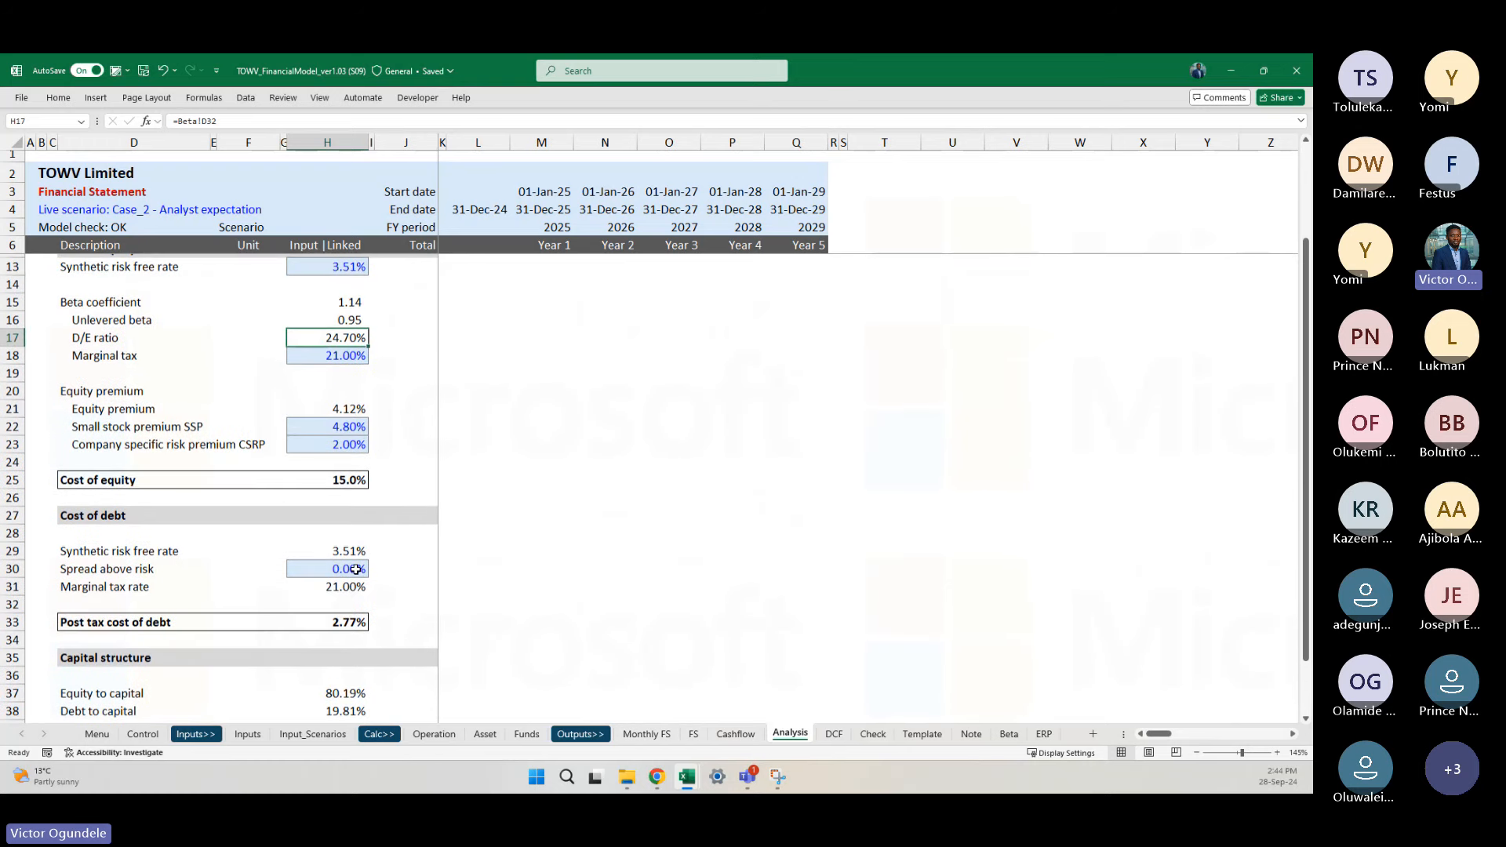
scroll(367, 614, down, 1)
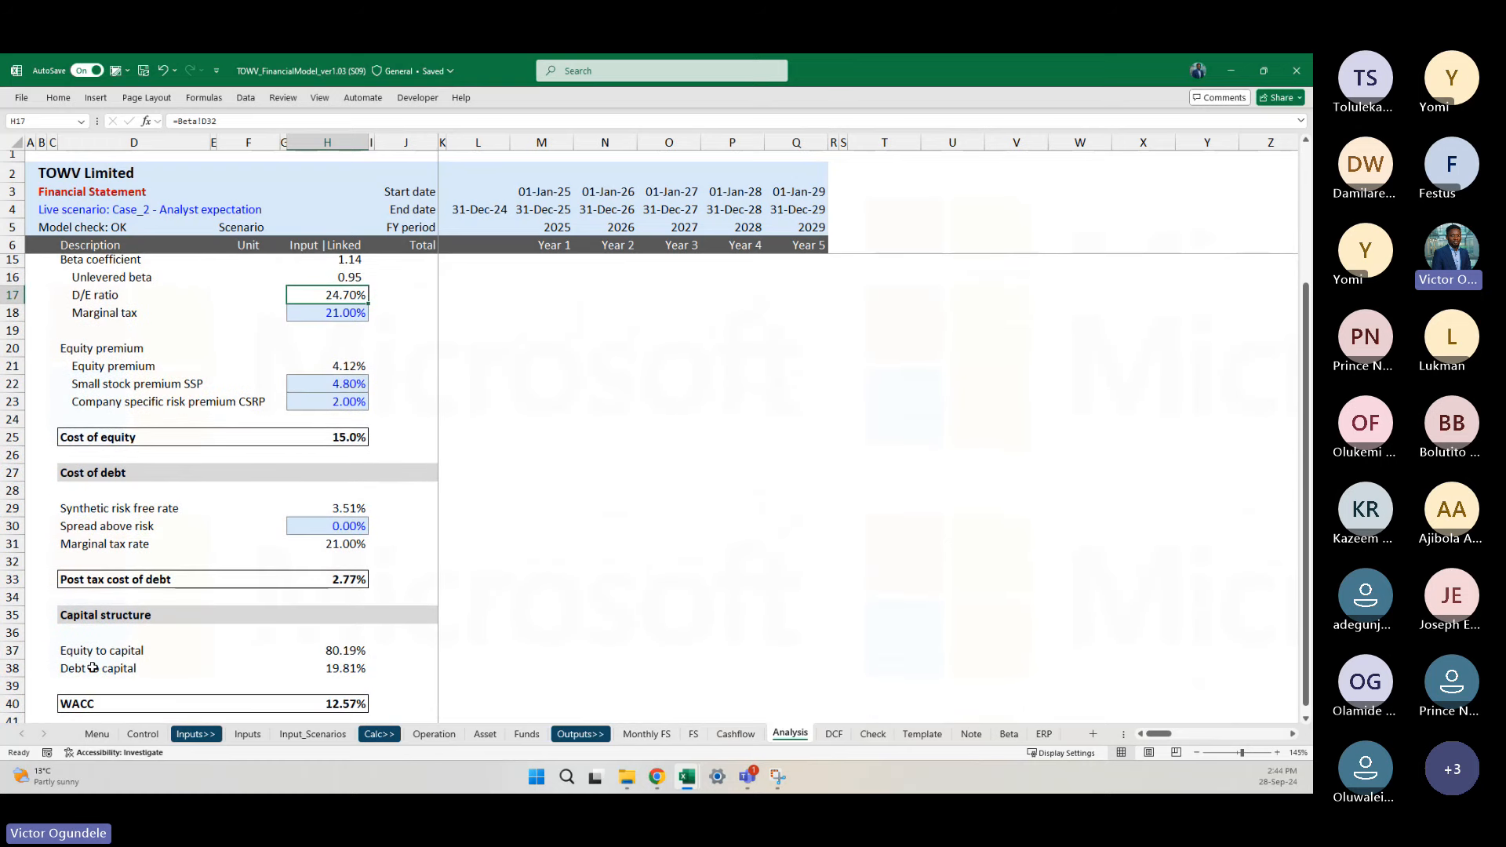
double_click(329, 667)
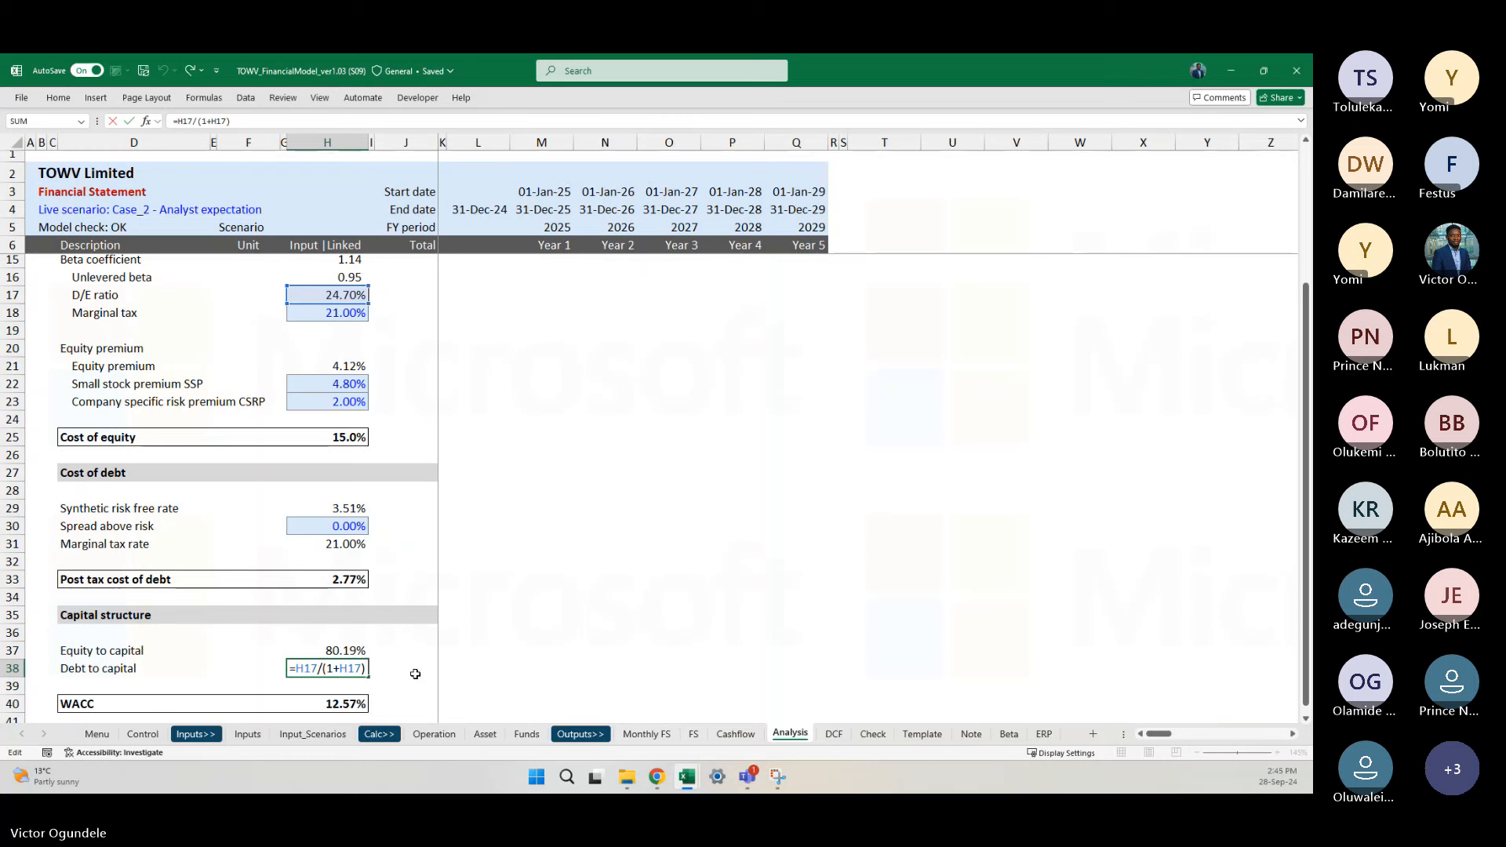
key(Tab)
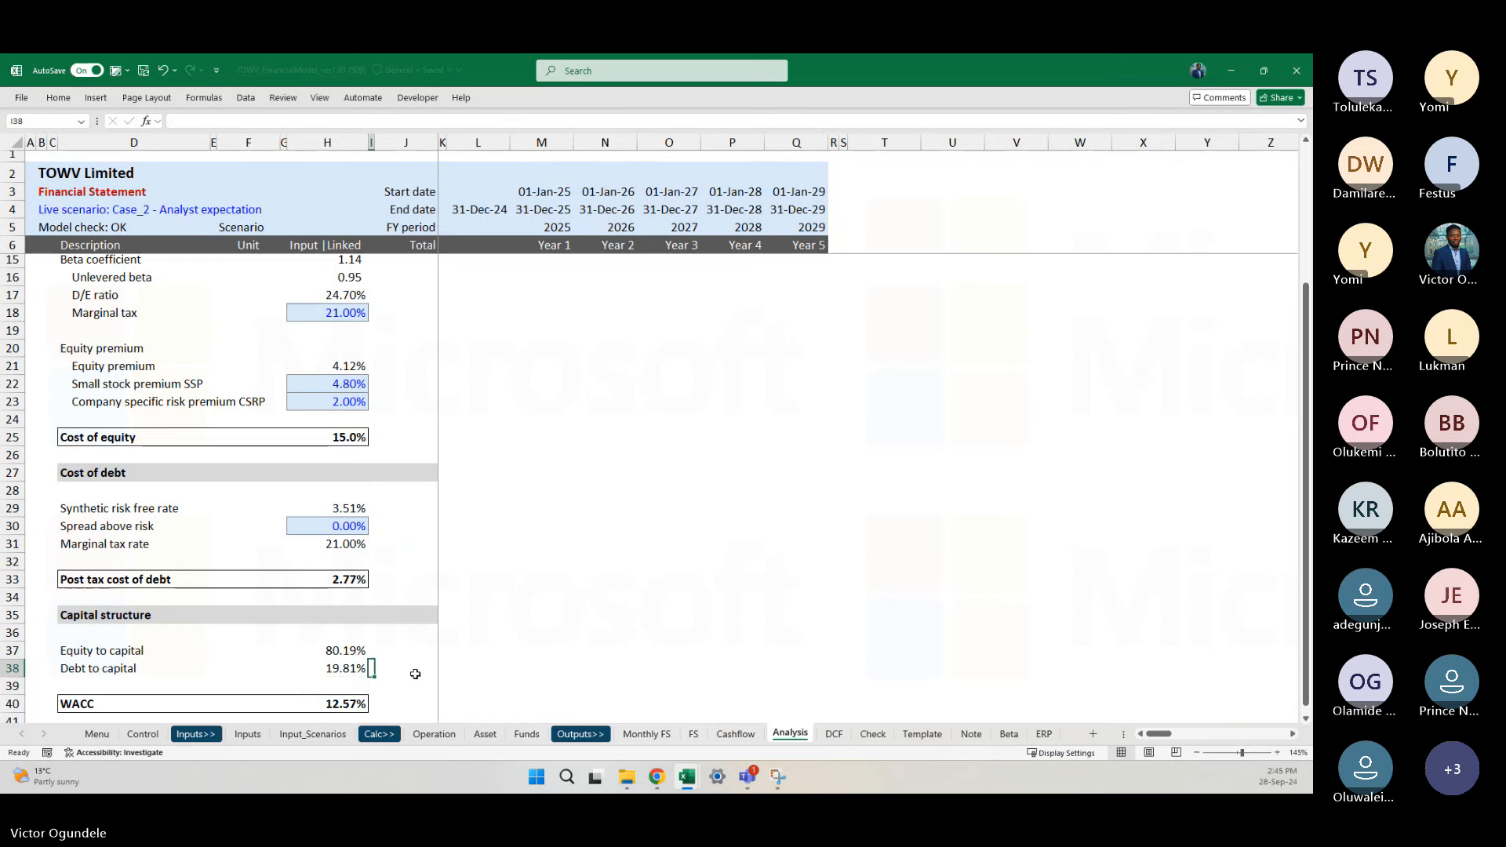
Step: Test the debt weight in J38 with =H38/(H37+H38), shown with two decimal places, and clear the cell again
text(=)
key(Escape)
click(417, 675)
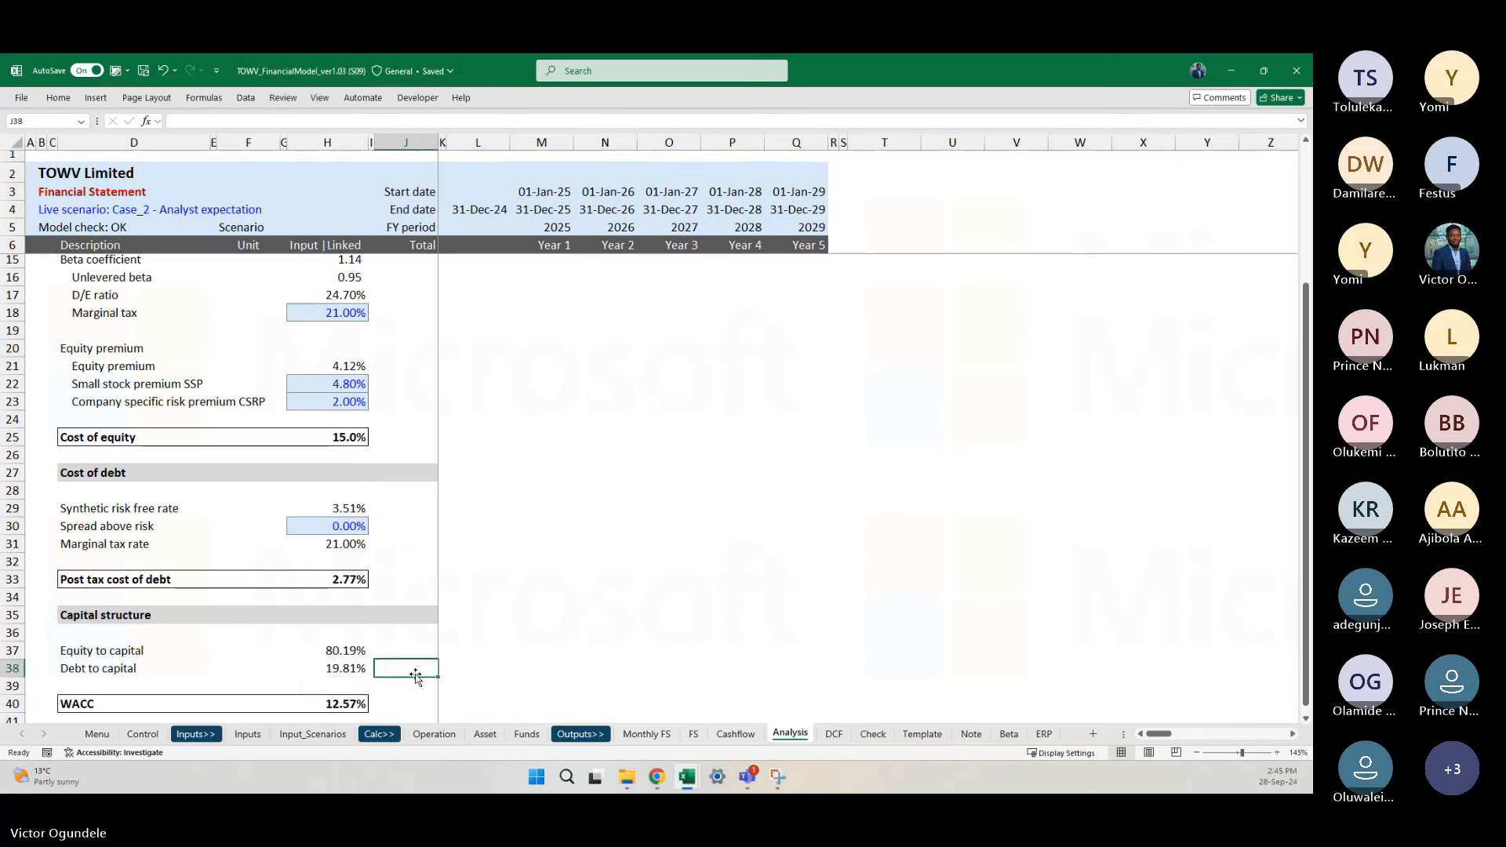
text(=H38/)
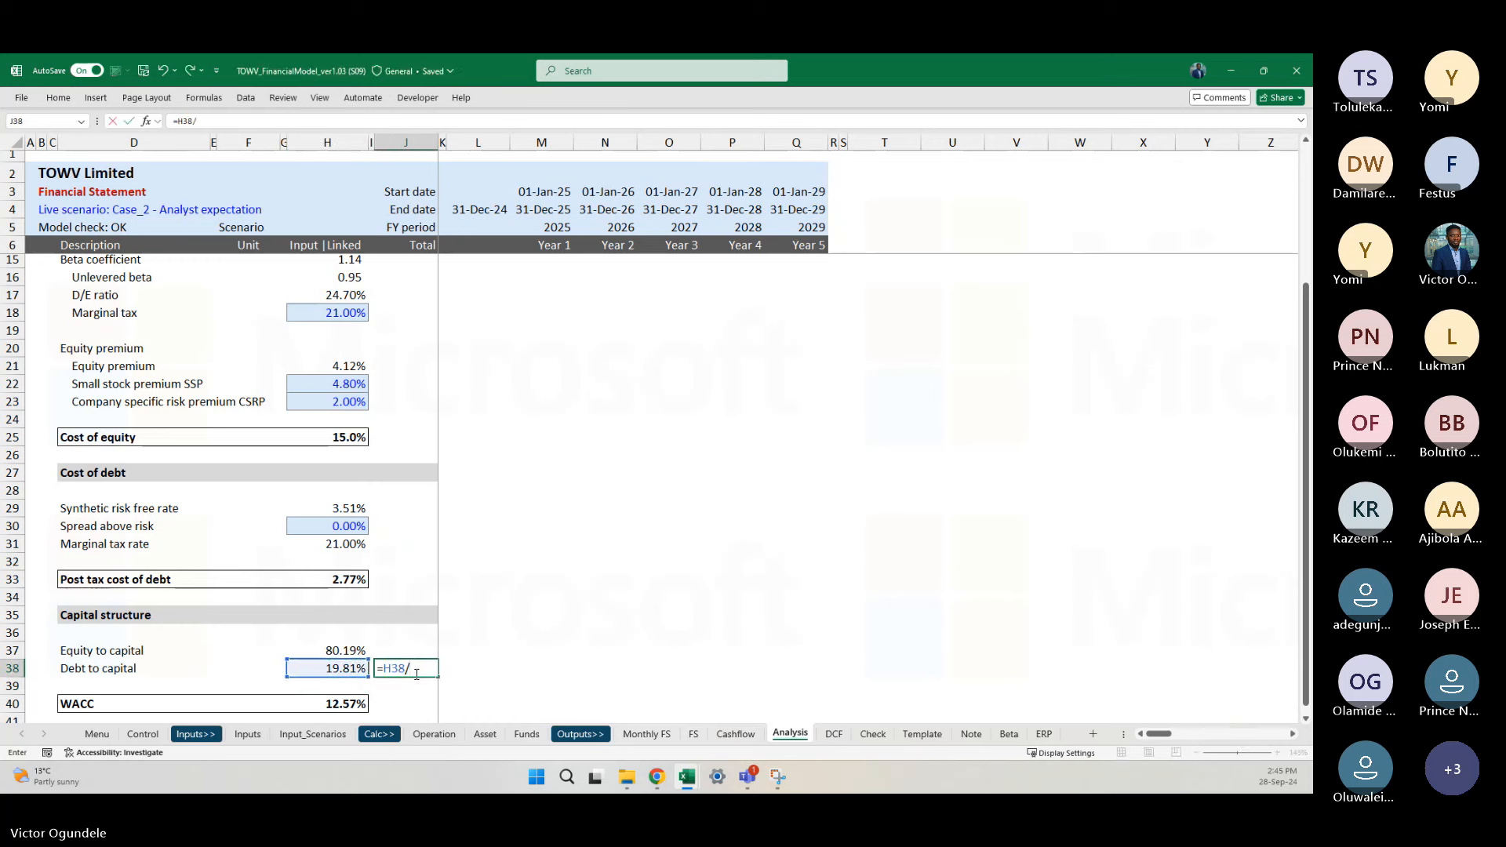
text((H37+)
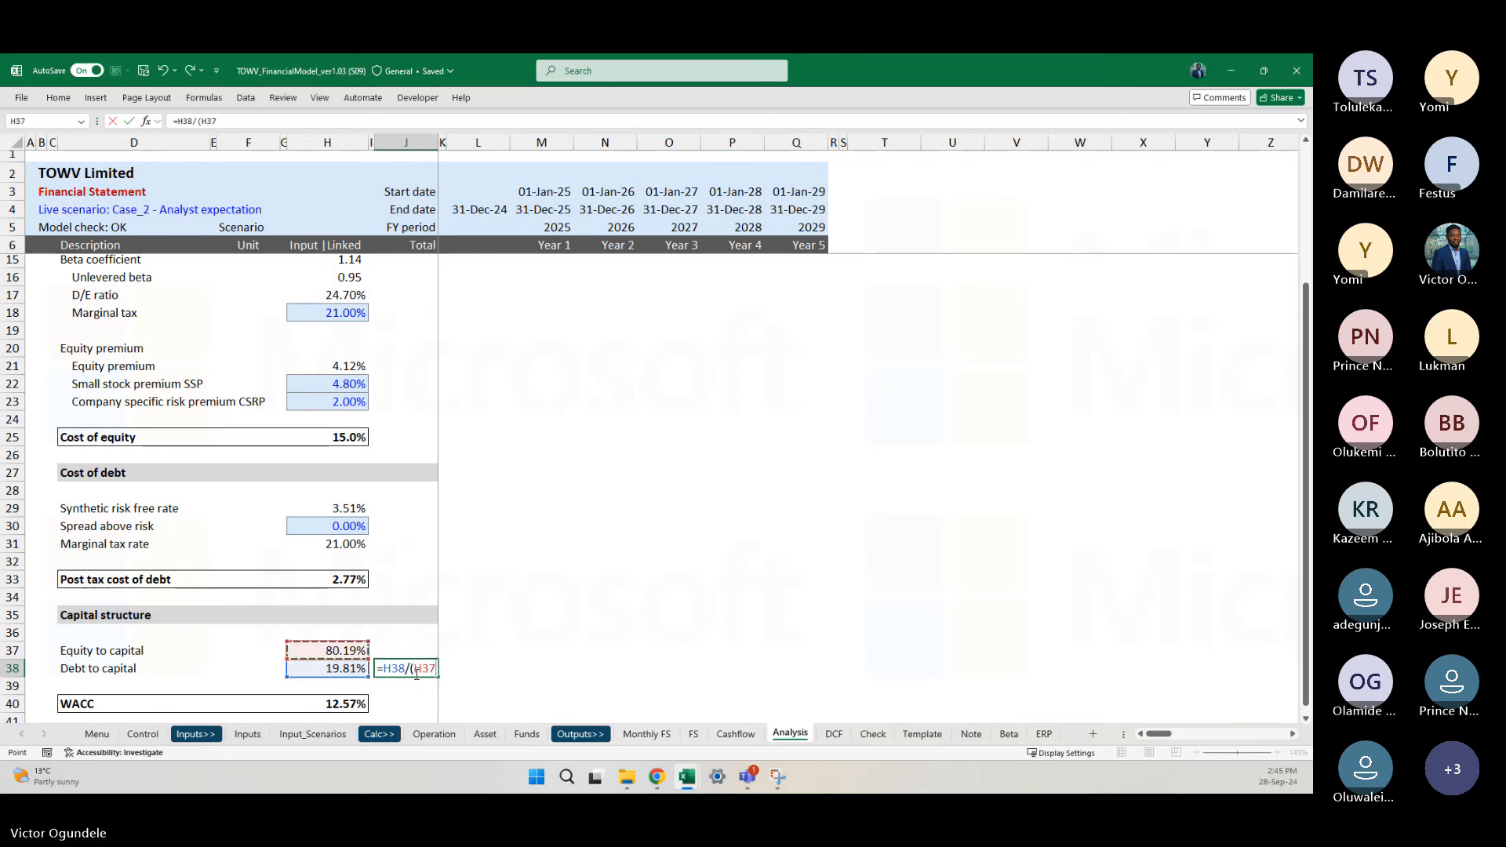
key(Left)
key(Left)
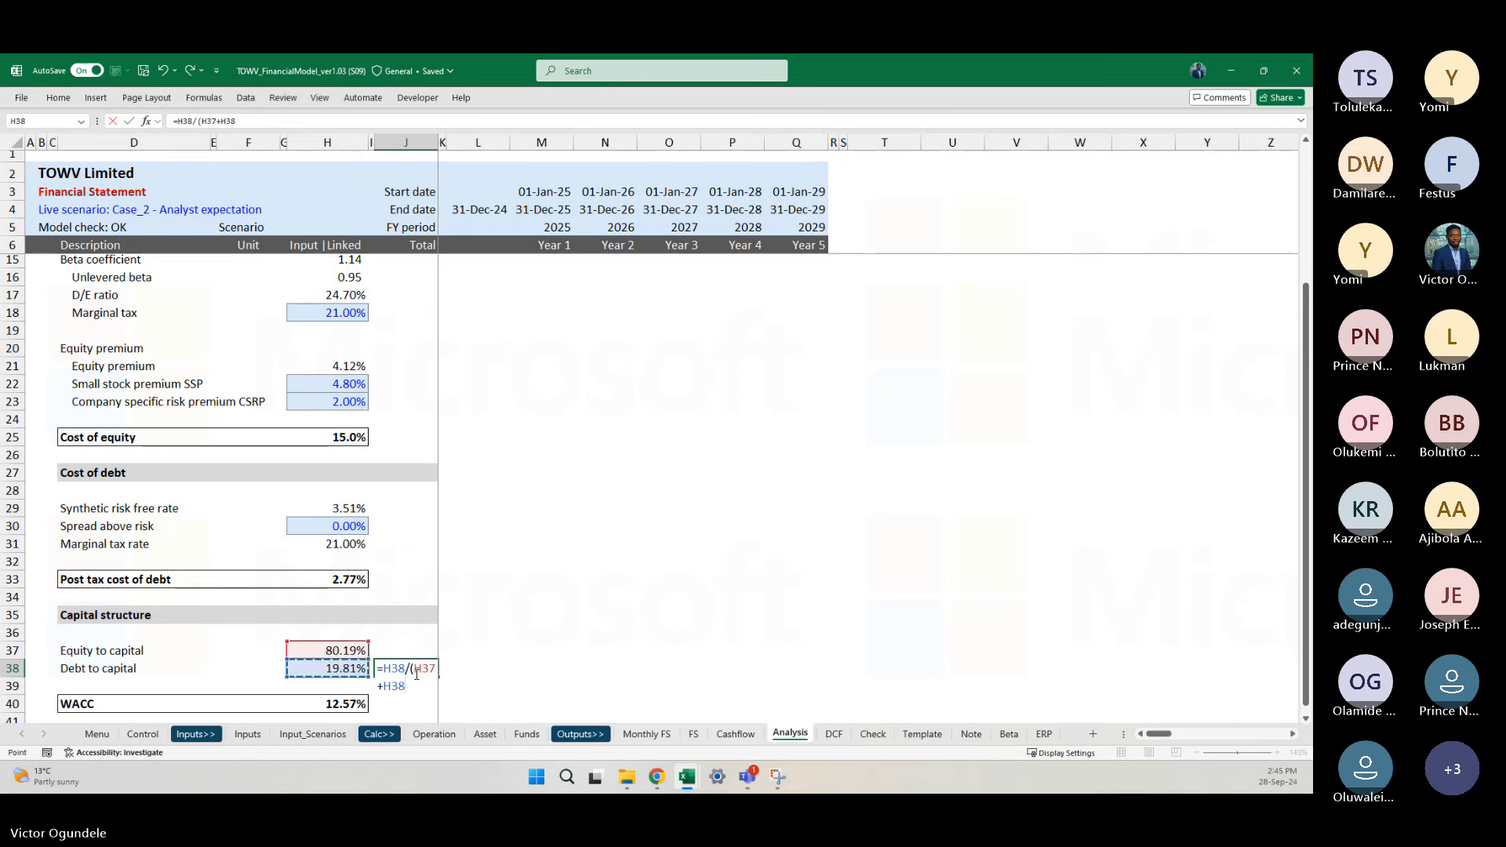
key(ctrl+Return)
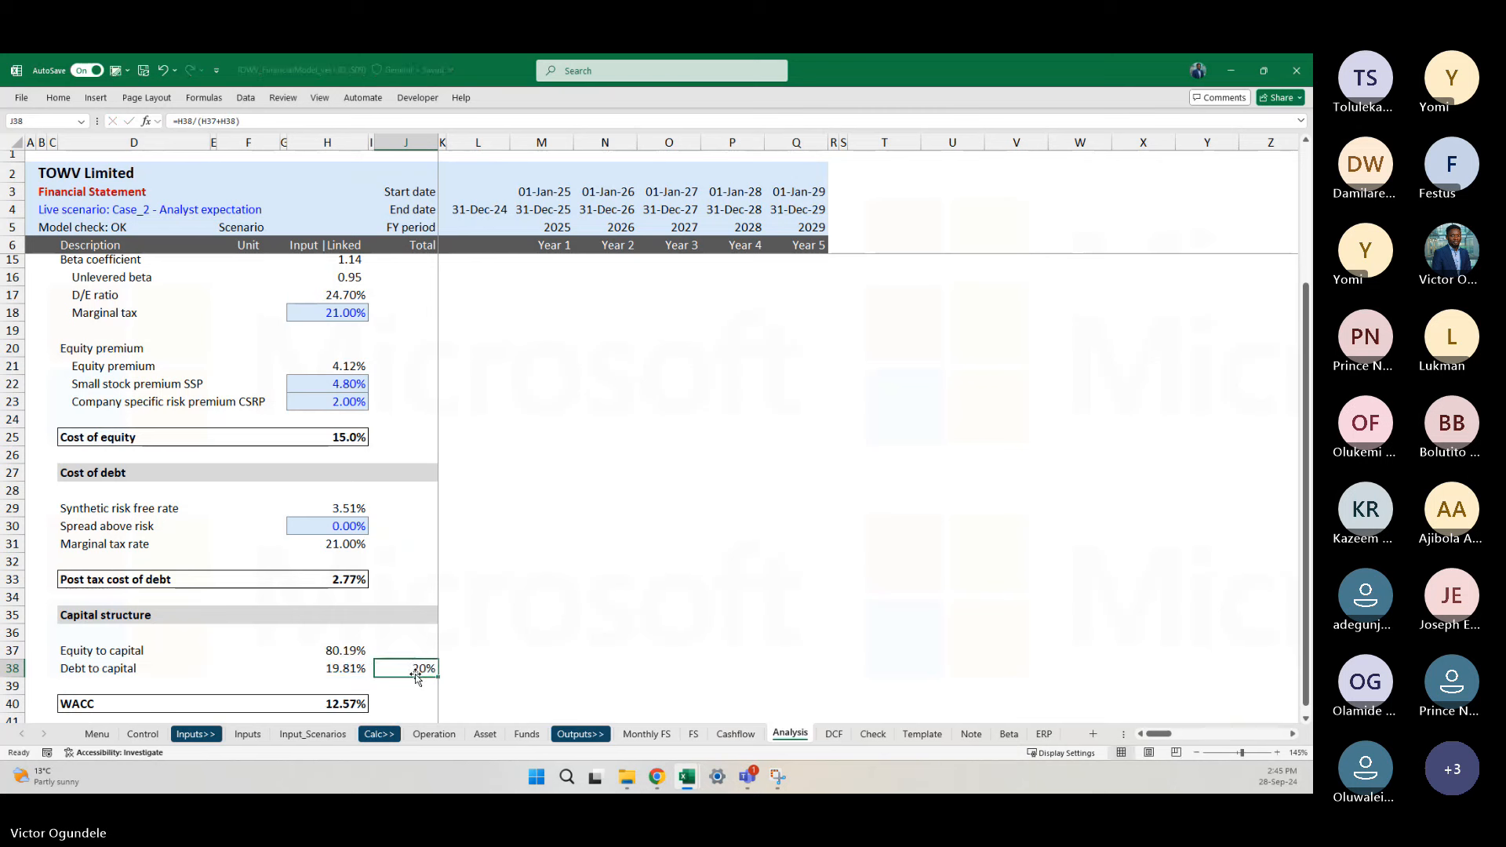
key(alt+h)
key(0)
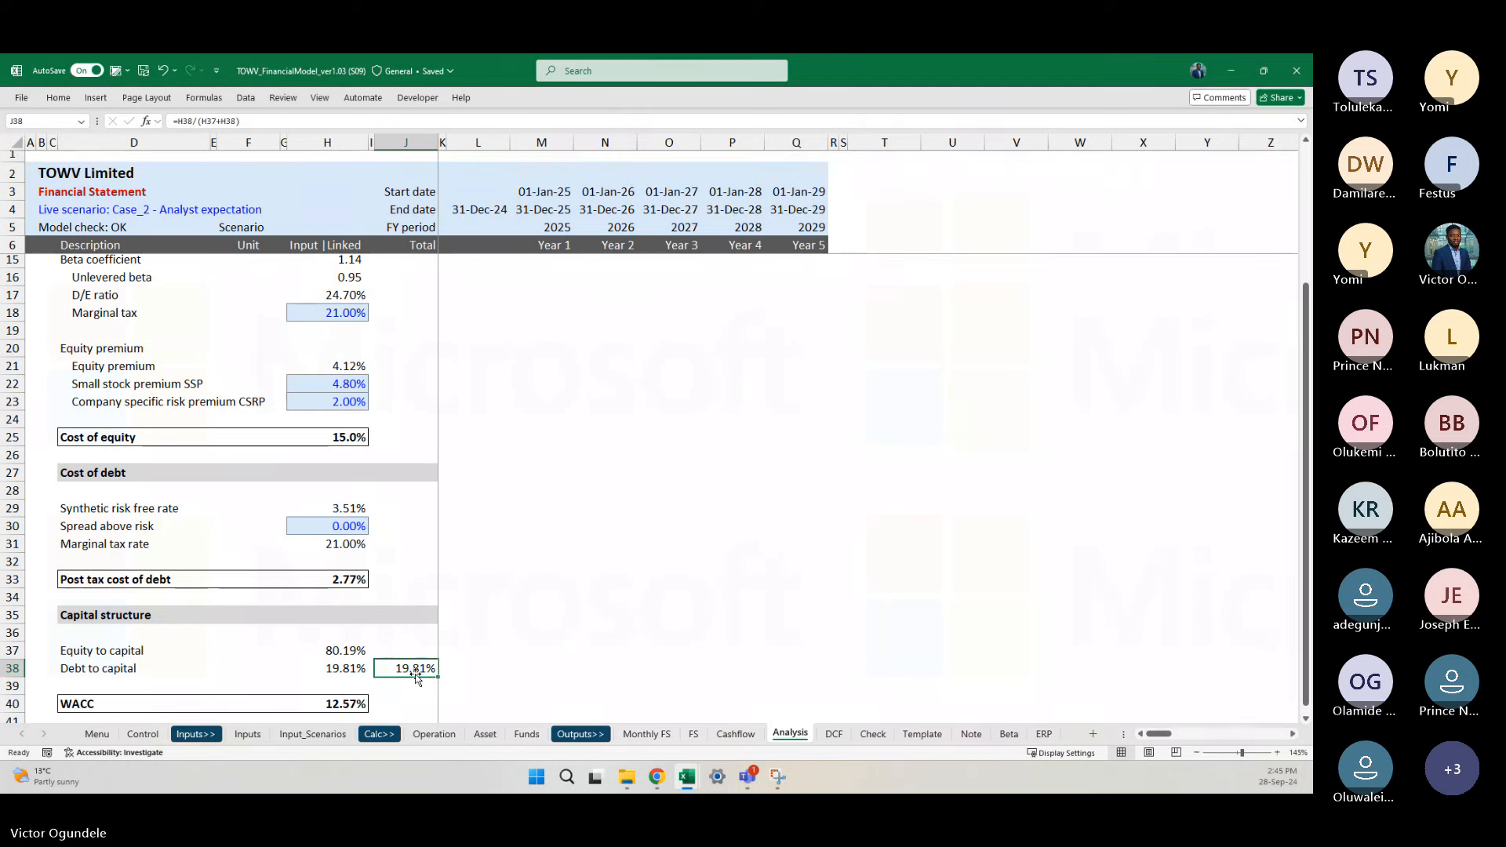
key(Delete)
Step: Inspect which cells the Debt to capital formula in H38 references
click(342, 671)
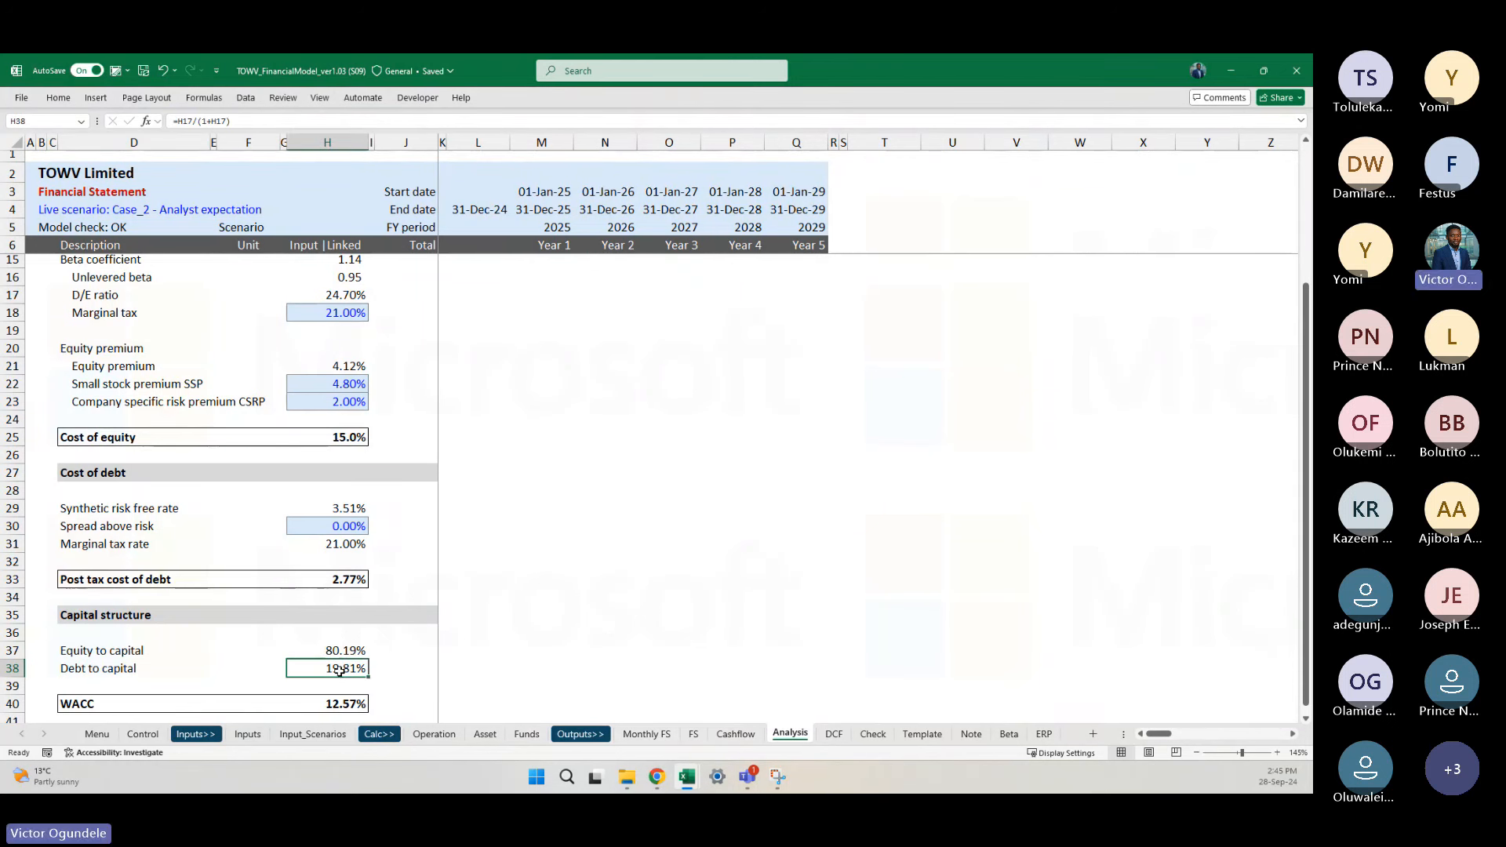
double_click(339, 669)
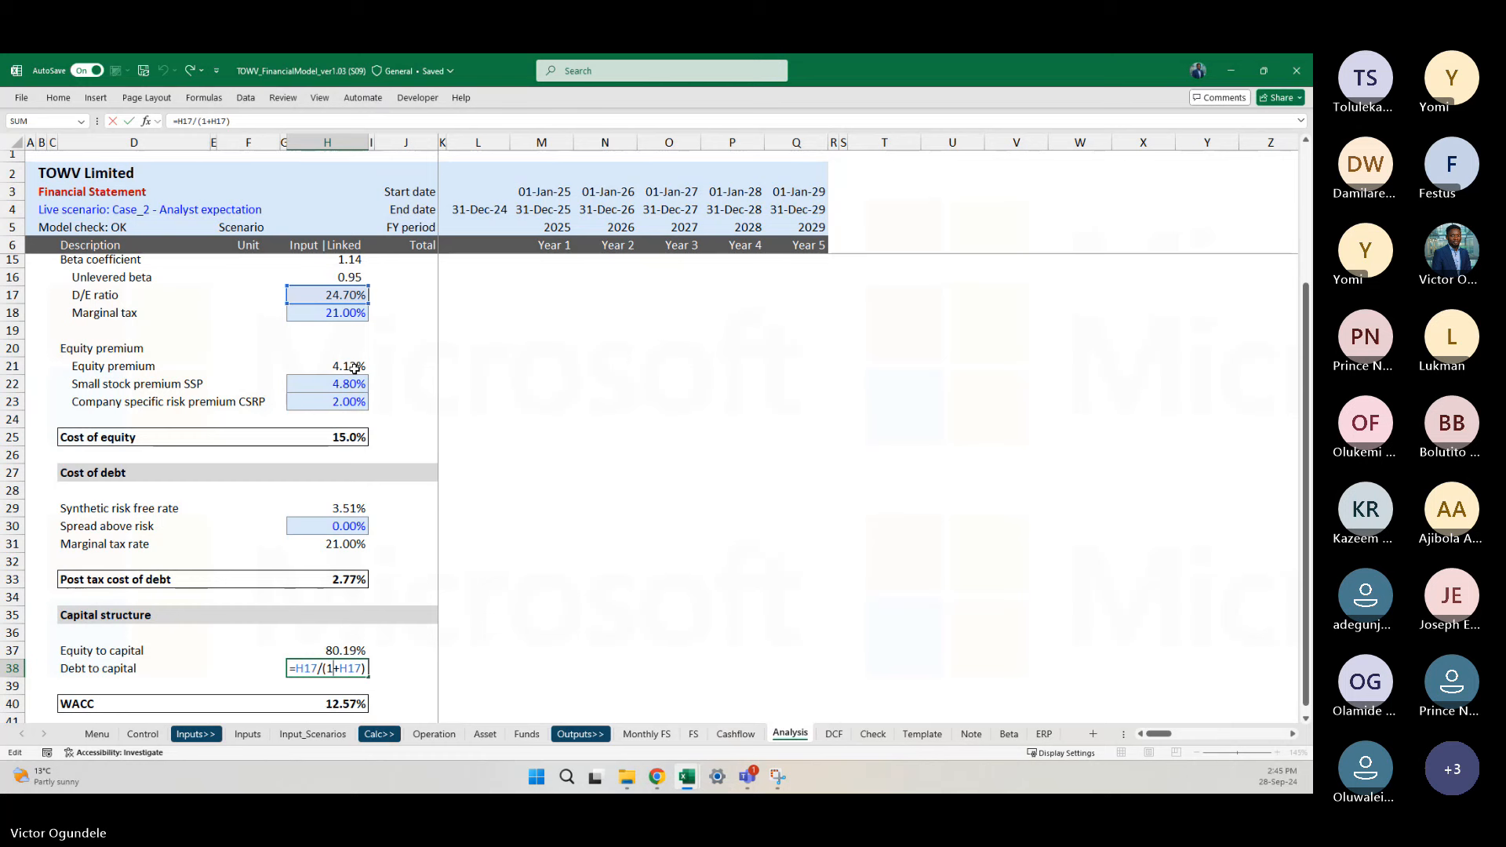
key(Tab)
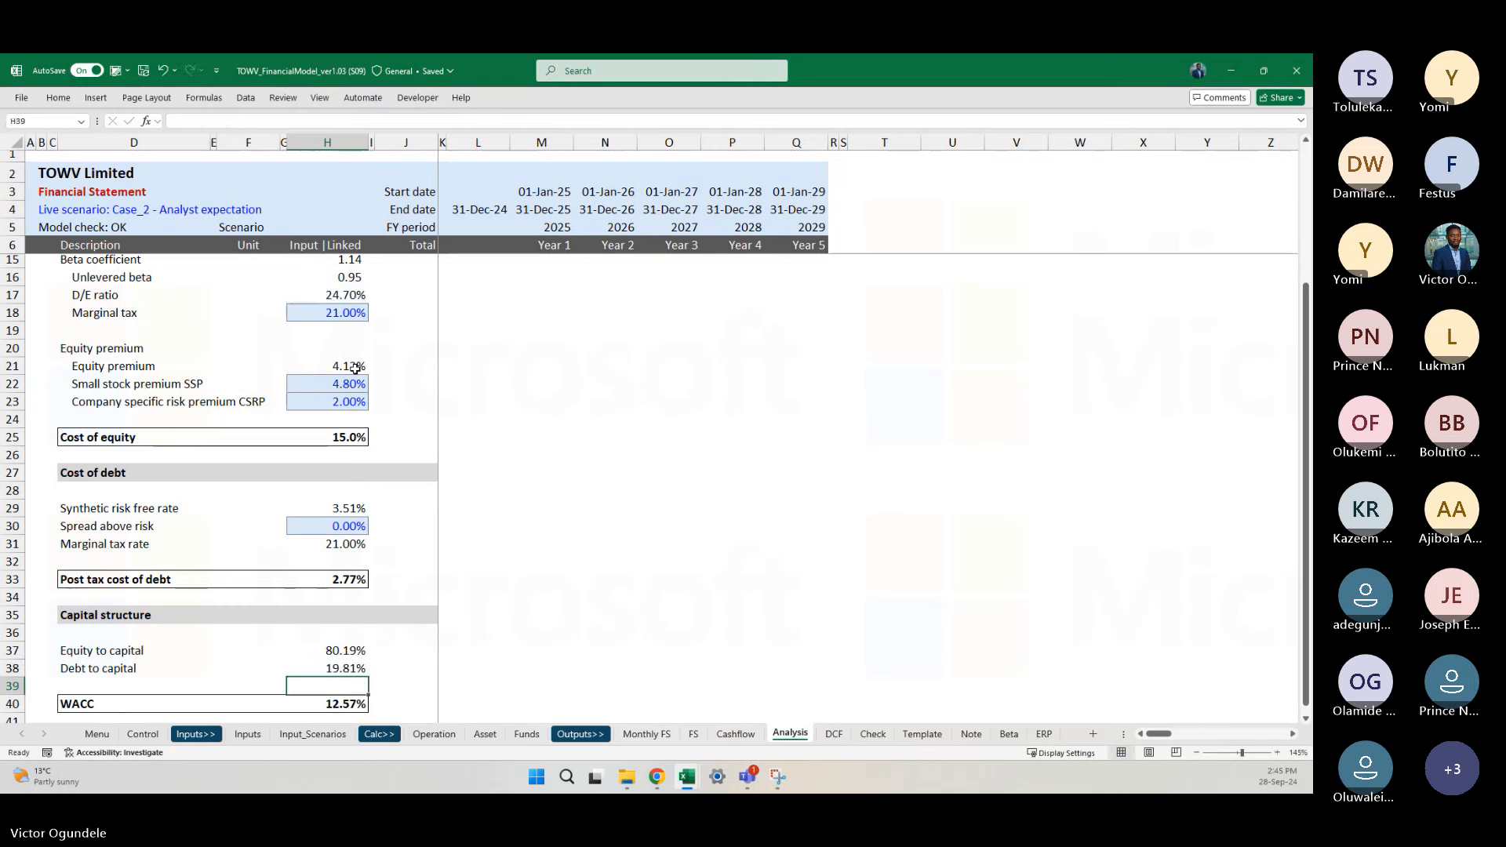
Step: Check the D/E ratio implied by the weights with =H38/H37 in J38, and clear the cell again
key(Tab)
text(=)
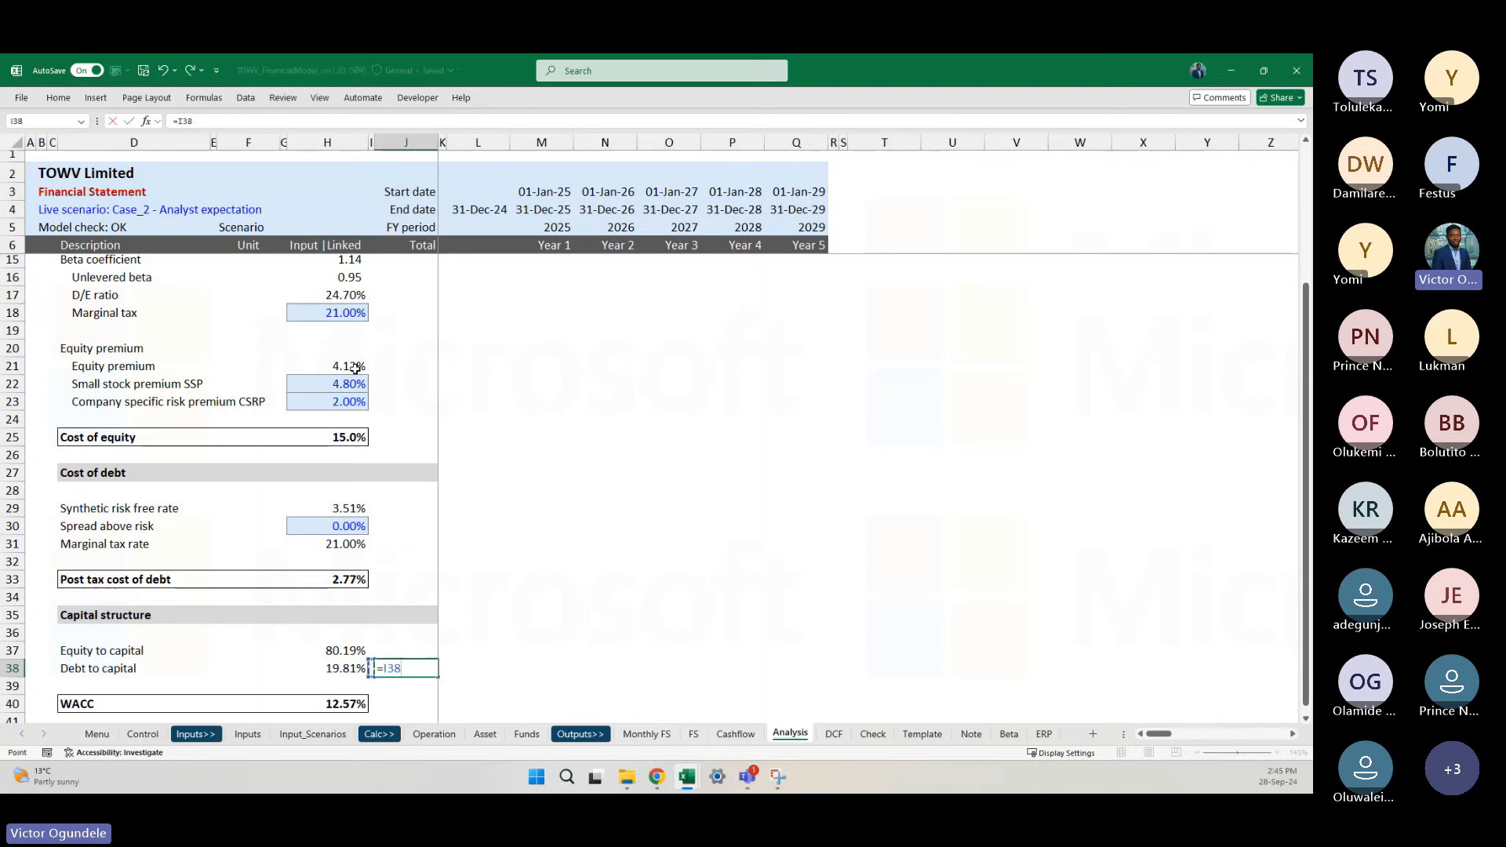
key(Left)
key(Left)
text(/)
key(Up)
key(Left)
key(Left)
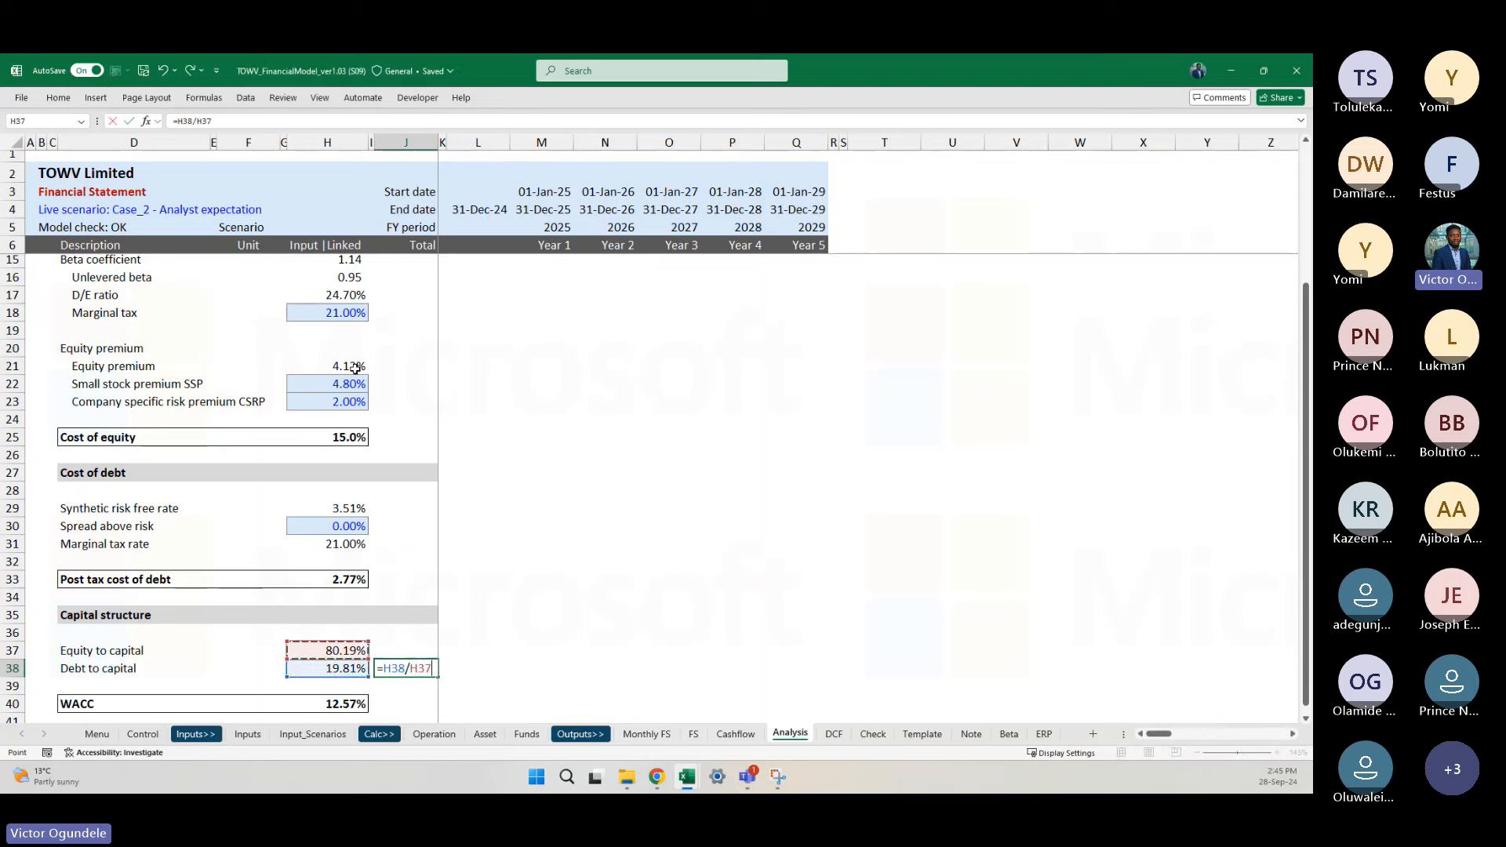
key(ctrl+Return)
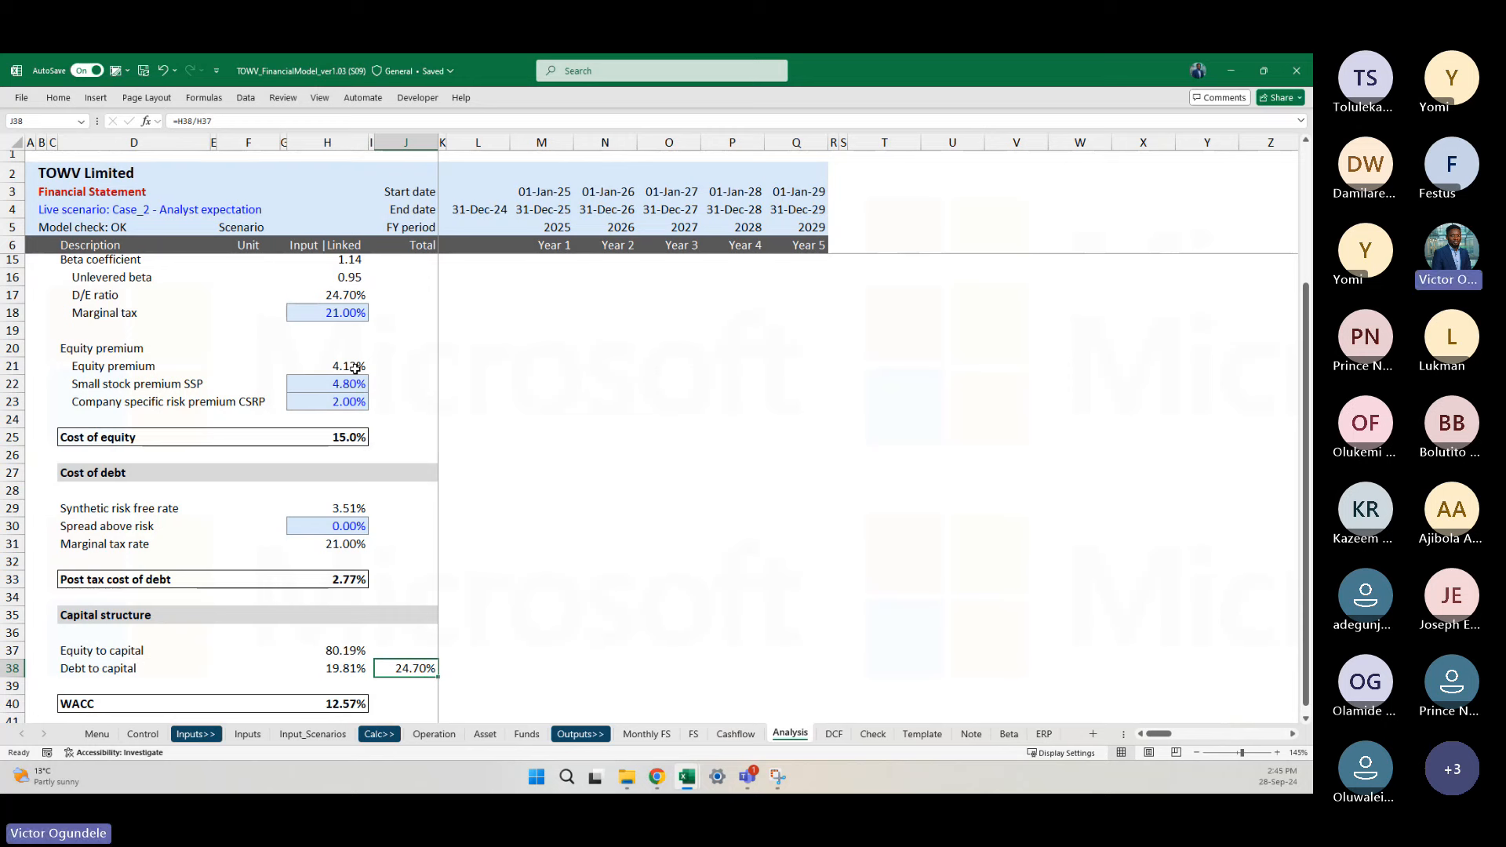
key(Delete)
Step: Add the bold heading "Free cash flow to the firm" in D43, below the WACC result
scroll(378, 646, down, 1)
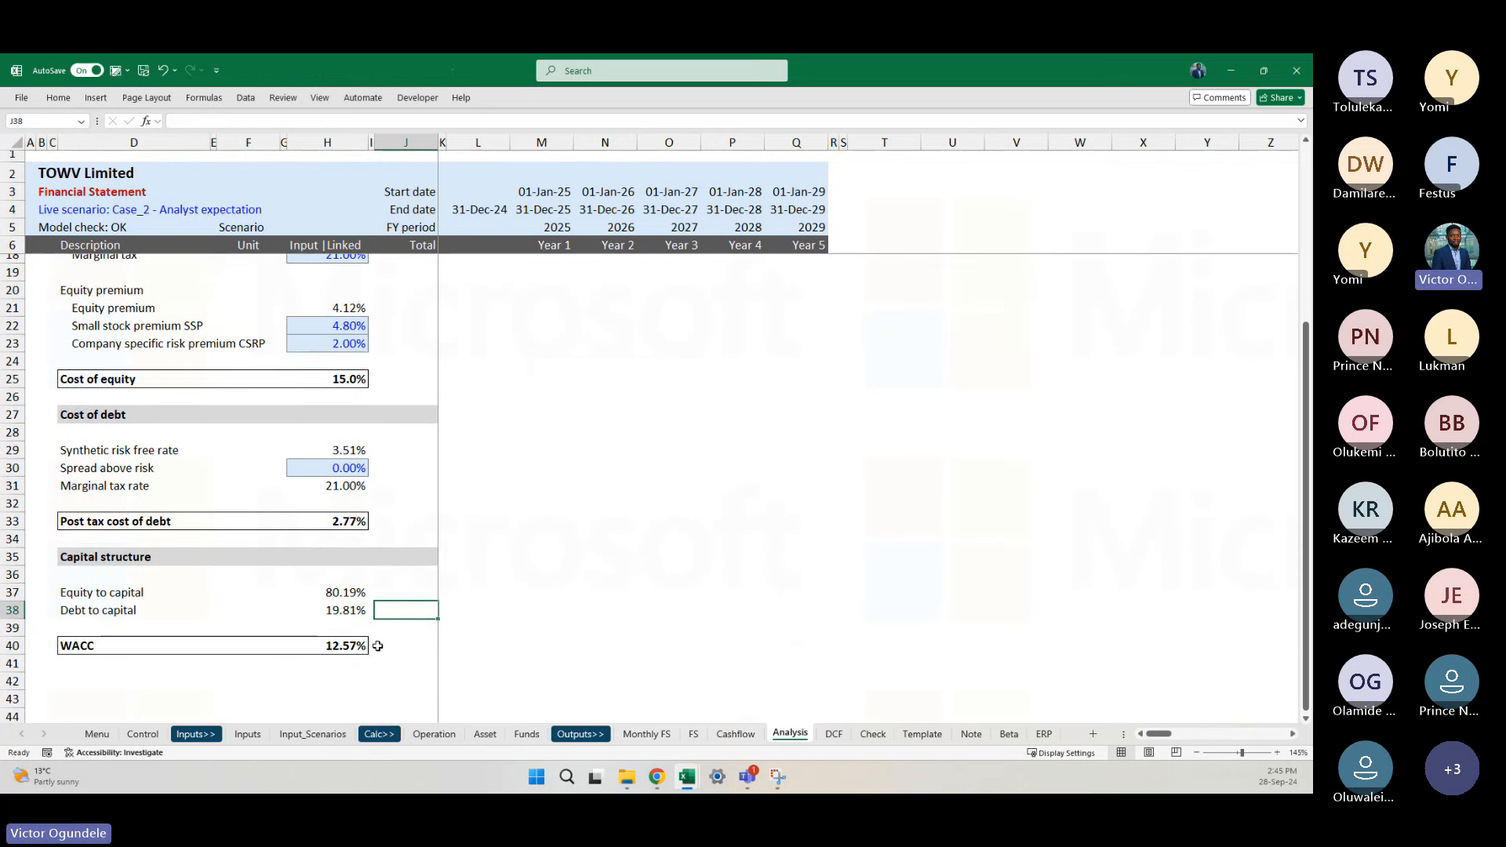
ctrl+scroll(377, 646, down, 3)
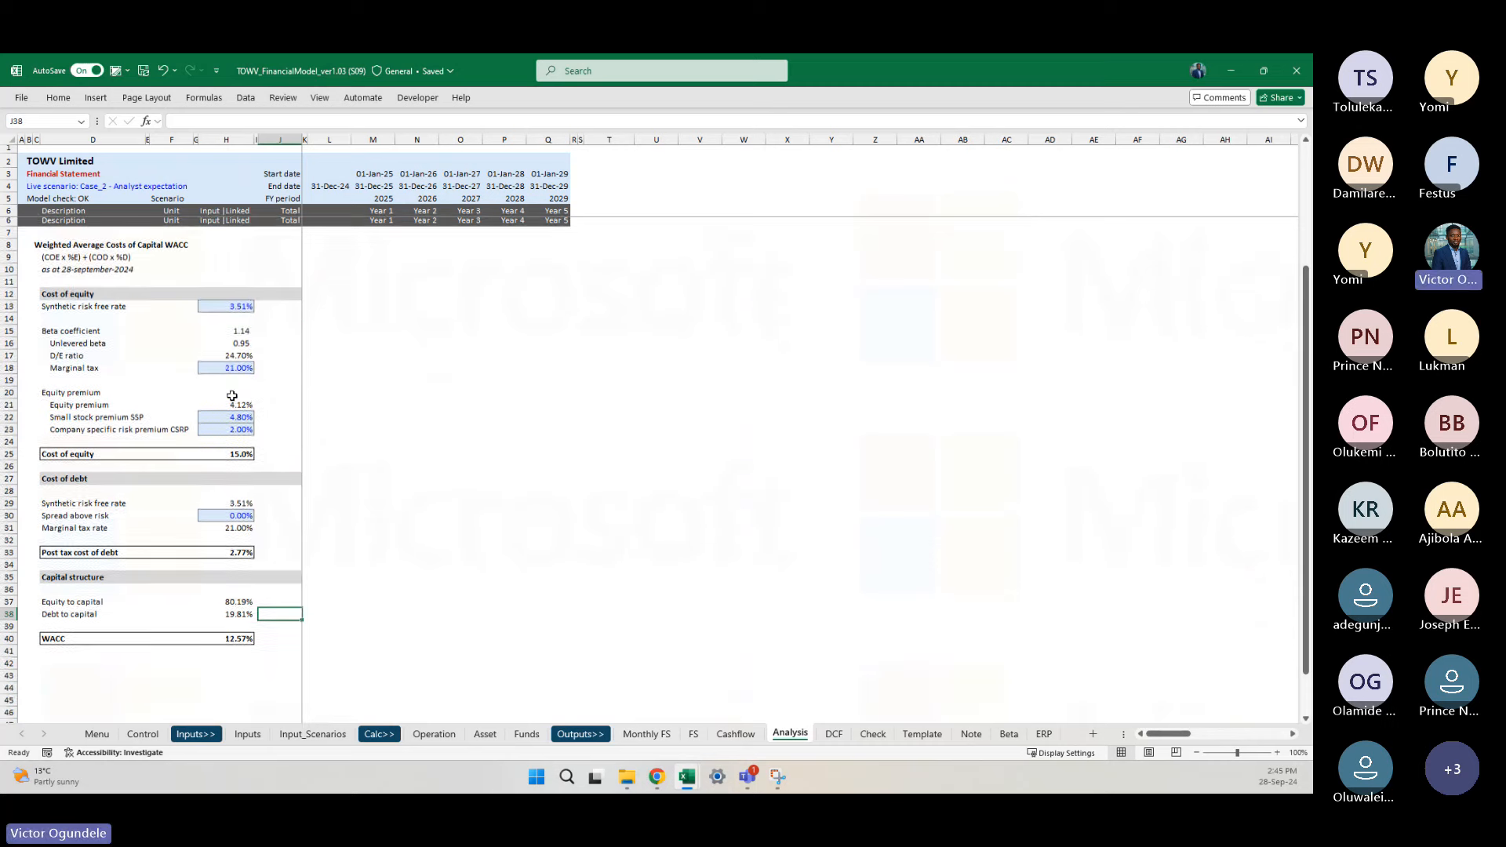
scroll(234, 396, up, 4)
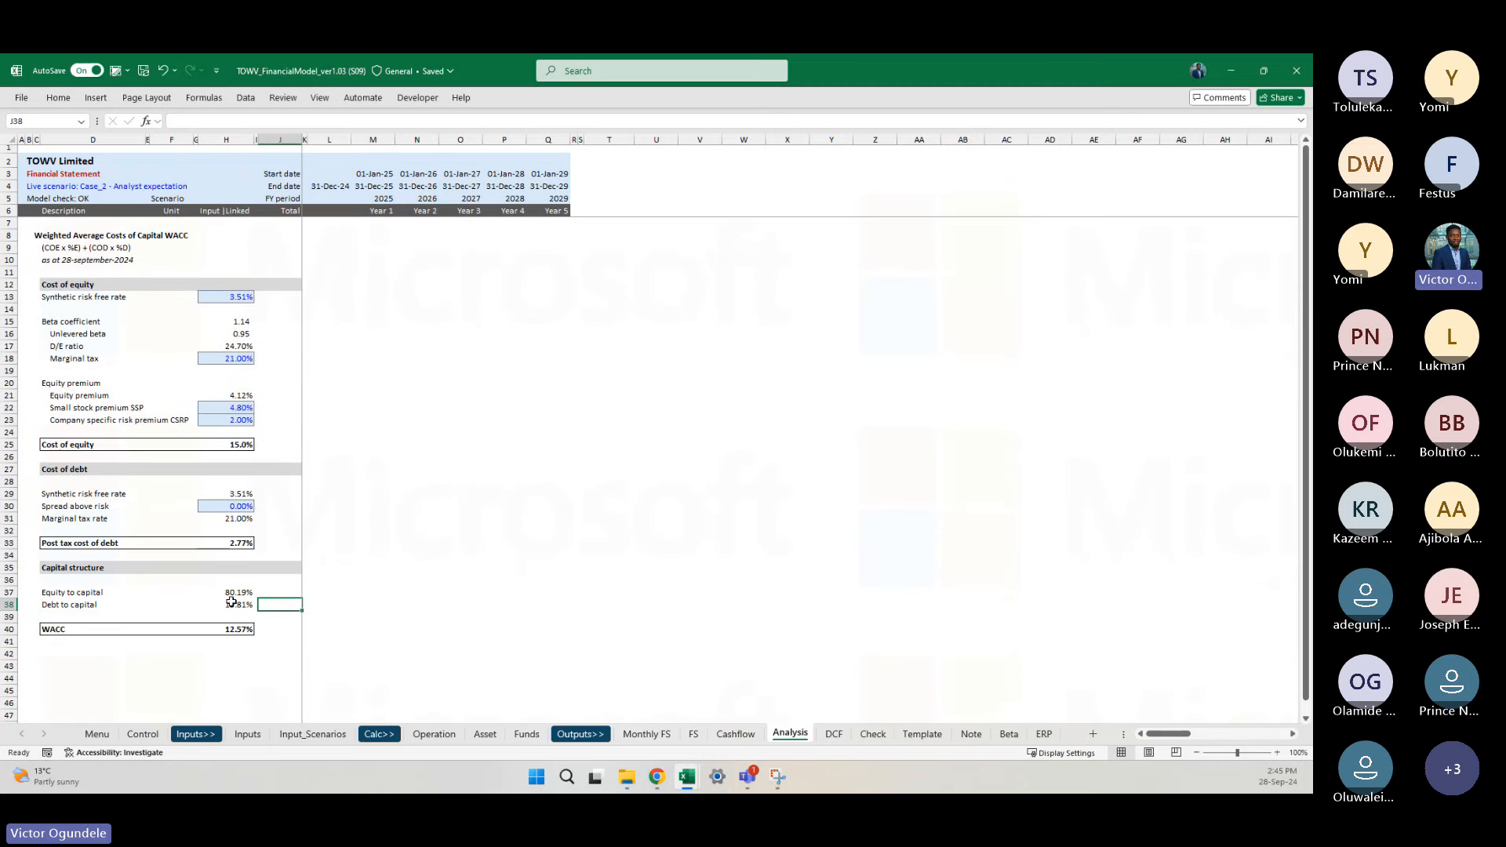
click(69, 662)
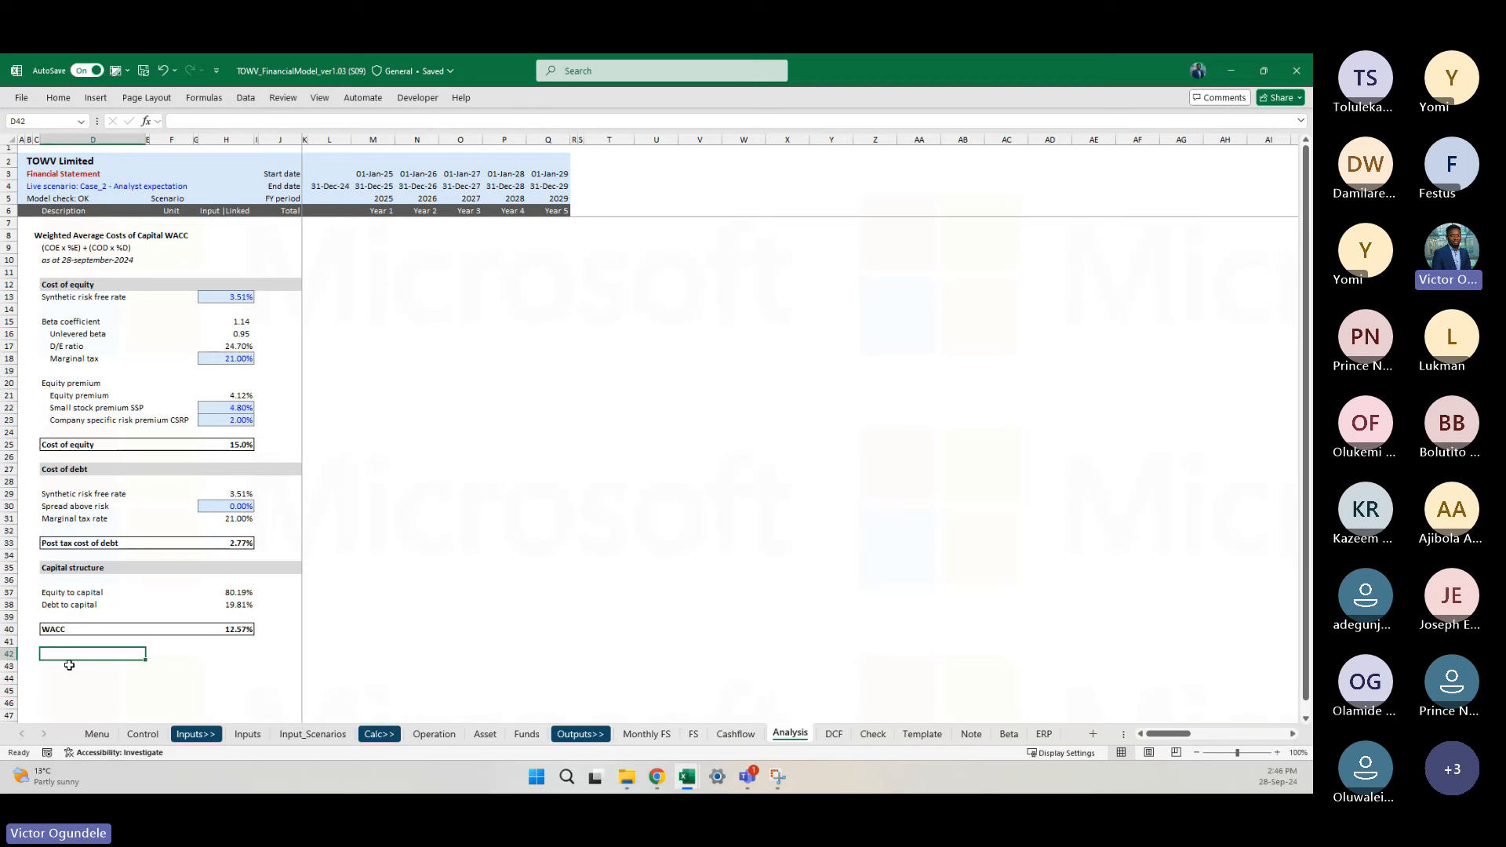
scroll(69, 665, down, 4)
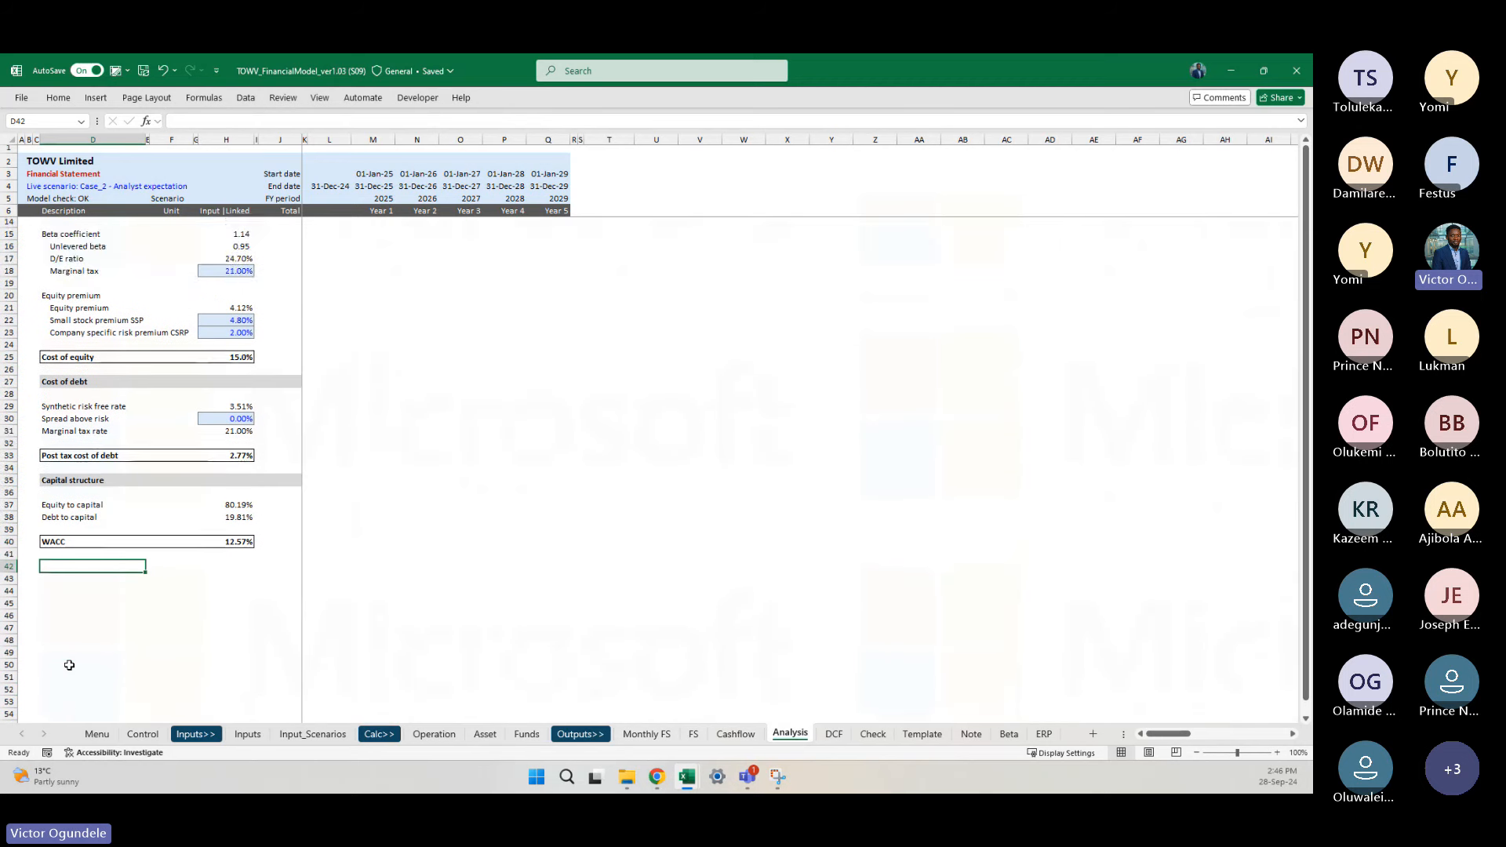
key(Down)
key(Down)
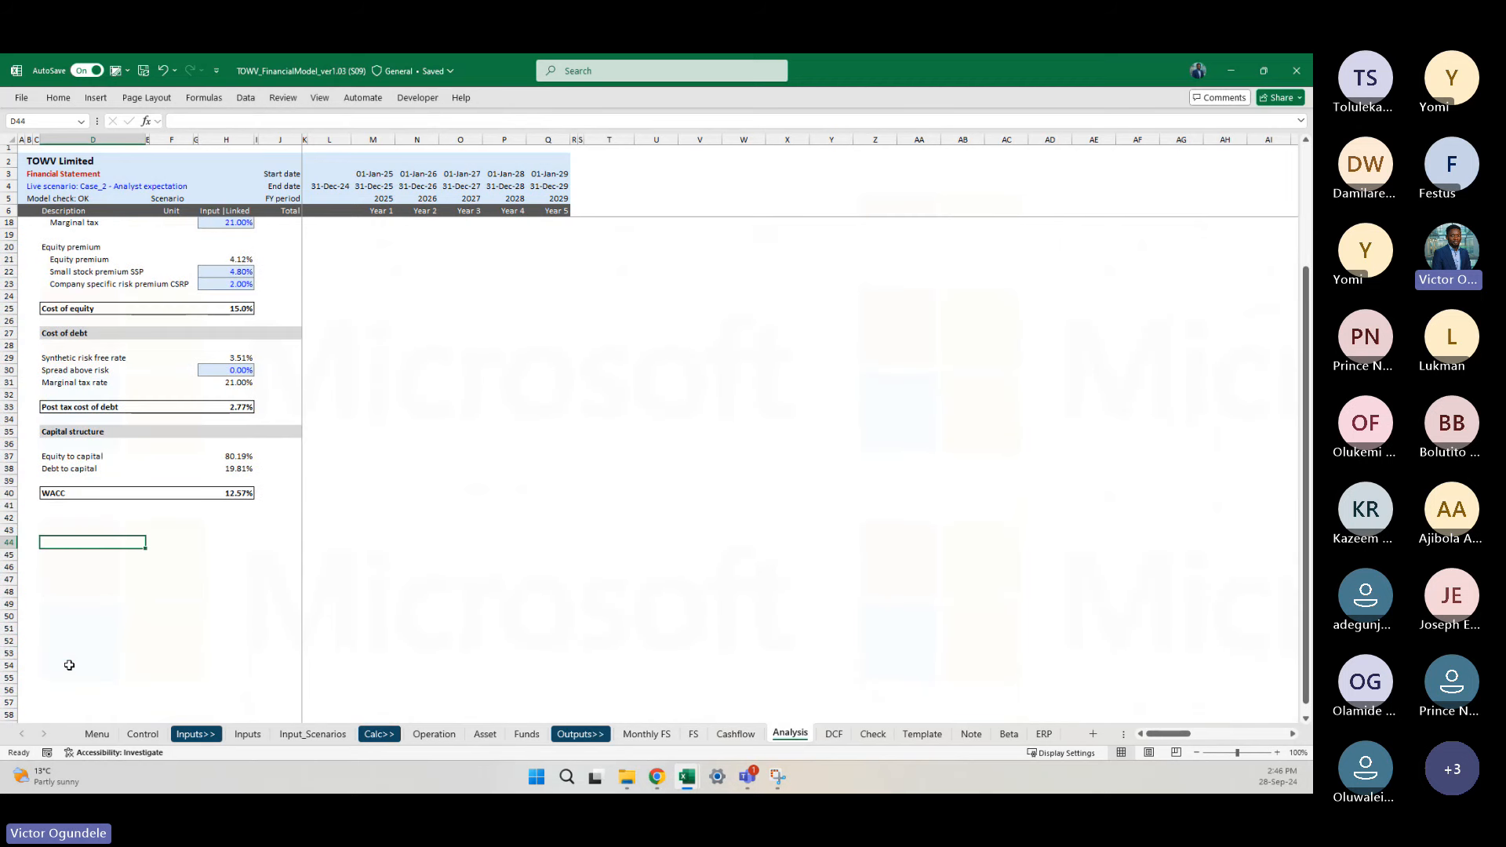
key(Up)
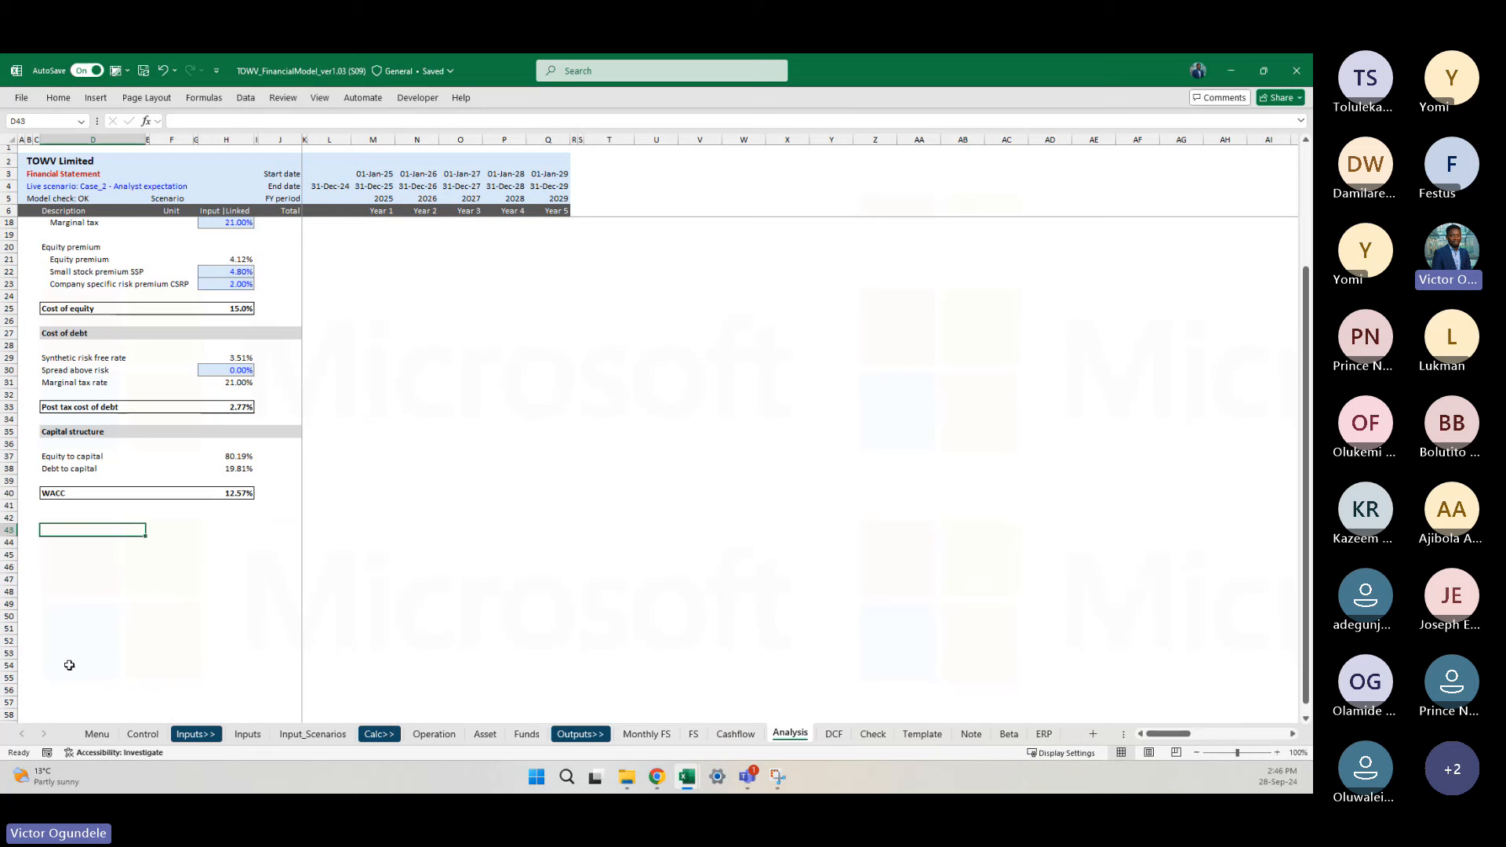
text(Free cash fl)
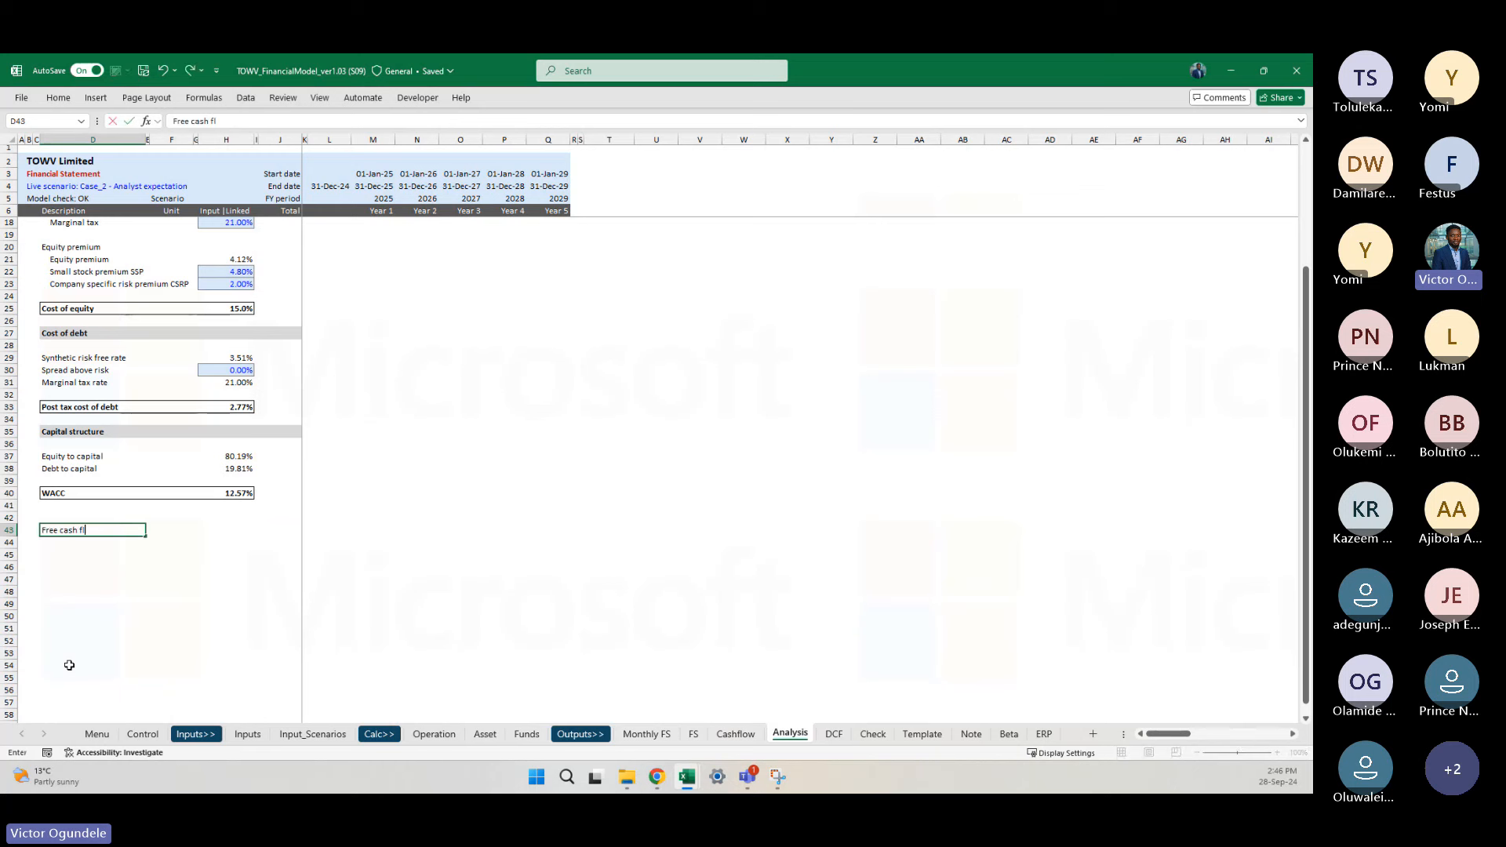
text(ow to the firm)
key(ctrl+Return)
key(ctrl+b)
Step: Add the label "Operating profit" in D44 under the new heading and indent it
key(Down)
key(Down)
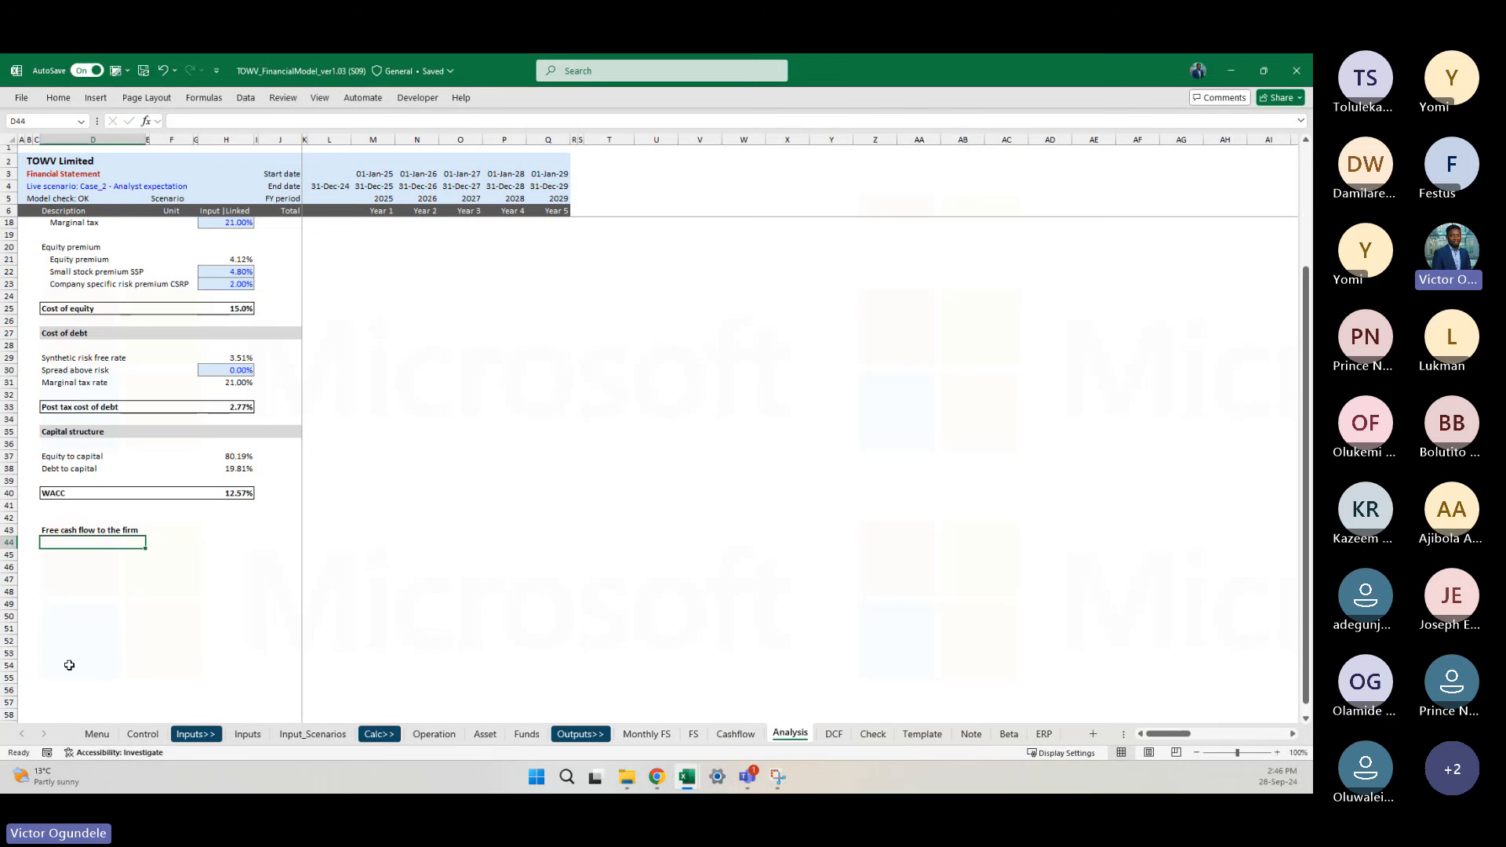
key(Down)
key(Up)
text(Operating)
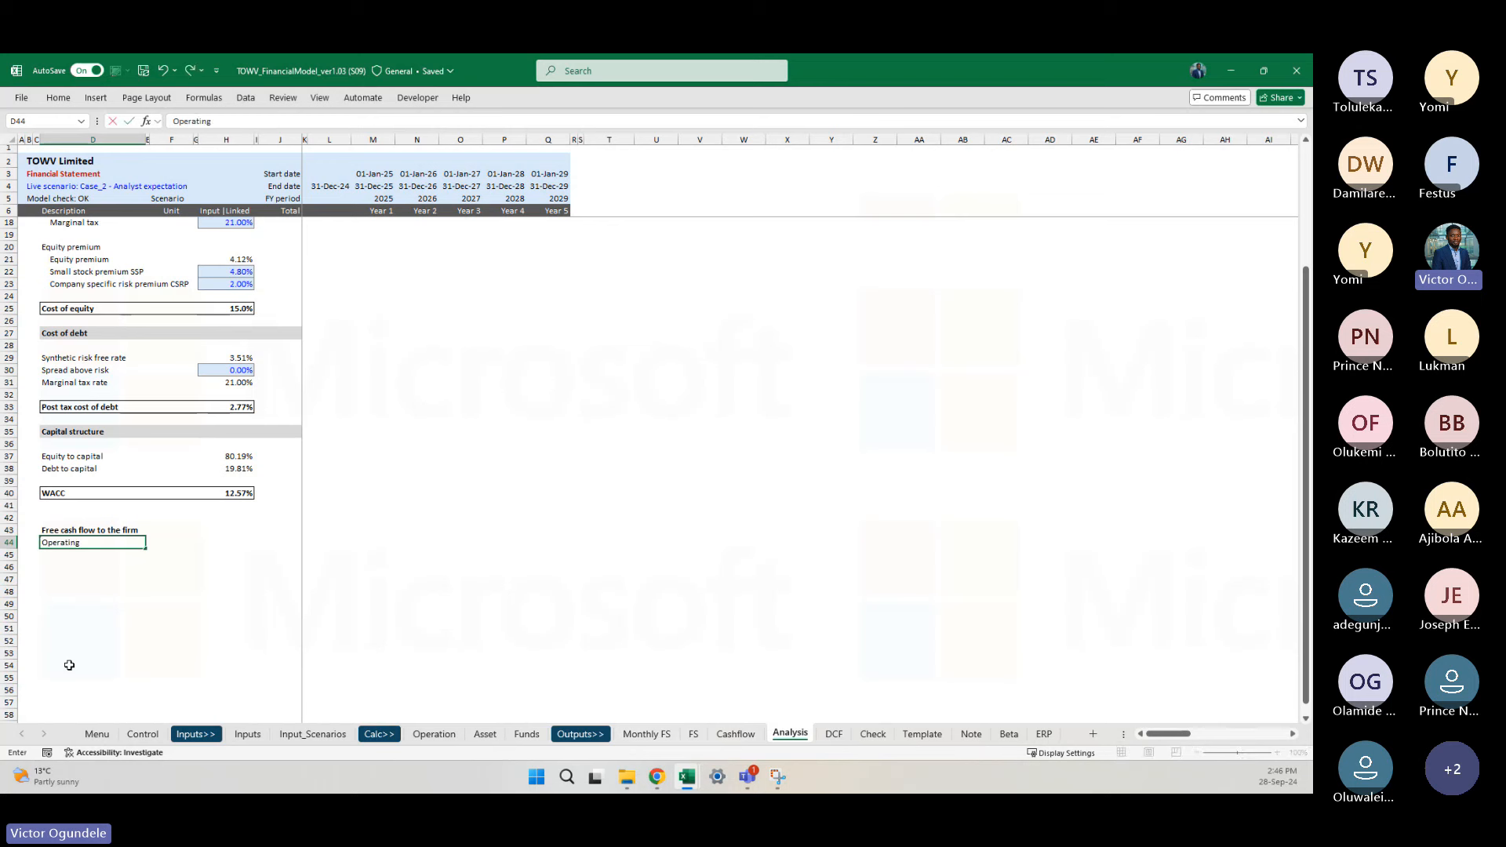
text( profit)
key(ctrl+Return)
key(alt+h)
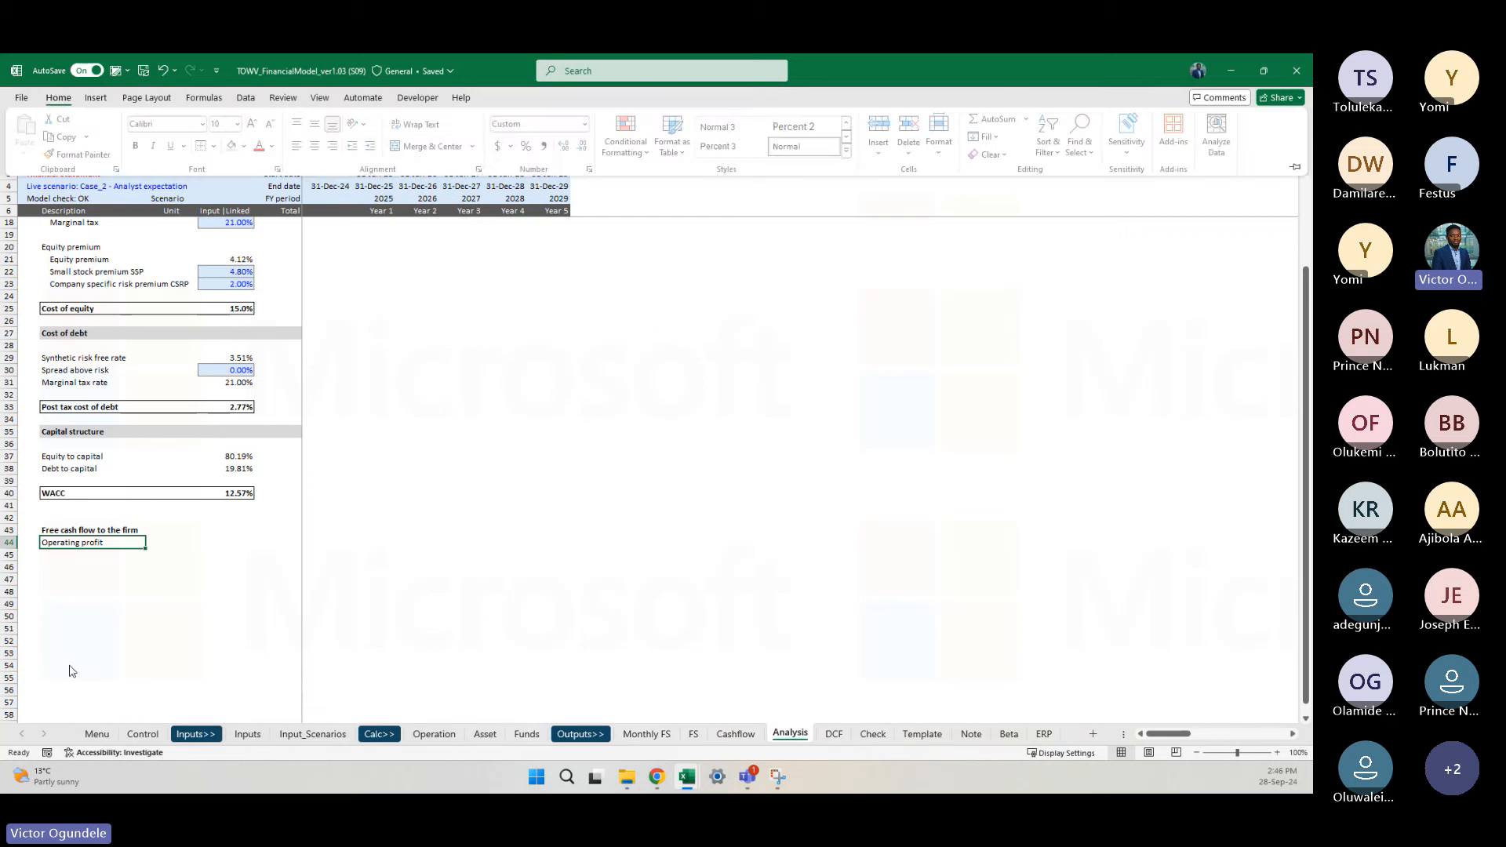
key(6)
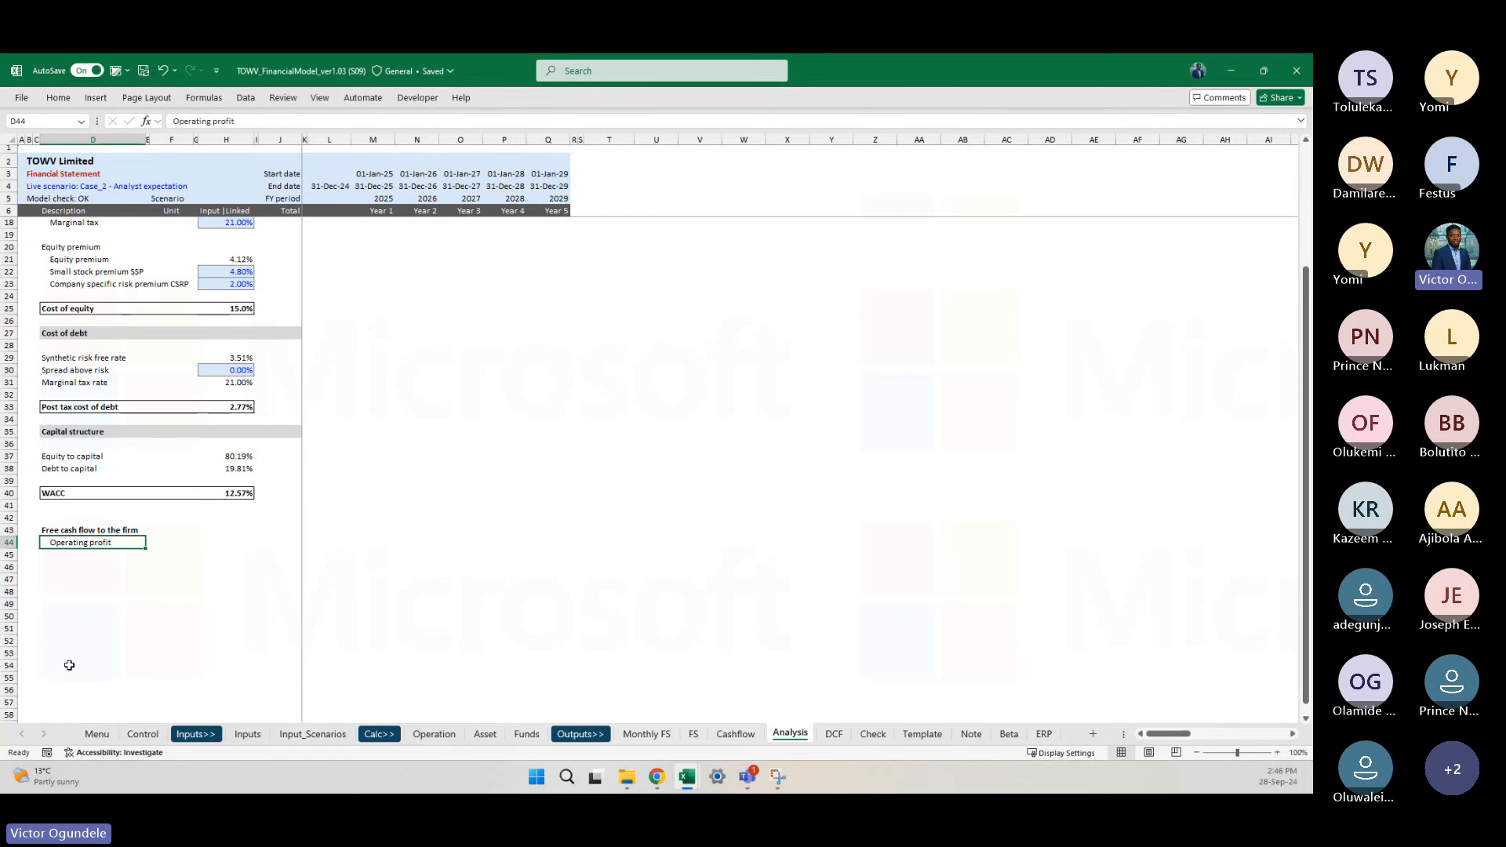
Step: Set the unit of the Operating profit row in F44 to the named currency cell Currency1
key(Right)
key(Right)
key(Right)
key(ctrl+Left)
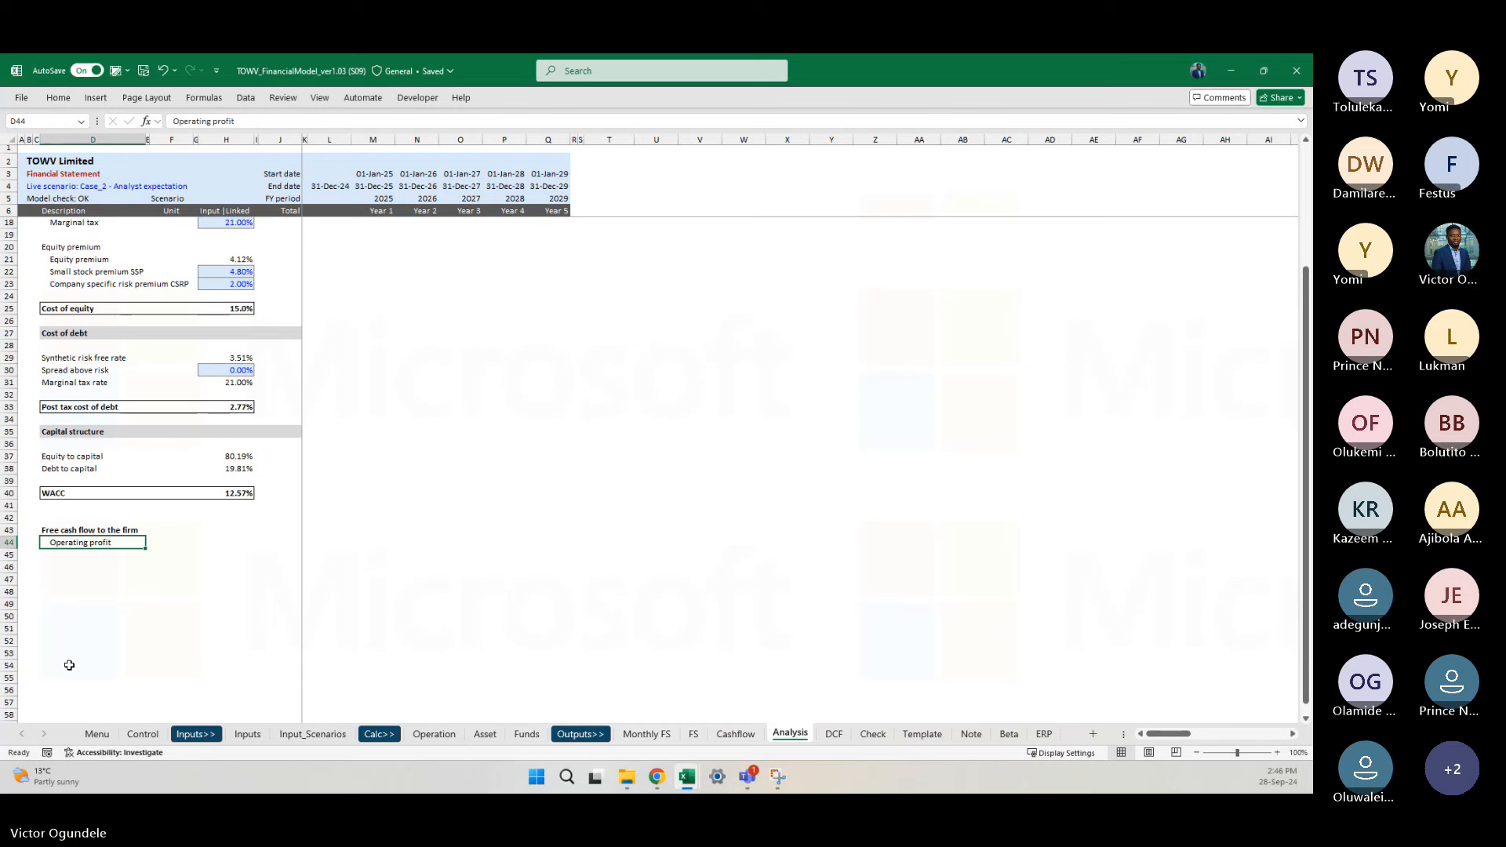
key(Right)
key(Right)
key(Right)
key(Right)
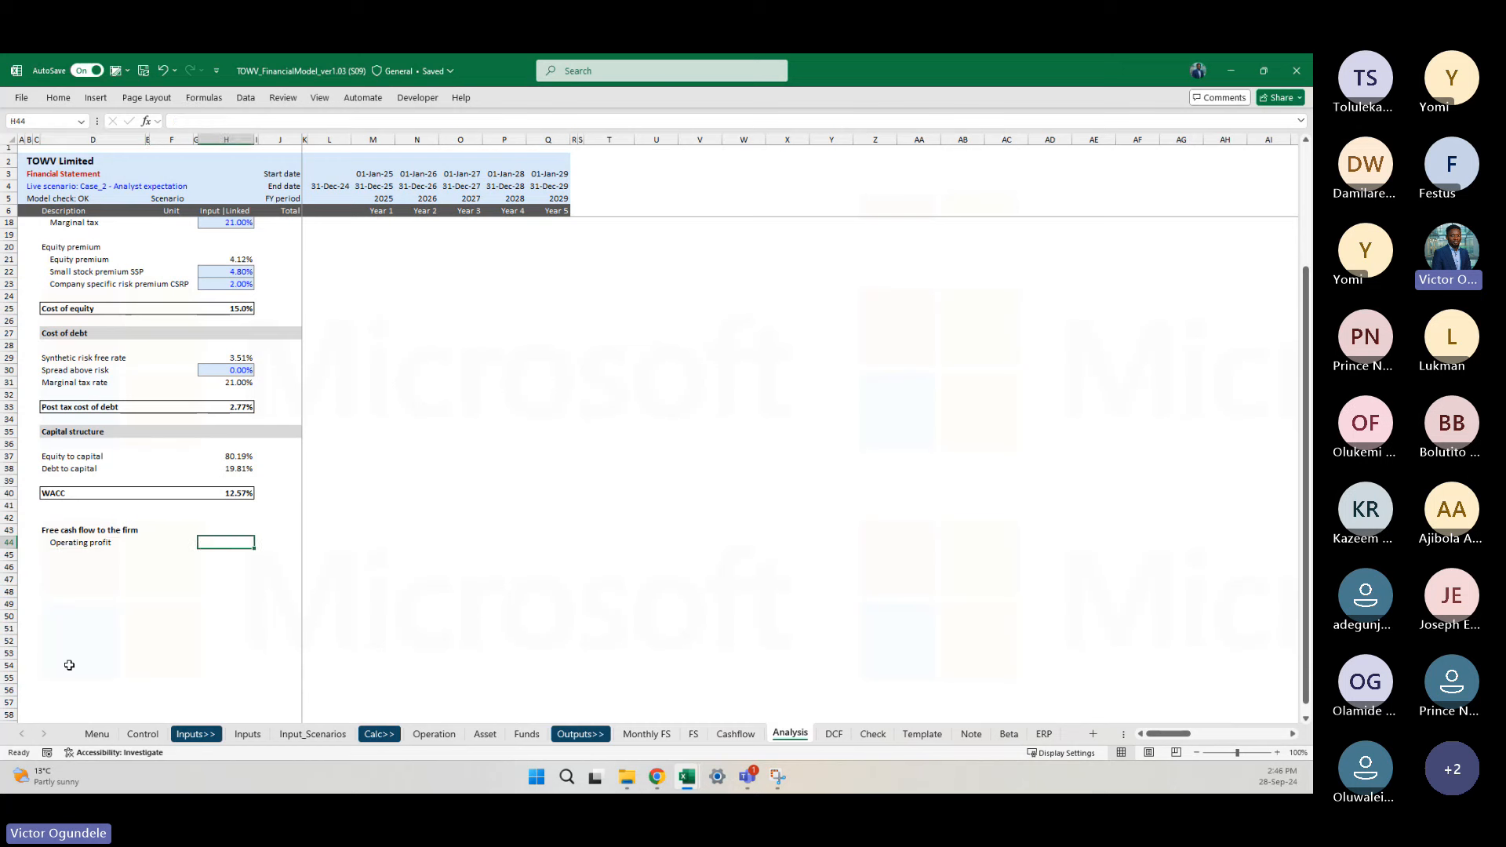
key(Left)
key(Left)
text(=curr)
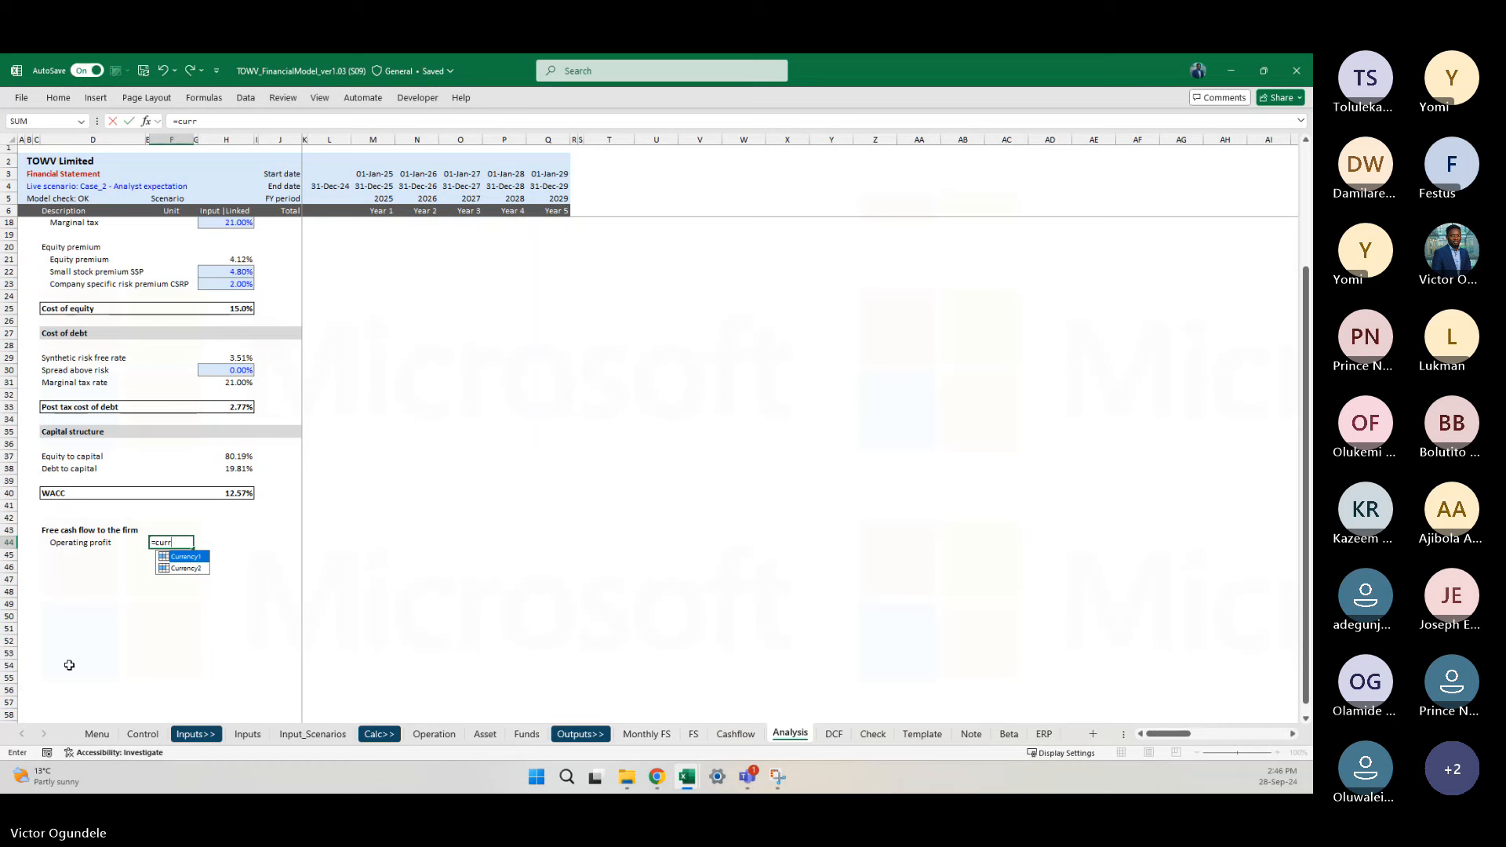
key(Tab)
Step: Link M44:Q44 to the yearly operating profit on the FS sheet, starting with =FS!M18
key(Right)
key(Right)
key(Right)
key(Right)
key(Right)
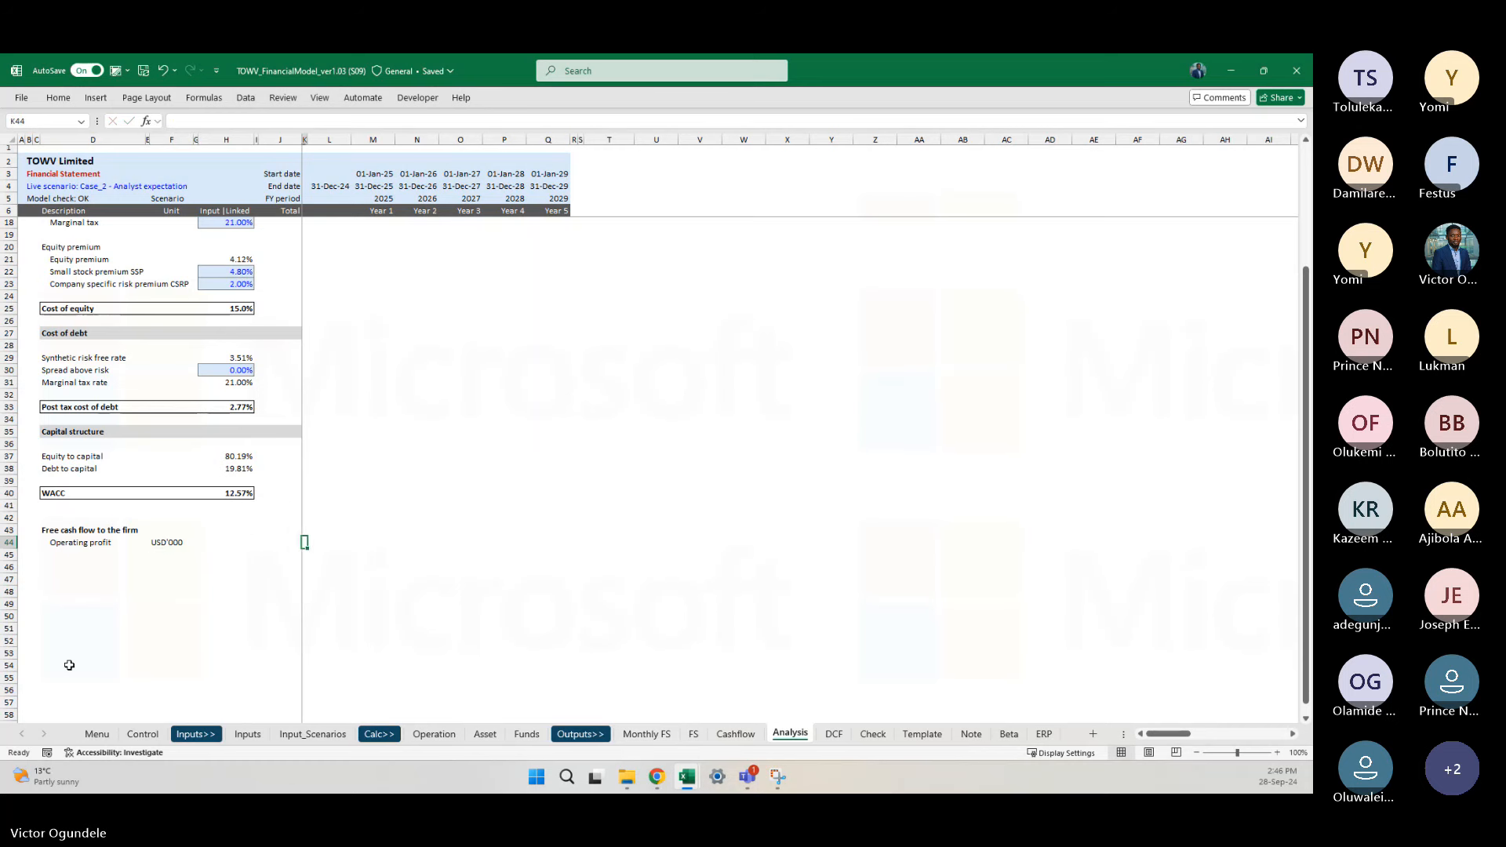
key(Right)
key(Right)
key(shift+Right)
key(shift+Right)
key(shift+Right)
key(shift+Right)
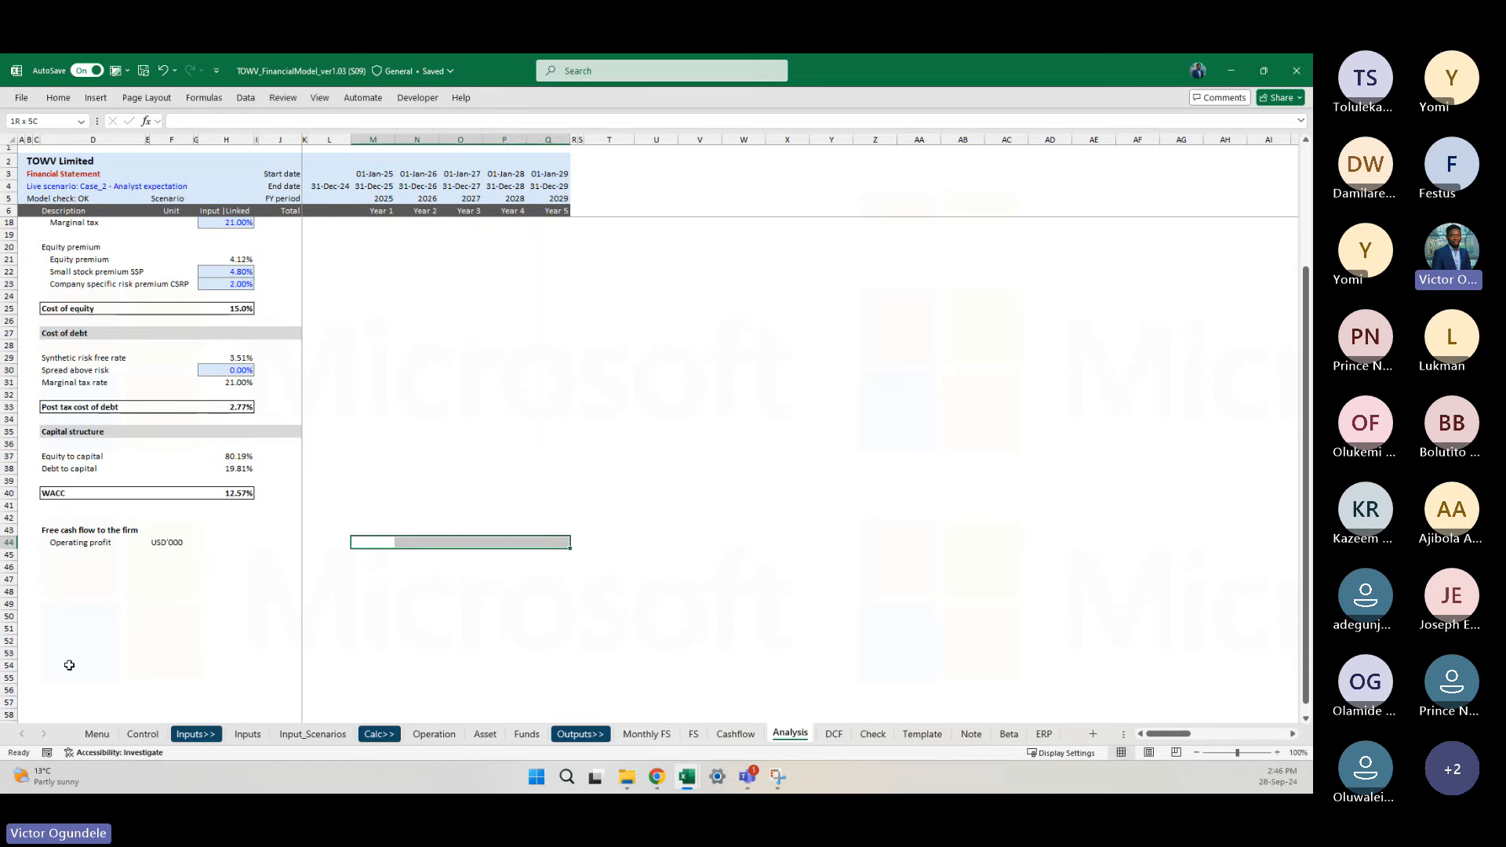
text(=)
key(ctrl+Page_Up)
key(ctrl+Page_Up)
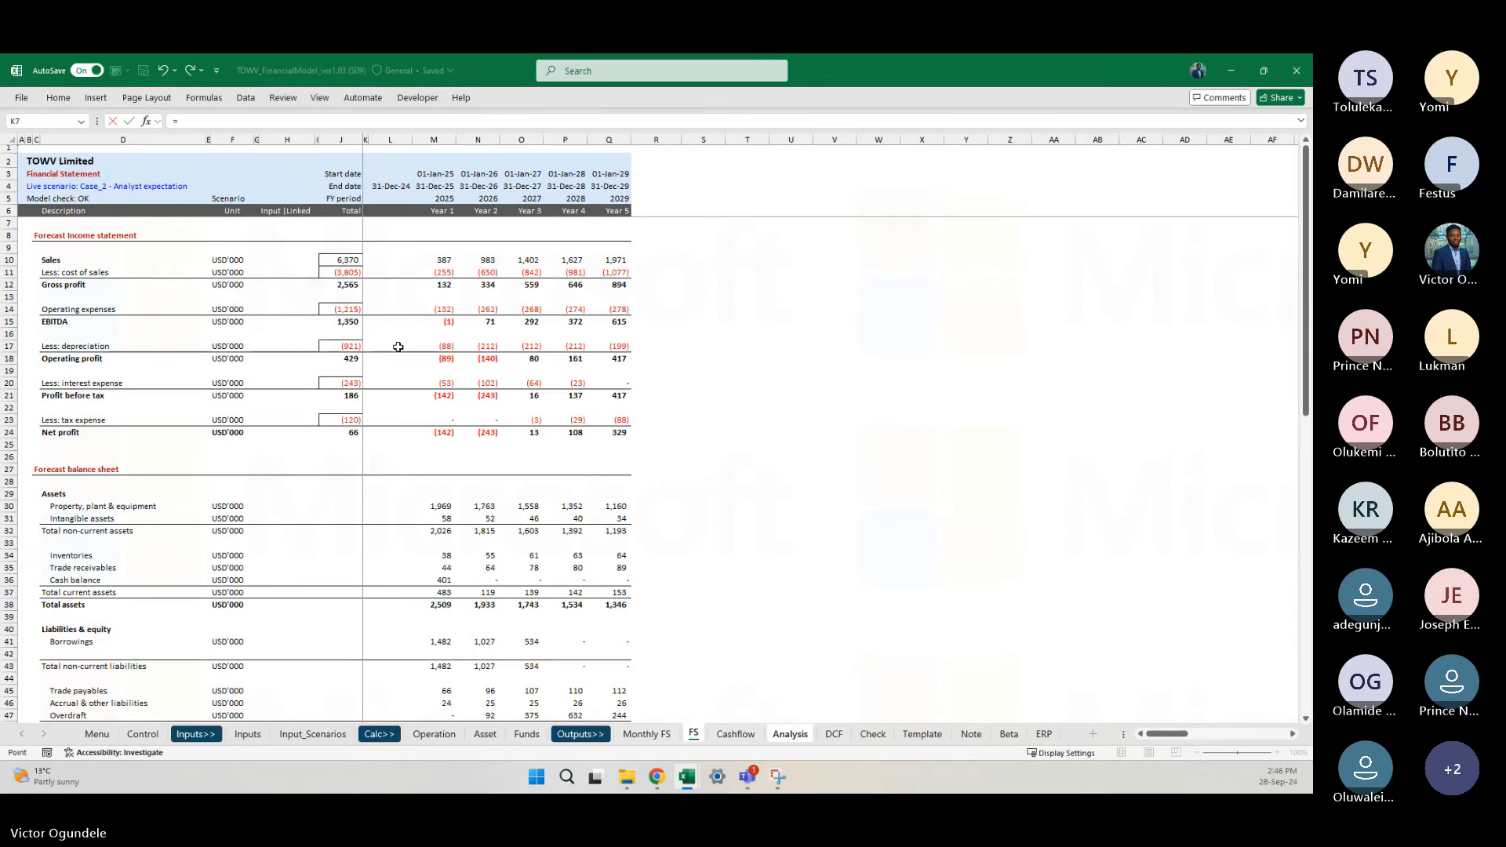
click(434, 359)
key(ctrl+Return)
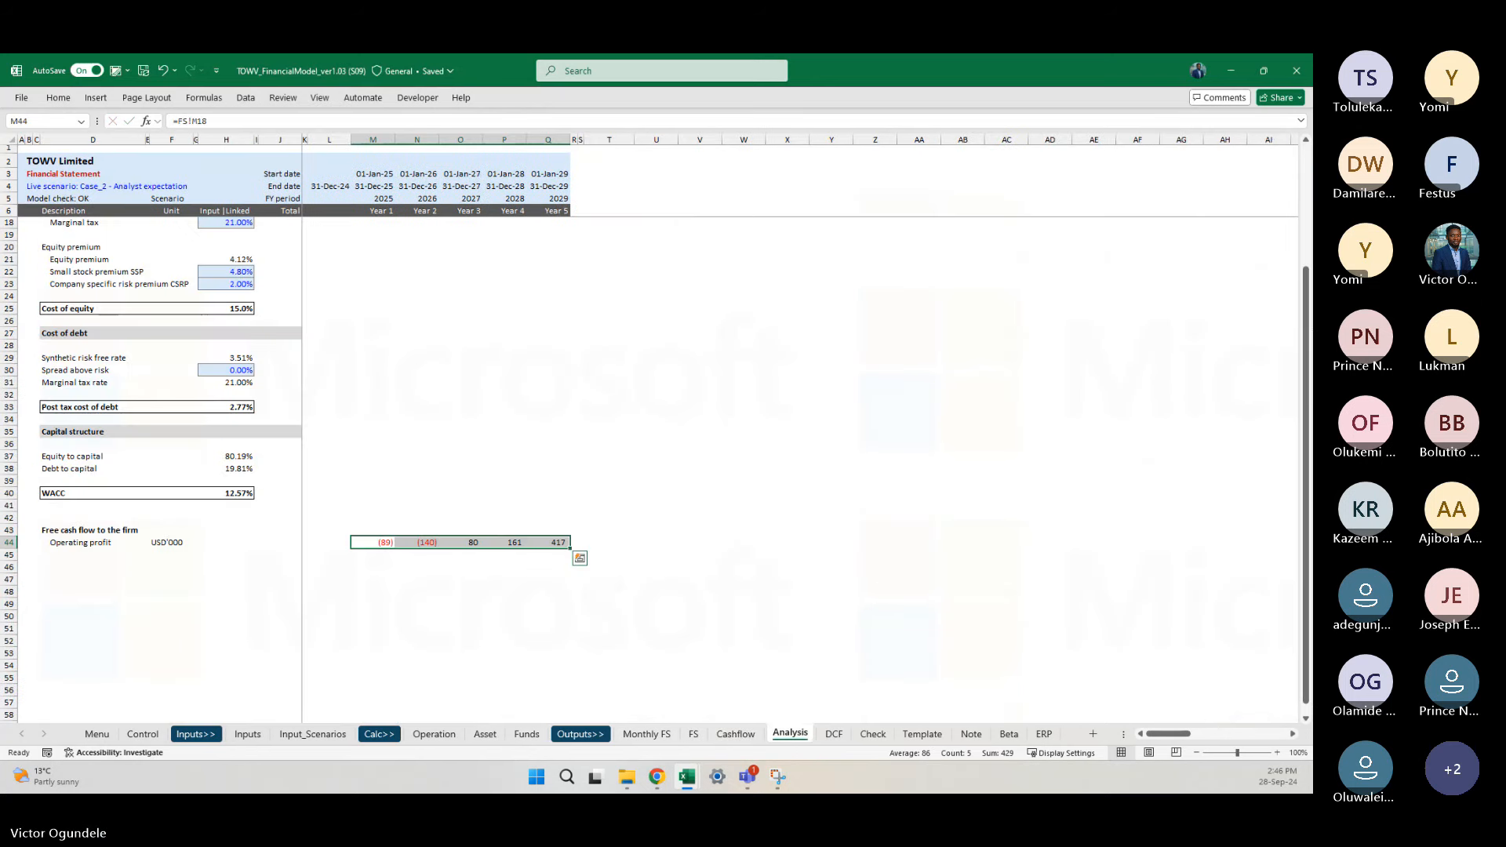
Step: Close the Snipping Tool window showing the decile table and return to D45 on the Analysis sheet in Excel
key(alt+Tab)
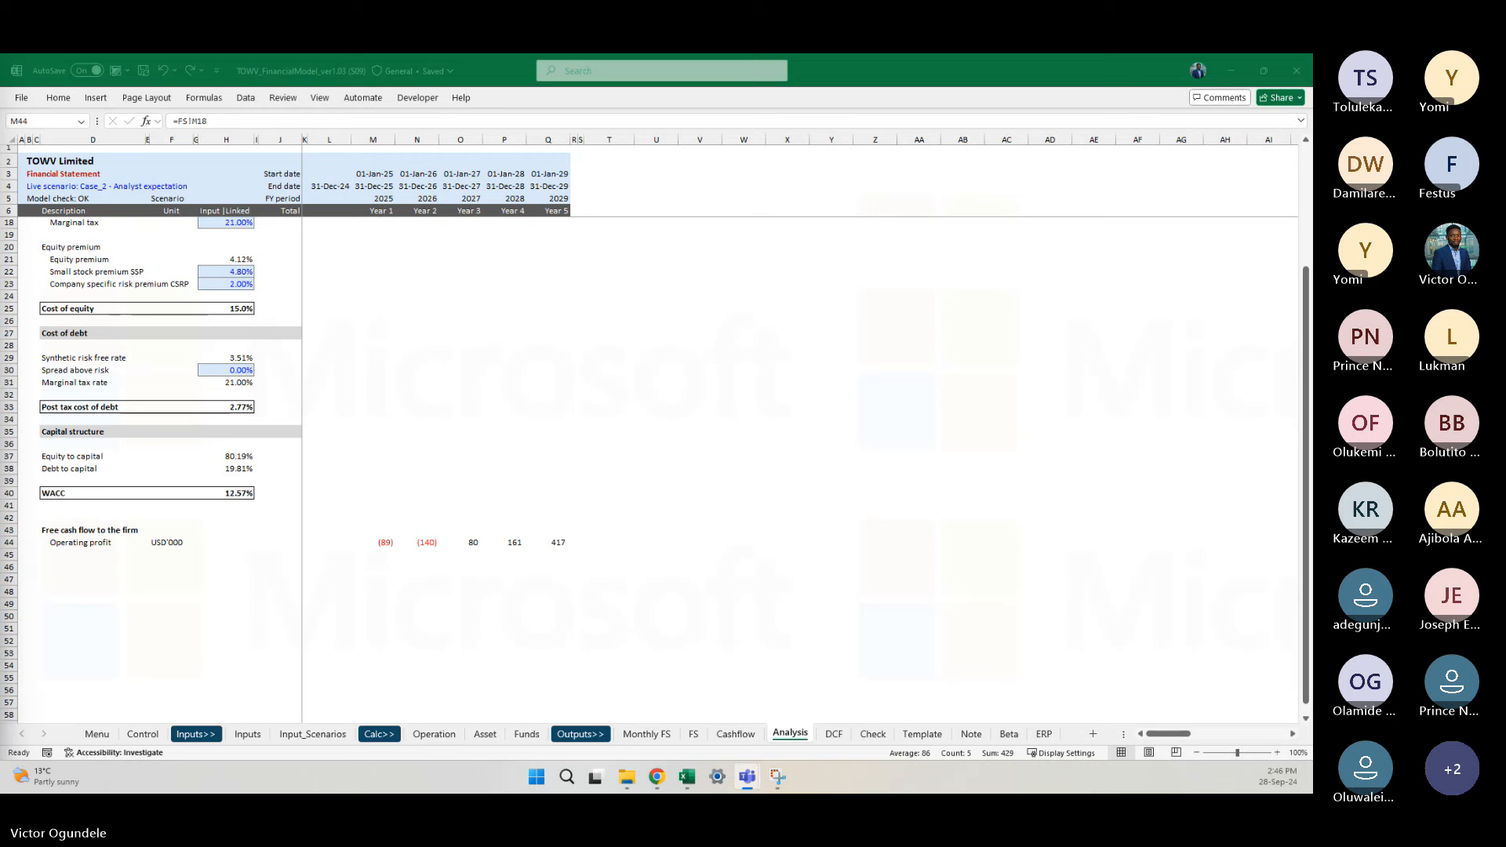
key(alt+Tab)
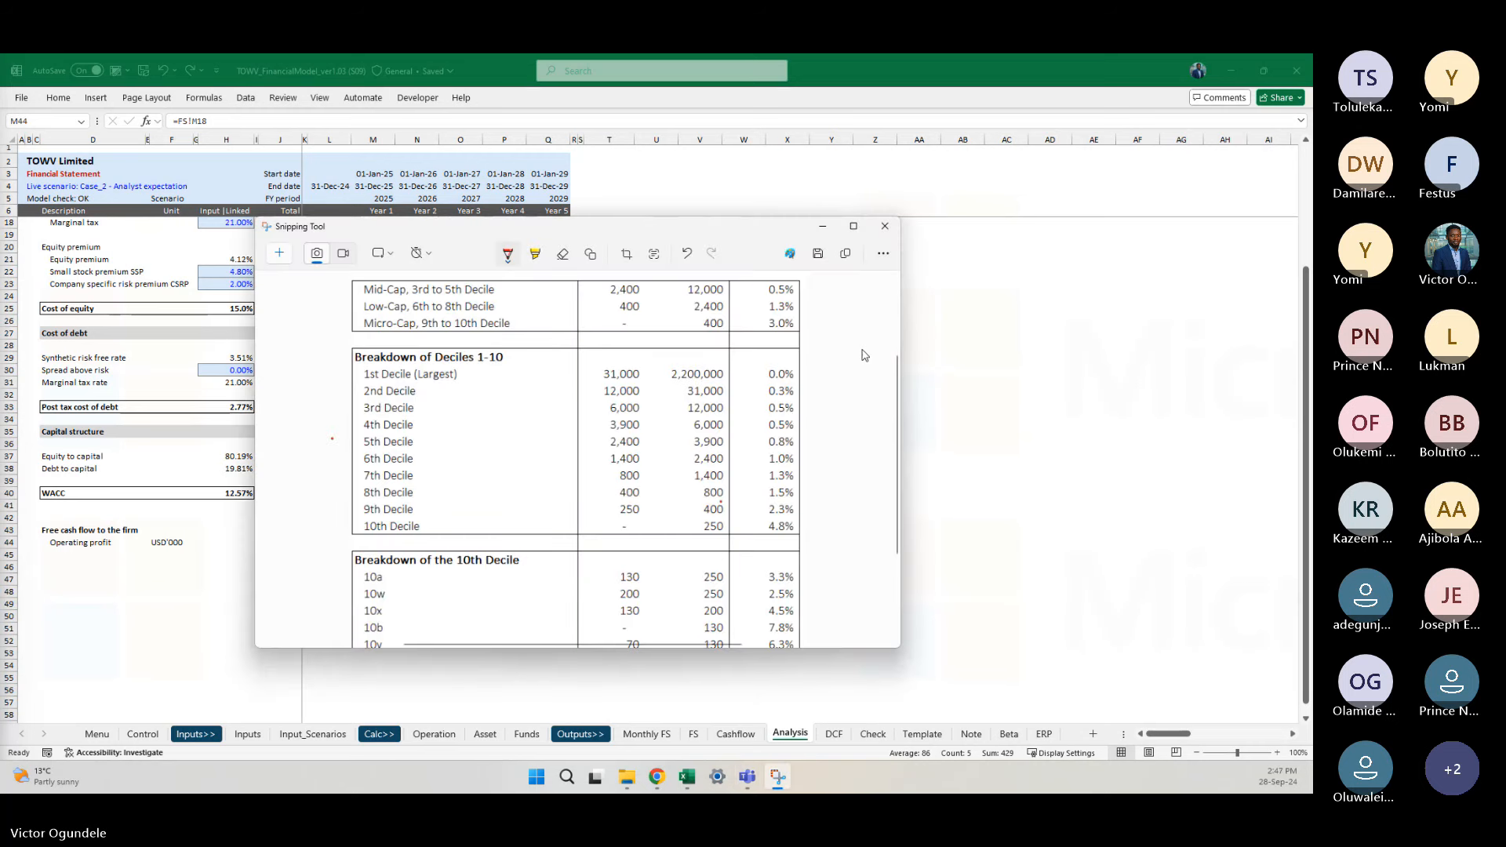
click(885, 226)
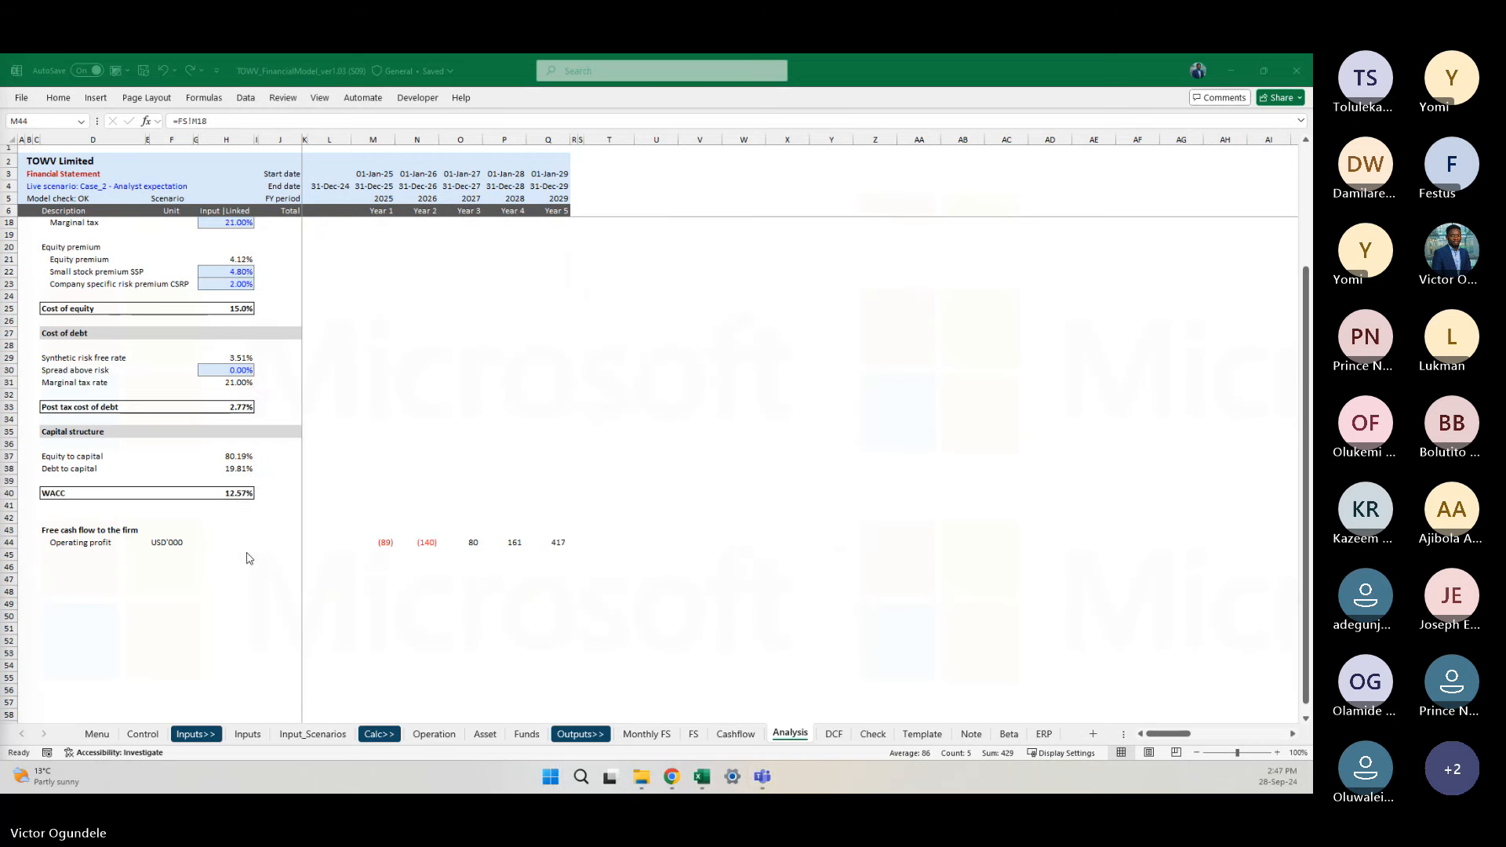
key(alt+Tab)
click(86, 555)
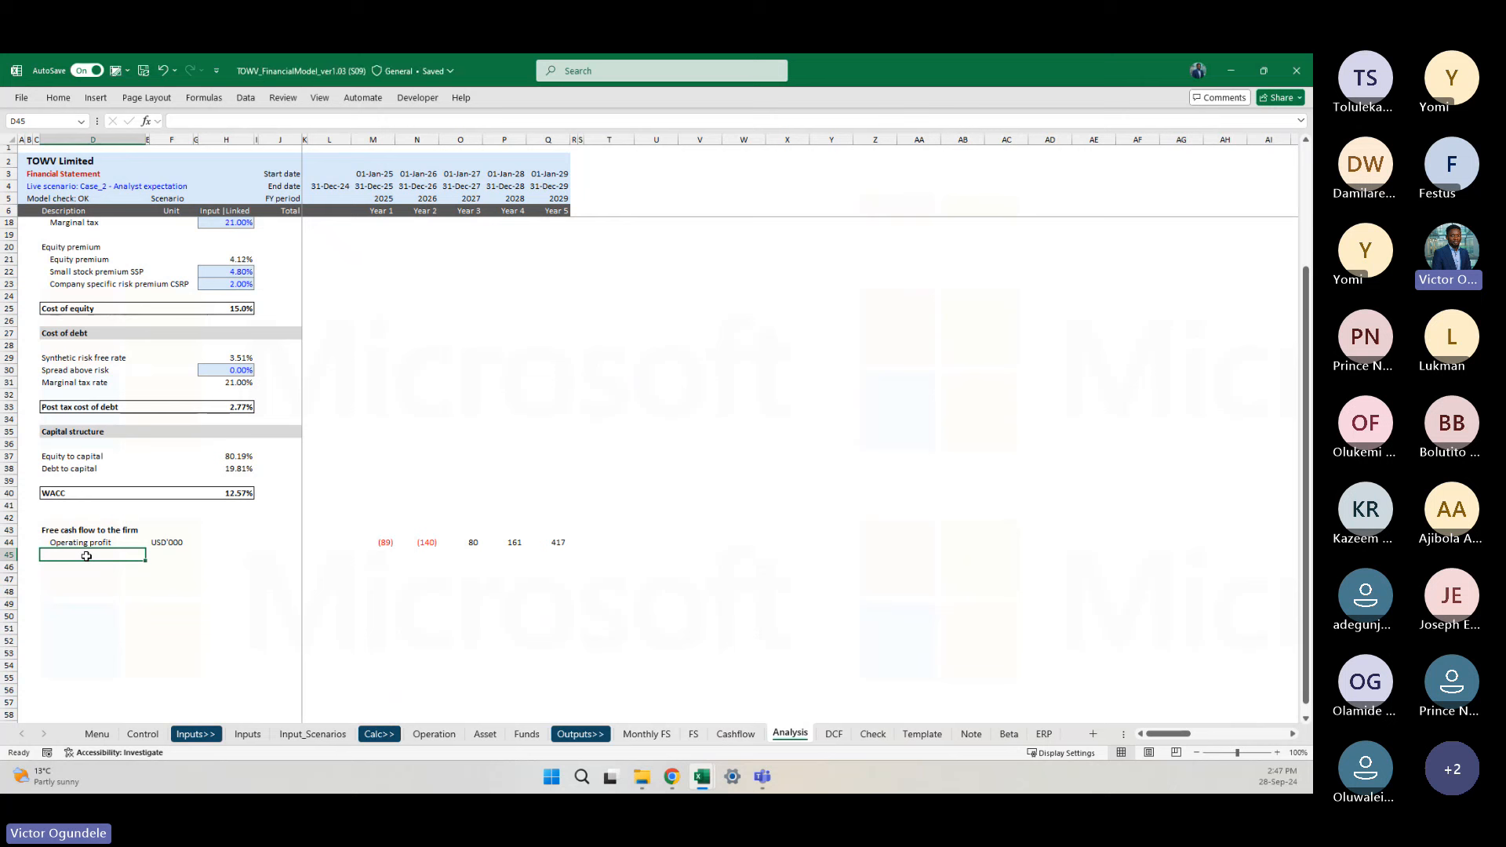
Step: Add the label "Tax expenses" in D45 with the indent of the row above and copy the unit down into F45
key(ctrl+d)
text(Tax expense)
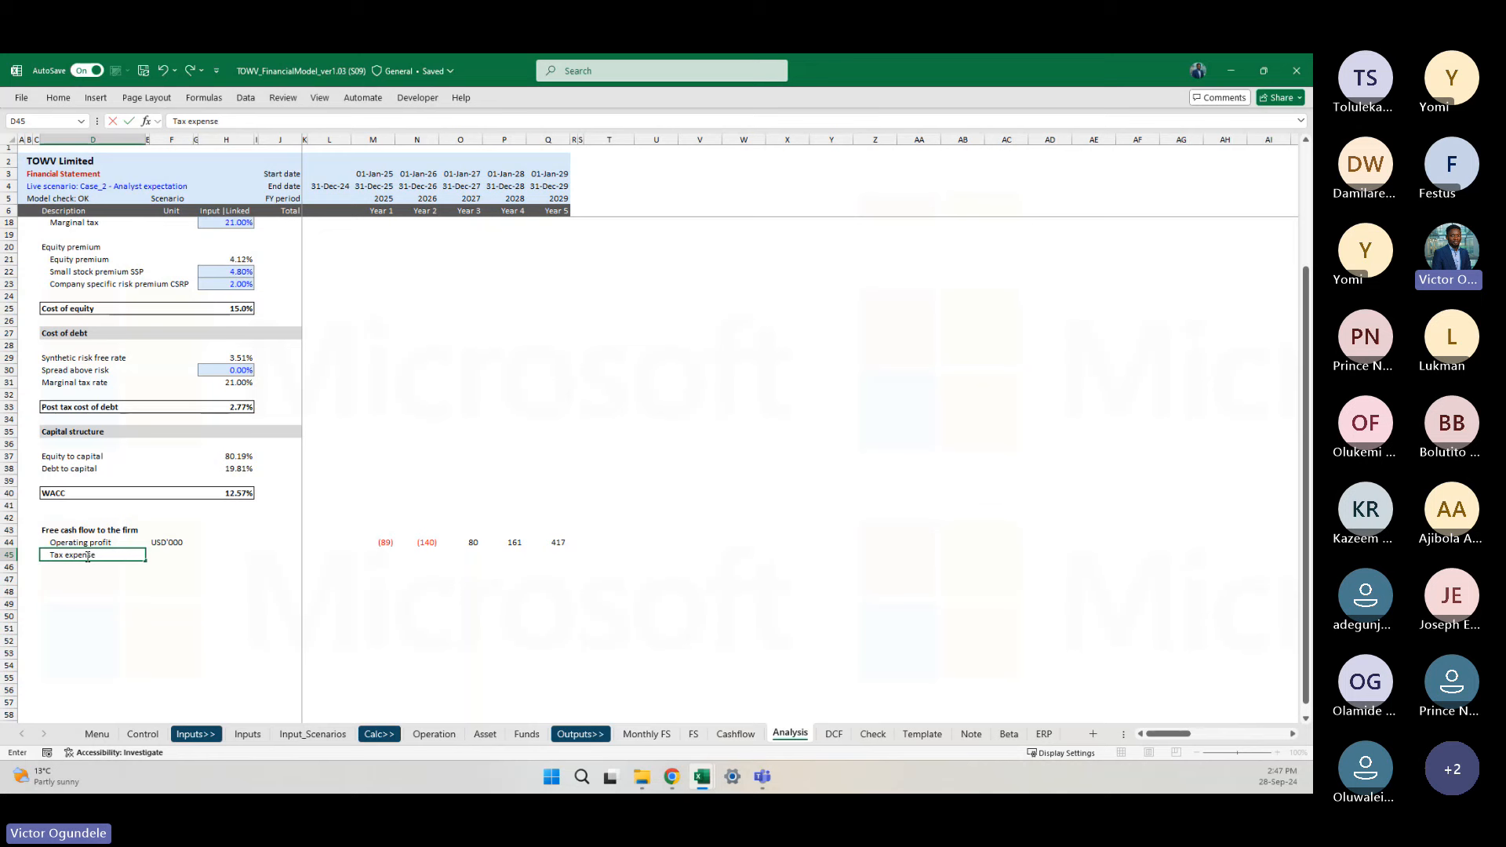
text(s)
key(Tab)
key(ctrl+d)
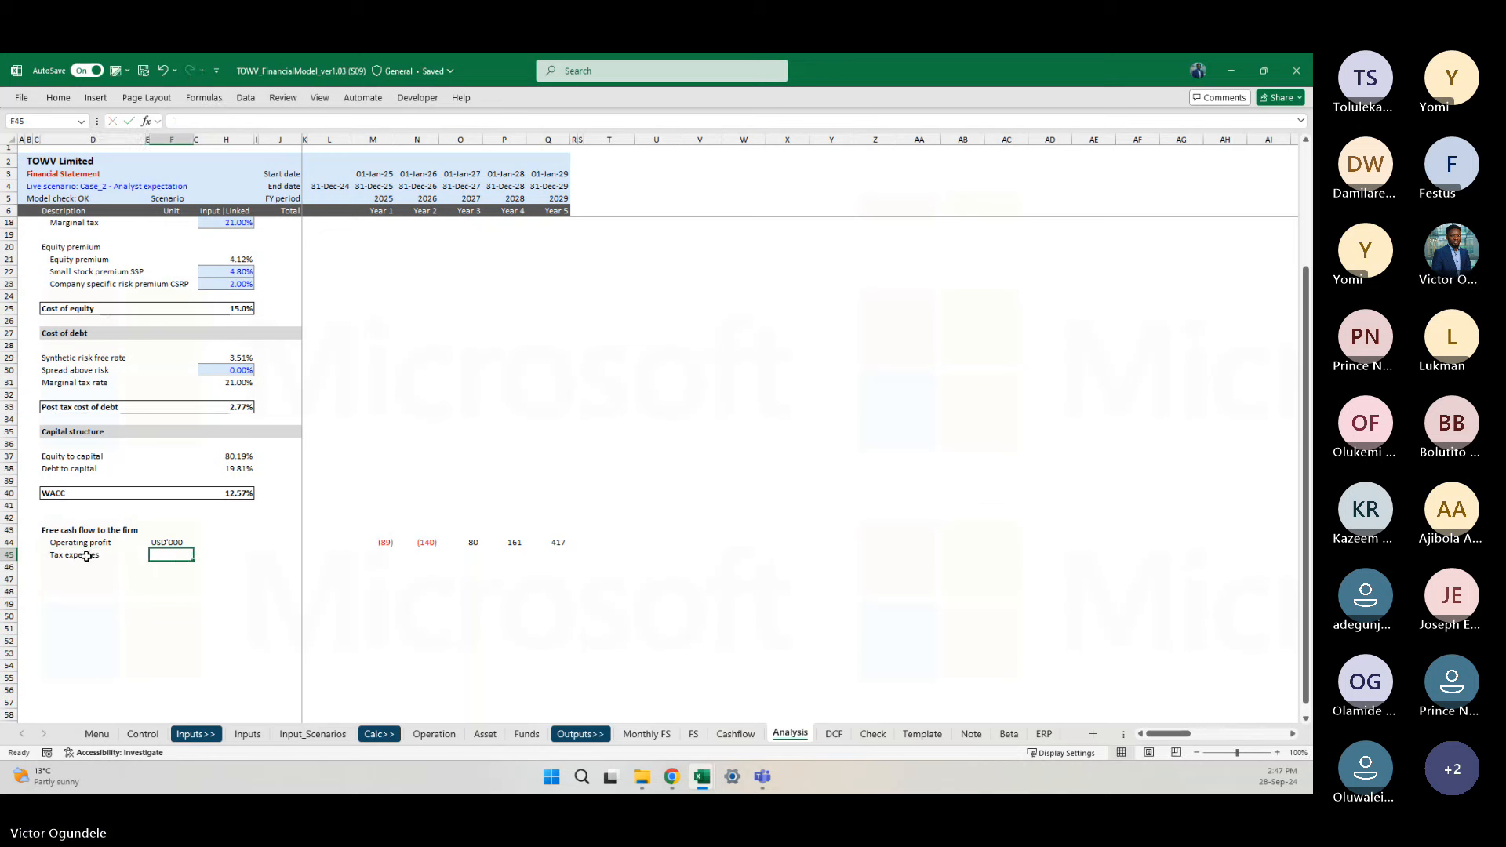
Step: Link H45 on the Tax expenses row to the marginal tax rate with =H18 and show it with one decimal
key(Tab)
key(Tab)
key(Tab)
key(Tab)
key(Tab)
key(Tab)
key(Tab)
key(Tab)
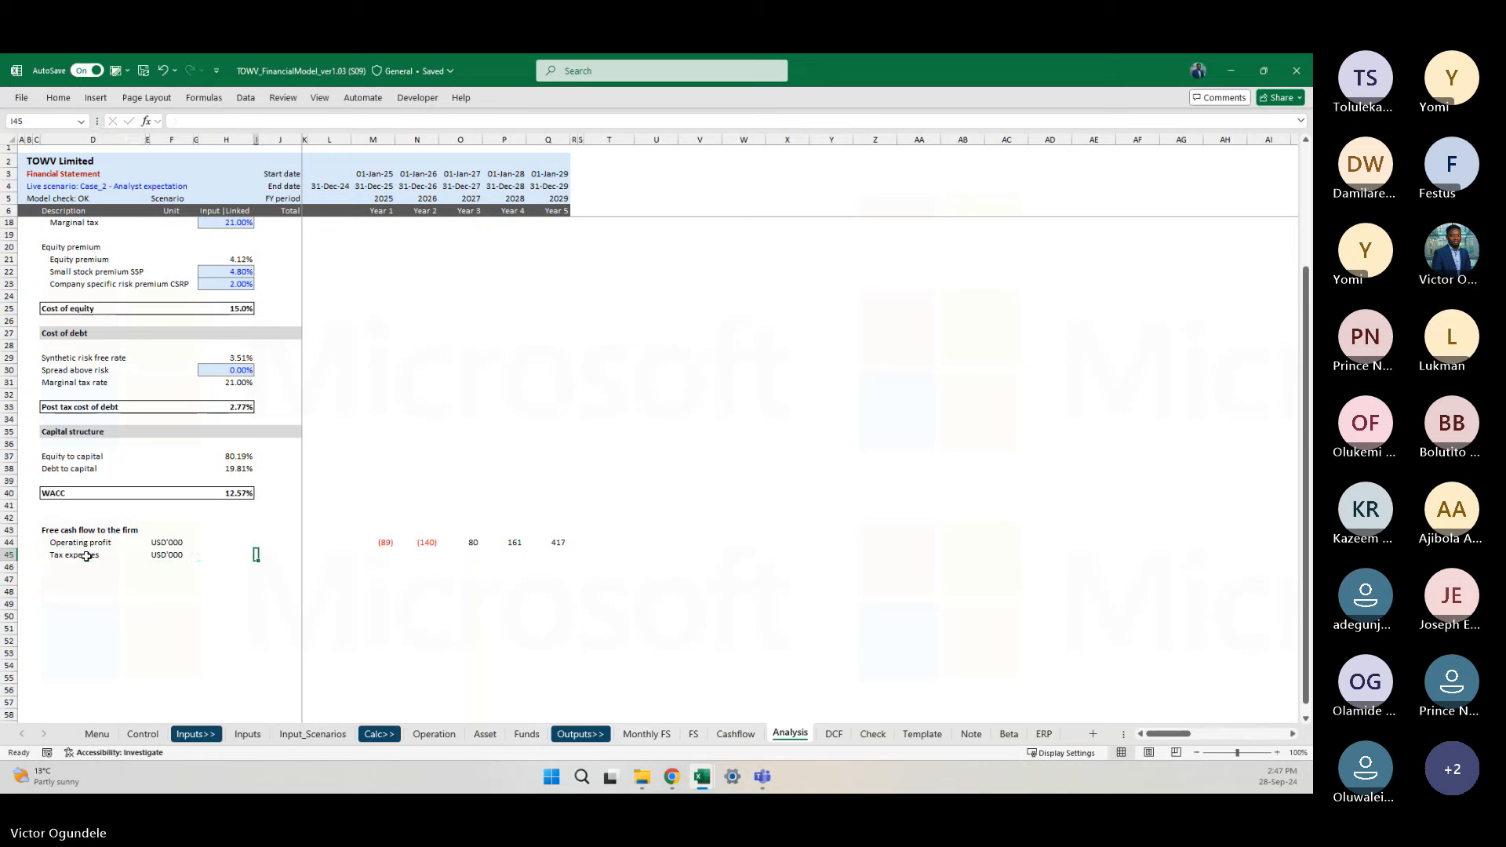
key(Left)
key(Left)
key(Left)
key(Left)
key(Left)
key(Left)
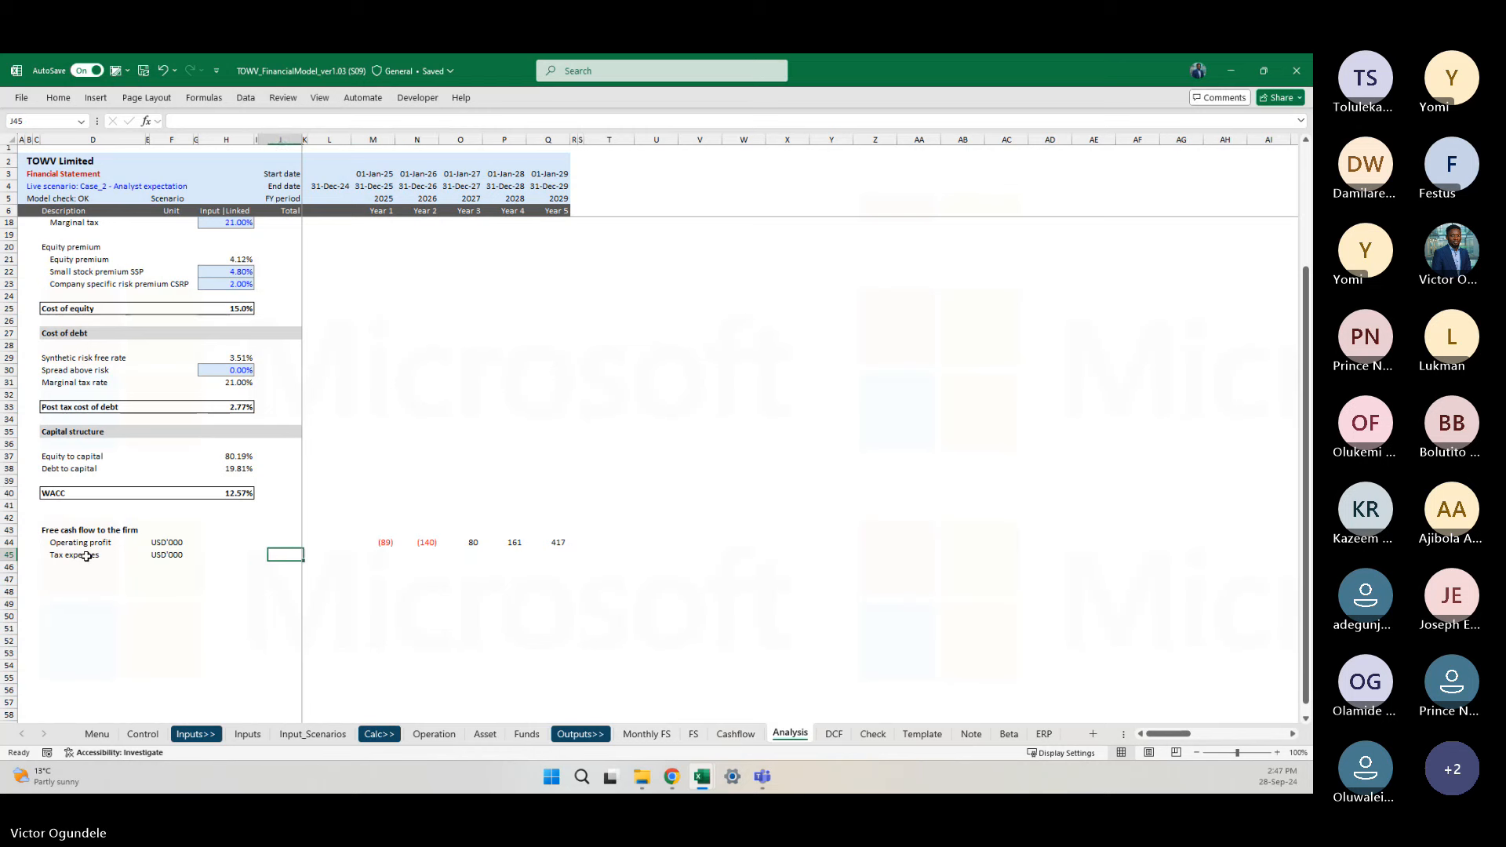
text(=)
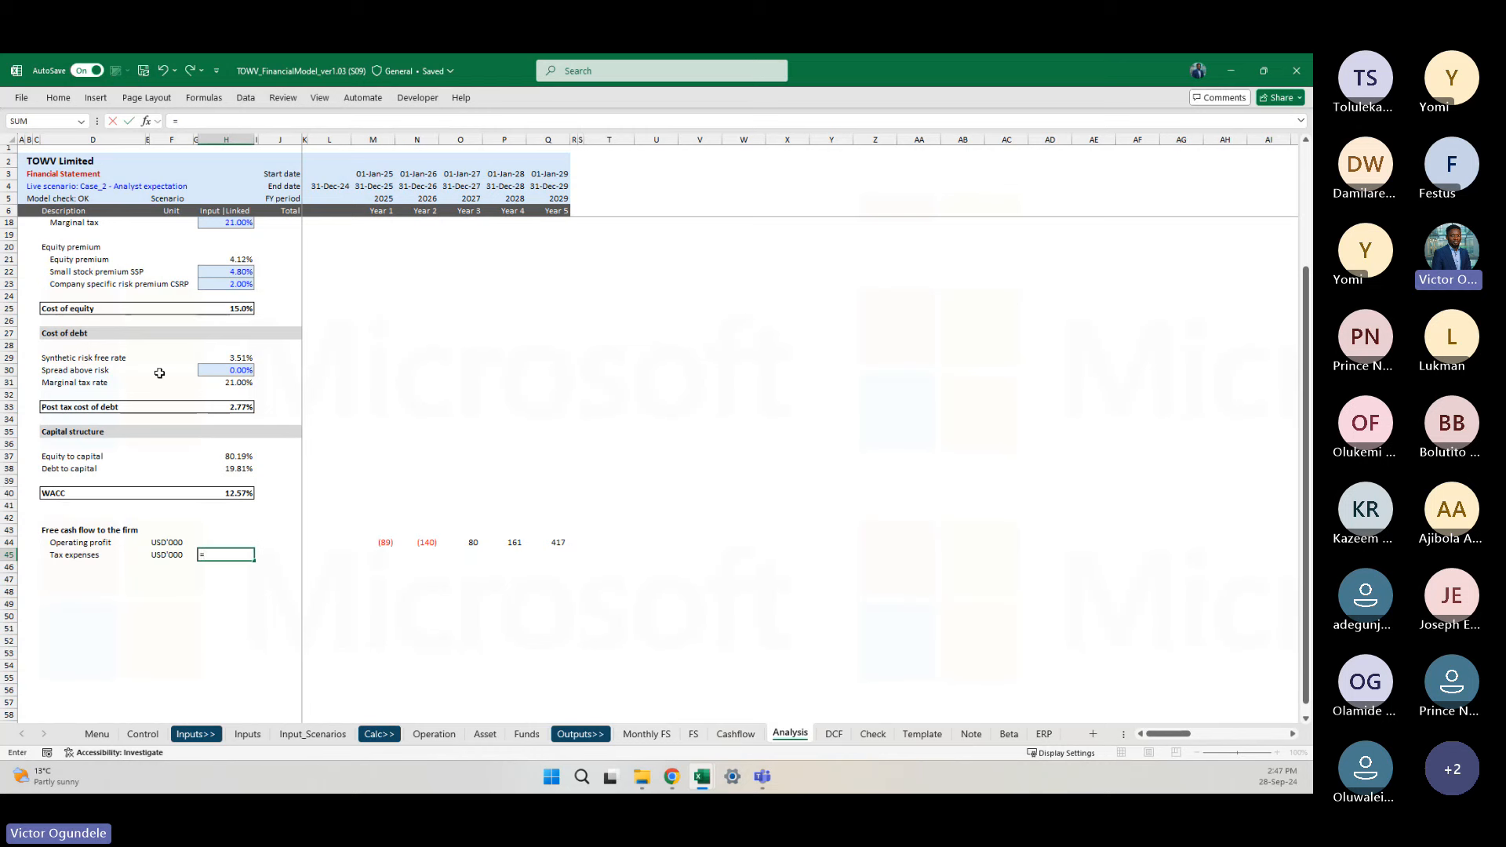
scroll(241, 267, up, 1)
click(222, 251)
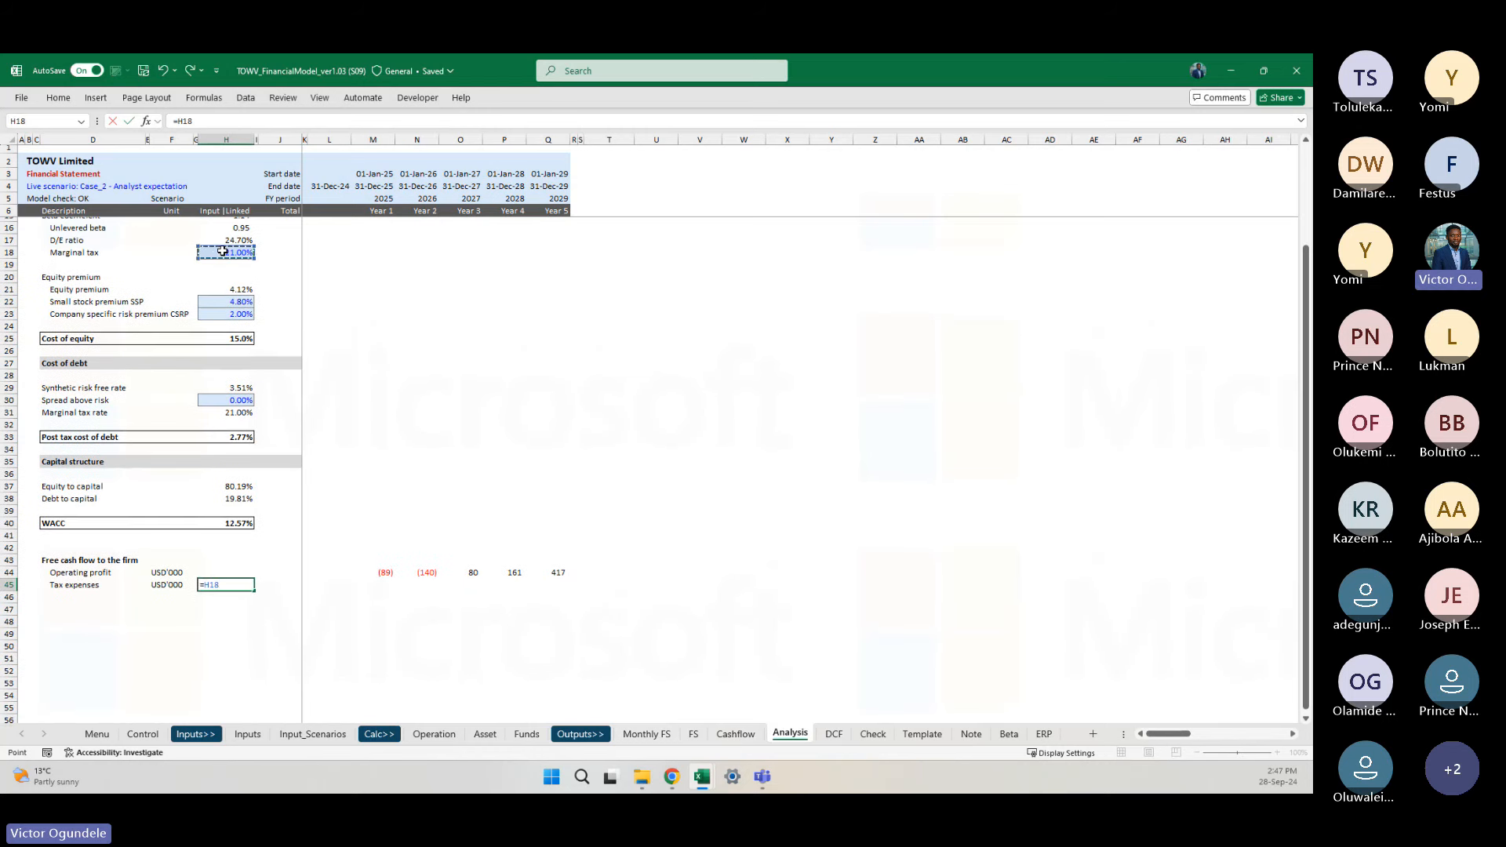
key(ctrl+Return)
key(alt+h)
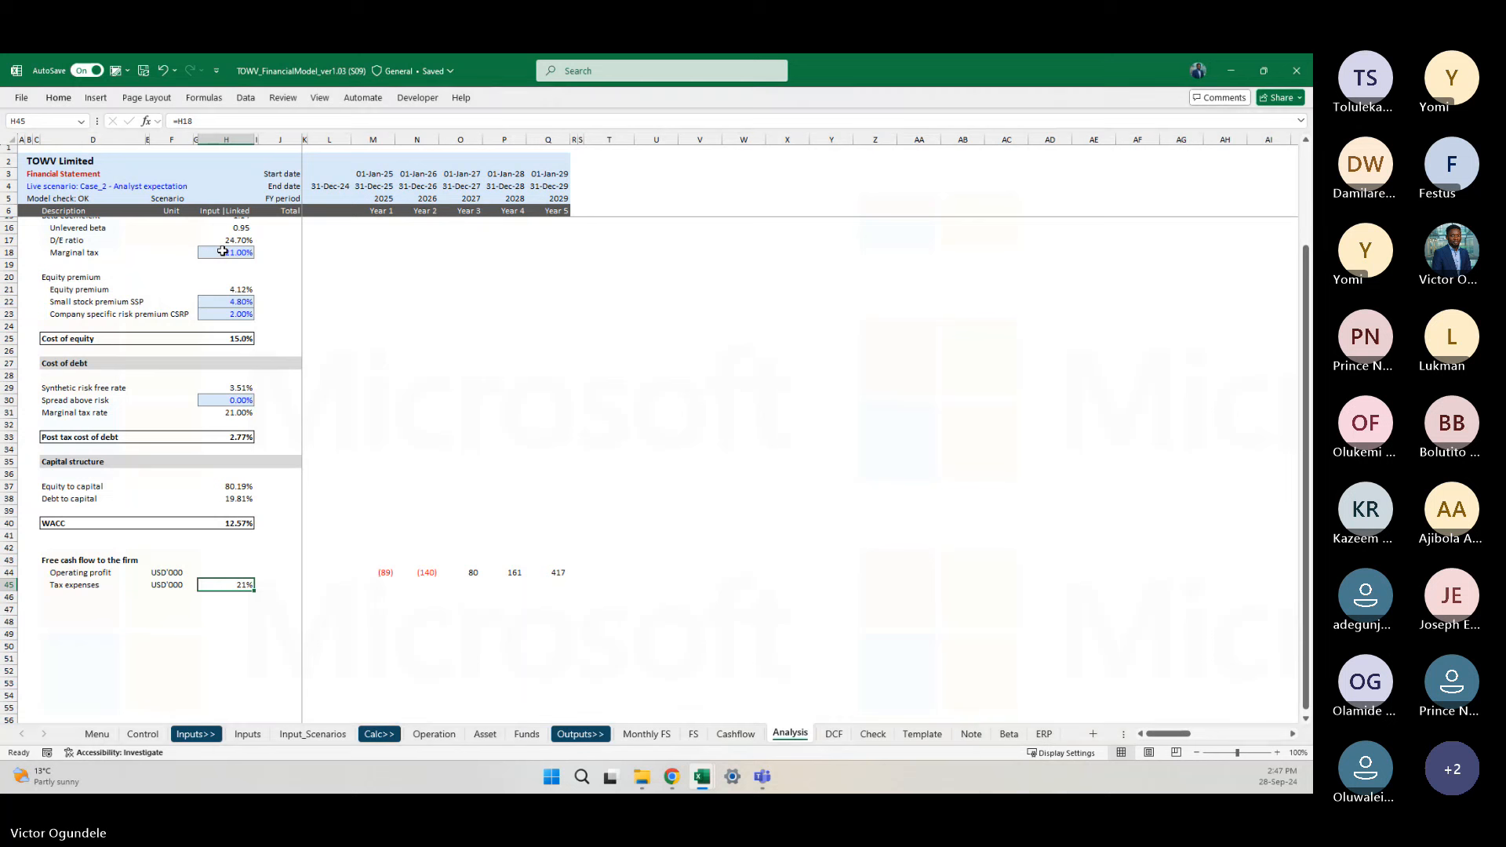
key(0)
Step: Select the yearly cells M45:Q45 on the Tax expenses row
key(Right)
key(Right)
key(Right)
key(Right)
key(Right)
key(shift+Right)
key(shift+Right)
key(shift+Right)
key(shift+Right)
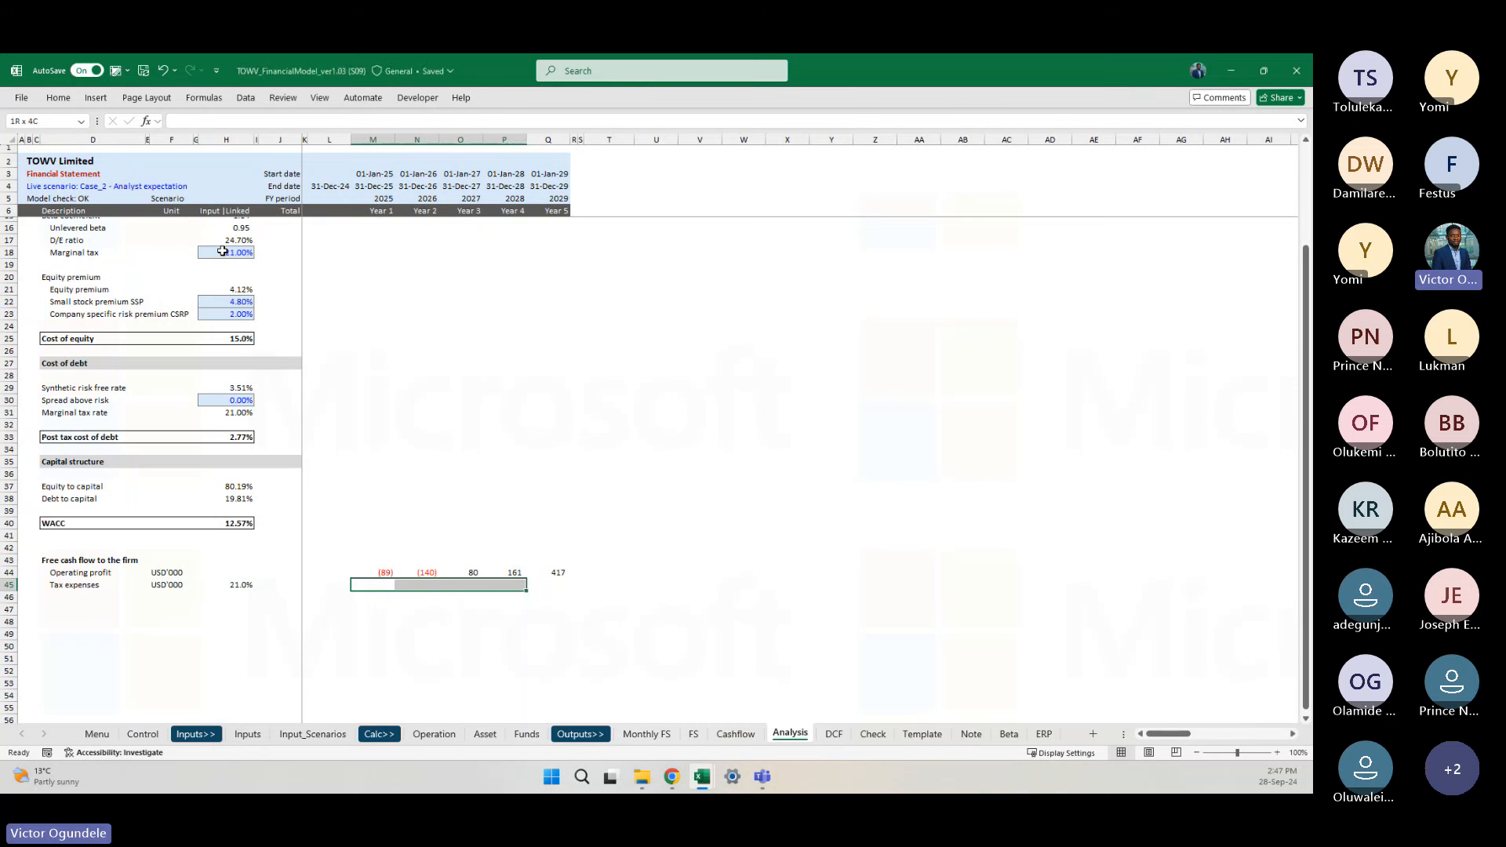
text(=max)
key(Tab)
key(Up)
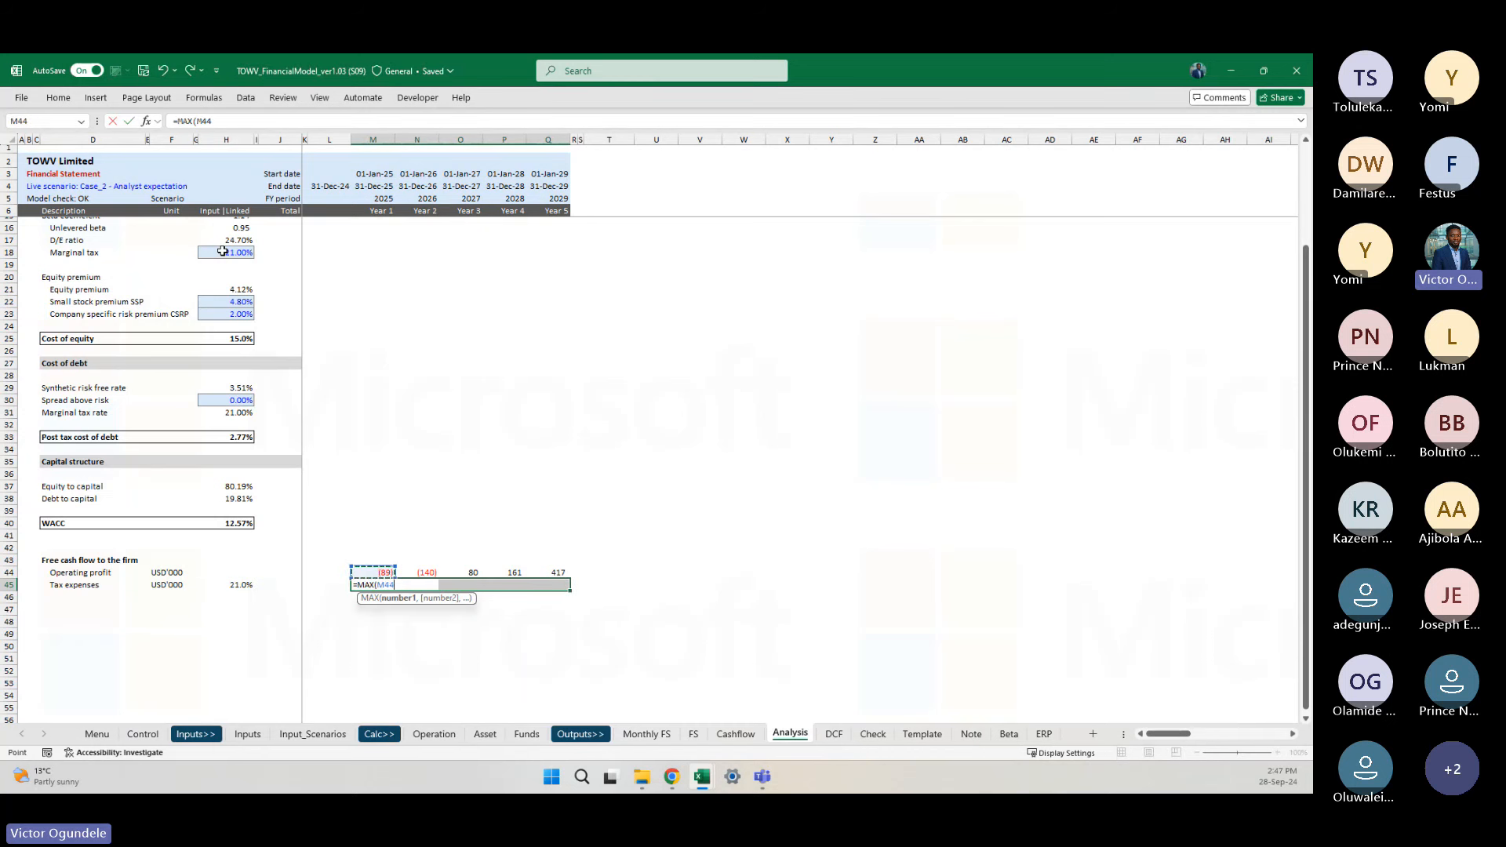
key(Escape)
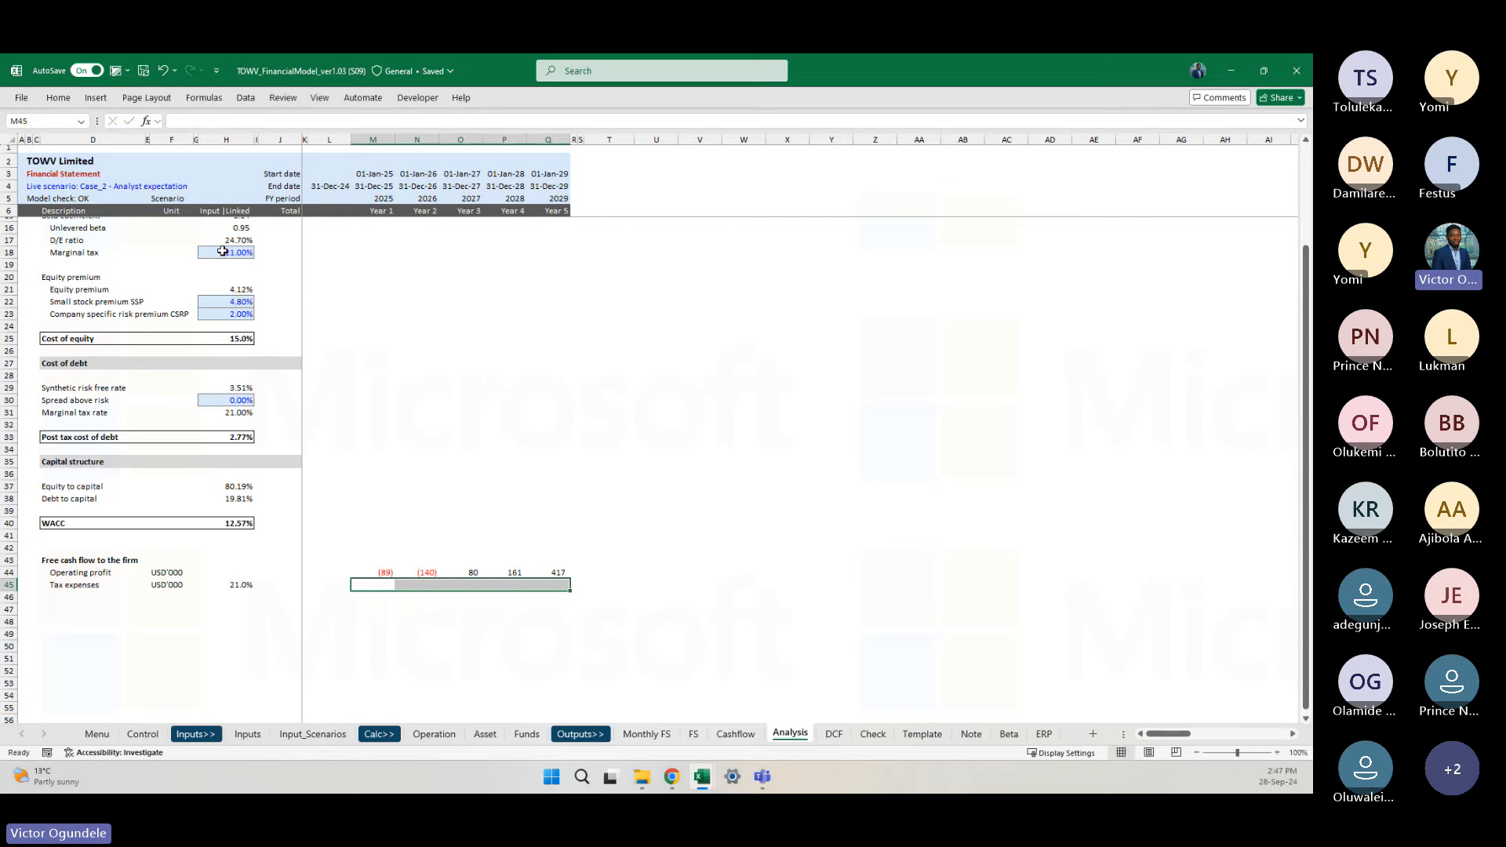
Step: Fill M45:Q45 with the tax expense formula =-MAX(M44,0)*$H45
scroll(222, 252, up, 2)
scroll(222, 252, down, 5)
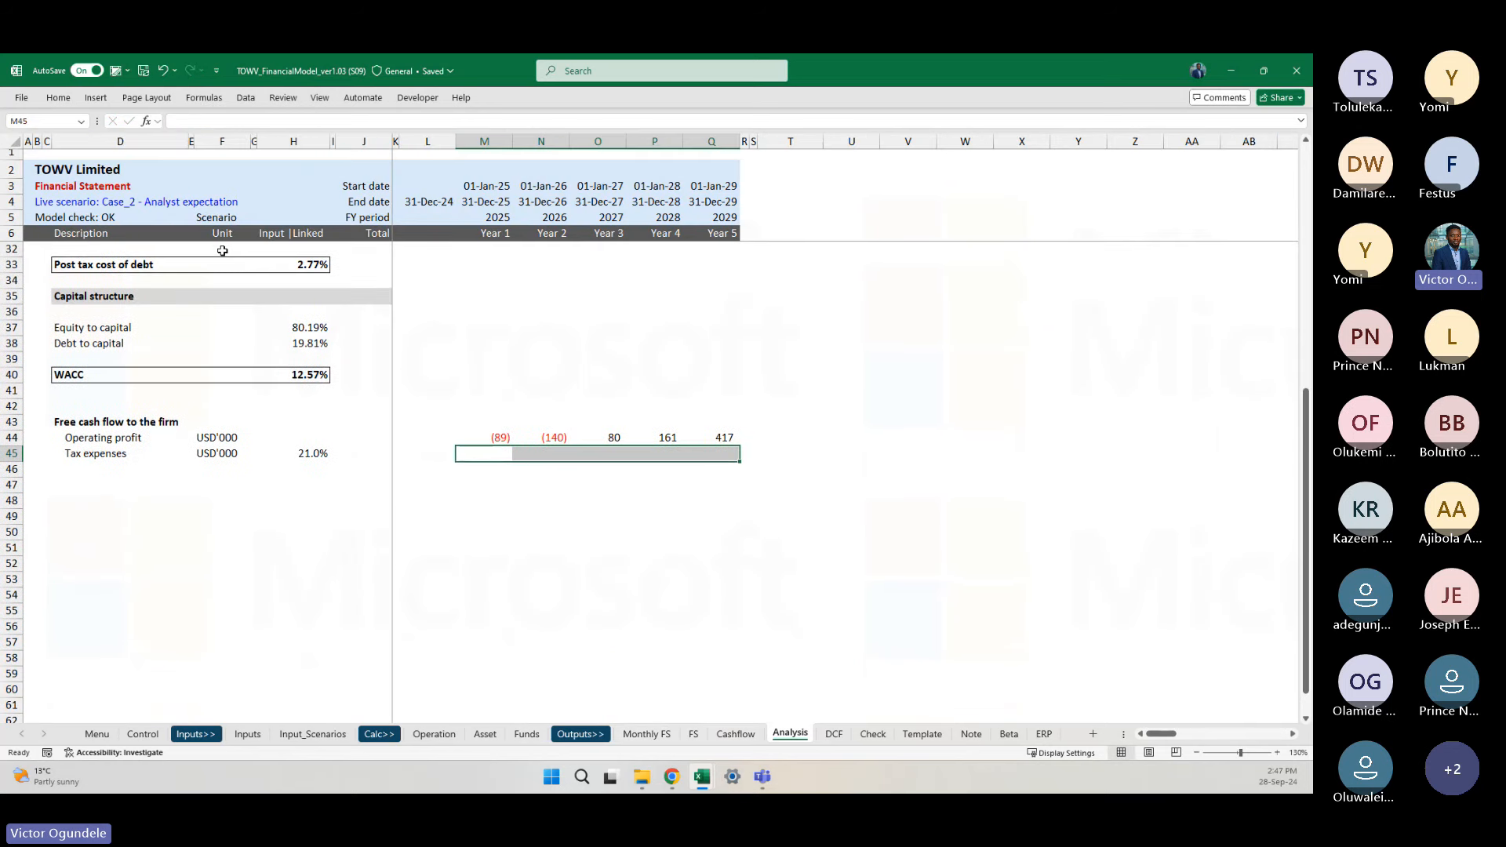
text(=max)
key(Tab)
key(Up)
text(,)
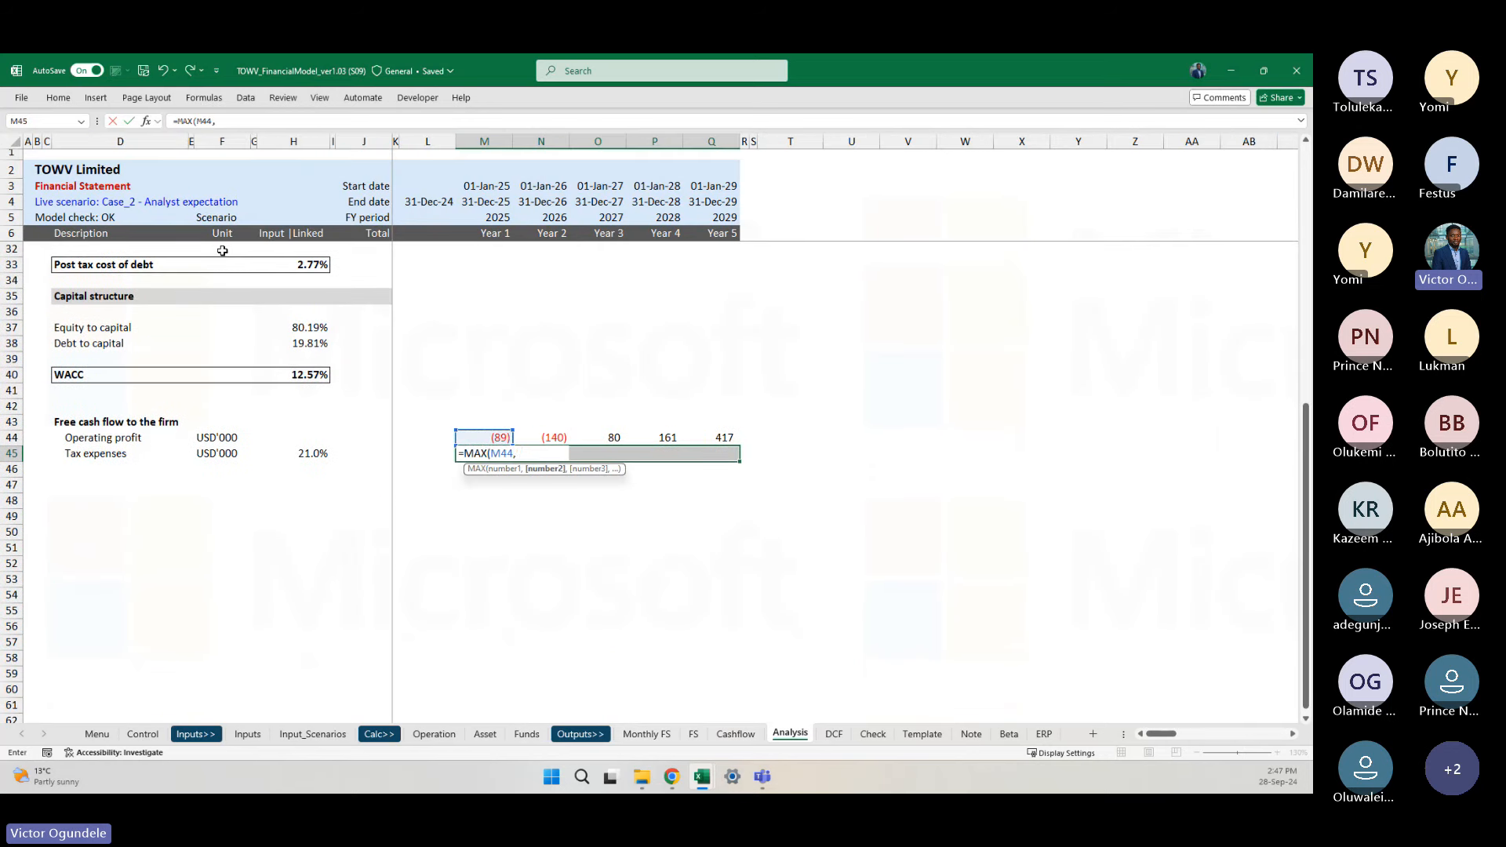
text(0)*)
key(Left)
key(Left)
key(Left)
key(Left)
key(Left)
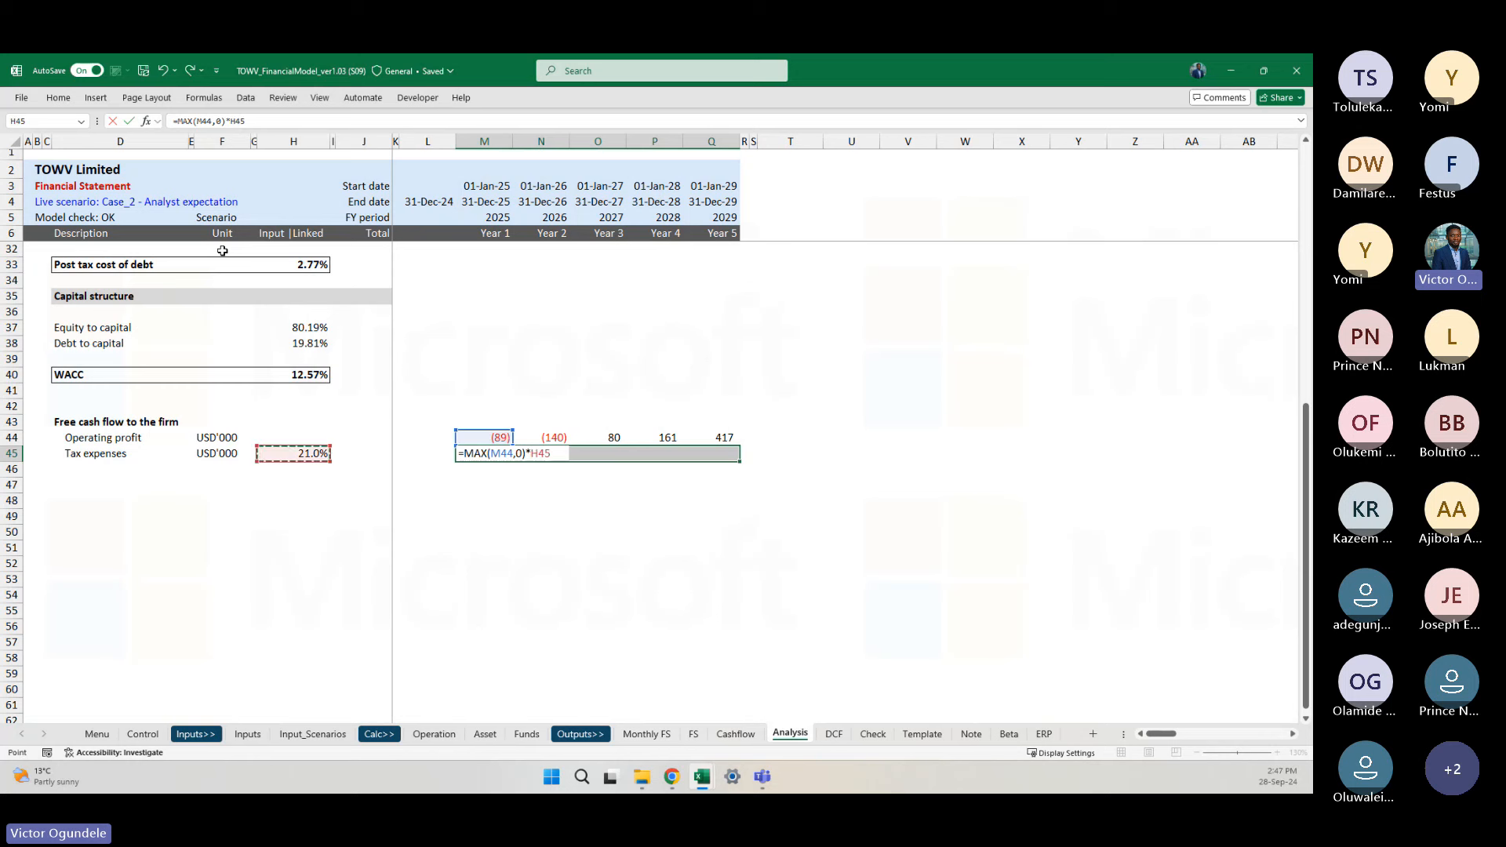
key(F4)
key(F4)
key(F4)
key(F2)
key(Left)
key(Left)
key(Left)
key(Left)
key(Left)
key(Left)
key(Left)
key(Left)
key(Left)
key(Left)
key(Left)
key(Left)
key(Left)
key(Left)
key(Left)
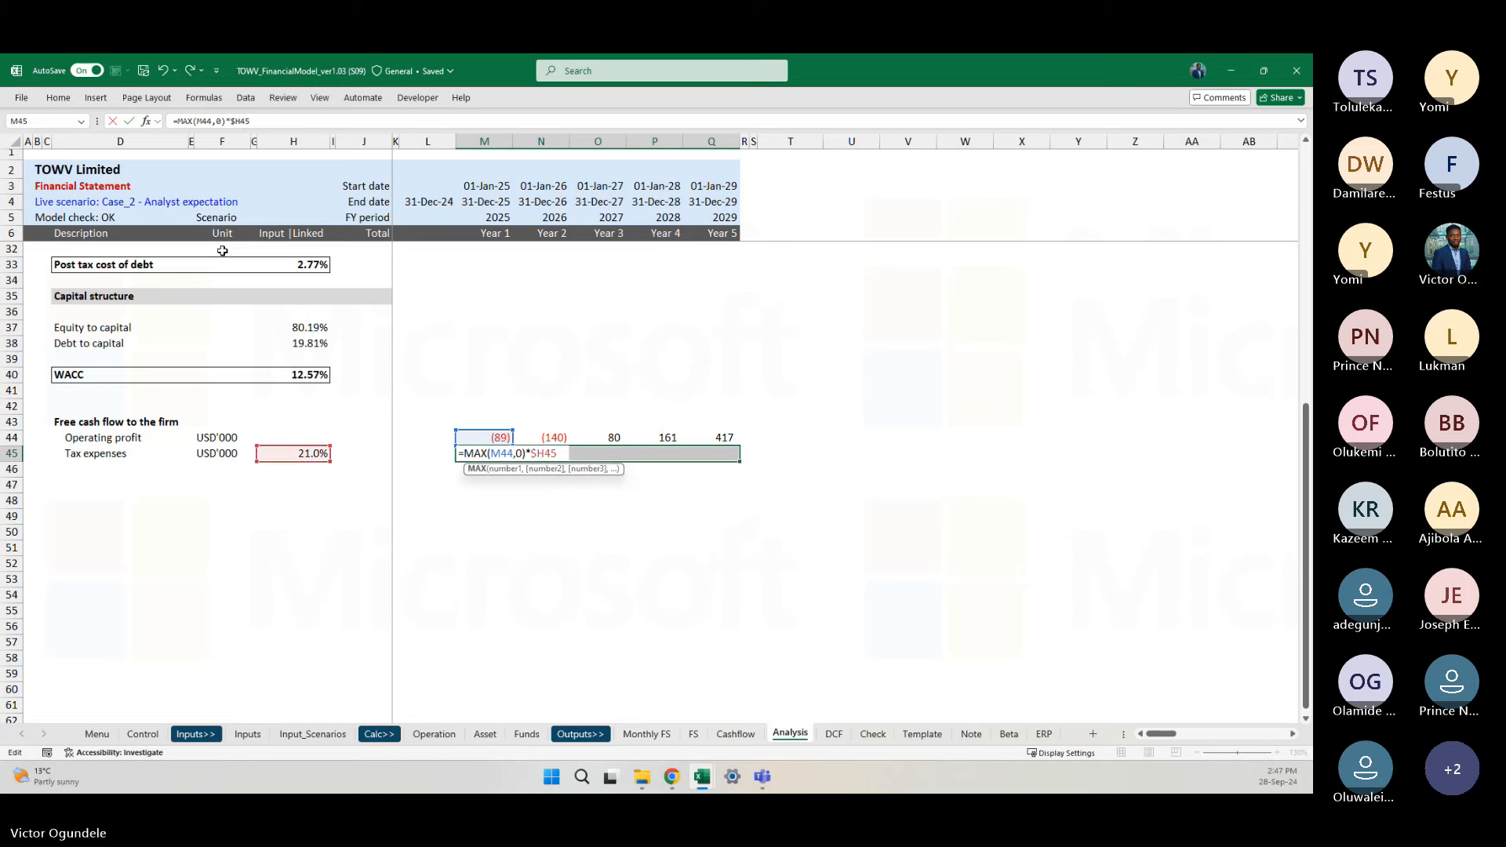
key(ctrl+Return)
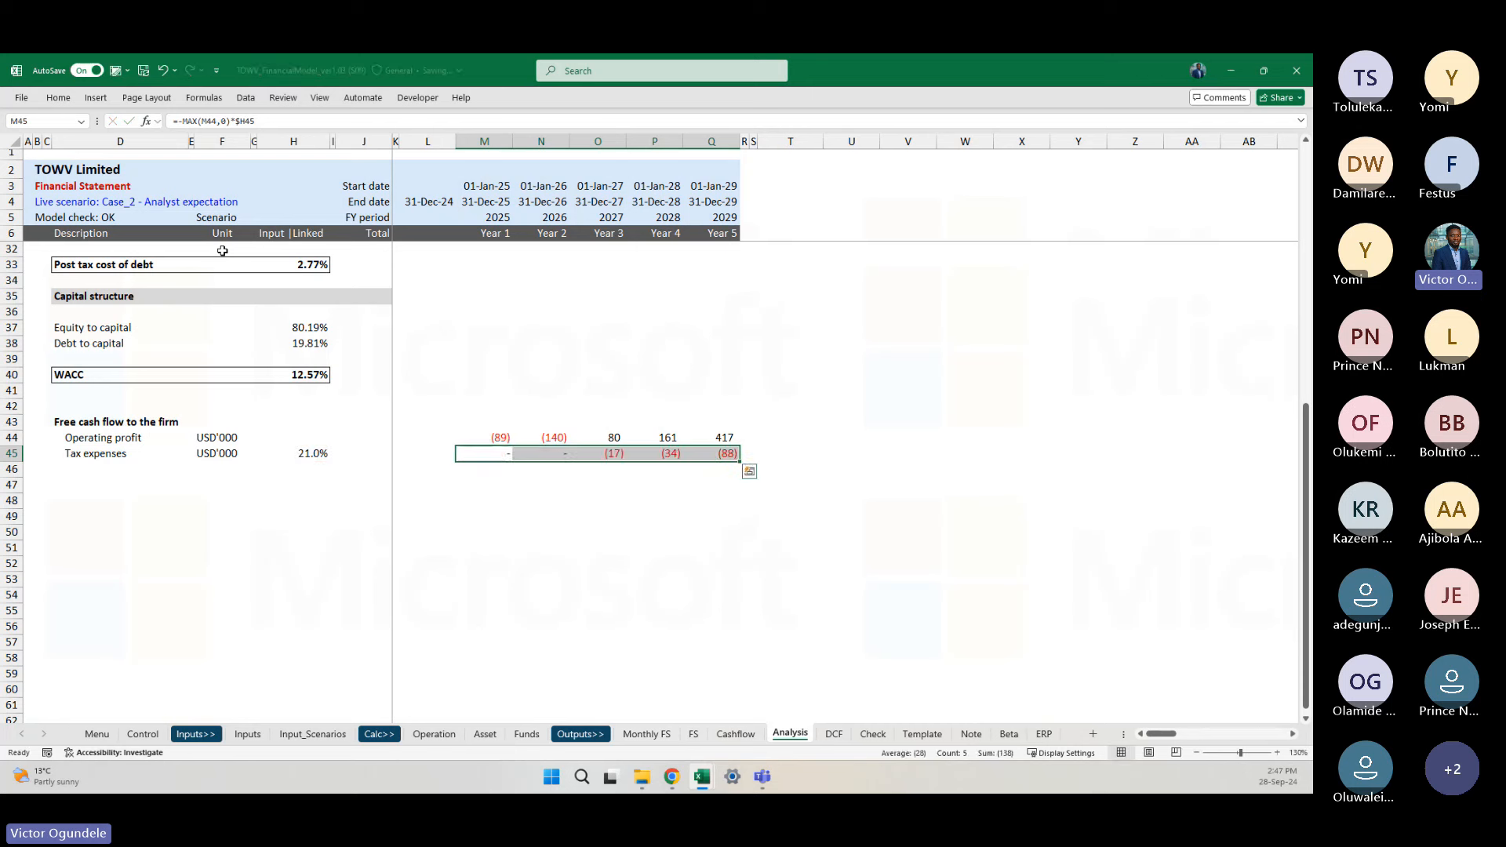
Step: Add the label "NOPAT" in D46 below Tax expenses, in bold and indented
key(Left)
key(Left)
key(Left)
key(Left)
key(Left)
key(Left)
key(Left)
key(Left)
key(Left)
key(Down)
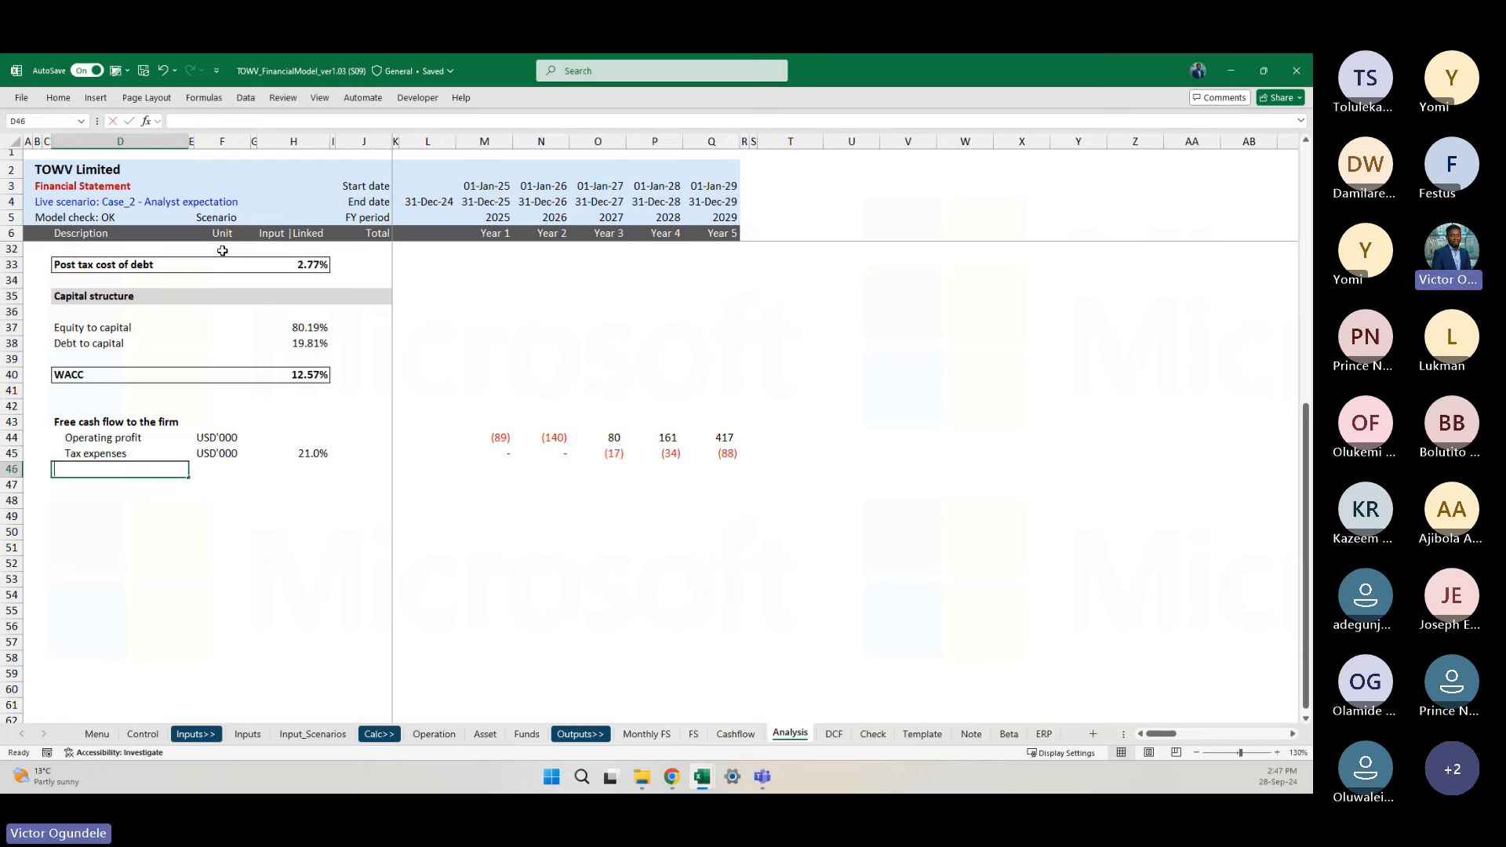
text(NOPAT)
key(ctrl+Return)
key(alt+h)
key(6)
Step: Copy the currency unit from the Tax expenses row down into F46 on the NOPAT row
key(Right)
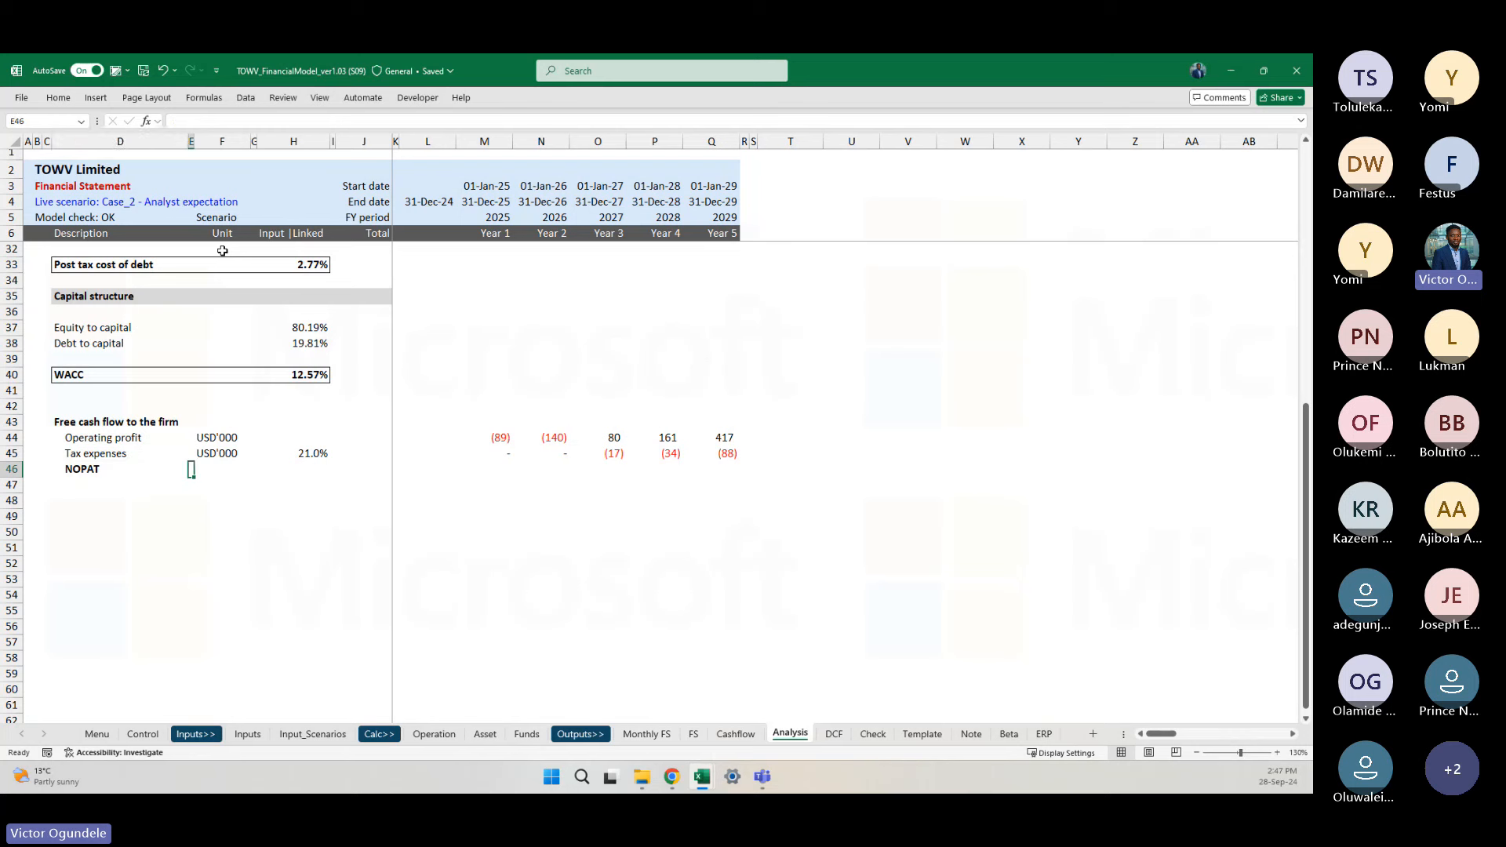
key(Right)
key(Up)
key(Up)
key(Right)
key(Right)
key(Right)
key(Right)
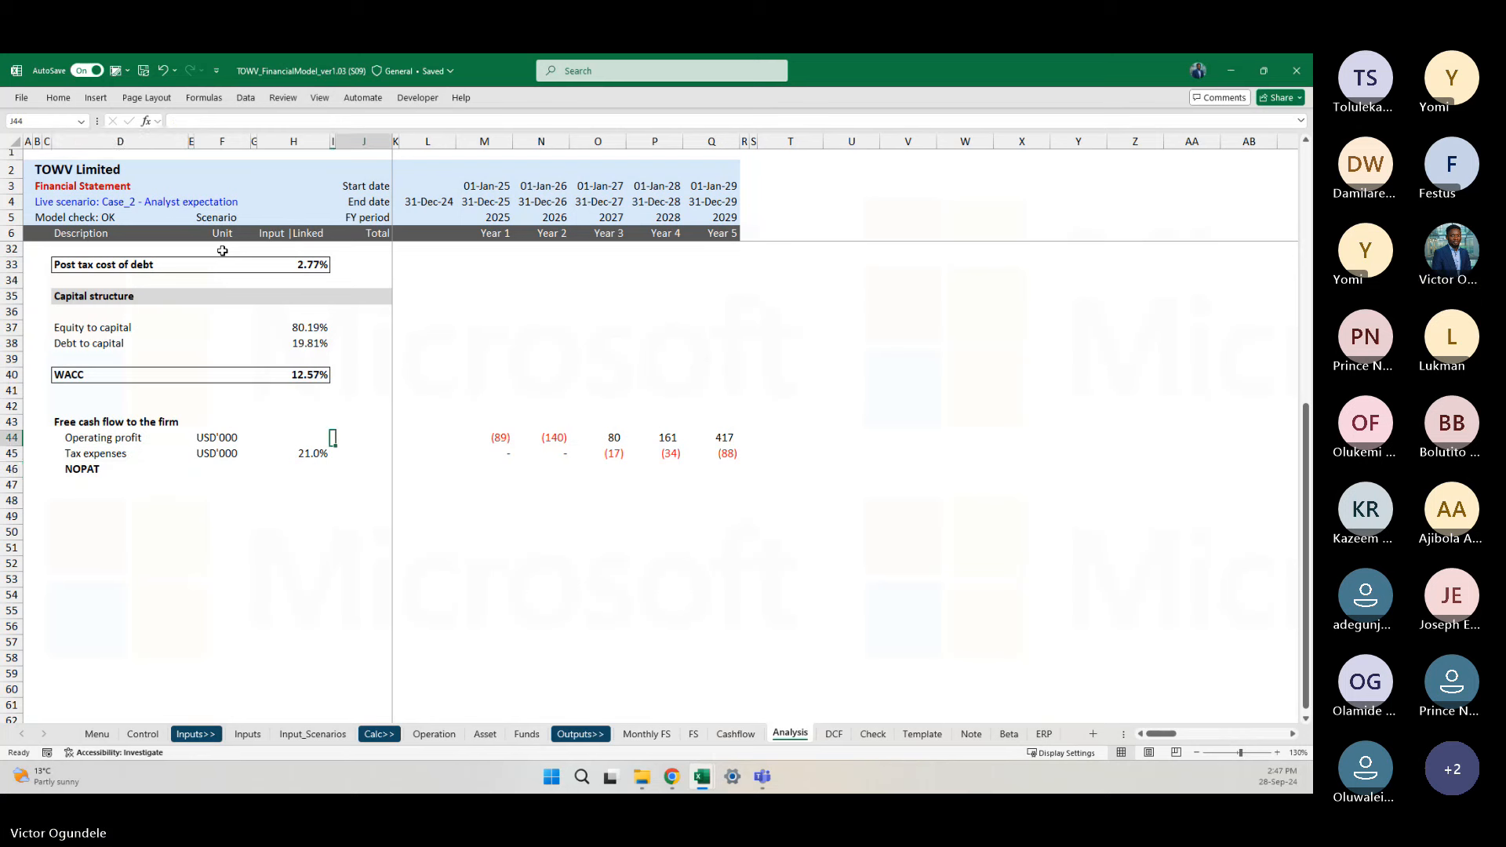
key(Left)
key(Left)
key(Left)
key(Left)
key(Down)
key(Down)
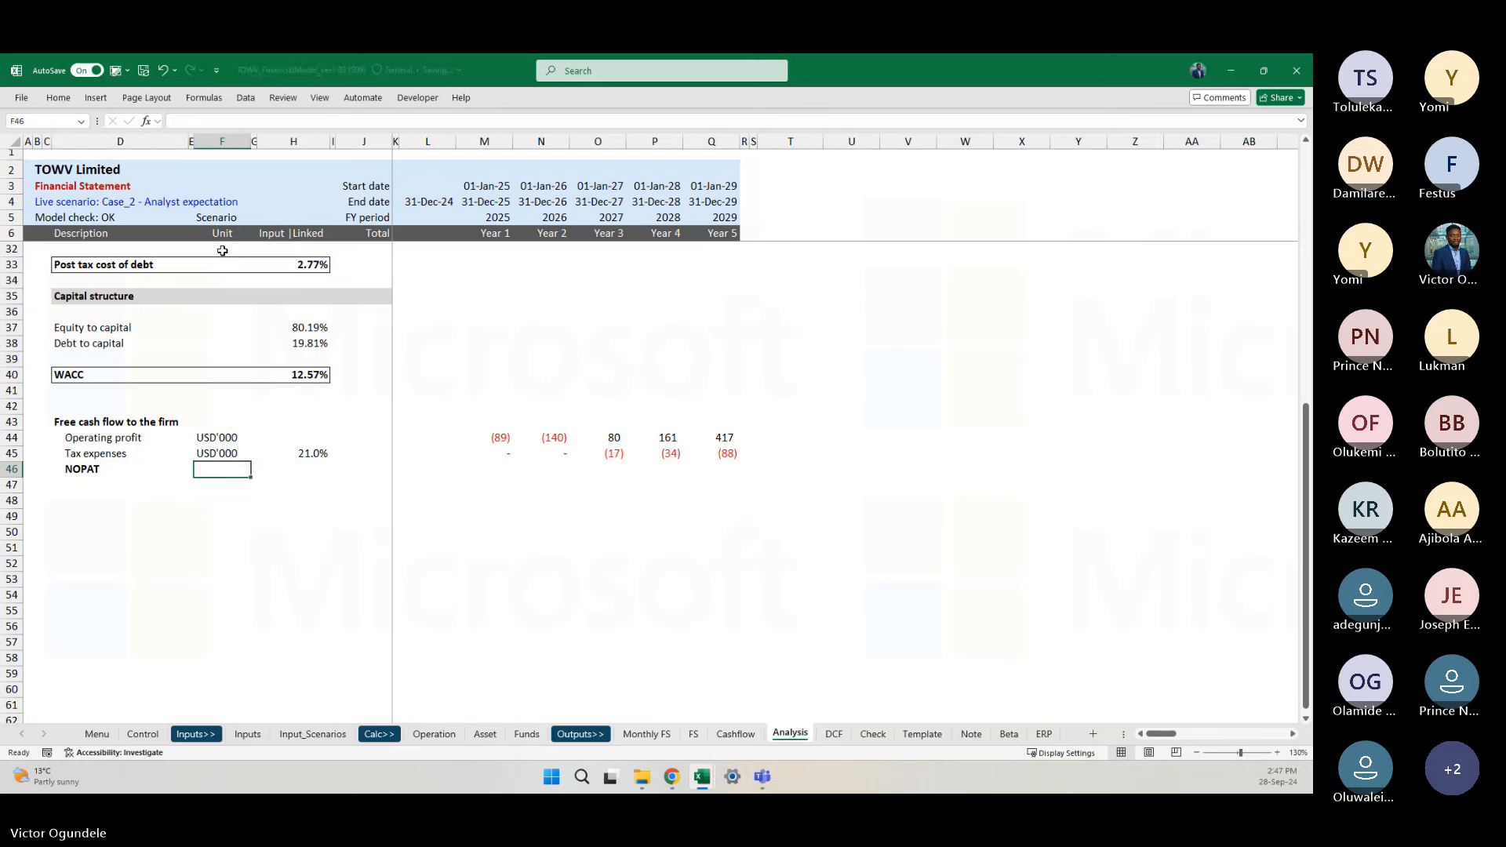
key(ctrl+d)
Step: Sum operating profit and tax expenses in M46 with =SUM(M44:M45) and fill it across to Q46
key(Right)
key(Right)
key(Right)
key(Right)
key(Right)
key(Right)
key(Right)
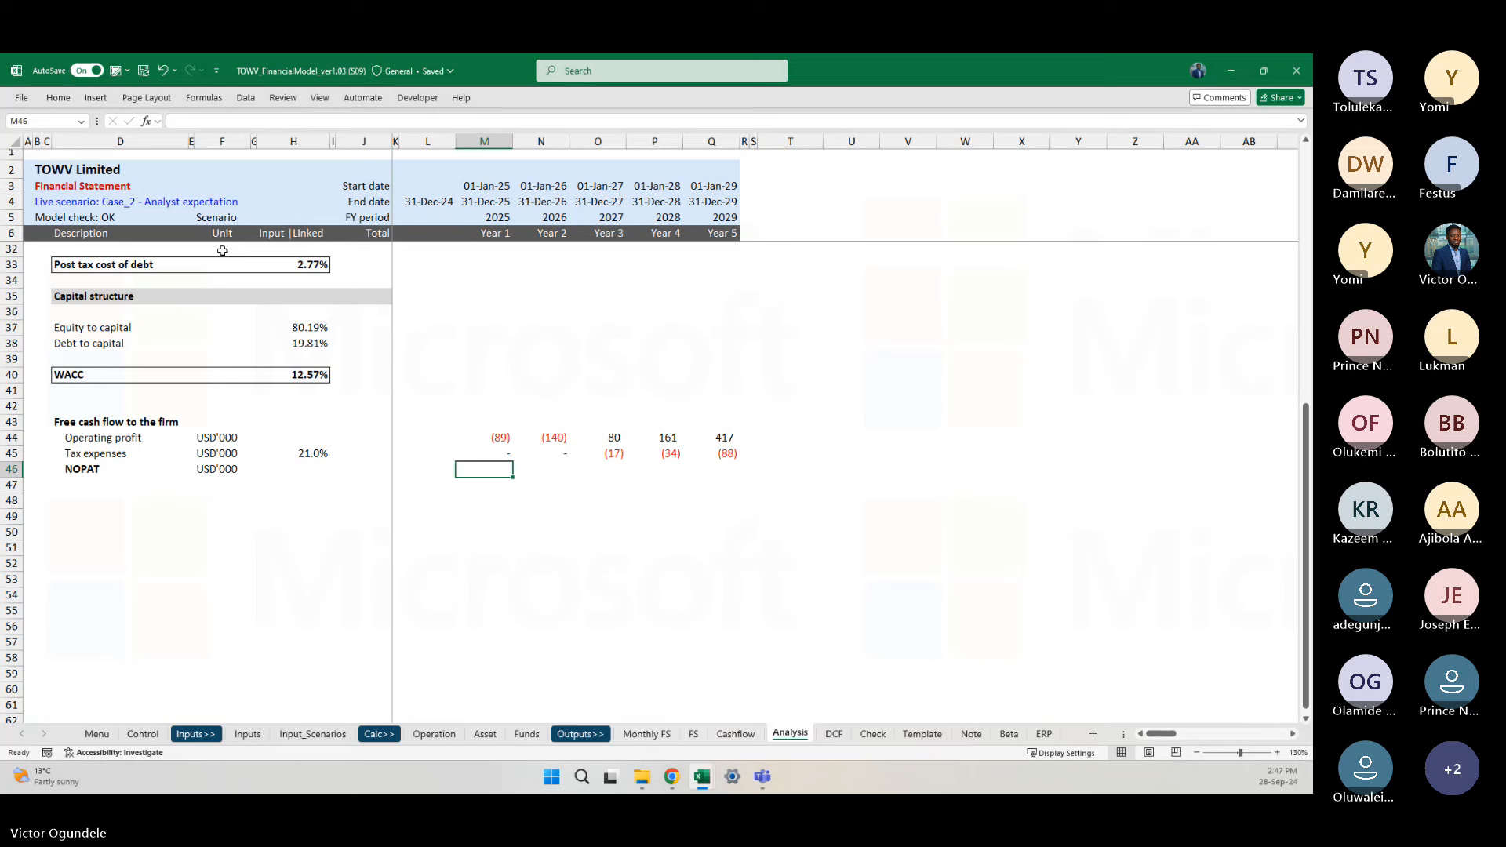
key(alt+equal)
key(ctrl+Return)
key(shift+Right)
key(shift+Right)
key(shift+Right)
key(shift+Right)
key(ctrl+r)
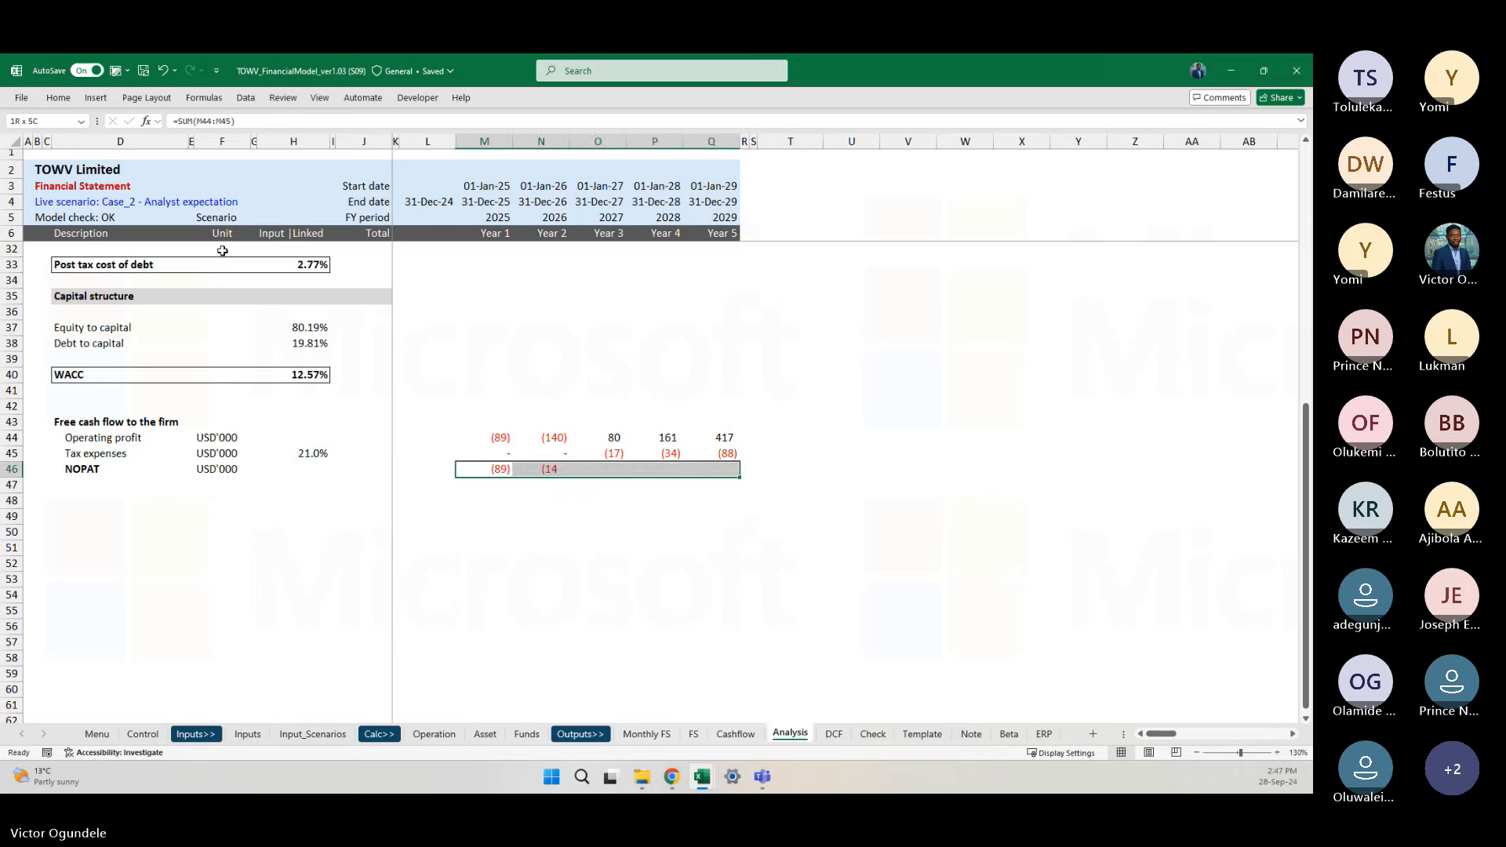
Step: Format the NOPAT values in M46:Q46 as bold with a top border
key(ctrl+q)
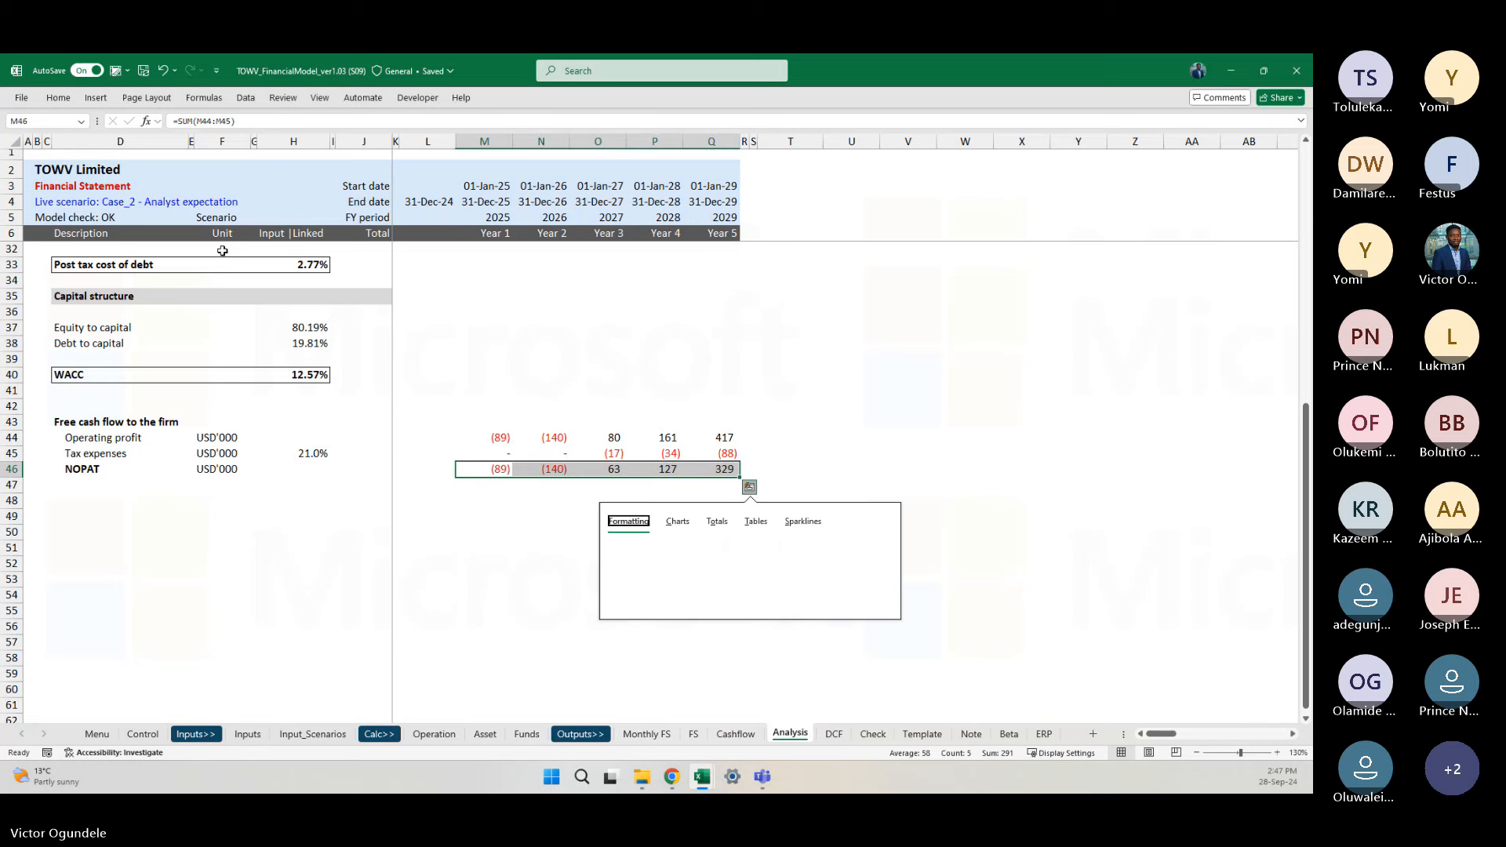
key(Escape)
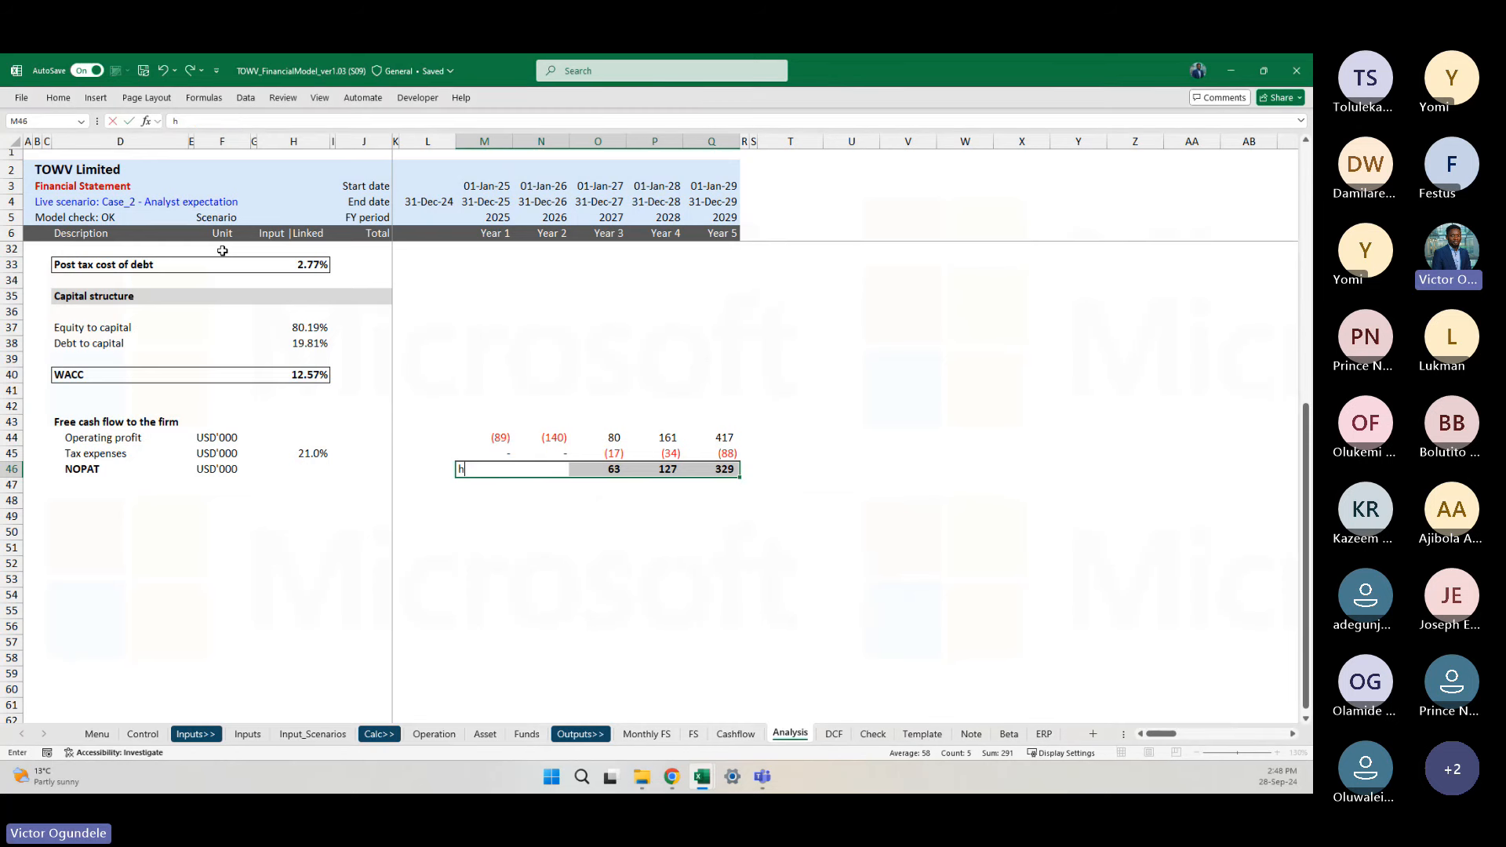
key(ctrl+b)
key(alt+h)
key(b)
key(p)
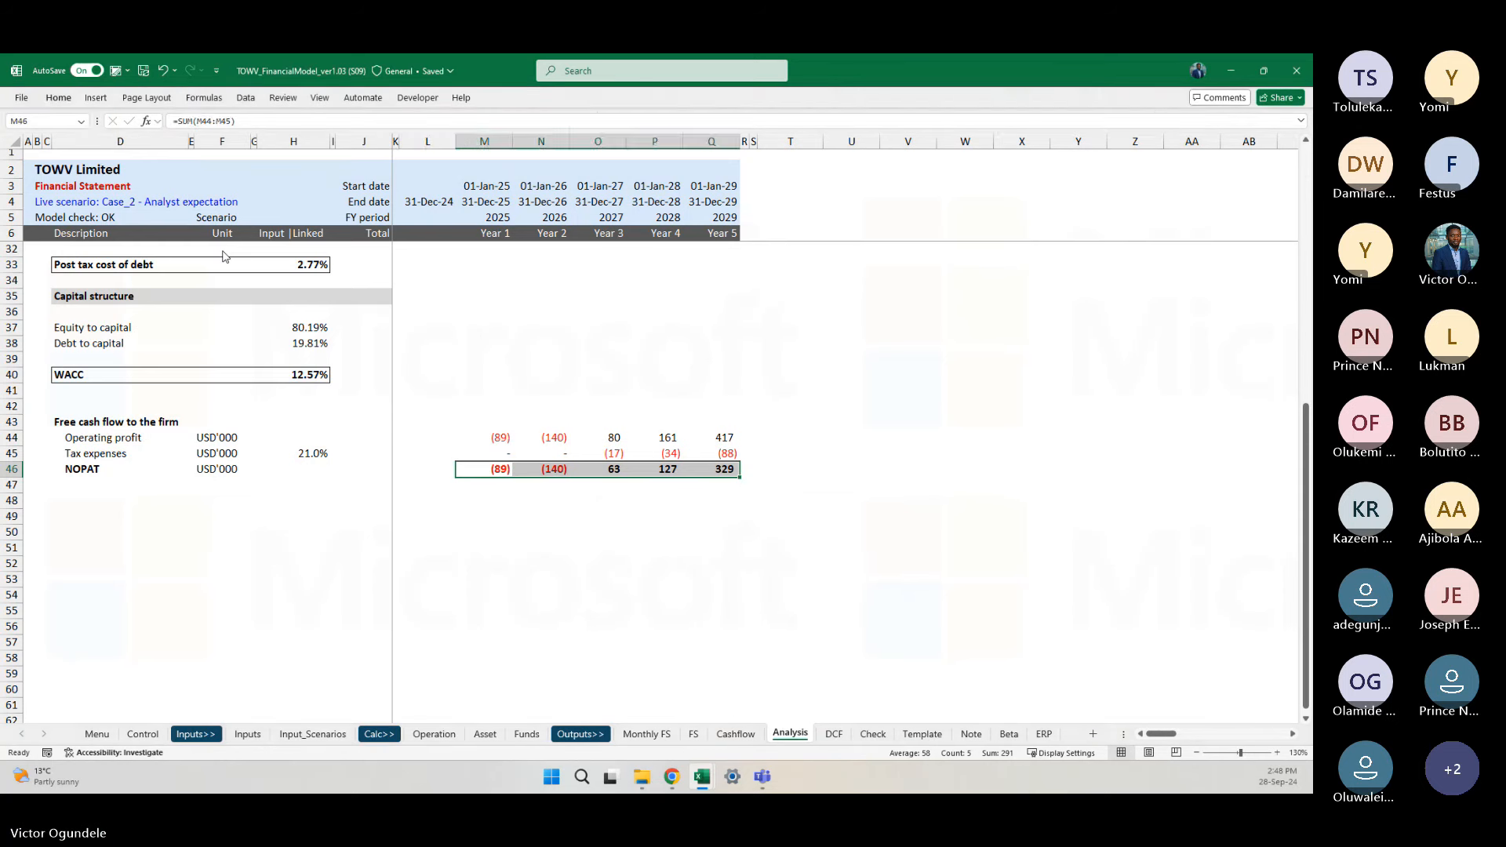
Step: Add the label "Add: depreciation" in D47 below NOPAT and indent it
key(Left)
key(ctrl+Left)
key(ctrl+Left)
key(Down)
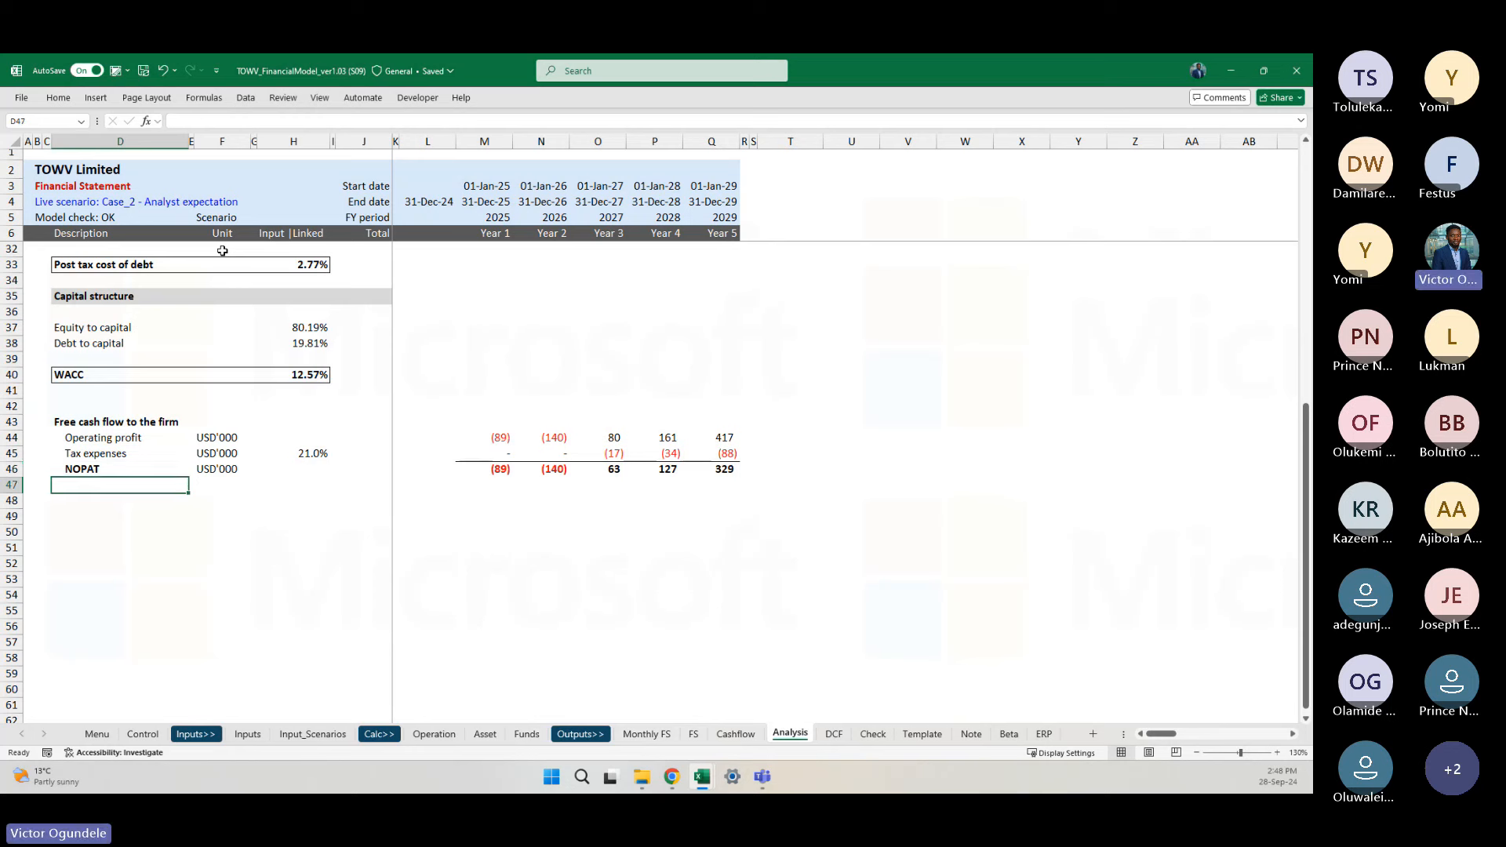
scroll(222, 250, up, 1)
text(Add)
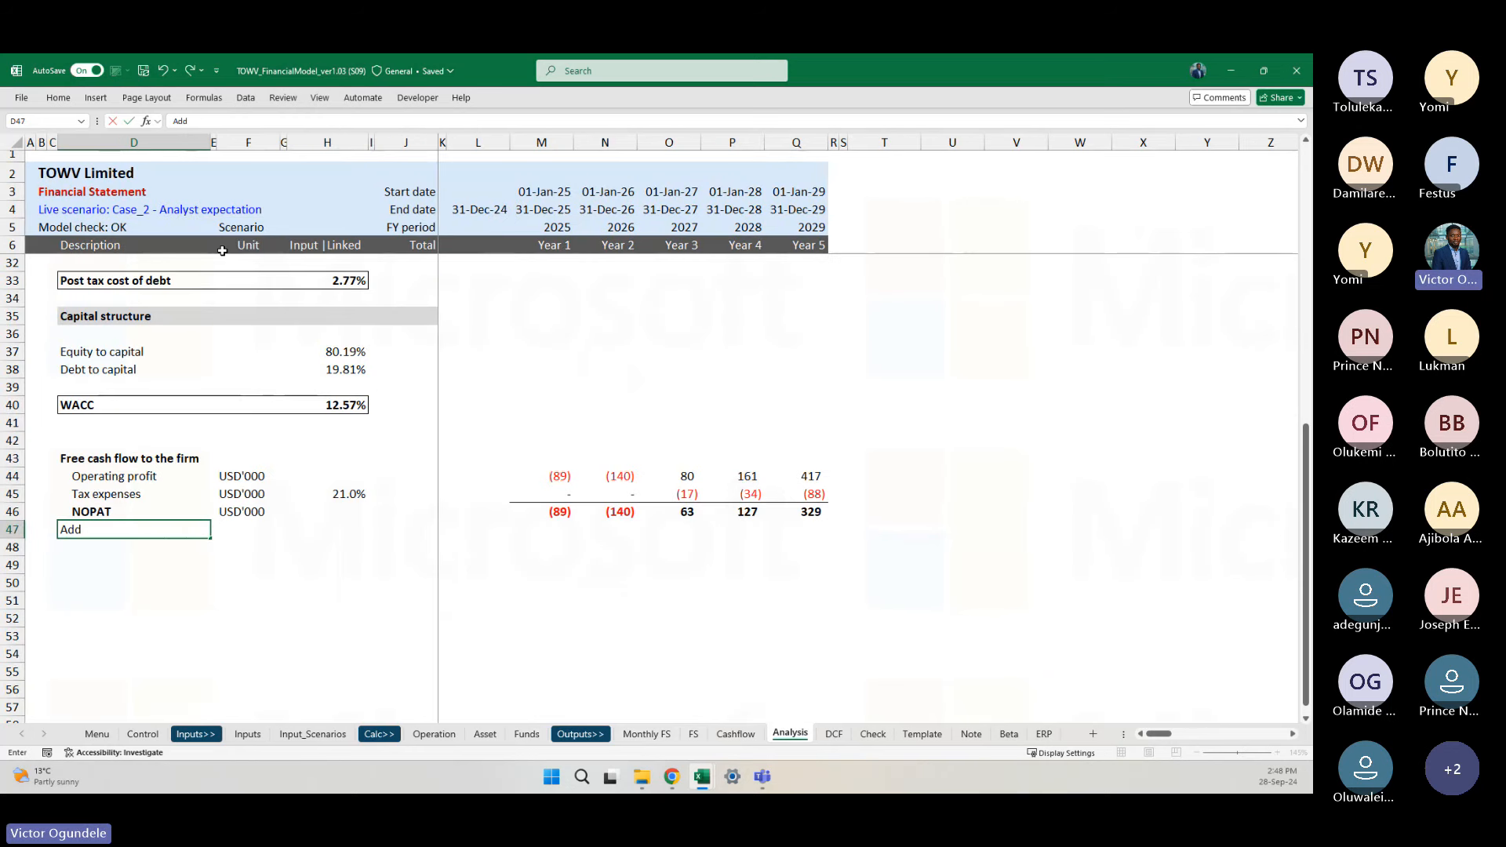
text(: depre)
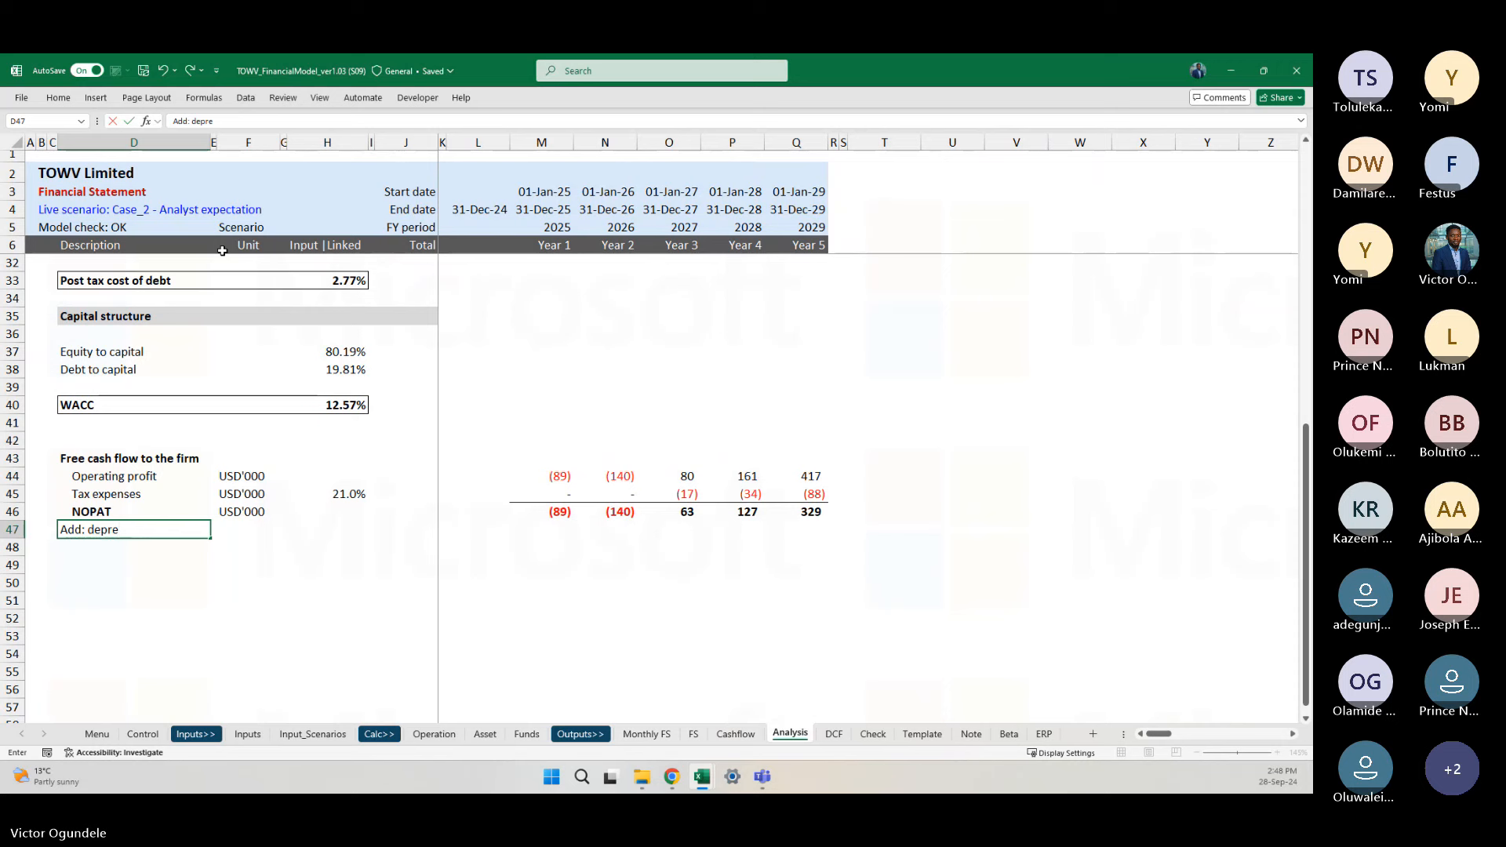
text(ciation)
key(ctrl+Return)
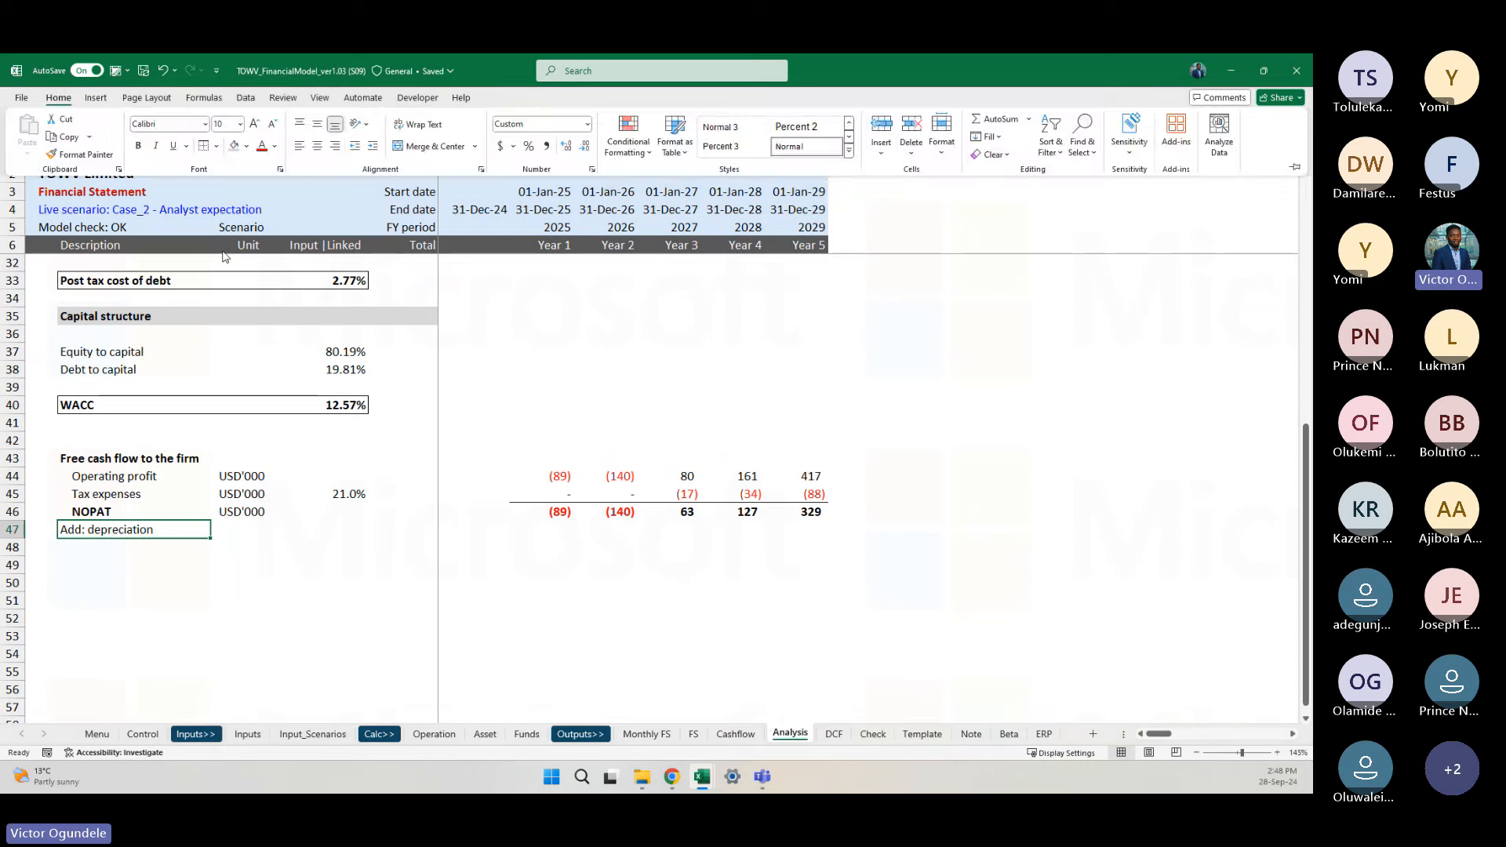
key(alt+h)
key(6)
Step: Add the label "Changes in NWC" in D48 with the same indent as the depreciation label
key(Down)
text(Chang)
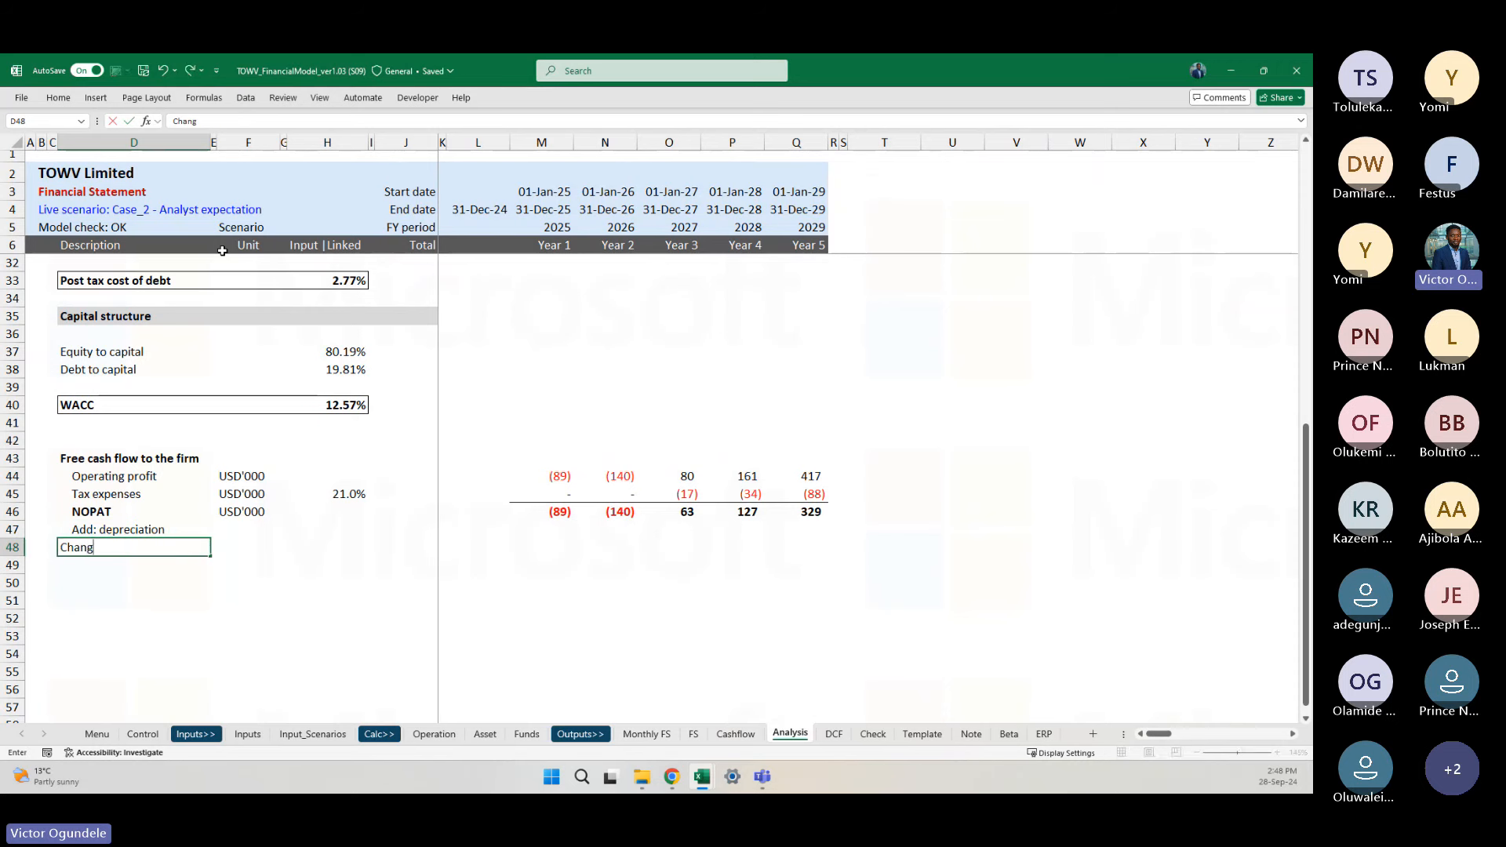
key(Escape)
key(ctrl+d)
text(Changes i)
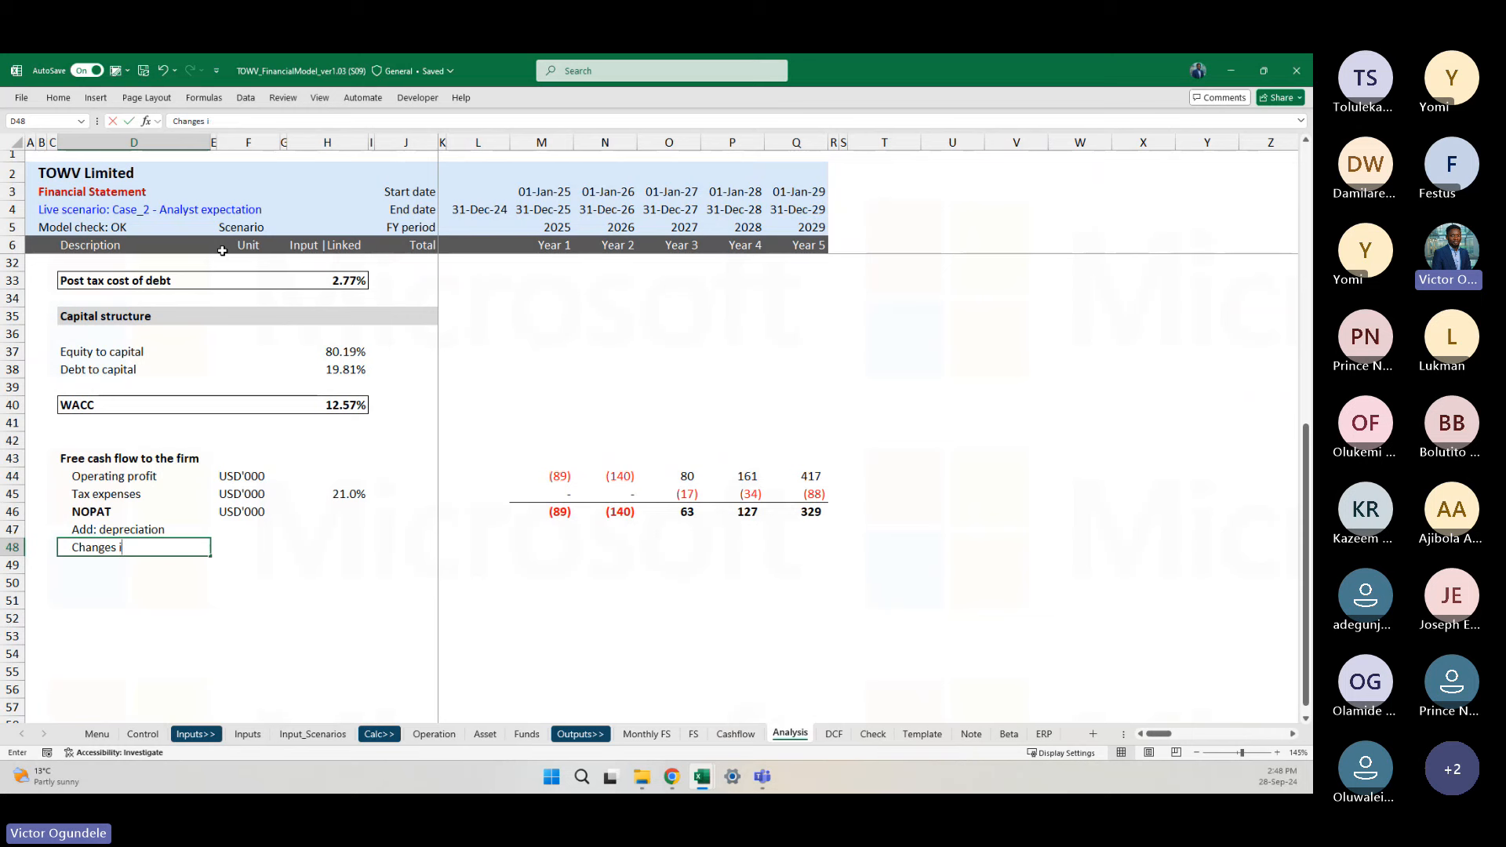
text(n NE)
text(C)
key(Return)
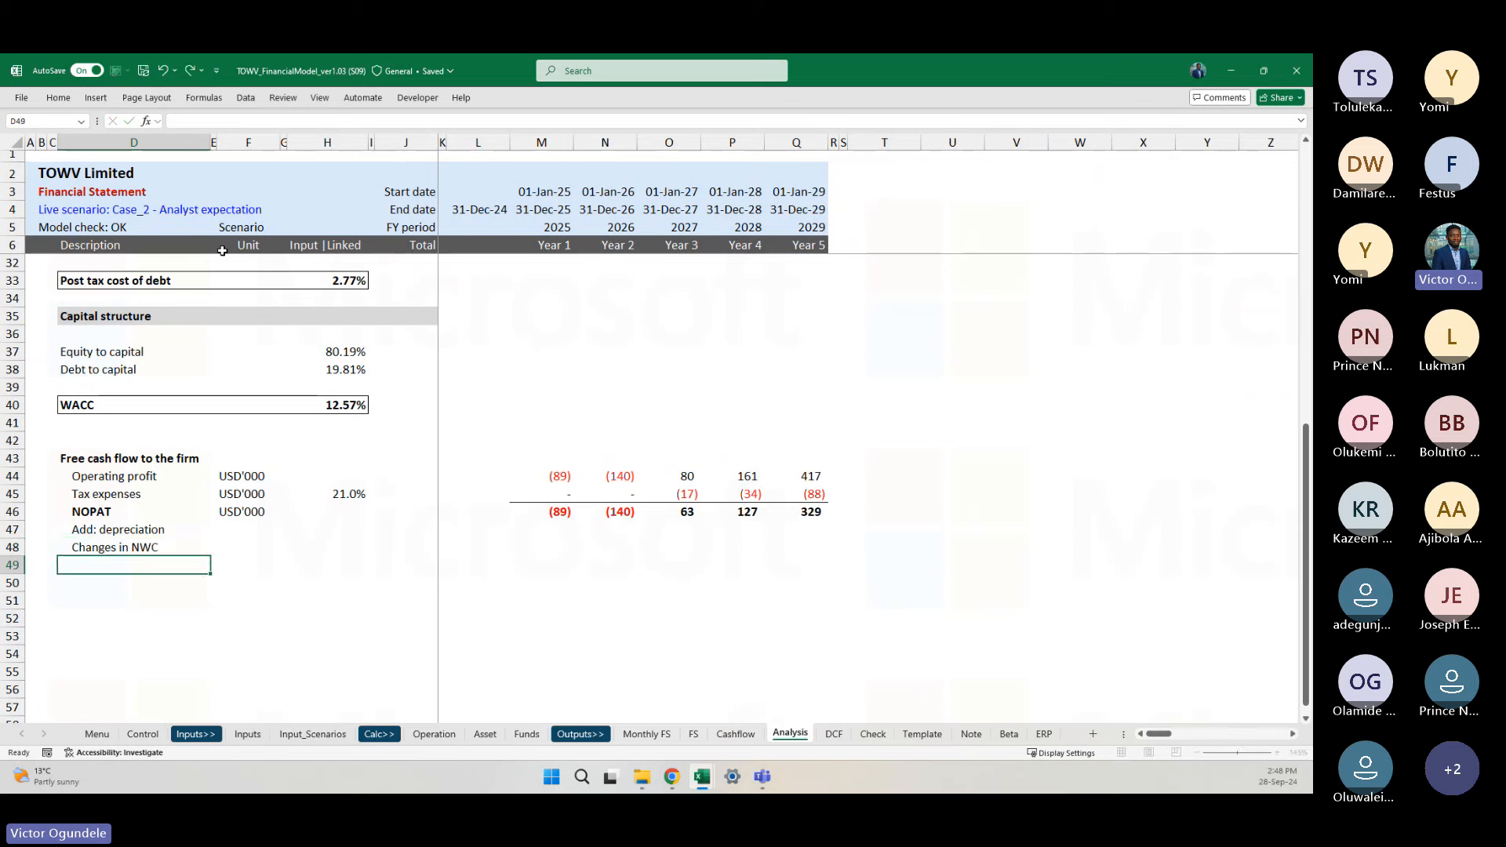
Step: Add the label "CAPEX" in D49 with the same indent as the row above
key(ctrl+d)
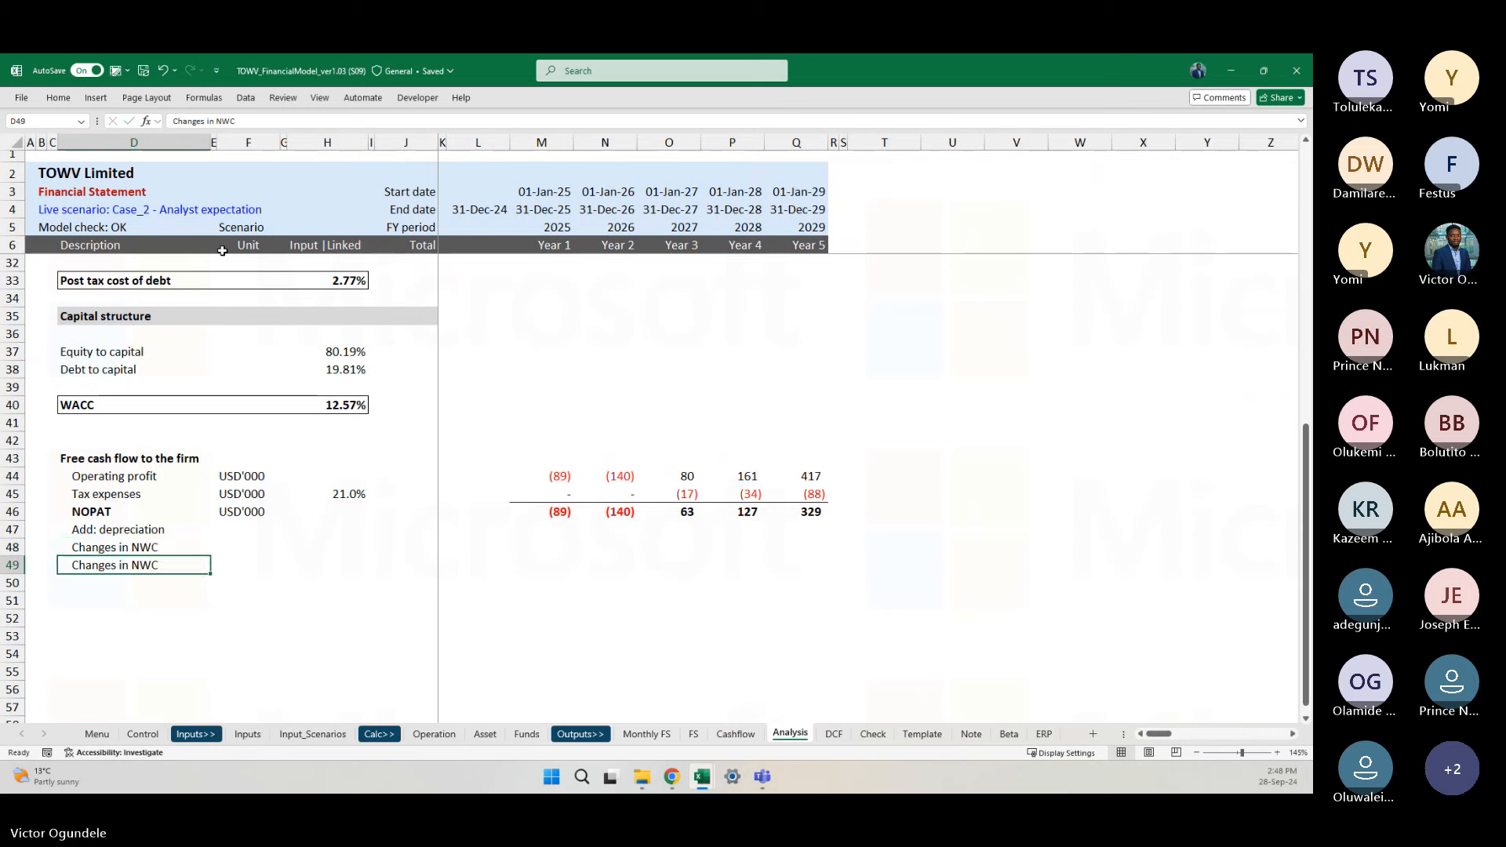
text(CApe)
key(BackSpace)
key(BackSpace)
key(BackSpace)
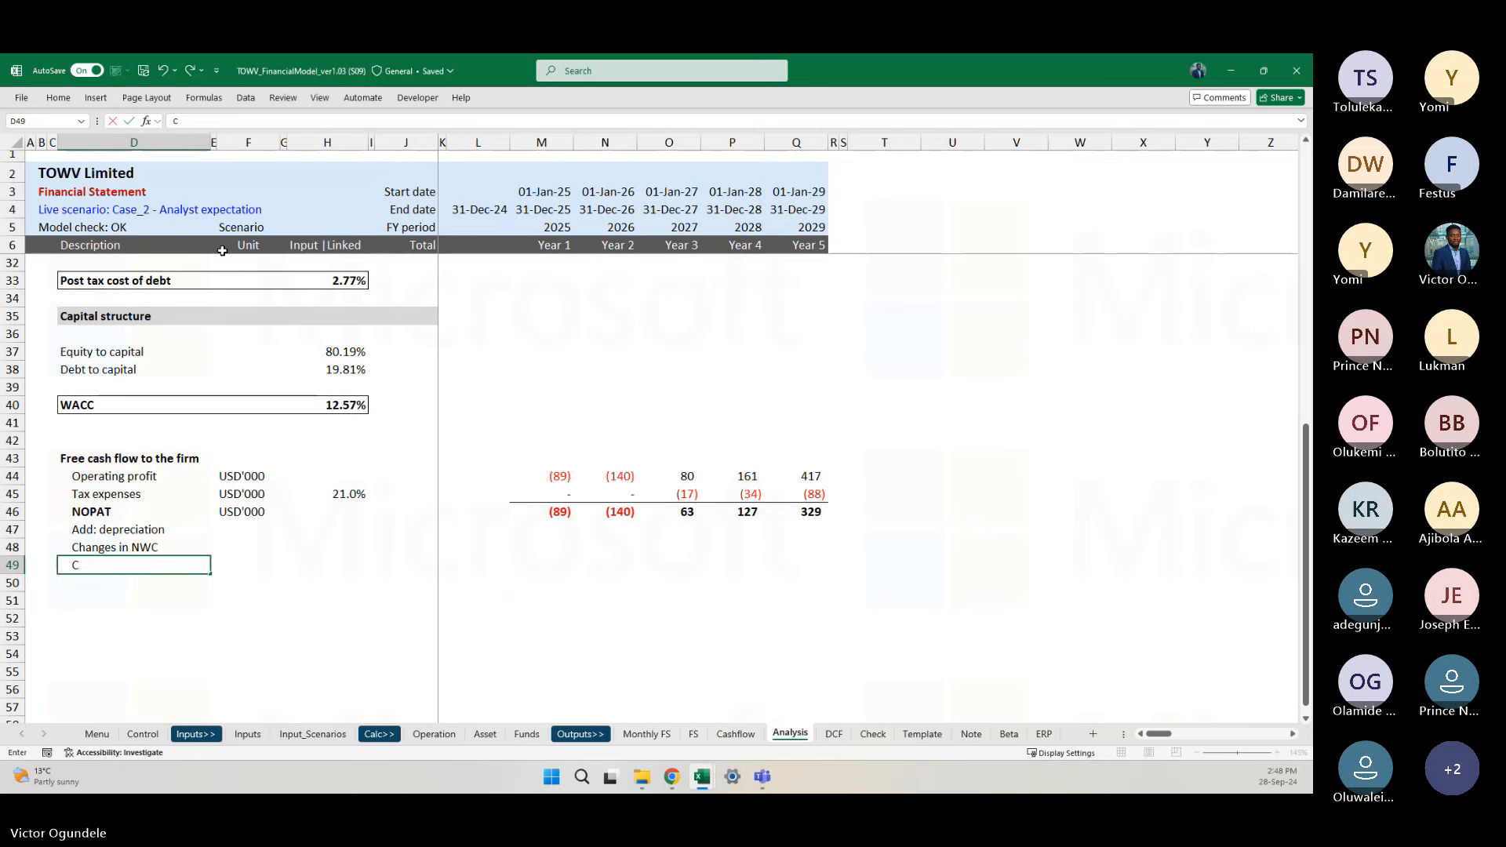
text(APEX)
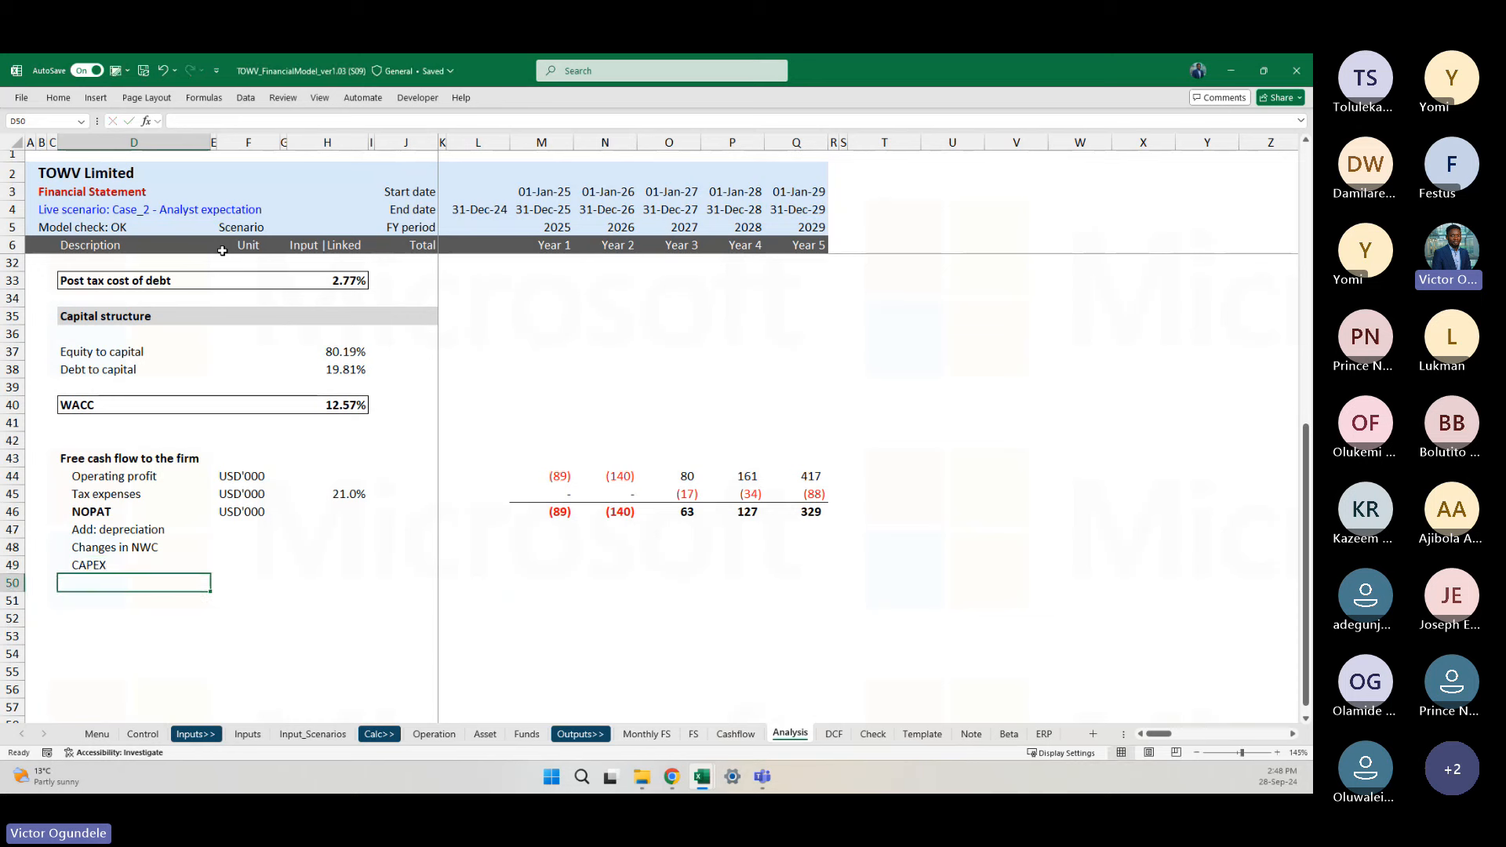
key(Up)
key(Up)
key(Down)
key(Down)
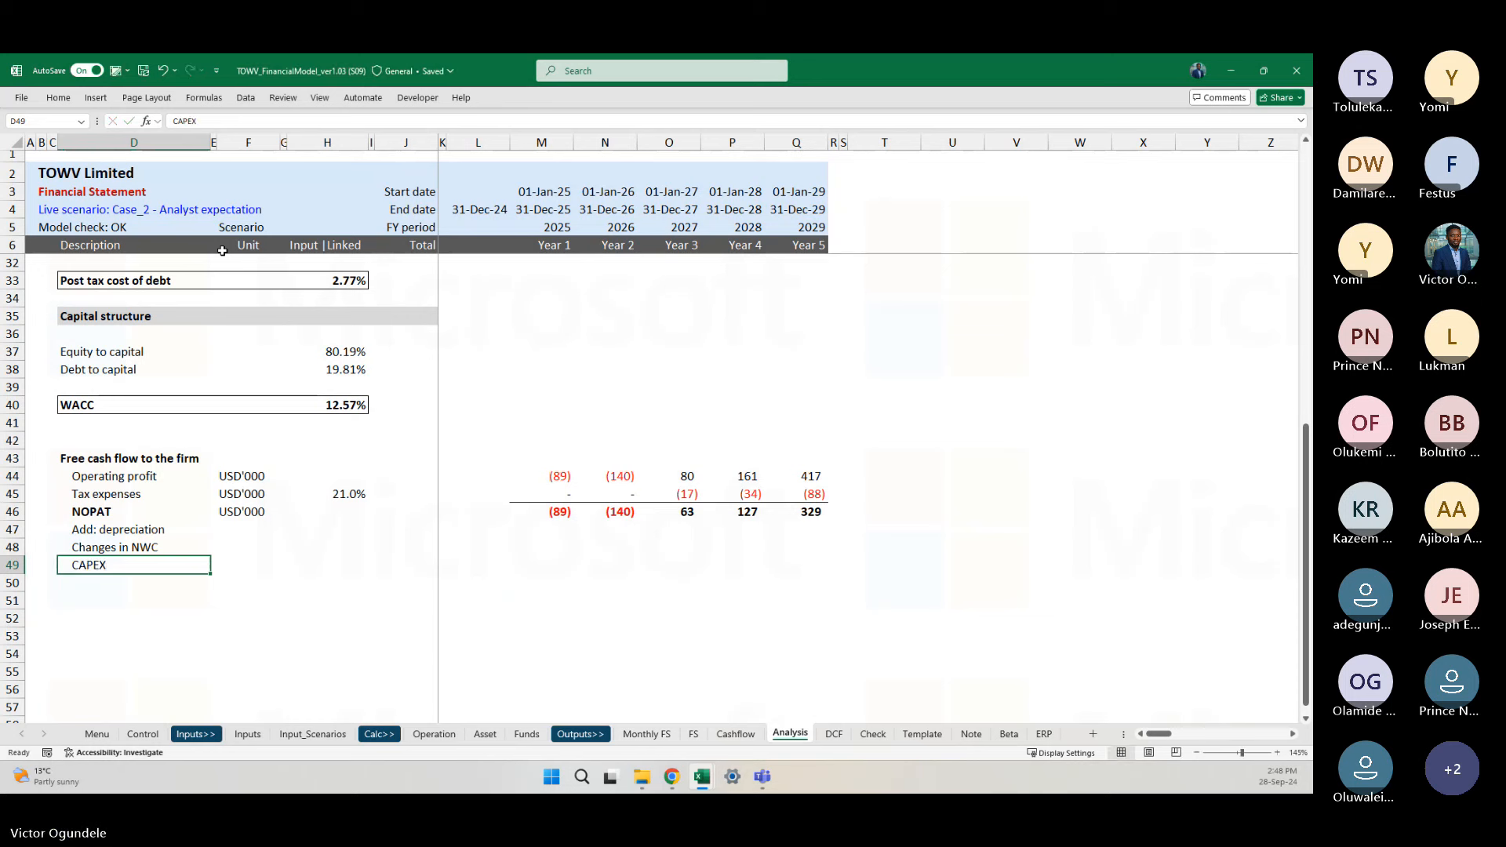
Step: Change the CAPEX label in D49 to "Less: CAPEX"
key(F2)
key(Home)
text(Less:)
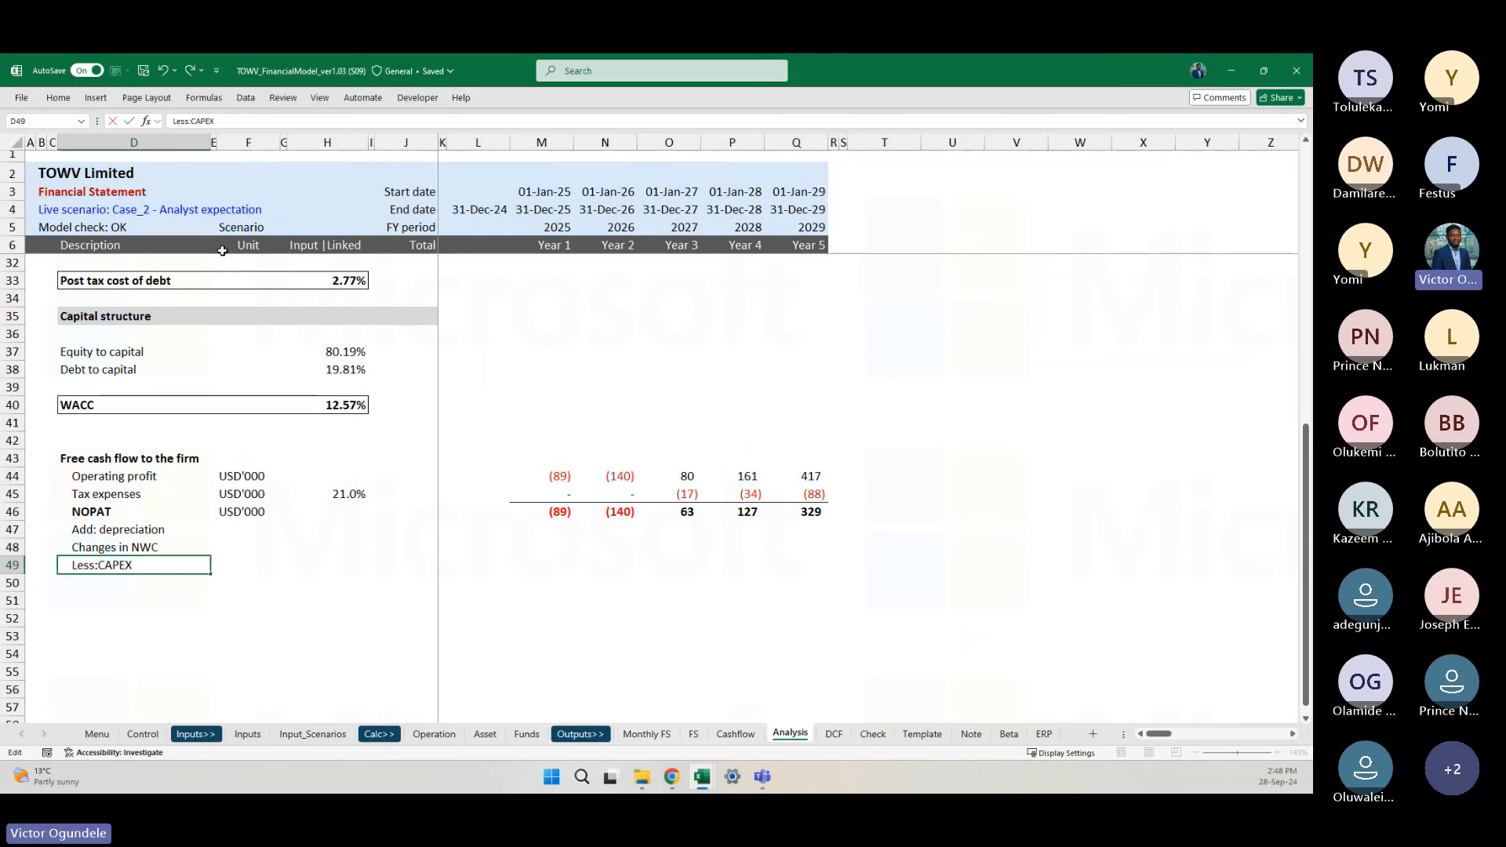
key(Return)
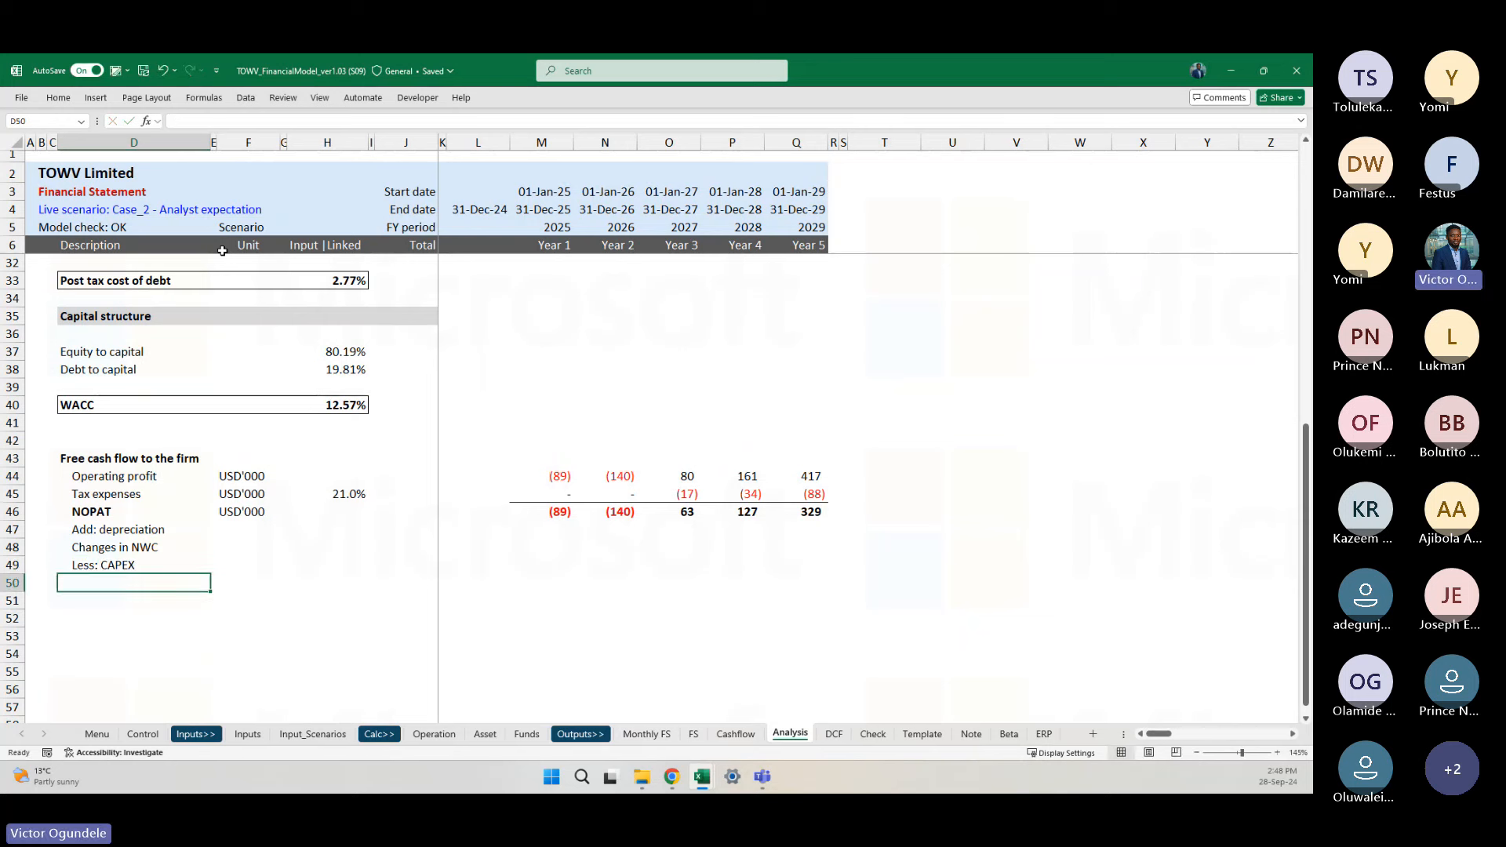
Step: Add the bold label "Free cash flow to the firm FCFF" in D50 below the CAPEX row
text(Free)
text( caas)
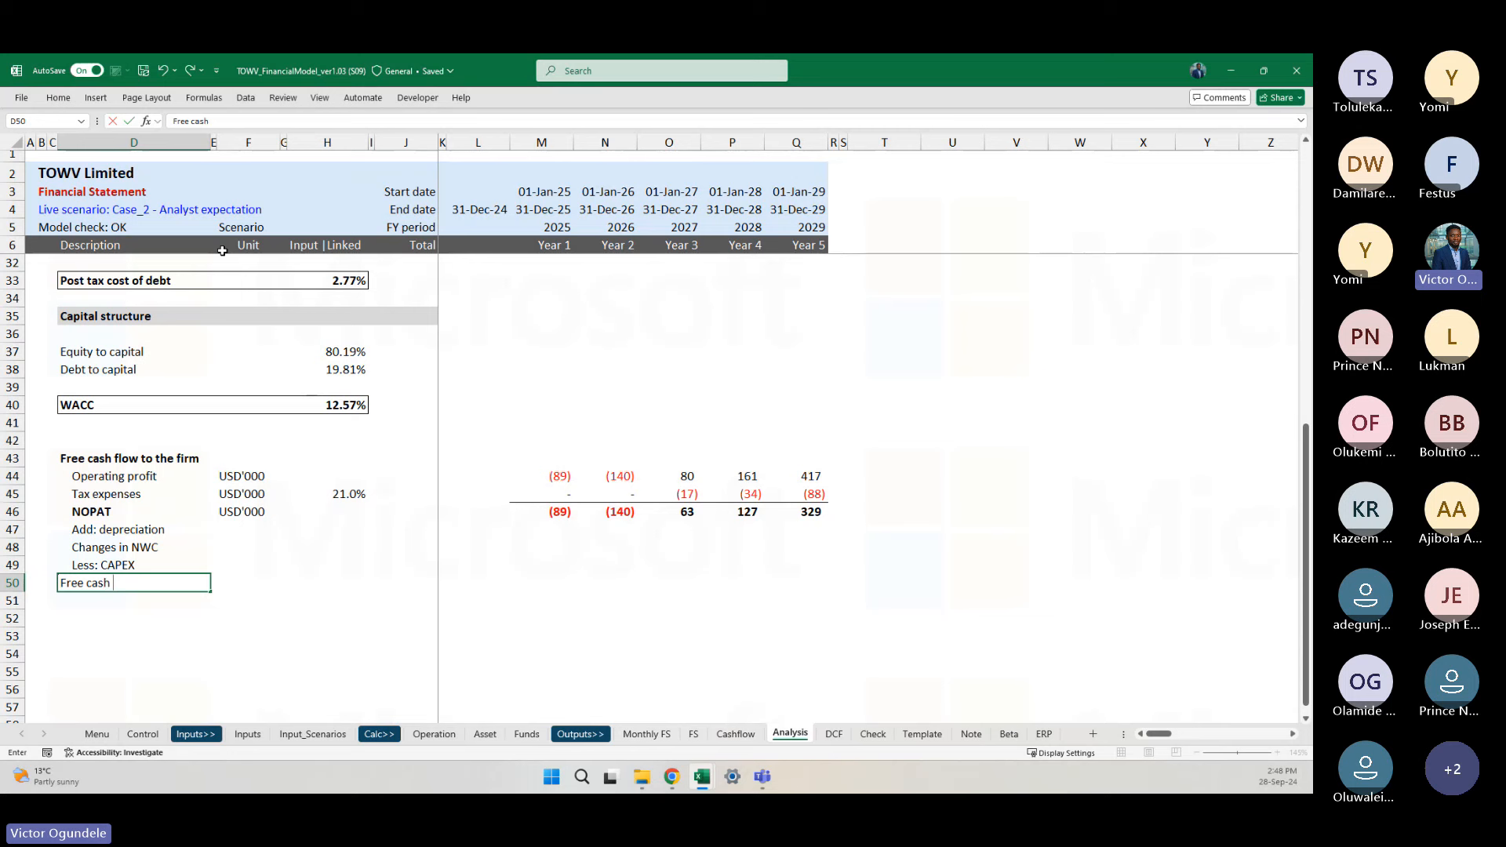
text( flow to the firm)
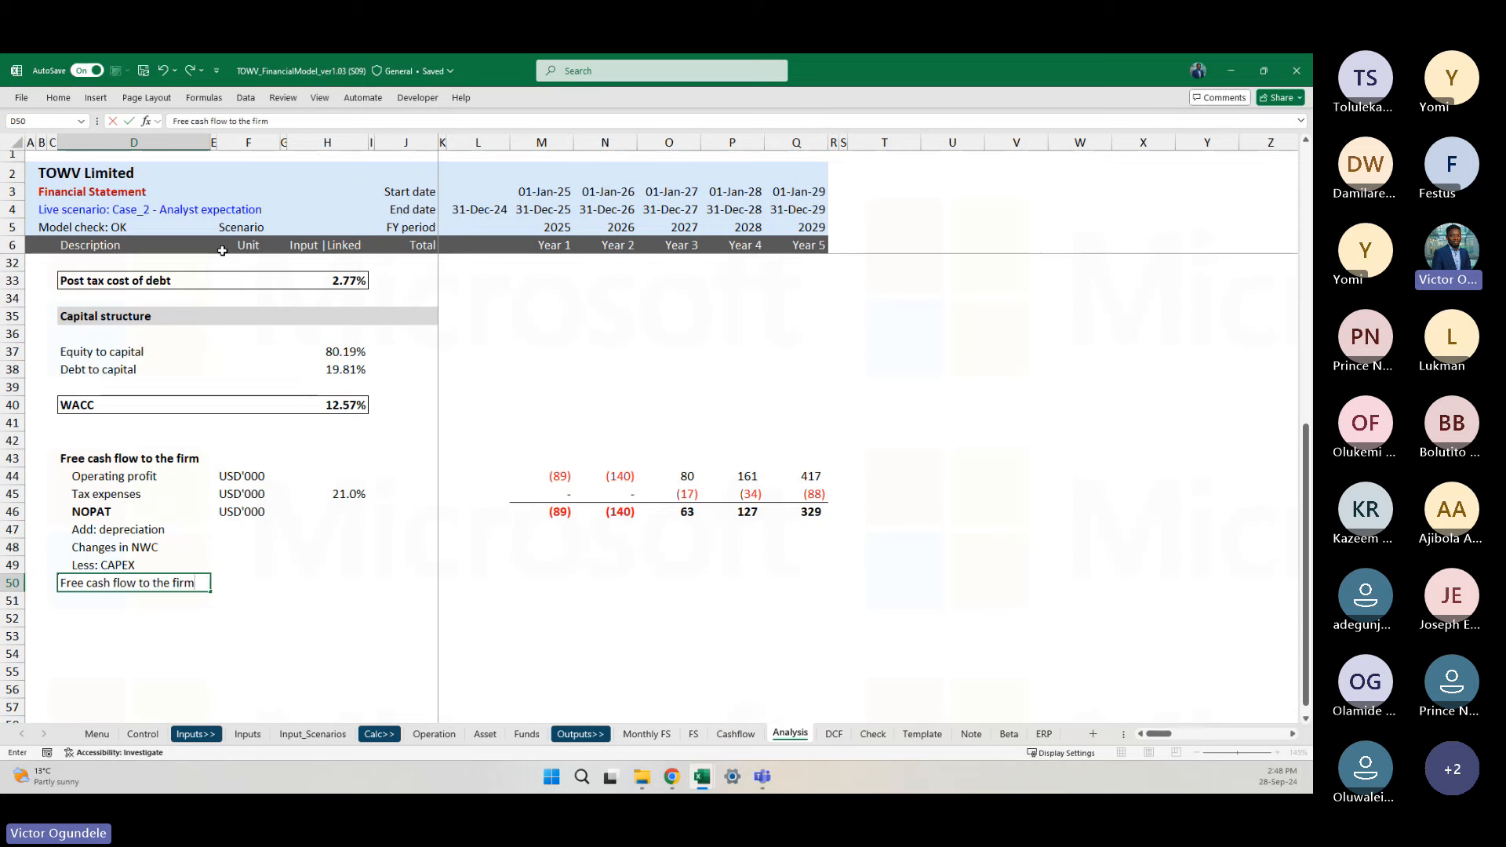
text( FCFF)
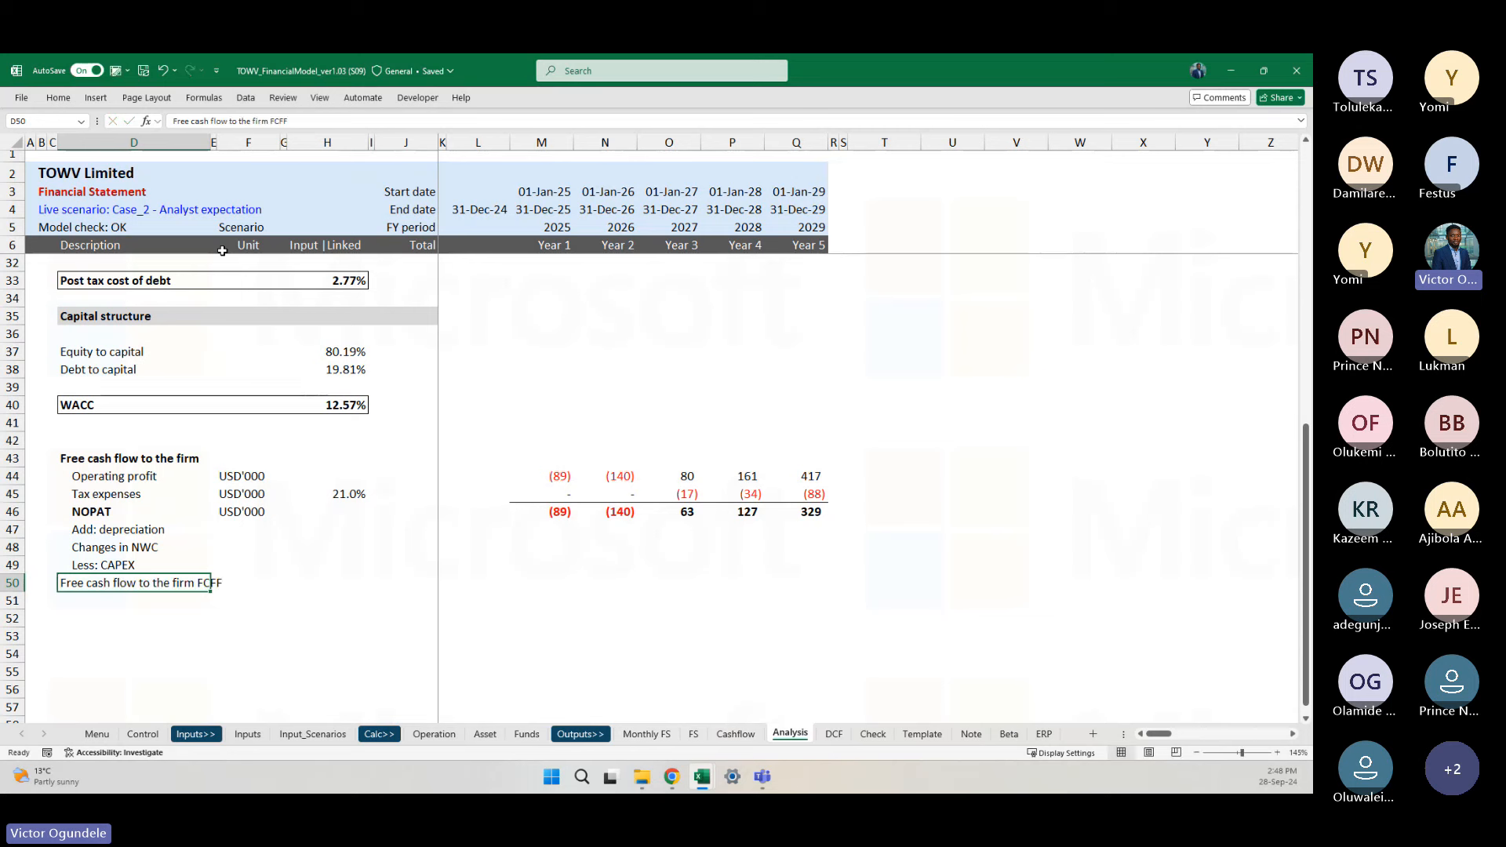
key(ctrl+Return)
key(ctrl+b)
Step: Copy the USD'000 unit from the NOPAT row into F50 for the free cash flow row
key(Right)
key(Right)
key(ctrl+Up)
key(ctrl+c)
key(Down)
key(Down)
key(Down)
key(Down)
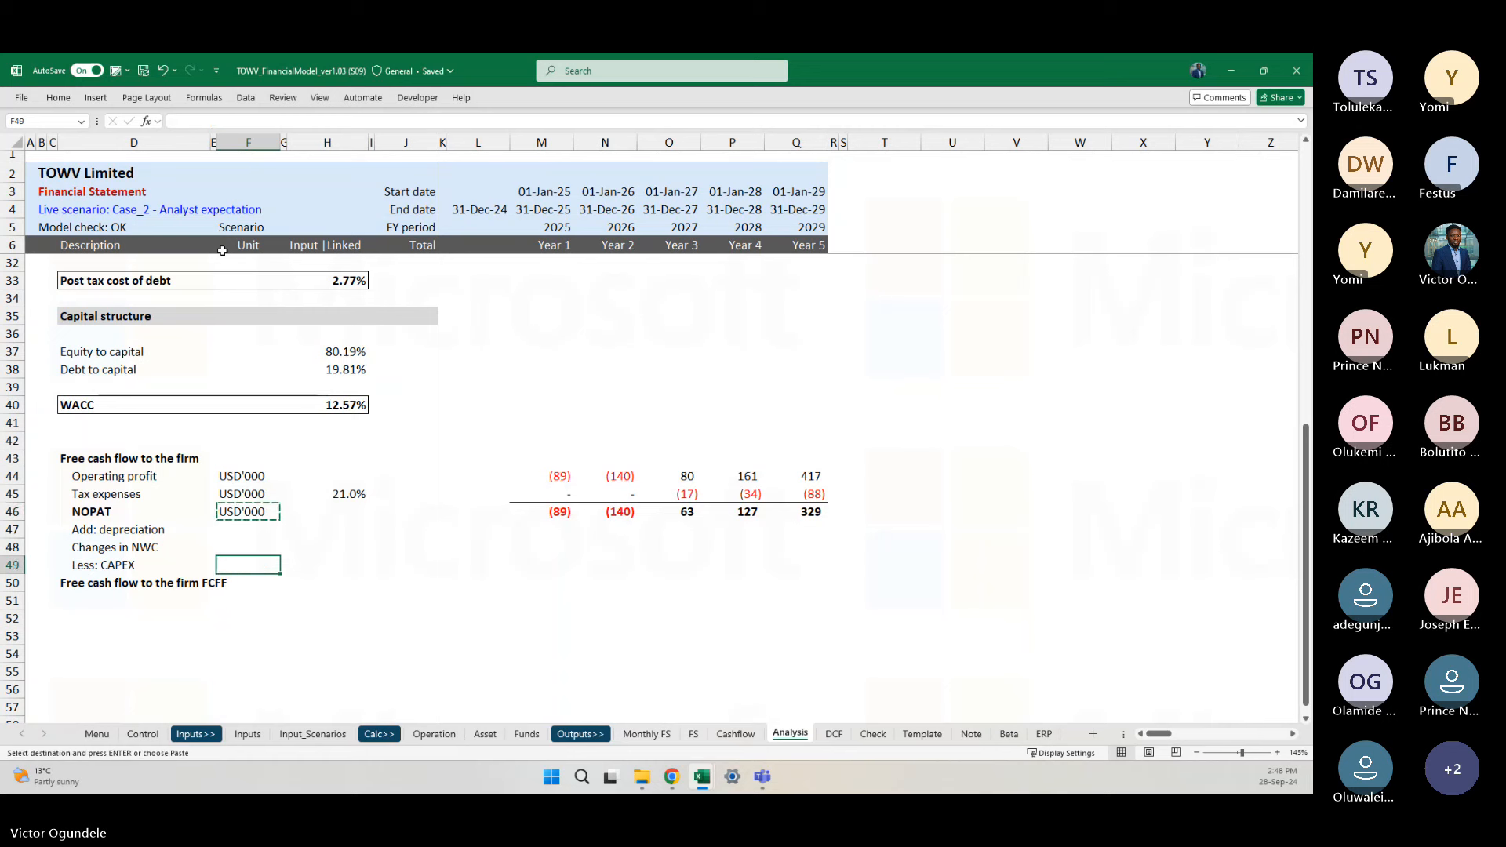
key(ctrl+v)
Step: Autofit the description column D to the full FCFF label in D50
key(Left)
key(Left)
key(alt+h)
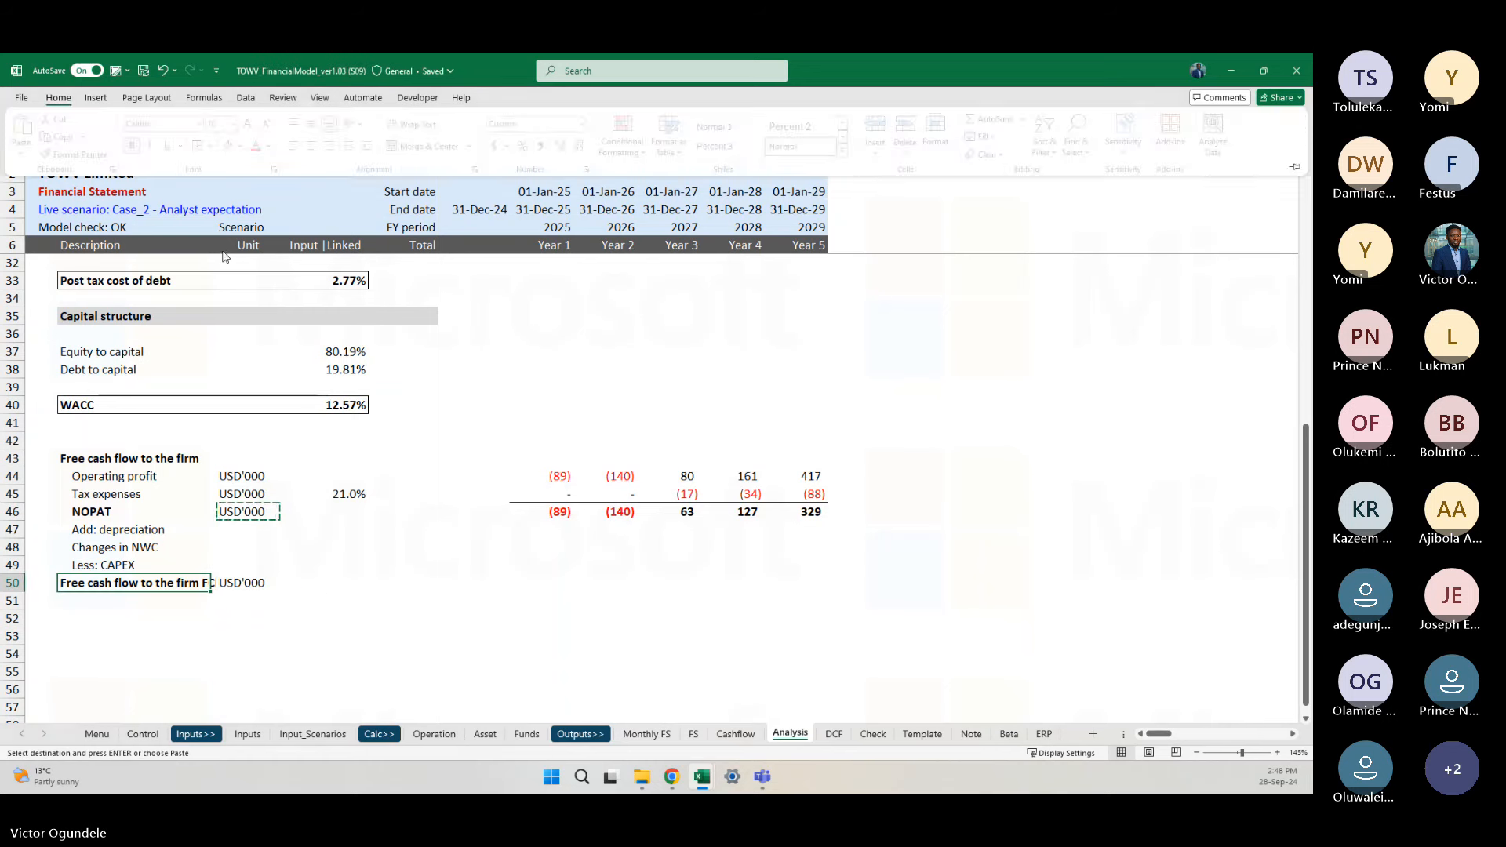
key(o)
key(i)
Step: Paste the copied USD'000 unit into F47:F49 for the depreciation, NWC and CAPEX rows
key(Right)
key(Right)
key(Up)
key(Up)
key(Up)
key(shift+Down)
key(shift+Down)
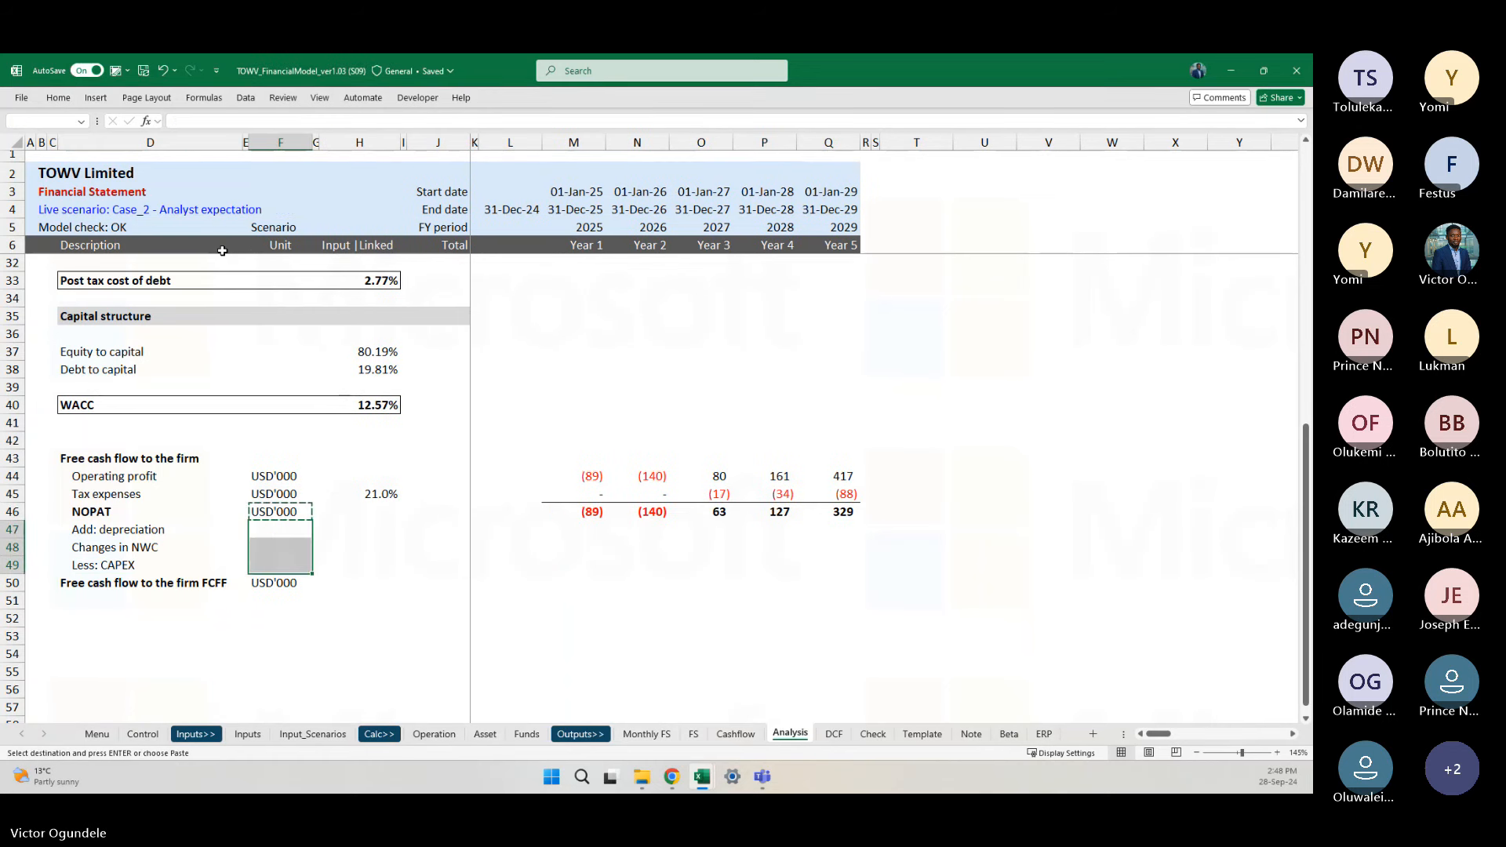
key(ctrl+v)
Step: Link the depreciation values in M47:Q47 to the "Add: depreciation" row of the FS cash flow statement, starting with =FS!M68
key(Right)
key(Right)
key(Right)
key(Right)
key(Right)
key(Right)
key(Right)
key(Right)
key(Left)
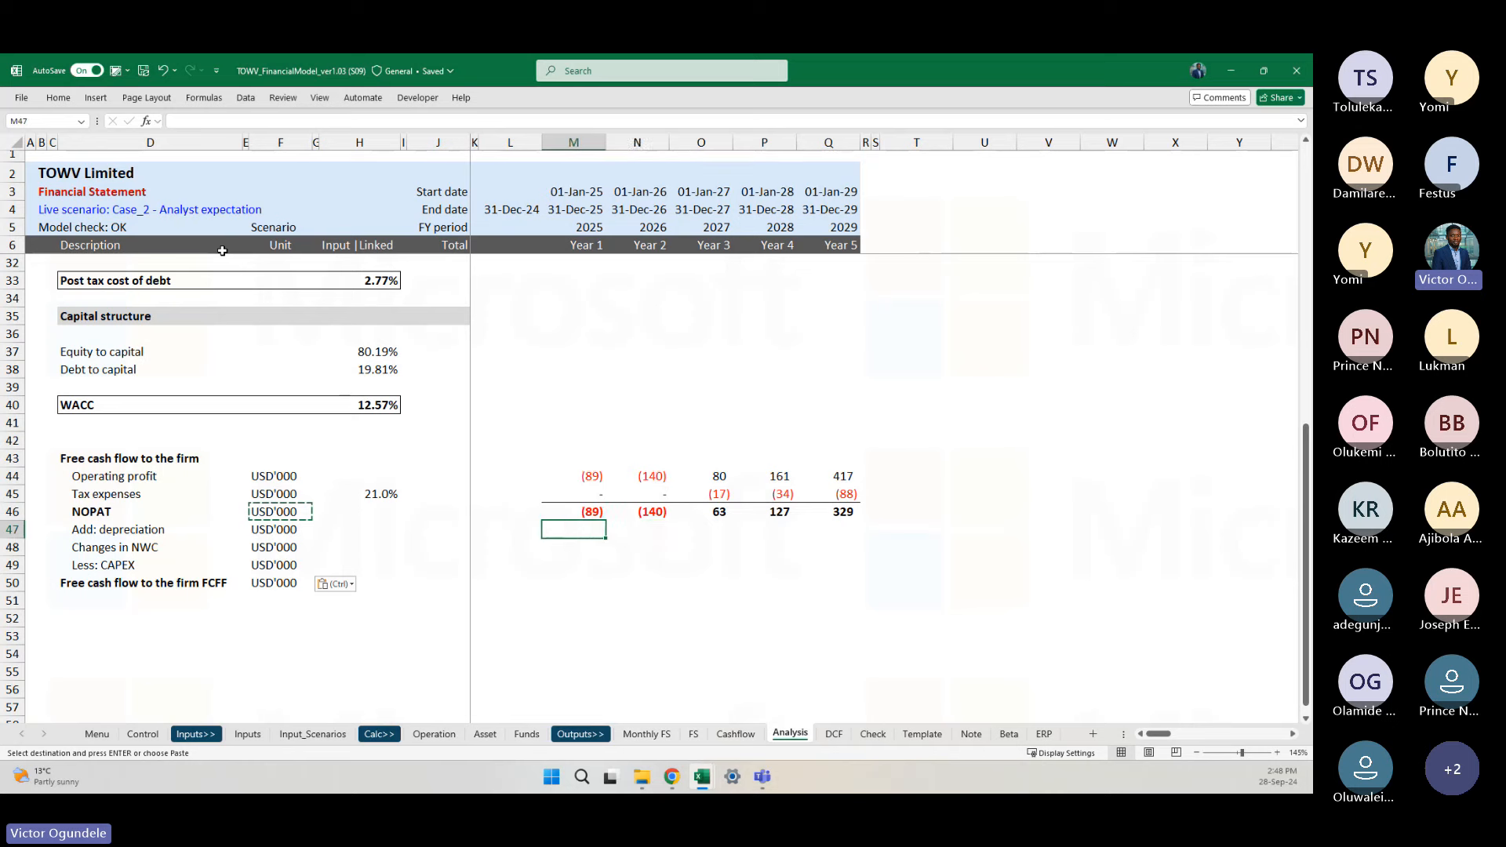
key(shift+Right)
key(shift+Right)
key(shift+Right)
key(shift+Right)
key(Escape)
text(=)
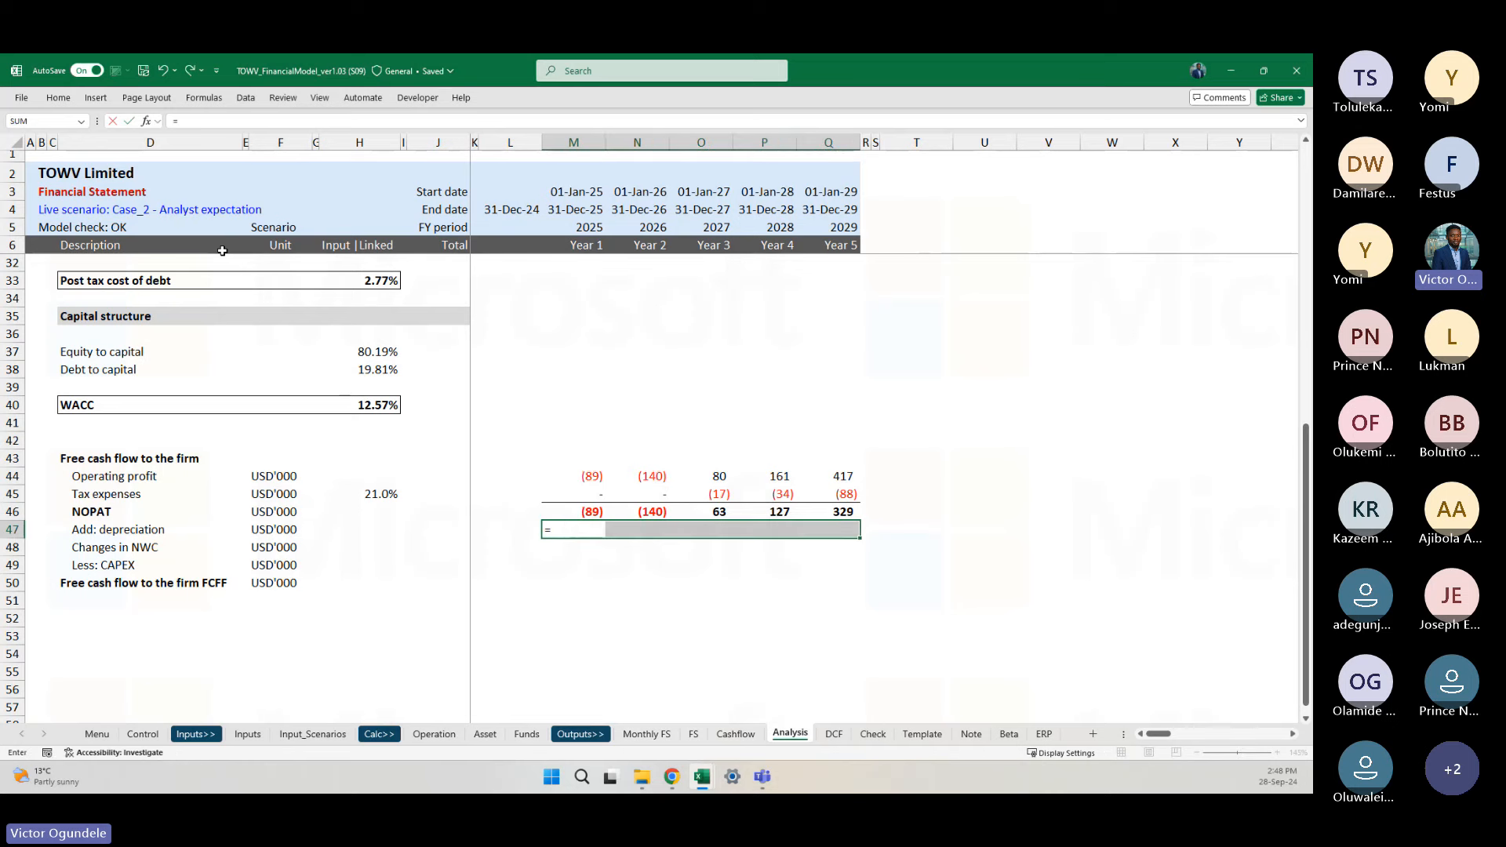
key(ctrl+Page_Up)
key(ctrl+Page_Up)
key(ctrl+Page_Up)
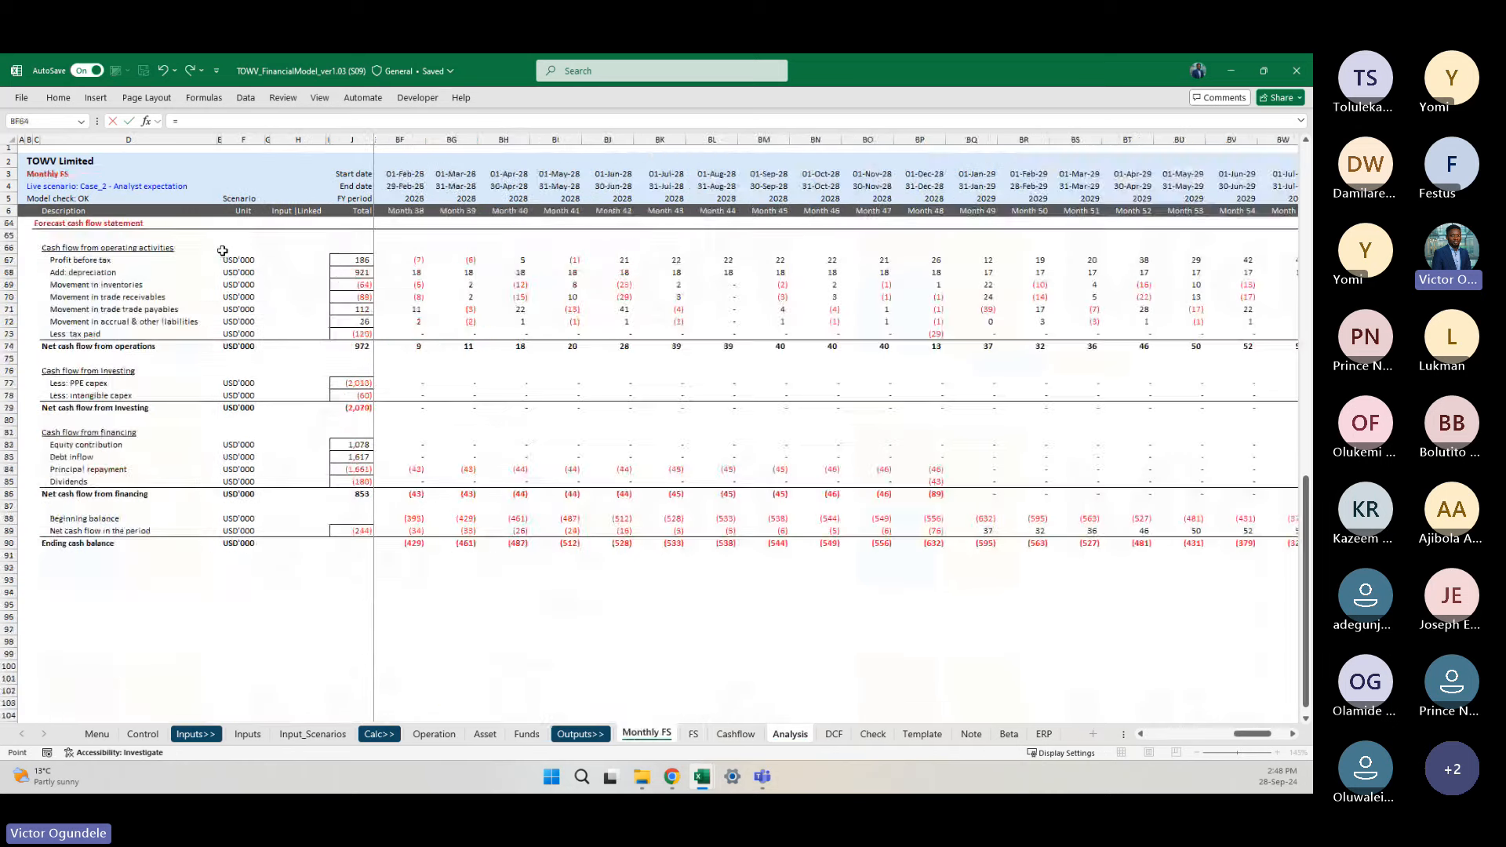
key(ctrl+Page_Down)
key(ctrl+Page_Down)
key(ctrl+Page_Up)
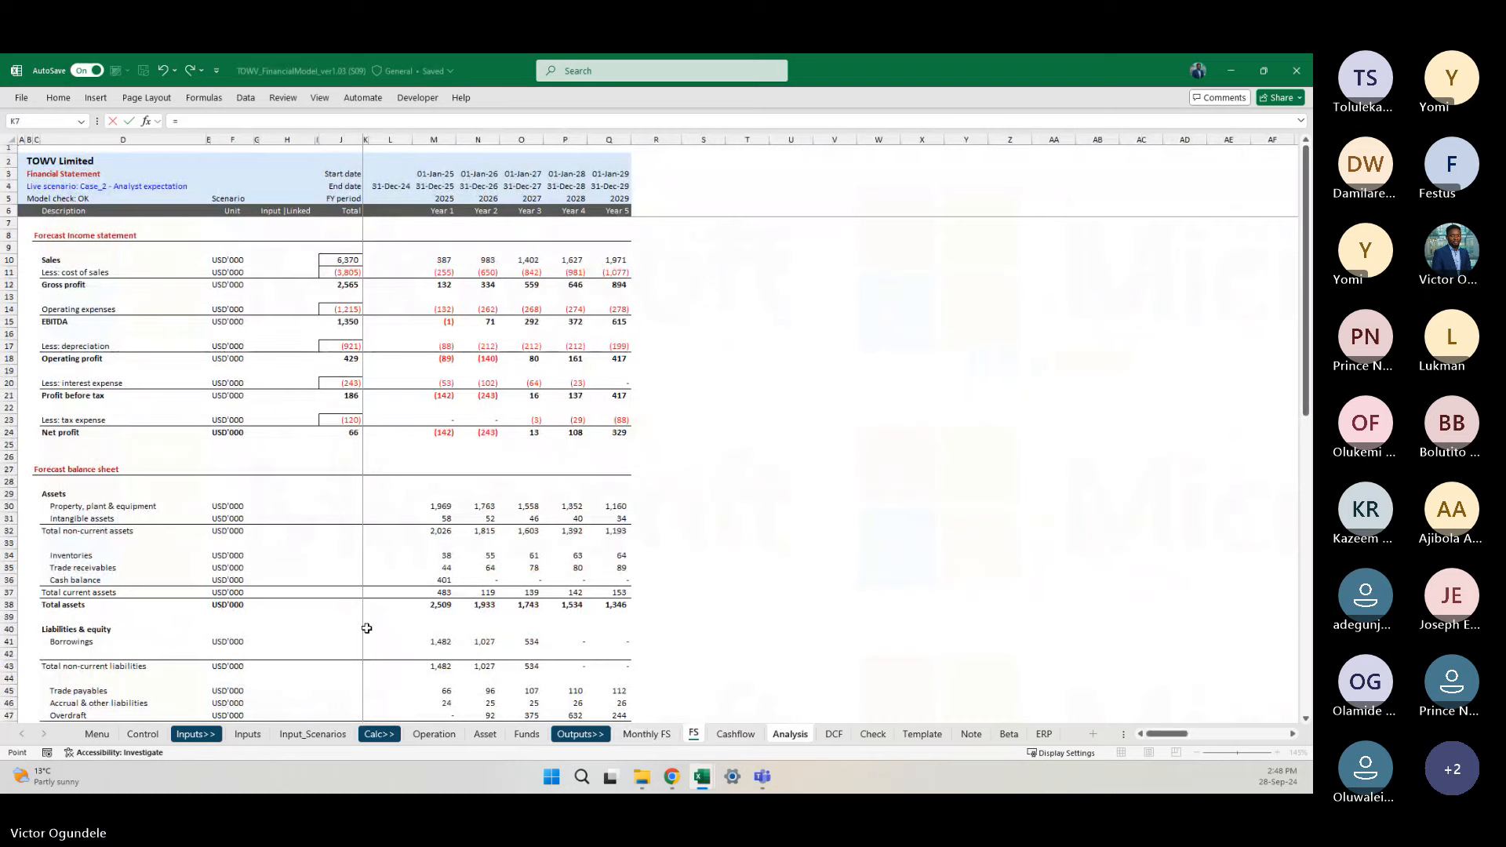
scroll(505, 570, down, 10)
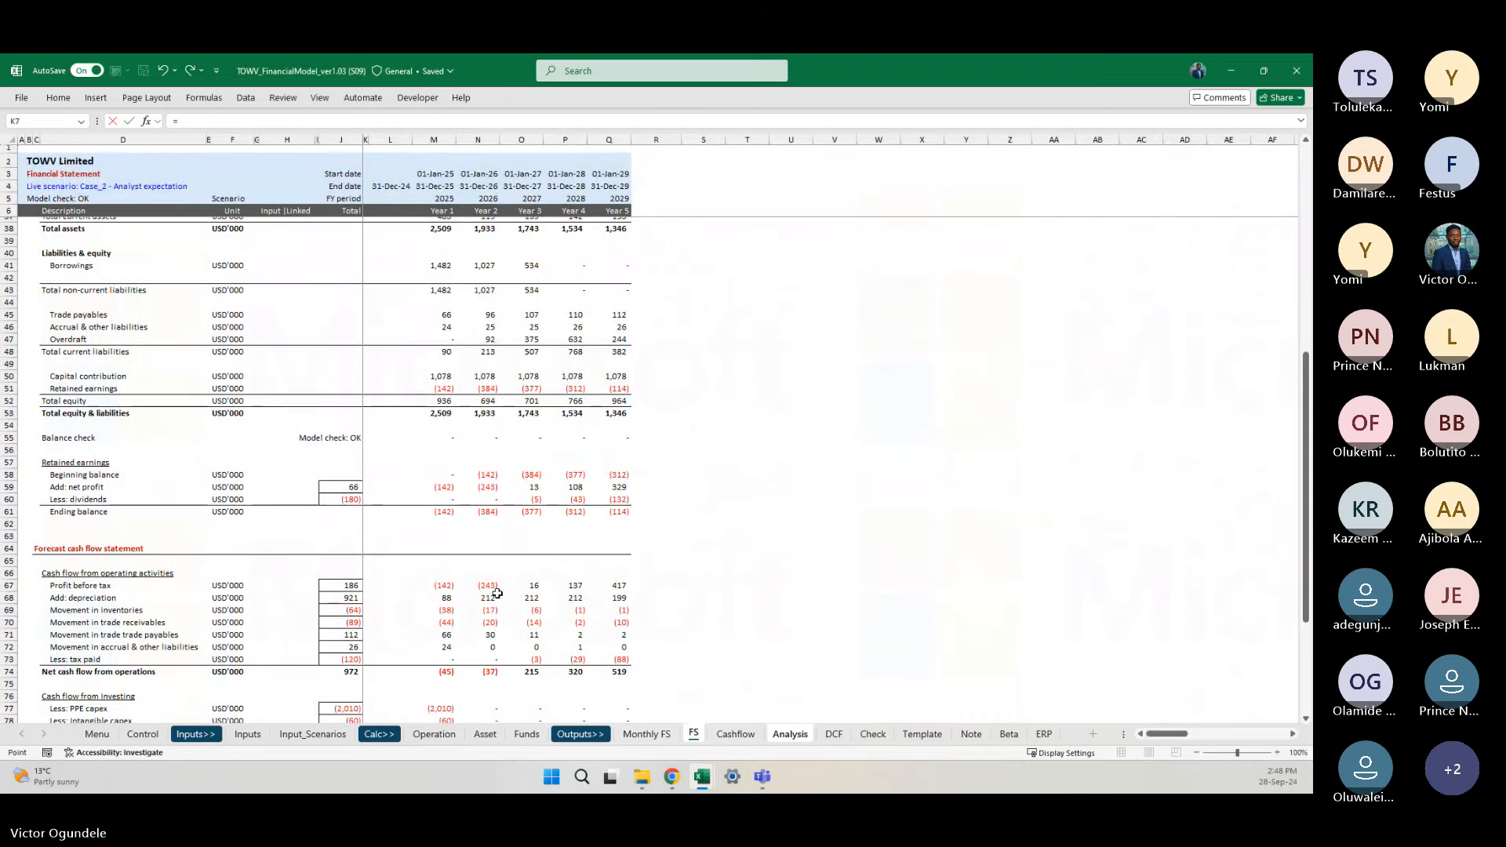
scroll(498, 594, down, 2)
click(433, 505)
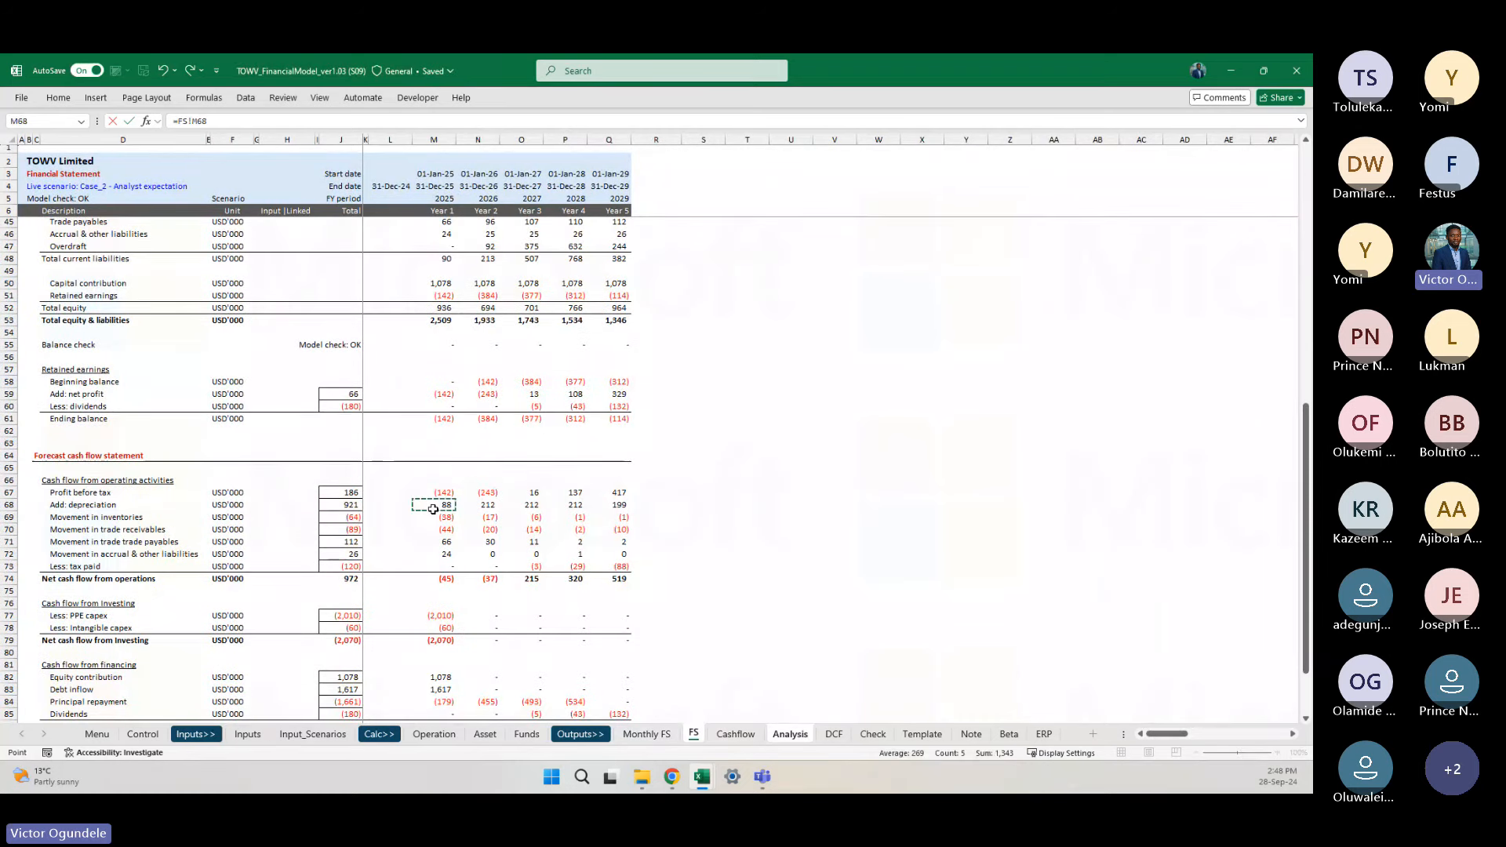
key(ctrl+Return)
Step: Calculate the Year 1 change in NWC in M48 as the sum of the FS working capital movements, =SUM(FS!M69:M72)
key(Down)
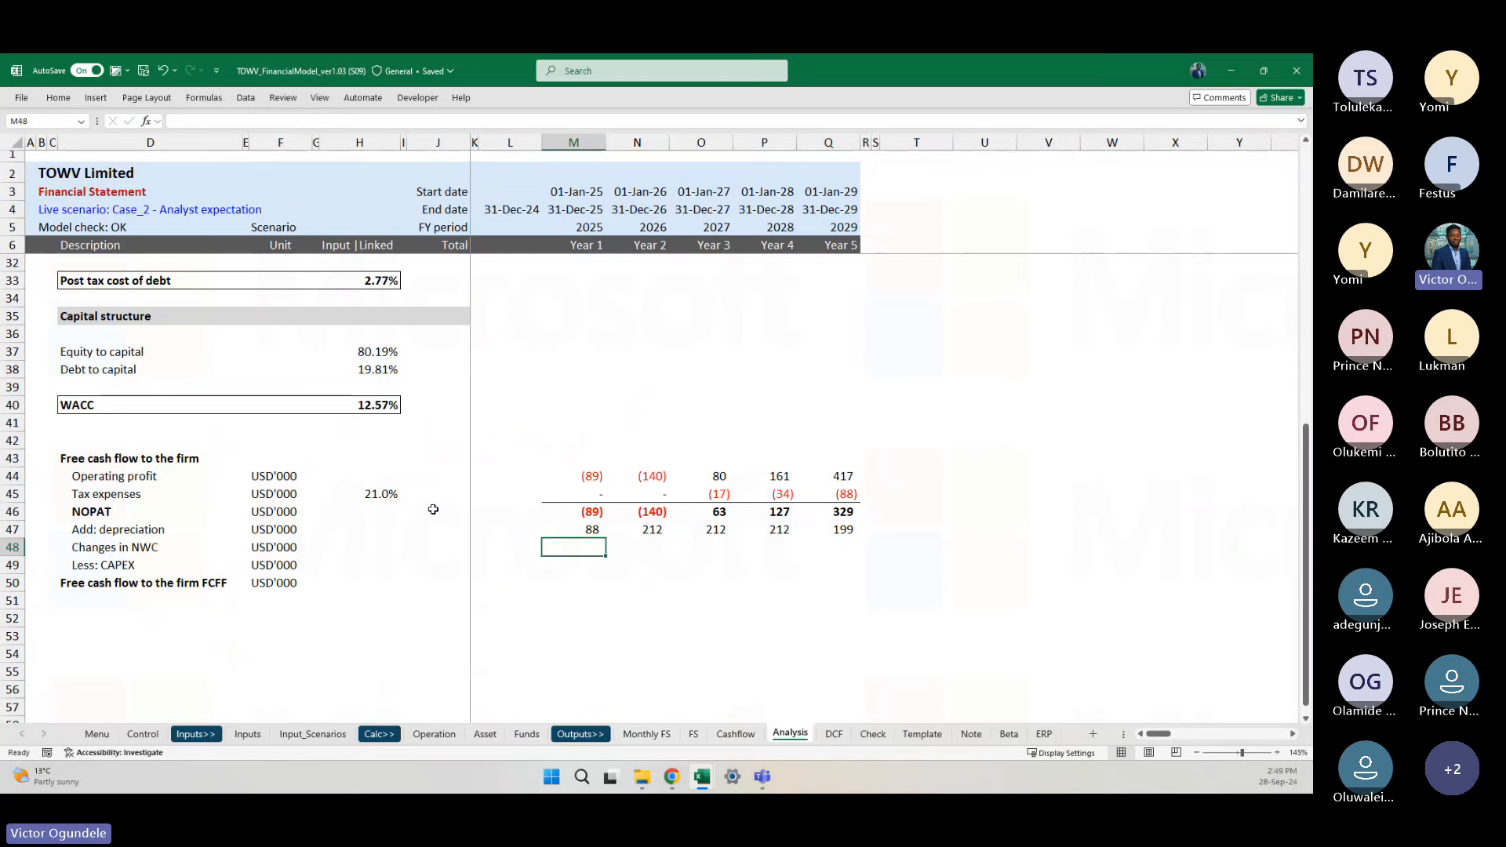
text(=SUM()
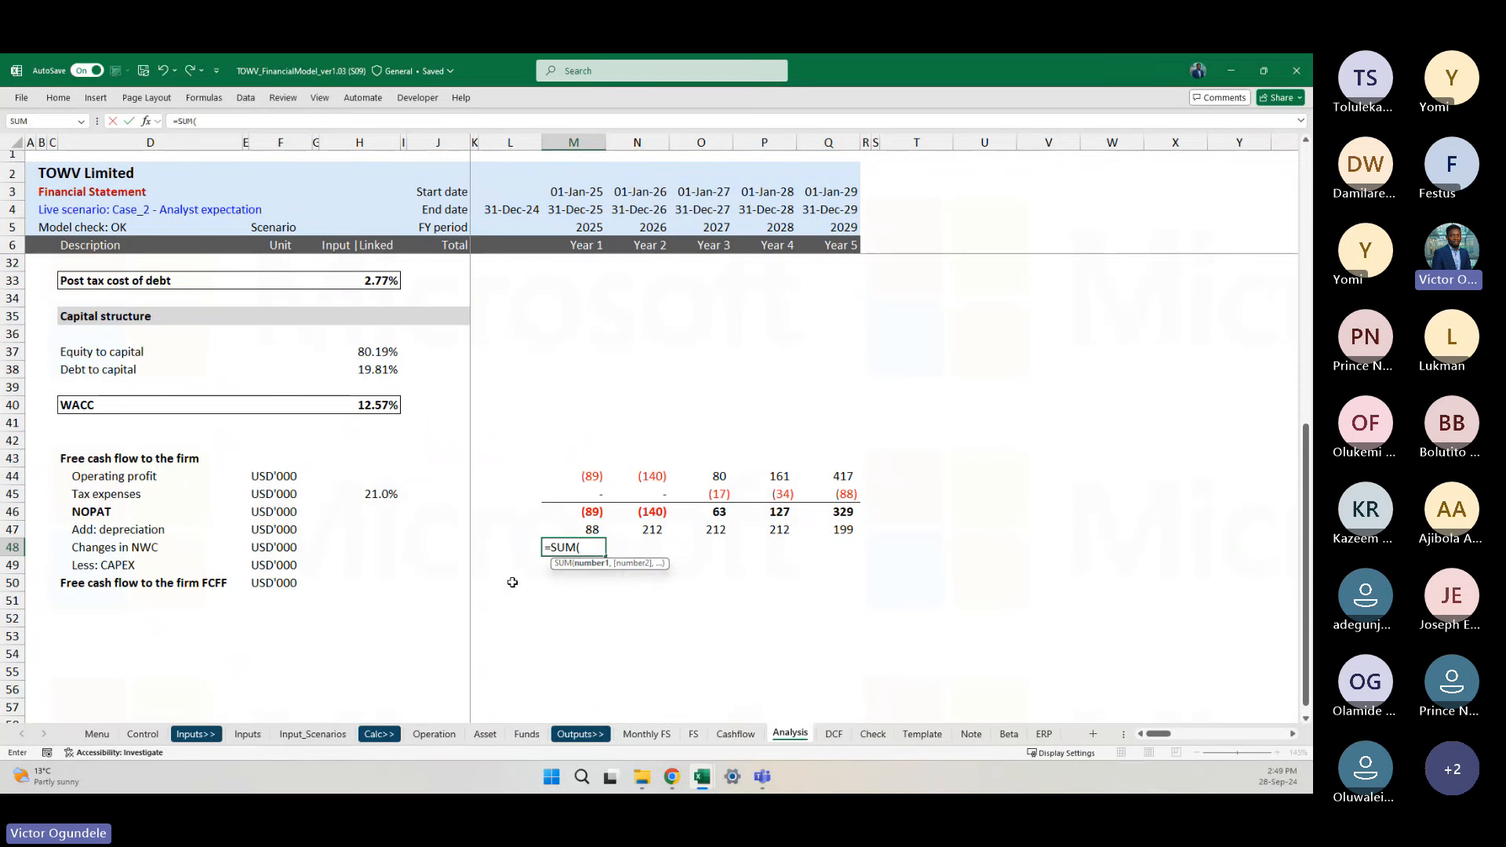
click(694, 733)
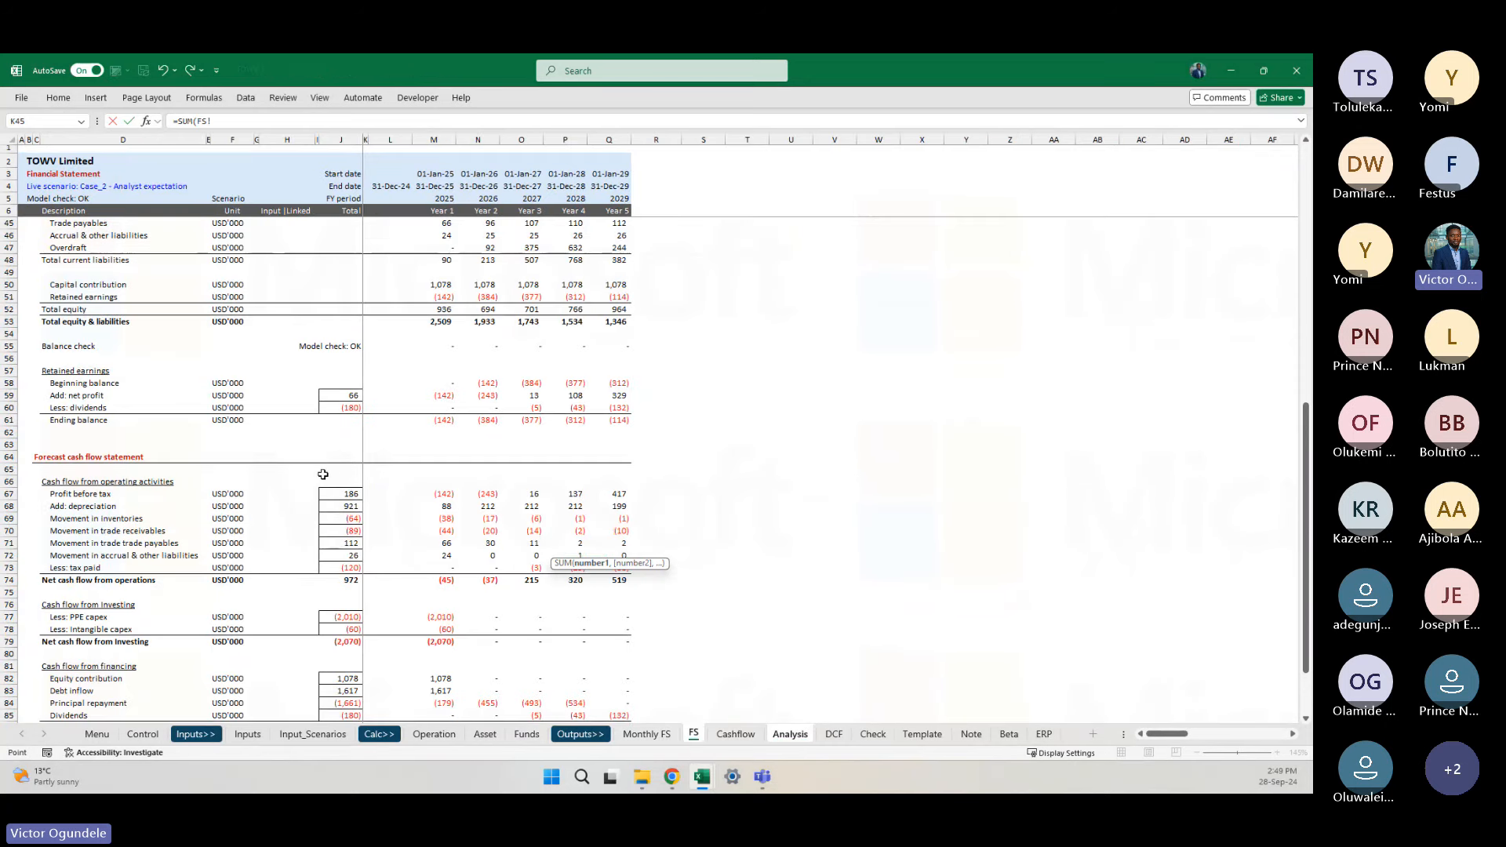
click(93, 519)
key(ctrl+Right)
key(ctrl+Right)
key(ctrl+Right)
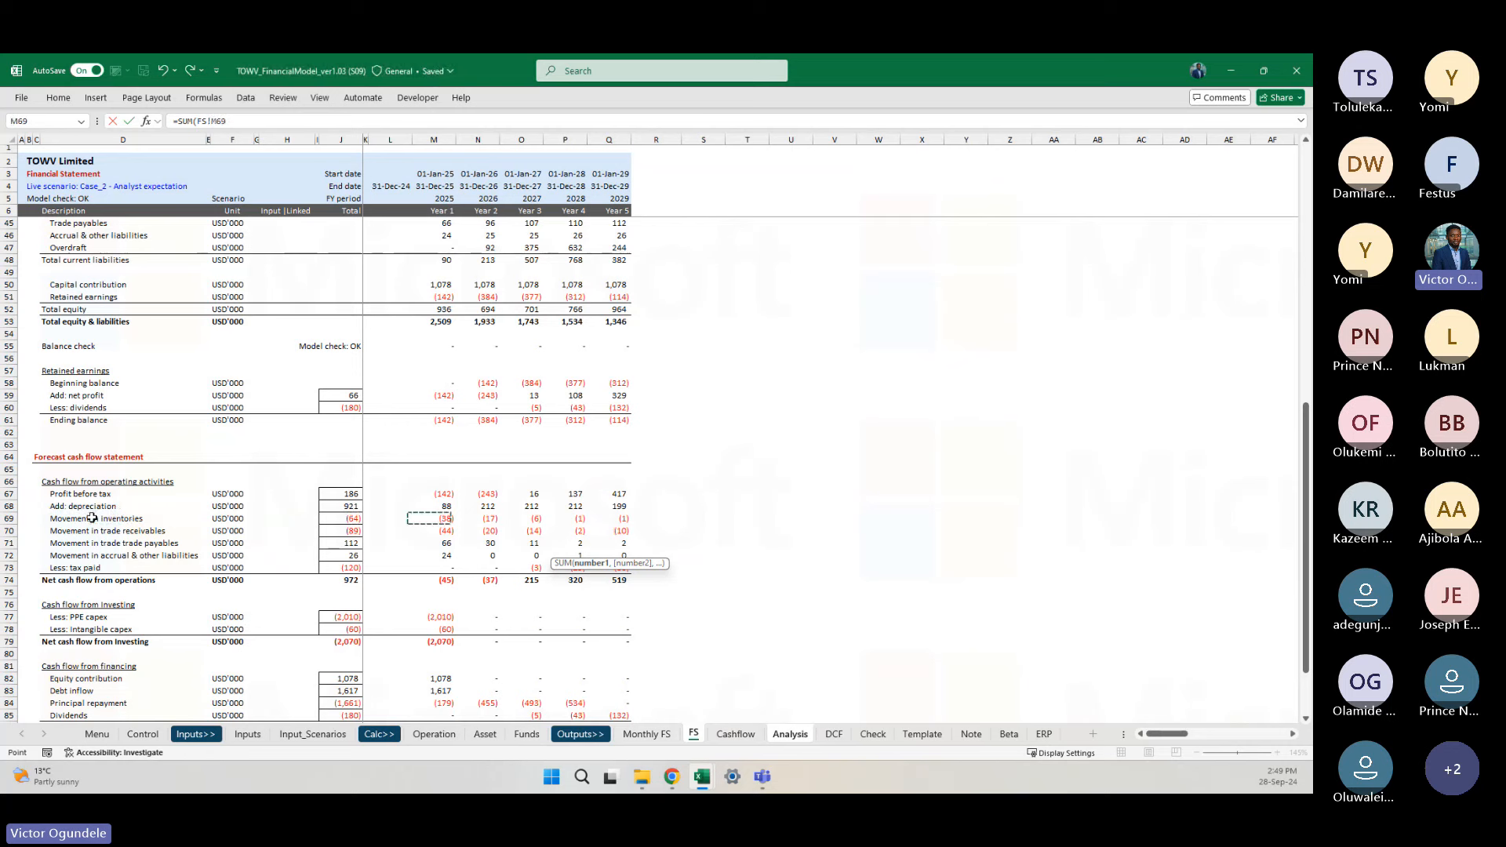
key(shift+Down)
key(shift+Down)
key(shift+Down)
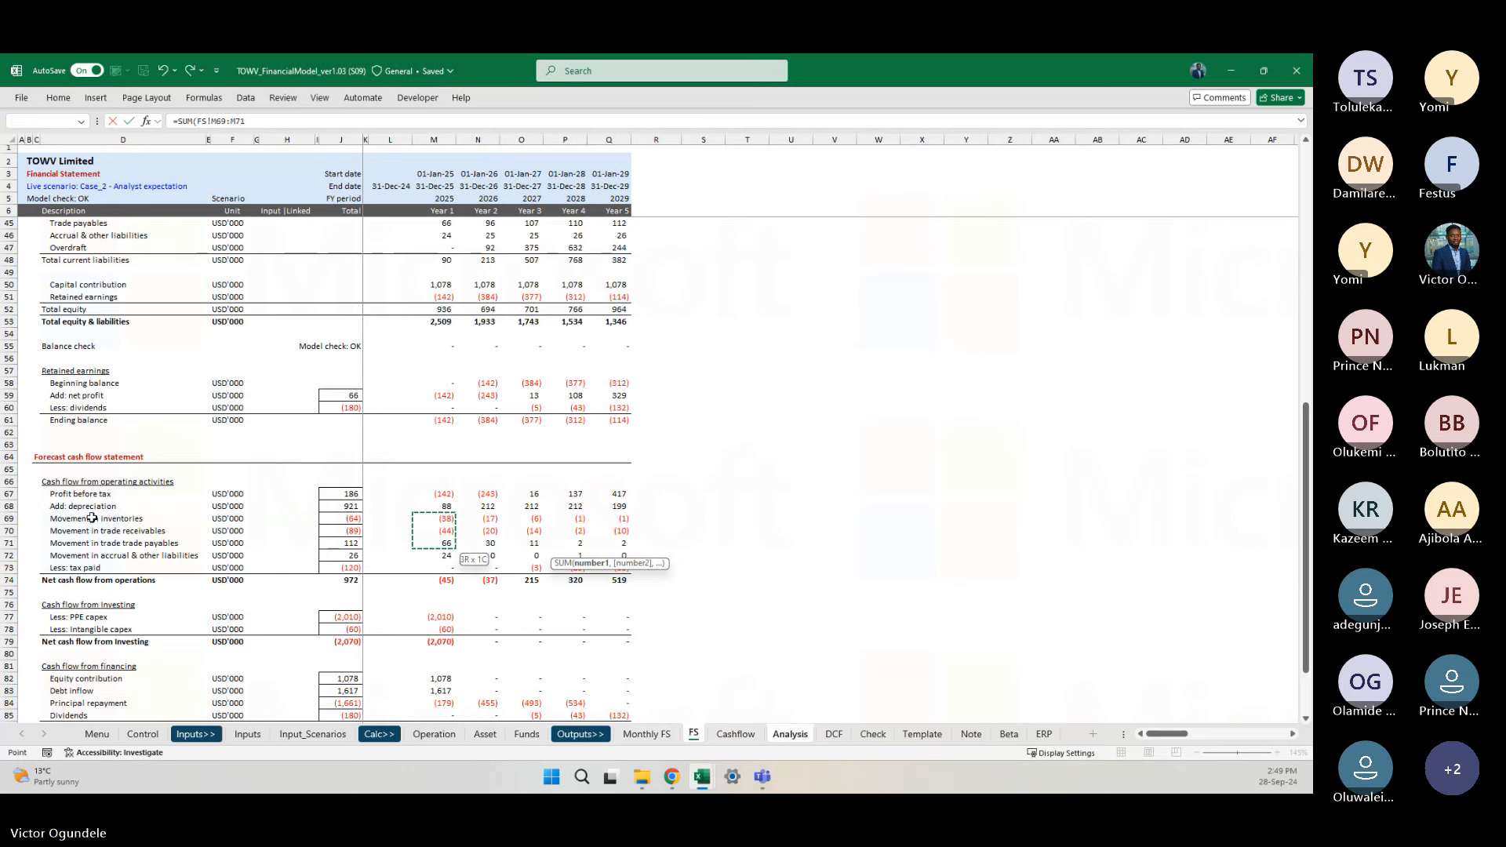
key(Return)
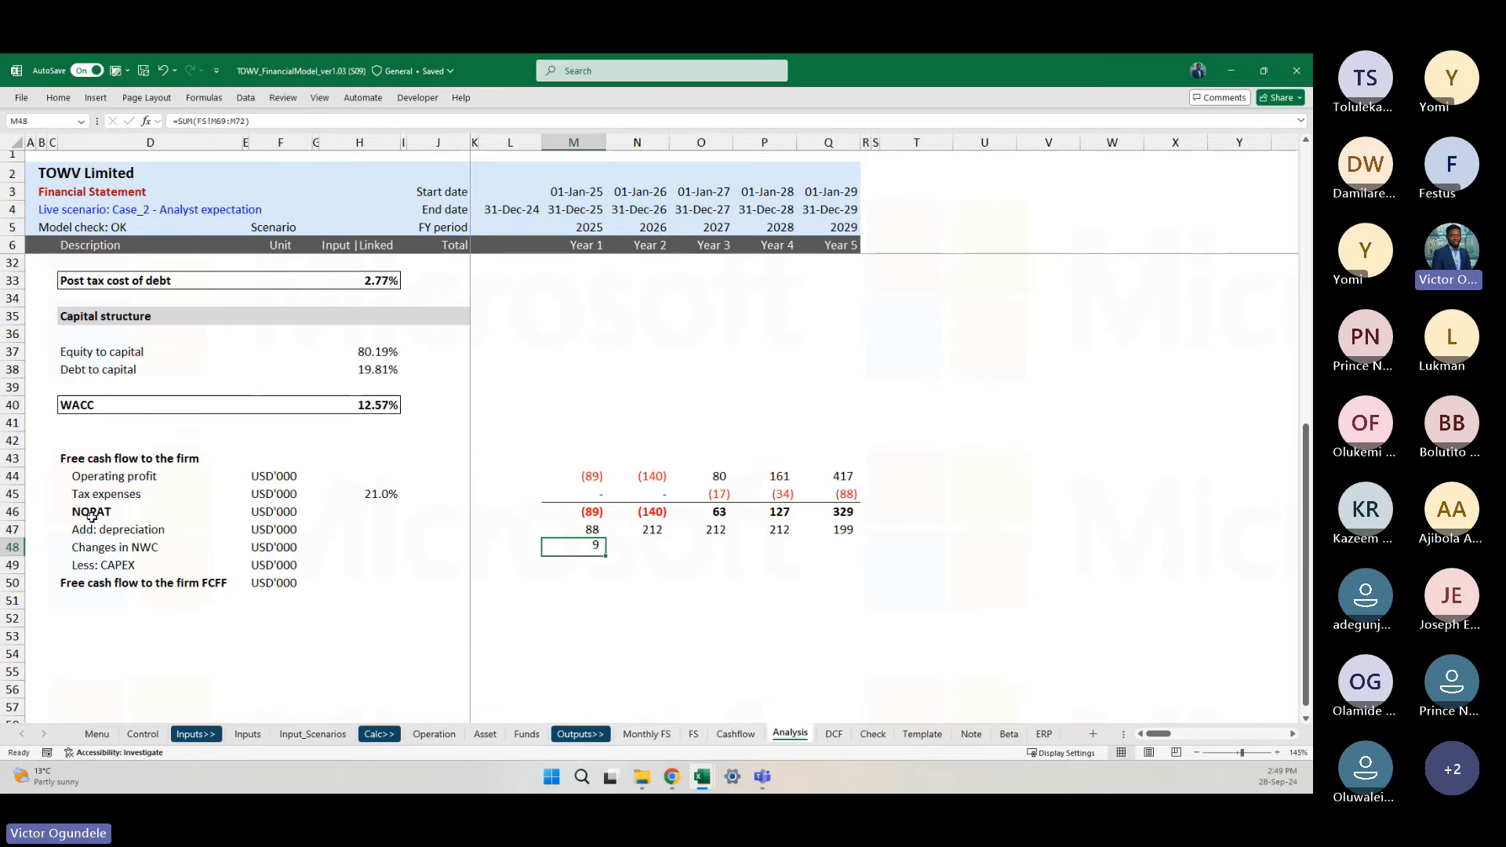
Step: Fill the changes in NWC formula from M48 across to Year 5 in Q48
key(shift+Right)
key(shift+Right)
key(shift+Right)
key(shift+Right)
key(ctrl+r)
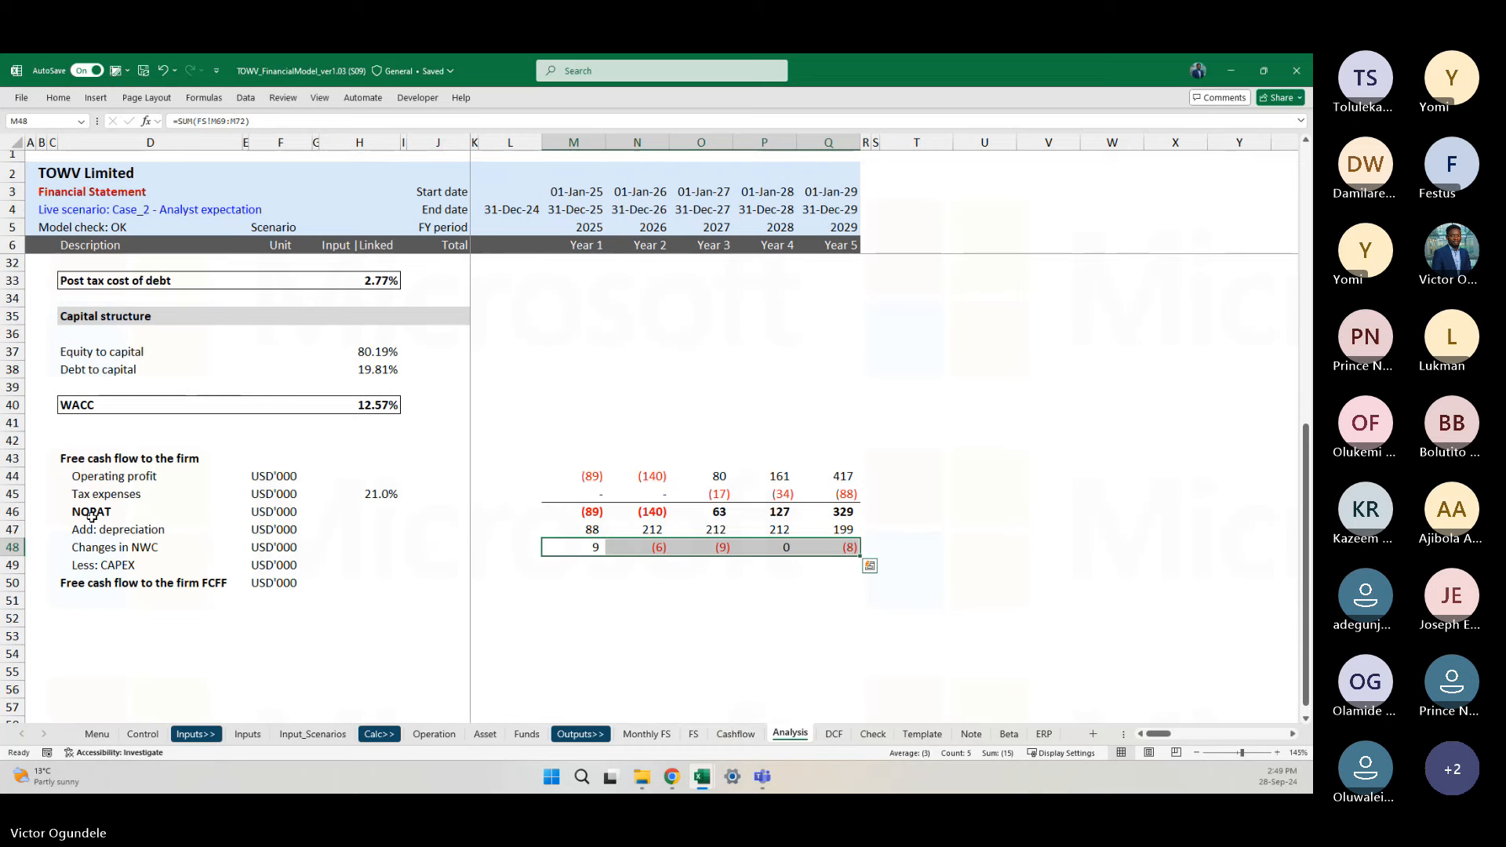
Step: Link the Year 1 CAPEX in M49 to net cash flow from investing on the FS sheet, =FS!M79
key(Down)
text(=)
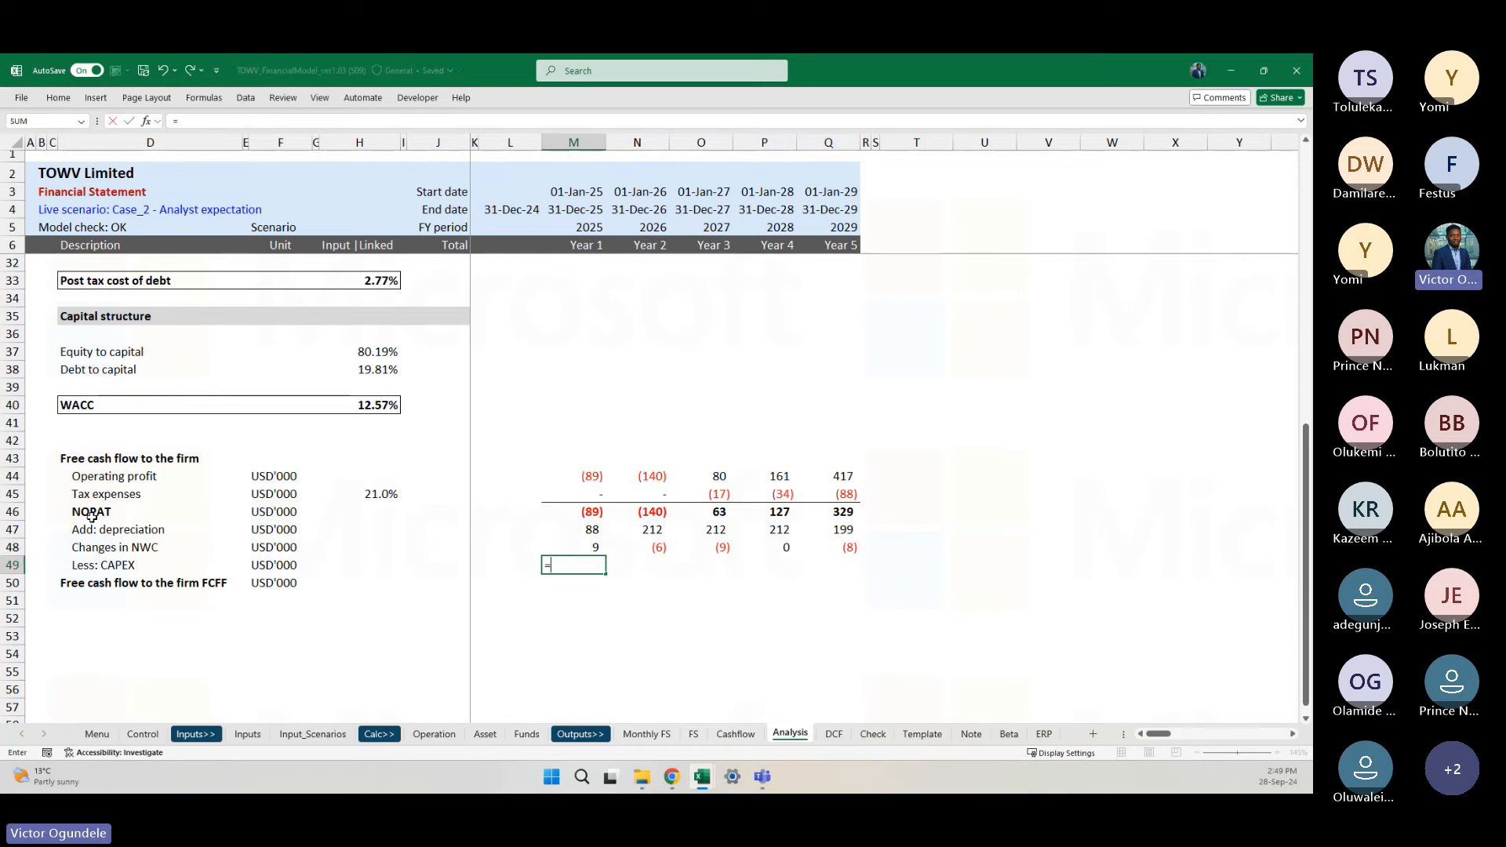
key(ctrl+Page_Up)
key(ctrl+Page_Up)
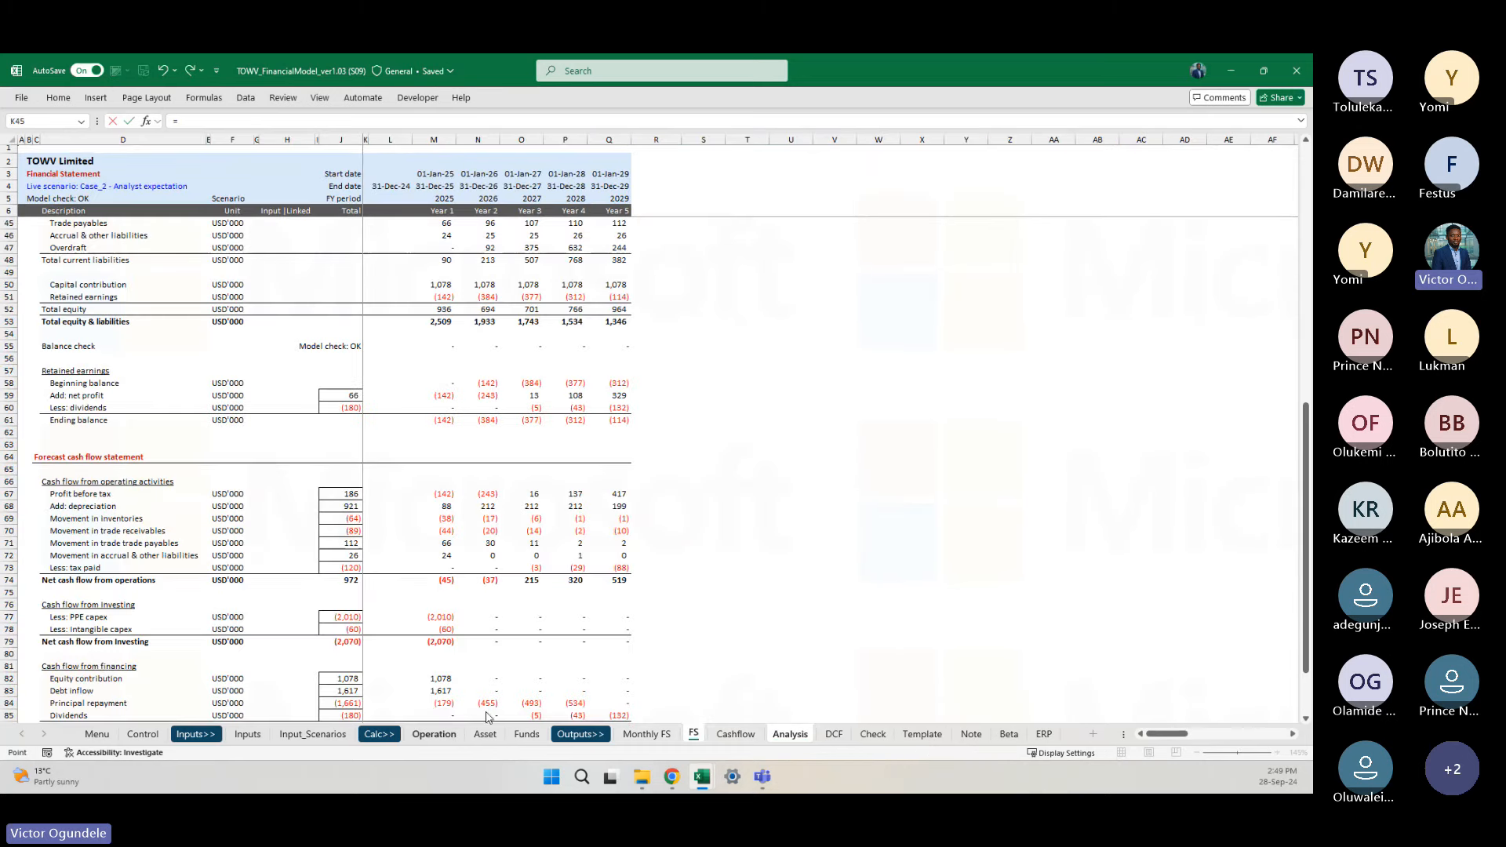
scroll(431, 541, down, 1)
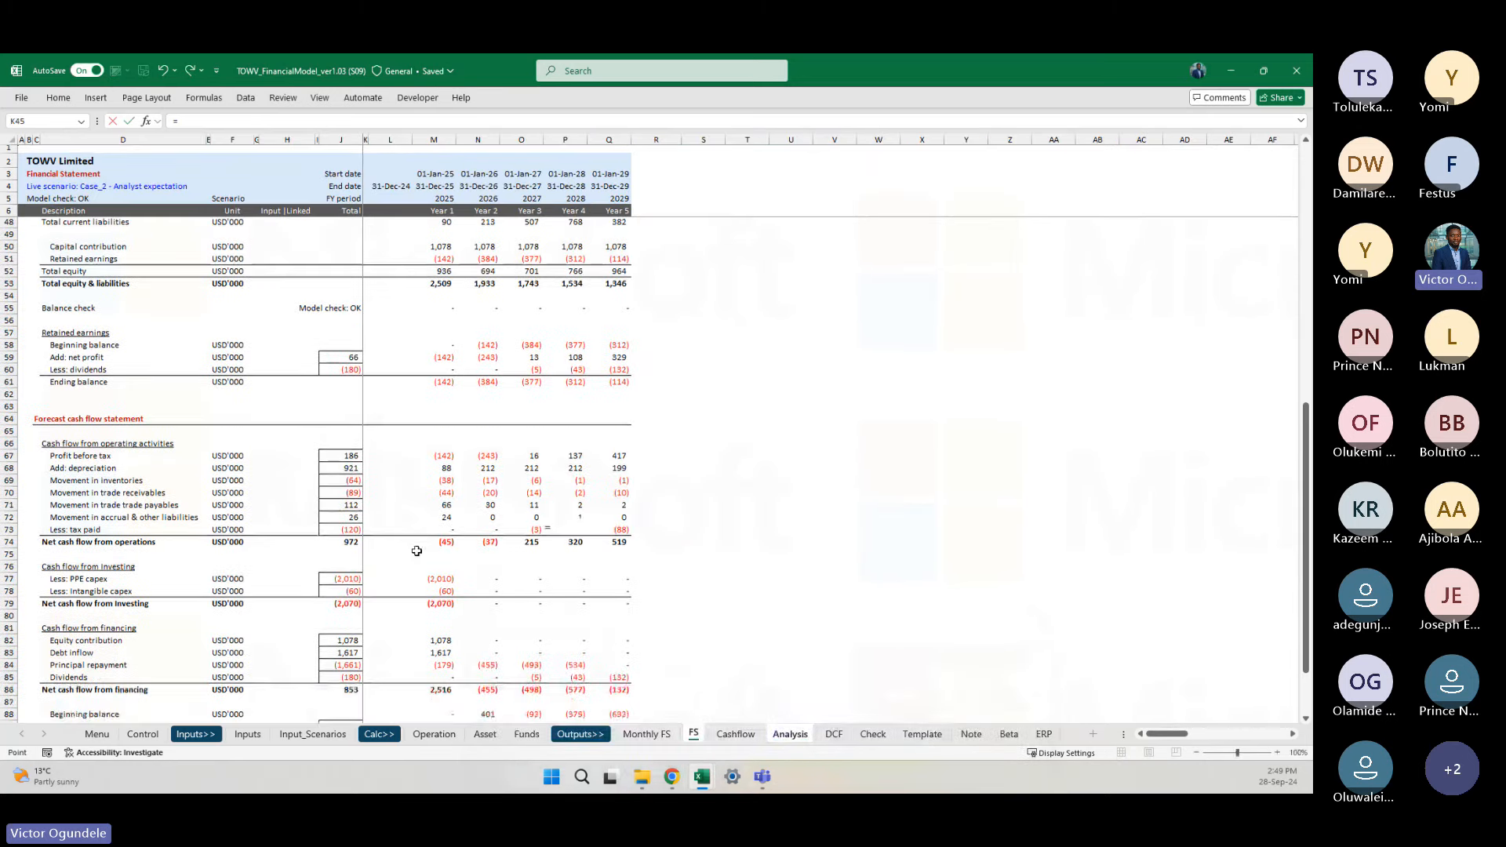
click(427, 603)
key(Return)
Step: Fill the CAPEX link from M49 across to Year 5 in Q49
key(shift+Right)
key(shift+Right)
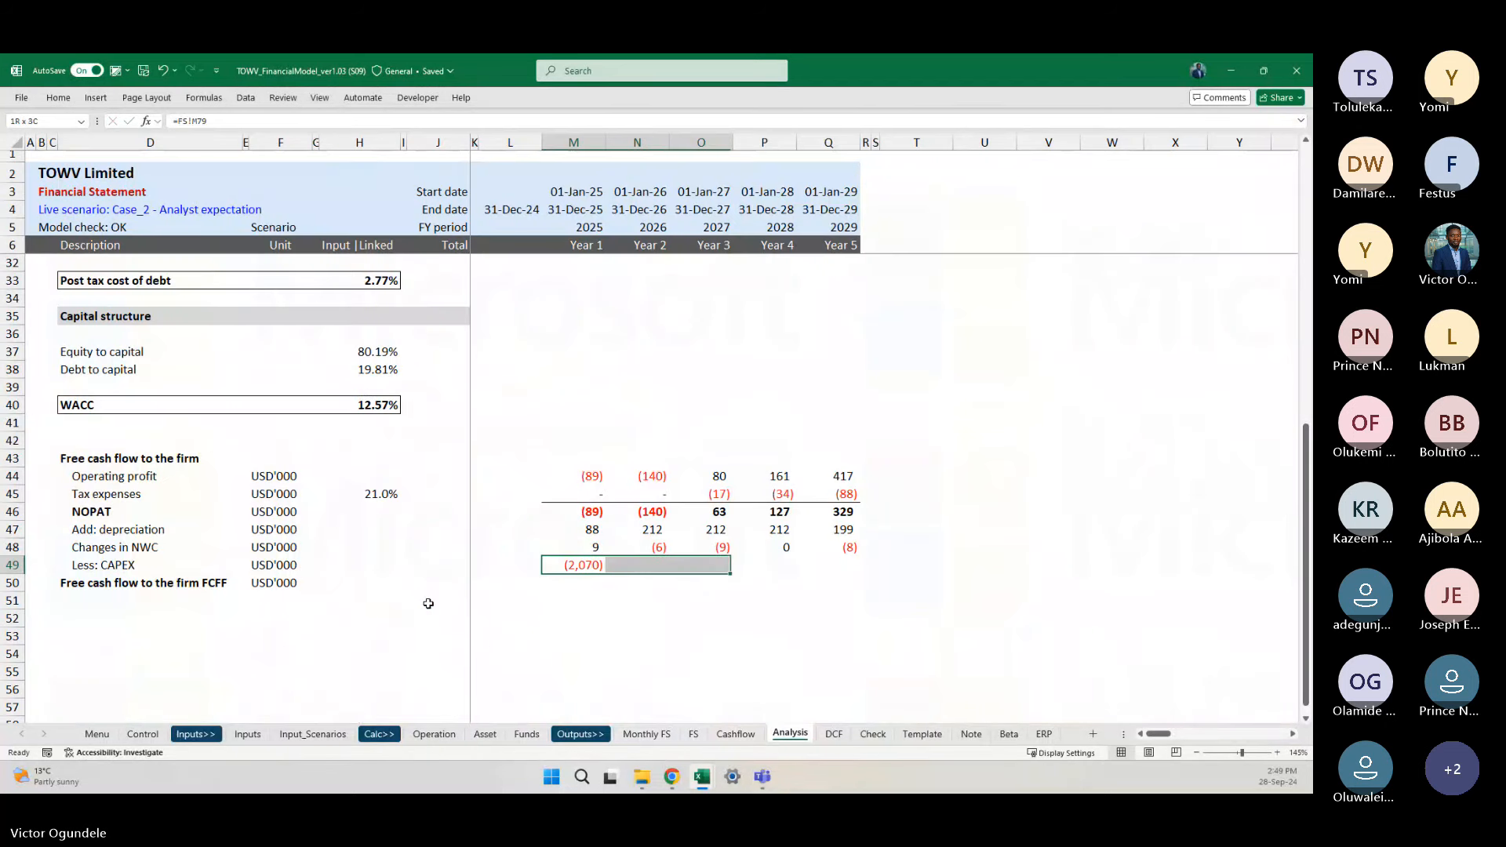
key(shift+Right)
key(shift+Right)
key(ctrl+r)
Step: Calculate the Year 1 free cash flow to the firm in M50 with =SUM(M46:M49)
key(Down)
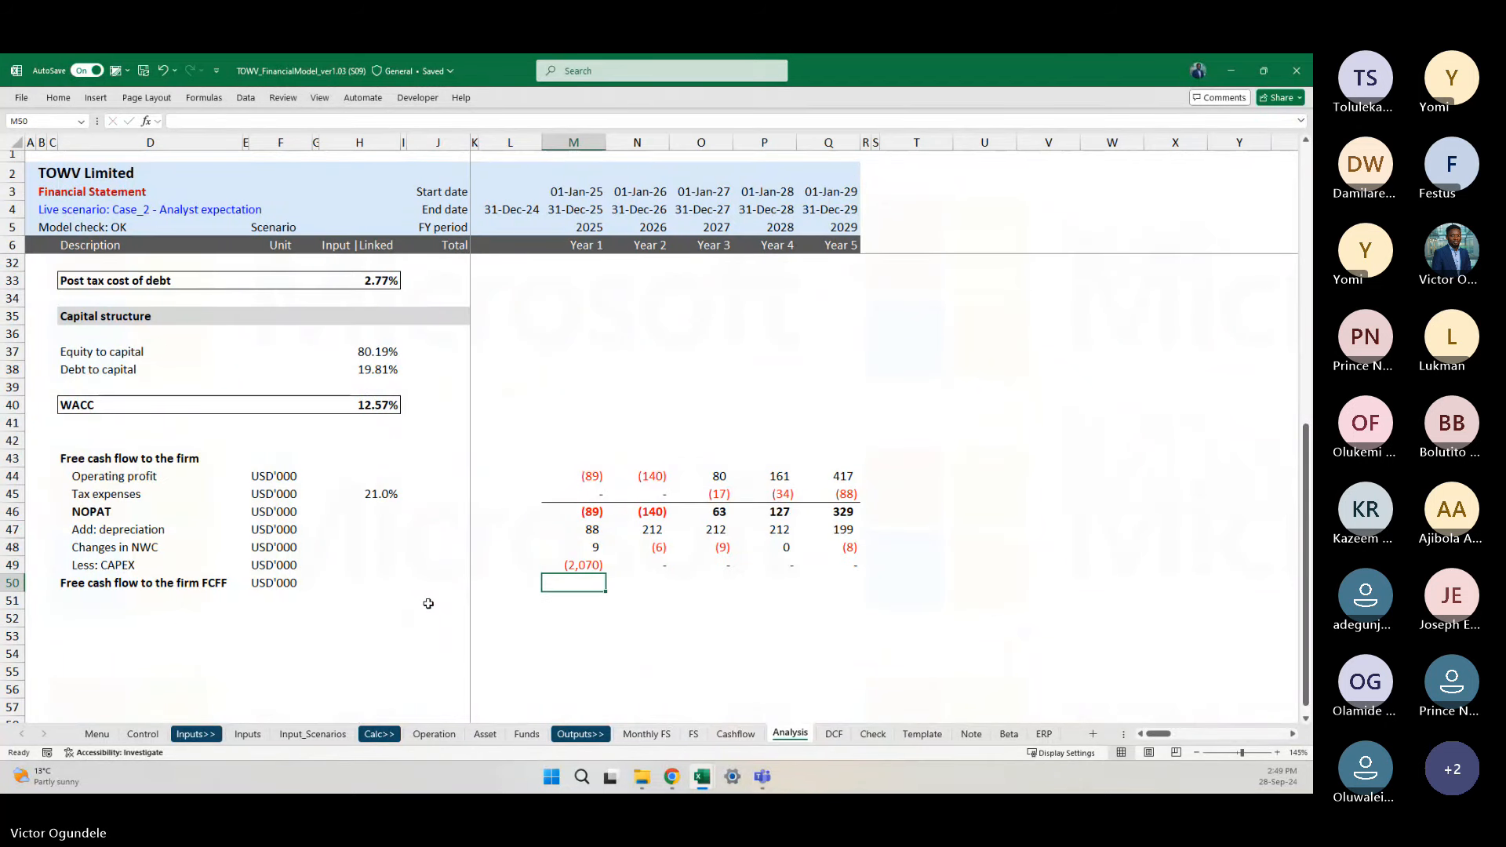
text(=SUM()
key(Up)
key(shift+Up)
key(shift+Up)
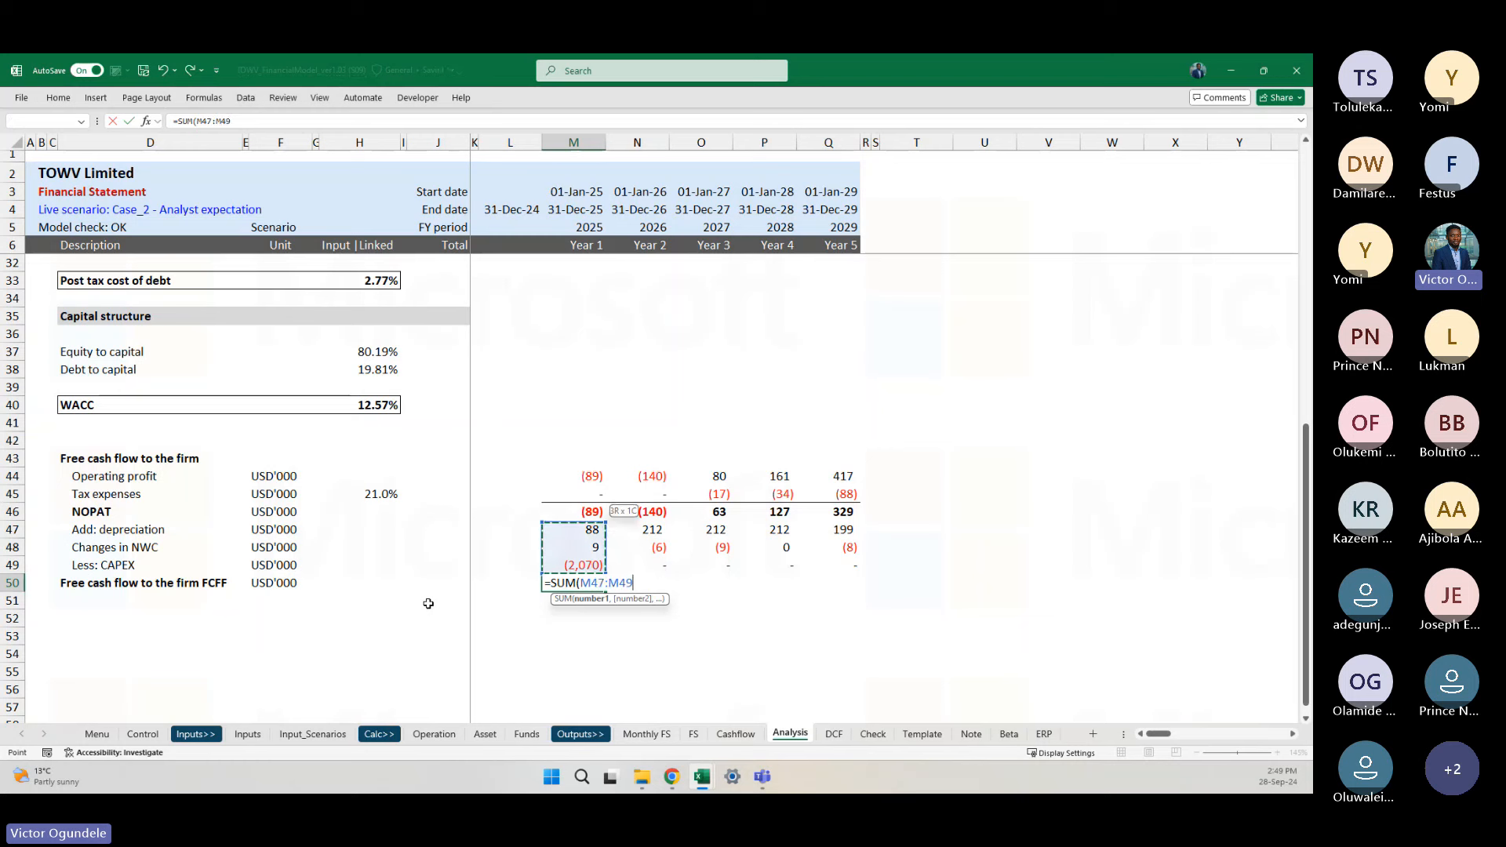
key(shift+Up)
key(ctrl+Return)
Step: Fill the FCFF formula from M50 across to Q50 and make the row's values bold
key(shift+Right)
key(shift+Right)
key(shift+Right)
key(shift+Right)
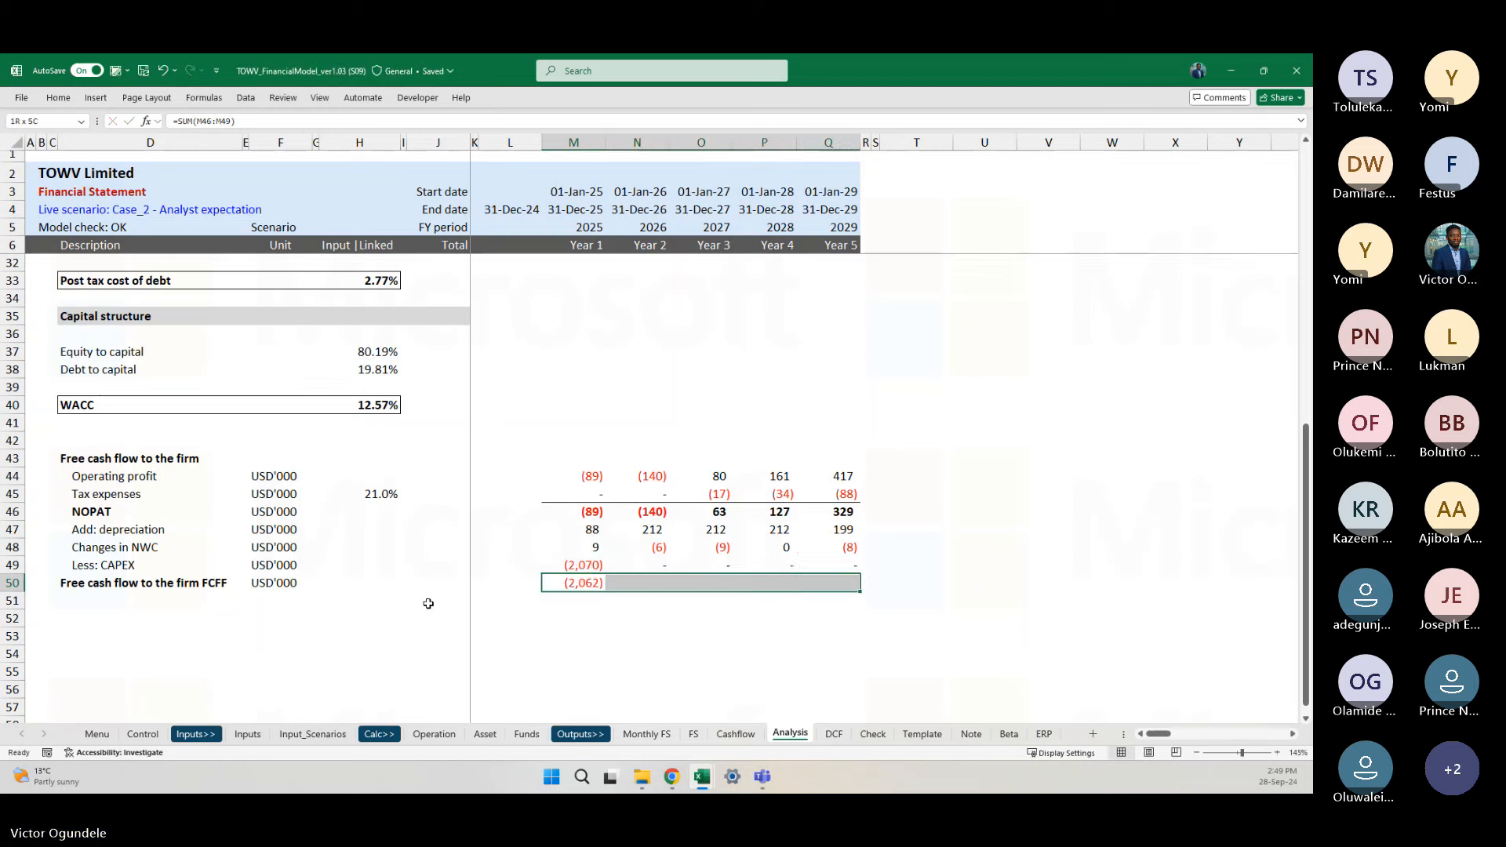
key(ctrl+r)
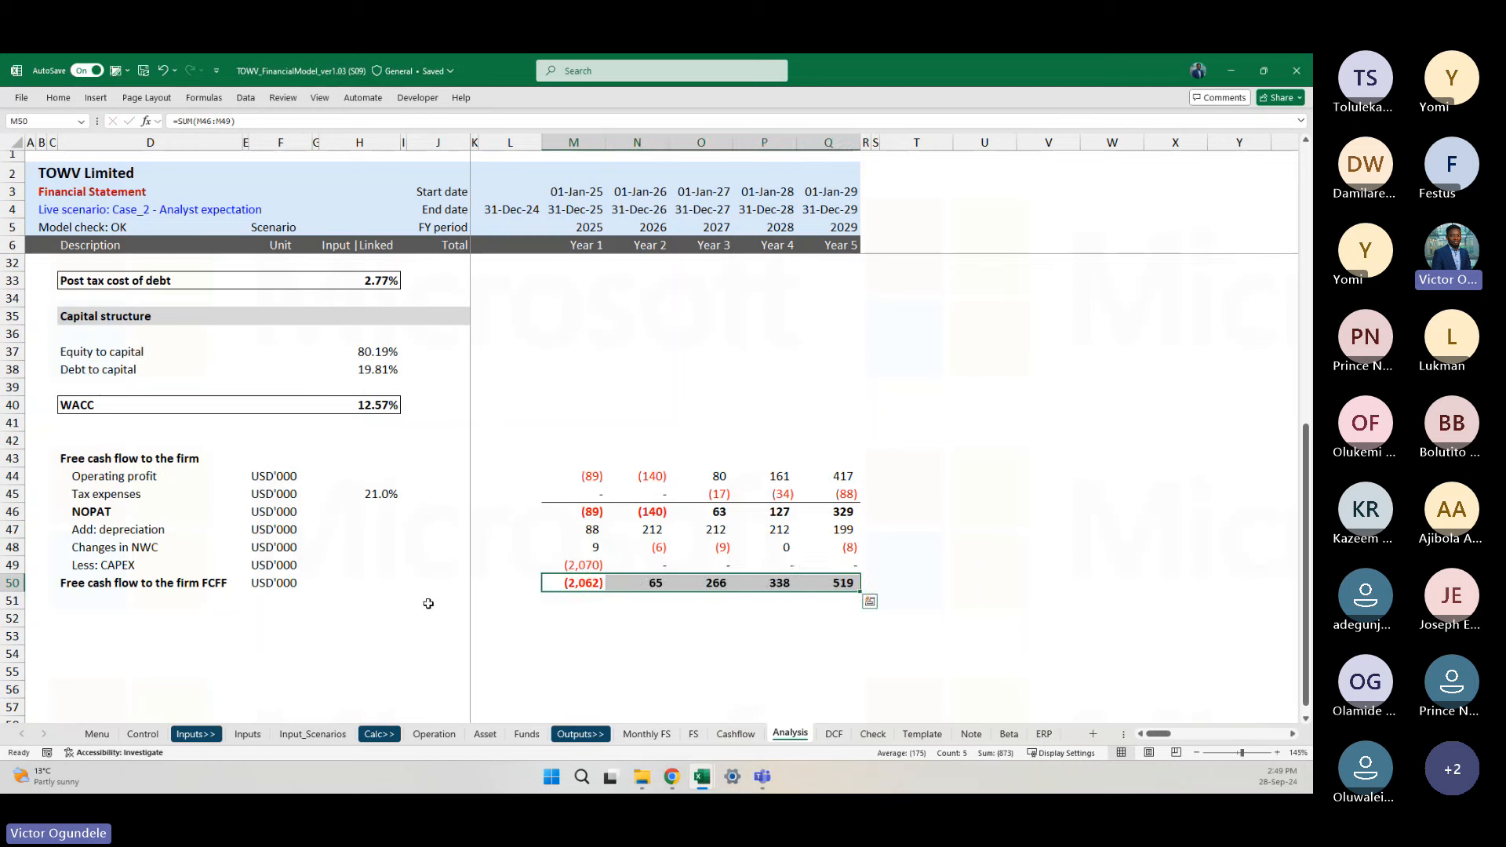
Step: Add a top border to the FCFF values in M50:Q50
key(ctrl+Left)
key(ctrl+Right)
key(ctrl+shift+Right)
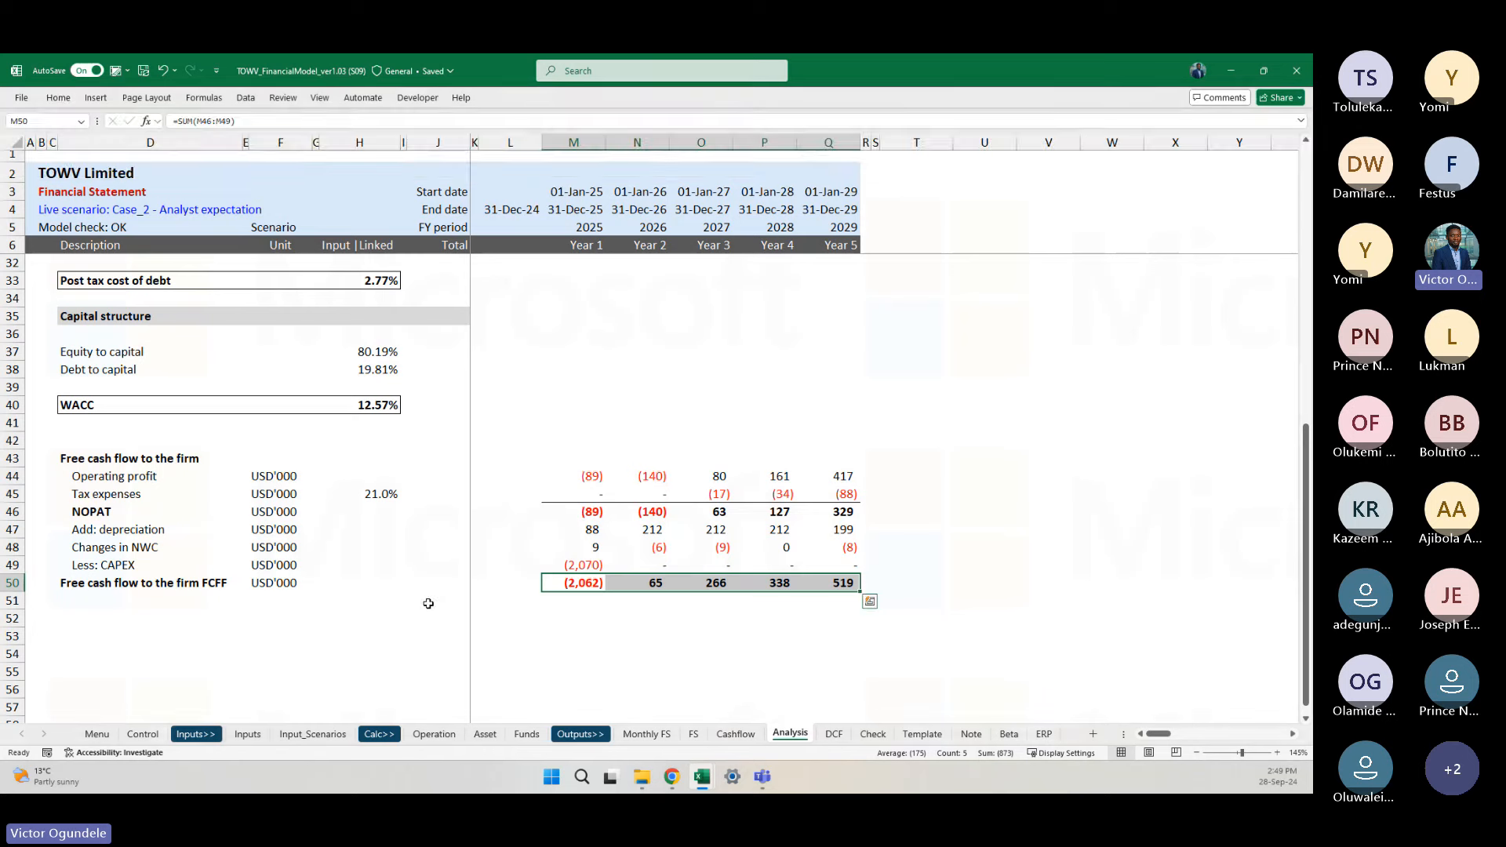
click(640, 705)
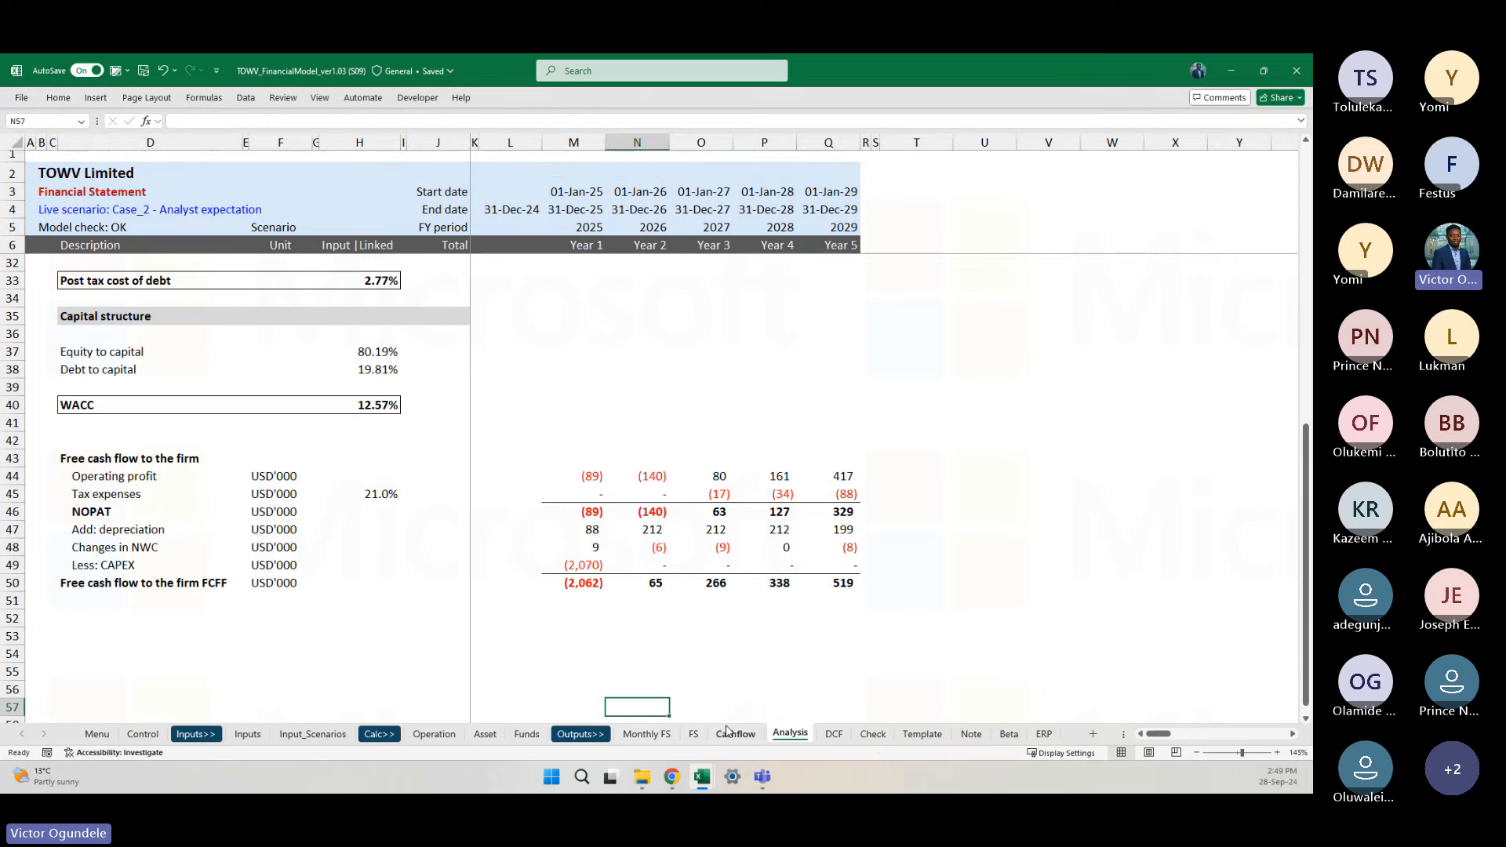
Step: Examine the PPE and intangible capex lines for Year 1 through Year 5 in the FS sheet's cash flow from investing
click(694, 734)
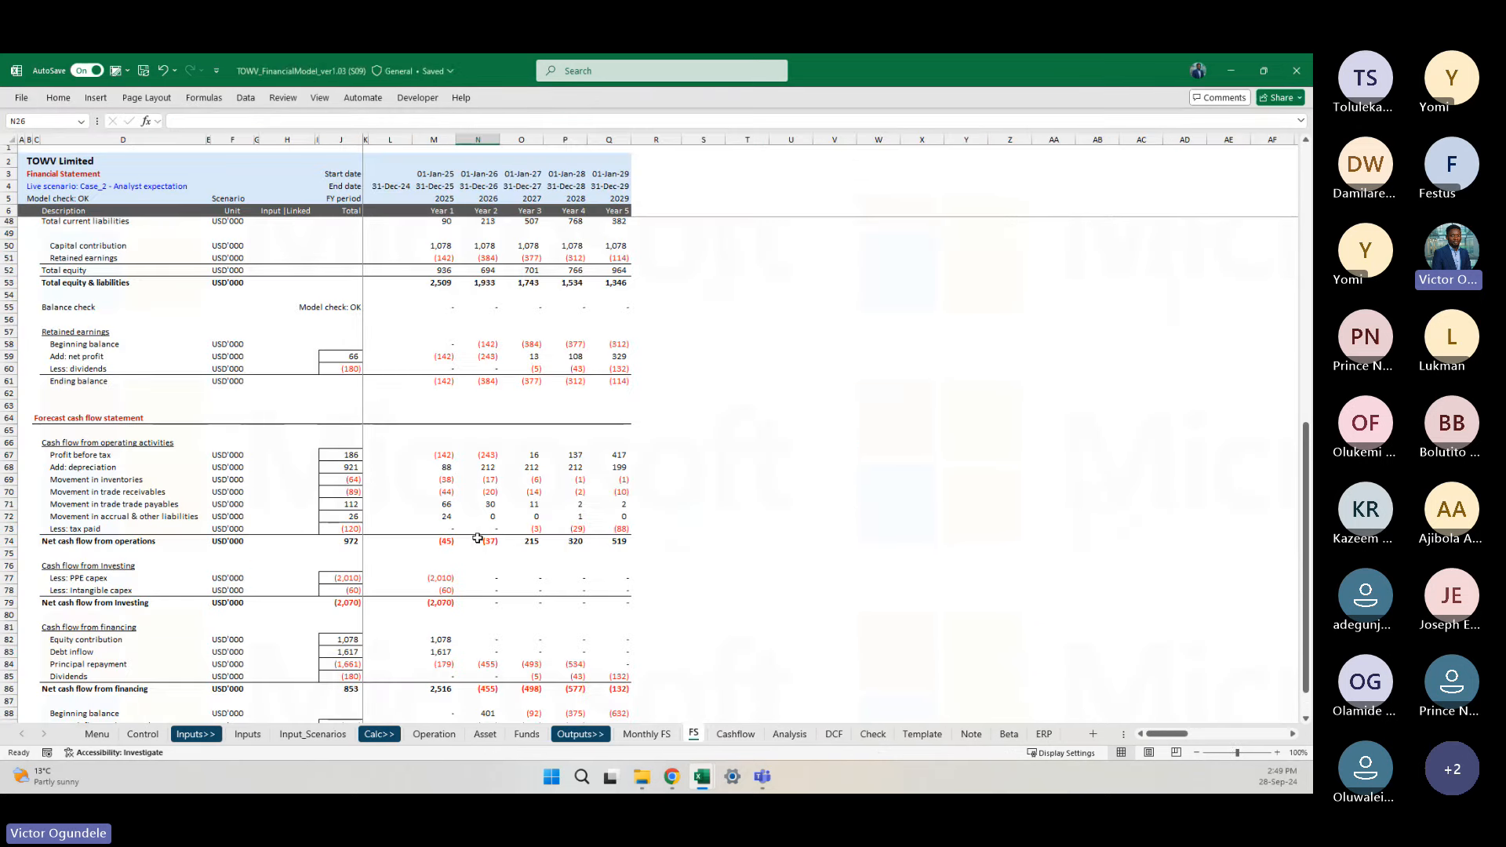
scroll(478, 538, down, 4)
scroll(478, 537, up, 3)
scroll(478, 536, down, 6)
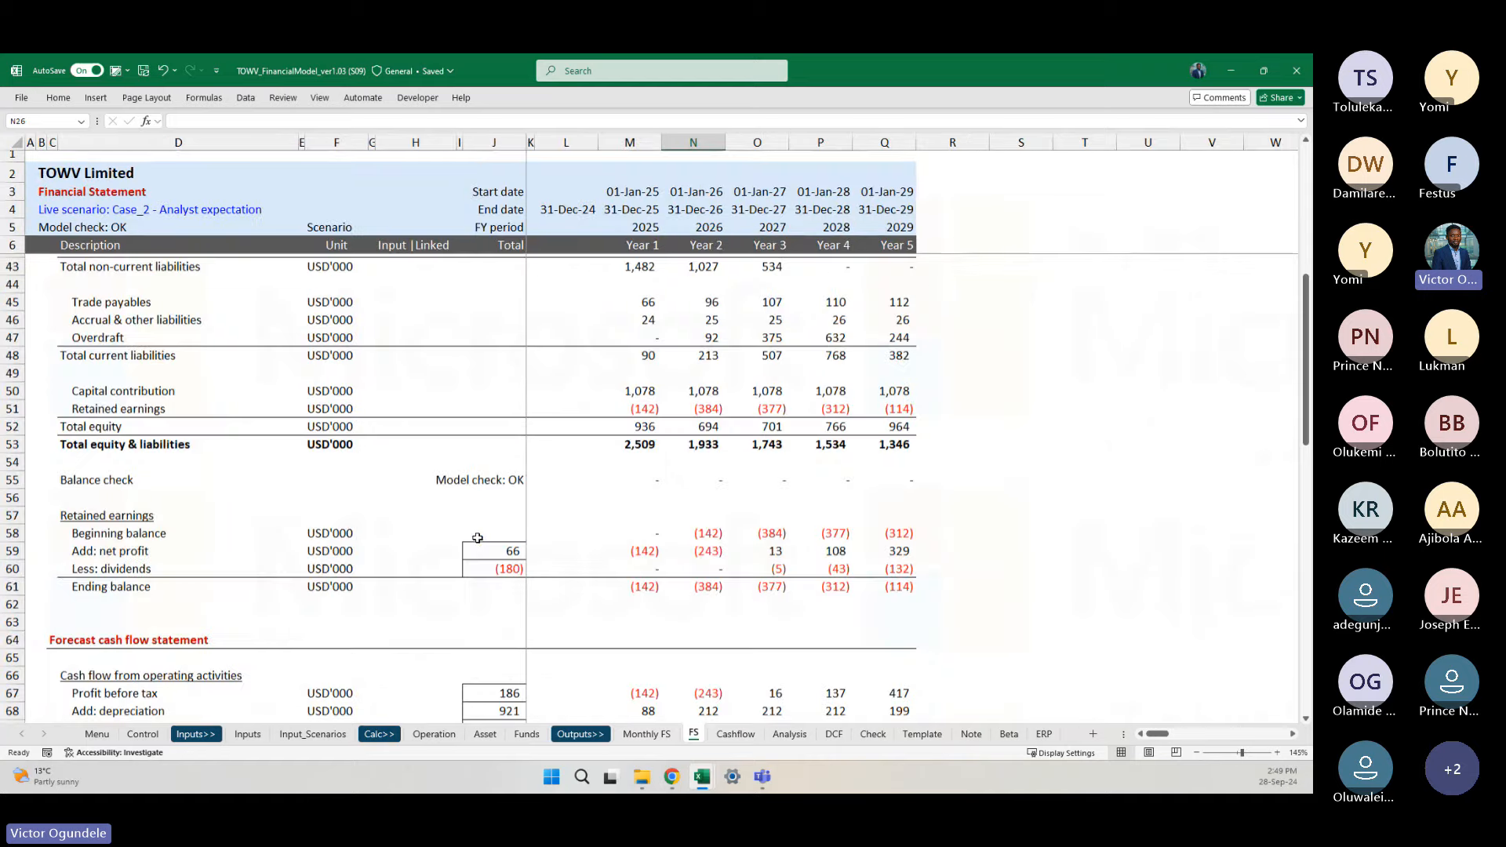
scroll(620, 531, down, 8)
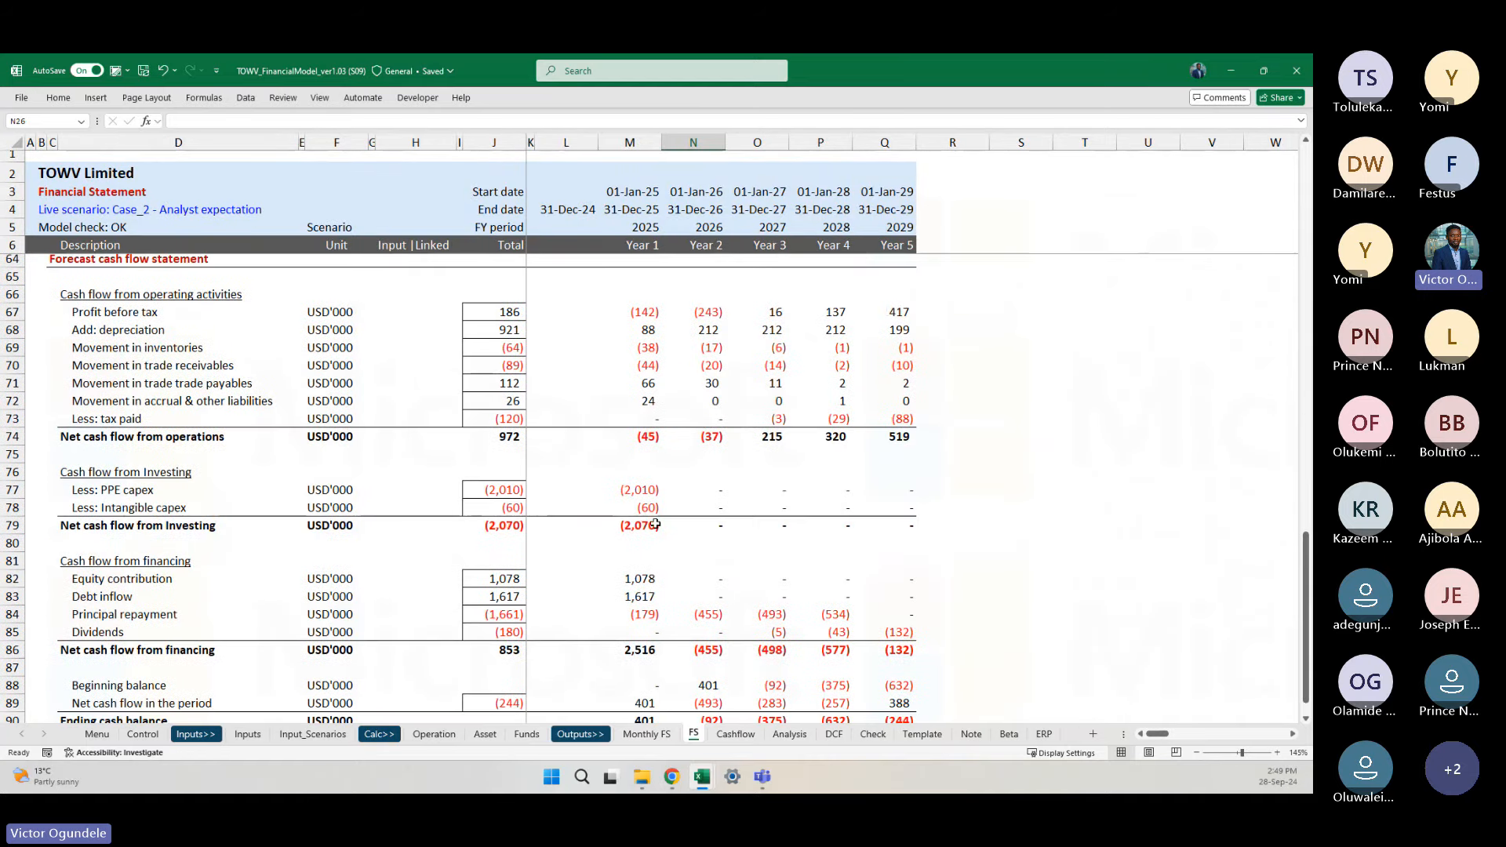
drag(634, 409, 634, 425)
key(Right)
key(shift+Down)
key(shift+Right)
key(shift+Right)
key(shift+Right)
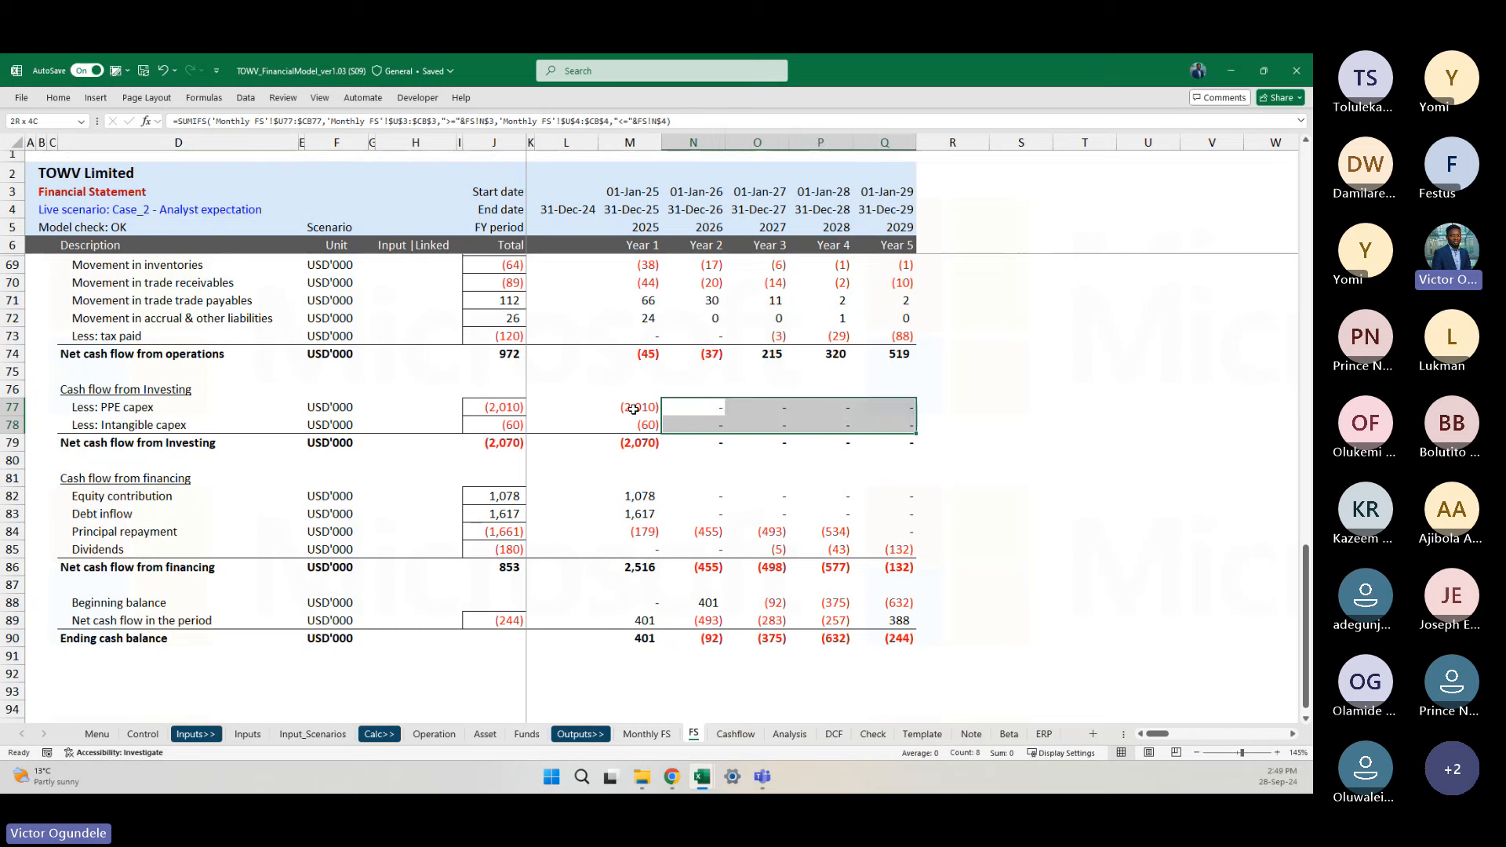
Step: Compare Year 1 capex with Years 2 to 5 in M77:Q78, and check the Year 1 property, plant and equipment balance
click(634, 410)
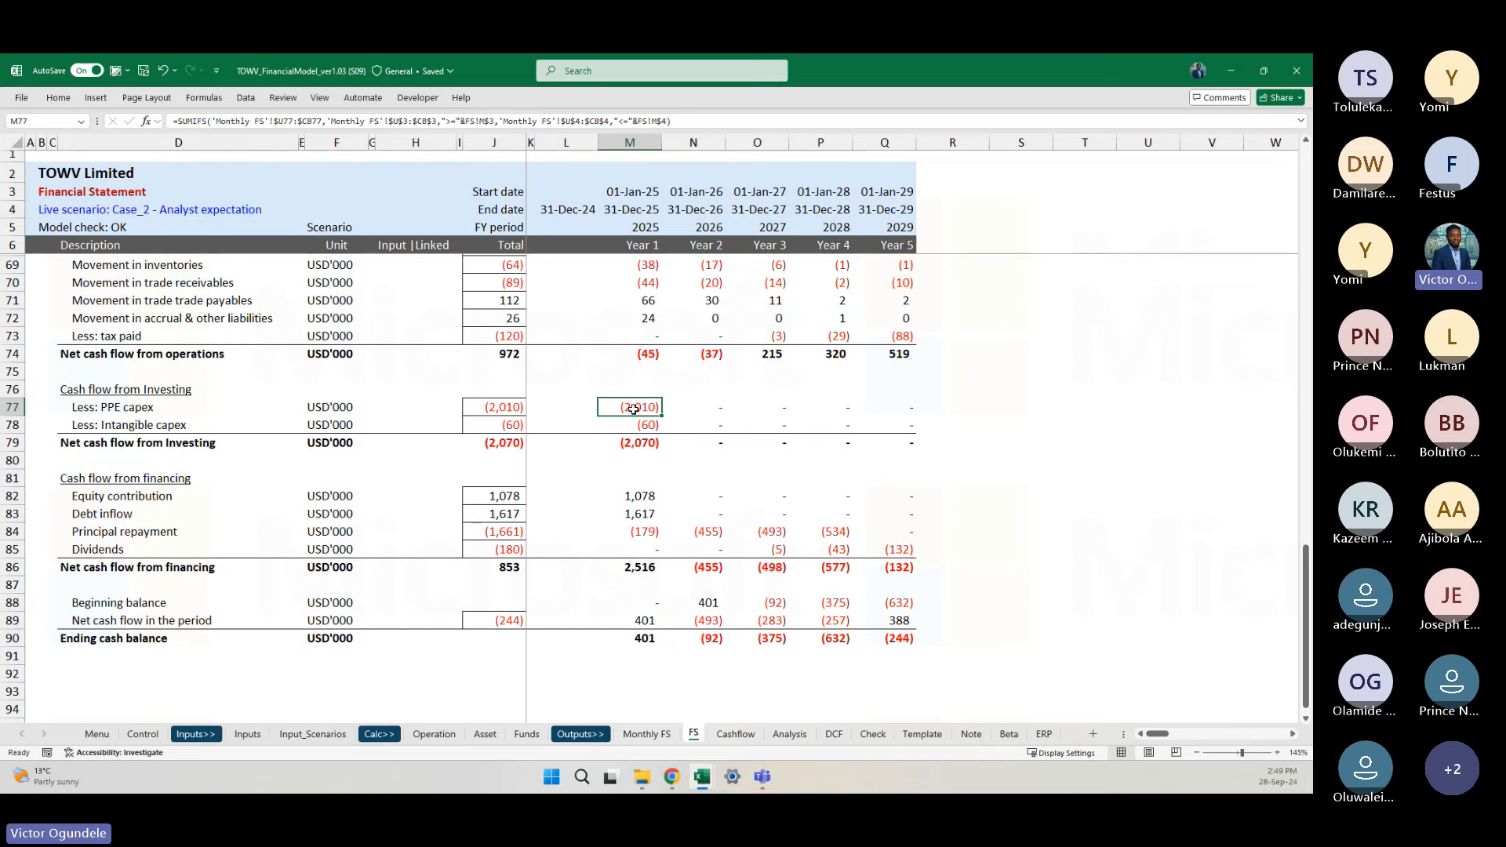
key(shift+Down)
key(shift+Right)
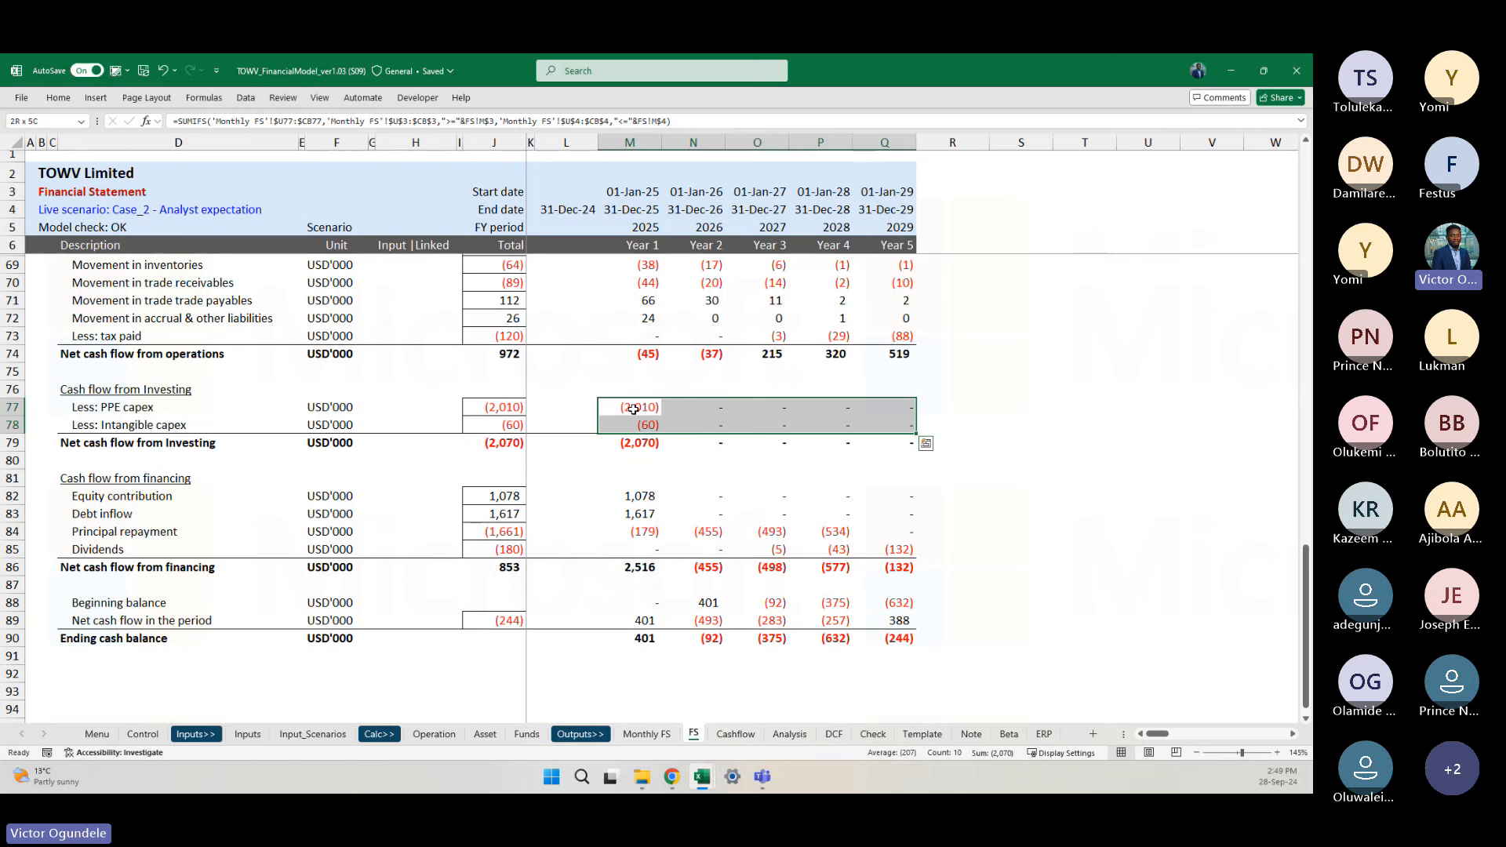
key(Right)
key(shift+Down)
key(shift+Right)
key(shift+Right)
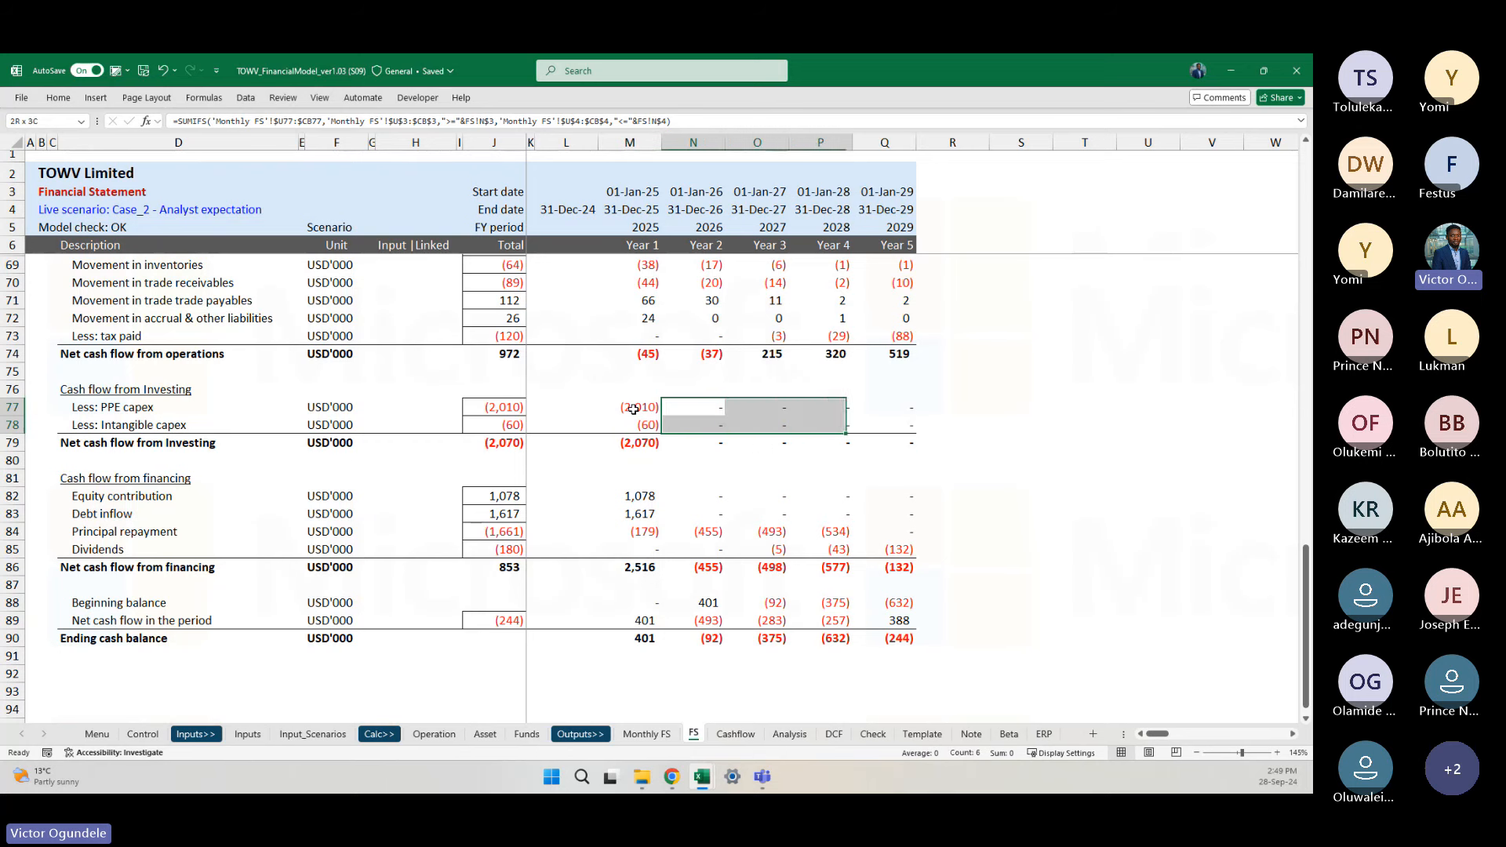
key(shift+Left)
key(shift+Left)
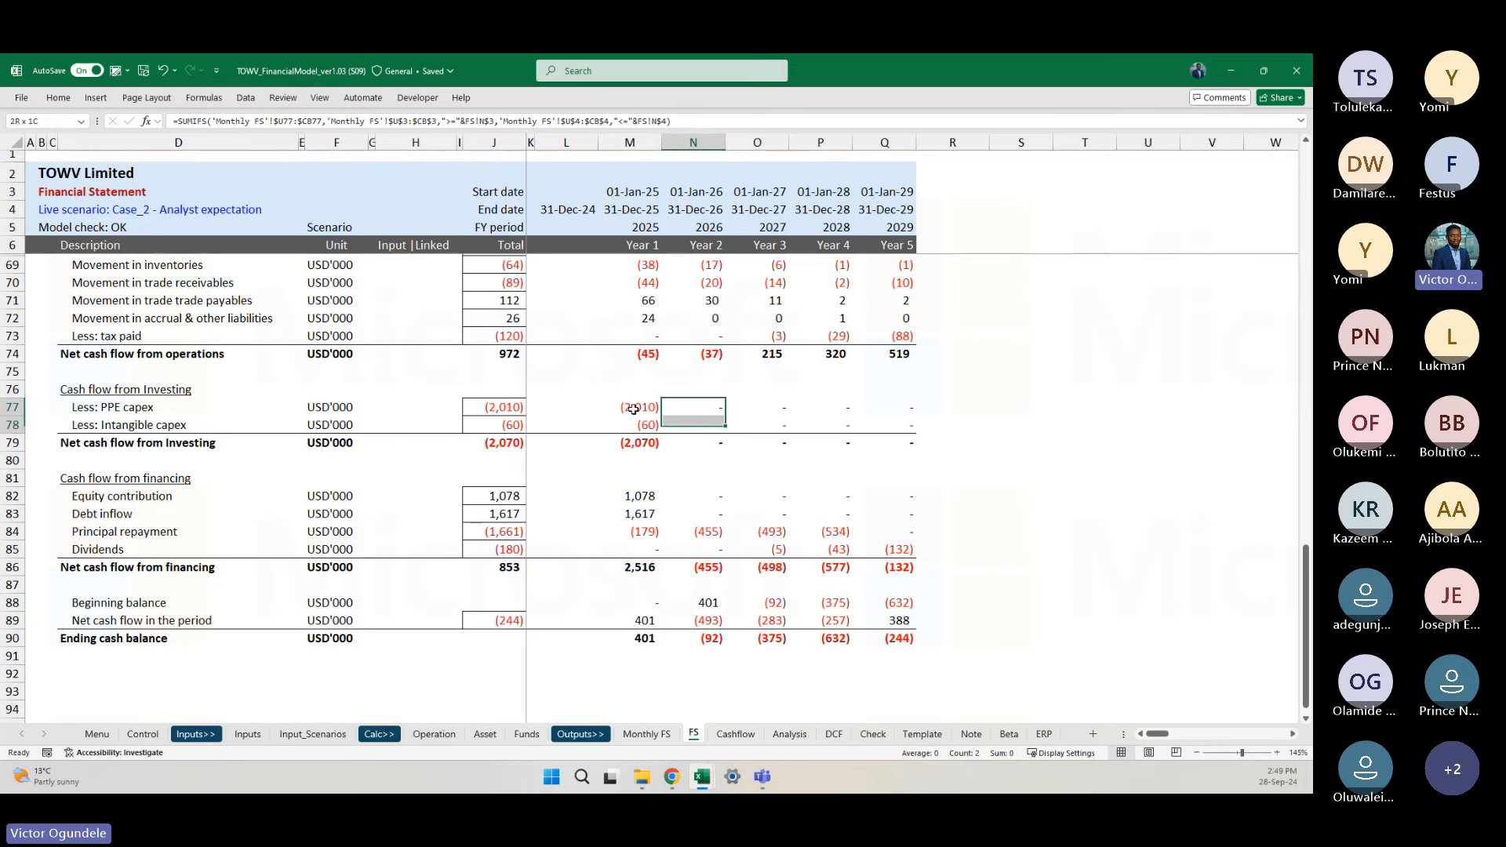
key(shift+Right)
key(shift+Right)
key(shift+Right)
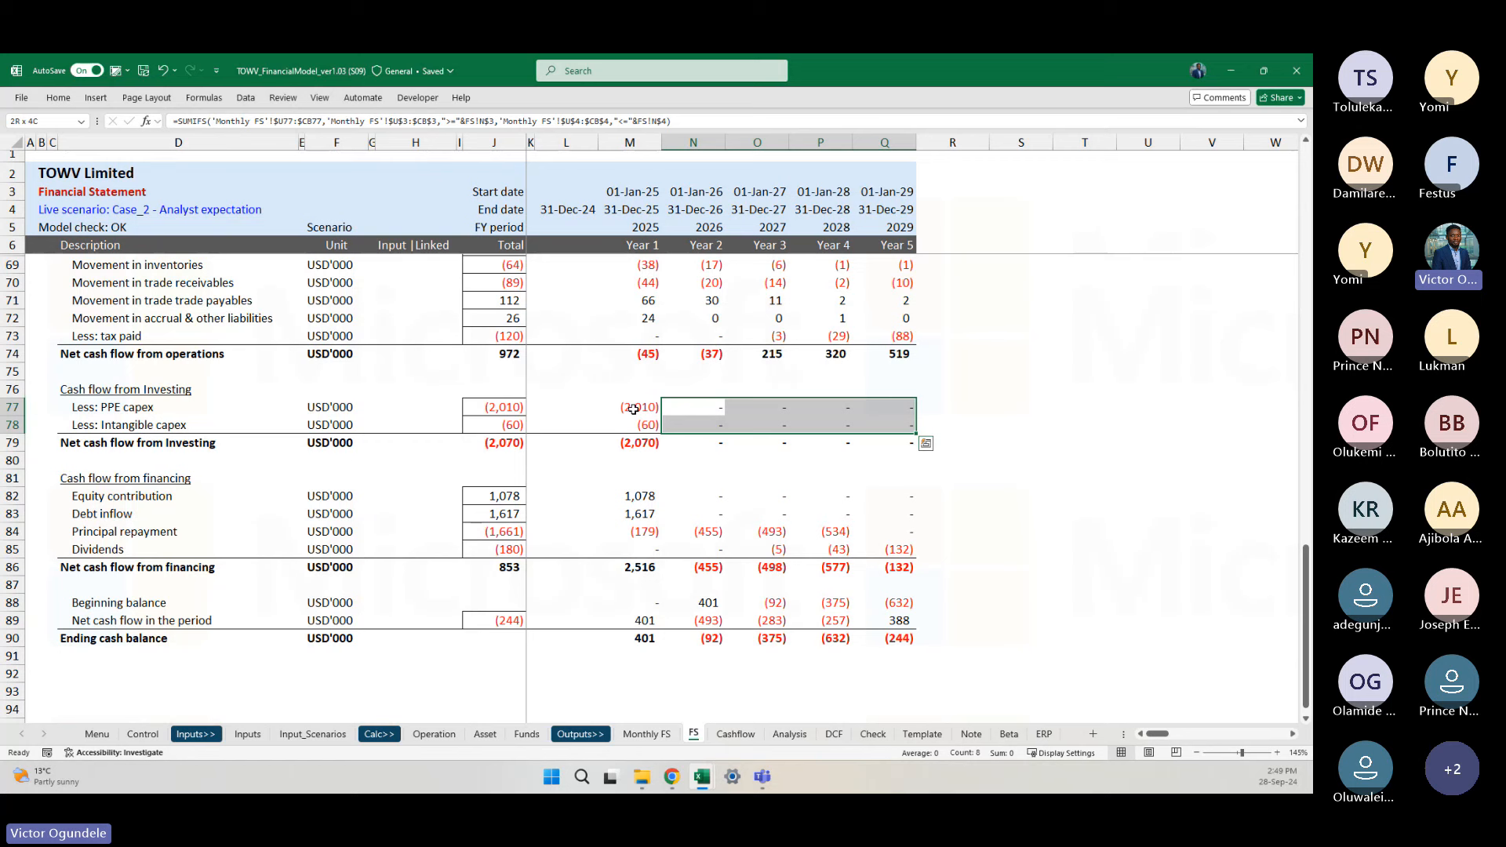
click(633, 408)
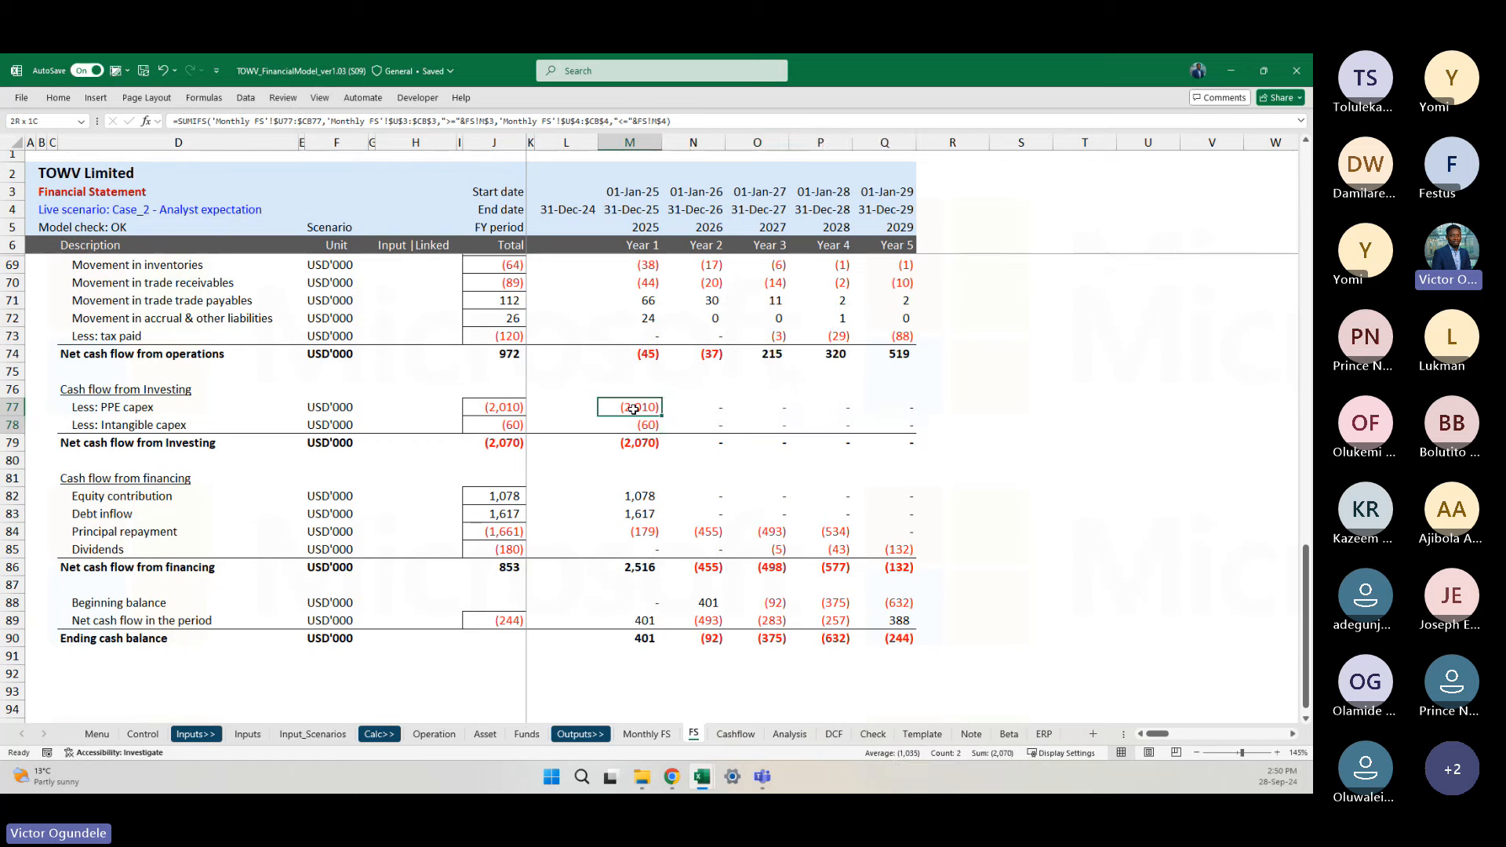
key(Right)
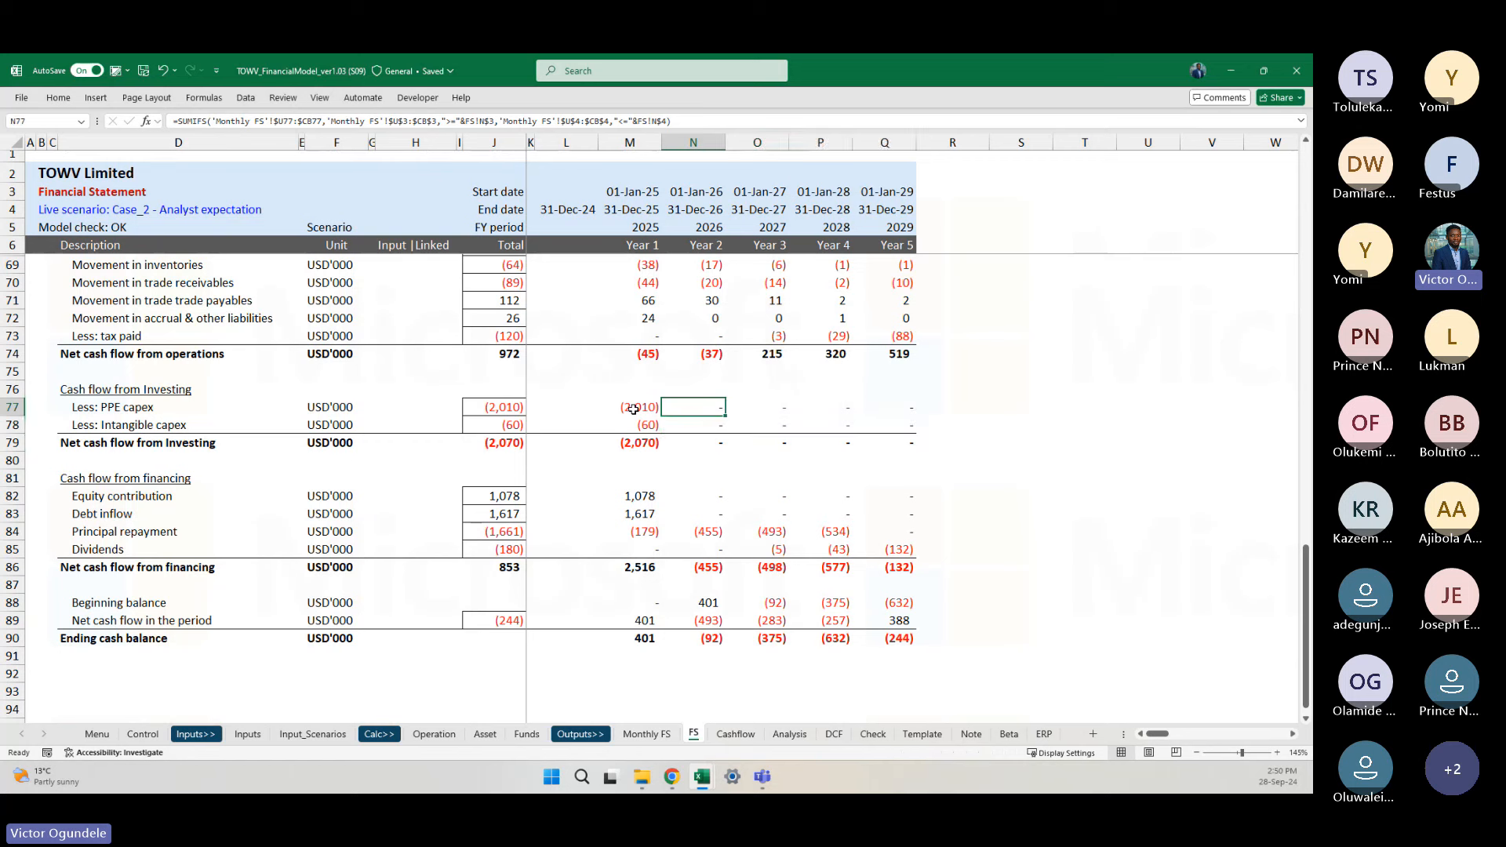
key(shift+Down)
key(shift+Right)
key(shift+Right)
key(shift+Right)
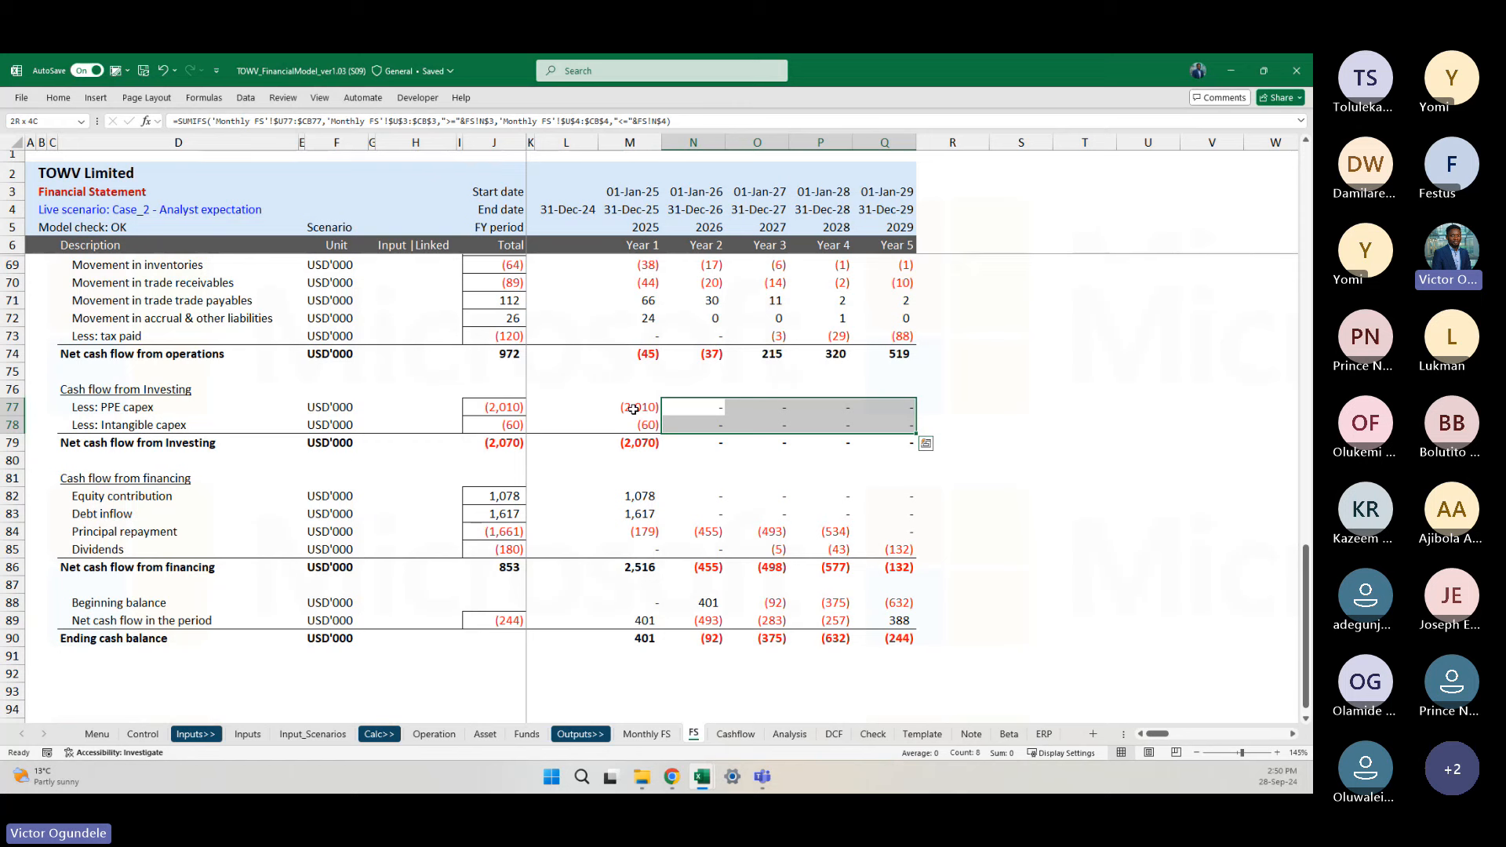
click(605, 459)
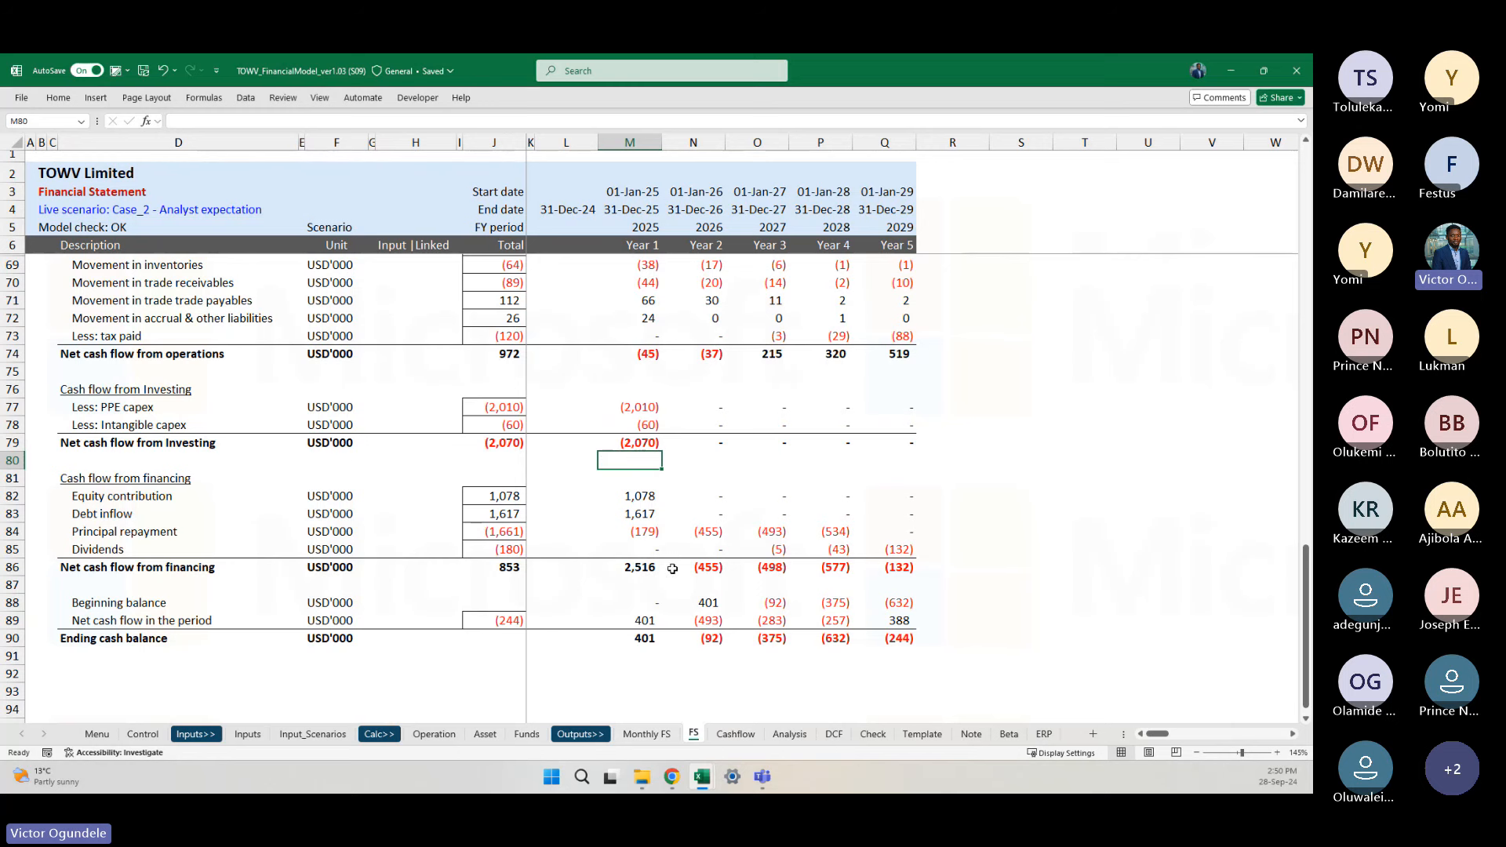
scroll(658, 453, up, 11)
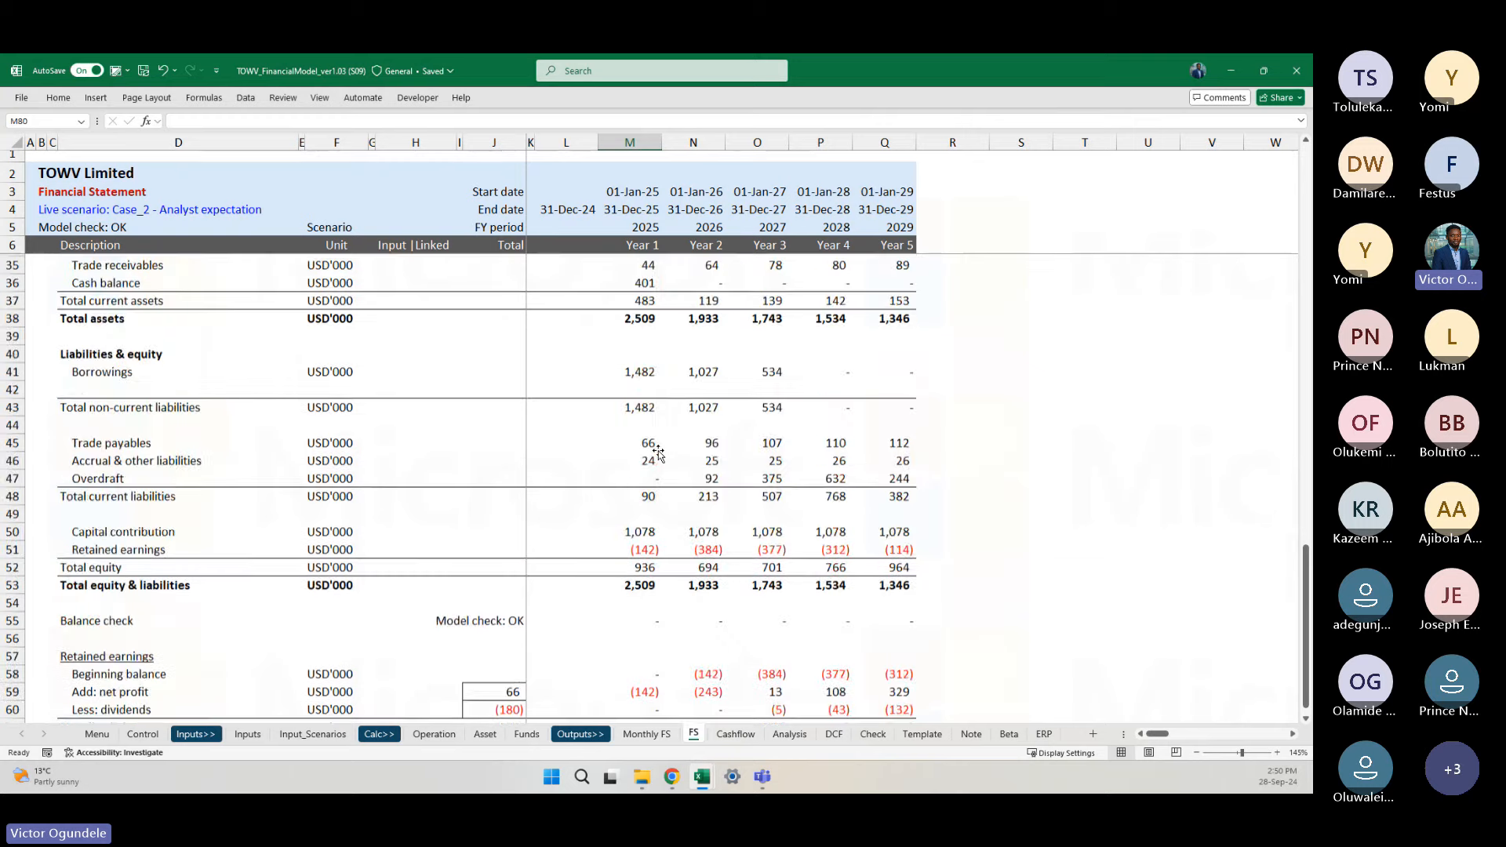
scroll(658, 453, up, 3)
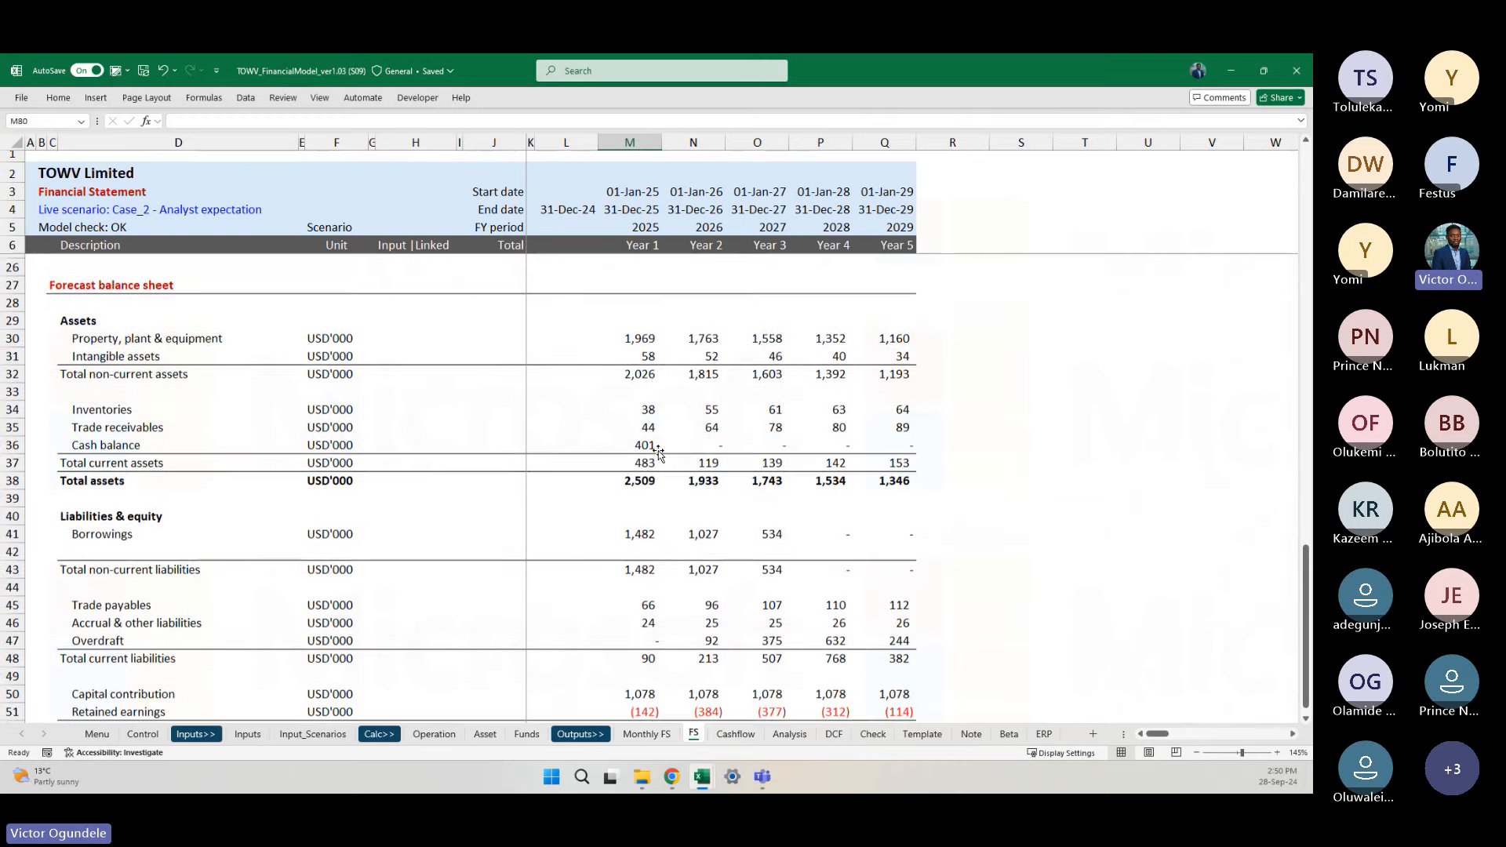
click(640, 346)
scroll(636, 542, down, 3)
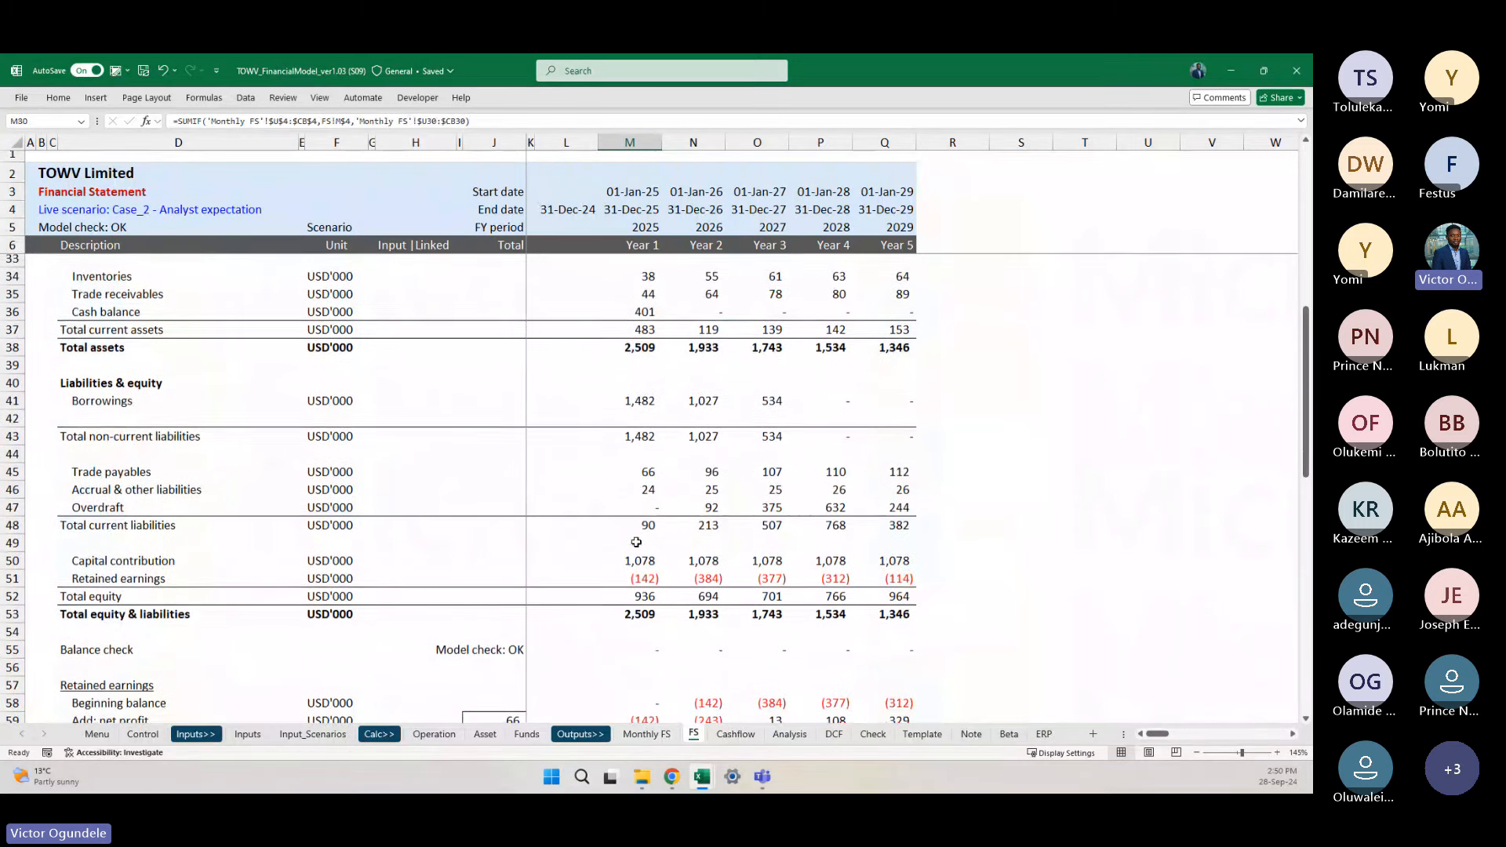
Step: On the Inputs sheet, enter 100,000 of maintainable or incremental capex in Month 13 for every asset except land, AG251:AG257
click(247, 733)
scroll(425, 568, down, 5)
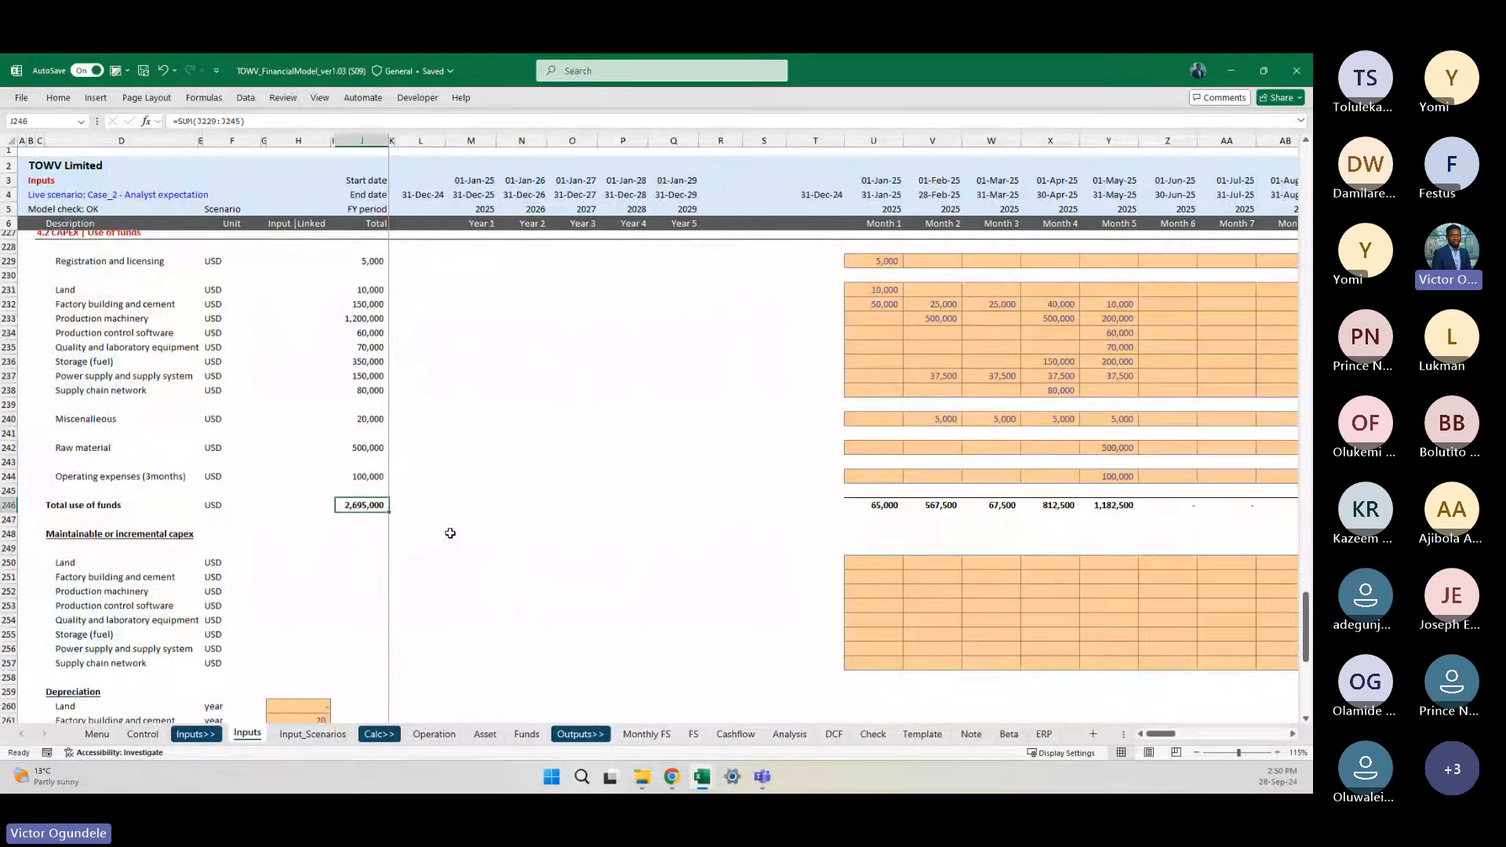
scroll(605, 549, right, 3)
scroll(625, 564, left, 2)
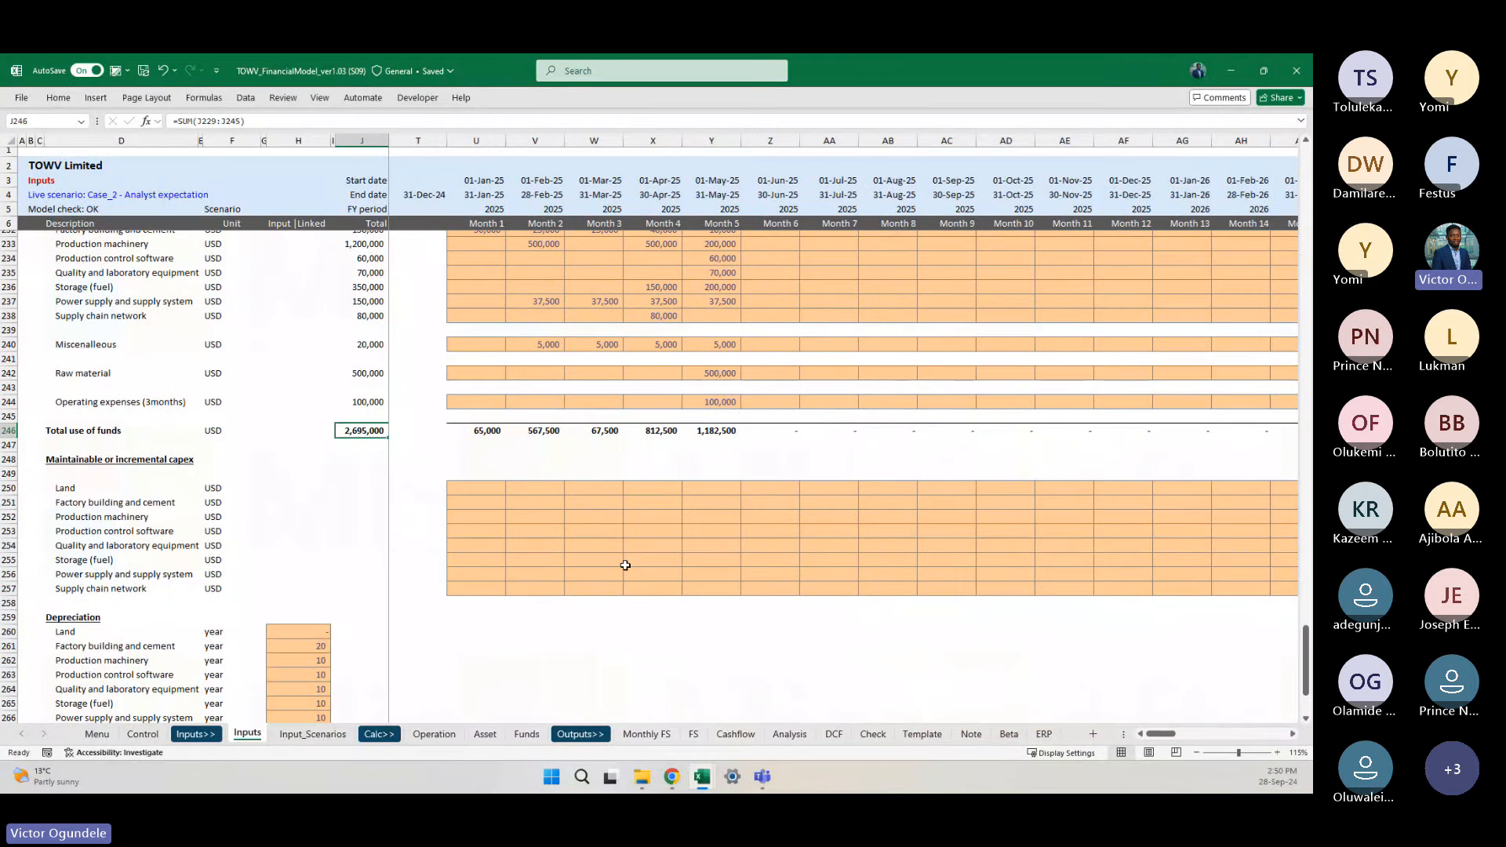
scroll(531, 470, down, 2)
click(466, 389)
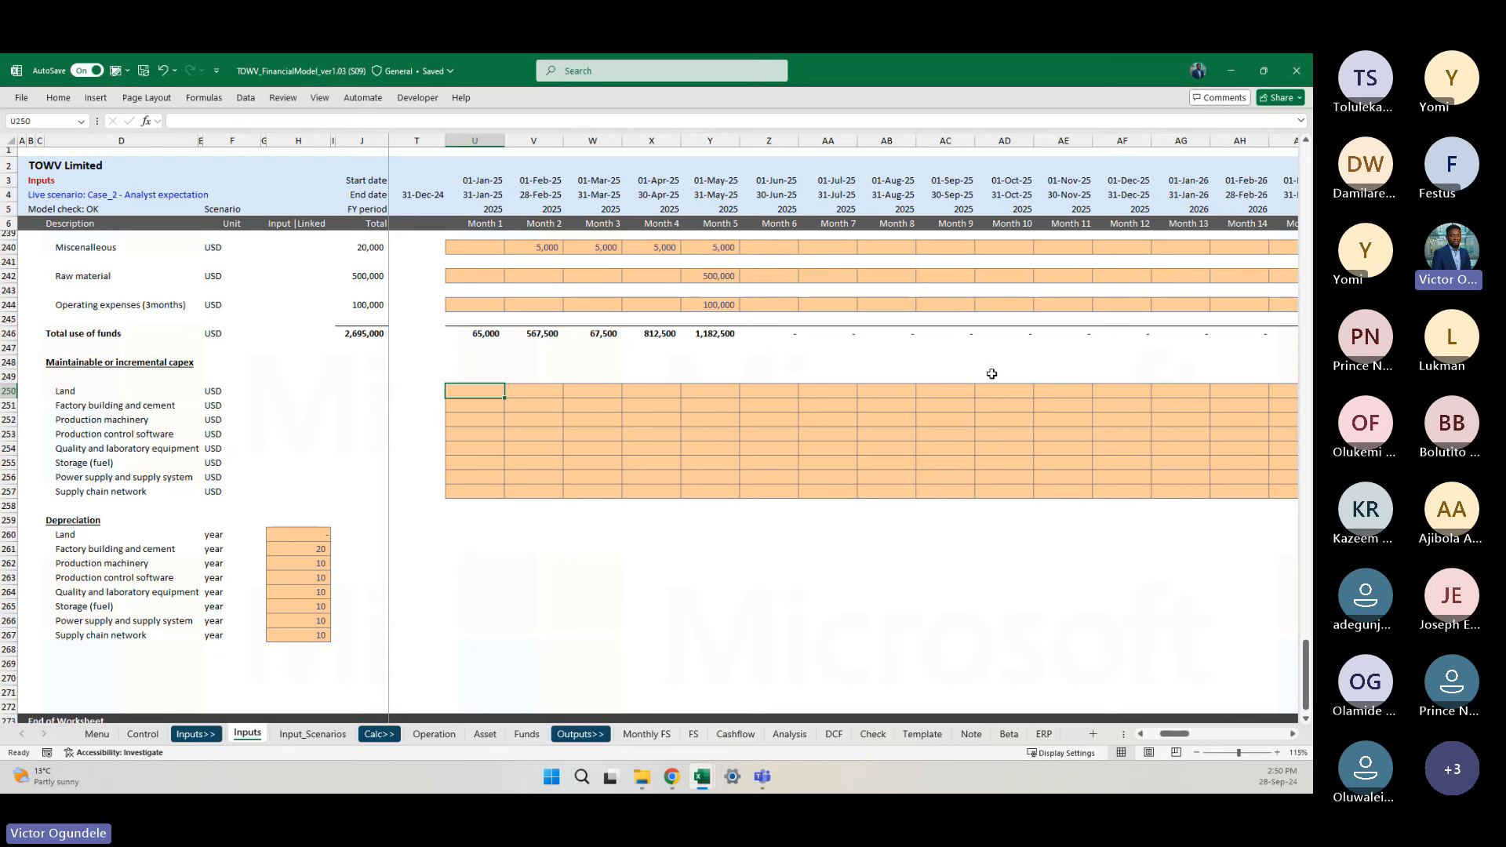
scroll(1102, 396, right, 3)
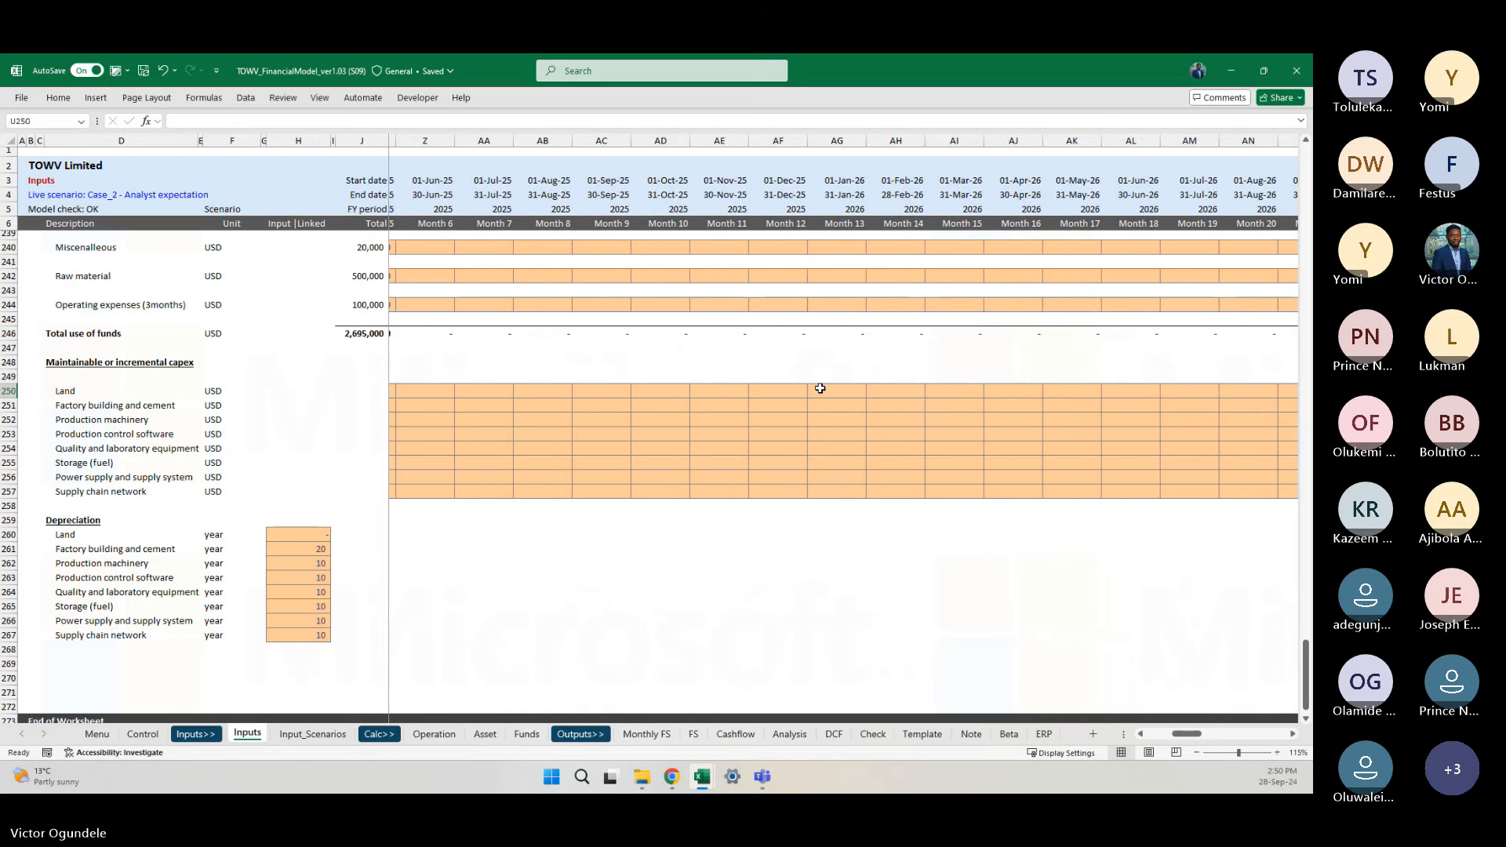
click(820, 388)
key(shift+Down)
key(shift+Down)
key(shift+Down)
key(shift+Down)
key(shift+Down)
key(shift+Down)
key(shift+Down)
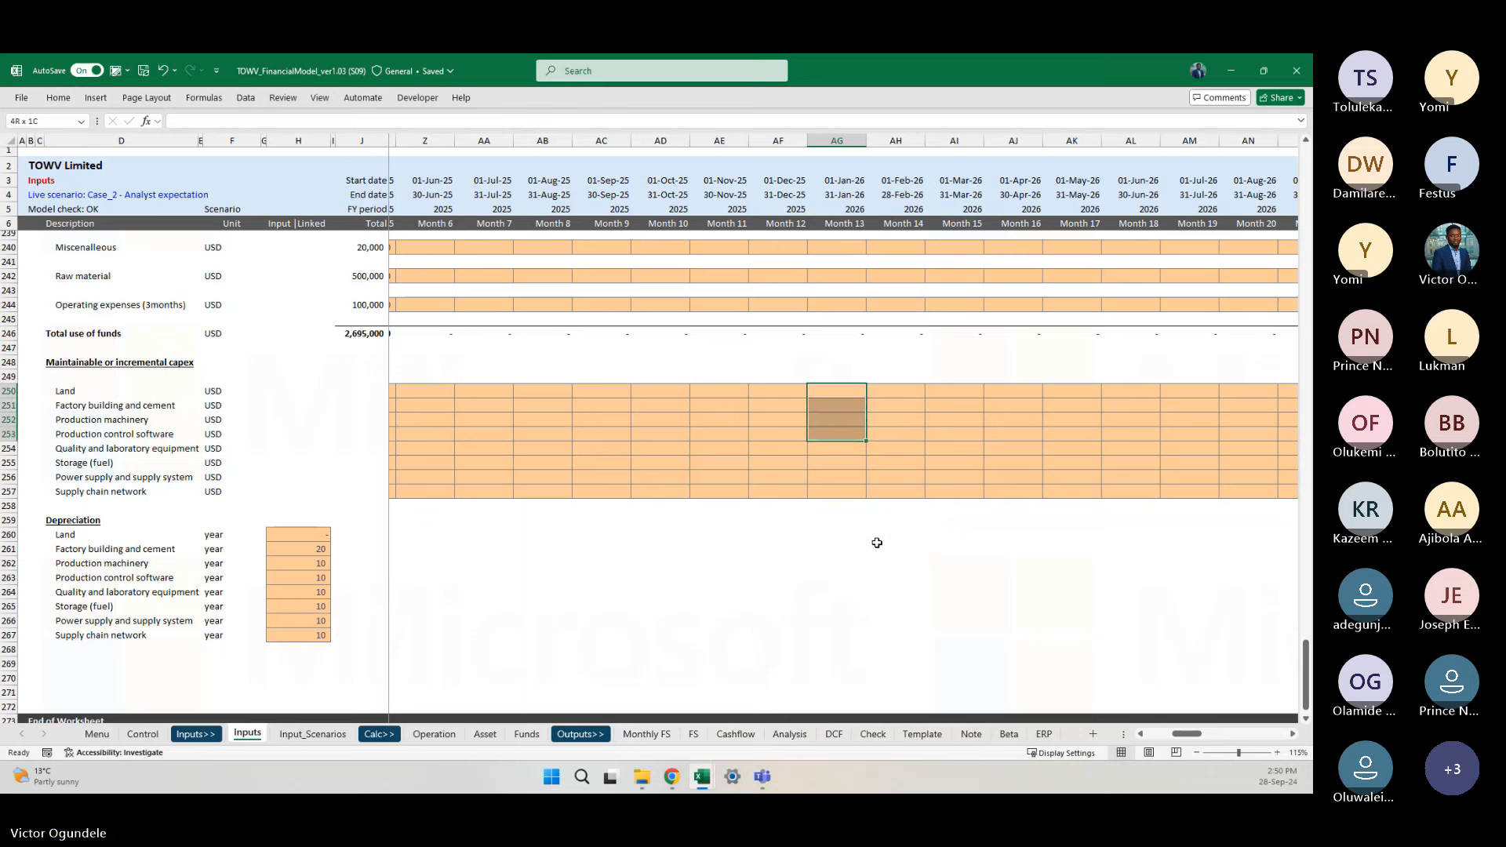
key(Down)
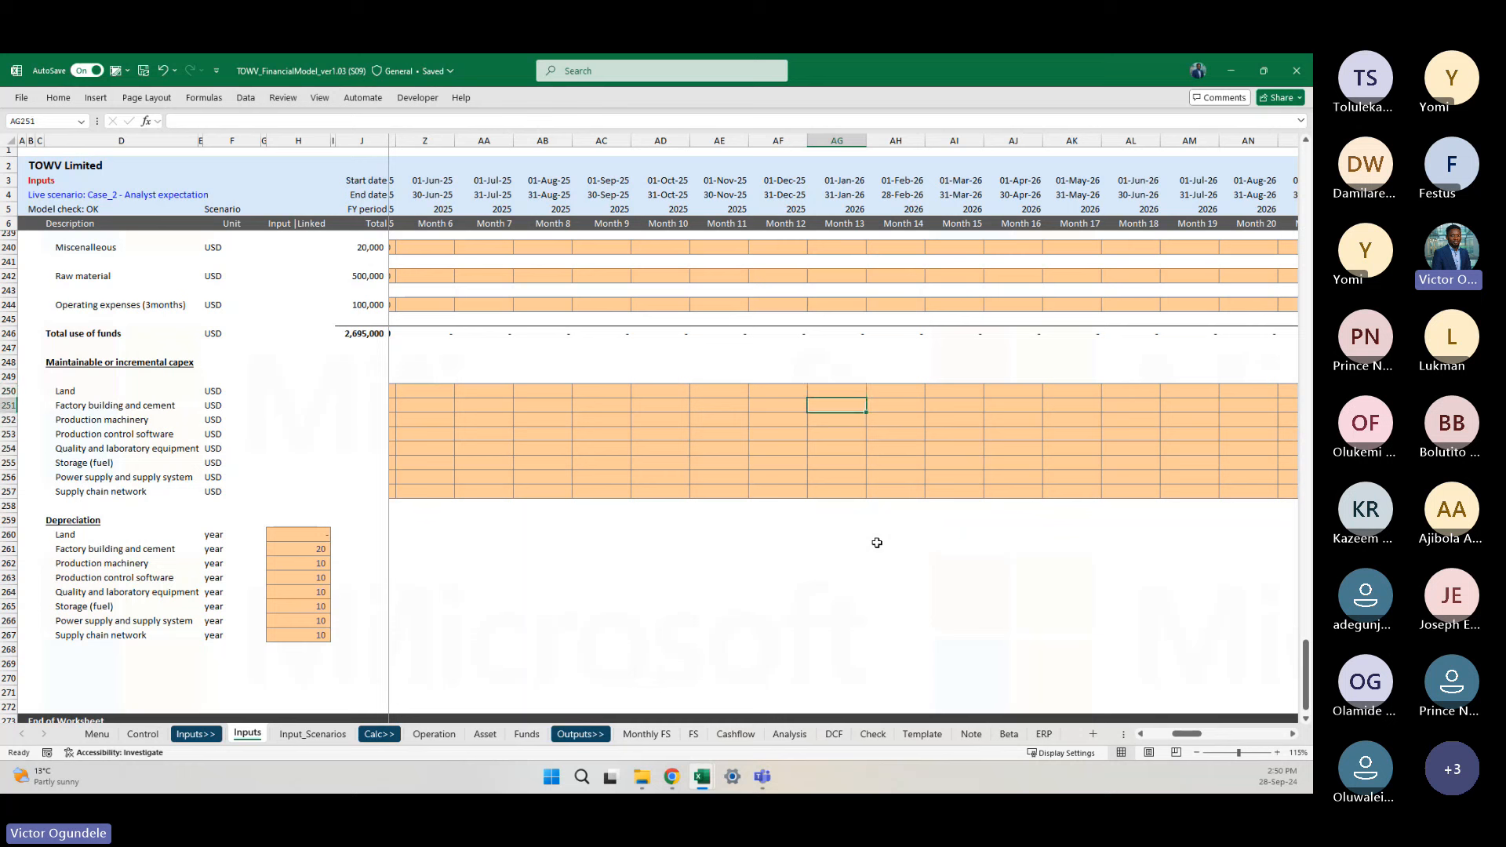
key(shift+Down)
key(shift+Down)
key(shift+Down)
key(shift+Down)
key(shift+Down)
key(shift+Down)
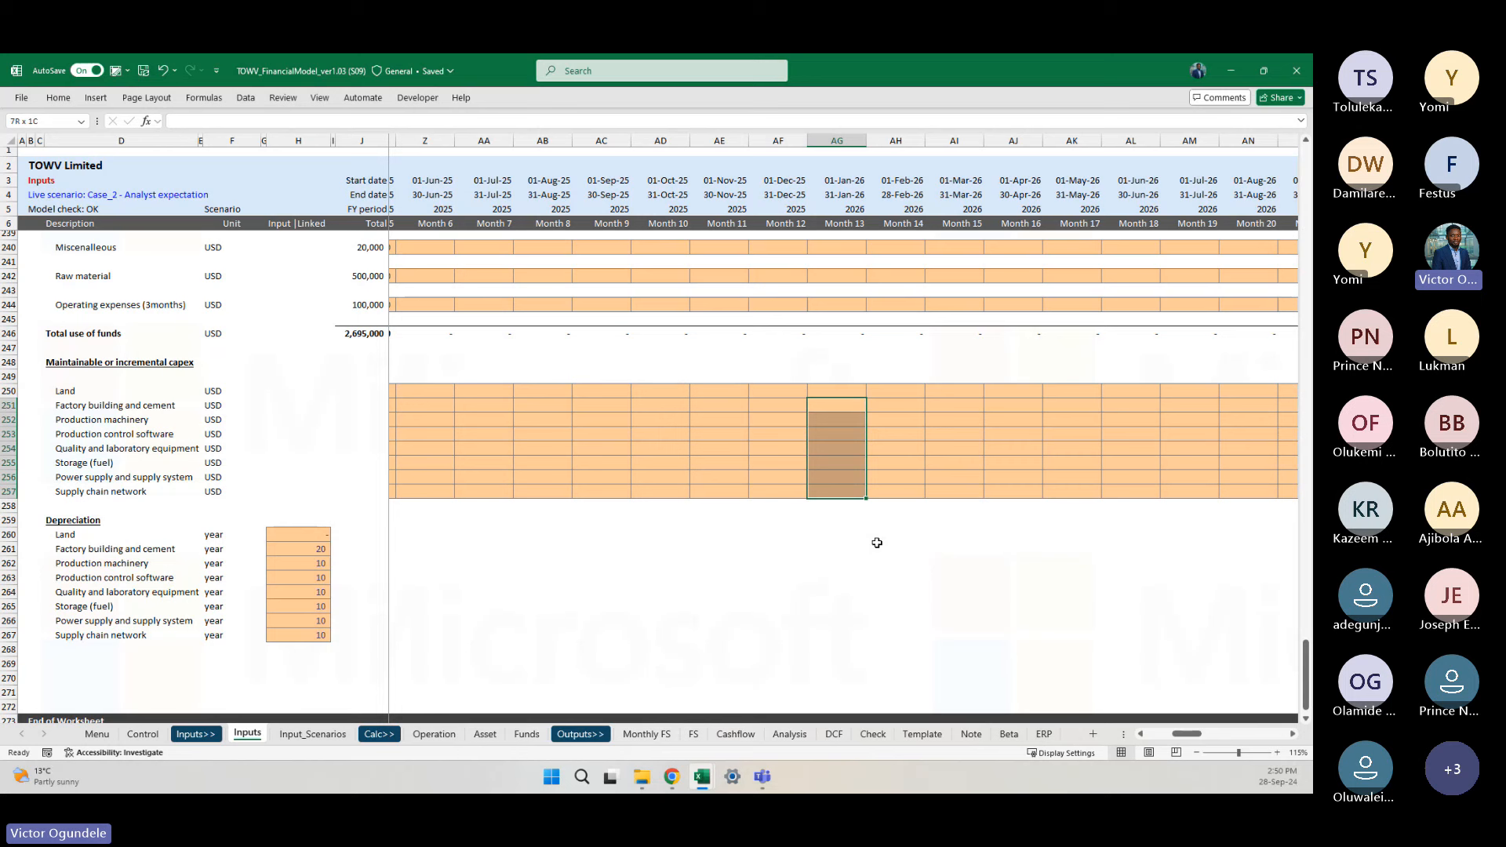
text(100000)
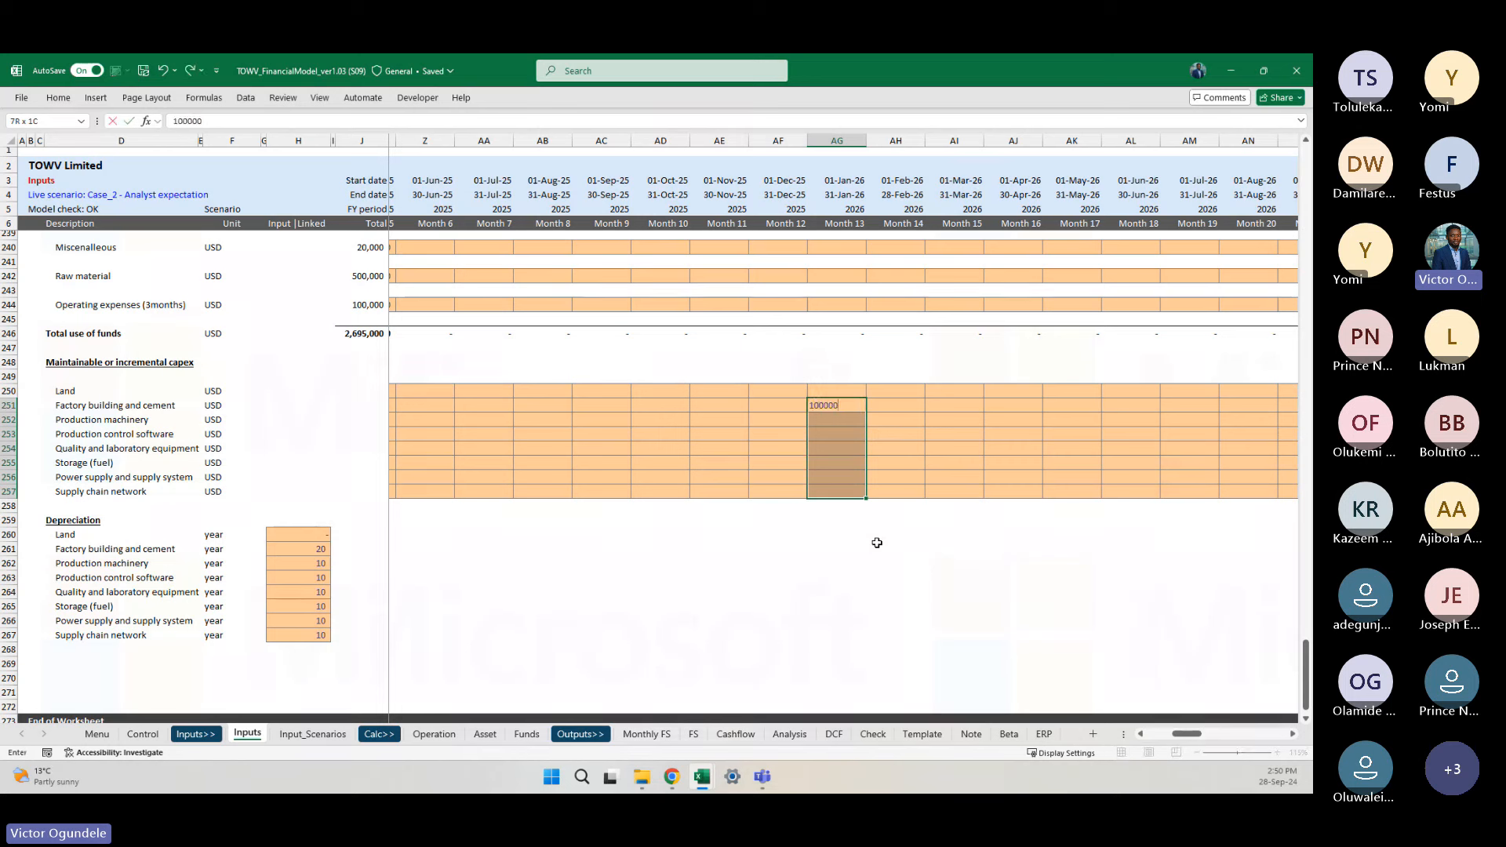
key(ctrl+Return)
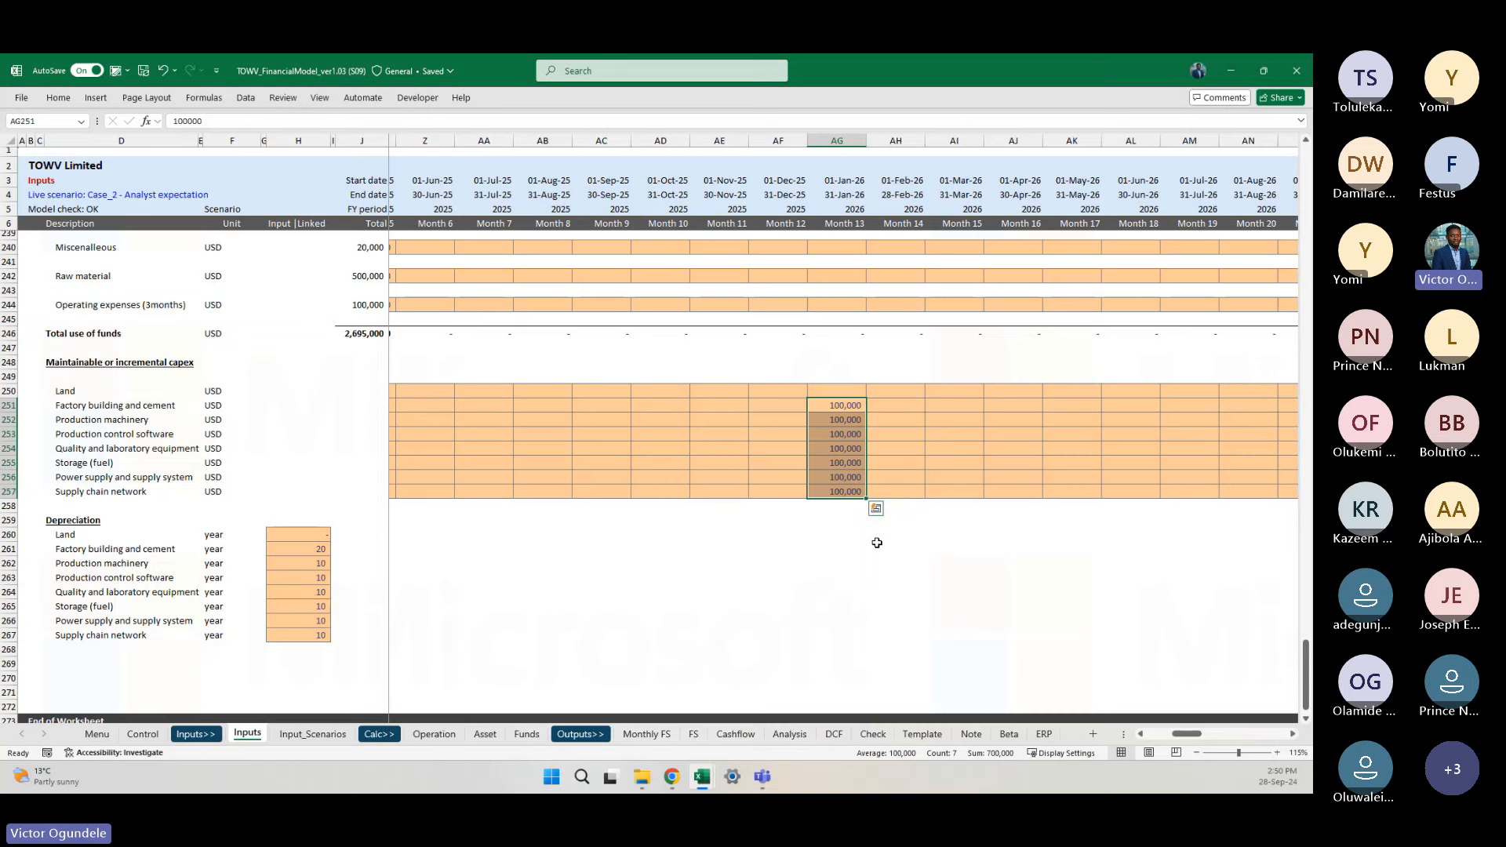
Step: Copy the Month 13 maintainable capex values to Month 25 (January 2027), starting at AS251
key(ctrl+c)
key(Right)
key(Right)
key(Right)
key(Right)
key(Right)
key(Right)
key(Right)
key(Right)
key(Right)
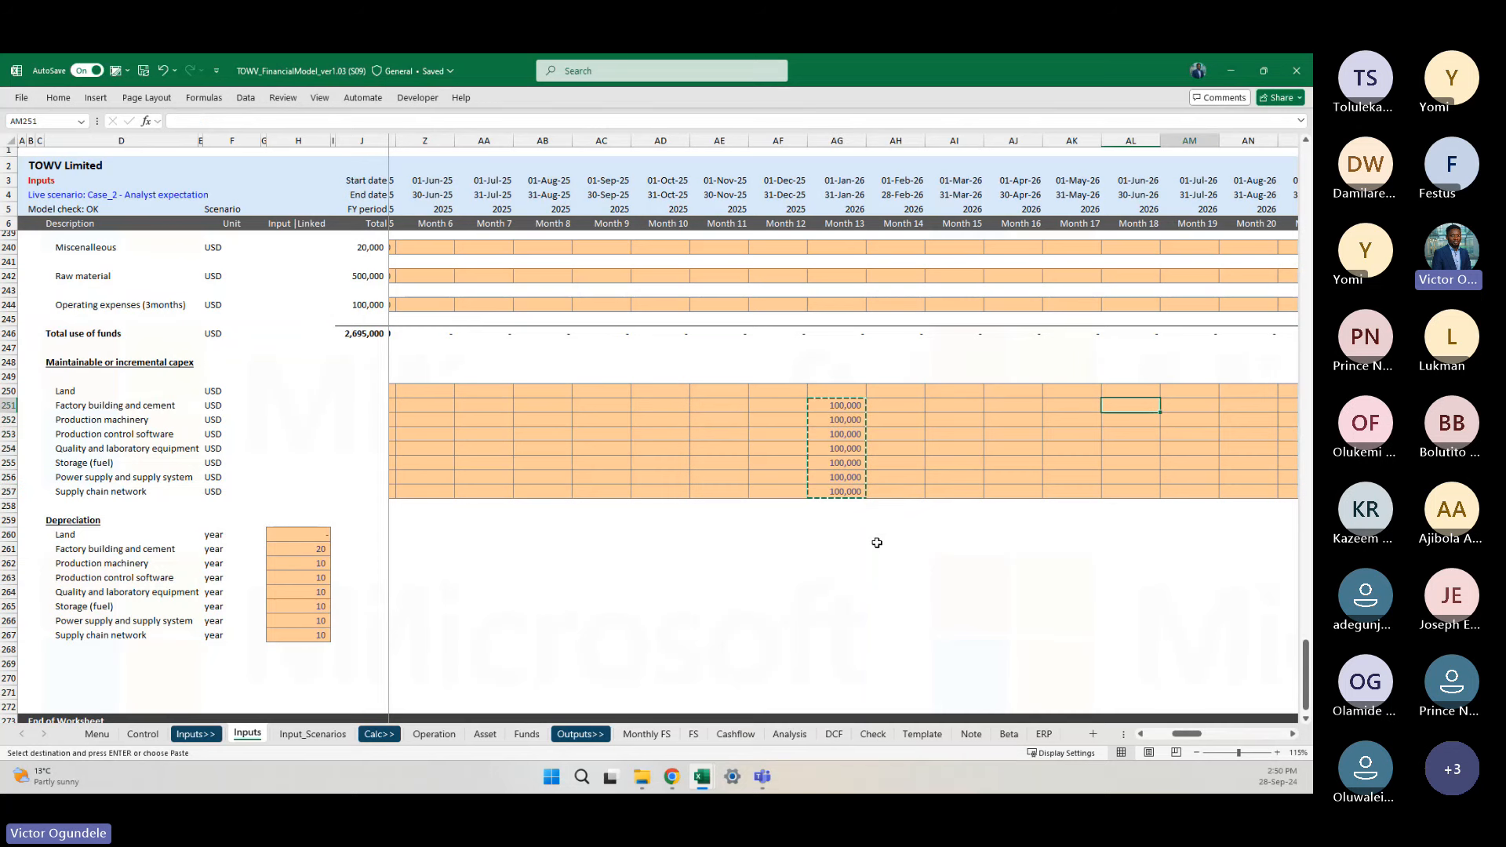
key(Right)
key(Right)
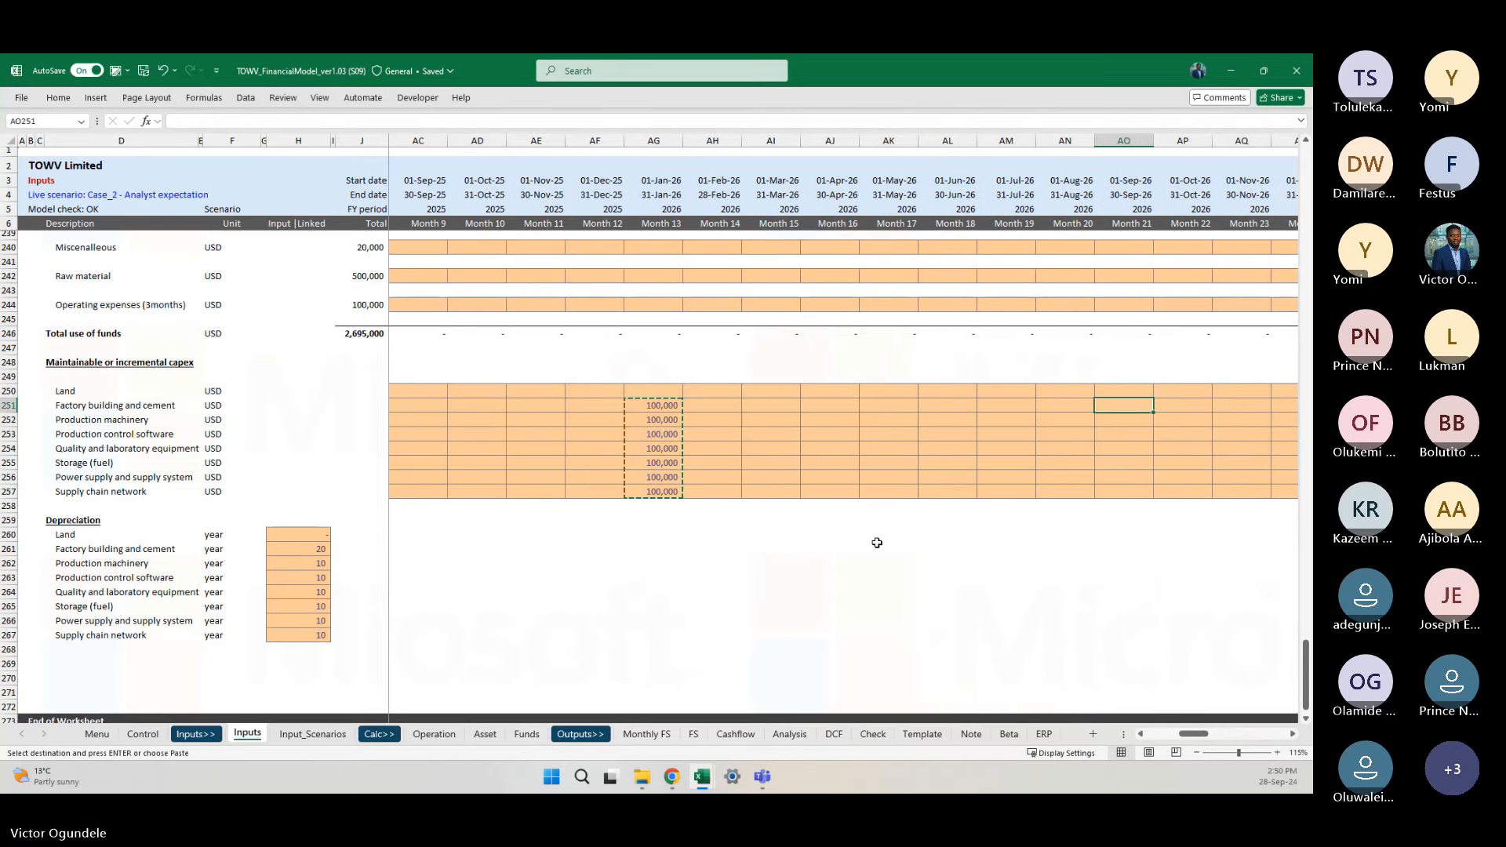
key(Right)
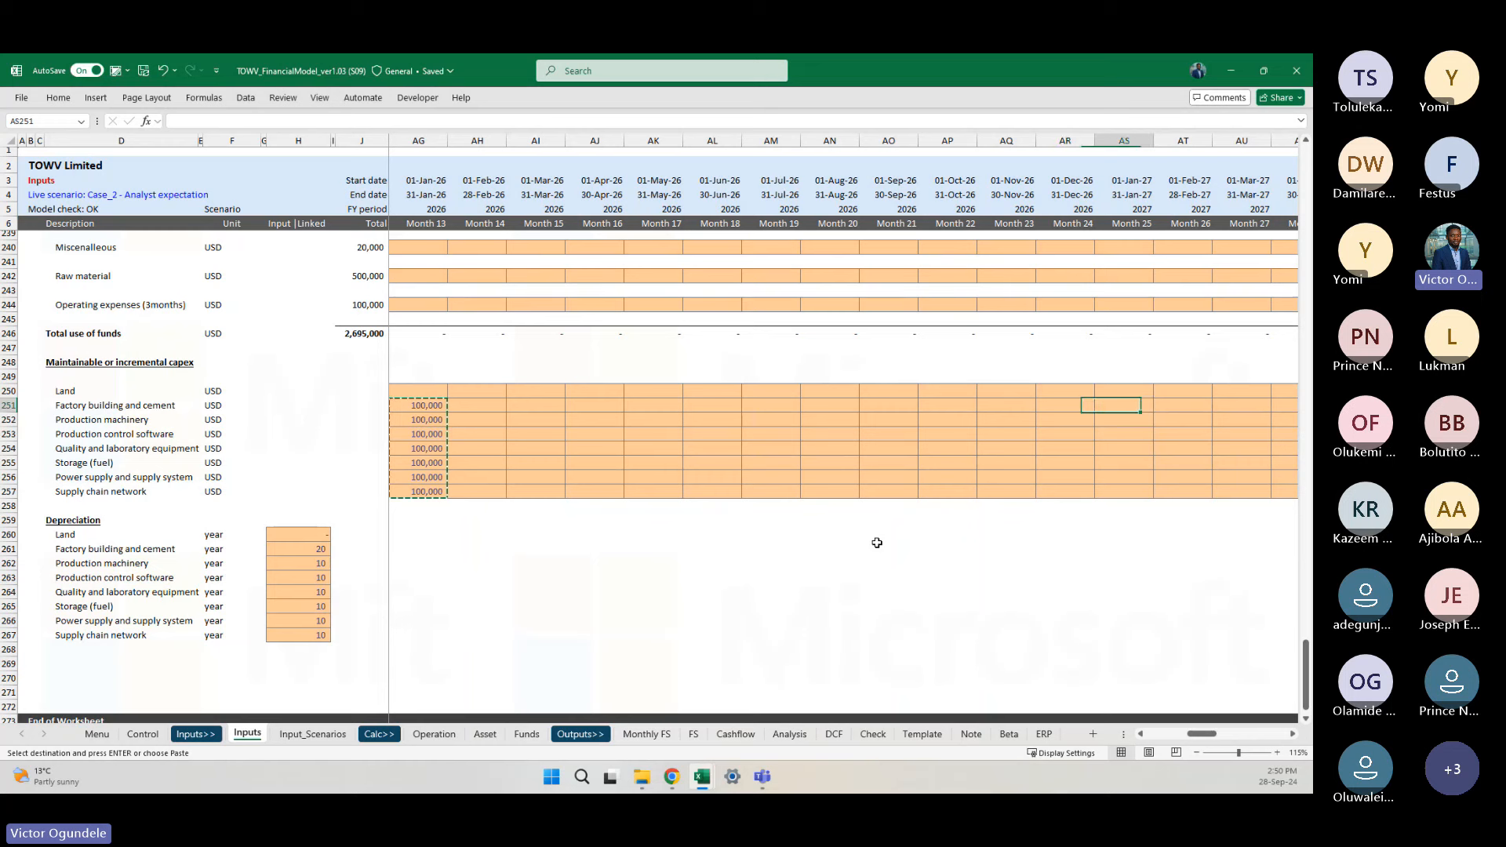
key(ctrl+v)
Step: Paste the same maintainable capex values into Month 37 (January 2028), starting at BE251
key(Right)
key(Right)
key(Right)
key(Right)
key(Right)
key(Right)
key(Right)
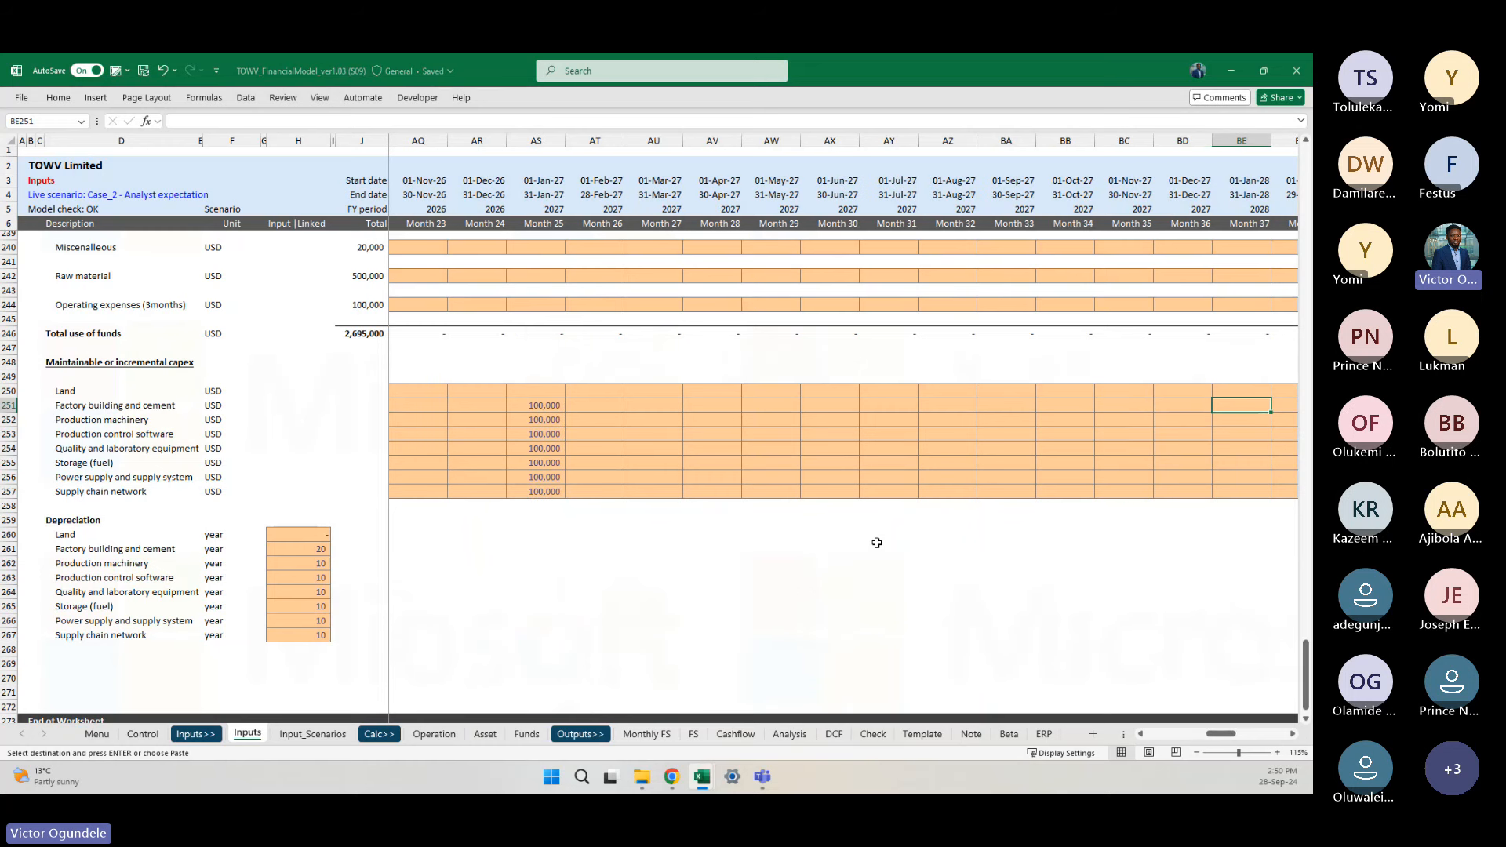
key(Left)
key(Left)
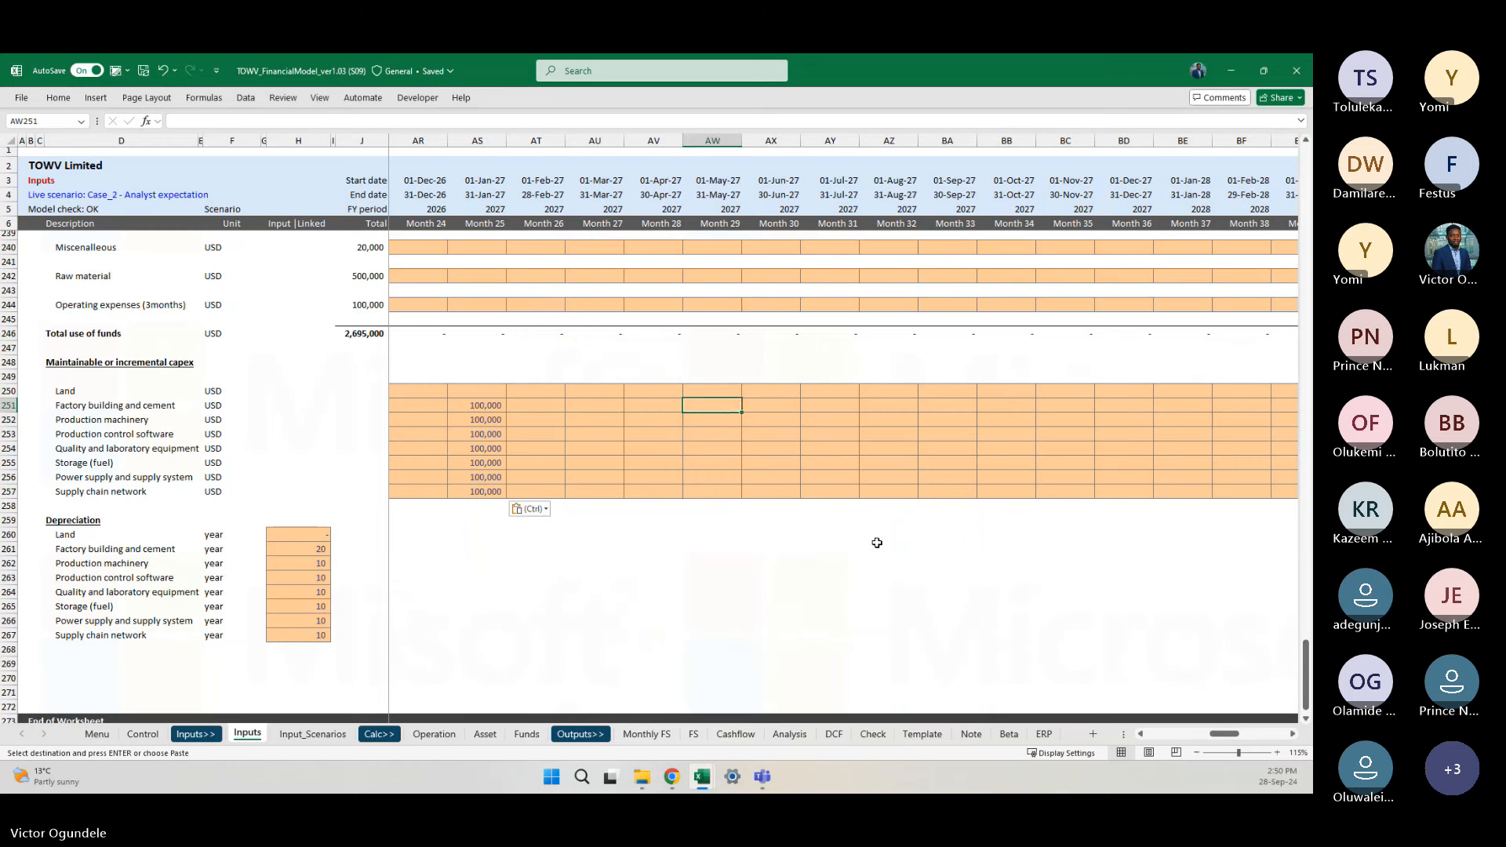
key(Right)
key(Right)
key(Right)
key(Right)
key(Right)
key(Right)
key(Right)
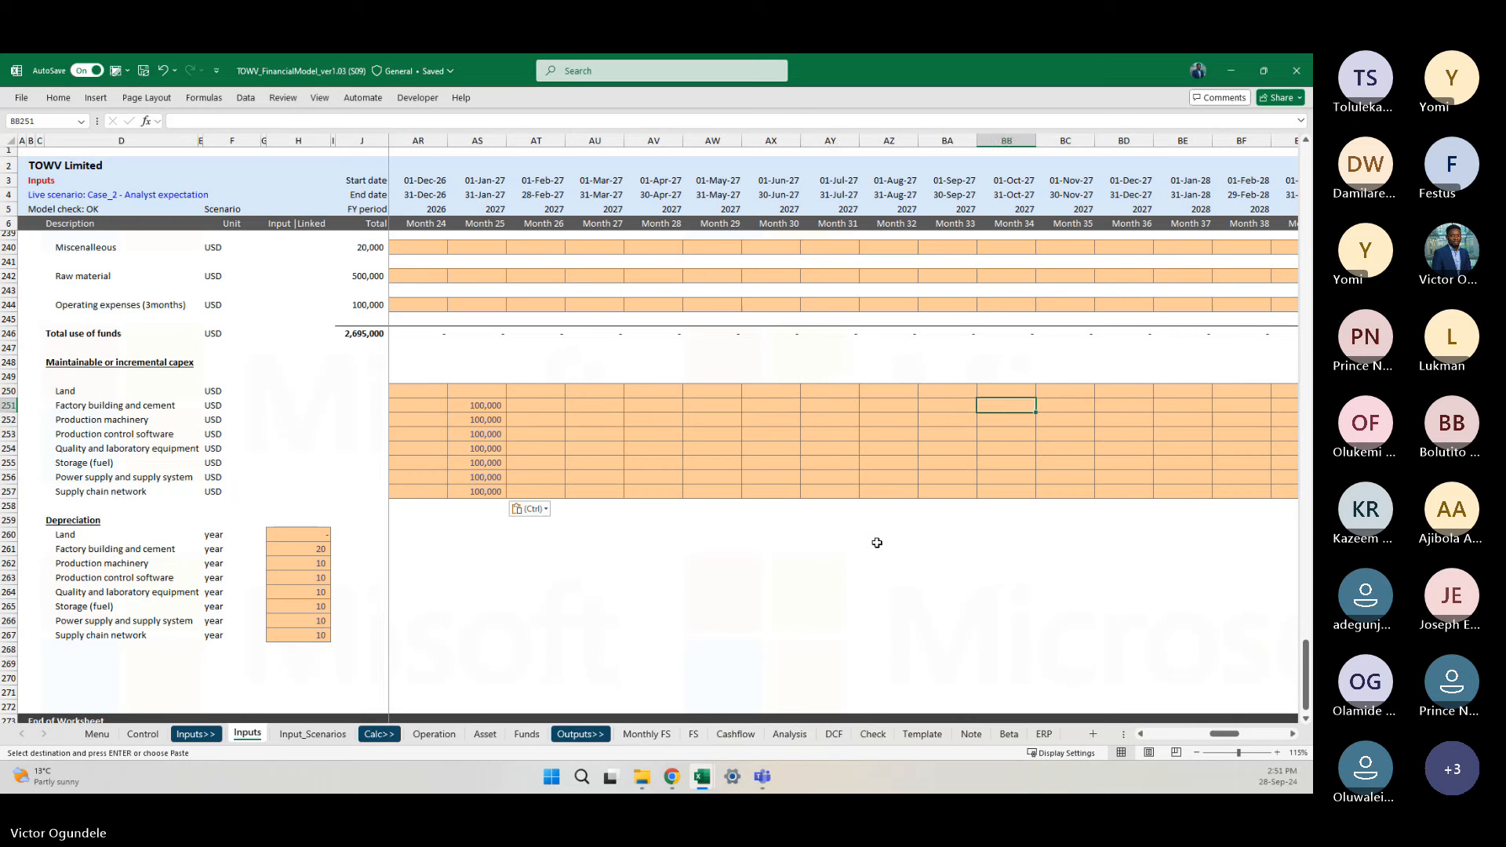
key(ctrl+v)
Step: Paste the copied maintainable capex values into Month 49 (January 2029), starting at BQ251
scroll(877, 543, right, 3)
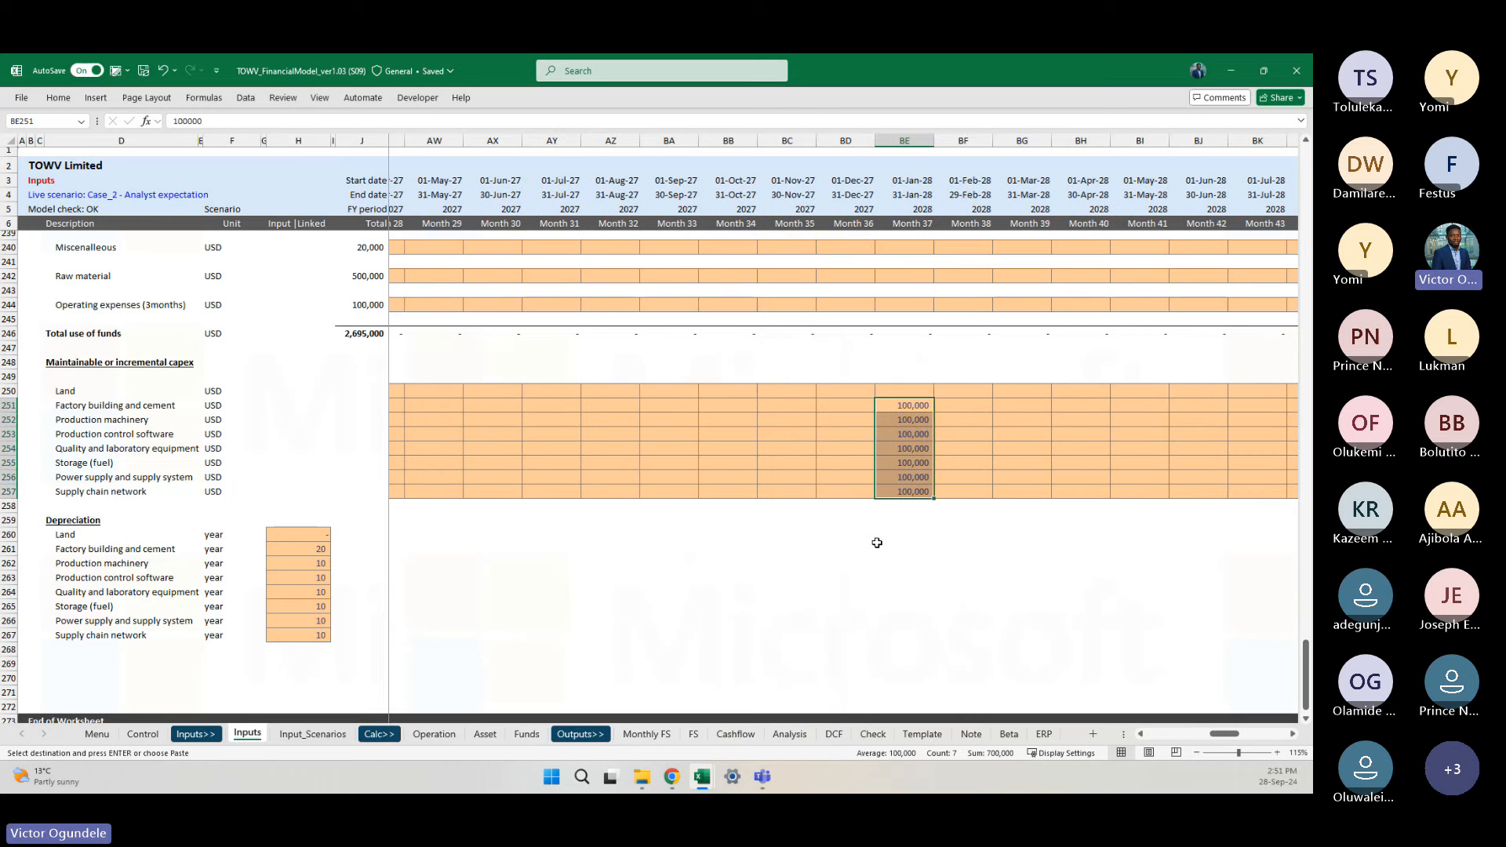
scroll(877, 543, right, 4)
key(Right)
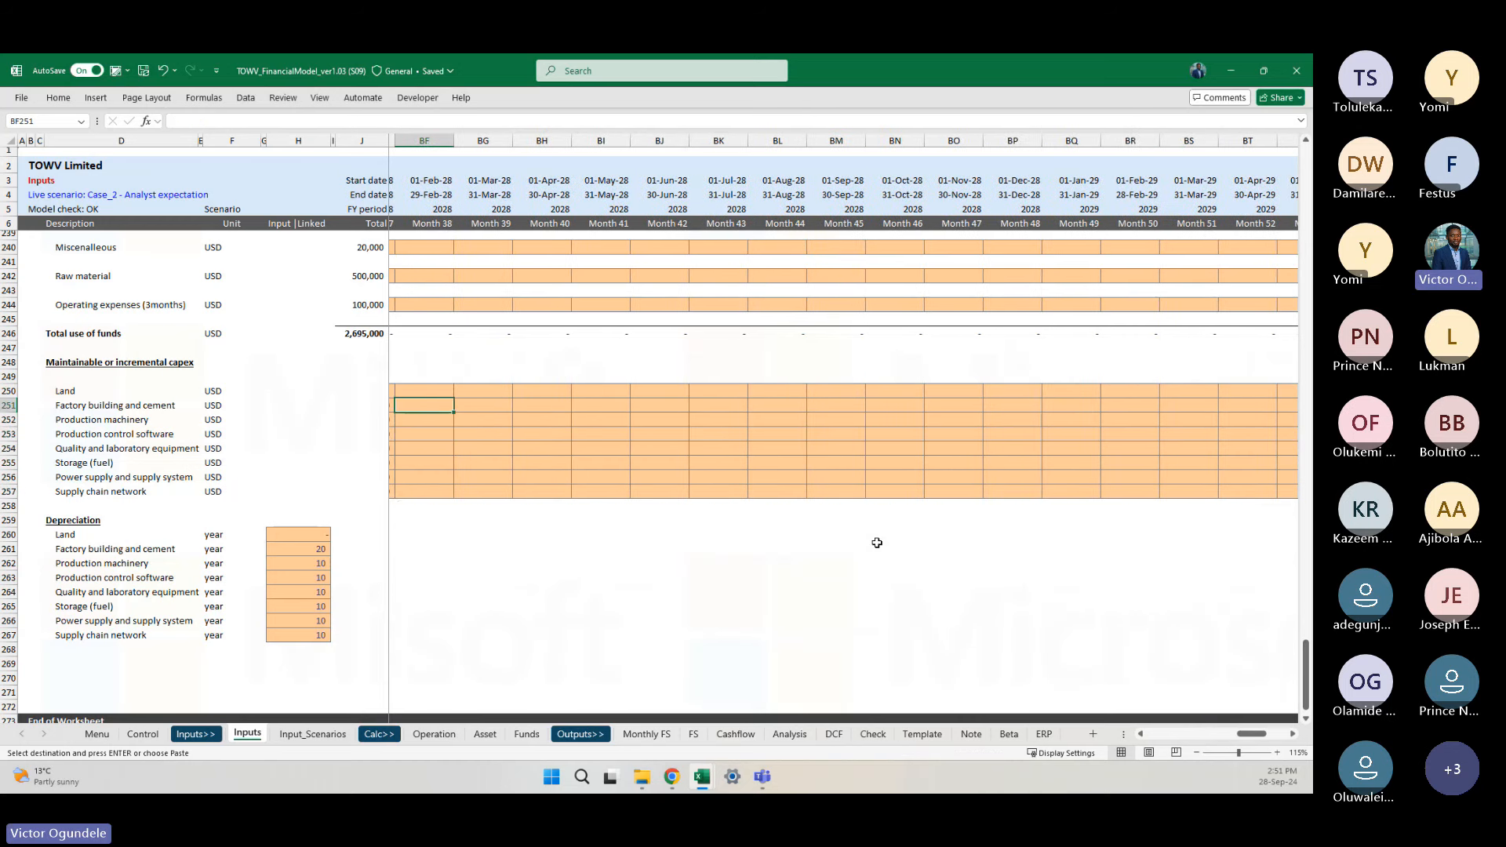
key(Right)
key(Right)
key(Right)
key(Right)
key(Right)
key(Right)
key(Right)
key(Right)
key(Right)
key(Right)
key(Right)
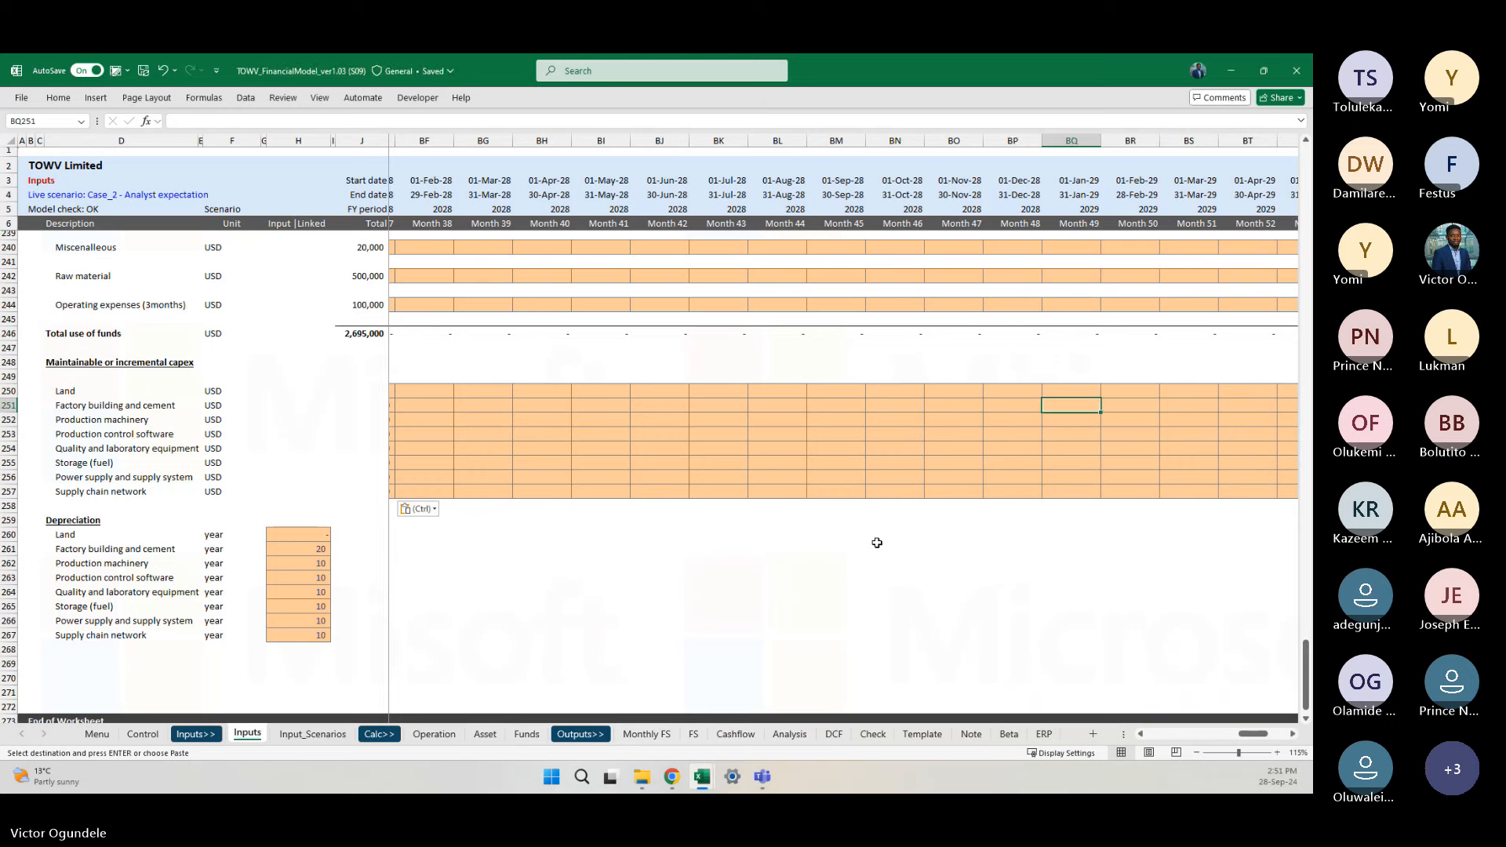
key(ctrl+v)
scroll(877, 543, right, 4)
scroll(877, 543, right, 8)
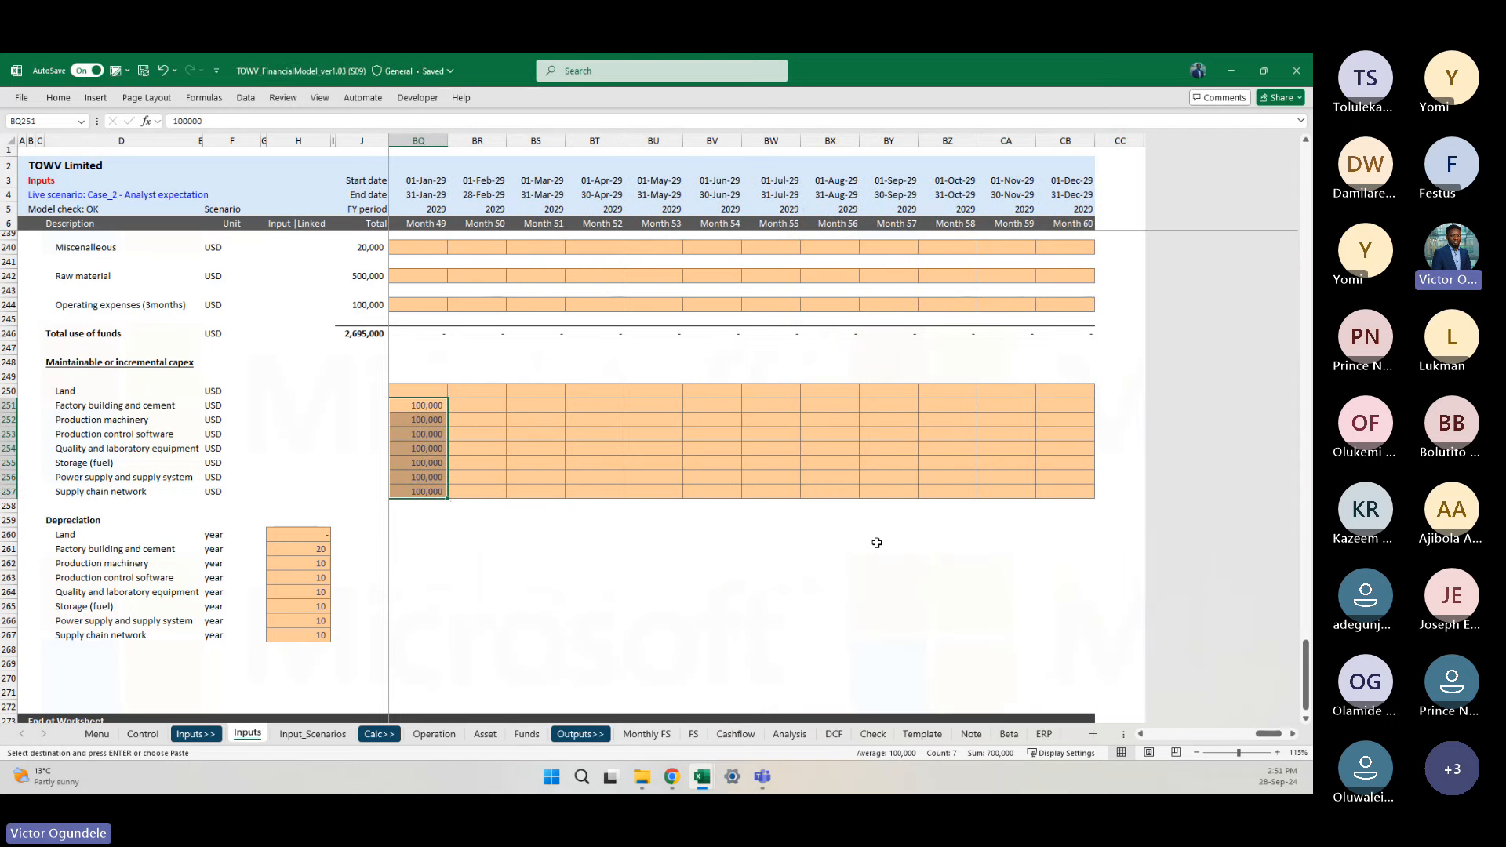
Step: Review how the added capex flows through the FS sheet's income statement, balance sheet and yearly PPE and intangible capex lines
click(695, 735)
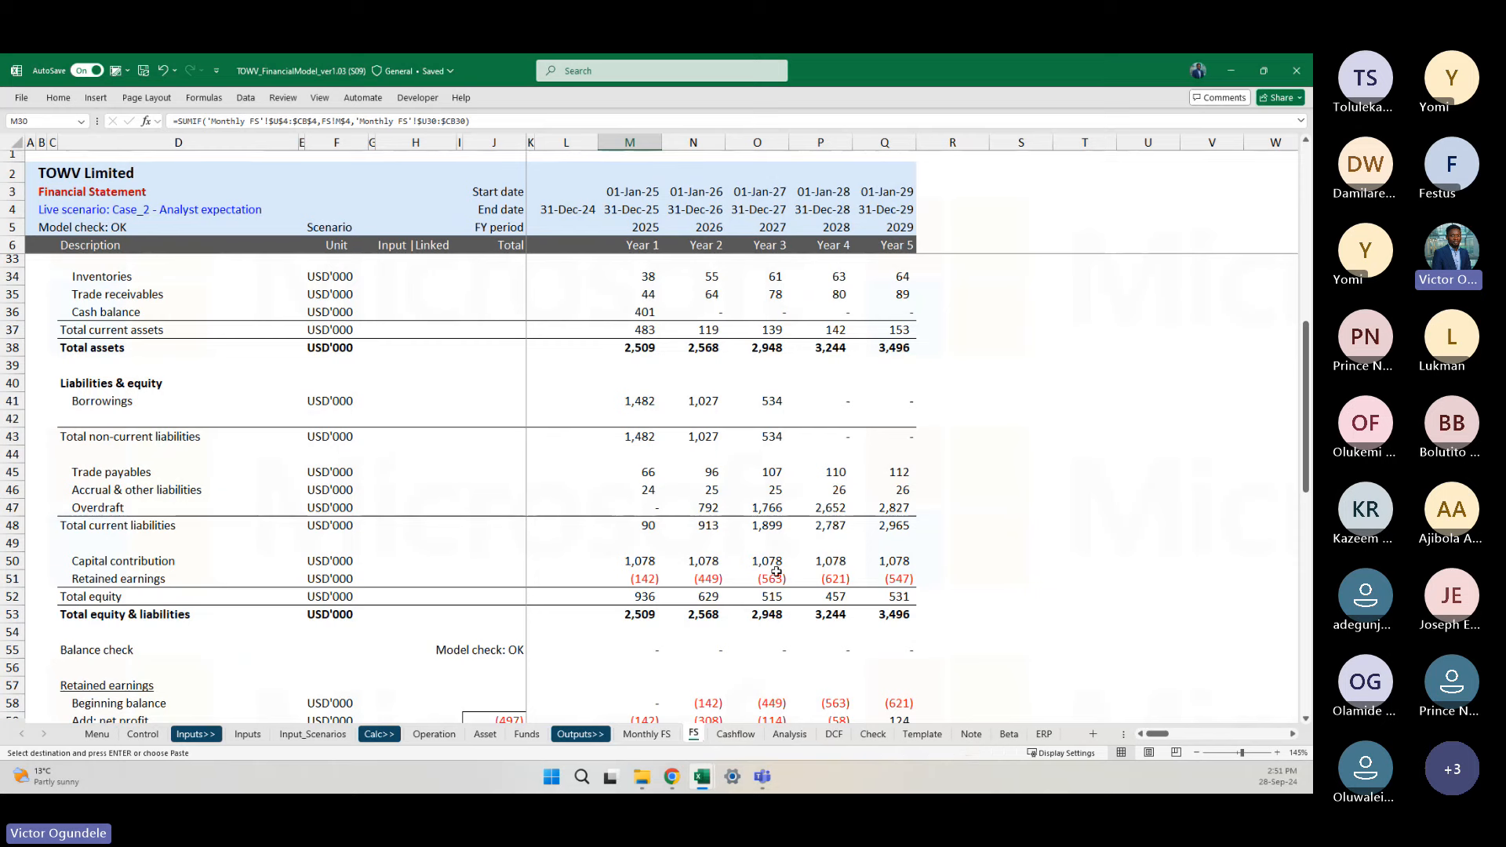
scroll(702, 582, up, 8)
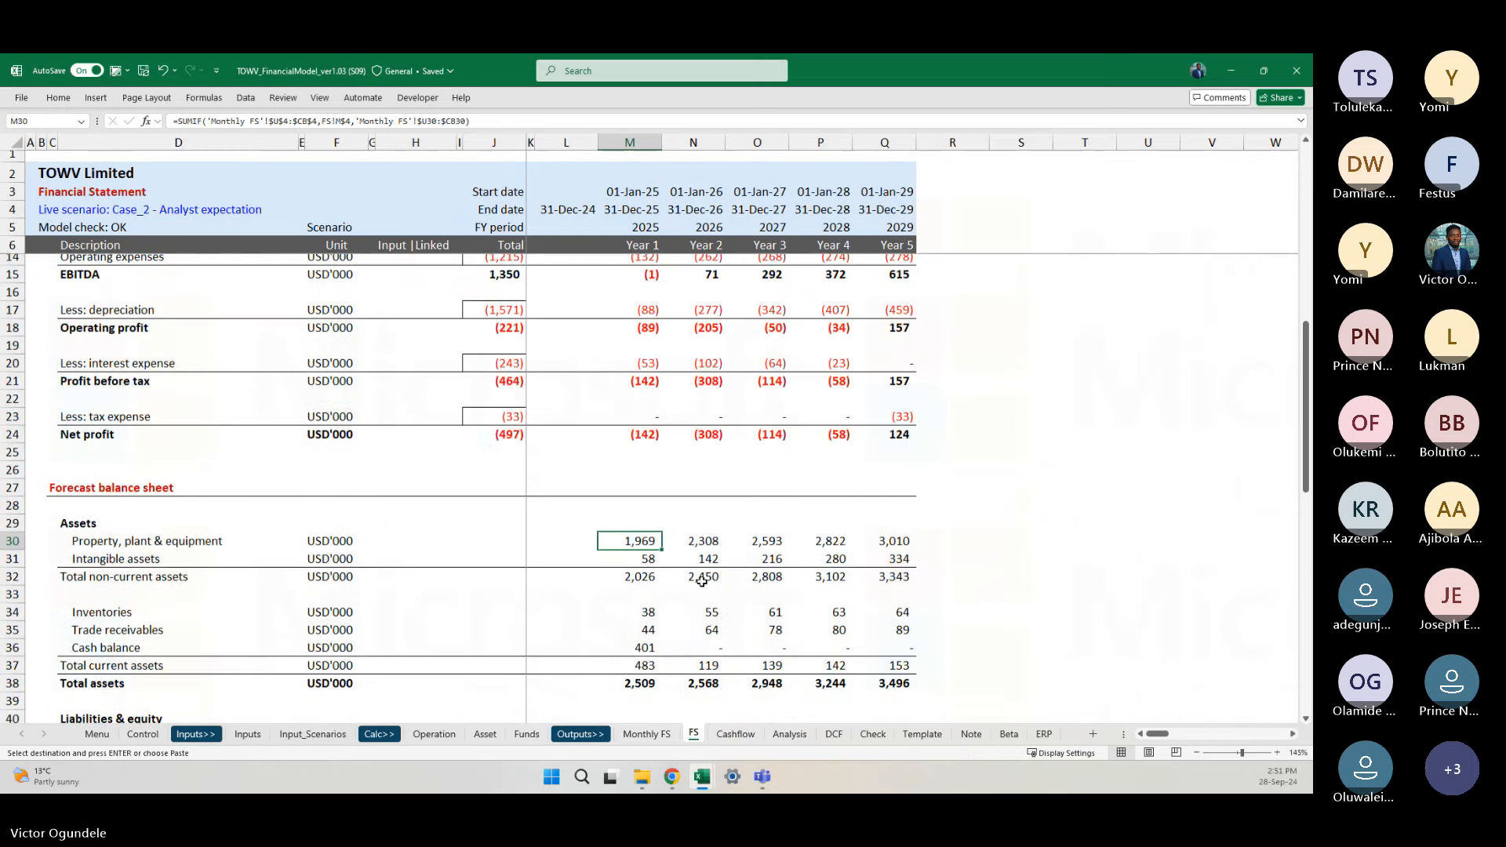
scroll(702, 581, down, 9)
scroll(702, 581, down, 10)
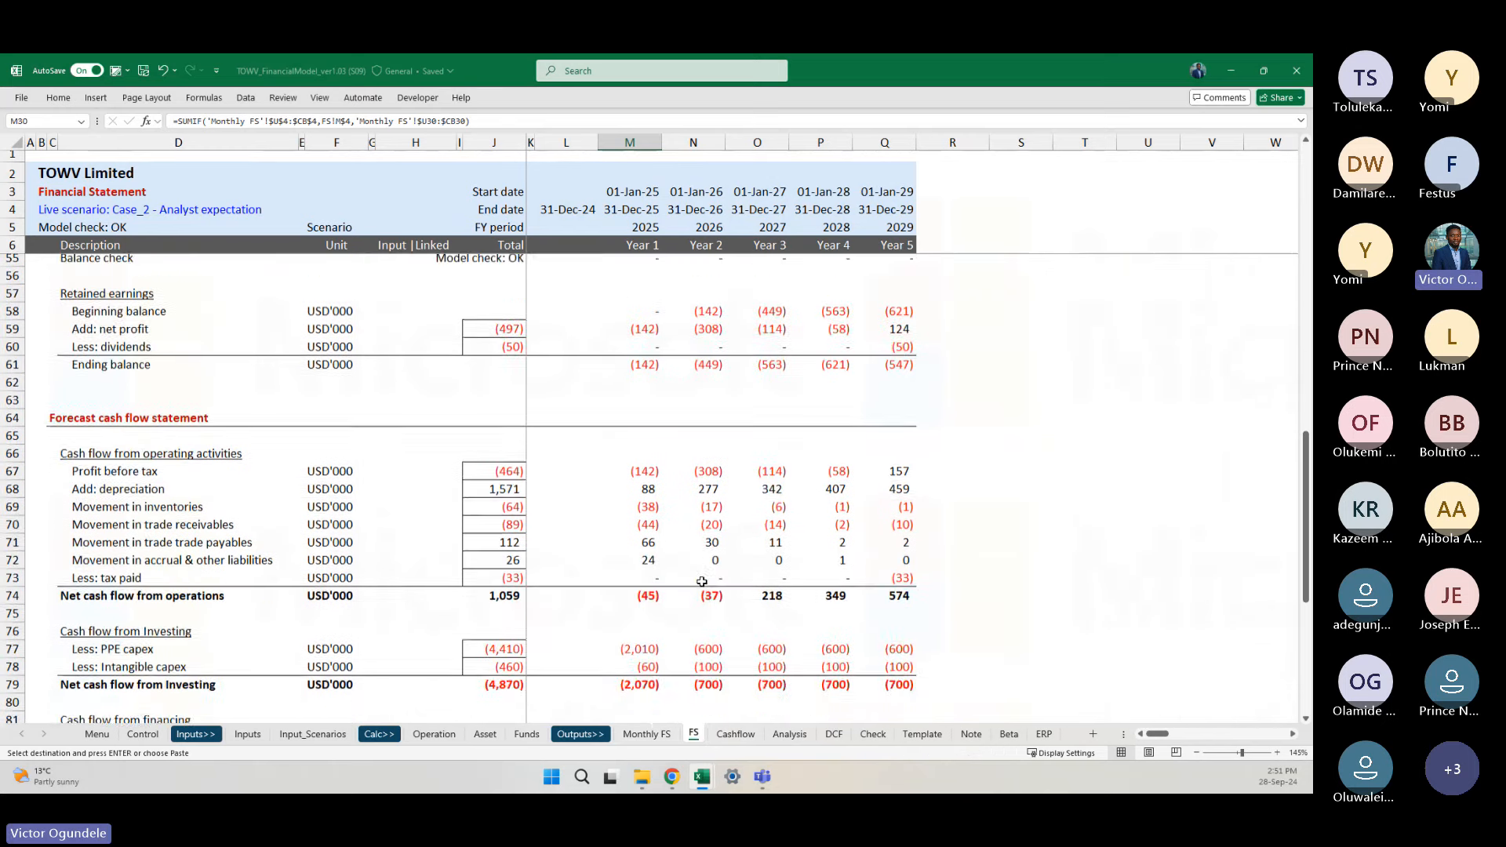
click(632, 481)
key(Right)
key(Right)
key(Right)
key(Right)
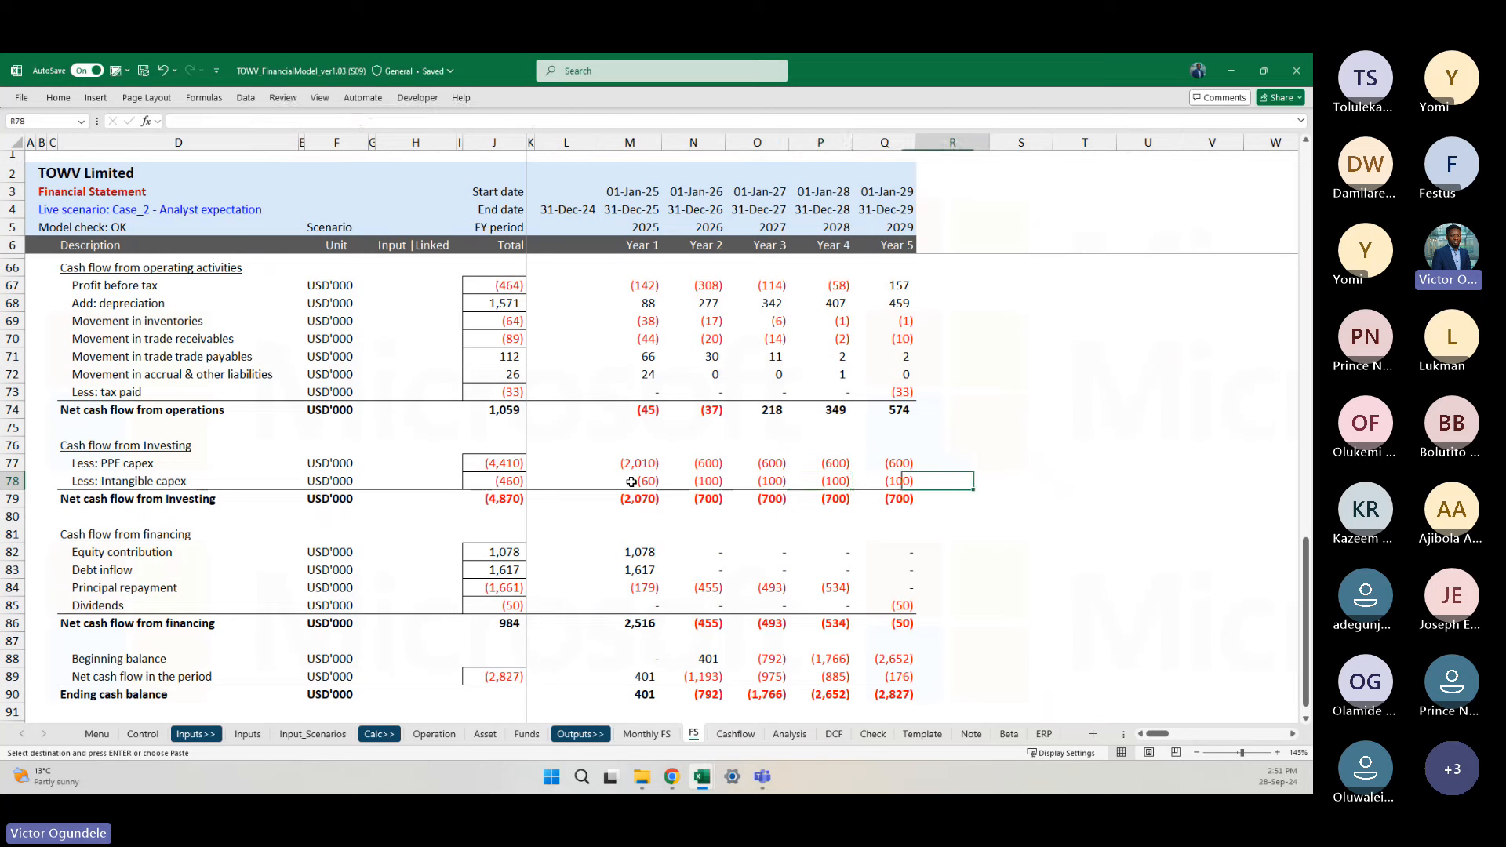
Step: Check the FS sheet's yearly investing cash flows and their effect on the ending cash balance
key(Left)
key(Left)
key(Left)
scroll(632, 482, down, 2)
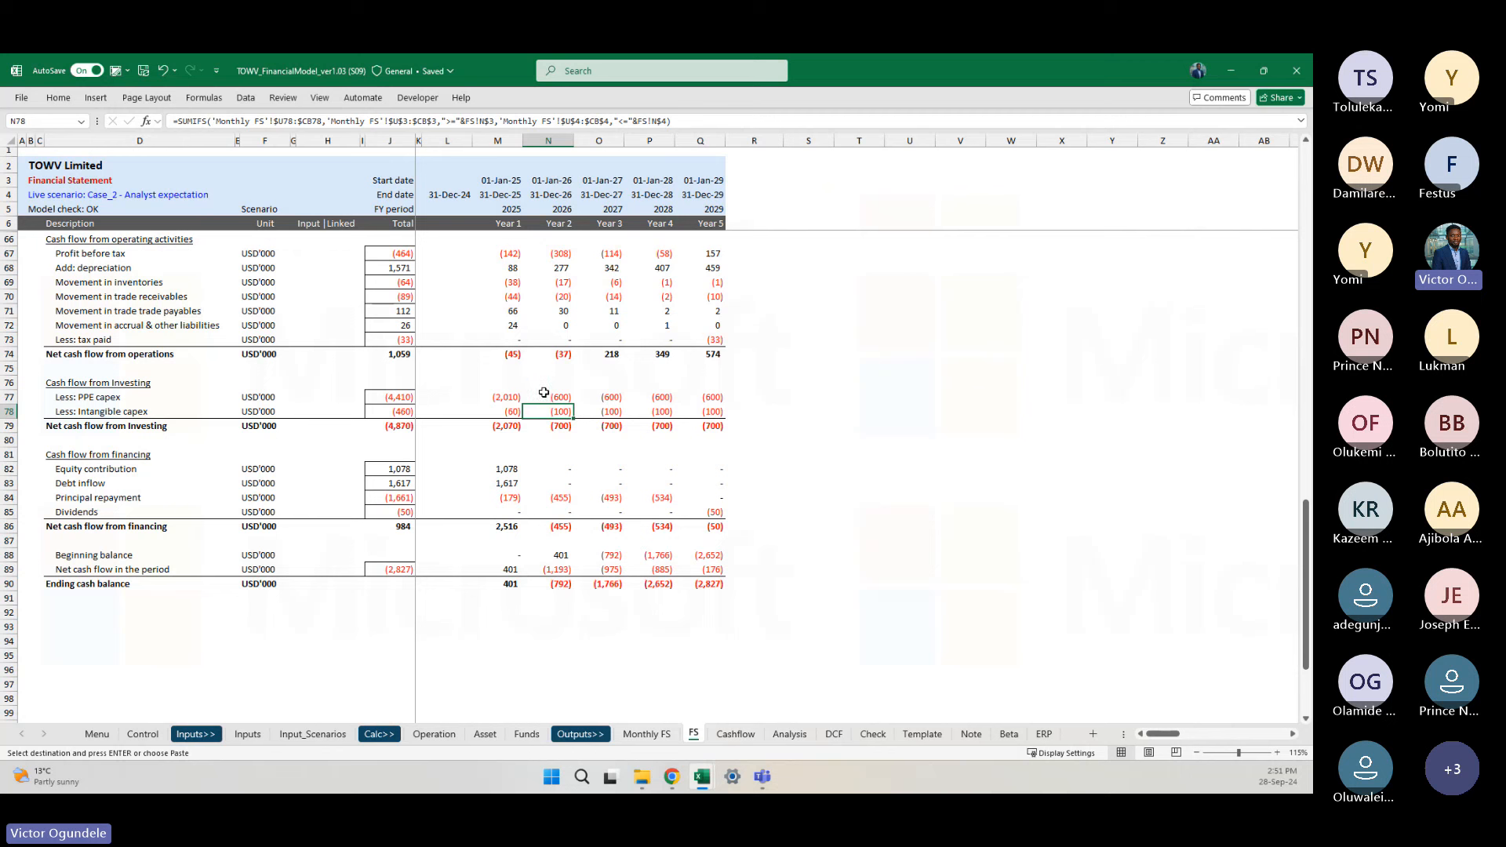
click(510, 585)
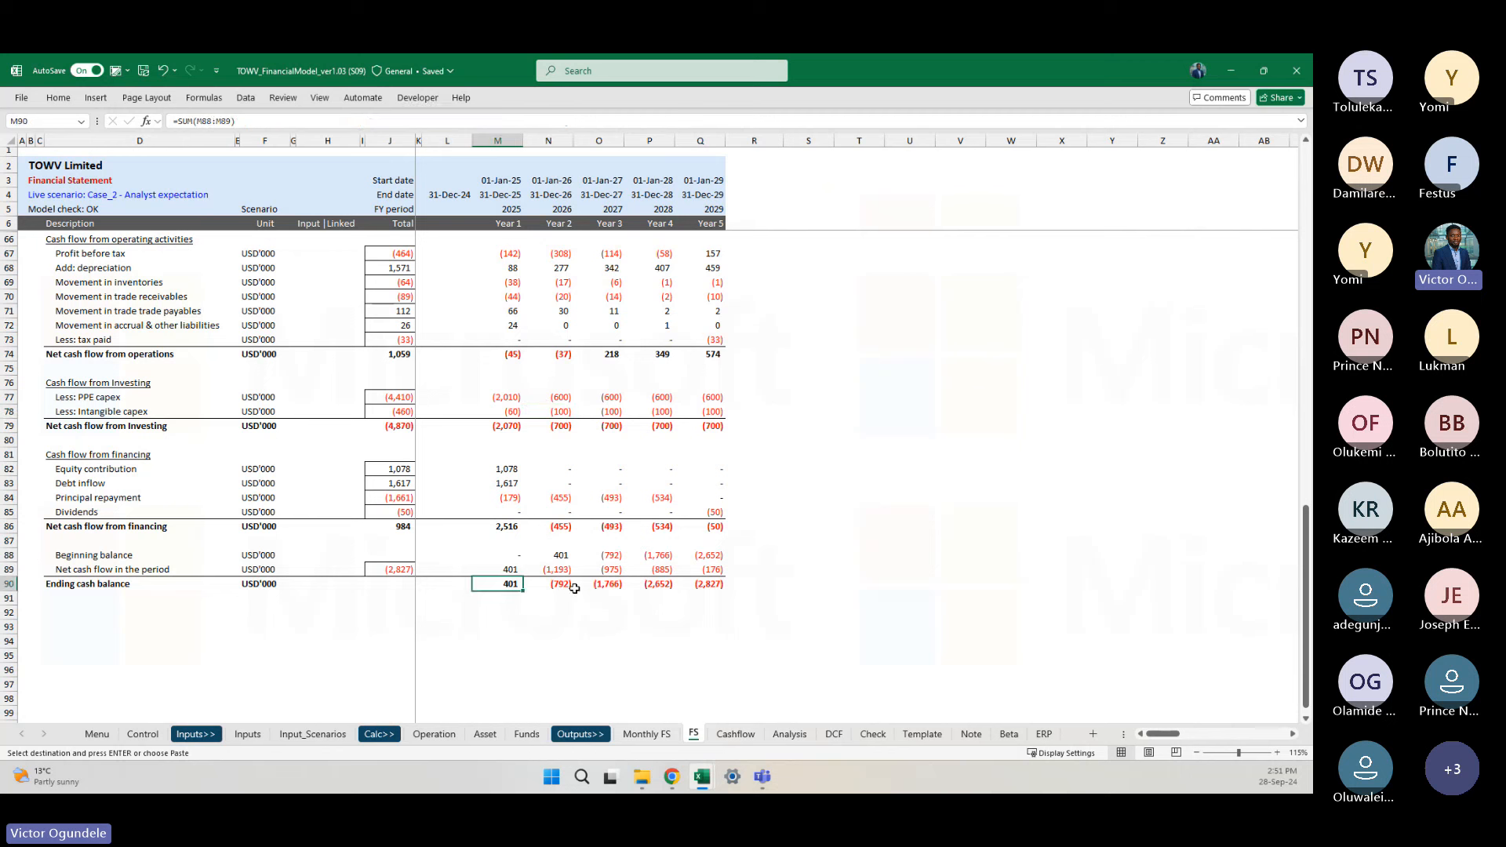
click(789, 393)
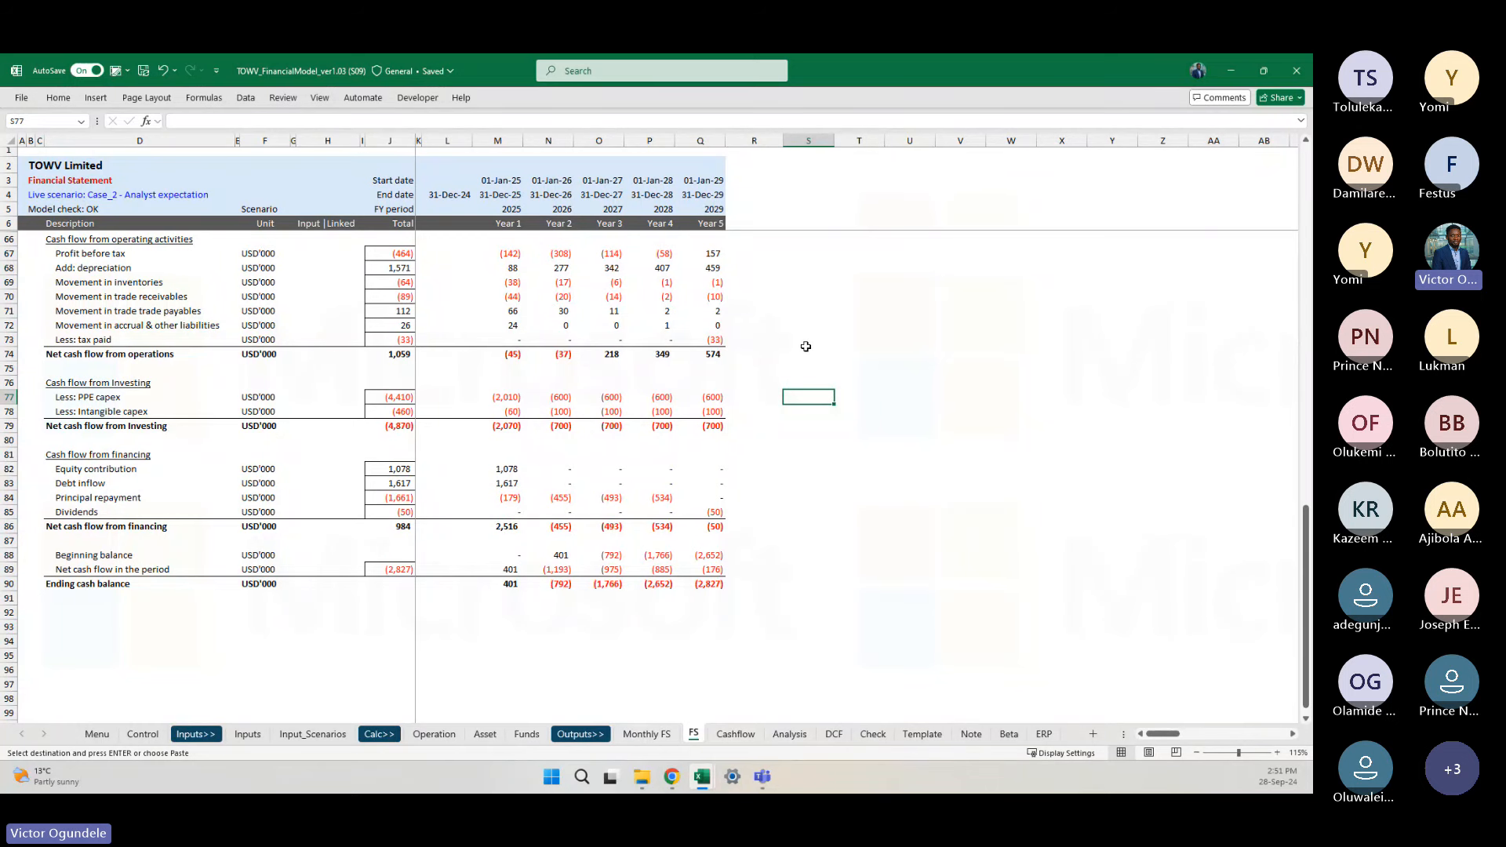
scroll(806, 347, up, 1)
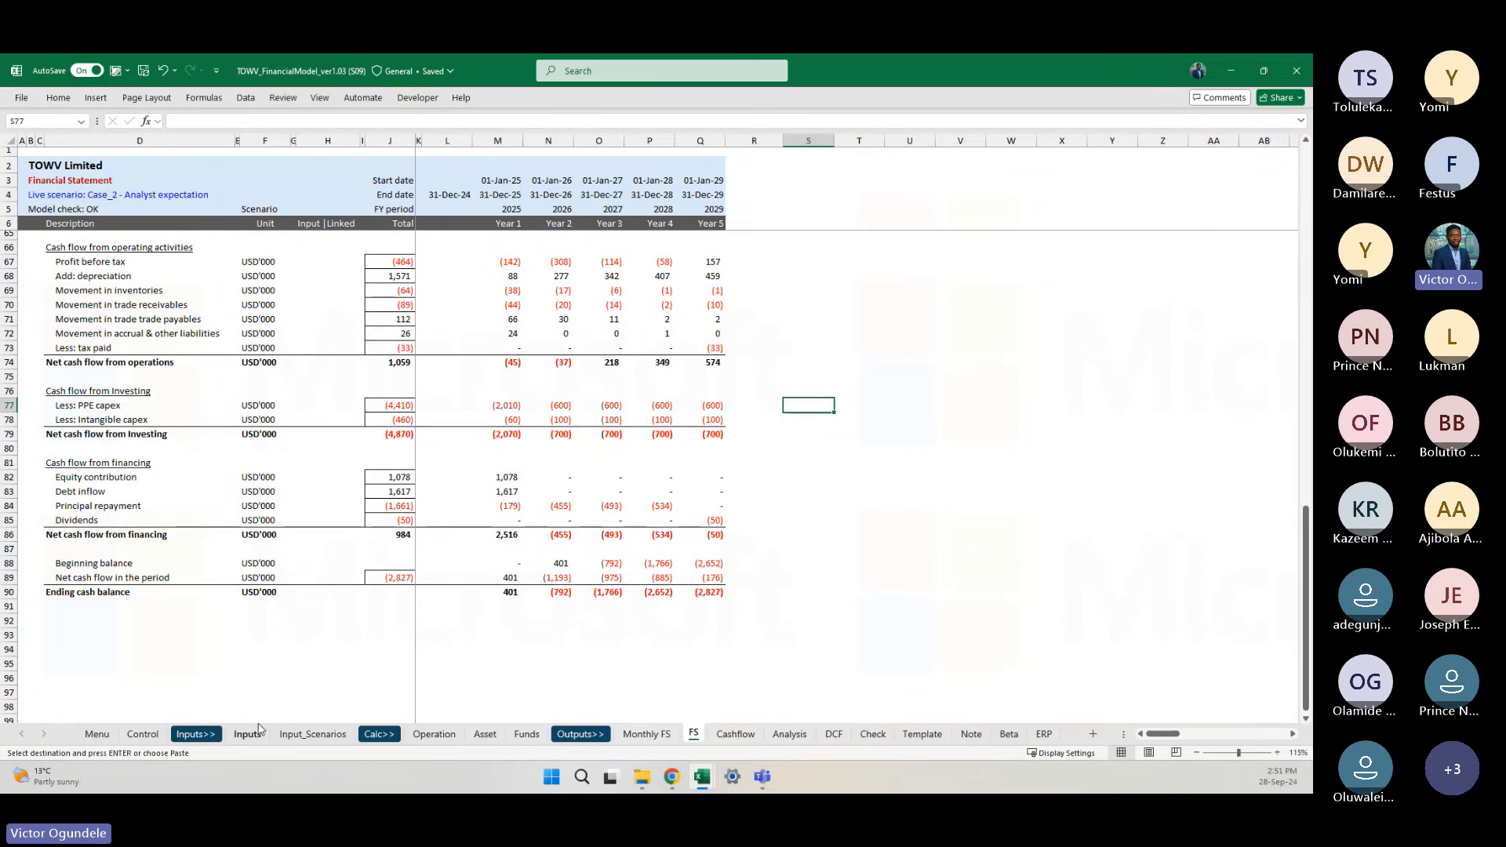
Step: On the Inputs sheet, set all Month 13 maintainable capex items from factory building to supply chain network (AG251:AG257) to 20,000
click(248, 733)
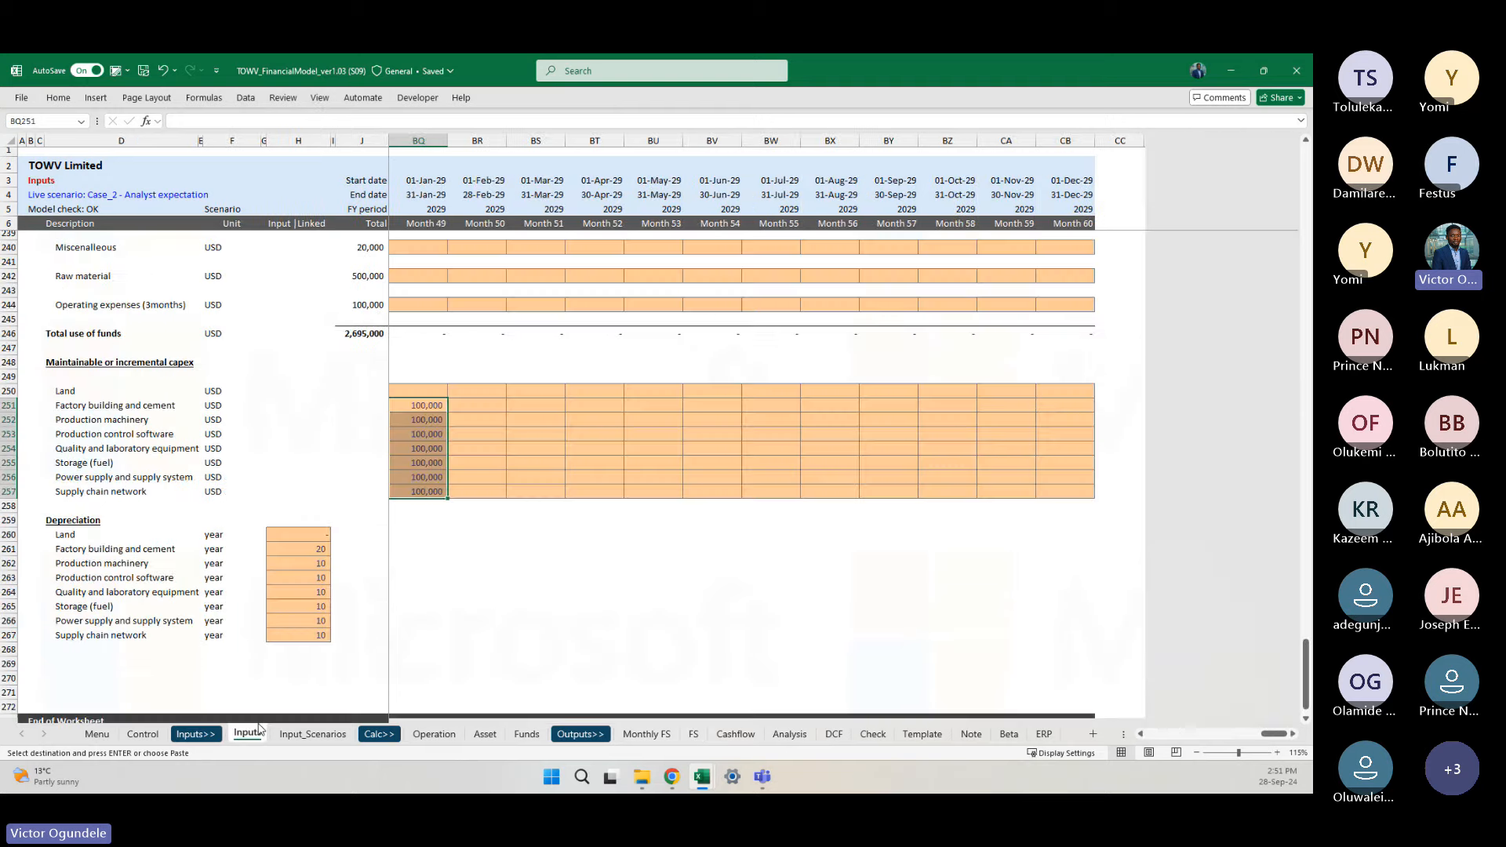
scroll(523, 453, left, 10)
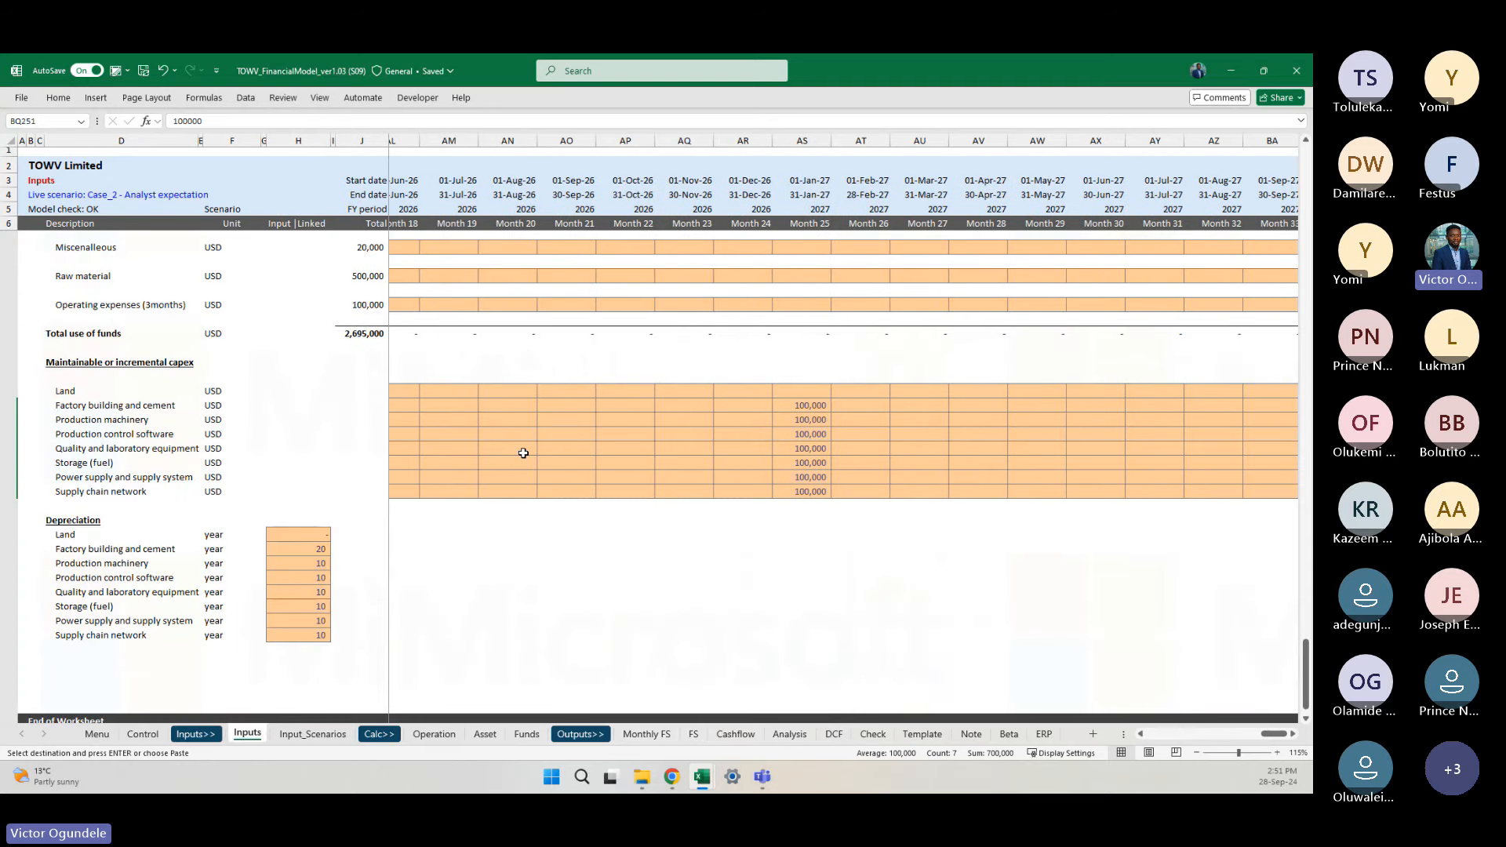
scroll(523, 453, right, 3)
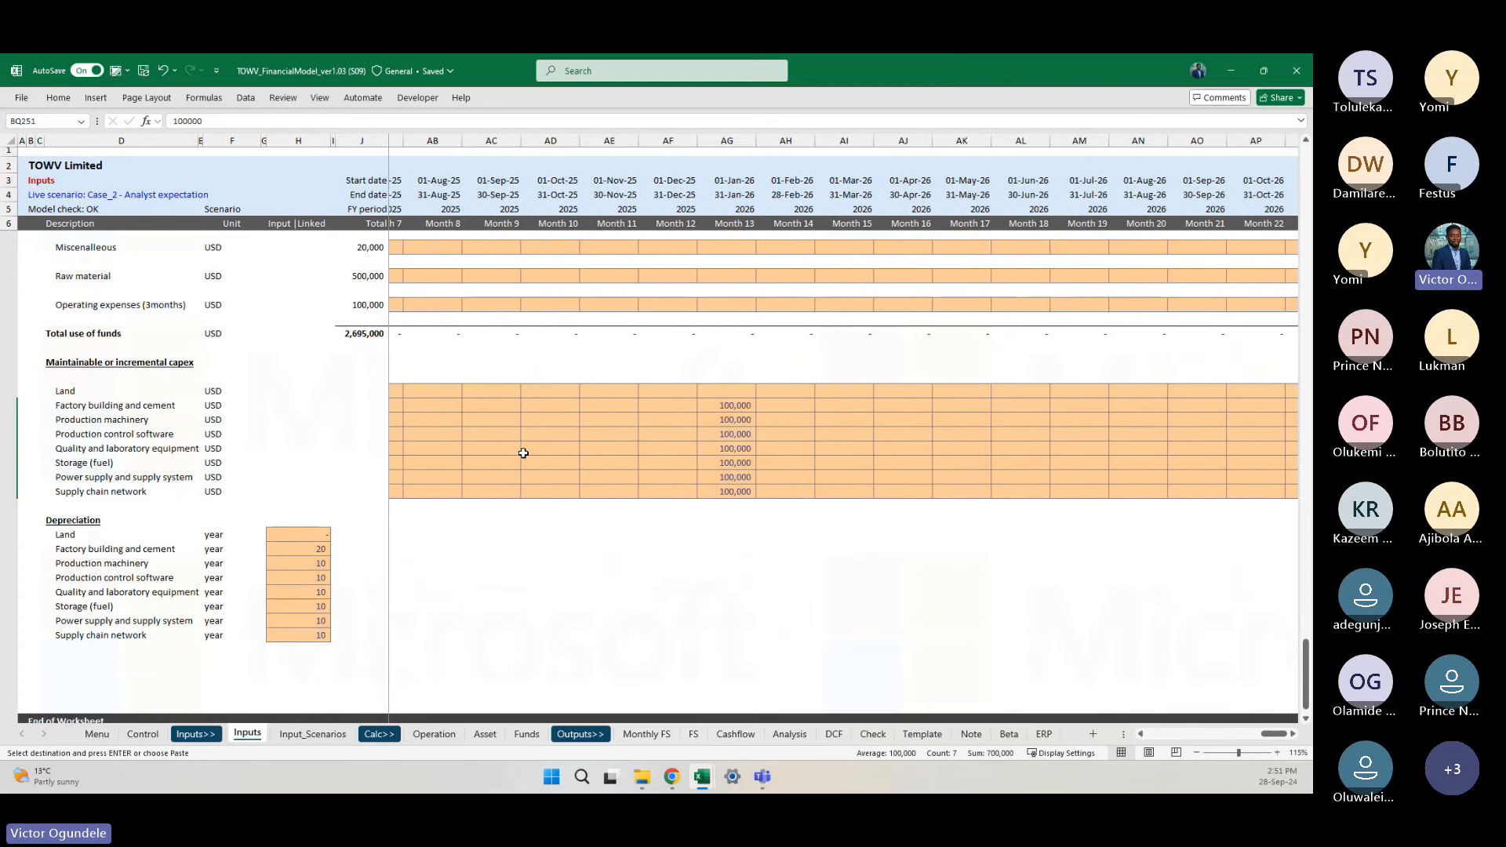
click(715, 399)
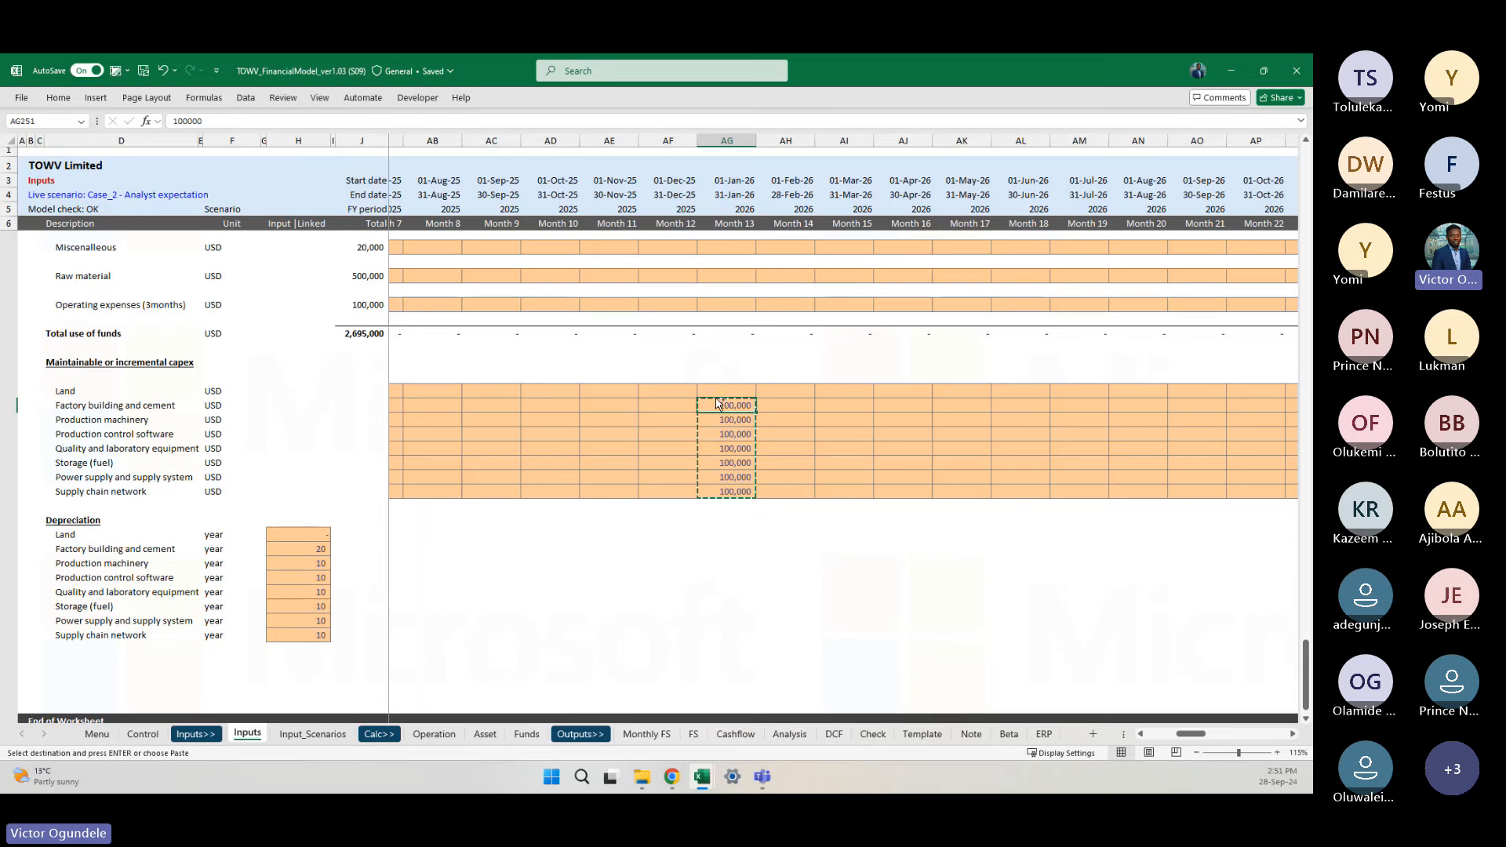
key(ctrl+v)
text(20,000)
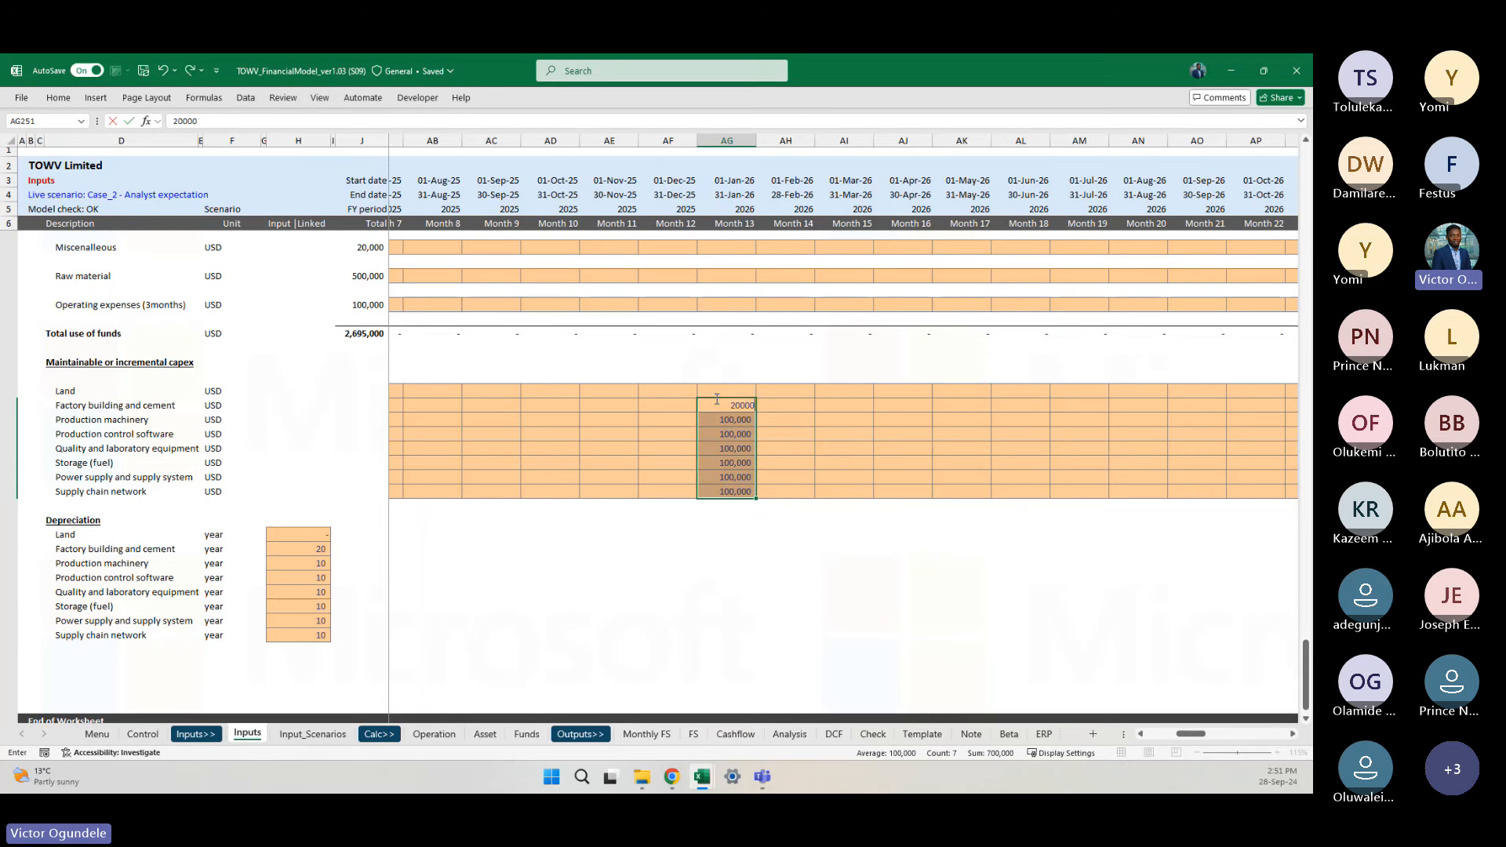
key(ctrl+Return)
Step: Copy the Month 13 maintainable capex values over the existing amounts in Months 25, 37 and 49
key(ctrl+c)
key(ctrl+Right)
key(ctrl+v)
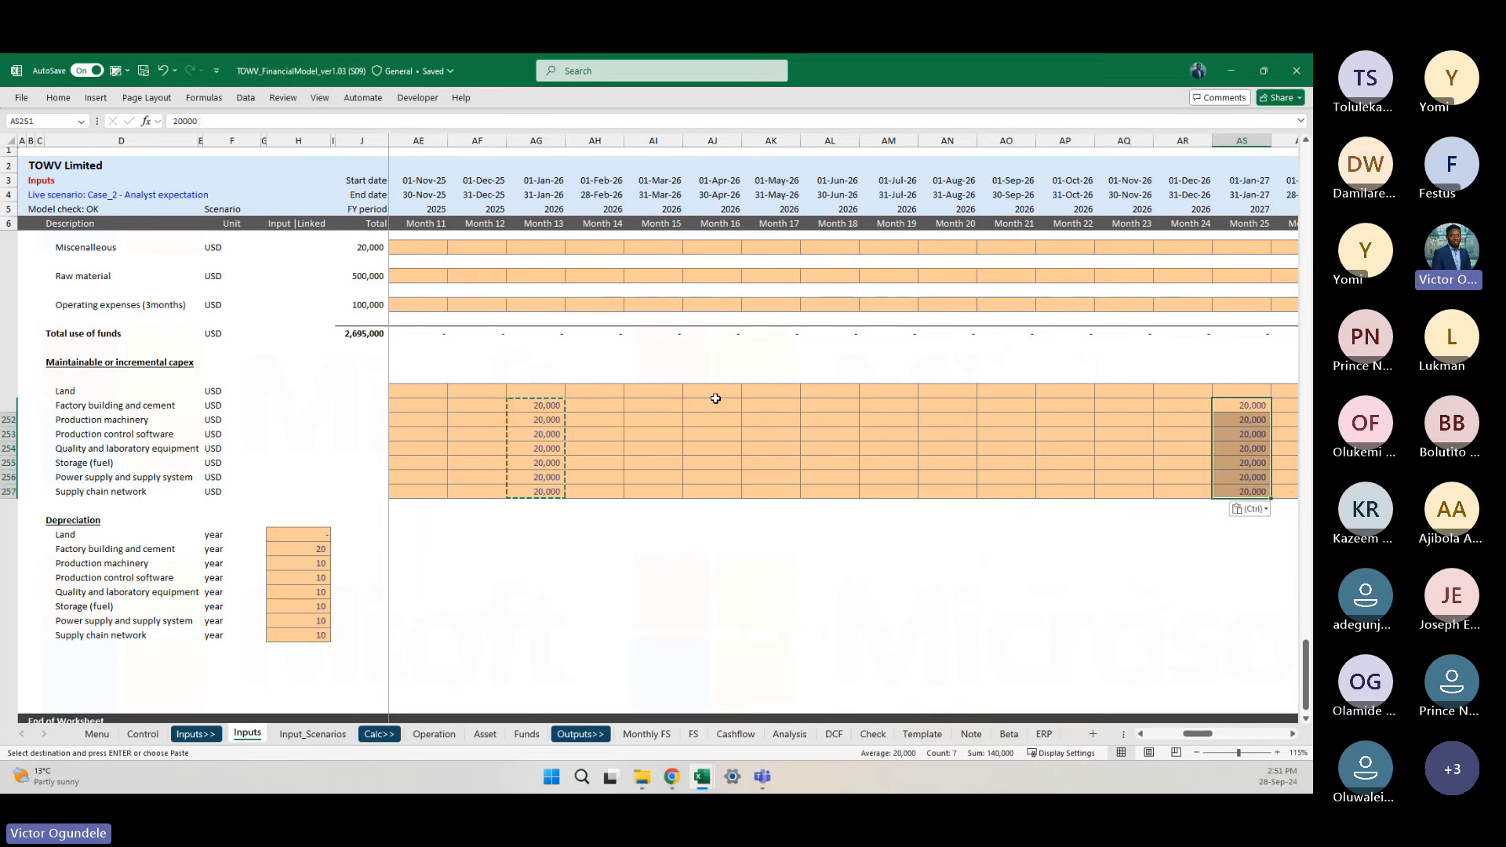
key(ctrl+Right)
key(Return)
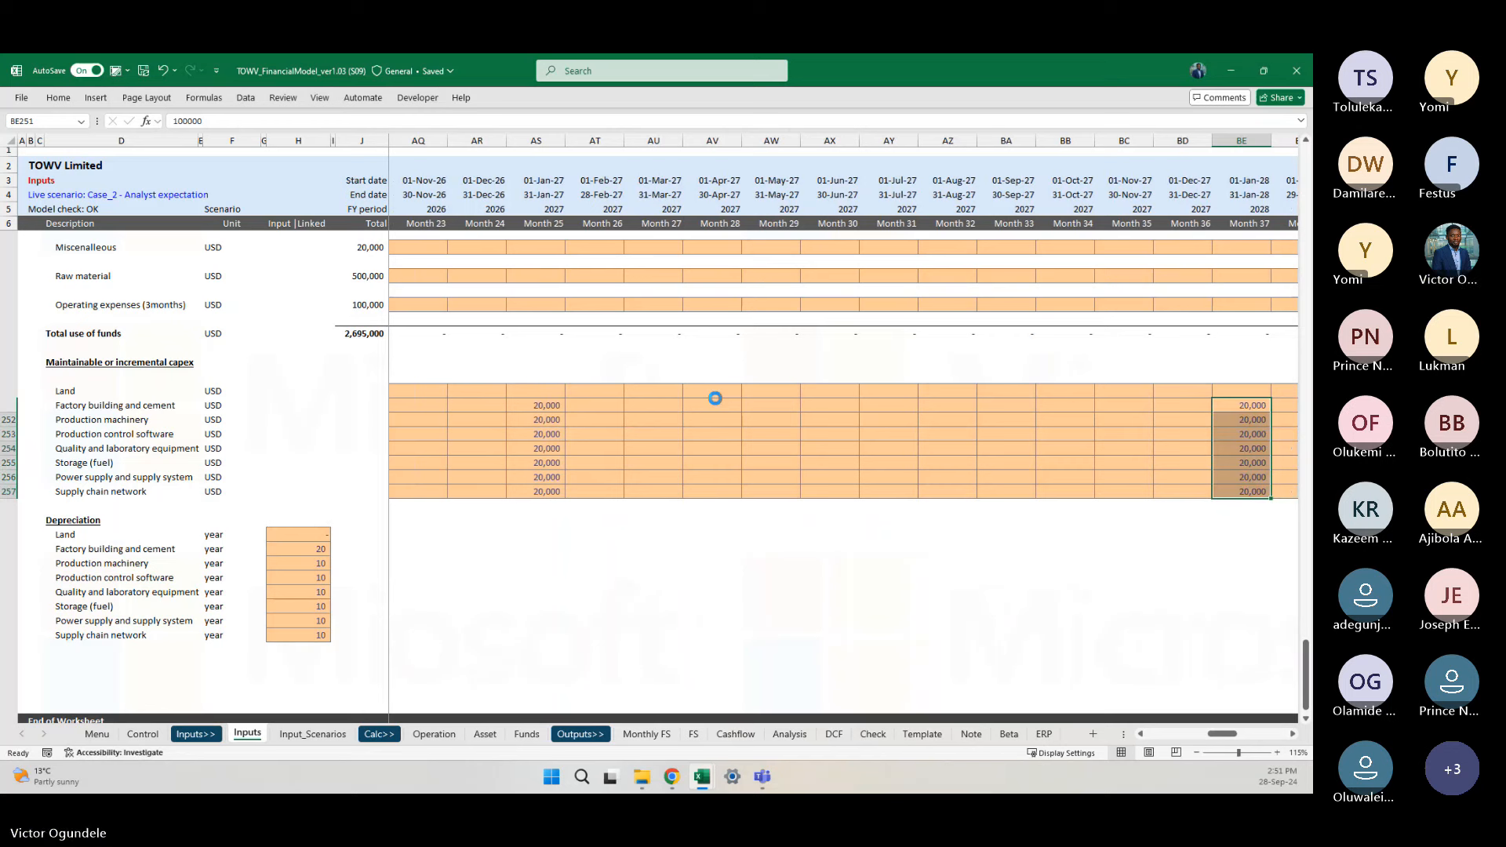
key(ctrl+Right)
key(ctrl+v)
key(ctrl+Right)
Step: Review the FS sheet's yearly PPE and intangible capex, cash flow lines and ending cash balances with the reduced capex inputs
click(694, 736)
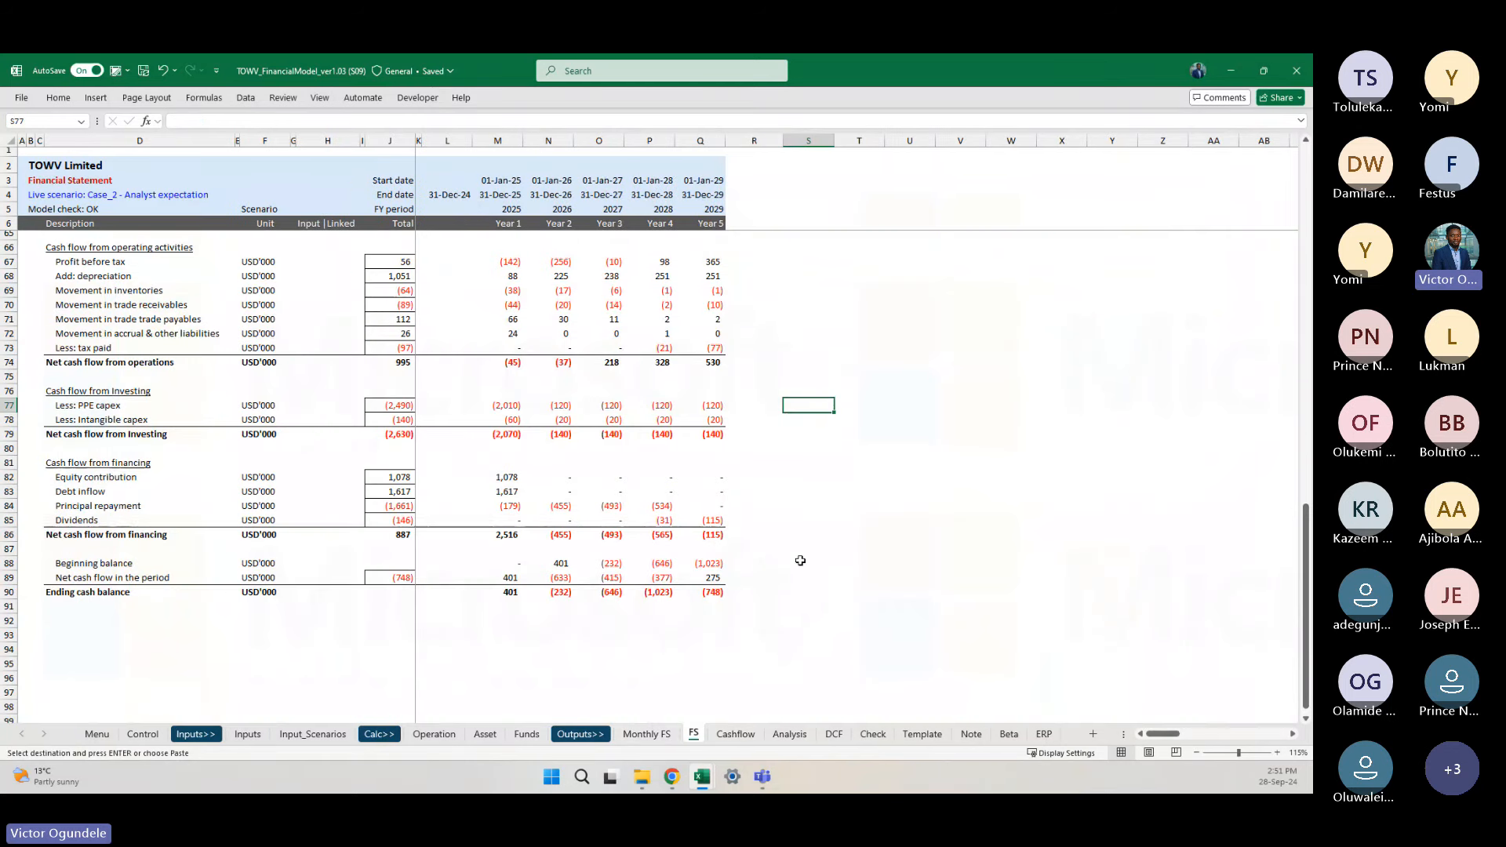
click(528, 420)
key(Right)
key(Right)
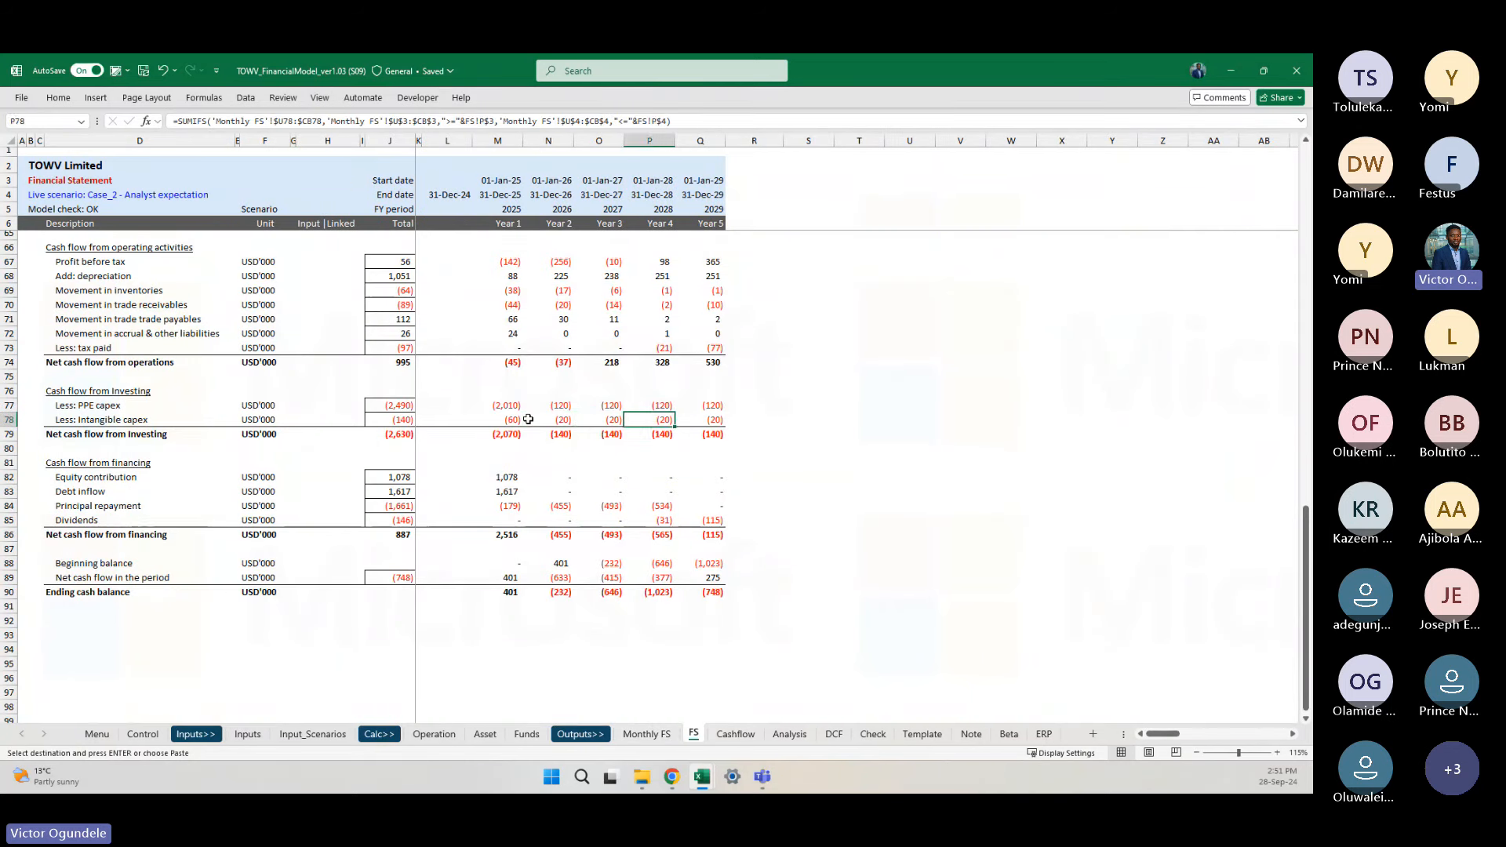
key(Left)
key(Left)
key(Left)
key(Down)
key(Right)
key(Right)
key(Right)
key(Right)
key(Up)
key(Up)
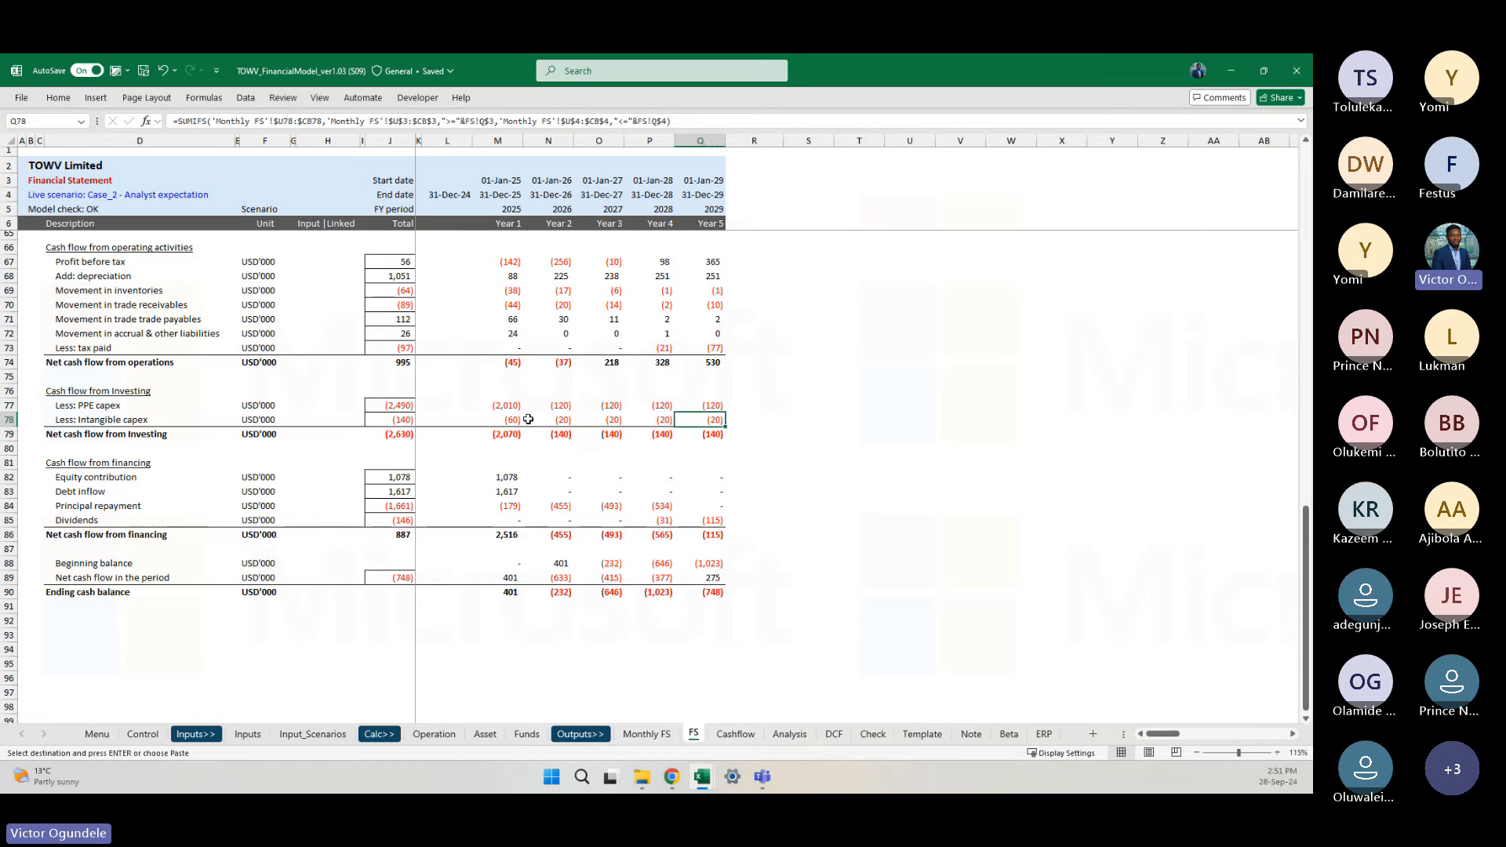
key(Left)
key(Left)
key(Left)
key(Left)
key(Escape)
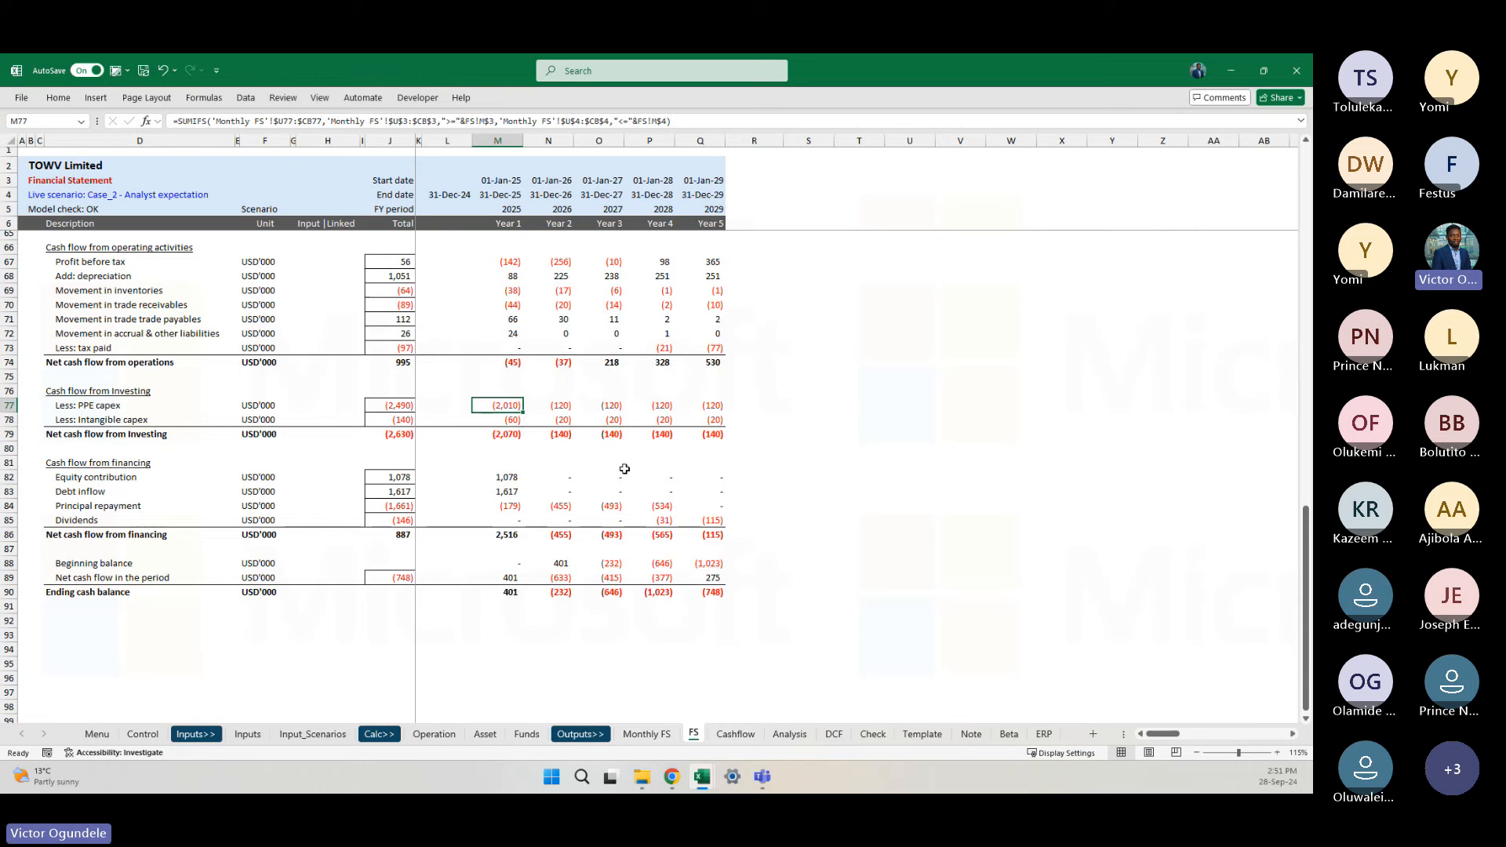
scroll(627, 479, up, 4)
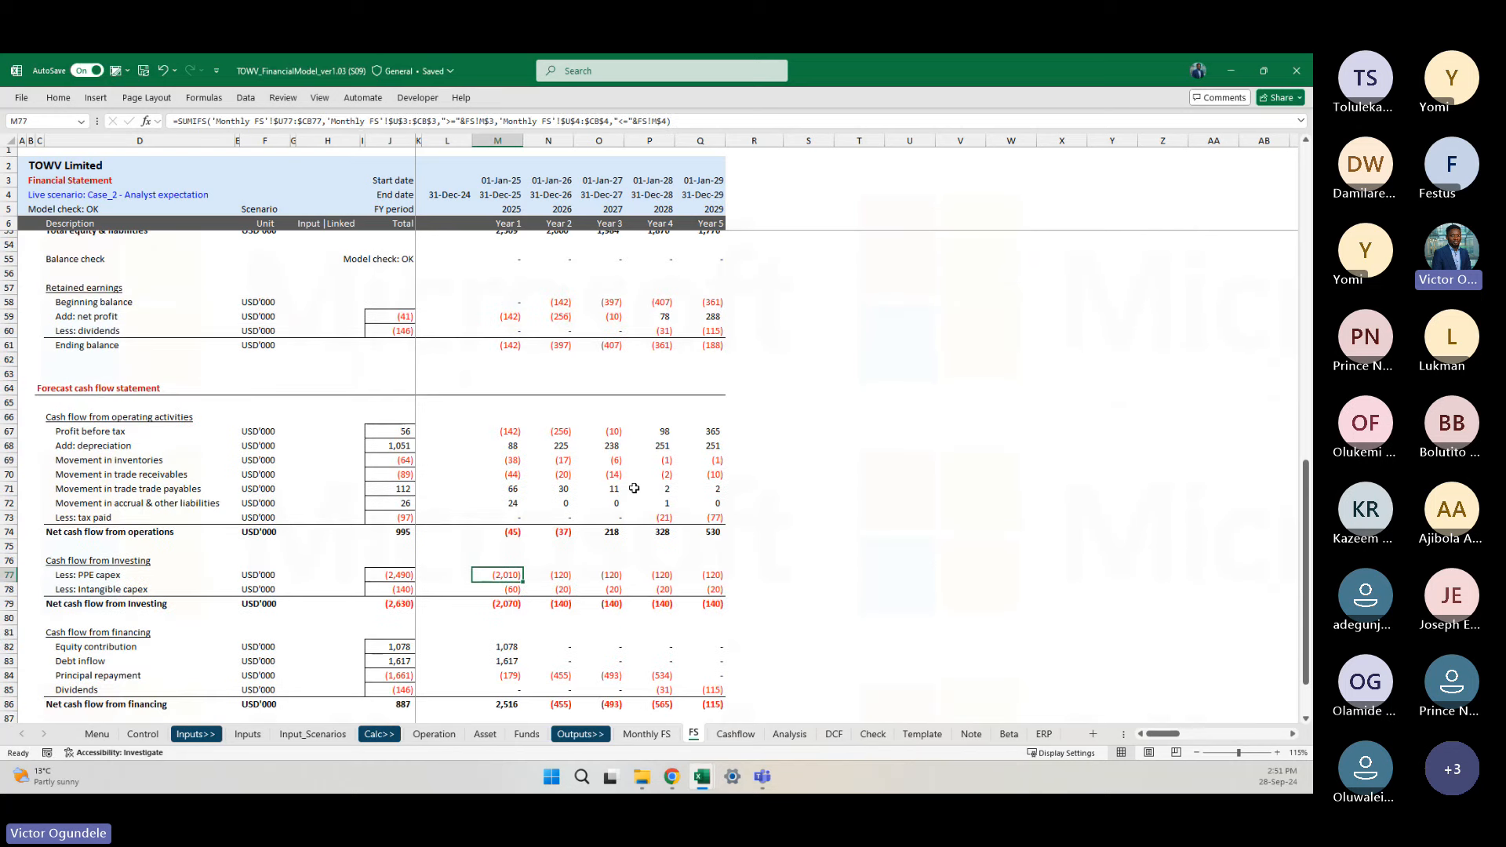
scroll(634, 488, down, 1)
scroll(634, 487, down, 3)
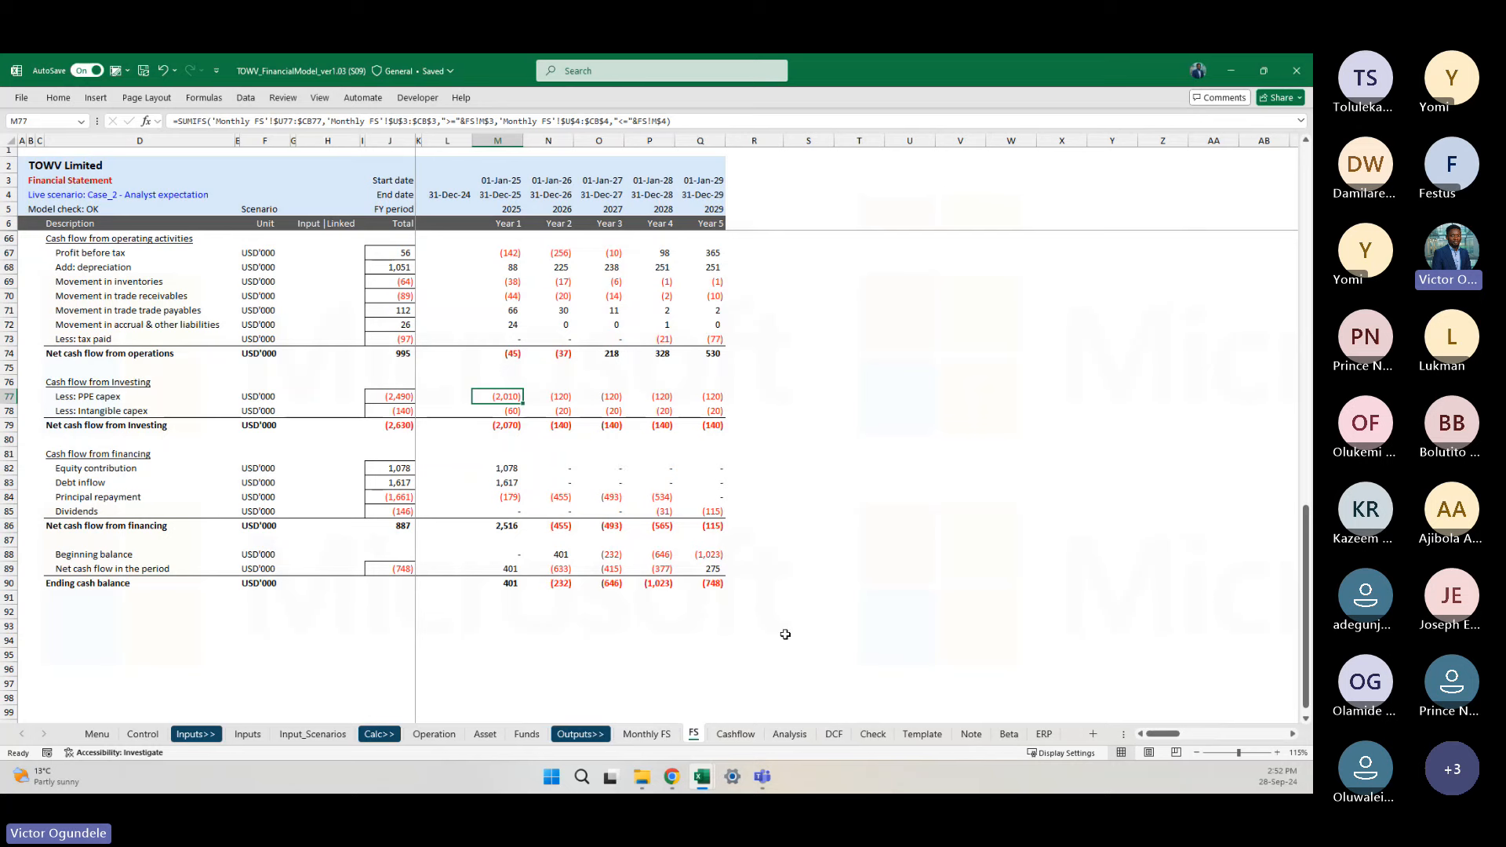
Step: Add a Period row label in D52 on the Analysis sheet, below the free cash flow to the firm
click(790, 735)
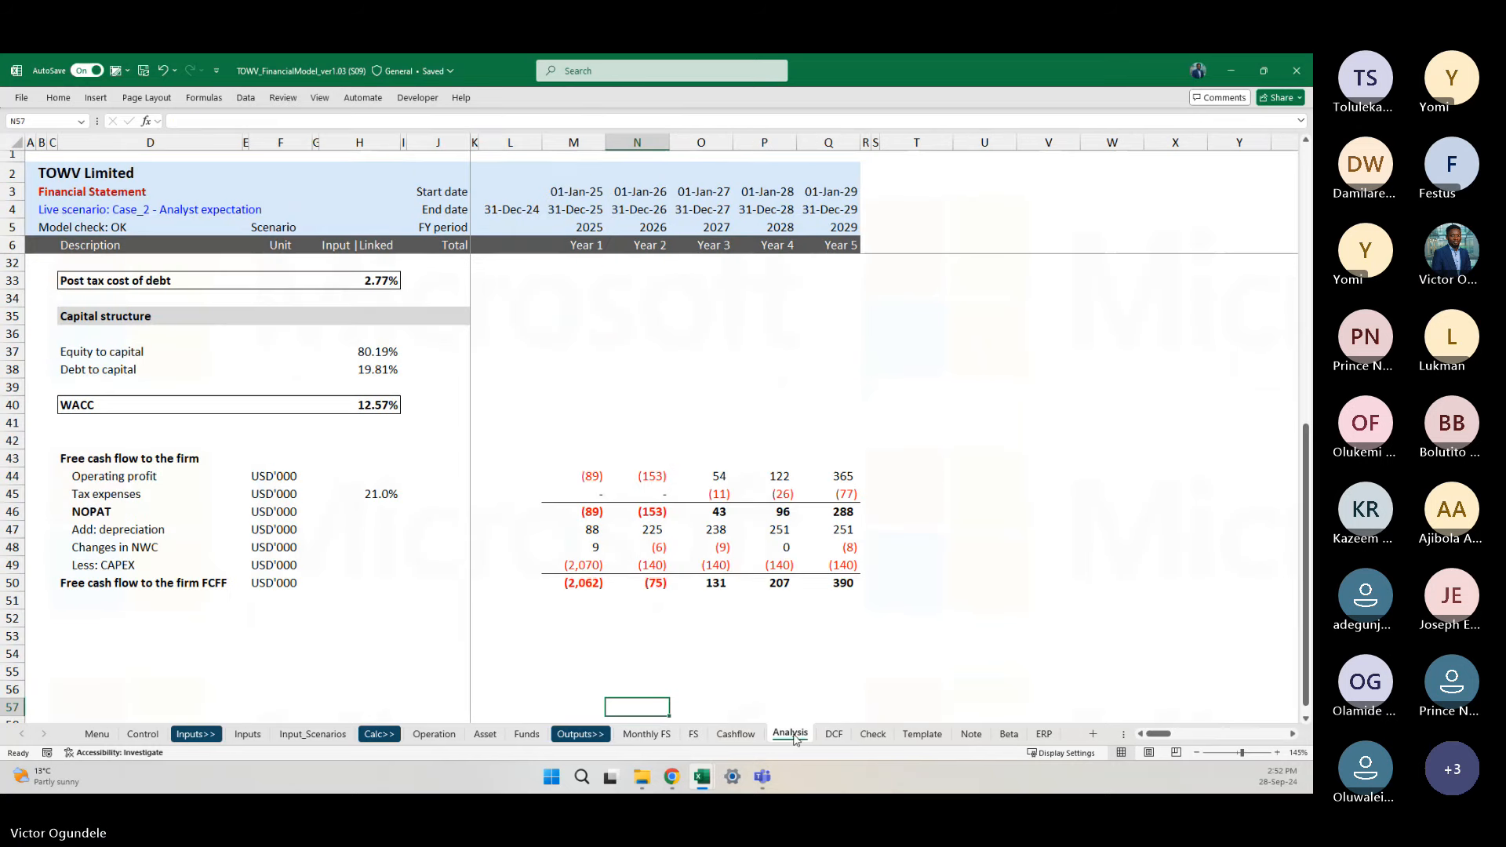
click(591, 595)
scroll(591, 596, down, 1)
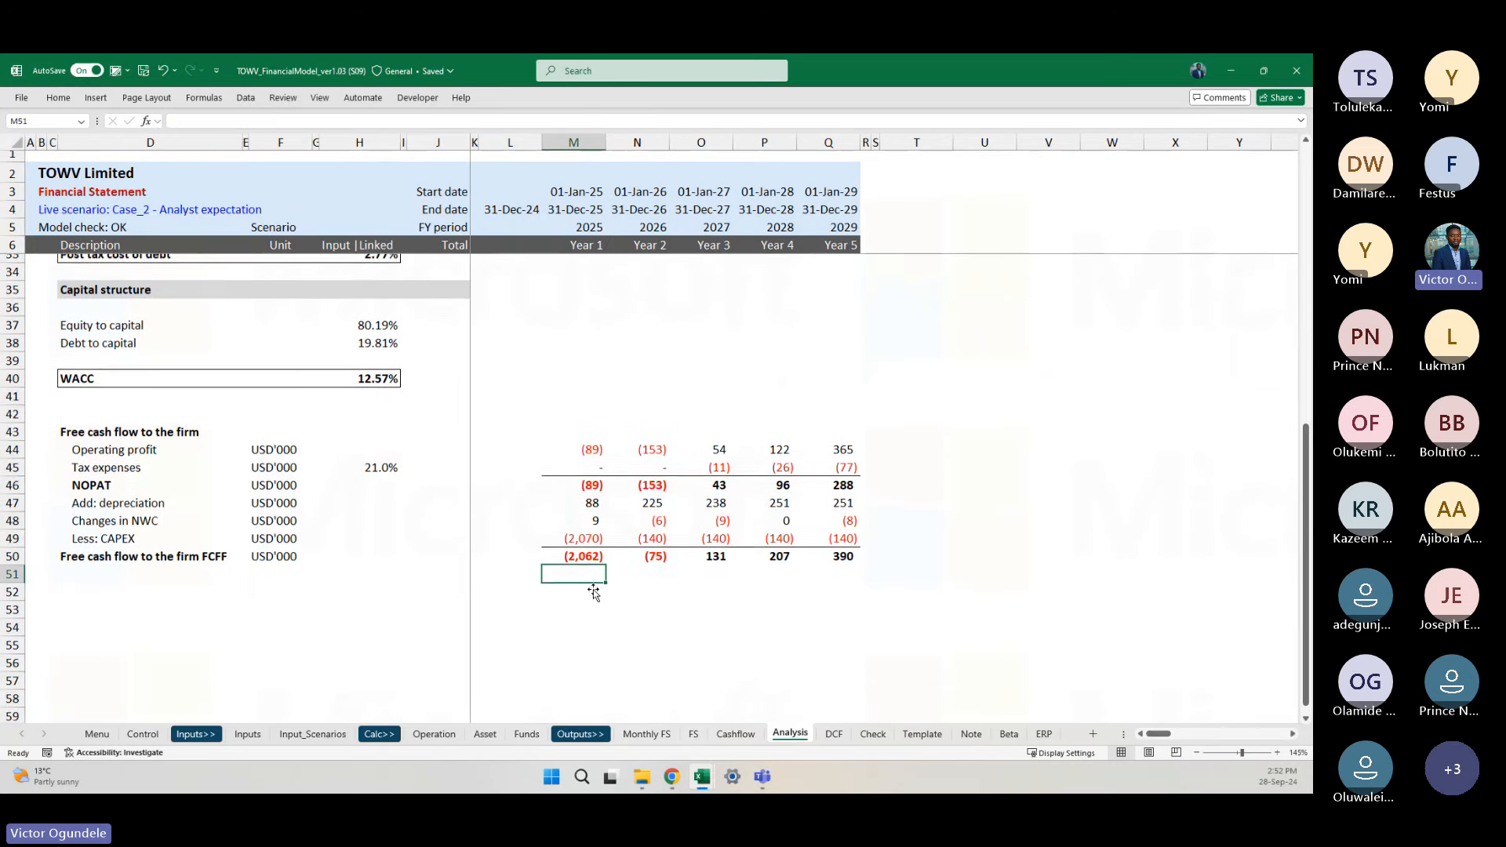
click(138, 575)
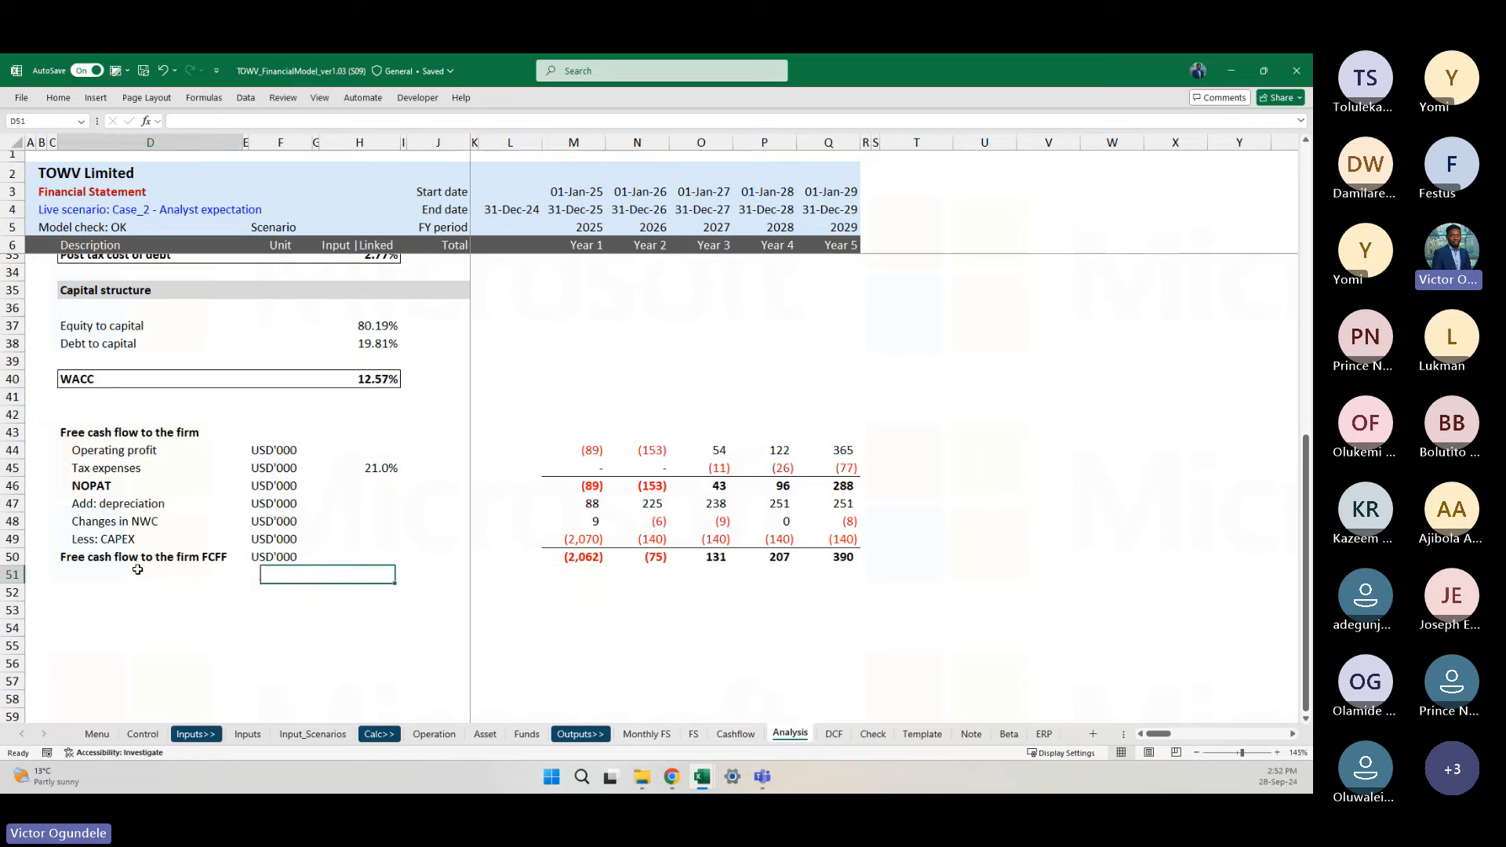
key(Down)
text(Period)
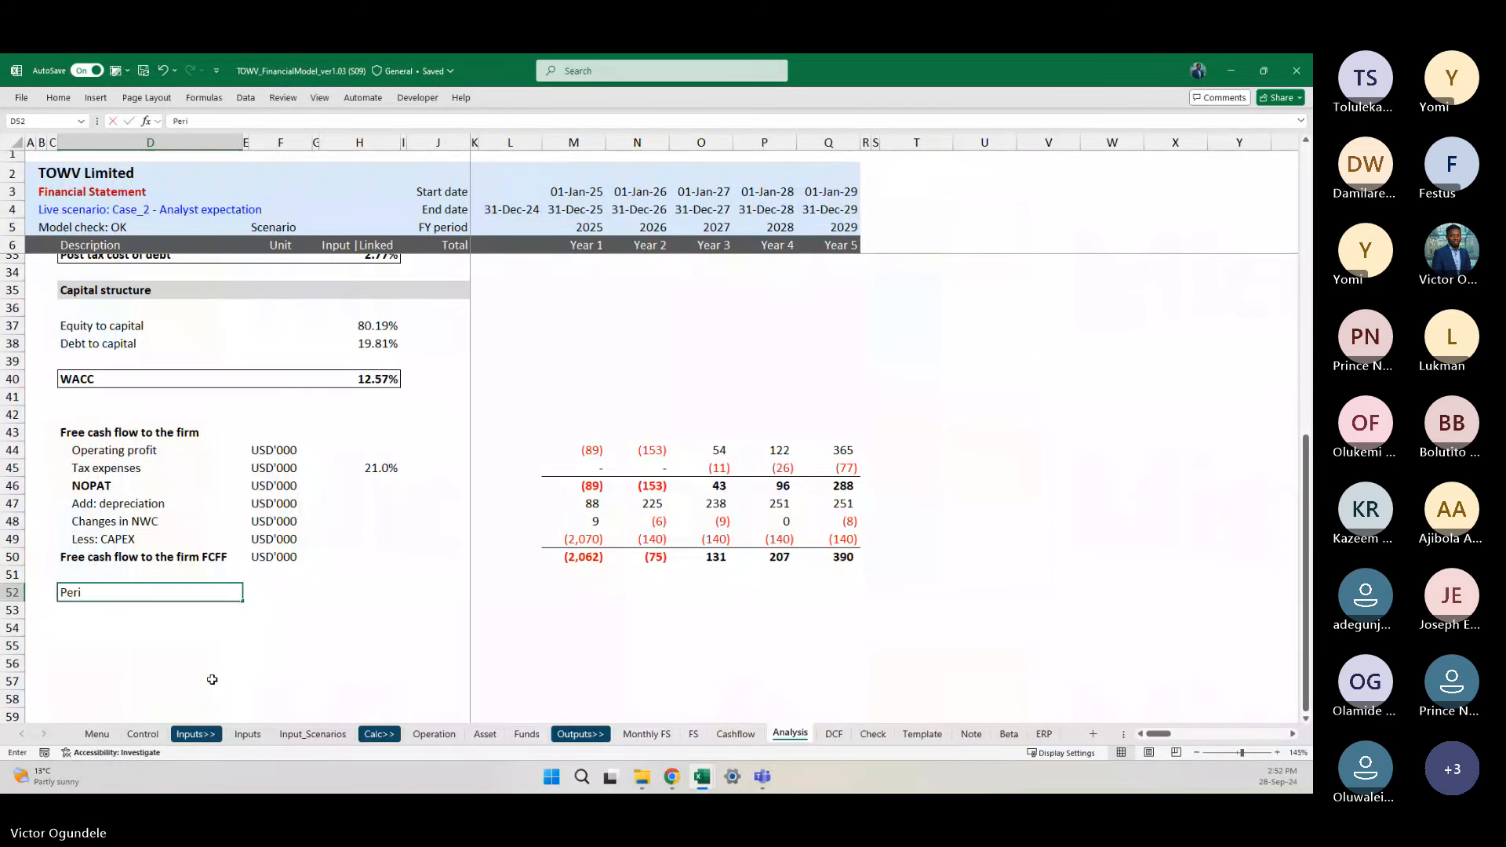
key(Return)
Step: Number the periods for Years 1 to 5 by entering =L52+1 in M52 and filling it across to Q52
key(Up)
key(Right)
key(Right)
key(Right)
key(Right)
key(Right)
key(Right)
key(Right)
key(Right)
key(Right)
key(Right)
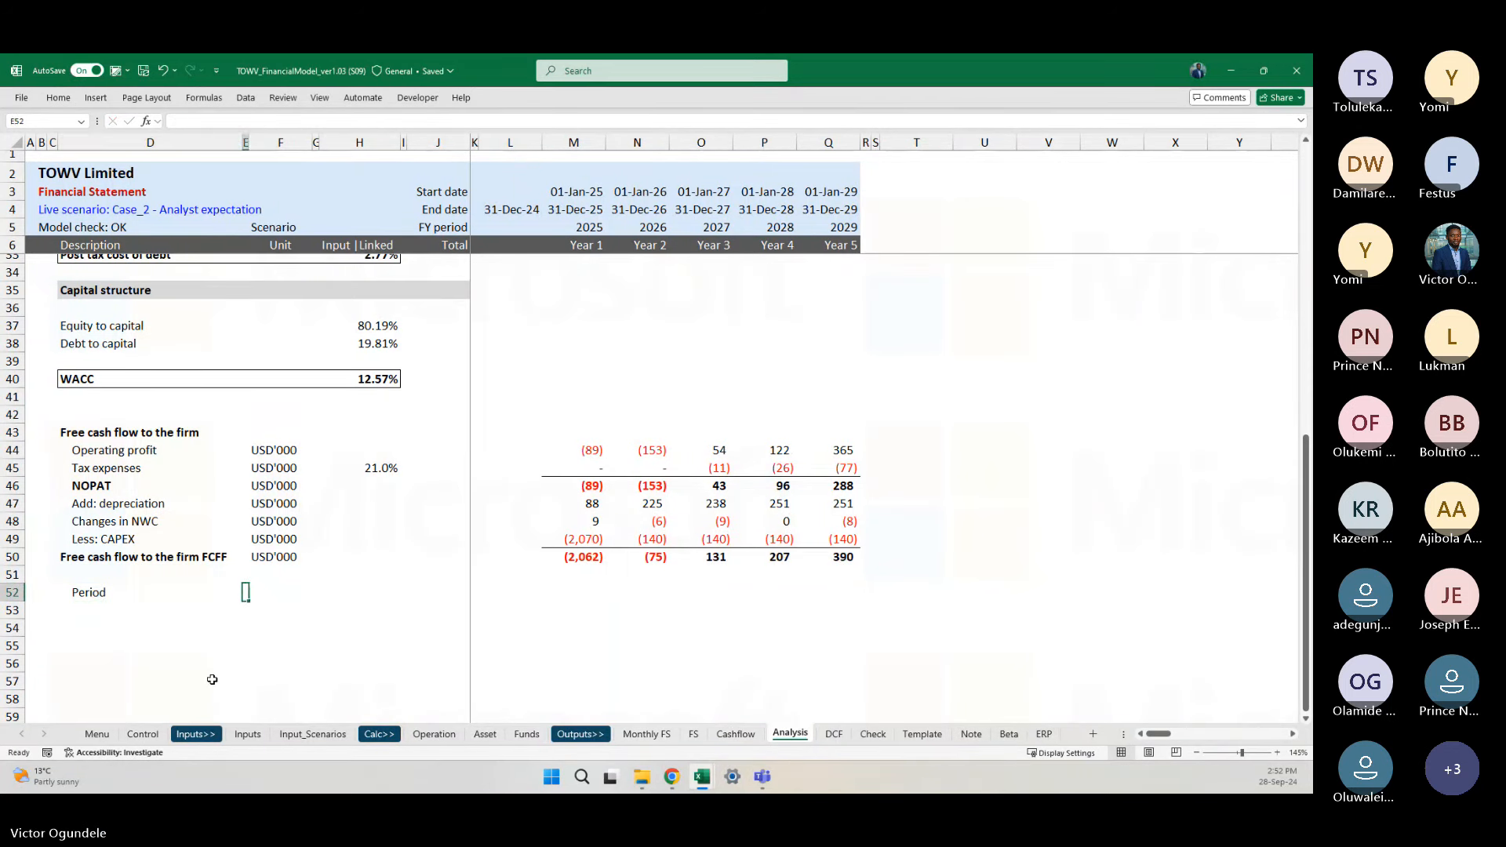
key(Left)
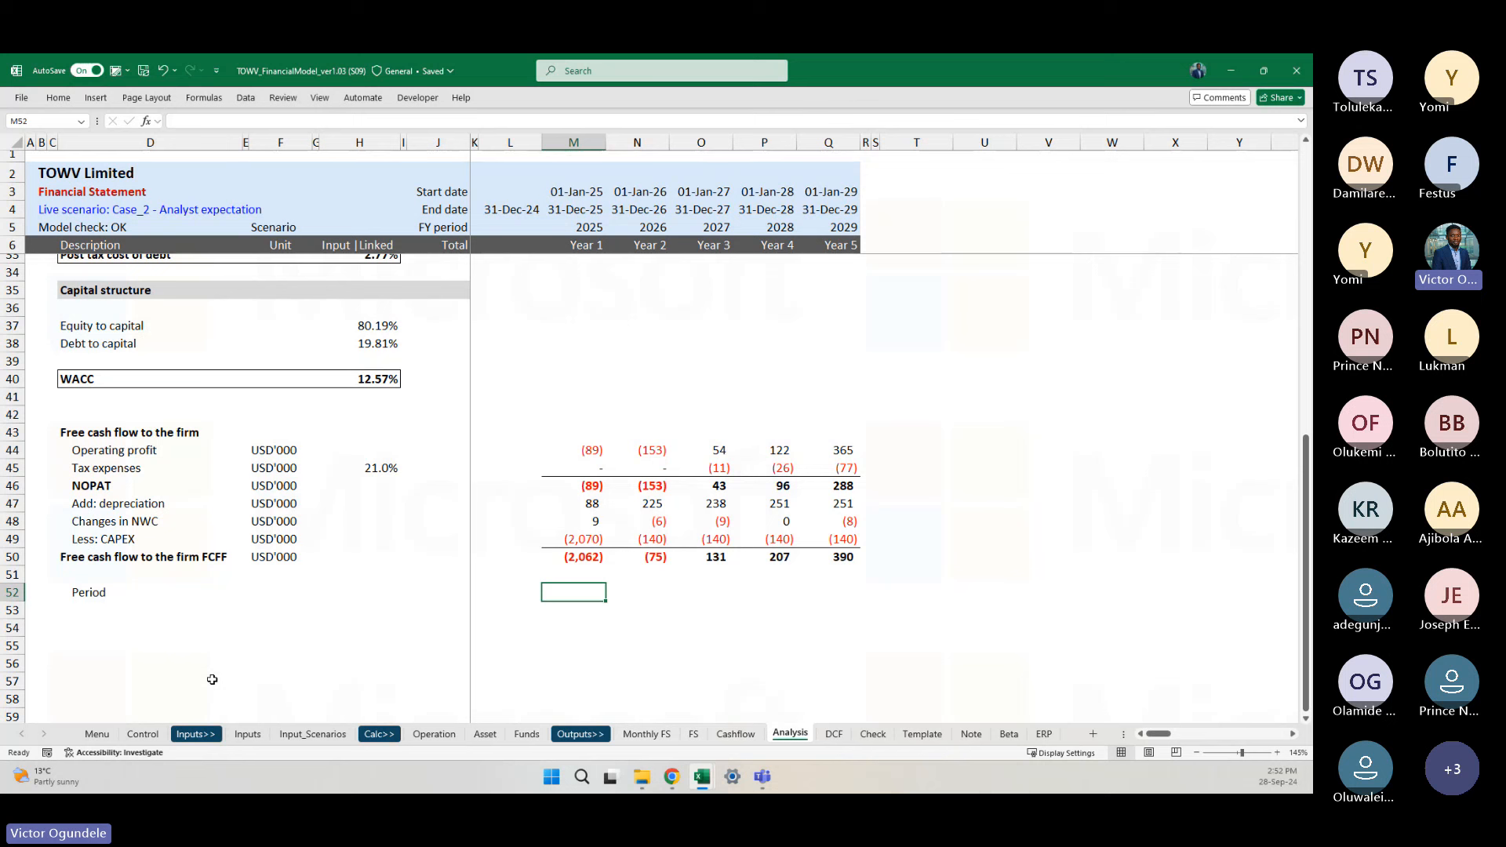
text(=L52+1)
key(ctrl+Return)
key(shift+Right)
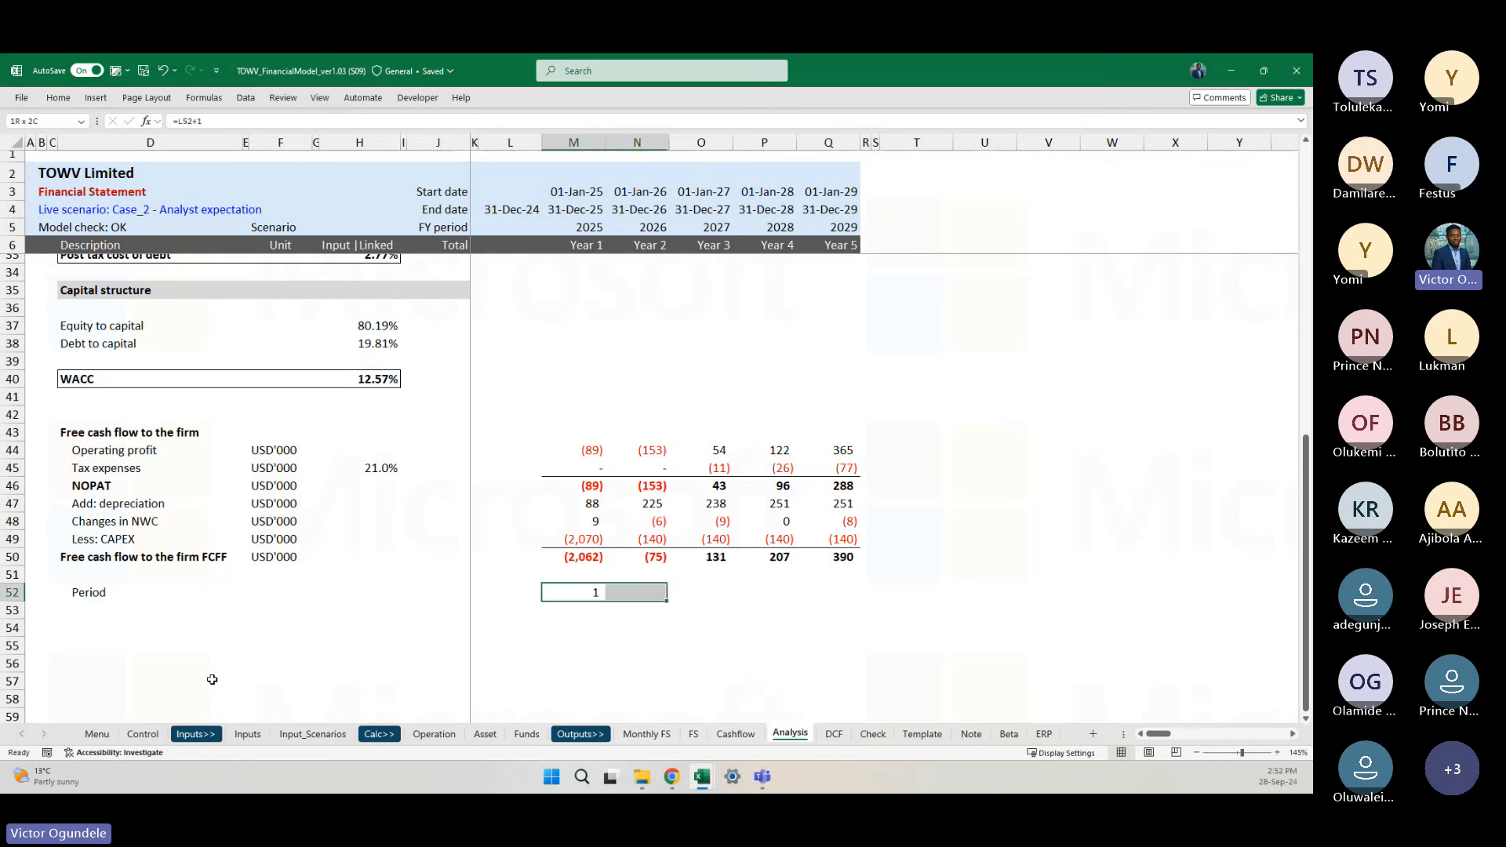
key(shift+Right)
key(shift+Right)
key(shift+Right)
key(ctrl+r)
Step: Label D53 Discount factor and indent it to match the Period label above
key(ctrl+Left)
key(ctrl+Left)
key(Right)
key(Right)
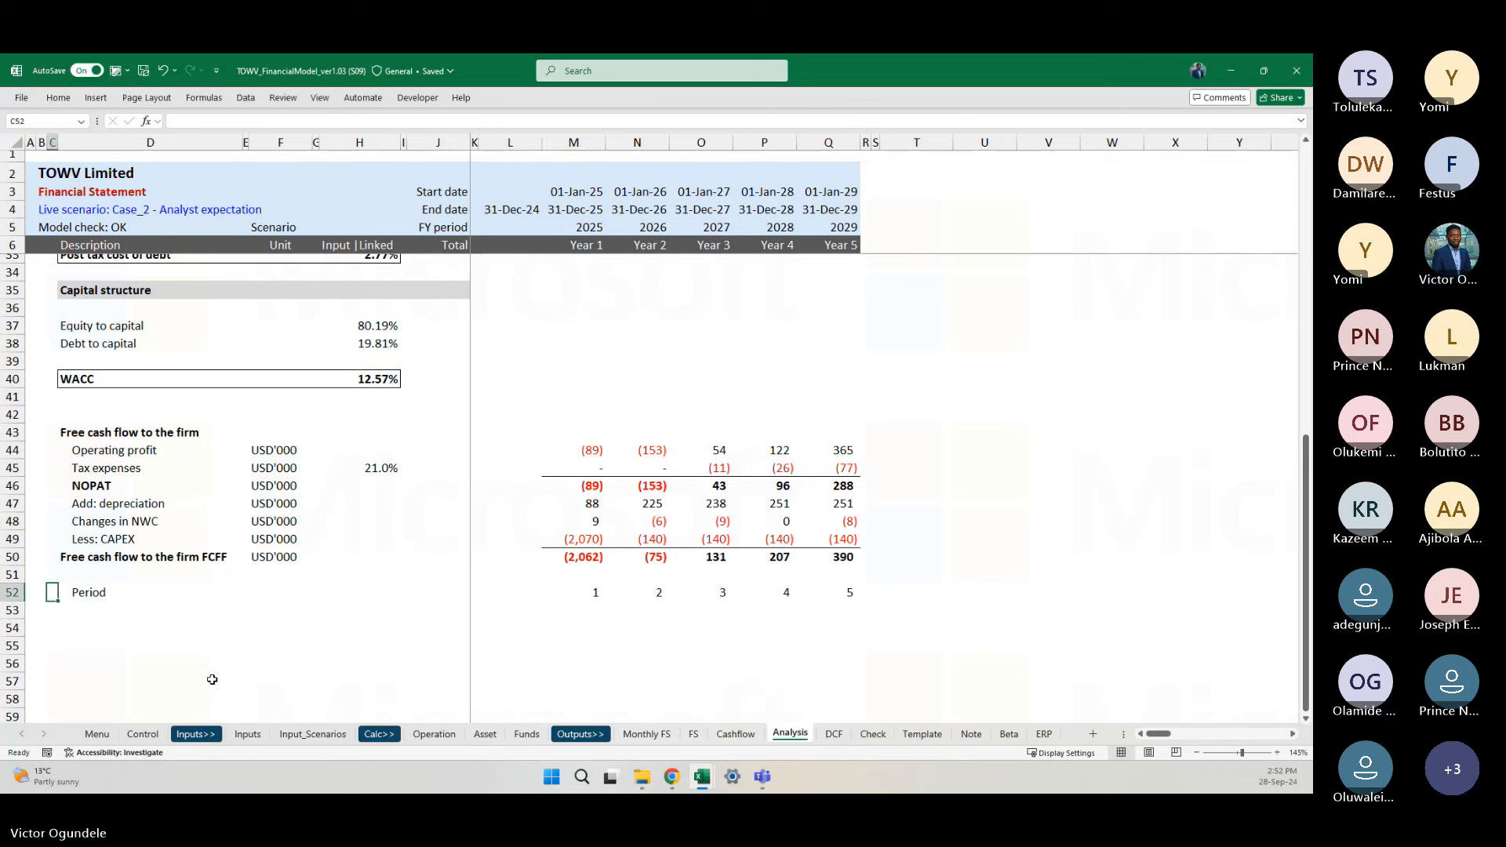
key(Right)
key(Down)
text(D)
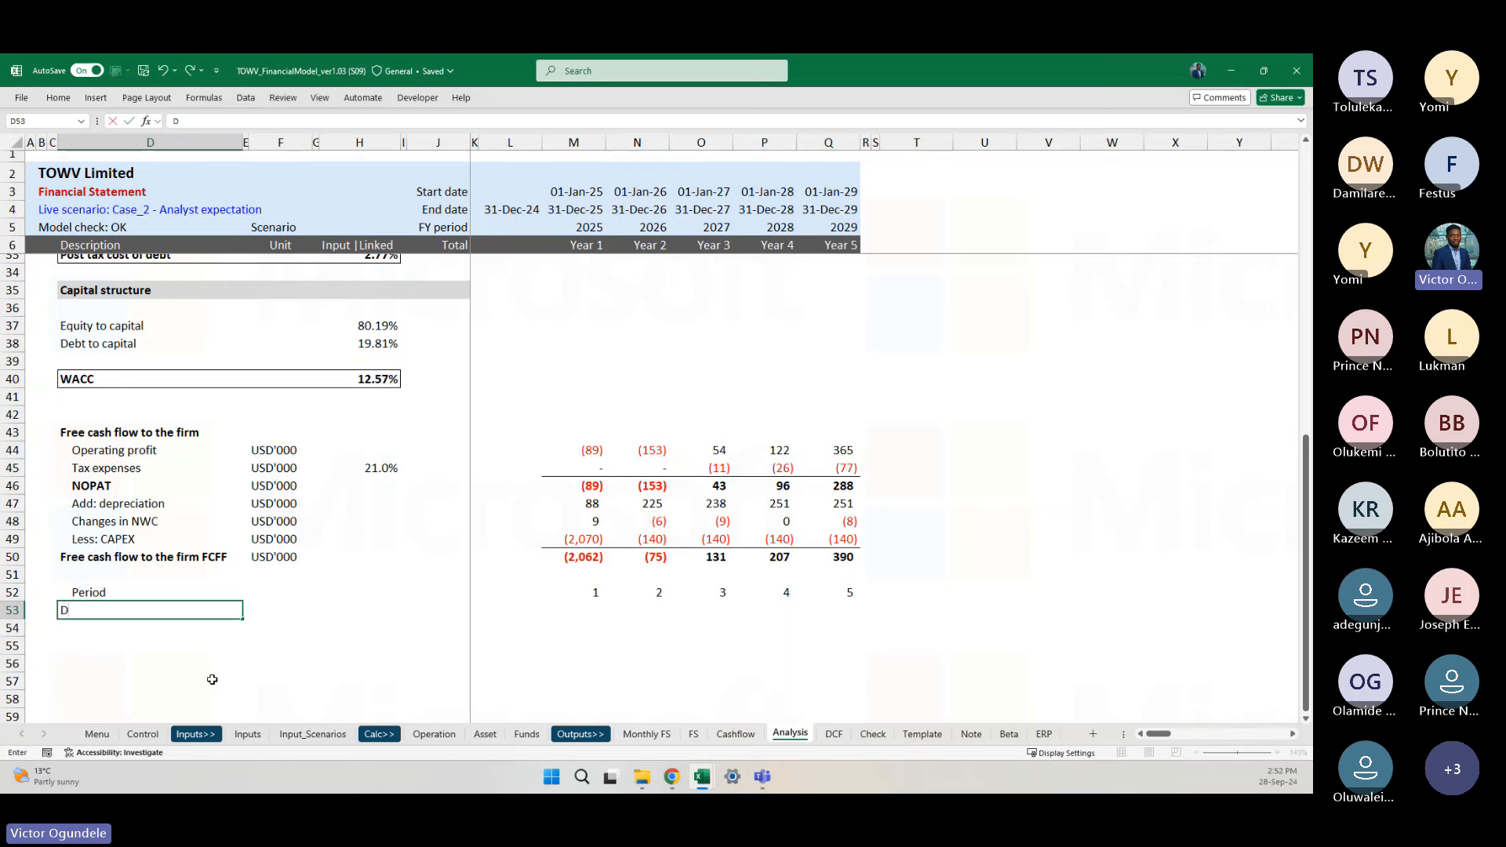
text(iscounf)
text( factor)
key(ctrl+Return)
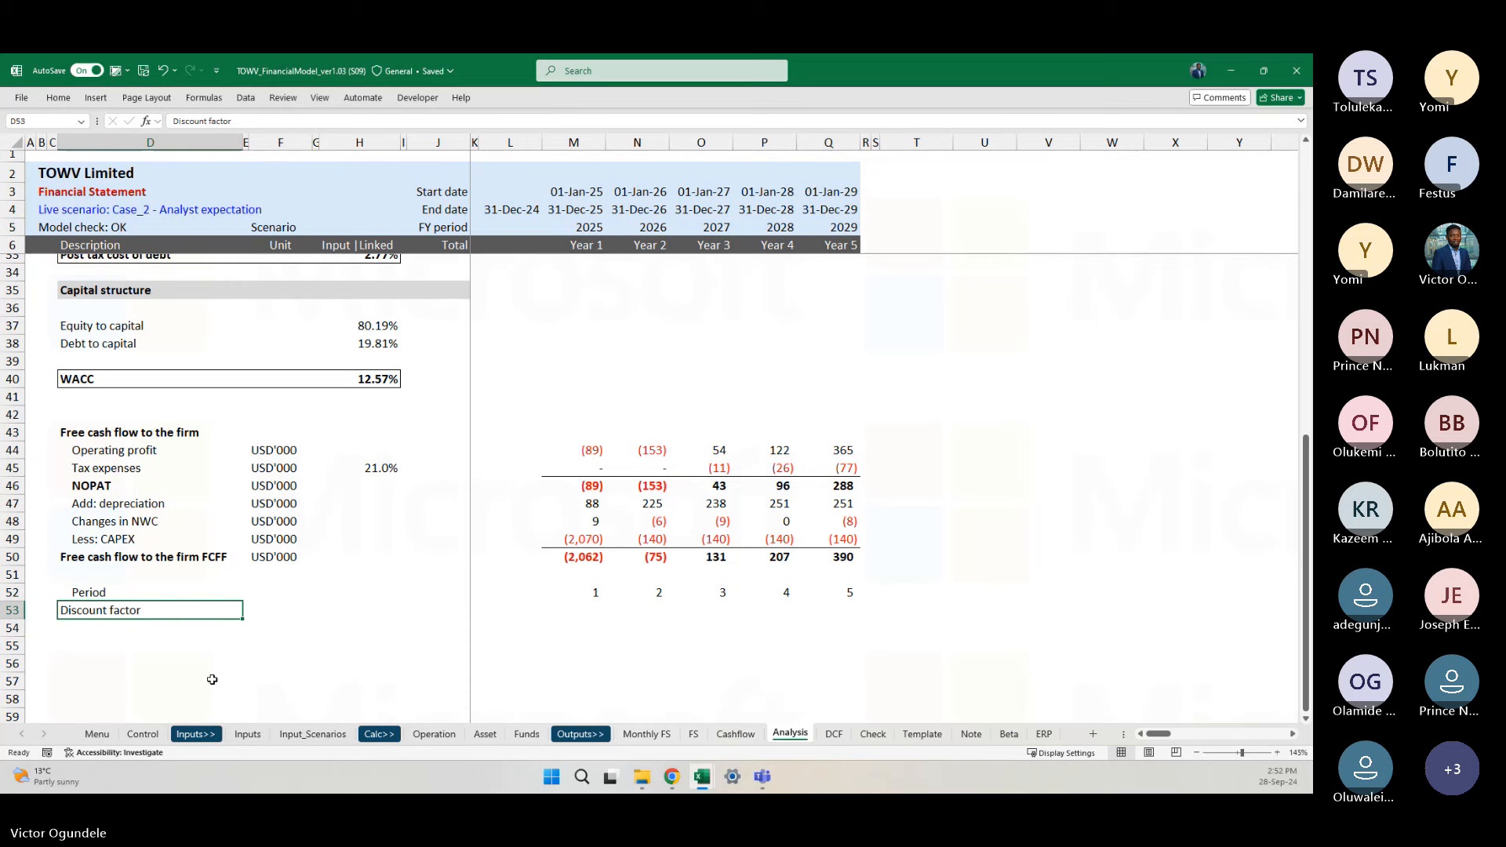
text(Diso)
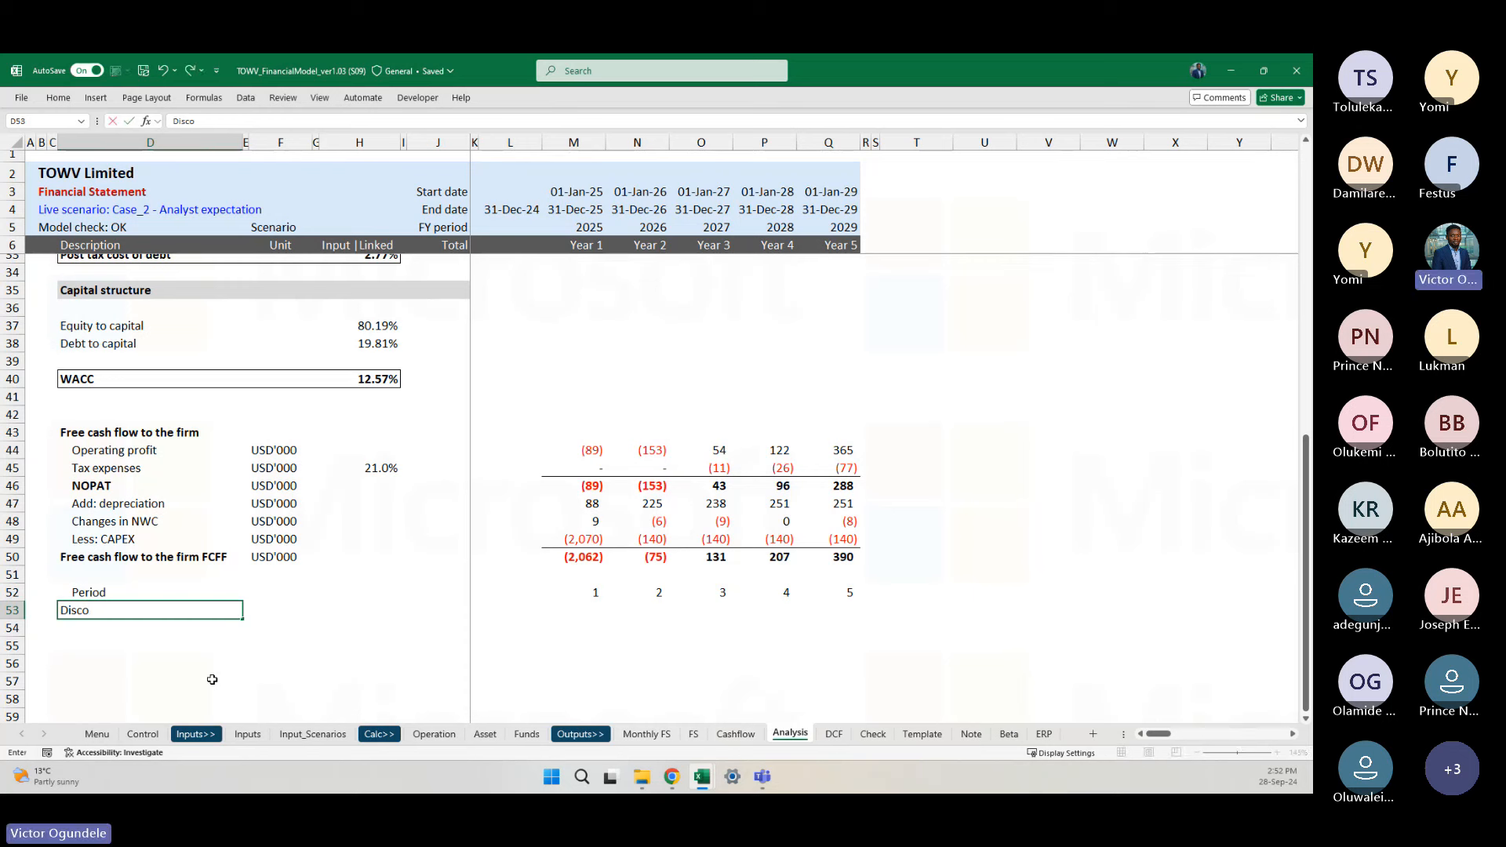
text(ount factor)
key(ctrl+Return)
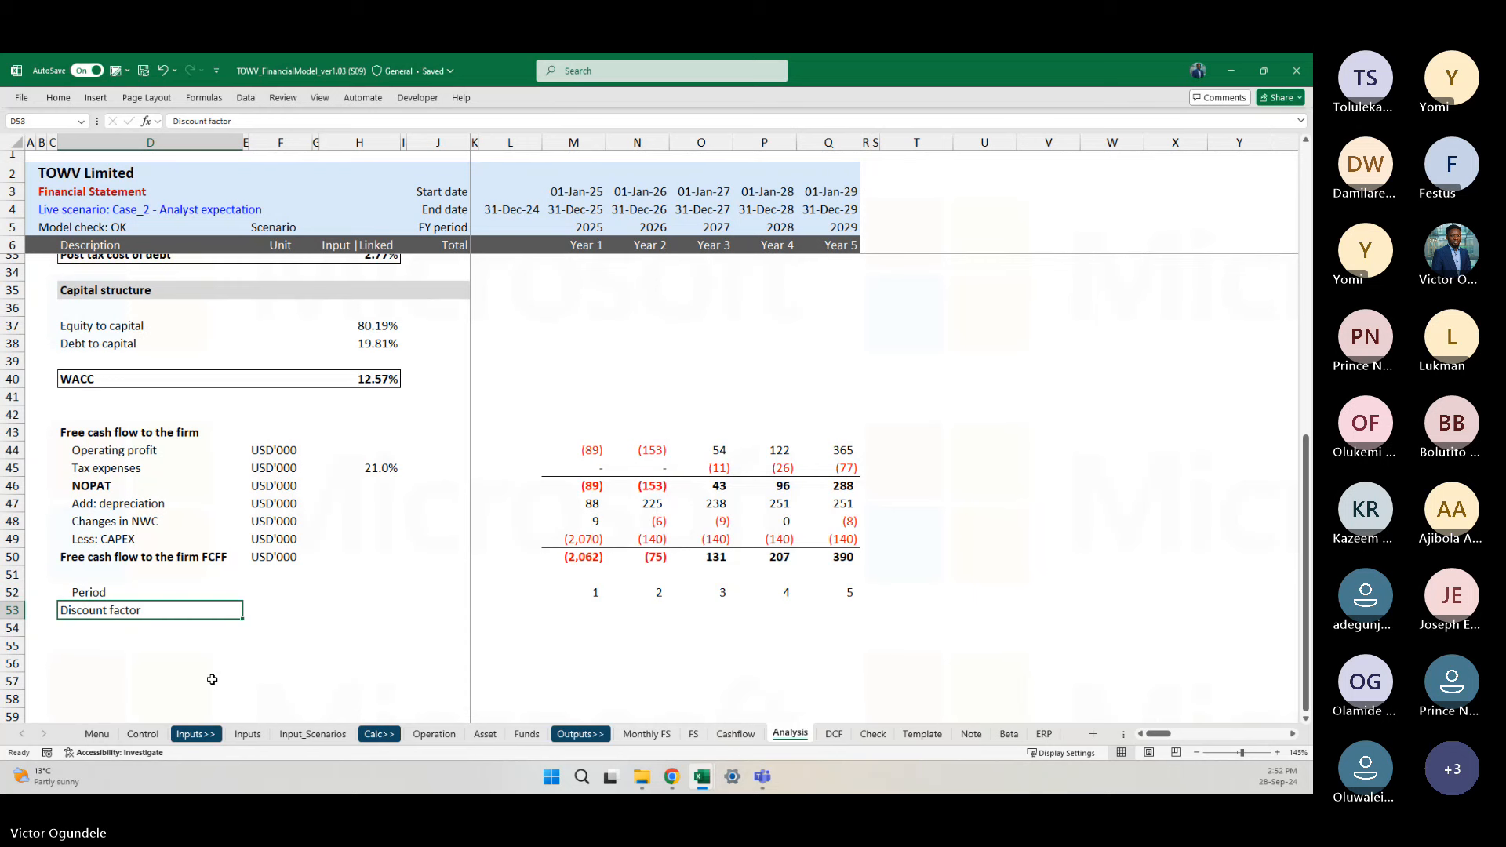
key(alt+h)
key(6)
Step: Link the discount factor's rate in H53 to the WACC in H40
key(Right)
key(Right)
key(Right)
key(Right)
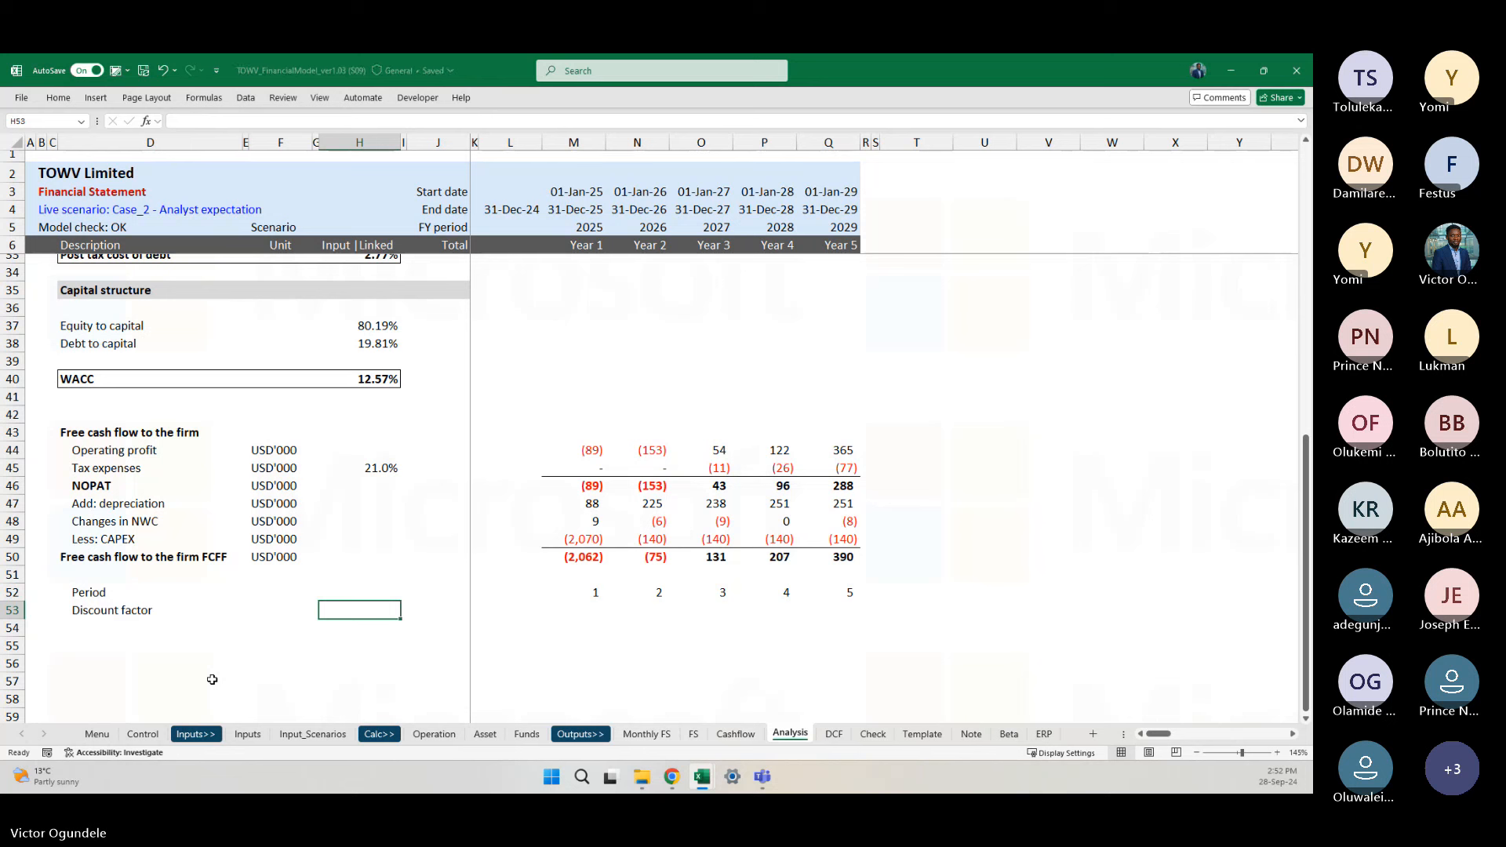
text(=)
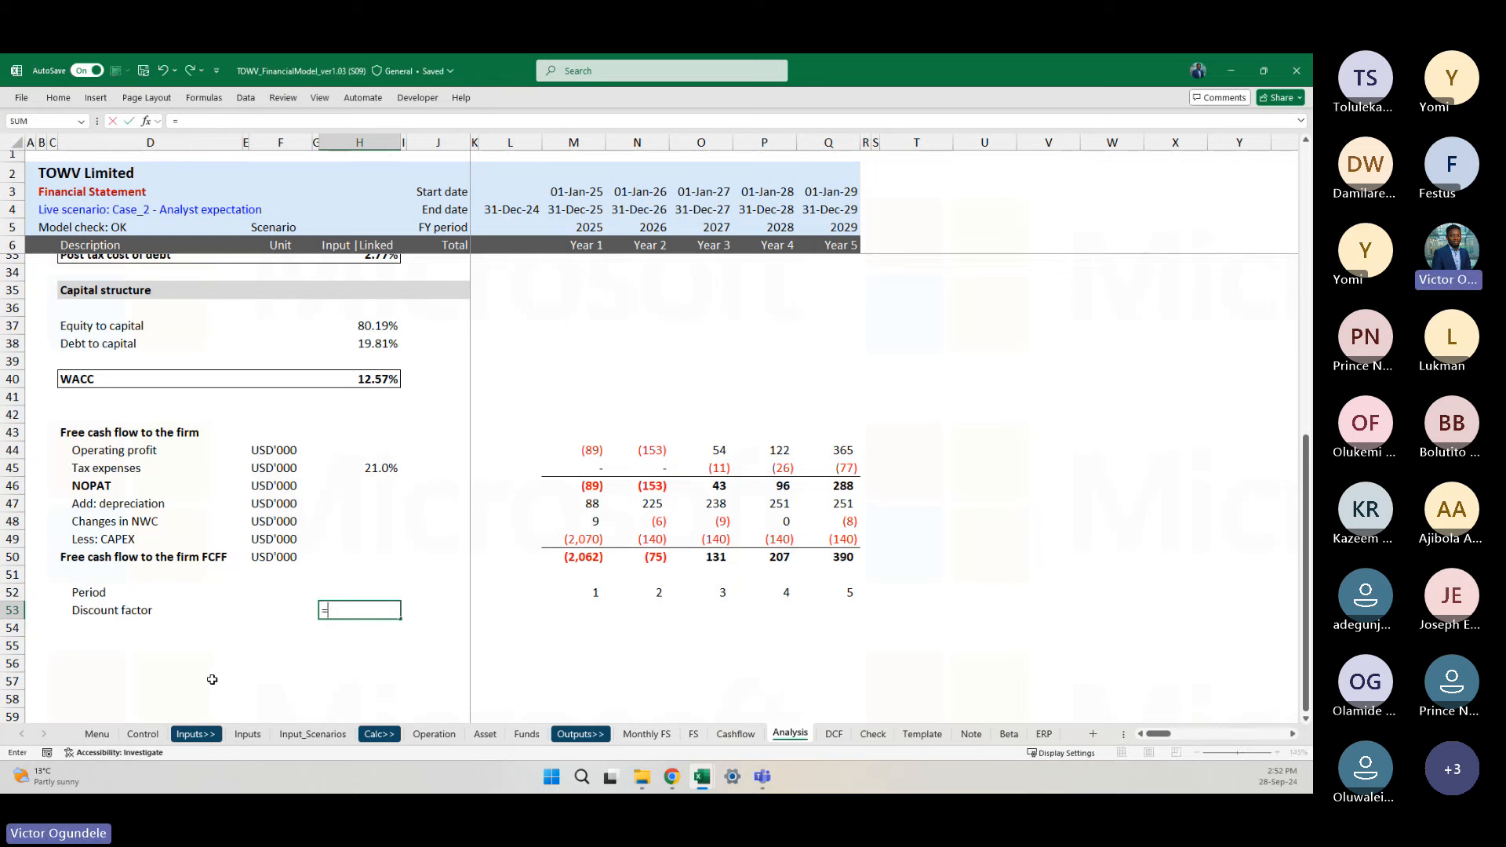
click(374, 378)
key(ctrl+Return)
Step: Calculate the discount factors for Years 1 to 5 by entering =(1+$H$53)^-M52 across M53:Q53
key(Right)
key(Right)
key(Right)
key(Right)
key(Right)
key(Right)
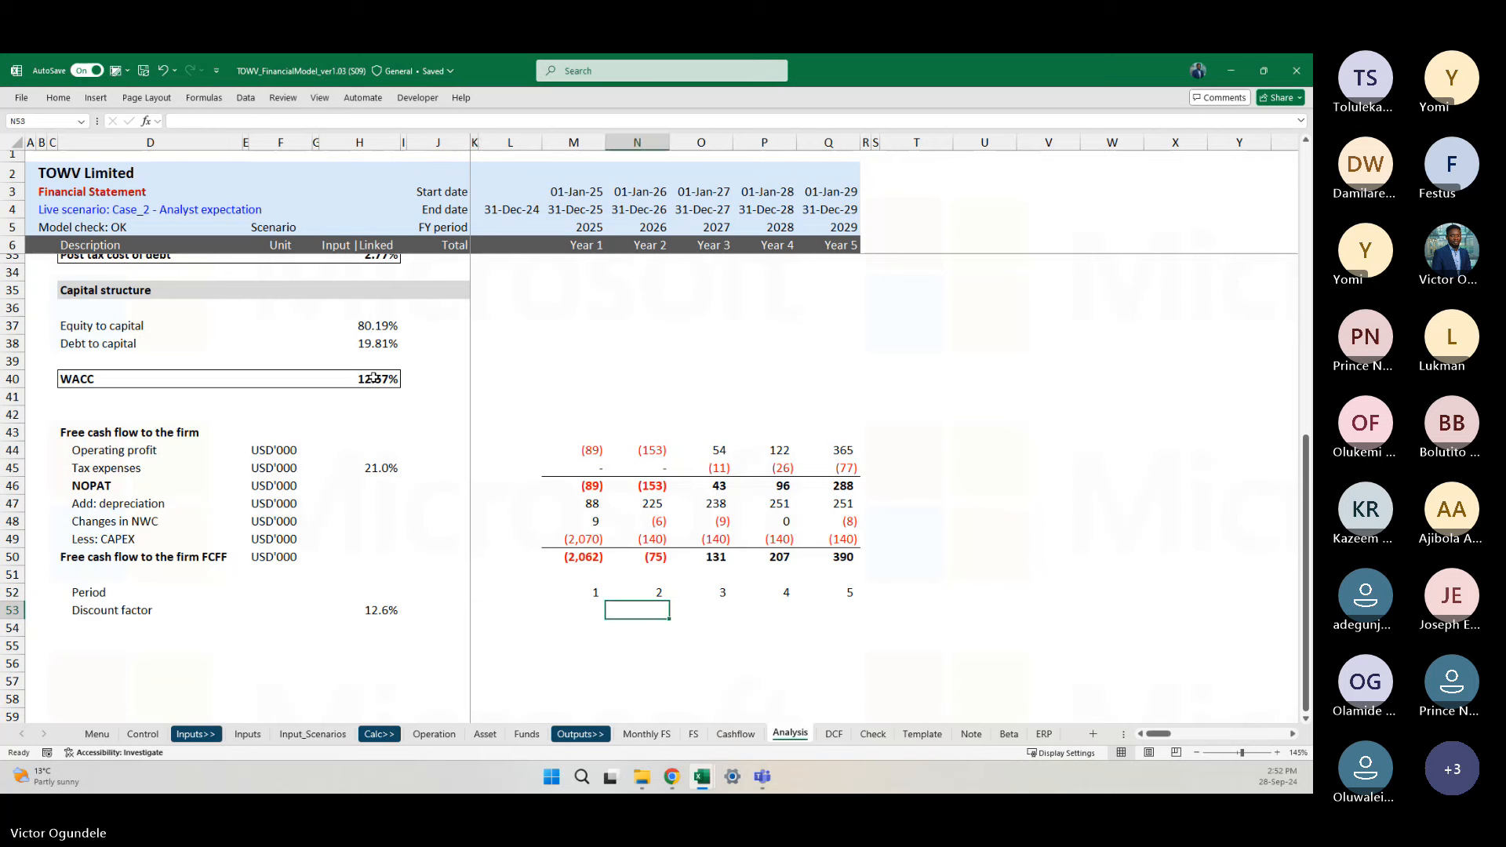
key(Left)
key(shift+Right)
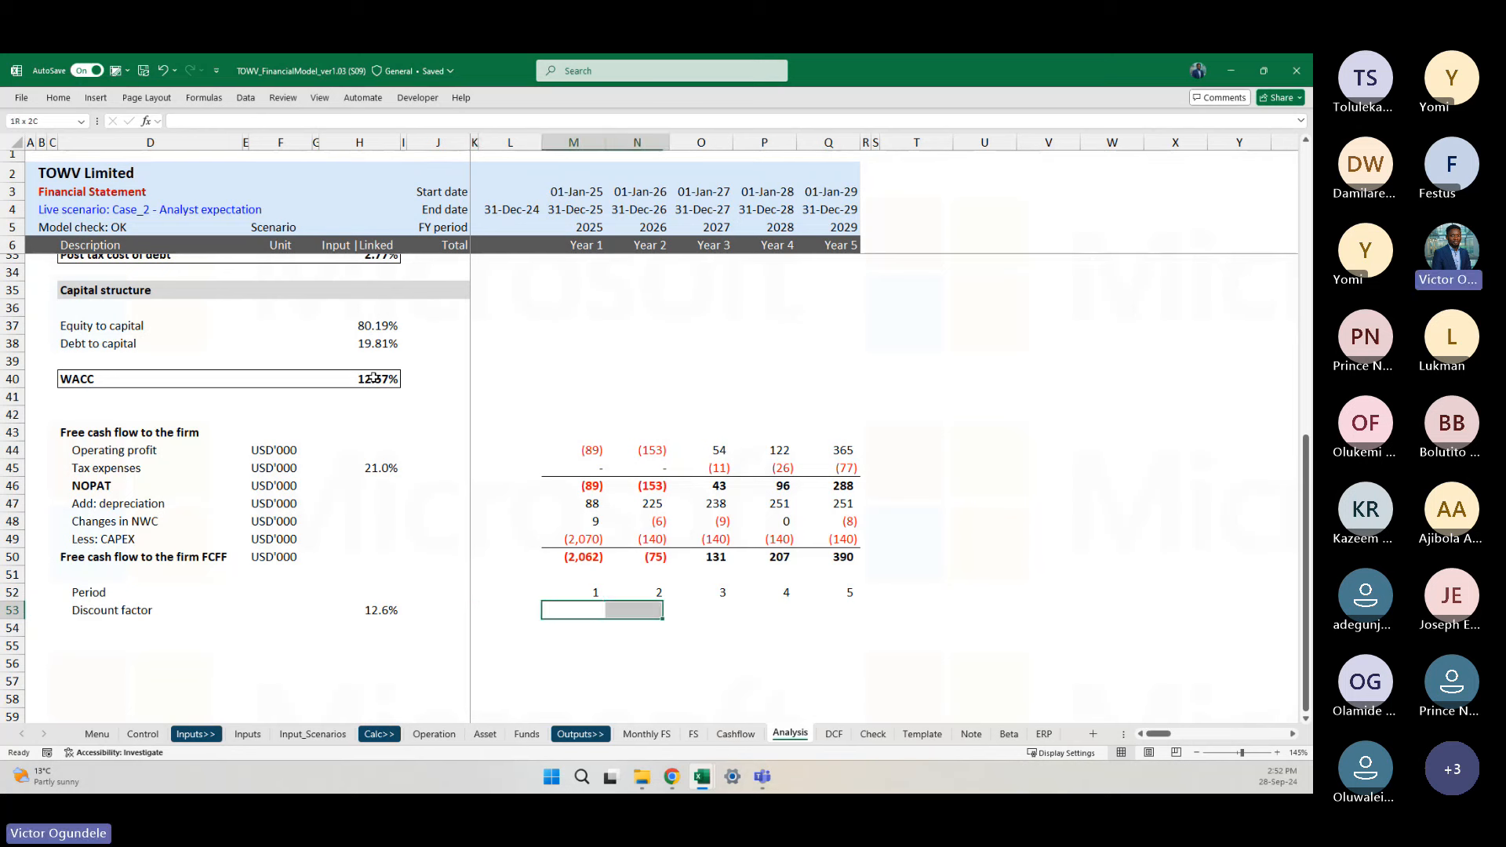
key(shift+Right)
key(shift+Right)
key(shift+Right)
text(=(1)
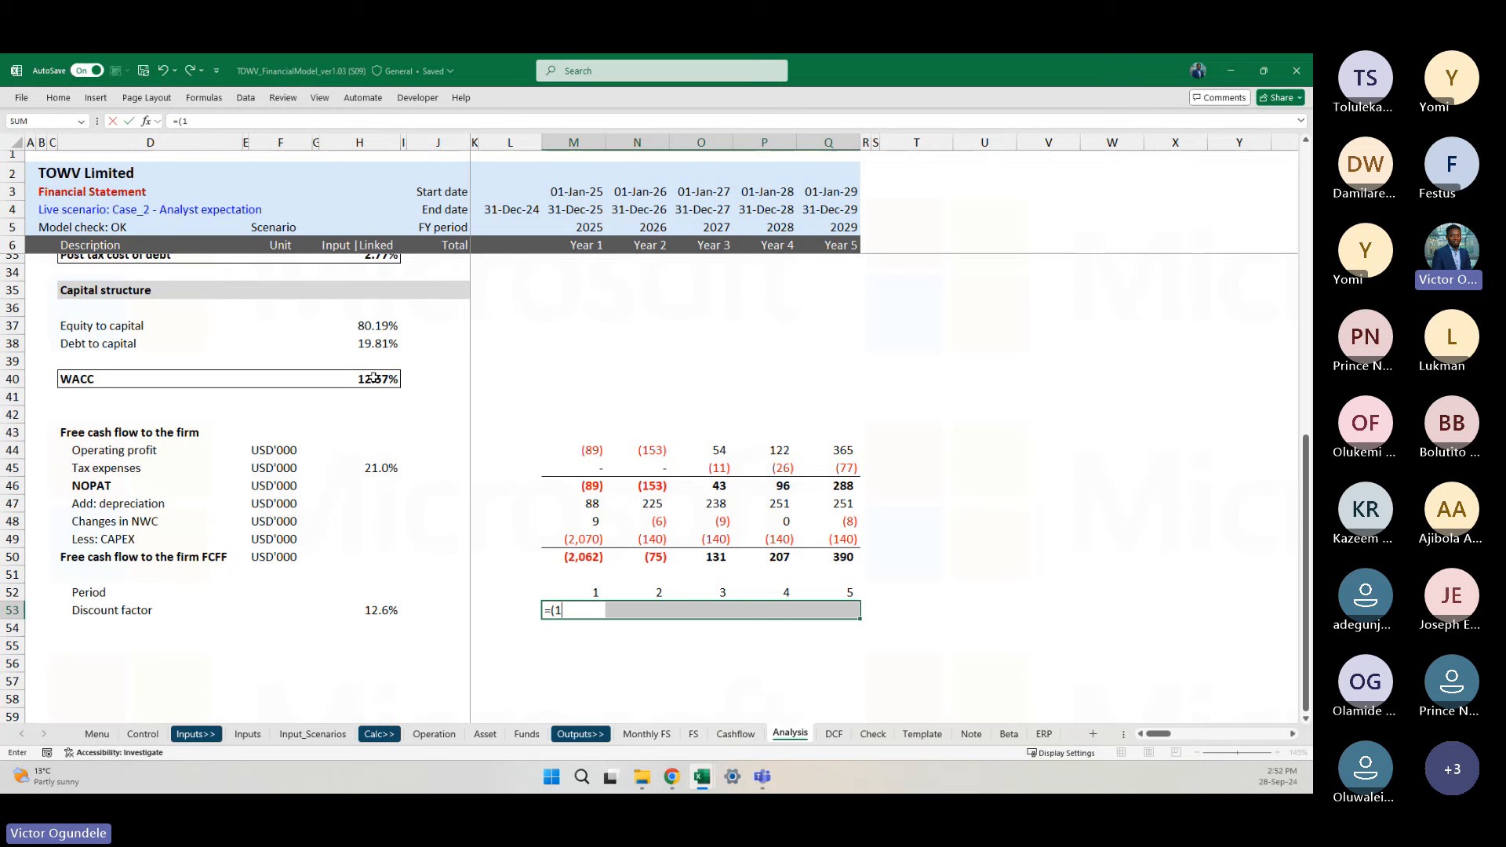
text(+$H$53)^)
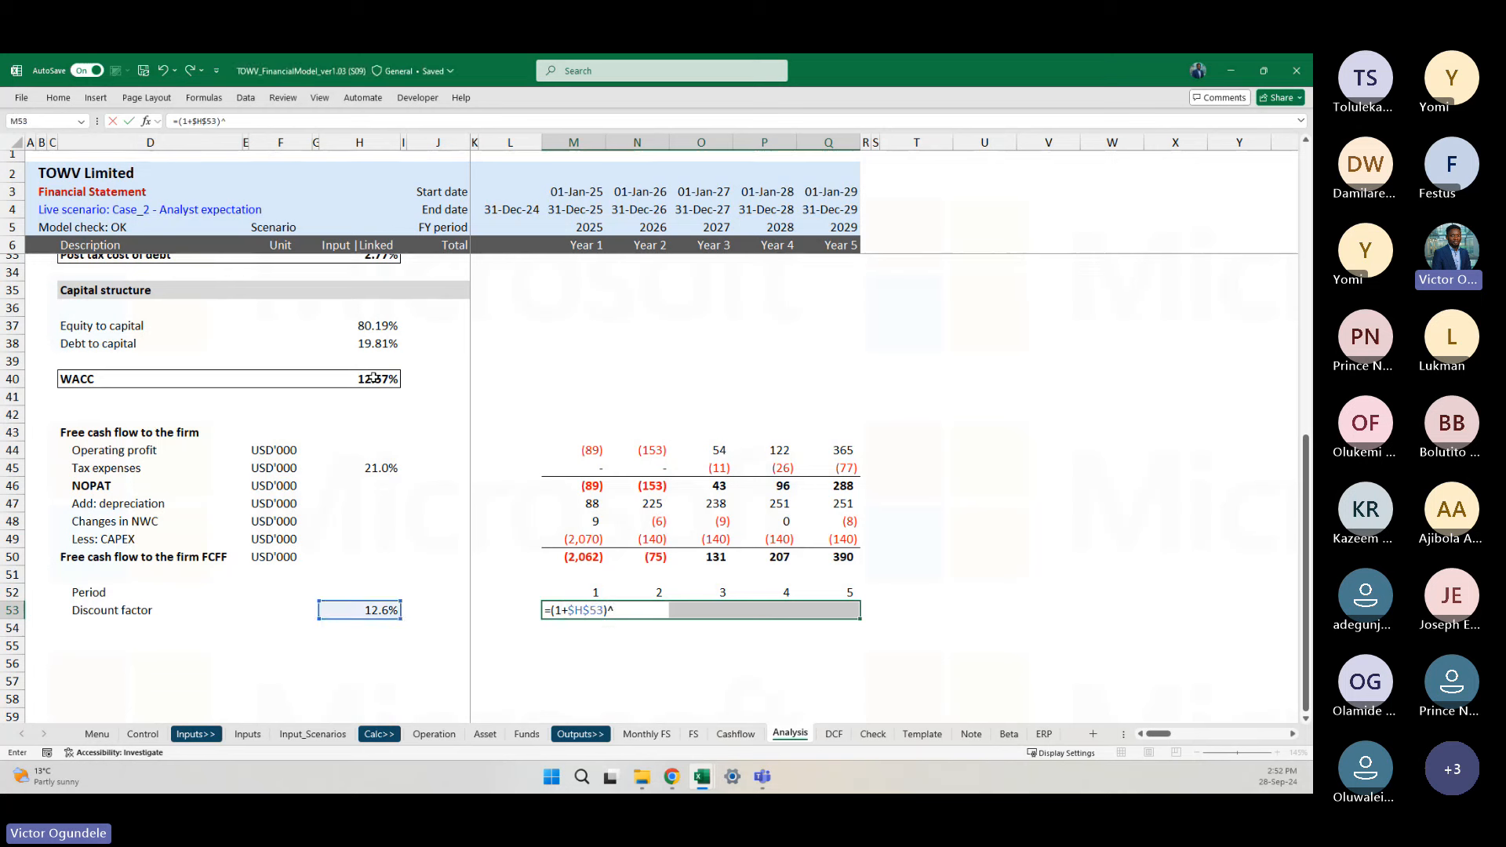
text(-M52)
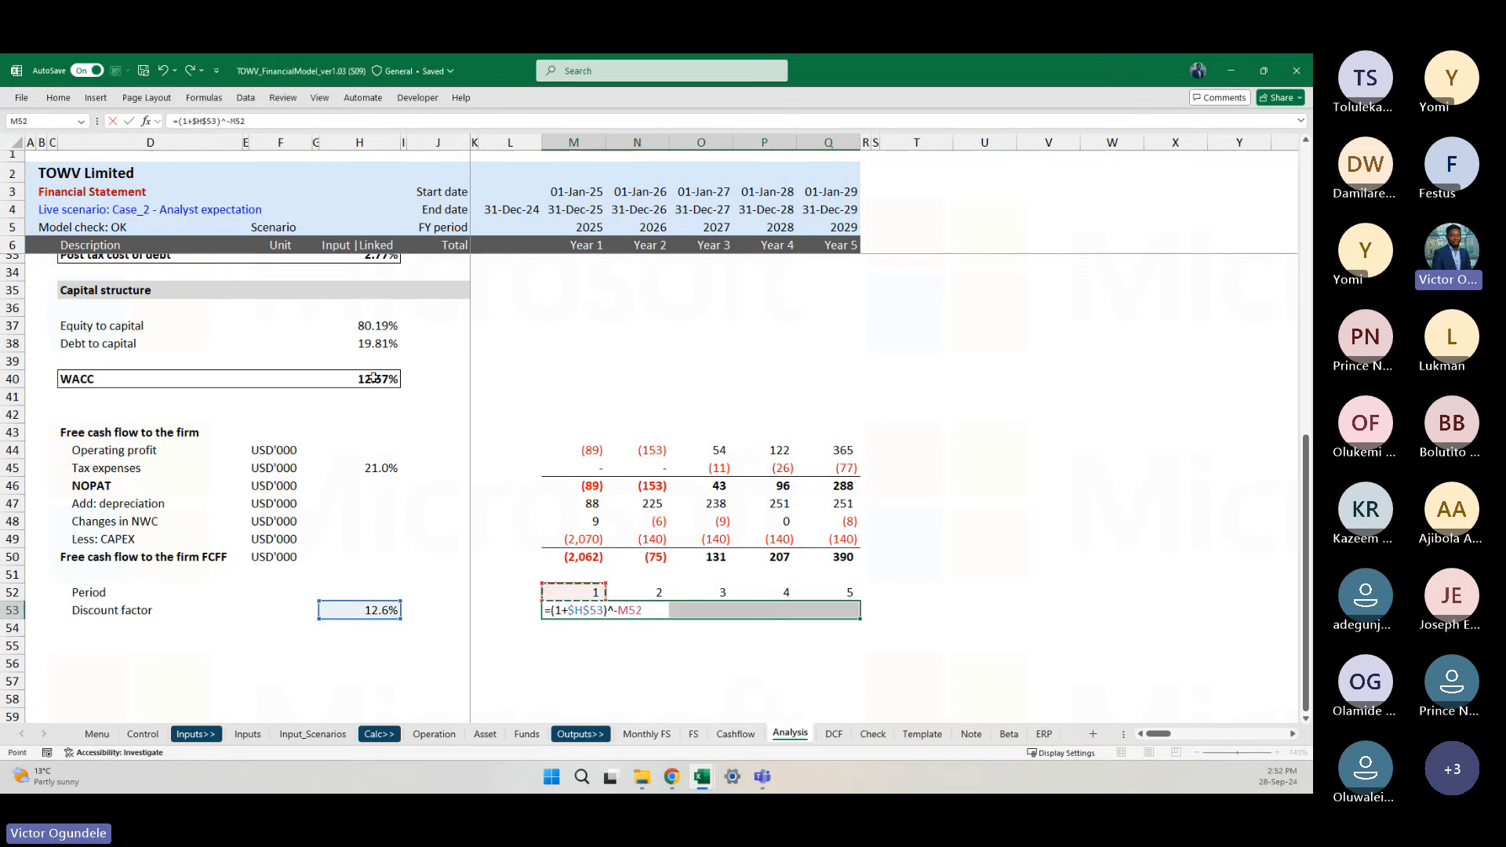
key(ctrl+Return)
Step: Show the discount factors in M53:Q53 with two decimal places
key(alt+h)
key(0)
key(F4)
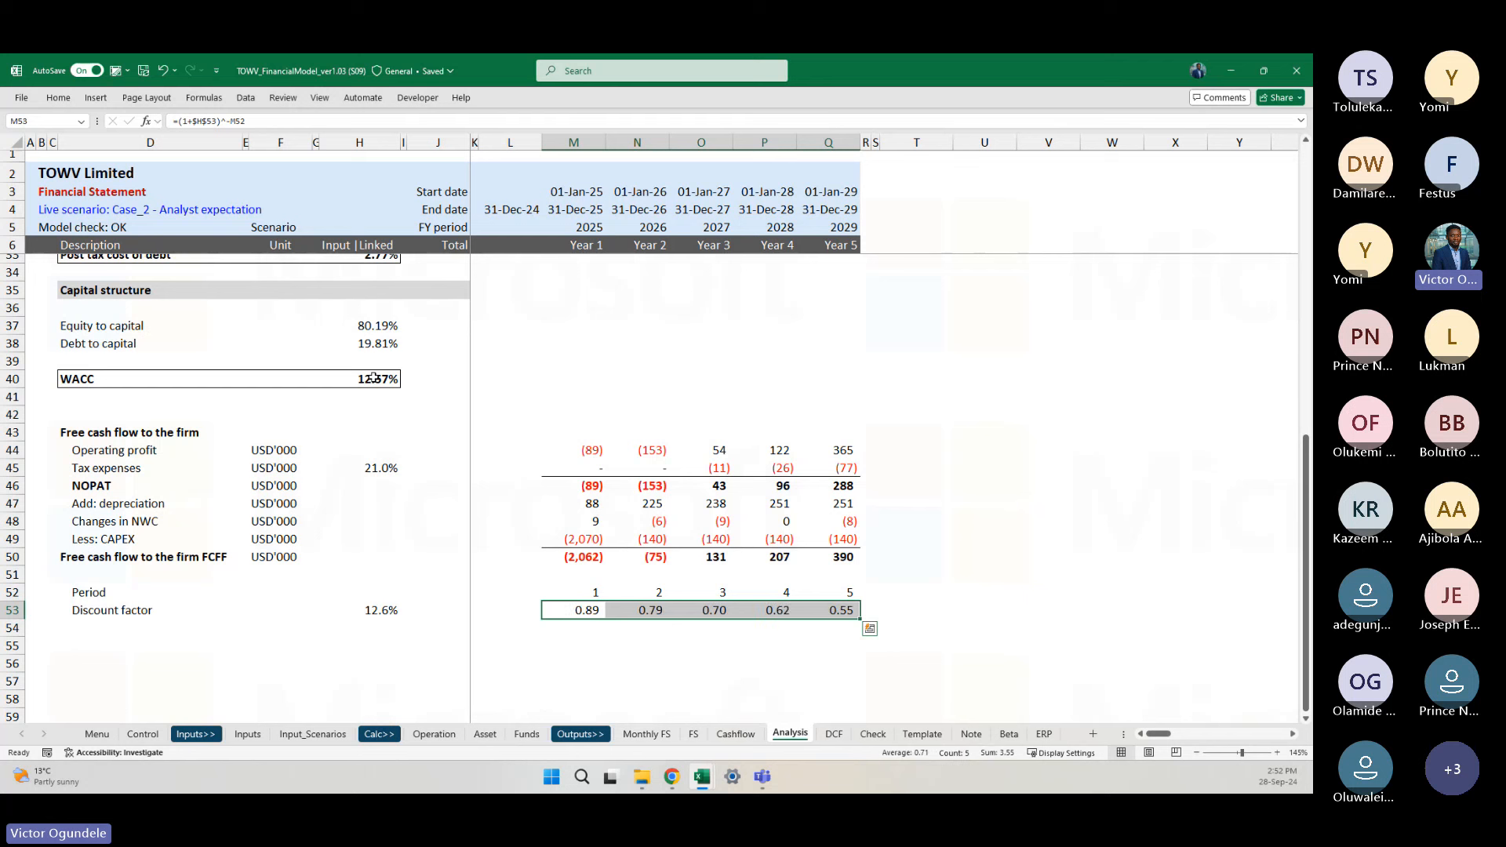
Step: Try a percentage format on the discount factors in M53:Q53 and undo it
key(alt+h)
key(p)
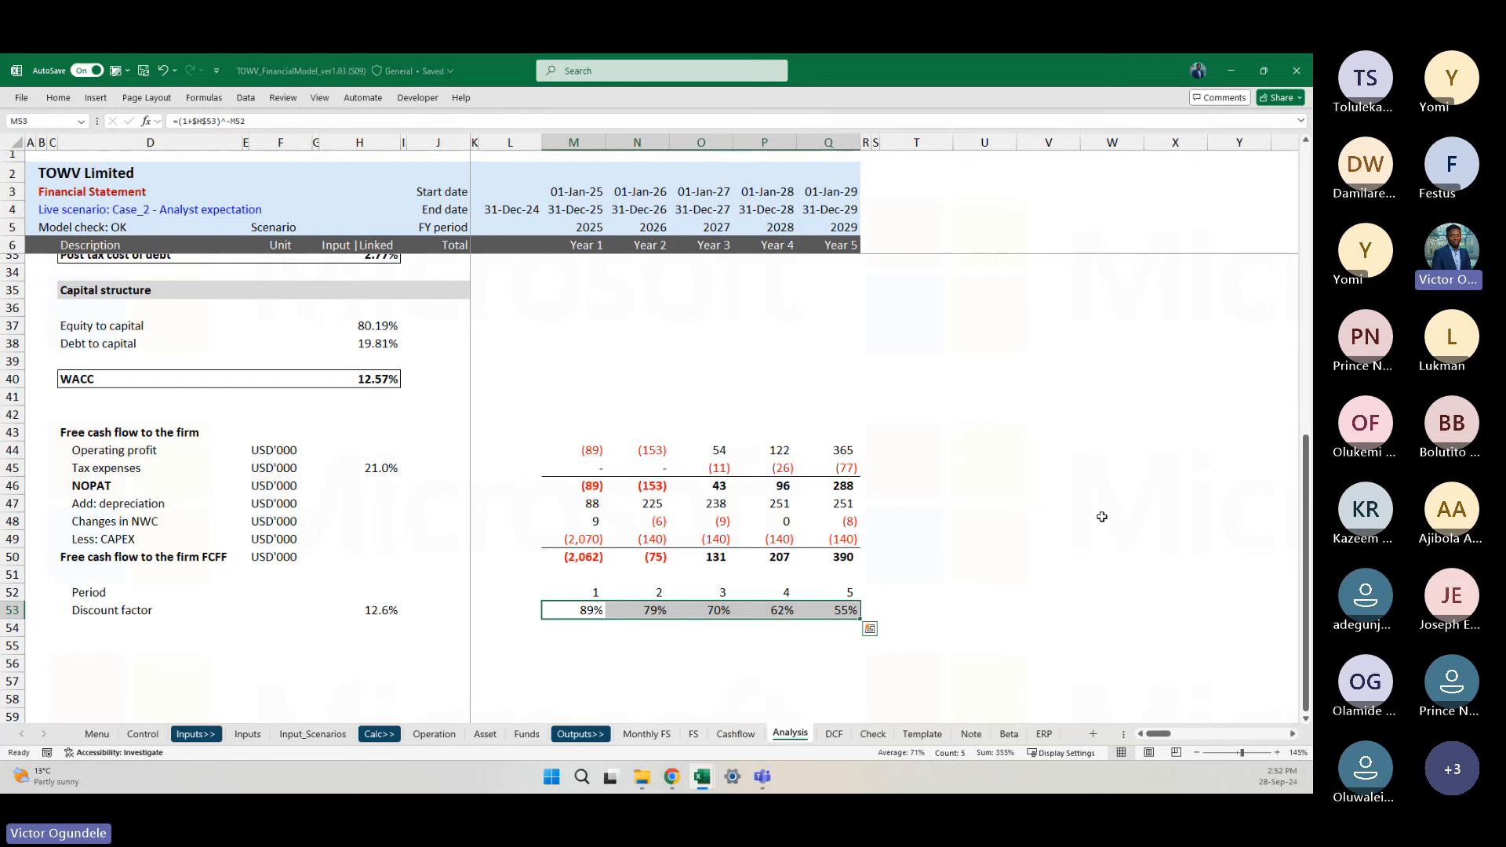
scroll(727, 629, down, 2)
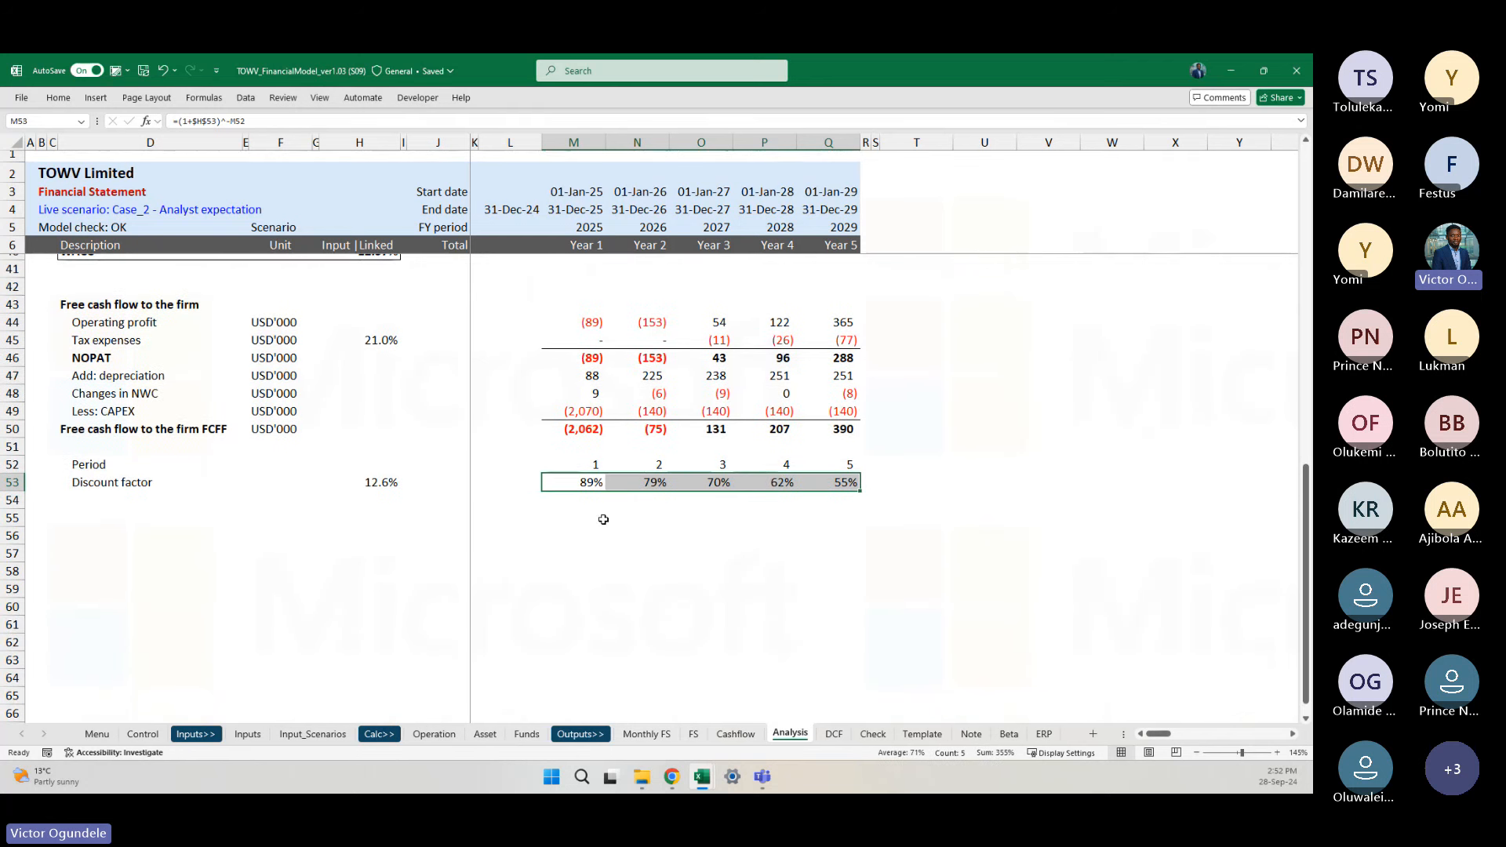
key(ctrl+z)
Step: Label D55 Present of FCFF, leaving a blank row below the discount factor
key(Home)
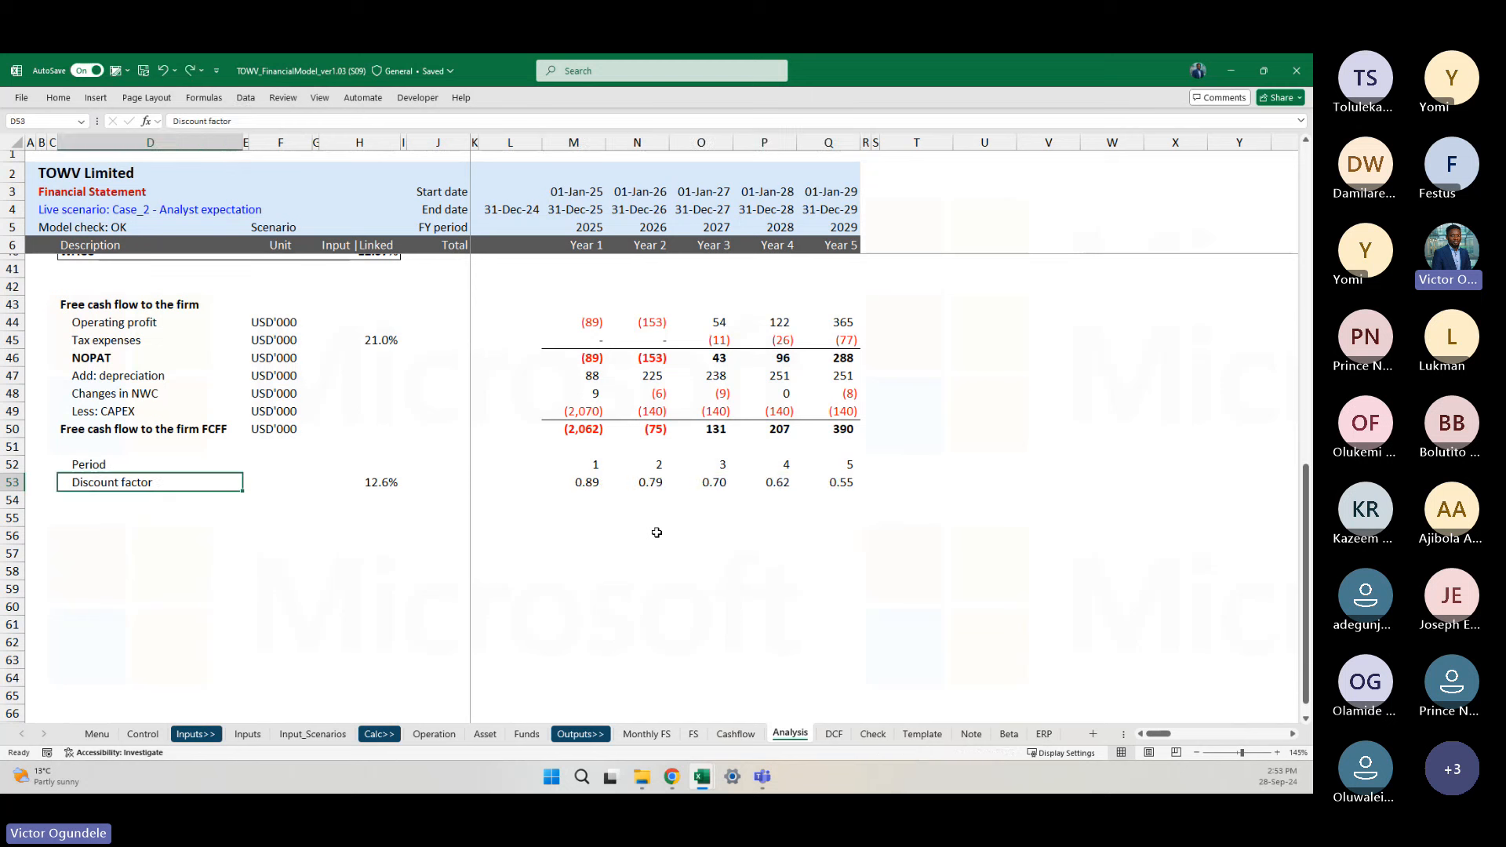
key(Down)
key(Down)
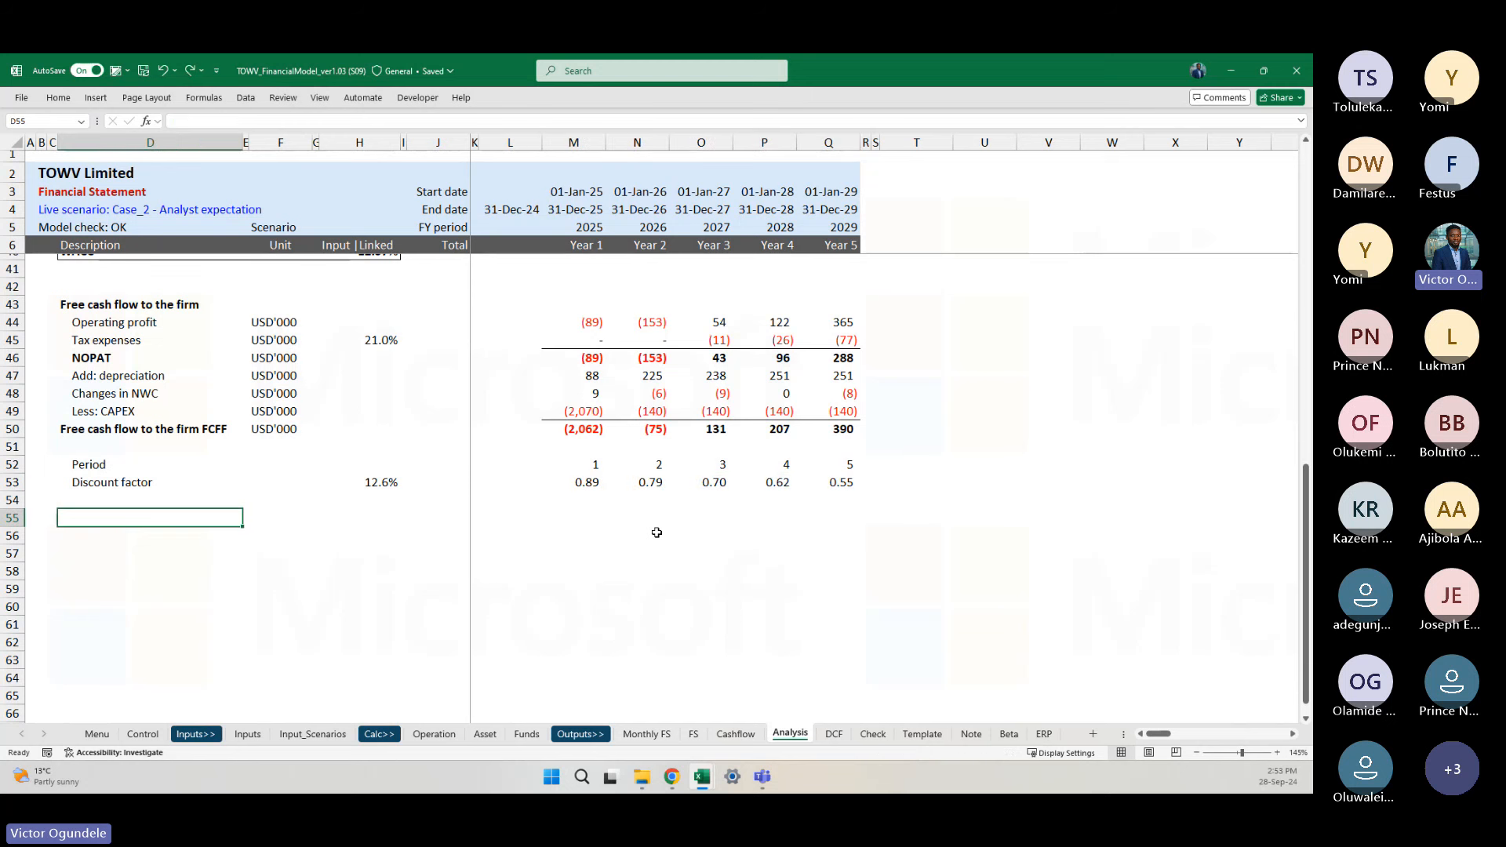
text(Preset)
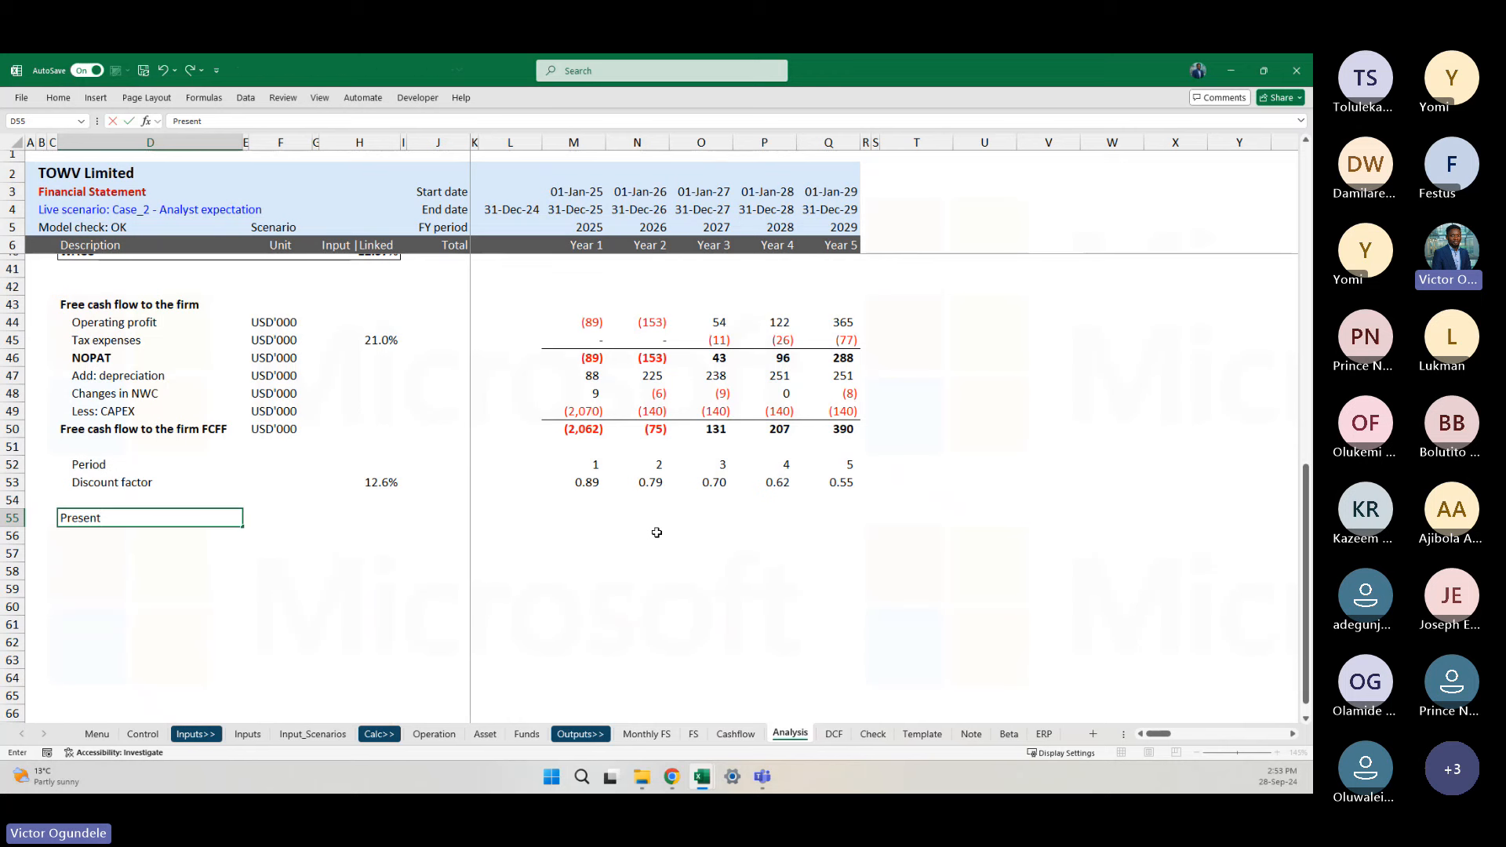
text(of FCF)
key(BackSpace)
text(F)
key(Tab)
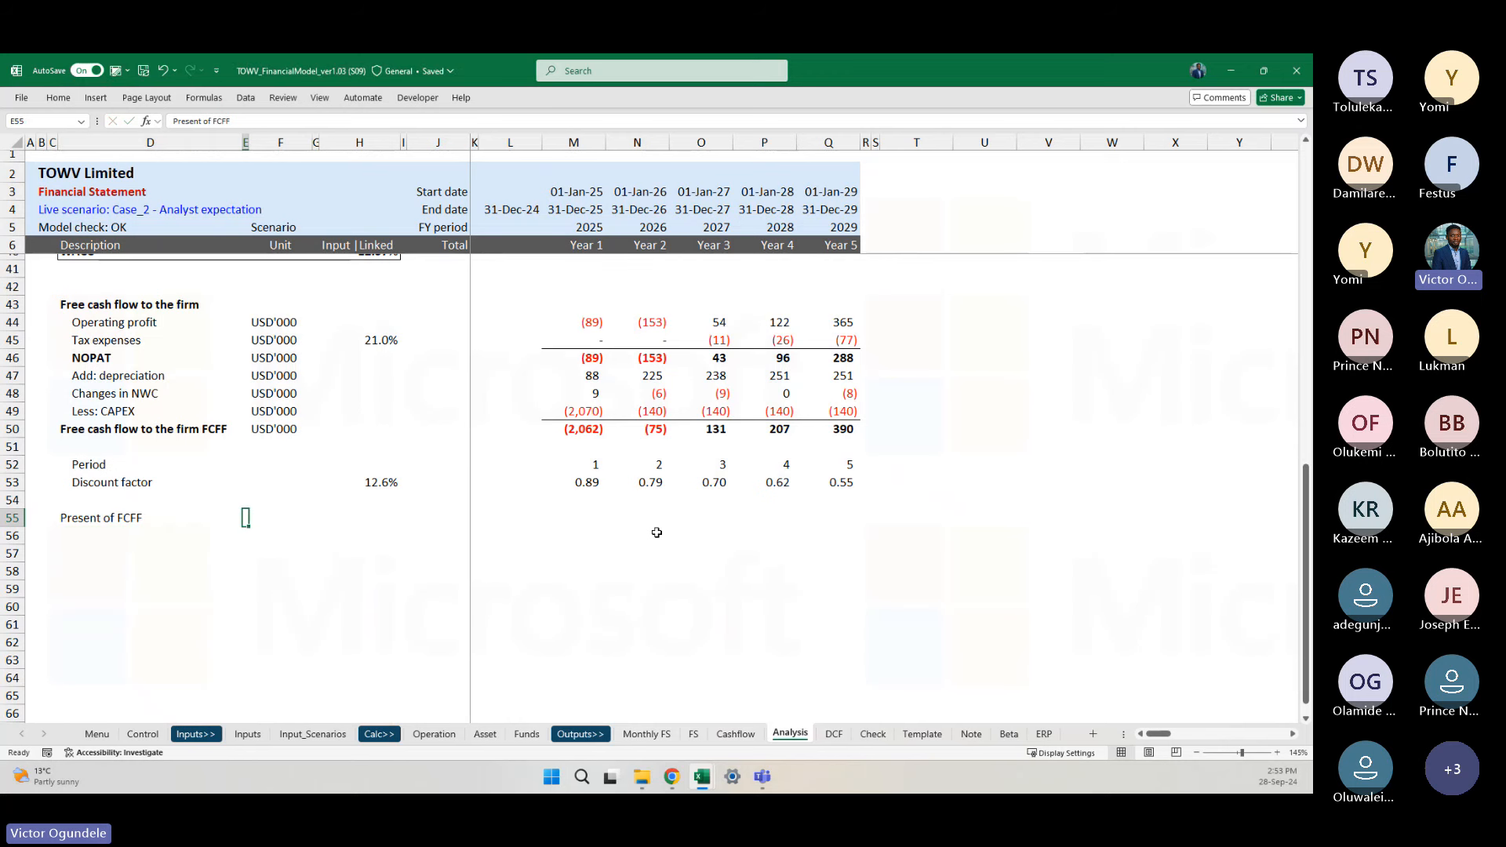
Step: Copy the USD'000 unit from F50 to F55 for the Present of FCFF row
key(Tab)
key(Up)
key(Up)
key(Up)
key(Up)
key(Up)
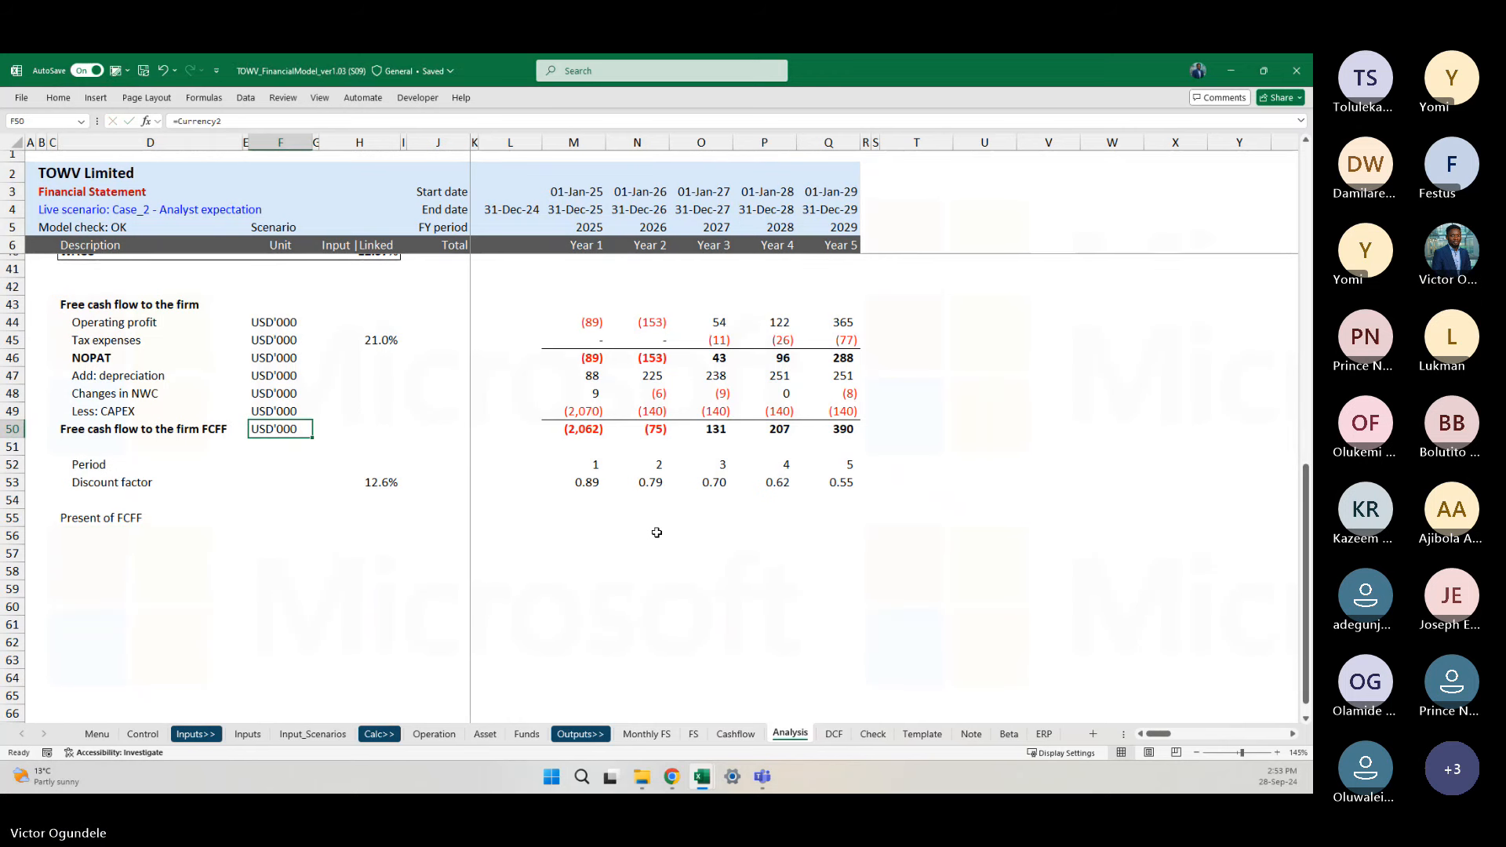
key(ctrl+c)
key(Down)
key(Down)
key(Down)
key(Down)
key(Down)
key(ctrl+v)
Step: Discount the free cash flows by entering =M50*M53 in M55 and filling it across to Q55
key(Right)
key(Right)
key(Right)
key(Right)
key(Right)
key(Right)
key(Right)
text(=)
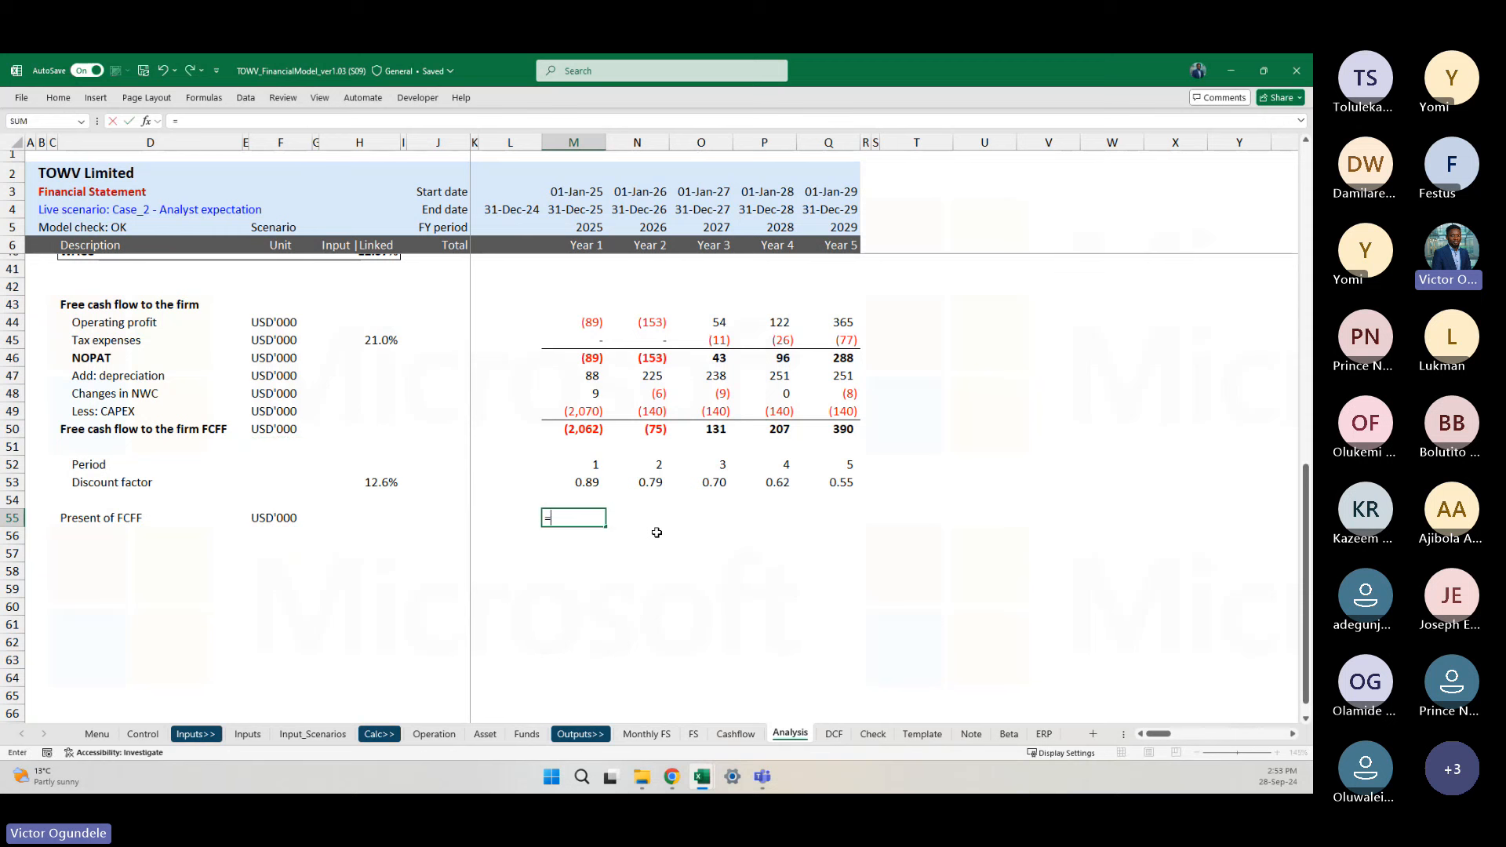
key(Up)
key(Up)
key(Up)
key(Up)
key(Up)
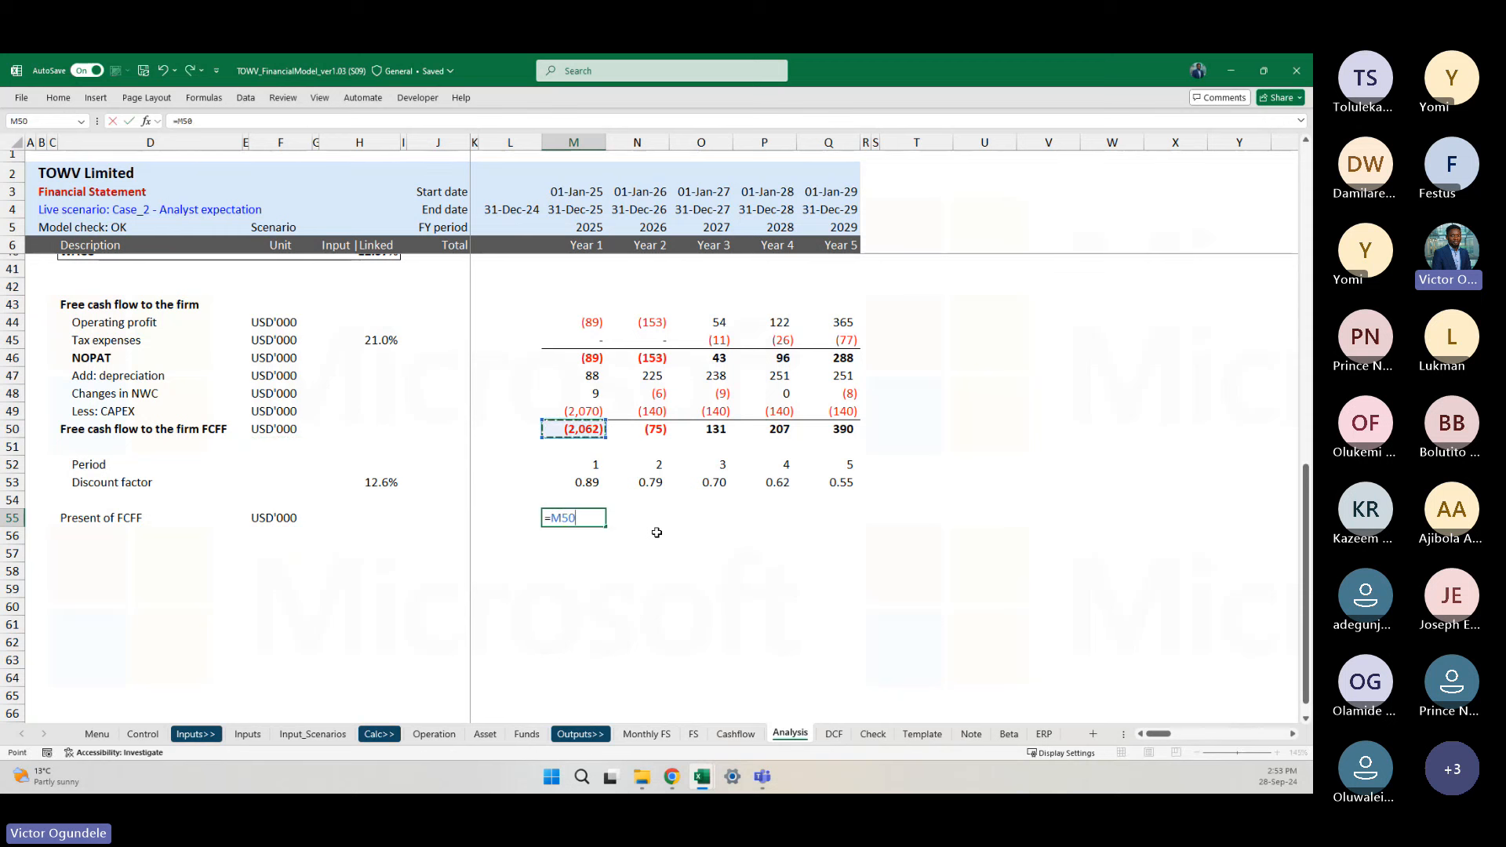
text(*)
key(Down)
key(Down)
key(Down)
key(ctrl+Return)
key(shift+Right)
key(shift+Right)
key(shift+Right)
key(shift+Right)
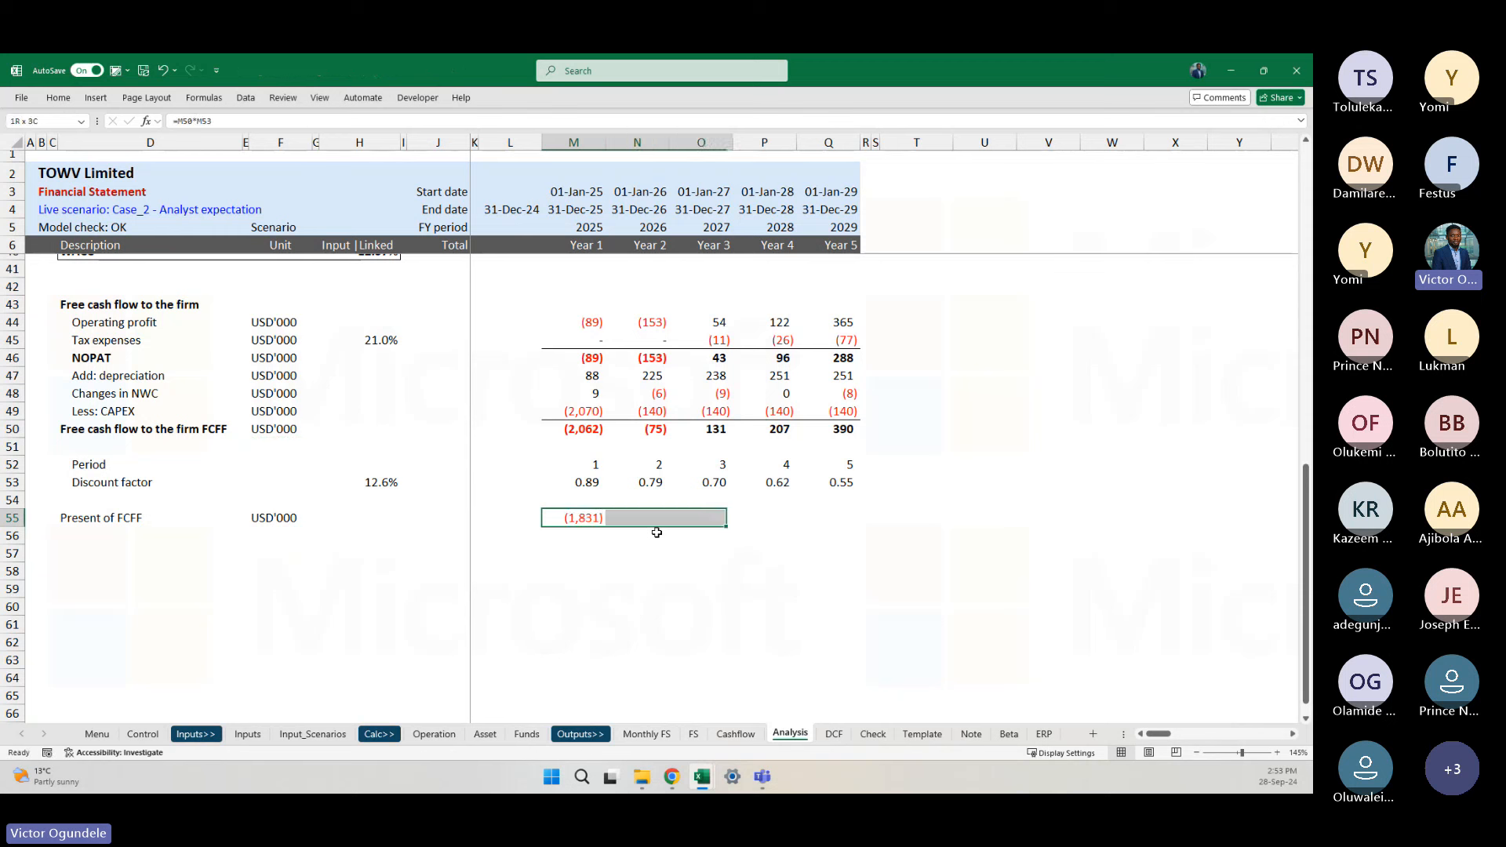
key(ctrl+r)
Step: Label D56 Net present value in bold and enter the unit USD'000 in F56
key(ctrl+Left)
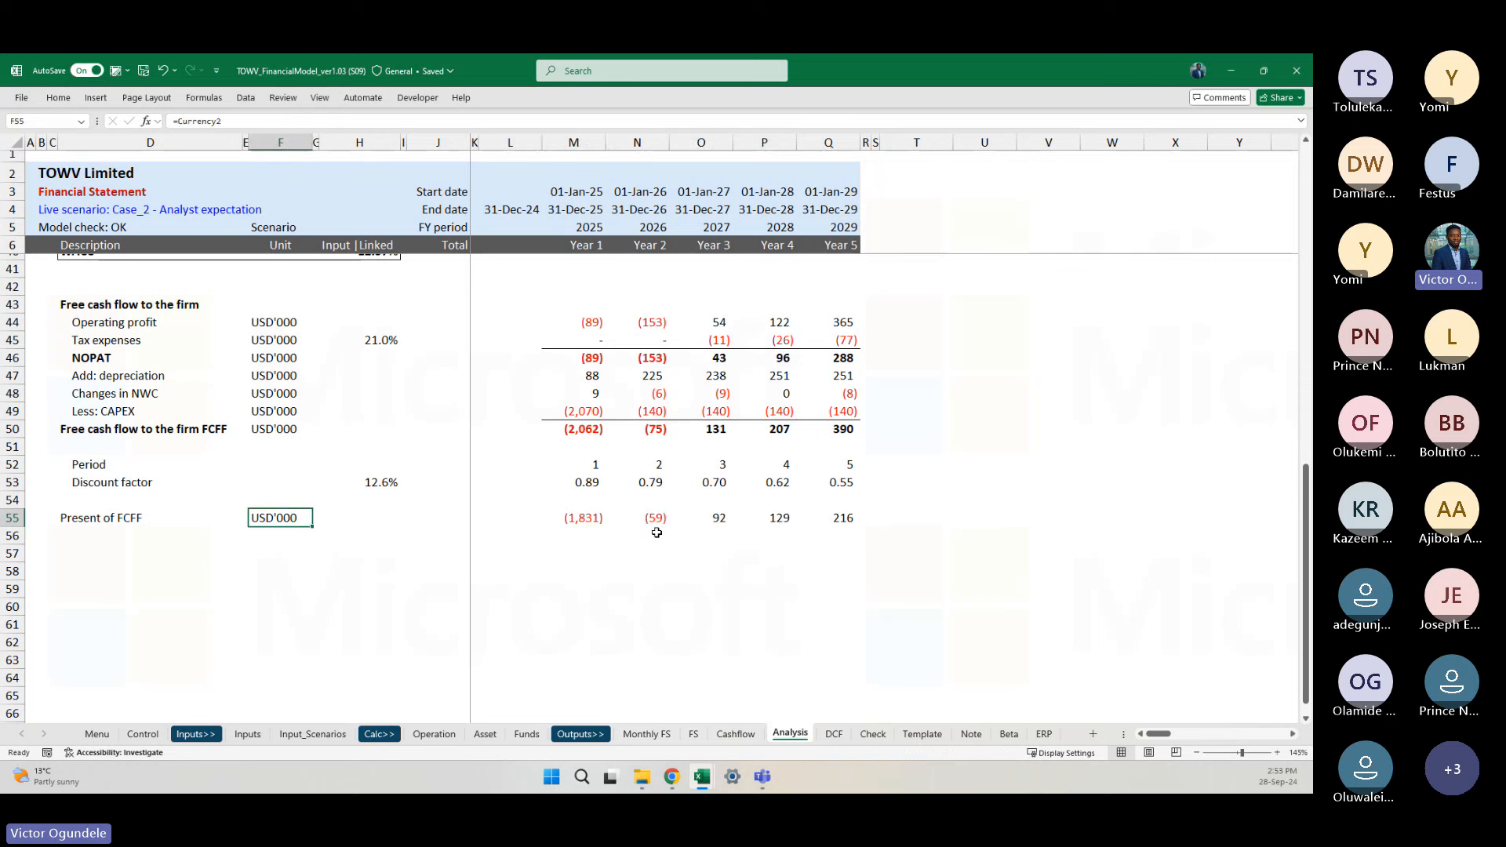
key(ctrl+Left)
key(Down)
text(NP)
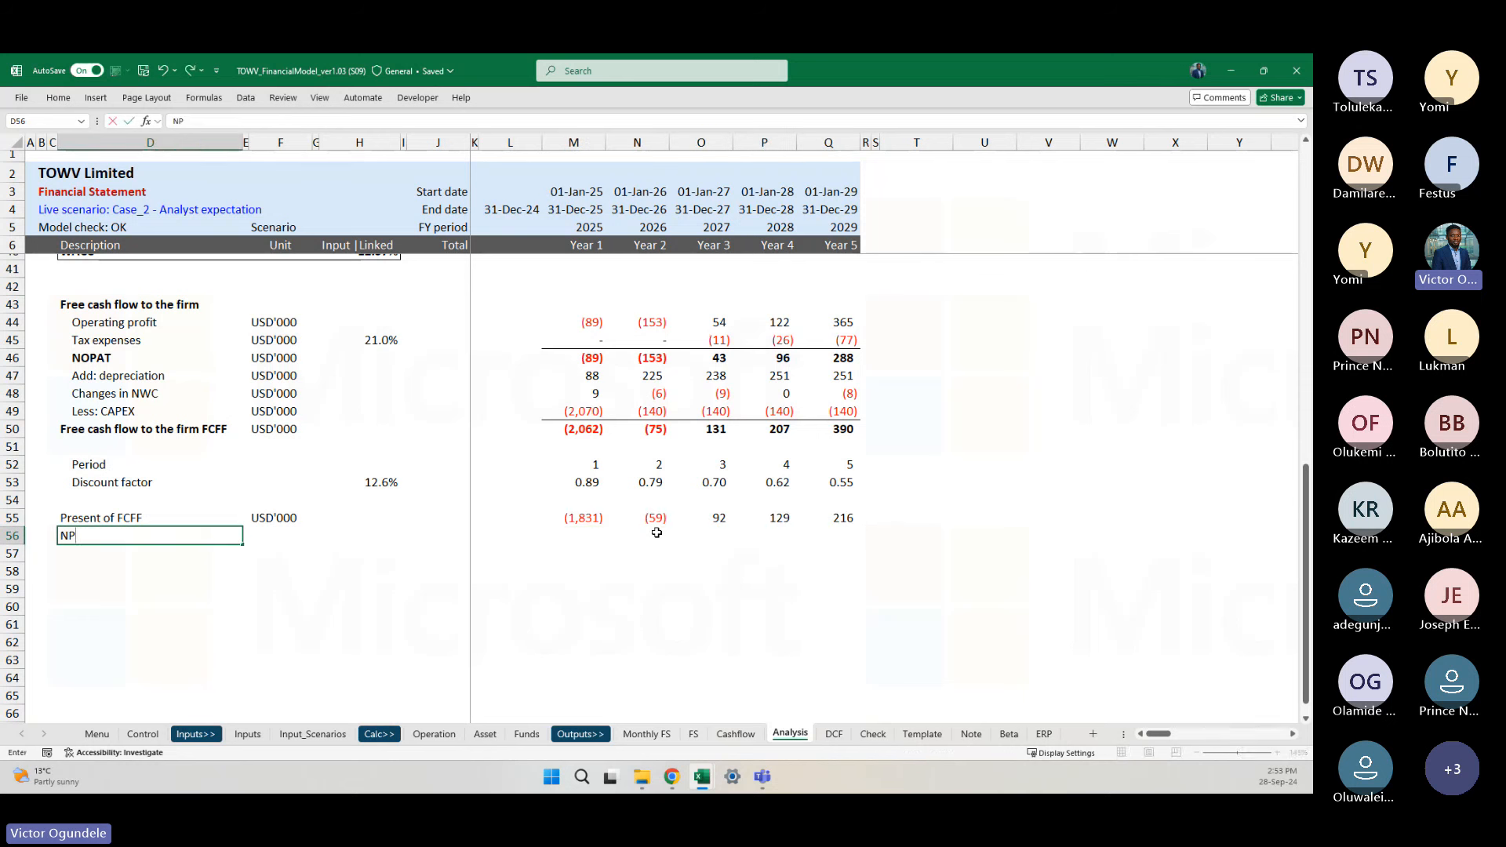
text(VNet pro)
text(sent value)
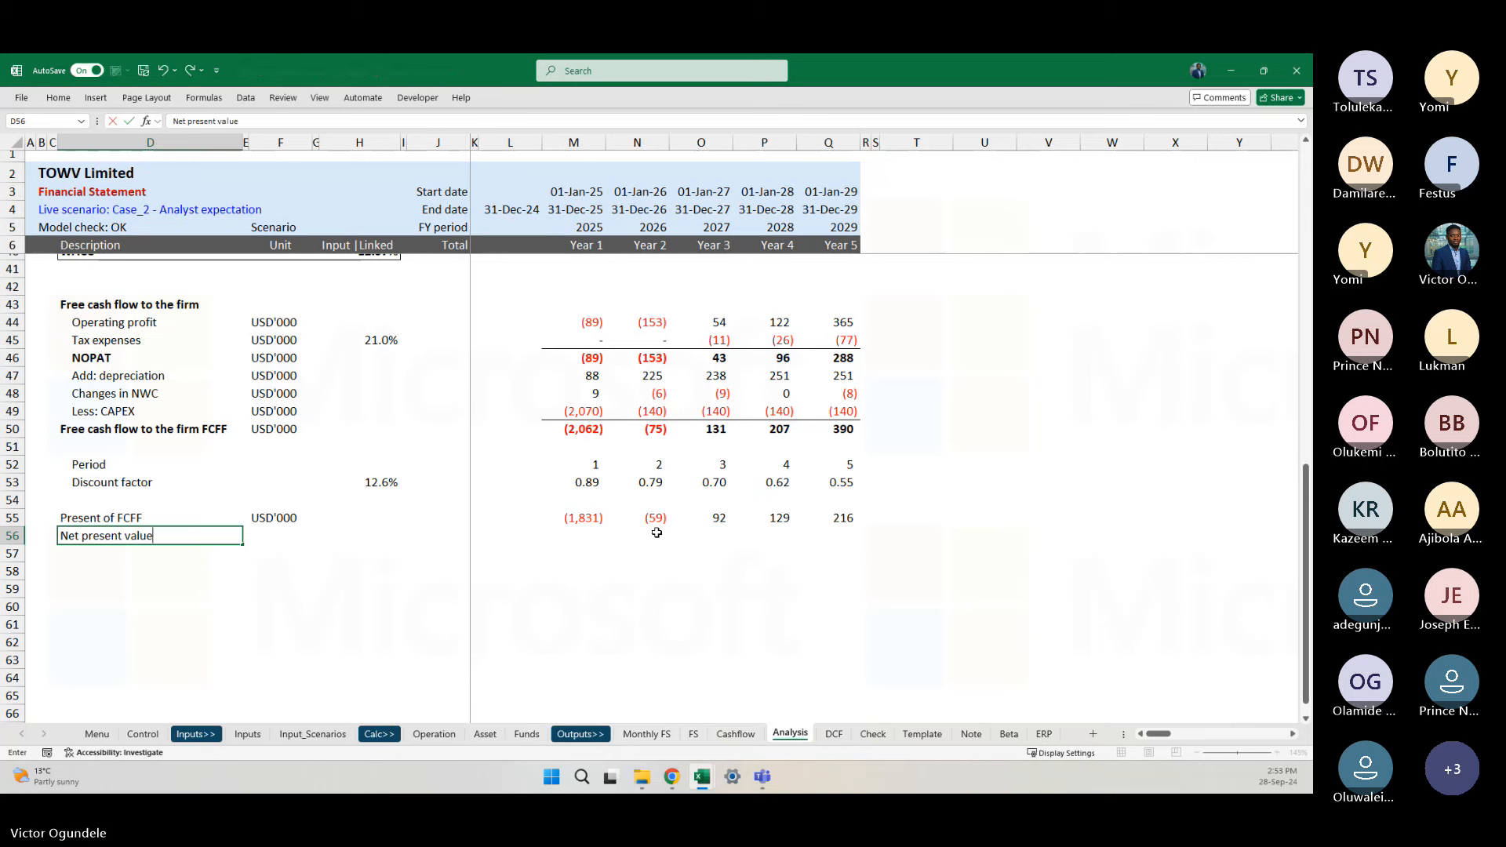
key(ctrl+Return)
key(ctrl+b)
key(Right)
key(Right)
text(U)
Step: Calculate the net present value in J56 as the SUM of M55:Q55
key(Right)
key(Right)
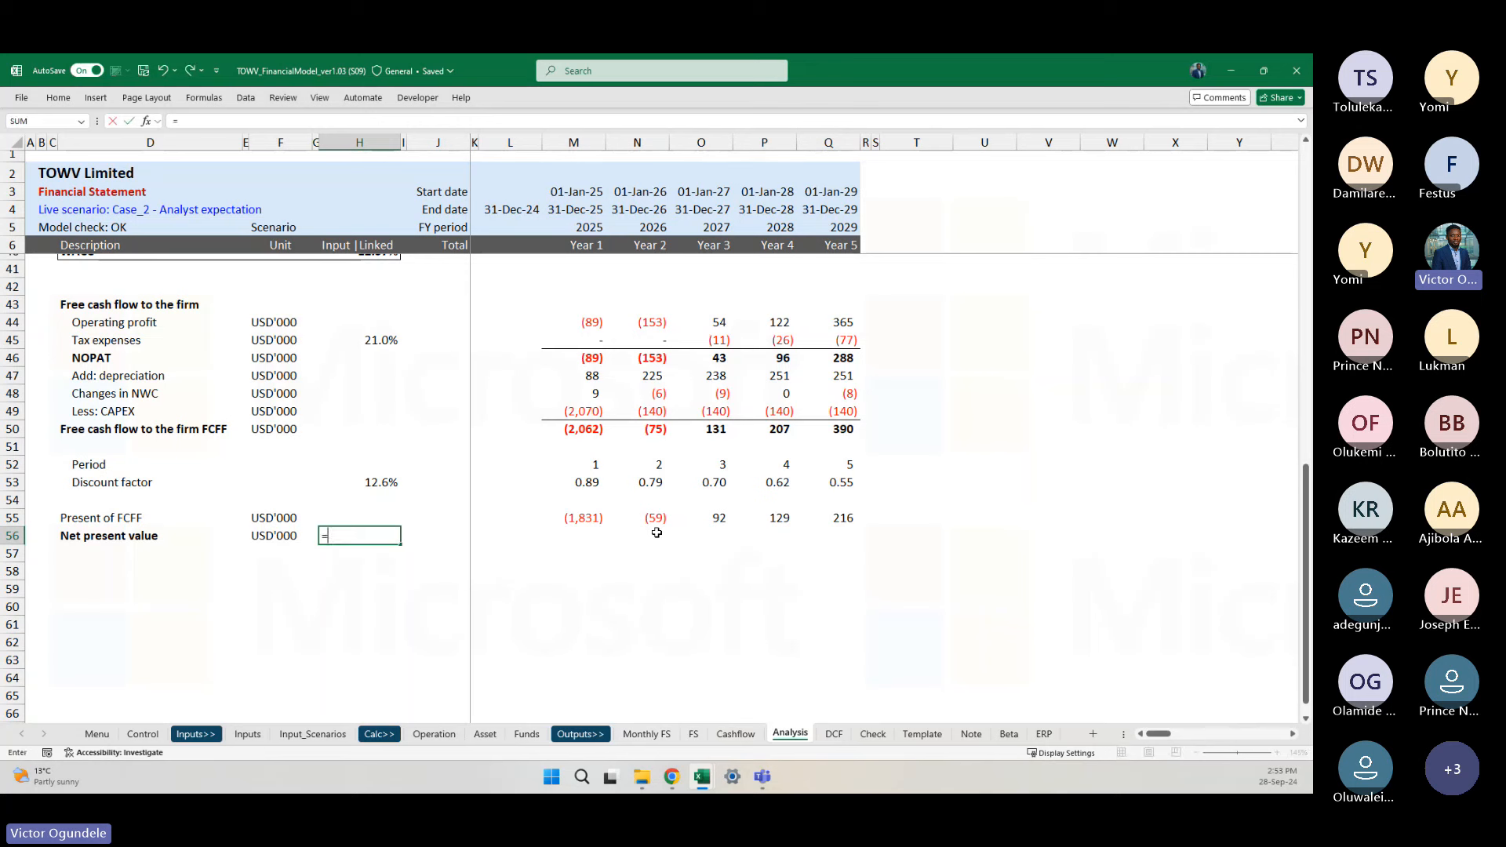
key(Right)
key(Right)
text(=SUM()
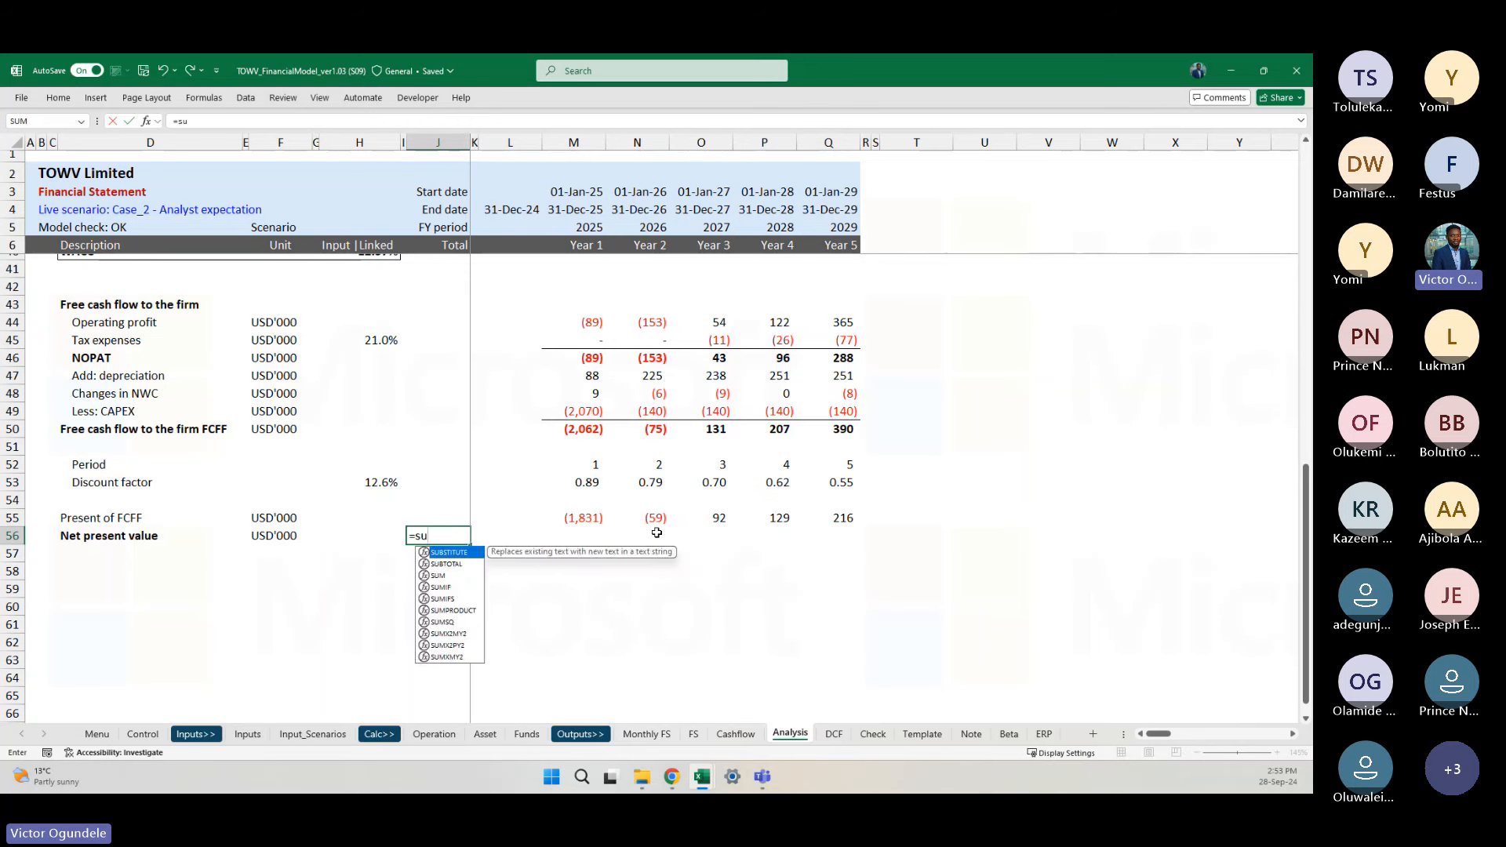
key(Up)
key(Right)
key(Right)
key(Right)
key(shift+Right)
key(shift+Right)
key(shift+Right)
key(shift+Right)
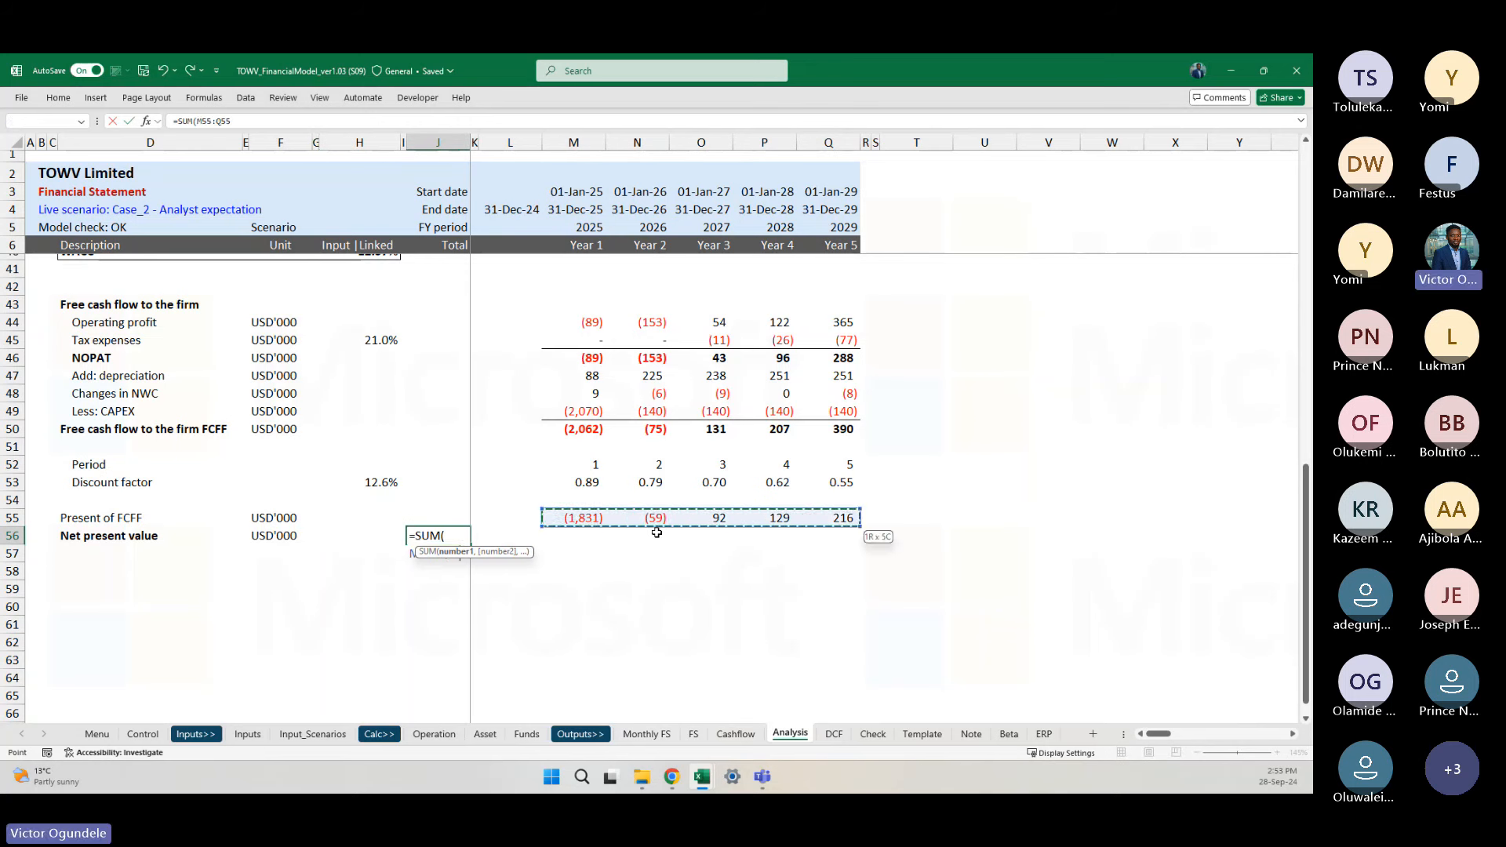
key(Return)
Step: Make the net present value row D56:J56 bold and put an outline border around it
key(Left)
key(Left)
key(Left)
key(Left)
key(Left)
key(Left)
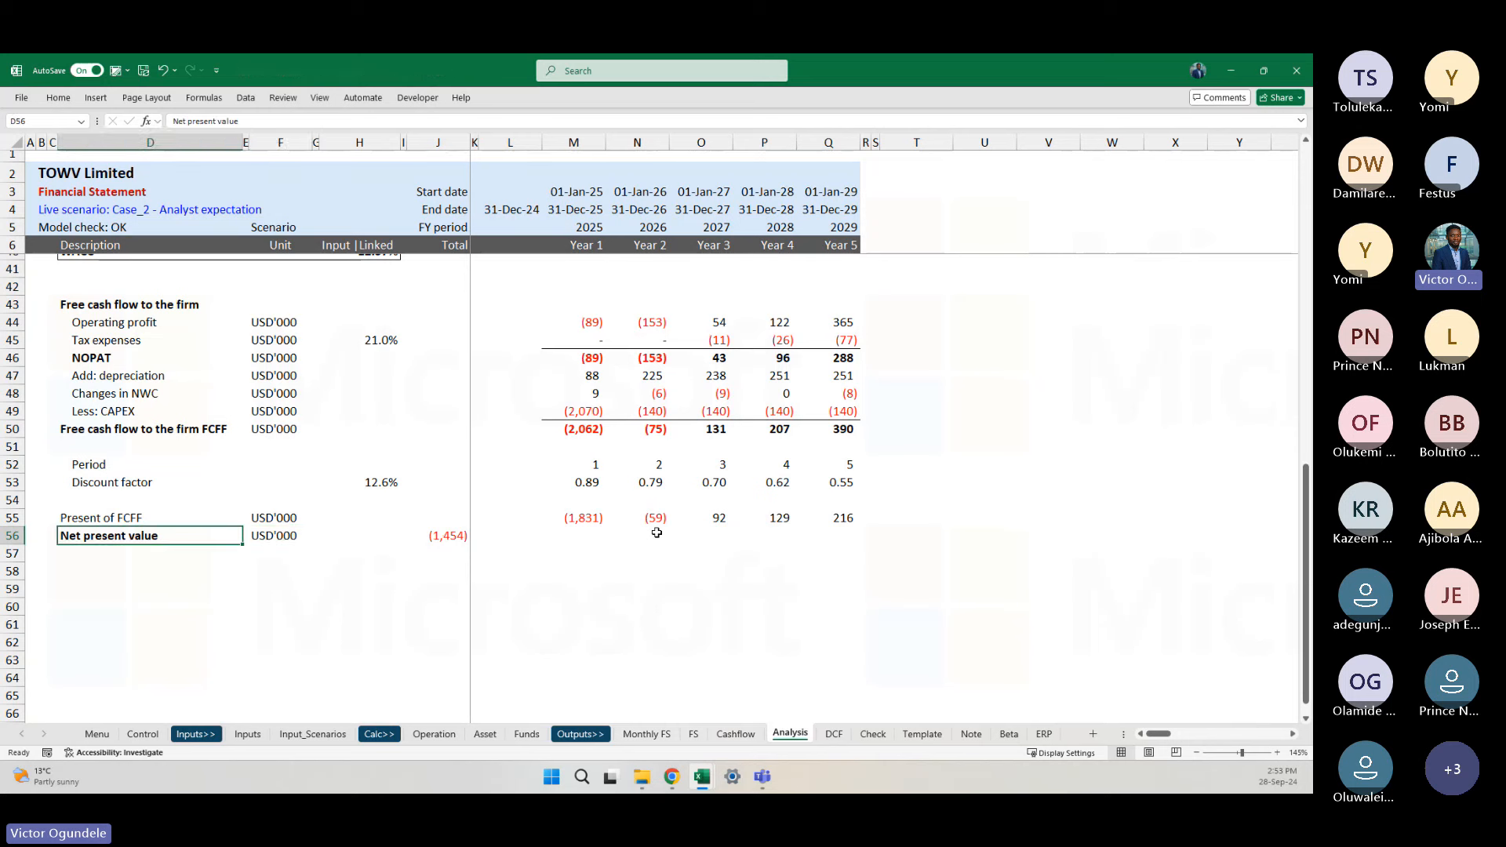
key(shift+Right)
key(shift+Right)
key(shift+Right)
key(shift+Right)
key(shift+Right)
key(shift+Right)
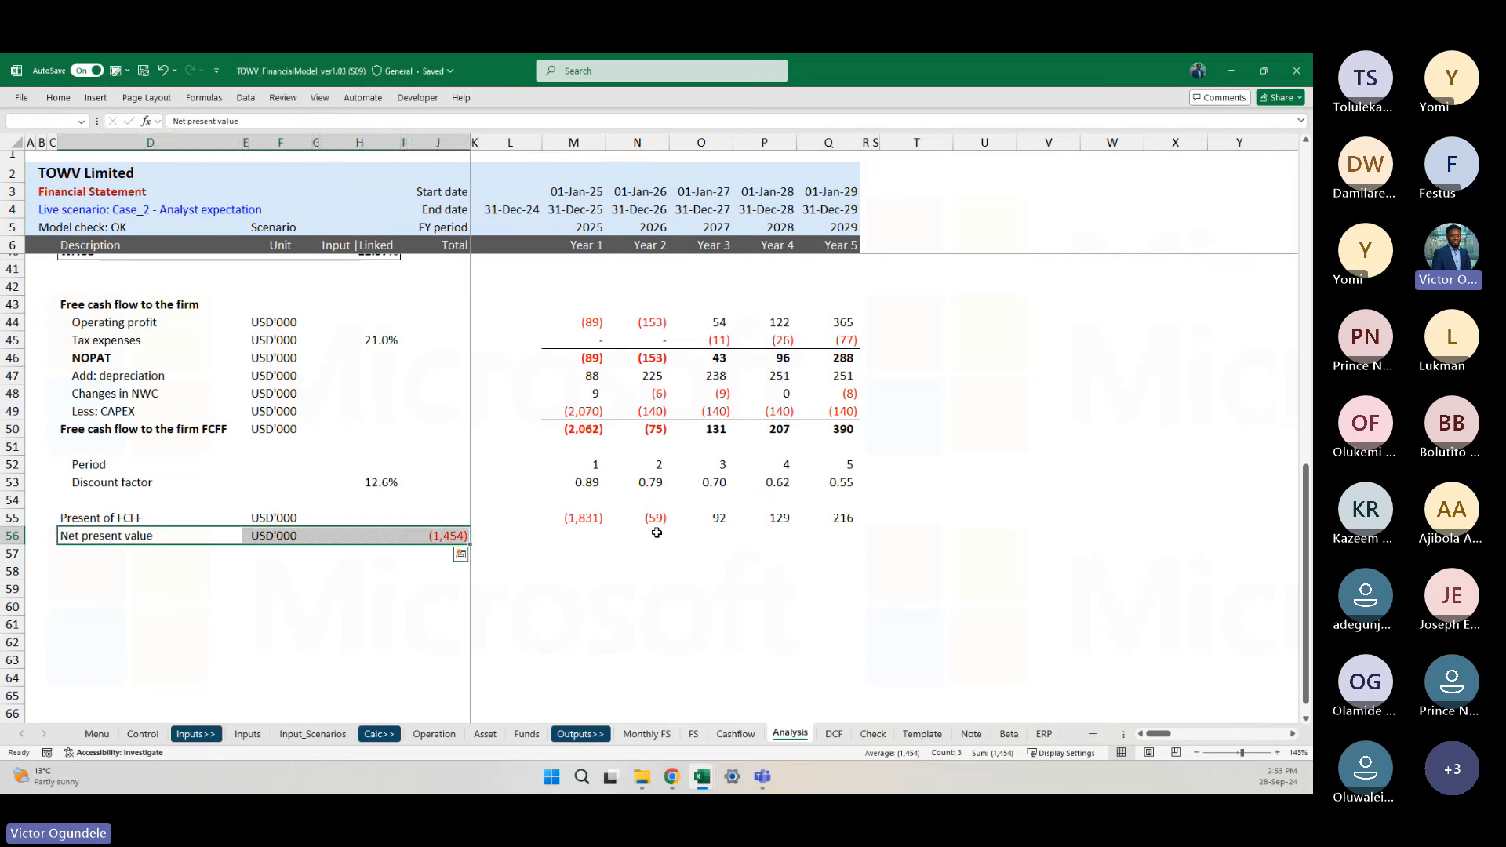
key(ctrl+b)
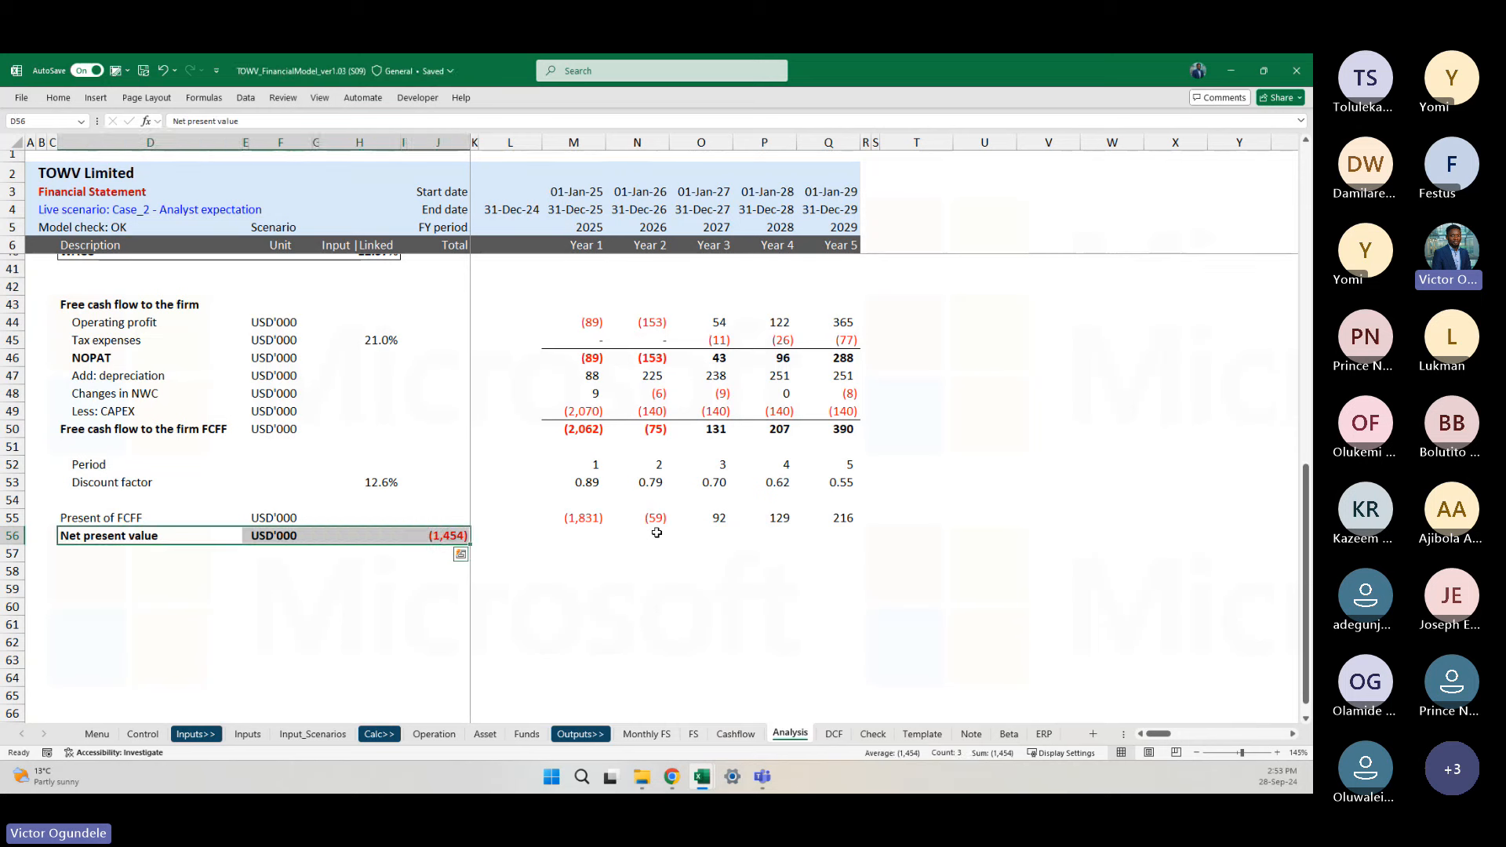
key(Left)
key(Right)
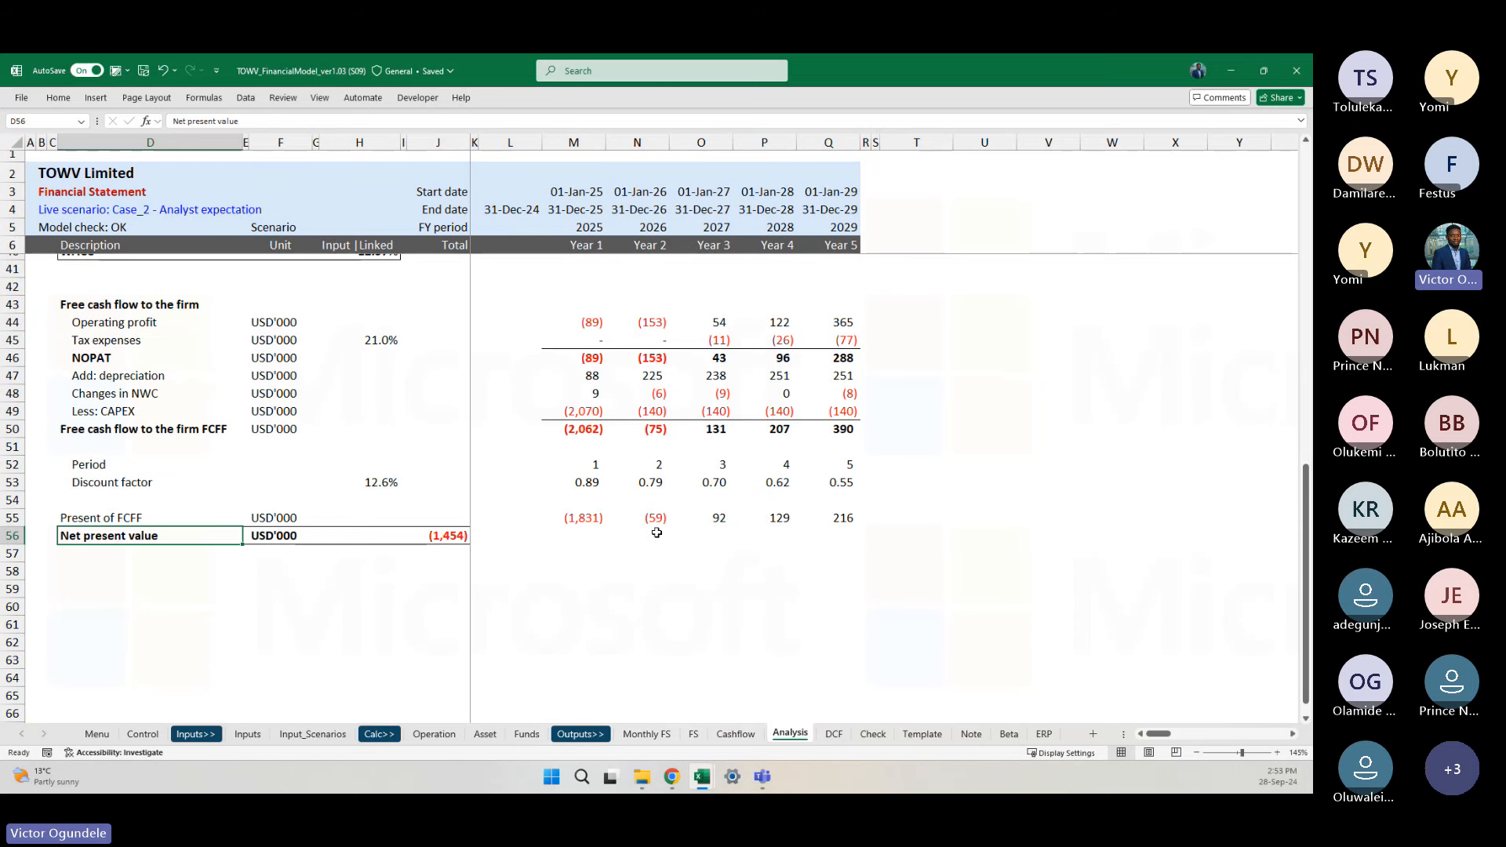
Step: Append NPV to the Net present value label in D56
click(90, 549)
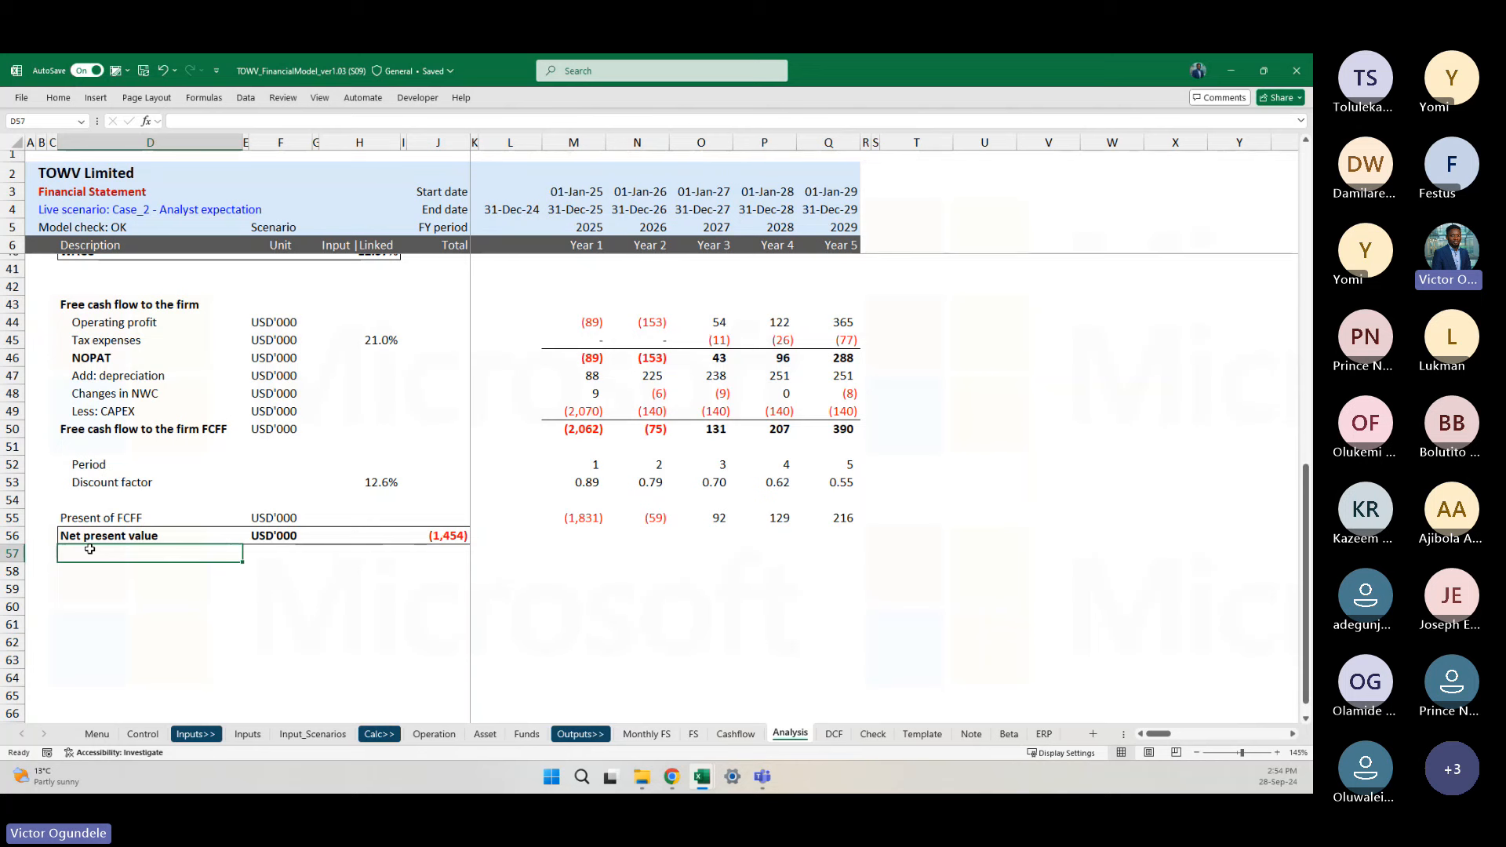
text(en)
key(Escape)
key(Up)
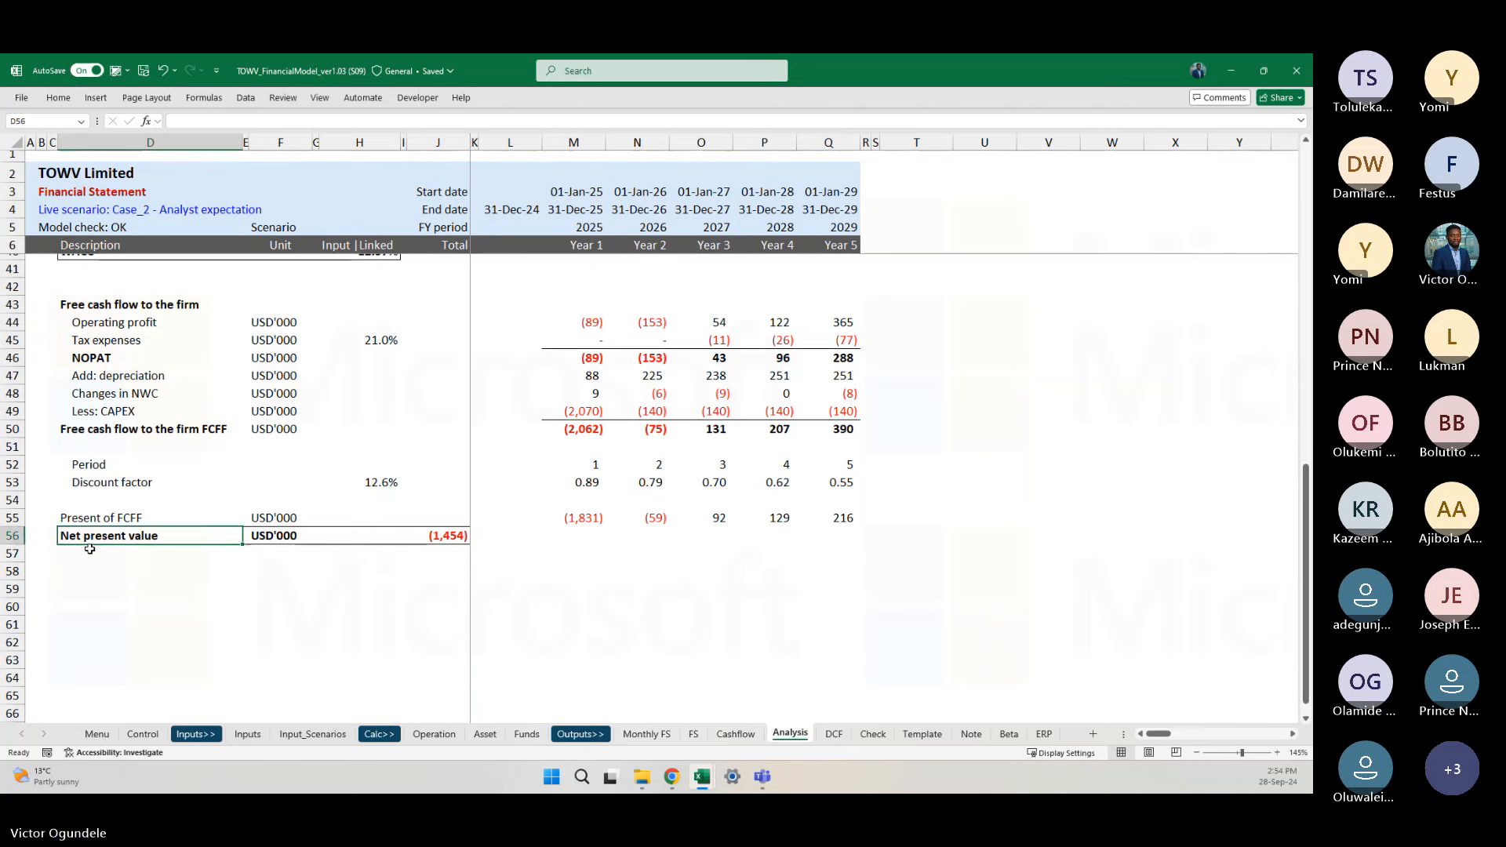
key(F2)
text(NPV)
key(Return)
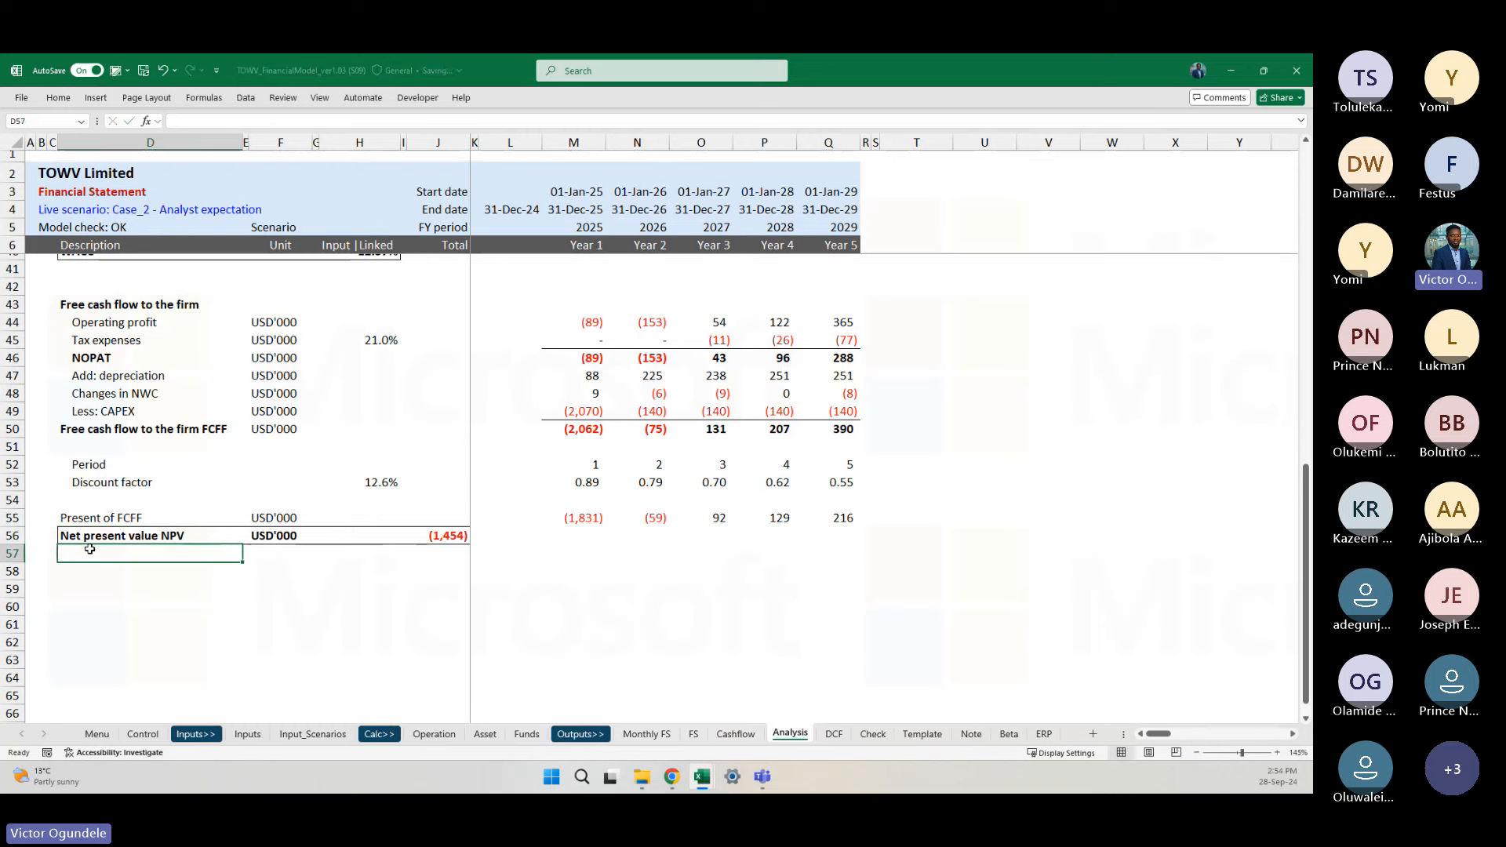
Step: Label D57 Internal rate of return IRR and enter % as its unit in F57
text(Internal r)
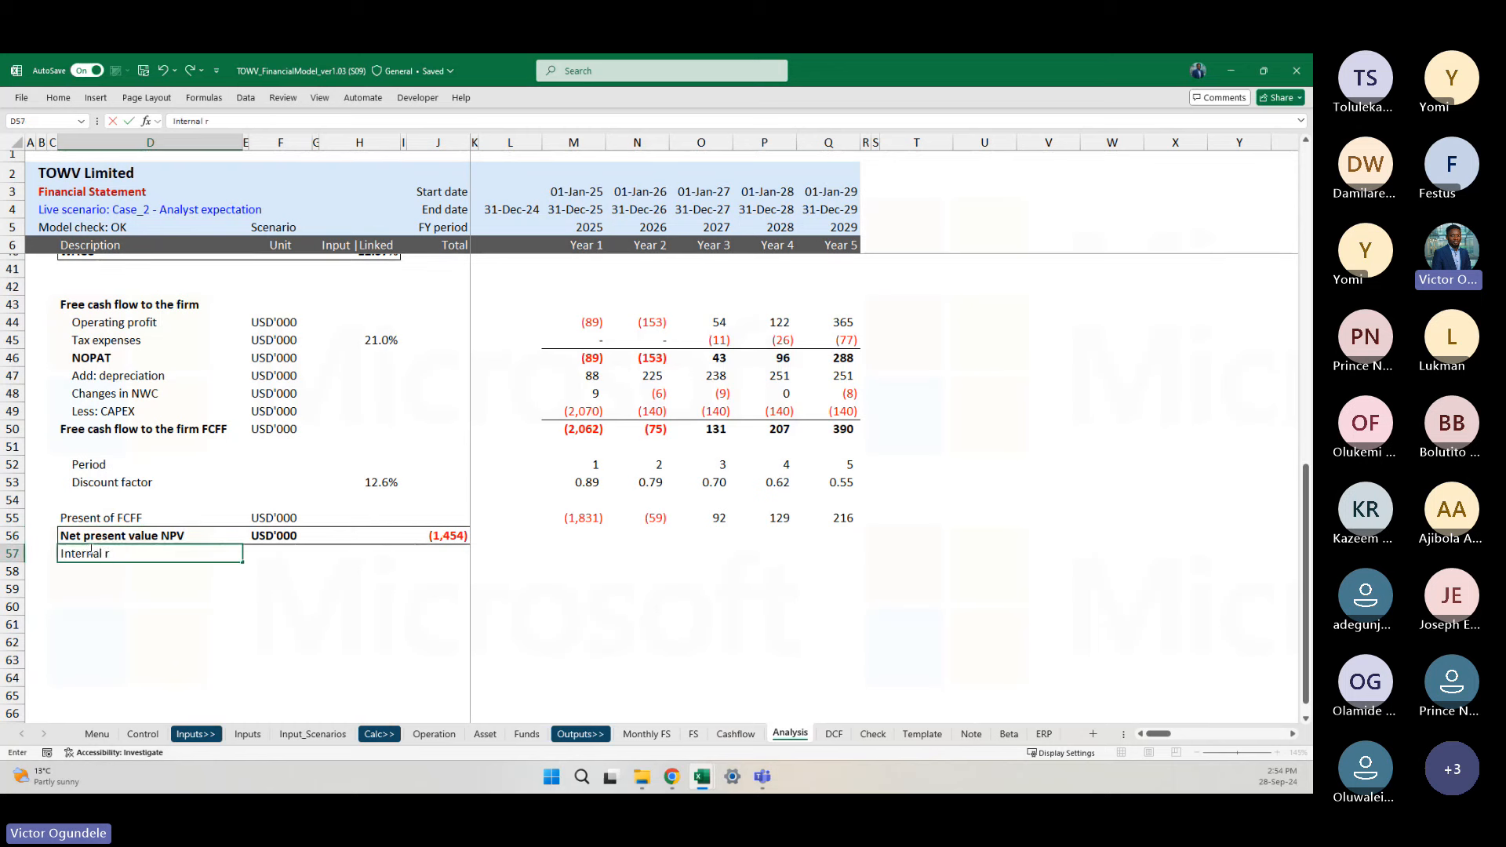
text(ate of return)
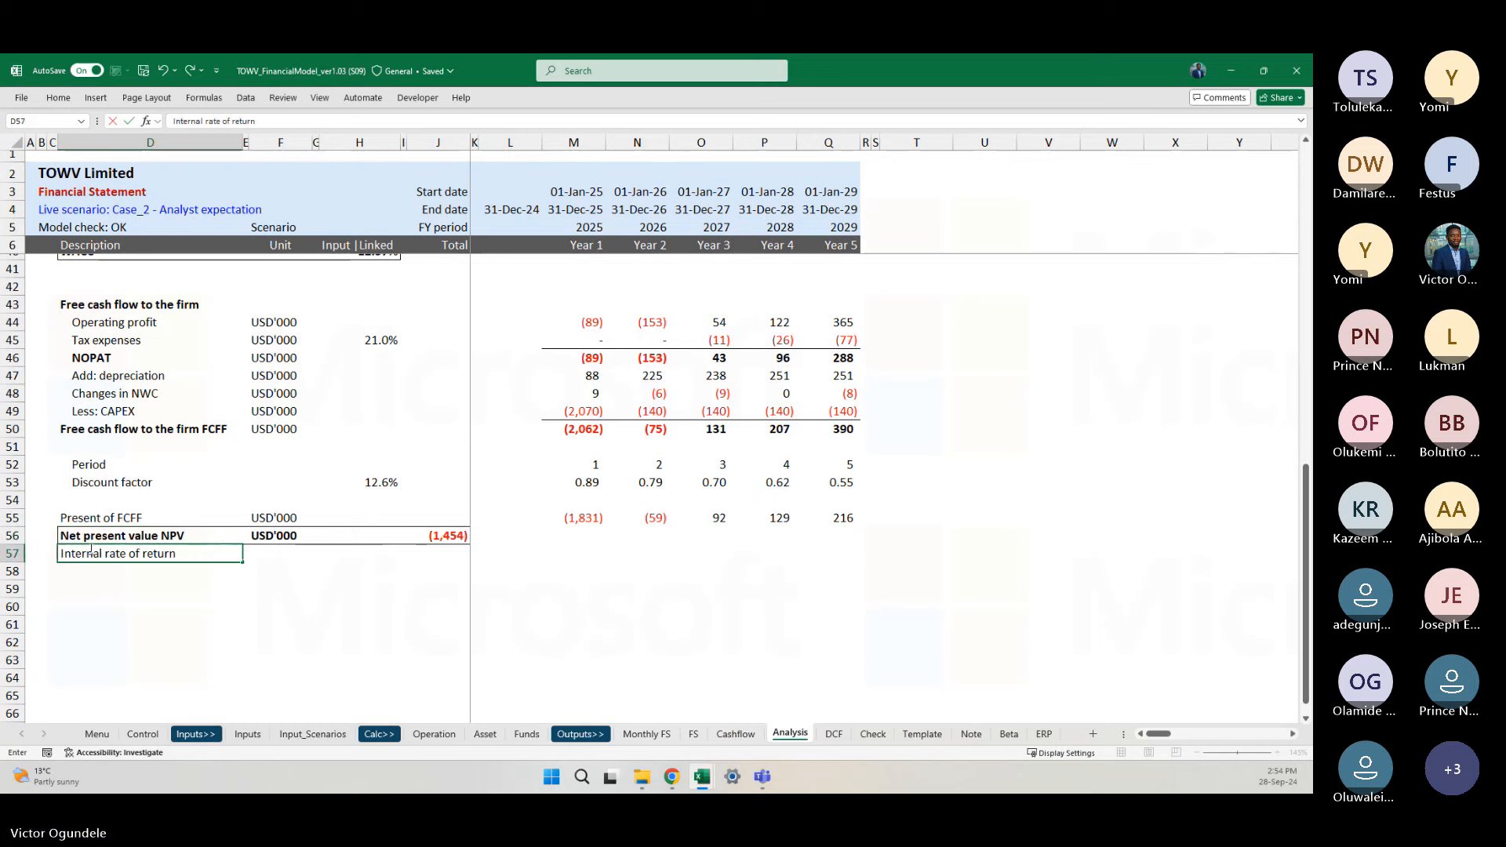
text( IRR)
key(Tab)
key(Tab)
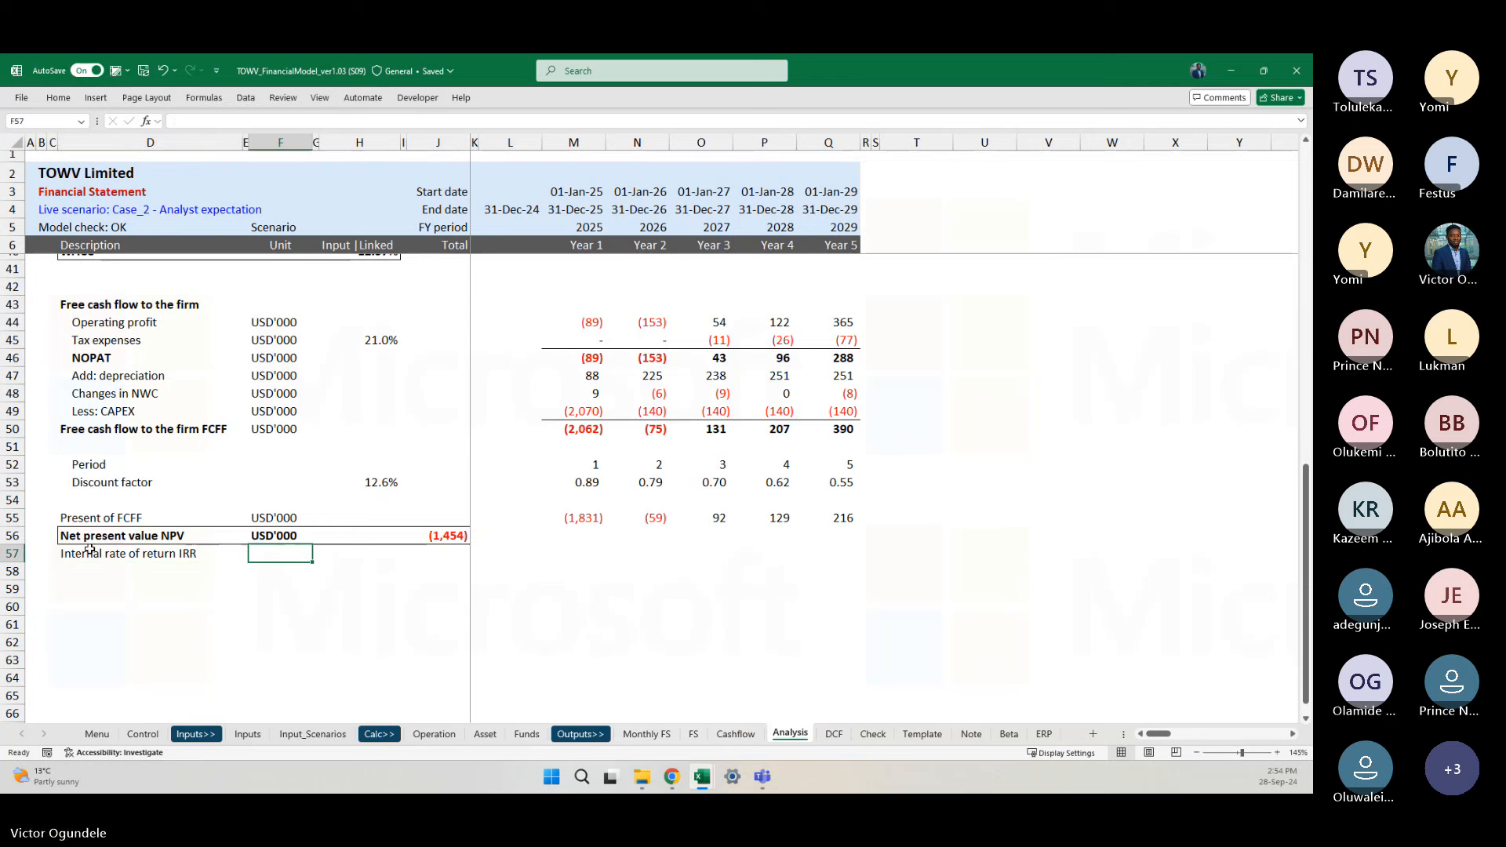
text(%)
Step: Calculate the internal rate of return in J57 as the IRR of M50:Q50 and format it as a percentage with one decimal place
key(Tab)
key(Tab)
key(Tab)
key(Tab)
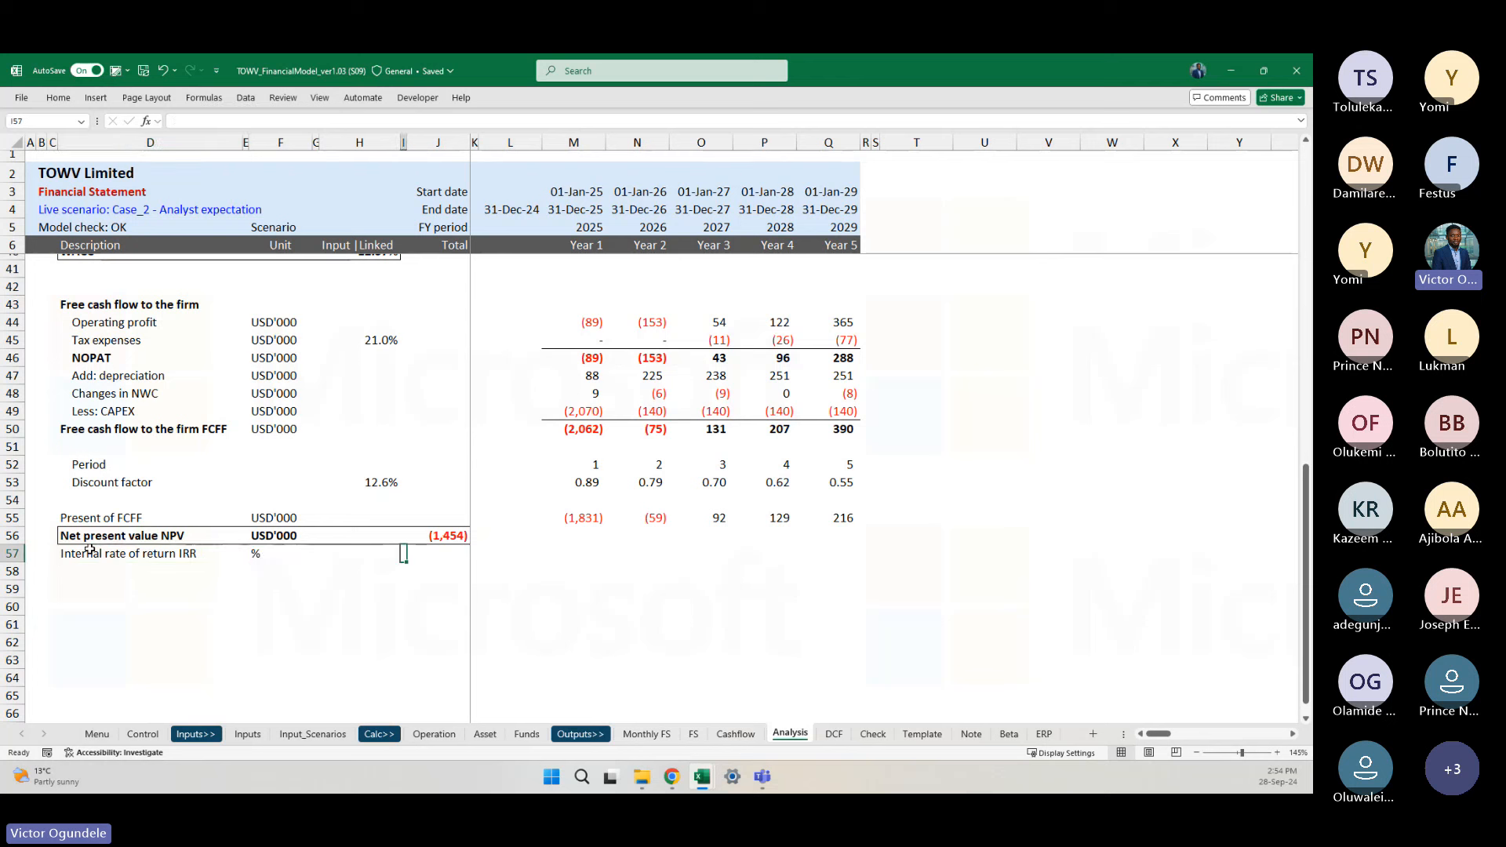
text(=IRR()
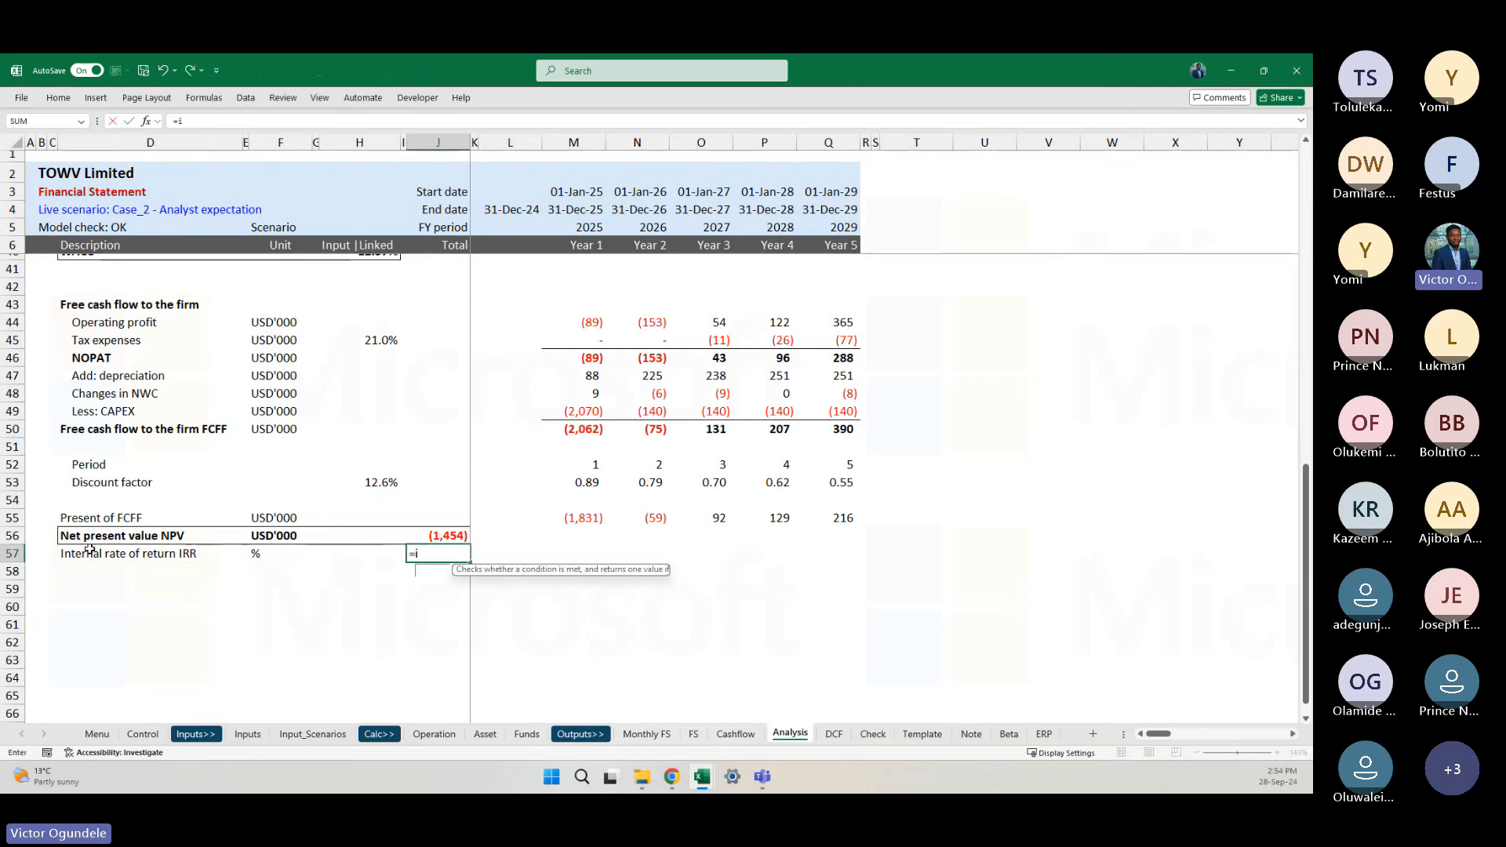
click(557, 423)
key(ctrl+shift+Right)
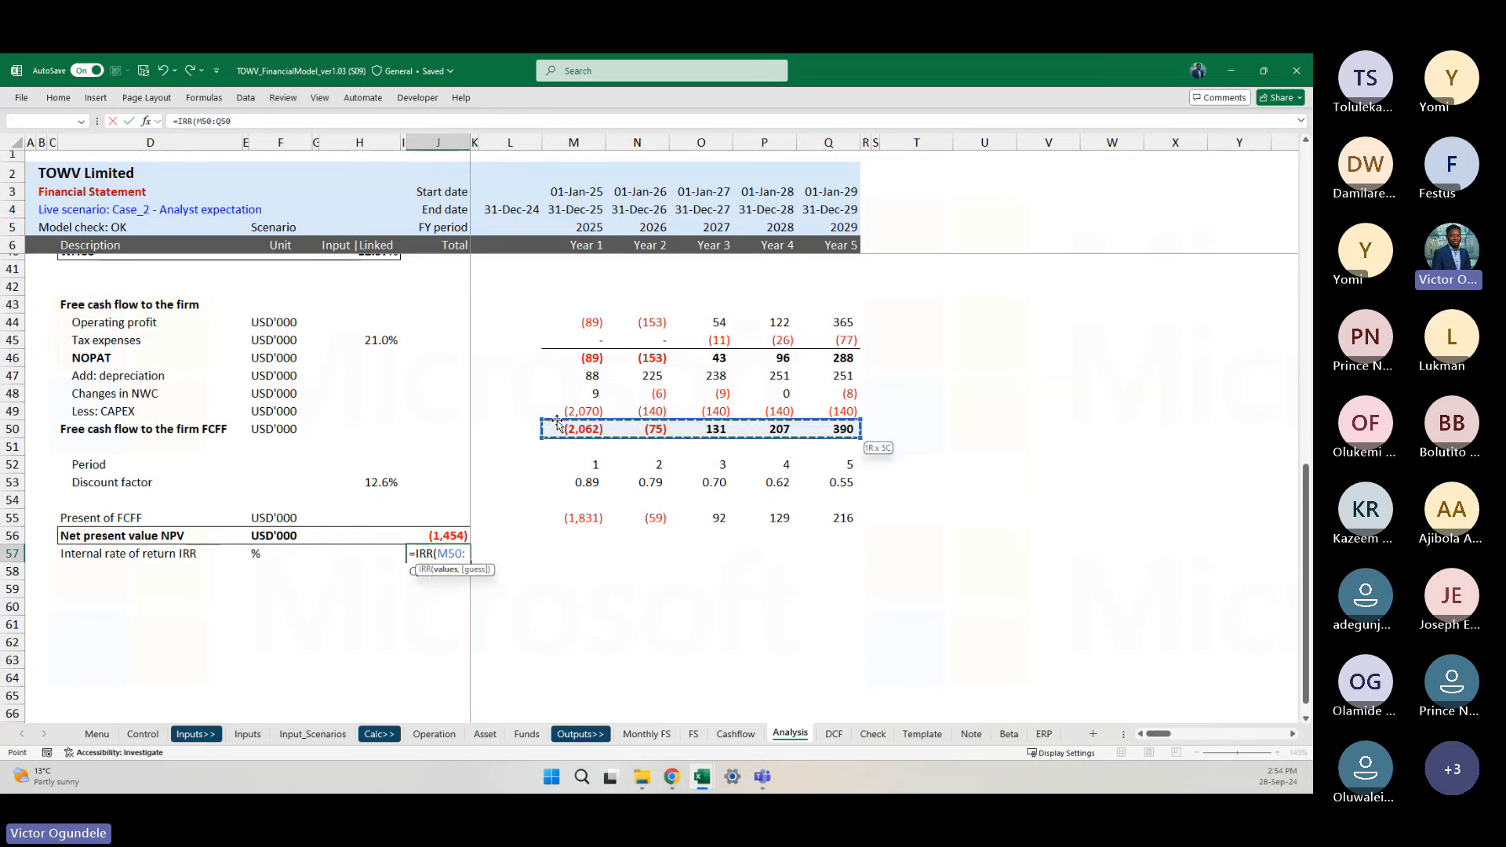
text())
key(ctrl+Return)
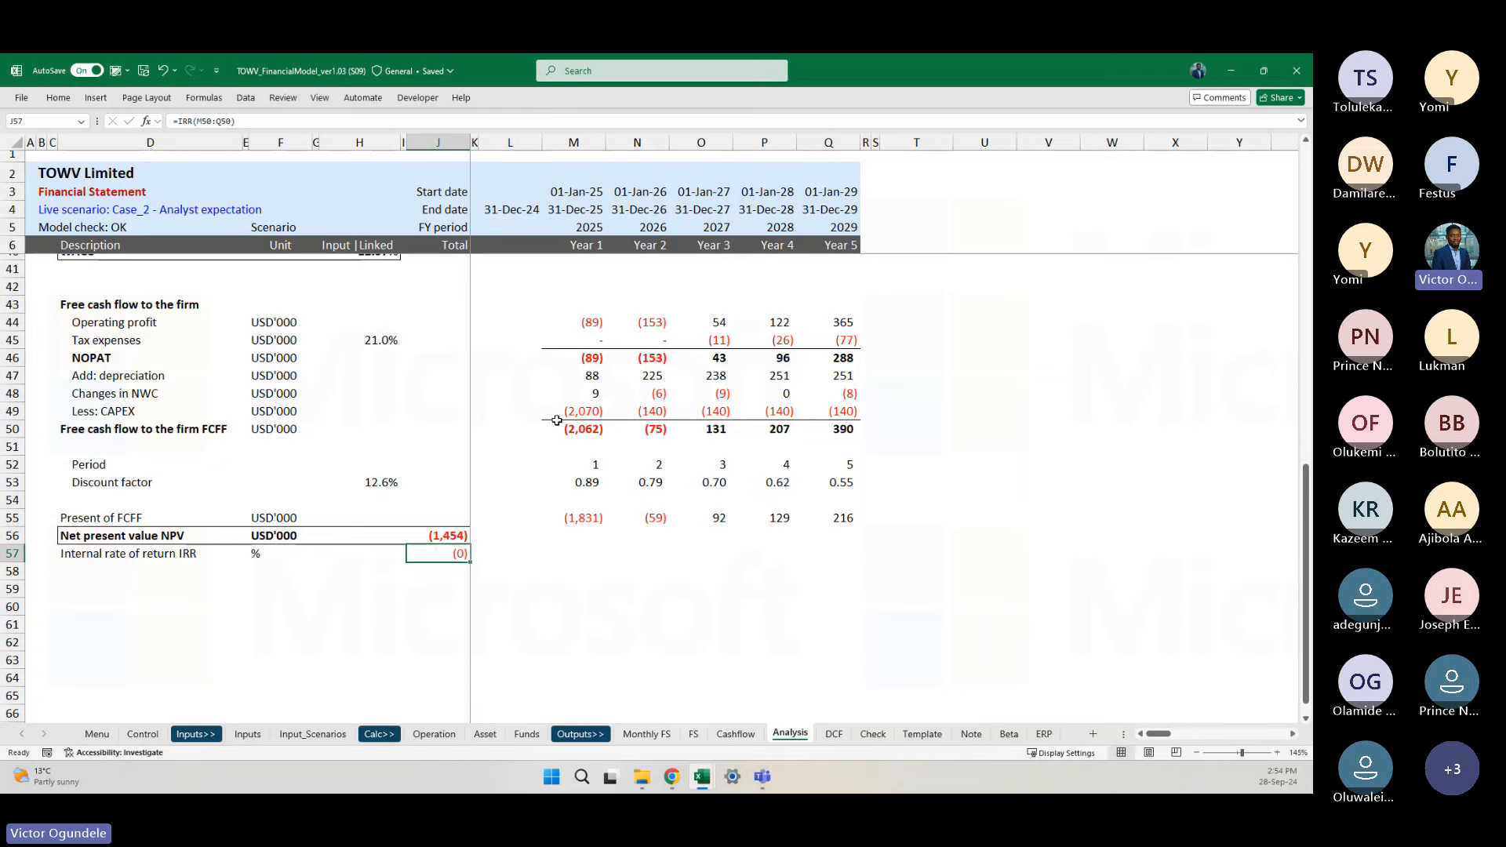
key(alt+h)
key(0)
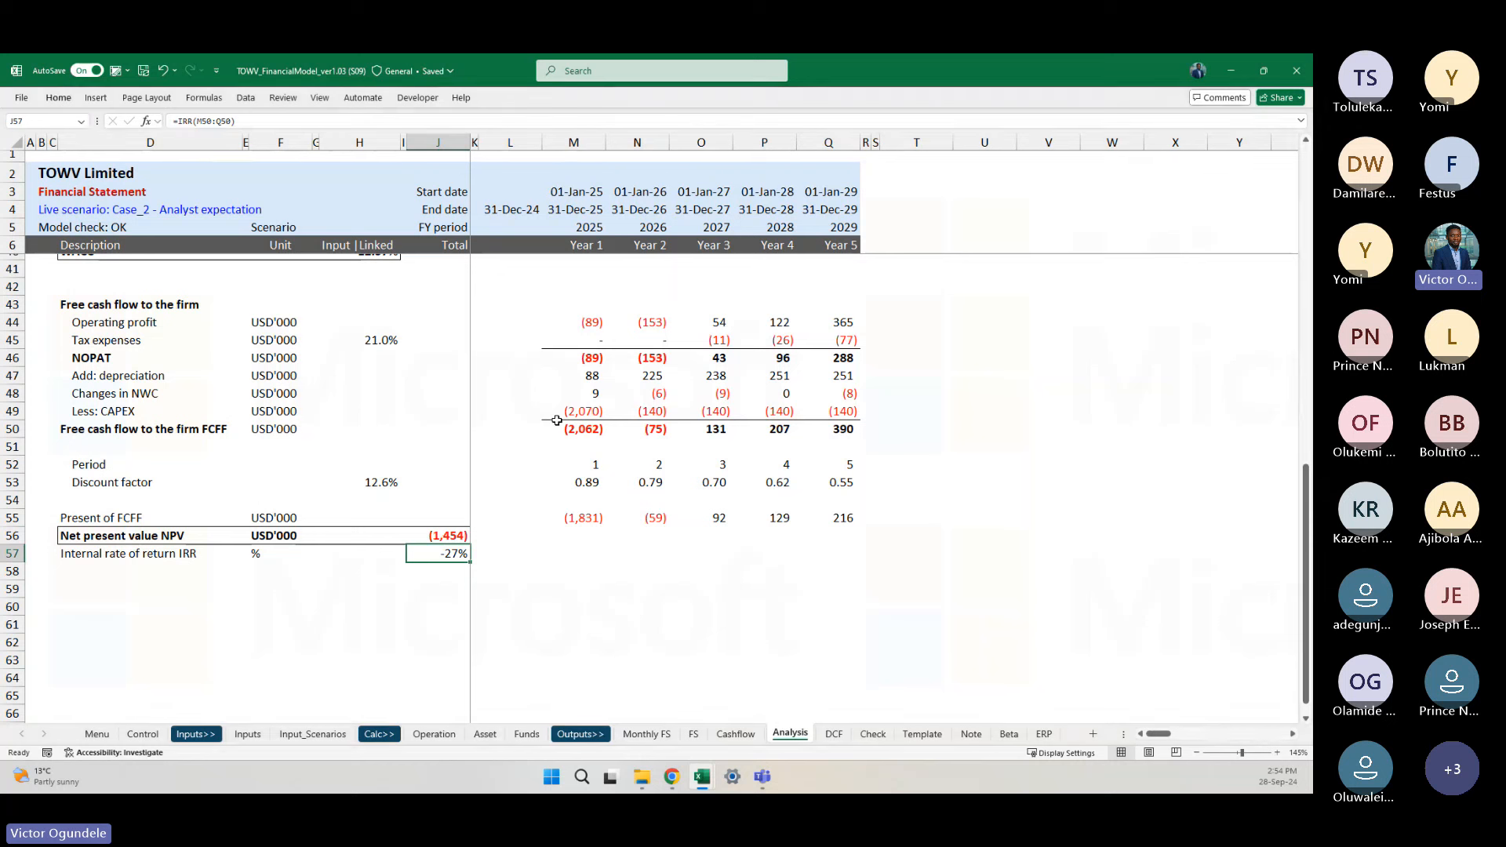
Step: Make the internal rate of return row D57:J57 bold and put an outline border around it
key(ctrl+Left)
key(ctrl+Left)
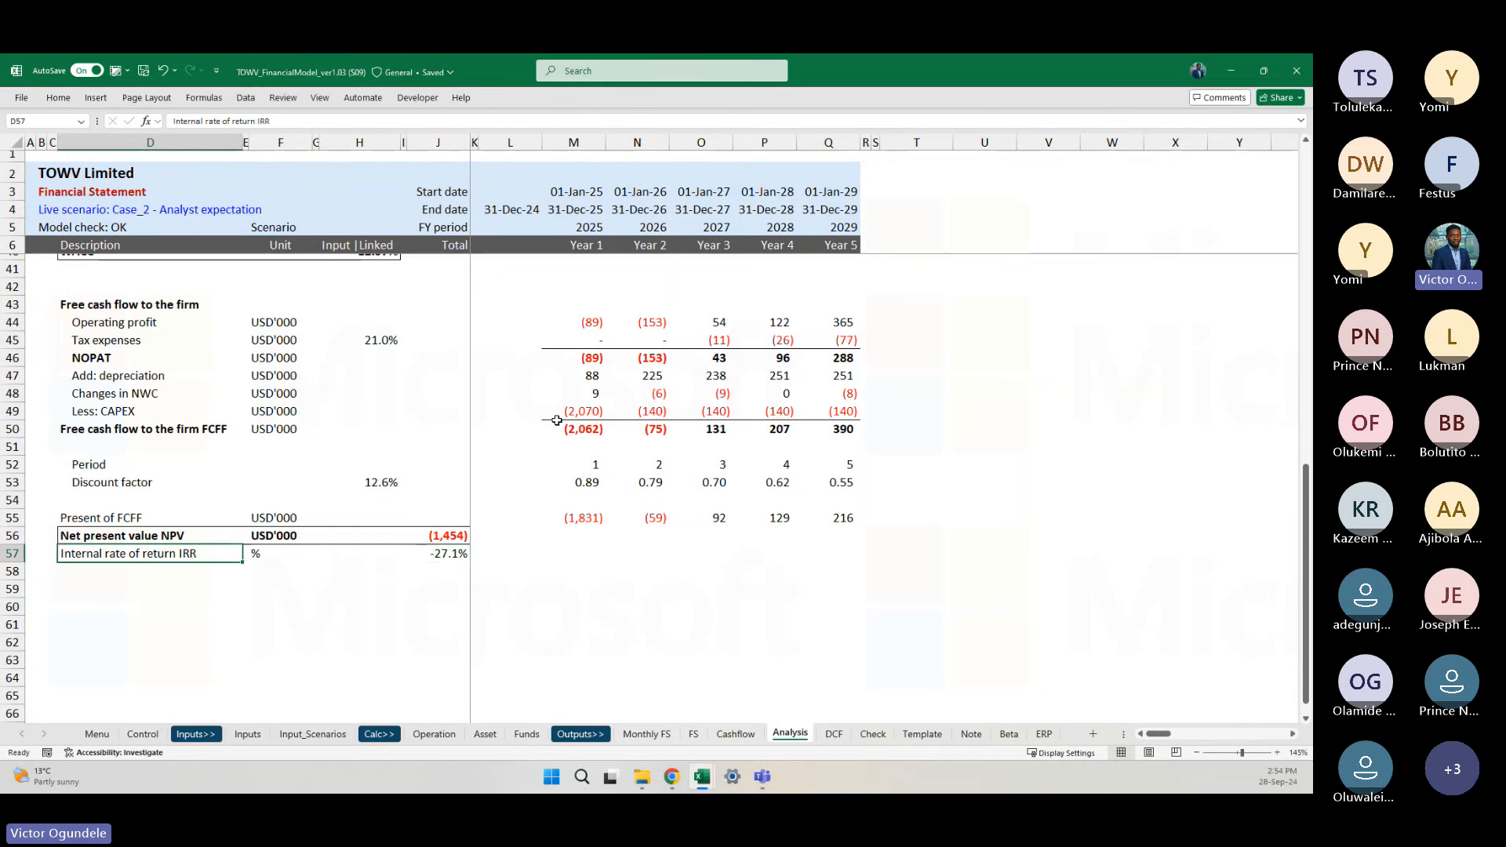
key(ctrl+shift+Right)
key(ctrl+shift+Right)
key(ctrl+b)
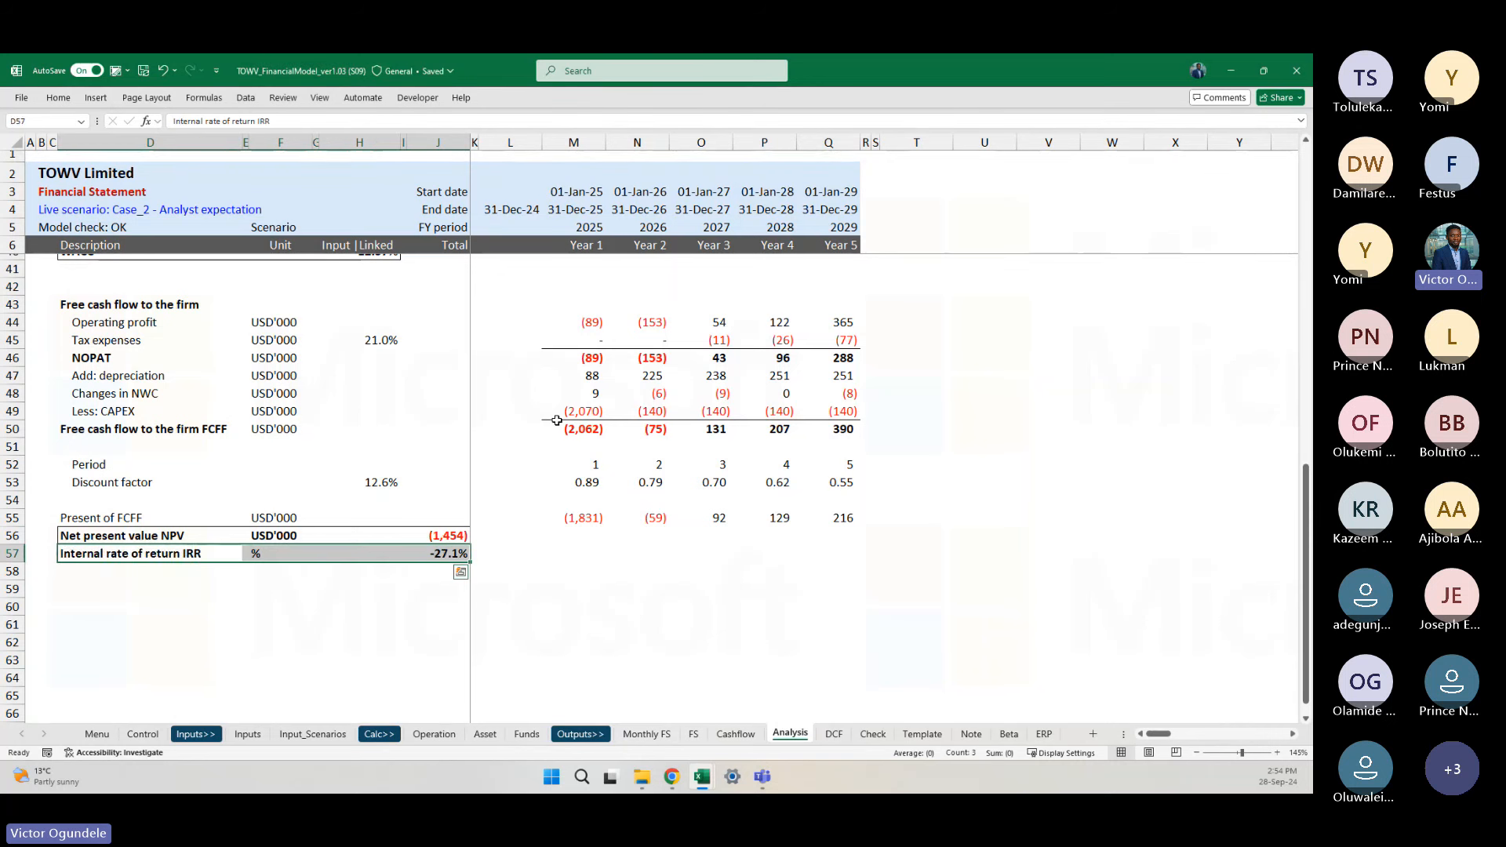
key(Right)
key(Right)
key(Right)
key(Right)
key(Right)
key(Right)
key(Right)
key(Right)
key(Right)
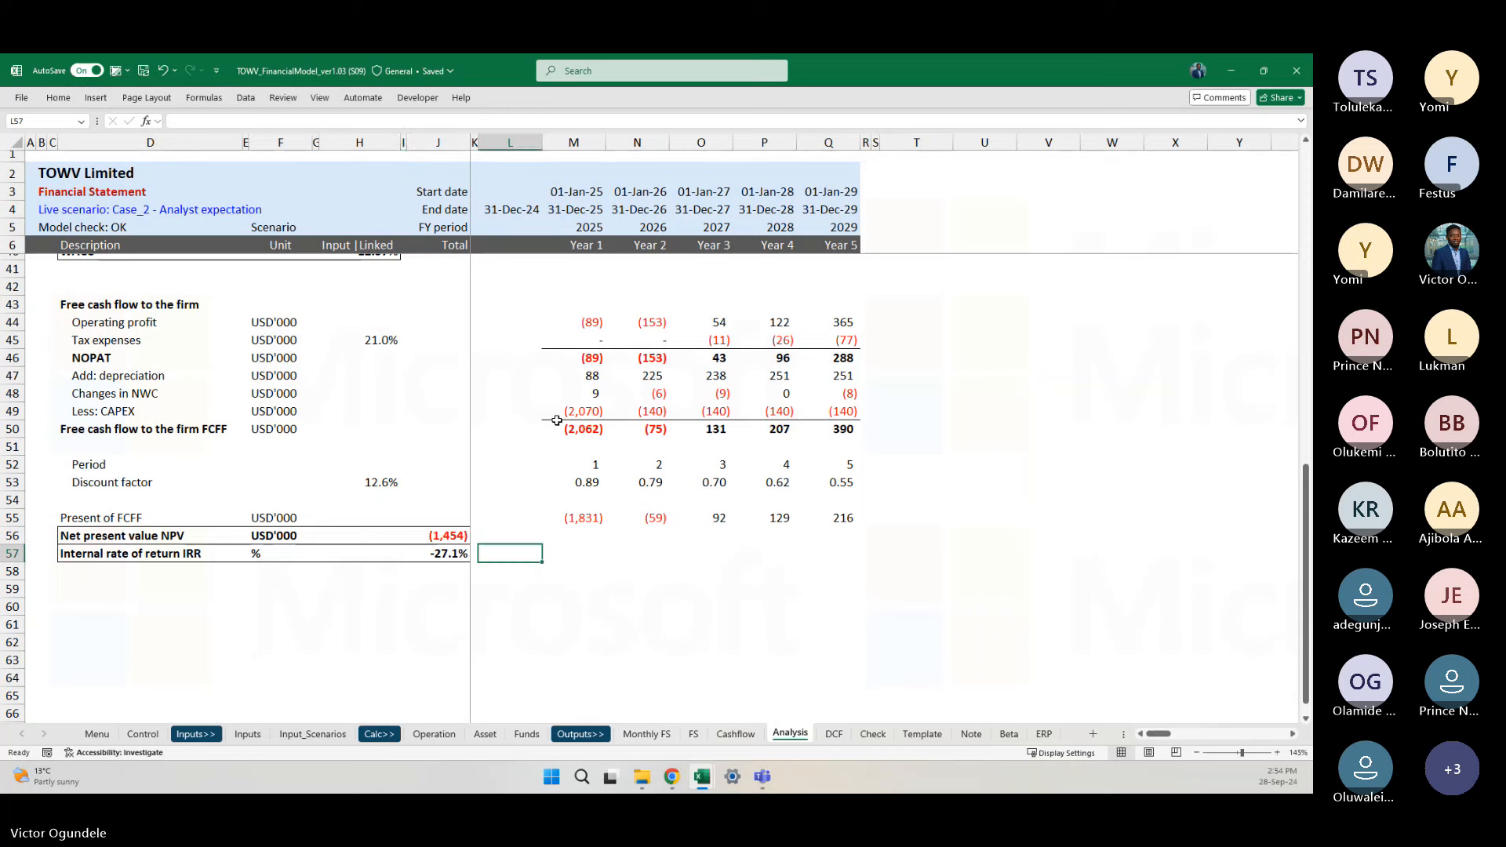
Step: Look over the Analysis sheet from the cost of equity inputs down to the NPV and IRR rows
scroll(654, 480, up, 10)
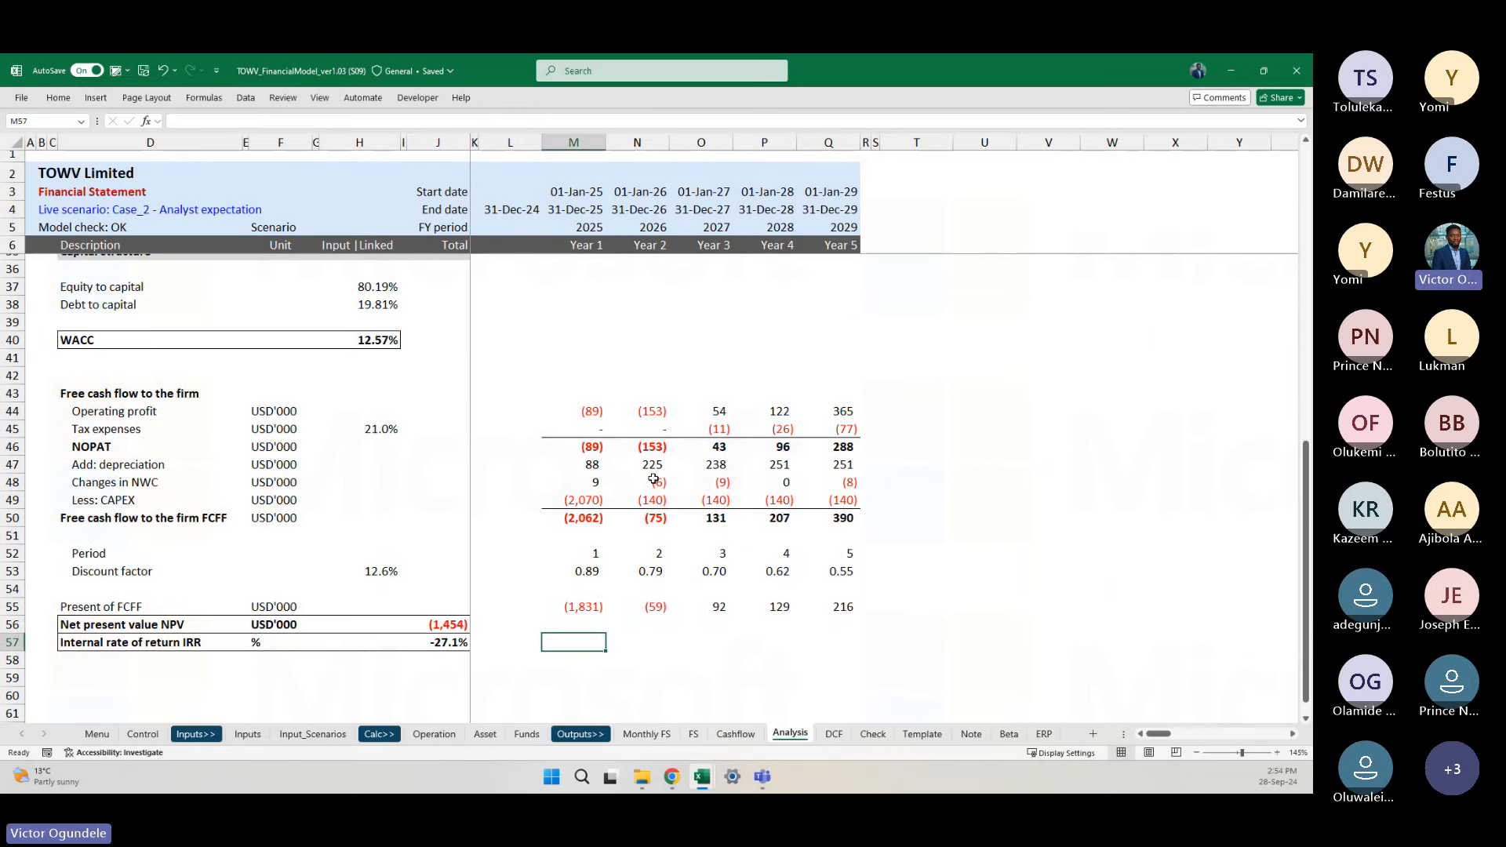
scroll(654, 478, down, 1)
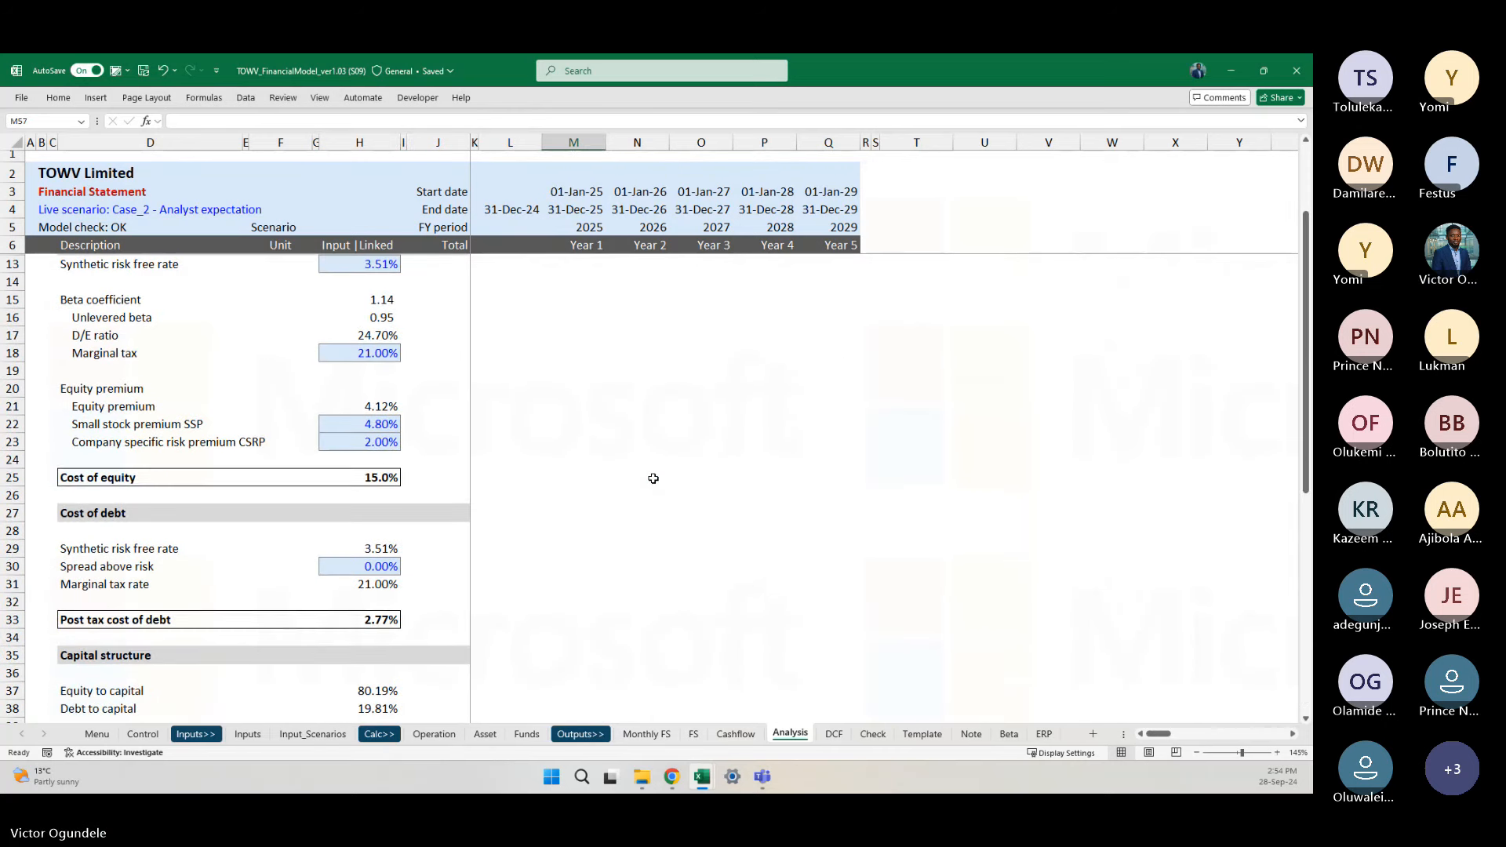
ctrl+scroll(672, 488, down, 3)
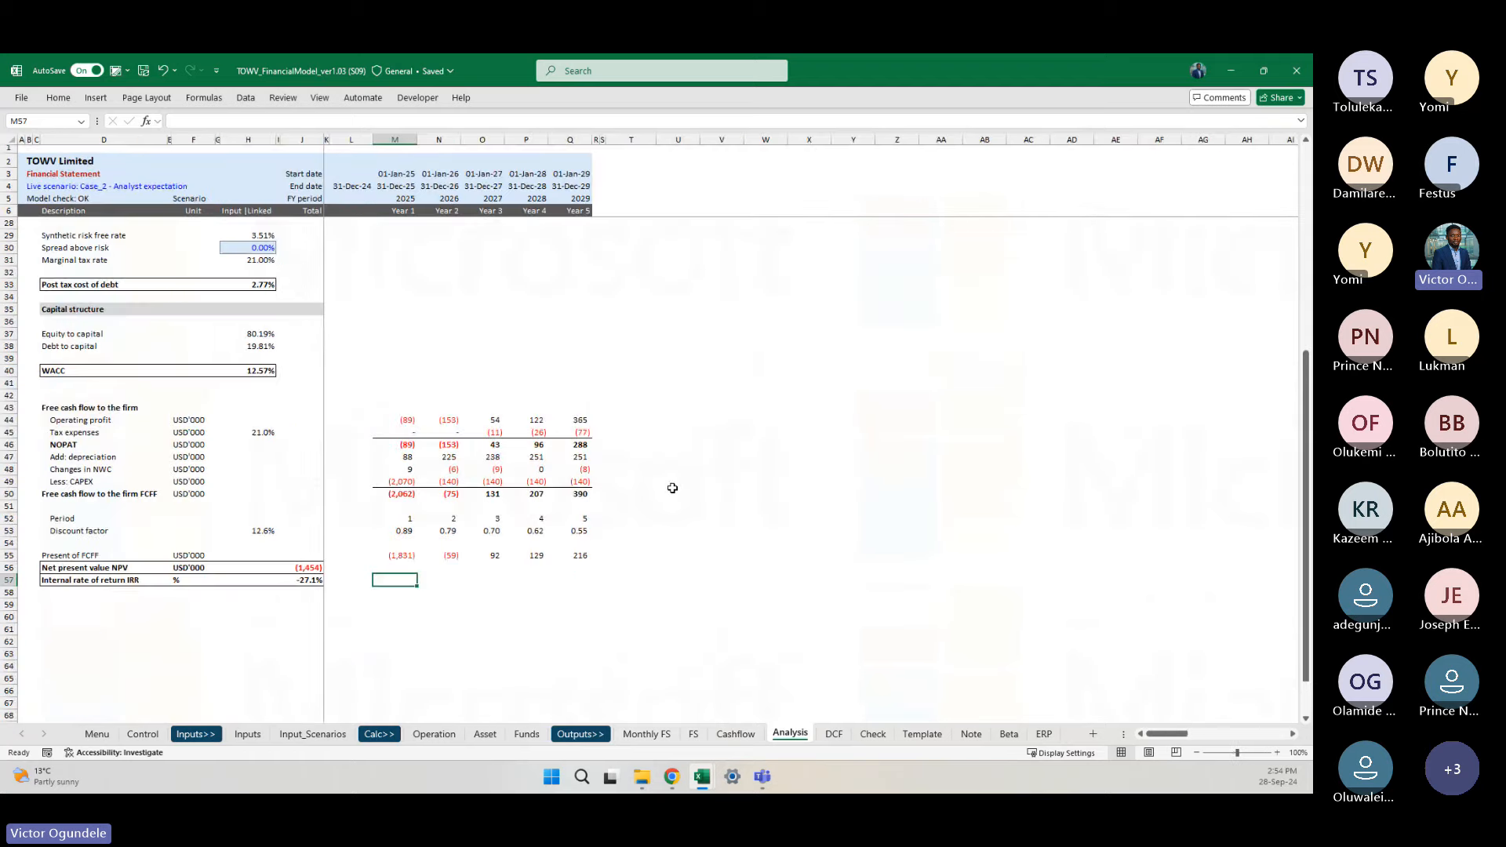
scroll(672, 488, down, 2)
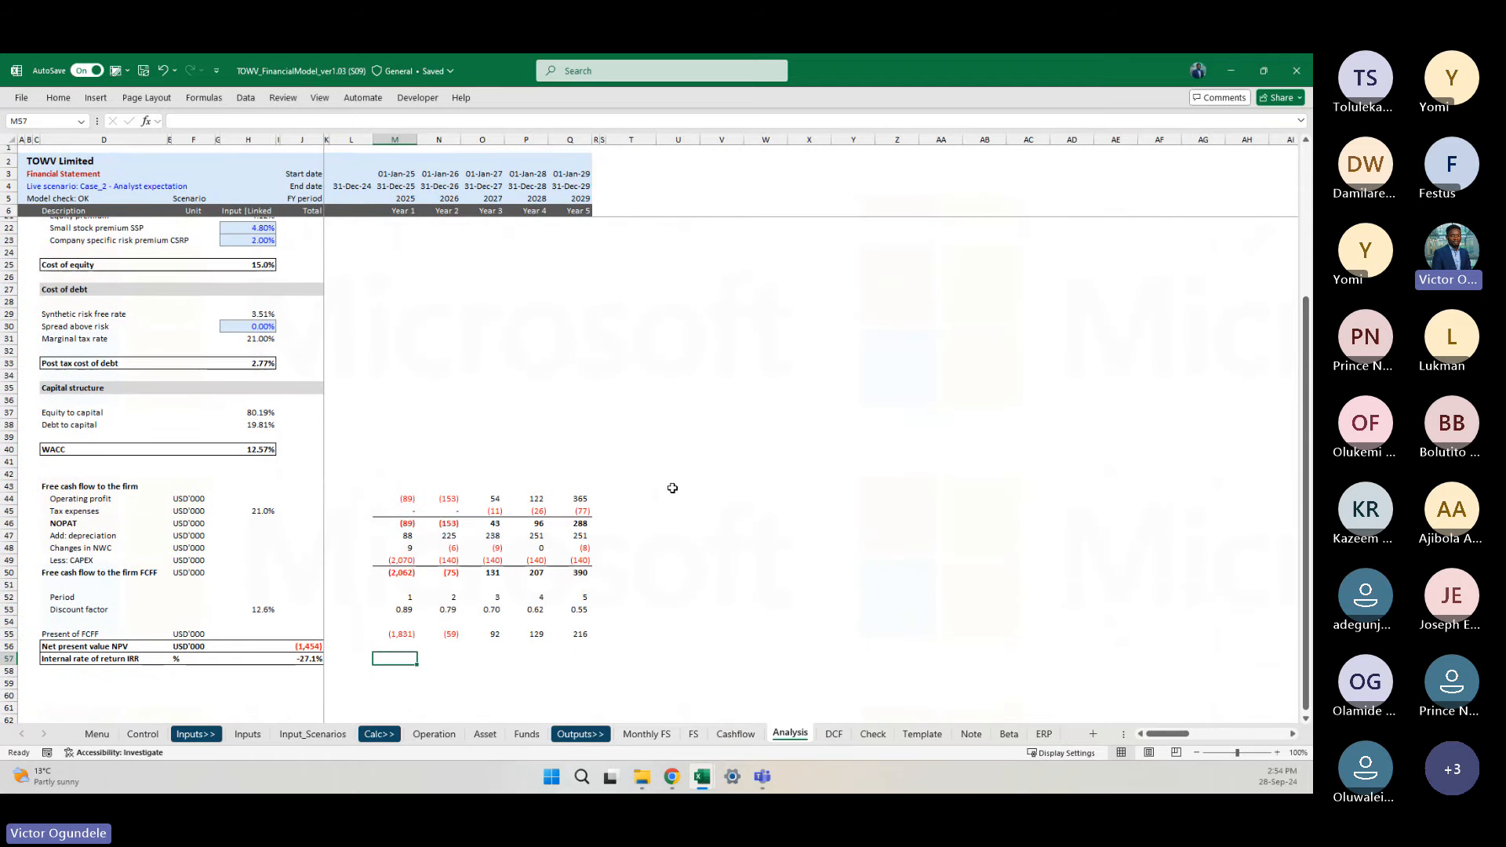
scroll(672, 488, up, 5)
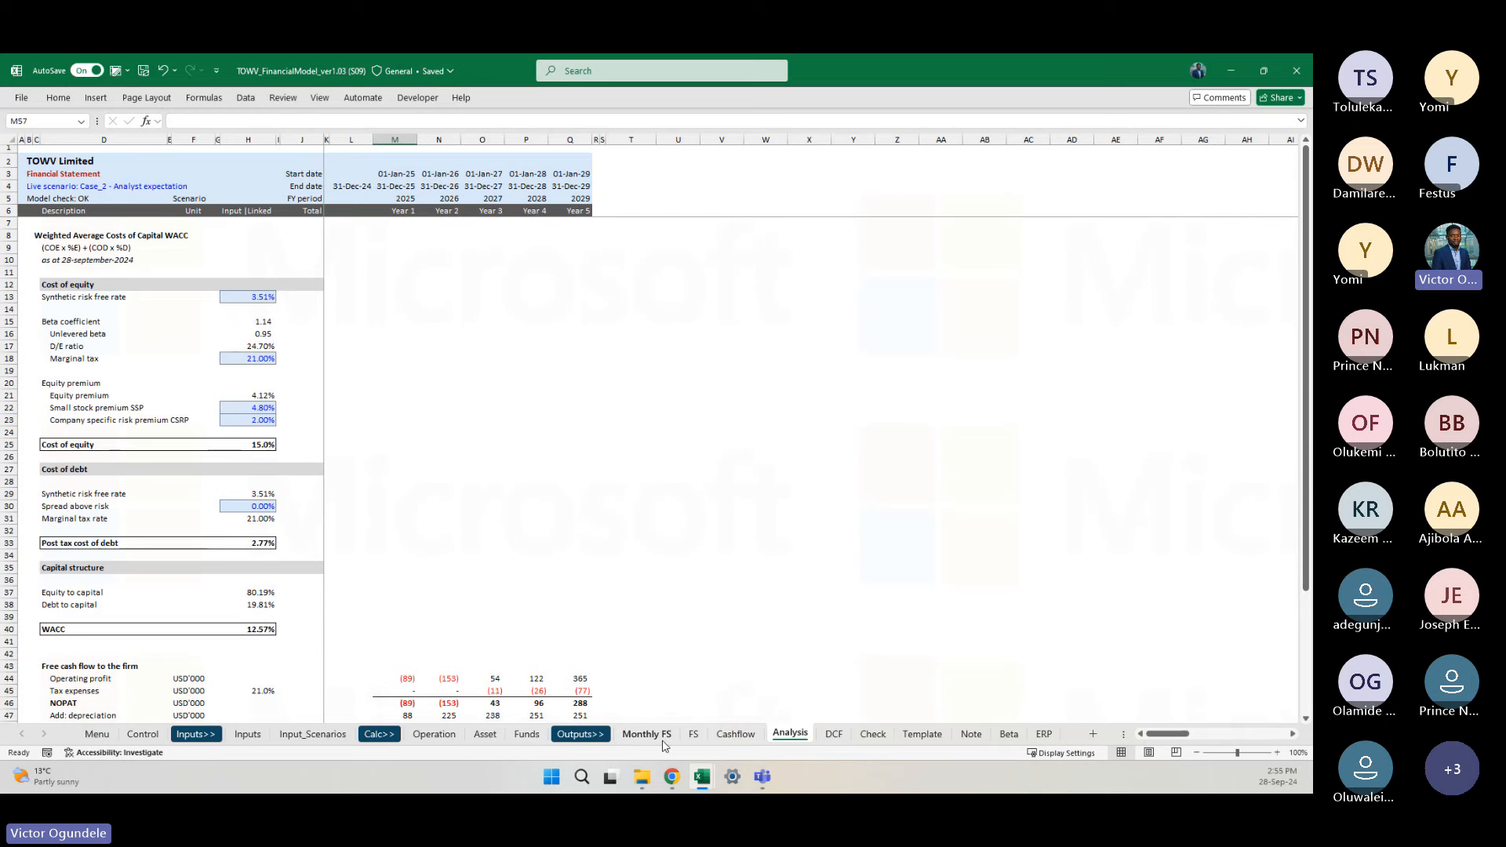
Step: Examine the ending cash balance of each year in M90:Q90 on the FS sheet
click(694, 735)
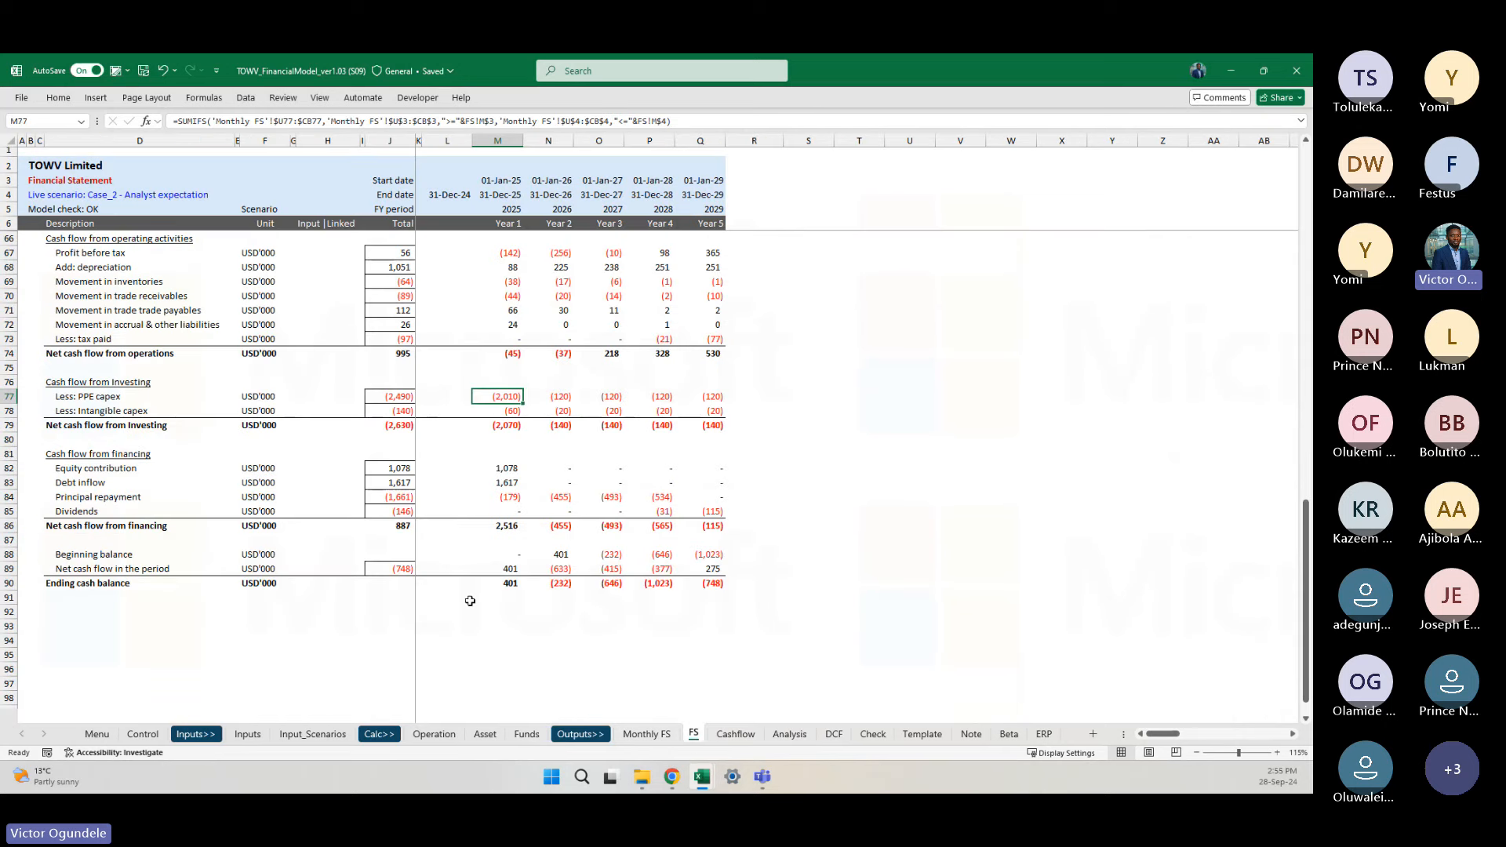
click(502, 584)
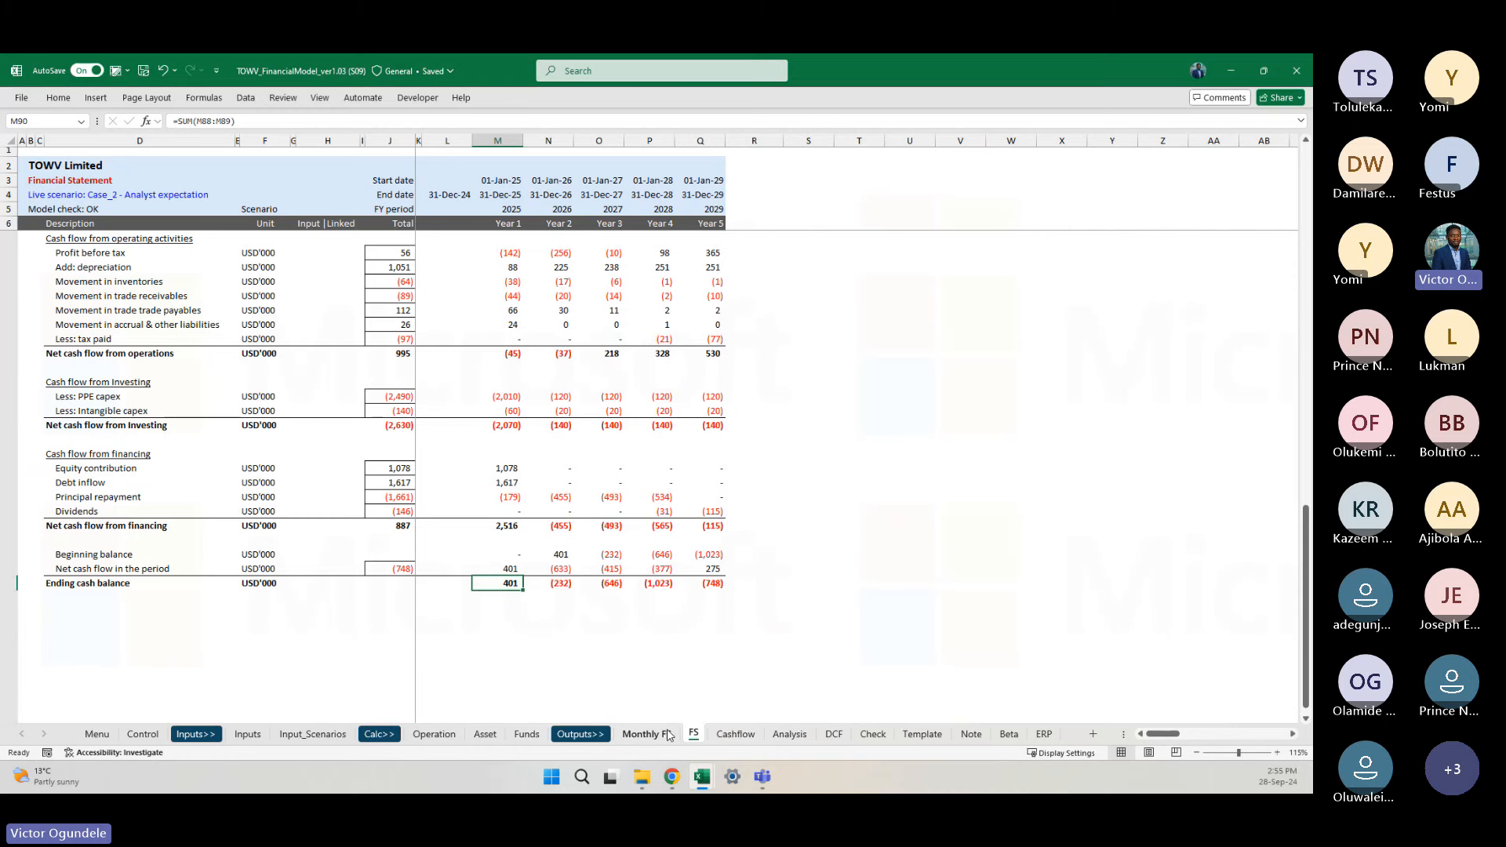
ctrl+scroll(668, 735, up, 1)
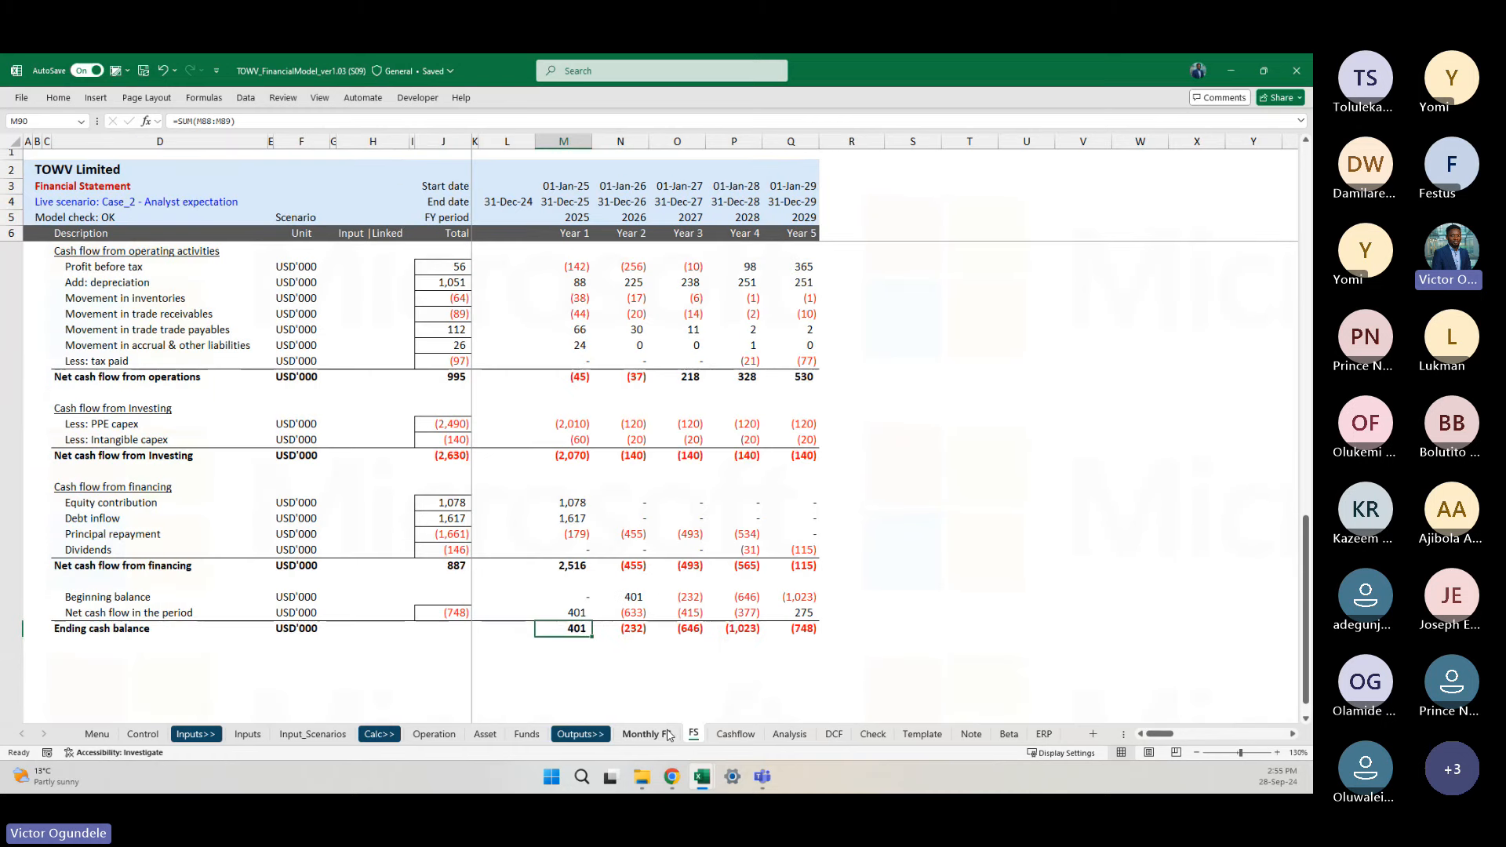
key(ctrl+shift+Right)
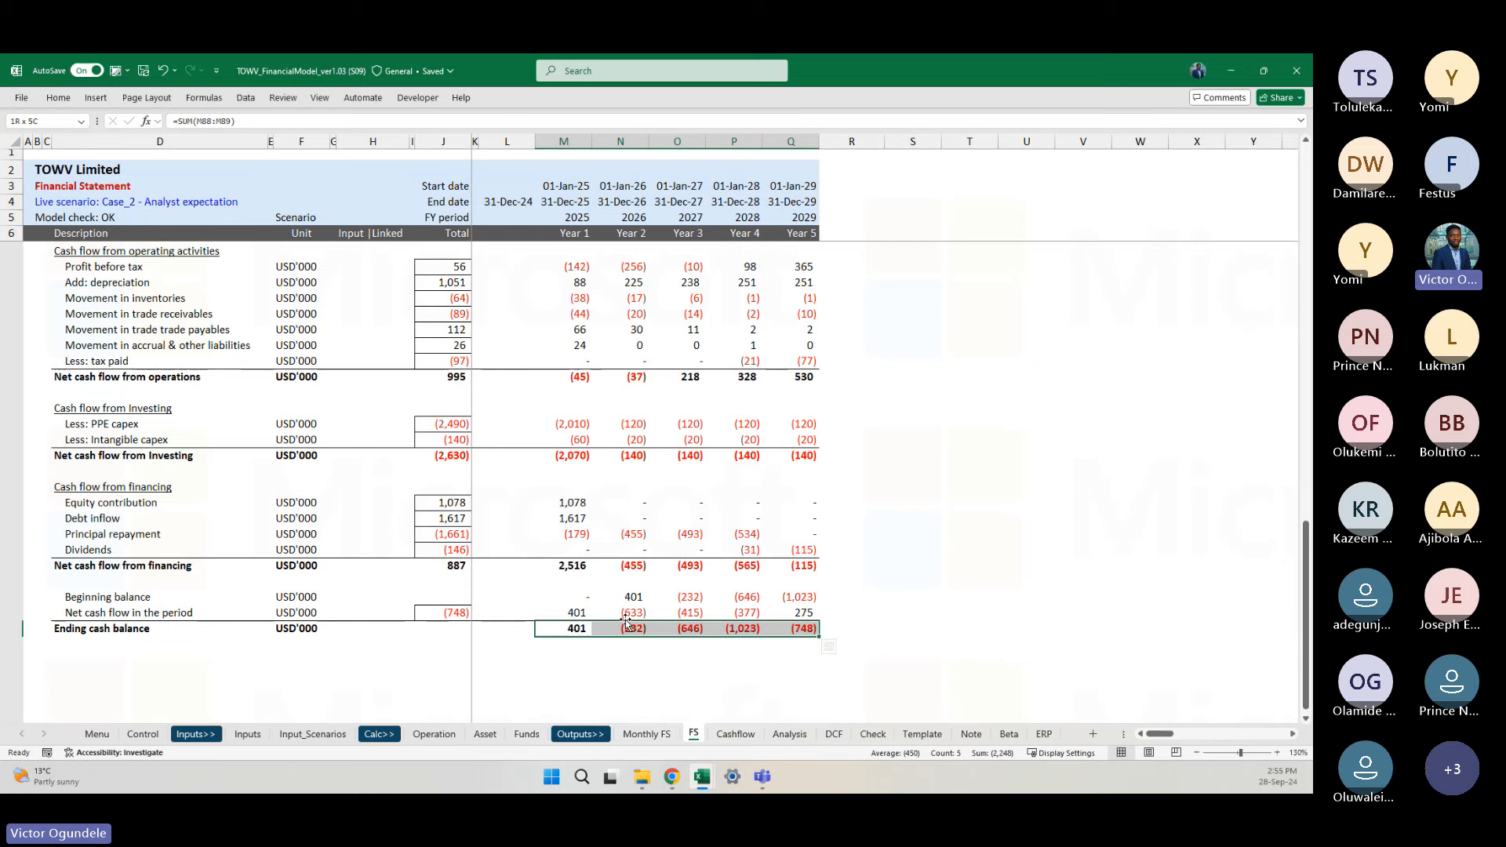
click(735, 630)
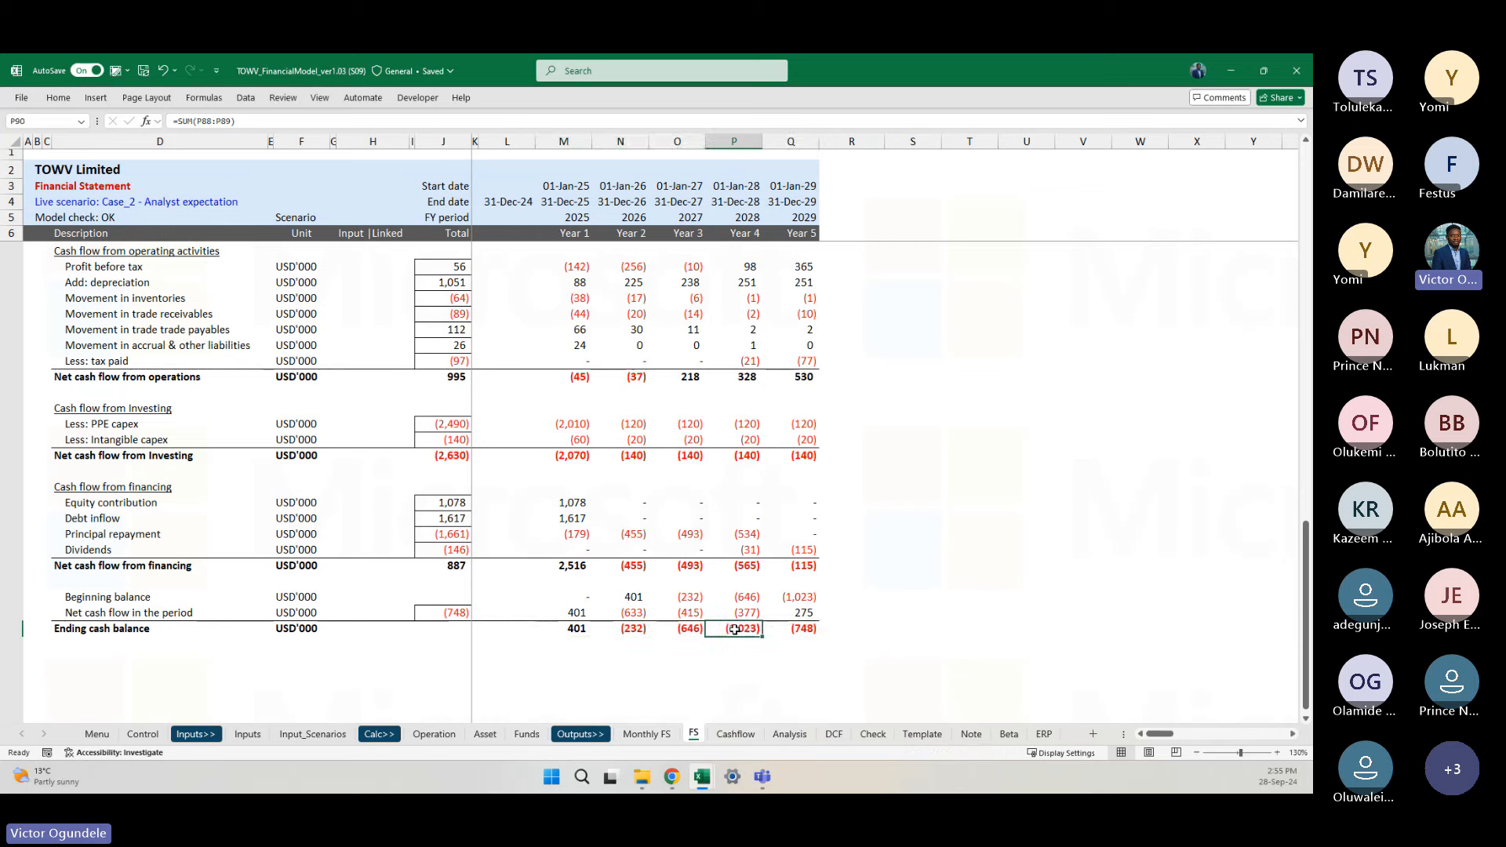
key(Left)
key(Left)
key(Left)
key(Right)
key(Right)
key(Right)
key(Right)
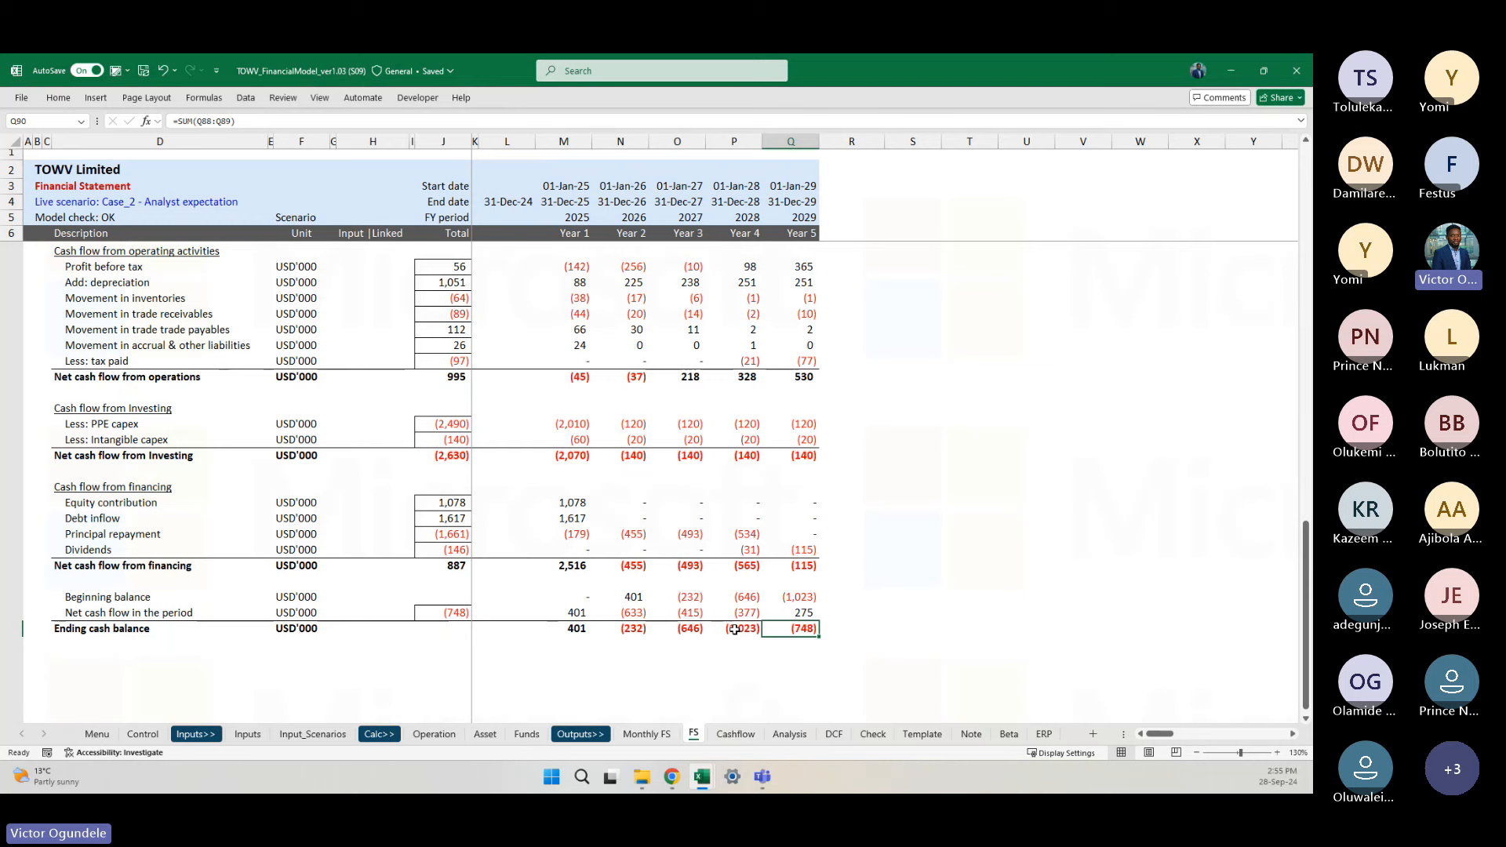
click(906, 523)
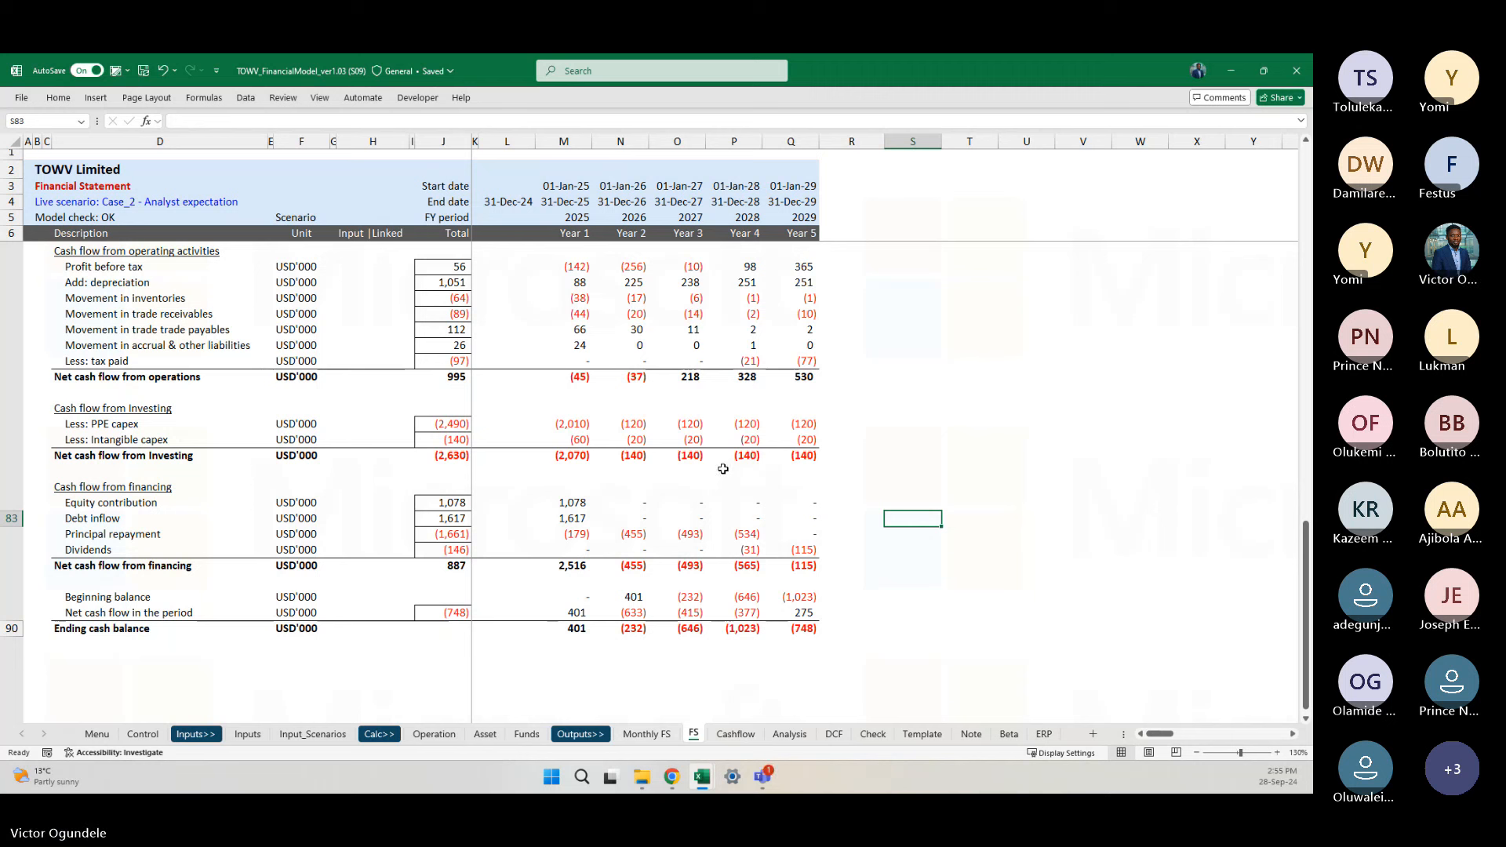
click(837, 486)
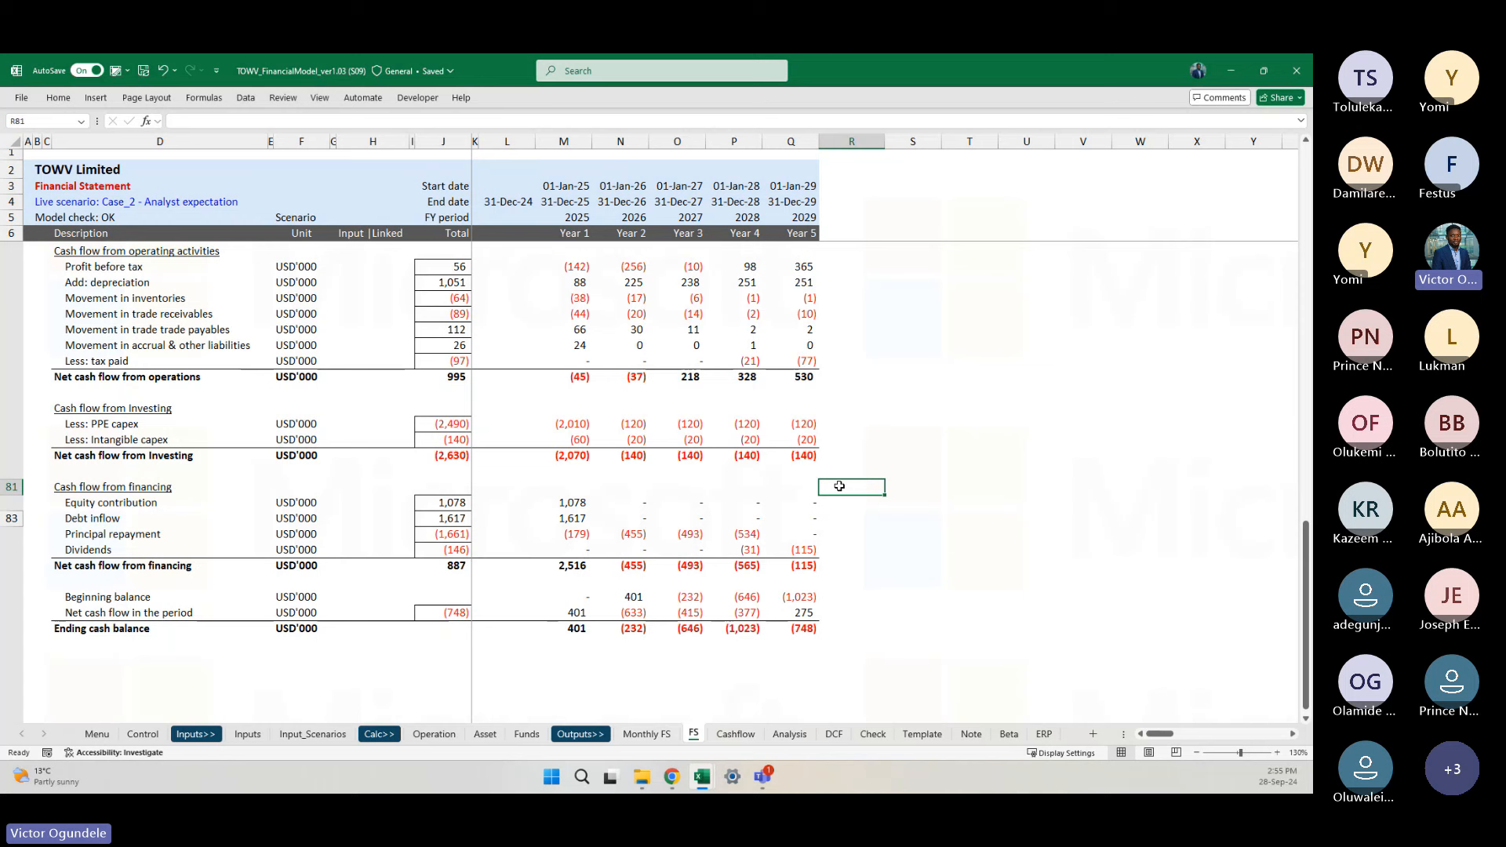
click(898, 455)
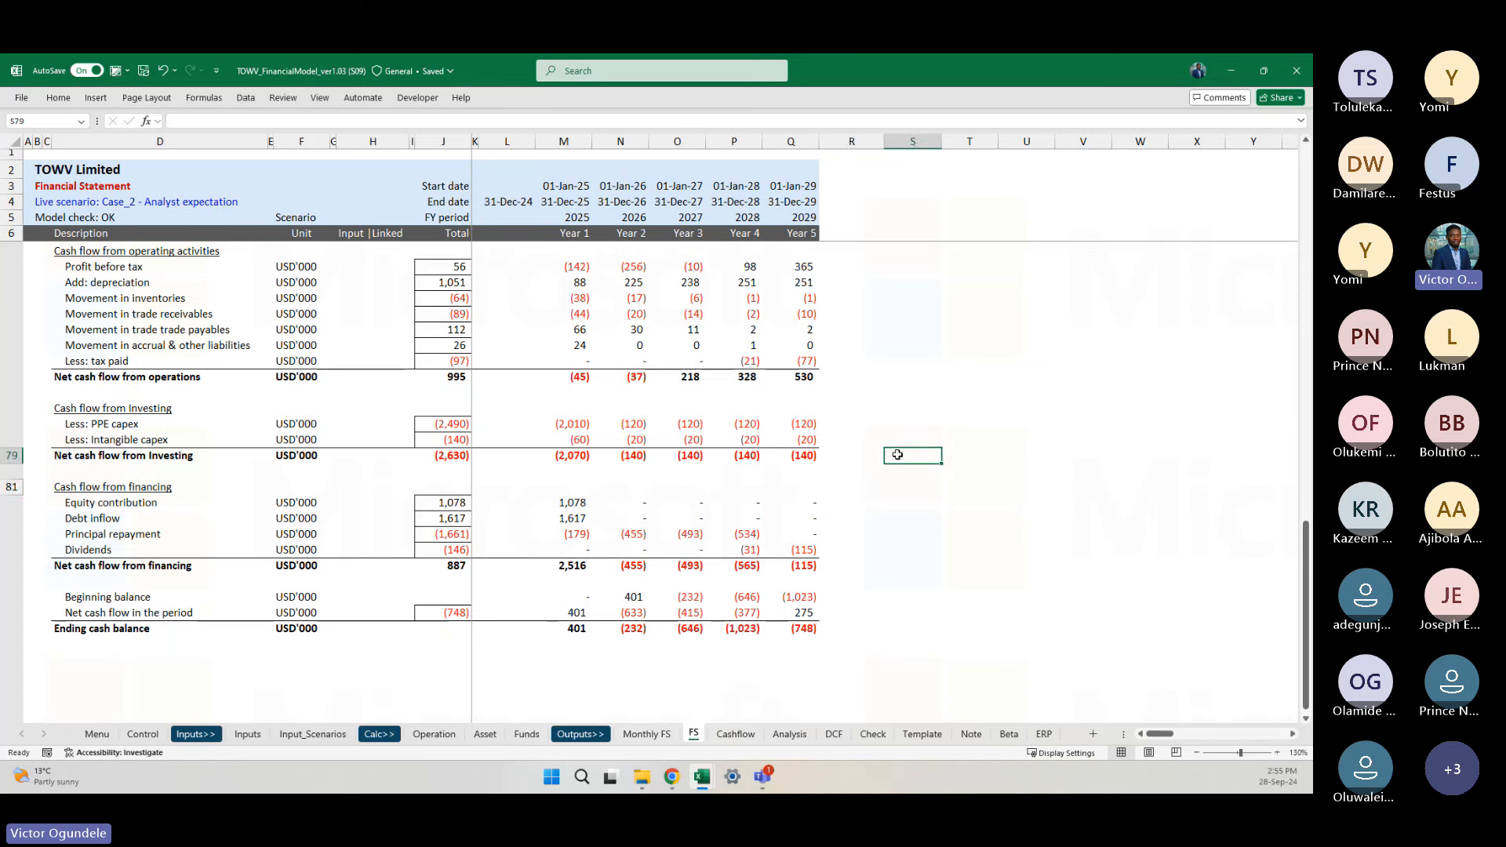
click(883, 362)
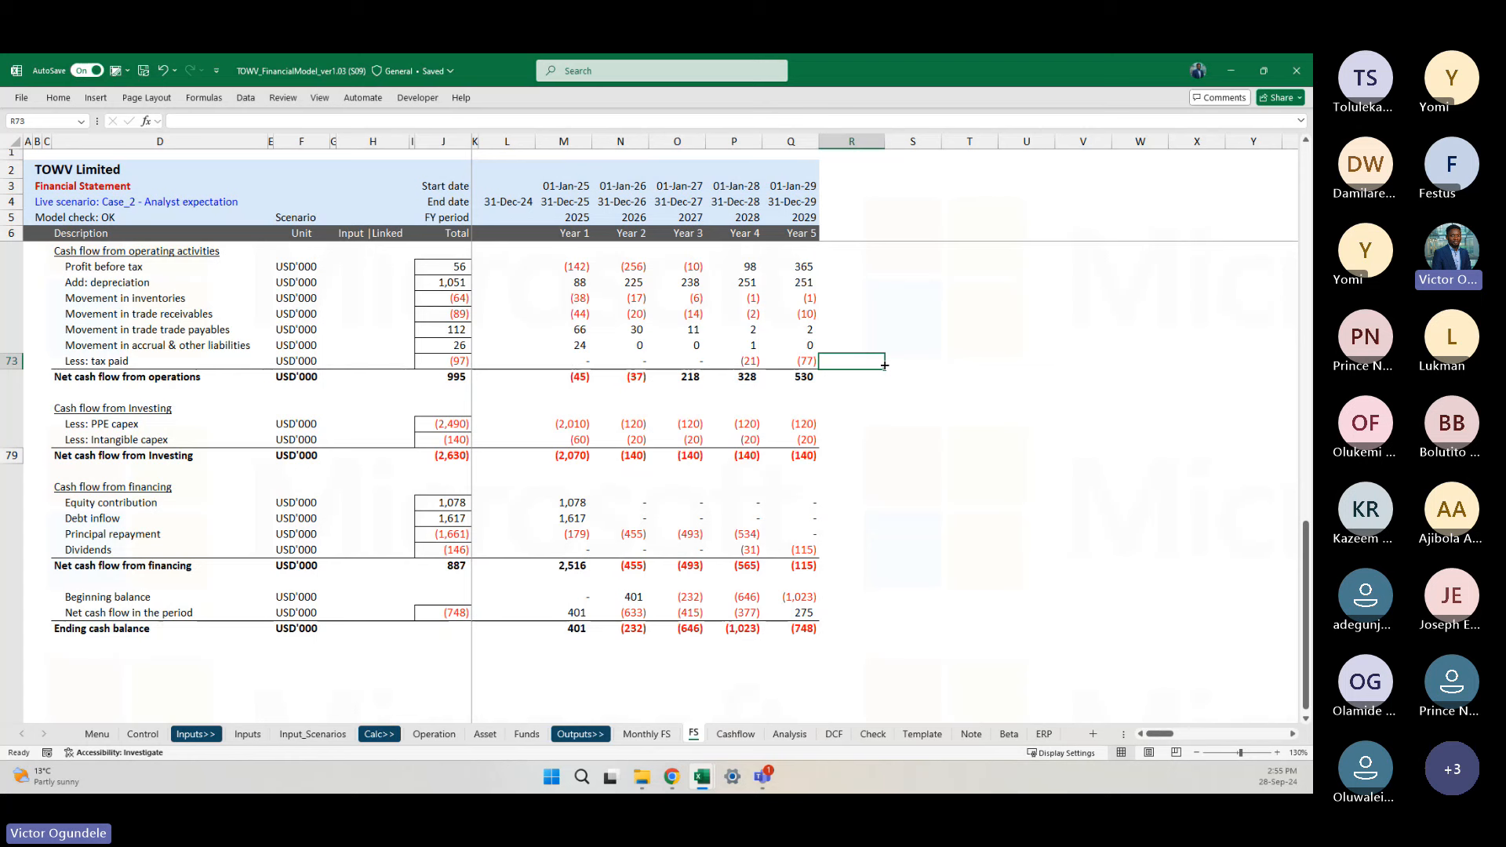
Step: Check the monthly cash flow statement on the Monthly FS sheet and the yearly balance sheet on FS
key(ctrl+Page_Up)
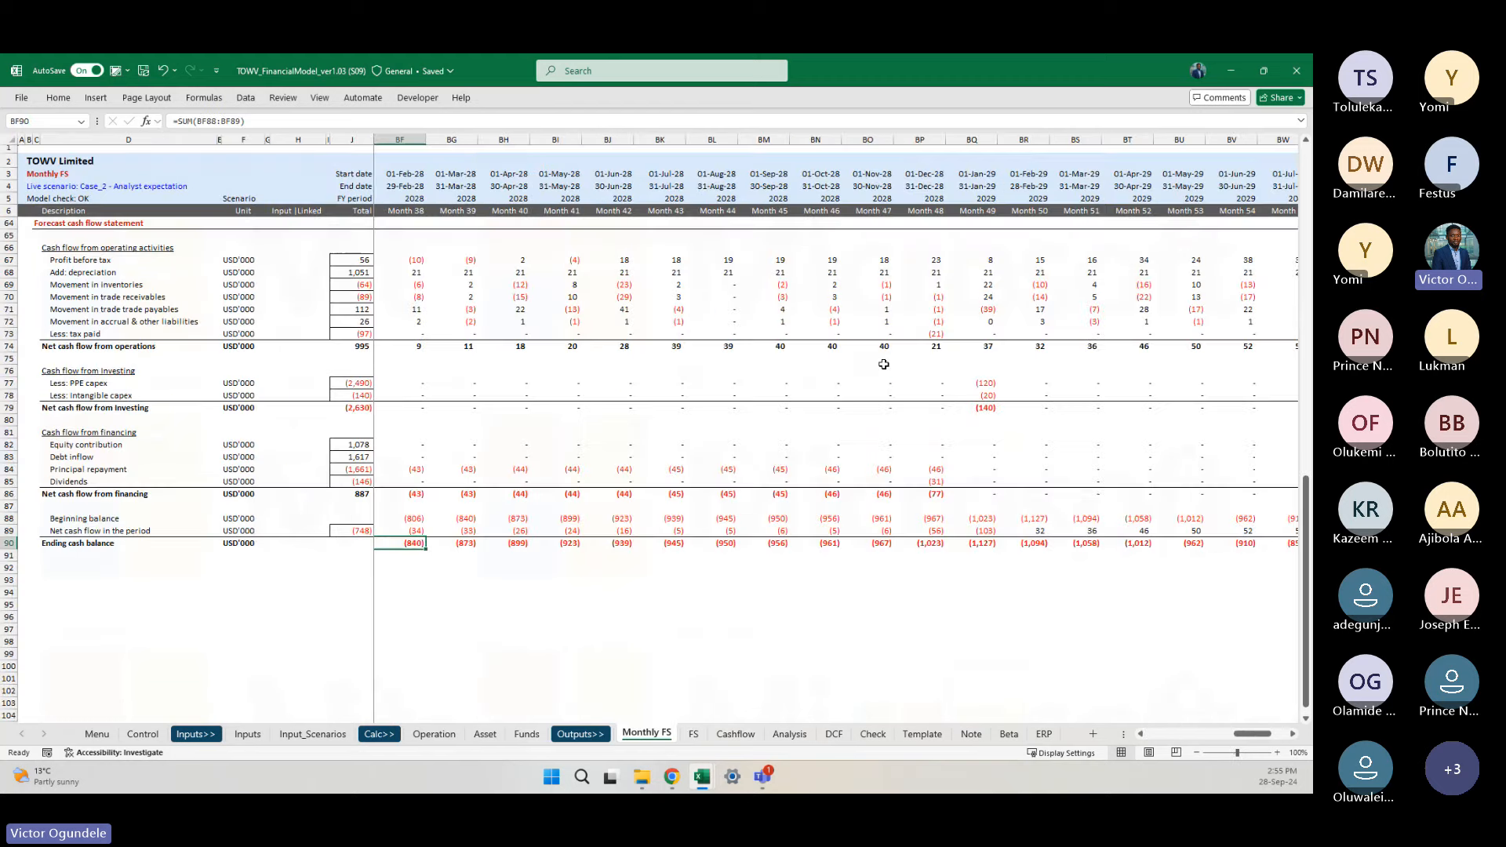
key(ctrl+Page_Down)
click(873, 300)
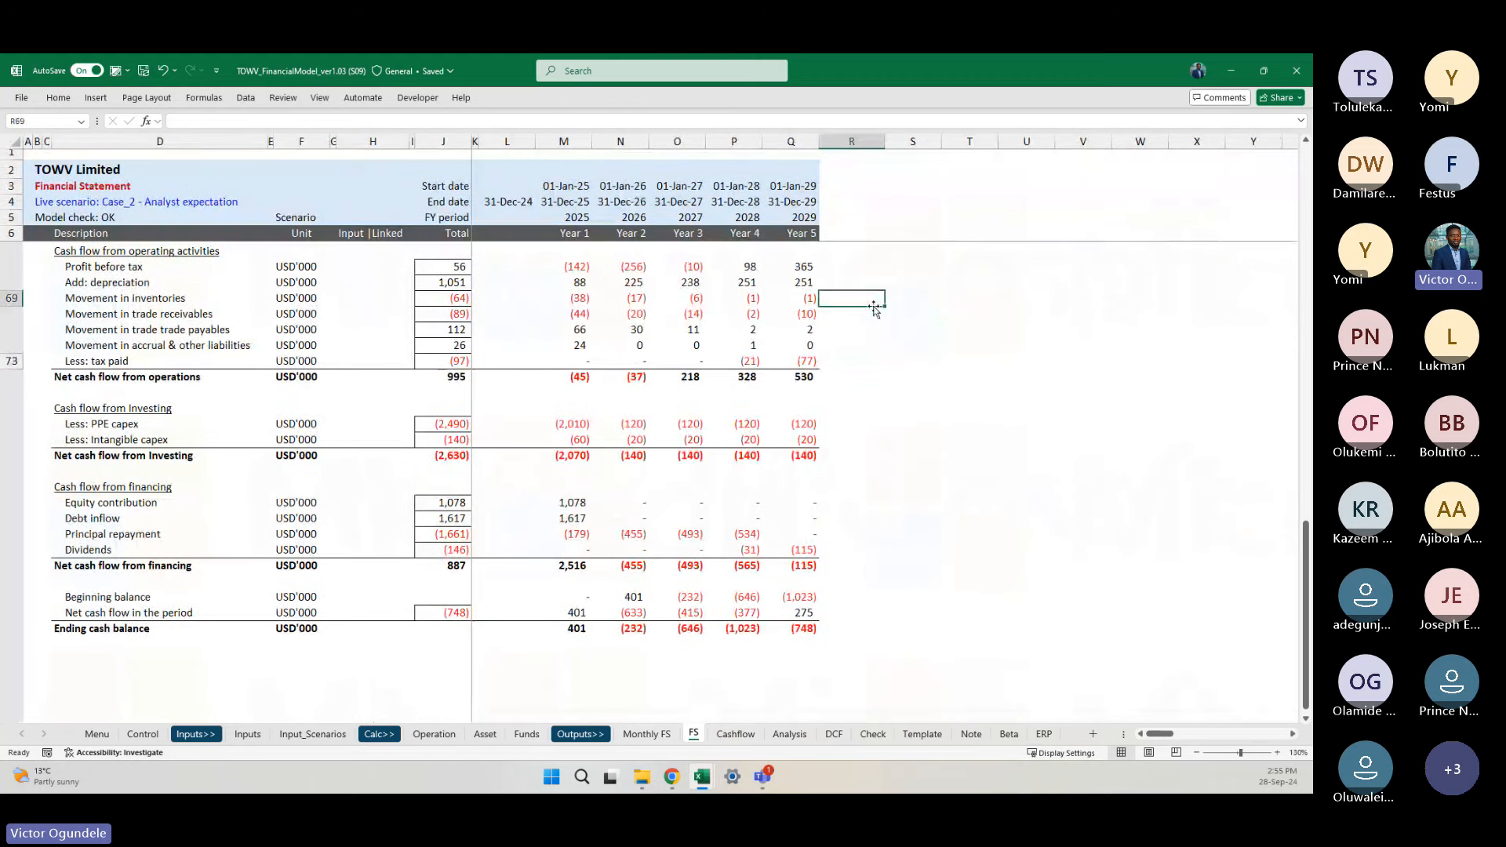
scroll(873, 308, up, 8)
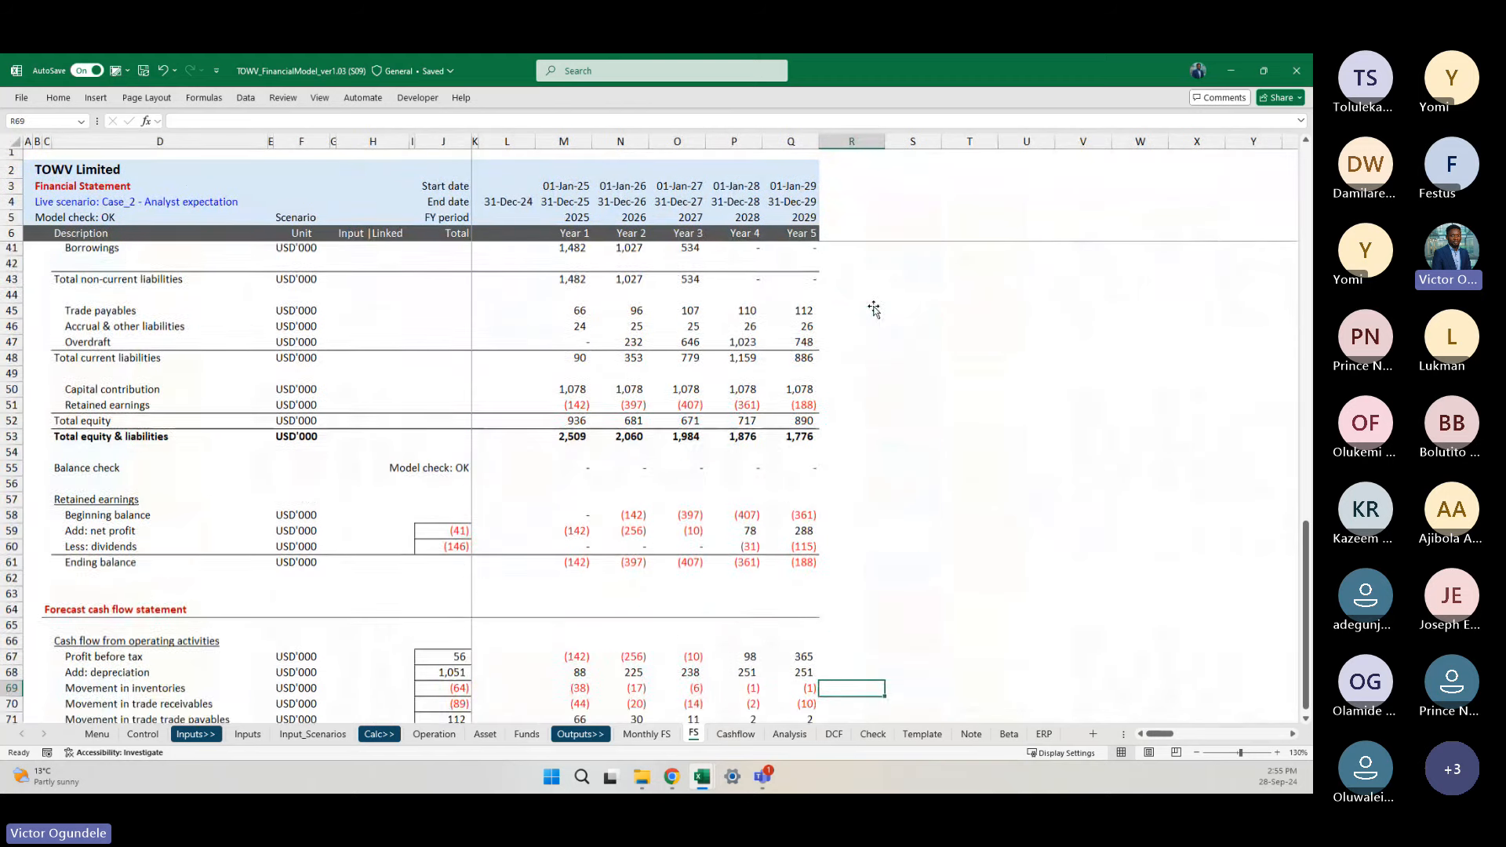
scroll(873, 309, up, 1)
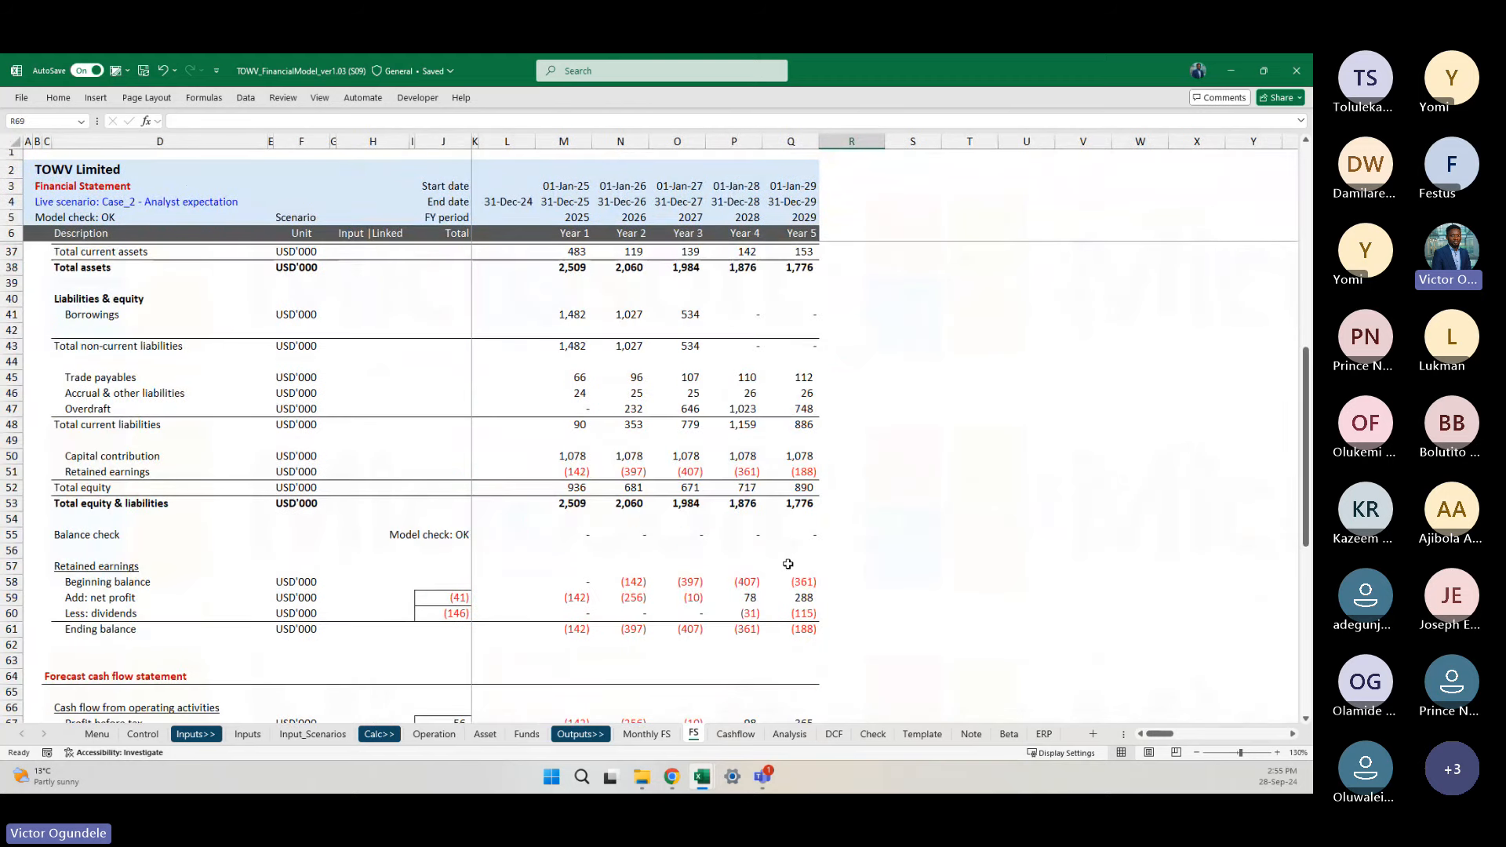
Step: Move the Analysis sheet so it sits directly after Outputs>> and before Monthly FS
click(742, 734)
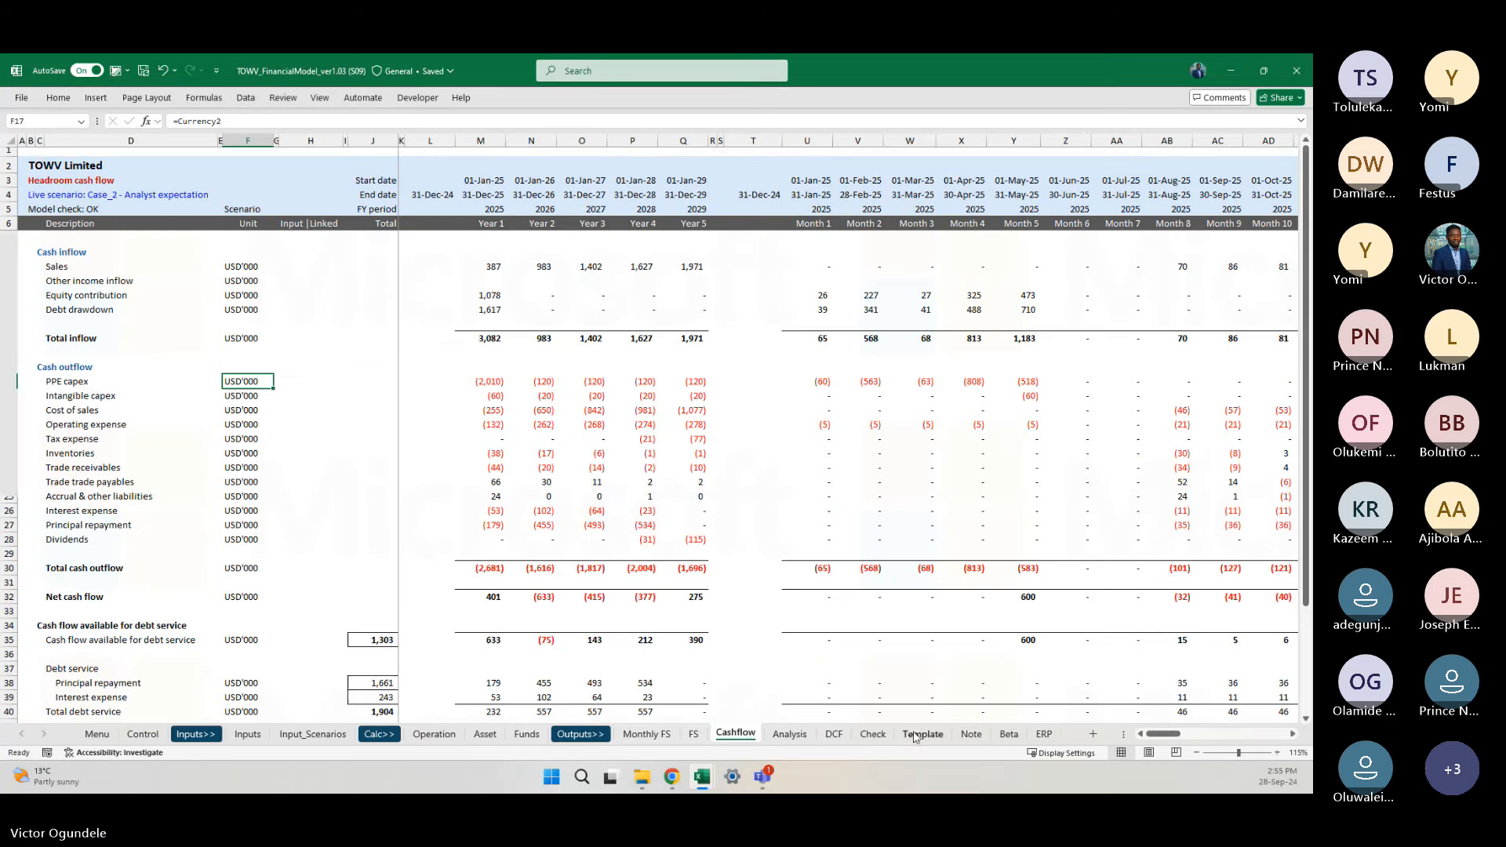
click(789, 734)
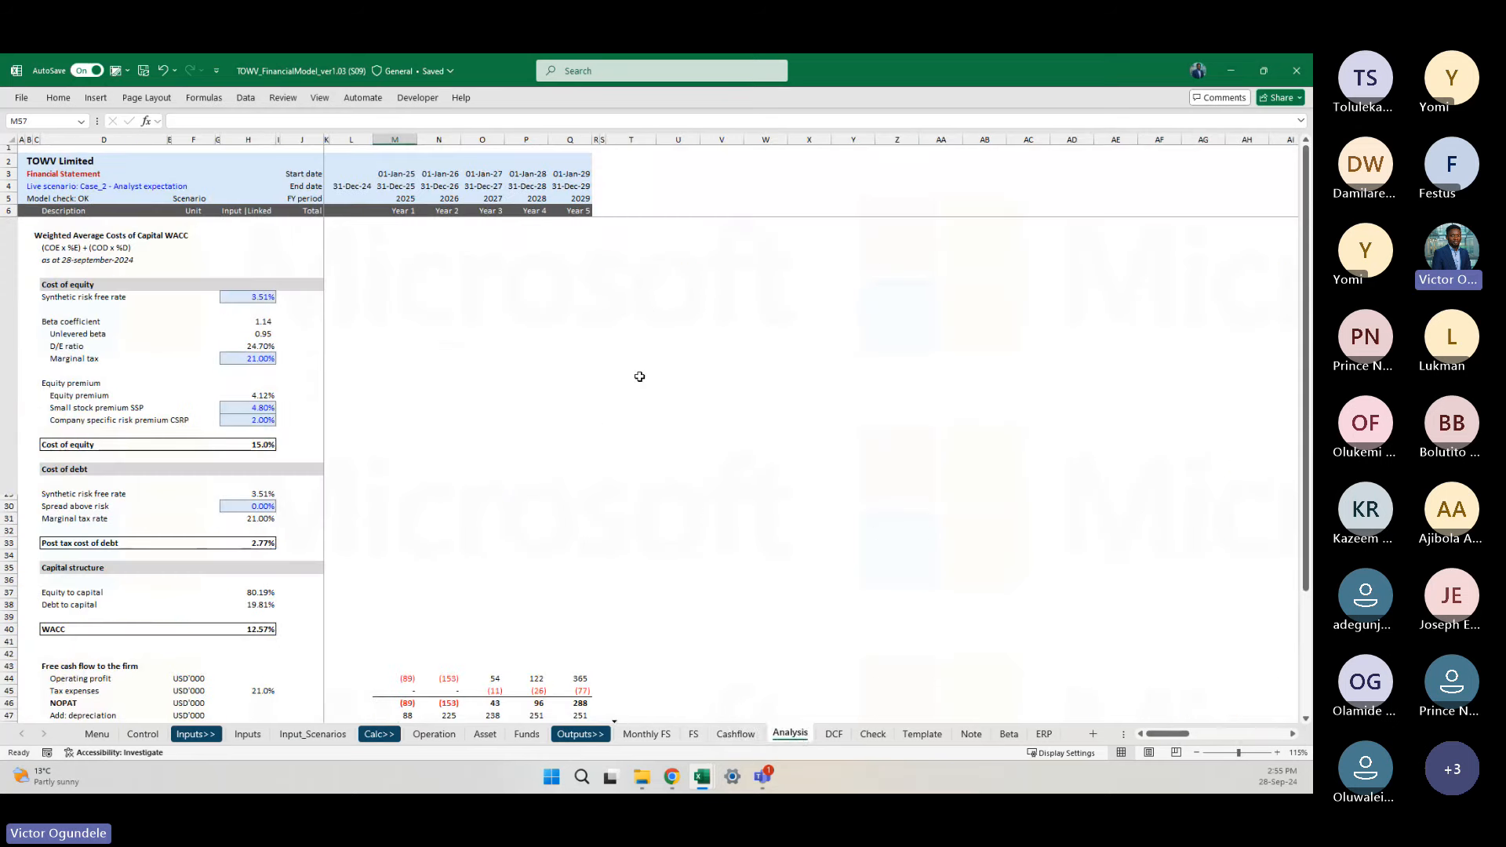
Step: Examine the free cash flow, discount factor, NPV and IRR rows on the Analysis sheet, including the NPV formula in J56
scroll(601, 457, down, 2)
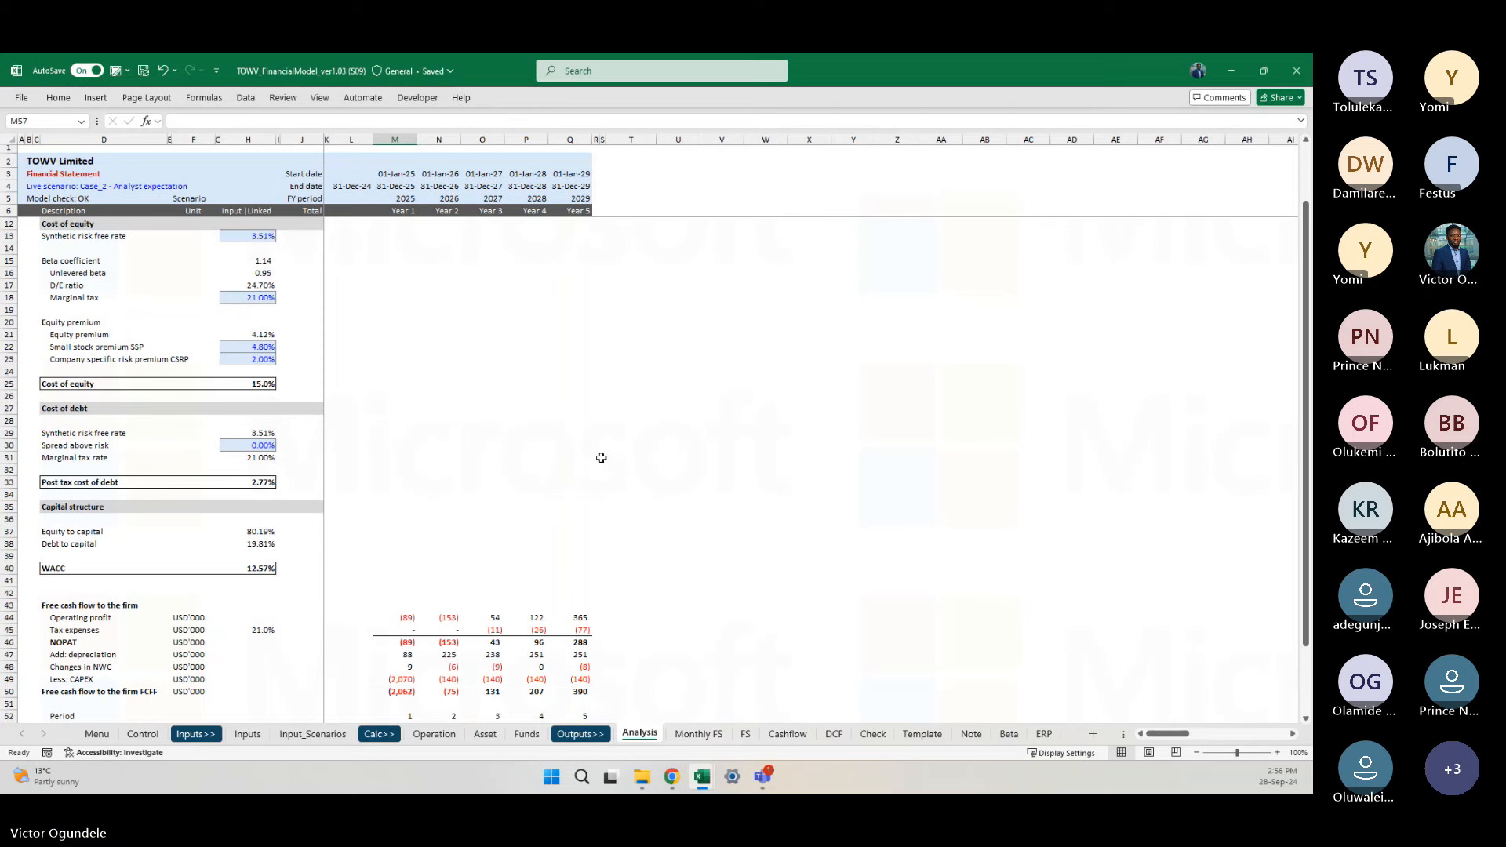
scroll(601, 458, down, 5)
scroll(601, 457, down, 3)
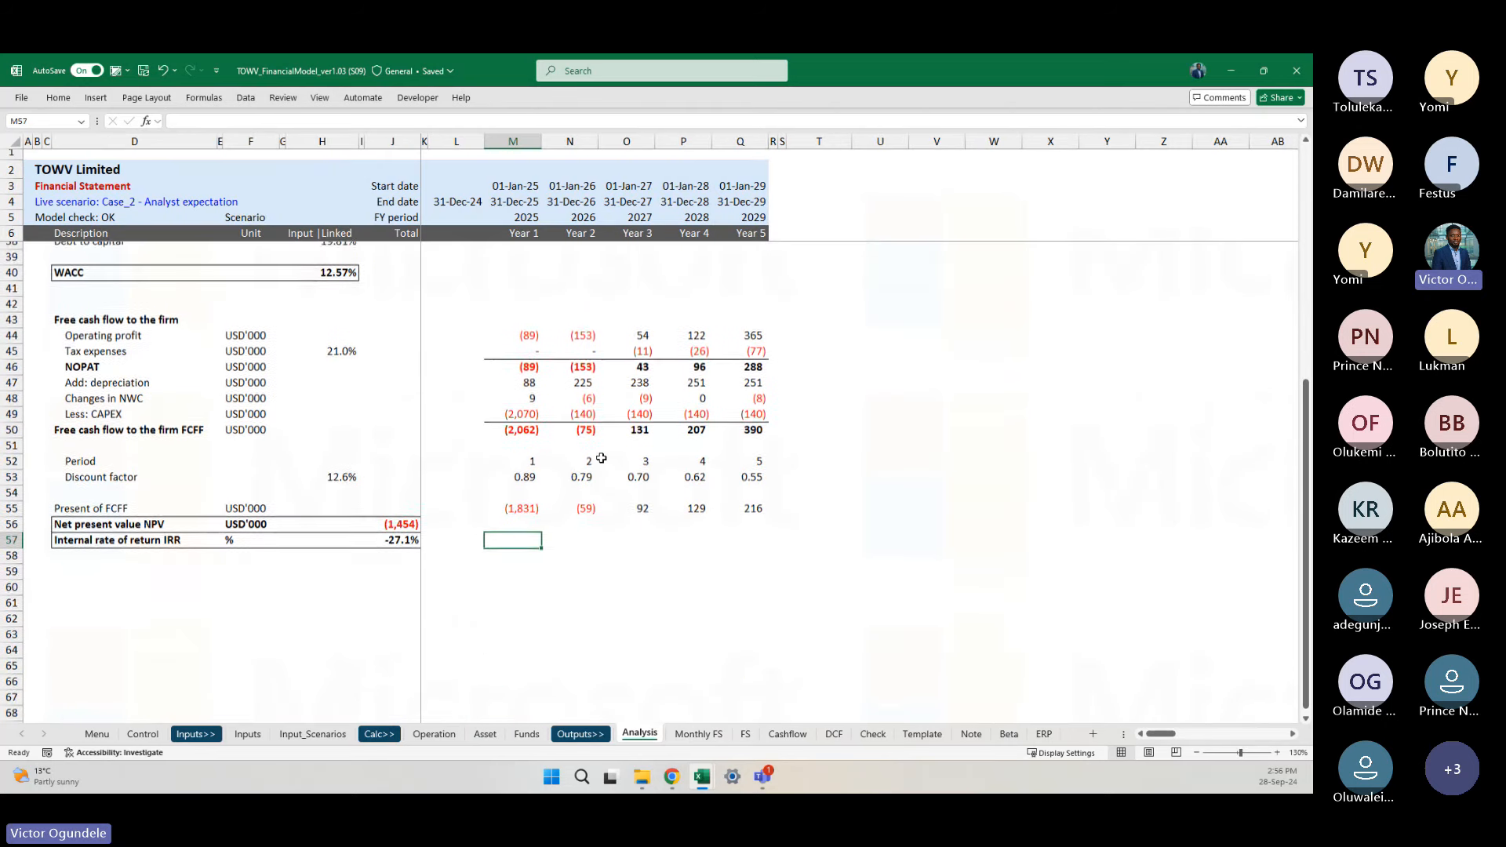
ctrl+scroll(601, 457, up, 3)
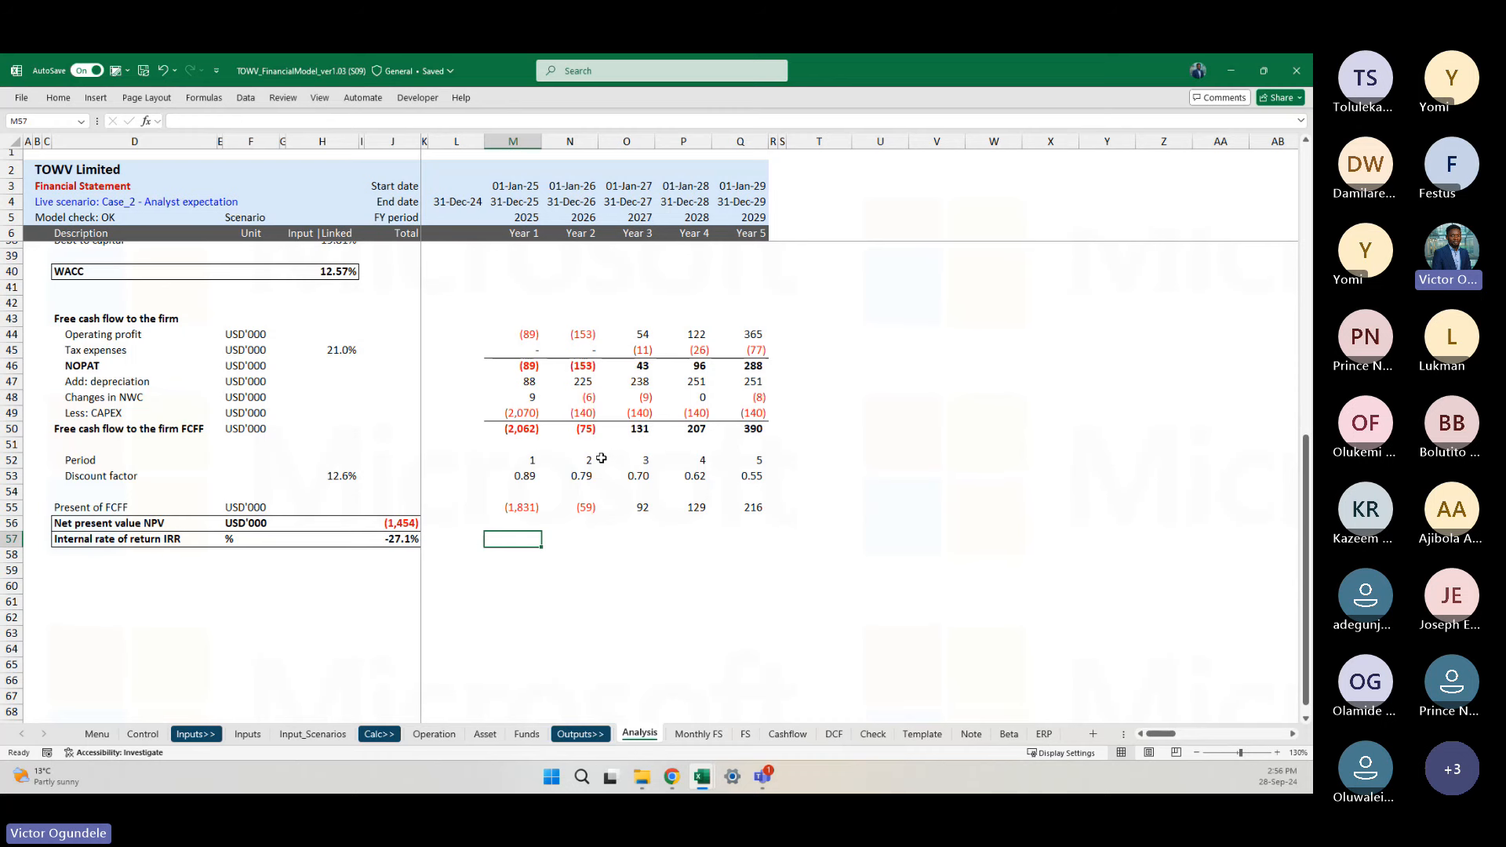
scroll(601, 459, down, 1)
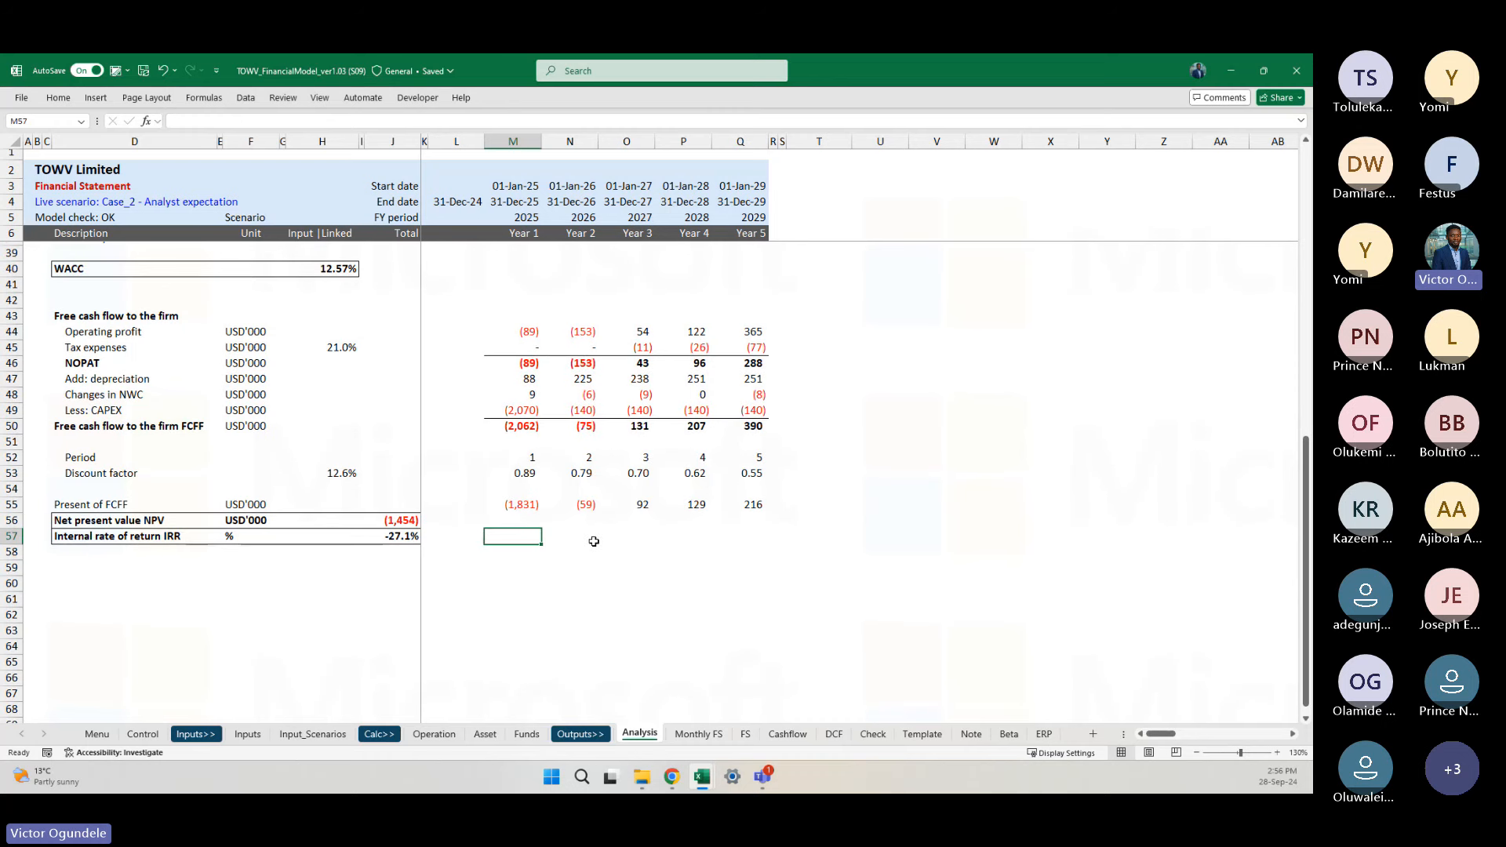
scroll(594, 542, up, 1)
scroll(518, 589, up, 1)
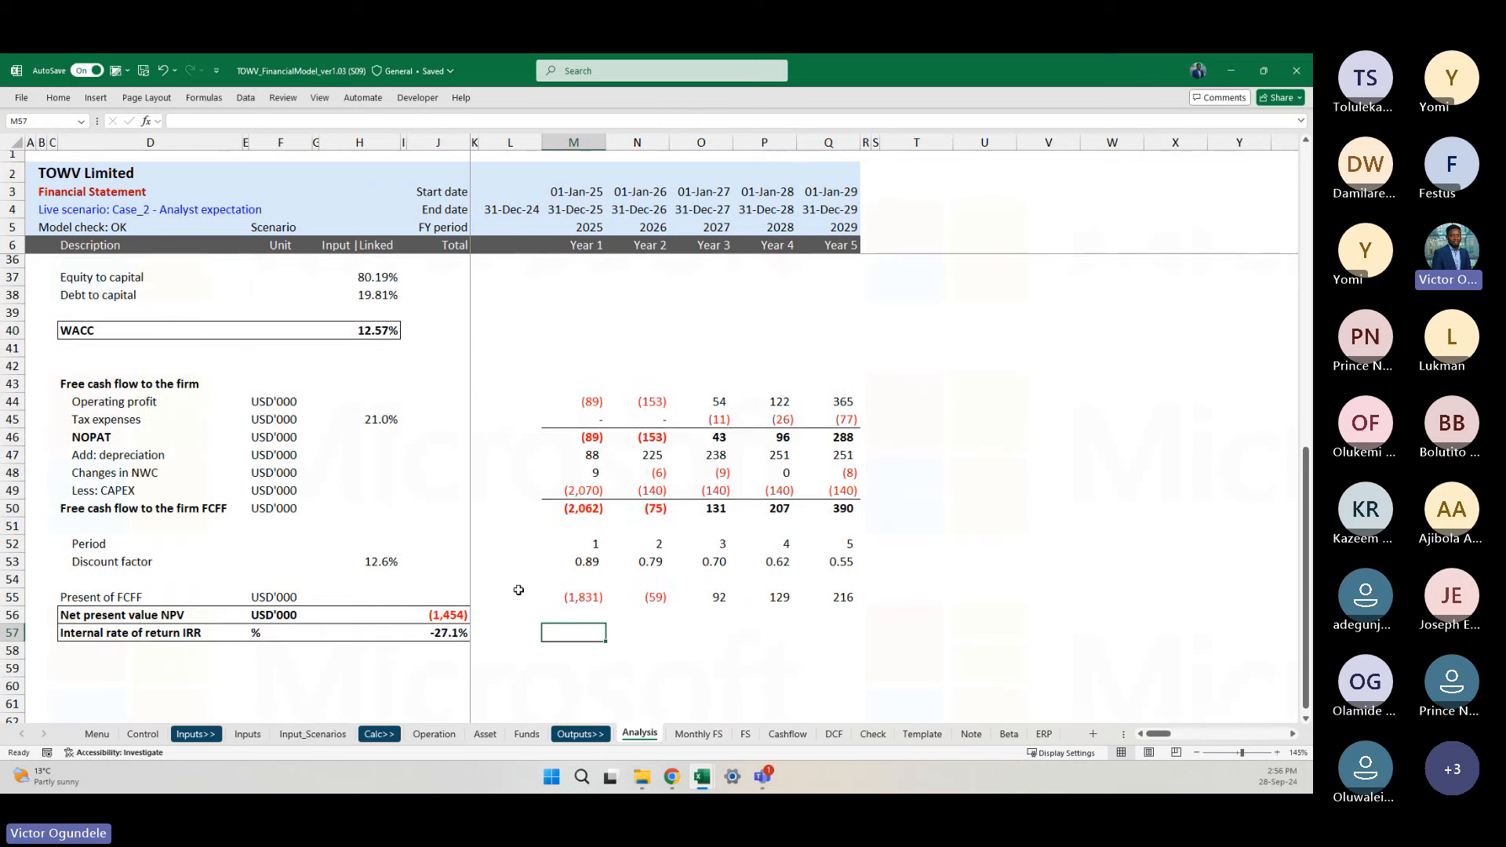
click(455, 615)
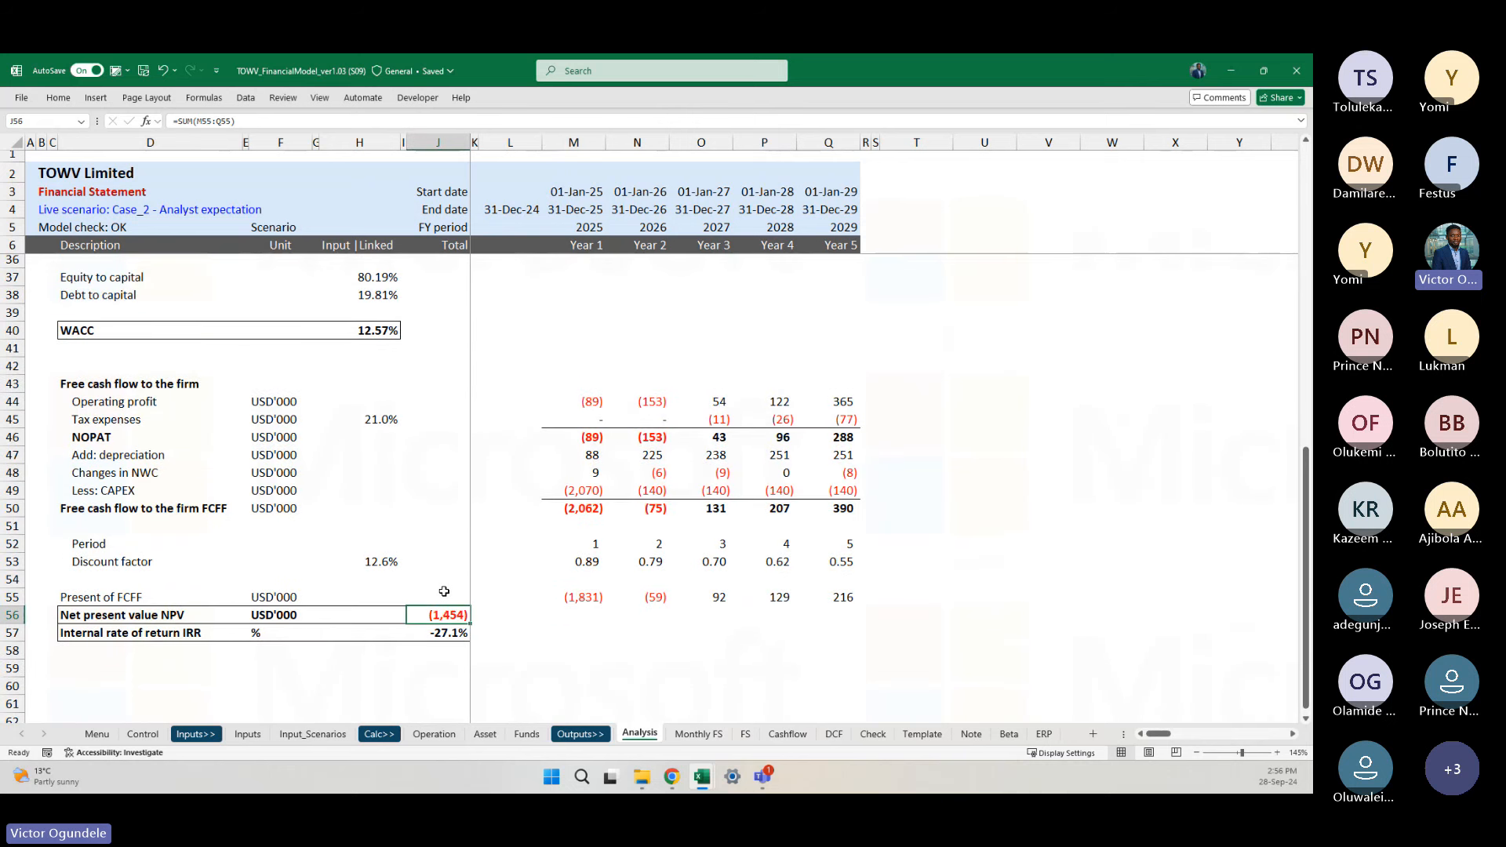
Step: Indent the Present of FCFF label in D55 on the Analysis sheet to match the line items above
click(444, 594)
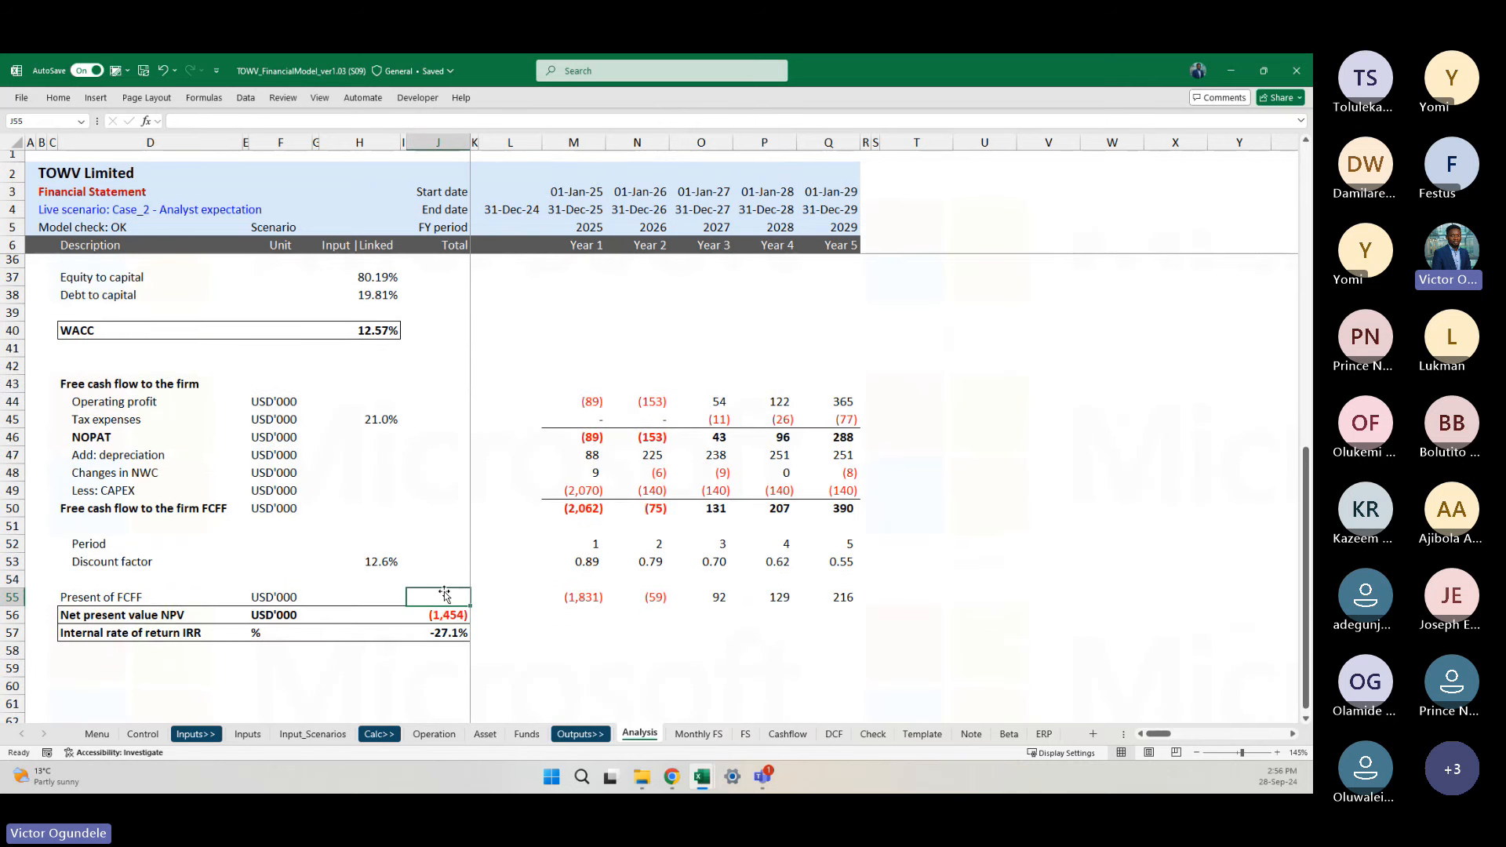
key(ctrl+Left)
key(ctrl+Left)
key(alt+h)
key(6)
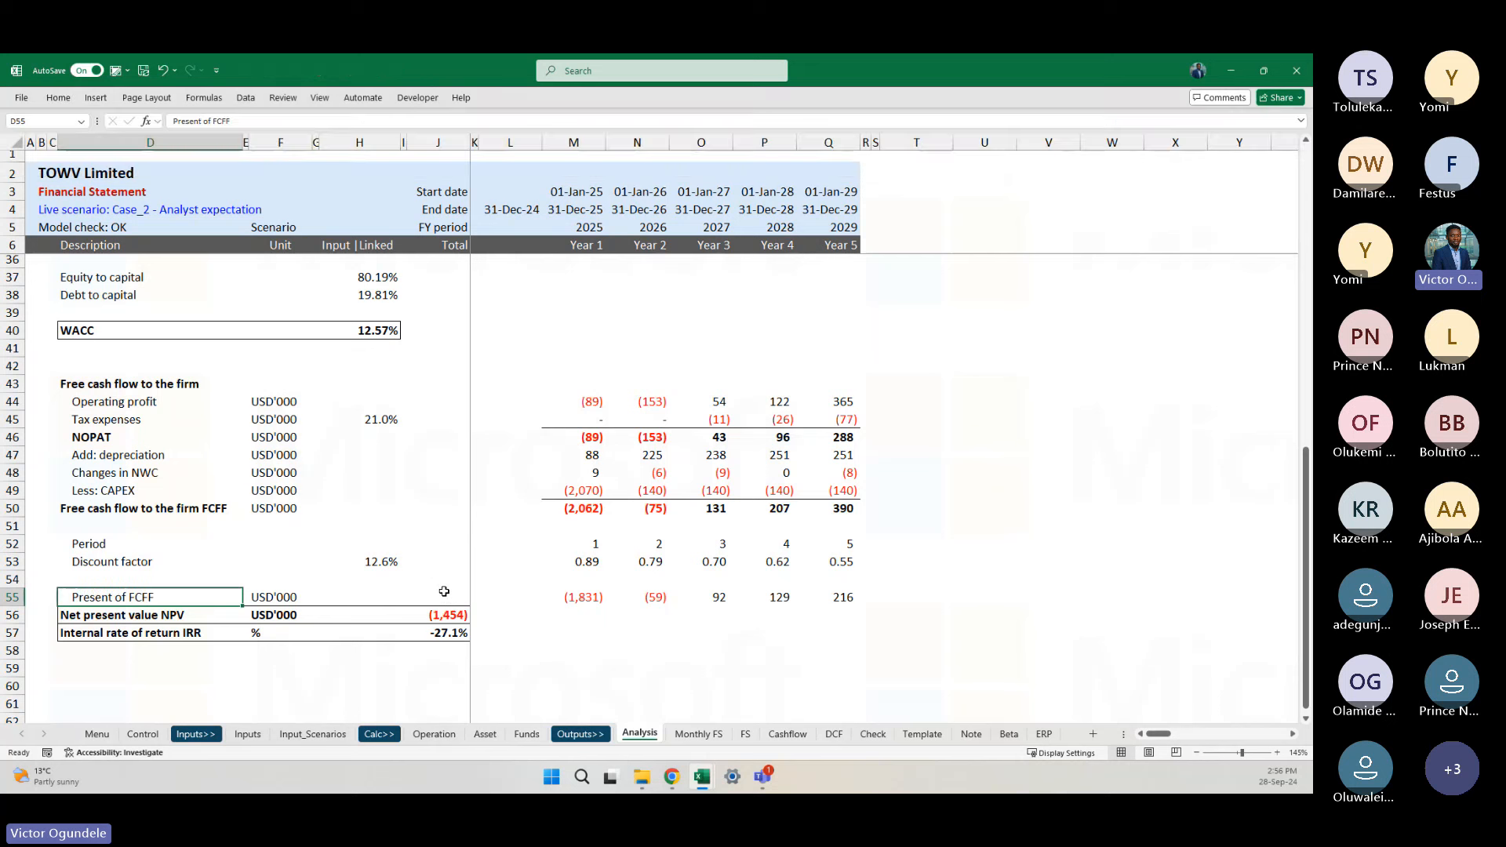
key(Right)
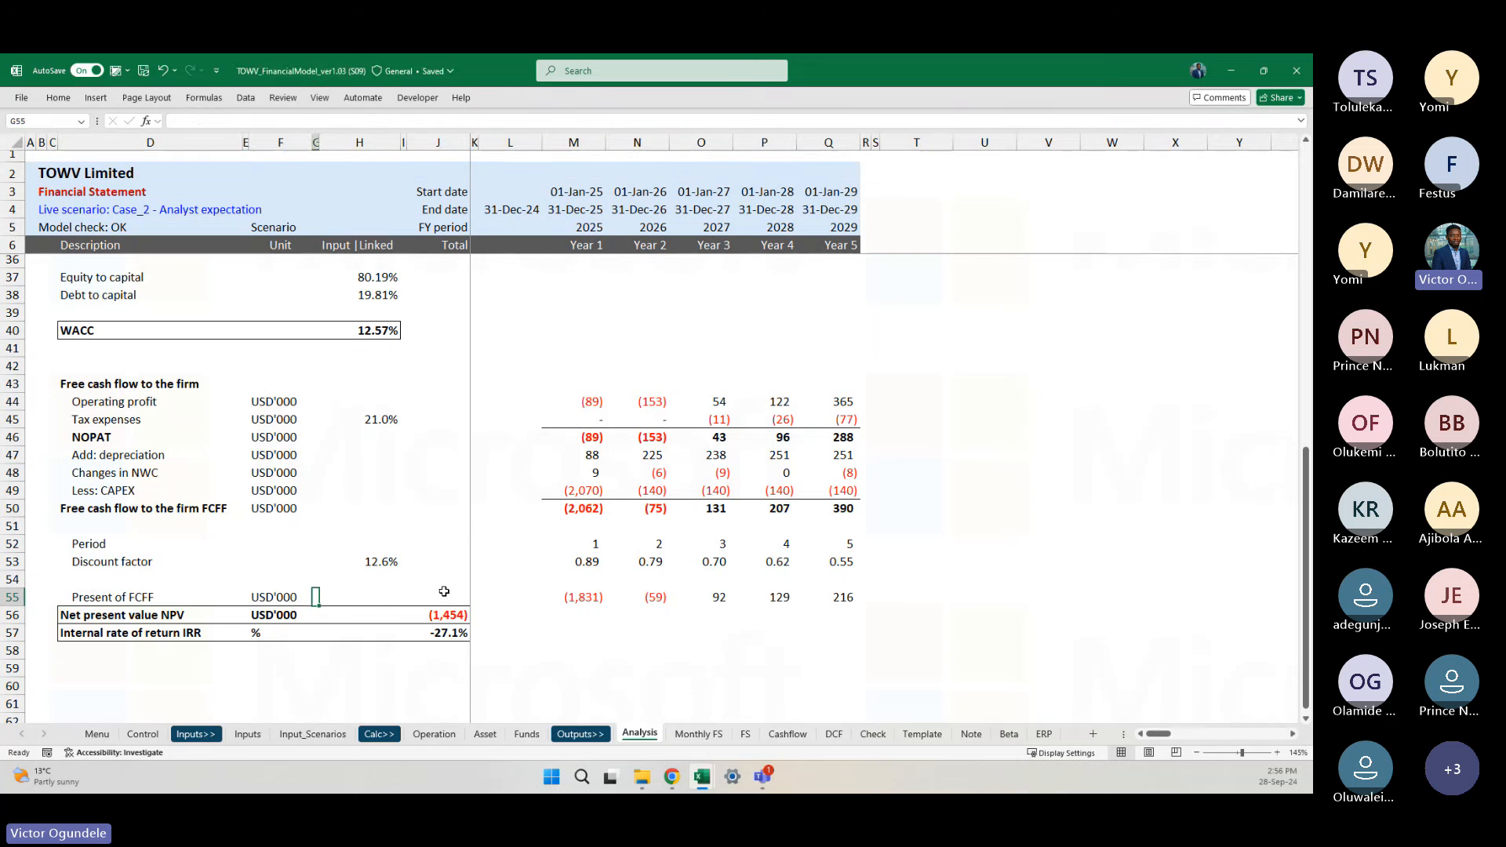
click(444, 595)
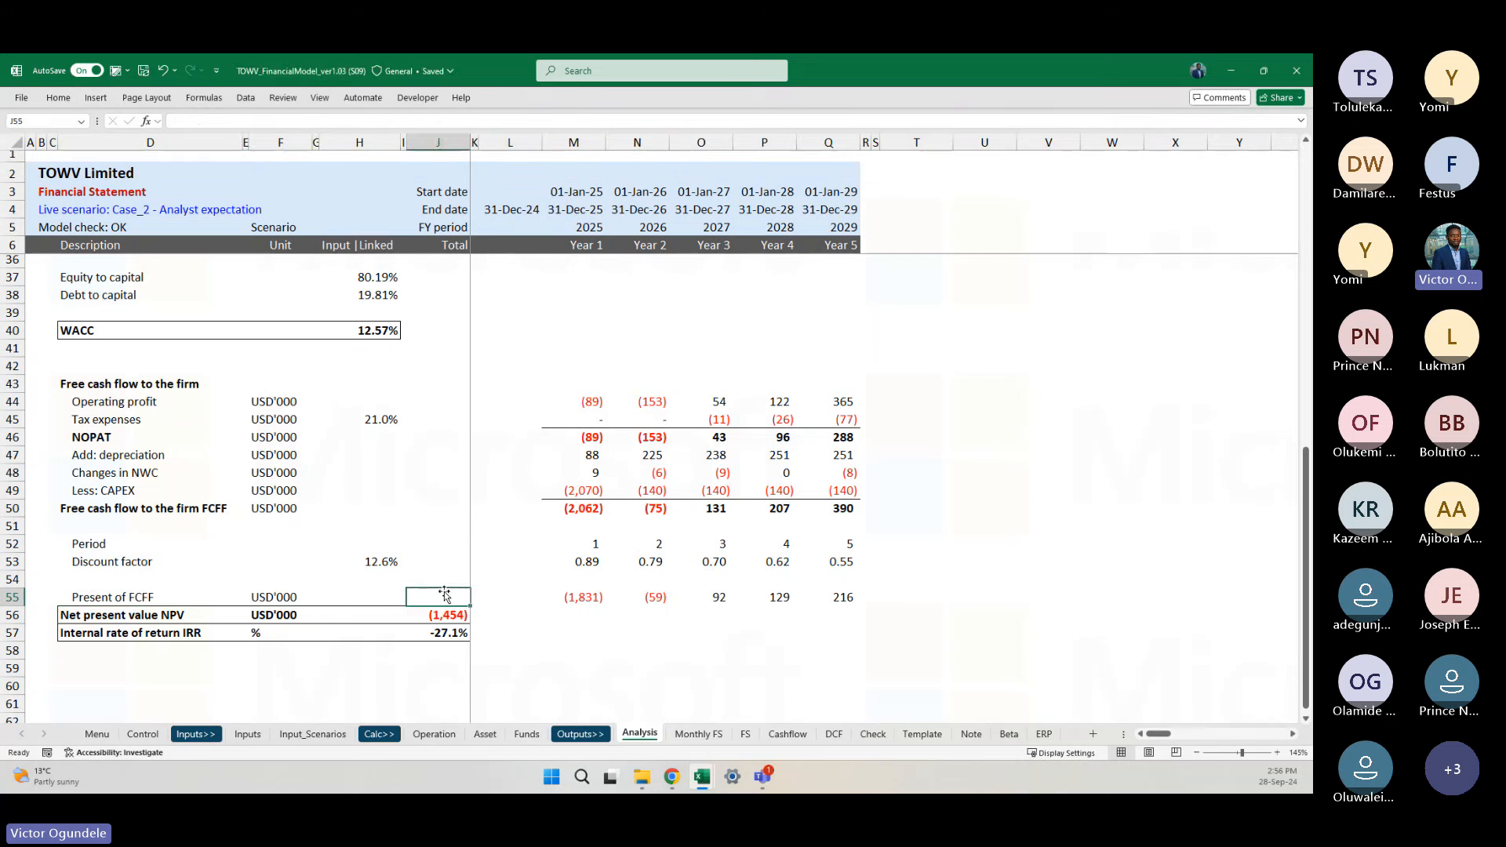
scroll(445, 594, down, 2)
scroll(446, 594, up, 1)
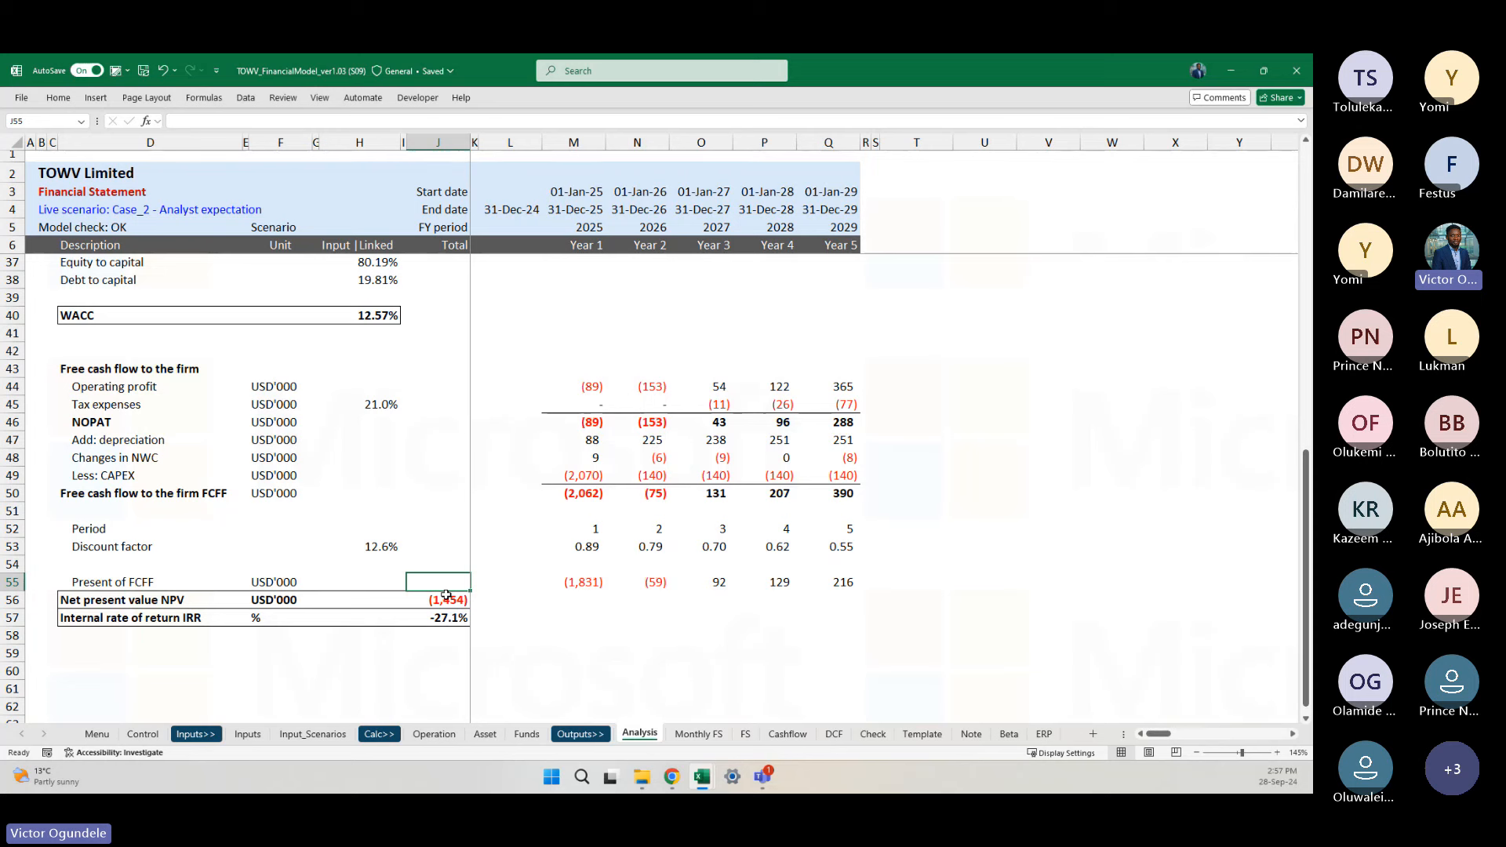
click(624, 709)
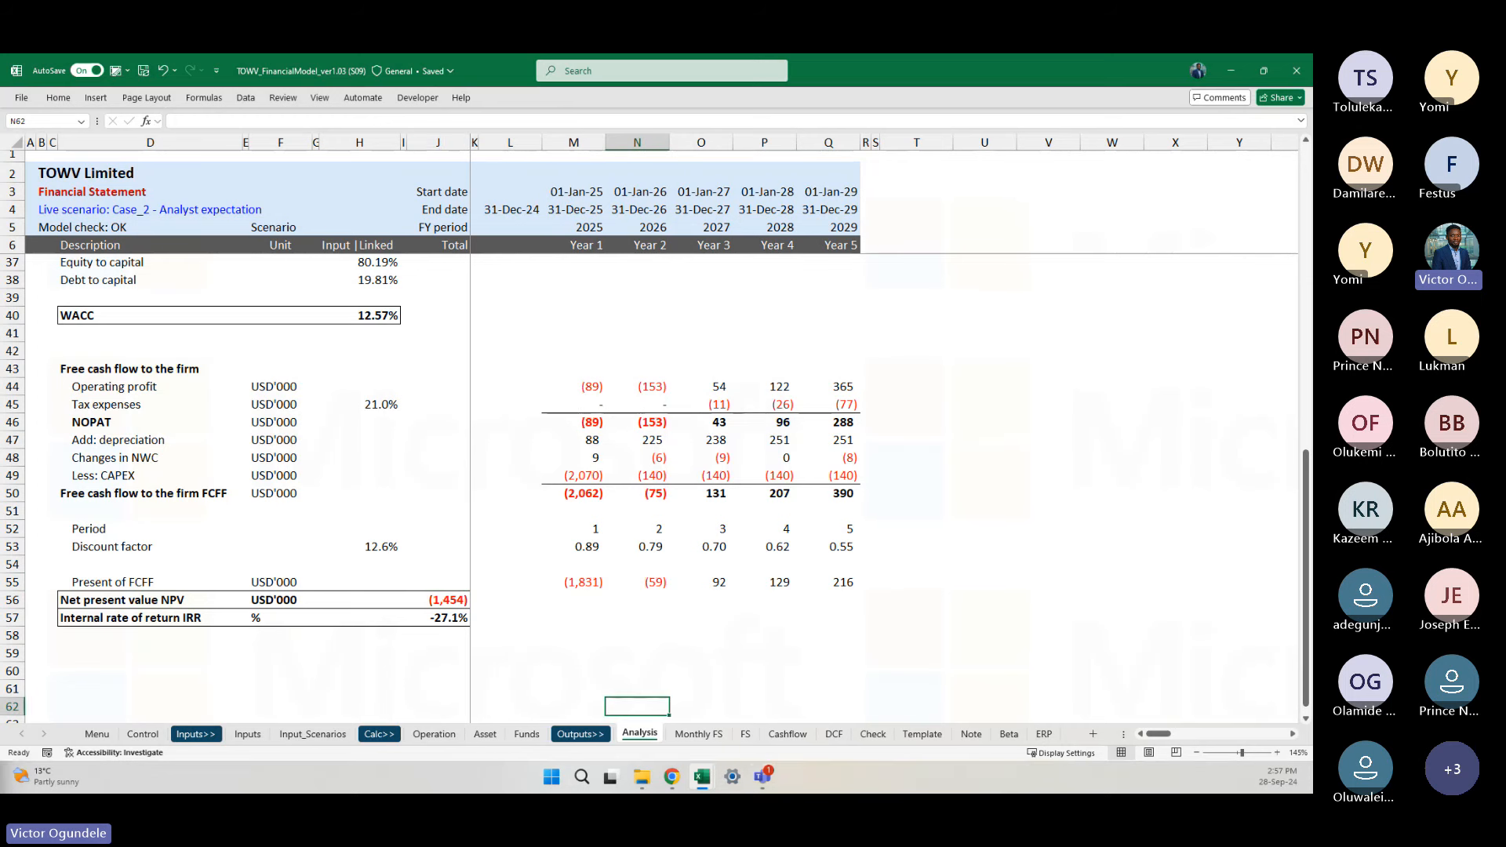
key(alt+Tab)
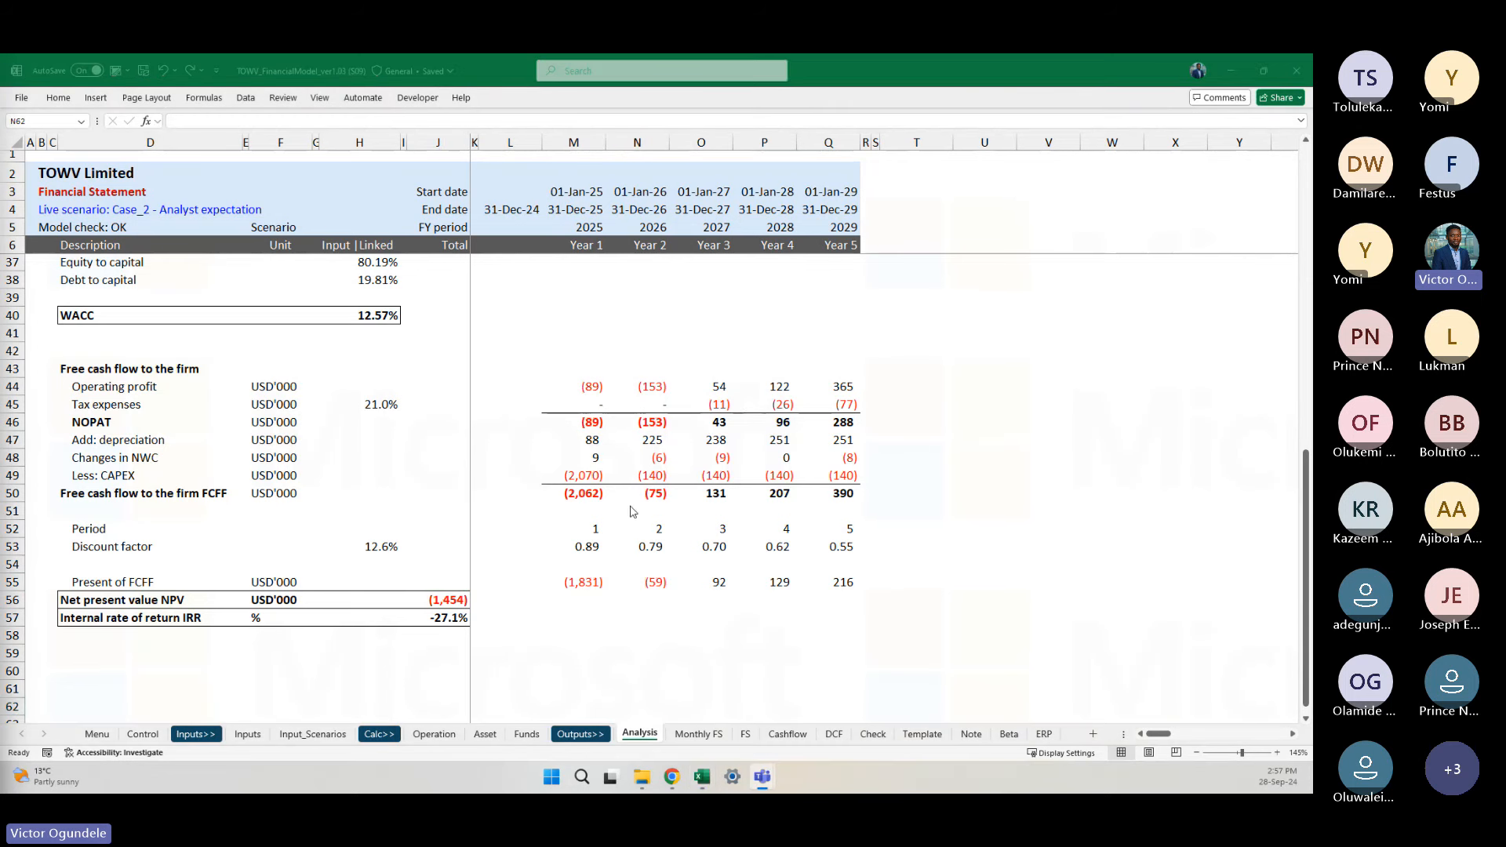
key(alt+Tab)
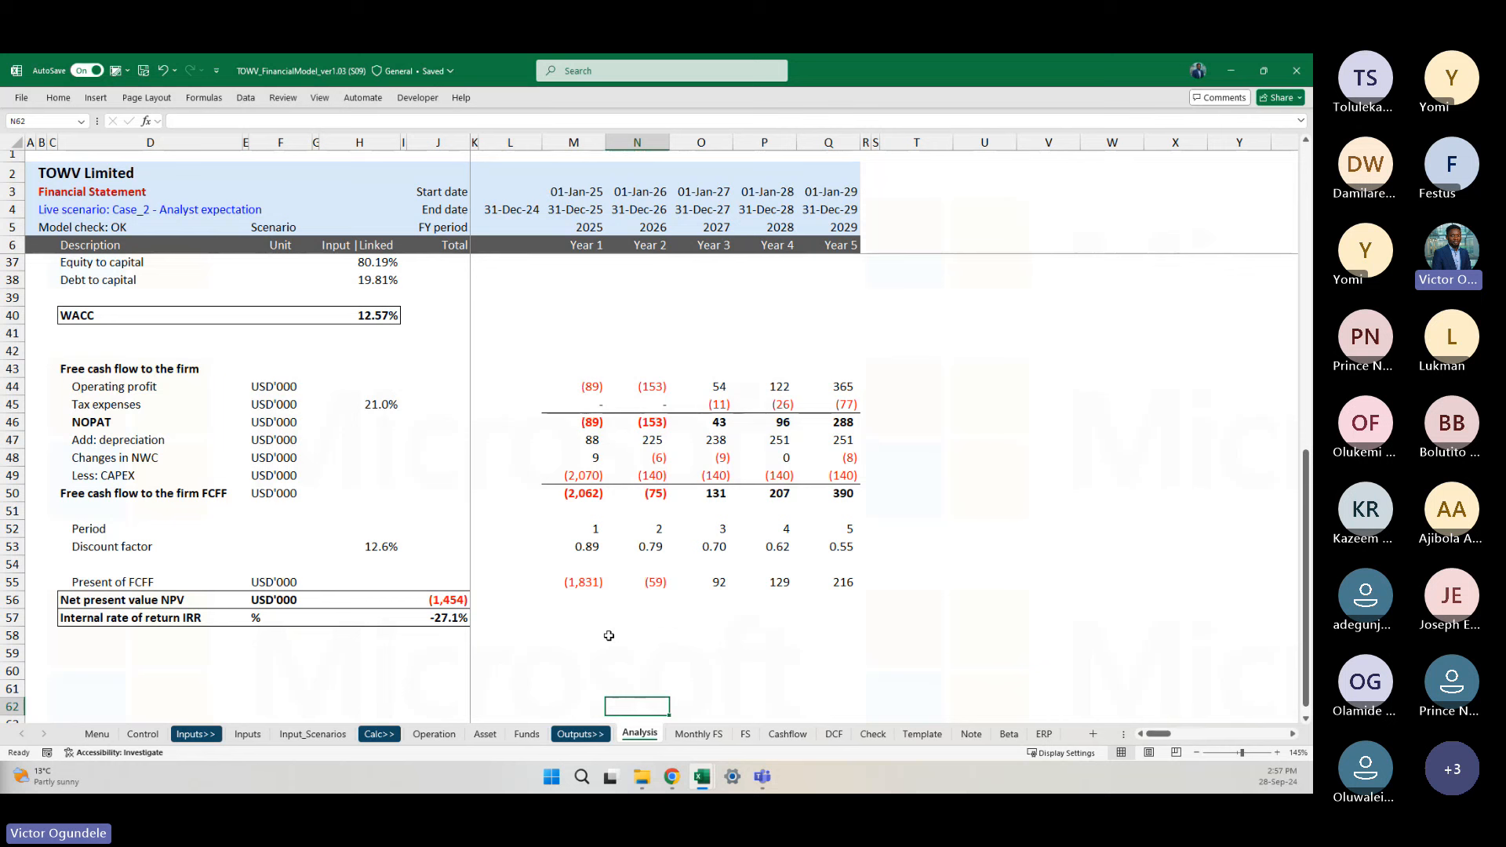
click(802, 358)
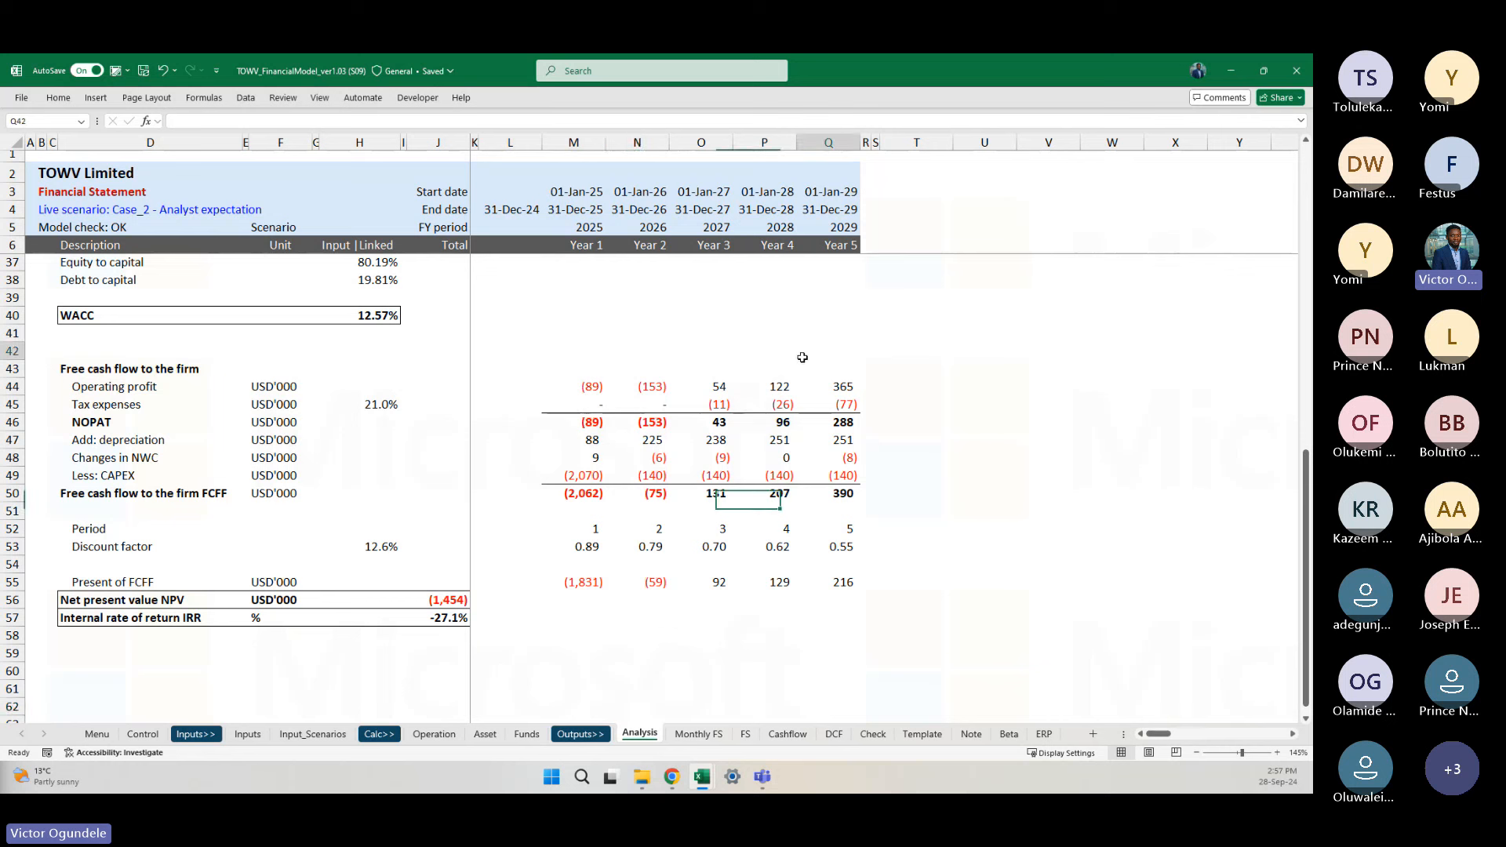
click(830, 143)
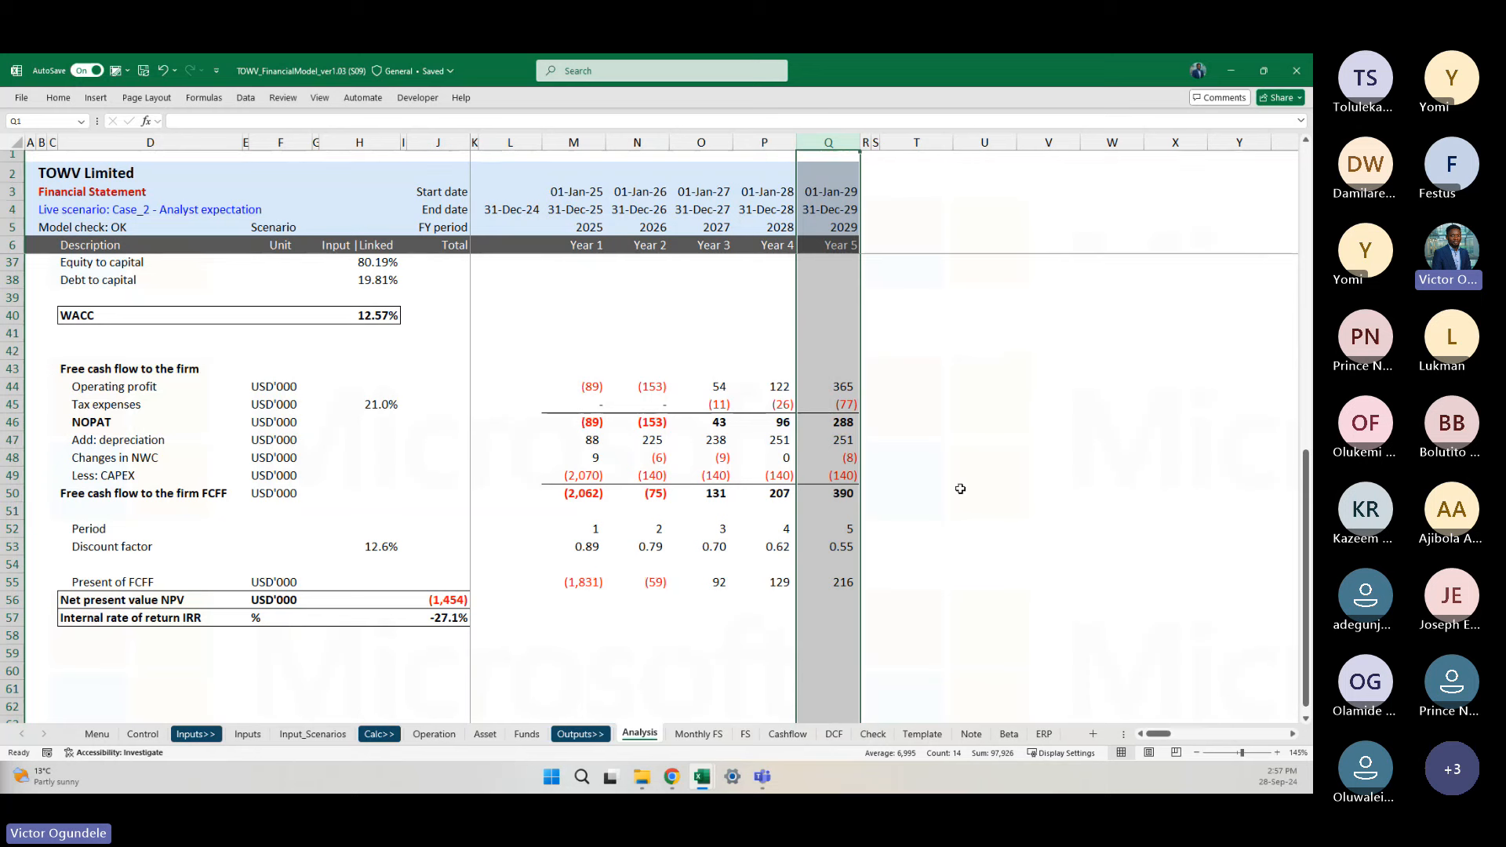
Step: Move the Analysis sheet so it sits directly after FS and before Cashflow
click(648, 653)
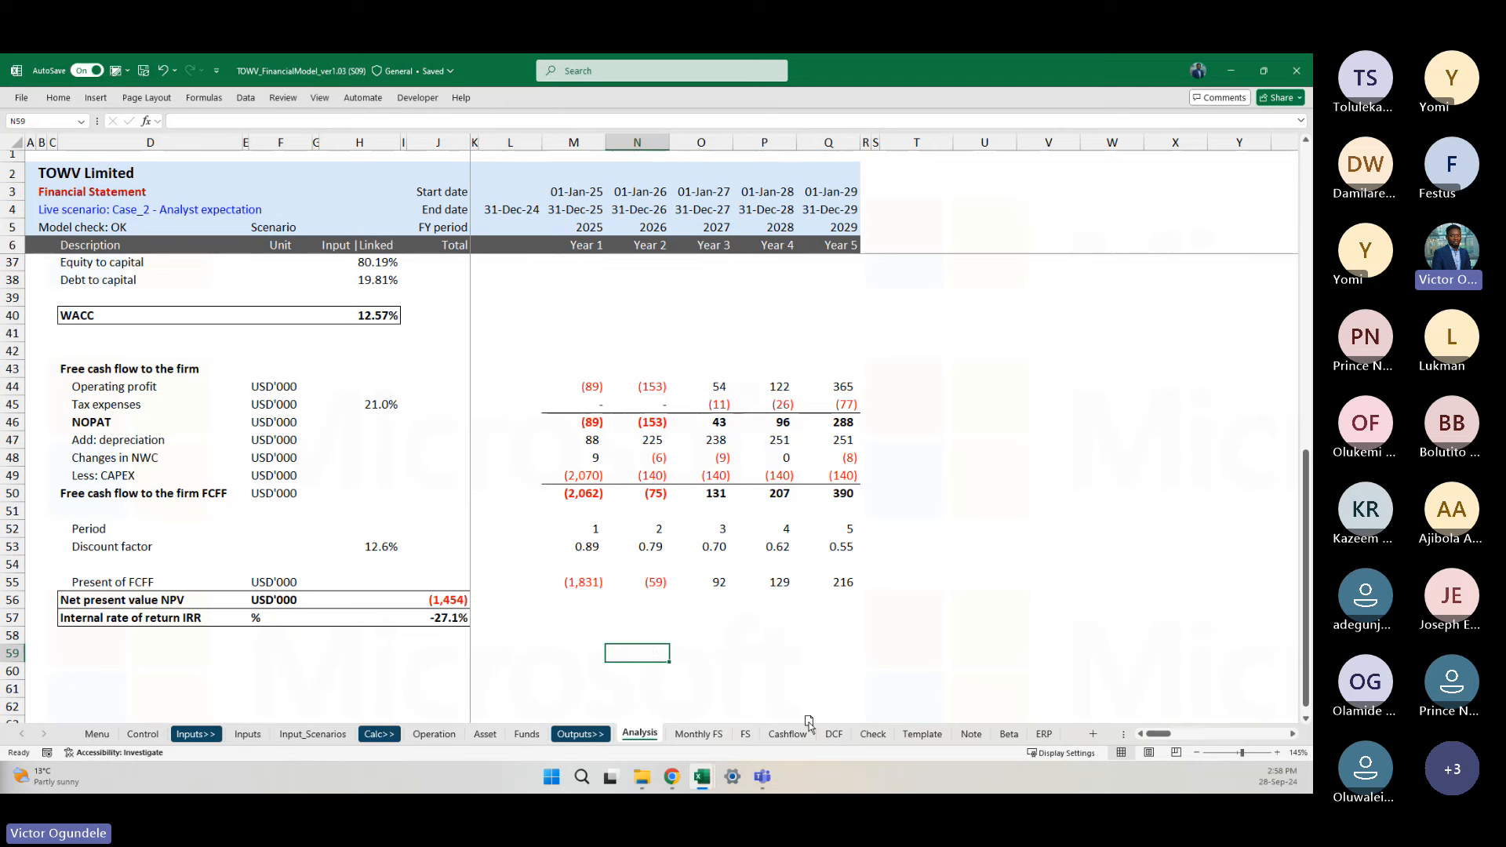
drag(814, 734, 772, 734)
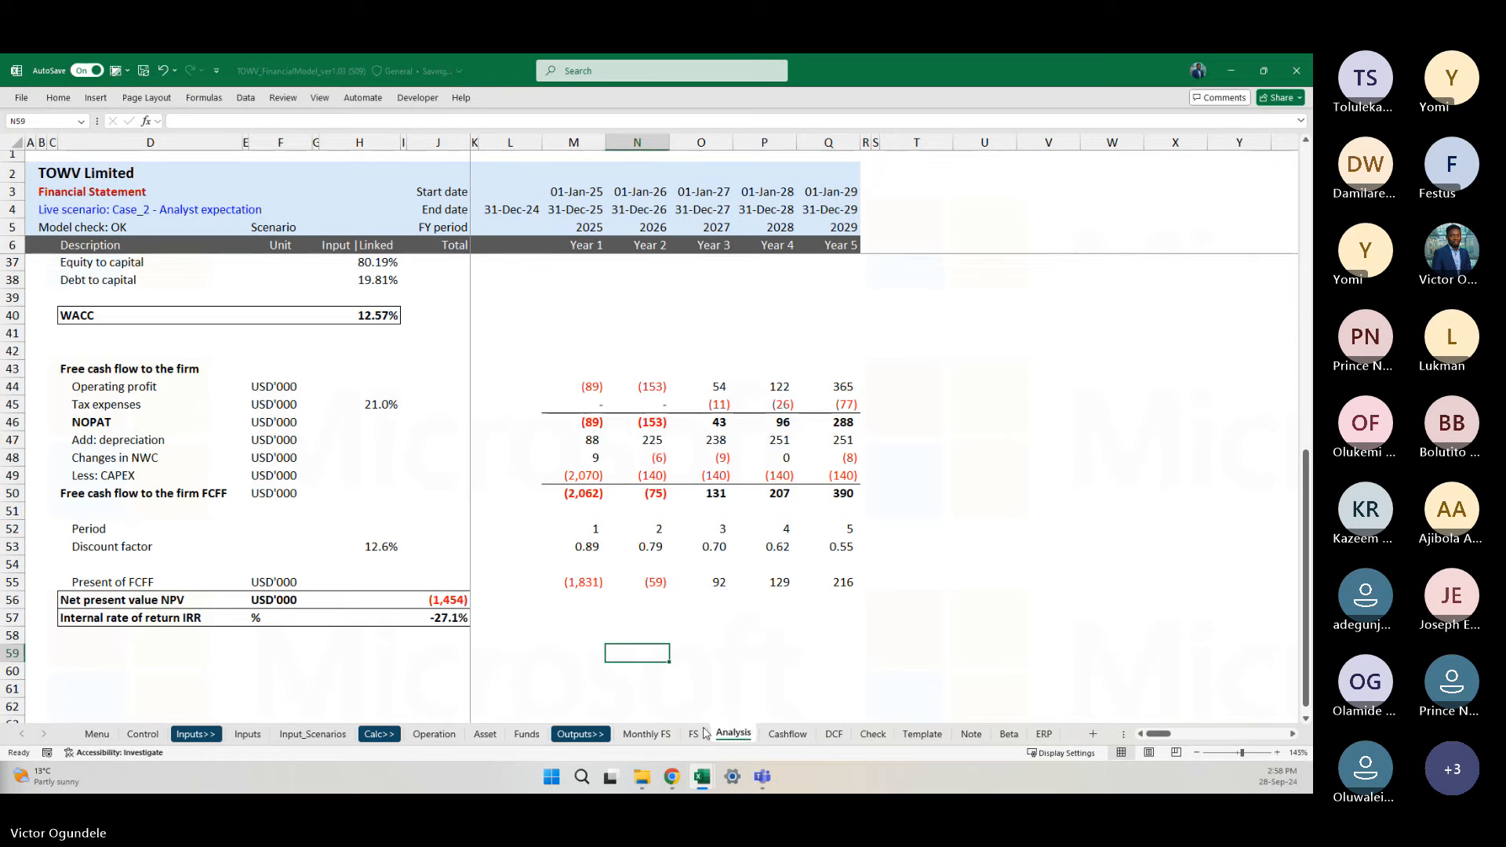
Step: Review the yearly forecast cash flow statement on the FS sheet, from operating activities down to the ending cash balance
click(672, 735)
click(684, 735)
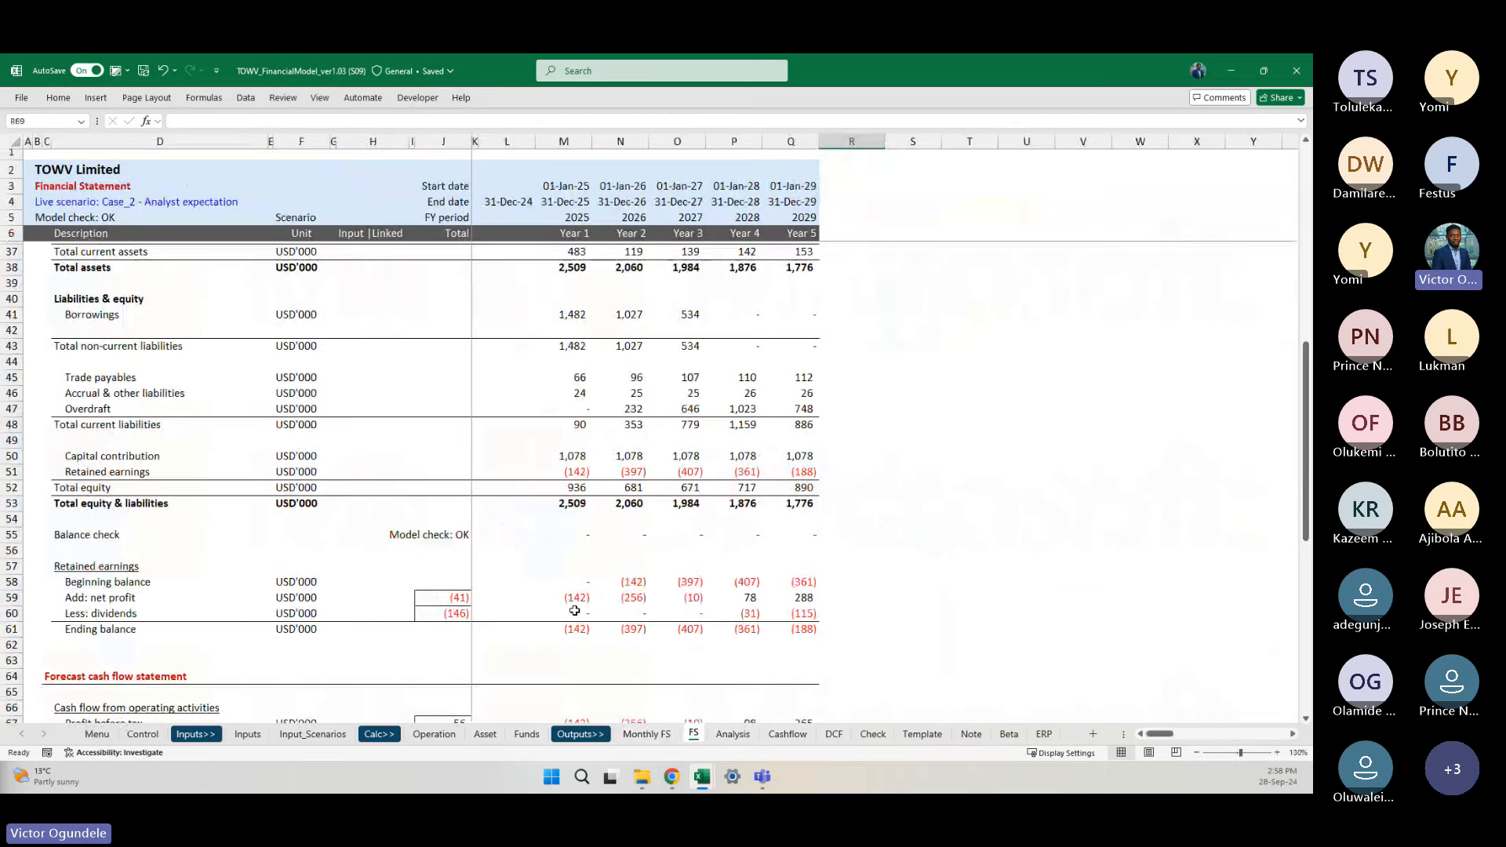
scroll(575, 610, down, 9)
scroll(575, 610, down, 4)
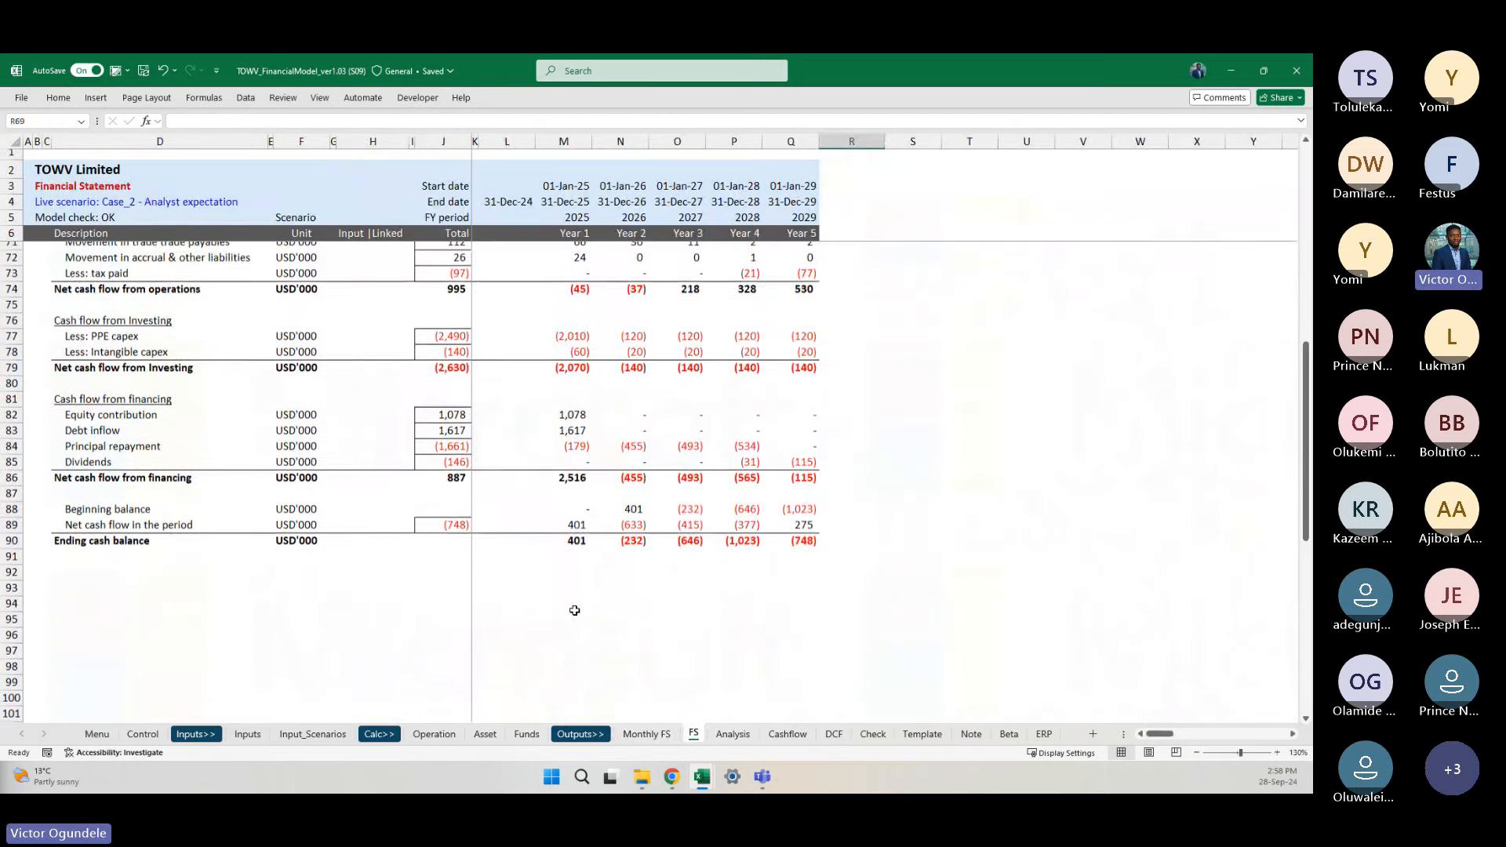
click(567, 574)
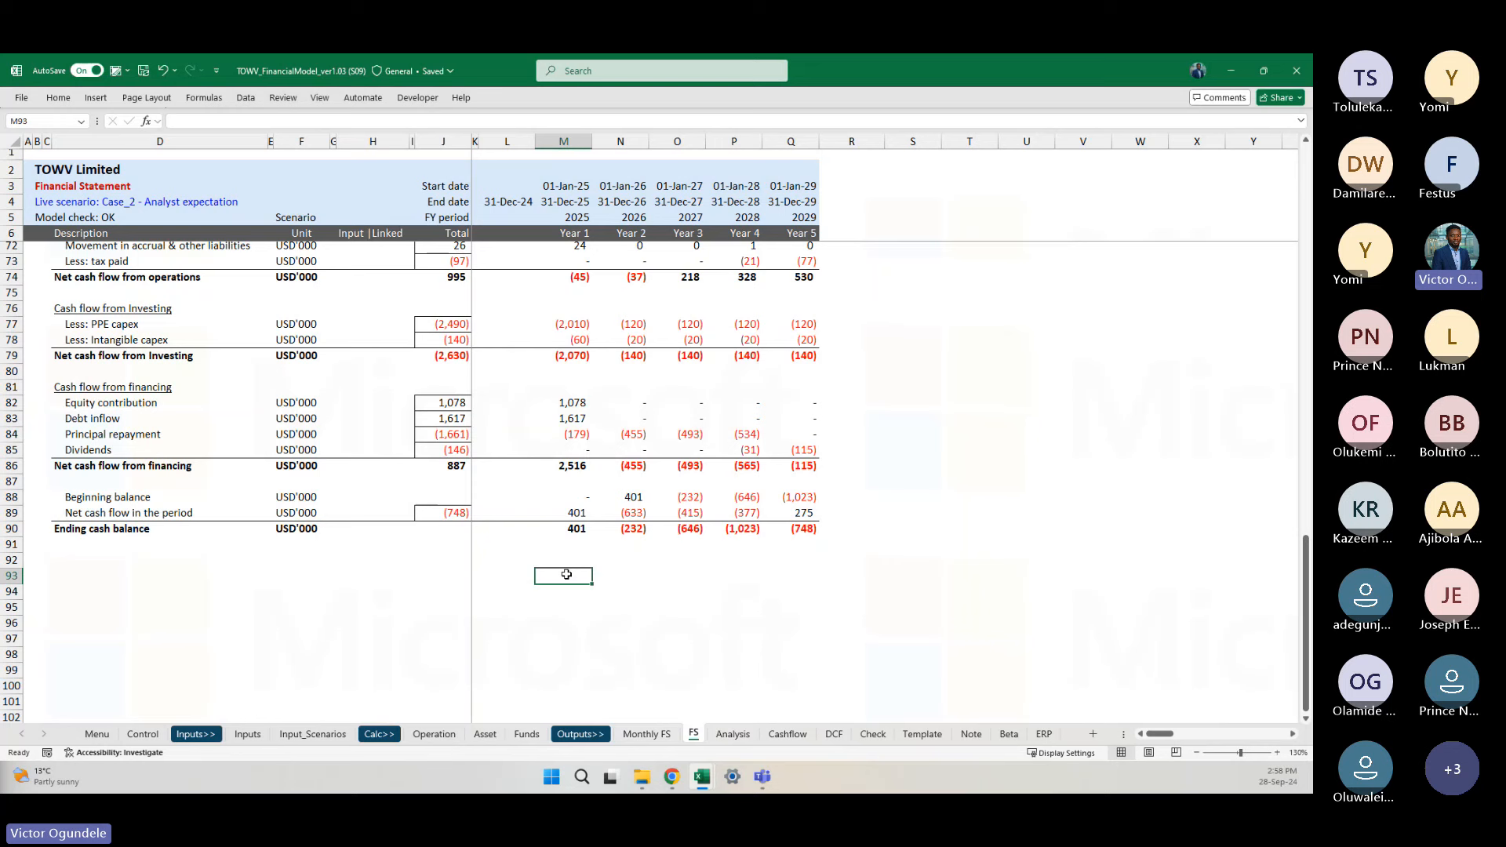
scroll(566, 575, up, 4)
scroll(566, 575, up, 3)
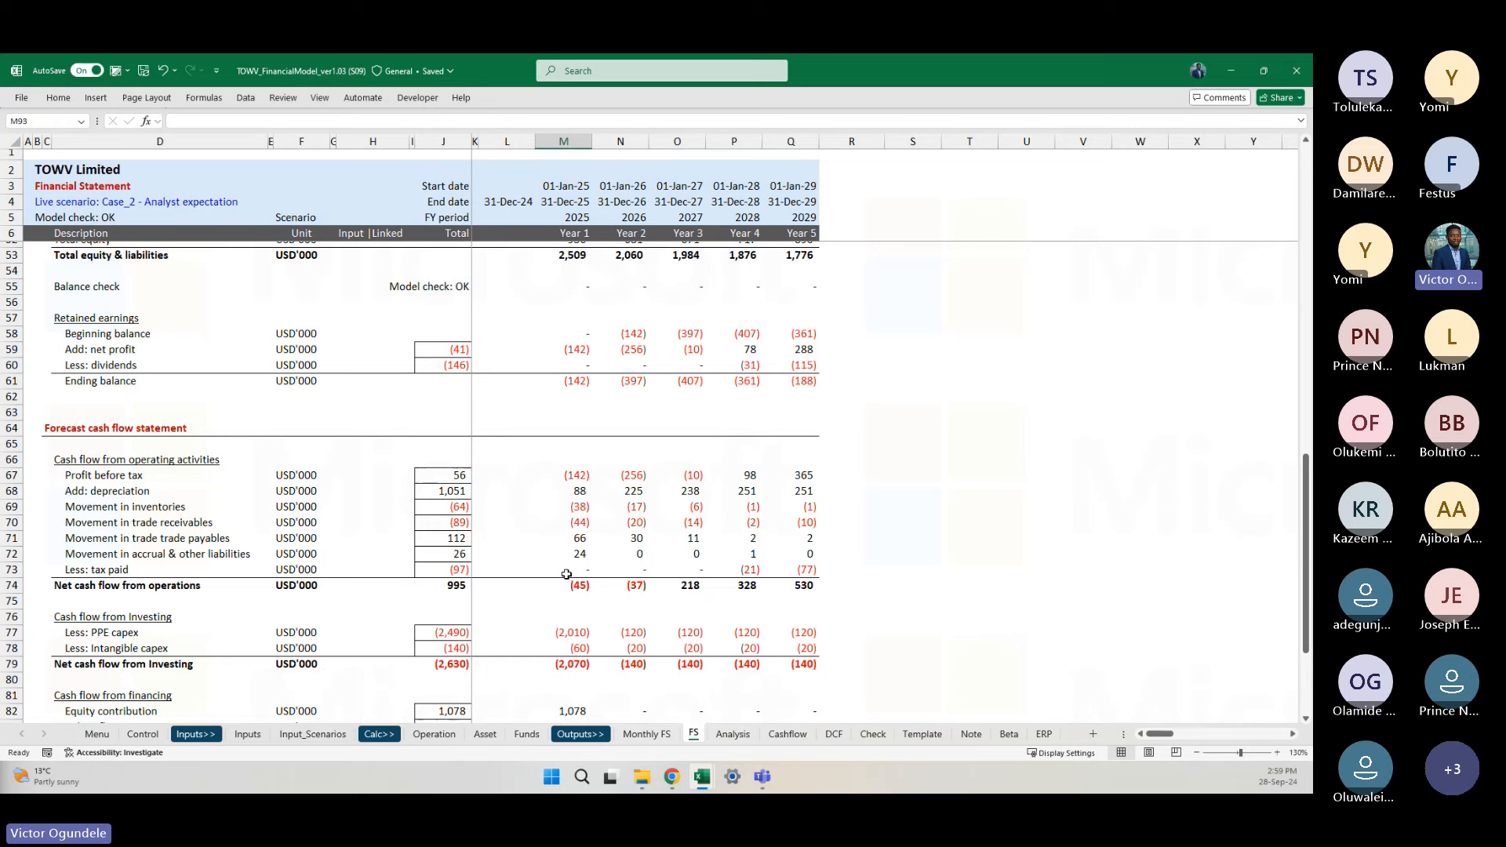
ctrl+scroll(567, 575, down, 2)
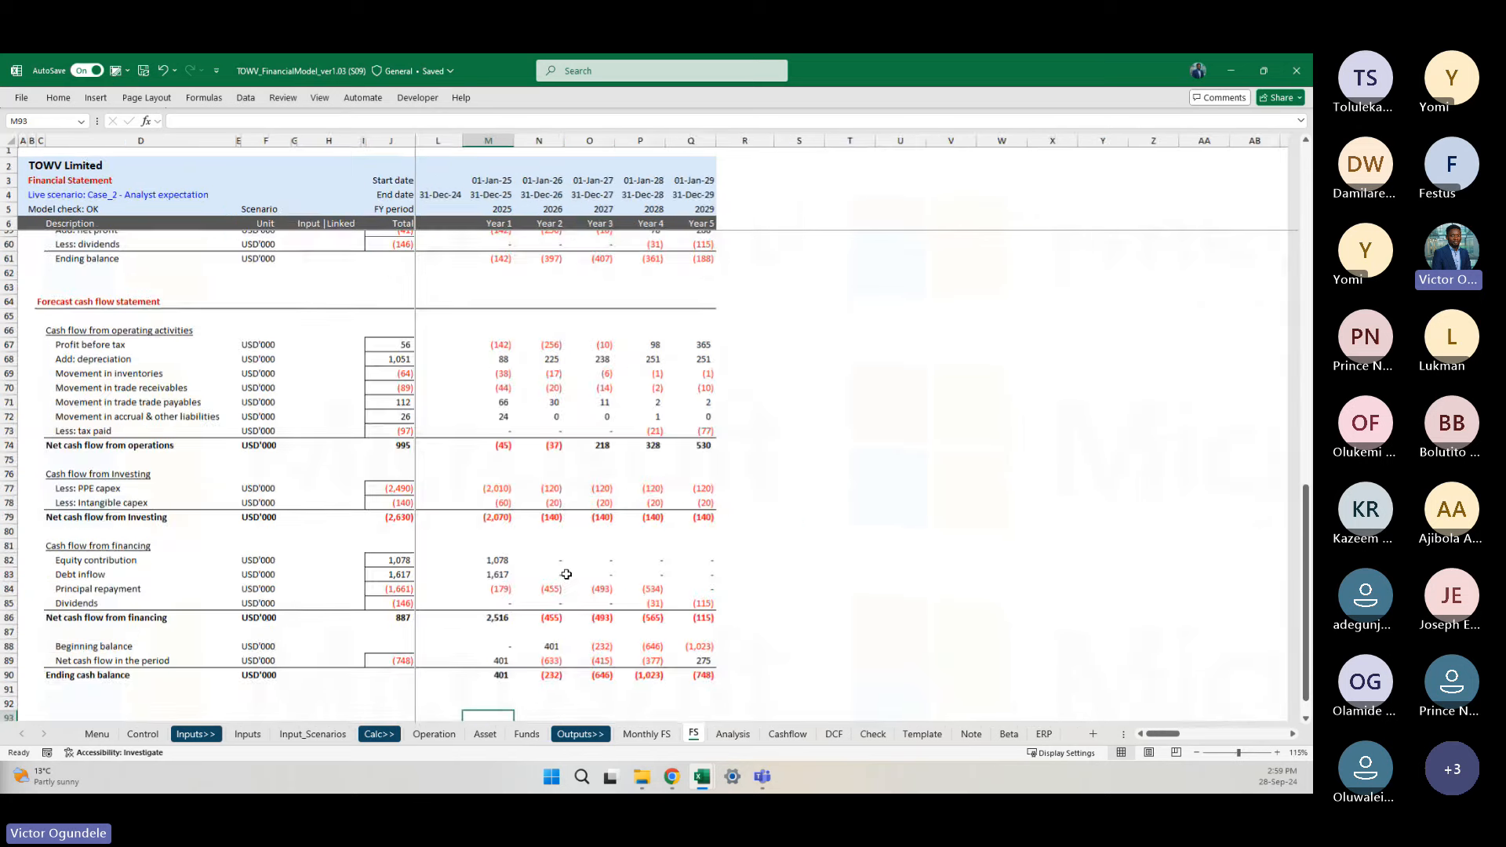
scroll(501, 516, up, 1)
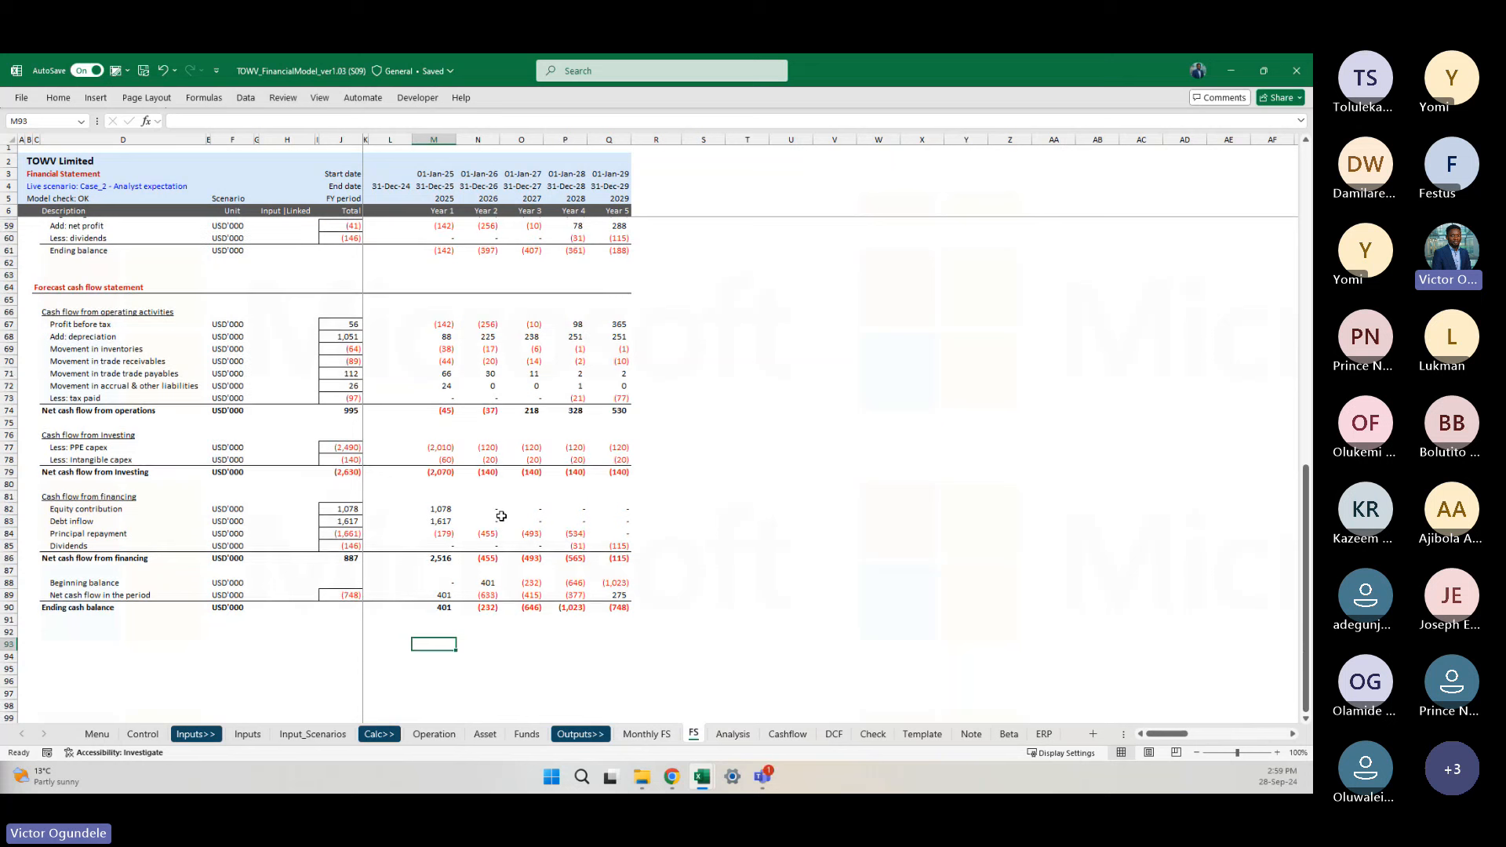
click(651, 507)
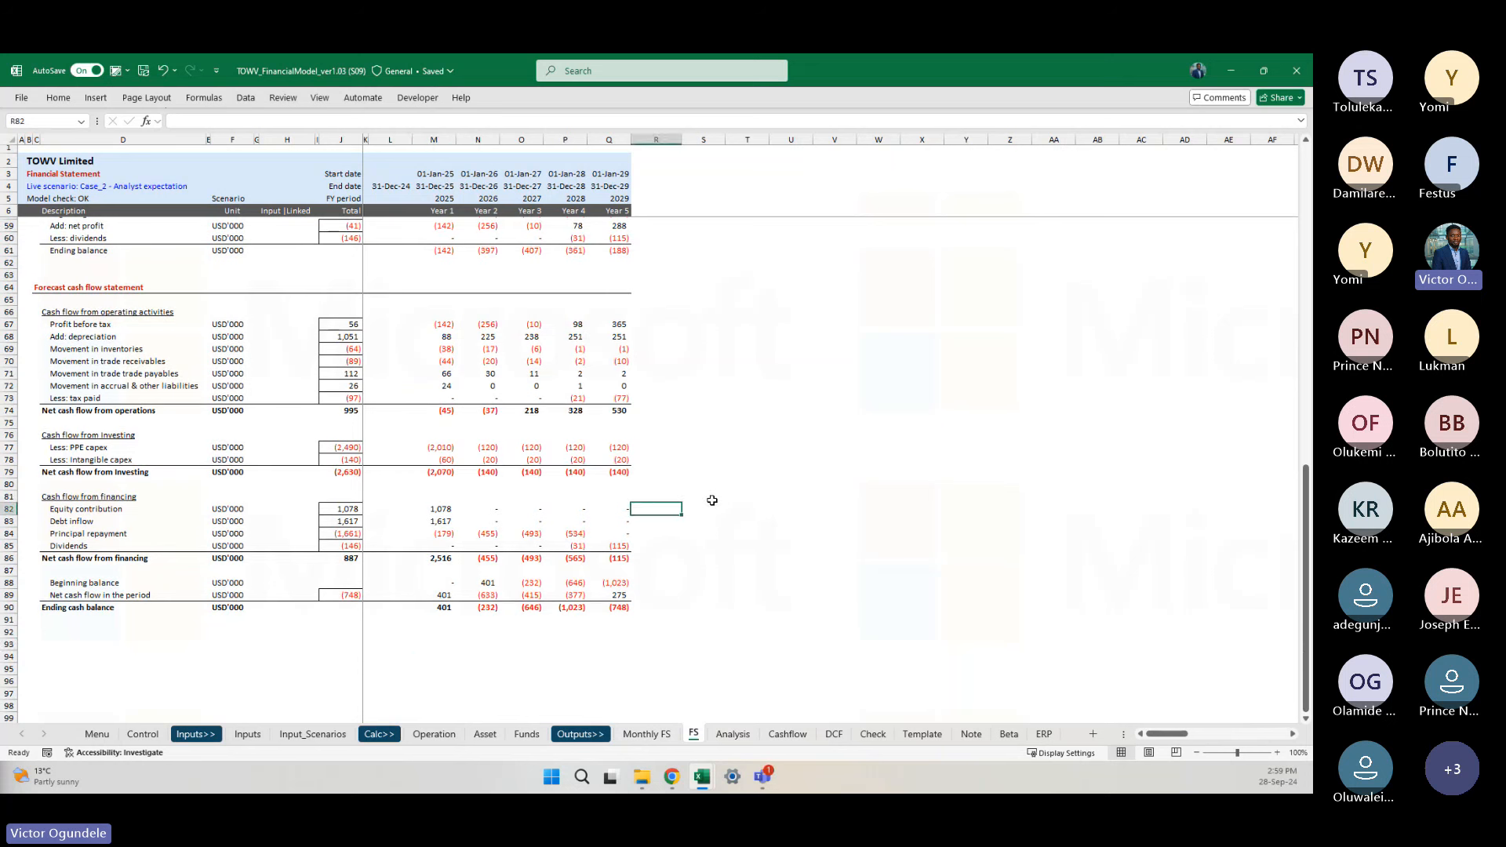
click(739, 497)
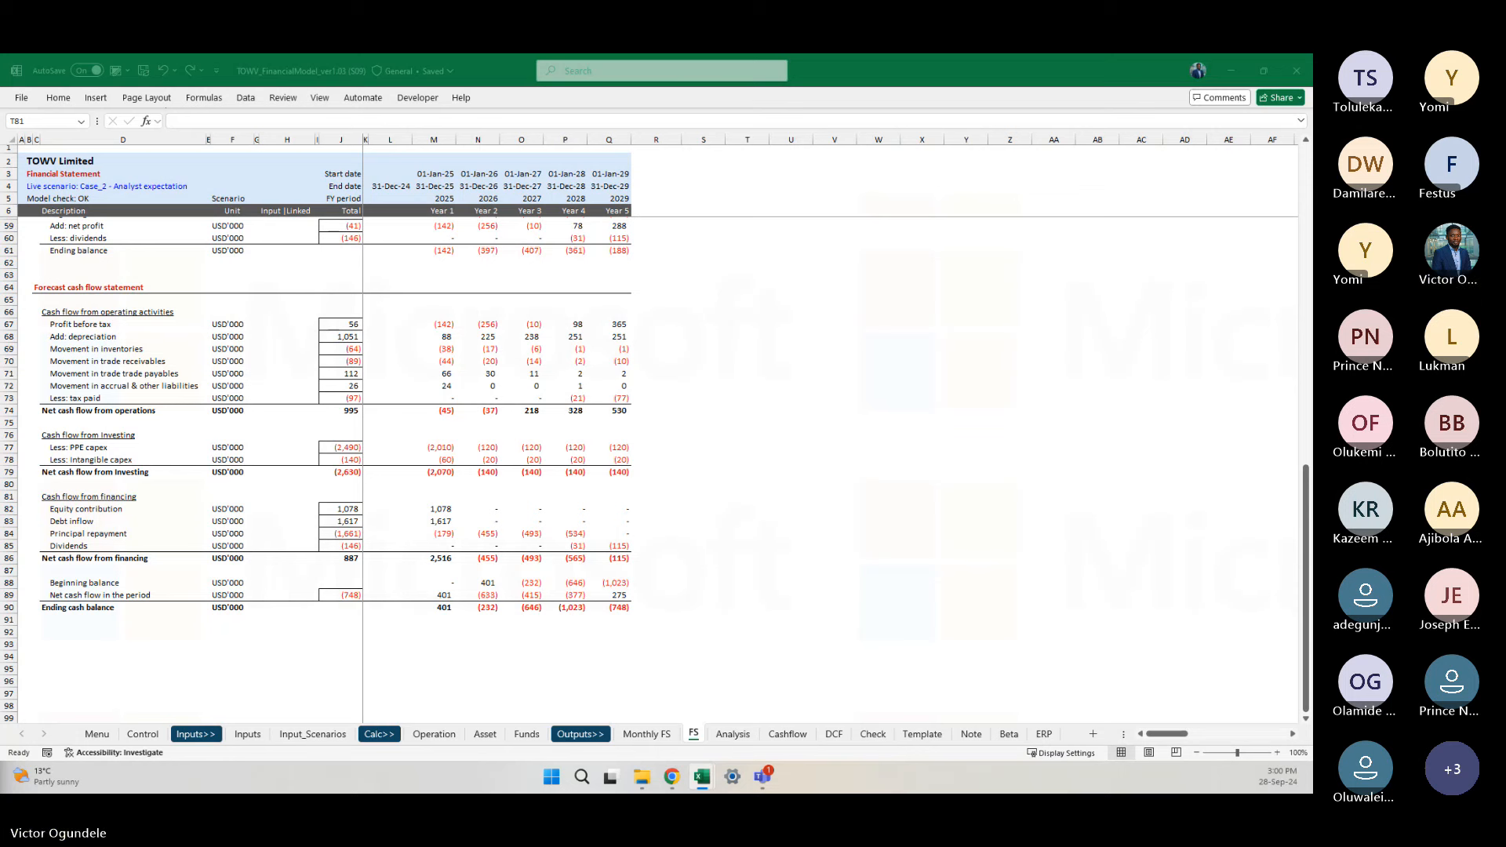
click(609, 660)
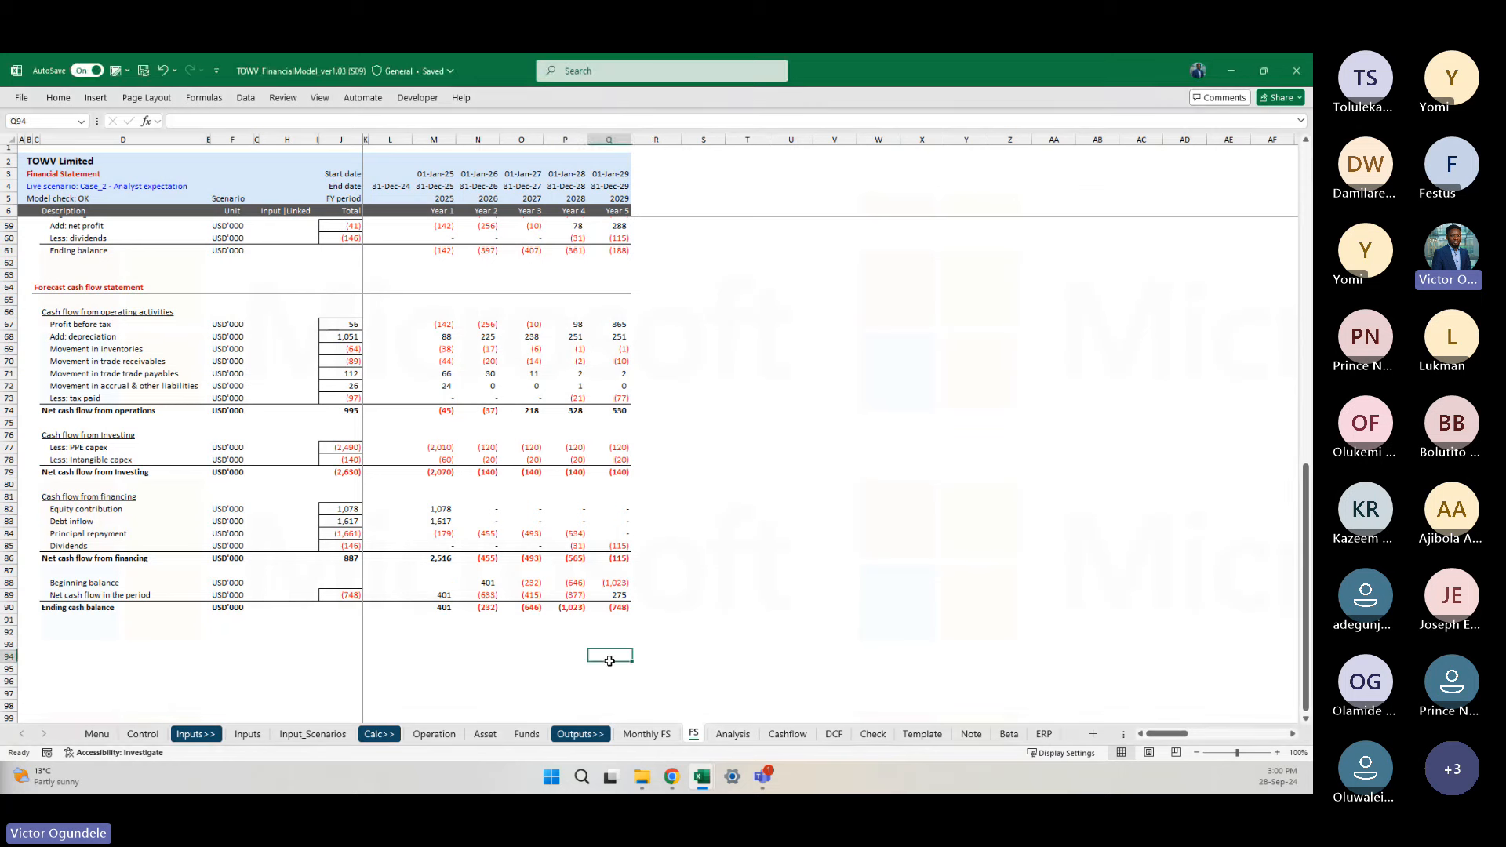
click(439, 648)
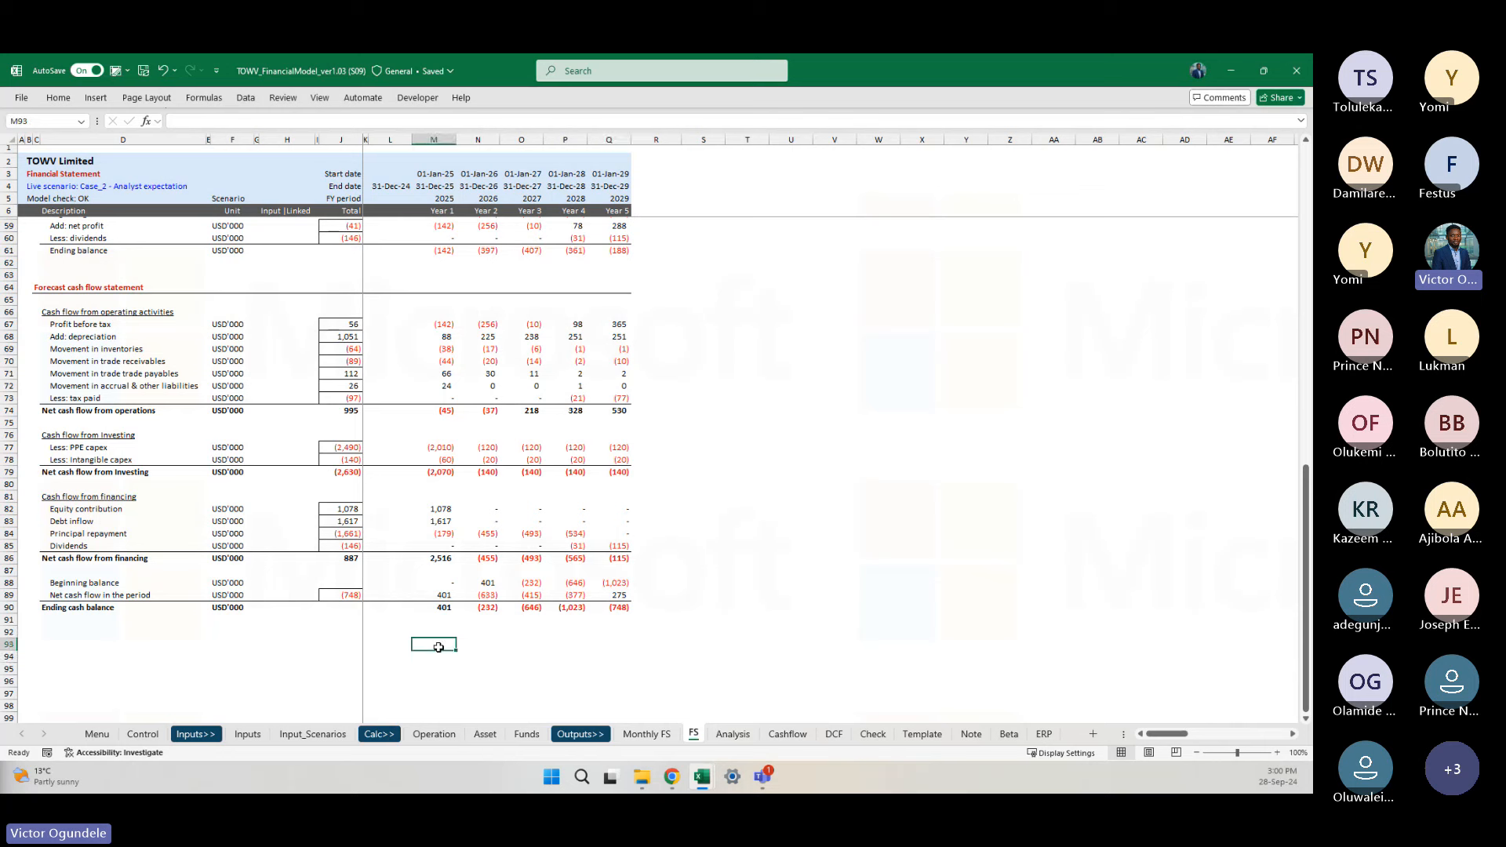
click(512, 606)
click(687, 618)
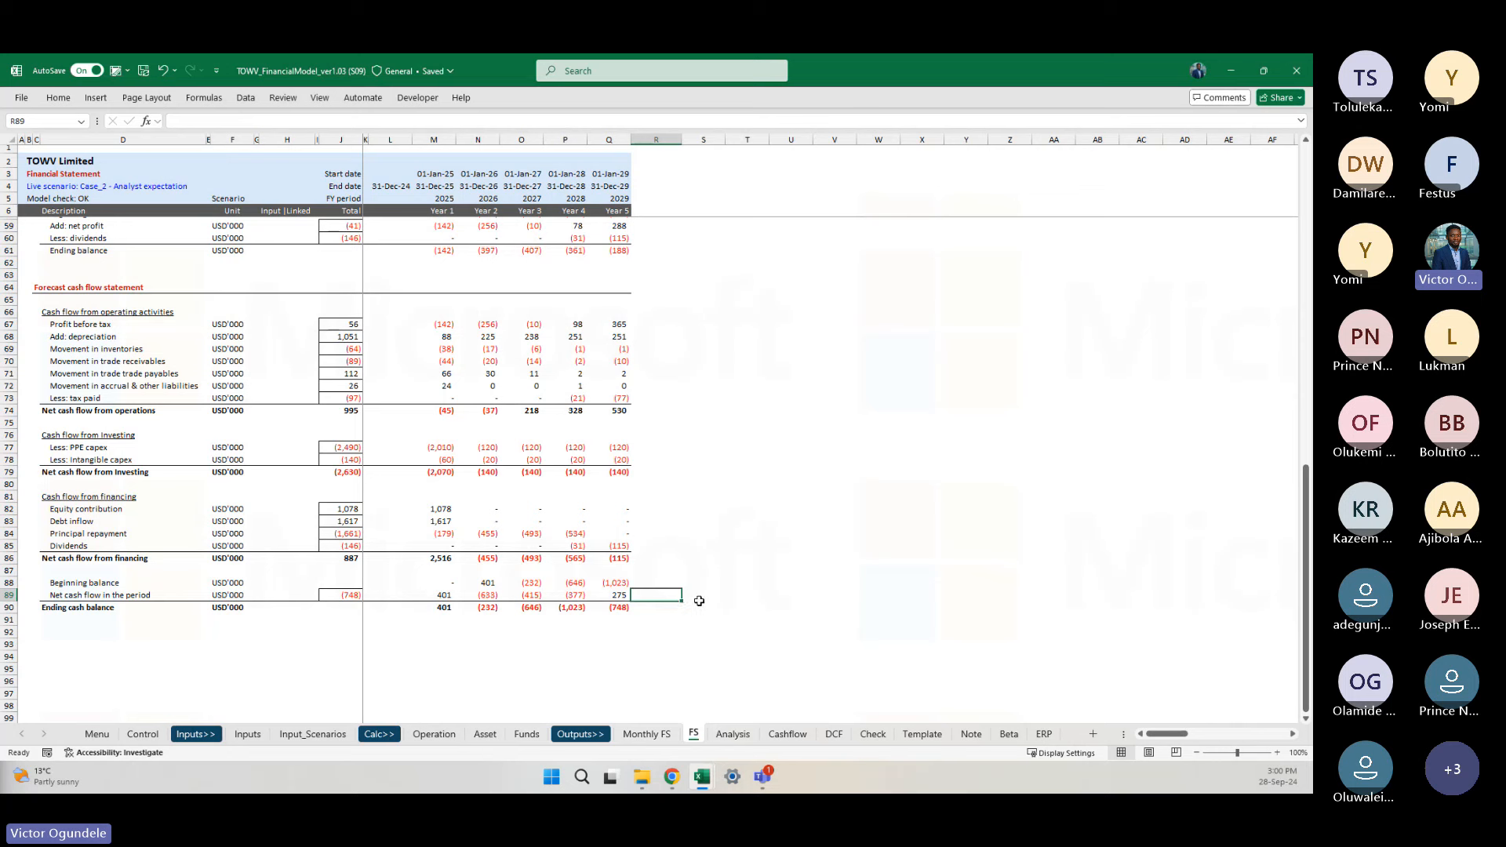
click(697, 601)
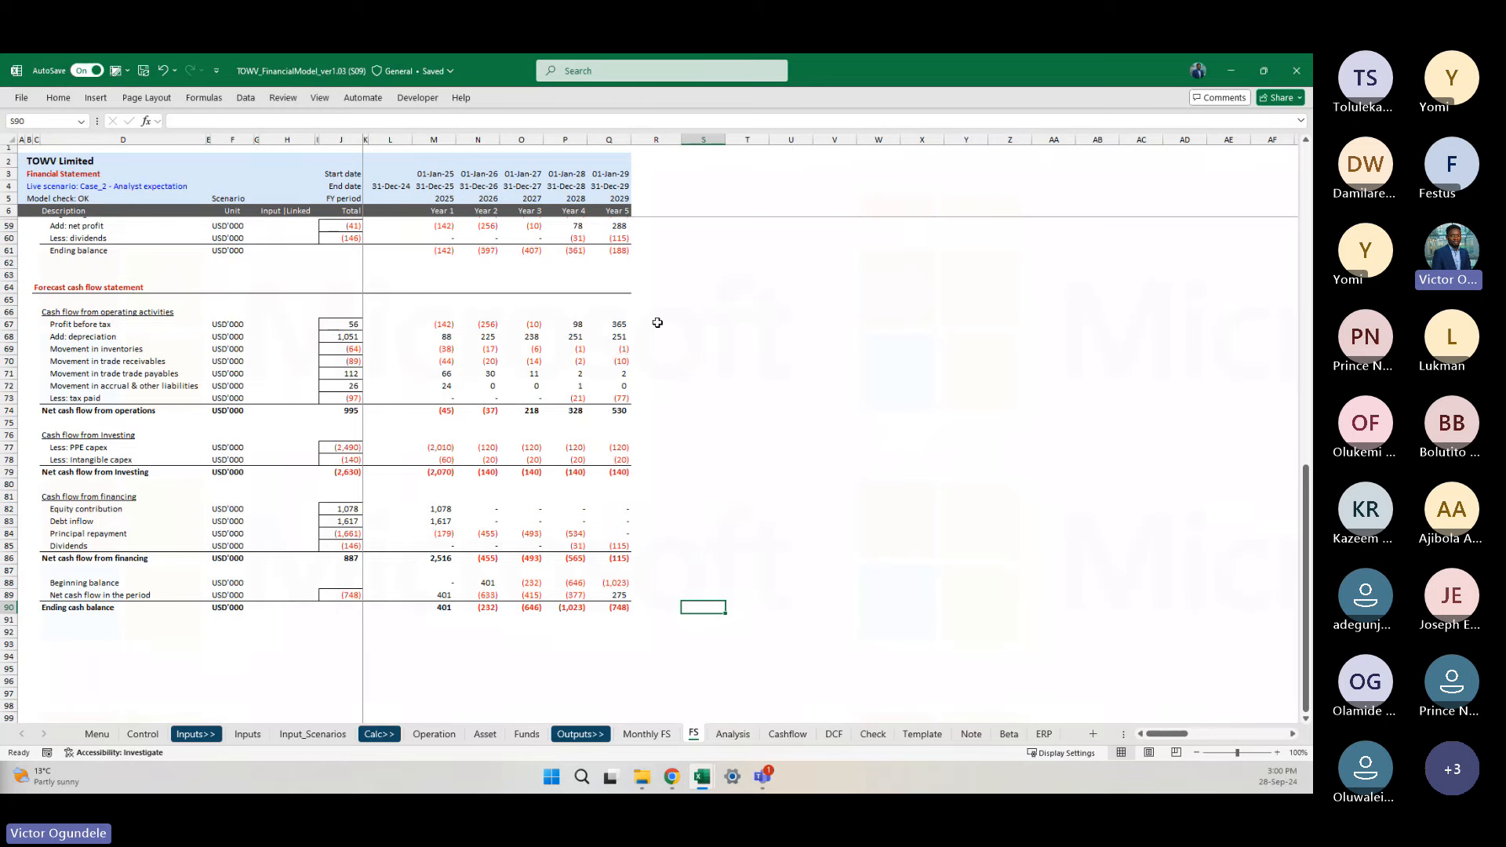
Step: Scan the FS sheet from the income statement to the ending cash balance and check the Year 2 equity contribution formula in N82
scroll(657, 323, up, 19)
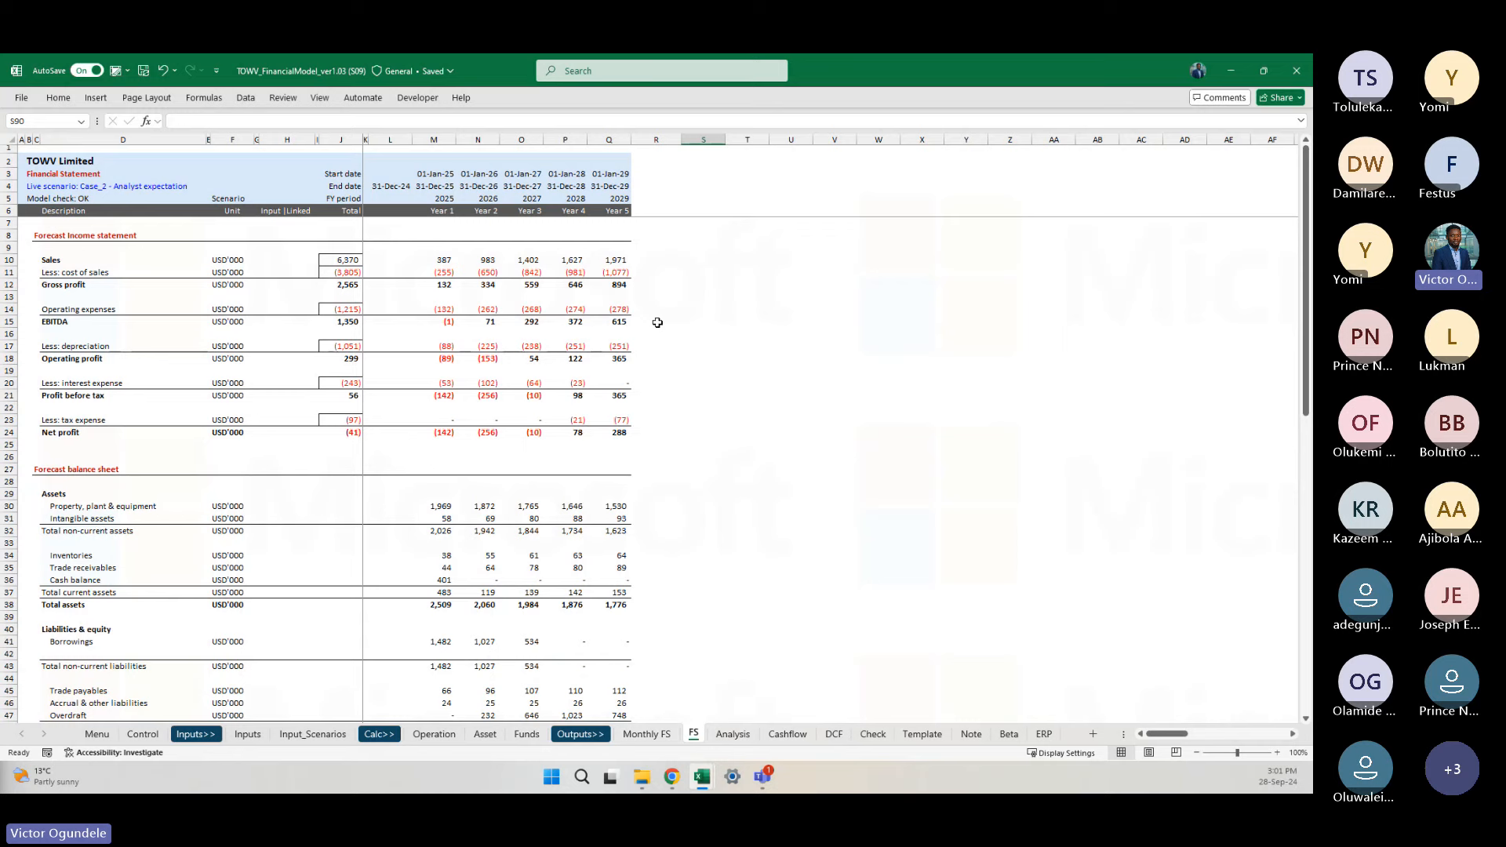
scroll(658, 322, down, 11)
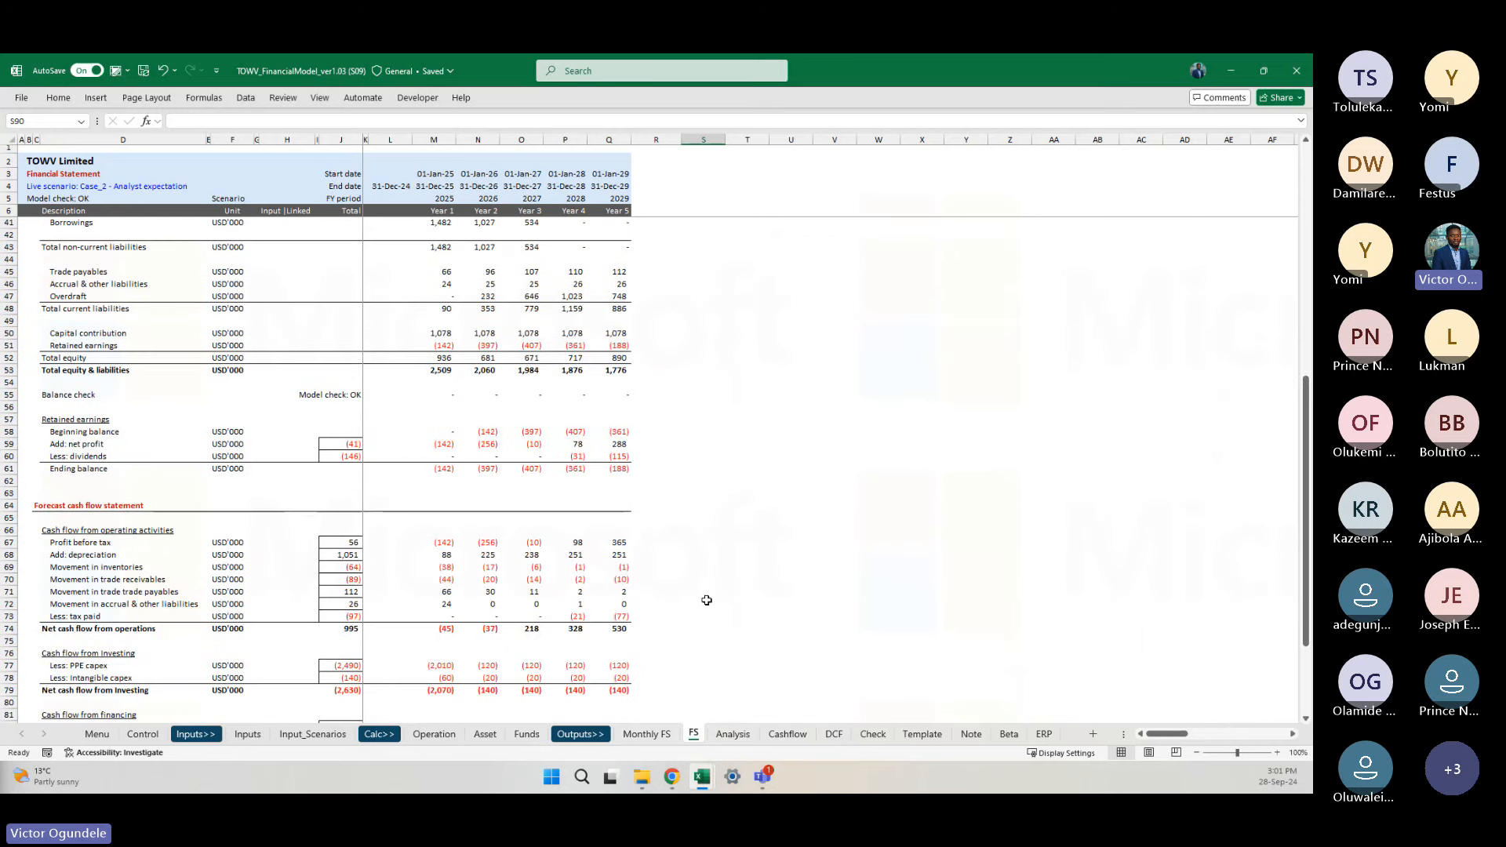
scroll(707, 601, down, 5)
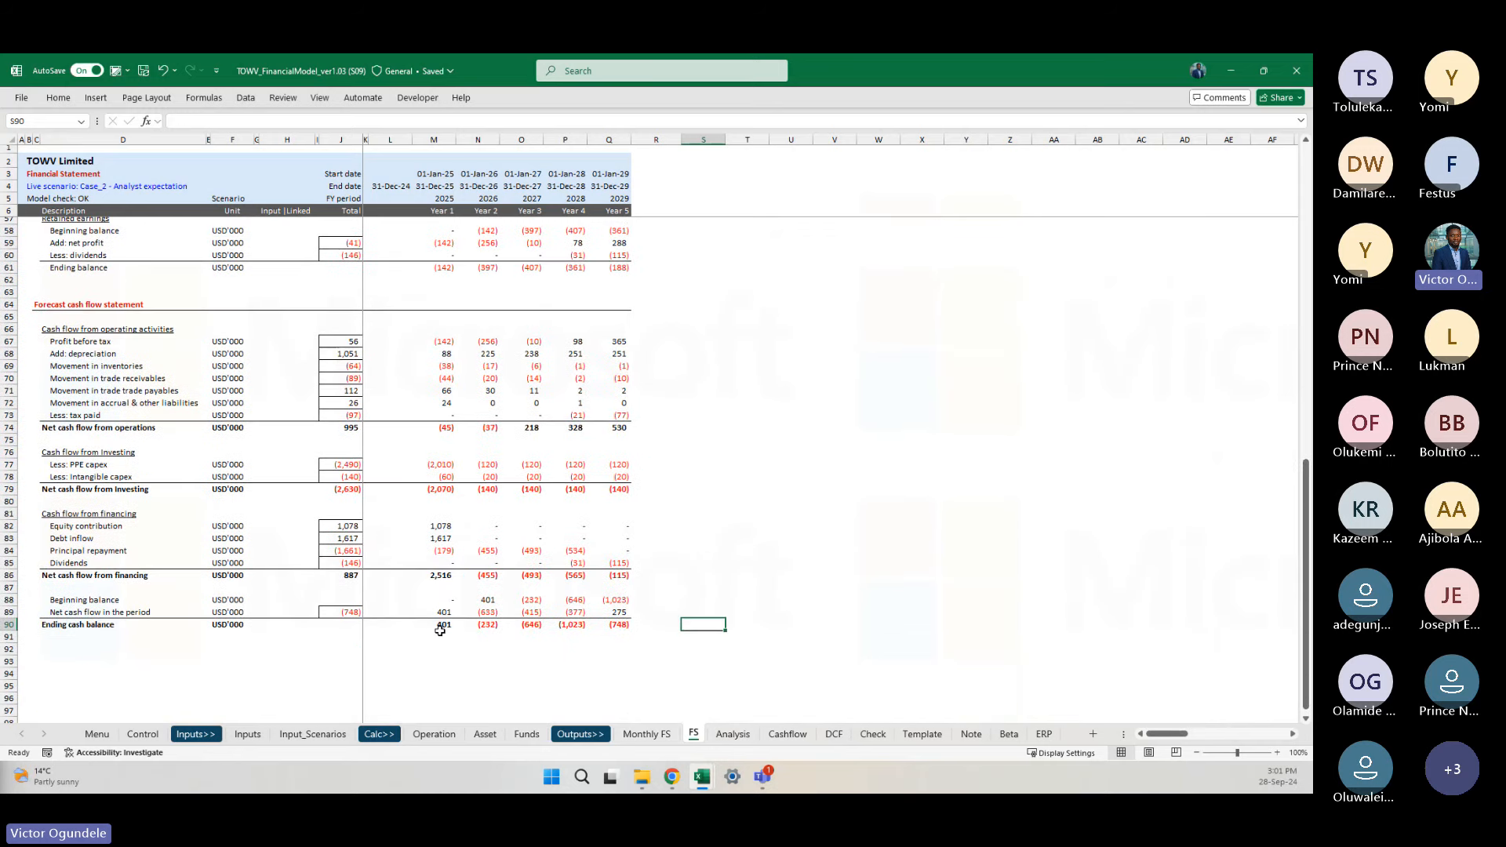
click(729, 513)
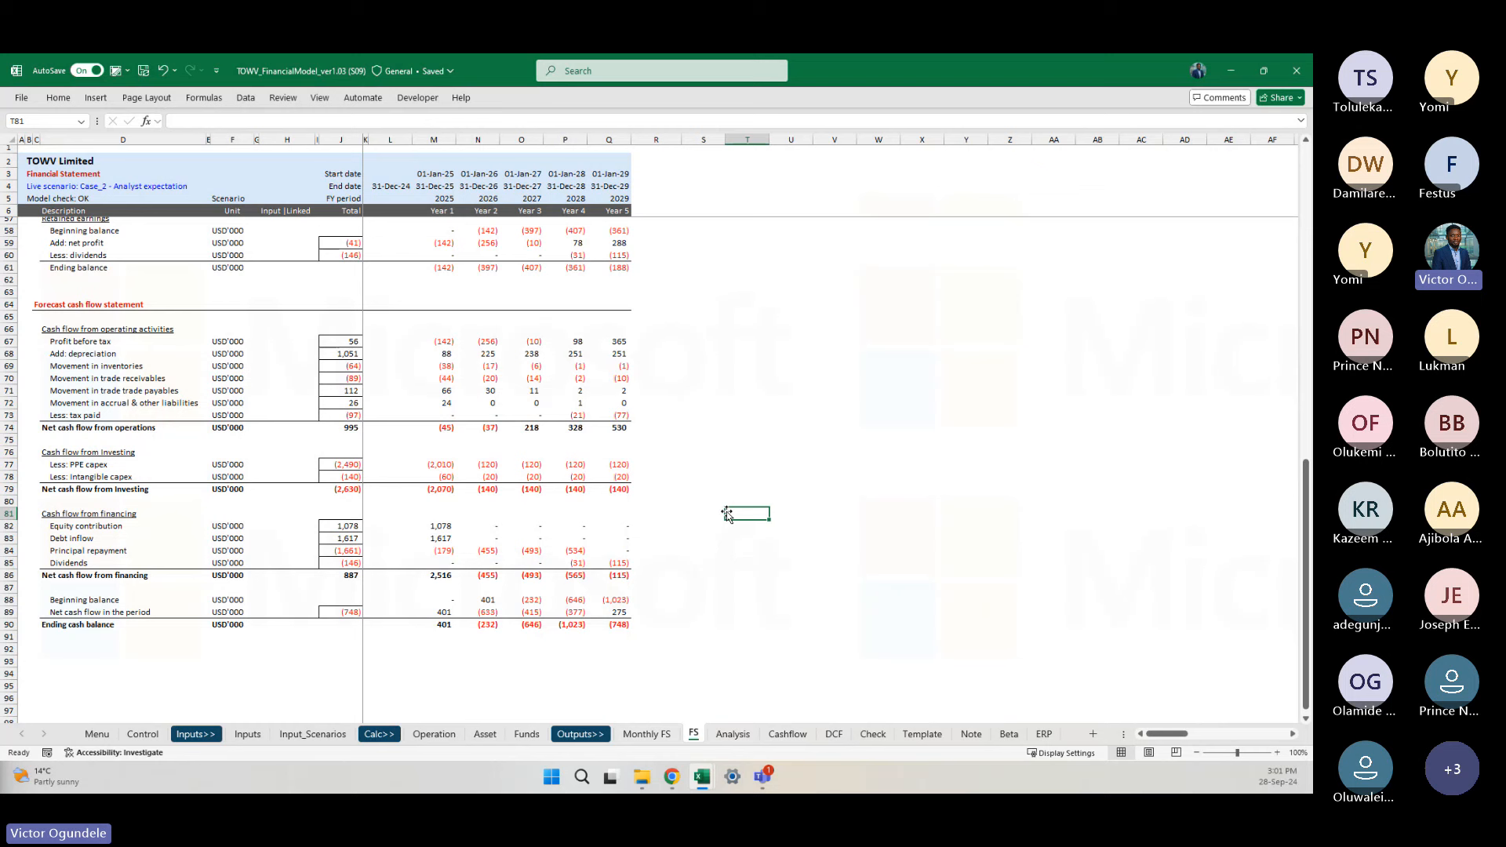
click(496, 527)
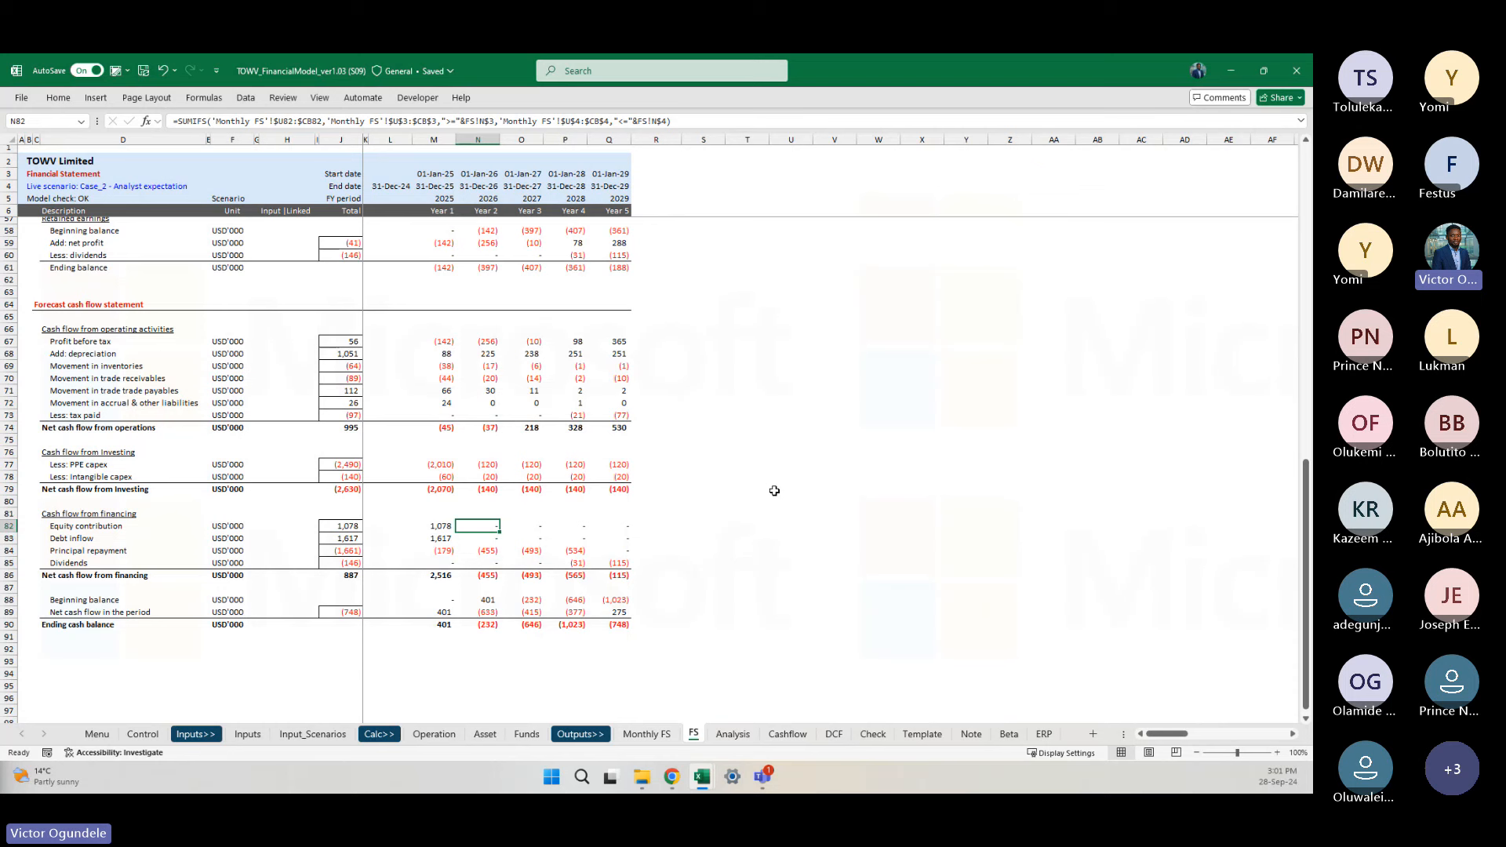
click(754, 488)
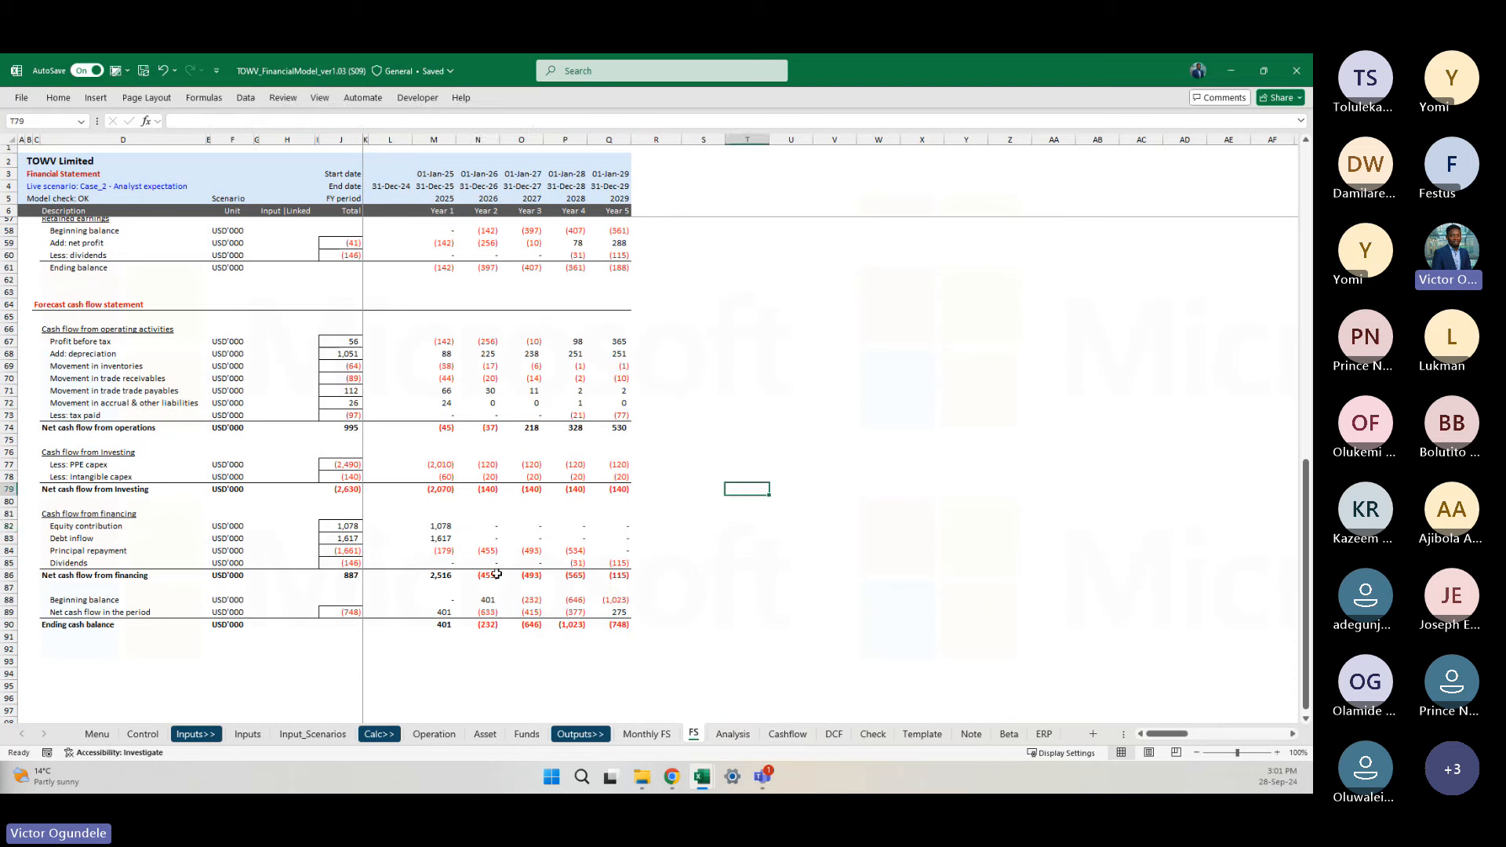
click(479, 527)
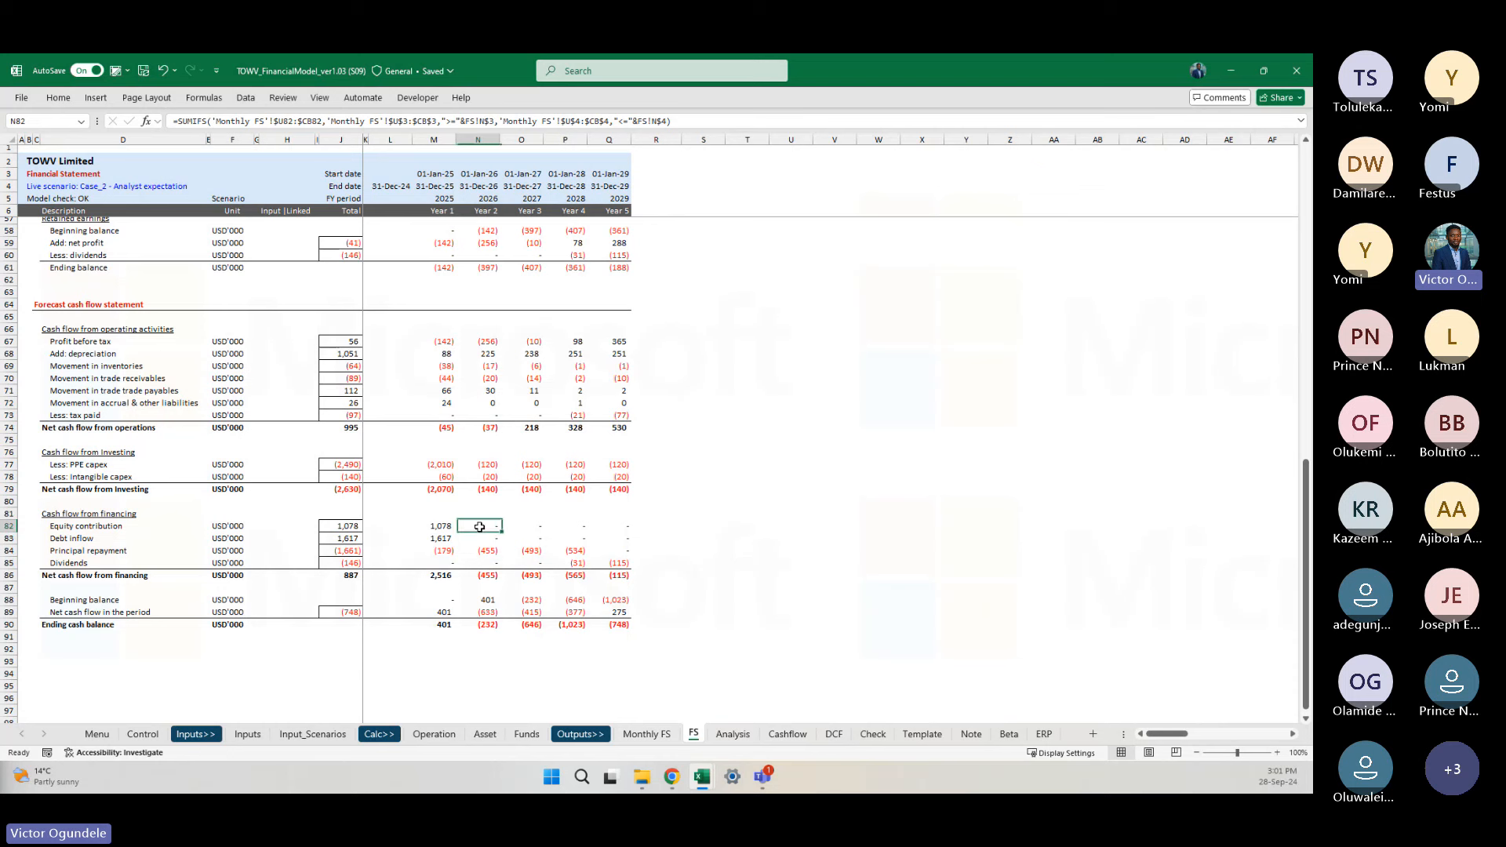
click(800, 524)
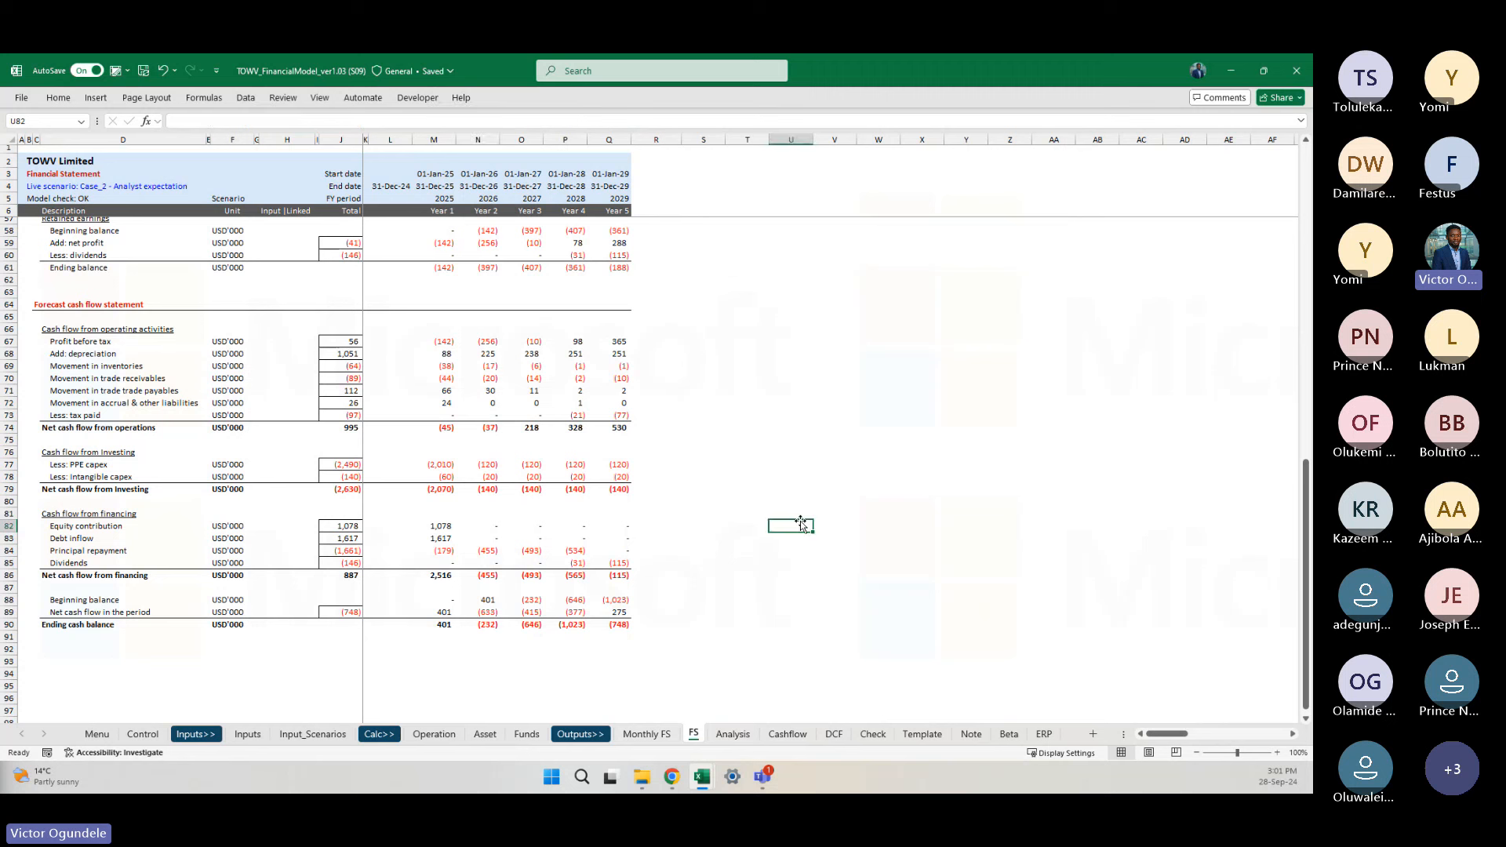
Step: Return to the top of the FS sheet to view the forecast income statement
click(755, 380)
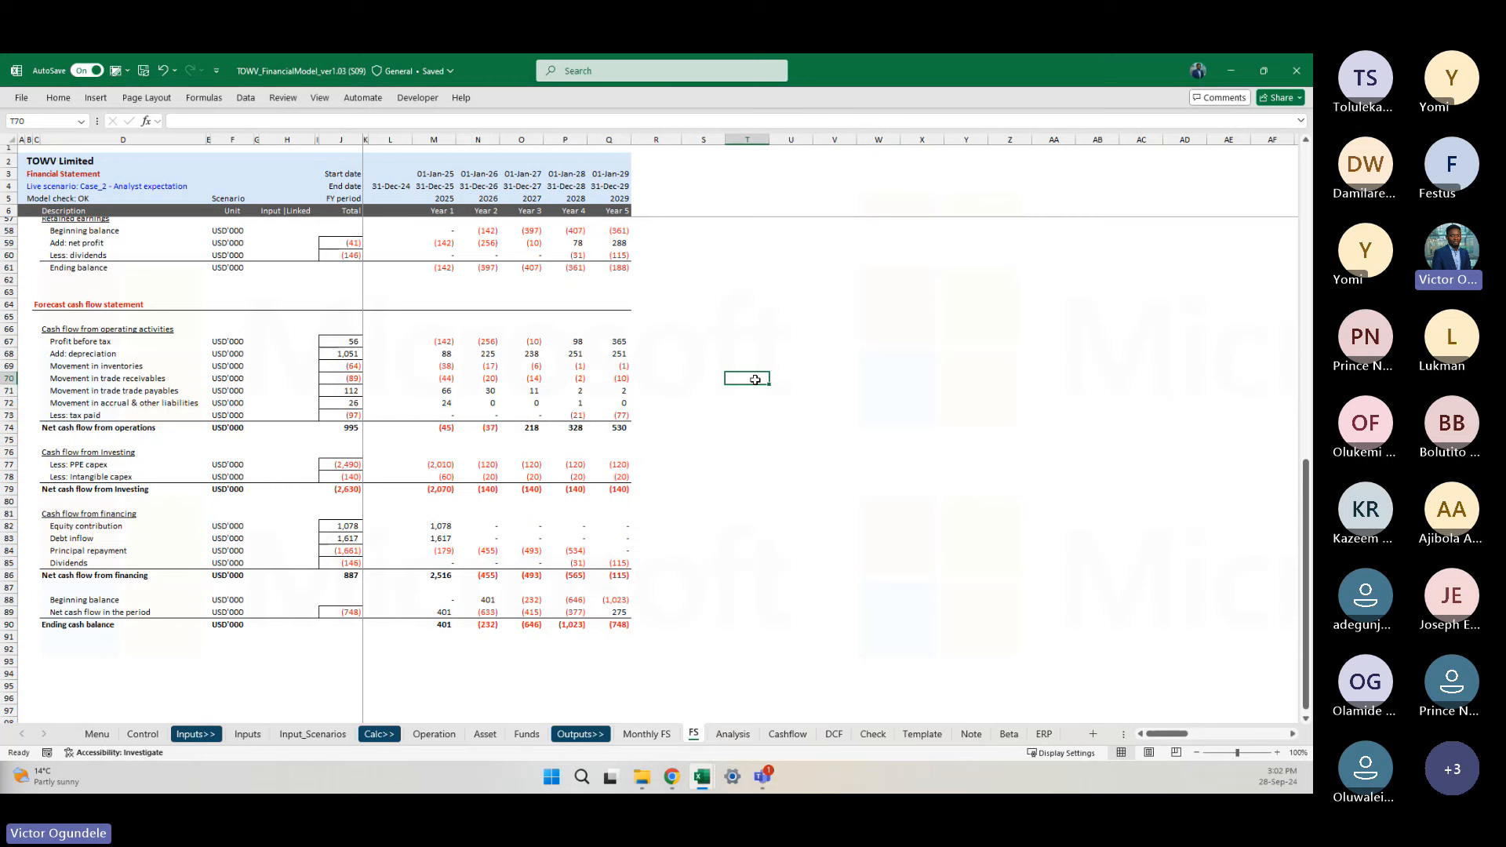
click(687, 329)
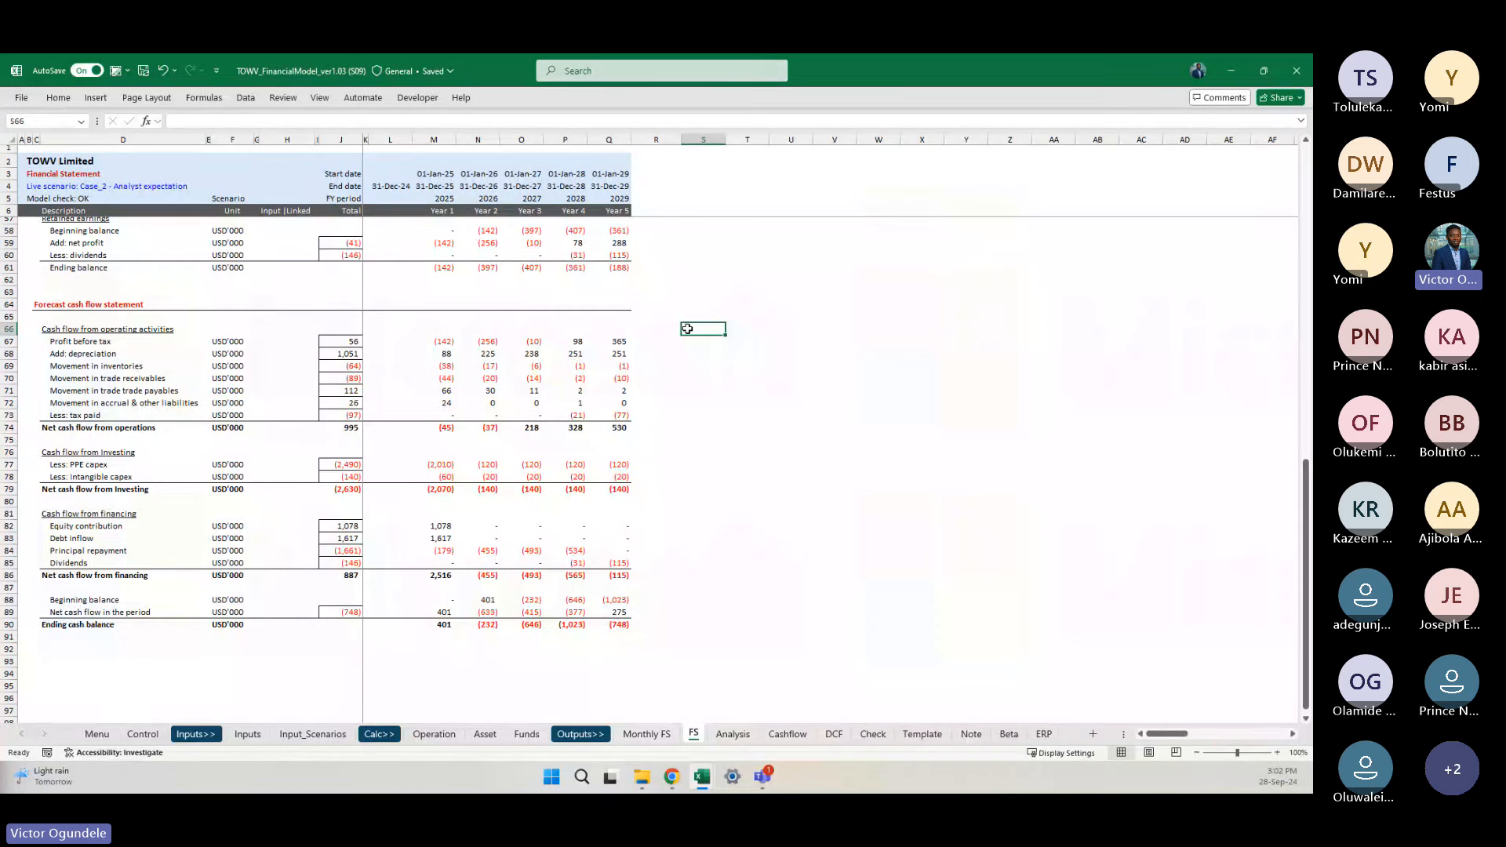
key(ctrl+Home)
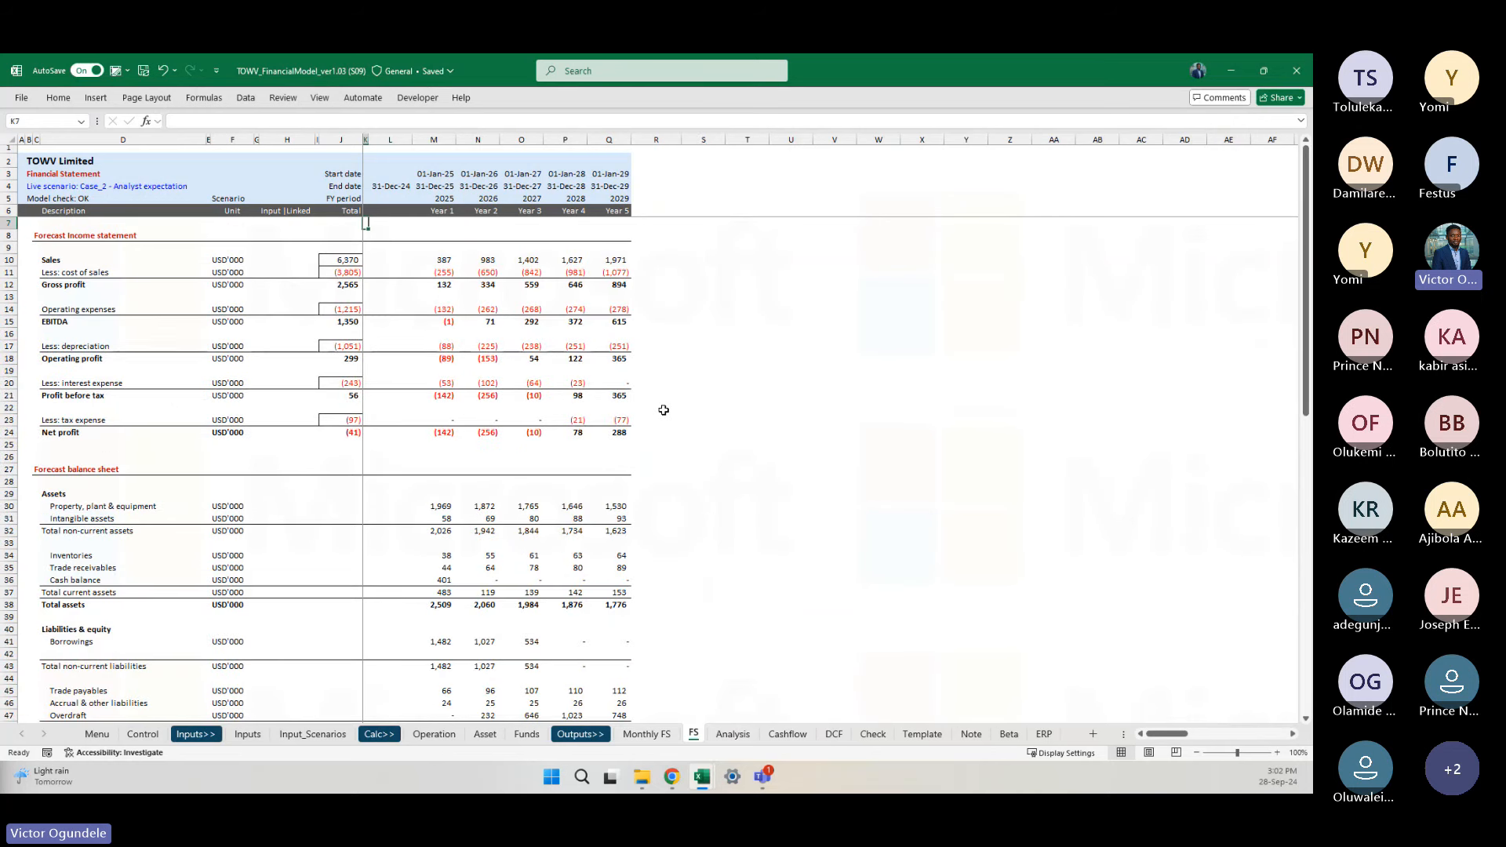
click(676, 370)
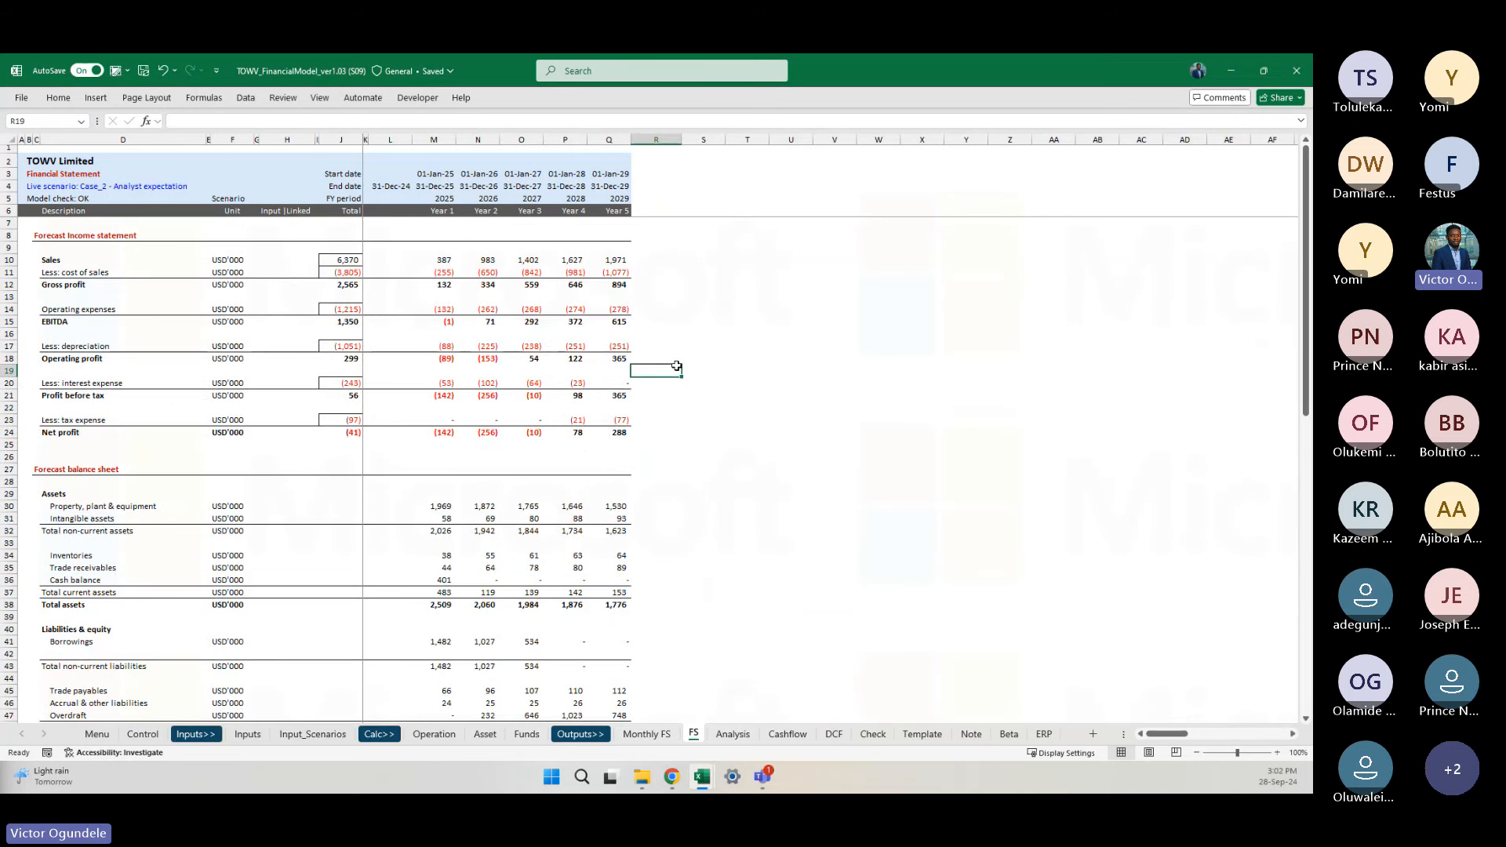
click(714, 392)
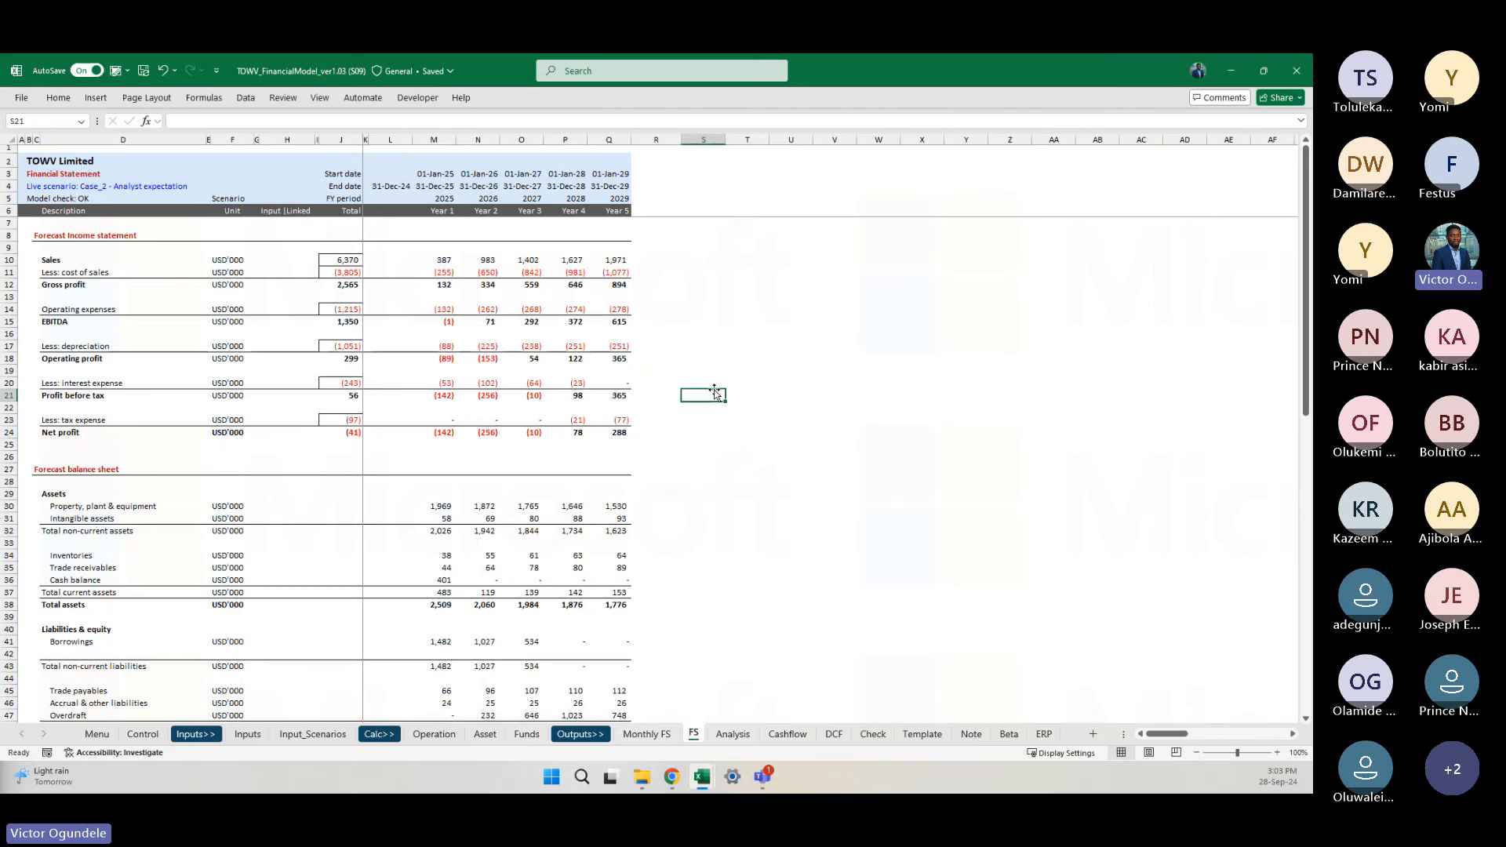
click(716, 274)
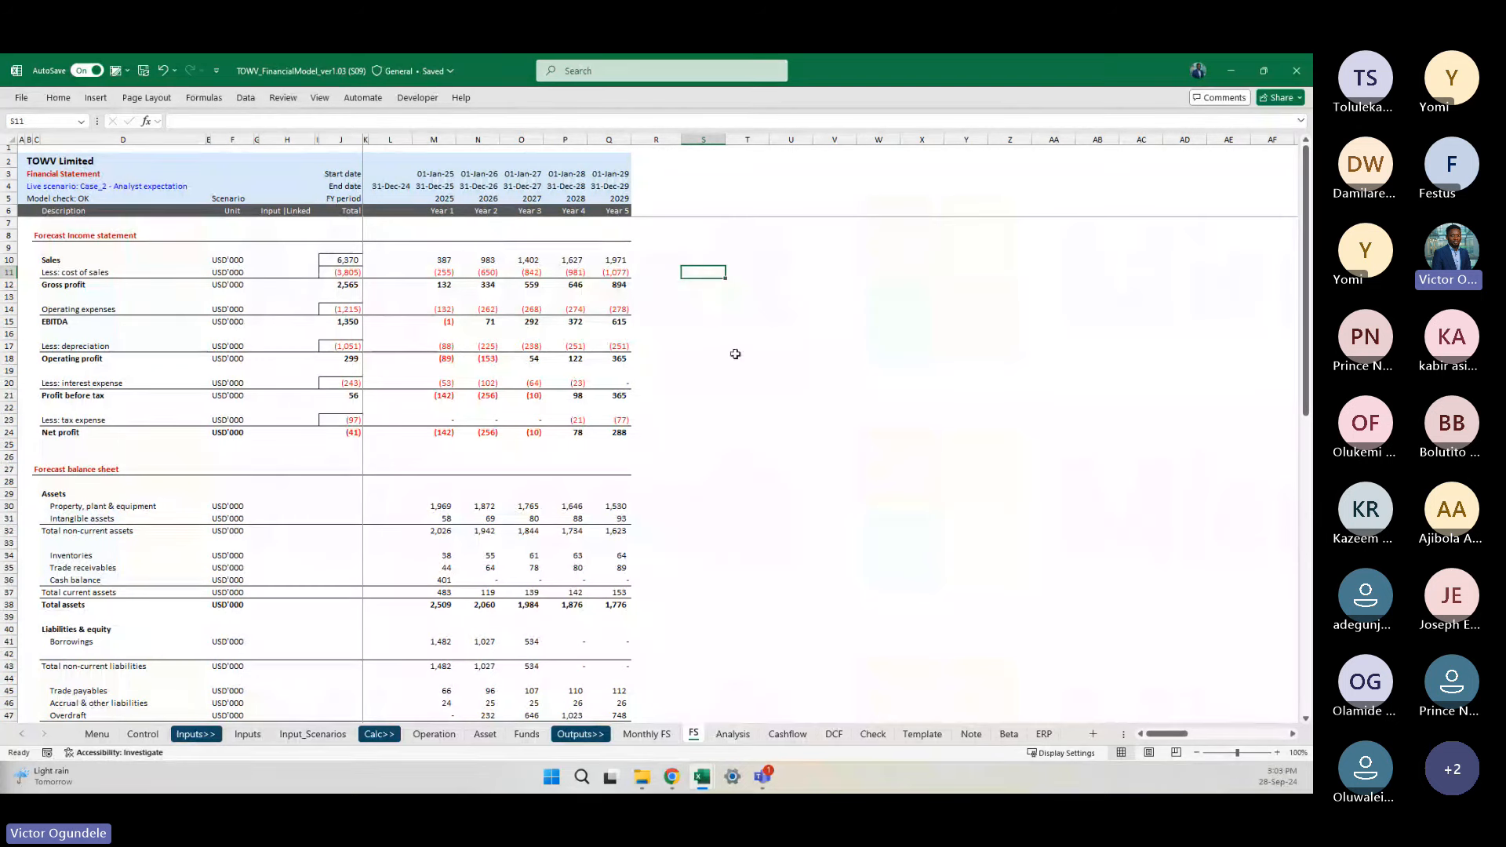
Step: Look over the Menu sheet's table of contents and the model information and timing sections on the Control sheet
click(97, 735)
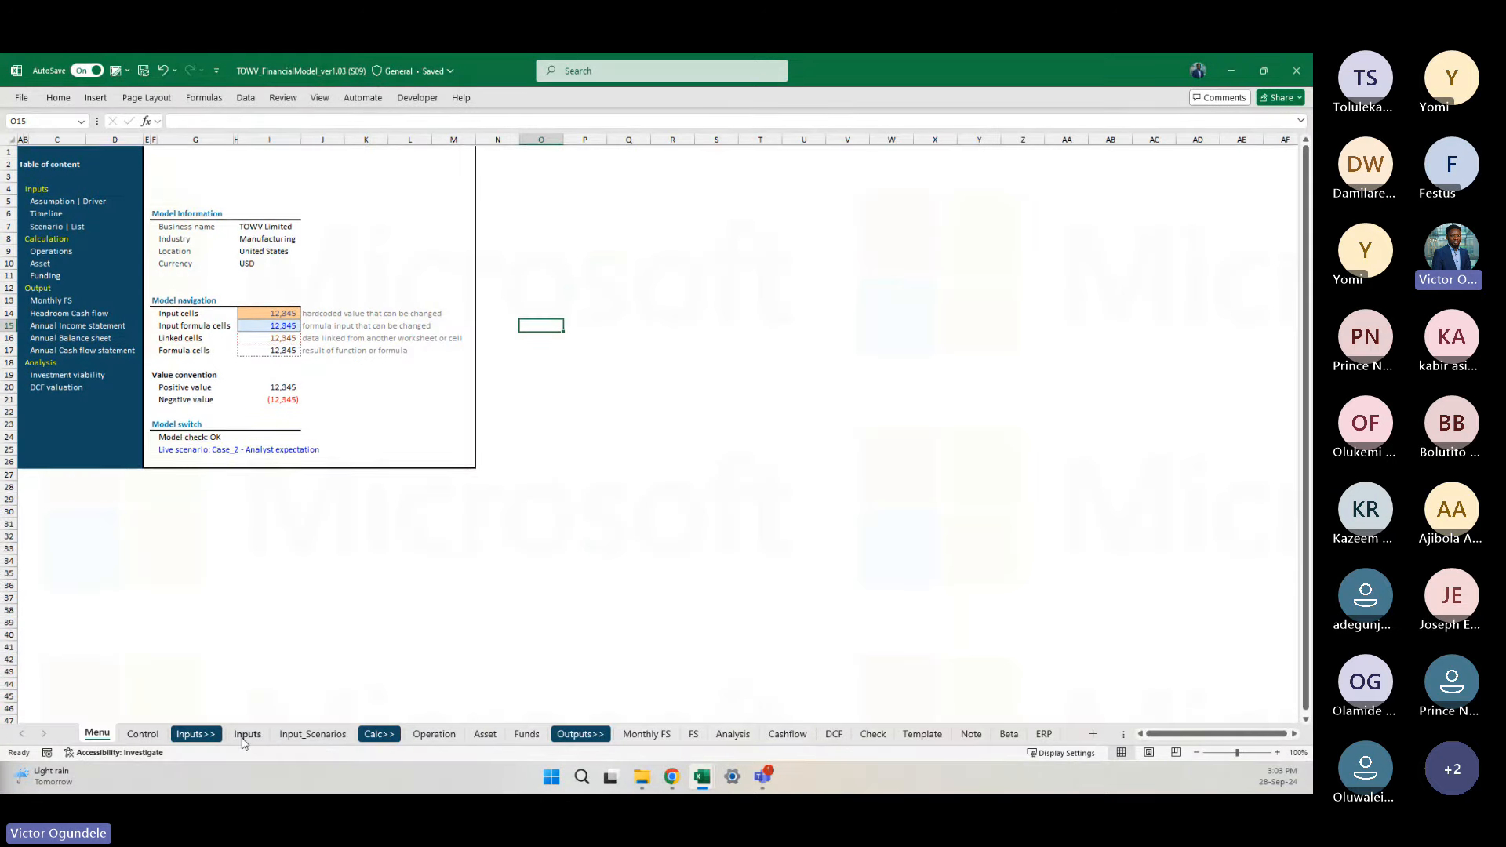
click(142, 734)
scroll(318, 574, up, 1)
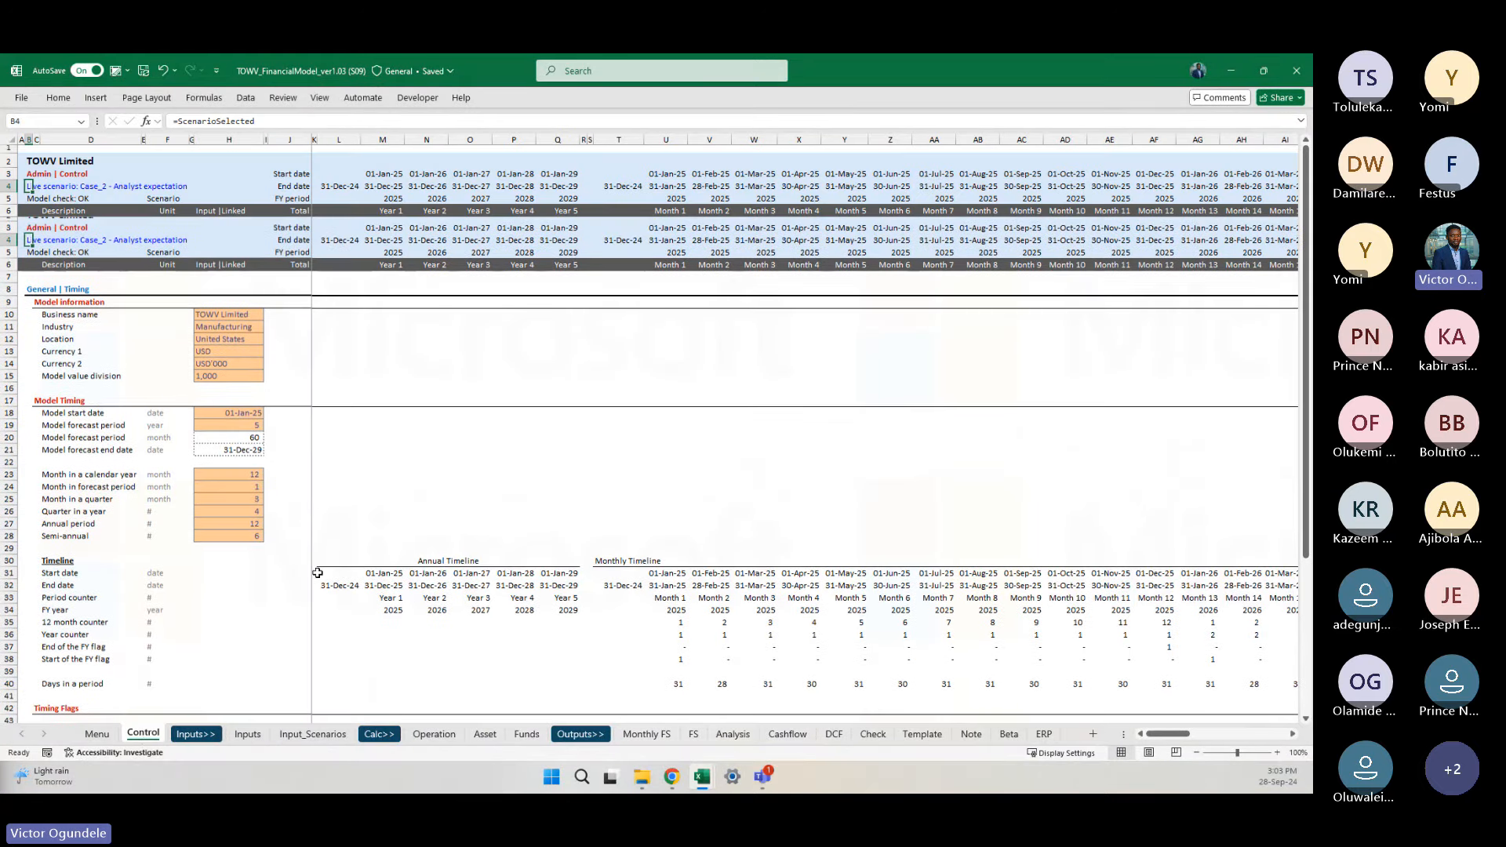
scroll(317, 574, down, 2)
scroll(318, 573, up, 3)
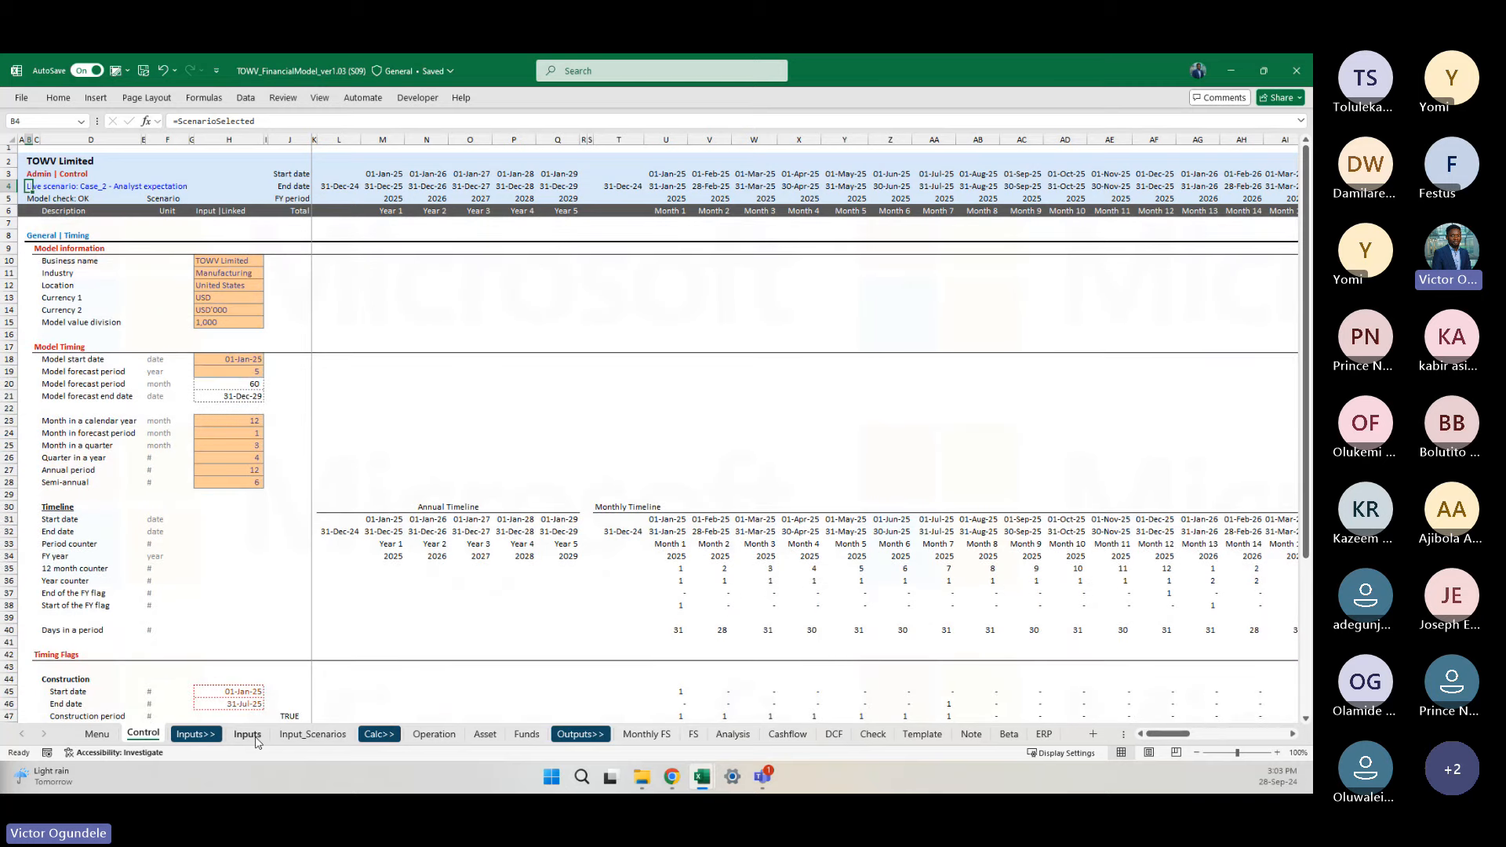
Step: Look through the Inputs sheet and bring it back to the Business Timing section and first forecast periods
click(248, 734)
scroll(458, 525, down, 15)
scroll(459, 527, up, 7)
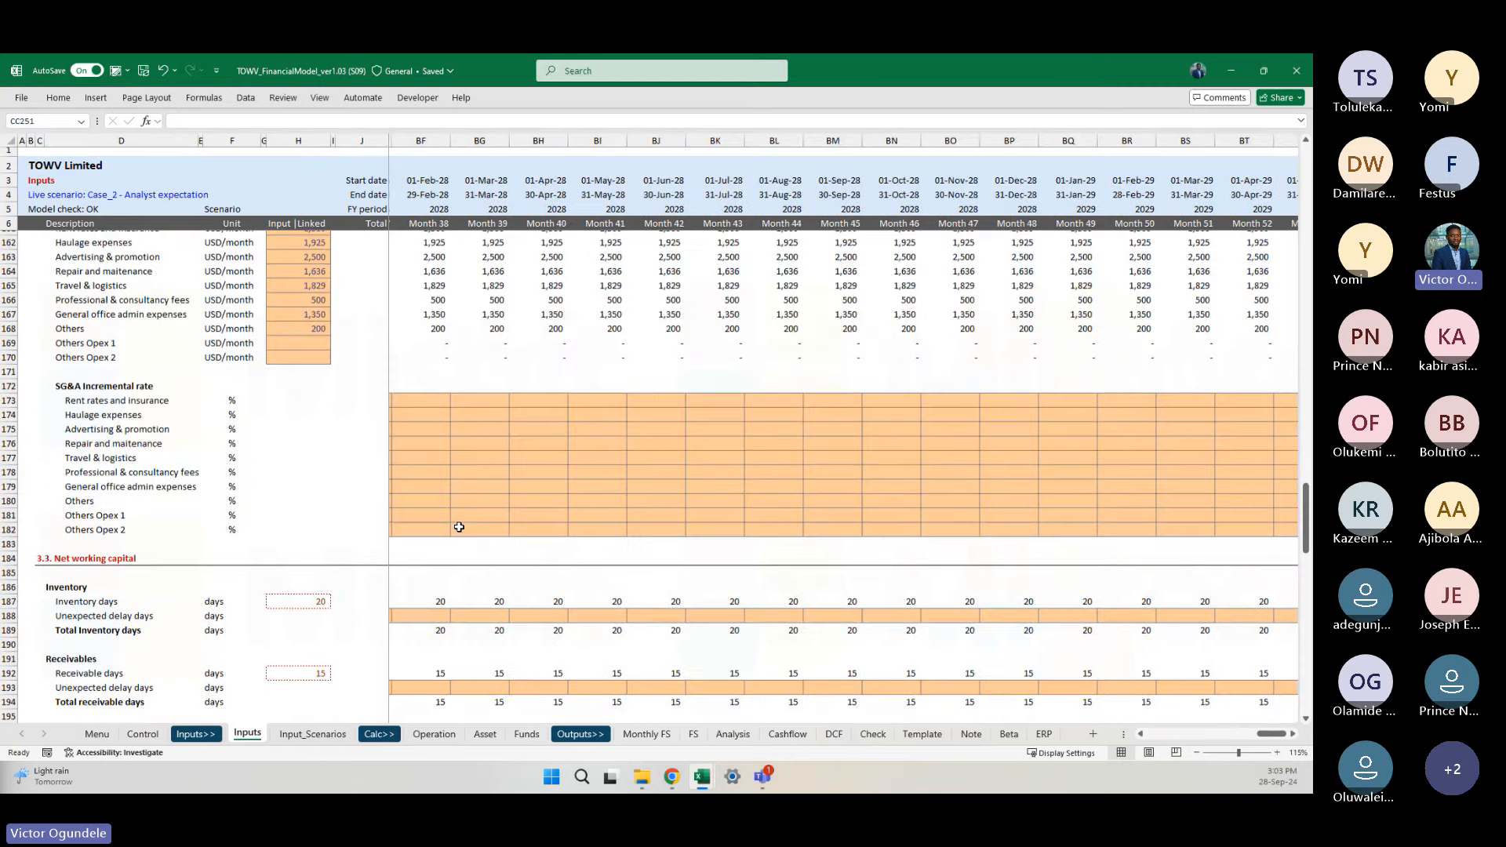
scroll(459, 527, left, 15)
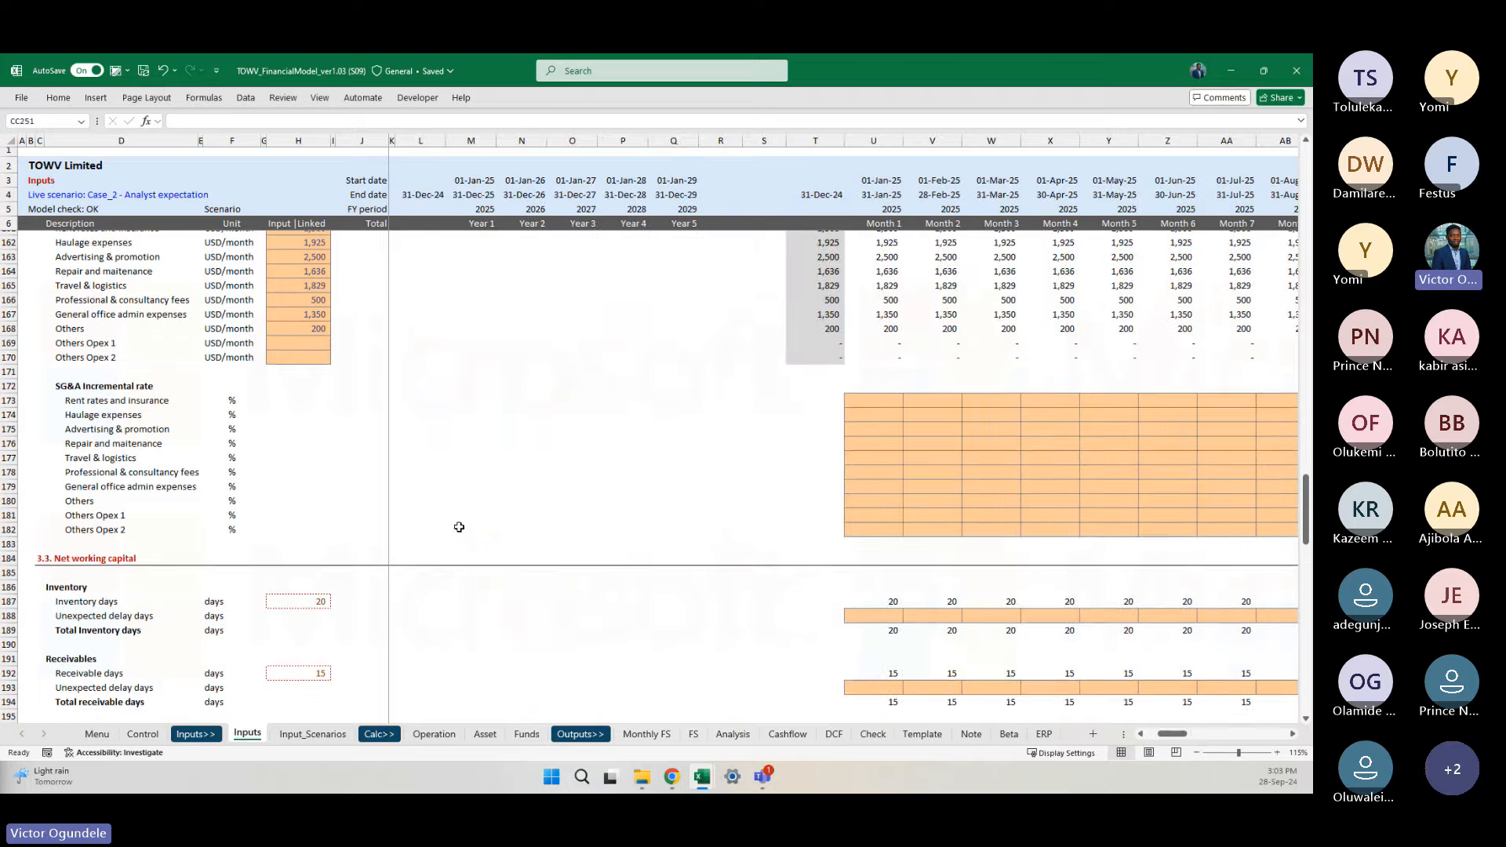
scroll(458, 527, up, 5)
scroll(458, 527, up, 20)
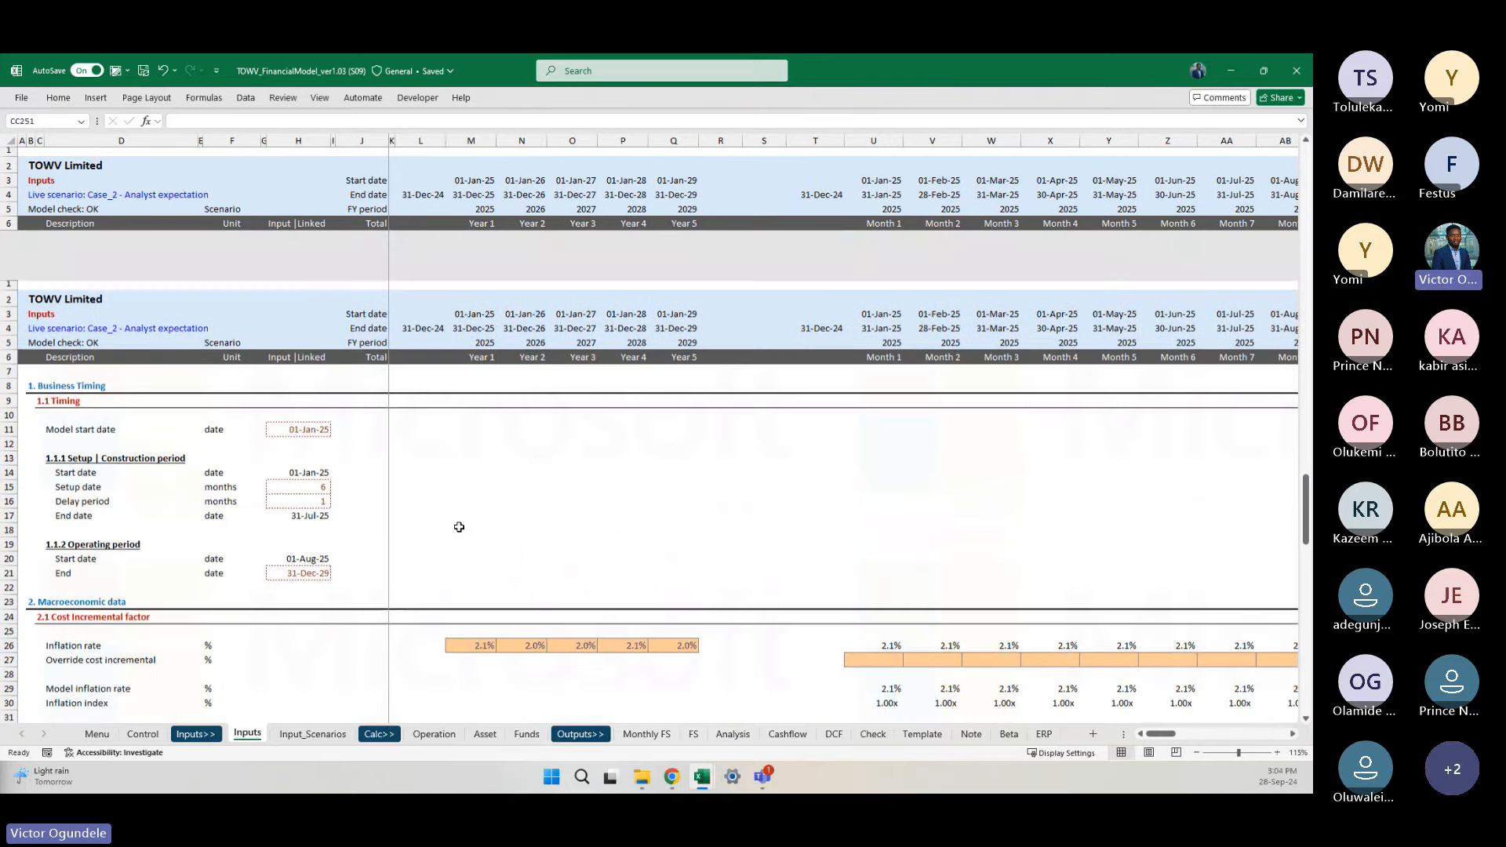
Step: Examine the case assumptions on the Input_Scenarios sheet, from timing down to the cost of funding
click(314, 734)
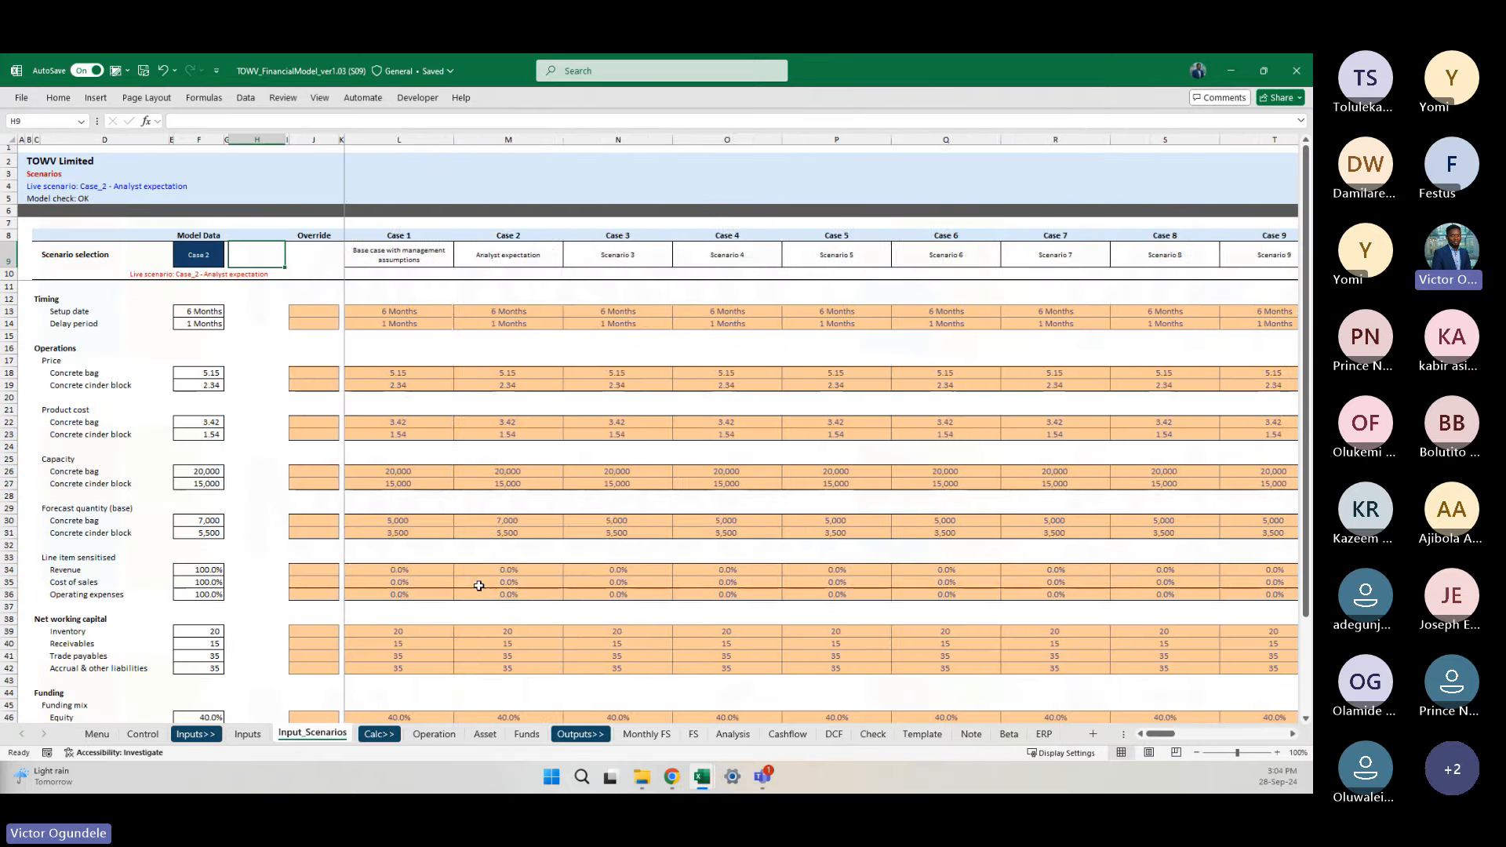
scroll(478, 557, left, 5)
scroll(479, 557, down, 5)
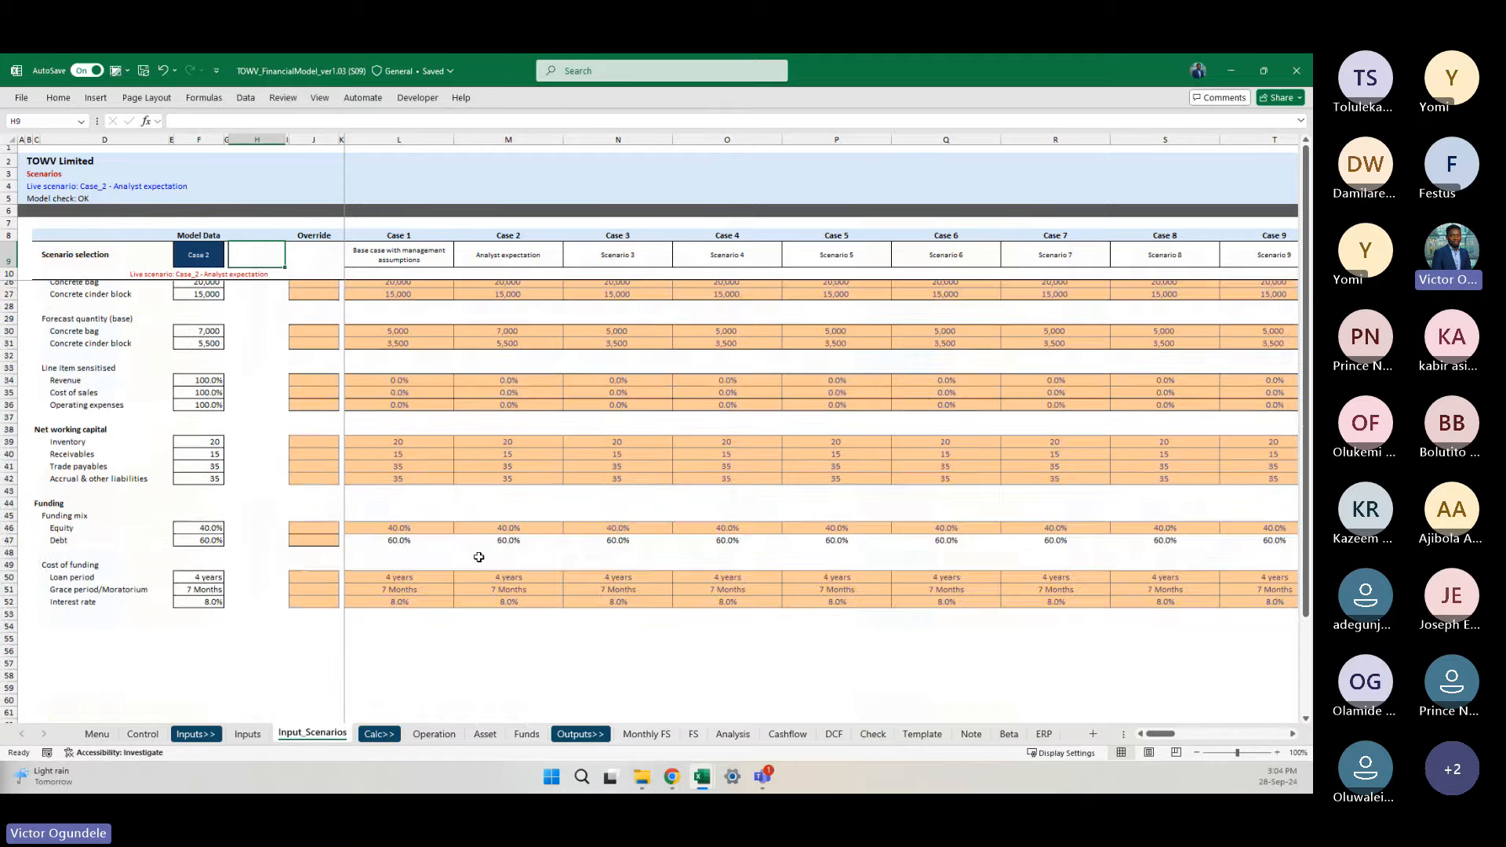
scroll(479, 557, up, 8)
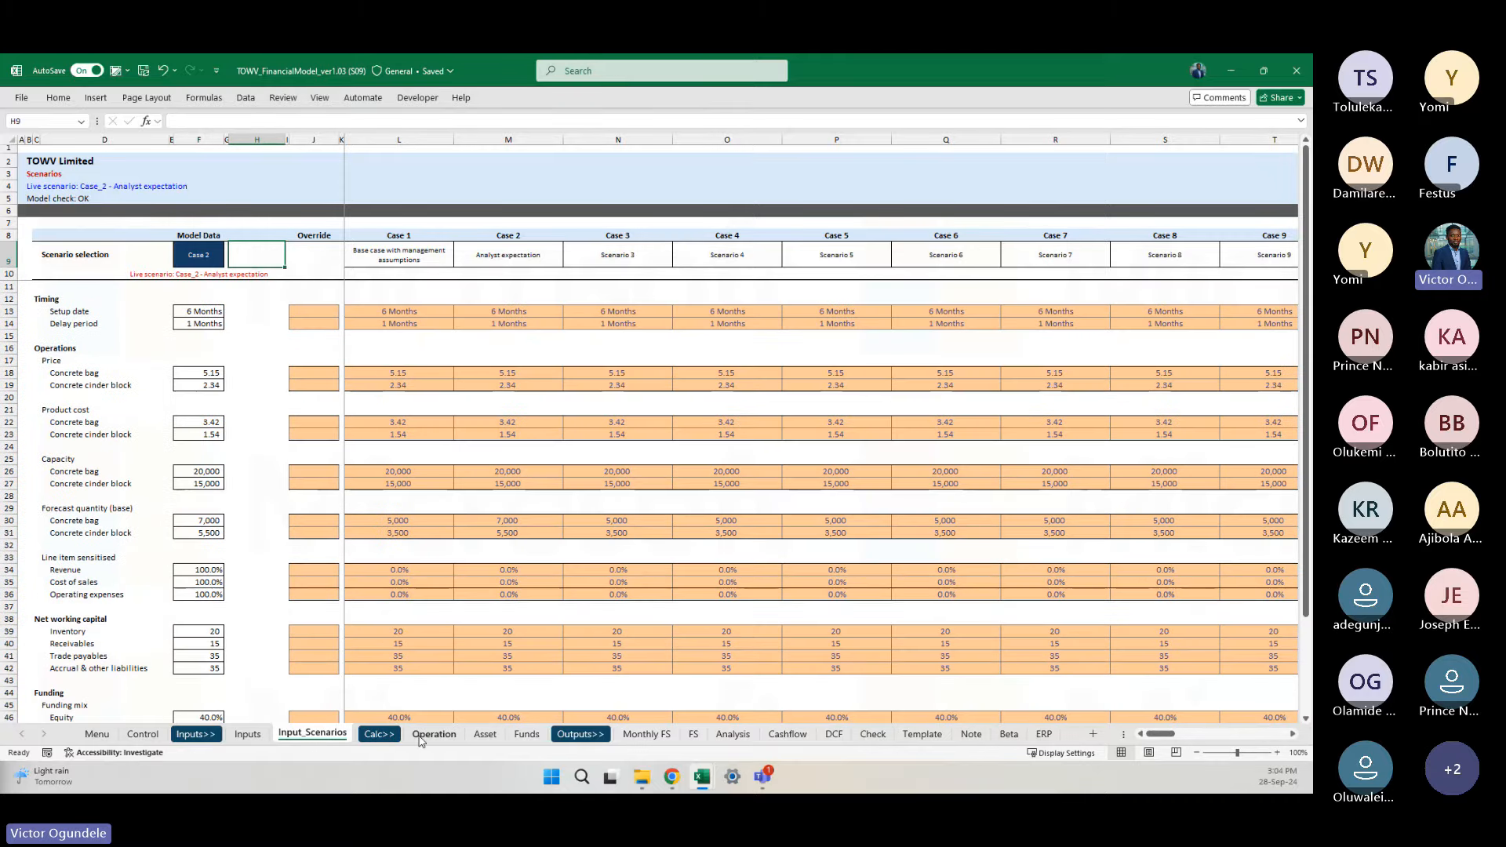
Step: View the calculation sheets Operation, Asset and Funds from their first sections
click(434, 734)
scroll(474, 549, up, 3)
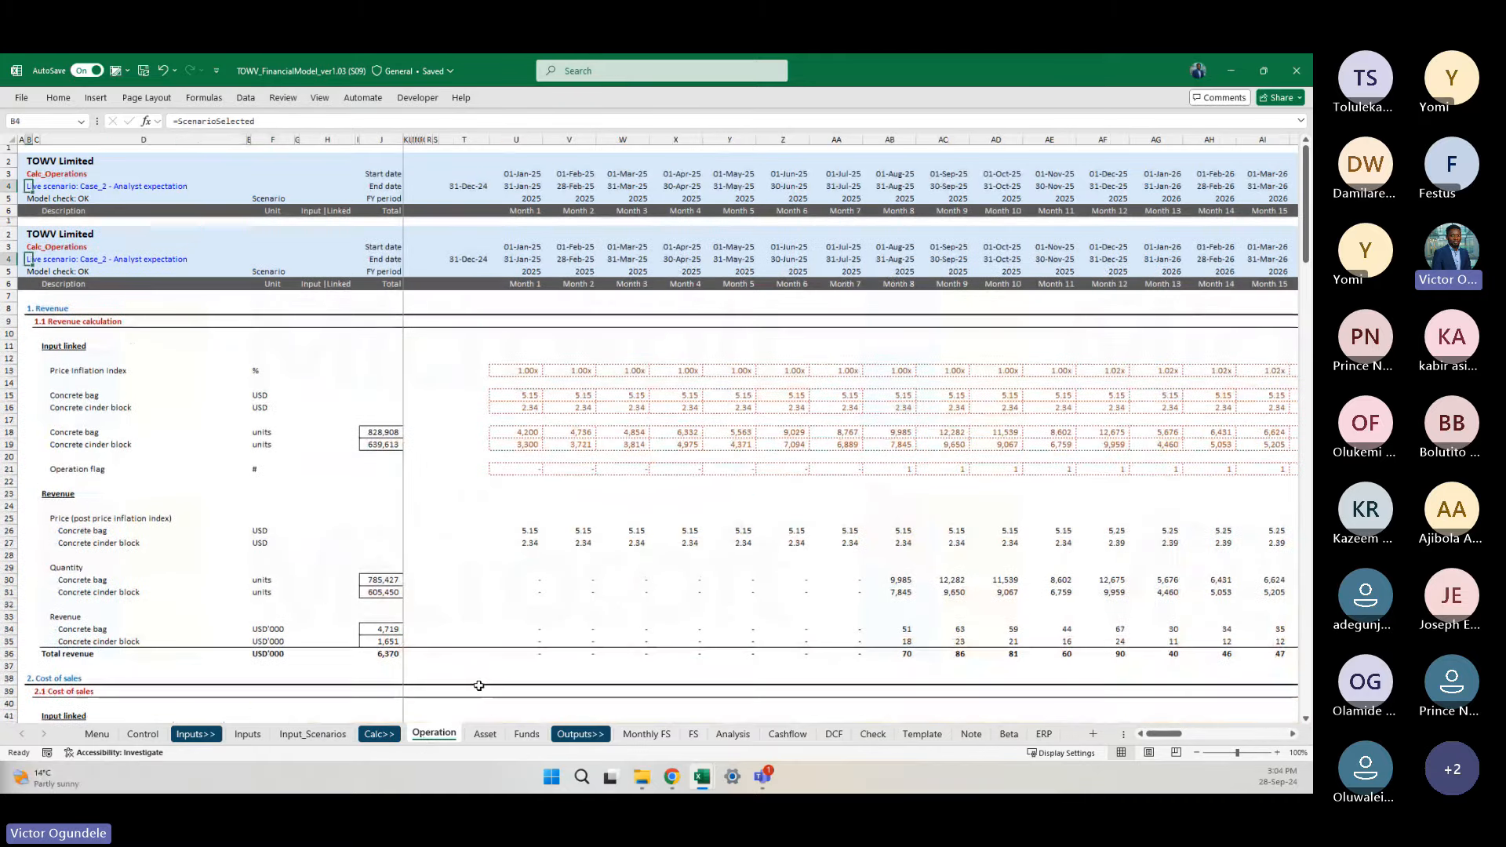
click(485, 734)
scroll(531, 504, up, 3)
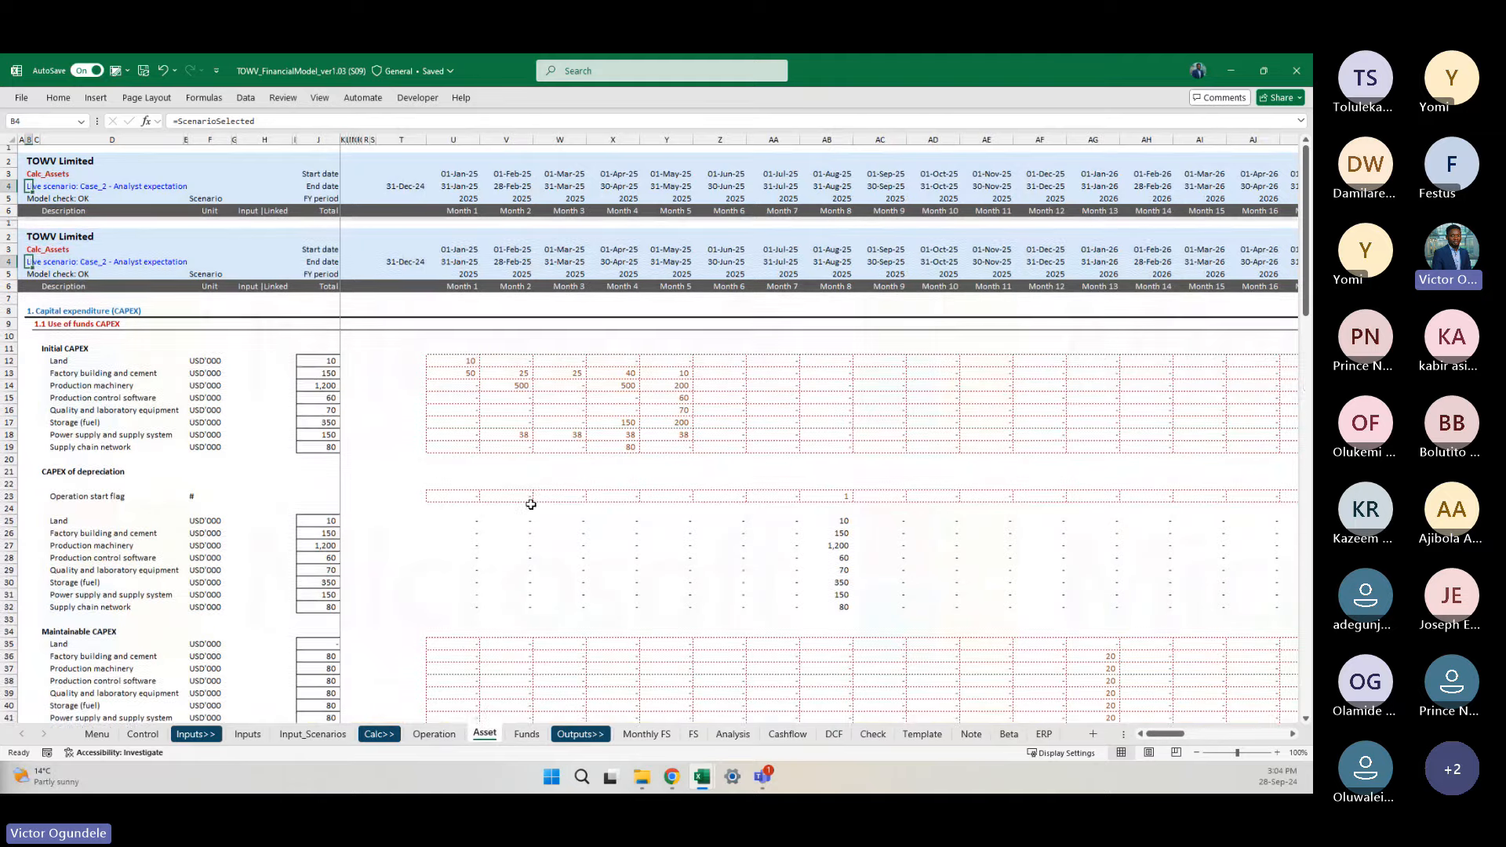
click(527, 734)
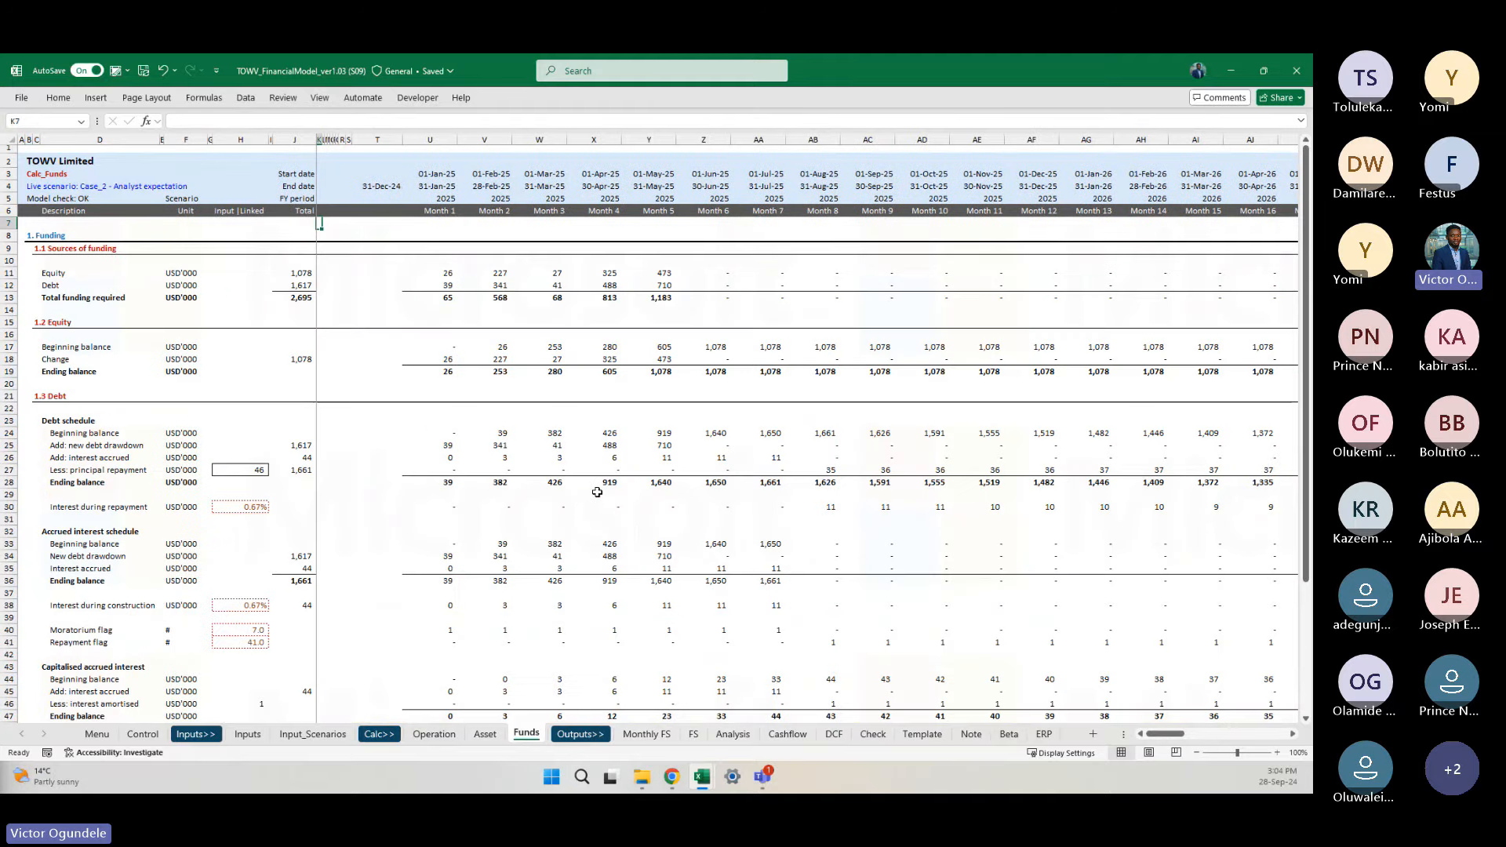
scroll(598, 492, up, 3)
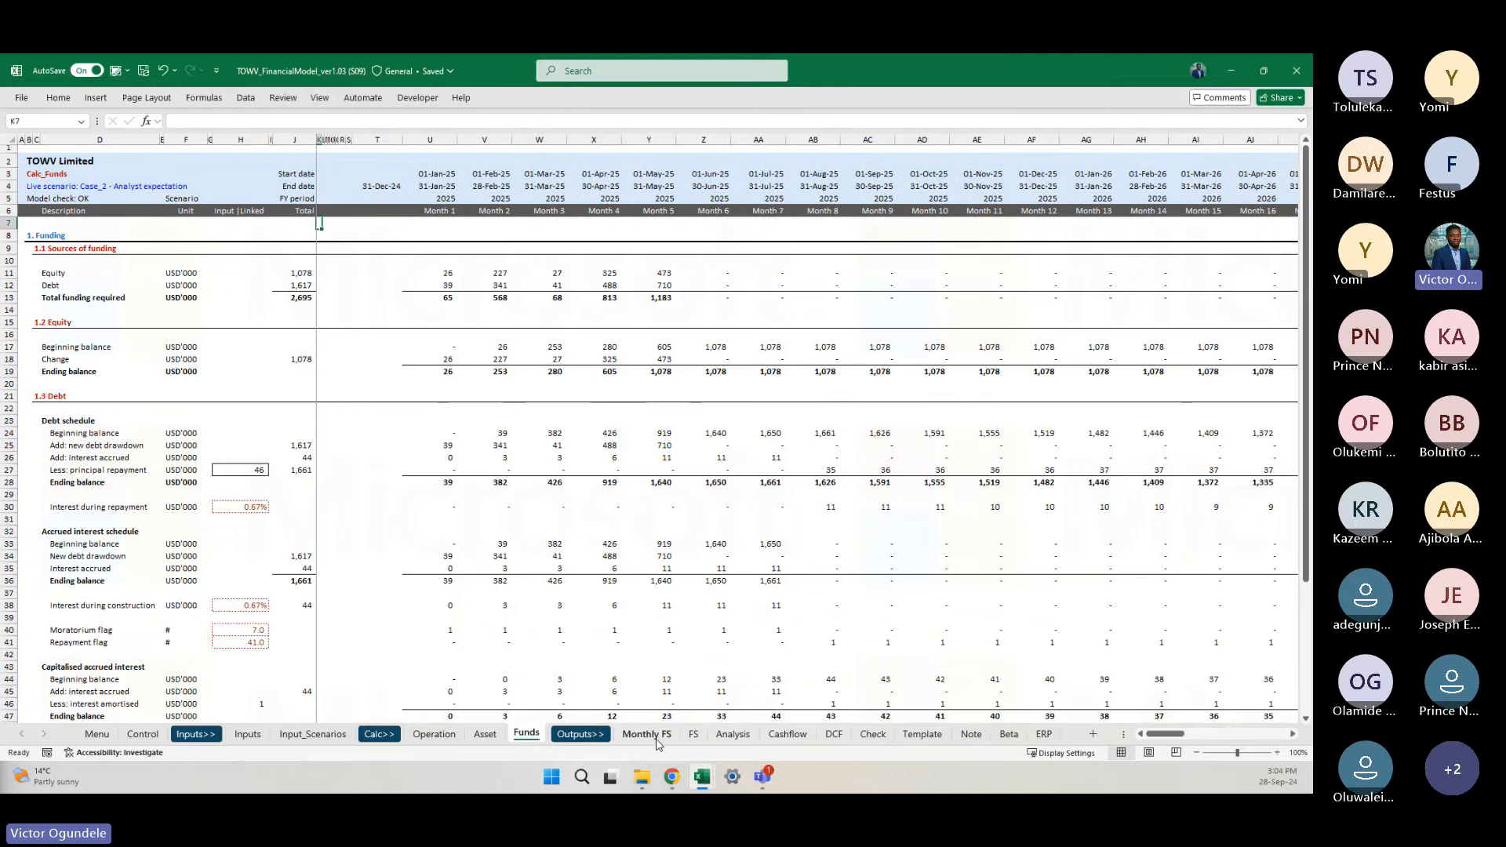
Step: Look back through the Monthly FS sheet to its earliest months and opening rows, and view the yearly FS sheet
click(658, 738)
scroll(584, 455, up, 10)
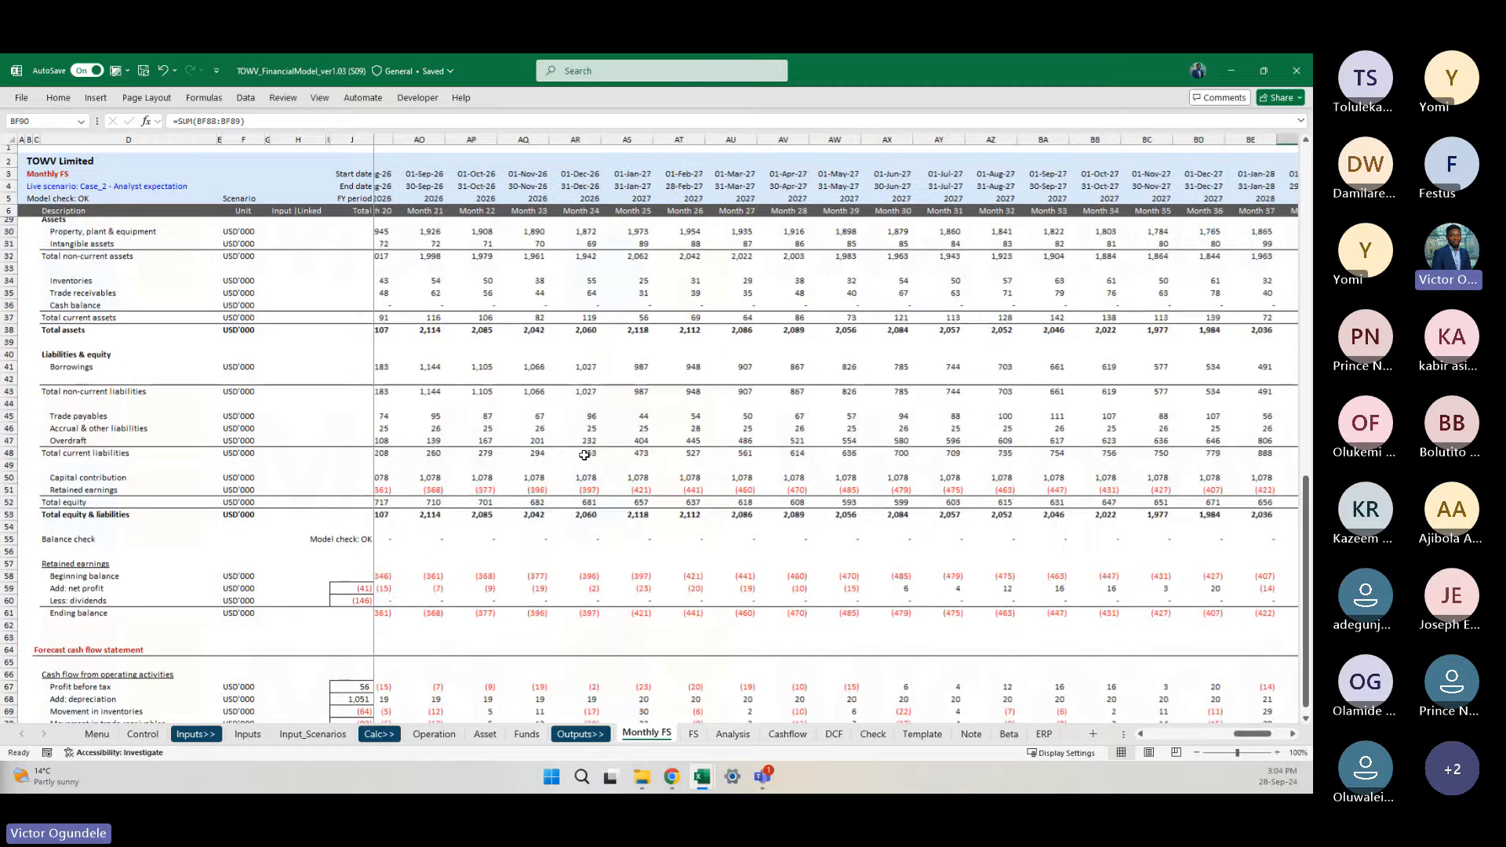
scroll(585, 455, left, 15)
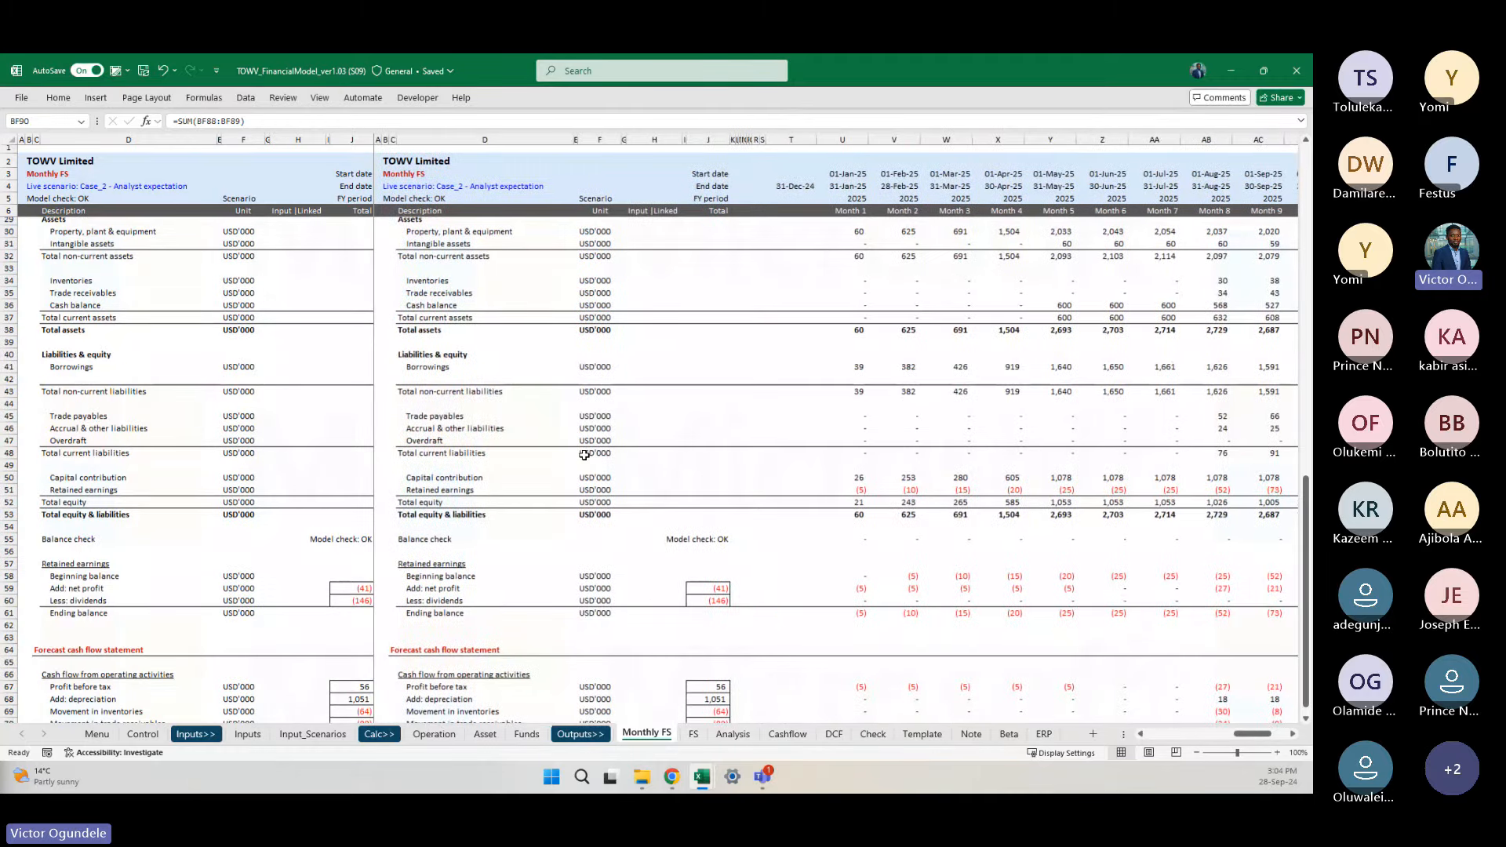
scroll(584, 455, right, 5)
scroll(585, 455, up, 7)
click(694, 736)
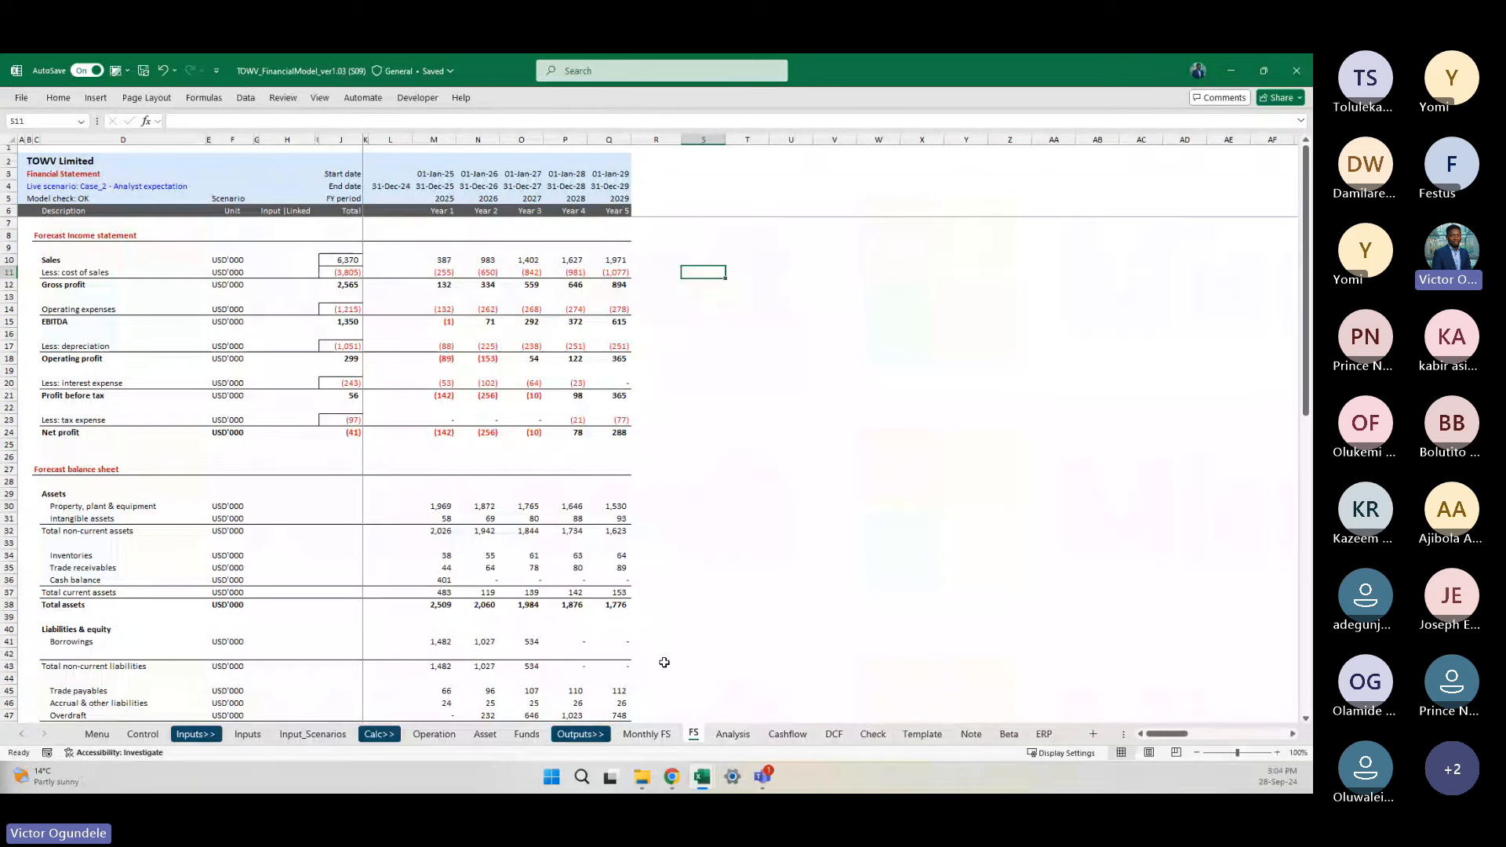
Step: Set the Analysis sheet's zoom to 100% and review its WACC, free cash flow, NPV and IRR sections
key(ctrl+Page_Down)
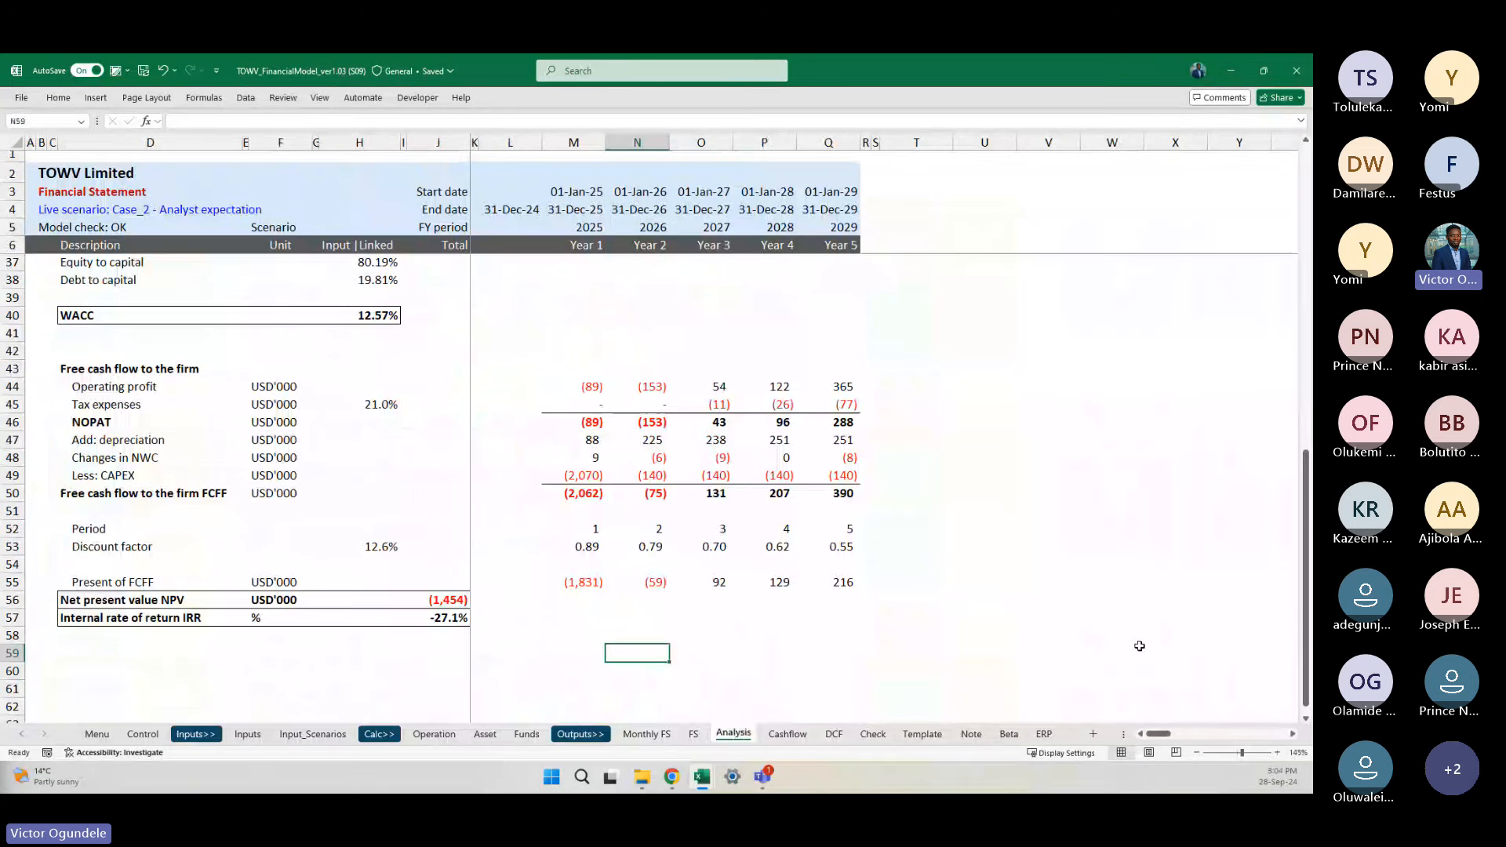
ctrl+scroll(1139, 646, down, 3)
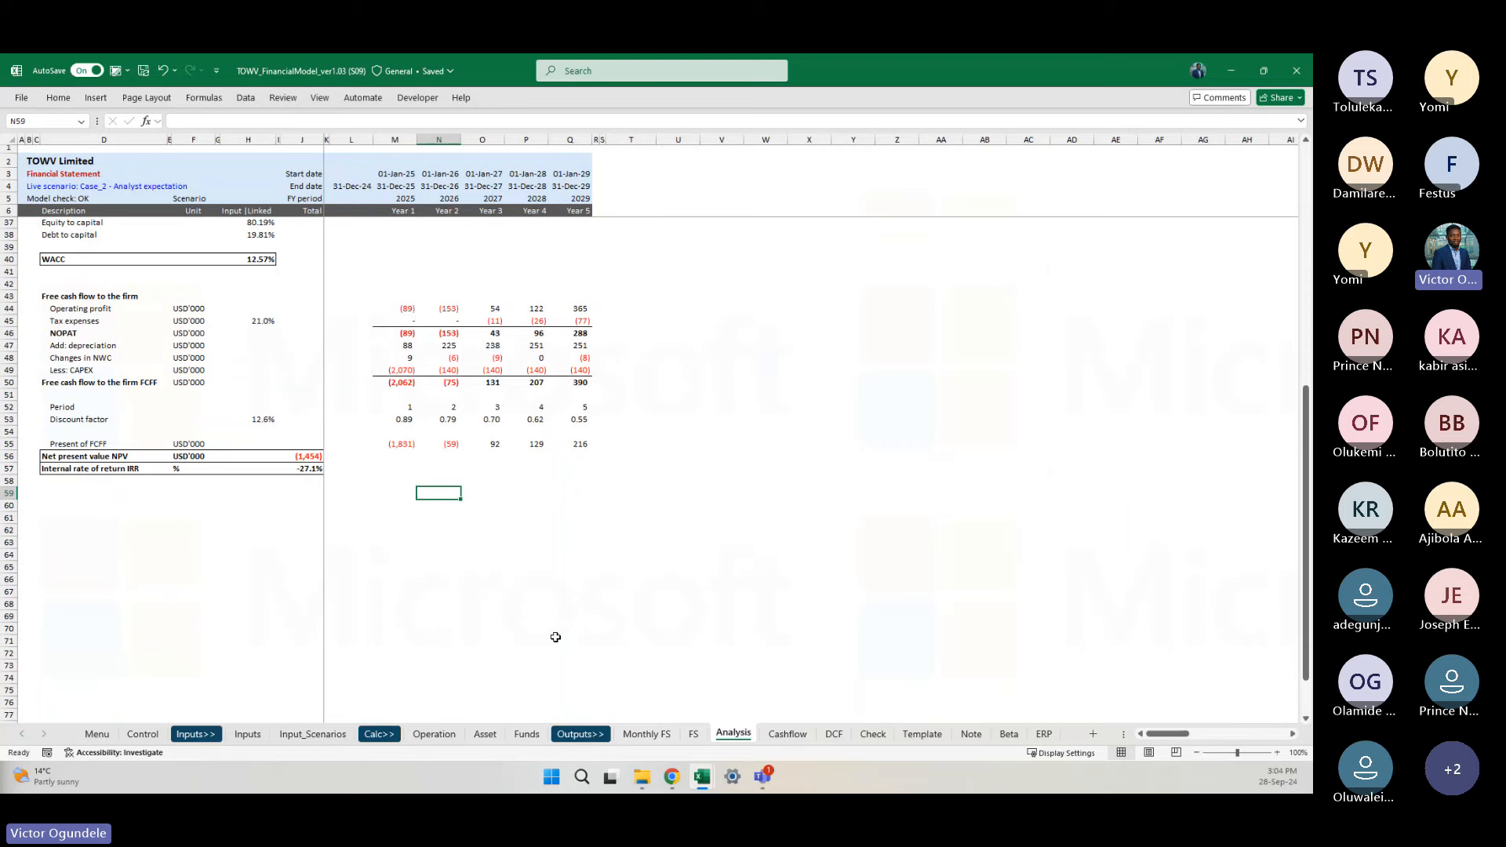
scroll(397, 507, up, 10)
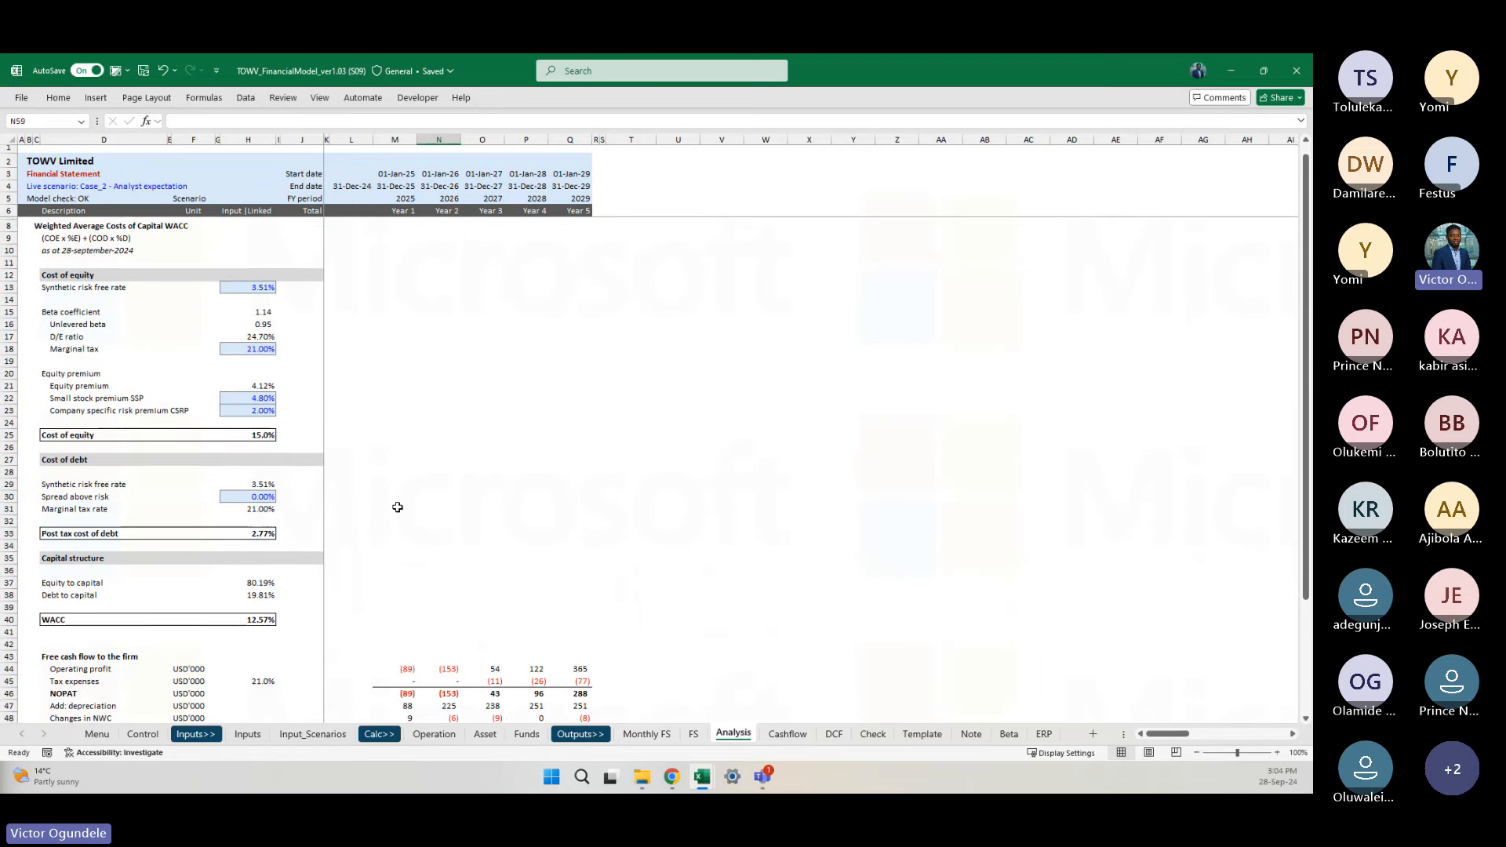
scroll(398, 508, down, 8)
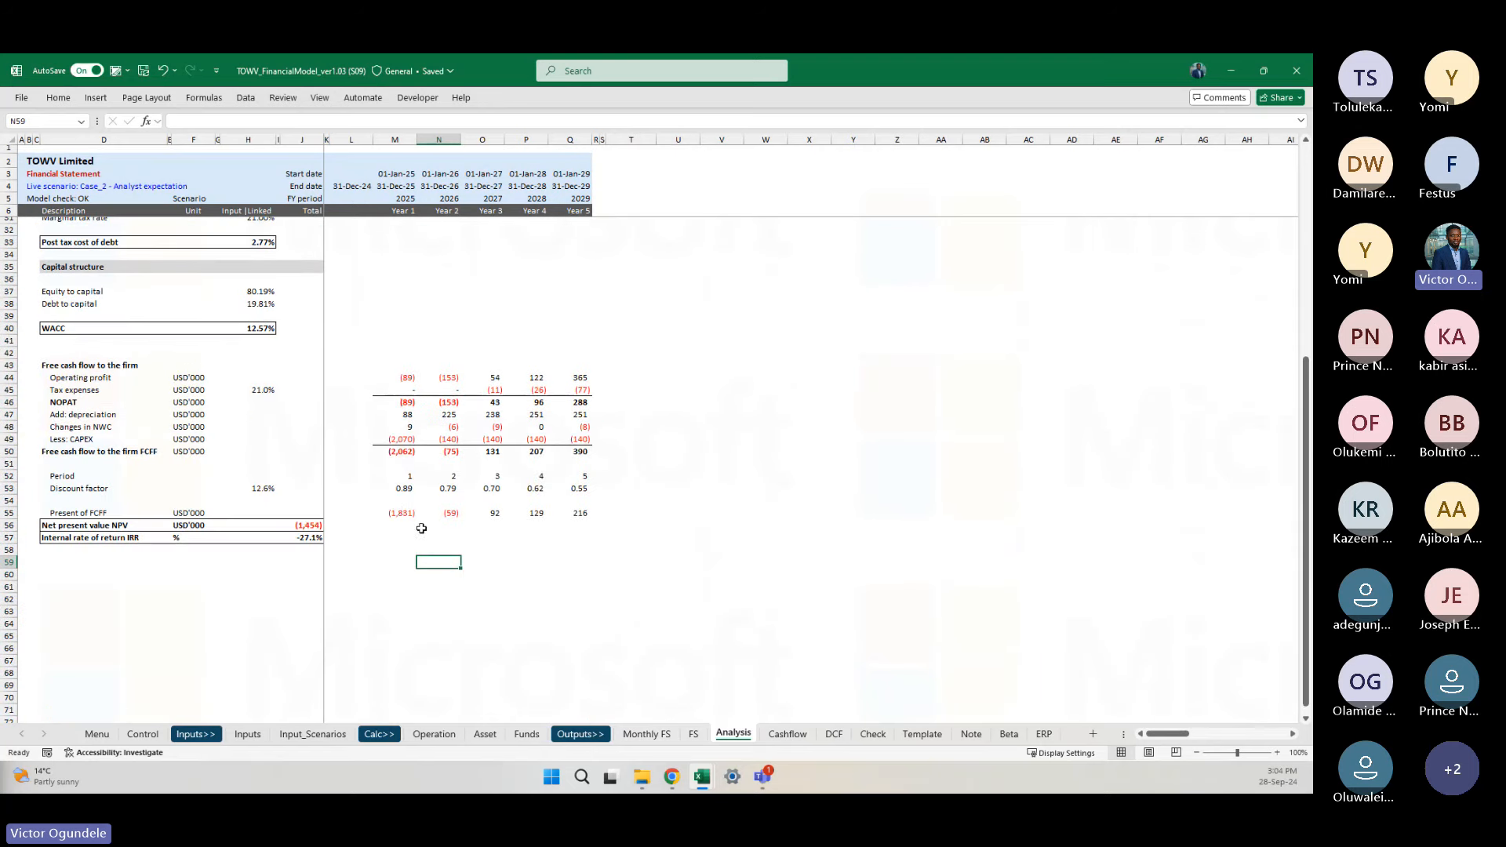
click(76, 580)
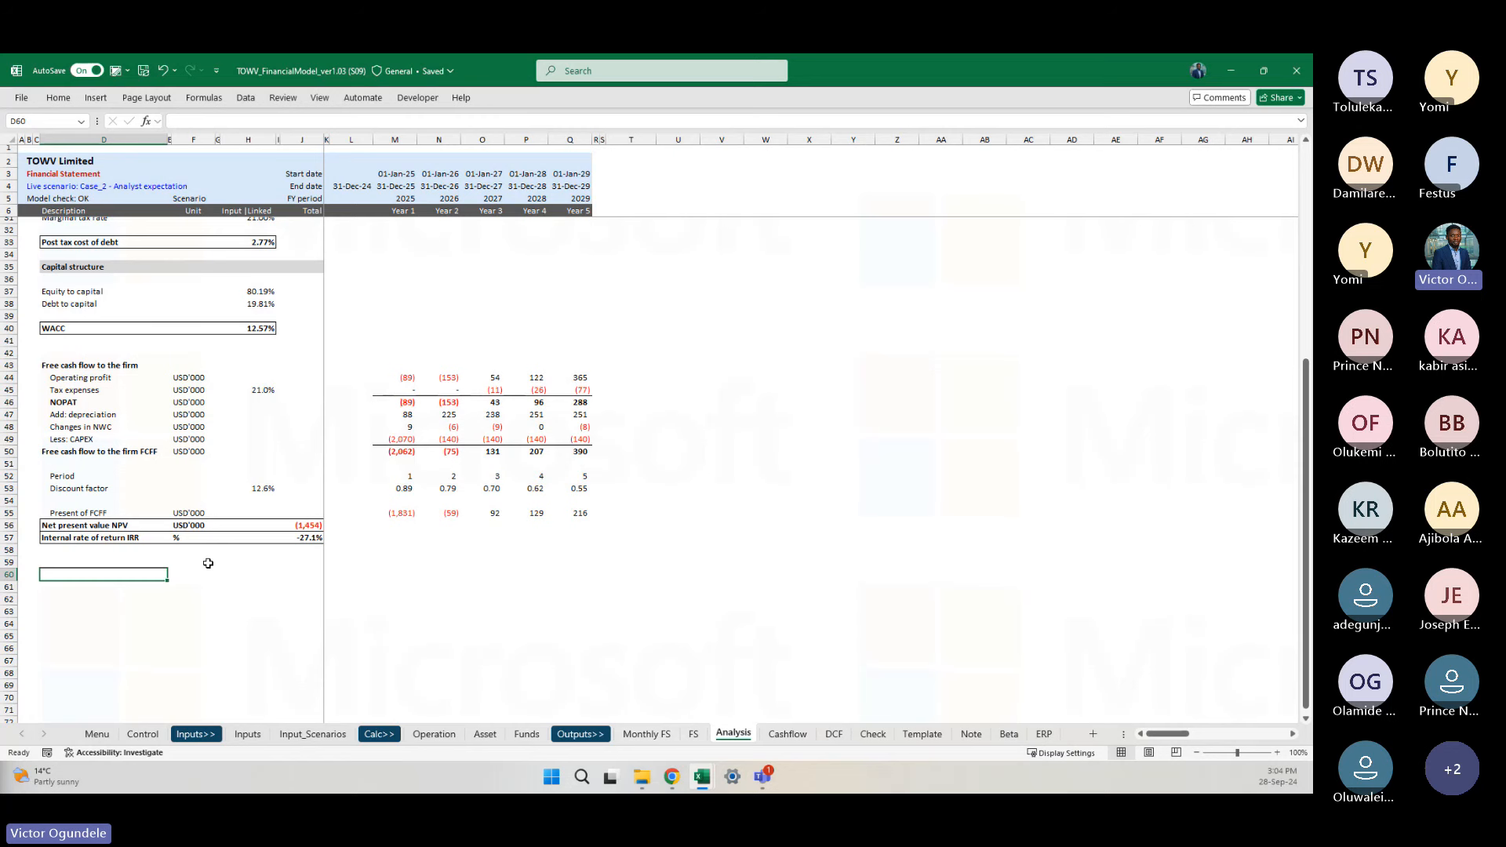
scroll(208, 563, up, 8)
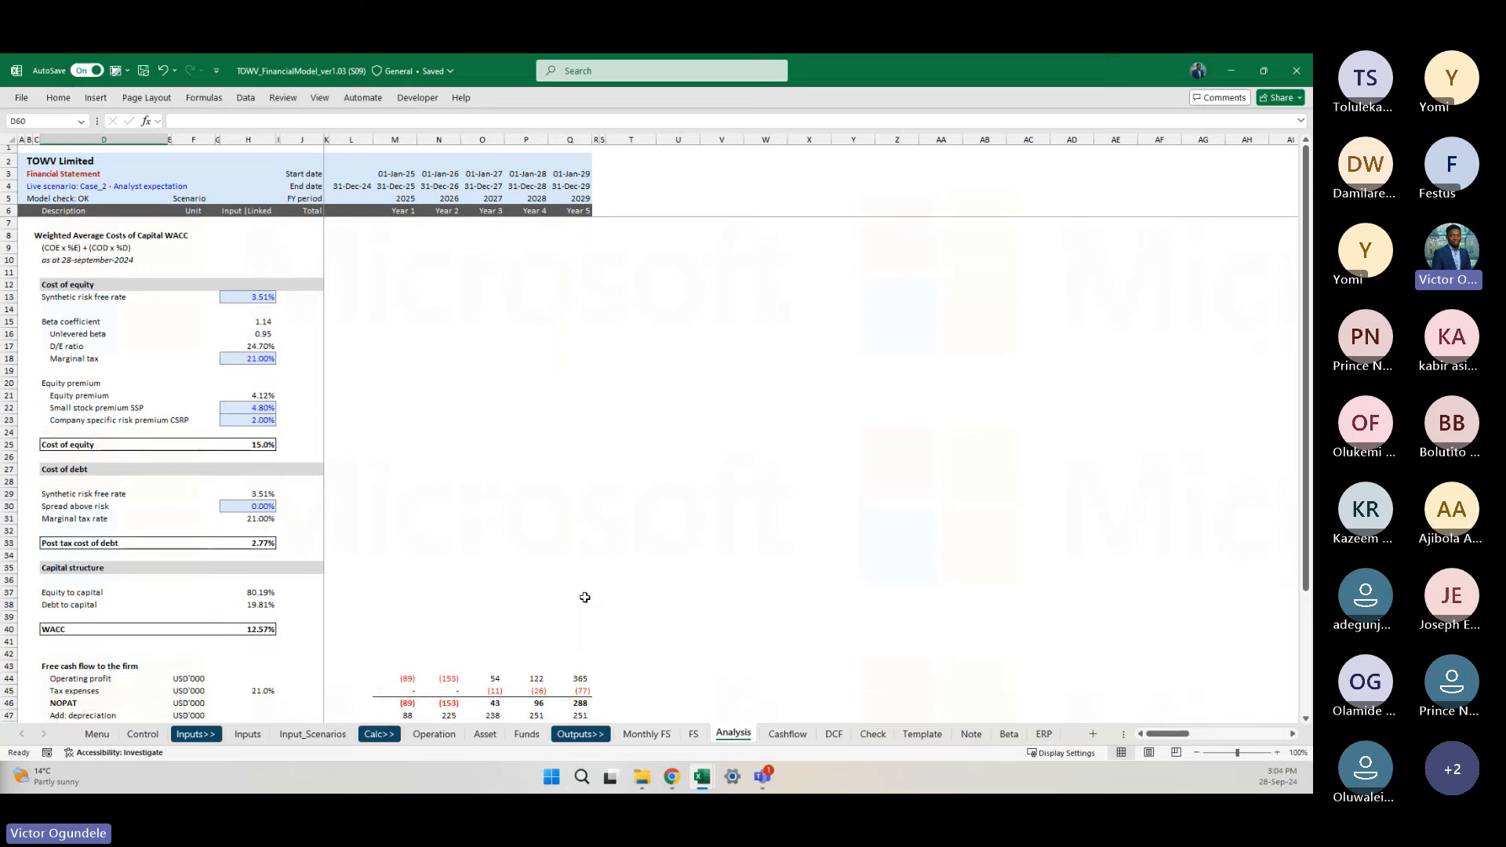
Step: Look over the Cashflow, DCF, Check and Template sheets in turn
click(803, 742)
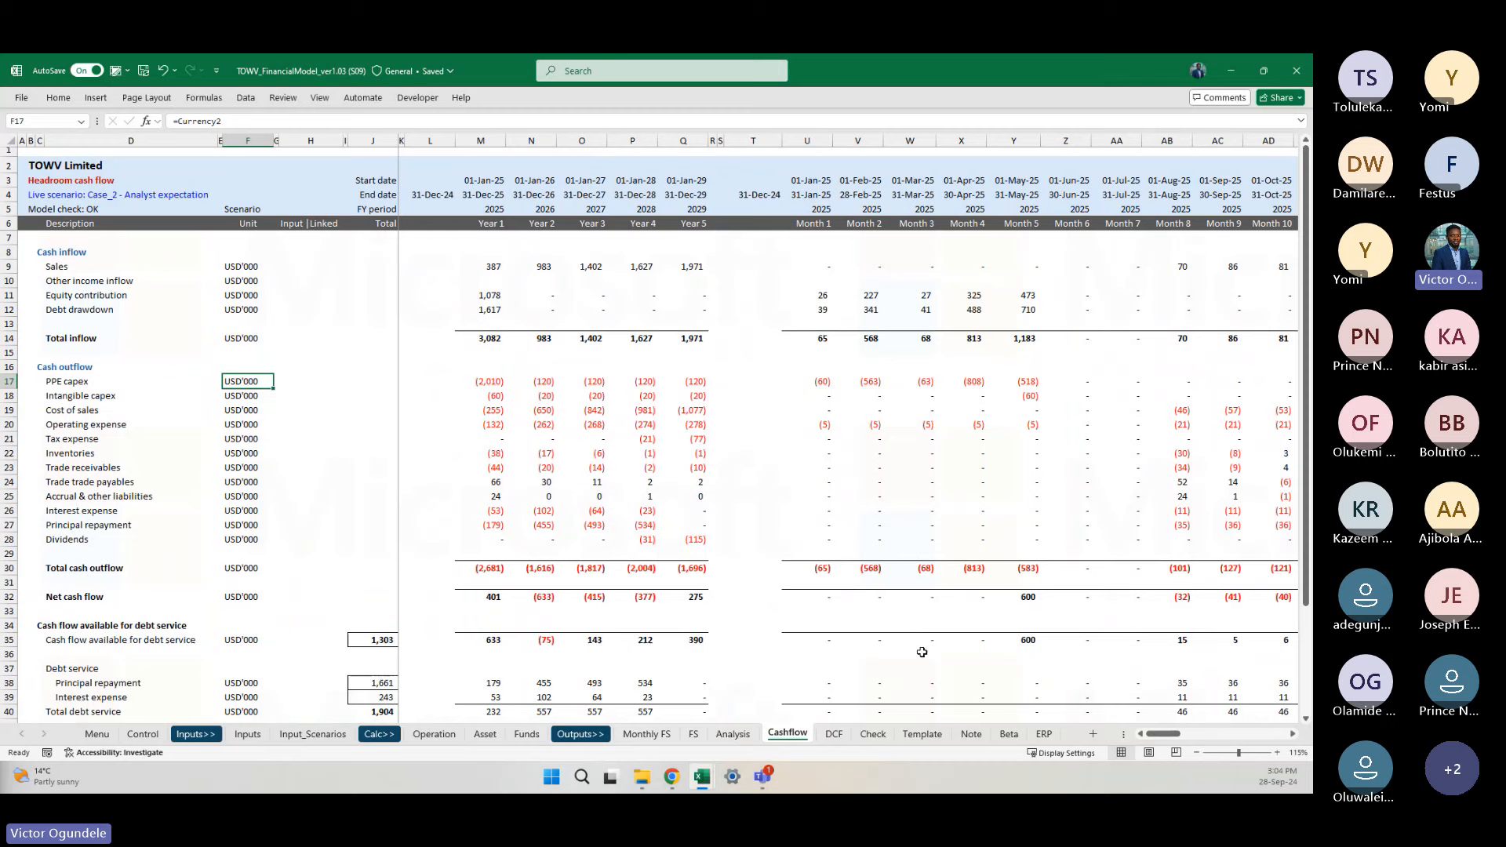
key(ctrl+Page_Down)
key(ctrl+Page_Down)
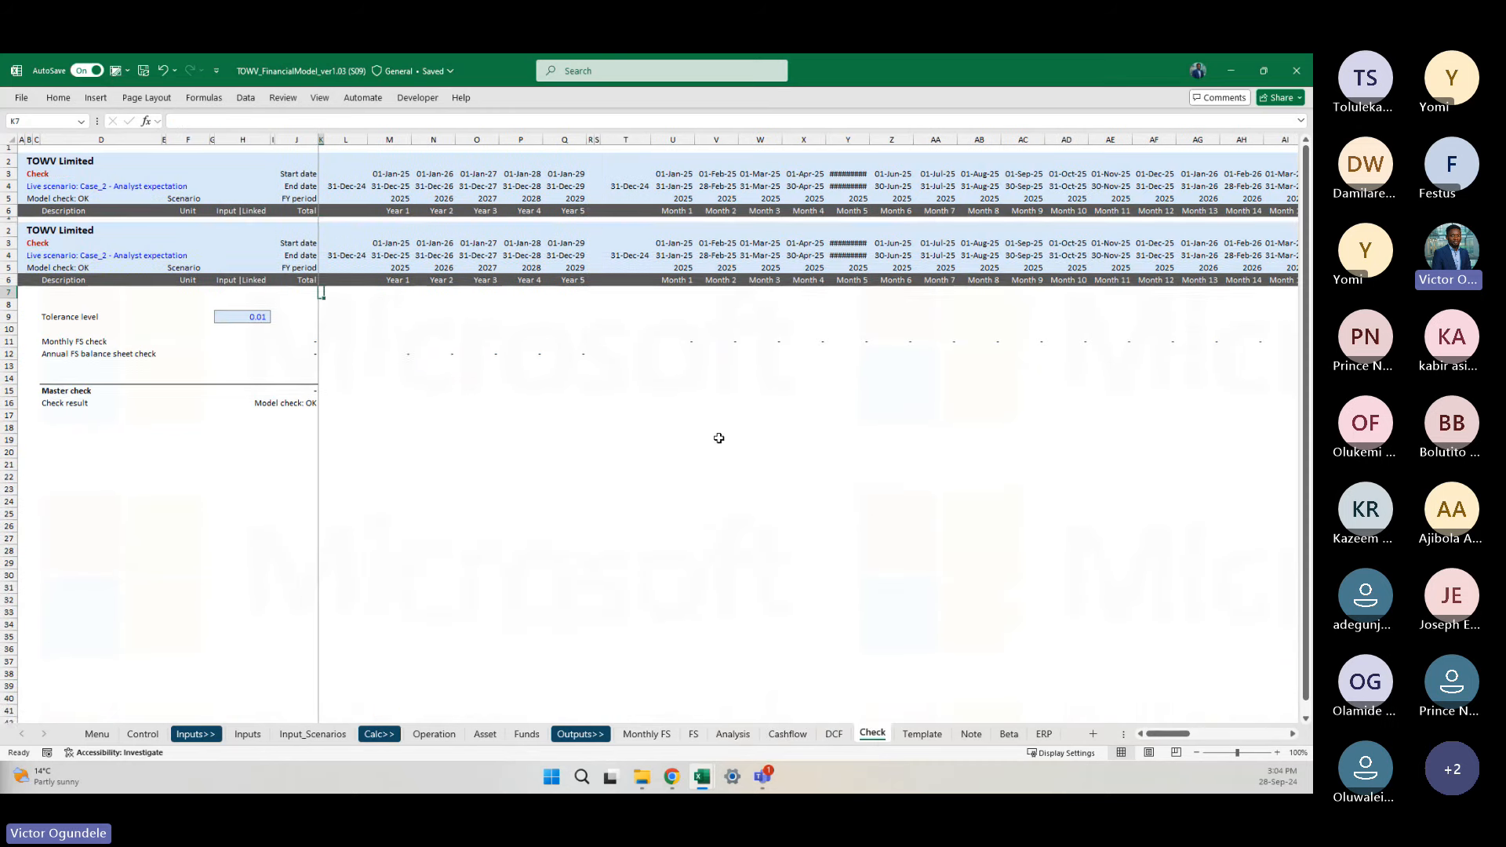
click(924, 738)
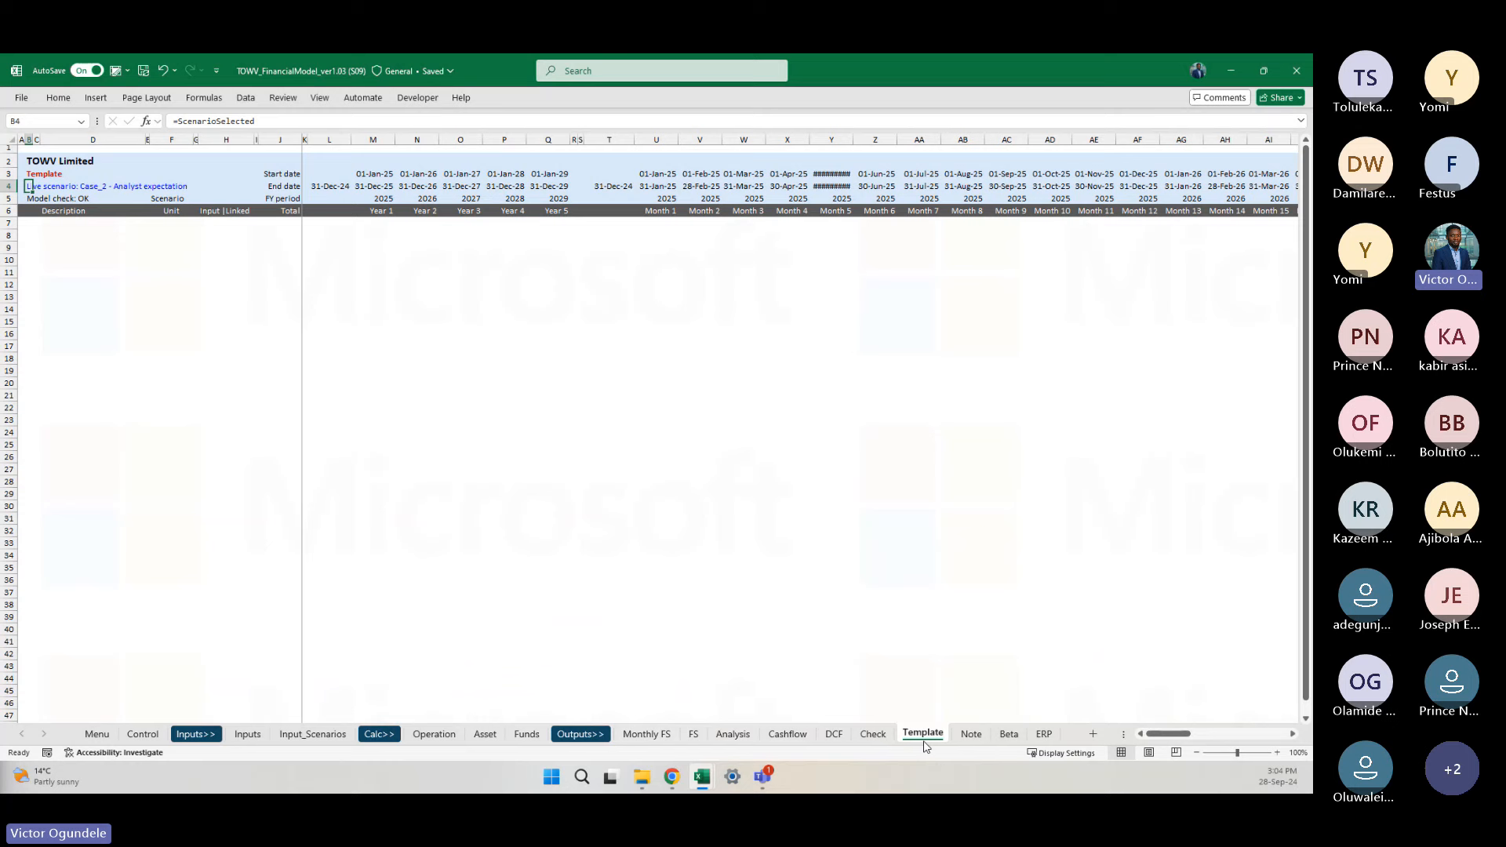
Step: Set the Note sheet's zoom to 100%
click(985, 734)
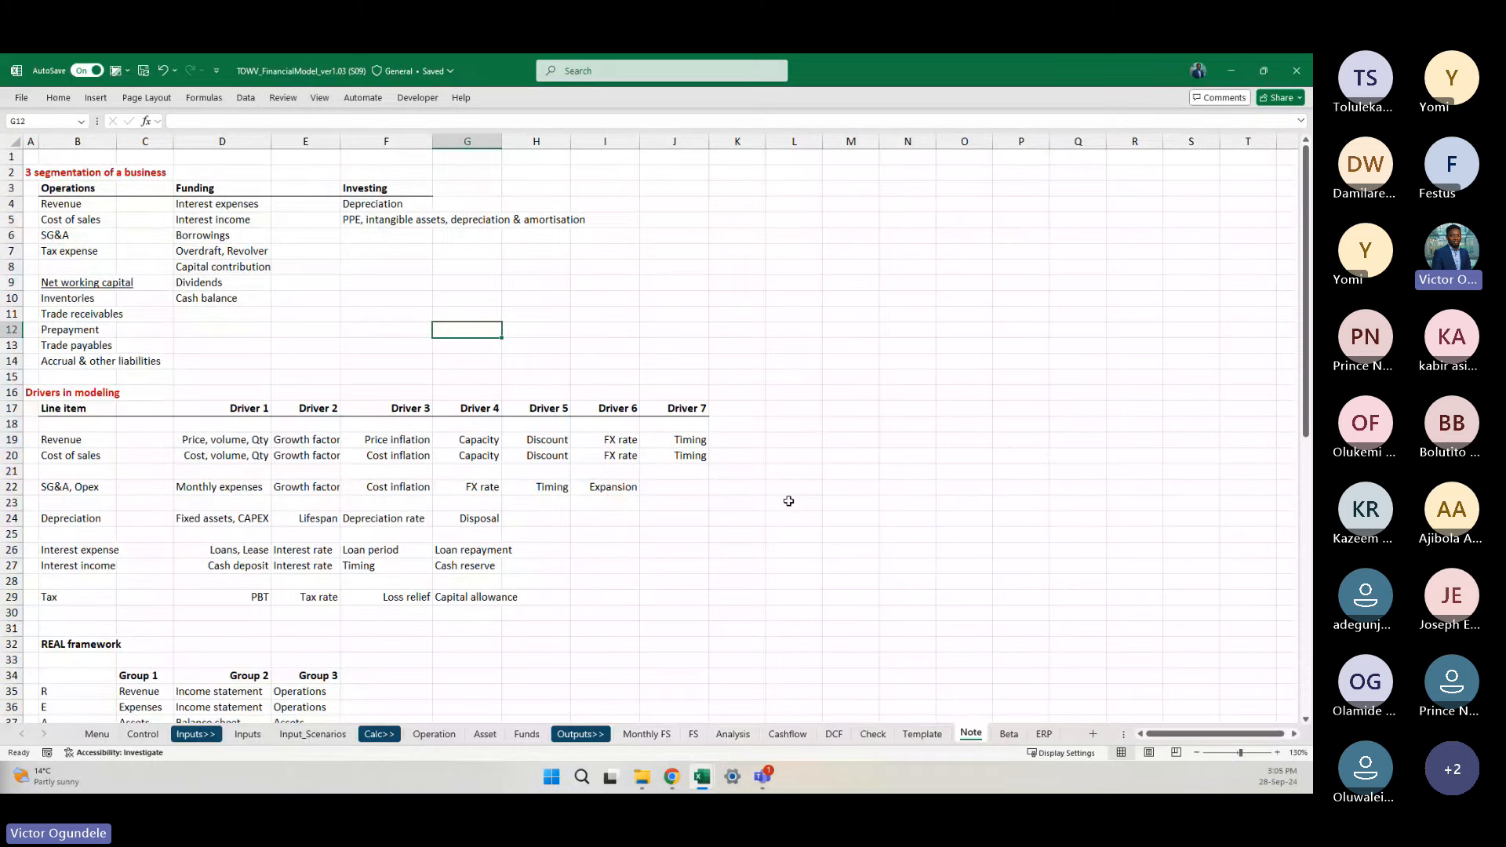
click(1198, 752)
click(1198, 752)
click(1198, 752)
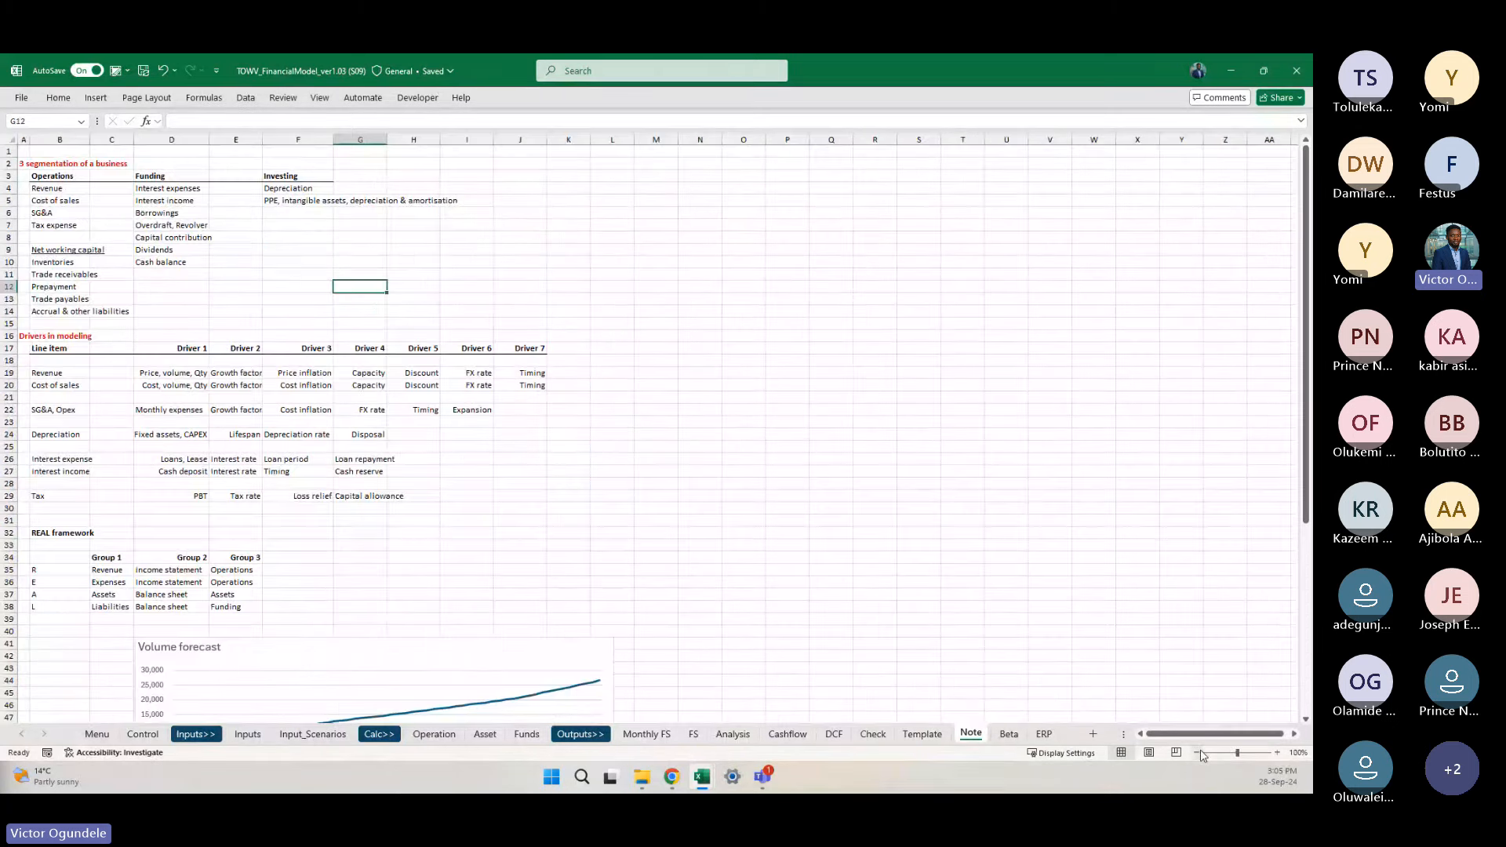
Step: Check the FS and DCF sheets and review the Analysis sheet from cost of equity to NPV and IRR
click(695, 735)
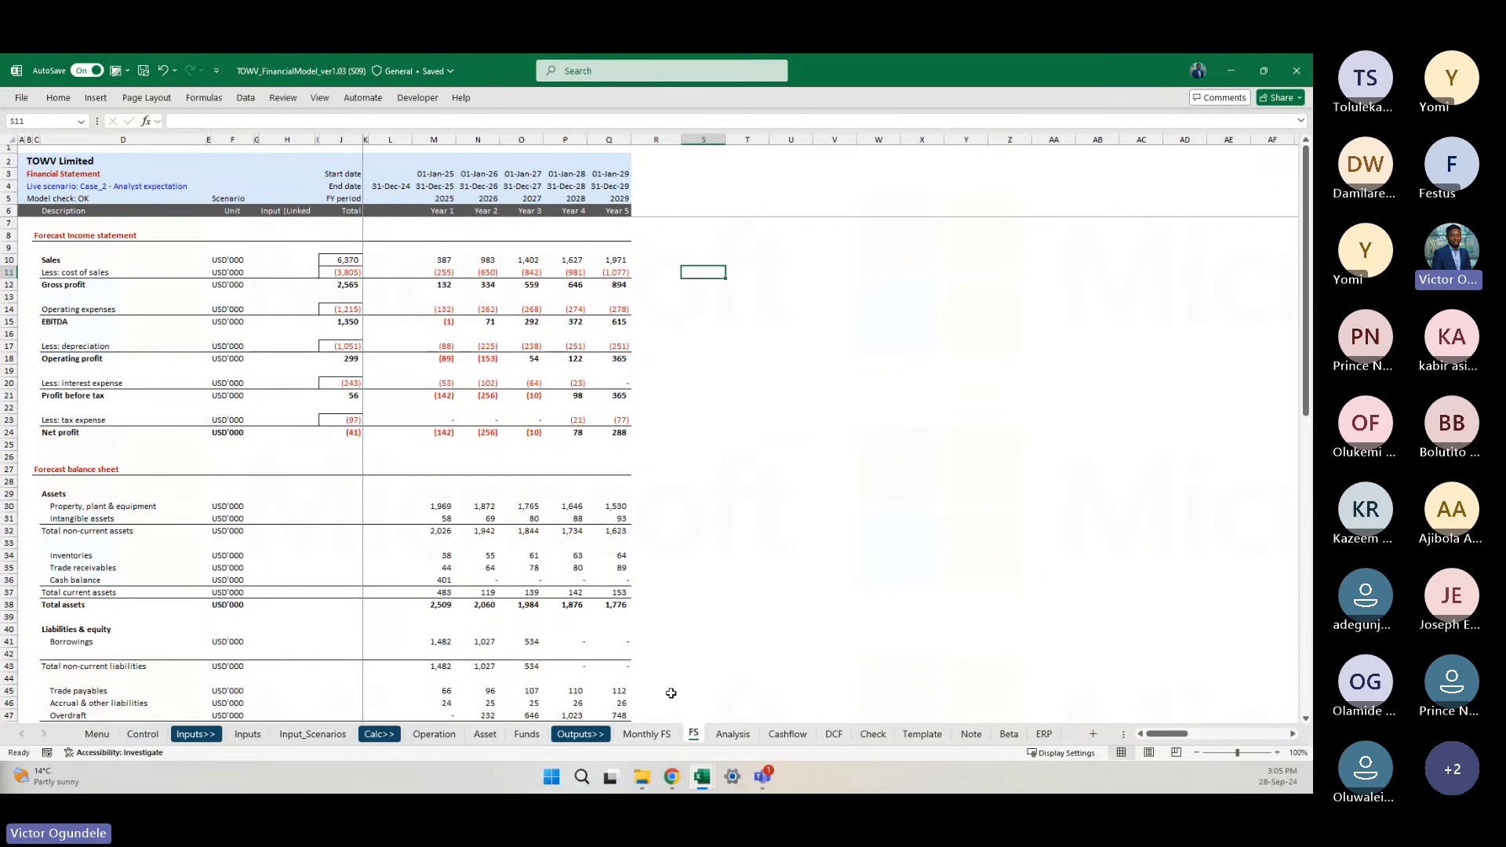
click(833, 735)
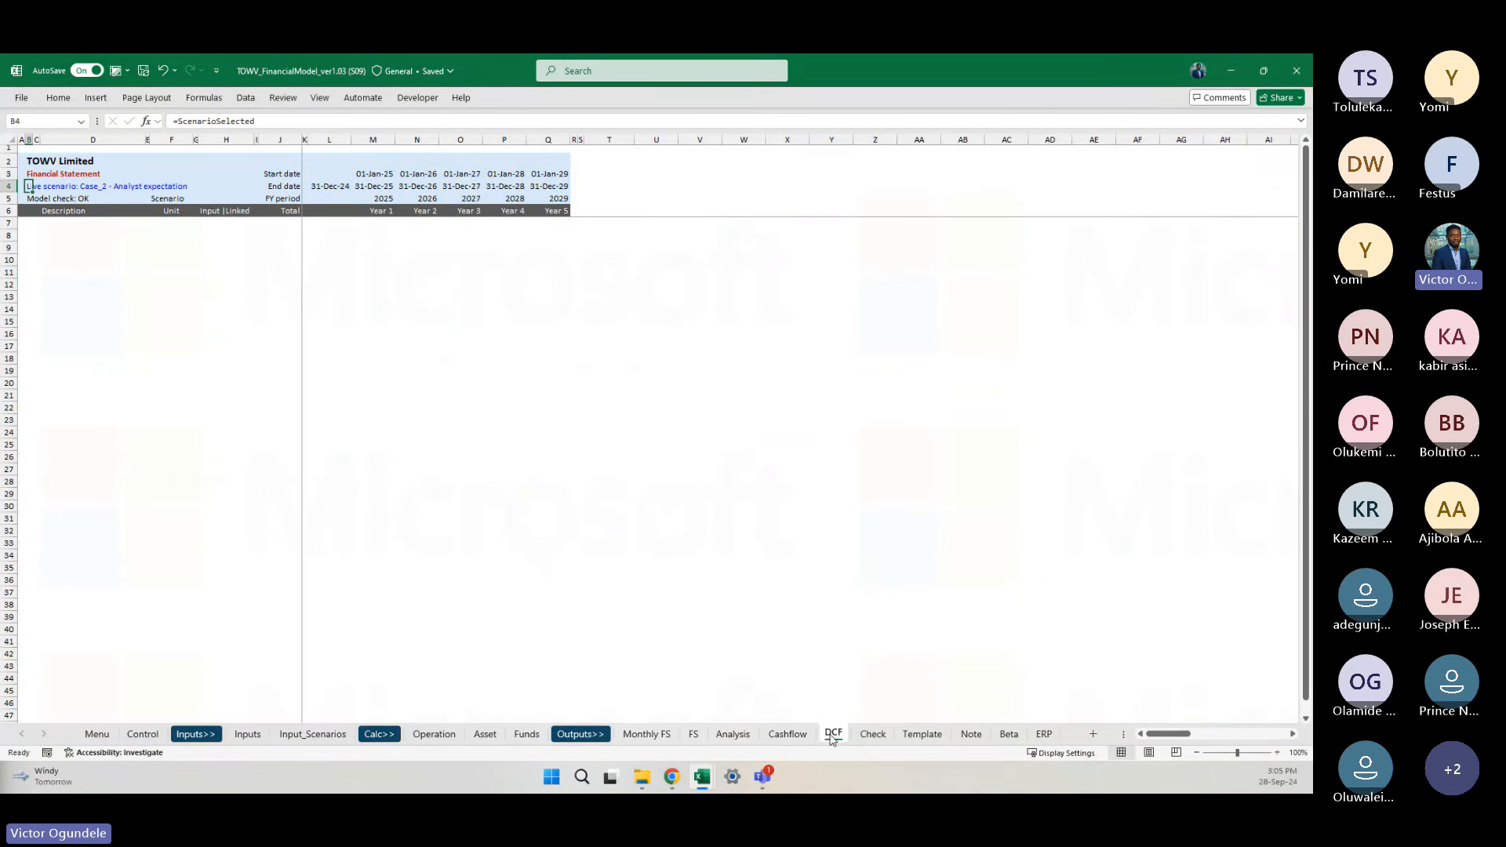
click(733, 736)
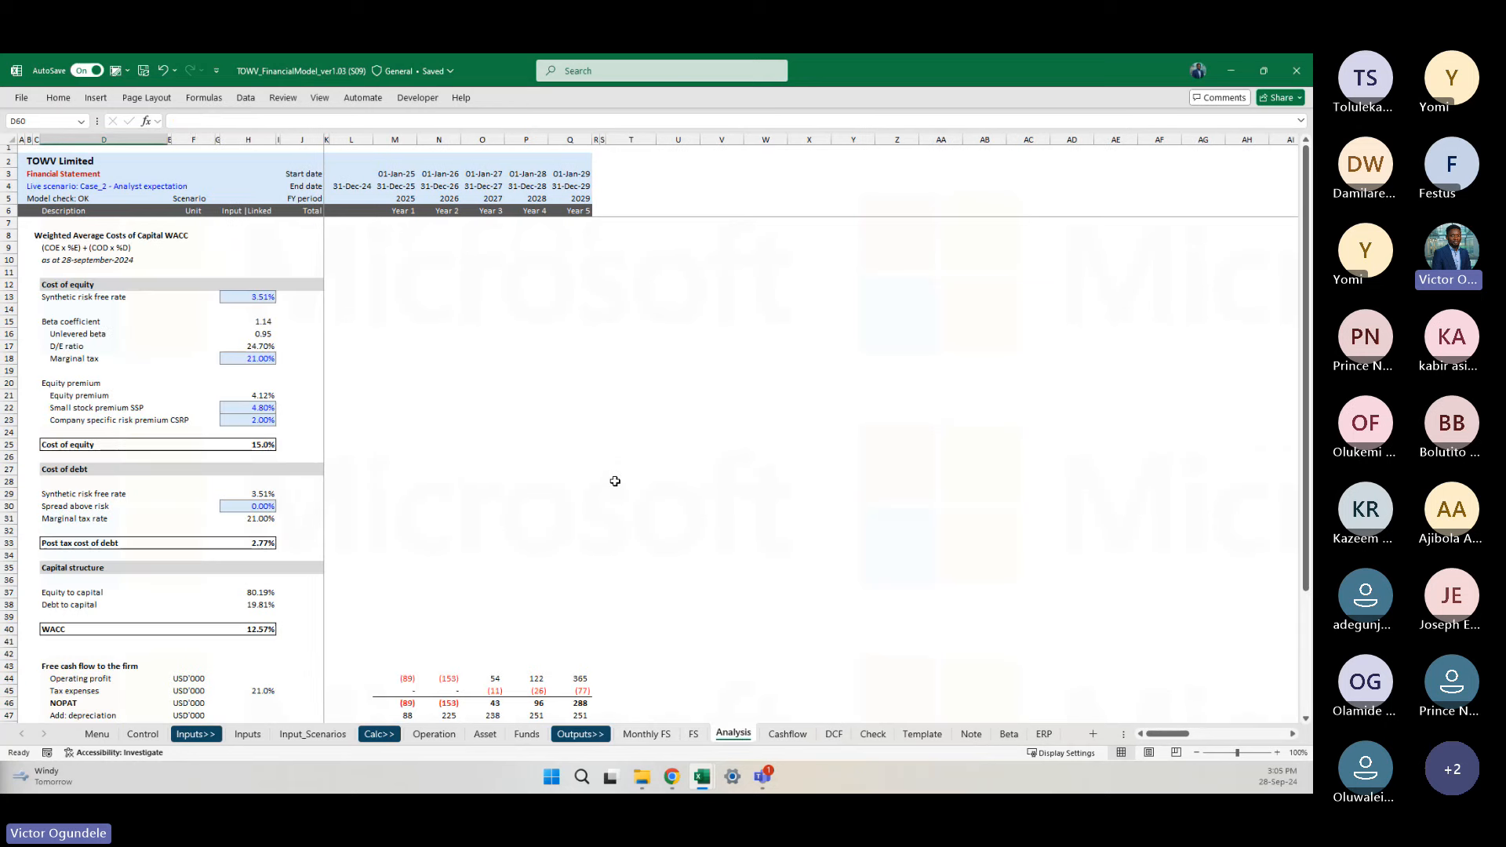
scroll(615, 481, down, 5)
scroll(615, 481, down, 1)
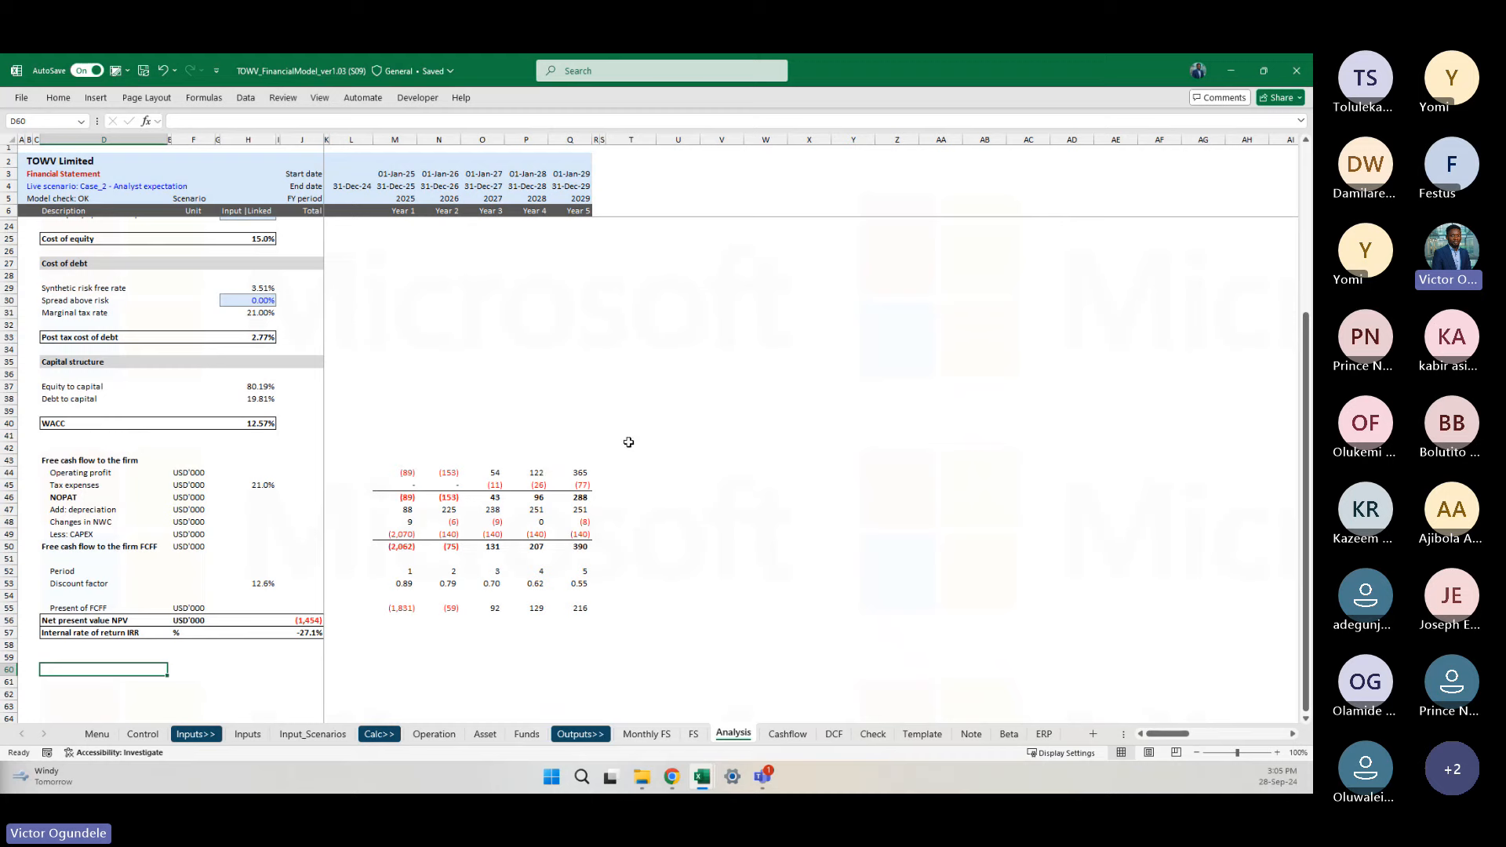
scroll(628, 442, up, 4)
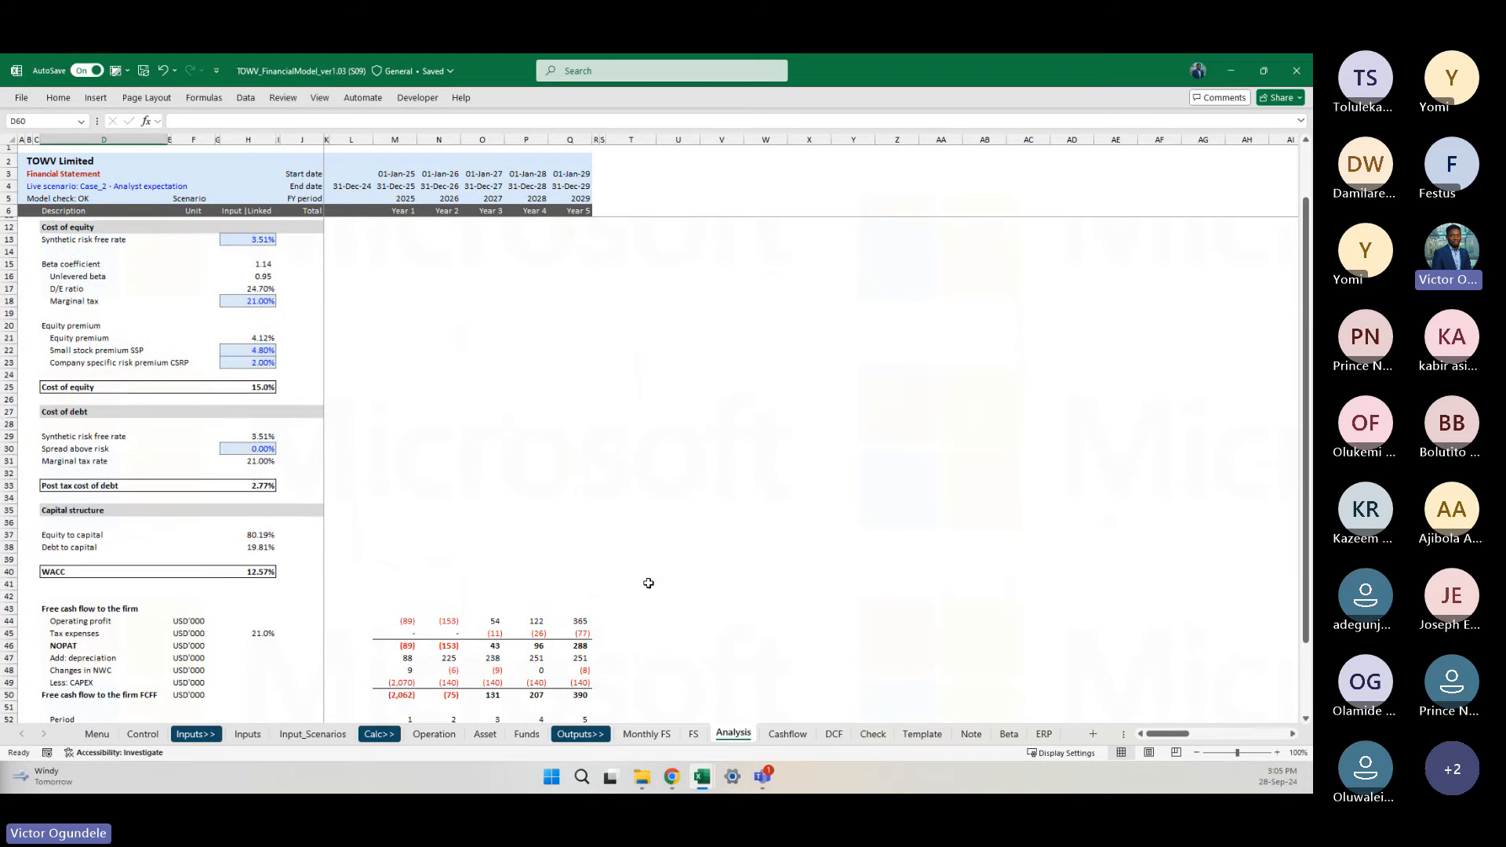
Step: Review the Analysis sheet's FCFF row, discount factors, NPV and IRR, and the WACC section above them
scroll(649, 582, down, 4)
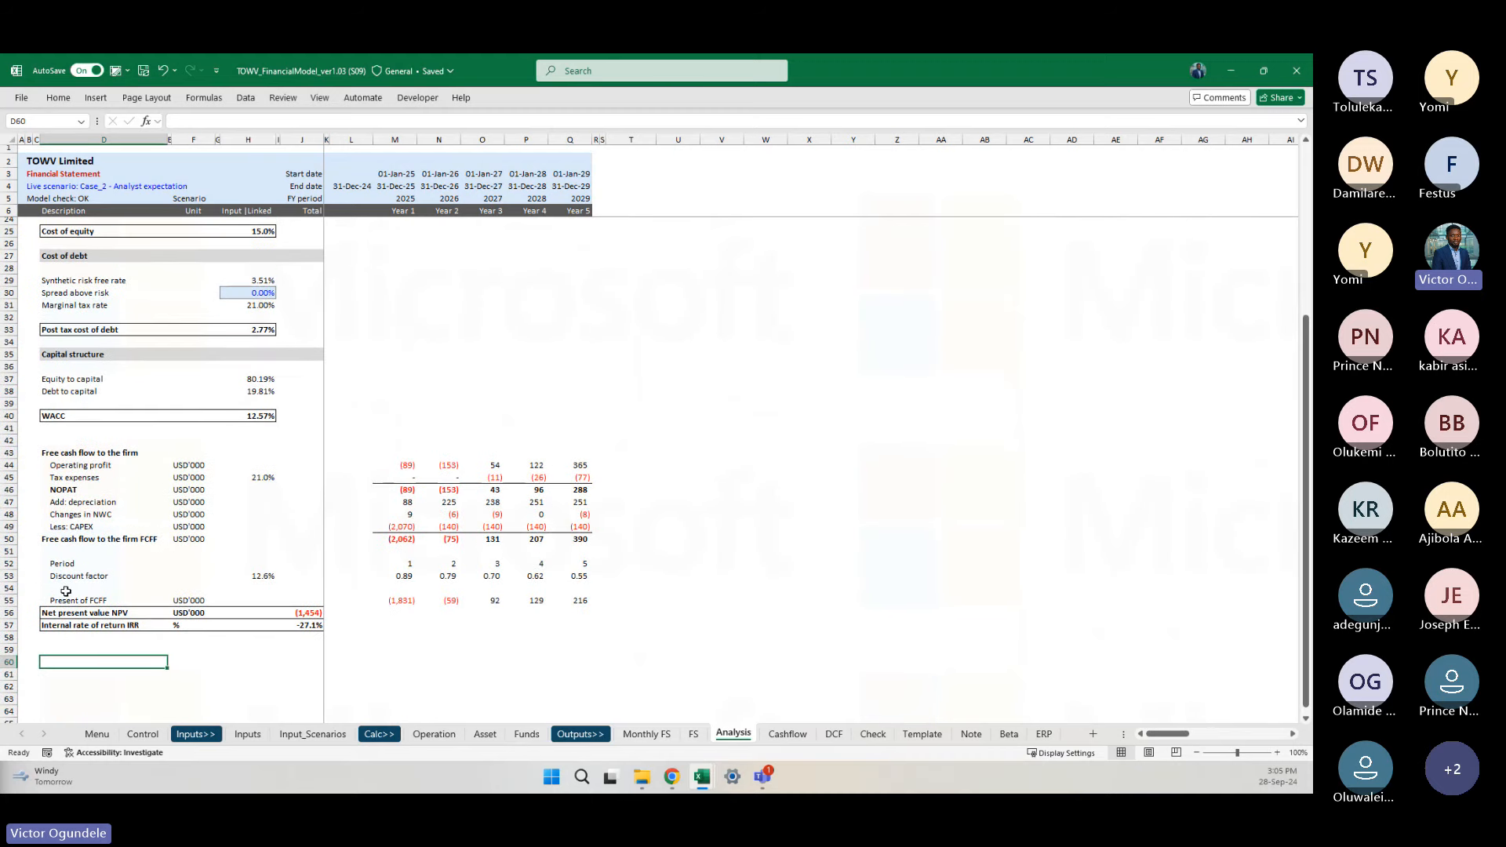
click(13, 541)
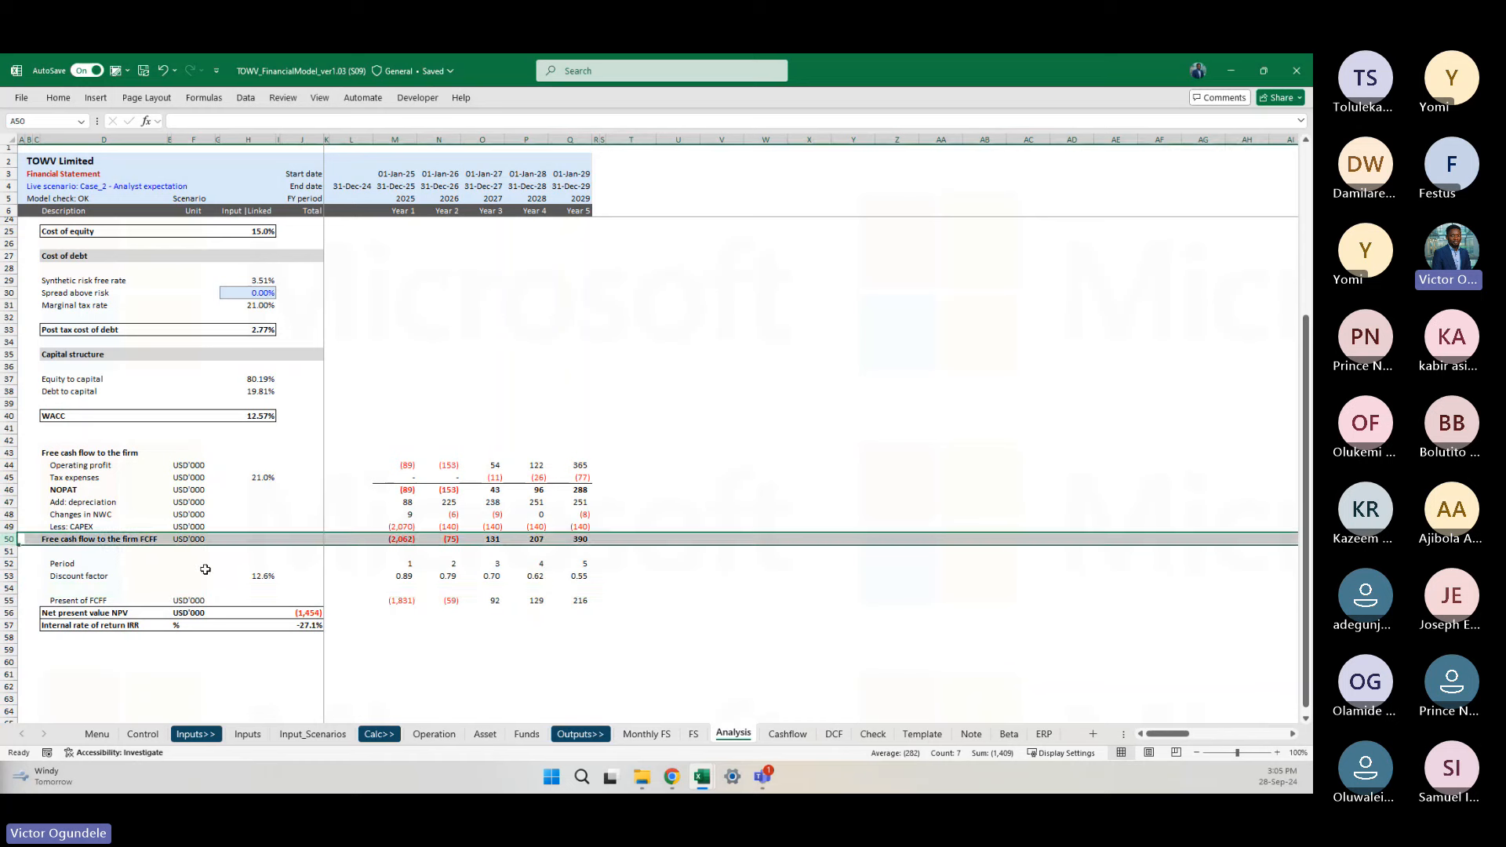
click(574, 554)
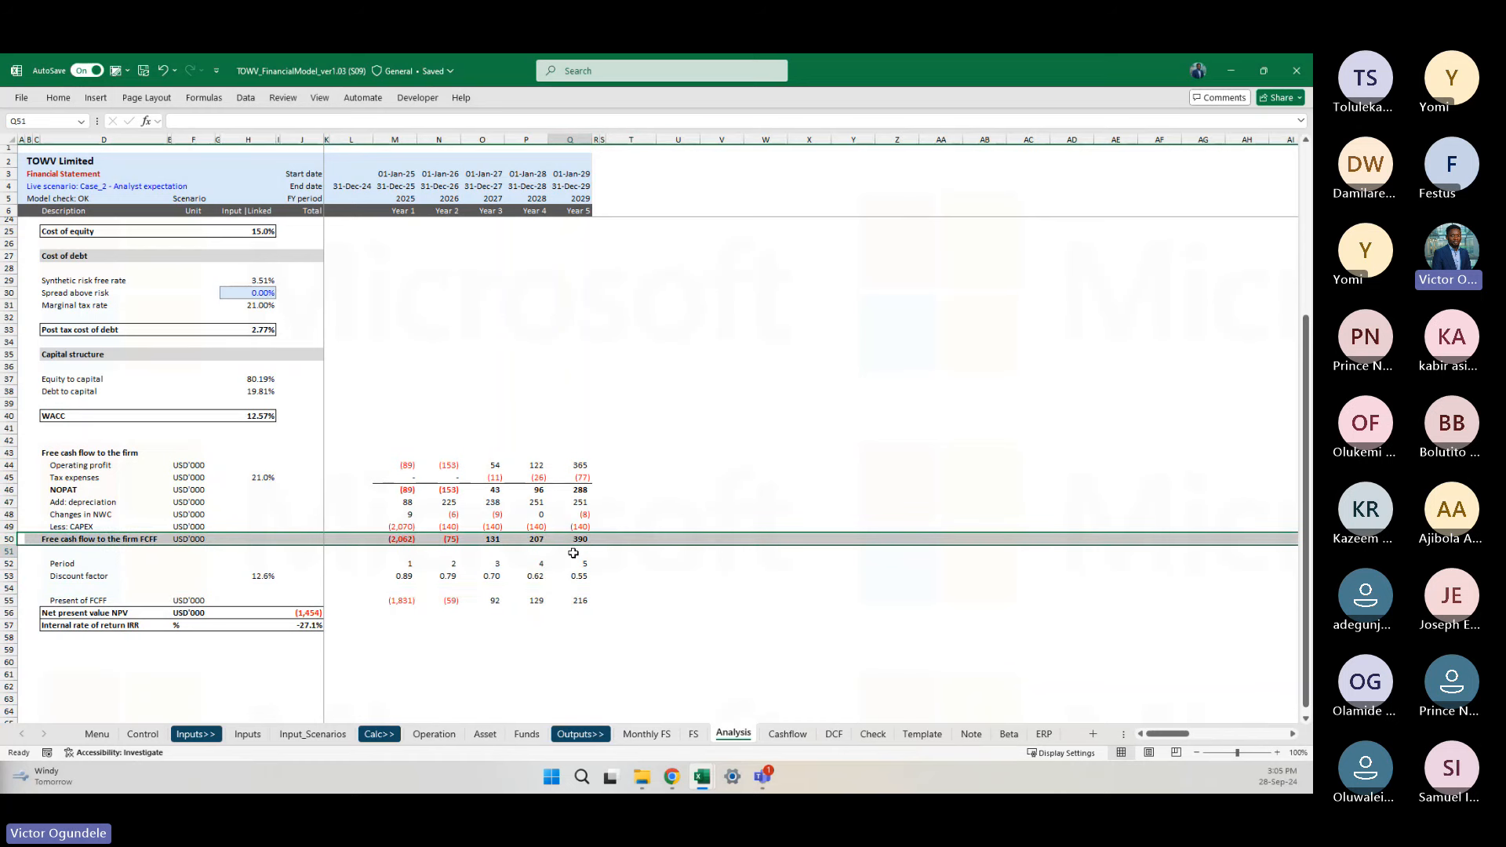
click(631, 465)
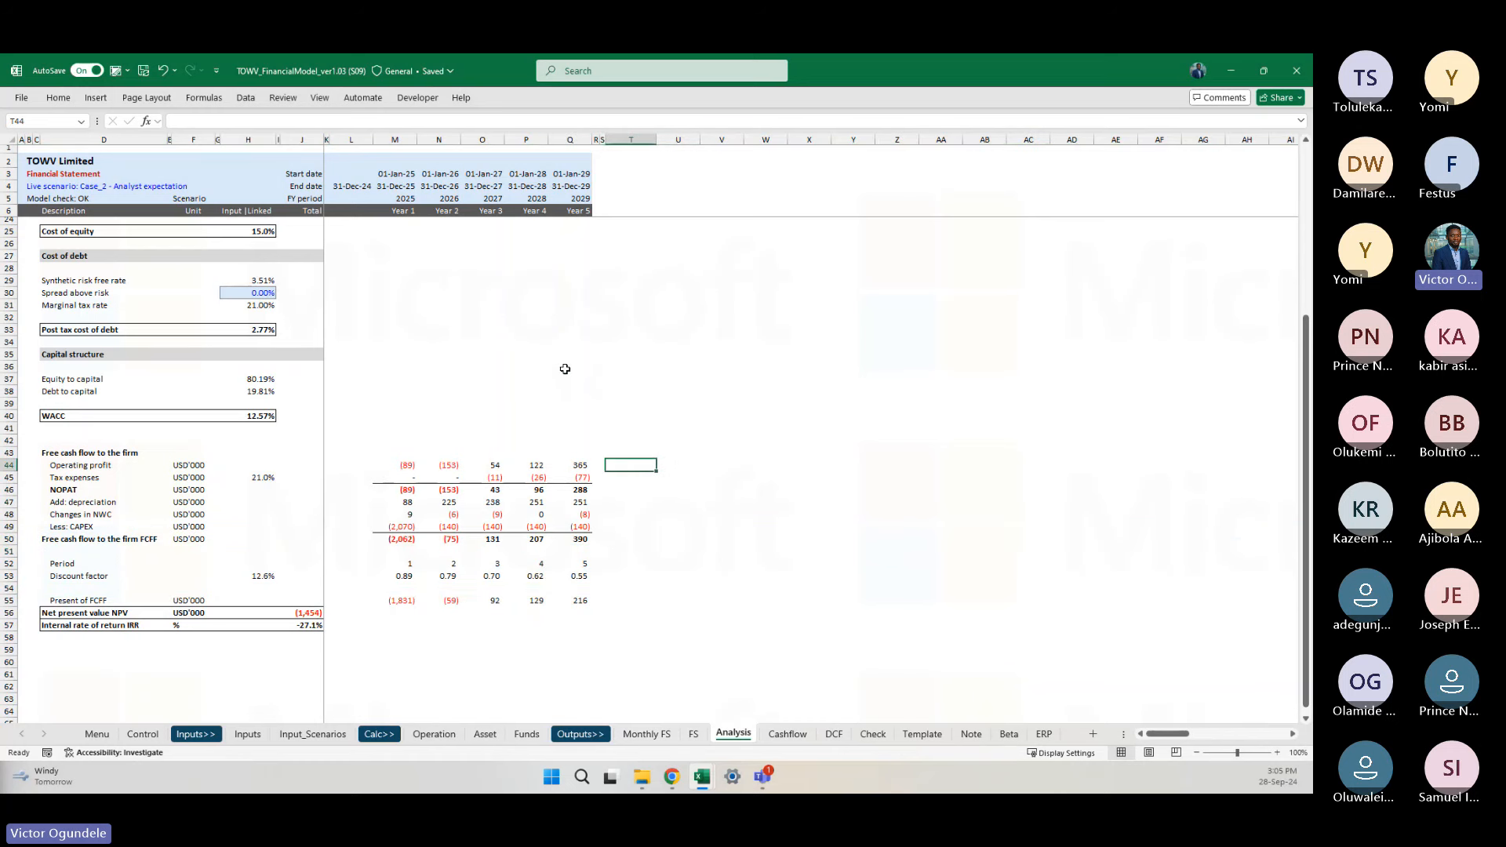
scroll(565, 369, up, 6)
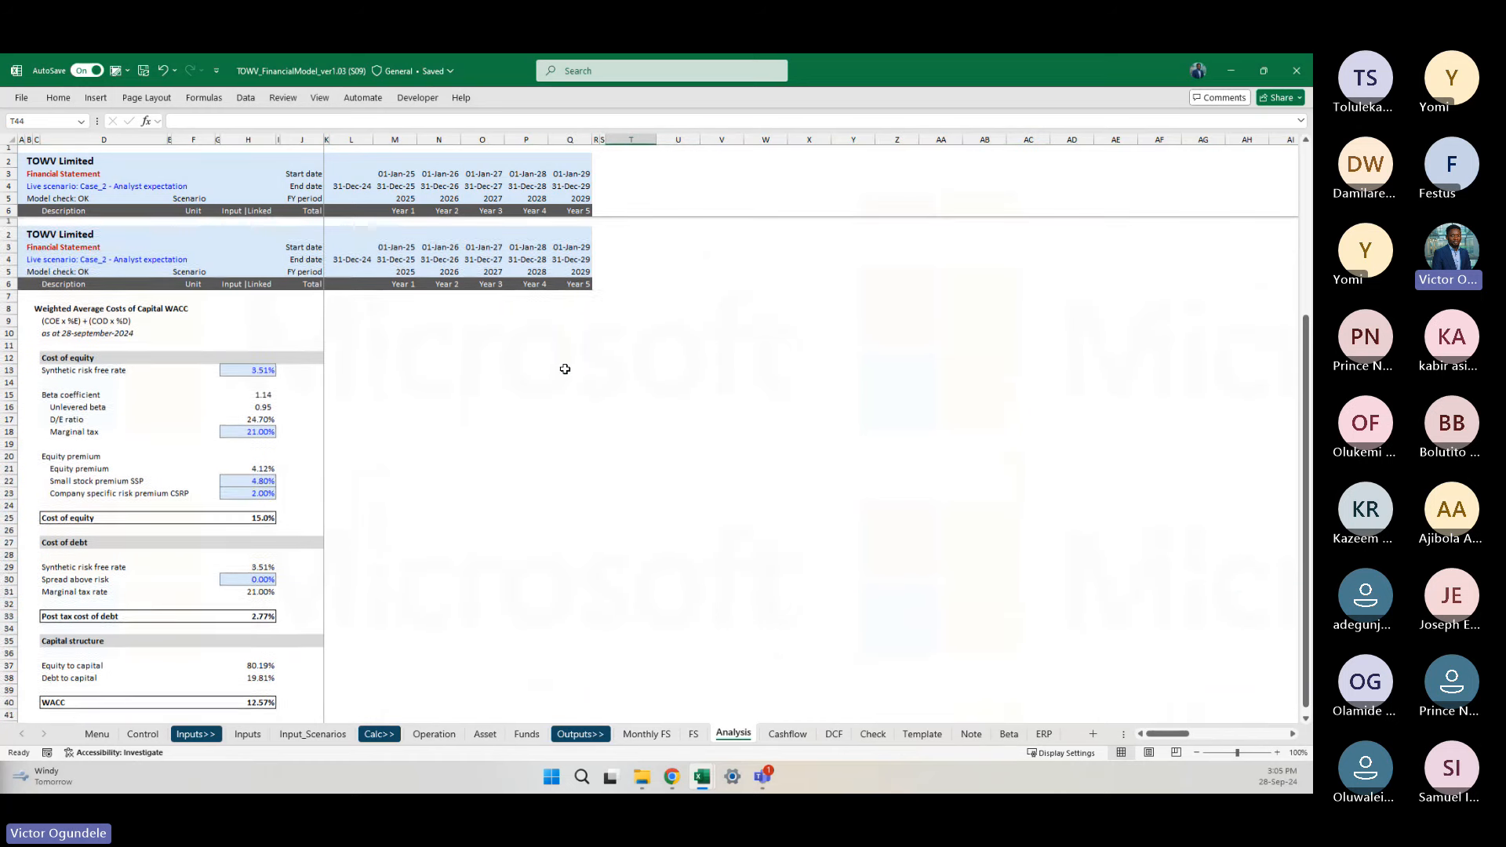
Step: Look over the Monthly FS sheet's forecast statements and return to the Menu sheet
click(677, 736)
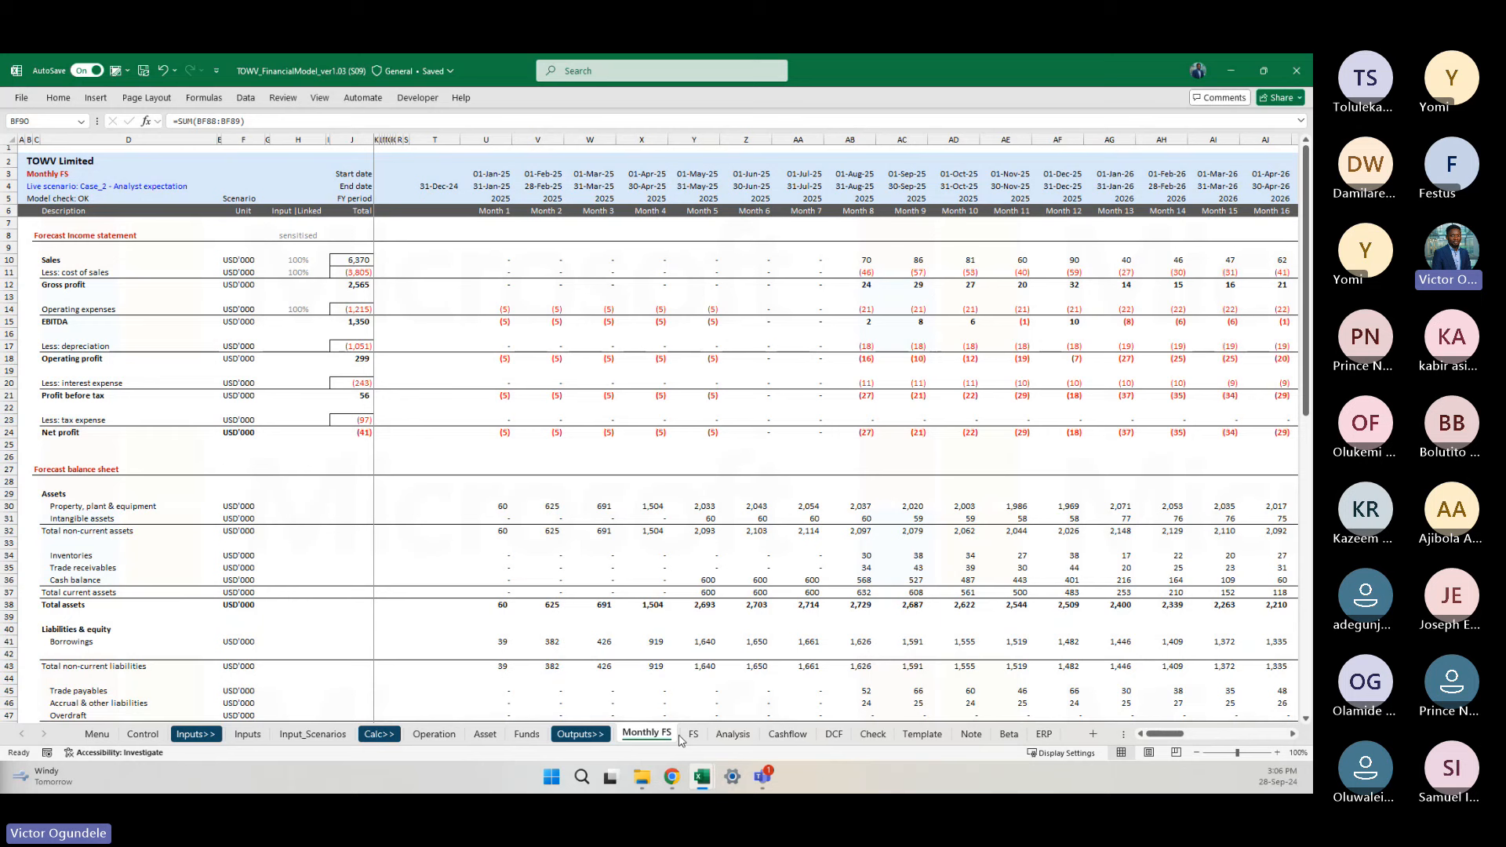
click(438, 480)
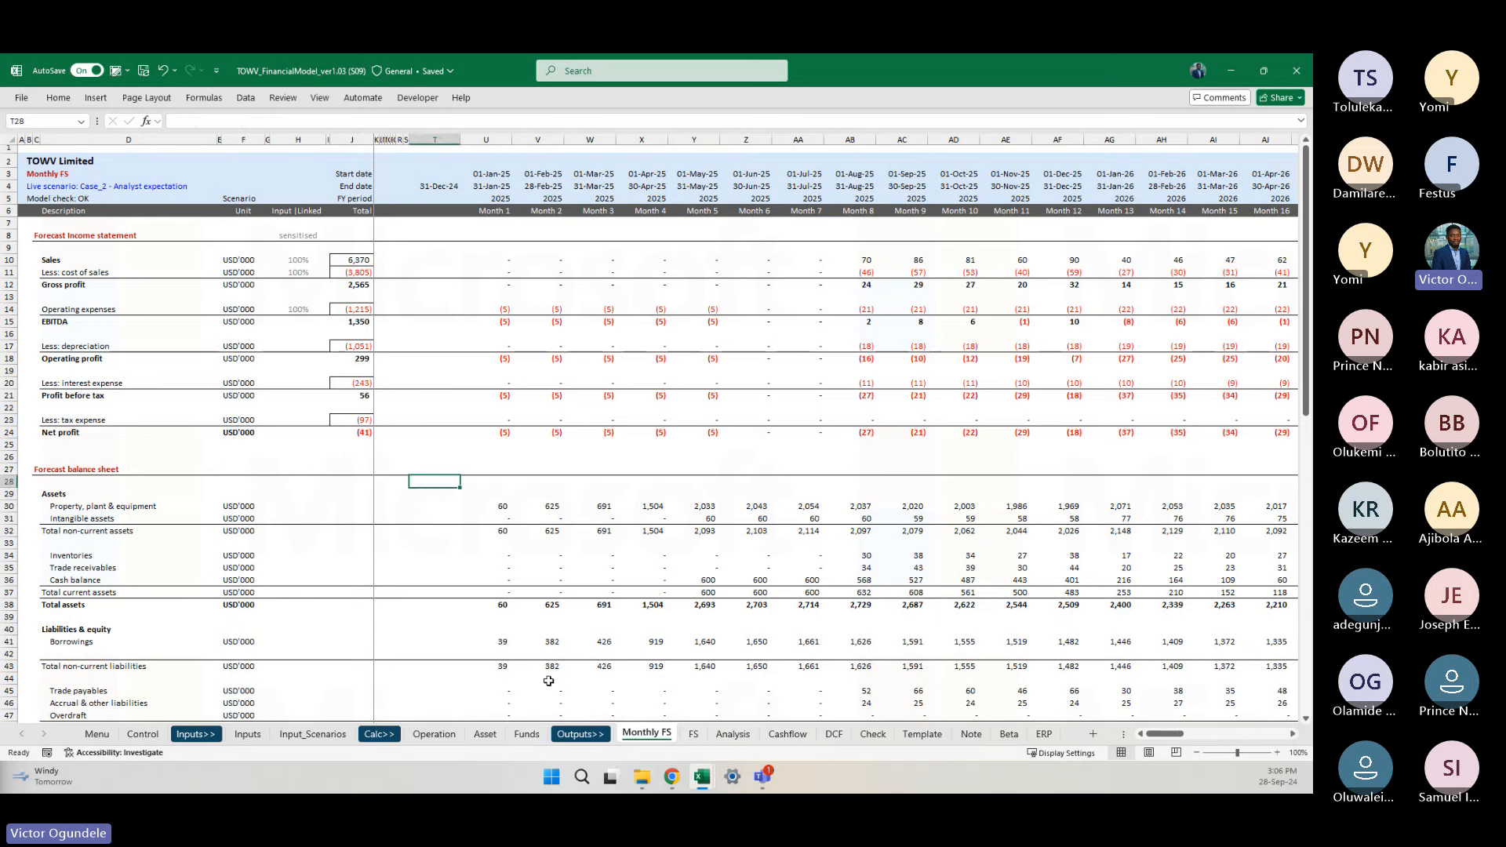
click(344, 481)
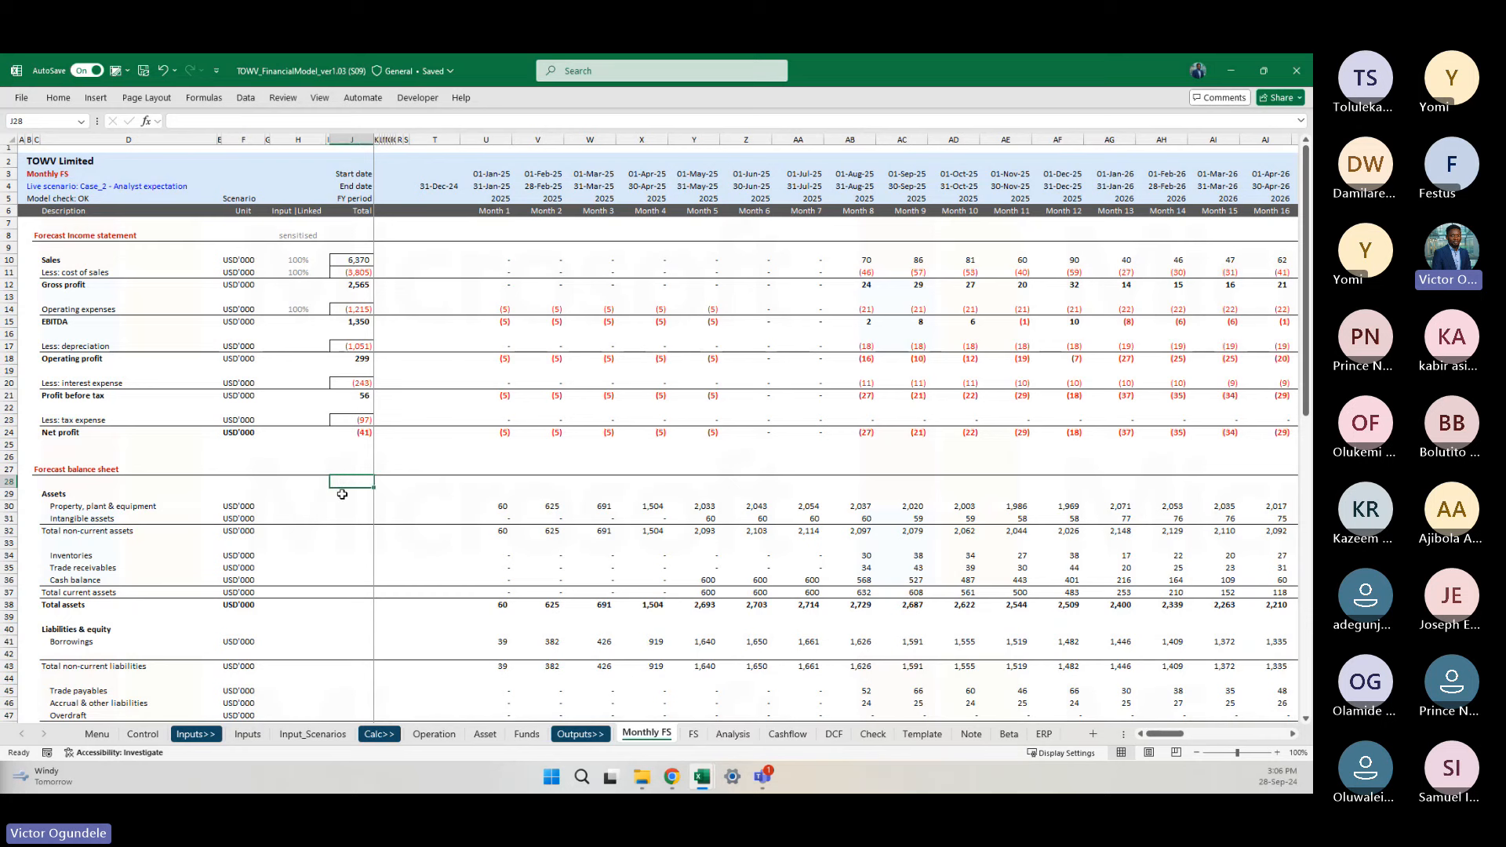
click(99, 734)
click(411, 486)
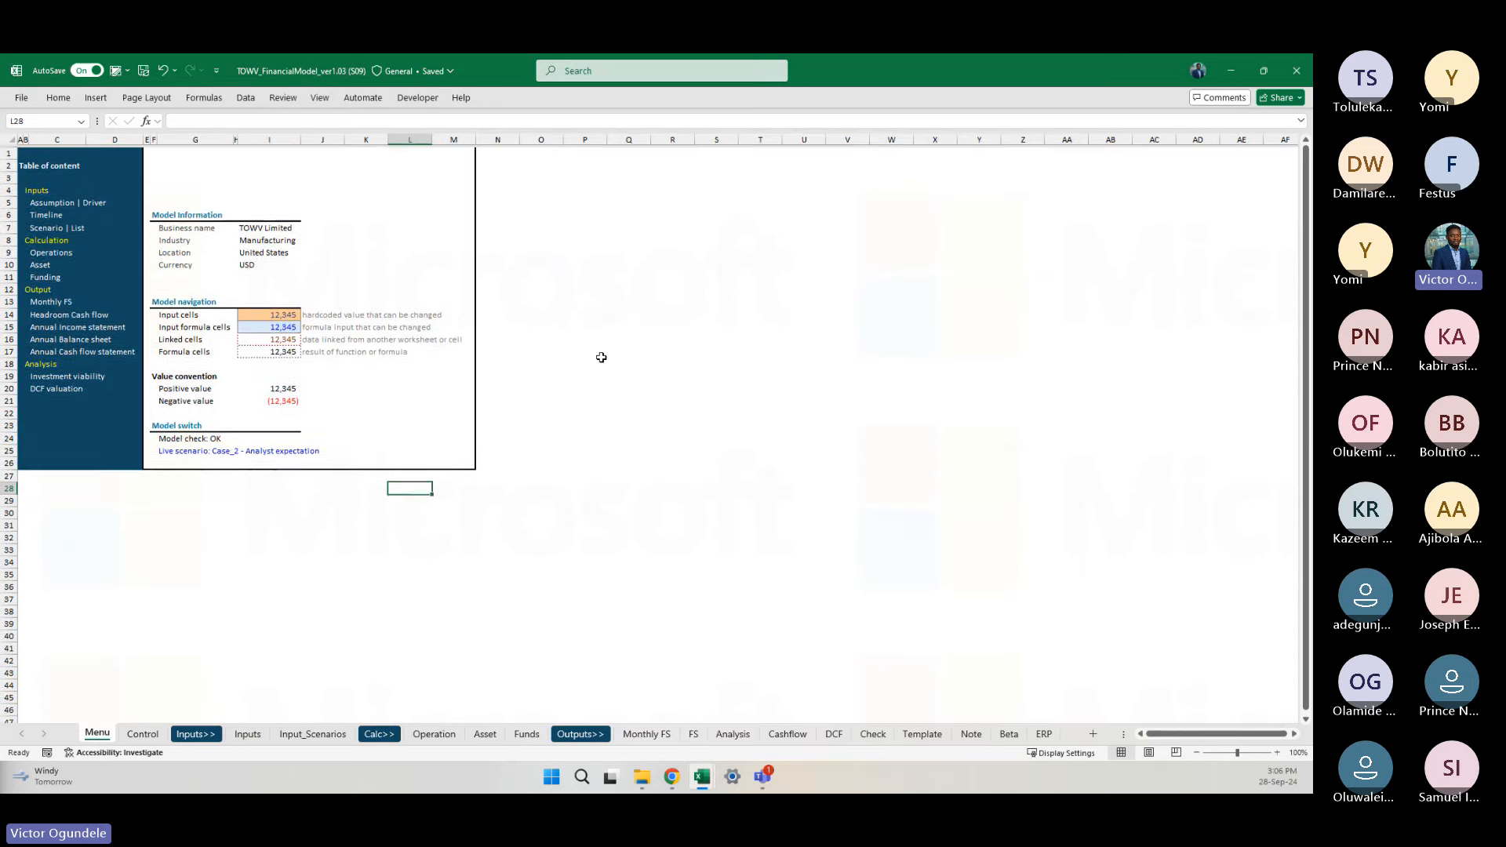